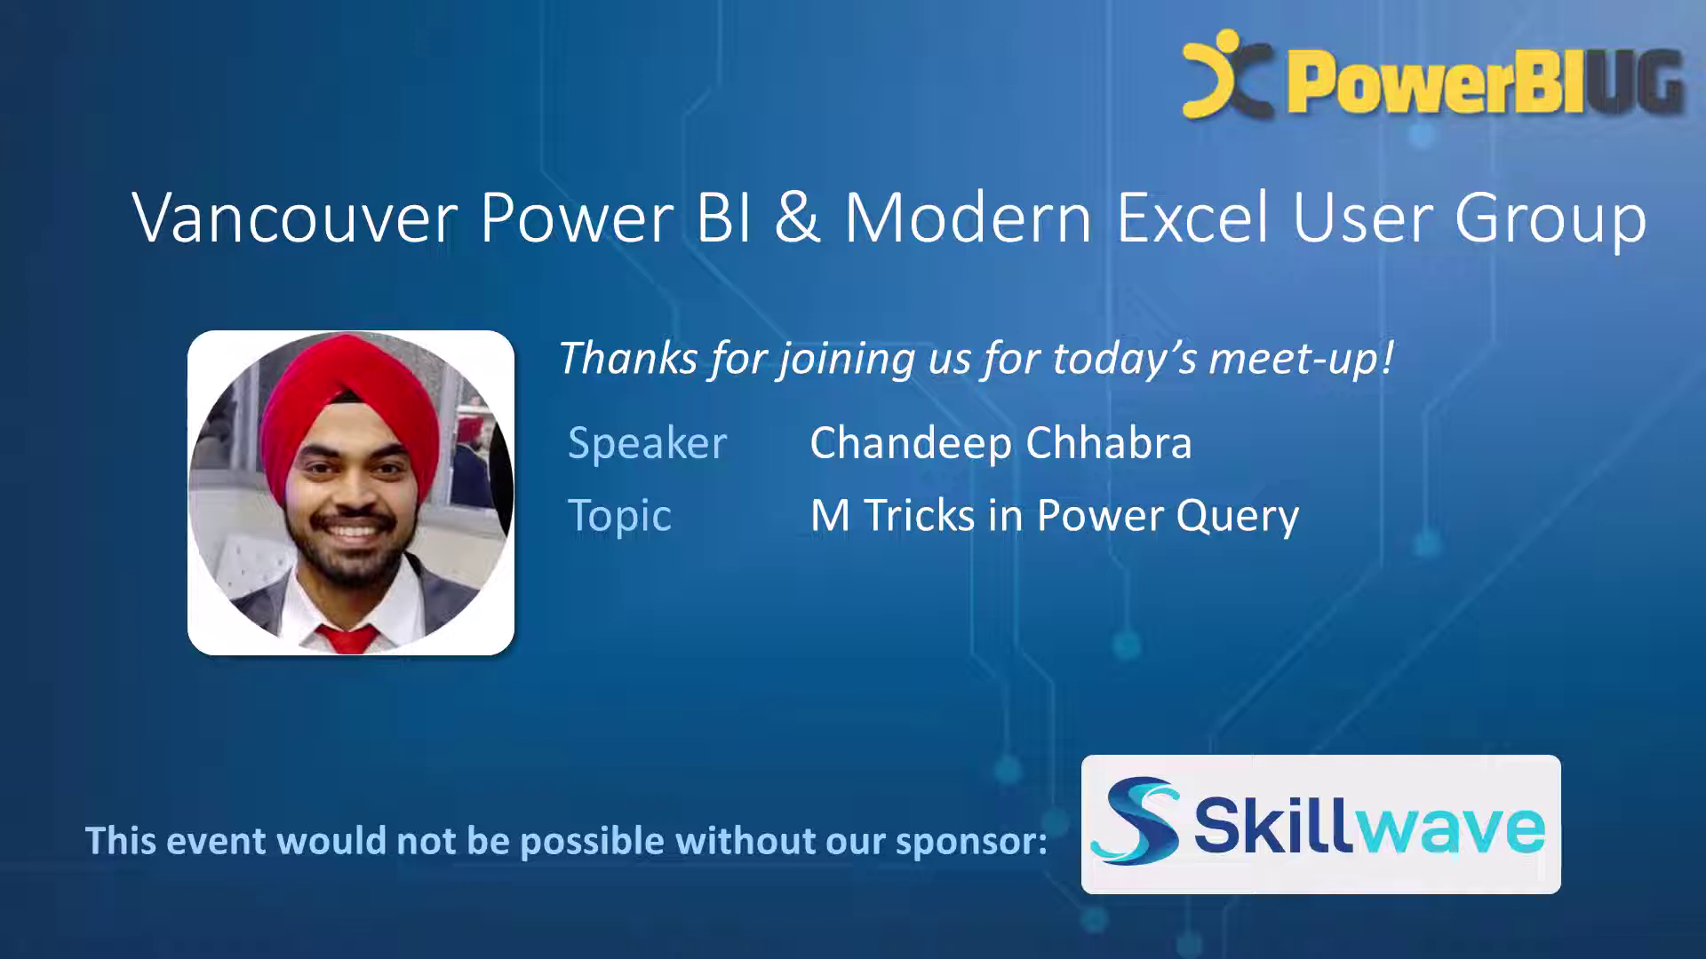
Advance past the sponsor, boot camp, weekly videos and call-for-speakers slides to 'What's new in Power BI'
{"action": "key", "text": "Right"}
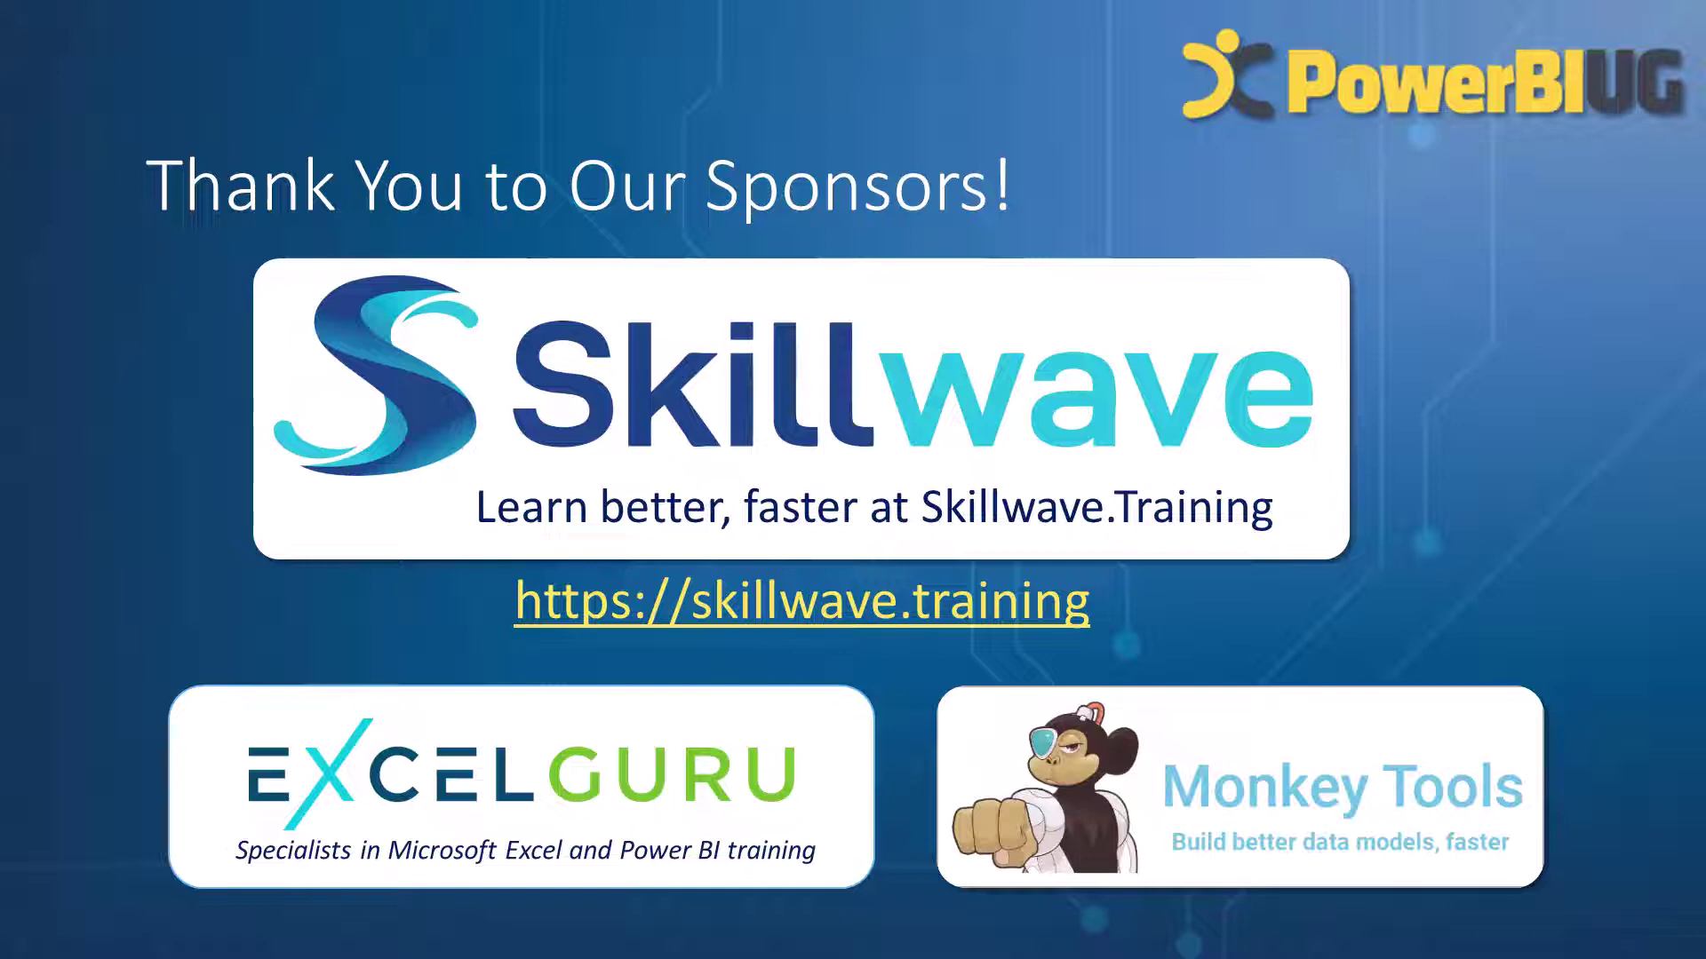
{"action": "key", "text": "Right"}
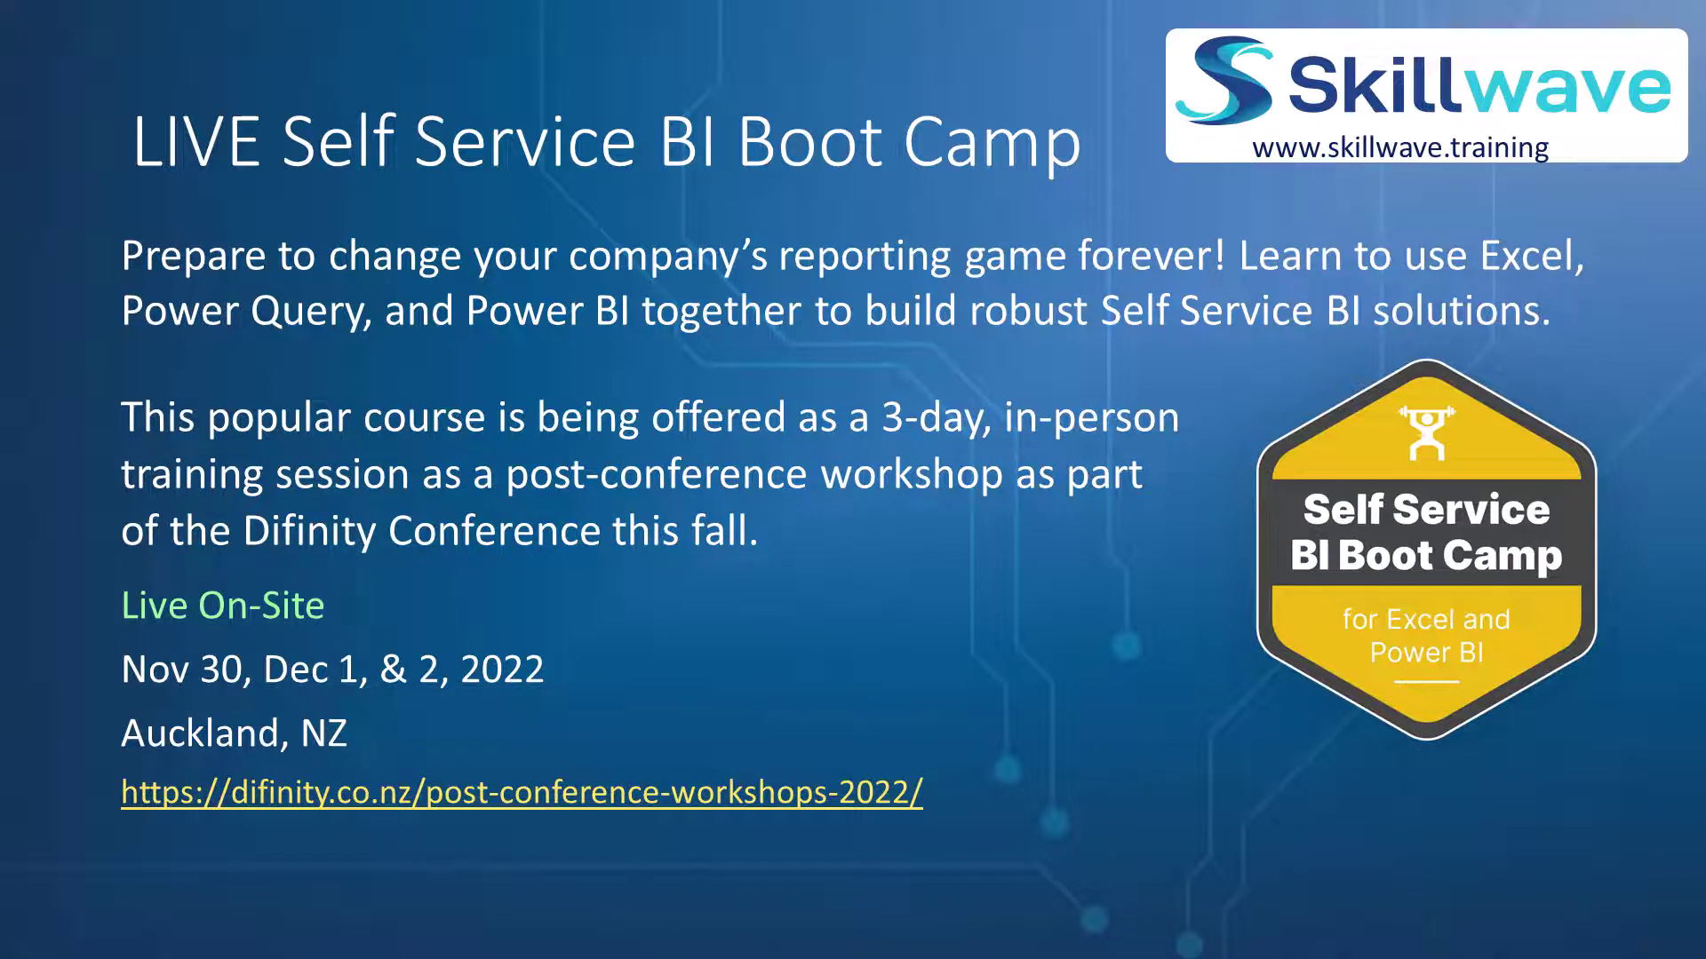
{"action": "key", "text": "Right"}
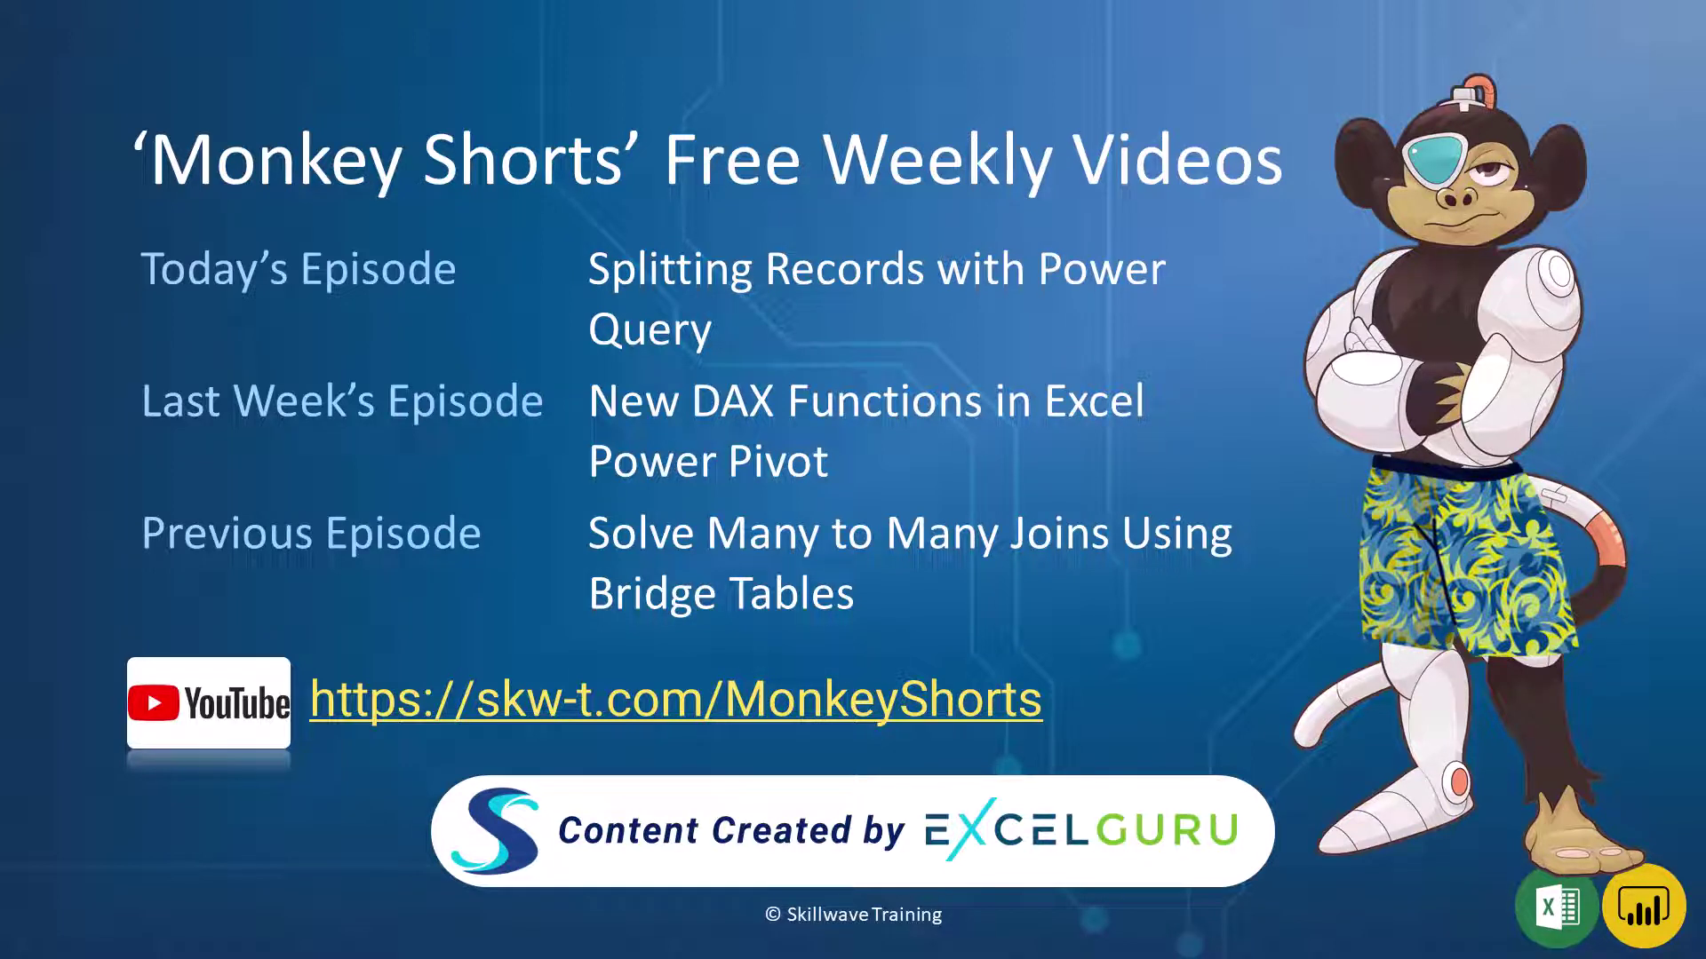
{"action": "key", "text": "Right"}
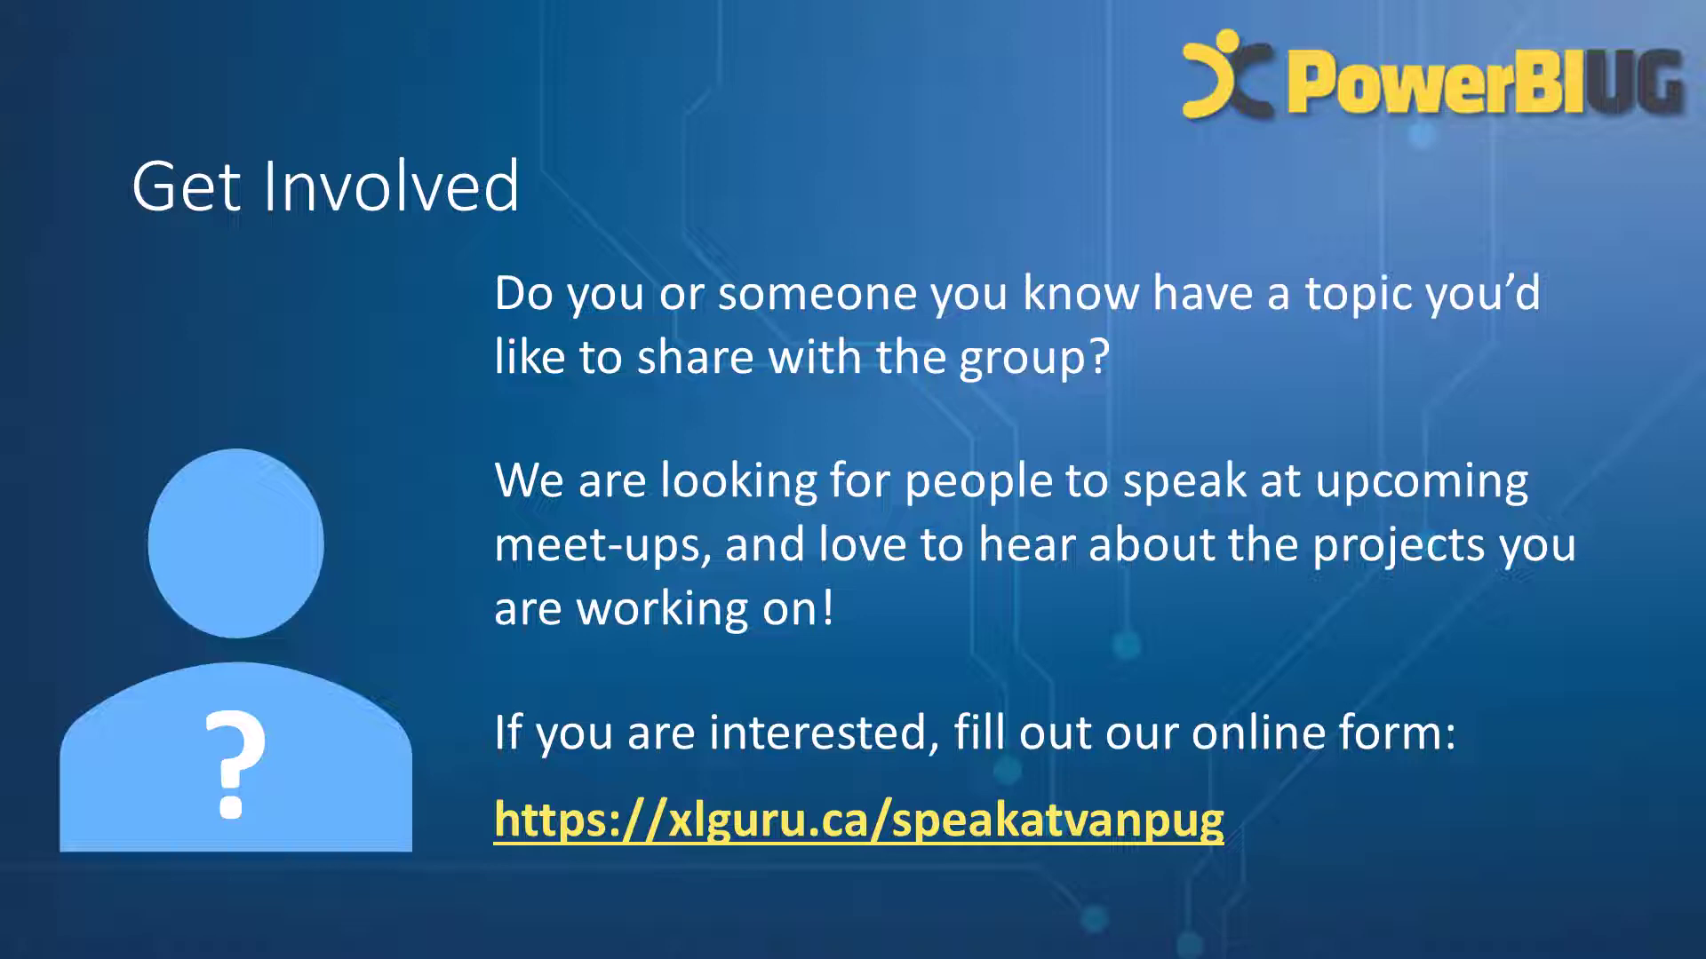
{"action": "key", "text": "Right"}
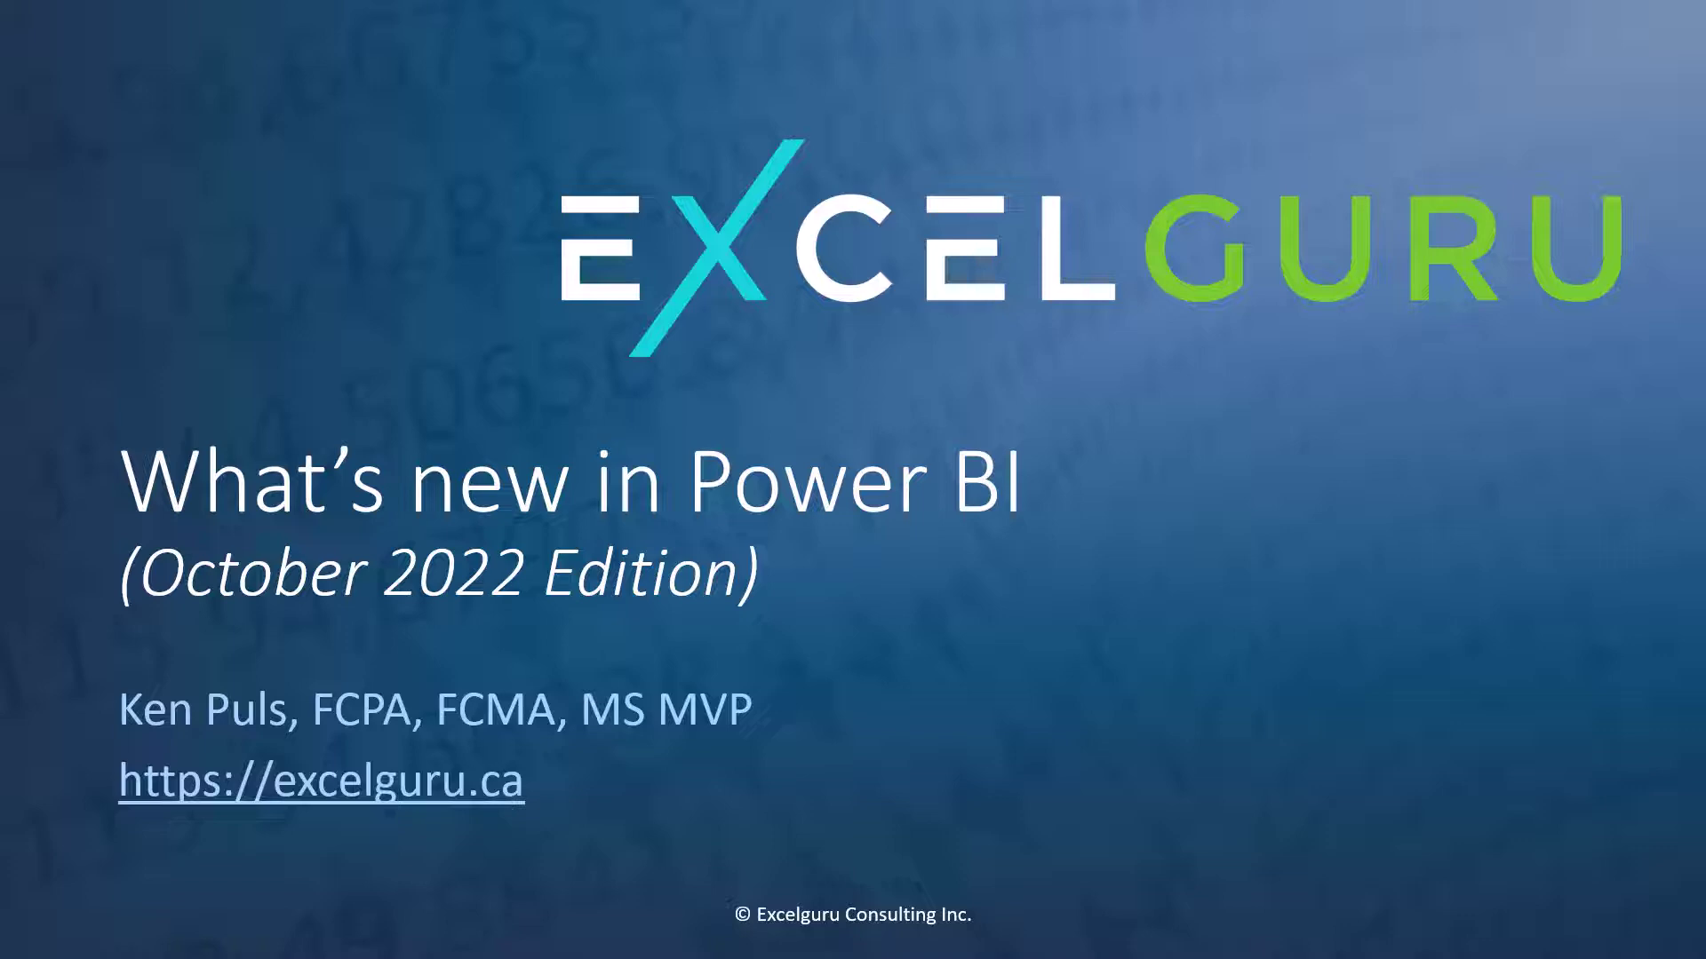
Move past the presenter bio slide to the 'What's New in Power BI?' slide
{"action": "key", "text": "Right"}
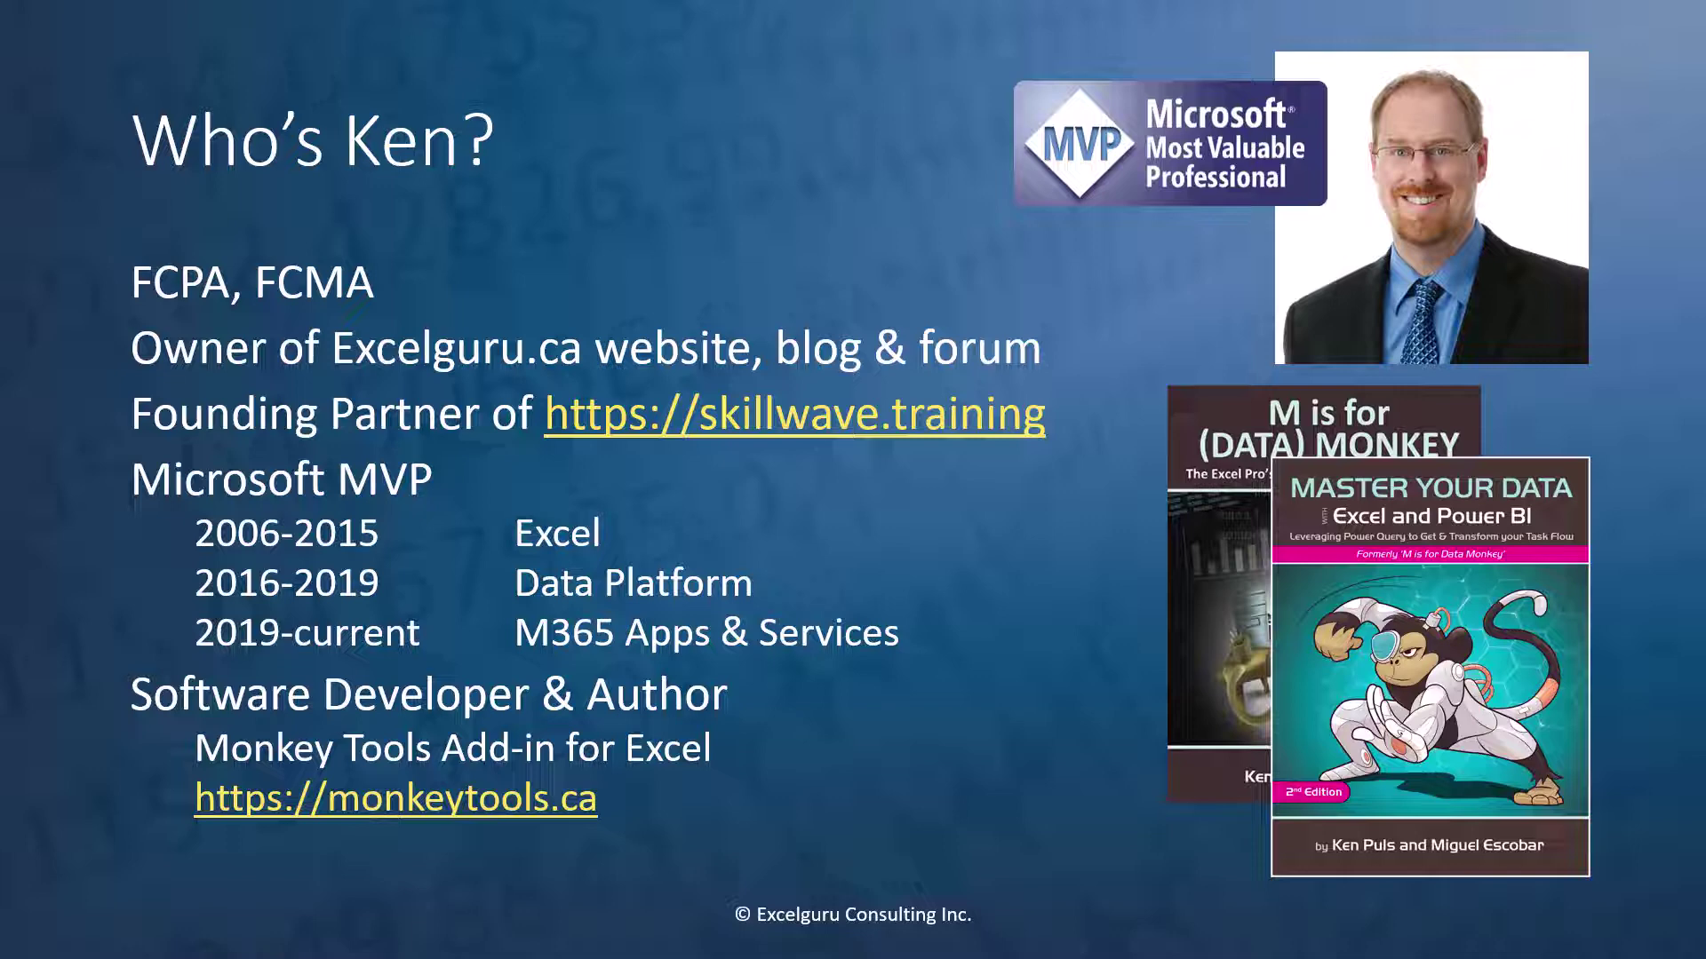
{"action": "key", "text": "Right"}
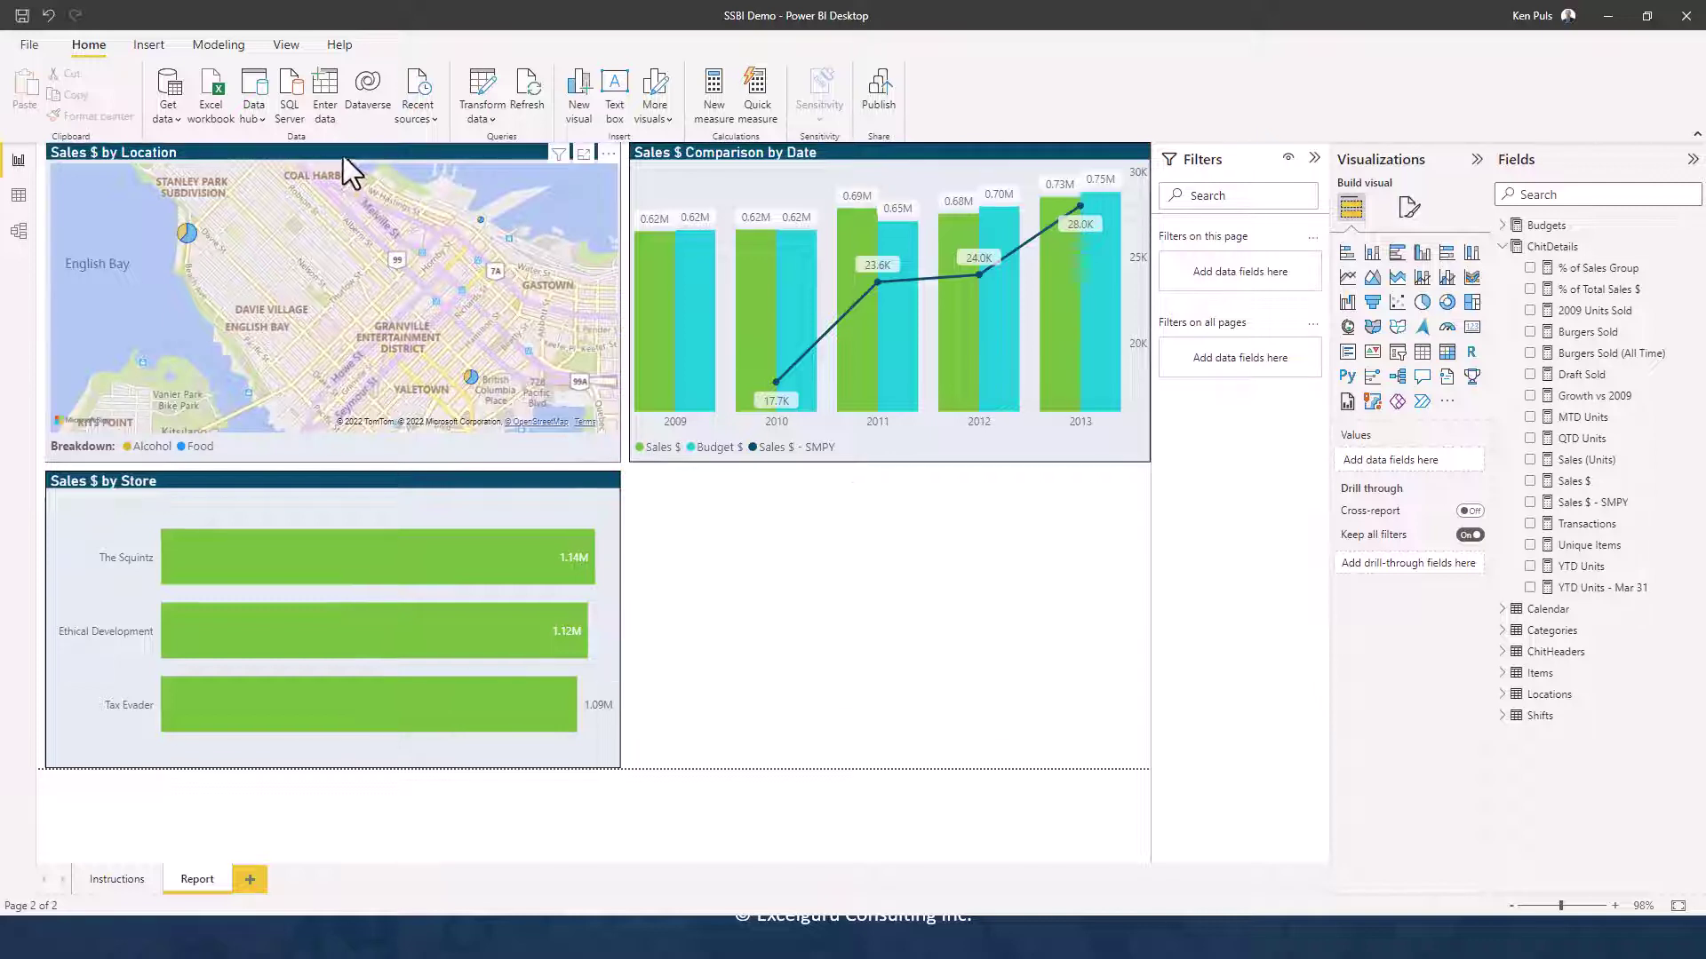
Open Quick measure from the Modeling ribbon and switch it to the Suggestions tab
{"action": "left_click", "coordinate": [233, 54]}
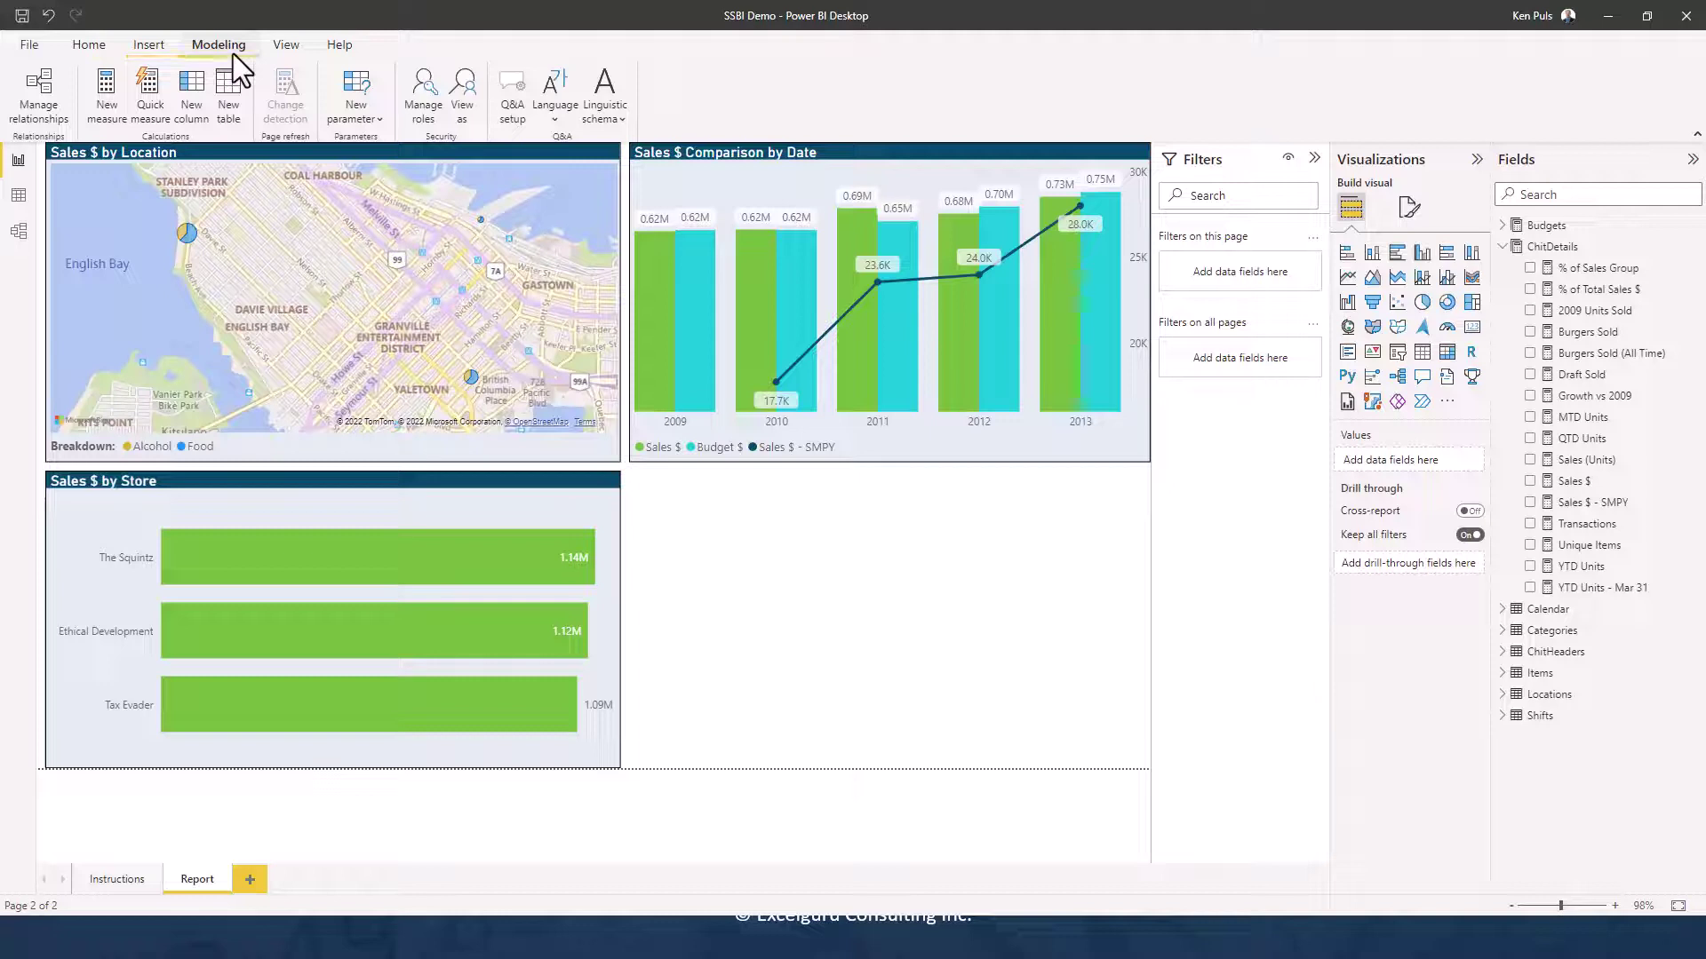
{"action": "left_click", "coordinate": [160, 93]}
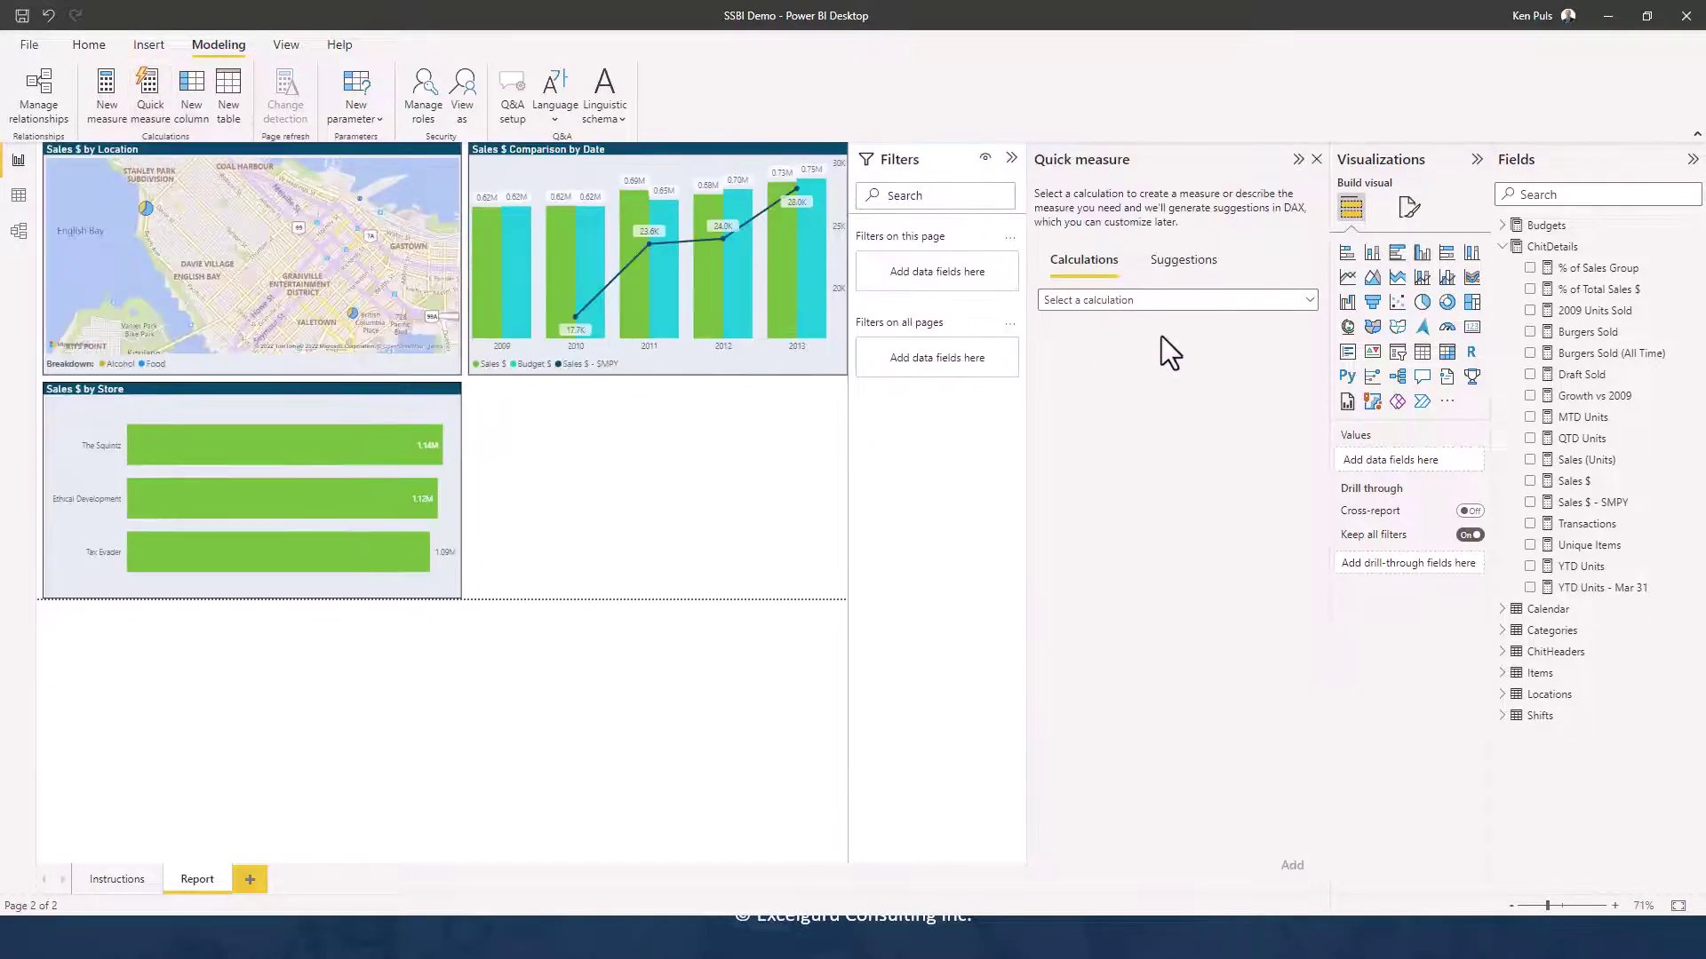
{"action": "left_click", "coordinate": [1309, 302]}
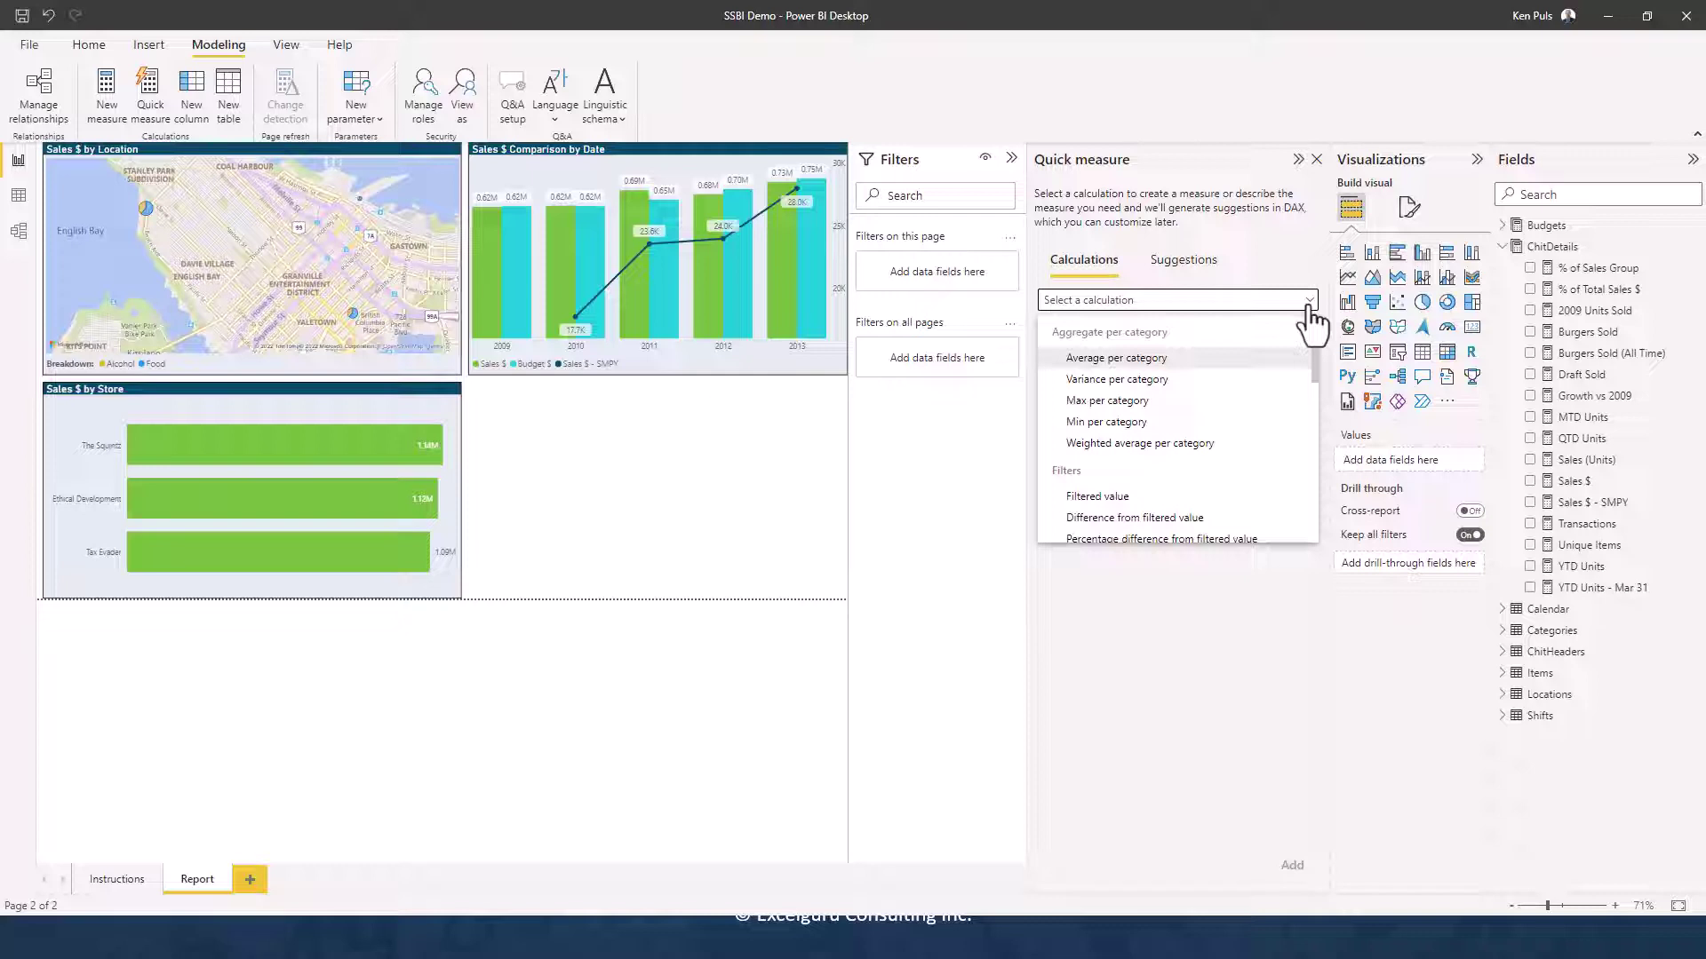
{"action": "left_click", "coordinate": [1187, 264]}
{"action": "left_click", "coordinate": [1187, 266]}
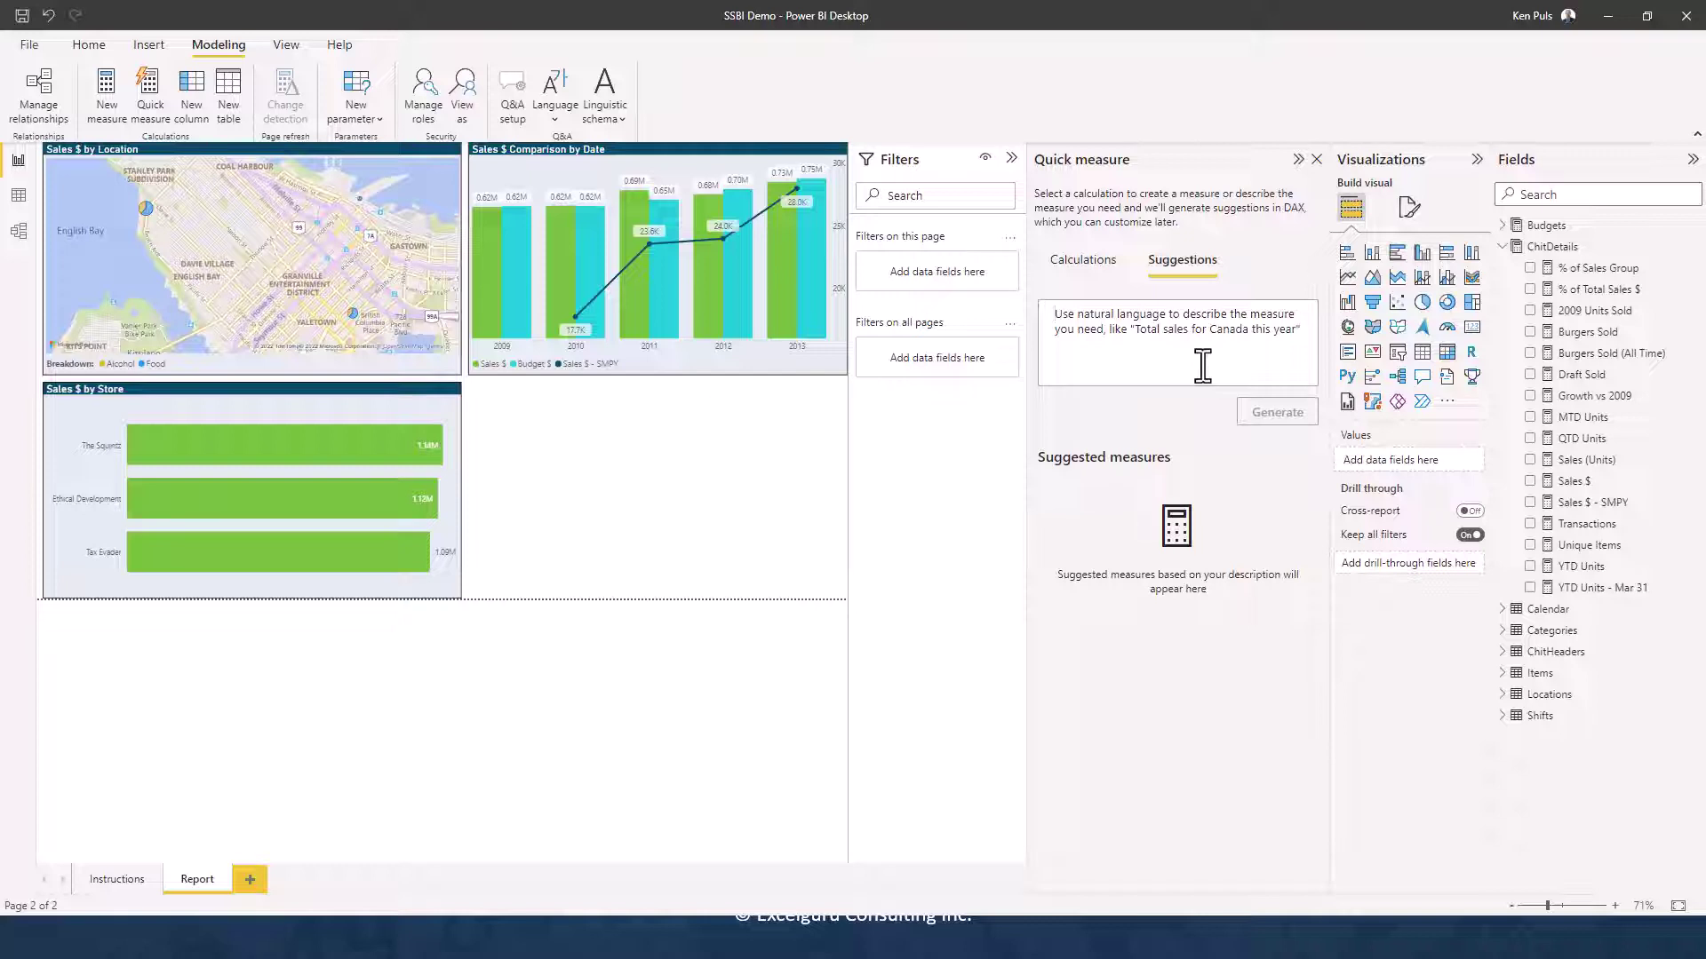
Describe the measure as 'draft beer sales for tax evader' in the Suggestions box
{"action": "type", "text": "draft be"}
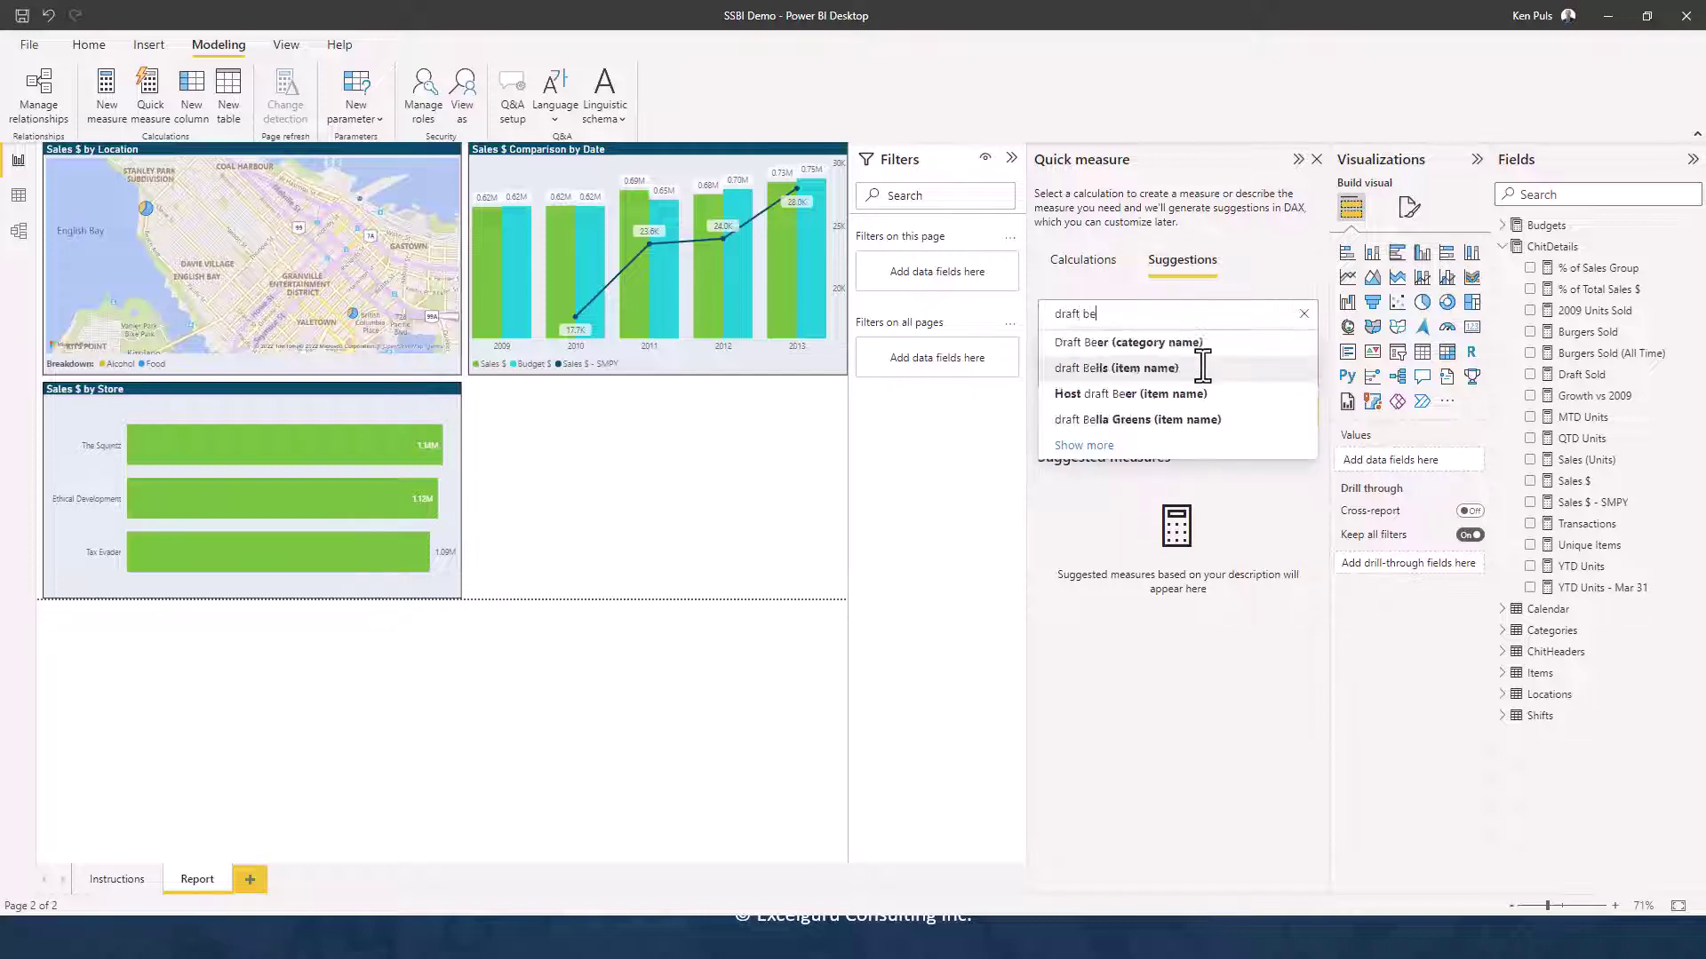
{"action": "type", "text": "er sales for tax"}
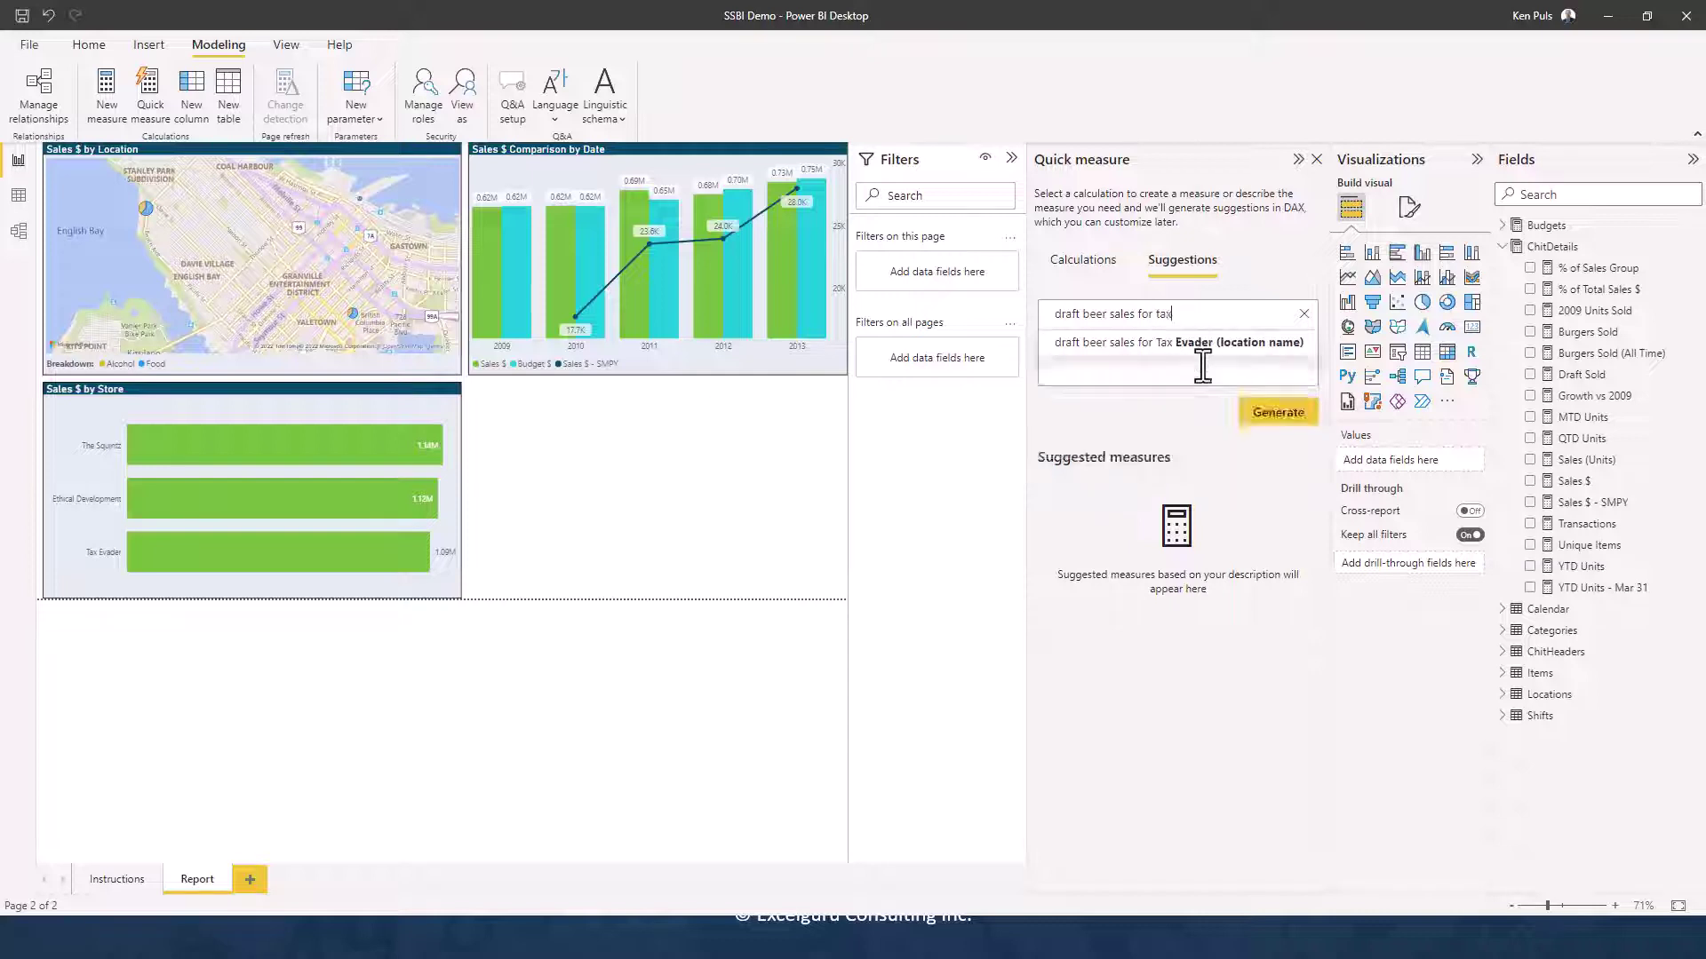
{"action": "type", "text": " evab"}
{"action": "key", "text": "BackSpace"}
{"action": "type", "text": "de"}
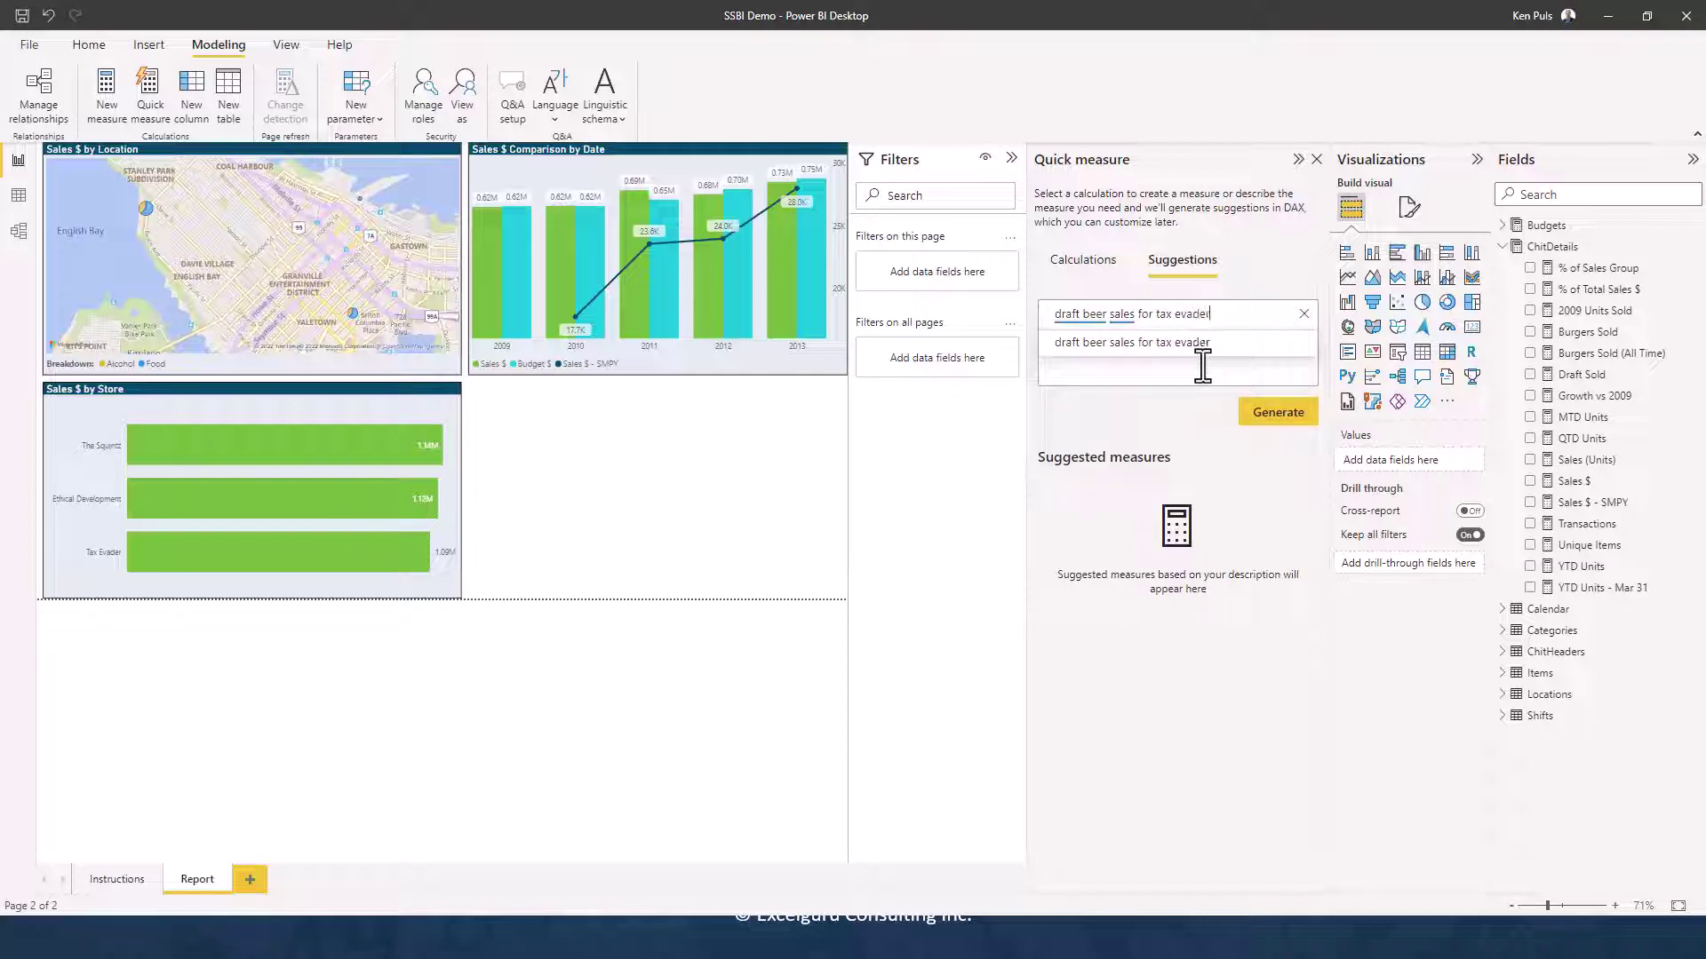
{"action": "type", "text": "r"}
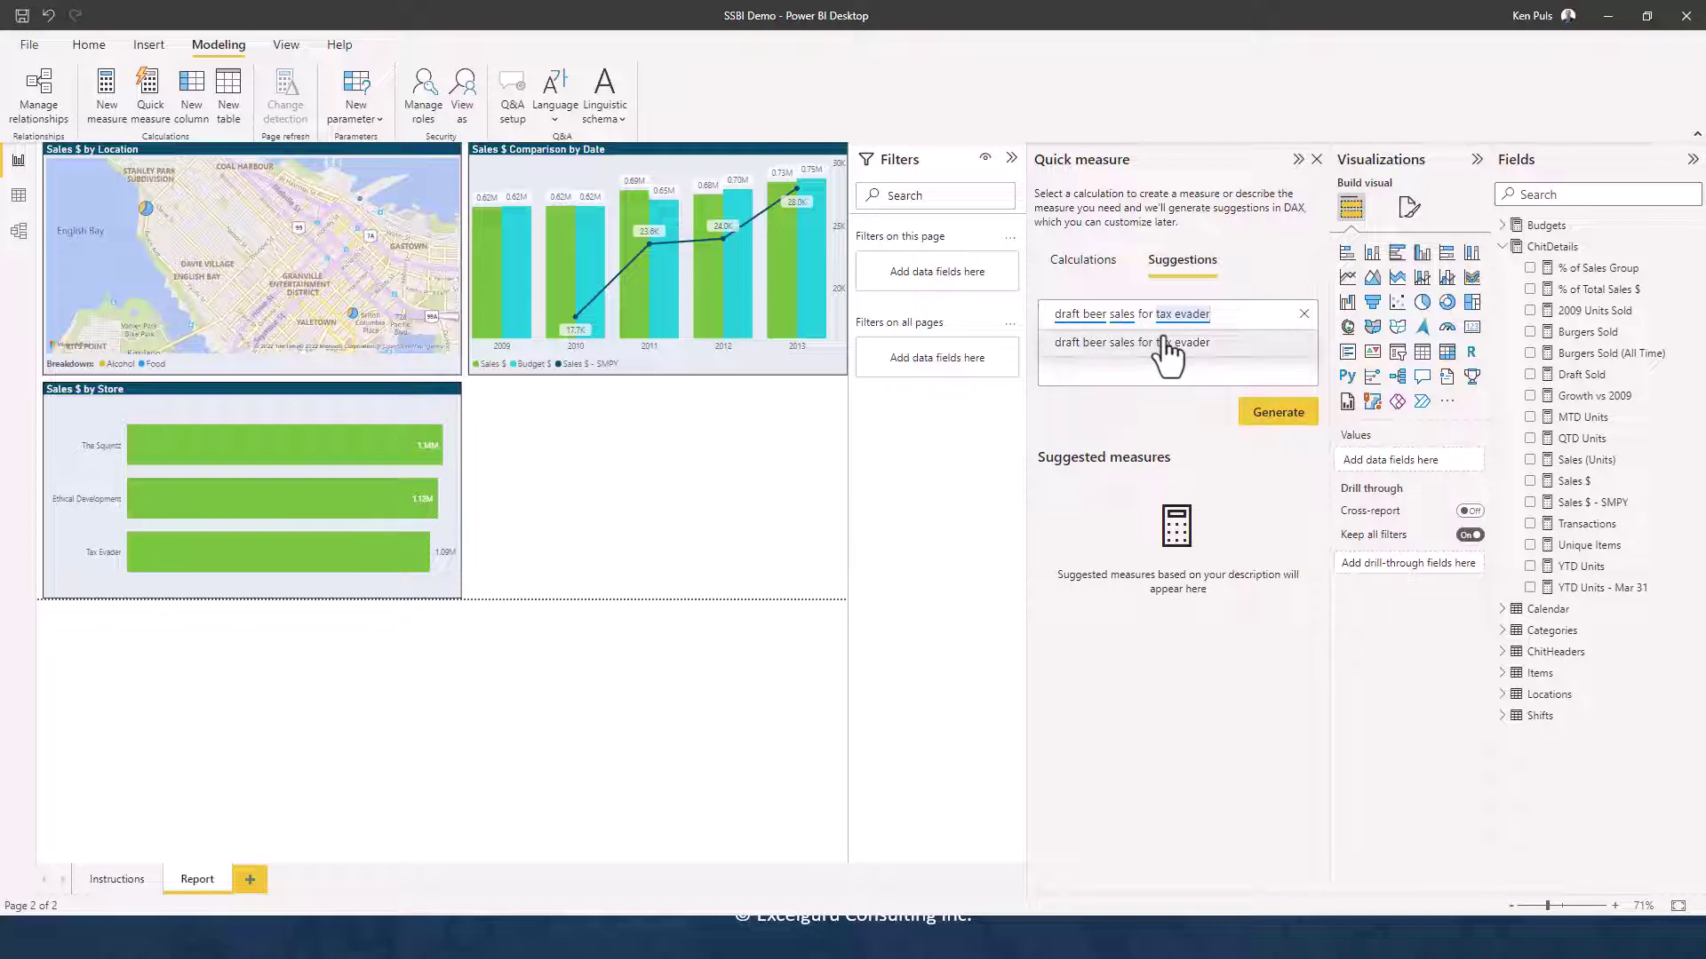
{"action": "left_click", "coordinate": [1216, 382]}
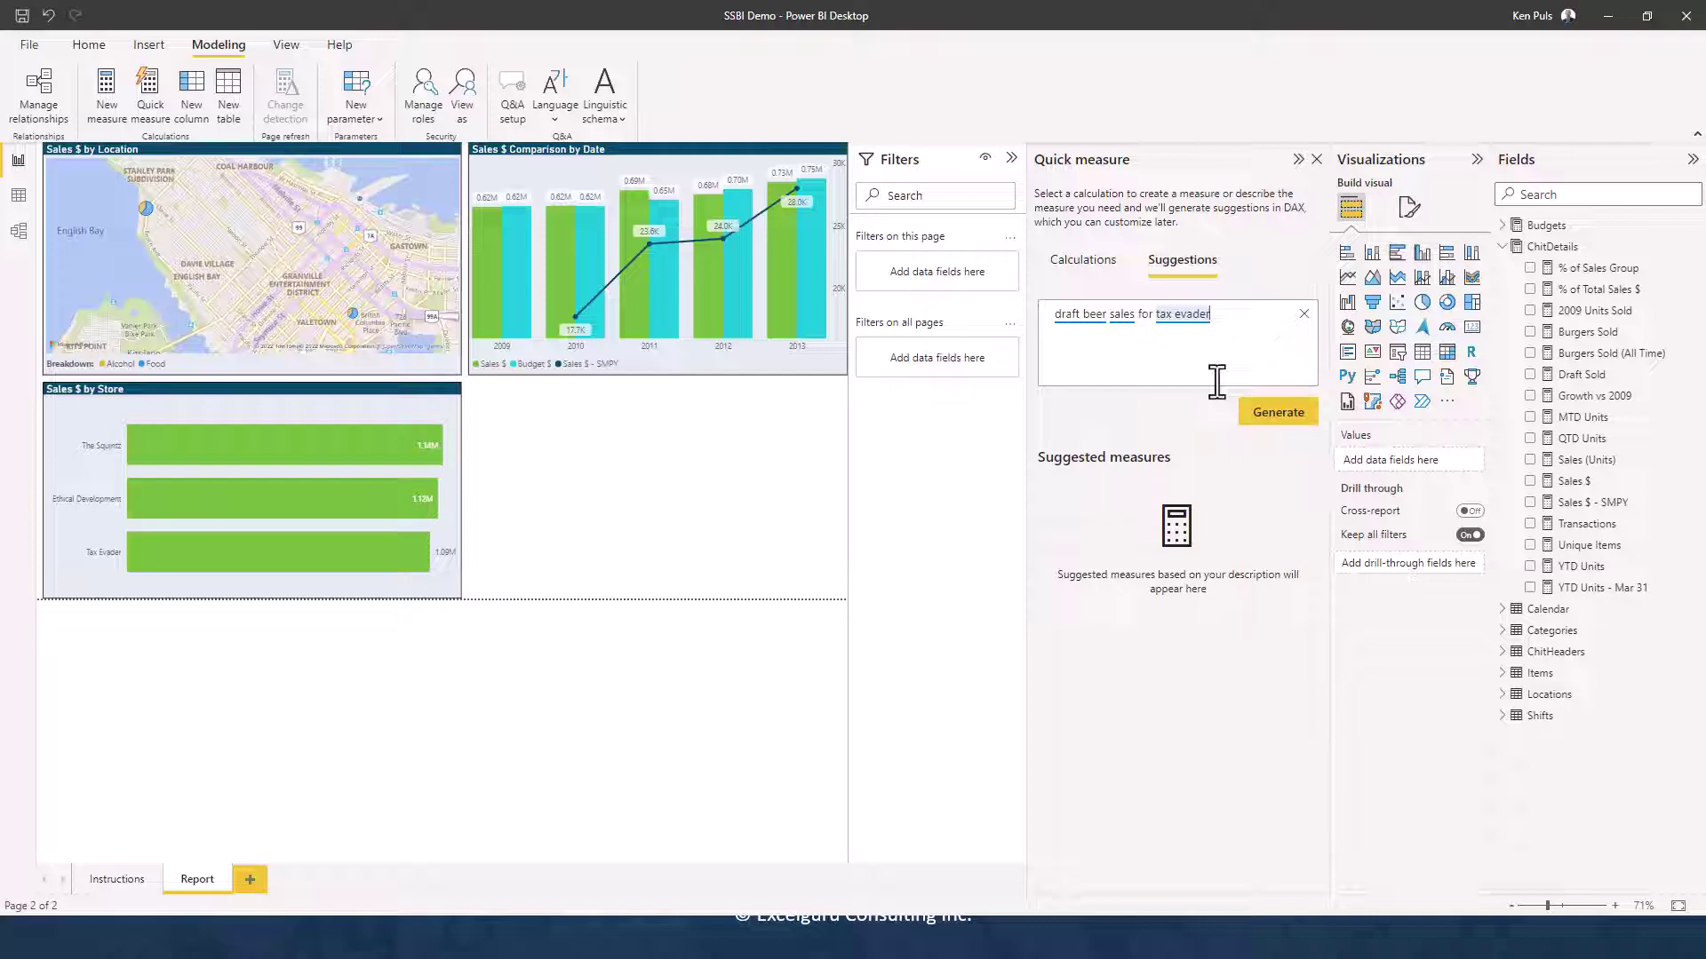
Generate the suggestion, review its full DAX previewing 27,940, and add it to ChitDetails
{"action": "left_click", "coordinate": [1282, 425]}
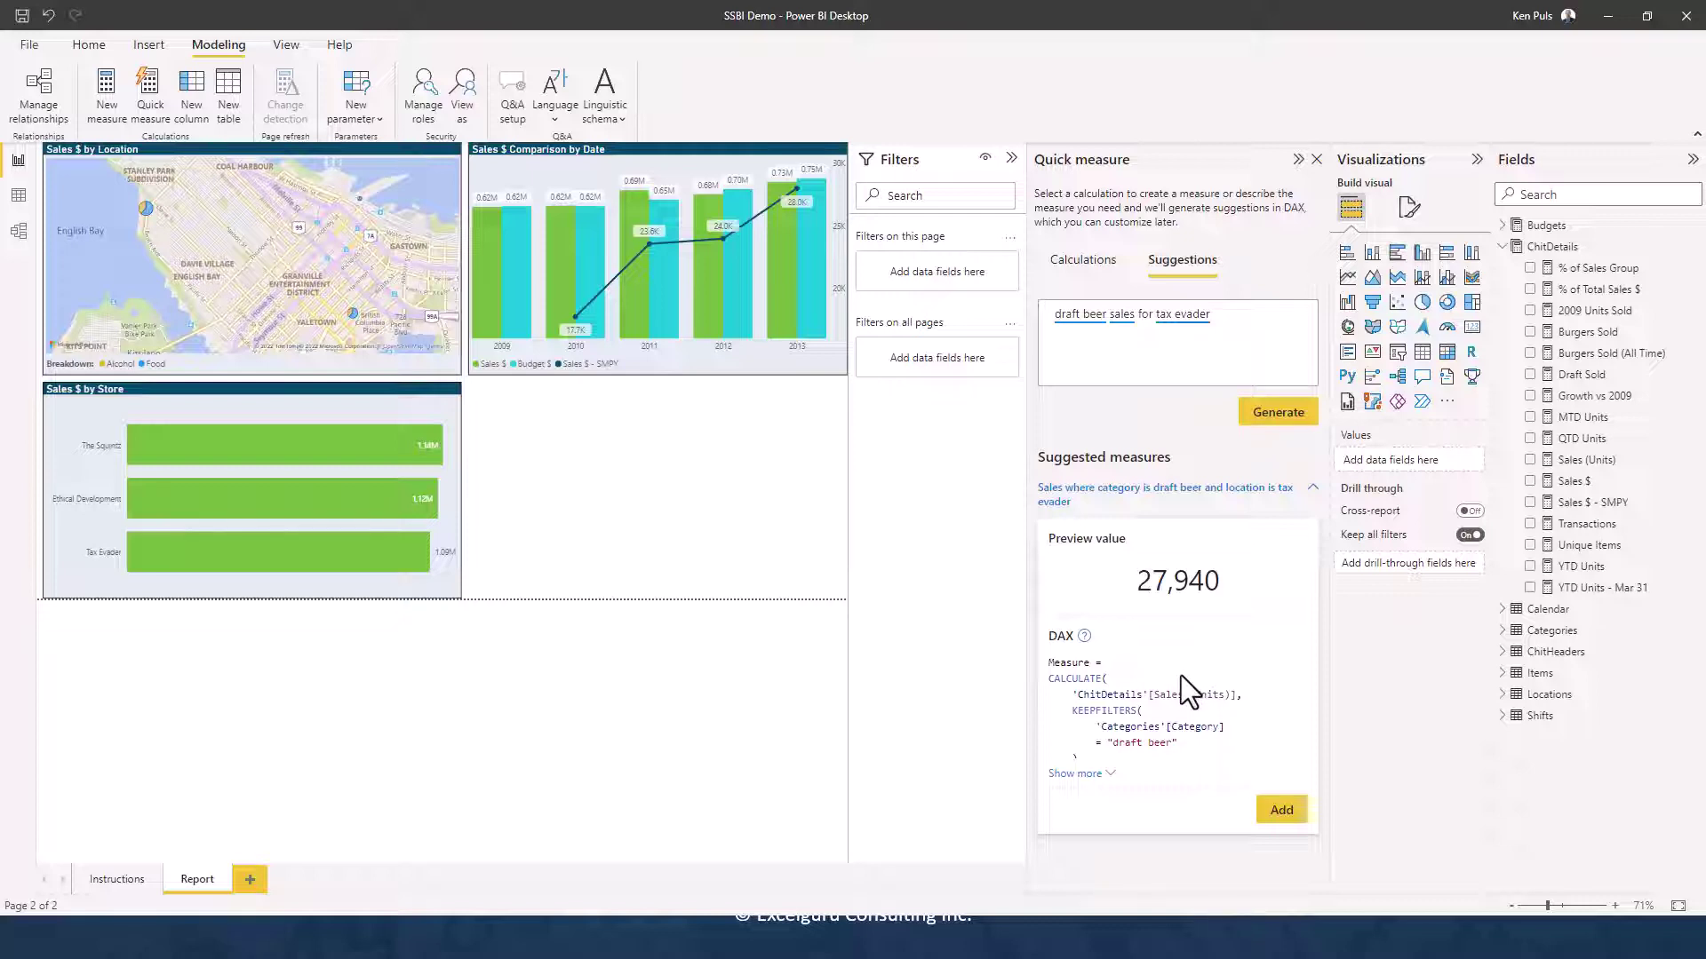
{"action": "left_click", "coordinate": [1098, 775]}
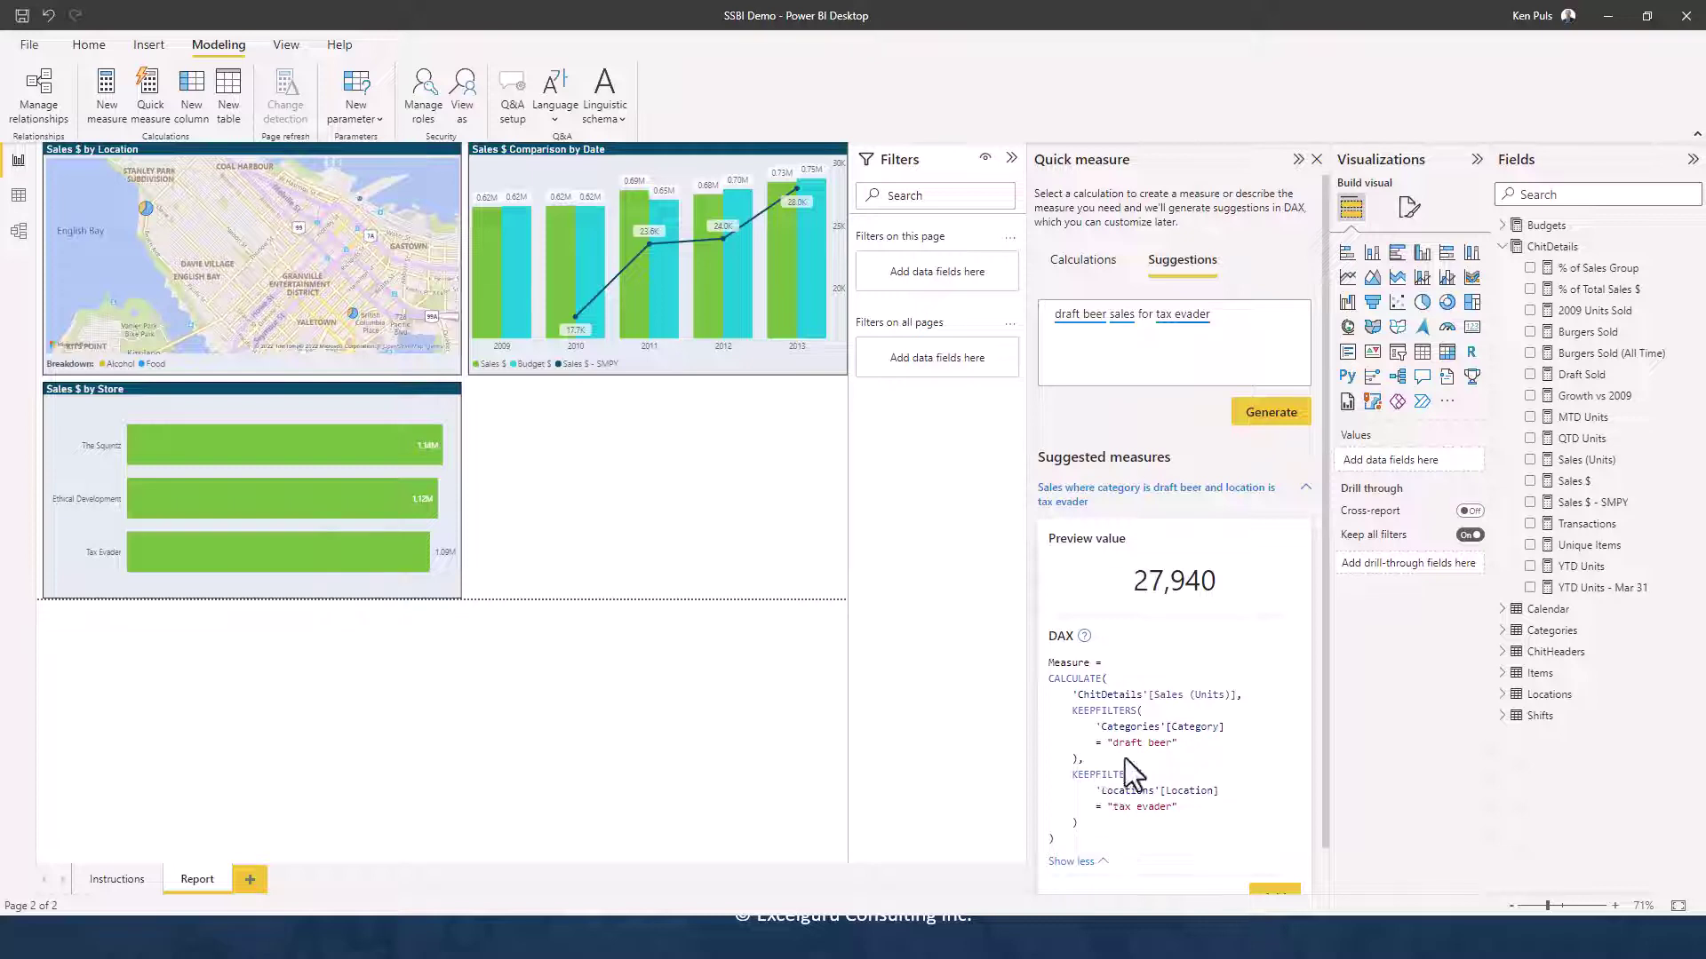
{"action": "scroll", "coordinate": [1247, 669], "scroll_direction": "down", "scroll_amount": 1}
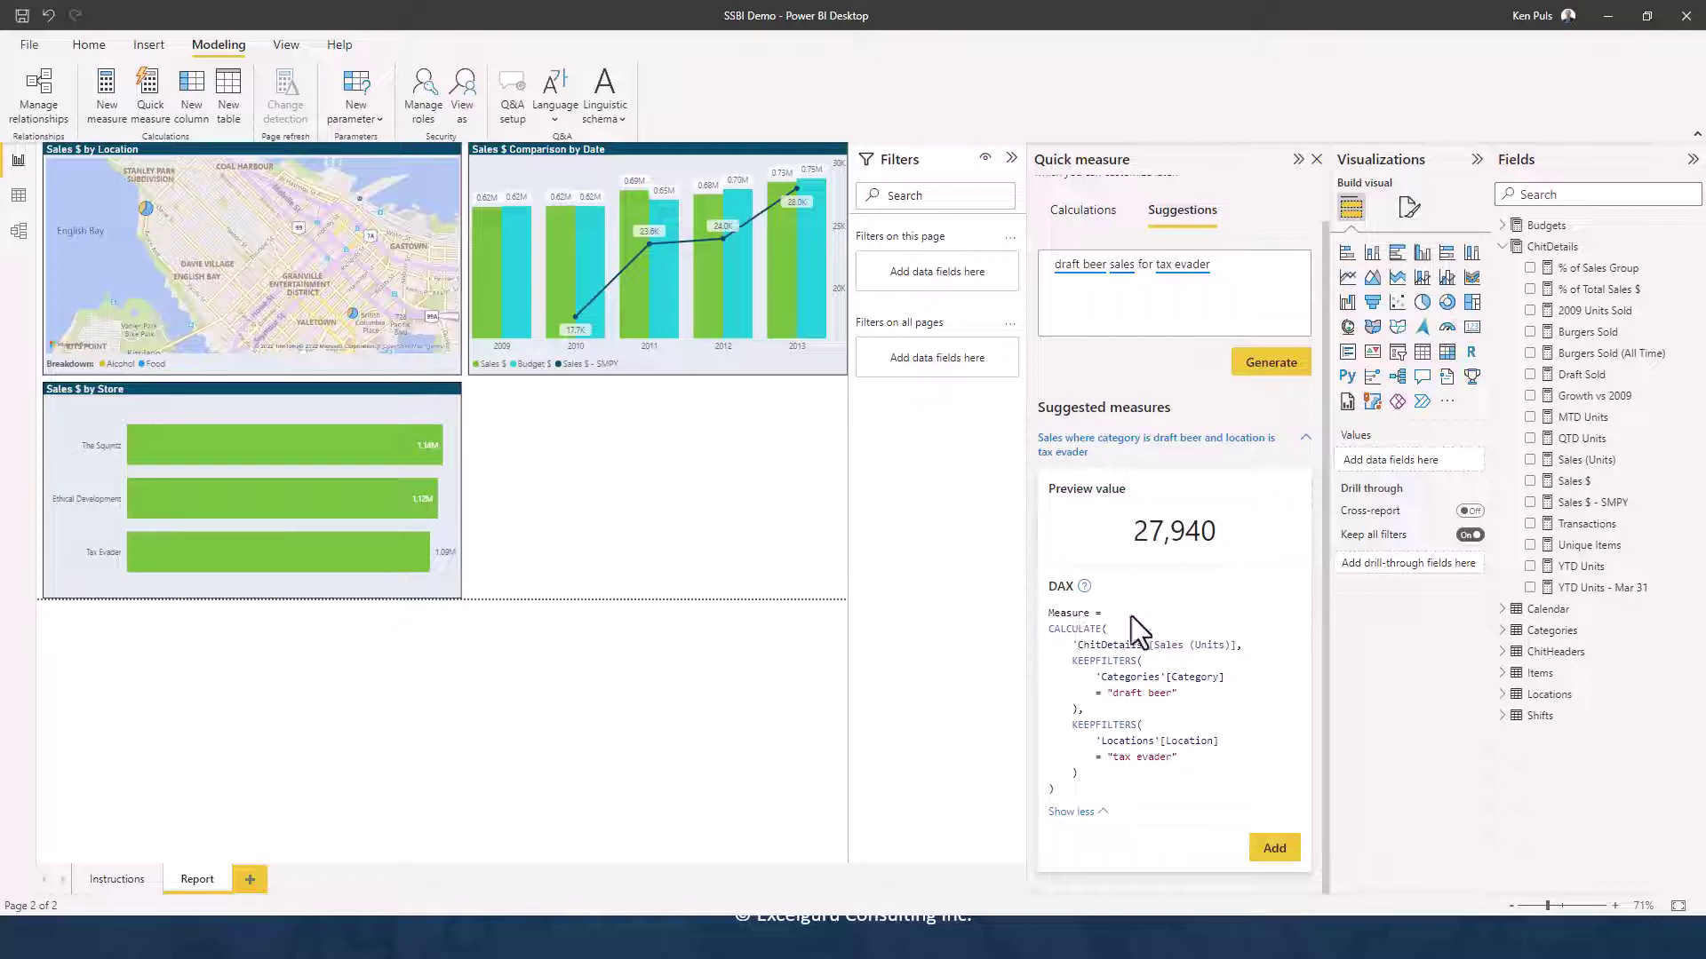
{"action": "left_click", "coordinate": [1275, 848]}
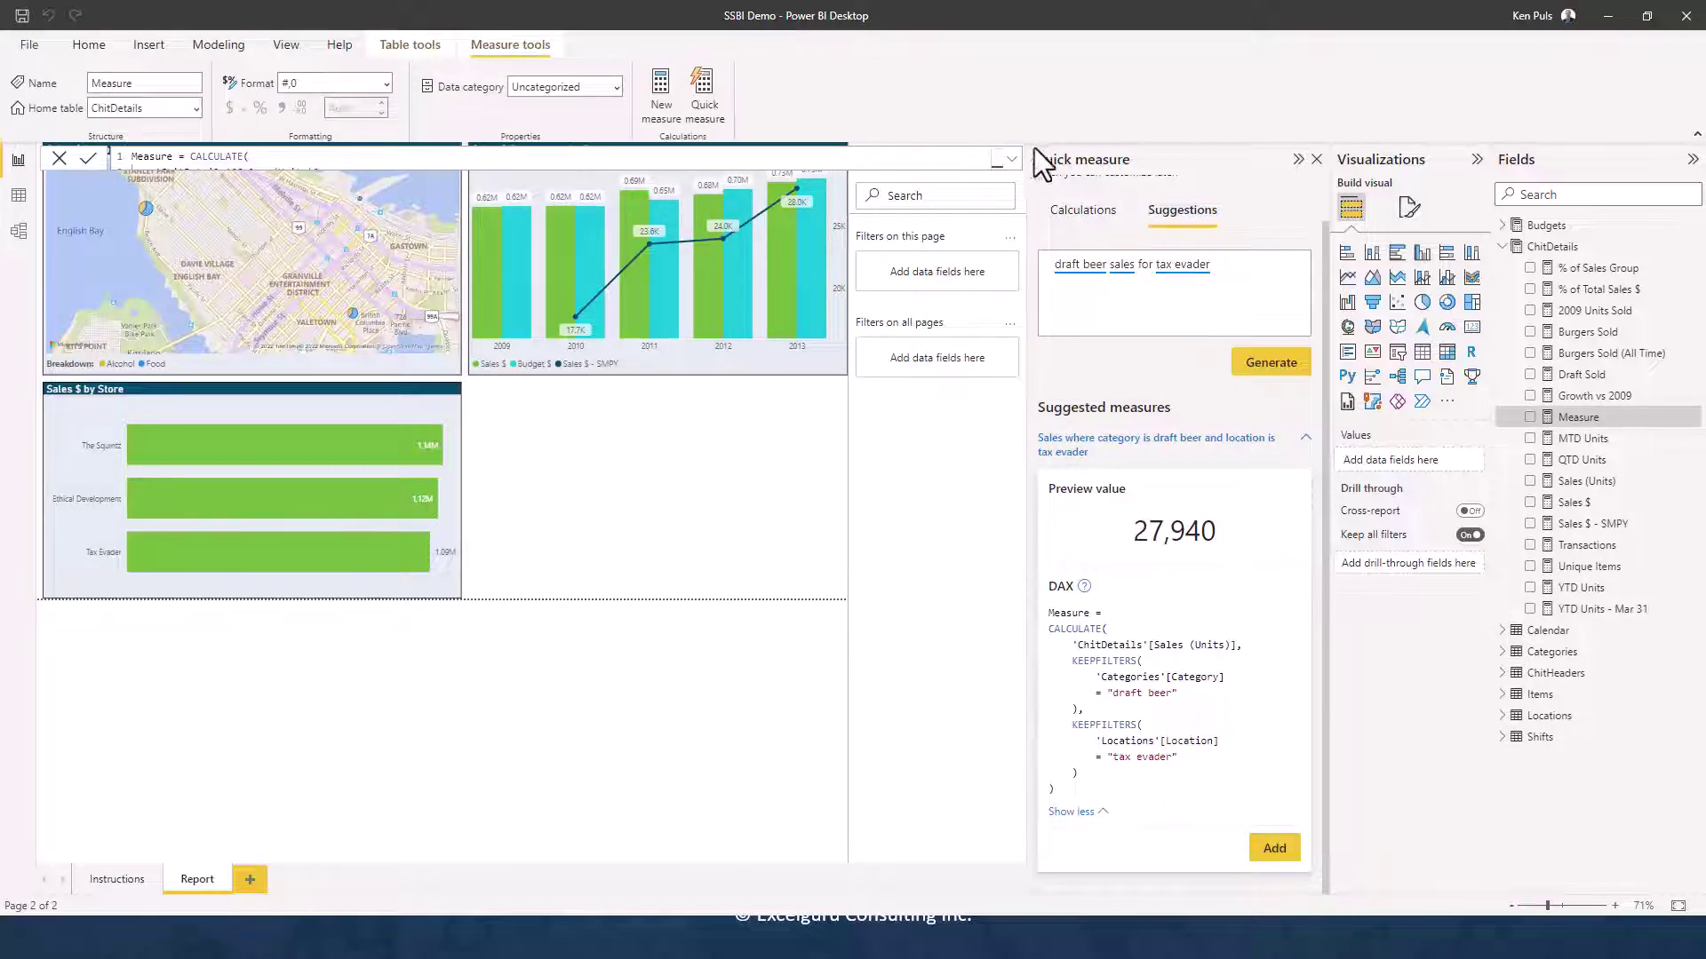
Rename the new measure from 'Measure' to TE_Draft in the expanded formula bar
{"action": "left_click", "coordinate": [1011, 160]}
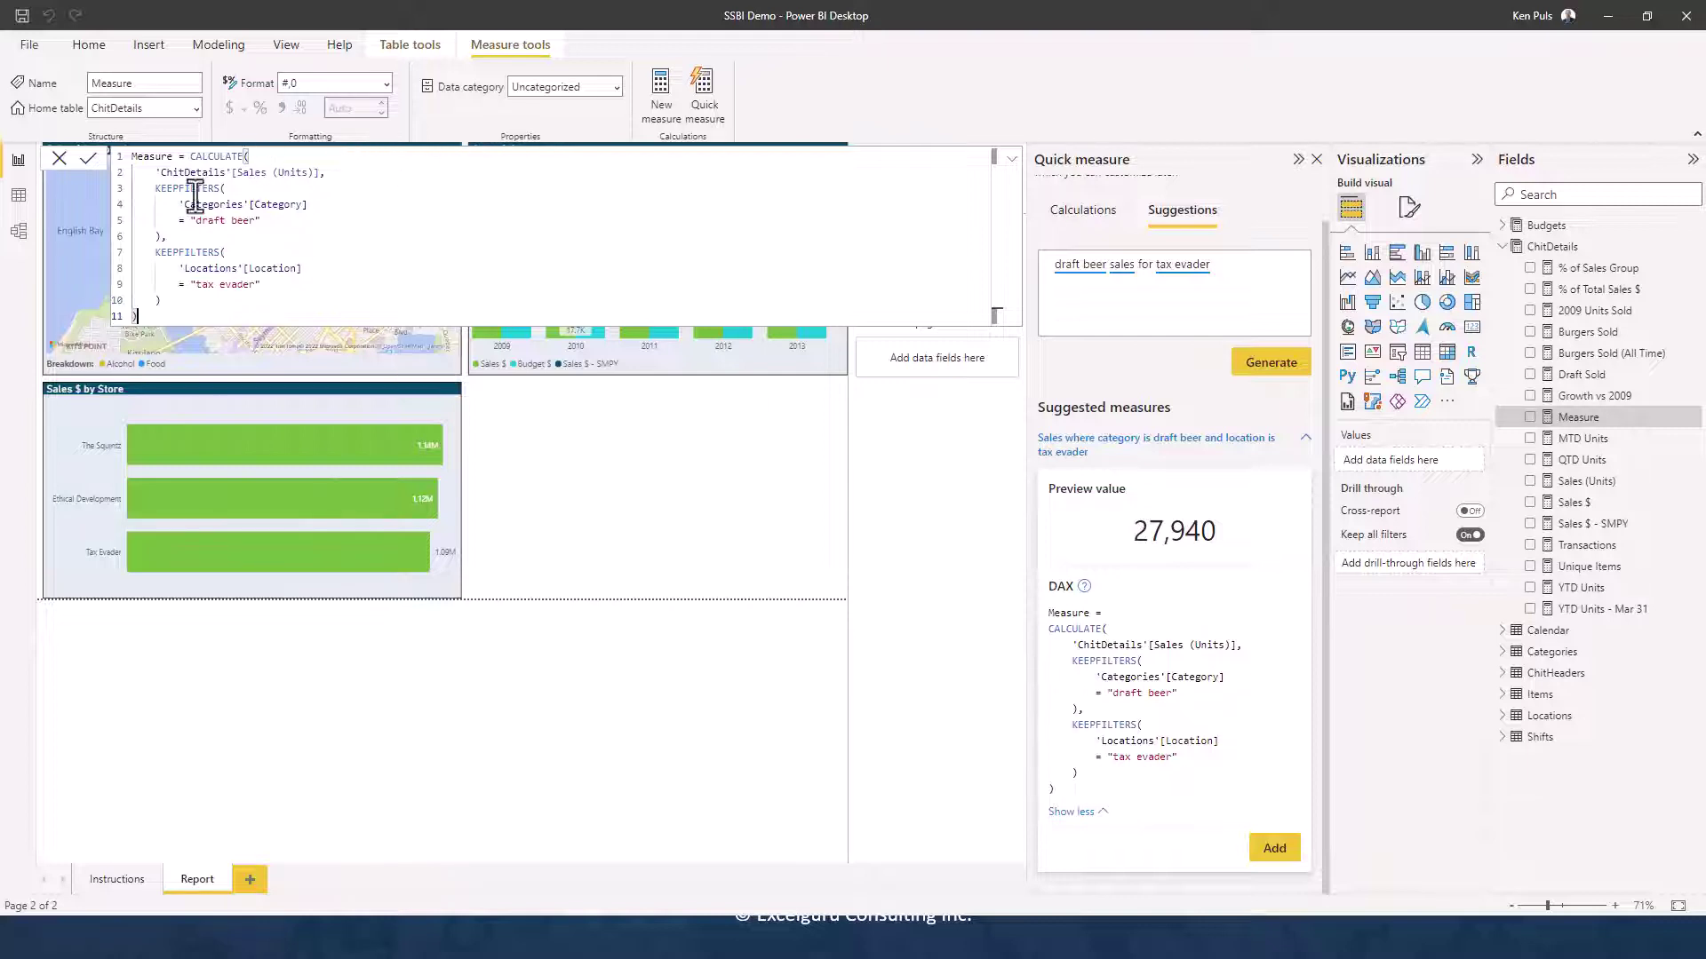
{"action": "double_click", "coordinate": [151, 157]}
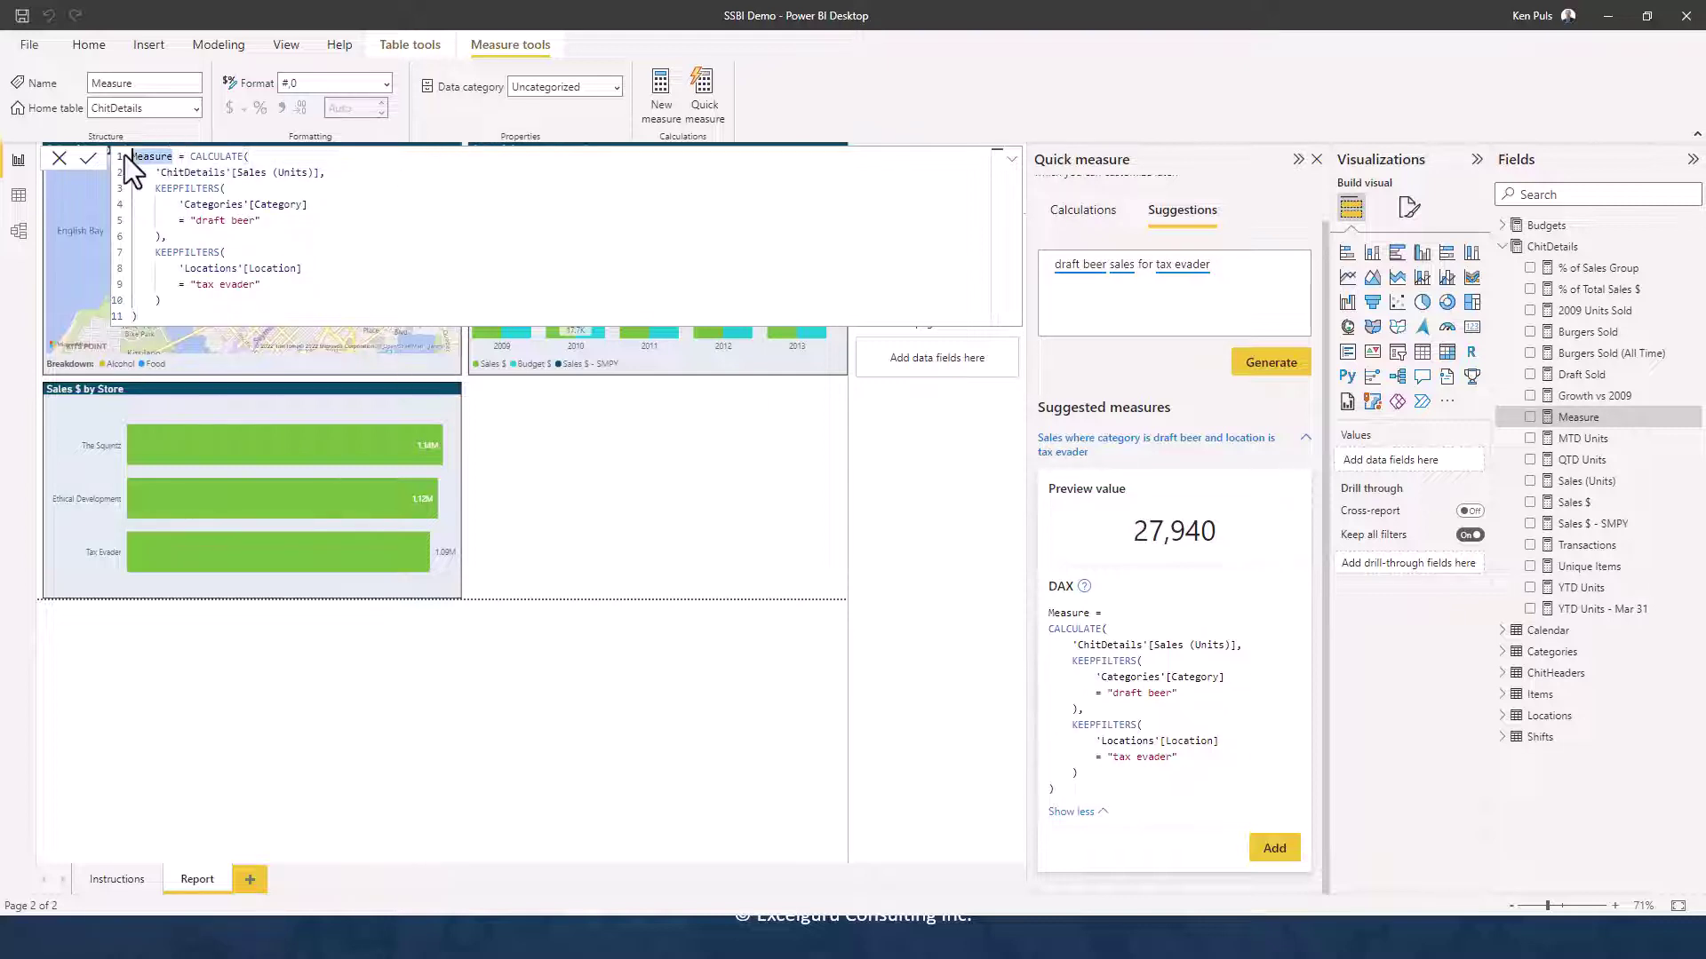
{"action": "type", "text": "TE"}
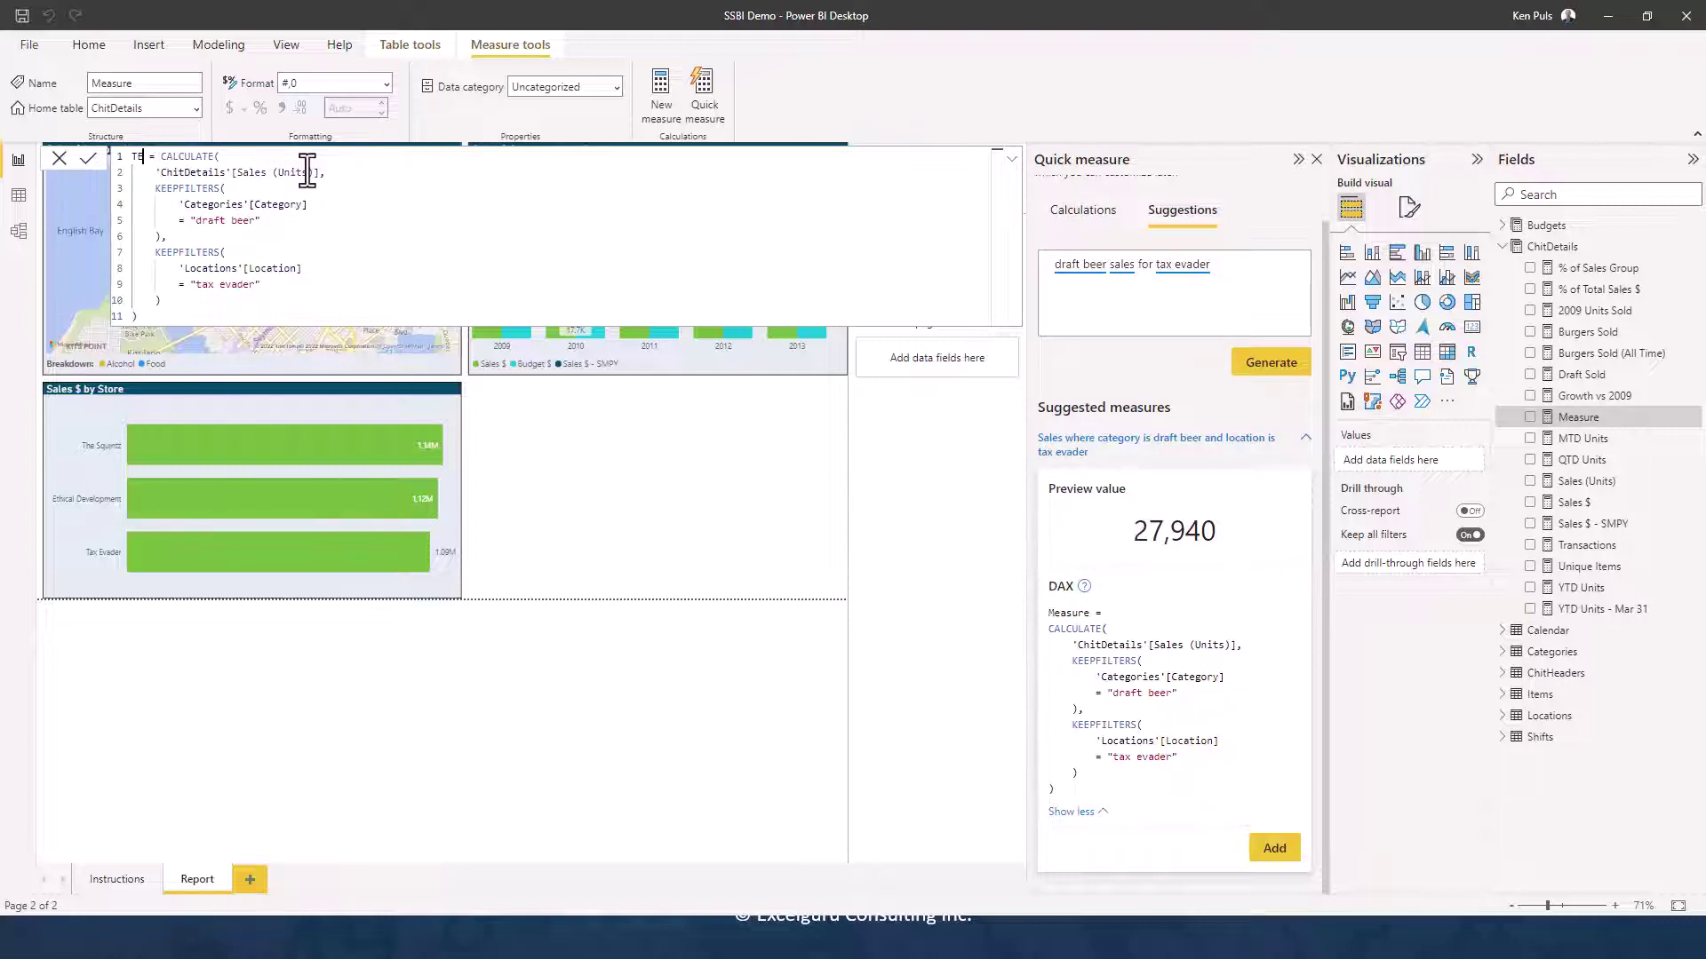
{"action": "type", "text": "_Draf"}
{"action": "type", "text": "t"}
{"action": "key", "text": "Return"}
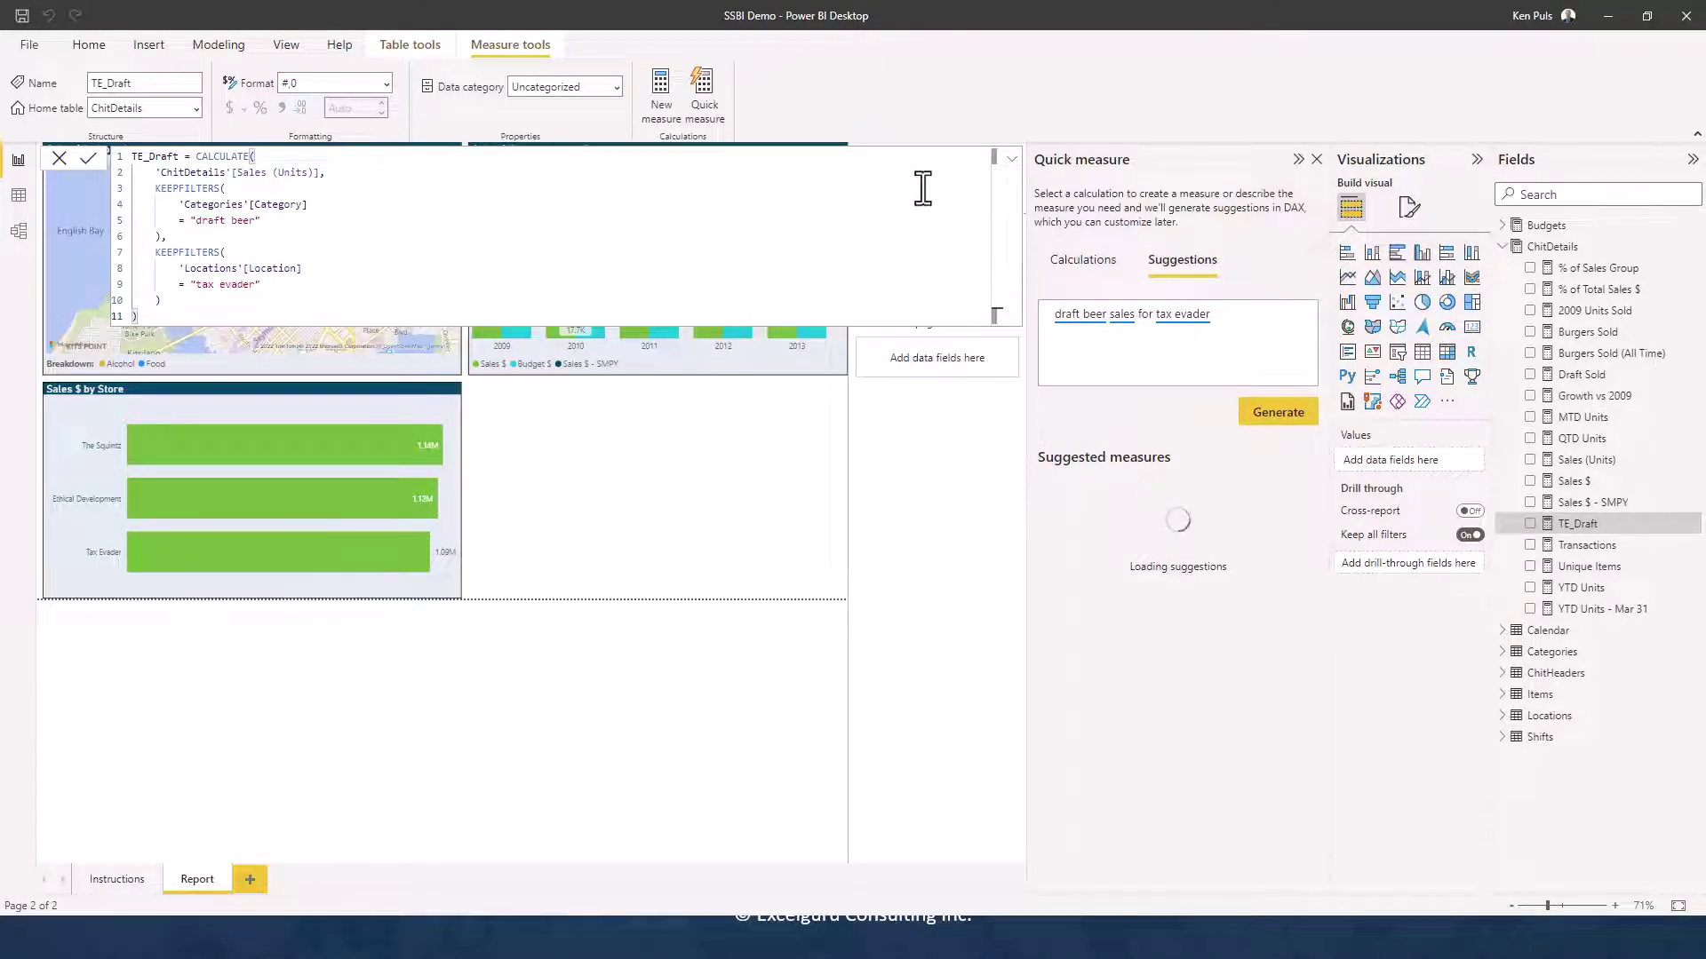
{"action": "left_click", "coordinate": [1011, 160]}
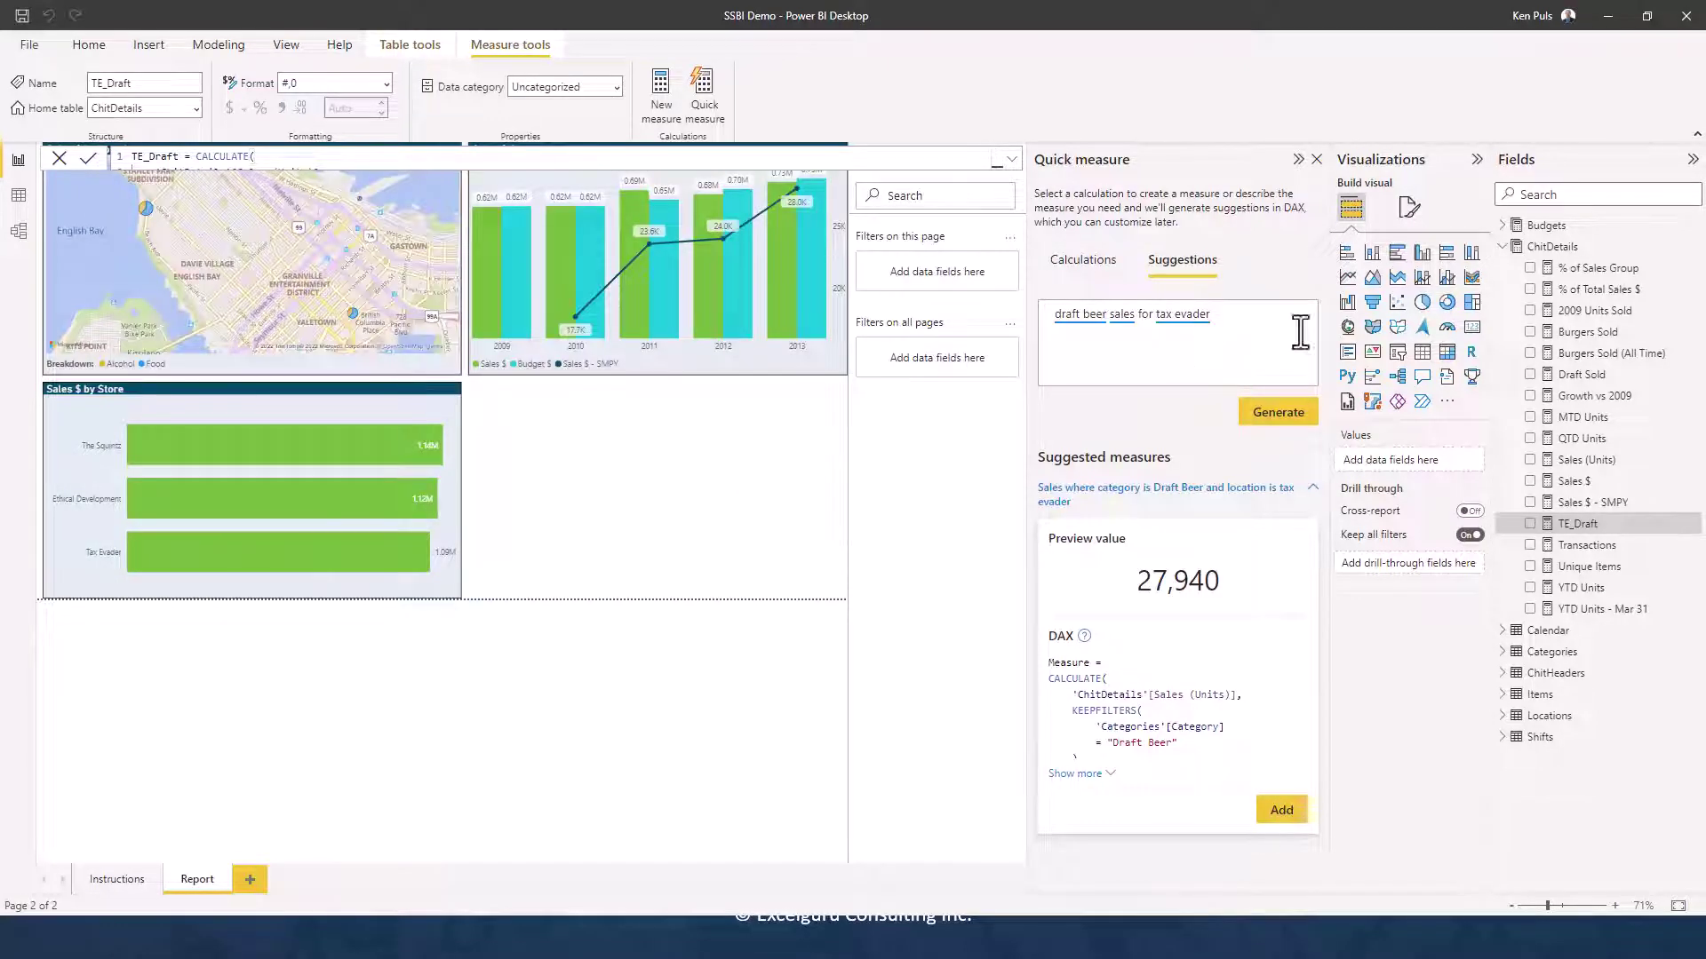
Add a card visual showing TE_Draft (28K), then switch to the Model view
{"action": "left_click", "coordinate": [1472, 327]}
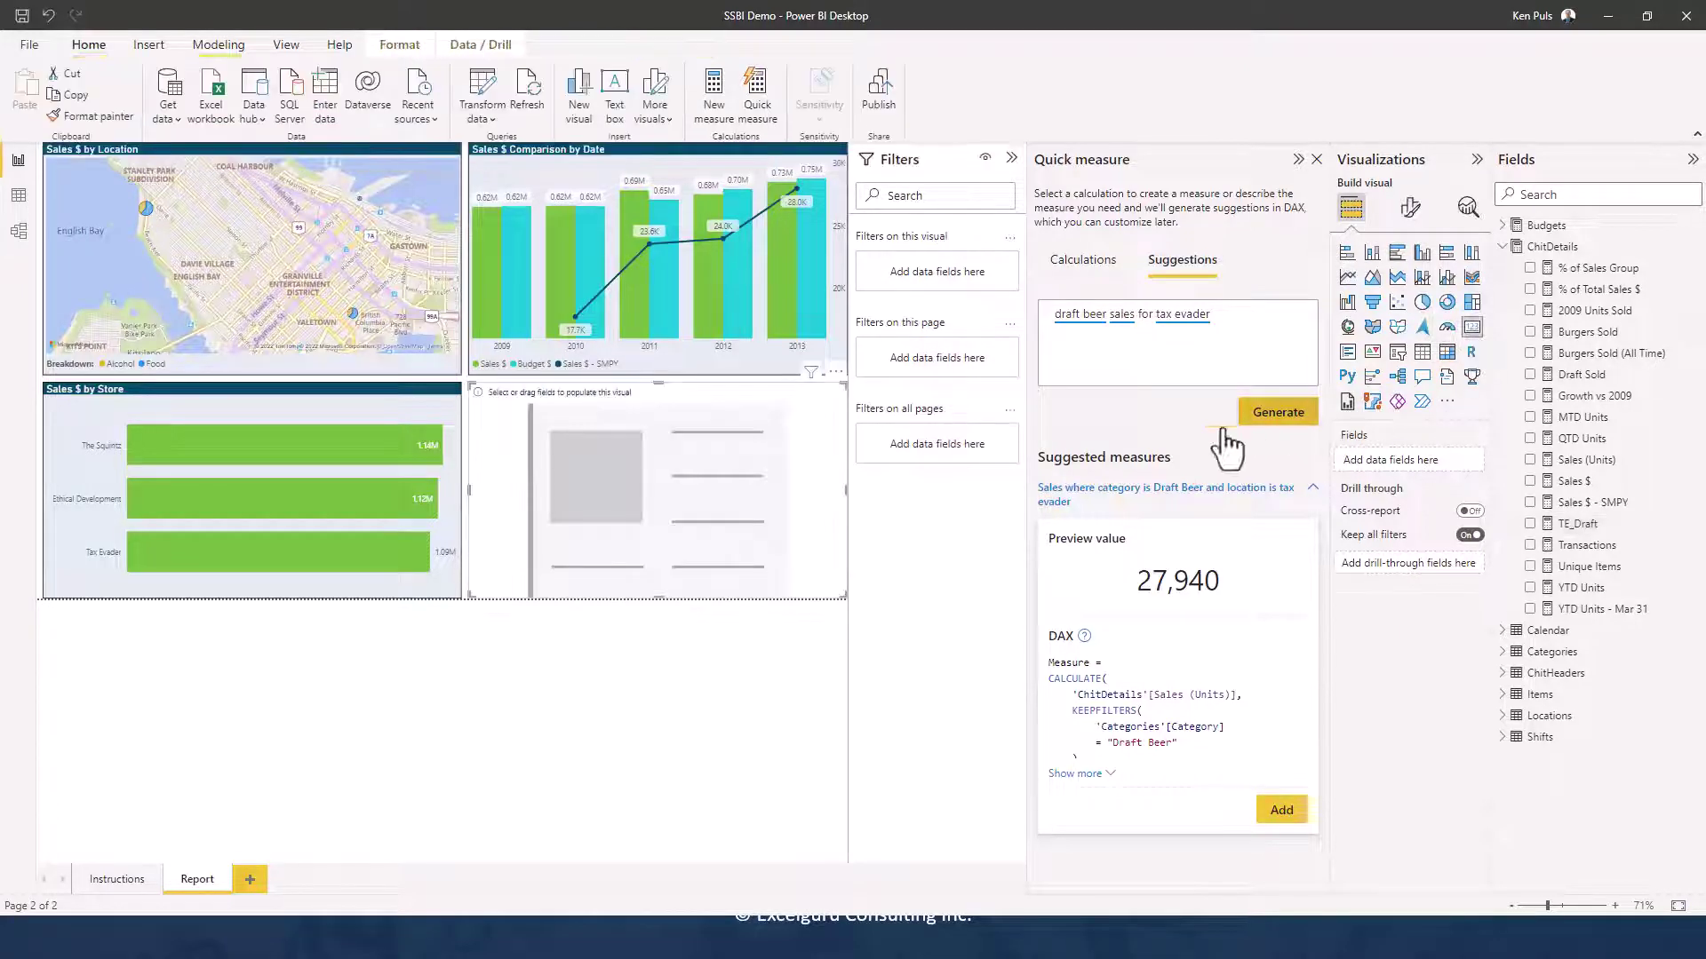
{"action": "mouse_move", "coordinate": [1586, 524]}
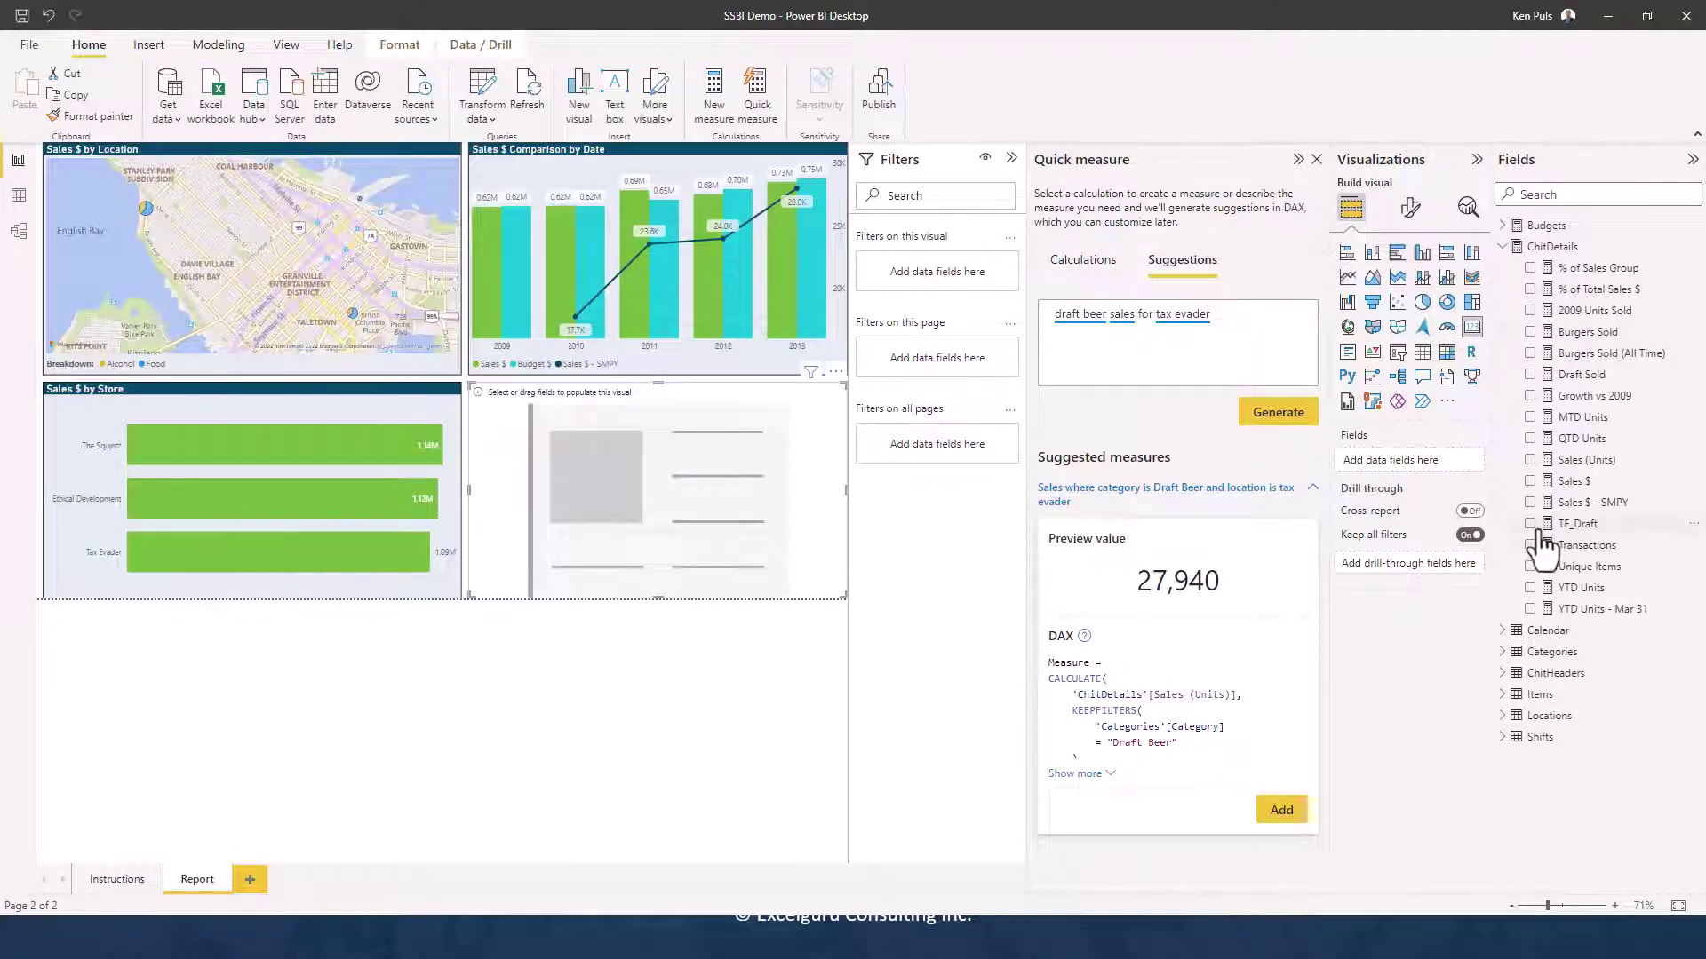
{"action": "left_click", "coordinate": [1530, 524]}
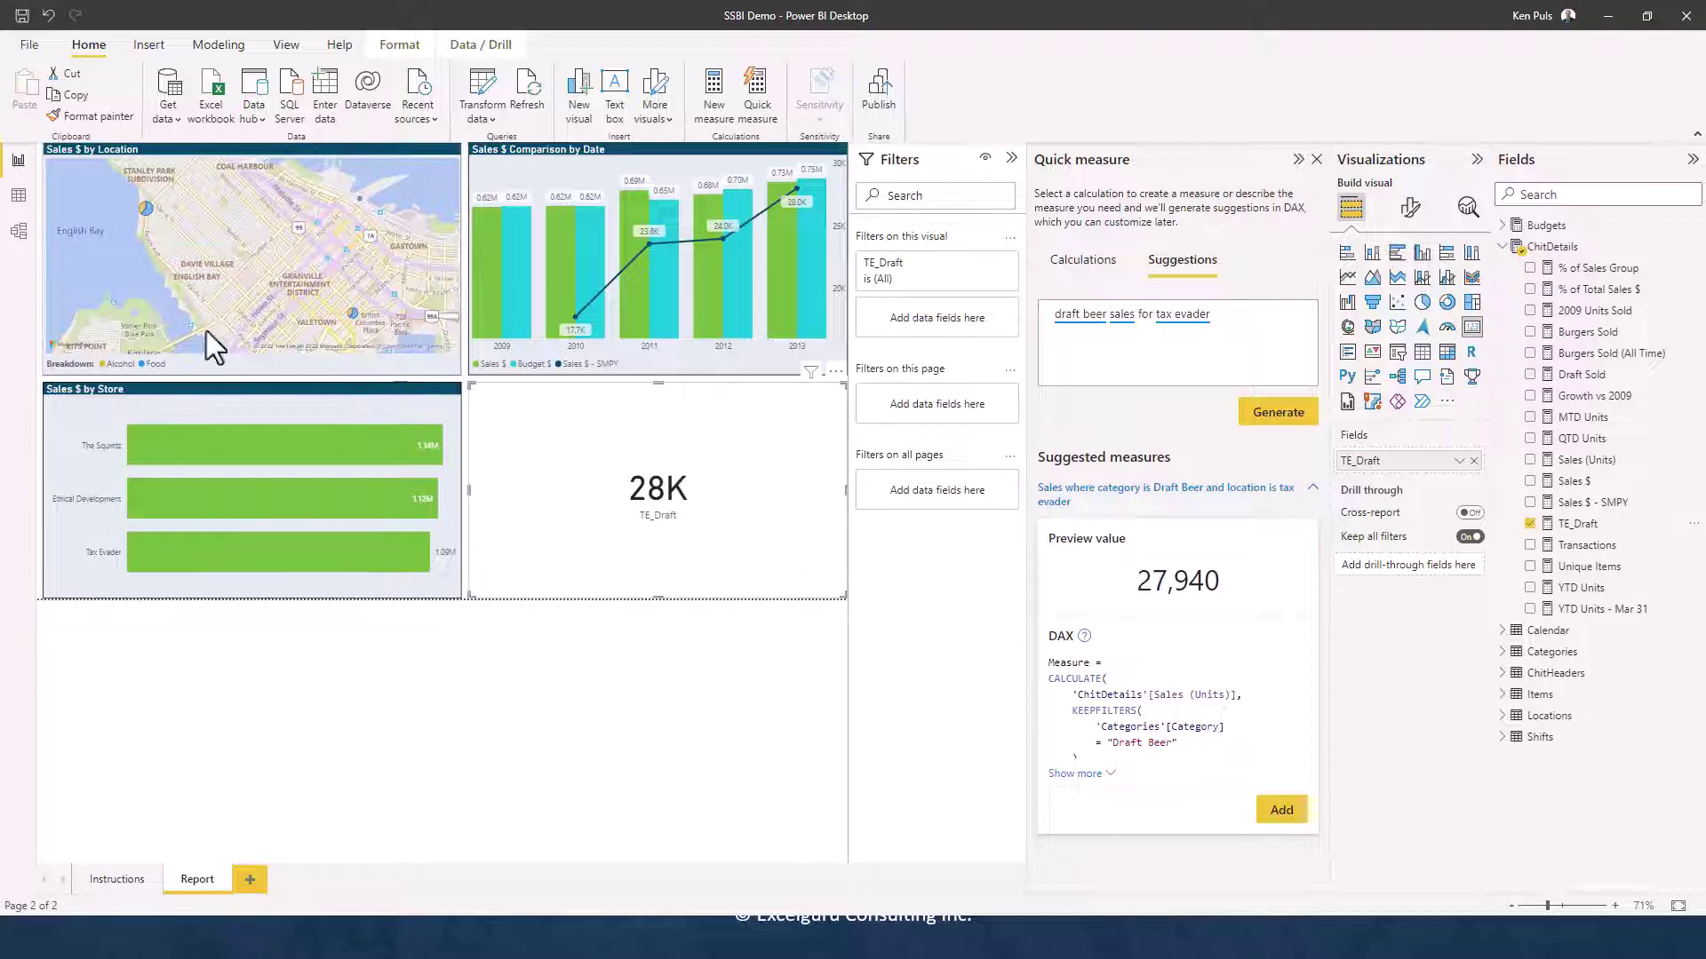
{"action": "left_click", "coordinate": [19, 236]}
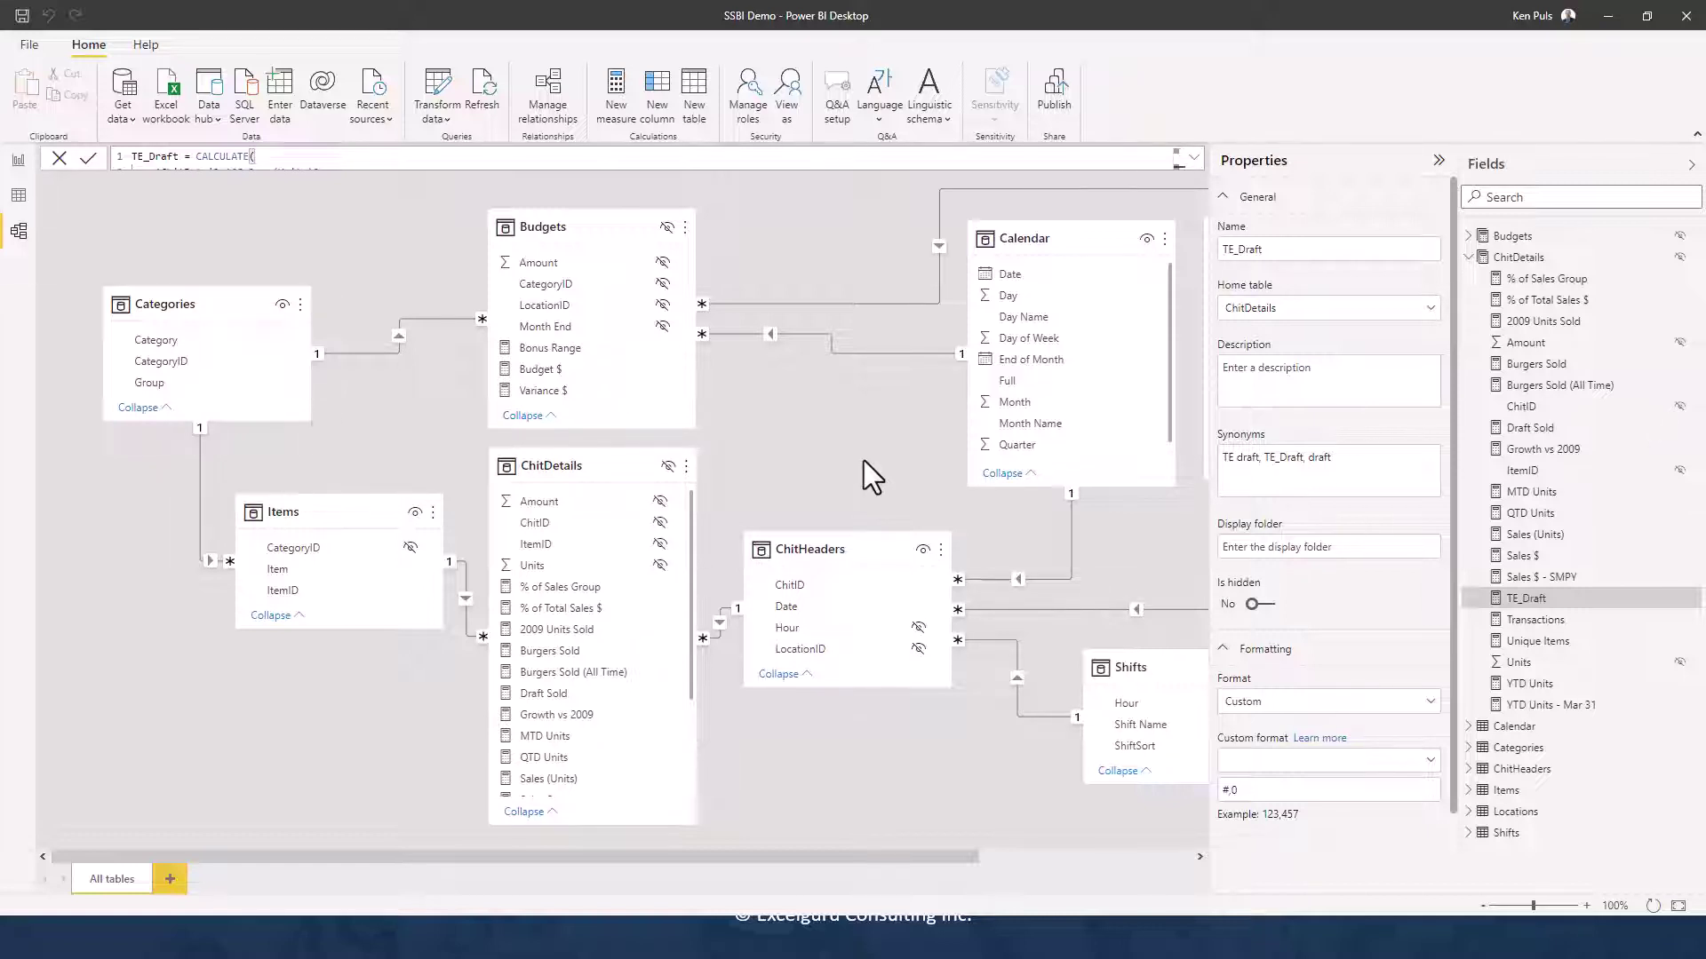
{"action": "mouse_move", "coordinate": [1527, 599]}
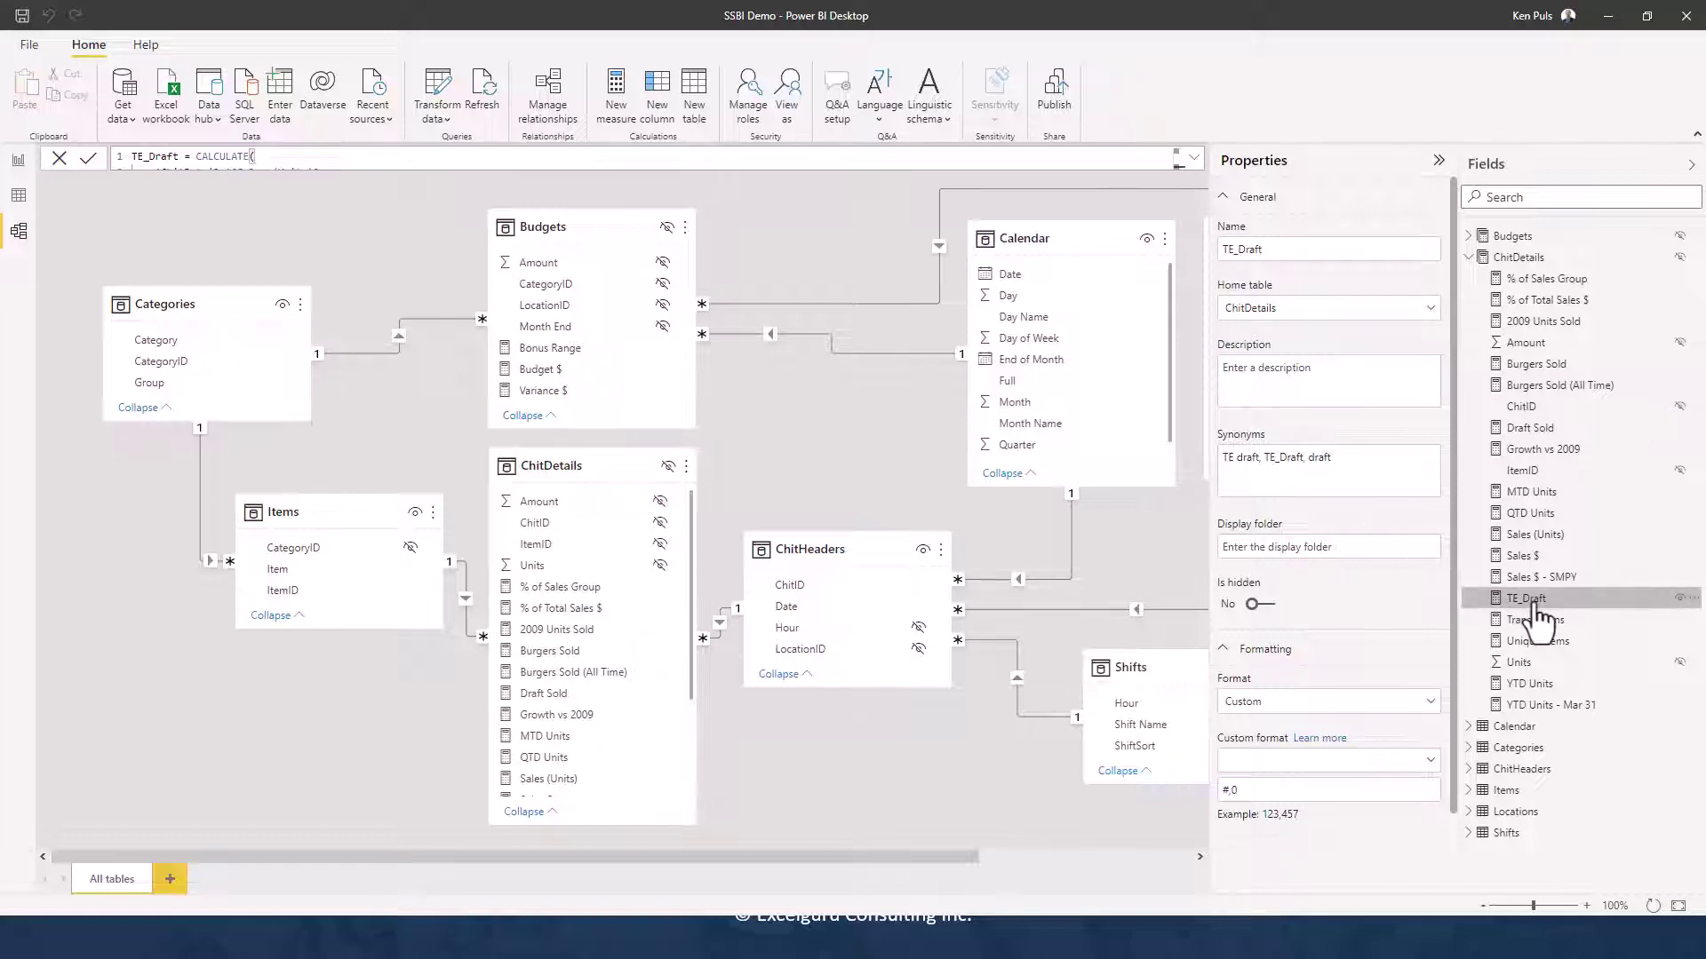
{"action": "left_click", "coordinate": [1193, 157]}
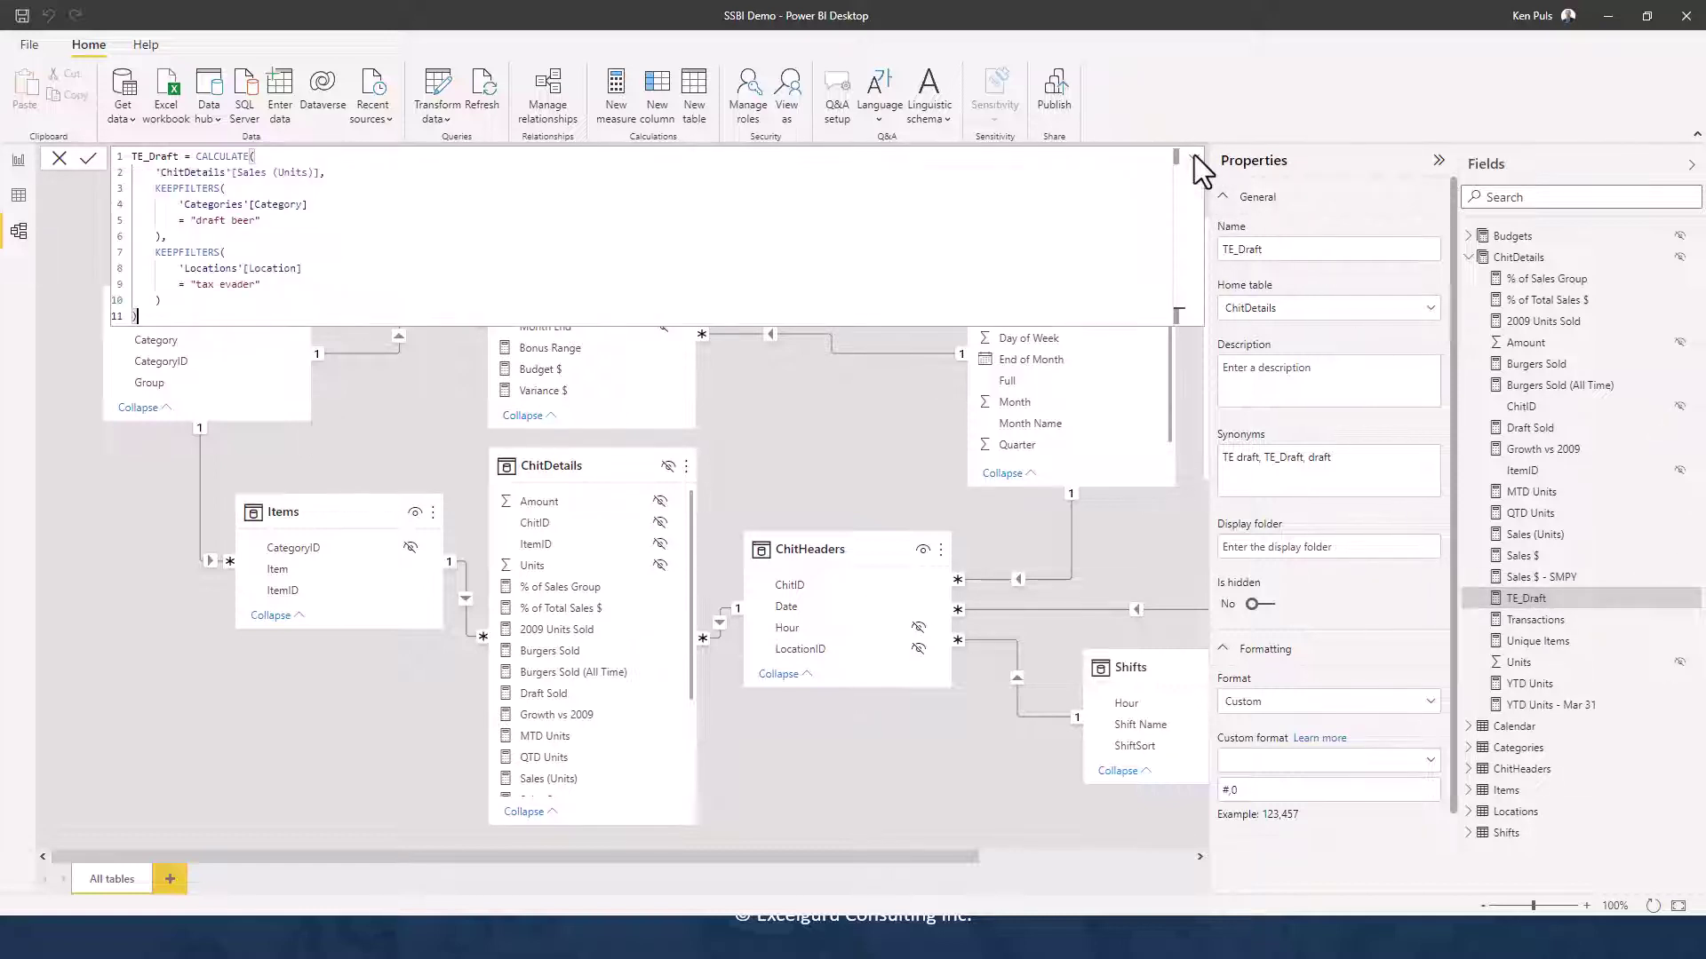
{"action": "left_click", "coordinate": [1194, 158]}
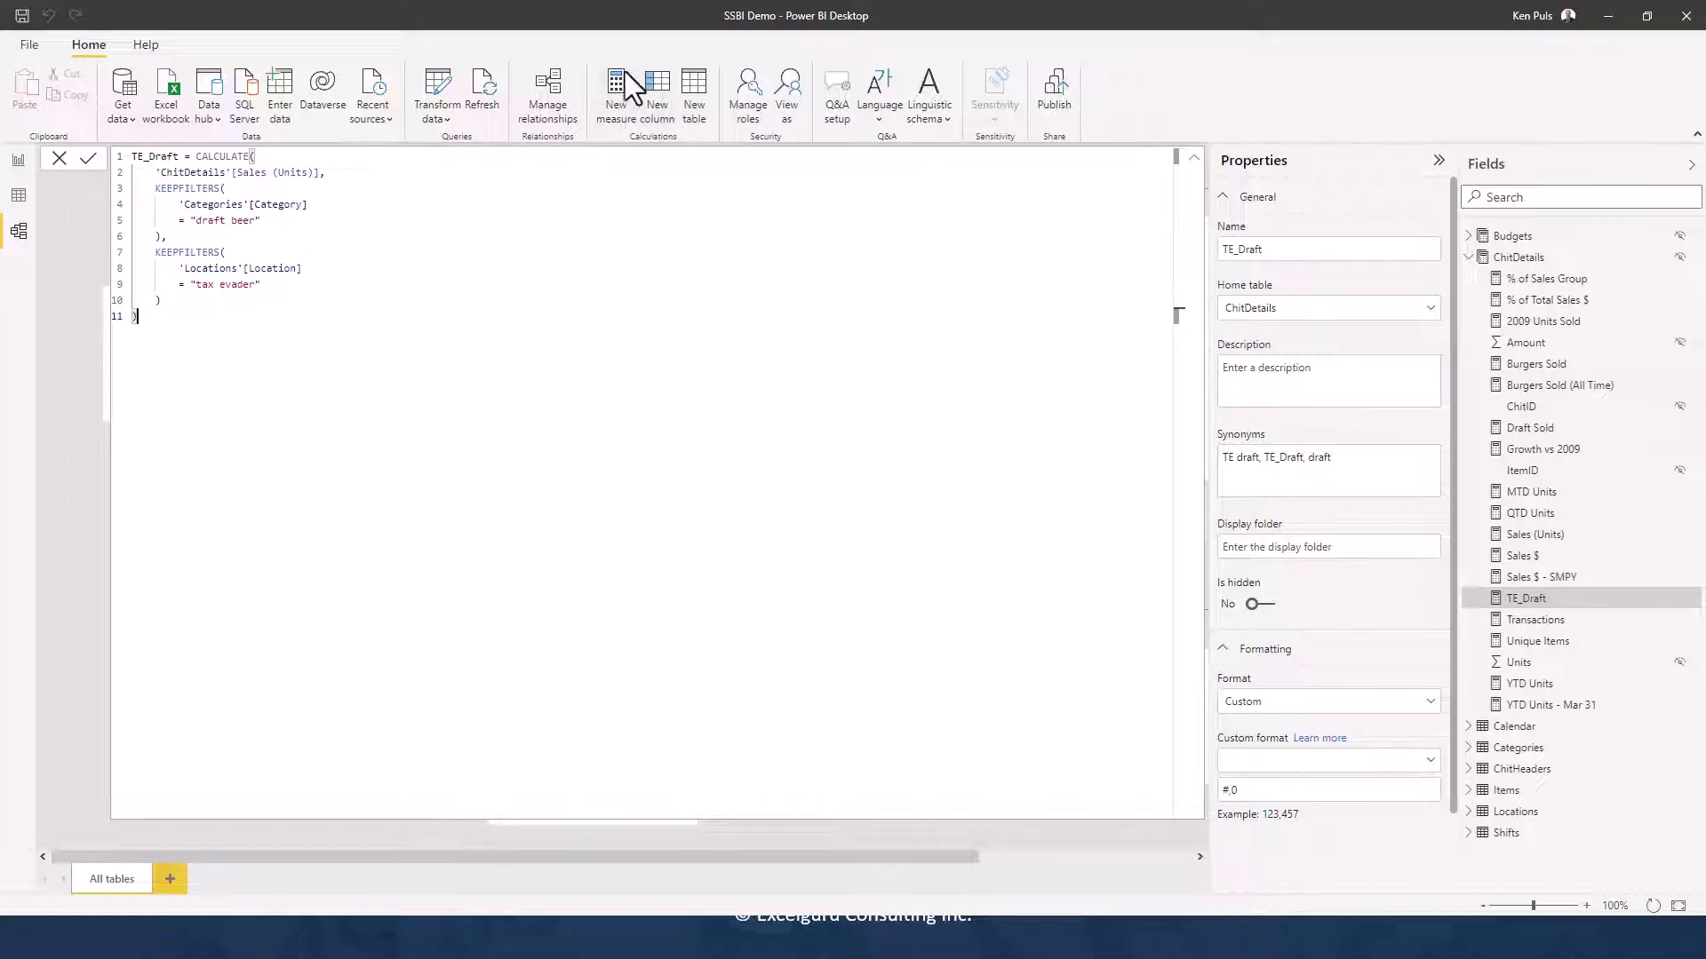
{"action": "left_click", "coordinate": [1195, 158]}
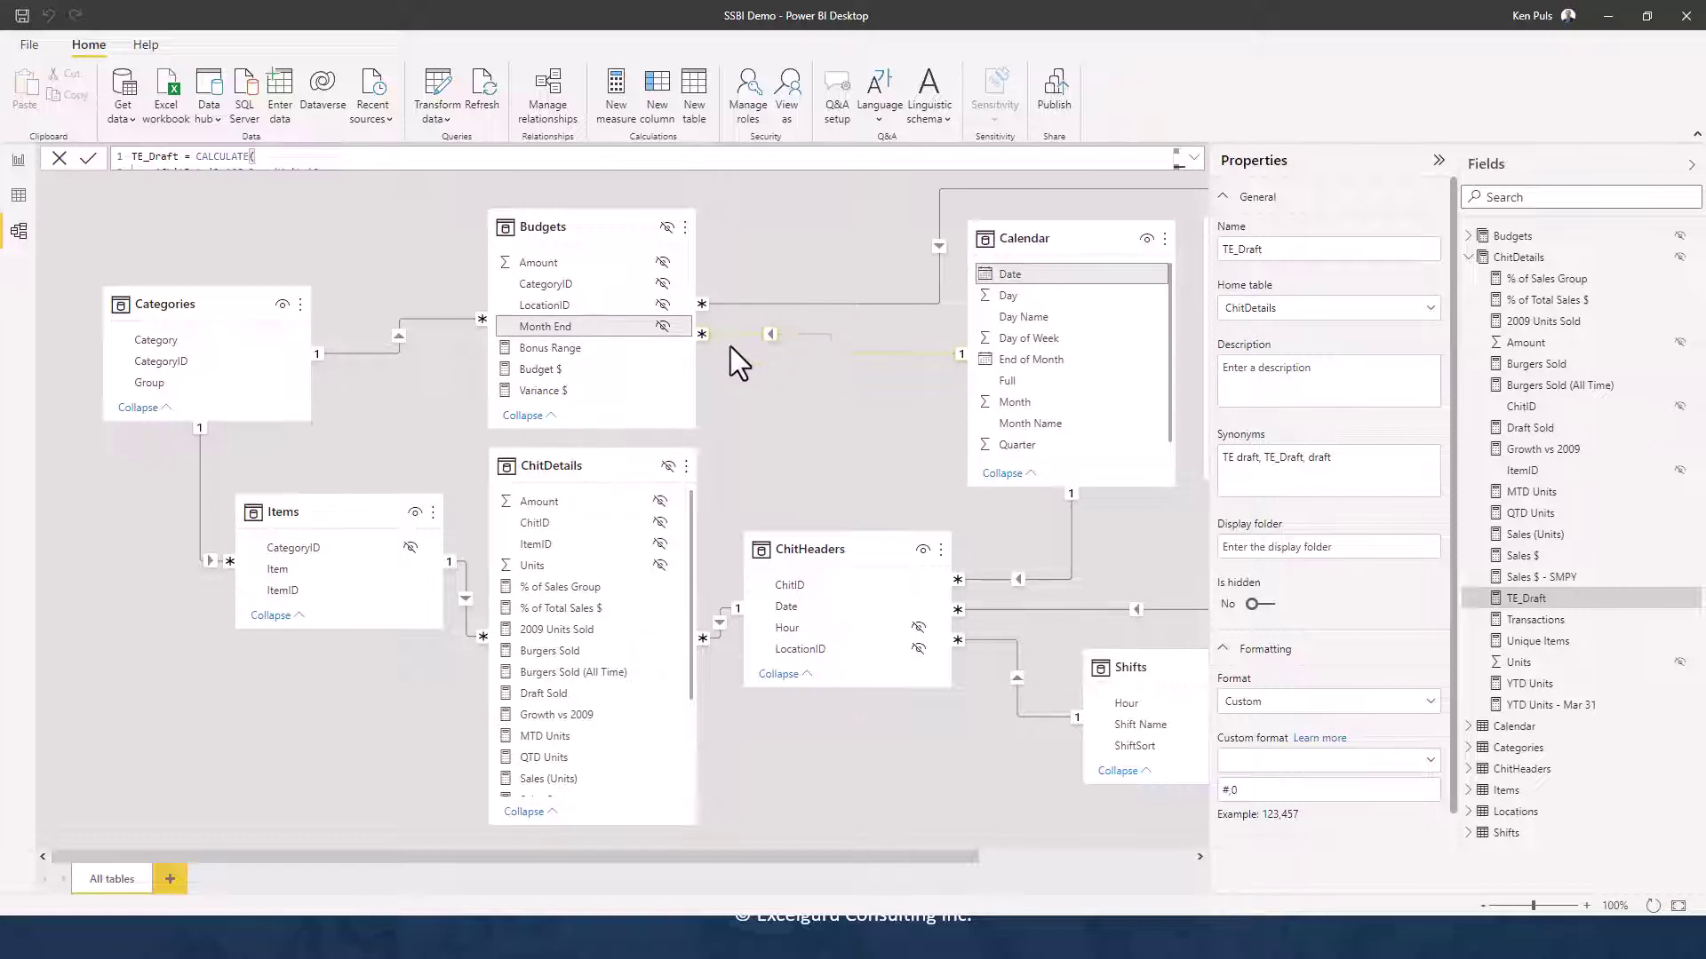
Open the Edit relationship dialog for the Budgets–Calendar relationship line
{"action": "left_click", "coordinate": [833, 343]}
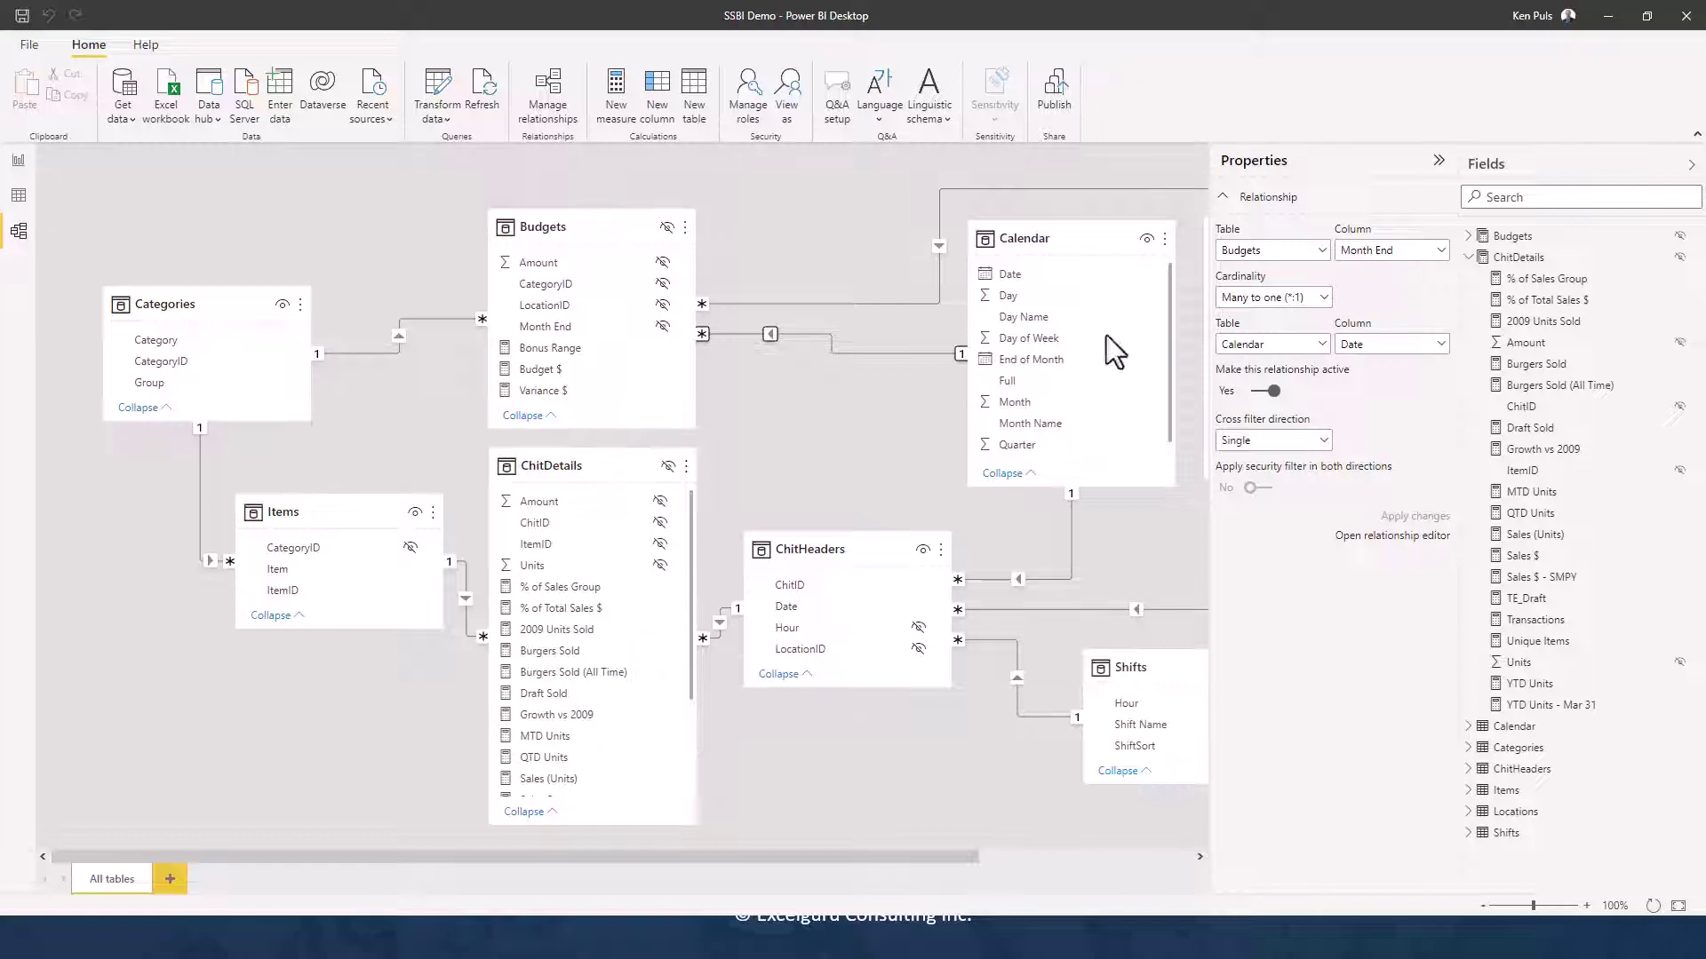
{"action": "double_click", "coordinate": [840, 353]}
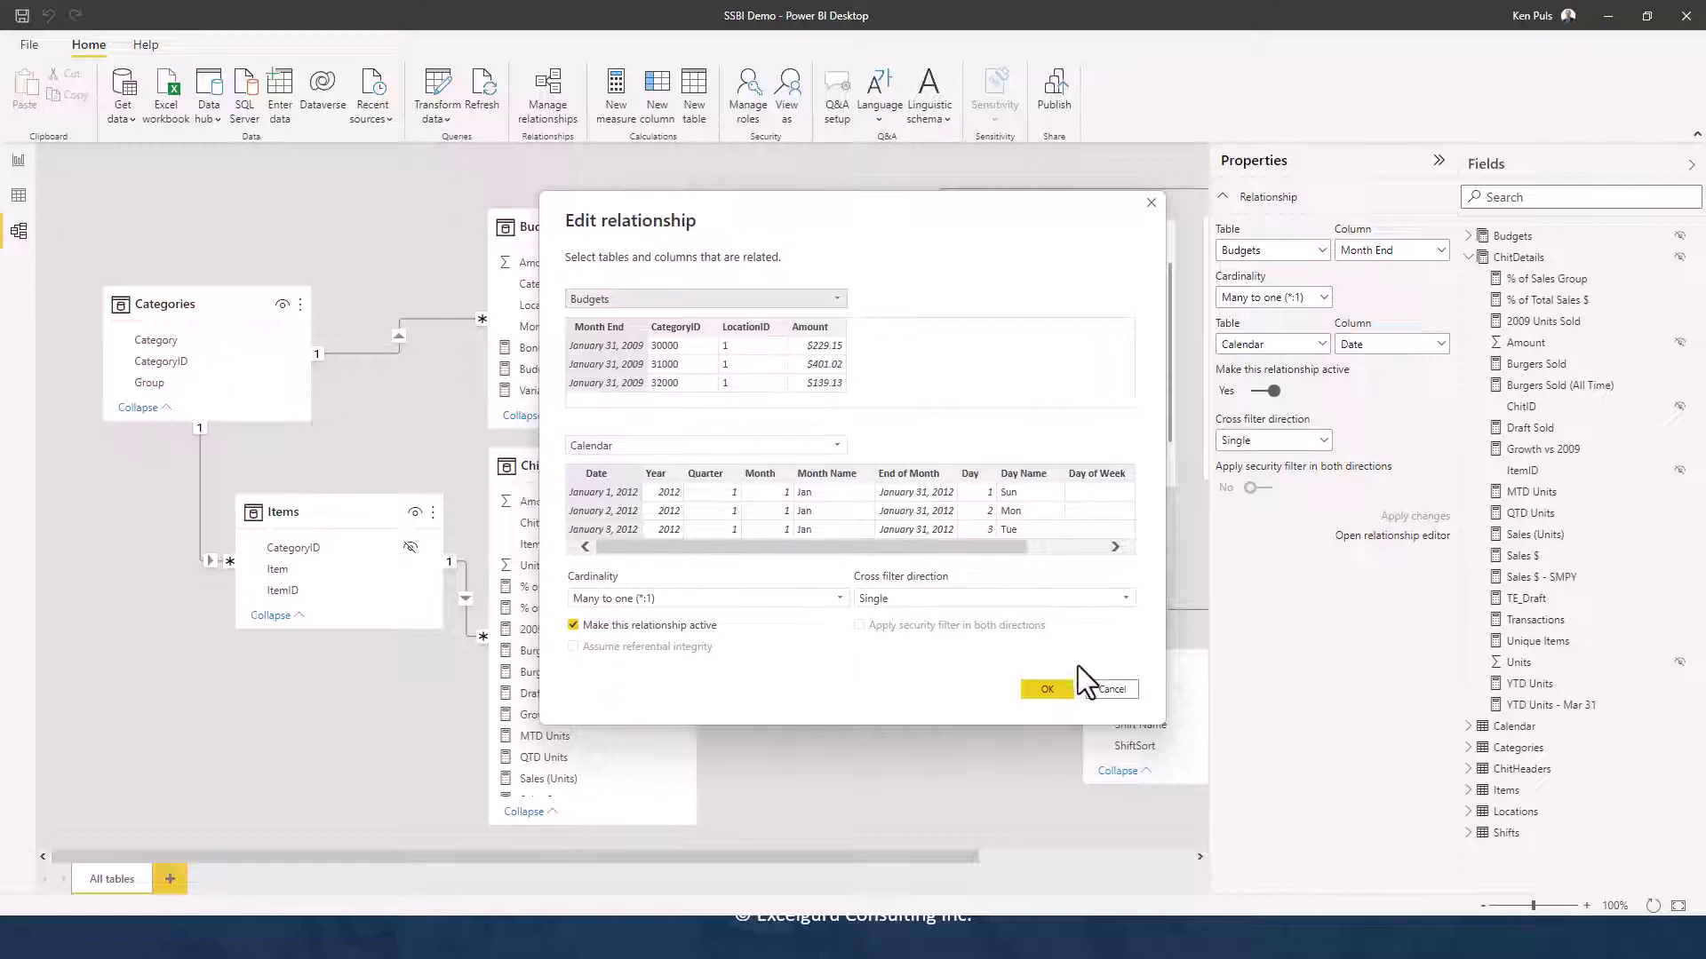
Confirm the Budgets–Calendar relationship unchanged with OK
{"action": "left_click", "coordinate": [1121, 692]}
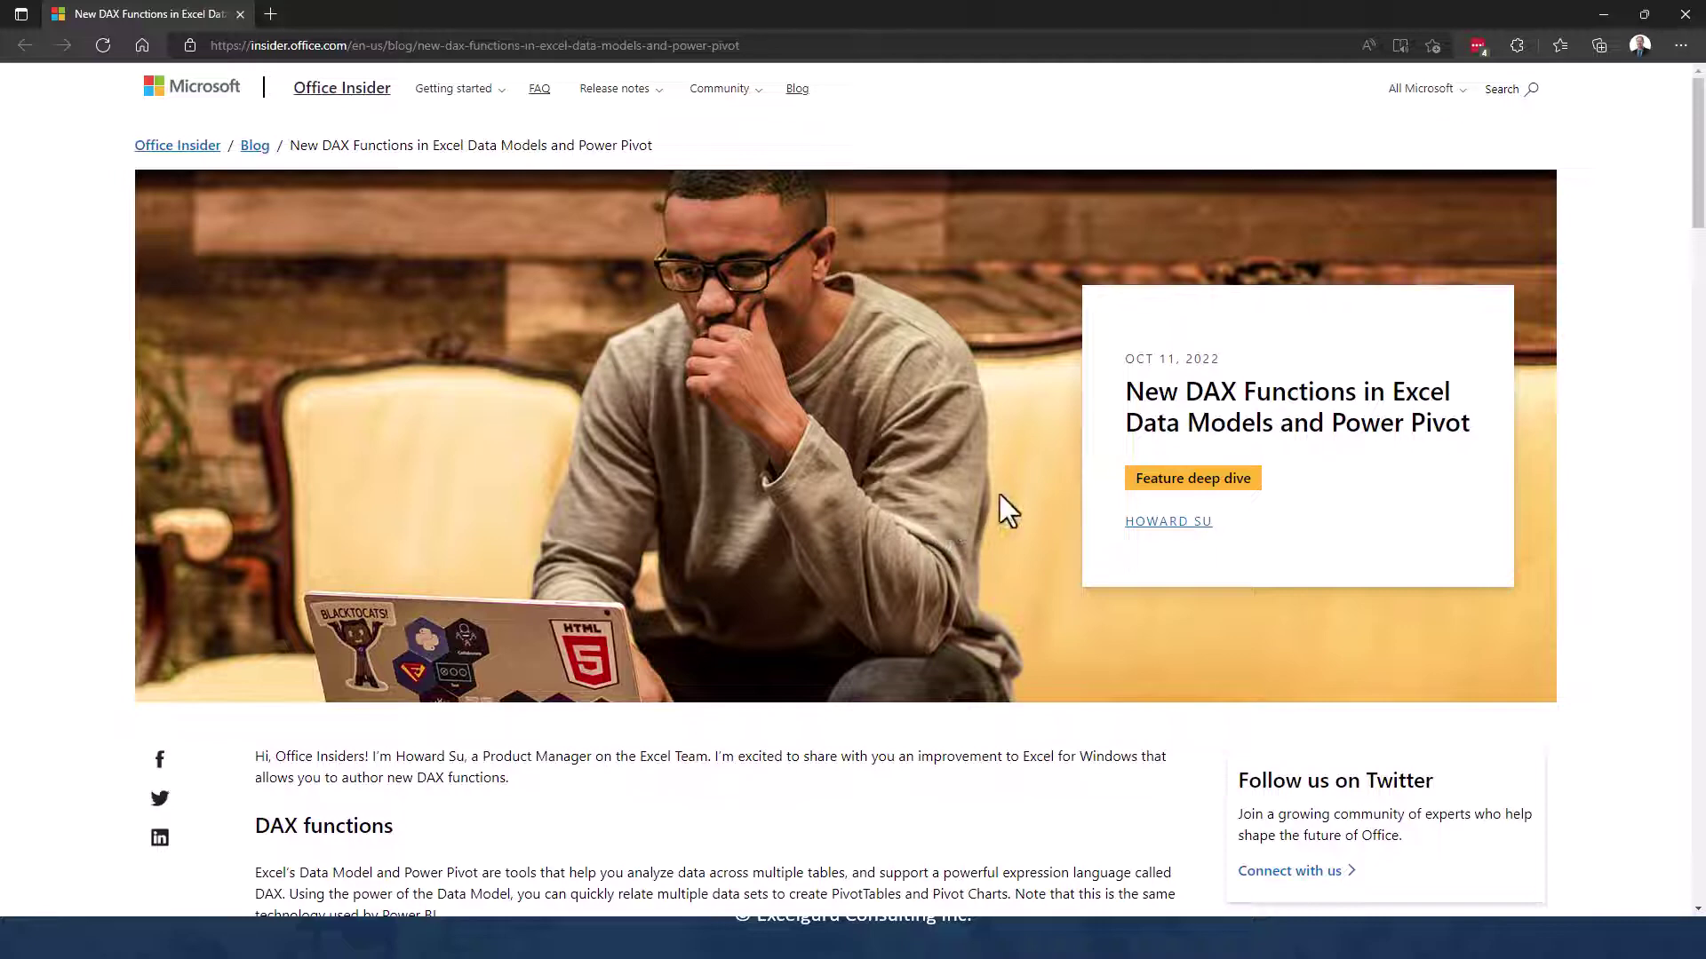
Scroll to the blog's new DAX function list and highlight SELECTEDVALUE and TREATAS
{"action": "scroll", "coordinate": [773, 565], "scroll_direction": "down", "scroll_amount": 5}
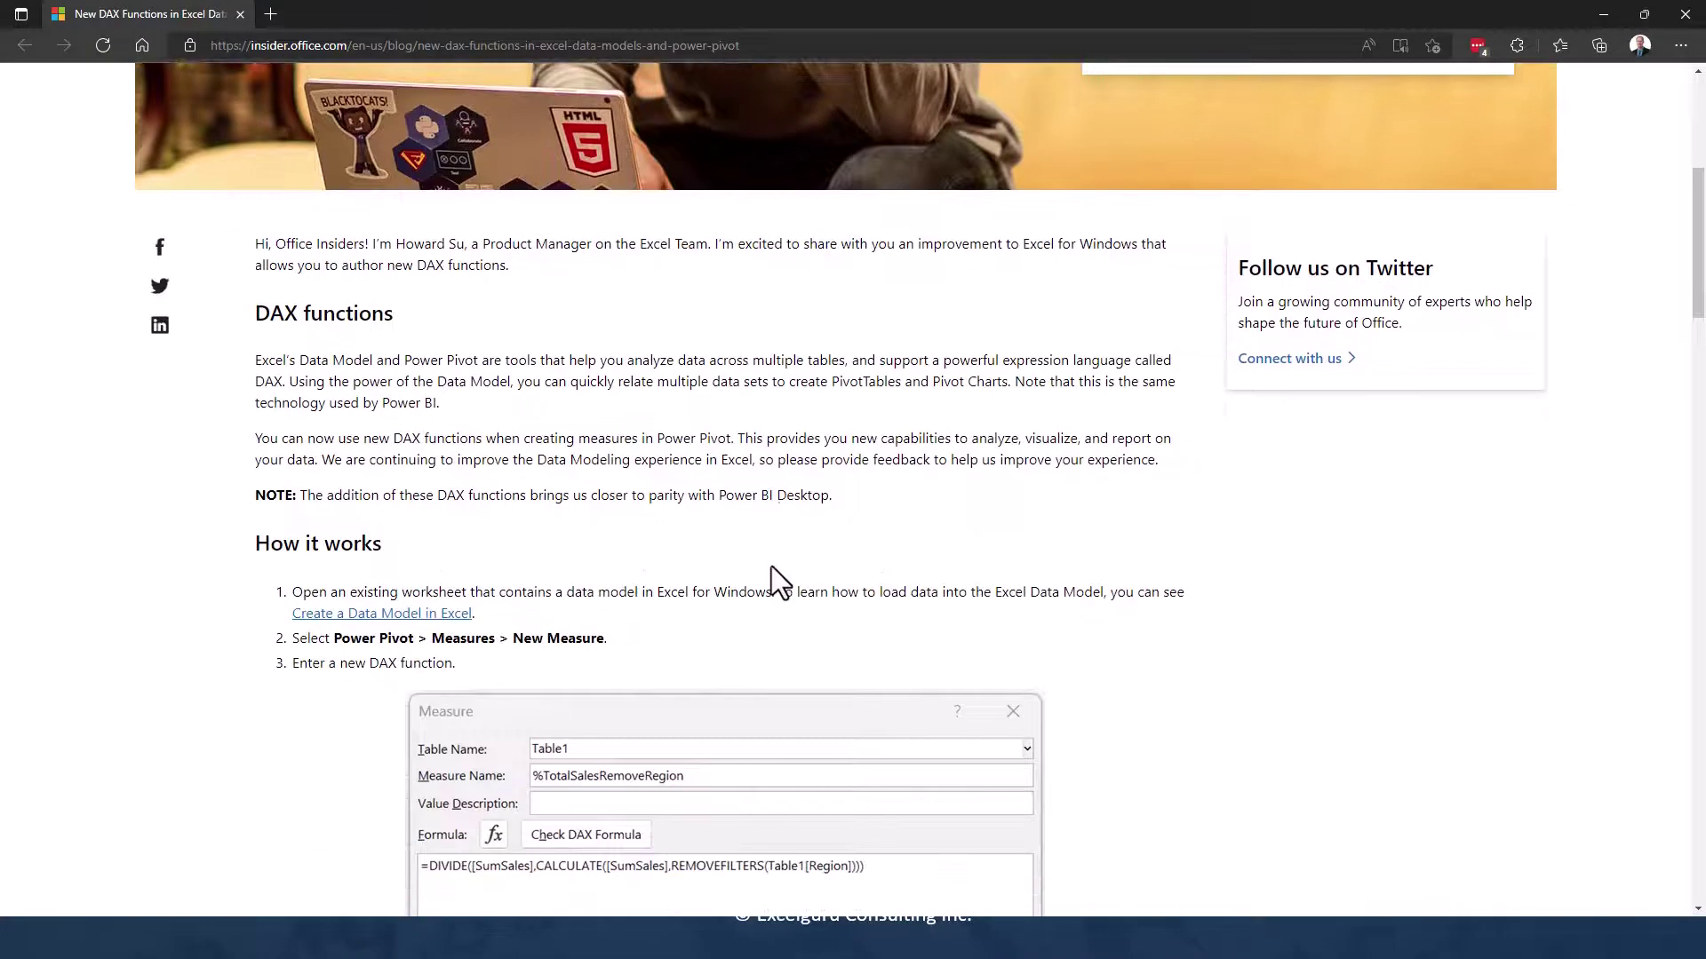
{"action": "scroll", "coordinate": [771, 566], "scroll_direction": "down", "scroll_amount": 2}
{"action": "scroll", "coordinate": [771, 567], "scroll_direction": "down", "scroll_amount": 4}
{"action": "scroll", "coordinate": [771, 567], "scroll_direction": "down", "scroll_amount": 2}
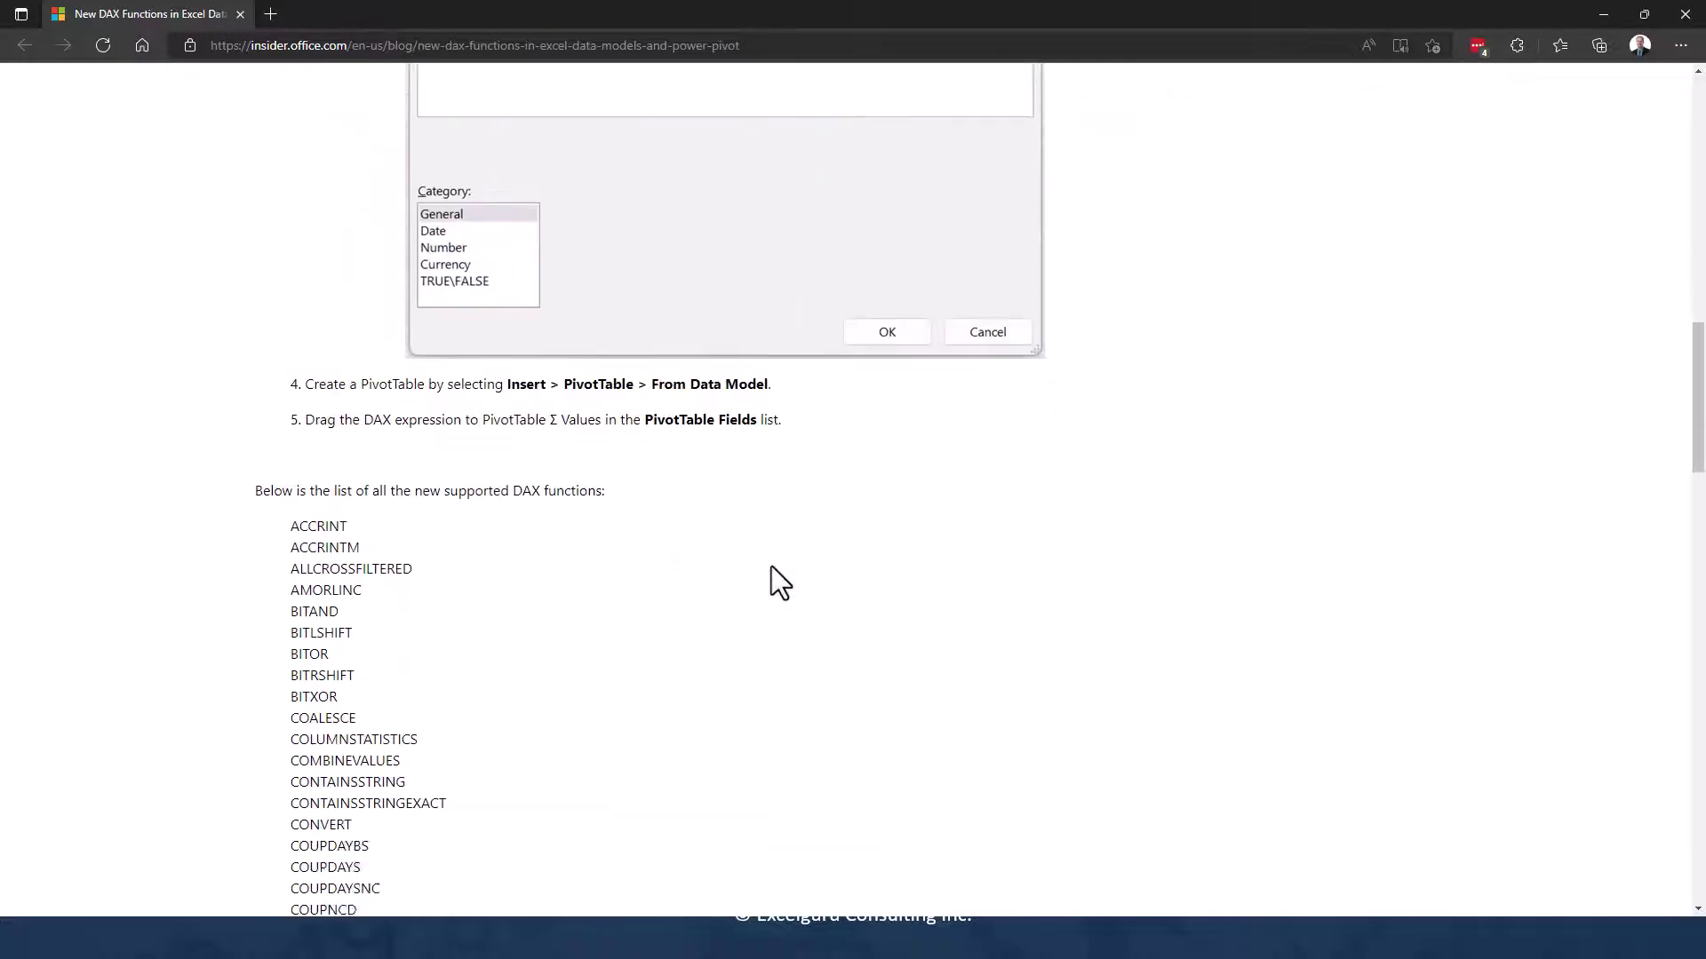
{"action": "scroll", "coordinate": [772, 567], "scroll_direction": "down", "scroll_amount": 4}
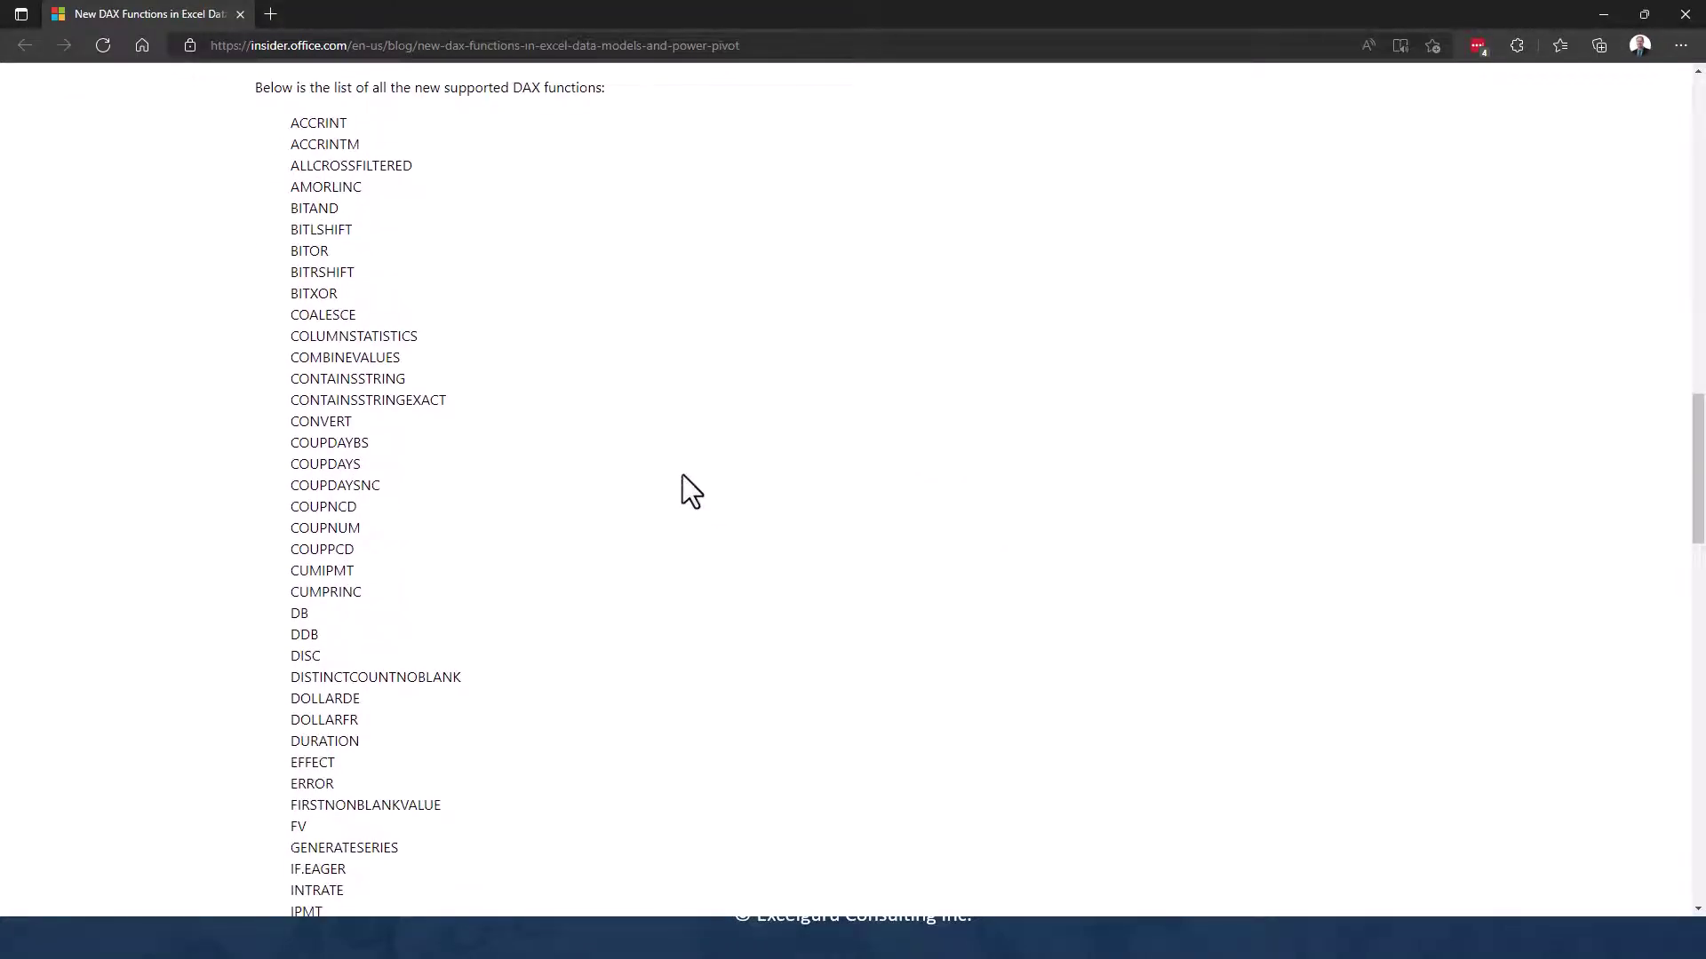
{"action": "scroll", "coordinate": [684, 478], "scroll_direction": "down", "scroll_amount": 1}
{"action": "scroll", "coordinate": [686, 483], "scroll_direction": "down", "scroll_amount": 1}
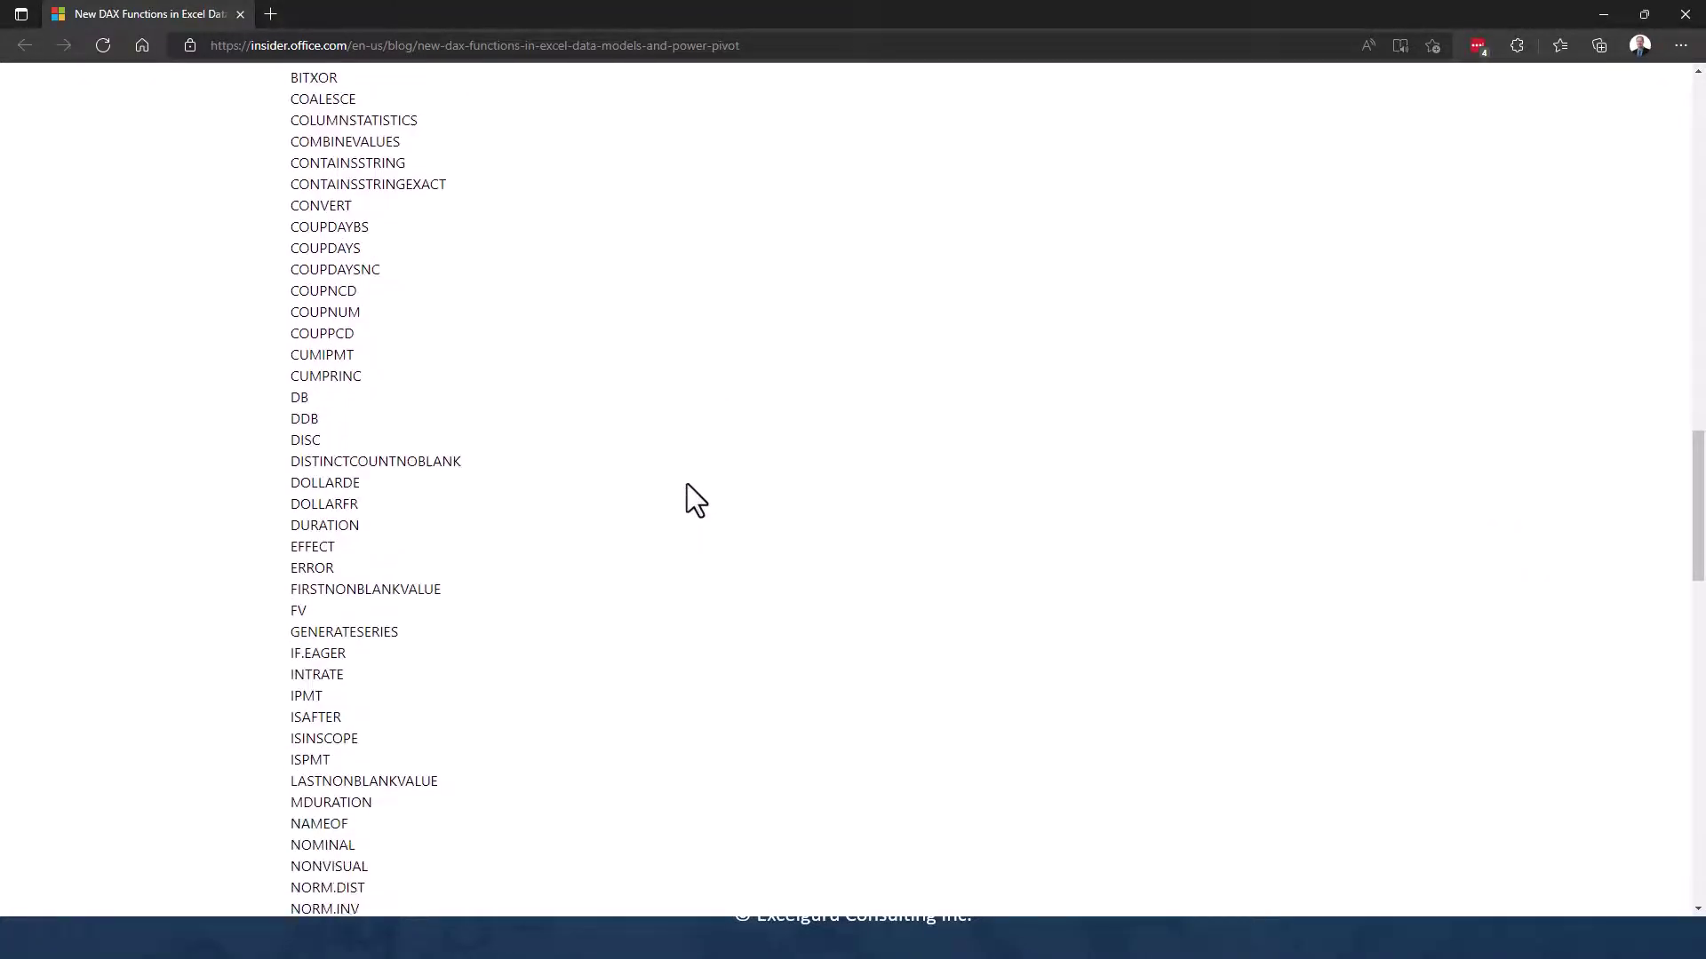
{"action": "scroll", "coordinate": [686, 484], "scroll_direction": "down", "scroll_amount": 2}
{"action": "scroll", "coordinate": [686, 484], "scroll_direction": "down", "scroll_amount": 2}
{"action": "scroll", "coordinate": [686, 484], "scroll_direction": "down", "scroll_amount": 3}
{"action": "scroll", "coordinate": [680, 490], "scroll_direction": "down", "scroll_amount": 1}
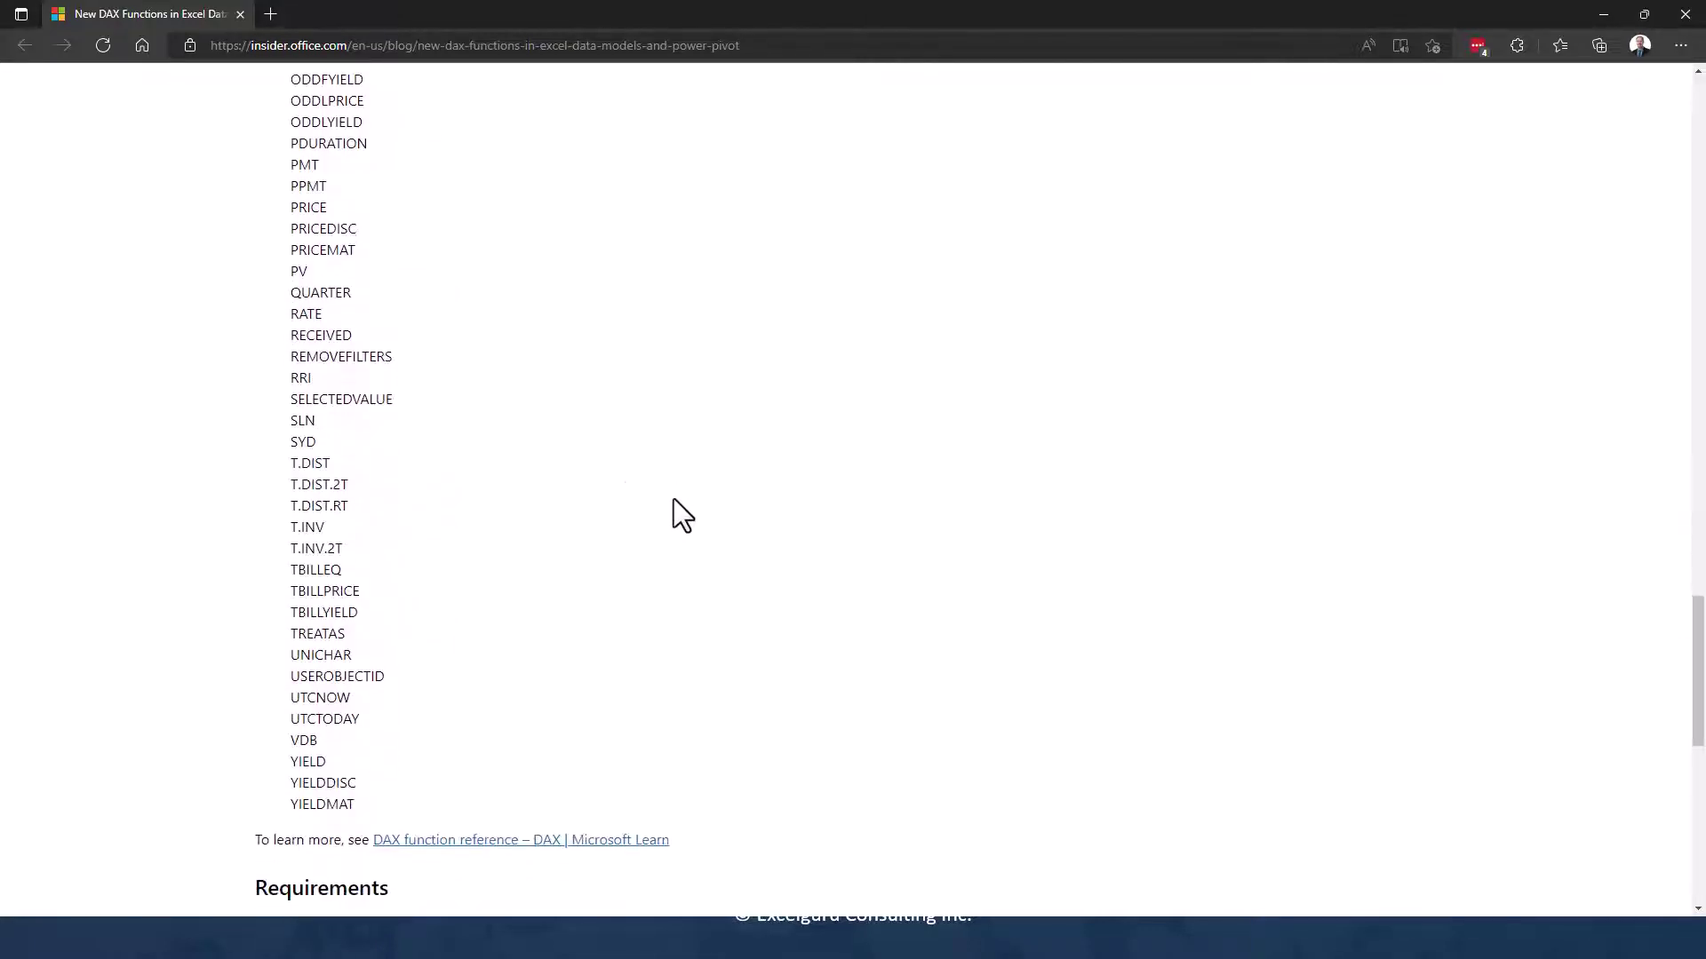
{"action": "left_click_drag", "start_coordinate": [403, 404], "coordinate": [285, 403]}
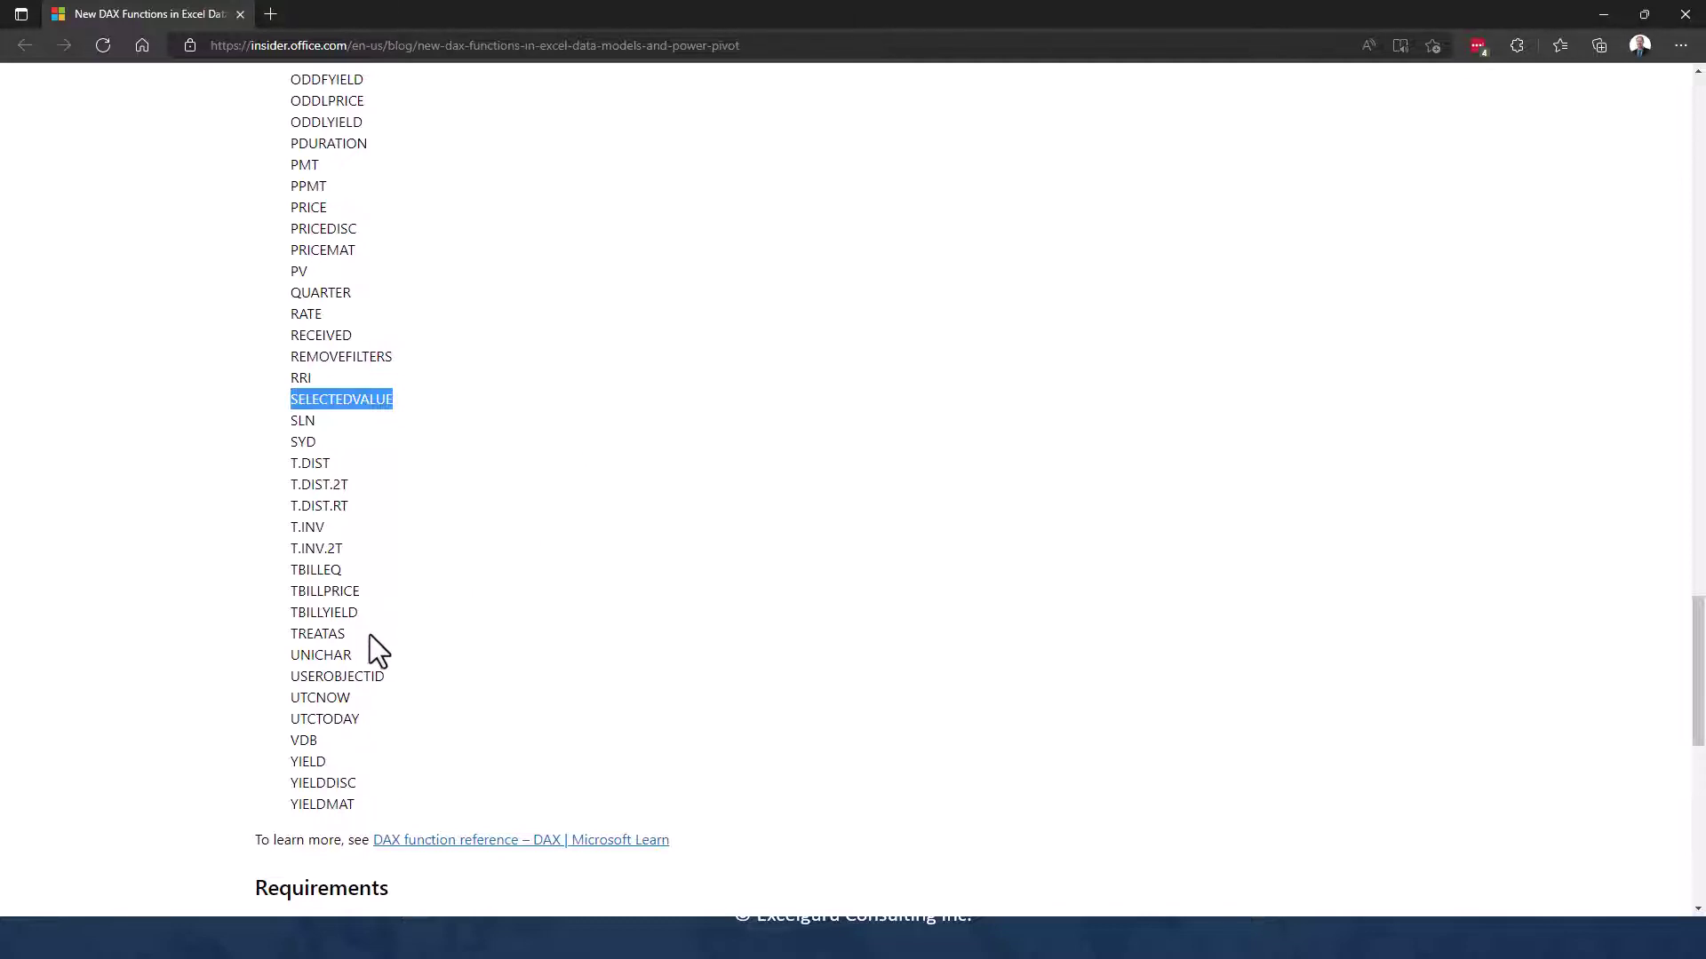
{"action": "left_click_drag", "start_coordinate": [370, 634], "coordinate": [288, 638]}
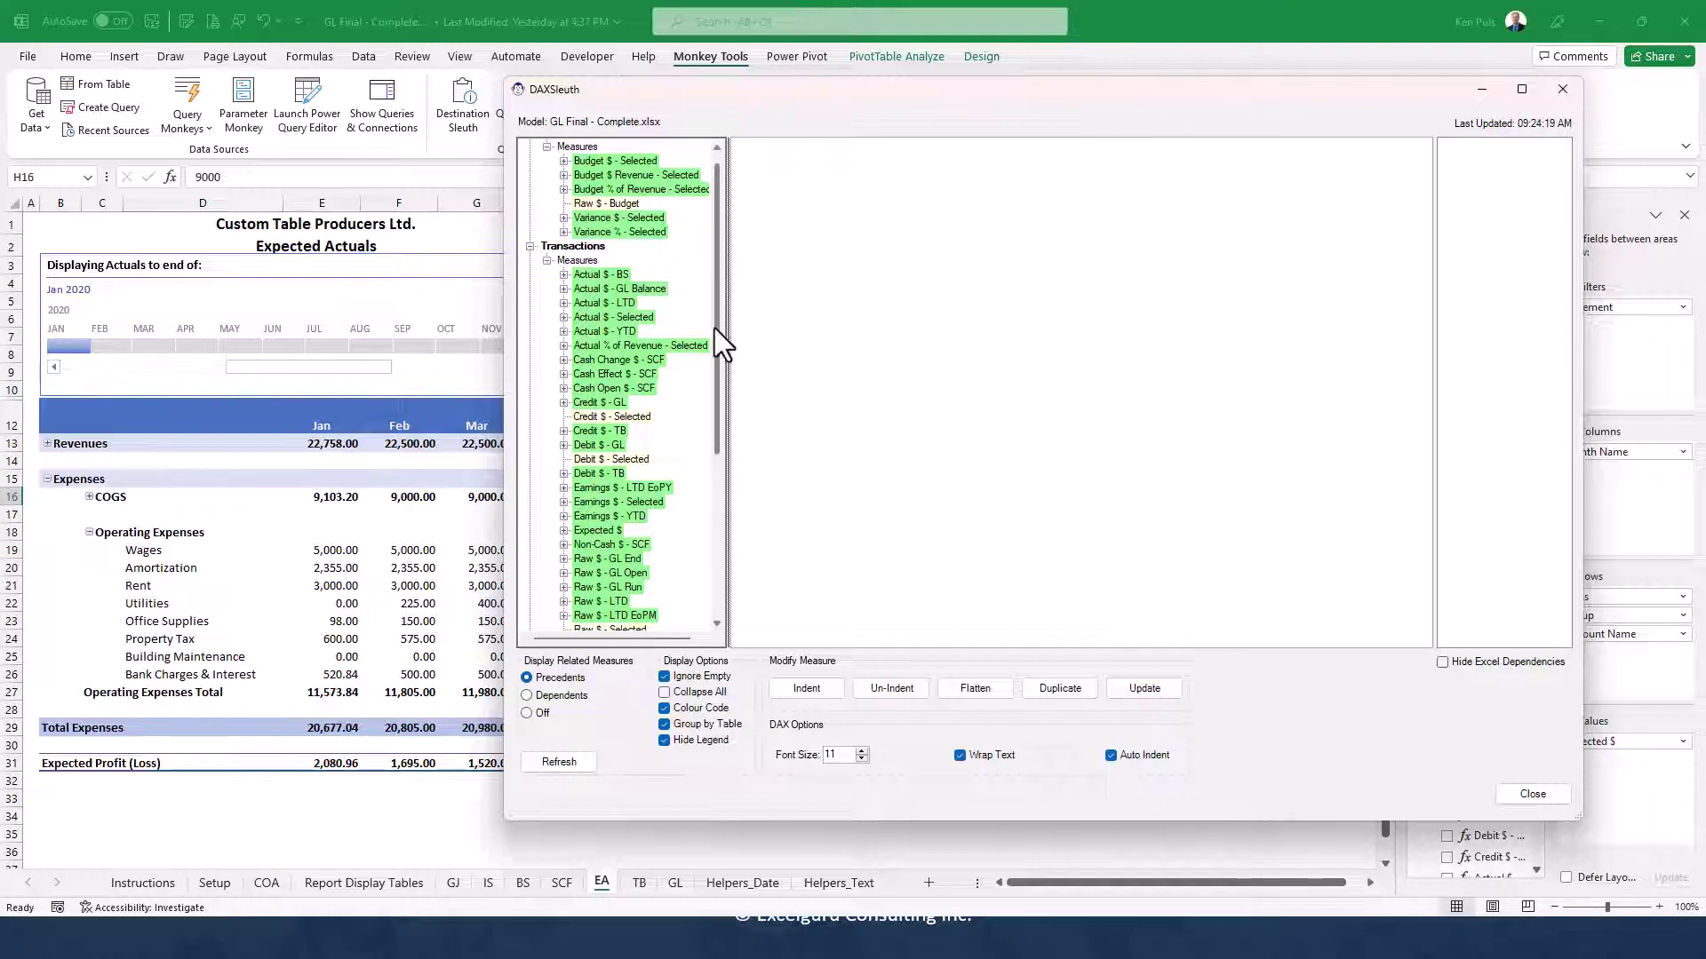
Show the Value_Statement helper measure's DAX and raise the code font size from 11 to 15
{"action": "left_click_drag", "start_coordinate": [715, 327], "coordinate": [700, 529]}
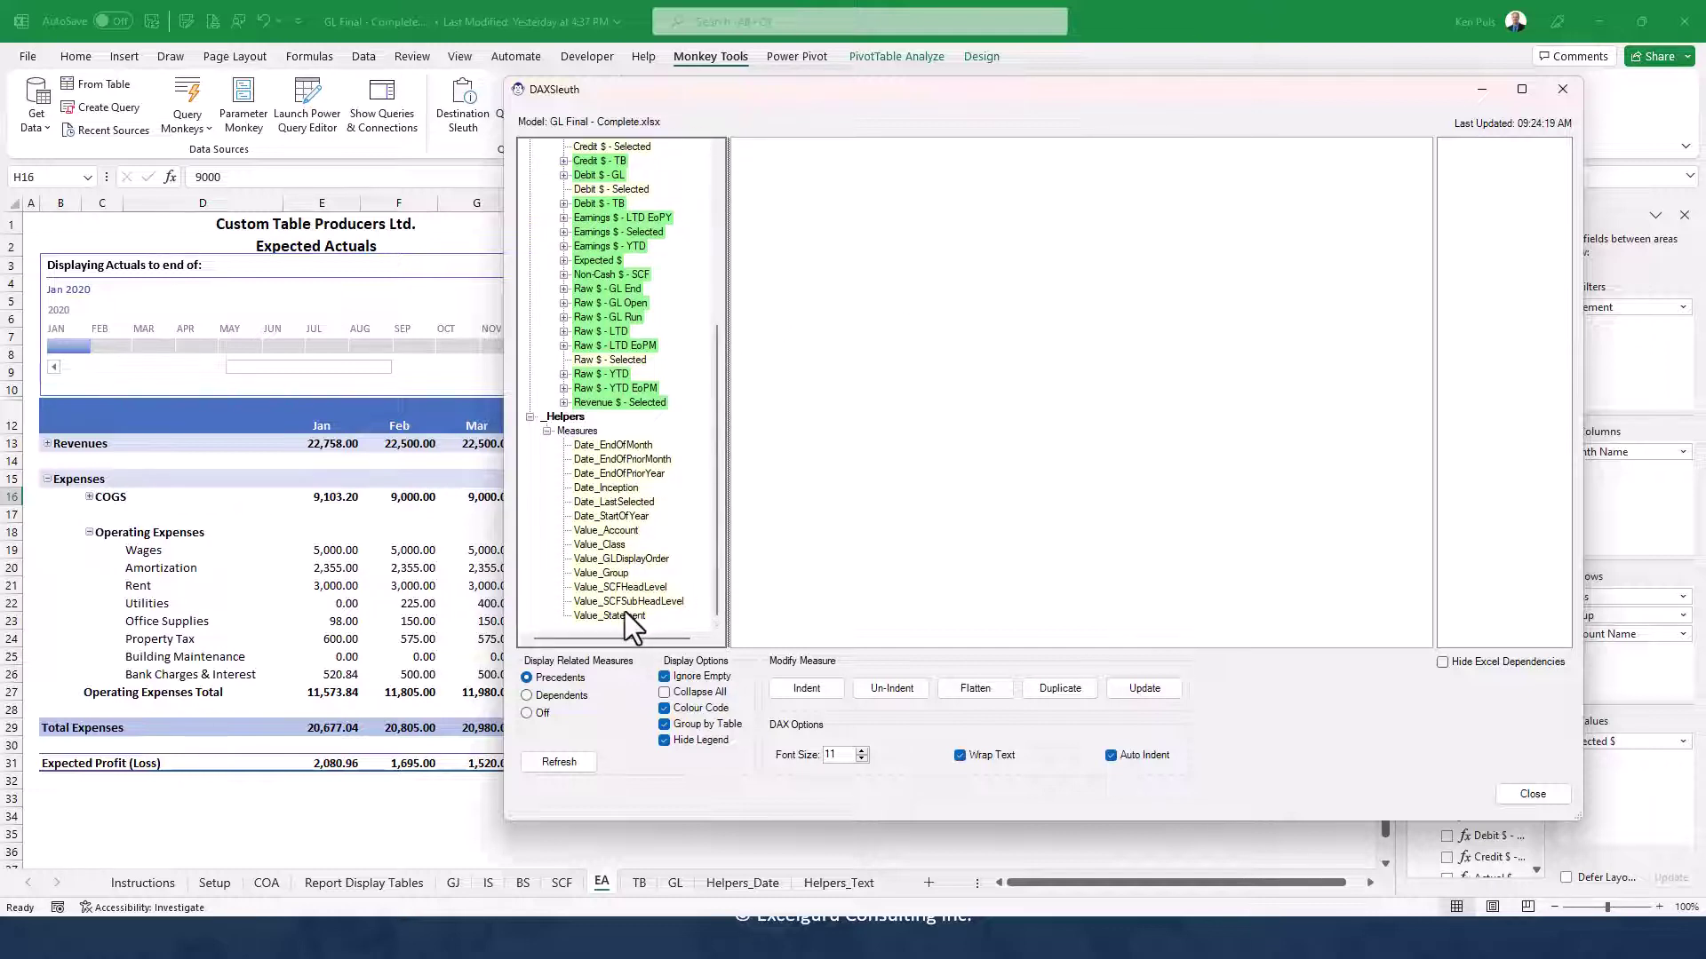
{"action": "left_click", "coordinate": [622, 617]}
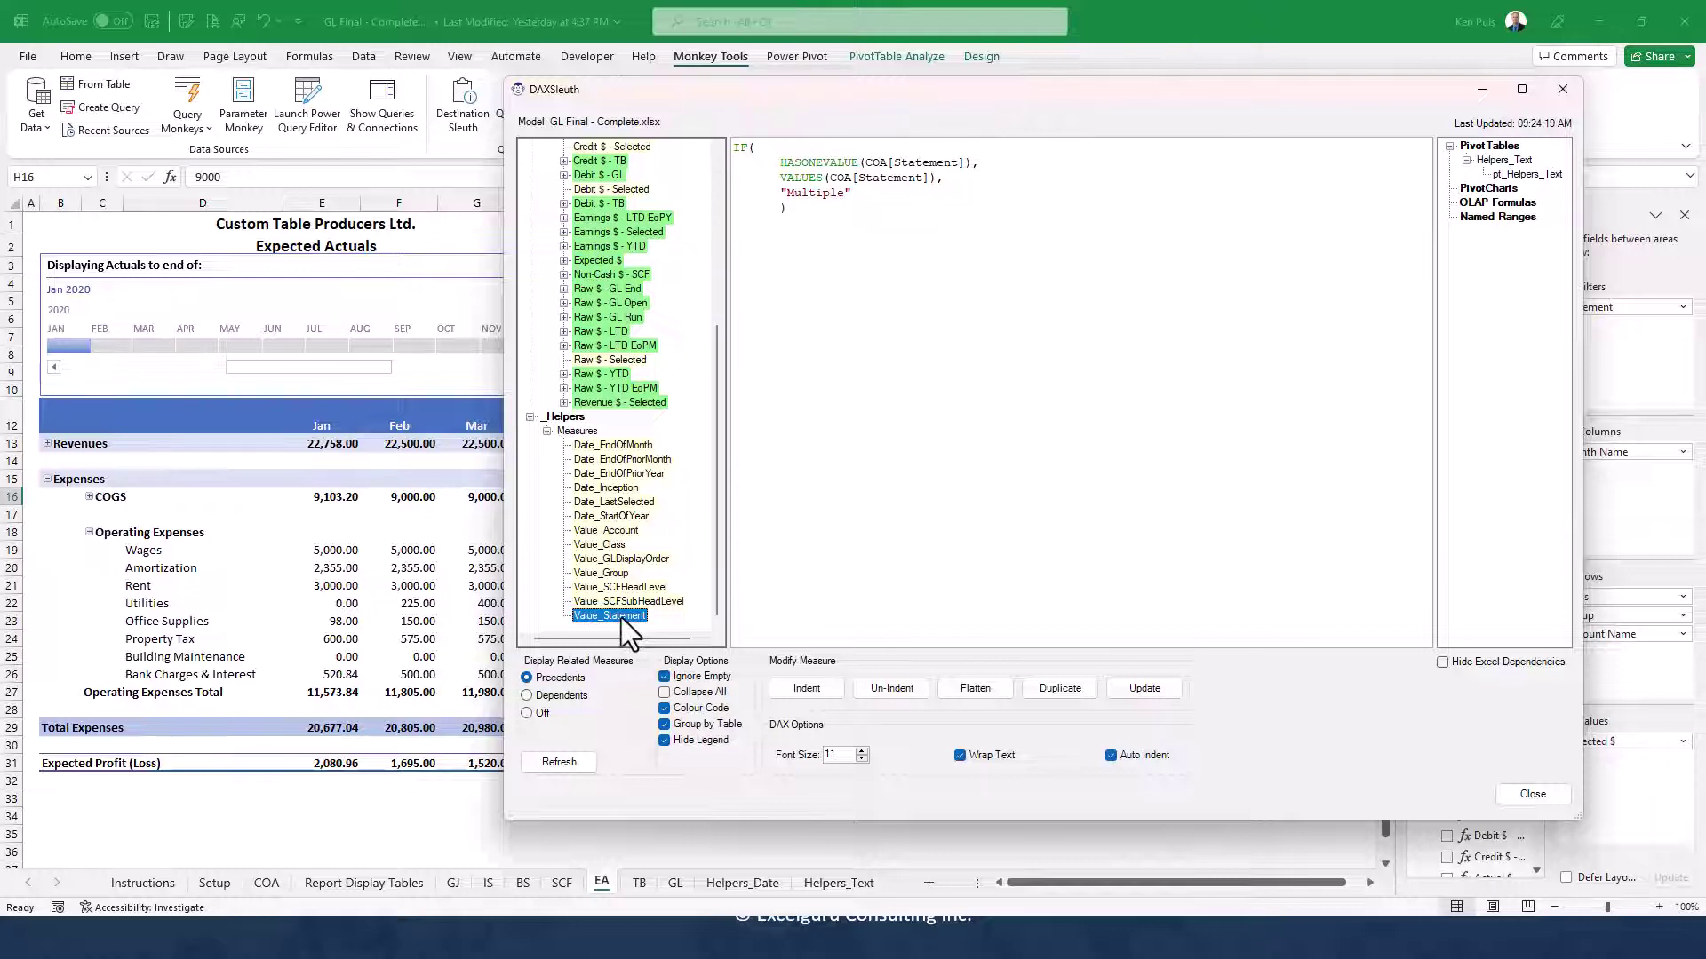
{"action": "left_click", "coordinate": [861, 750]}
{"action": "left_click", "coordinate": [861, 750]}
{"action": "left_click", "coordinate": [861, 751]}
{"action": "left_click", "coordinate": [861, 751]}
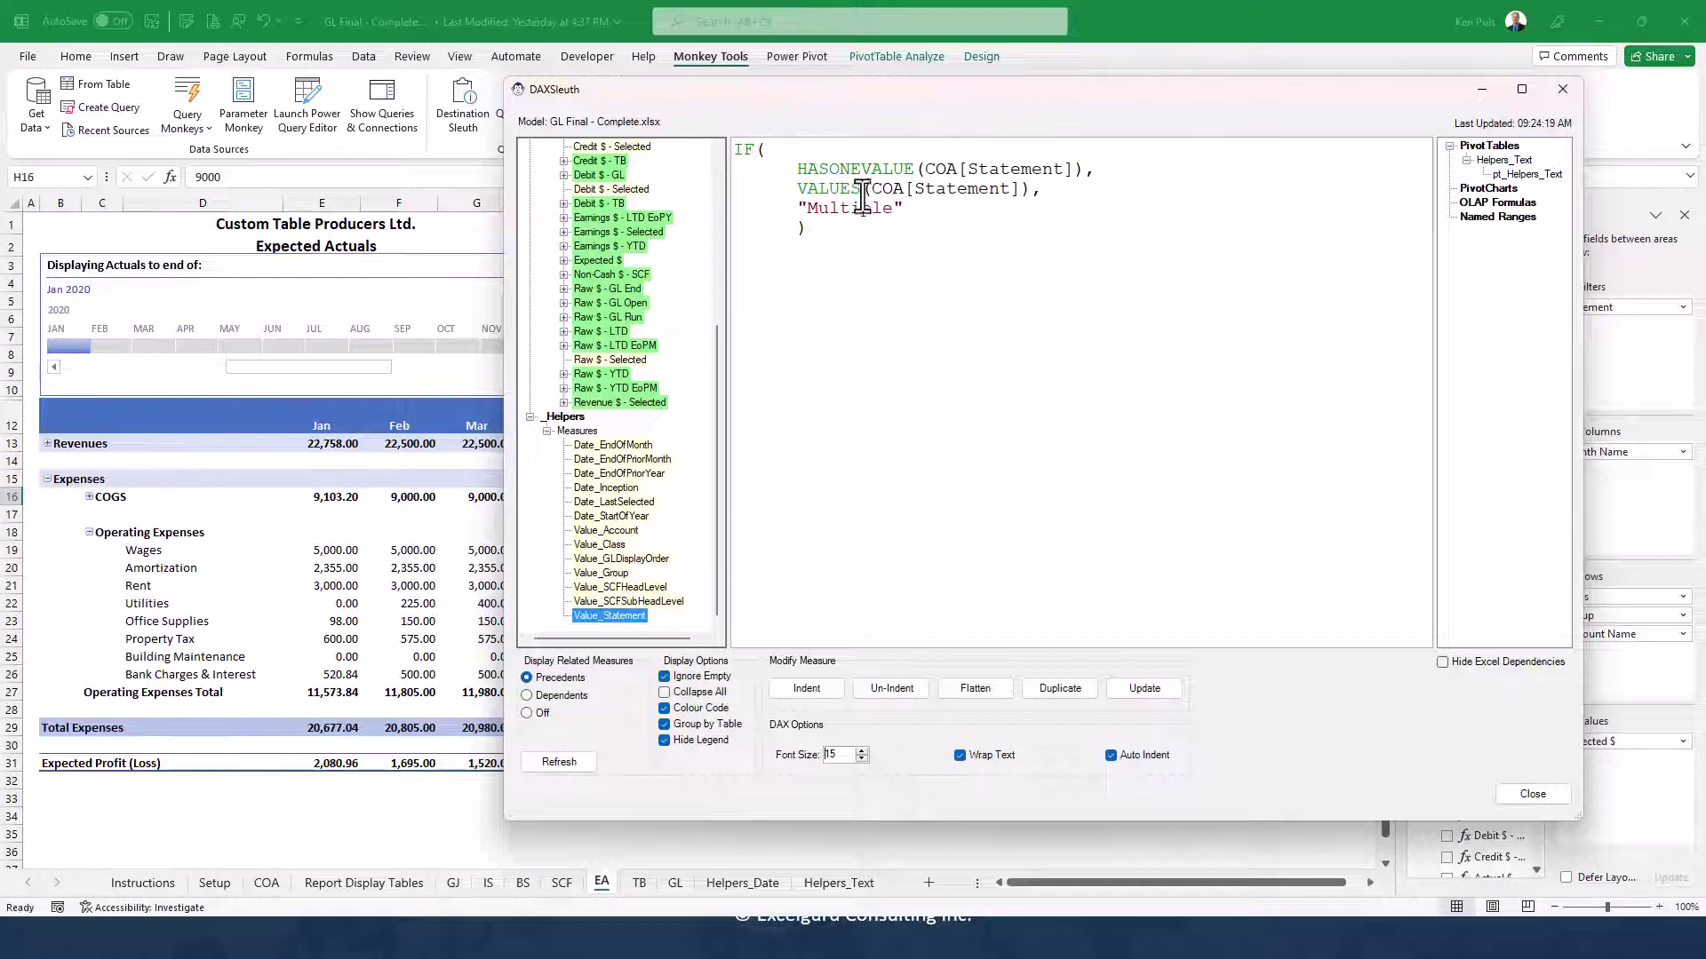
Rewrite Value_Statement as SELECTEDVALUE(COA[Statement], "Multiple"), indent it and update the model
{"action": "left_click_drag", "start_coordinate": [862, 188], "coordinate": [734, 148]}
{"action": "type", "text": "S"}
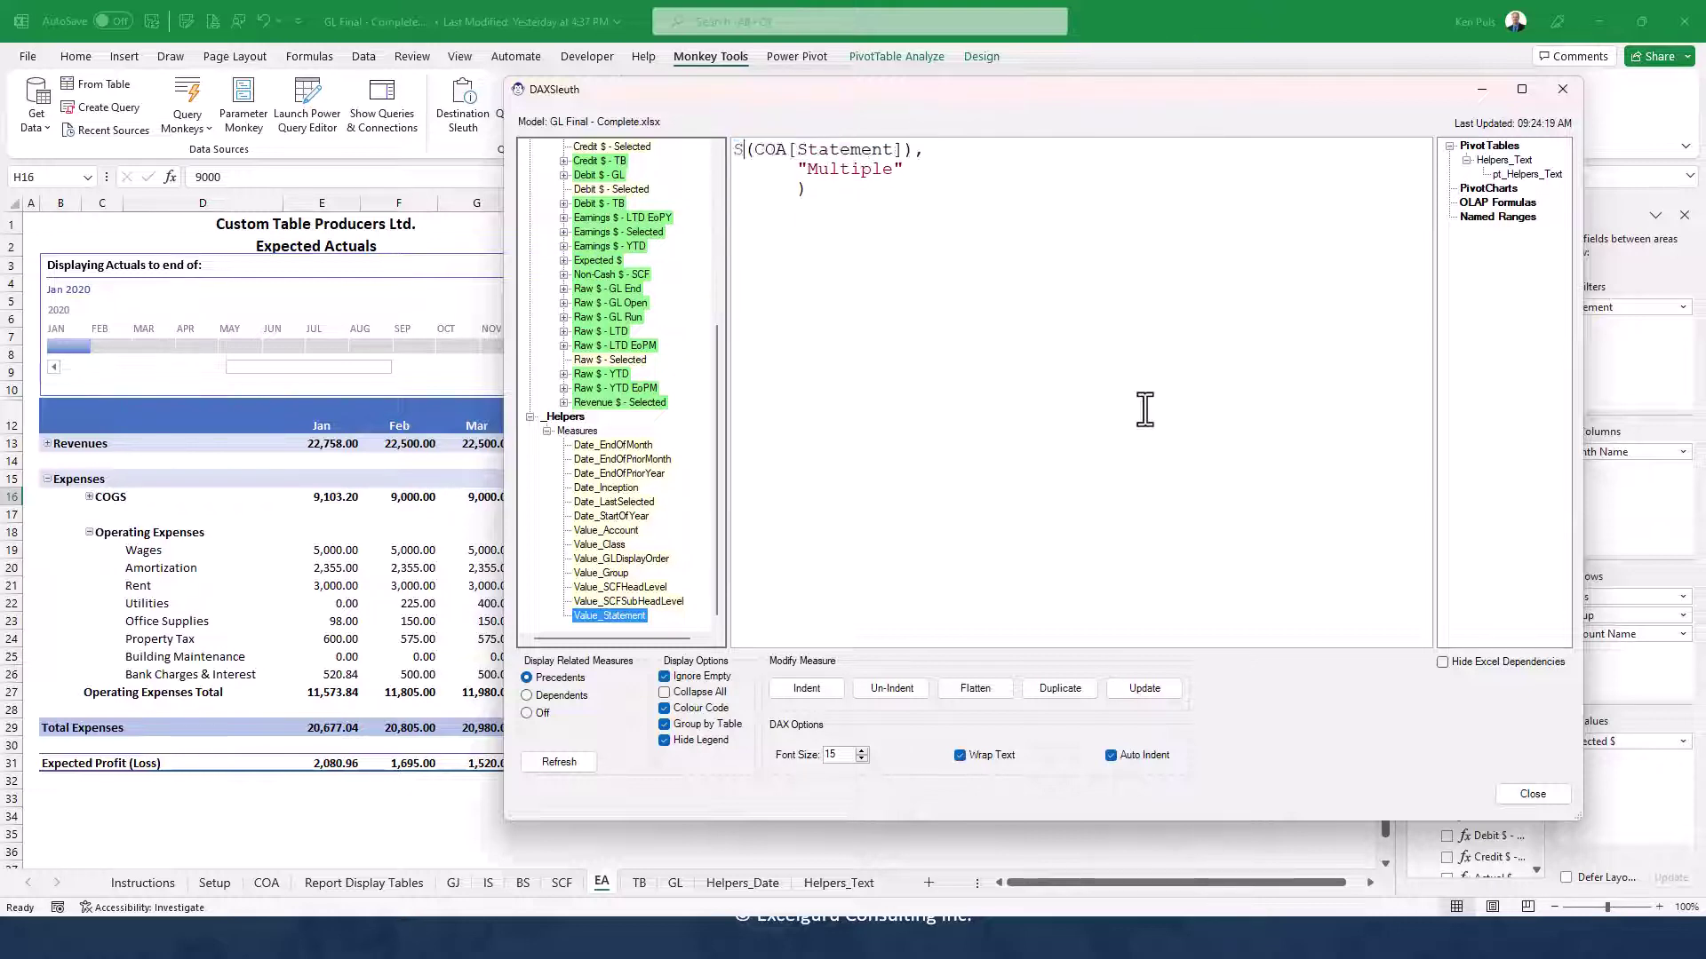
{"action": "type", "text": "ELECTEDVAL"}
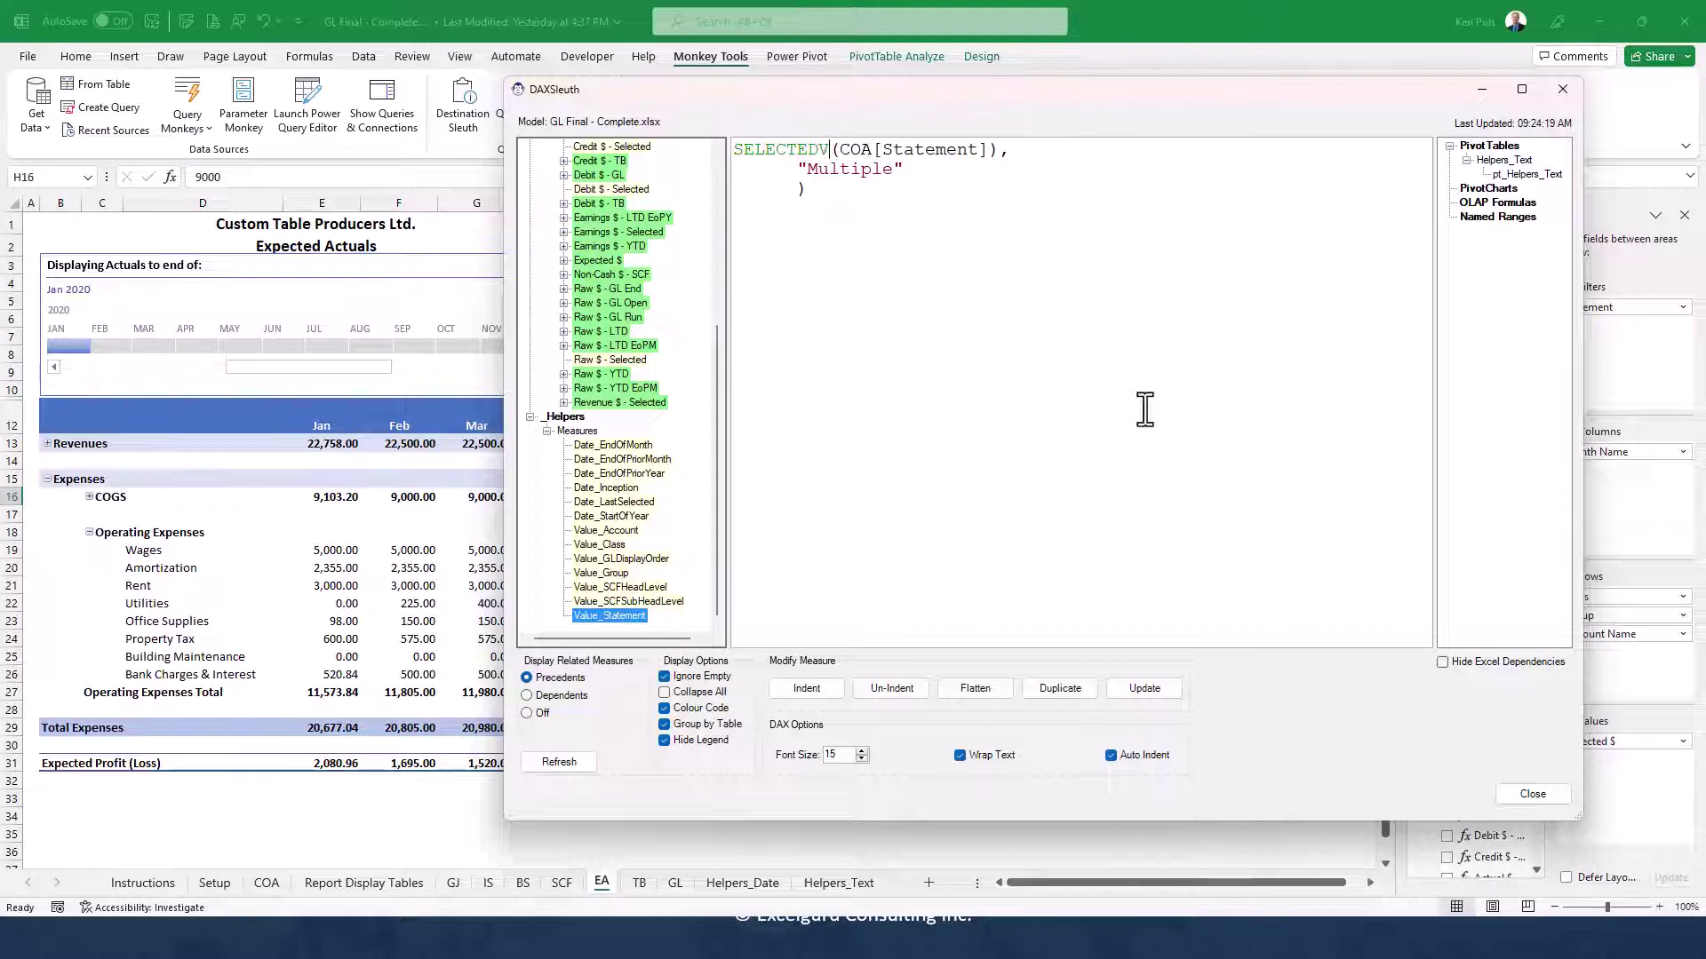
{"action": "type", "text": "UE"}
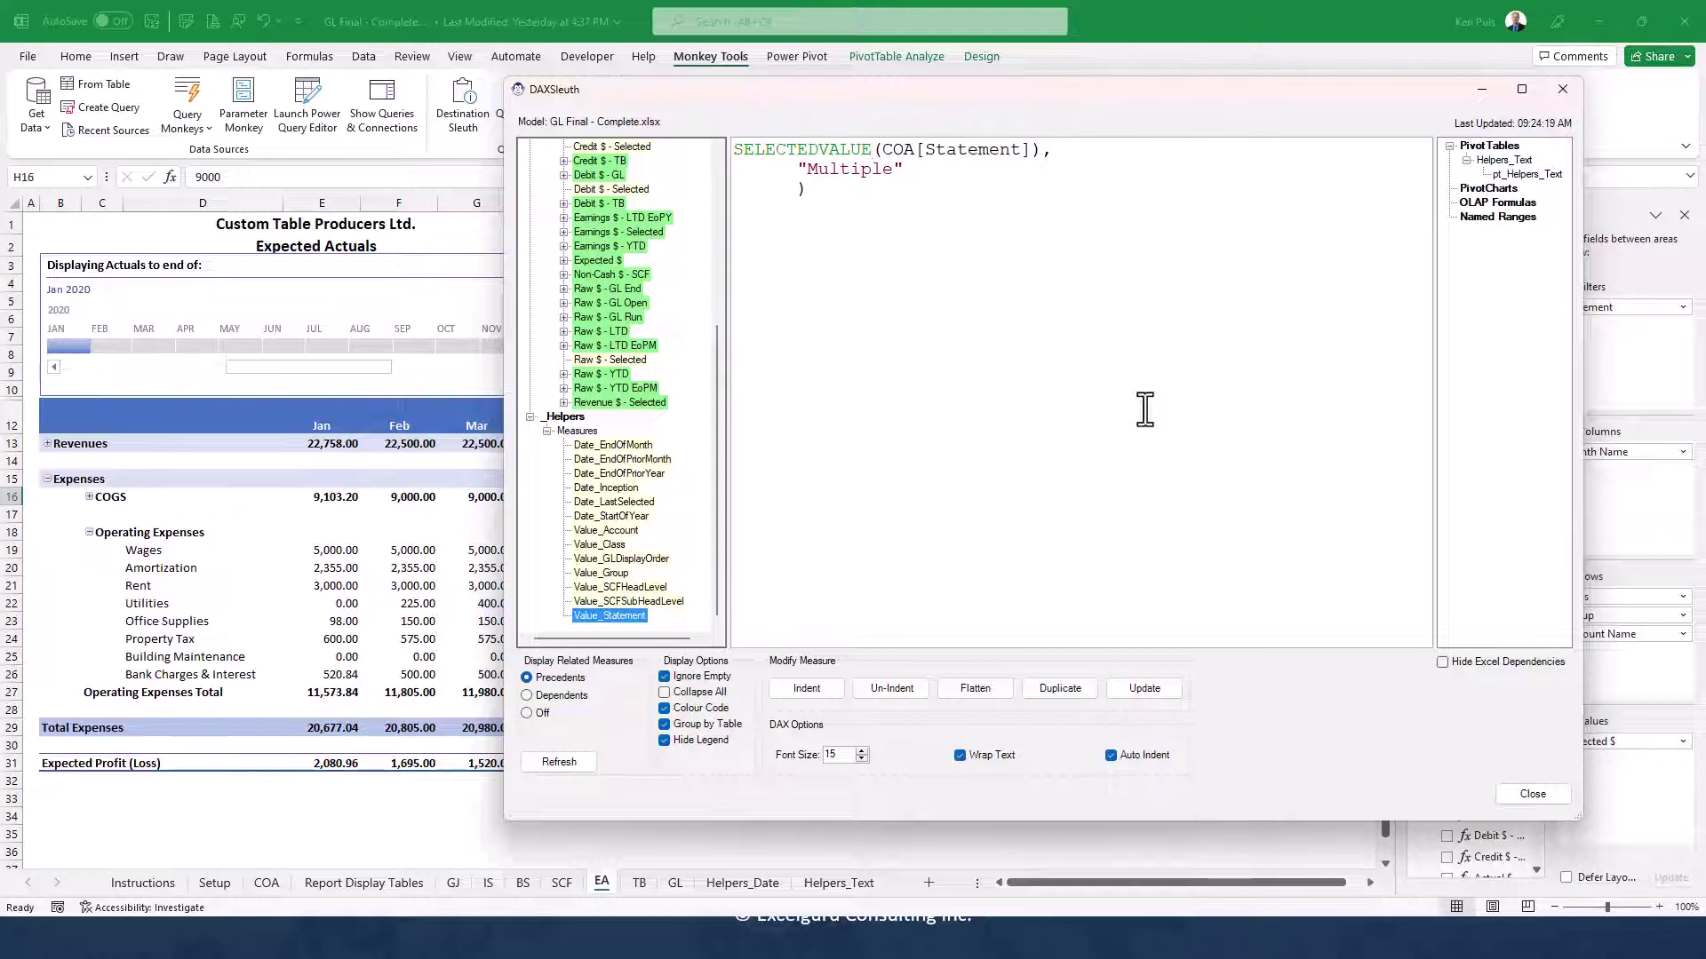
{"action": "key", "text": "Delete"}
{"action": "left_click", "coordinate": [830, 691]}
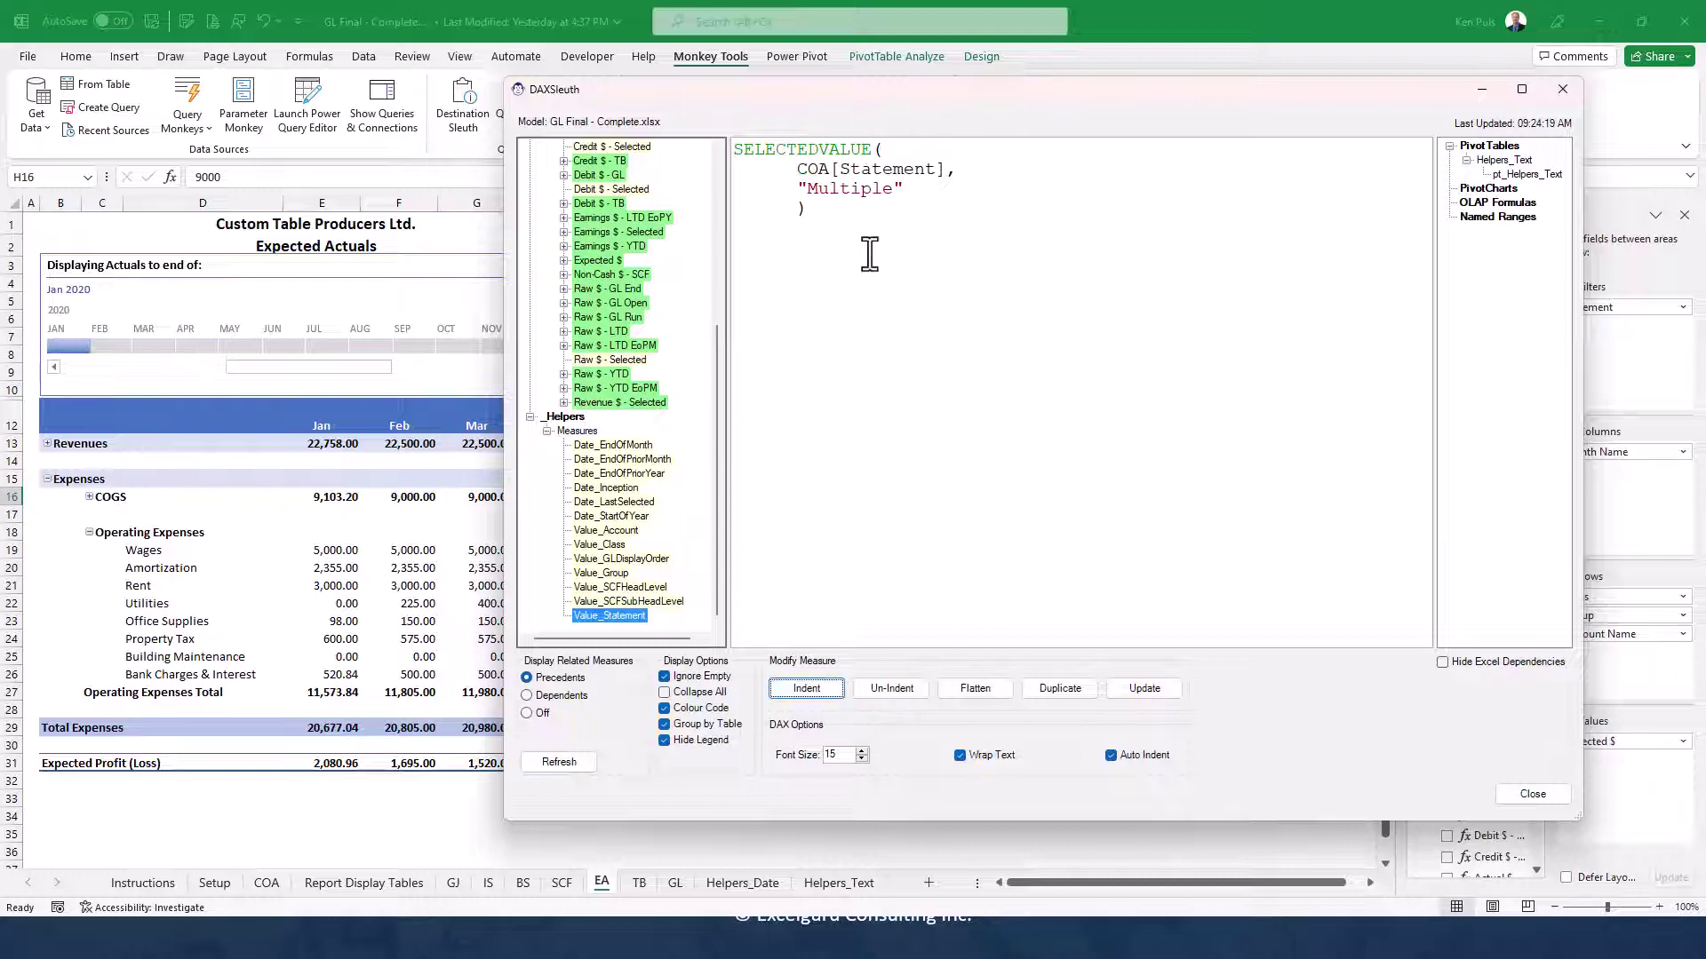
{"action": "left_click", "coordinate": [1148, 692]}
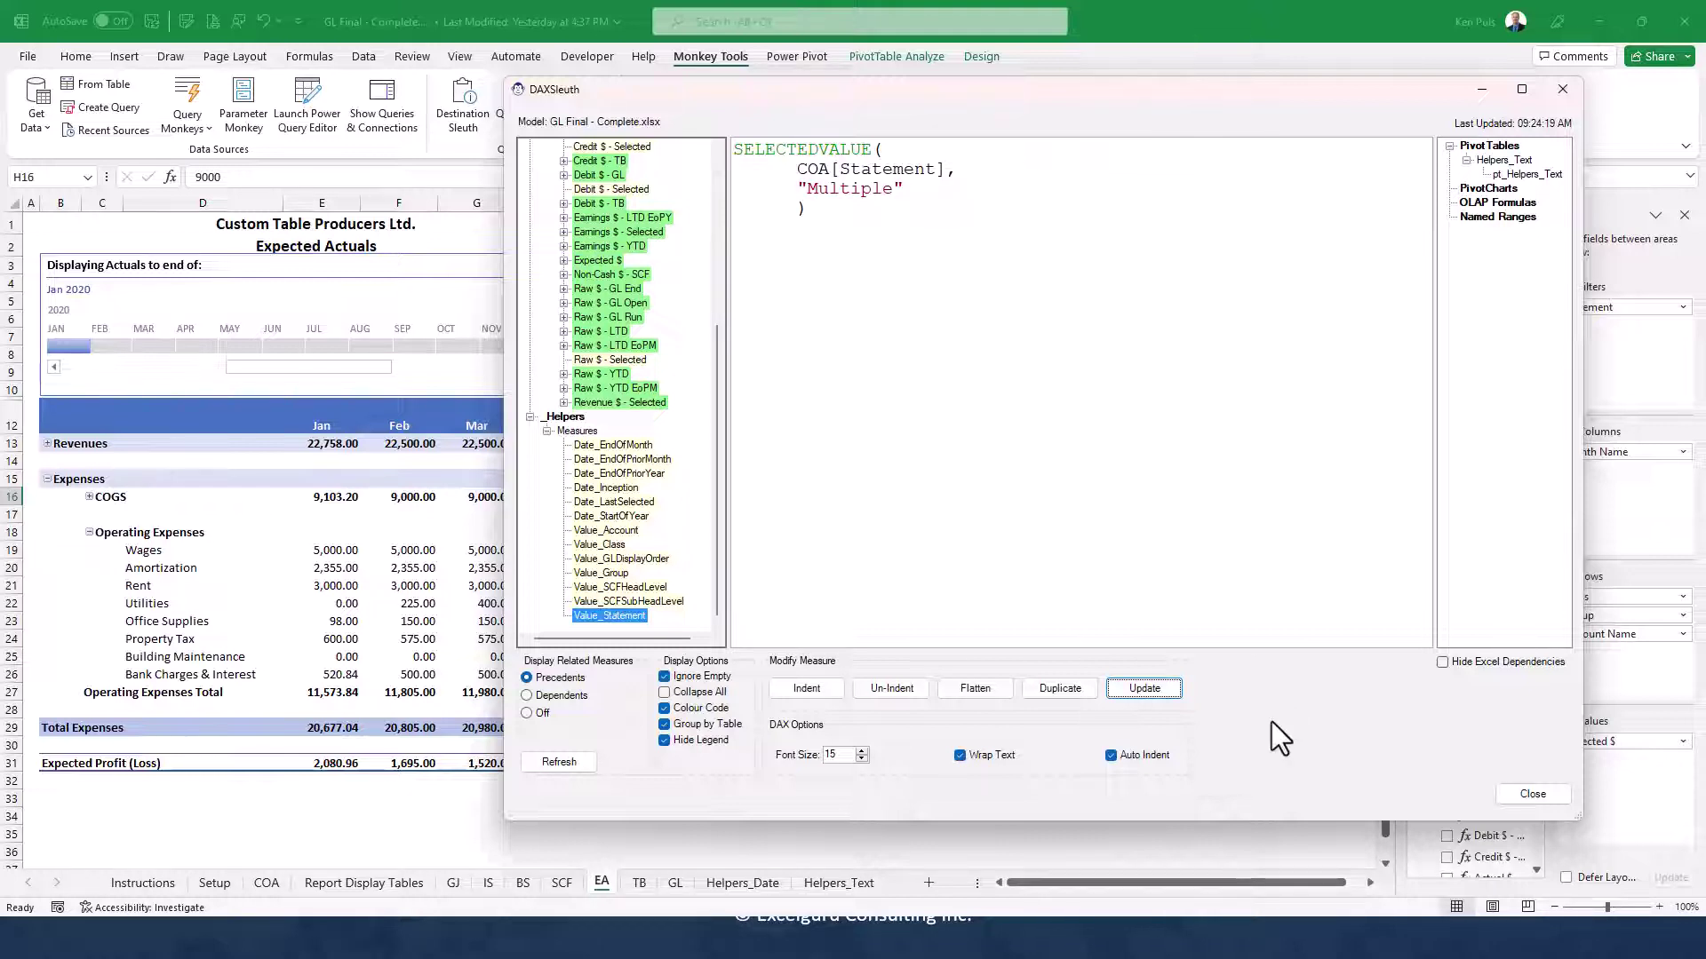
Review the DAX of Value_SCFSubHeadLevel, Value_SCFHeadLevel, Value_Group, Value_GLDisplayOrder and Expected $
{"action": "left_click", "coordinate": [632, 602]}
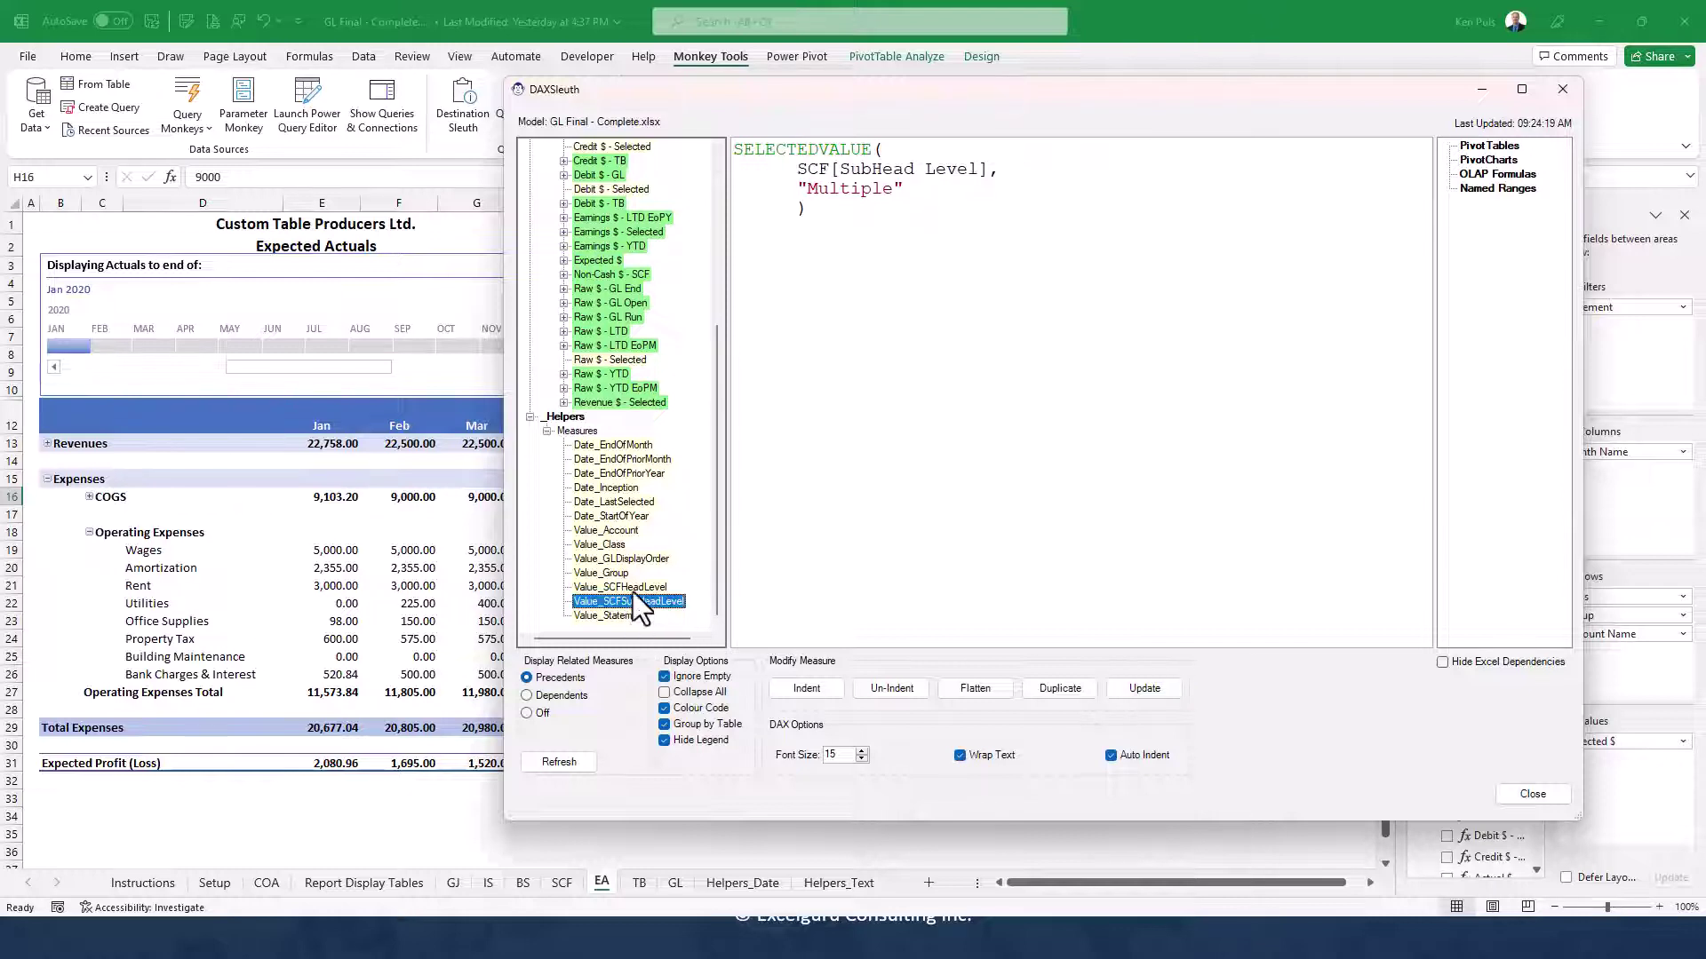
{"action": "left_click", "coordinate": [632, 587]}
{"action": "left_click", "coordinate": [621, 572]}
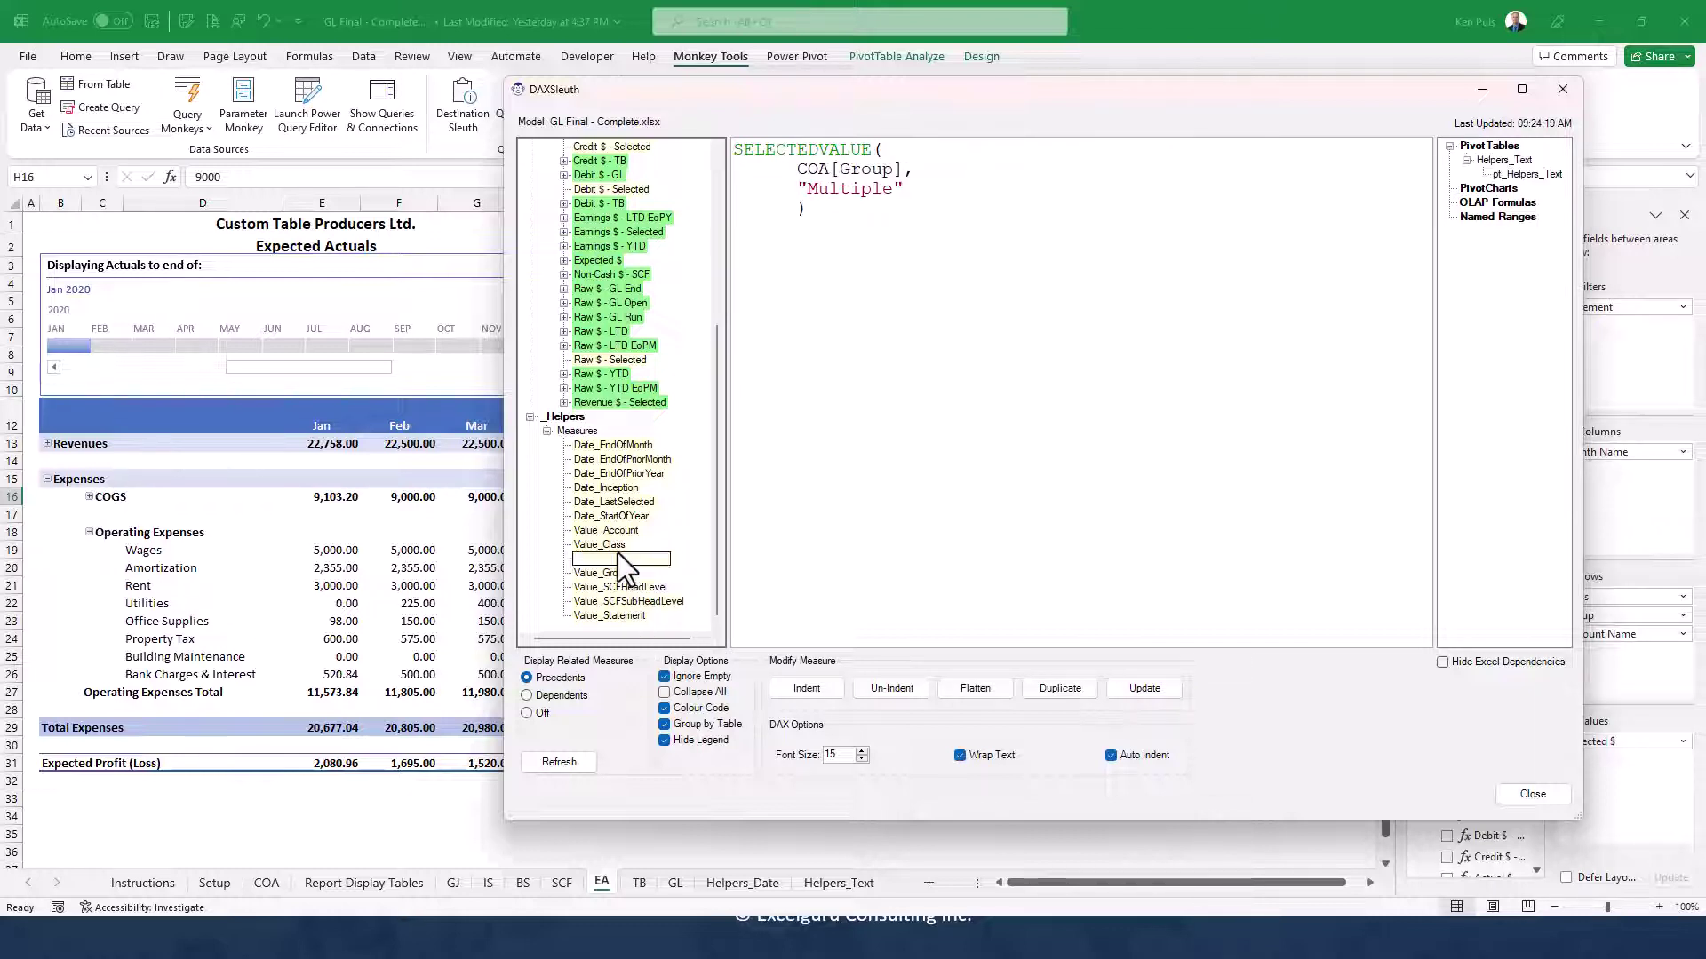
{"action": "left_click", "coordinate": [620, 558]}
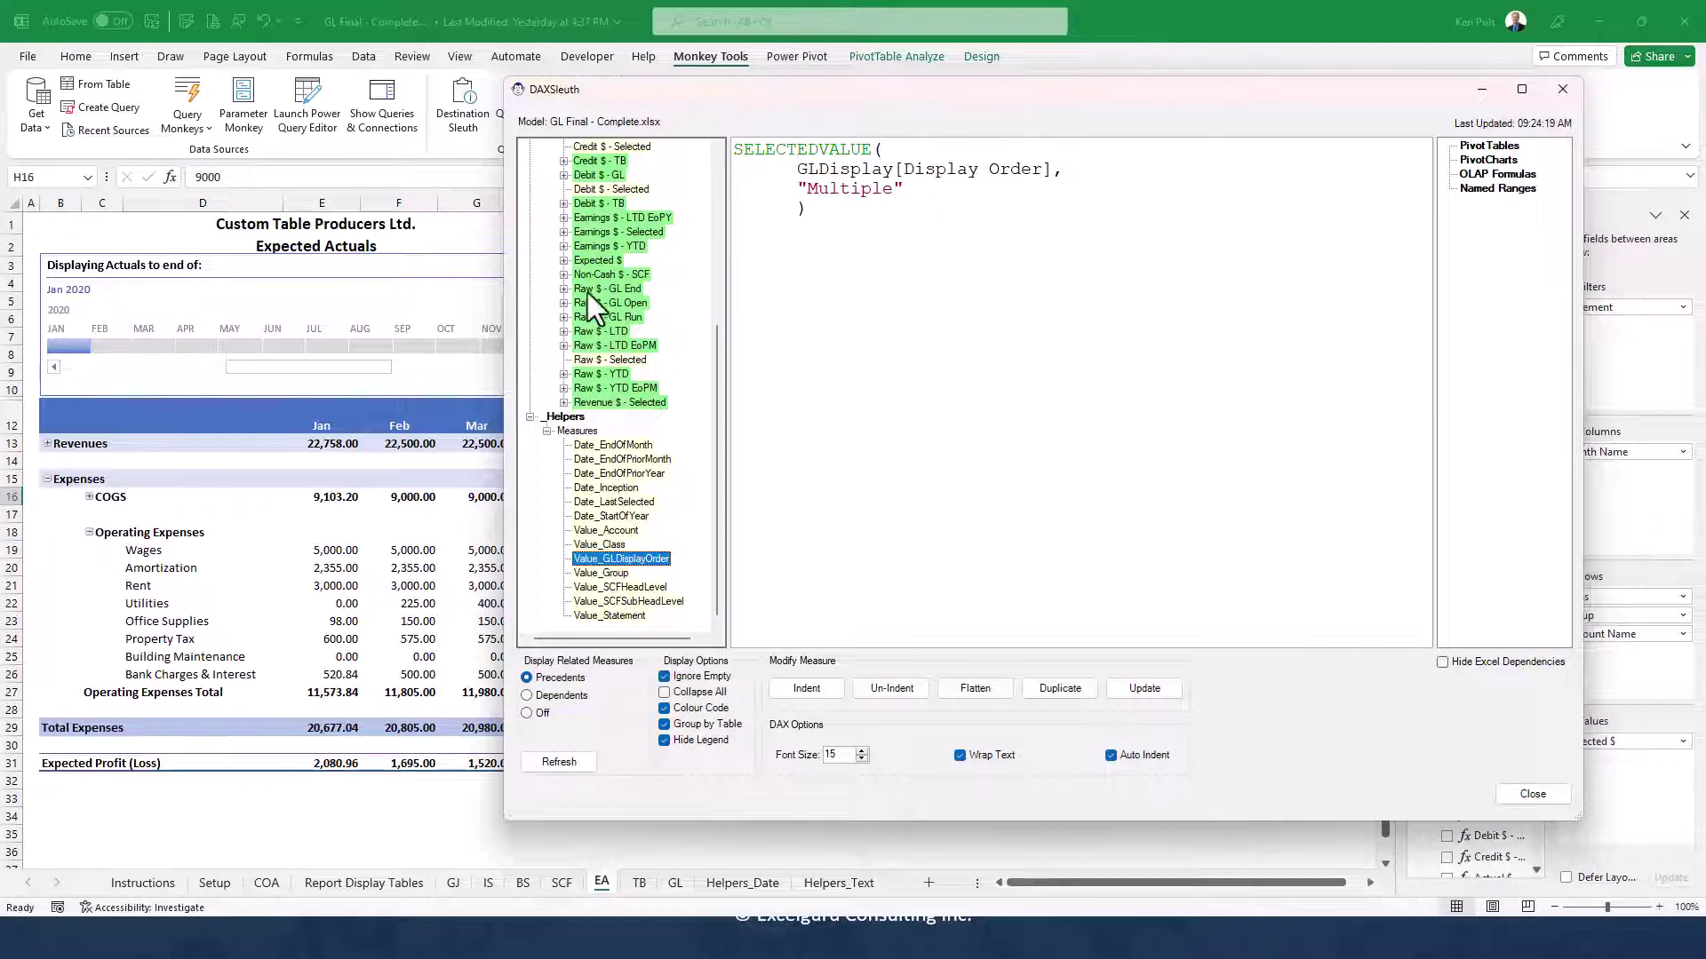
{"action": "left_click", "coordinate": [593, 260]}
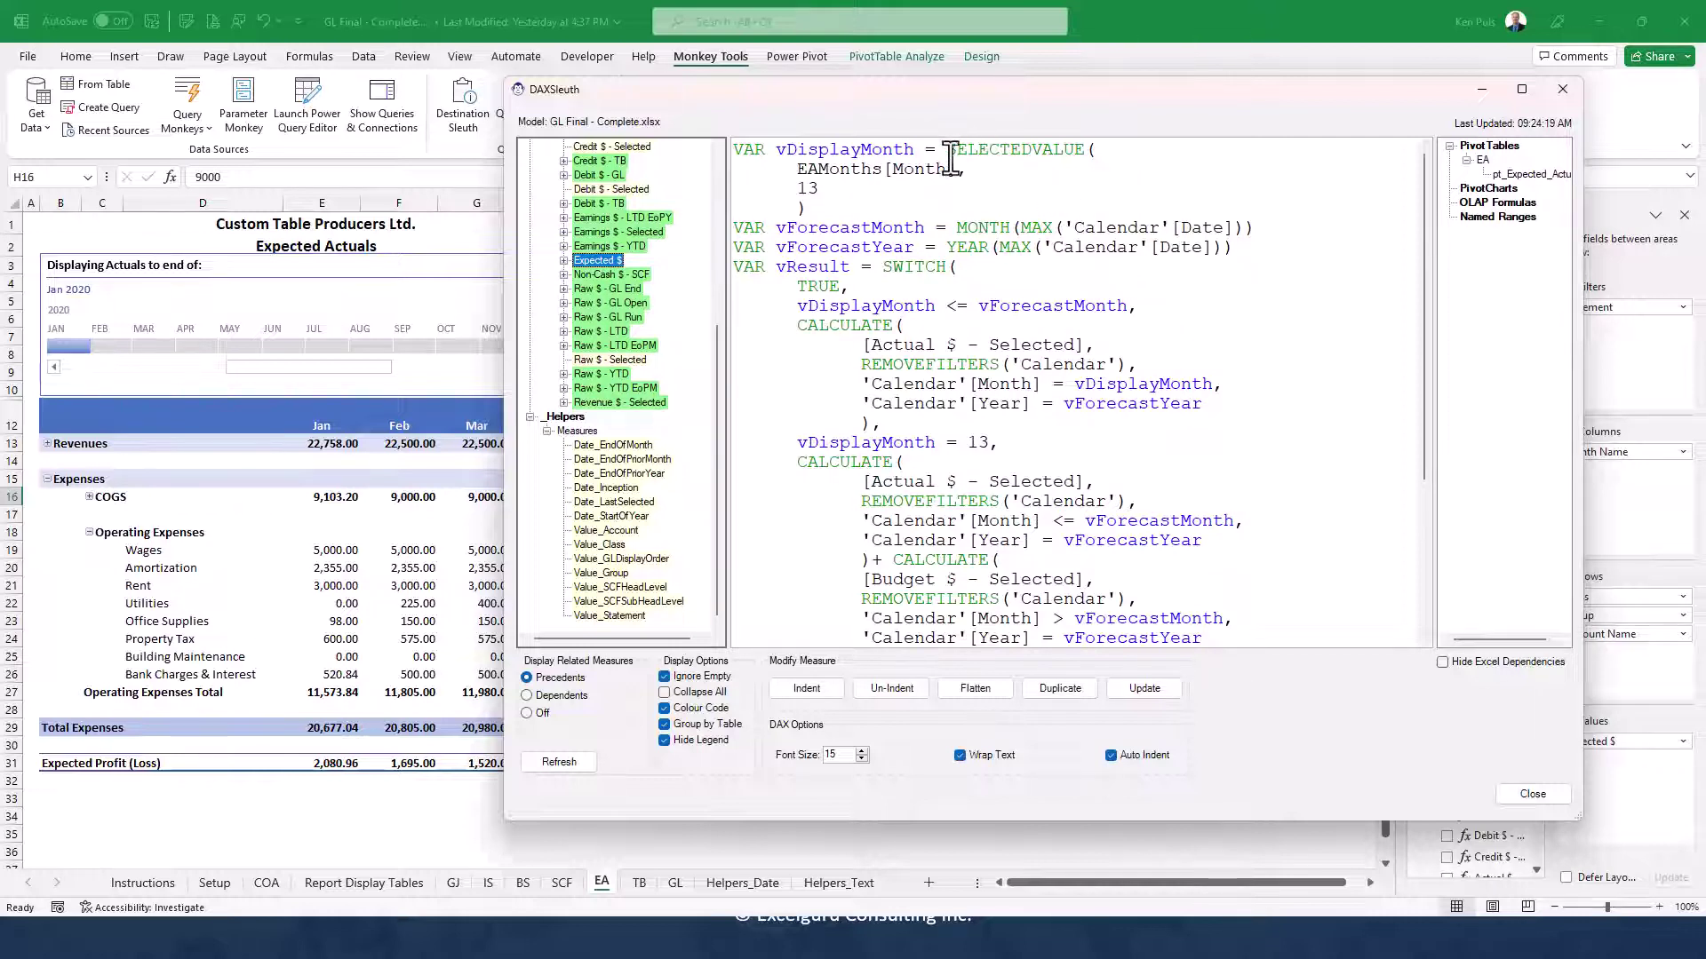
Highlight SELECTEDVALUE and REMOVEFILTERS in the Expected $ formula, then close DAXSleuth
{"action": "left_click_drag", "start_coordinate": [947, 152], "coordinate": [1083, 151]}
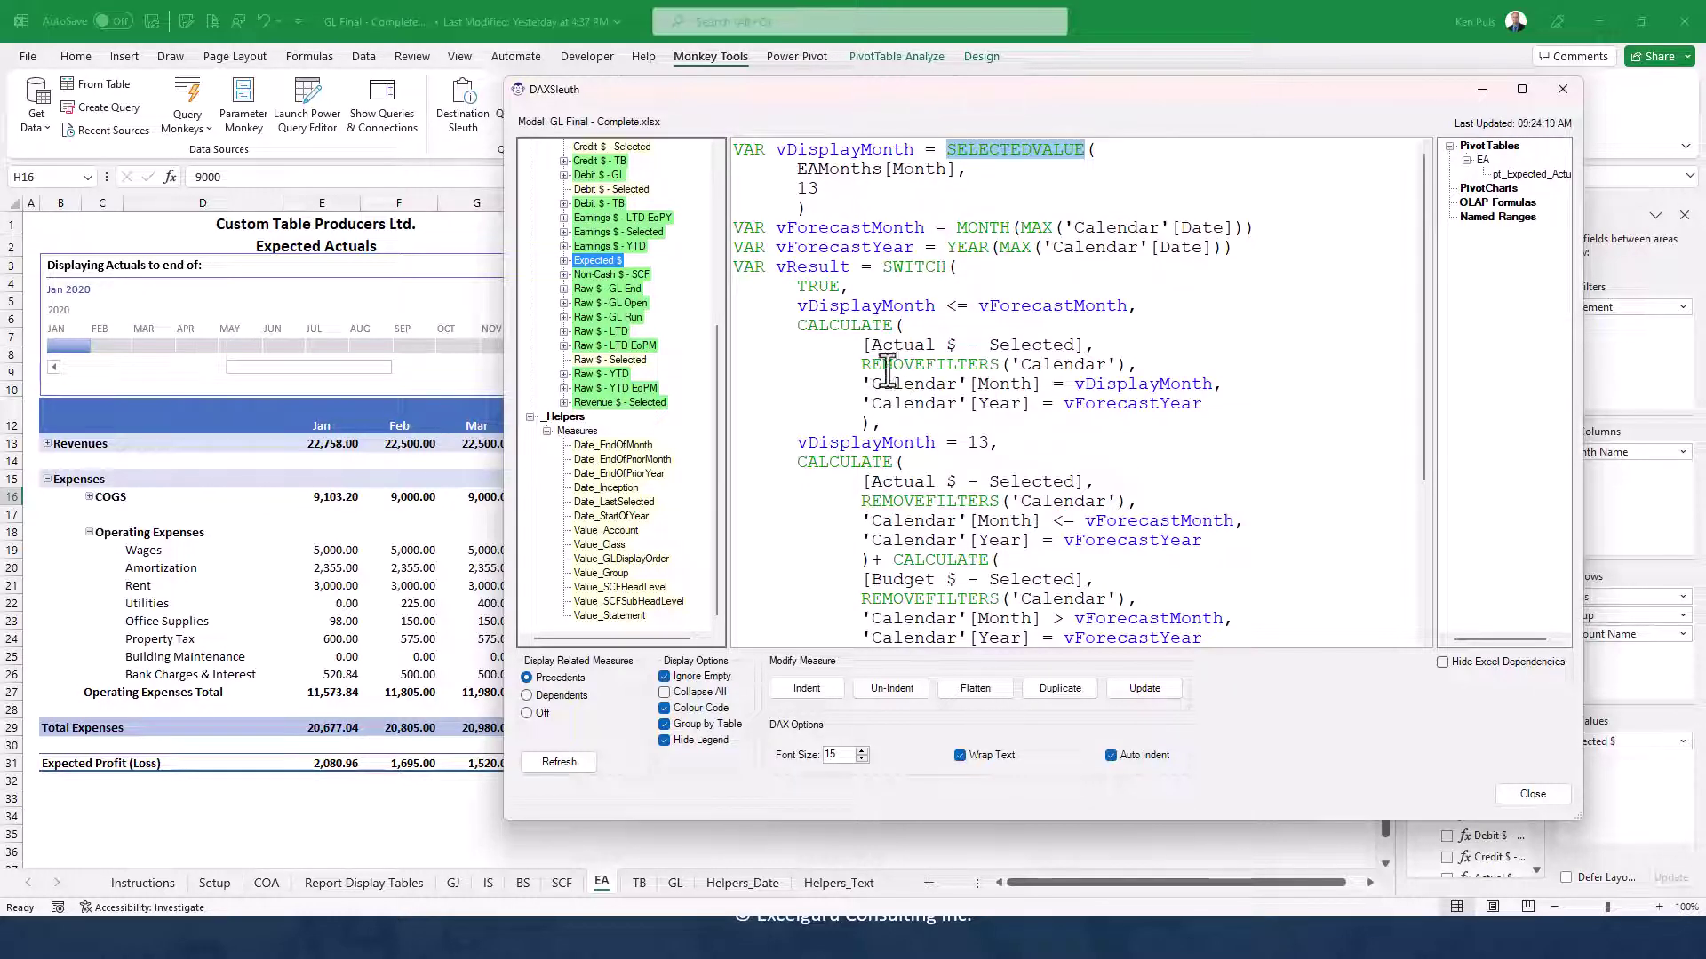
{"action": "left_click_drag", "start_coordinate": [861, 364], "coordinate": [998, 364]}
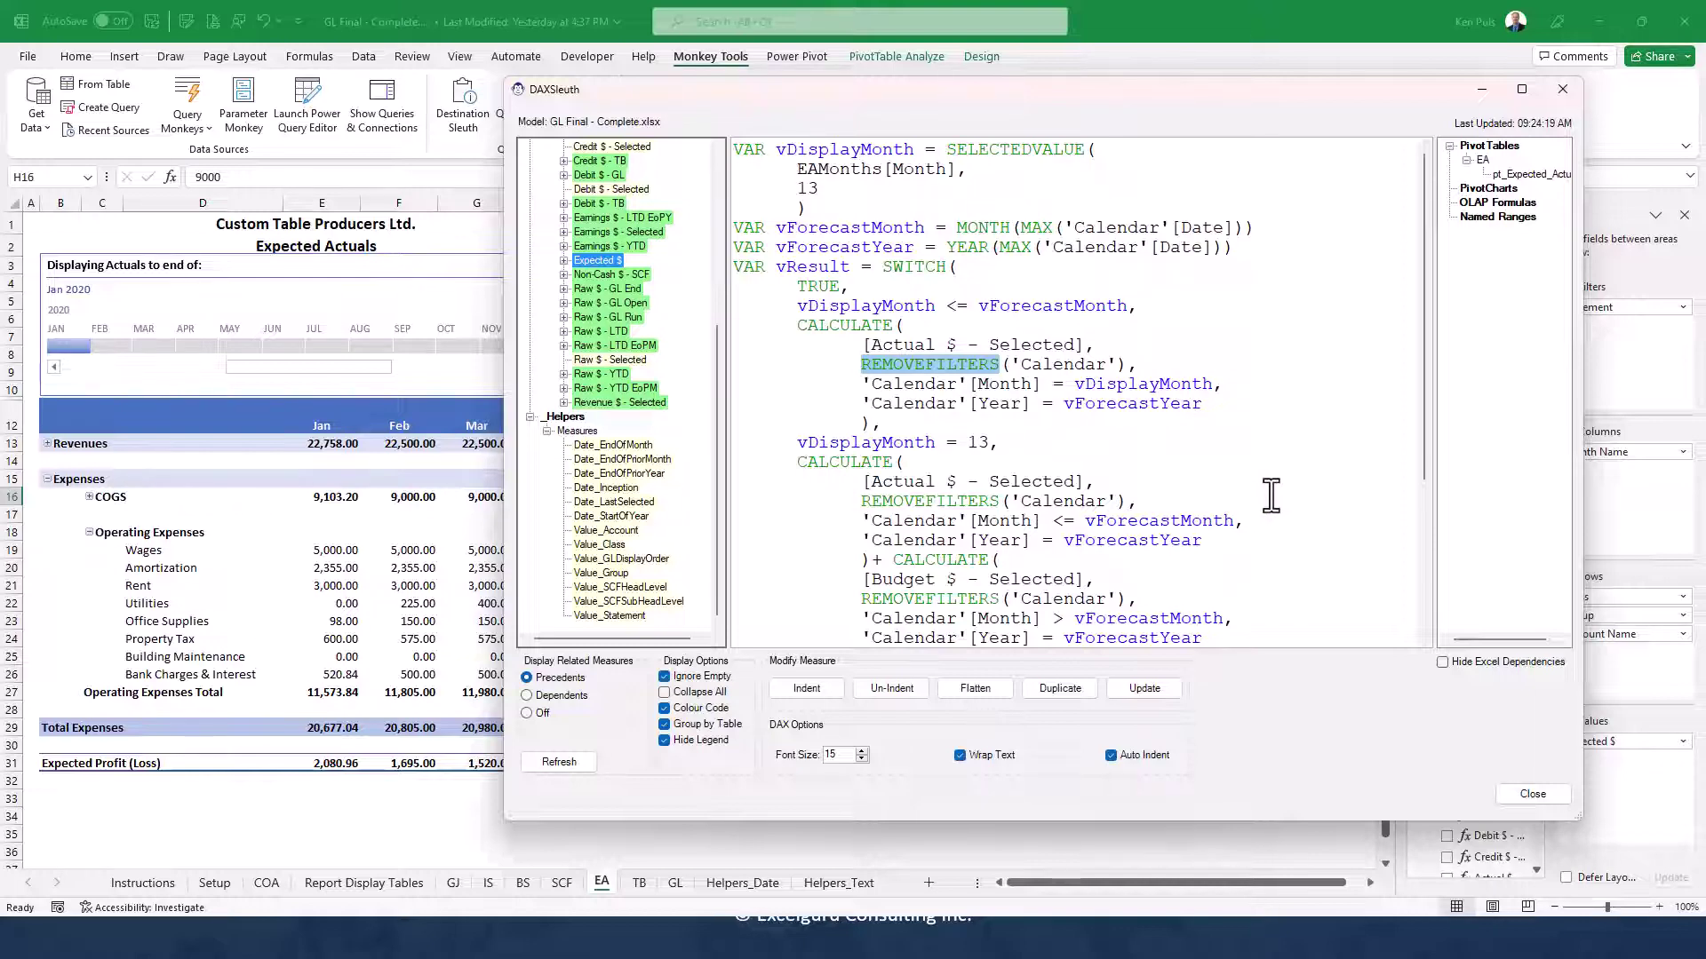
{"action": "left_click", "coordinate": [1532, 794]}
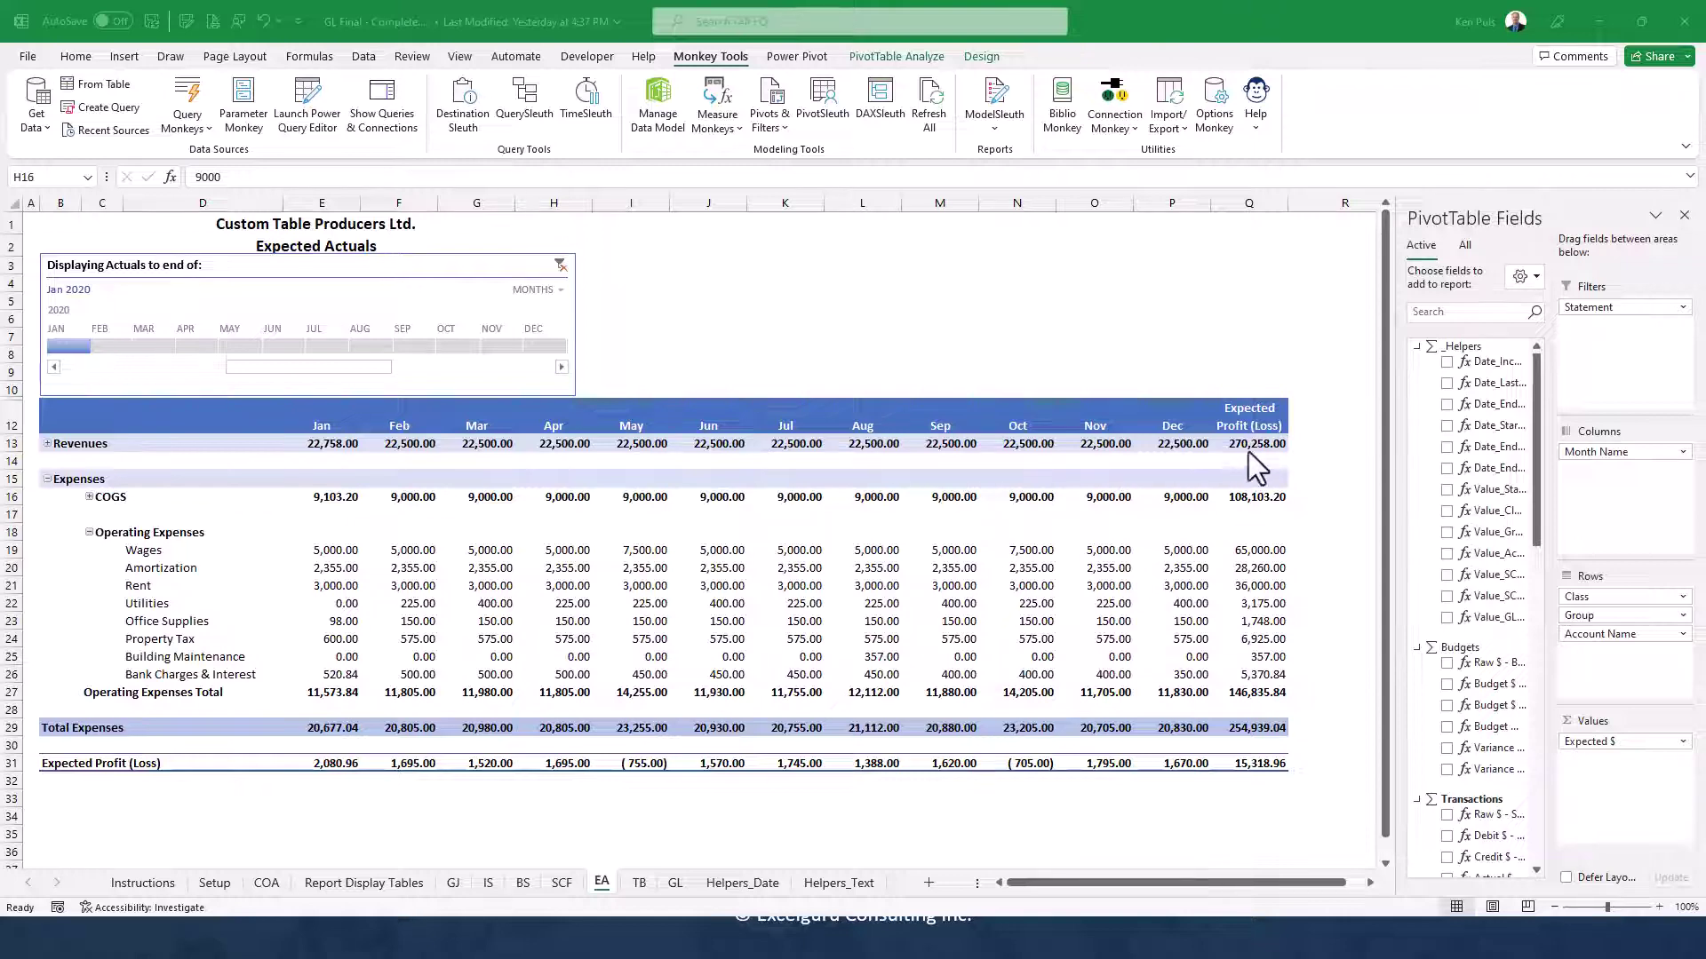
Extend the timeline slicer's actuals period through February, March, then May 2020
{"action": "left_click", "coordinate": [108, 348]}
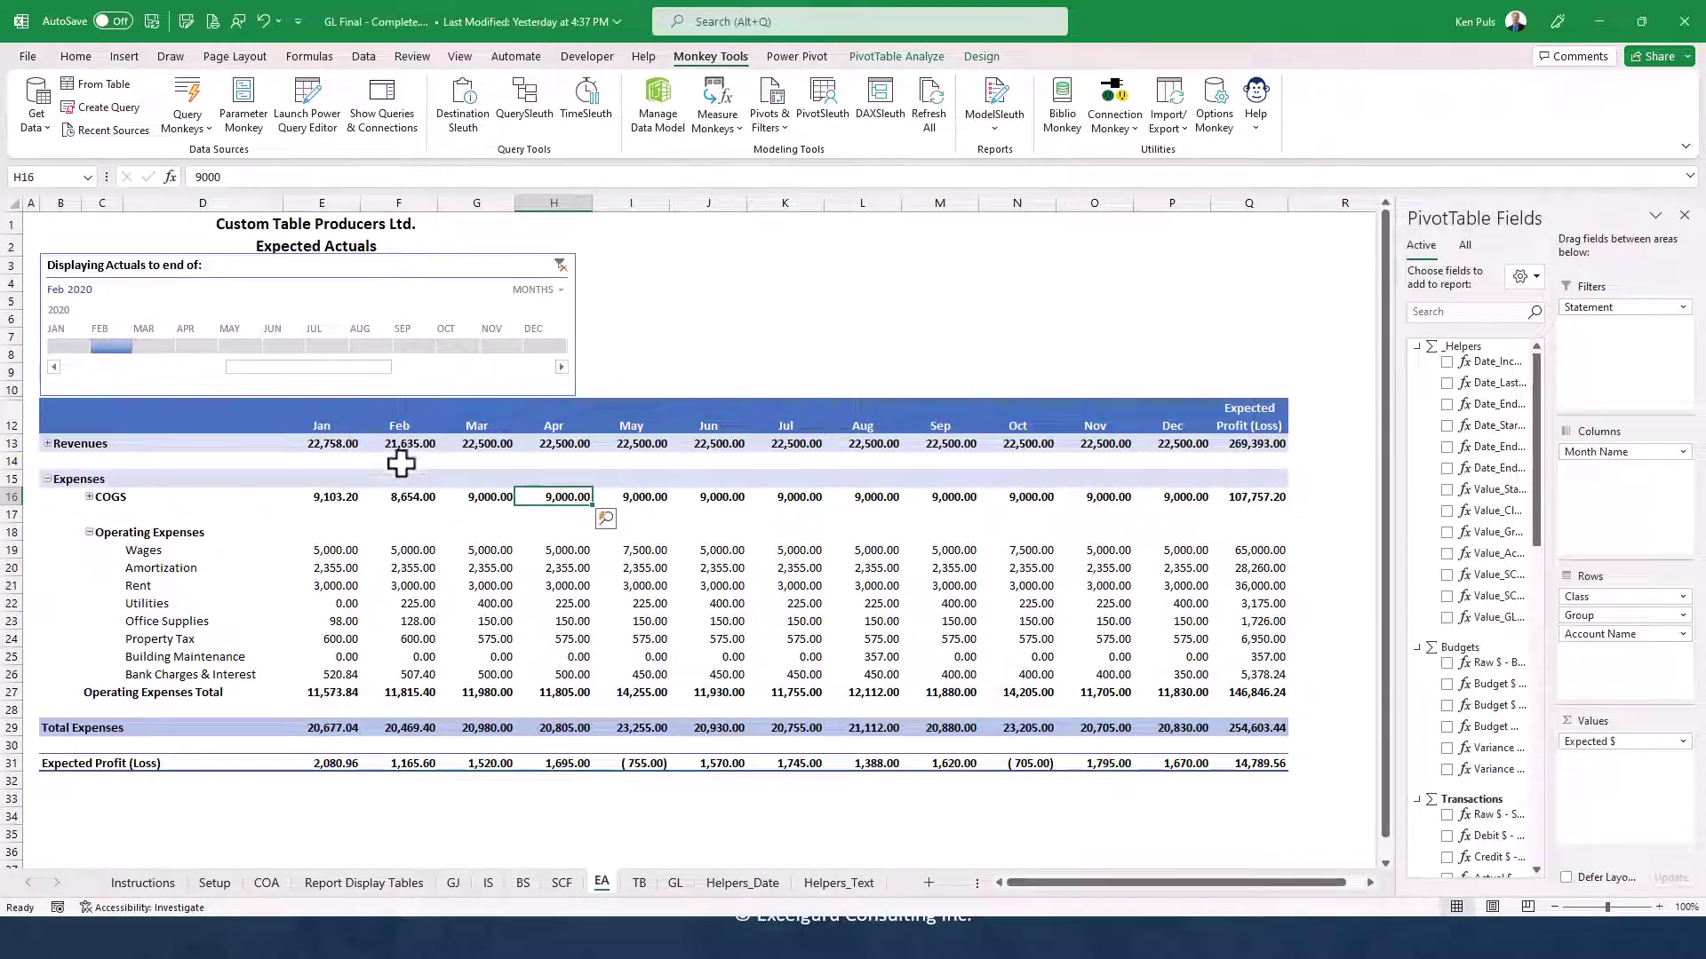
{"action": "left_click", "coordinate": [147, 344]}
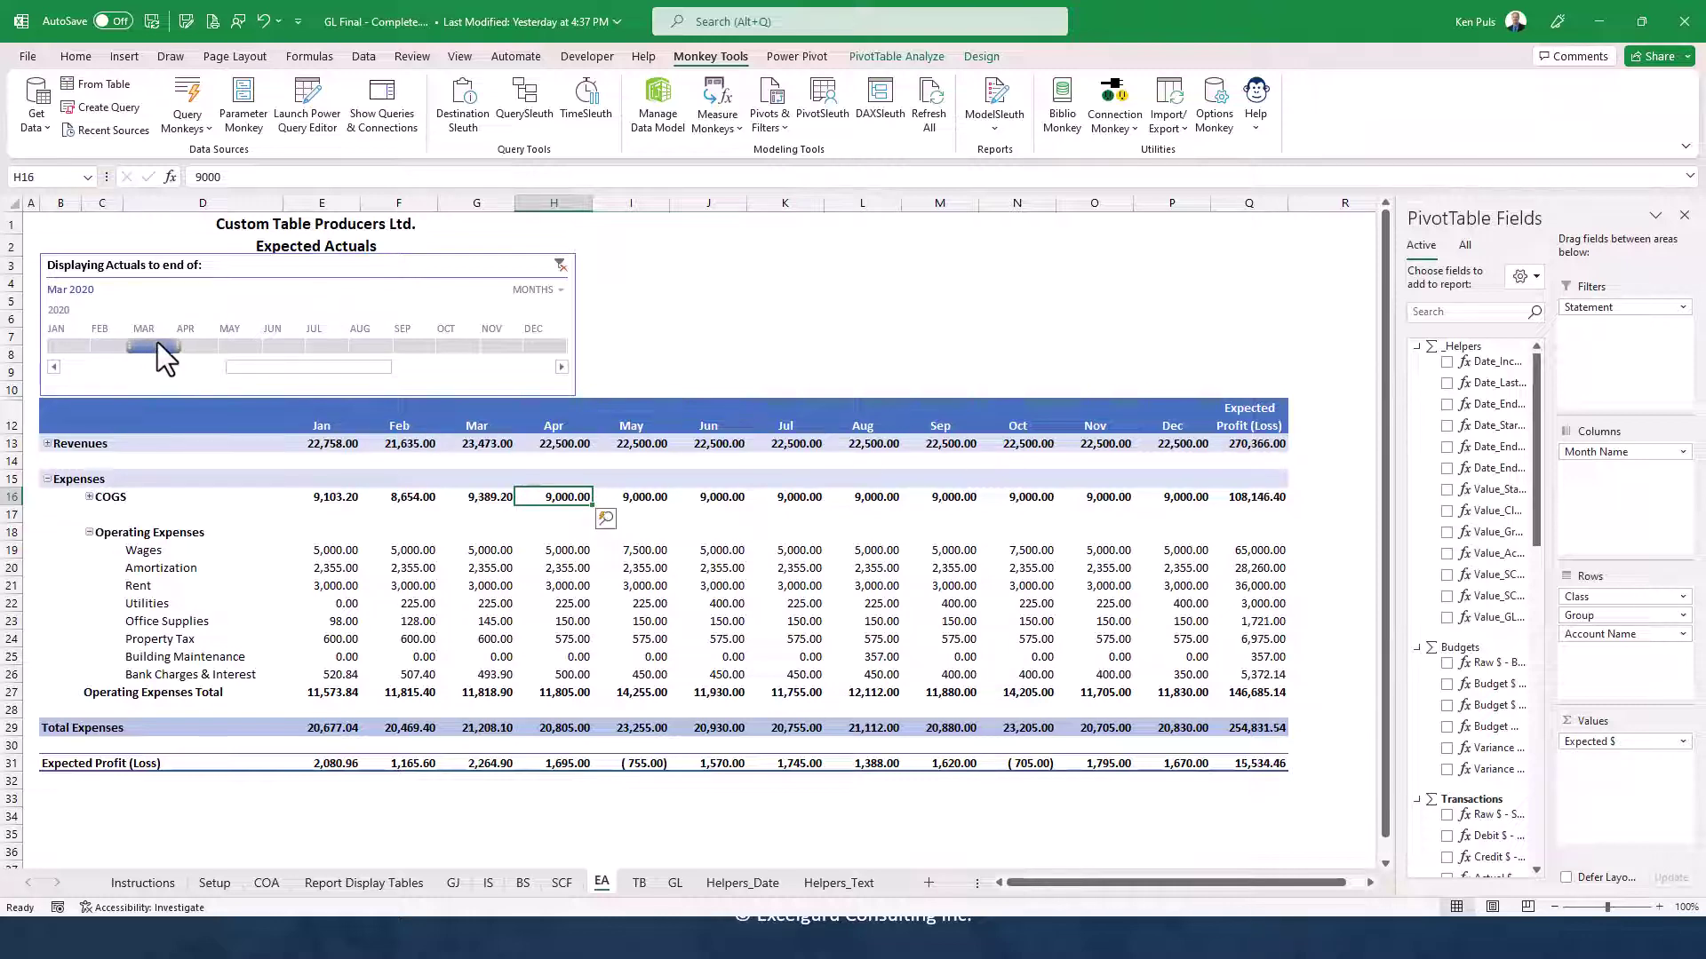
{"action": "left_click", "coordinate": [236, 344]}
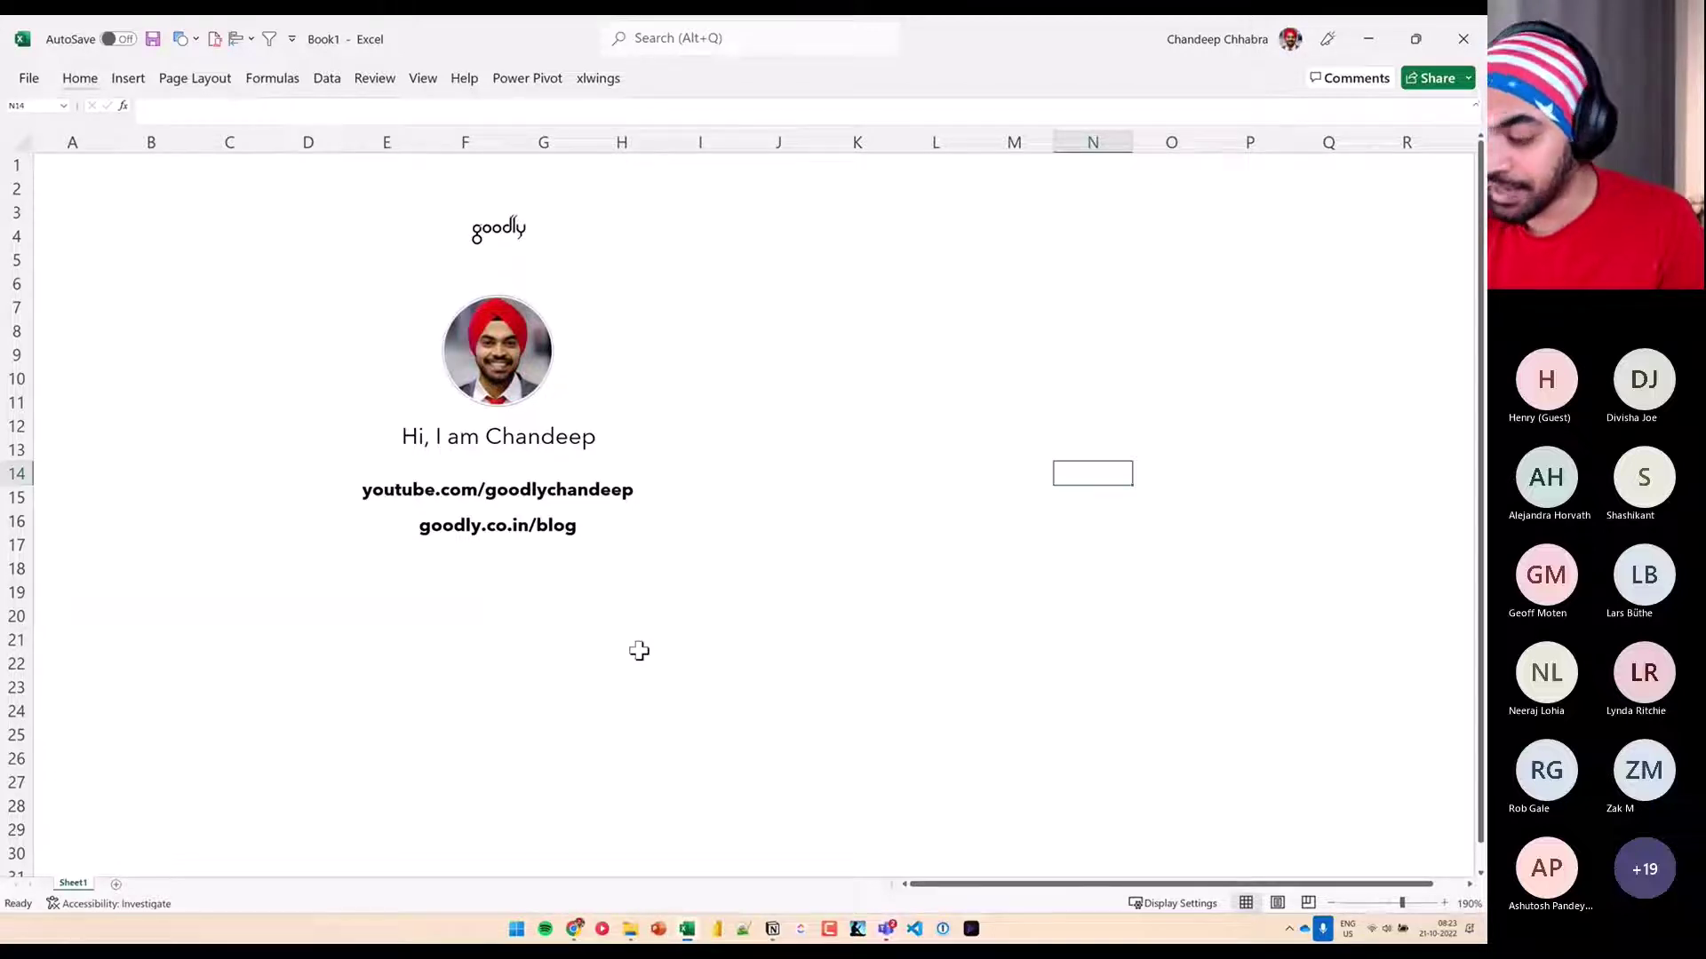
Insert a new blank worksheet, Sheet3, into Book1
{"action": "left_click", "coordinate": [685, 639]}
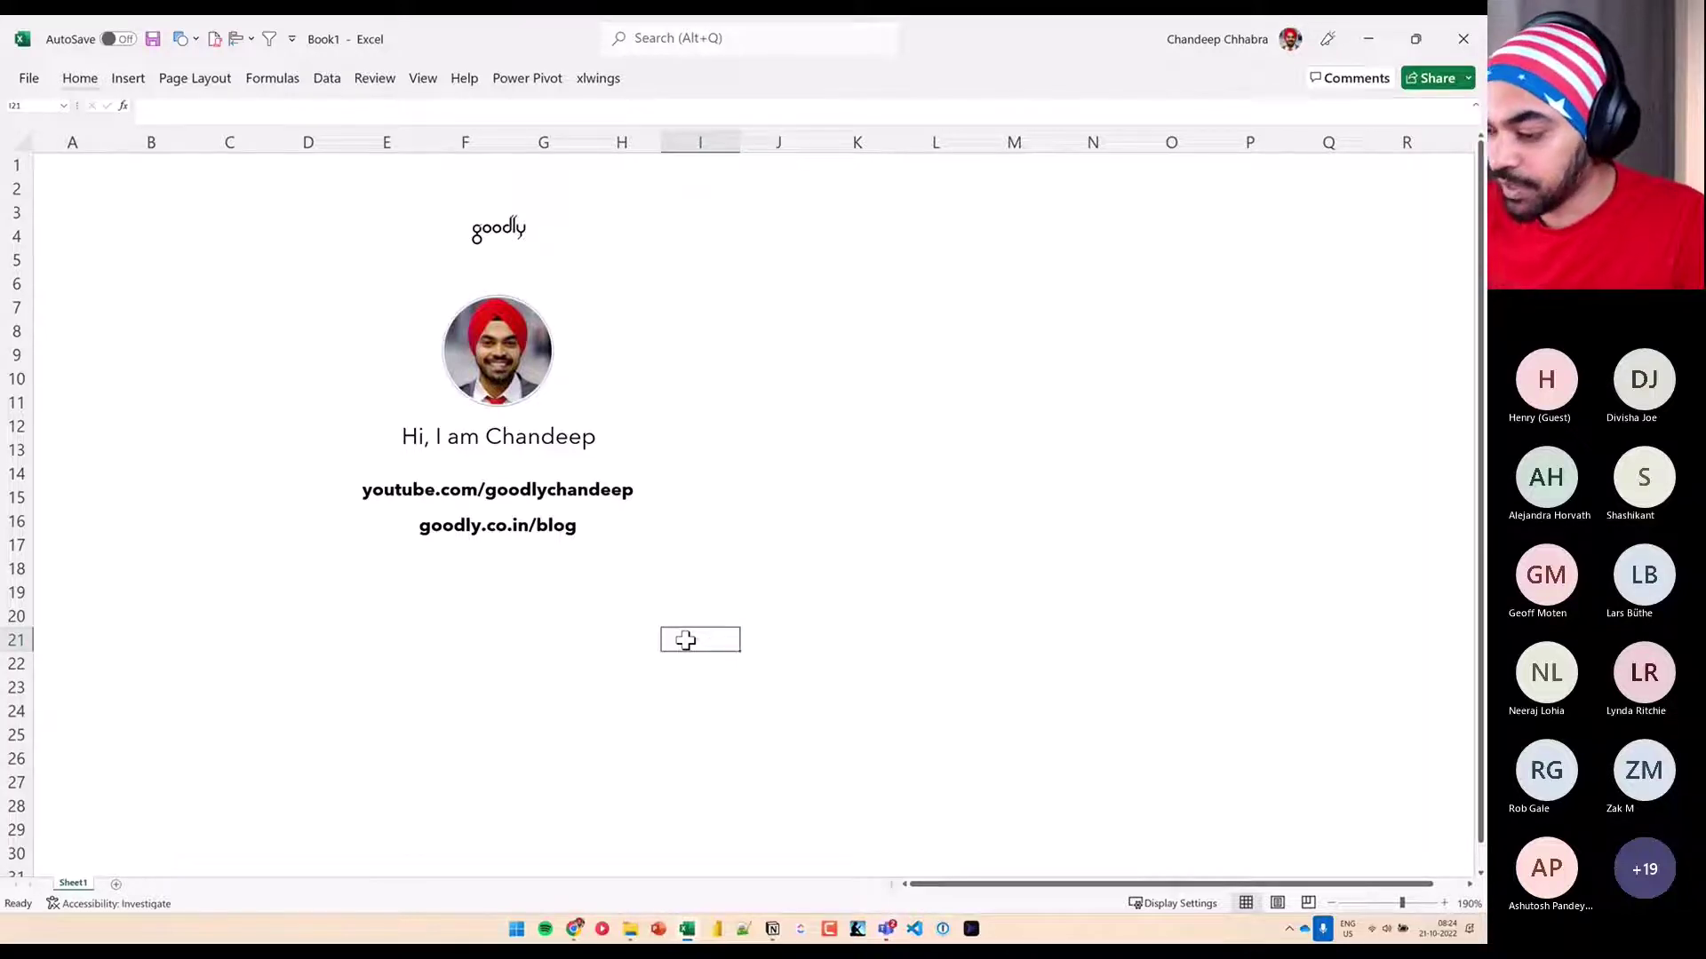
{"action": "left_click", "coordinate": [925, 542]}
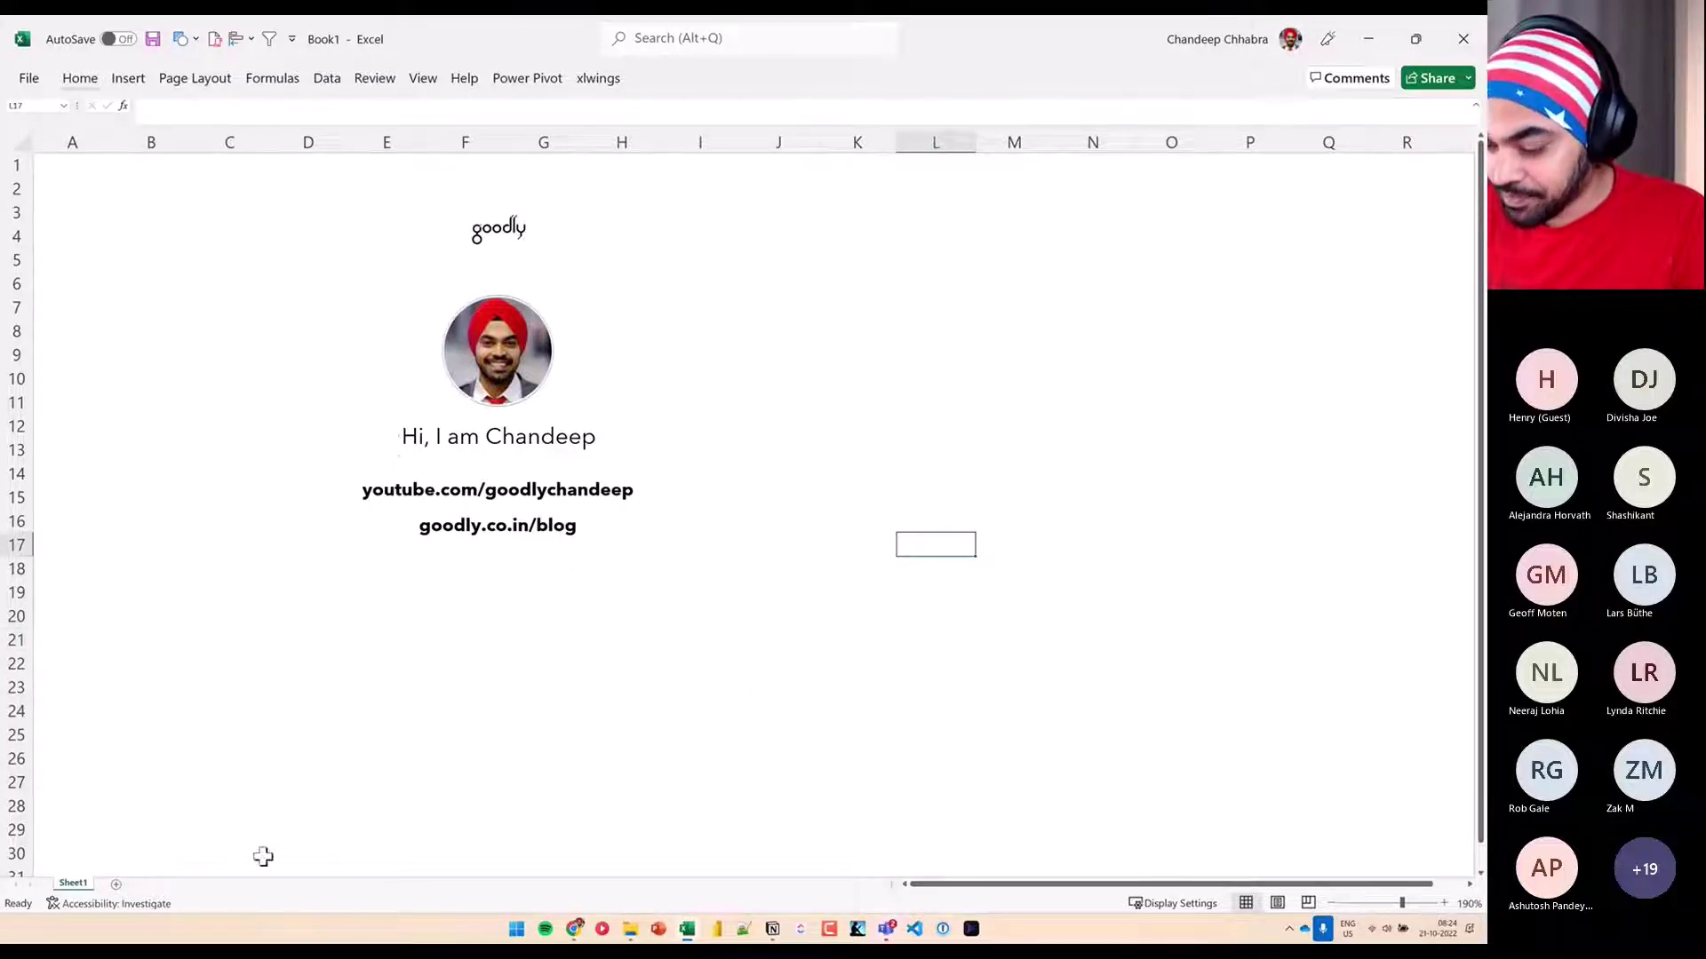
{"action": "left_click", "coordinate": [116, 884]}
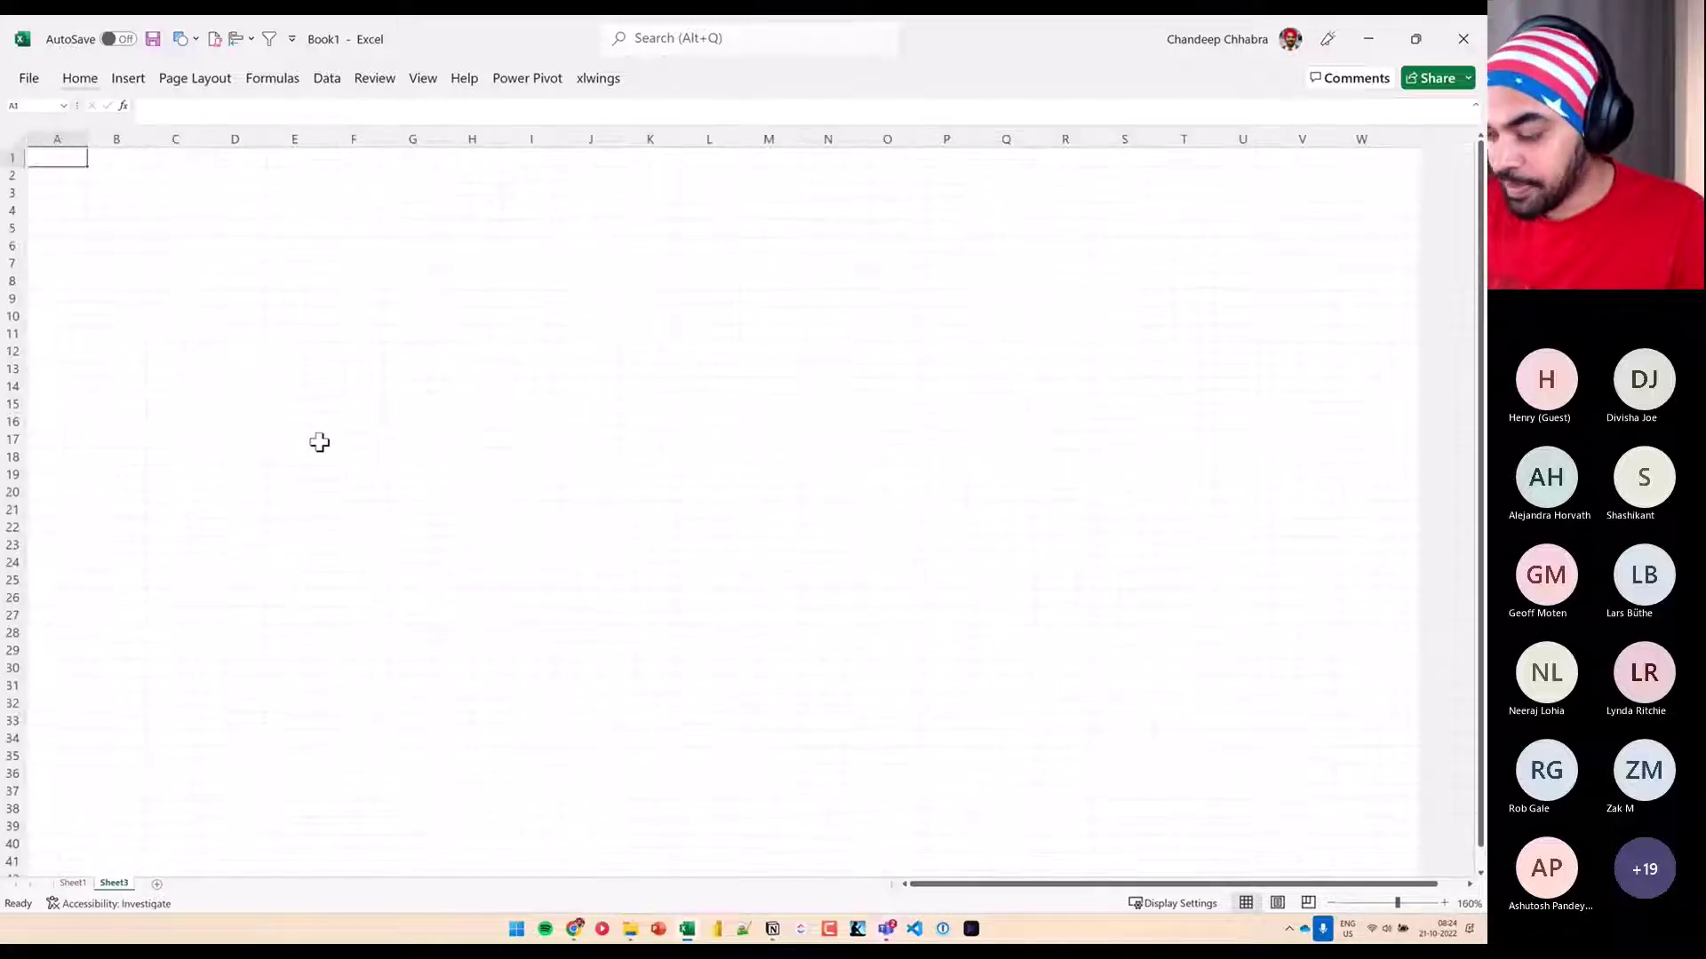
Move the Sales by Year folder window into view beside Excel
{"action": "scroll", "coordinate": [320, 442], "scroll_direction": "up", "scroll_amount": 2}
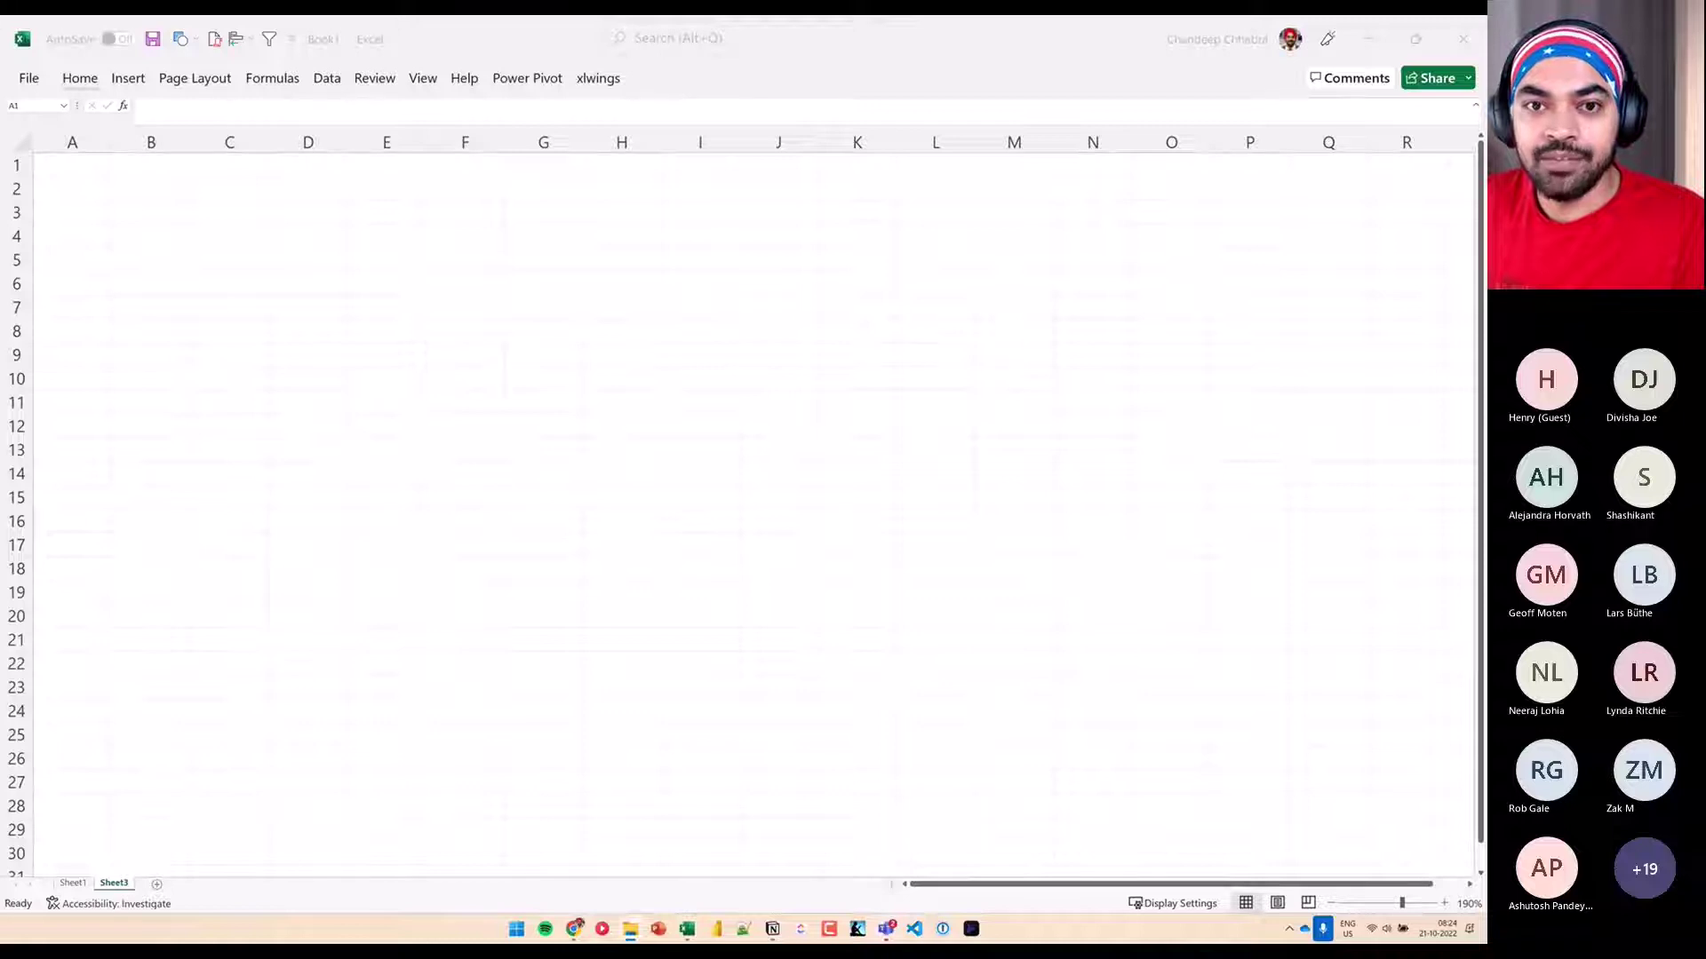
{"action": "left_click_drag", "start_coordinate": [829, 306], "coordinate": [761, 190]}
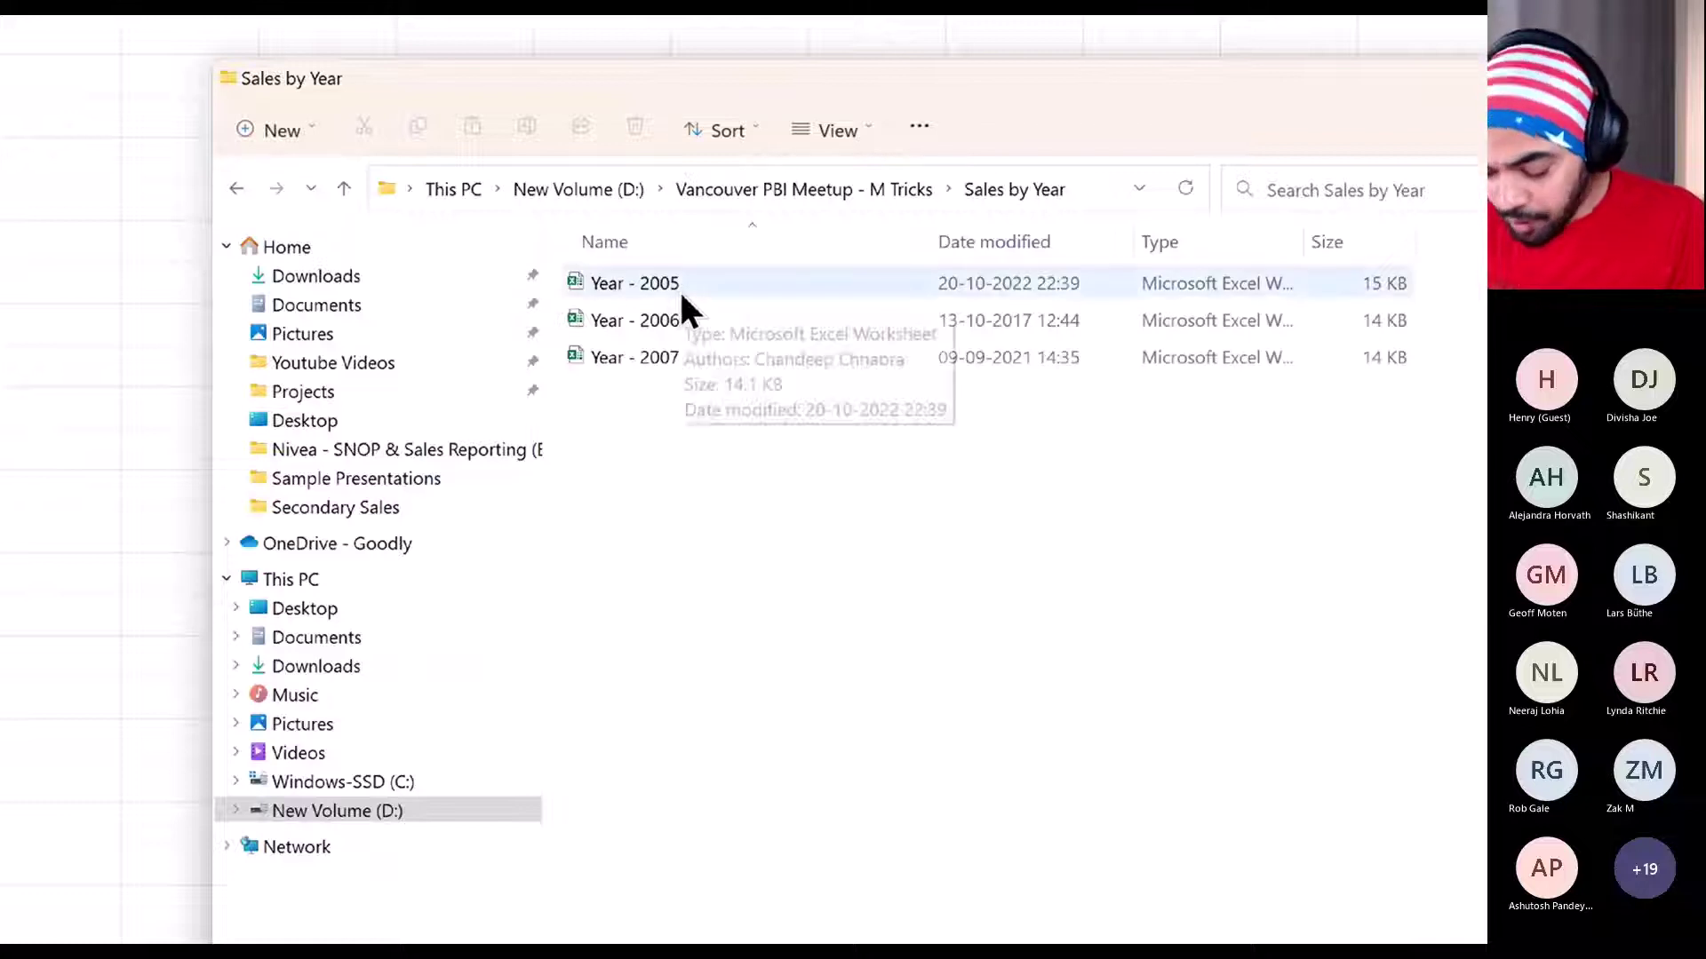
Select and open the Year - 2005 workbook from the folder
{"action": "left_click", "coordinate": [680, 289]}
{"action": "key", "text": "alt+Tab"}
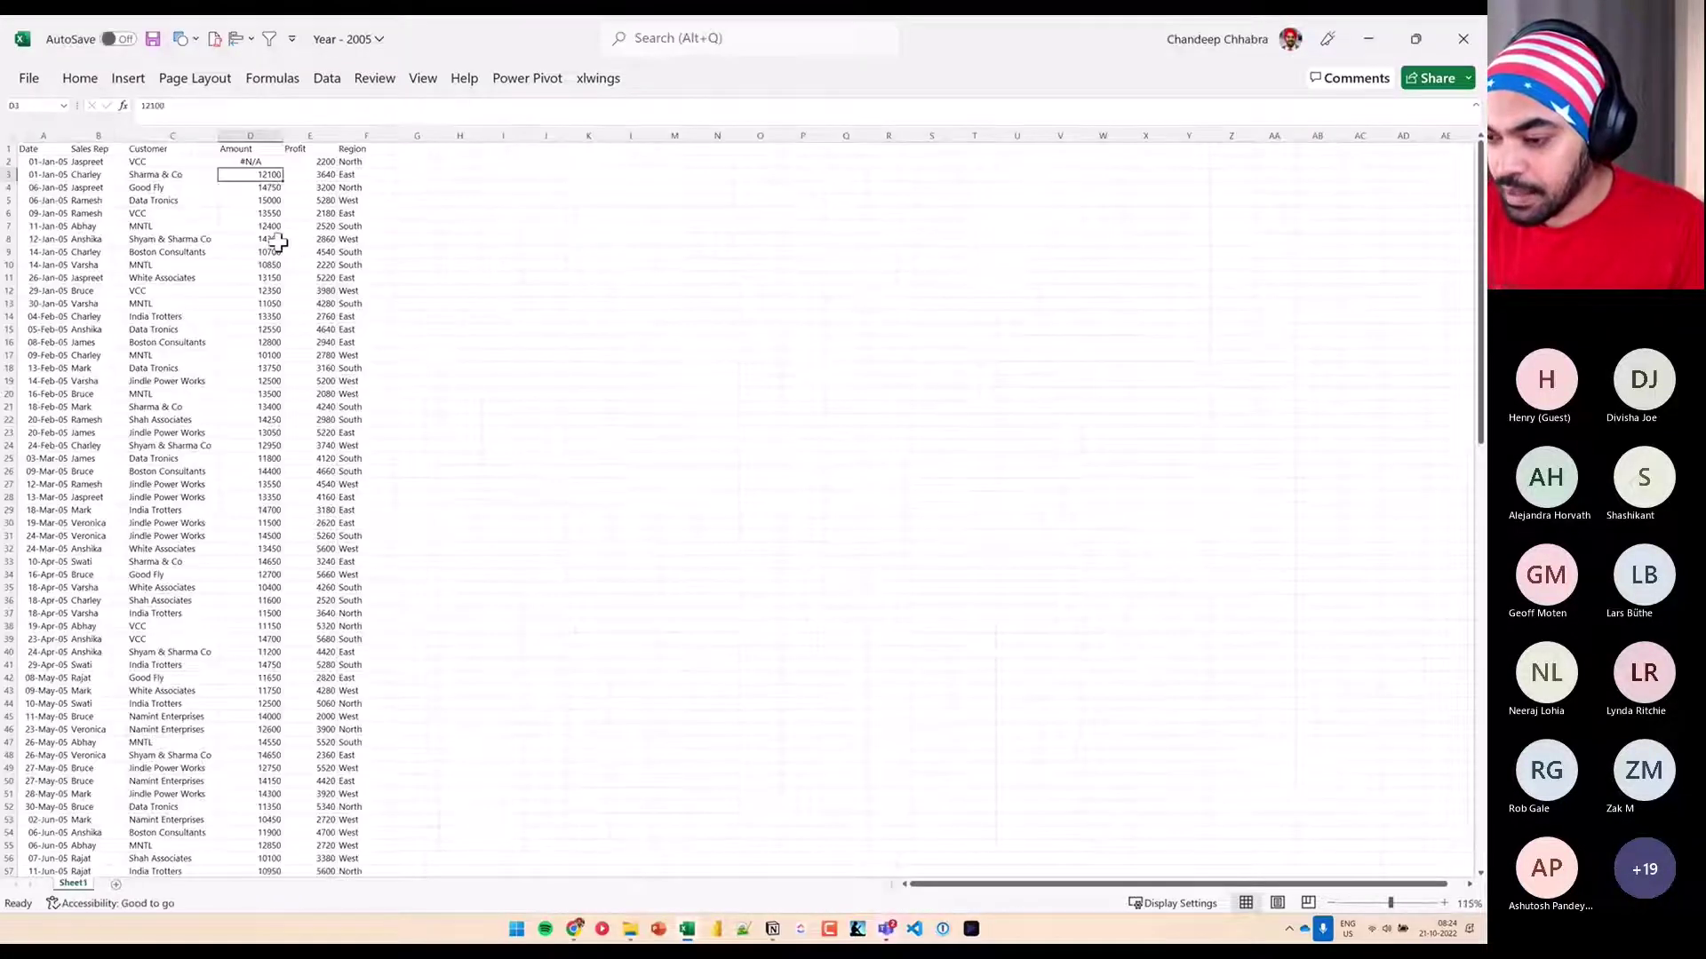
Replace the #N/A in D2 with 12100 copied from D3, and save the workbook
{"action": "scroll", "coordinate": [277, 240], "scroll_direction": "up", "scroll_amount": 4}
{"action": "key", "text": "ctrl+c"}
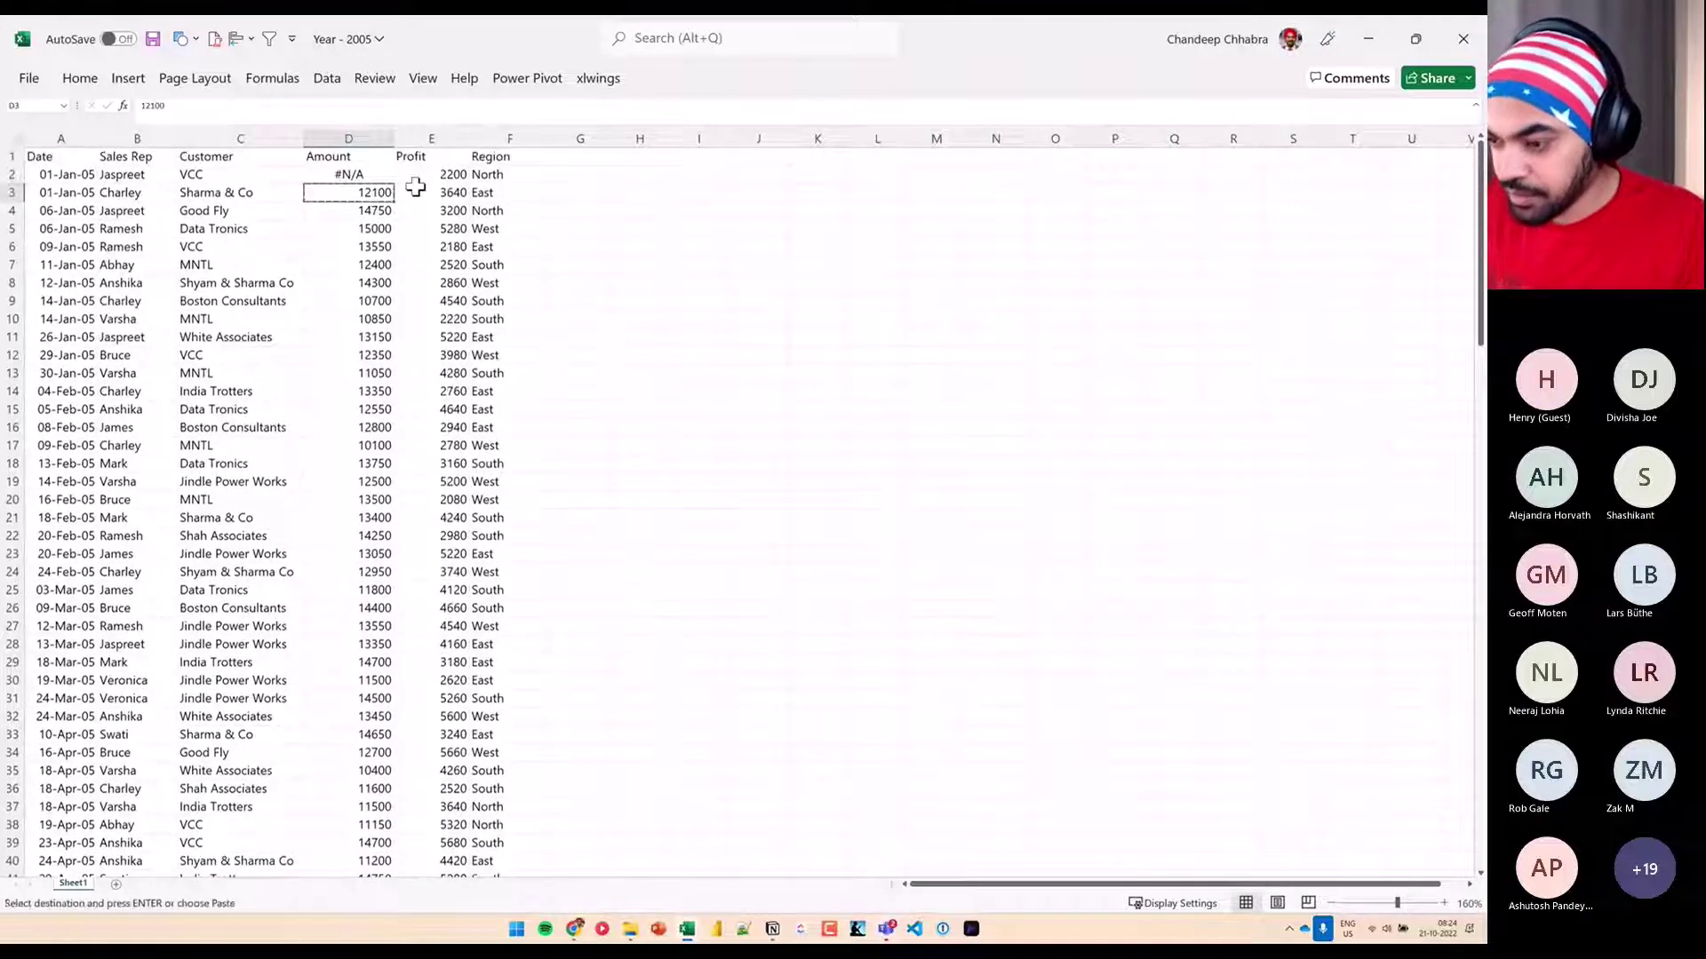
{"action": "key", "text": "Up"}
{"action": "key", "text": "Return"}
{"action": "scroll", "coordinate": [415, 186], "scroll_direction": "up", "scroll_amount": 4}
{"action": "scroll", "coordinate": [471, 262], "scroll_direction": "up", "scroll_amount": 2}
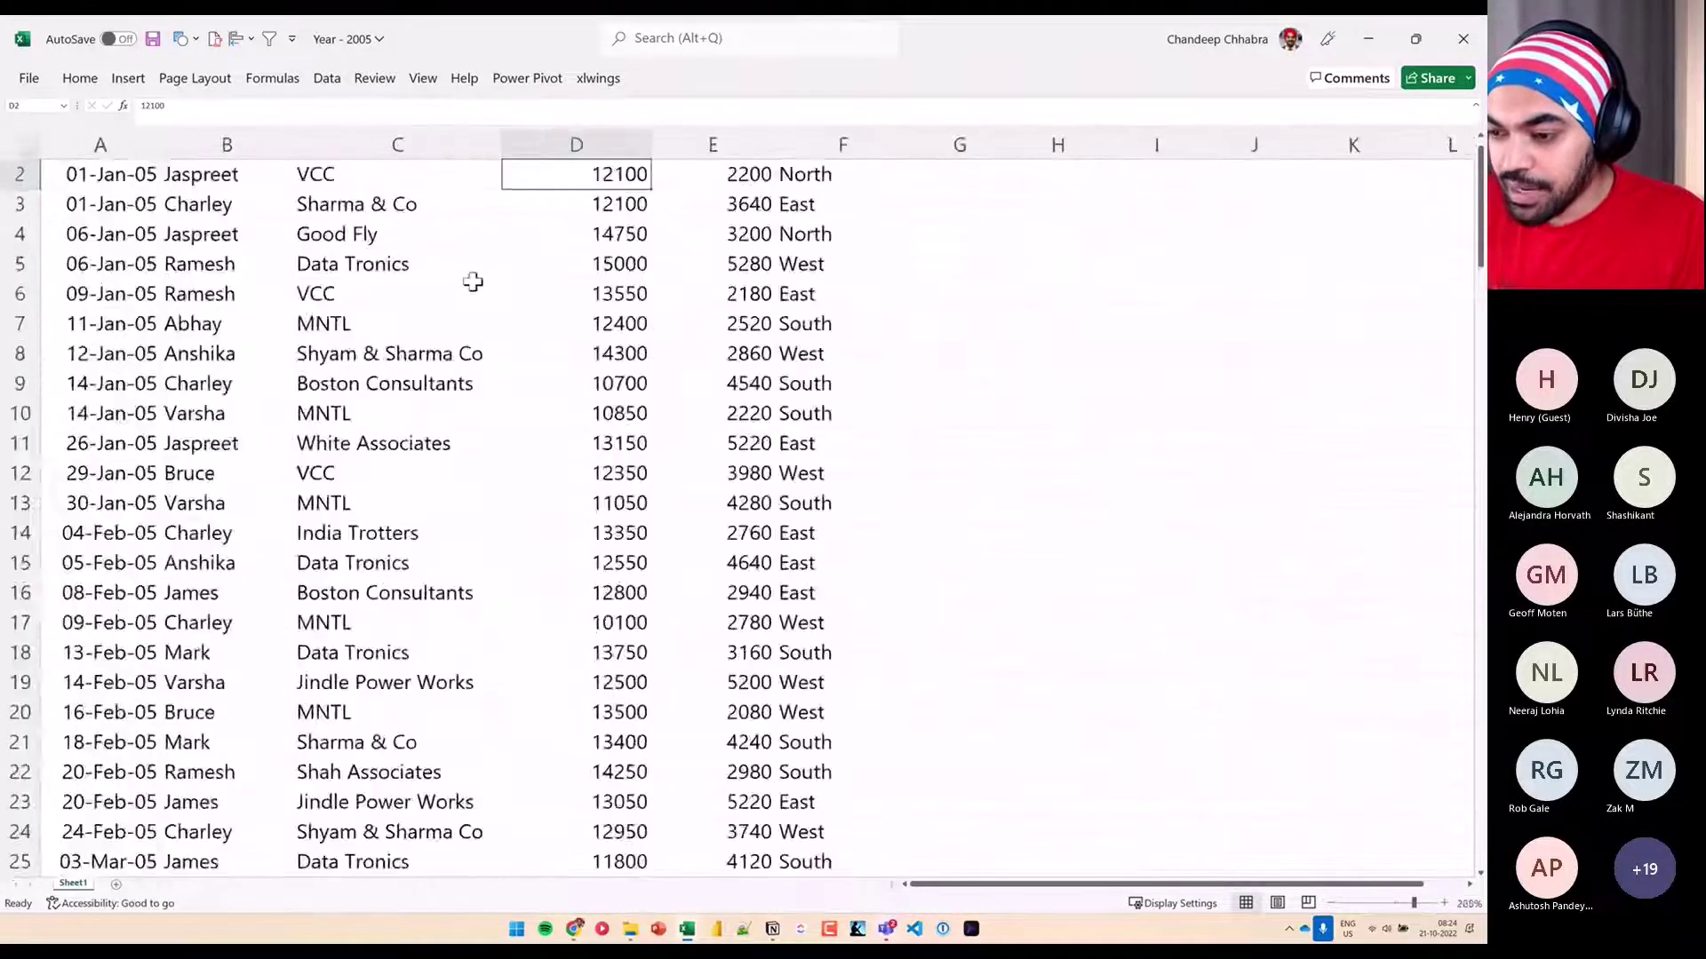
{"action": "scroll", "coordinate": [468, 275], "scroll_direction": "up", "scroll_amount": 1}
{"action": "key", "text": "ctrl+s"}
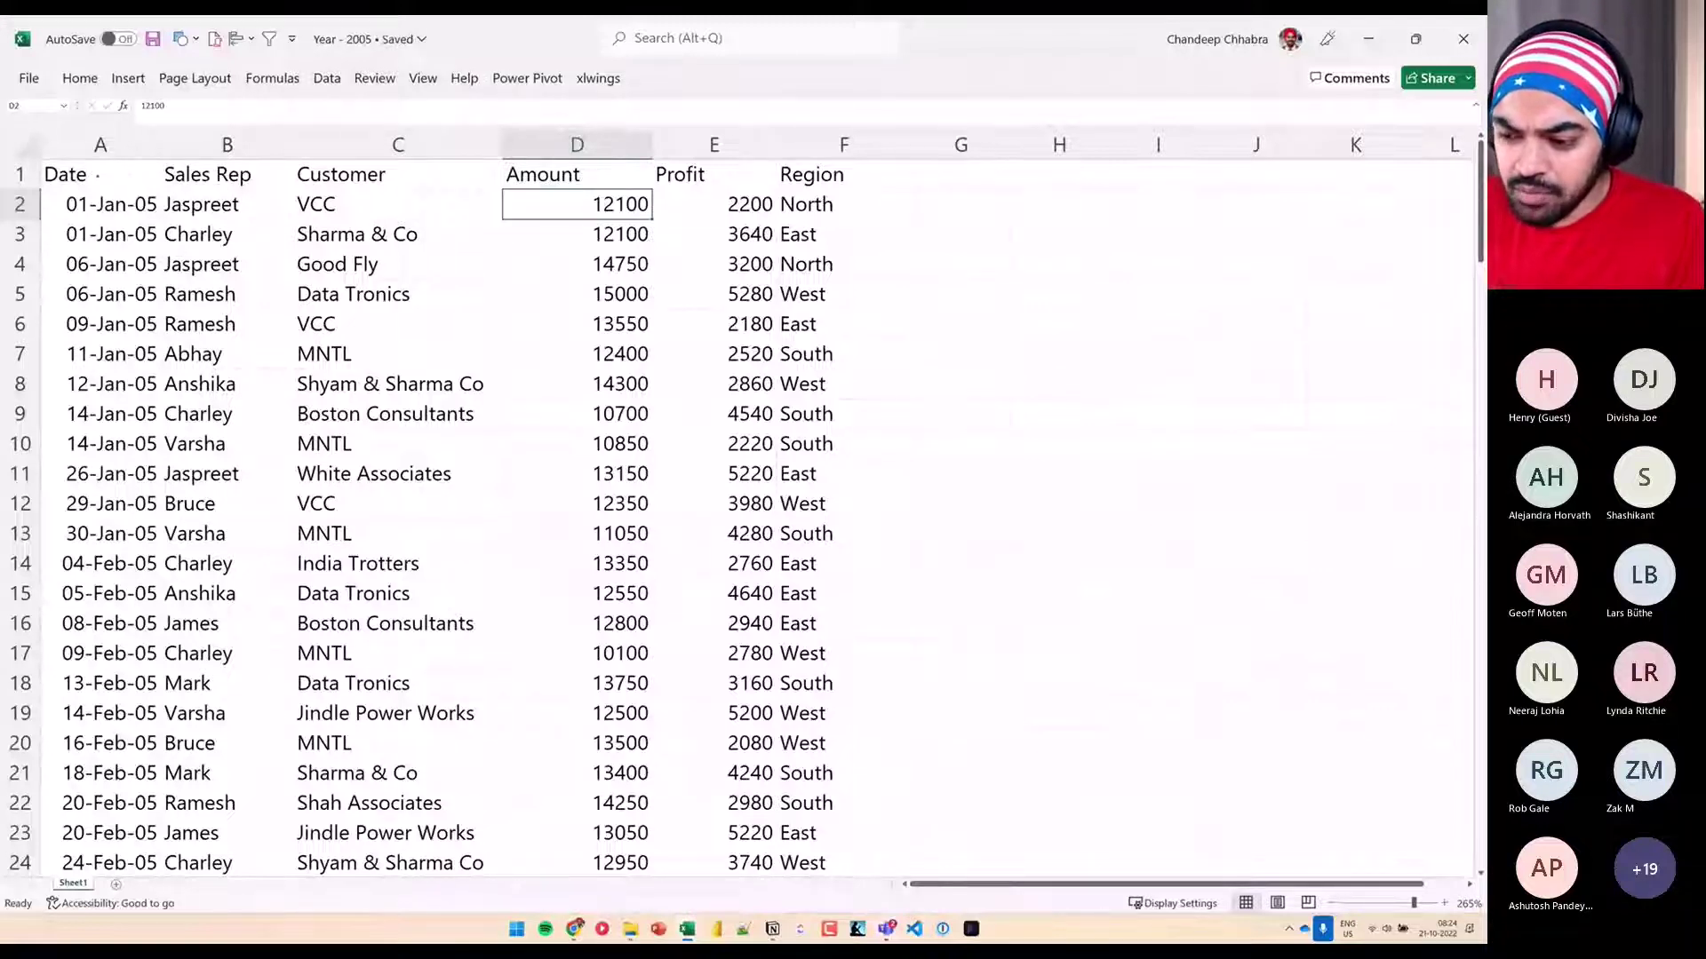
Mark the Date, Sales Rep, Customer, Amount, Profit and Region column headers
{"action": "left_click_drag", "start_coordinate": [98, 177], "coordinate": [145, 157]}
{"action": "mouse_move", "coordinate": [230, 177]}
{"action": "left_mouse_down"}
{"action": "mouse_move", "coordinate": [258, 157]}
{"action": "mouse_move", "coordinate": [385, 152]}
{"action": "left_mouse_up"}
{"action": "left_click_drag", "start_coordinate": [506, 175], "coordinate": [549, 156]}
{"action": "left_click_drag", "start_coordinate": [682, 173], "coordinate": [706, 155]}
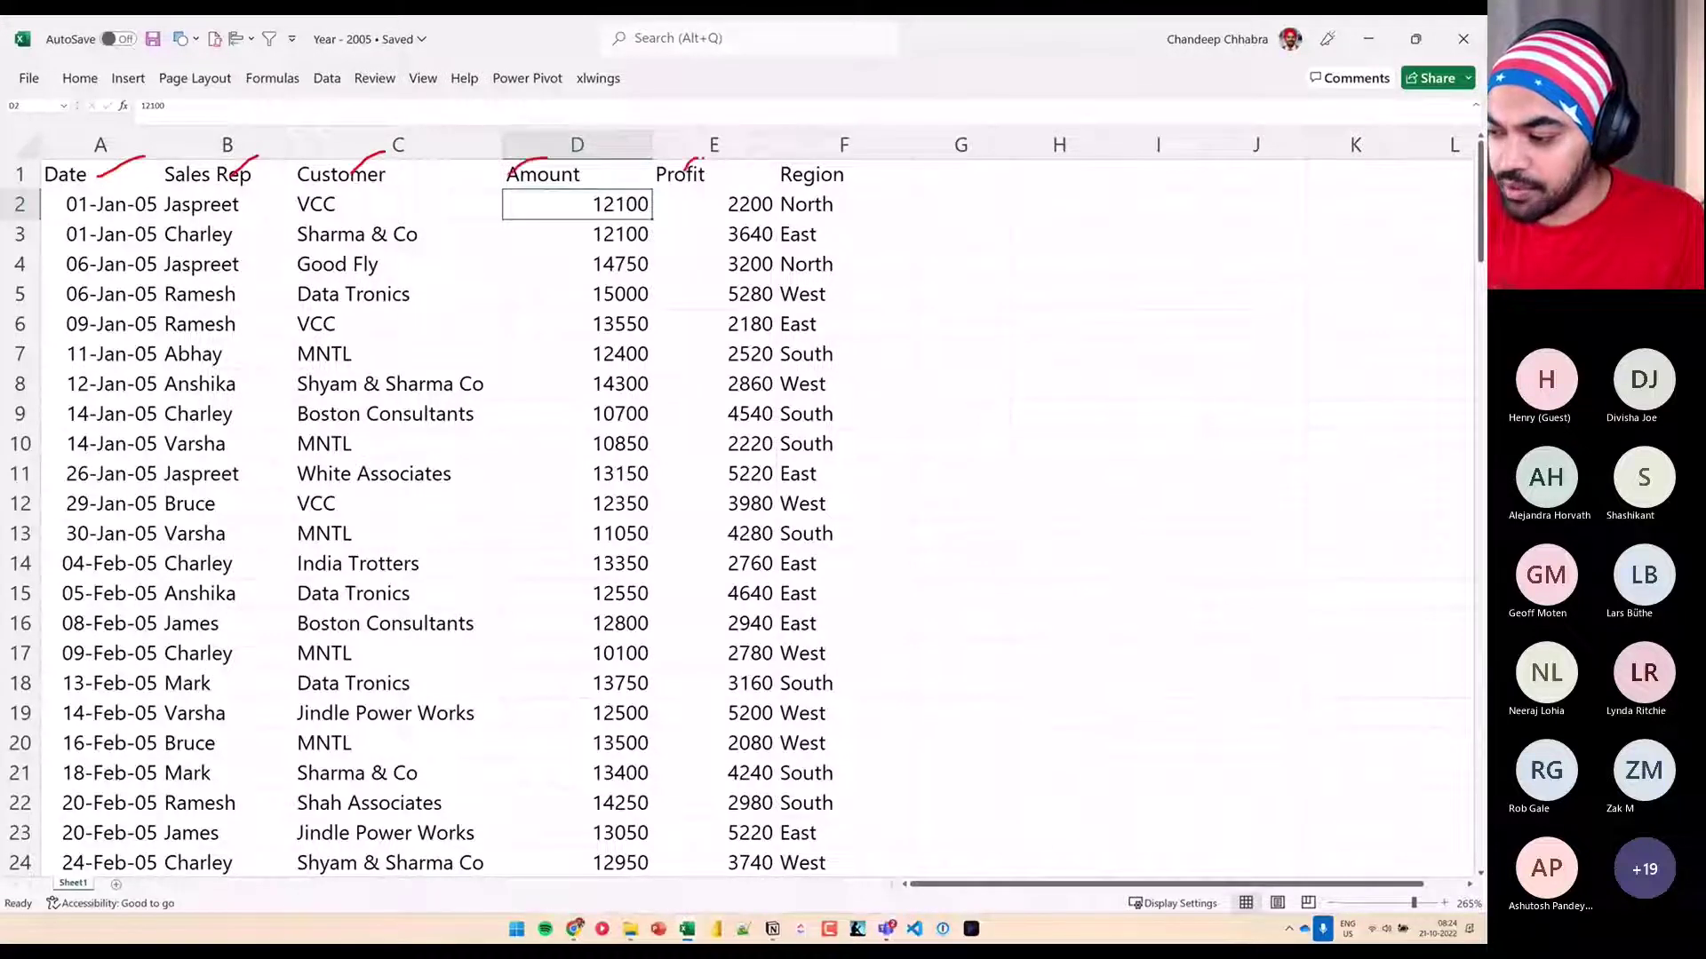
{"action": "left_click_drag", "start_coordinate": [807, 176], "coordinate": [850, 155]}
{"action": "key", "text": "Escape"}
Review the Date column to its last row, highlighting the month and year 05
{"action": "key", "text": "ctrl+Left"}
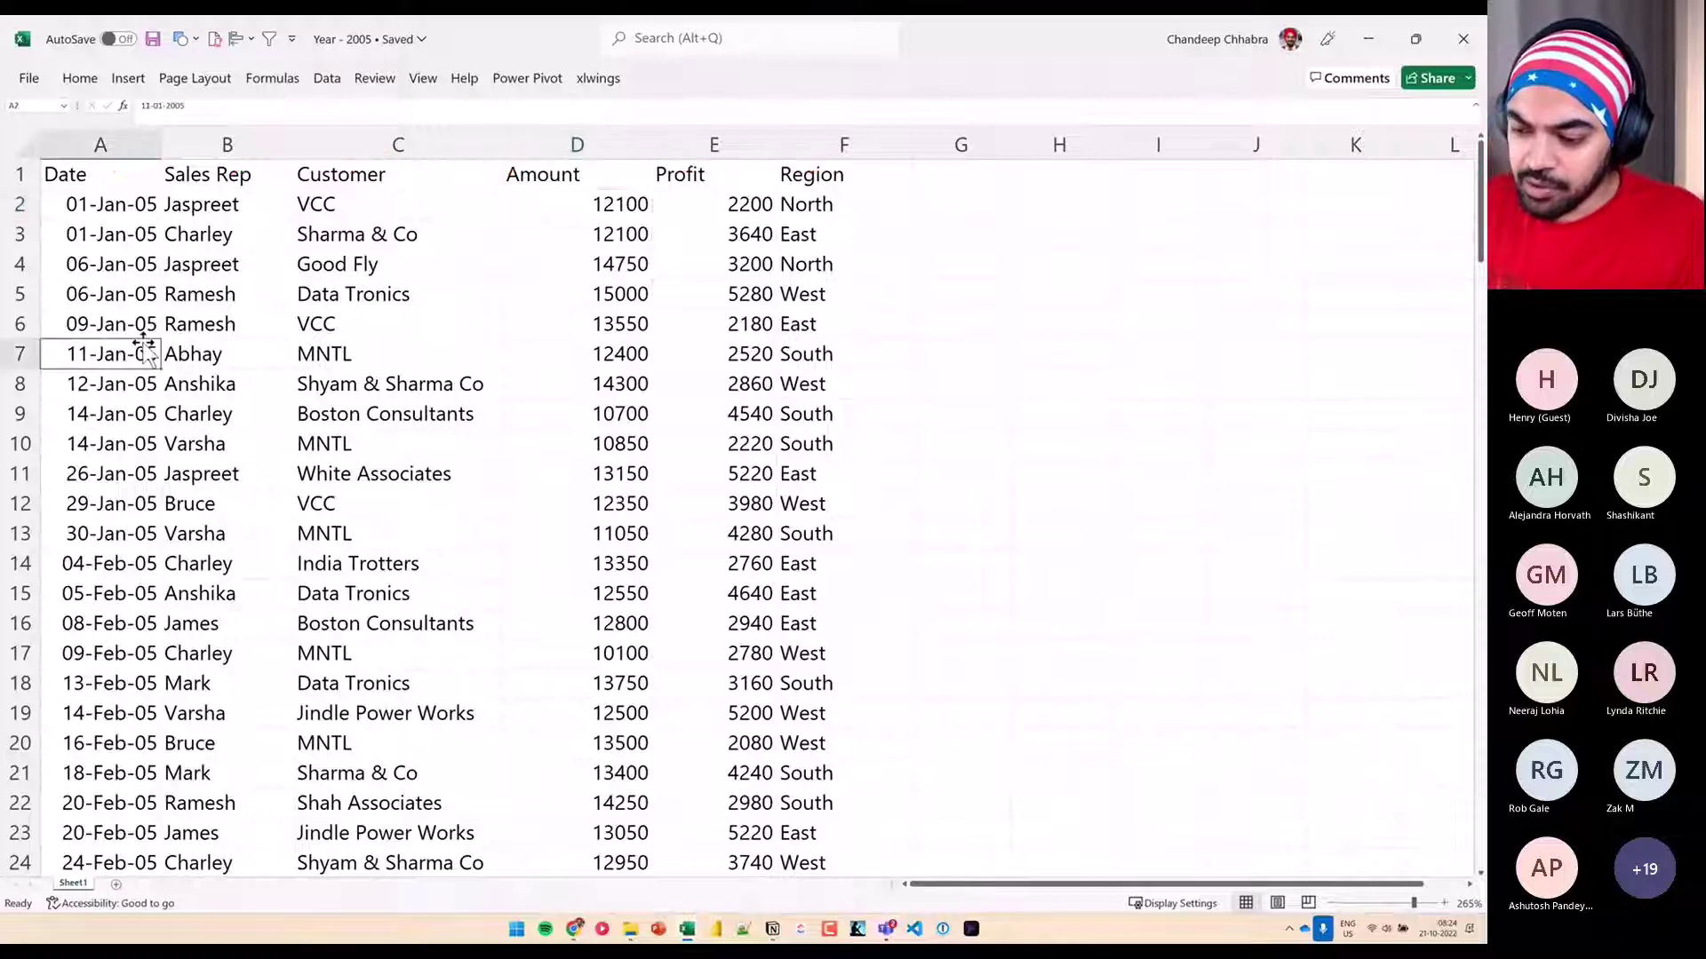
{"action": "key", "text": "ctrl+Down"}
{"action": "key", "text": "Down"}
{"action": "key", "text": "Up"}
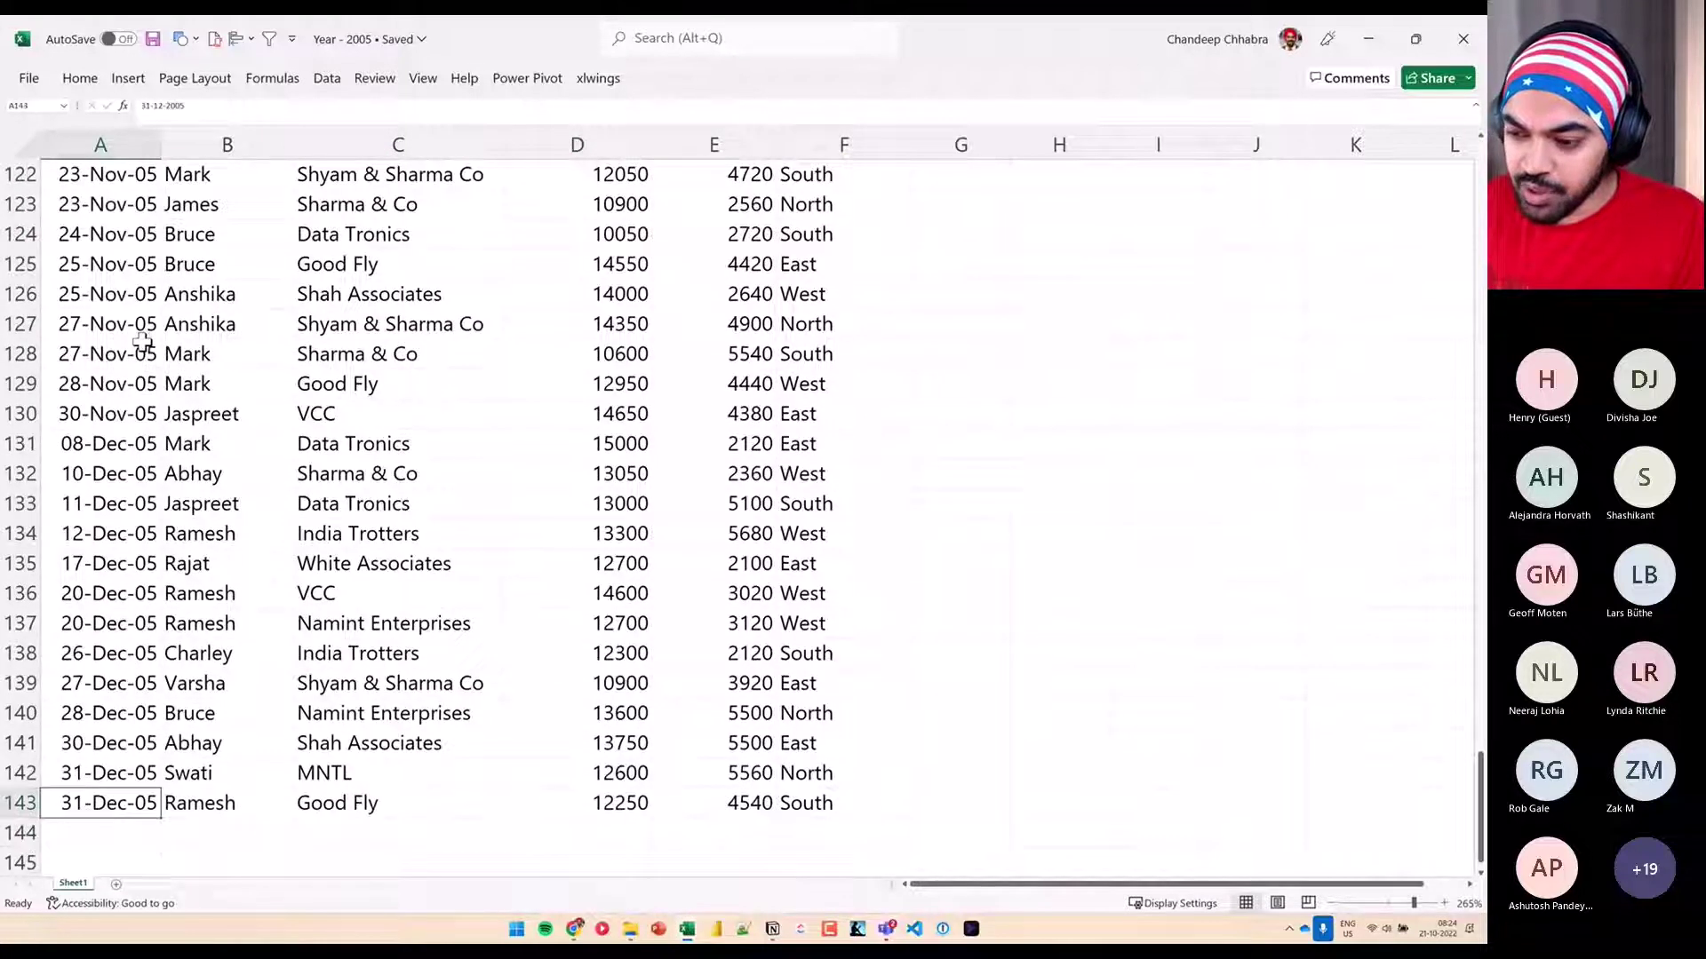
{"action": "key", "text": "ctrl+Up"}
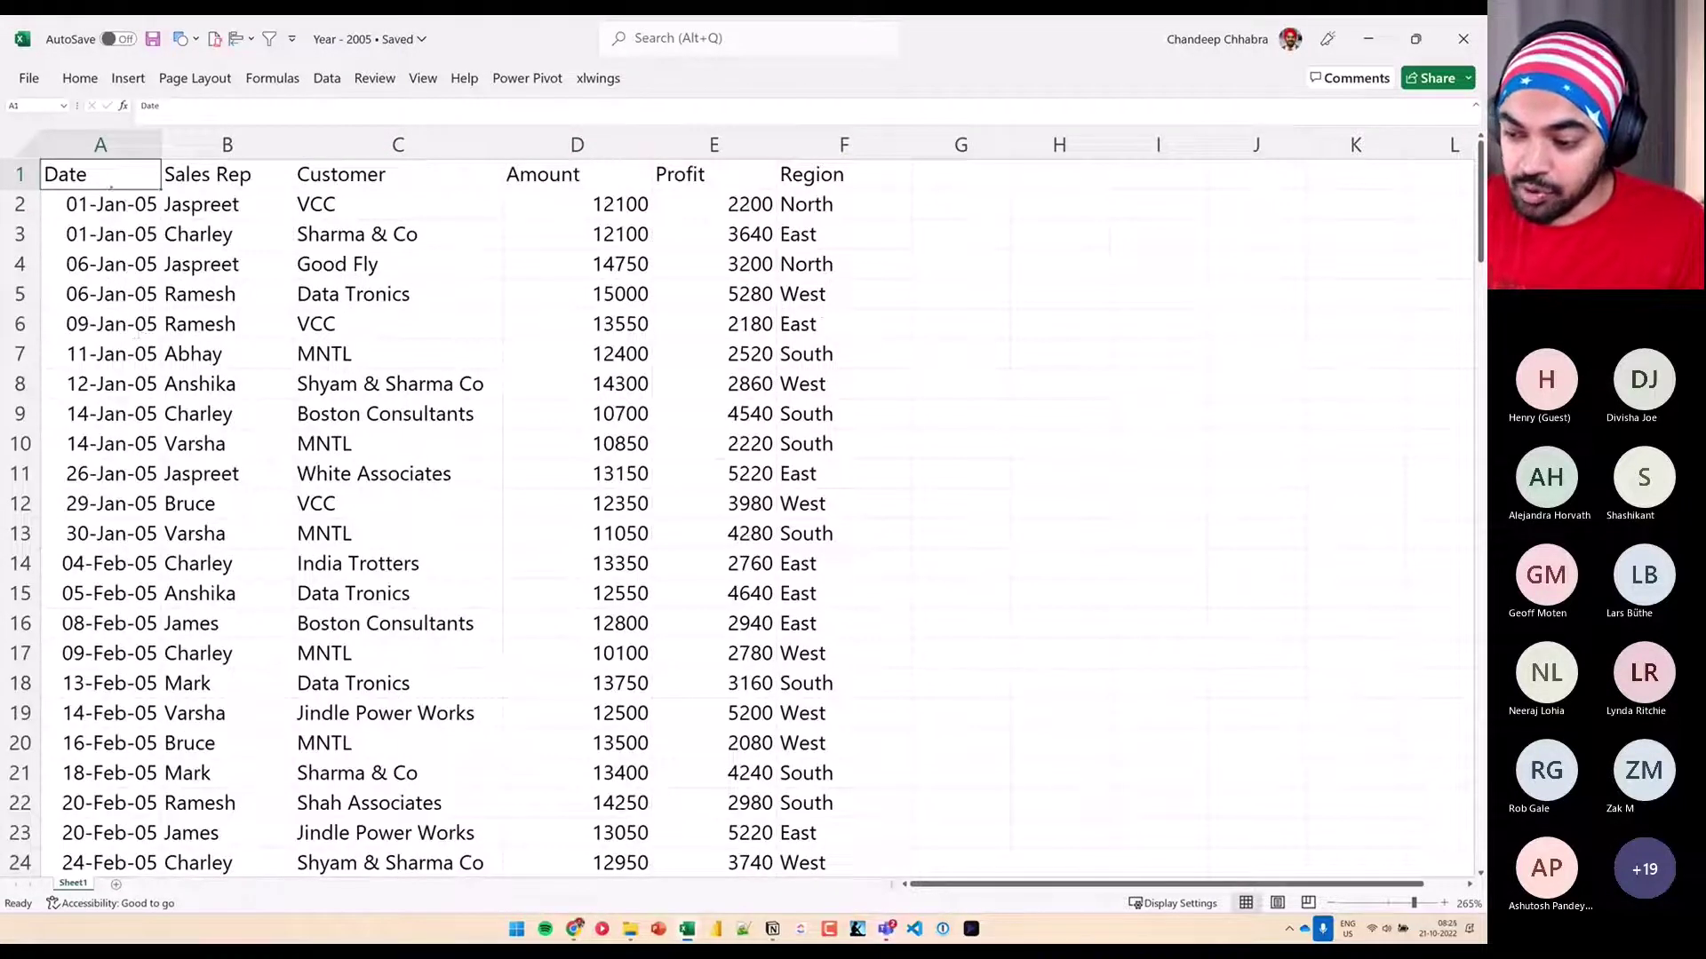
{"action": "left_click_drag", "start_coordinate": [114, 169], "coordinate": [163, 304]}
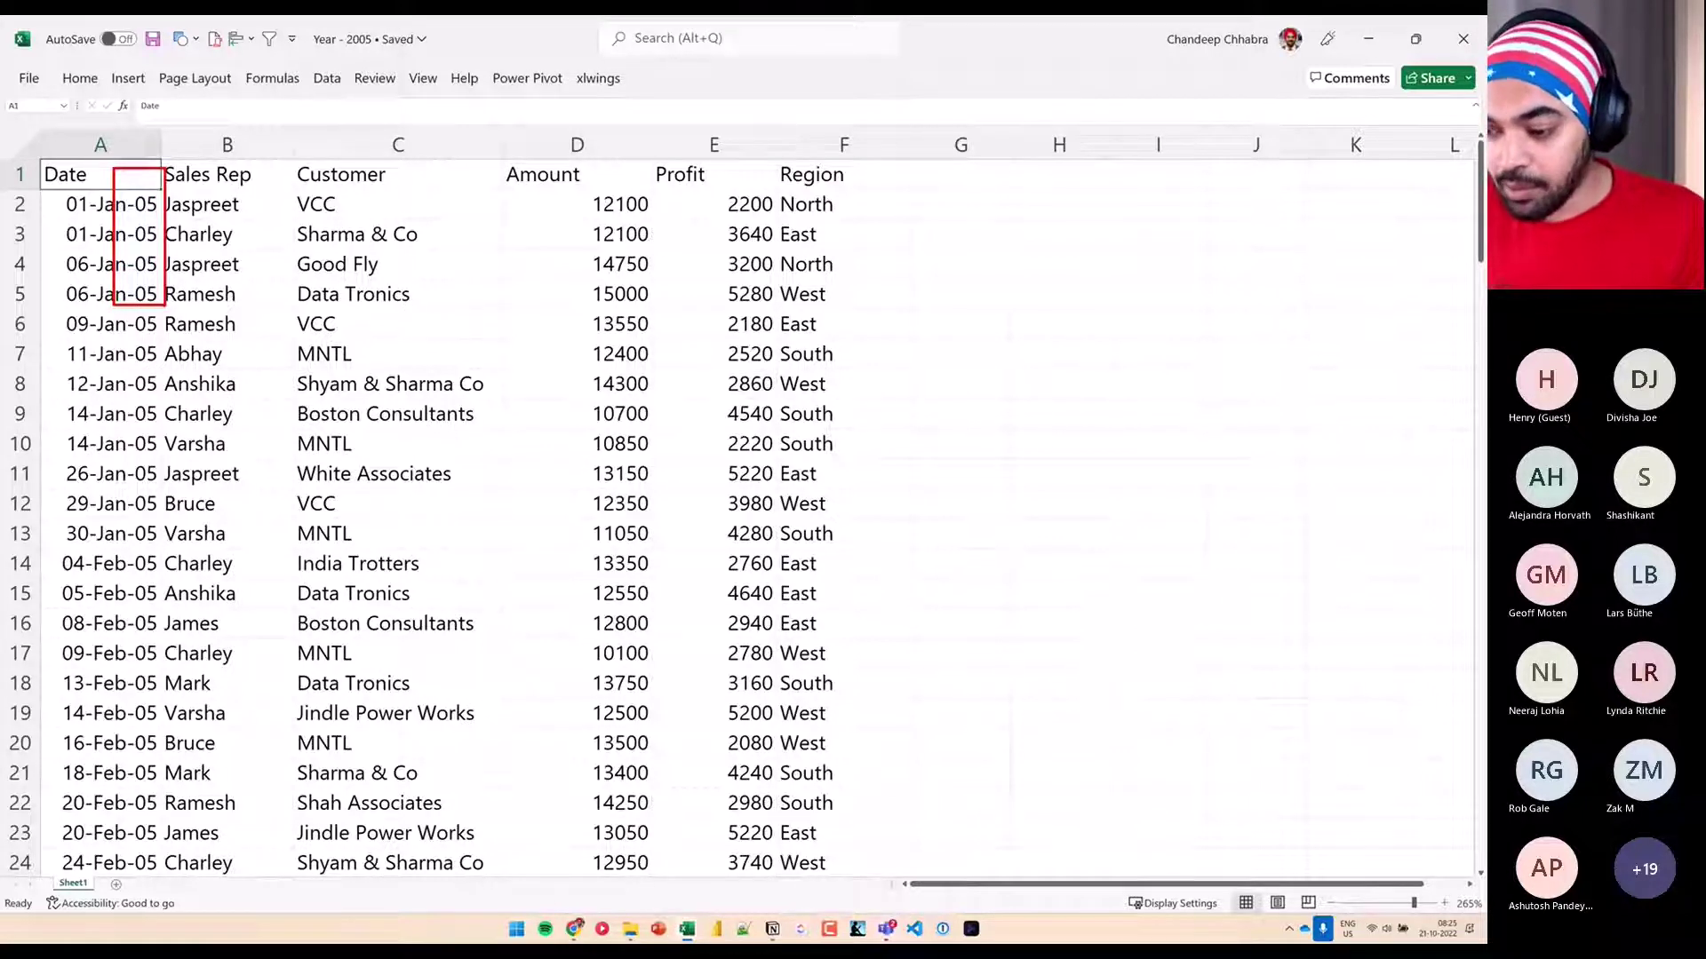
{"action": "mouse_move", "coordinate": [160, 188]}
{"action": "left_mouse_down"}
{"action": "mouse_move", "coordinate": [141, 184]}
{"action": "mouse_move", "coordinate": [160, 221]}
{"action": "mouse_move", "coordinate": [152, 187]}
{"action": "left_mouse_up"}
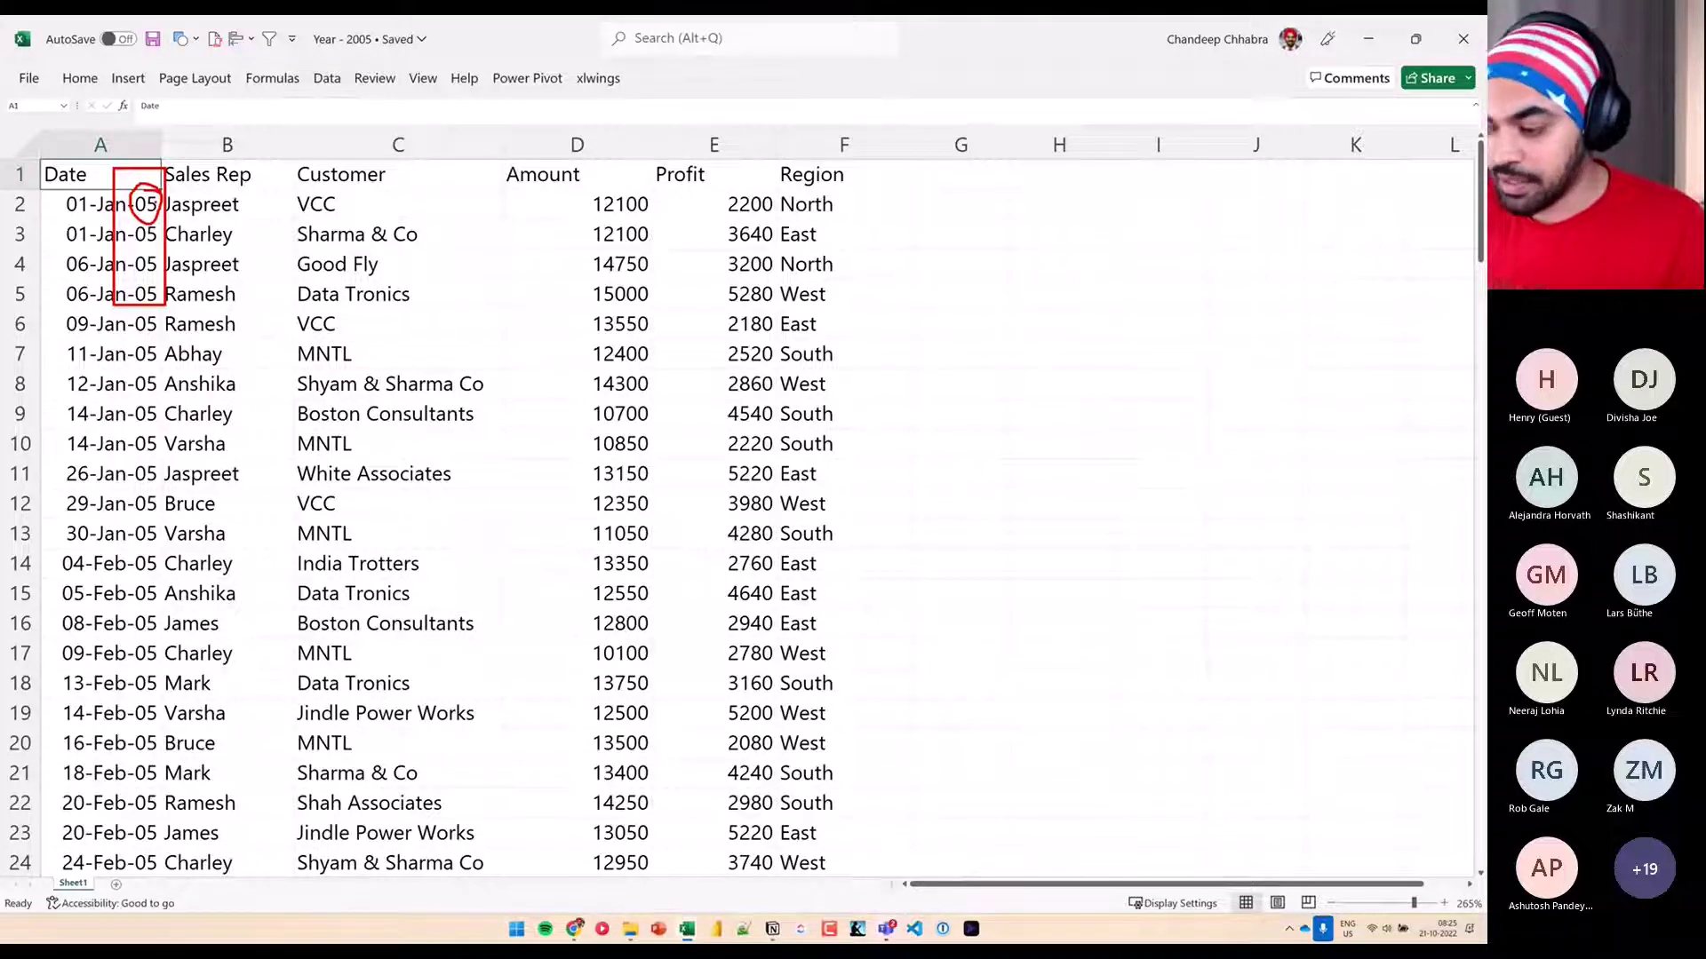
{"action": "key", "text": "Escape"}
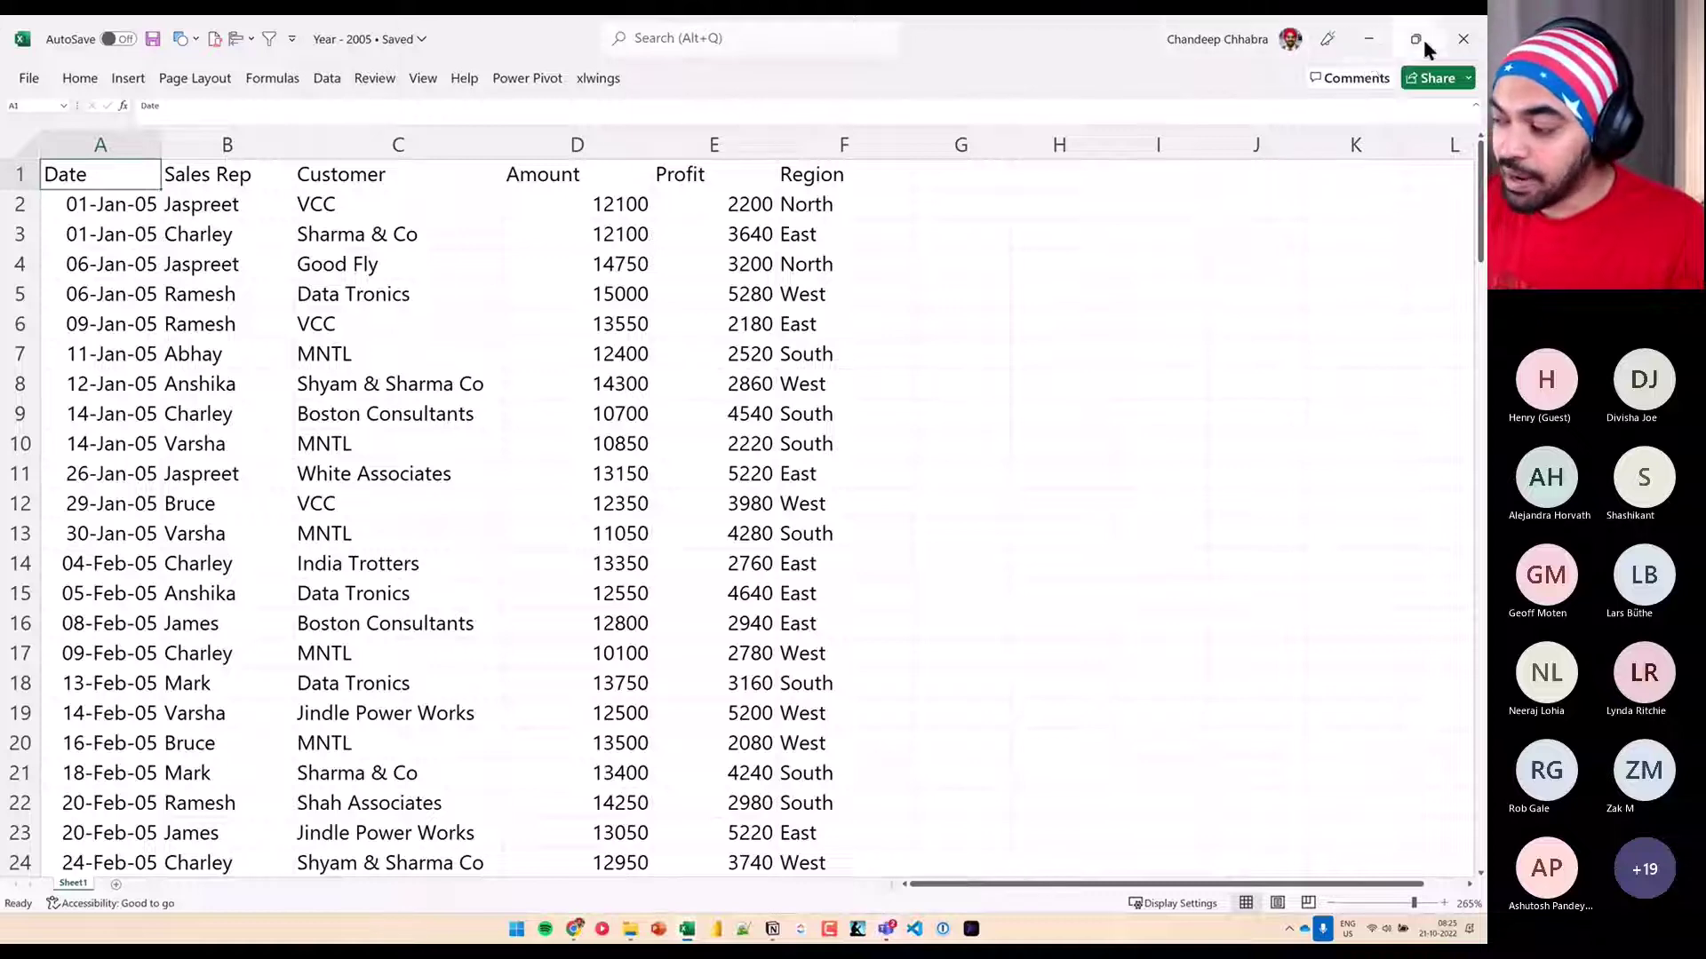
Close Year - 2005, then start a Get Data From Folder import and cancel the Browse dialog
{"action": "left_click", "coordinate": [1459, 40]}
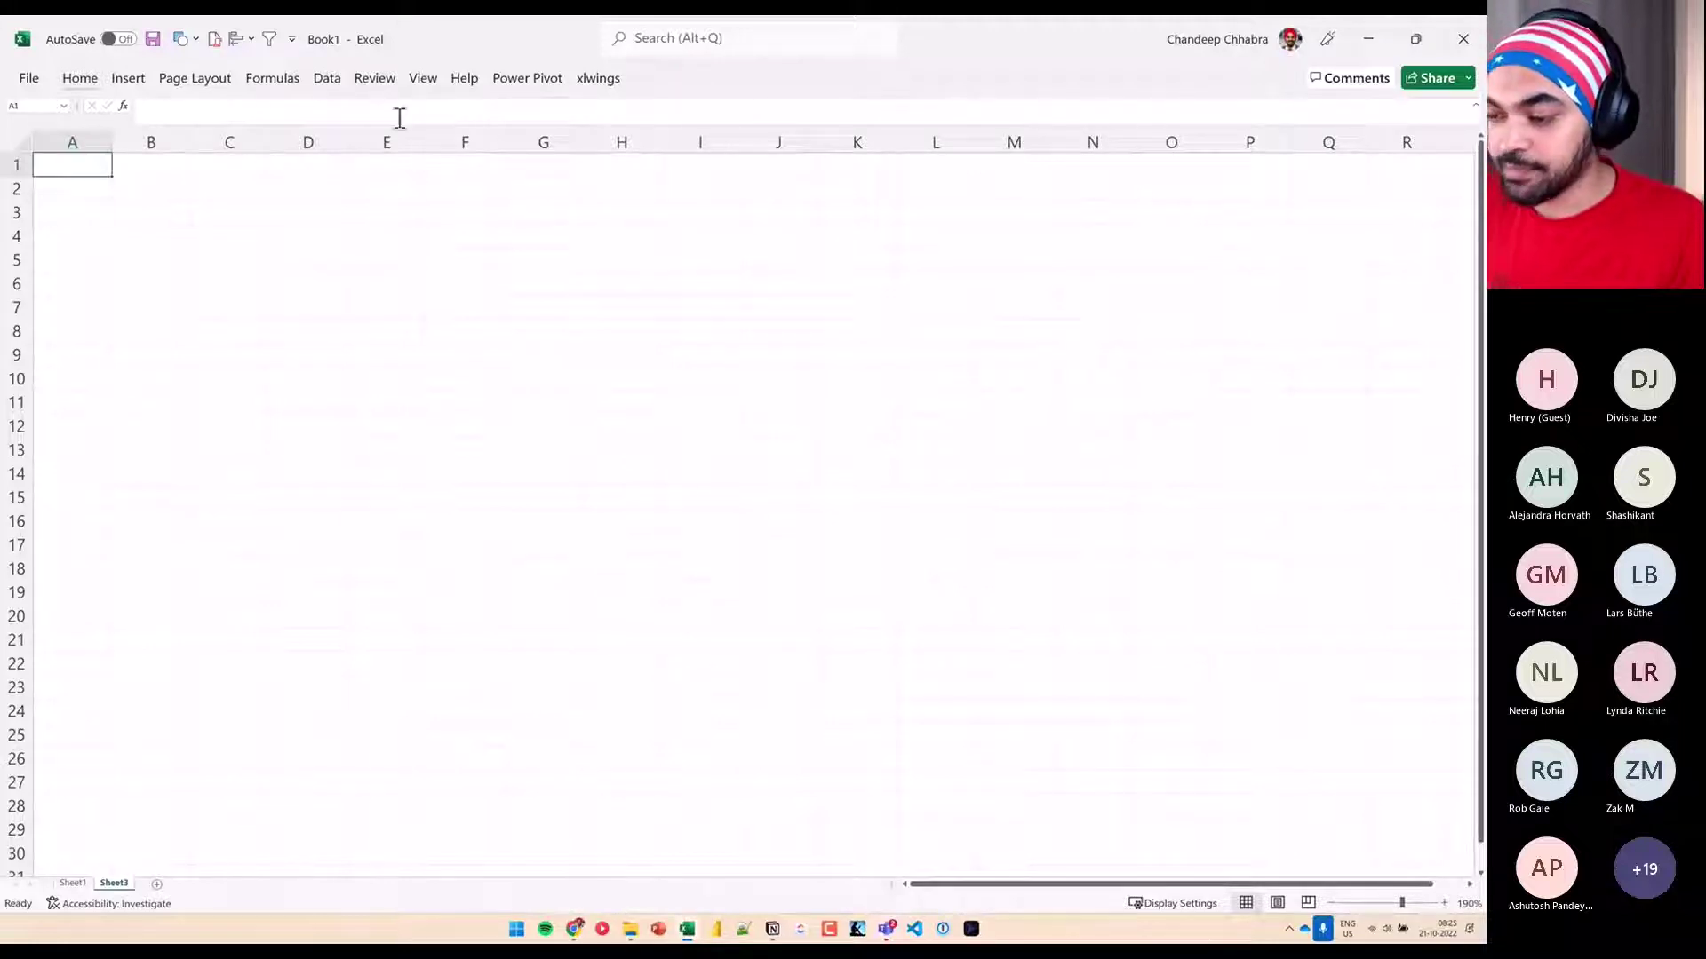
{"action": "left_click", "coordinate": [328, 79]}
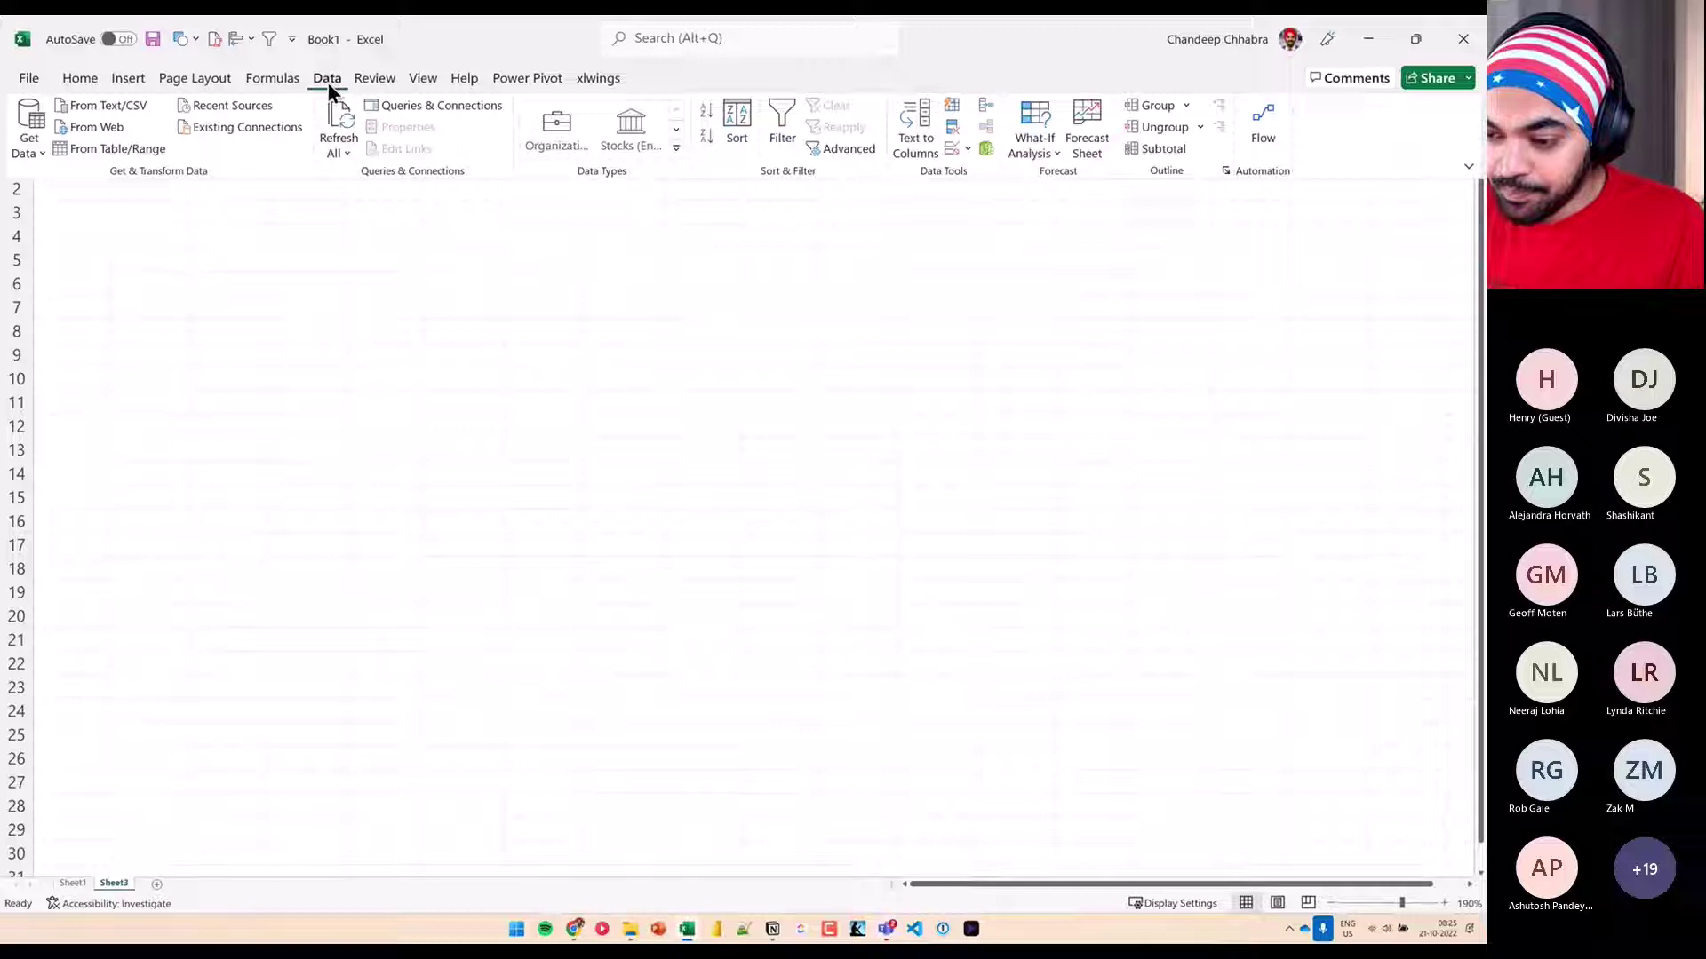
{"action": "left_click", "coordinate": [32, 135]}
{"action": "mouse_move", "coordinate": [99, 184]}
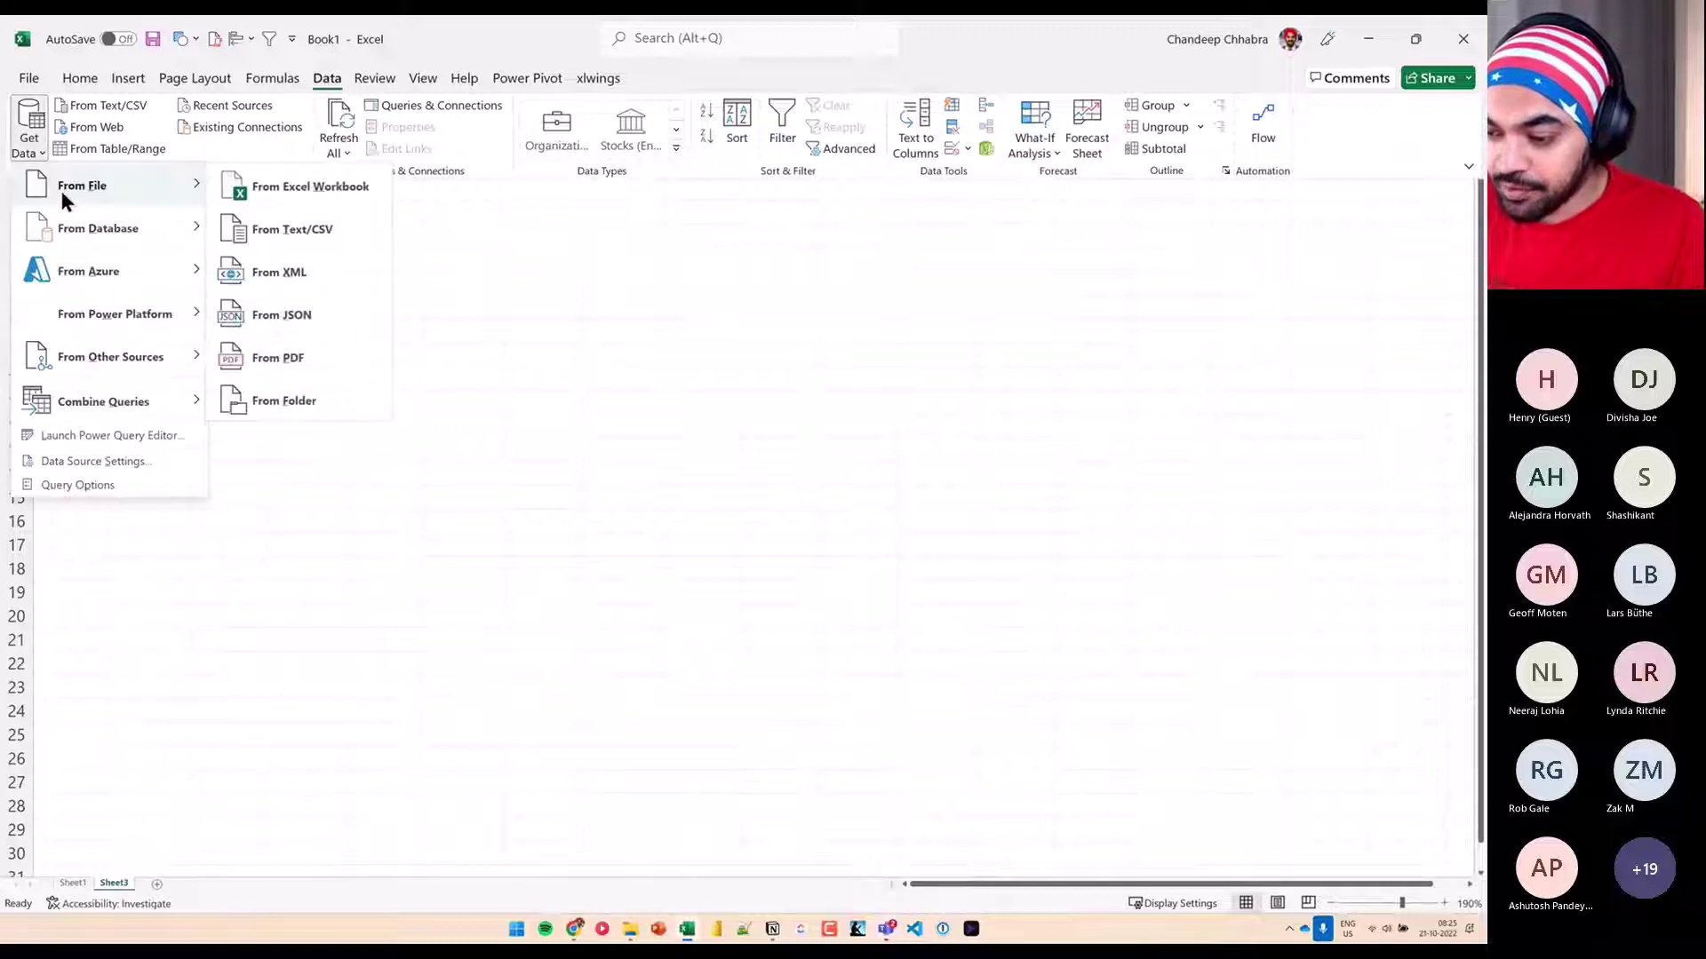
{"action": "left_click", "coordinate": [286, 401]}
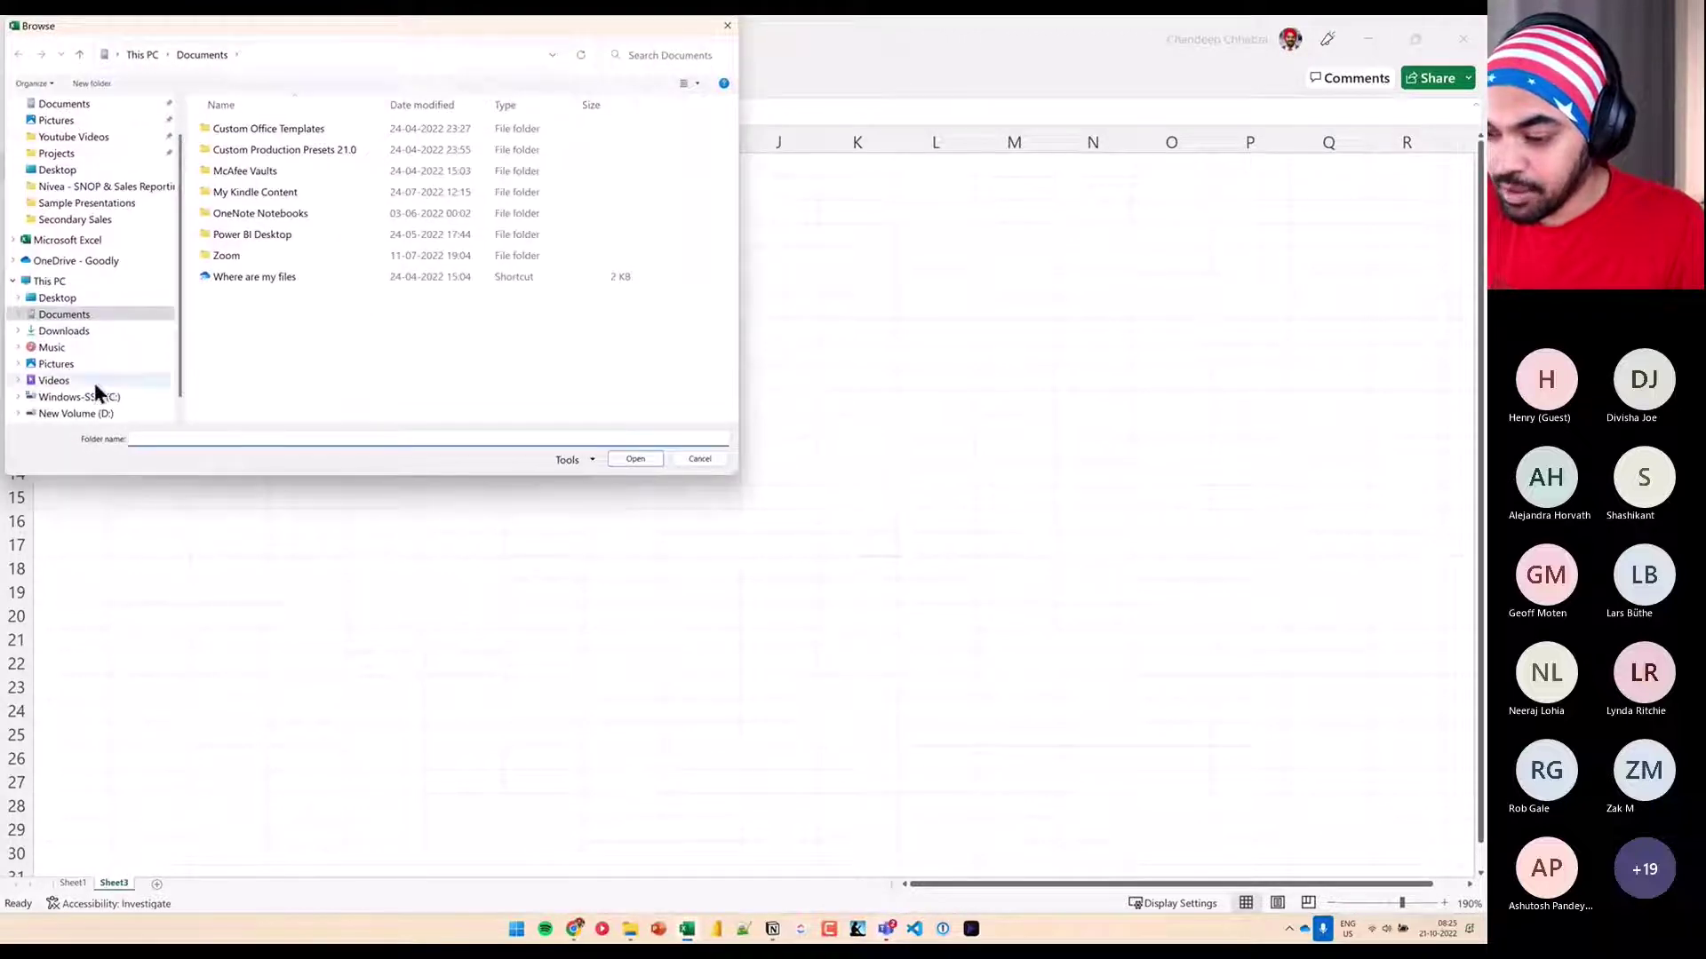
{"action": "scroll", "coordinate": [98, 391], "scroll_direction": "down", "scroll_amount": 1}
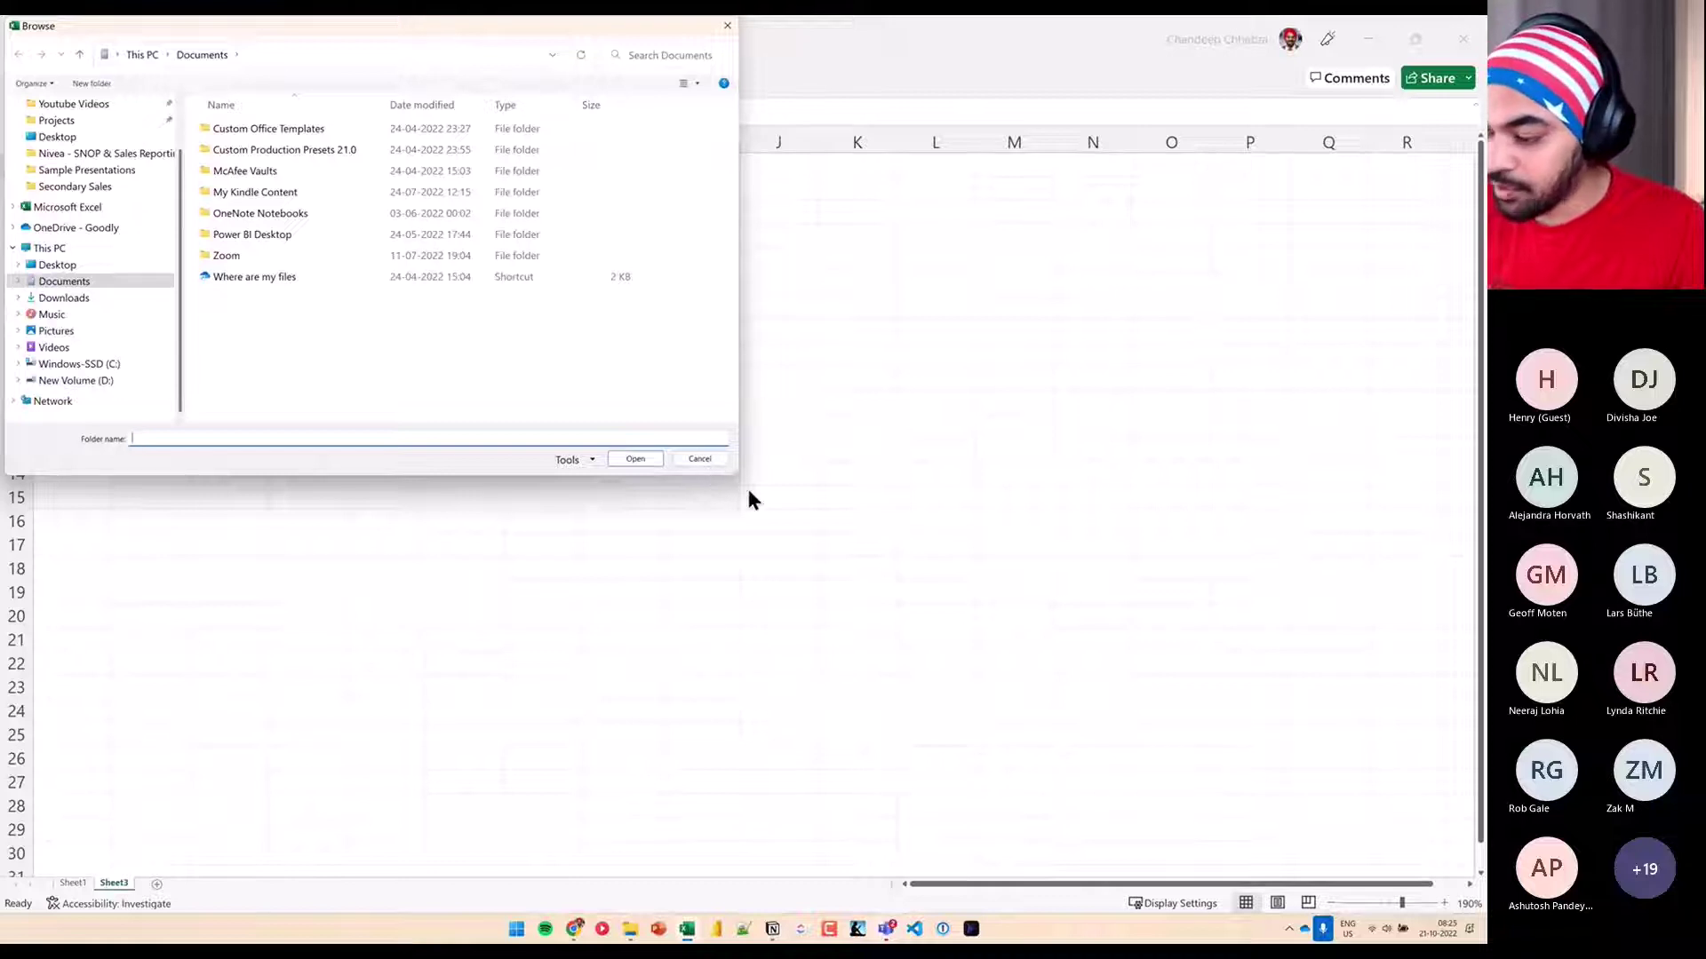
{"action": "left_click", "coordinate": [700, 458]}
Create blank query Query1, then re-maximize and enlarge the Power Query Editor window
{"action": "left_click", "coordinate": [236, 41]}
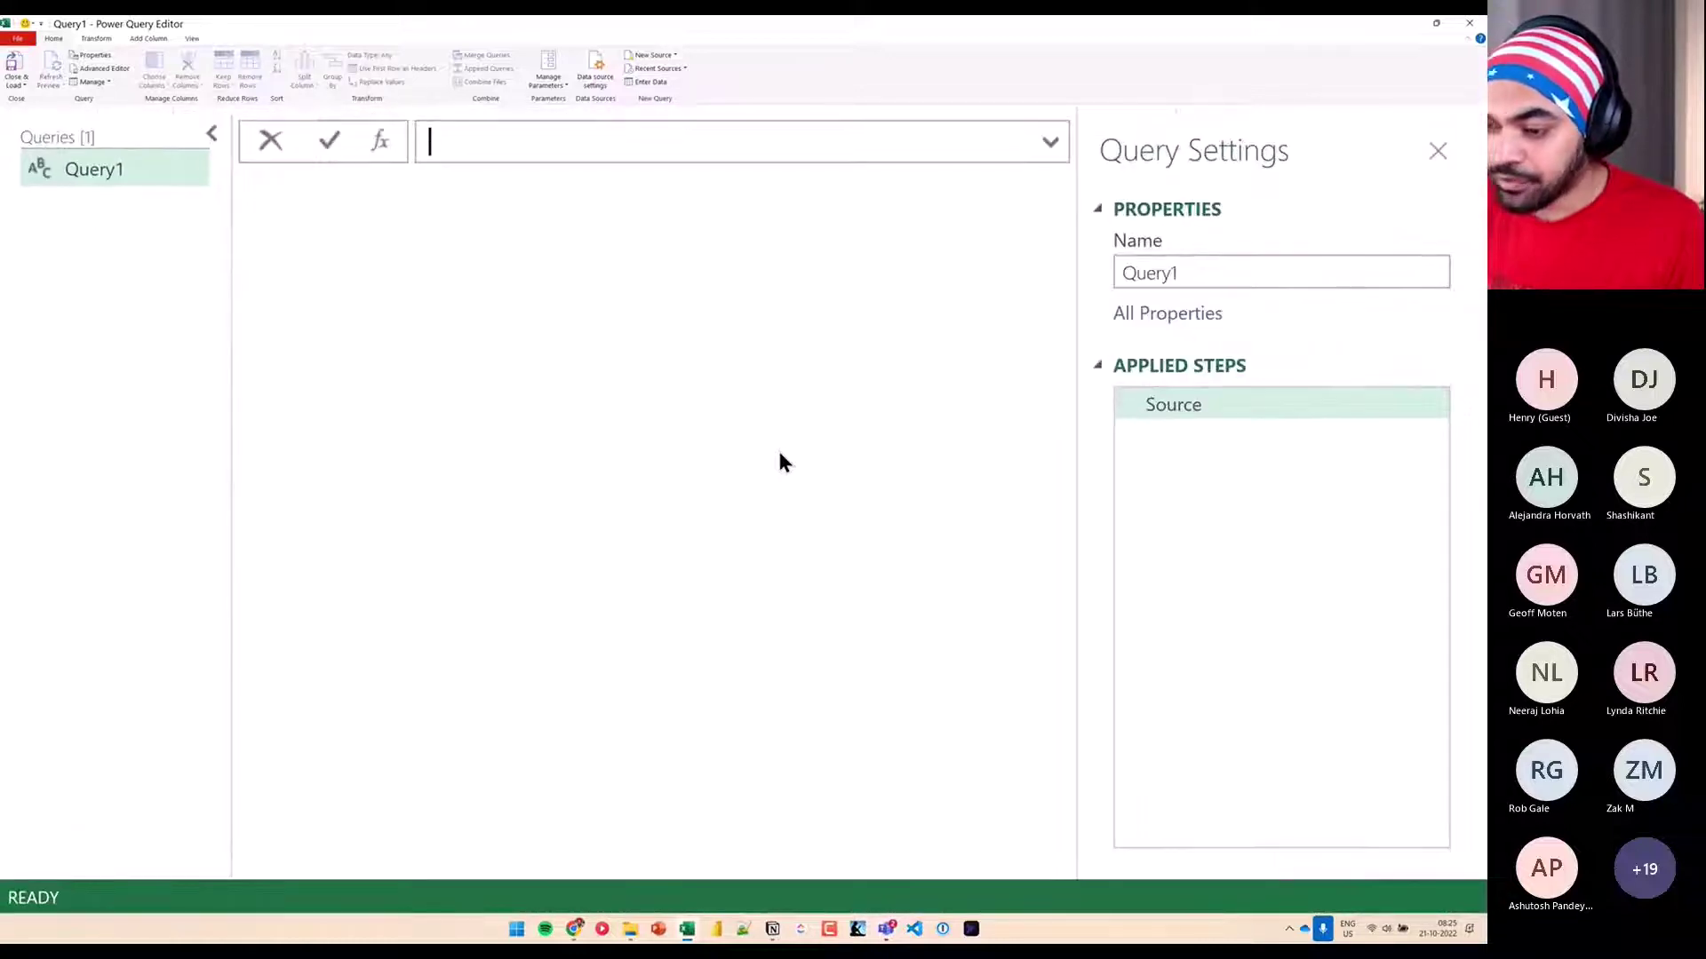
{"action": "double_click", "coordinate": [545, 21]}
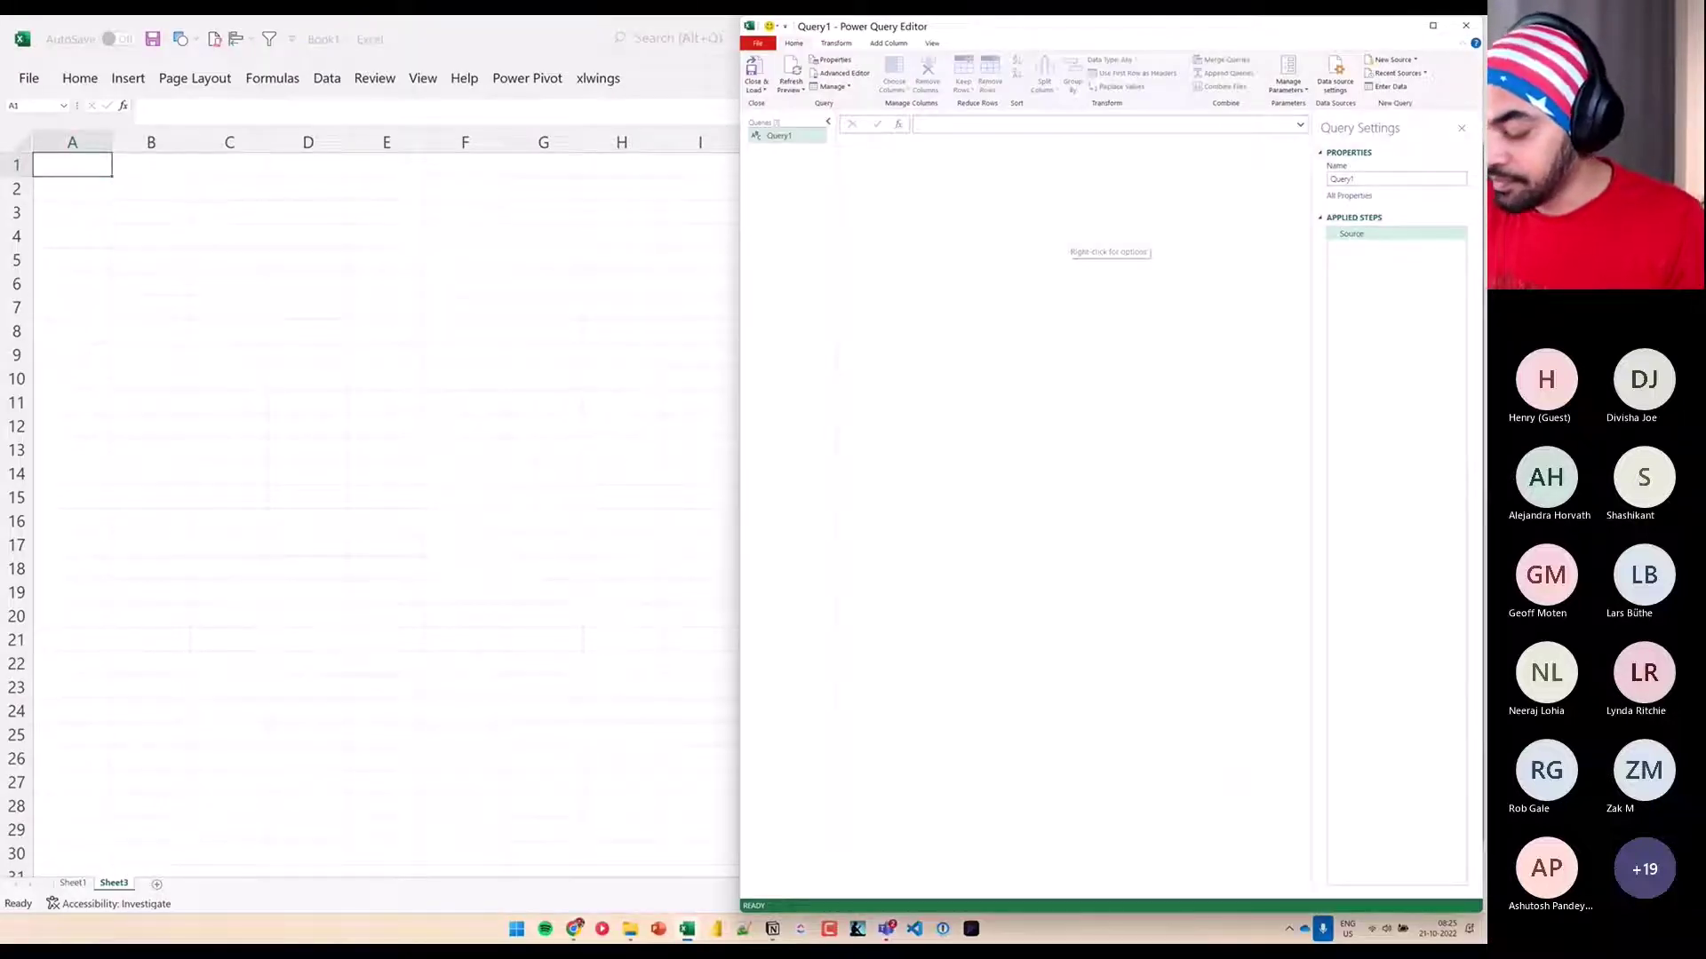
{"action": "left_click_drag", "start_coordinate": [1086, 28], "coordinate": [945, 62]}
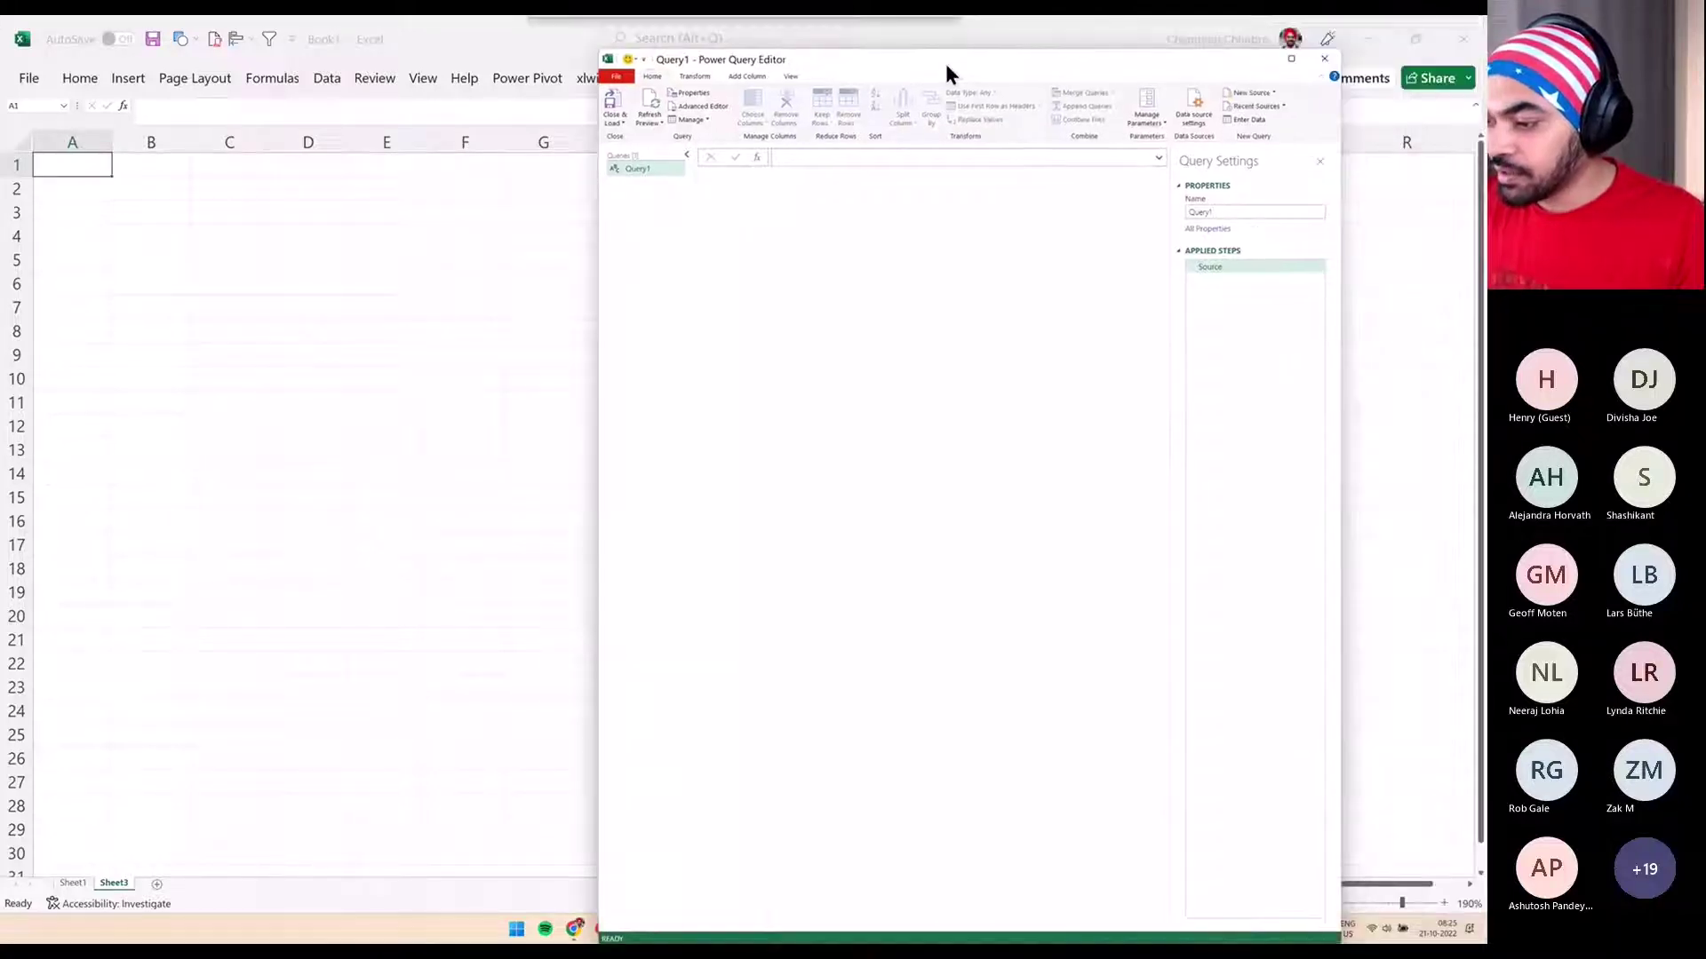
{"action": "double_click", "coordinate": [945, 62]}
{"action": "key", "text": "ctrl+shift+plus"}
{"action": "key", "text": "ctrl+shift+plus"}
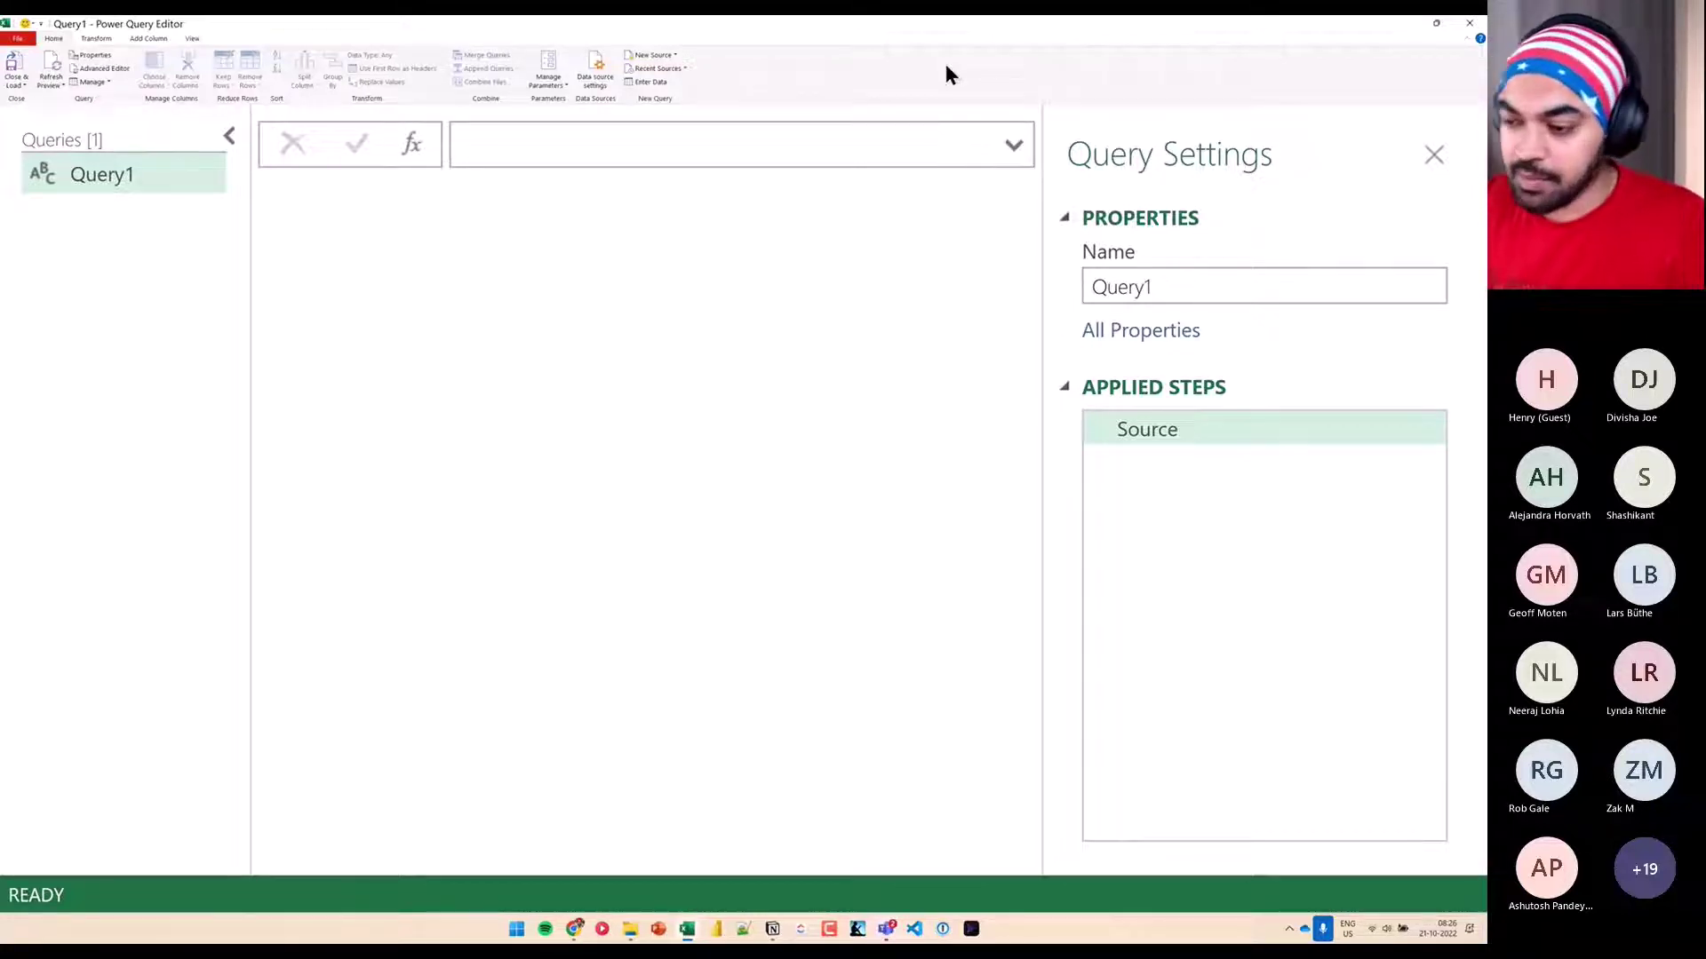
Enter =Folder.Files("") in the query formula bar
{"action": "left_click", "coordinate": [666, 152]}
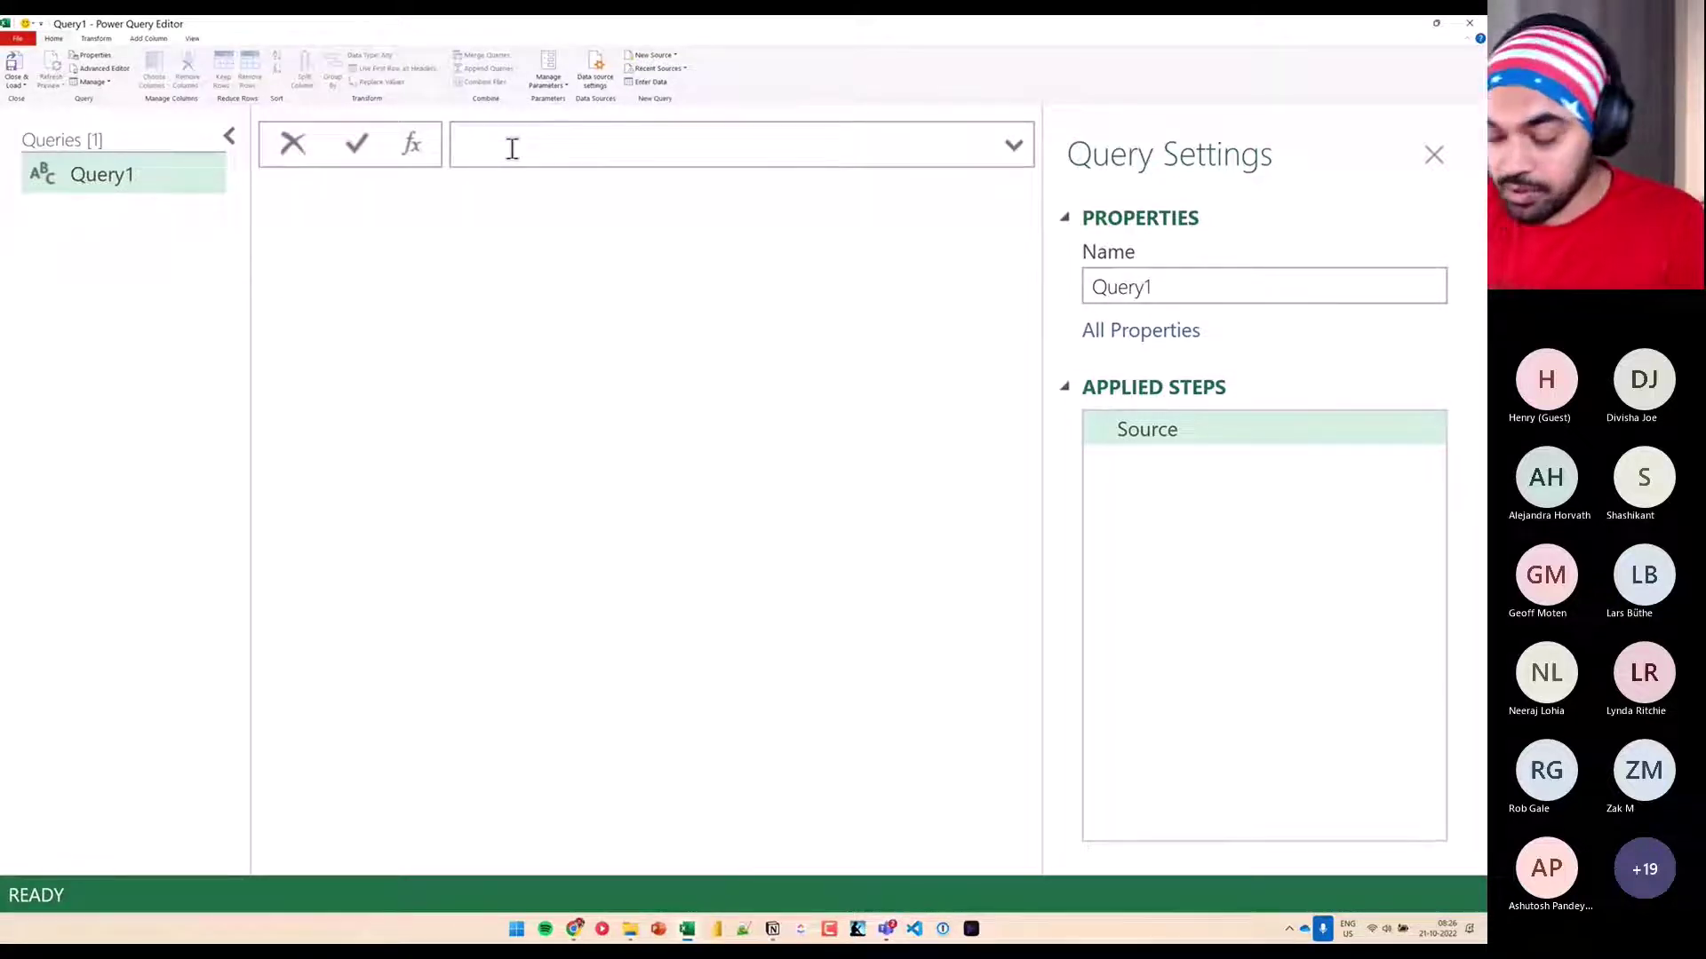
{"action": "type", "text": "=Fo"}
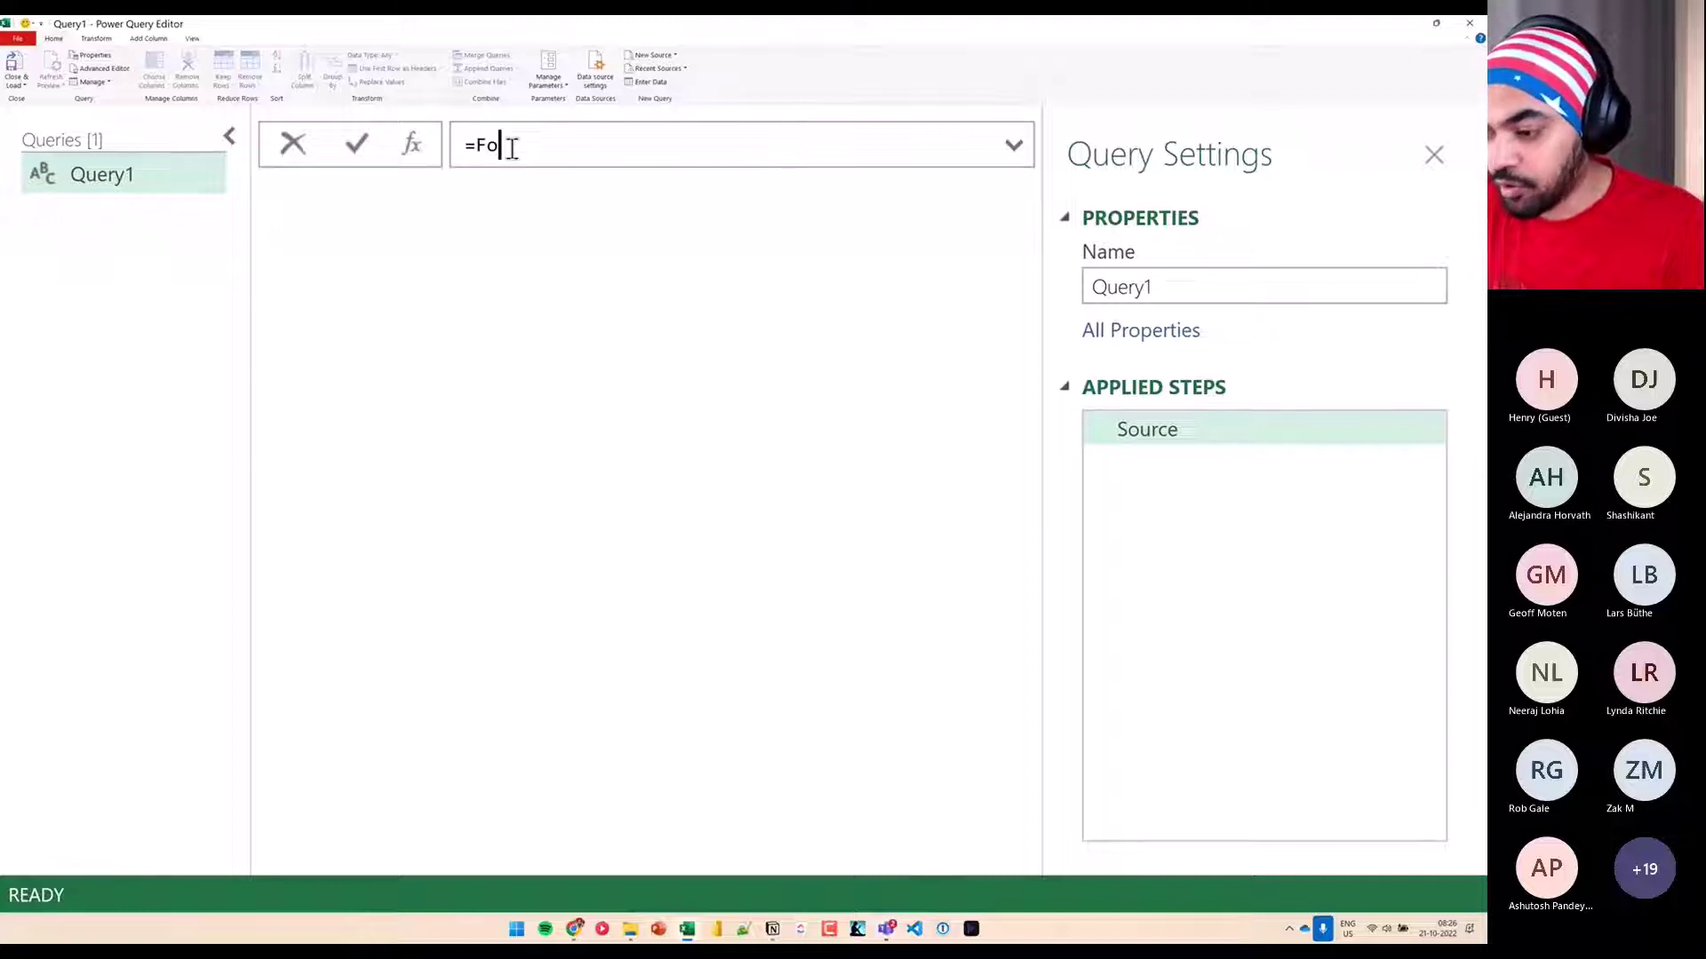
{"action": "type", "text": "lder.Fi"}
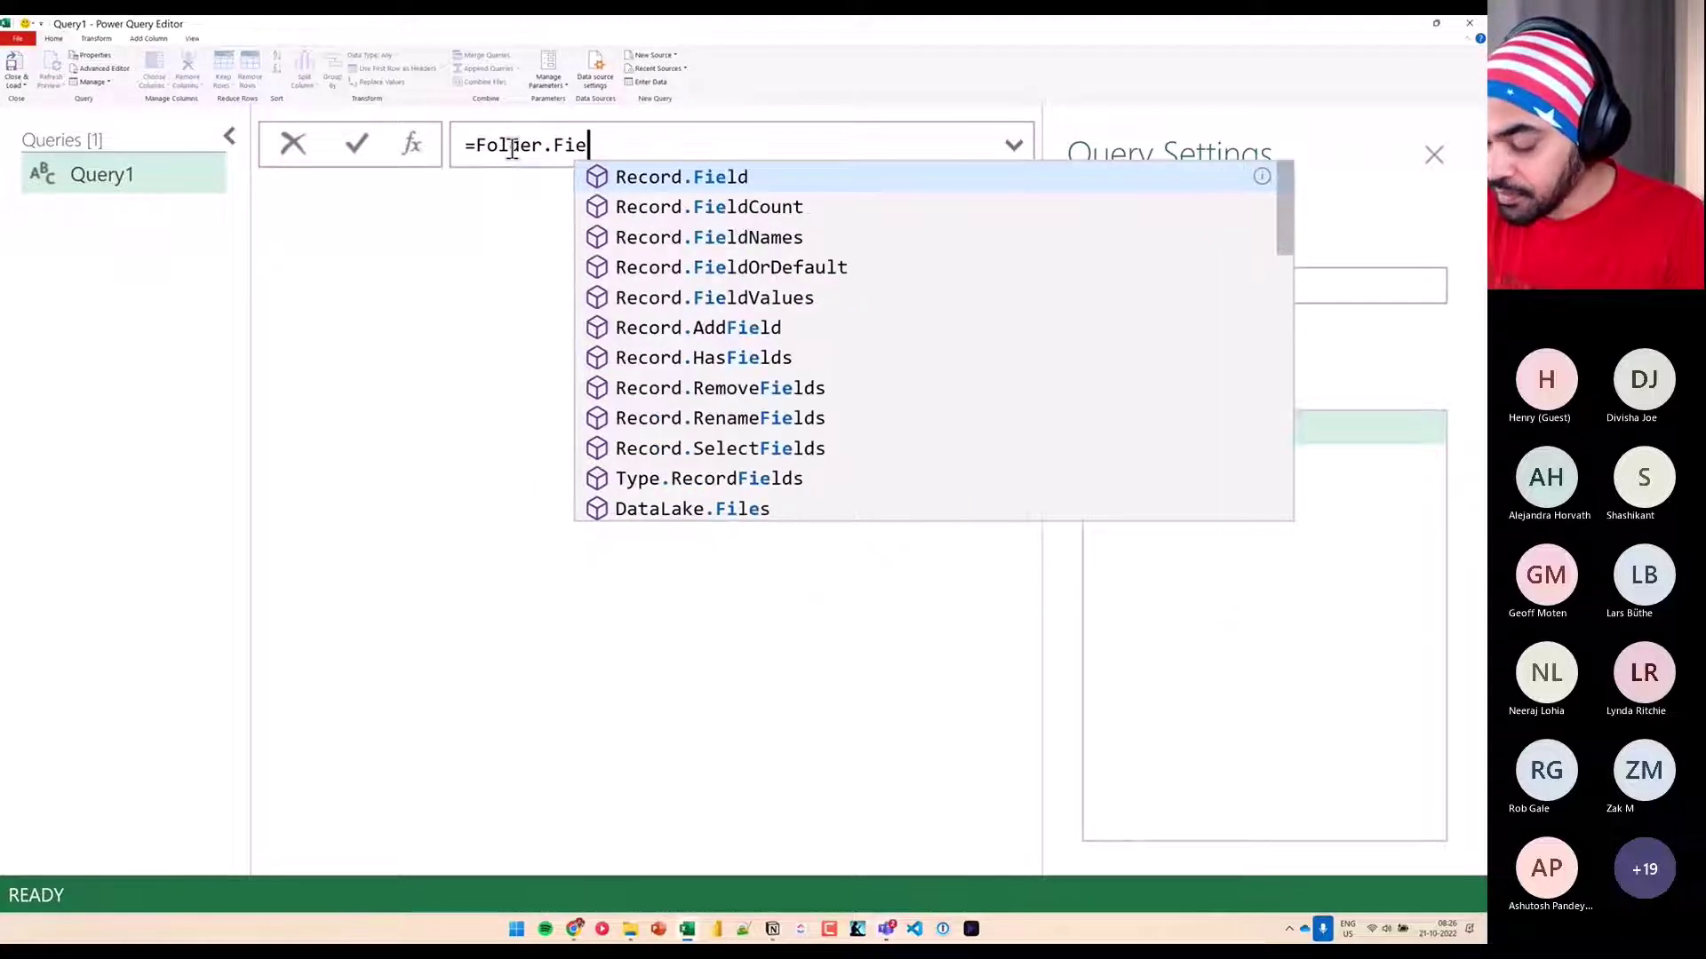
{"action": "type", "text": "les("}
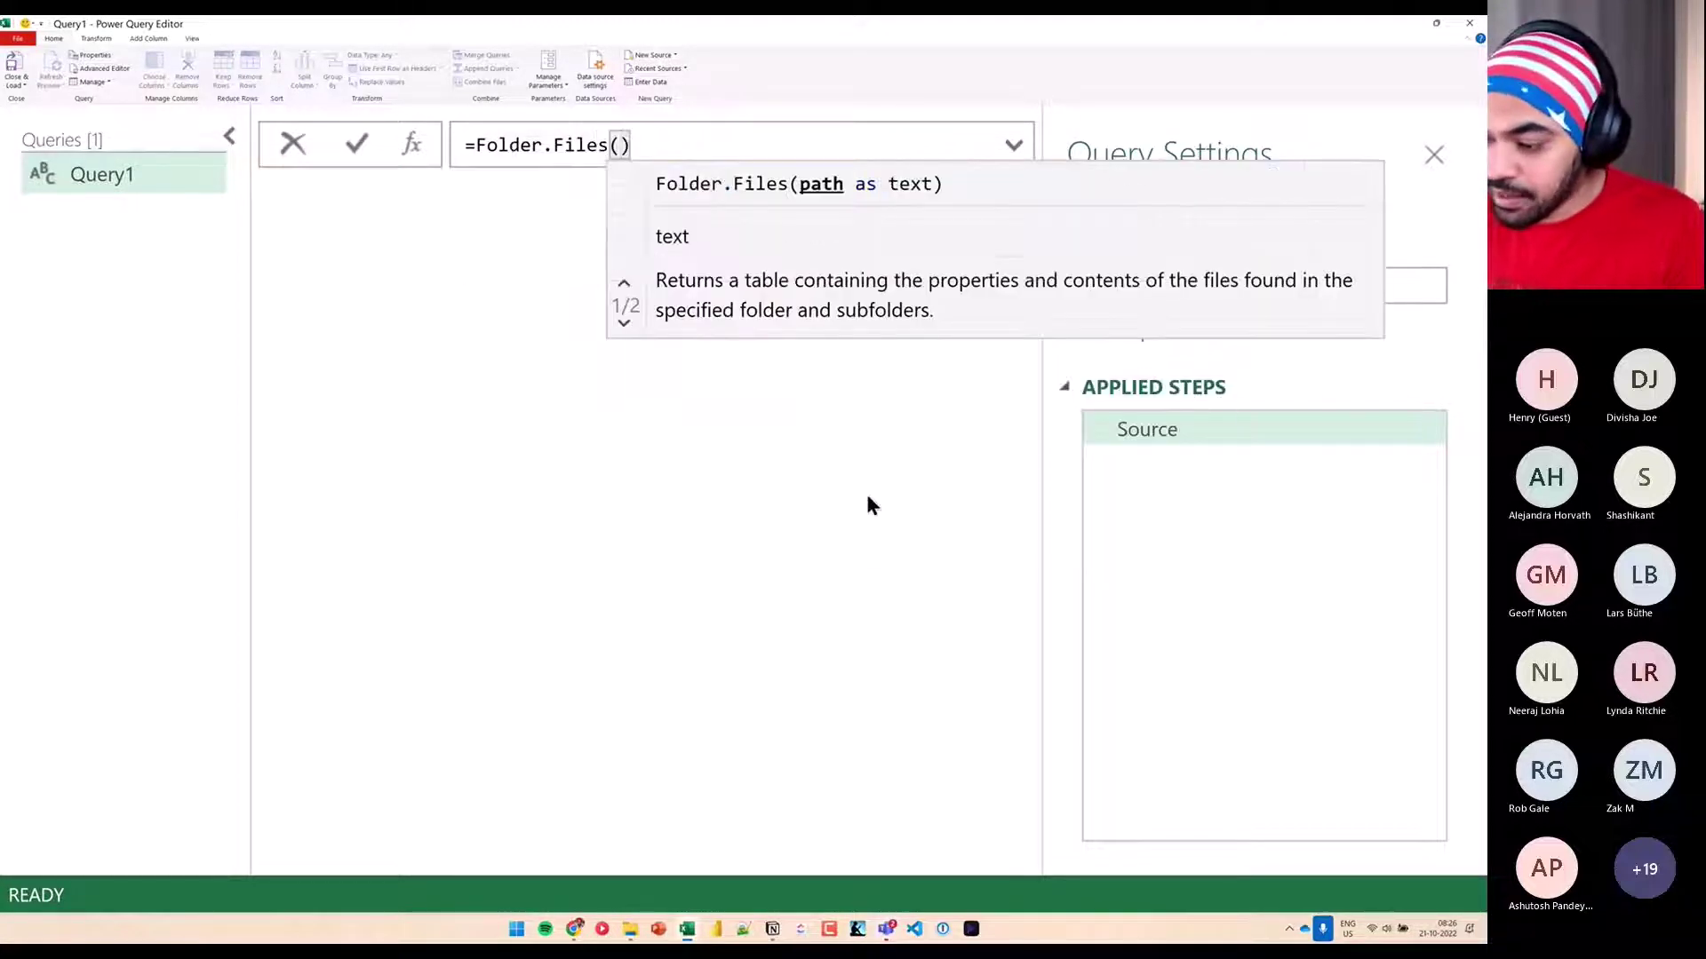
{"action": "mouse_move", "coordinate": [785, 176]}
{"action": "left_mouse_down"}
{"action": "mouse_move", "coordinate": [859, 179]}
{"action": "mouse_move", "coordinate": [804, 145]}
{"action": "left_mouse_up"}
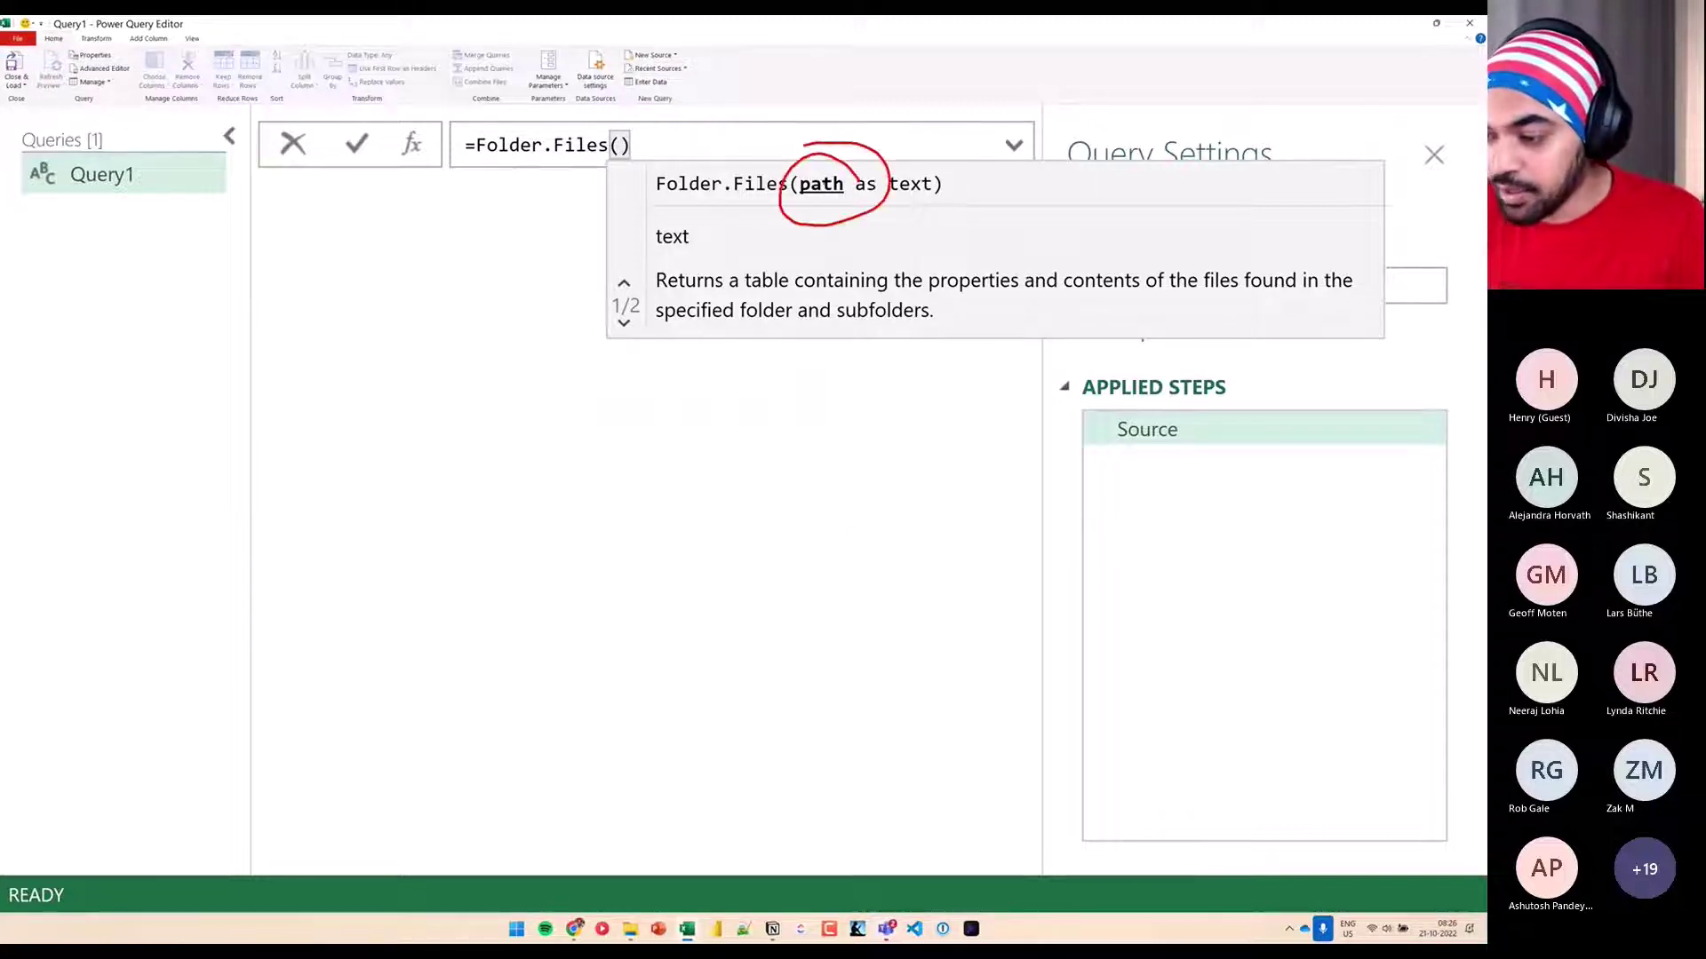
{"action": "key", "text": "Return"}
{"action": "left_click", "coordinate": [754, 153]}
{"action": "key", "text": "Left"}
{"action": "type", "text": "\""}
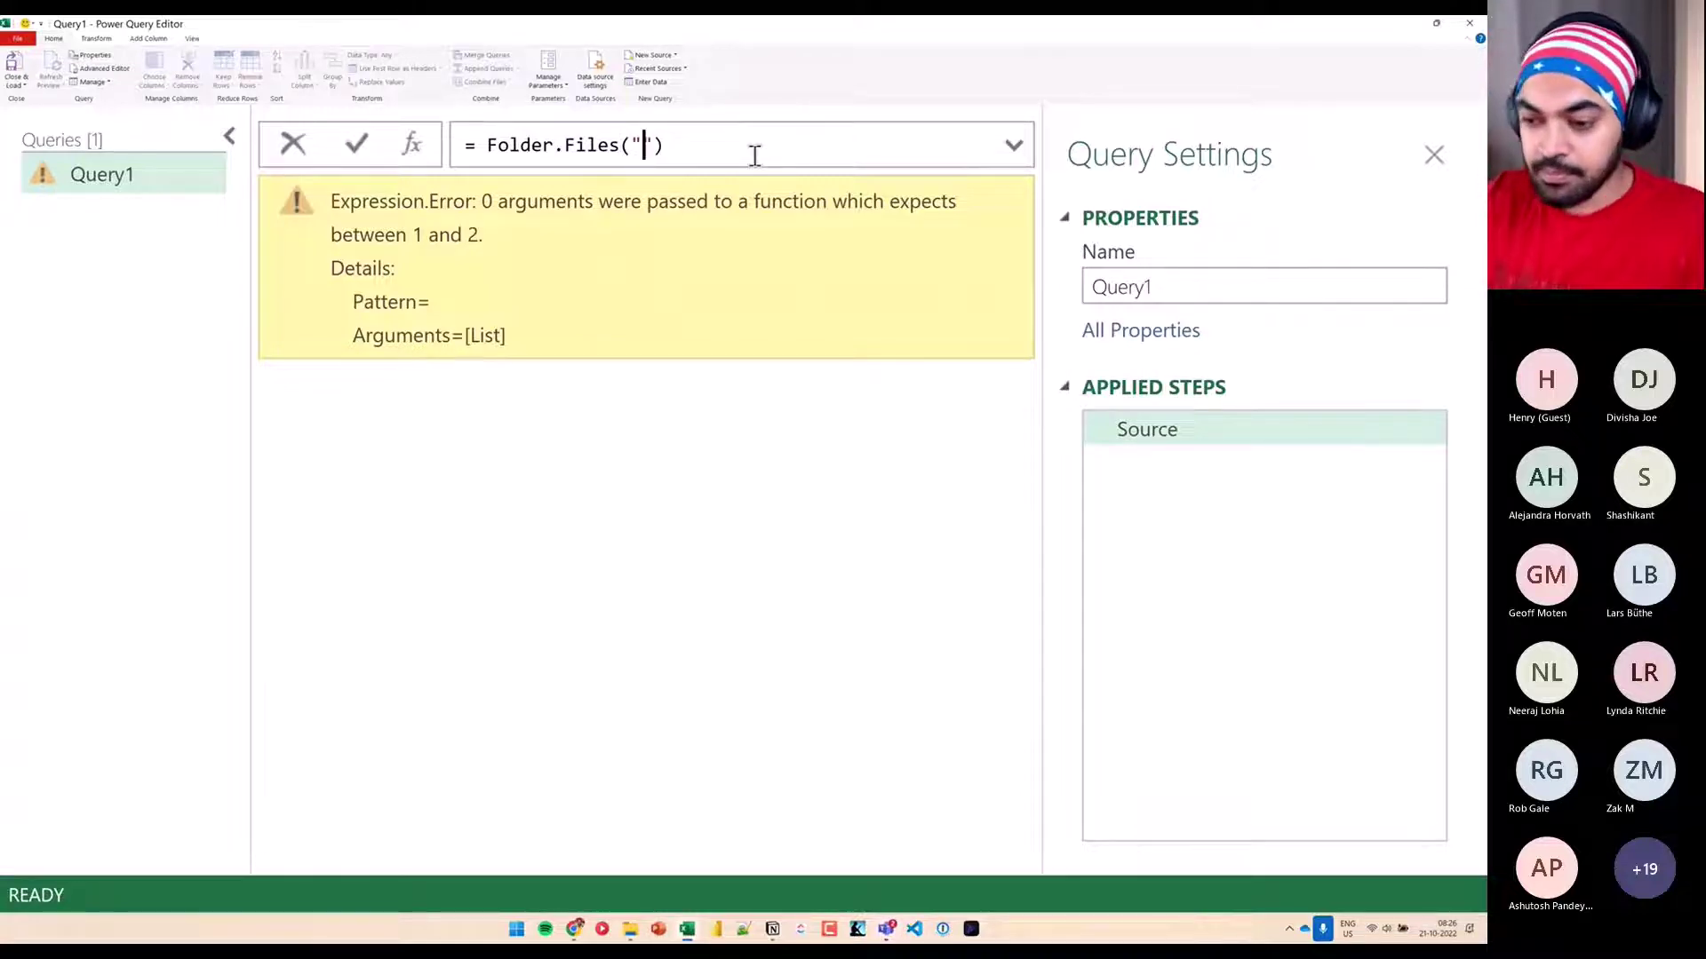
Paste the Sales by Year folder path between the quotes and commit the formula
{"action": "key", "text": "alt+Tab"}
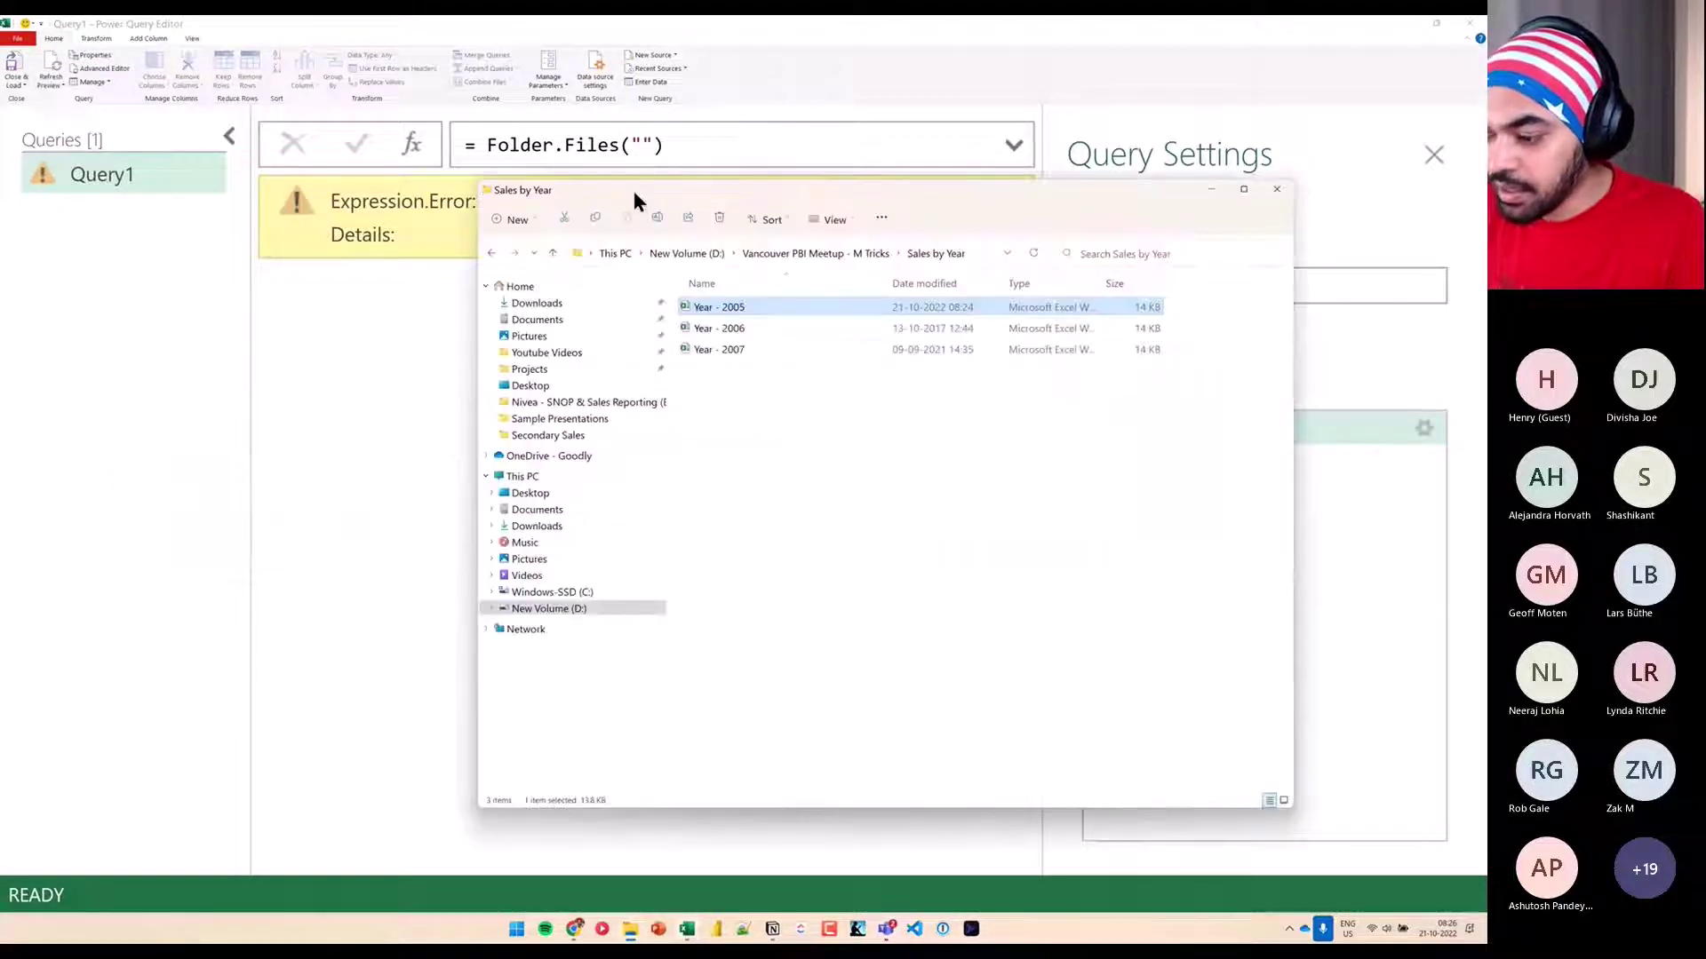
{"action": "left_click", "coordinate": [983, 254]}
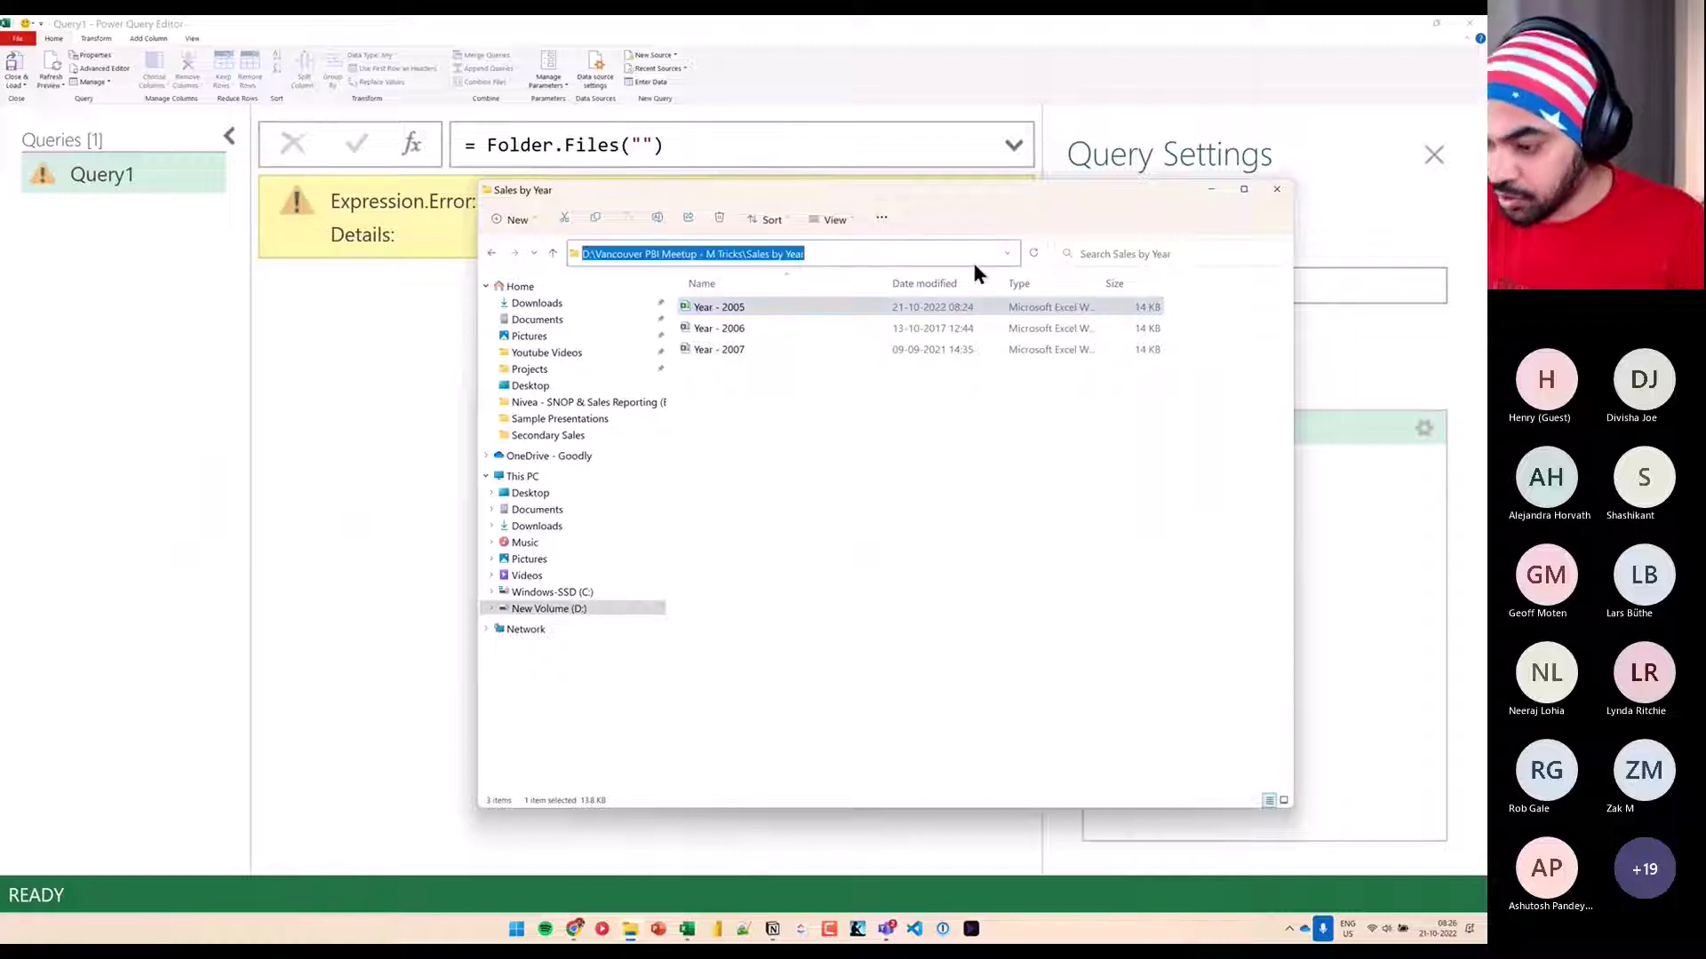
{"action": "left_click", "coordinate": [360, 432]}
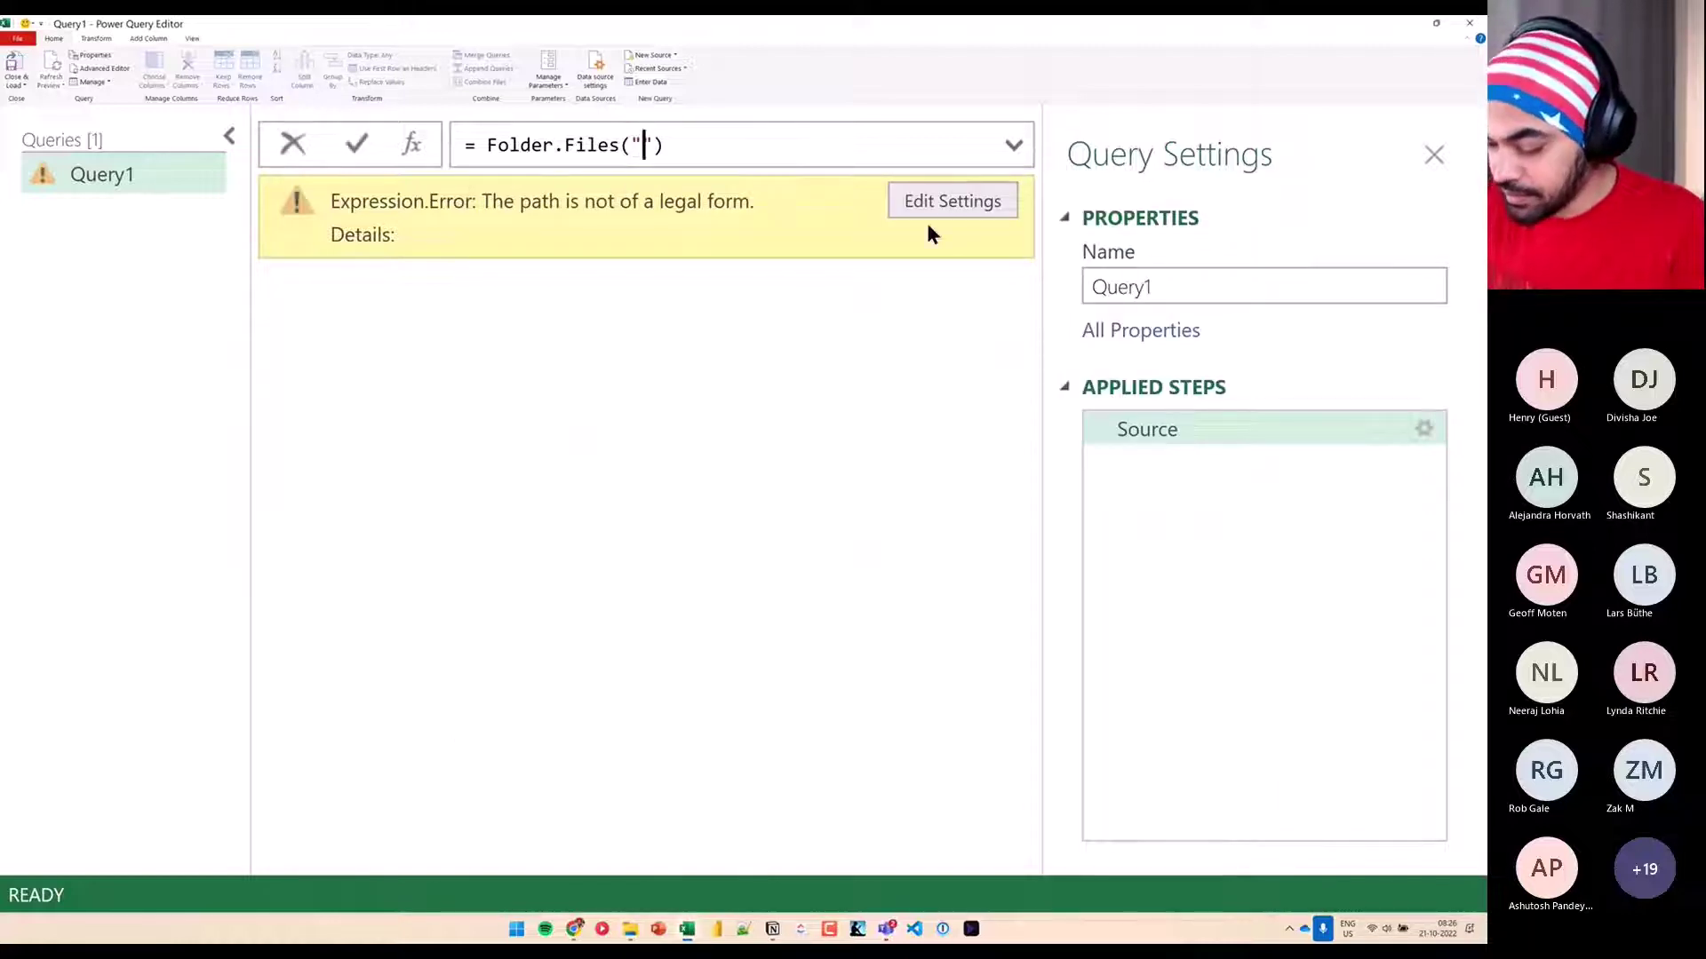
{"action": "key", "text": "ctrl+v"}
{"action": "type", "text": "\""}
{"action": "key", "text": "Return"}
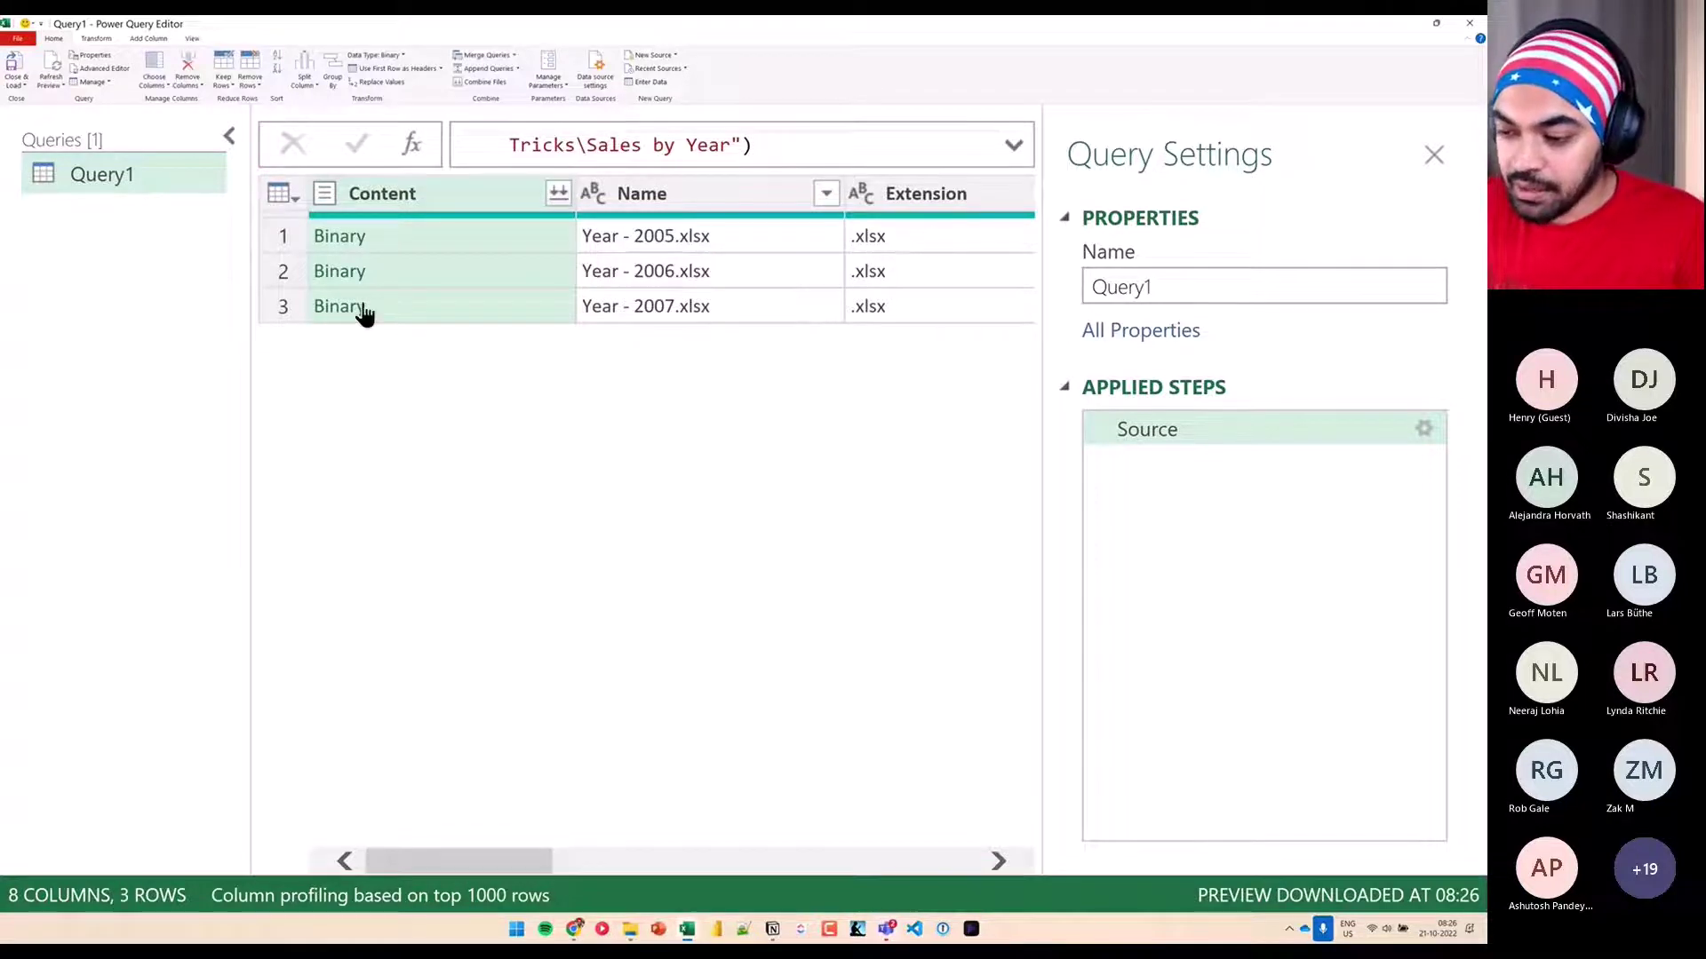
Expand the formula bar to show the full multi-line Folder.Files path ending in the Sales by Year folder
{"action": "left_click_drag", "start_coordinate": [17, 199], "coordinate": [184, 245]}
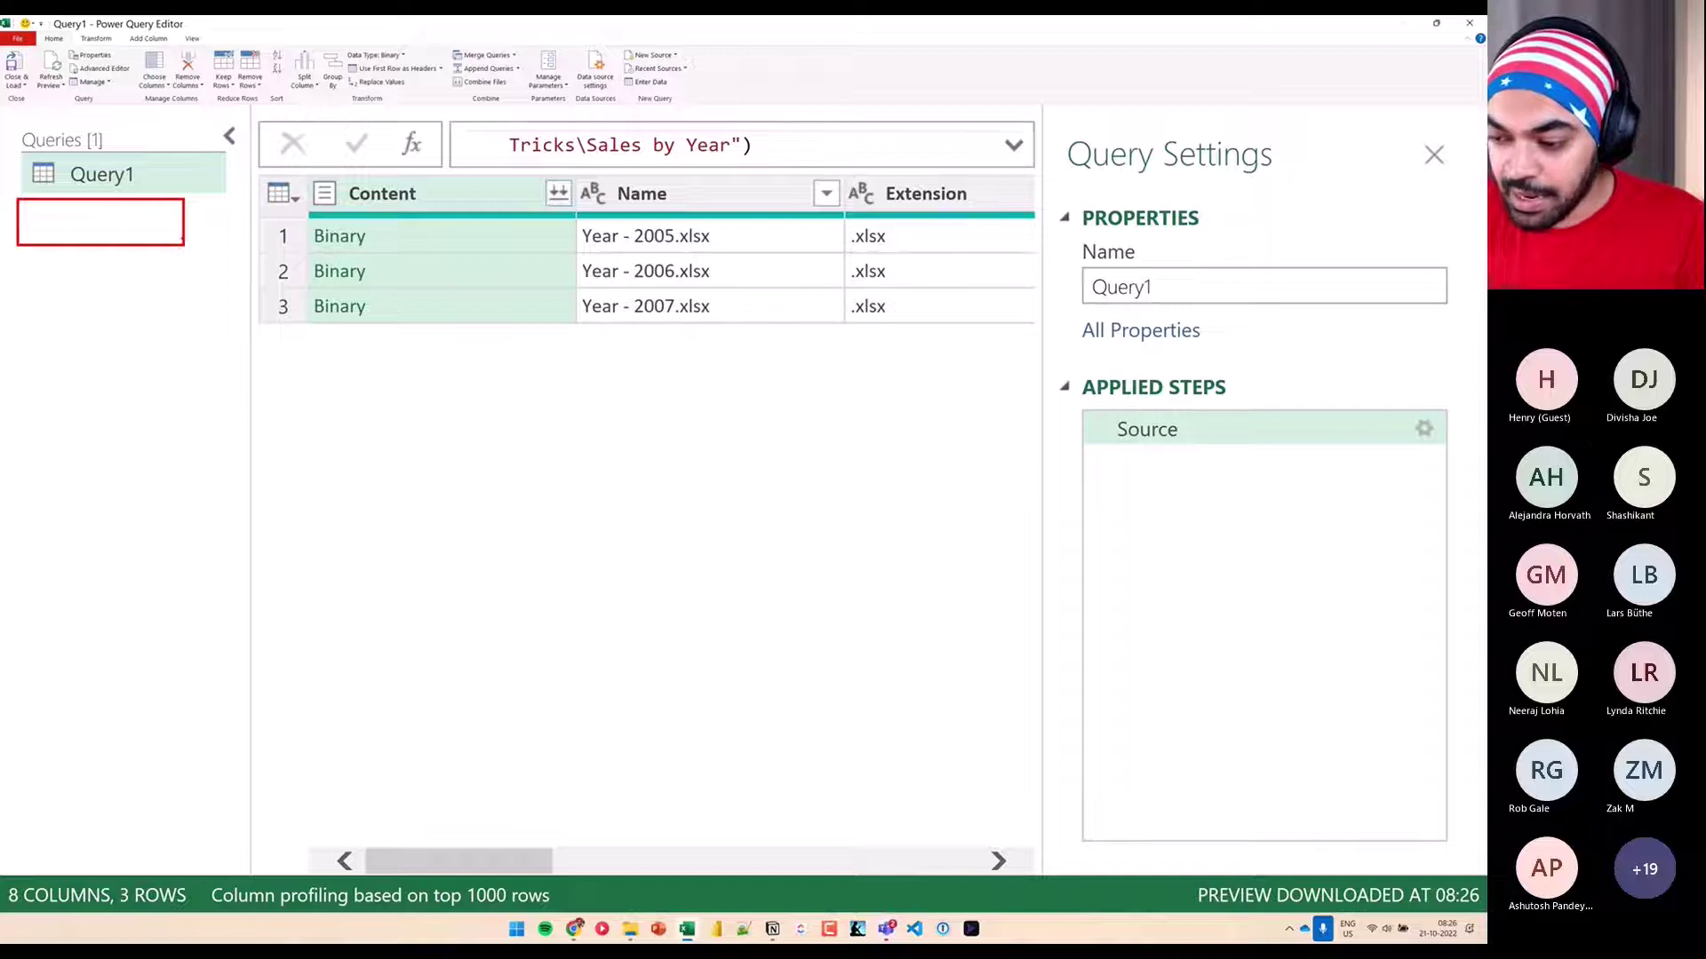
{"action": "left_click_drag", "start_coordinate": [182, 186], "coordinate": [177, 386]}
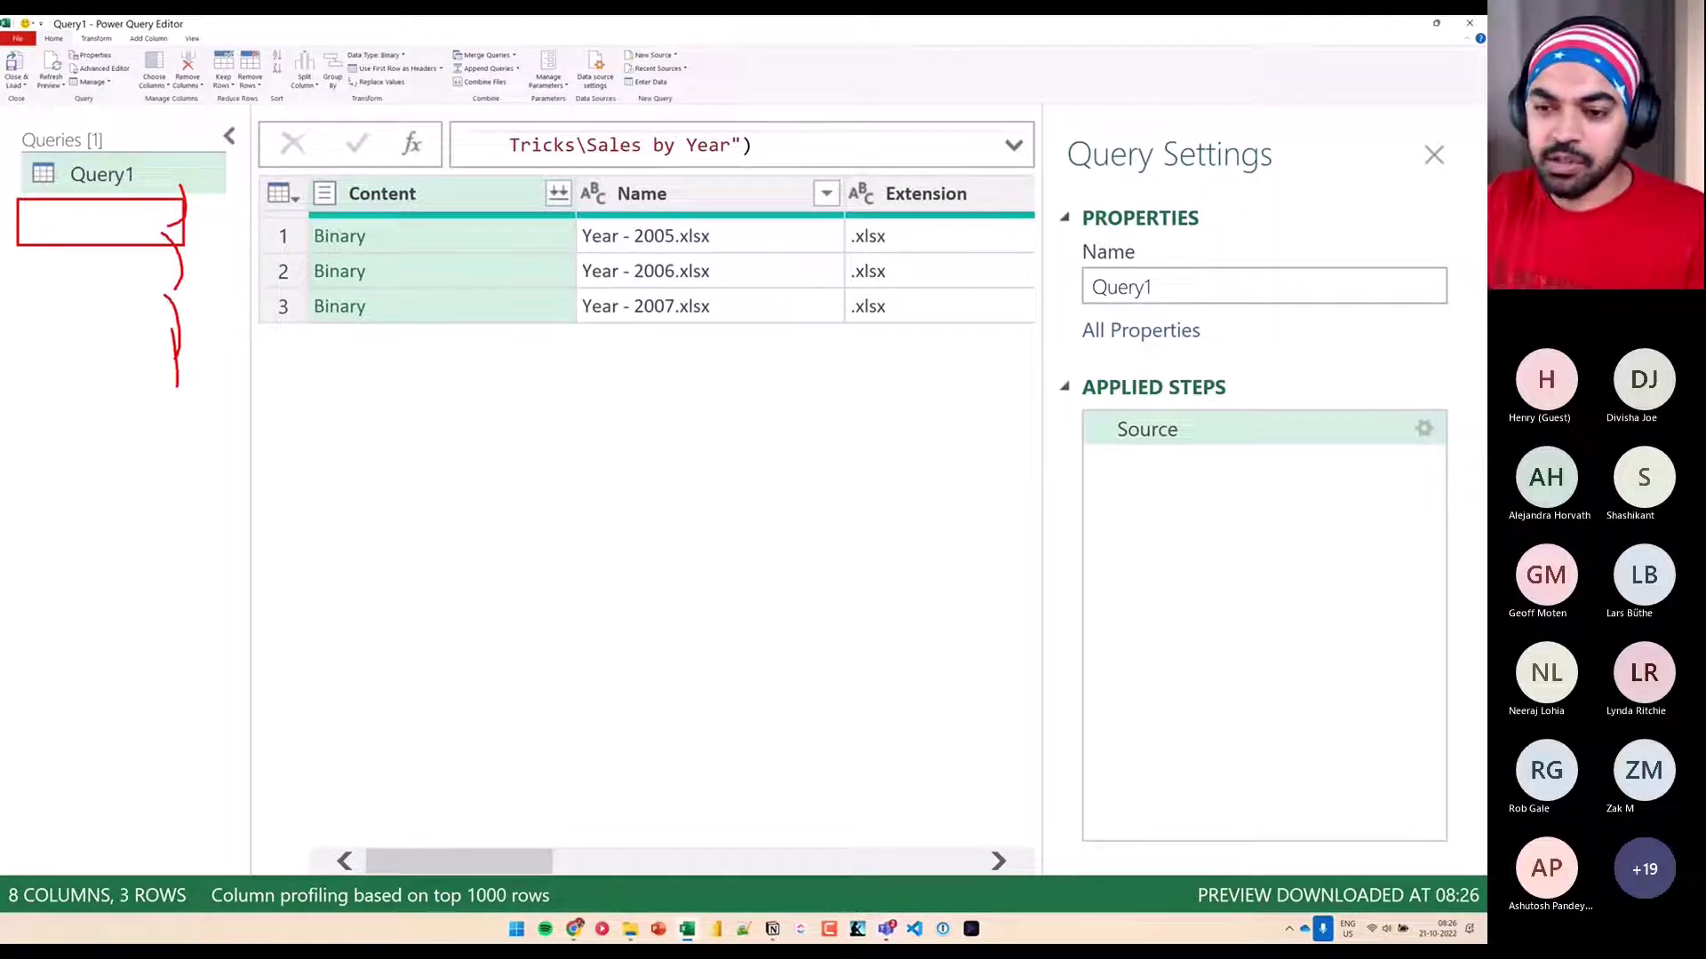
{"action": "key", "text": "Escape"}
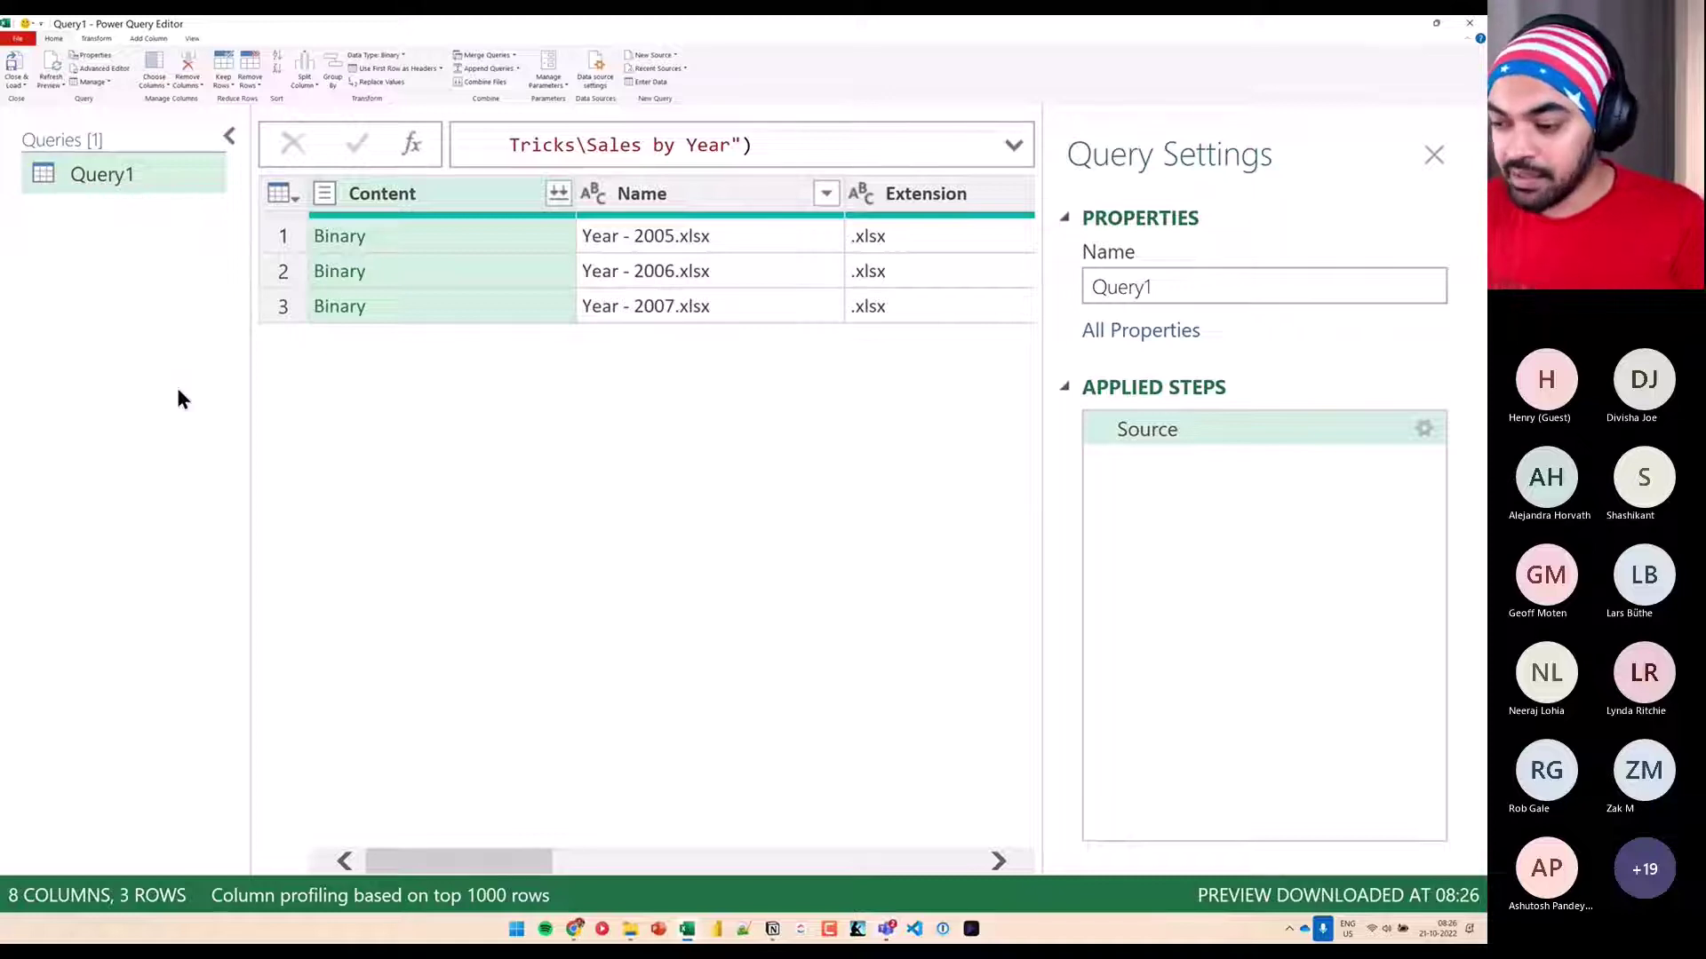
{"action": "left_click", "coordinate": [1013, 146]}
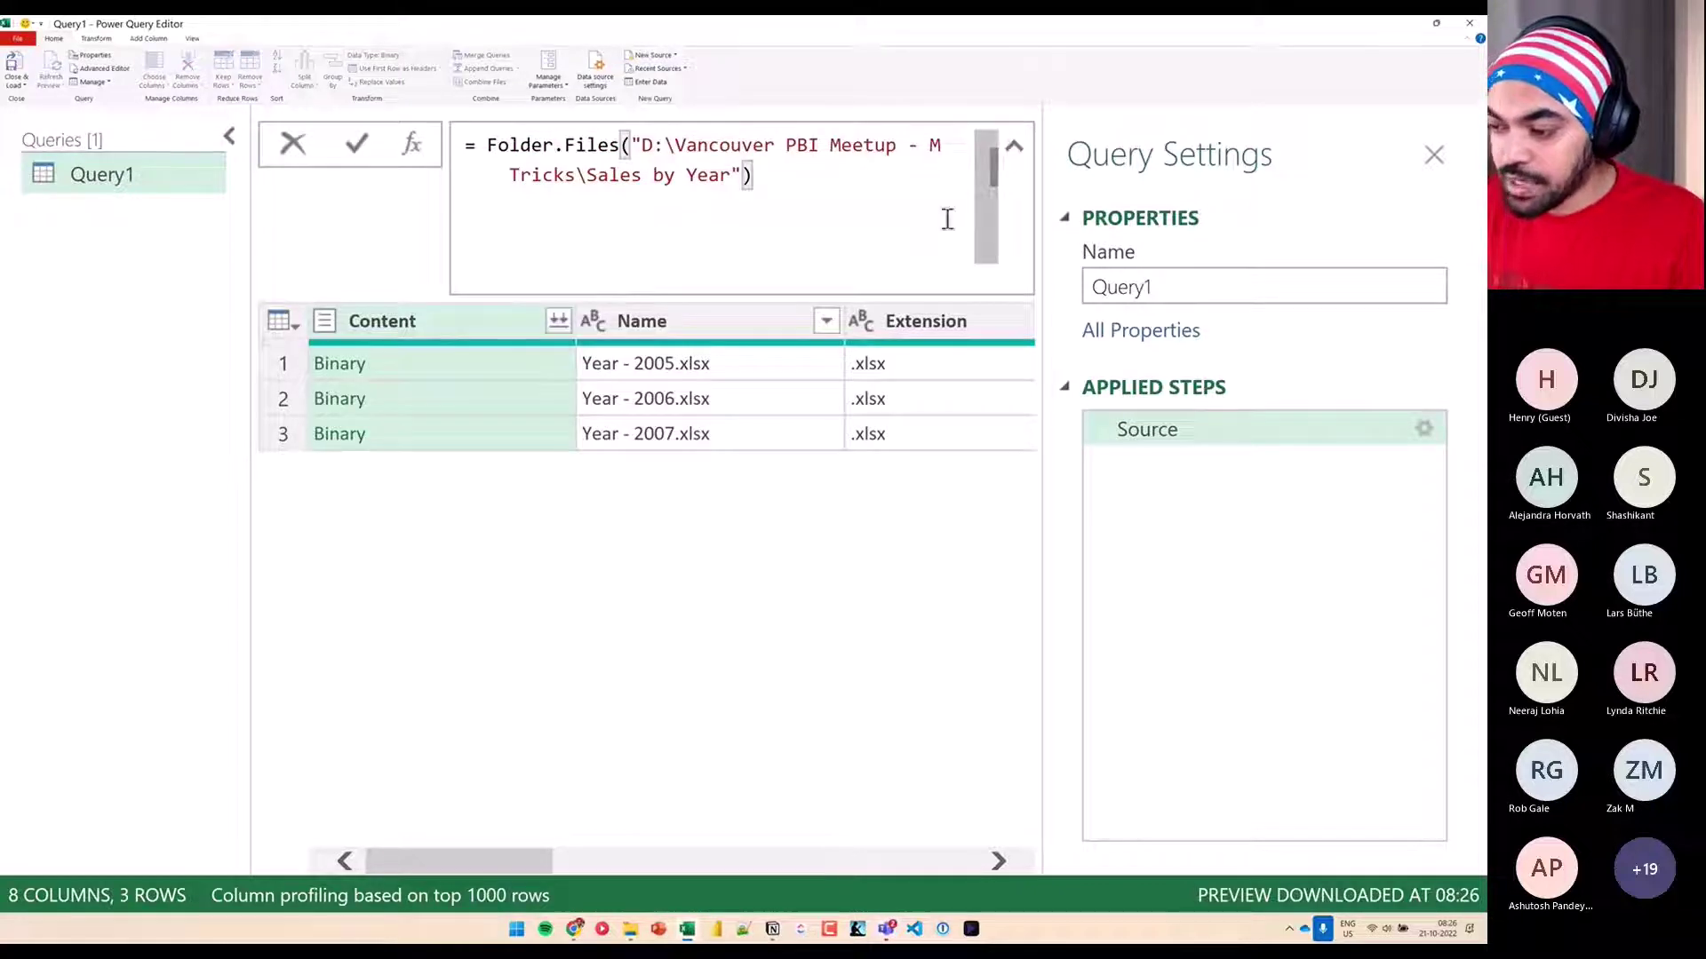
{"action": "left_click_drag", "start_coordinate": [582, 189], "coordinate": [698, 186]}
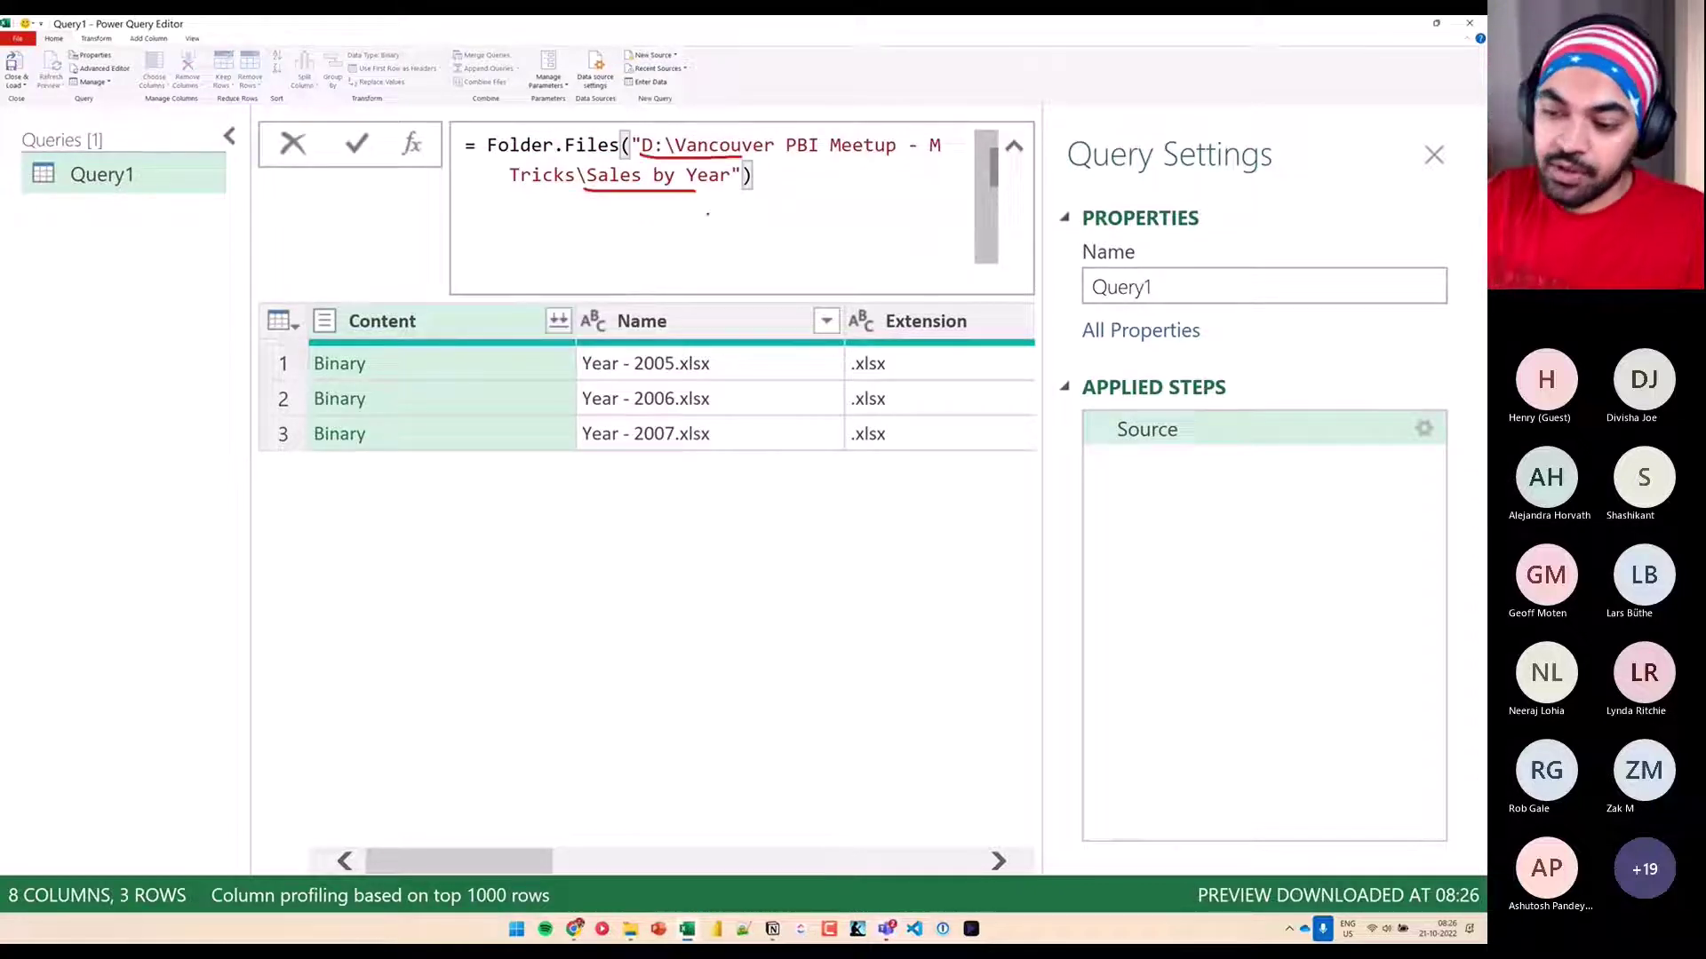
{"action": "key", "text": "Escape"}
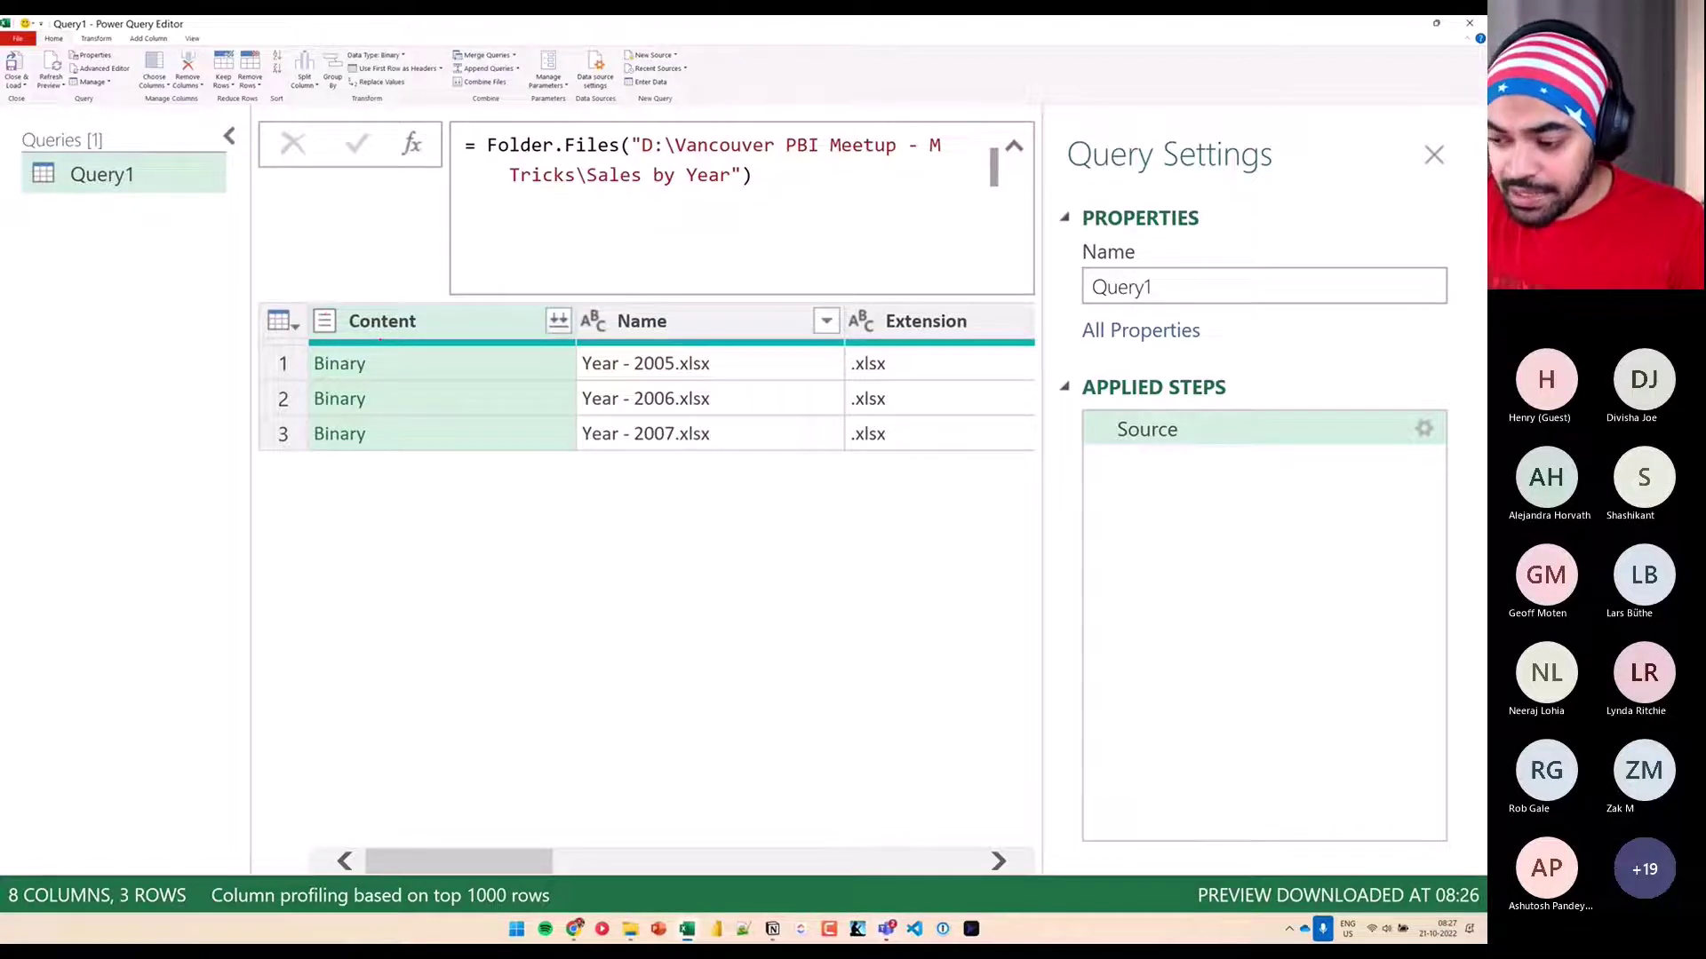
{"action": "left_click_drag", "start_coordinate": [310, 303], "coordinate": [482, 464]}
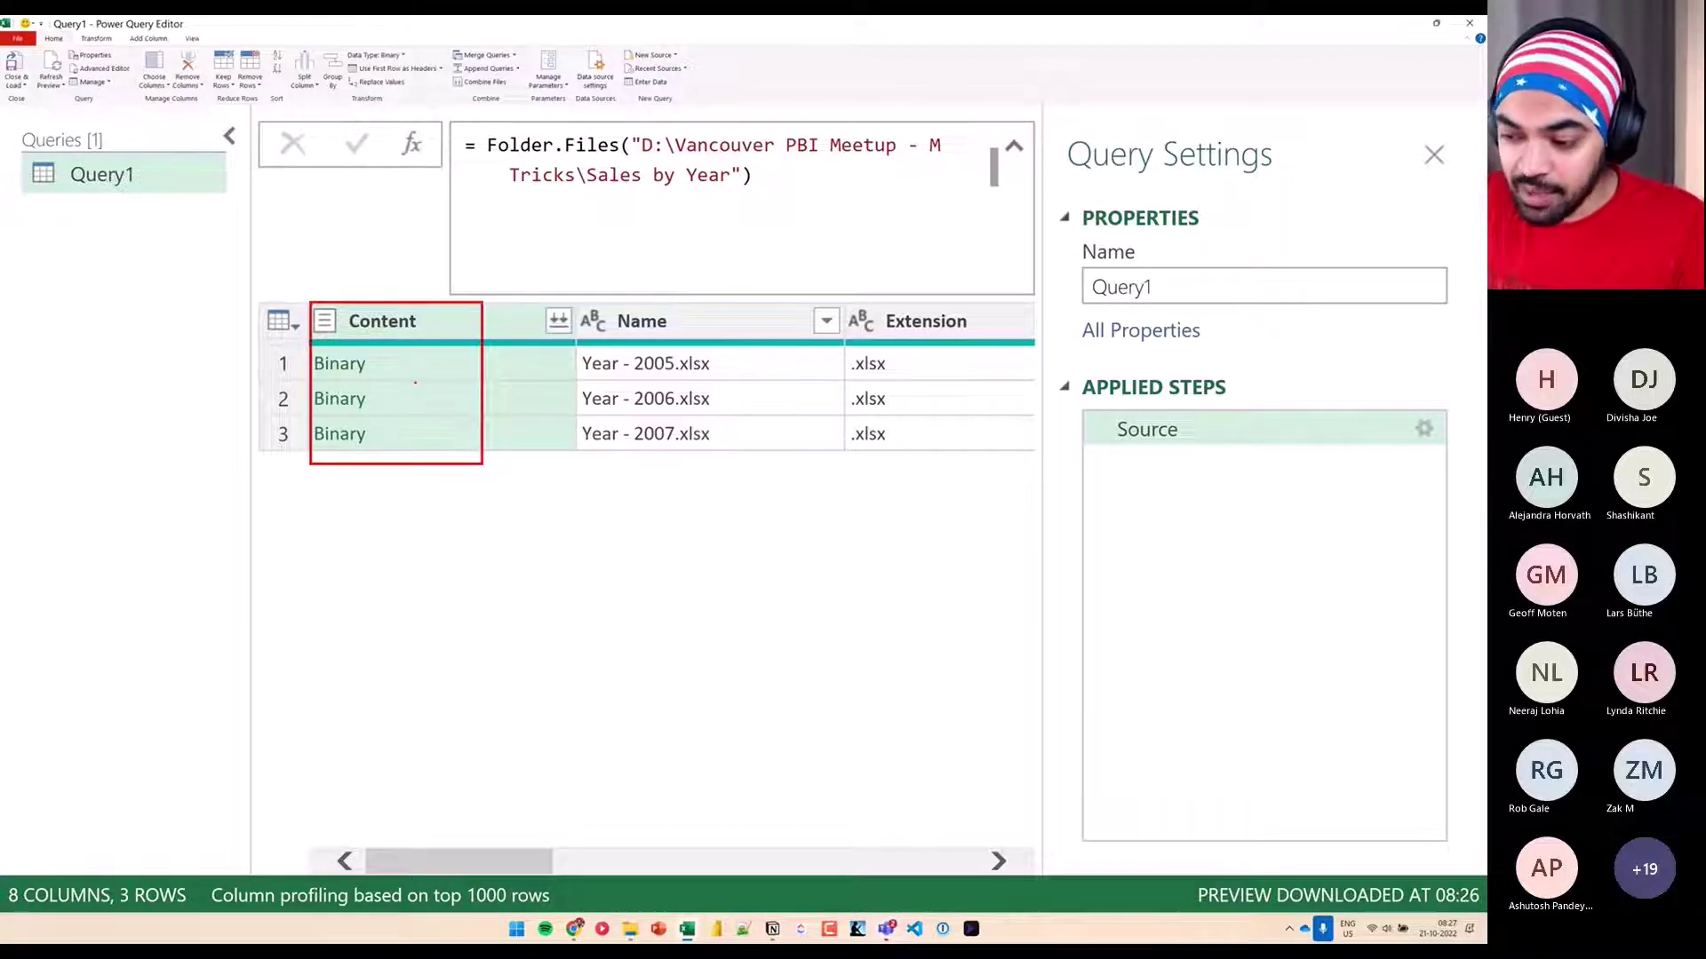
Preview the first Content Binary, the 14155-byte Year - 2005.xlsx workbook
{"action": "key", "text": "Escape"}
{"action": "left_click", "coordinate": [432, 363]}
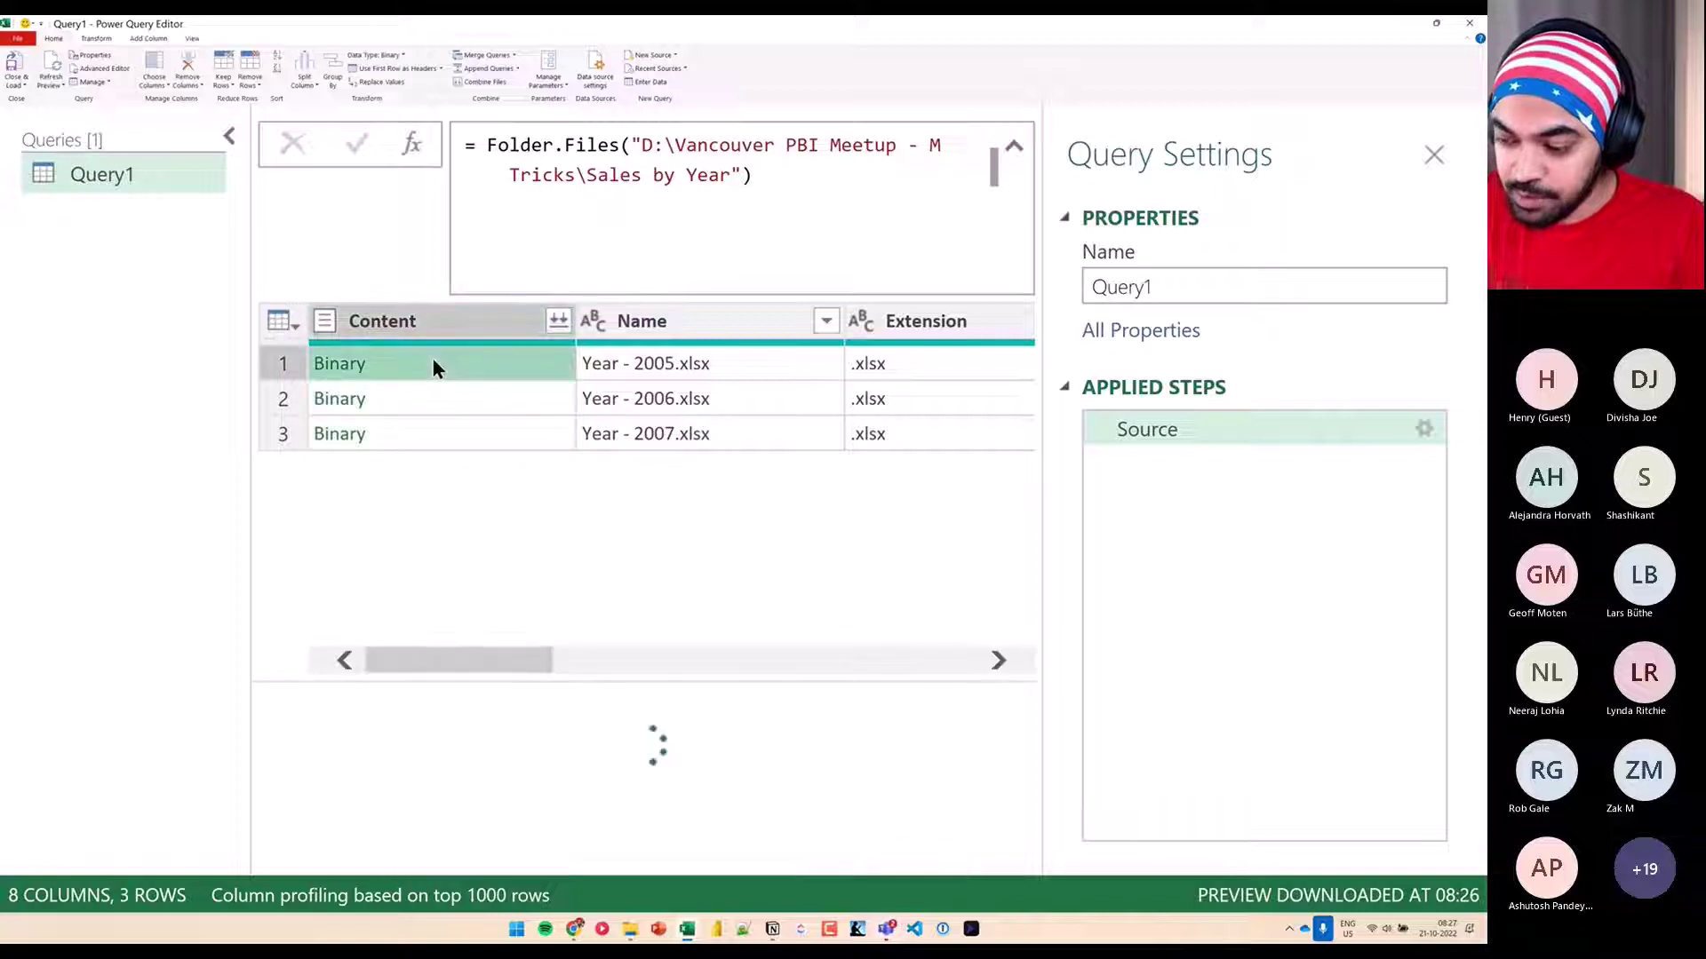
{"action": "left_click_drag", "start_coordinate": [302, 662], "coordinate": [470, 799]}
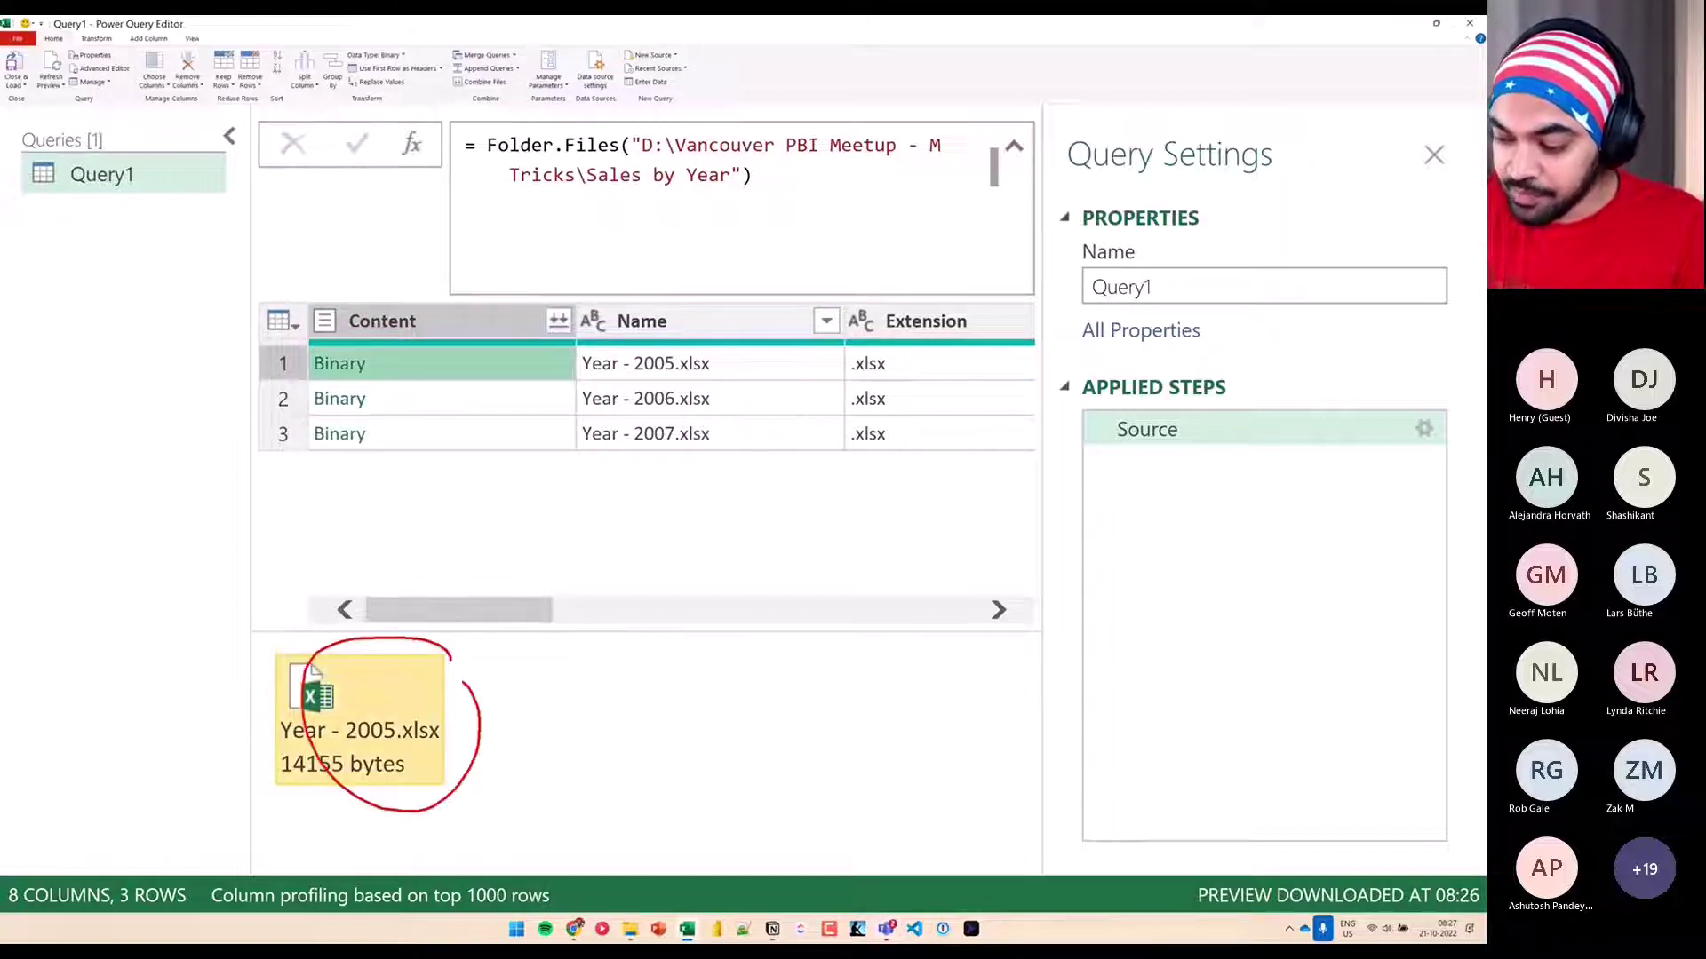
{"action": "key", "text": "Escape"}
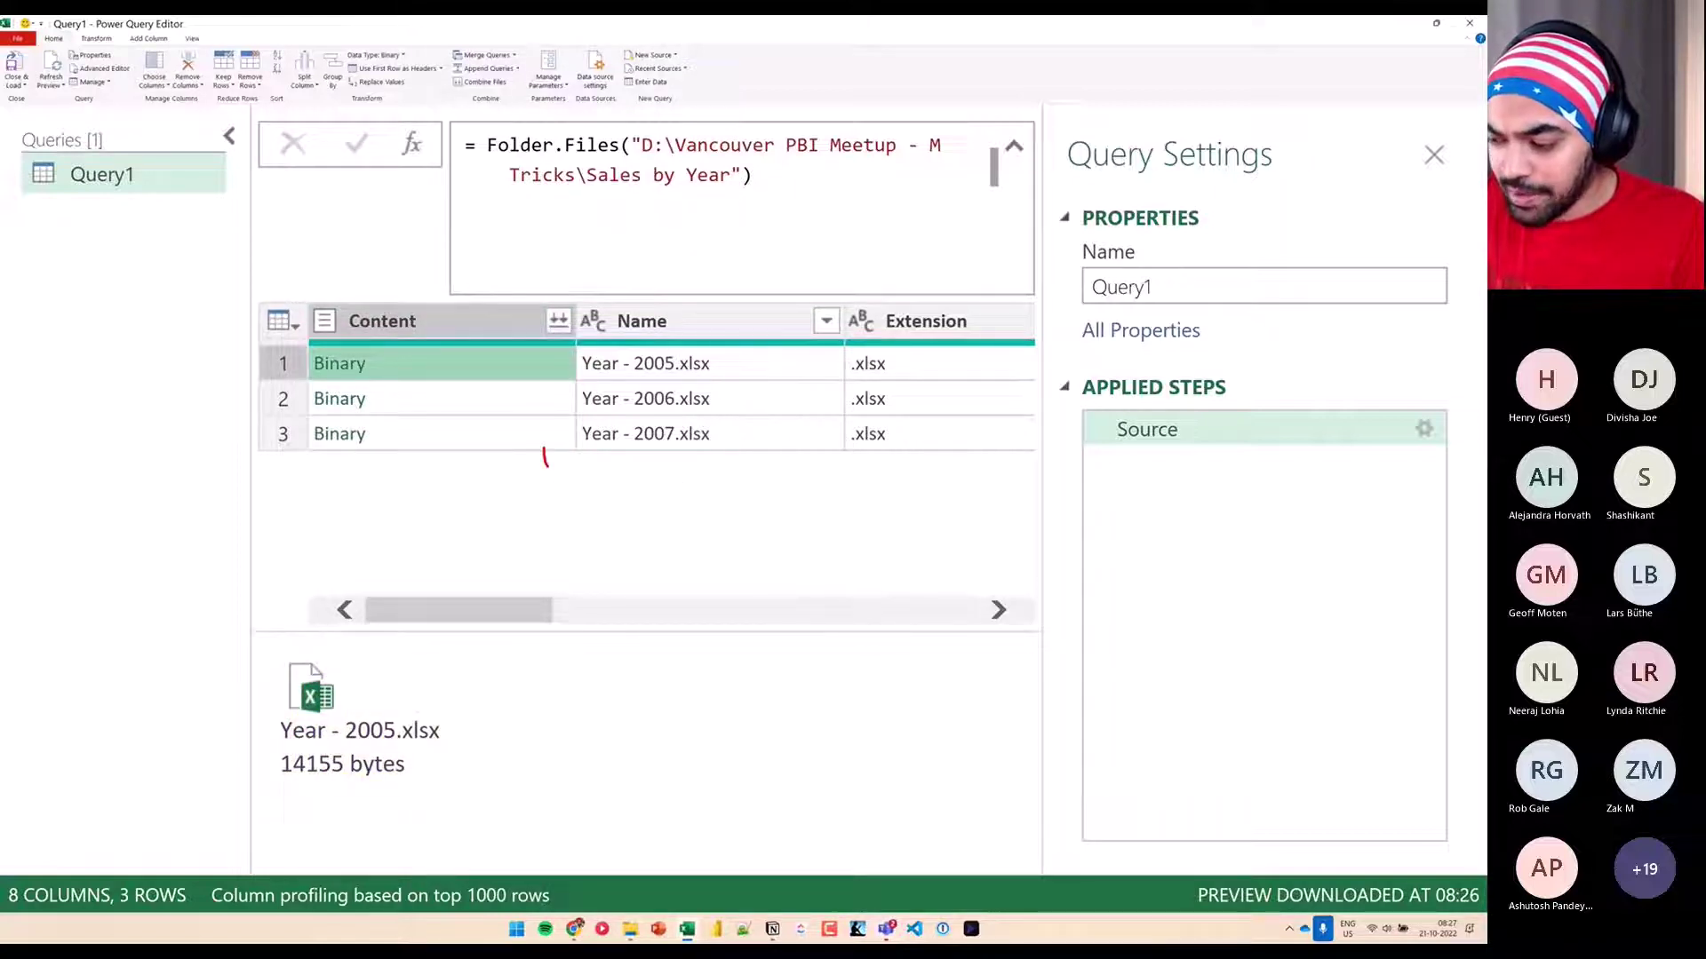
{"action": "left_click_drag", "start_coordinate": [544, 458], "coordinate": [702, 479]}
{"action": "key", "text": "Escape"}
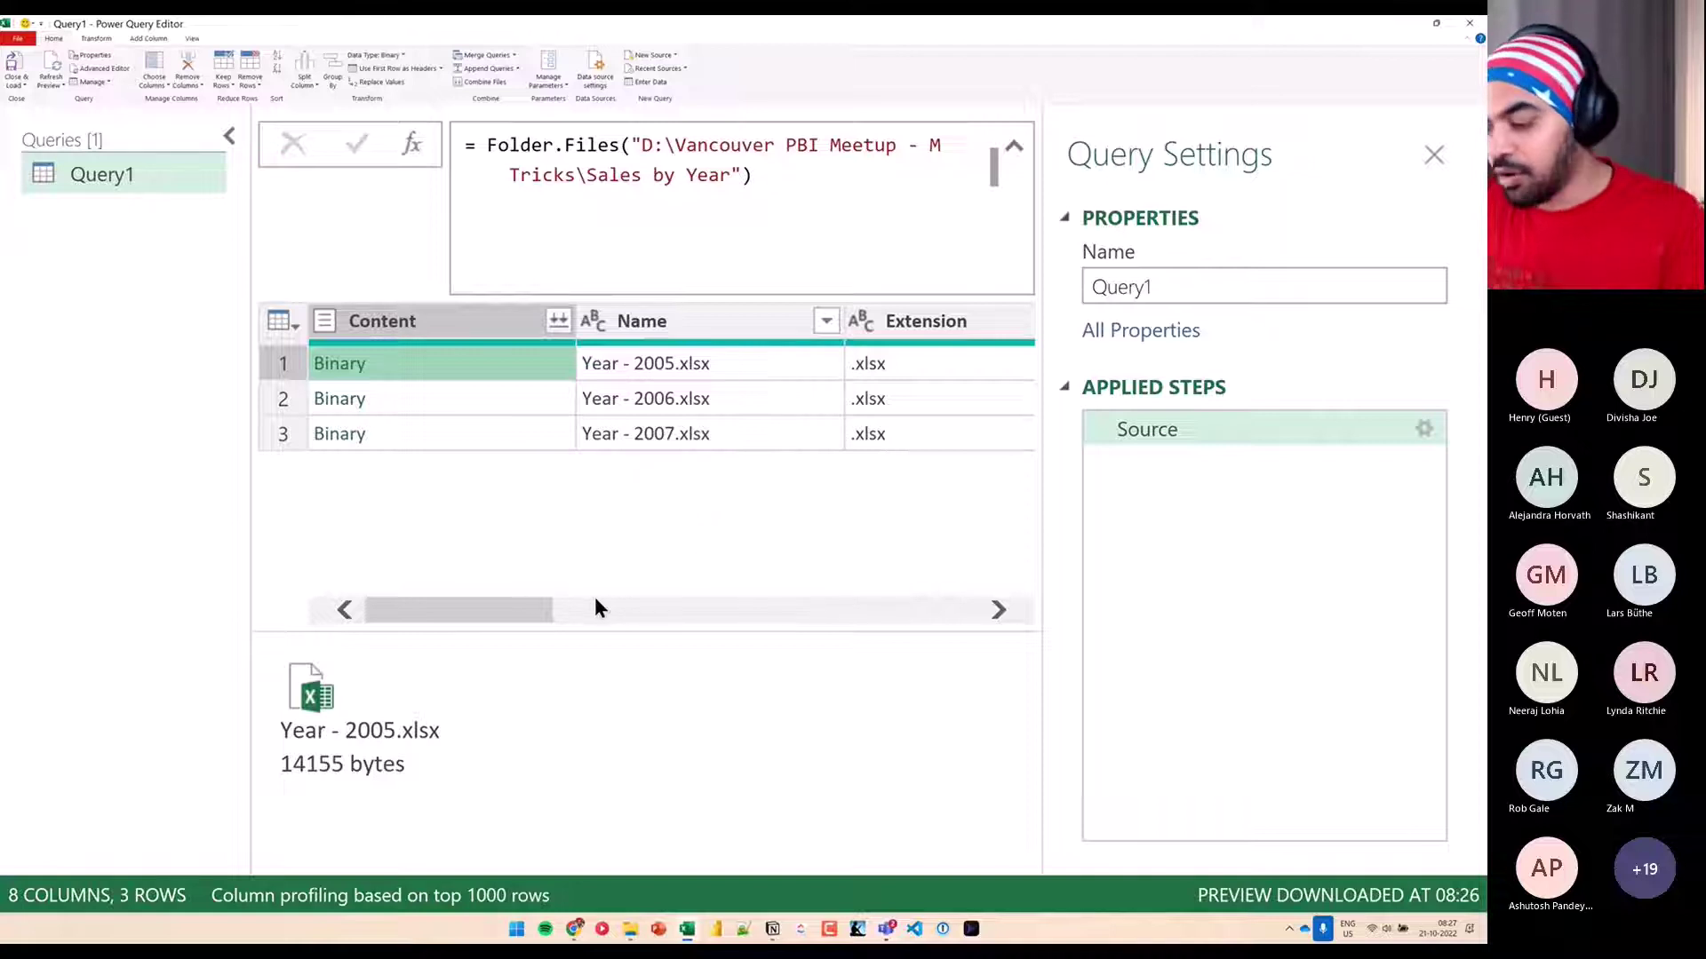
Select the Name, then the Extension column, and return to the first file's Binary preview
{"action": "left_click", "coordinate": [594, 610]}
{"action": "left_click", "coordinate": [594, 330]}
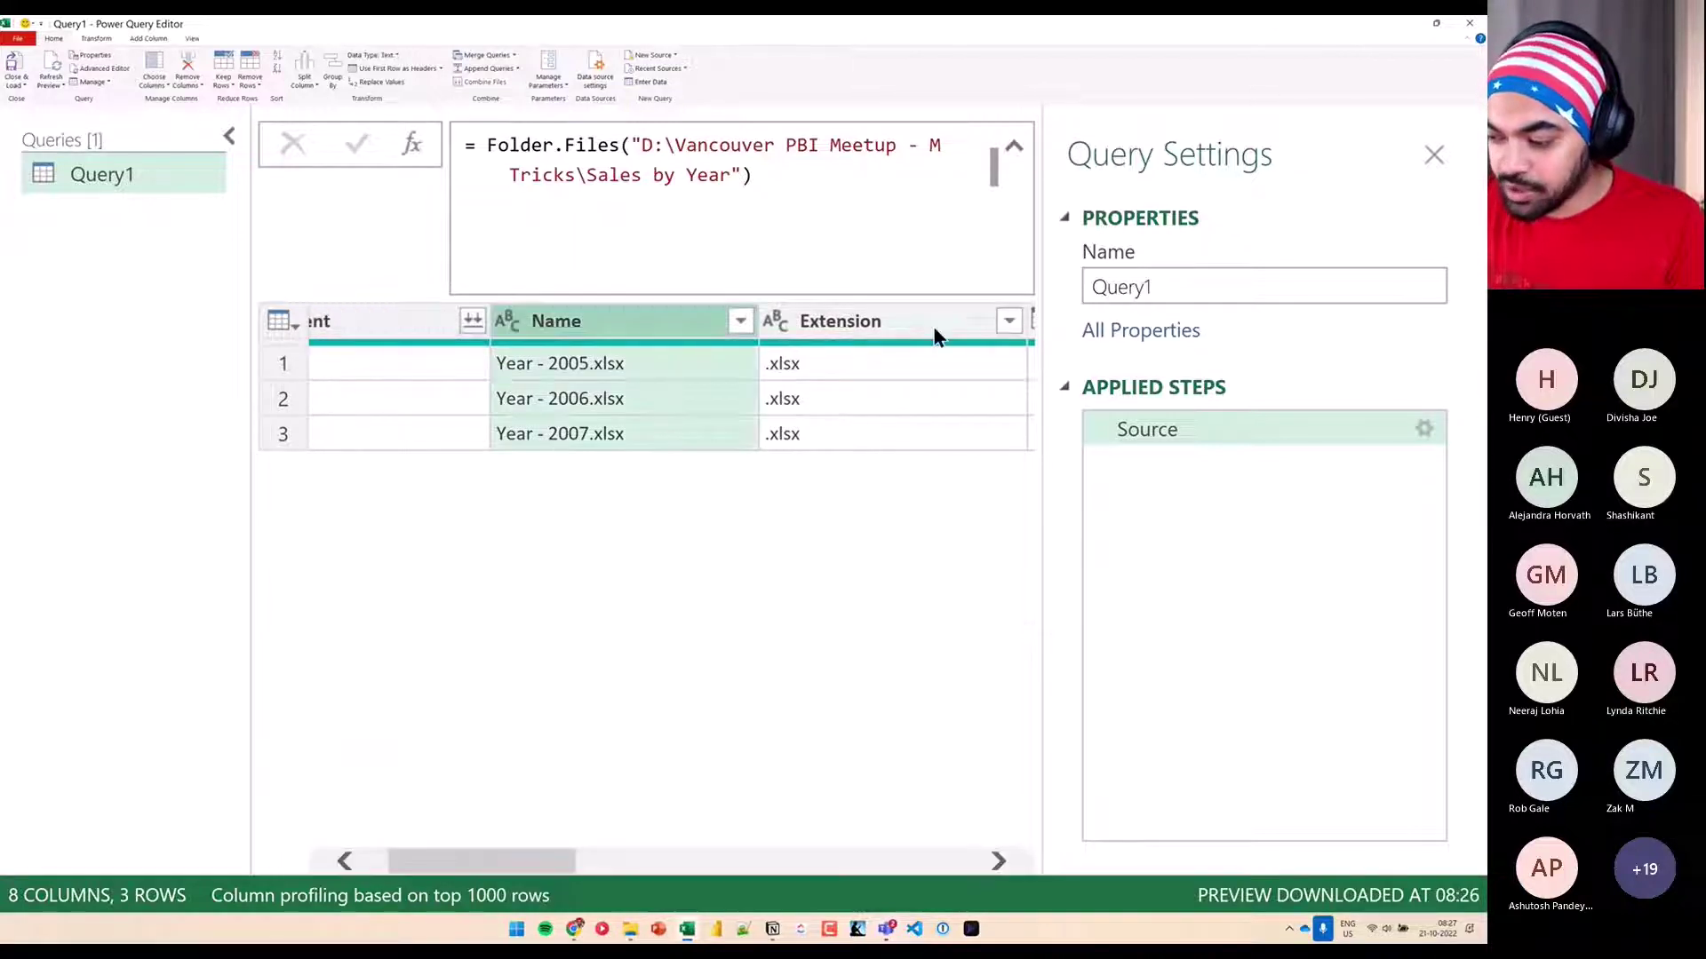
{"action": "left_click", "coordinate": [933, 331]}
{"action": "left_click_drag", "start_coordinate": [504, 855], "coordinate": [481, 855]}
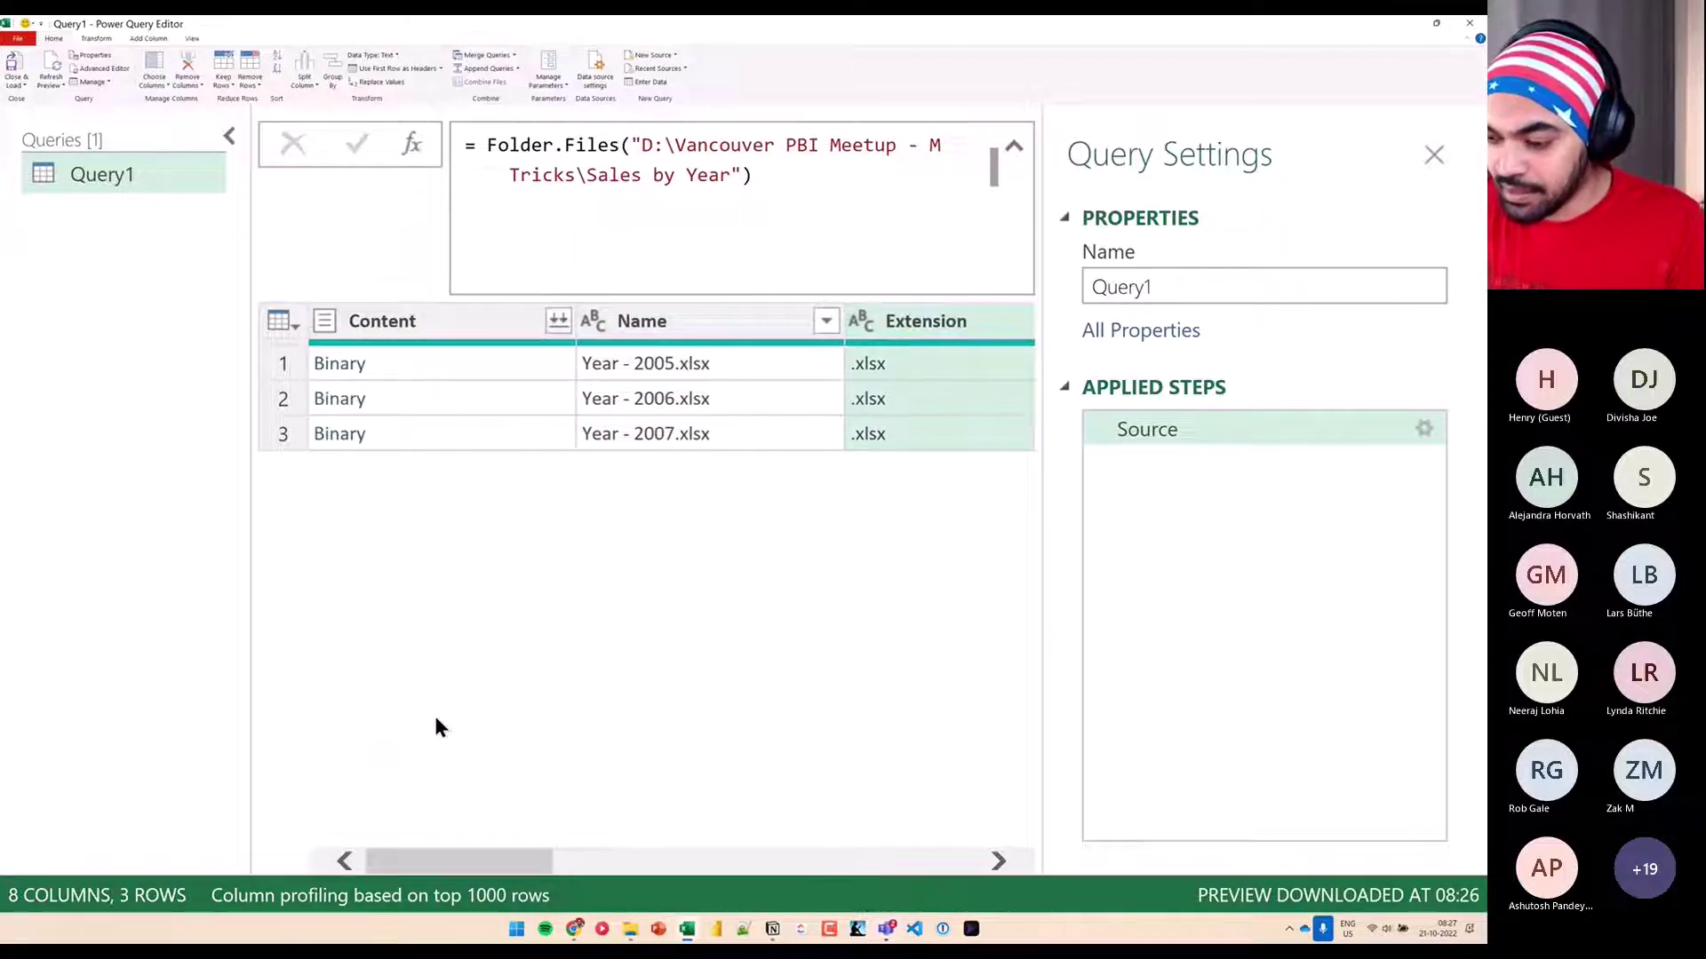
{"action": "left_click", "coordinate": [493, 371]}
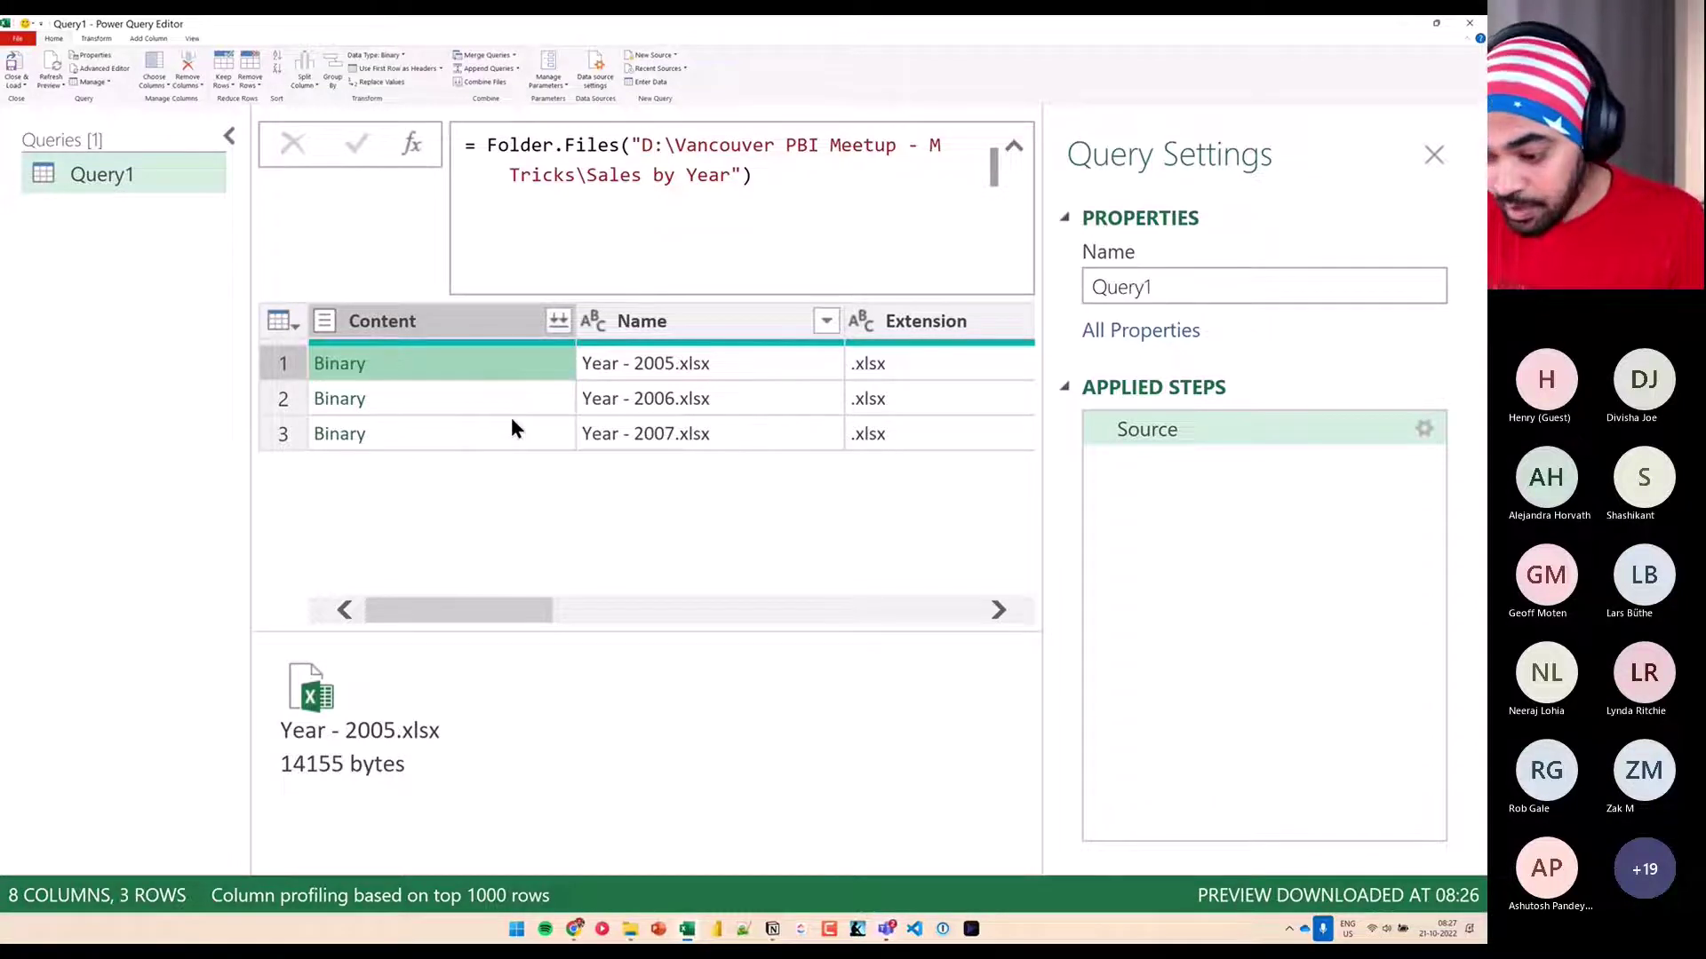
Sketch over the preview how the Excel file leads to a Sheet and then its Data
{"action": "left_click_drag", "start_coordinate": [264, 646], "coordinate": [458, 804]}
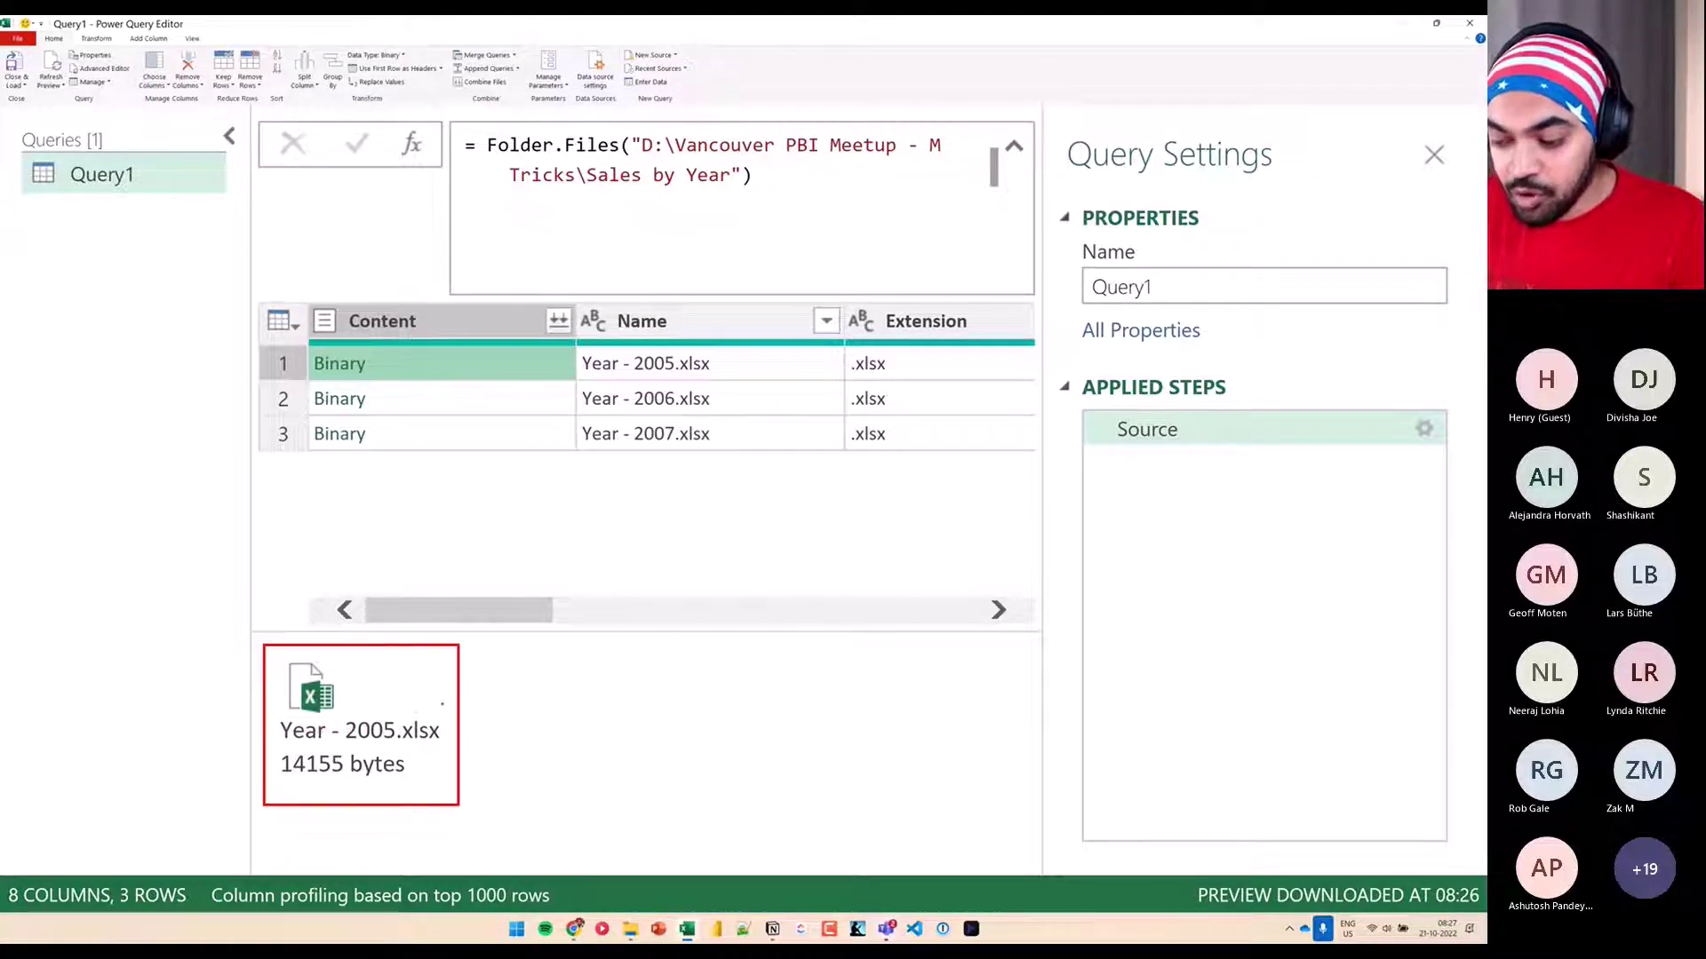
{"action": "mouse_move", "coordinate": [413, 708]}
{"action": "left_mouse_down"}
{"action": "mouse_move", "coordinate": [482, 710]}
{"action": "mouse_move", "coordinate": [477, 724]}
{"action": "left_mouse_up"}
{"action": "left_click_drag", "start_coordinate": [519, 655], "coordinate": [677, 783]}
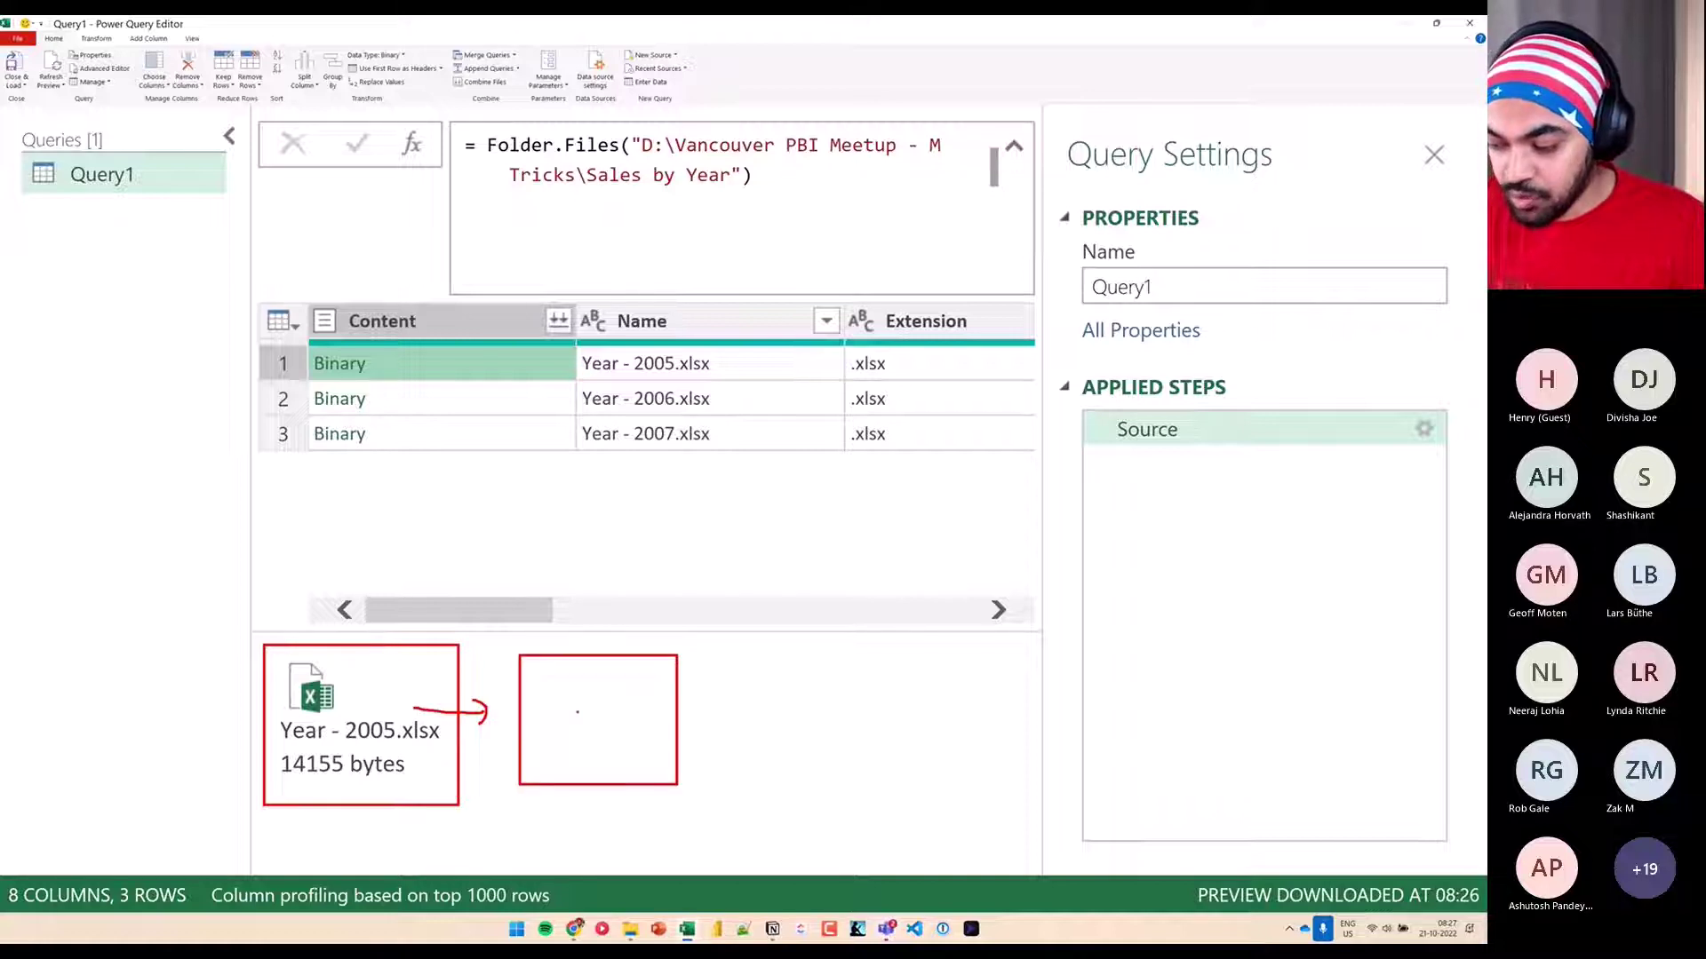
{"action": "mouse_move", "coordinate": [565, 697]}
{"action": "left_mouse_down"}
{"action": "mouse_move", "coordinate": [546, 736]}
{"action": "mouse_move", "coordinate": [647, 711]}
{"action": "left_mouse_up"}
{"action": "mouse_move", "coordinate": [656, 678]}
{"action": "left_mouse_down"}
{"action": "mouse_move", "coordinate": [664, 720]}
{"action": "mouse_move", "coordinate": [730, 709]}
{"action": "left_mouse_up"}
{"action": "left_click_drag", "start_coordinate": [688, 724], "coordinate": [732, 721]}
{"action": "left_click_drag", "start_coordinate": [716, 702], "coordinate": [720, 737]}
{"action": "left_click_drag", "start_coordinate": [766, 666], "coordinate": [891, 771]}
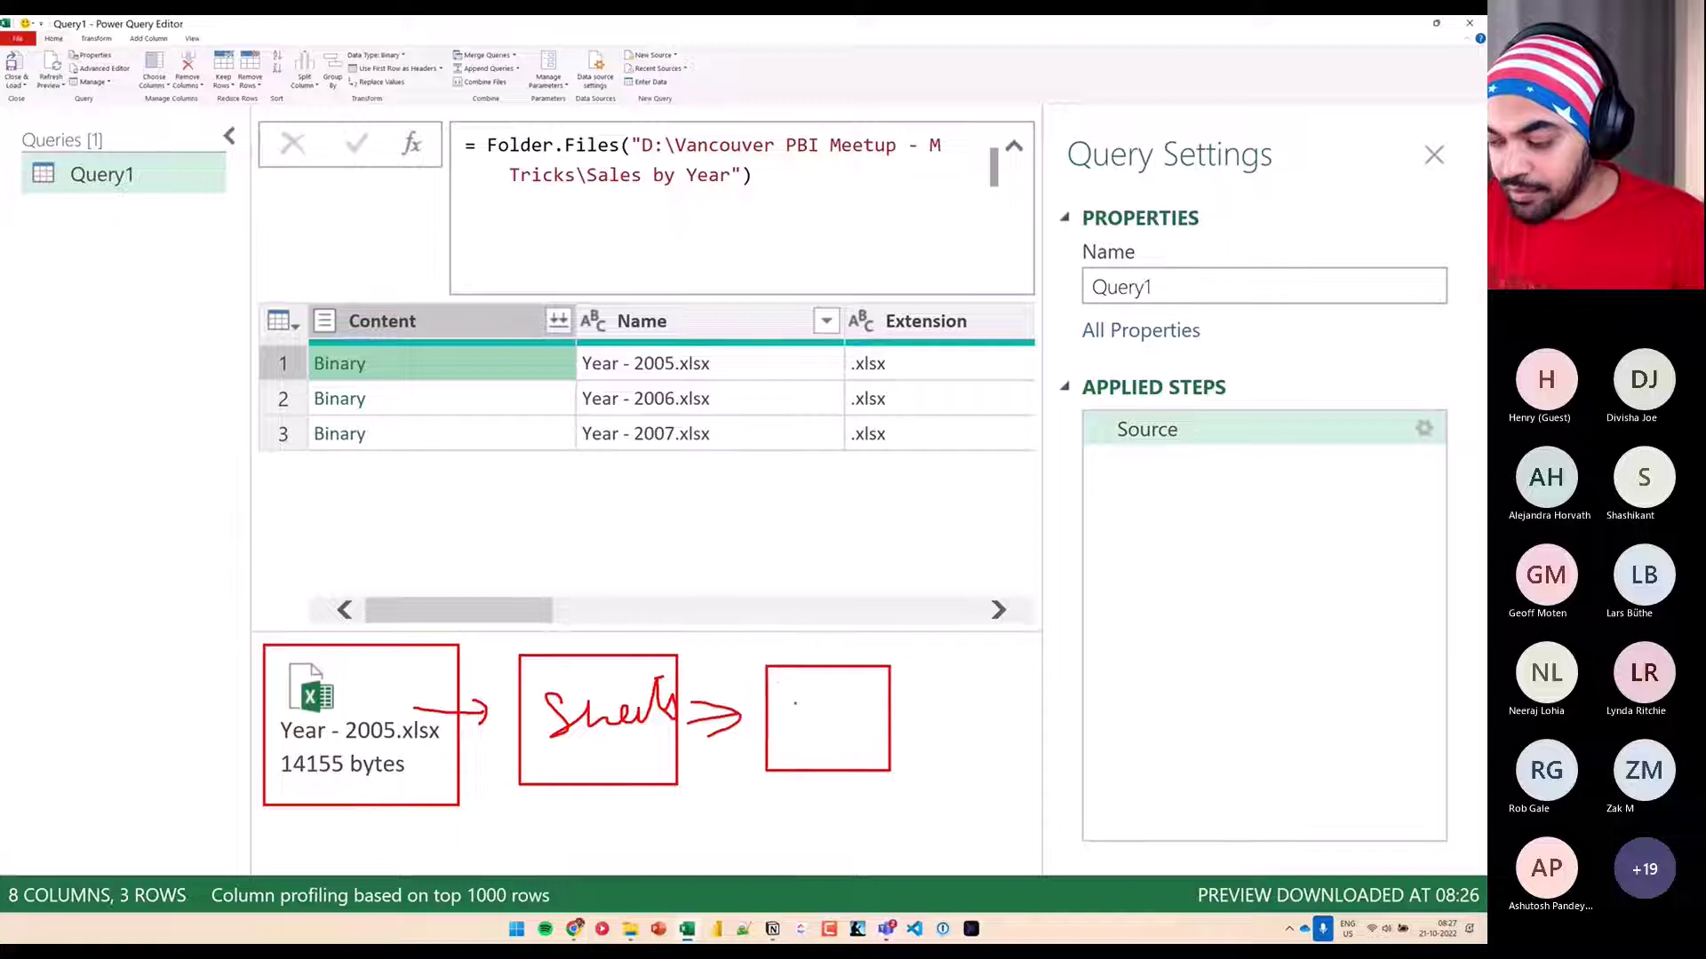
{"action": "left_click_drag", "start_coordinate": [784, 698], "coordinate": [790, 725]}
{"action": "mouse_move", "coordinate": [779, 700]}
{"action": "left_mouse_down"}
{"action": "mouse_move", "coordinate": [804, 726]}
{"action": "mouse_move", "coordinate": [867, 731]}
{"action": "left_mouse_up"}
{"action": "mouse_move", "coordinate": [855, 707]}
{"action": "left_mouse_down"}
{"action": "mouse_move", "coordinate": [882, 701]}
{"action": "mouse_move", "coordinate": [891, 739]}
{"action": "left_mouse_up"}
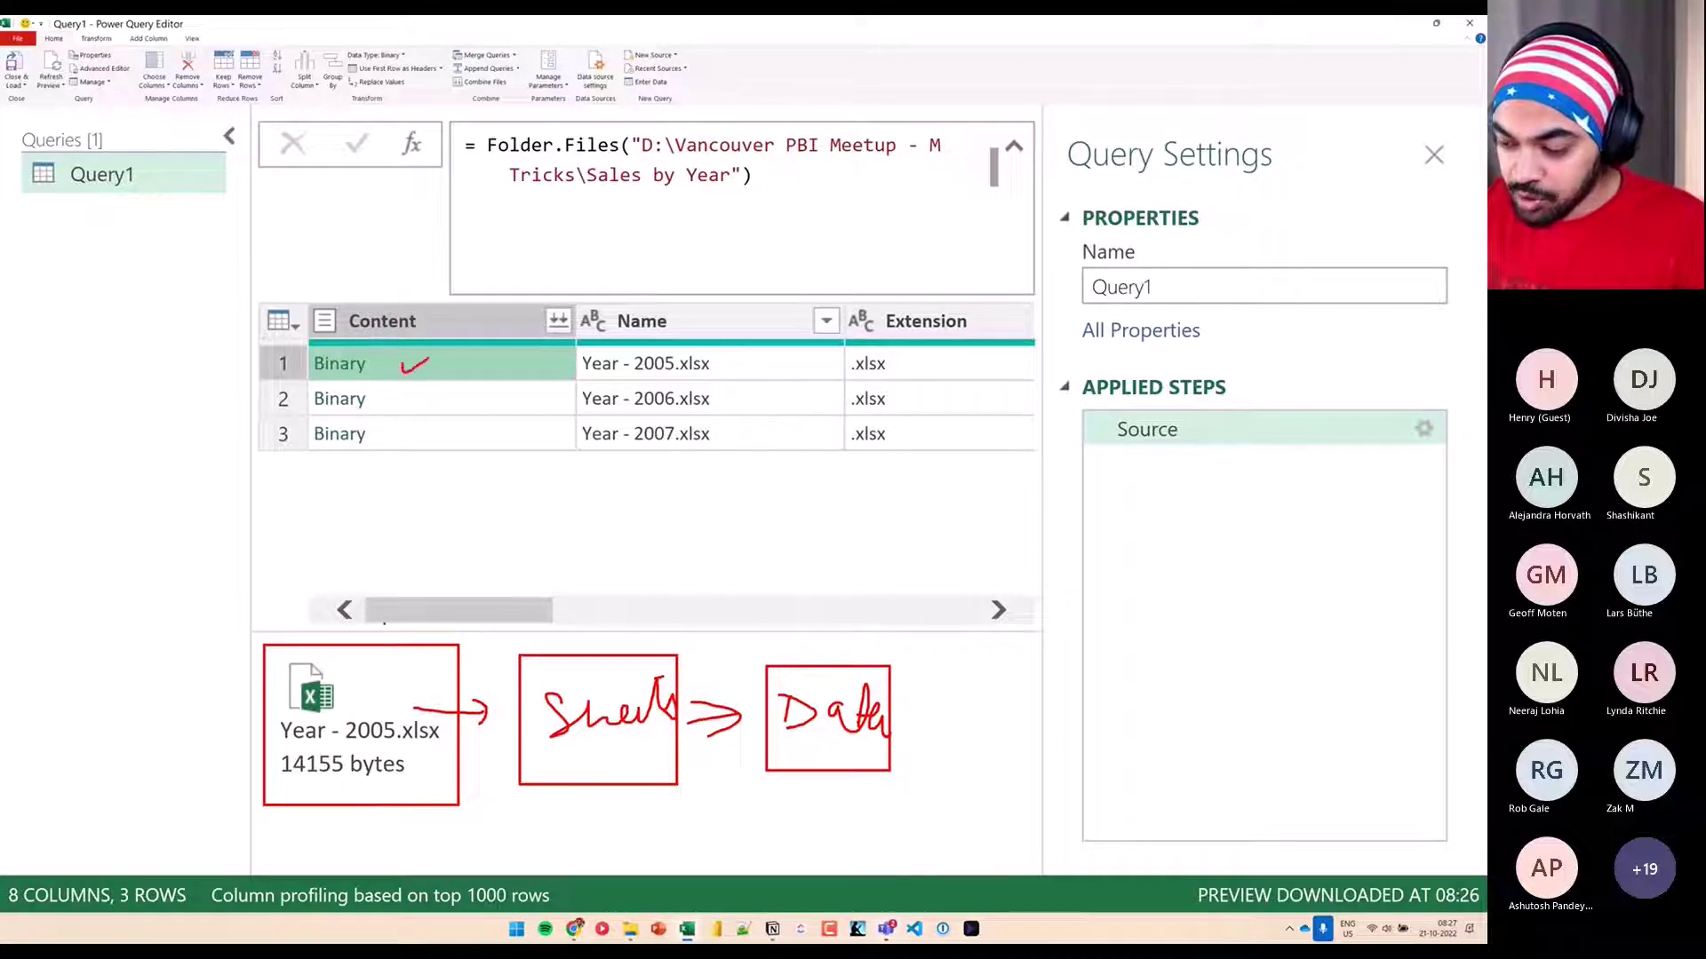
{"action": "mouse_move", "coordinate": [383, 673]}
{"action": "left_mouse_down"}
{"action": "mouse_move", "coordinate": [556, 613]}
{"action": "mouse_move", "coordinate": [568, 663]}
{"action": "mouse_move", "coordinate": [781, 582]}
{"action": "mouse_move", "coordinate": [800, 659]}
{"action": "left_mouse_up"}
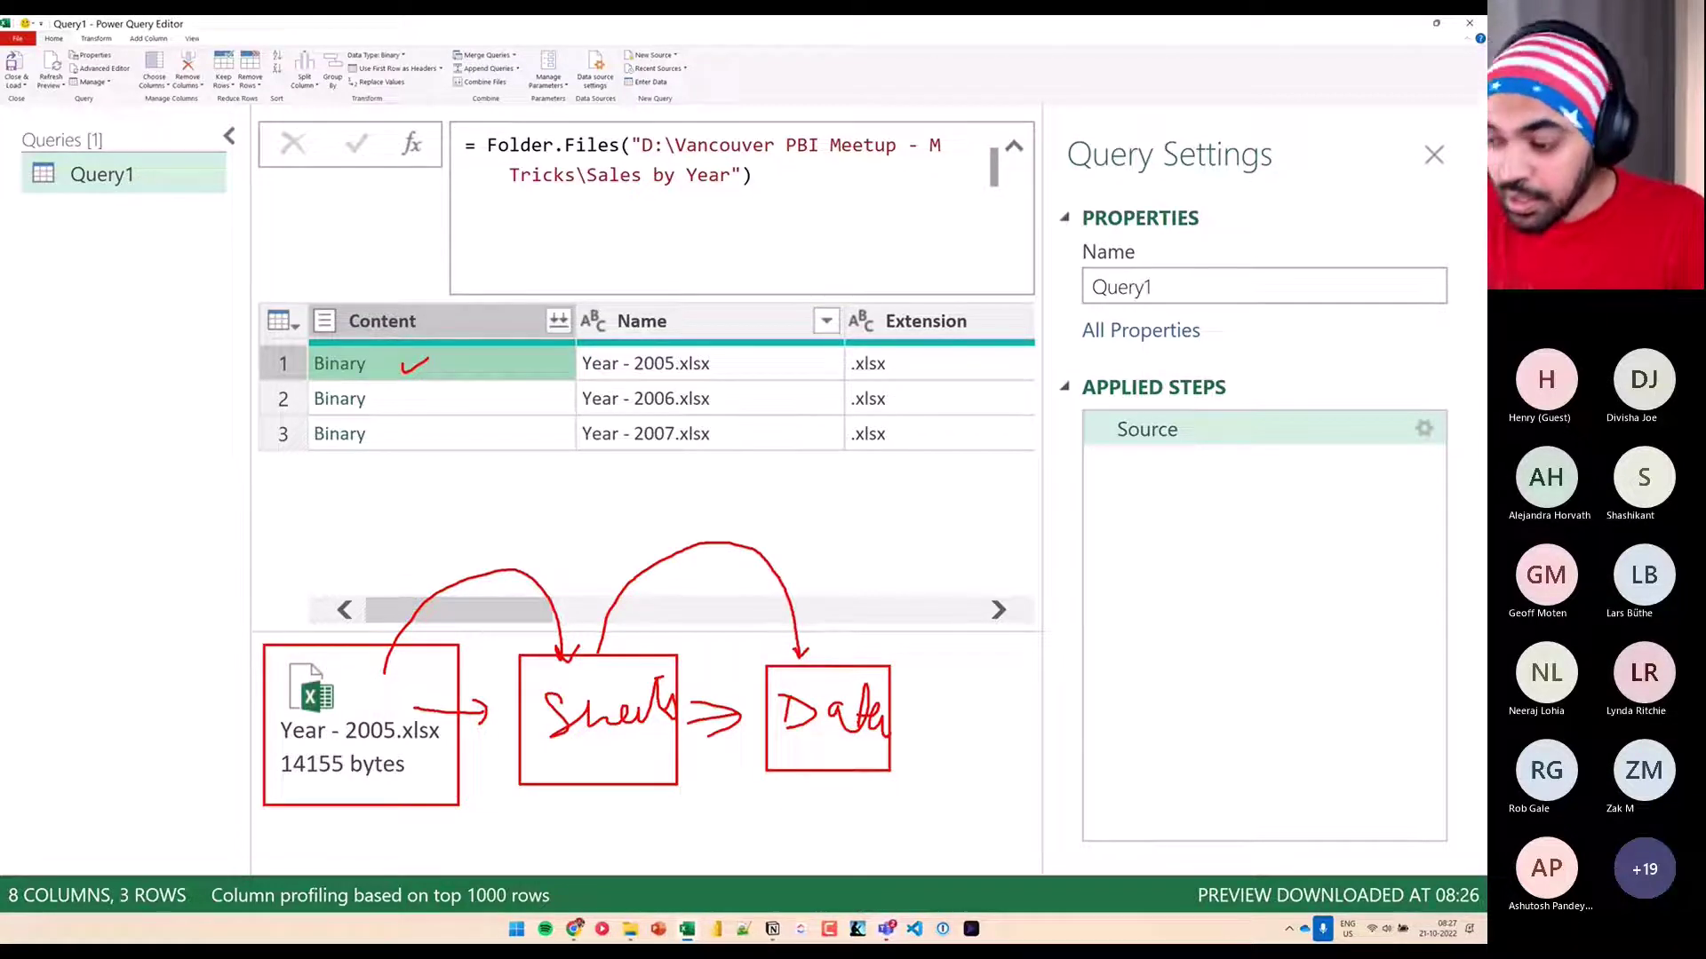
{"action": "mouse_move", "coordinate": [583, 296]}
{"action": "left_mouse_down"}
{"action": "mouse_move", "coordinate": [542, 352]}
{"action": "mouse_move", "coordinate": [594, 307]}
{"action": "mouse_move", "coordinate": [206, 313]}
{"action": "mouse_move", "coordinate": [176, 288]}
{"action": "mouse_move", "coordinate": [203, 320]}
{"action": "left_mouse_up"}
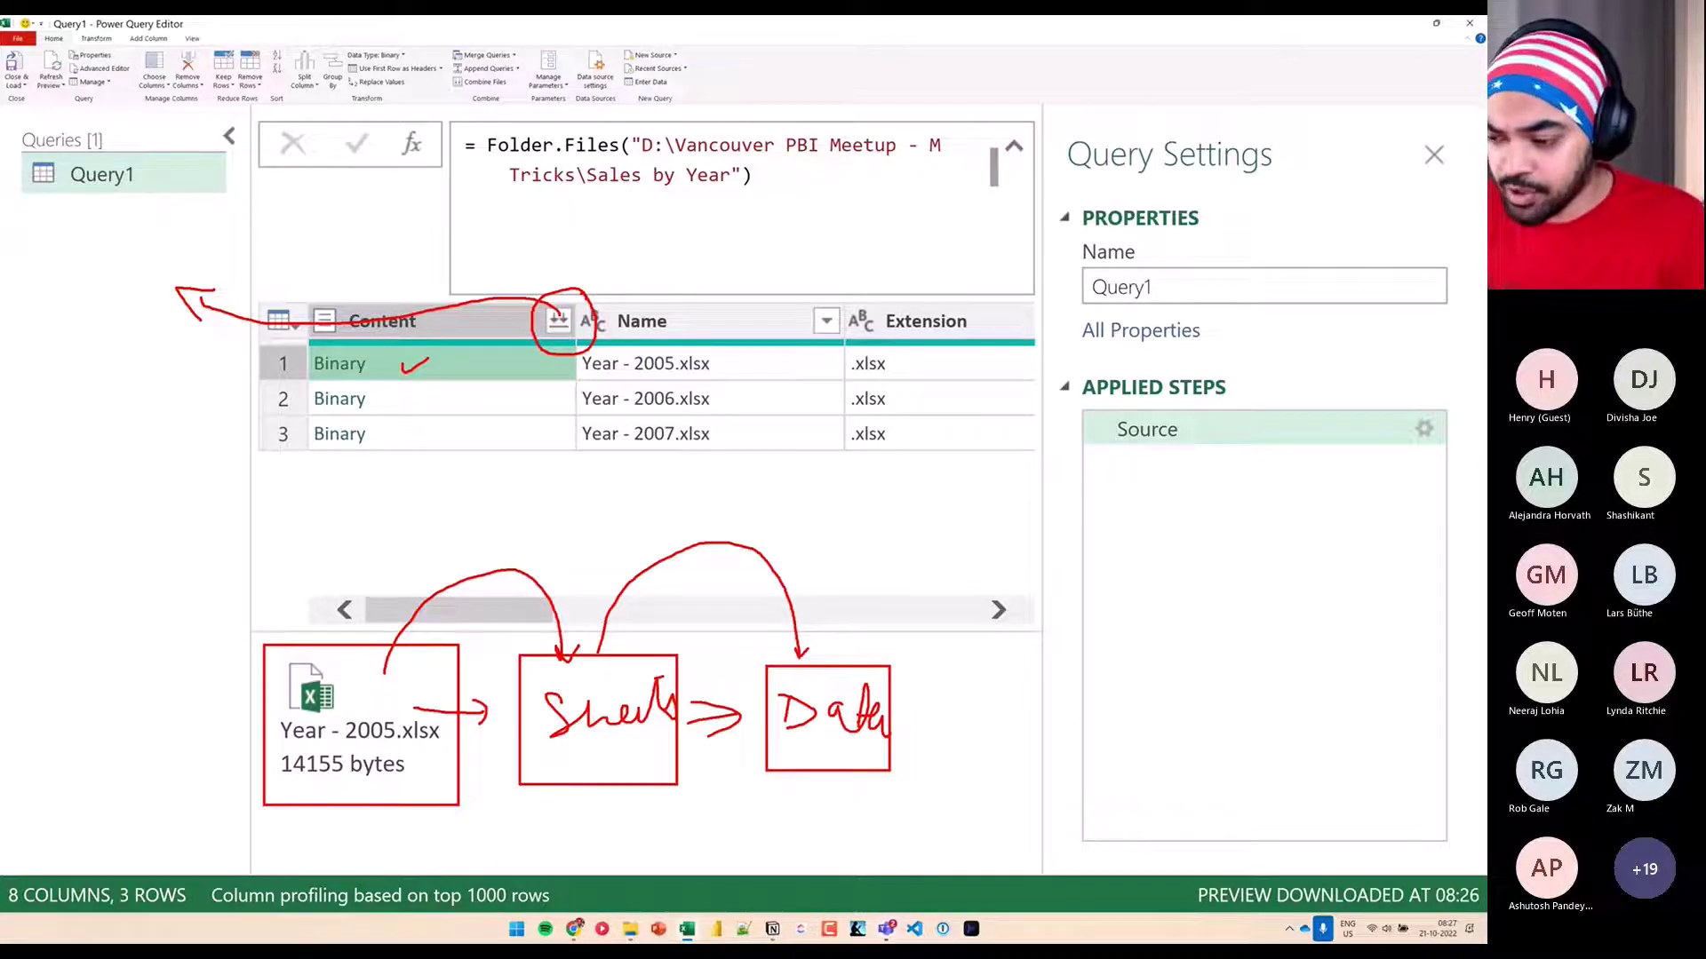
{"action": "key", "text": "Escape"}
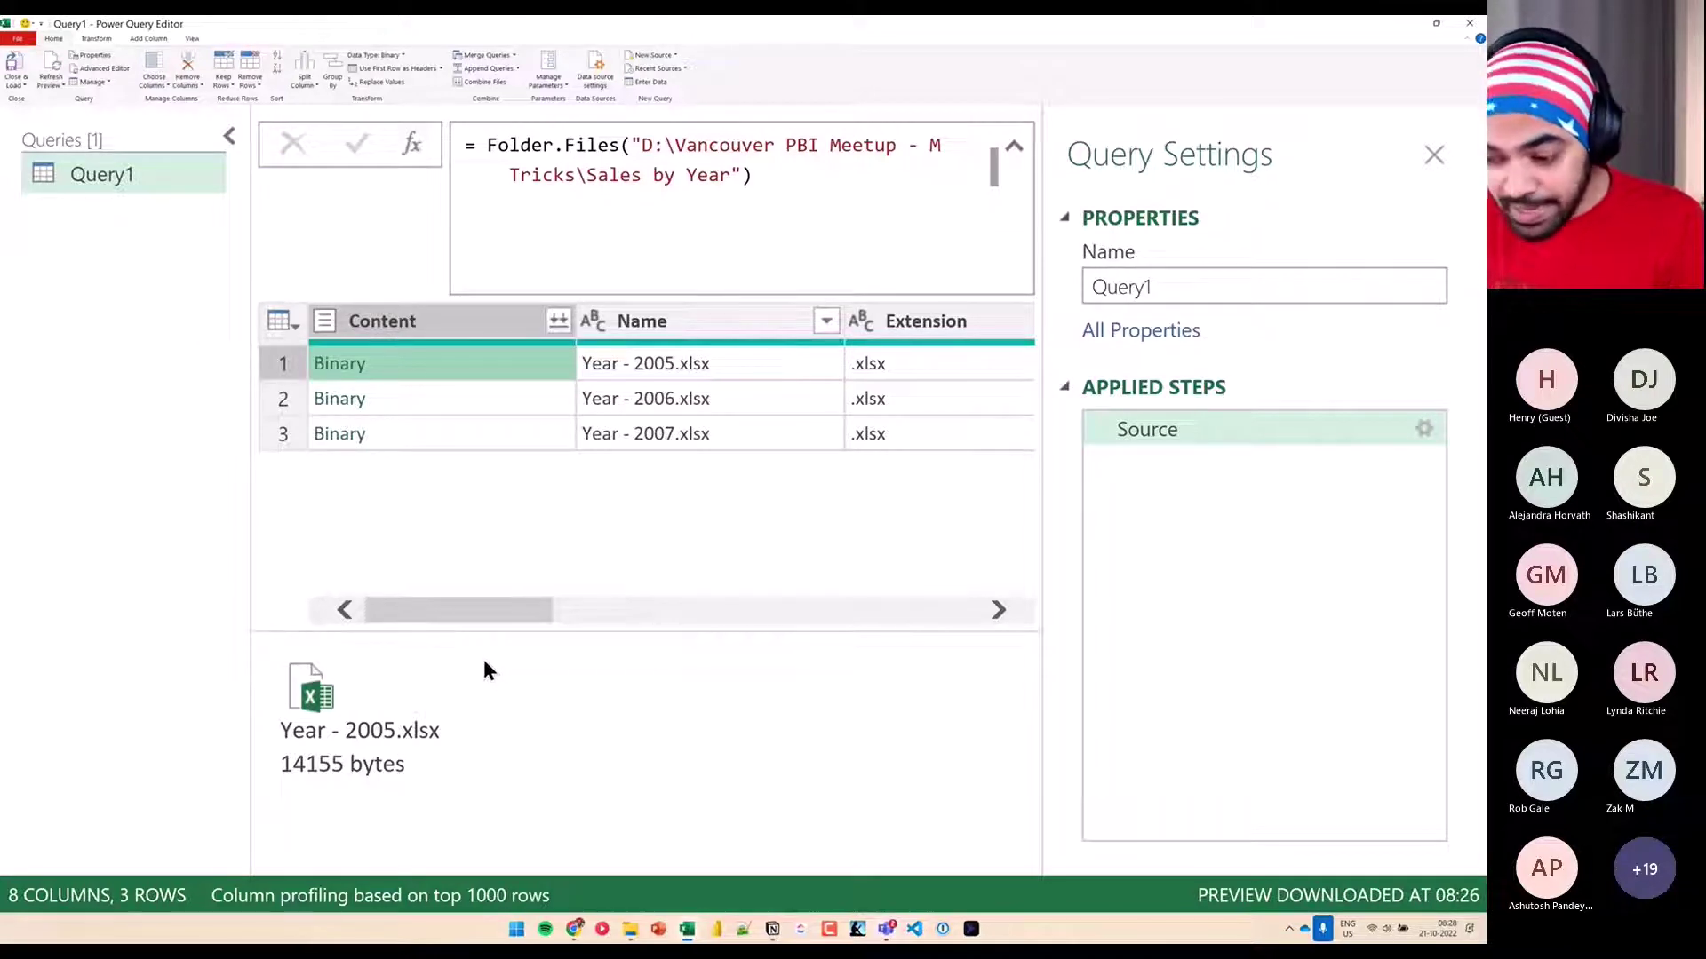
Redraw the file-to-sheet sketch, then add a Custom1 step reading = Source
{"action": "key", "text": "ctrl+2"}
{"action": "left_click_drag", "start_coordinate": [250, 644], "coordinate": [434, 797]}
{"action": "mouse_move", "coordinate": [416, 723]}
{"action": "left_mouse_down"}
{"action": "mouse_move", "coordinate": [477, 716]}
{"action": "mouse_move", "coordinate": [453, 745]}
{"action": "left_mouse_up"}
{"action": "left_click_drag", "start_coordinate": [504, 641], "coordinate": [706, 804]}
{"action": "mouse_move", "coordinate": [569, 716]}
{"action": "left_mouse_down"}
{"action": "mouse_move", "coordinate": [546, 753]}
{"action": "mouse_move", "coordinate": [593, 735]}
{"action": "mouse_move", "coordinate": [636, 762]}
{"action": "left_mouse_up"}
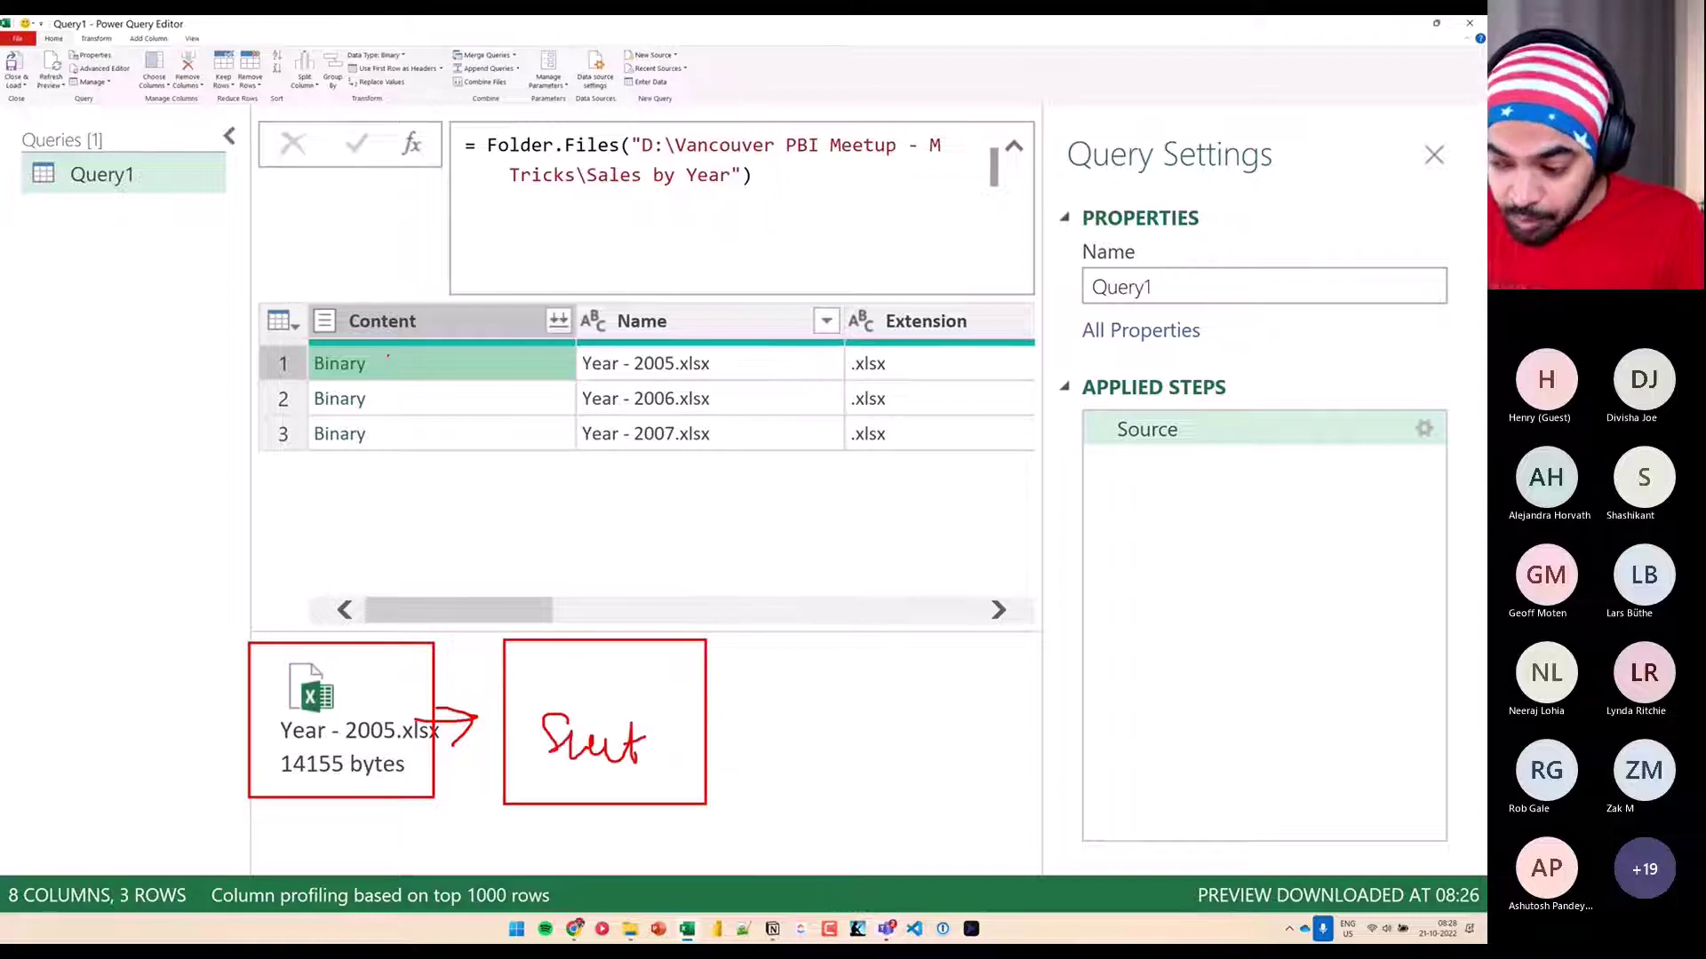
{"action": "left_click_drag", "start_coordinate": [388, 358], "coordinate": [427, 355]}
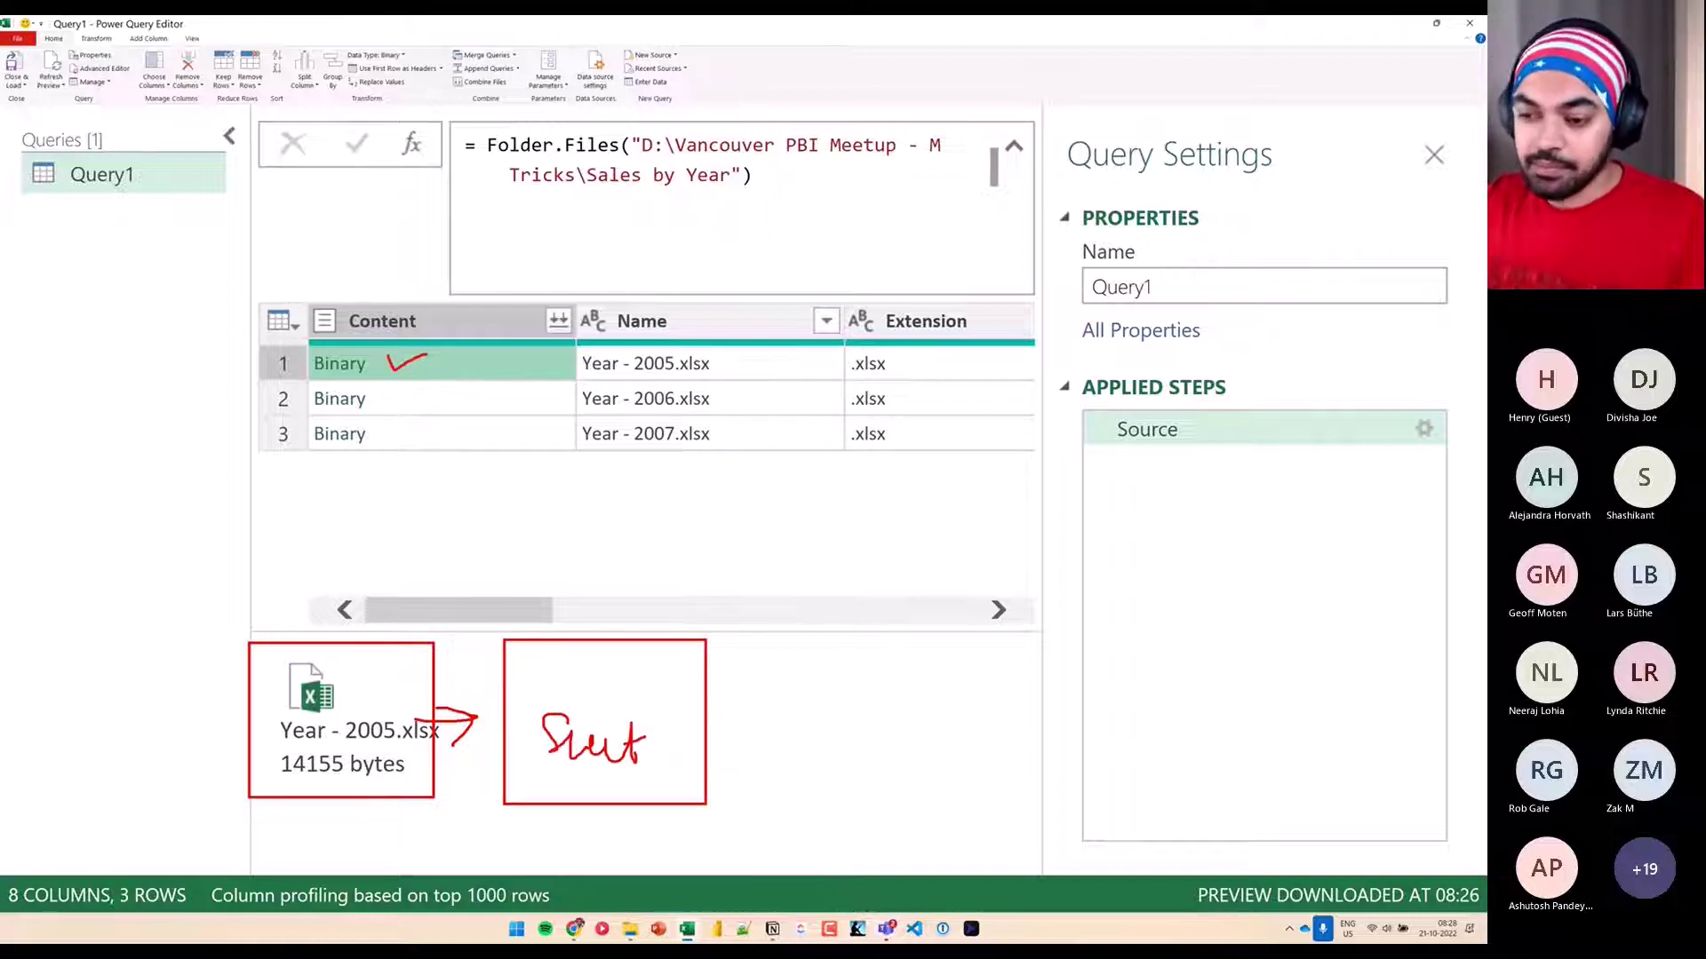
{"action": "key", "text": "Escape"}
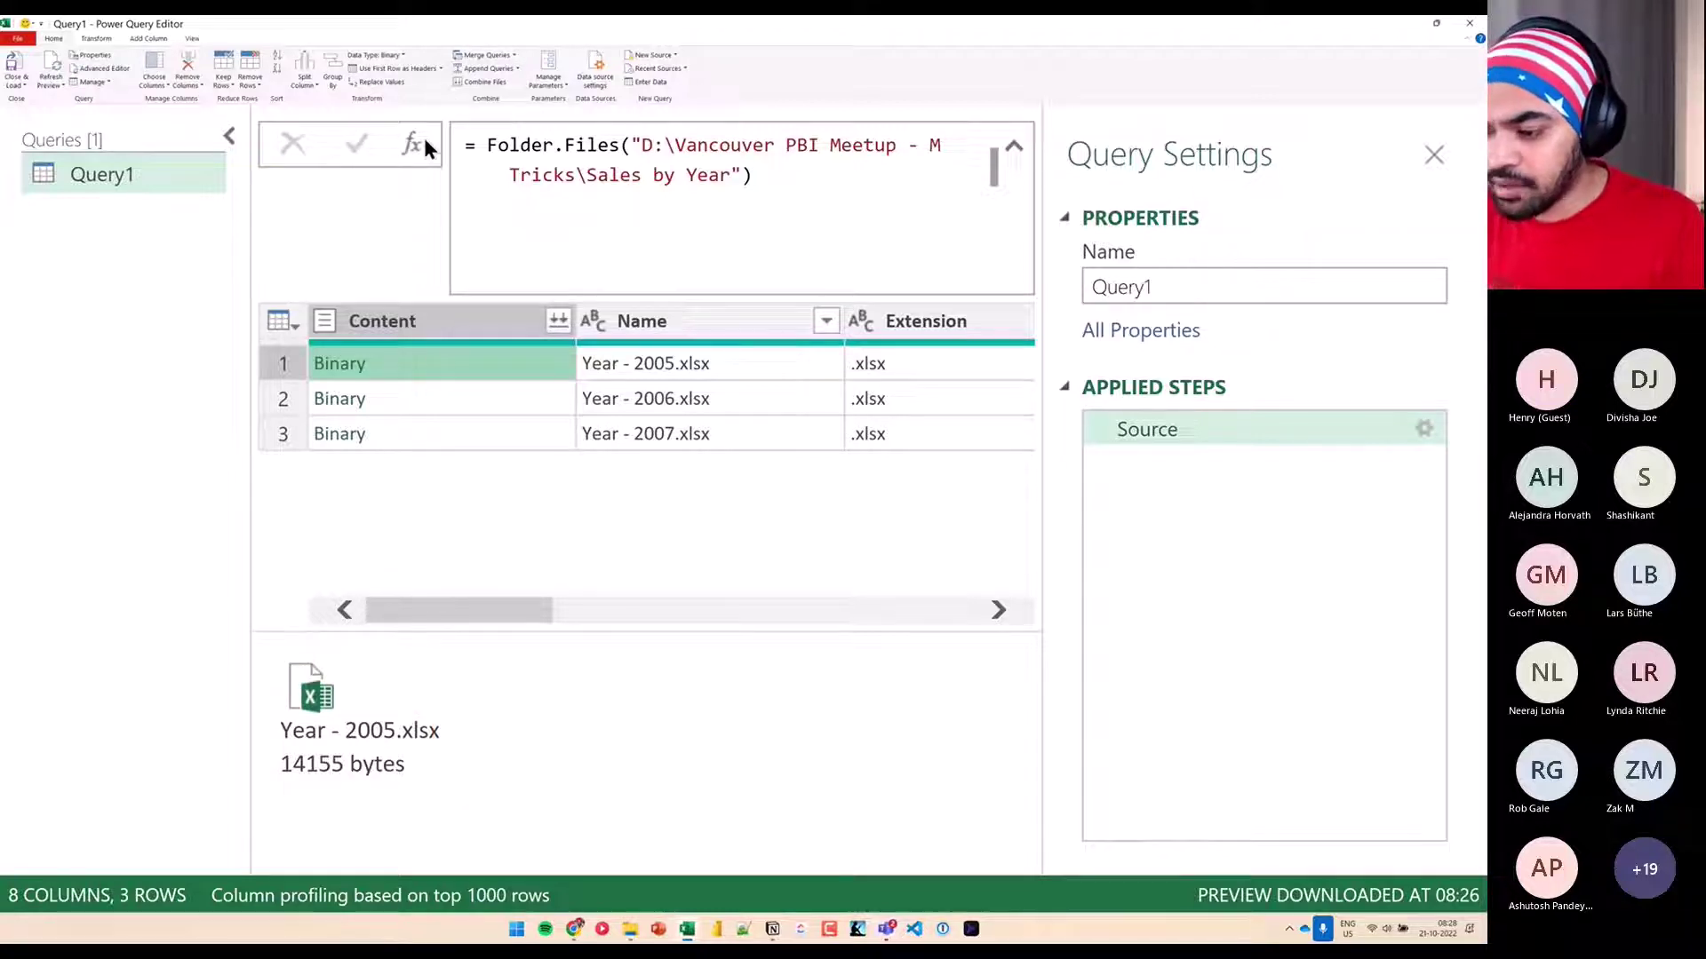
{"action": "left_click", "coordinate": [418, 147]}
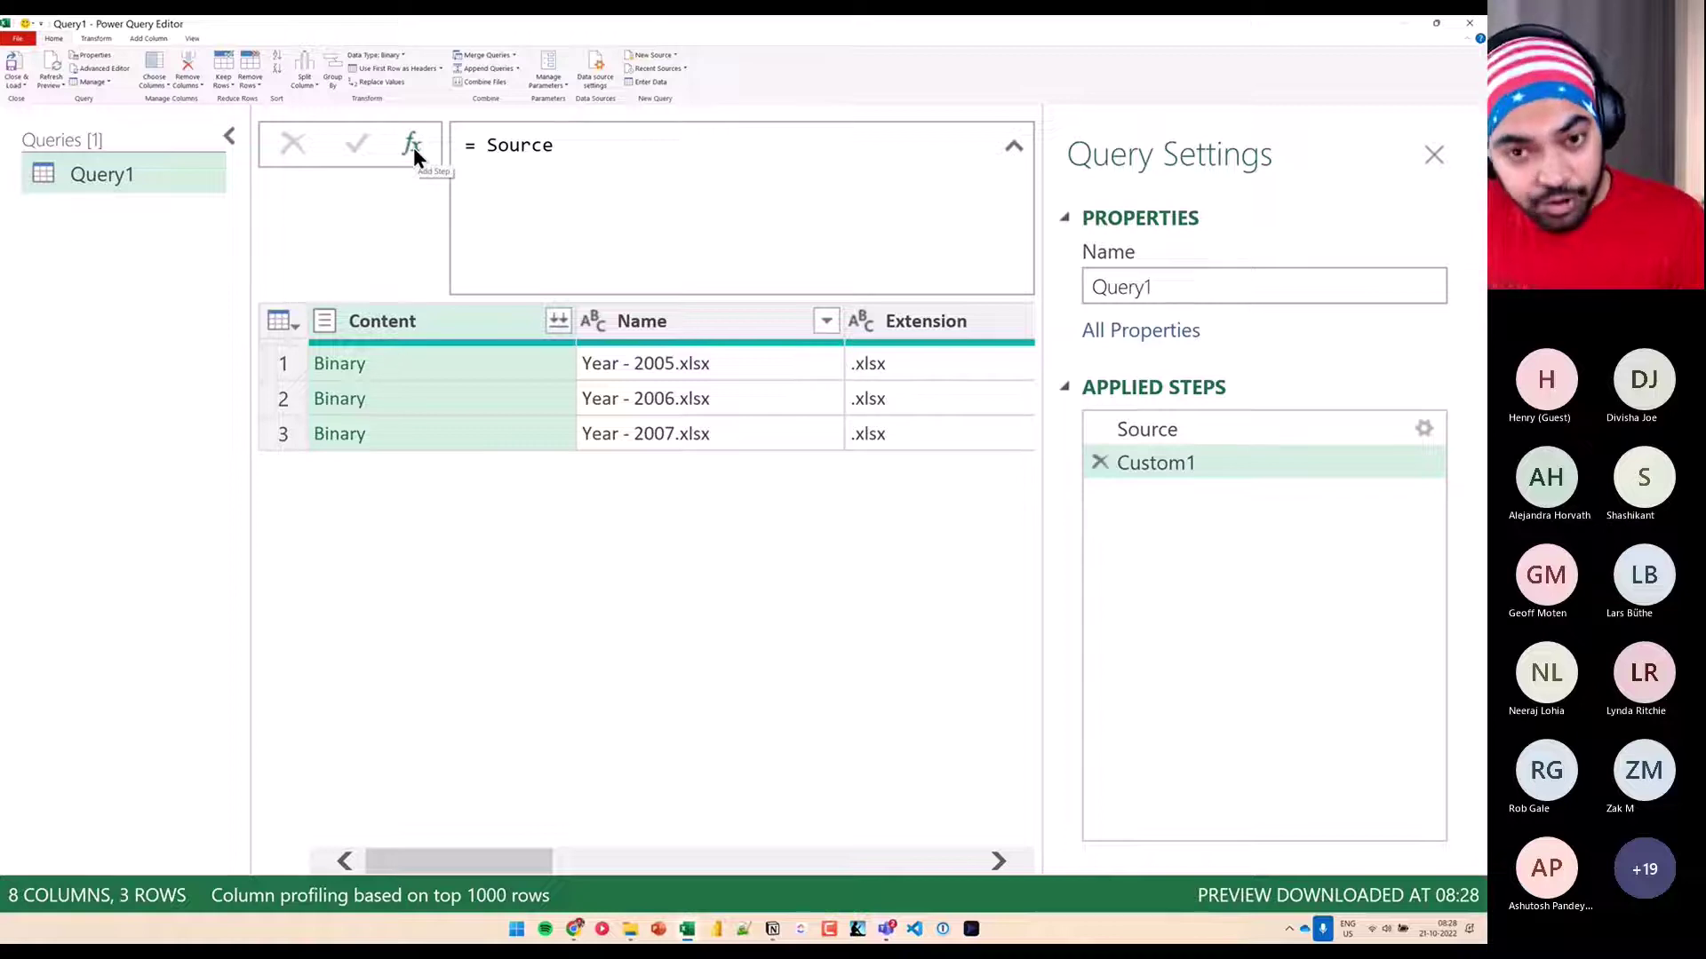
Type Table.Transform in front of Source in Custom1's formula
{"action": "mouse_move", "coordinate": [386, 353]}
{"action": "left_mouse_down"}
{"action": "mouse_move", "coordinate": [303, 374]}
{"action": "mouse_move", "coordinate": [388, 366]}
{"action": "left_mouse_up"}
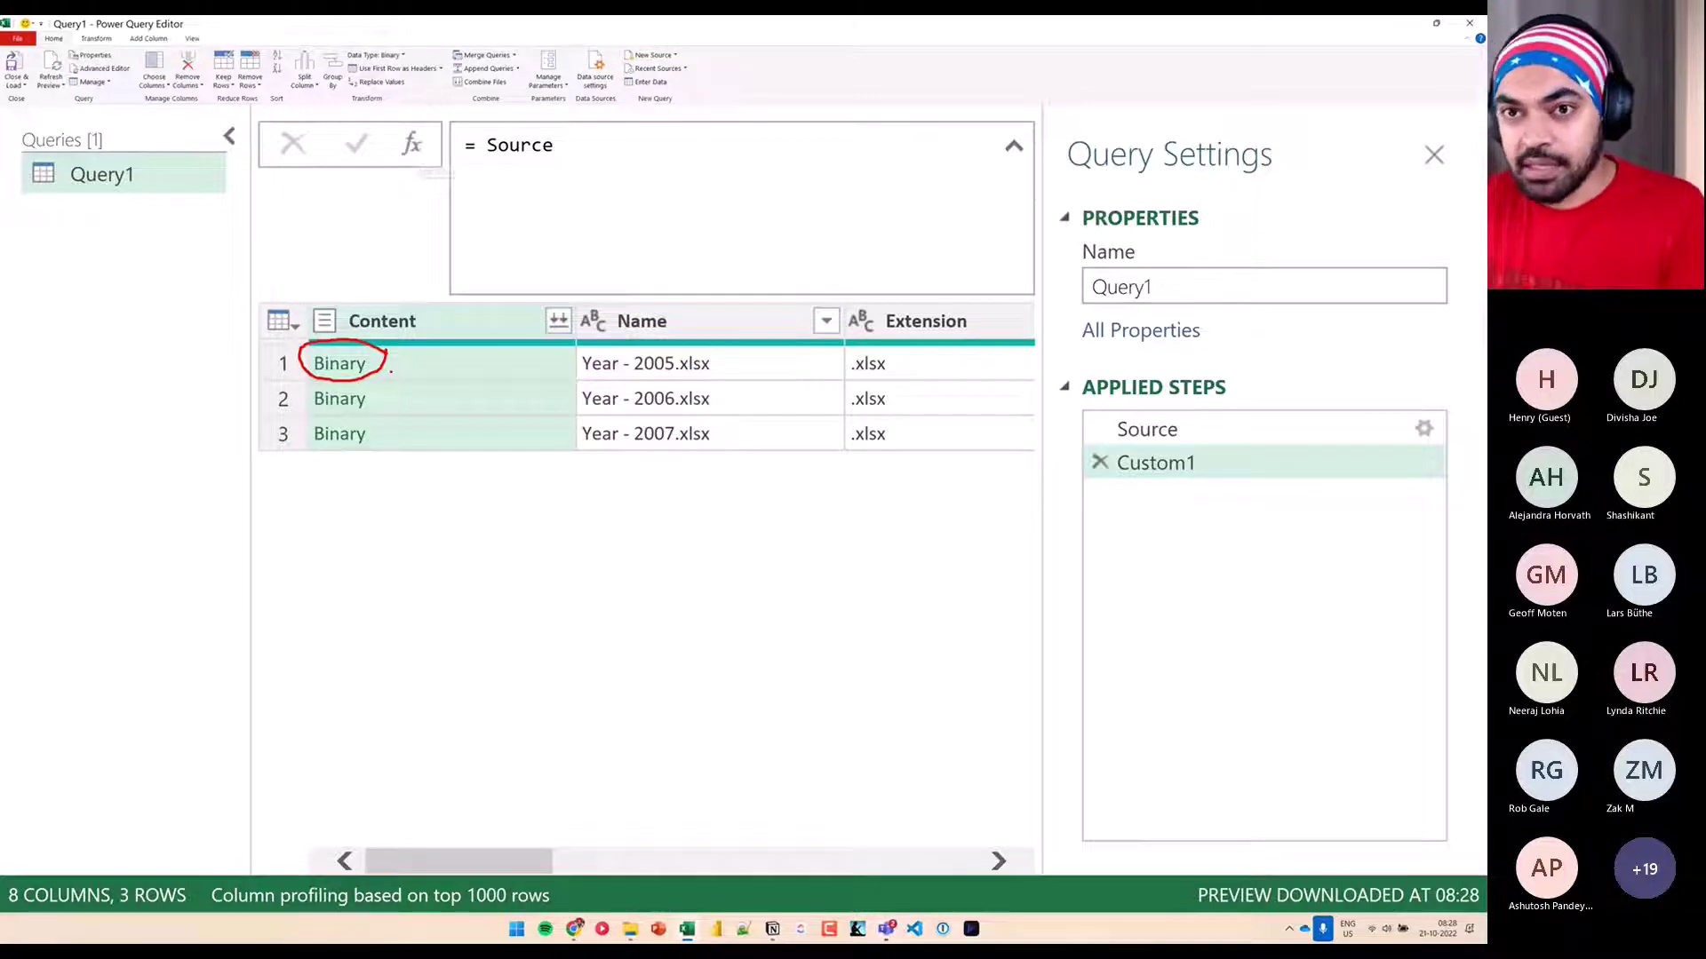
{"action": "left_click", "coordinate": [487, 145]}
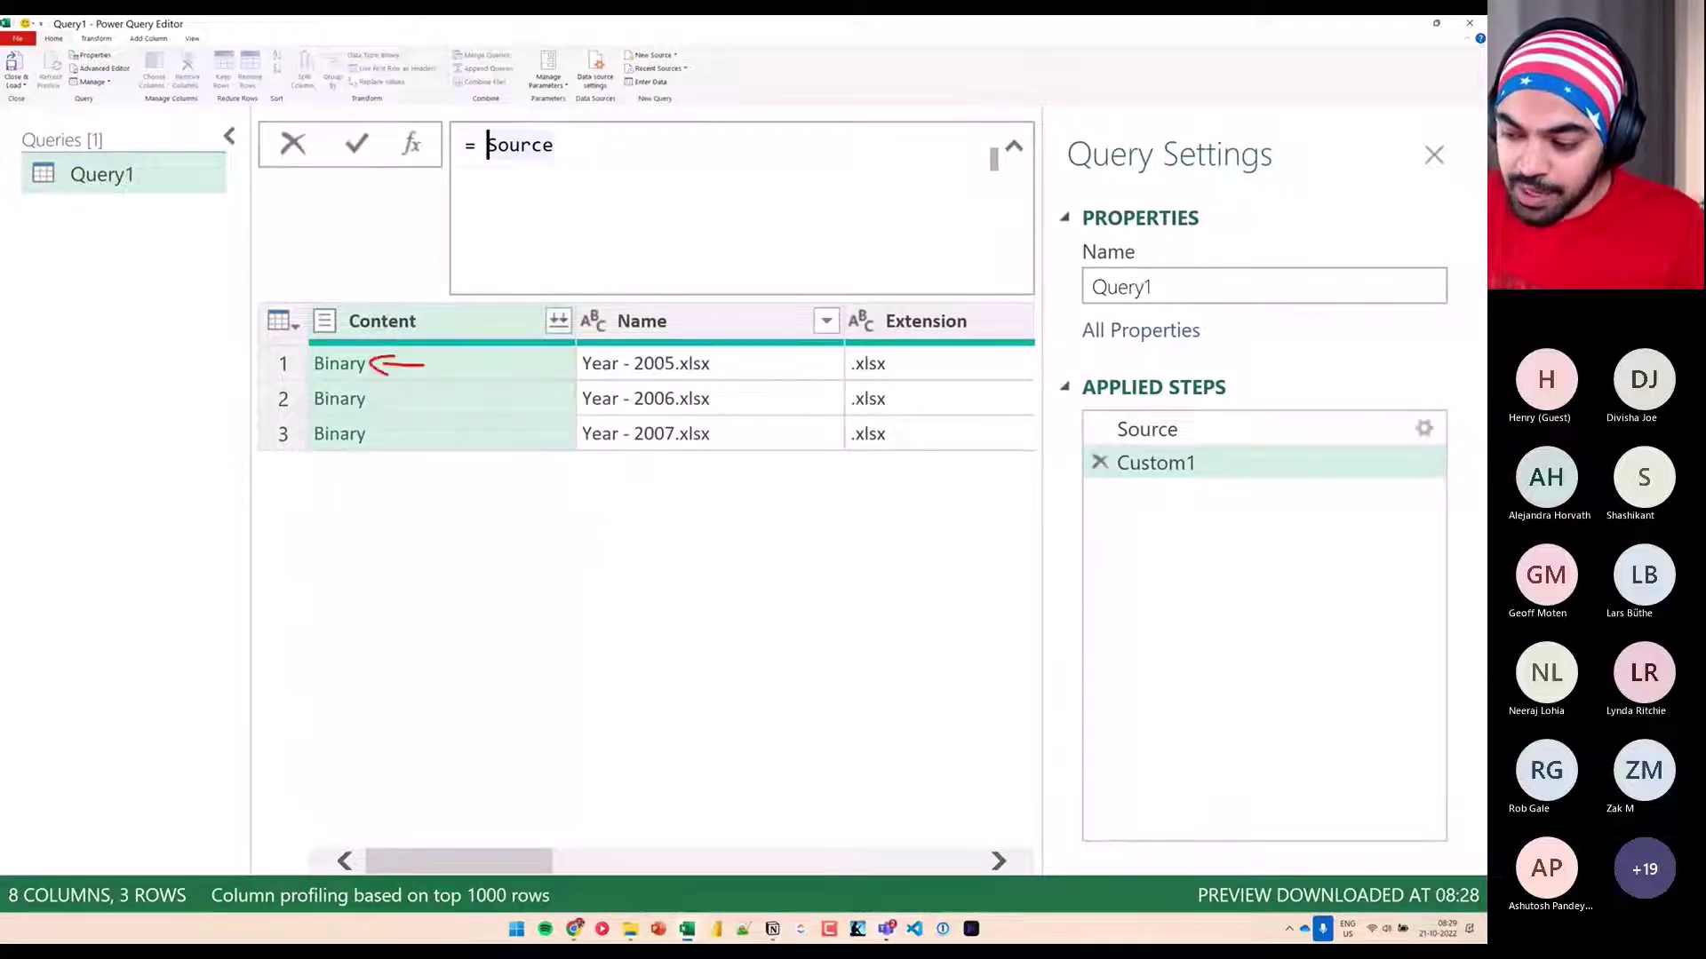
{"action": "mouse_move", "coordinate": [392, 399]}
{"action": "left_mouse_down"}
{"action": "mouse_move", "coordinate": [429, 399]}
{"action": "mouse_move", "coordinate": [397, 408]}
{"action": "left_mouse_up"}
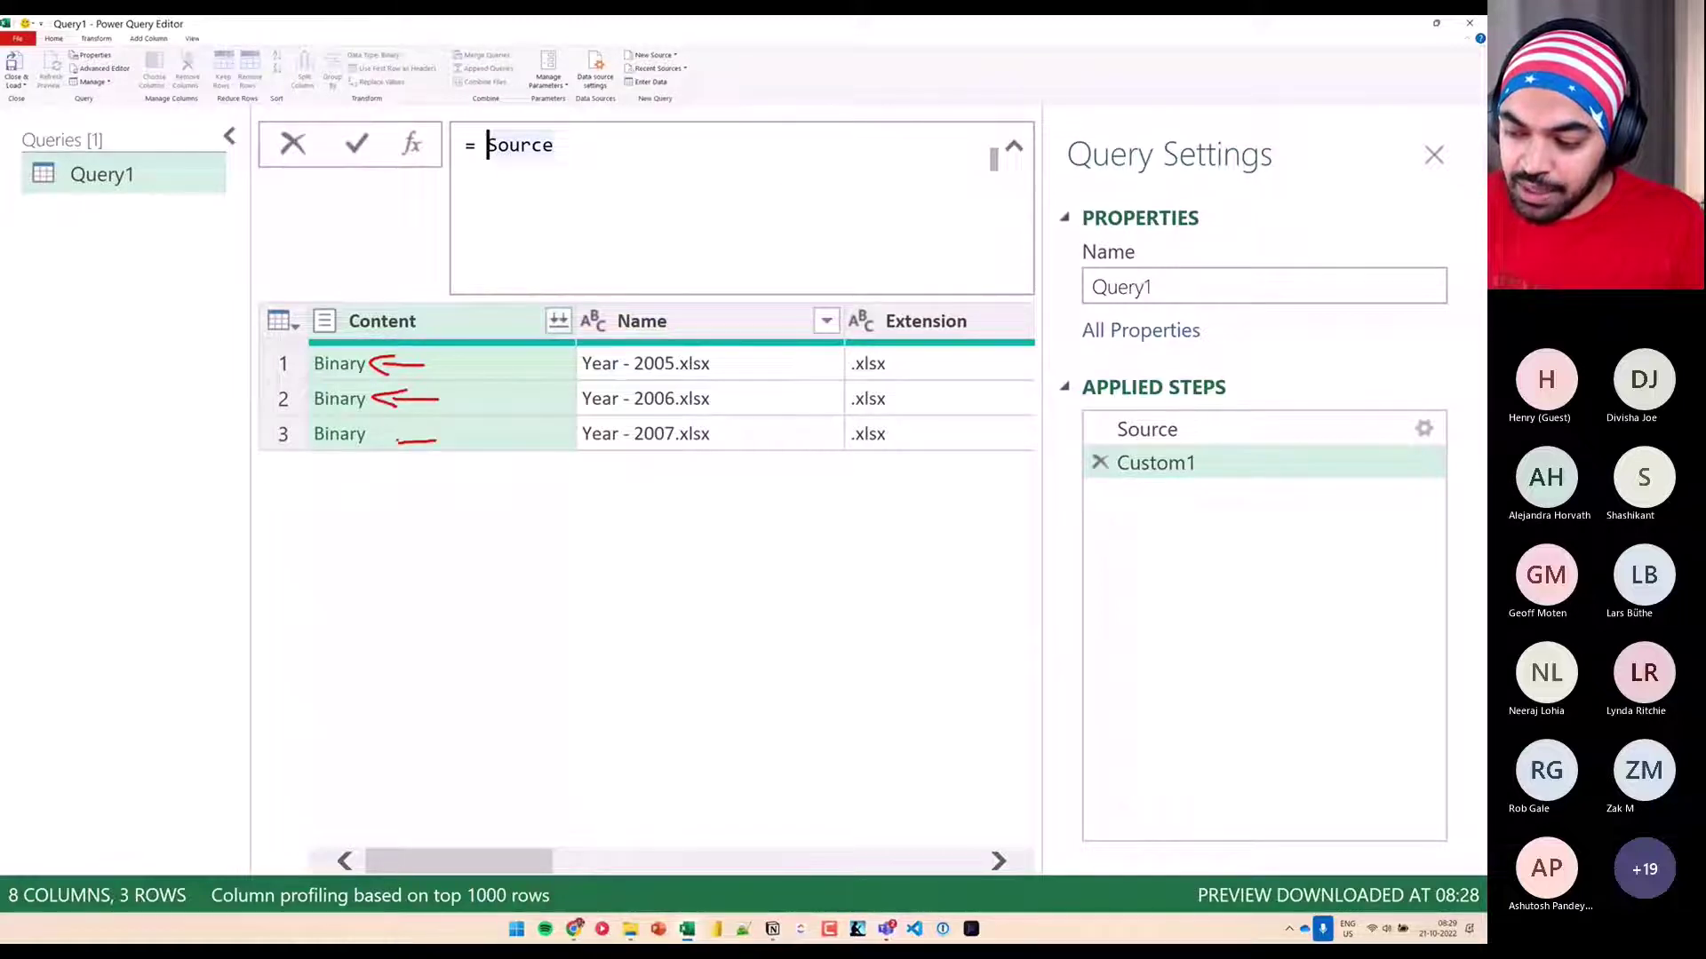
{"action": "key", "text": "Escape"}
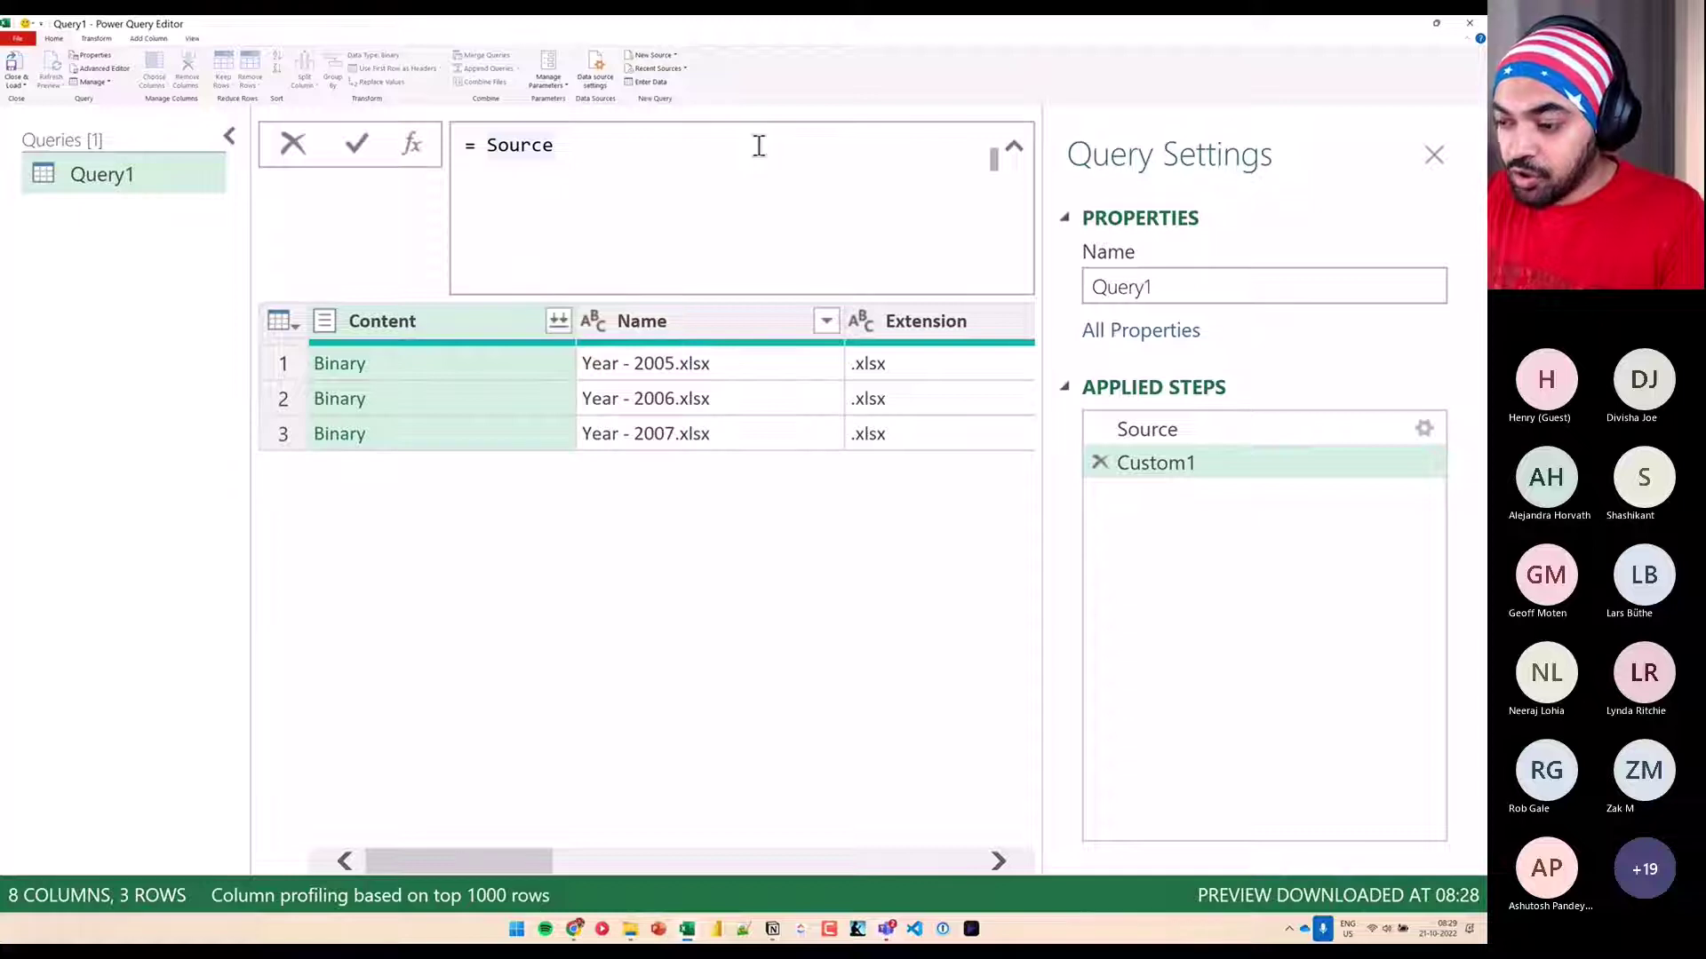
{"action": "type", "text": "Table.Transform"}
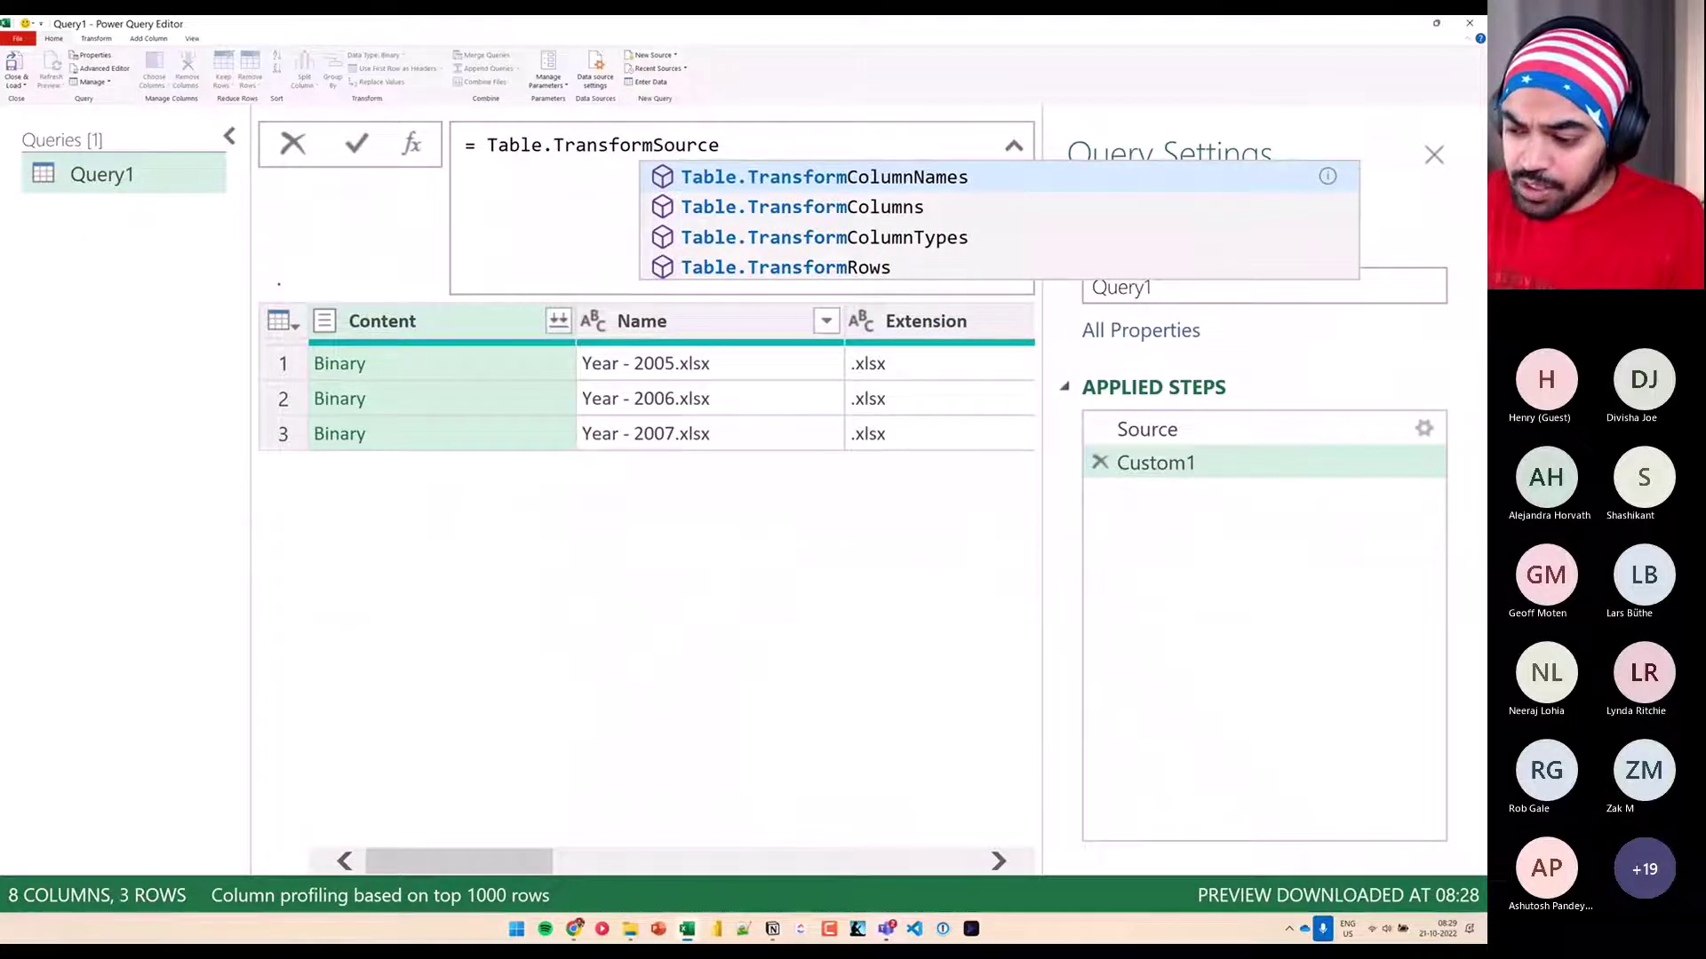
{"action": "left_click_drag", "start_coordinate": [280, 286], "coordinate": [441, 477]}
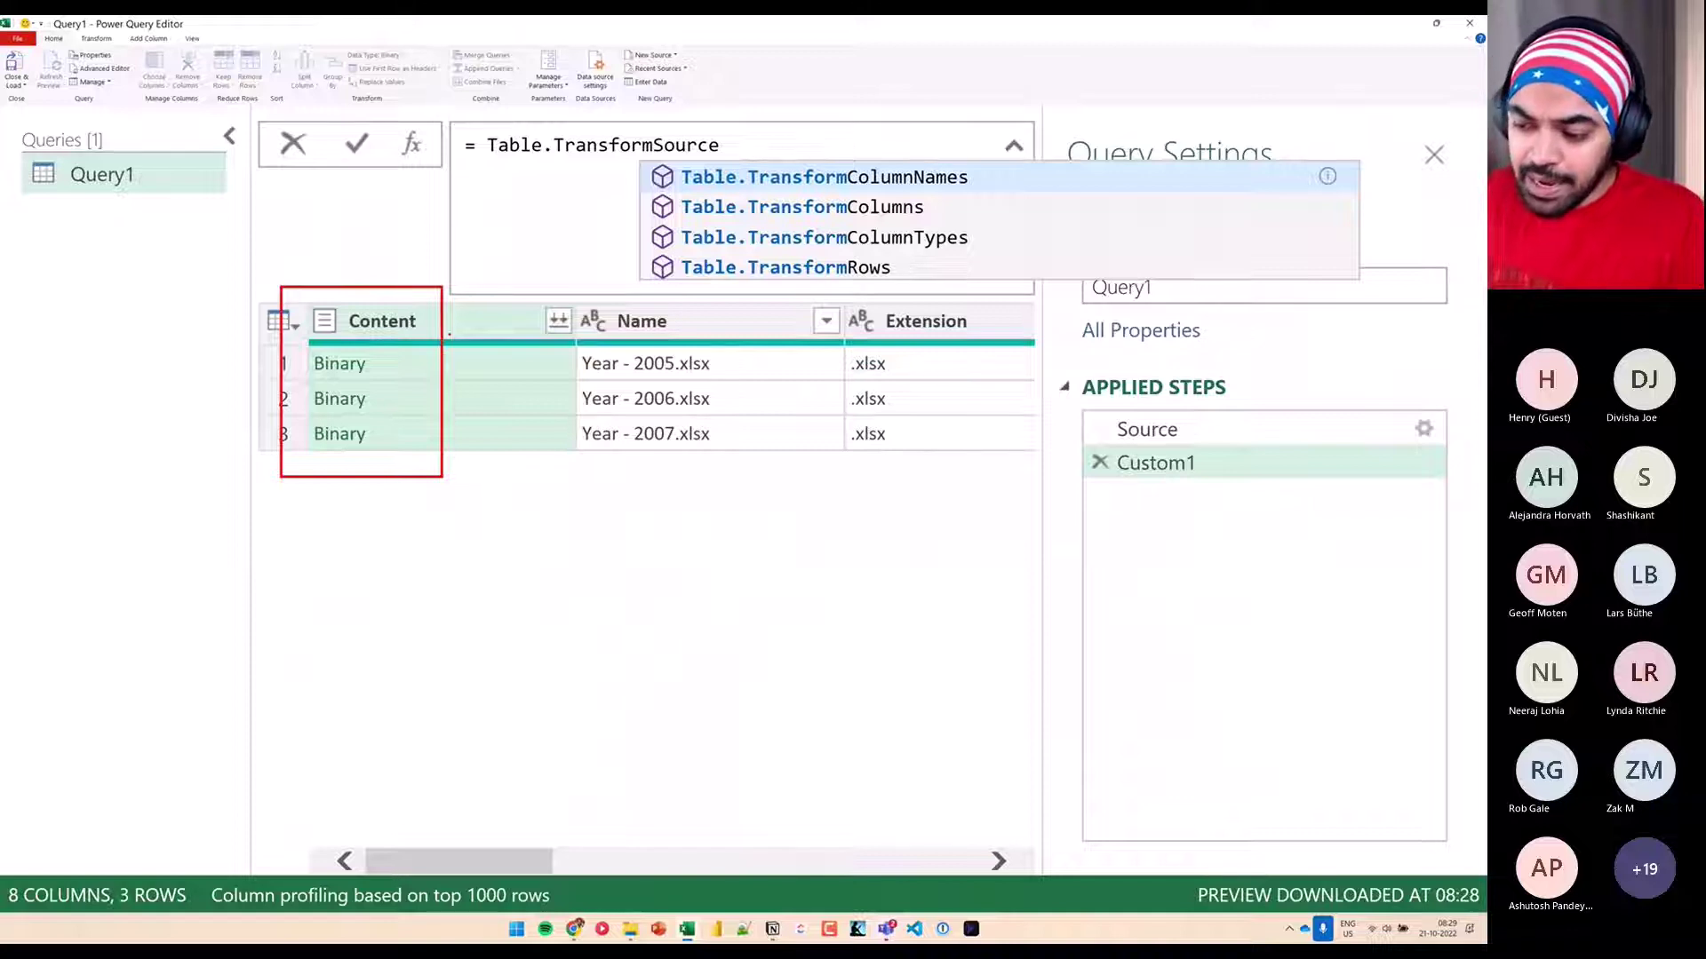
{"action": "left_click_drag", "start_coordinate": [450, 327], "coordinate": [450, 349]}
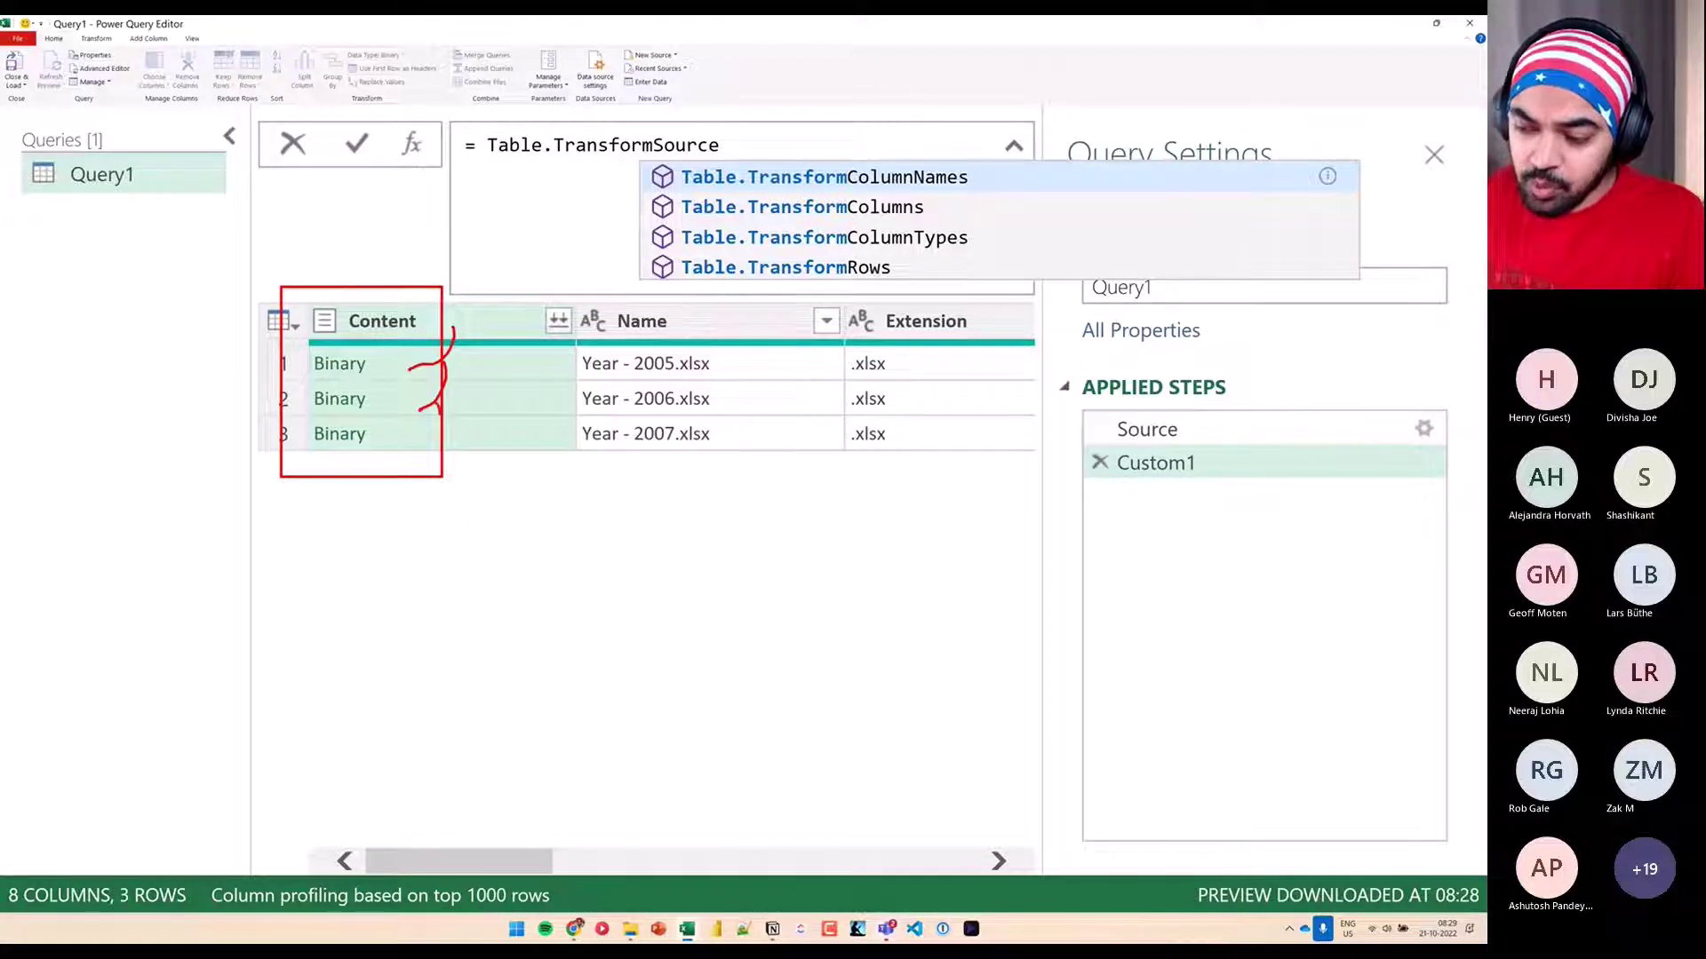
Extend the call to Table.TransformColumns( with Source on its own line as the table argument
{"action": "left_click", "coordinate": [457, 402]}
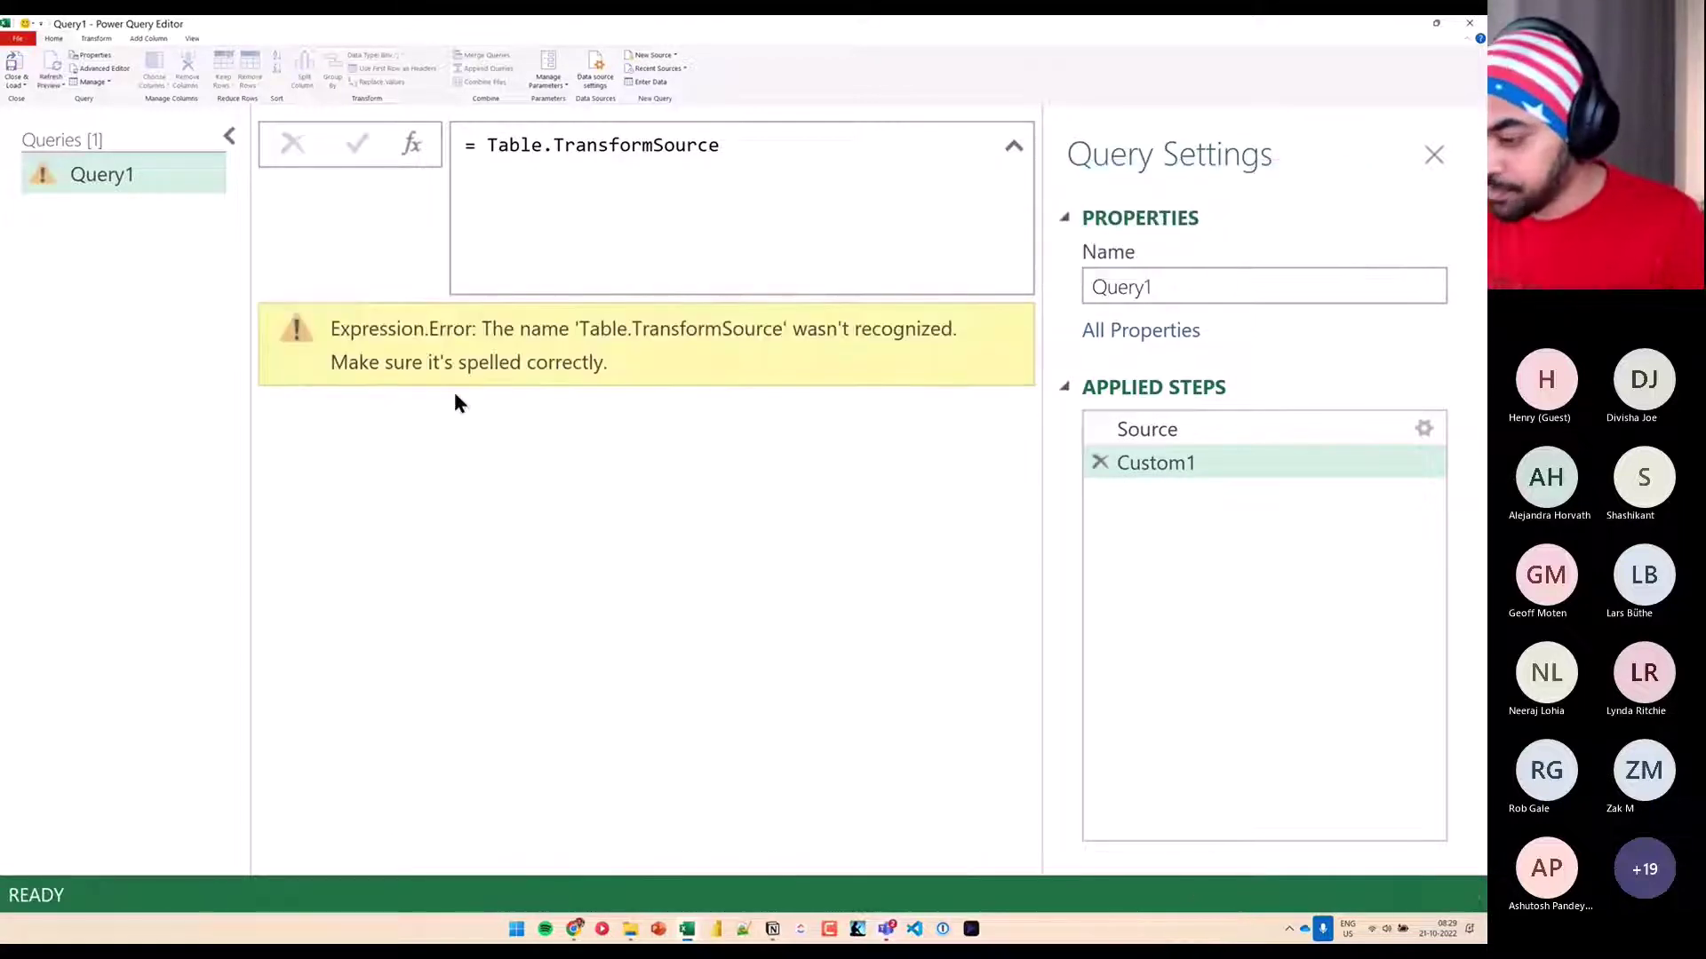
{"action": "left_click", "coordinate": [655, 145]}
{"action": "type", "text": "Col"}
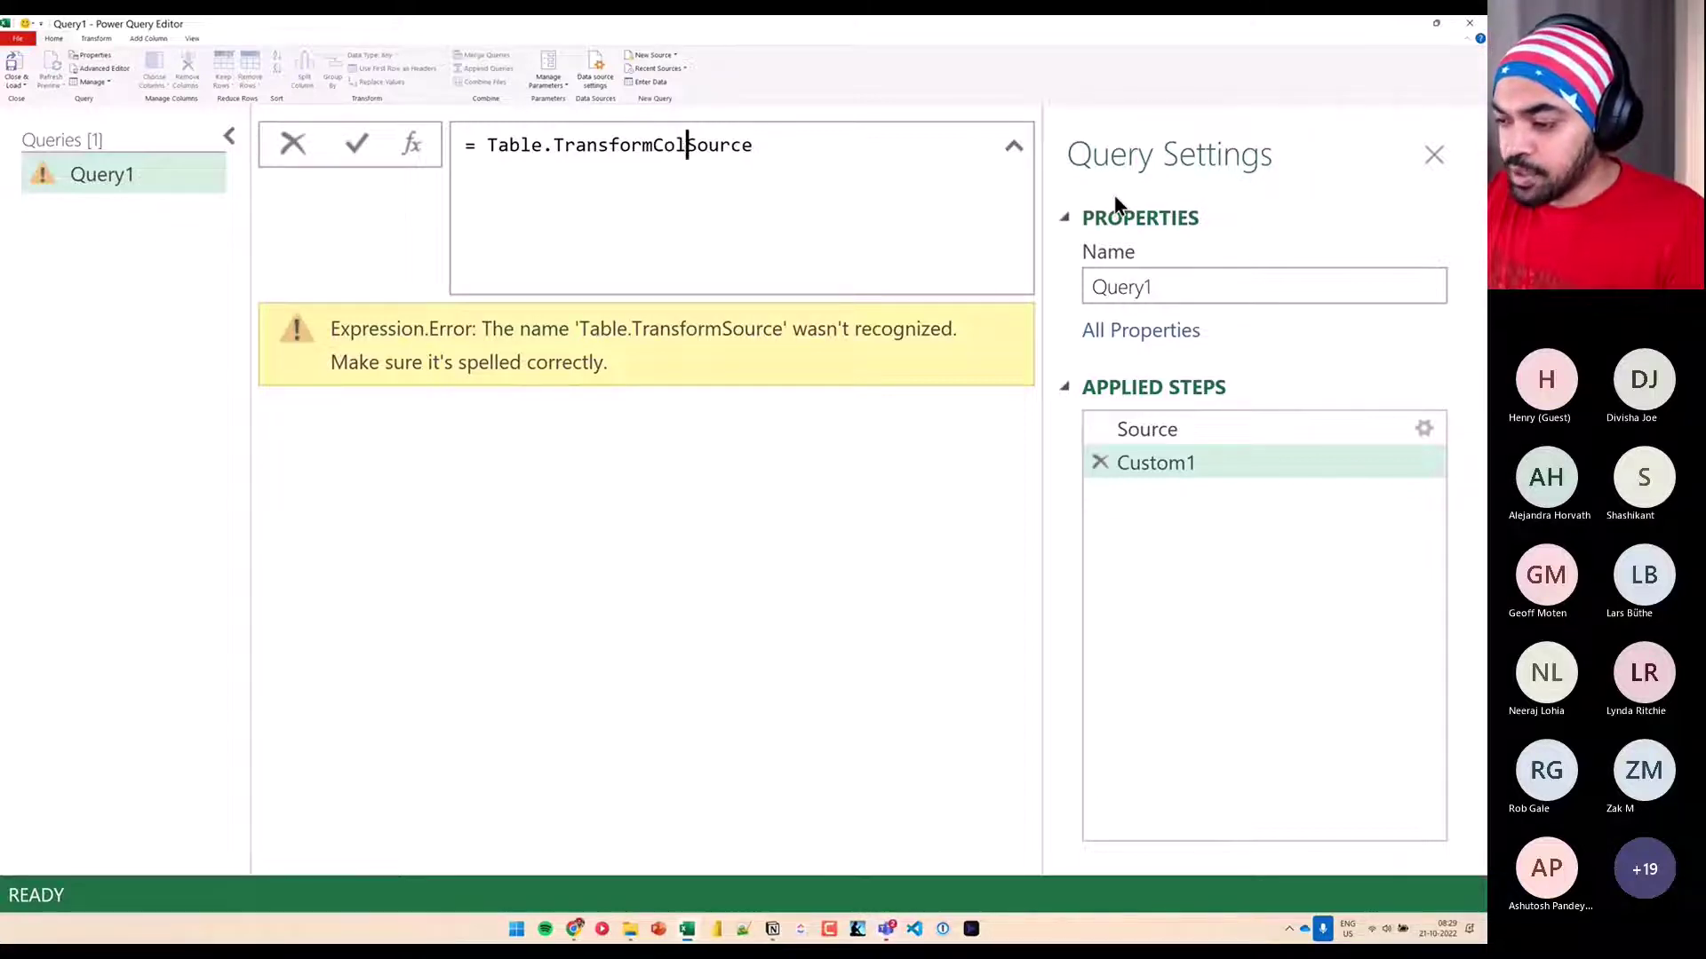
{"action": "type", "text": "umns("}
{"action": "key", "text": "shift+Return"}
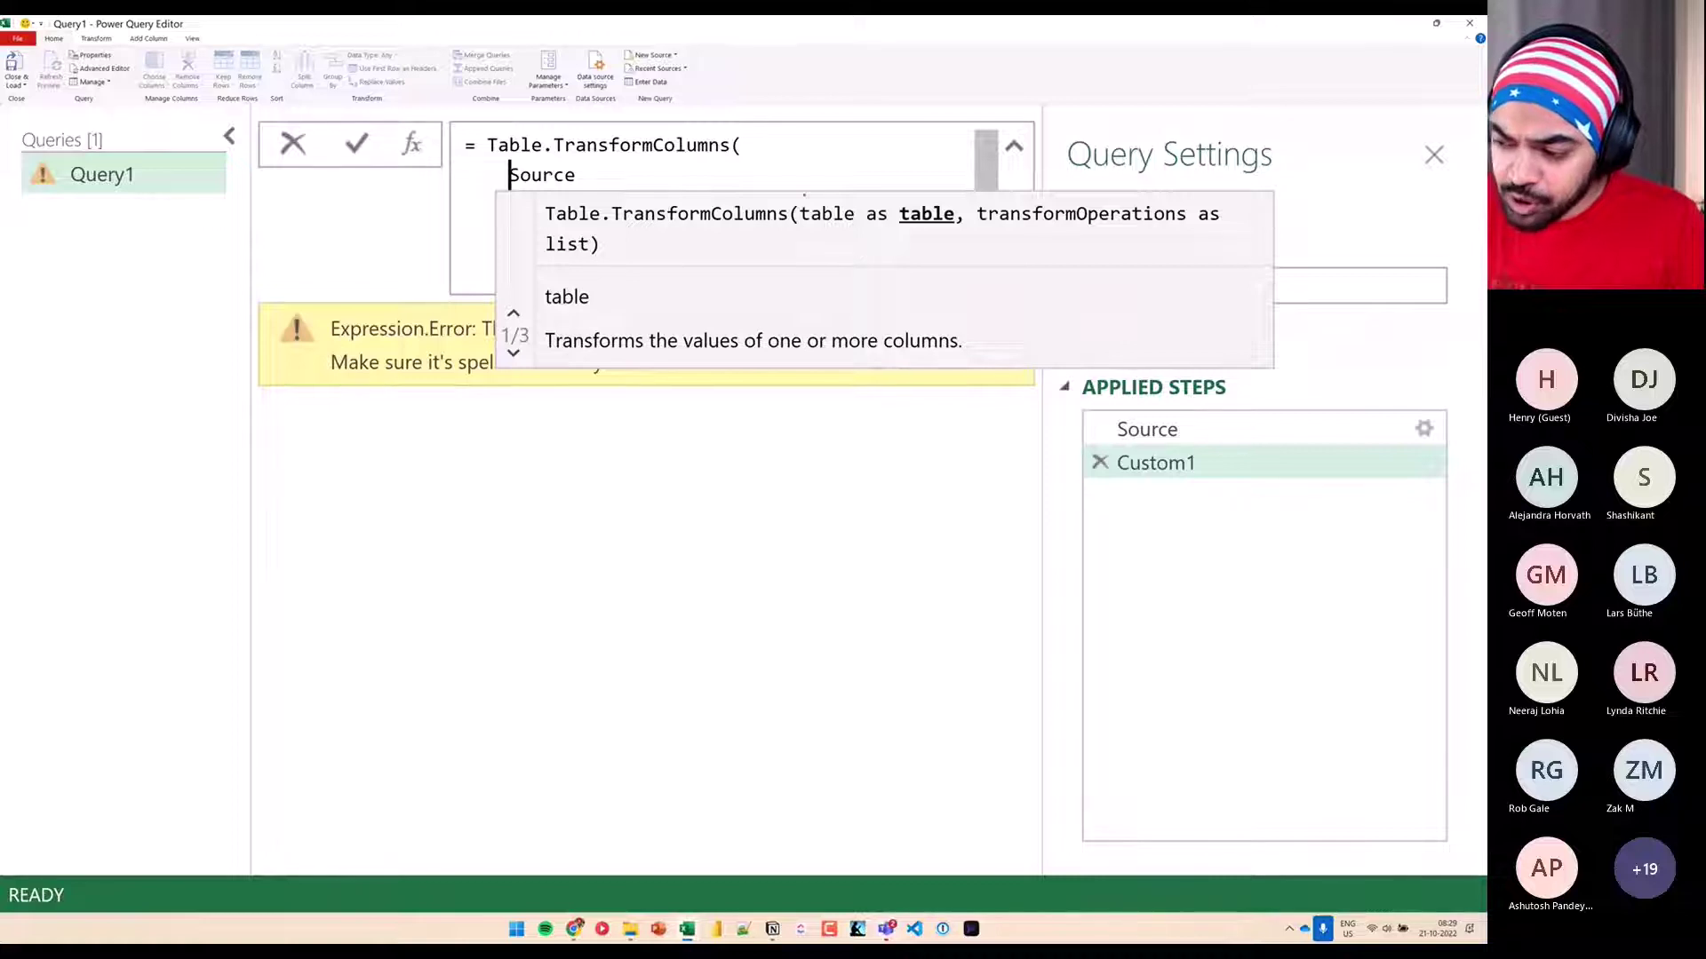
{"action": "mouse_move", "coordinate": [795, 192]}
{"action": "left_mouse_down"}
{"action": "mouse_move", "coordinate": [950, 237]}
{"action": "mouse_move", "coordinate": [1093, 419]}
{"action": "left_mouse_up"}
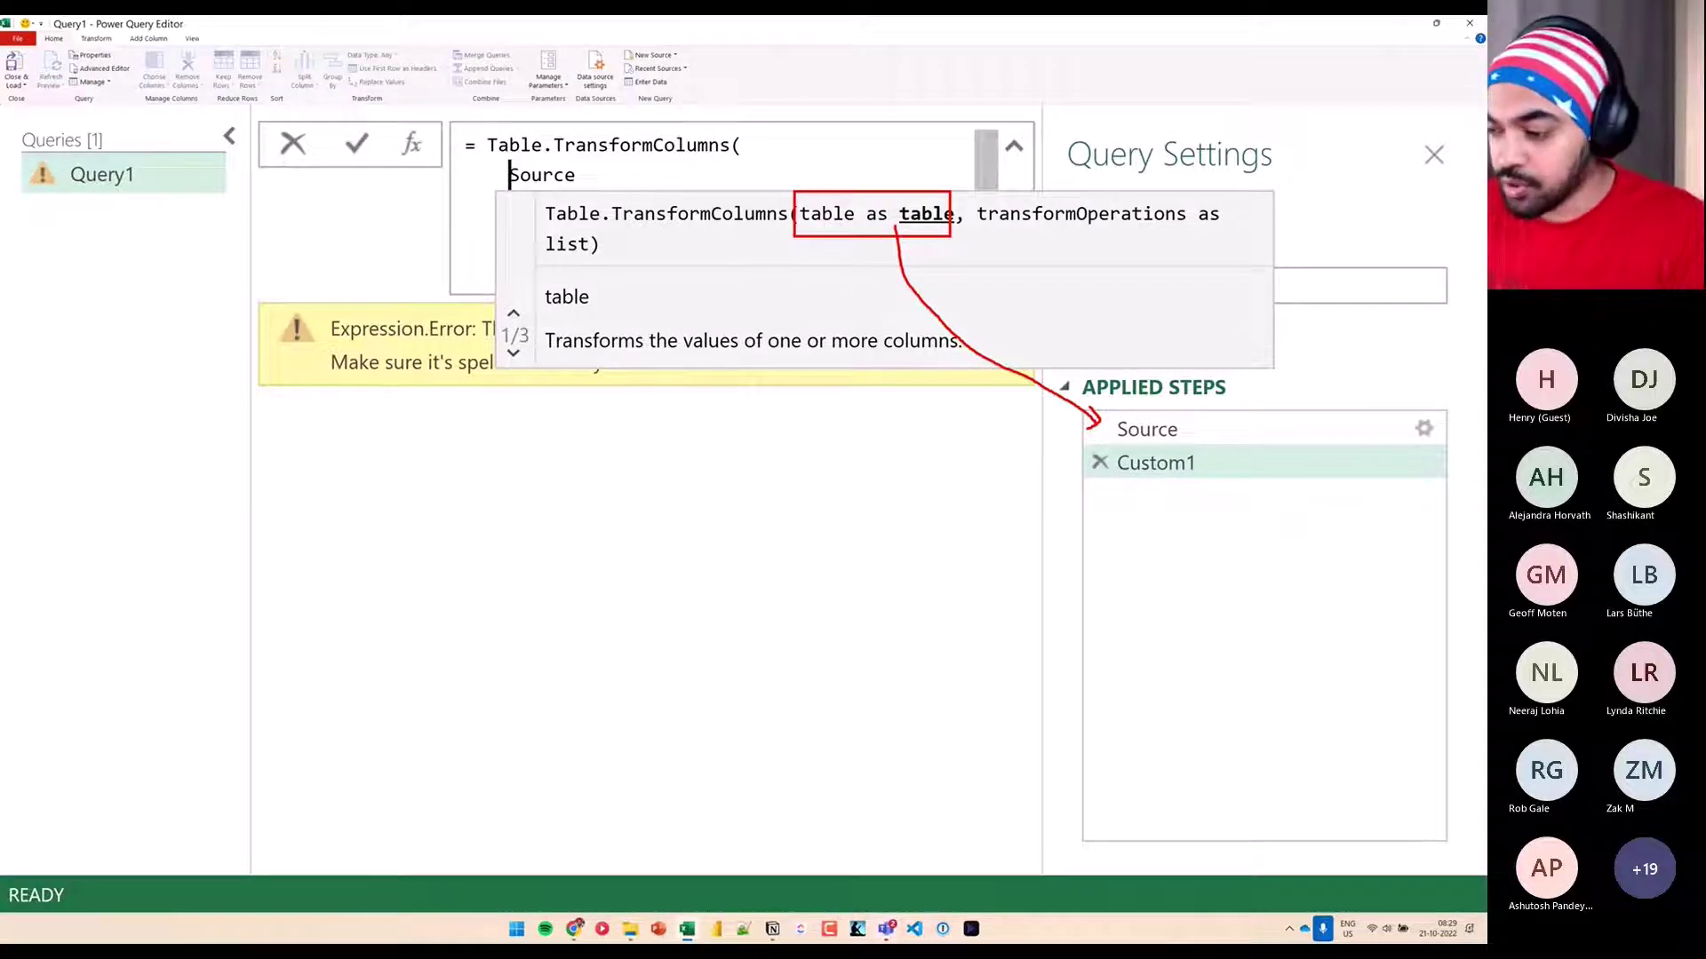
{"action": "key", "text": "Escape"}
Add a comma and new line after Source and commit, leaving the RightParen error
{"action": "left_click", "coordinate": [675, 181]}
{"action": "type", "text": ","}
{"action": "key", "text": "shift+Return"}
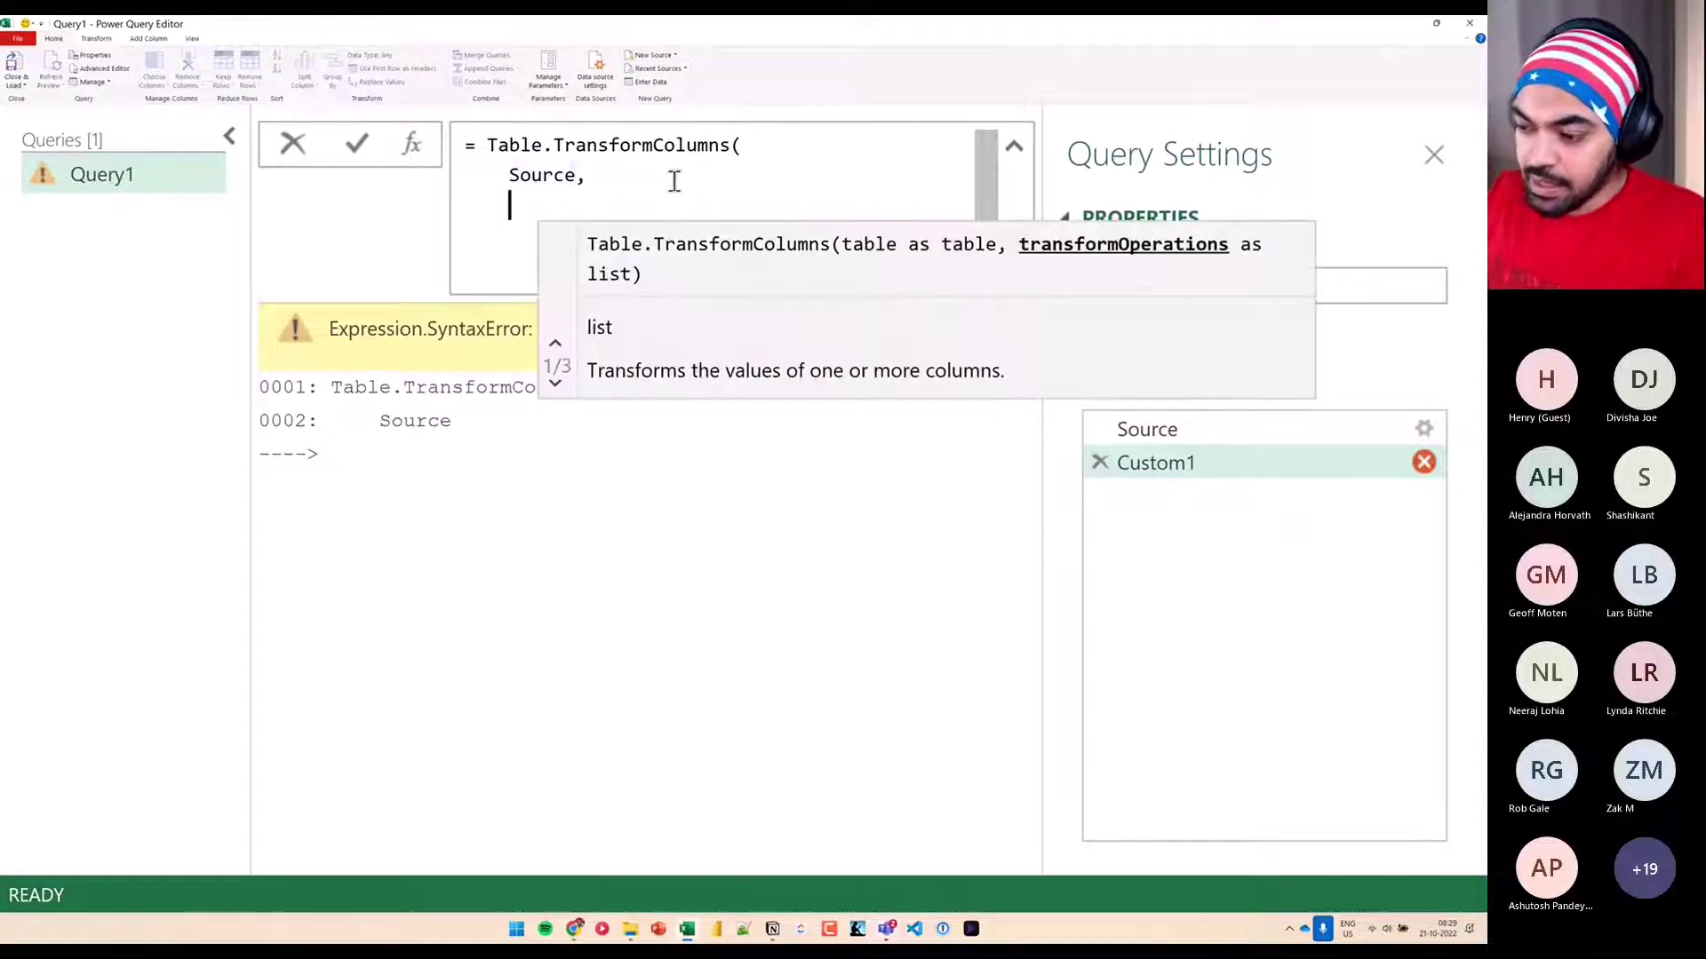
{"action": "left_click_drag", "start_coordinate": [999, 260], "coordinate": [1152, 271]}
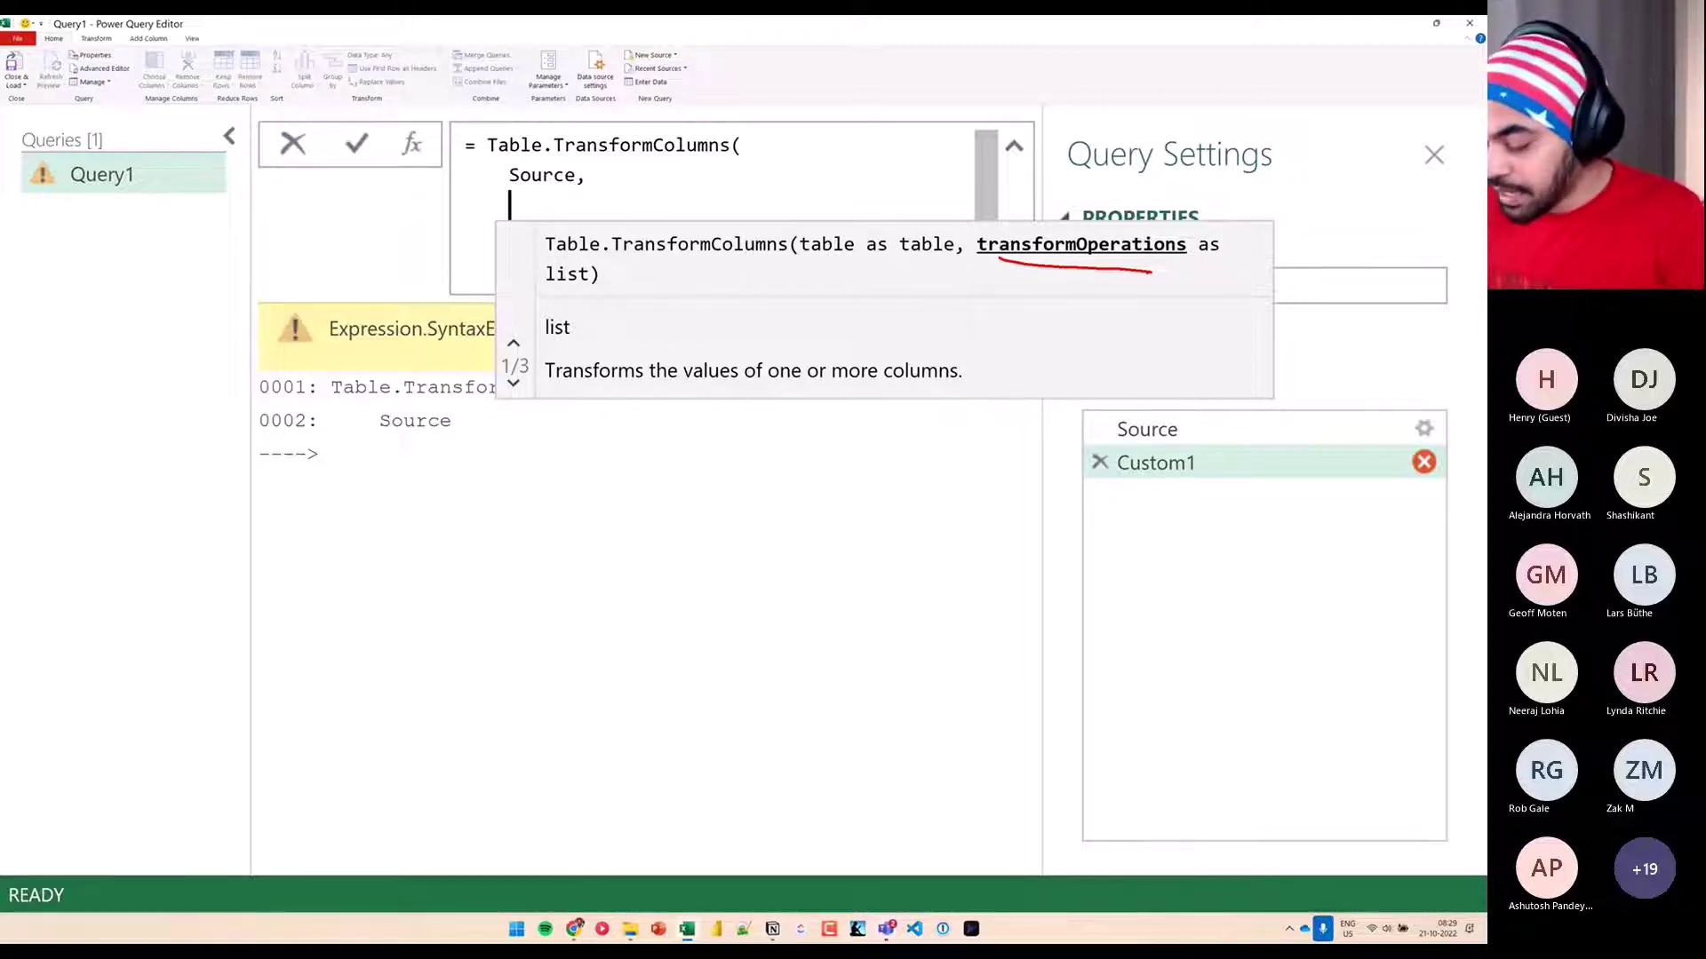
{"action": "left_click", "coordinate": [1147, 273]}
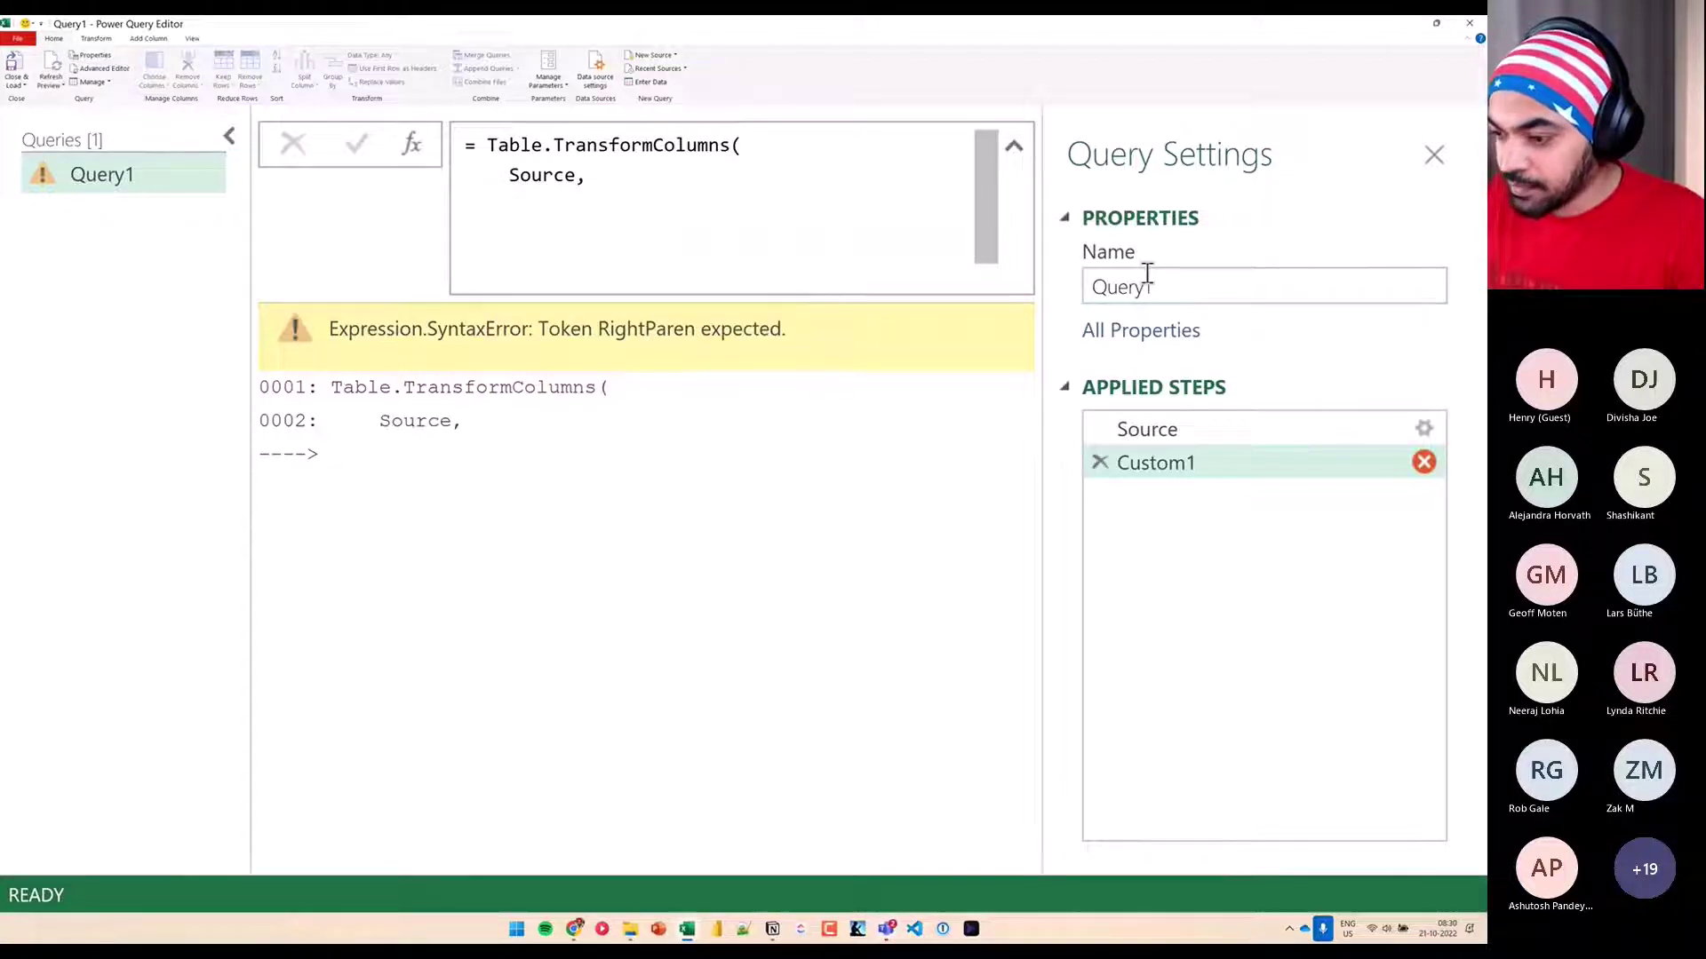
Add an indented third line {{"Content"}} after Source and commit the formula
{"action": "left_click", "coordinate": [701, 176]}
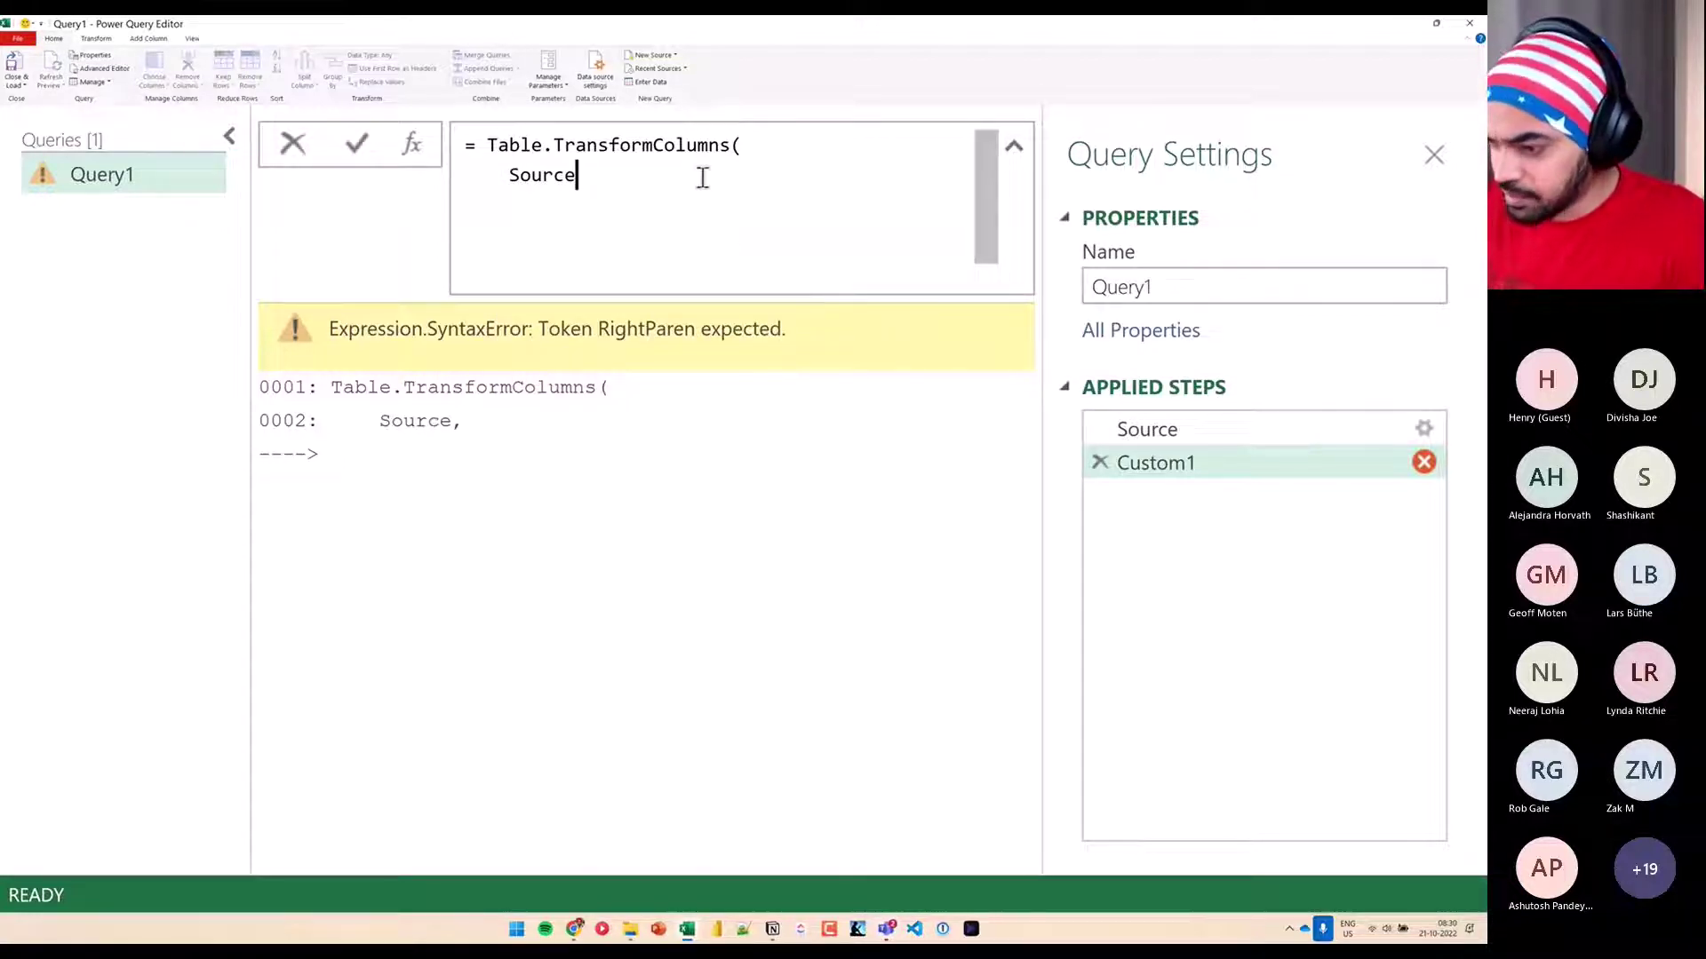
{"action": "key", "text": "shift+Return"}
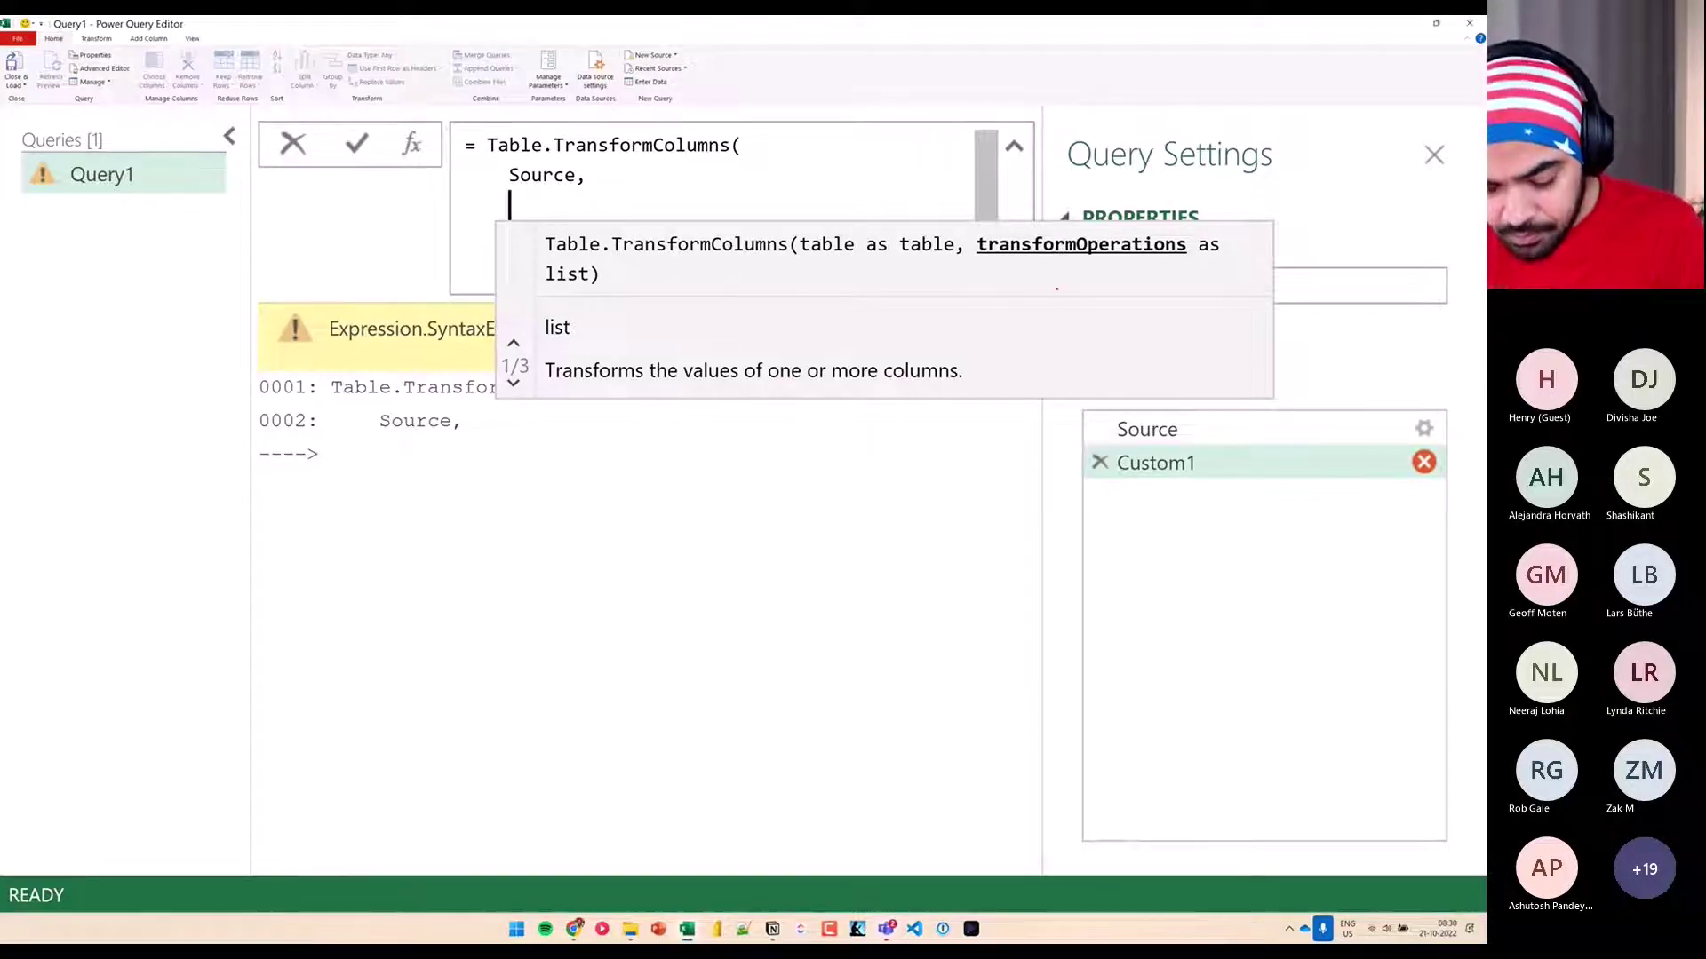
{"action": "mouse_move", "coordinate": [1079, 274]}
{"action": "left_mouse_down"}
{"action": "mouse_move", "coordinate": [1079, 311]}
{"action": "mouse_move", "coordinate": [1094, 289]}
{"action": "left_mouse_up"}
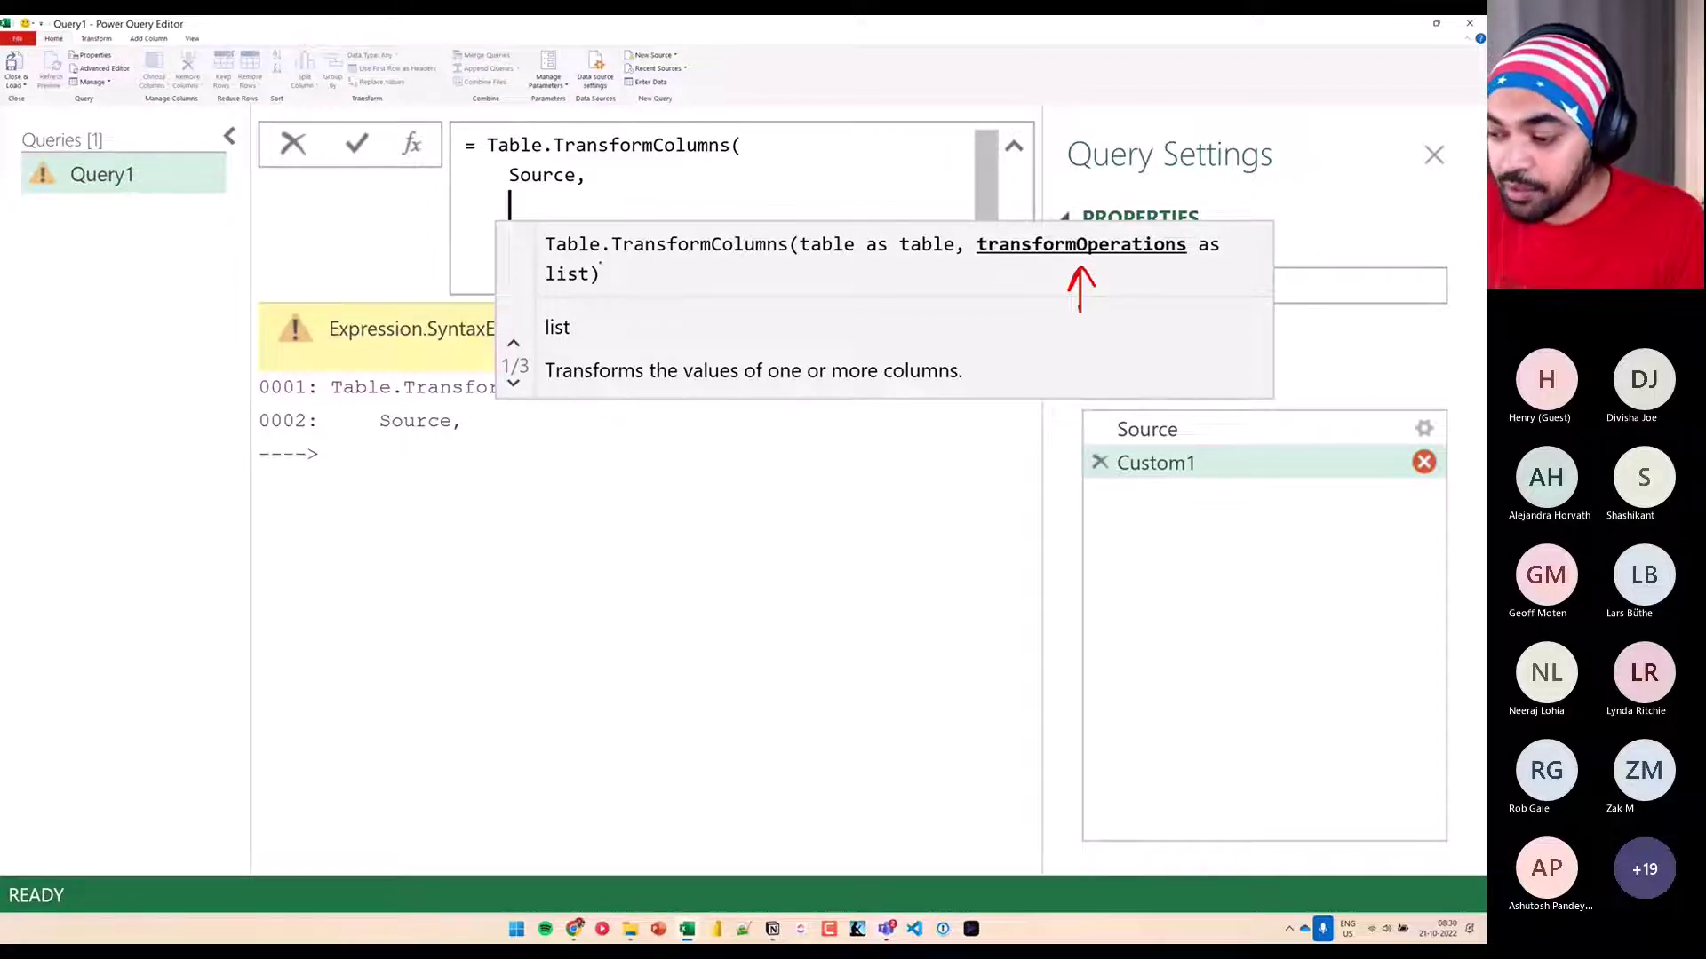
{"action": "mouse_move", "coordinate": [603, 256]}
{"action": "left_mouse_down"}
{"action": "mouse_move", "coordinate": [536, 282]}
{"action": "mouse_move", "coordinate": [606, 263]}
{"action": "left_mouse_up"}
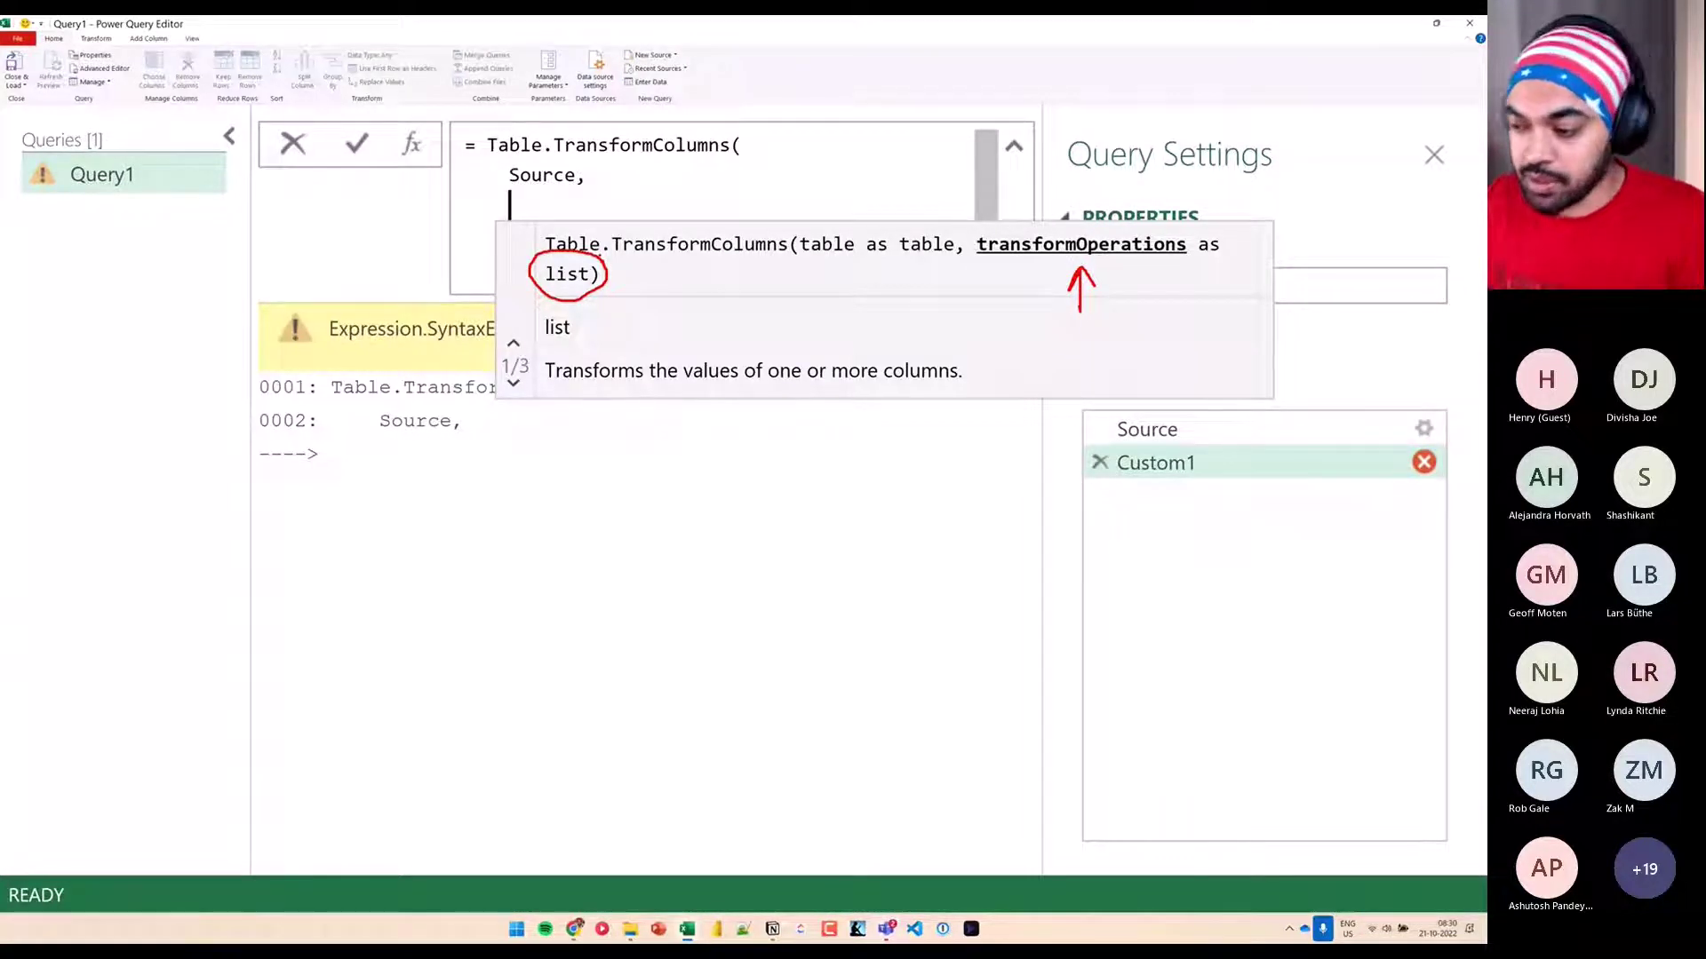
{"action": "key", "text": "Escape"}
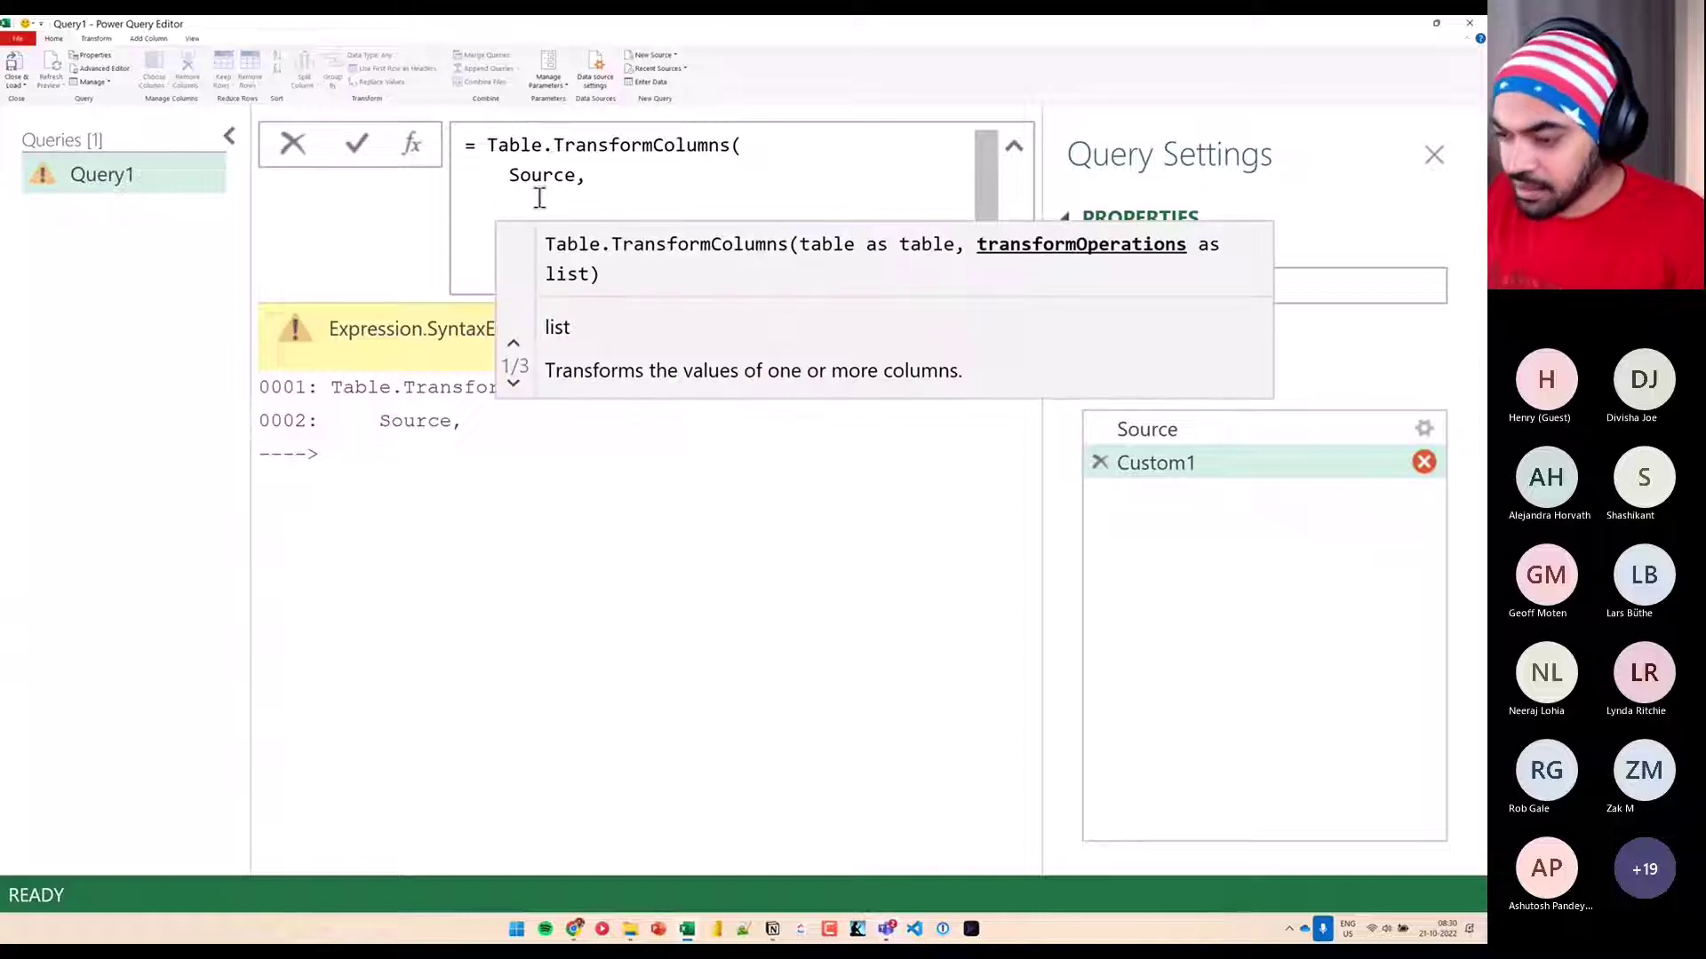
{"action": "type", "text": "{{"}
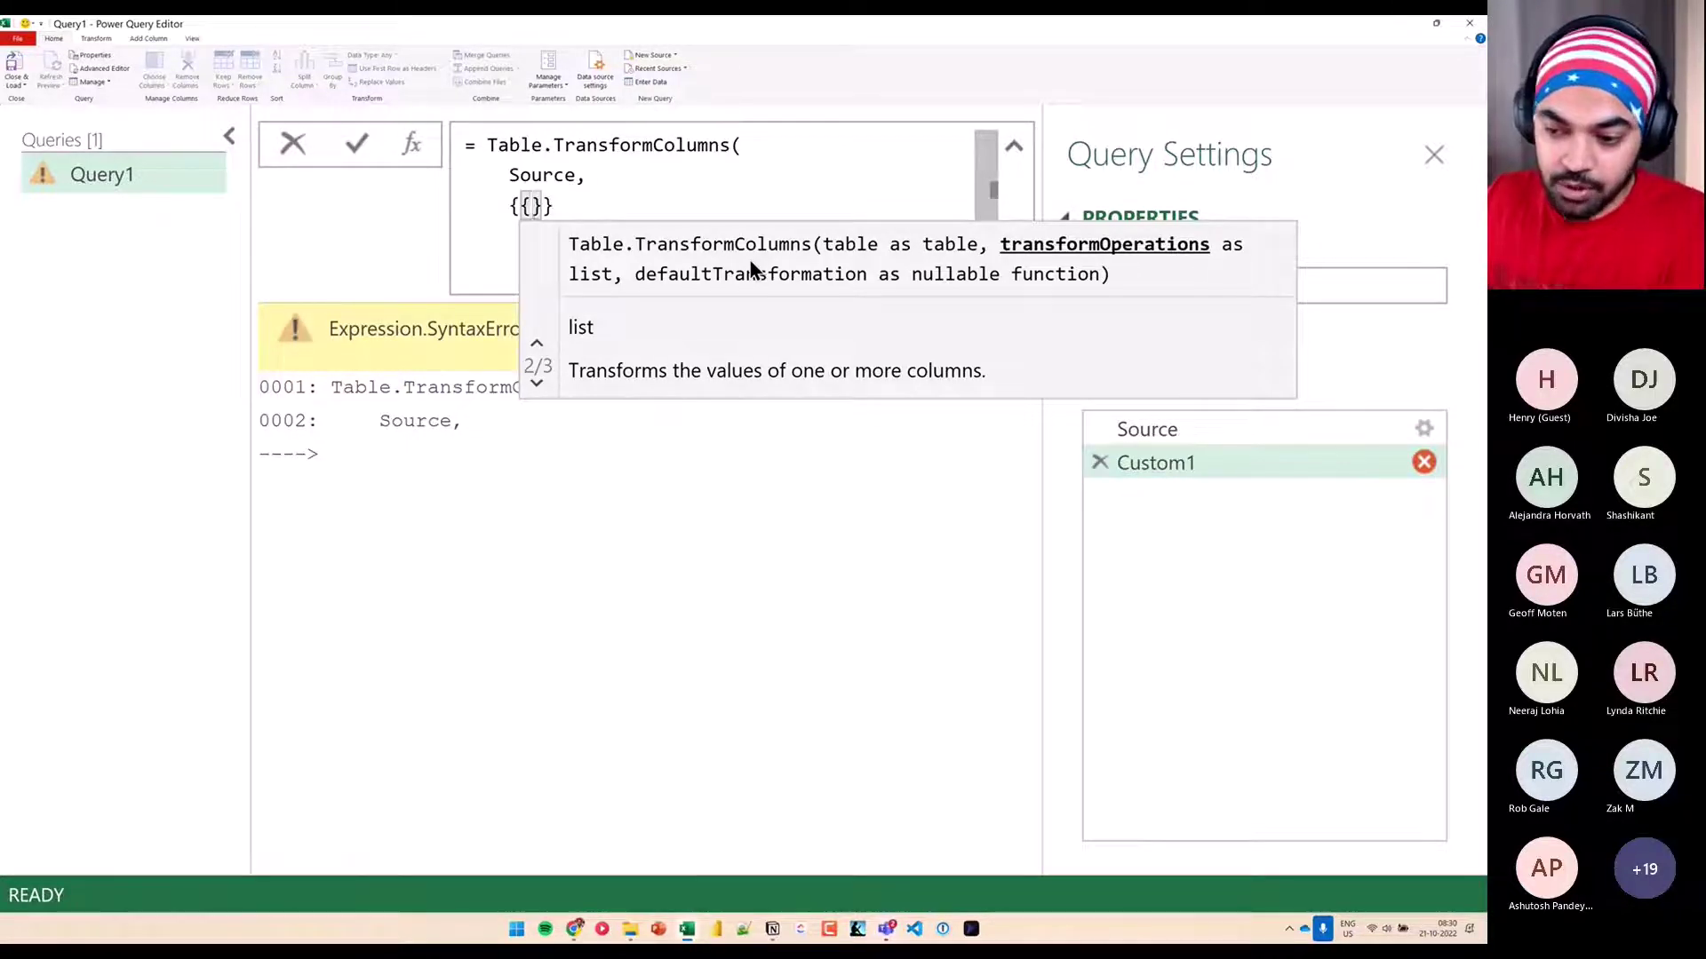
{"action": "key", "text": "Escape"}
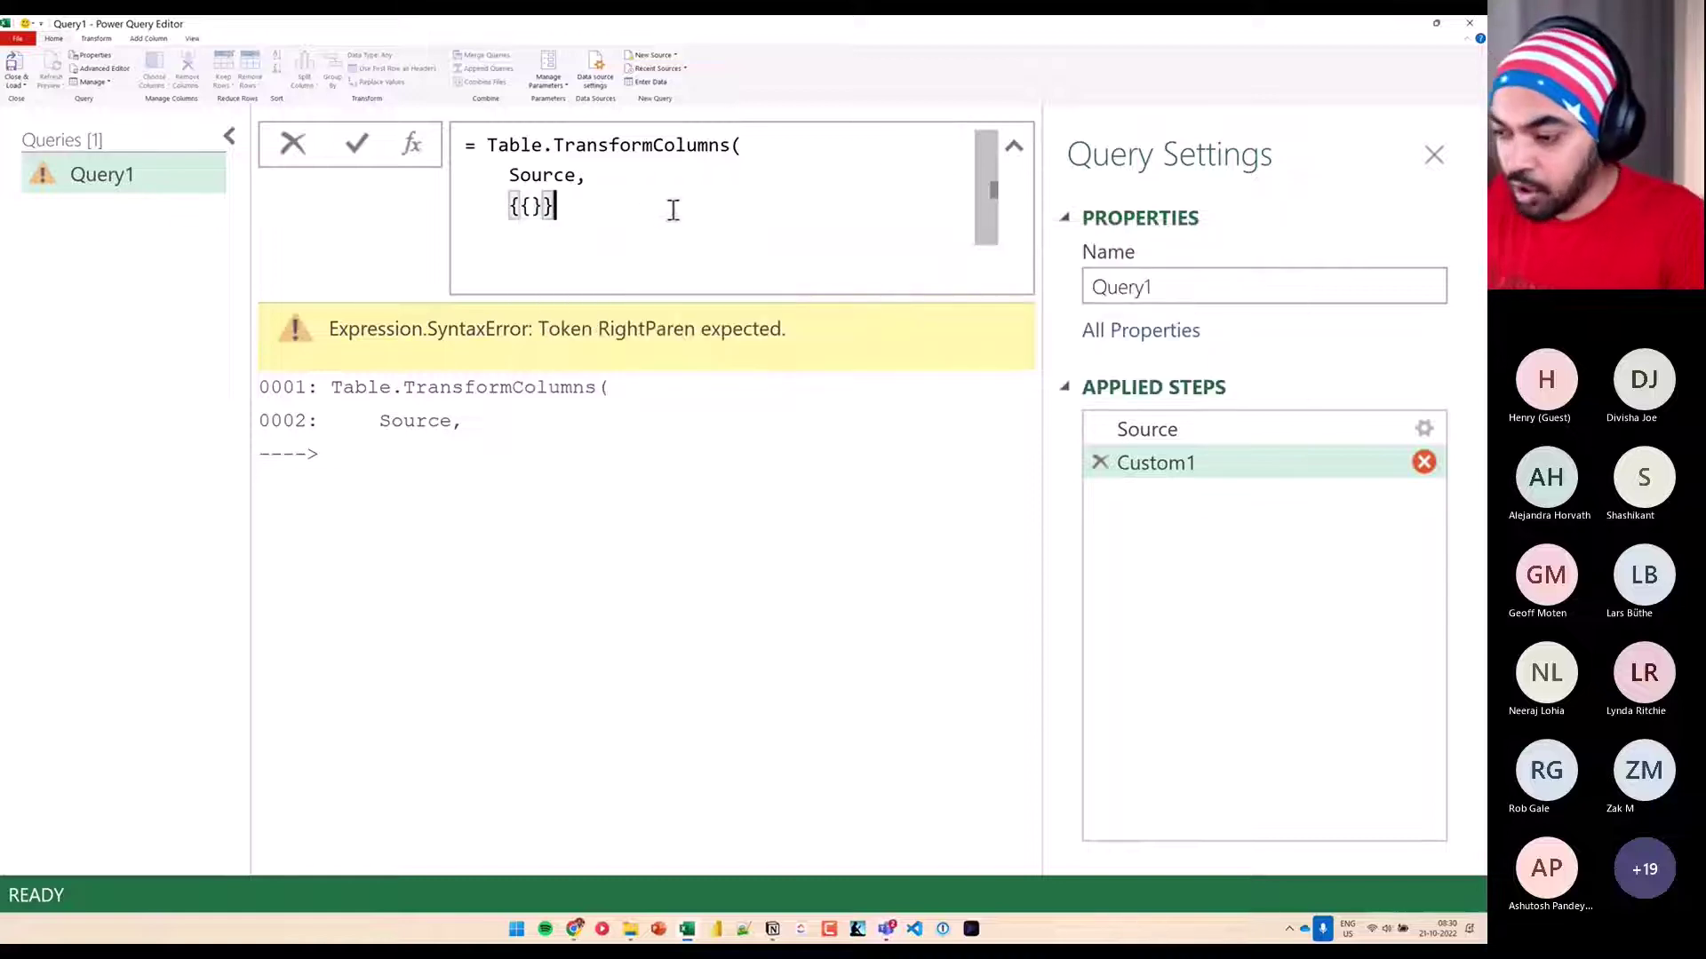
{"action": "type", "text": "\"Contne"}
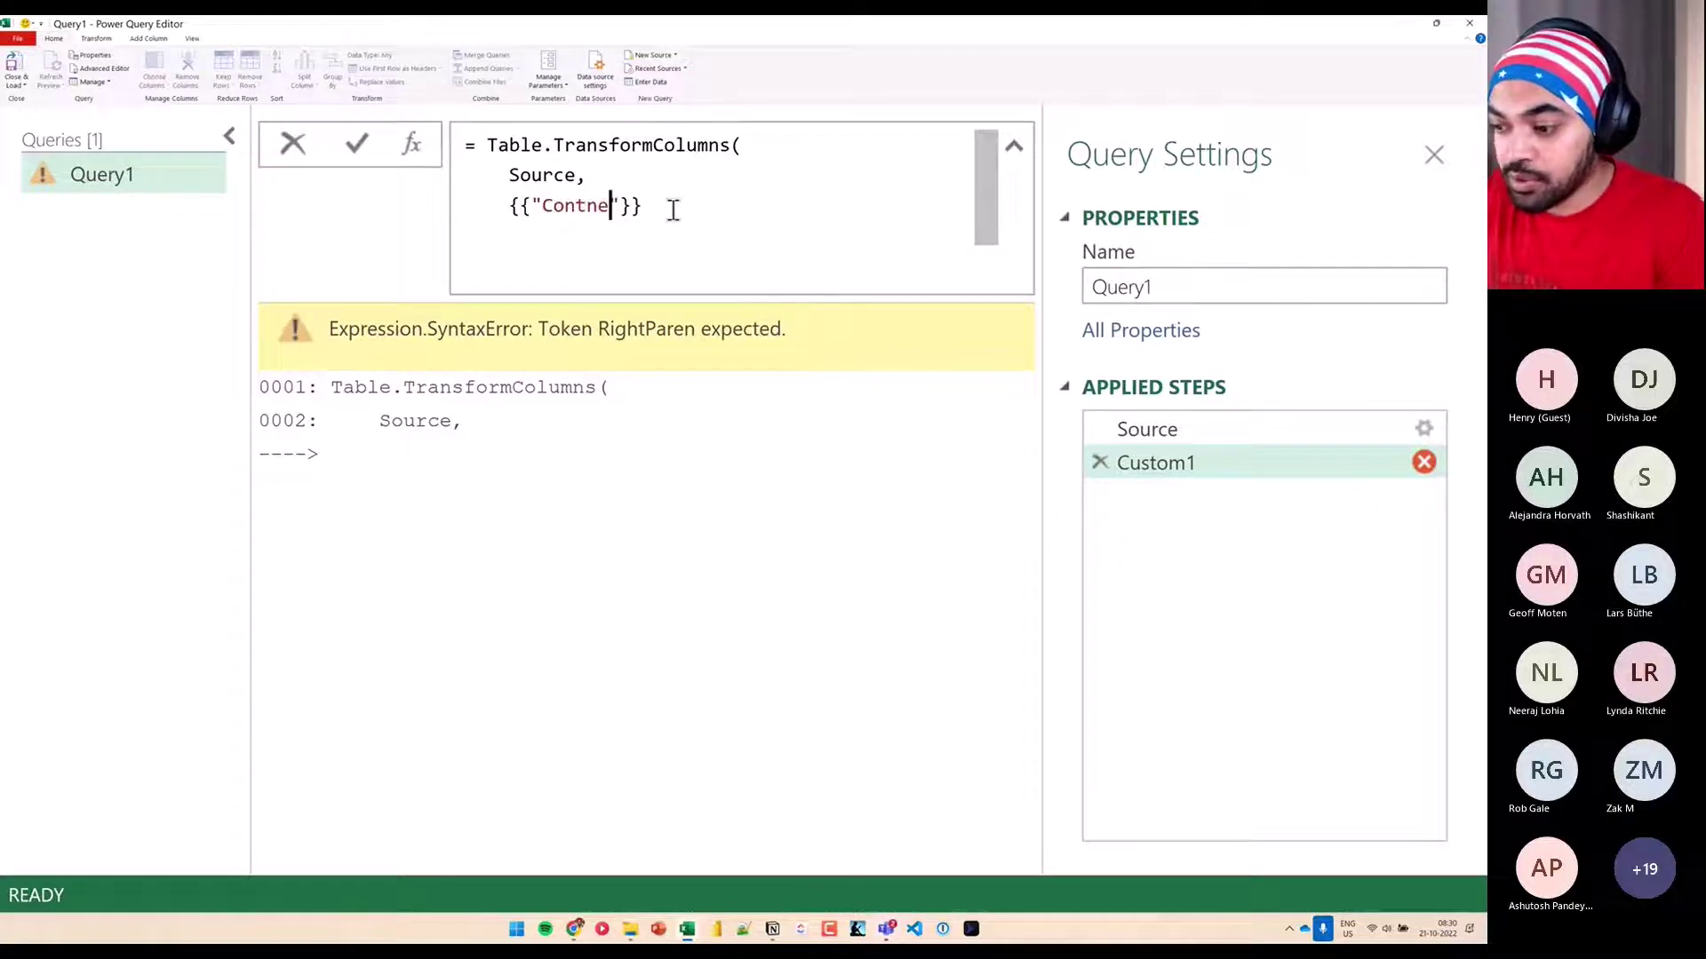
{"action": "type", "text": "t"}
{"action": "key", "text": "BackSpace"}
{"action": "key", "text": "BackSpace"}
{"action": "key", "text": "BackSpace"}
{"action": "type", "text": "ente"}
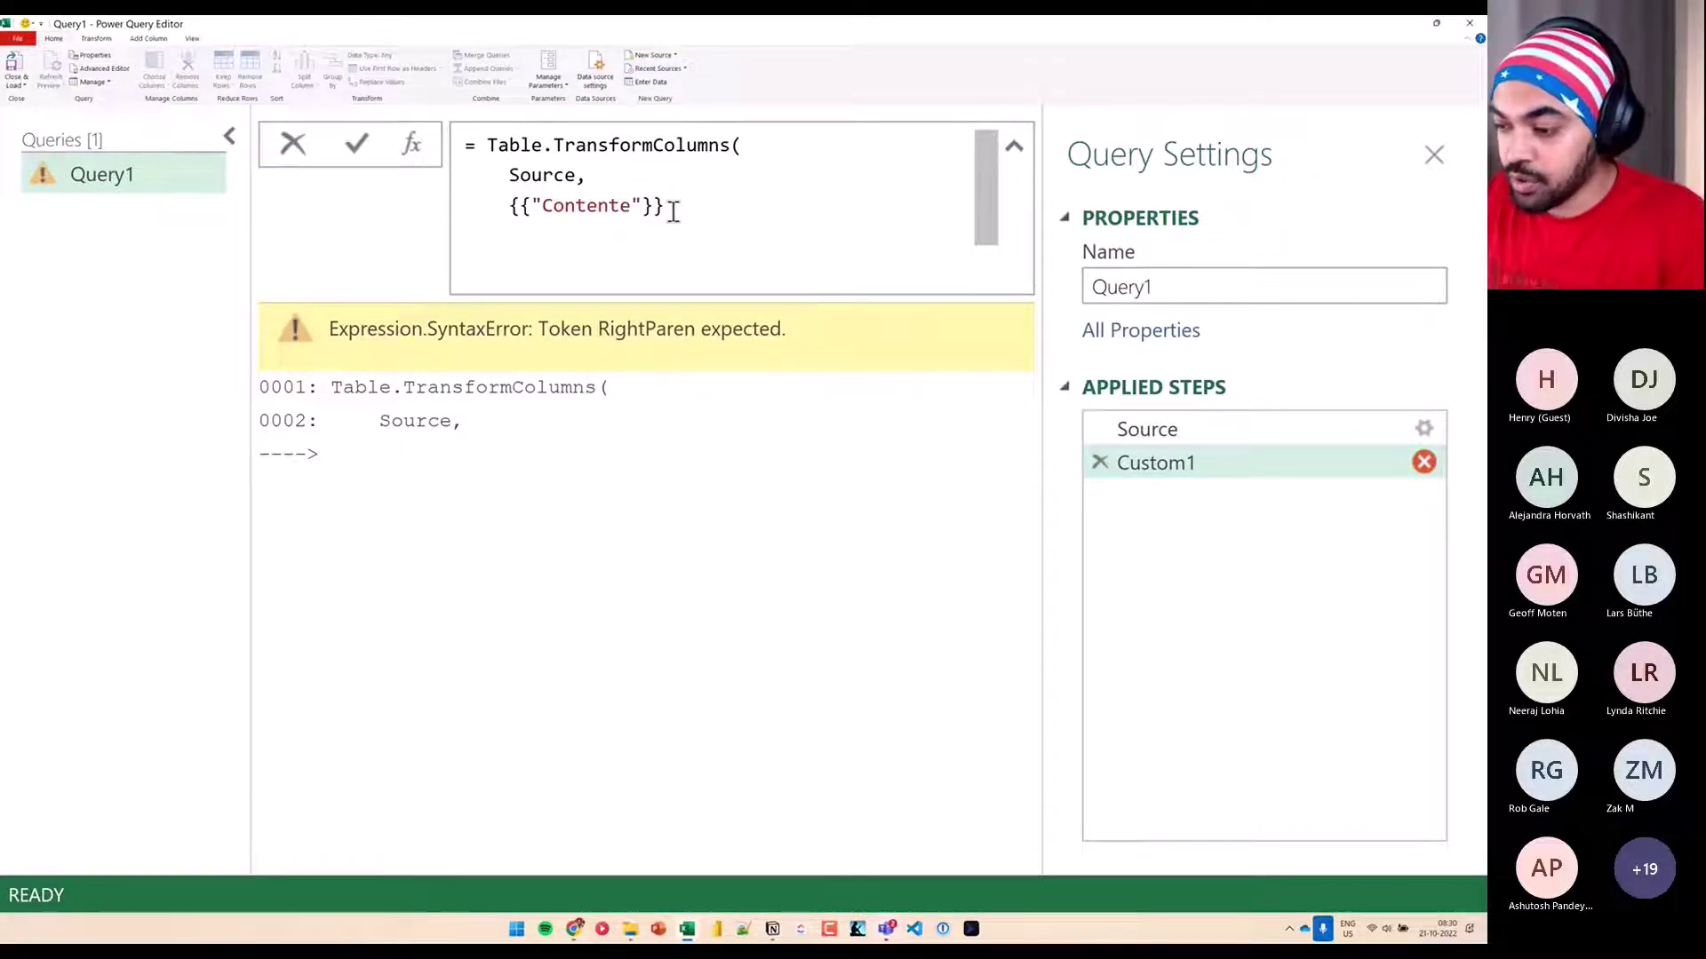
{"action": "key", "text": "BackSpace"}
{"action": "key", "text": "Return"}
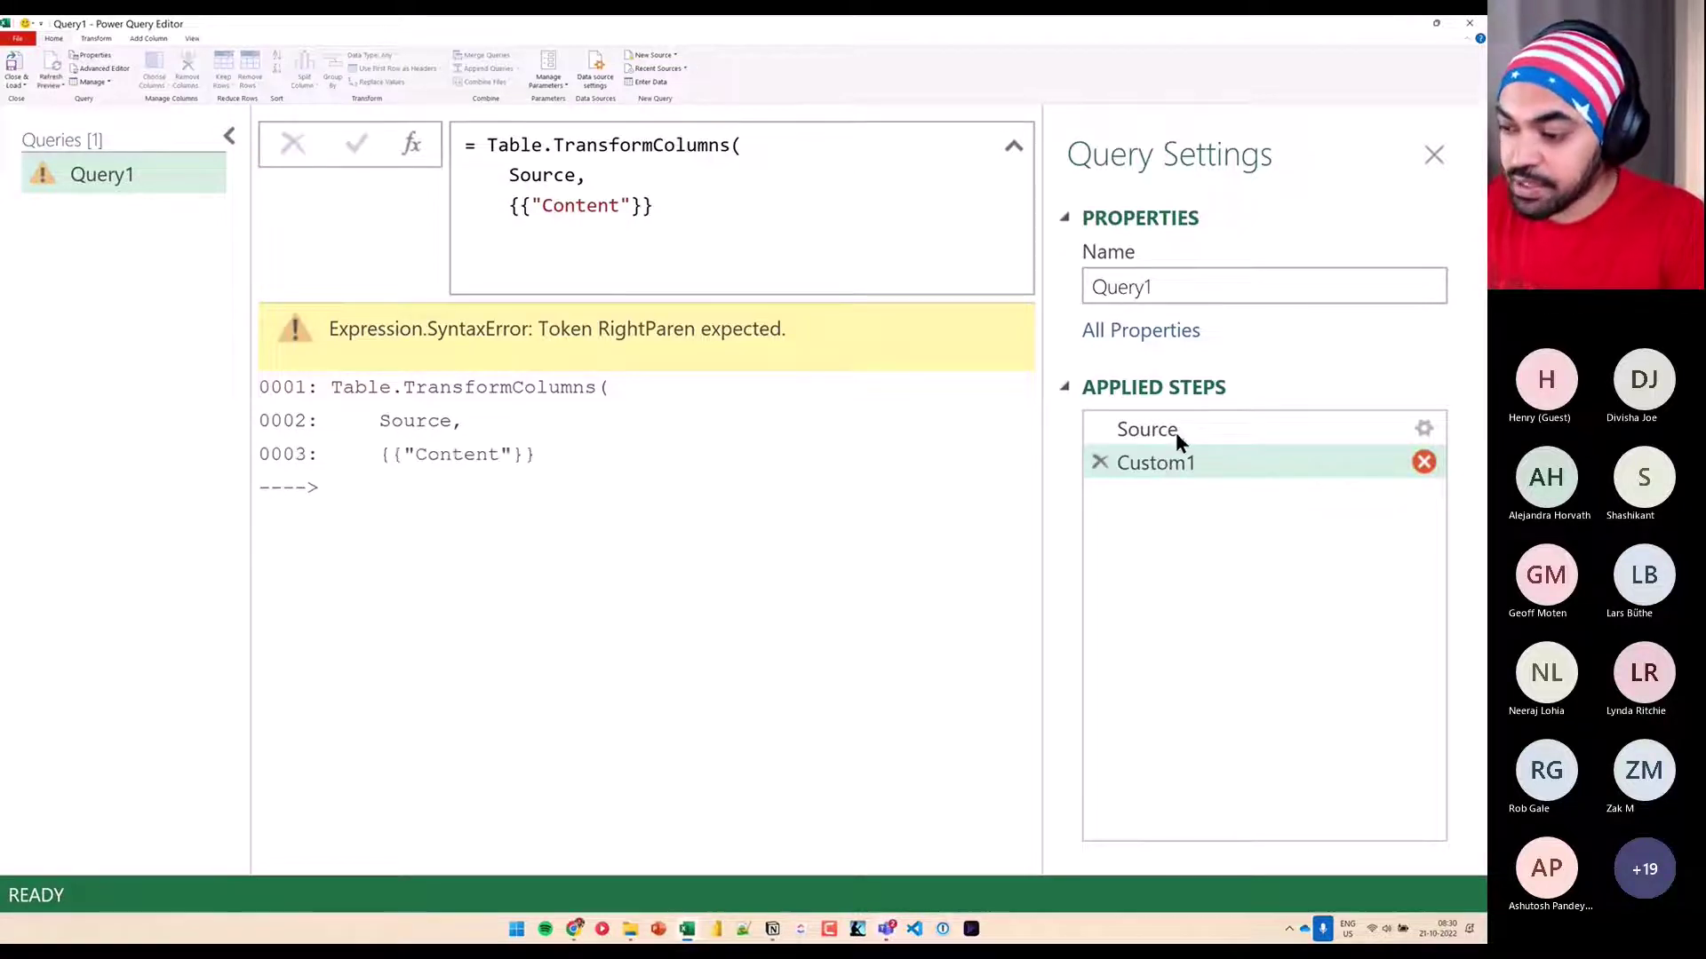
{"action": "left_click", "coordinate": [1176, 432]}
{"action": "left_click_drag", "start_coordinate": [283, 297], "coordinate": [404, 450]}
{"action": "left_click_drag", "start_coordinate": [383, 311], "coordinate": [414, 290]}
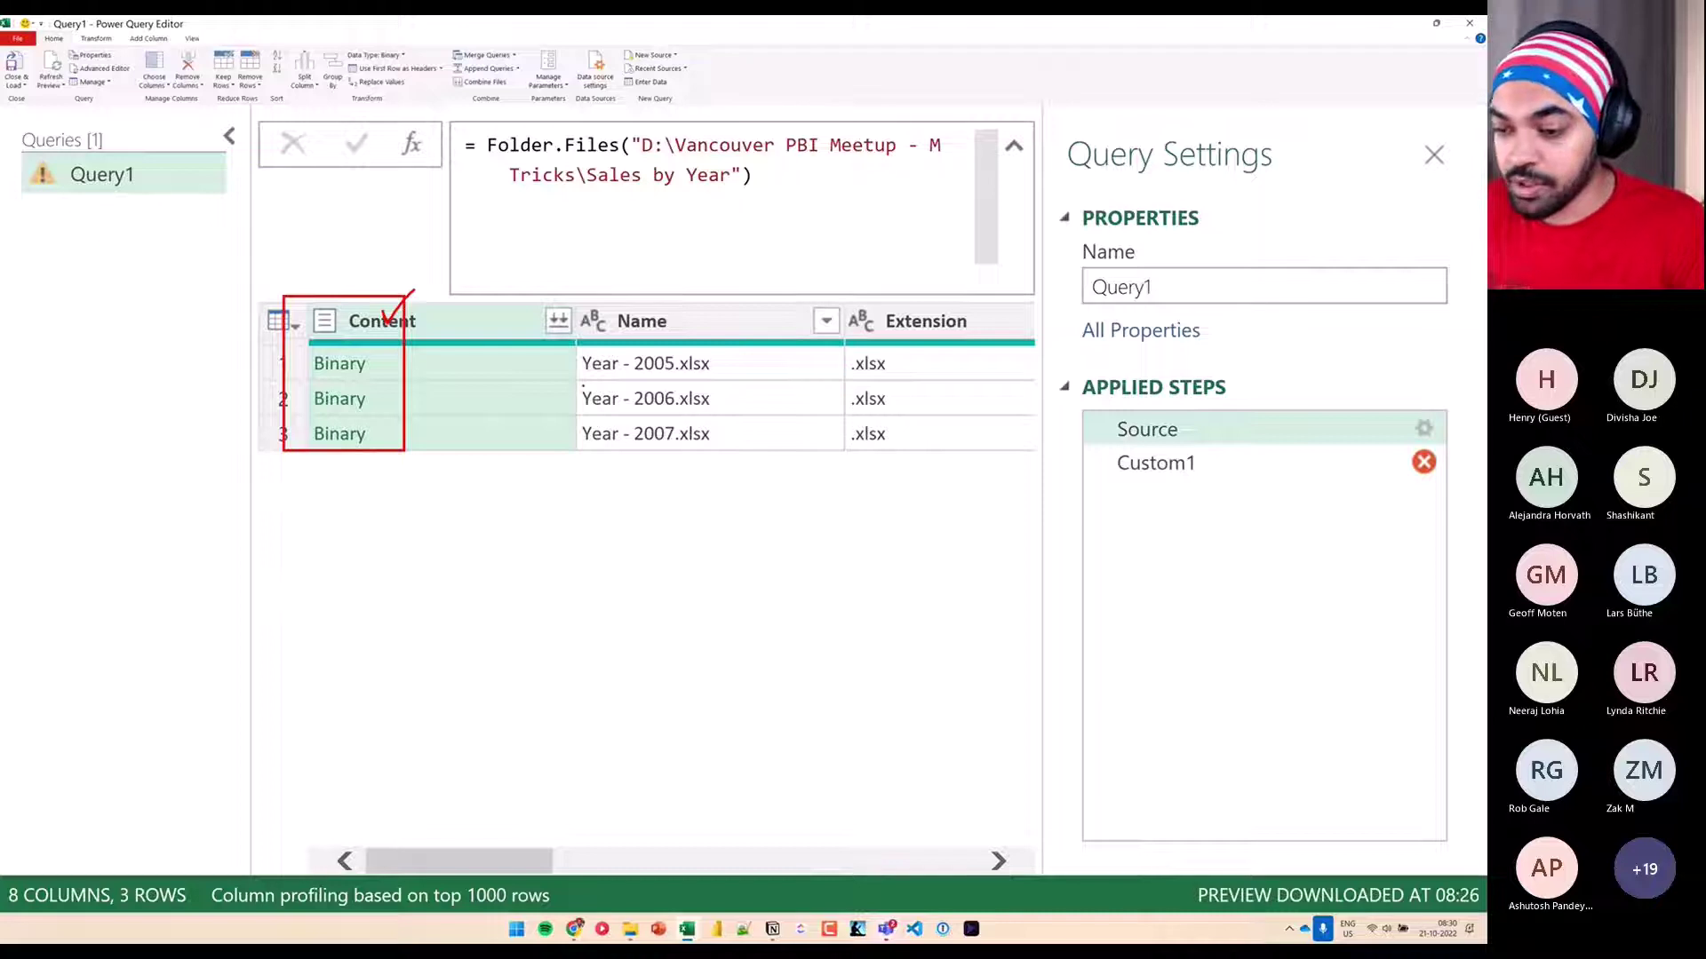
{"action": "key", "text": "Escape"}
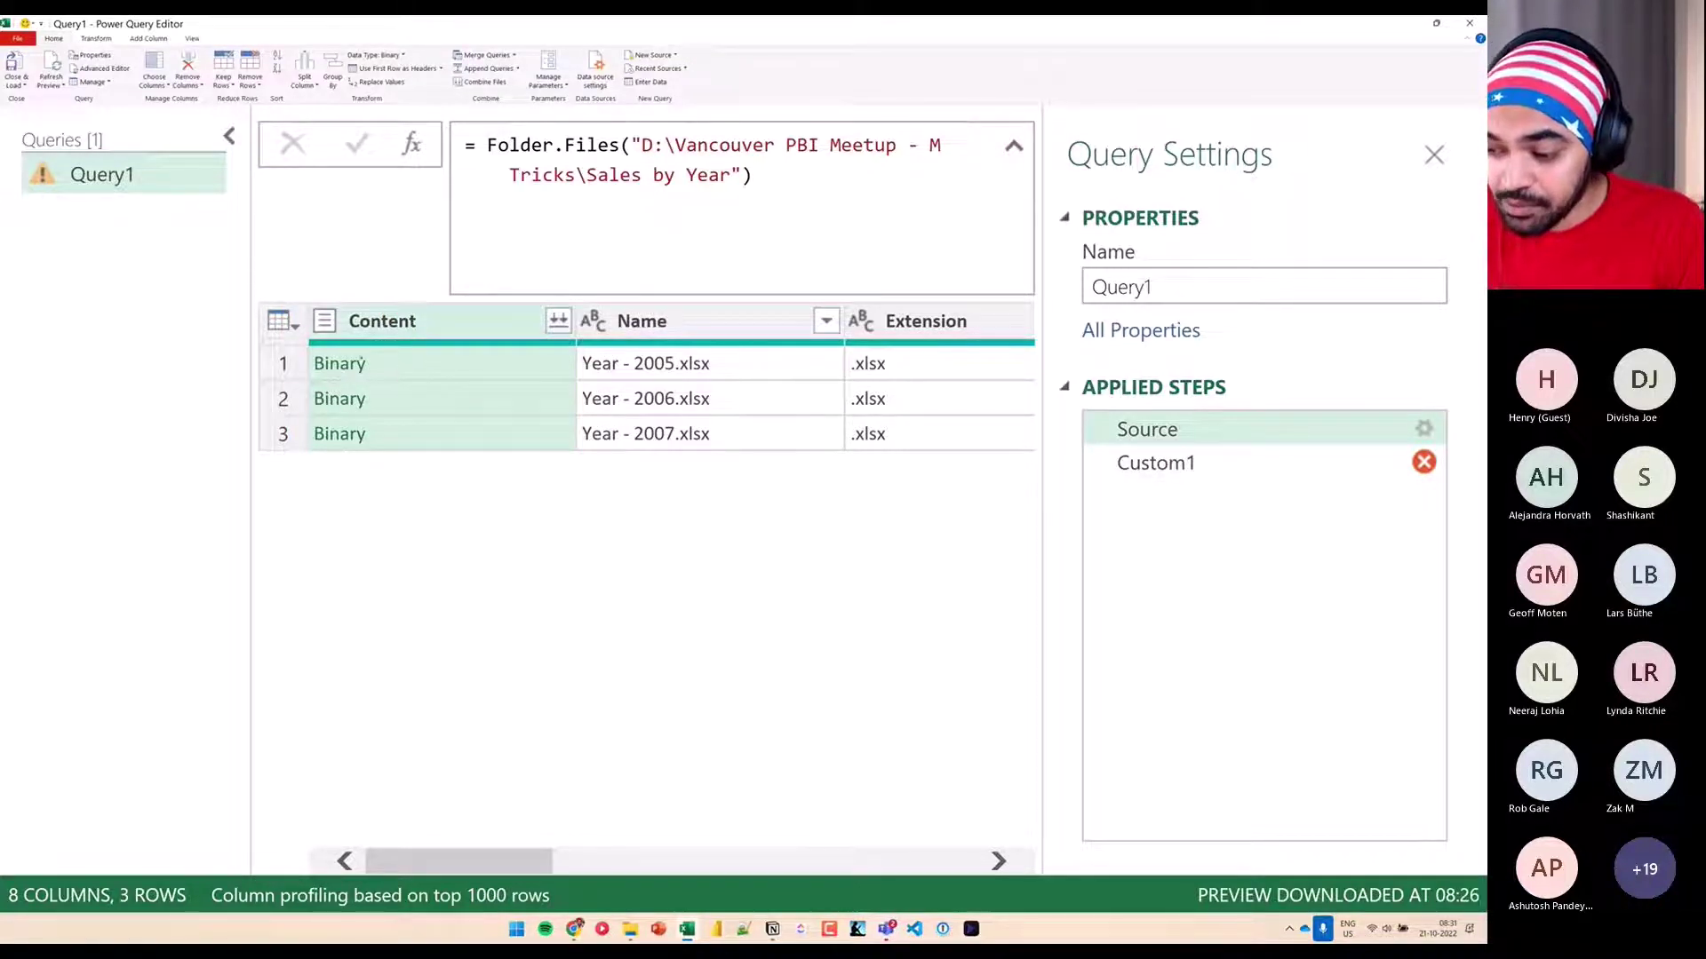
{"action": "left_click_drag", "start_coordinate": [378, 352], "coordinate": [369, 380]}
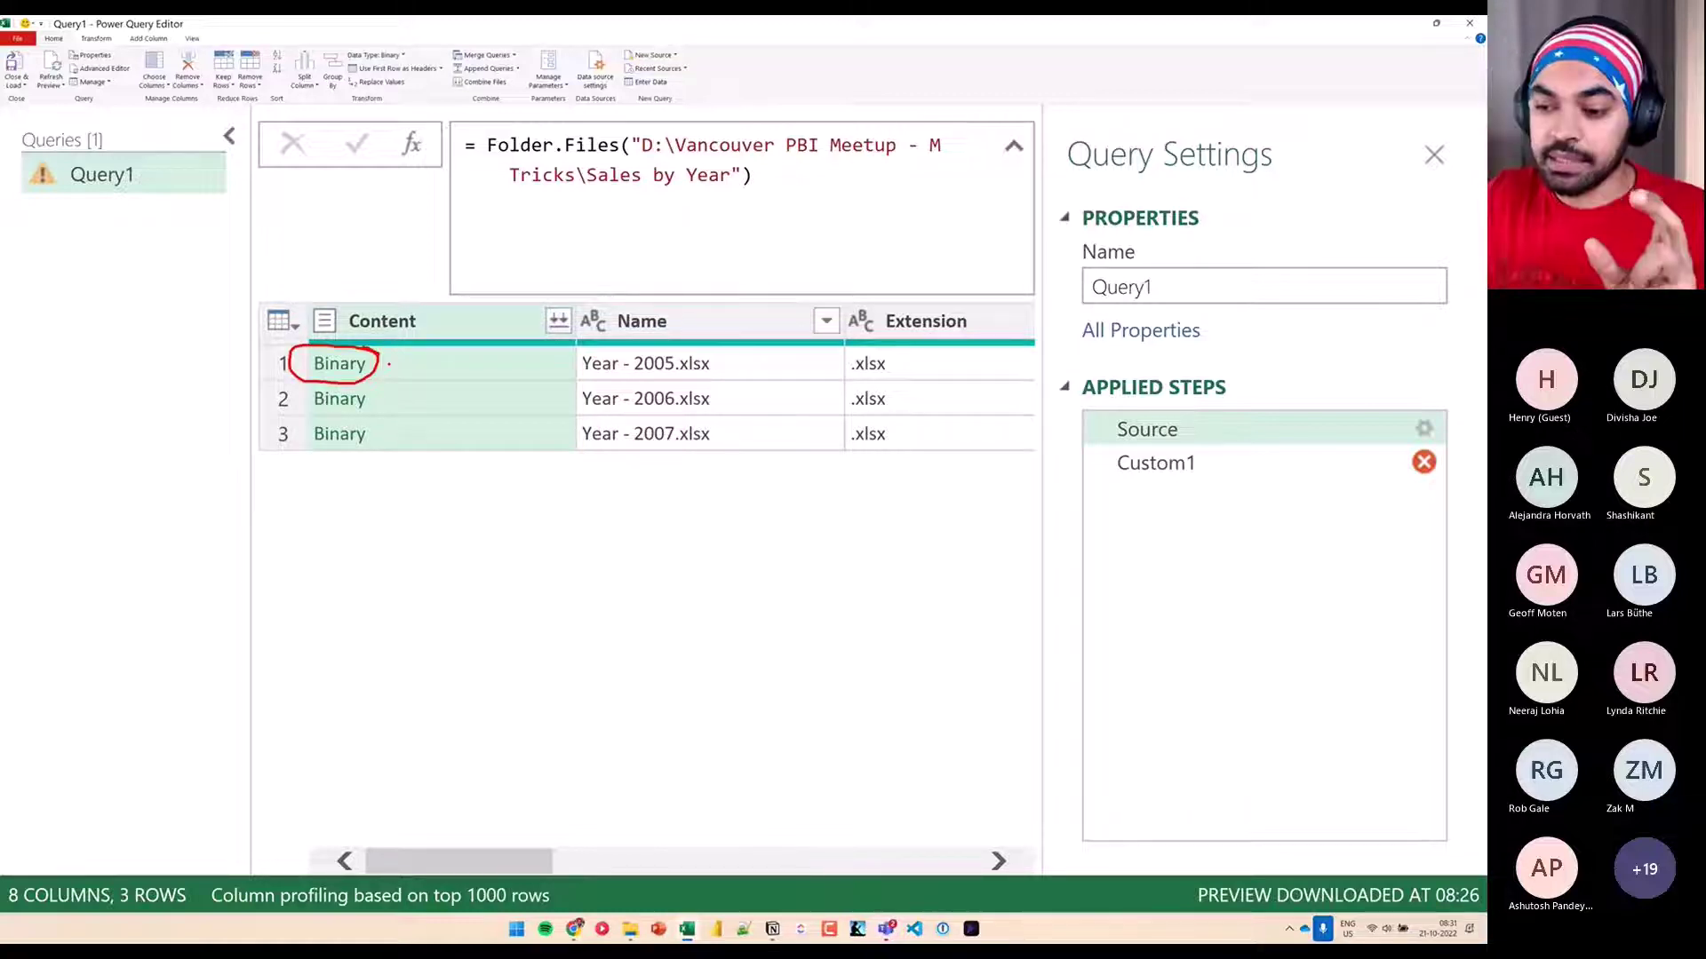
In Custom1, add each _ after "Content" and close TransformColumns with ) on a new line
{"action": "left_click", "coordinate": [1203, 466]}
{"action": "left_click", "coordinate": [629, 207]}
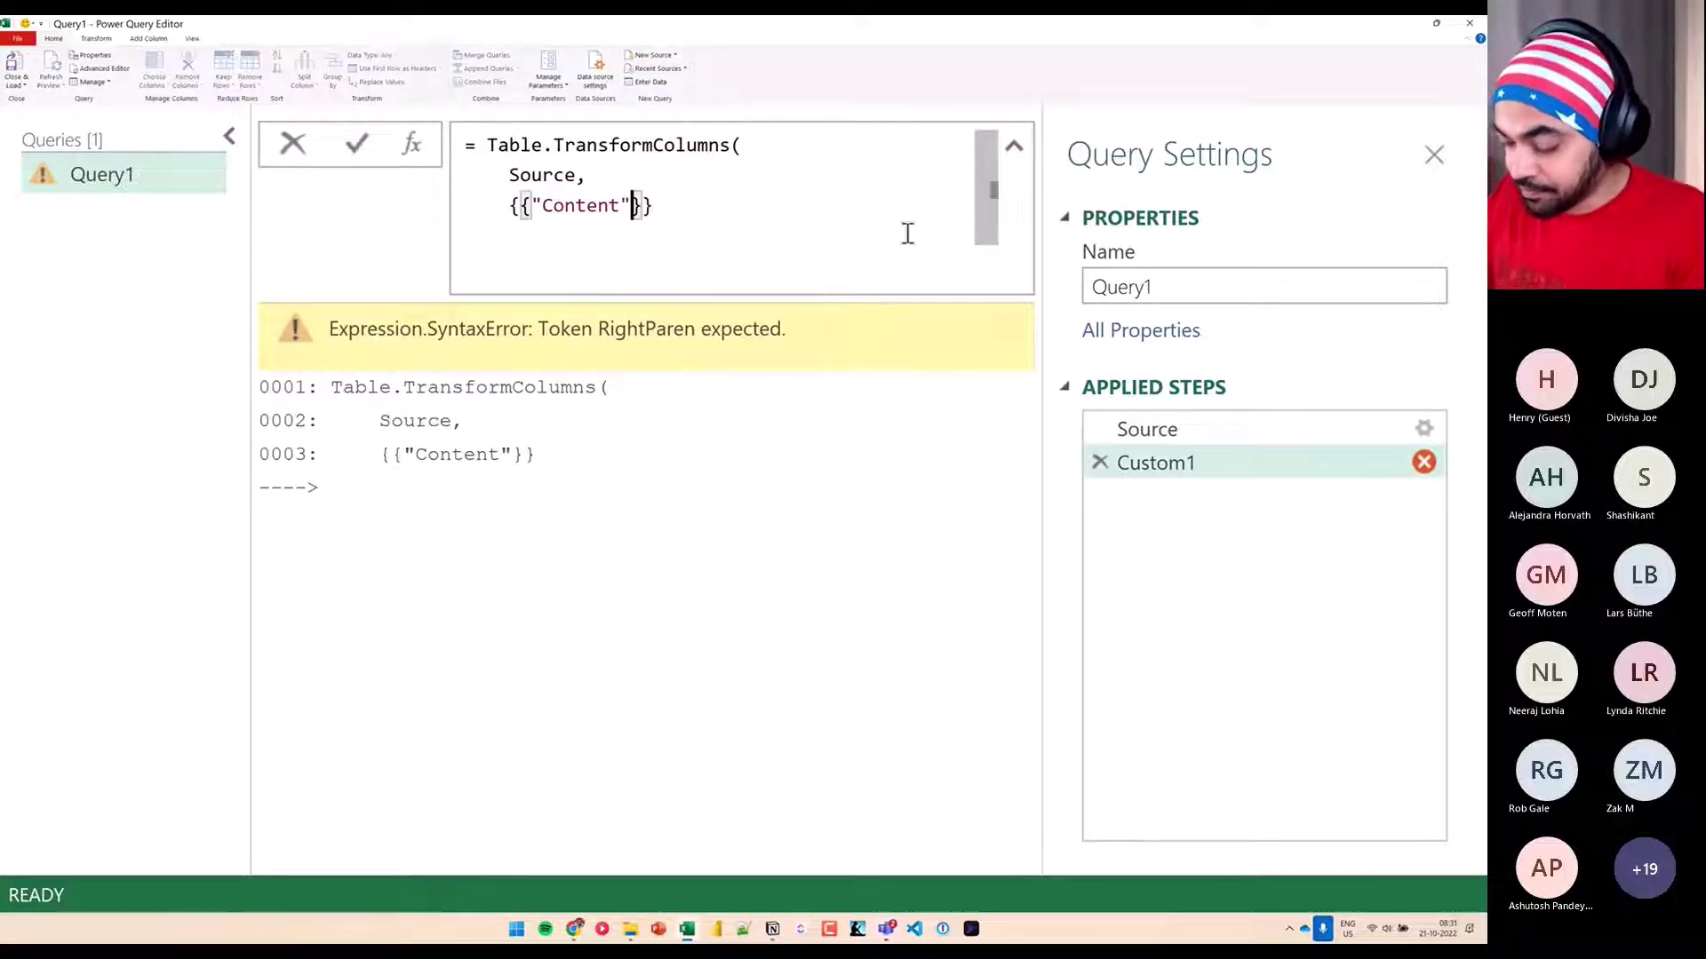
{"action": "type", "text": ", each "}
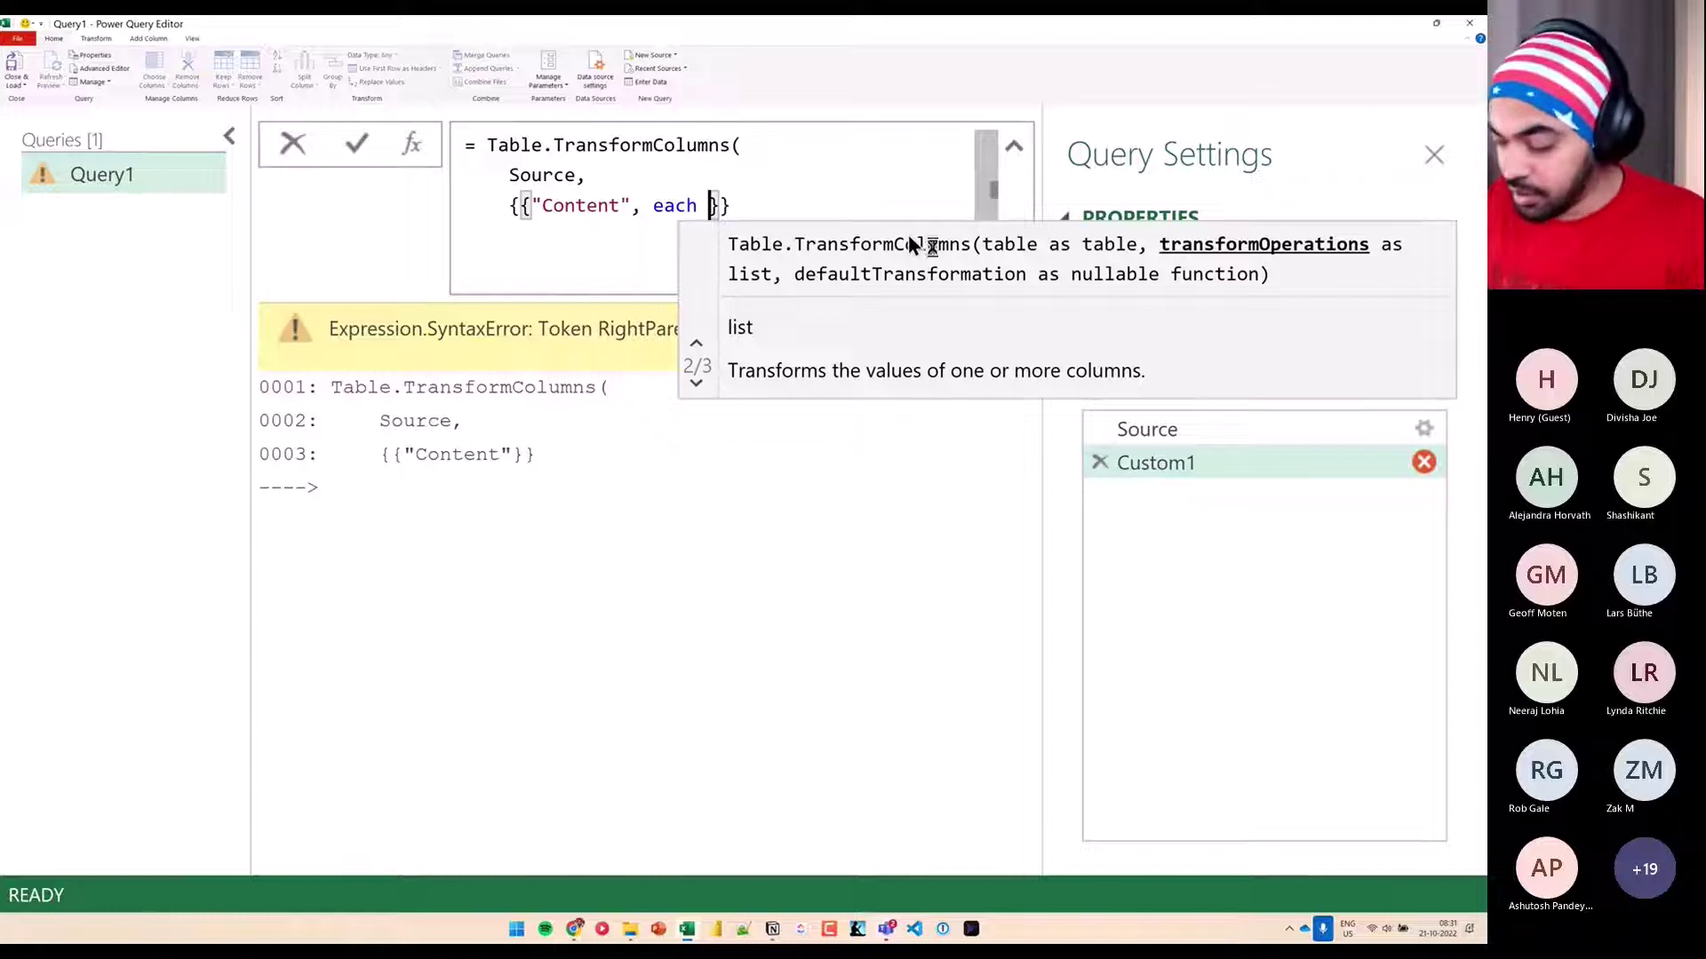
{"action": "type", "text": "_"}
{"action": "key", "text": "Right"}
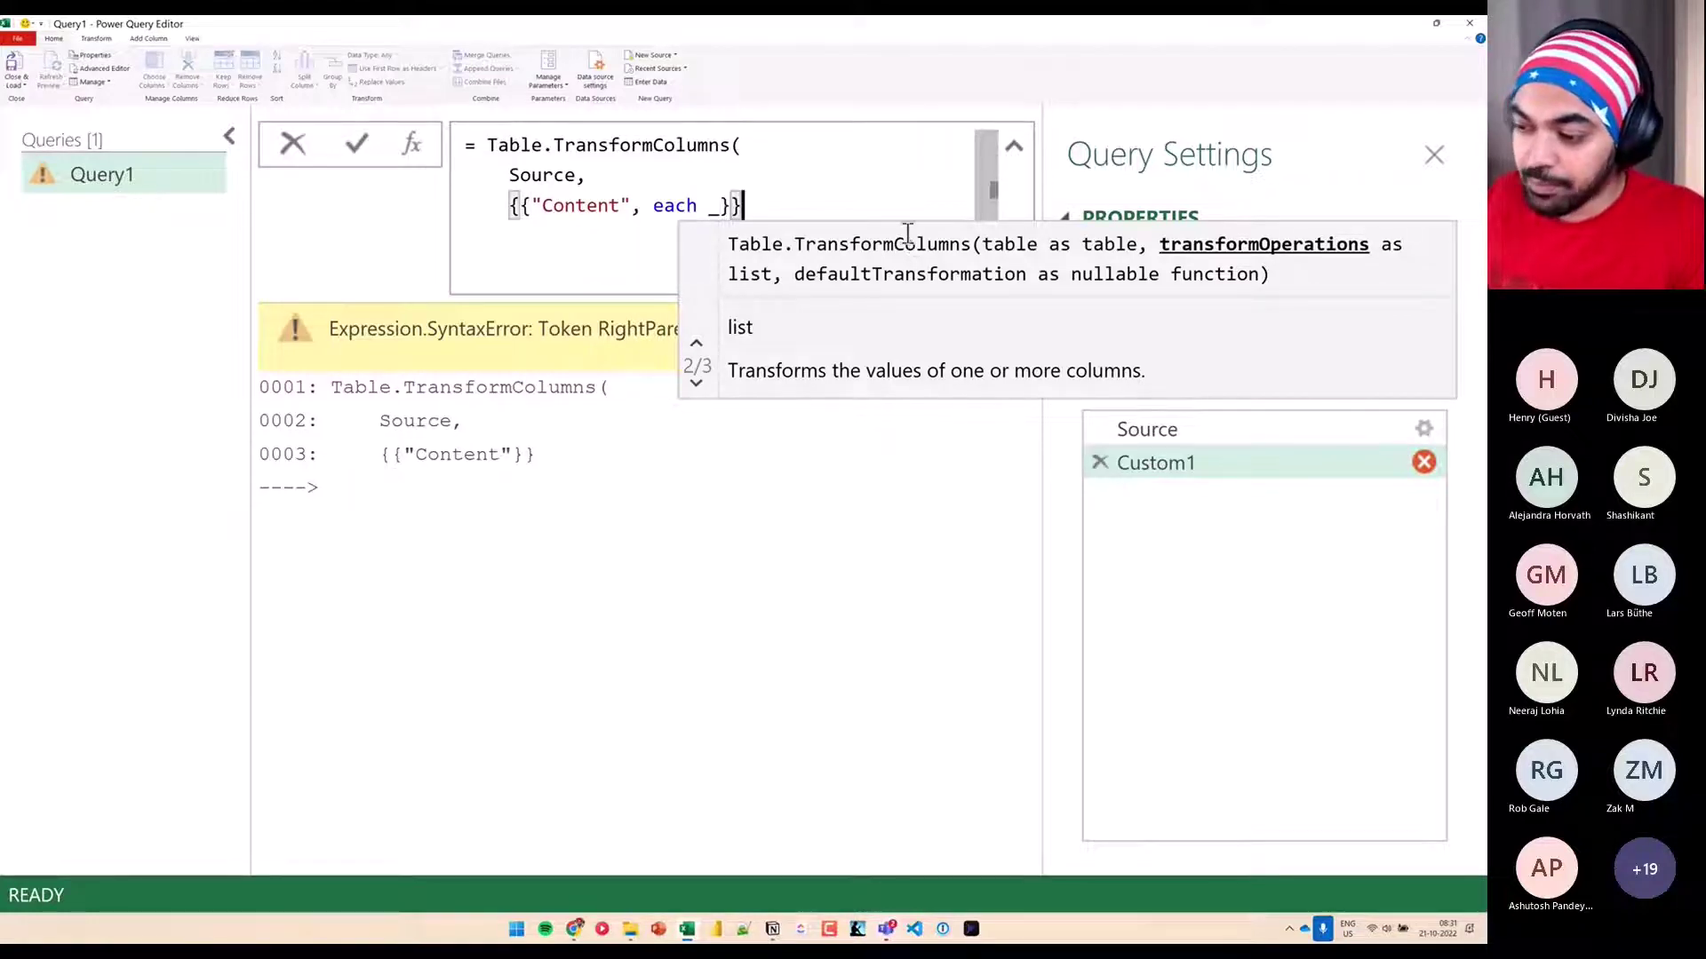
{"action": "key", "text": "shift+Return"}
{"action": "type", "text": ")"}
{"action": "key", "text": "Return"}
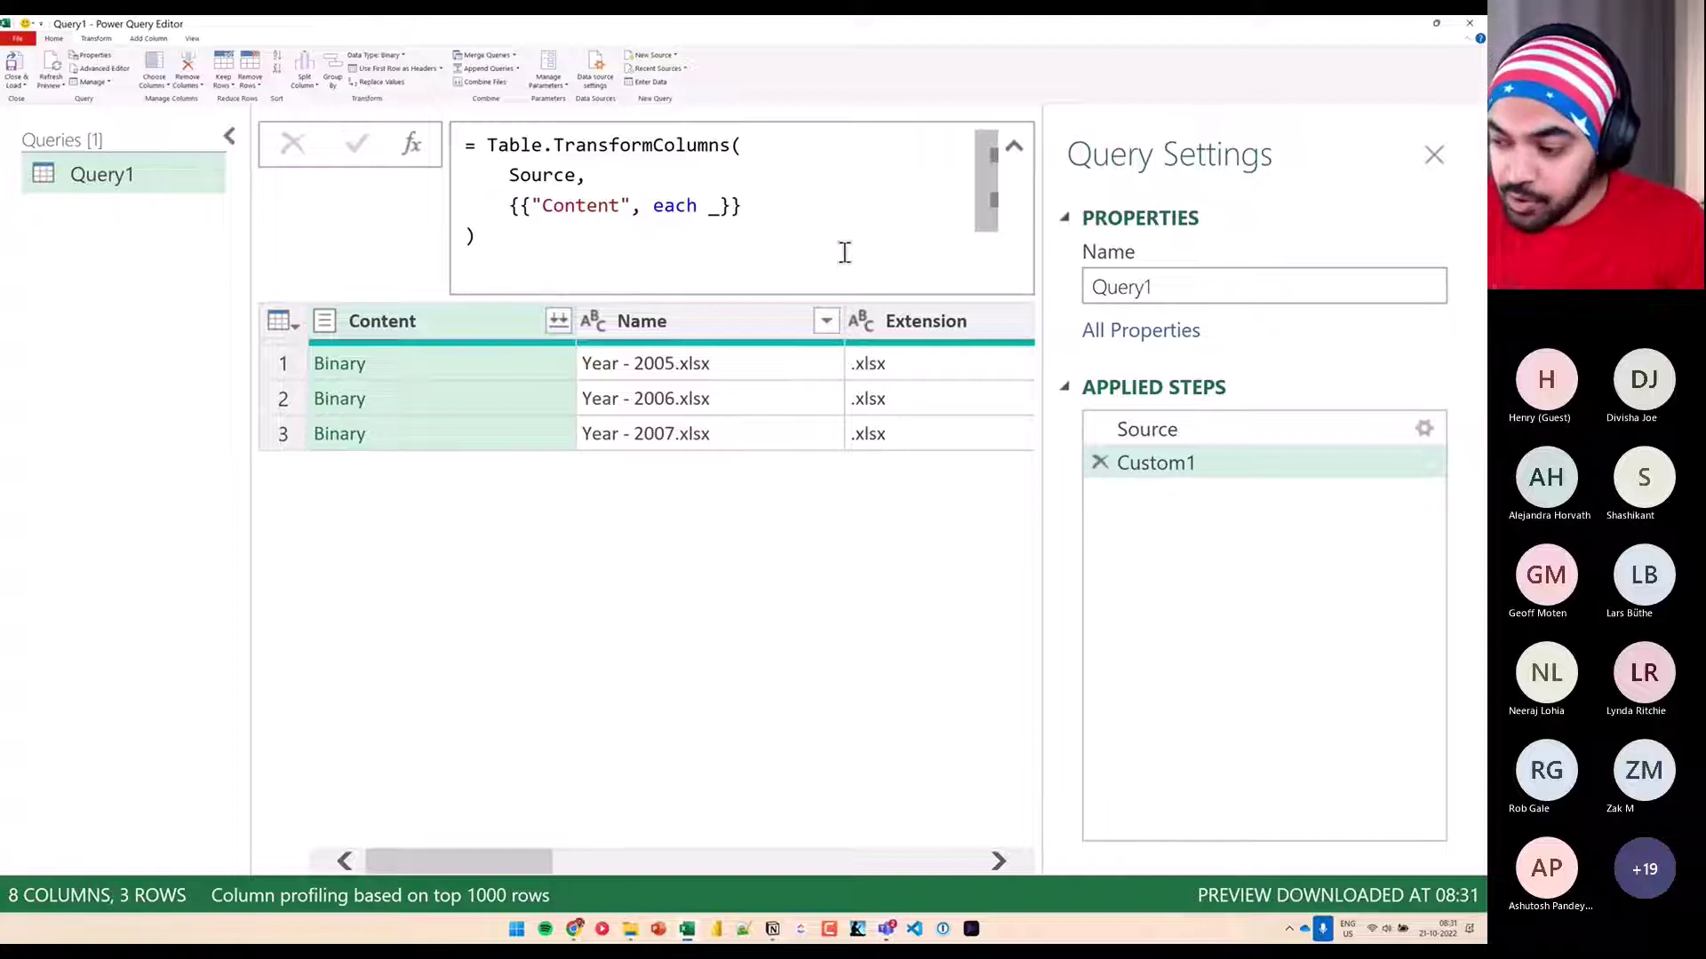
{"action": "left_click_drag", "start_coordinate": [716, 224], "coordinate": [715, 262]}
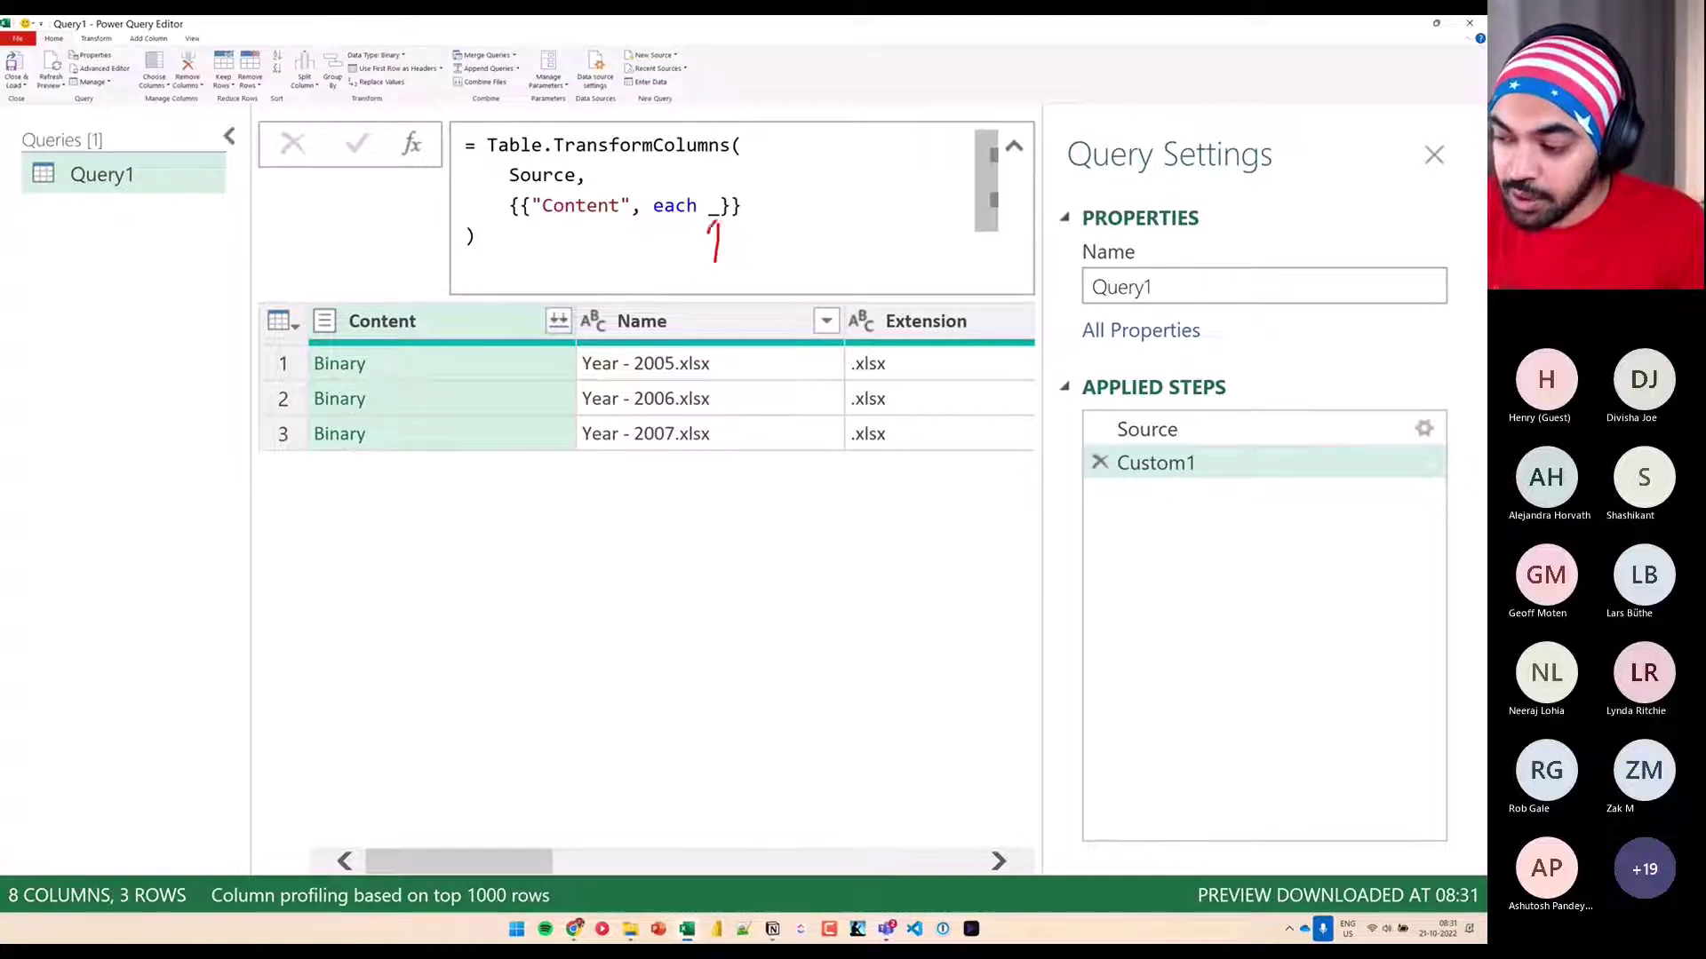
{"action": "mouse_move", "coordinate": [397, 364]}
{"action": "left_mouse_down"}
{"action": "mouse_move", "coordinate": [419, 360]}
{"action": "mouse_move", "coordinate": [438, 391]}
{"action": "mouse_move", "coordinate": [435, 437]}
{"action": "left_mouse_up"}
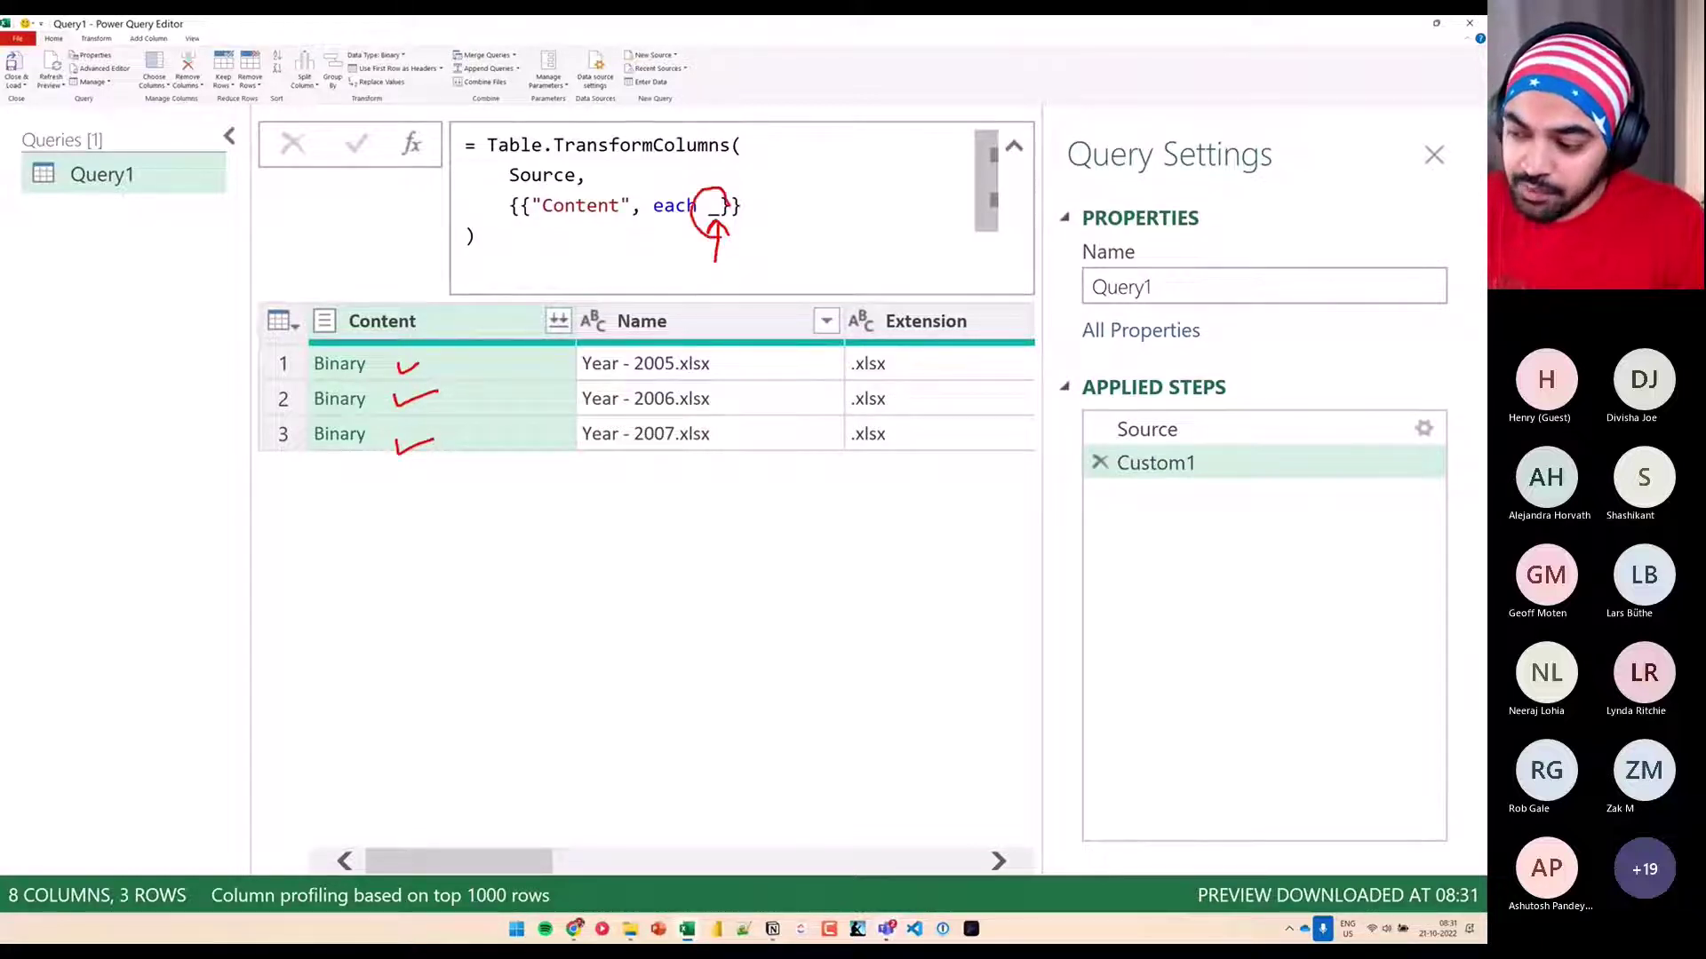
{"action": "key", "text": "Escape"}
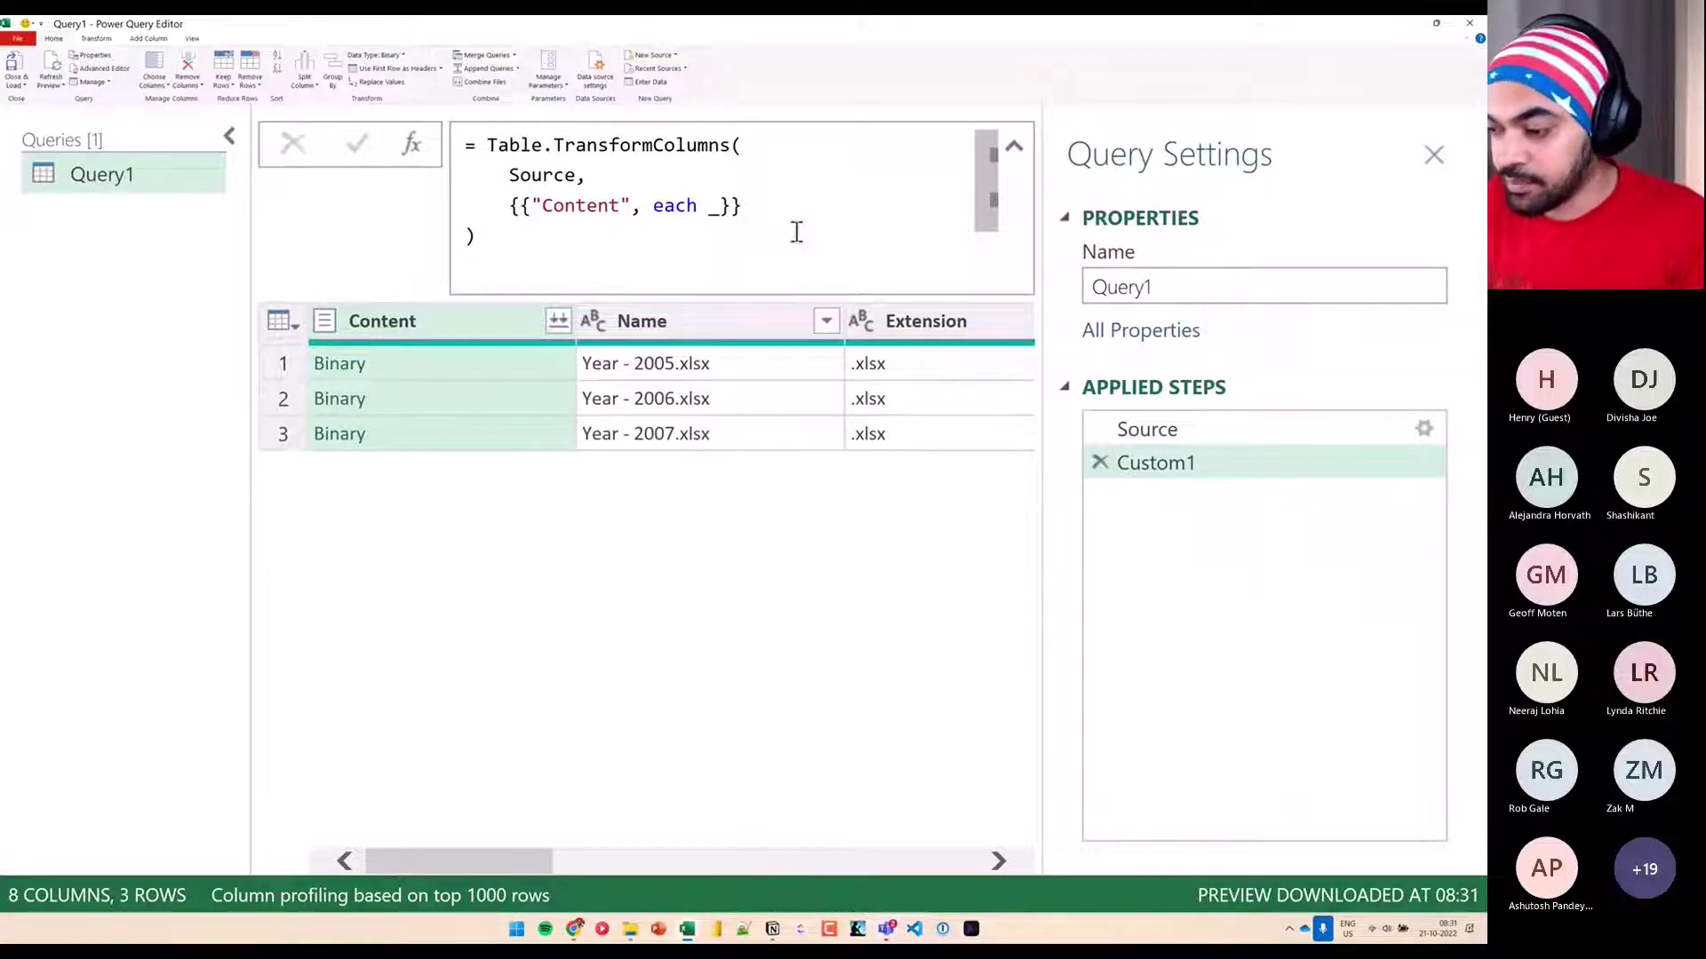
Apply each Excel.Workbook(_) to Content so all three Binary values become Table
{"action": "left_click", "coordinate": [761, 209]}
{"action": "key", "text": "Left"}
{"action": "key", "text": "Left"}
{"action": "key", "text": "Left"}
{"action": "key", "text": "Left"}
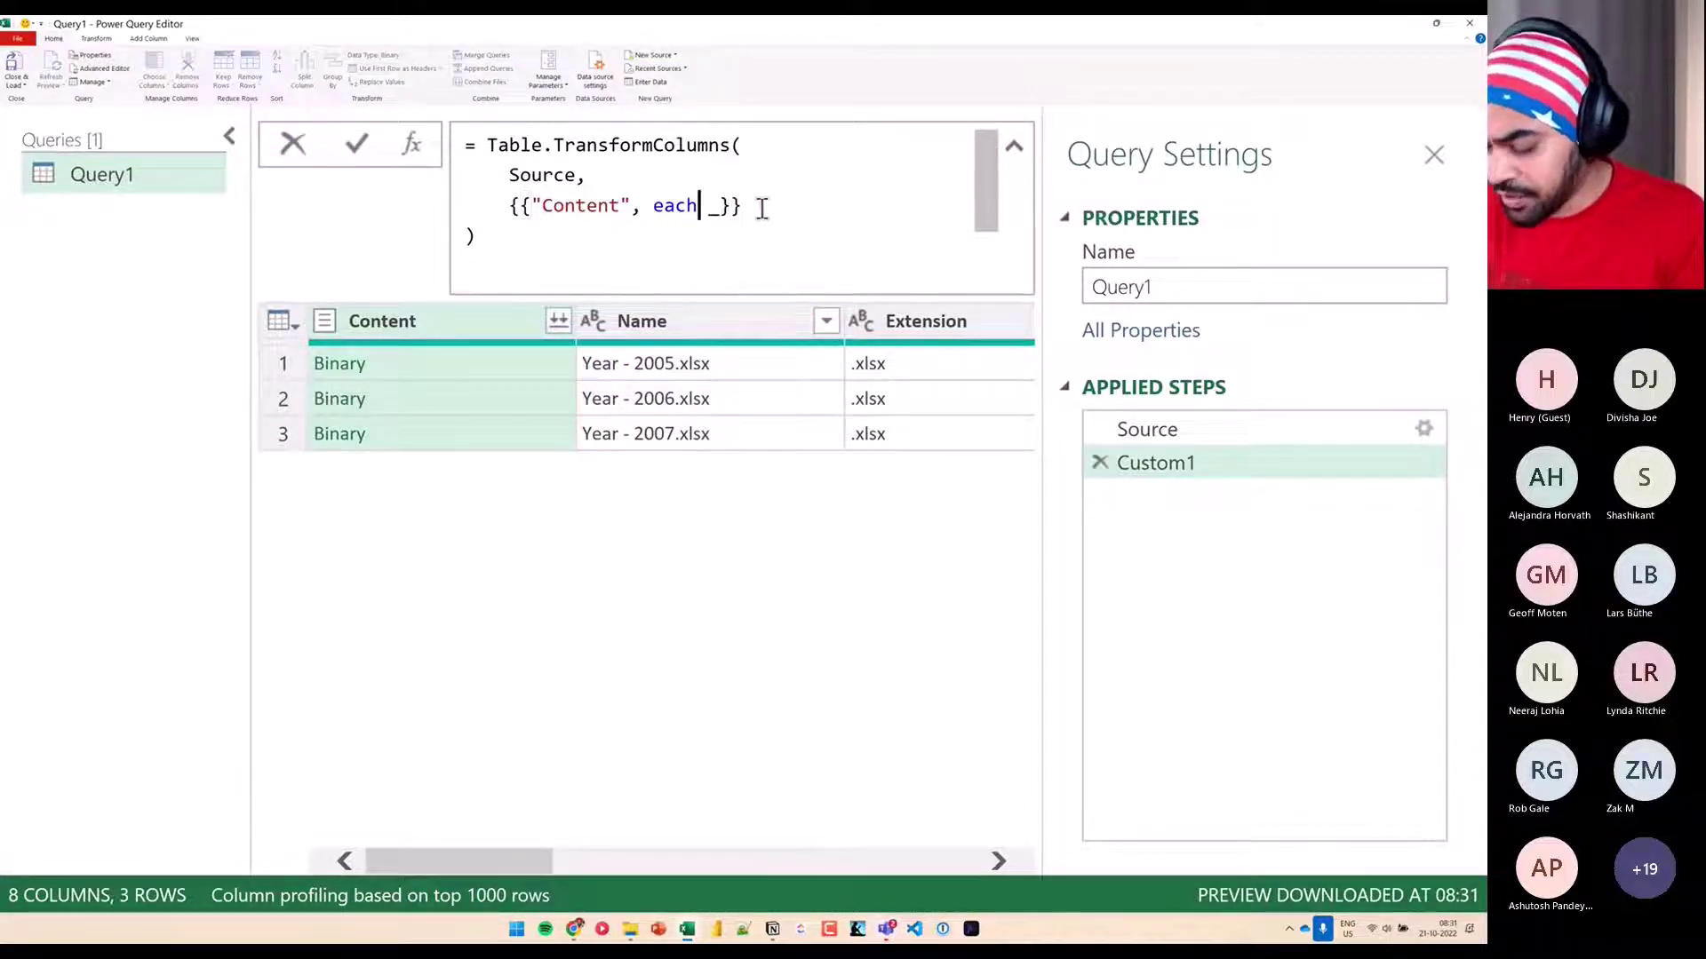
{"action": "key", "text": "Right"}
{"action": "type", "text": "Exc"}
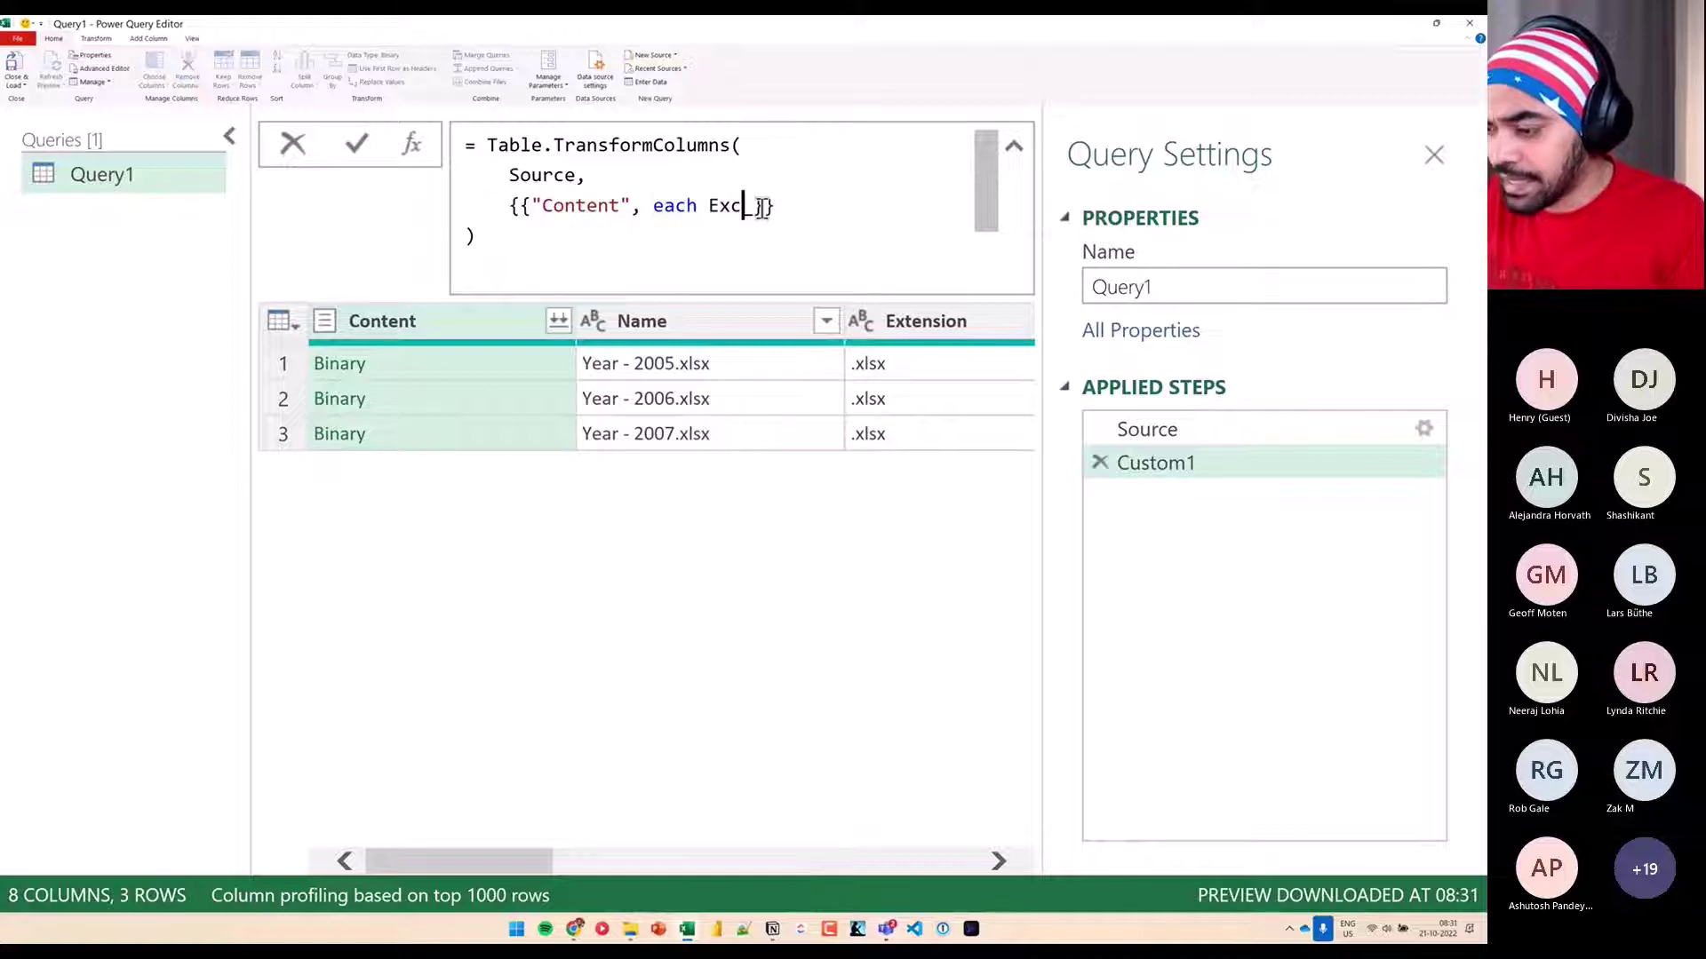
{"action": "type", "text": "el.Workb"}
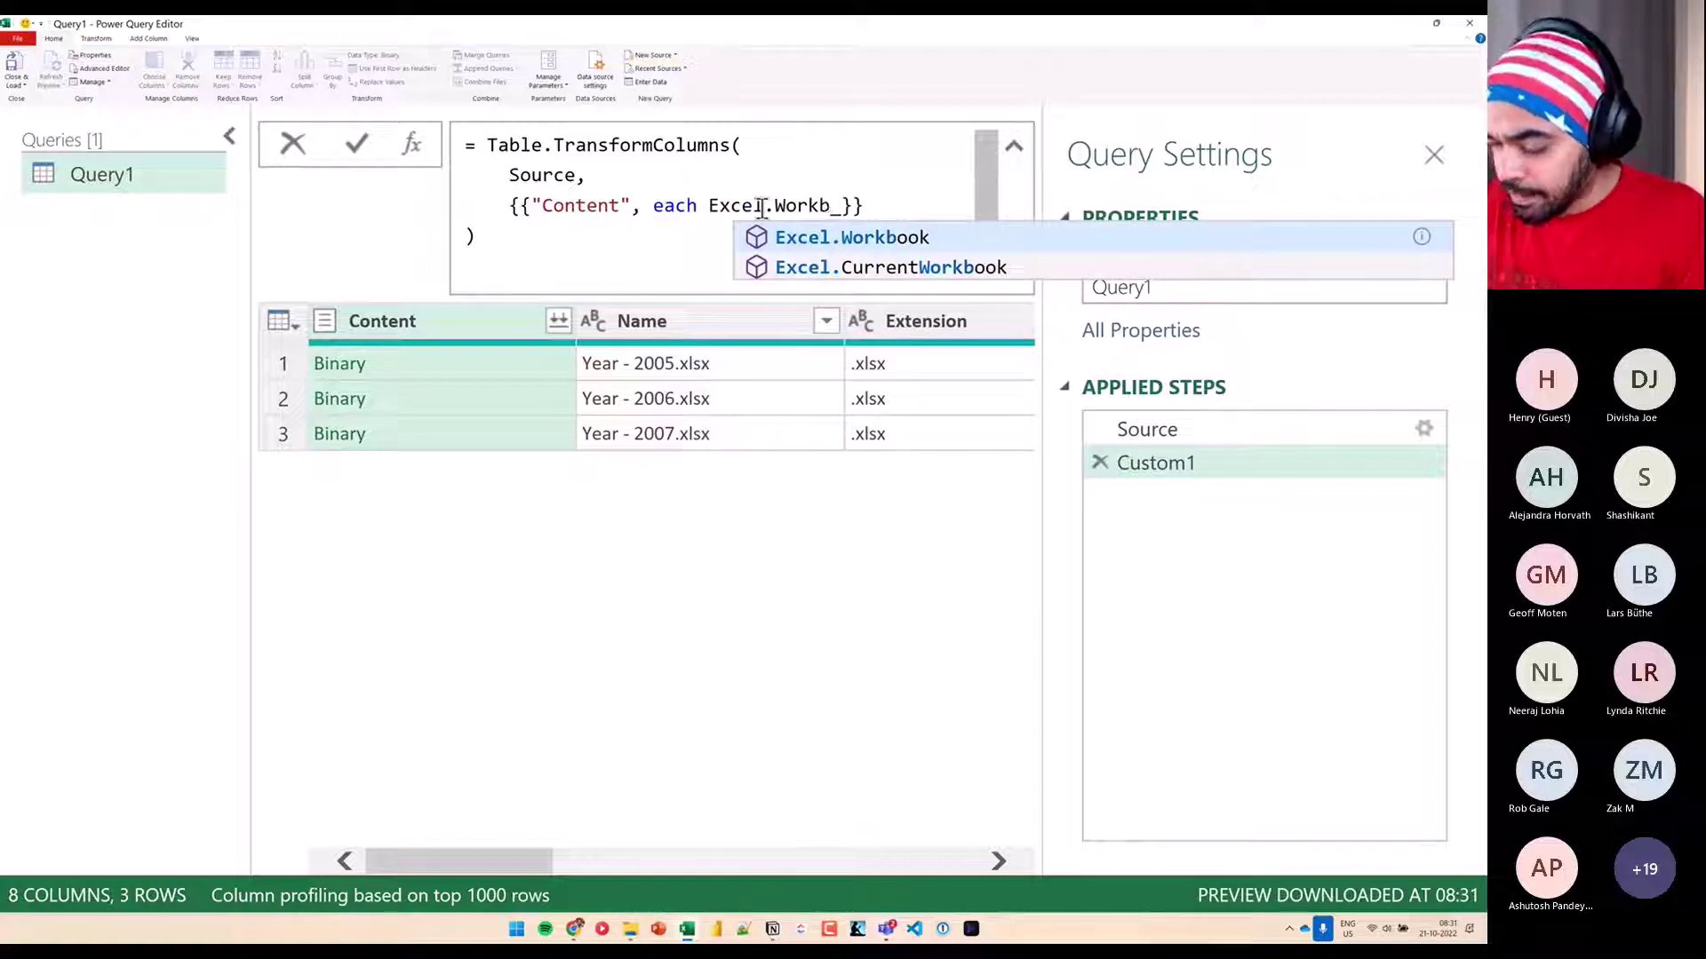
{"action": "type", "text": "ook(_"}
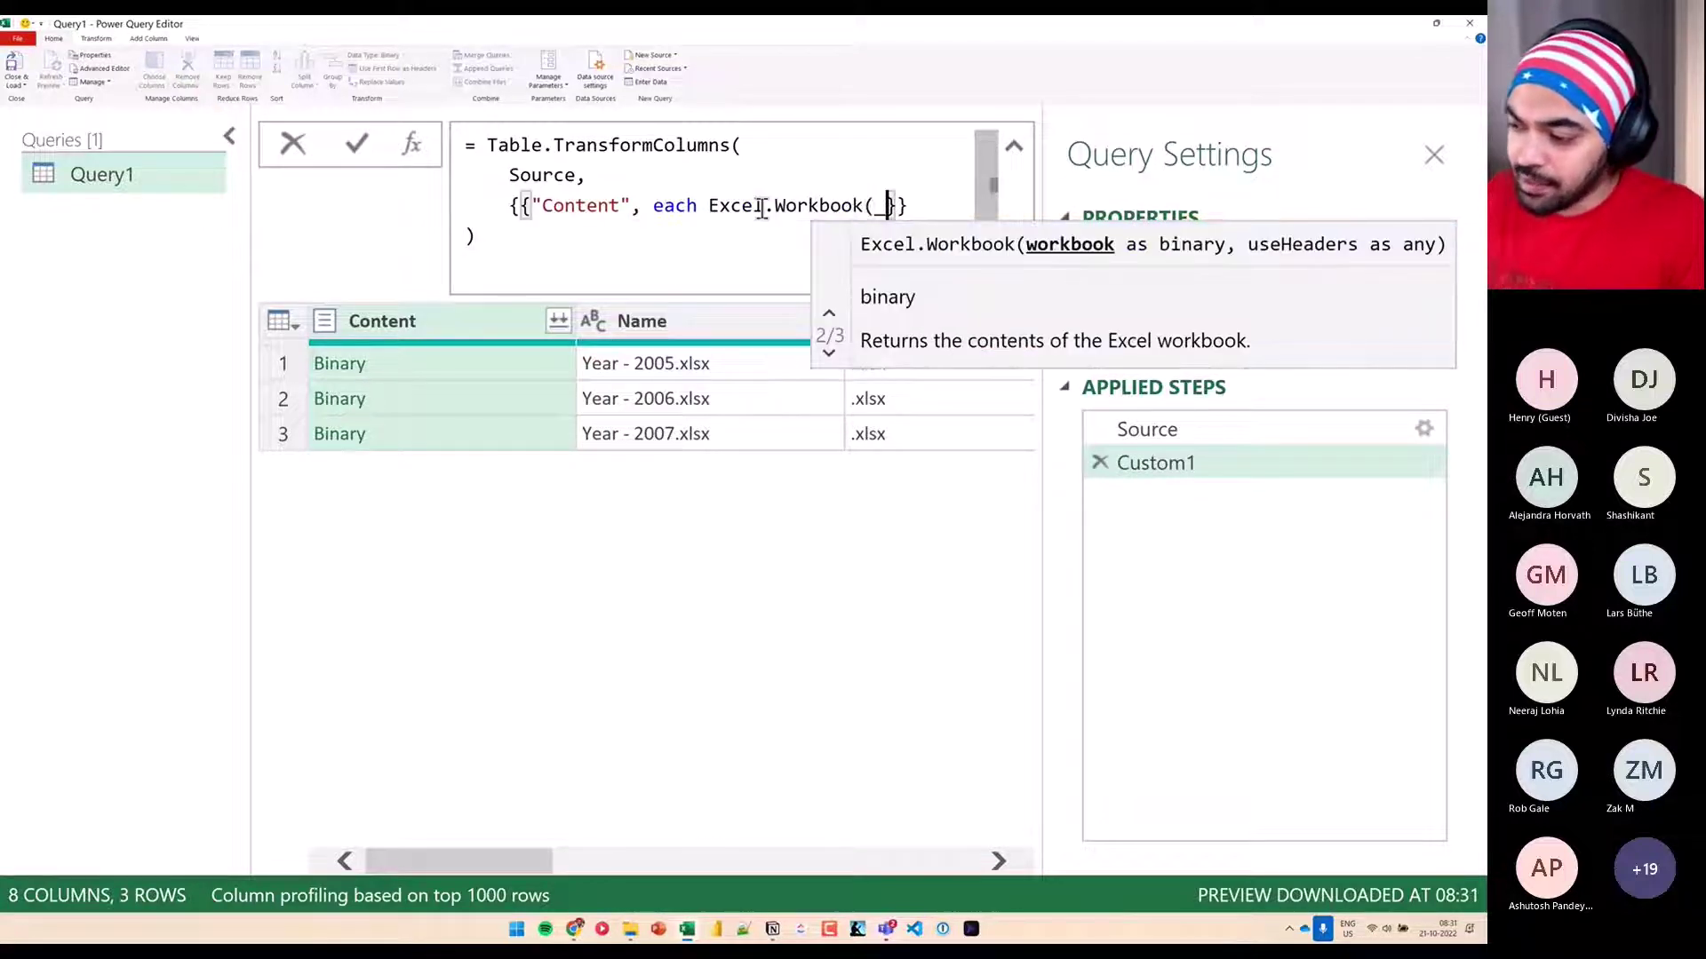
{"action": "type", "text": ")"}
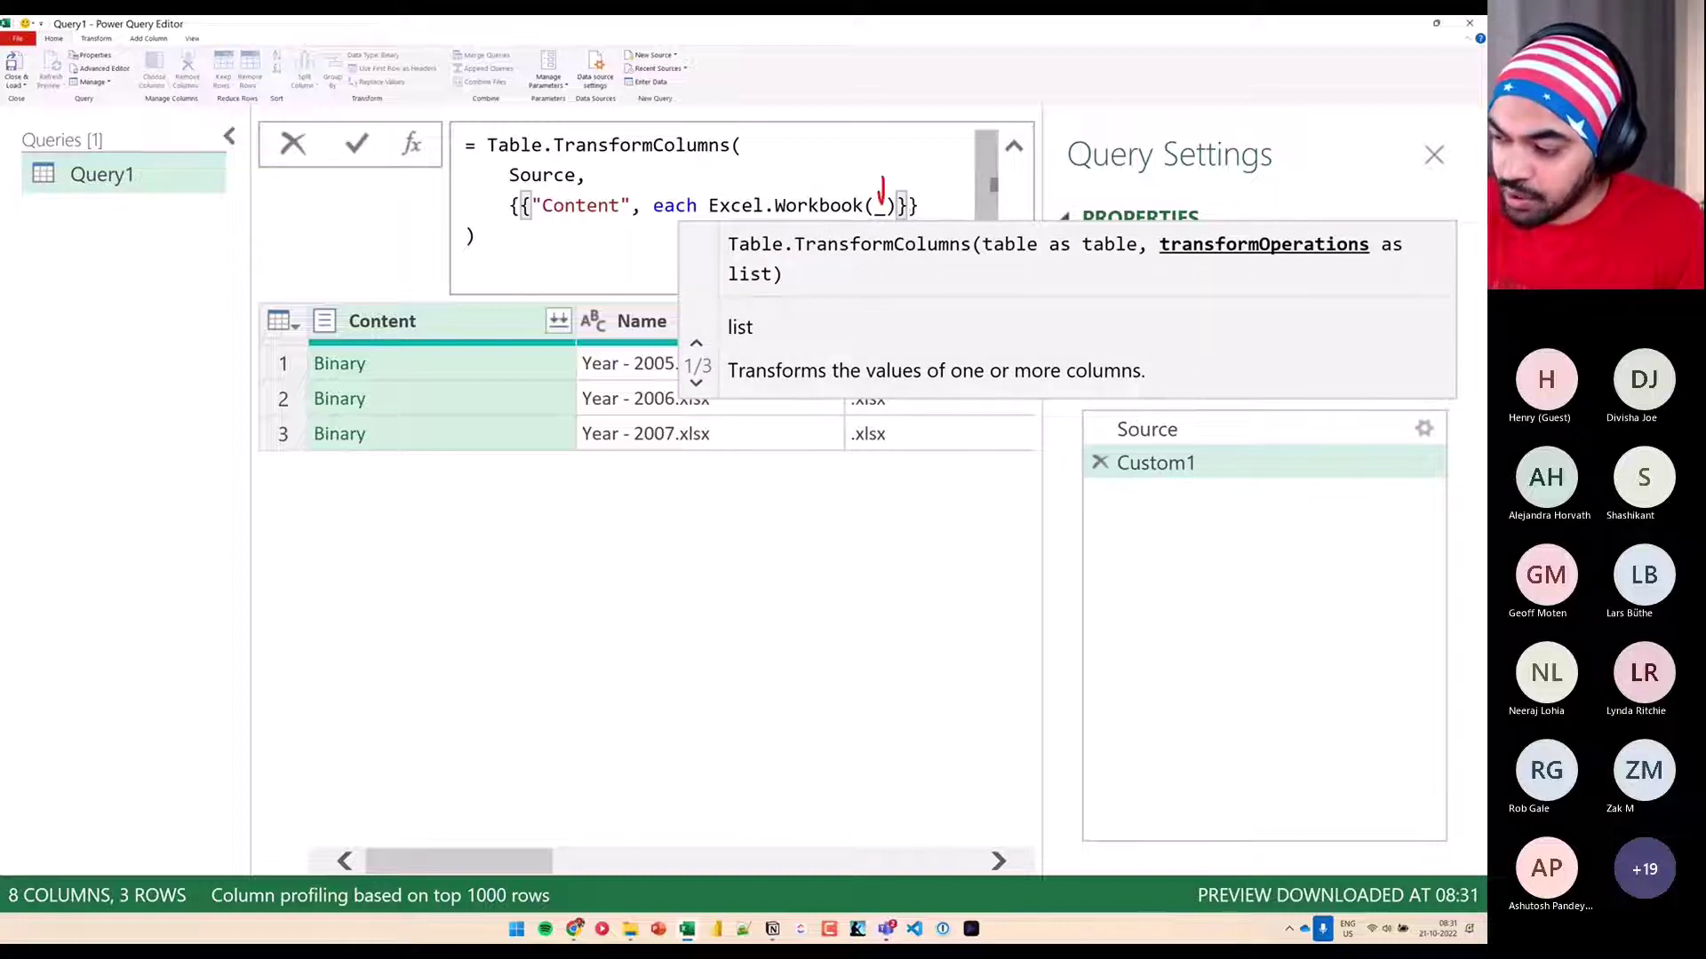
{"action": "left_click_drag", "start_coordinate": [377, 370], "coordinate": [432, 354]}
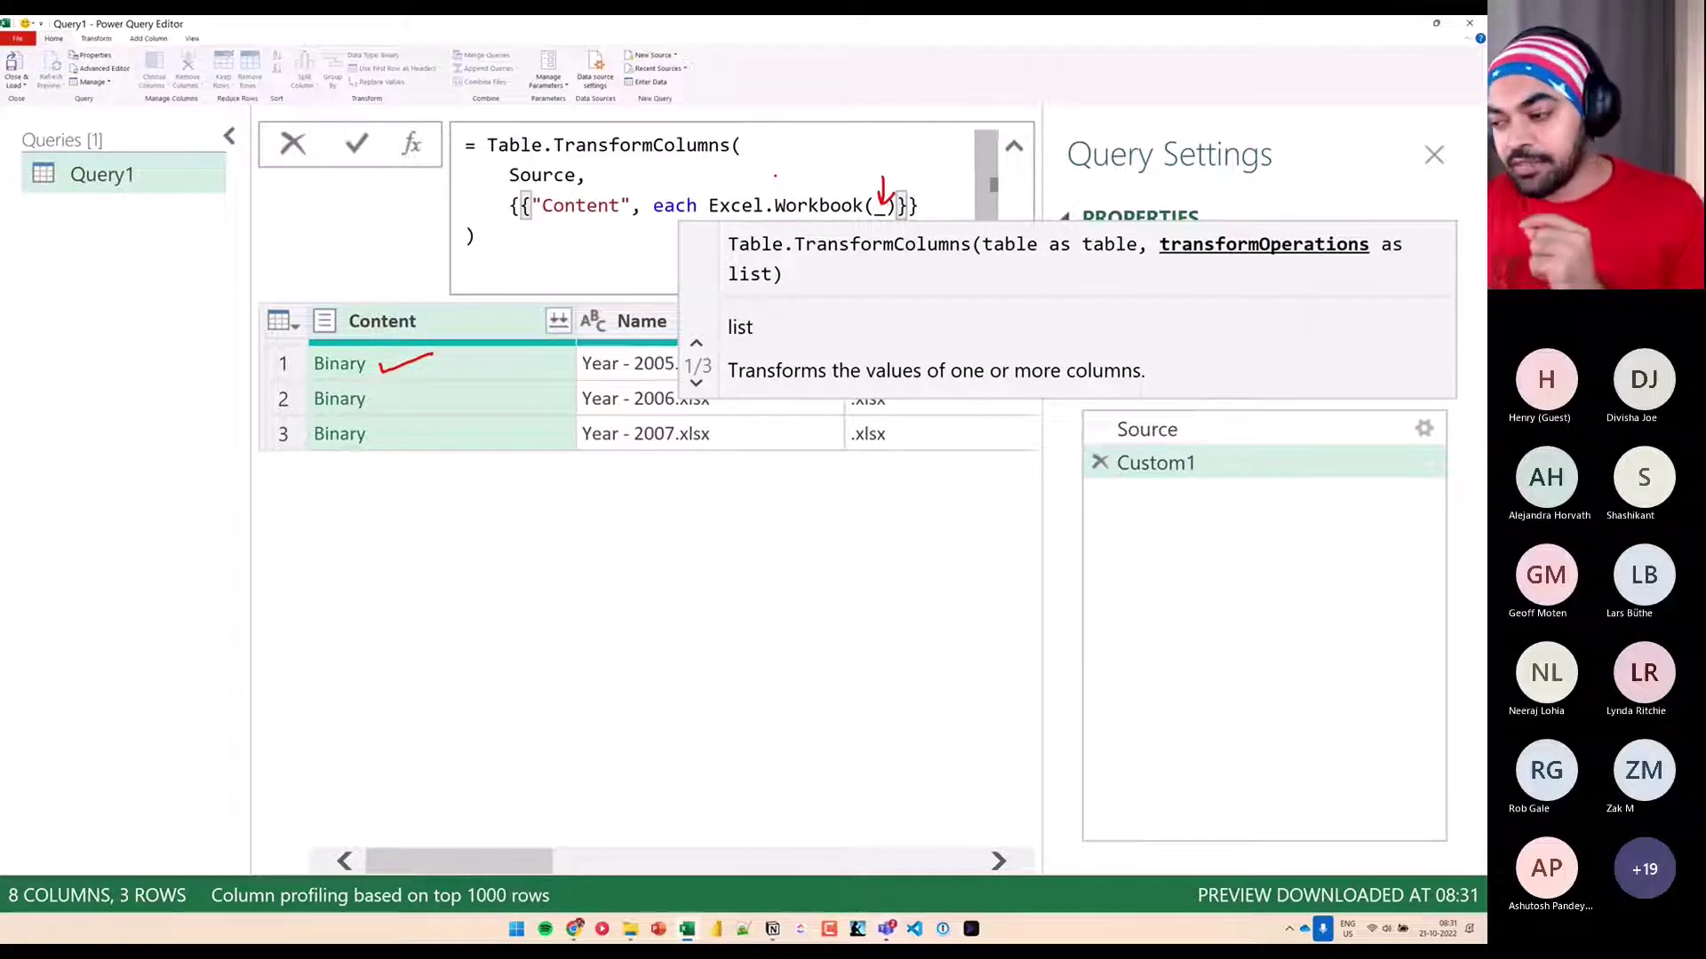
{"action": "key", "text": "Return"}
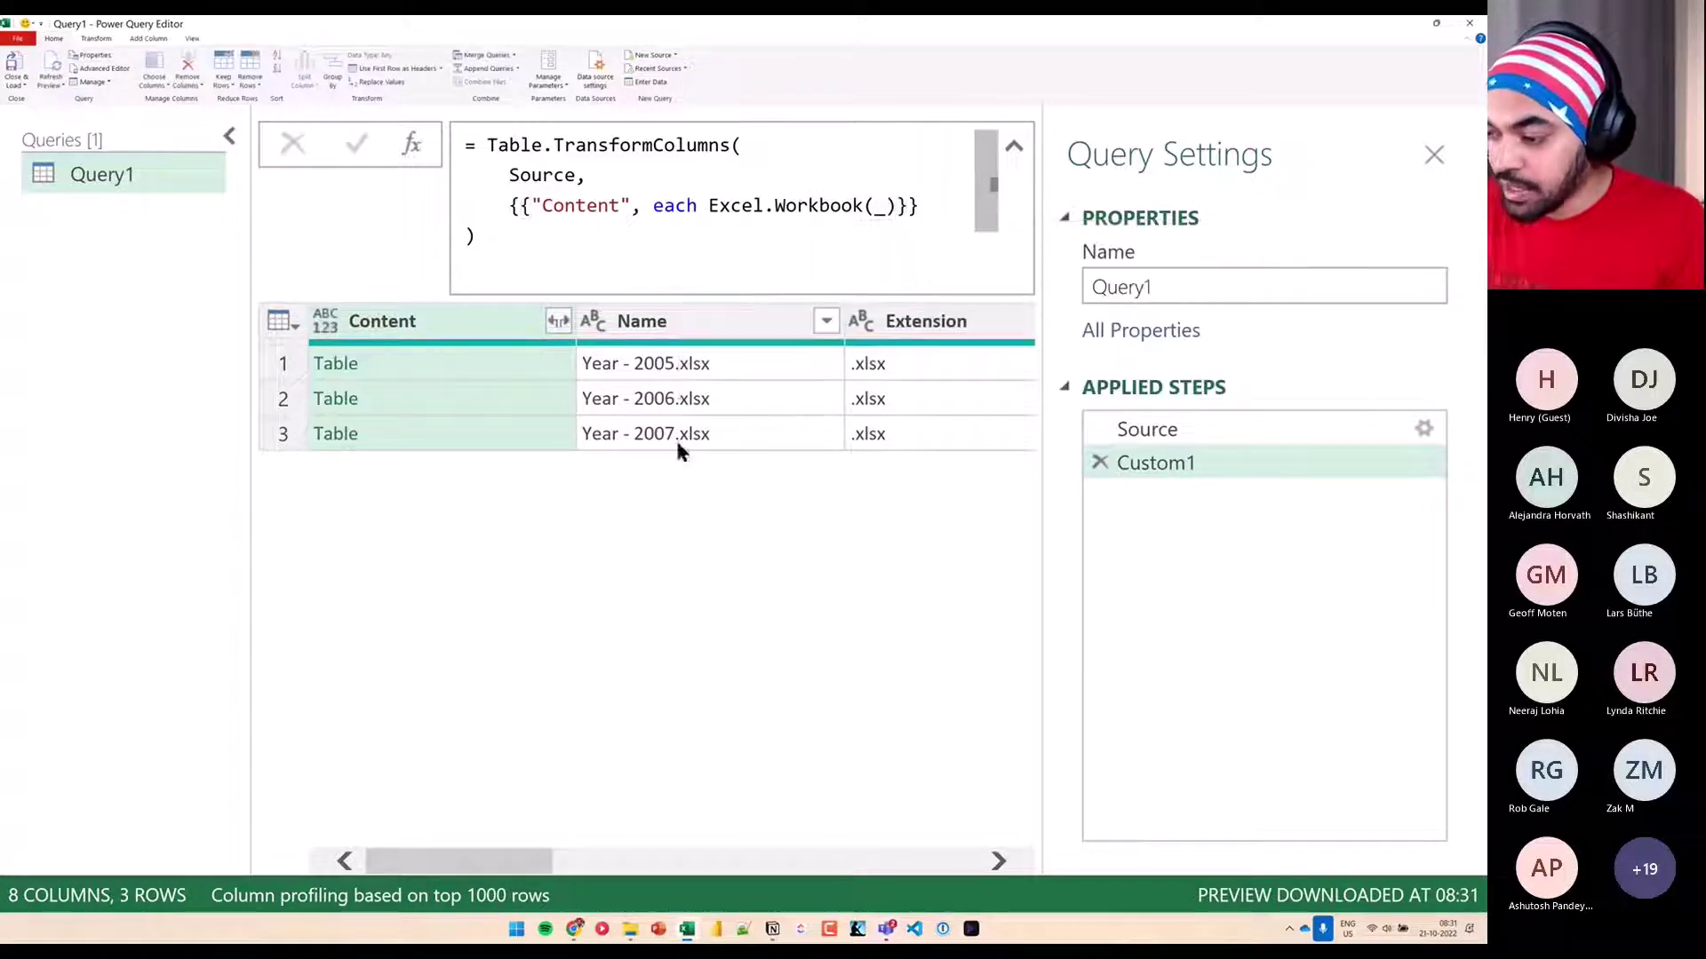
Recall Excel.Workbook's binary workbook parameter, then preview row 1's Table showing Sheet1
{"action": "left_click", "coordinate": [845, 205]}
{"action": "left_click", "coordinate": [874, 205]}
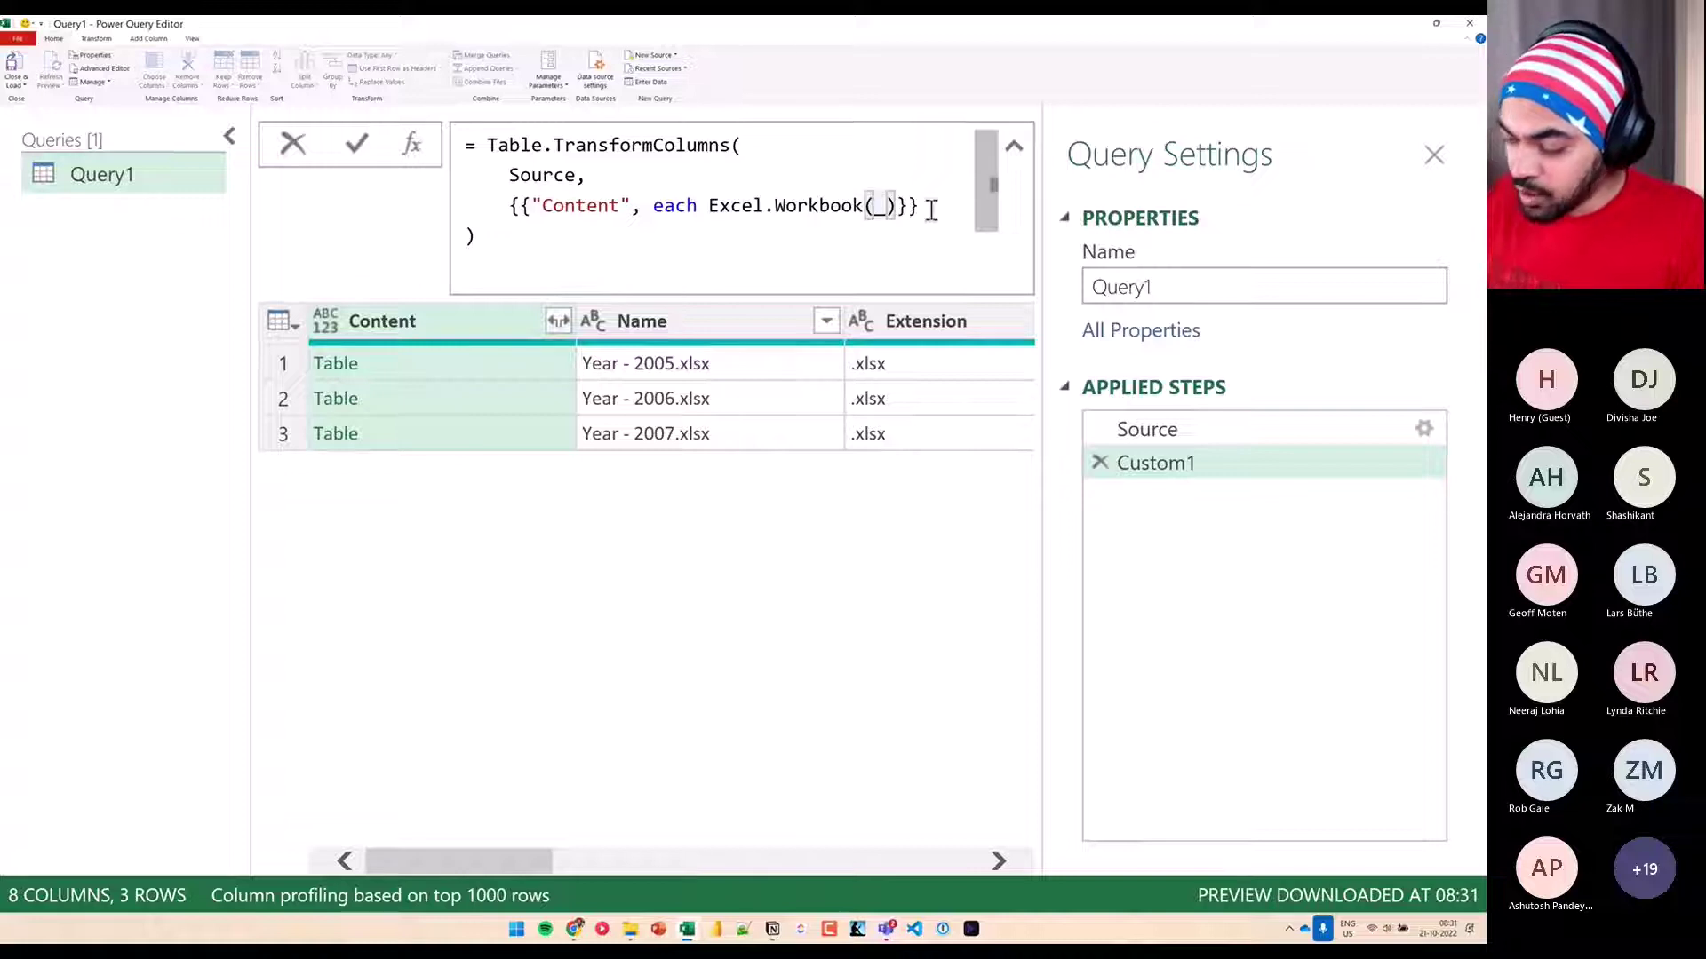
{"action": "key", "text": "BackSpace"}
{"action": "type", "text": "("}
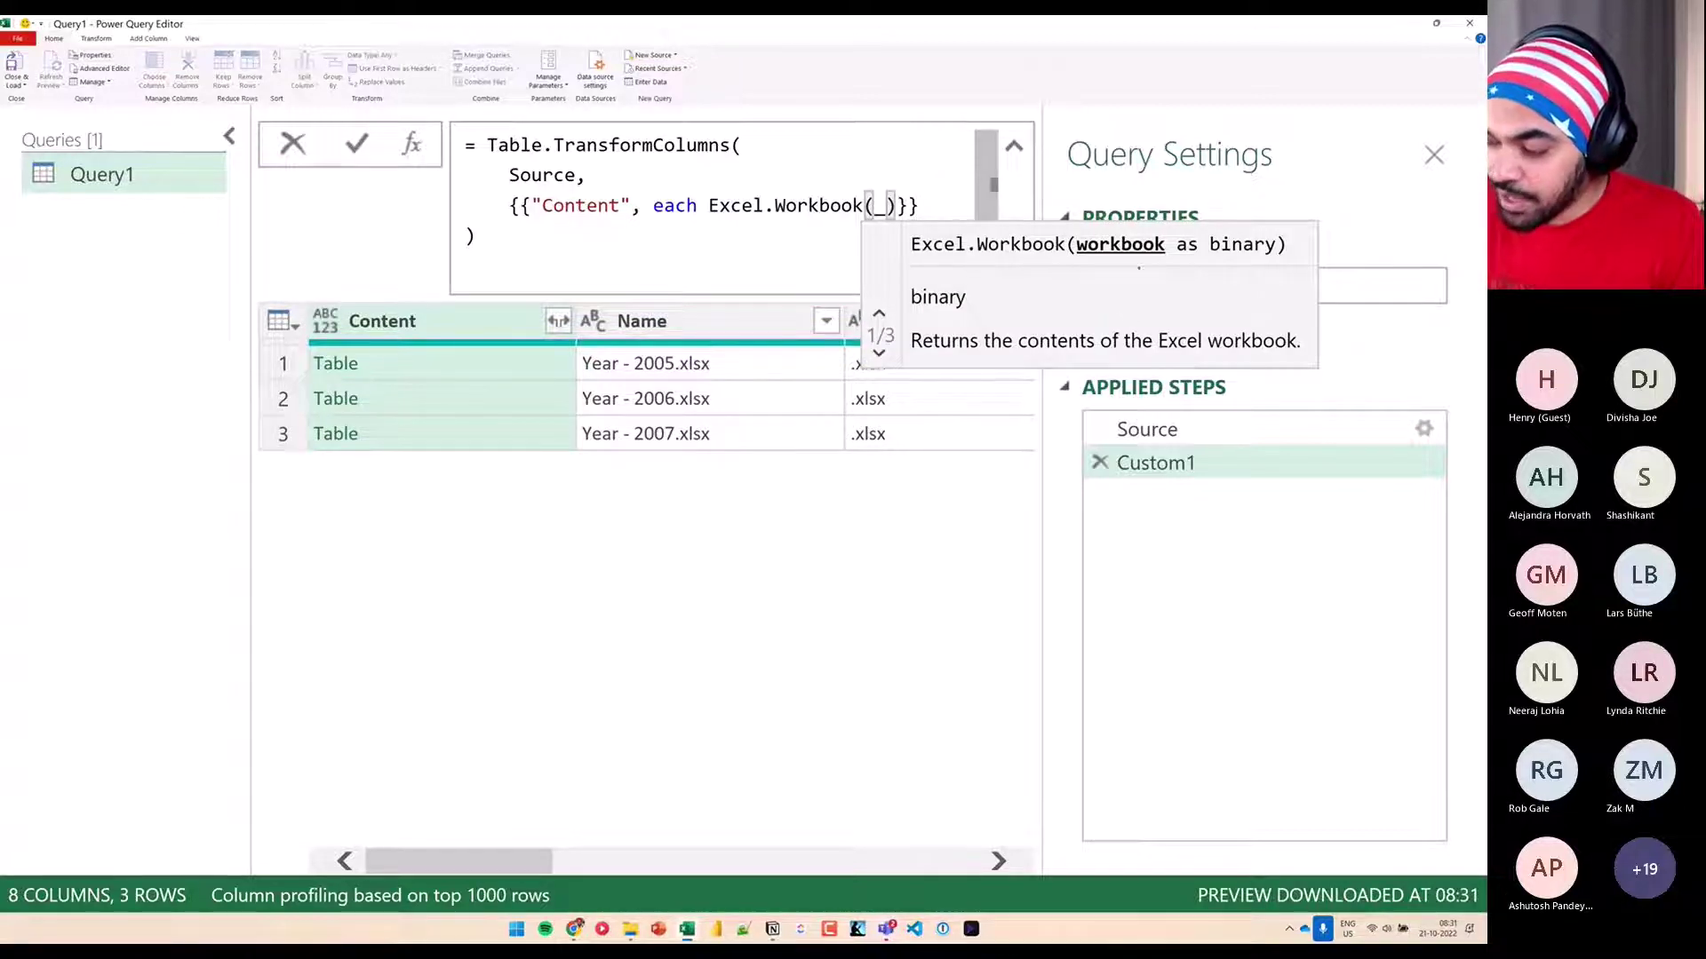
{"action": "left_click_drag", "start_coordinate": [1139, 258], "coordinate": [1150, 273]}
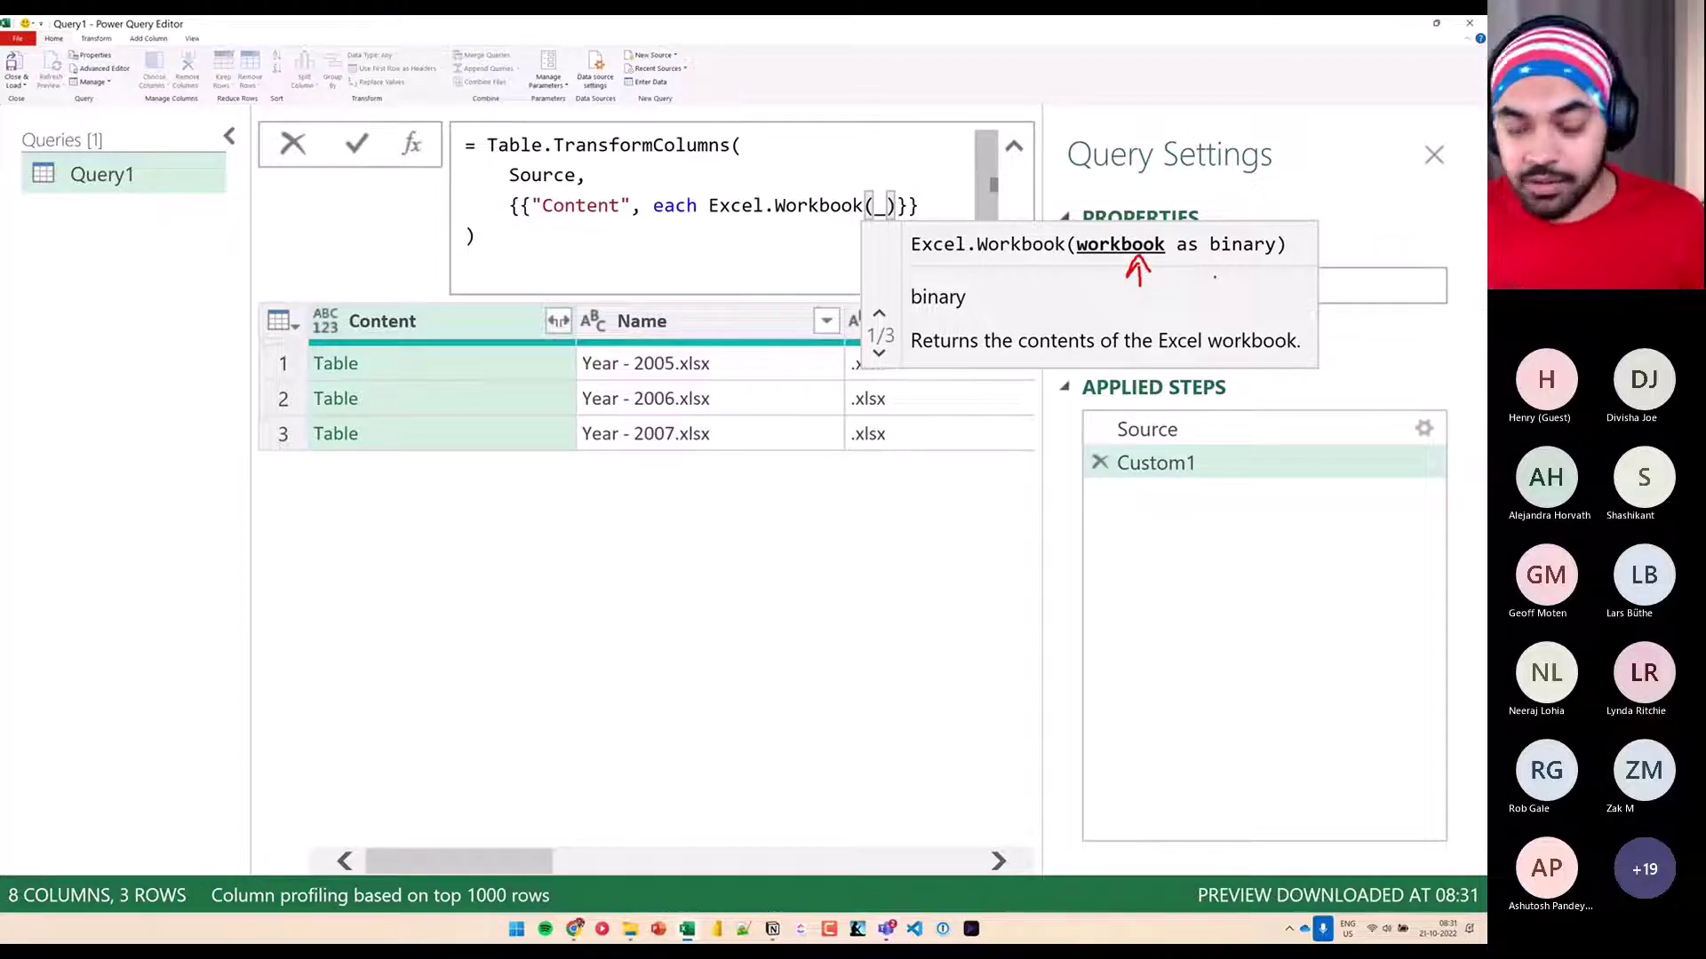
{"action": "mouse_move", "coordinate": [1286, 233]}
{"action": "left_mouse_down"}
{"action": "mouse_move", "coordinate": [1199, 245]}
{"action": "mouse_move", "coordinate": [1283, 242]}
{"action": "left_mouse_up"}
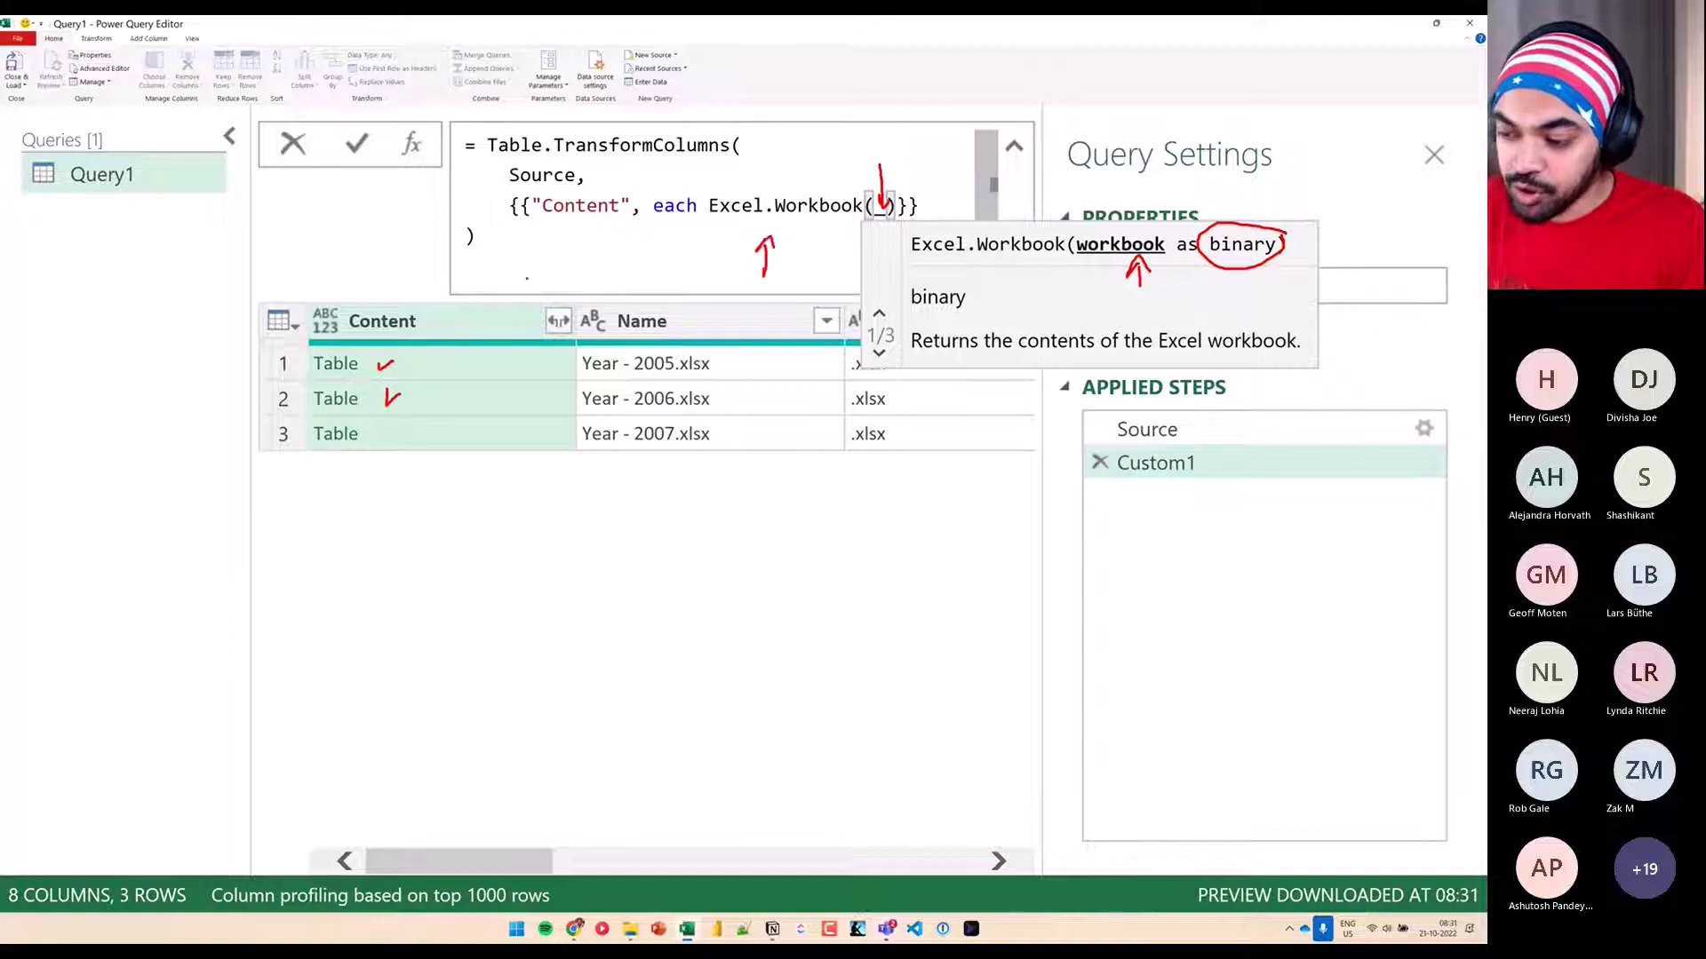
{"action": "key", "text": "Escape"}
{"action": "left_click", "coordinate": [393, 360]}
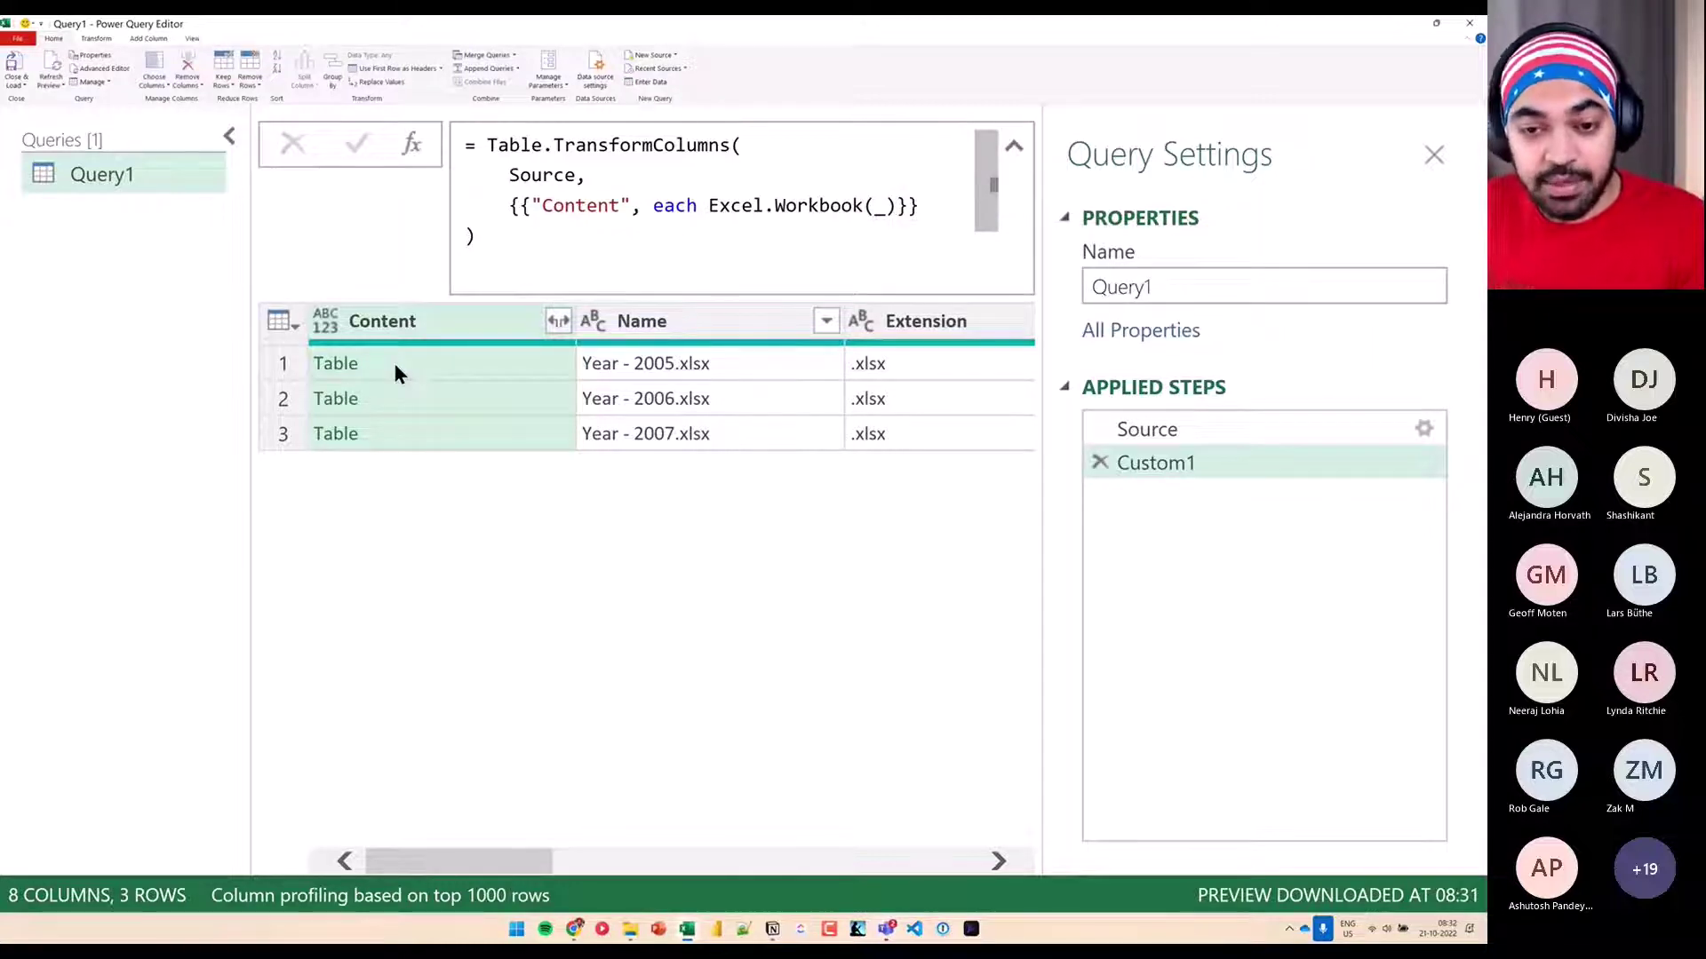
{"action": "left_click", "coordinate": [457, 368]}
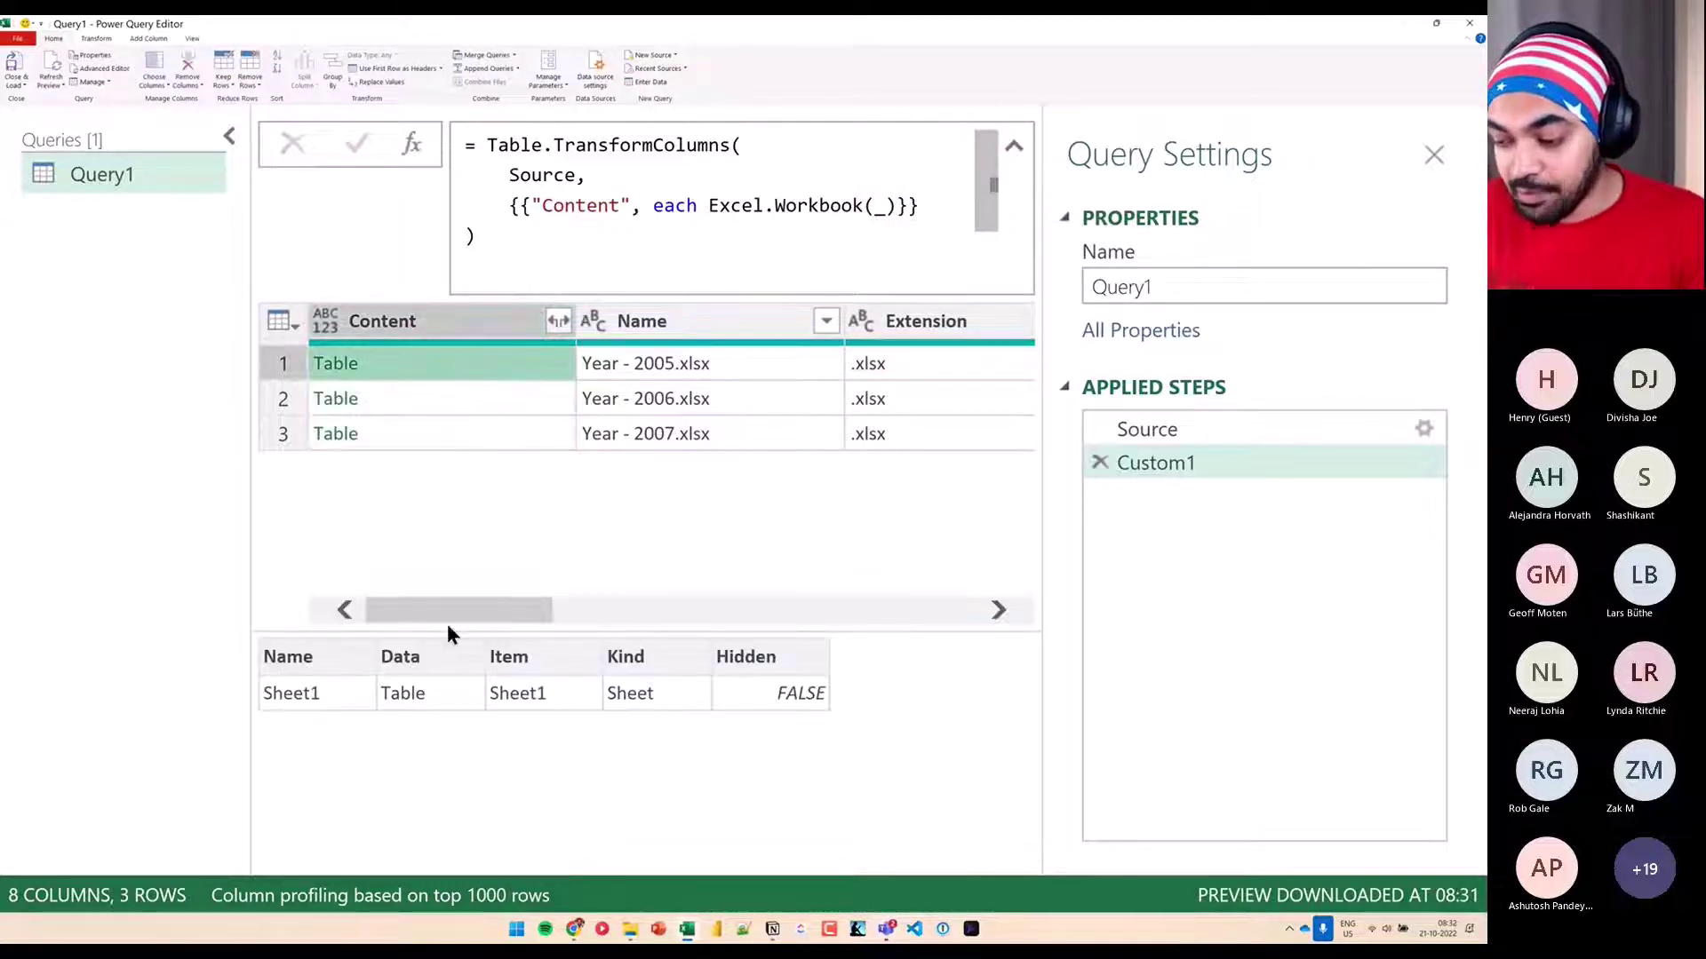
{"action": "left_click_drag", "start_coordinate": [445, 630], "coordinate": [457, 580]}
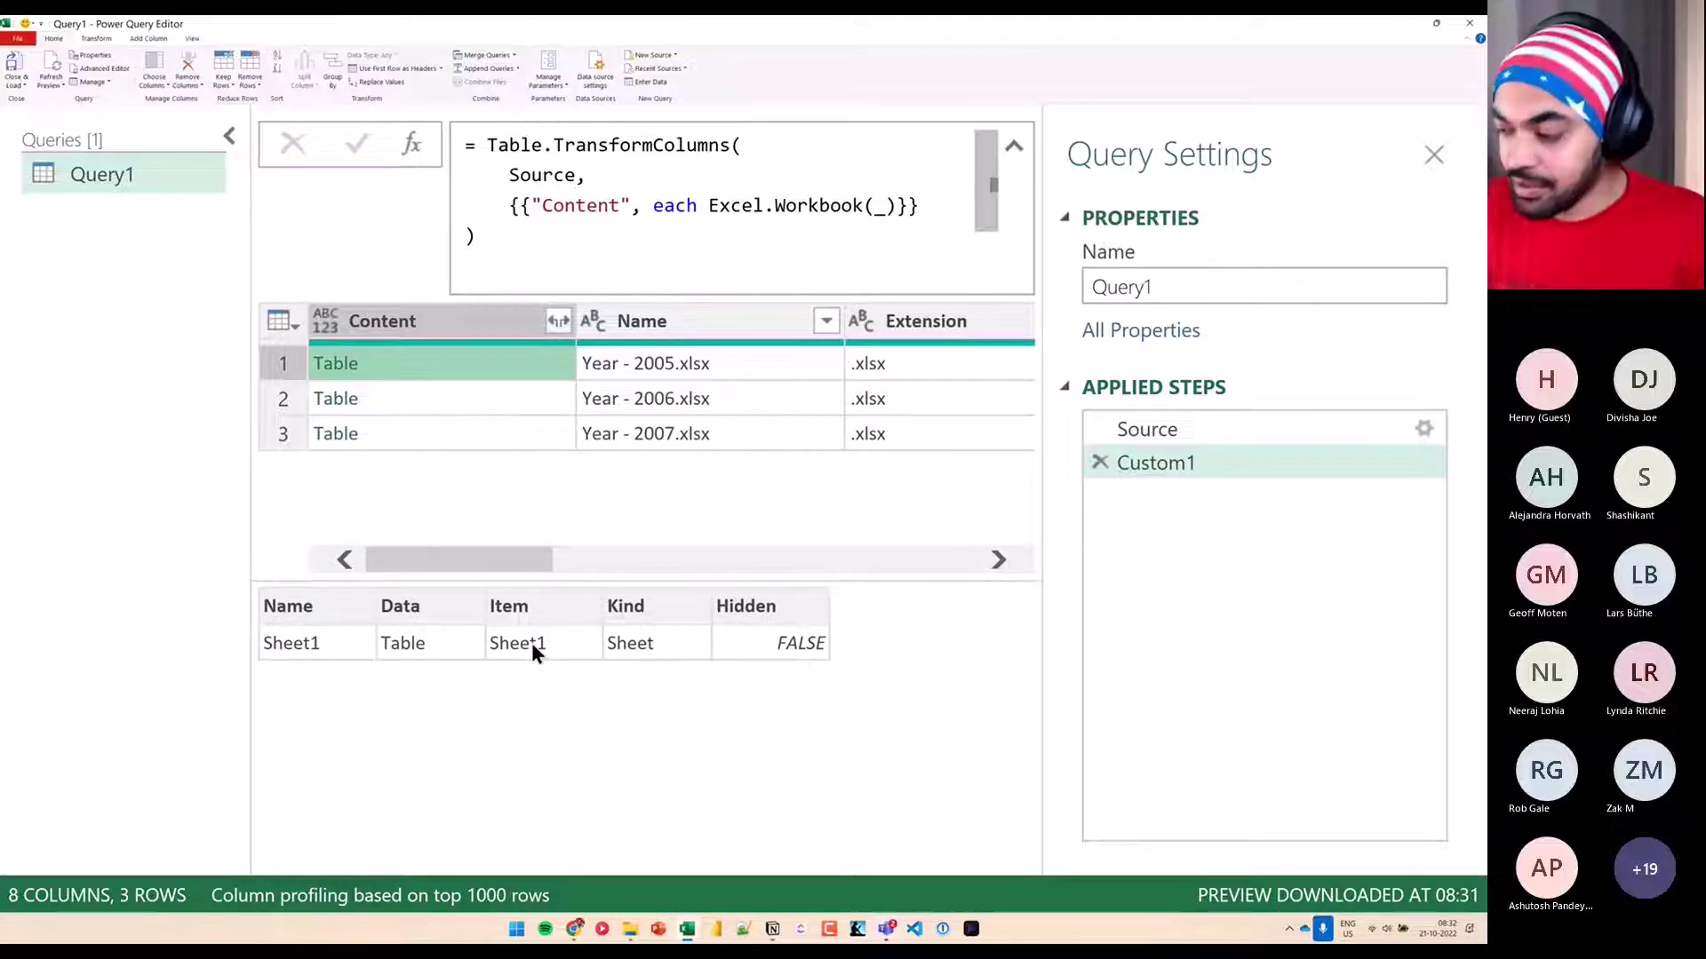
{"action": "left_click", "coordinate": [1146, 429]}
{"action": "left_click", "coordinate": [476, 371]}
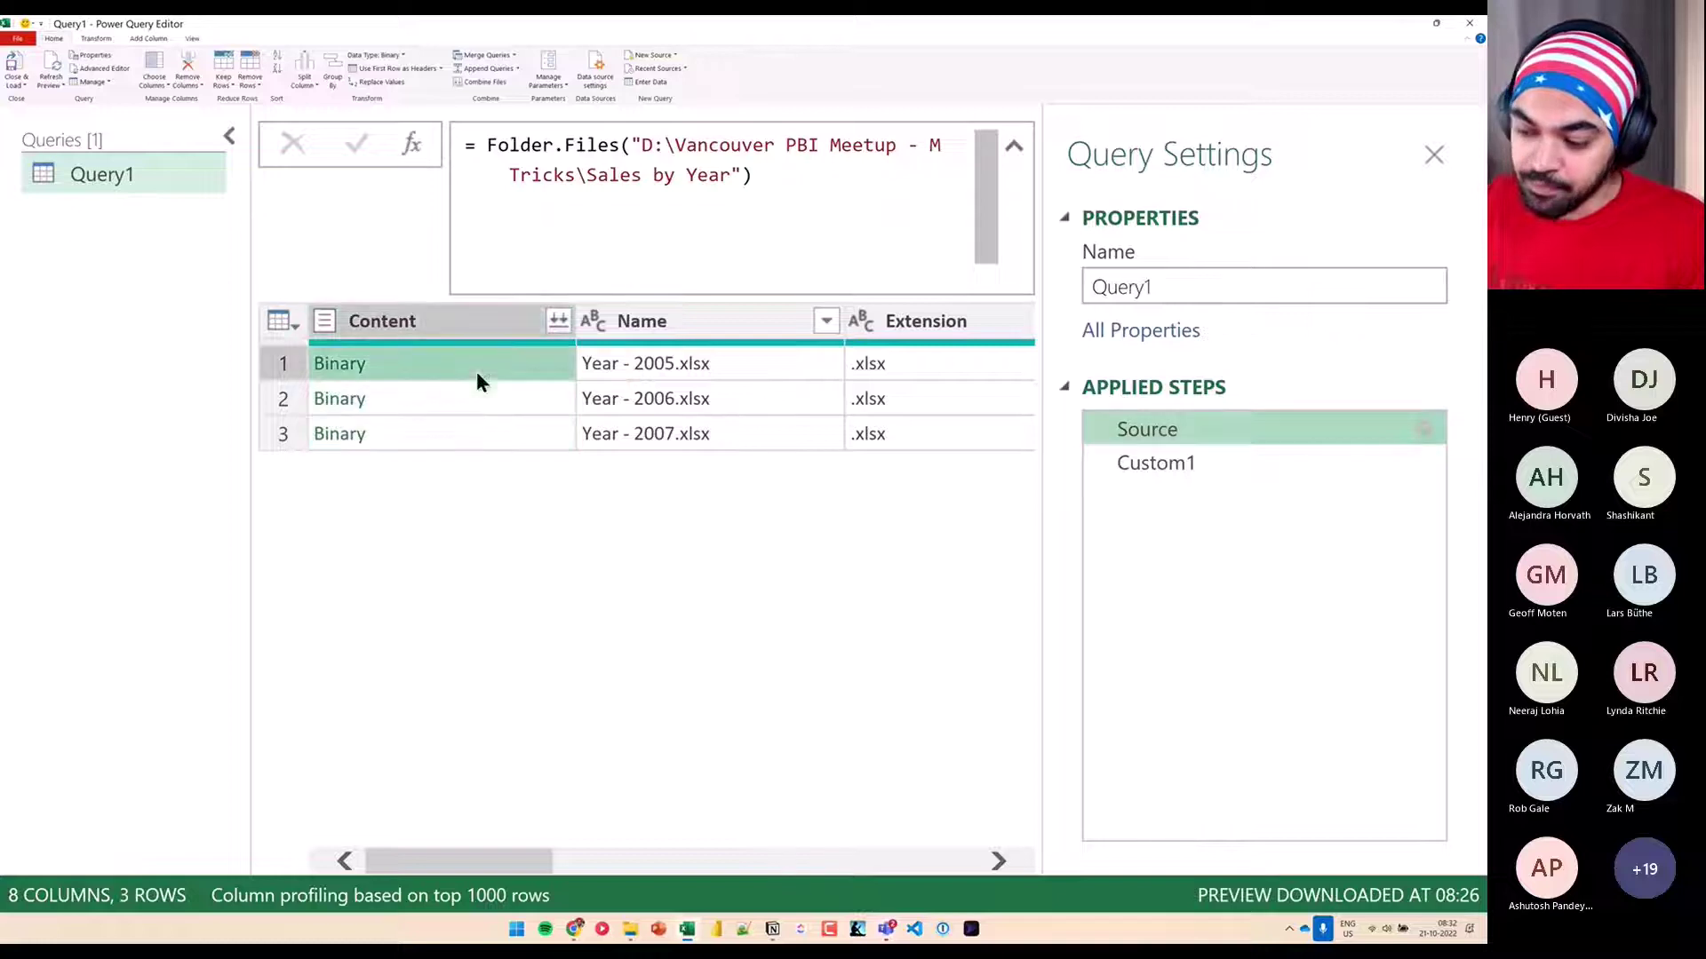
{"action": "left_click_drag", "start_coordinate": [227, 612], "coordinate": [469, 752]}
{"action": "left_click_drag", "start_coordinate": [420, 665], "coordinate": [491, 687]}
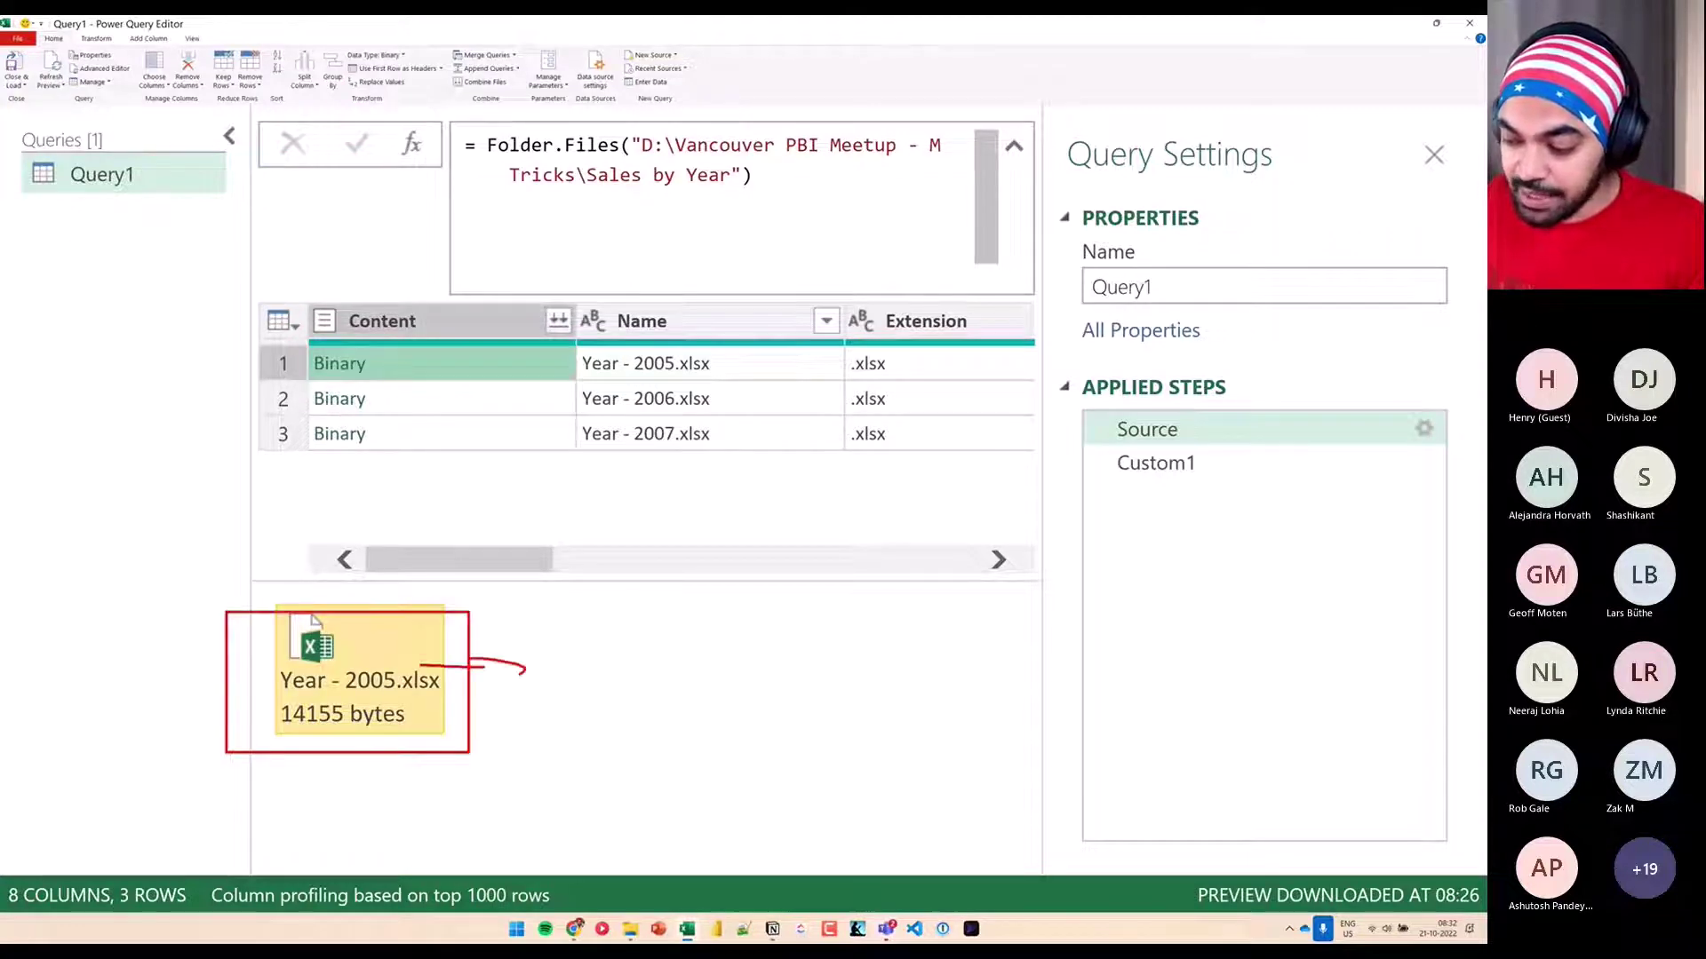
{"action": "left_click_drag", "start_coordinate": [542, 613], "coordinate": [751, 753]}
{"action": "mouse_move", "coordinate": [613, 655]}
{"action": "left_mouse_down"}
{"action": "mouse_move", "coordinate": [603, 691]}
{"action": "mouse_move", "coordinate": [651, 702]}
{"action": "mouse_move", "coordinate": [690, 675]}
{"action": "mouse_move", "coordinate": [686, 704]}
{"action": "left_mouse_up"}
{"action": "left_click_drag", "start_coordinate": [670, 686], "coordinate": [715, 672]}
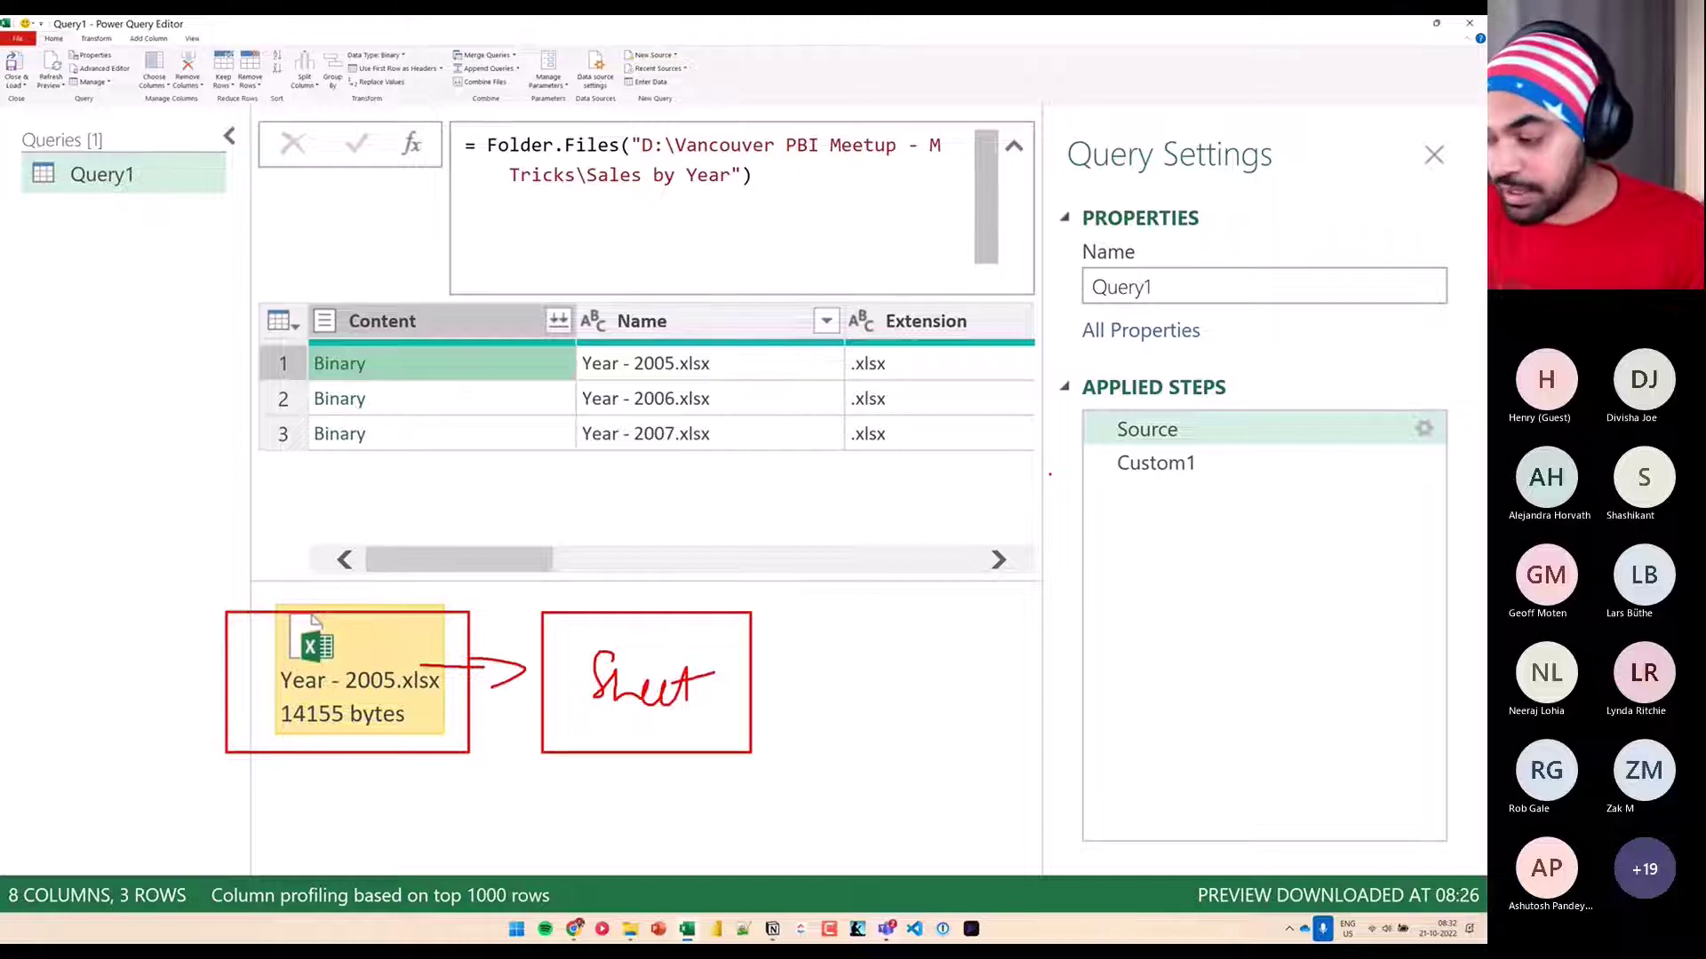
{"action": "key", "text": "Escape"}
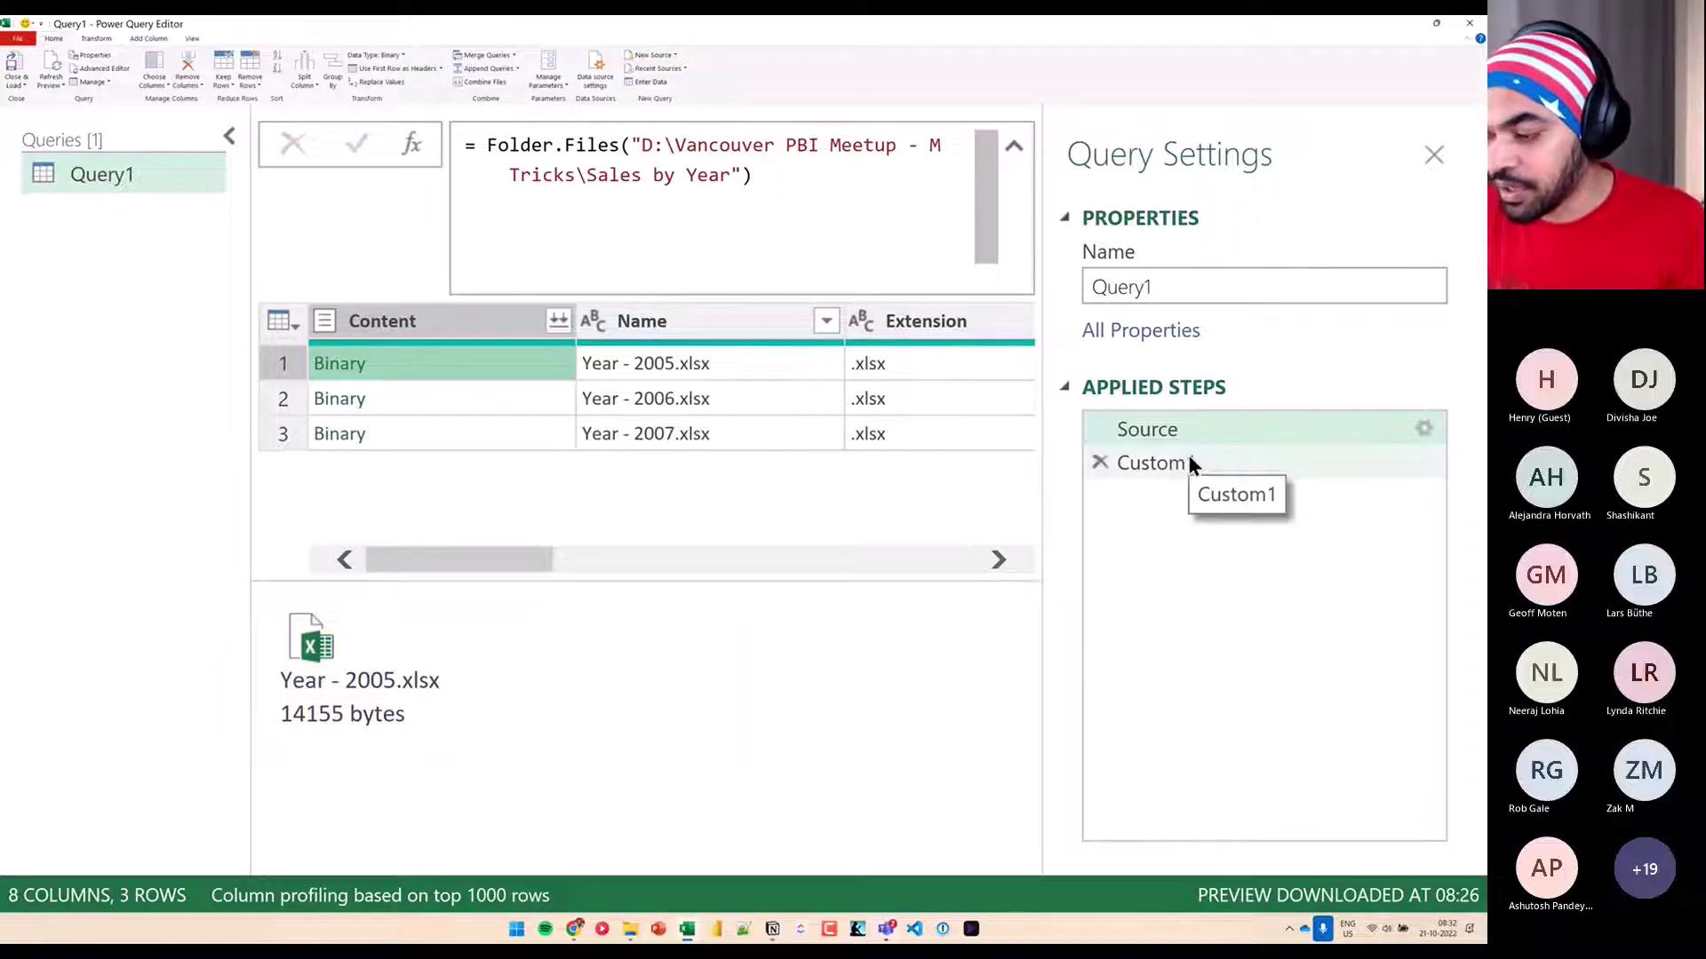
{"action": "left_click", "coordinate": [1191, 461]}
{"action": "left_click", "coordinate": [458, 362]}
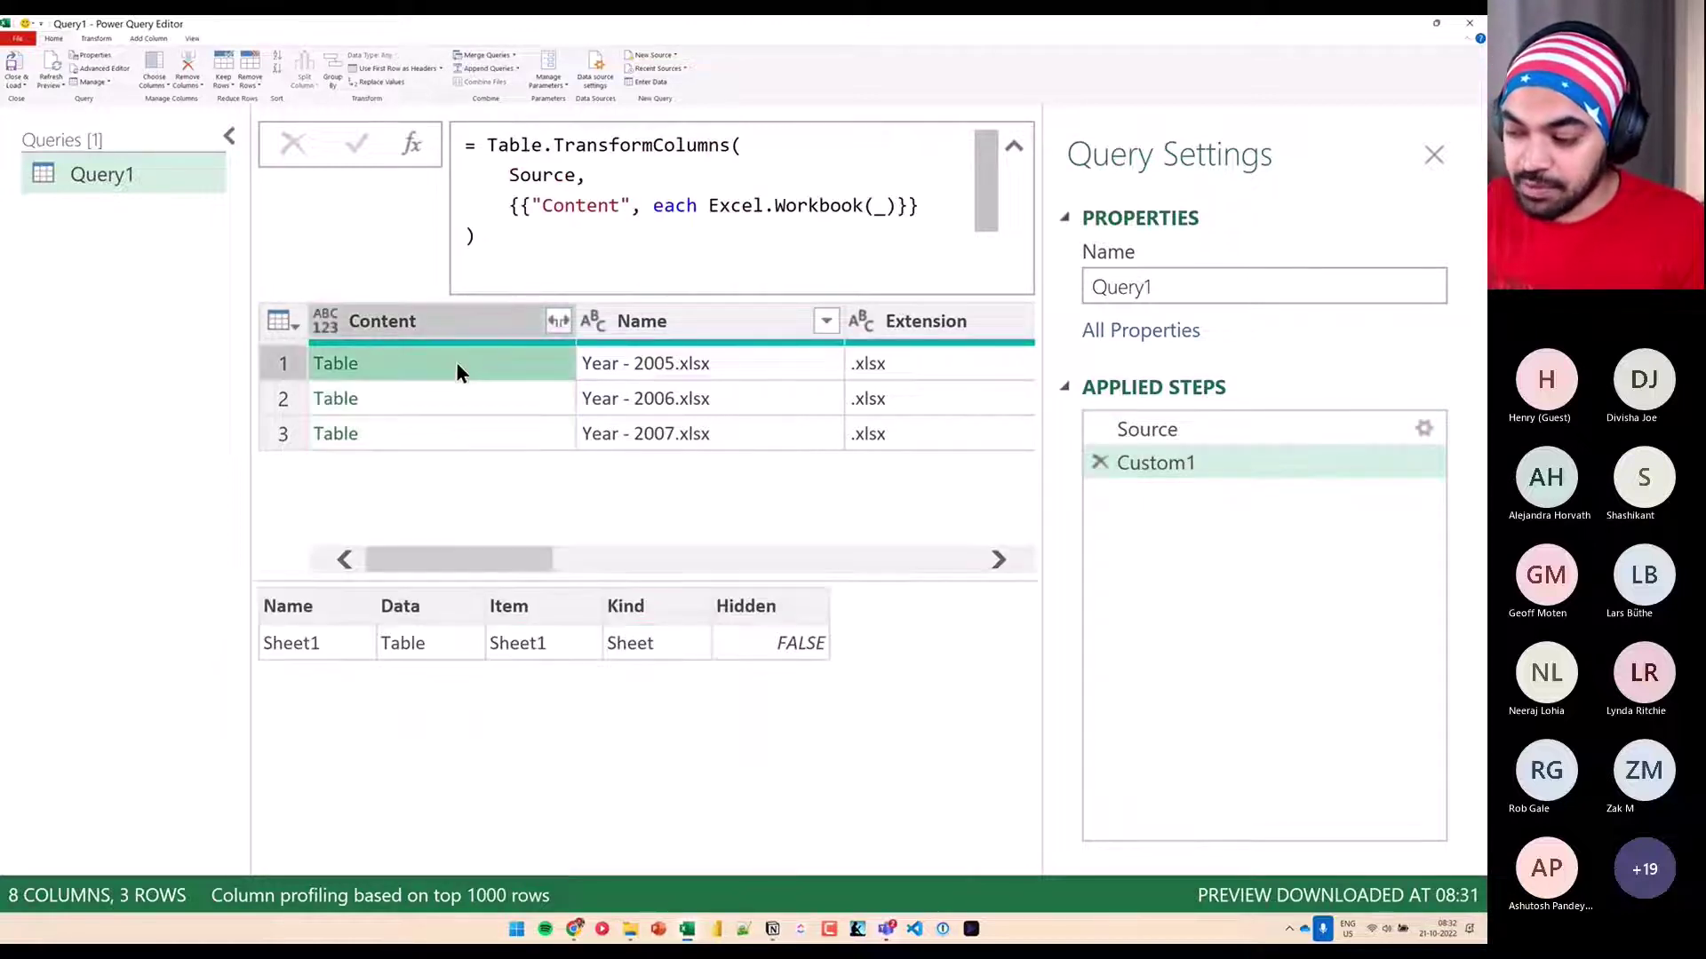
{"action": "left_click_drag", "start_coordinate": [235, 569], "coordinate": [854, 674]}
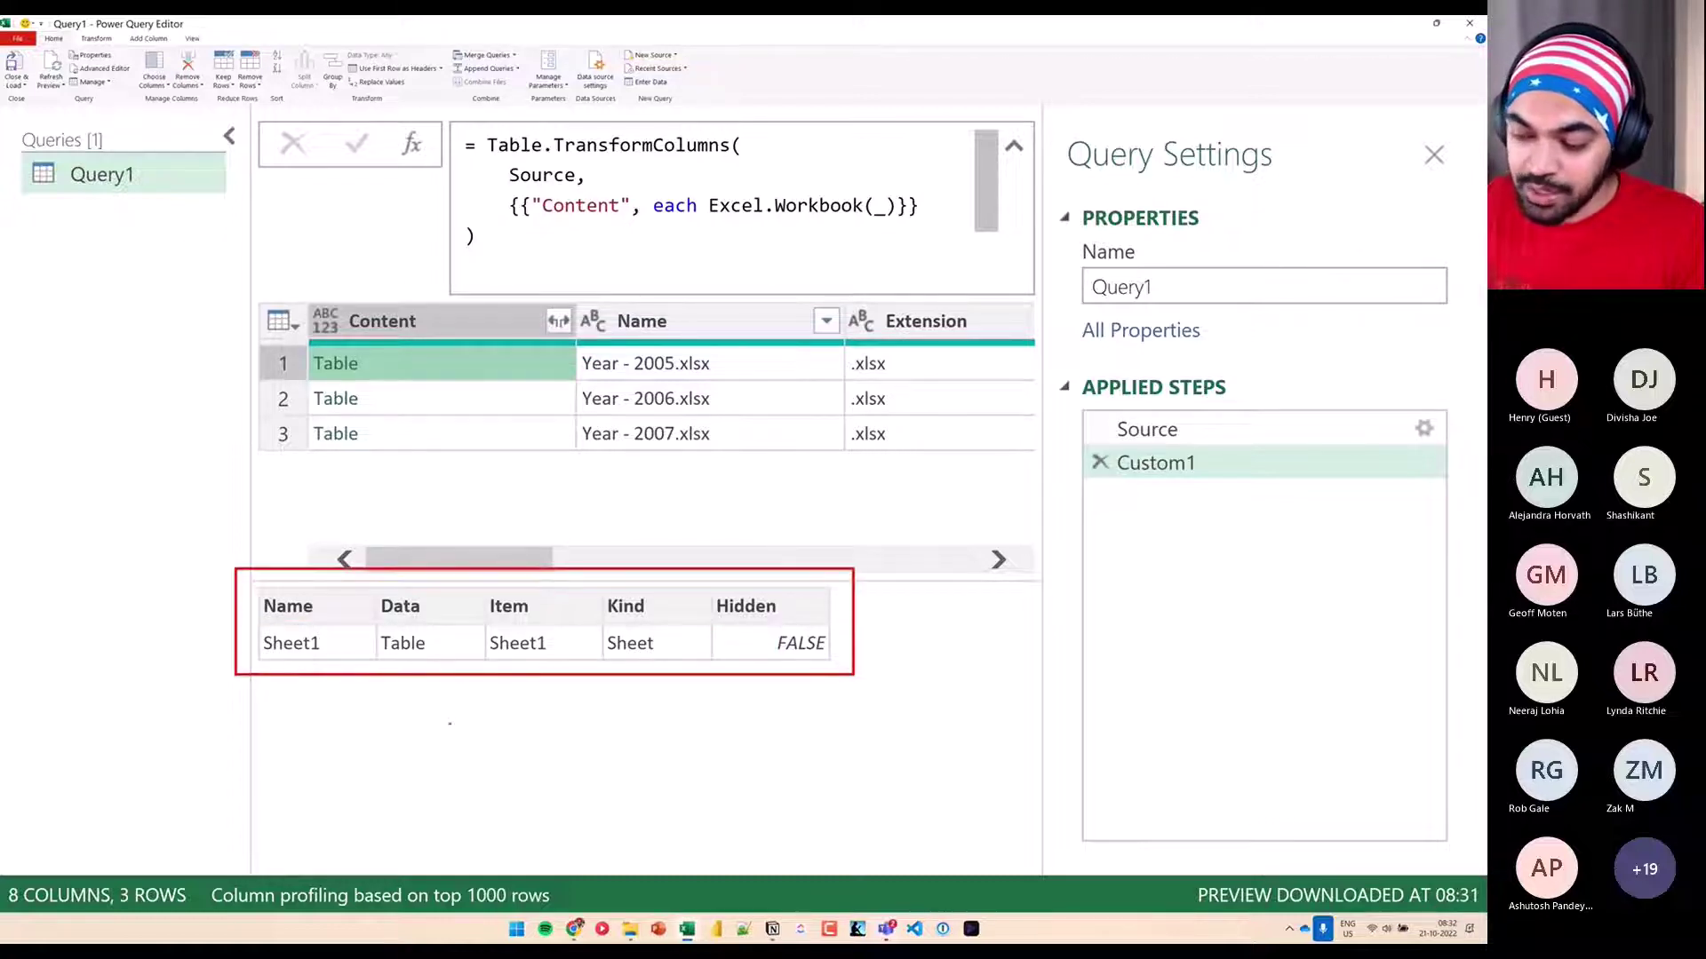
{"action": "mouse_move", "coordinate": [465, 742]}
{"action": "left_mouse_down"}
{"action": "mouse_move", "coordinate": [468, 693]}
{"action": "mouse_move", "coordinate": [480, 716]}
{"action": "left_mouse_up"}
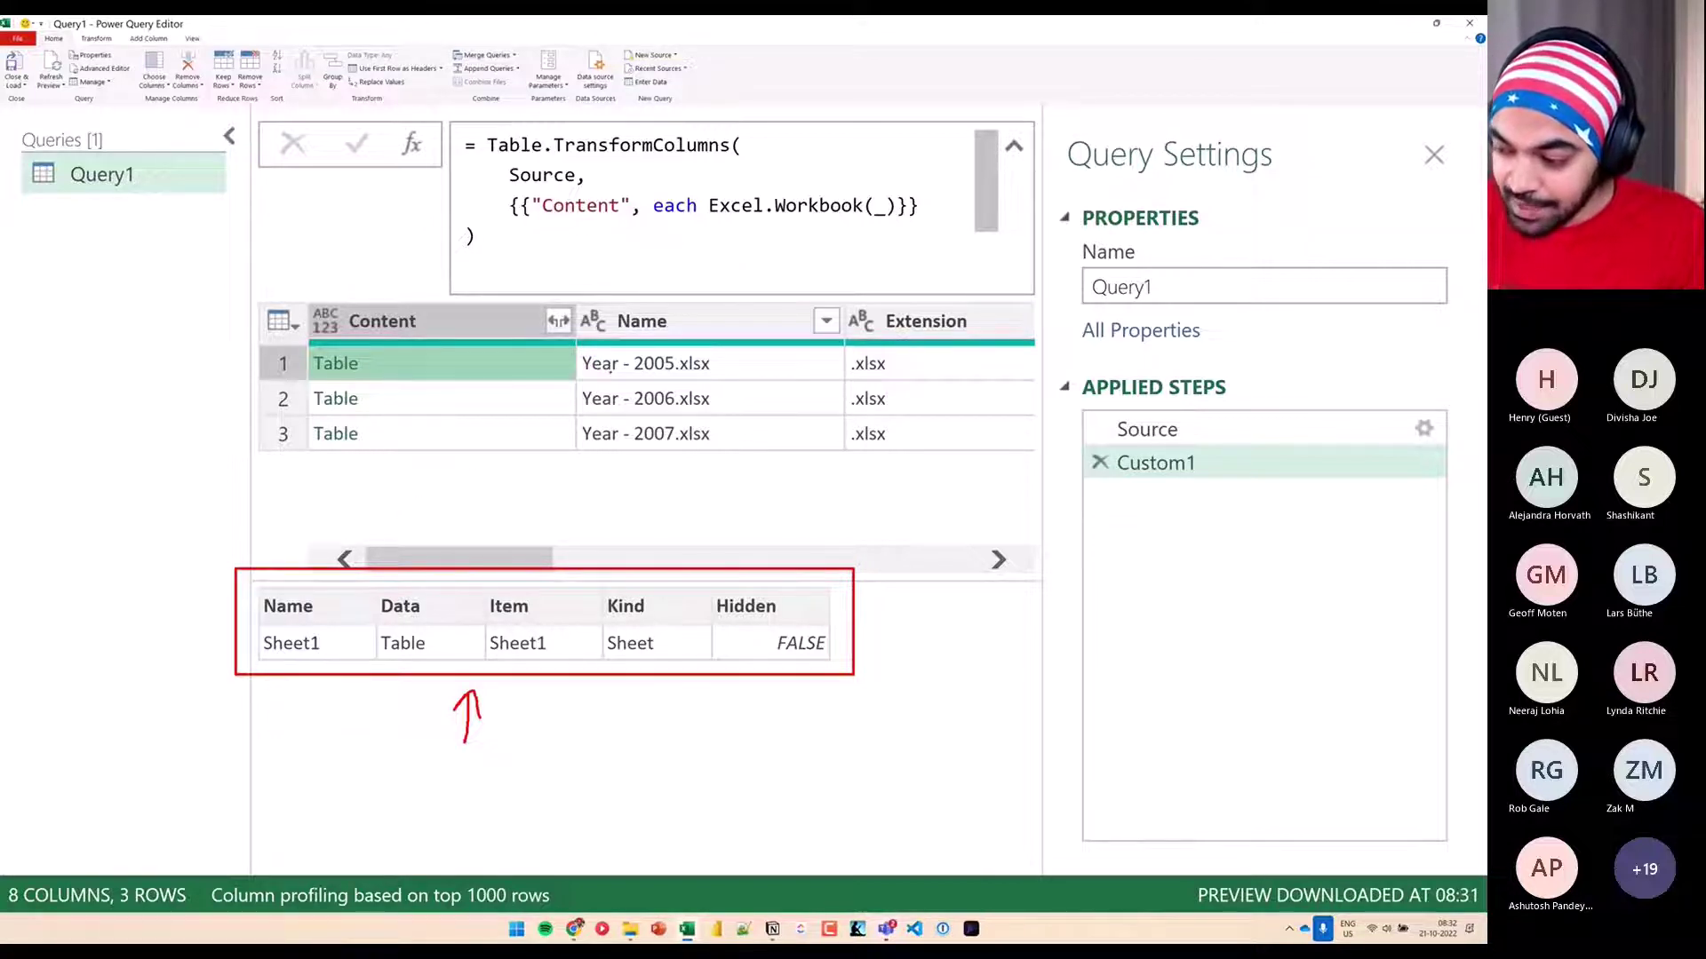
{"action": "left_click_drag", "start_coordinate": [710, 348], "coordinate": [708, 351]}
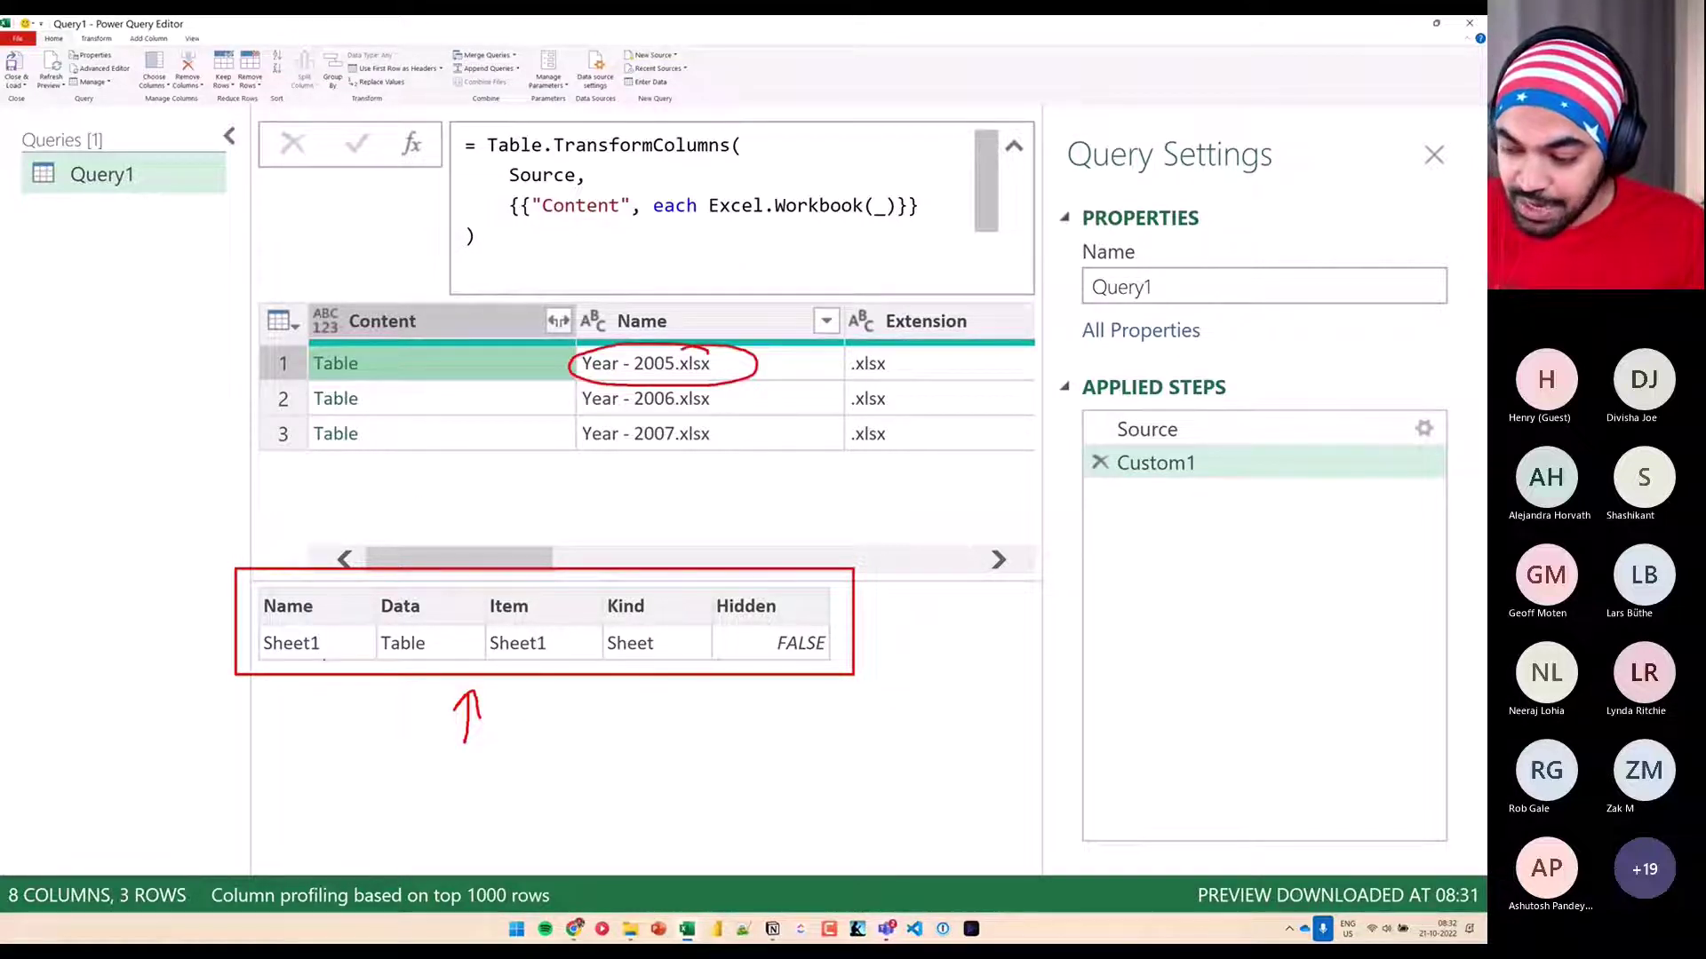
{"action": "left_click_drag", "start_coordinate": [322, 648], "coordinate": [351, 635]}
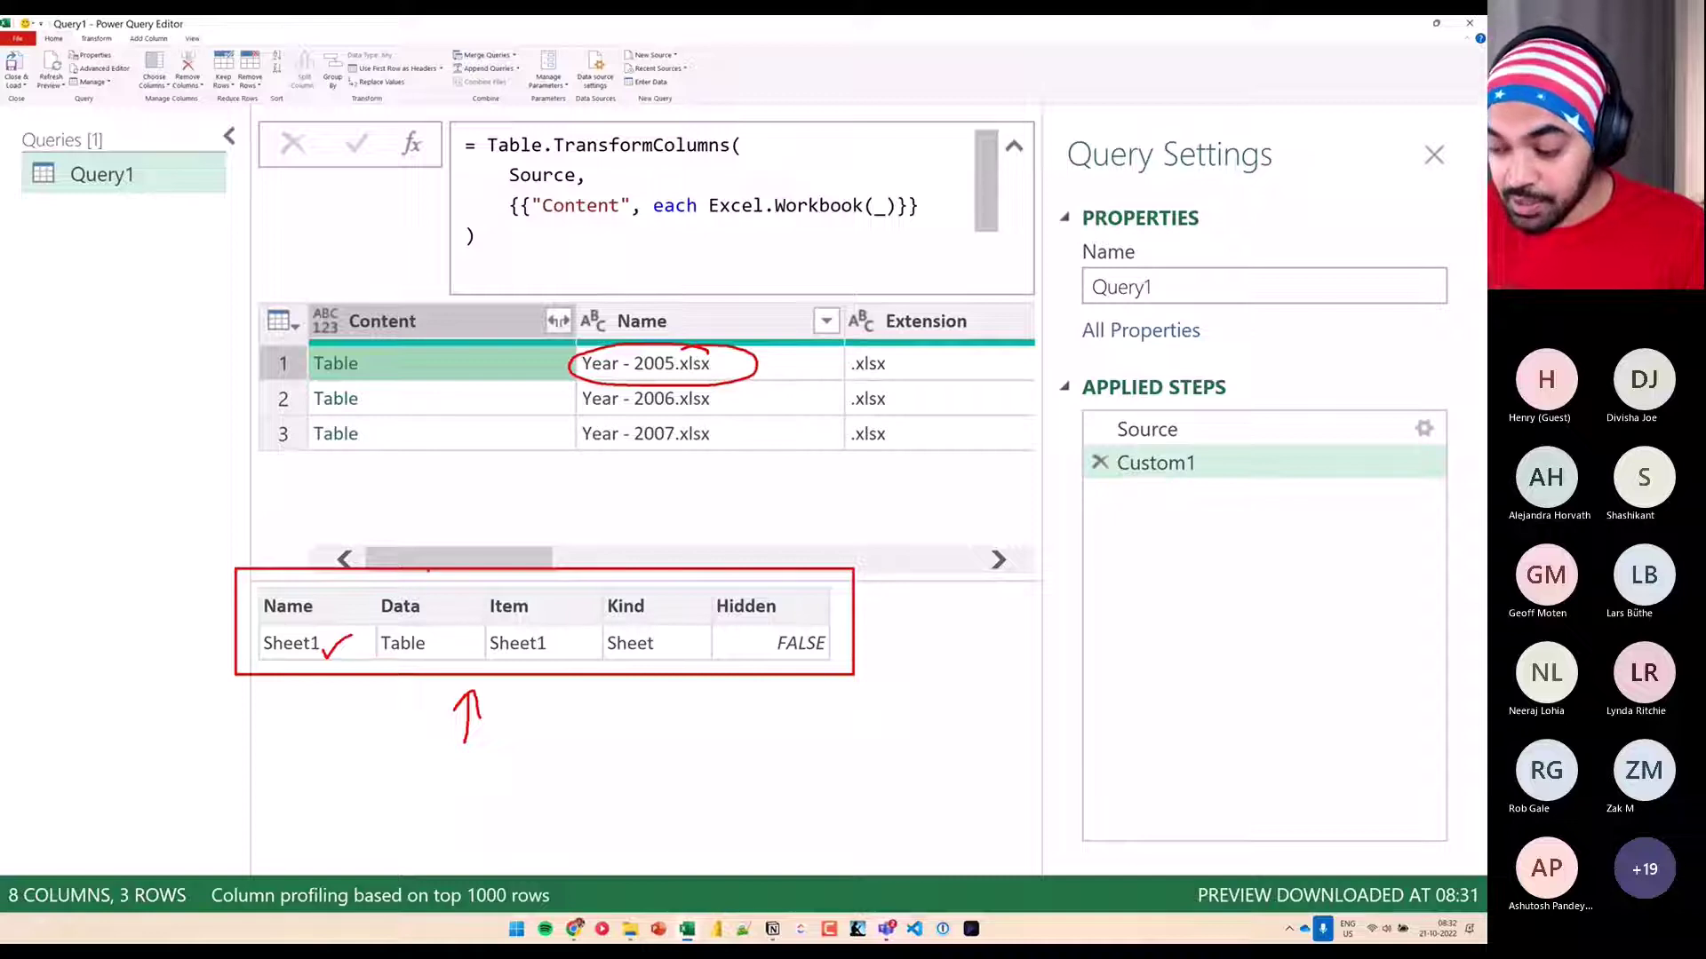
{"action": "mouse_move", "coordinate": [430, 558]}
{"action": "left_mouse_down"}
{"action": "mouse_move", "coordinate": [428, 601]}
{"action": "mouse_move", "coordinate": [380, 633]}
{"action": "mouse_move", "coordinate": [431, 641]}
{"action": "left_mouse_up"}
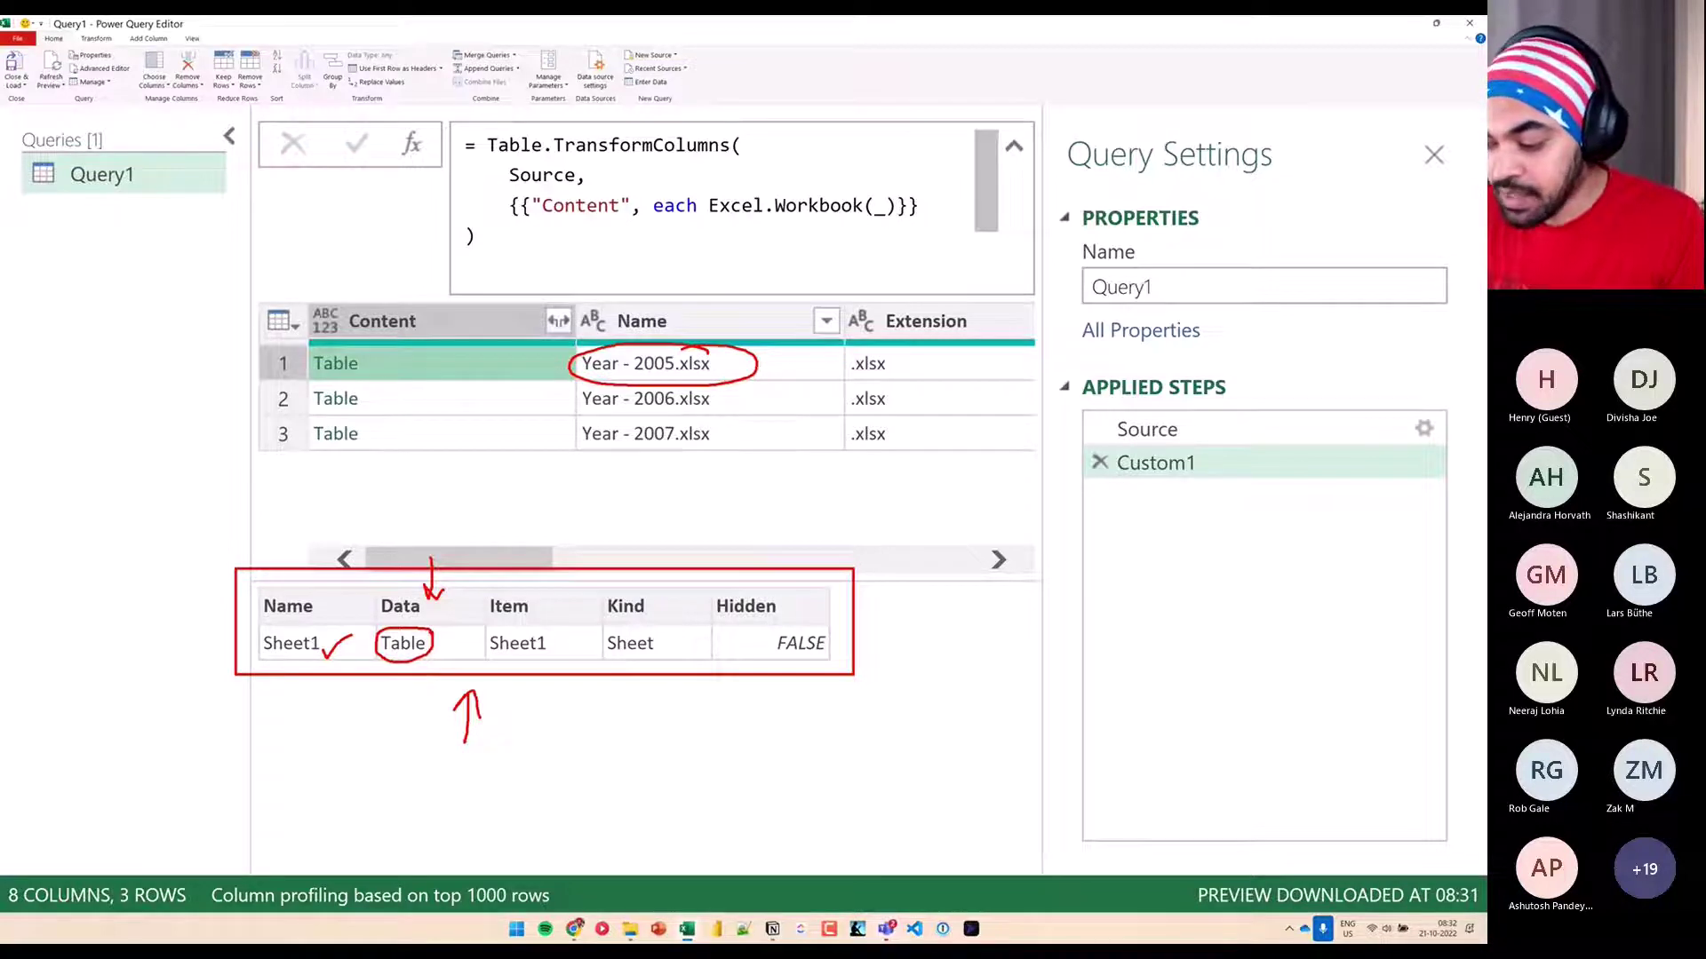
{"action": "mouse_move", "coordinate": [486, 662]}
{"action": "left_mouse_down"}
{"action": "mouse_move", "coordinate": [537, 702]}
{"action": "mouse_move", "coordinate": [755, 699]}
{"action": "mouse_move", "coordinate": [833, 671]}
{"action": "left_mouse_up"}
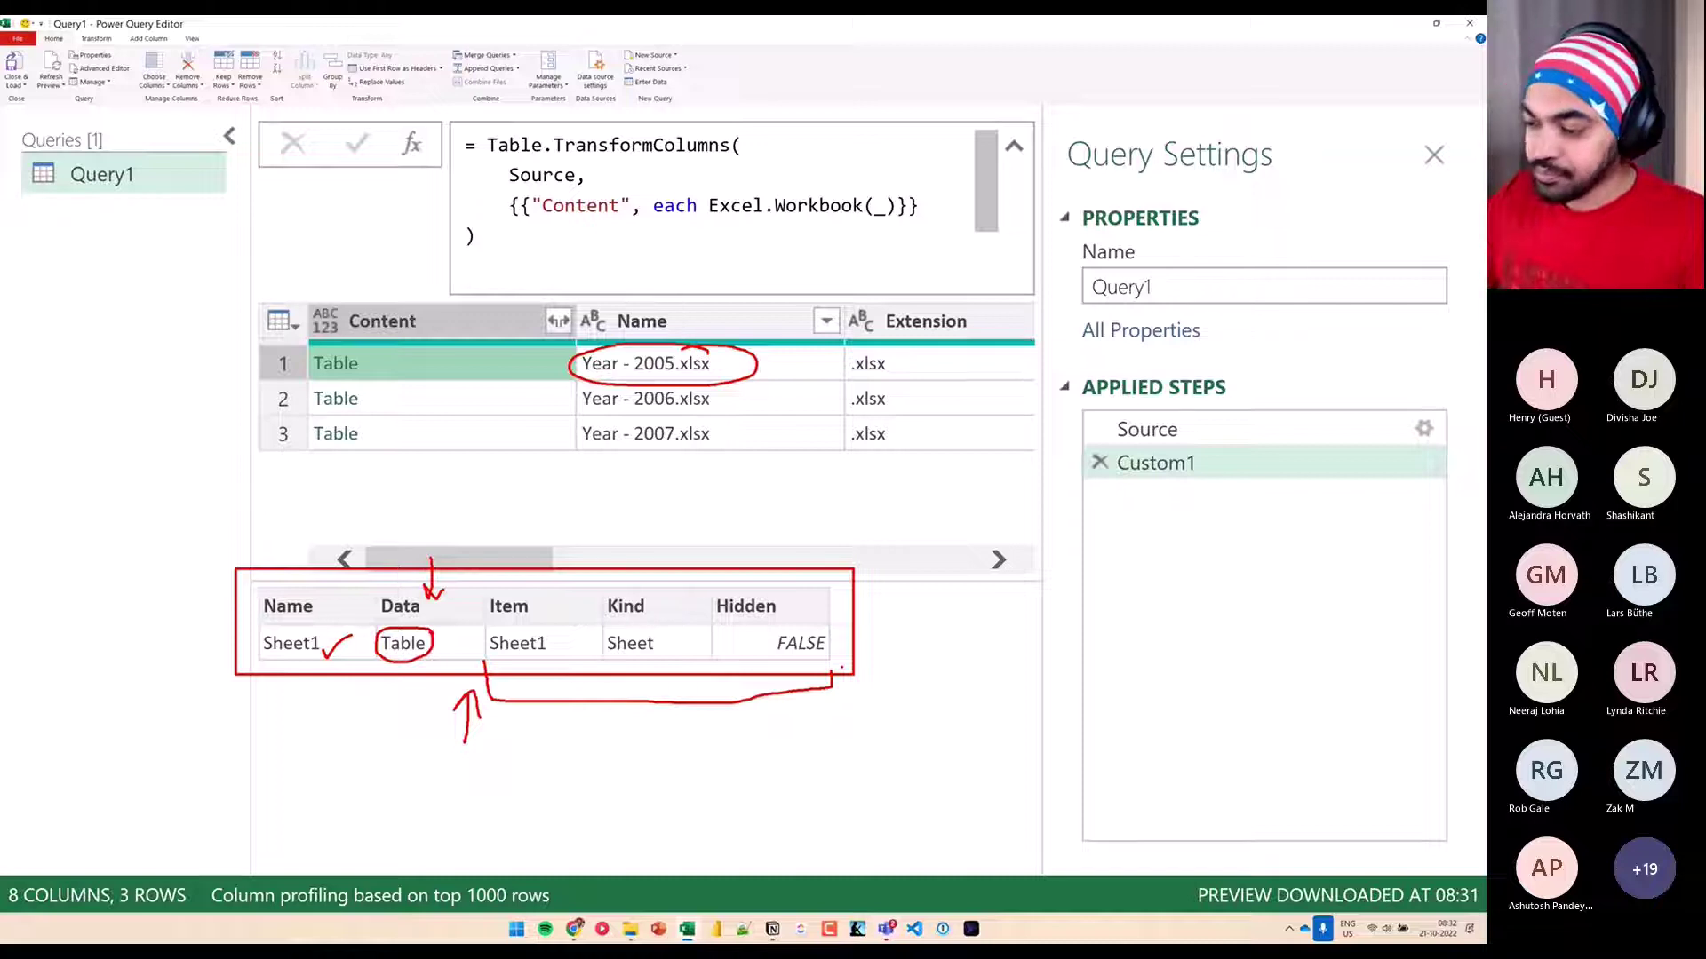
{"action": "key", "text": "Escape"}
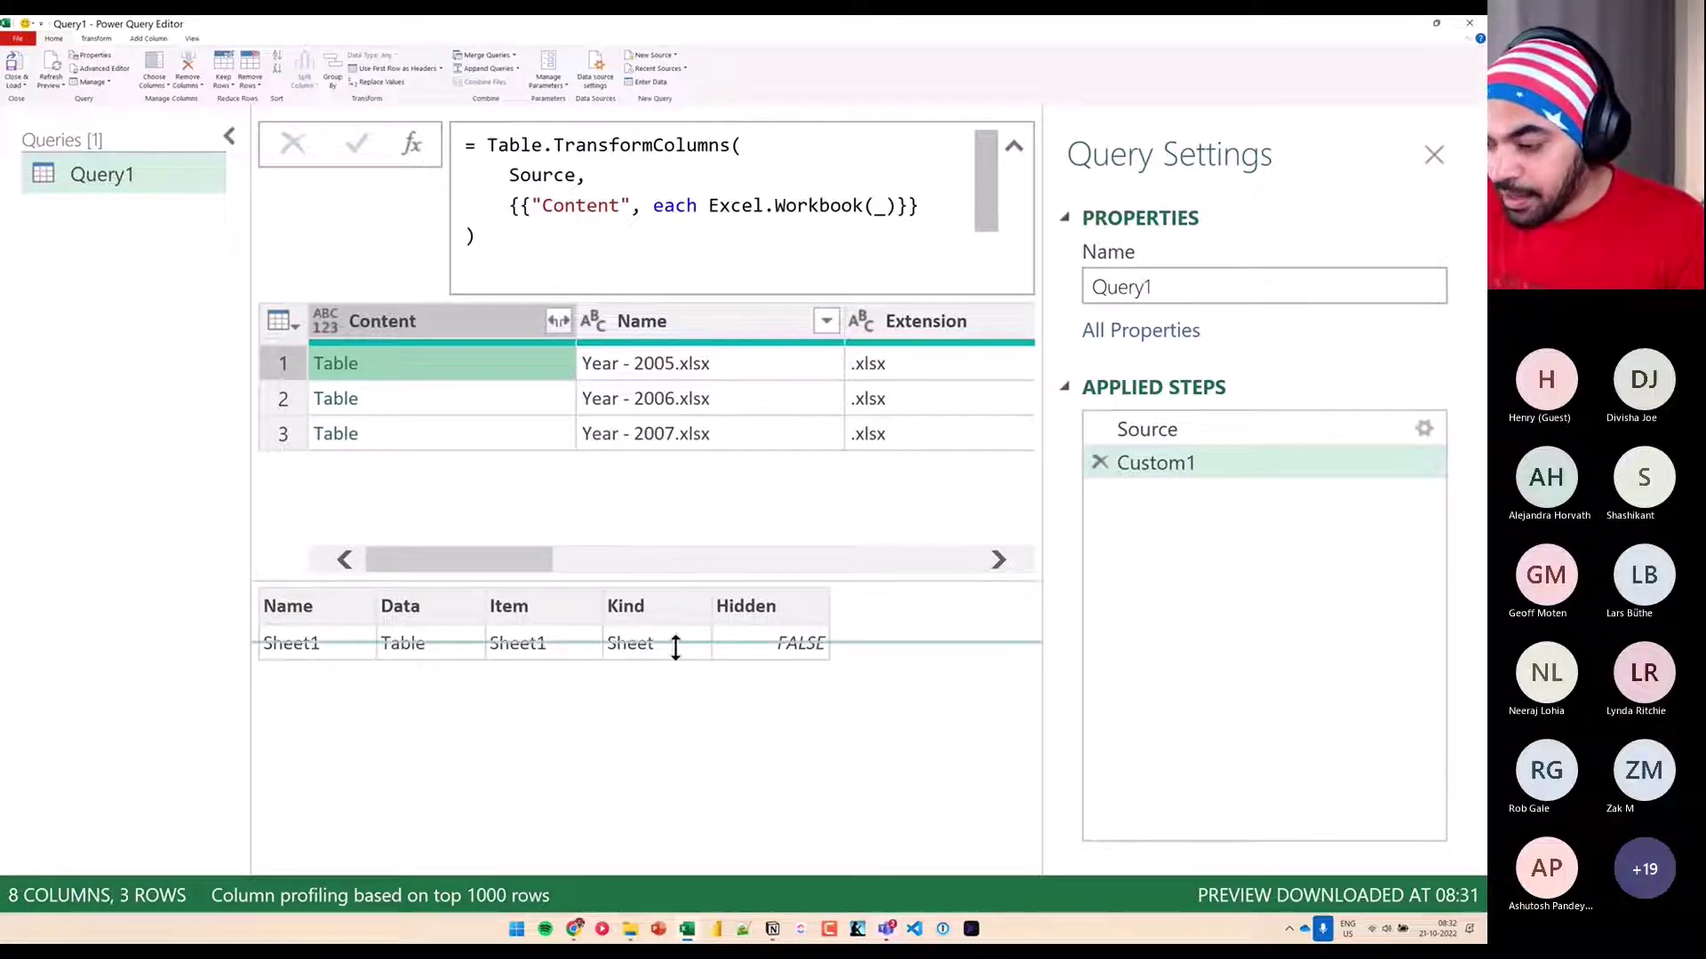
{"action": "left_click_drag", "start_coordinate": [681, 582], "coordinate": [677, 649]}
{"action": "mouse_move", "coordinate": [985, 178]}
{"action": "left_mouse_down"}
{"action": "mouse_move", "coordinate": [983, 192]}
{"action": "mouse_move", "coordinate": [980, 177]}
{"action": "left_mouse_up"}
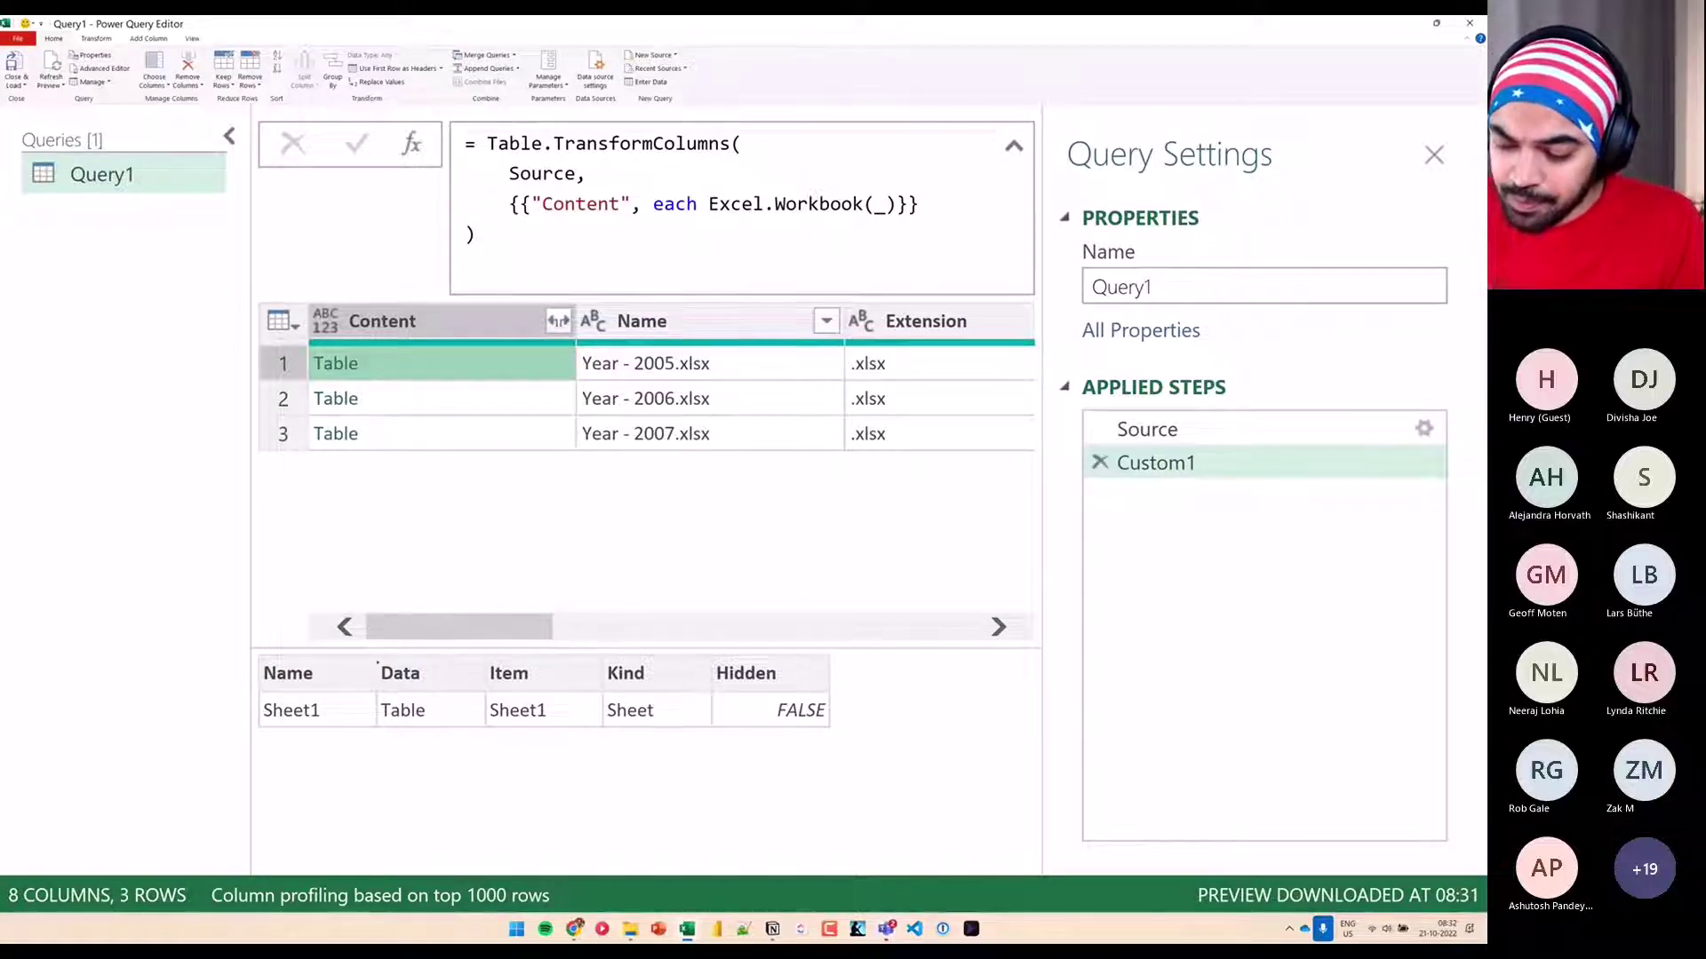
{"action": "left_click_drag", "start_coordinate": [356, 652], "coordinate": [486, 746]}
{"action": "mouse_move", "coordinate": [447, 615]}
{"action": "left_mouse_down"}
{"action": "mouse_move", "coordinate": [453, 672]}
{"action": "mouse_move", "coordinate": [488, 693]}
{"action": "left_mouse_up"}
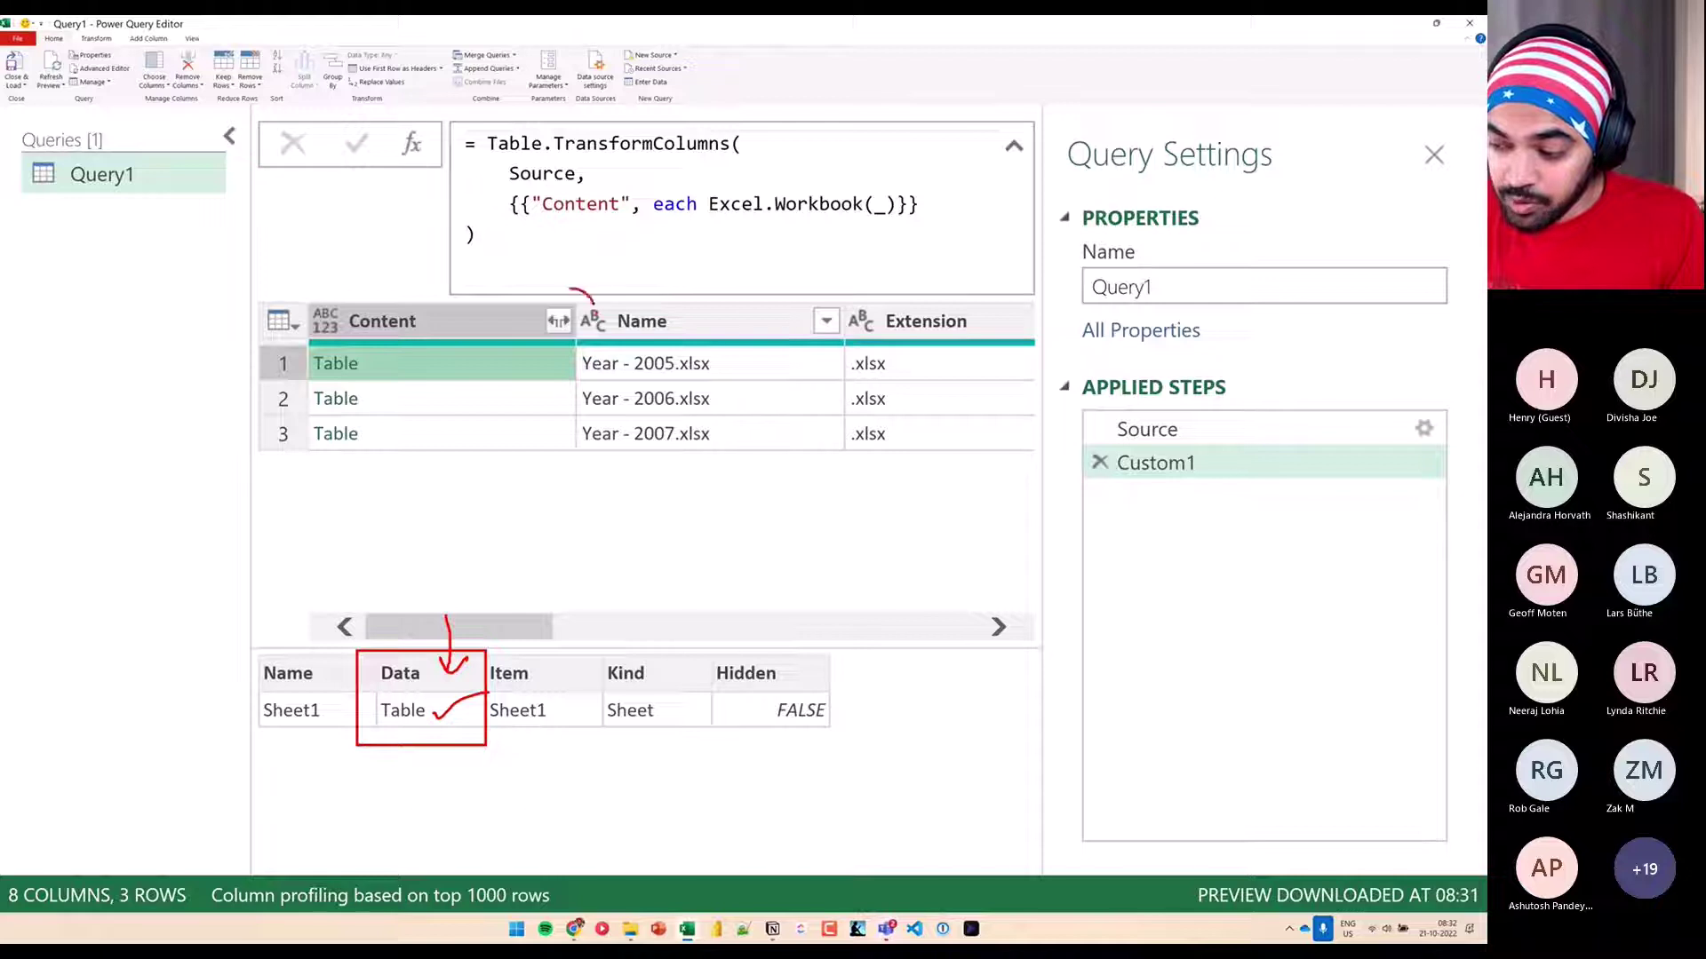
{"action": "left_click_drag", "start_coordinate": [570, 289], "coordinate": [593, 296]}
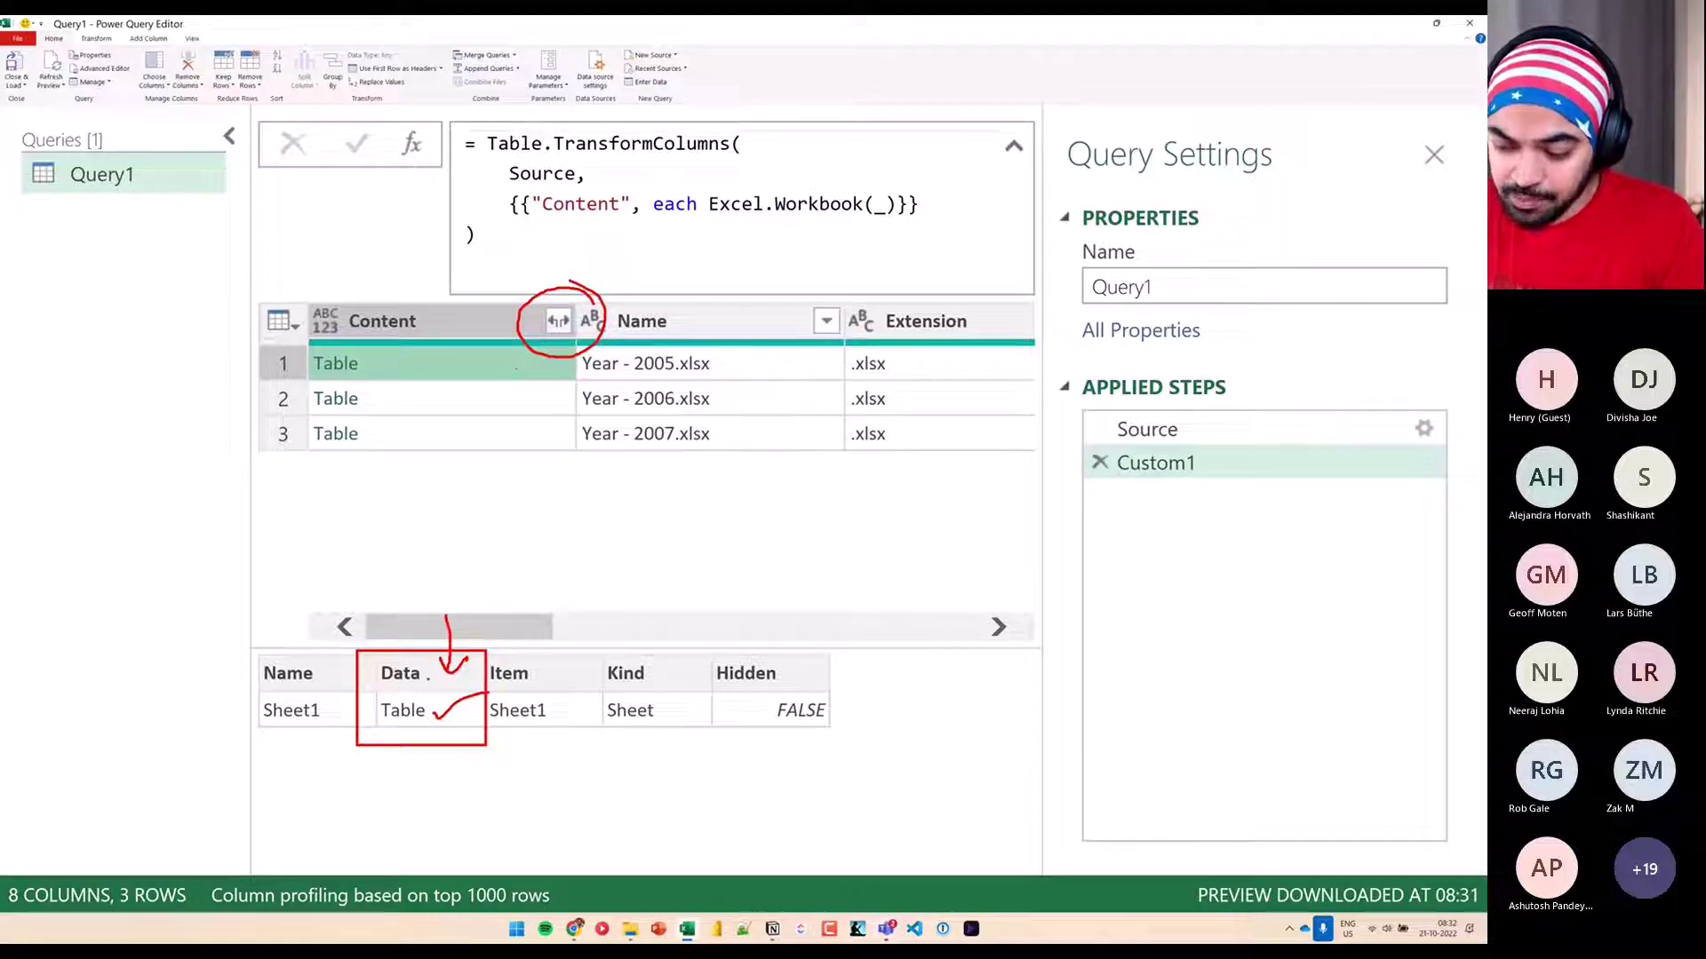
{"action": "mouse_move", "coordinate": [415, 665]}
{"action": "left_mouse_down"}
{"action": "mouse_move", "coordinate": [434, 655]}
{"action": "mouse_move", "coordinate": [438, 716]}
{"action": "left_mouse_up"}
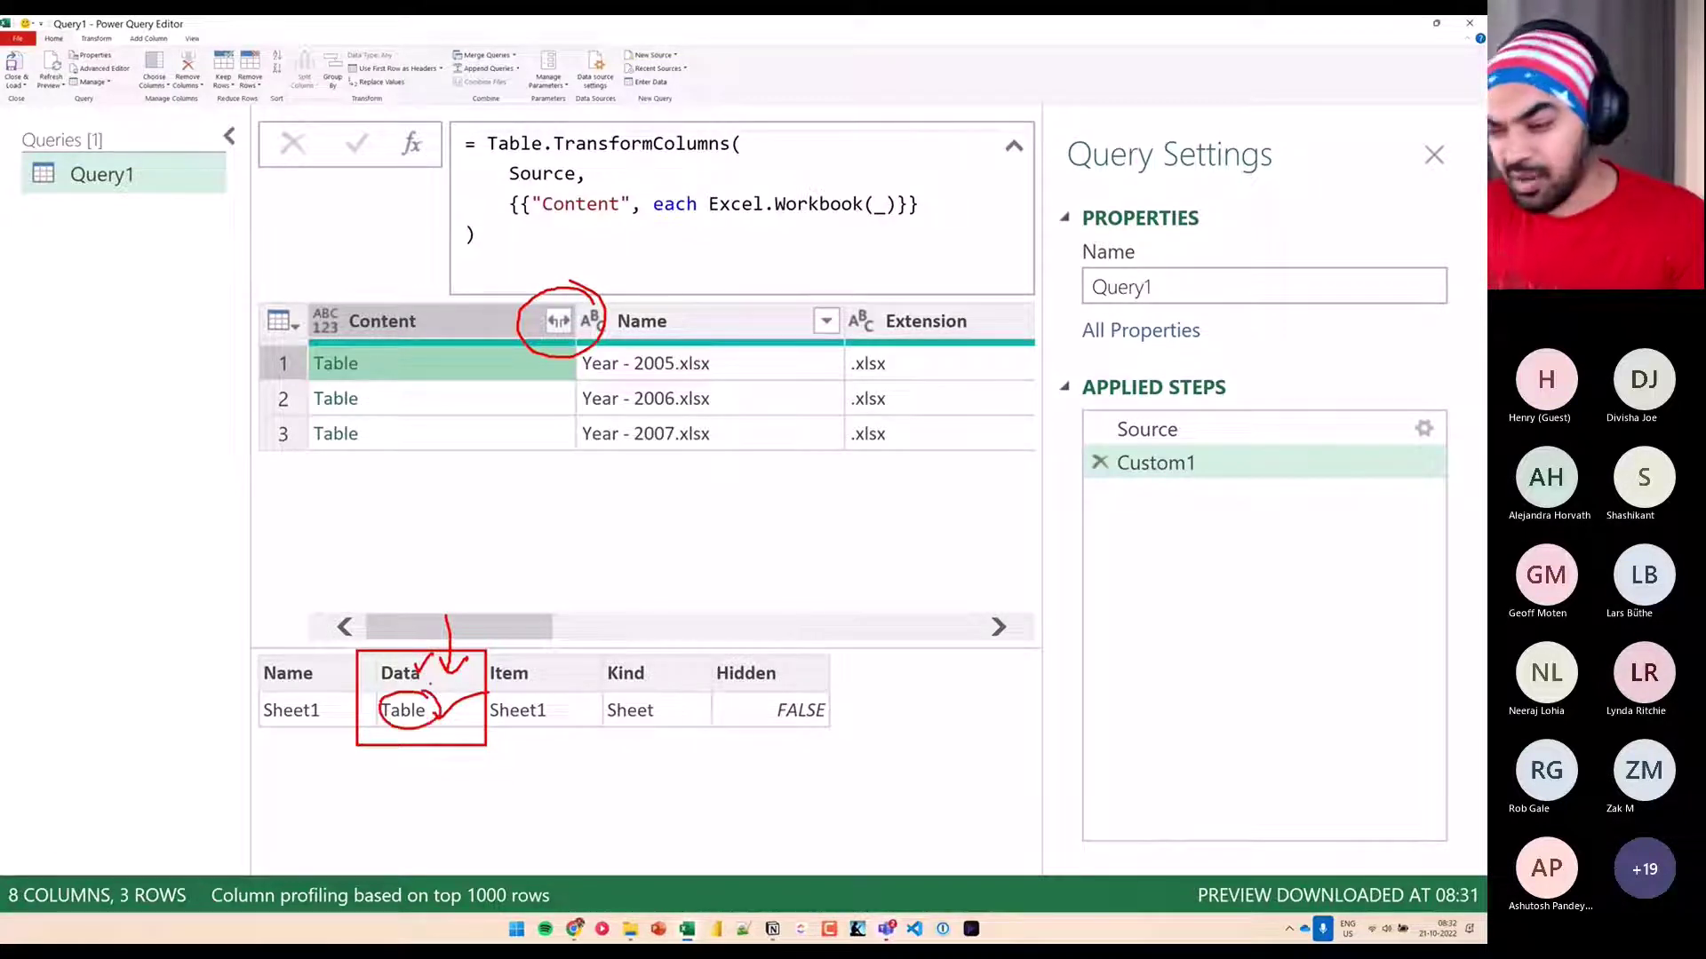
Annotate the Excel.Workbook(_) call, the first Table value, and Year - 2006.xlsx as index 1
{"action": "key", "text": "Escape"}
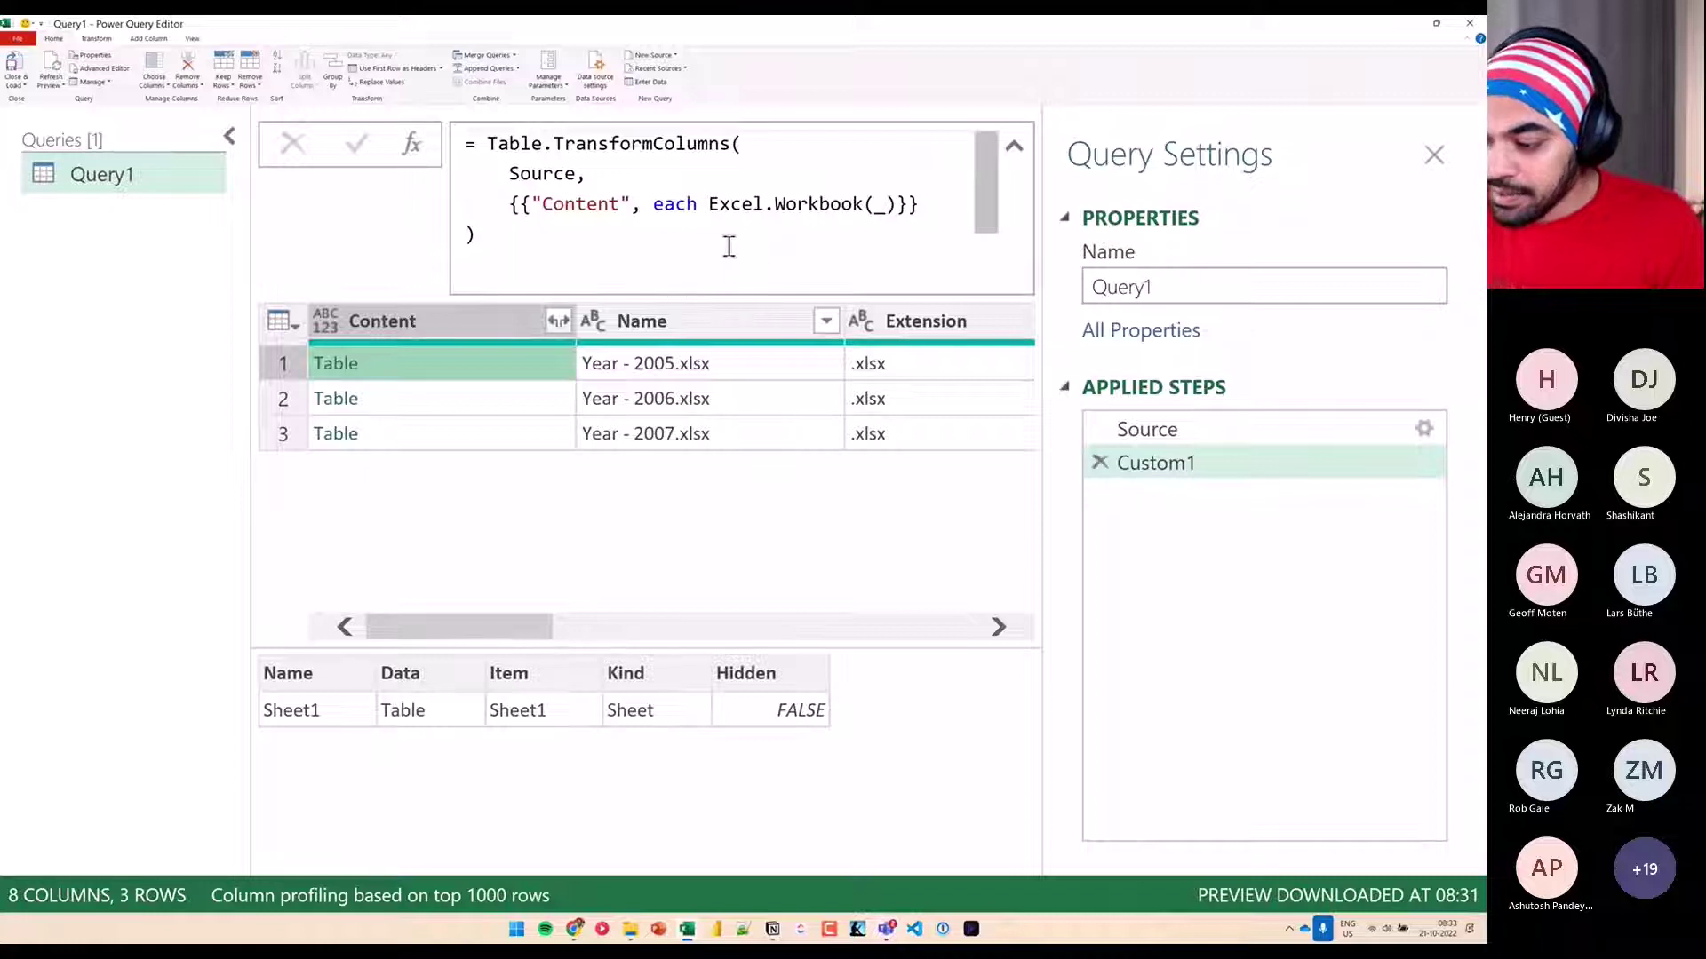
{"action": "left_click_drag", "start_coordinate": [699, 190], "coordinate": [896, 217]}
{"action": "mouse_move", "coordinate": [790, 218]}
{"action": "left_mouse_down"}
{"action": "mouse_move", "coordinate": [586, 311]}
{"action": "mouse_move", "coordinate": [384, 358]}
{"action": "mouse_move", "coordinate": [401, 372]}
{"action": "left_mouse_up"}
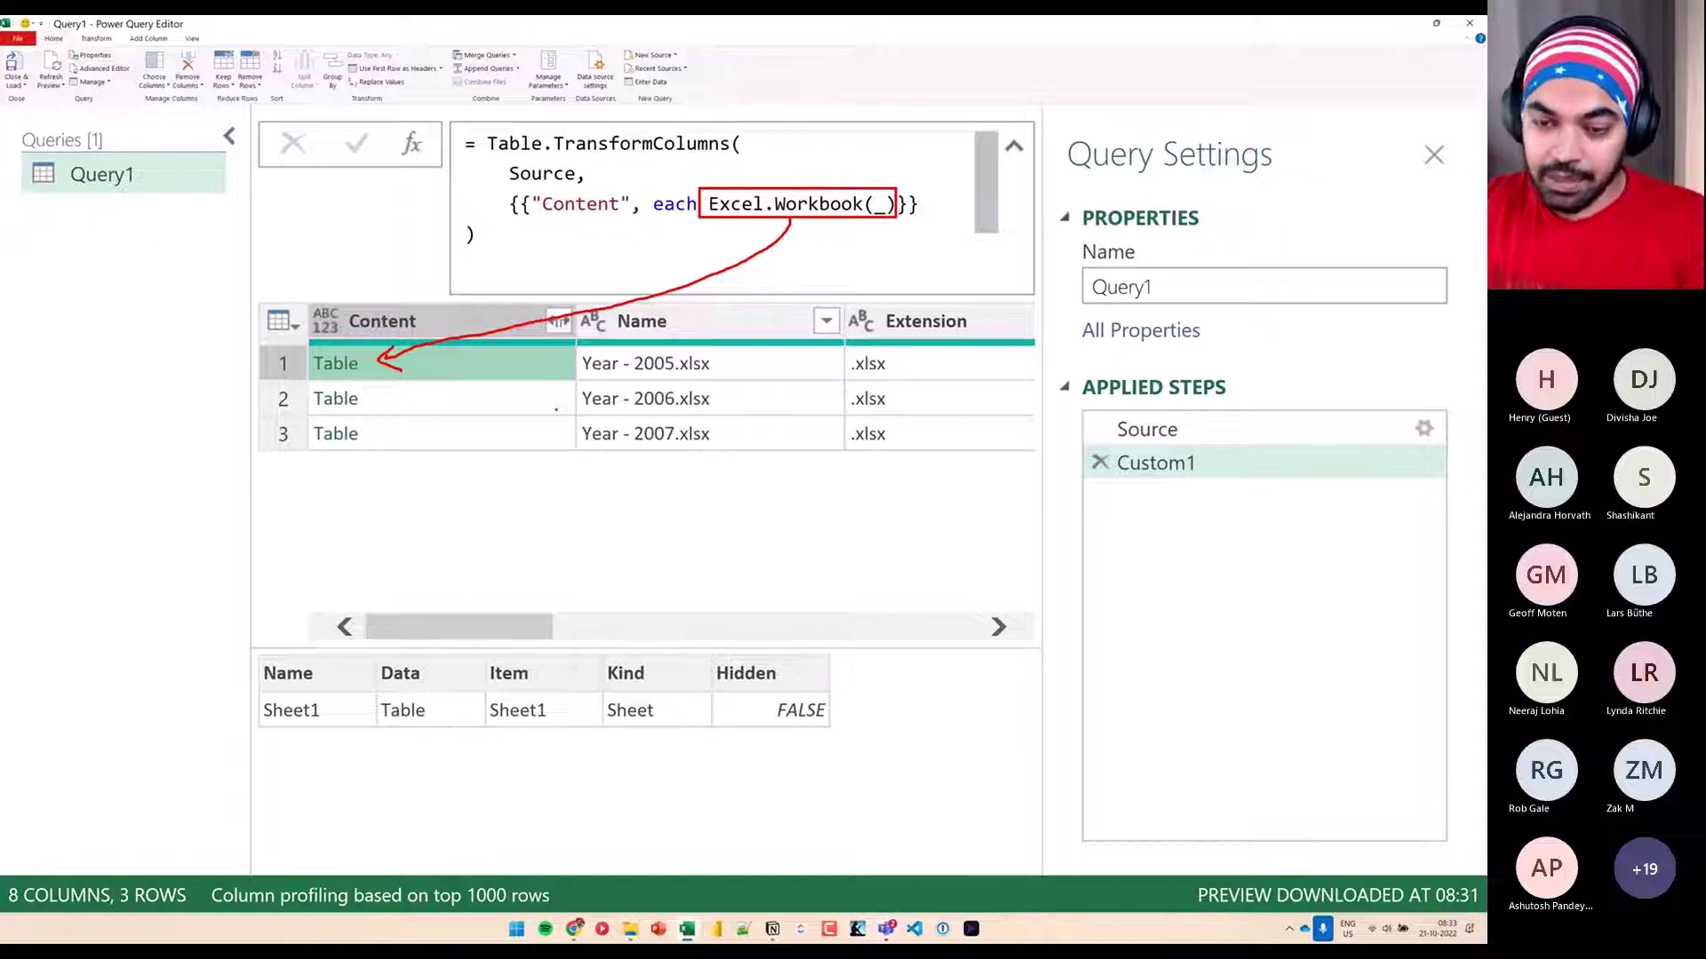
{"action": "key", "text": "Escape"}
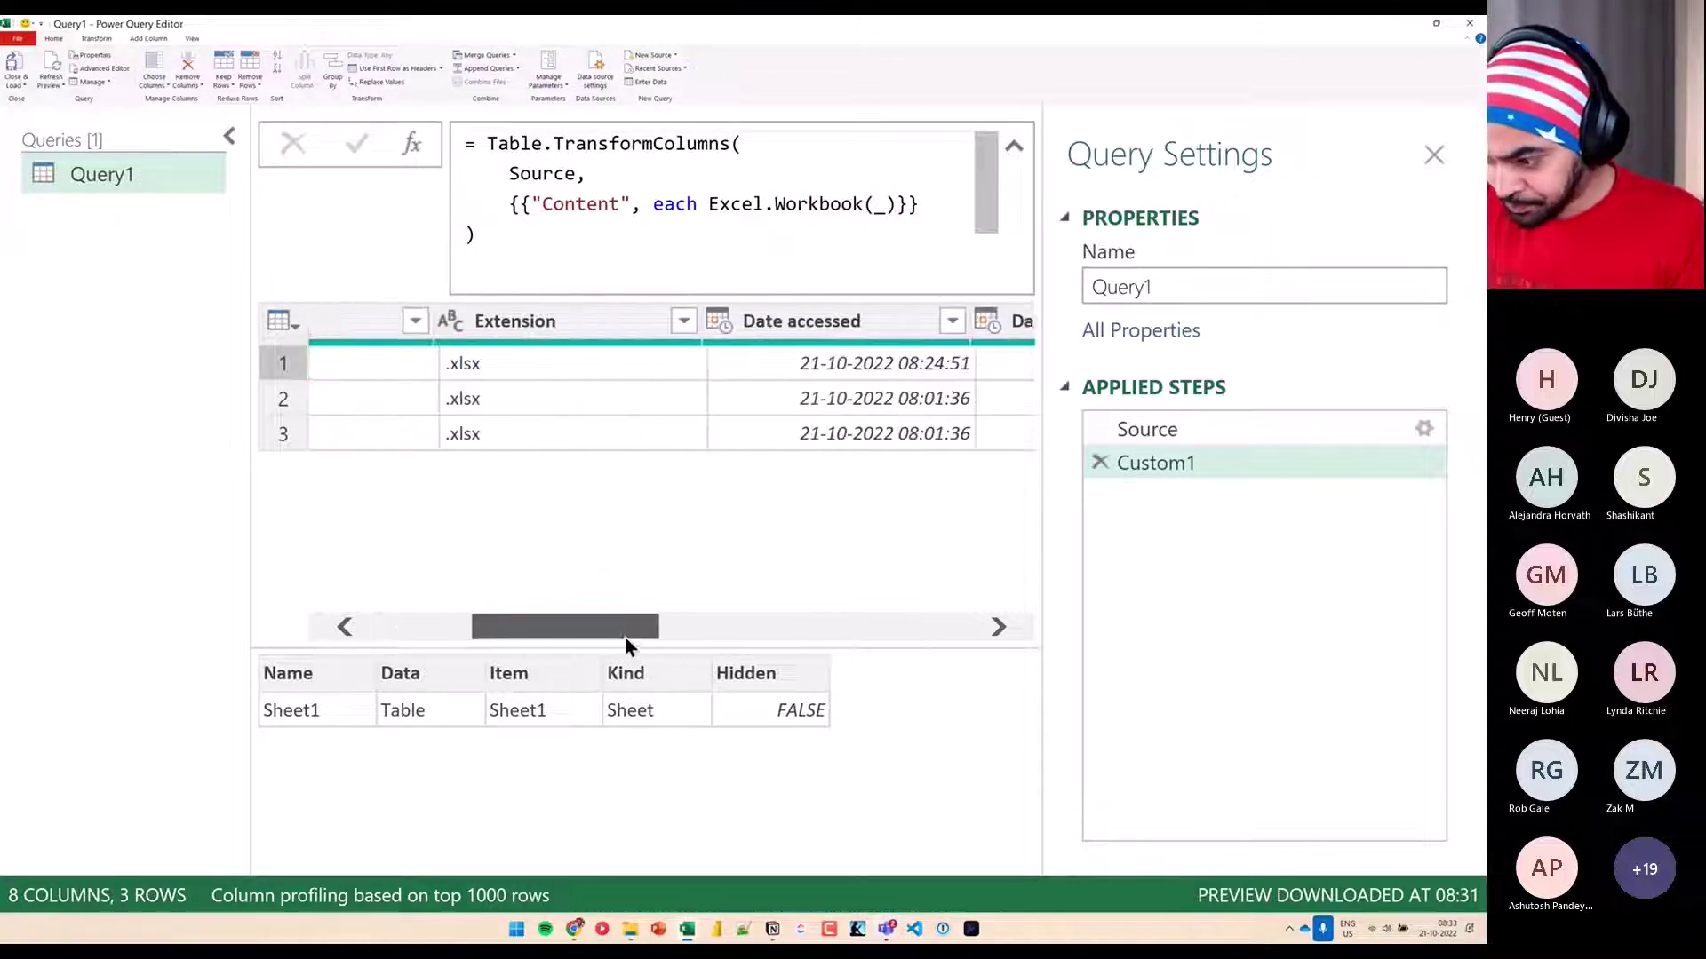
{"action": "left_click_drag", "start_coordinate": [522, 633], "coordinate": [533, 629]}
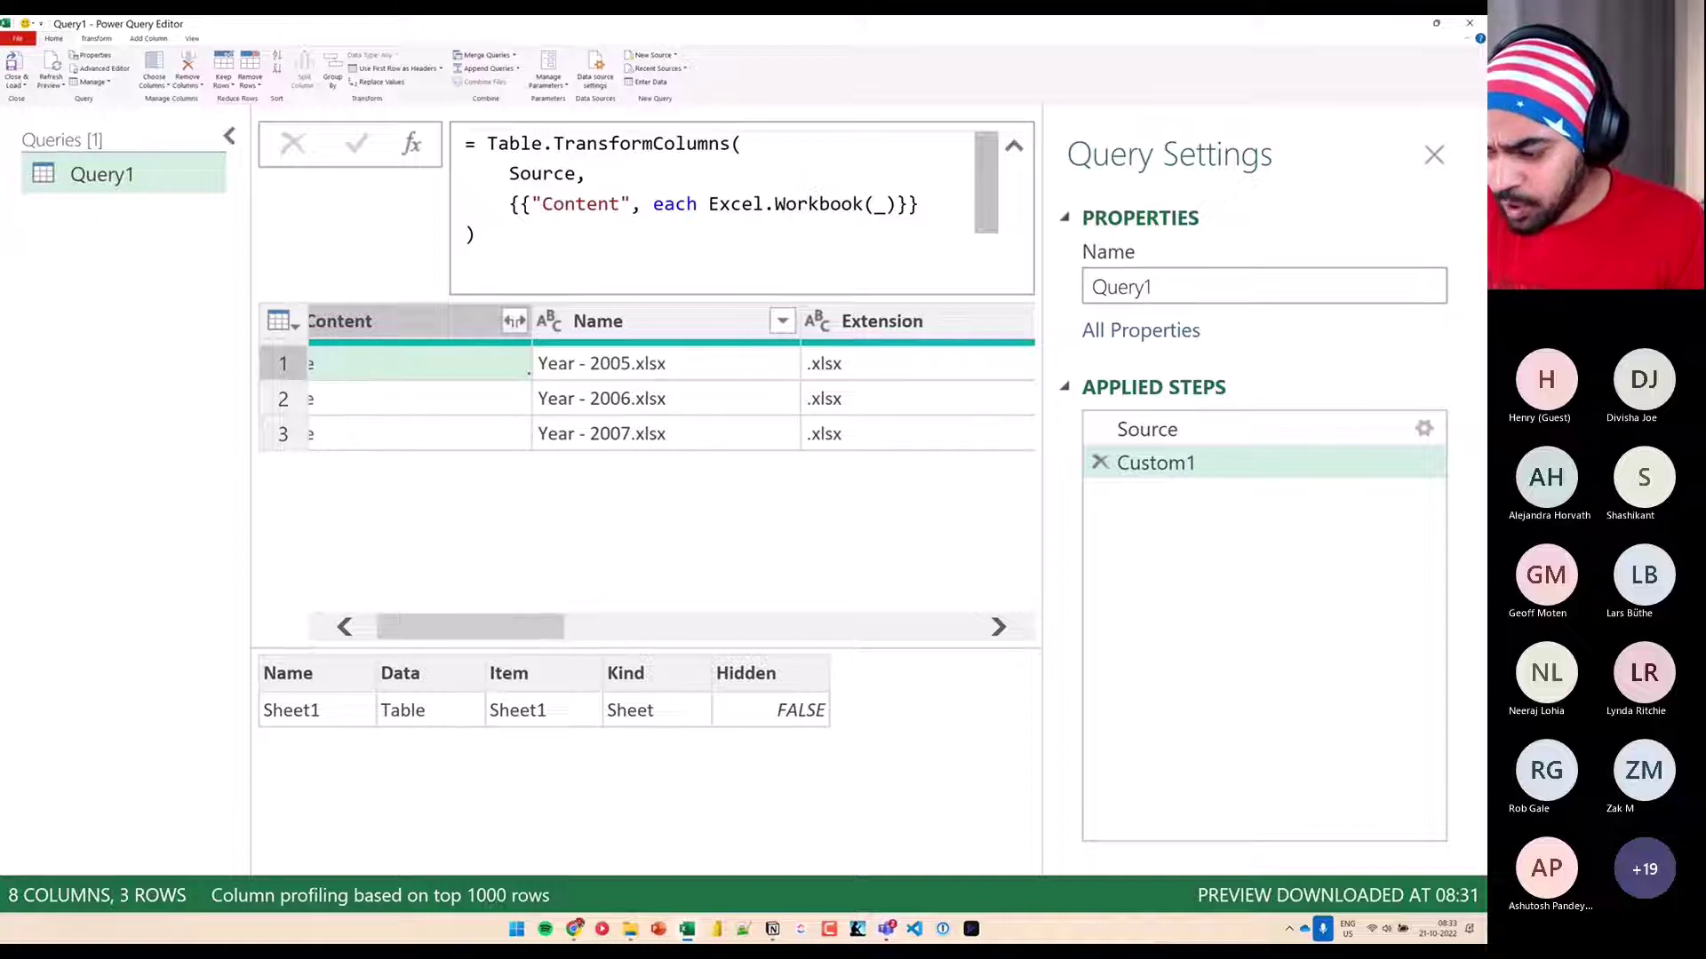
{"action": "left_click_drag", "start_coordinate": [532, 381], "coordinate": [716, 415]}
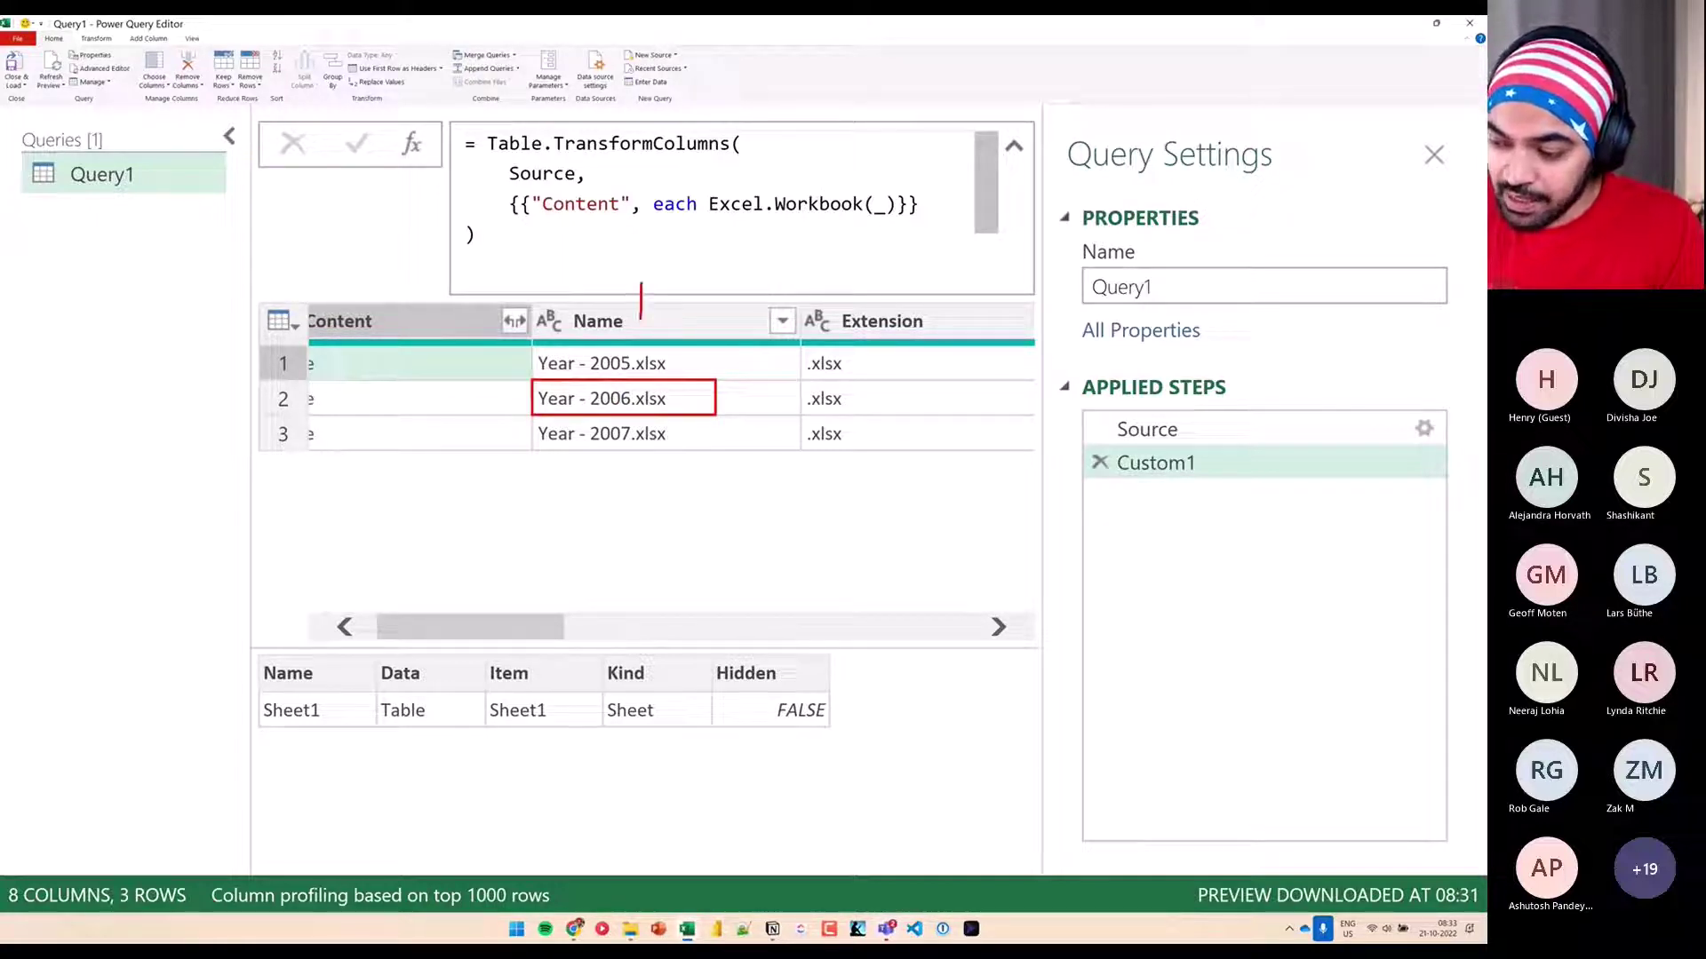
{"action": "left_click_drag", "start_coordinate": [636, 326], "coordinate": [655, 306]}
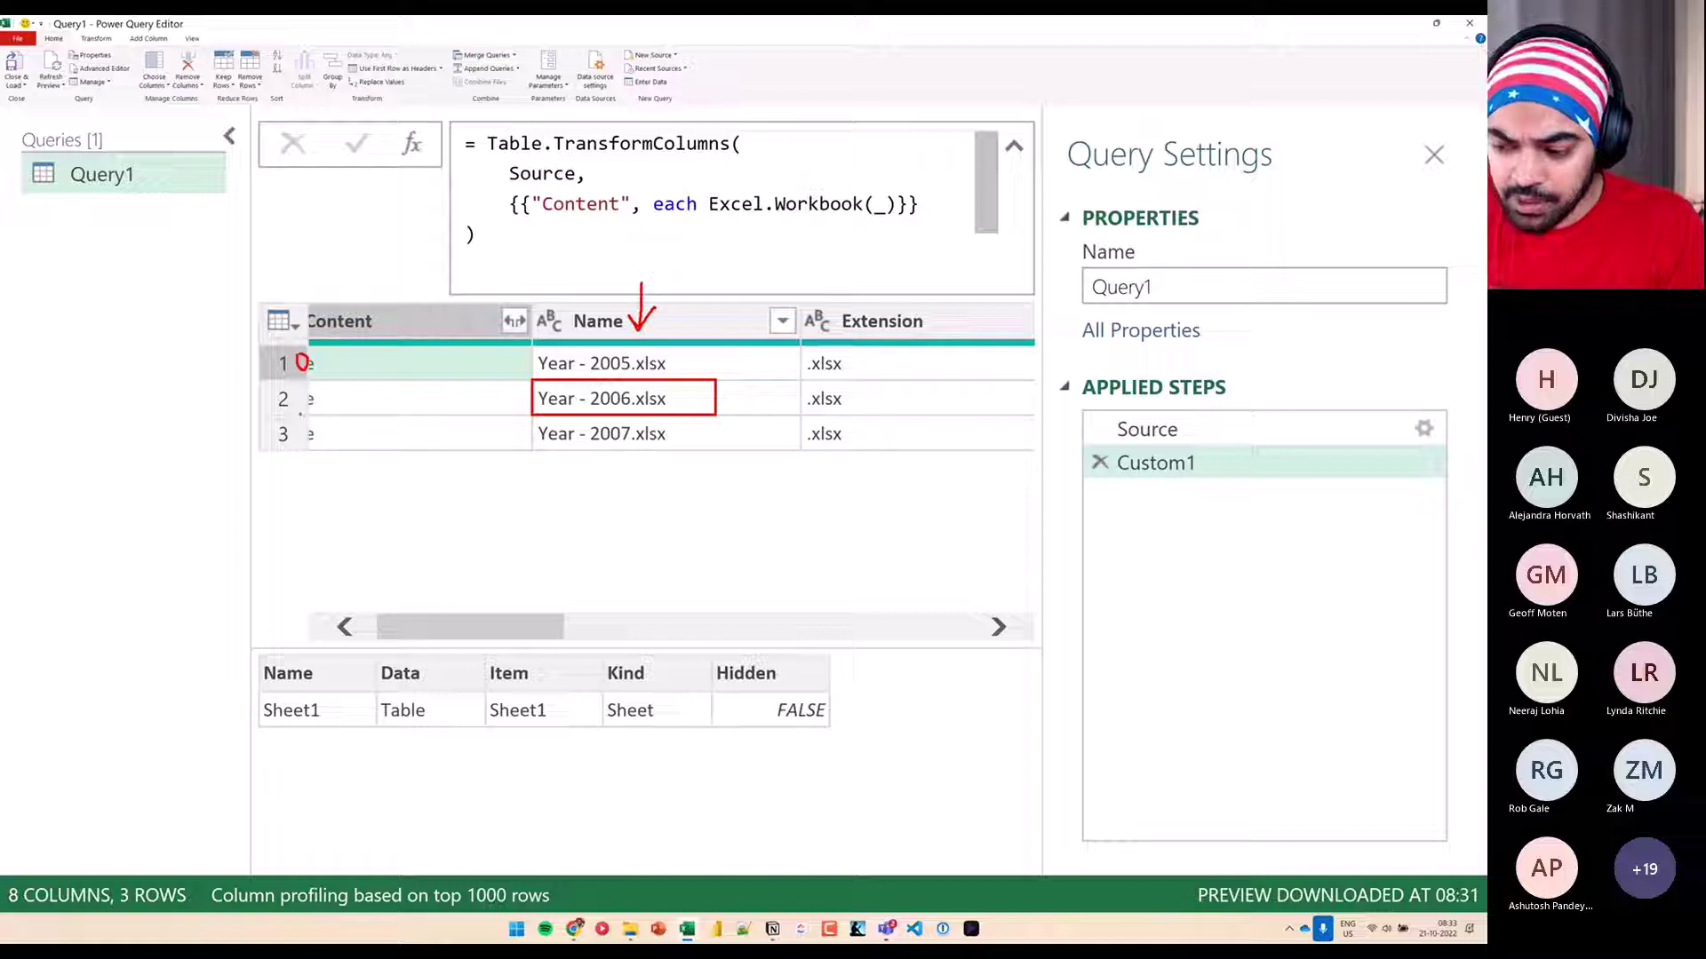
{"action": "left_click_drag", "start_coordinate": [300, 394], "coordinate": [317, 411]}
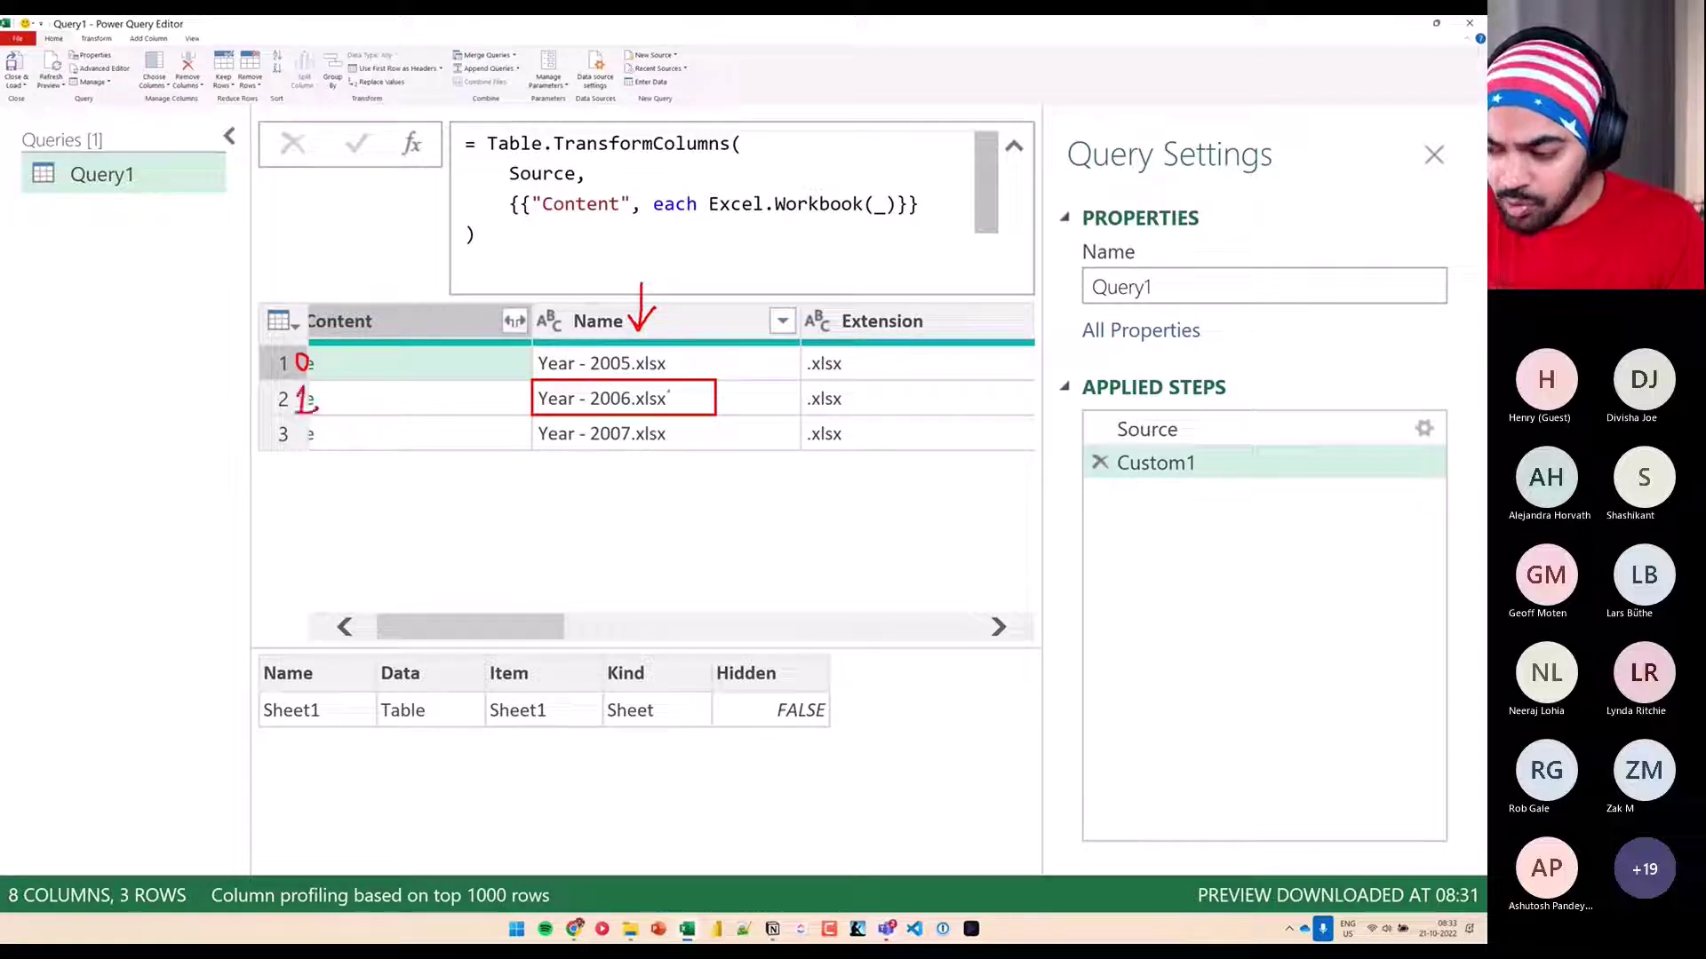
{"action": "key", "text": "Escape"}
Add a new Custom2 step whose formula reads = Custom1
{"action": "left_click", "coordinate": [411, 144]}
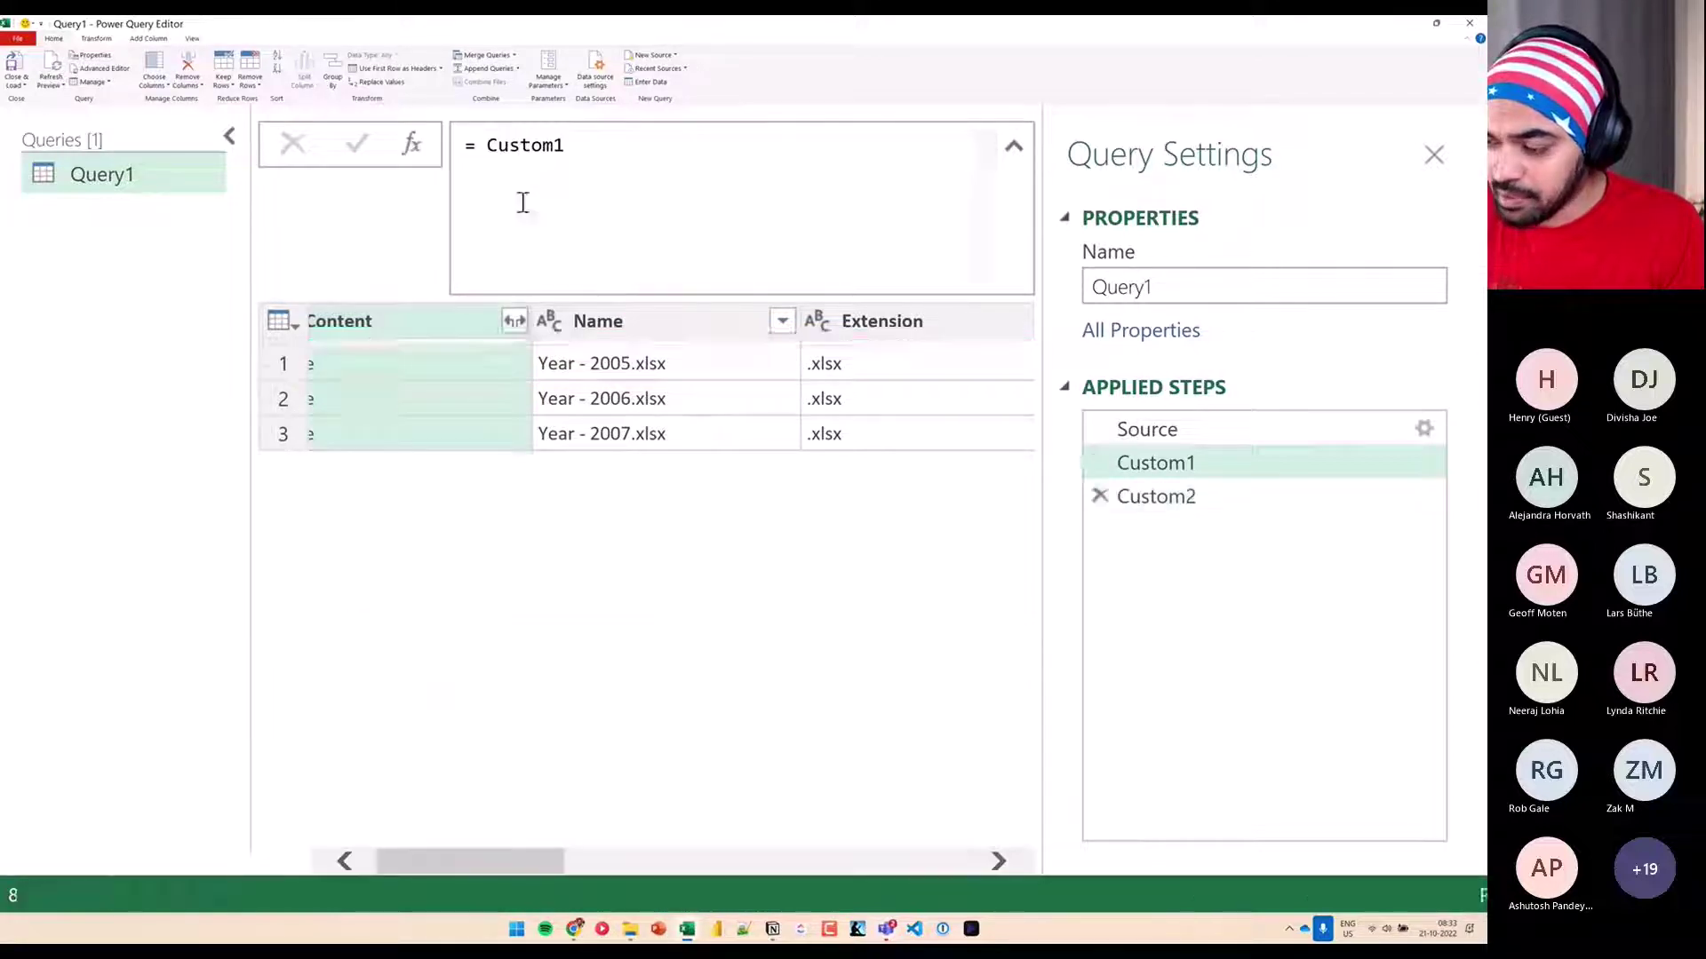
{"action": "left_click", "coordinate": [590, 144]}
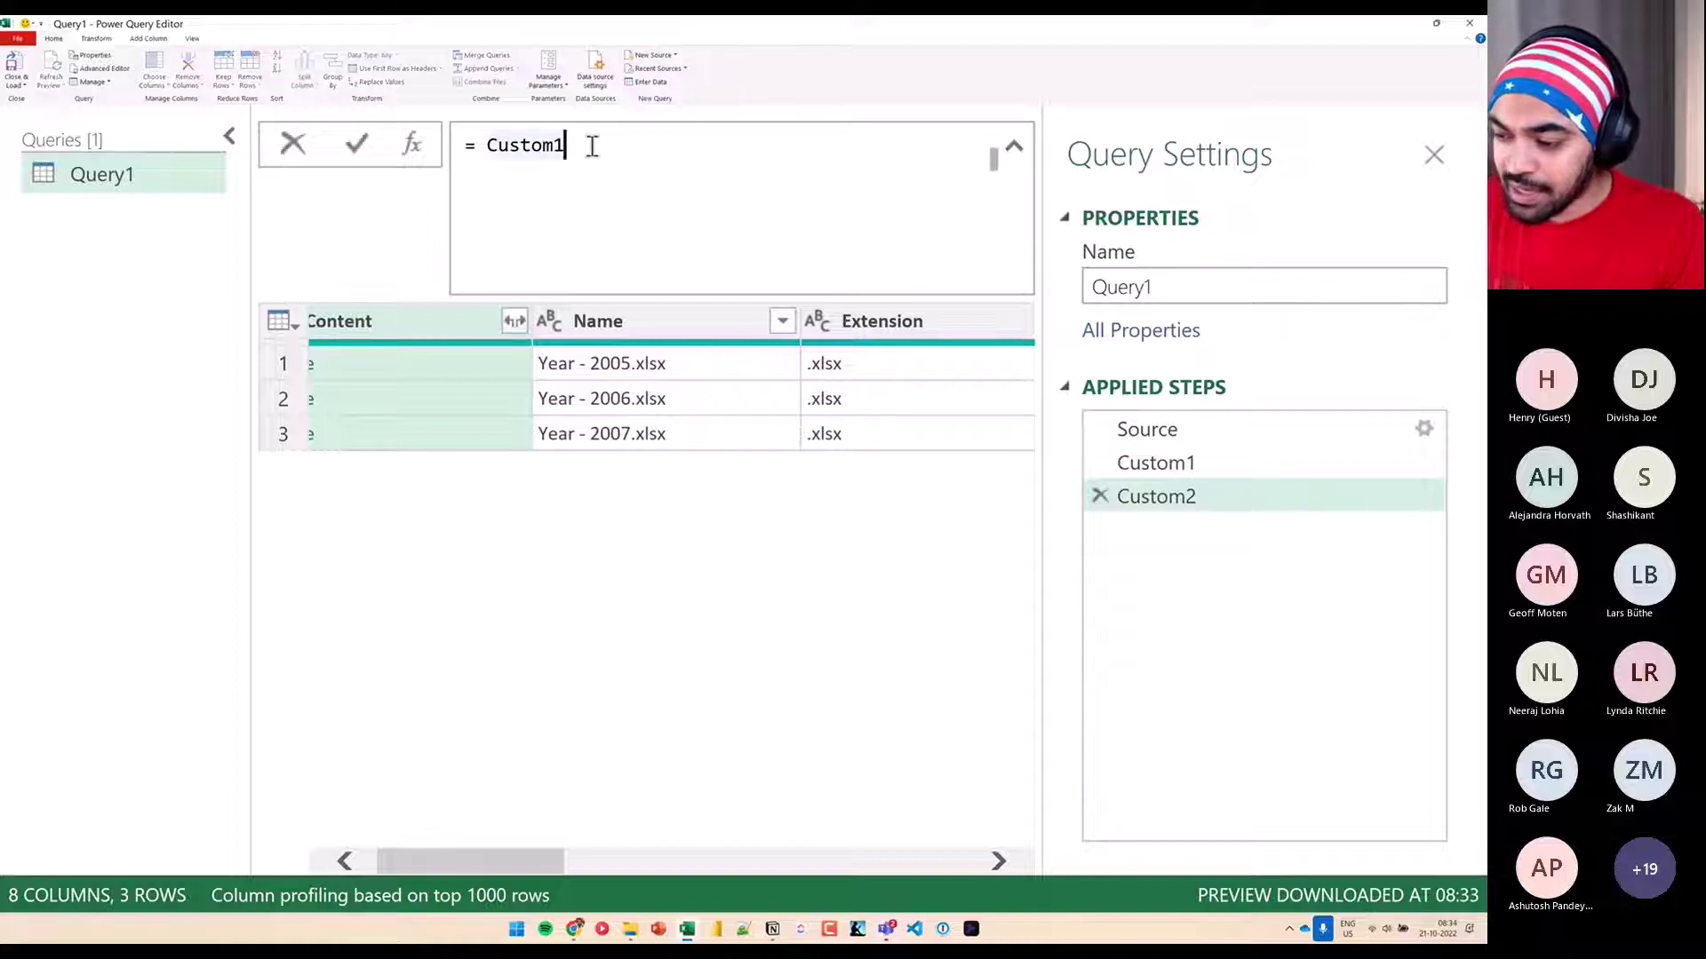
{"action": "mouse_move", "coordinate": [484, 121]}
{"action": "left_mouse_down"}
{"action": "mouse_move", "coordinate": [613, 169]}
{"action": "mouse_move", "coordinate": [673, 251]}
{"action": "mouse_move", "coordinate": [889, 407]}
{"action": "mouse_move", "coordinate": [1121, 461]}
{"action": "mouse_move", "coordinate": [1102, 473]}
{"action": "left_mouse_up"}
{"action": "key", "text": "Escape"}
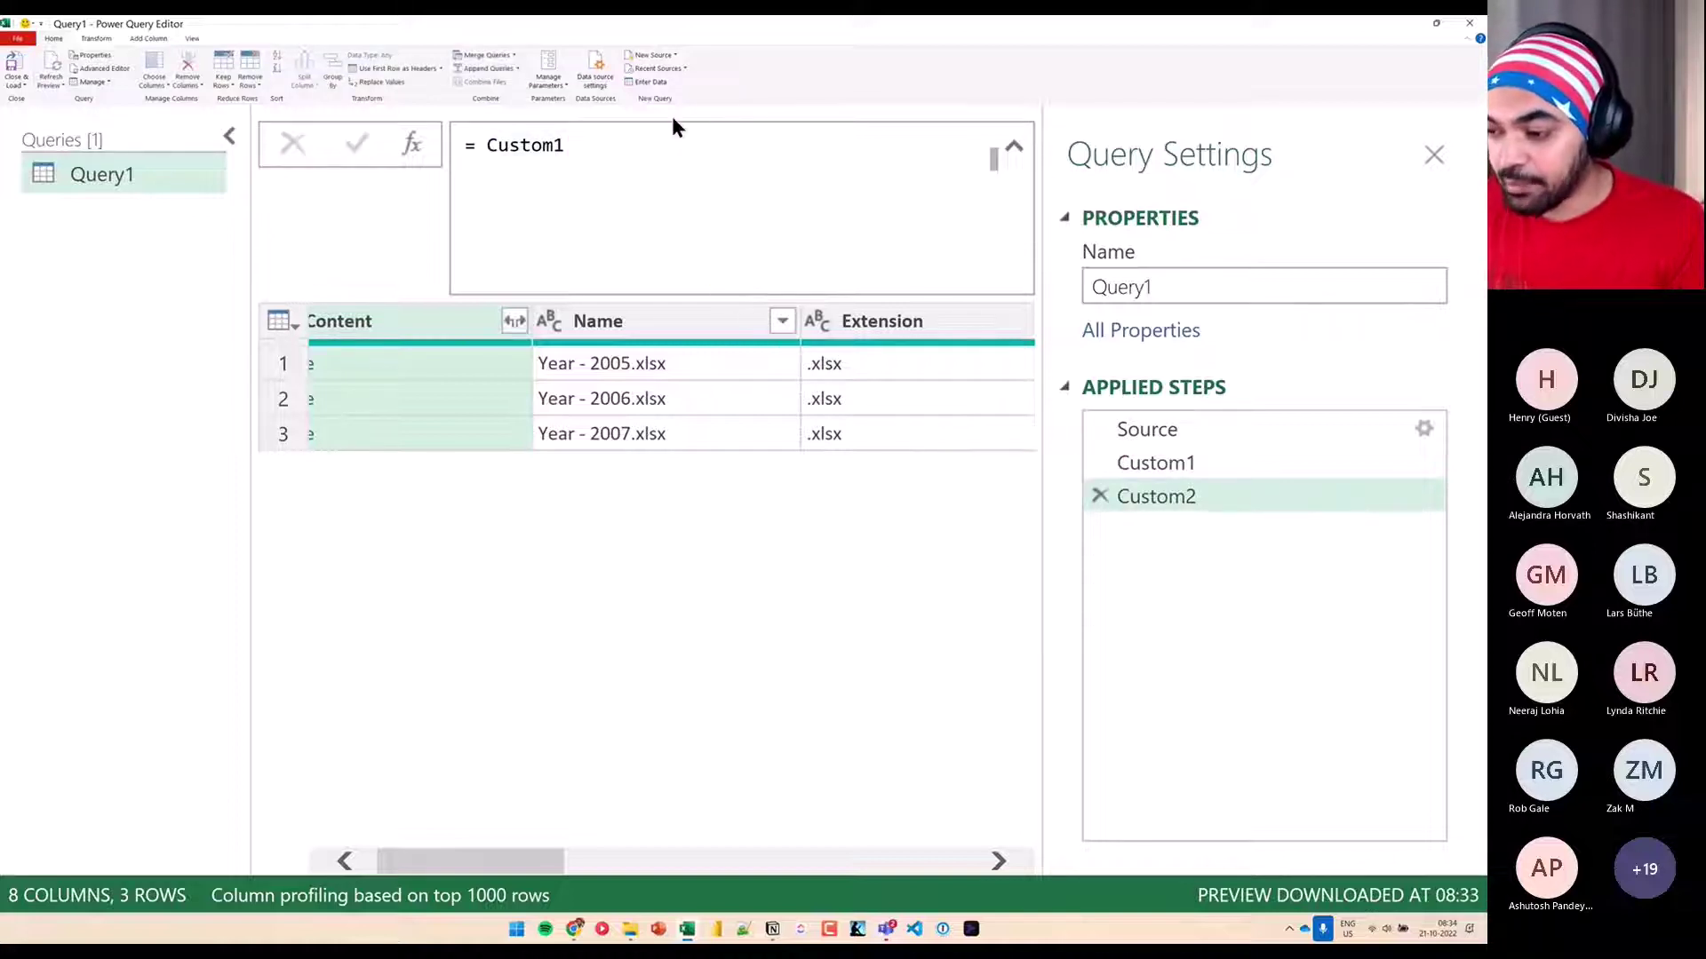
Change Custom2 to = Custom1[Name]{1}, returning Year - 2006.xlsx
{"action": "left_click", "coordinate": [653, 153]}
{"action": "type", "text": "[Name"}
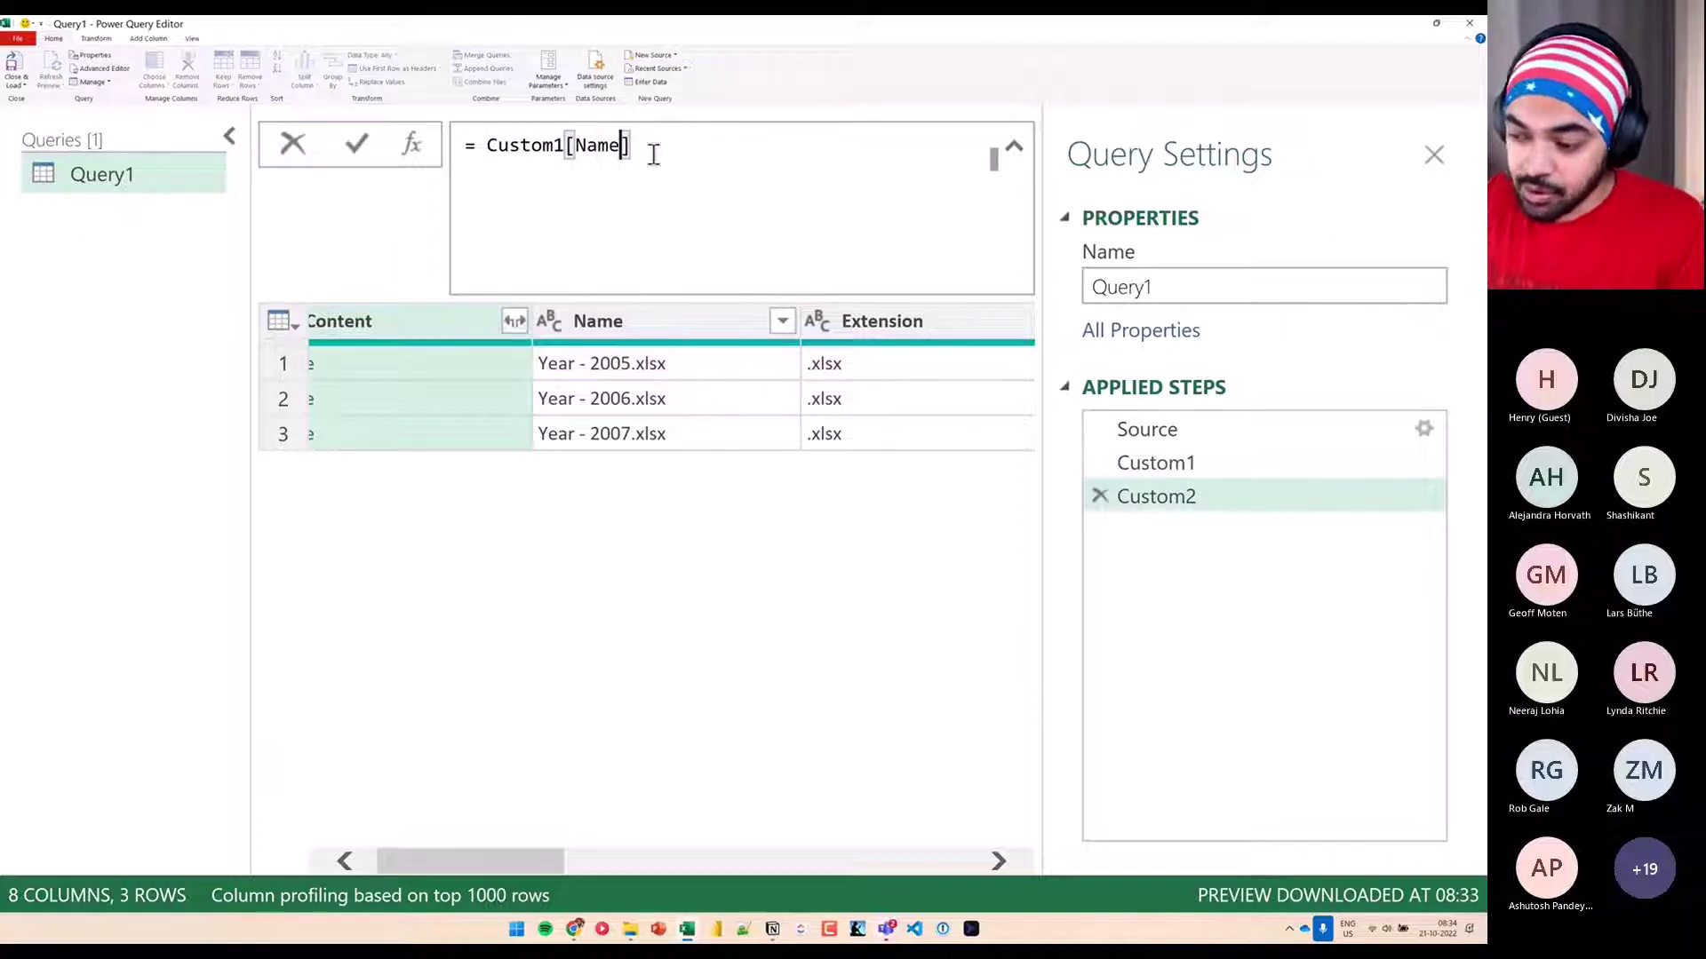
{"action": "left_click_drag", "start_coordinate": [512, 295], "coordinate": [726, 462]}
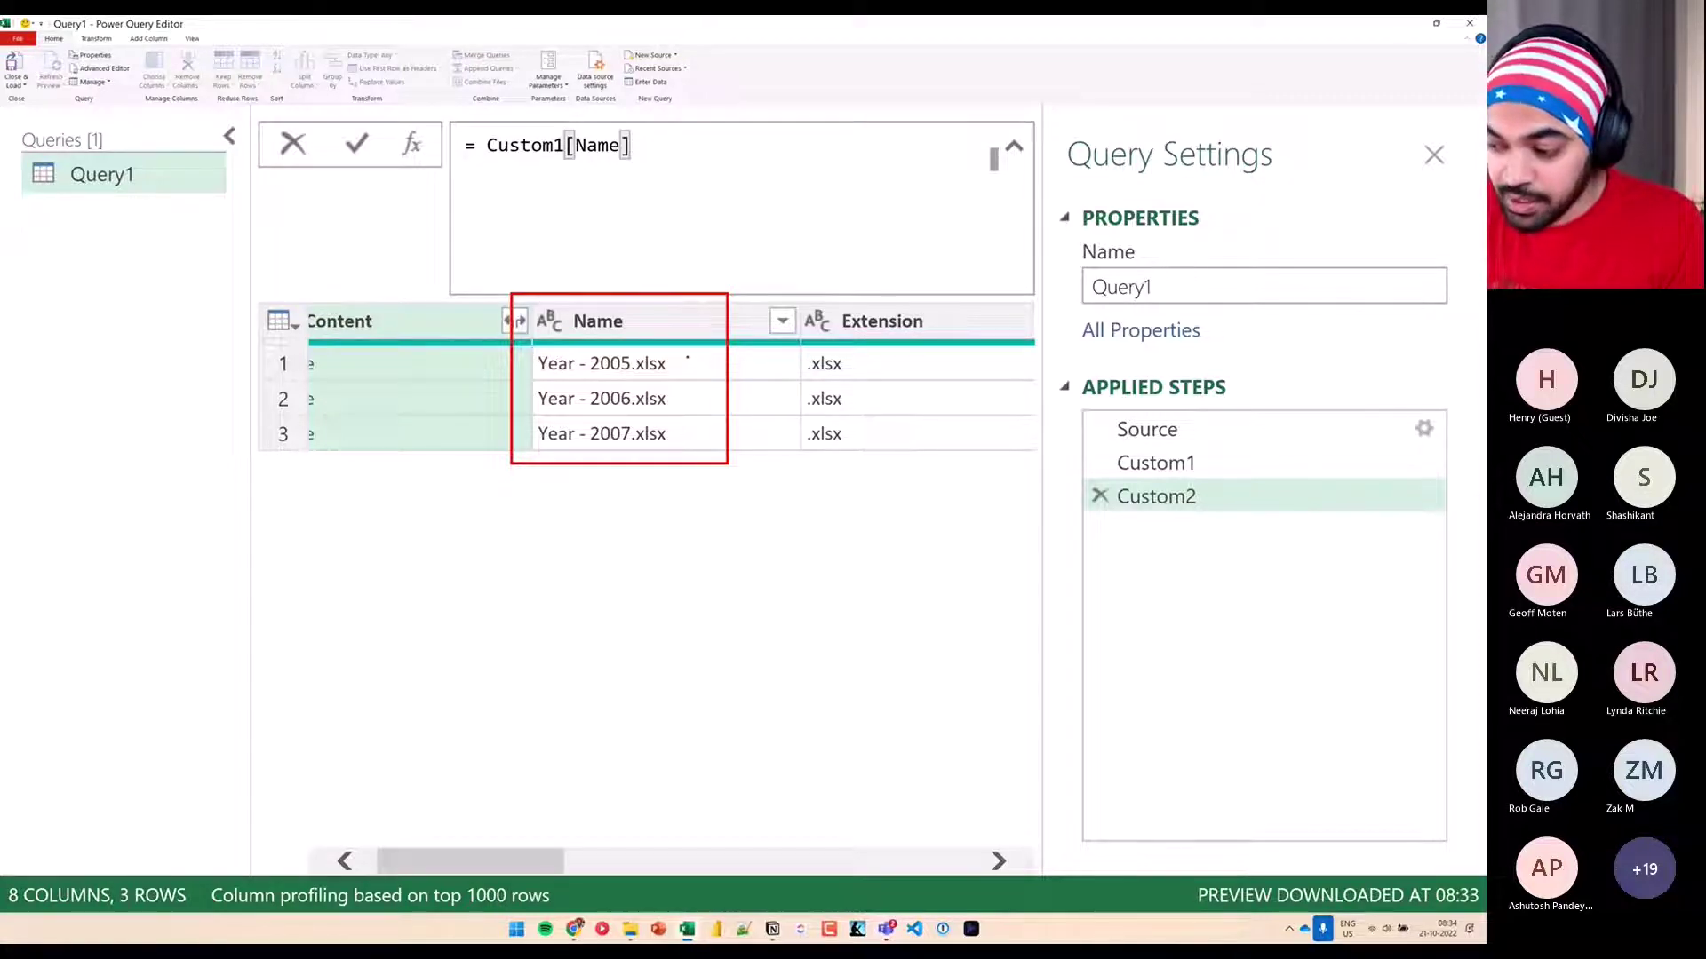
{"action": "left_click_drag", "start_coordinate": [687, 357], "coordinate": [689, 354]}
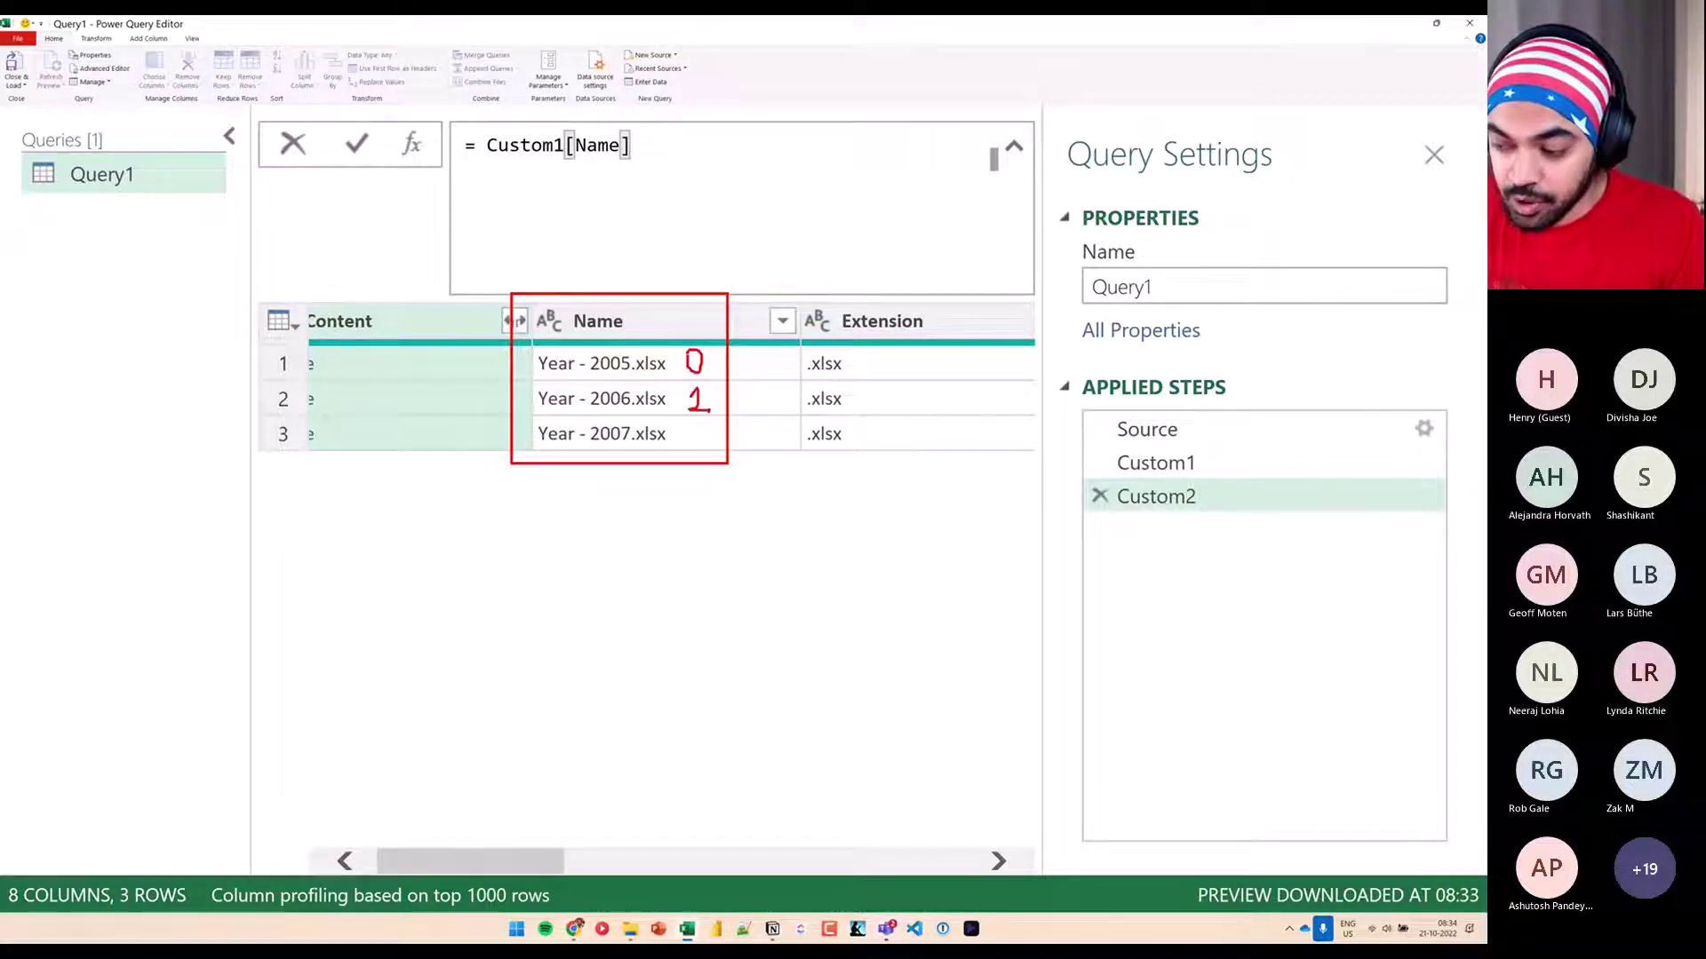
{"action": "key", "text": "Escape"}
{"action": "left_click", "coordinate": [657, 144]}
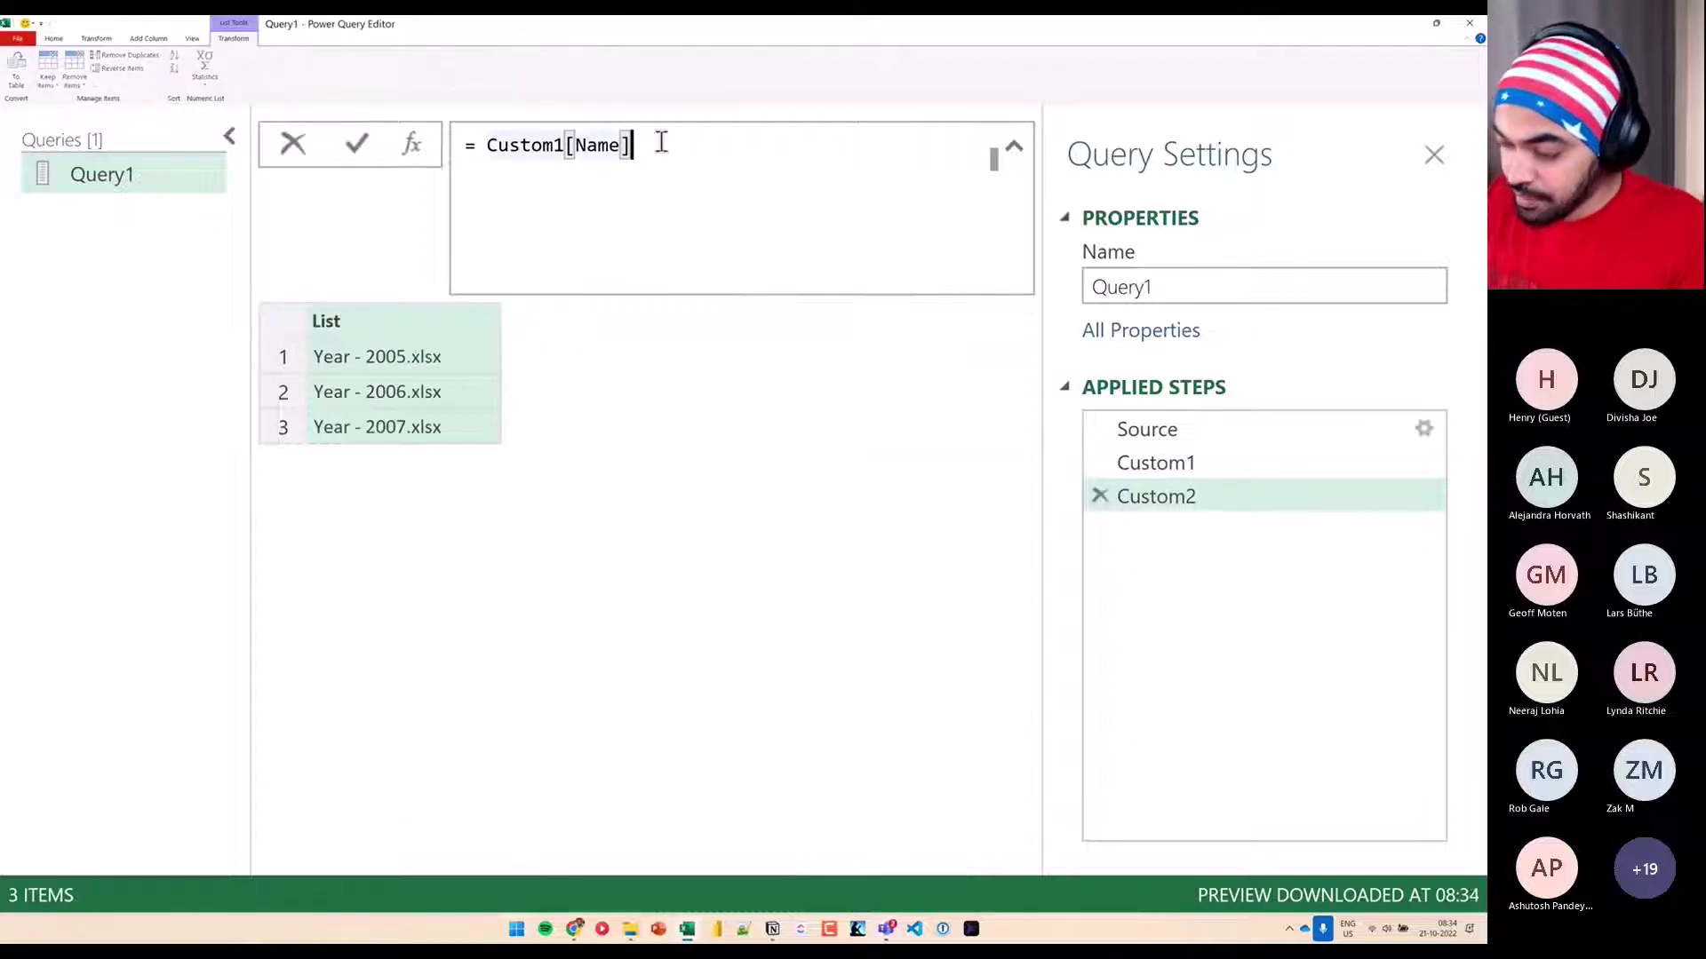
{"action": "type", "text": "{1"}
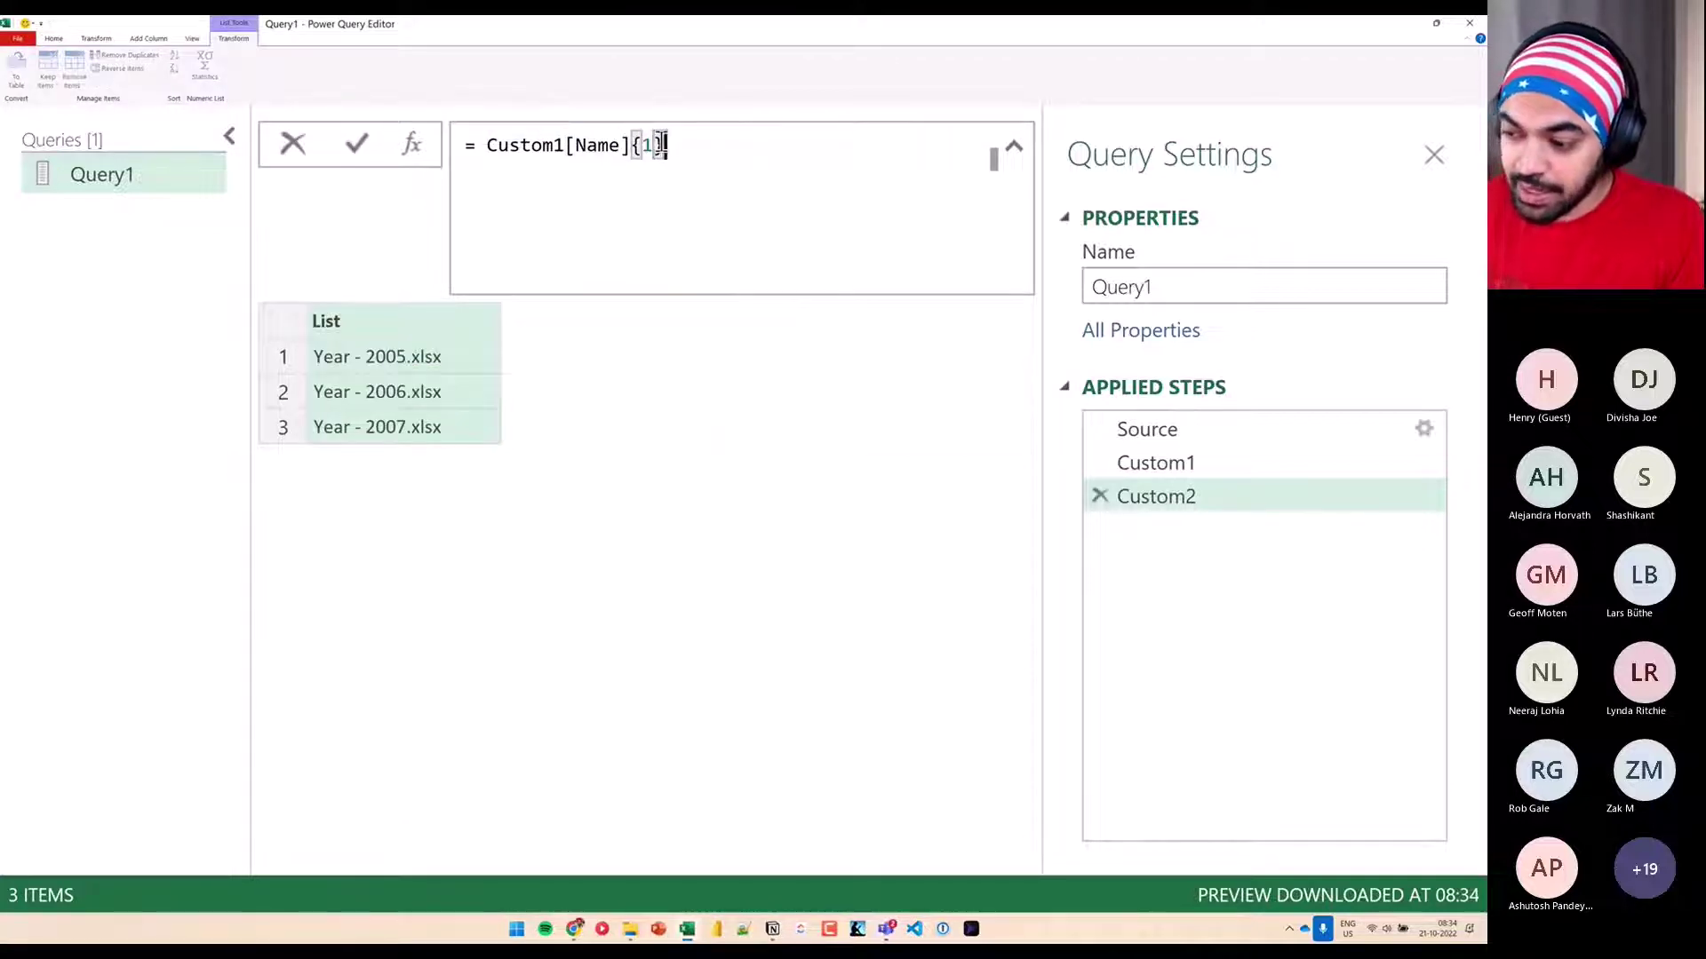
{"action": "key", "text": "Return"}
{"action": "mouse_move", "coordinate": [245, 305]}
{"action": "left_mouse_down"}
{"action": "mouse_move", "coordinate": [354, 338]}
{"action": "mouse_move", "coordinate": [418, 342]}
{"action": "mouse_move", "coordinate": [438, 317]}
{"action": "mouse_move", "coordinate": [459, 331]}
{"action": "left_mouse_up"}
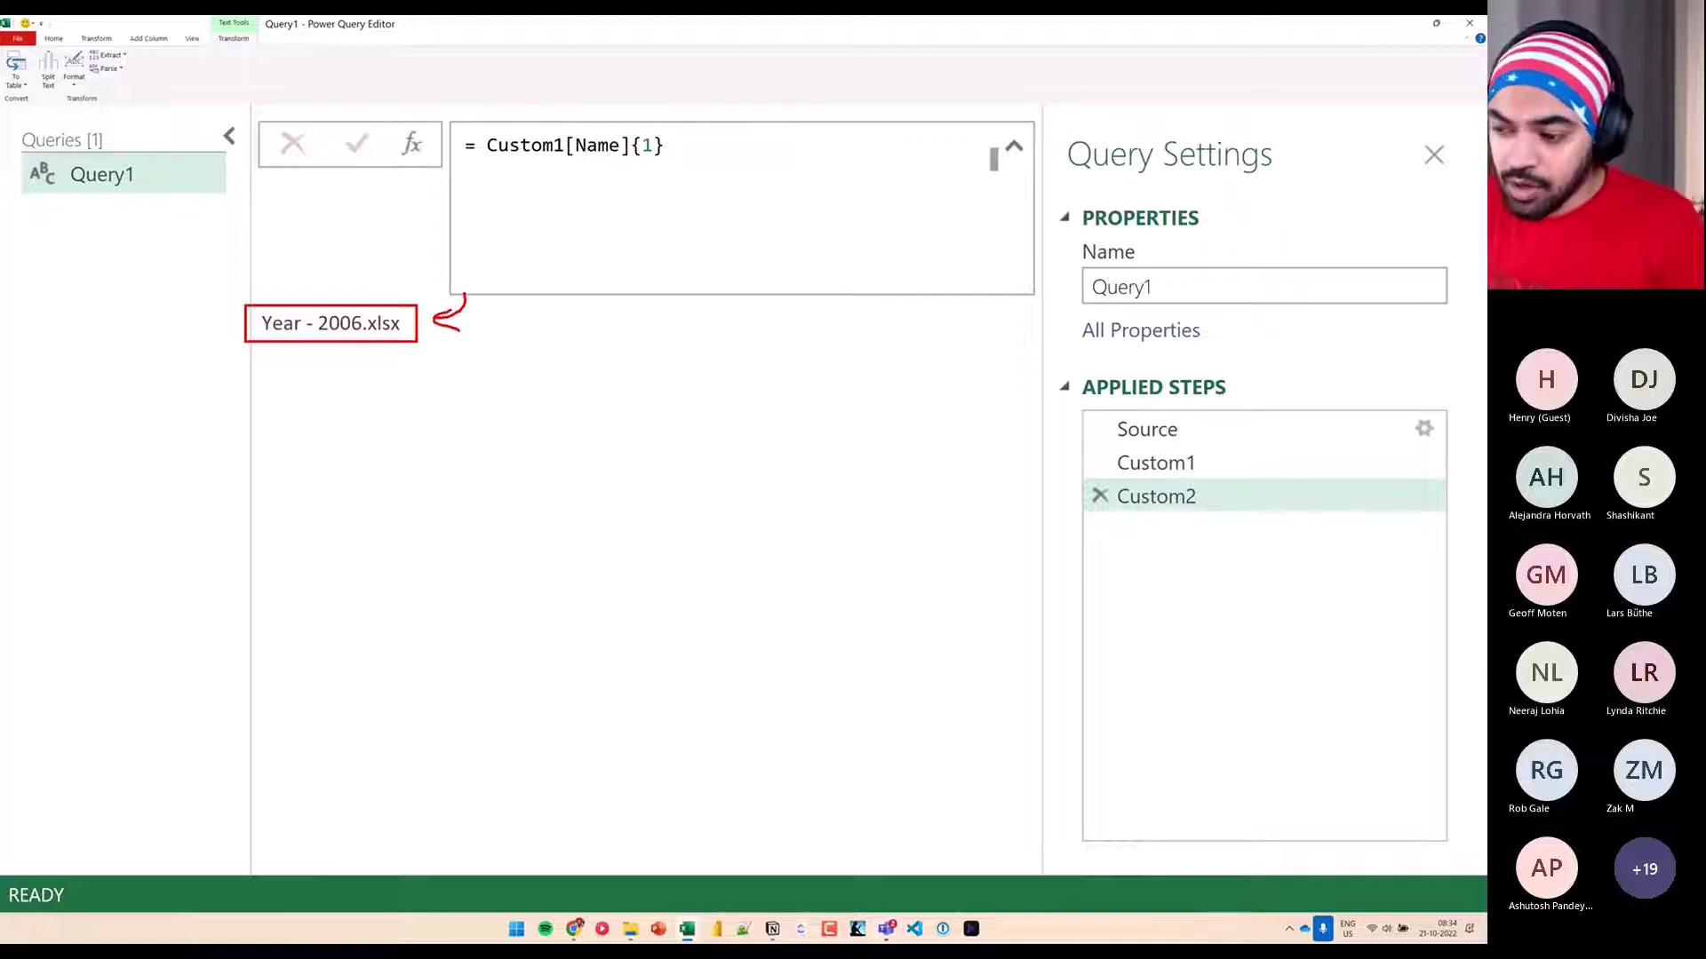
Point out the Custom1 reference and the [Name]{1} part of the formula, then delete the Custom2 step
{"action": "left_click", "coordinate": [637, 171]}
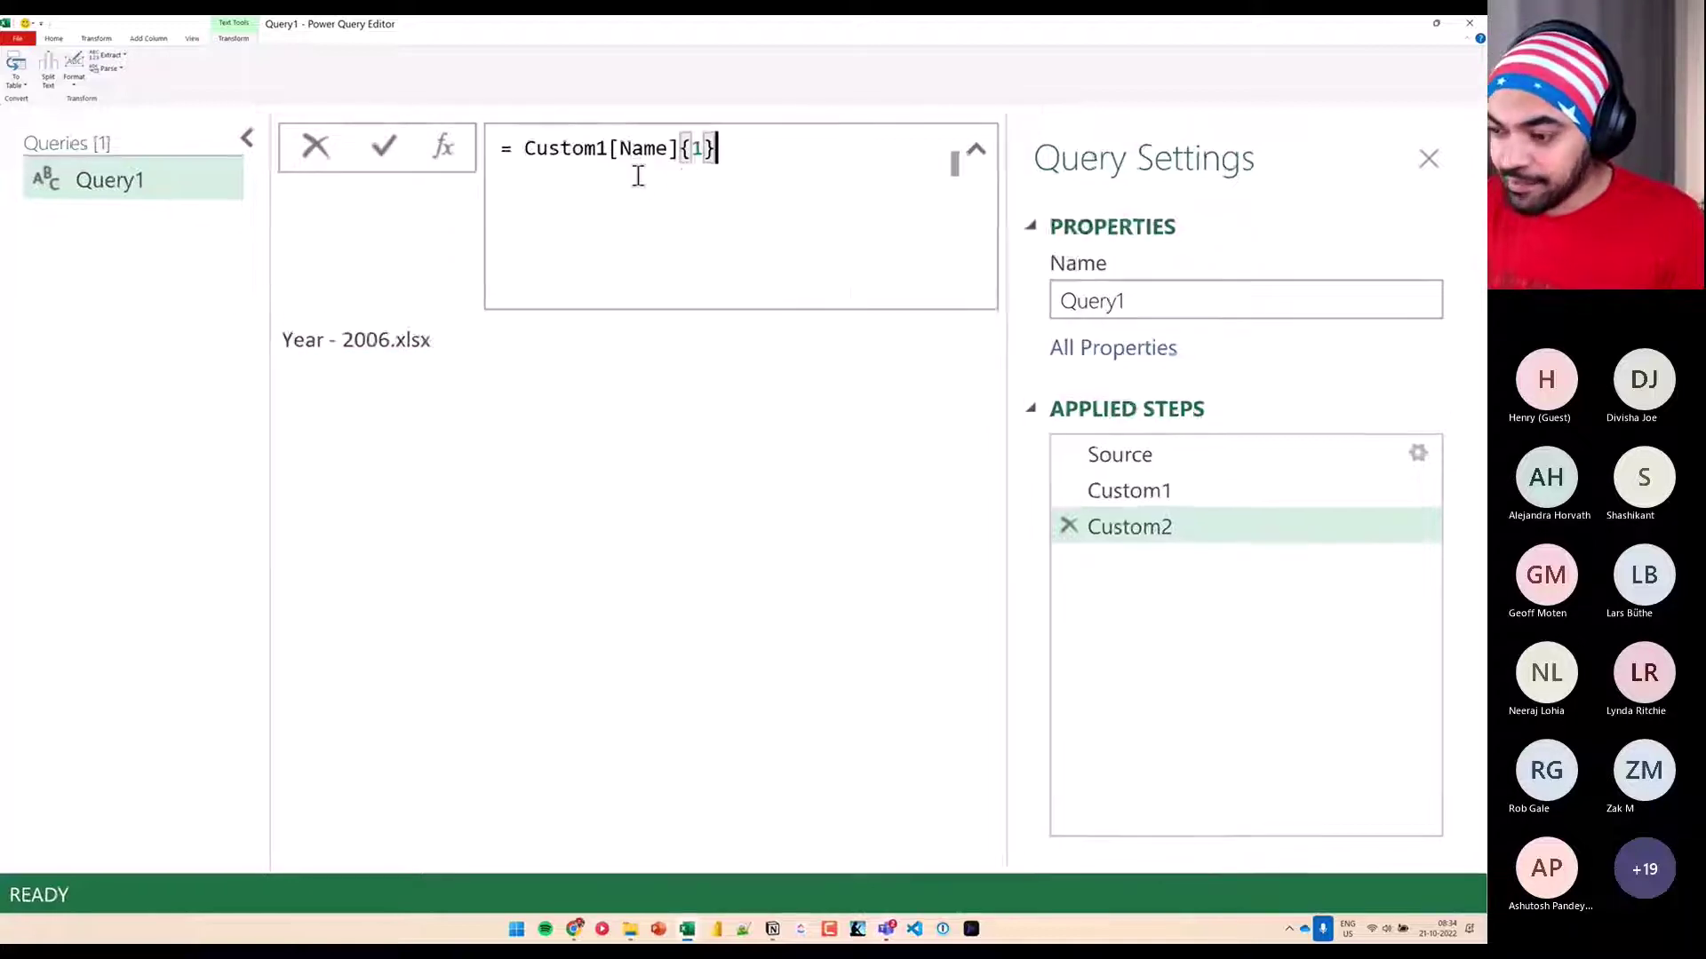
{"action": "left_click", "coordinate": [285, 146]}
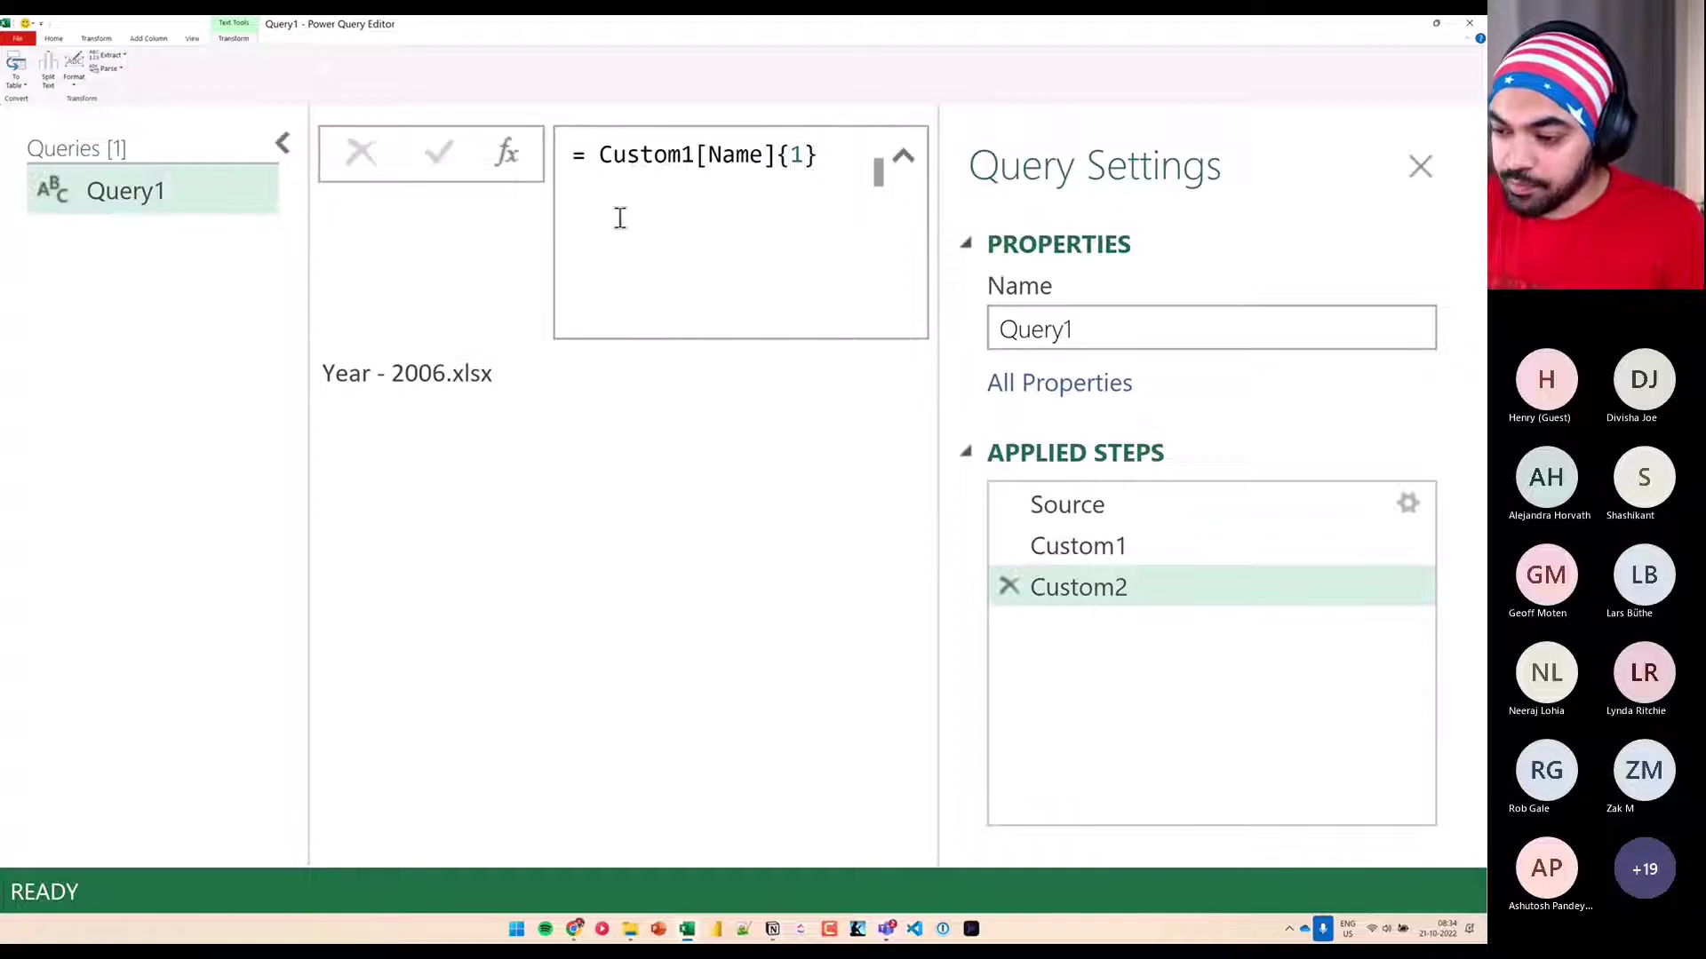
{"action": "left_click", "coordinate": [282, 143]}
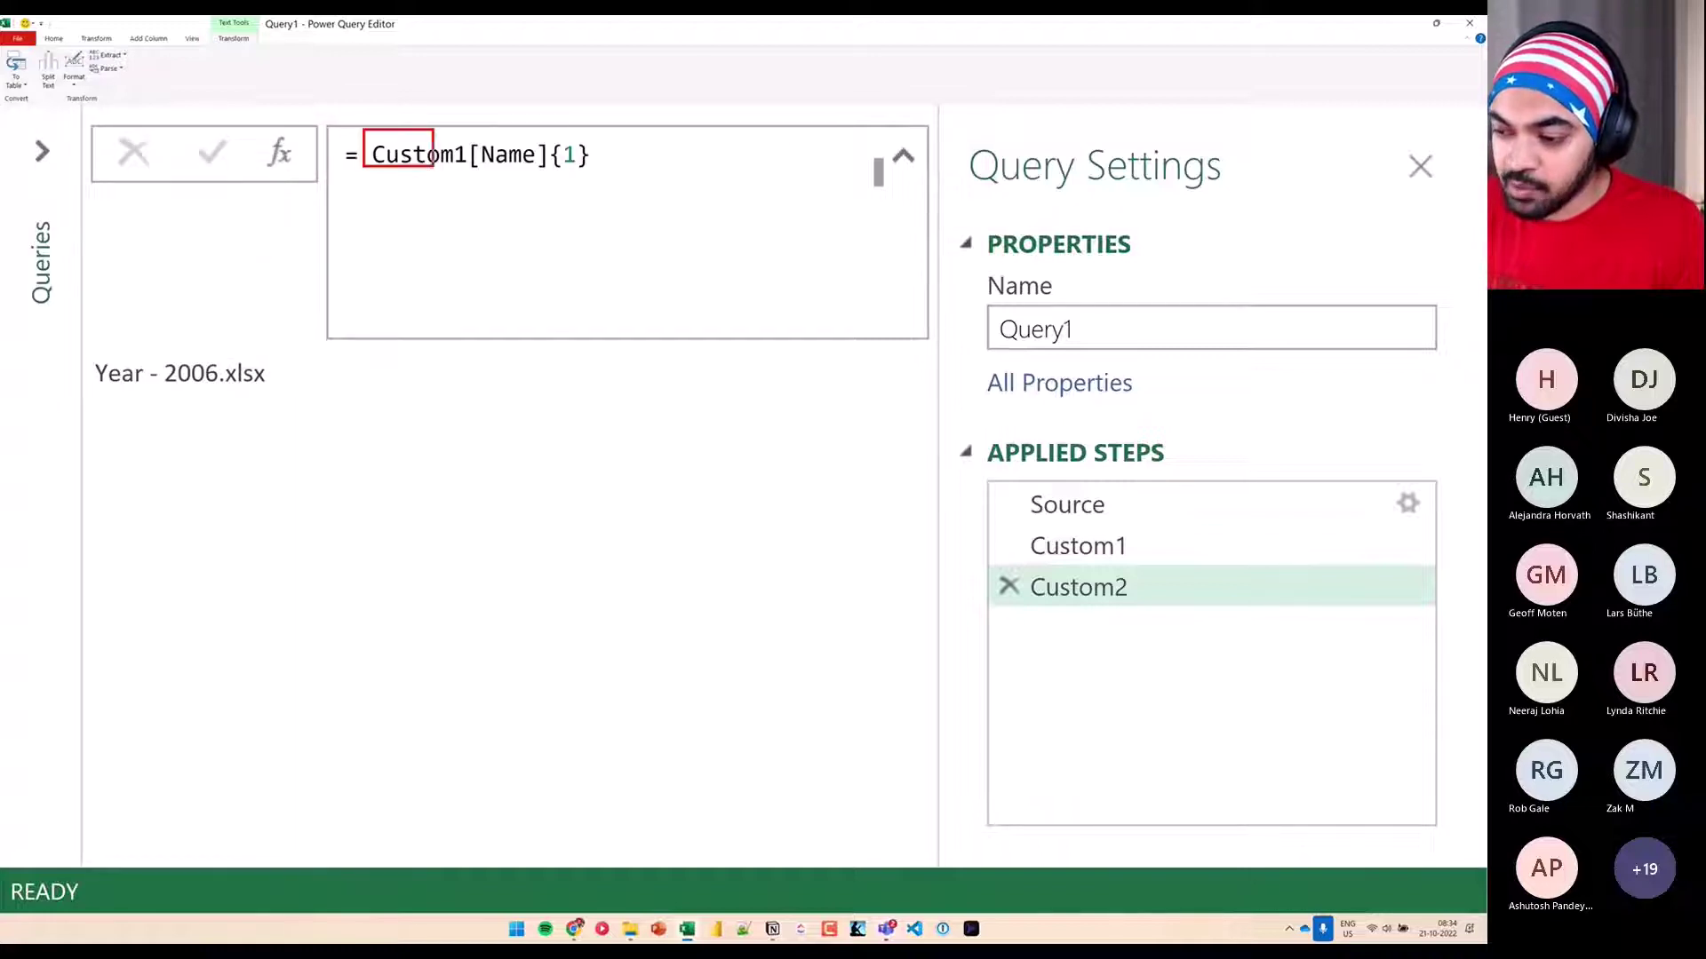
{"action": "left_click_drag", "start_coordinate": [433, 167], "coordinate": [503, 189]}
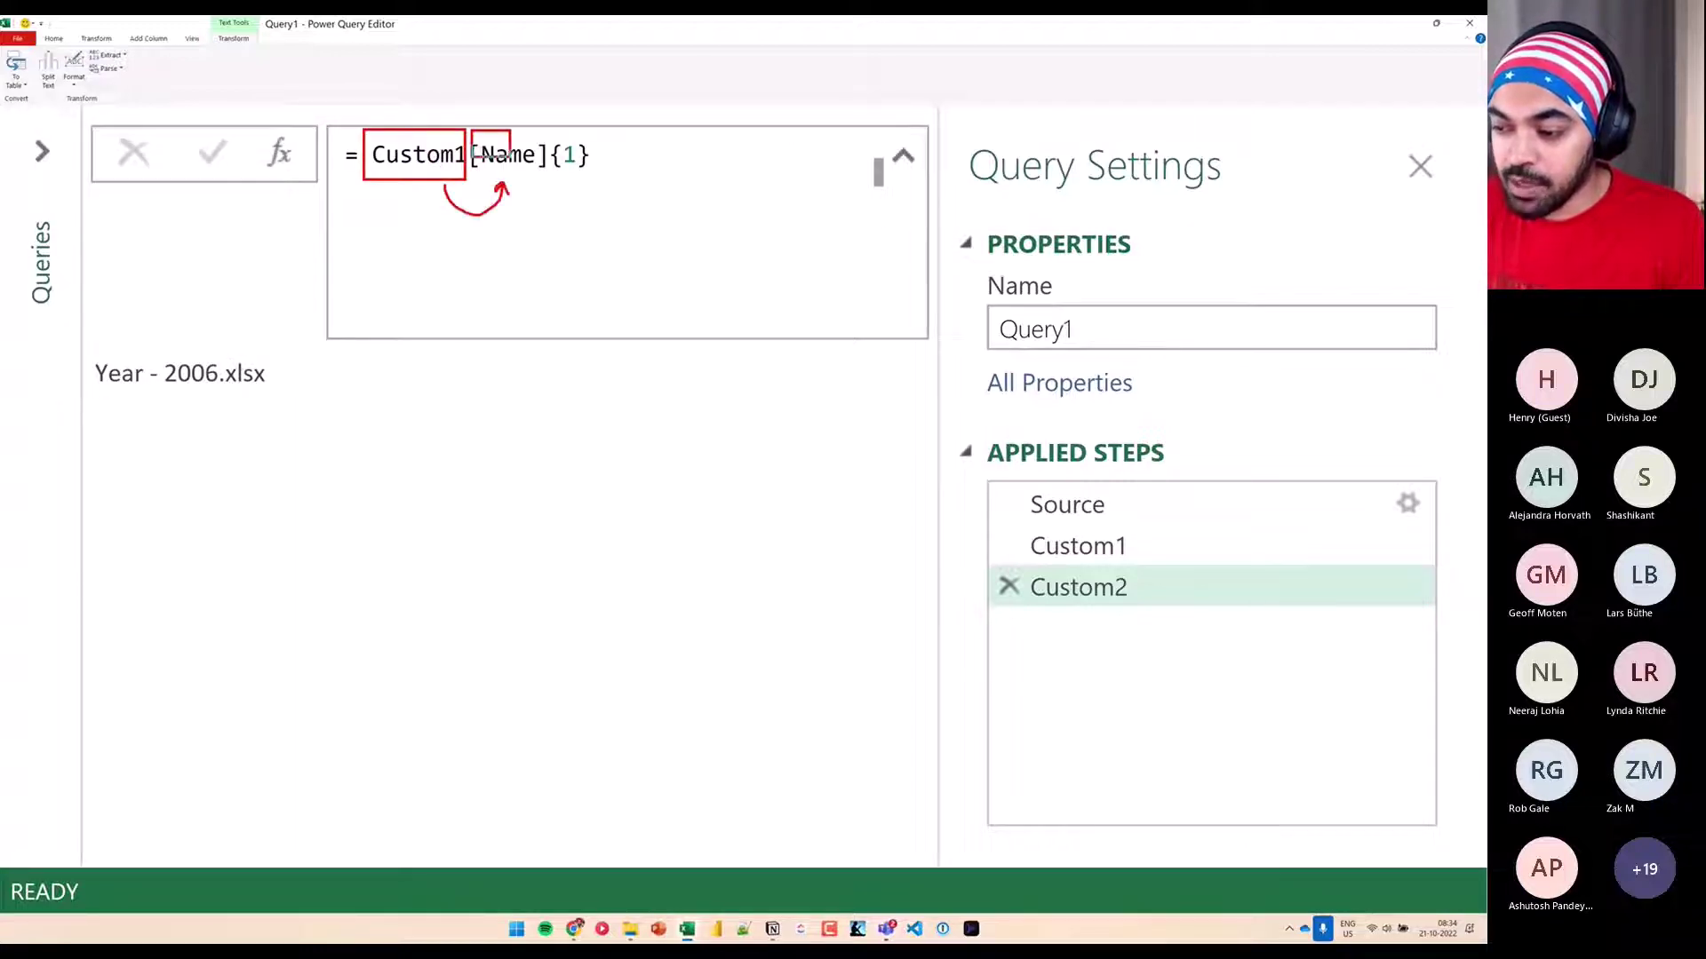
{"action": "mouse_move", "coordinate": [471, 129]}
{"action": "left_mouse_down"}
{"action": "mouse_move", "coordinate": [549, 174]}
{"action": "mouse_move", "coordinate": [595, 170]}
{"action": "left_mouse_up"}
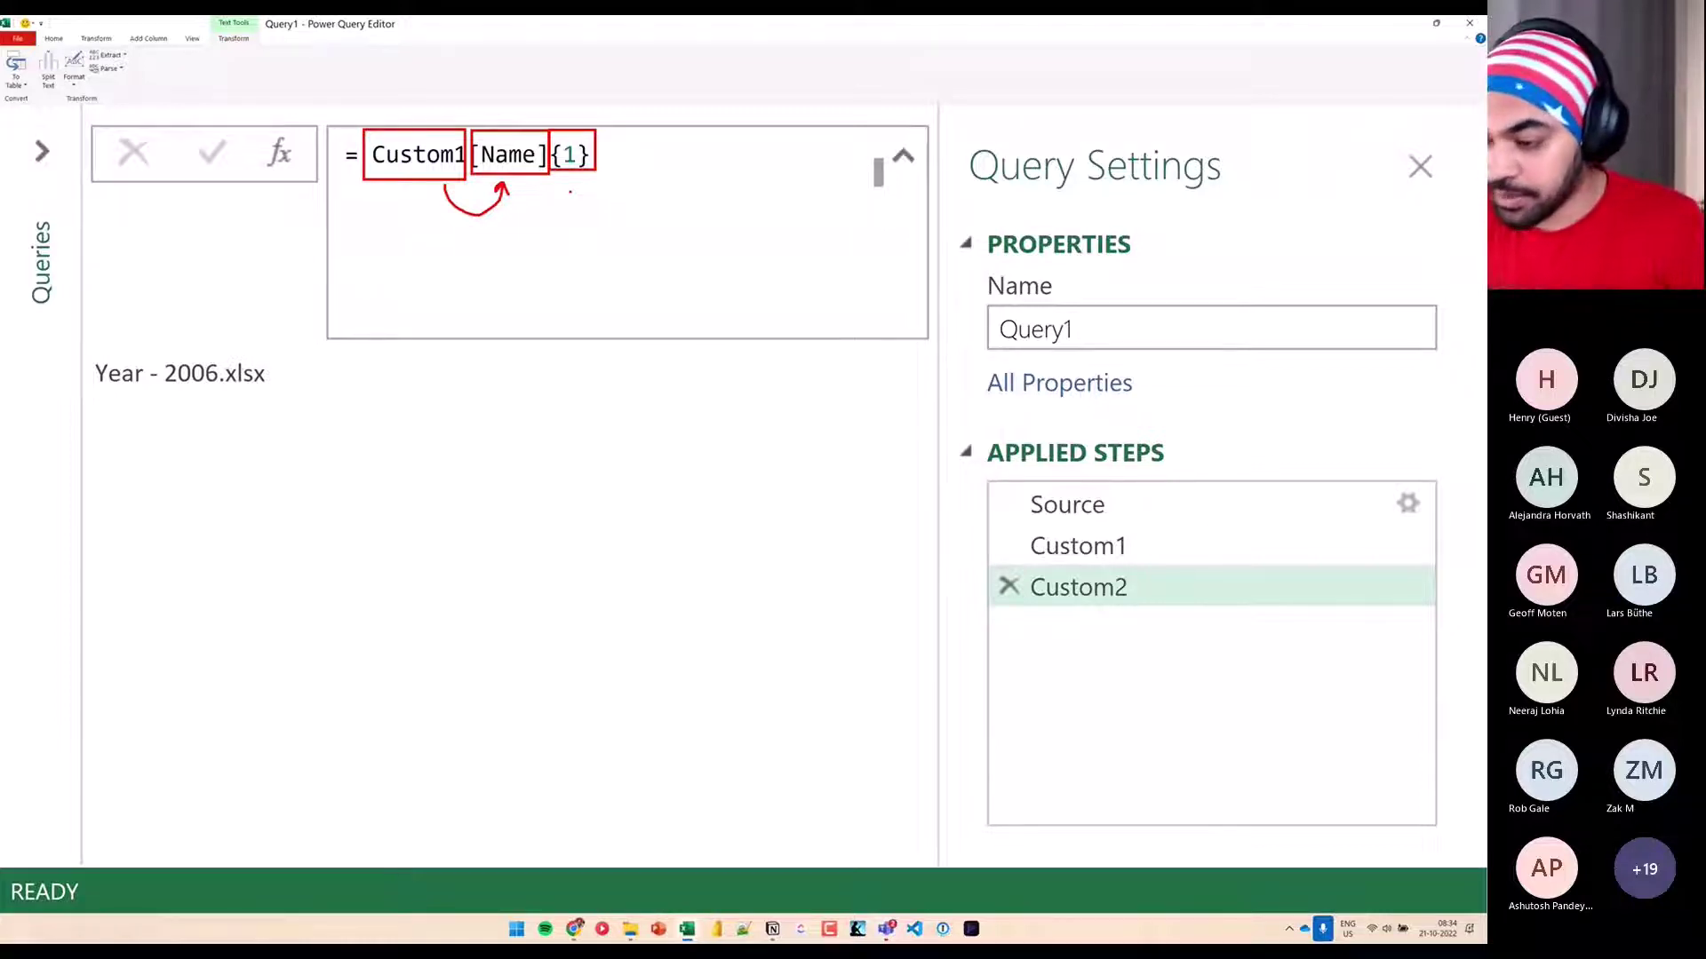
{"action": "key", "text": "Escape"}
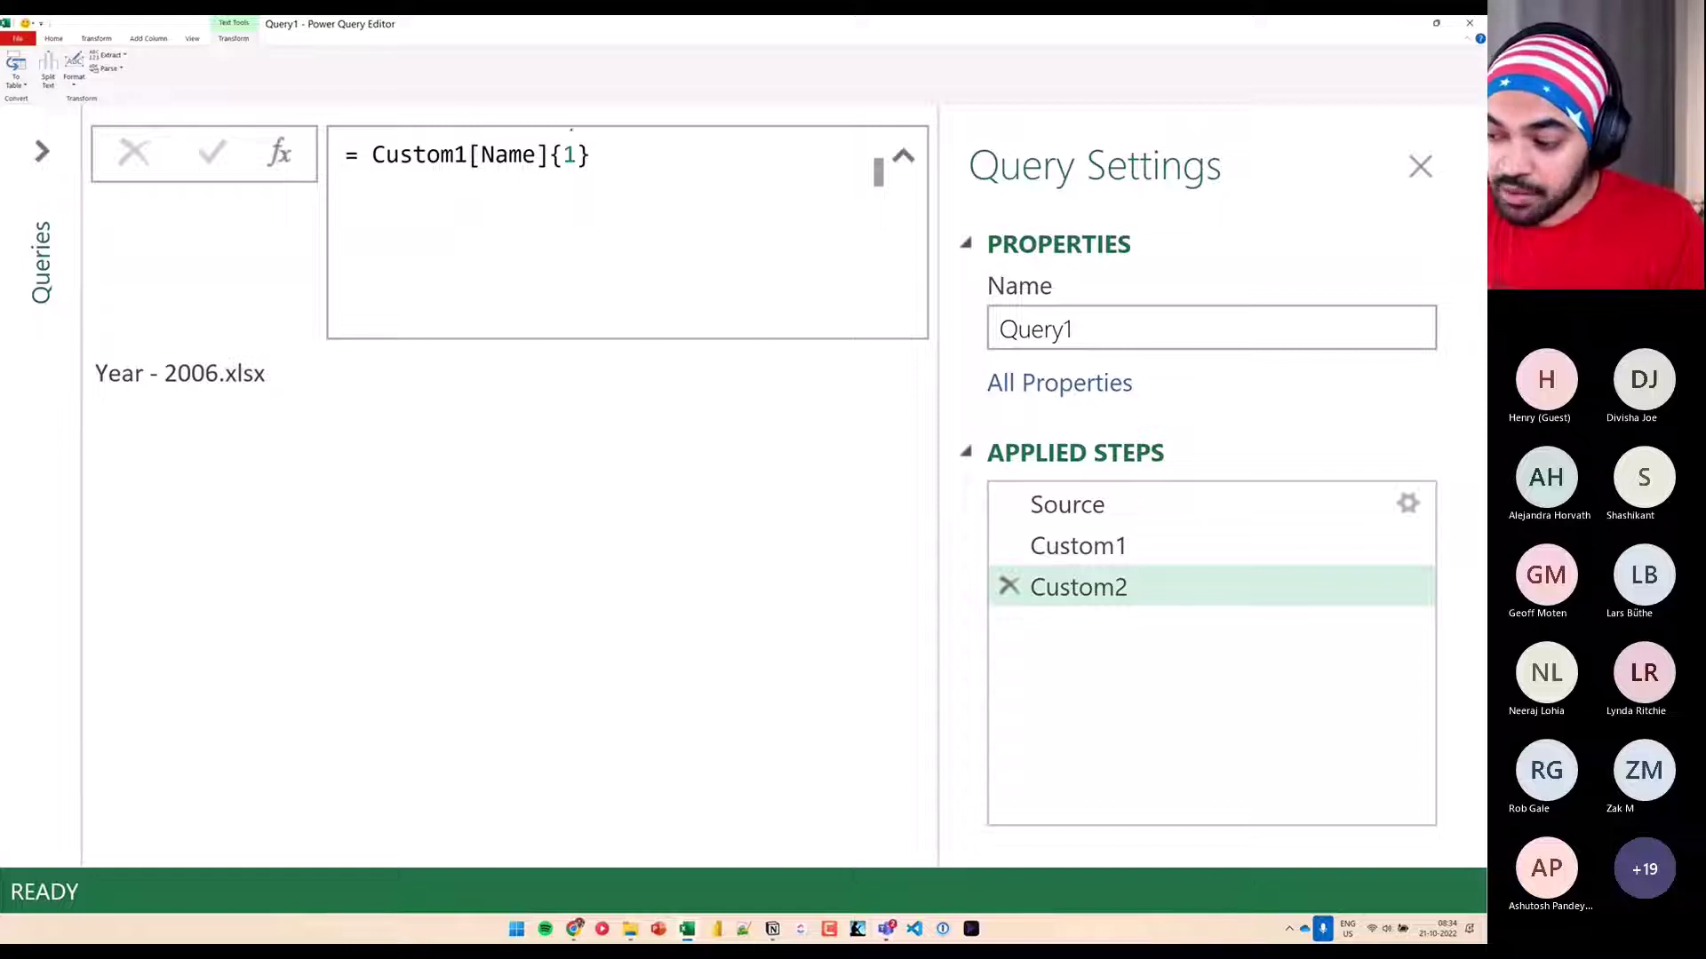
{"action": "mouse_move", "coordinate": [572, 132]}
{"action": "left_mouse_down"}
{"action": "mouse_move", "coordinate": [500, 126]}
{"action": "mouse_move", "coordinate": [546, 176]}
{"action": "left_mouse_up"}
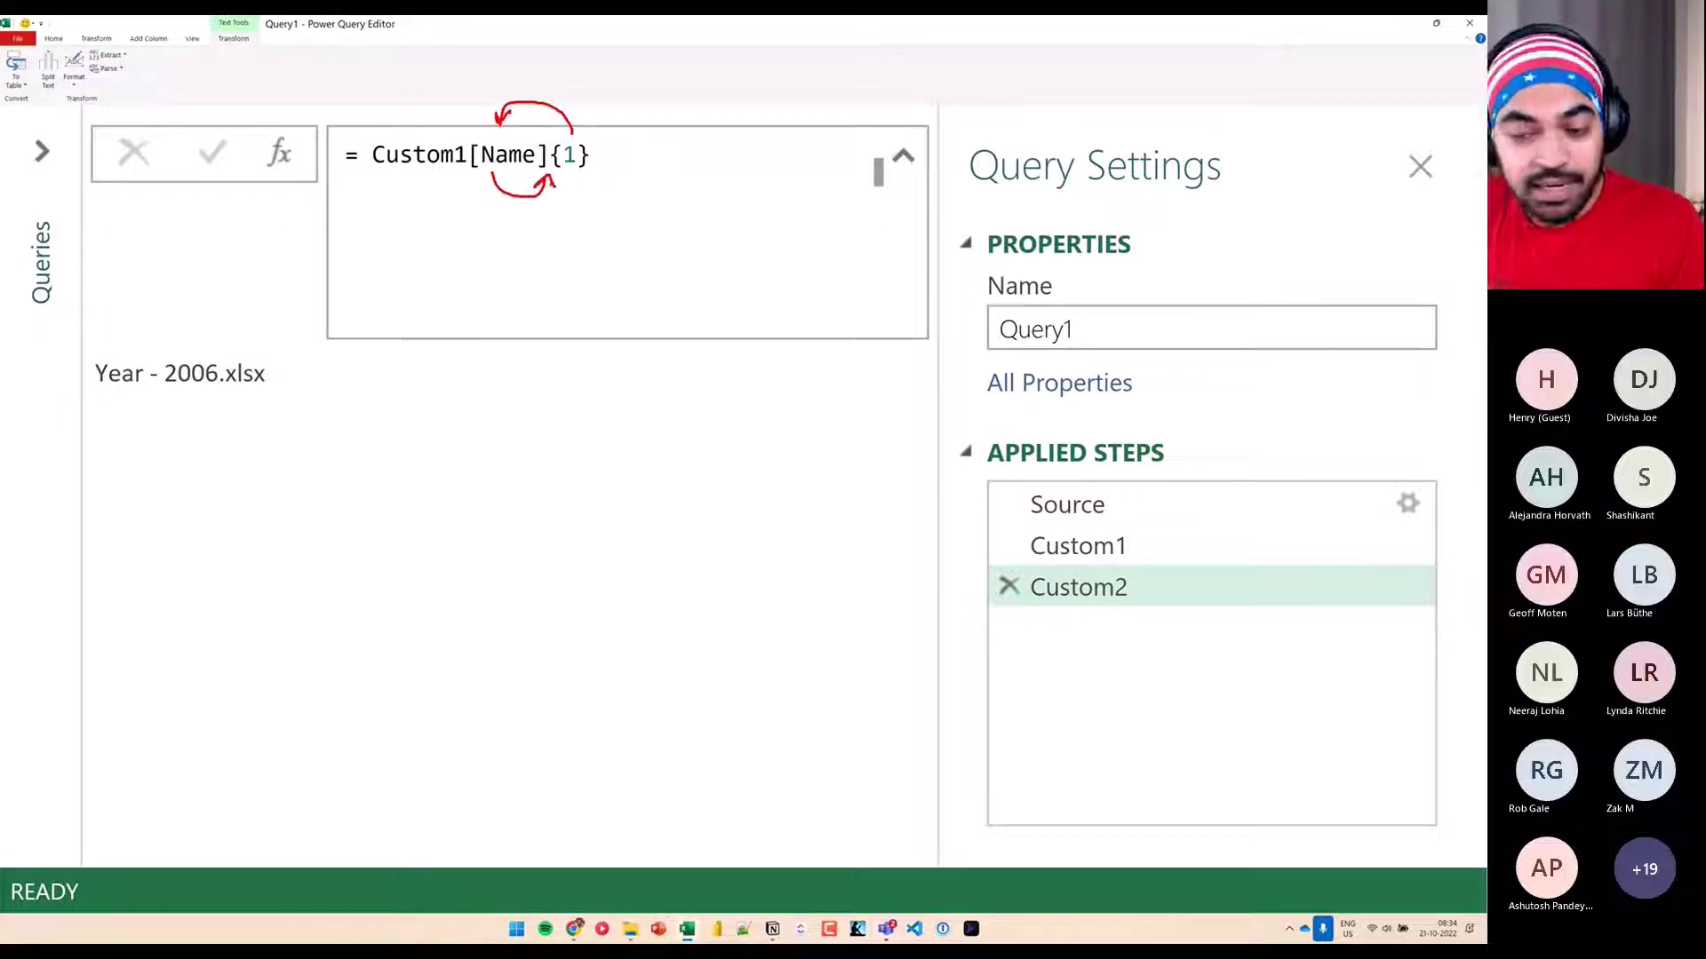
{"action": "key", "text": "Escape"}
{"action": "left_click", "coordinate": [1004, 585]}
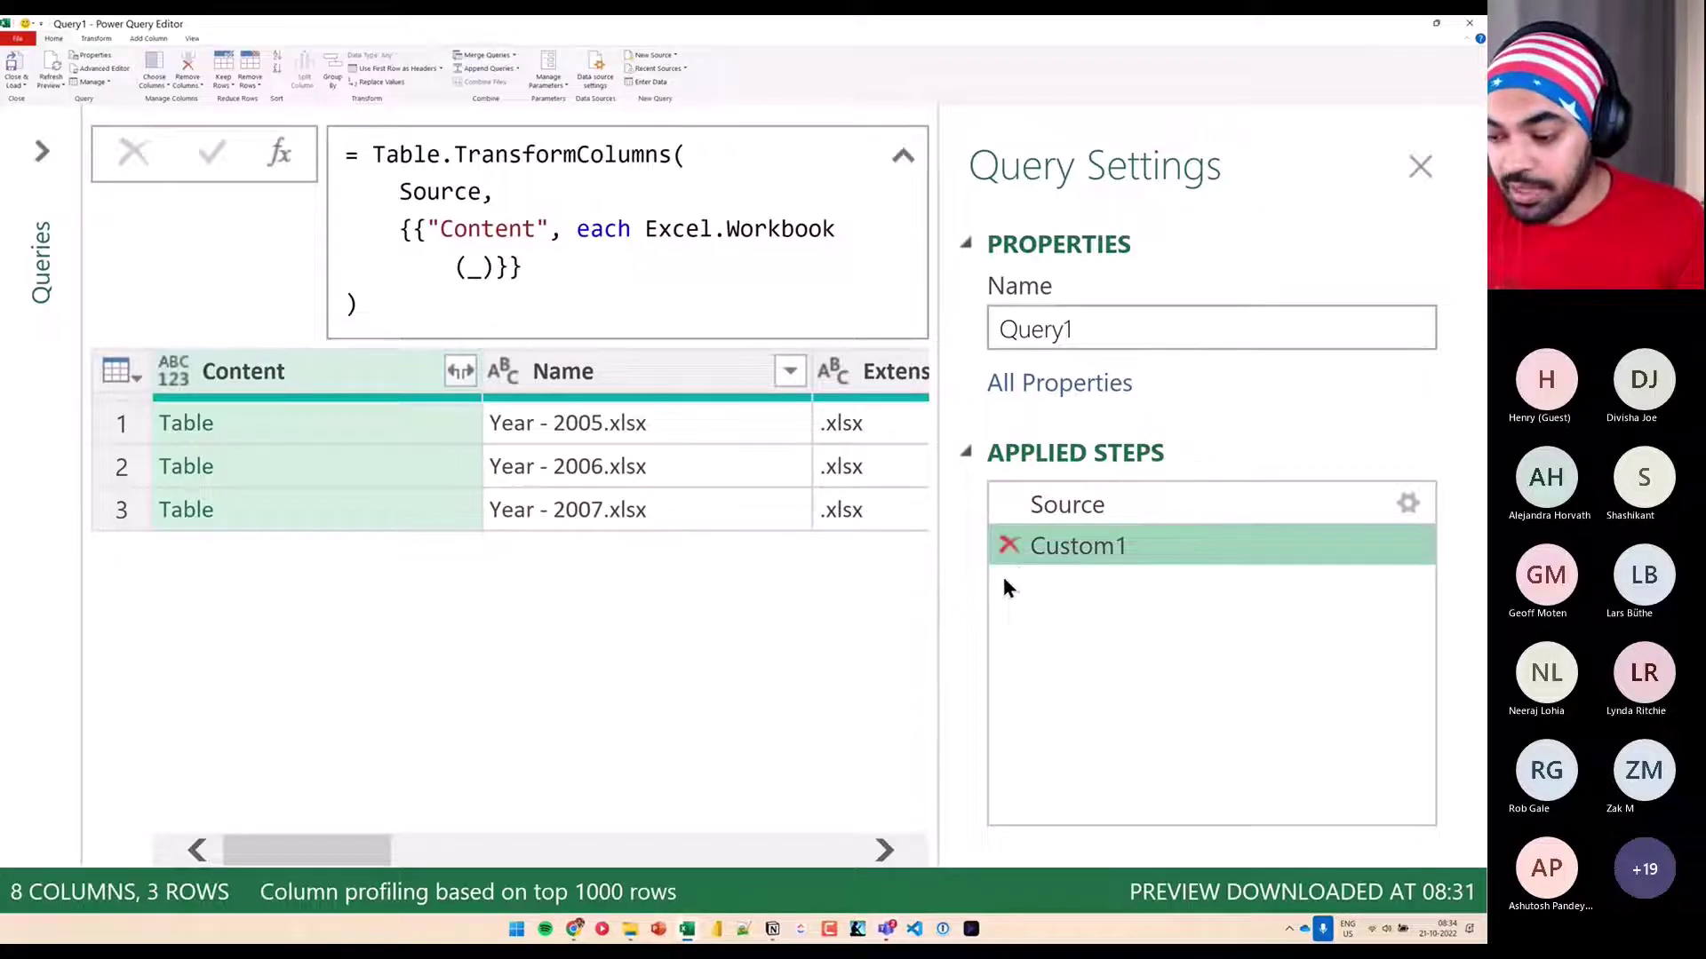
Preview Year - 2005.xlsx's contents, showing a Sheet1 row with a Table in the Data column
{"action": "left_click", "coordinate": [323, 429]}
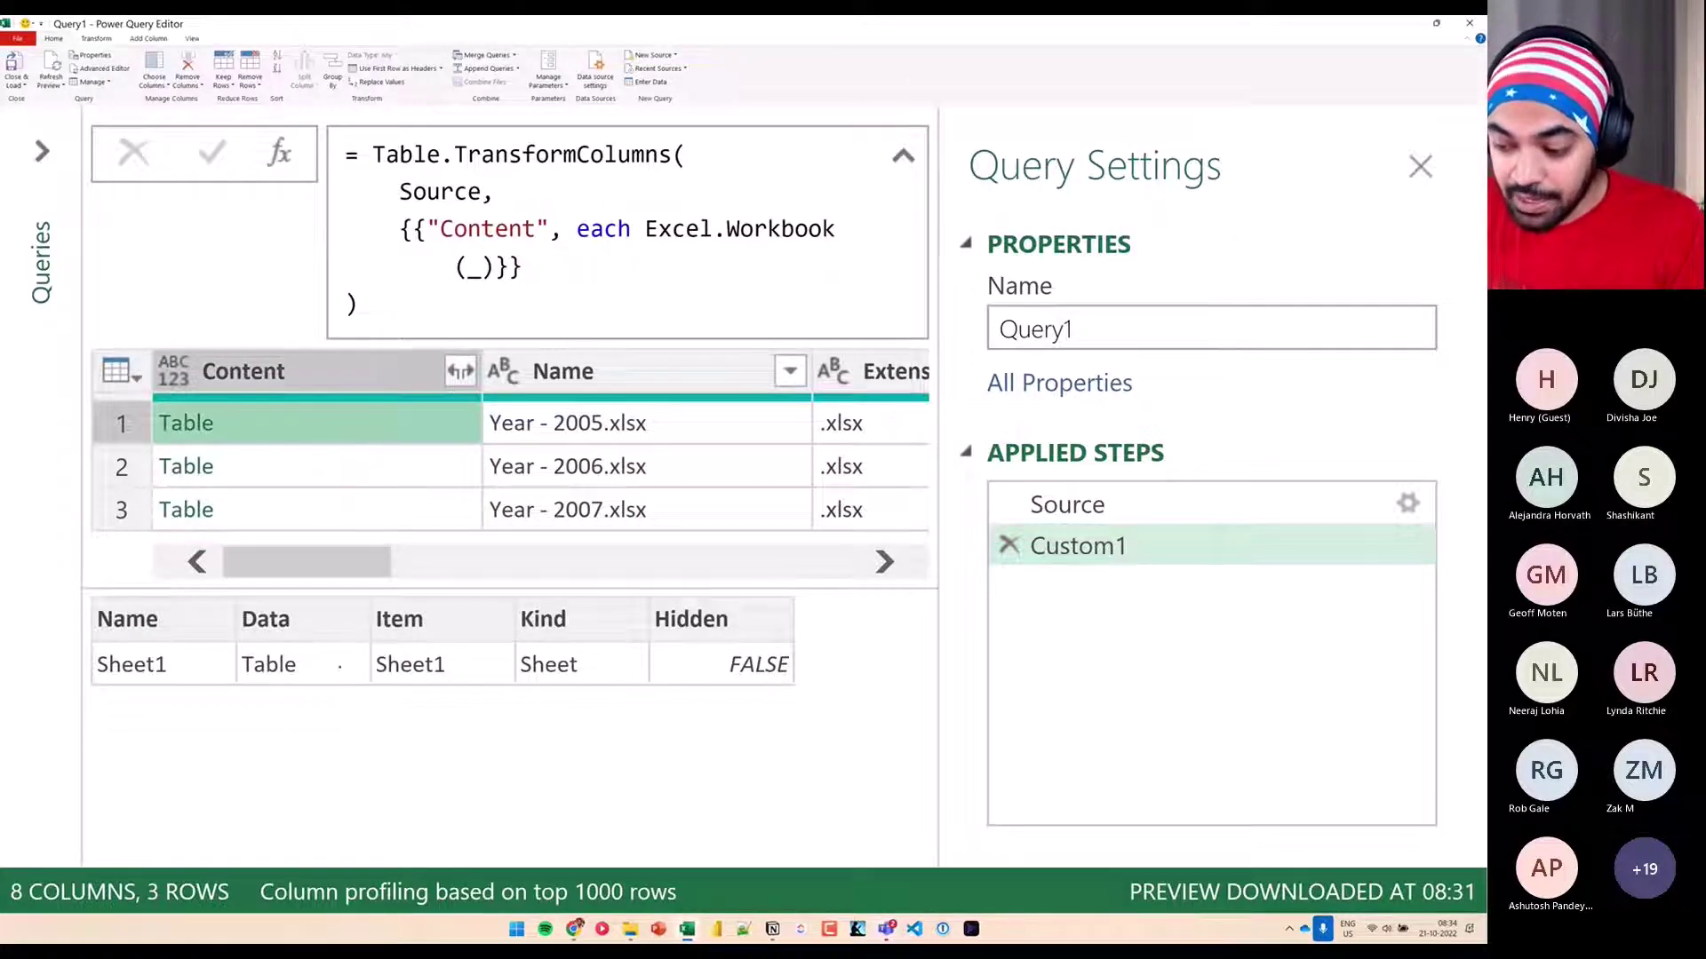
{"action": "left_click_drag", "start_coordinate": [302, 659], "coordinate": [312, 649]}
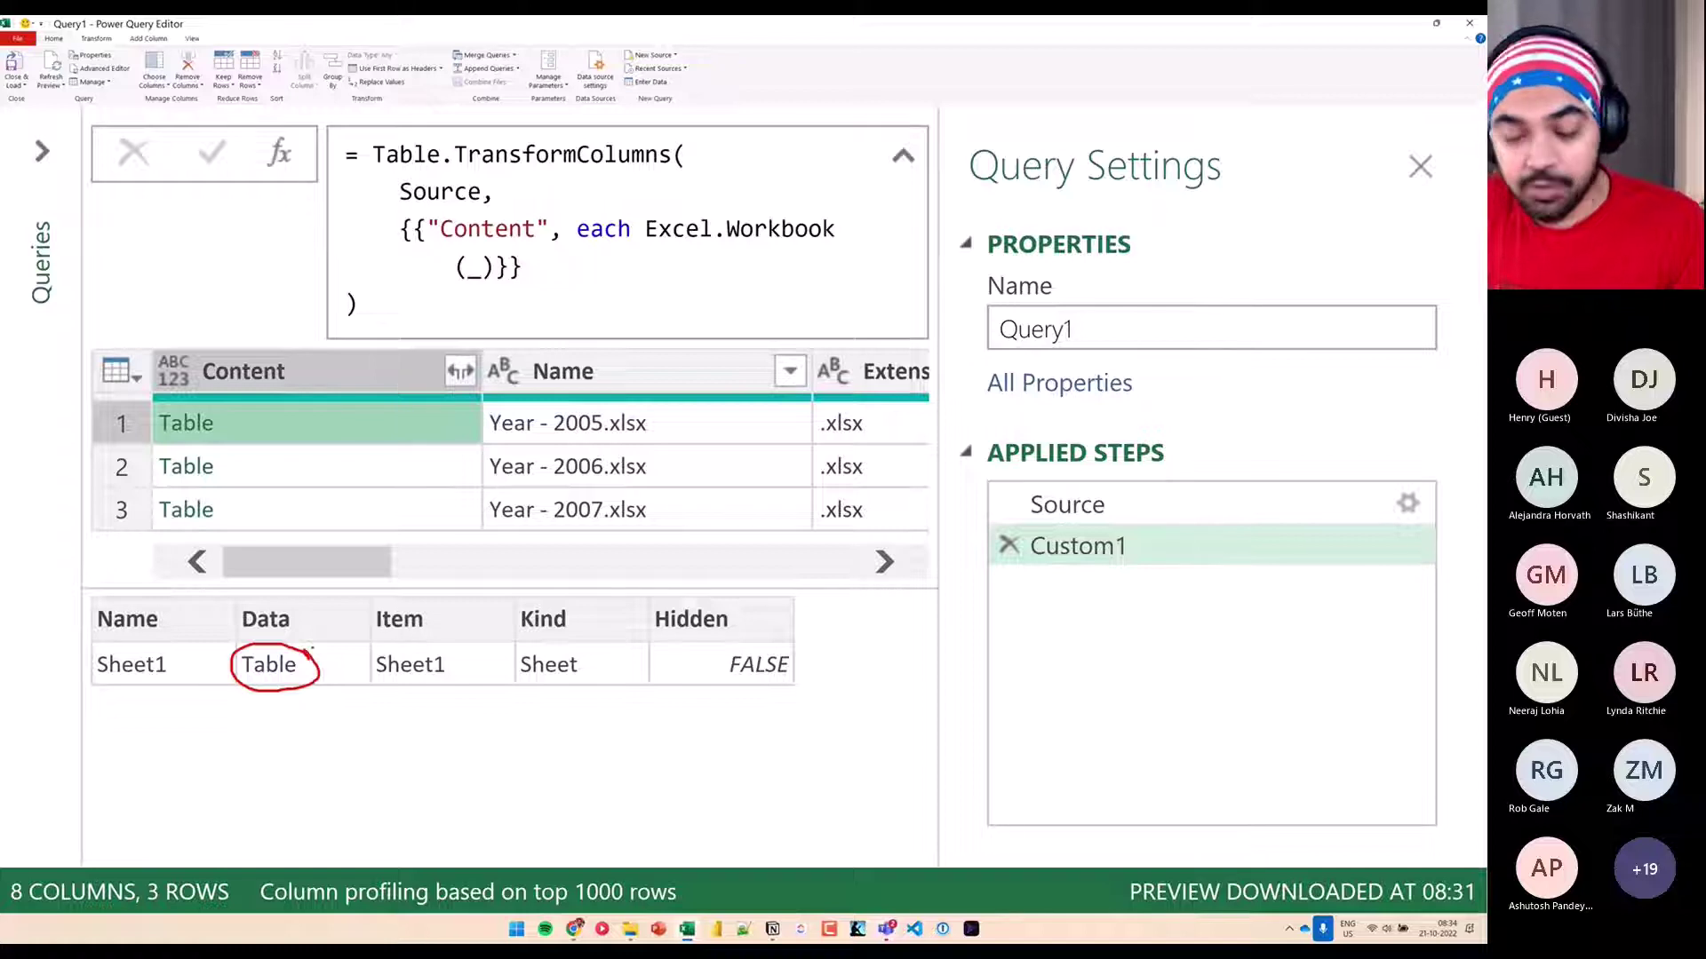
{"action": "key", "text": "Escape"}
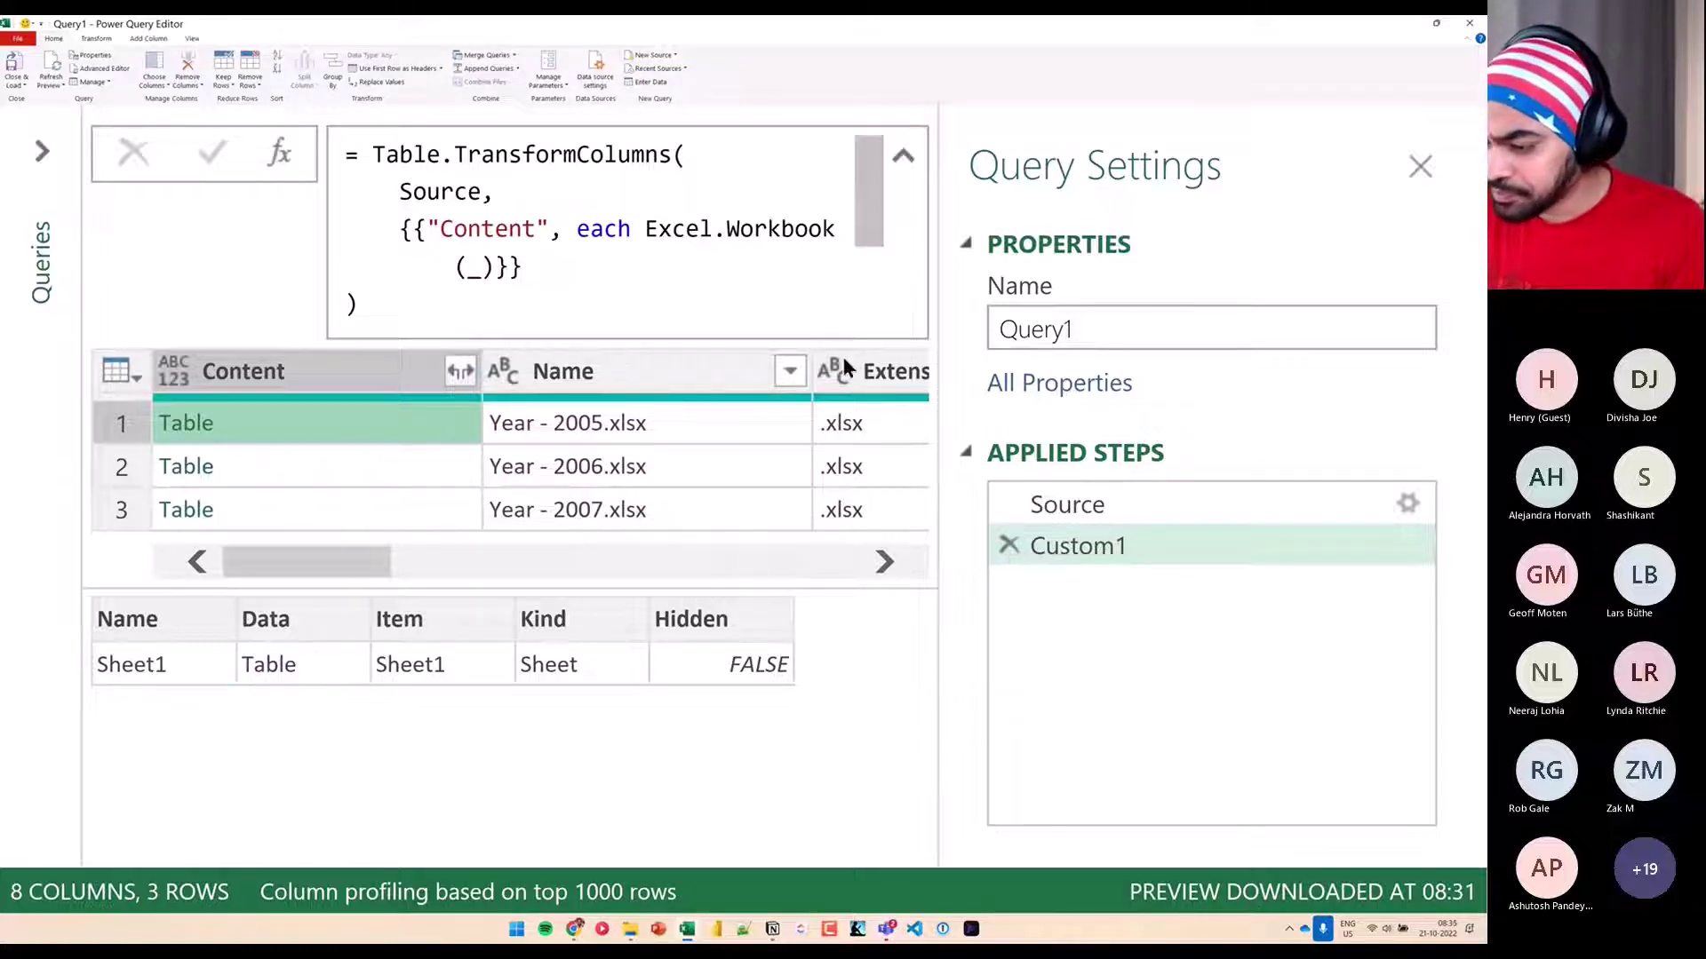
Zoom the editor out one step and place the cursor after Excel.Workbook(_) in the Custom1 formula
{"action": "key", "text": "ctrl+minus"}
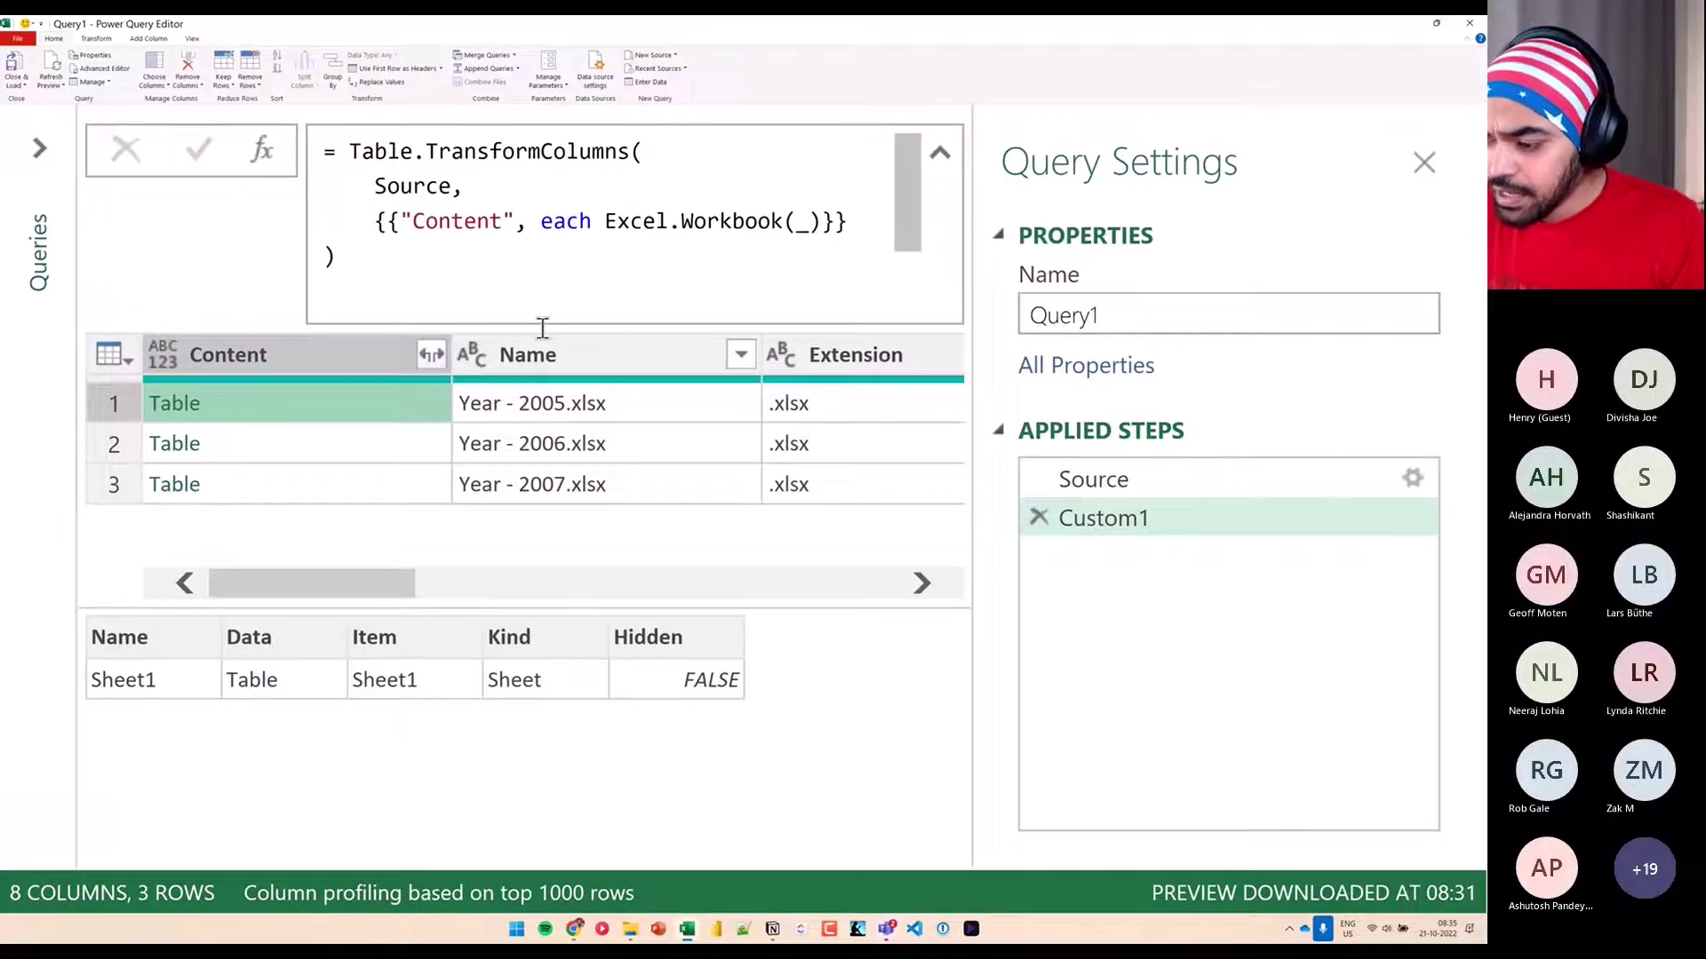
{"action": "mouse_move", "coordinate": [601, 240]}
{"action": "left_mouse_down"}
{"action": "mouse_move", "coordinate": [837, 238]}
{"action": "mouse_move", "coordinate": [709, 195]}
{"action": "mouse_move", "coordinate": [582, 238]}
{"action": "mouse_move", "coordinate": [427, 359]}
{"action": "mouse_move", "coordinate": [240, 419]}
{"action": "mouse_move", "coordinate": [273, 486]}
{"action": "left_mouse_up"}
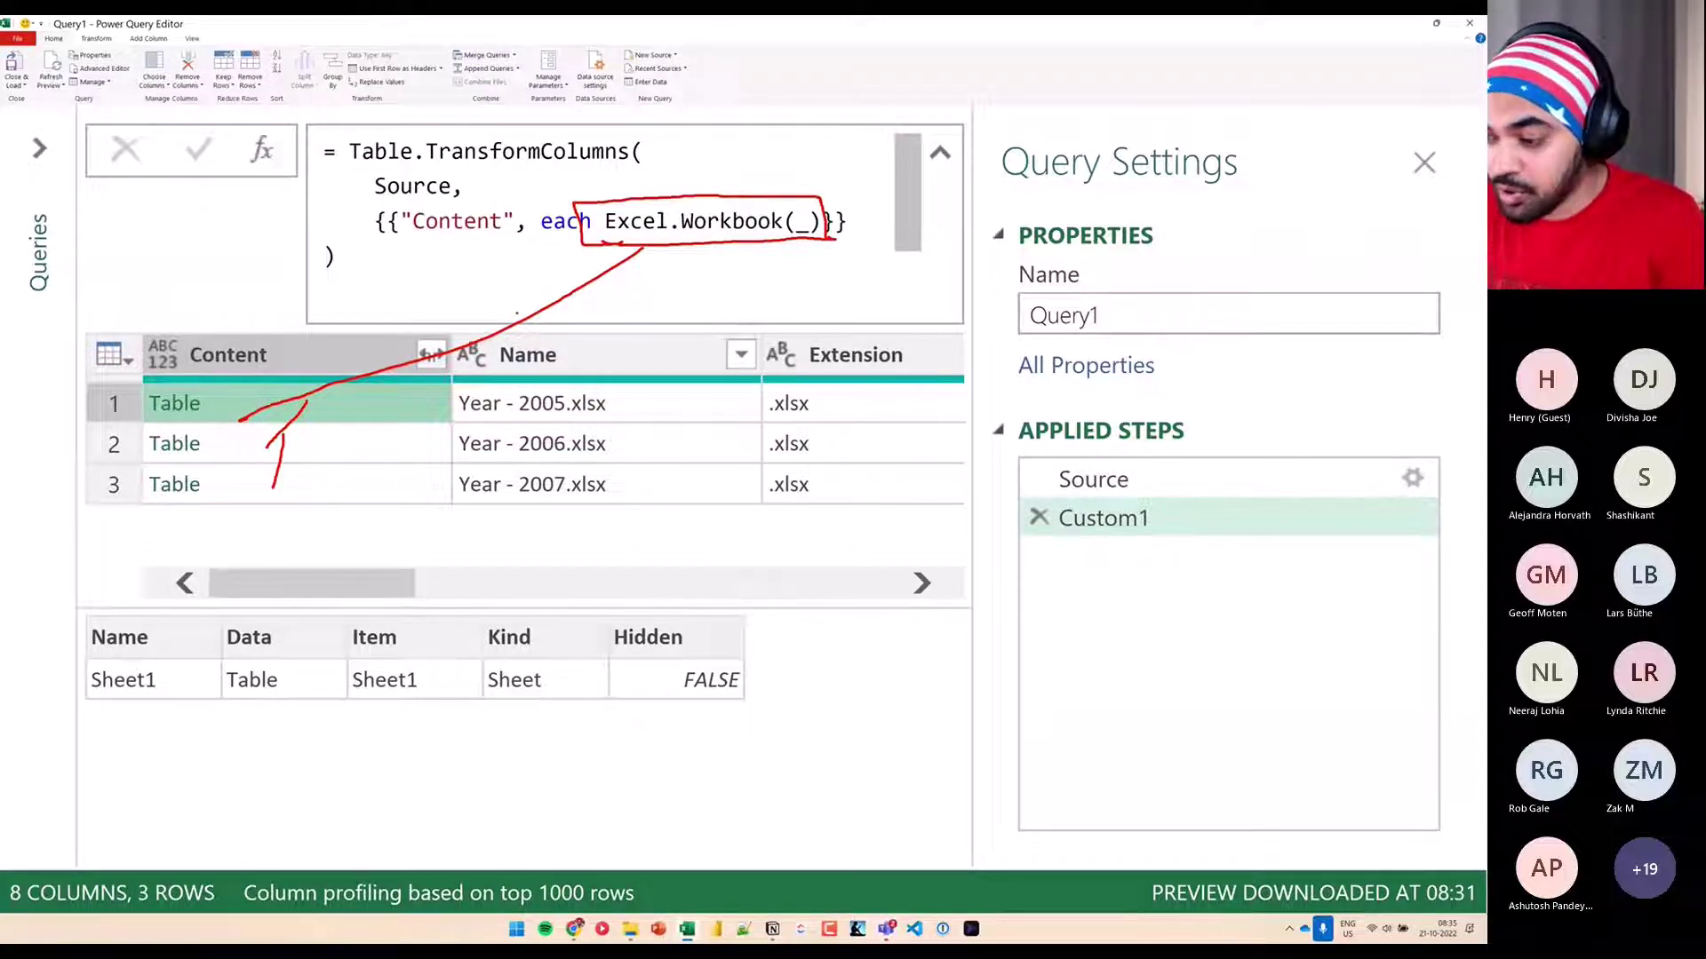
{"action": "left_click", "coordinate": [823, 221]}
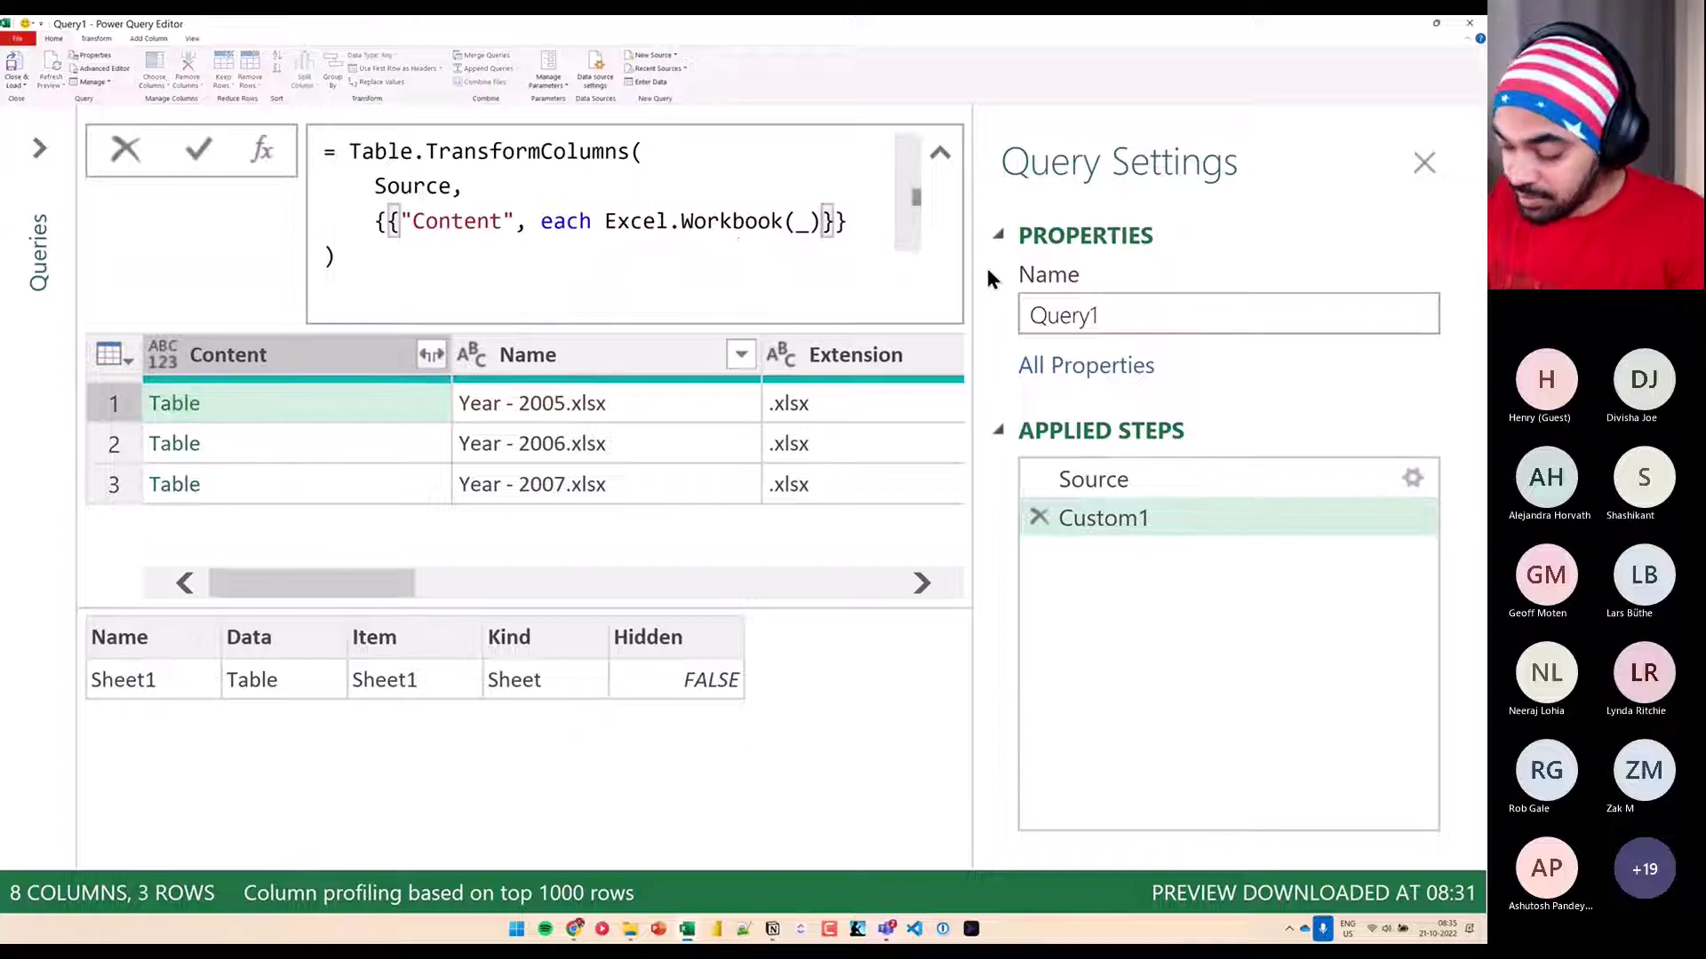
Append [Data]{0} to Excel.Workbook(_) in the Custom1 formula and commit the change
{"action": "type", "text": "["}
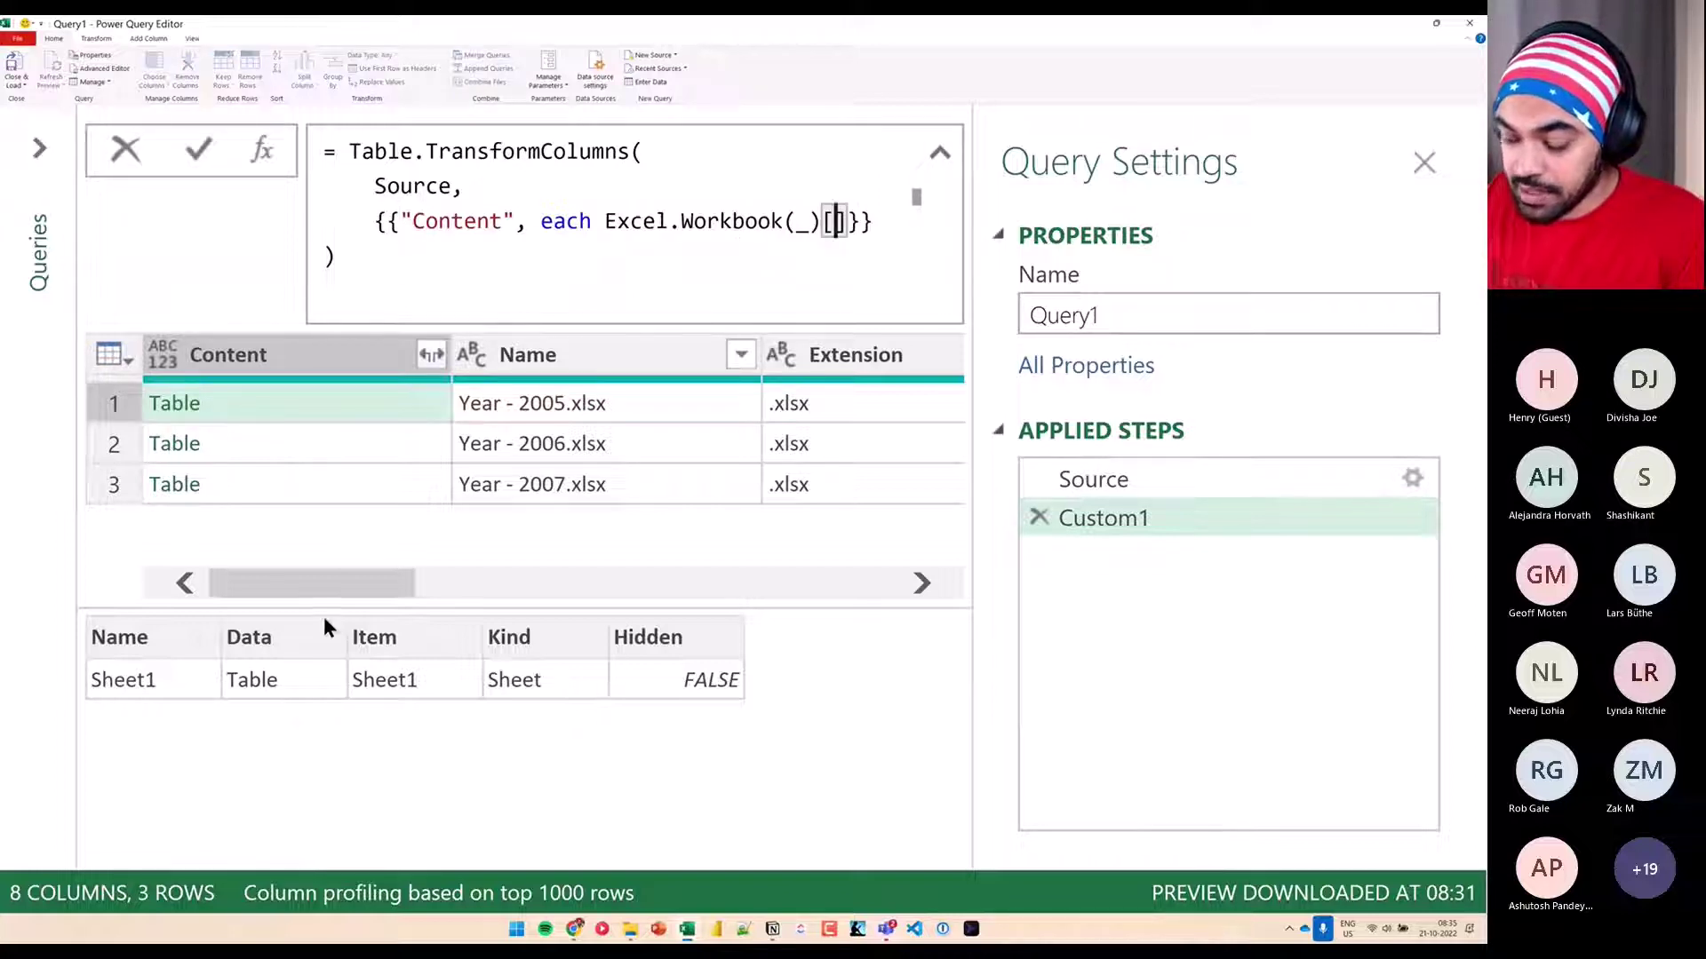
{"action": "type", "text": "Data]"}
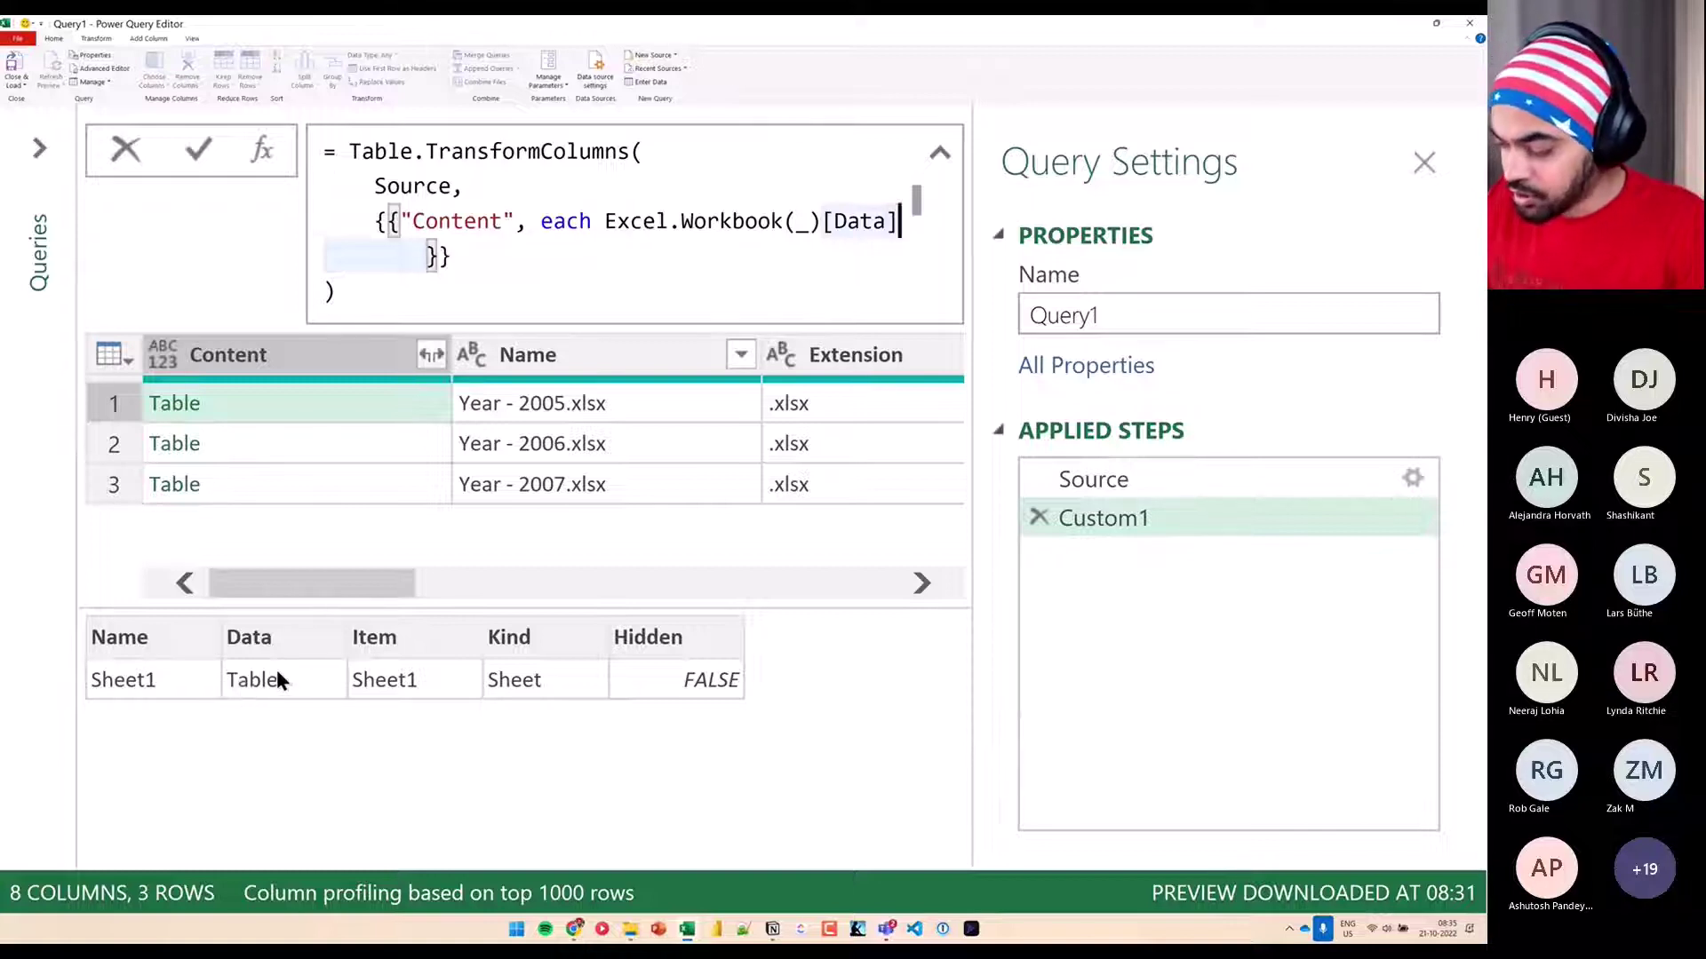
{"action": "type", "text": "{"}
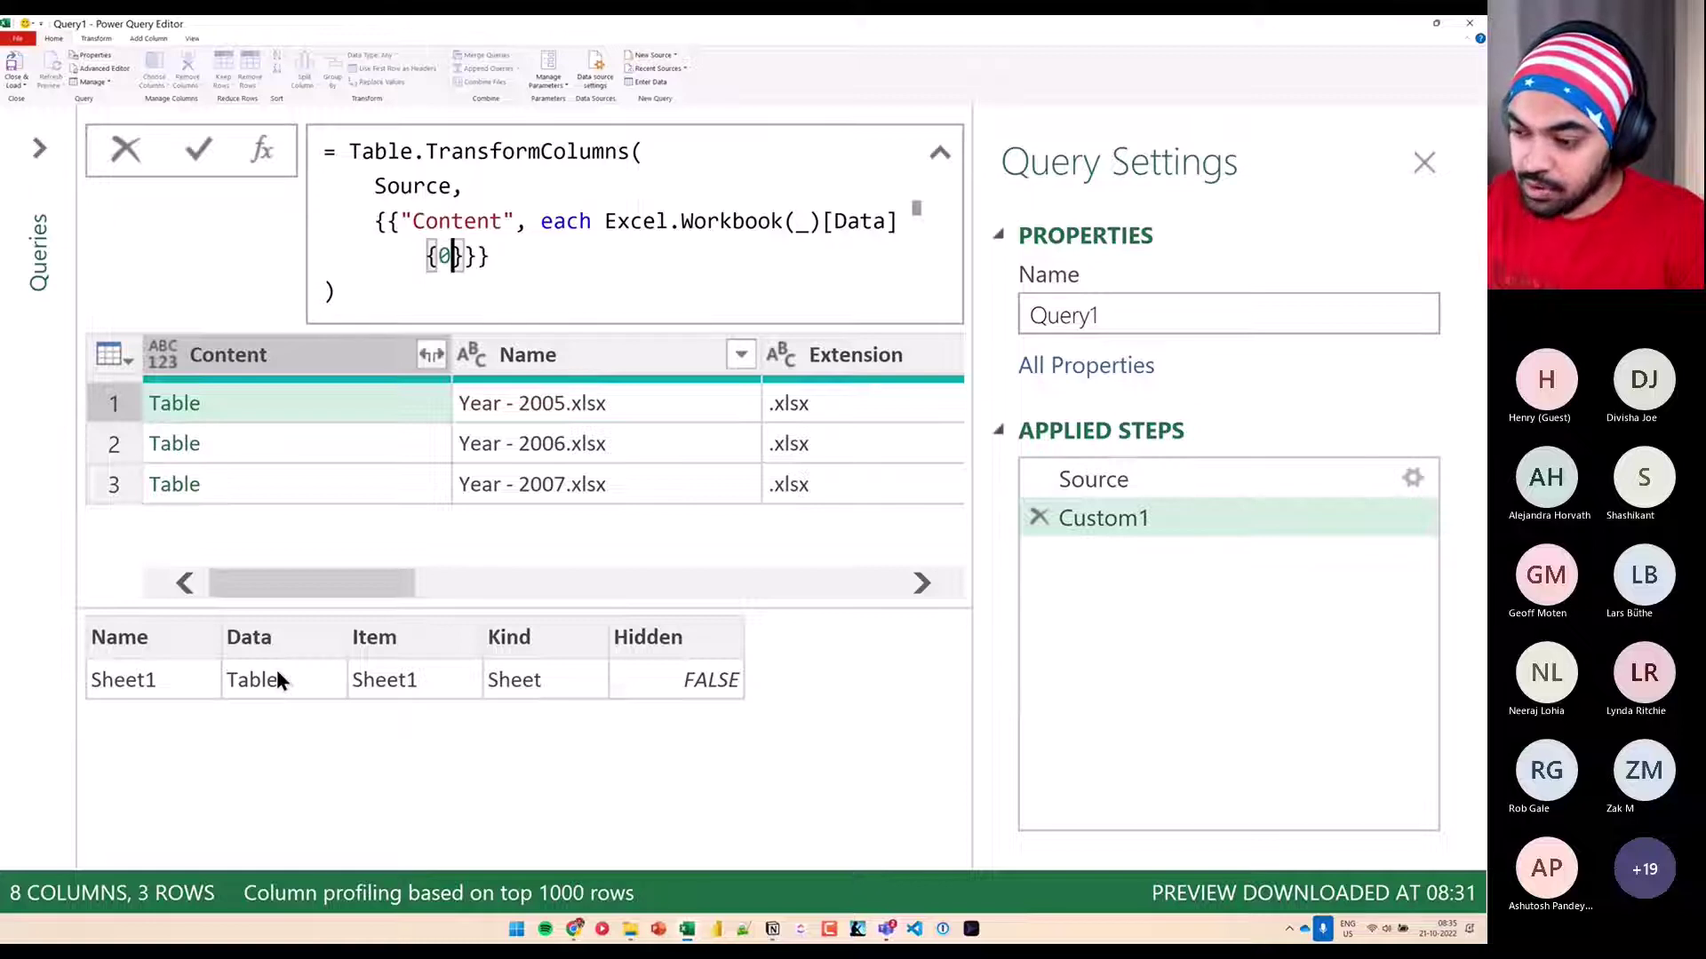
{"action": "type", "text": "0"}
{"action": "key", "text": "Down"}
{"action": "key", "text": "Return"}
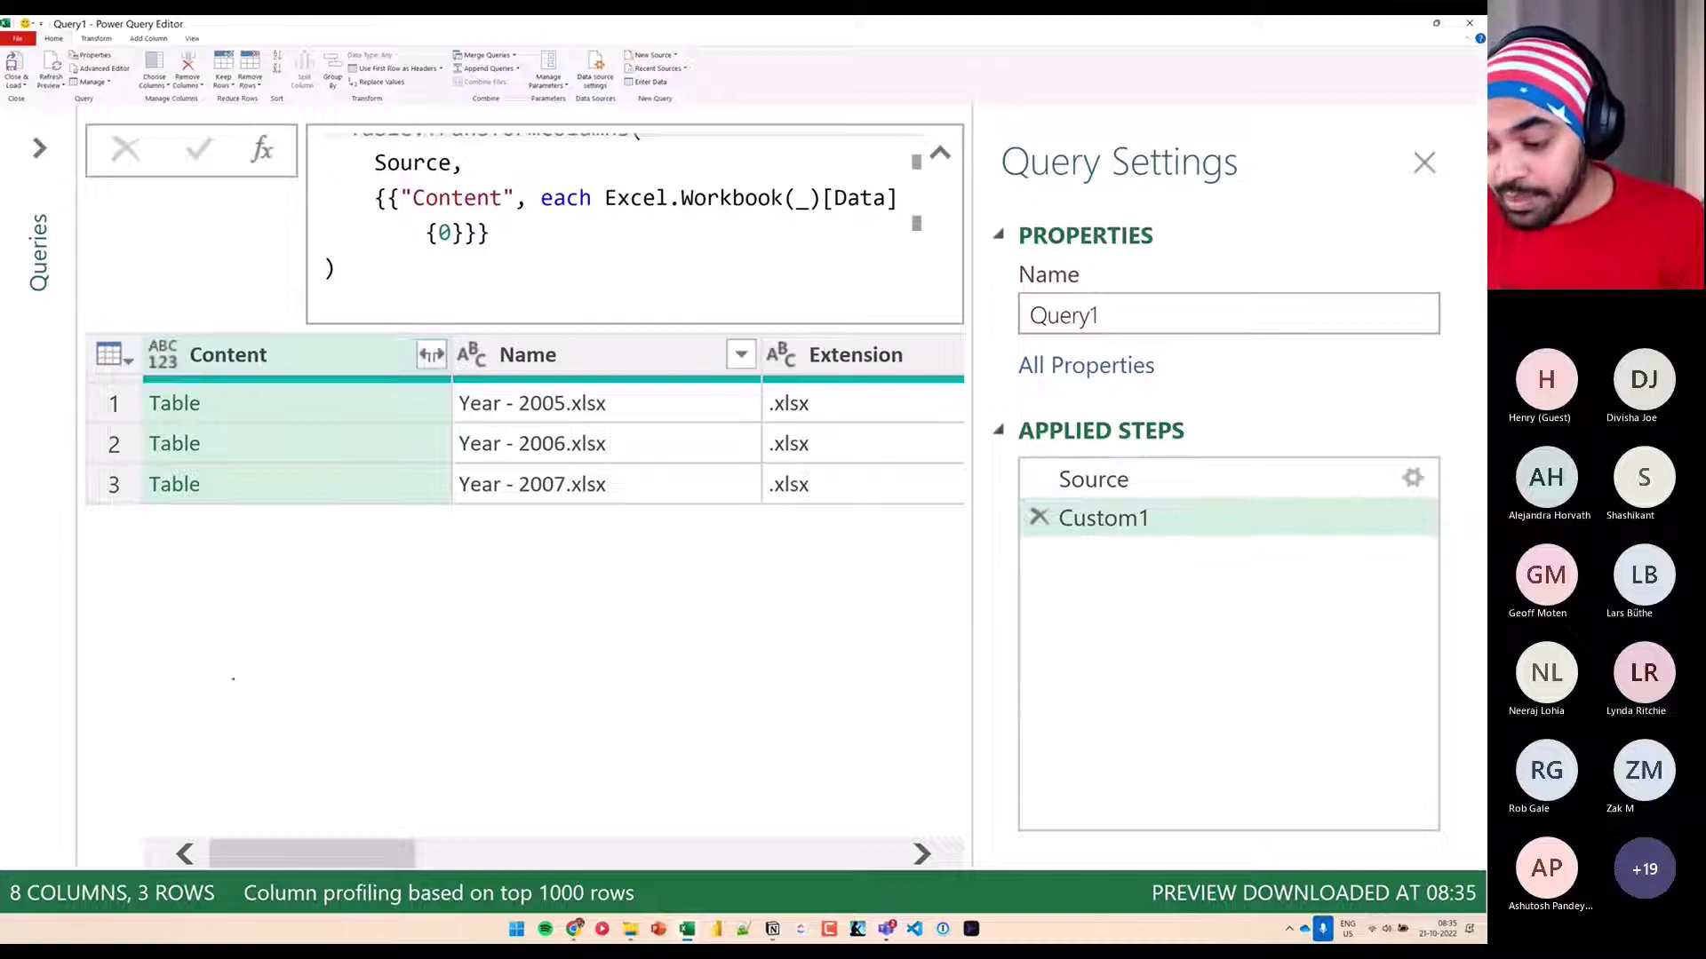
Sketch labelled workbook and sheet boxes as the start of an explanatory diagram
{"action": "left_click_drag", "start_coordinate": [130, 632], "coordinate": [296, 779]}
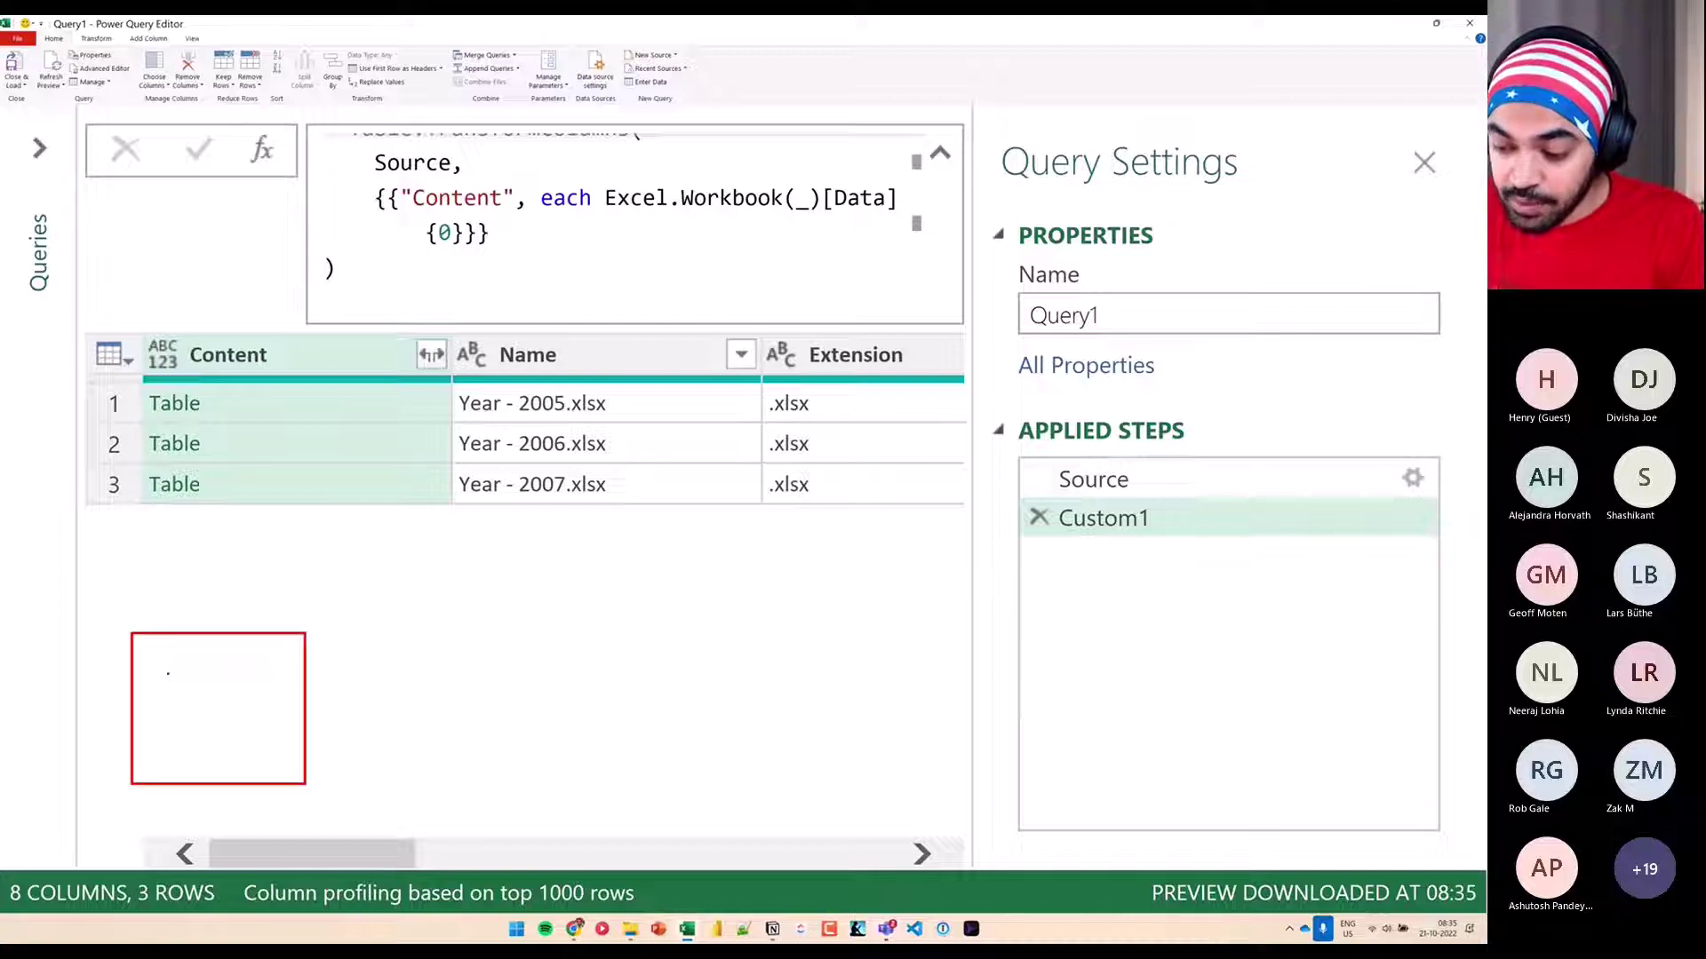
{"action": "mouse_move", "coordinate": [162, 684]}
{"action": "left_mouse_down"}
{"action": "mouse_move", "coordinate": [165, 725]}
{"action": "mouse_move", "coordinate": [213, 718]}
{"action": "mouse_move", "coordinate": [190, 719]}
{"action": "left_mouse_up"}
{"action": "mouse_move", "coordinate": [236, 680]}
{"action": "left_mouse_down"}
{"action": "mouse_move", "coordinate": [236, 719]}
{"action": "mouse_move", "coordinate": [291, 704]}
{"action": "left_mouse_up"}
{"action": "left_click_drag", "start_coordinate": [350, 628], "coordinate": [563, 784]}
{"action": "mouse_move", "coordinate": [401, 693]}
{"action": "left_mouse_down"}
{"action": "mouse_move", "coordinate": [378, 698]}
{"action": "mouse_move", "coordinate": [391, 742]}
{"action": "left_mouse_up"}
{"action": "left_click_drag", "start_coordinate": [417, 722], "coordinate": [471, 749]}
{"action": "mouse_move", "coordinate": [463, 749]}
{"action": "left_mouse_down"}
{"action": "mouse_move", "coordinate": [502, 710]}
{"action": "mouse_move", "coordinate": [506, 743]}
{"action": "left_mouse_up"}
{"action": "left_click_drag", "start_coordinate": [625, 627], "coordinate": [752, 749]}
Add a linked Data box to the diagram, clear it, and preview the first file's Content table
{"action": "left_click", "coordinate": [669, 686]}
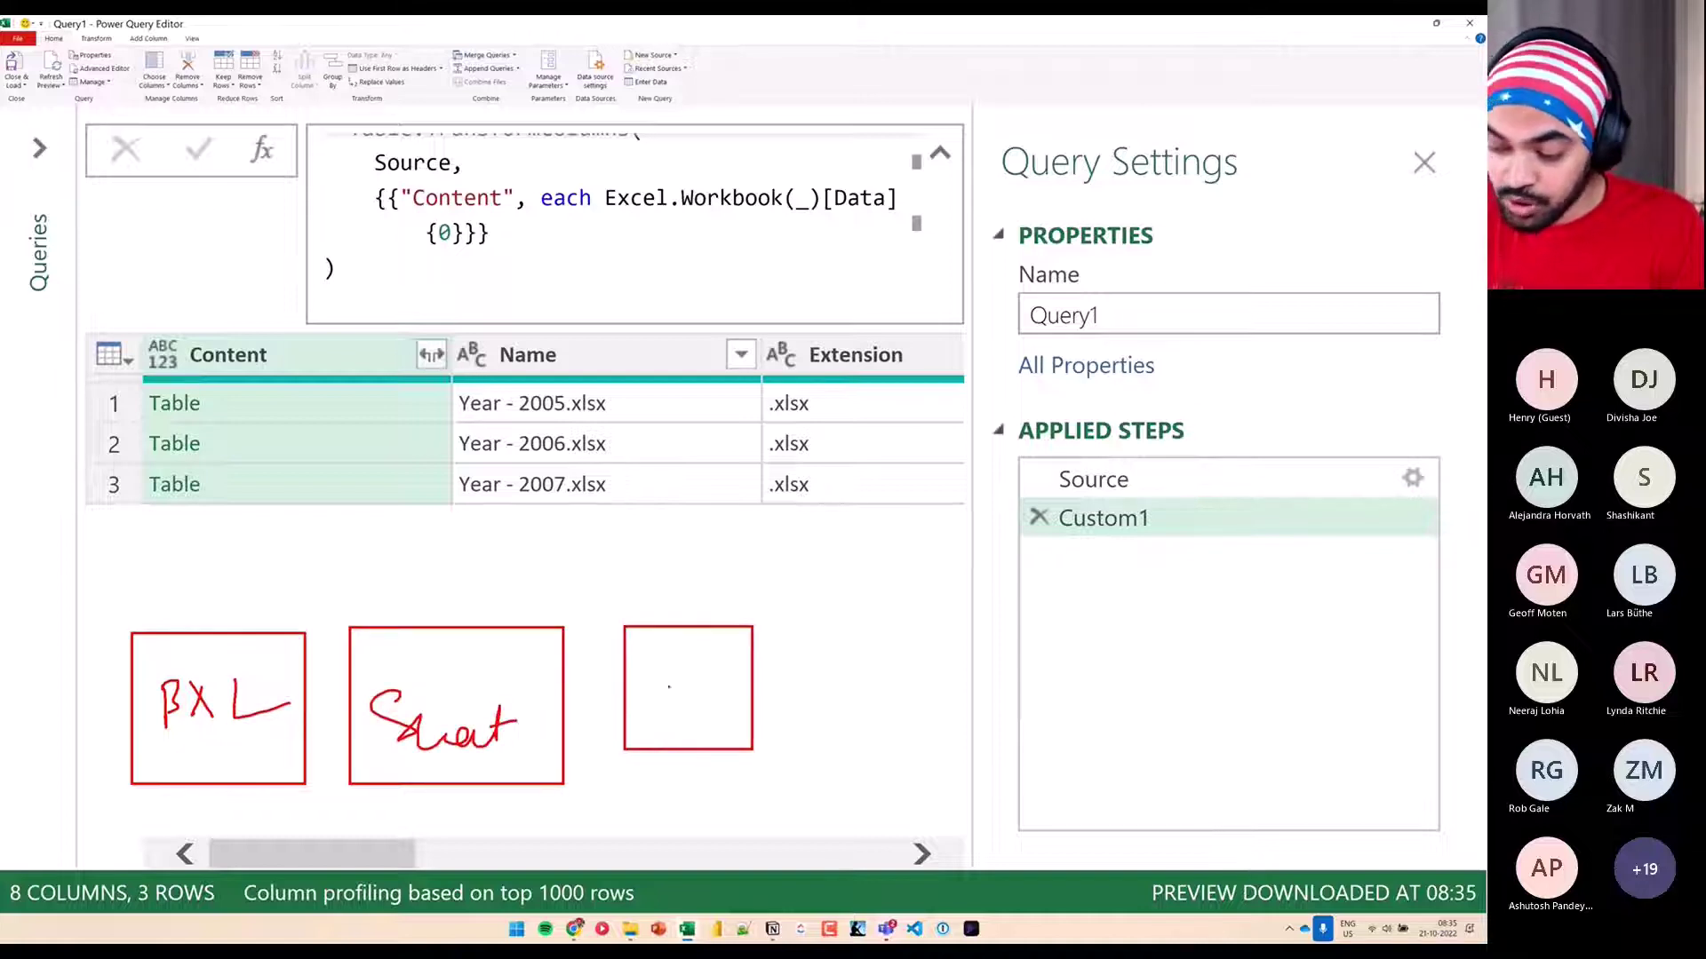
{"action": "left_click_drag", "start_coordinate": [640, 656], "coordinate": [642, 704]}
{"action": "mouse_move", "coordinate": [627, 659]}
{"action": "left_mouse_down"}
{"action": "mouse_move", "coordinate": [670, 682]}
{"action": "mouse_move", "coordinate": [638, 708]}
{"action": "left_mouse_up"}
{"action": "left_click_drag", "start_coordinate": [699, 688], "coordinate": [704, 710]}
{"action": "mouse_move", "coordinate": [712, 686]}
{"action": "left_mouse_down"}
{"action": "mouse_move", "coordinate": [732, 681]}
{"action": "mouse_move", "coordinate": [735, 709]}
{"action": "left_mouse_up"}
{"action": "left_click_drag", "start_coordinate": [300, 680], "coordinate": [350, 681]}
{"action": "left_click_drag", "start_coordinate": [351, 672], "coordinate": [352, 690]}
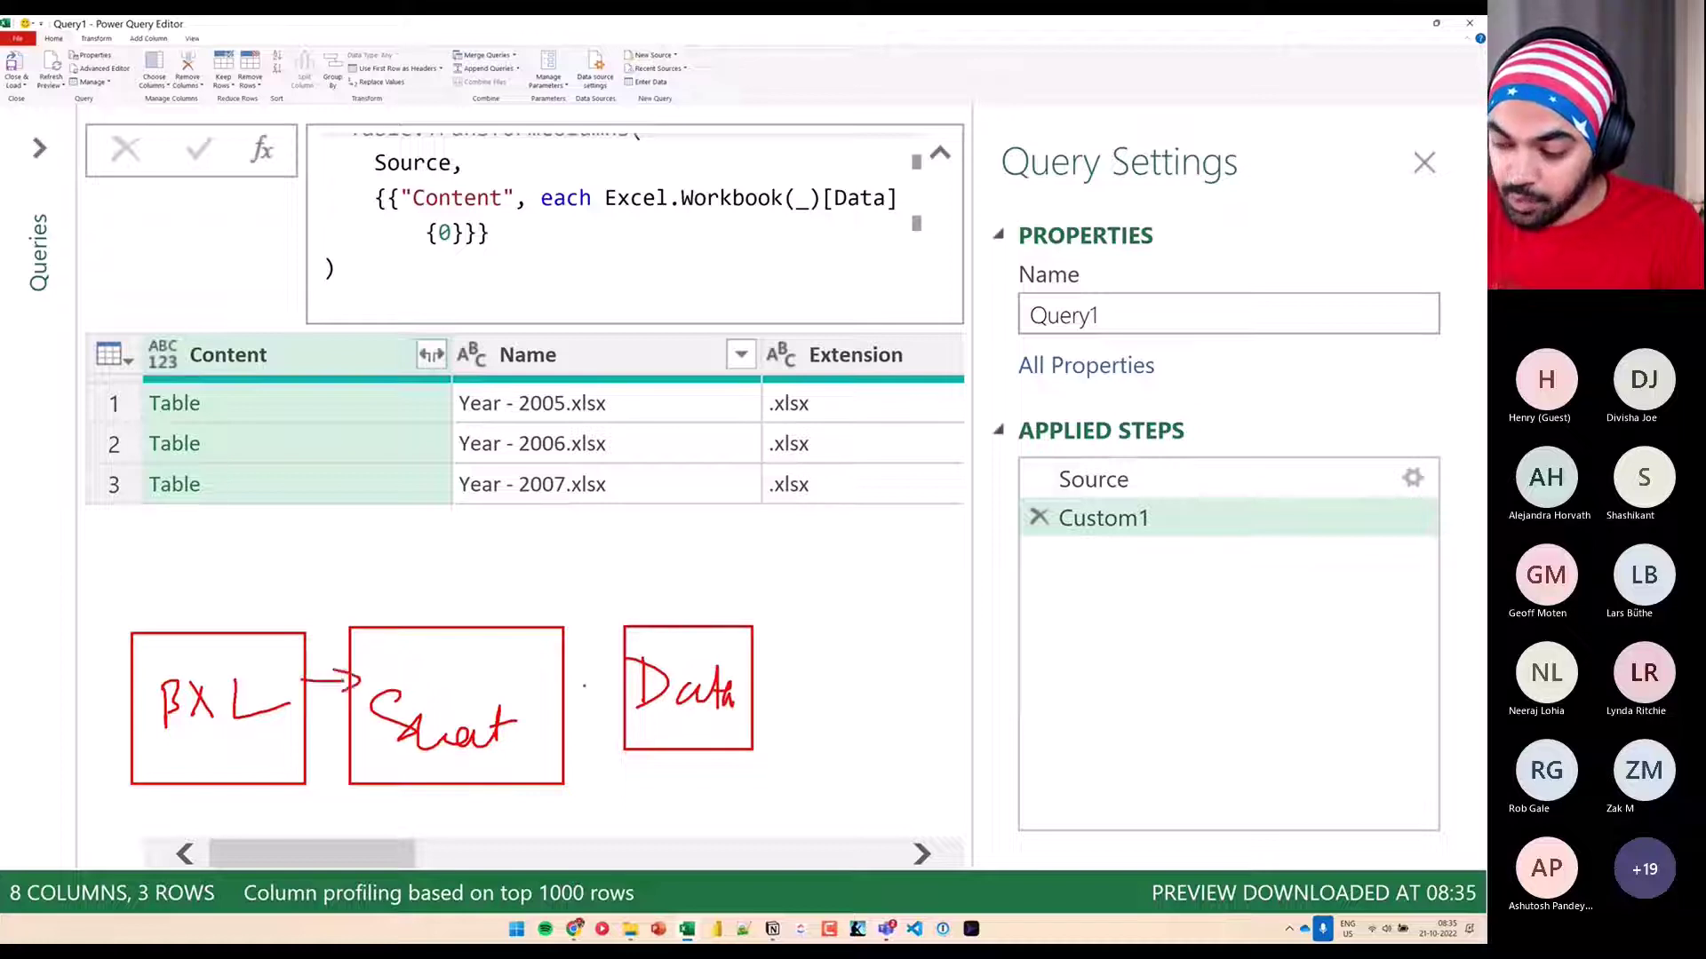
{"action": "left_click_drag", "start_coordinate": [543, 677], "coordinate": [579, 685]}
{"action": "left_click_drag", "start_coordinate": [697, 624], "coordinate": [752, 601]}
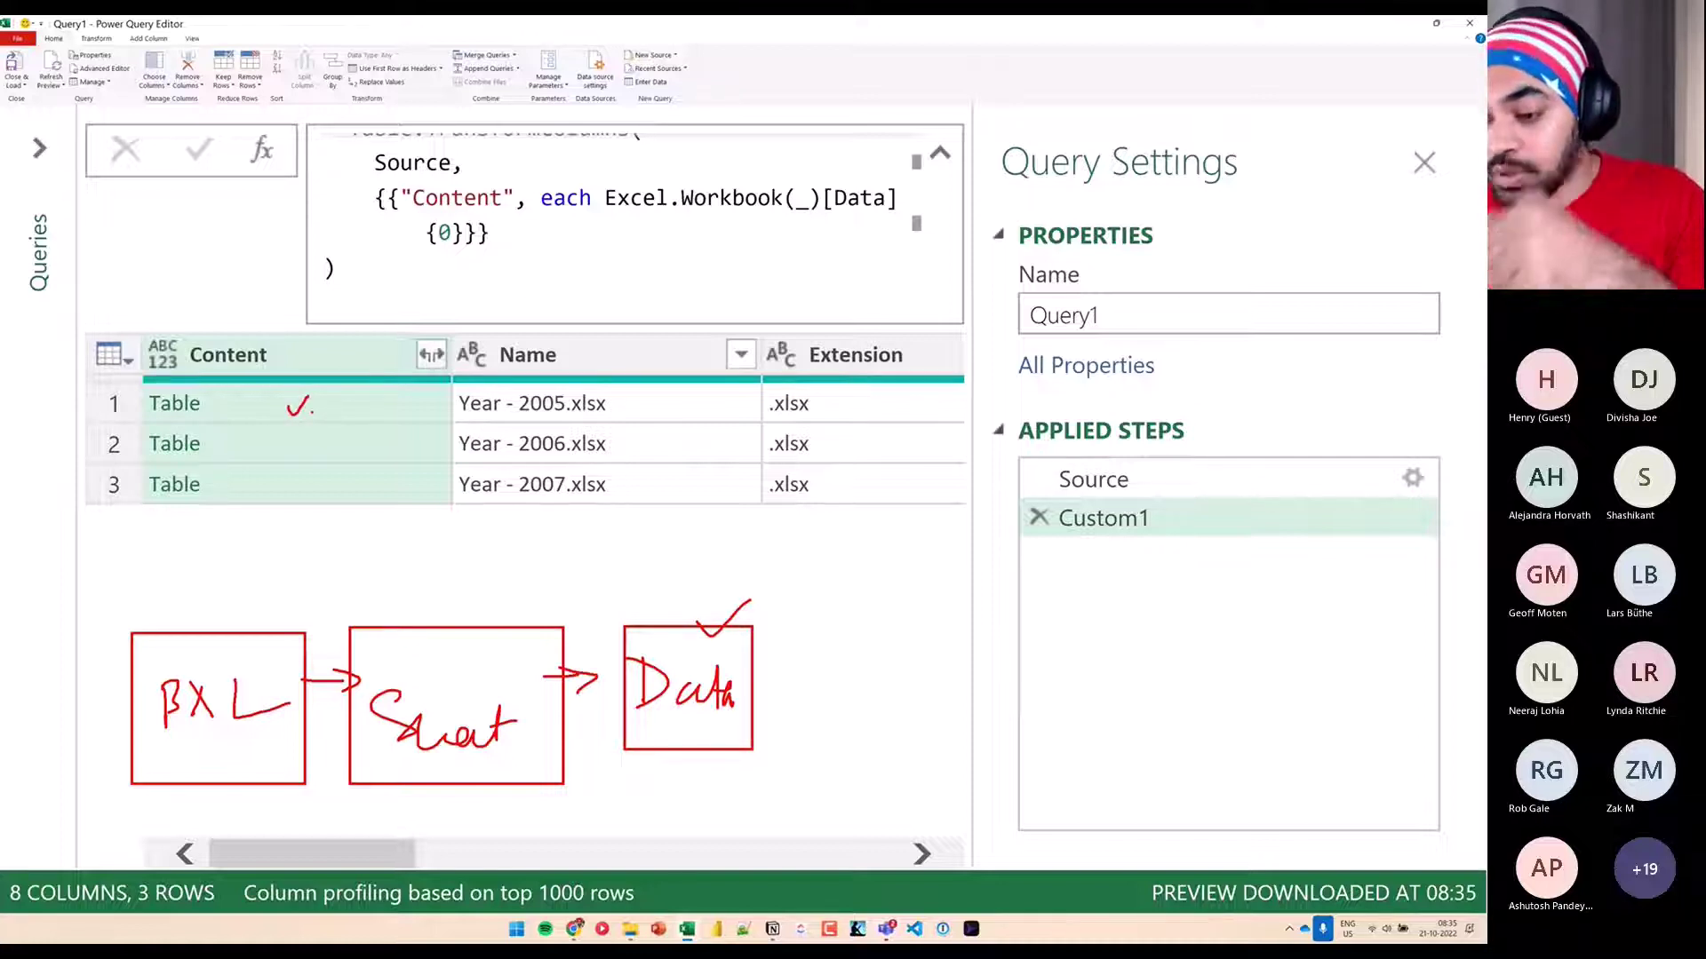
{"action": "key", "text": "Escape"}
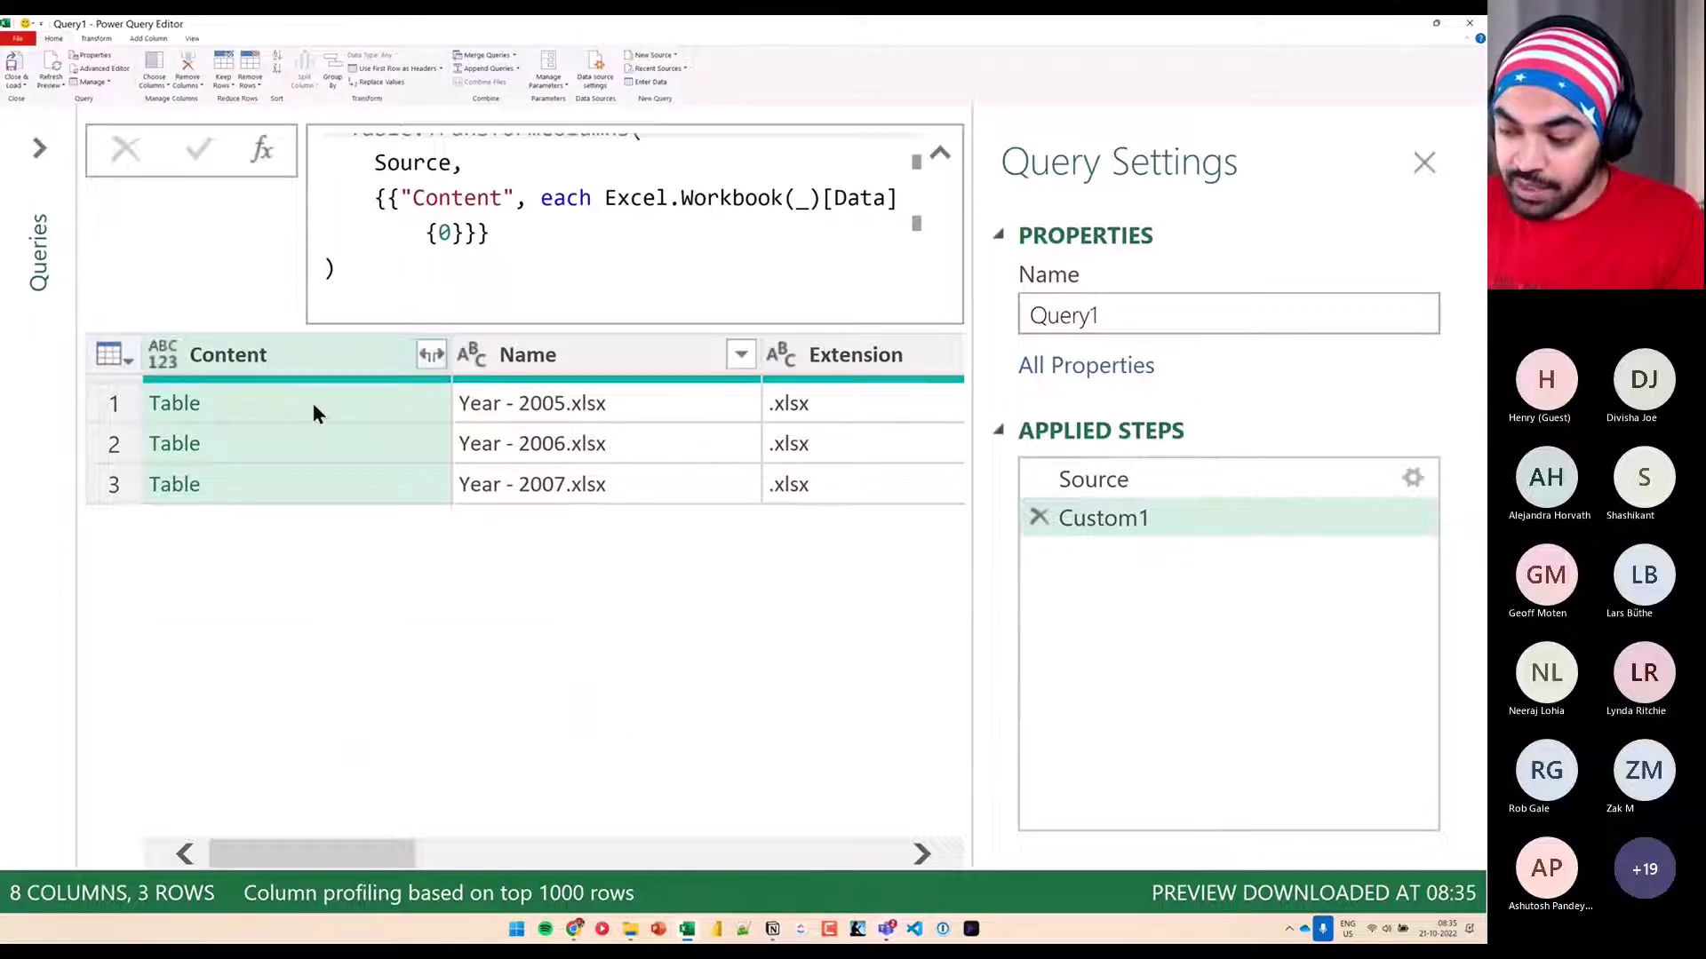
{"action": "left_click", "coordinate": [313, 402]}
Highlight the sheet-data preview and the Content and {0} parts of the formula
{"action": "left_click_drag", "start_coordinate": [73, 609], "coordinate": [946, 844]}
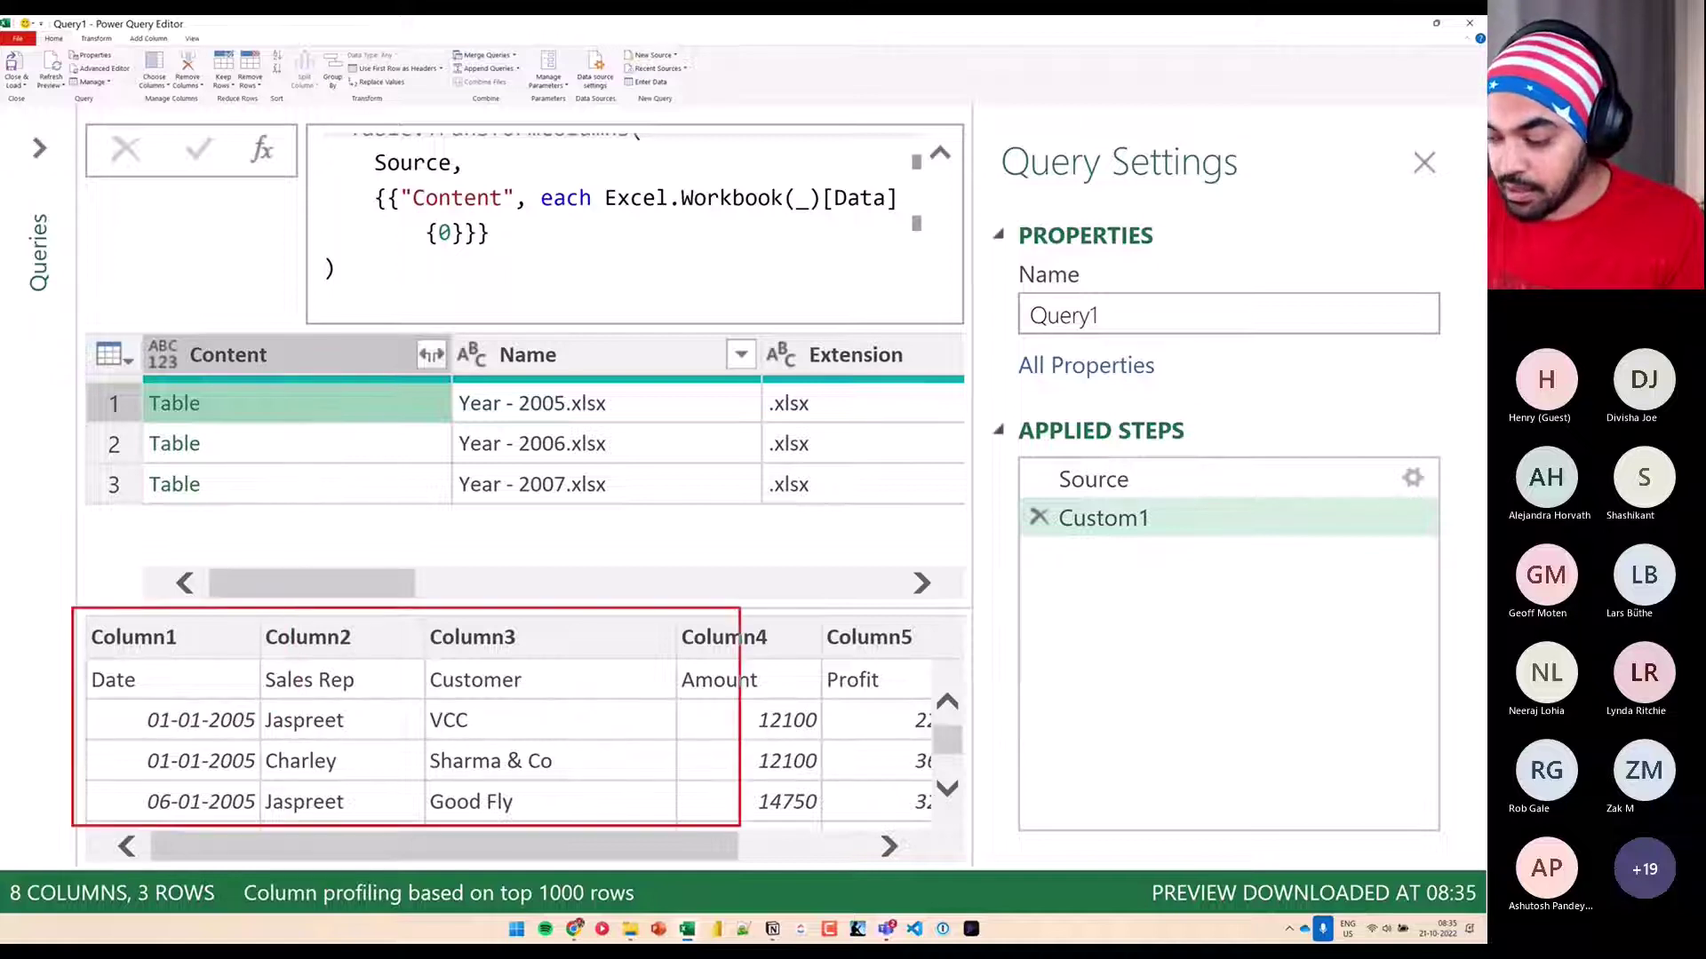
{"action": "left_click_drag", "start_coordinate": [537, 681], "coordinate": [659, 657]}
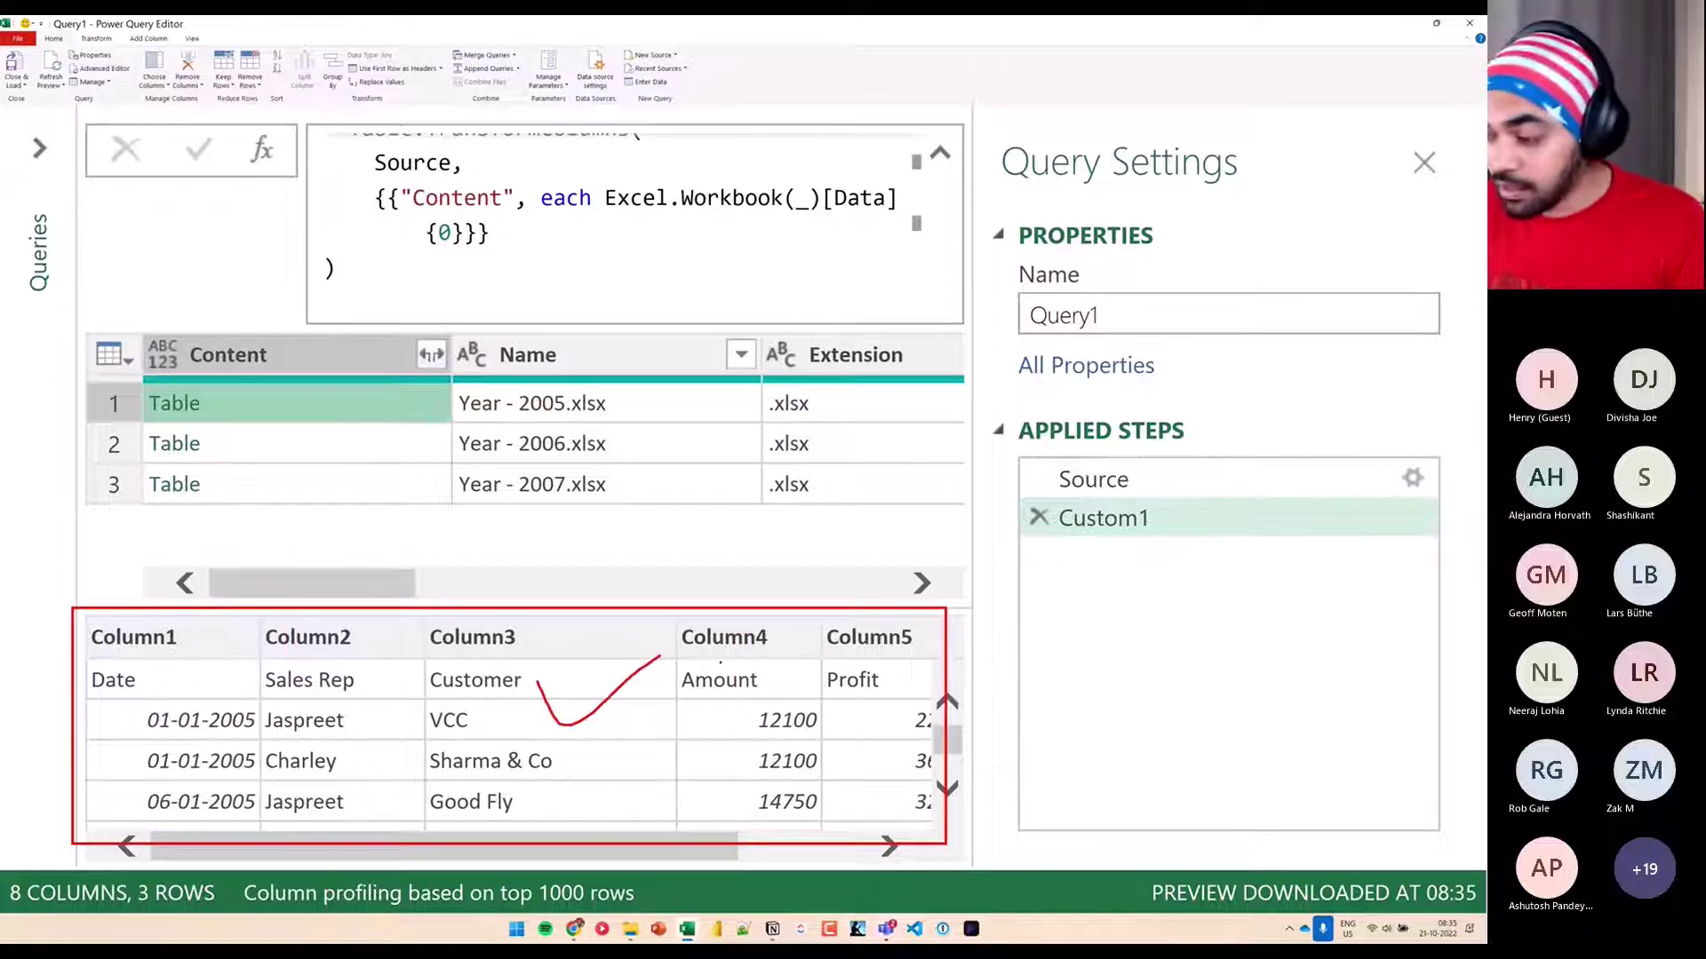
{"action": "key", "text": "Escape"}
{"action": "left_click_drag", "start_coordinate": [394, 218], "coordinate": [560, 219]}
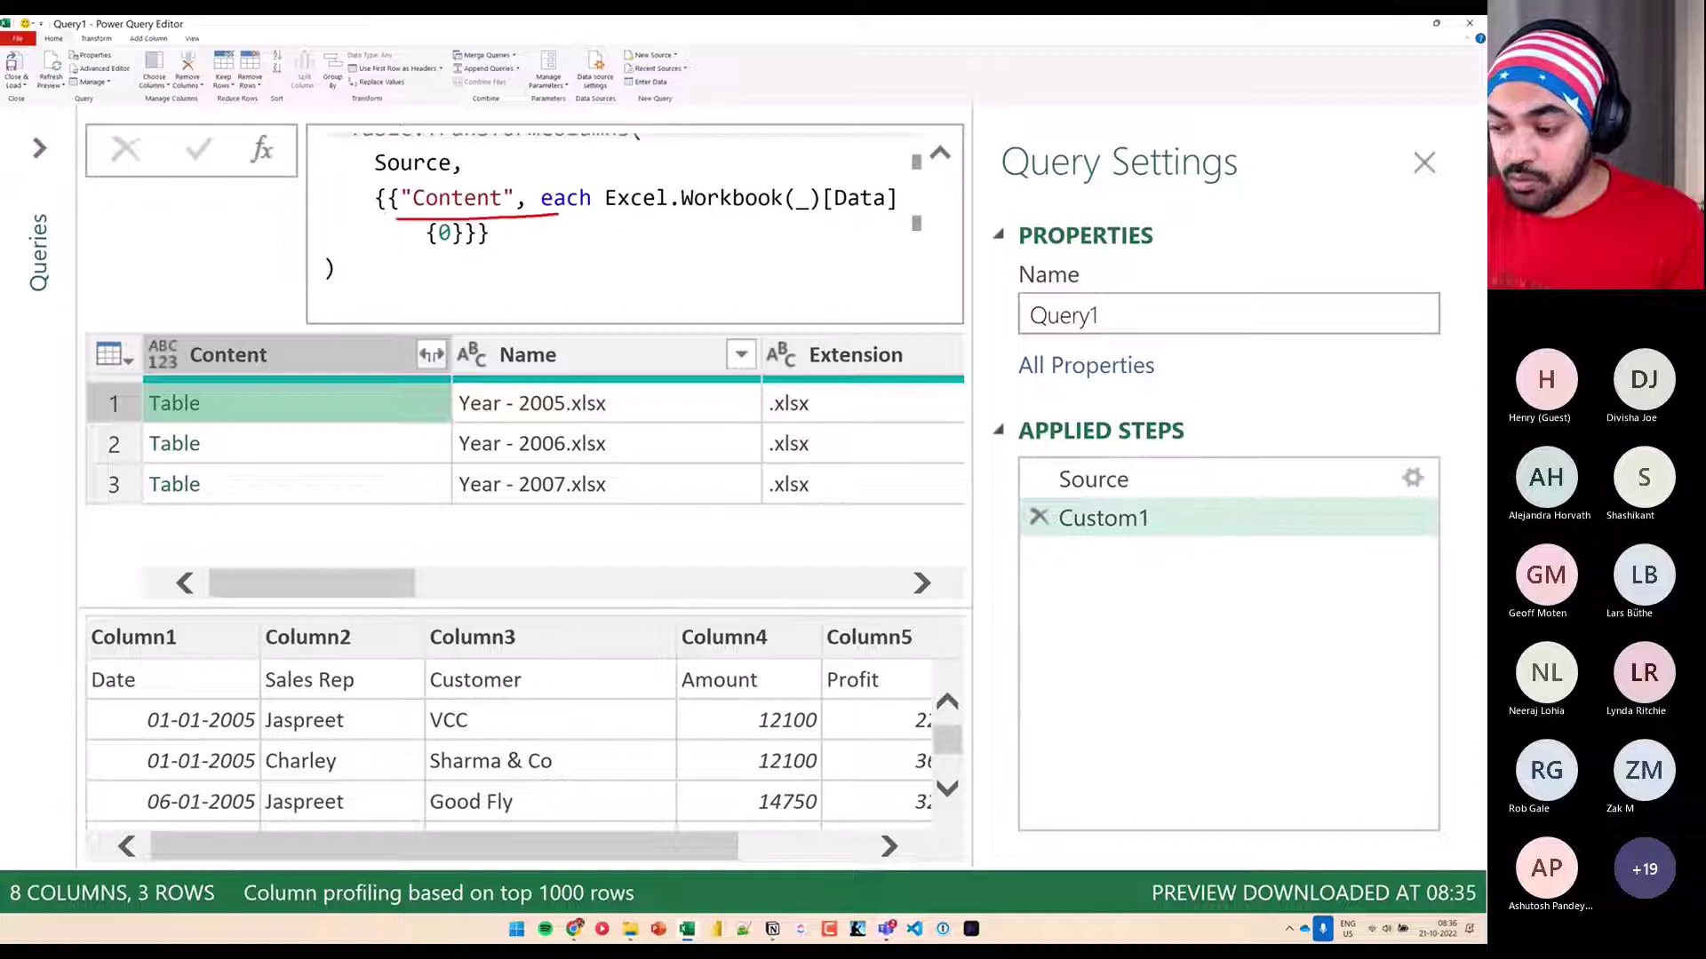
{"action": "left_click_drag", "start_coordinate": [471, 270], "coordinate": [618, 269]}
{"action": "key", "text": "Escape"}
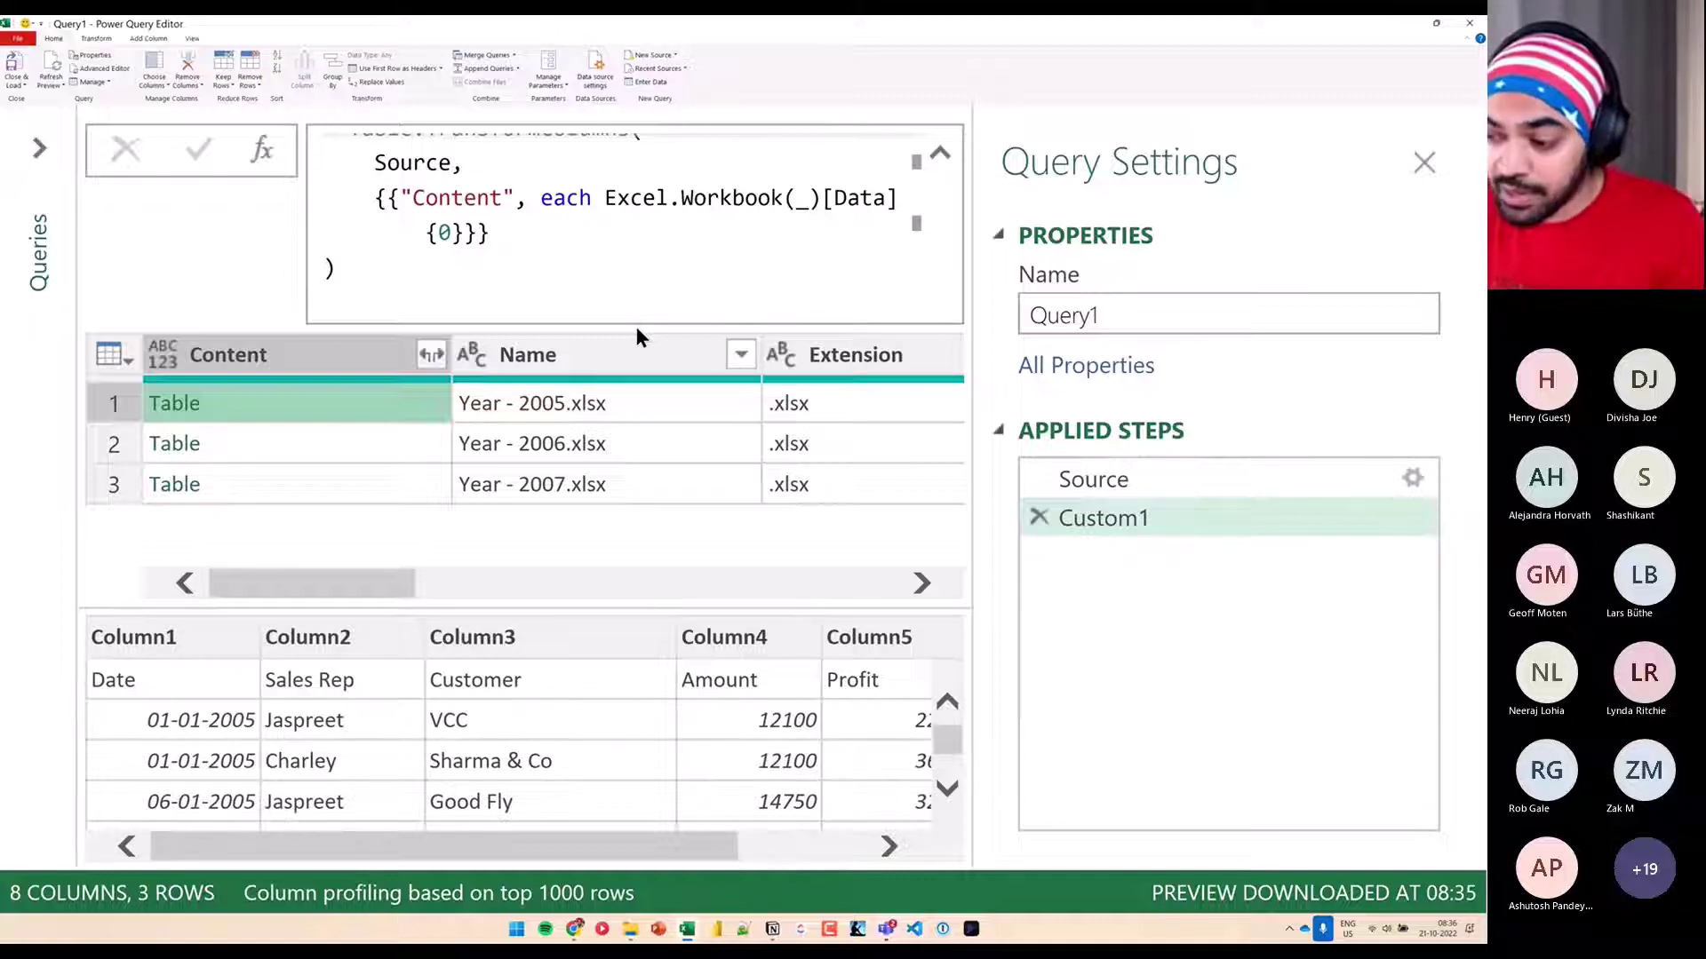
Enlarge the preview pane so another sales row shows below the Date, Sales Rep, Customer header
{"action": "mouse_move", "coordinate": [721, 237]}
{"action": "left_mouse_down"}
{"action": "mouse_move", "coordinate": [729, 279]}
{"action": "mouse_move", "coordinate": [746, 258]}
{"action": "left_mouse_up"}
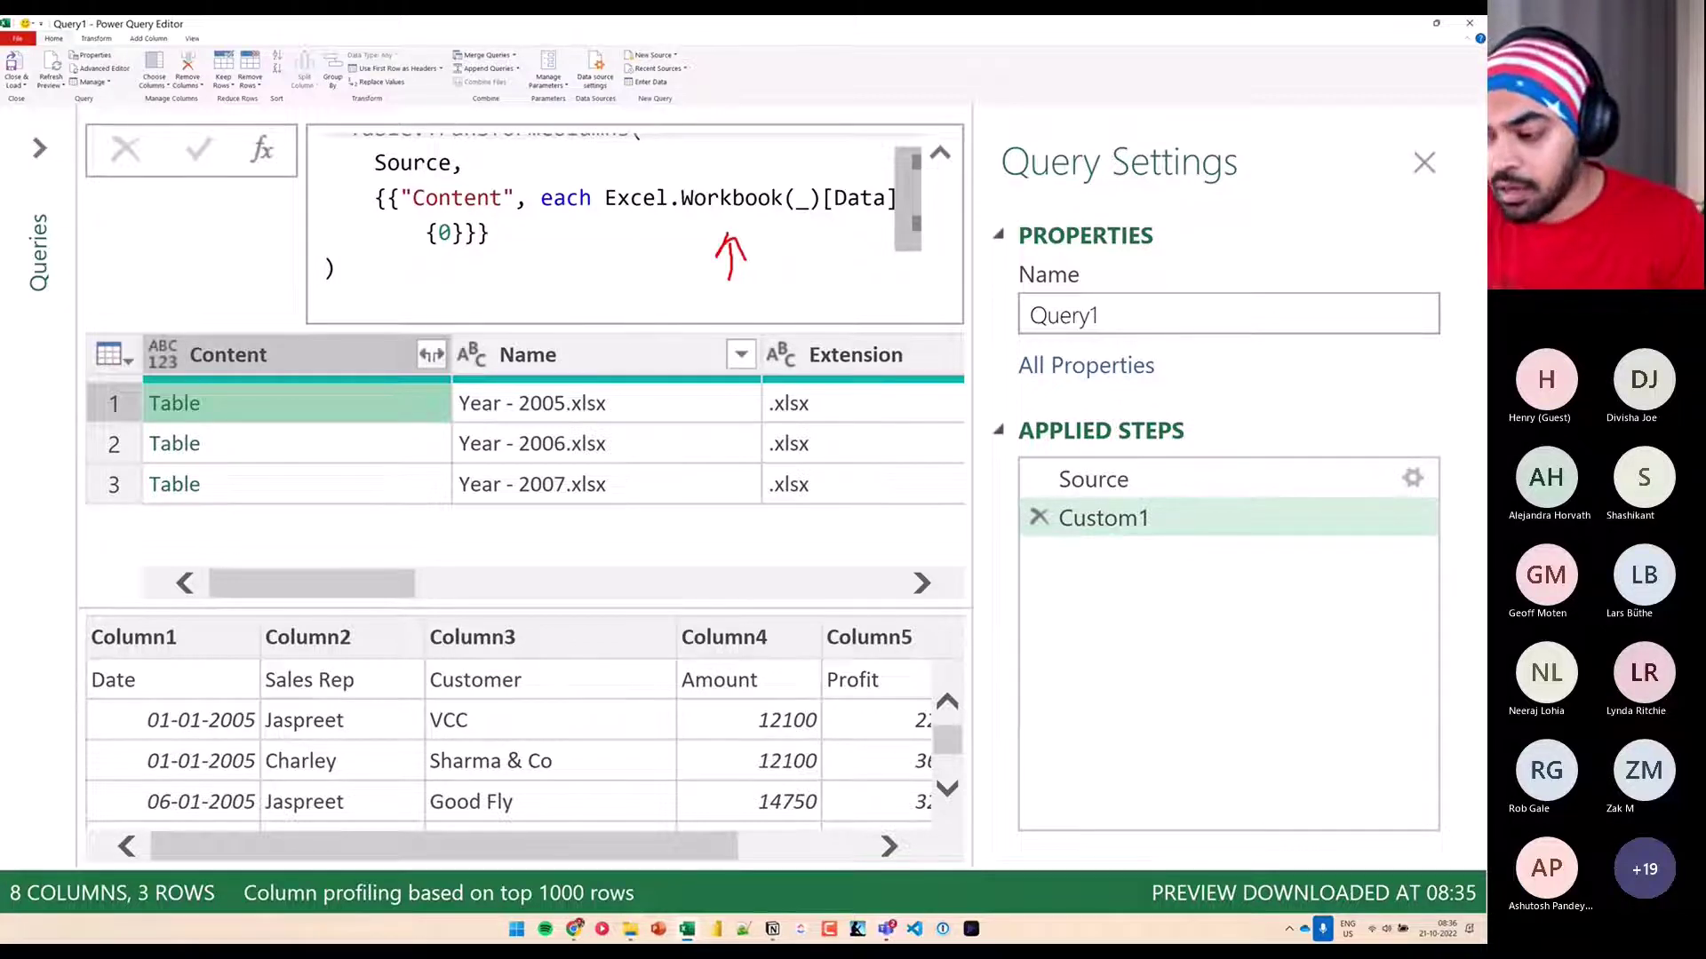
{"action": "key", "text": "Escape"}
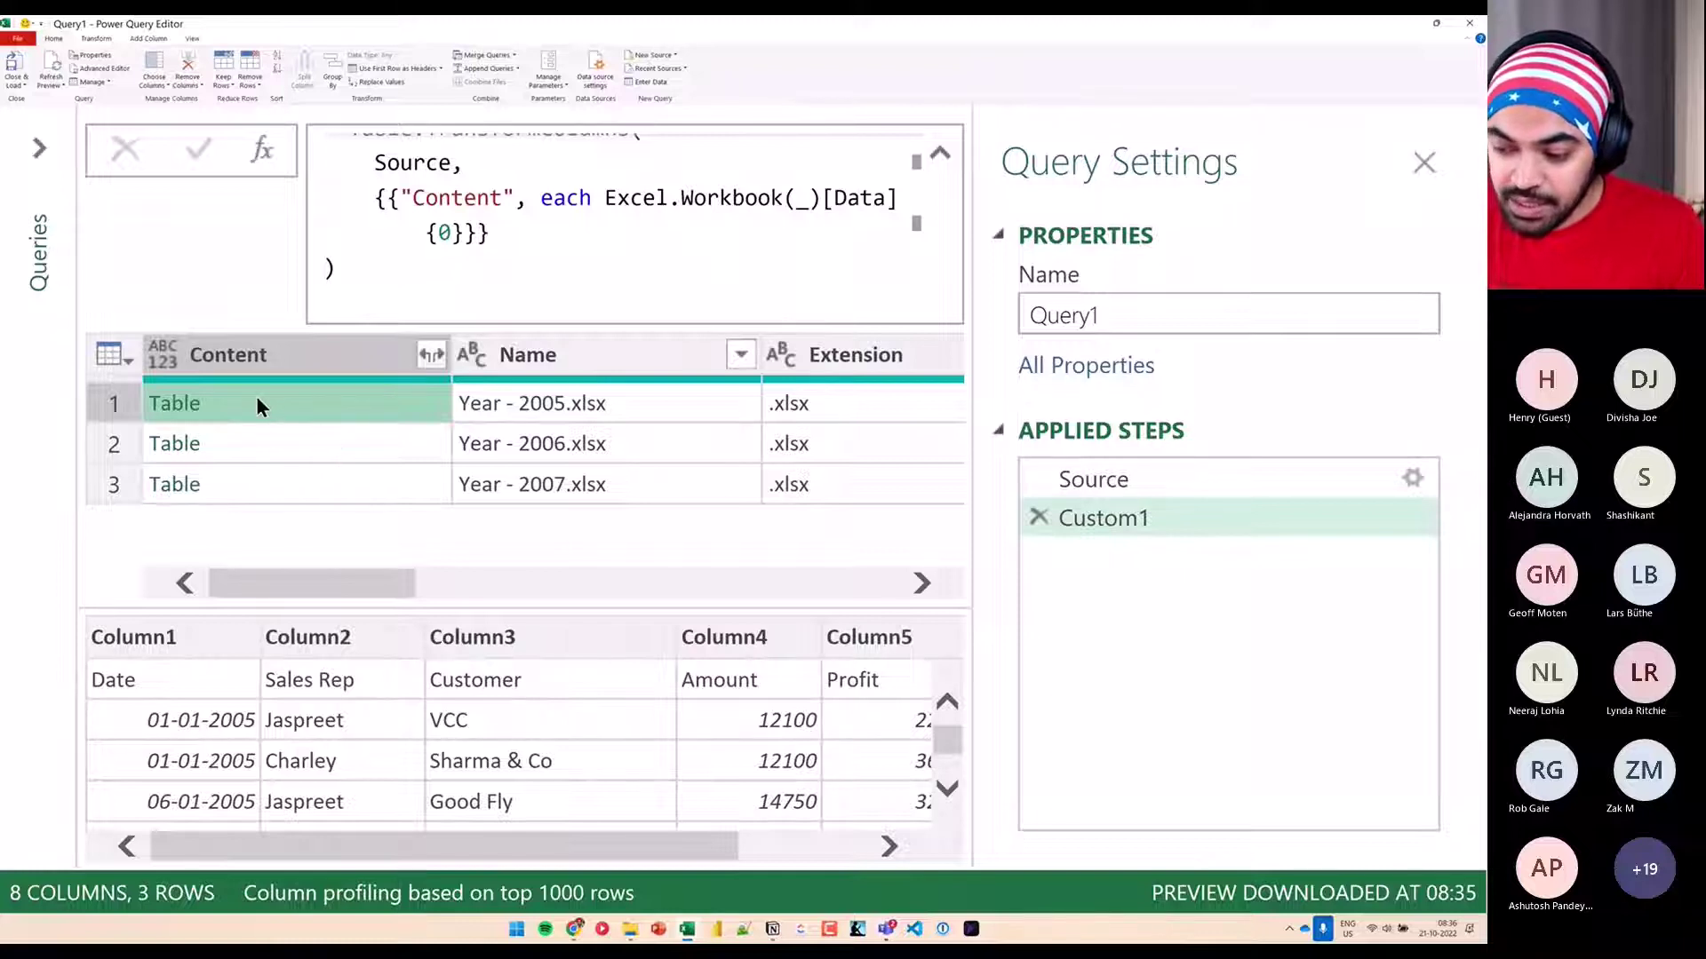
{"action": "left_click_drag", "start_coordinate": [294, 613], "coordinate": [294, 594]}
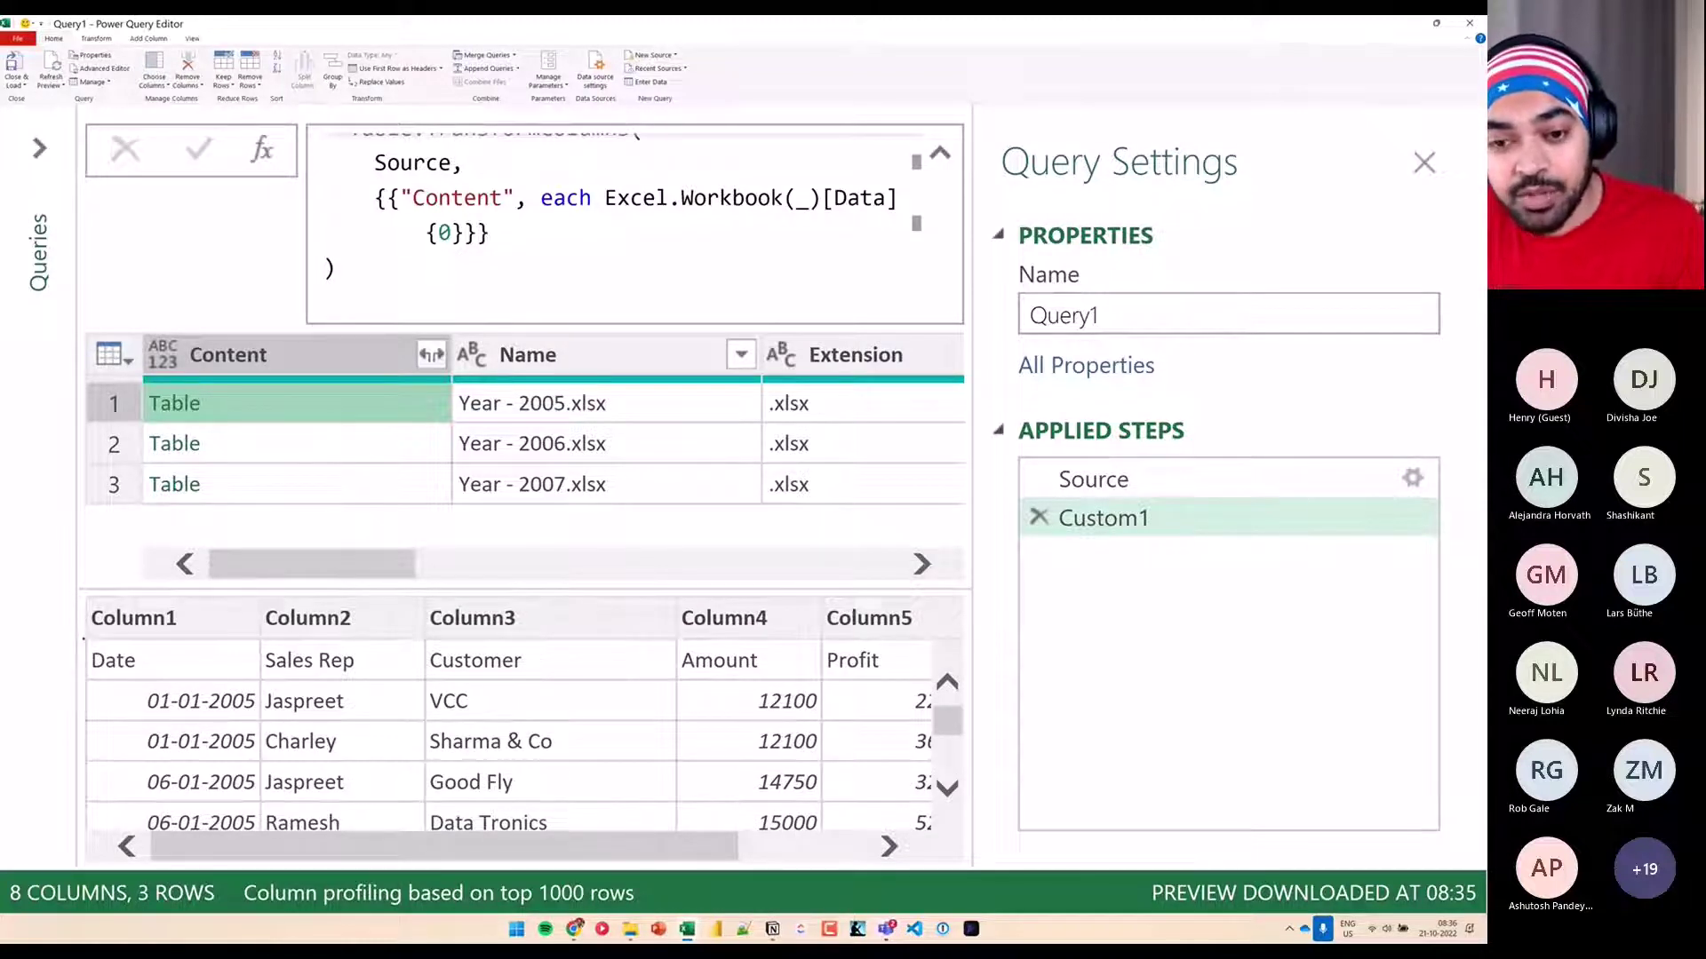
{"action": "mouse_move", "coordinate": [85, 640]}
{"action": "left_mouse_down"}
{"action": "mouse_move", "coordinate": [417, 682]}
{"action": "mouse_move", "coordinate": [966, 685]}
{"action": "left_mouse_up"}
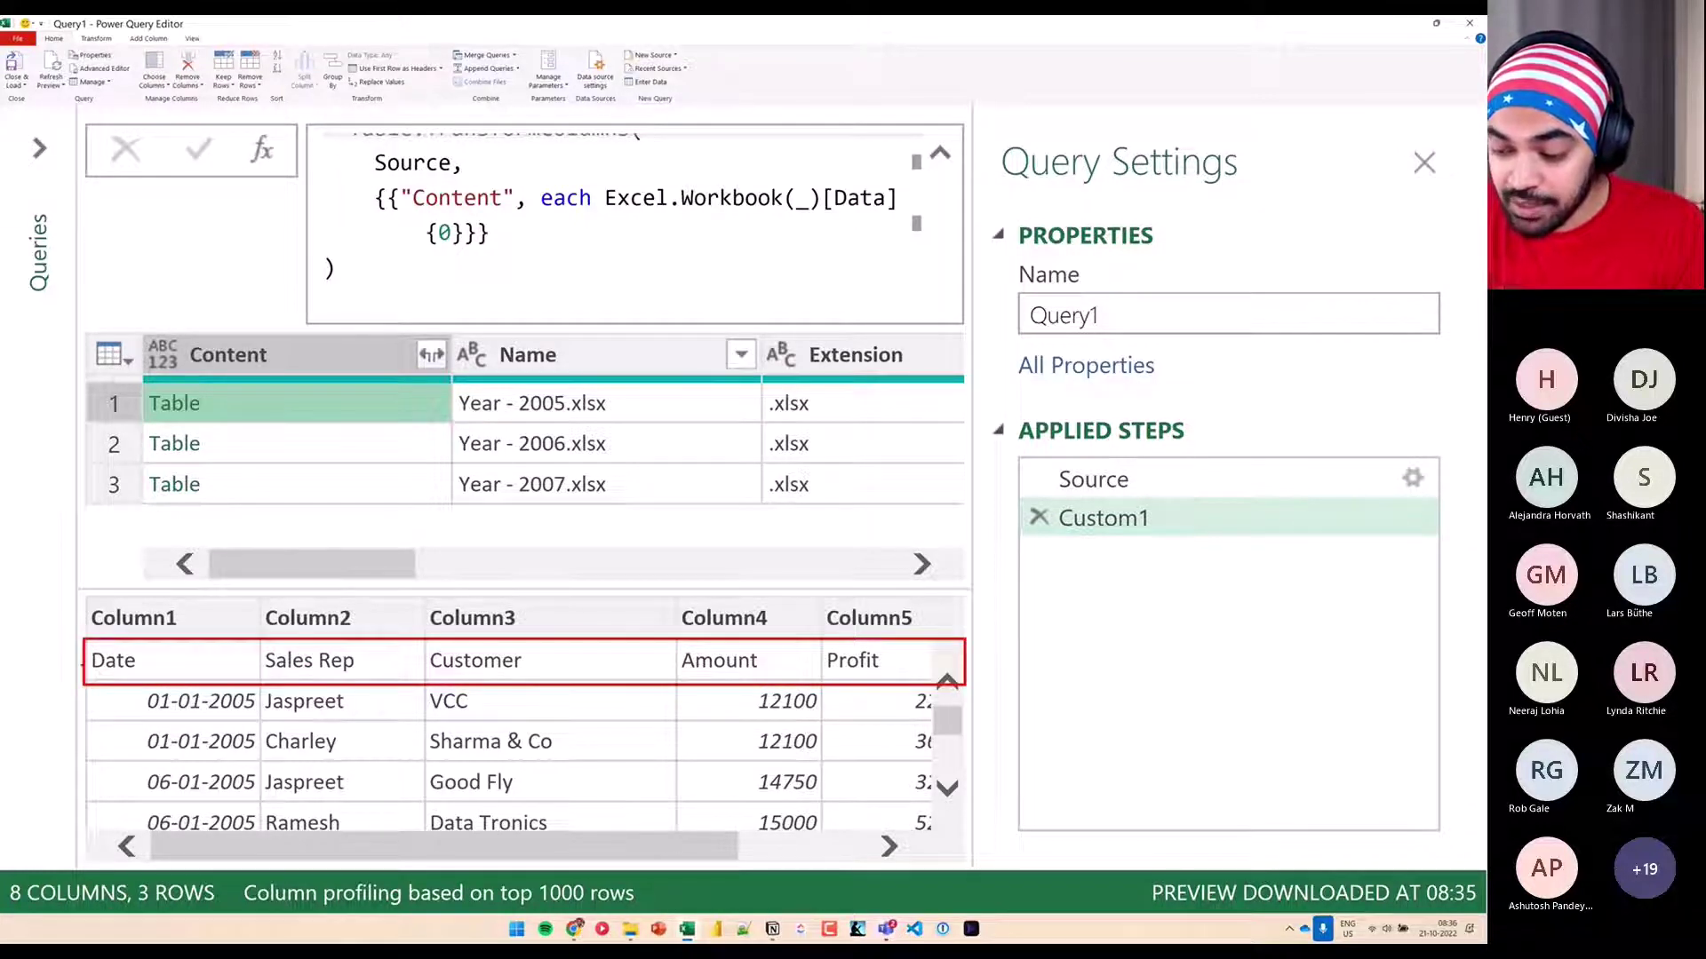
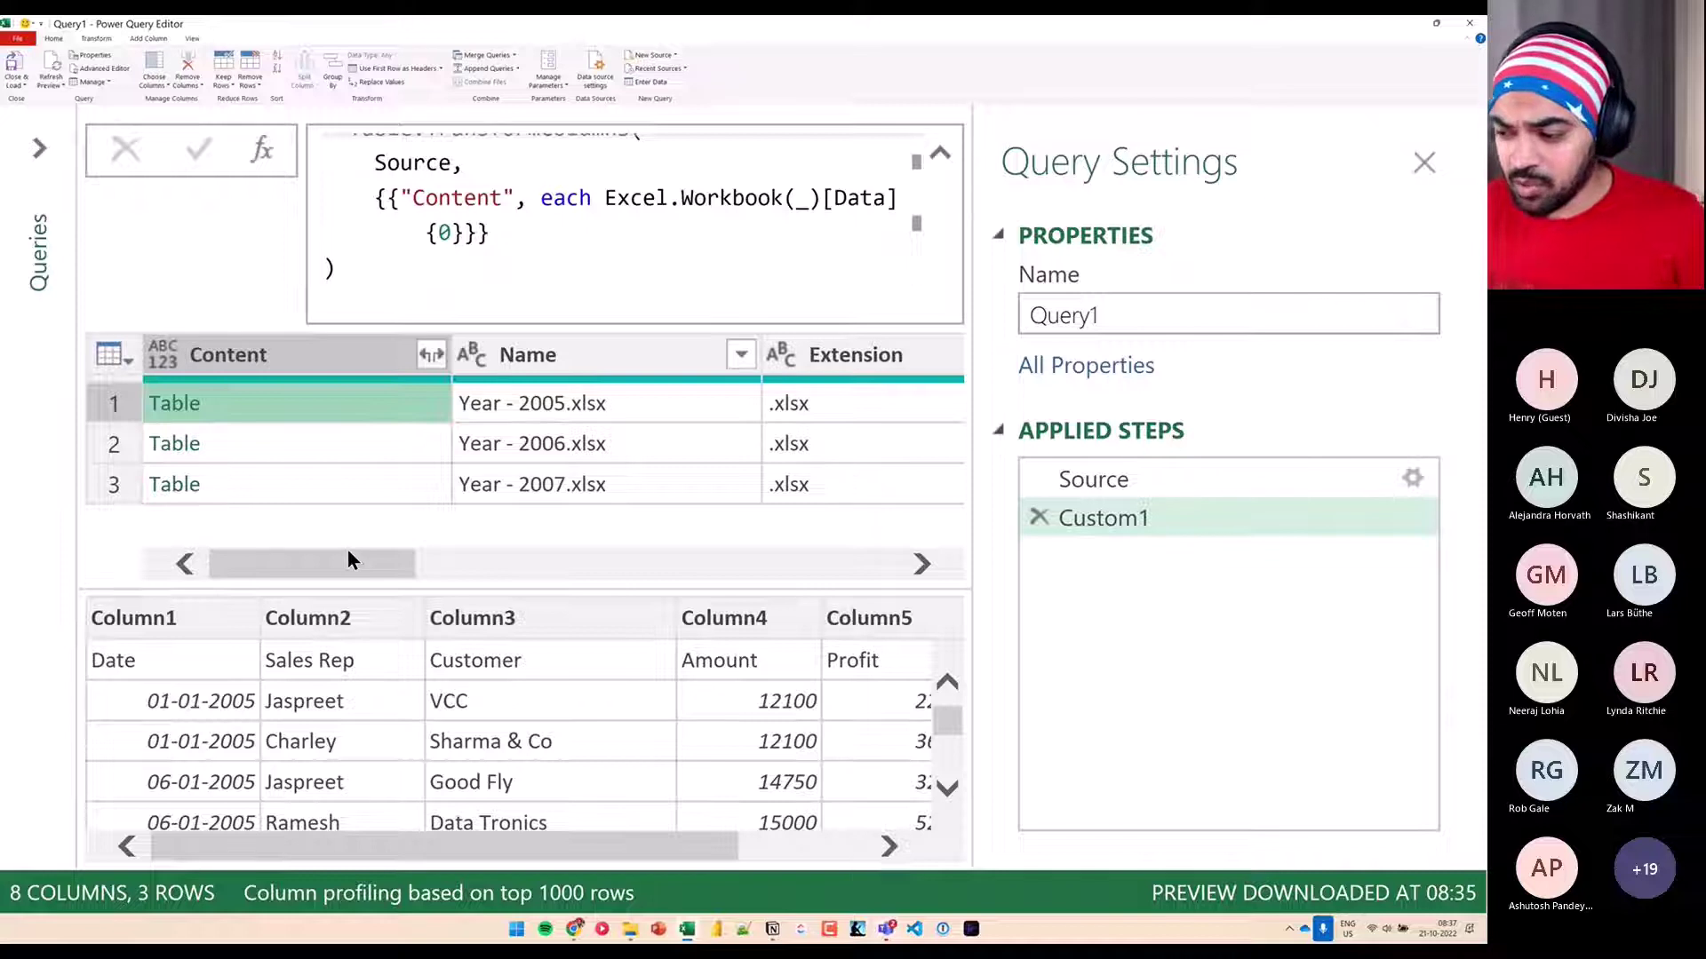
Change the Custom1 formula from Excel.Workbook(_) to Excel.Workbook(_,true) so first rows become headers
{"action": "left_click", "coordinate": [612, 196]}
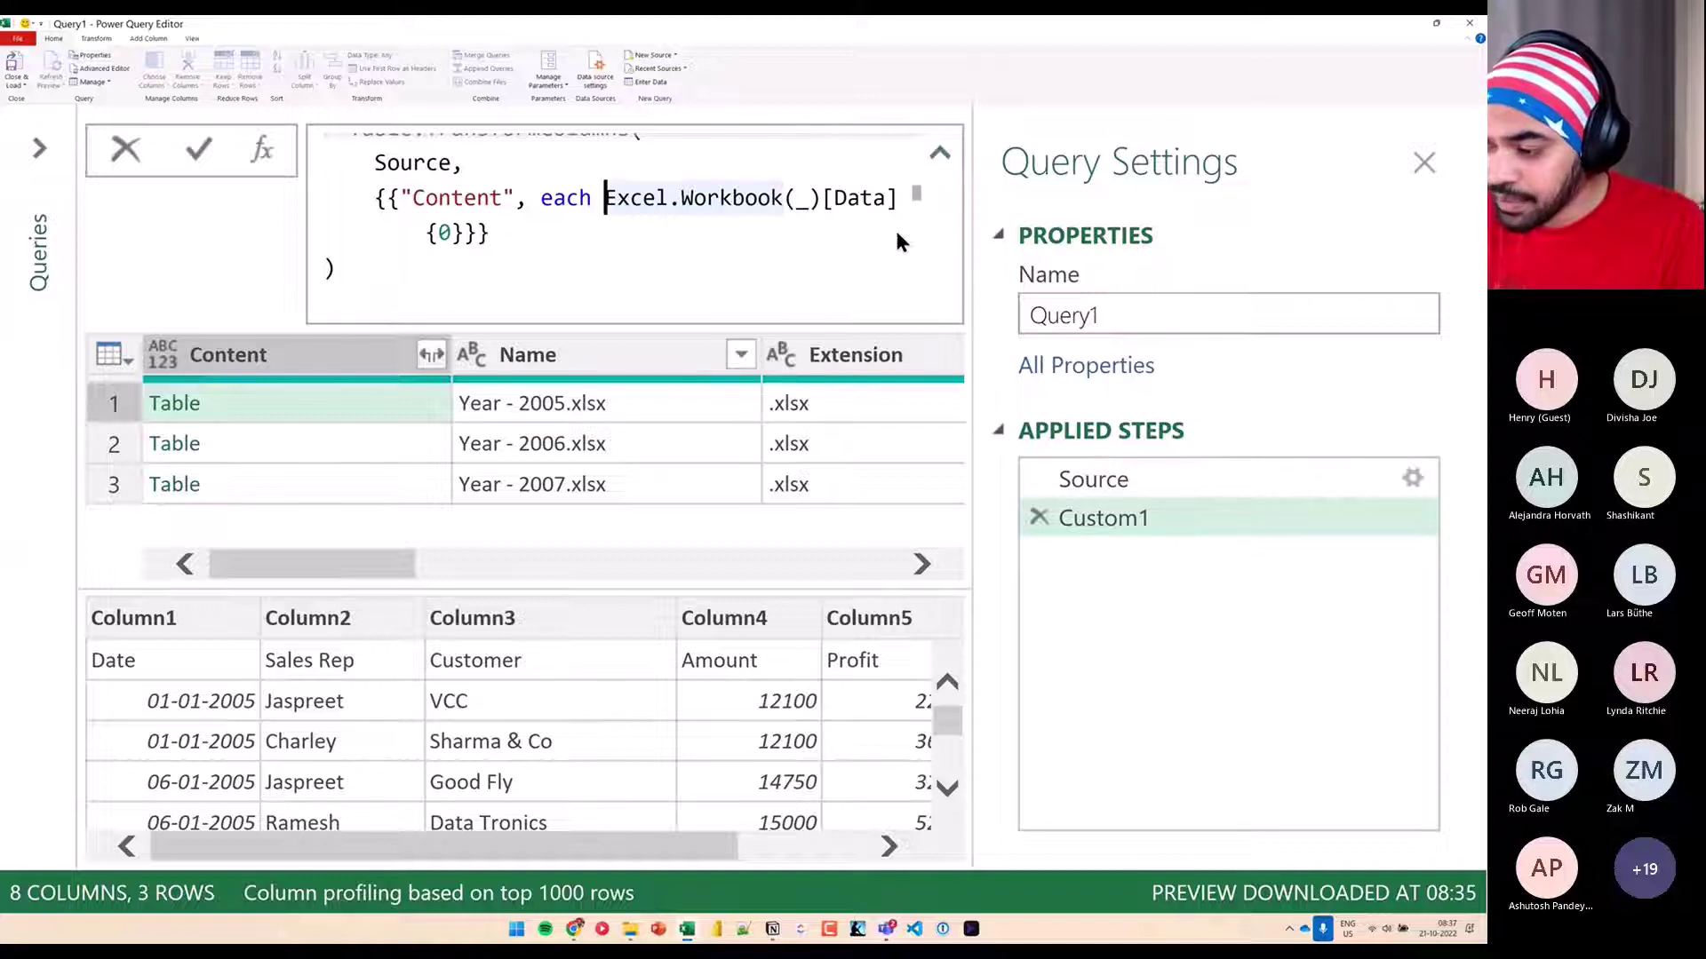
{"action": "scroll", "coordinate": [908, 204], "scroll_direction": "up", "scroll_amount": 1}
{"action": "left_click", "coordinate": [796, 221]}
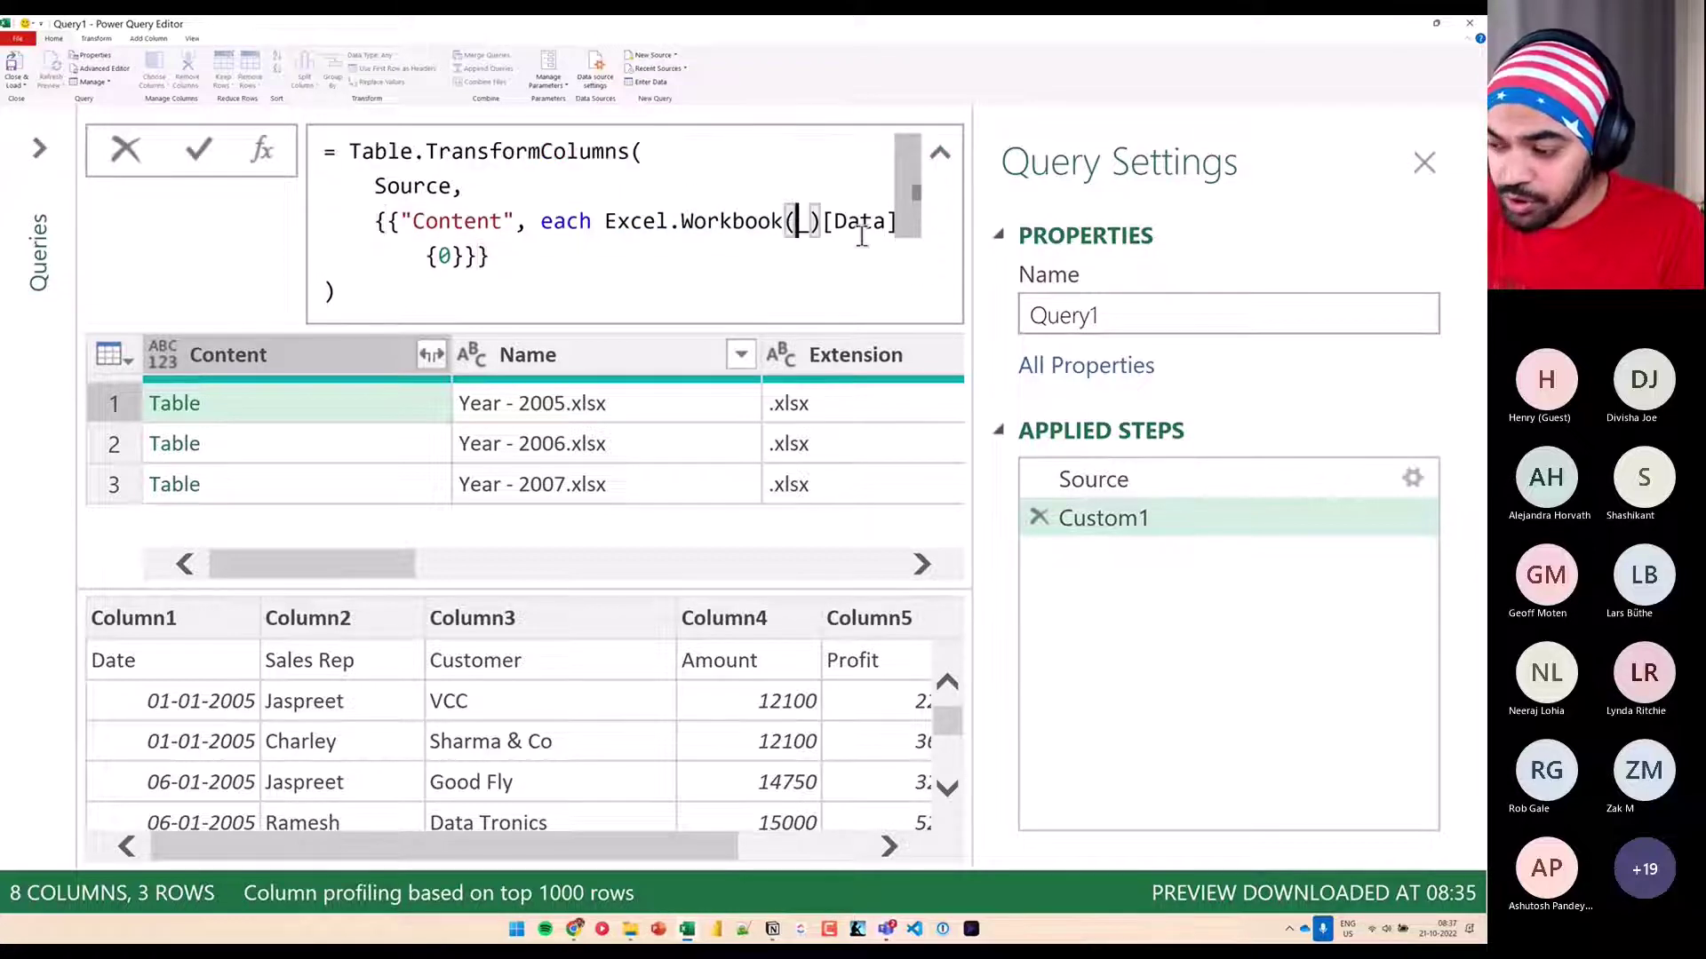
{"action": "key", "text": "Delete"}
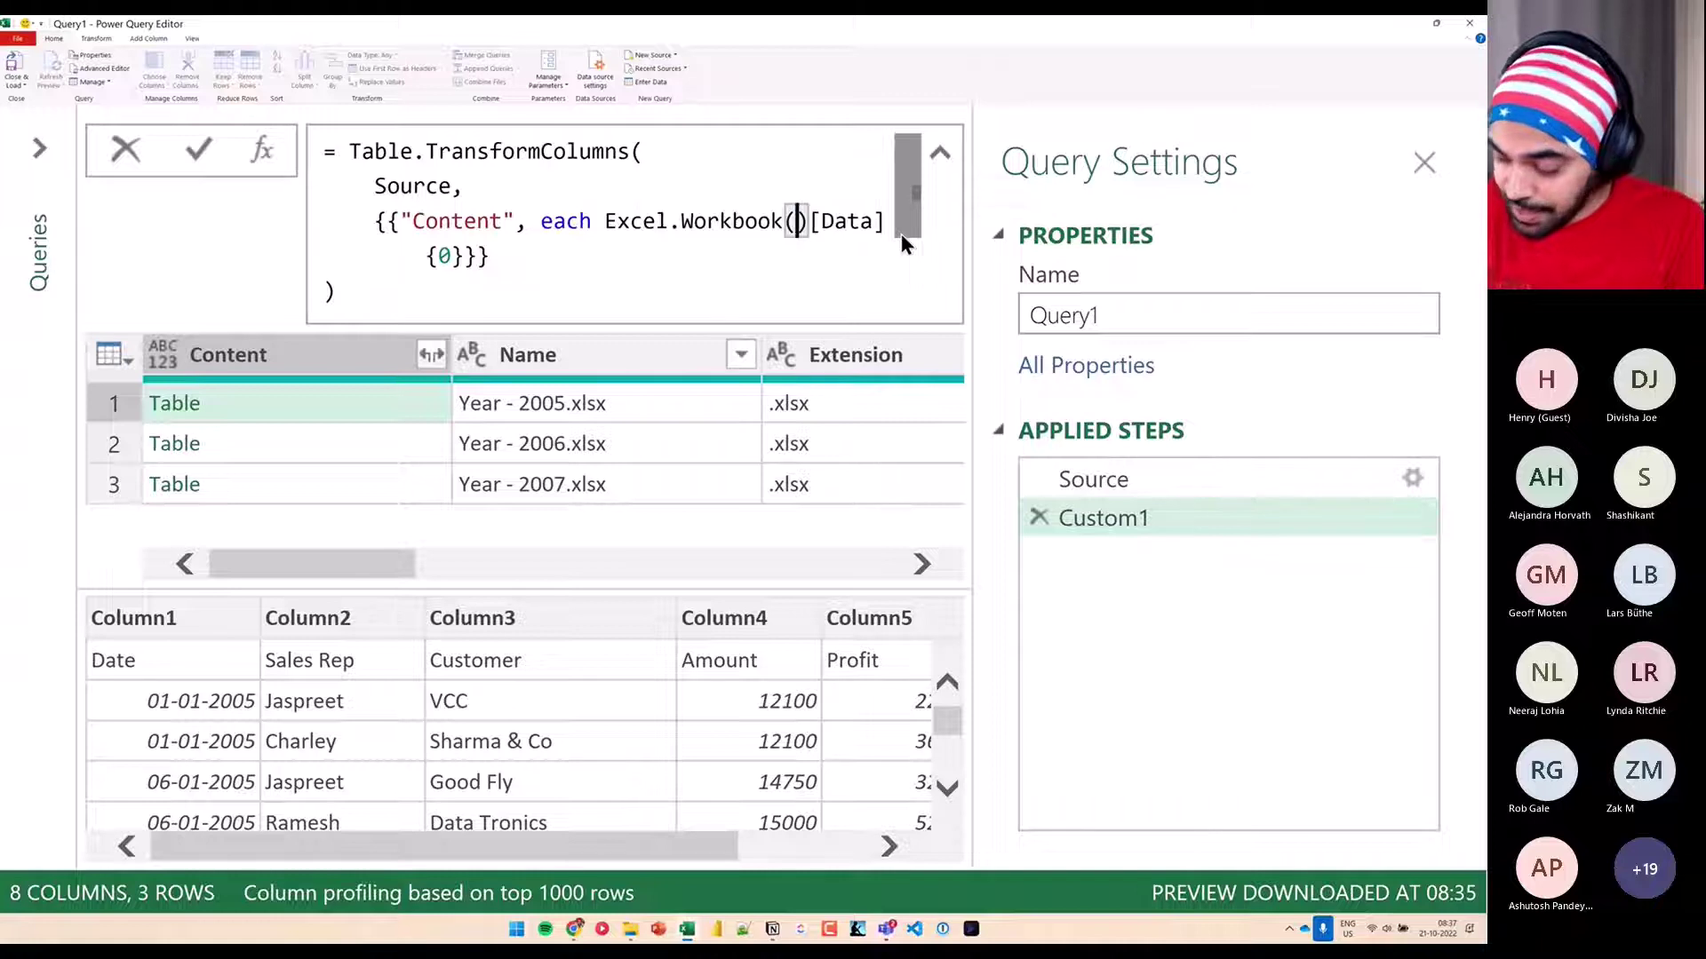
{"action": "type", "text": "_"}
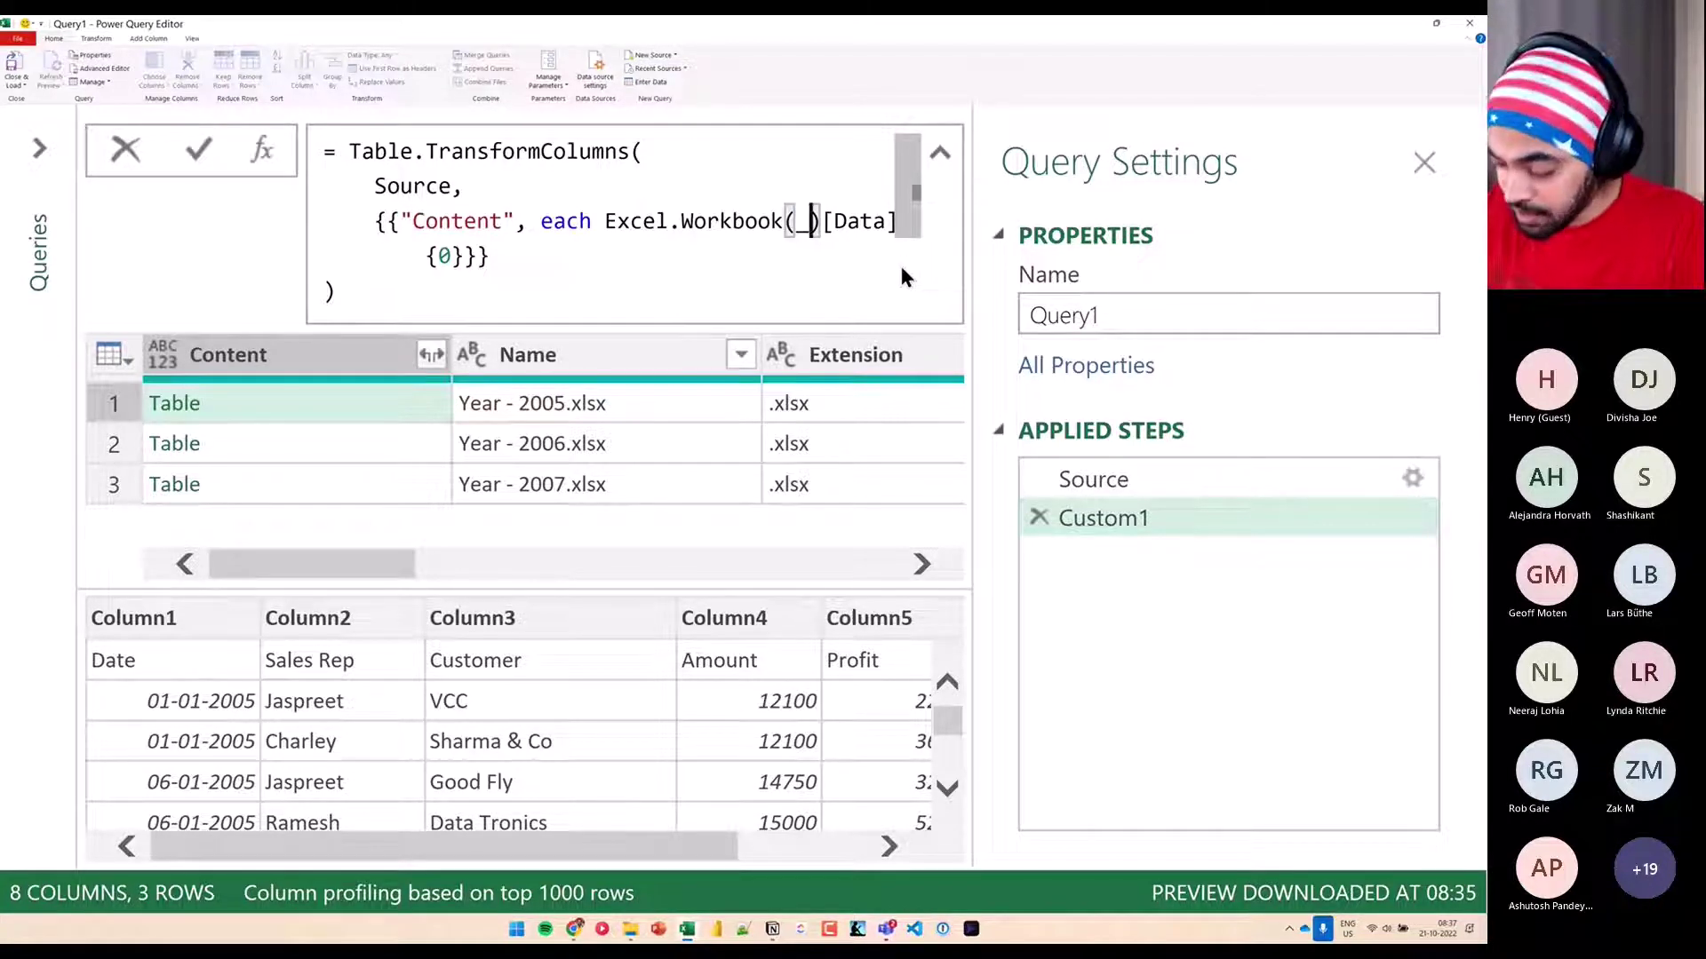
{"action": "key", "text": "ctrl+minus"}
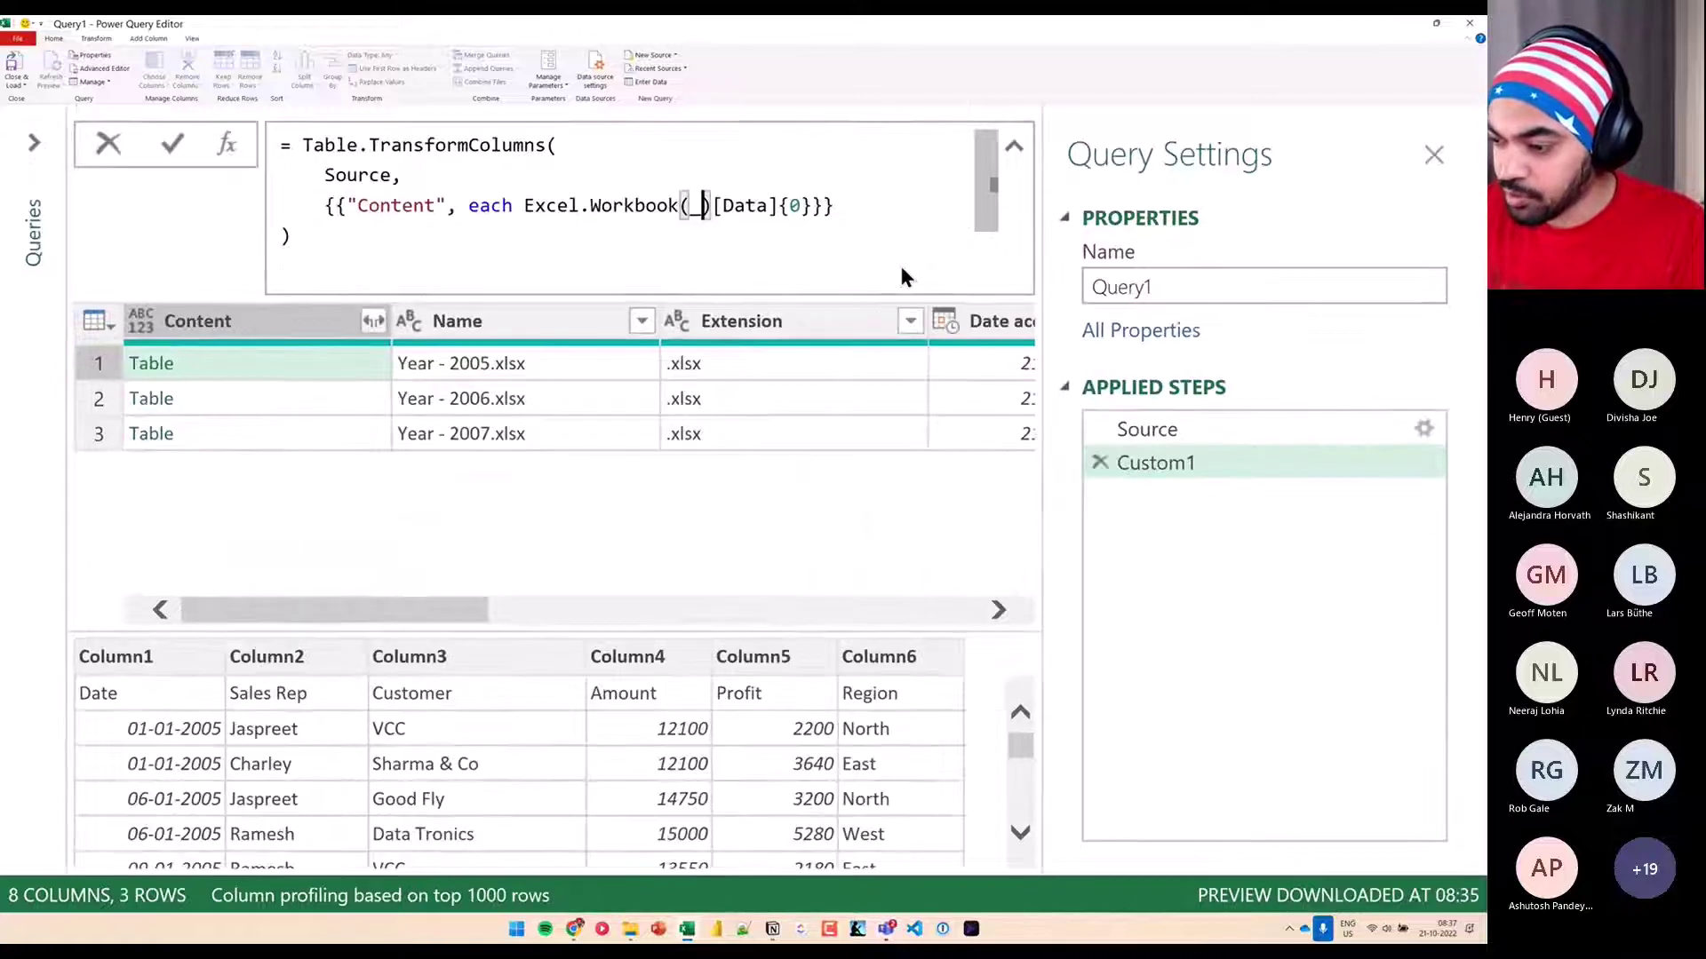
{"action": "type", "text": ","}
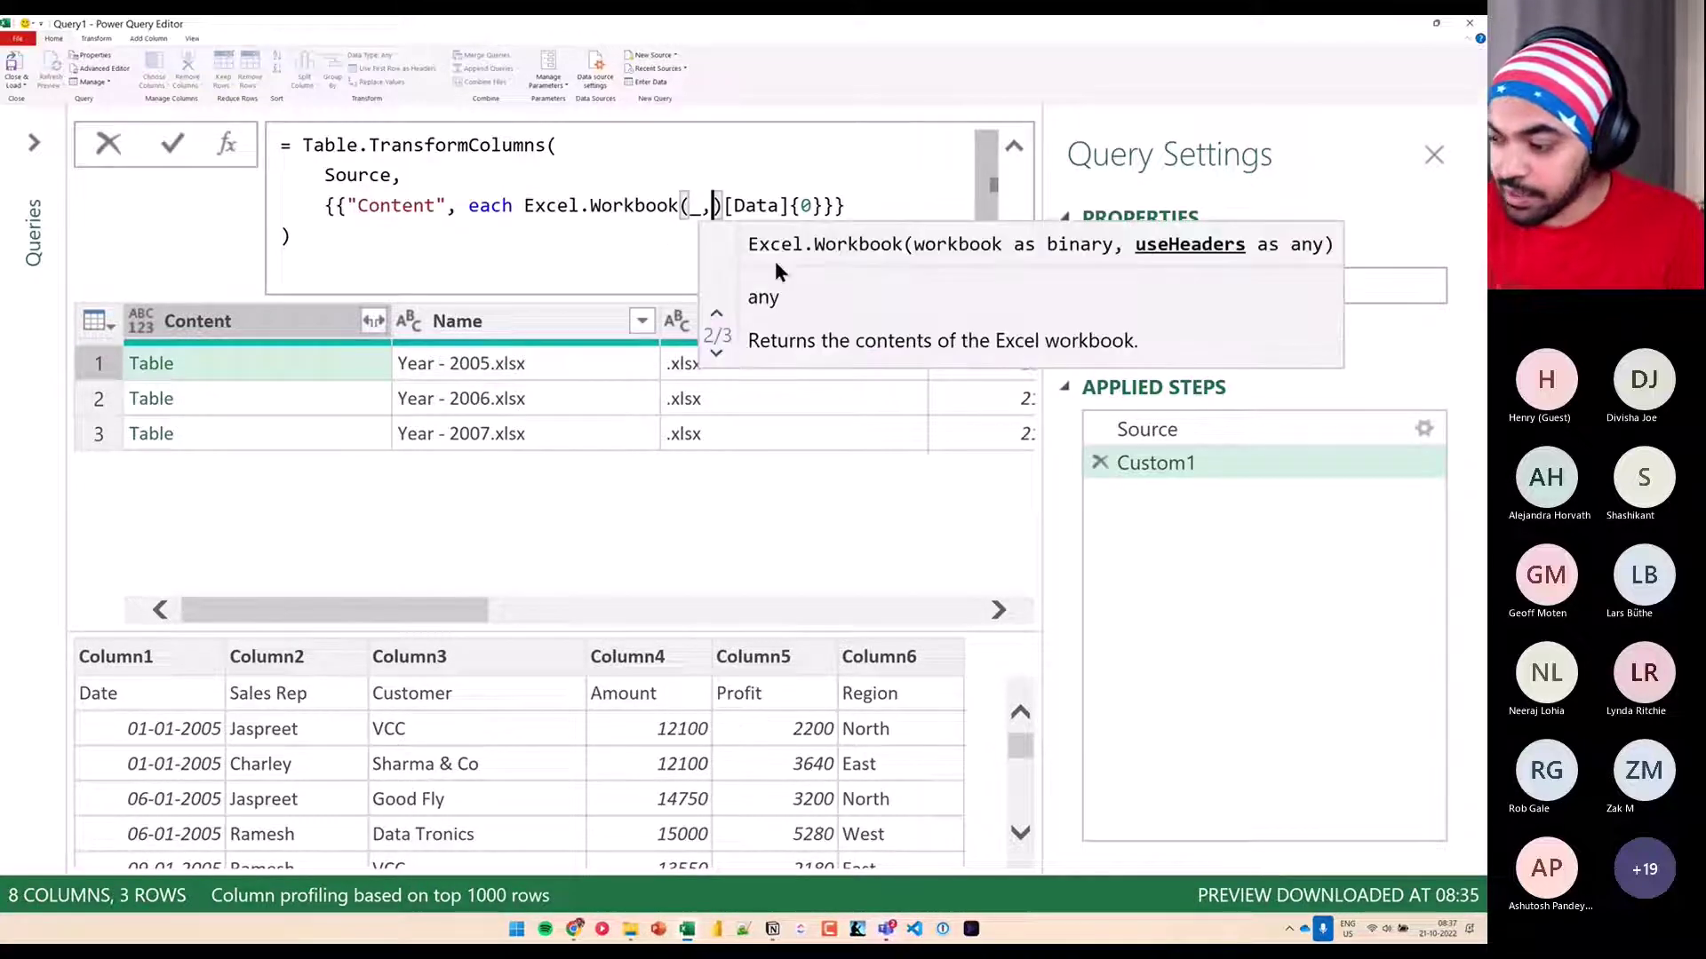
{"action": "left_click_drag", "start_coordinate": [1164, 281], "coordinate": [1330, 258]}
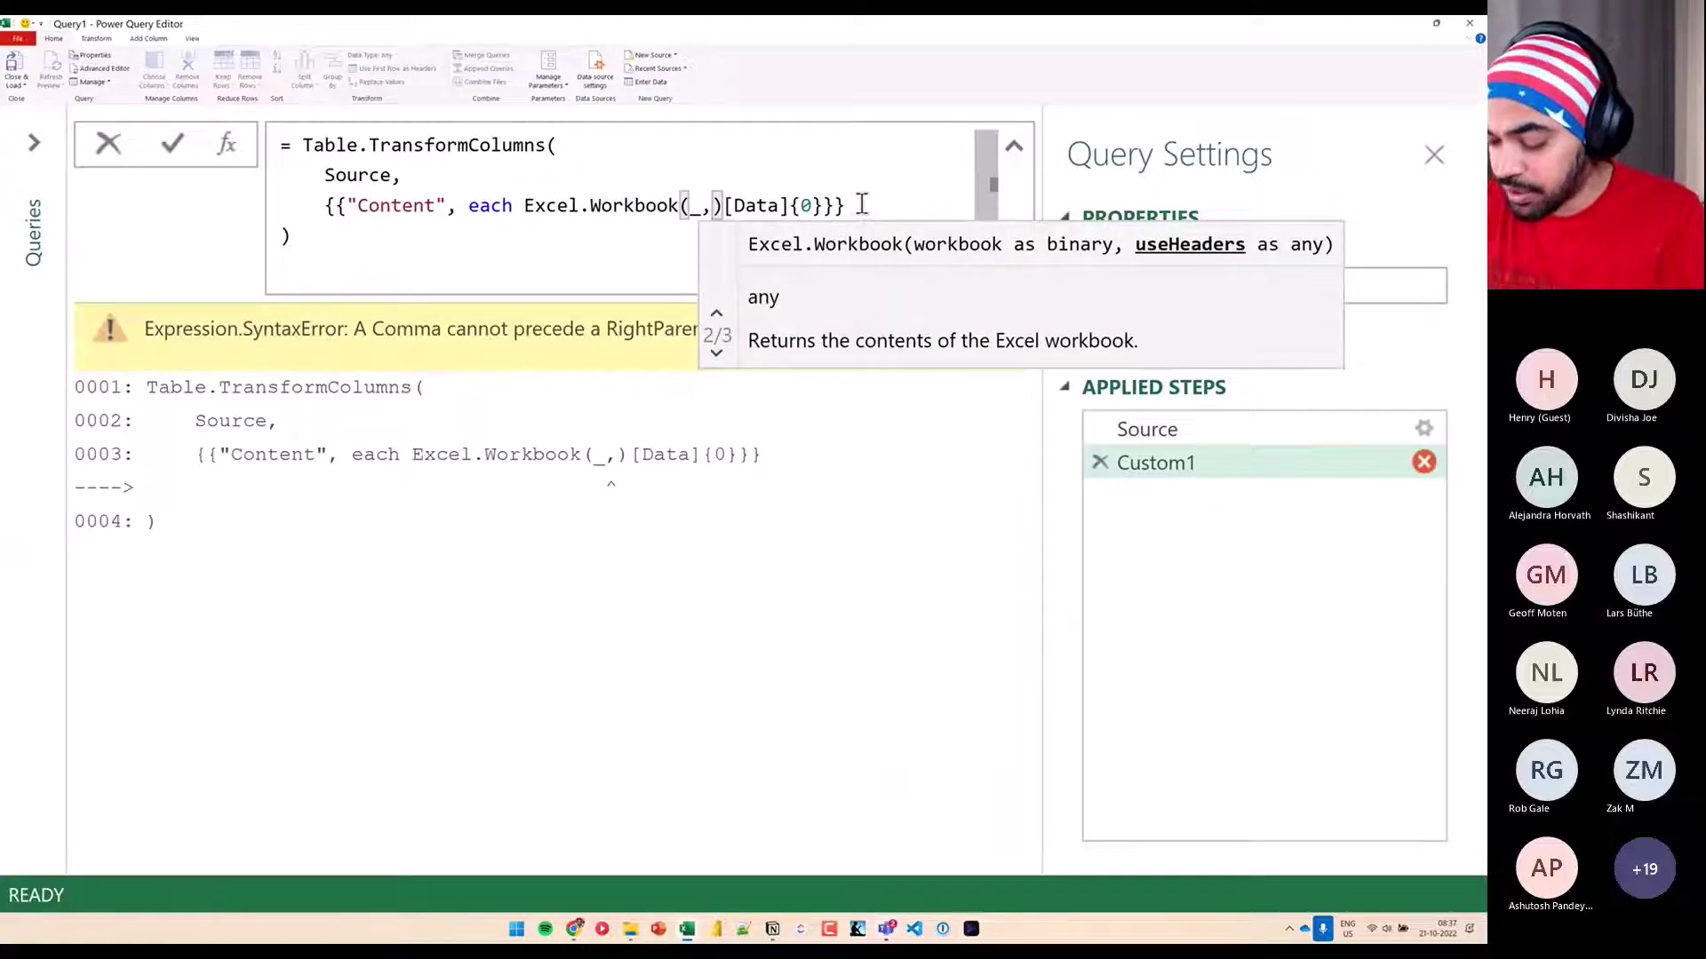
{"action": "type", "text": "true"}
{"action": "key", "text": "Escape"}
{"action": "key", "text": "Right"}
{"action": "key", "text": "Right"}
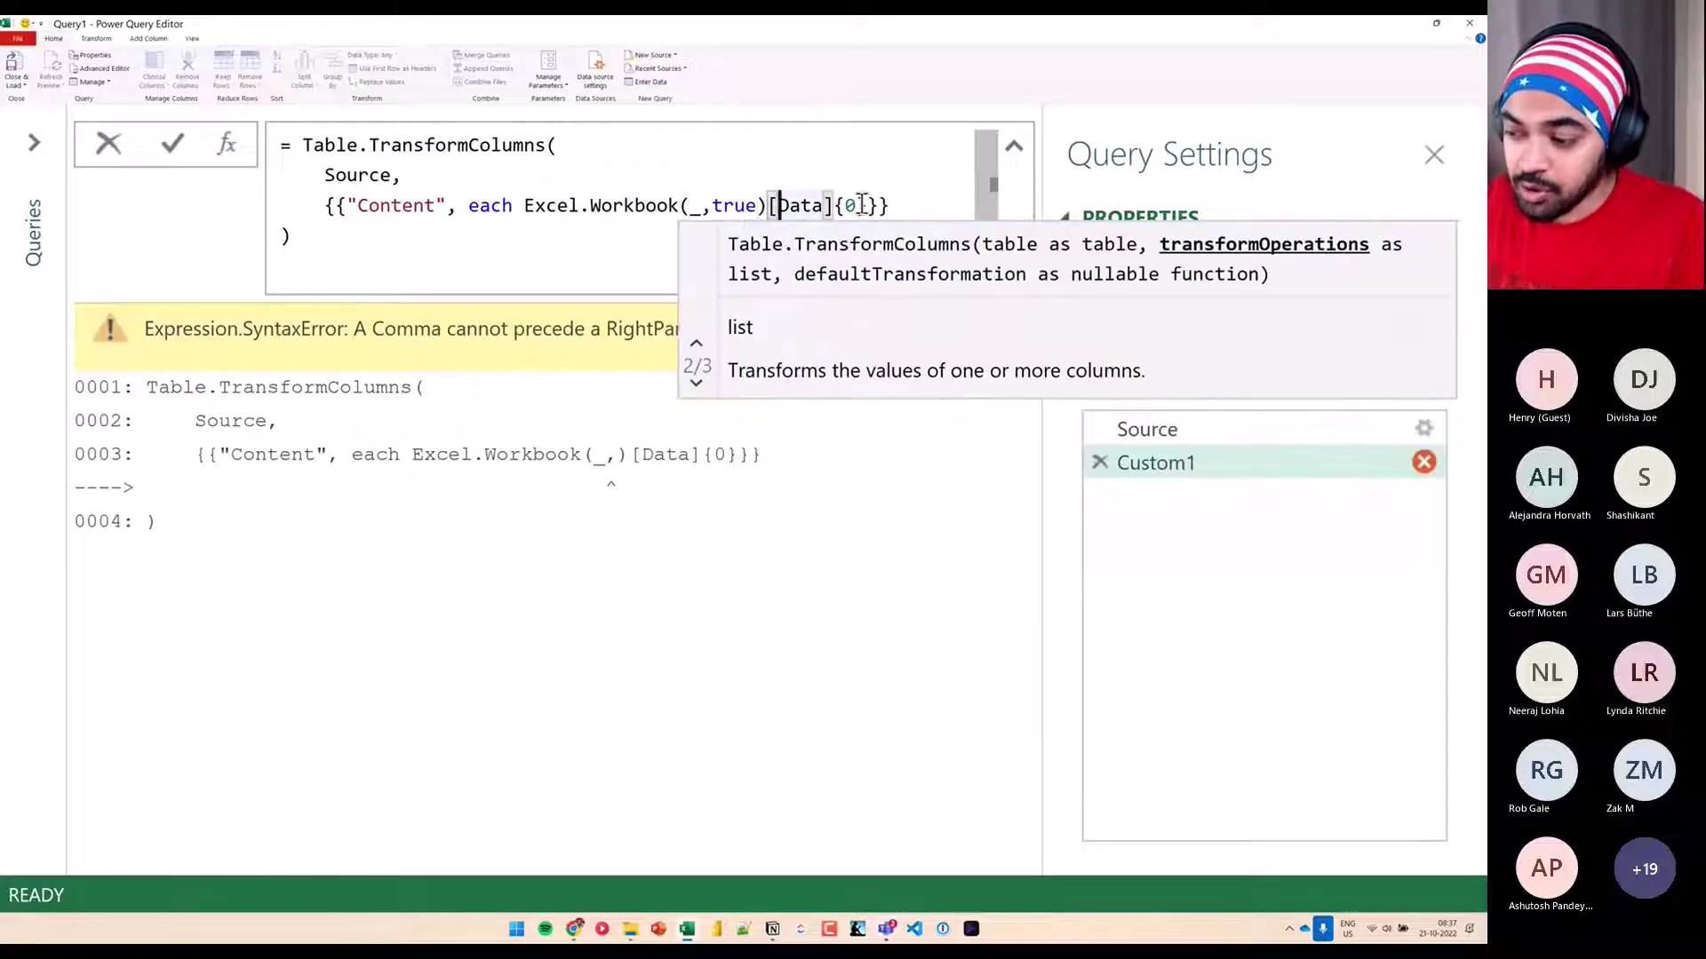
{"action": "key", "text": "Right"}
{"action": "key", "text": "Right"}
{"action": "key", "text": "Right"}
{"action": "key", "text": "Right"}
{"action": "key", "text": "Right"}
{"action": "key", "text": "Right"}
{"action": "key", "text": "Down"}
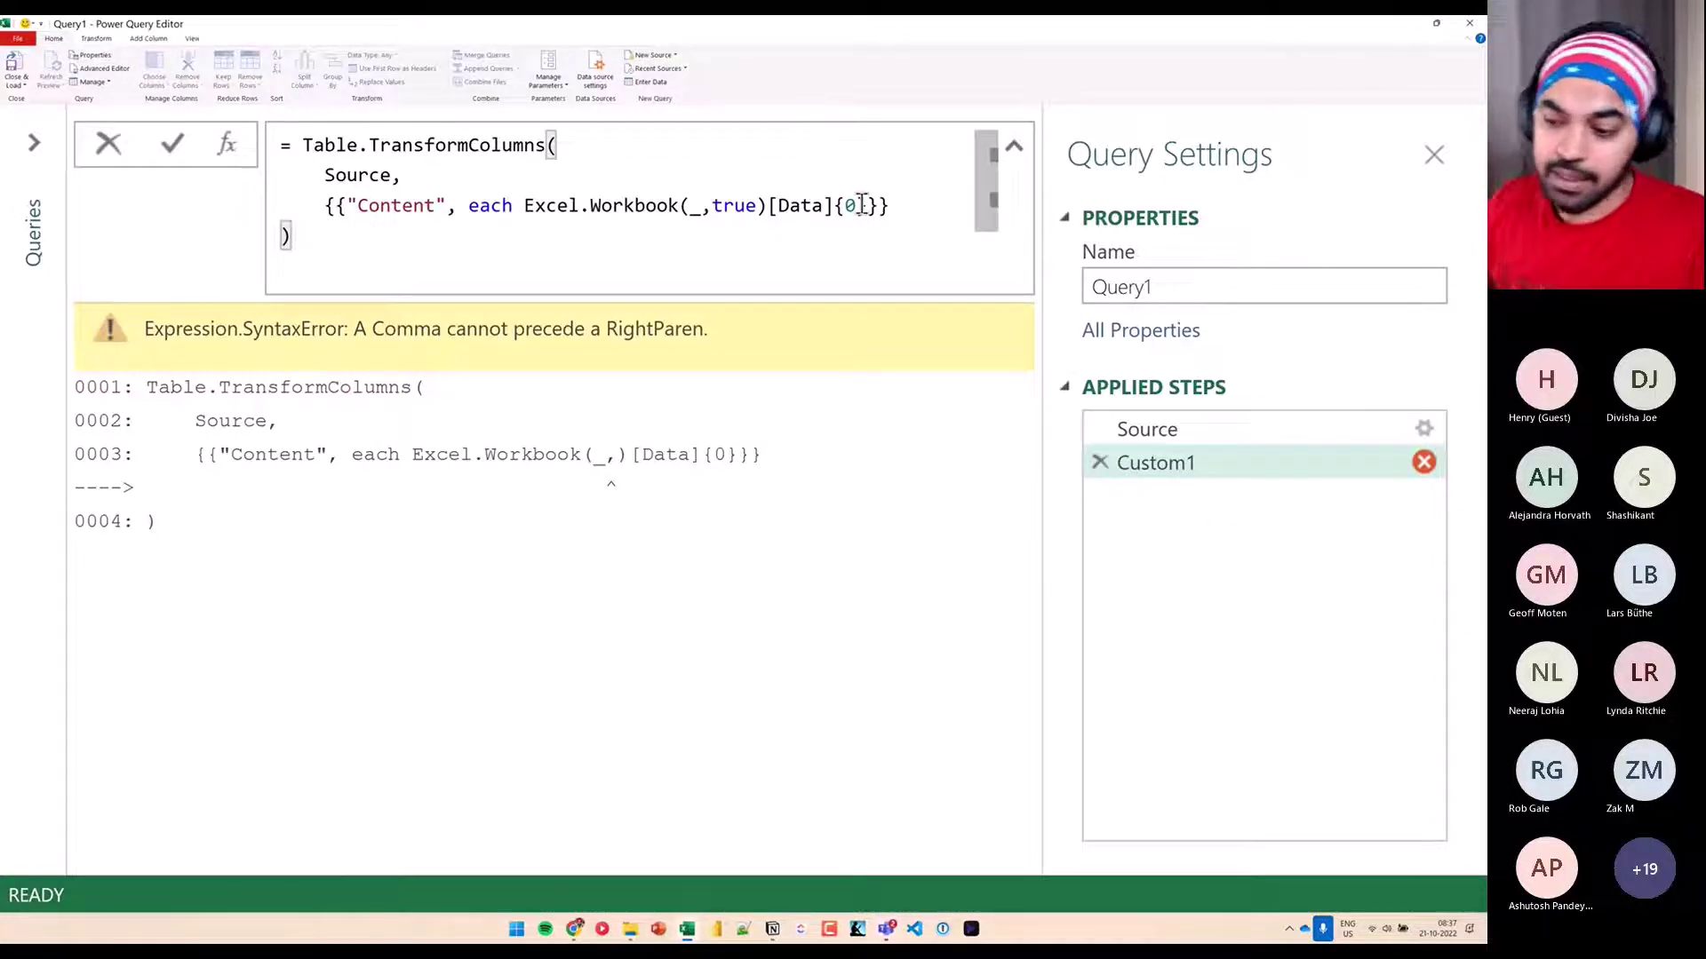
{"action": "key", "text": "Return"}
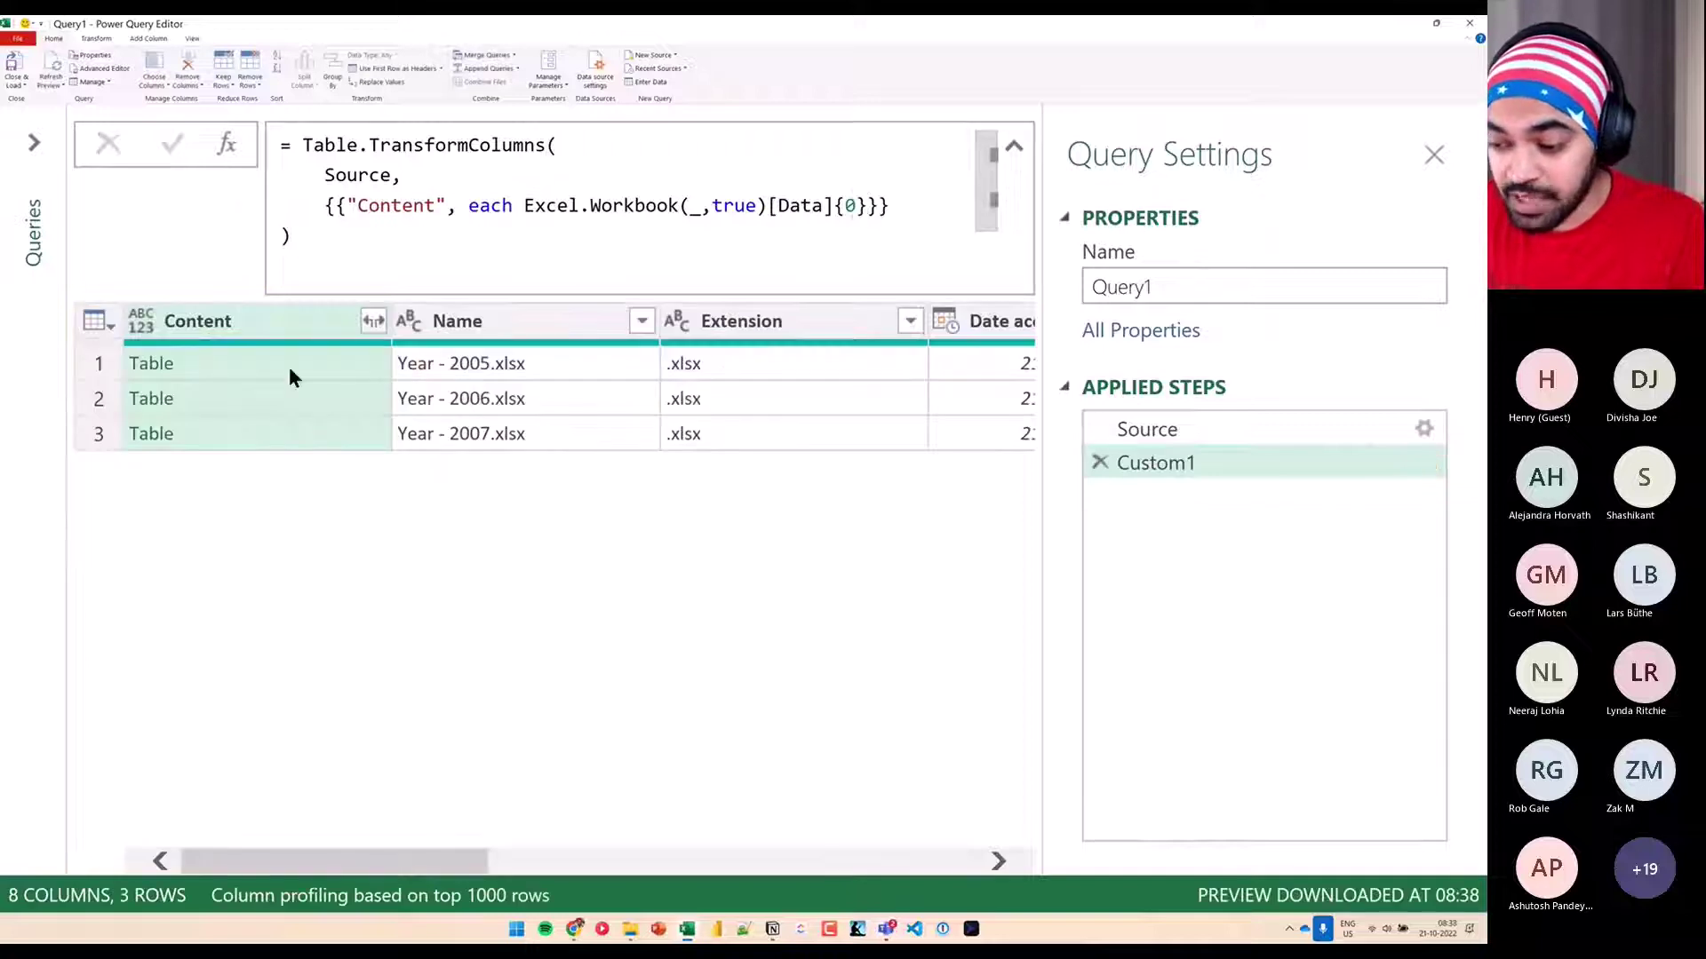
Preview the first Content table and point out its new headers and the true argument
{"action": "left_click", "coordinate": [286, 364]}
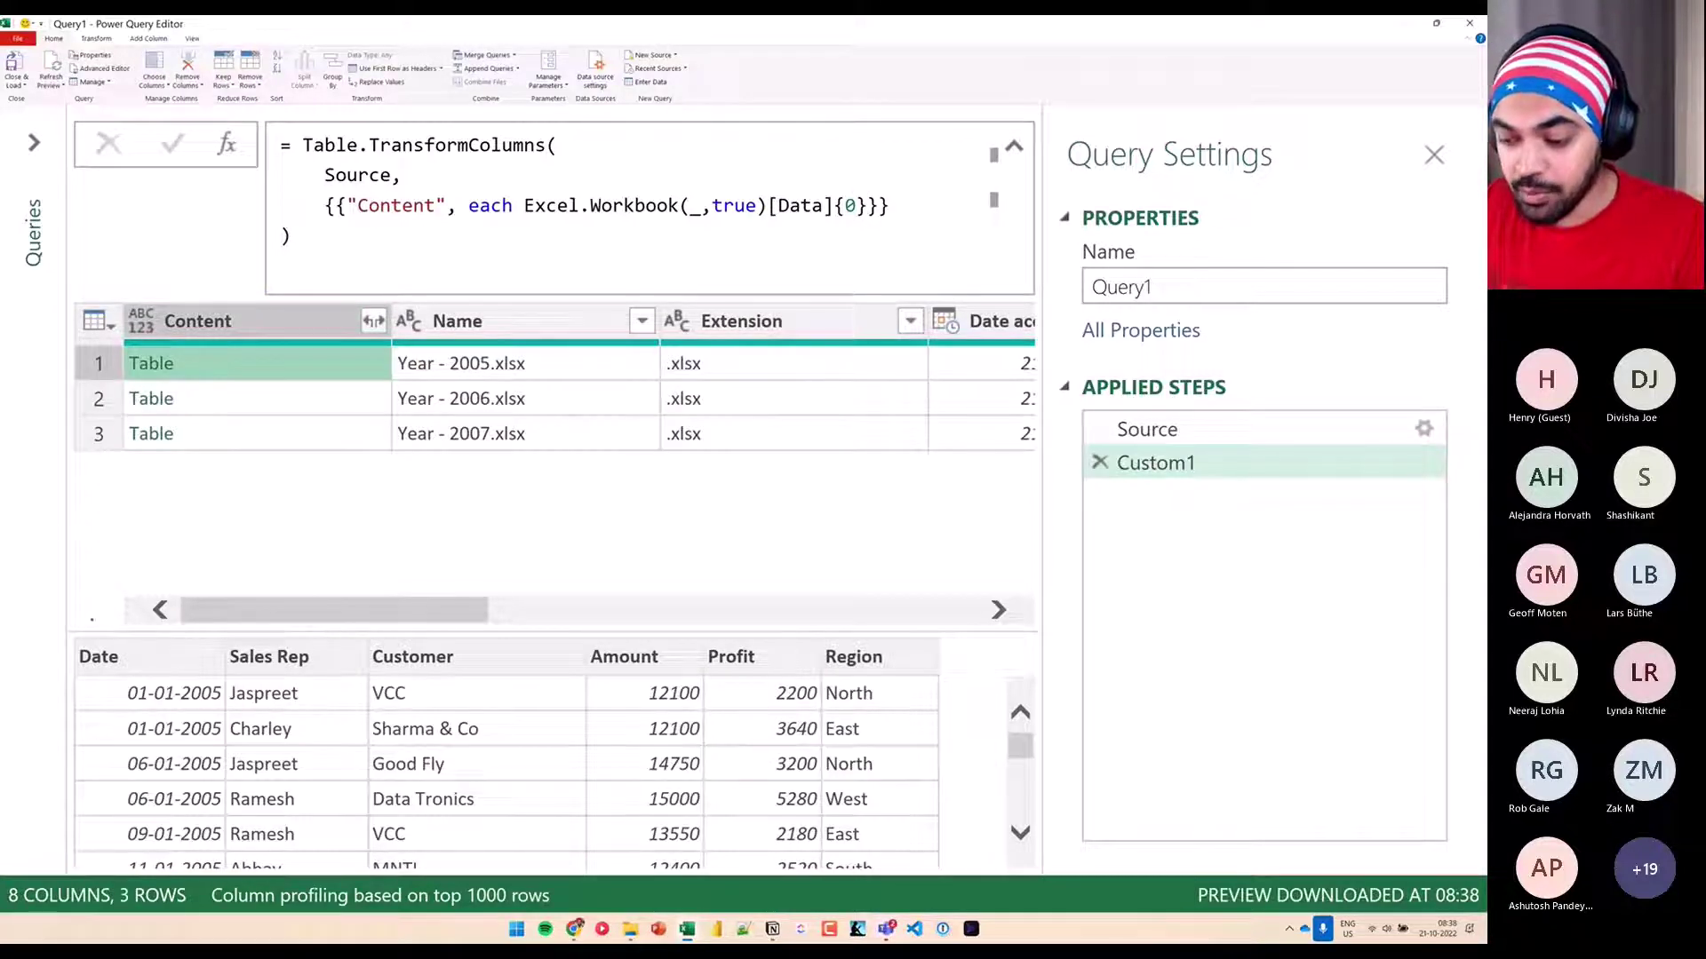
{"action": "mouse_move", "coordinate": [55, 631]}
{"action": "left_mouse_down"}
{"action": "mouse_move", "coordinate": [978, 689]}
{"action": "mouse_move", "coordinate": [973, 625]}
{"action": "left_mouse_up"}
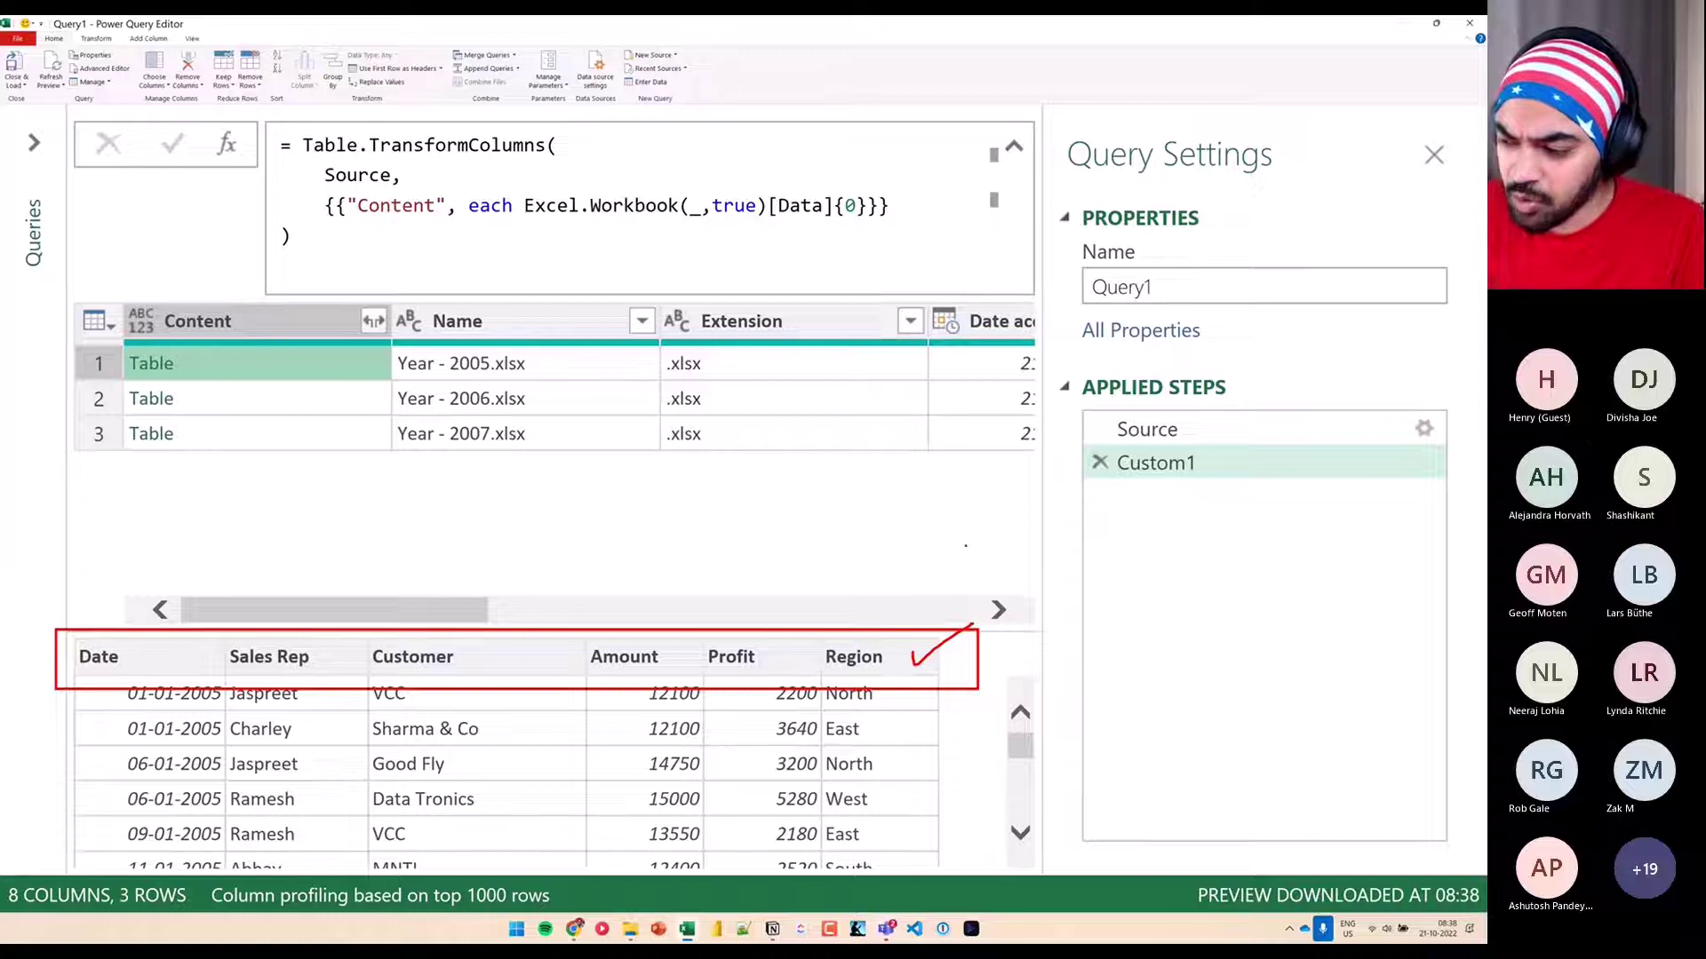
{"action": "mouse_move", "coordinate": [713, 231]}
{"action": "left_mouse_down"}
{"action": "mouse_move", "coordinate": [713, 262]}
{"action": "mouse_move", "coordinate": [722, 240]}
{"action": "left_mouse_up"}
{"action": "left_click_drag", "start_coordinate": [735, 168], "coordinate": [742, 181]}
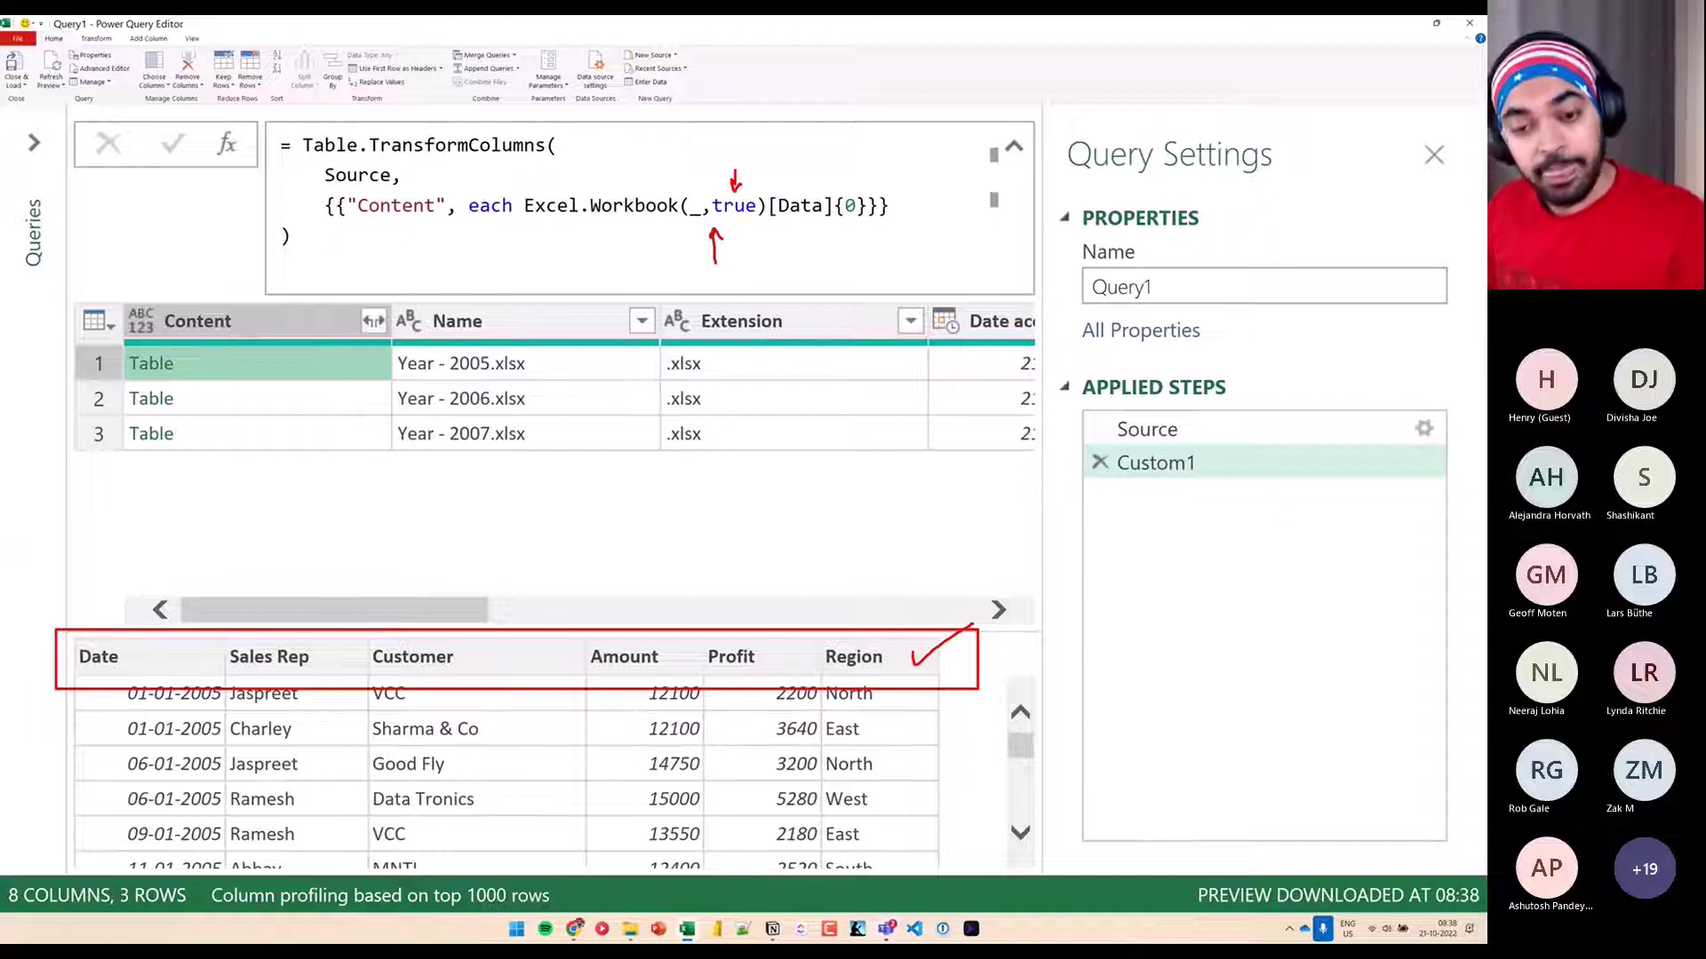
{"action": "key", "text": "Escape"}
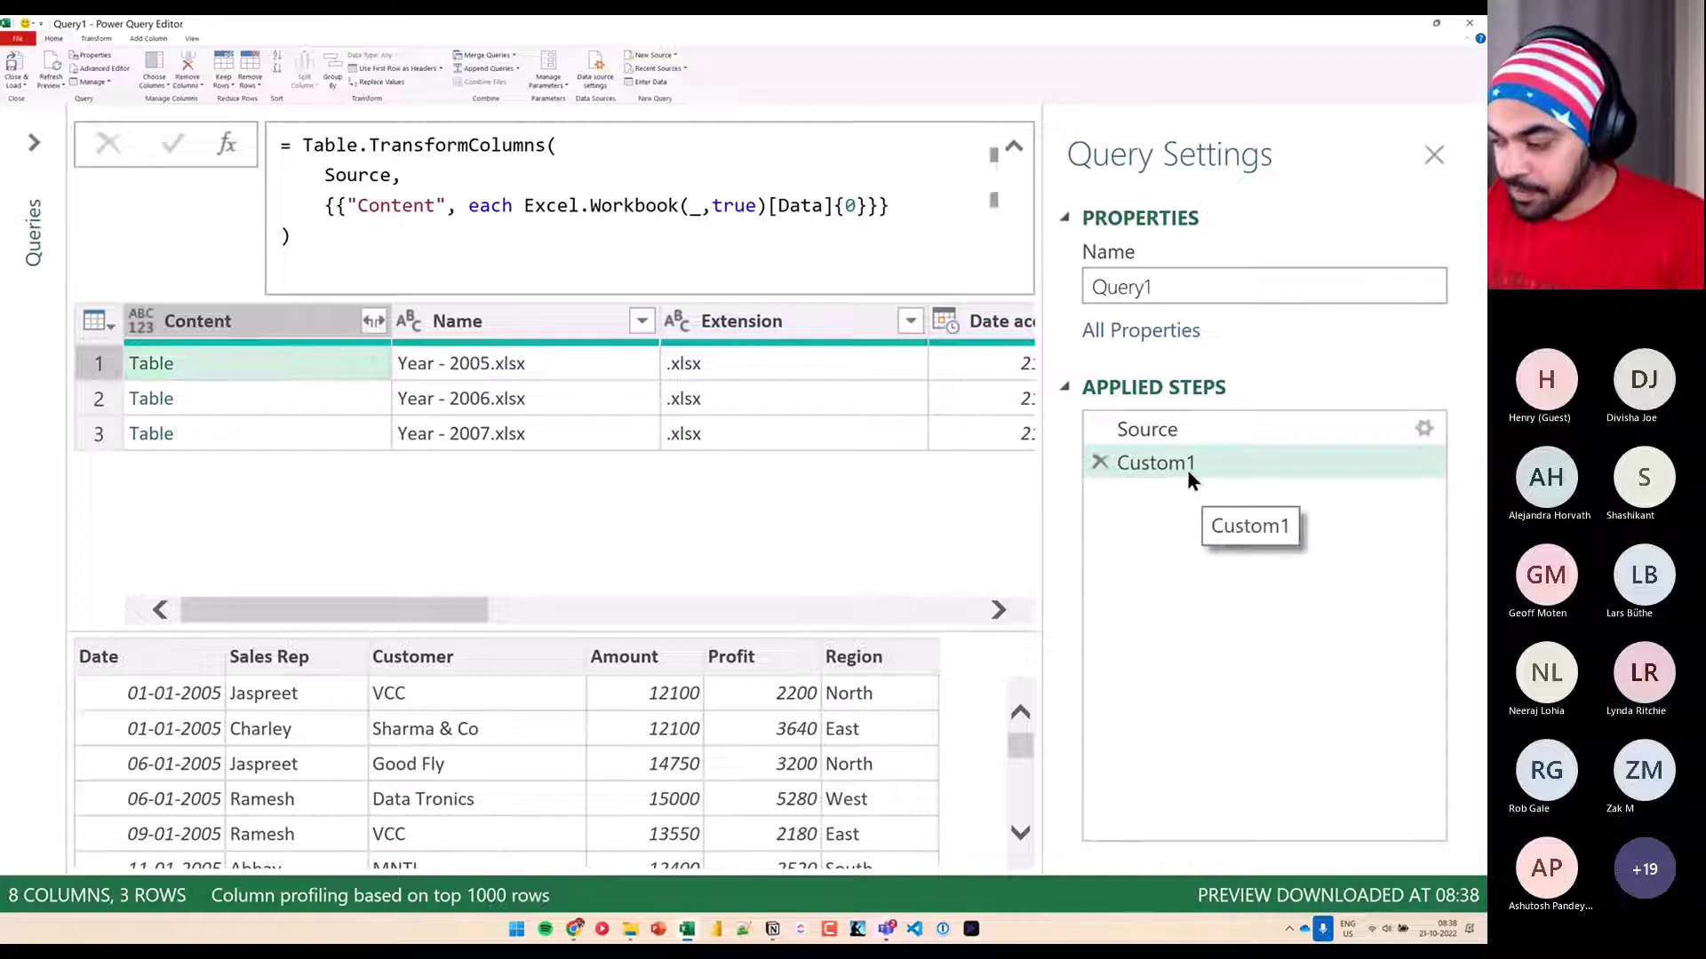
{"action": "left_click_drag", "start_coordinate": [1090, 444], "coordinate": [1218, 471]}
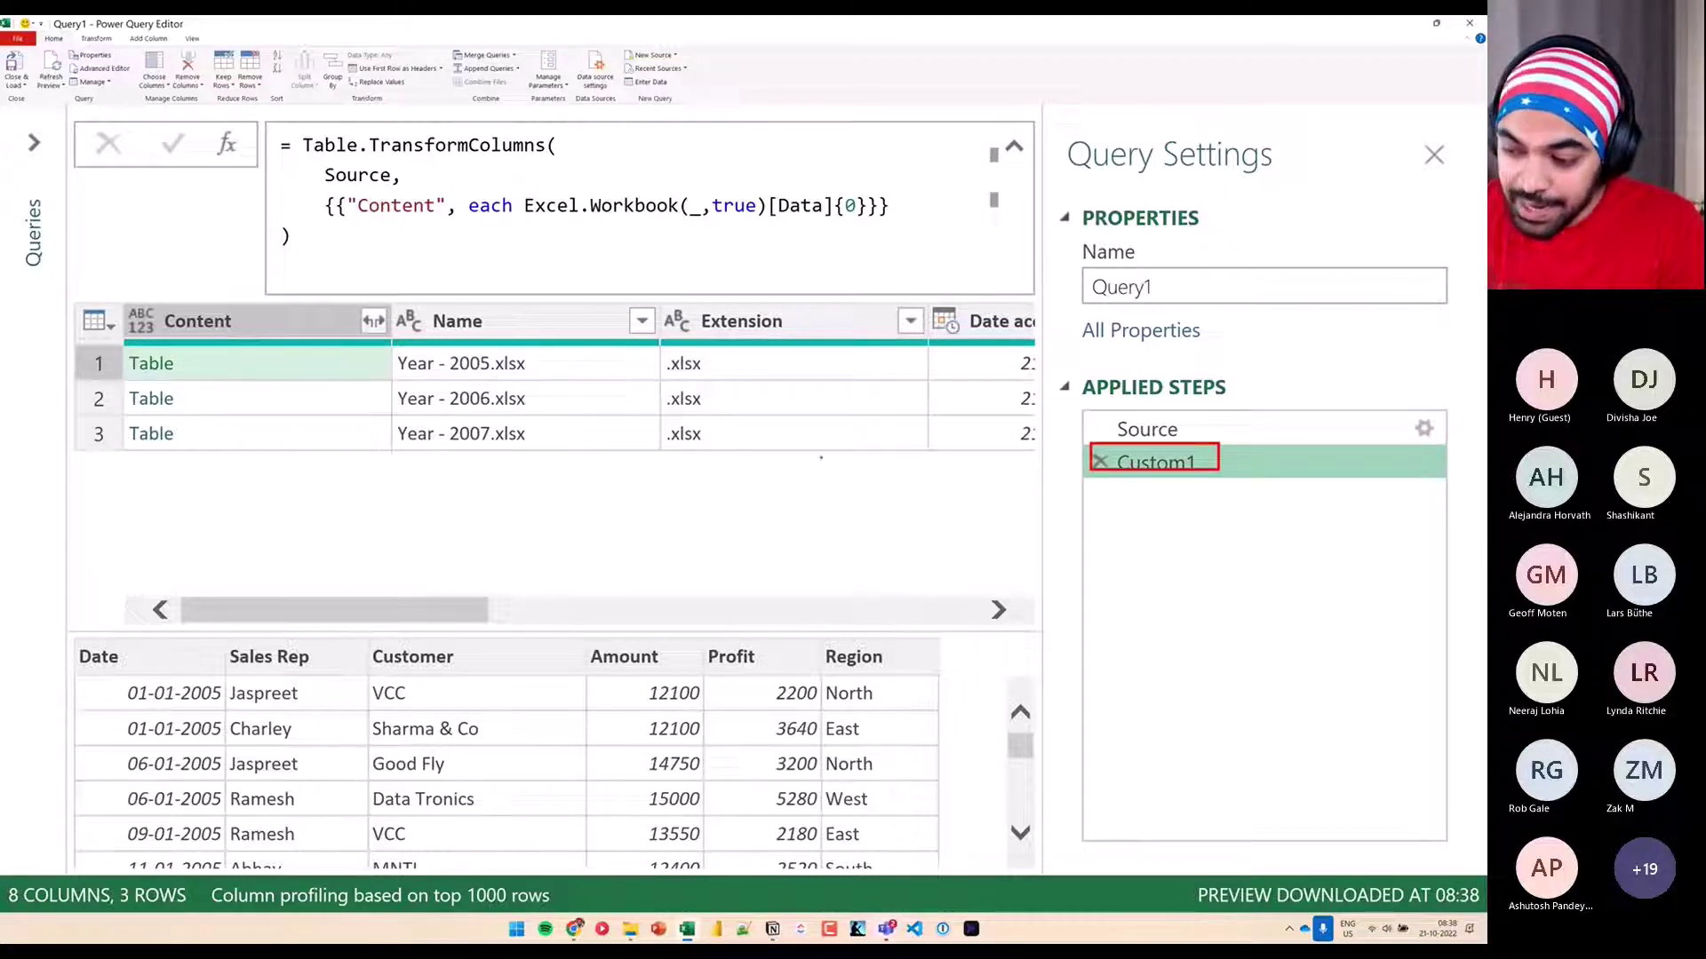
{"action": "left_click_drag", "start_coordinate": [115, 340], "coordinate": [206, 455]}
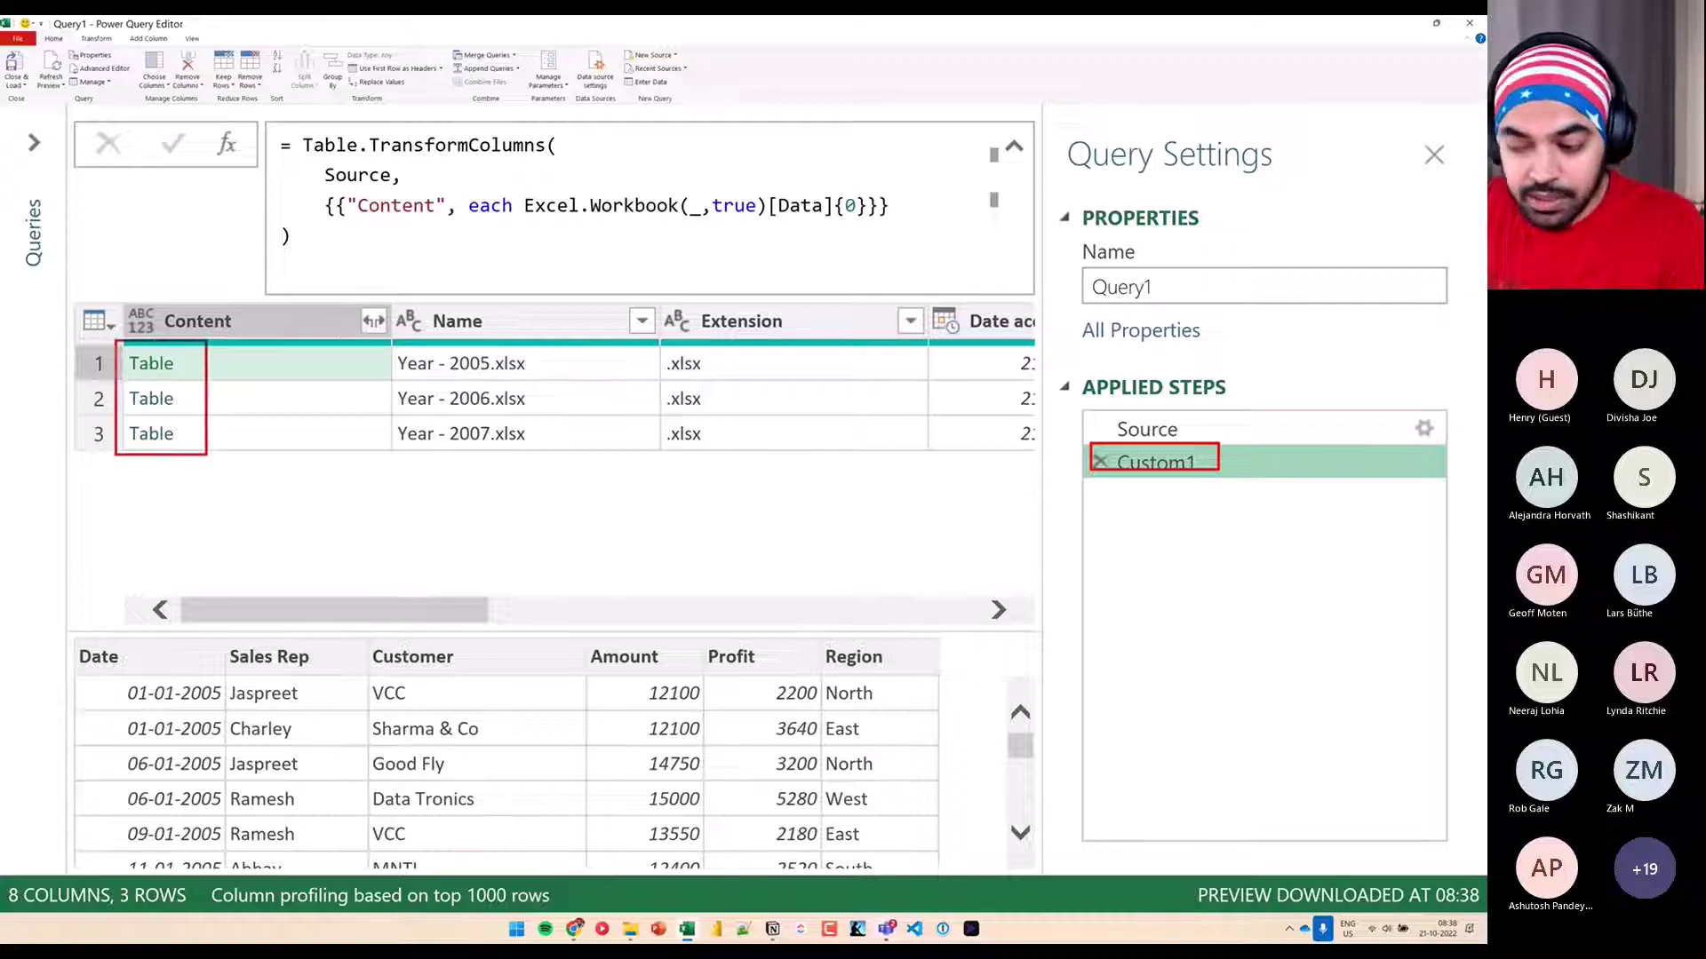
{"action": "mouse_move", "coordinate": [536, 264]}
{"action": "left_mouse_down"}
{"action": "mouse_move", "coordinate": [538, 232]}
{"action": "mouse_move", "coordinate": [552, 253]}
{"action": "left_mouse_up"}
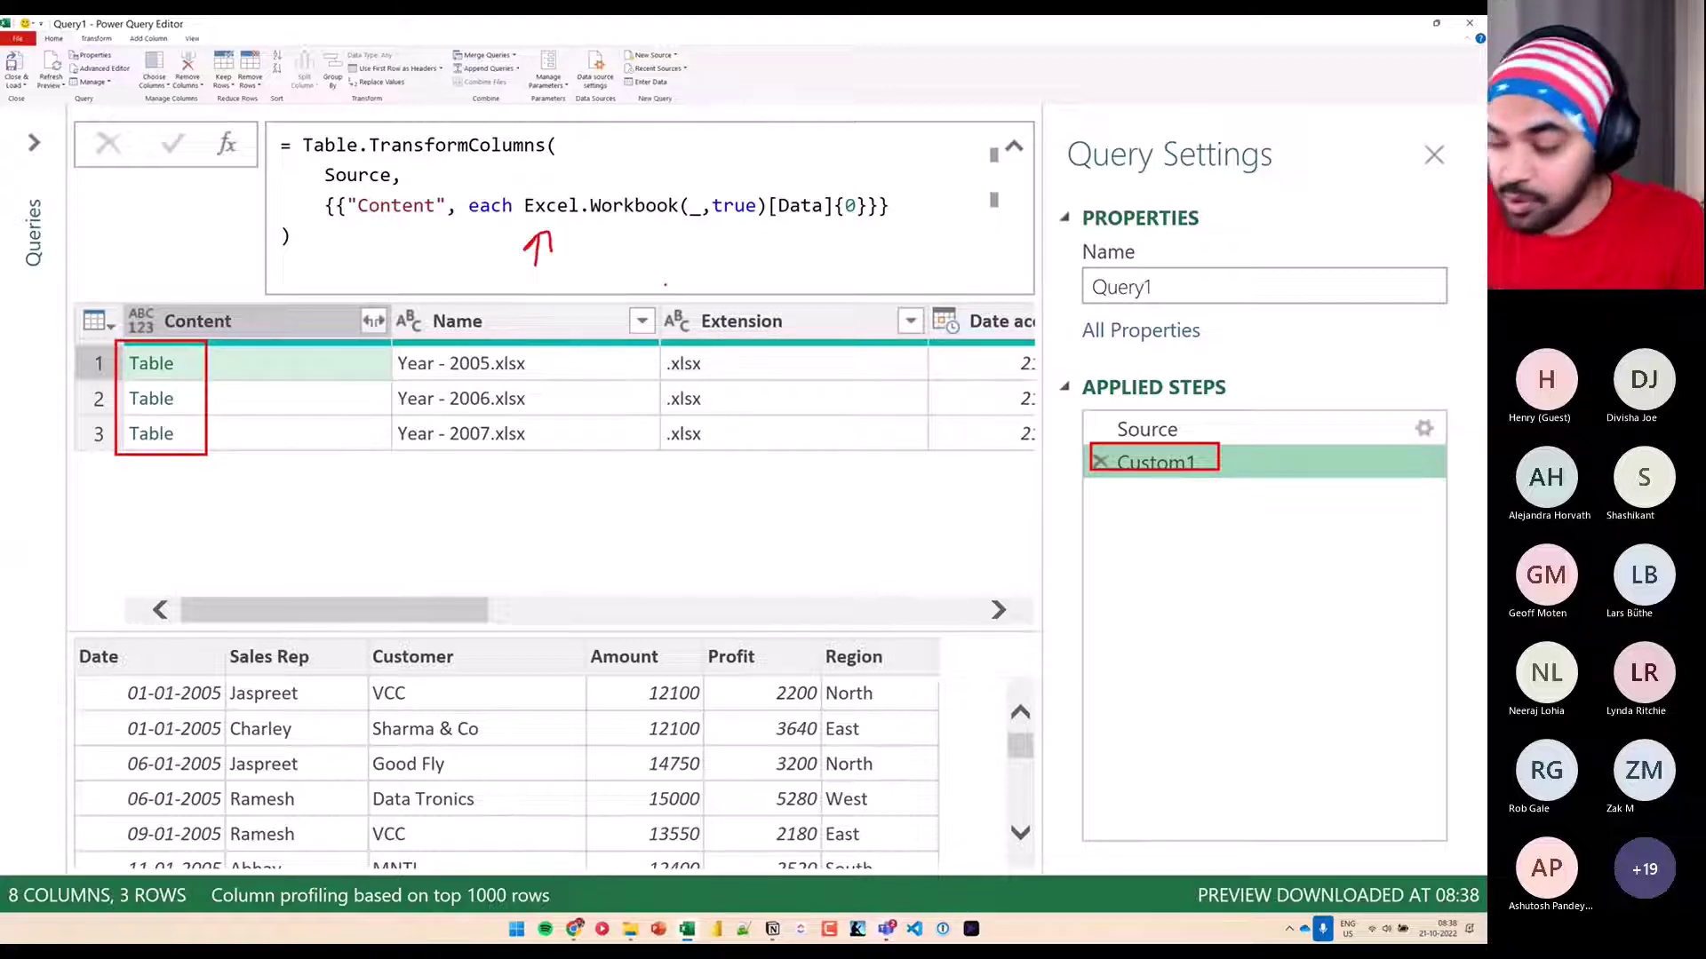
{"action": "key", "text": "Escape"}
Rename the Custom1 step to ExcelFiletoTable
{"action": "double_click", "coordinate": [1226, 469]}
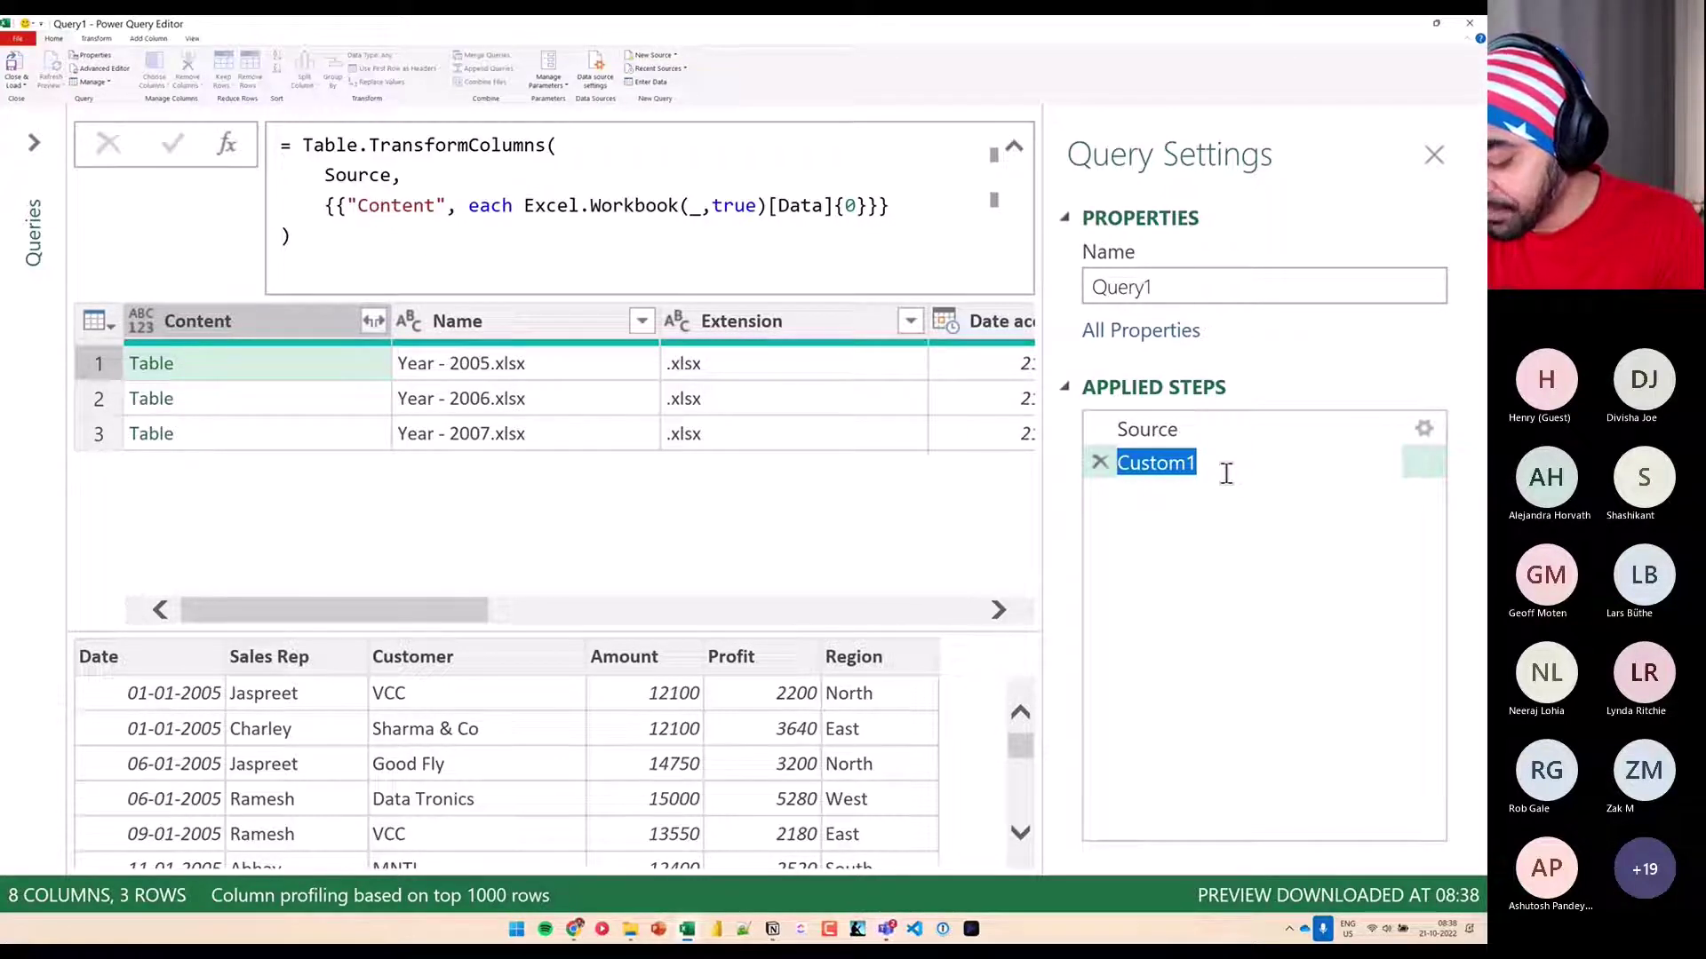
{"action": "type", "text": "ExceltoTable"}
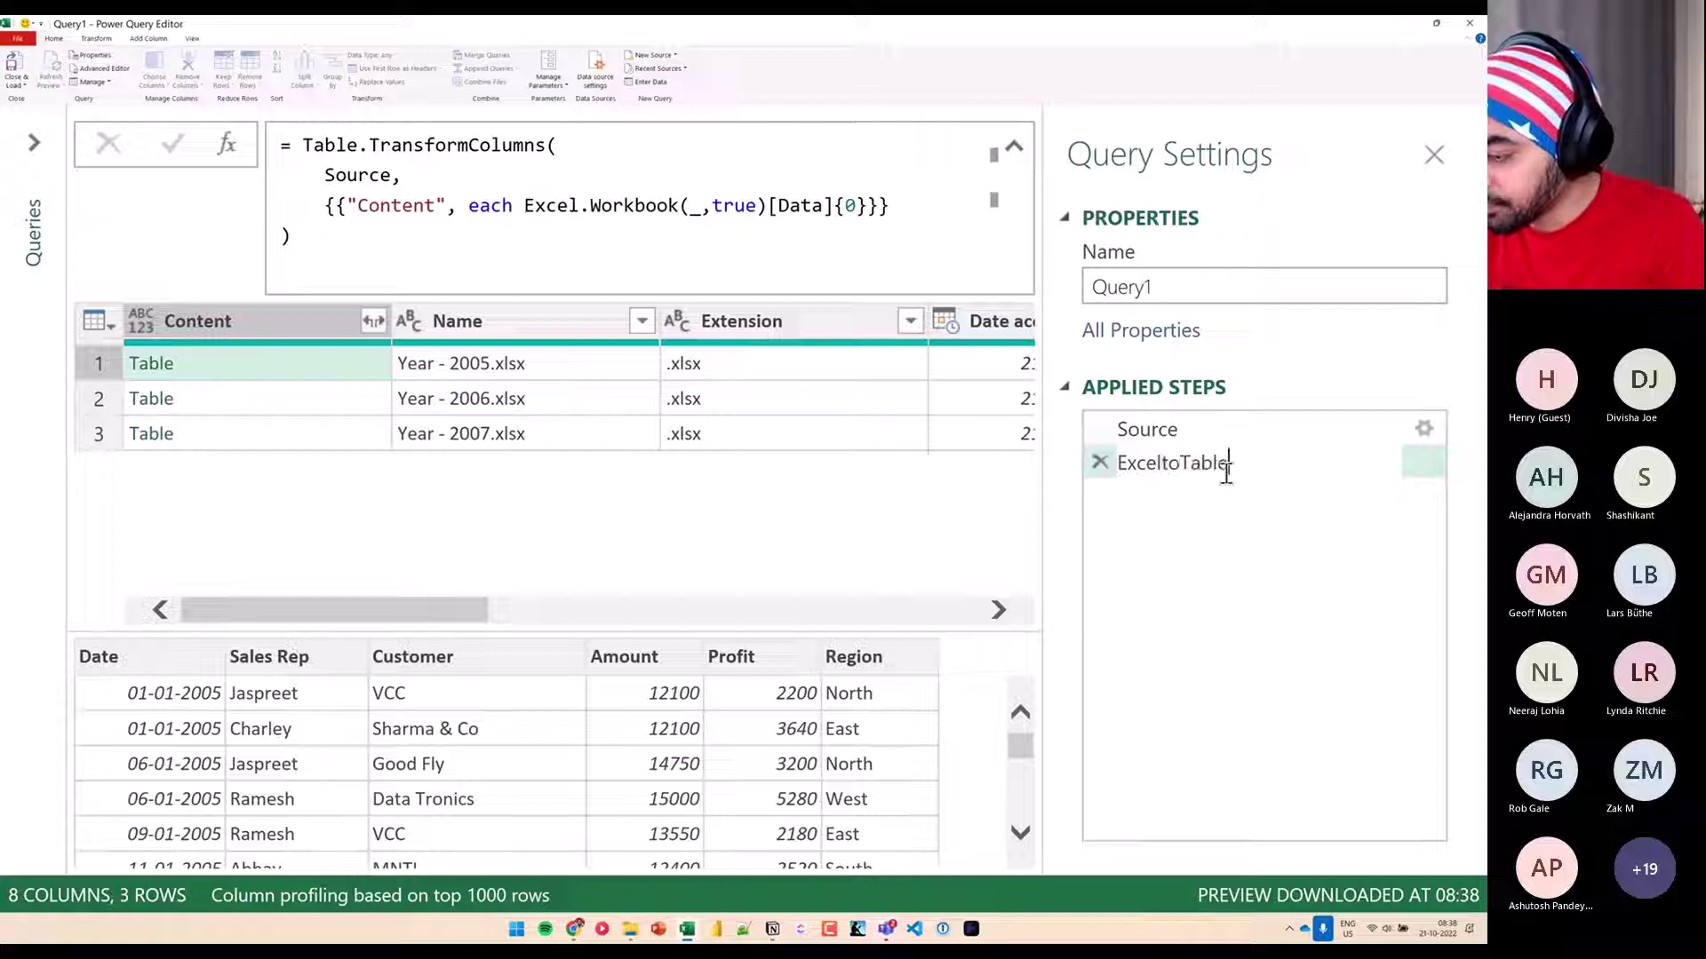
{"action": "key", "text": "Return"}
{"action": "double_click", "coordinate": [1227, 471]}
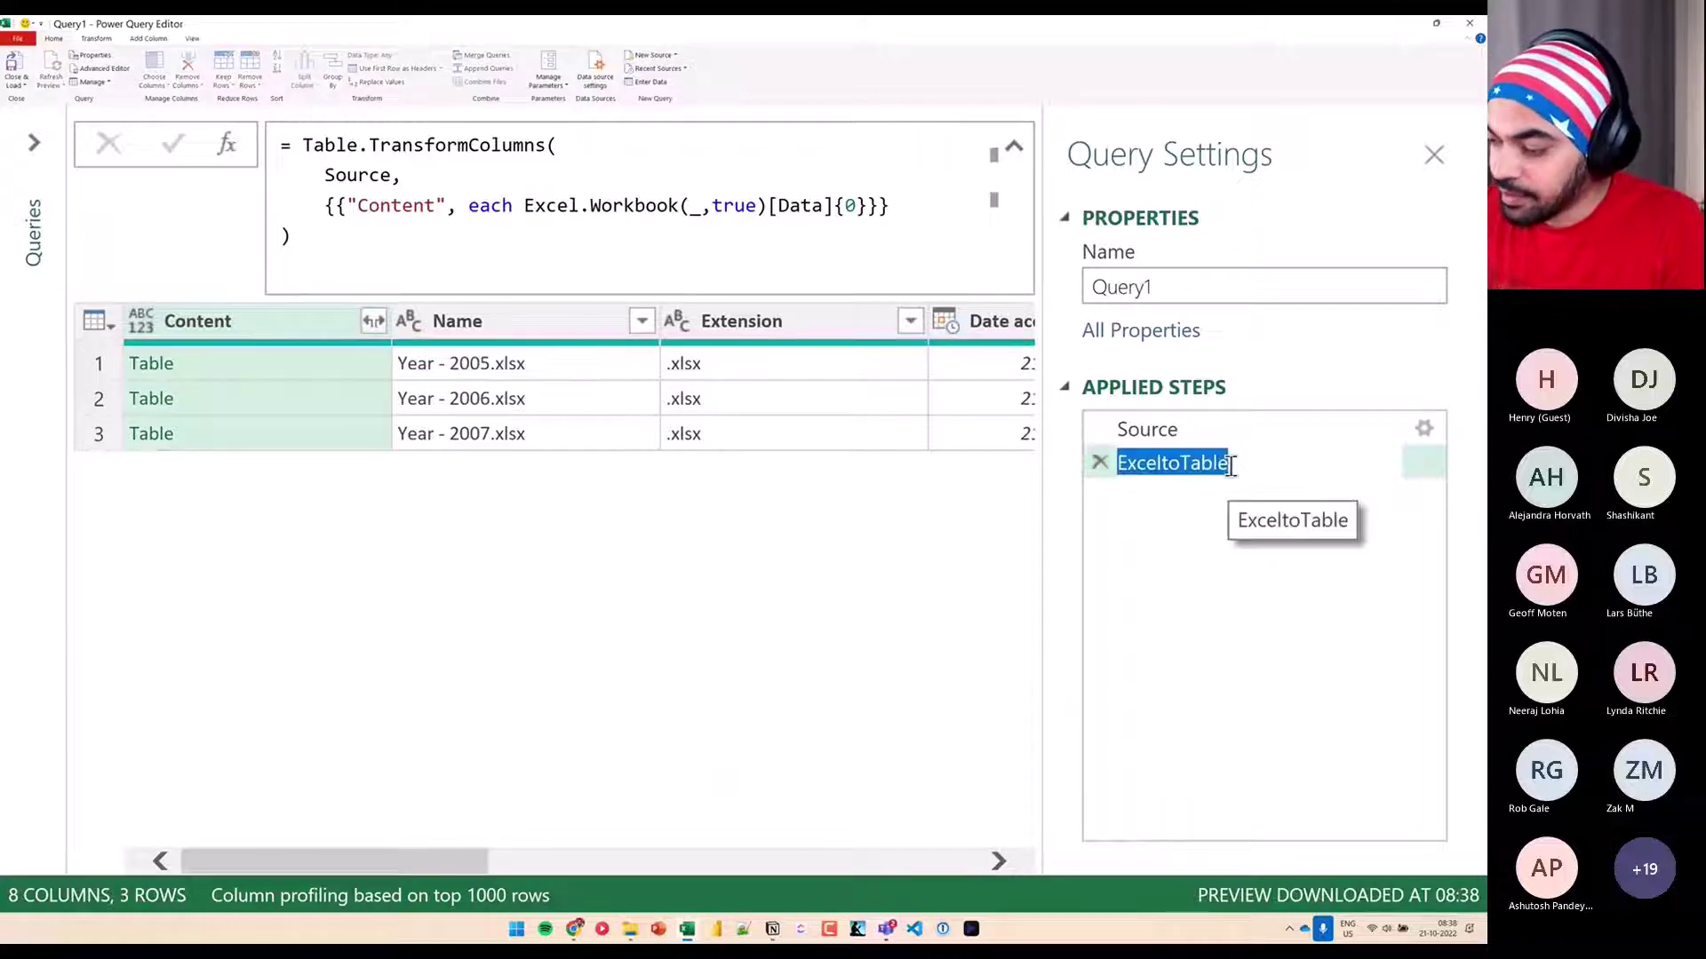
{"action": "key", "text": "Left"}
{"action": "key", "text": "Right"}
{"action": "key", "text": "Right"}
{"action": "key", "text": "Right"}
{"action": "key", "text": "Right"}
{"action": "type", "text": "Fi"}
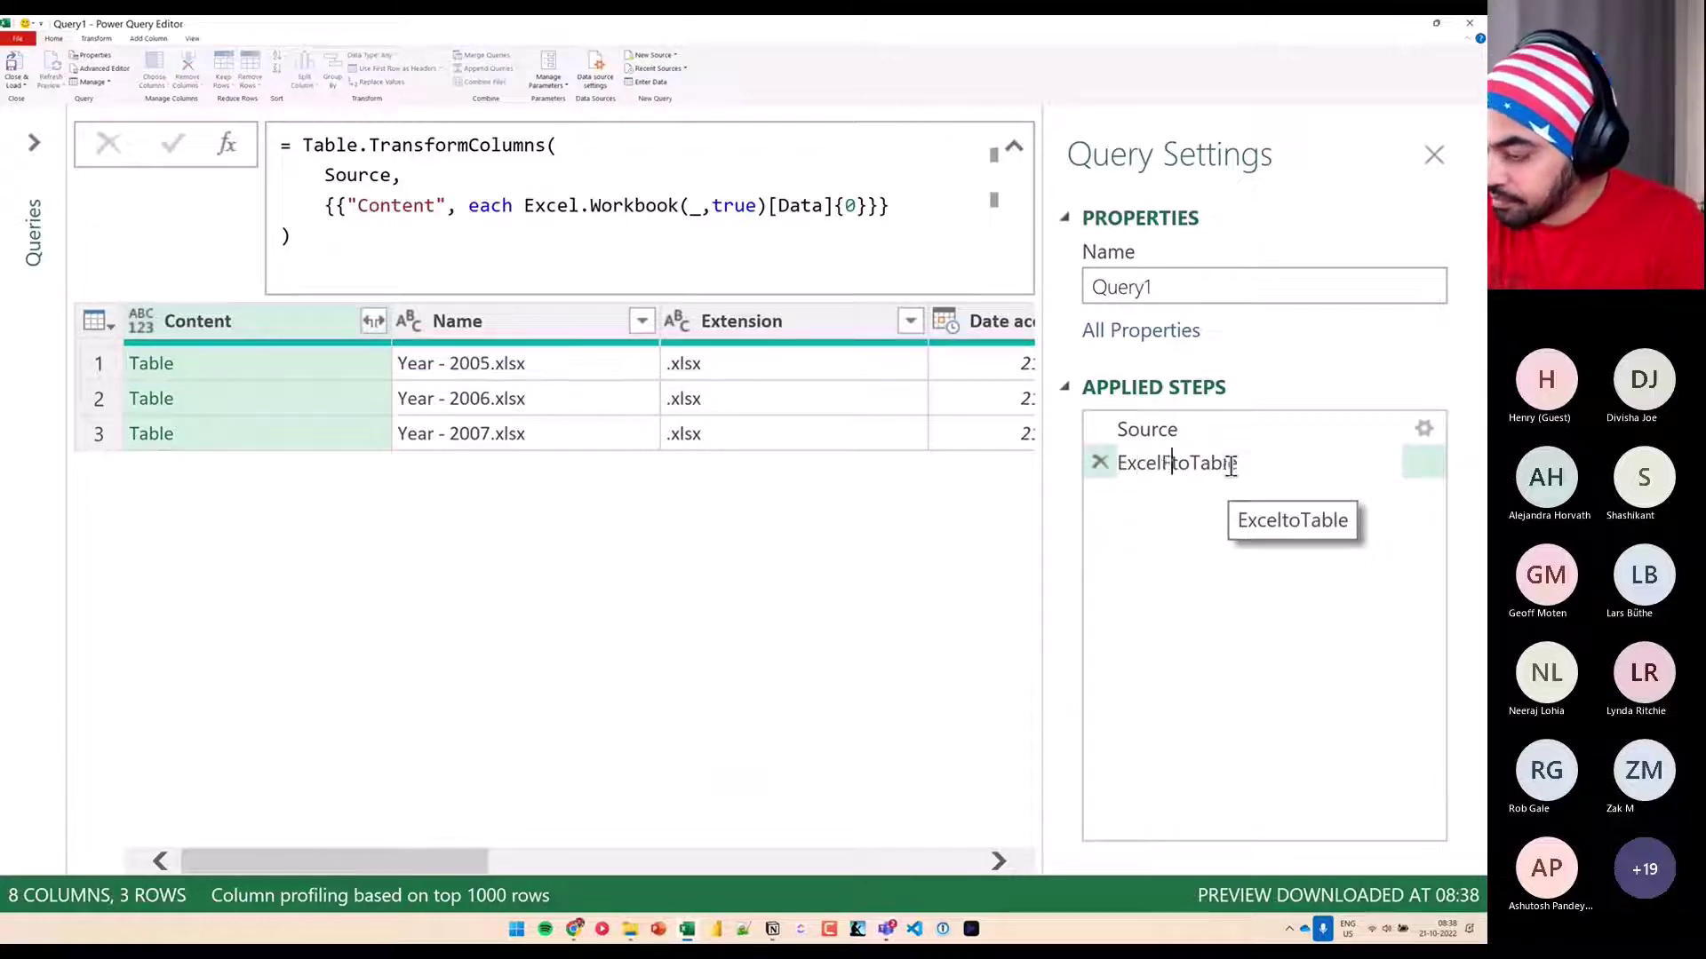
{"action": "type", "text": "le"}
{"action": "key", "text": "Return"}
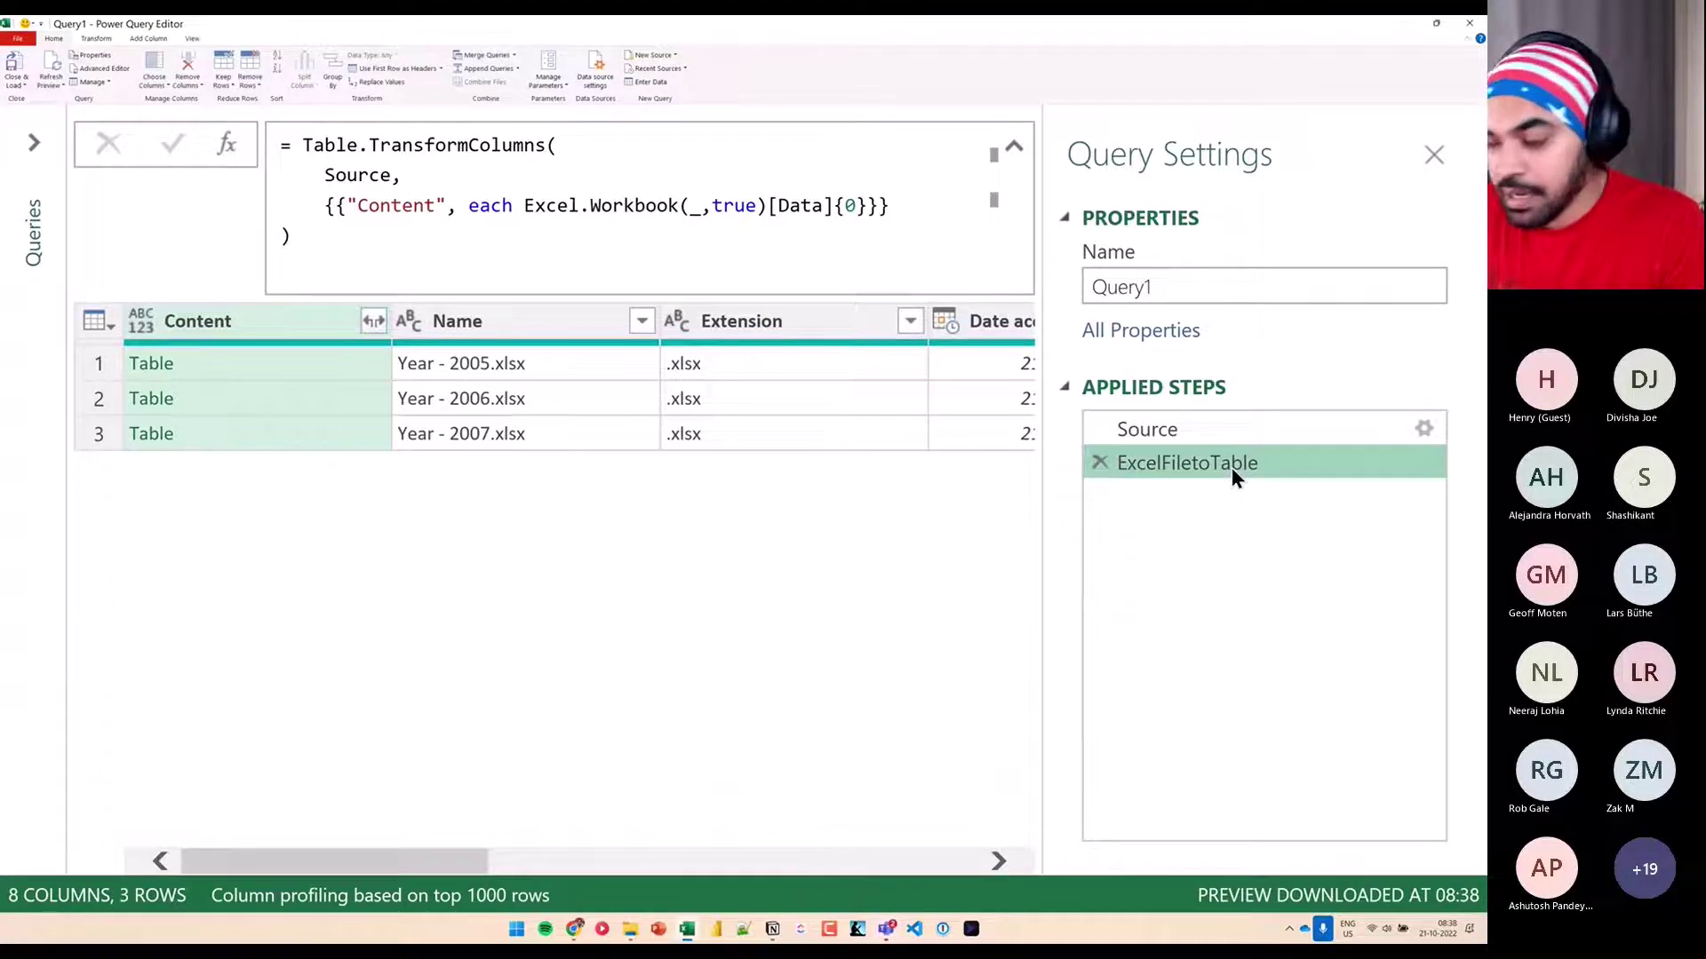
Preview the 2005, 2006 and 2007 workbook tables in the Content column
{"action": "left_click", "coordinate": [211, 365]}
{"action": "left_click", "coordinate": [212, 397]}
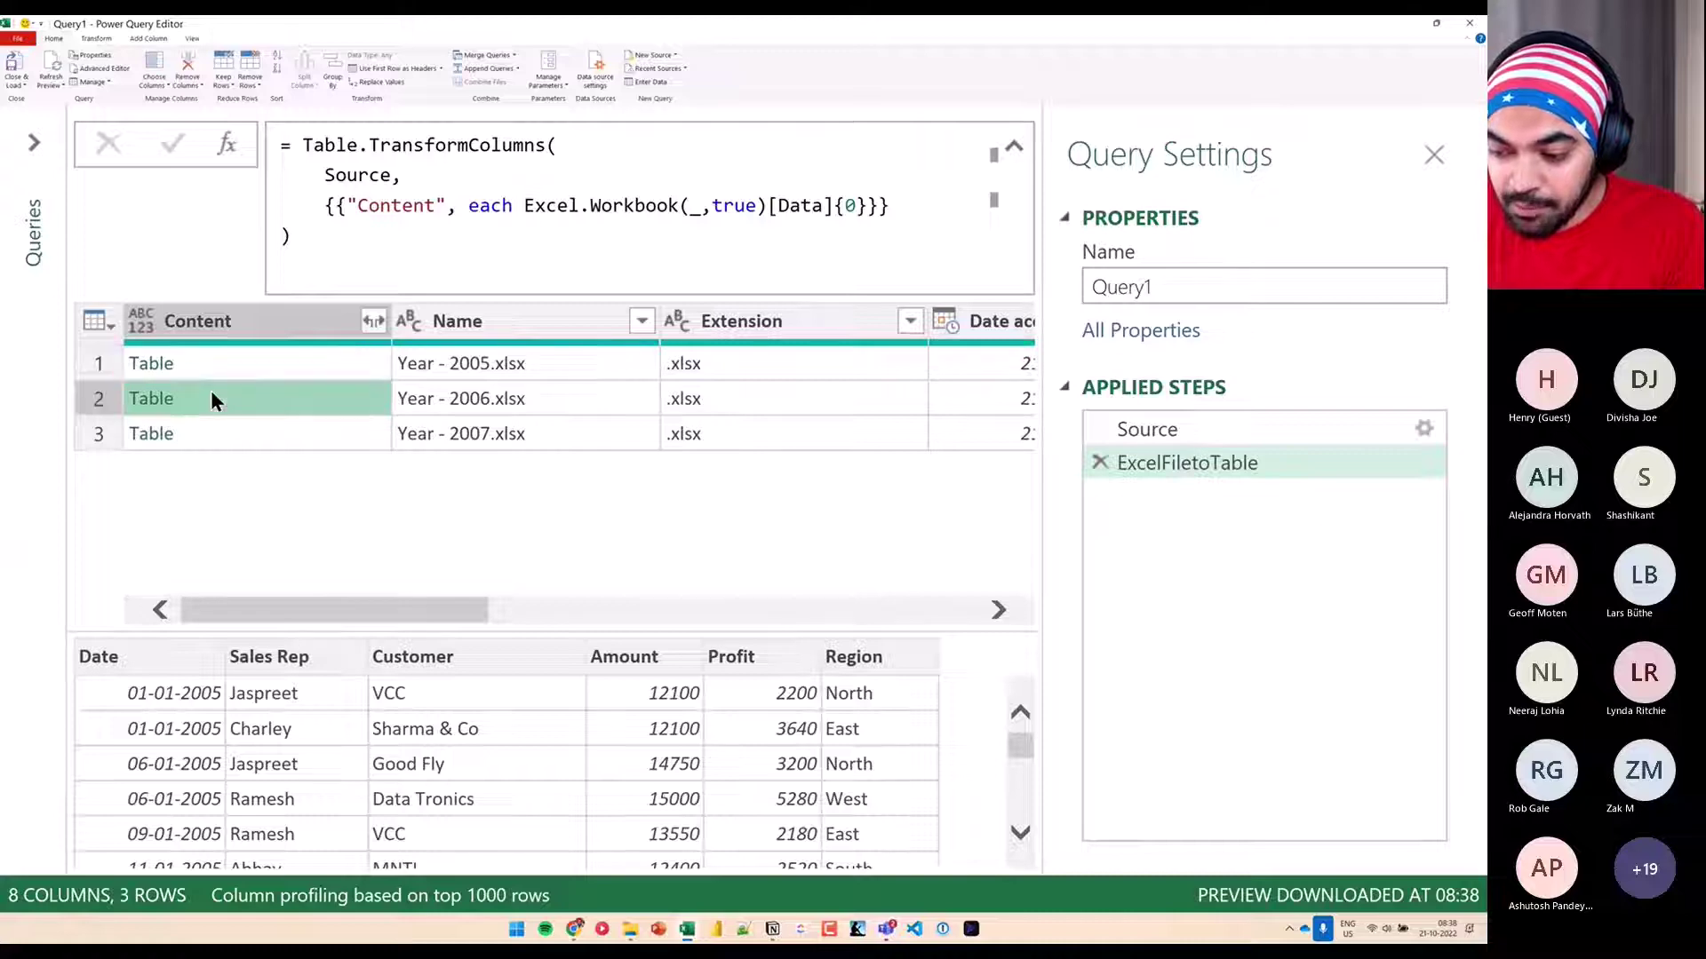
{"action": "left_click", "coordinate": [210, 431]}
{"action": "left_click", "coordinate": [213, 398]}
{"action": "left_click", "coordinate": [219, 364]}
{"action": "left_click", "coordinate": [219, 400]}
{"action": "left_click", "coordinate": [222, 433]}
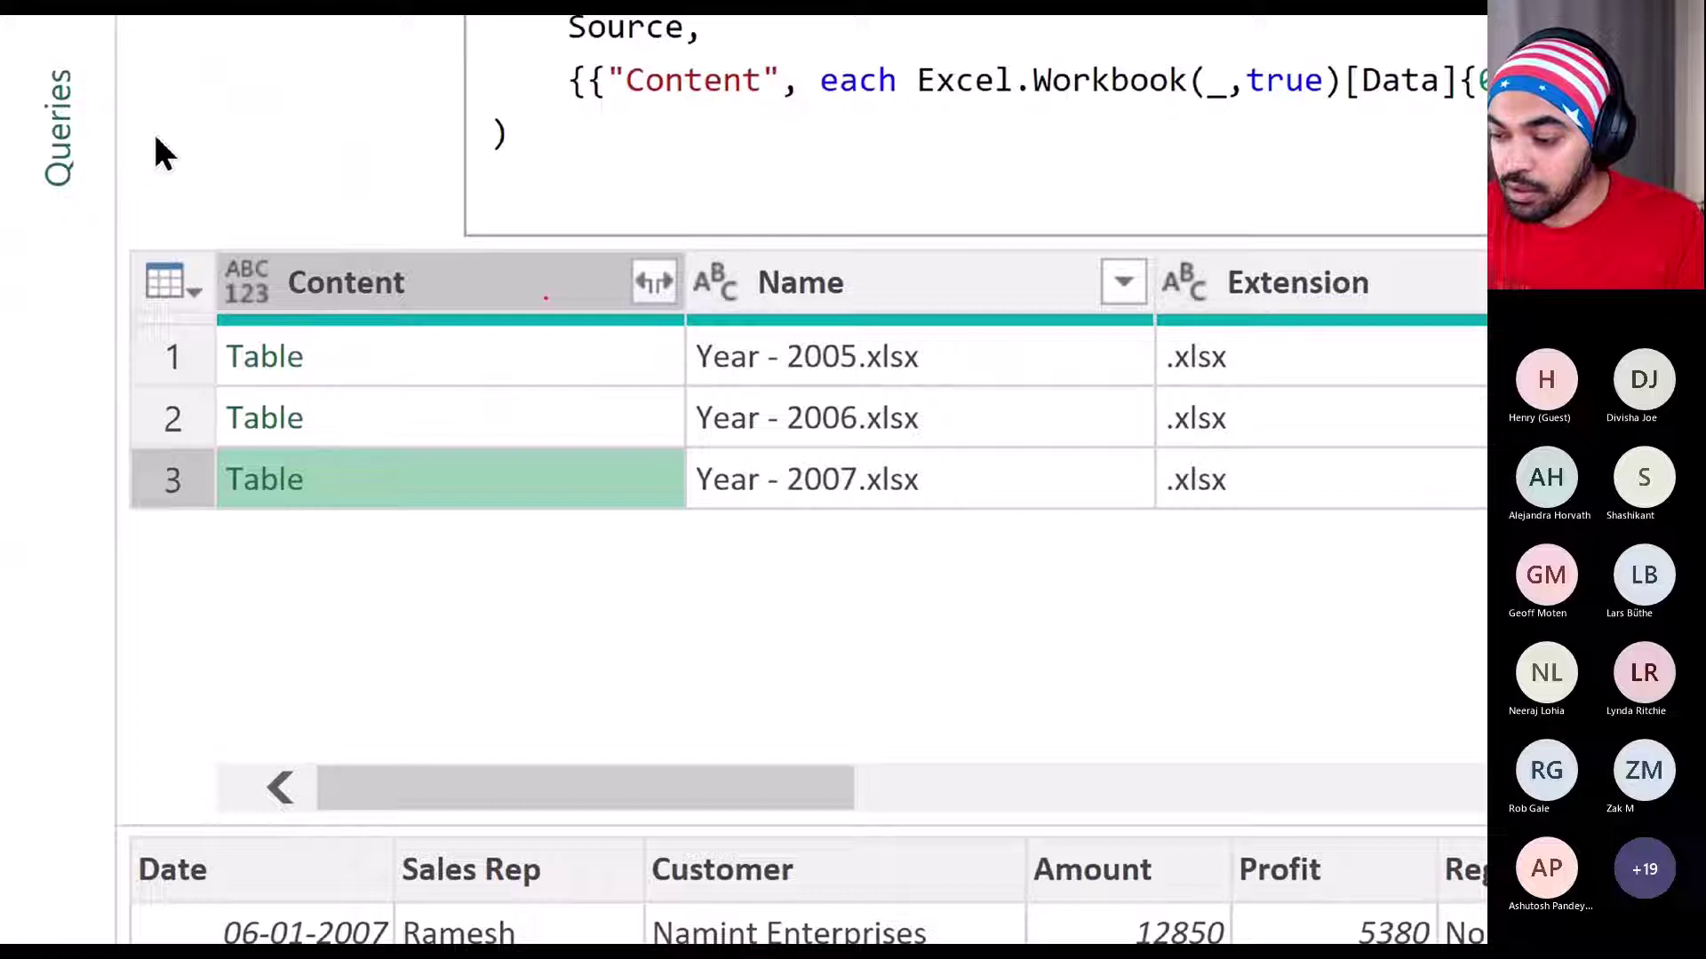
{"action": "left_click_drag", "start_coordinate": [439, 279], "coordinate": [468, 266]}
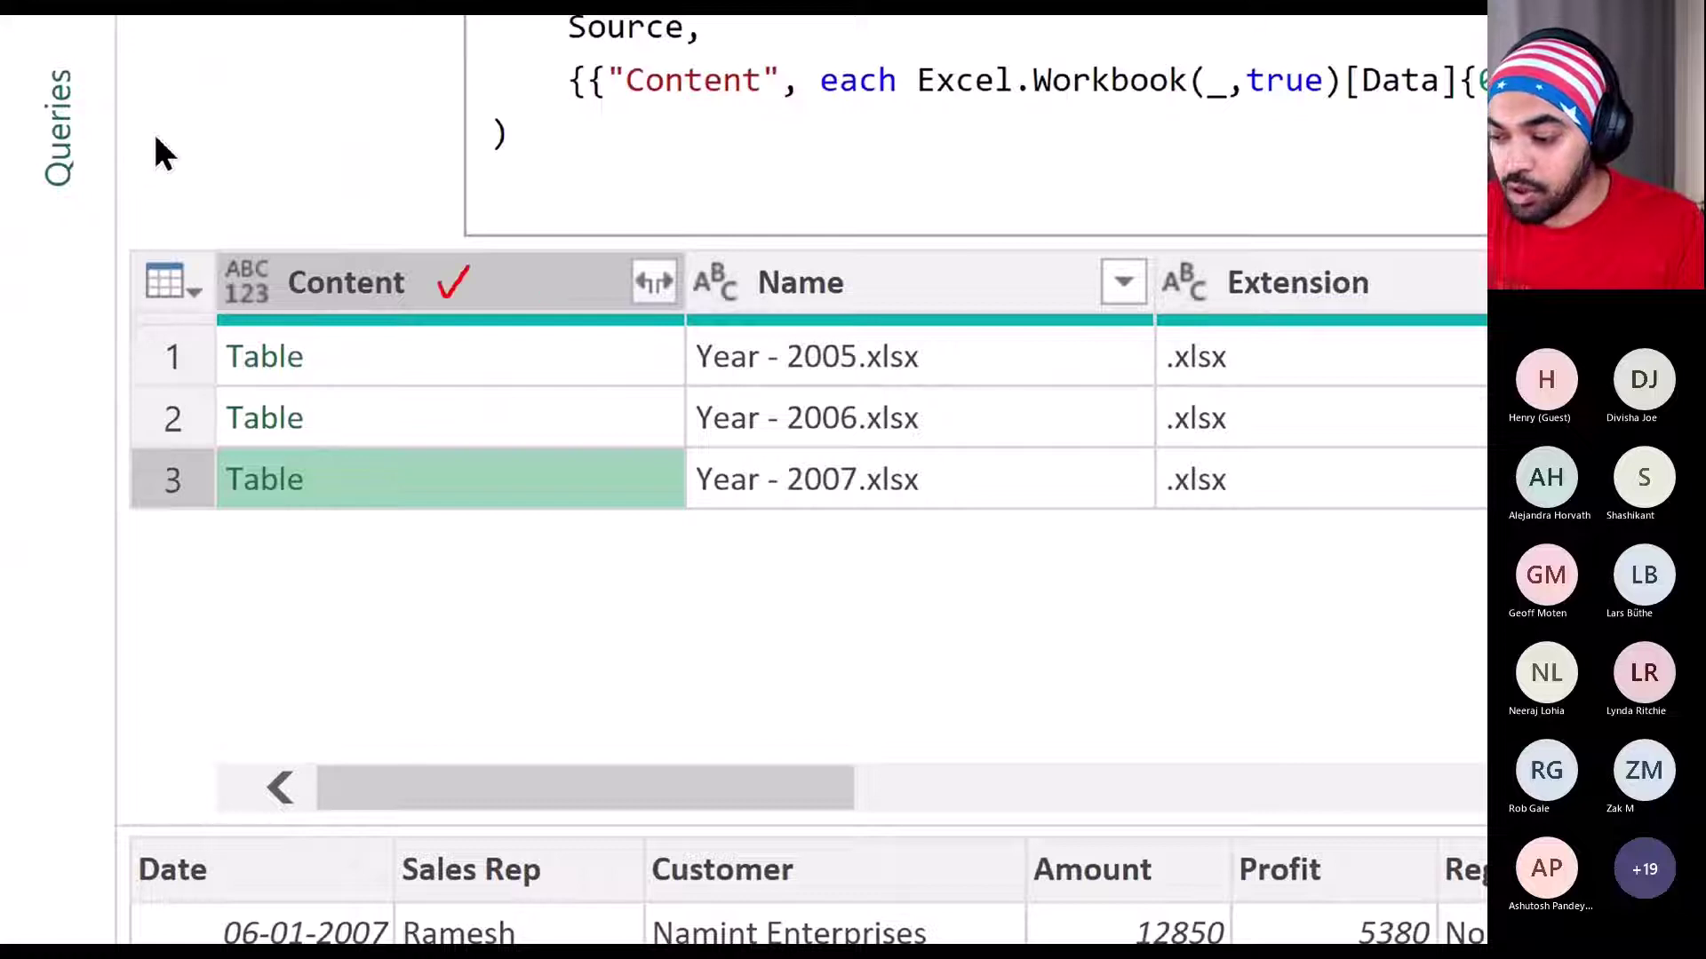
{"action": "left_click_drag", "start_coordinate": [679, 235], "coordinate": [693, 233]}
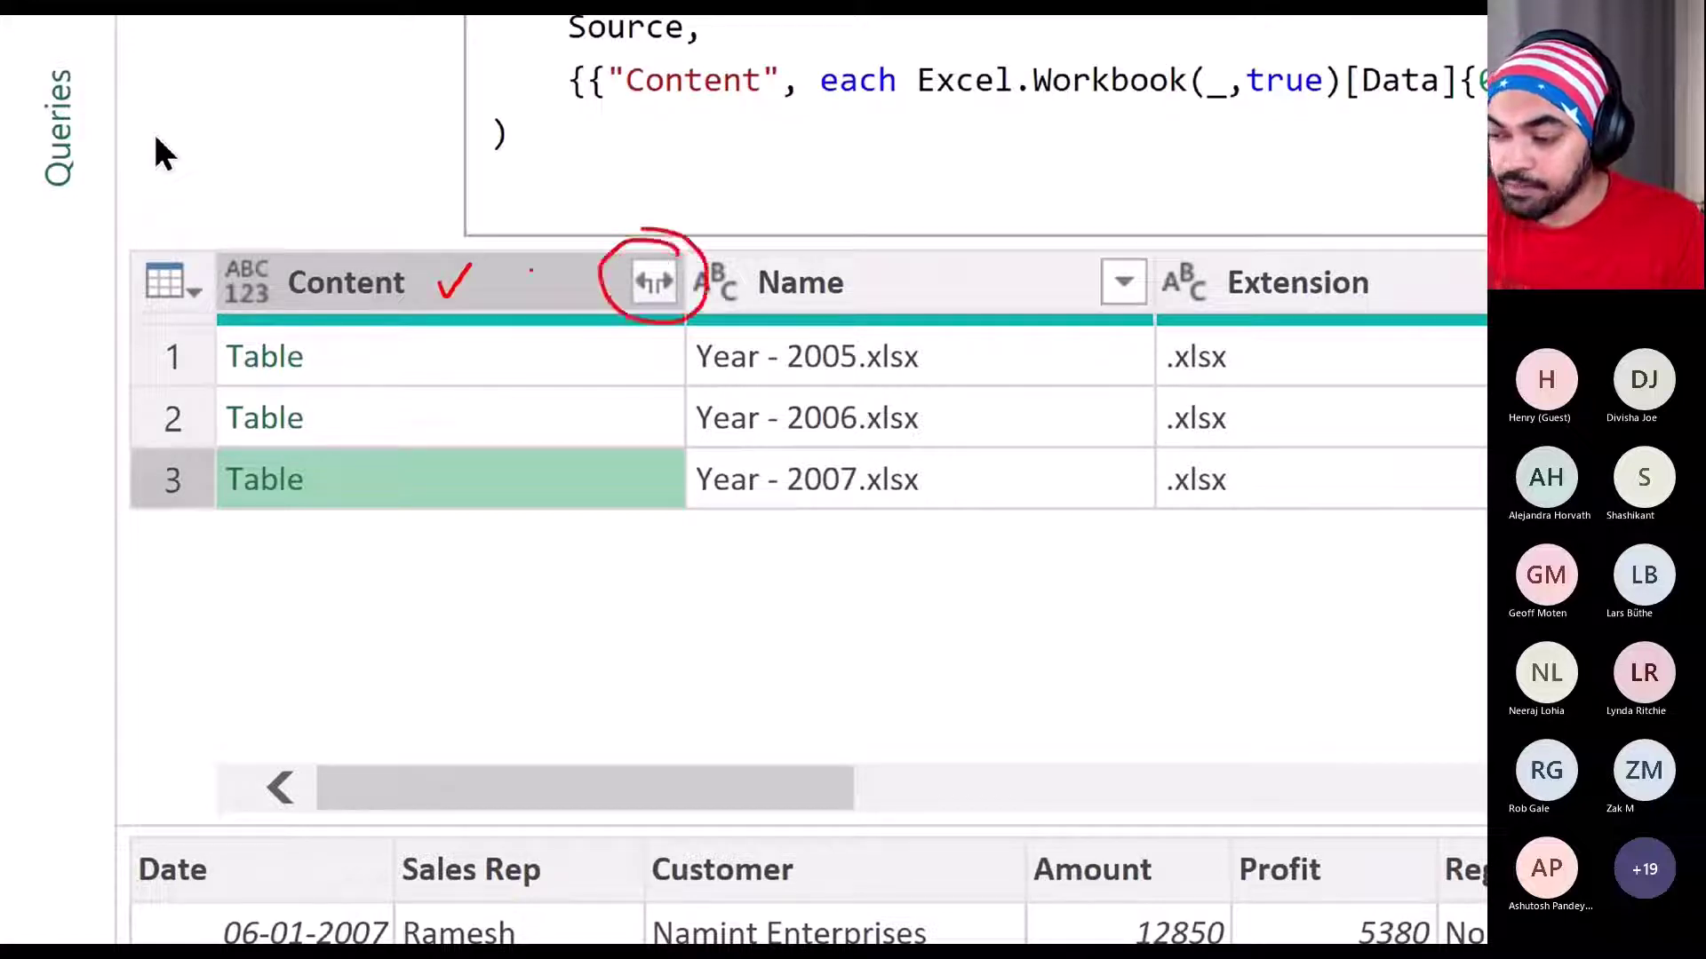
{"action": "mouse_move", "coordinate": [643, 182]}
{"action": "left_mouse_down"}
{"action": "mouse_move", "coordinate": [643, 218]}
{"action": "mouse_move", "coordinate": [662, 203]}
{"action": "left_mouse_up"}
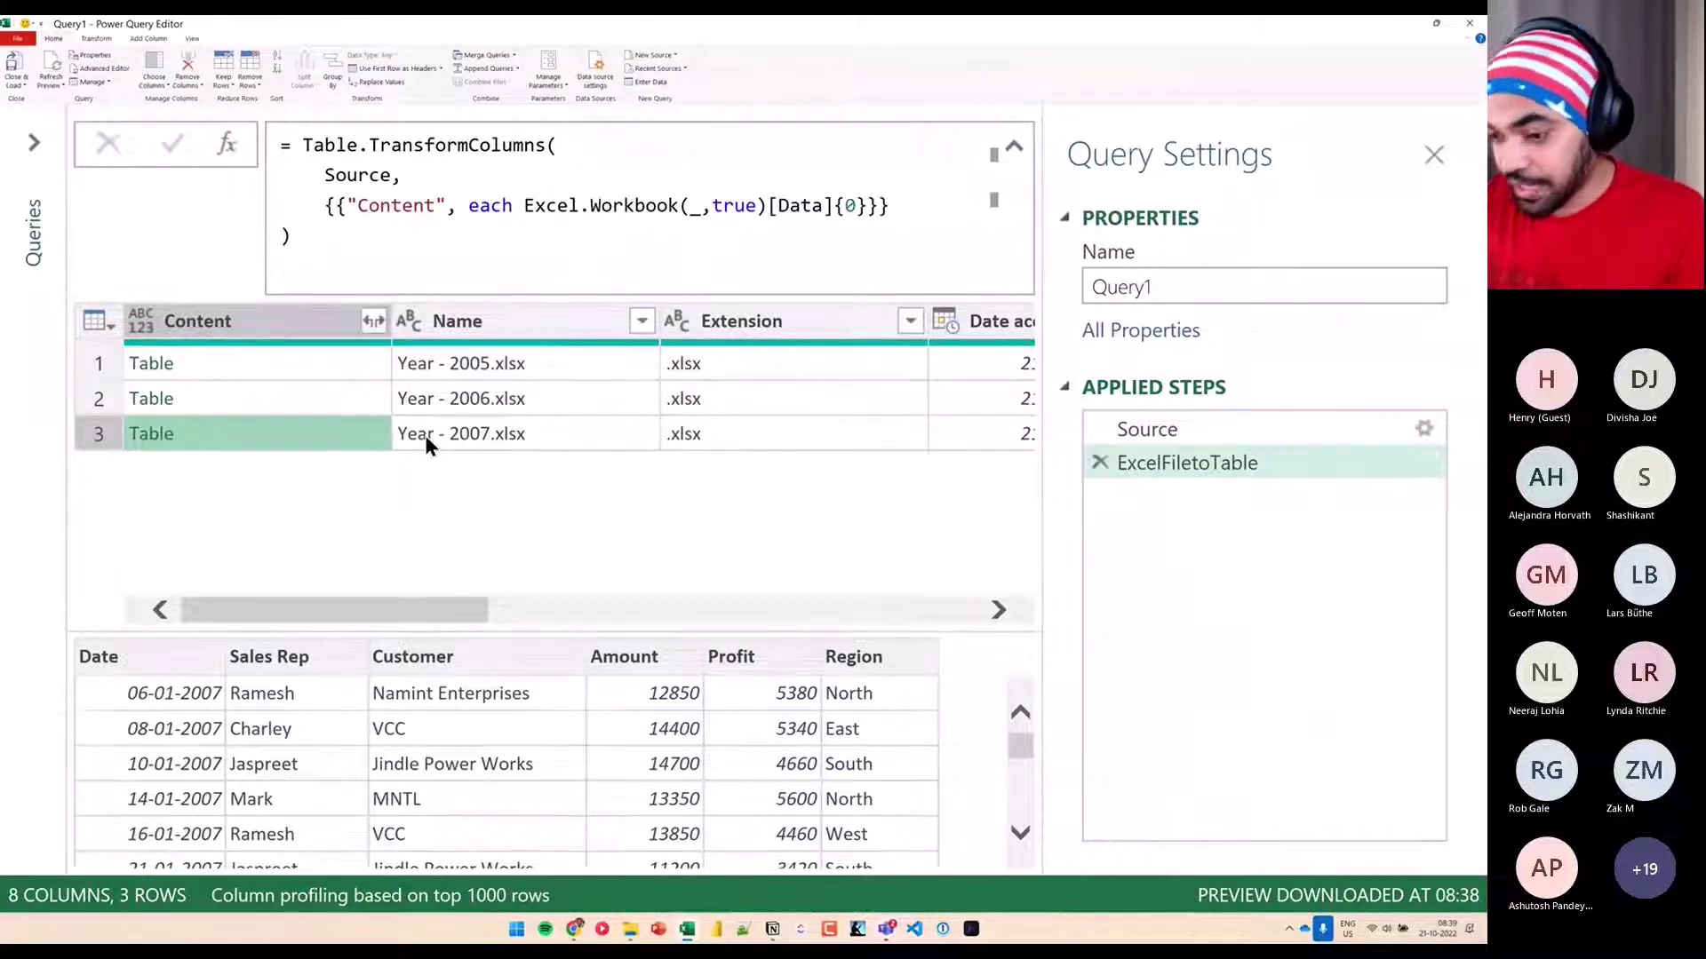
Review the Content expand list (Date to Region, Amount, Profit), then cancel without expanding
{"action": "left_click", "coordinate": [374, 321]}
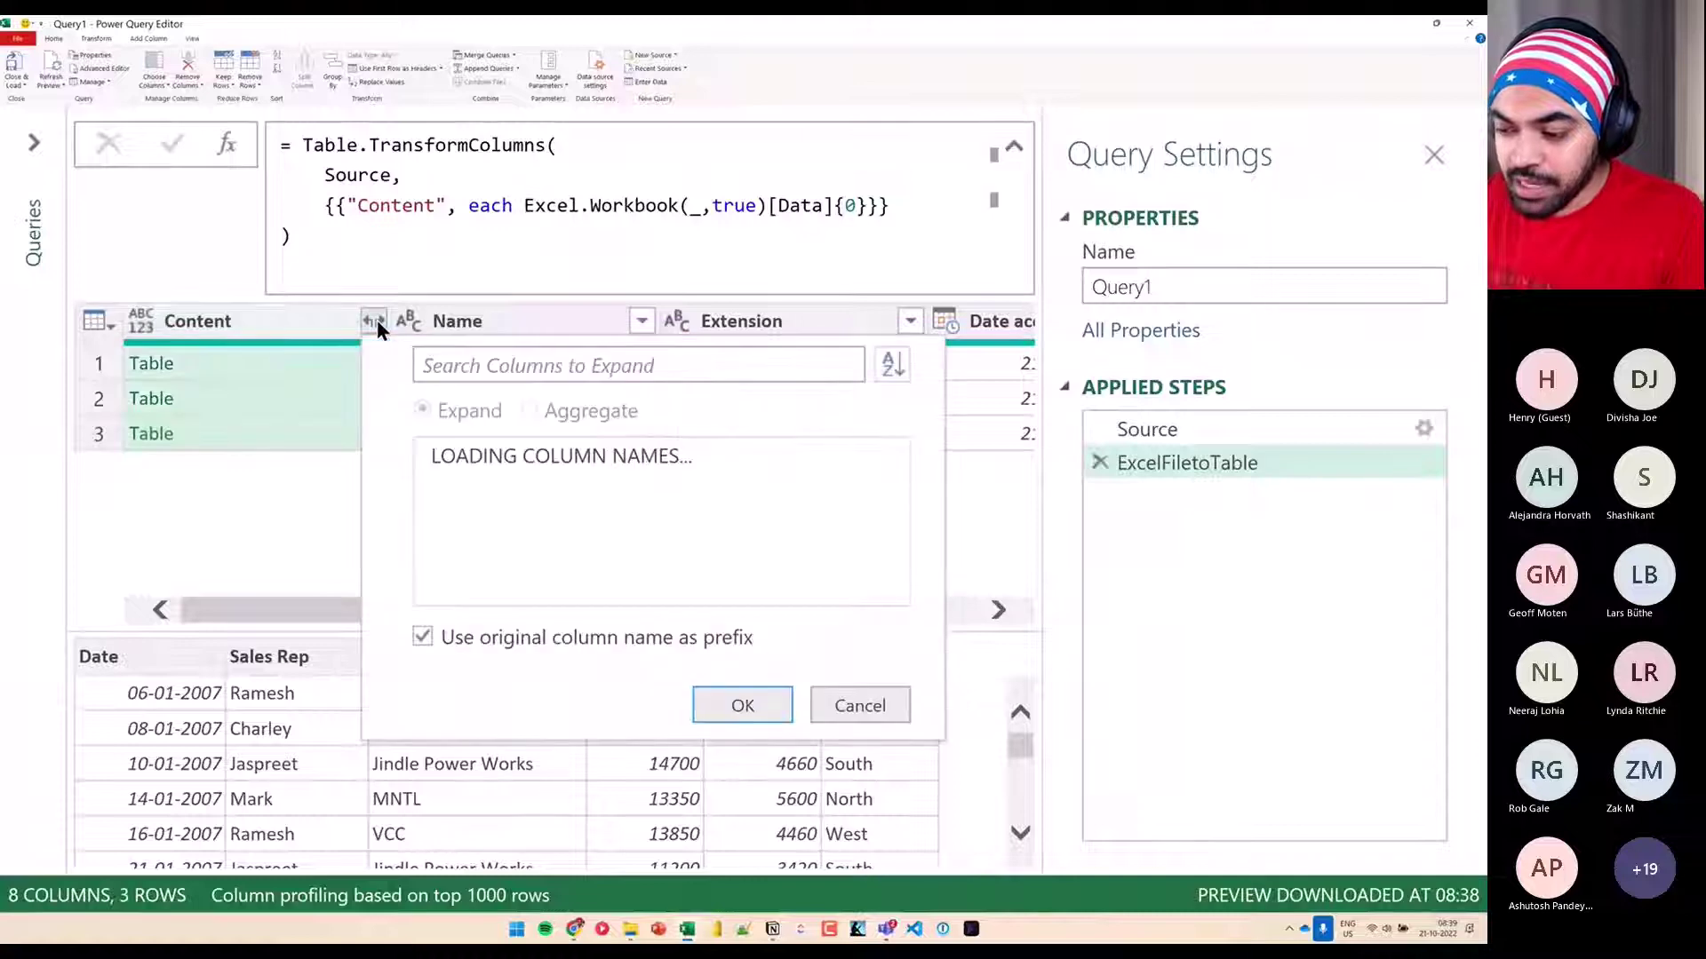
{"action": "left_click", "coordinate": [541, 707]}
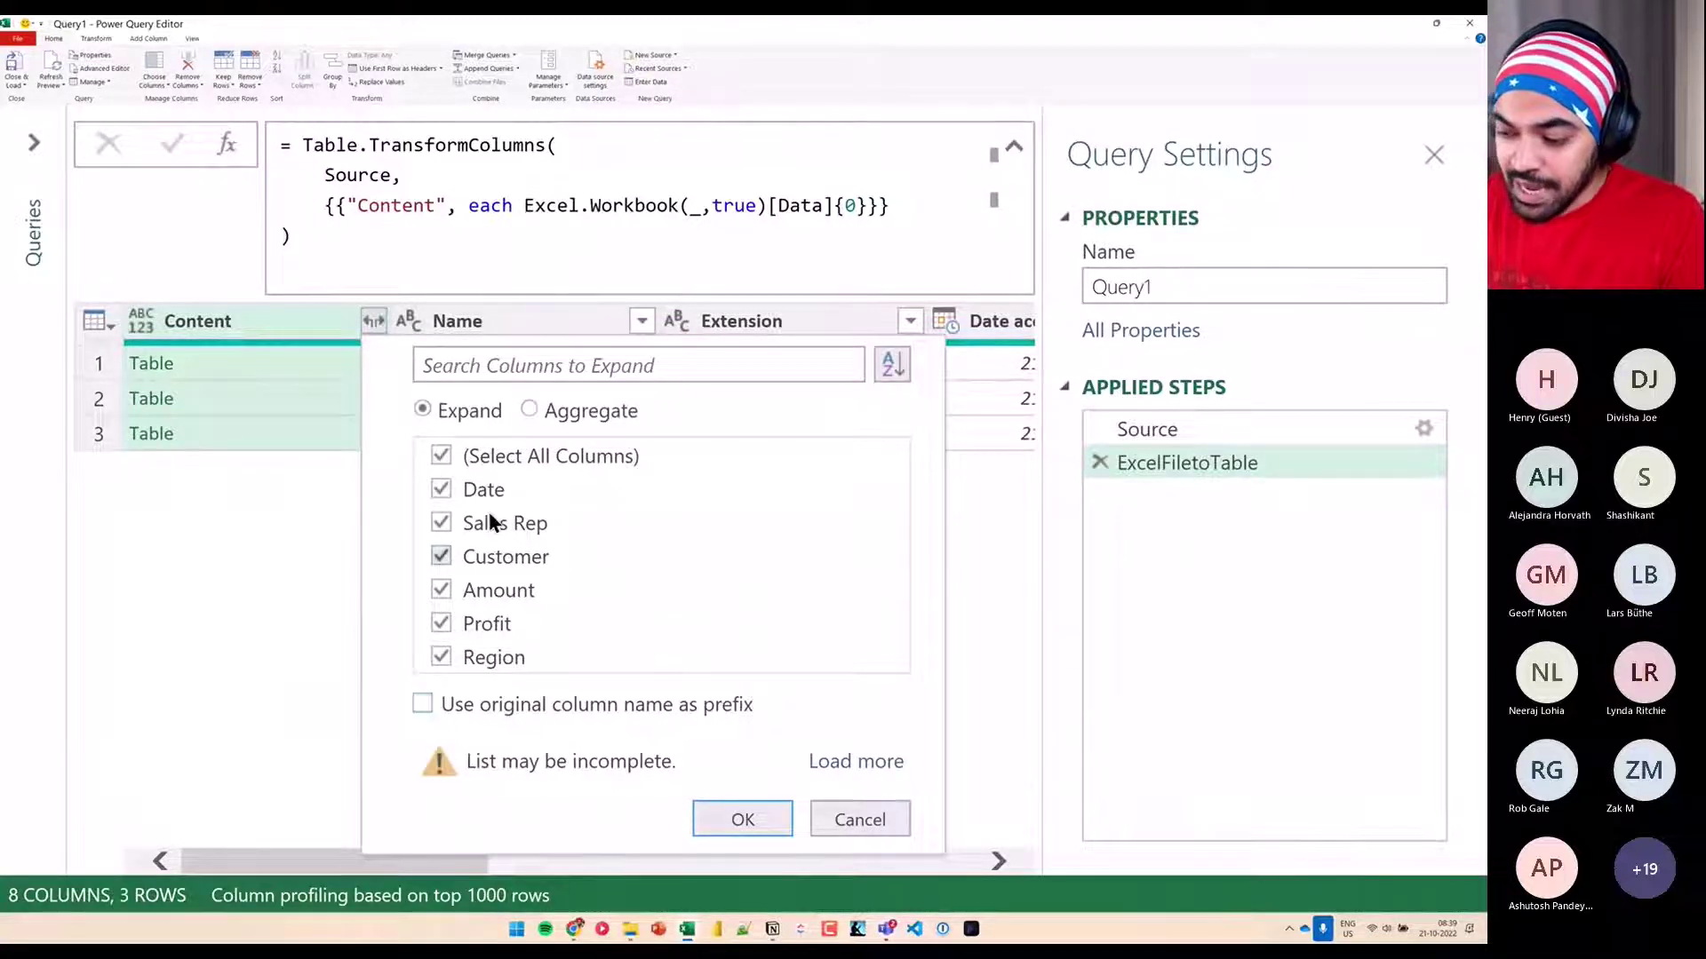
{"action": "left_click_drag", "start_coordinate": [417, 463], "coordinate": [569, 681]}
{"action": "left_click_drag", "start_coordinate": [303, 455], "coordinate": [445, 593]}
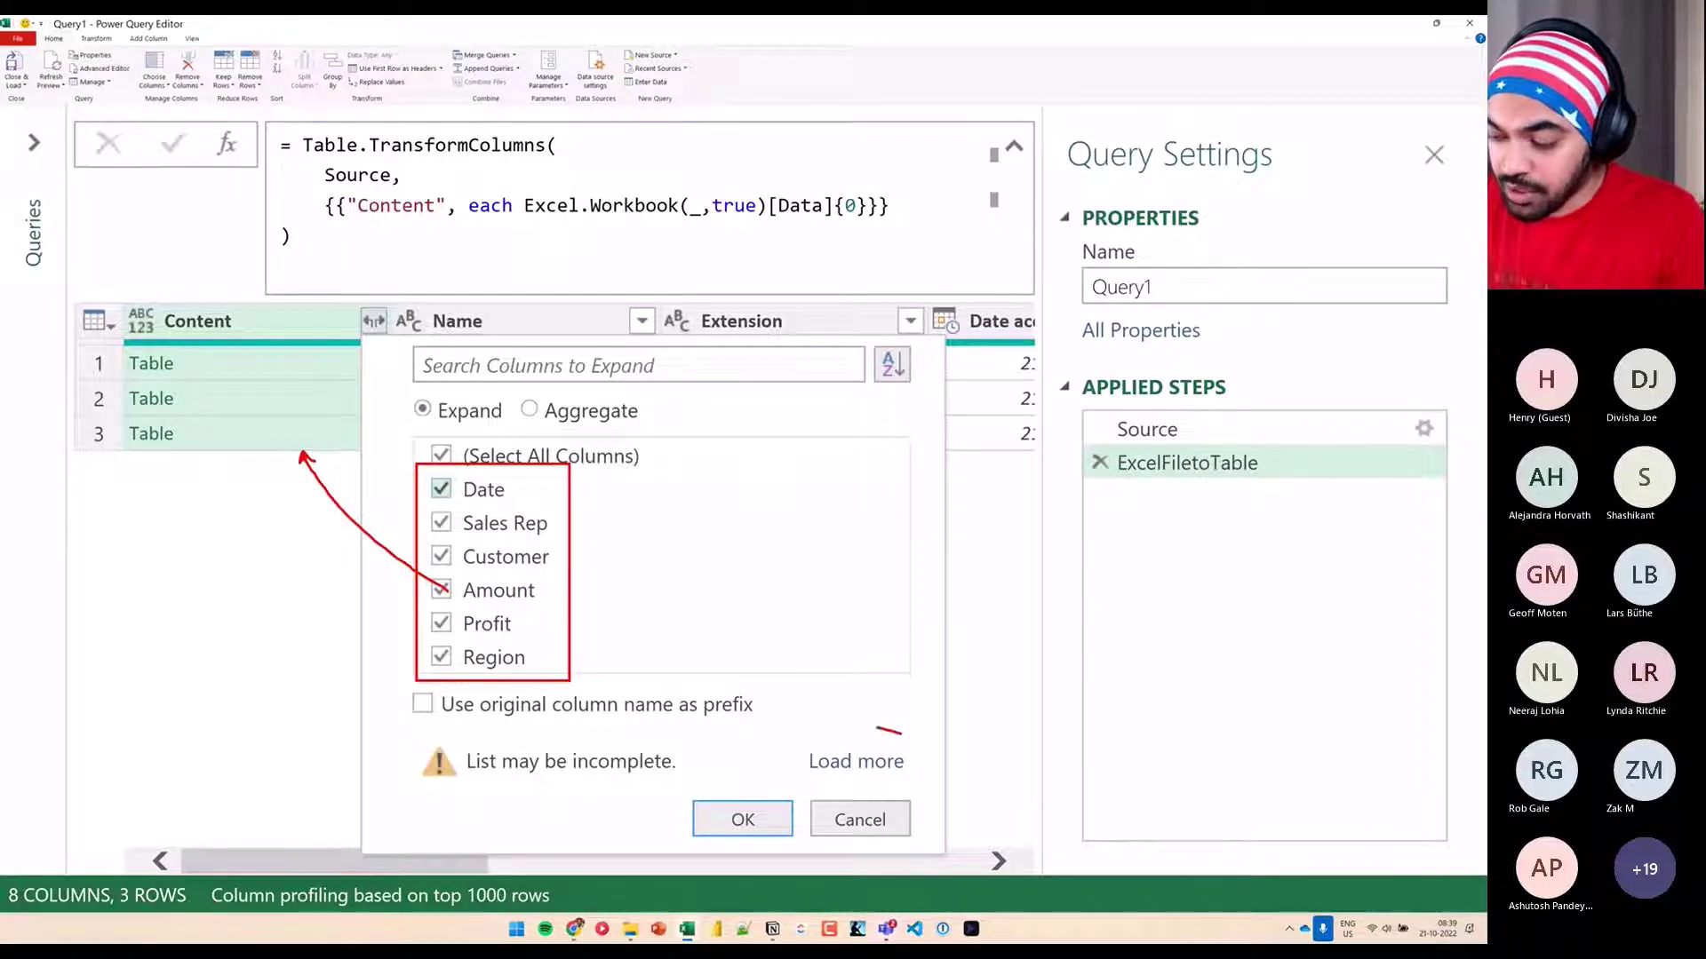
{"action": "left_click_drag", "start_coordinate": [877, 728], "coordinate": [817, 706]}
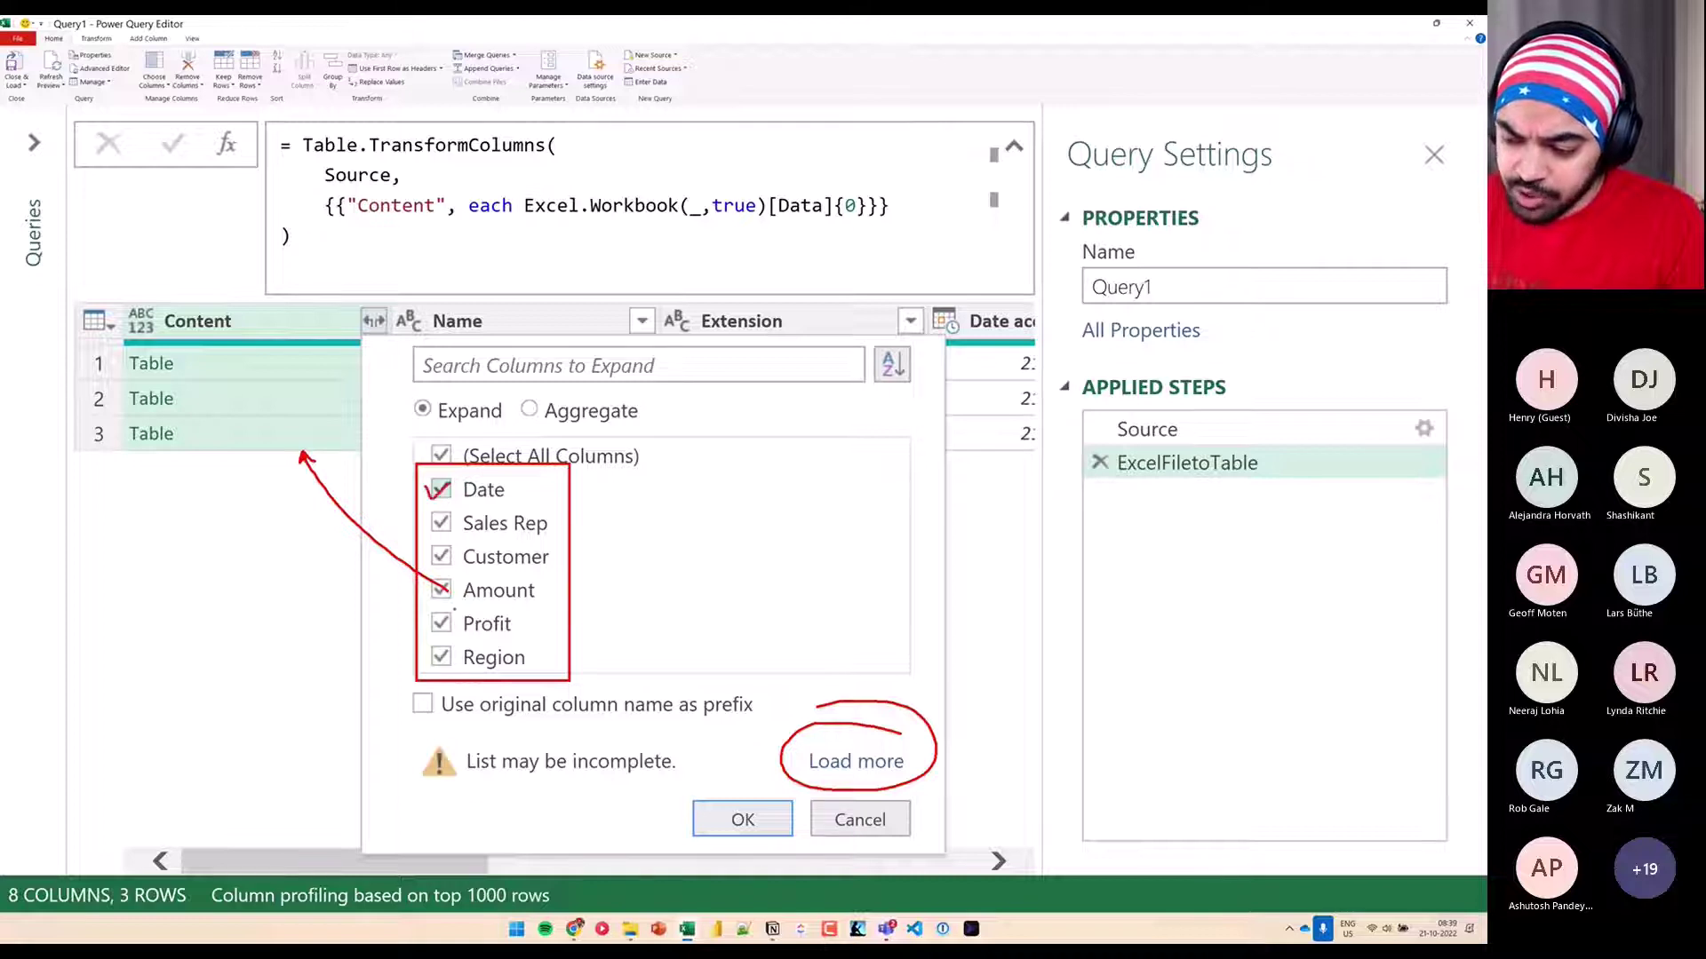
{"action": "mouse_move", "coordinate": [433, 583]}
{"action": "left_mouse_down"}
{"action": "mouse_move", "coordinate": [465, 577]}
{"action": "mouse_move", "coordinate": [461, 618]}
{"action": "left_mouse_up"}
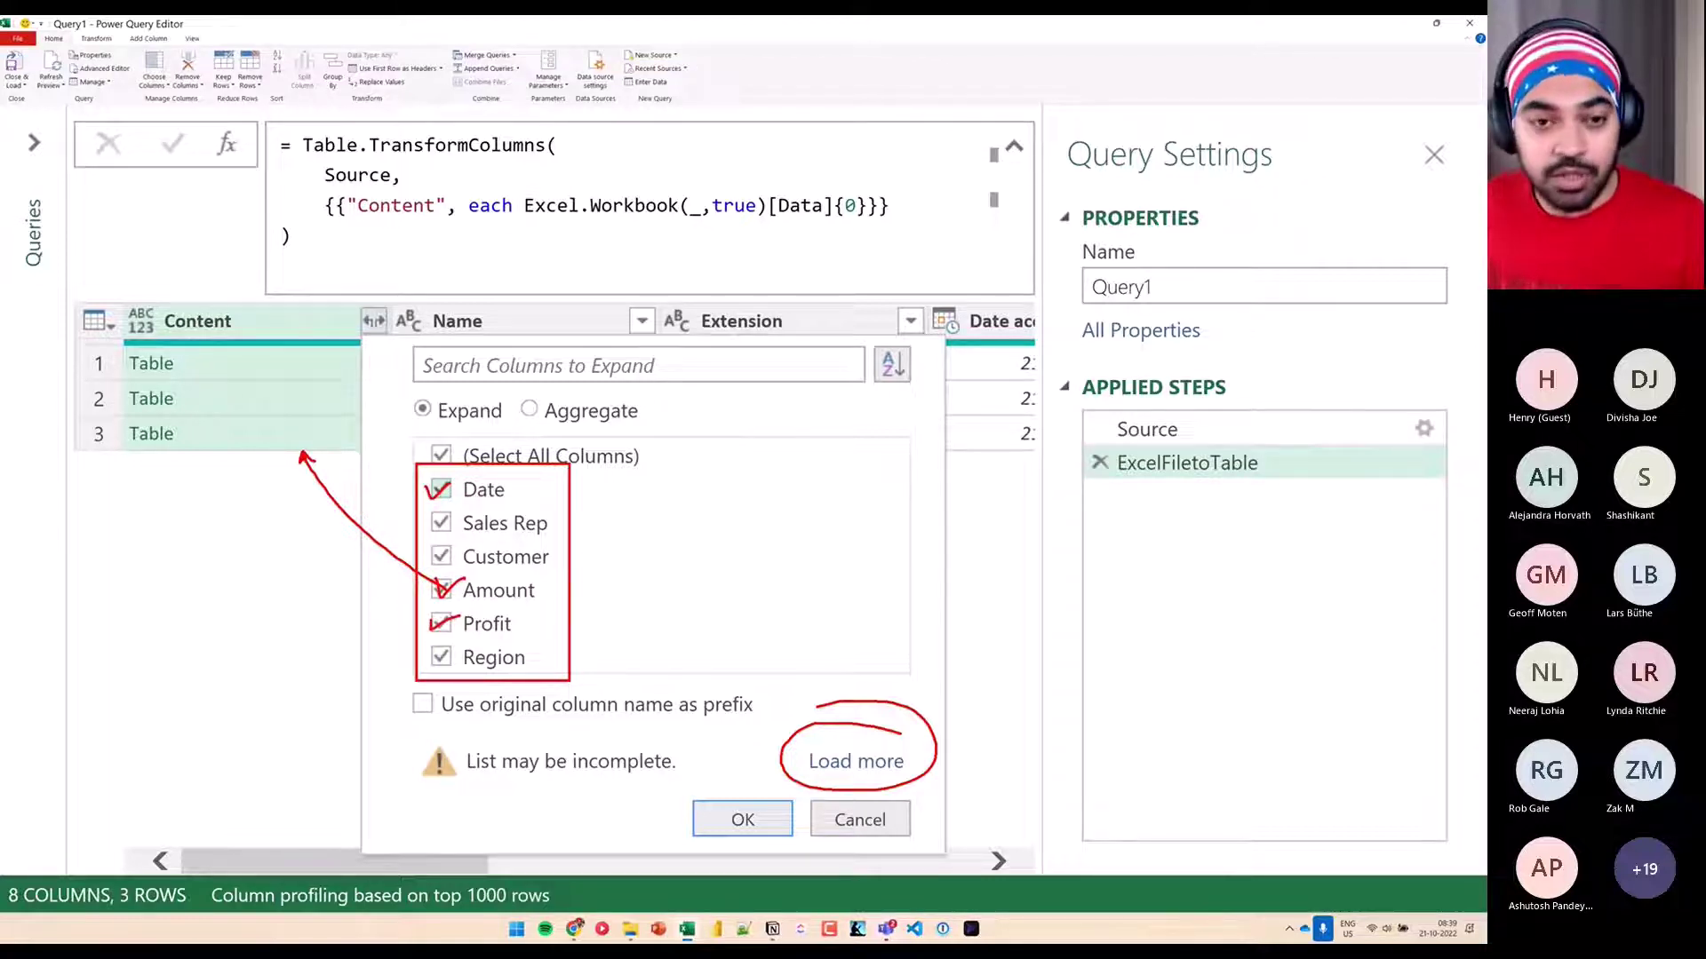
{"action": "key", "text": "Escape"}
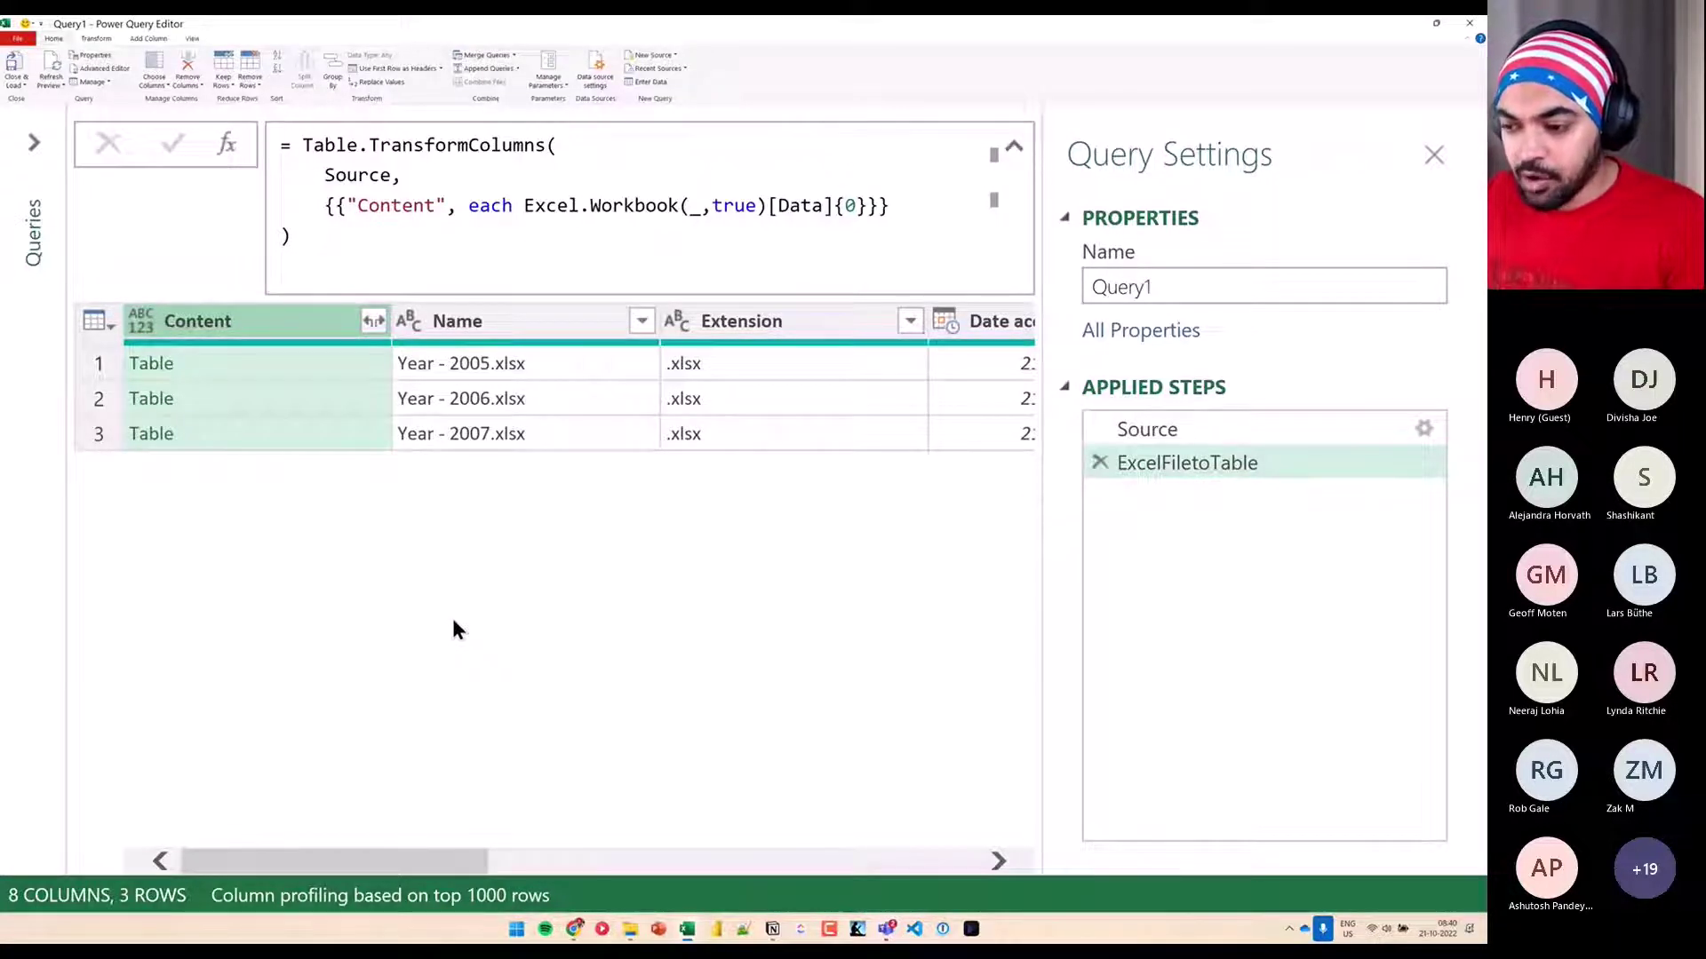
Add a custom step and replace its formula with Table.Combine()
{"action": "left_click", "coordinate": [227, 145]}
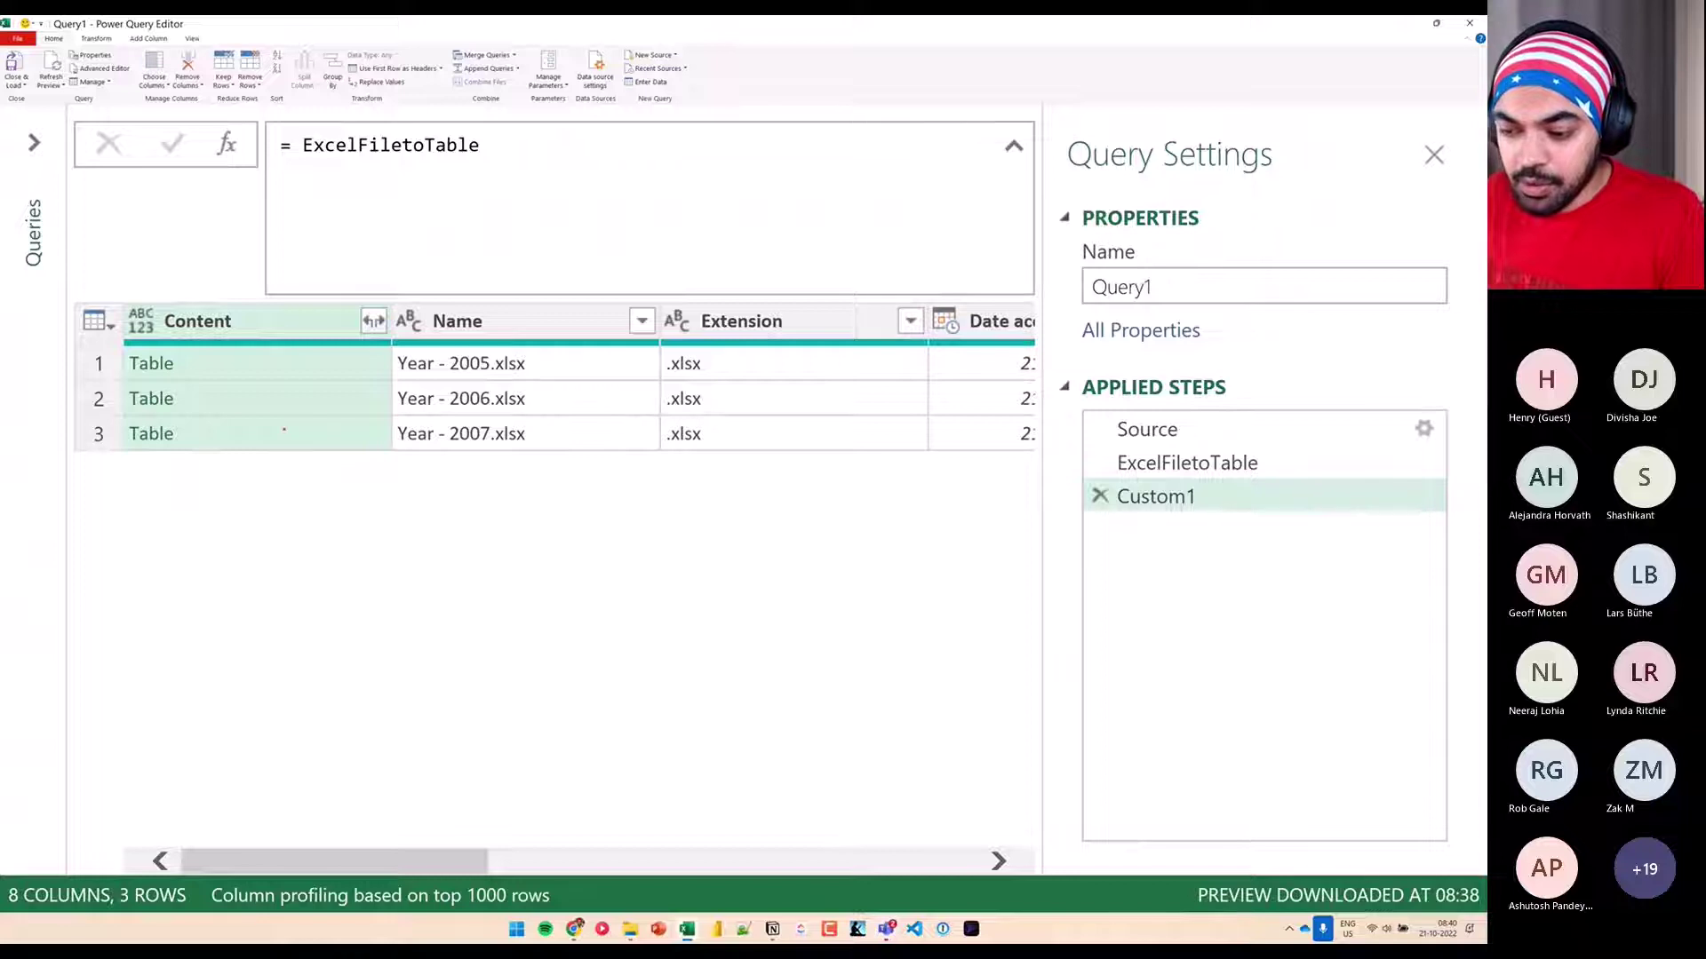
{"action": "mouse_move", "coordinate": [198, 356]}
{"action": "left_mouse_down"}
{"action": "mouse_move", "coordinate": [138, 380]}
{"action": "mouse_move", "coordinate": [194, 441]}
{"action": "left_mouse_up"}
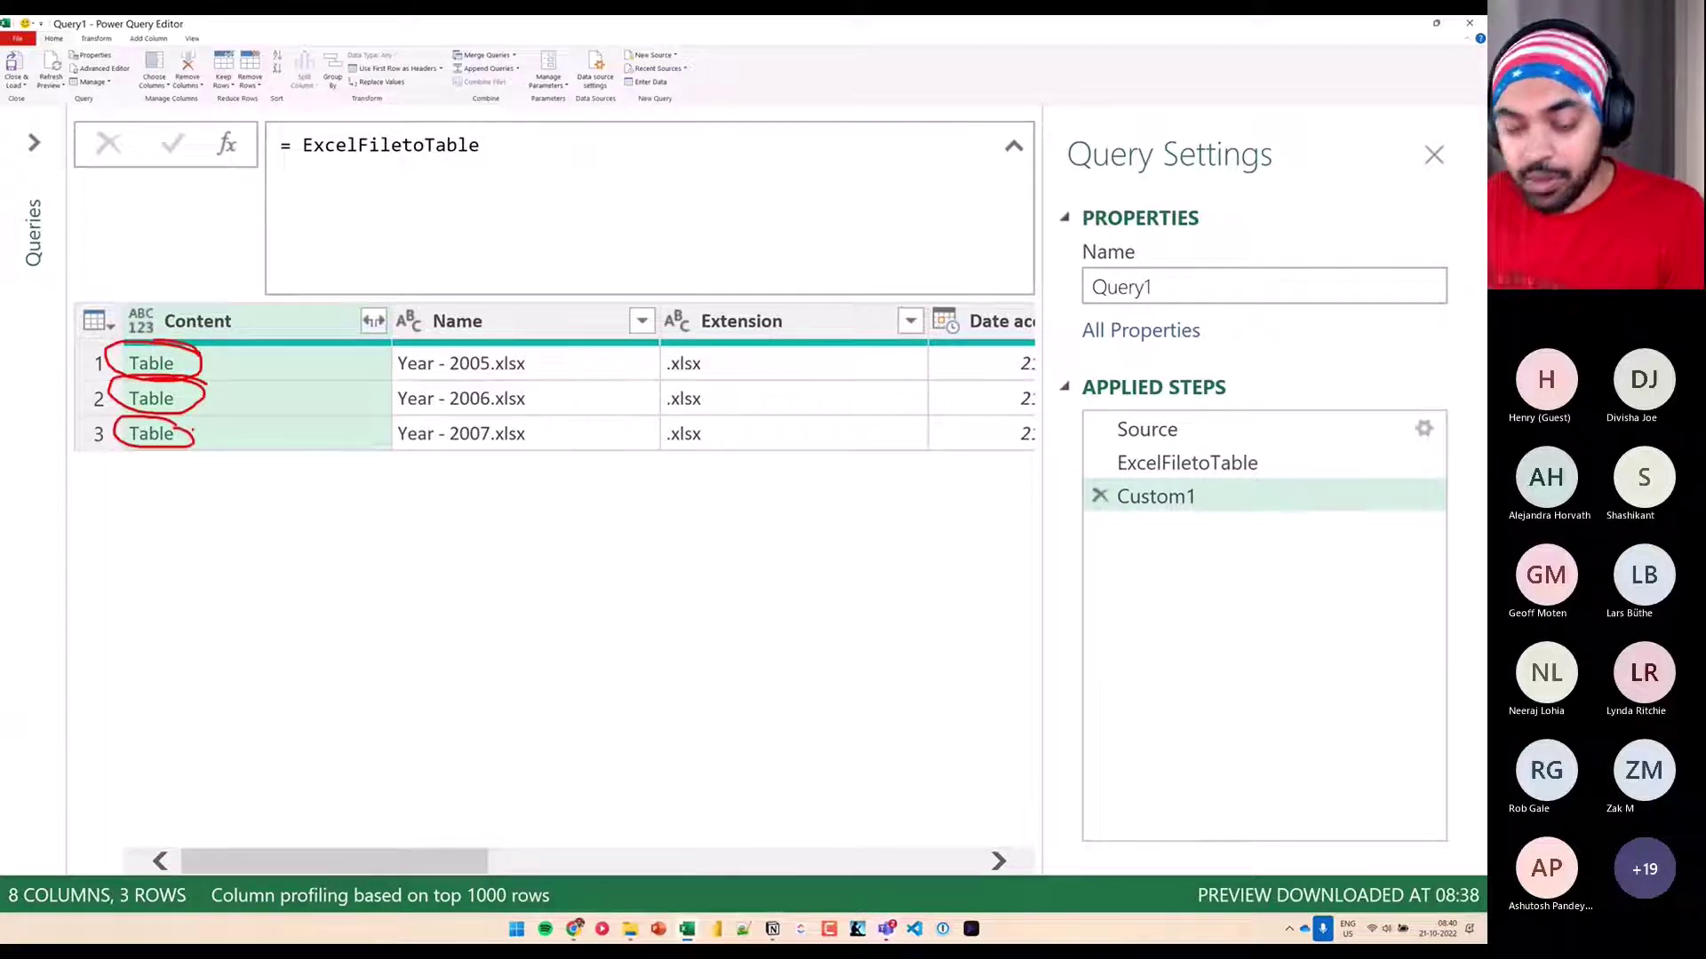
{"action": "mouse_move", "coordinate": [329, 316]}
{"action": "left_mouse_down"}
{"action": "mouse_move", "coordinate": [390, 291]}
{"action": "mouse_move", "coordinate": [295, 269]}
{"action": "left_mouse_up"}
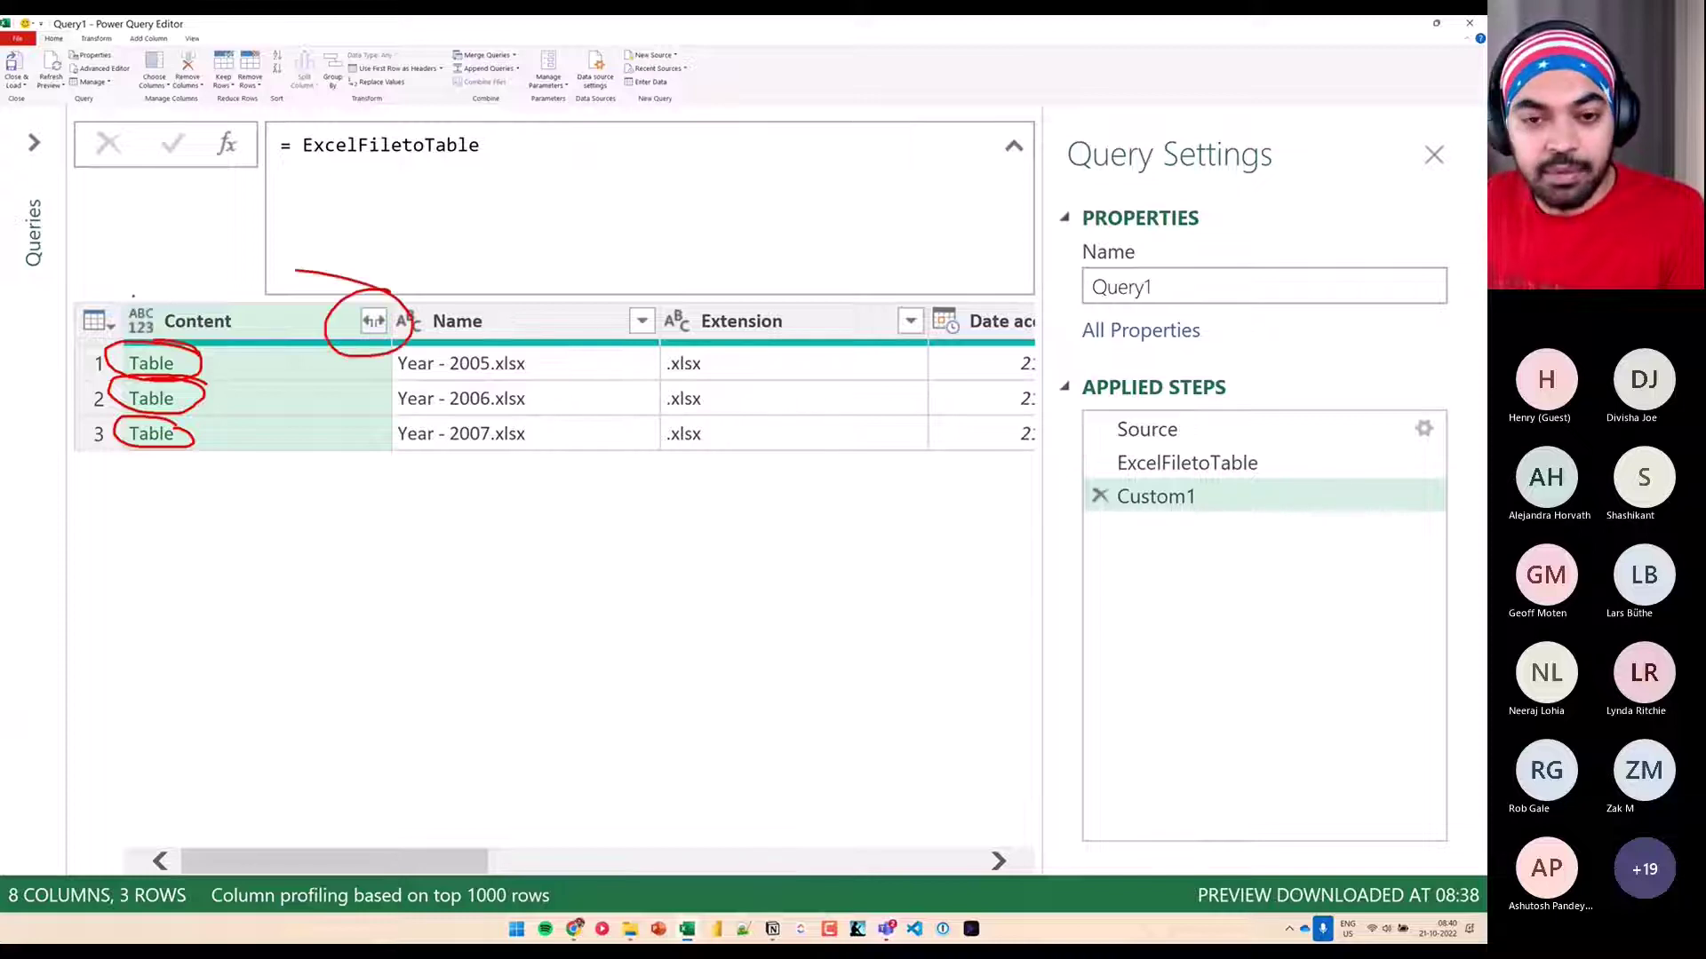
{"action": "key", "text": "Escape"}
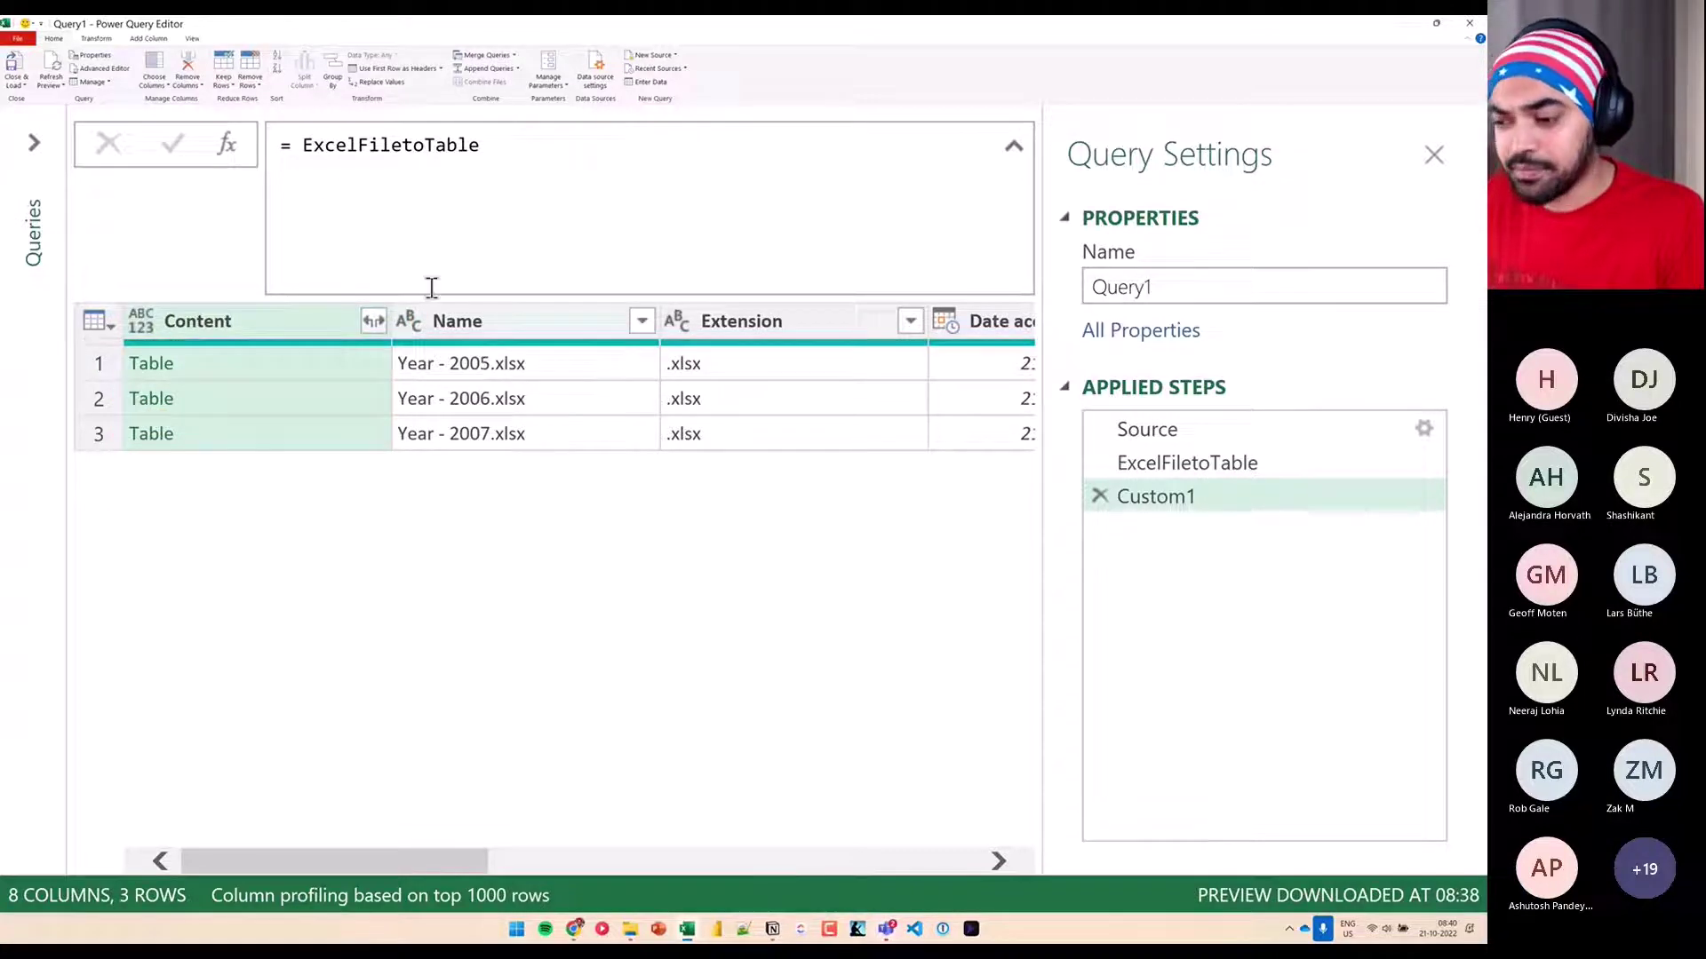
{"action": "left_click", "coordinate": [303, 159]}
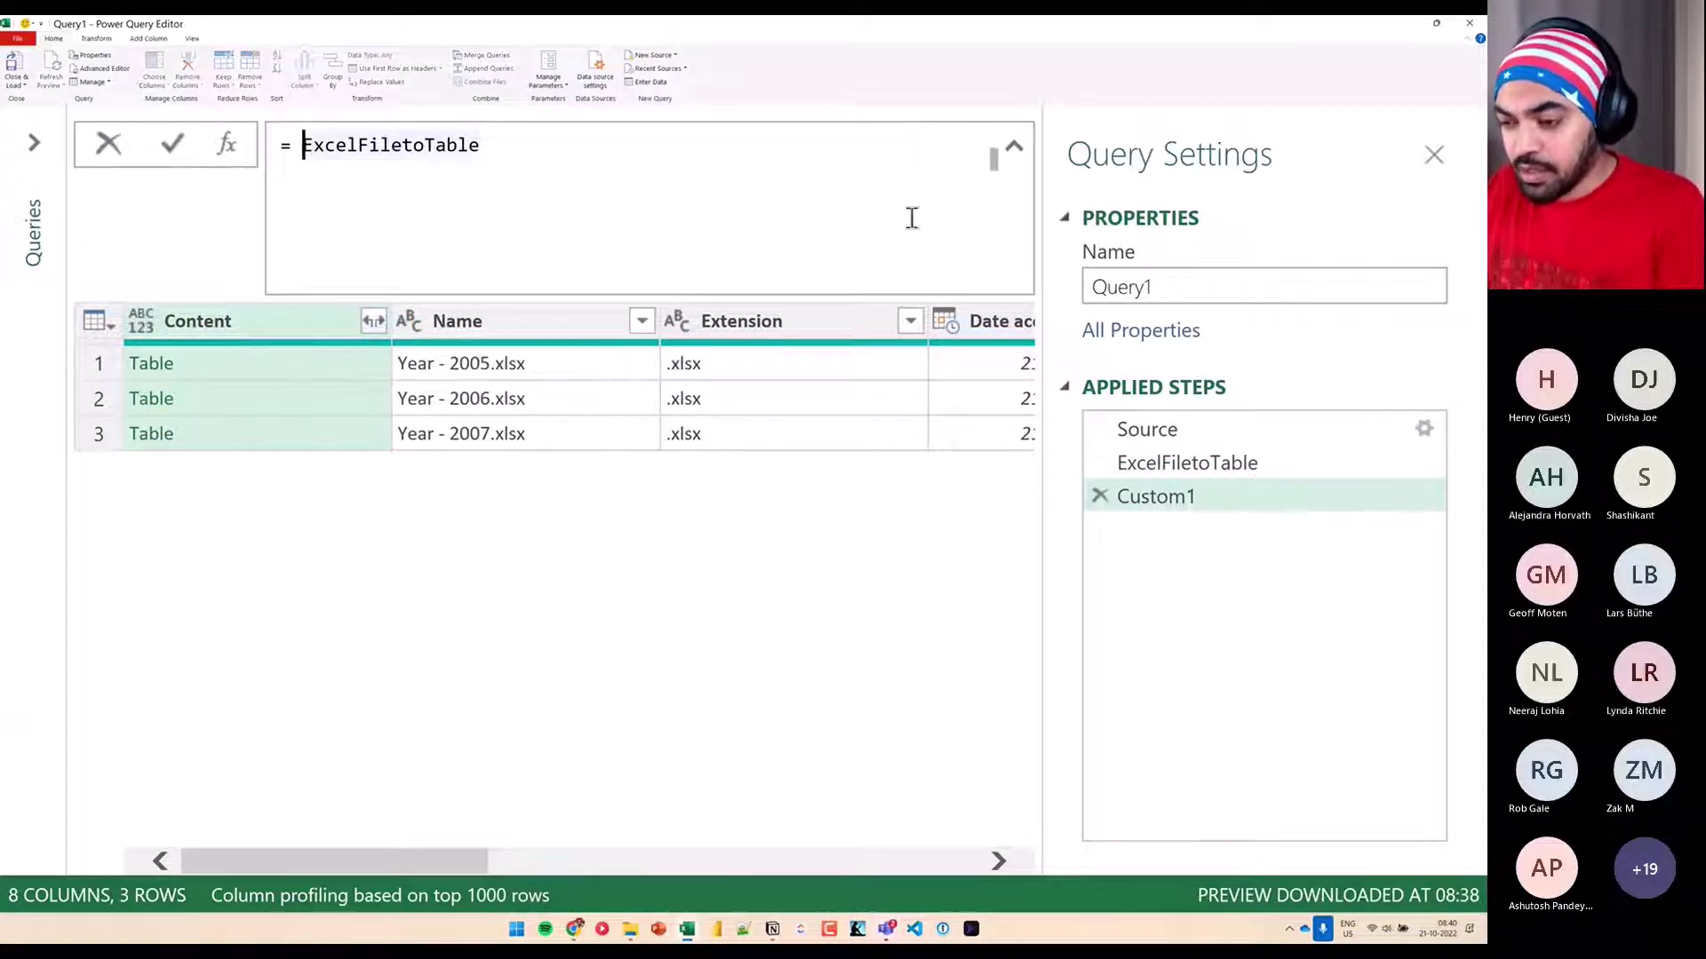
{"action": "key", "text": "ctrl+a"}
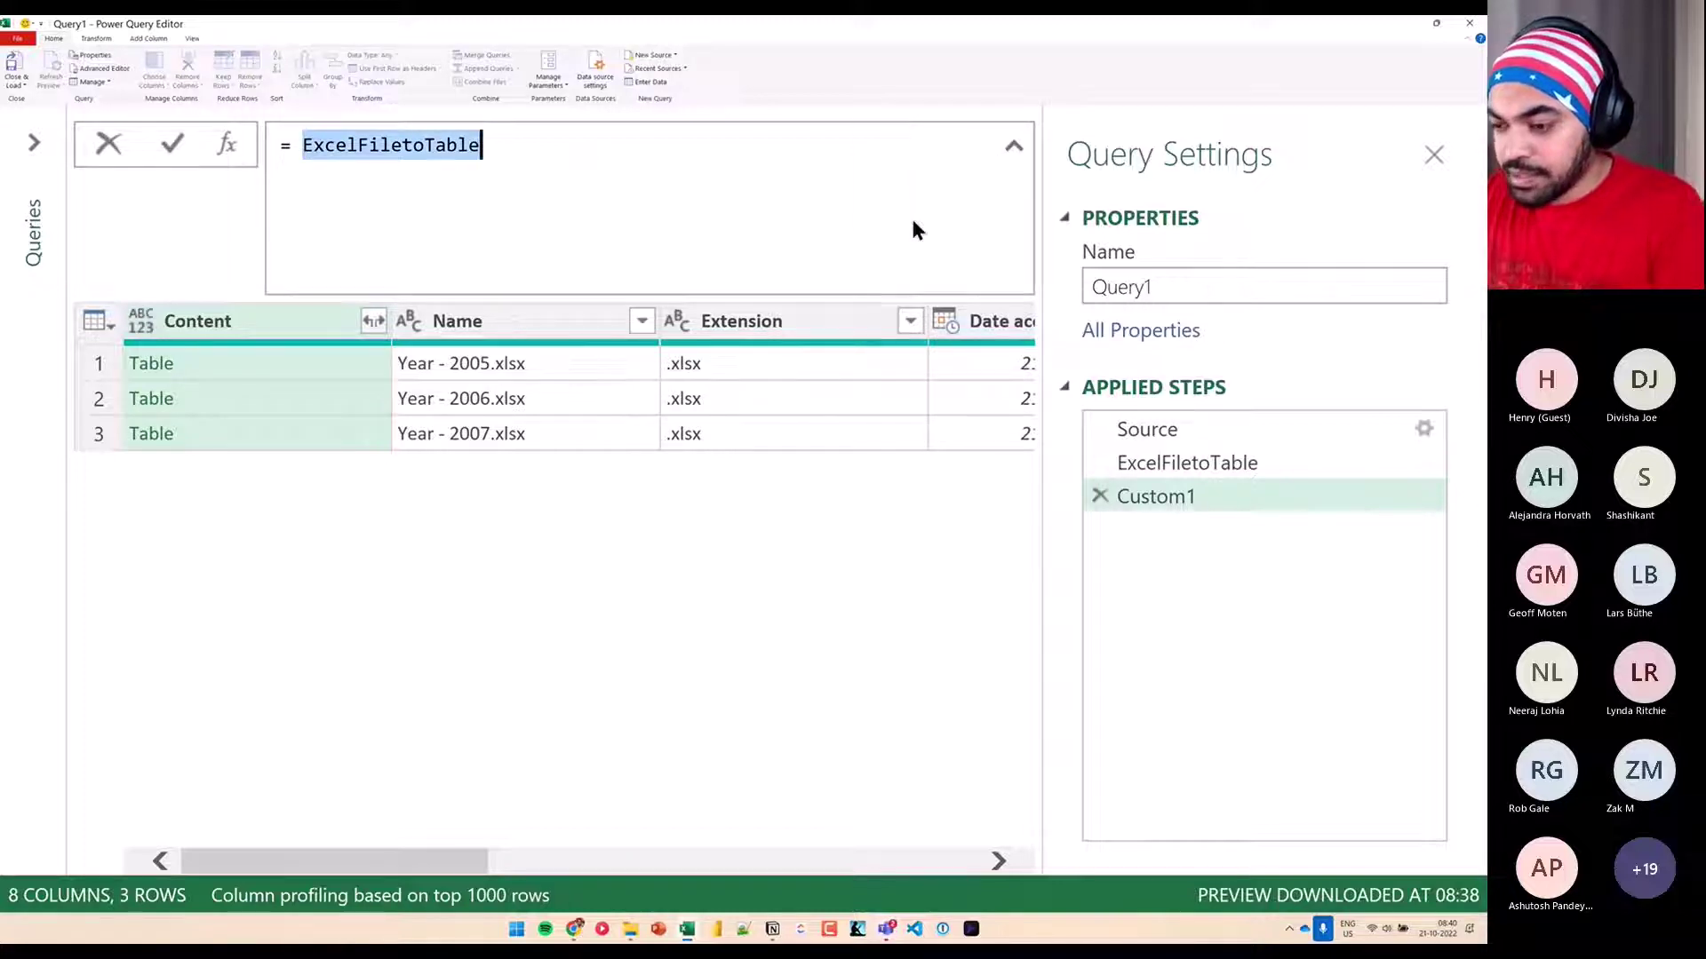
{"action": "type", "text": "Table.Combin"}
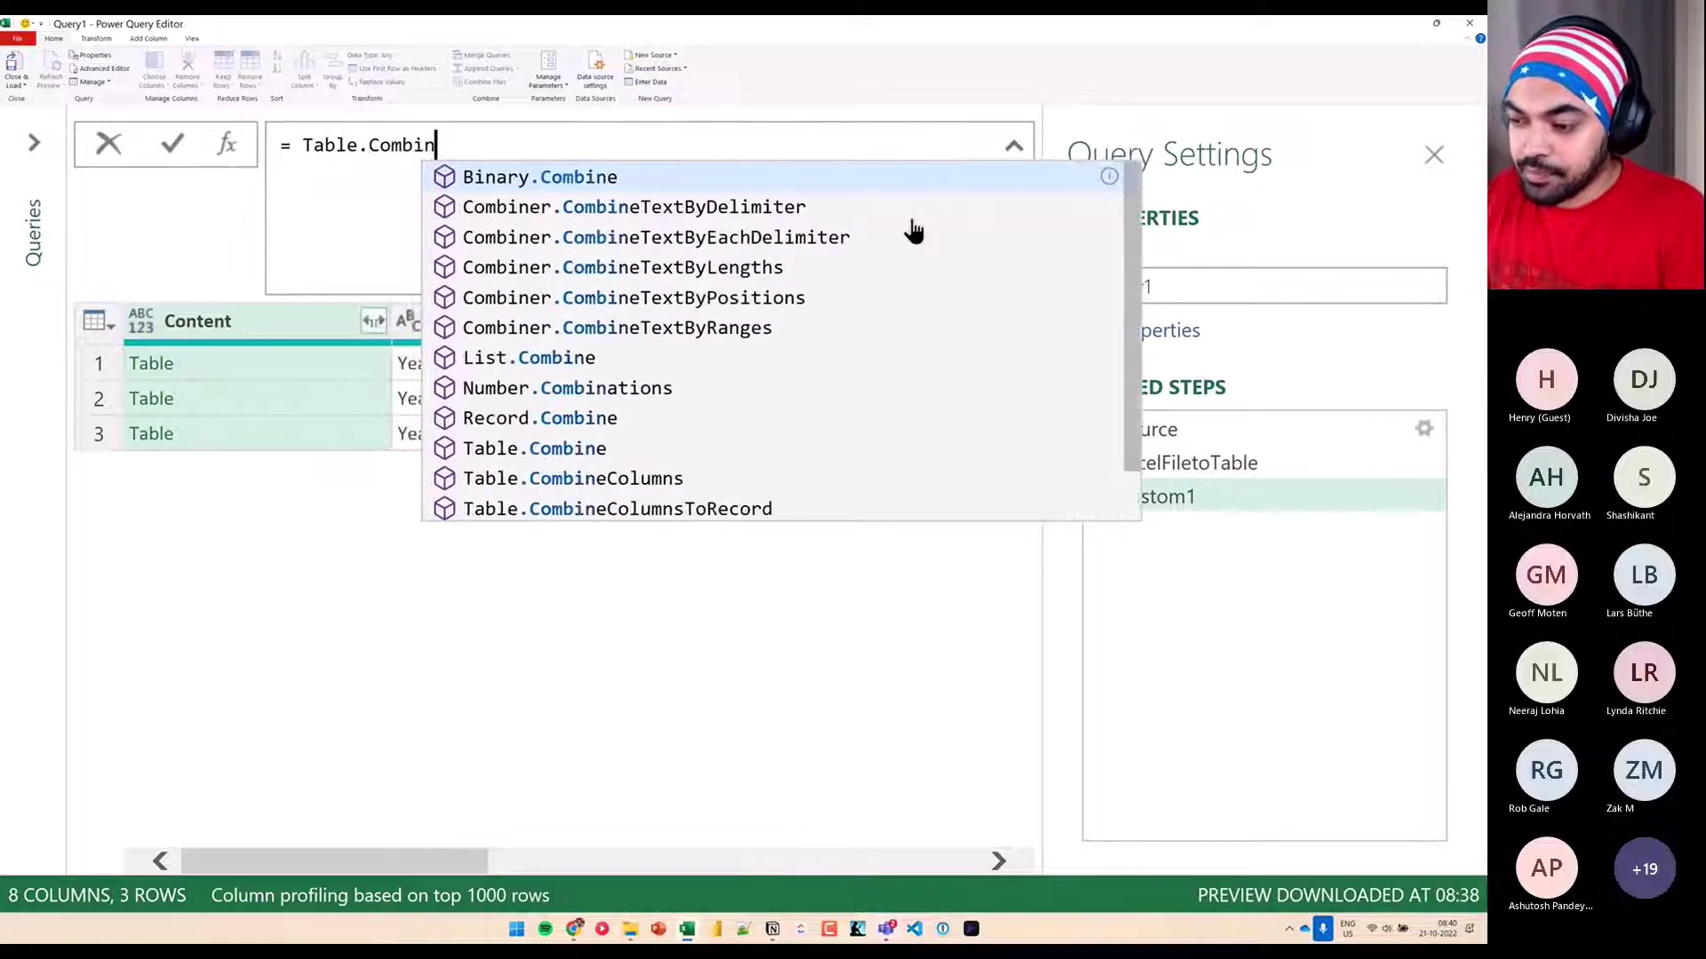
{"action": "type", "text": "e("}
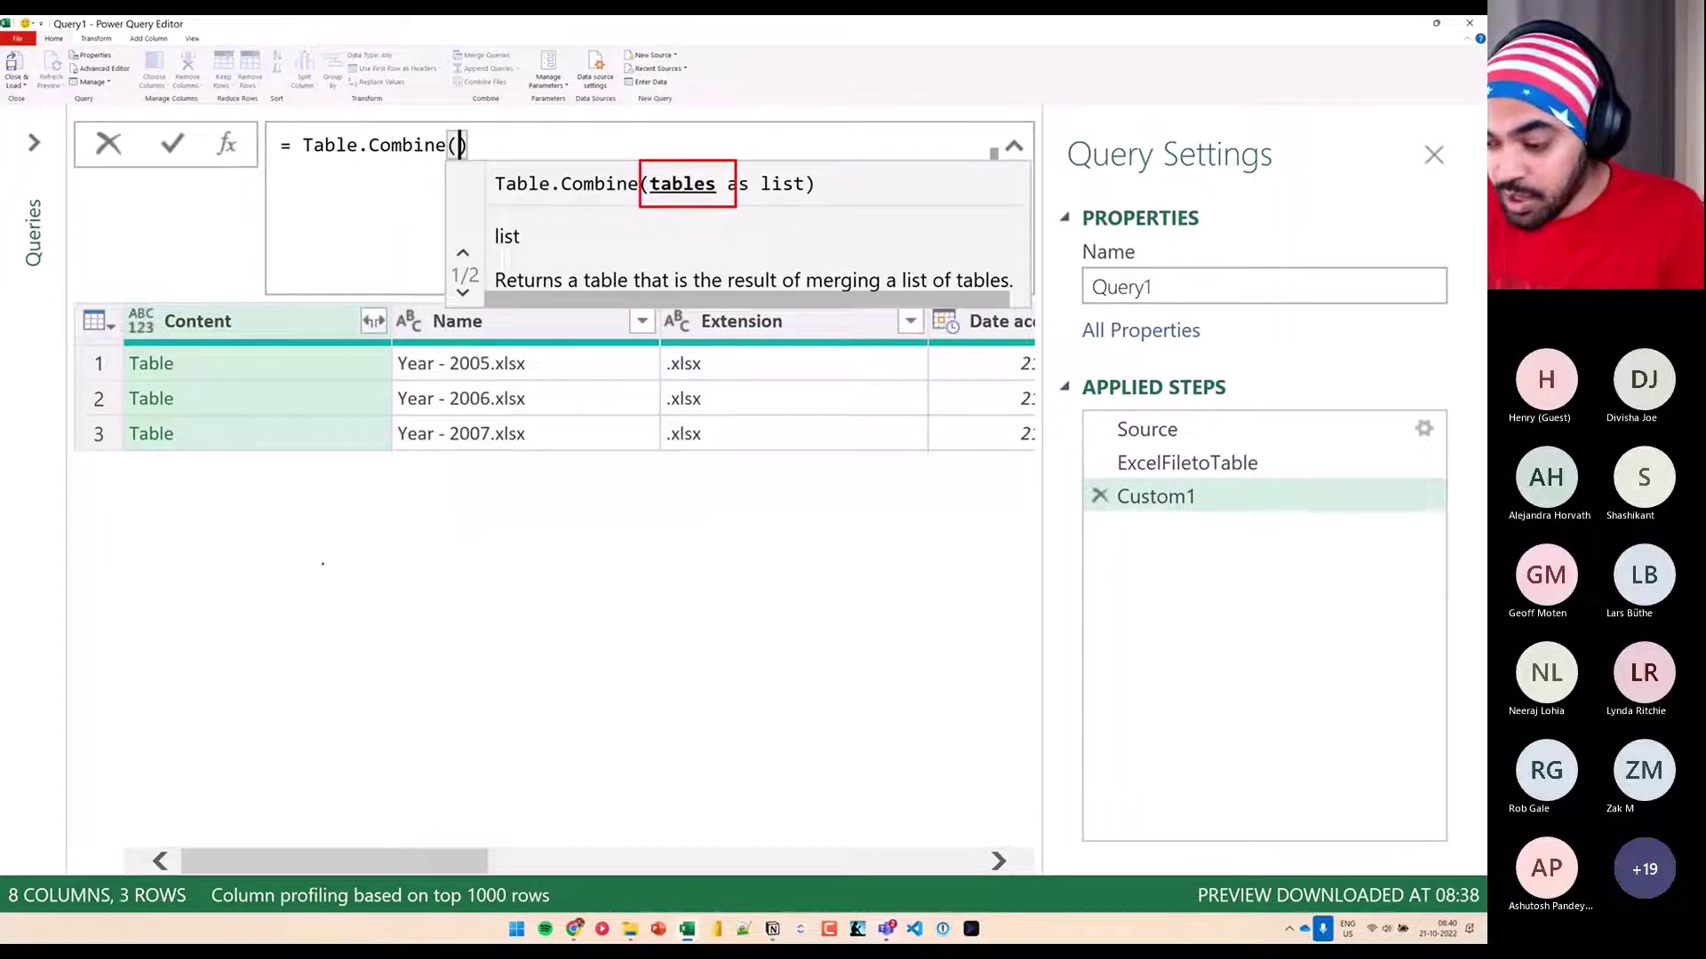
Sketch three stacked tables to explain Table.Combine's list-of-tables argument
{"action": "left_click_drag", "start_coordinate": [299, 529], "coordinate": [692, 693]}
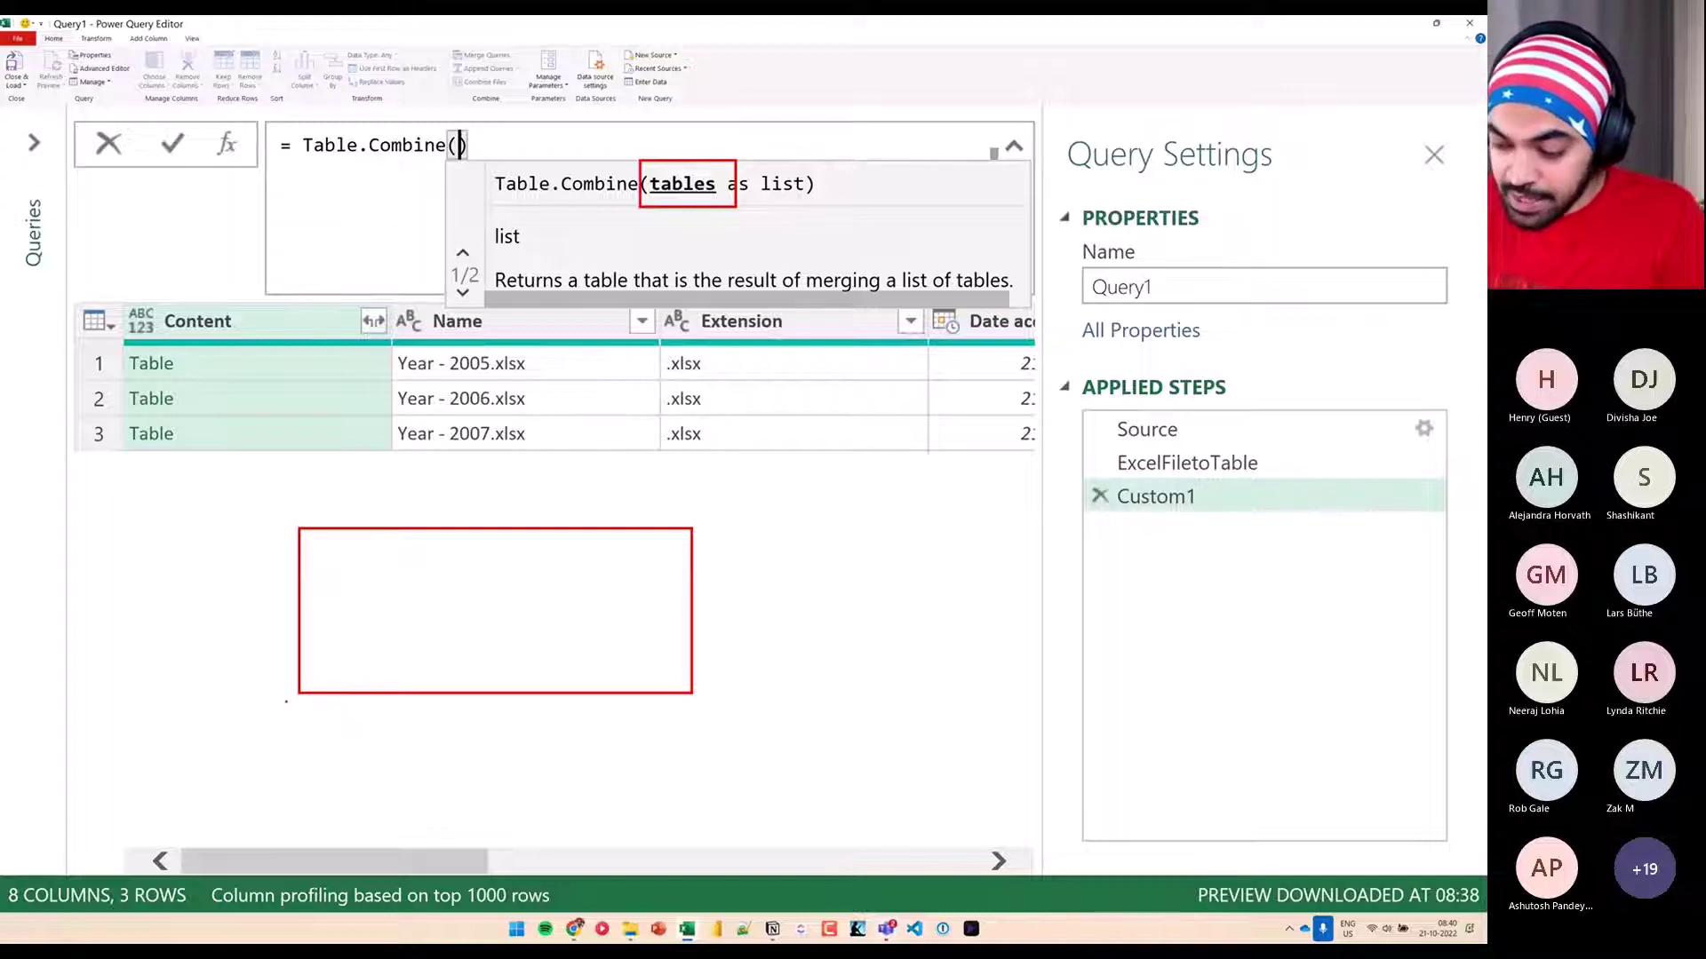
{"action": "left_click_drag", "start_coordinate": [300, 709], "coordinate": [628, 805]}
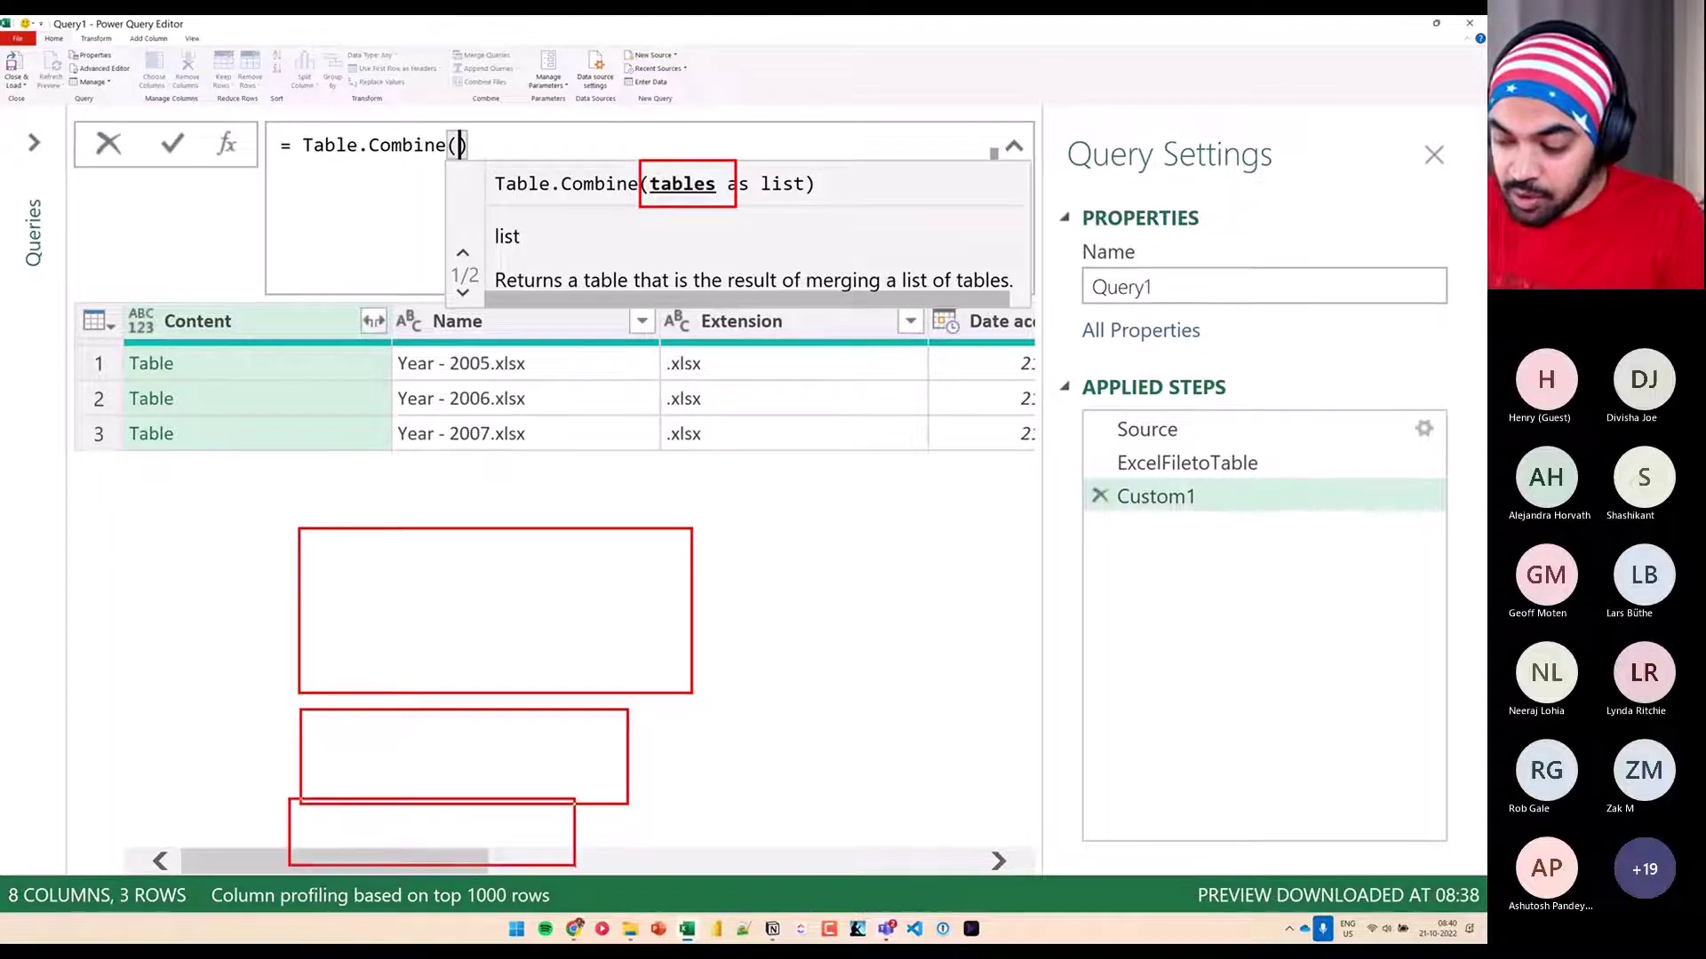
{"action": "left_click_drag", "start_coordinate": [288, 799], "coordinate": [607, 864]}
{"action": "left_click_drag", "start_coordinate": [661, 601], "coordinate": [718, 611]}
{"action": "left_click_drag", "start_coordinate": [567, 792], "coordinate": [626, 765]}
{"action": "left_click_drag", "start_coordinate": [570, 832], "coordinate": [634, 815]}
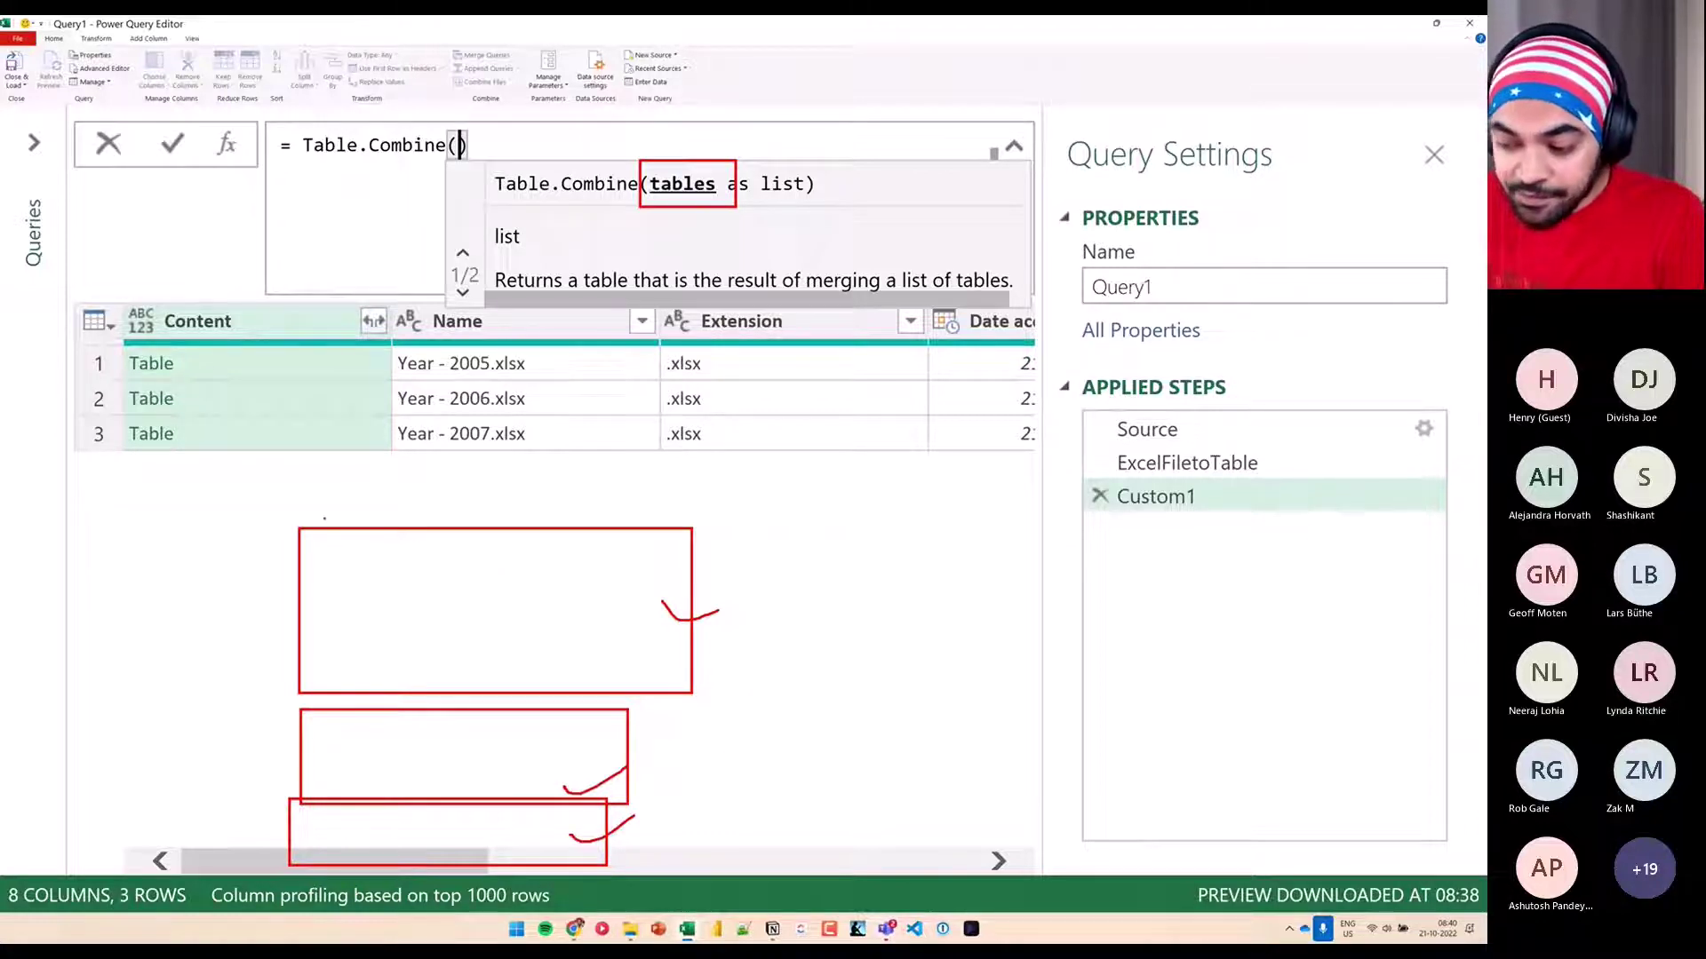
{"action": "left_click_drag", "start_coordinate": [305, 533], "coordinate": [372, 545]}
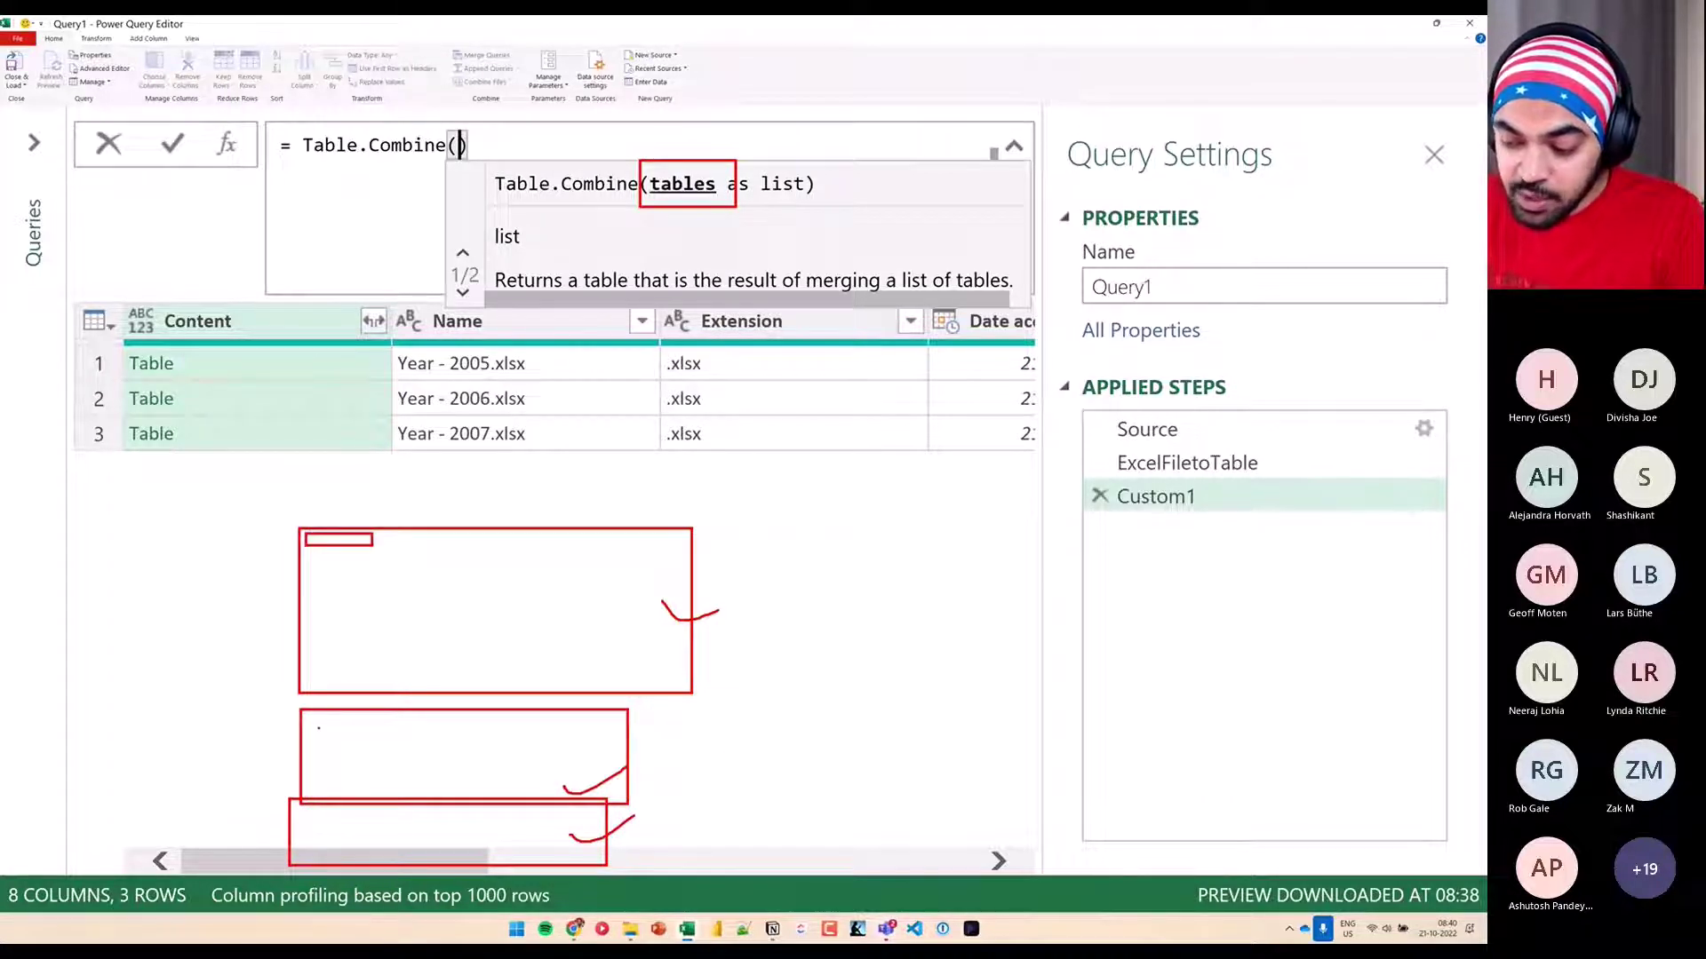
{"action": "left_click_drag", "start_coordinate": [306, 711], "coordinate": [366, 729]}
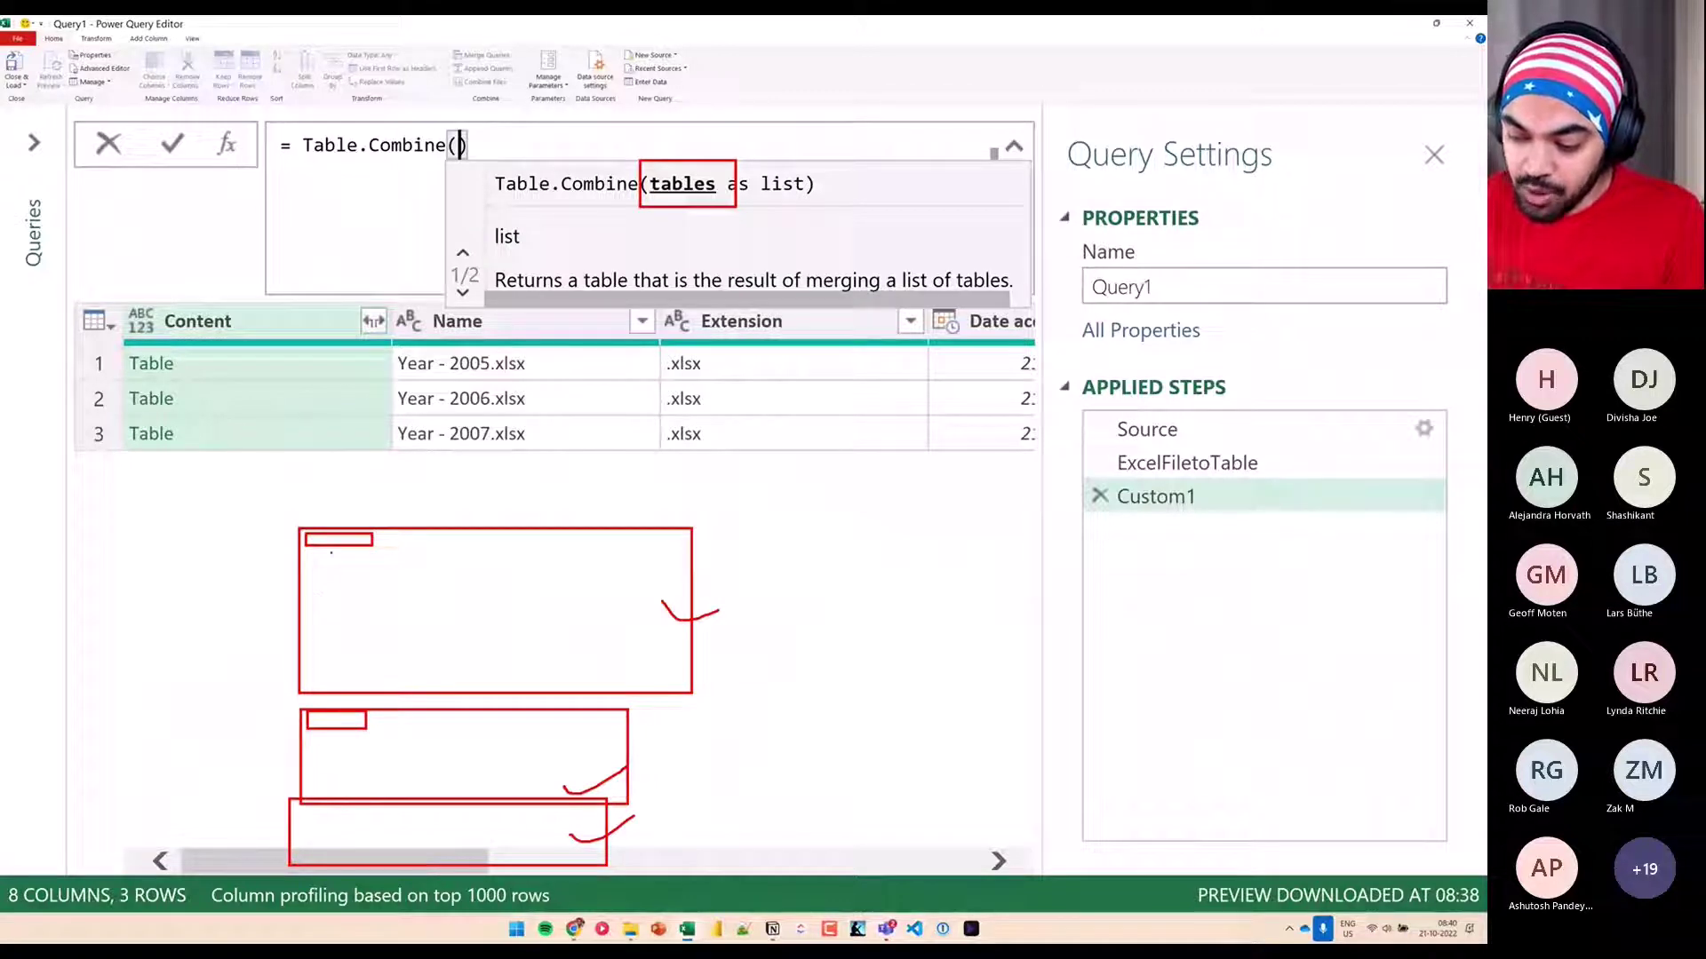
{"action": "left_click_drag", "start_coordinate": [331, 554], "coordinate": [341, 668]}
{"action": "left_click_drag", "start_coordinate": [333, 732], "coordinate": [329, 774]}
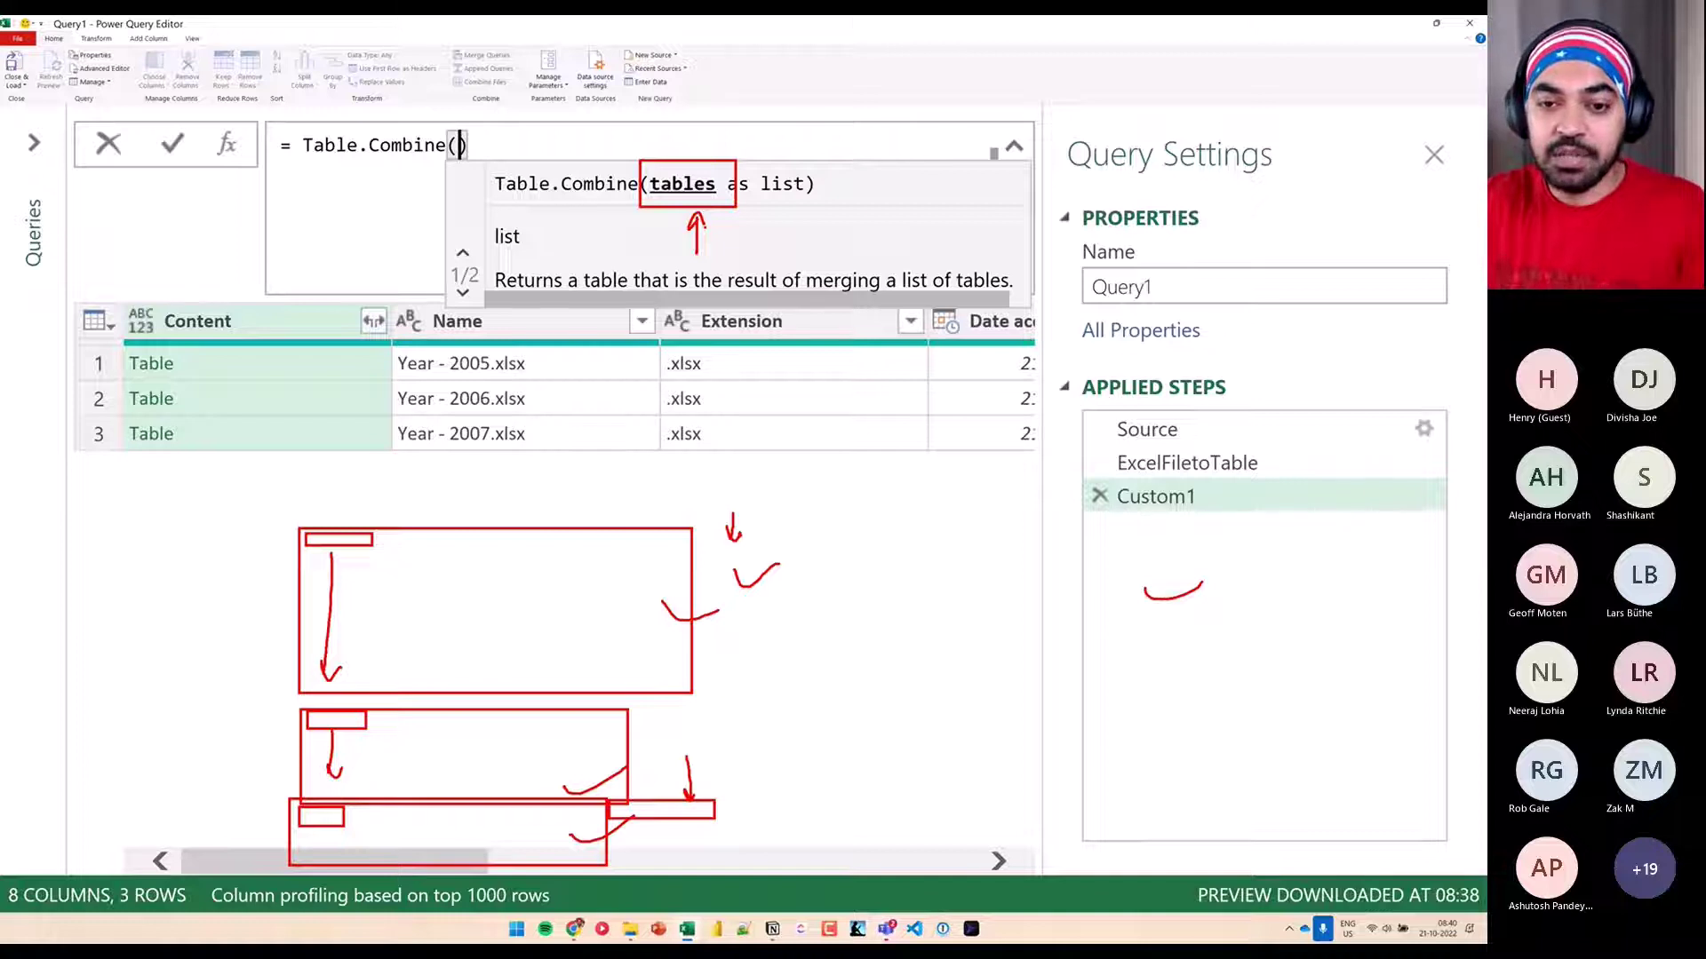
{"action": "left_click_drag", "start_coordinate": [724, 211], "coordinate": [784, 202]}
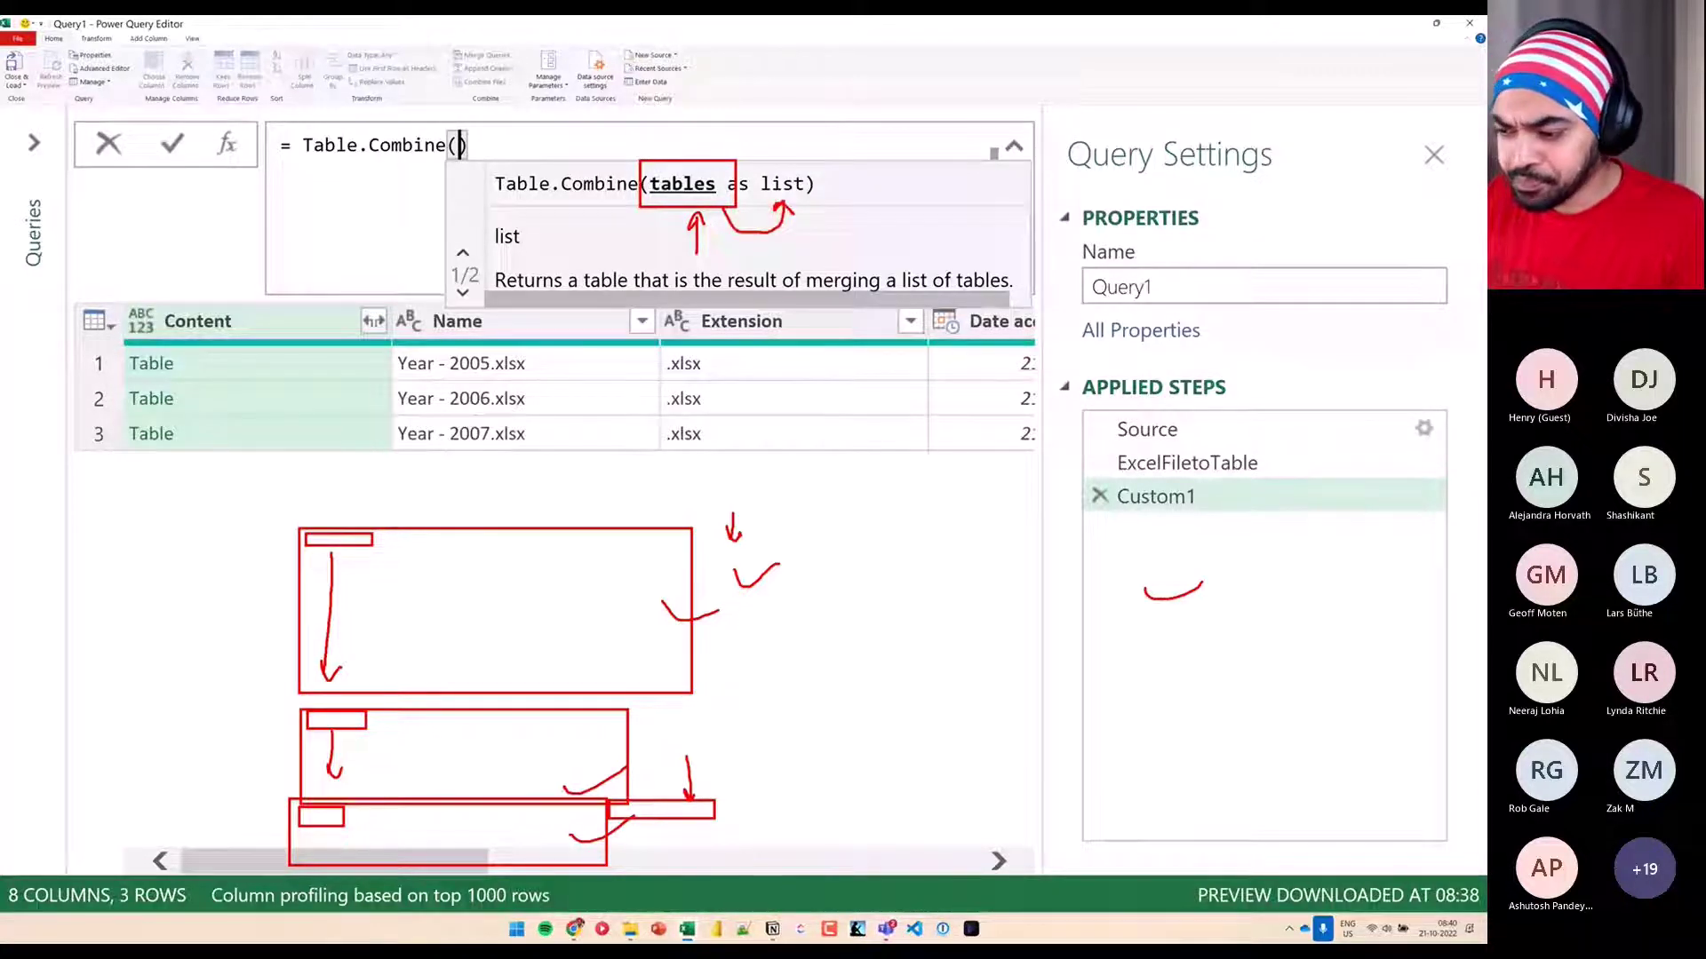
Replace the Custom1 formula with = ExcelFiletoTable and highlight its Content column of tables
{"action": "key", "text": "Escape"}
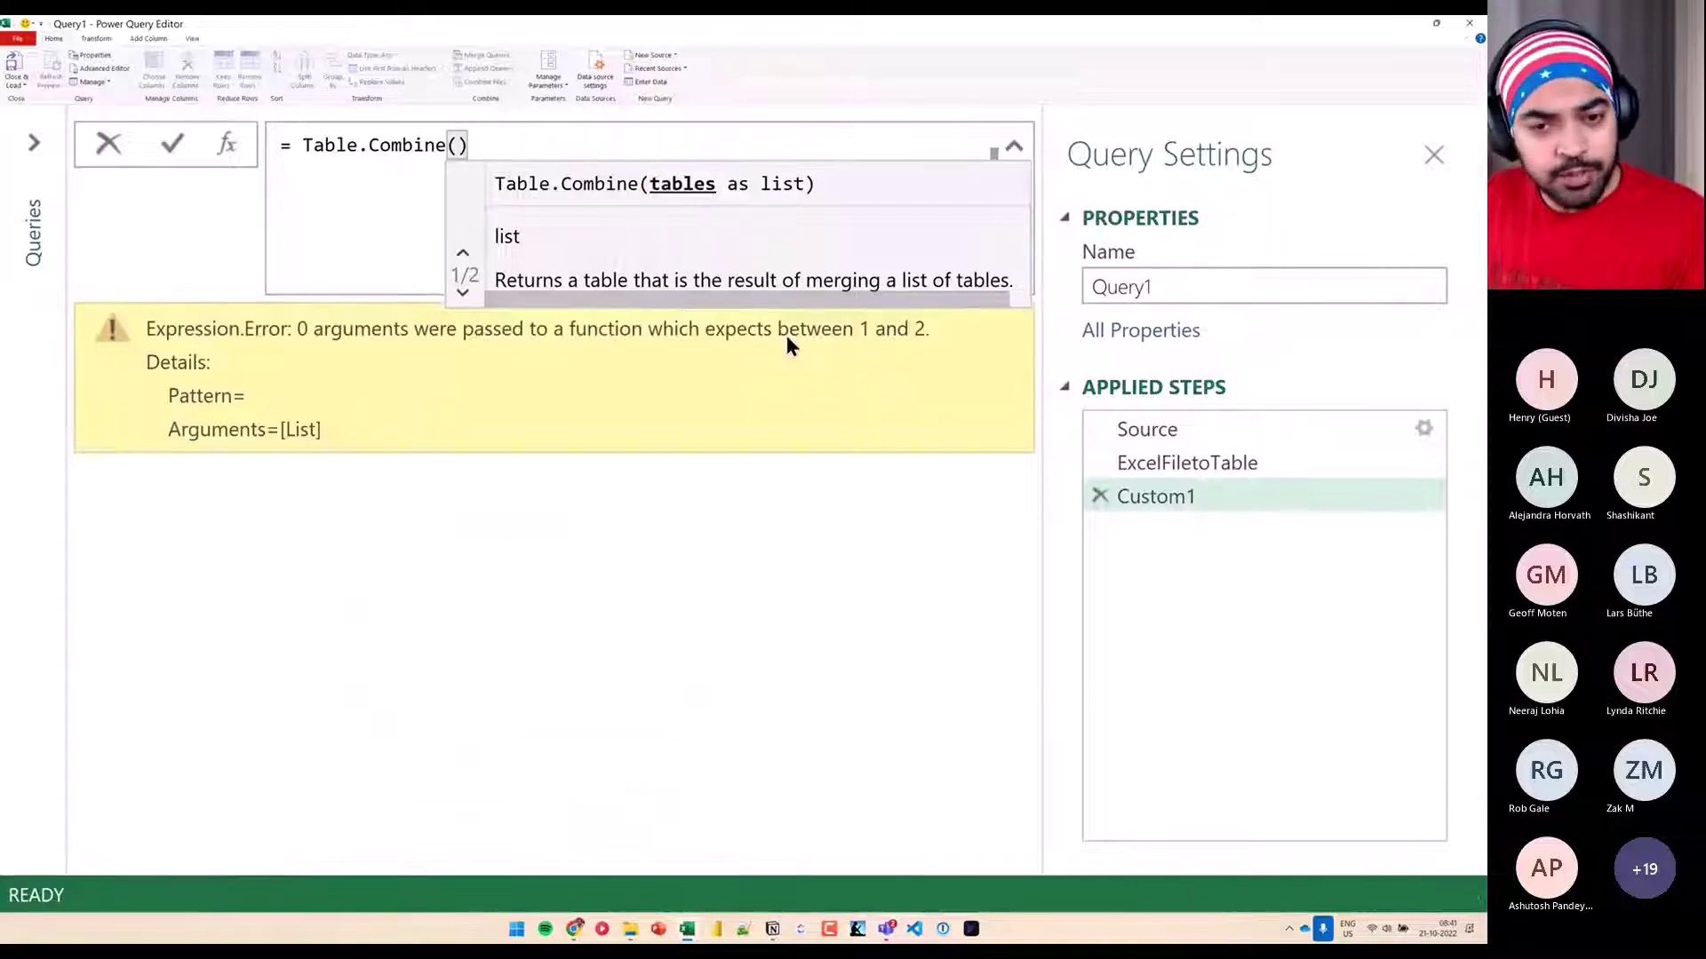
{"action": "left_click_drag", "start_coordinate": [317, 143], "coordinate": [578, 145]}
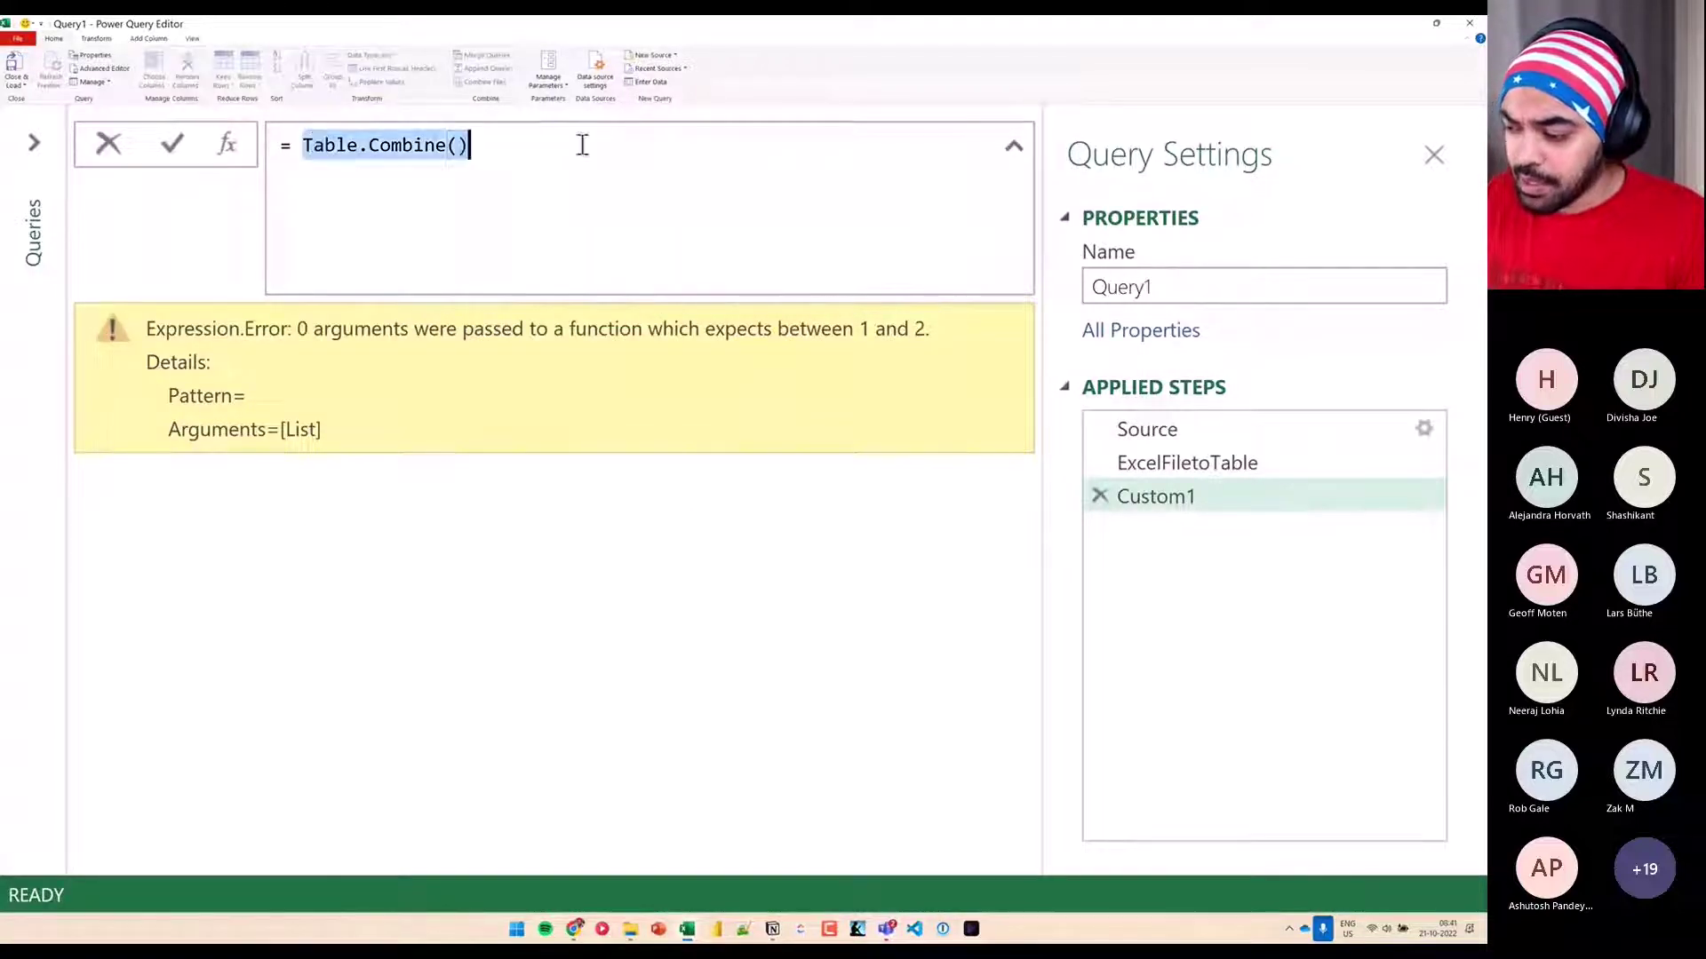
{"action": "key", "text": "BackSpace"}
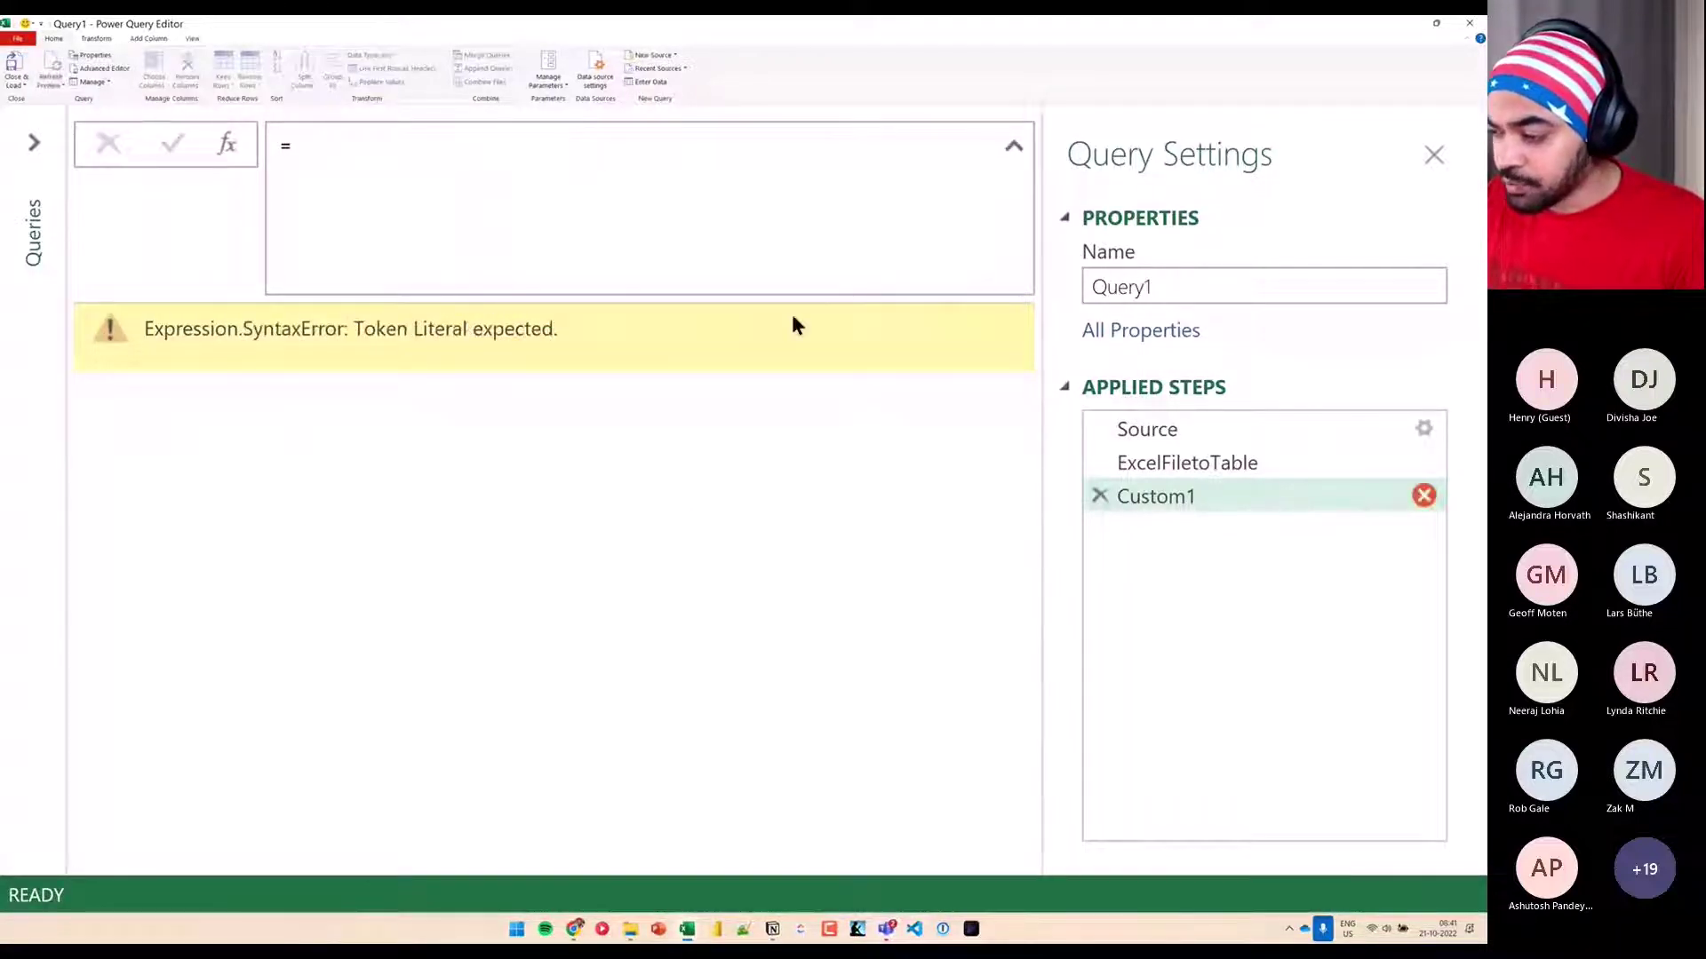
{"action": "key", "text": "ctrl+2"}
{"action": "left_click_drag", "start_coordinate": [1110, 497], "coordinate": [1098, 453]}
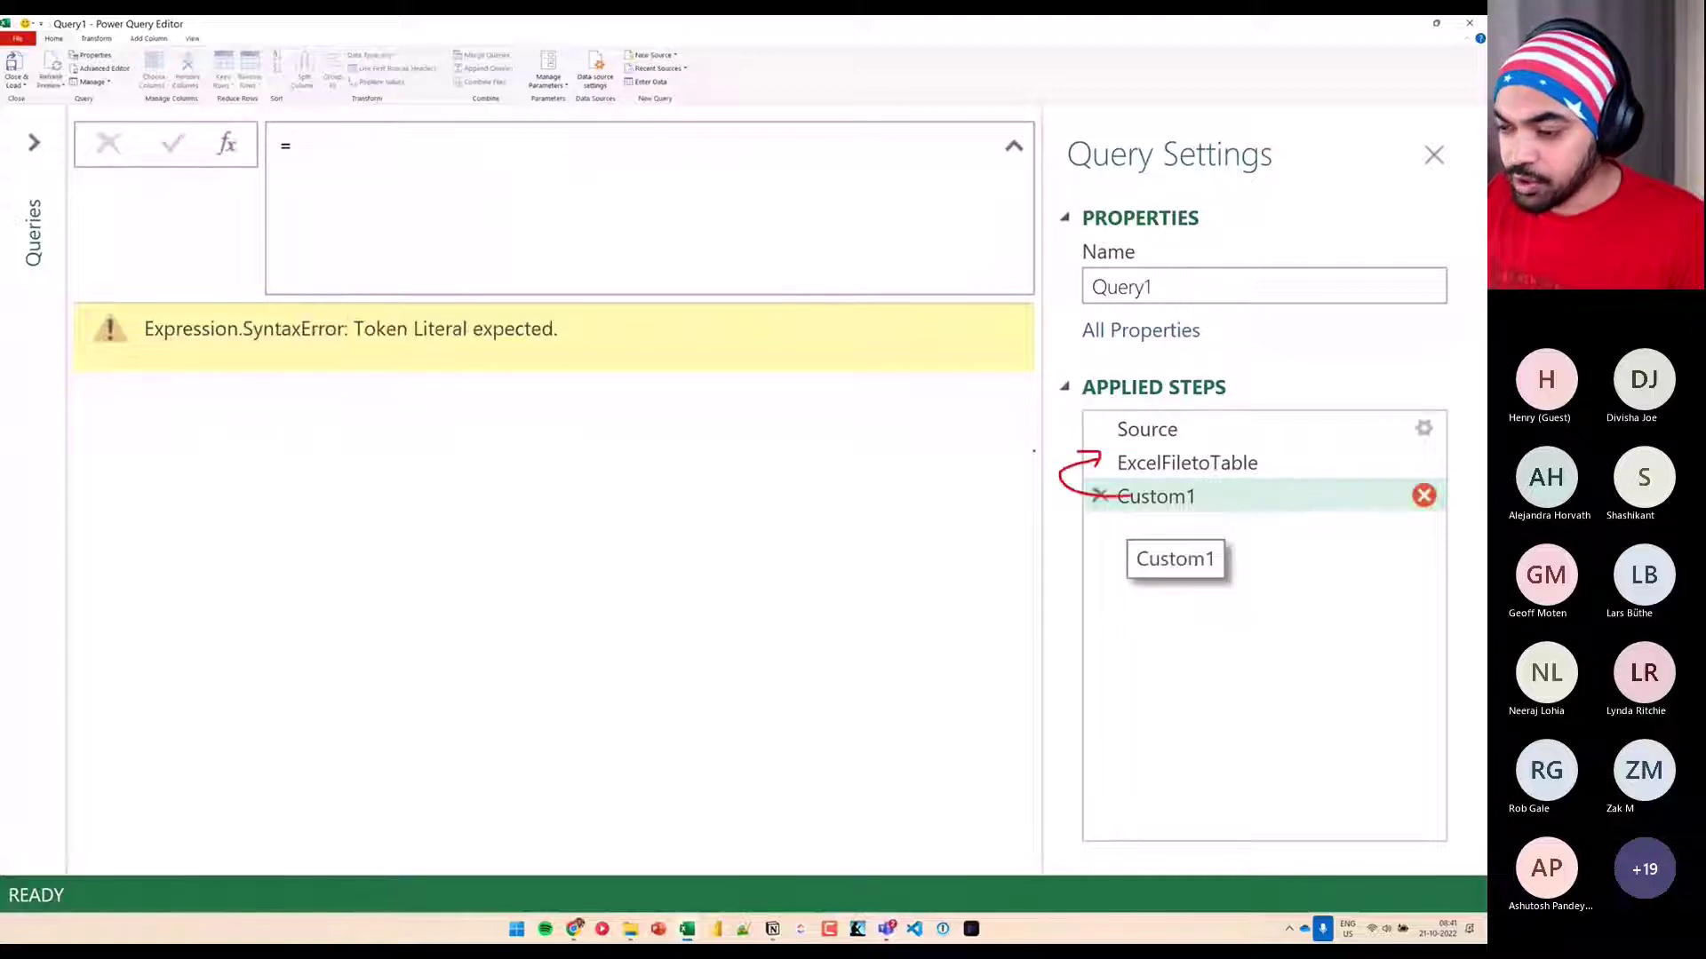
{"action": "key", "text": "Escape"}
{"action": "type", "text": "Excel"}
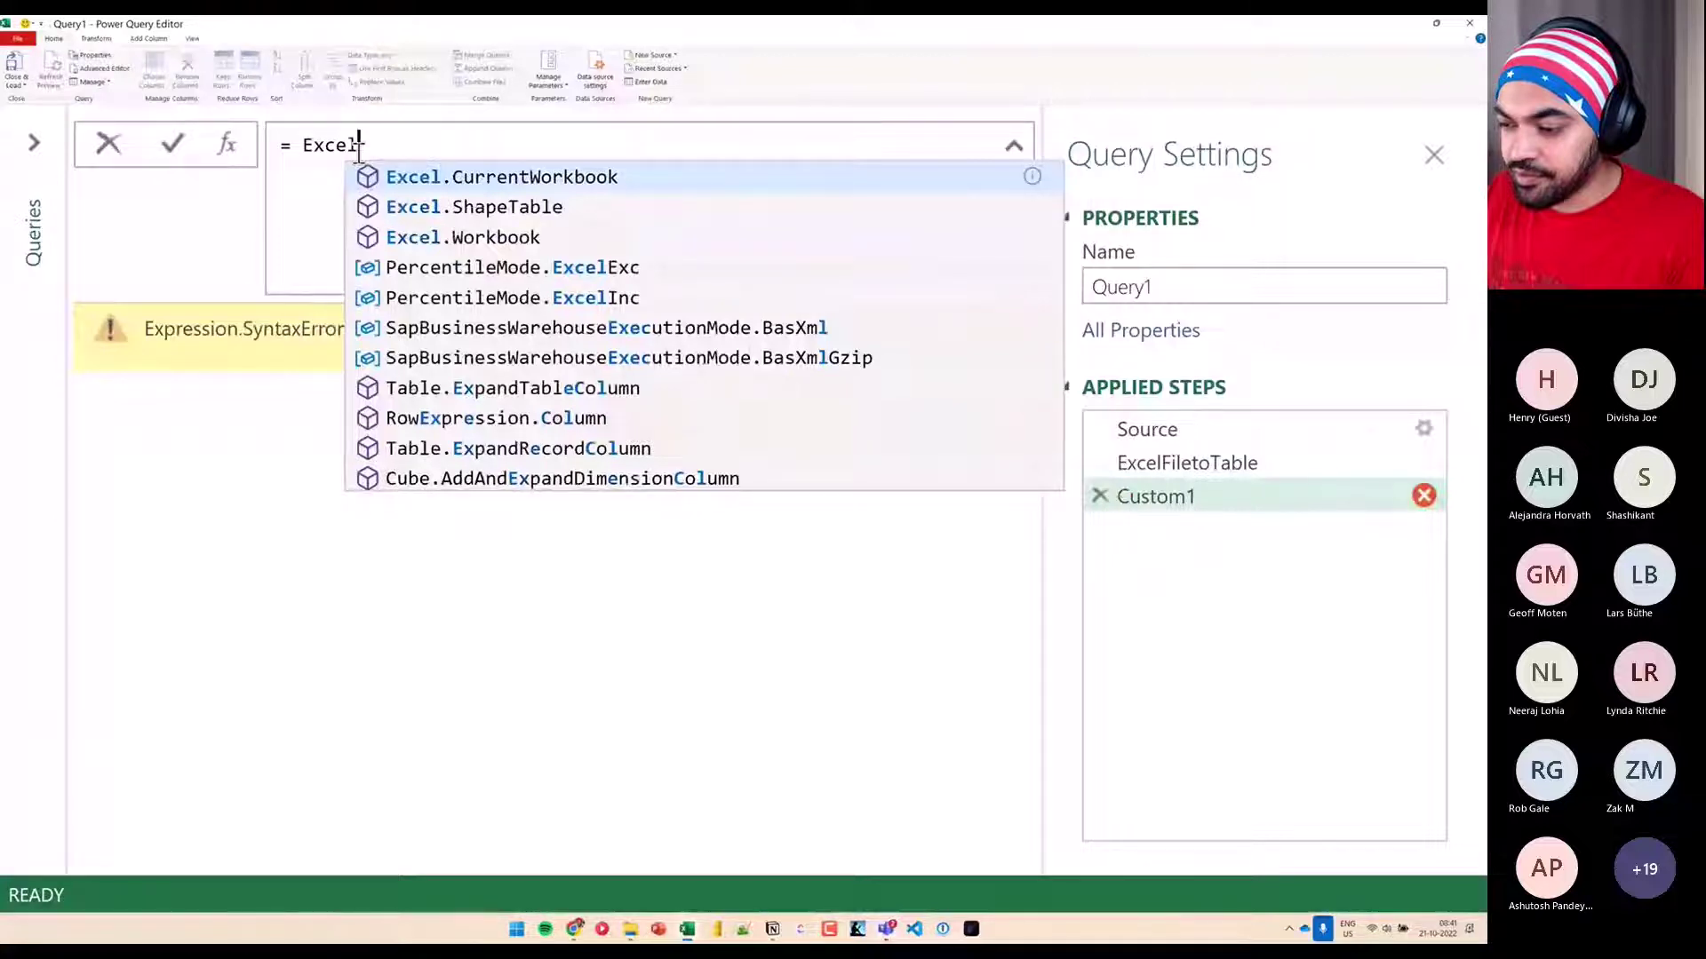
{"action": "type", "text": "FiletoTabl"}
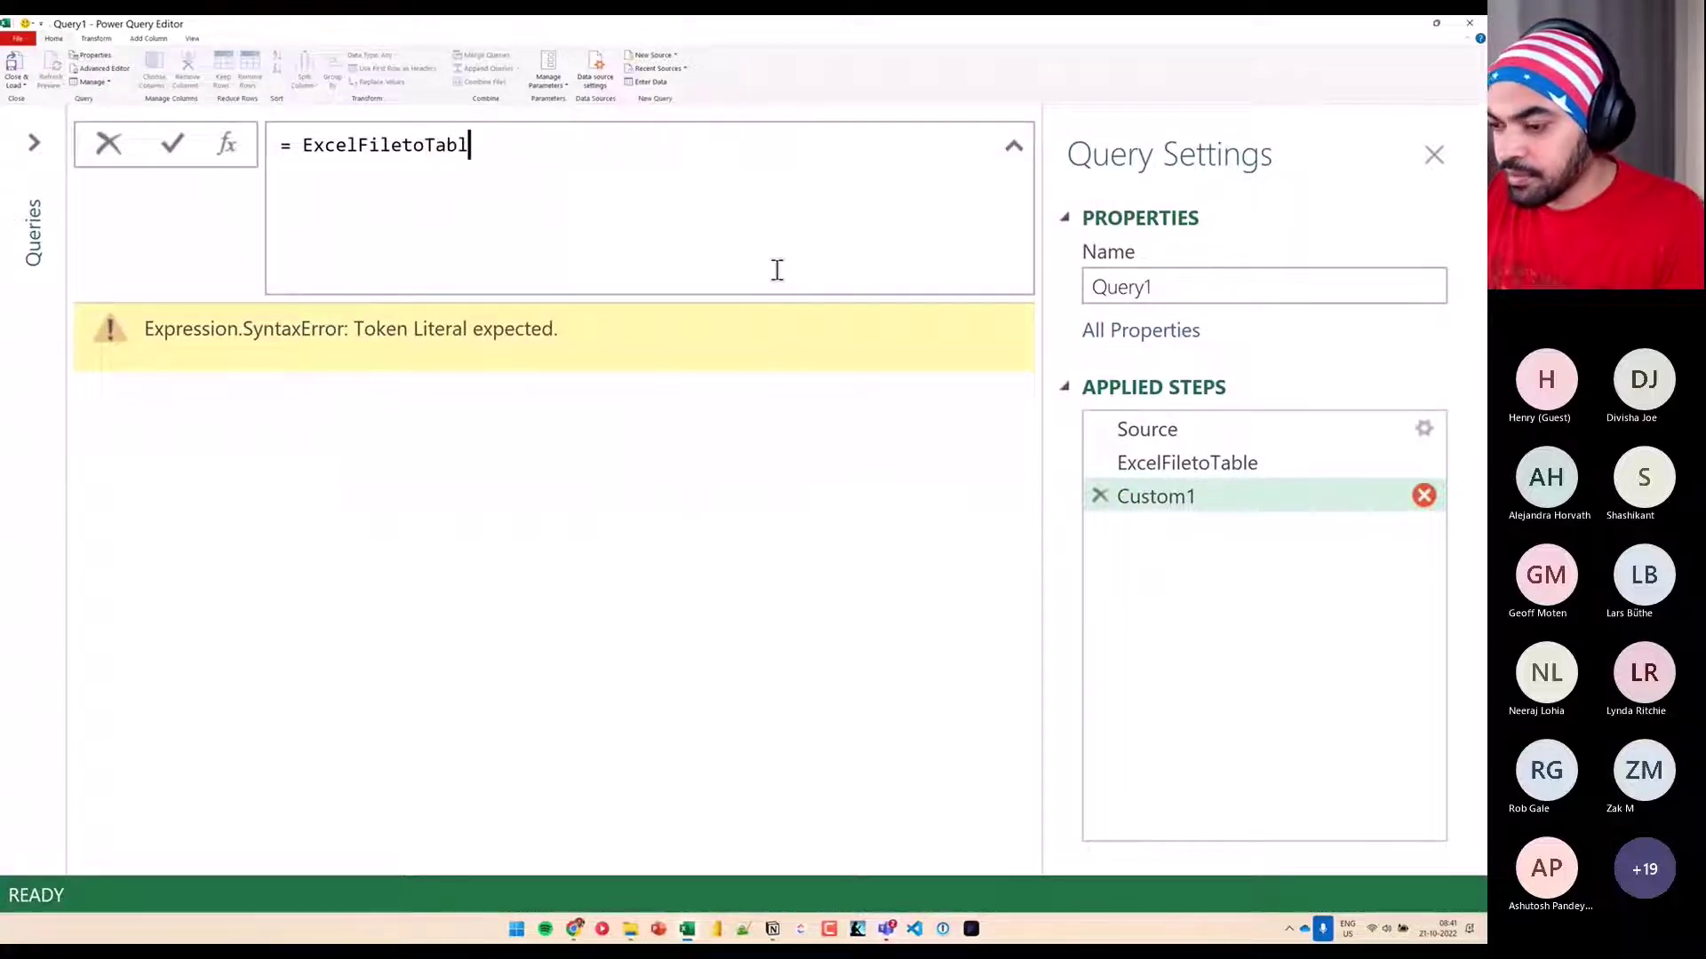
{"action": "type", "text": "e"}
{"action": "key", "text": "Return"}
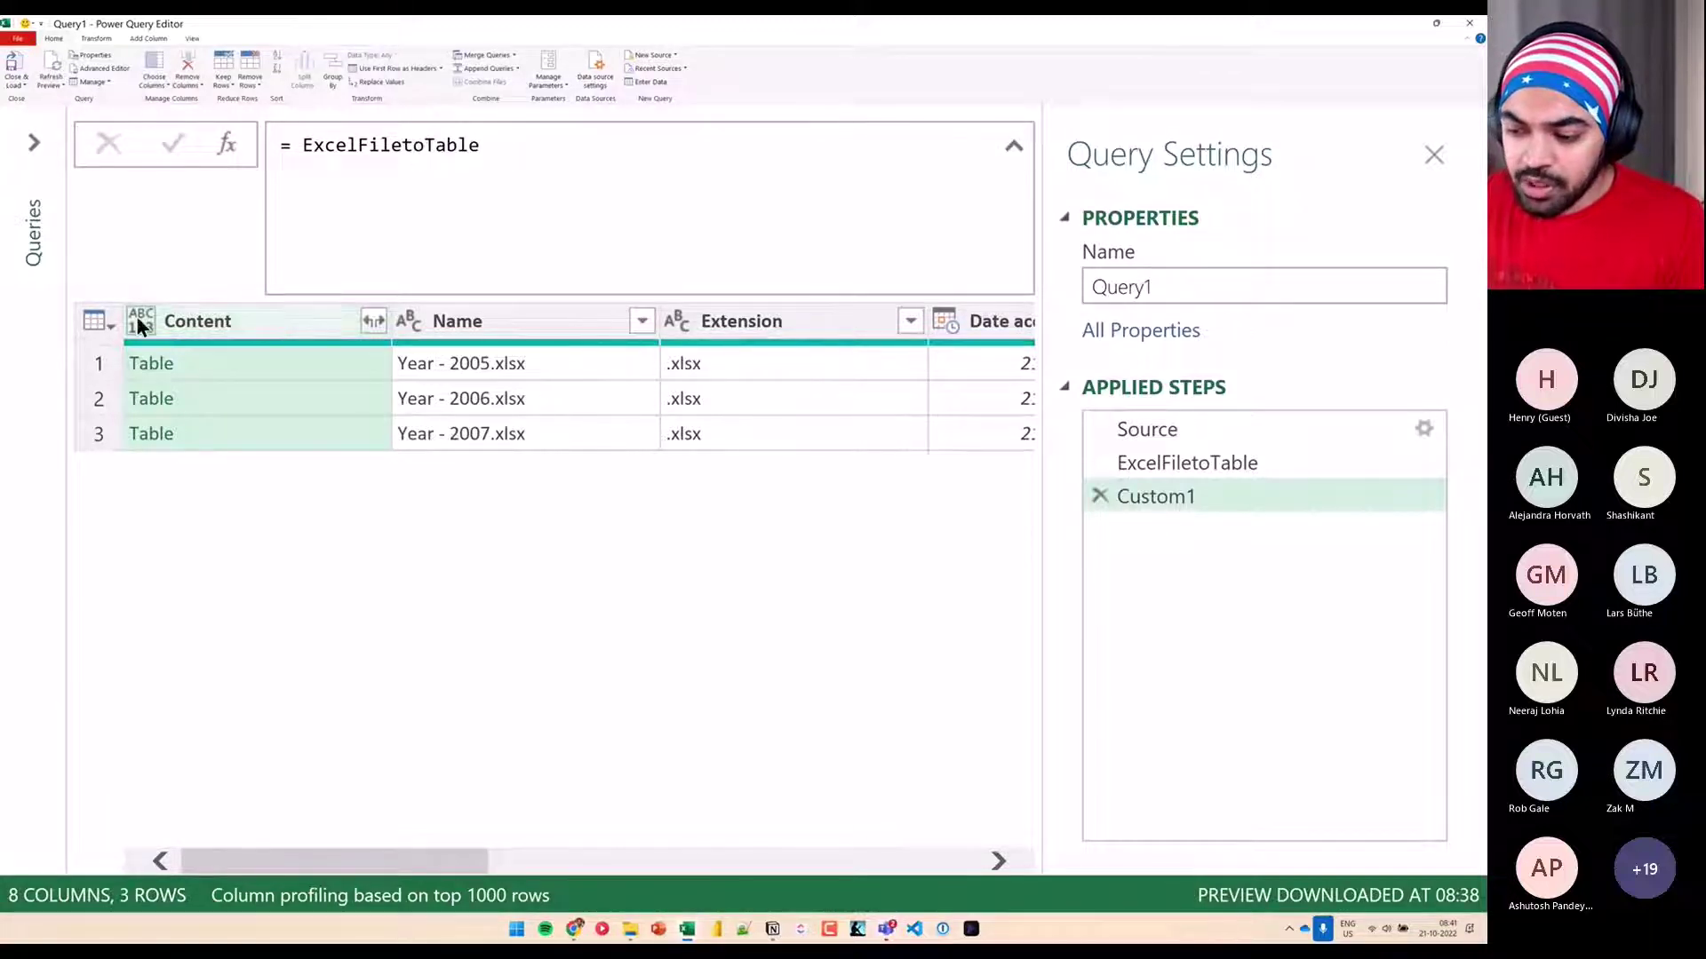
{"action": "left_click_drag", "start_coordinate": [117, 292], "coordinate": [269, 472]}
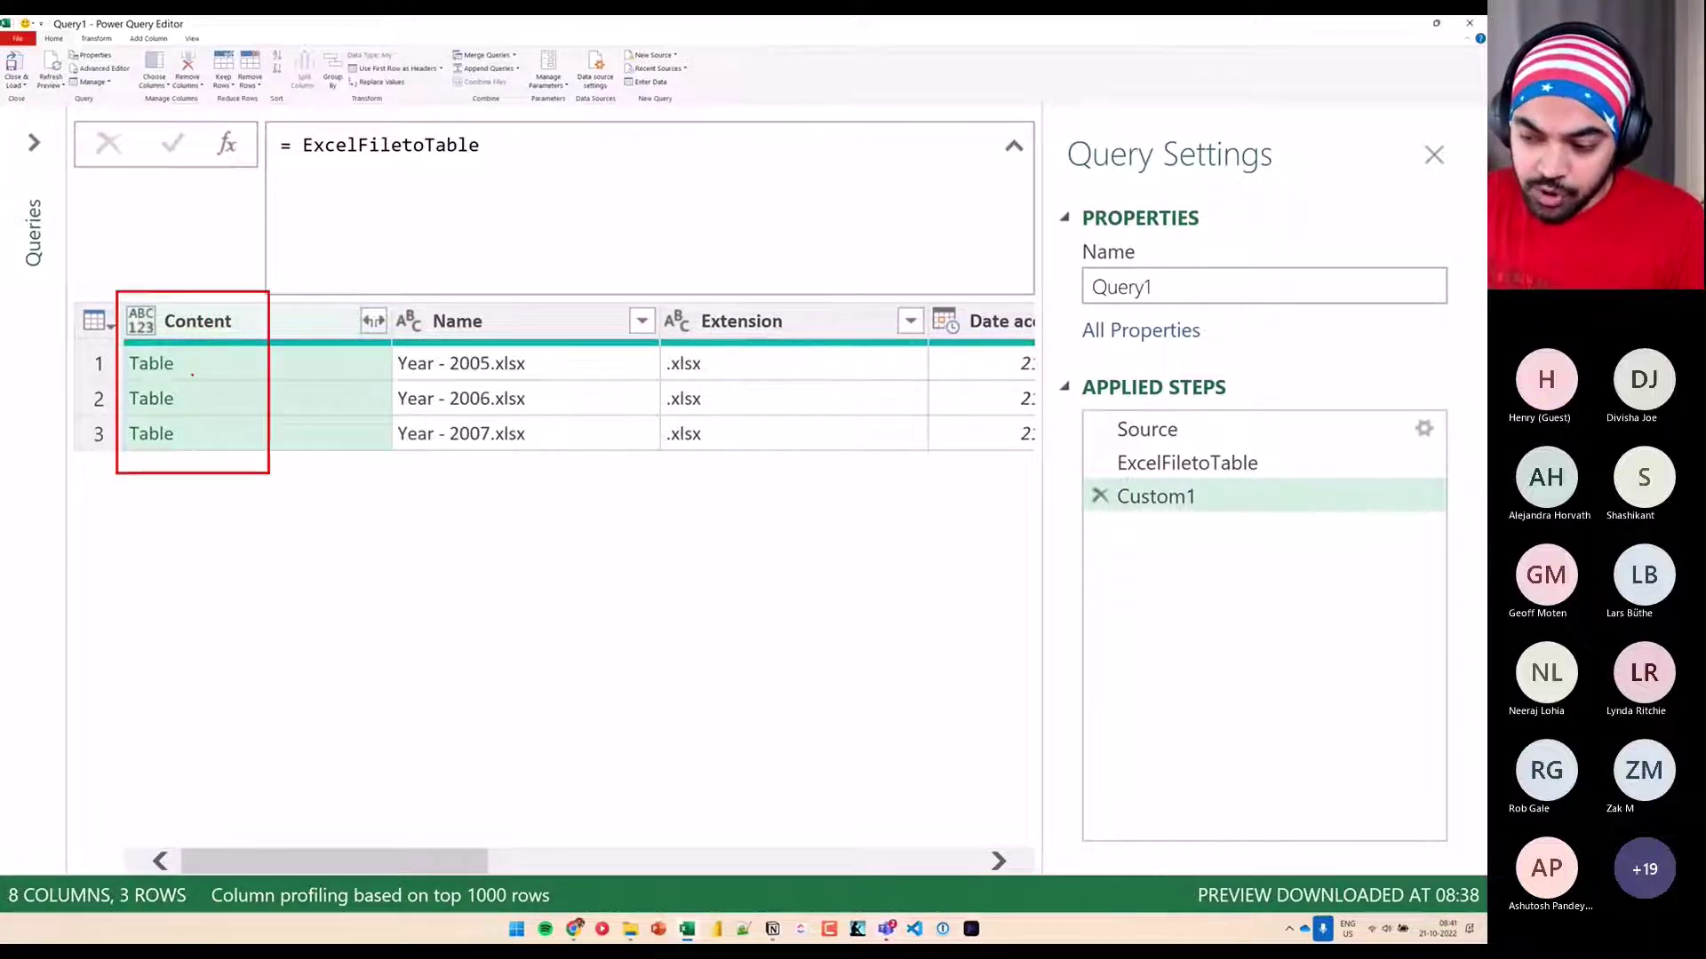
{"action": "mouse_move", "coordinate": [191, 371]}
{"action": "left_mouse_down"}
{"action": "mouse_move", "coordinate": [217, 359]}
{"action": "mouse_move", "coordinate": [216, 398]}
{"action": "left_mouse_up"}
{"action": "left_click_drag", "start_coordinate": [203, 441], "coordinate": [229, 427]}
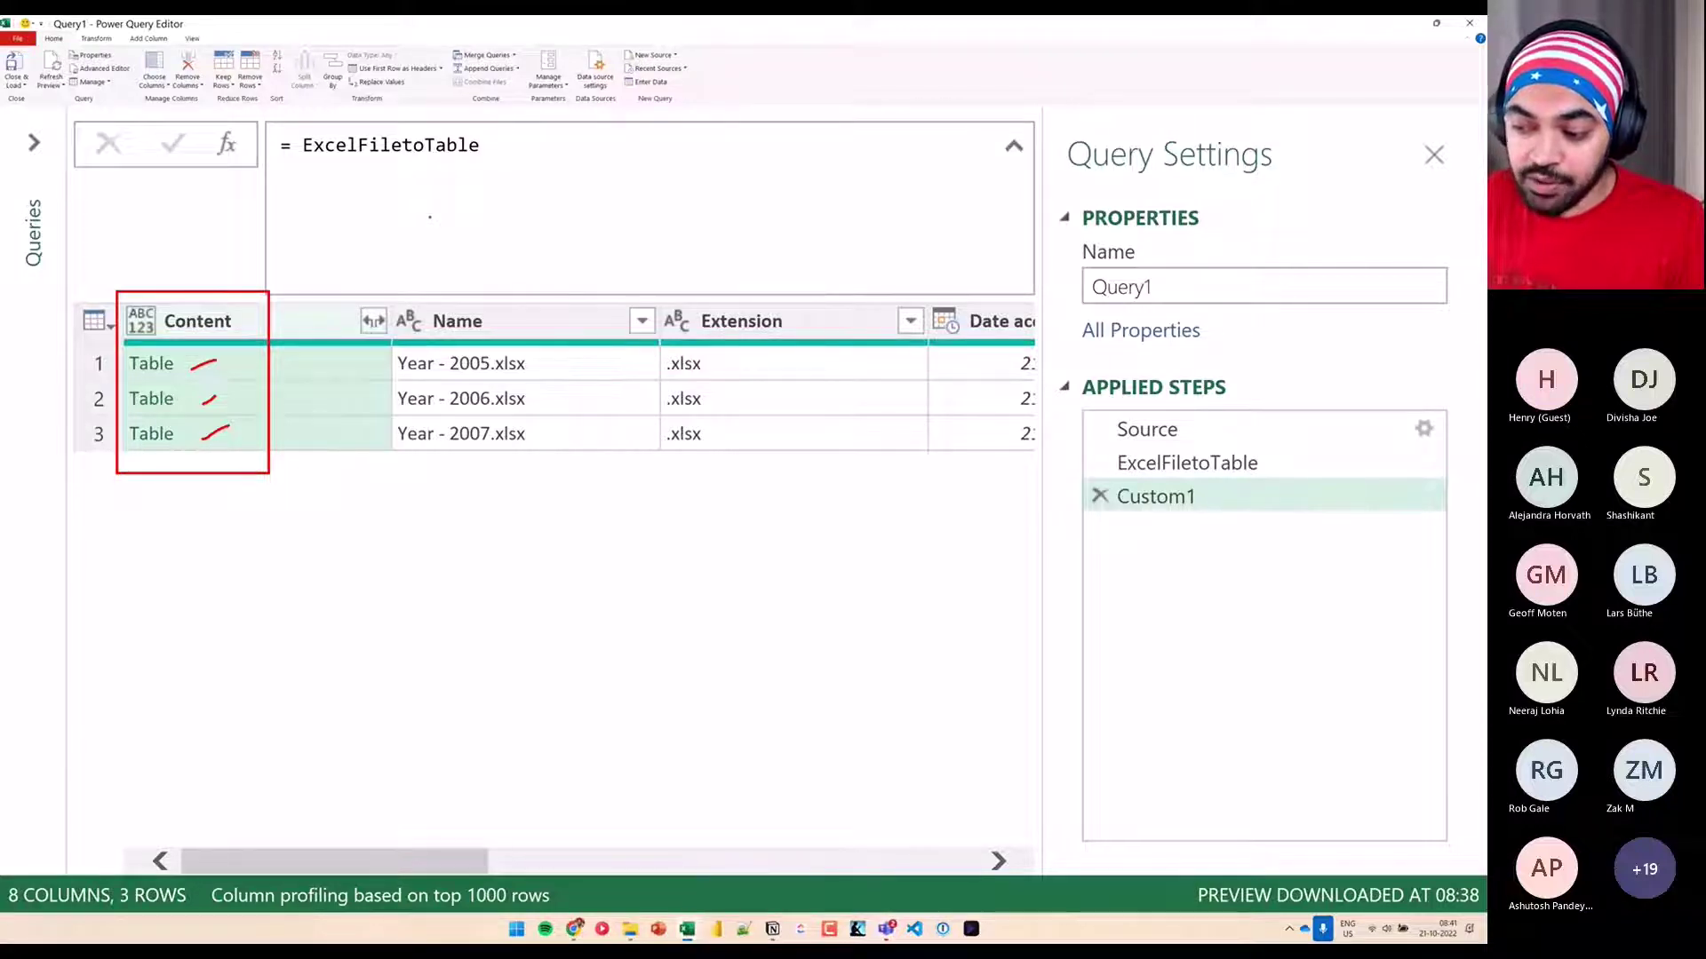
{"action": "left_click_drag", "start_coordinate": [404, 162], "coordinate": [428, 156]}
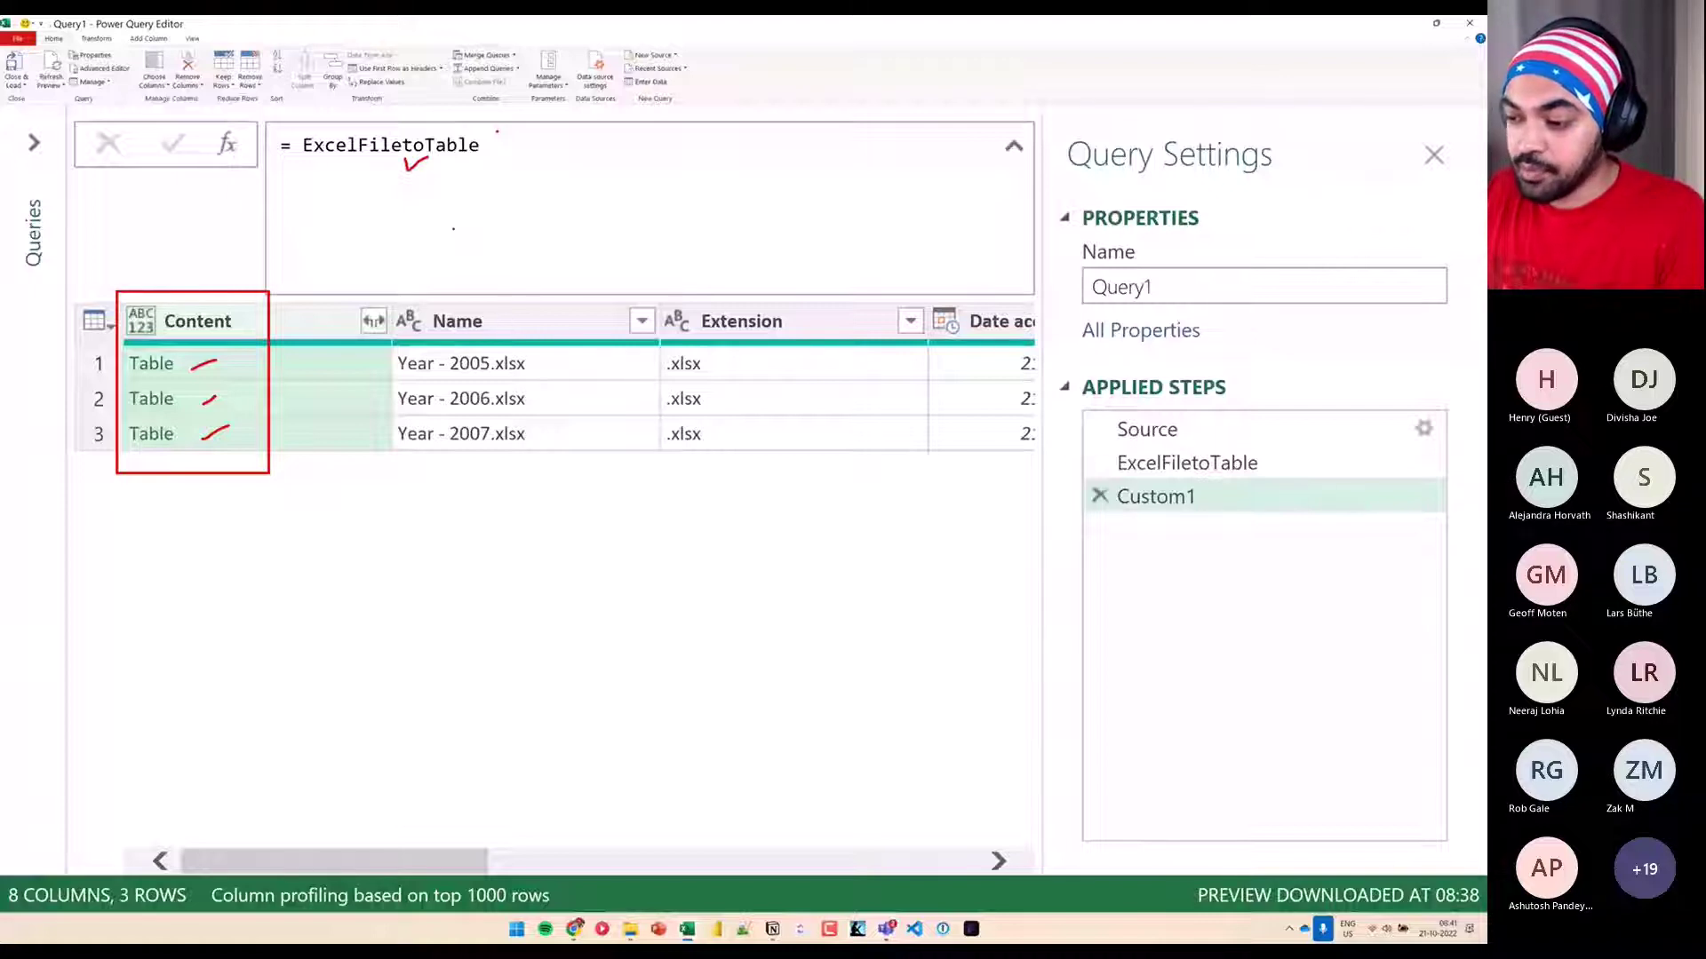
Append [Content] so the formula returns the list of Content tables
{"action": "type", "text": "[Content]"}
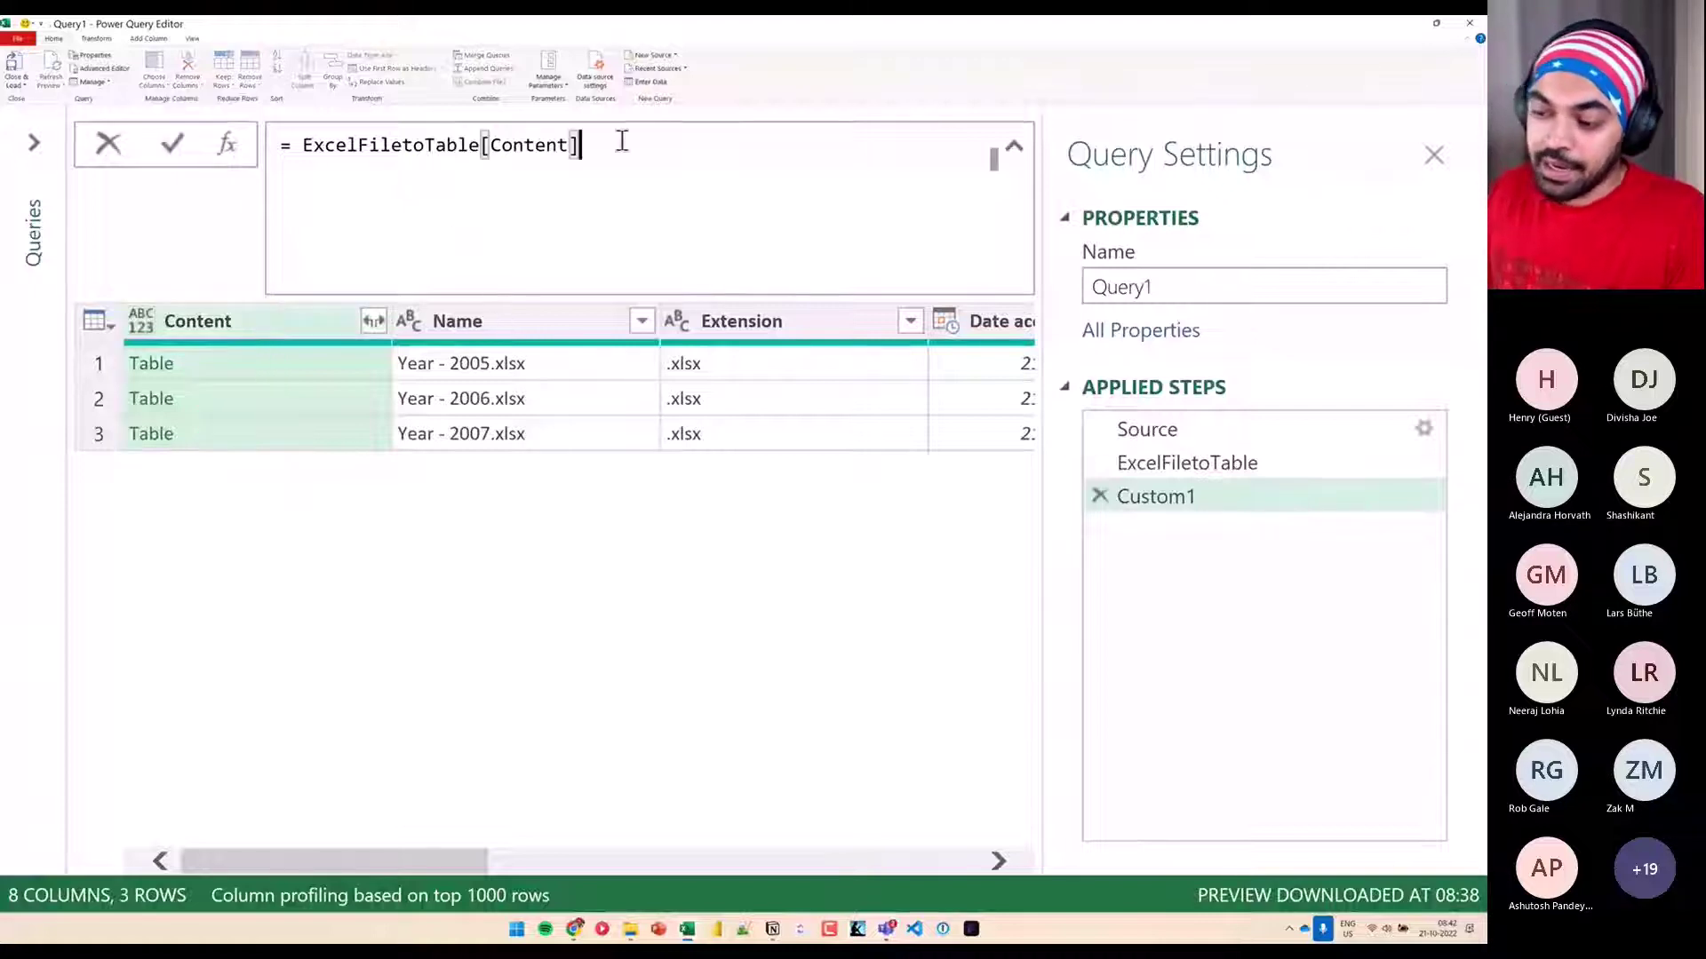
{"action": "key", "text": "Return"}
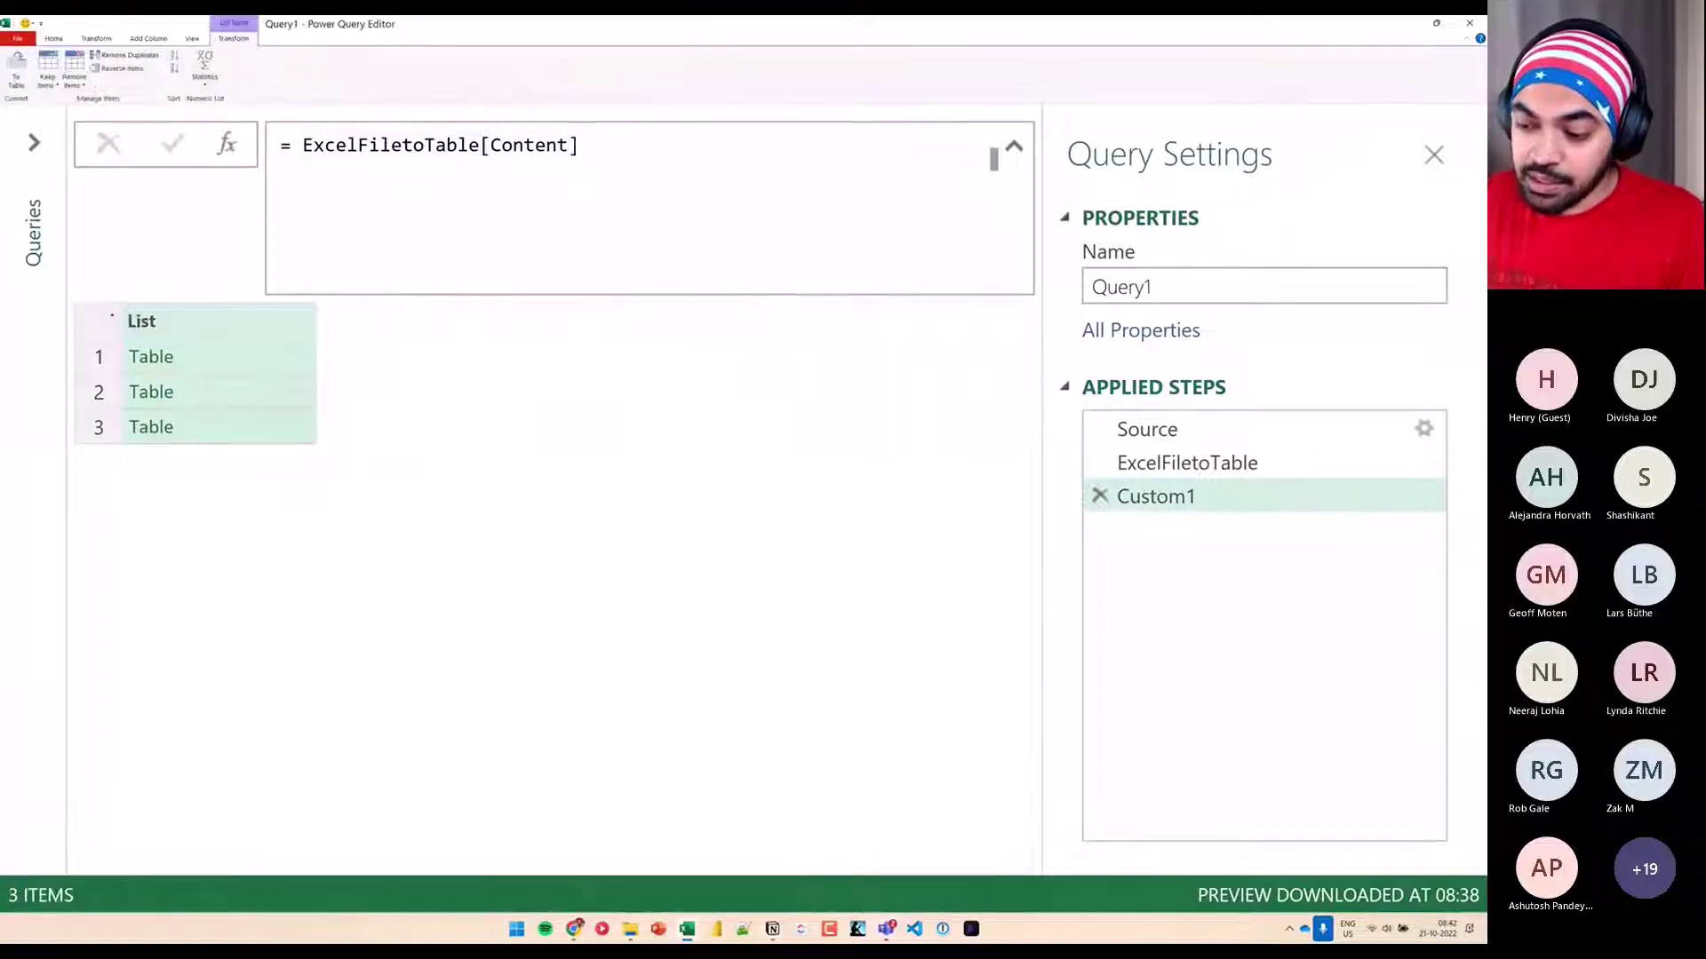
{"action": "left_click_drag", "start_coordinate": [105, 304], "coordinate": [230, 444]}
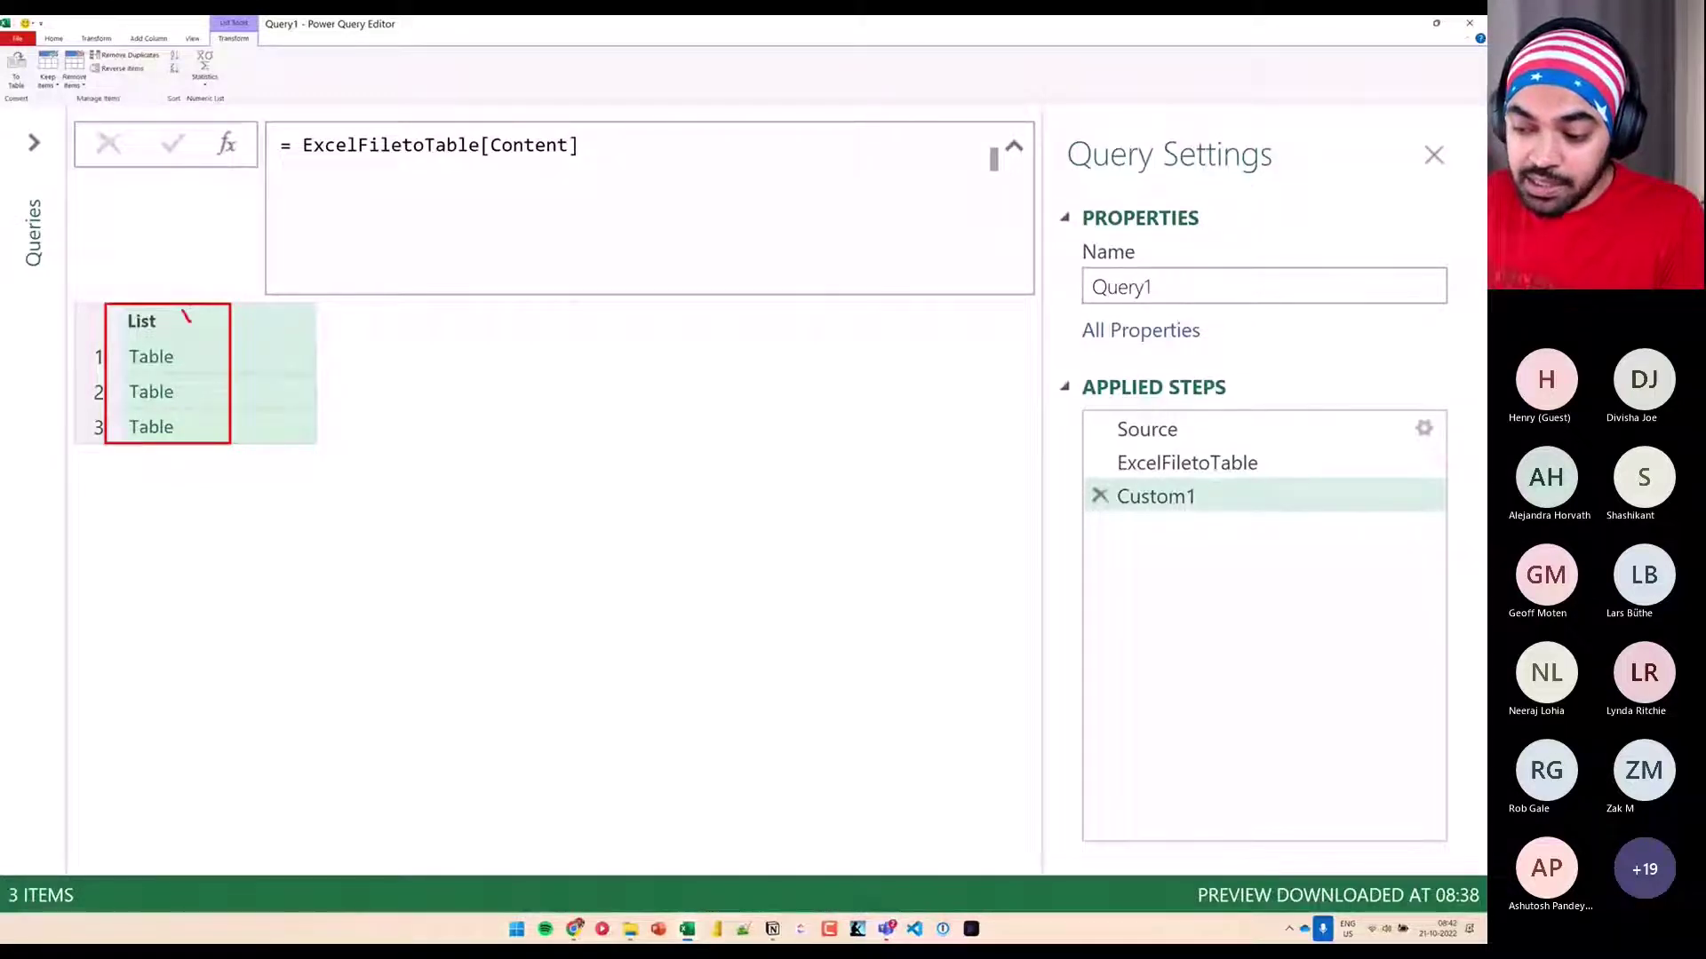
{"action": "left_click_drag", "start_coordinate": [191, 322], "coordinate": [218, 301]}
{"action": "left_click_drag", "start_coordinate": [193, 368], "coordinate": [206, 356]}
{"action": "mouse_move", "coordinate": [199, 398]}
{"action": "left_mouse_down"}
{"action": "mouse_move", "coordinate": [213, 385]}
{"action": "mouse_move", "coordinate": [219, 419]}
{"action": "left_mouse_up"}
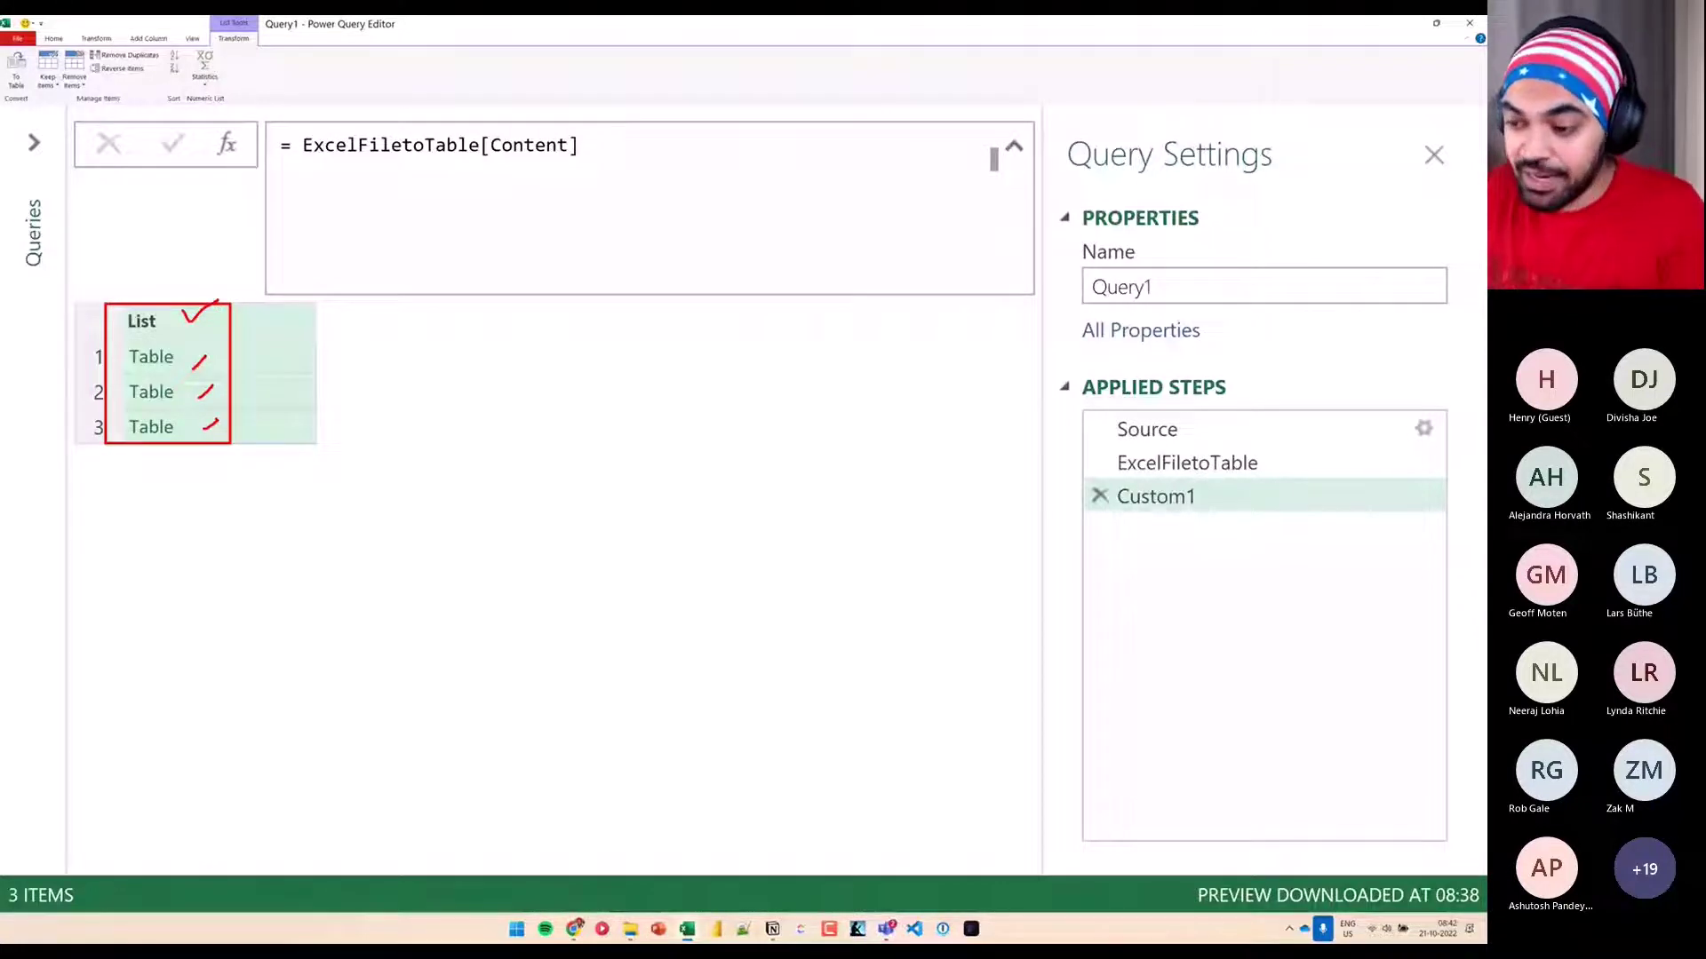
{"action": "key", "text": "Escape"}
Wrap the formula in Table.Combine( ) to merge the tables into one
{"action": "left_click", "coordinate": [620, 187]}
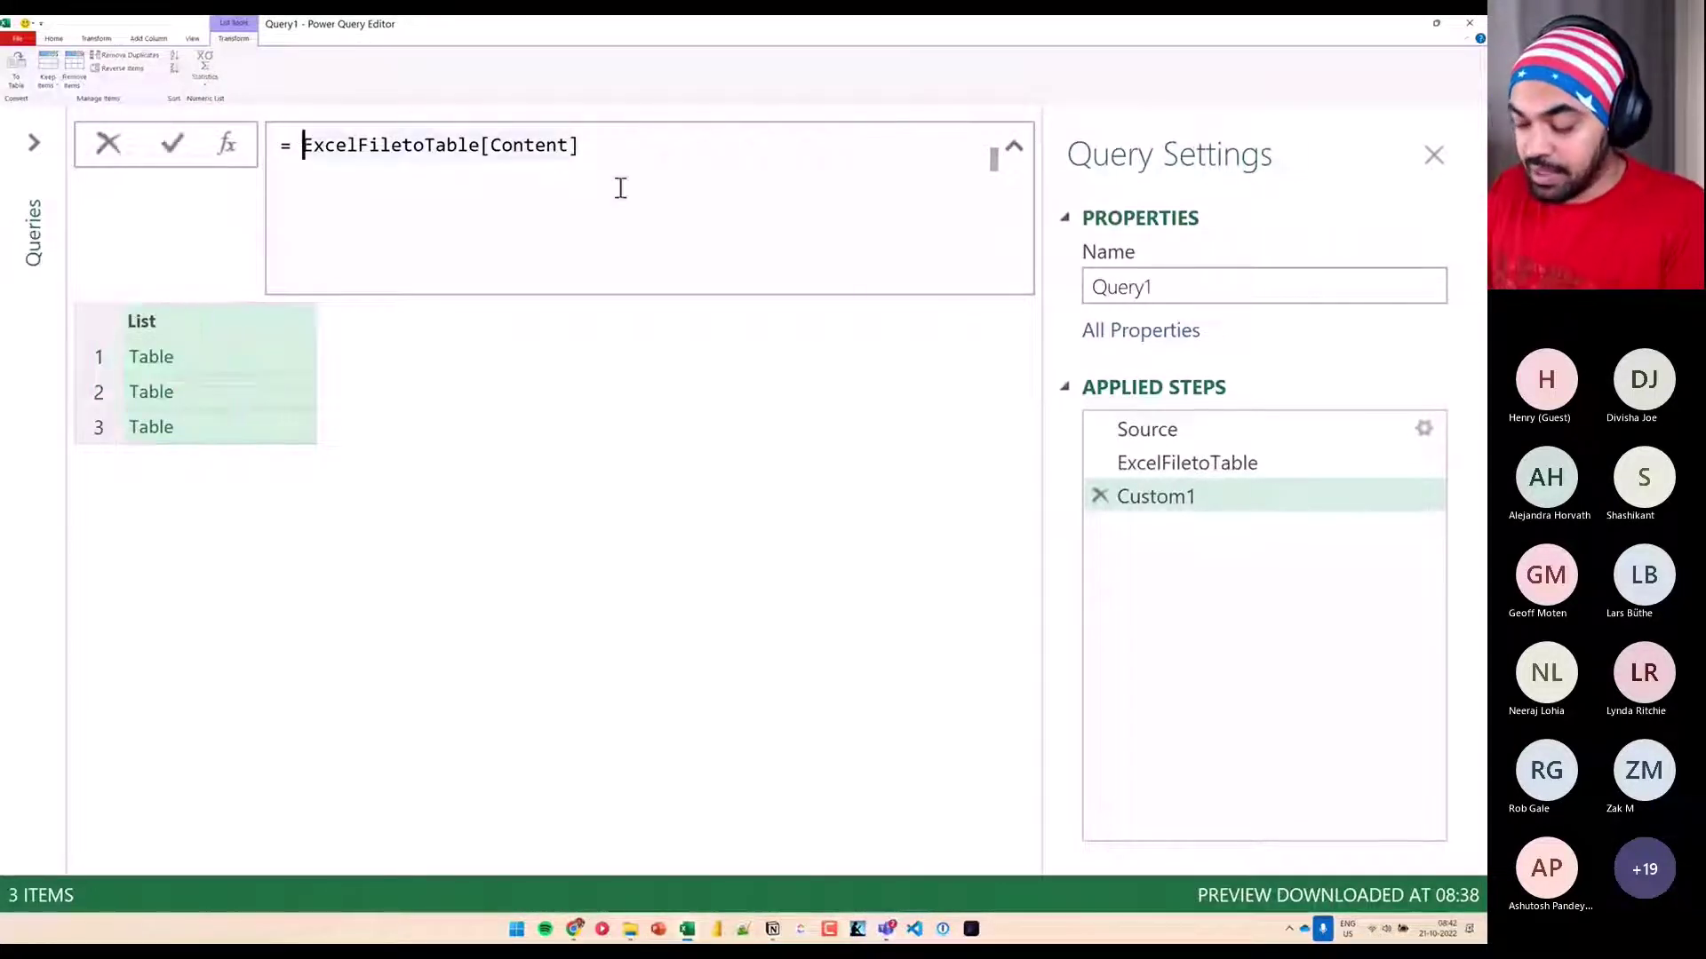
{"action": "type", "text": "Table."}
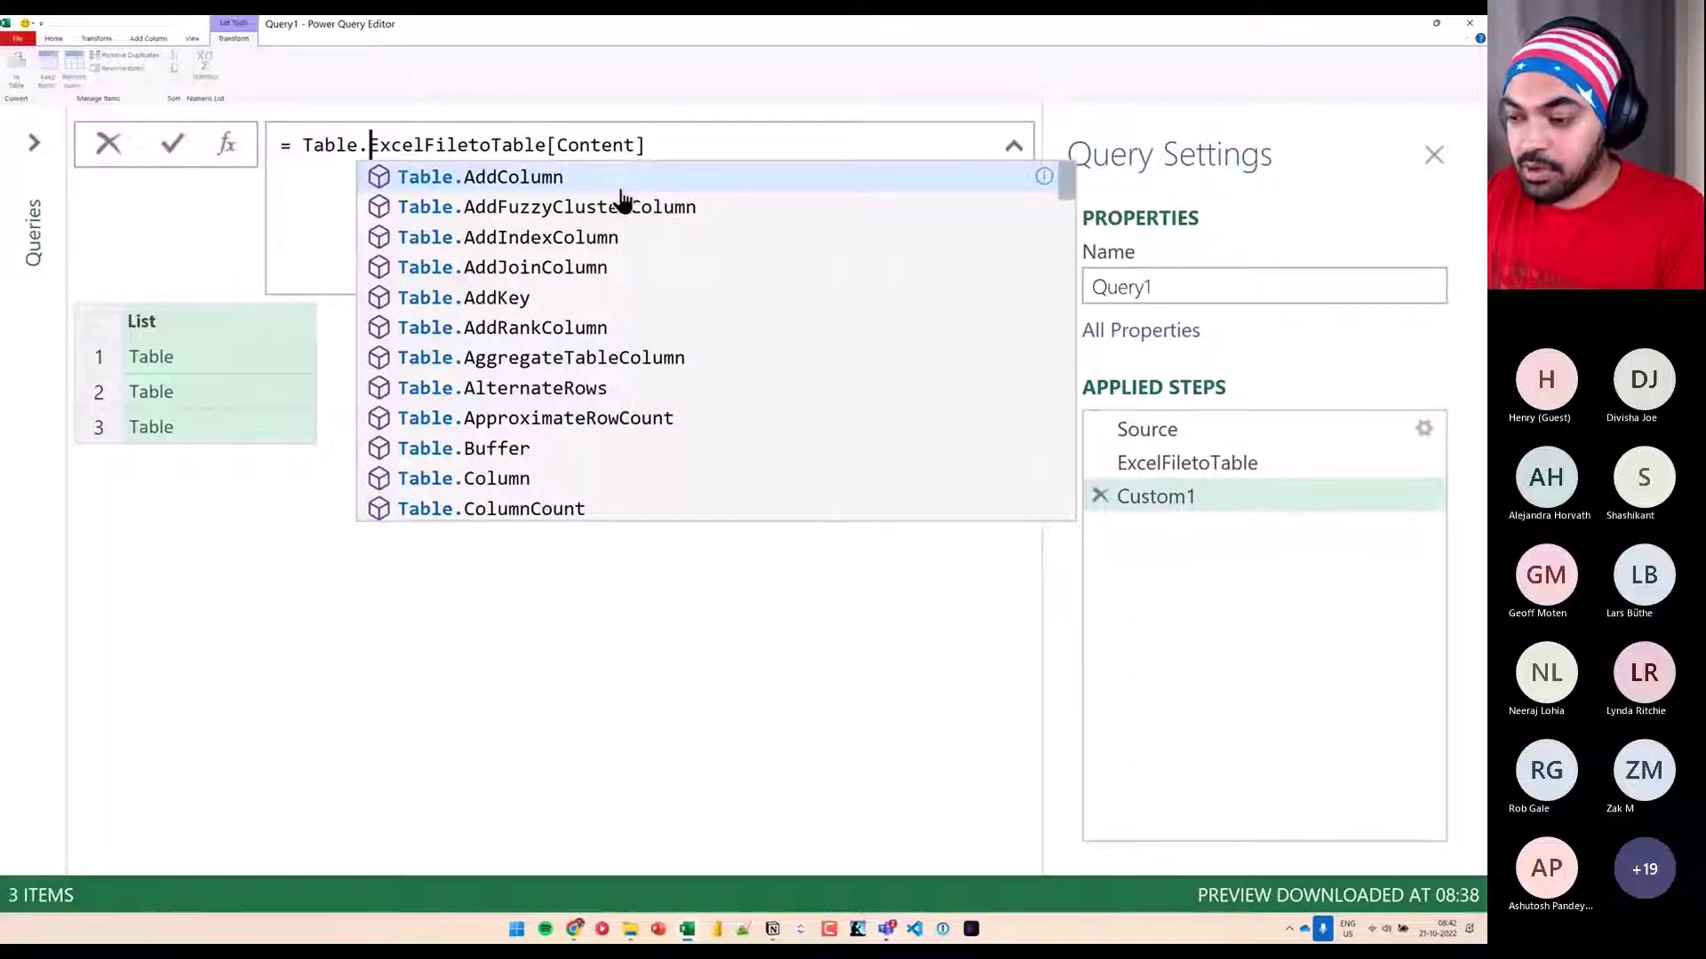
{"action": "type", "text": "Combine("}
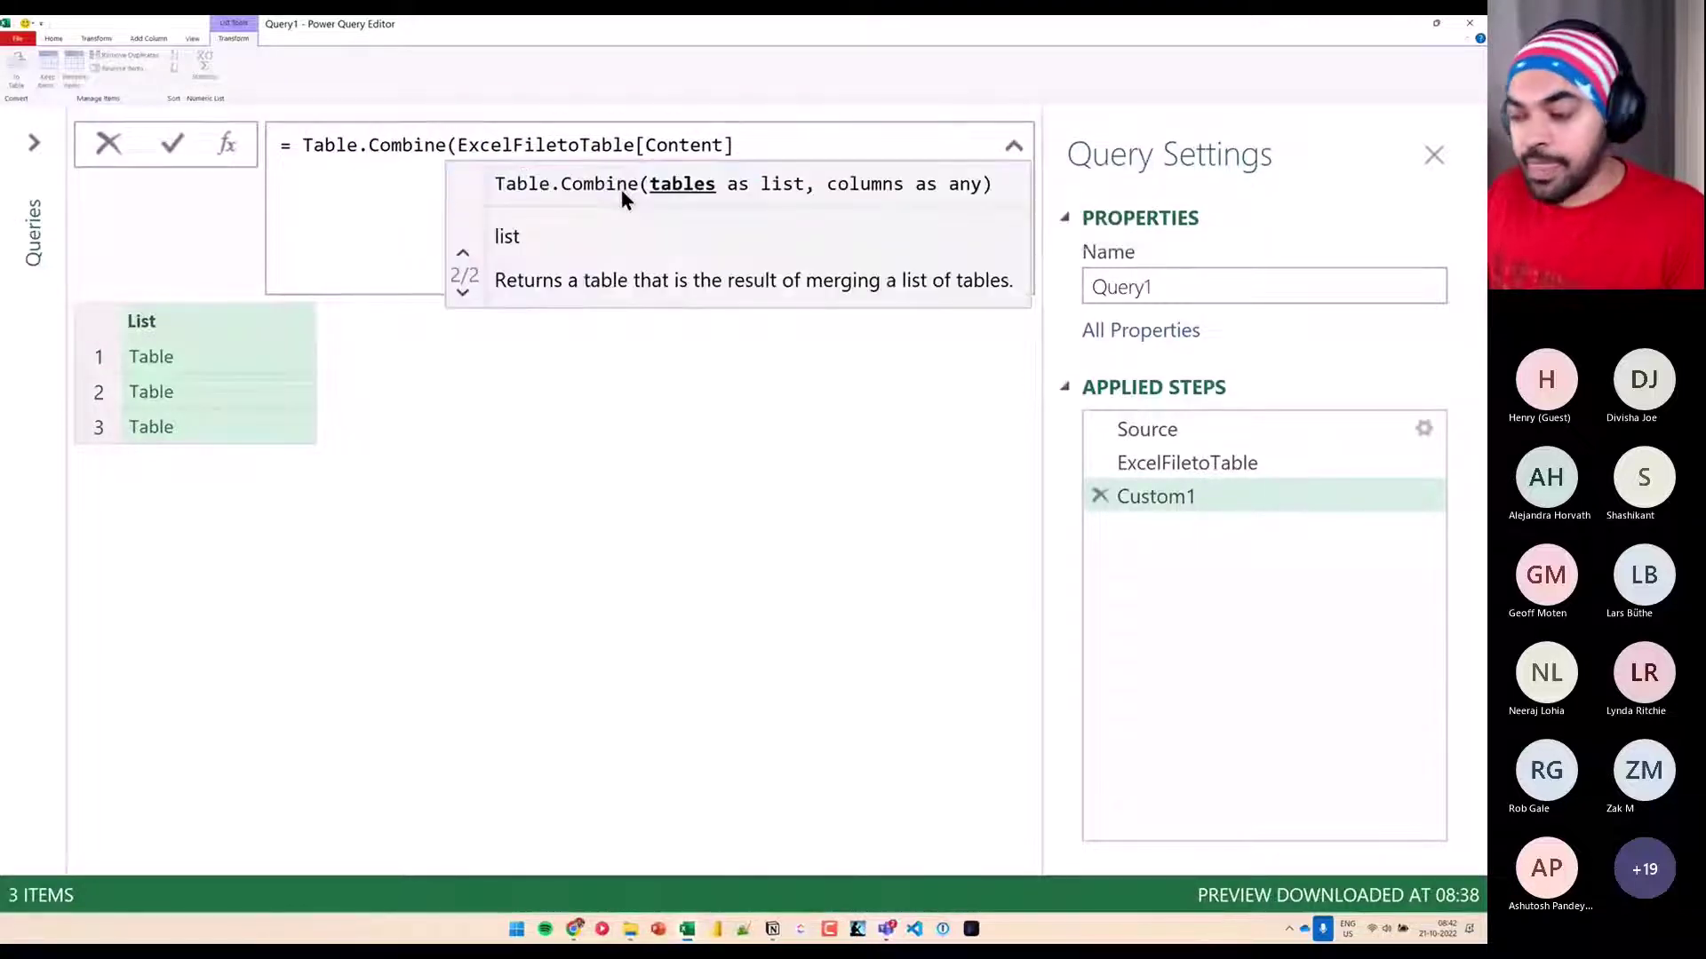
{"action": "type", "text": ")"}
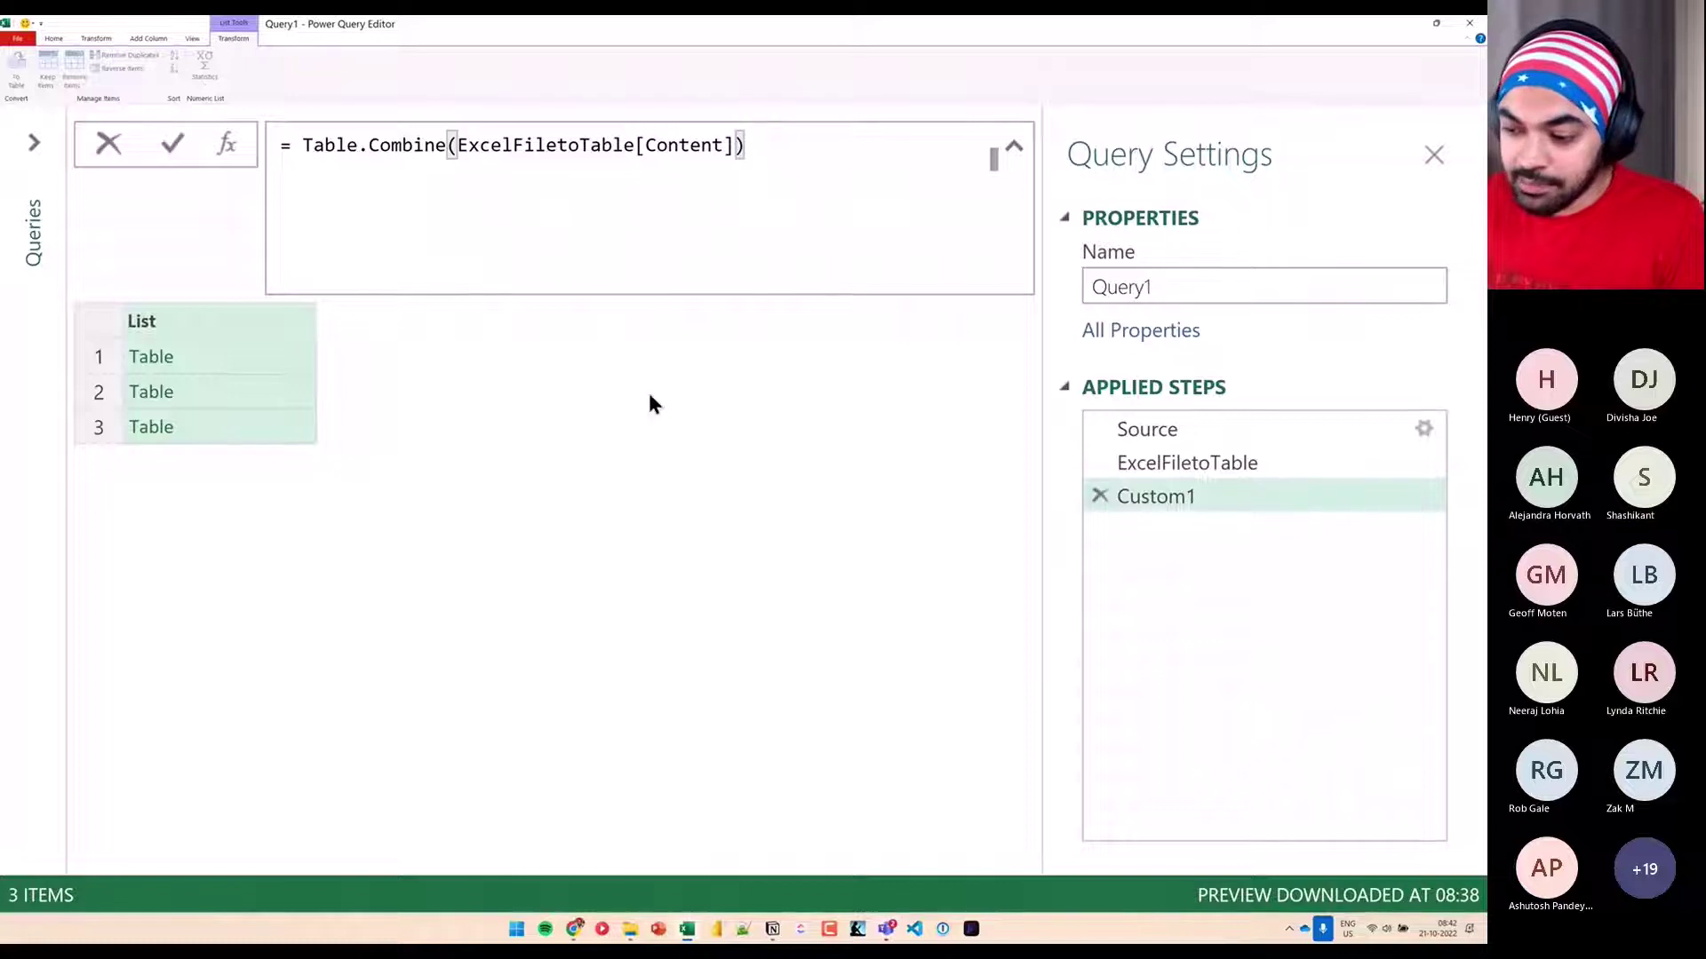
{"action": "key", "text": "Return"}
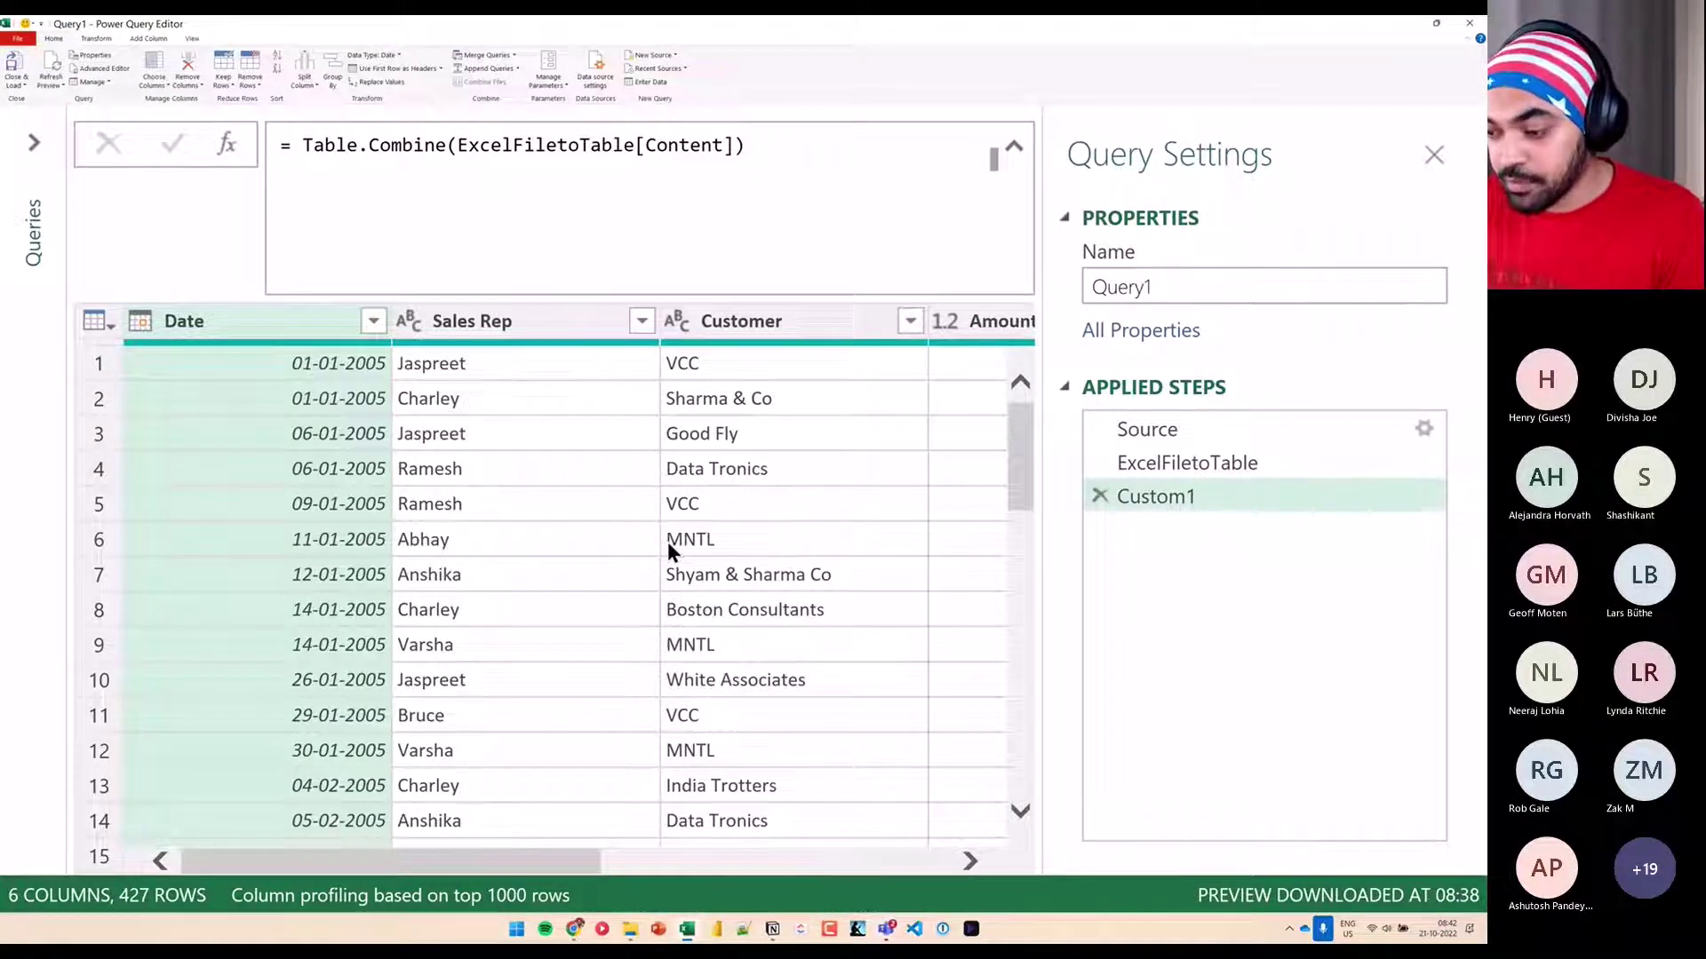
{"action": "left_click", "coordinate": [1160, 503]}
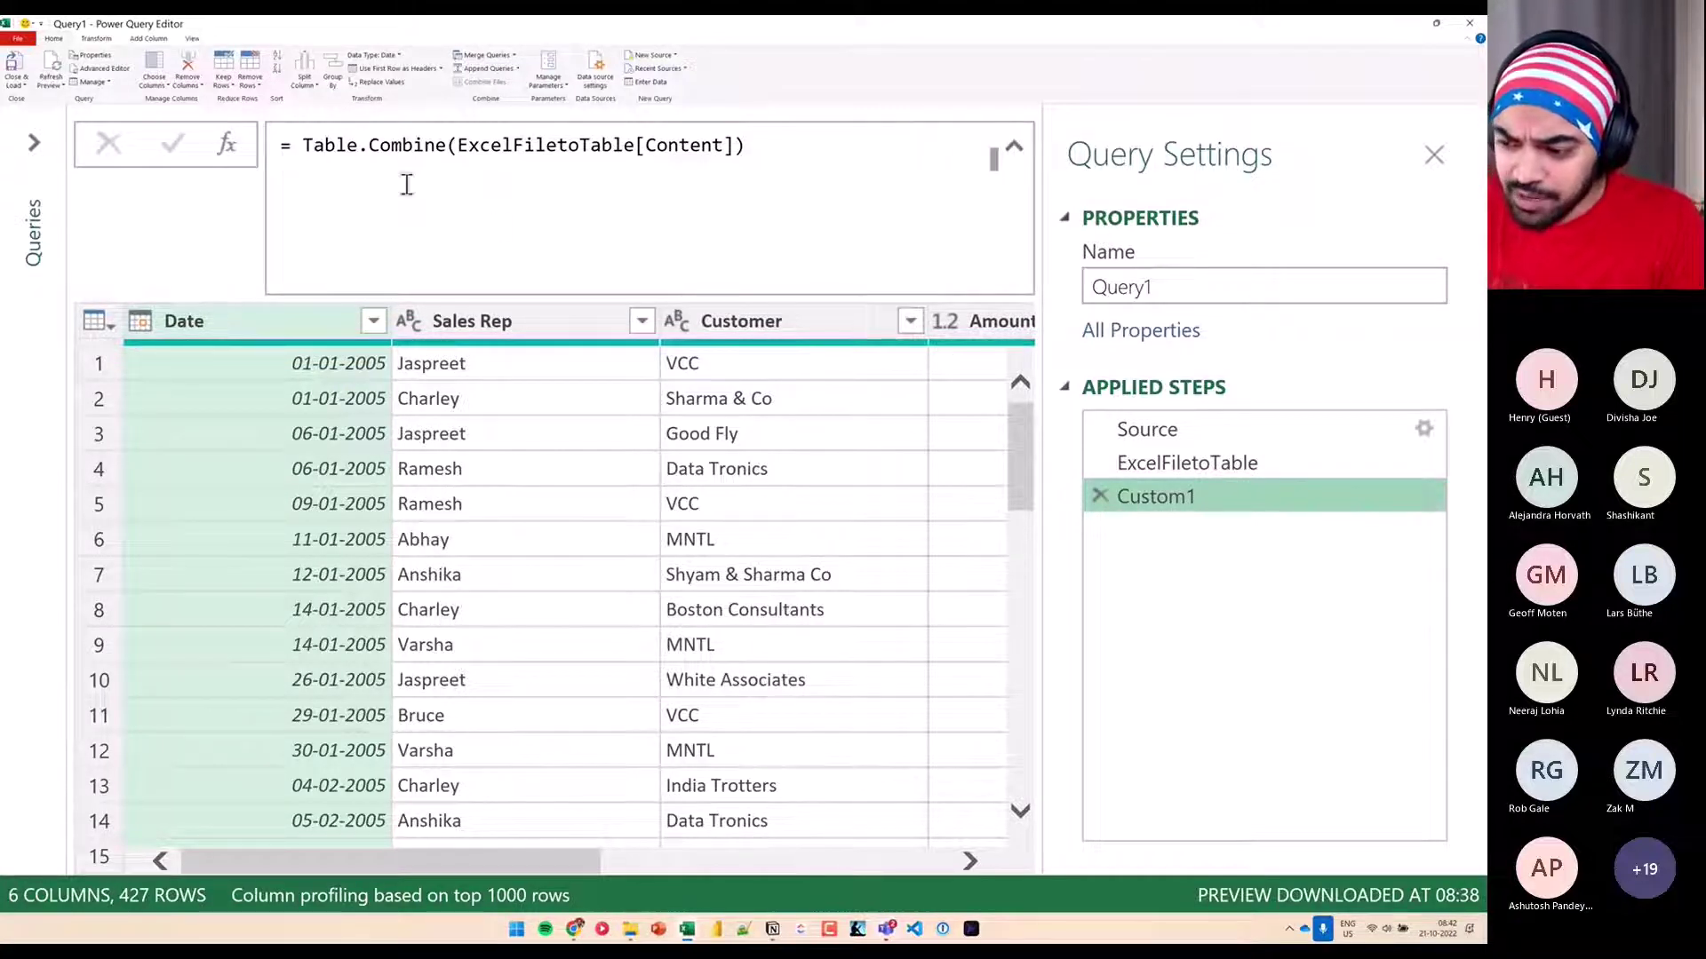
{"action": "left_click_drag", "start_coordinate": [374, 177], "coordinate": [400, 177]}
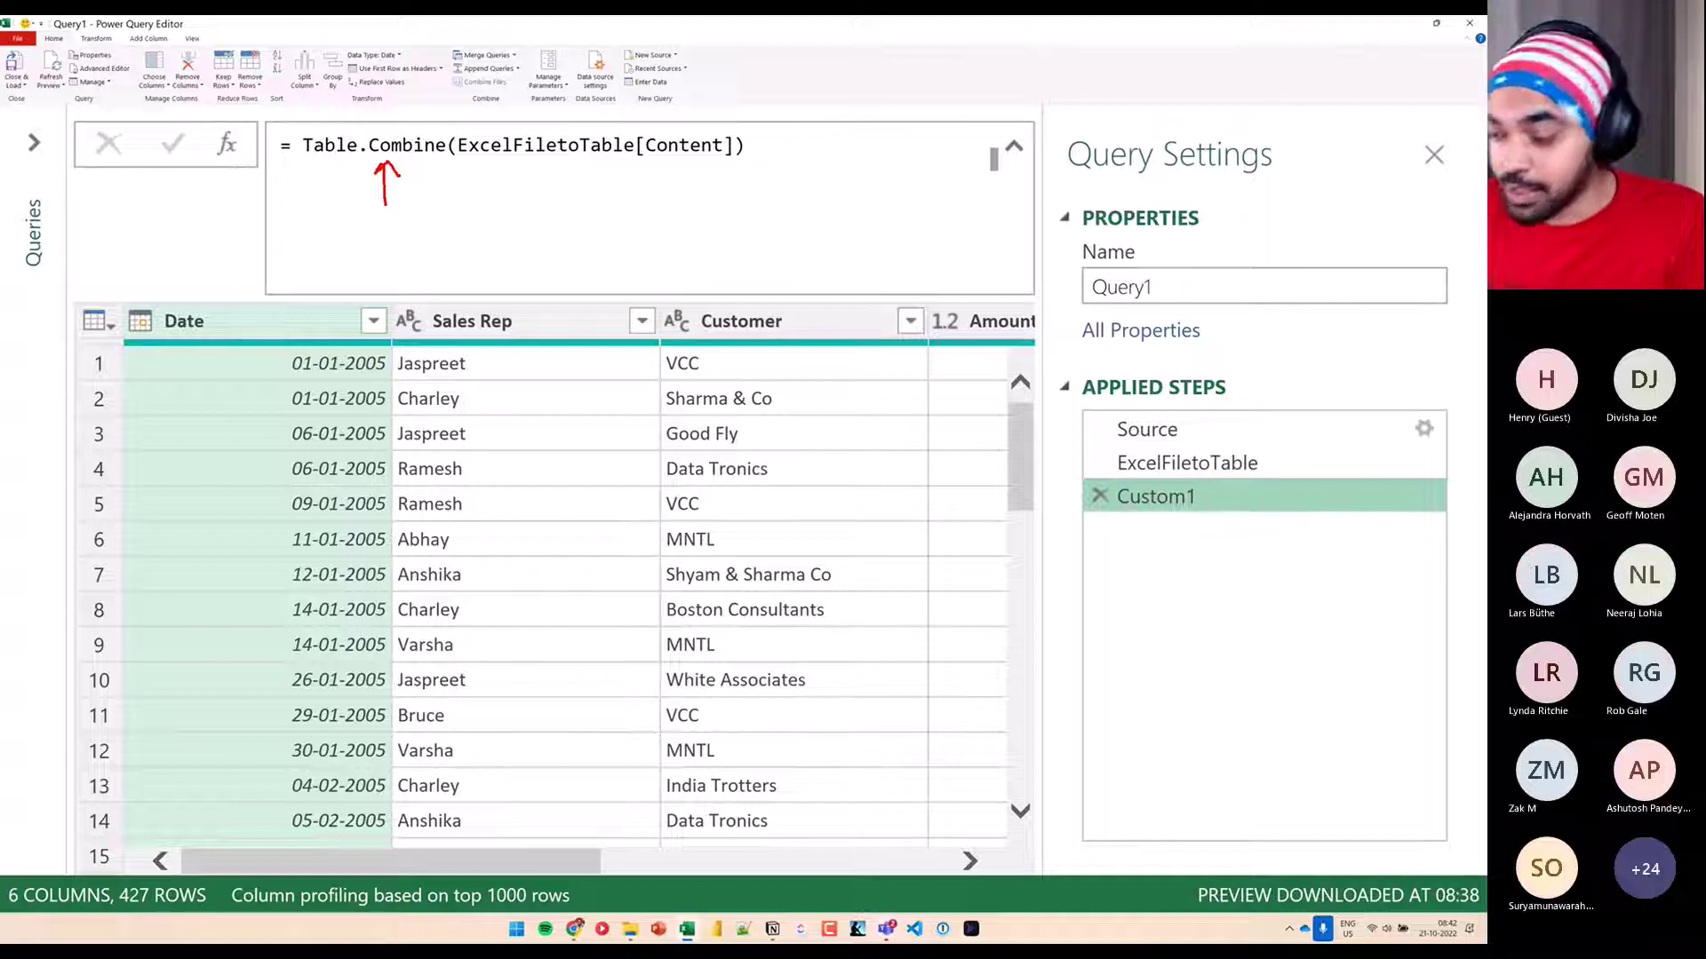
{"action": "key", "text": "Escape"}
{"action": "left_click", "coordinate": [1223, 460]}
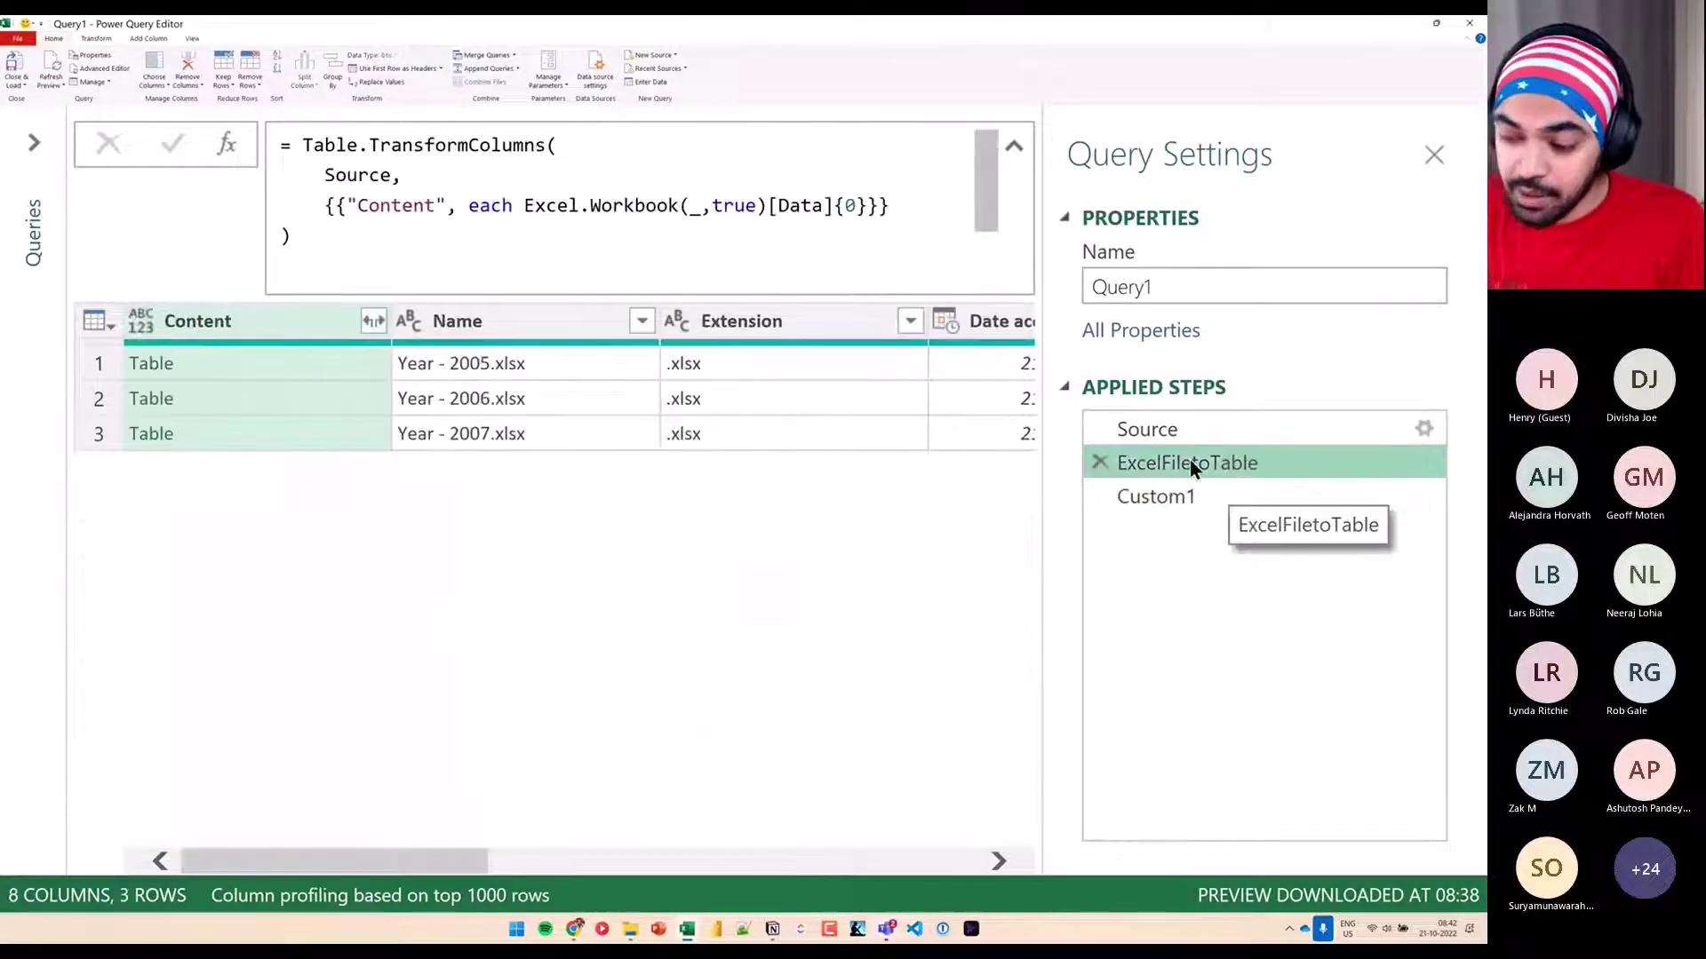
{"action": "left_click", "coordinate": [359, 342]}
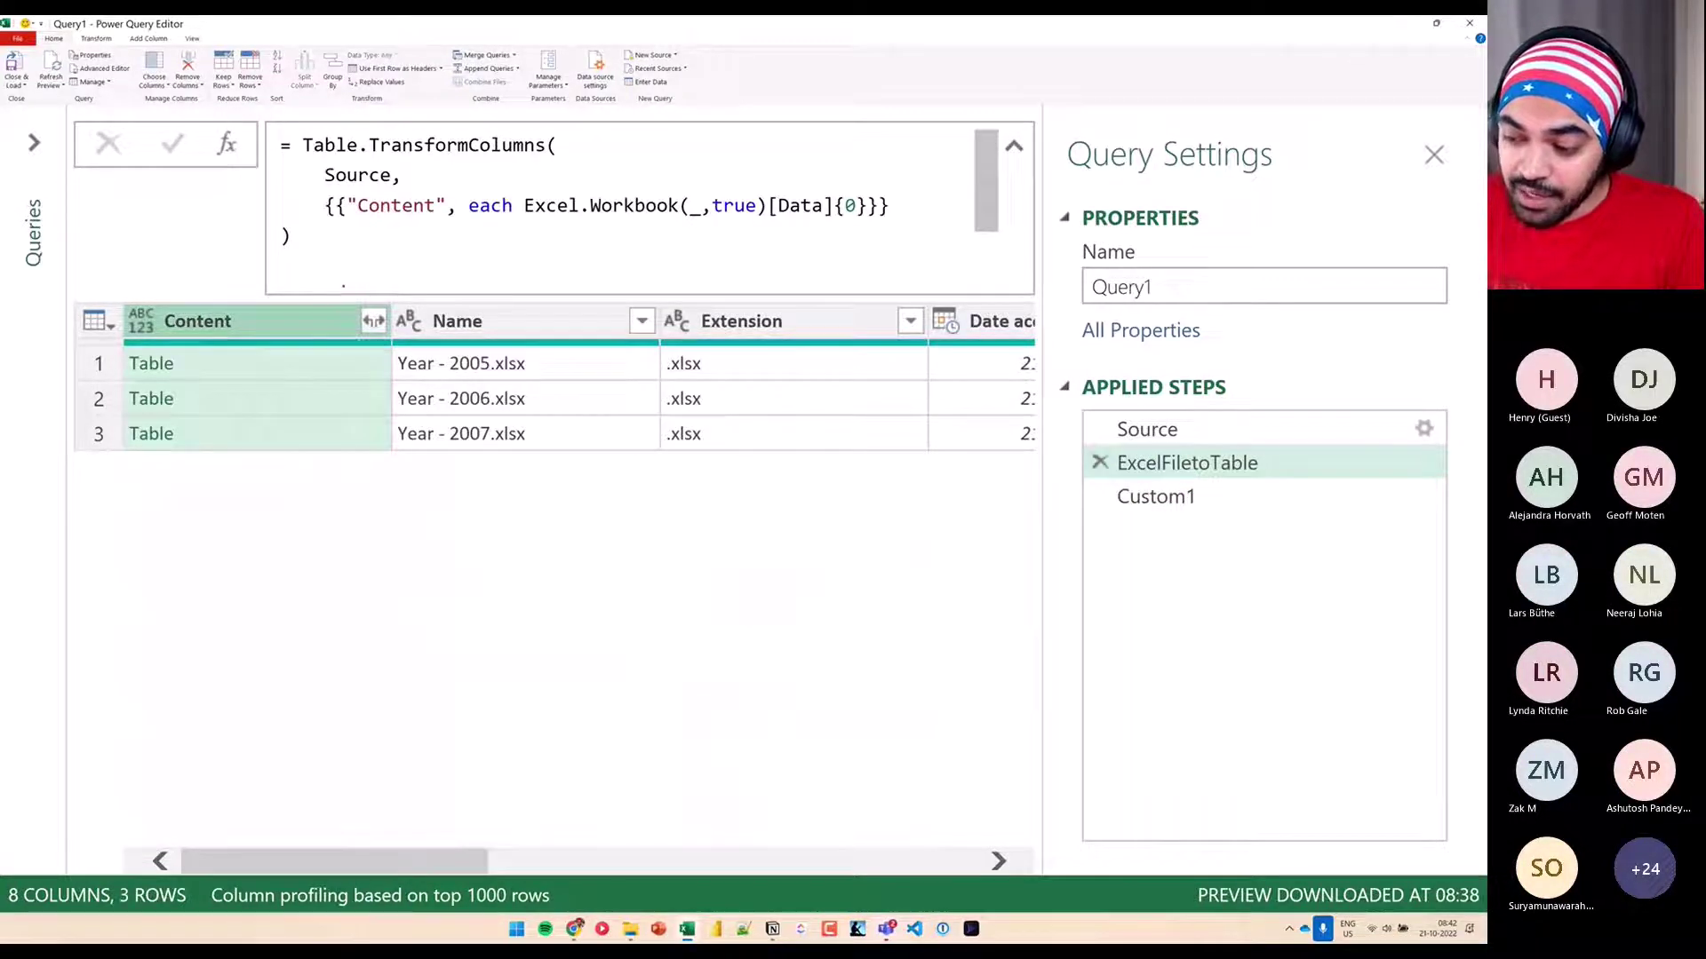
{"action": "left_click_drag", "start_coordinate": [342, 284], "coordinate": [404, 338]}
{"action": "left_click", "coordinate": [374, 322]}
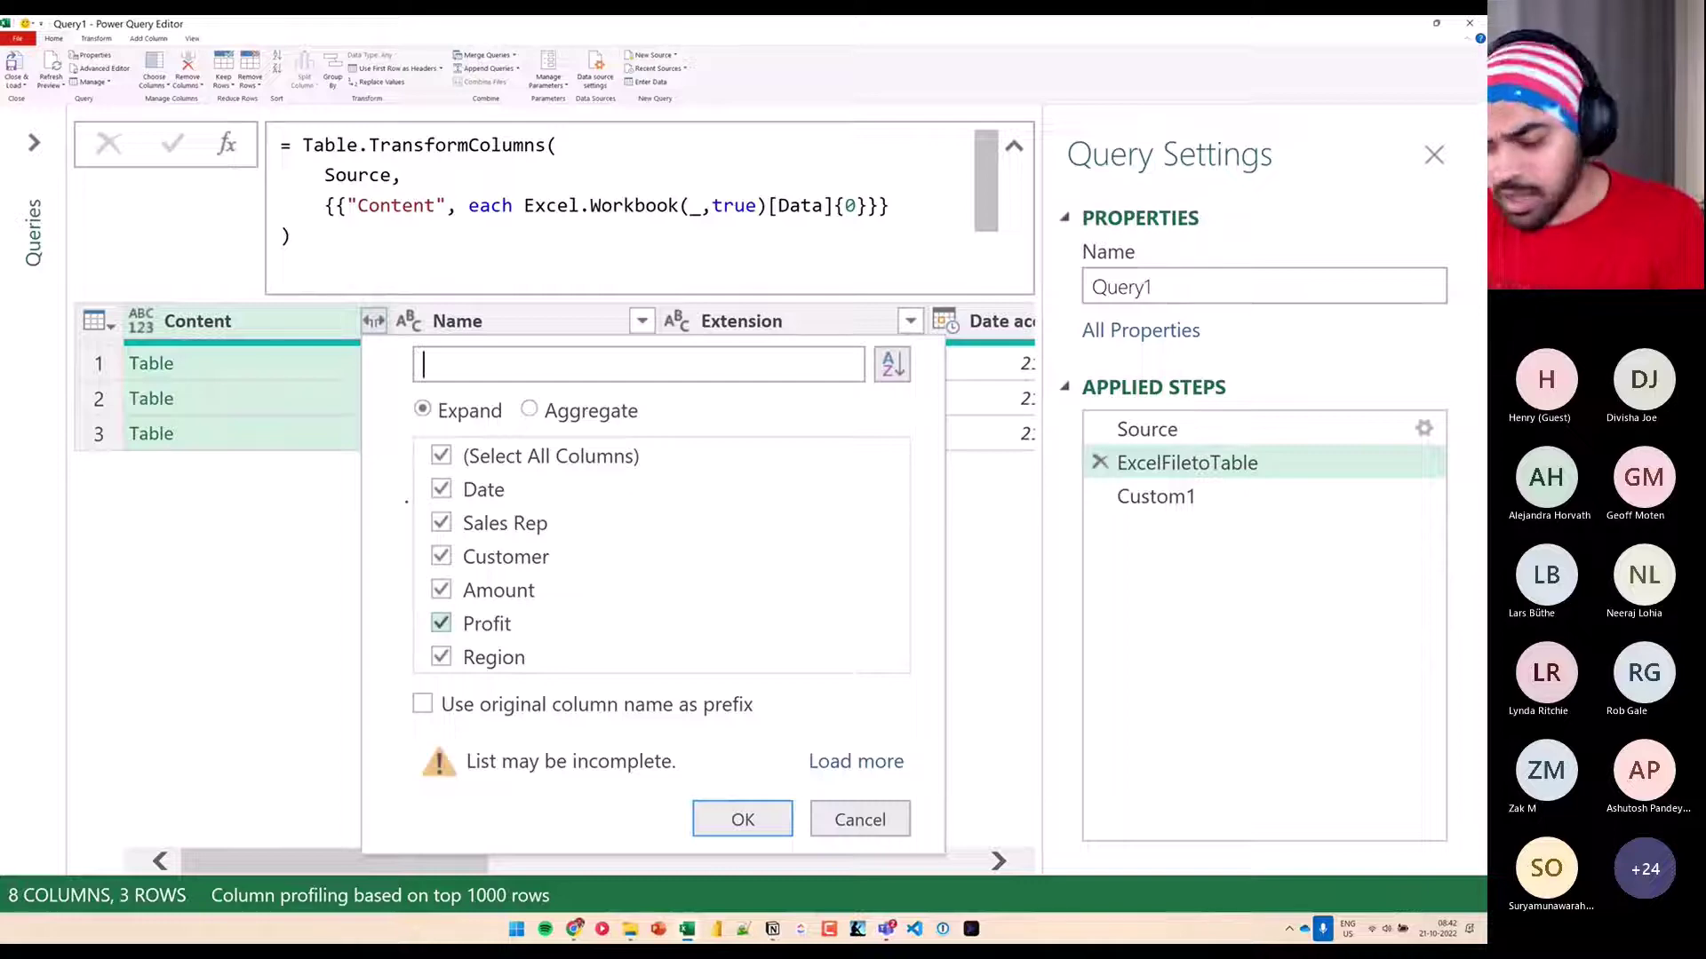
{"action": "key", "text": "Escape"}
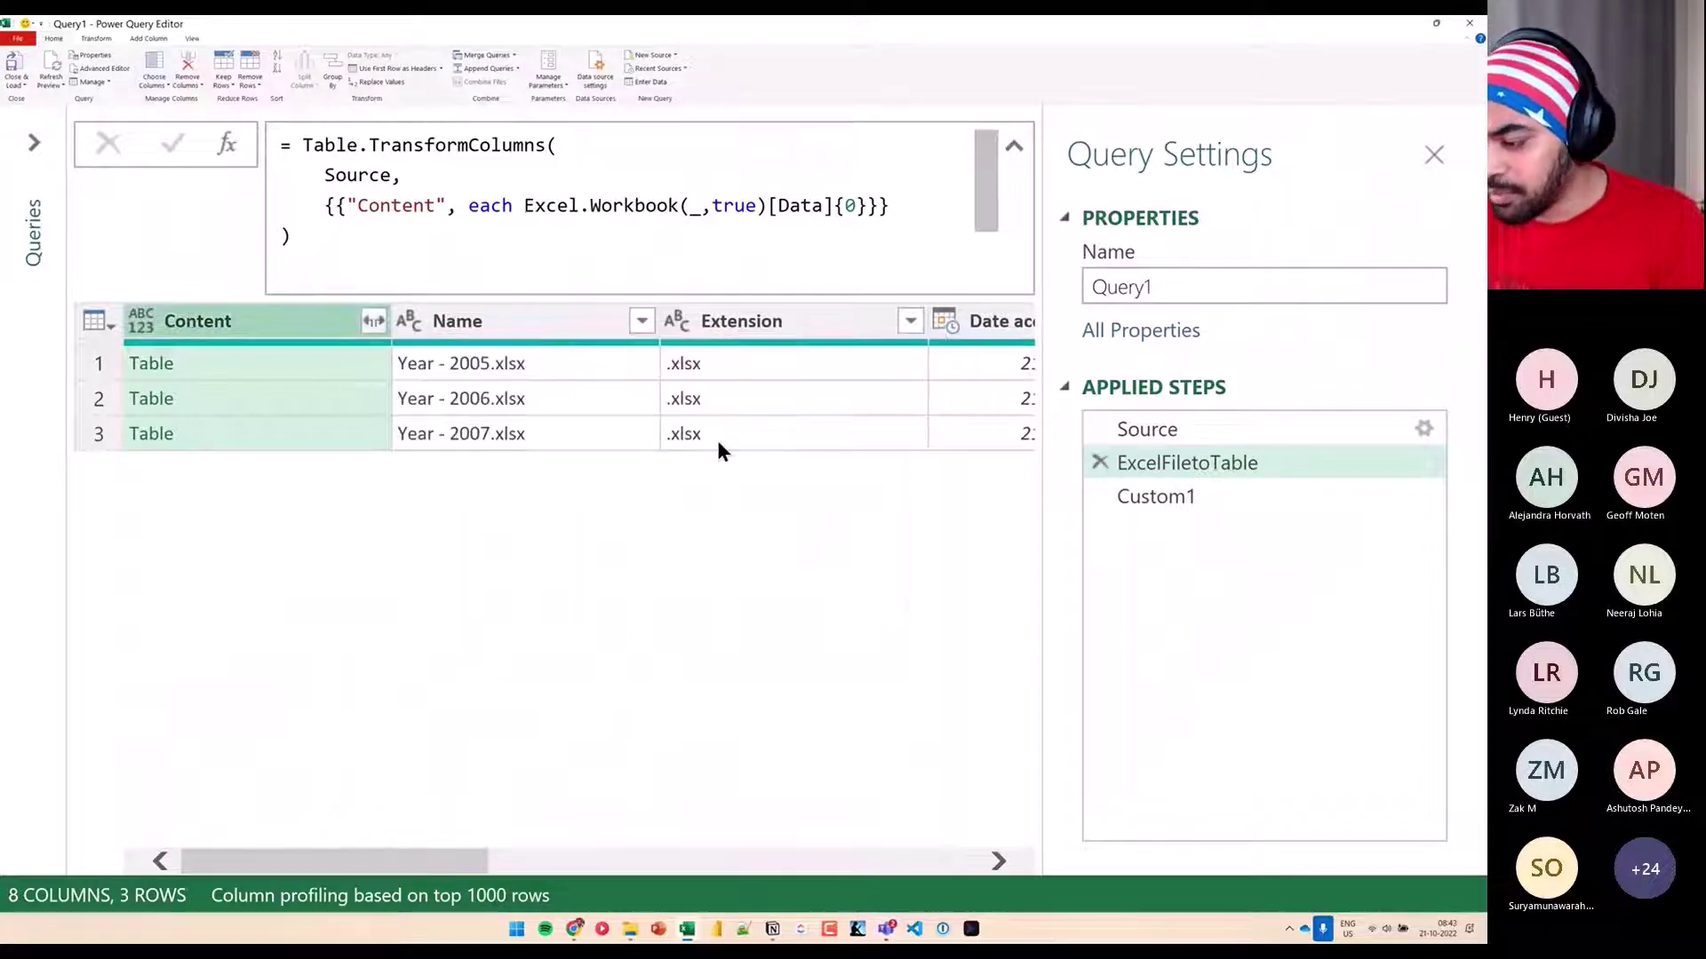
{"action": "left_click", "coordinate": [1239, 503]}
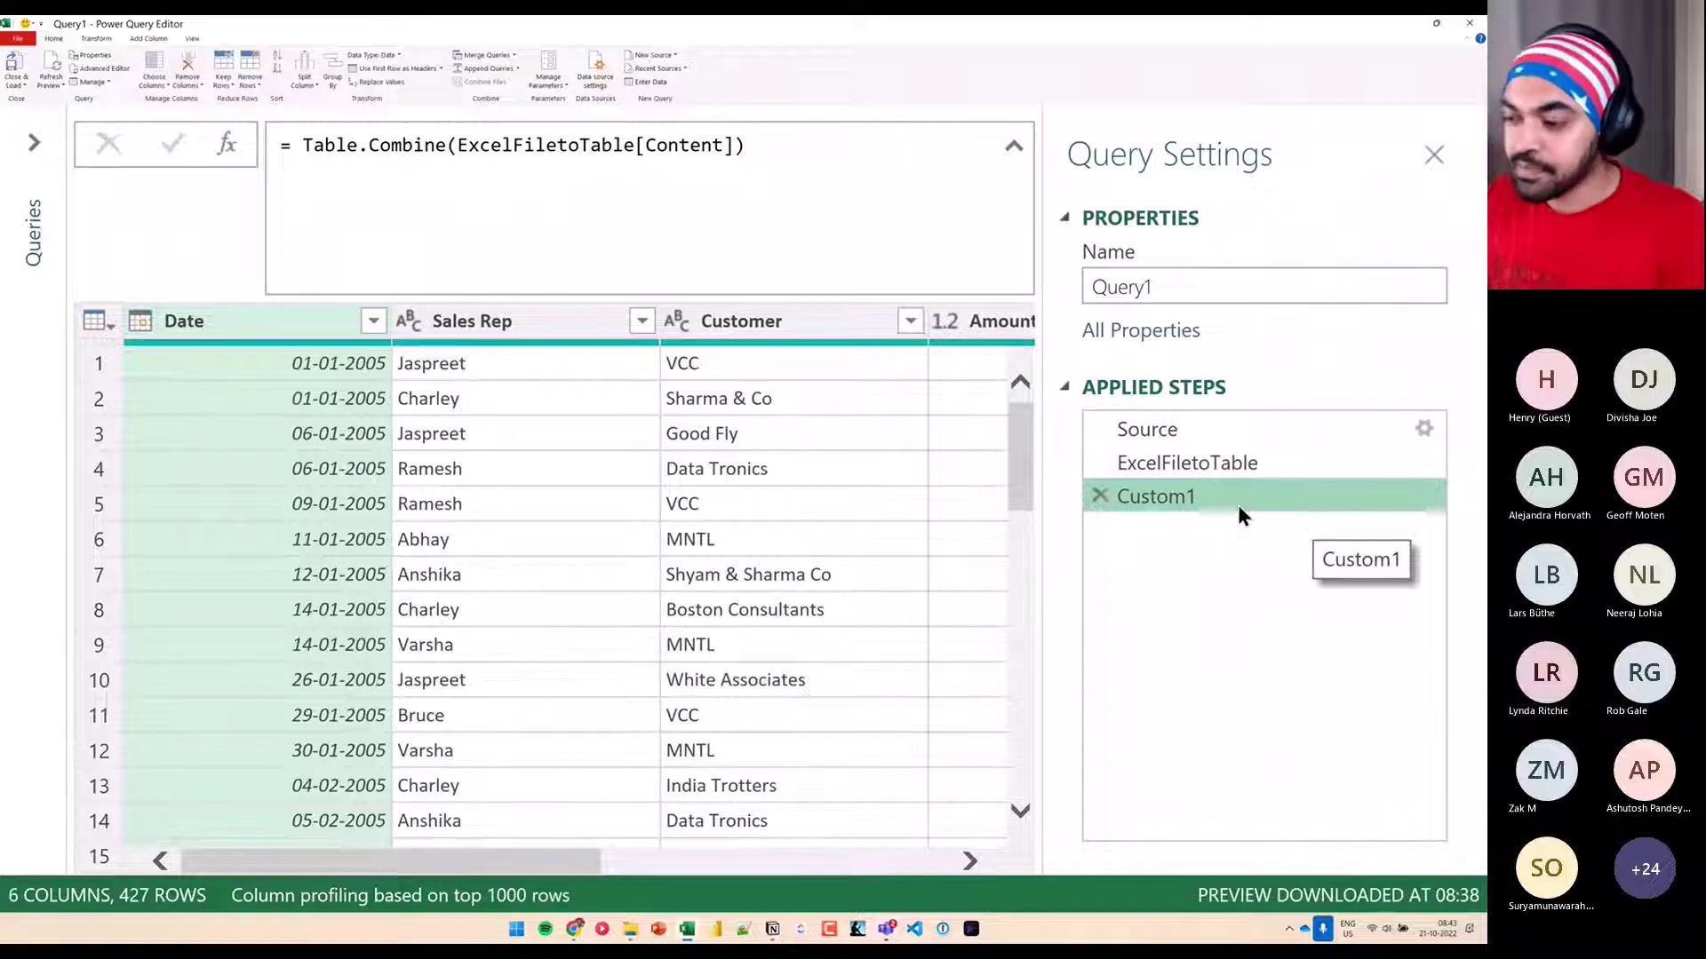
{"action": "left_click_drag", "start_coordinate": [372, 160], "coordinate": [504, 175]}
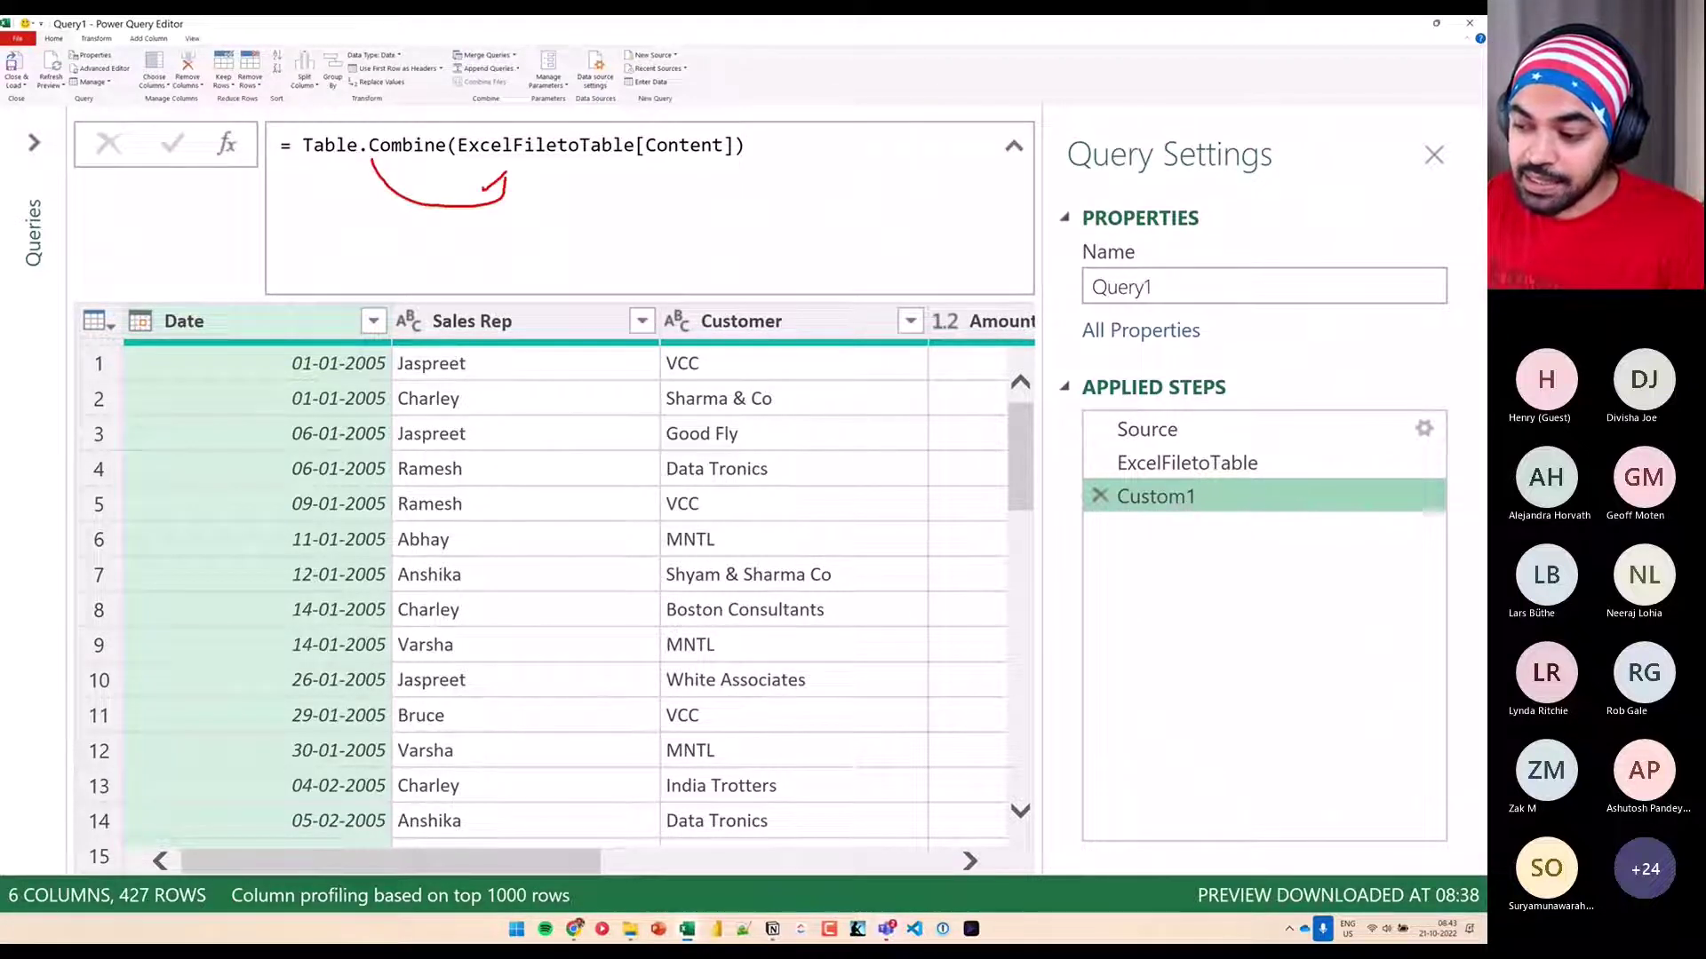
{"action": "left_click_drag", "start_coordinate": [458, 145], "coordinate": [729, 144]}
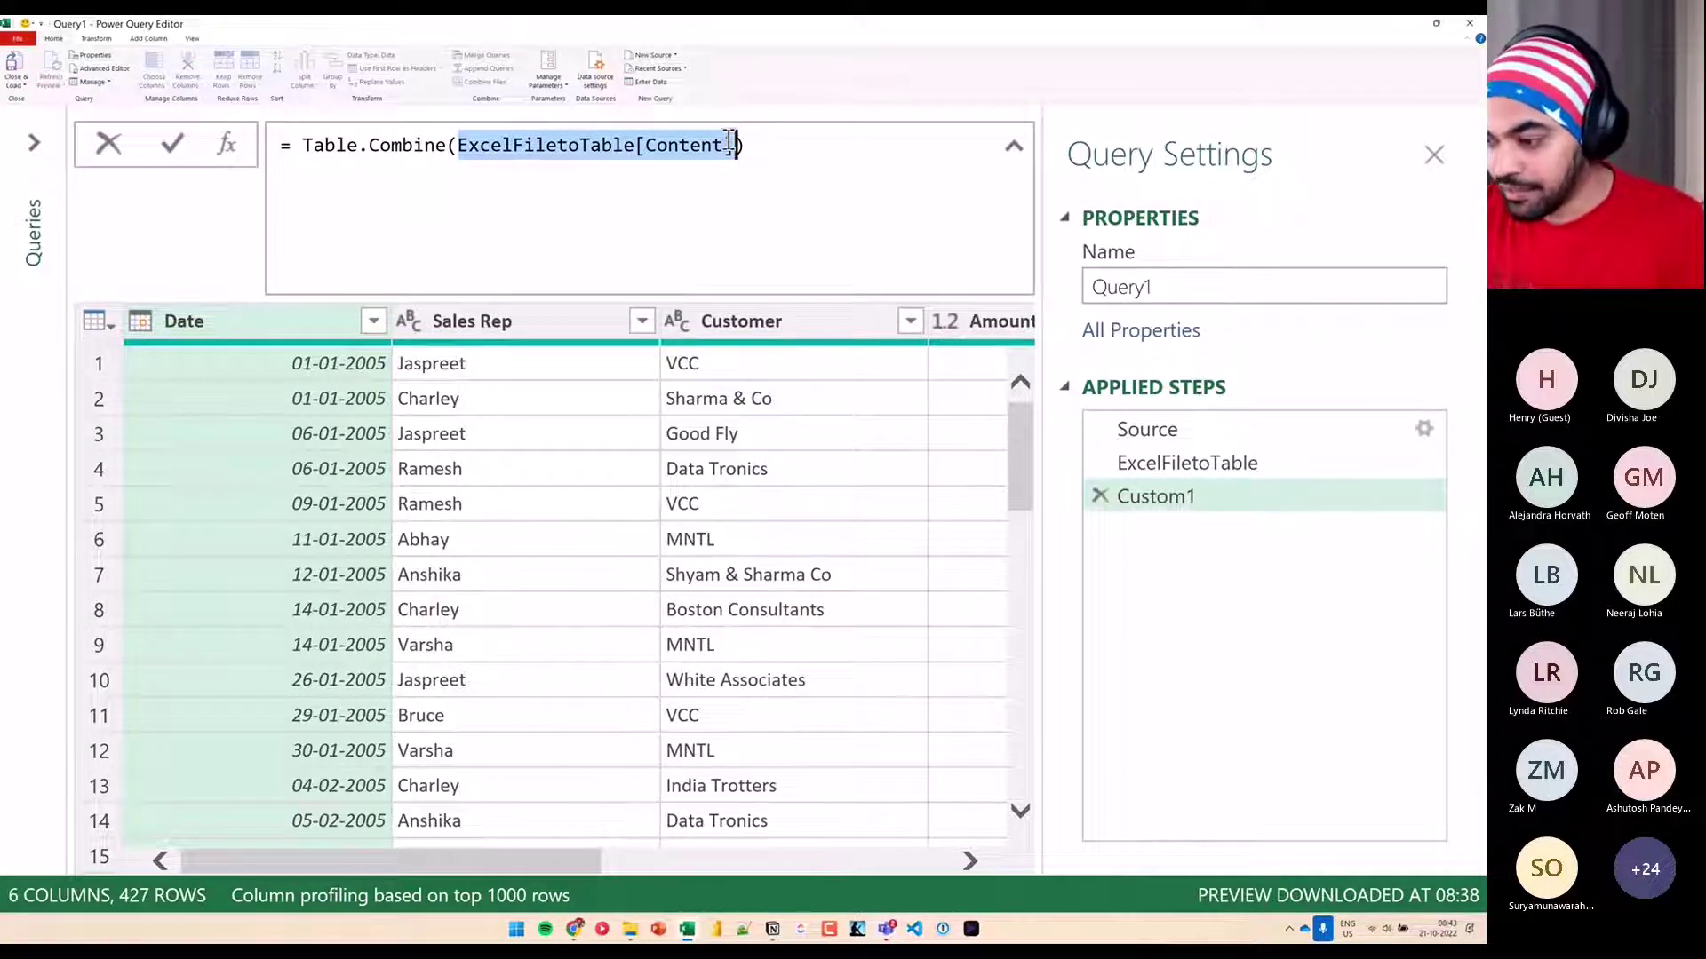
Add a second Table.Combine argument, first as the text "Date"
{"action": "left_click", "coordinate": [731, 143]}
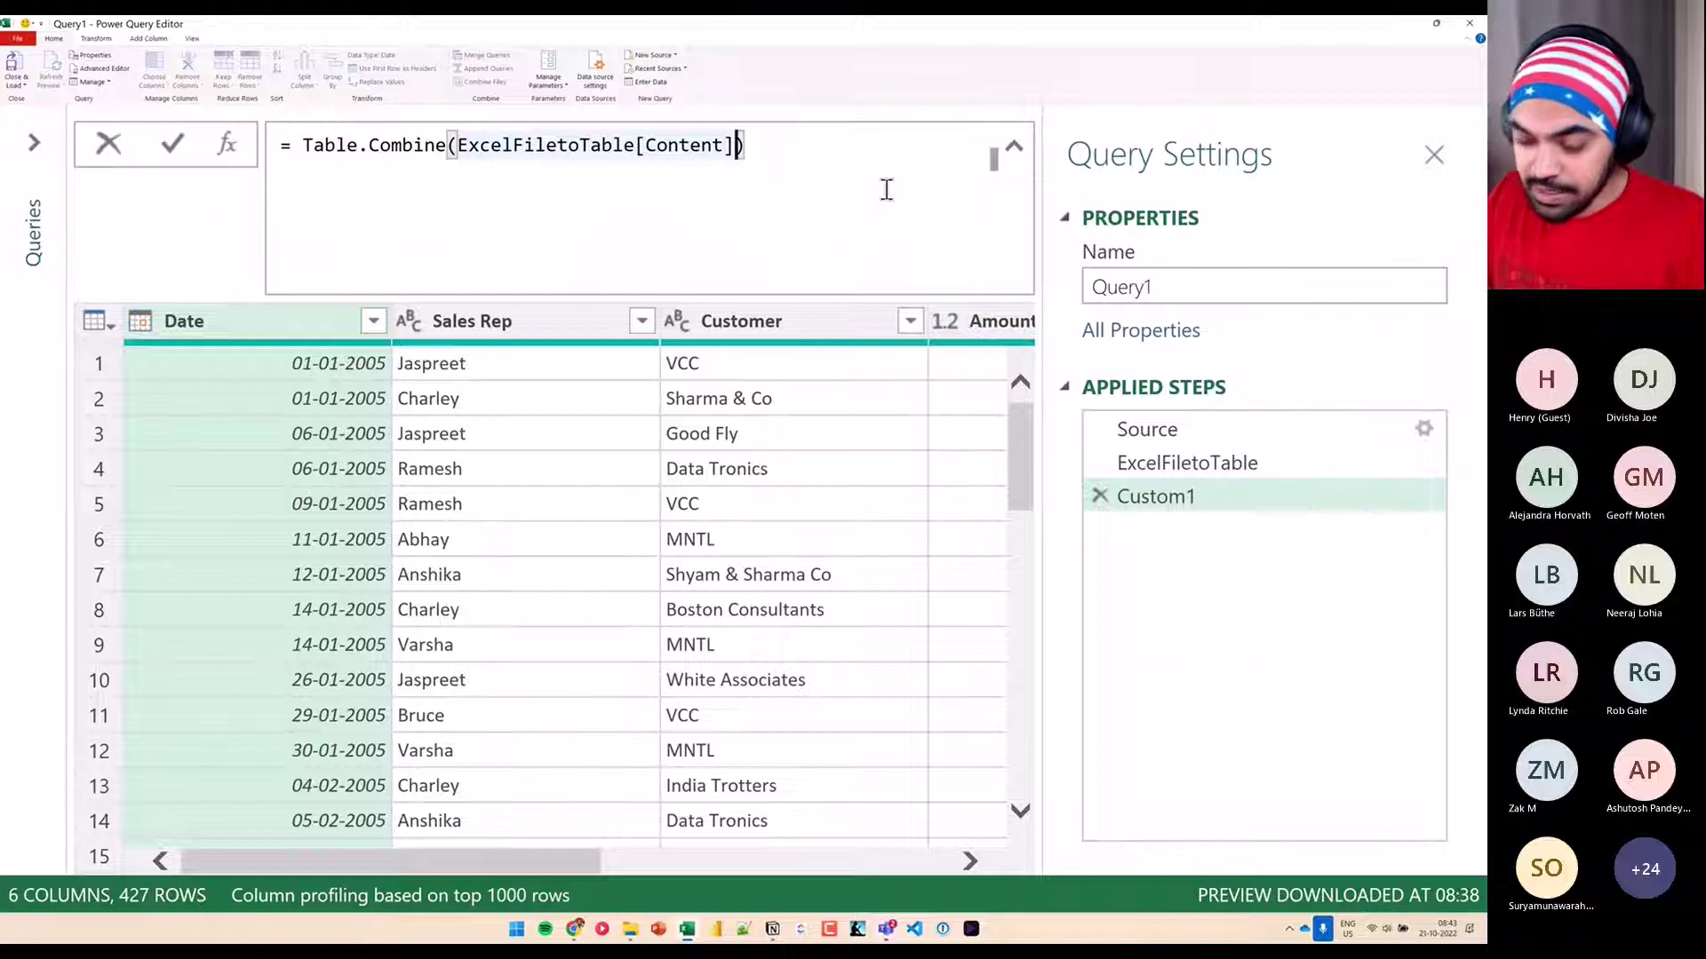
{"action": "type", "text": ","}
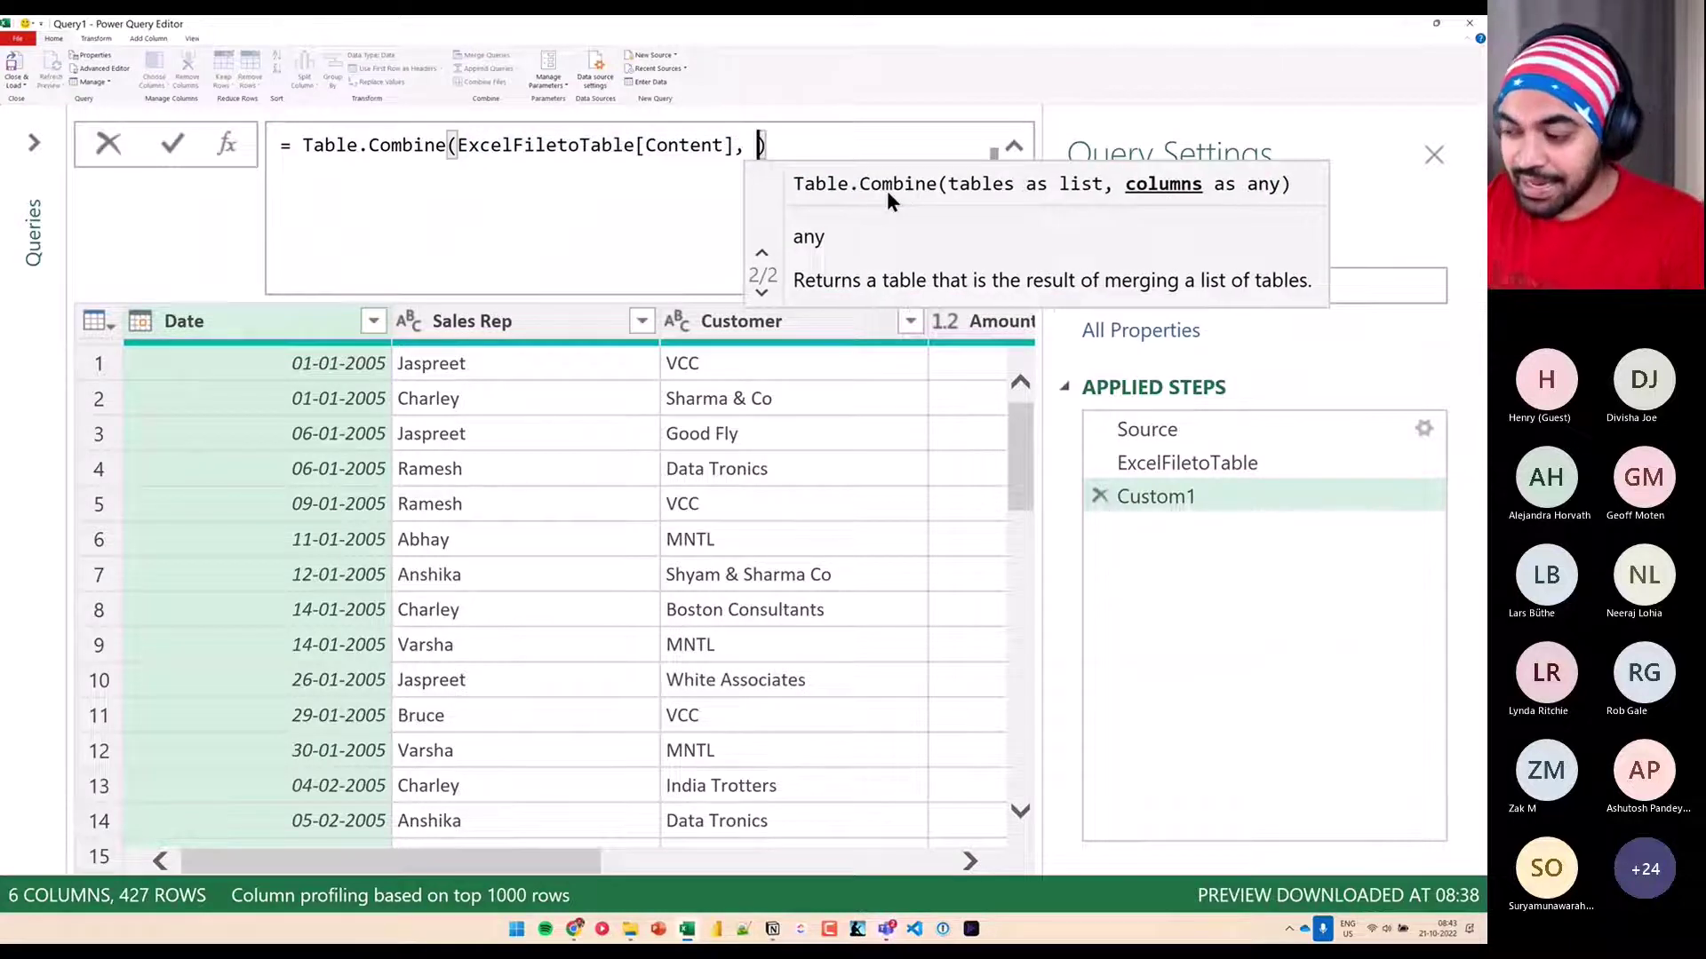
{"action": "left_click_drag", "start_coordinate": [1115, 164], "coordinate": [1293, 204]}
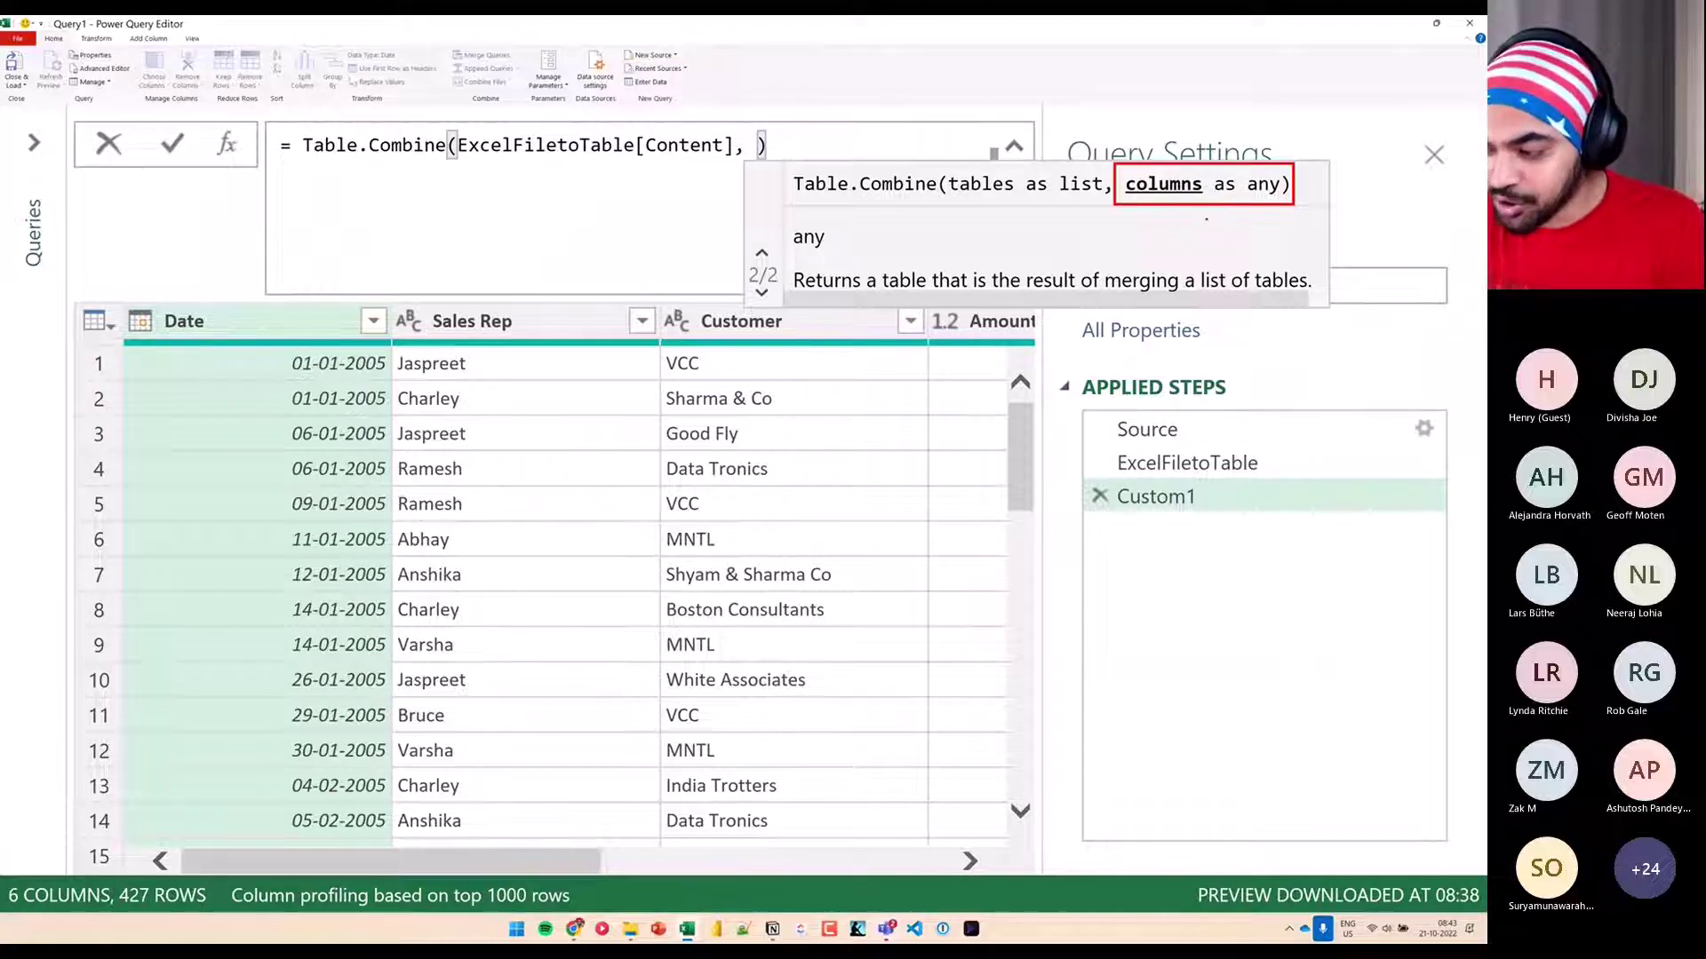
{"action": "mouse_move", "coordinate": [1205, 218]}
{"action": "left_mouse_down"}
{"action": "mouse_move", "coordinate": [1206, 246]}
{"action": "mouse_move", "coordinate": [1223, 228]}
{"action": "left_mouse_up"}
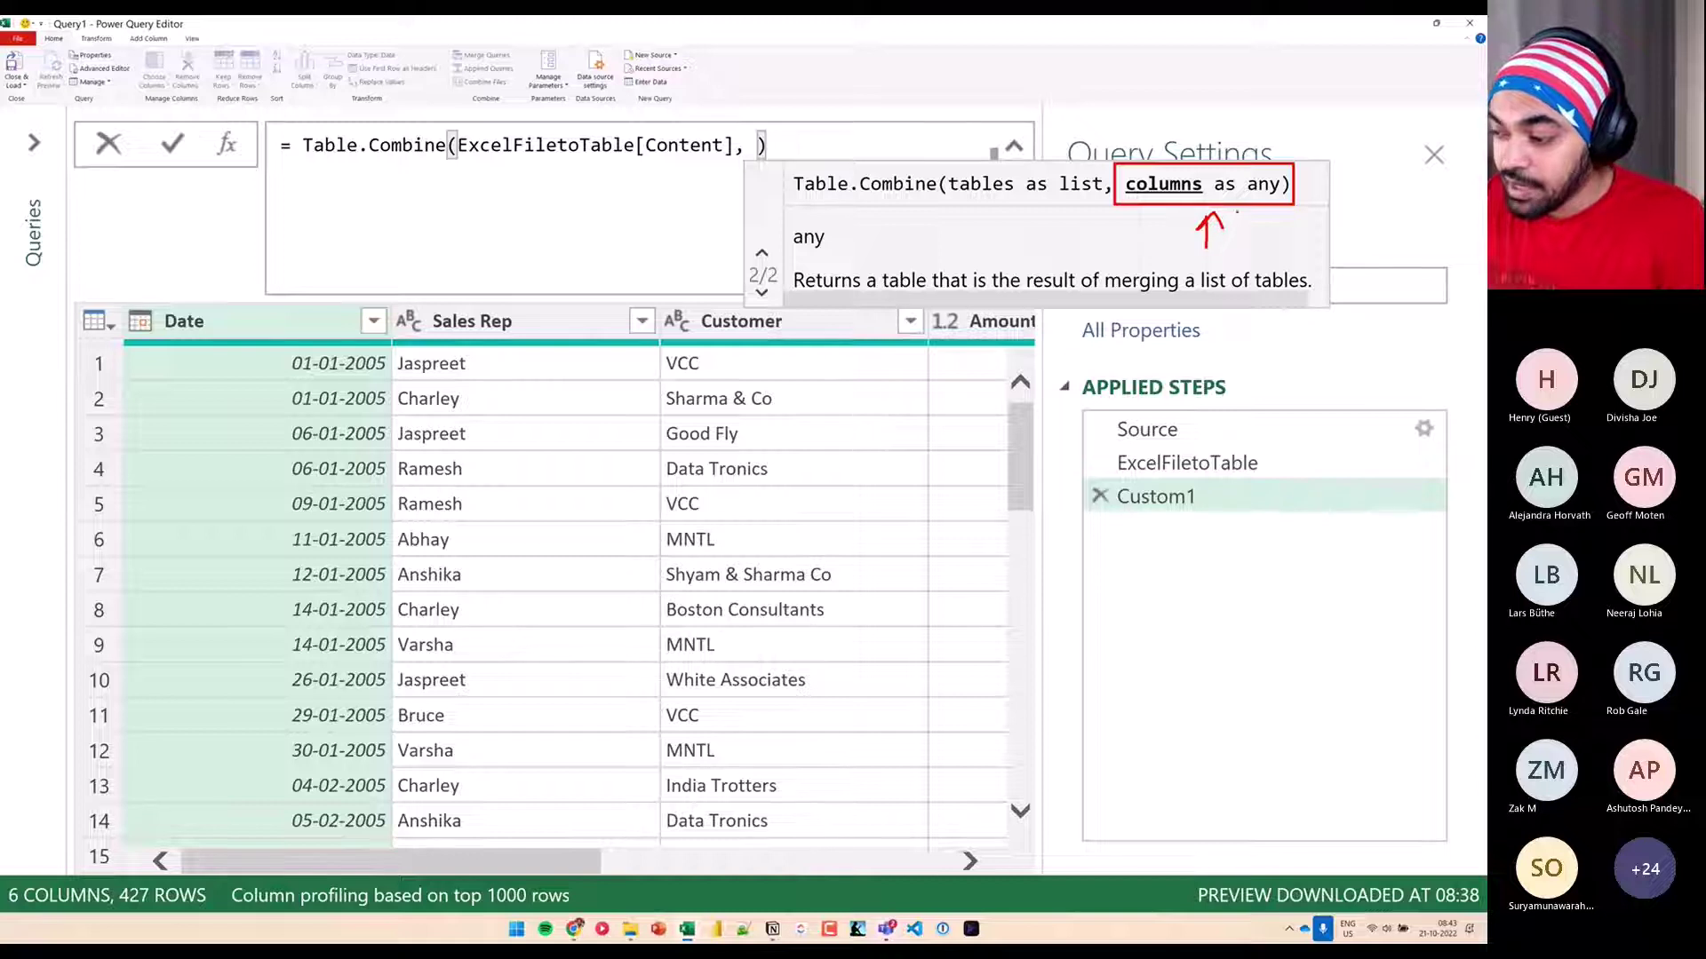
{"action": "left_click_drag", "start_coordinate": [1251, 163], "coordinate": [1277, 197]}
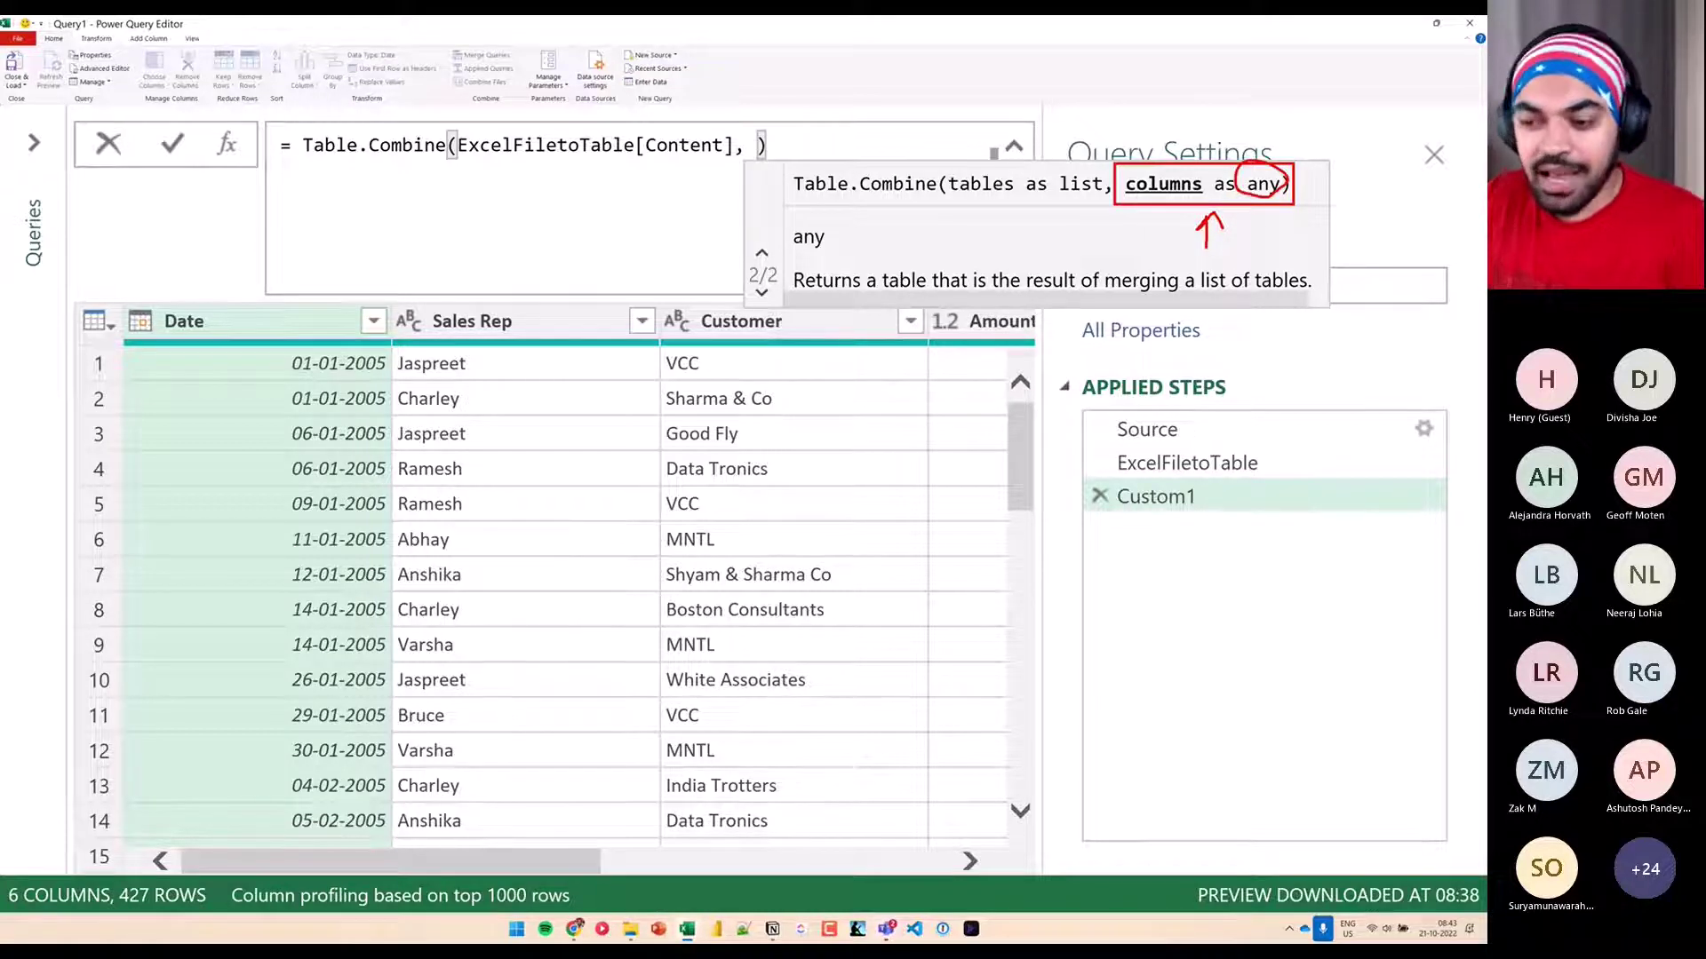
{"action": "key", "text": "Return"}
{"action": "key", "text": "Left"}
{"action": "key", "text": "Left"}
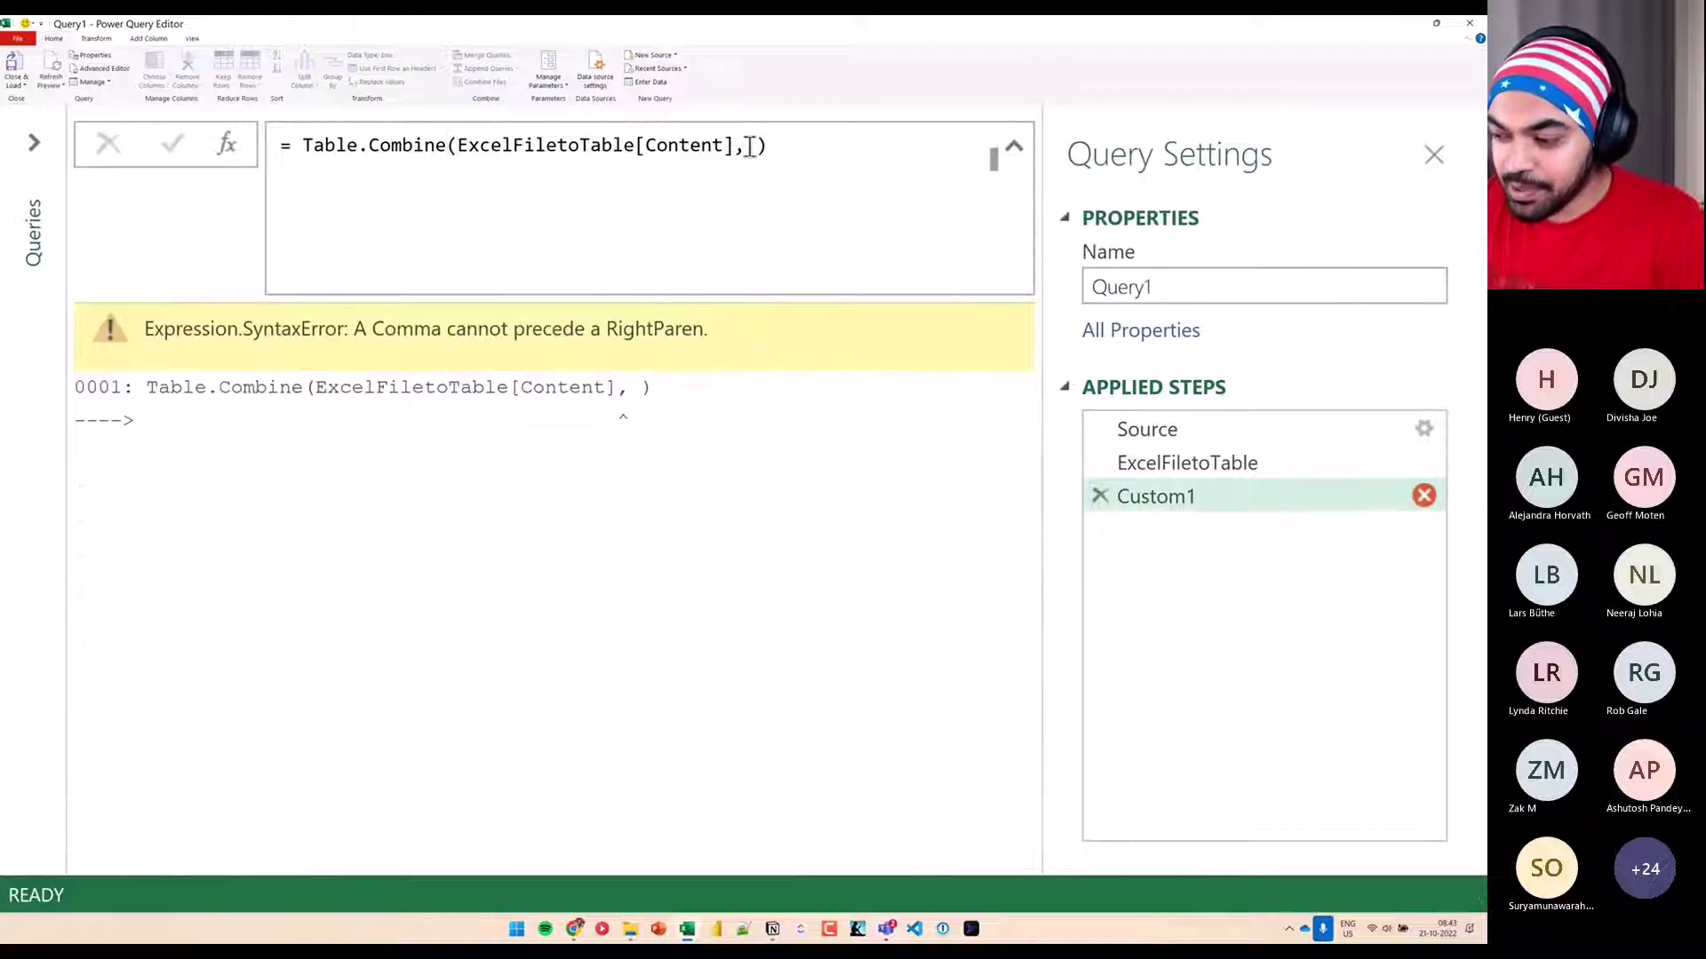
{"action": "key", "text": "Right"}
{"action": "type", "text": "\""}
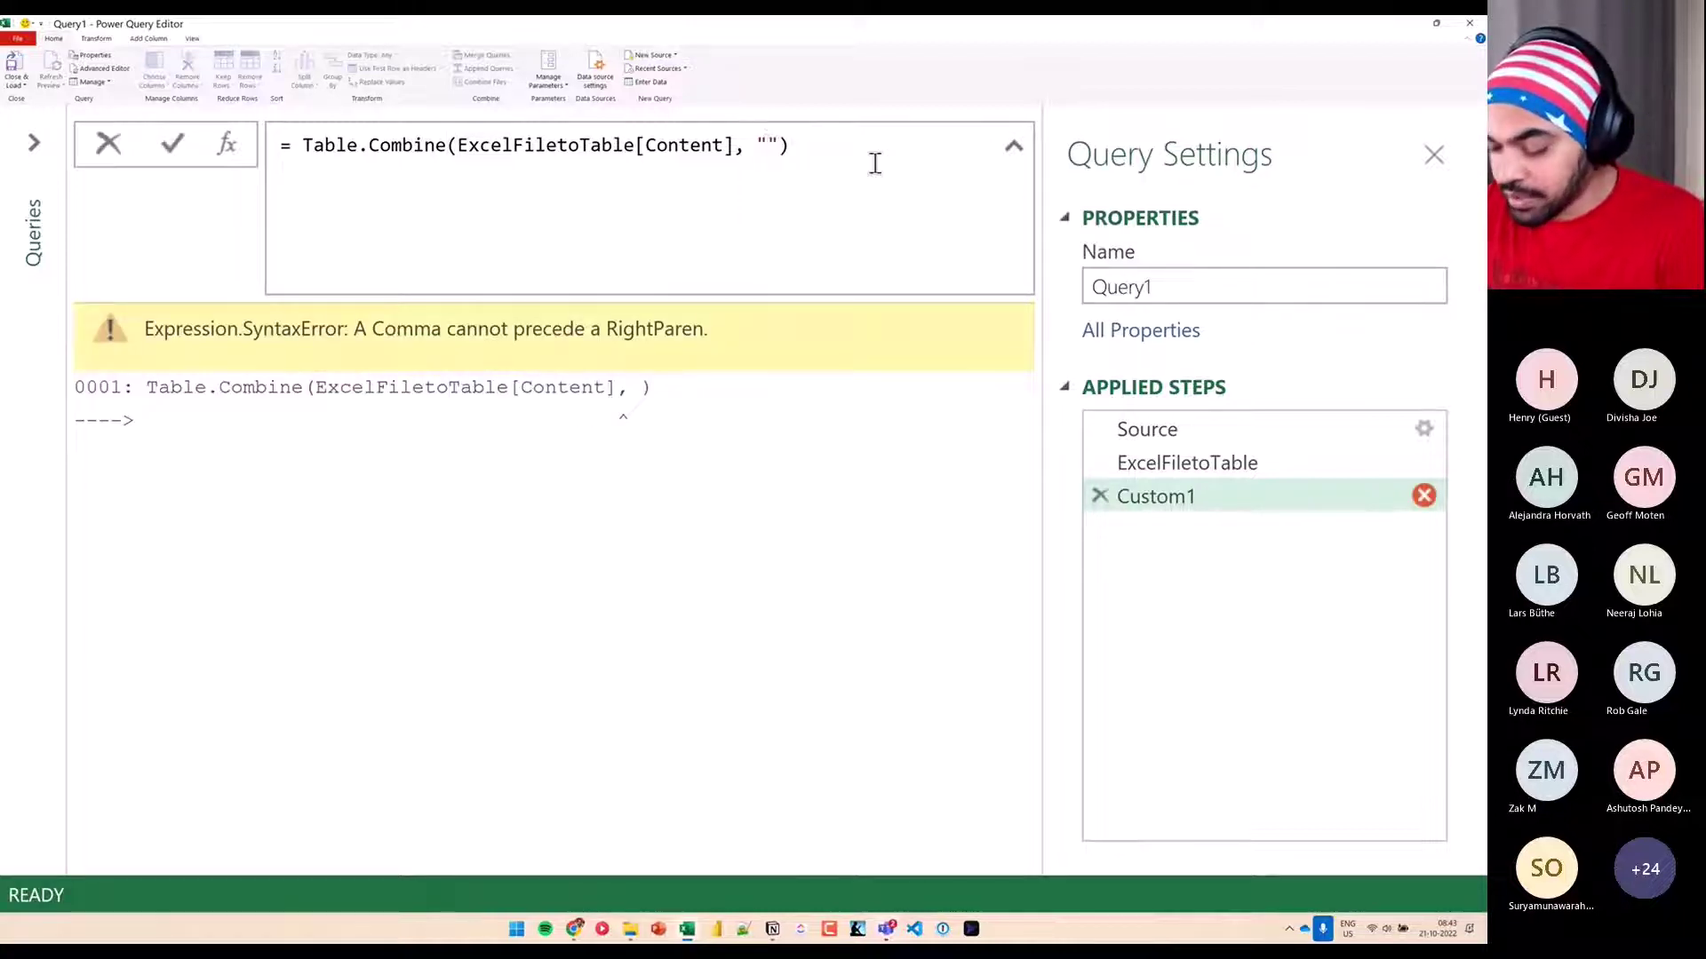
{"action": "type", "text": "Date"}
{"action": "key", "text": "Return"}
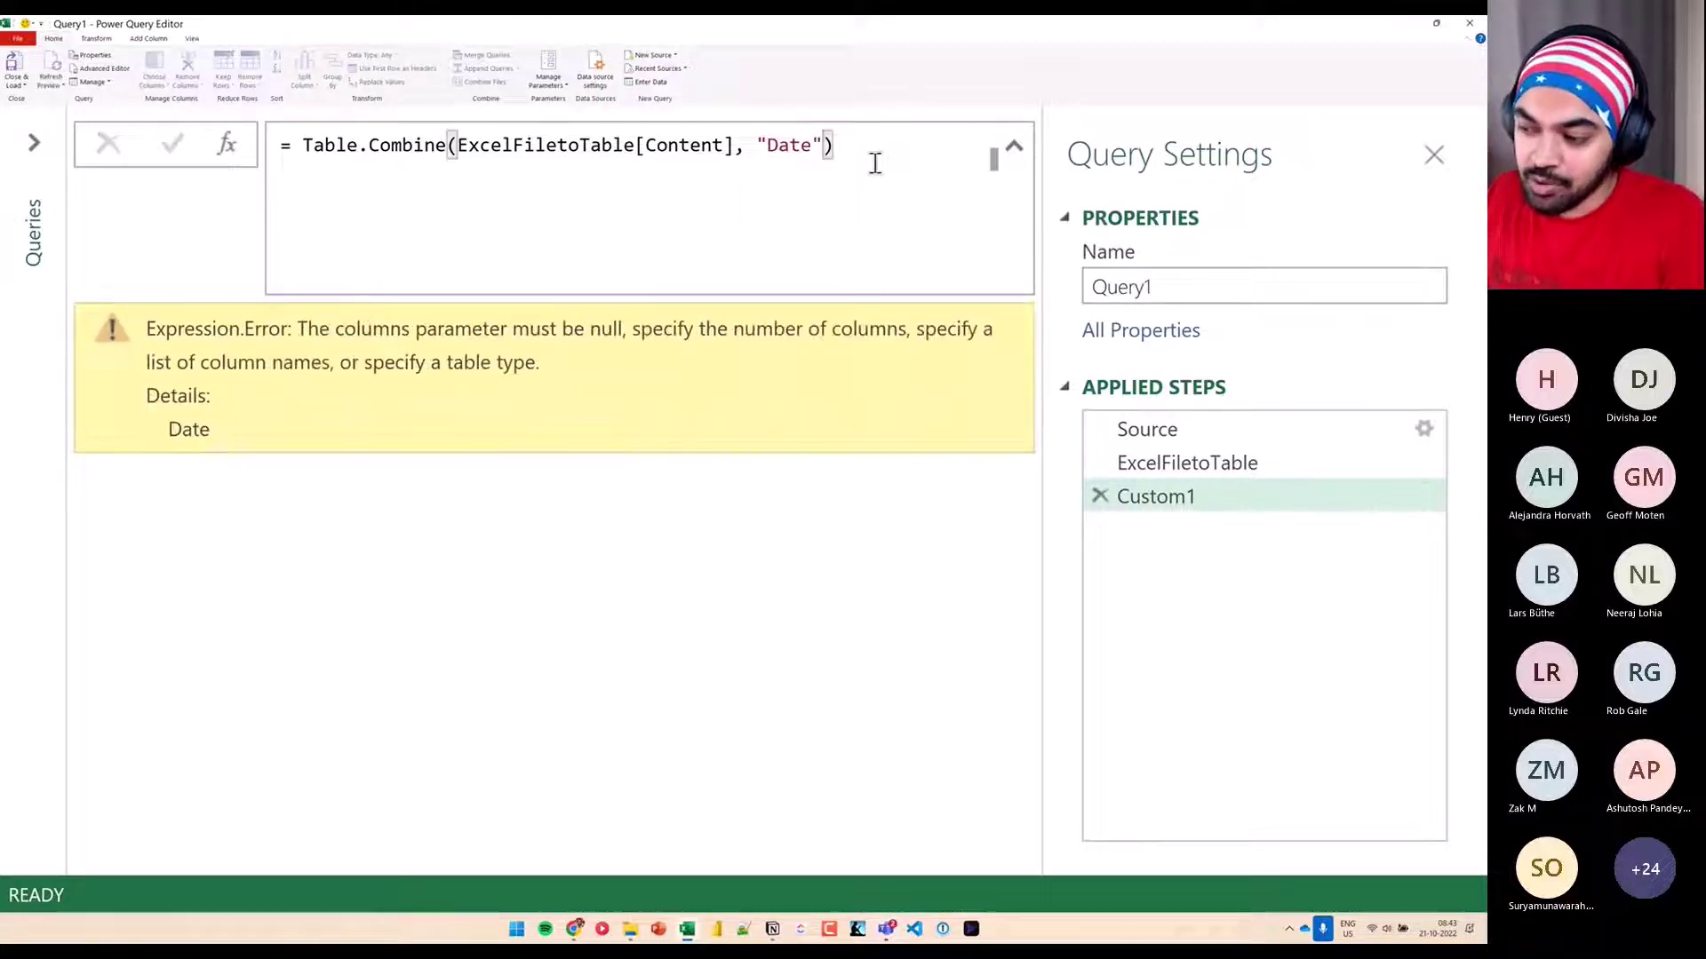
Turn the columns argument into the list {"Date", "Amount", "Profit"} and commit
{"action": "left_click", "coordinate": [762, 145]}
{"action": "type", "text": "{"}
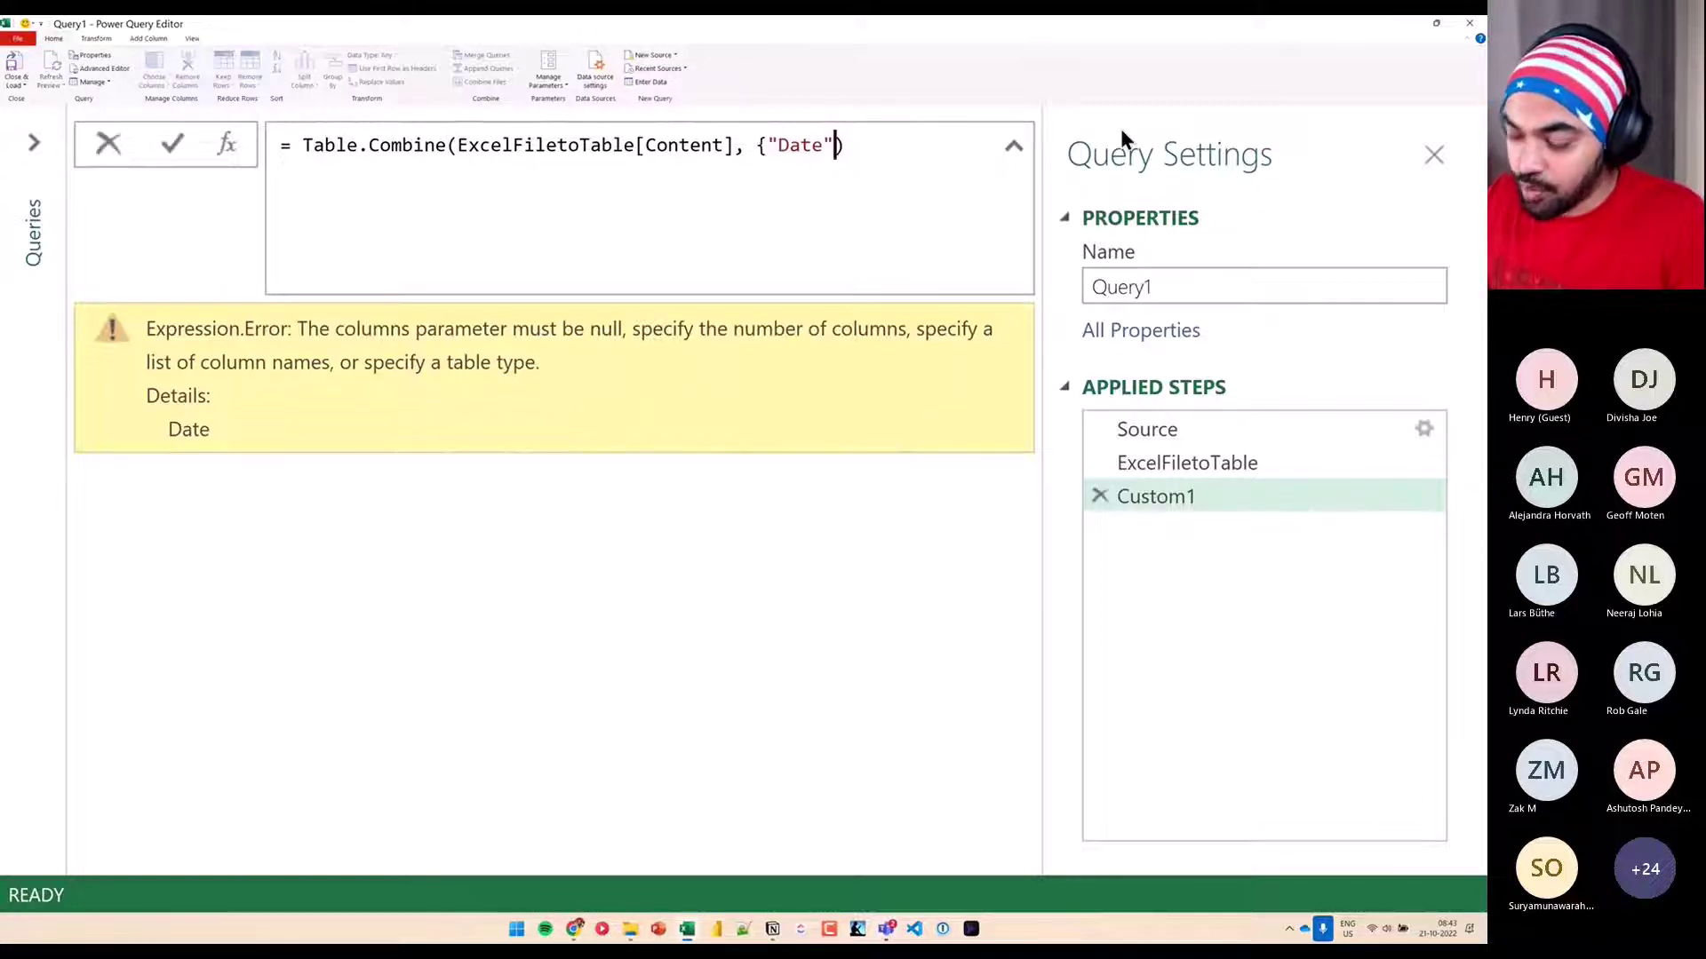
{"action": "key", "text": "End"}
{"action": "key", "text": "Left"}
{"action": "type", "text": "}"}
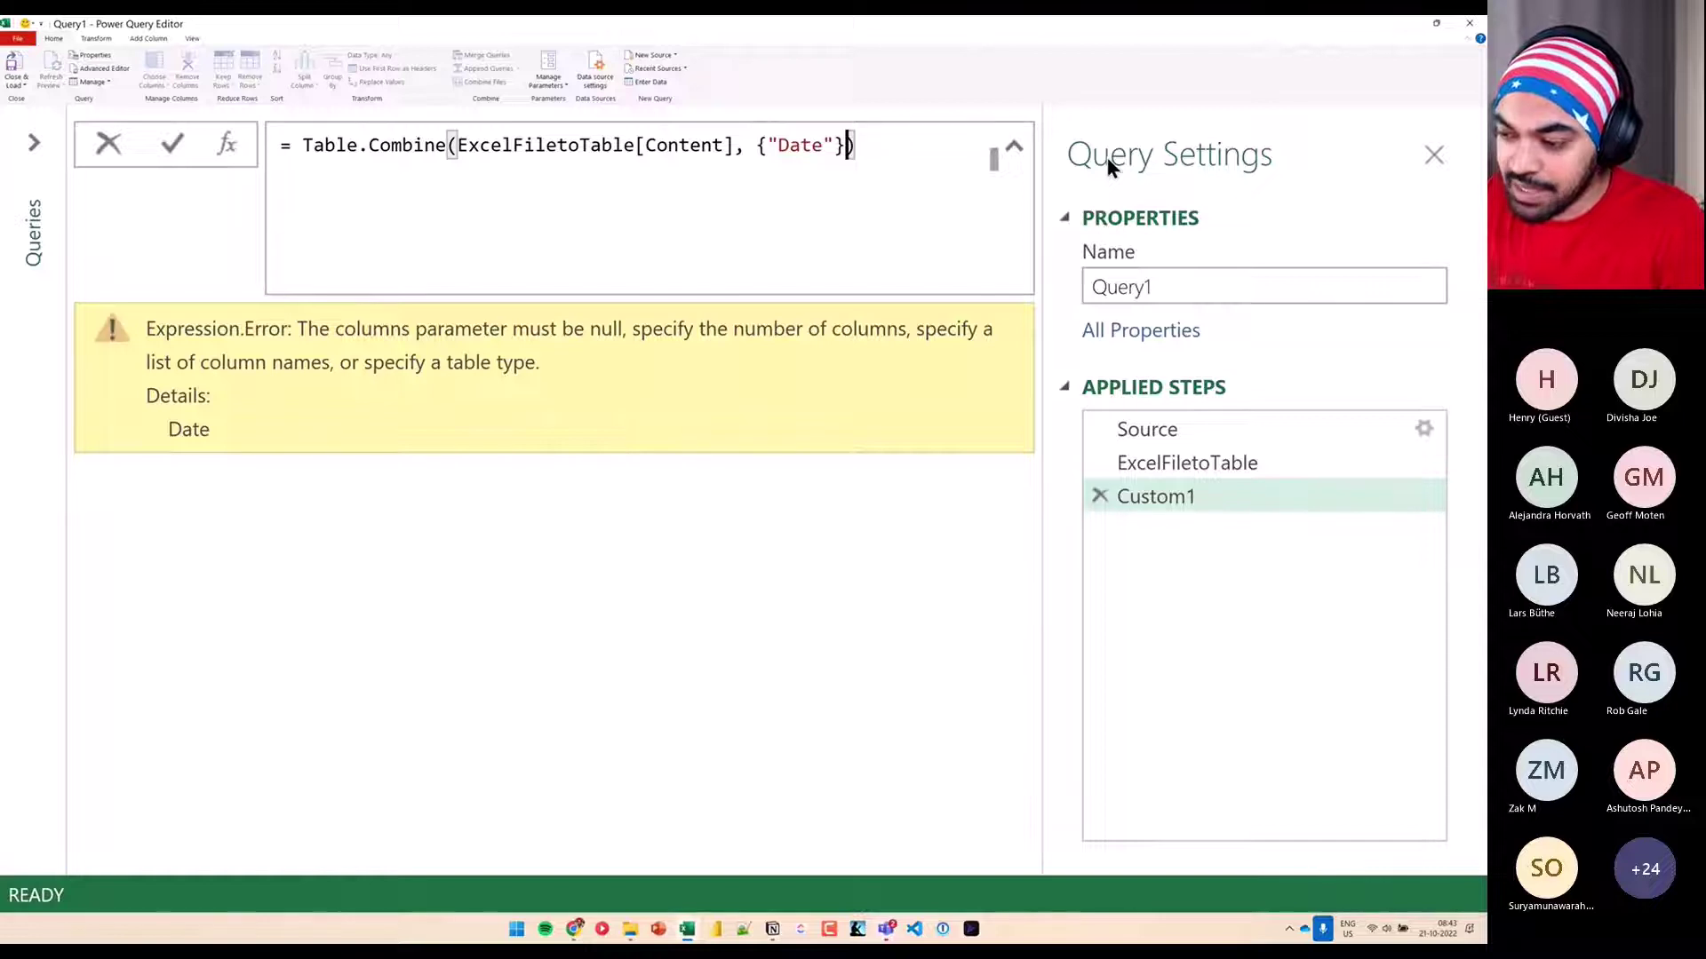
{"action": "left_click_drag", "start_coordinate": [597, 168], "coordinate": [584, 191]}
{"action": "mouse_move", "coordinate": [597, 168]}
{"action": "left_mouse_down"}
{"action": "mouse_move", "coordinate": [613, 200]}
{"action": "mouse_move", "coordinate": [806, 199]}
{"action": "left_mouse_up"}
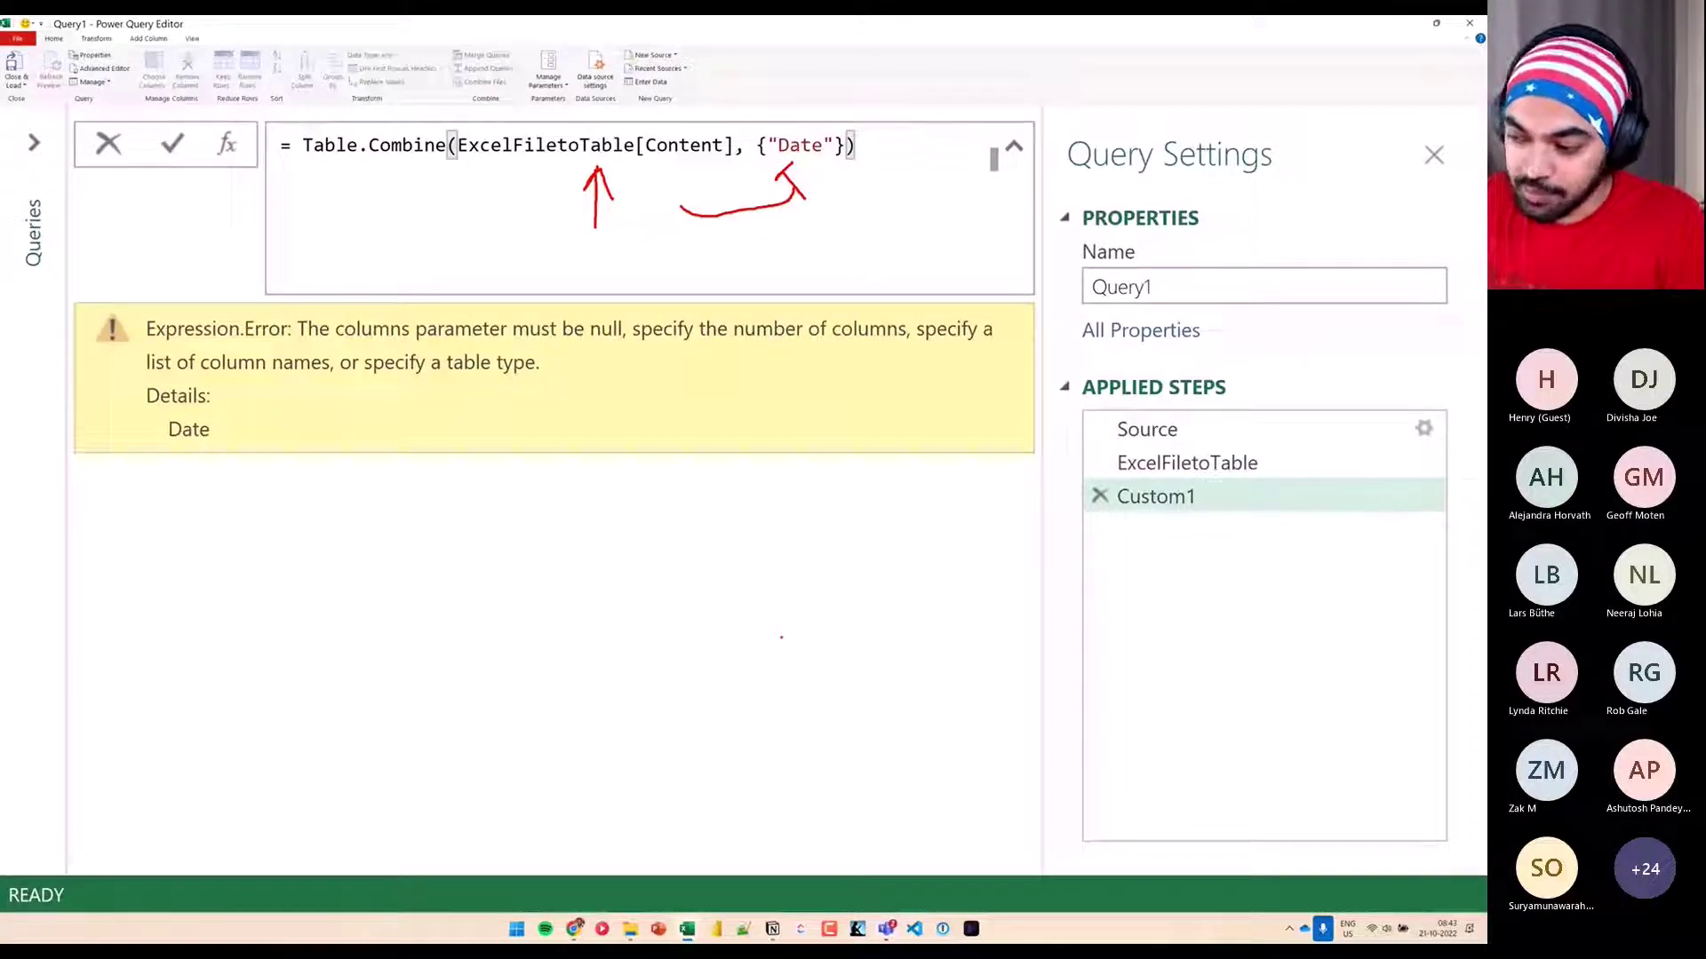
{"action": "key", "text": "Escape"}
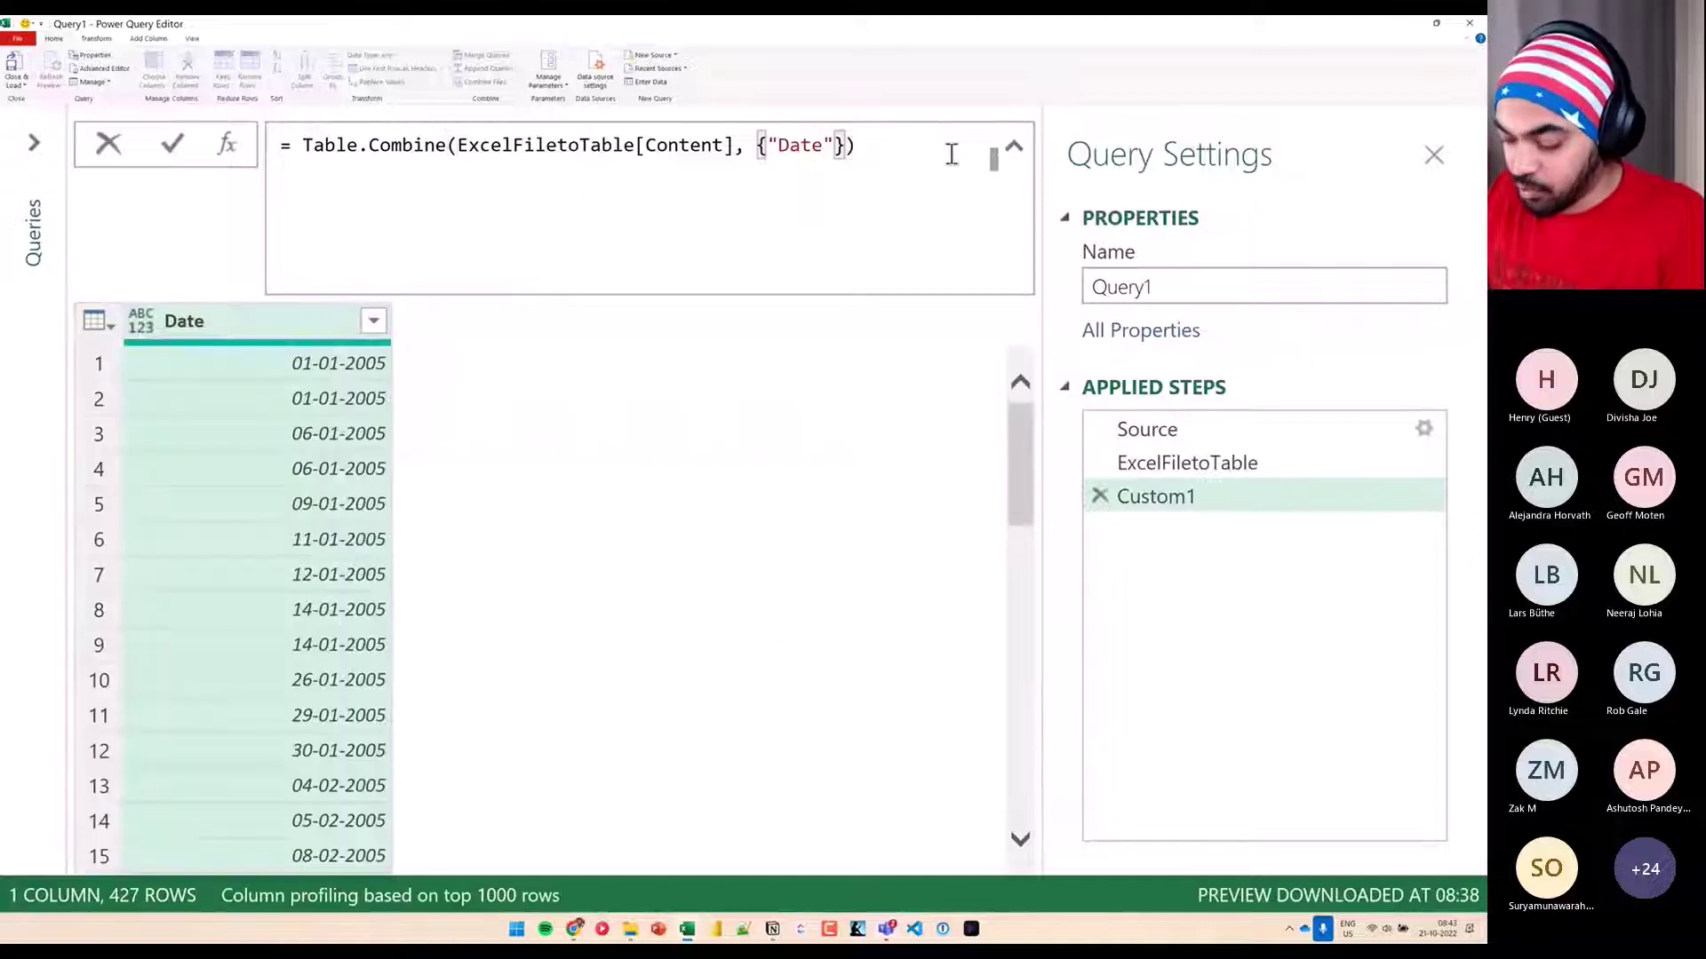
{"action": "type", "text": ", \"Amount"}
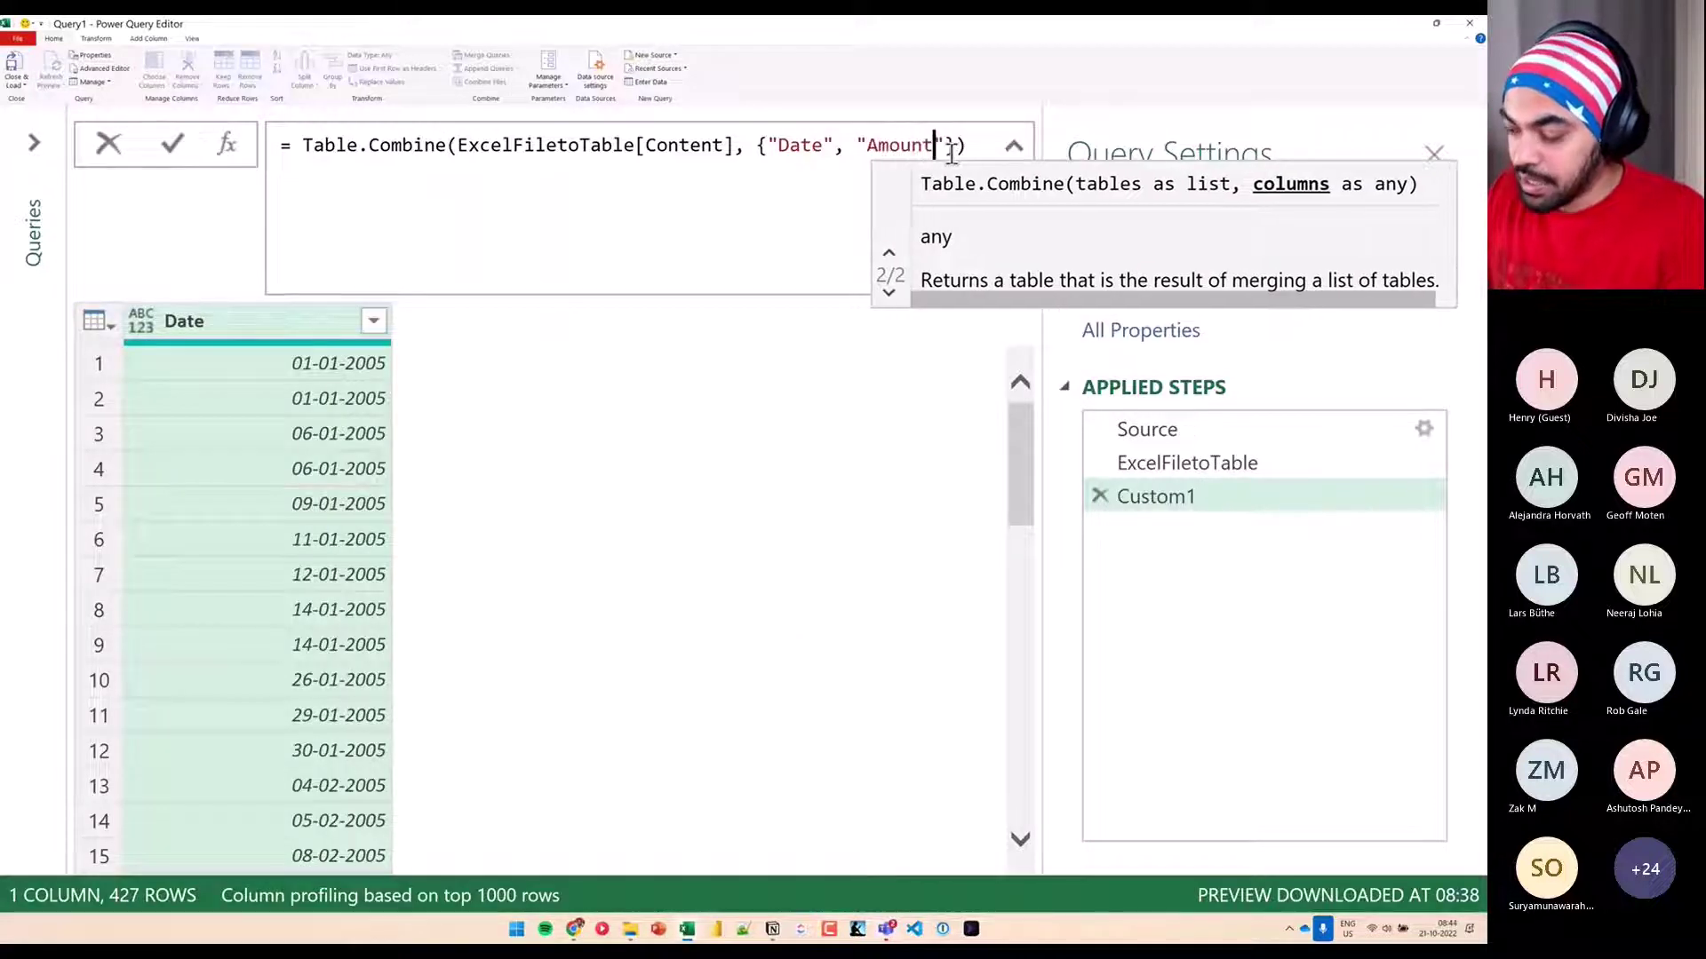
{"action": "type", "text": "\", "}
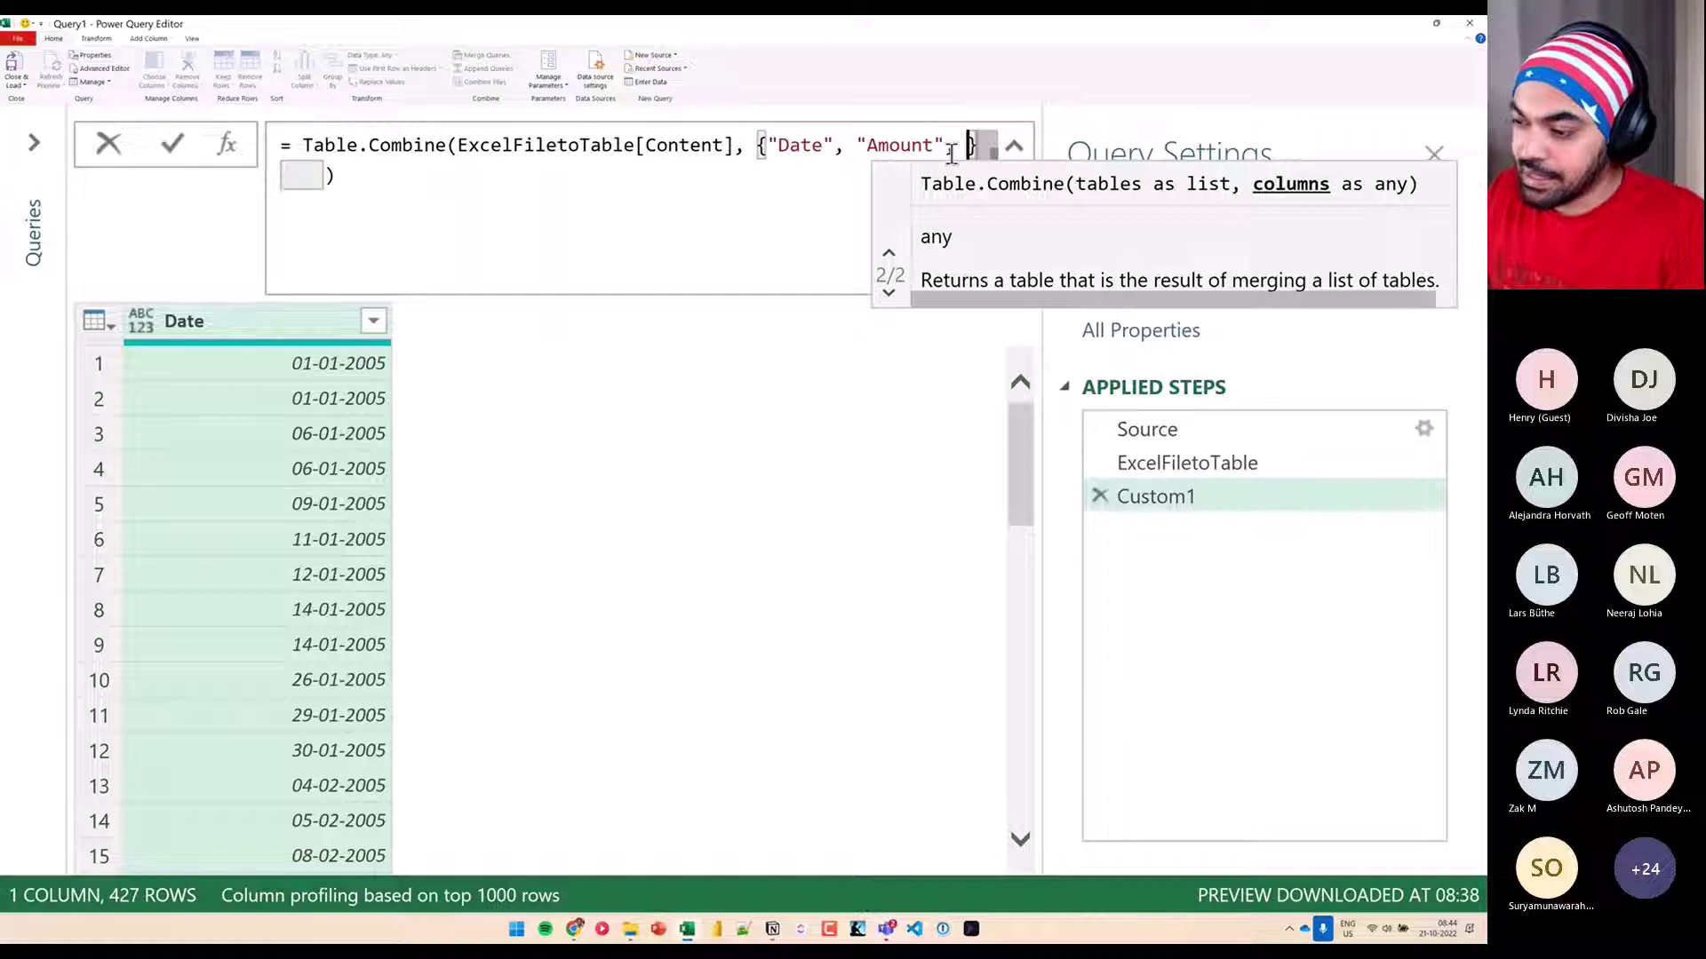
{"action": "type", "text": "\"Pro"}
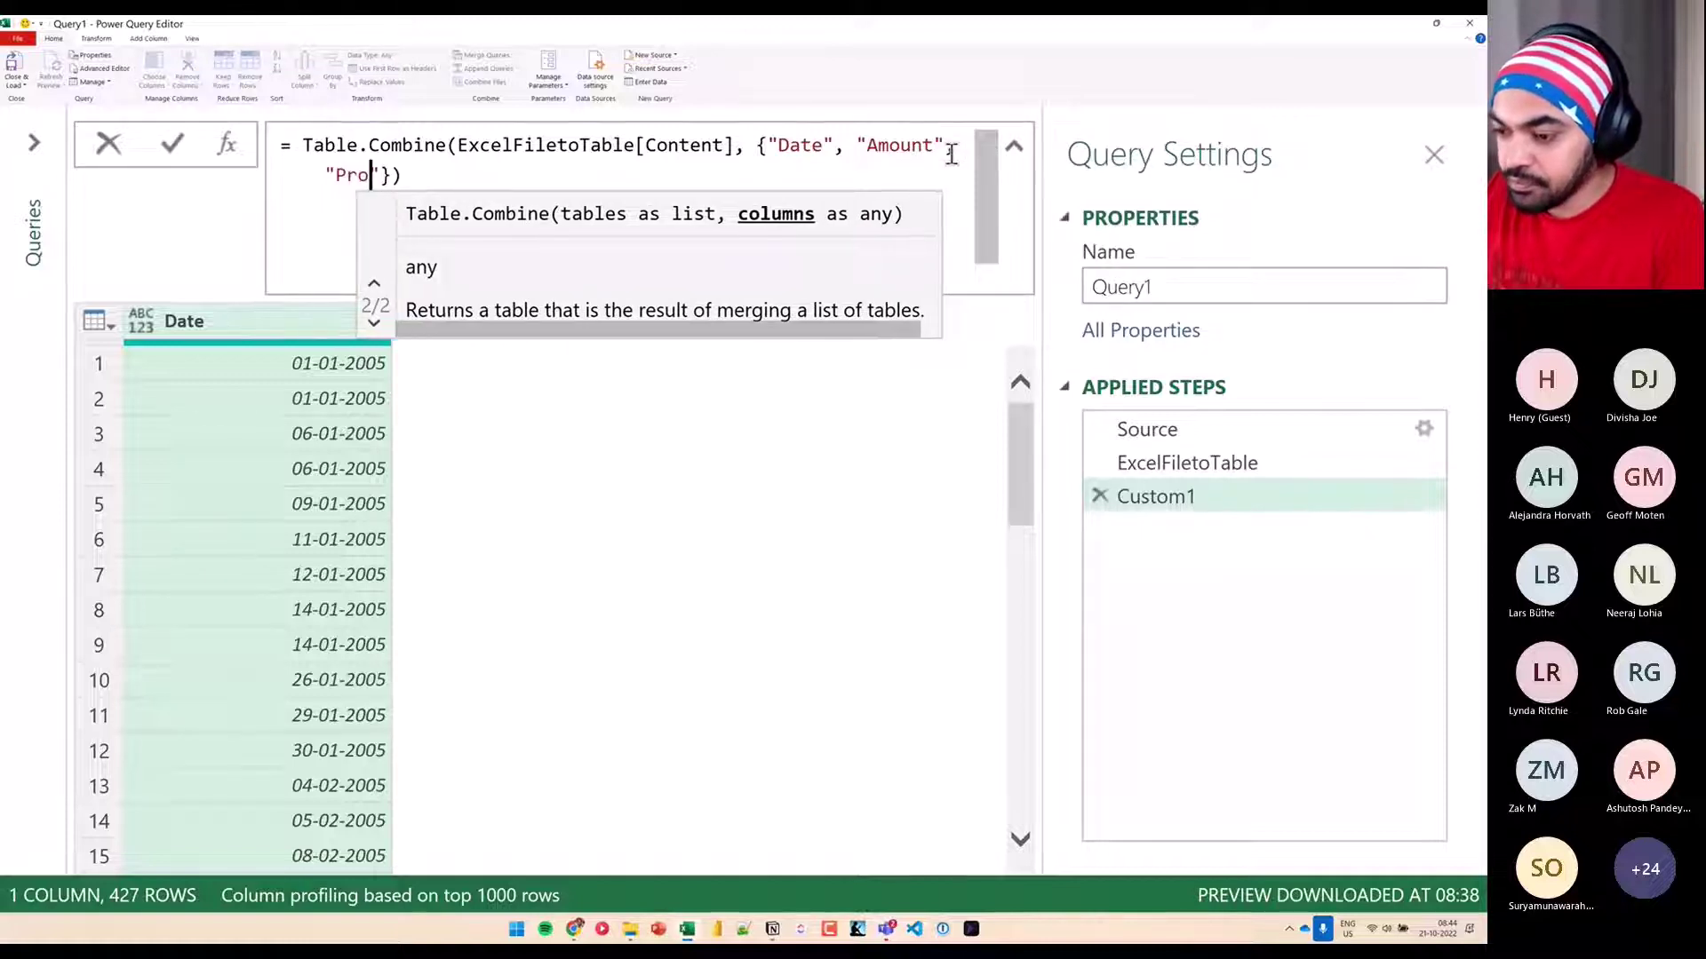
{"action": "type", "text": "fit"}
{"action": "key", "text": "Return"}
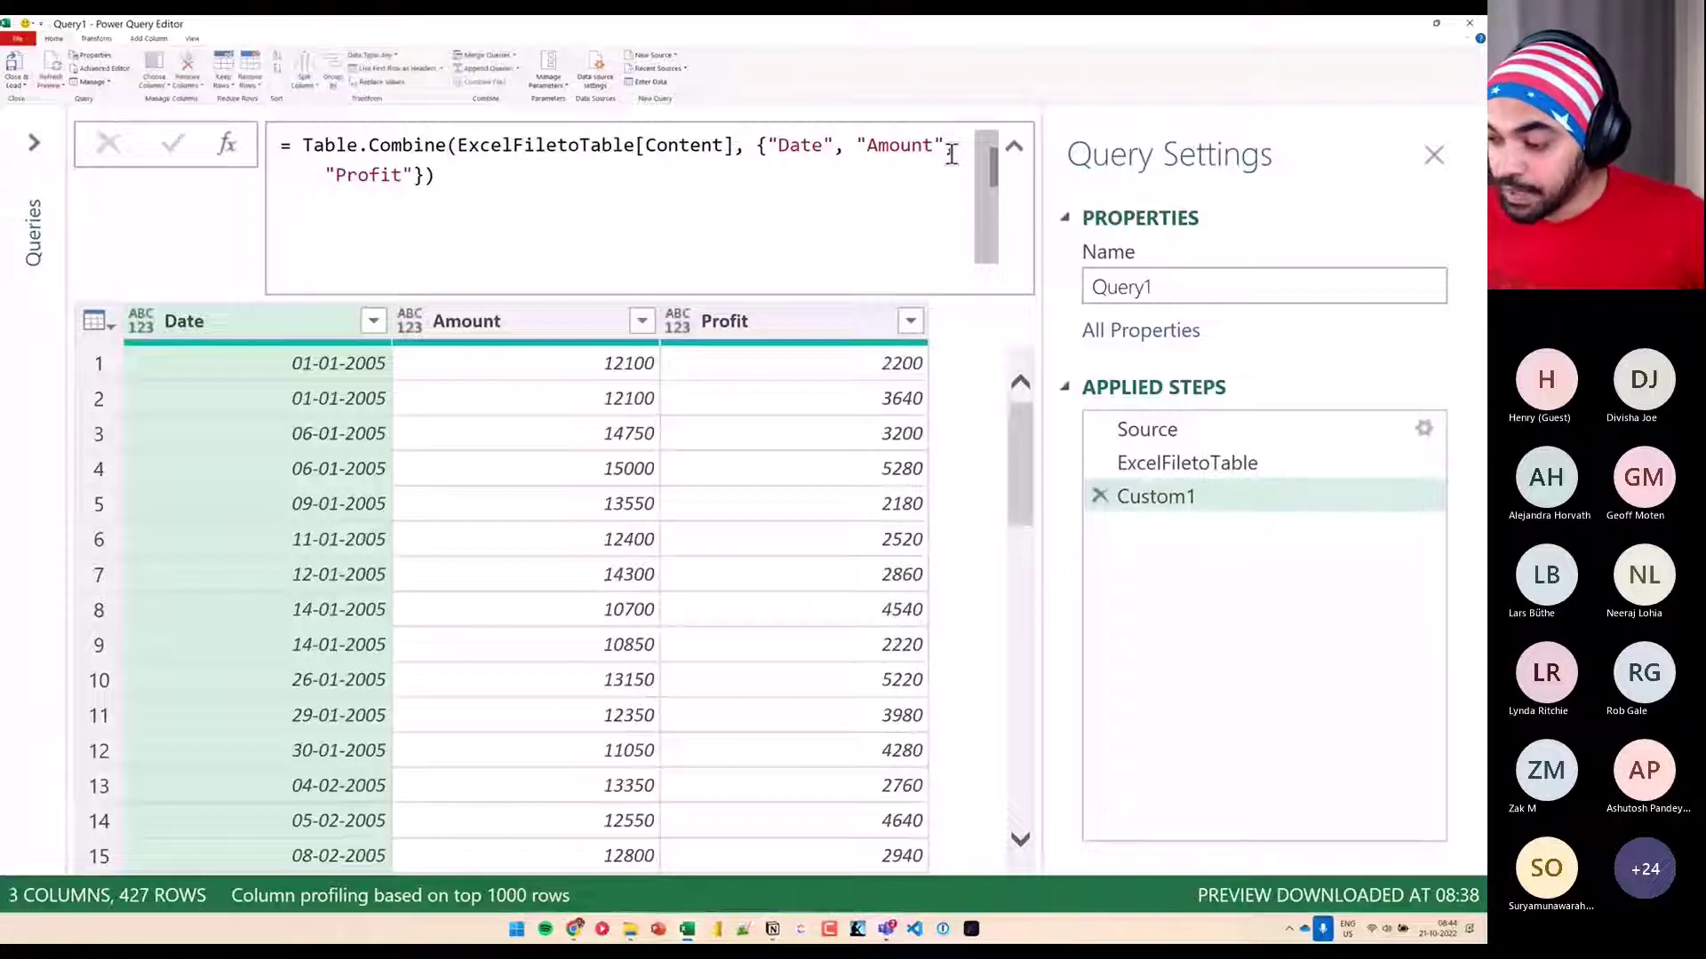
Inspect the Content expand list at the ExcelFiletoTable step without expanding
{"action": "left_click", "coordinate": [1190, 463]}
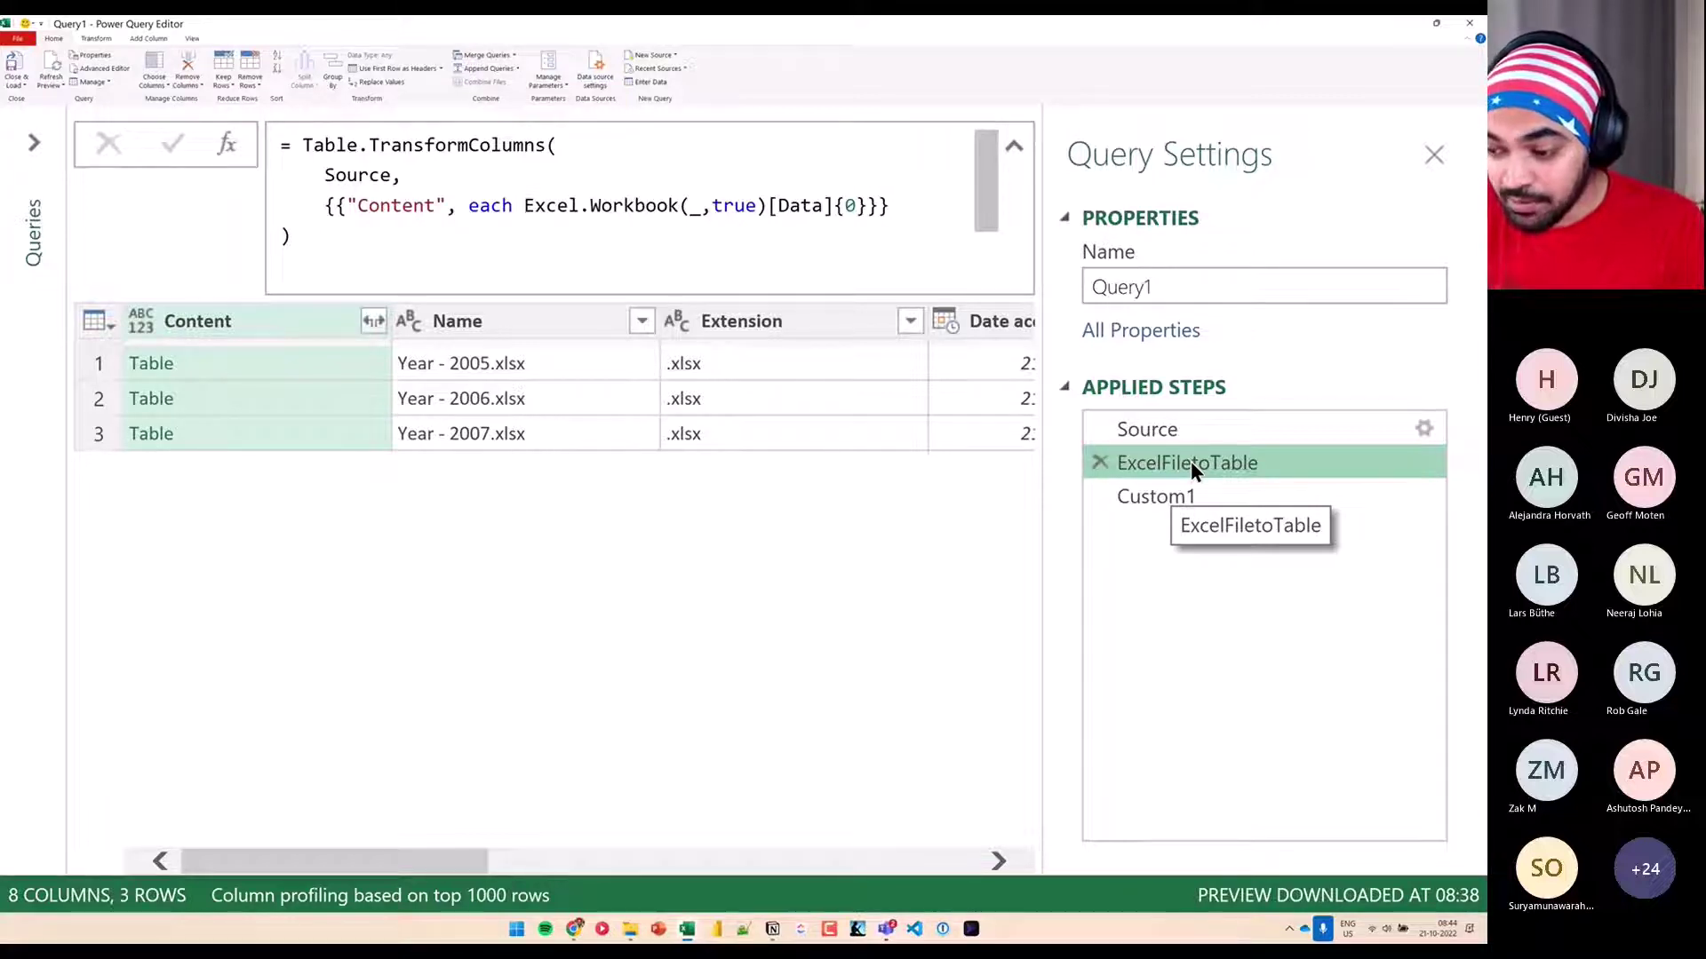
{"action": "left_click", "coordinate": [373, 321]}
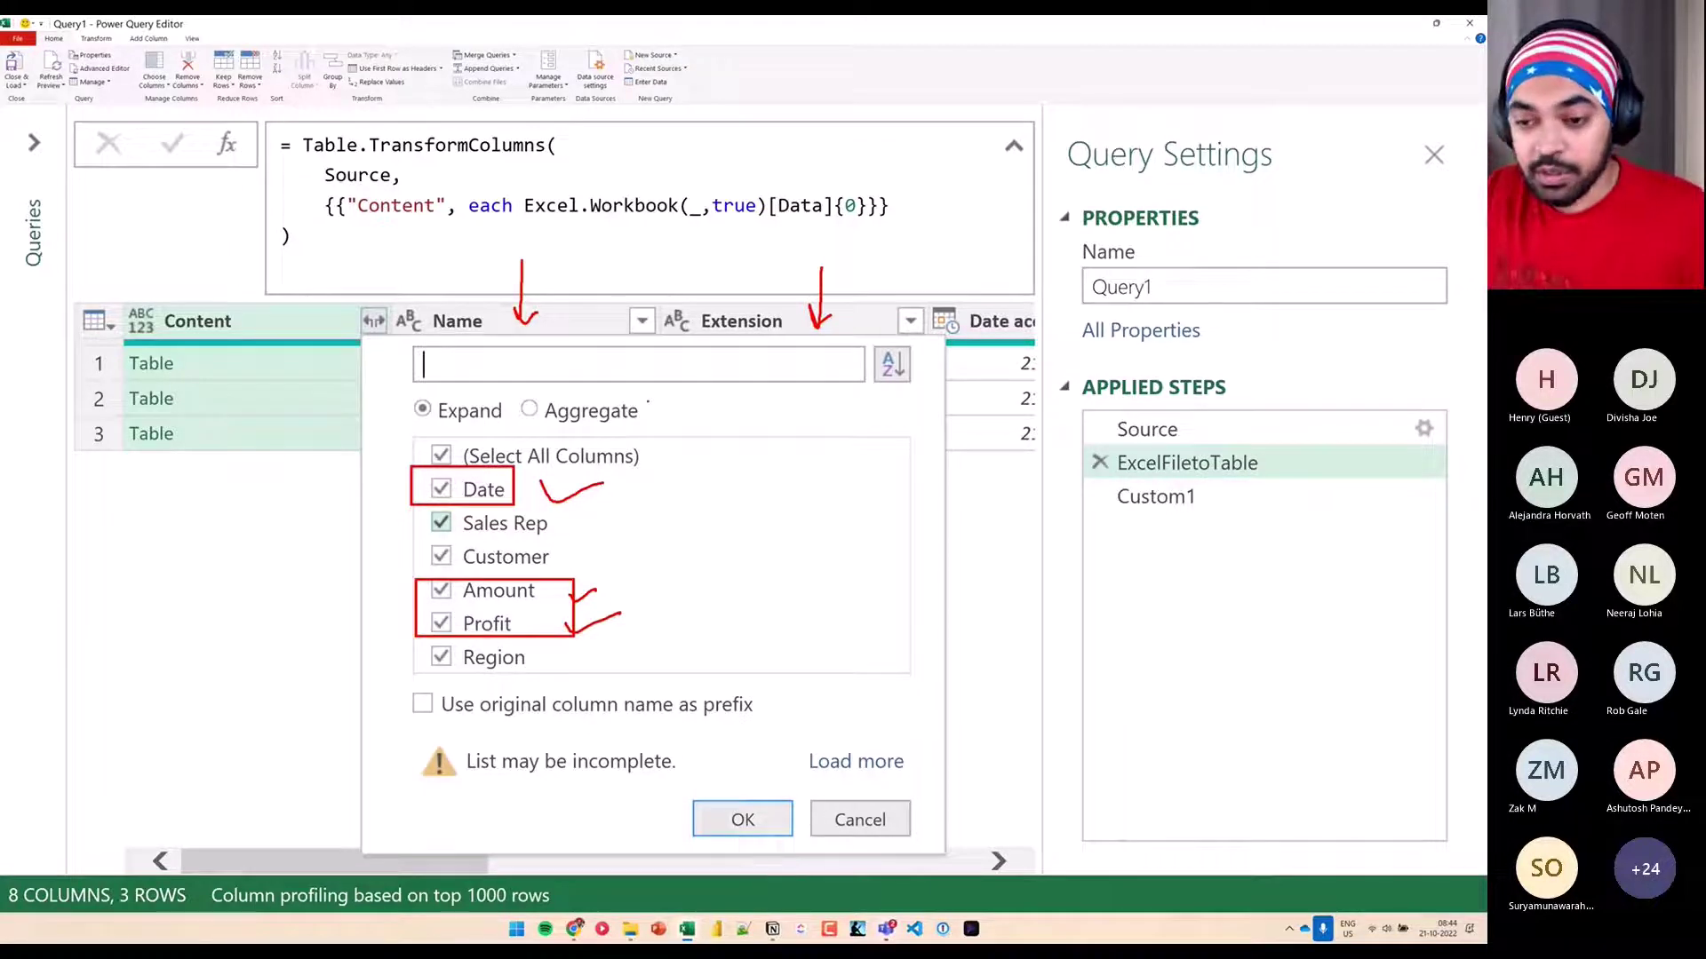
{"action": "left_click_drag", "start_coordinate": [573, 264], "coordinate": [573, 322]}
{"action": "left_click", "coordinate": [1180, 430]}
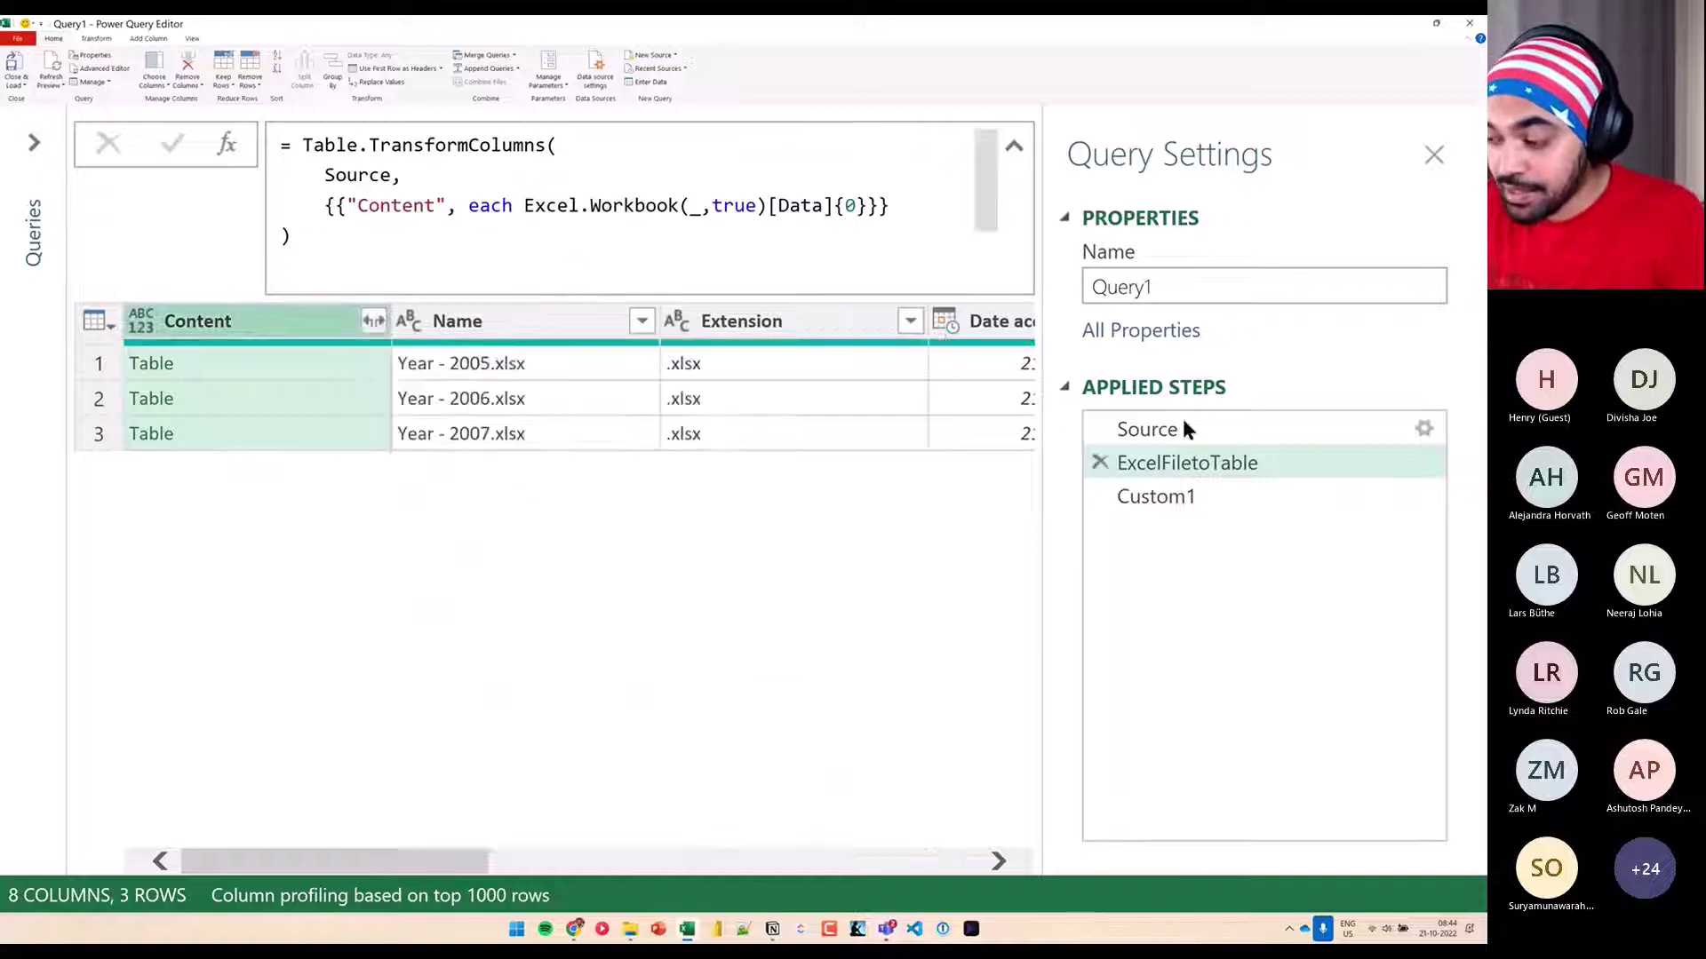
Compare the combined Custom1 table with ExcelFiletoTable, then delete Custom1
{"action": "left_click", "coordinate": [1182, 499]}
{"action": "left_click", "coordinate": [1181, 499]}
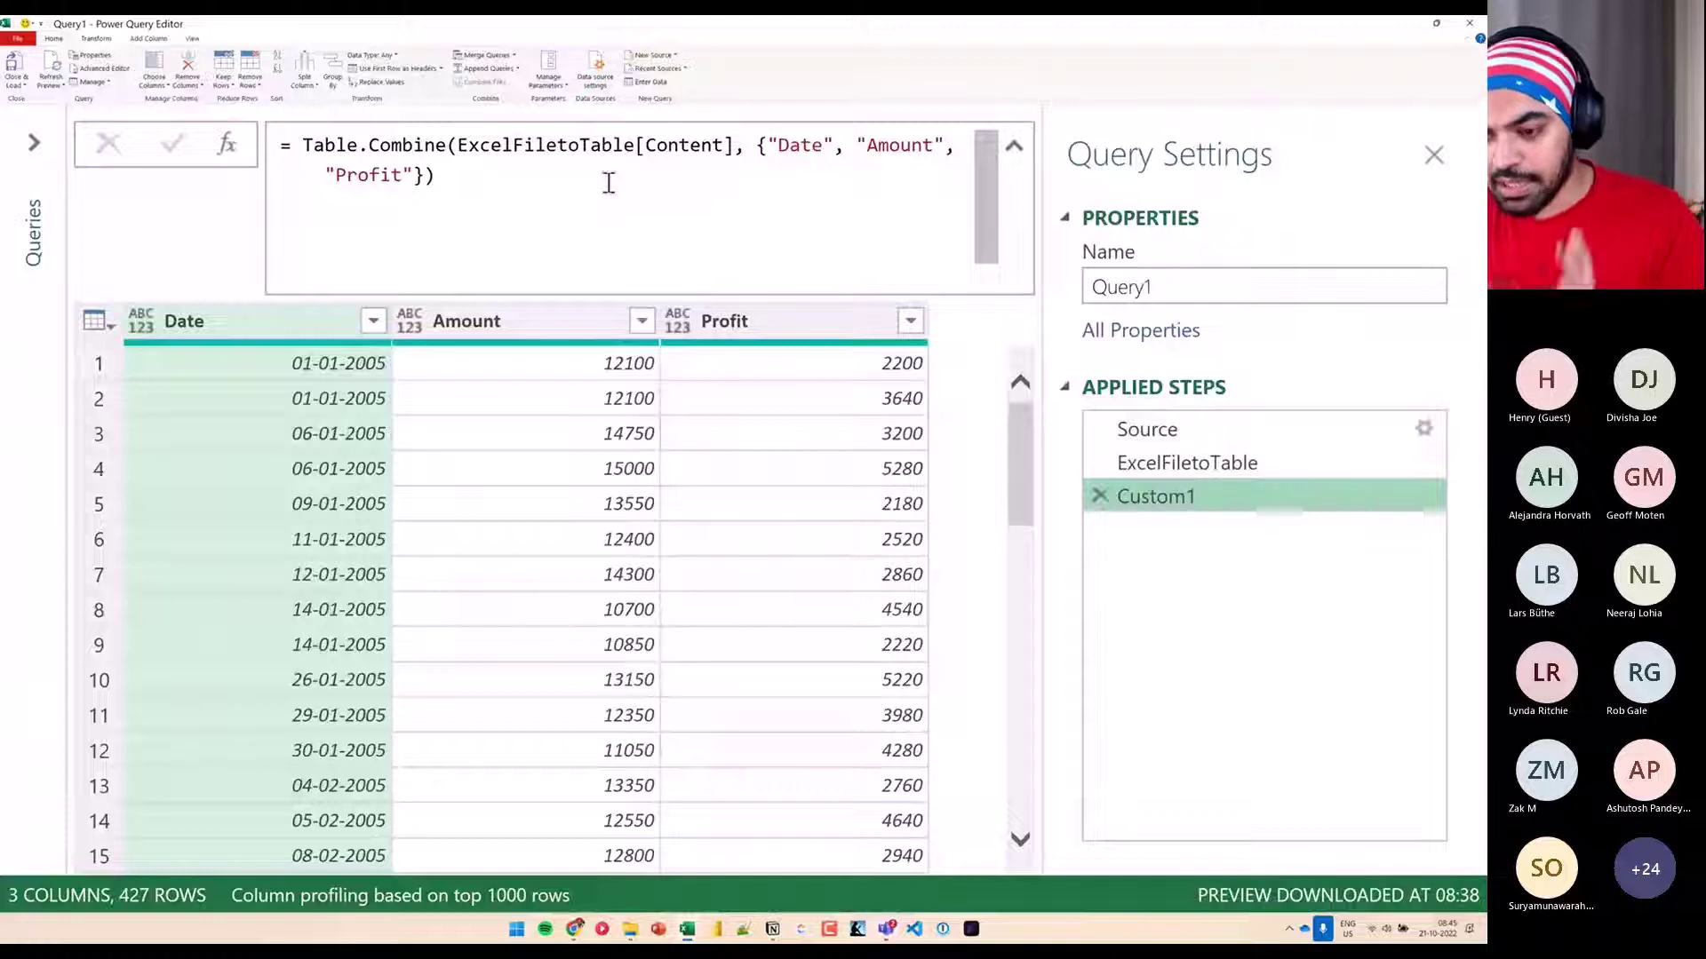
{"action": "left_click", "coordinate": [1242, 463]}
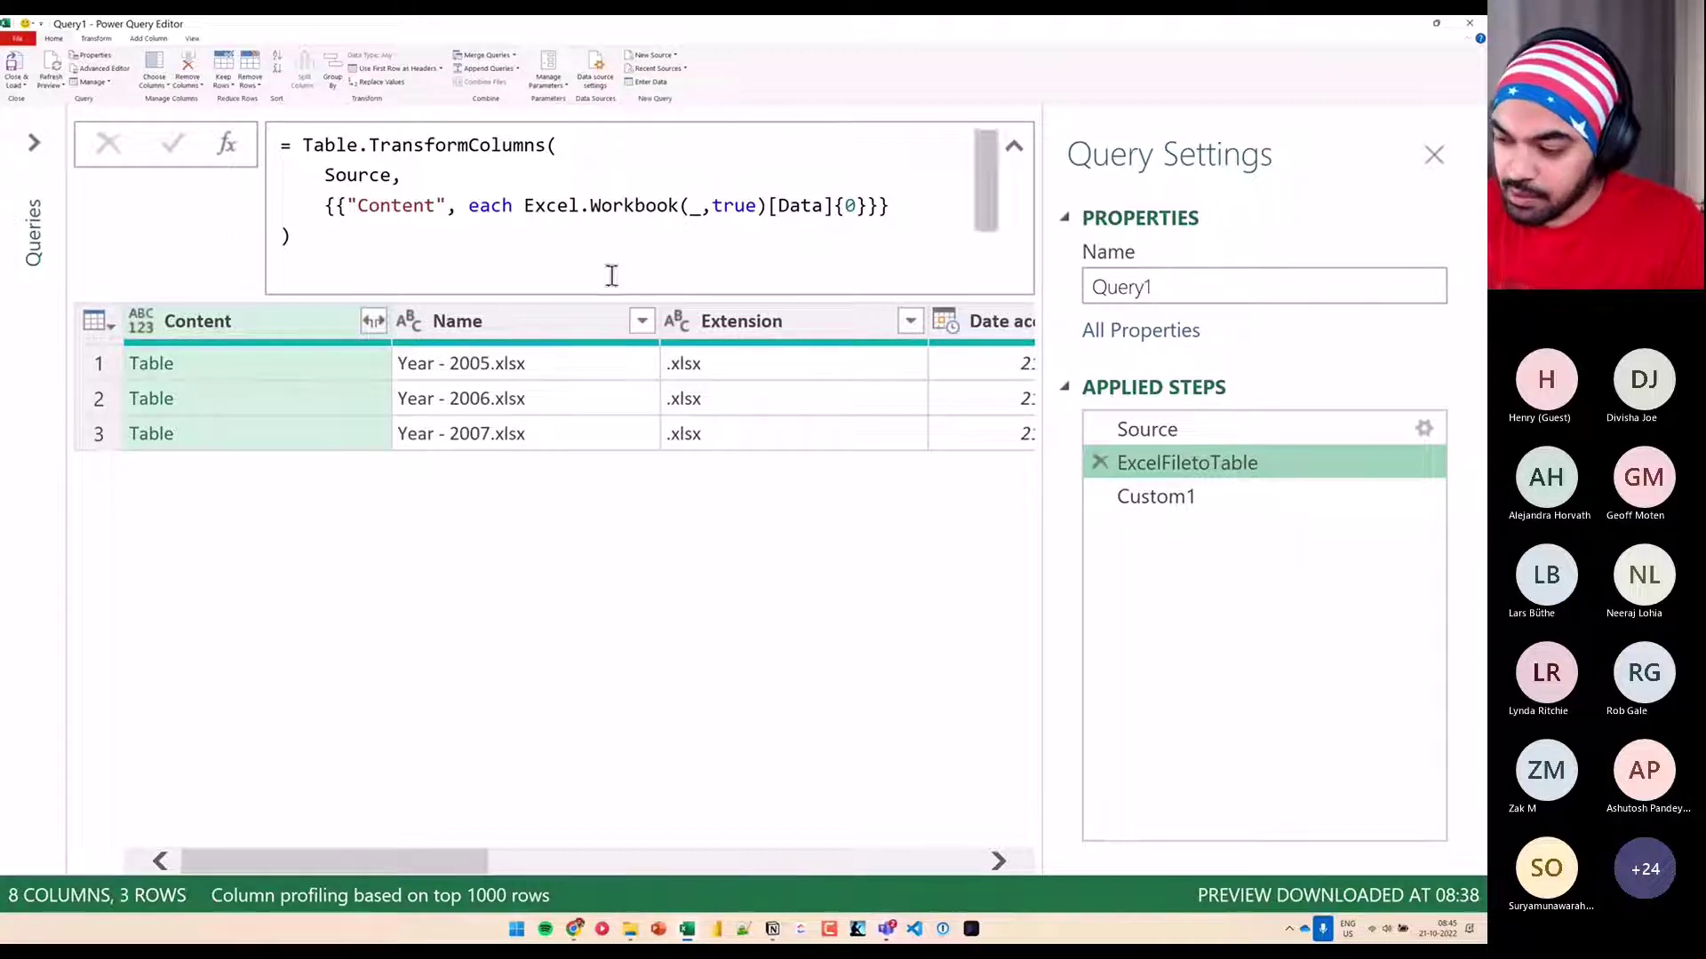
{"action": "left_click", "coordinate": [494, 318], "text": "ctrl"}
{"action": "left_click", "coordinate": [1292, 500]}
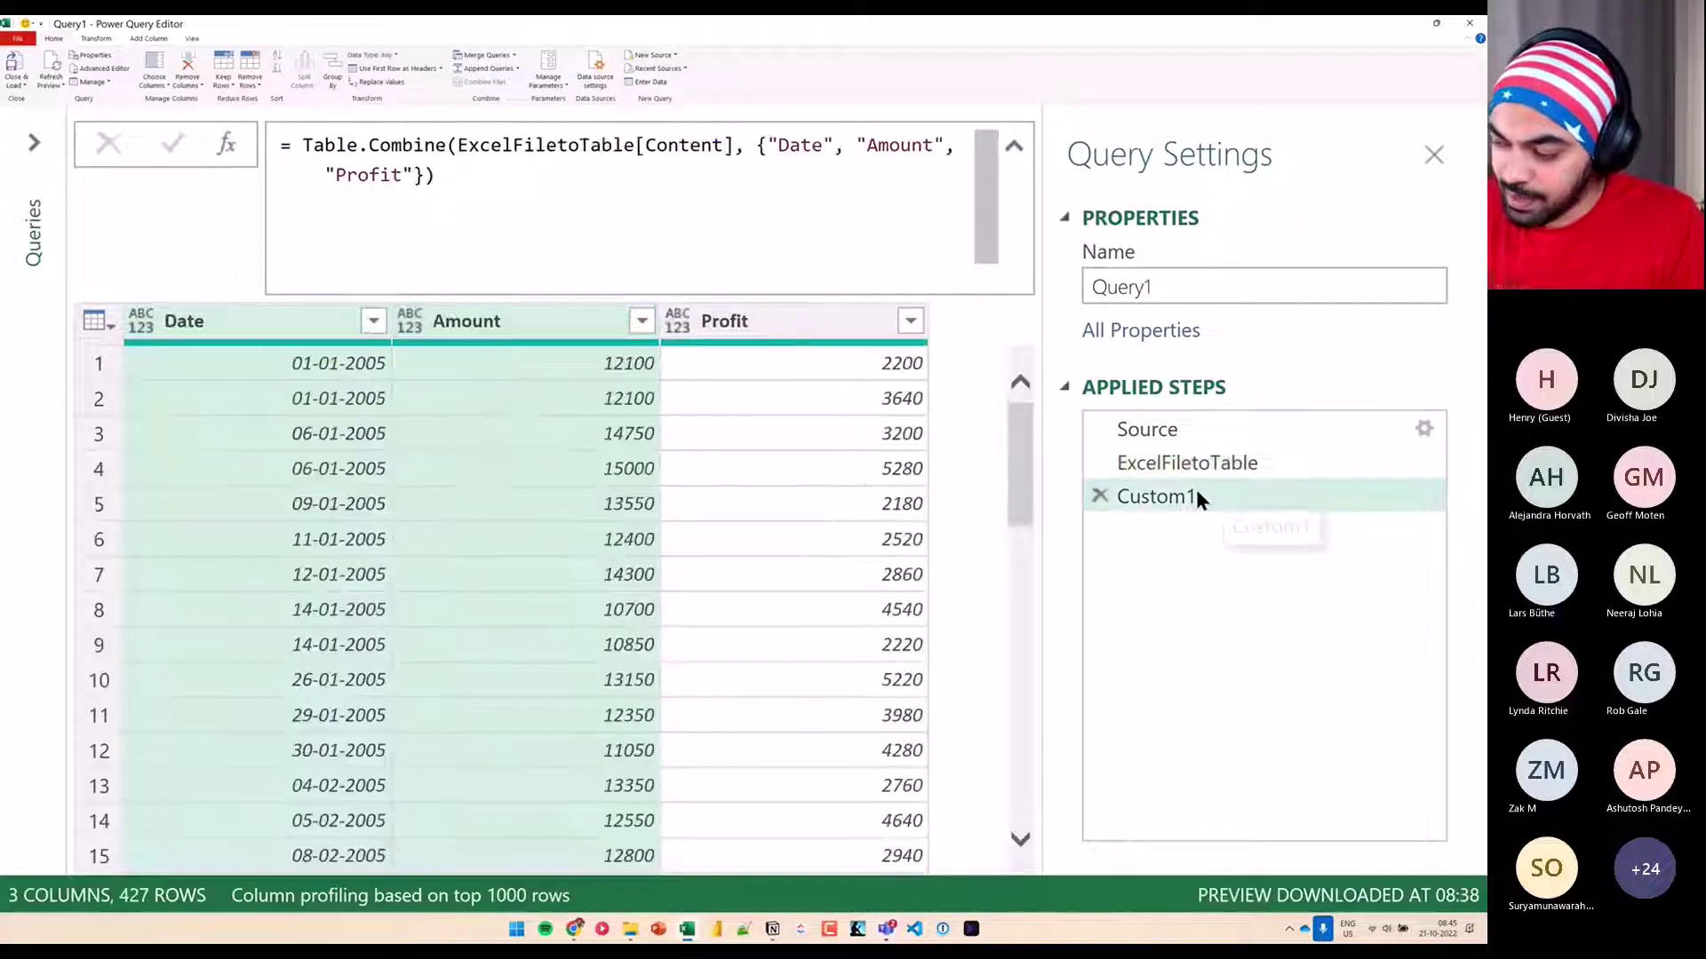
{"action": "left_click", "coordinate": [1110, 499]}
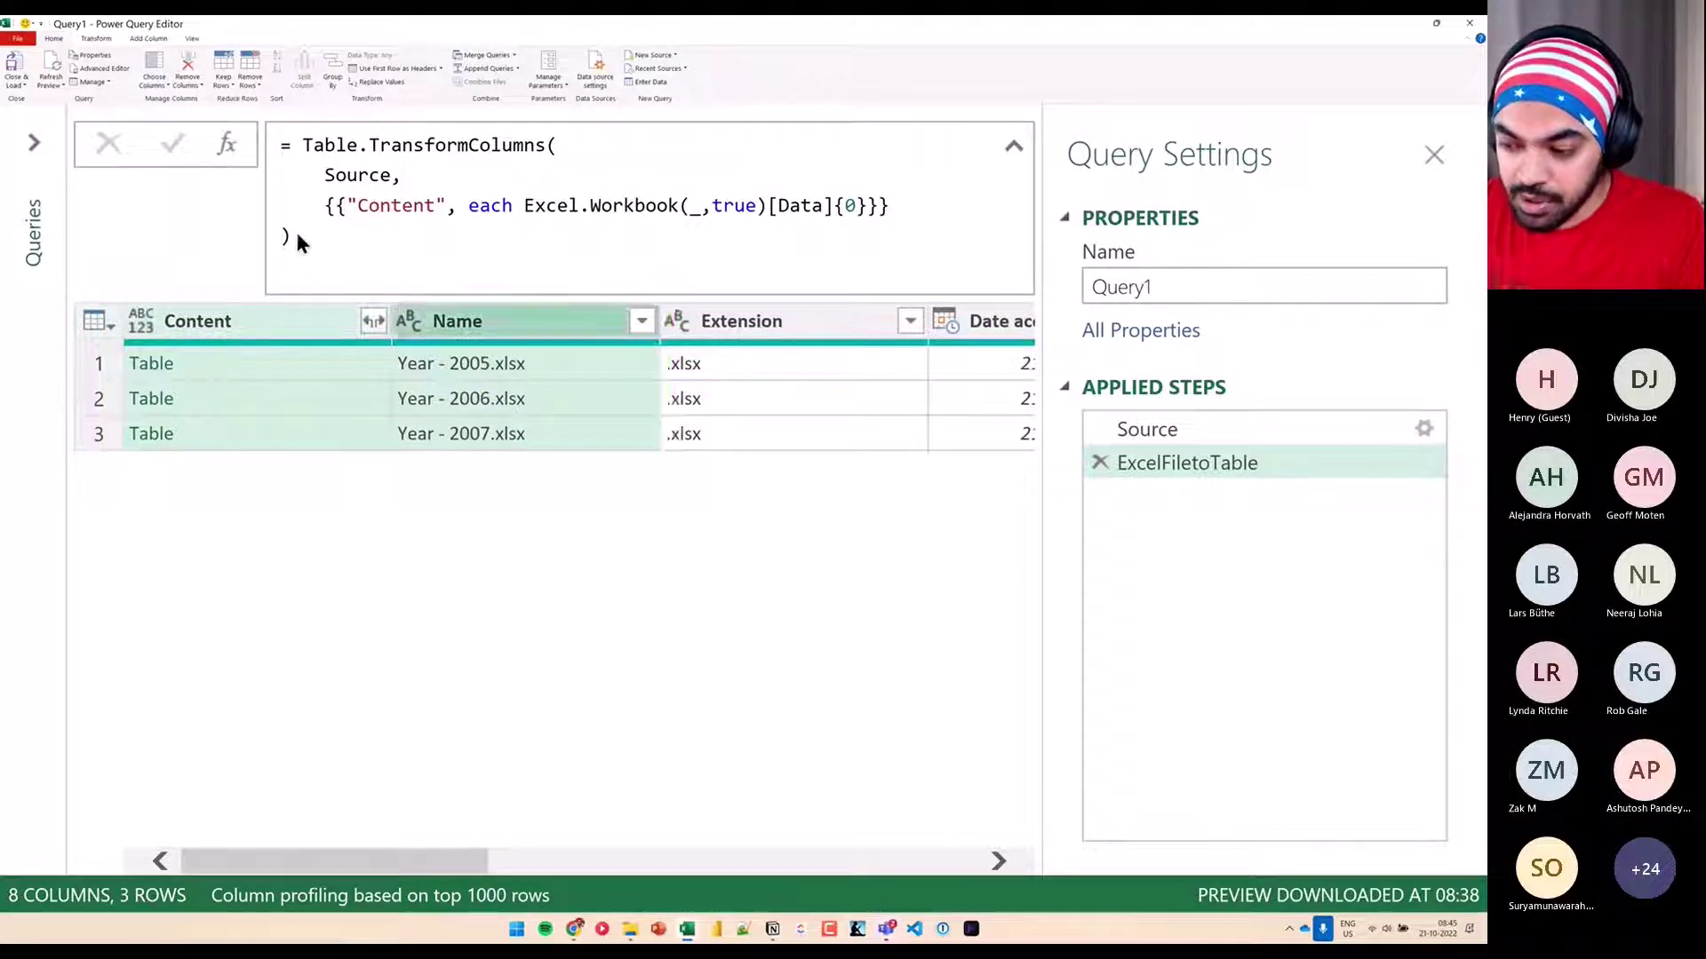
Remove all columns except Content and Name, then expand Content into Date, Amount and Profit
{"action": "right_click", "coordinate": [457, 321]}
{"action": "left_click", "coordinate": [515, 391]}
{"action": "left_click", "coordinate": [375, 321]}
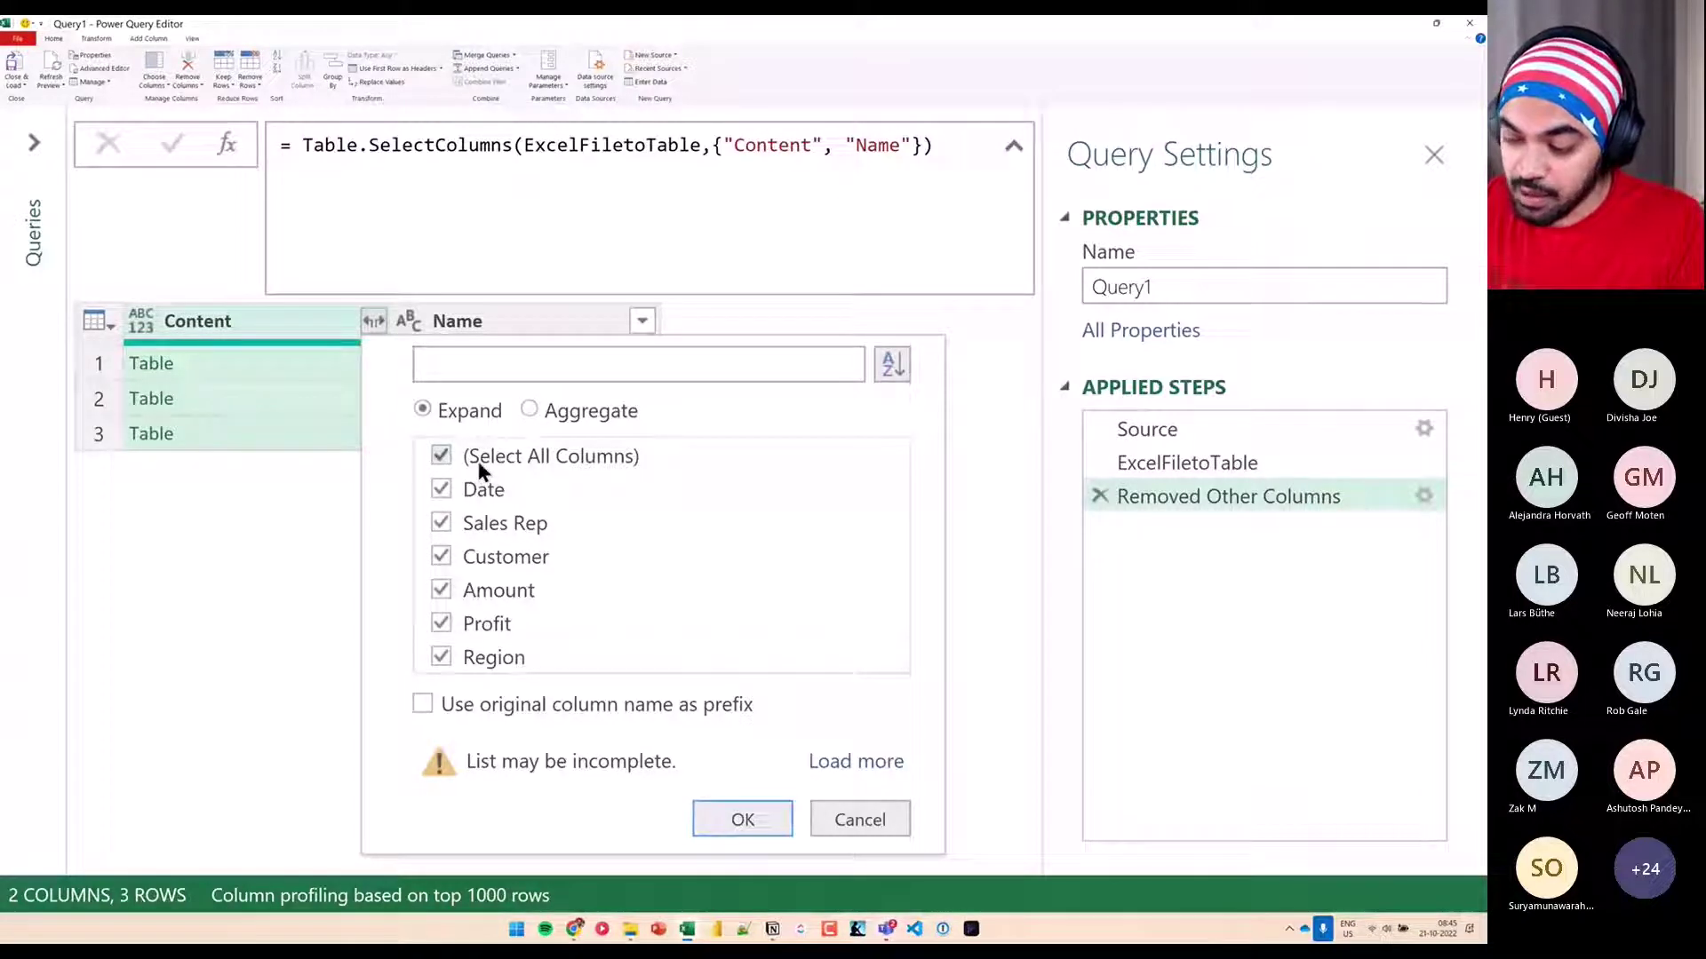
{"action": "left_click", "coordinate": [759, 819]}
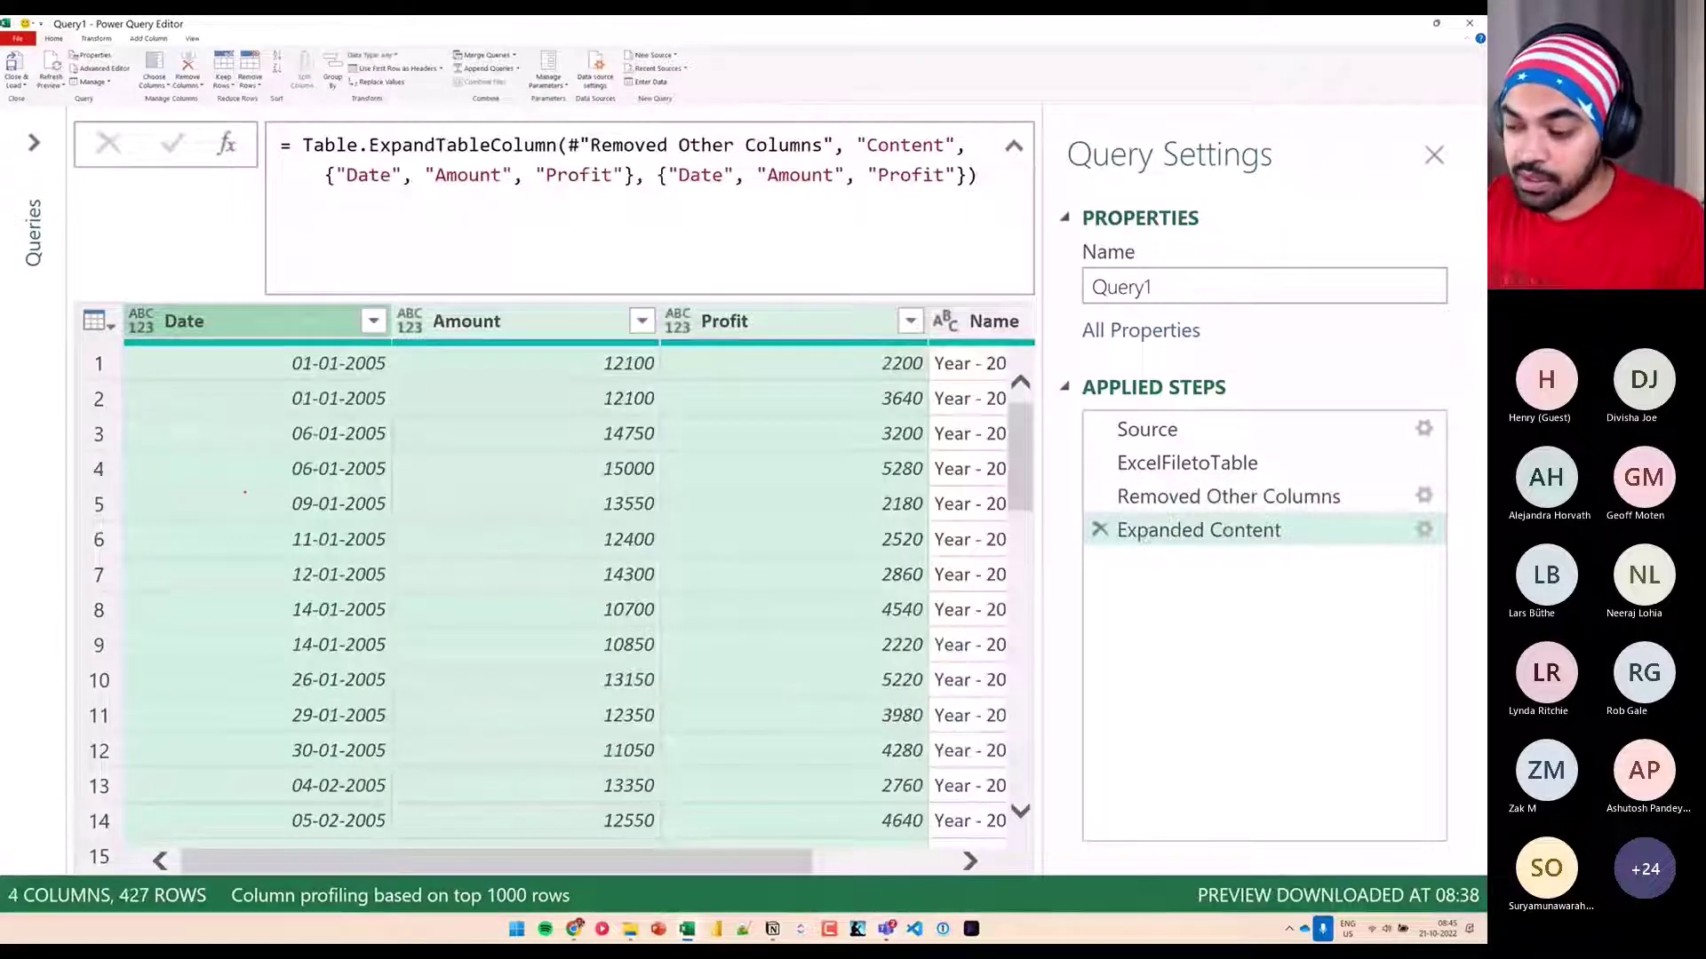
Highlight the new Date, Amount and Profit columns in the 427-row result
{"action": "left_click_drag", "start_coordinate": [239, 492], "coordinate": [307, 463]}
{"action": "left_click_drag", "start_coordinate": [512, 524], "coordinate": [596, 467]}
{"action": "left_click_drag", "start_coordinate": [706, 535], "coordinate": [805, 457]}
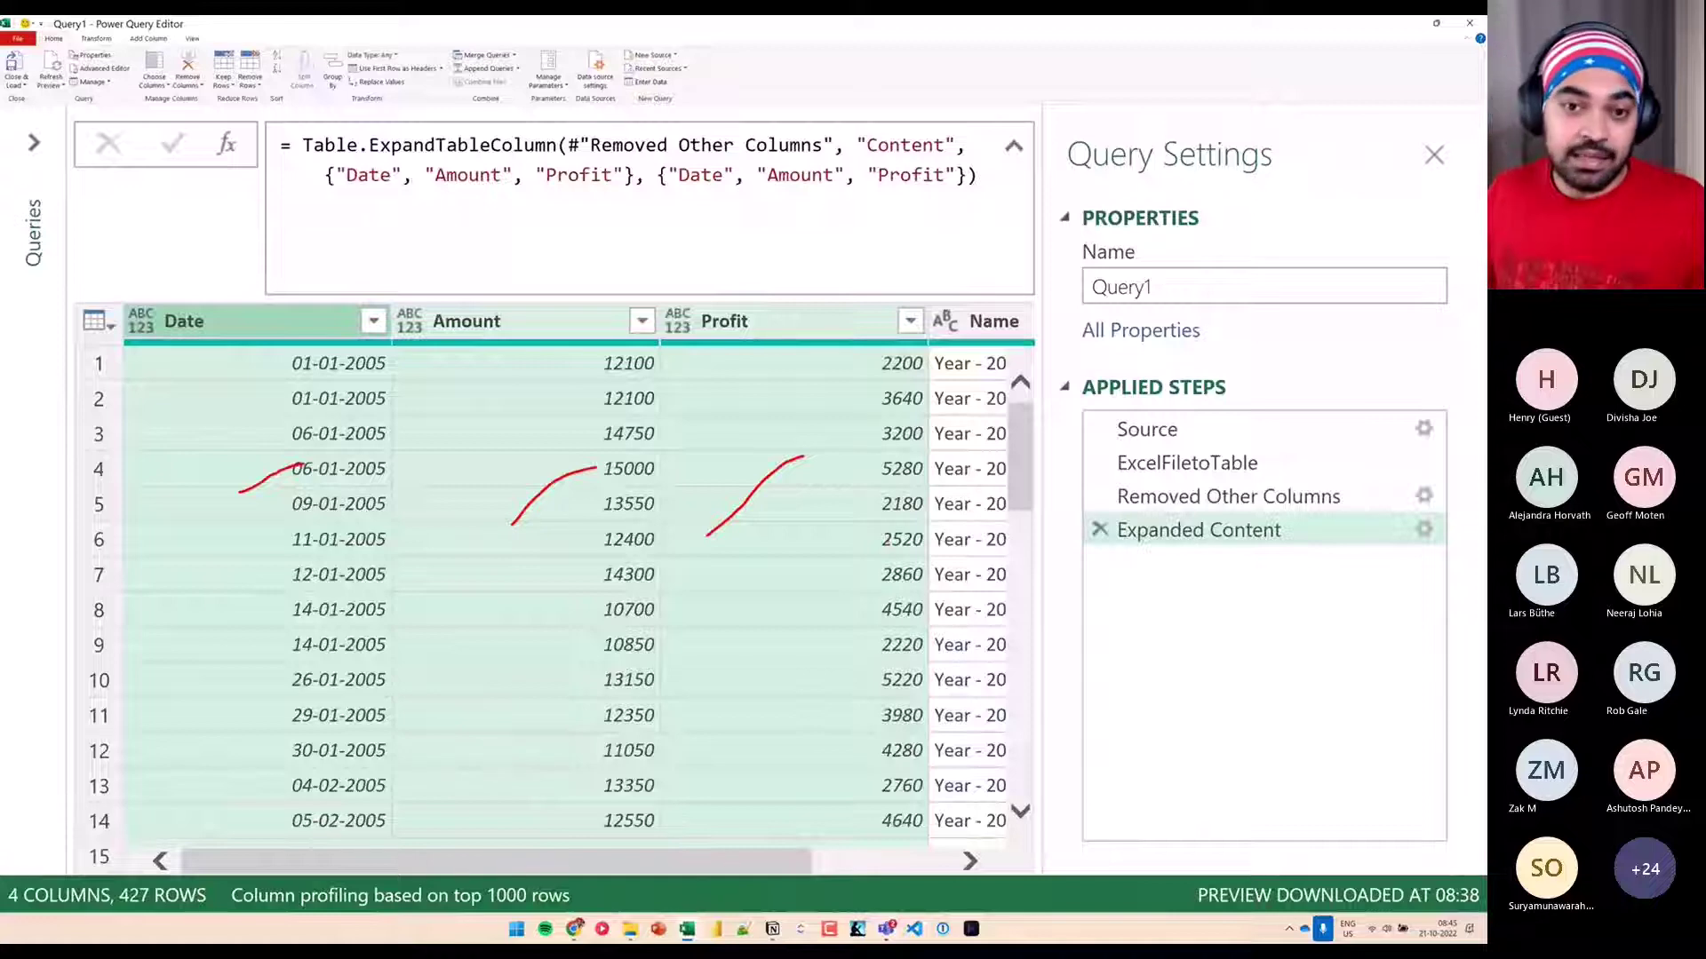
{"action": "key", "text": "Escape"}
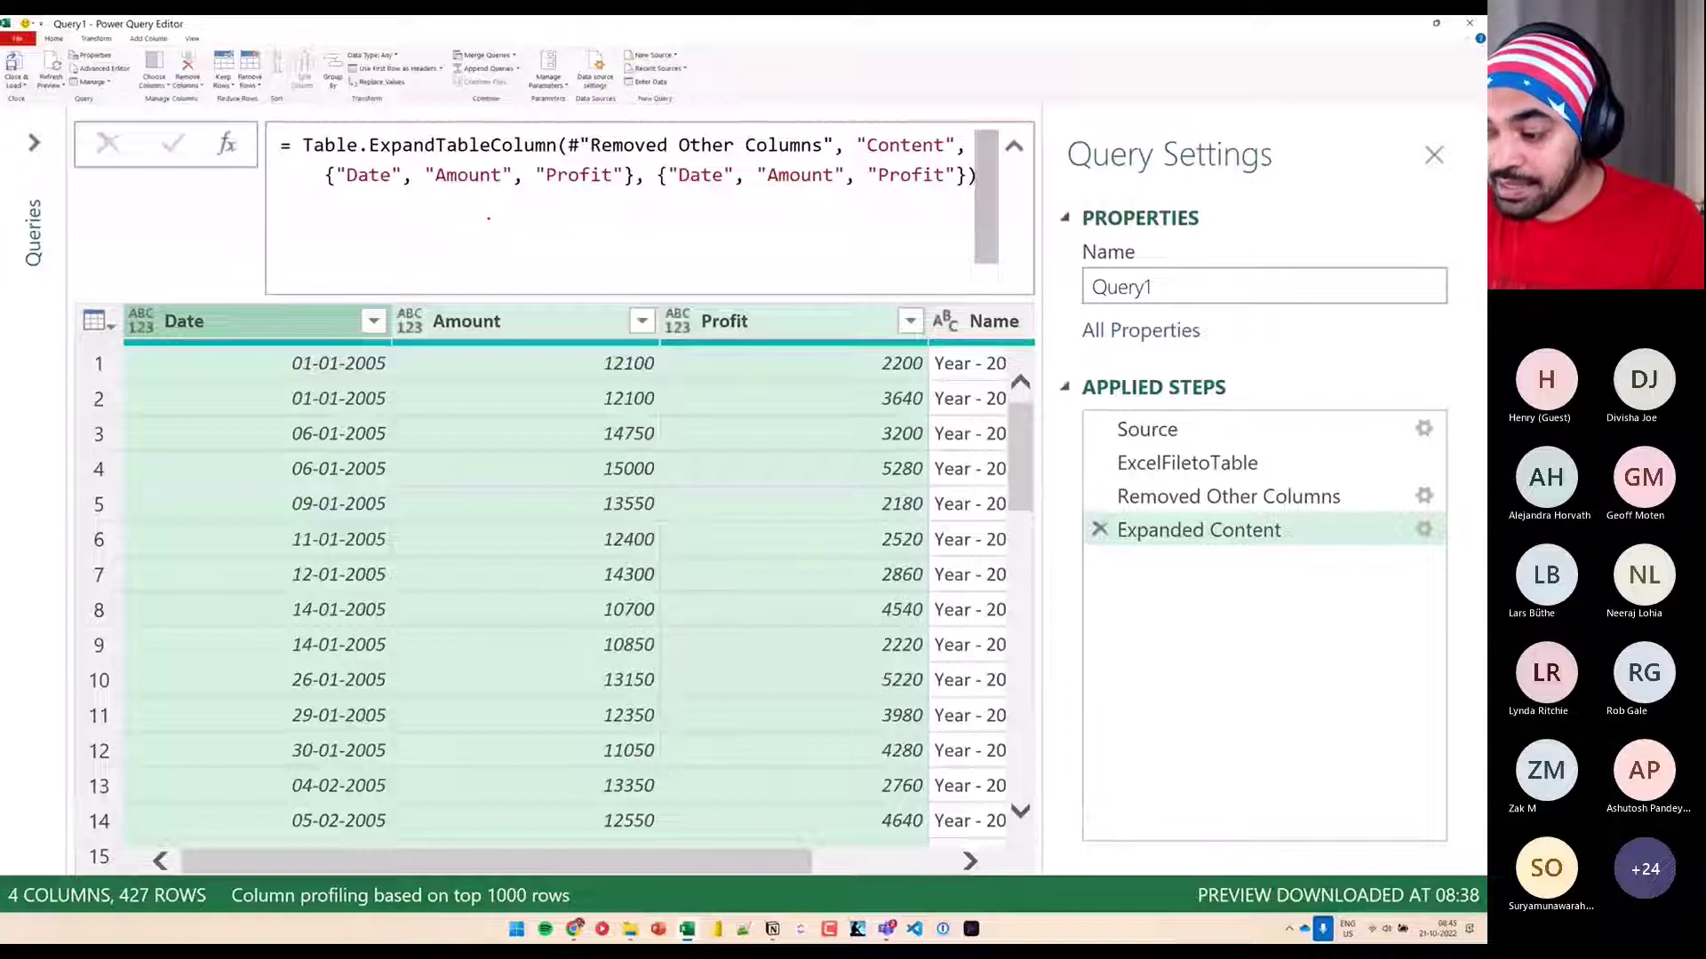
{"action": "left_click_drag", "start_coordinate": [468, 250], "coordinate": [477, 188]}
{"action": "left_click_drag", "start_coordinate": [759, 253], "coordinate": [762, 200]}
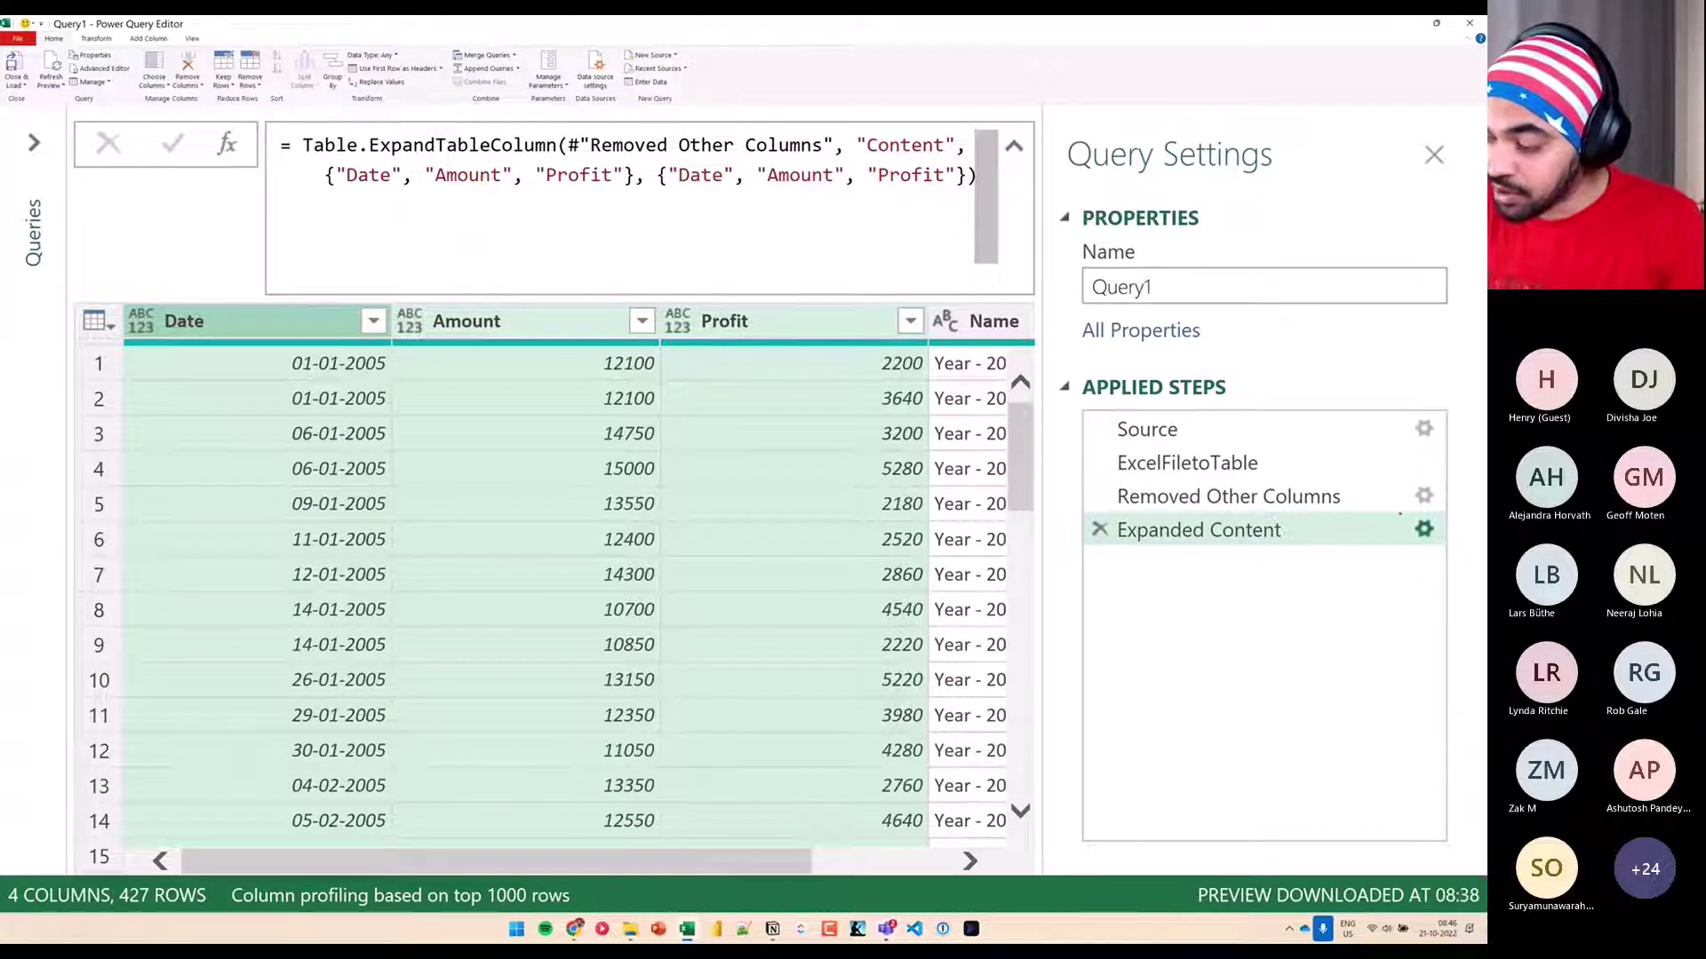
{"action": "left_click", "coordinate": [1424, 530]}
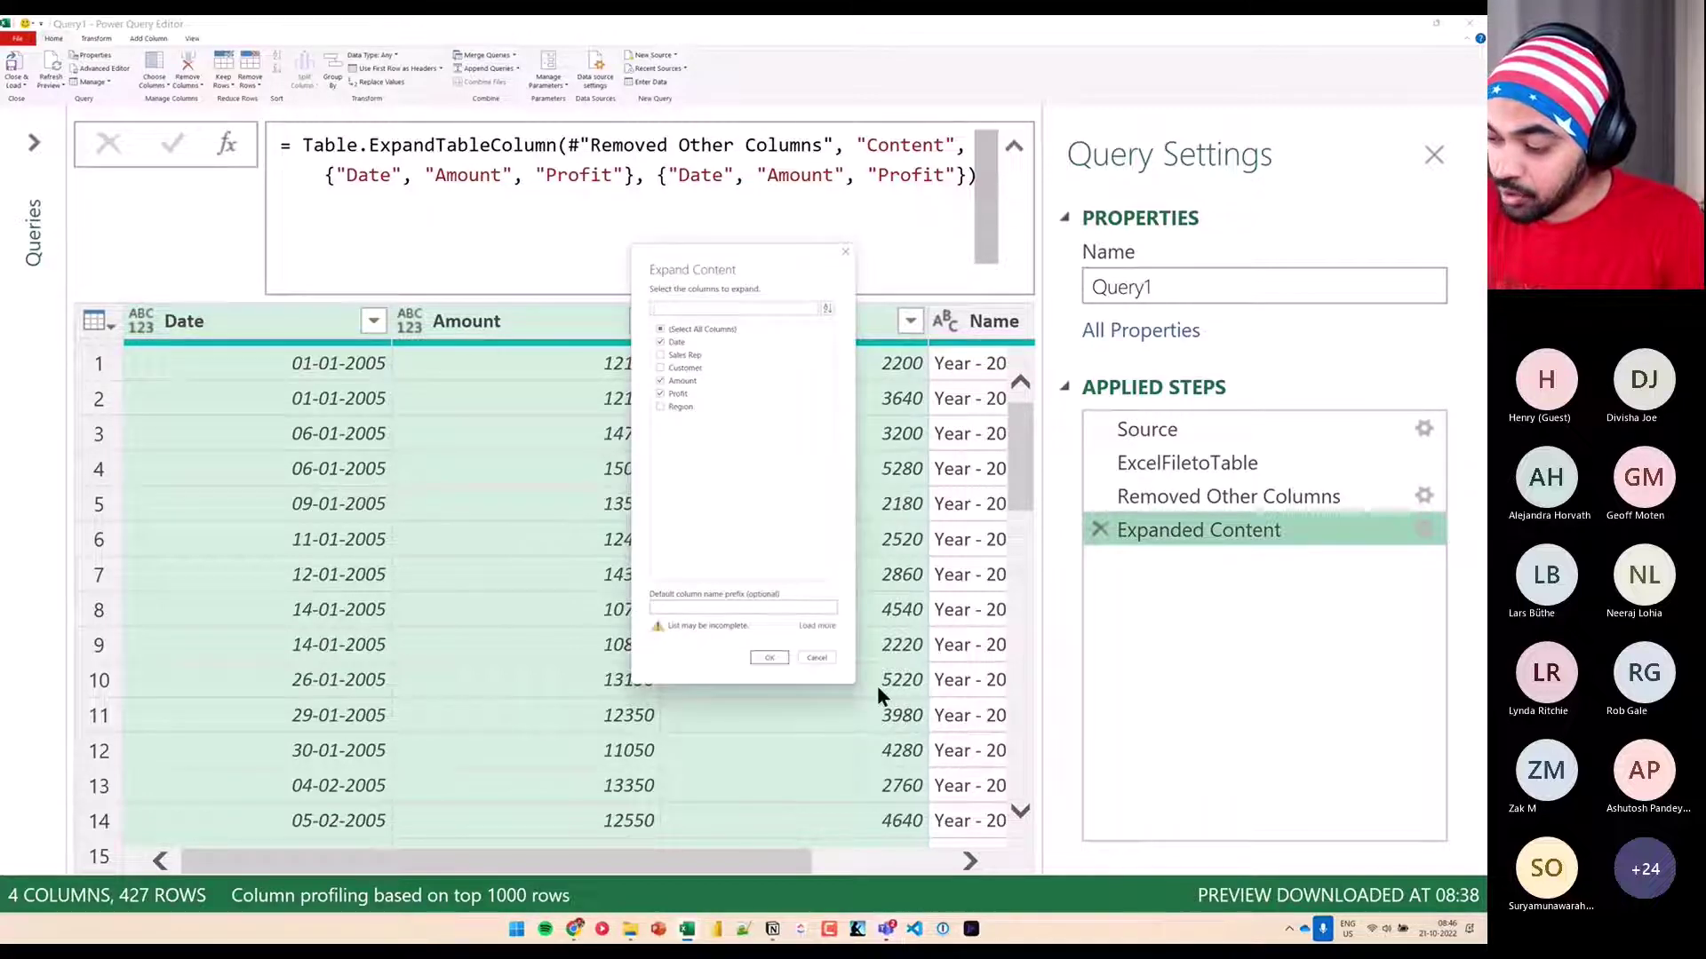
{"action": "left_click_drag", "start_coordinate": [787, 610], "coordinate": [862, 647]}
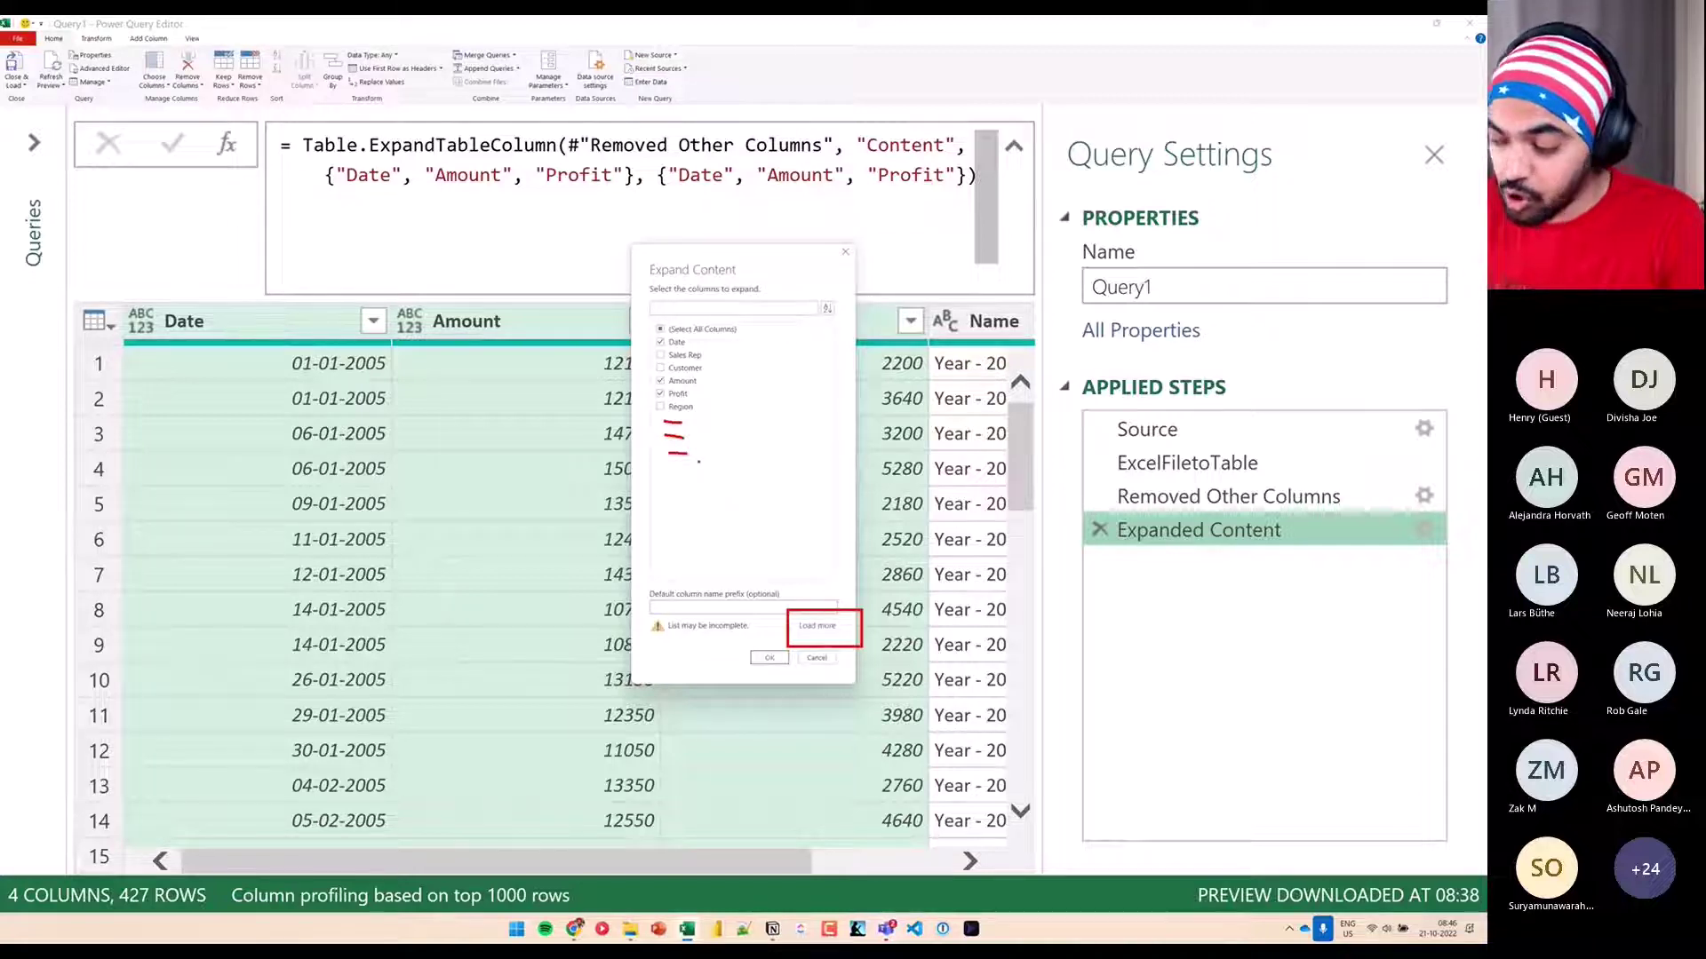
{"action": "key", "text": "Escape"}
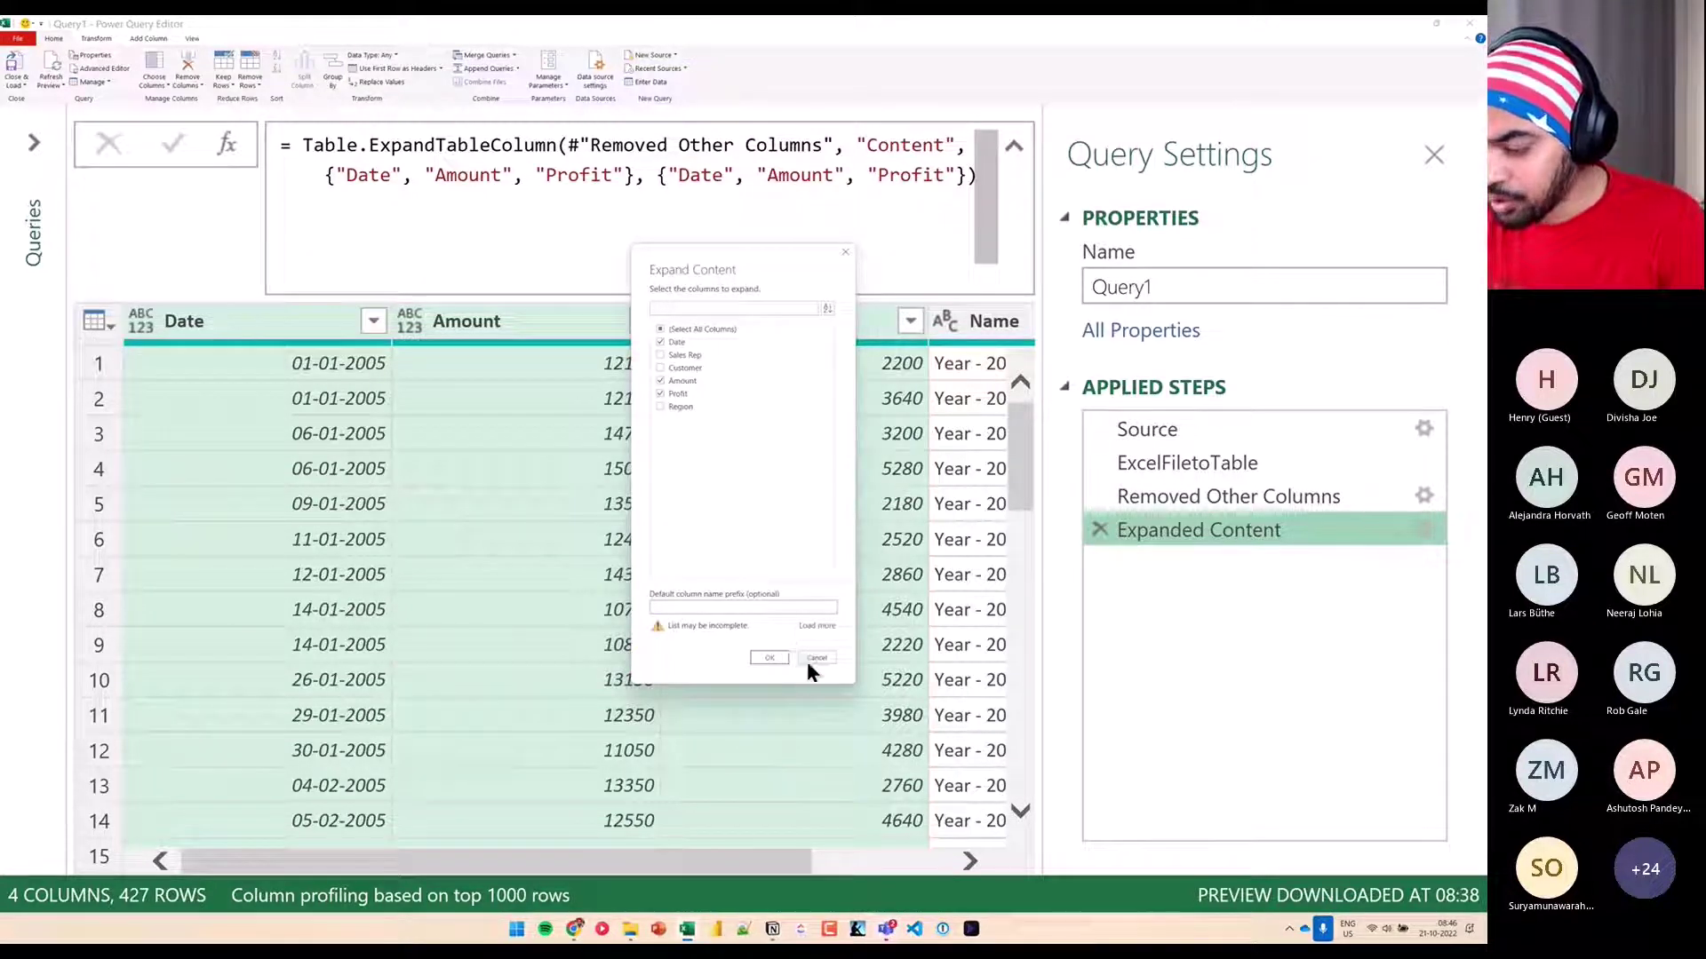
{"action": "left_click", "coordinate": [771, 657]}
{"action": "left_click_drag", "start_coordinate": [364, 196], "coordinate": [546, 189]}
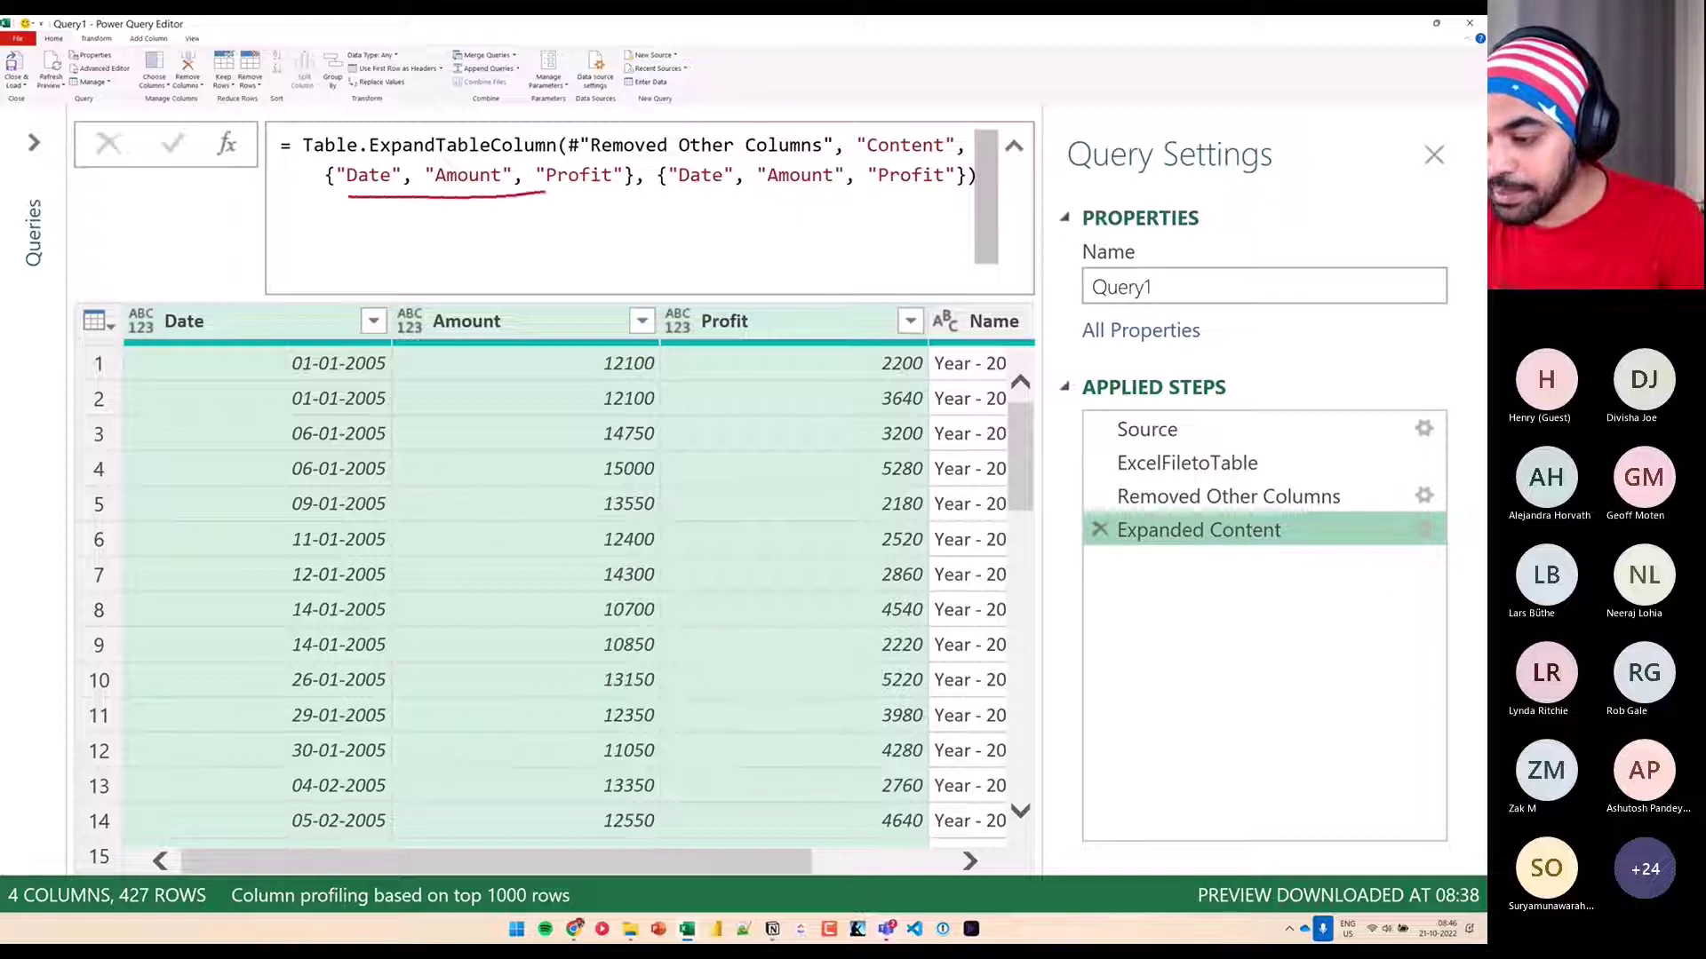
{"action": "left_click_drag", "start_coordinate": [666, 194], "coordinate": [895, 188]}
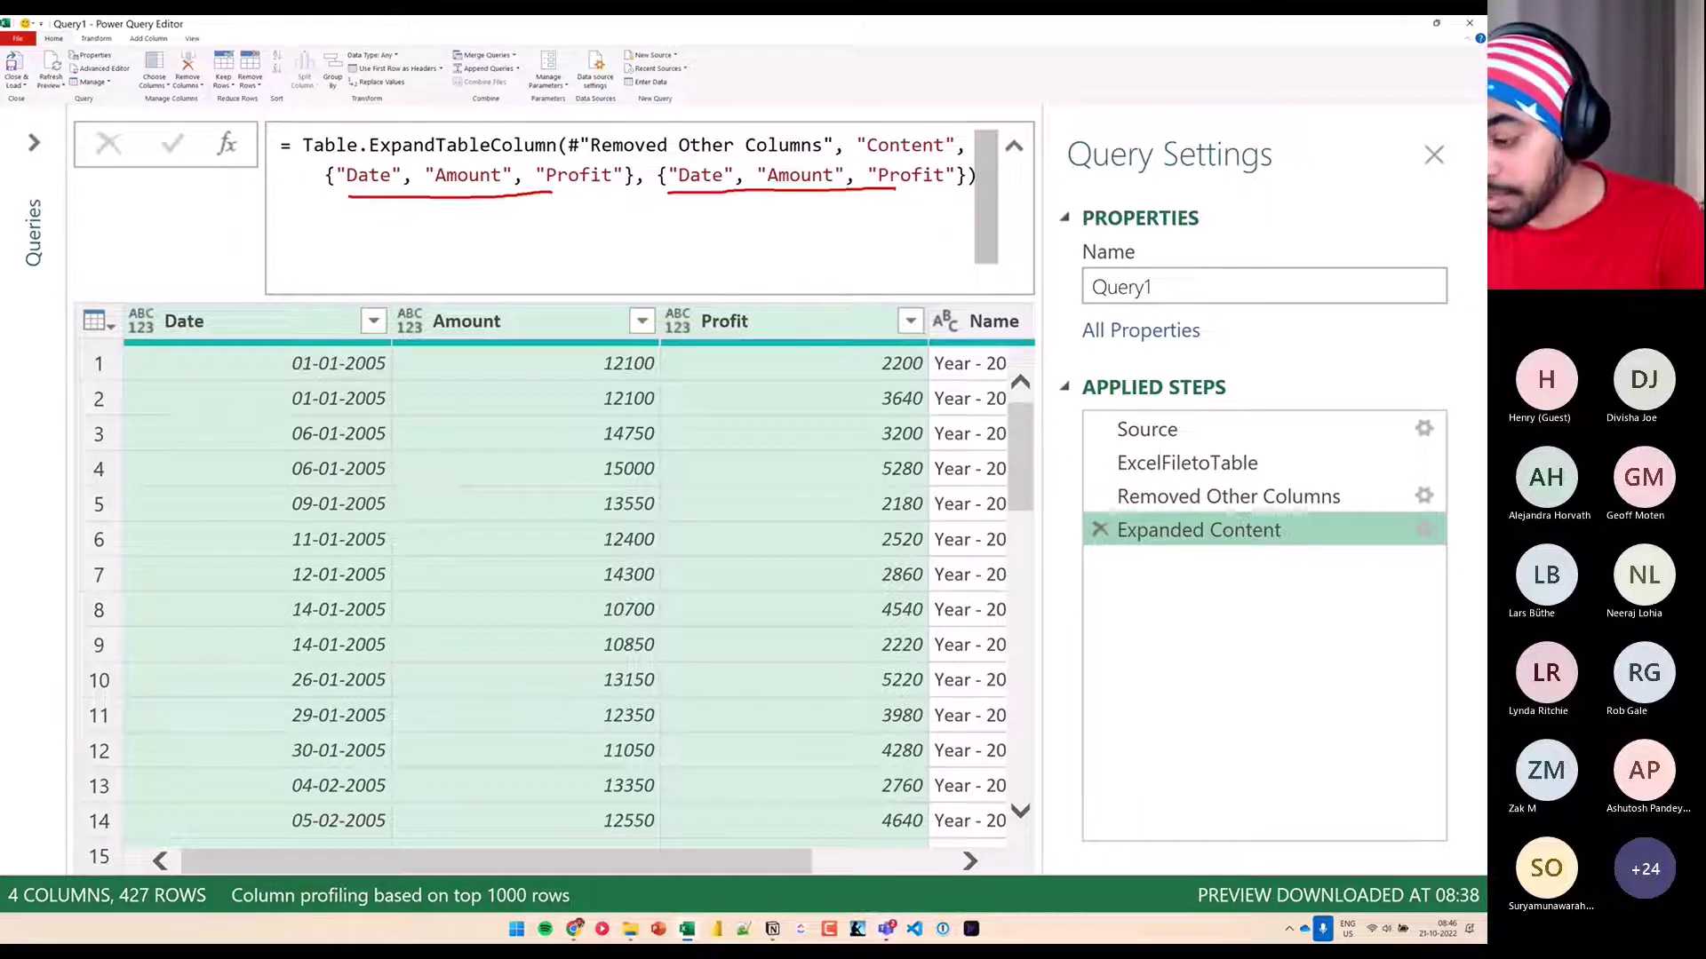
{"action": "key", "text": "Escape"}
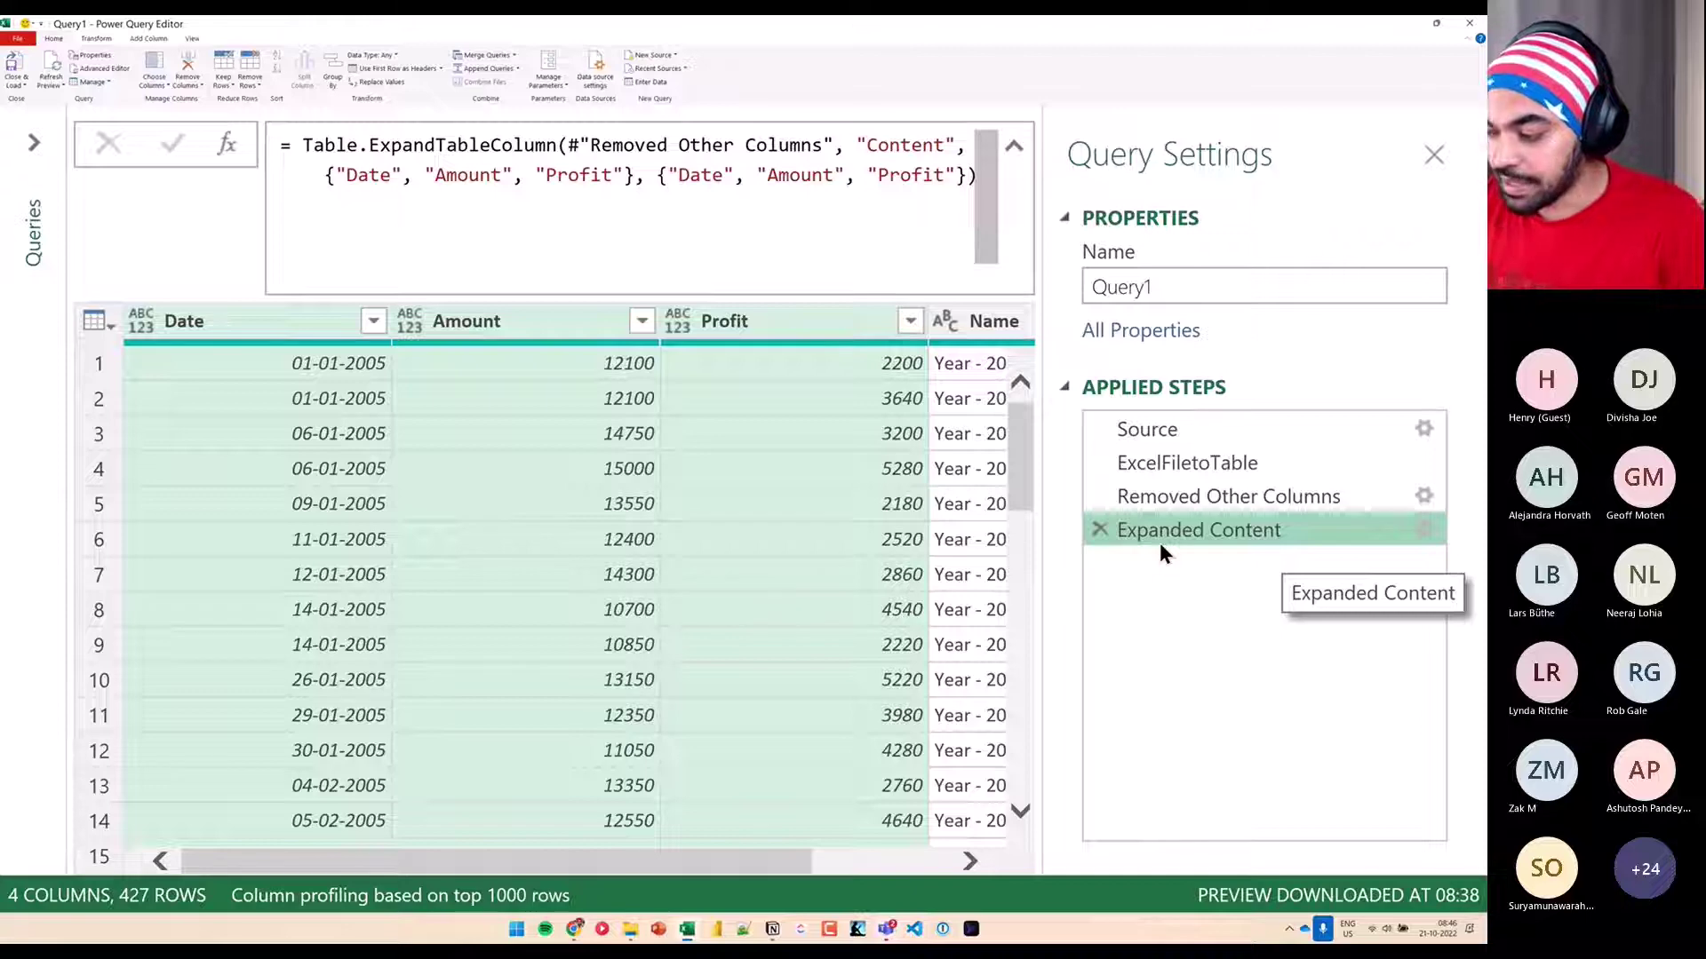
At Removed Other Columns, preview the contents of the 2005 table in an enlarged pane
{"action": "left_click", "coordinate": [1171, 494]}
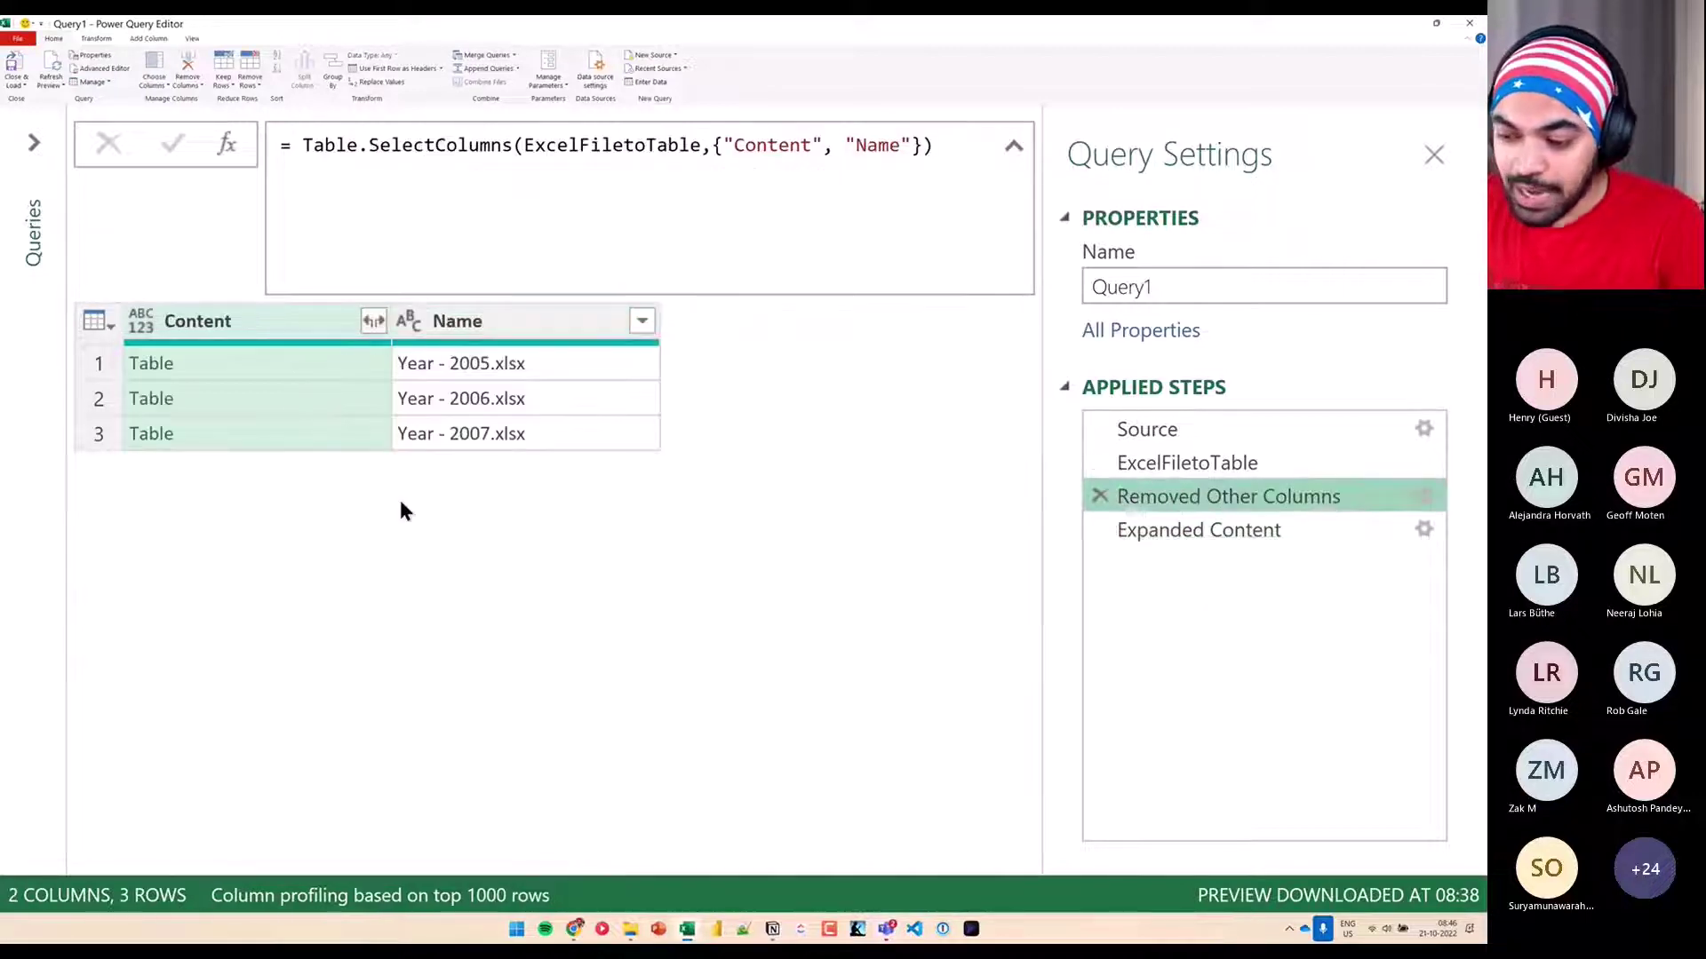
{"action": "left_click", "coordinate": [199, 365]}
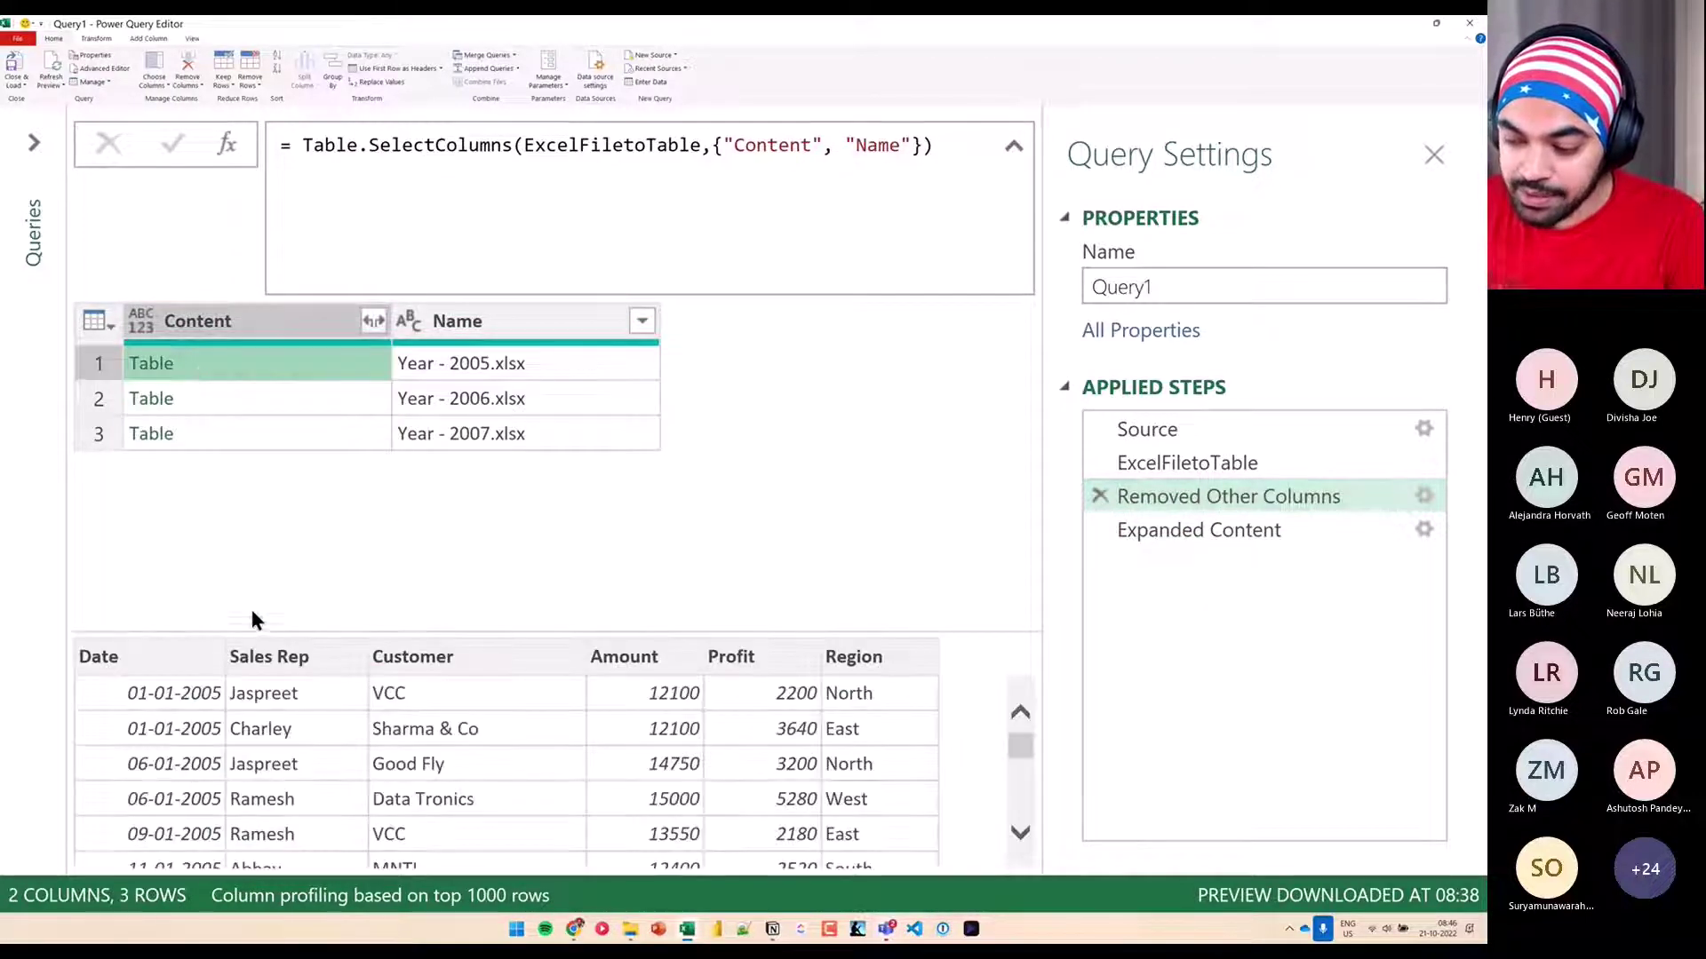
{"action": "left_click_drag", "start_coordinate": [255, 630], "coordinate": [255, 579]}
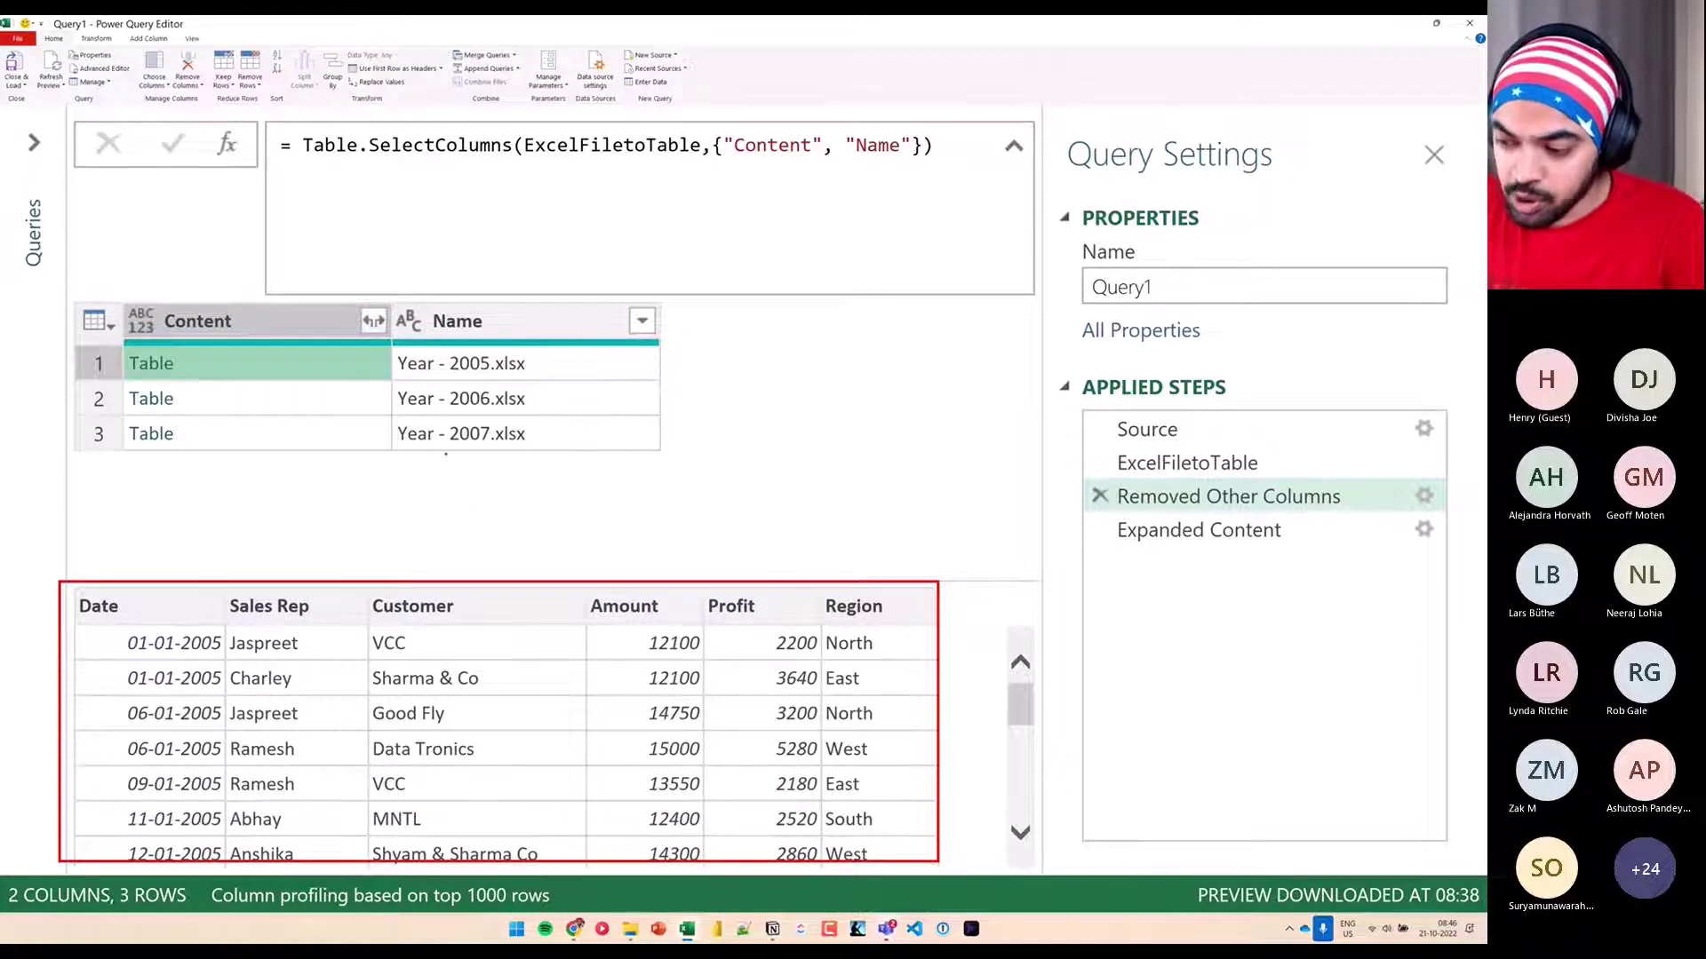
{"action": "mouse_move", "coordinate": [535, 327]}
{"action": "left_mouse_down"}
{"action": "mouse_move", "coordinate": [413, 329]}
{"action": "mouse_move", "coordinate": [536, 325]}
{"action": "left_mouse_up"}
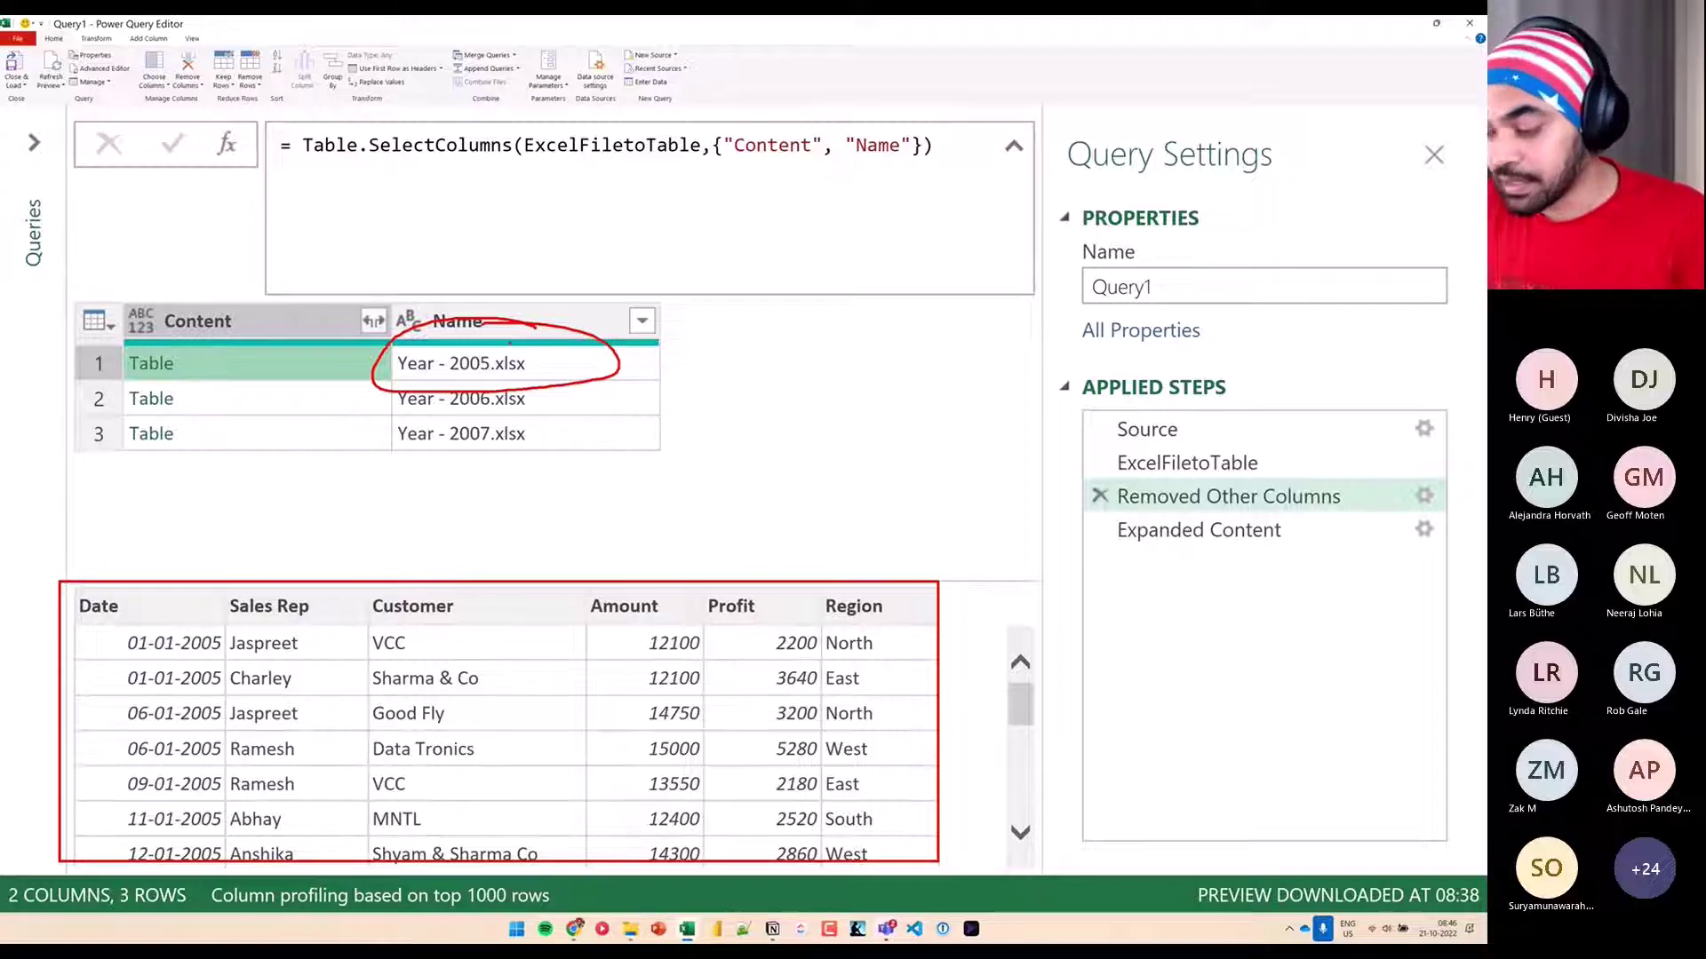
{"action": "mouse_move", "coordinate": [939, 584]}
{"action": "left_mouse_down"}
{"action": "mouse_move", "coordinate": [1005, 711]}
{"action": "mouse_move", "coordinate": [1007, 846]}
{"action": "mouse_move", "coordinate": [939, 847]}
{"action": "left_mouse_up"}
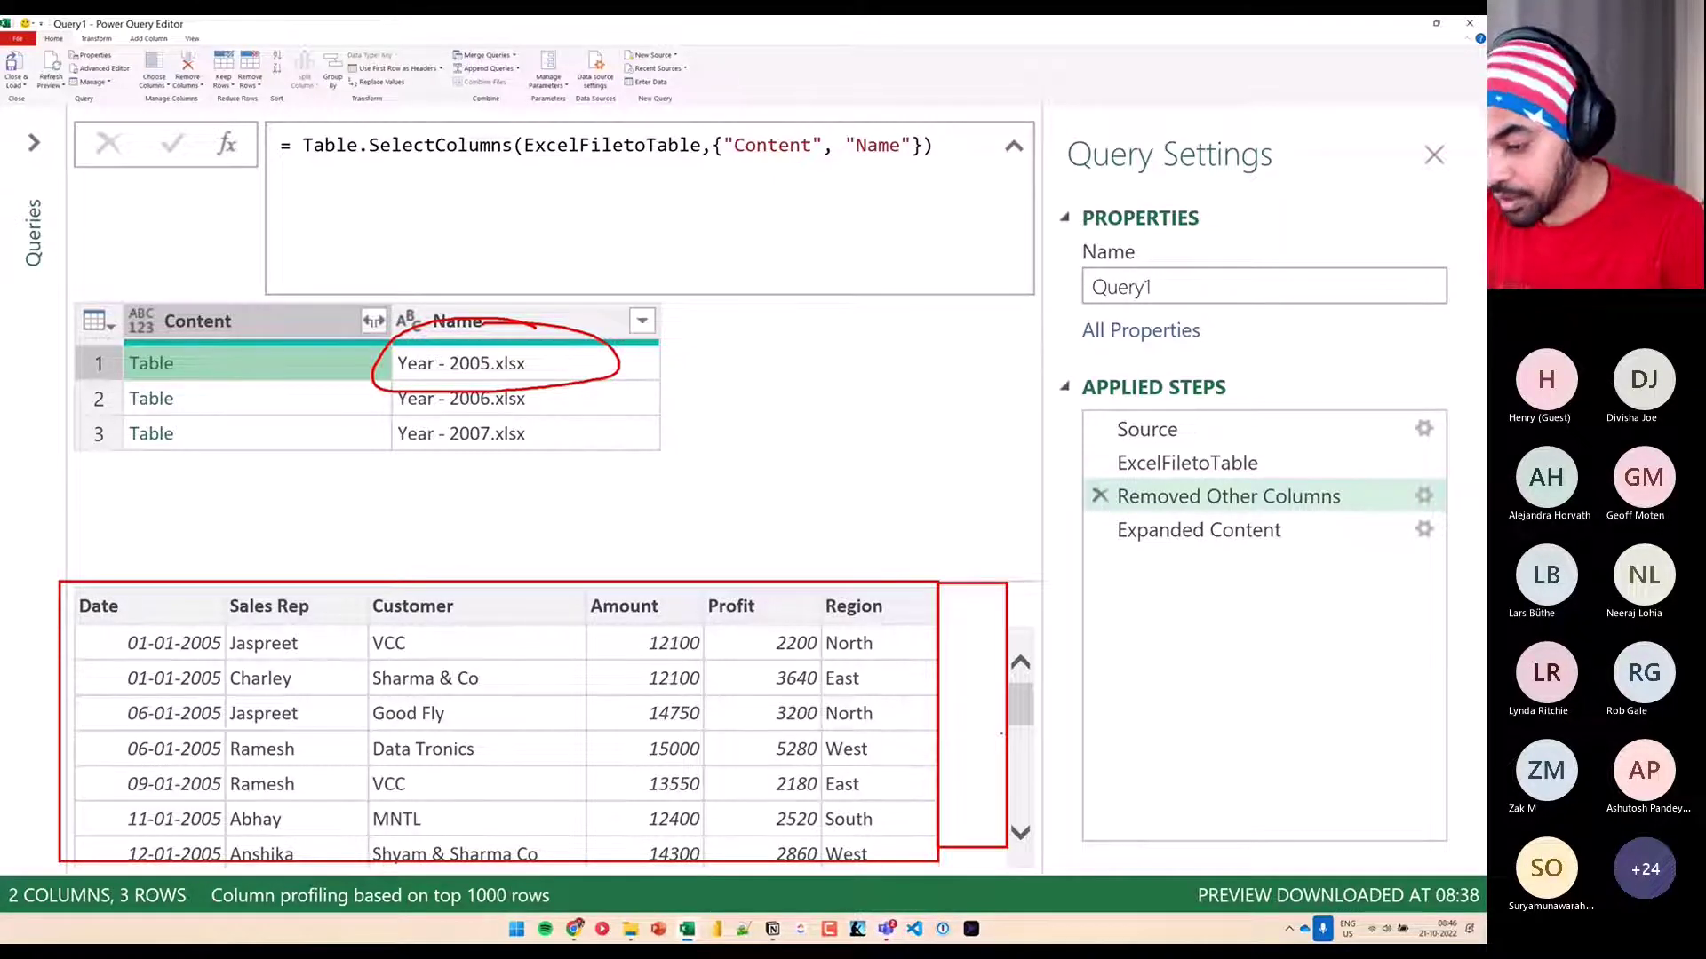
{"action": "key", "text": "Escape"}
Check the expanded Date, Amount, Profit table, then insert Custom1 after Removed Other Columns
{"action": "left_click", "coordinate": [1192, 536]}
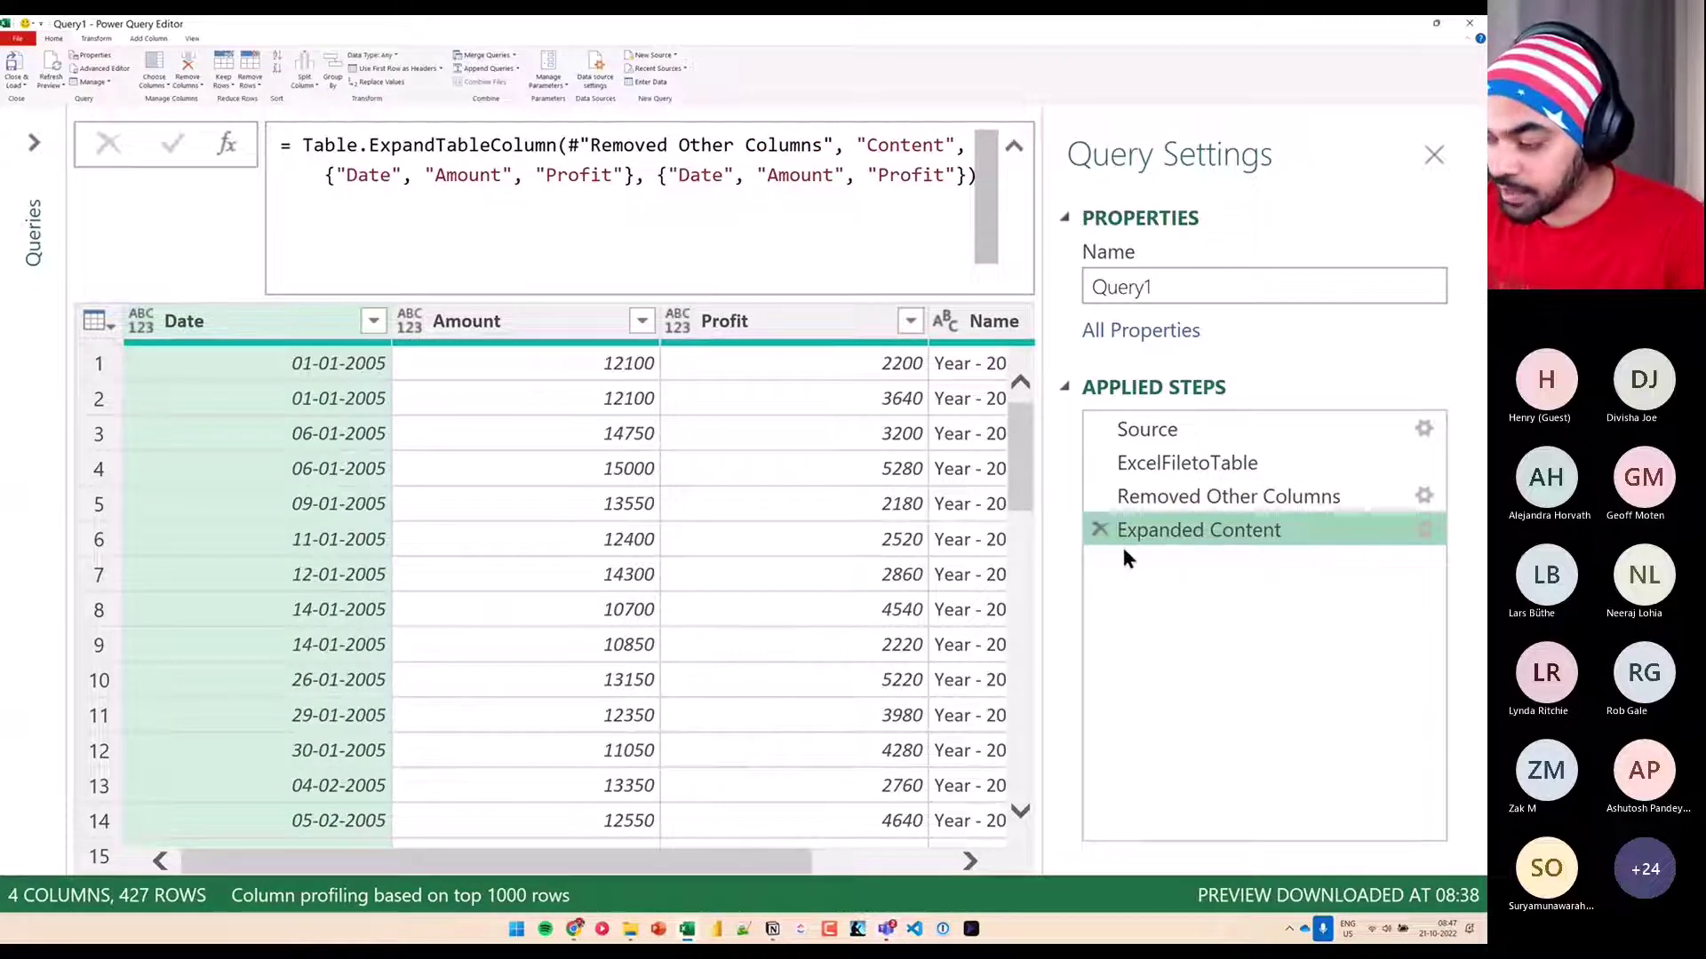
{"action": "left_click", "coordinate": [1212, 504]}
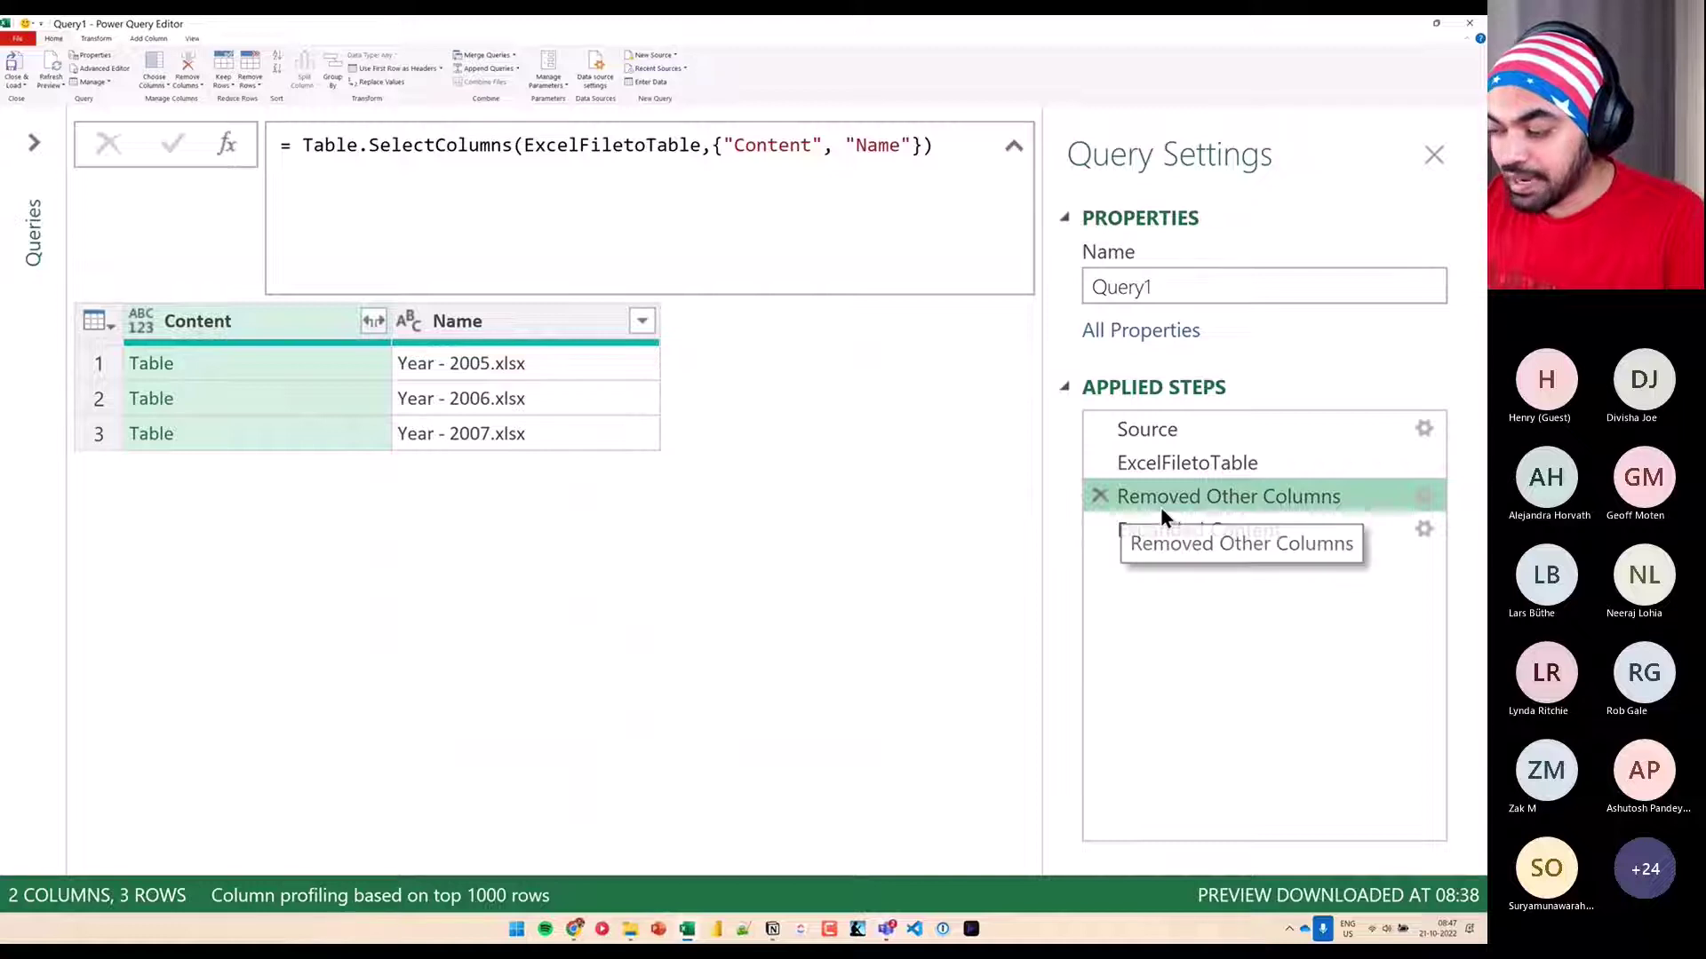
{"action": "mouse_move", "coordinate": [1137, 509]}
{"action": "left_mouse_down"}
{"action": "mouse_move", "coordinate": [1036, 518]}
{"action": "mouse_move", "coordinate": [1071, 524]}
{"action": "left_mouse_up"}
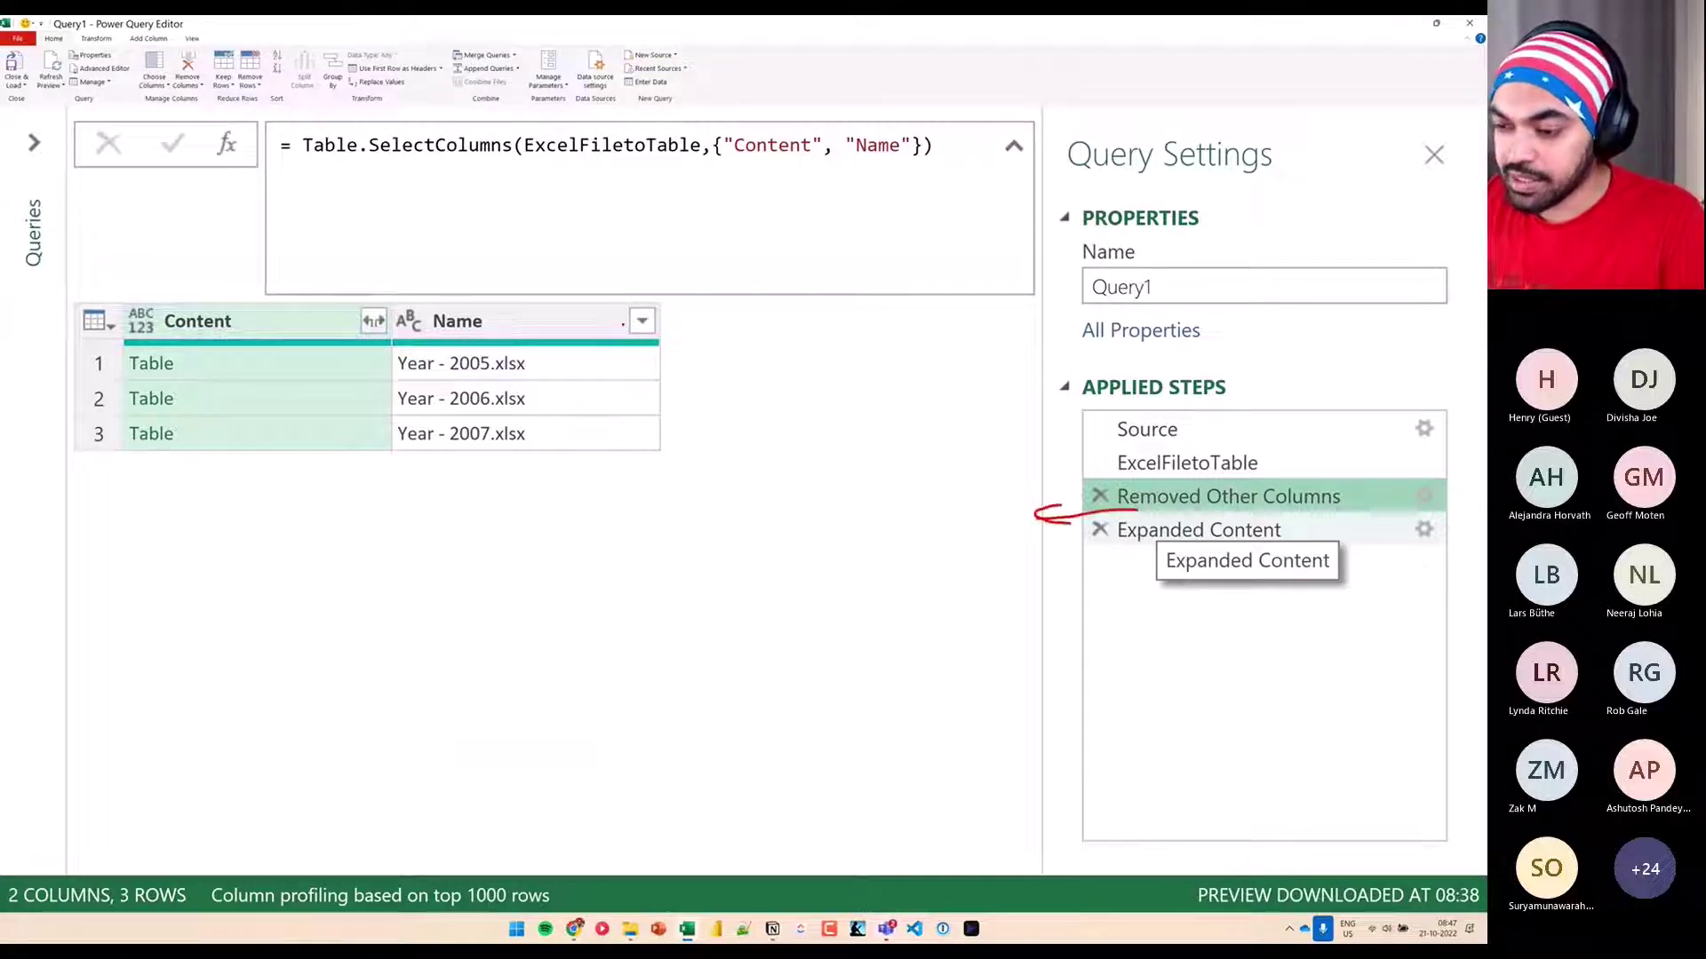
{"action": "left_click", "coordinate": [228, 147]}
{"action": "left_click", "coordinate": [871, 502]}
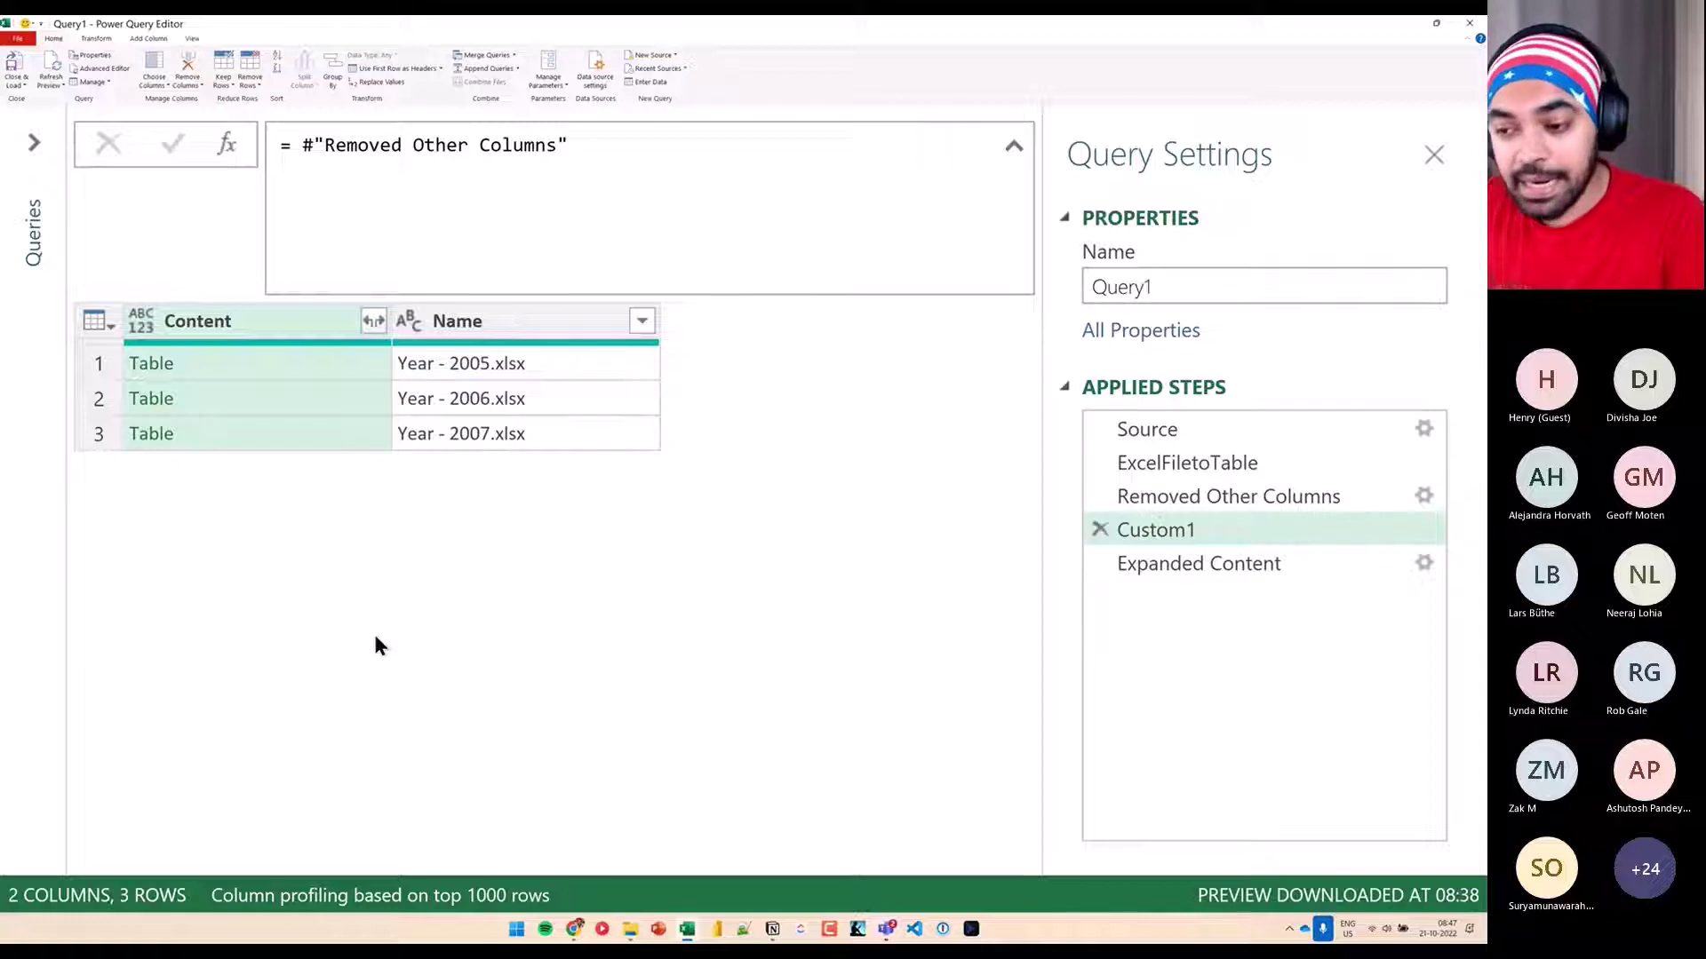
Wrap the #"Removed Other Columns" reference in Table.Combine( and point out the Content column's tables
{"action": "left_click", "coordinate": [302, 145]}
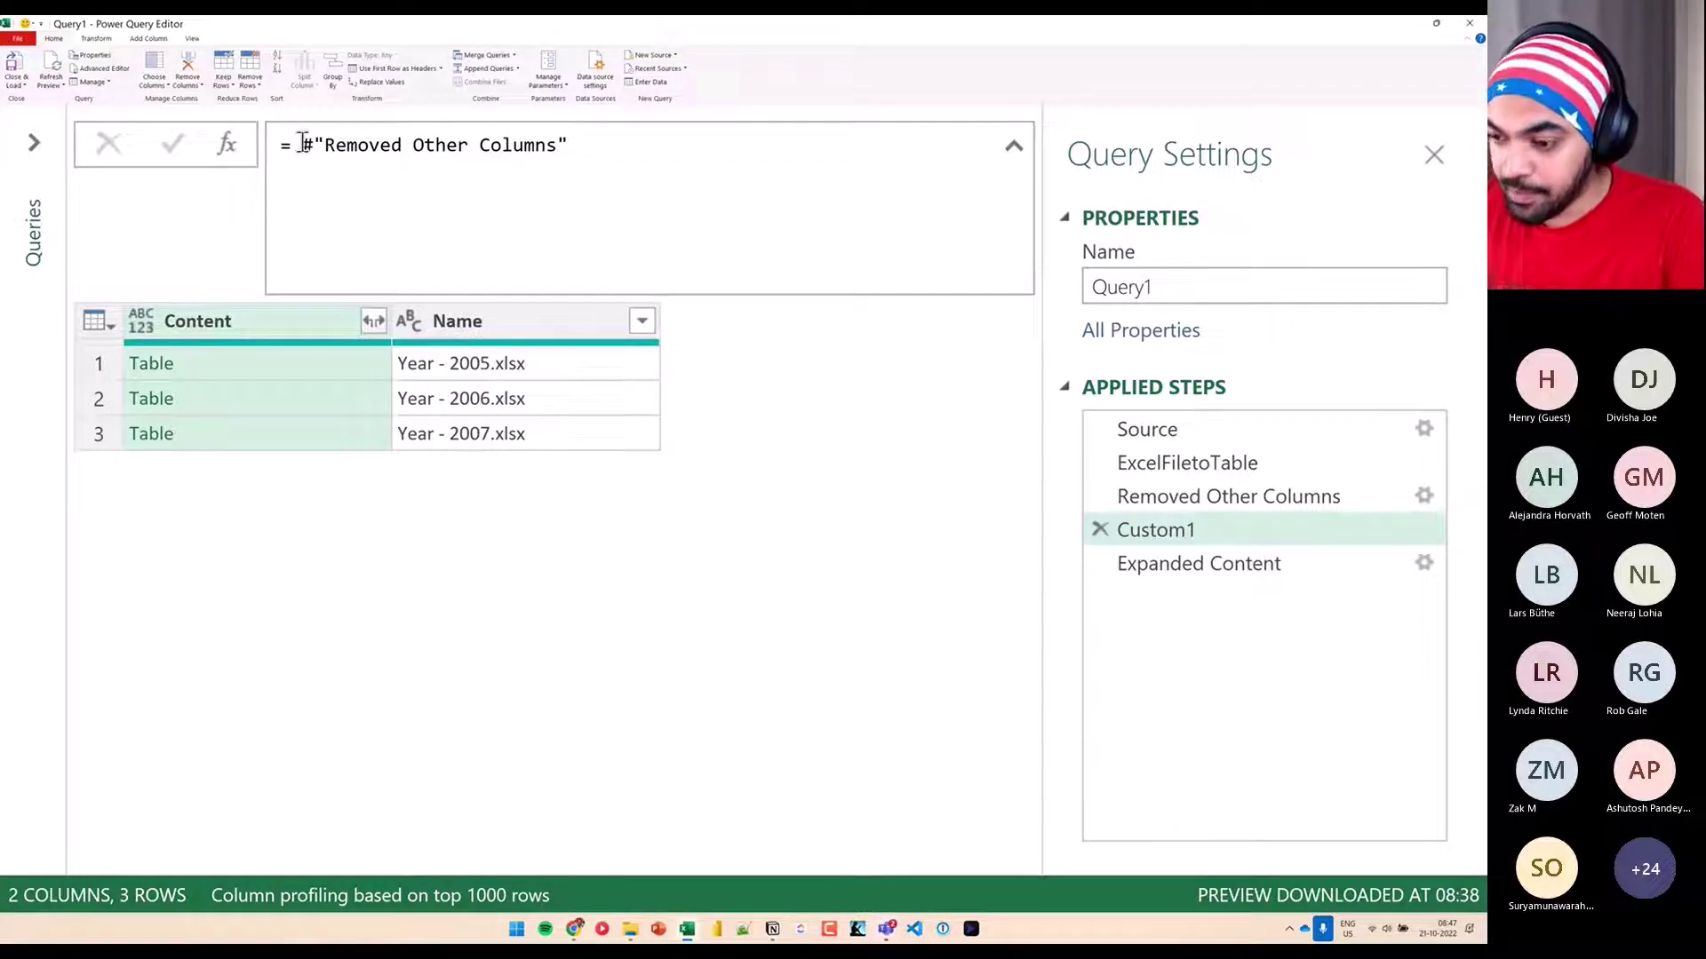
{"action": "type", "text": "Table"}
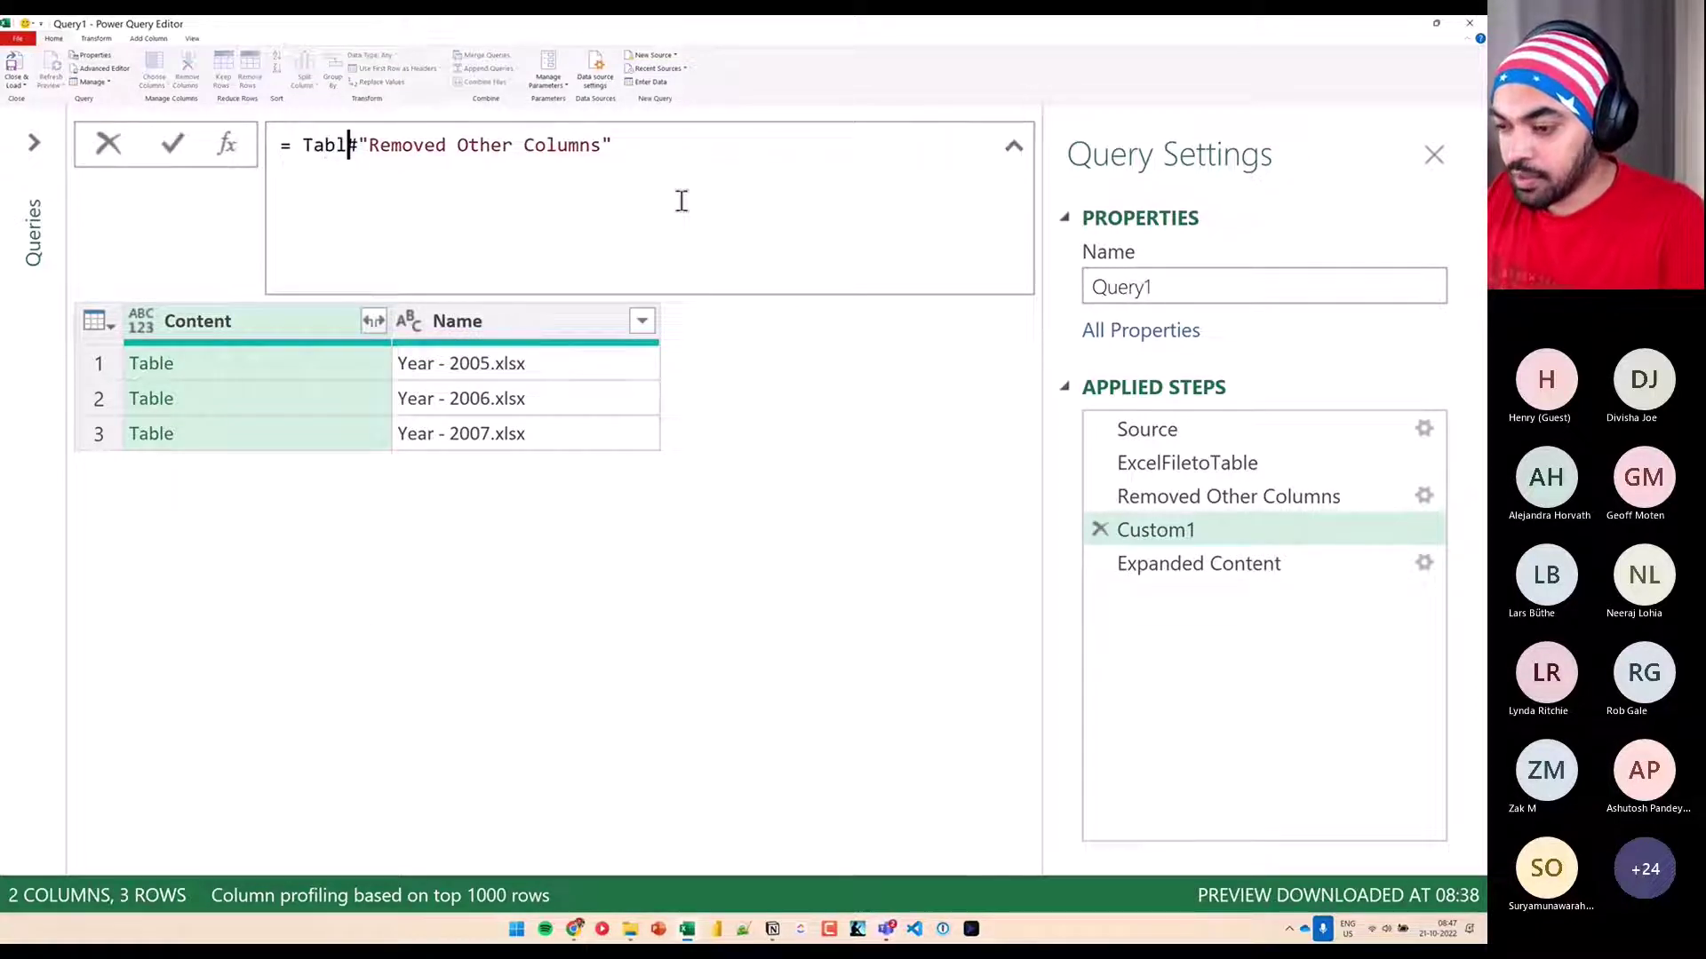
{"action": "type", "text": ".Combine"}
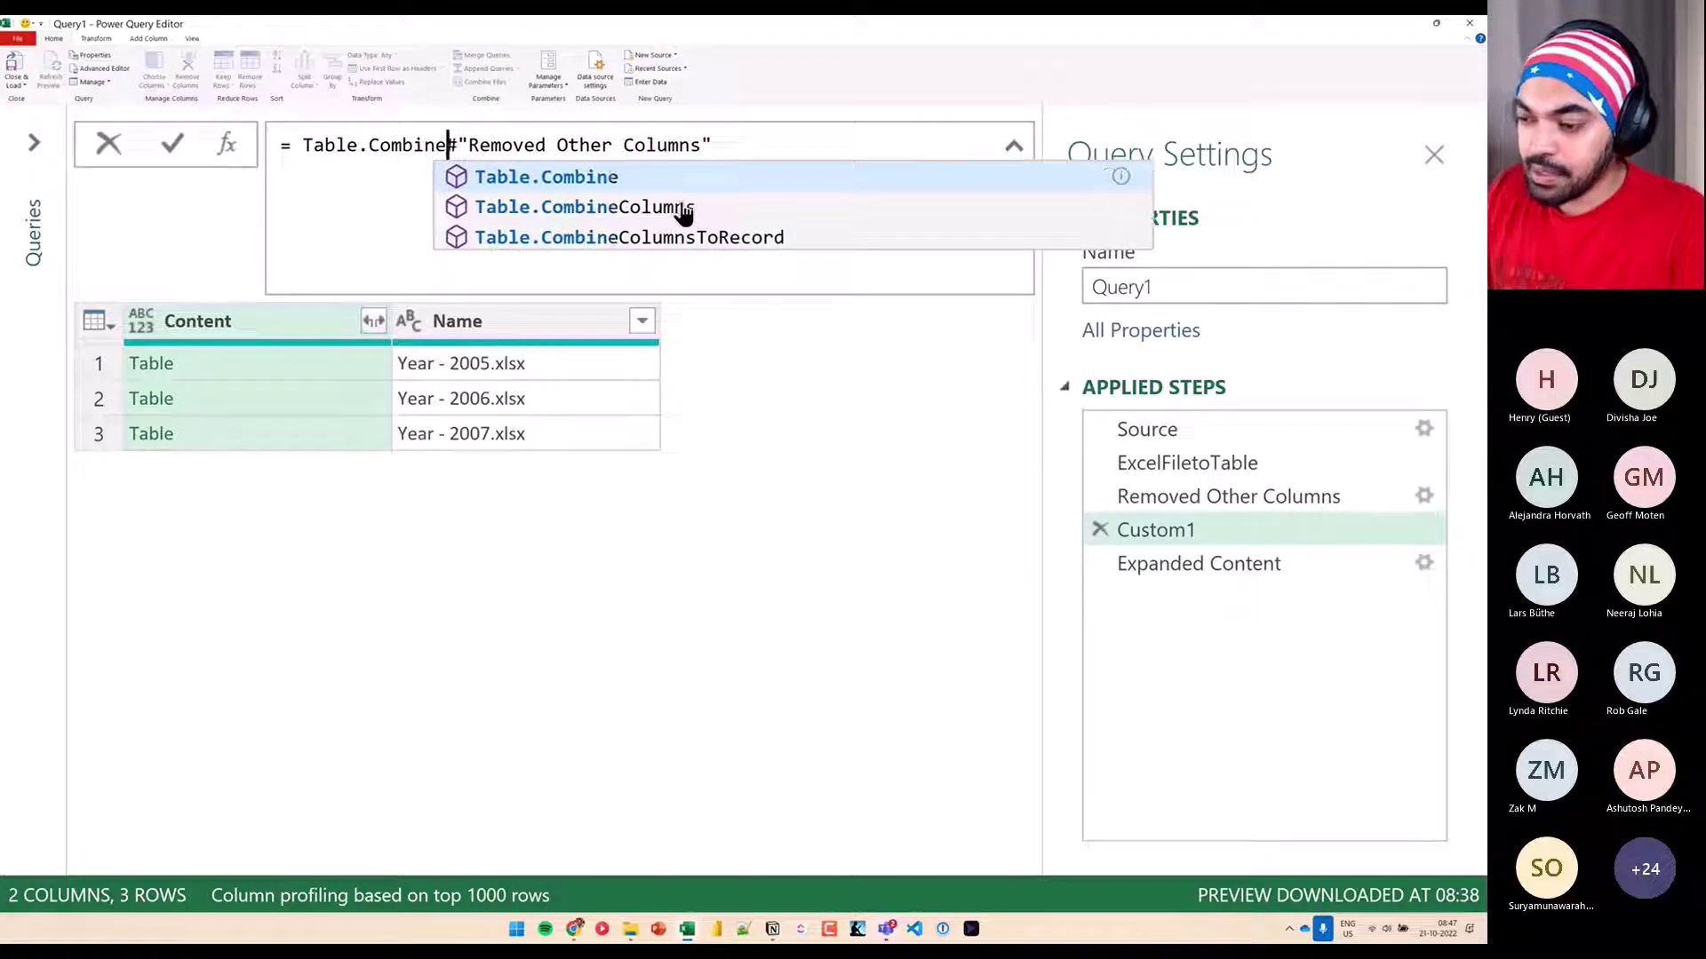
{"action": "type", "text": "("}
{"action": "left_click_drag", "start_coordinate": [450, 128], "coordinate": [727, 153]}
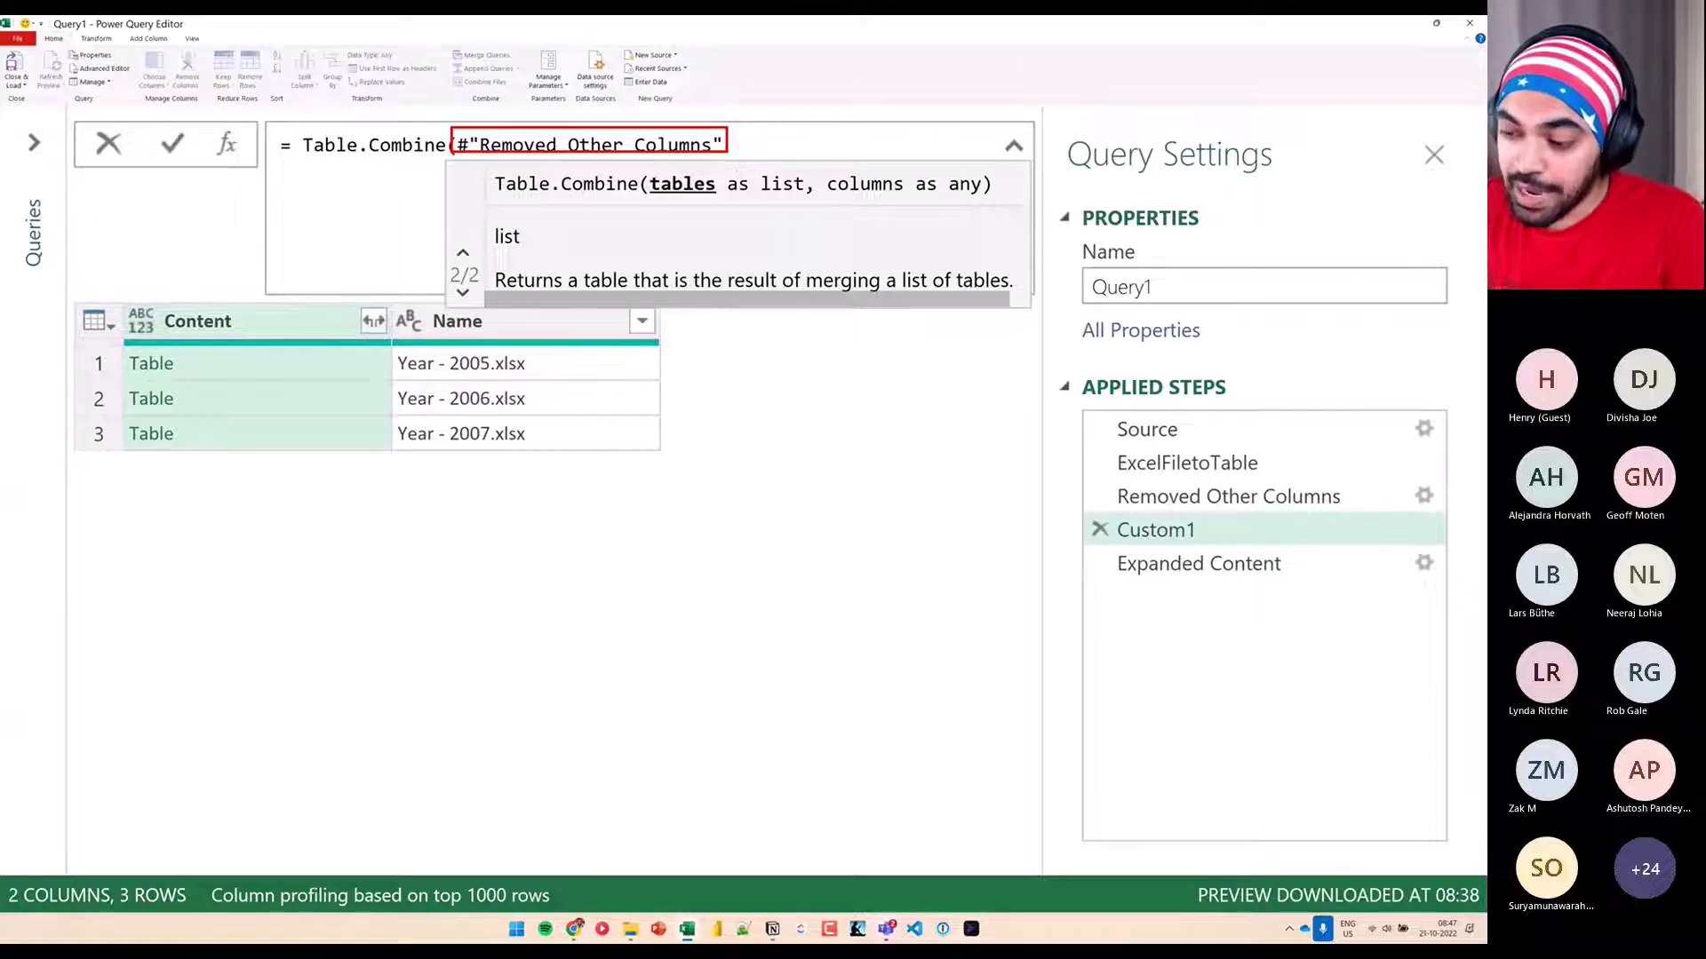
{"action": "left_click_drag", "start_coordinate": [587, 152], "coordinate": [1109, 494]}
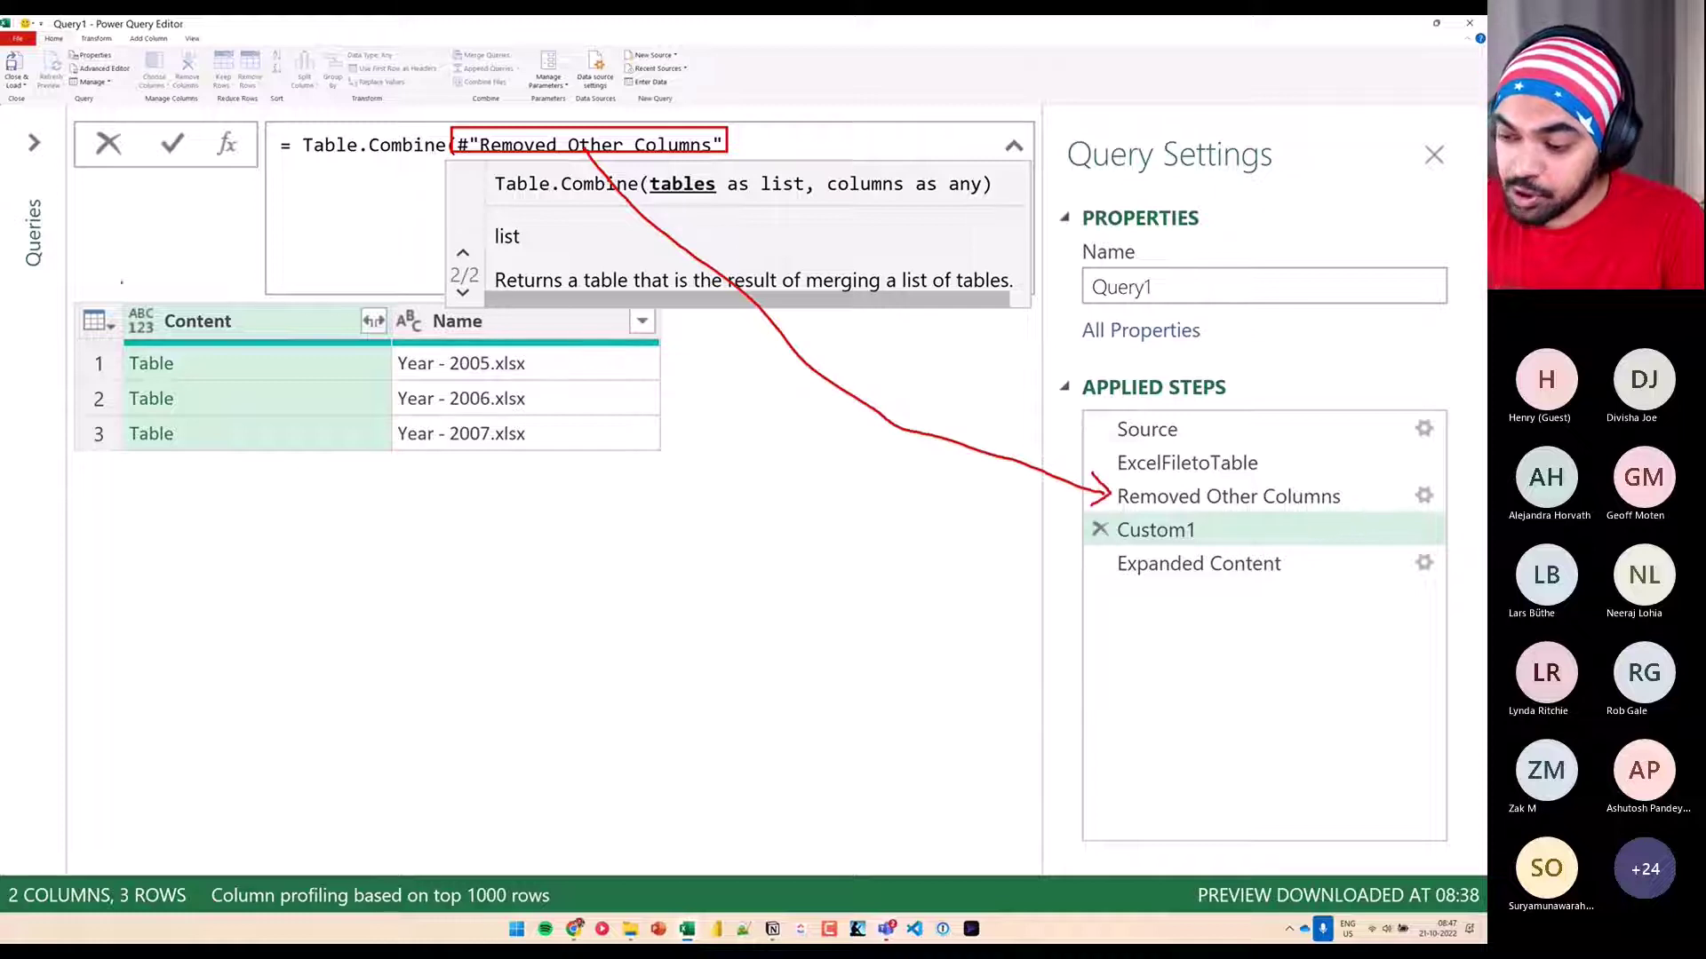
{"action": "left_click_drag", "start_coordinate": [116, 299], "coordinate": [265, 456]}
{"action": "left_click_drag", "start_coordinate": [209, 262], "coordinate": [209, 302]}
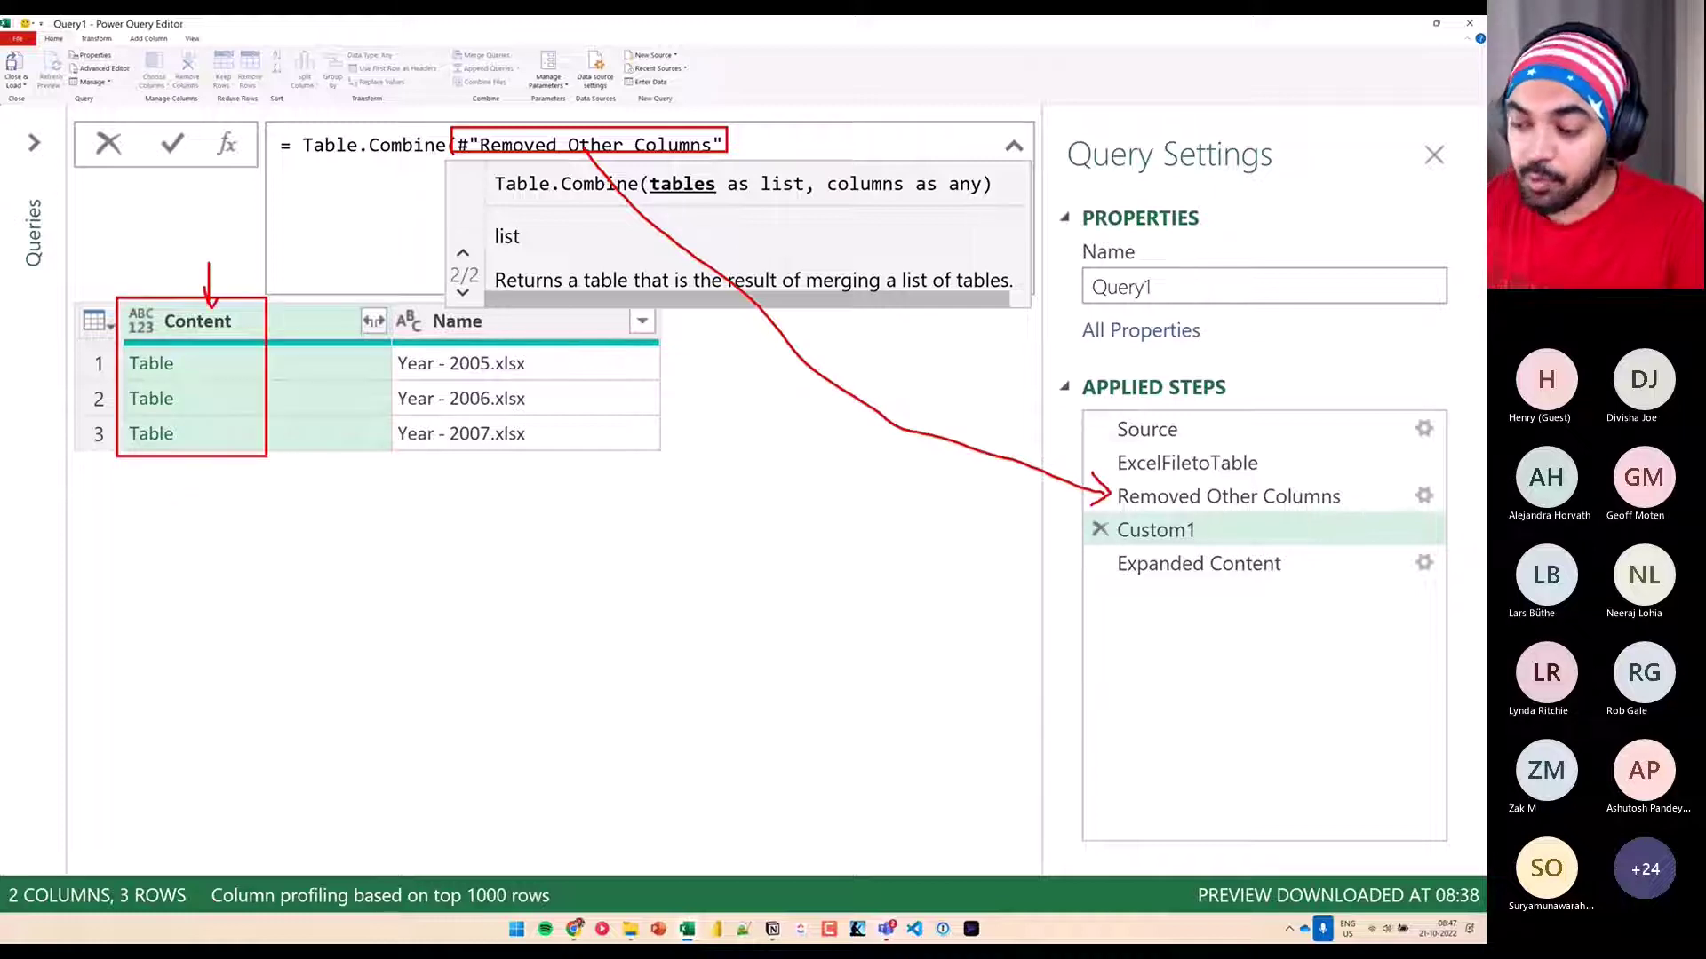
{"action": "left_click_drag", "start_coordinate": [183, 367], "coordinate": [207, 357]}
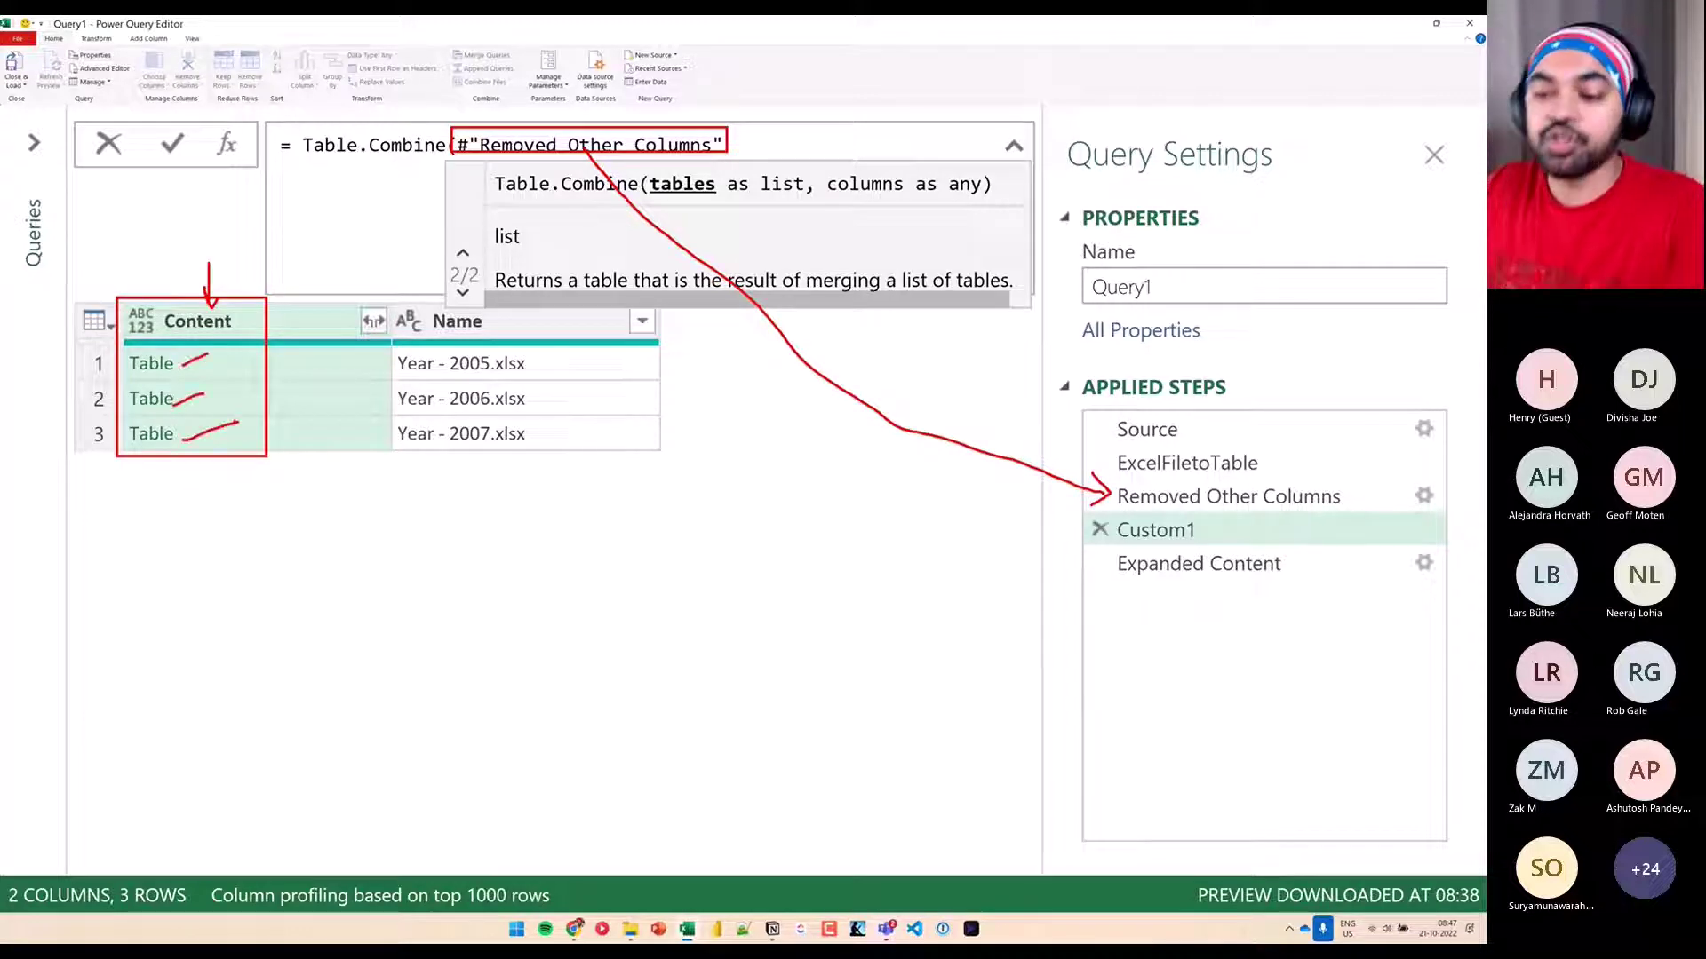
{"action": "key", "text": "Escape"}
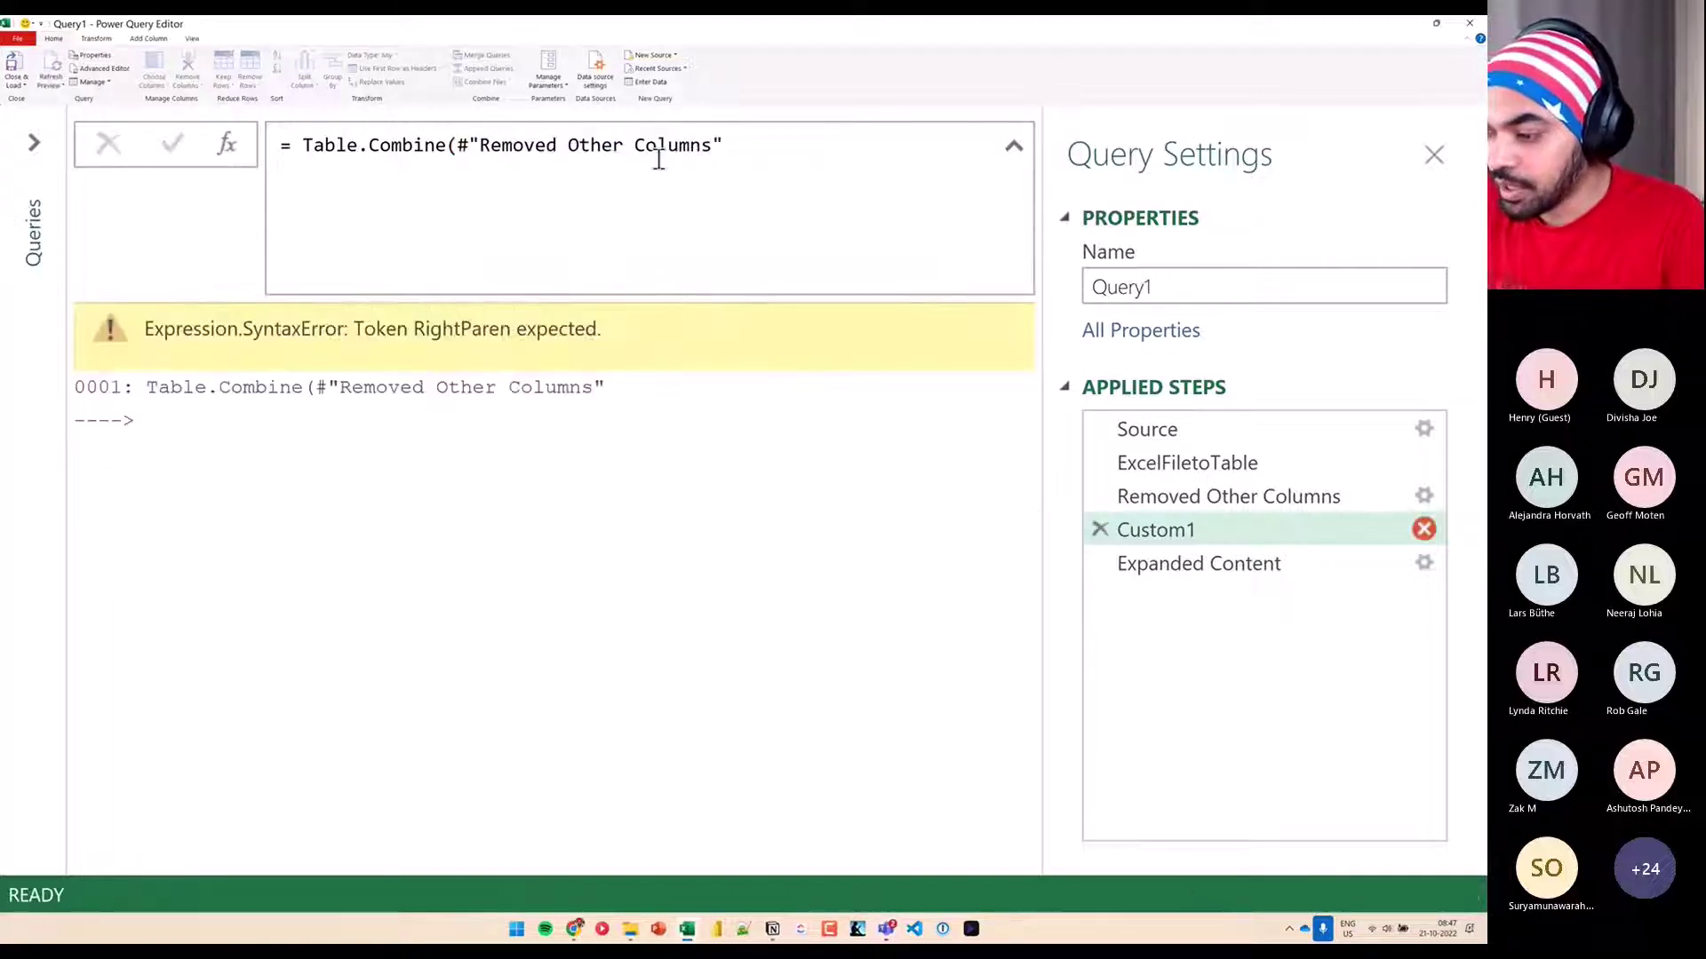
Finish the formula as Table.Combine(#"Removed Other Columns"[Content]) and commit it, merging 427 rows
{"action": "left_click", "coordinate": [758, 149]}
{"action": "type", "text": "["}
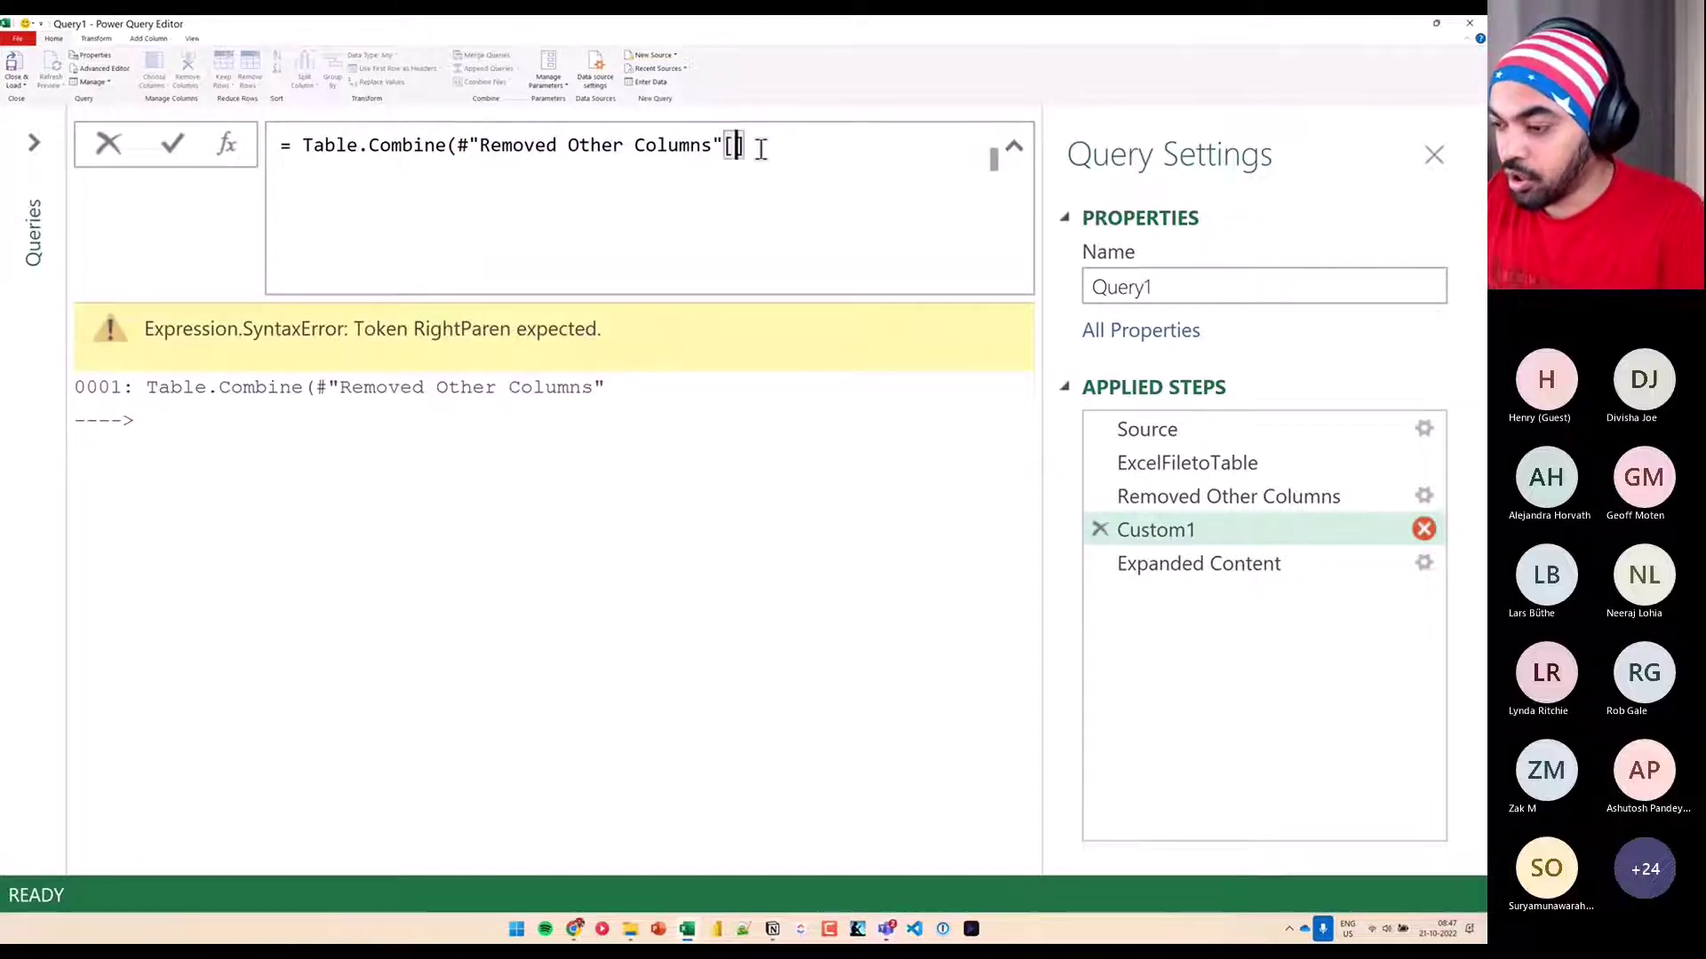
{"action": "type", "text": "Content"}
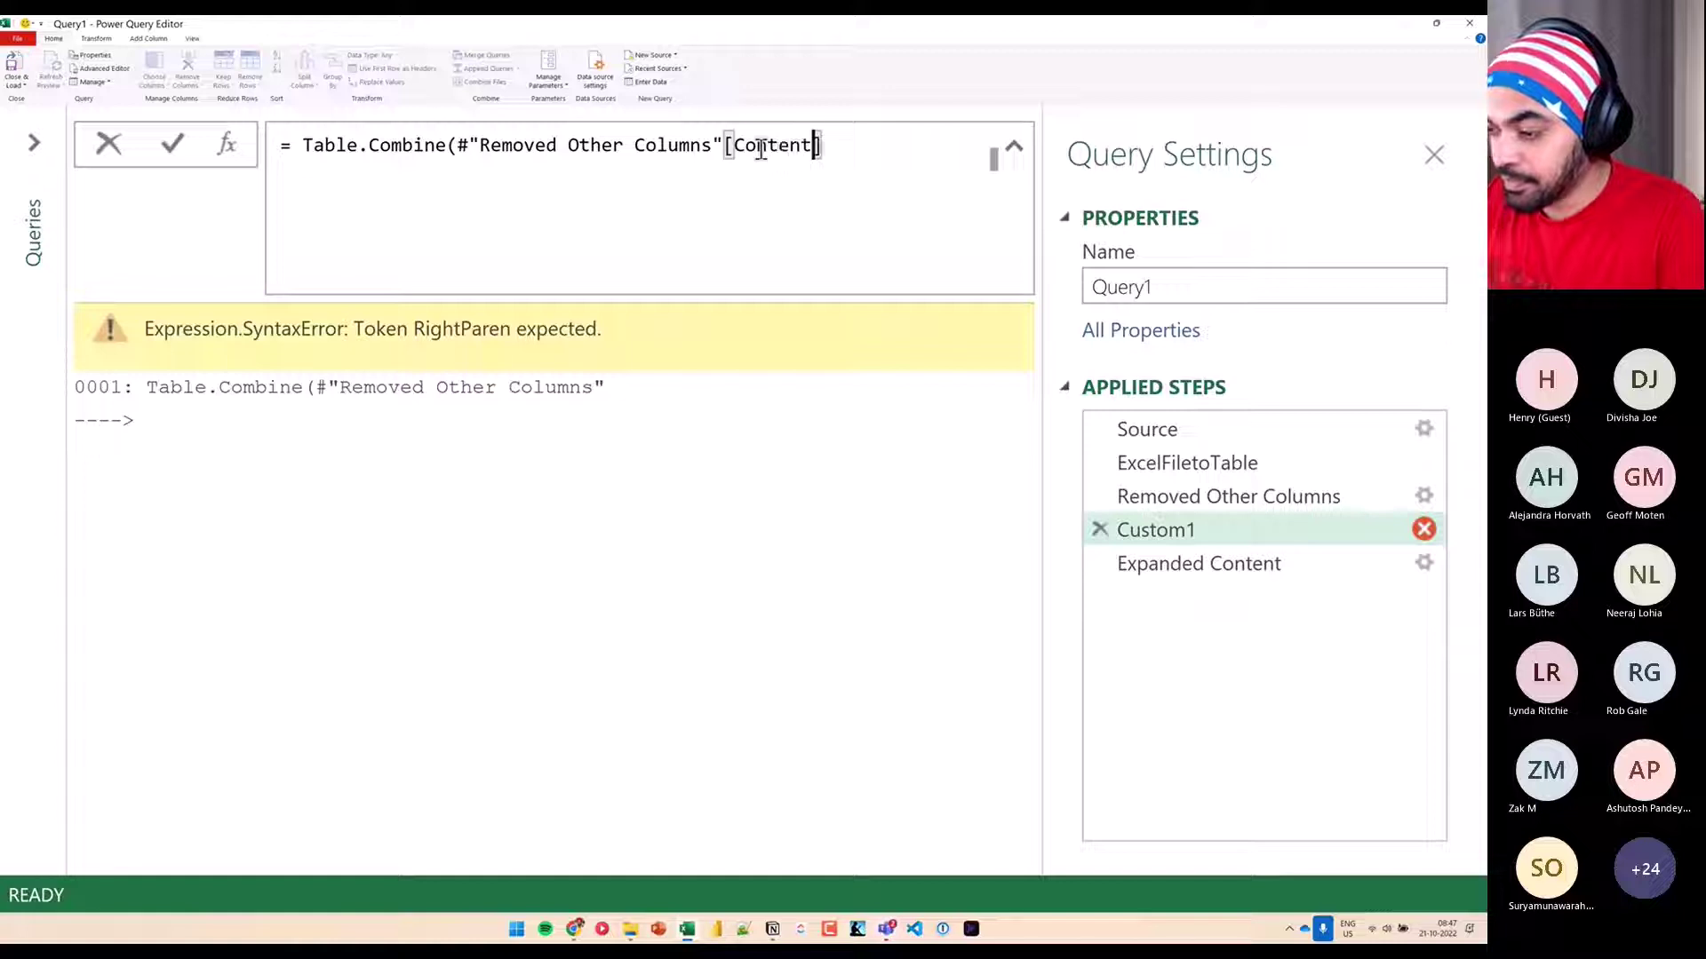
{"action": "type", "text": "])"}
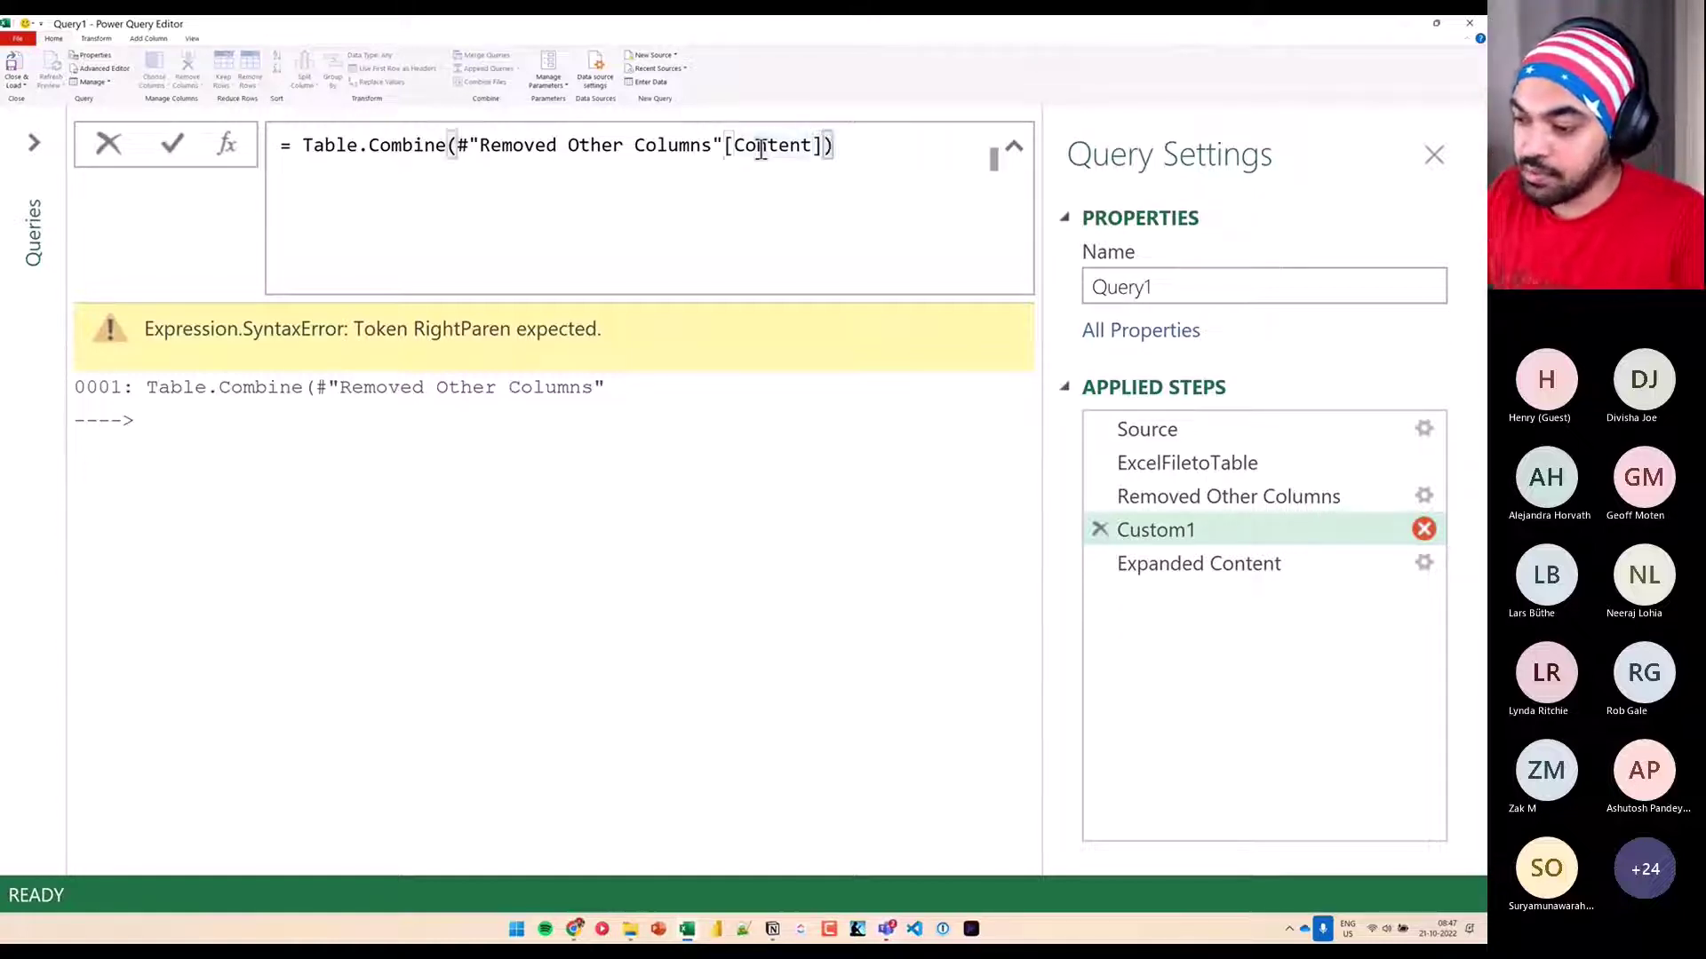
{"action": "key", "text": "Return"}
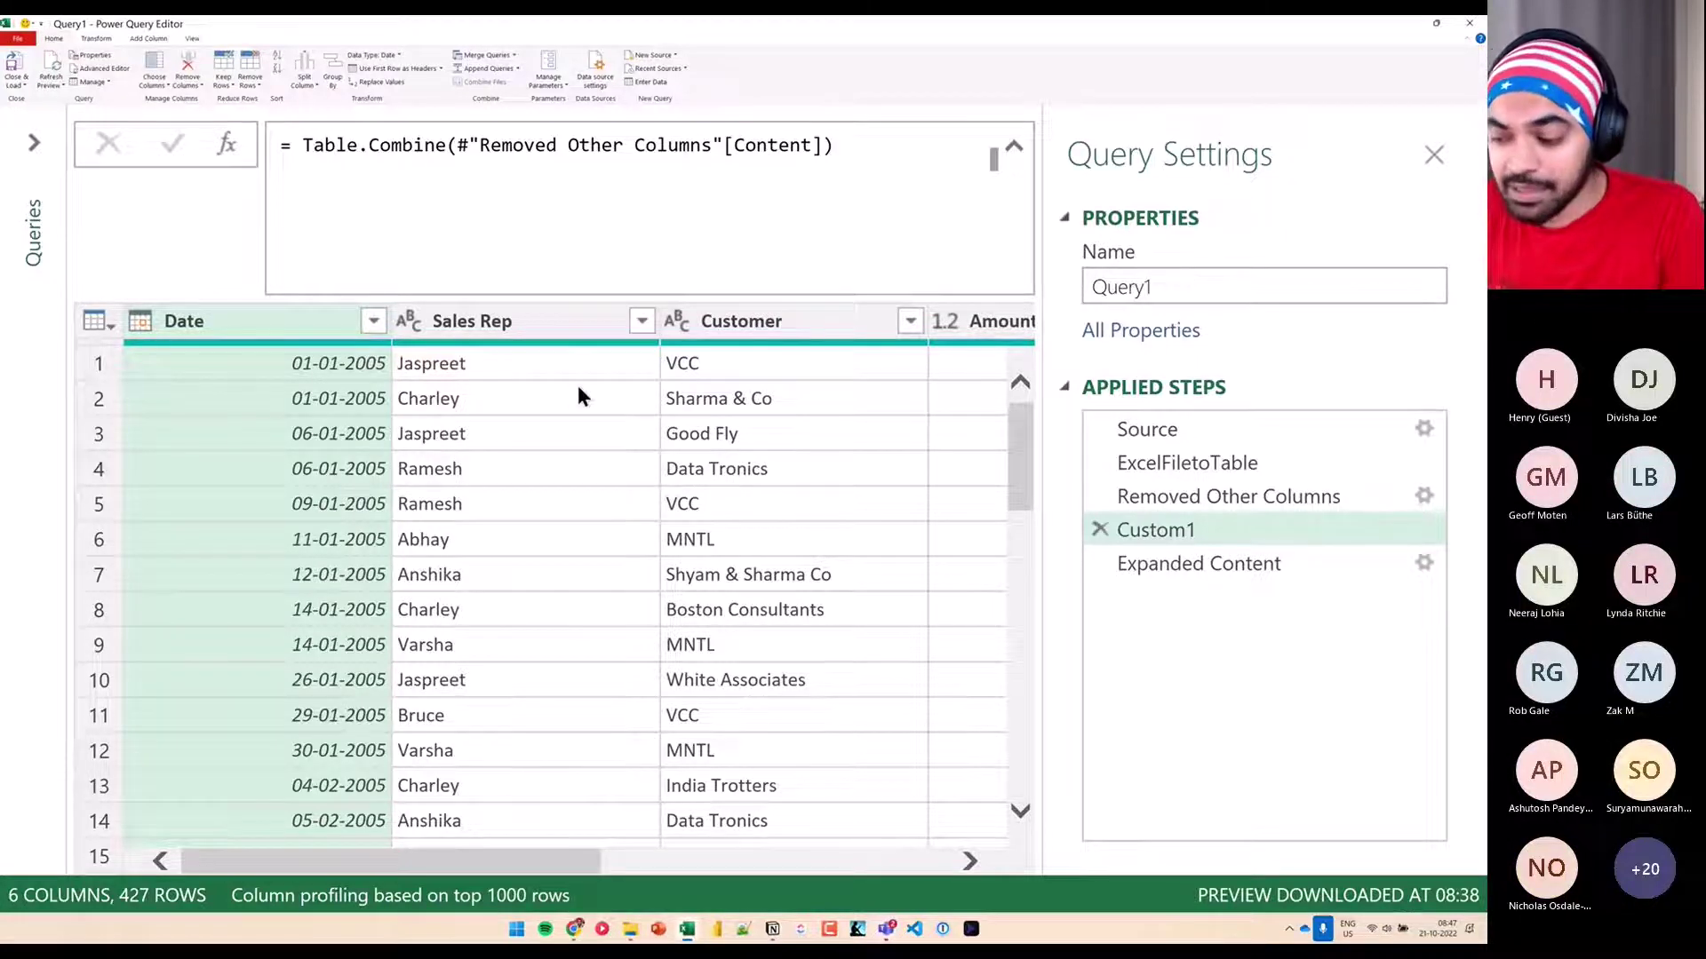
{"action": "left_click_drag", "start_coordinate": [285, 458], "coordinate": [754, 668]}
{"action": "left_click_drag", "start_coordinate": [756, 513], "coordinate": [354, 687]}
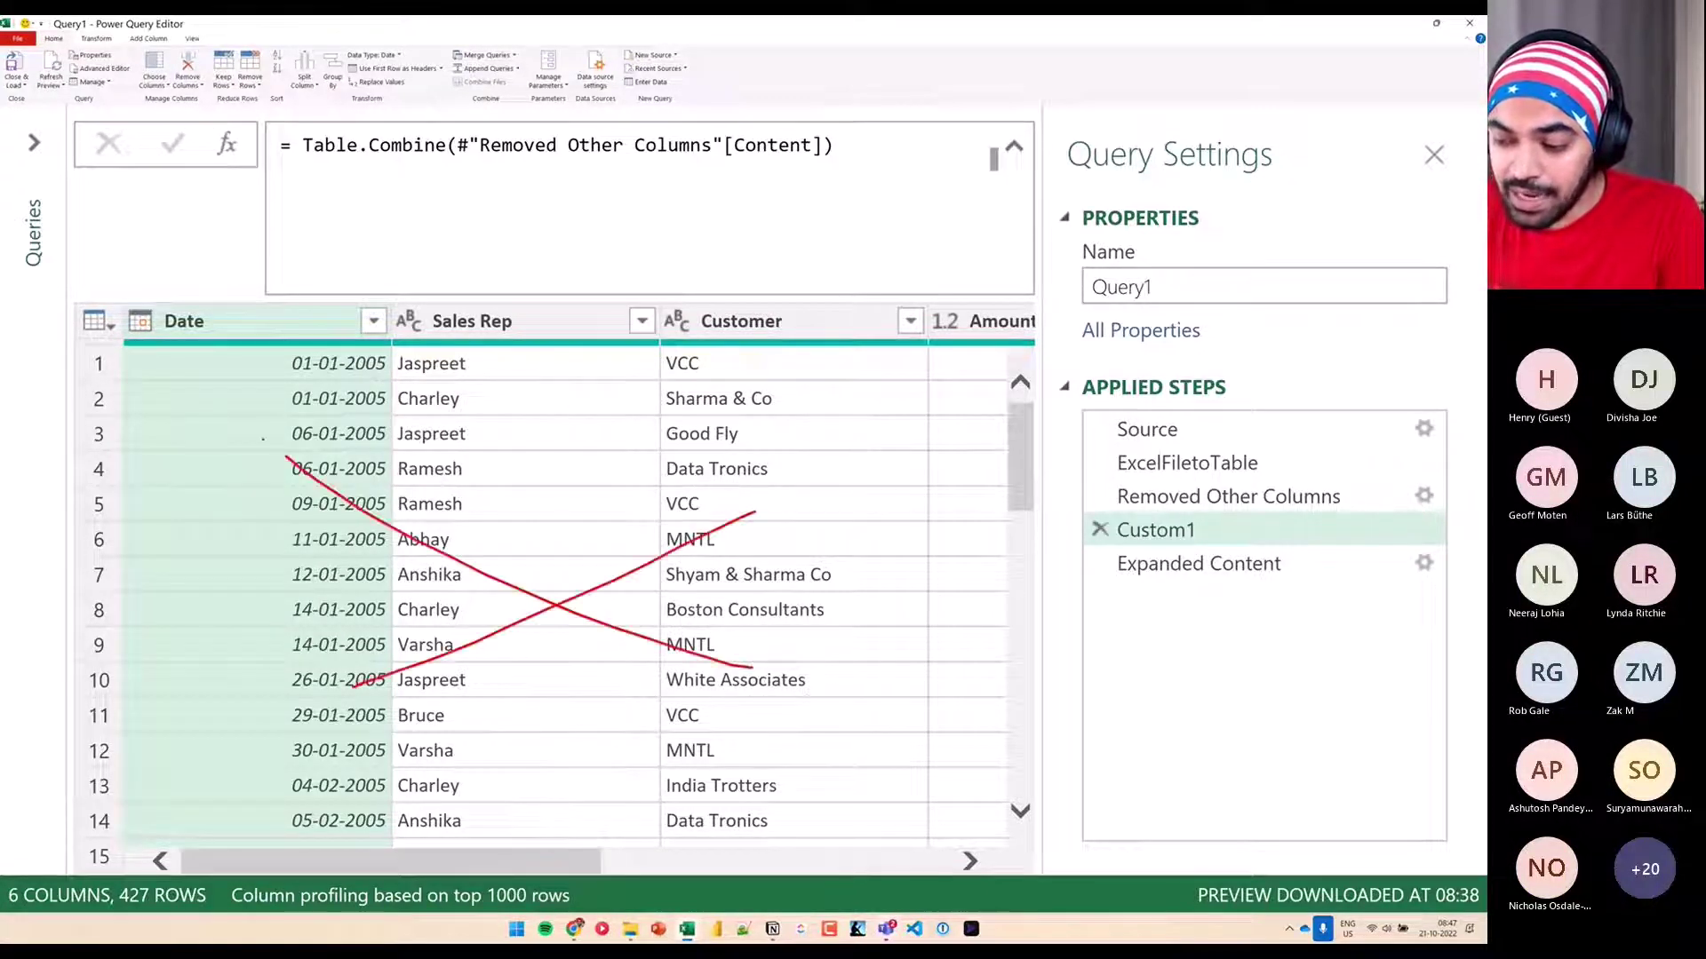
{"action": "left_click_drag", "start_coordinate": [100, 299], "coordinate": [986, 354]}
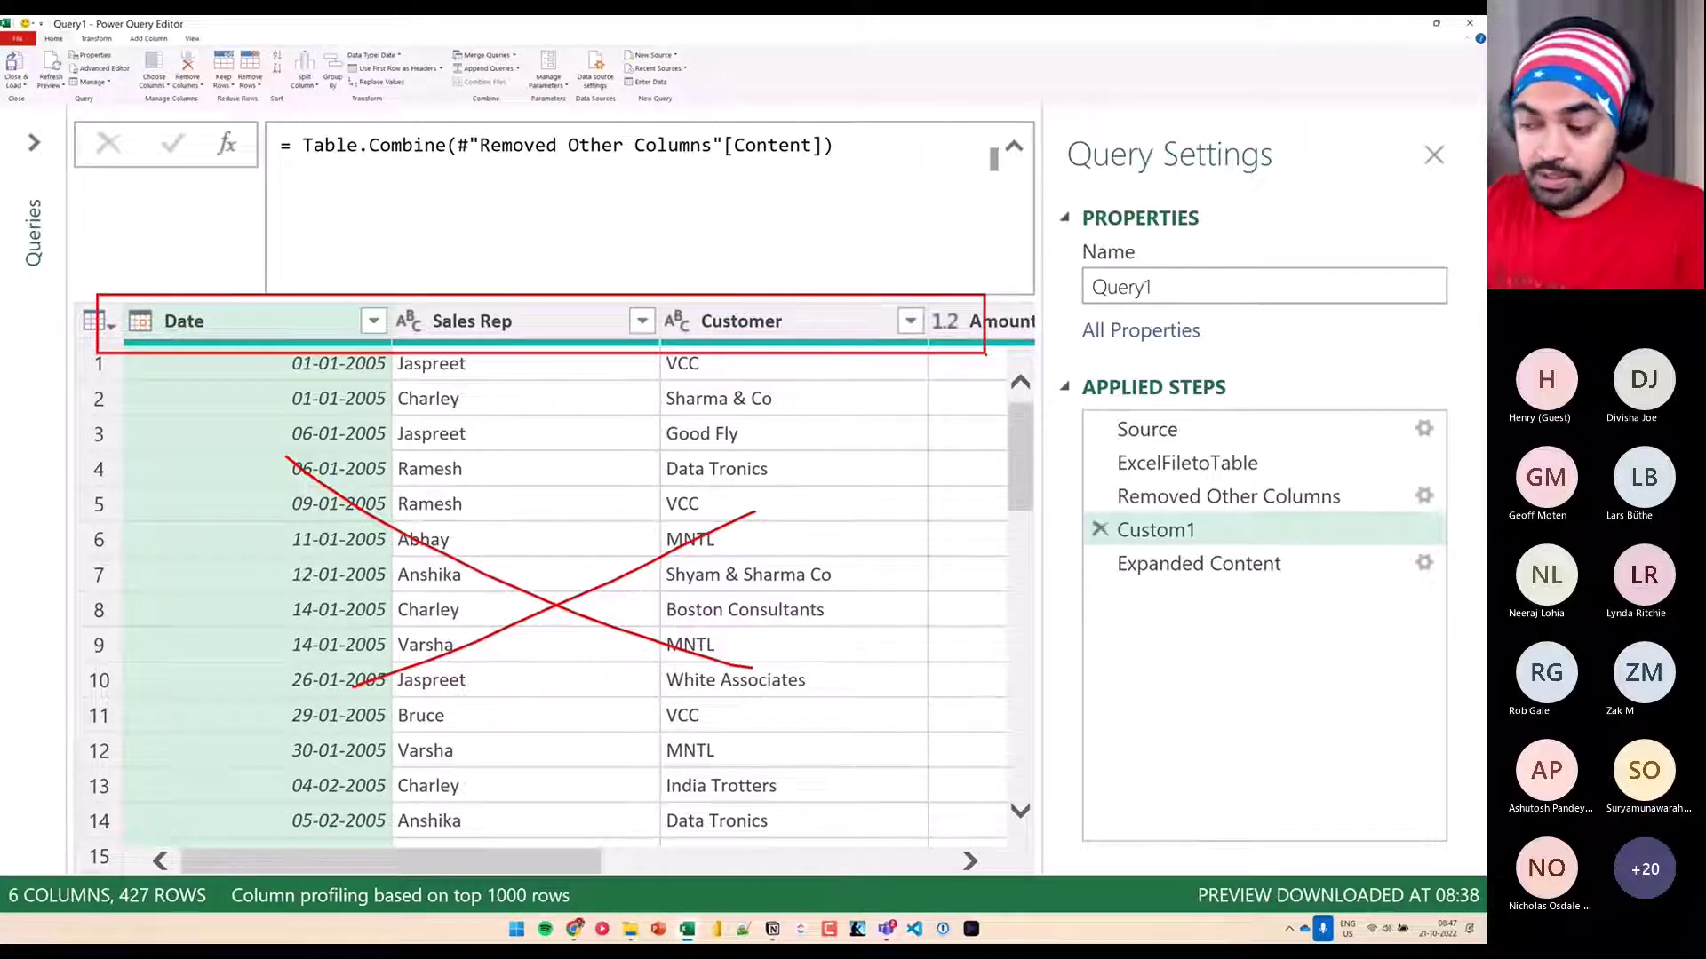
{"action": "key", "text": "Escape"}
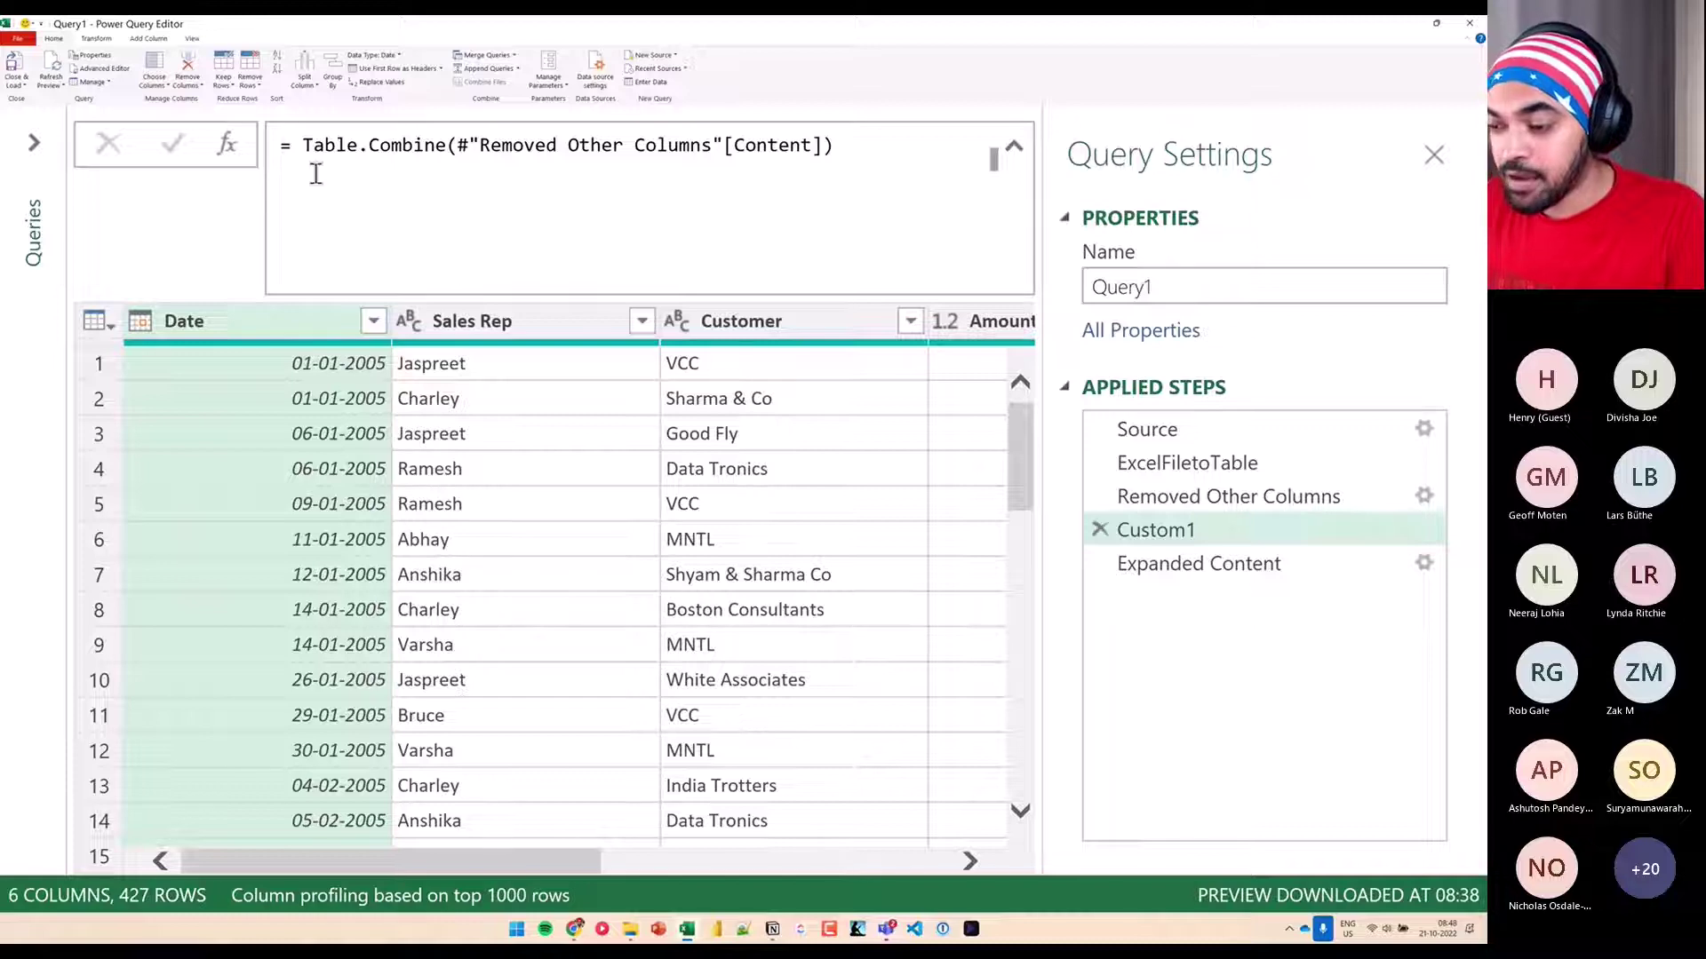
Wrap the Custom1 formula in Table.ColumnNames(...) so it returns only the six header names
{"action": "left_click", "coordinate": [305, 149]}
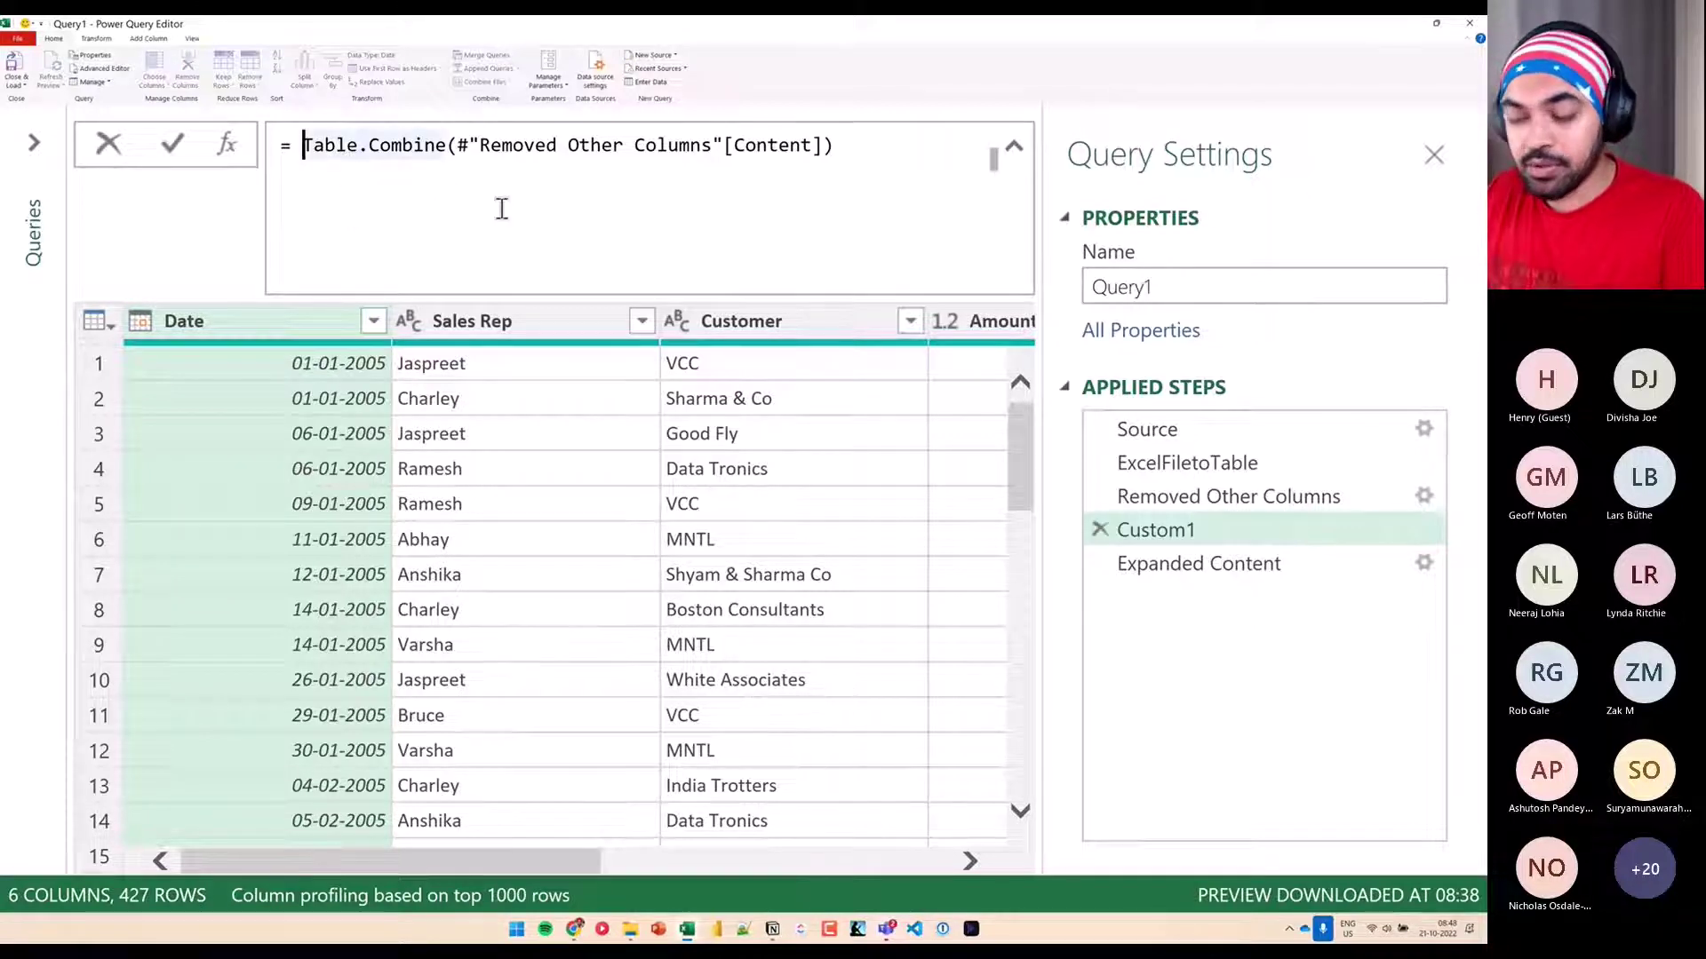
{"action": "type", "text": "Tab"}
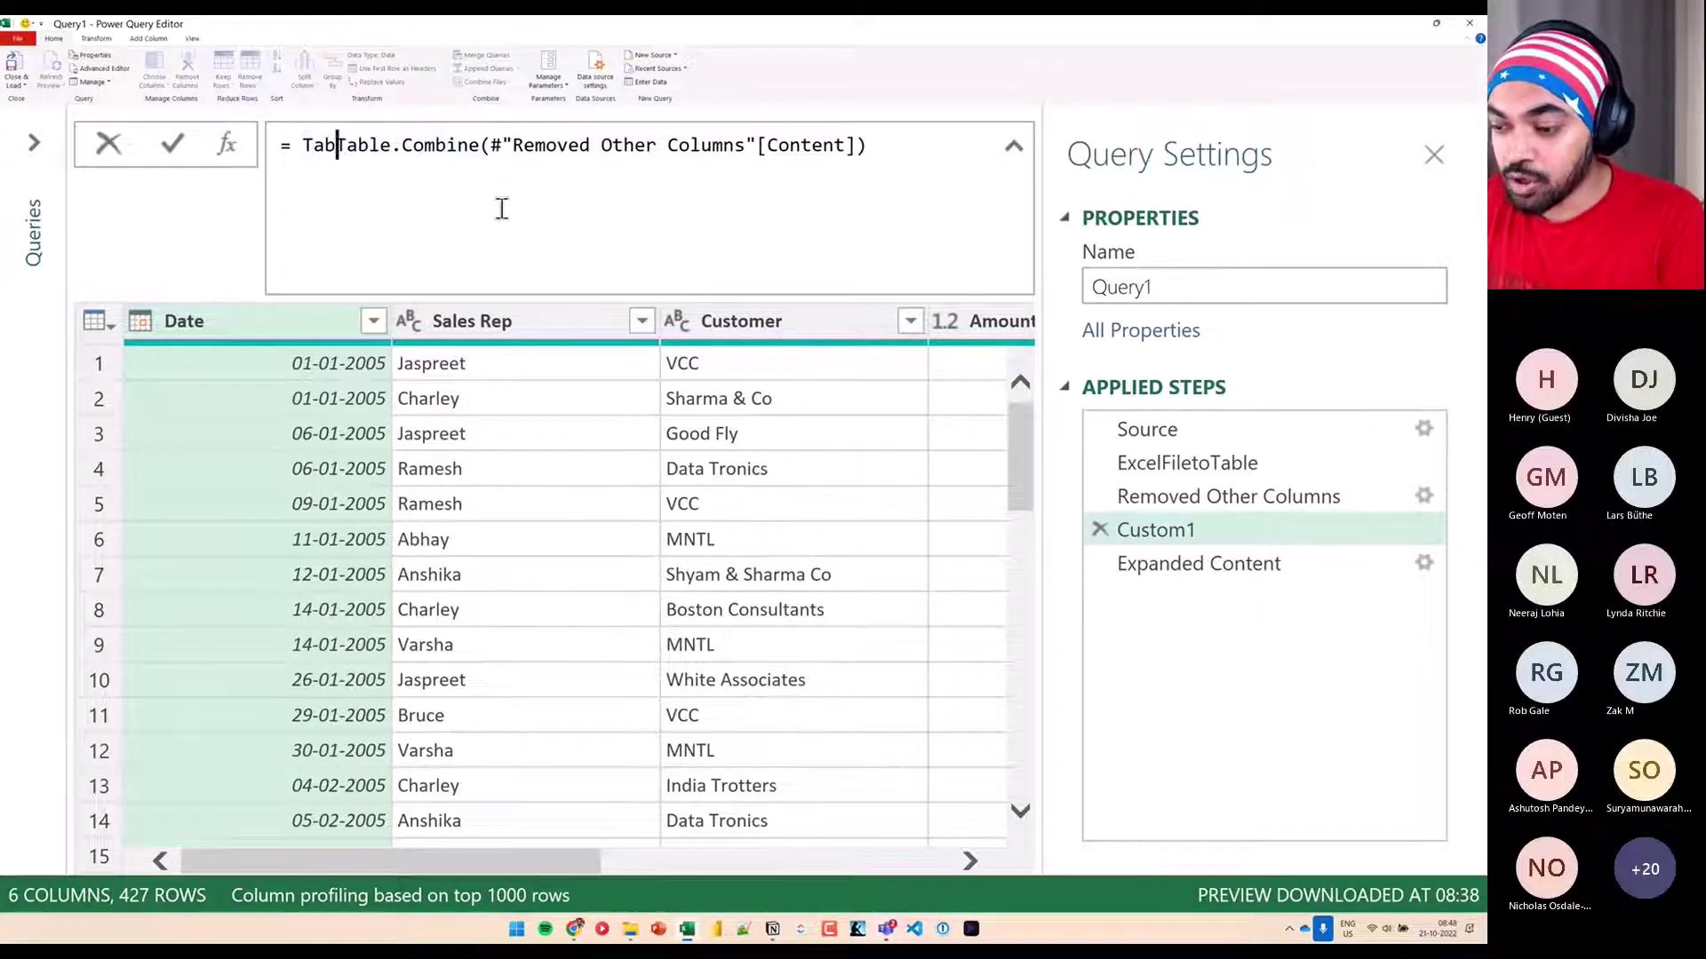
{"action": "type", "text": "le.Column"}
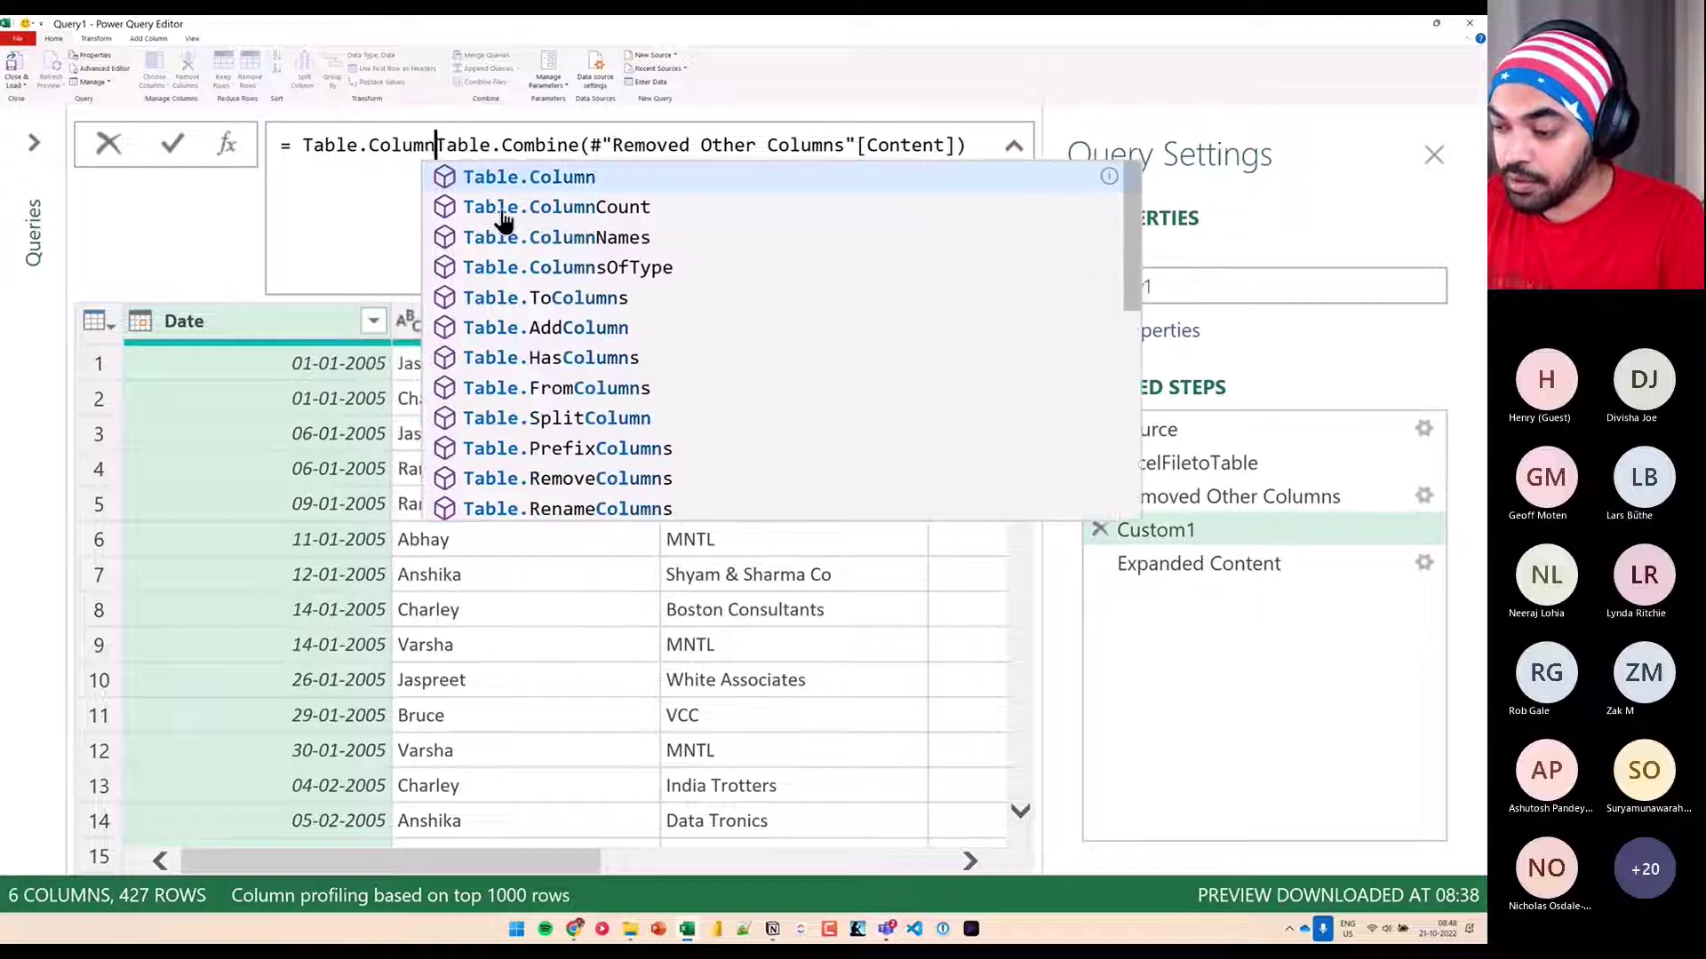
{"action": "type", "text": "Names"}
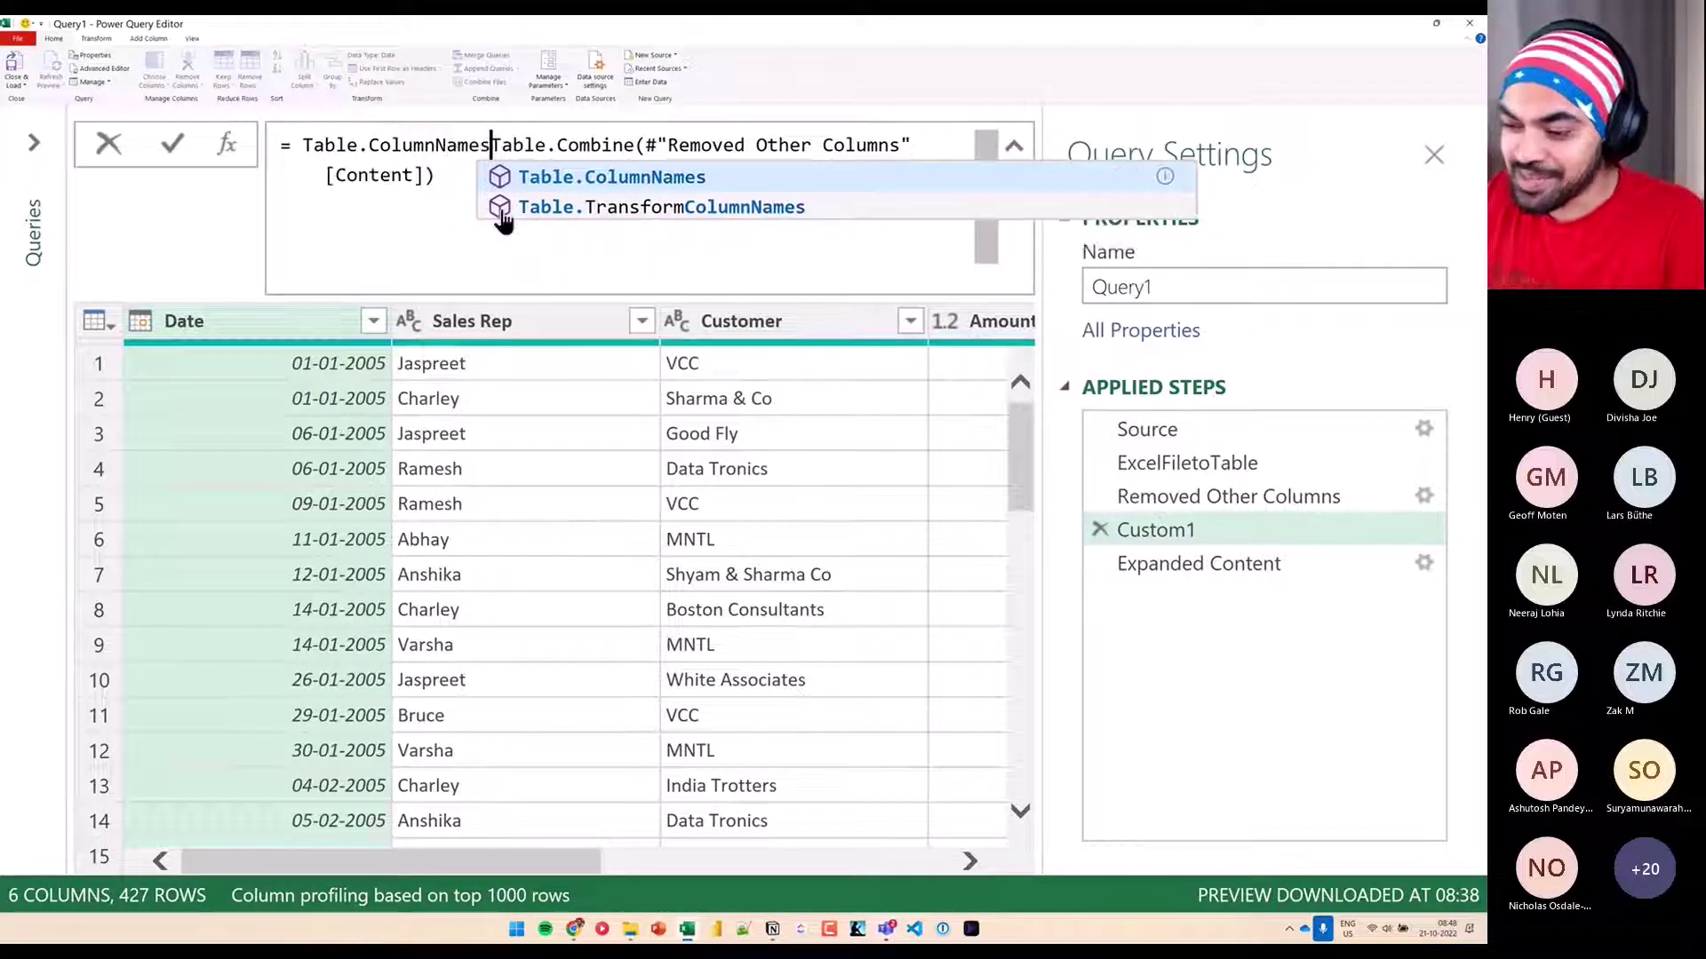
{"action": "type", "text": "("}
{"action": "left_click", "coordinate": [502, 208]}
{"action": "type", "text": ")"}
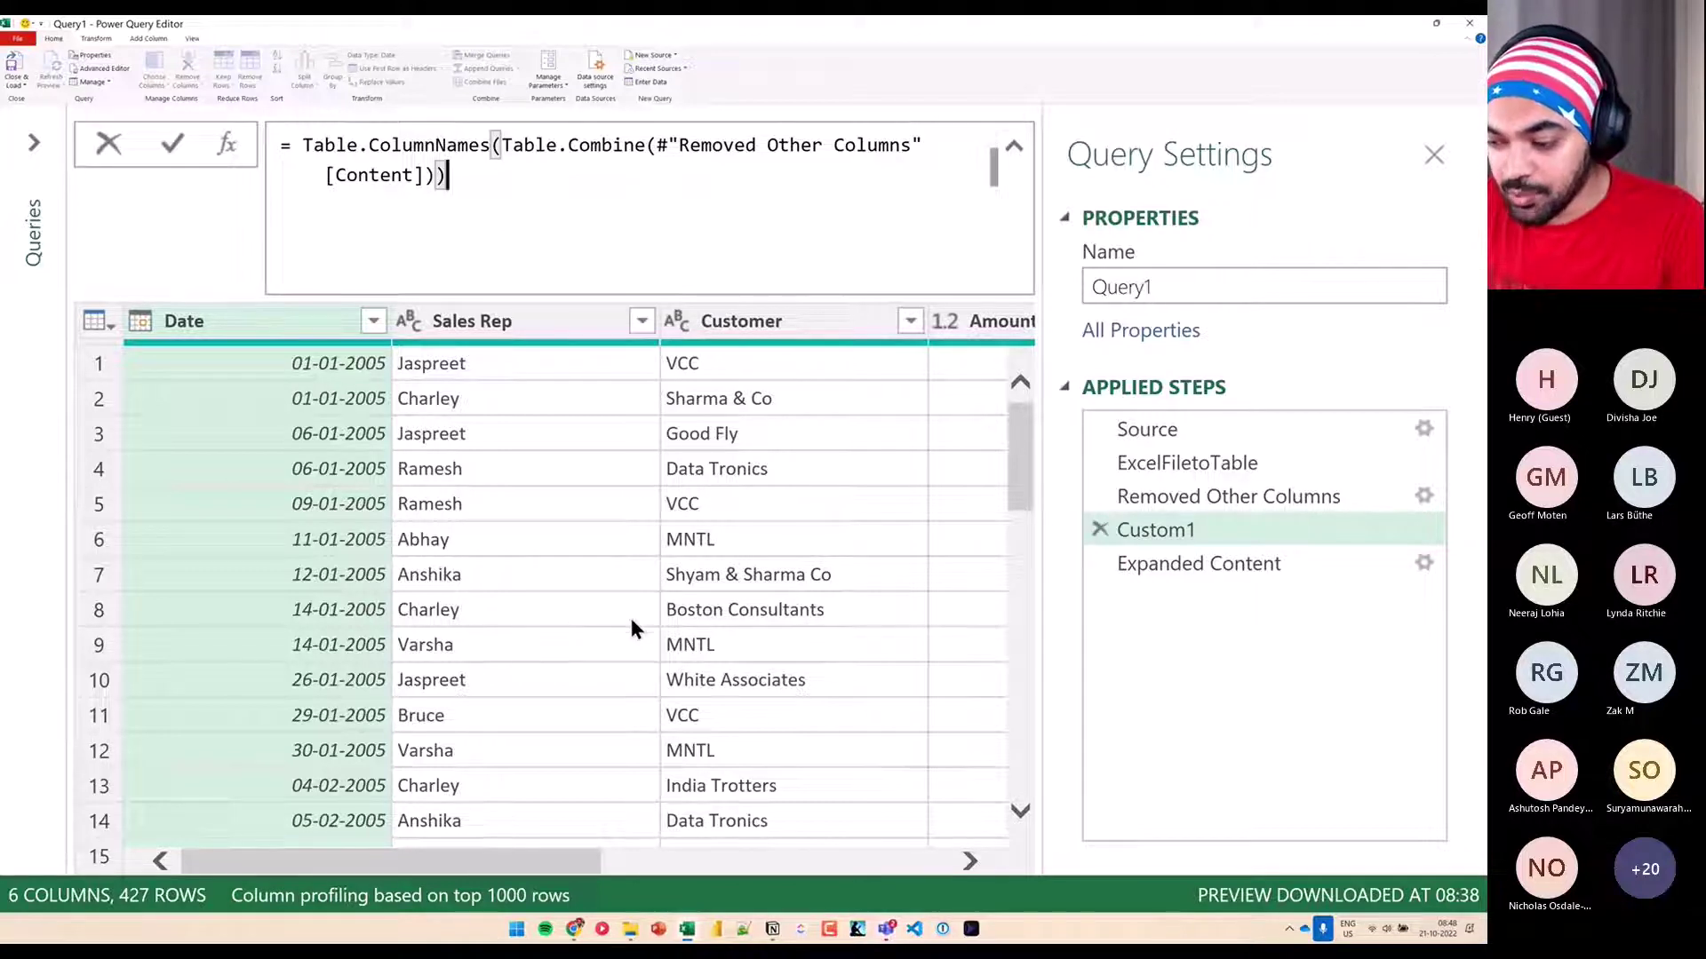
{"action": "mouse_move", "coordinate": [260, 404]}
{"action": "left_mouse_down"}
{"action": "mouse_move", "coordinate": [425, 508]}
{"action": "mouse_move", "coordinate": [751, 631]}
{"action": "left_mouse_up"}
{"action": "left_click_drag", "start_coordinate": [245, 676], "coordinate": [764, 486]}
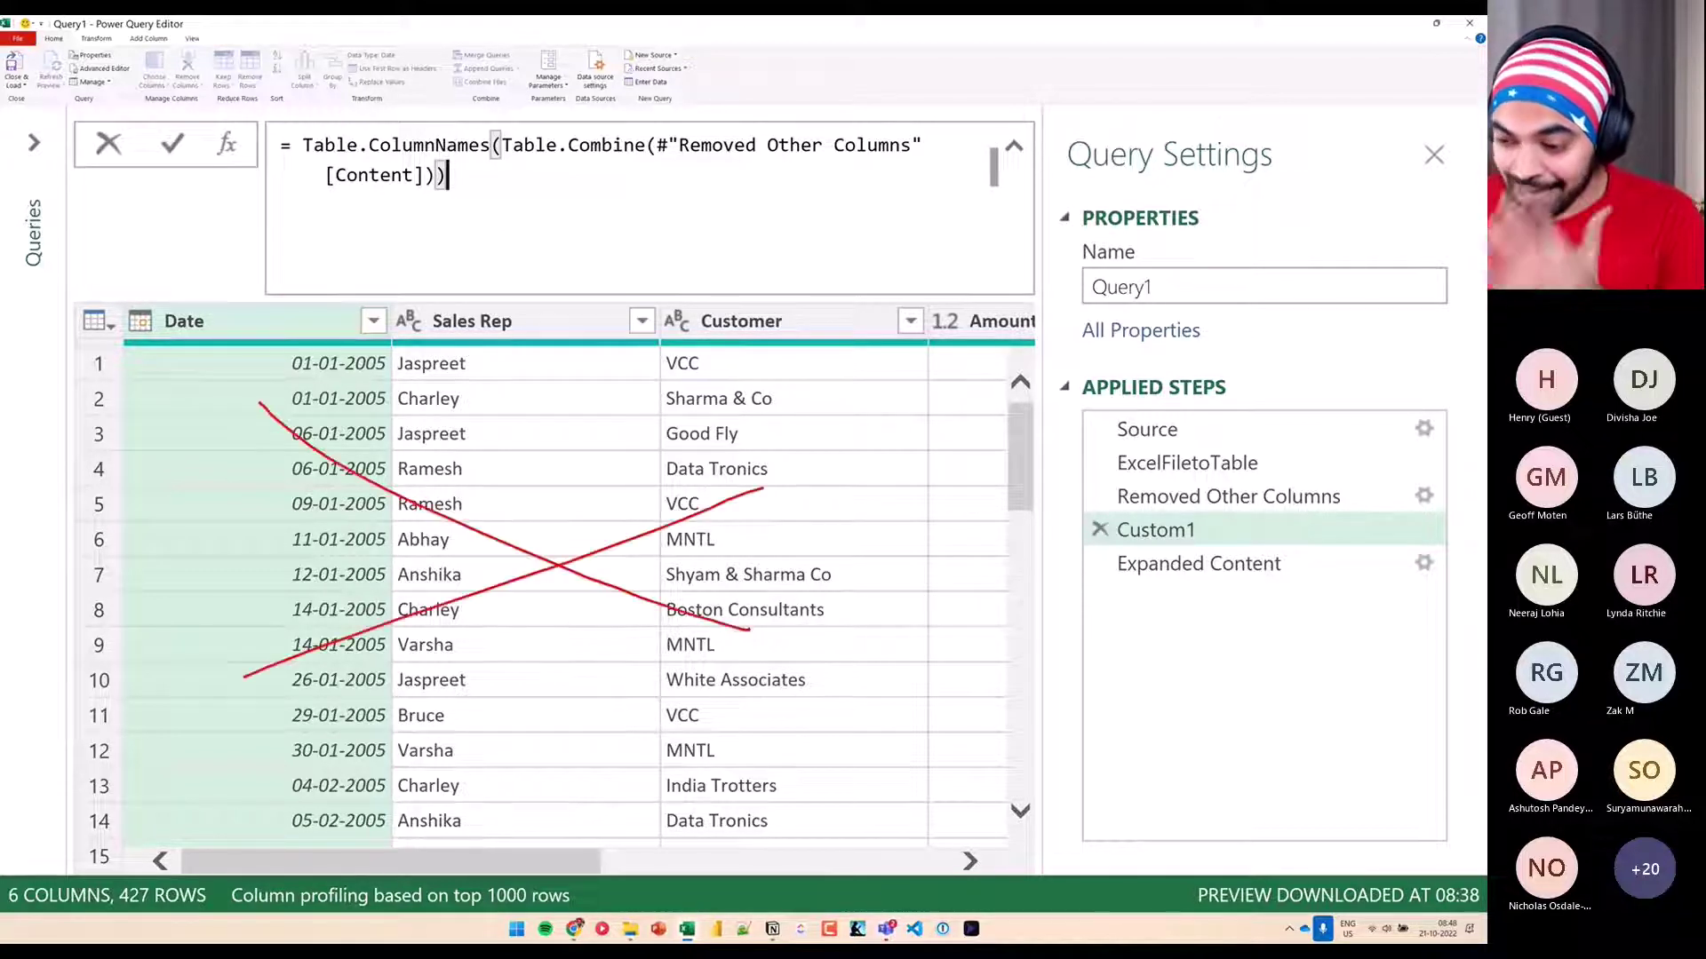
{"action": "left_click_drag", "start_coordinate": [126, 294], "coordinate": [944, 344]}
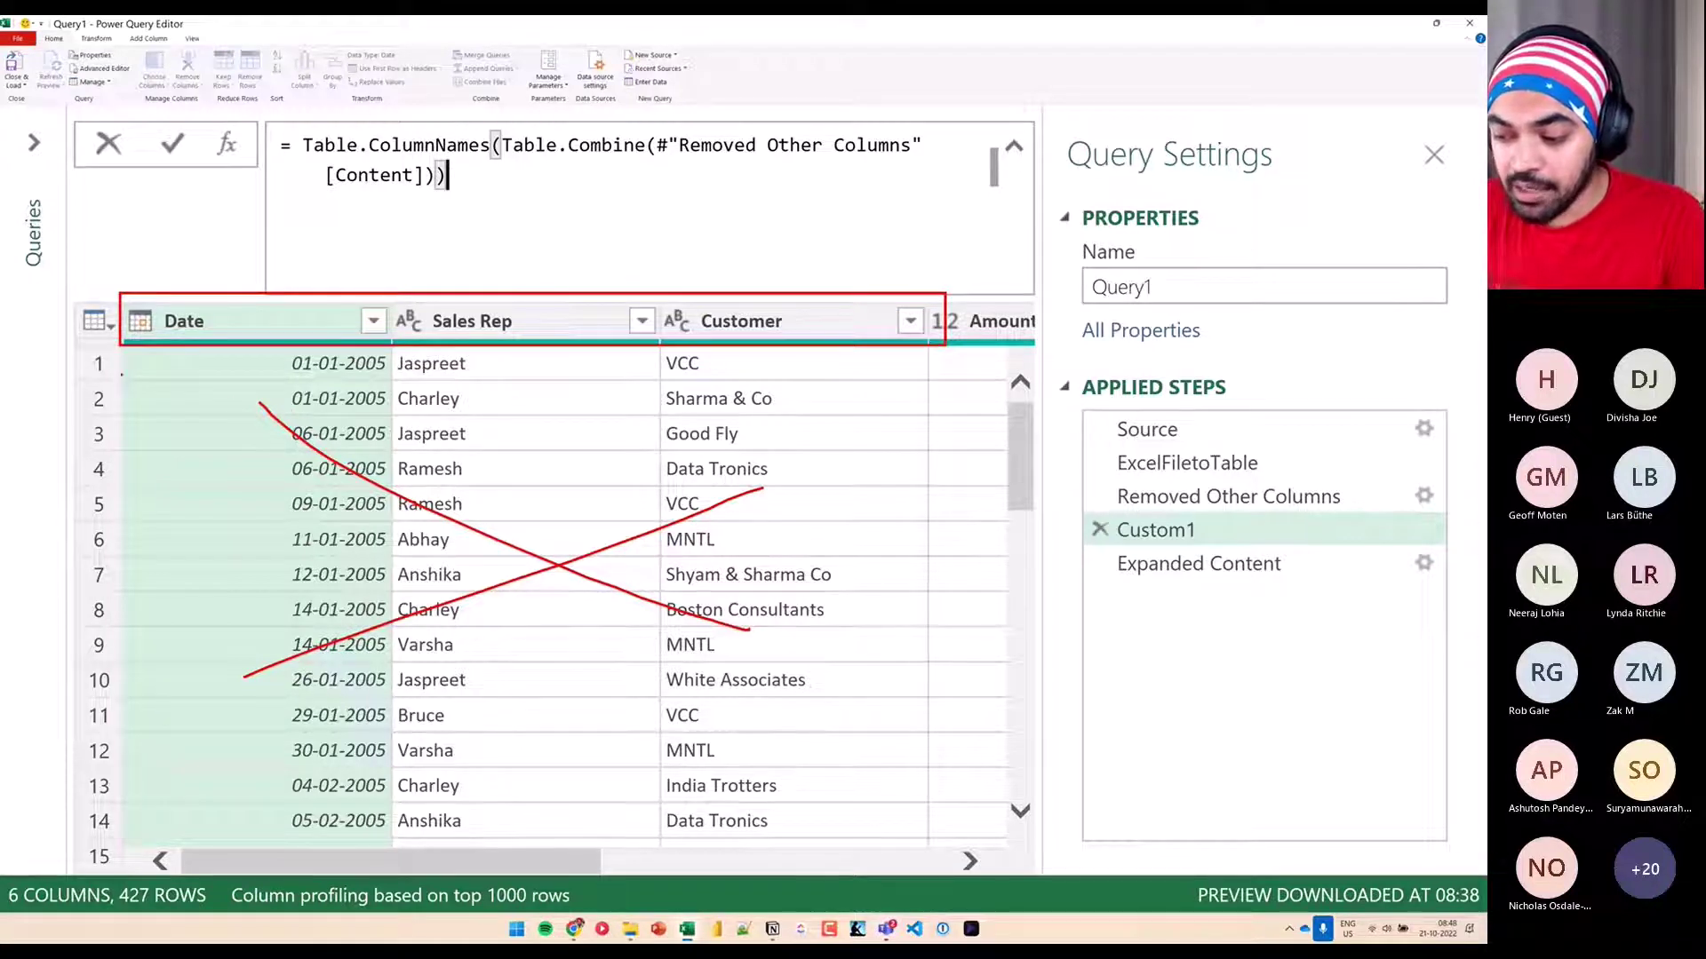
{"action": "left_click_drag", "start_coordinate": [114, 368], "coordinate": [232, 638]}
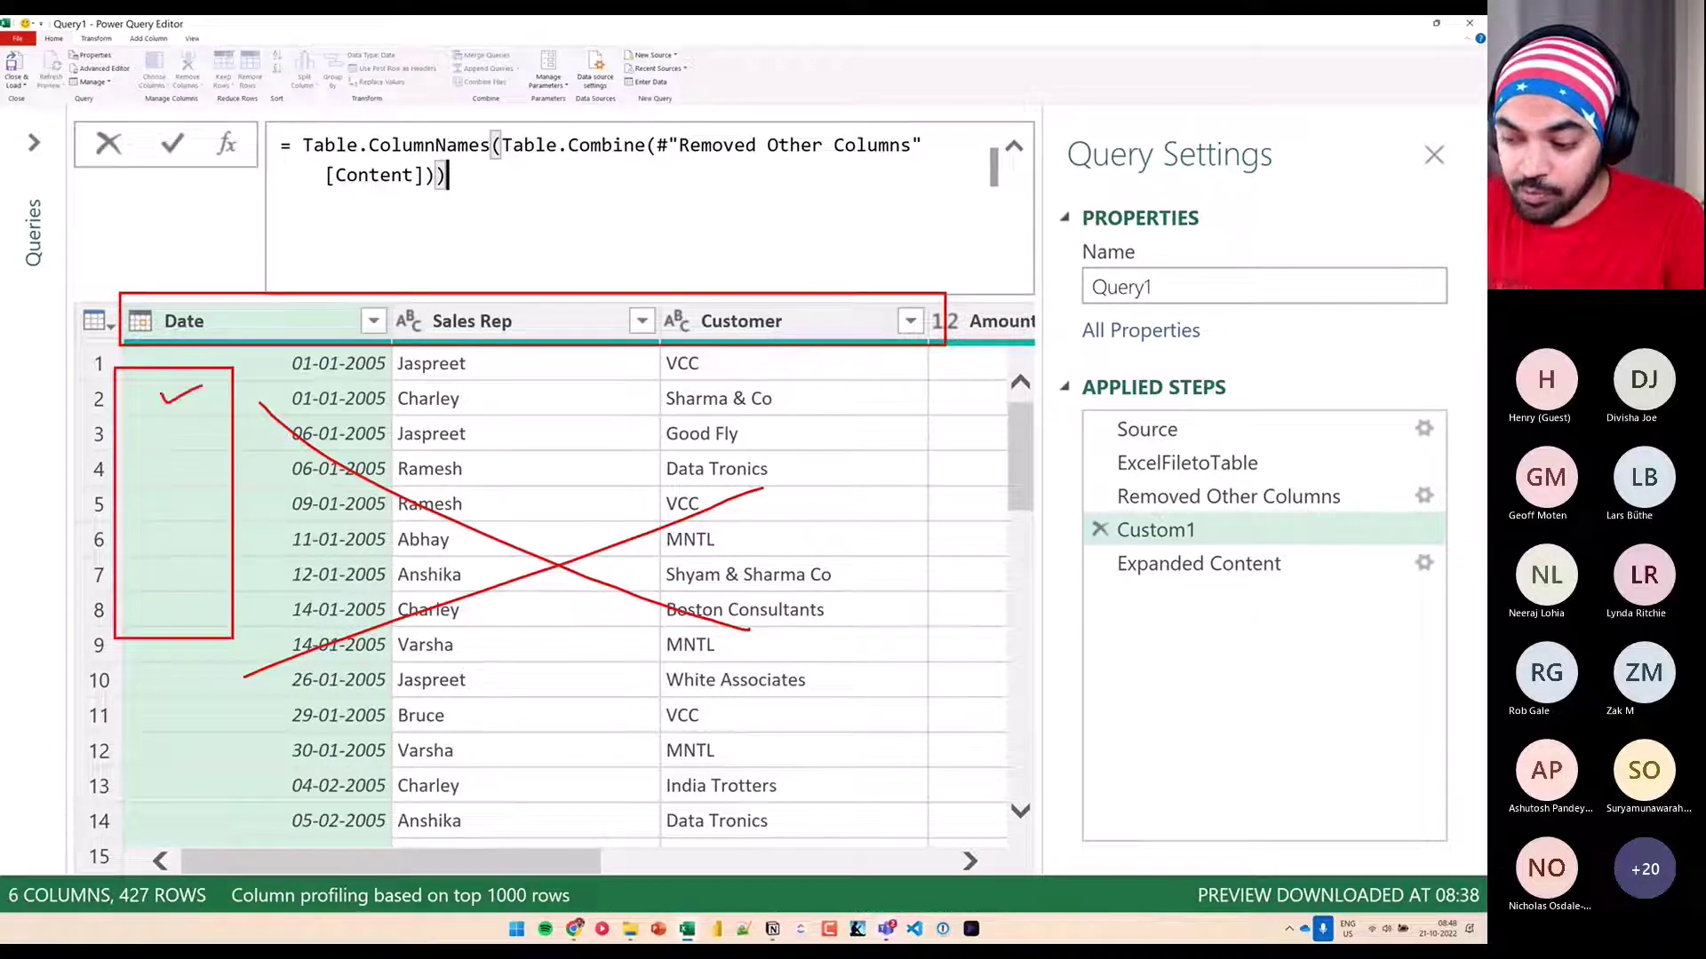
{"action": "mouse_move", "coordinate": [161, 425]}
{"action": "left_mouse_down"}
{"action": "mouse_move", "coordinate": [200, 419]}
{"action": "mouse_move", "coordinate": [200, 456]}
{"action": "left_mouse_up"}
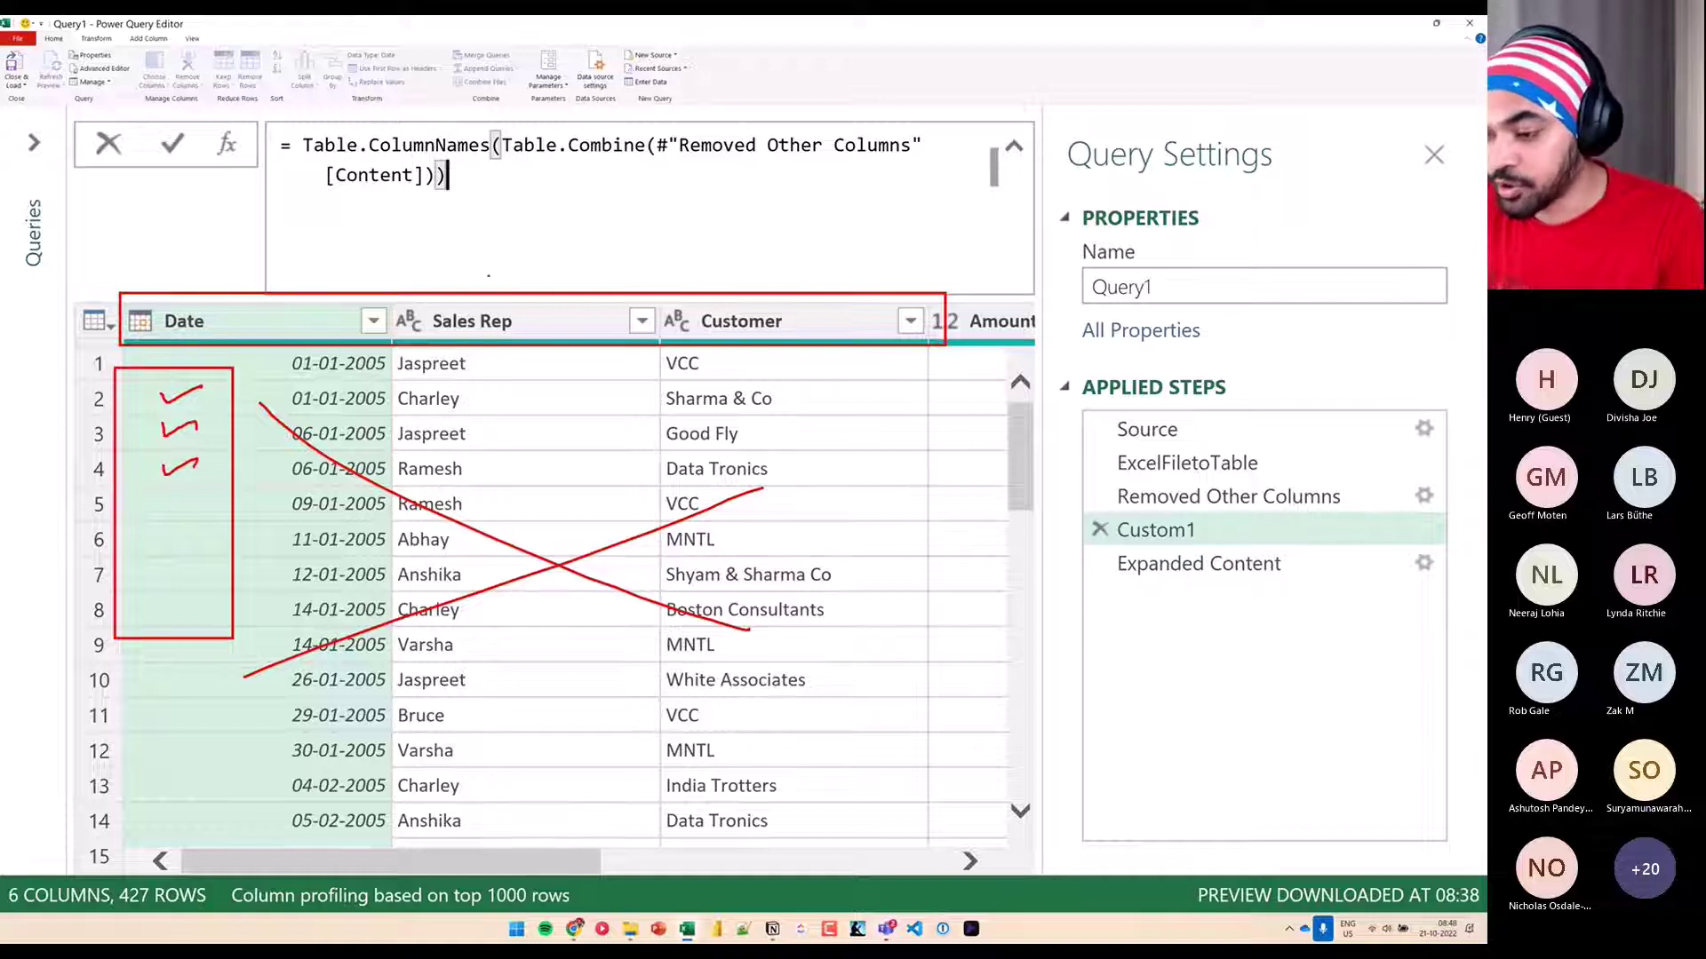
{"action": "key", "text": "Return"}
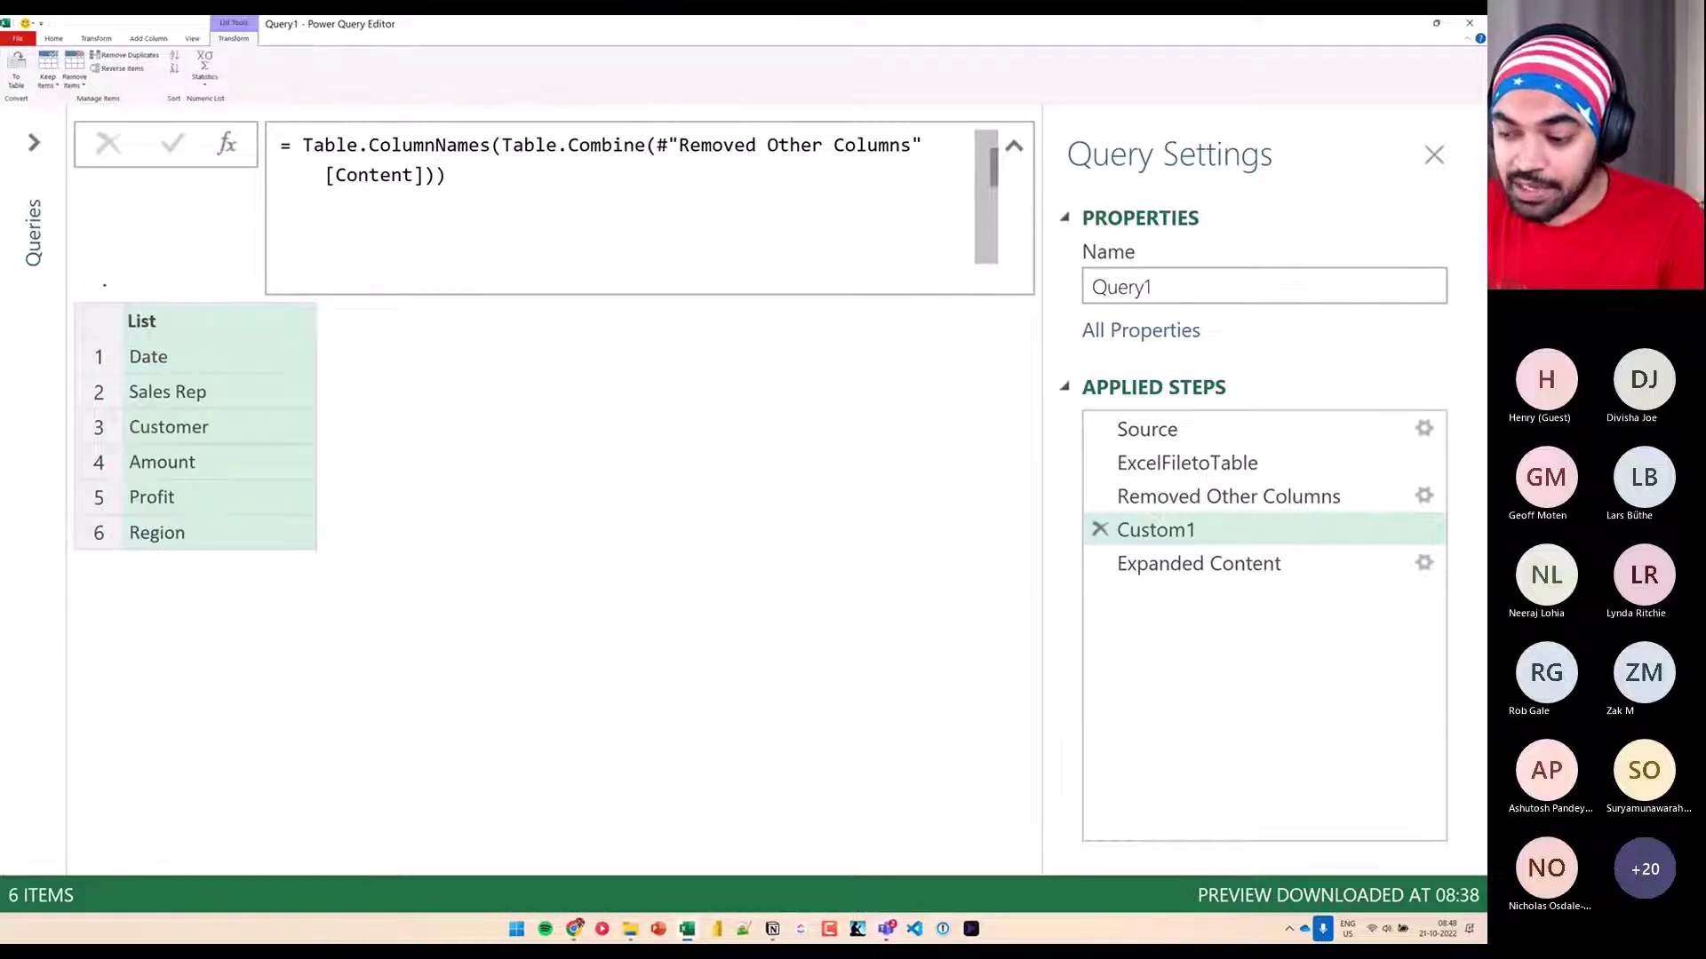
Highlight the six column names and revisit the Table values at Removed Other Columns
{"action": "left_click_drag", "start_coordinate": [95, 286], "coordinate": [294, 570]}
{"action": "left_click_drag", "start_coordinate": [245, 349], "coordinate": [238, 549]}
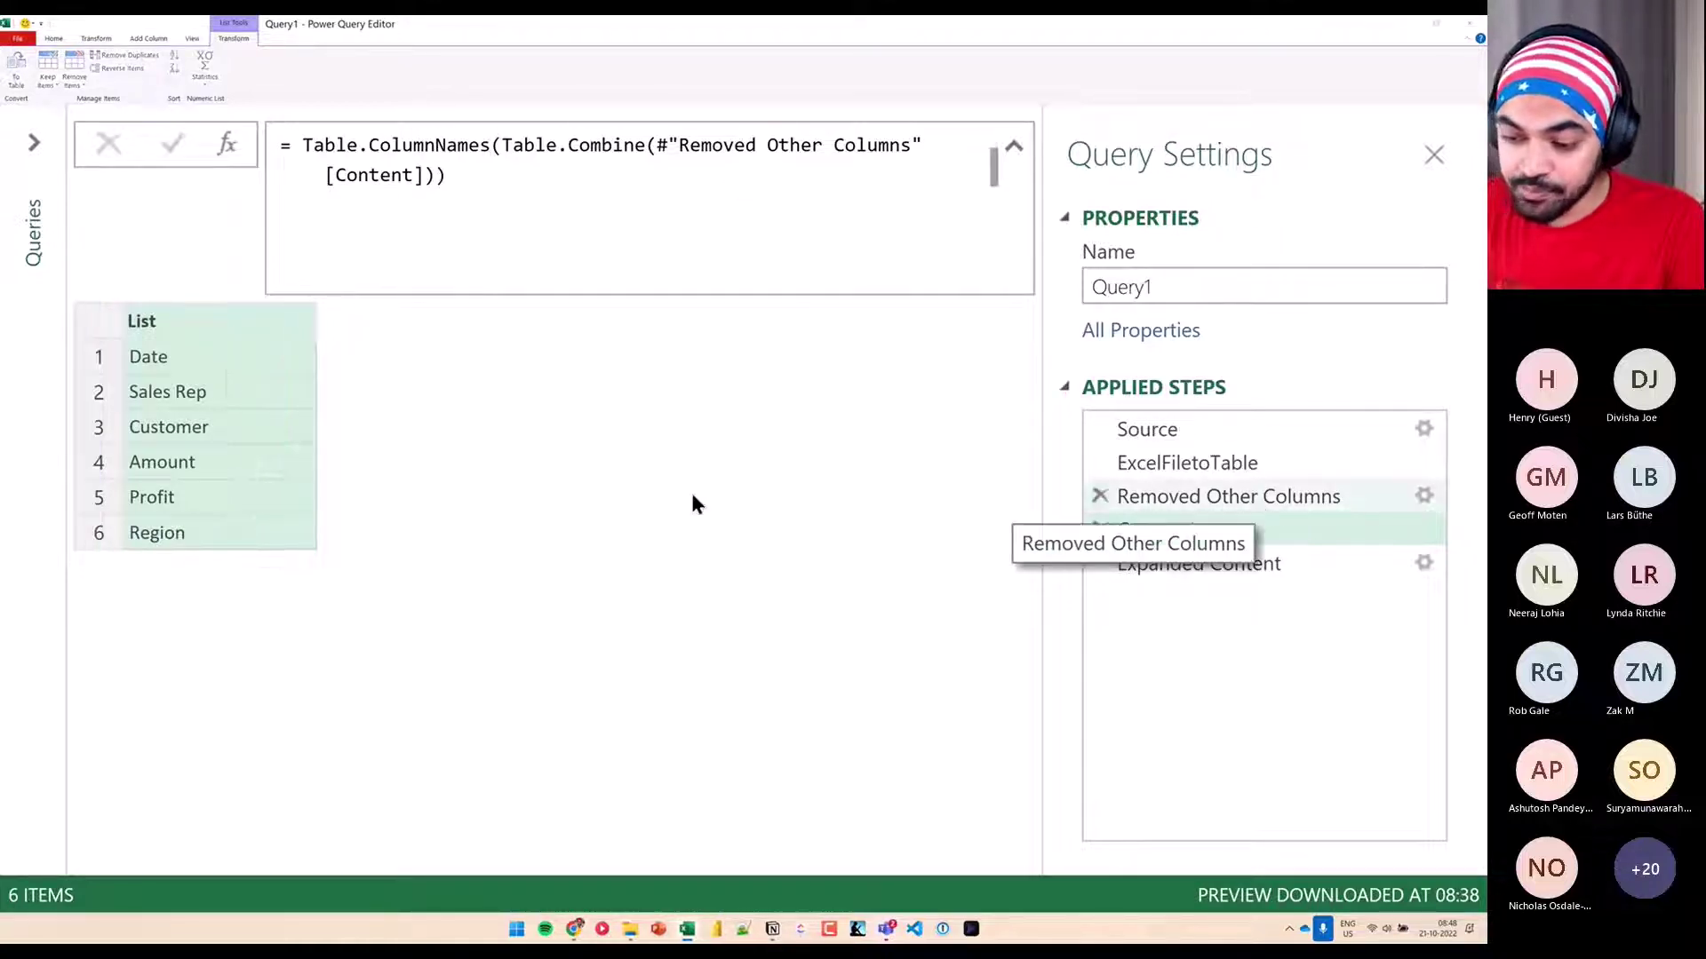
{"action": "double_click", "coordinate": [1230, 495]}
{"action": "key", "text": "Escape"}
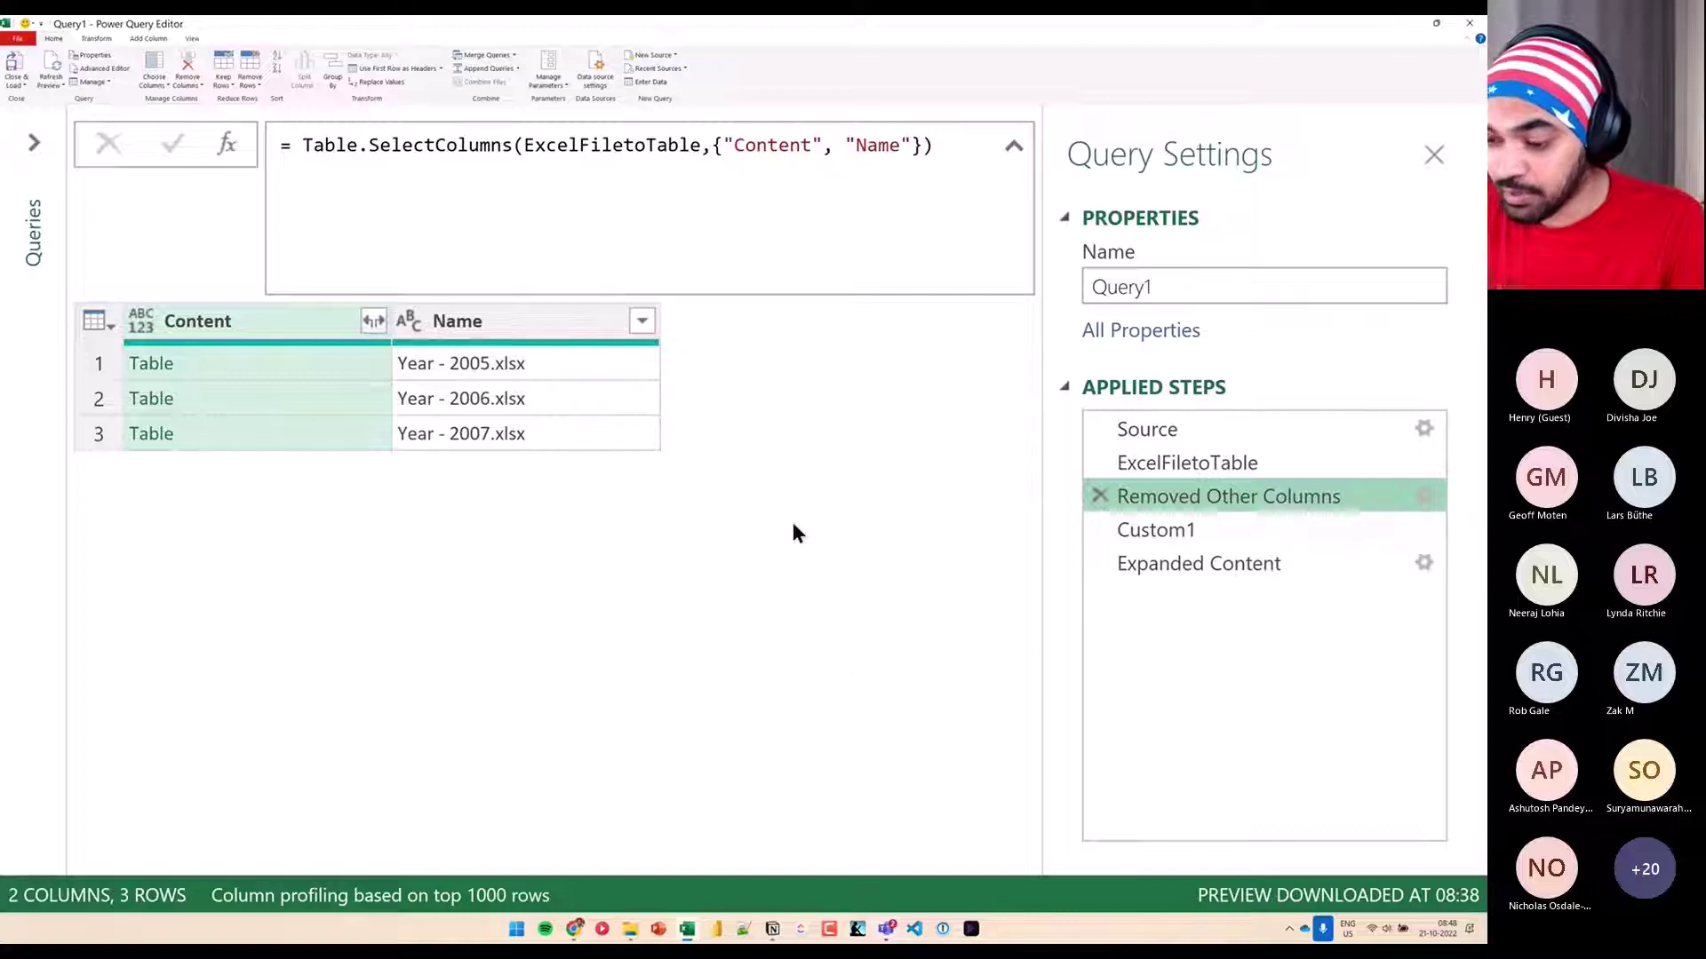
{"action": "left_click_drag", "start_coordinate": [202, 371], "coordinate": [245, 353]}
{"action": "mouse_move", "coordinate": [215, 396]}
{"action": "left_mouse_down"}
{"action": "mouse_move", "coordinate": [235, 389]}
{"action": "mouse_move", "coordinate": [247, 422]}
{"action": "left_mouse_up"}
Sketch an explanatory table with headers, then return to Custom1's list of column names
{"action": "left_click_drag", "start_coordinate": [119, 343], "coordinate": [216, 457]}
{"action": "left_click_drag", "start_coordinate": [113, 498], "coordinate": [775, 861]}
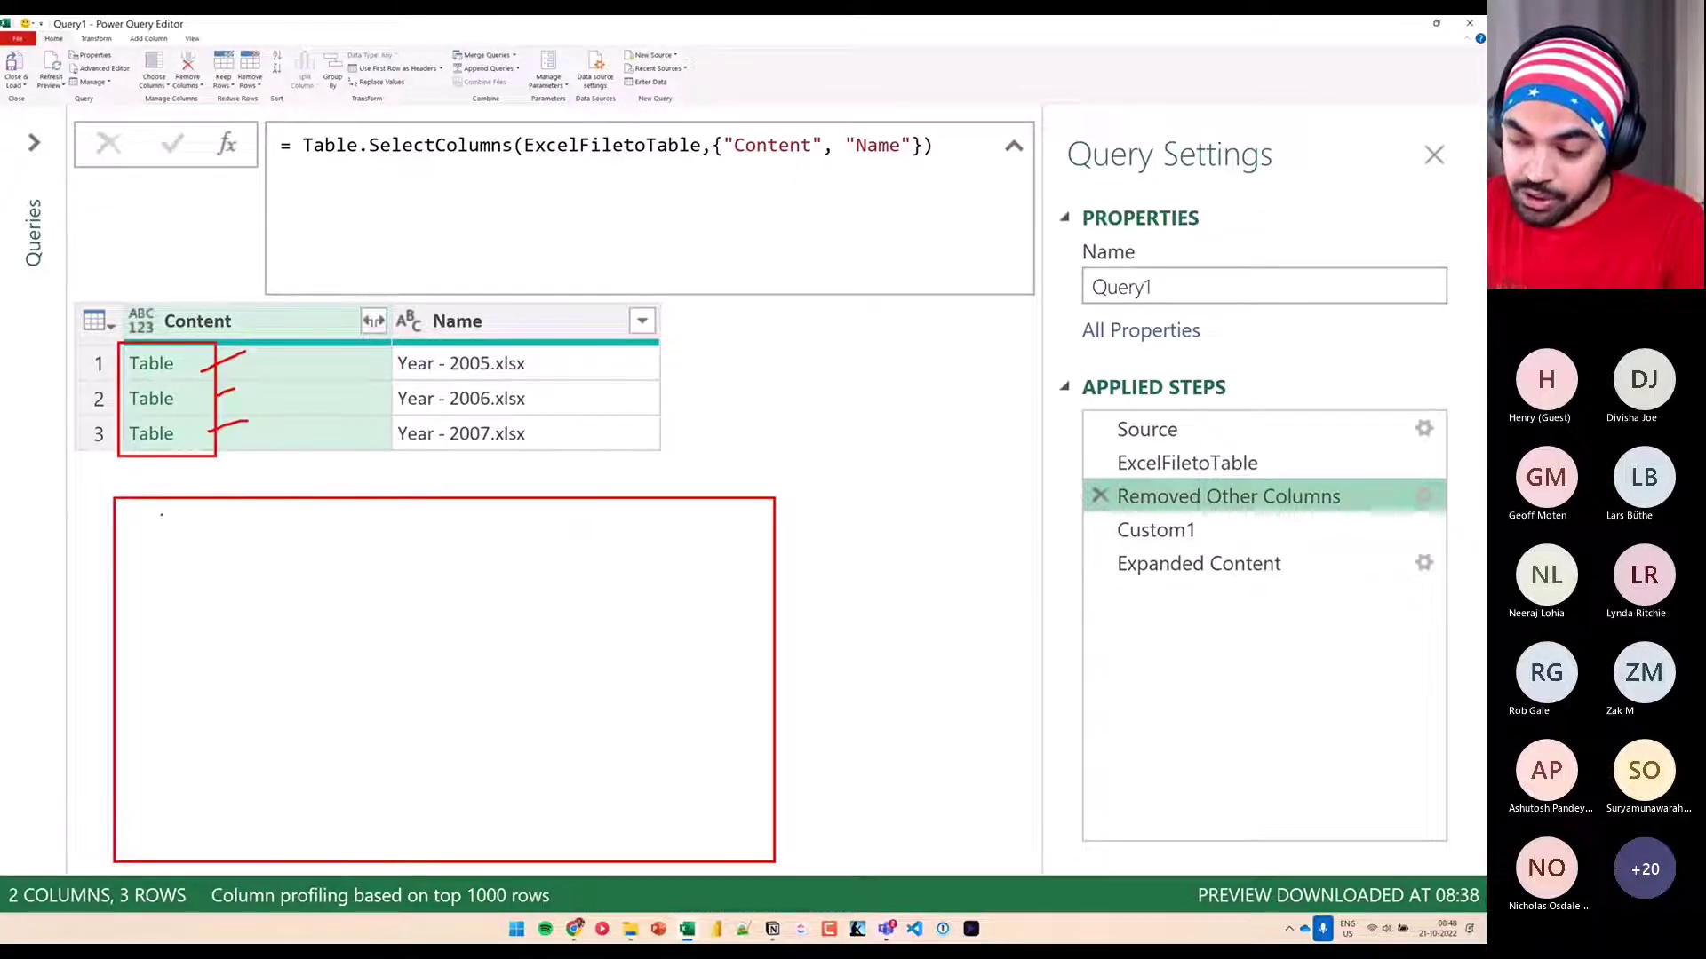
{"action": "left_click_drag", "start_coordinate": [135, 510], "coordinate": [206, 530]}
{"action": "left_click_drag", "start_coordinate": [221, 511], "coordinate": [369, 526]}
{"action": "left_click_drag", "start_coordinate": [376, 519], "coordinate": [541, 538]}
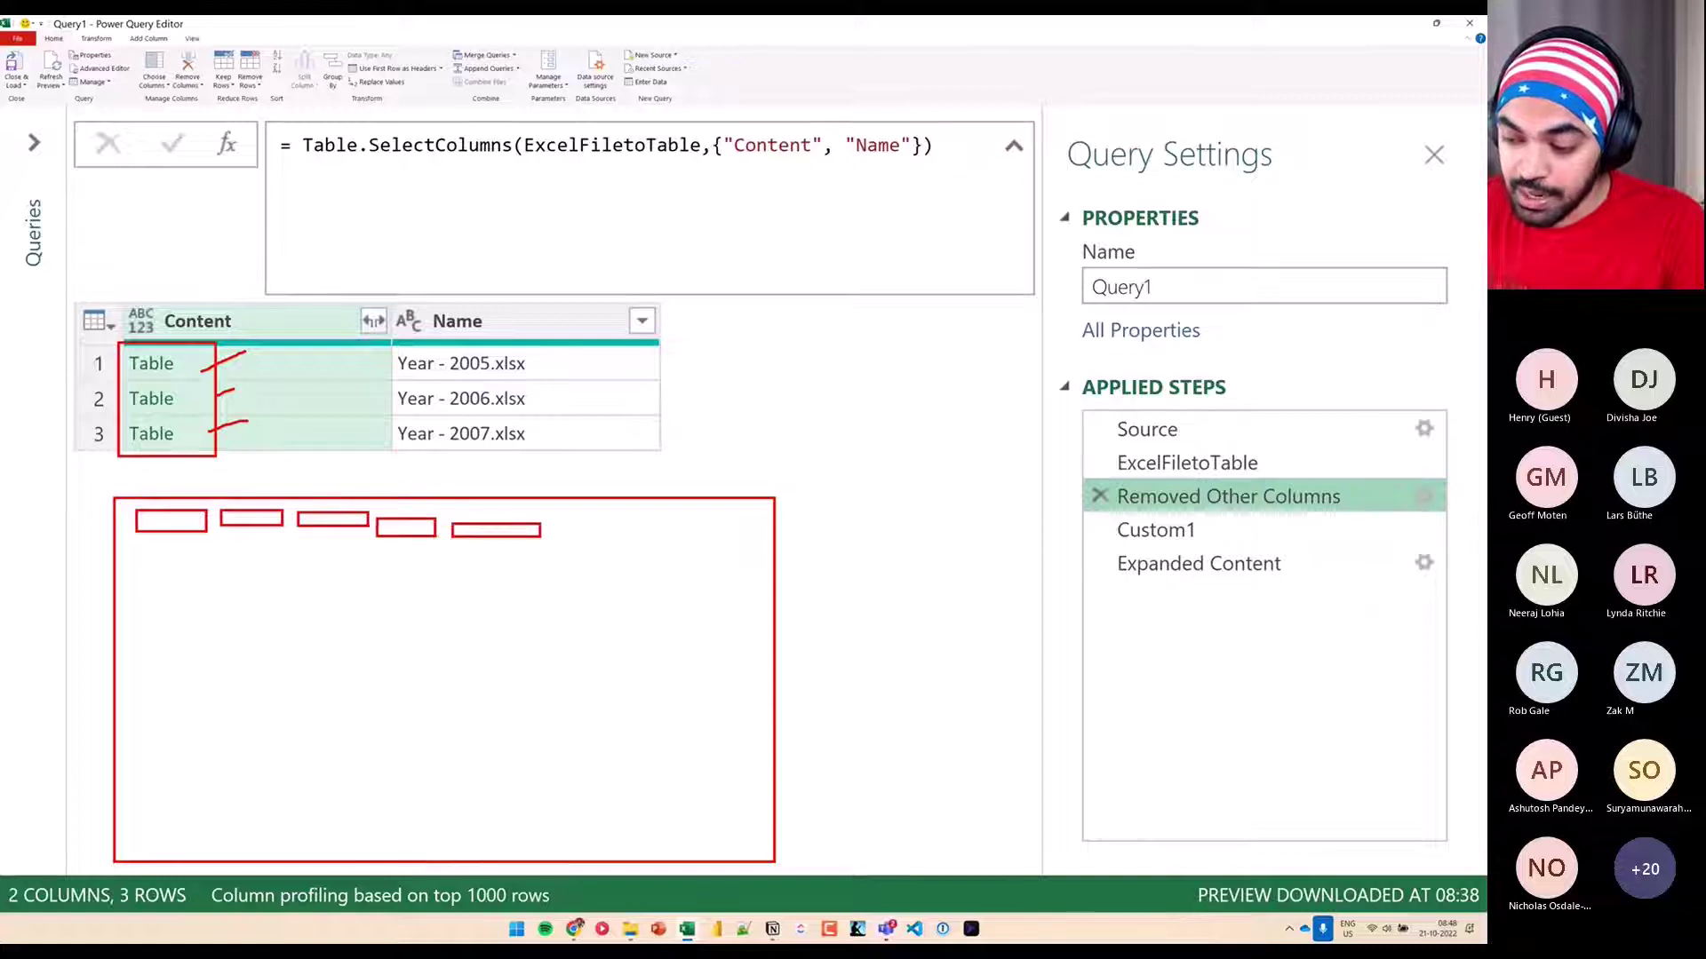
{"action": "mouse_move", "coordinate": [122, 506]}
{"action": "left_mouse_down"}
{"action": "mouse_move", "coordinate": [231, 530]}
{"action": "mouse_move", "coordinate": [534, 544]}
{"action": "left_mouse_up"}
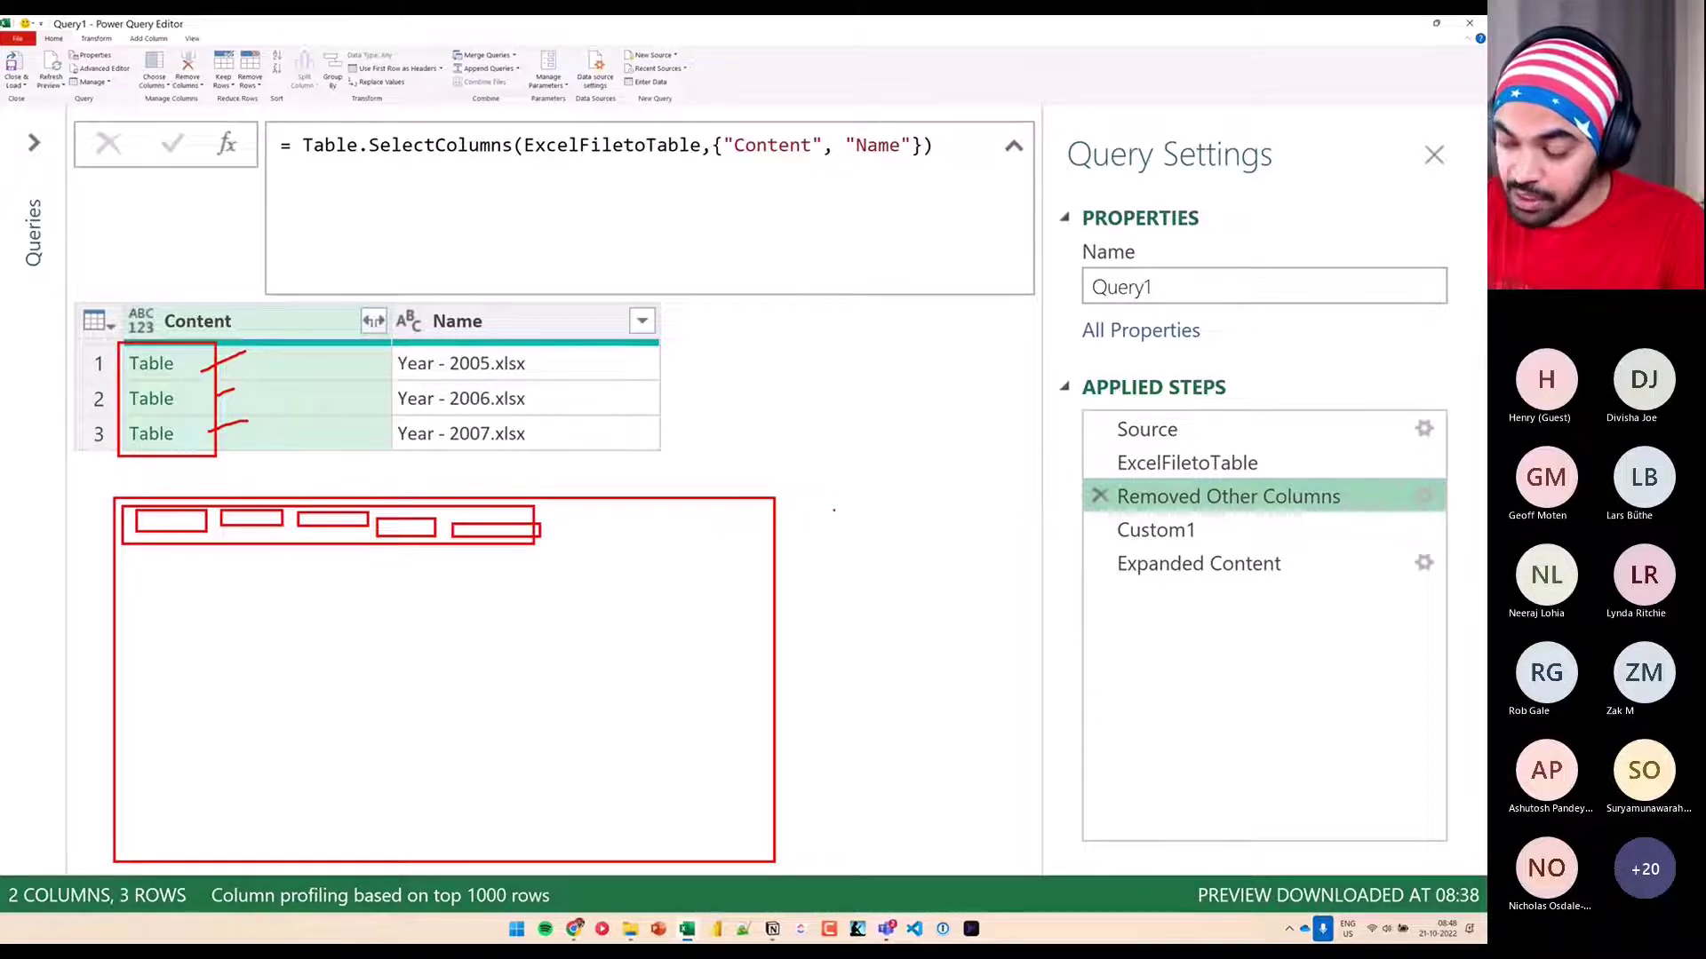
{"action": "left_click_drag", "start_coordinate": [818, 506], "coordinate": [889, 682]}
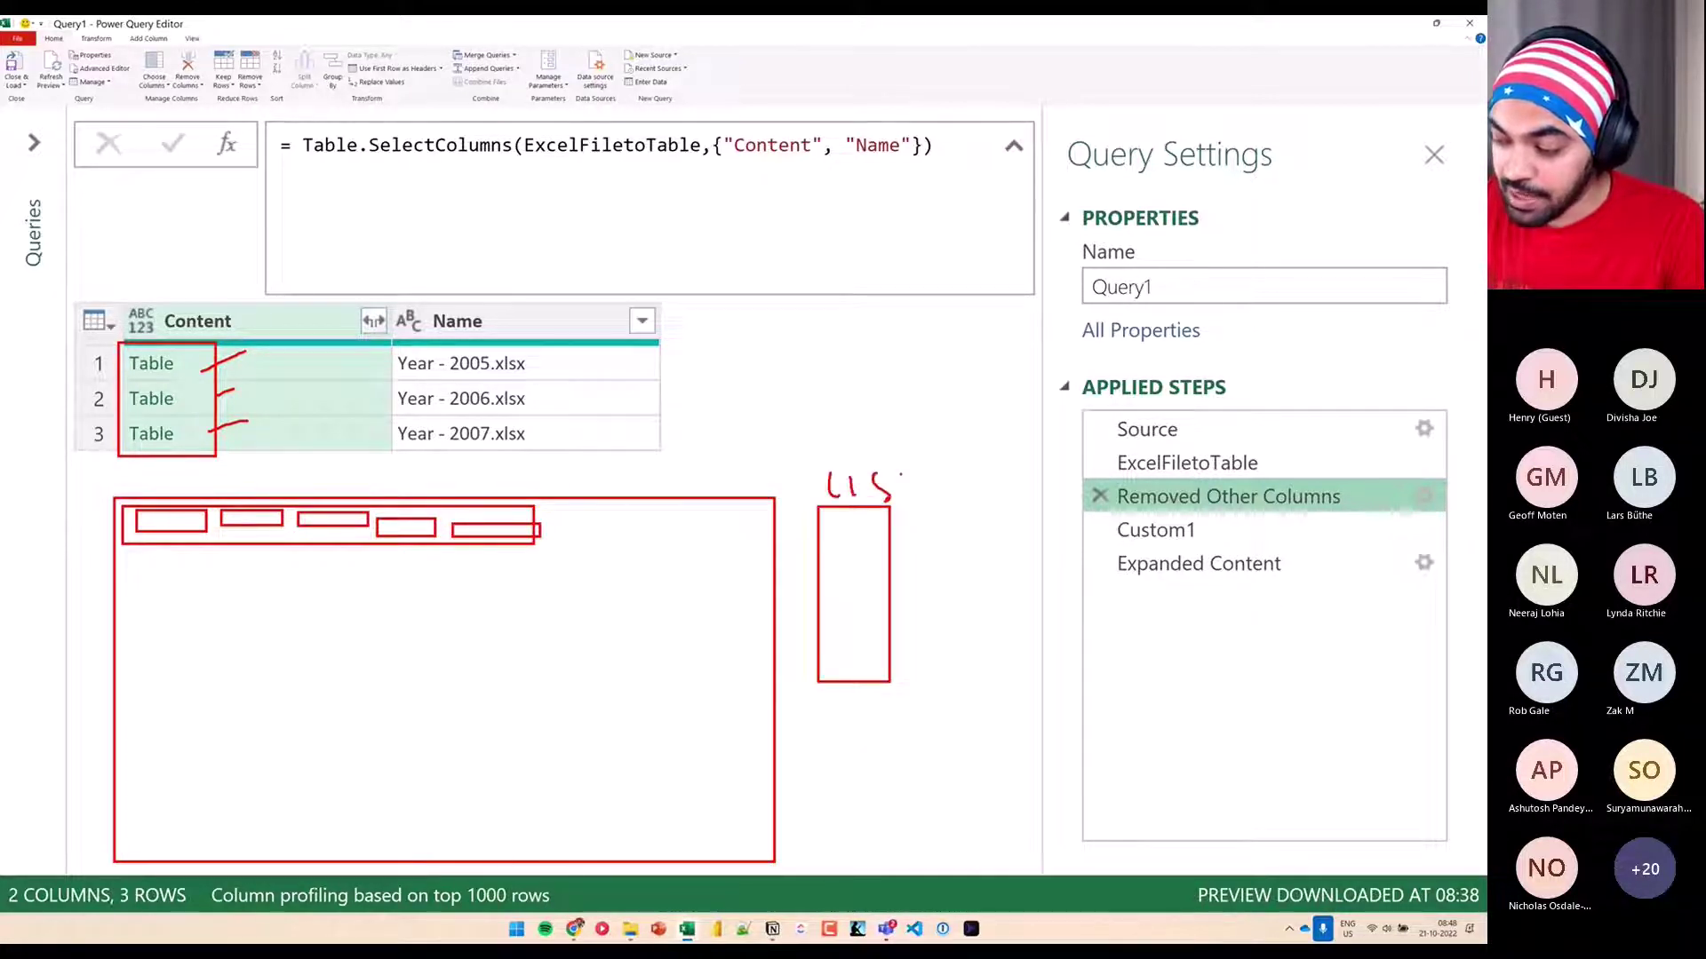
{"action": "left_click_drag", "start_coordinate": [896, 468], "coordinate": [918, 461]}
{"action": "left_click_drag", "start_coordinate": [906, 463], "coordinate": [903, 493]}
{"action": "mouse_move", "coordinate": [863, 571]}
{"action": "left_mouse_down"}
{"action": "mouse_move", "coordinate": [1110, 533]}
{"action": "mouse_move", "coordinate": [1075, 553]}
{"action": "left_mouse_up"}
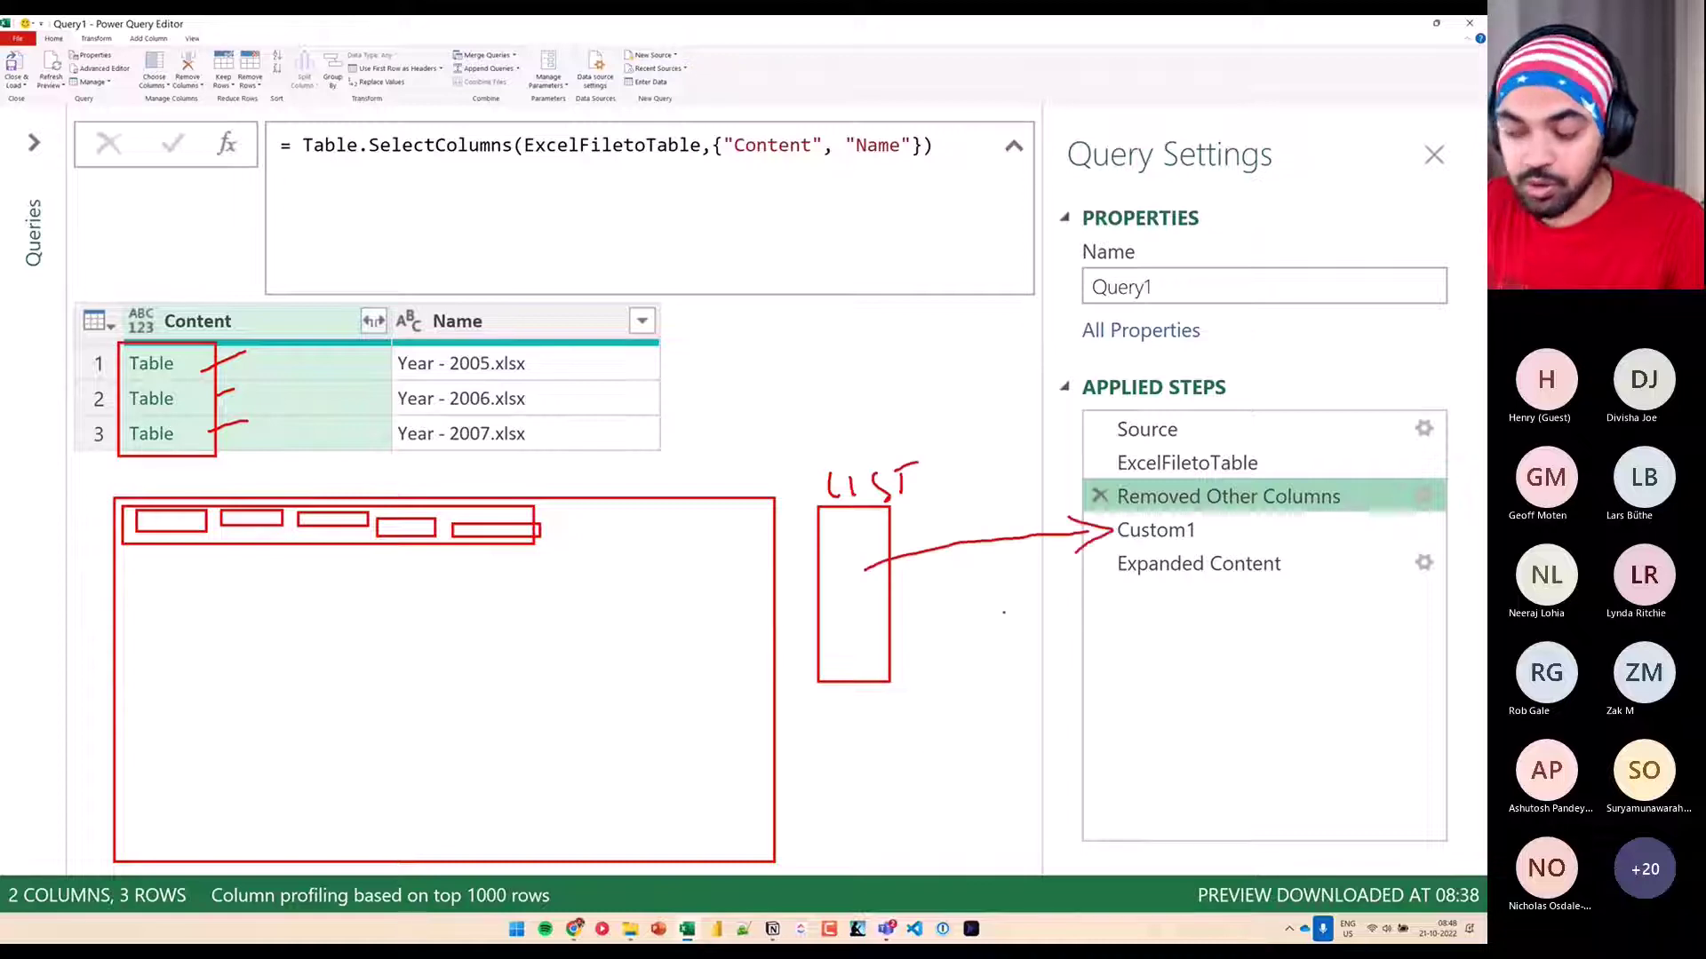
{"action": "left_click", "coordinate": [1195, 533]}
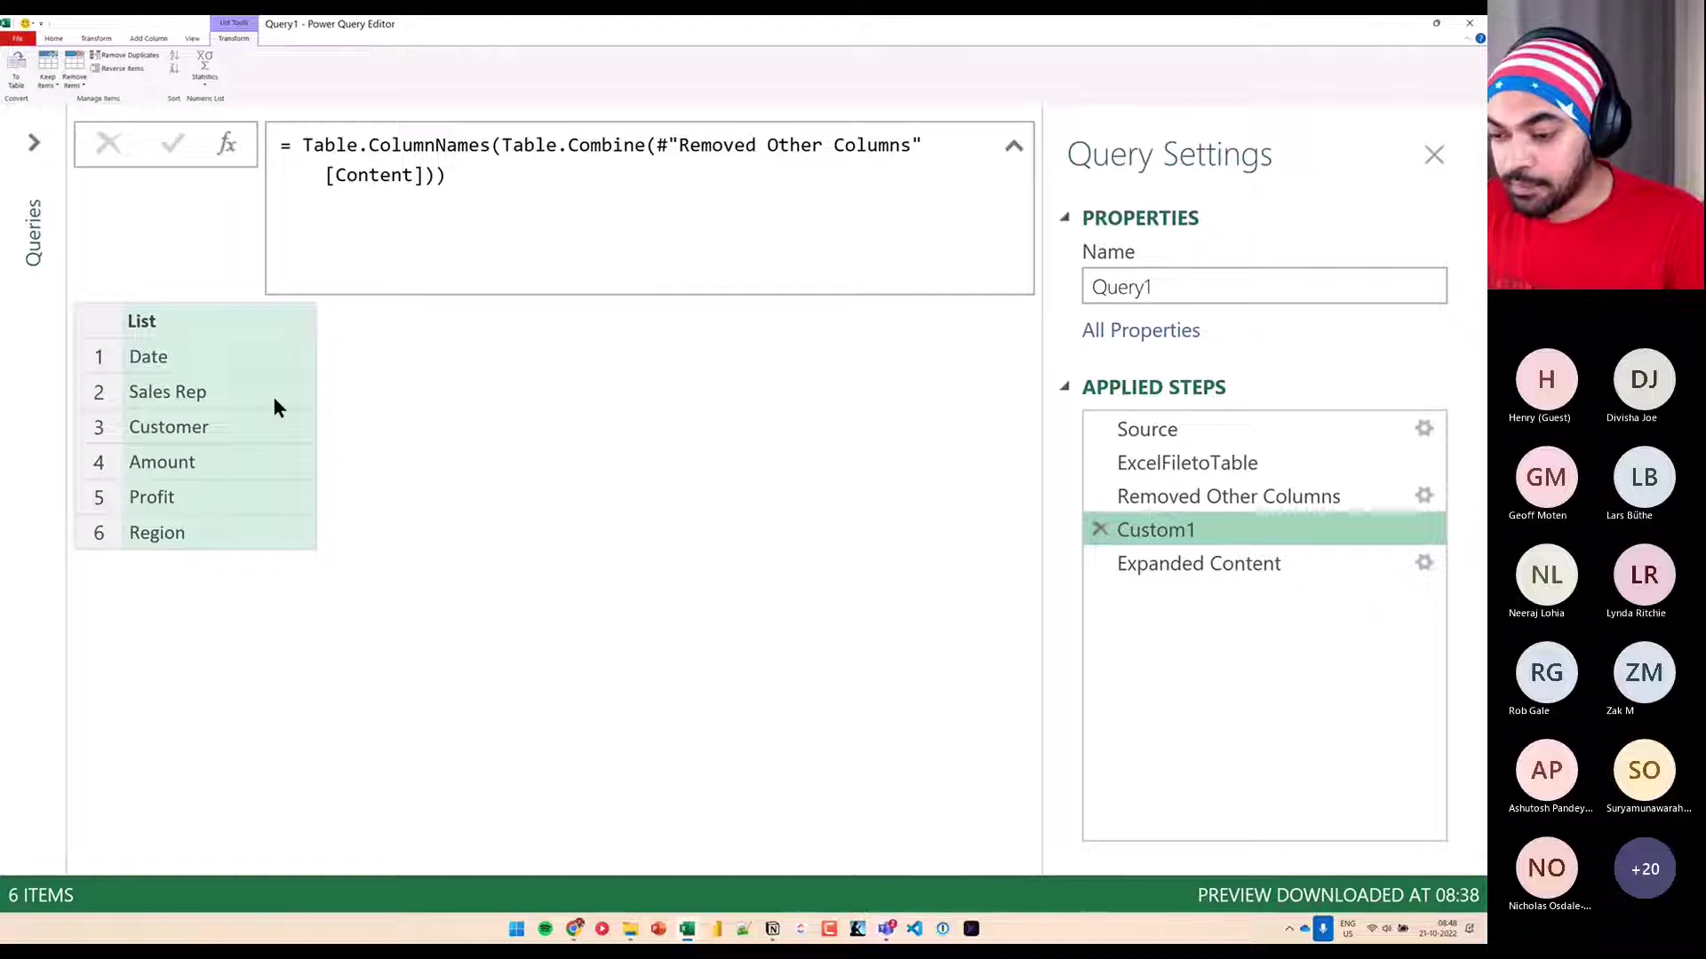
Rename Custom1 to ColList and view Expanded Content's cannot-convert-List-to-Table error
{"action": "left_click_drag", "start_coordinate": [89, 292], "coordinate": [415, 659]}
{"action": "left_click_drag", "start_coordinate": [316, 533], "coordinate": [480, 500]}
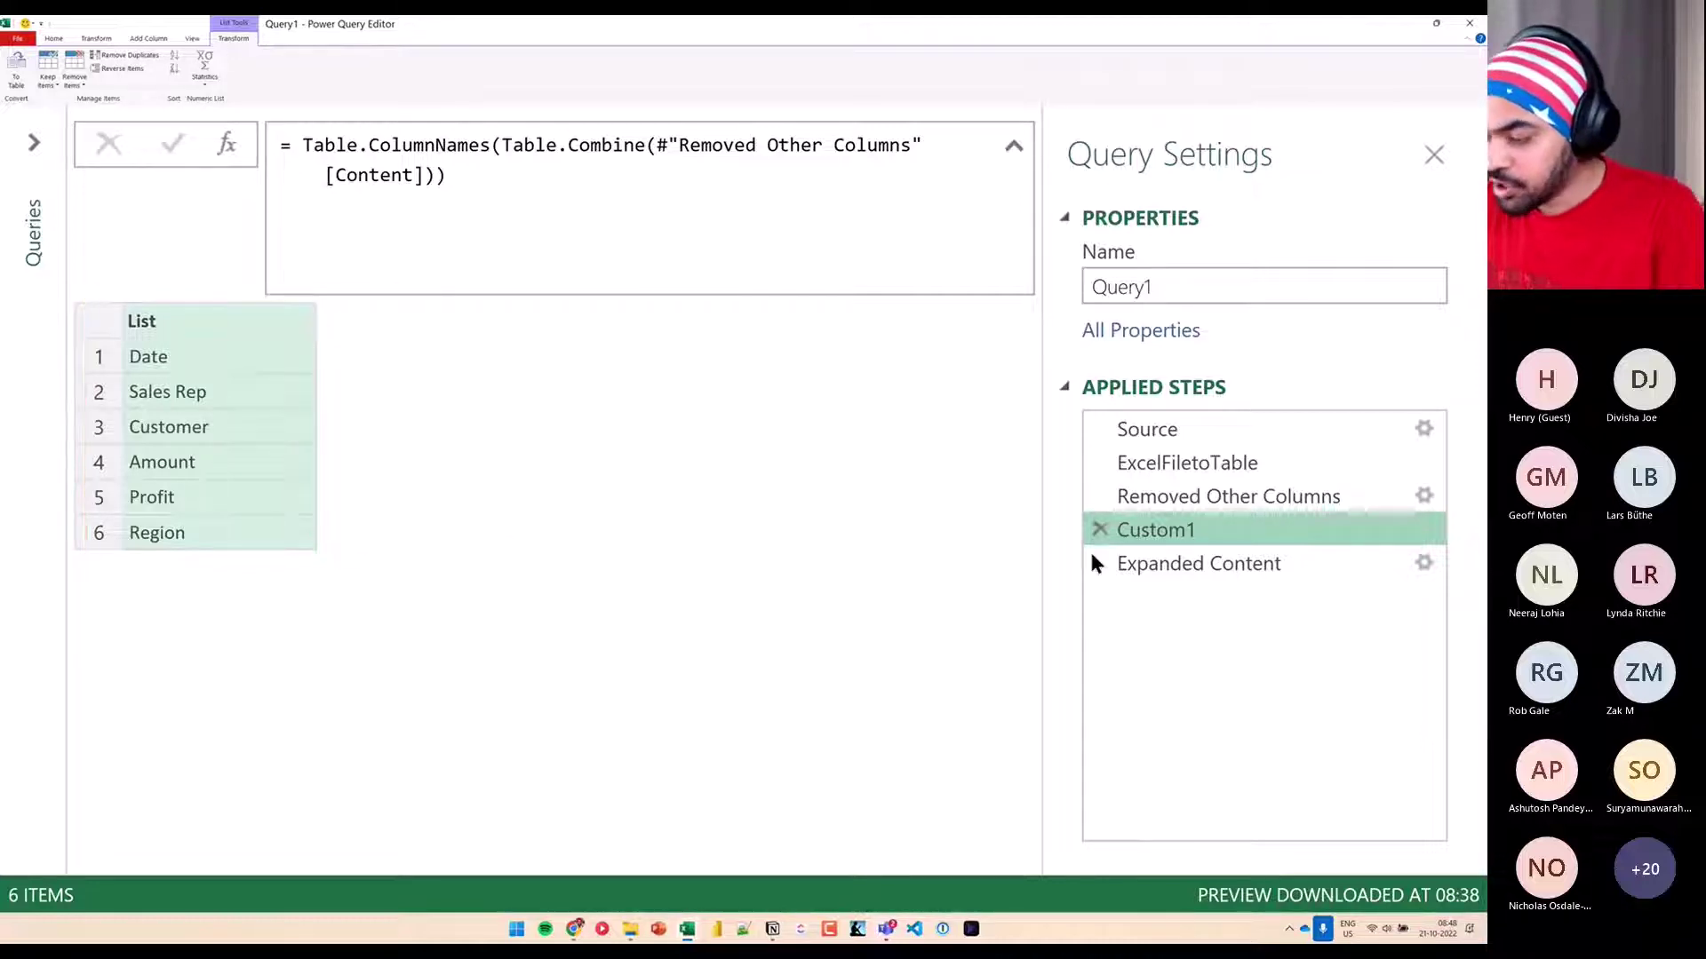
{"action": "double_click", "coordinate": [1191, 531]}
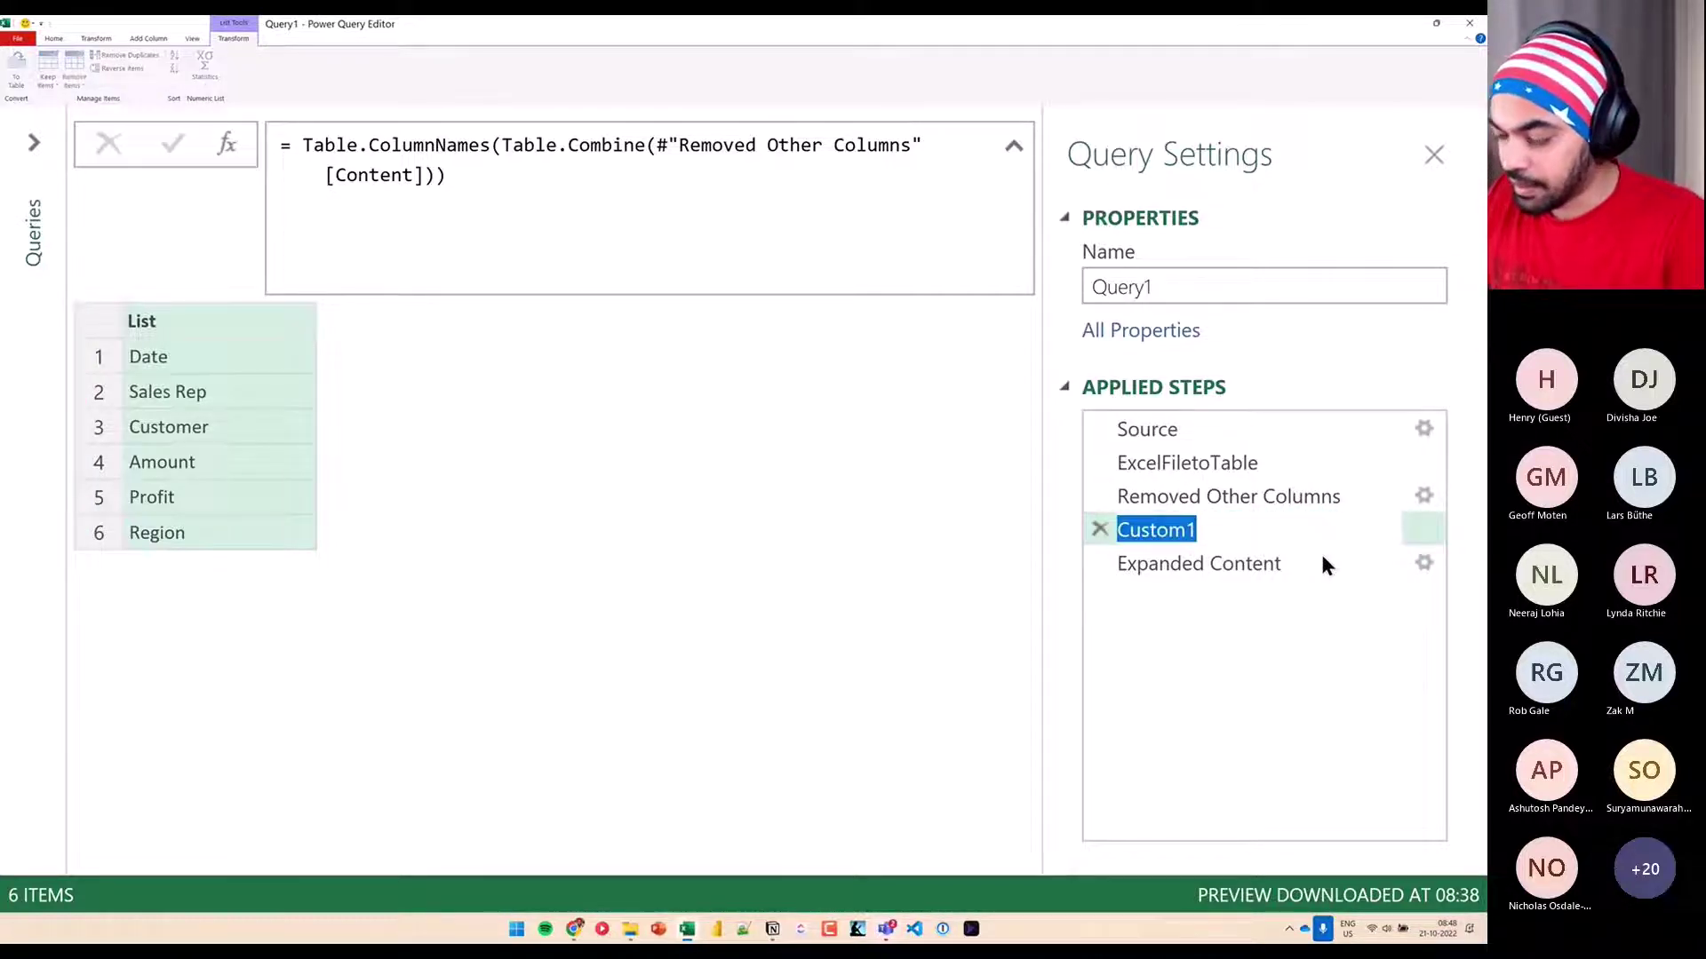
{"action": "type", "text": "ColList"}
{"action": "key", "text": "Return"}
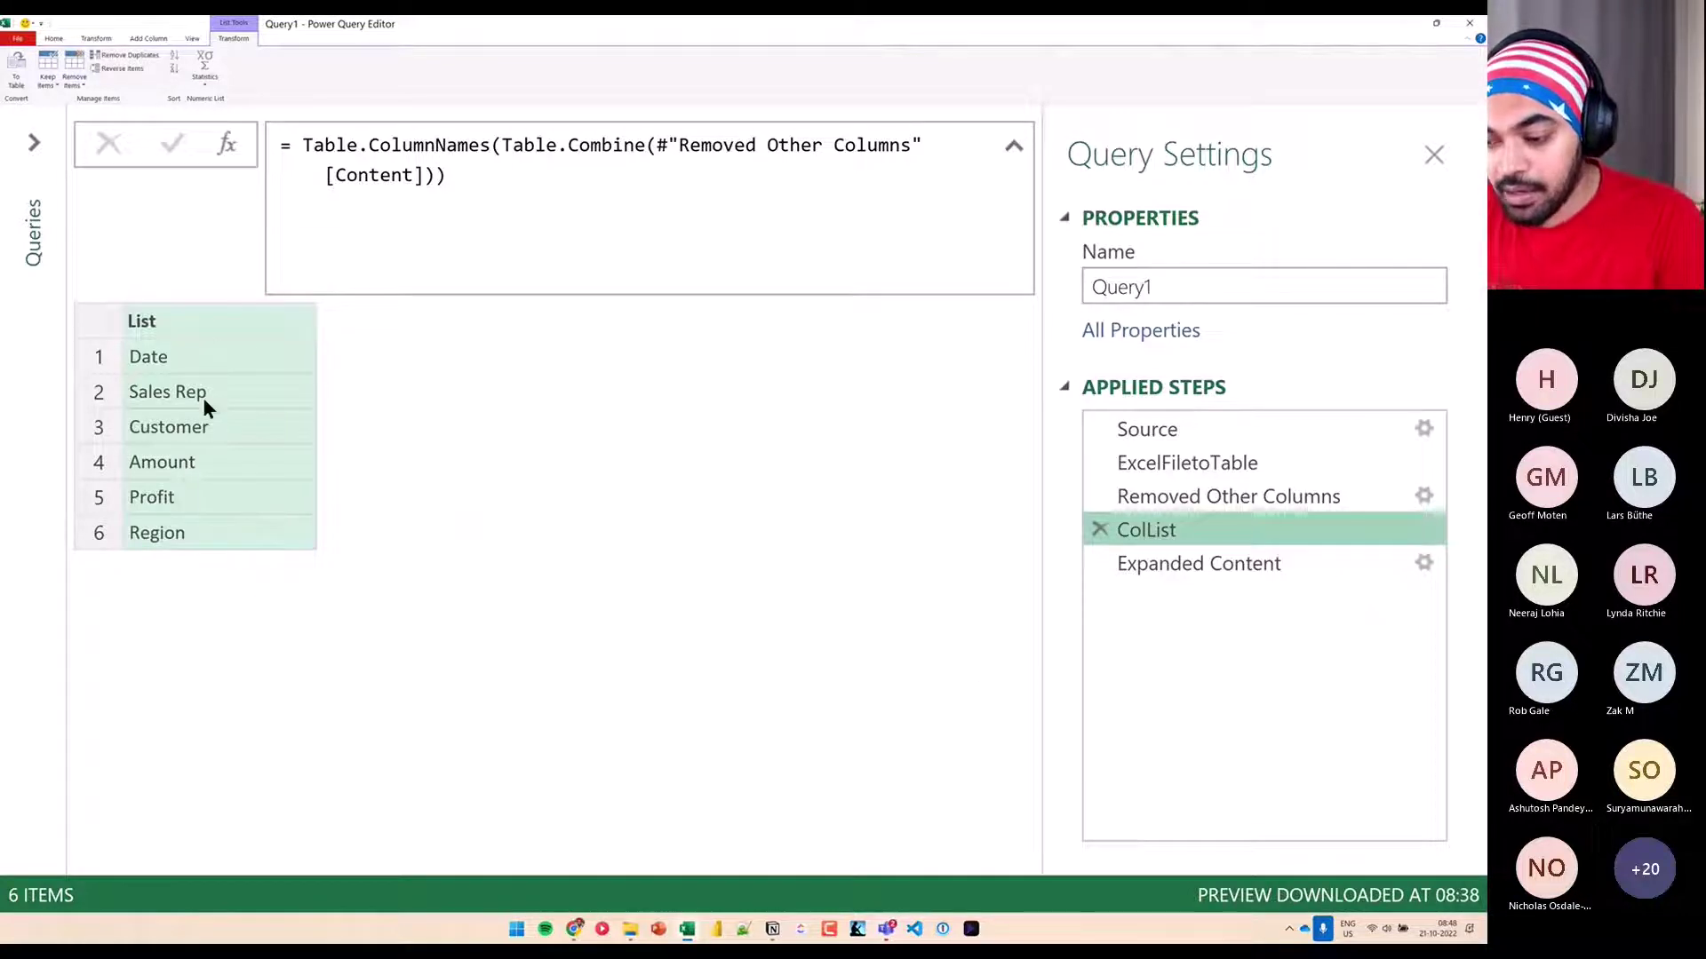
{"action": "left_click_drag", "start_coordinate": [91, 328], "coordinate": [261, 557]}
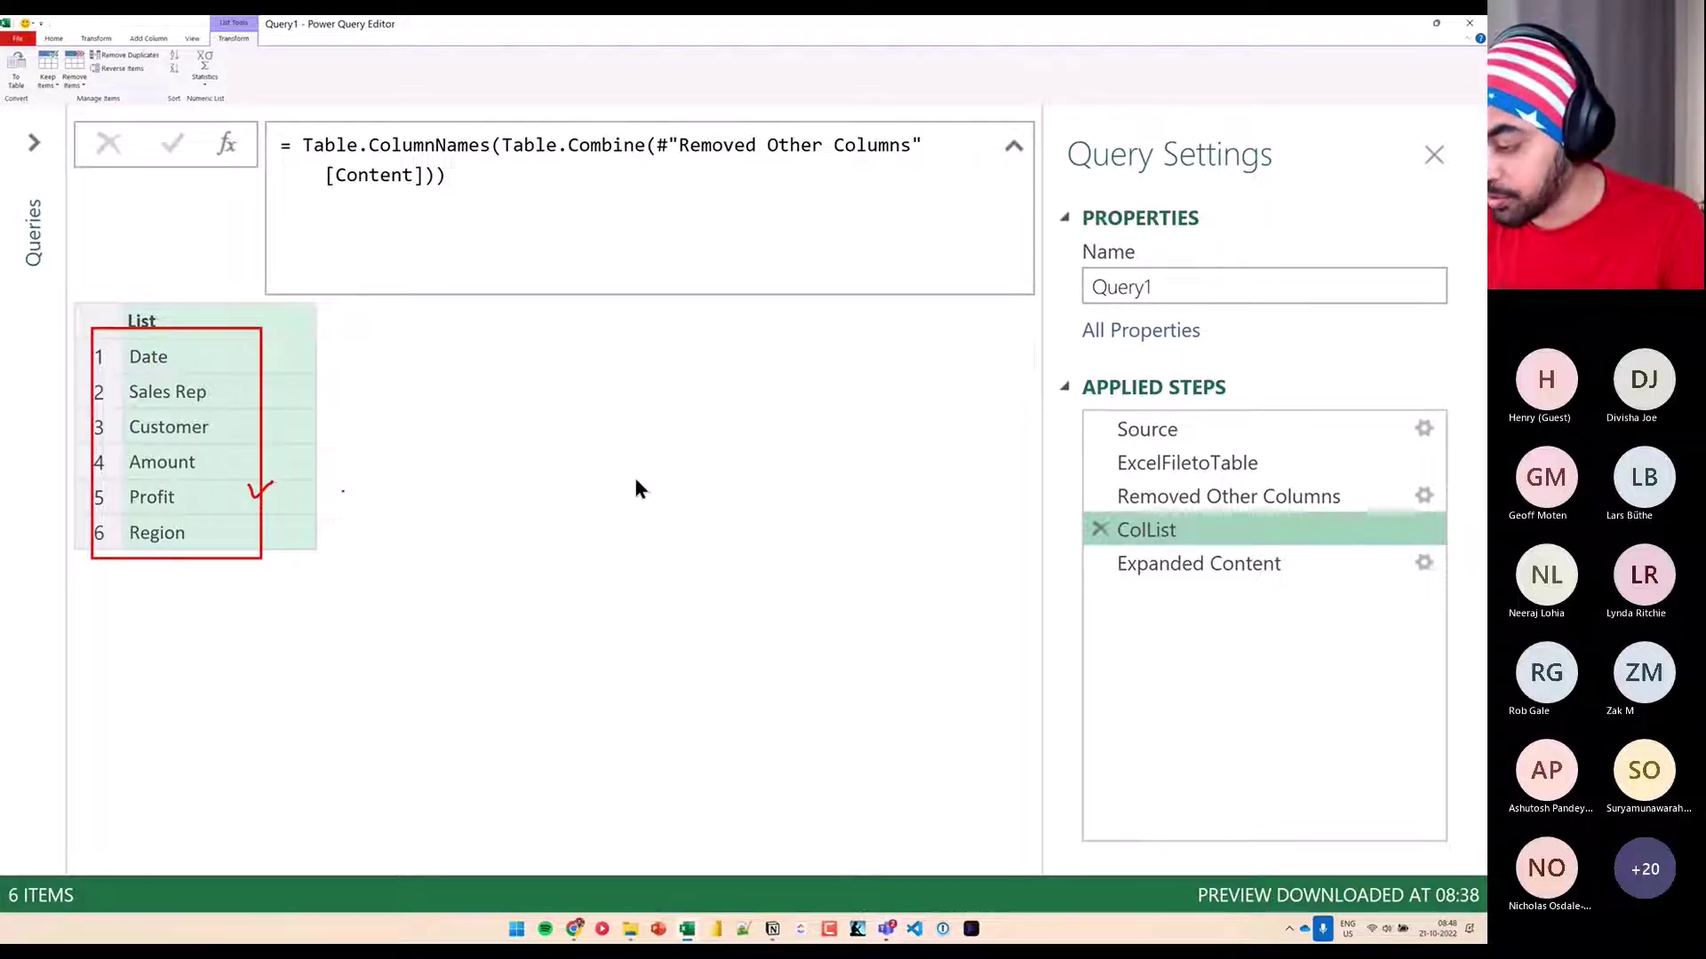
{"action": "left_click", "coordinate": [1233, 561]}
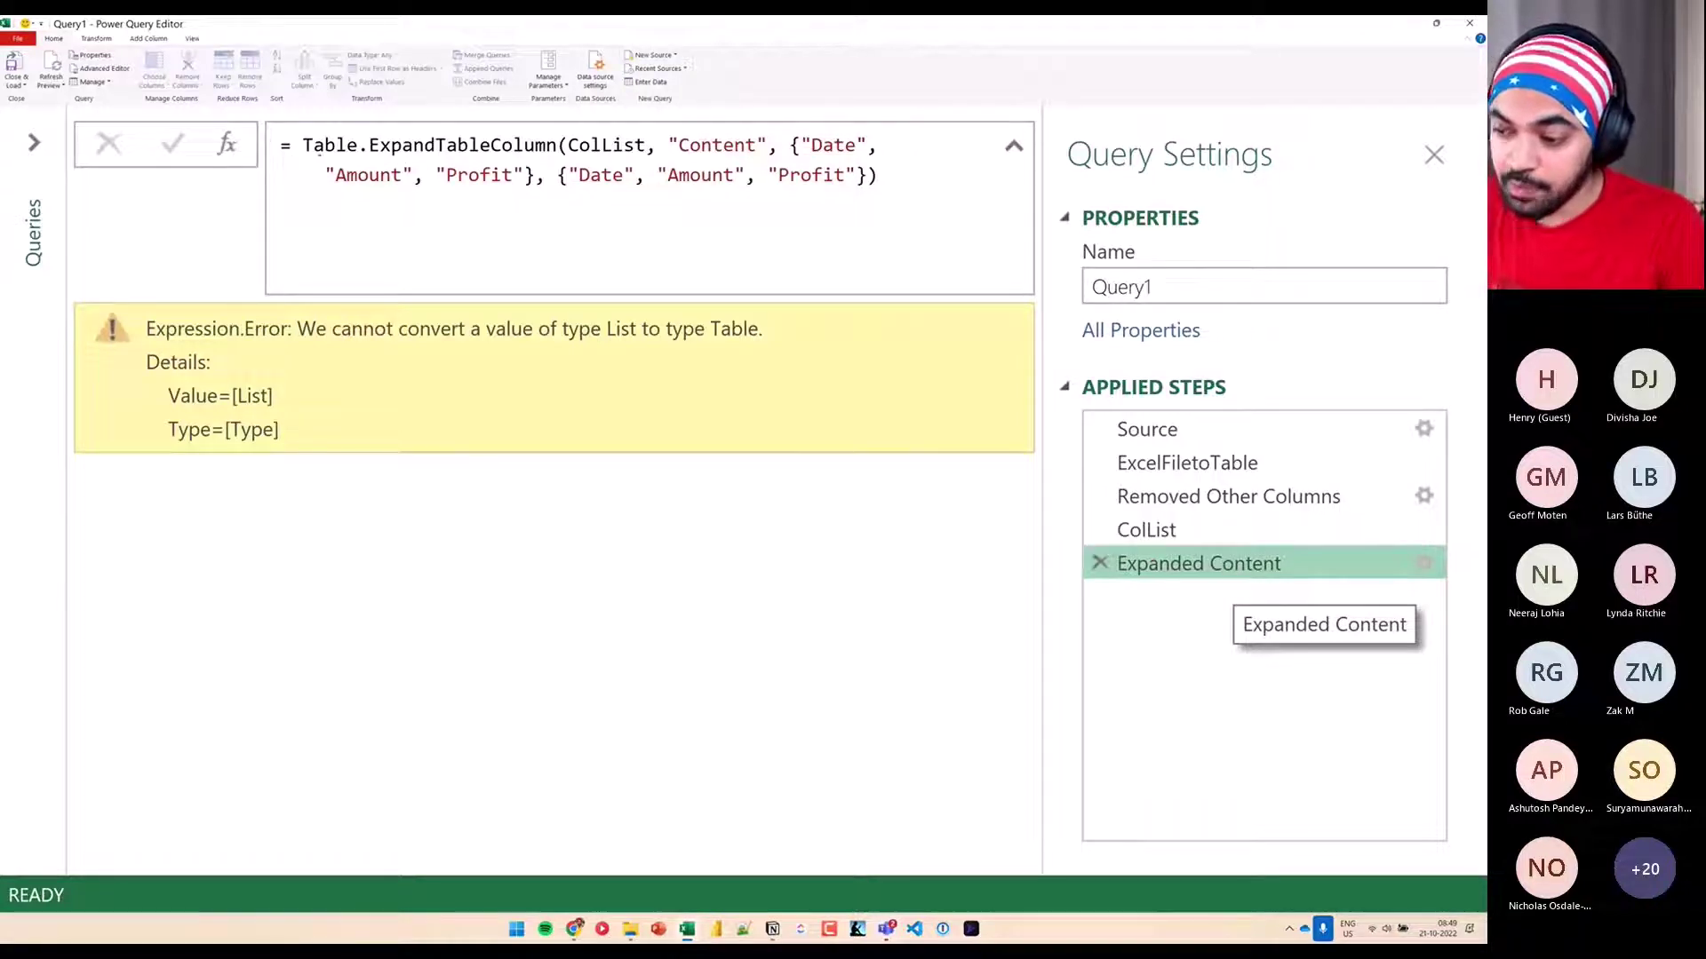
{"action": "left_click_drag", "start_coordinate": [300, 152], "coordinate": [512, 163]}
{"action": "mouse_move", "coordinate": [738, 122]}
{"action": "left_mouse_down"}
{"action": "mouse_move", "coordinate": [729, 165]}
{"action": "mouse_move", "coordinate": [688, 133]}
{"action": "left_mouse_up"}
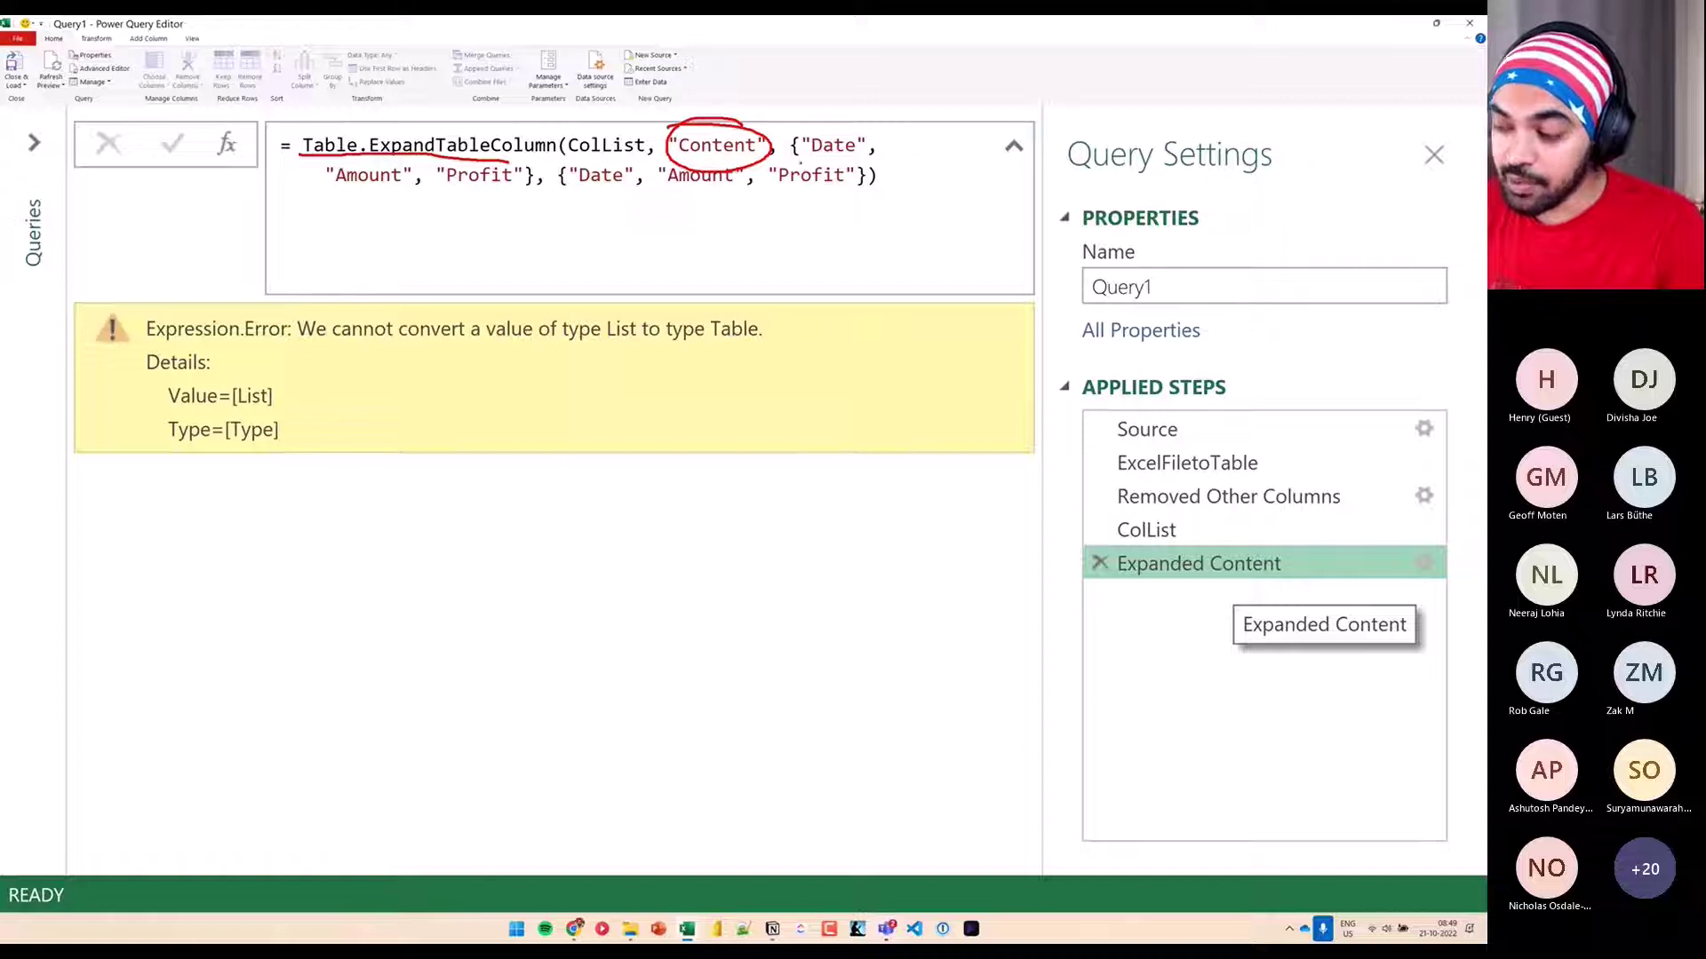
{"action": "left_click_drag", "start_coordinate": [361, 191], "coordinate": [419, 193]}
{"action": "left_click_drag", "start_coordinate": [459, 195], "coordinate": [512, 193]}
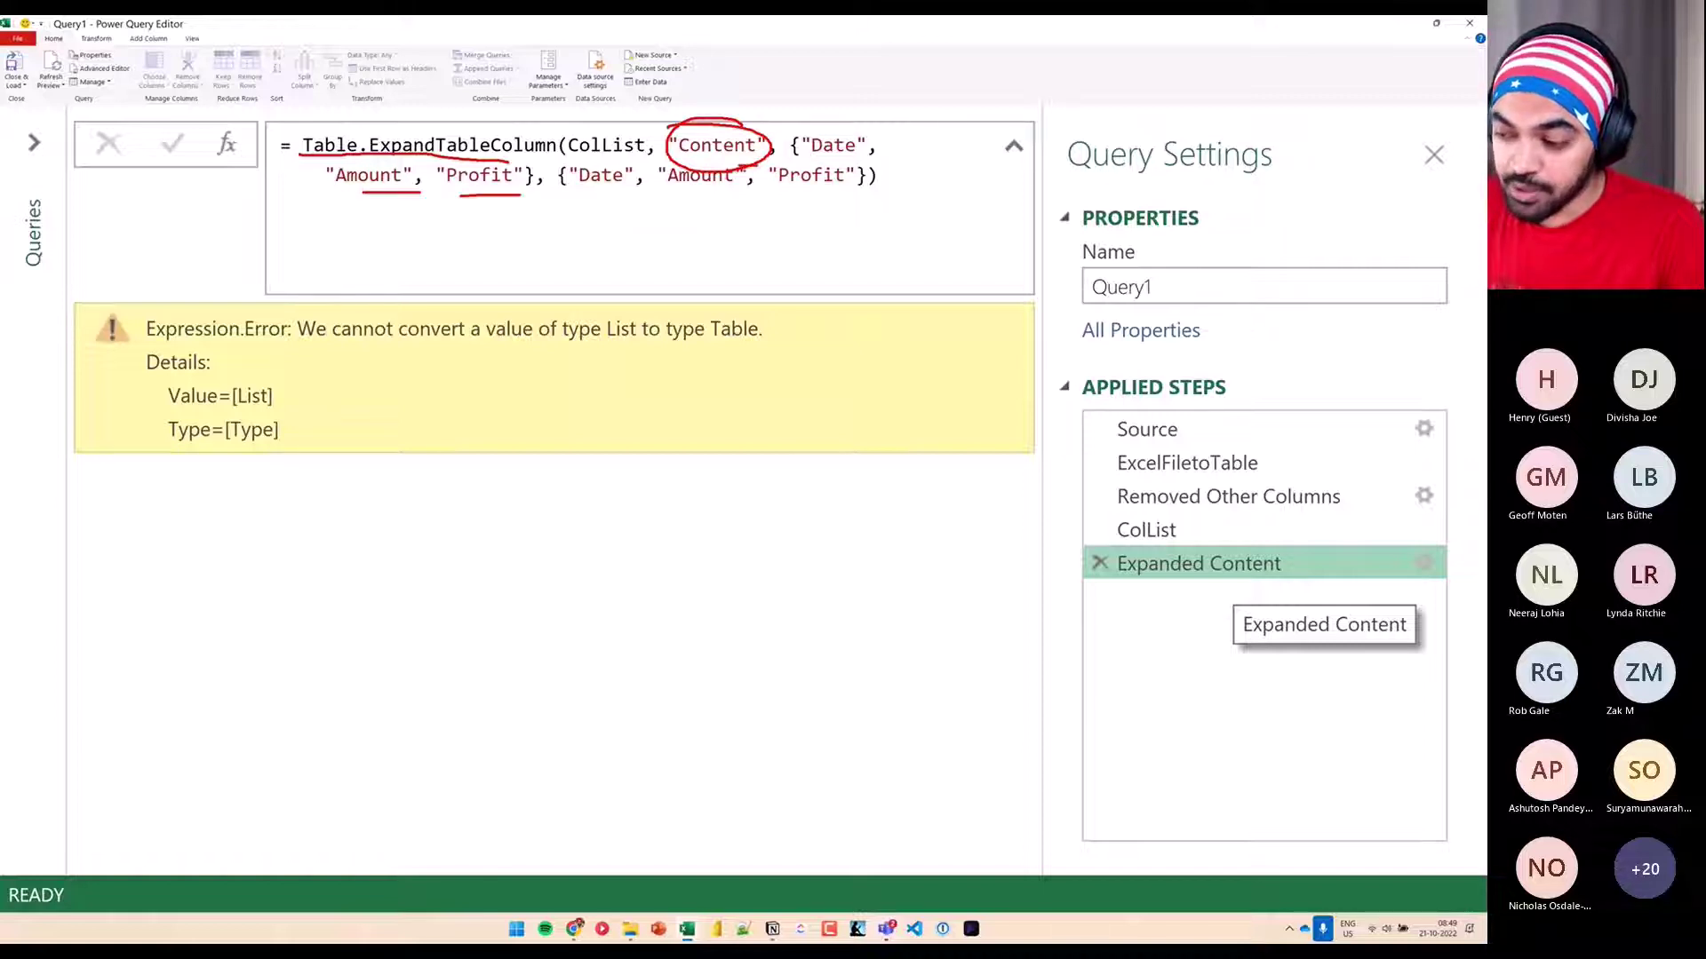
{"action": "key", "text": "Escape"}
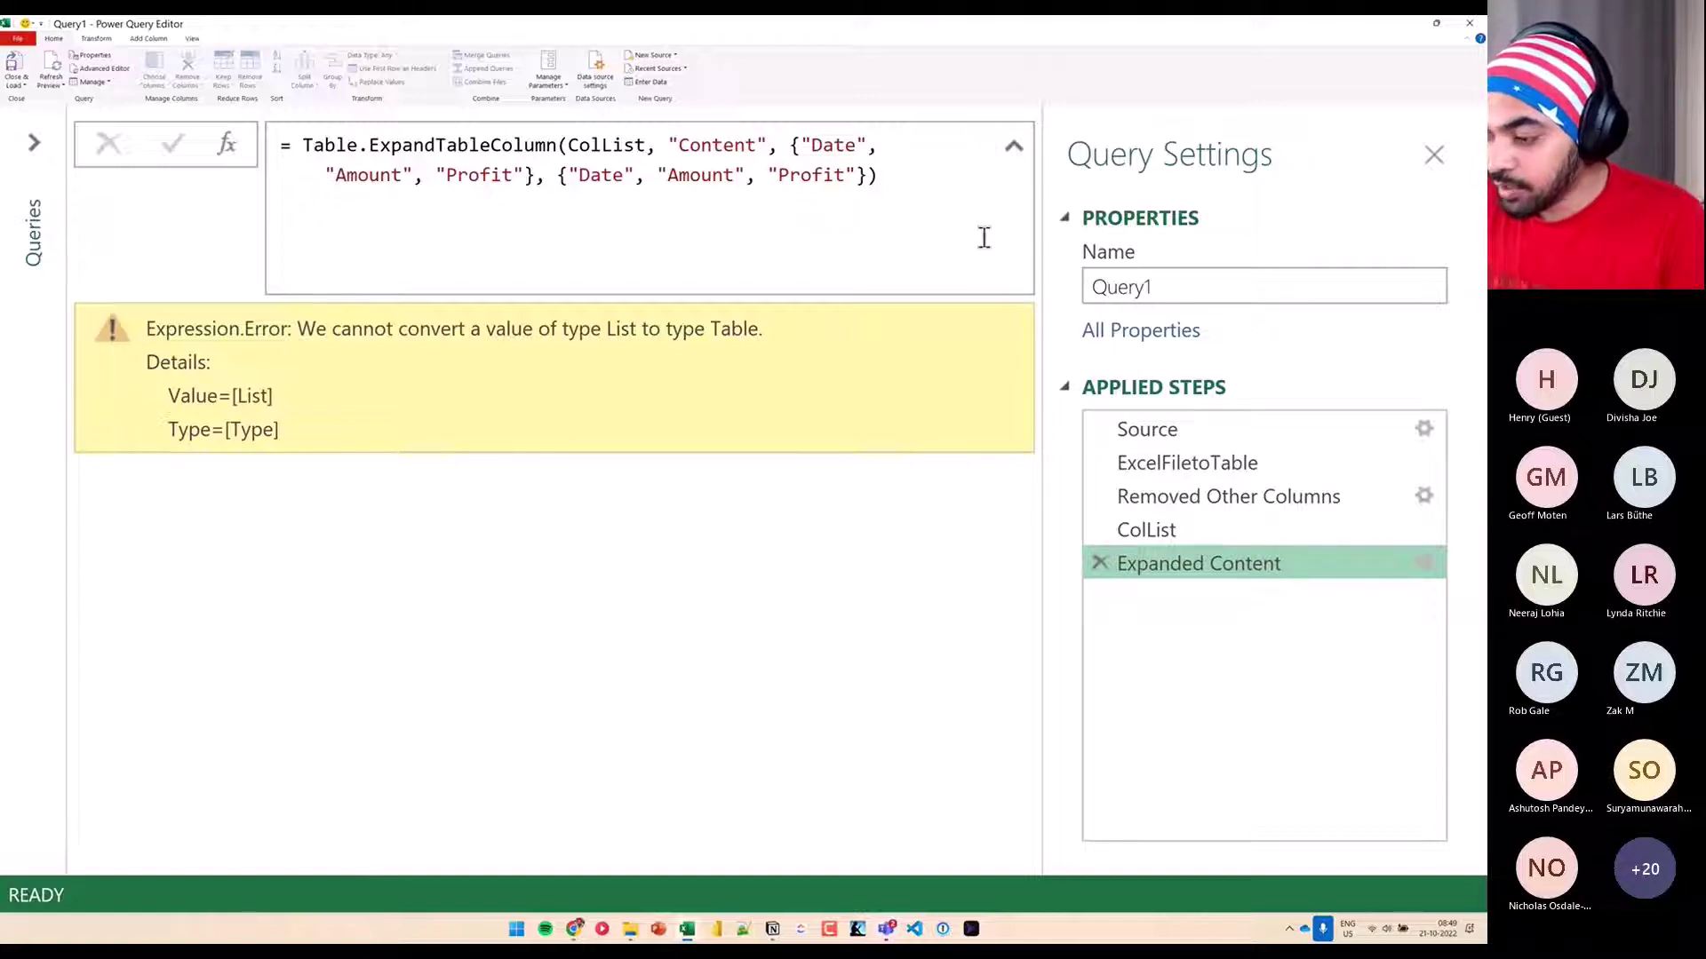
{"action": "left_click", "coordinate": [791, 144]}
{"action": "key", "text": "shift+Down"}
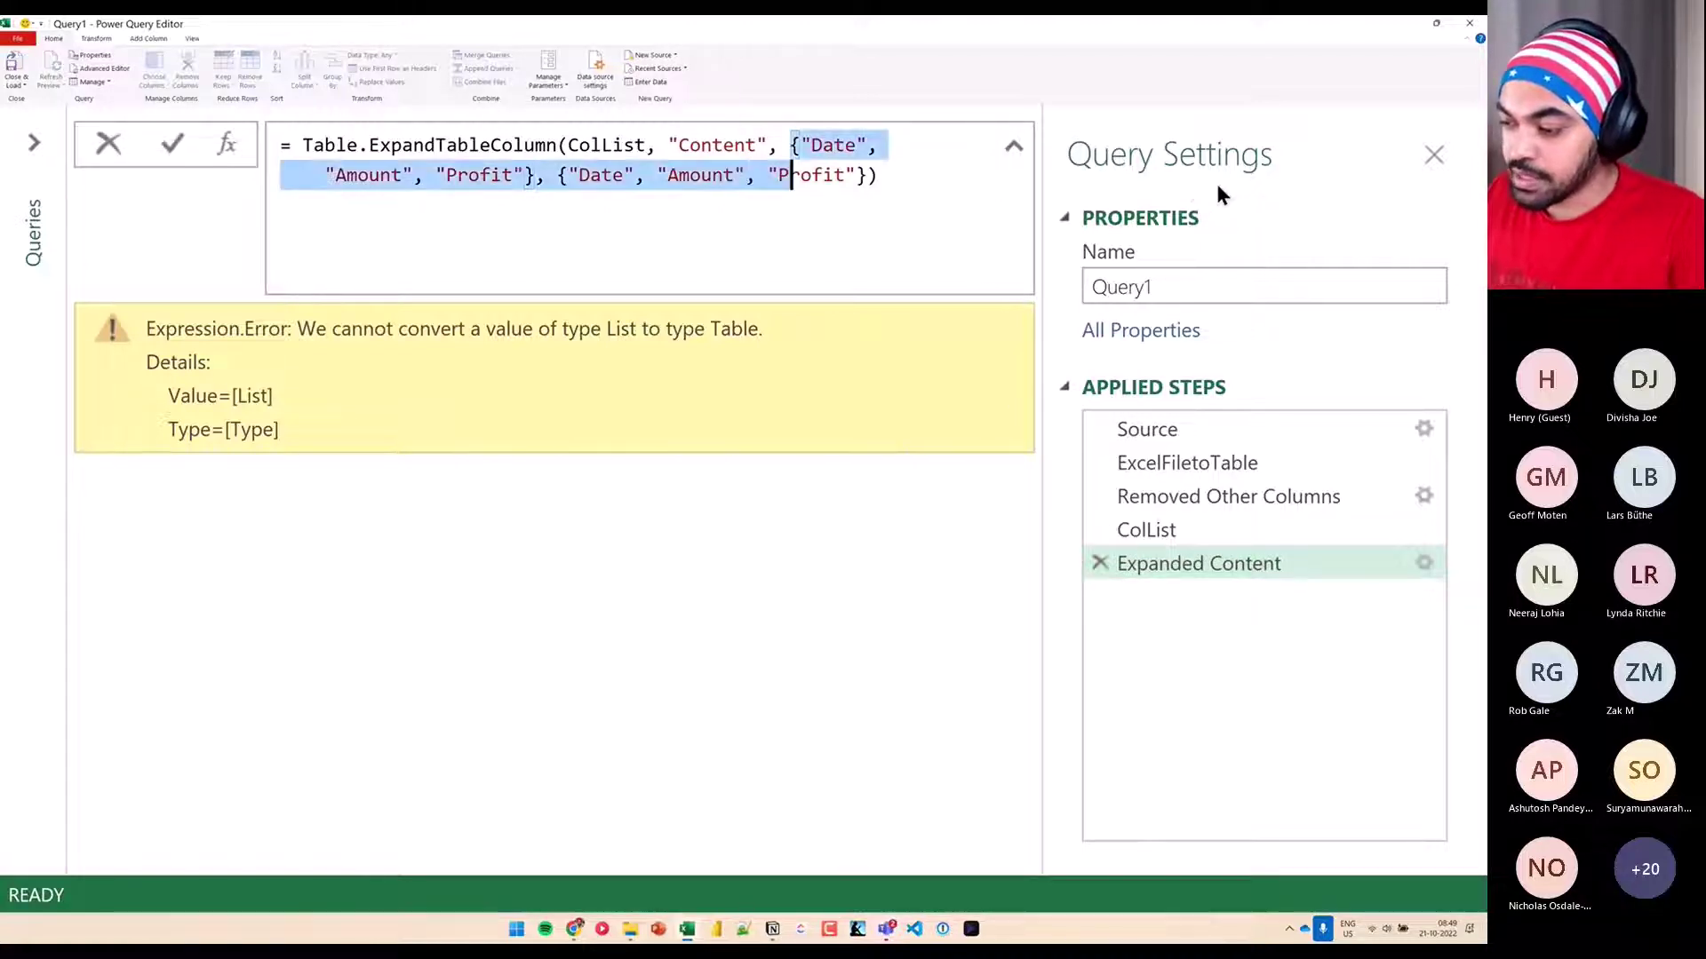
{"action": "key", "text": "shift+End"}
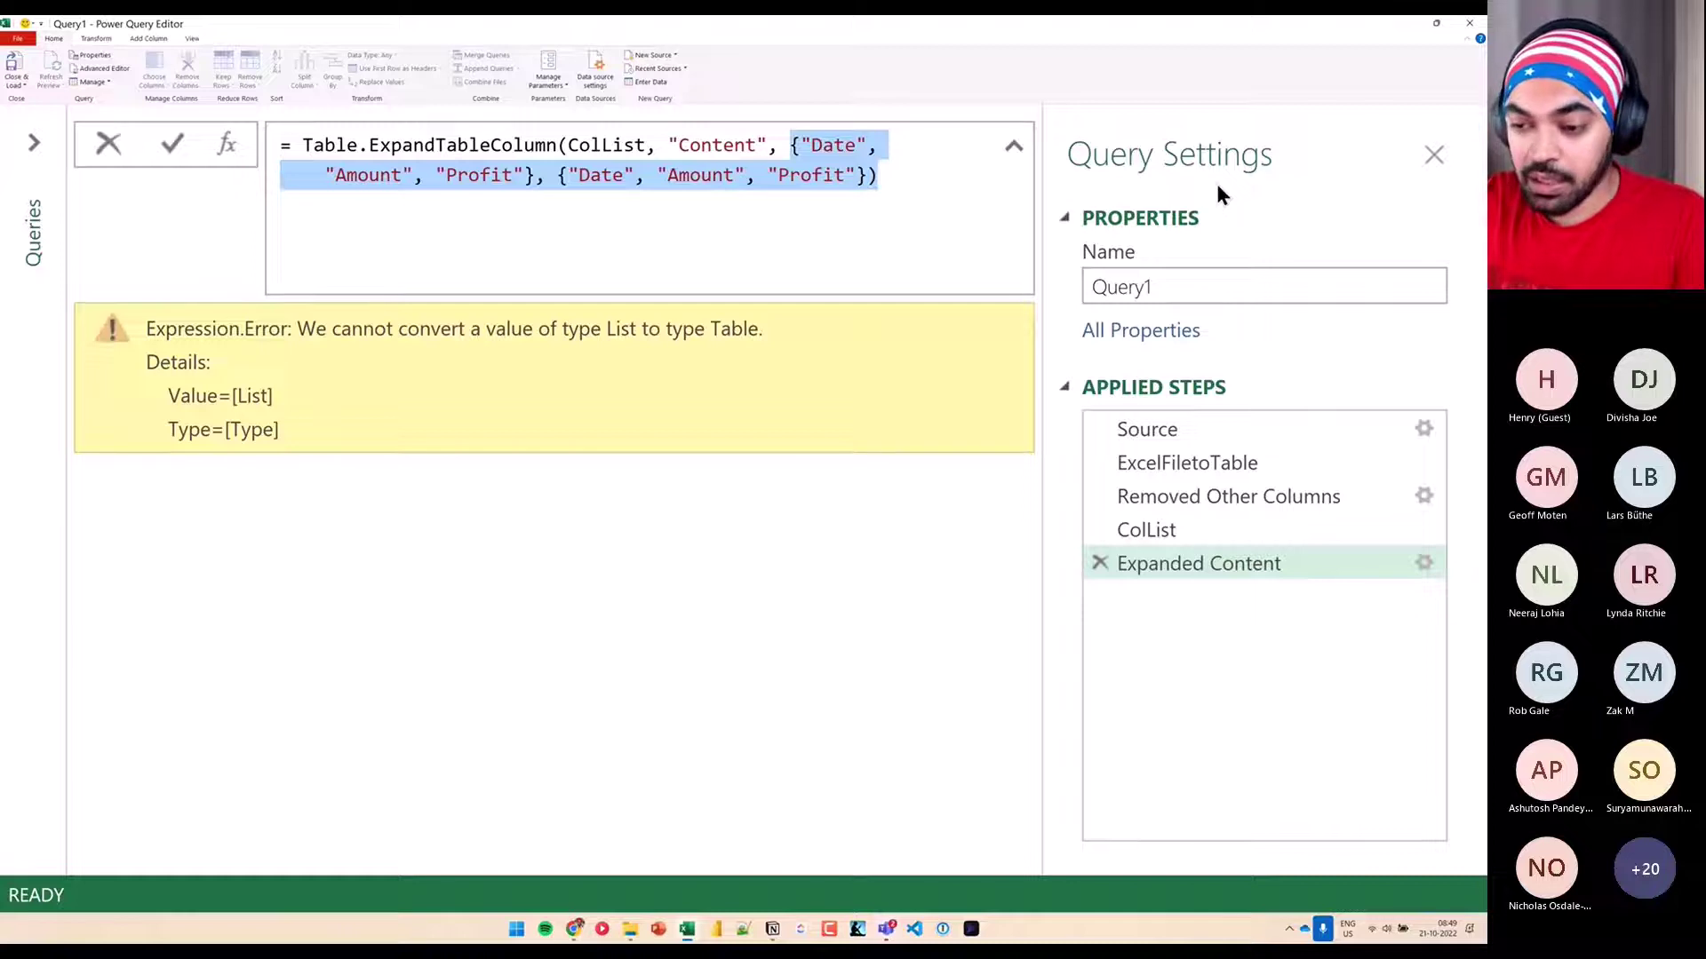
{"action": "key", "text": "BackSpace"}
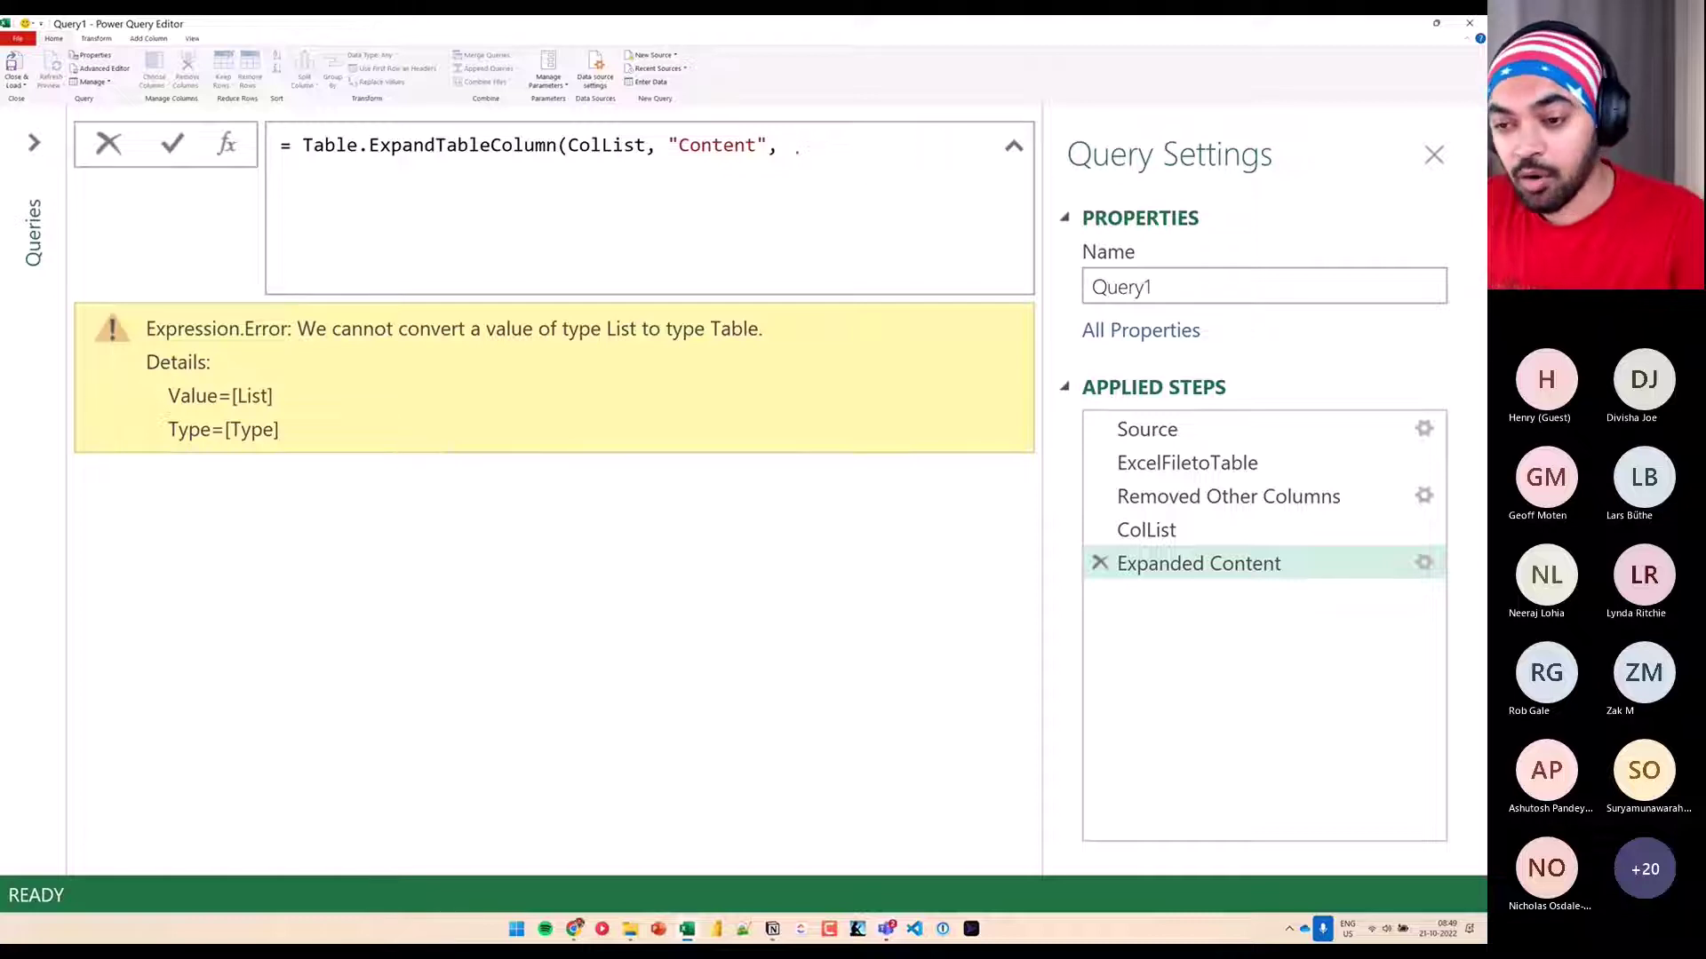
{"action": "mouse_move", "coordinate": [790, 147]}
{"action": "left_mouse_down"}
{"action": "mouse_move", "coordinate": [944, 430]}
{"action": "mouse_move", "coordinate": [1093, 529]}
{"action": "left_mouse_up"}
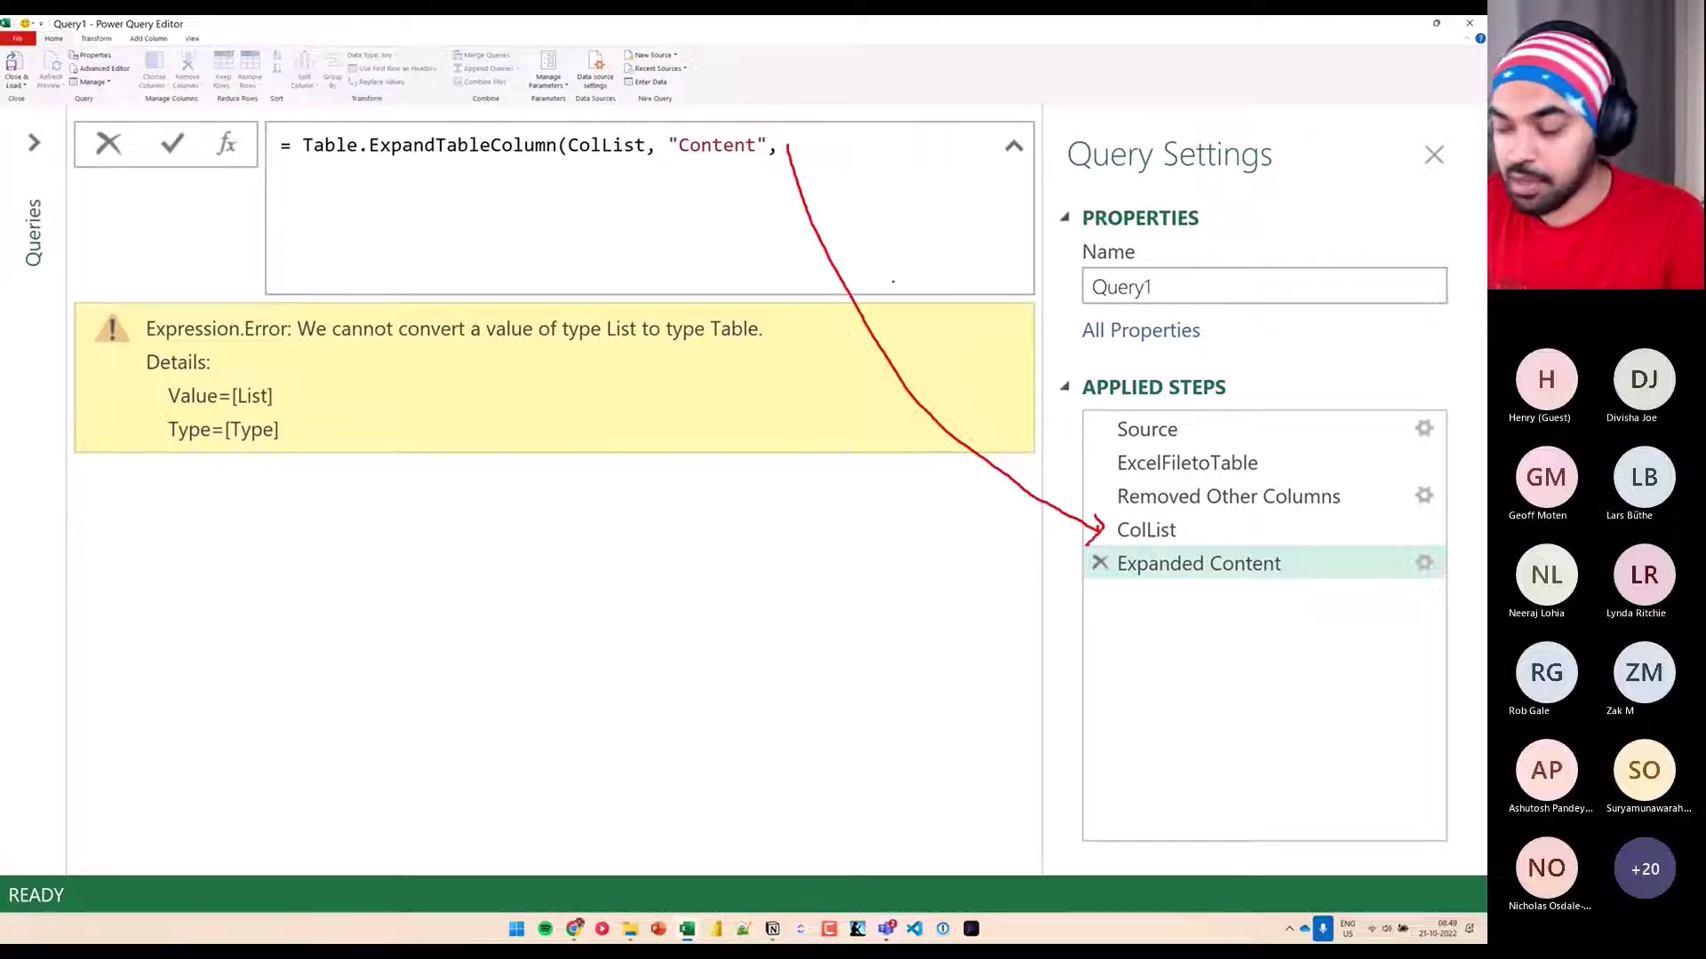
{"action": "left_click", "coordinate": [806, 147]}
{"action": "type", "text": "C"}
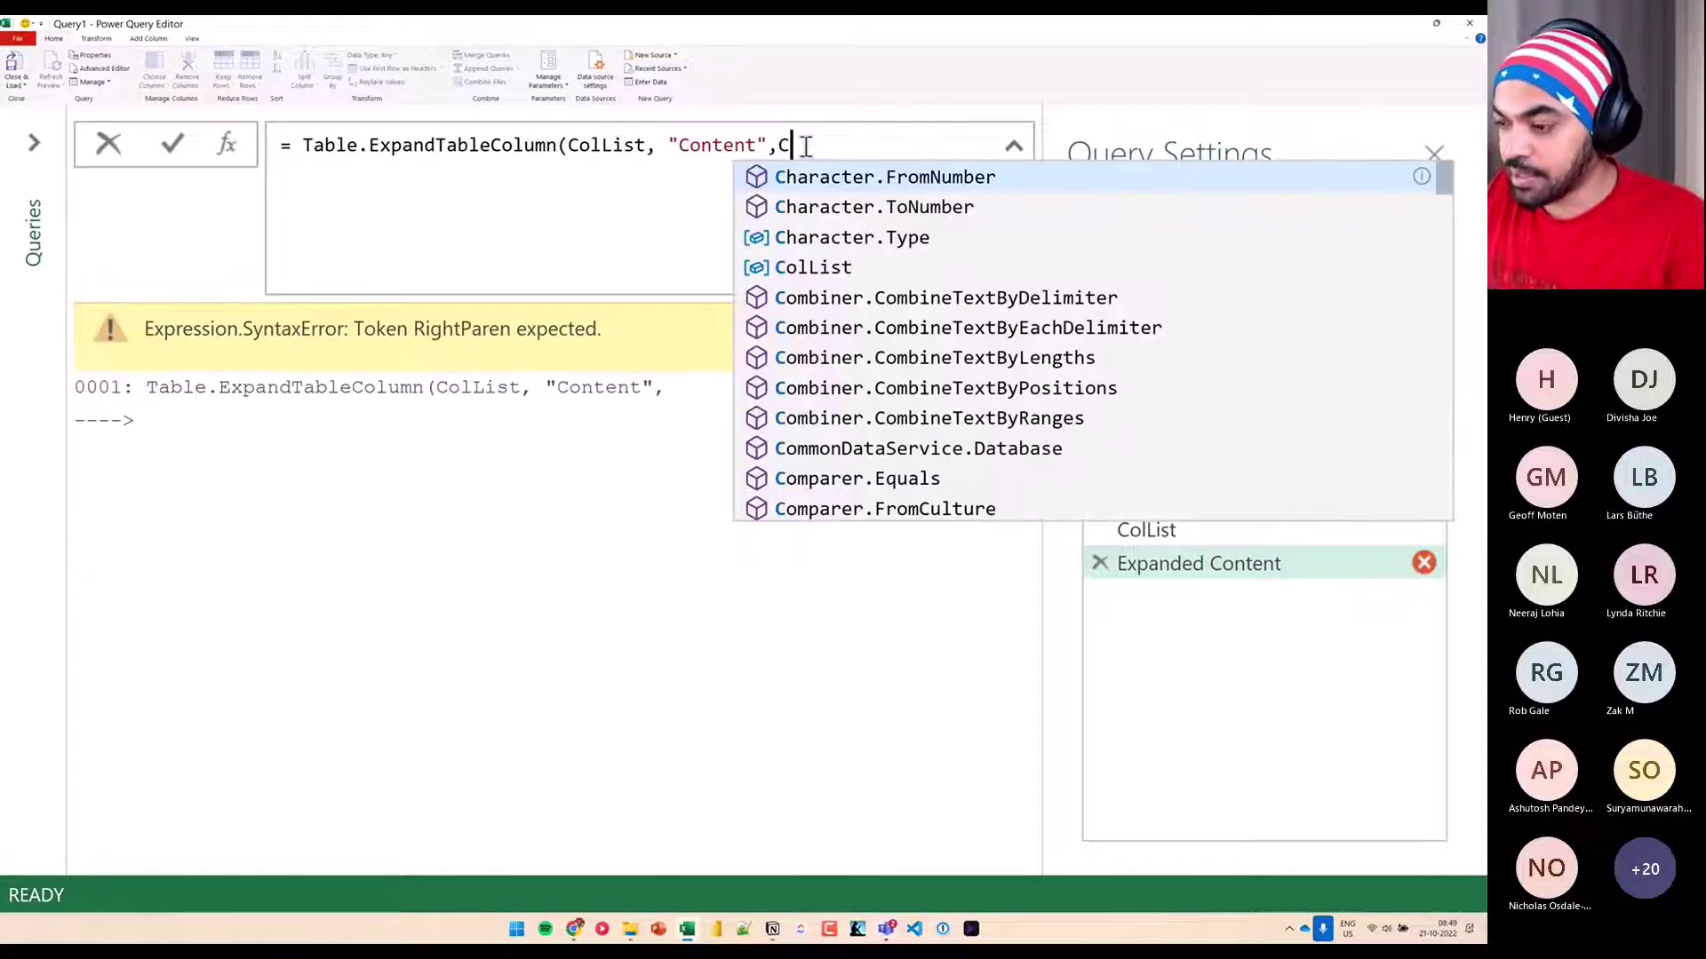
{"action": "type", "text": " Col"}
{"action": "key", "text": "Tab"}
{"action": "type", "text": ")"}
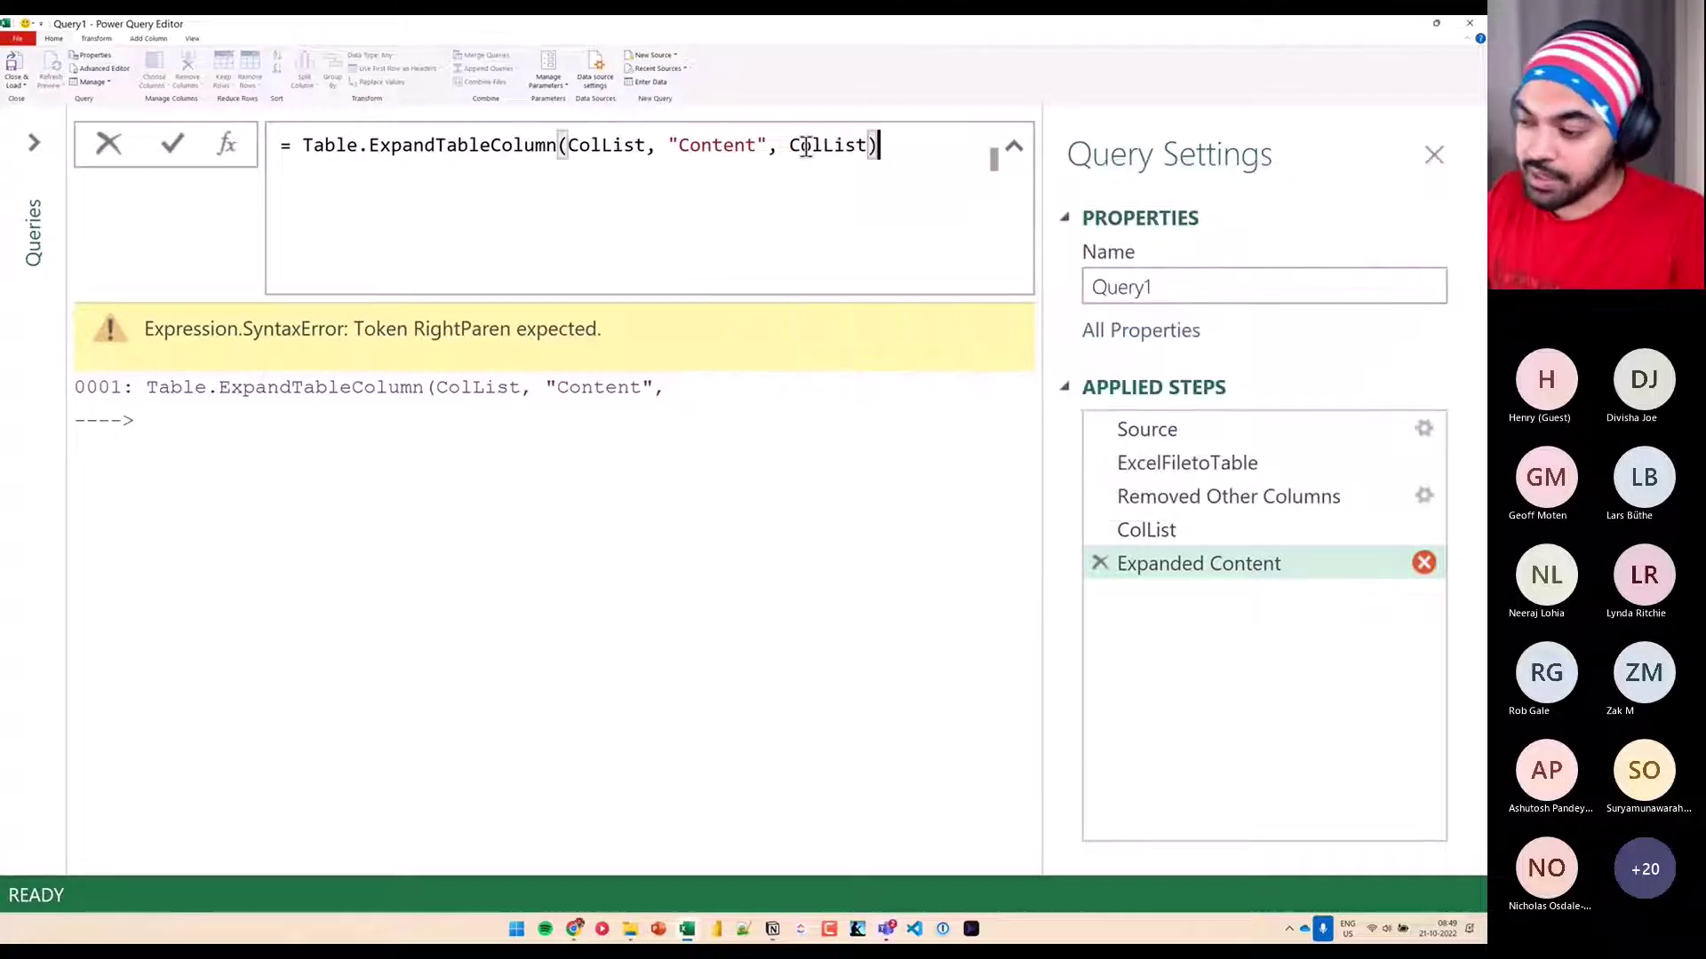
{"action": "key", "text": "Return"}
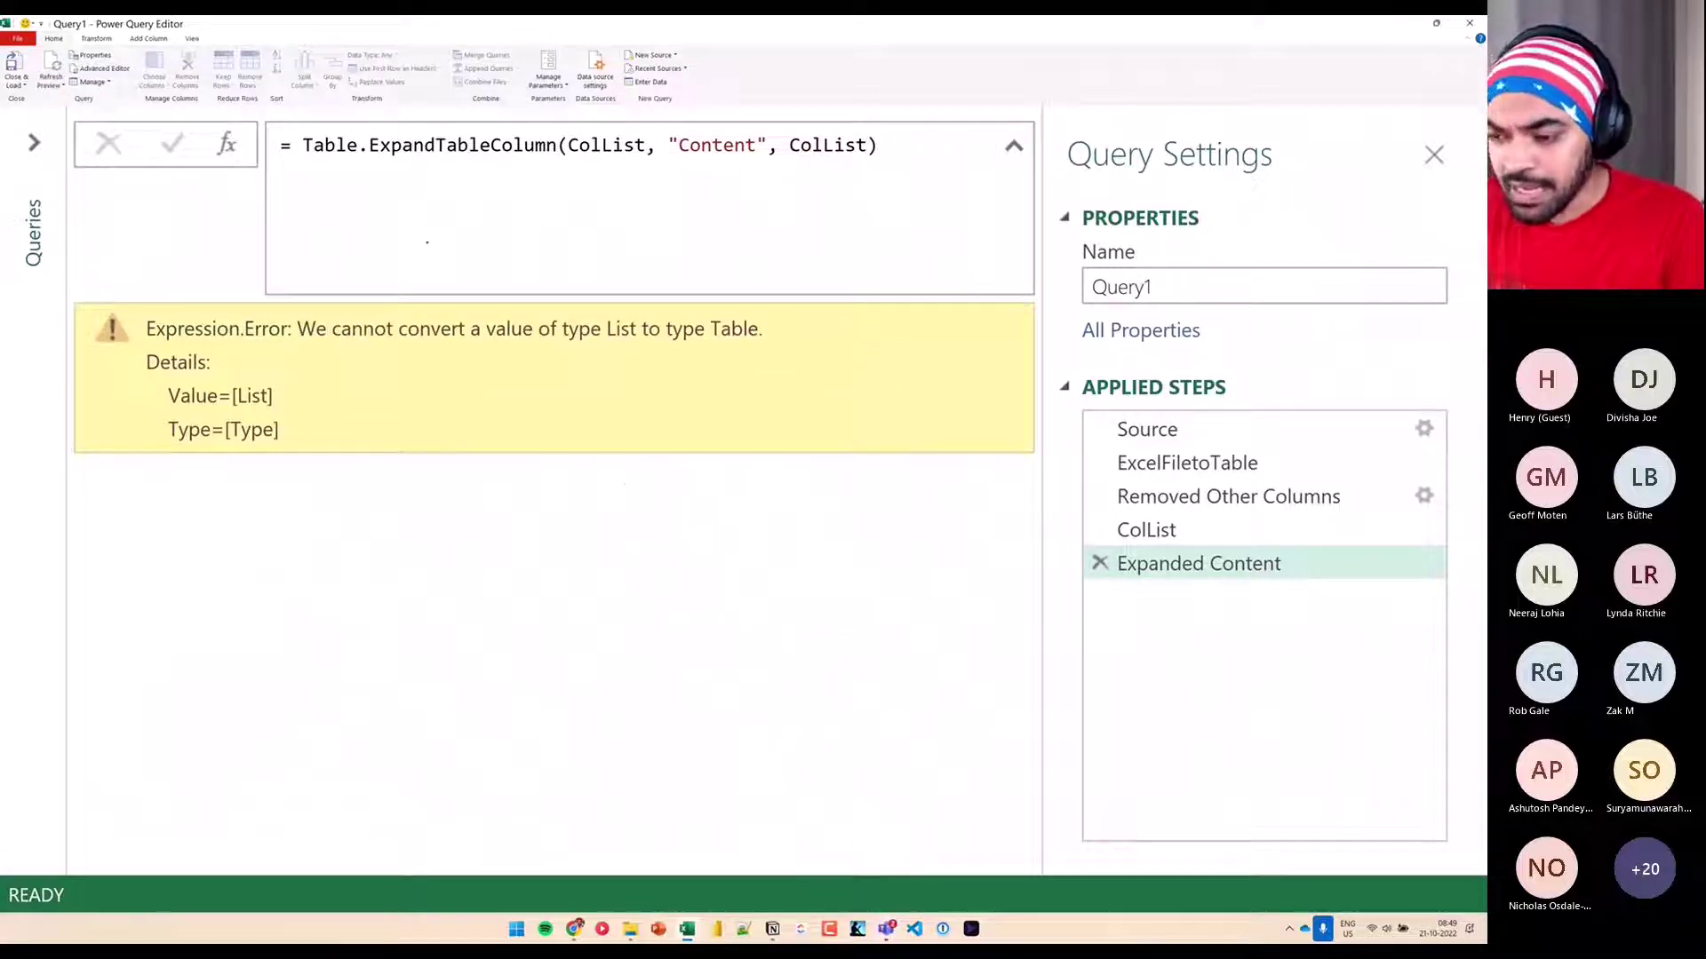
{"action": "left_click_drag", "start_coordinate": [343, 167], "coordinate": [567, 159]}
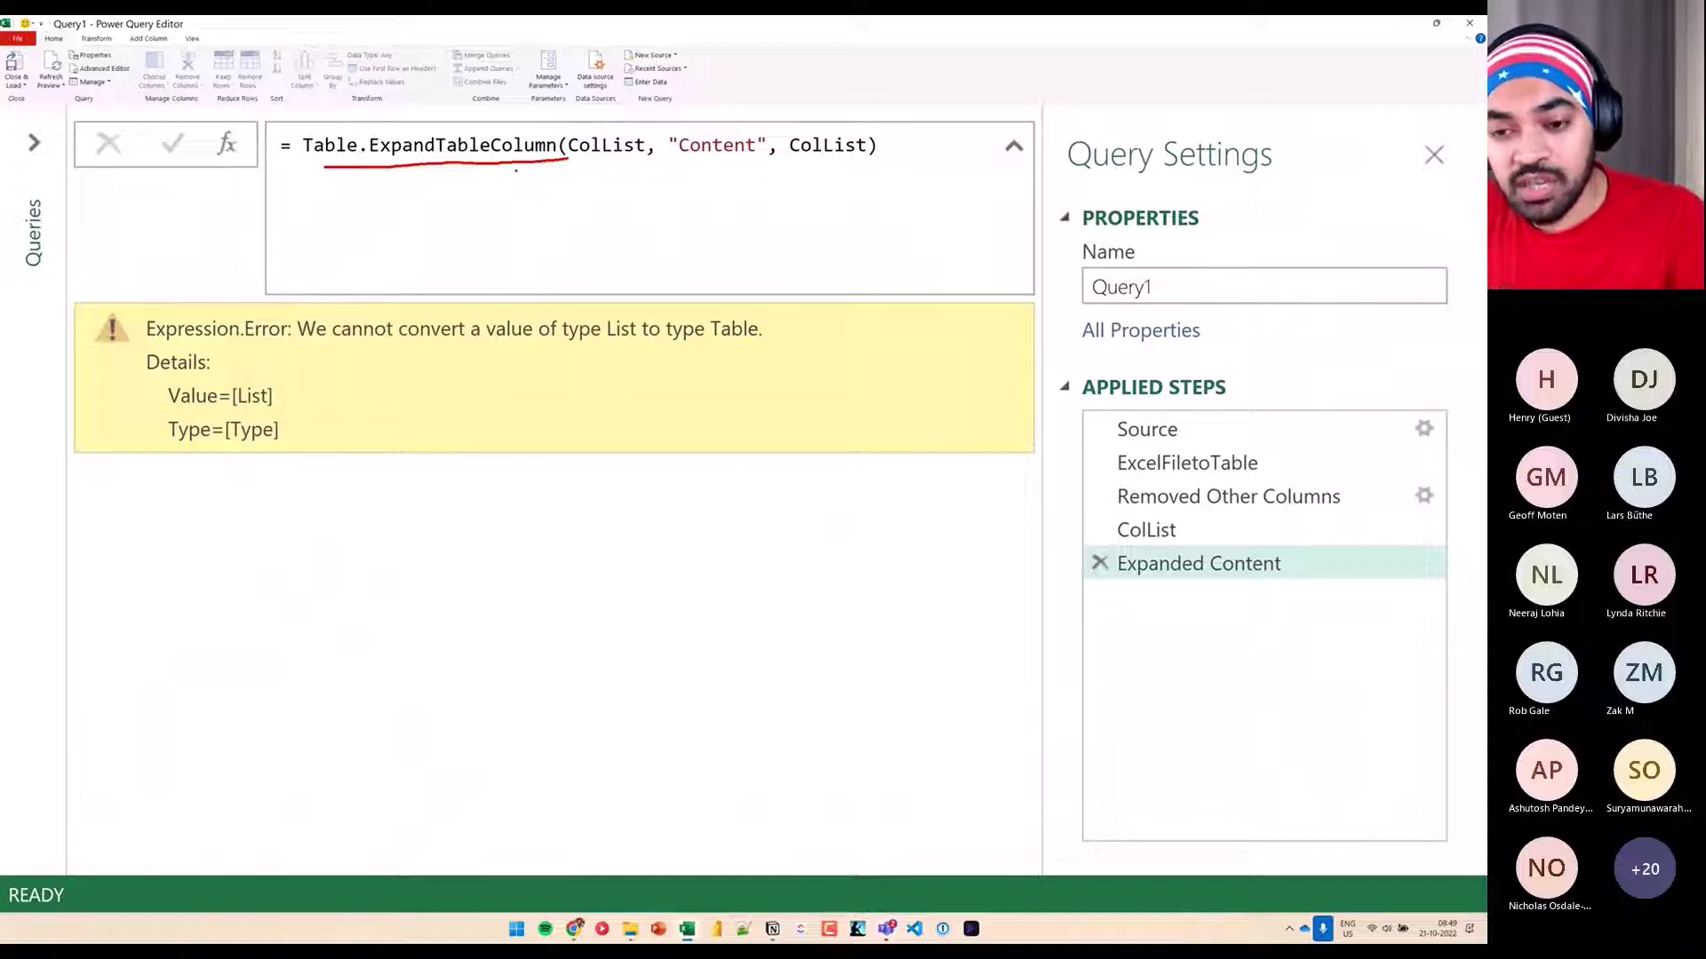
{"action": "mouse_move", "coordinate": [517, 172]}
{"action": "left_mouse_down"}
{"action": "mouse_move", "coordinate": [555, 209]}
{"action": "mouse_move", "coordinate": [611, 169]}
{"action": "mouse_move", "coordinate": [631, 179]}
{"action": "mouse_move", "coordinate": [633, 126]}
{"action": "mouse_move", "coordinate": [575, 158]}
{"action": "left_mouse_up"}
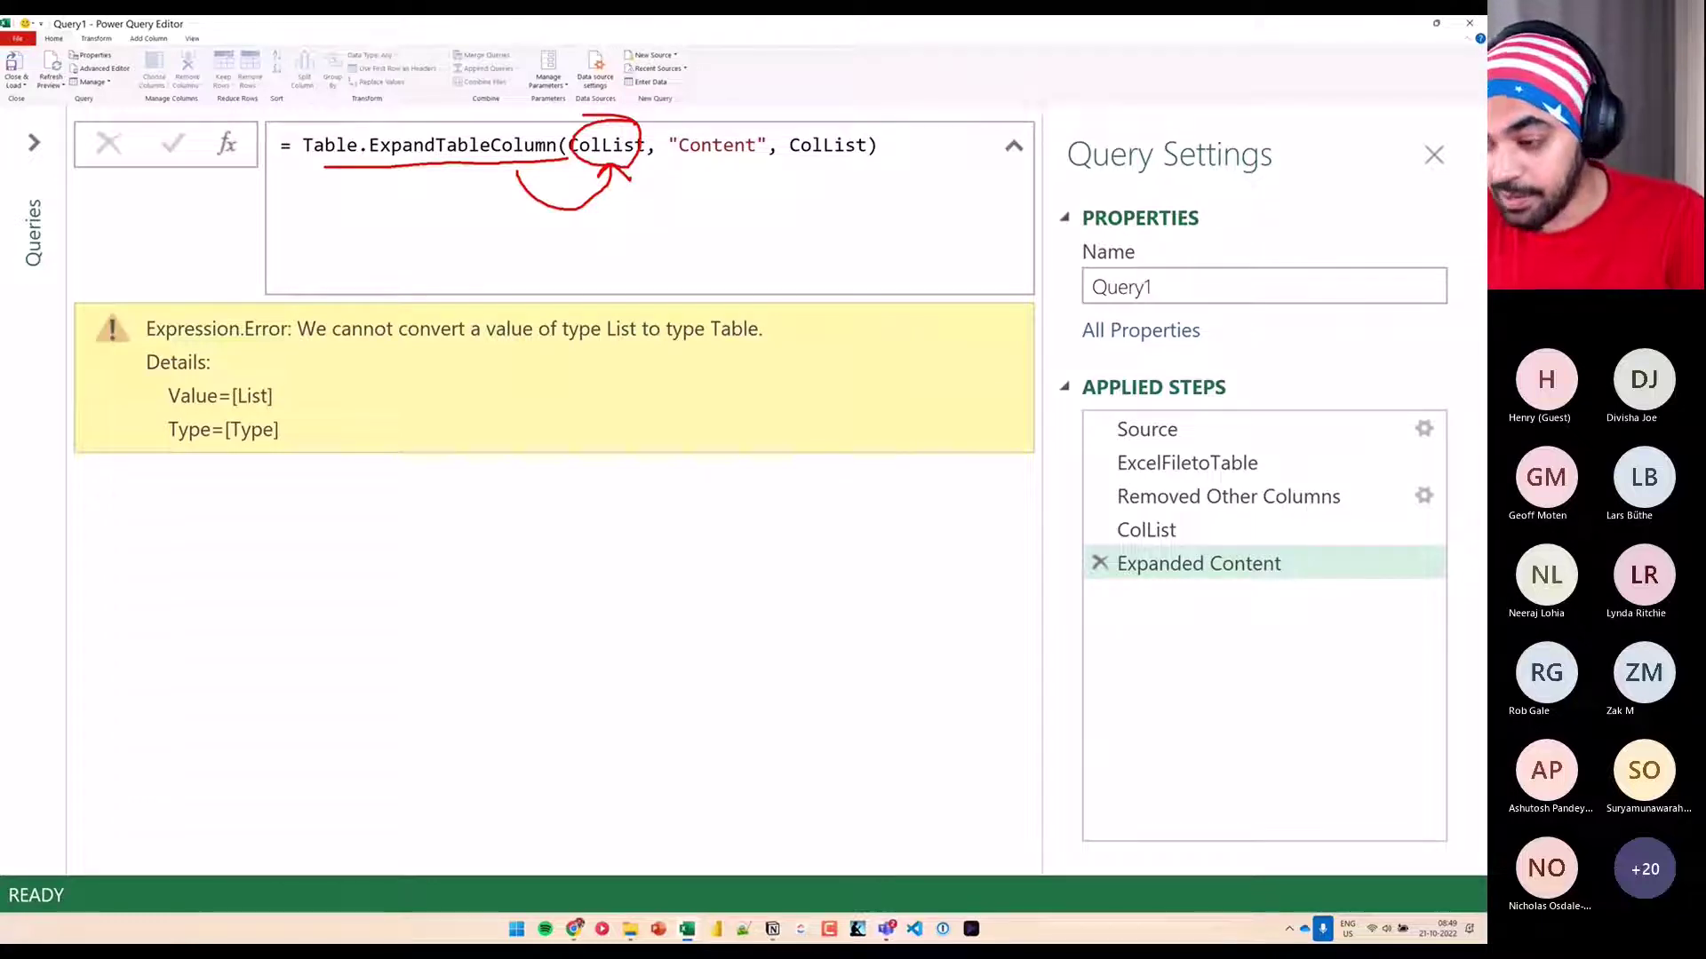
{"action": "key", "text": "Escape"}
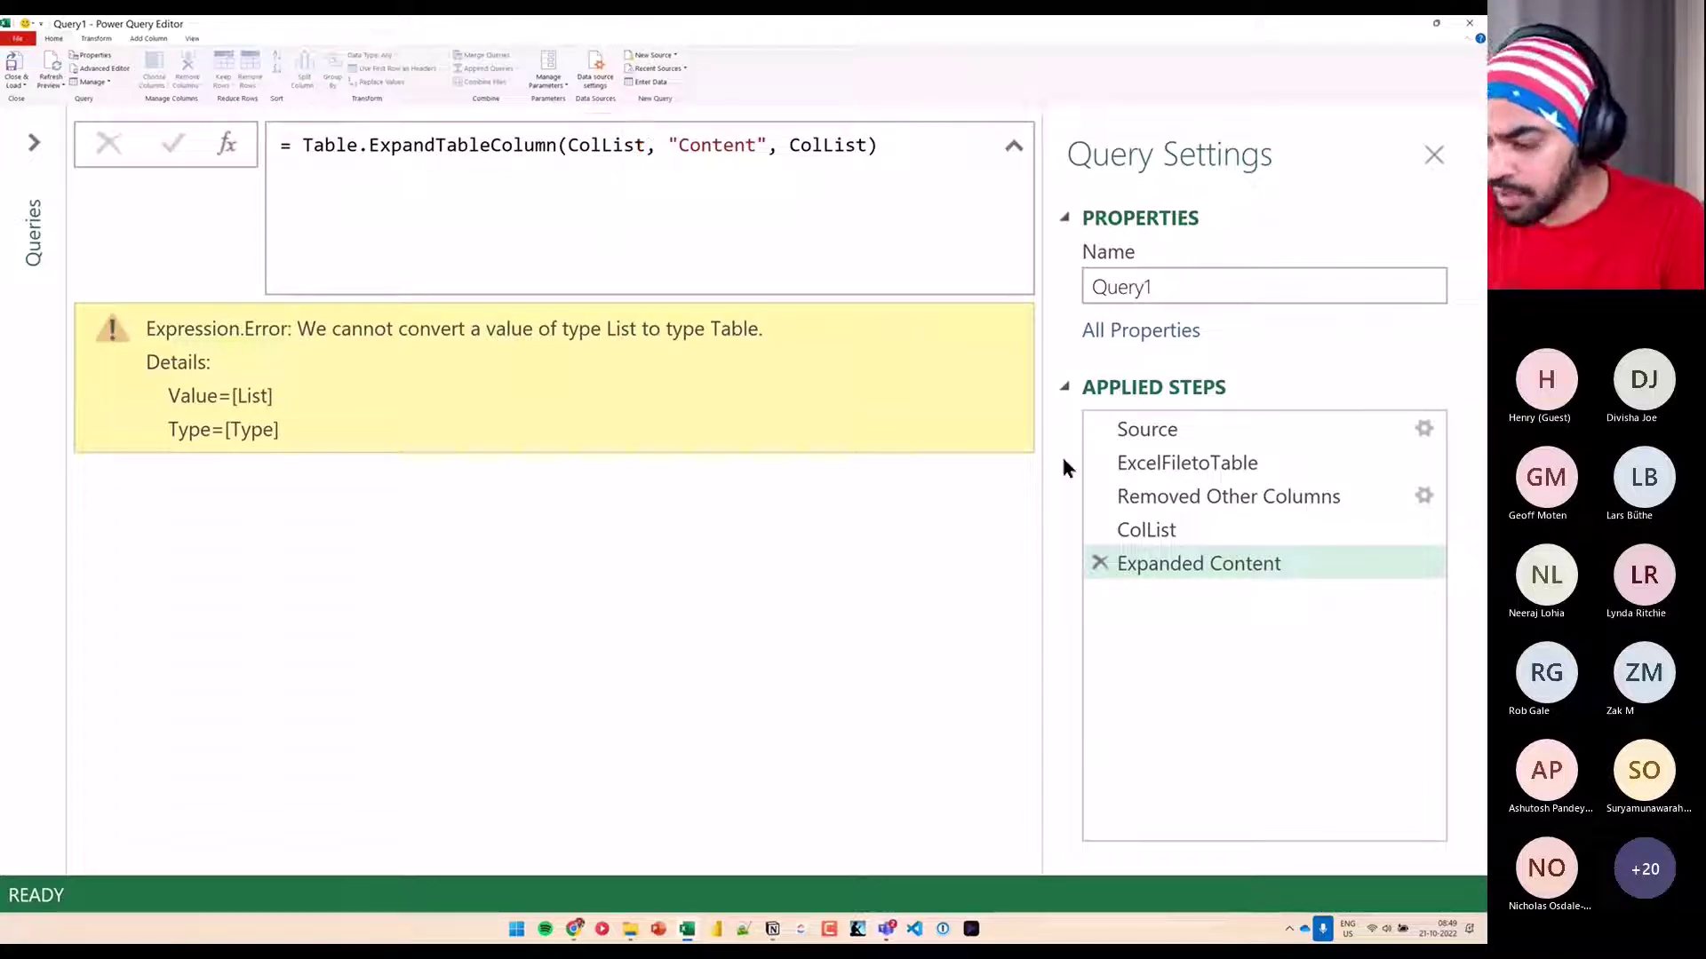
{"action": "left_click", "coordinate": [1194, 502]}
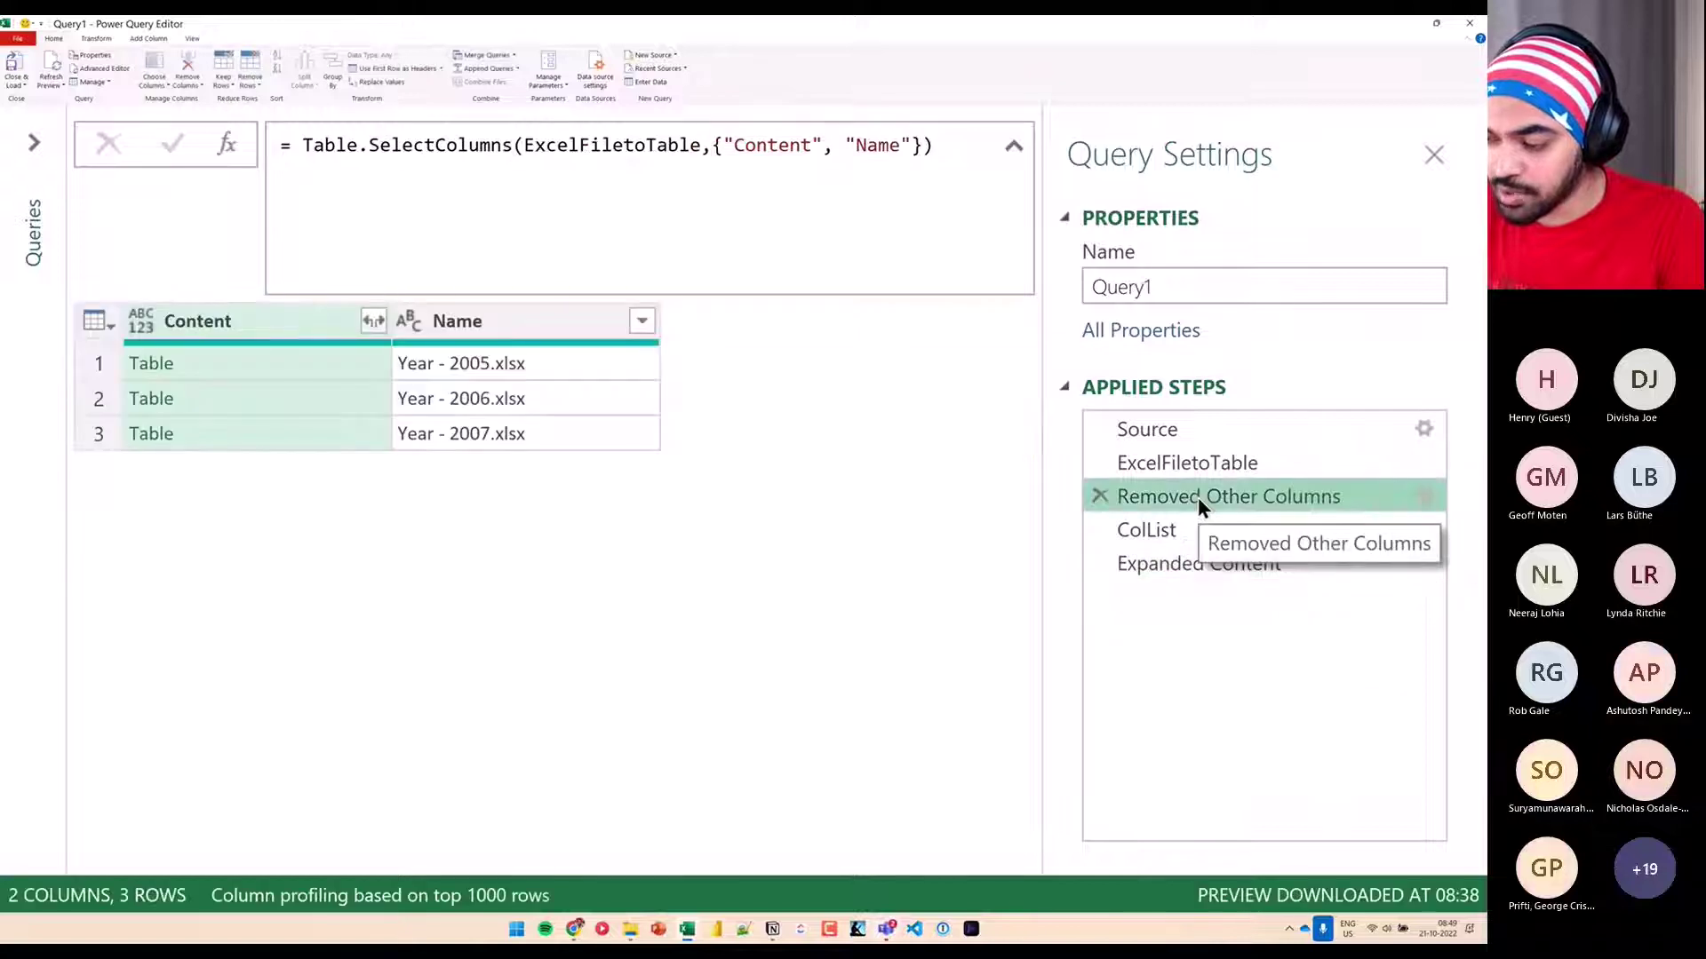
{"action": "left_click_drag", "start_coordinate": [98, 287], "coordinate": [245, 431]}
{"action": "left_click_drag", "start_coordinate": [194, 373], "coordinate": [264, 355]}
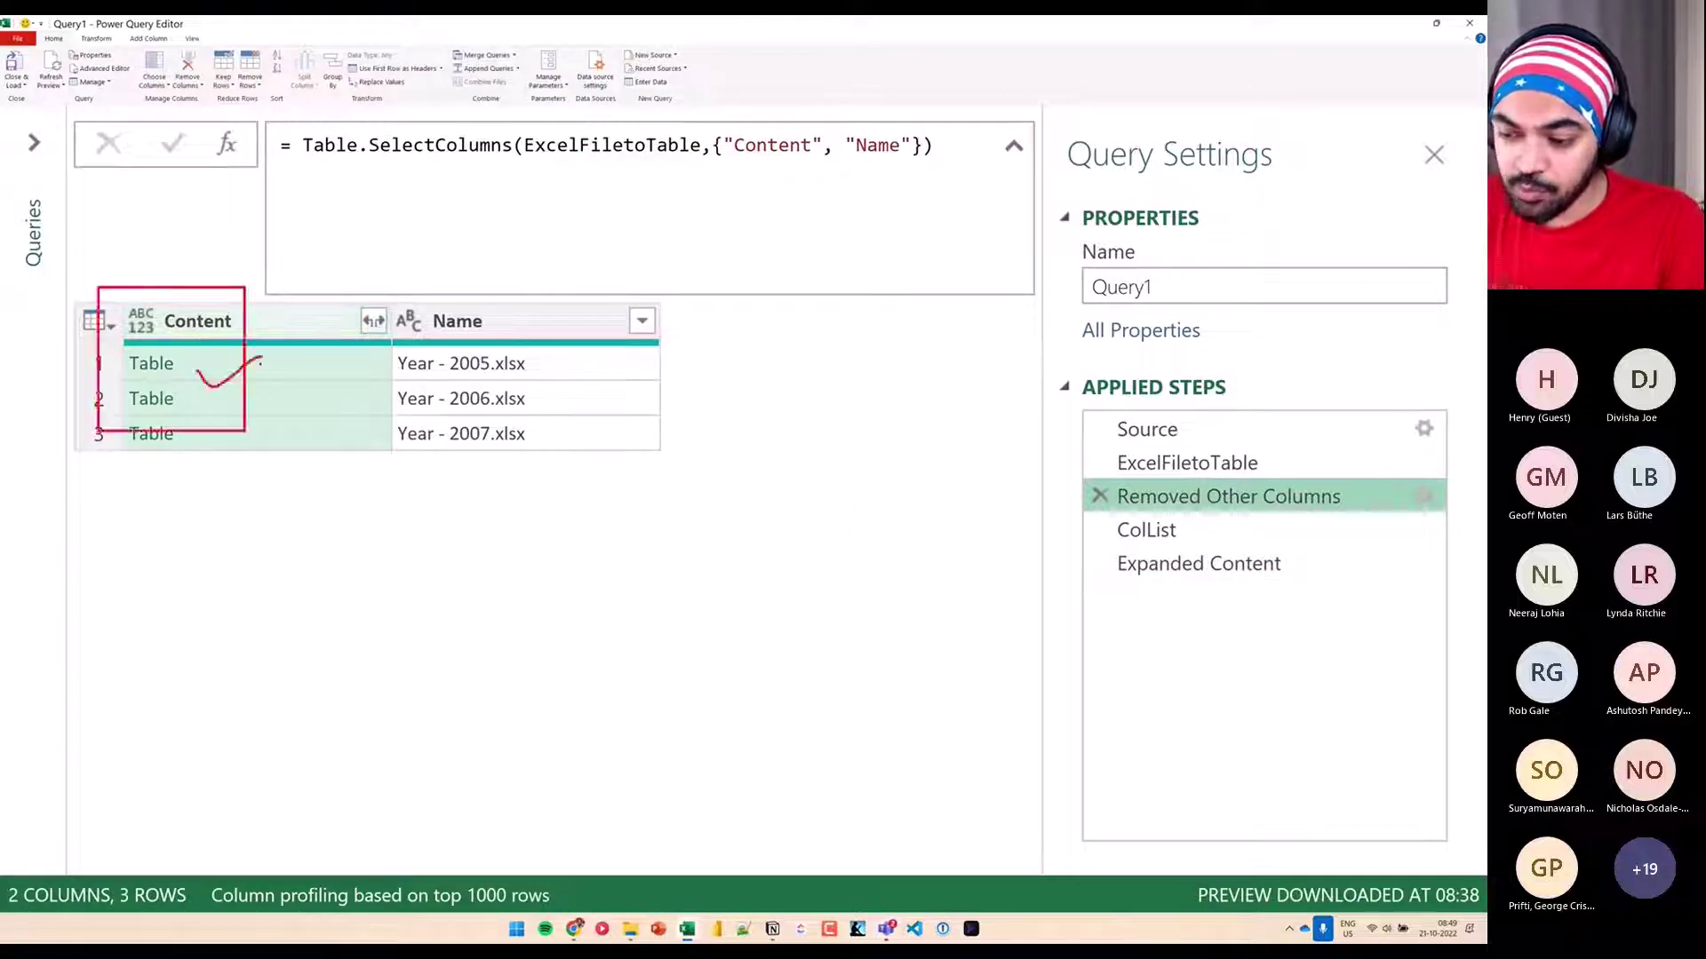
{"action": "key", "text": "Escape"}
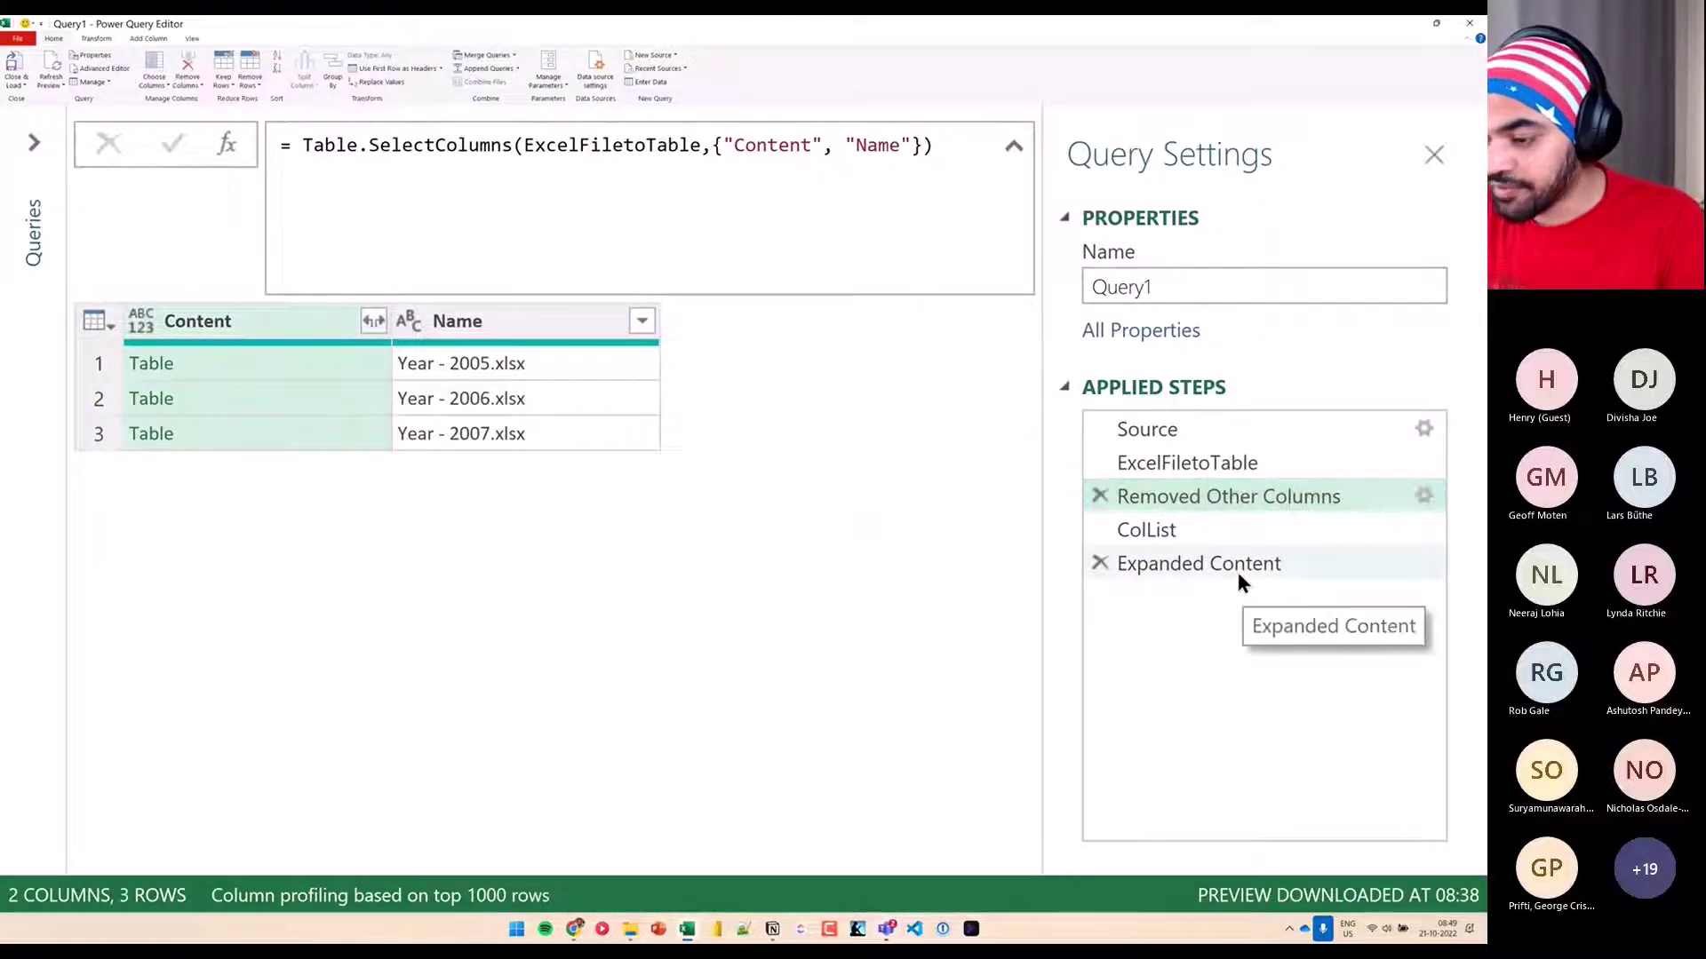
{"action": "left_click", "coordinate": [1235, 569]}
{"action": "double_click", "coordinate": [606, 145]}
{"action": "type", "text": "Rem"}
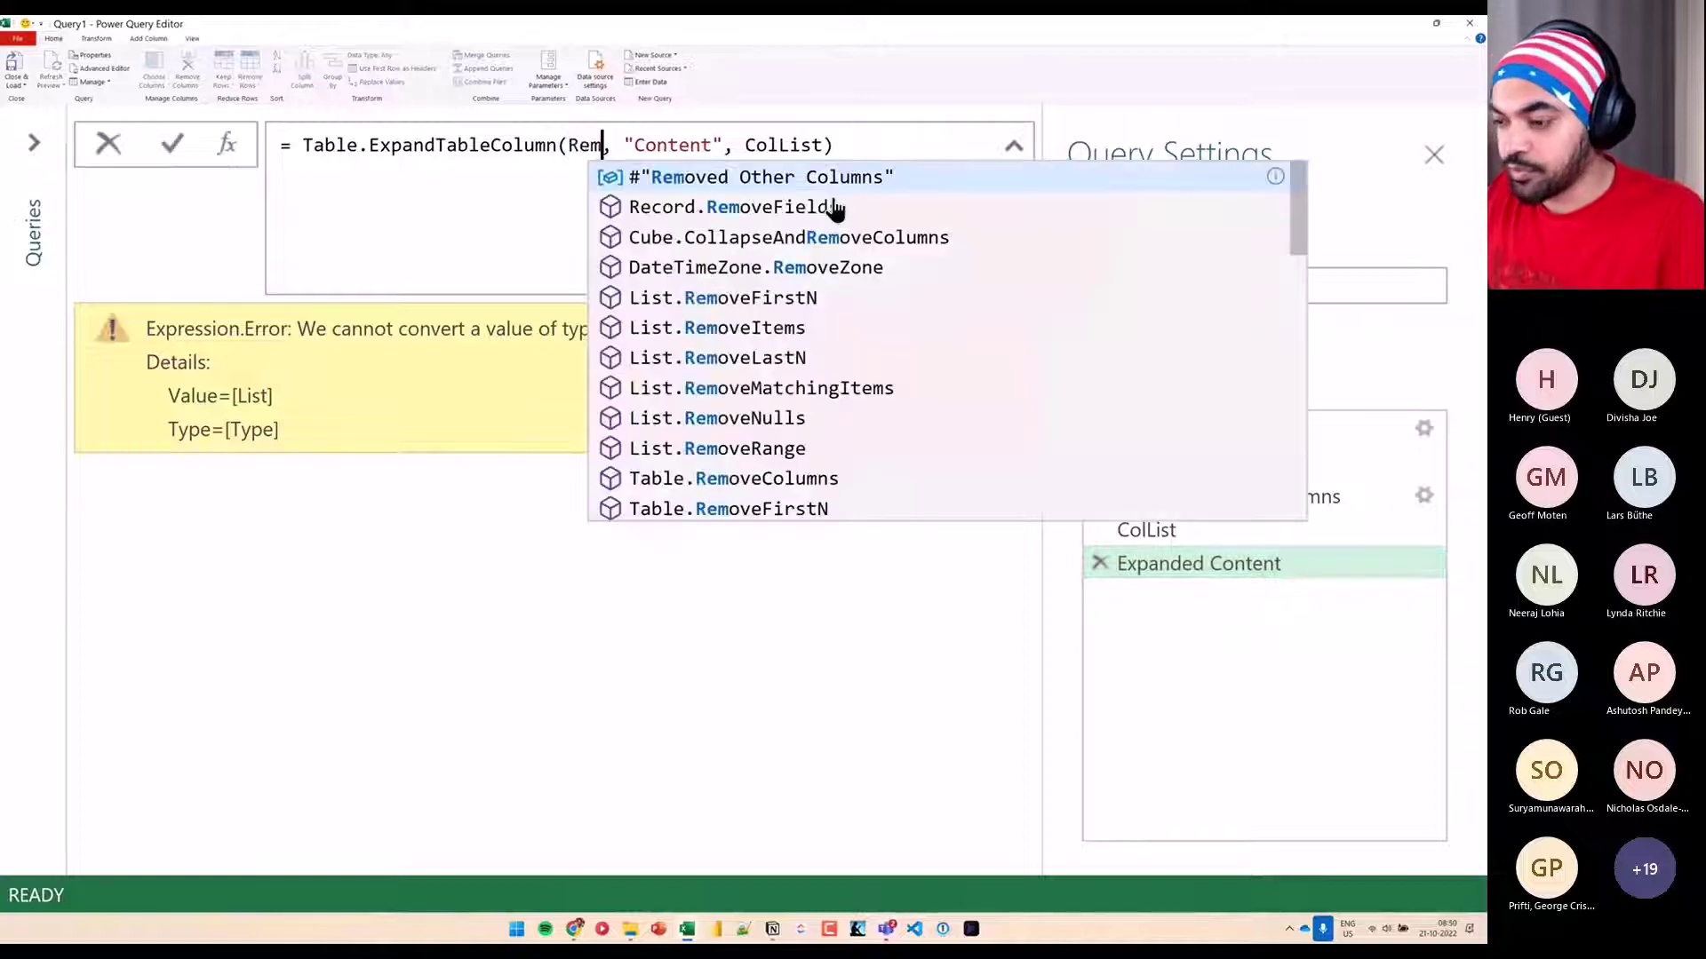
{"action": "type", "text": "ove"}
{"action": "key", "text": "Tab"}
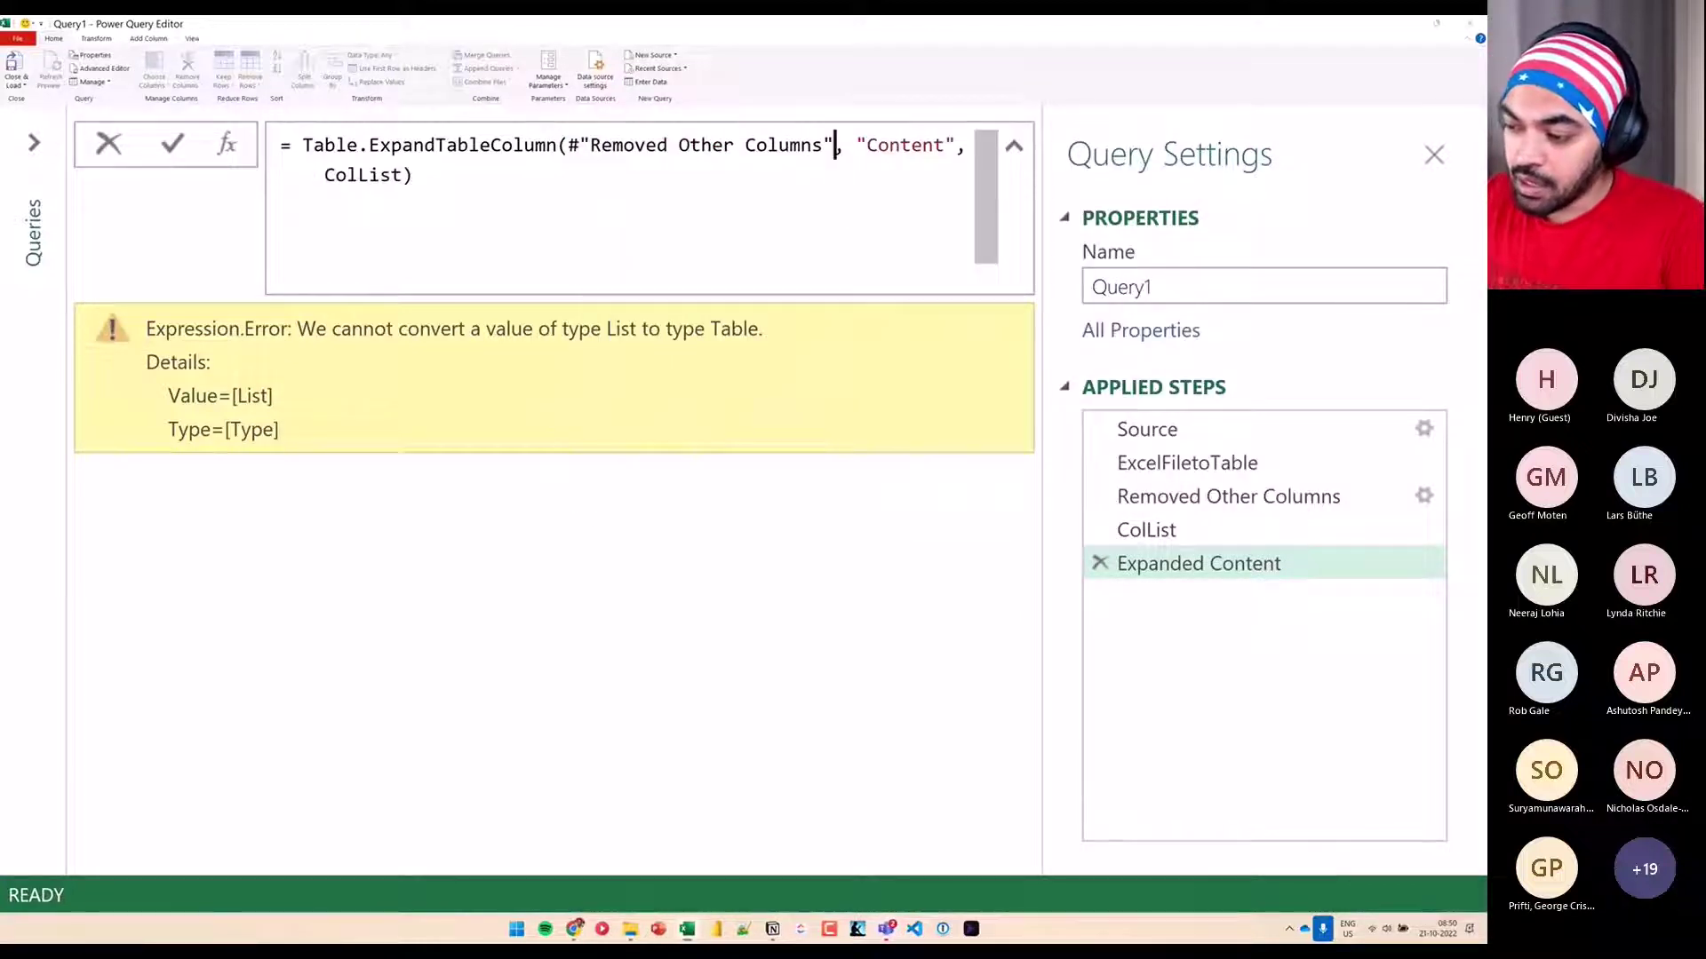
{"action": "left_click_drag", "start_coordinate": [925, 166], "coordinate": [926, 161]}
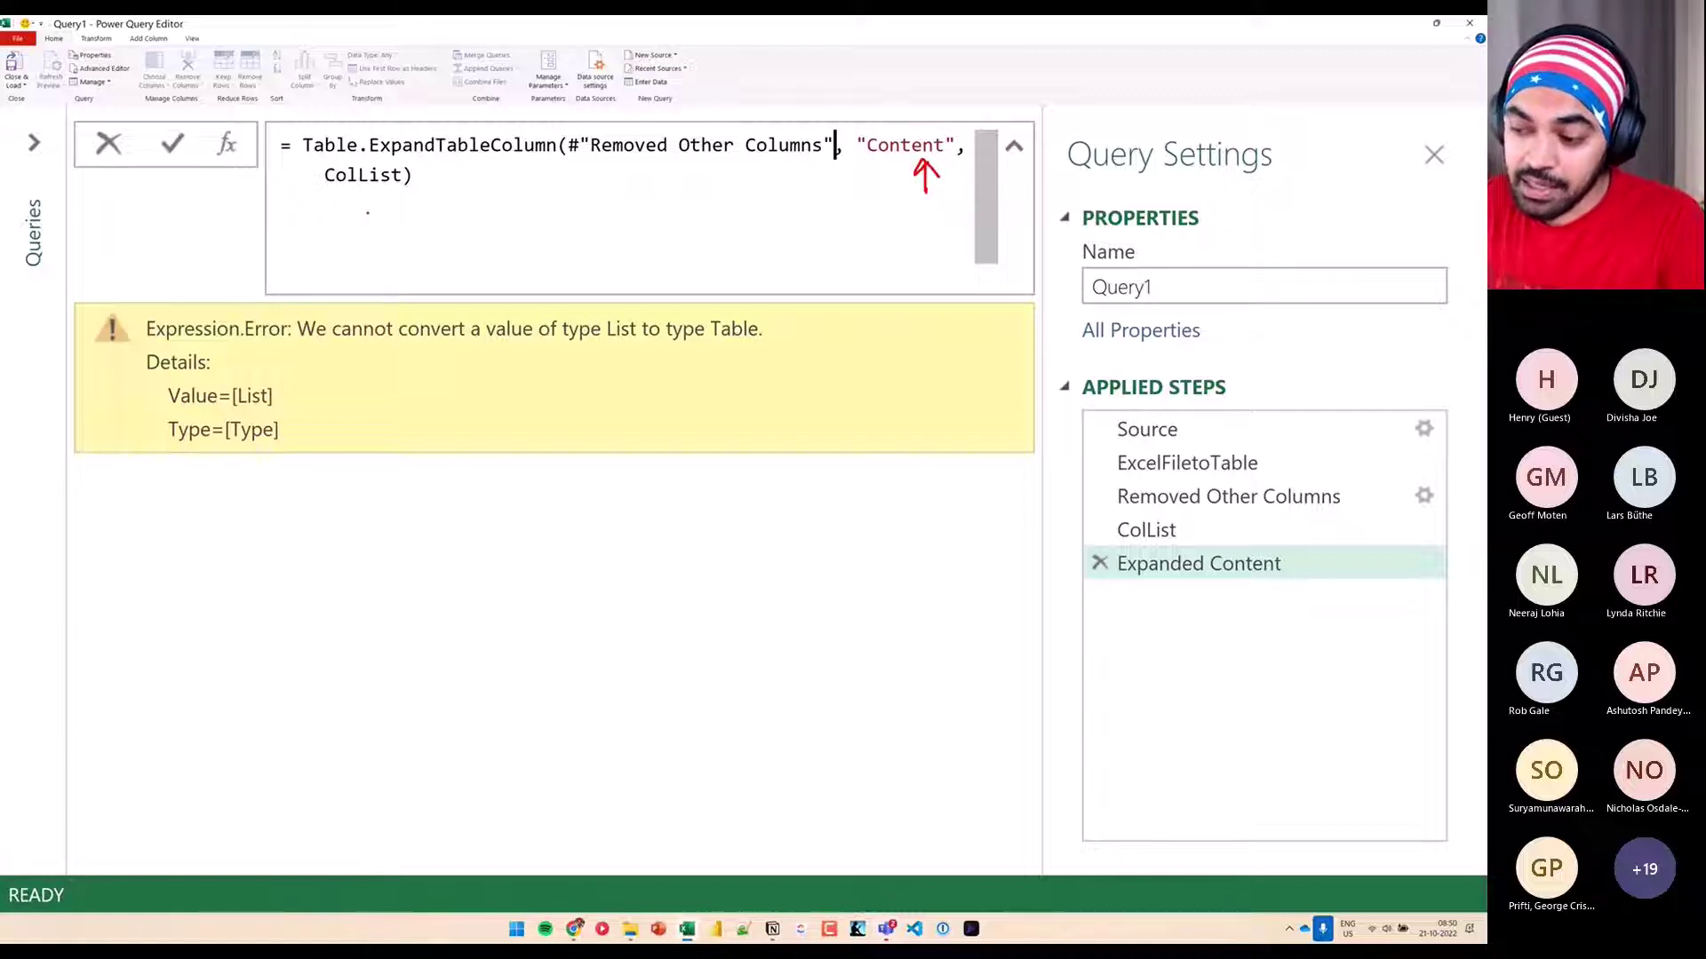
{"action": "mouse_move", "coordinate": [364, 240]}
{"action": "left_mouse_down"}
{"action": "mouse_move", "coordinate": [371, 198]}
{"action": "mouse_move", "coordinate": [399, 232]}
{"action": "left_mouse_up"}
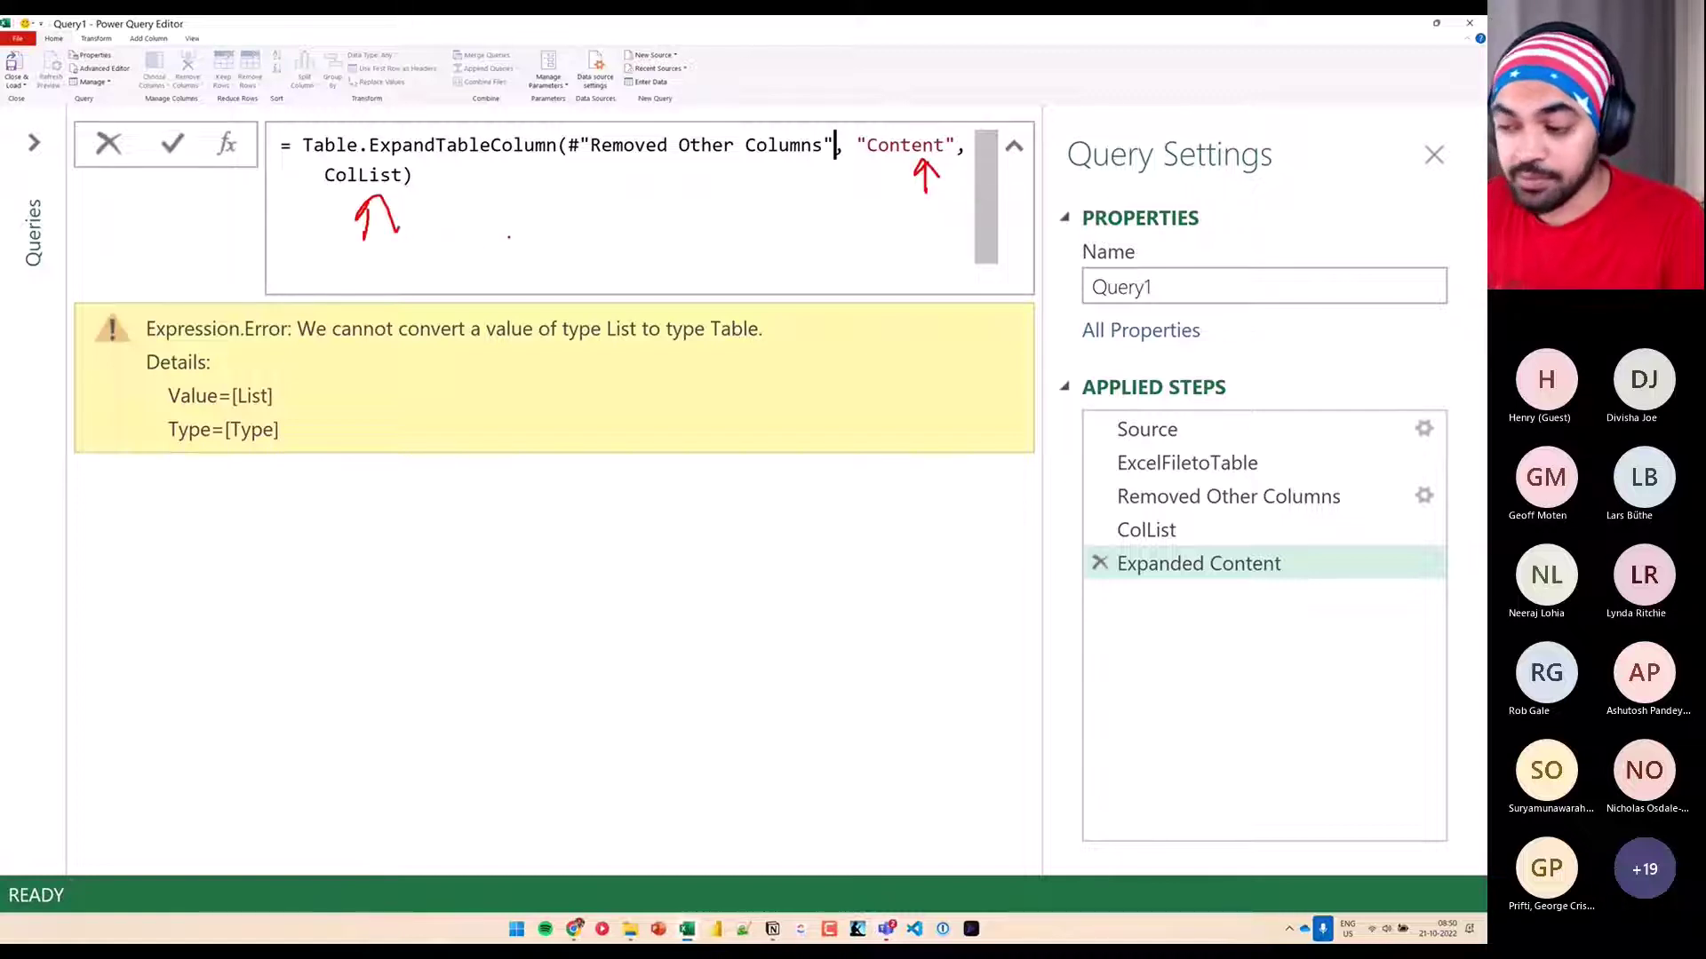
{"action": "key", "text": "Return"}
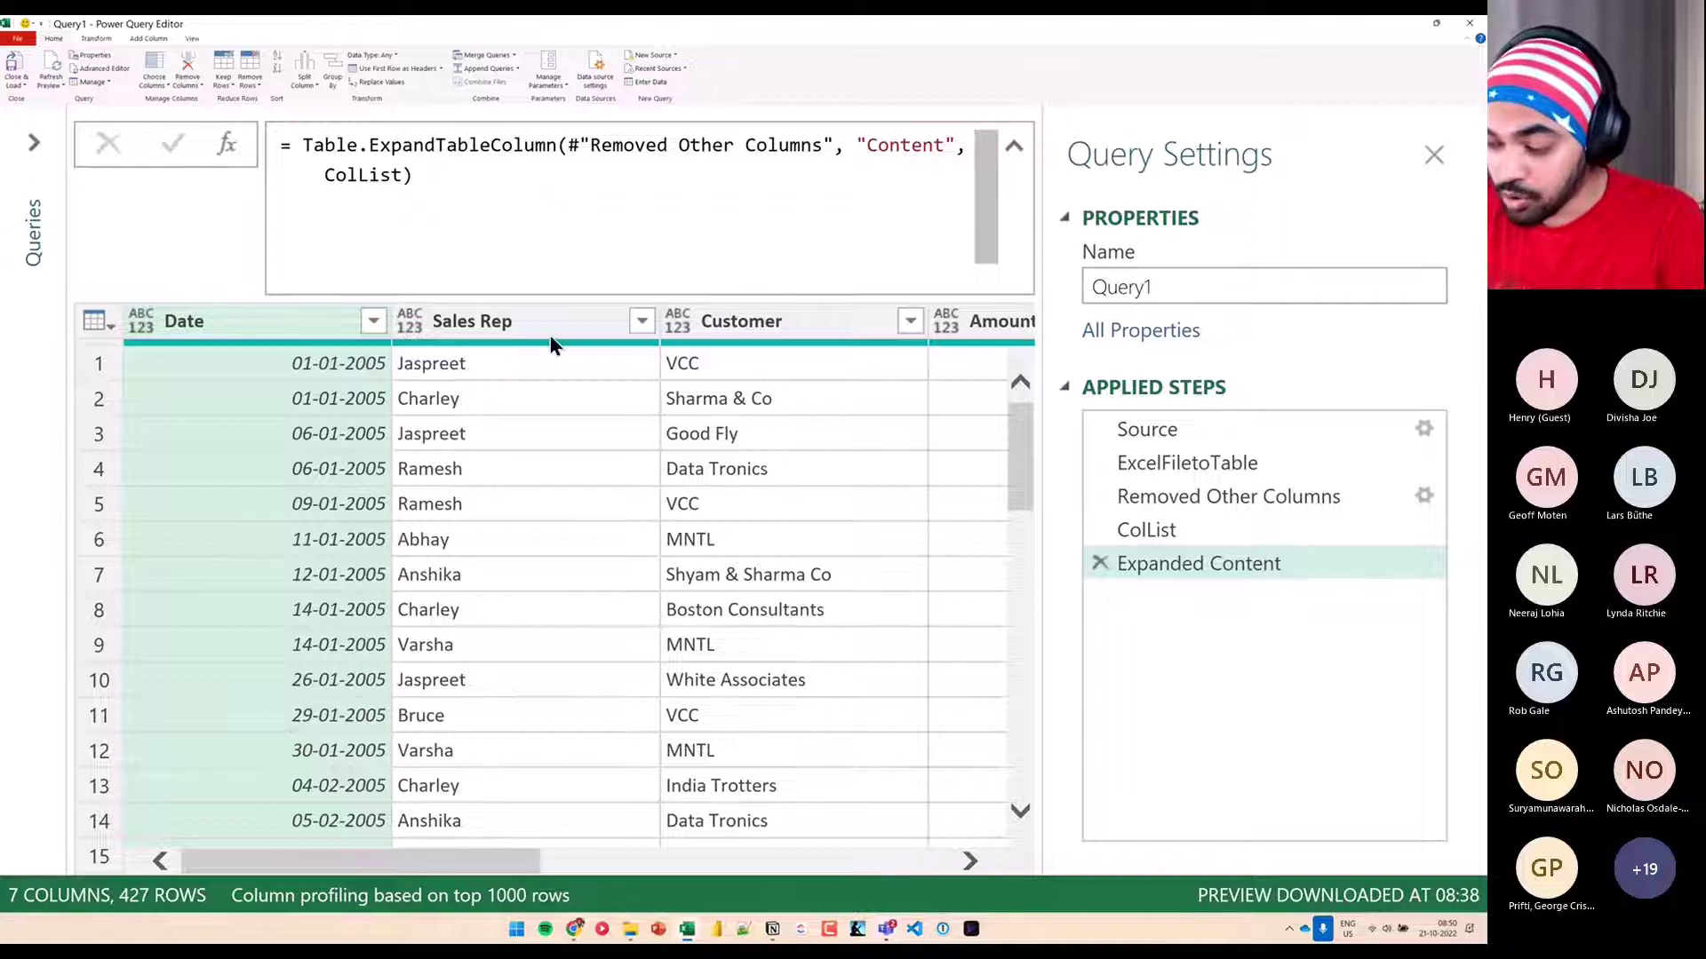
{"action": "left_click_drag", "start_coordinate": [462, 862], "coordinate": [870, 862]}
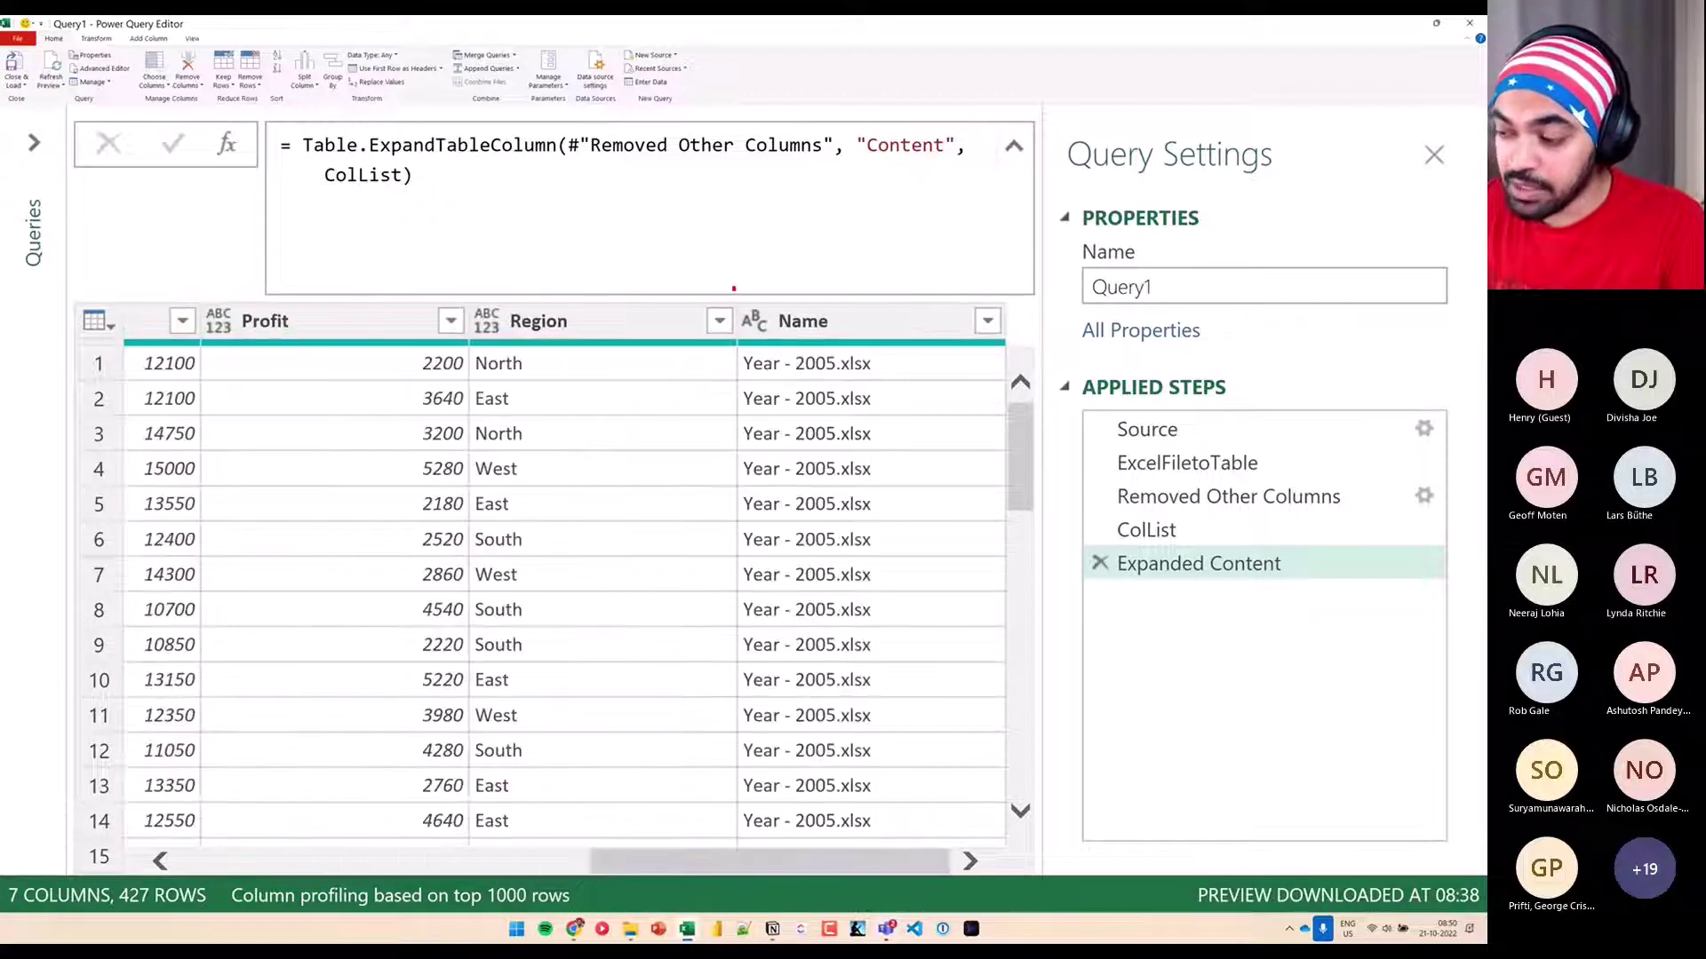
{"action": "left_click_drag", "start_coordinate": [733, 288], "coordinate": [906, 609]}
{"action": "left_click_drag", "start_coordinate": [871, 487], "coordinate": [966, 441]}
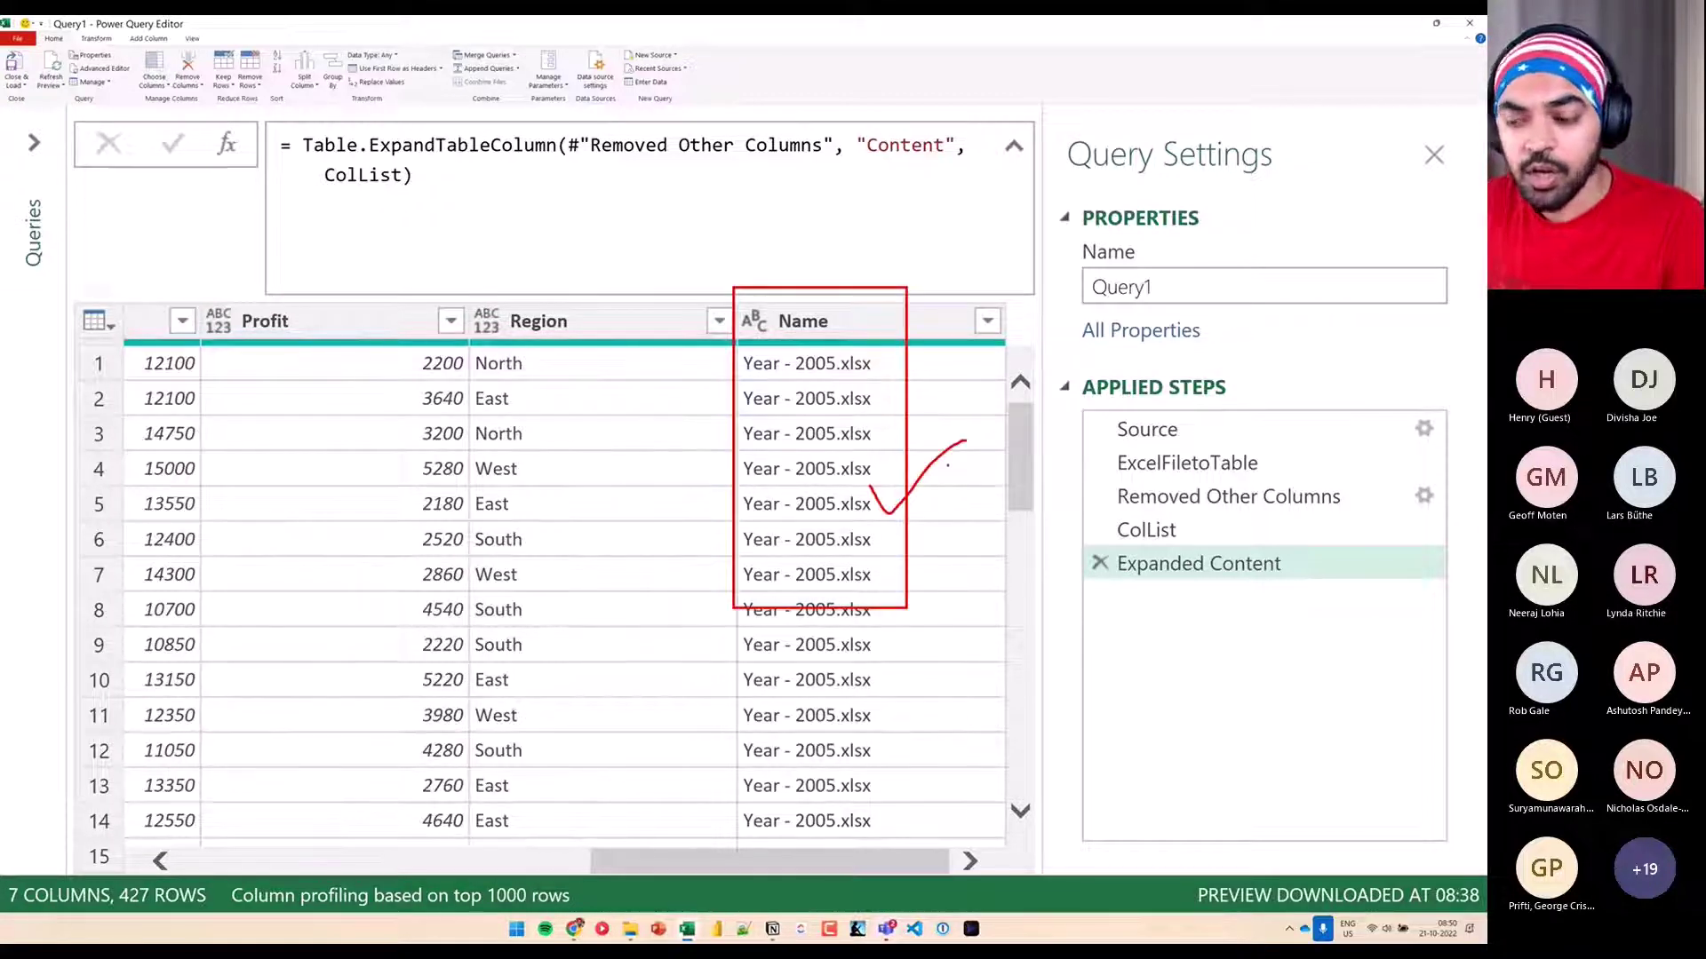
{"action": "key", "text": "Escape"}
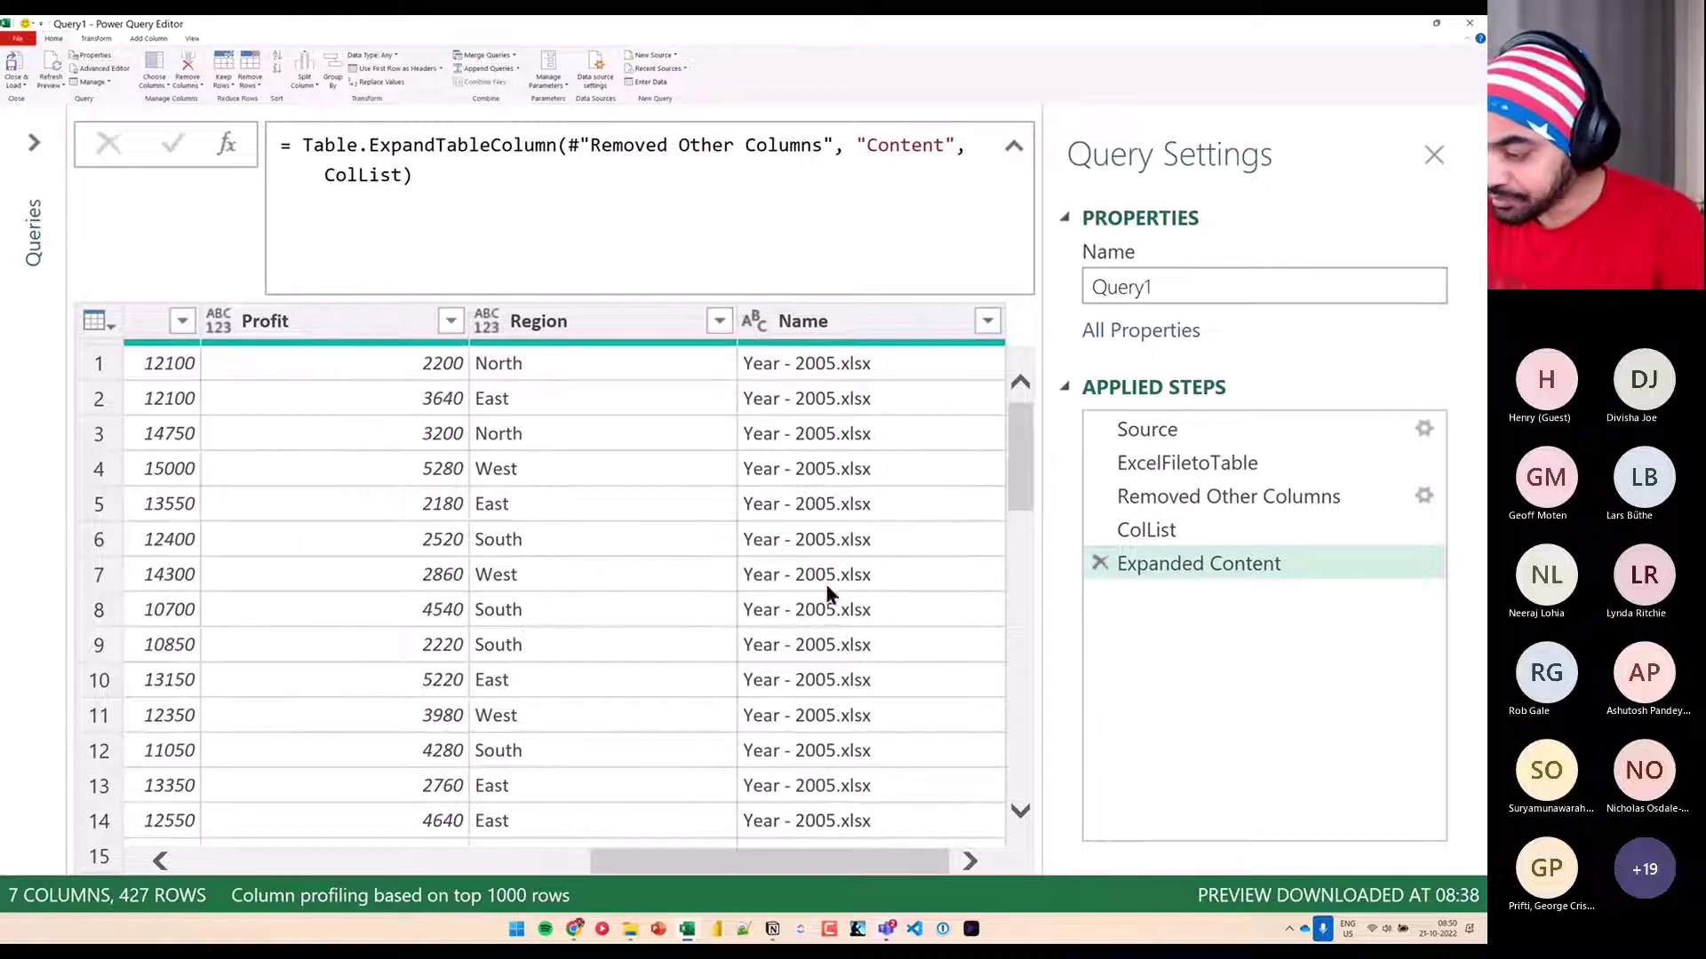
{"action": "left_click", "coordinate": [1157, 458]}
{"action": "left_click_drag", "start_coordinate": [637, 861], "coordinate": [346, 854]}
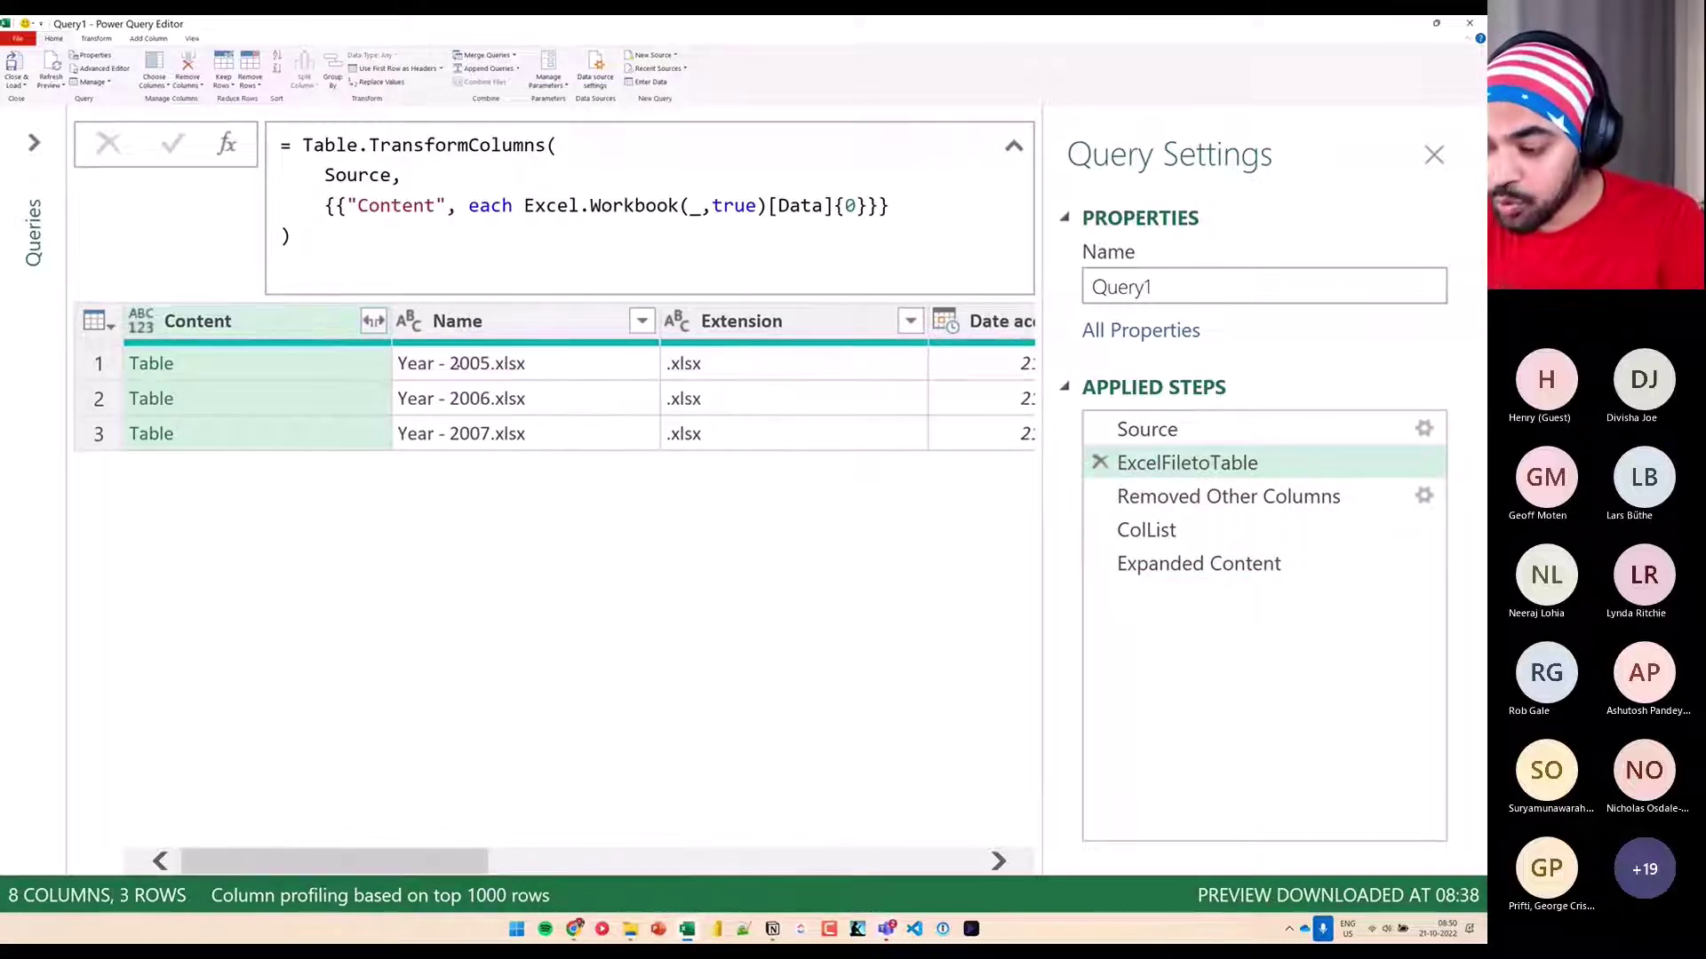
{"action": "left_click_drag", "start_coordinate": [427, 336], "coordinate": [939, 396]}
{"action": "left_click_drag", "start_coordinate": [965, 318], "coordinate": [528, 416]}
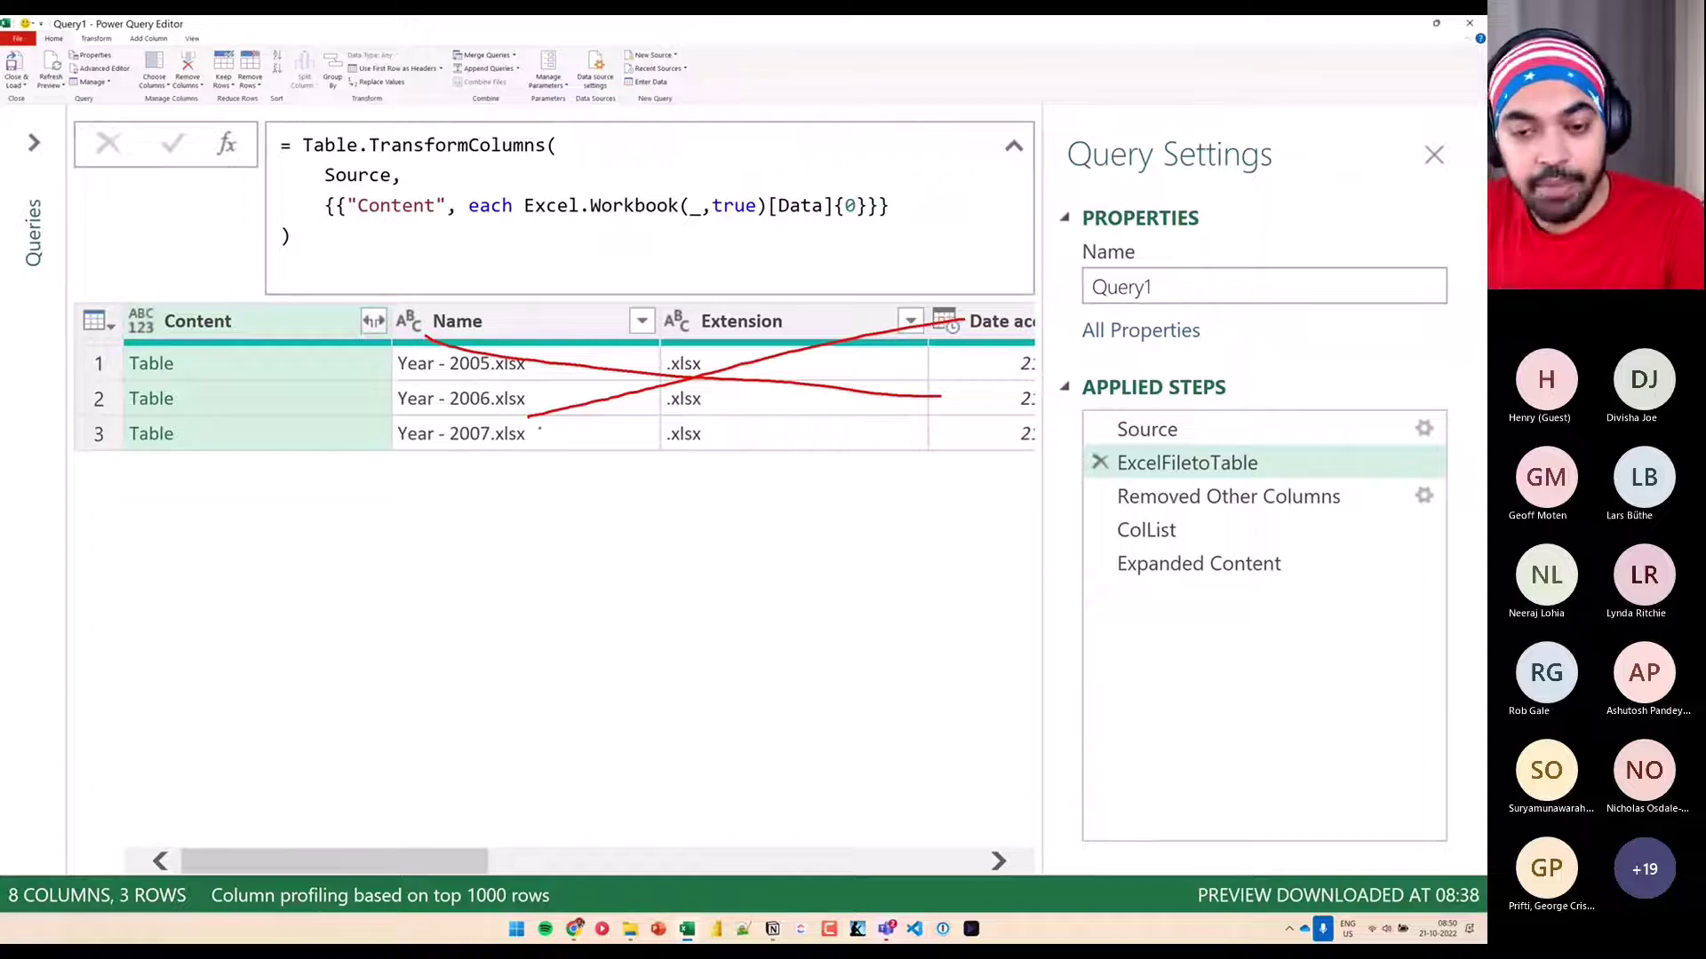
{"action": "left_click_drag", "start_coordinate": [541, 494], "coordinate": [547, 443]}
{"action": "left_click_drag", "start_coordinate": [525, 463], "coordinate": [583, 471]}
{"action": "mouse_move", "coordinate": [804, 446]}
{"action": "left_mouse_down"}
{"action": "mouse_move", "coordinate": [788, 496]}
{"action": "mouse_move", "coordinate": [855, 468]}
{"action": "left_mouse_up"}
{"action": "mouse_move", "coordinate": [1020, 485]}
{"action": "left_mouse_down"}
{"action": "mouse_move", "coordinate": [1022, 440]}
{"action": "mouse_move", "coordinate": [1033, 455]}
{"action": "left_mouse_up"}
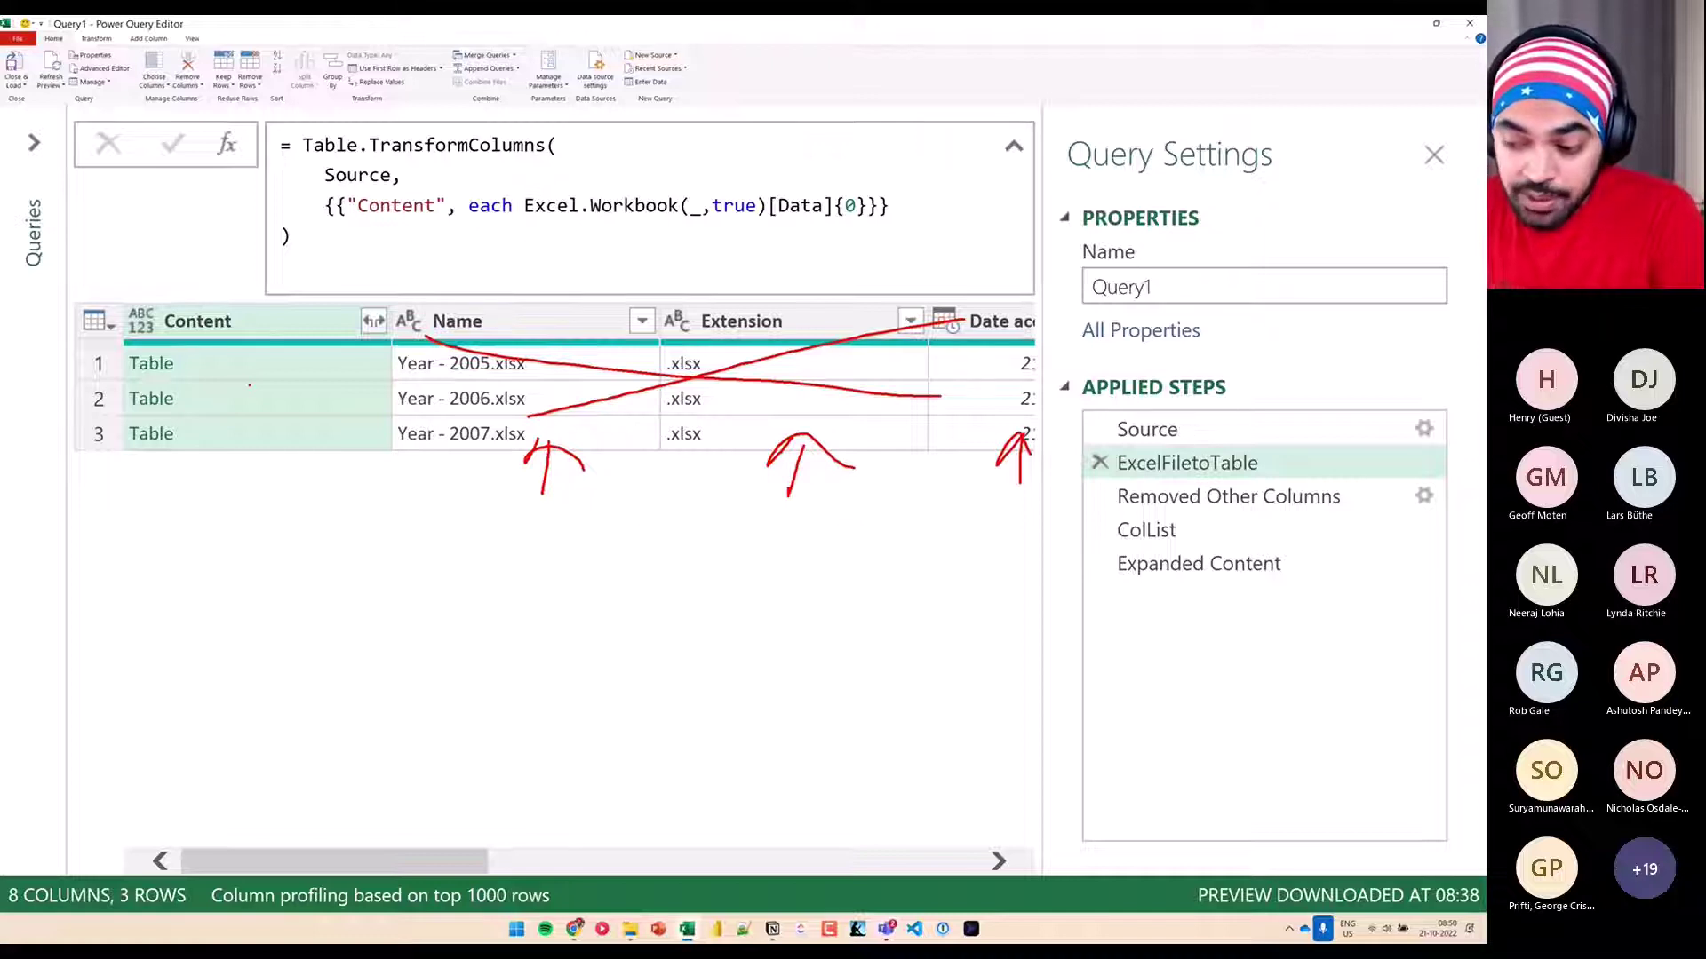
{"action": "mouse_move", "coordinate": [105, 344]}
{"action": "left_mouse_down"}
{"action": "mouse_move", "coordinate": [197, 462]}
{"action": "mouse_move", "coordinate": [177, 513]}
{"action": "mouse_move", "coordinate": [183, 499]}
{"action": "left_mouse_up"}
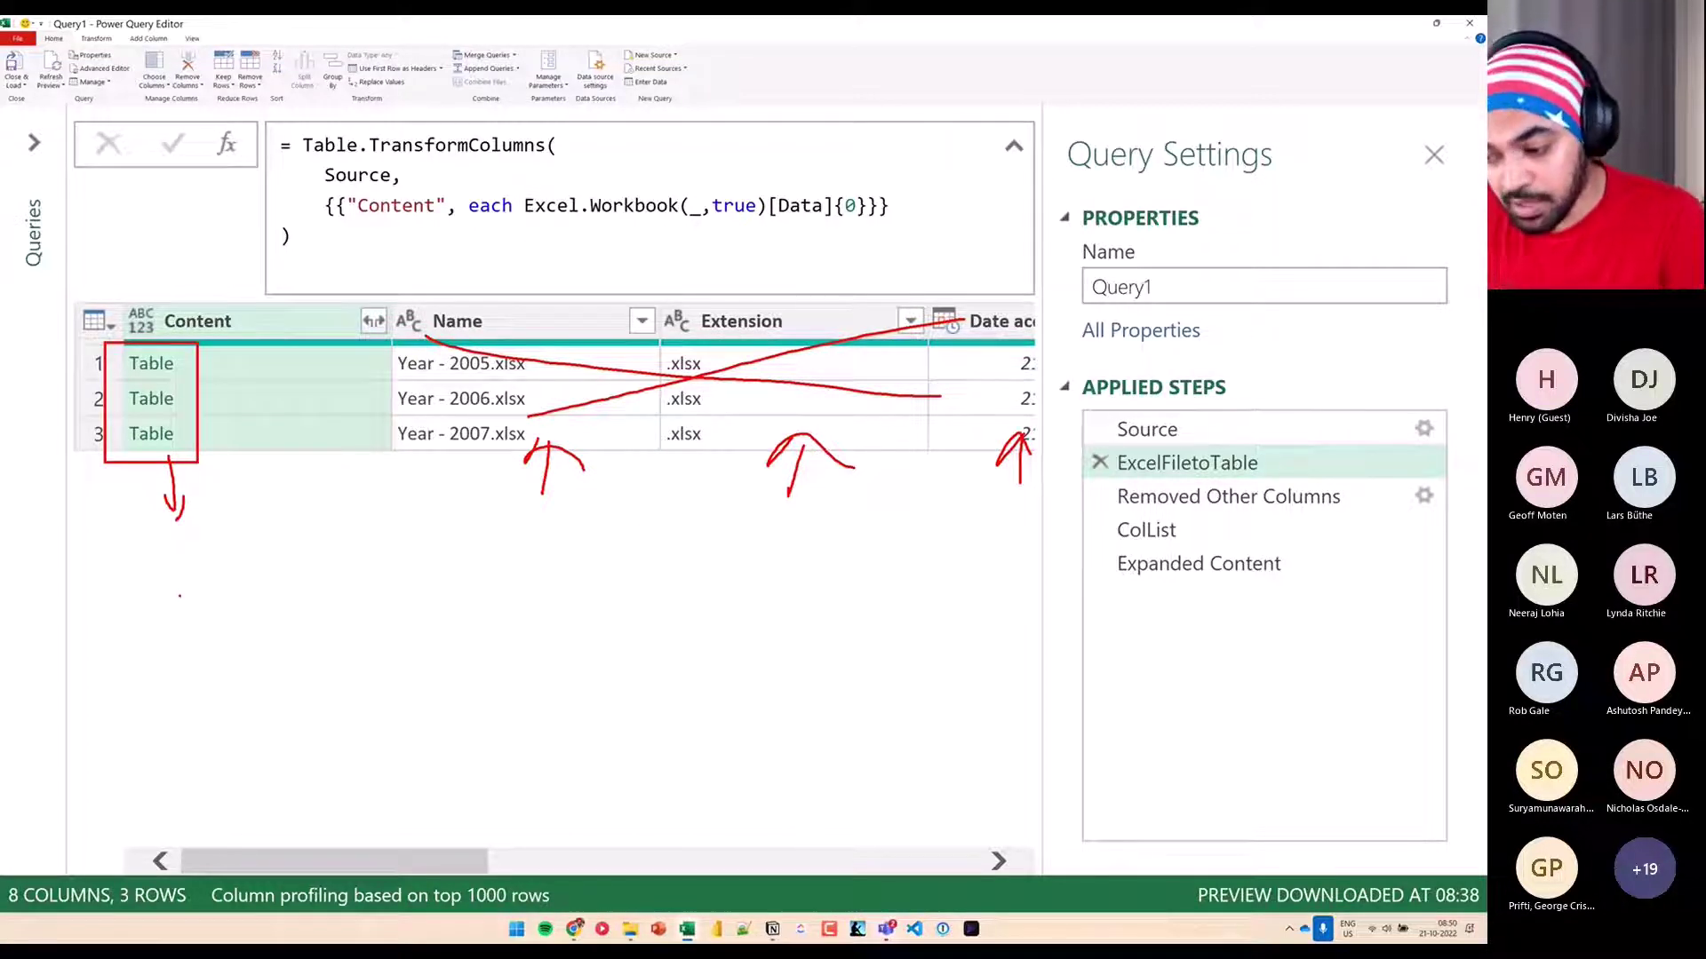
{"action": "key", "text": "e"}
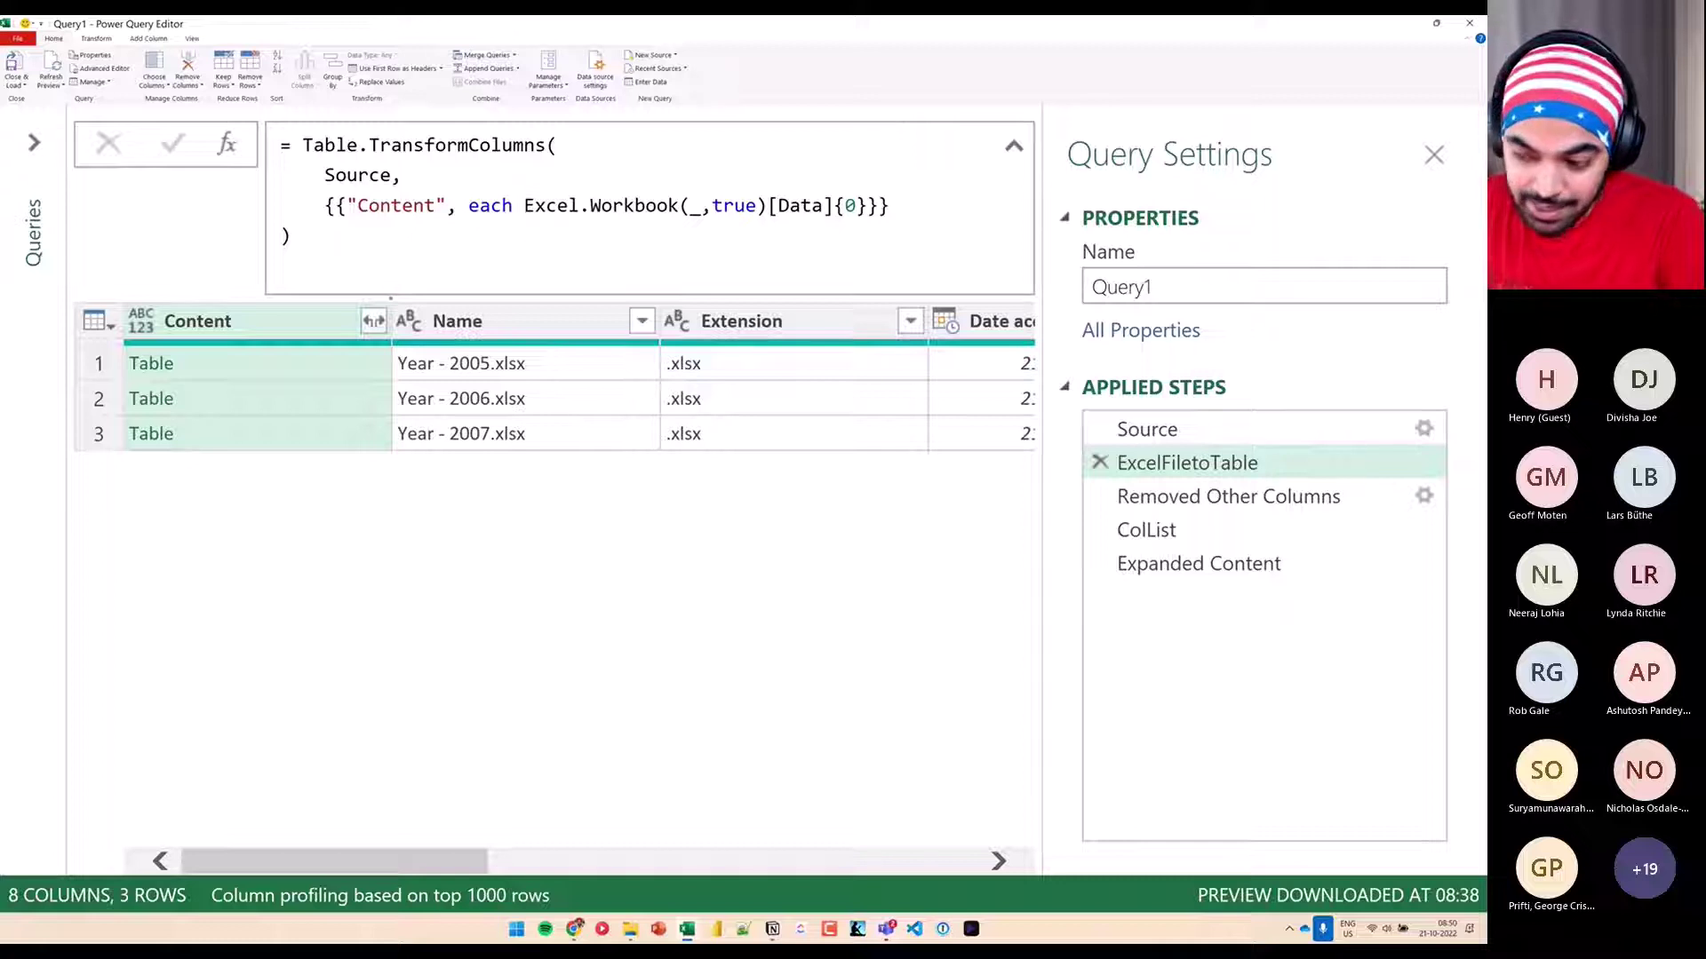
{"action": "left_click_drag", "start_coordinate": [391, 297], "coordinate": [558, 452]}
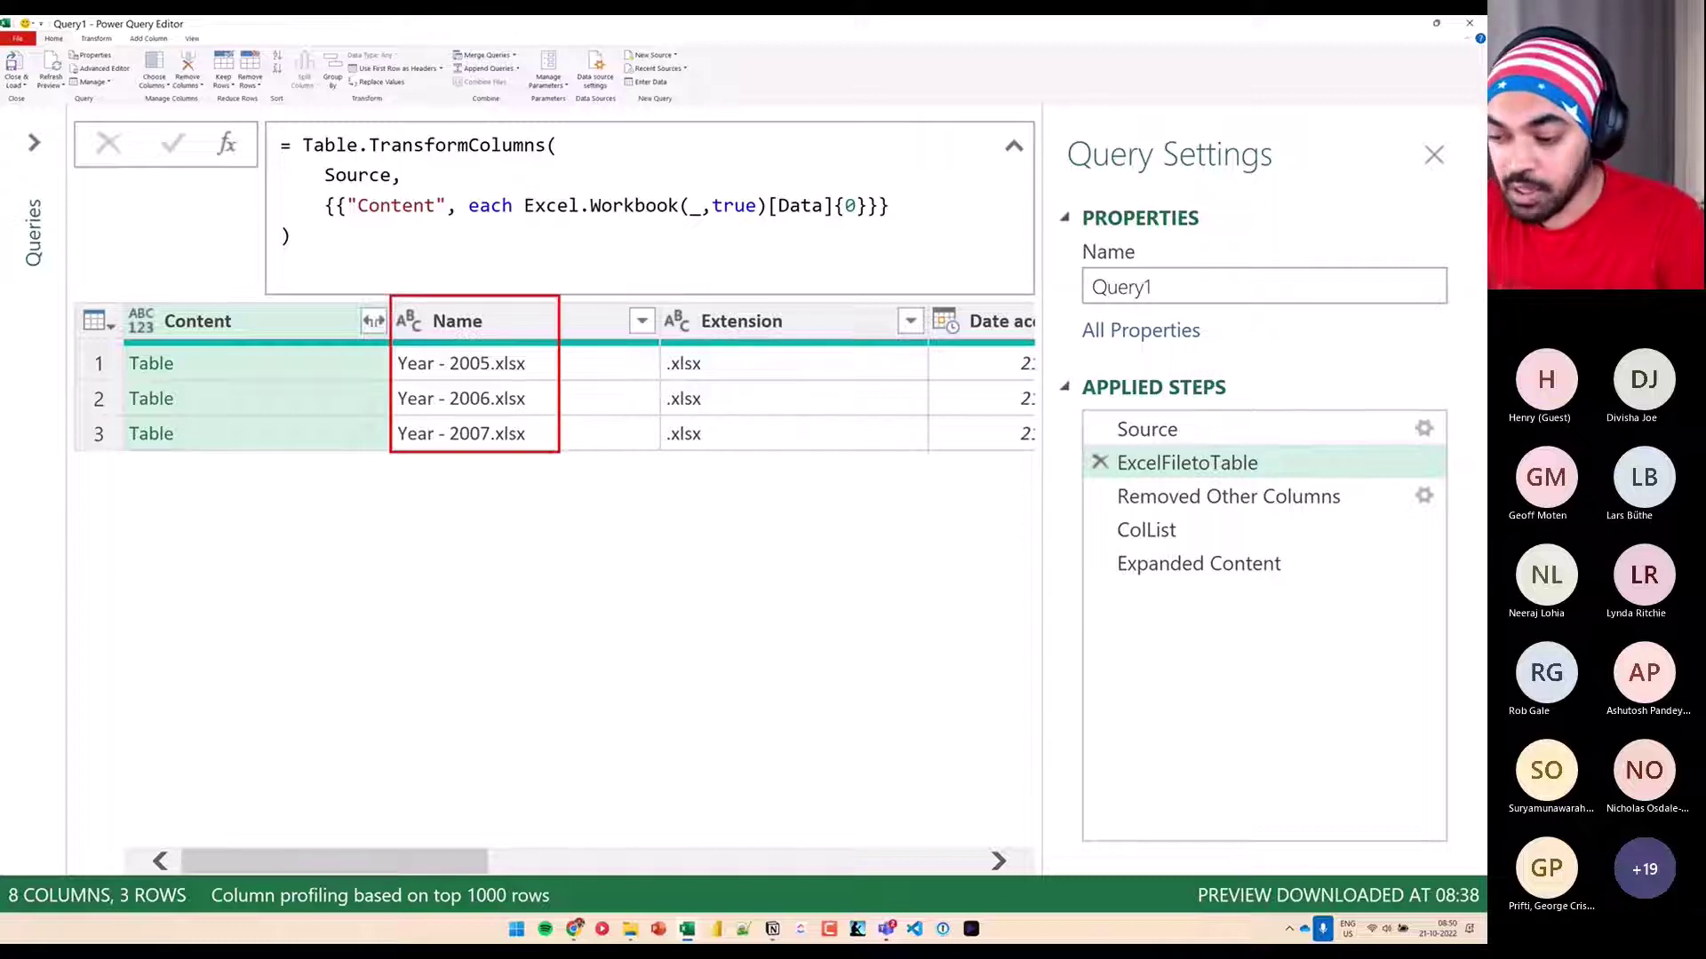
{"action": "left_click_drag", "start_coordinate": [259, 384], "coordinate": [288, 380]}
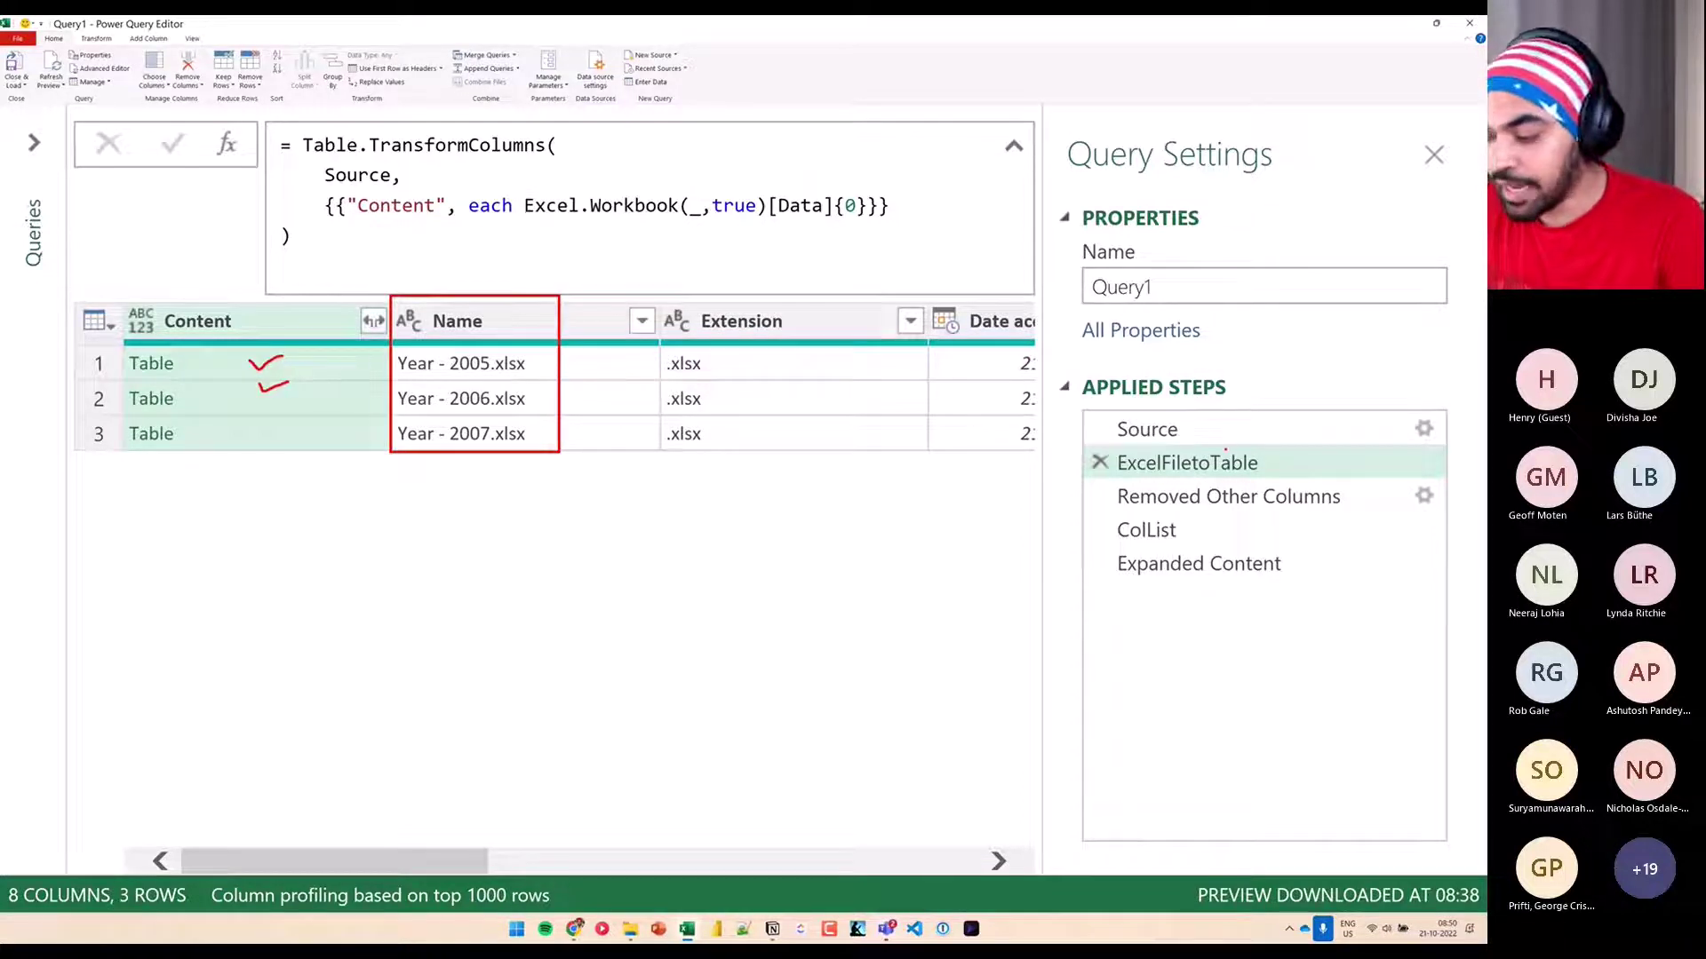
{"action": "key", "text": "Escape"}
{"action": "left_click", "coordinate": [1245, 524]}
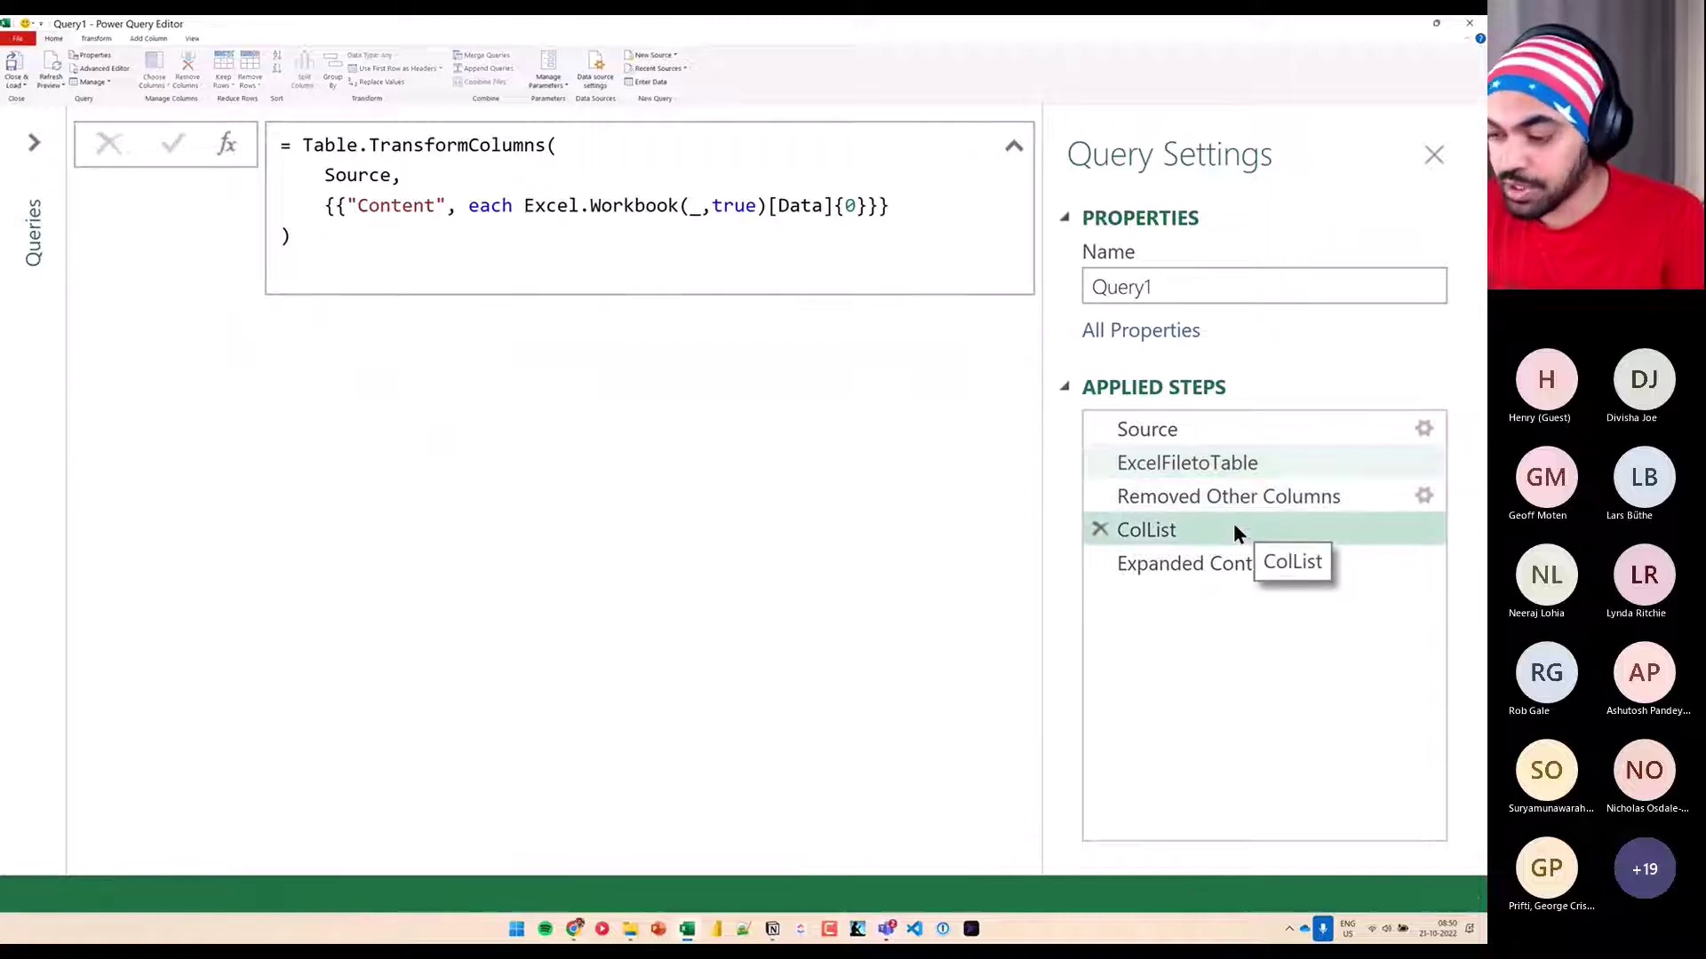
{"action": "left_click_drag", "start_coordinate": [77, 334], "coordinate": [311, 539]}
{"action": "left_click_drag", "start_coordinate": [276, 478], "coordinate": [353, 473]}
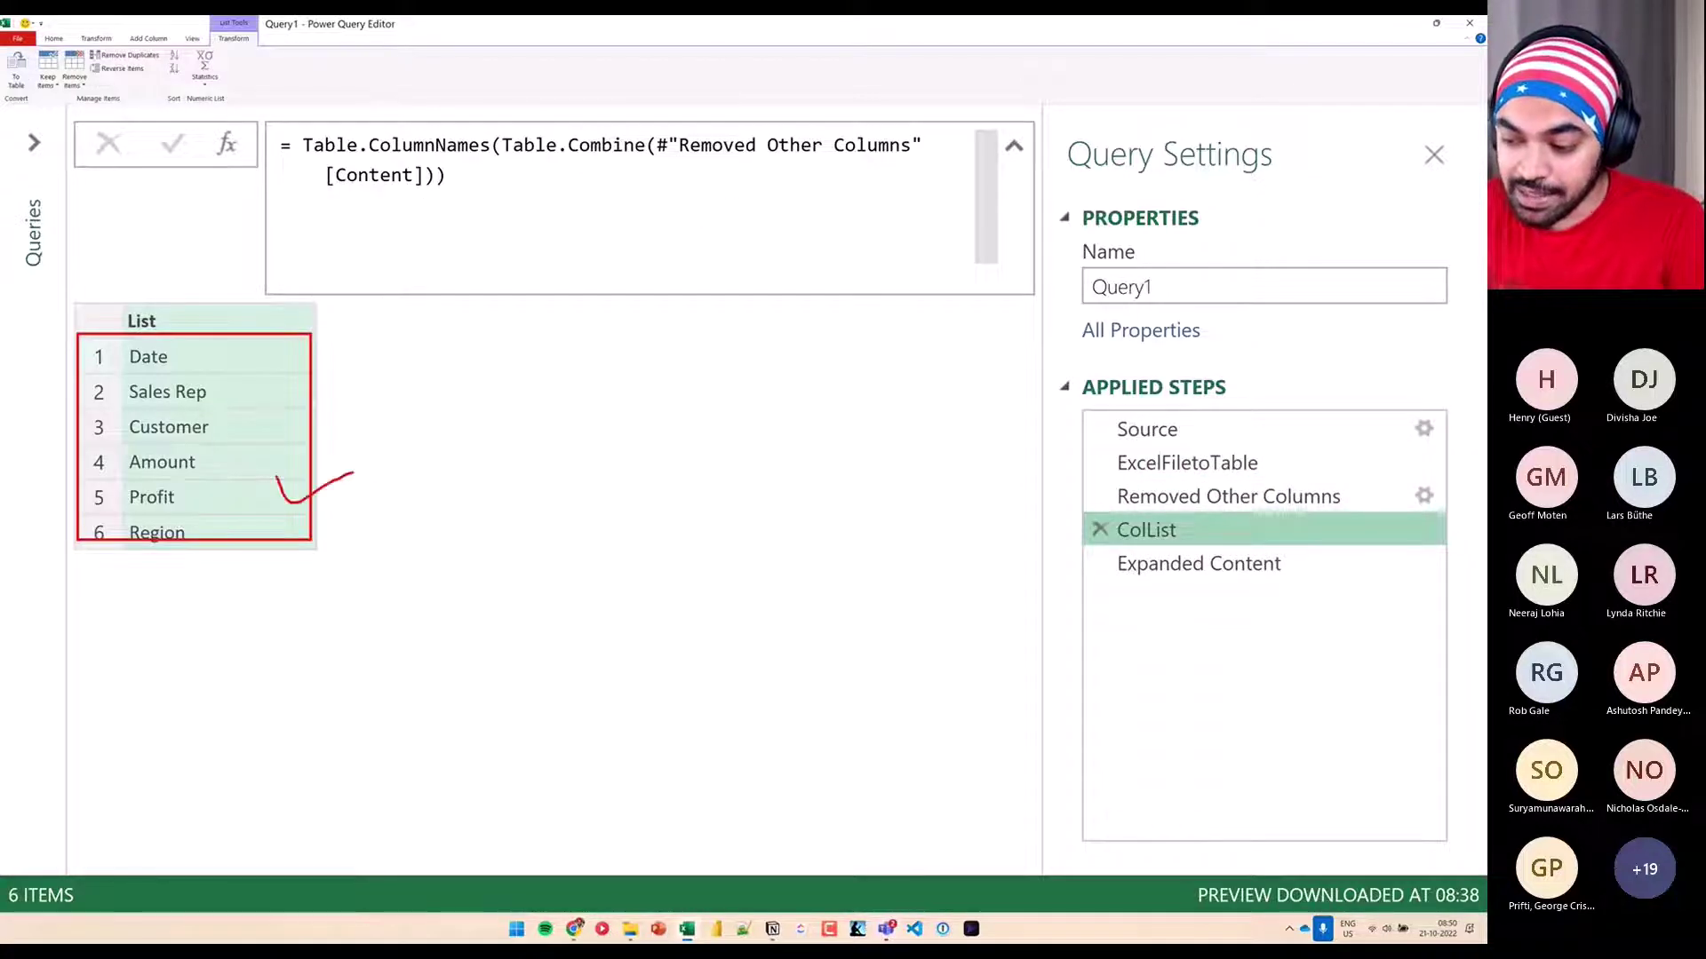
{"action": "key", "text": "Escape"}
{"action": "left_click", "coordinate": [1189, 563]}
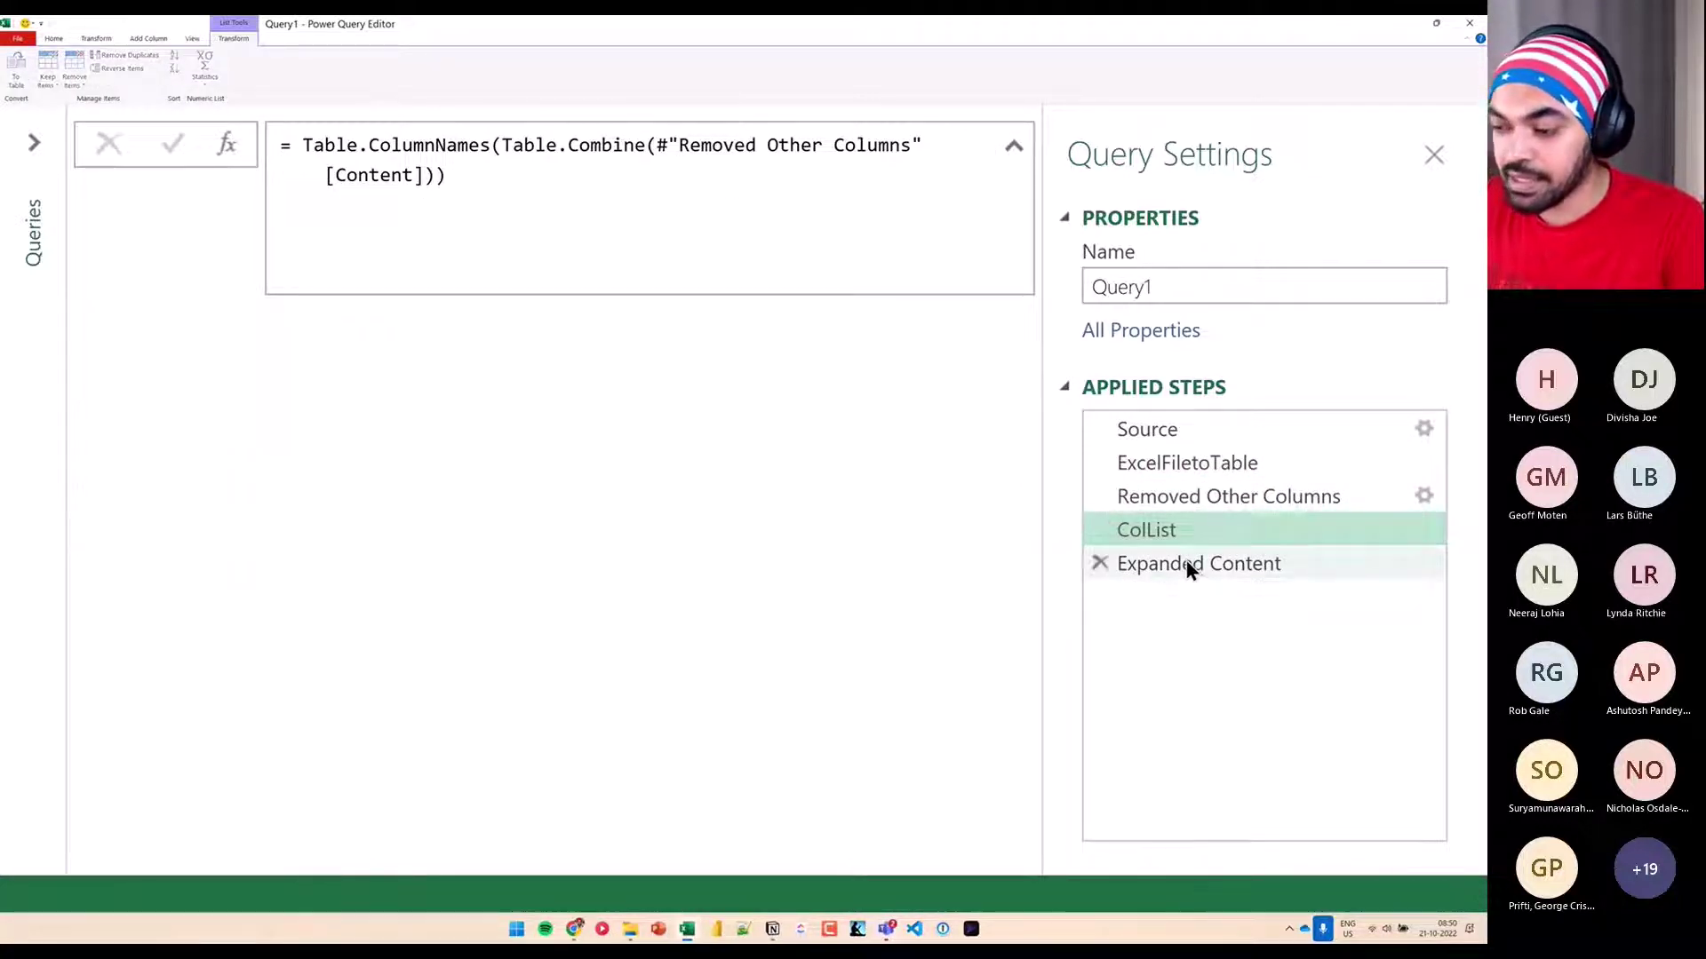
{"action": "left_click_drag", "start_coordinate": [489, 167], "coordinate": [593, 162]}
{"action": "left_click_drag", "start_coordinate": [695, 157], "coordinate": [765, 153]}
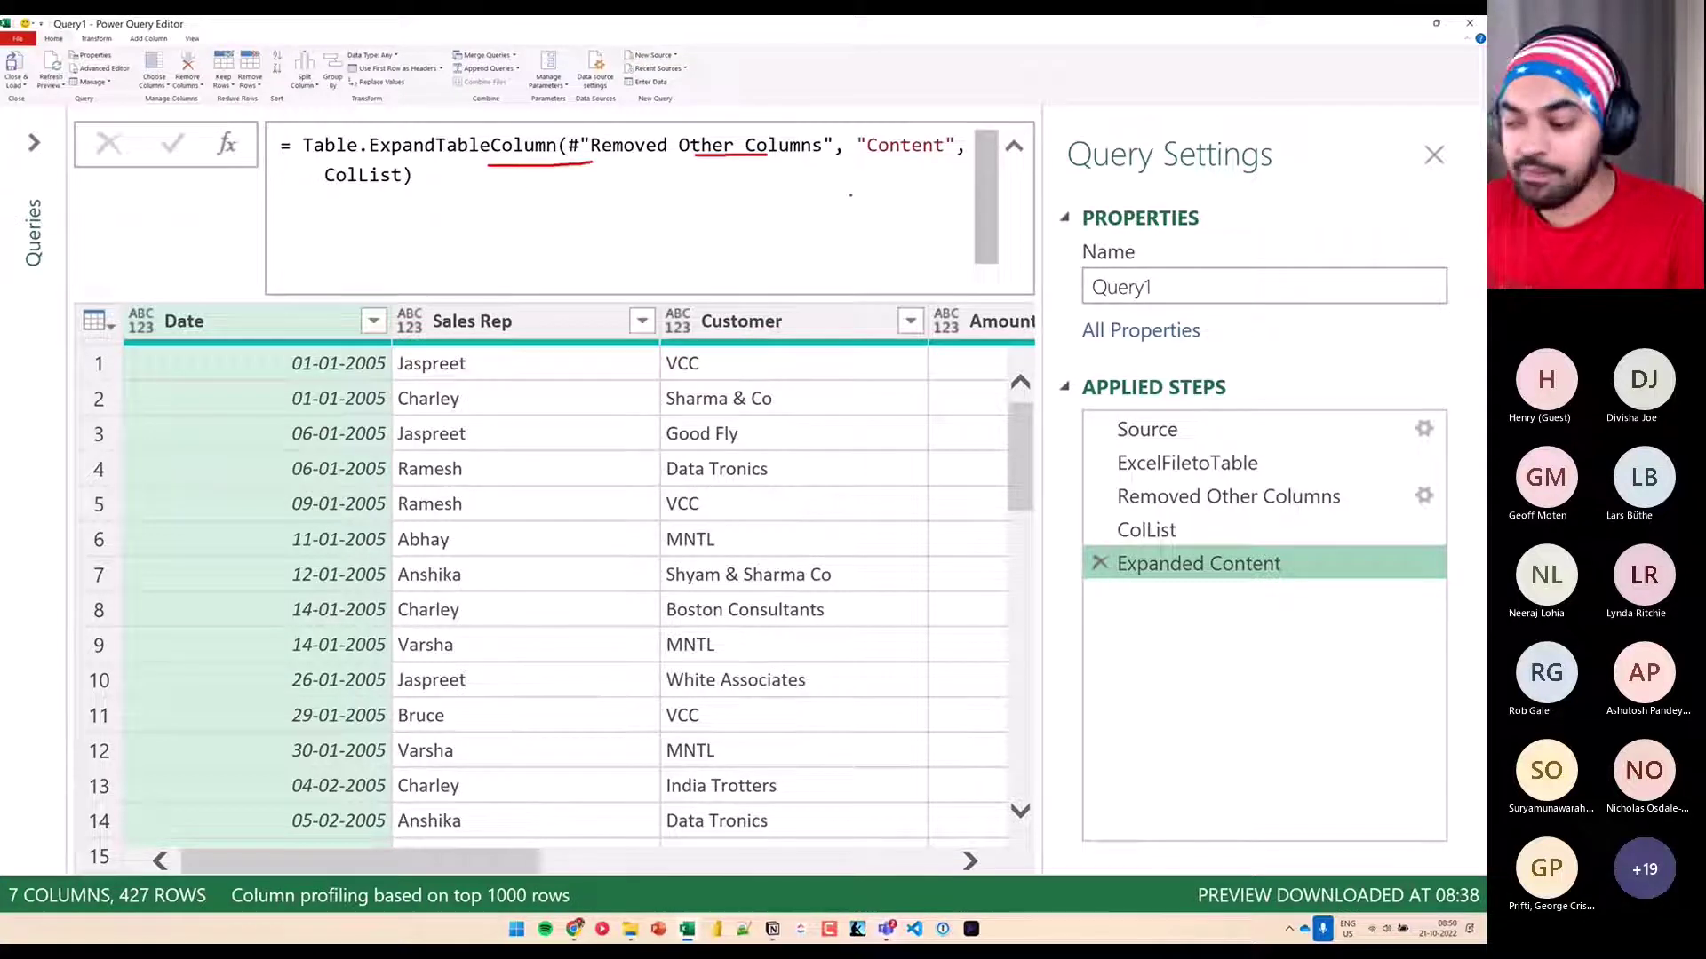
{"action": "key", "text": "Escape"}
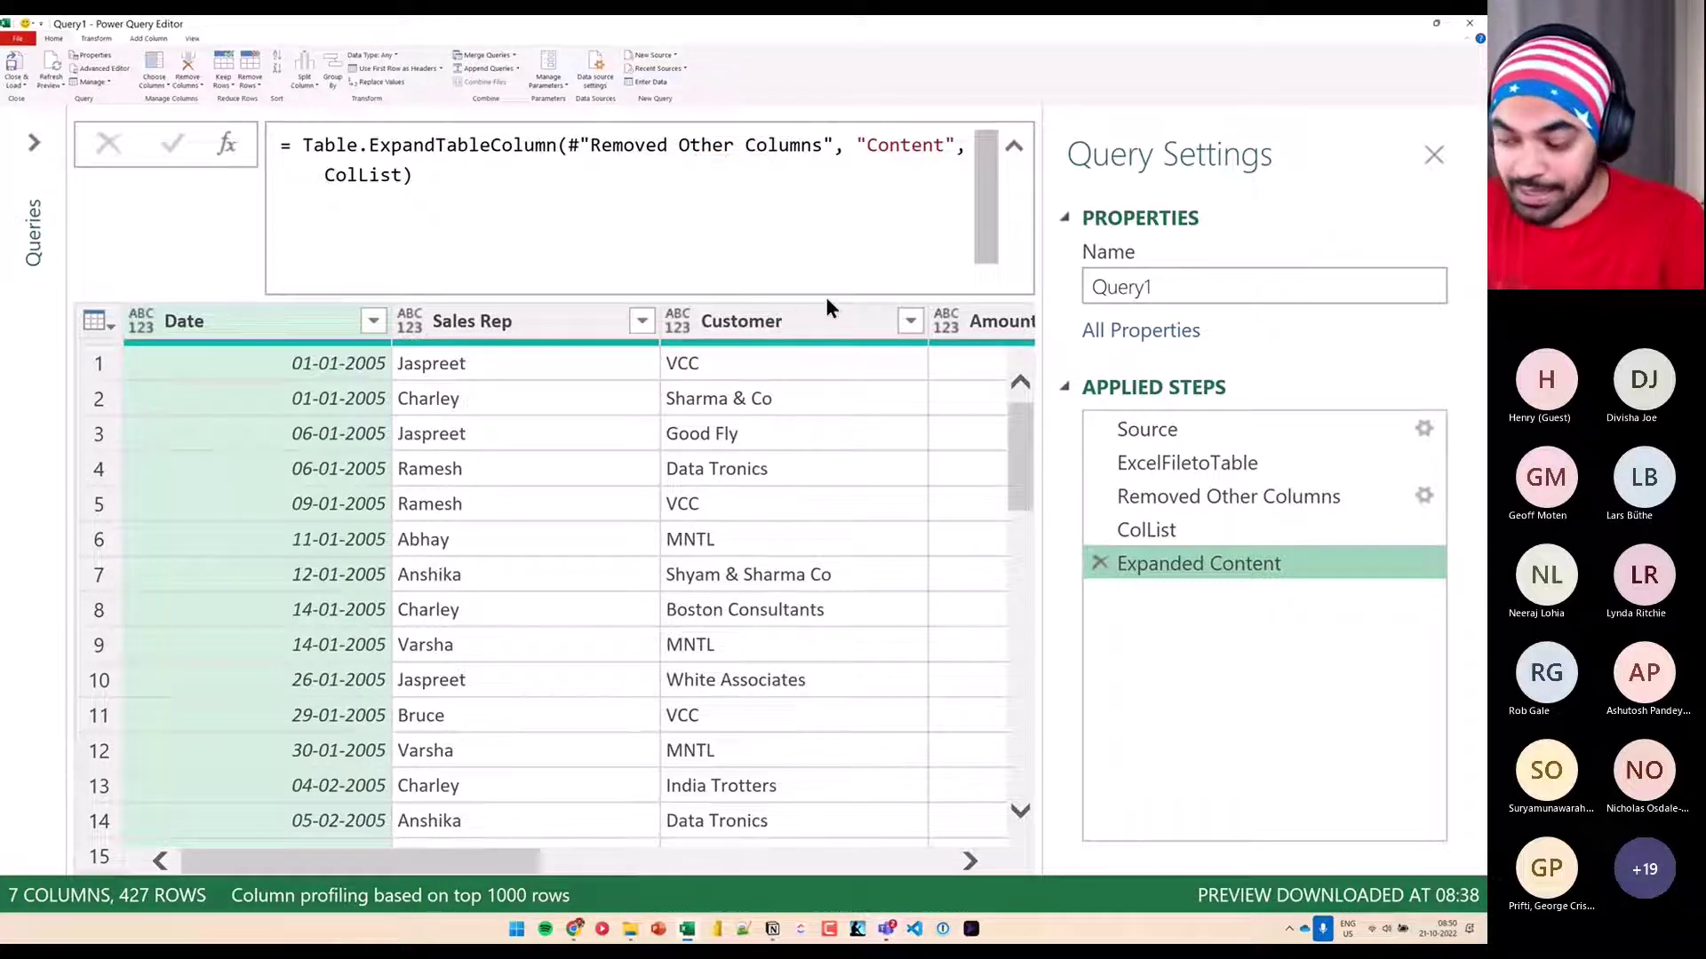
{"action": "left_click_drag", "start_coordinate": [318, 860], "coordinate": [682, 865]}
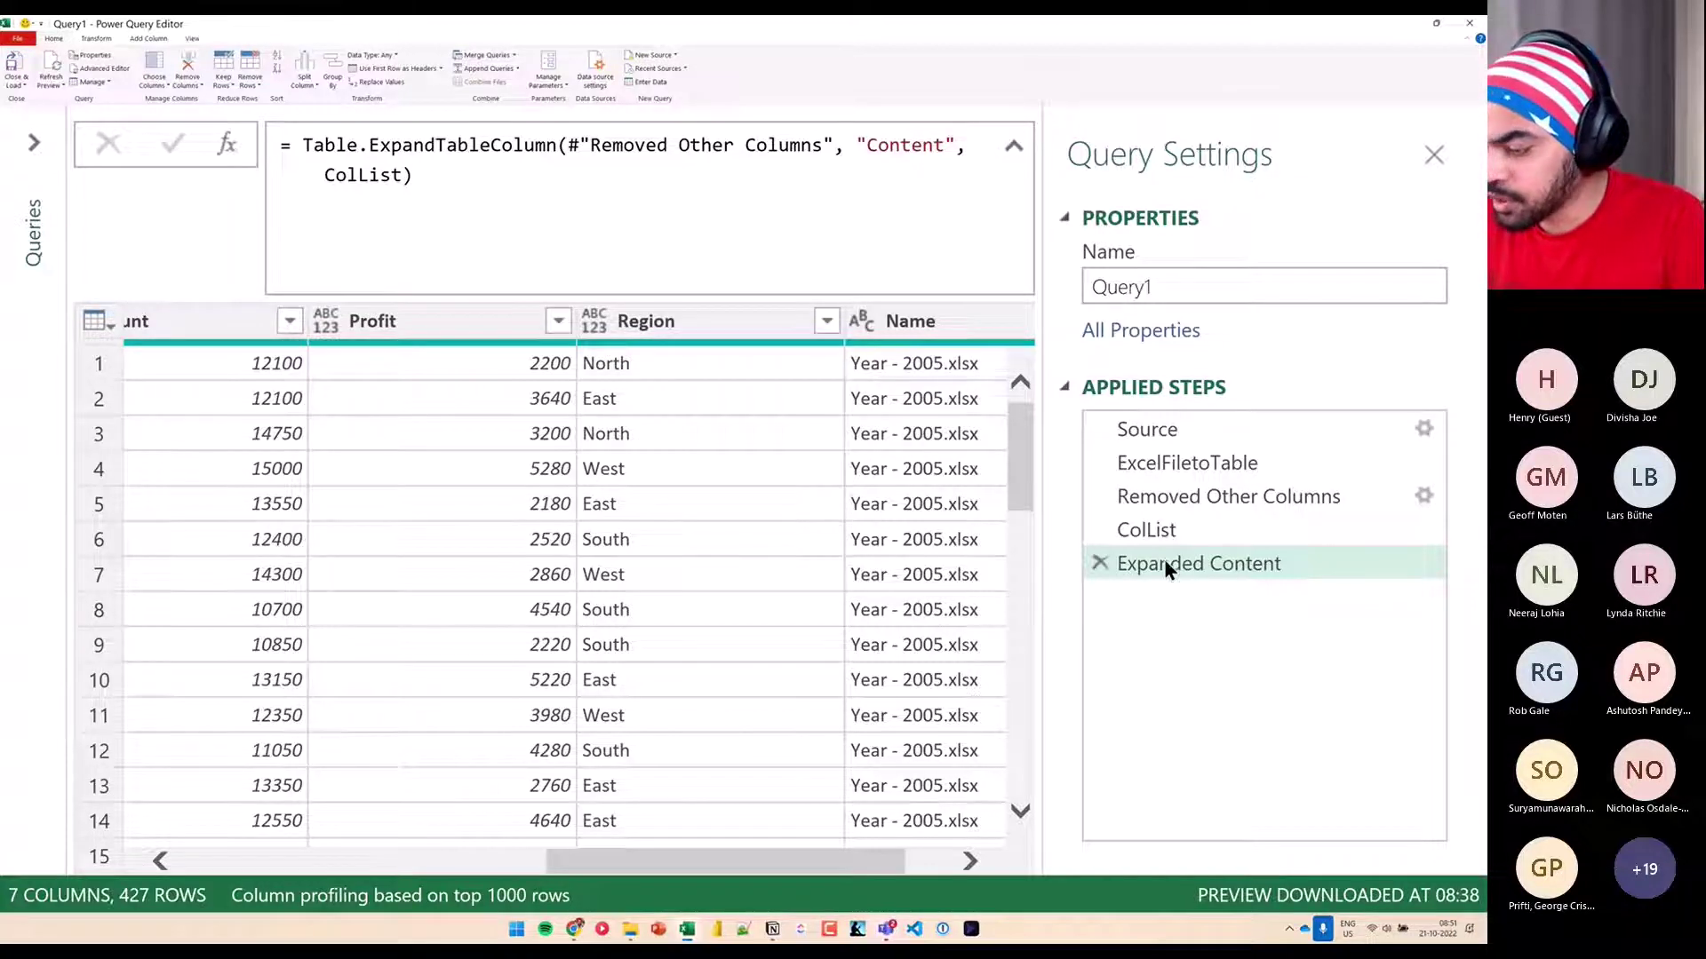
{"action": "right_click", "coordinate": [1187, 567]}
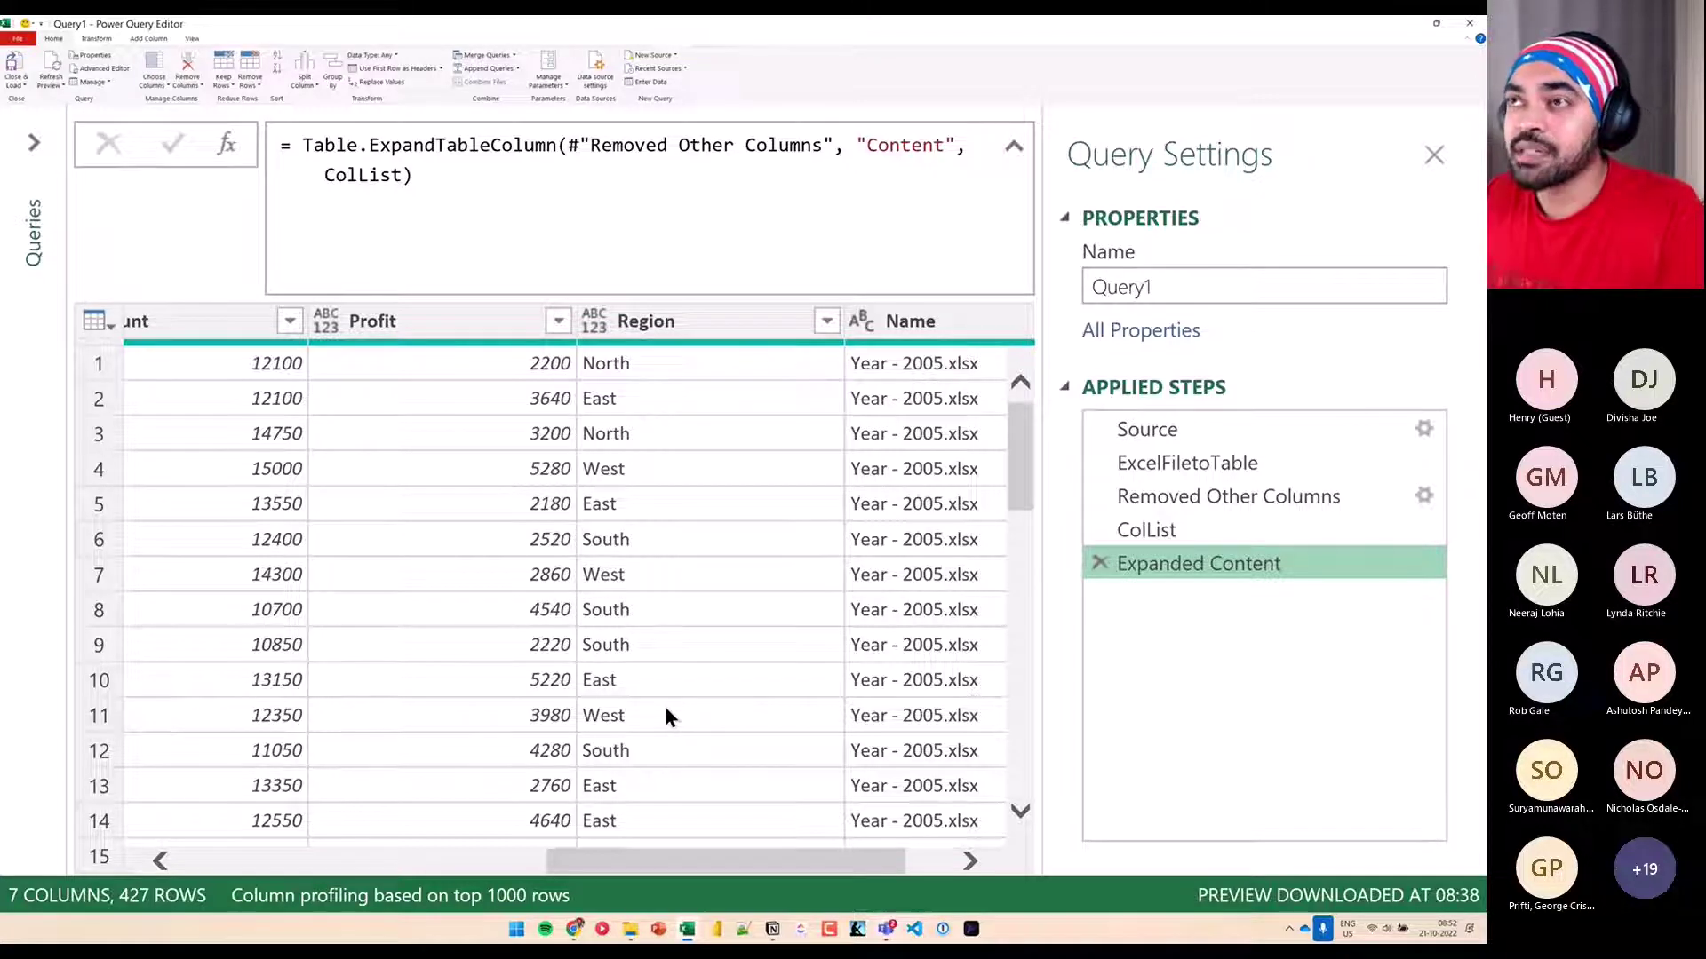
{"action": "left_click_drag", "start_coordinate": [641, 871], "coordinate": [259, 866]}
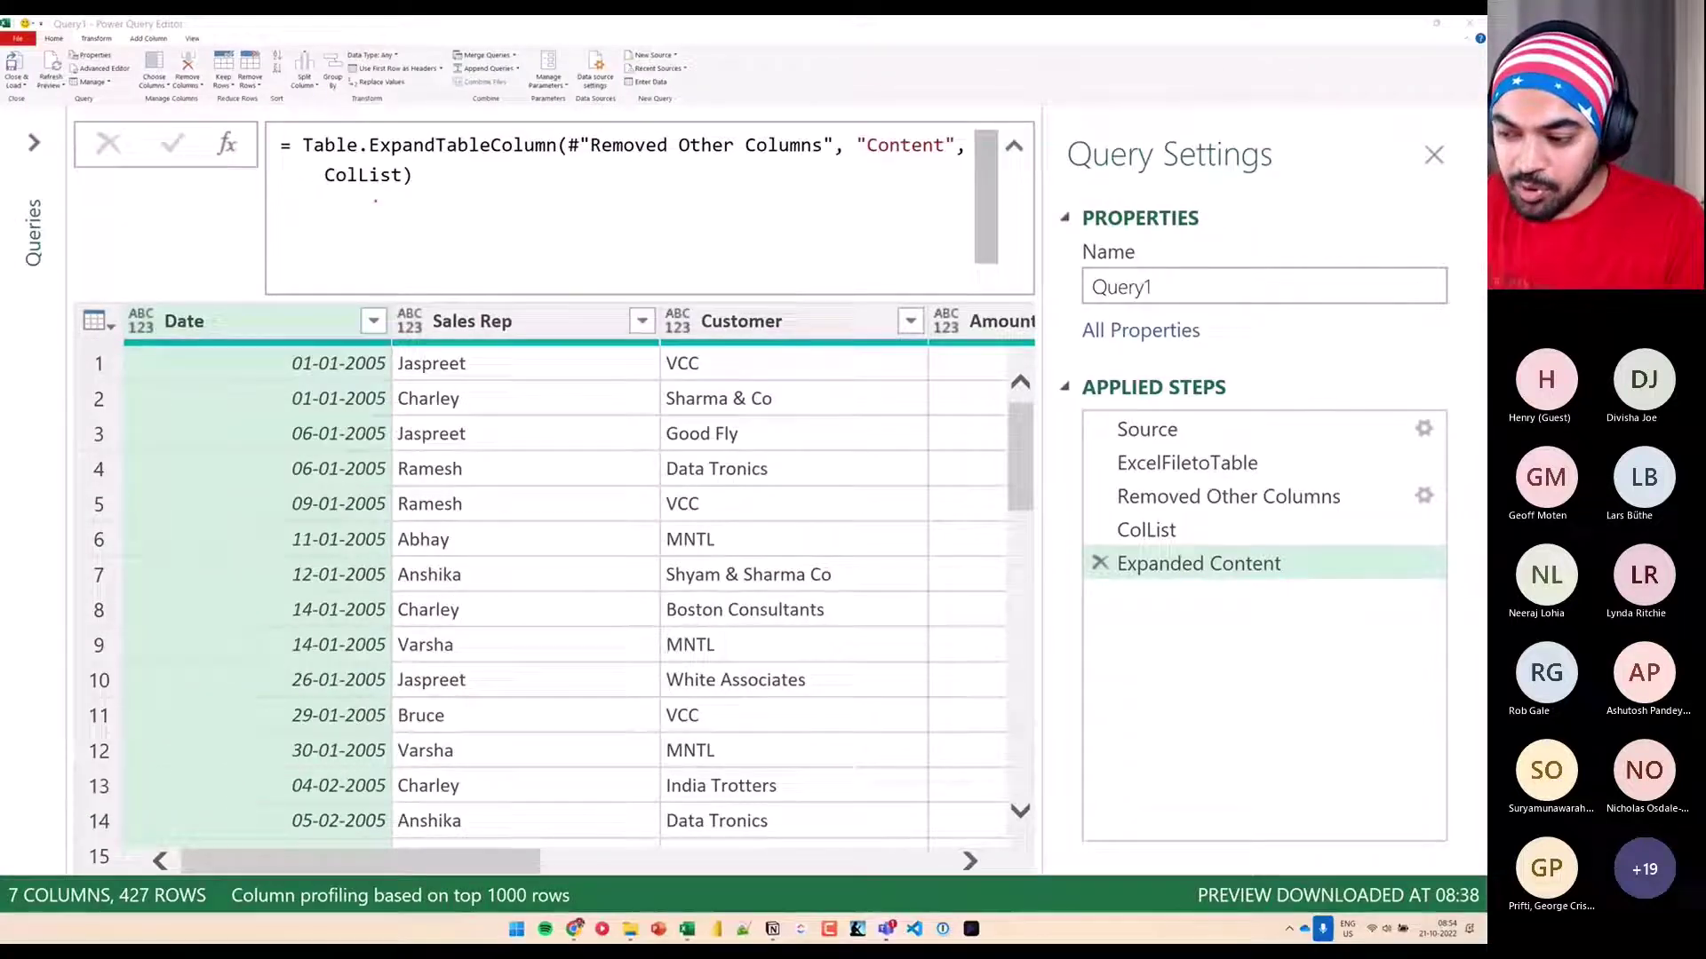
Show the Data Tronics and Boston Consultants customer values in the value preview pane
{"action": "mouse_move", "coordinate": [373, 199]}
{"action": "left_mouse_down"}
{"action": "mouse_move", "coordinate": [373, 233]}
{"action": "mouse_move", "coordinate": [383, 219]}
{"action": "left_mouse_up"}
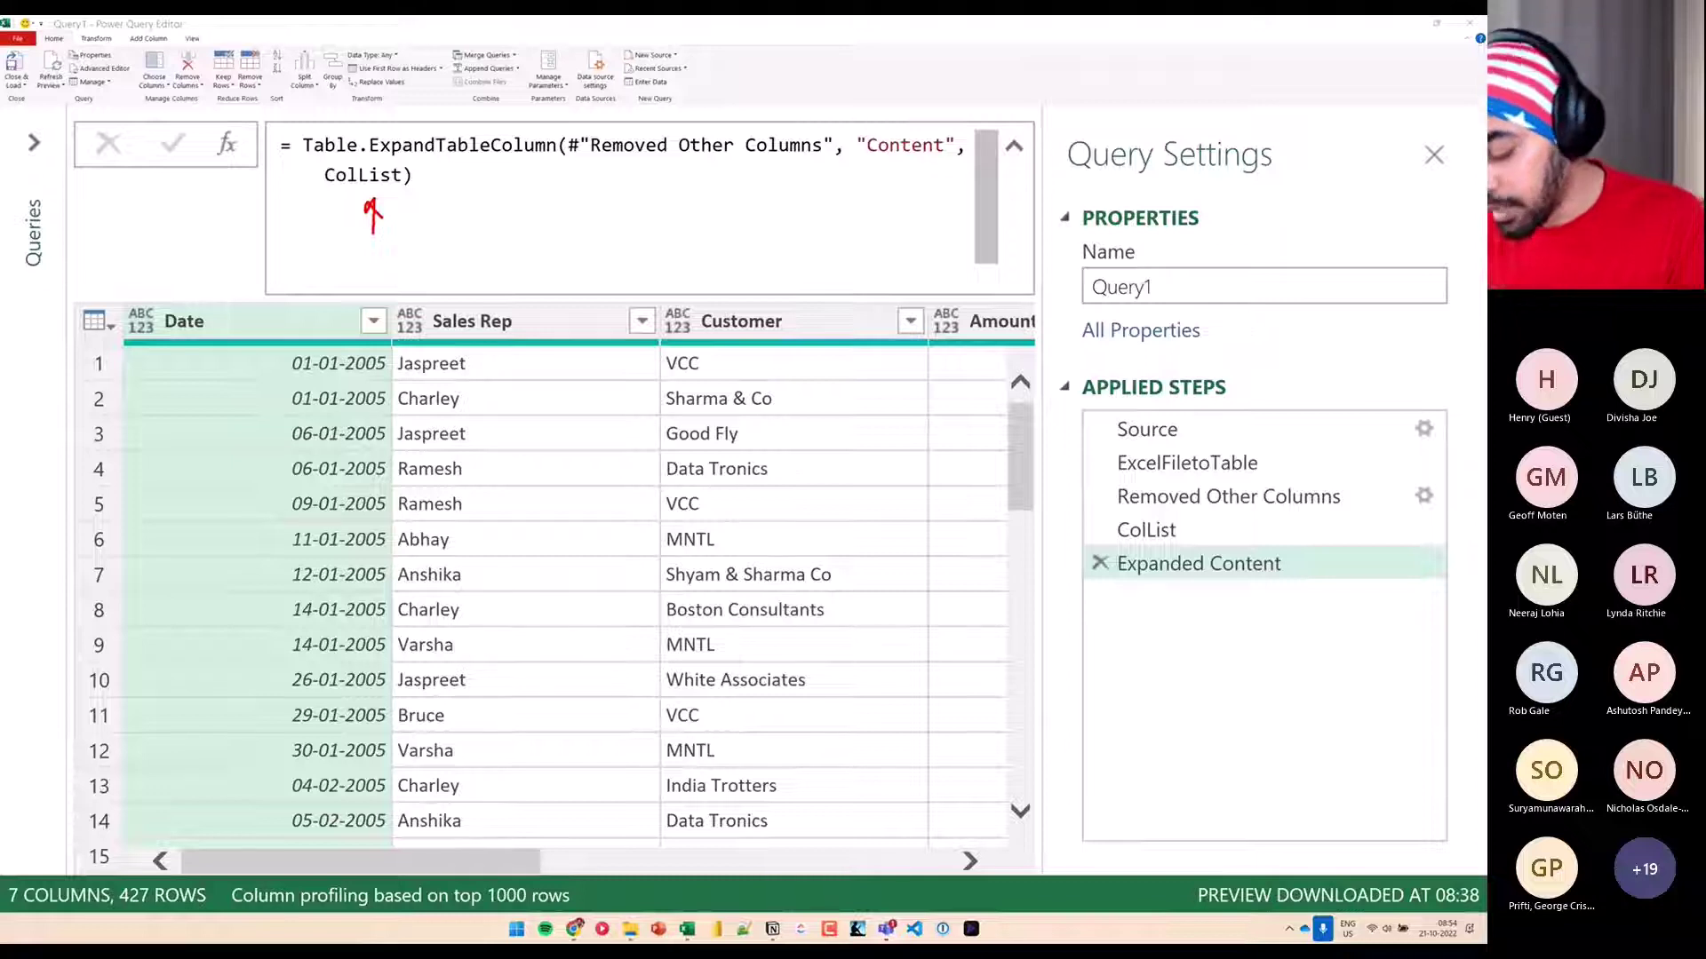
{"action": "key", "text": "Escape"}
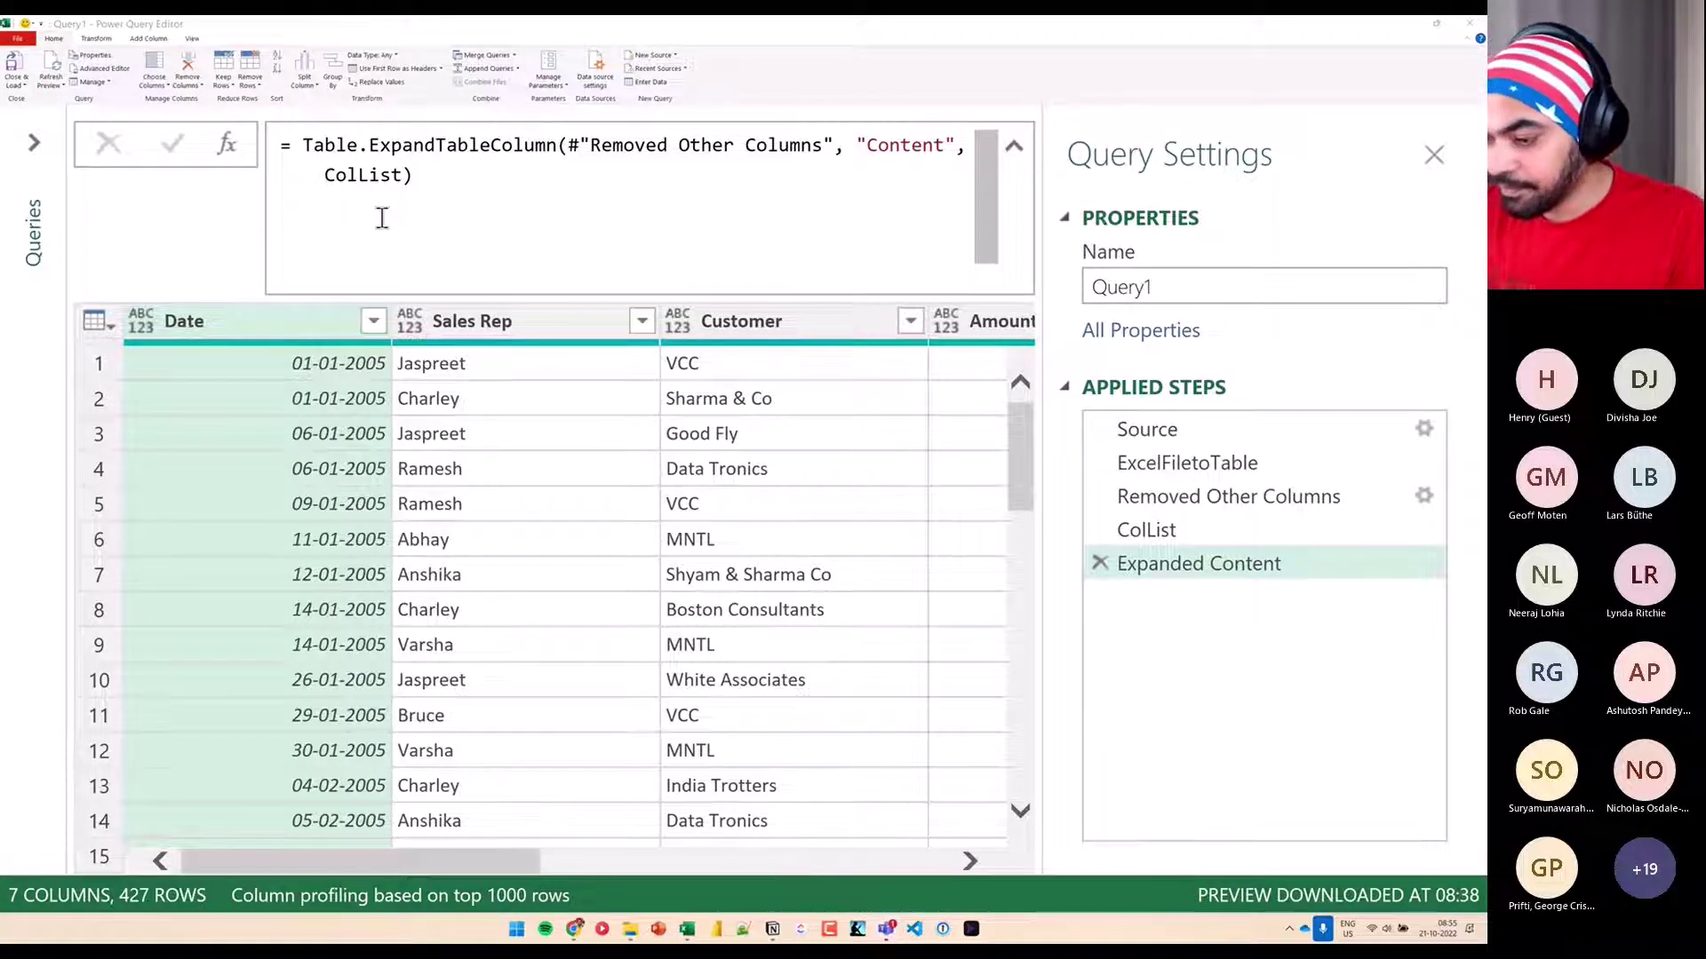
{"action": "left_click", "coordinate": [537, 160]}
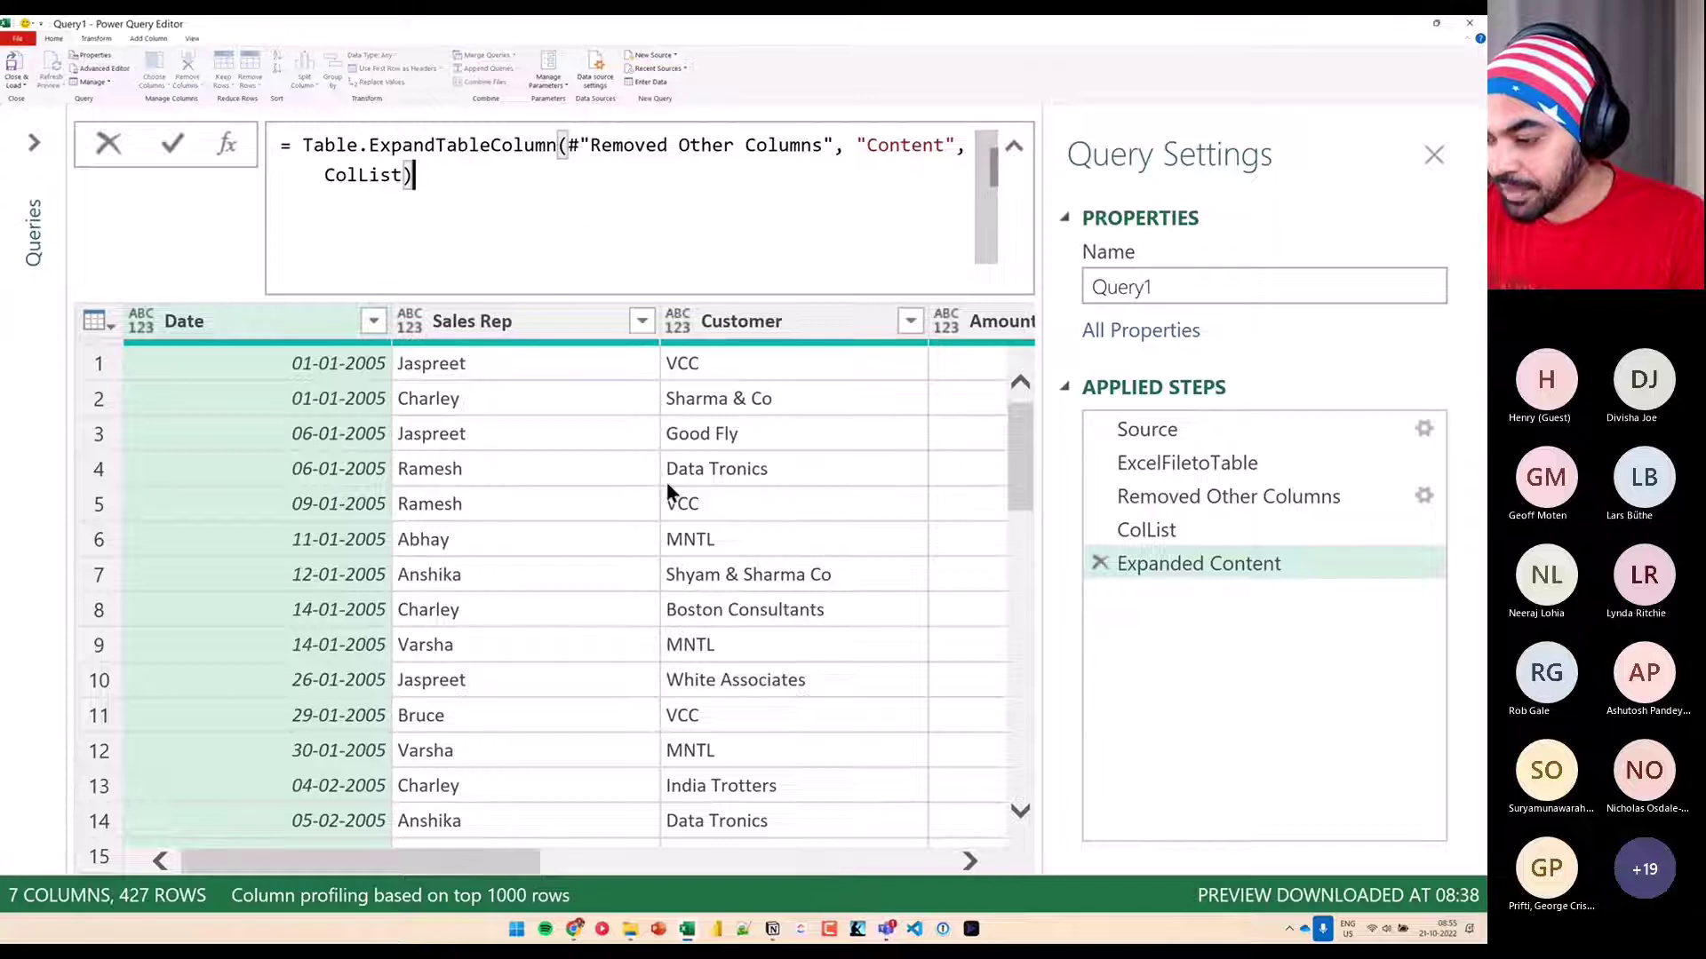
{"action": "left_click", "coordinate": [792, 468]}
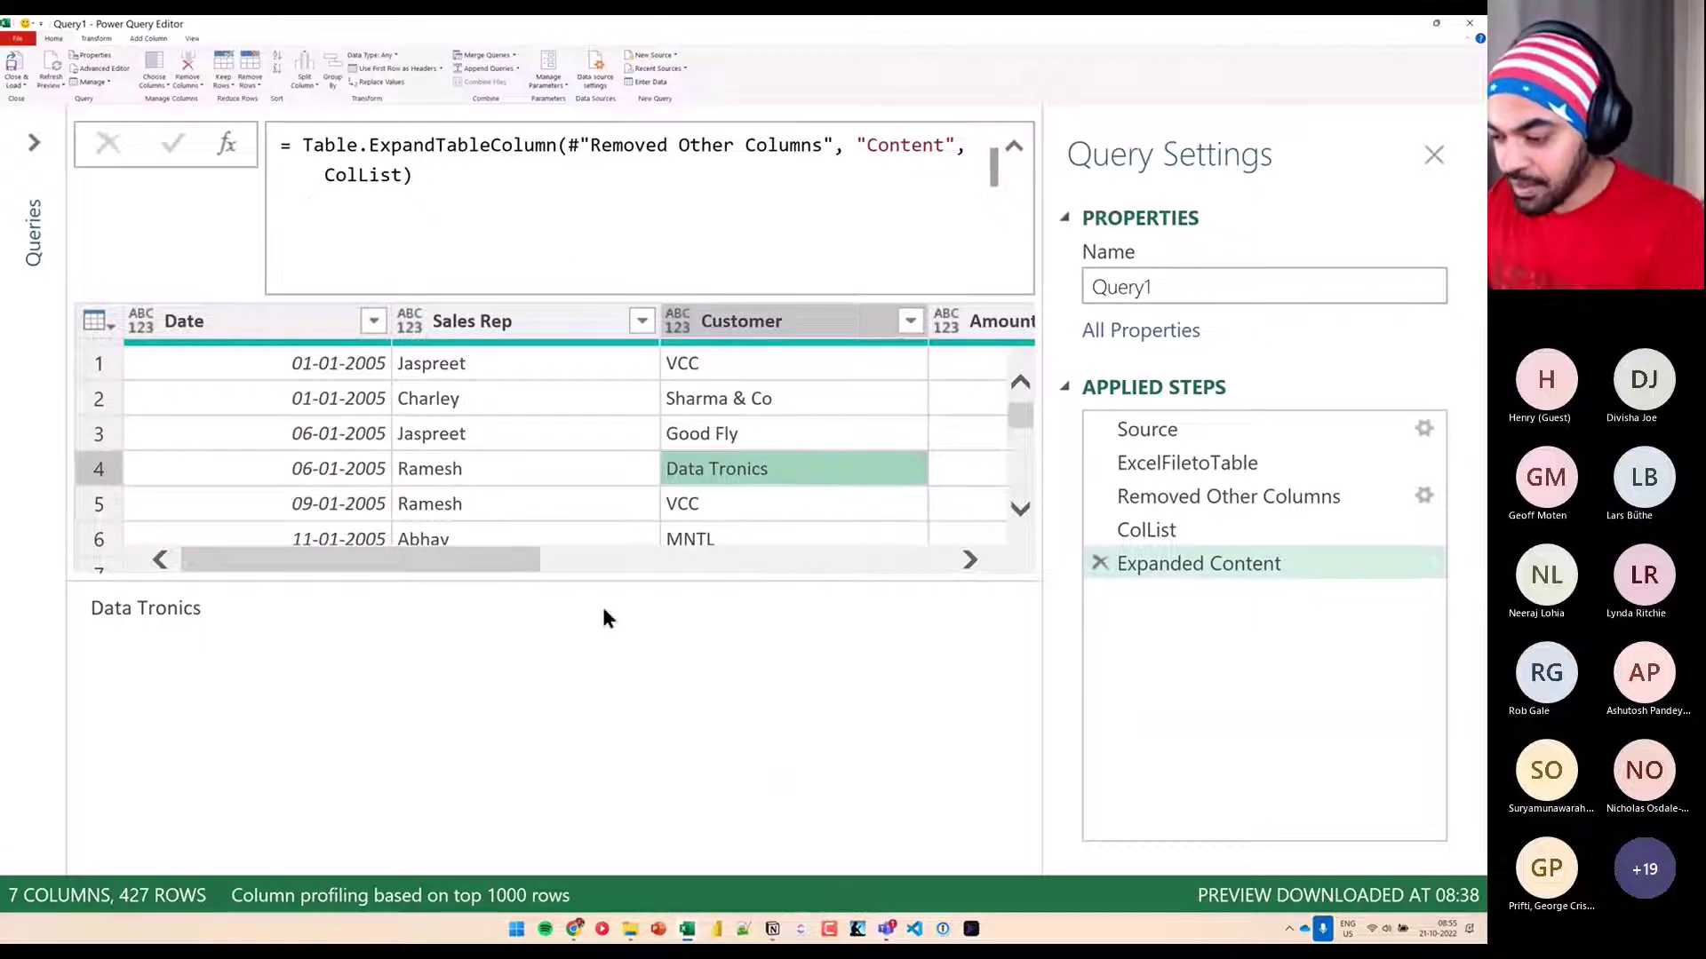
{"action": "left_click_drag", "start_coordinate": [601, 587], "coordinate": [603, 784]}
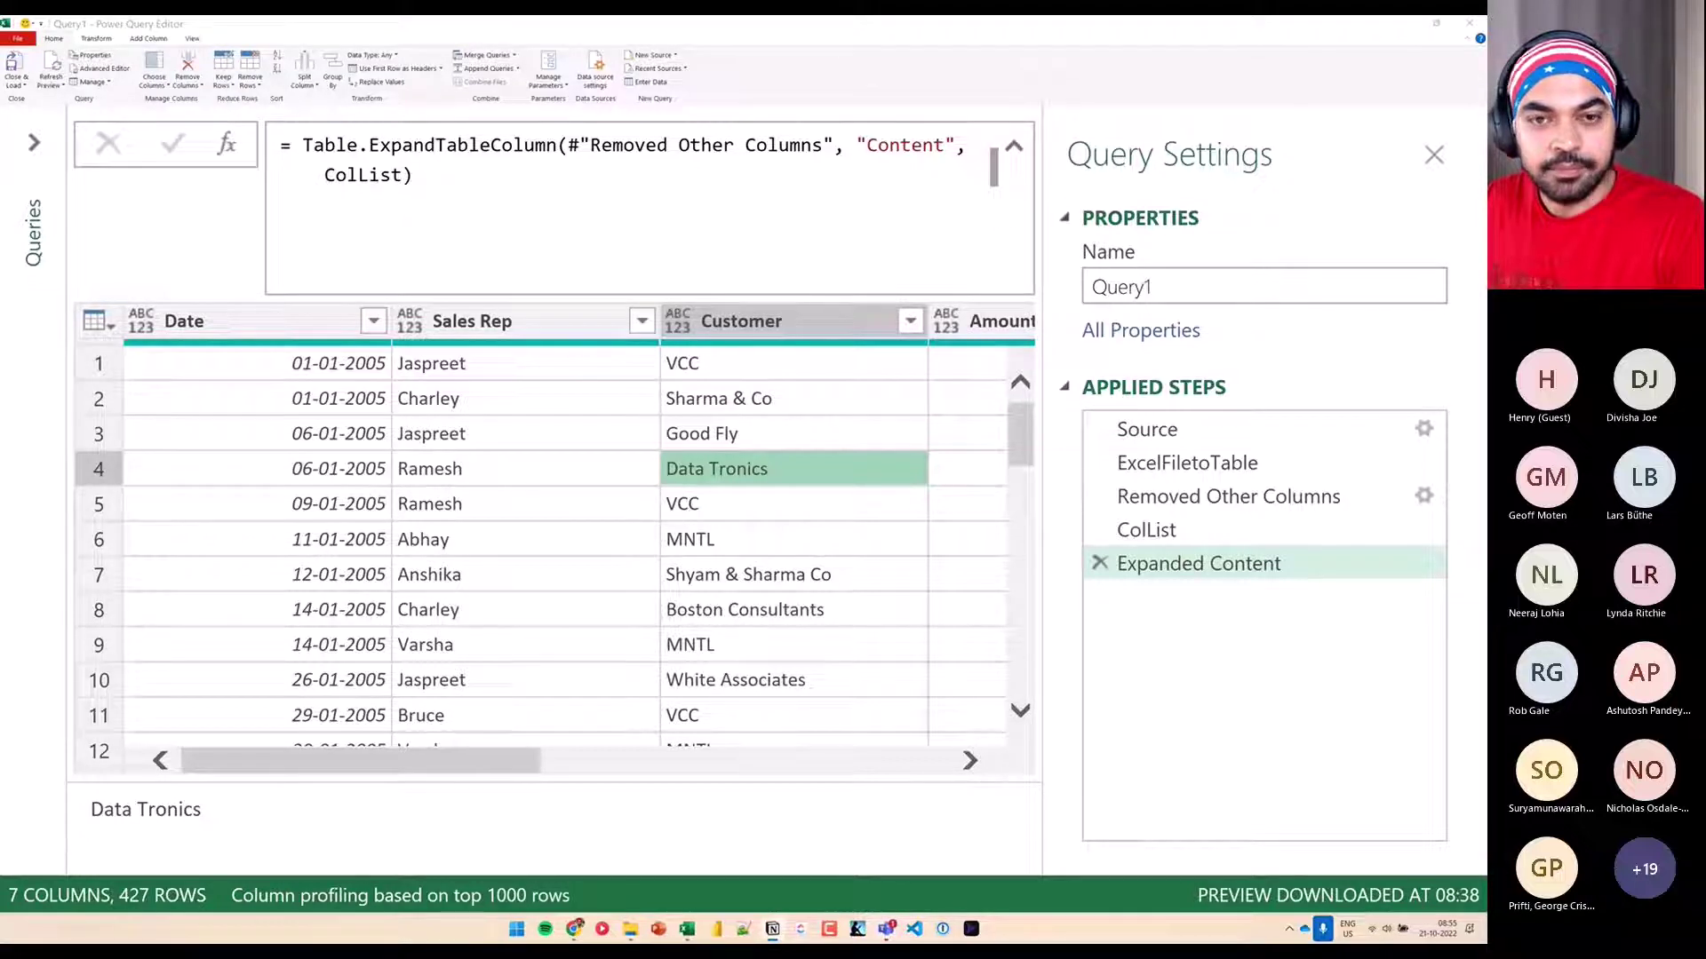
{"action": "left_click", "coordinate": [813, 612]}
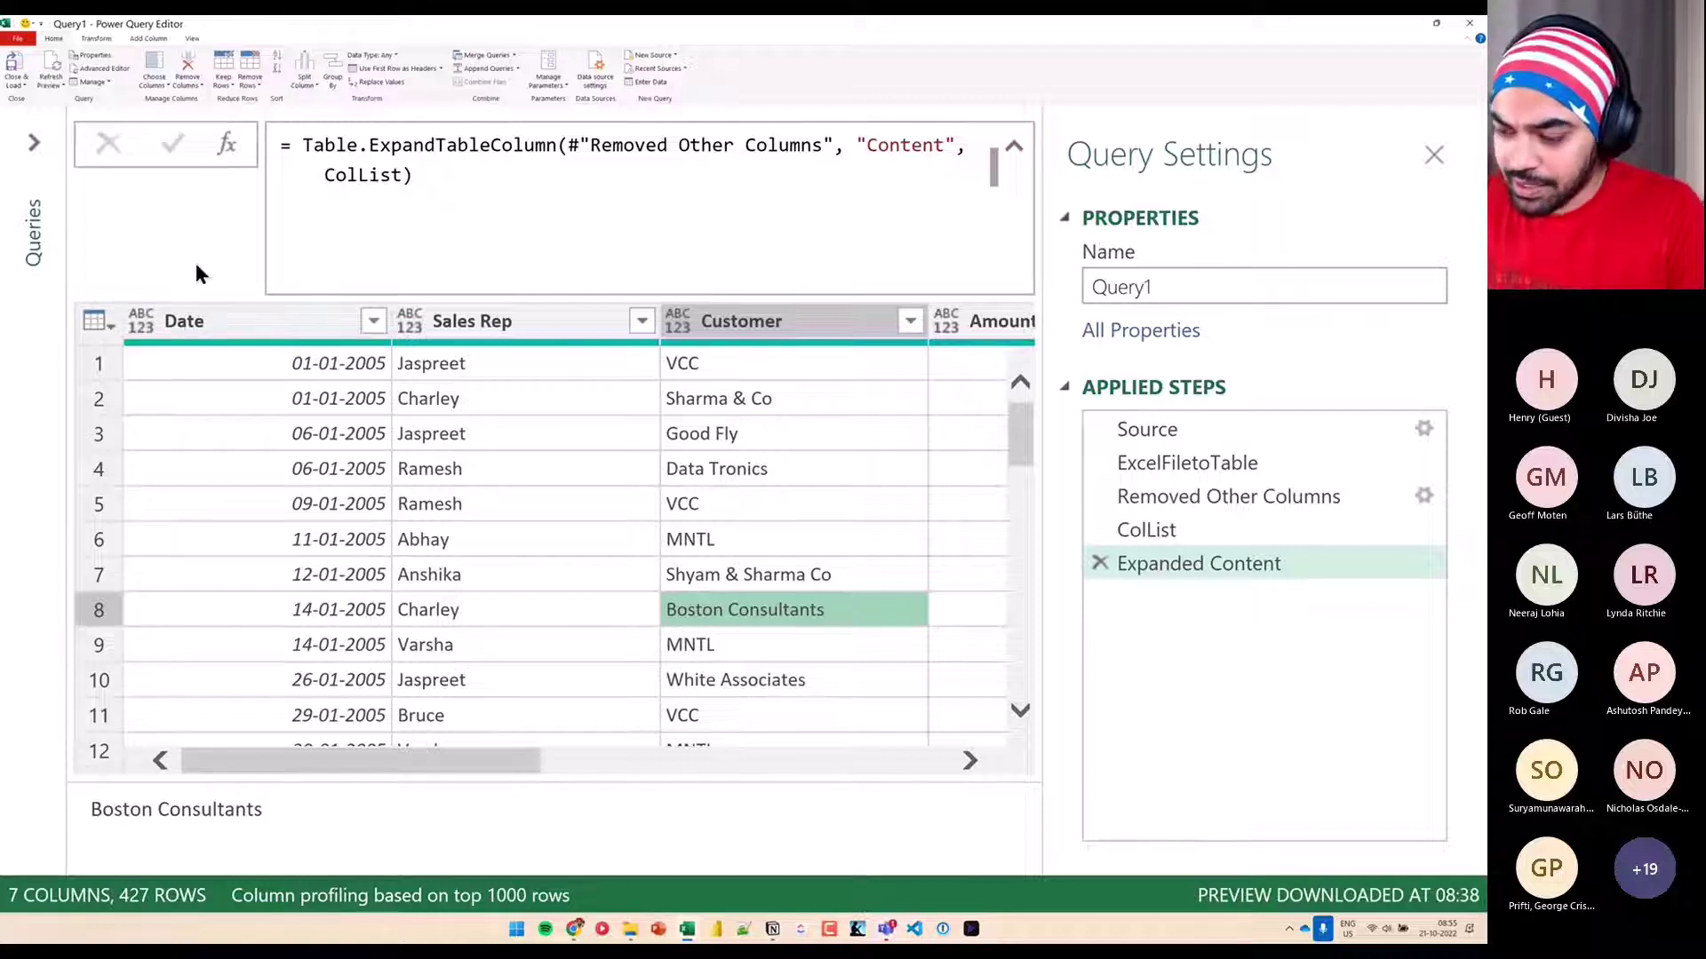
Leave only the Date column selected in the 7-column expanded table
{"action": "left_click", "coordinate": [259, 316]}
{"action": "key", "text": "ctrl+a"}
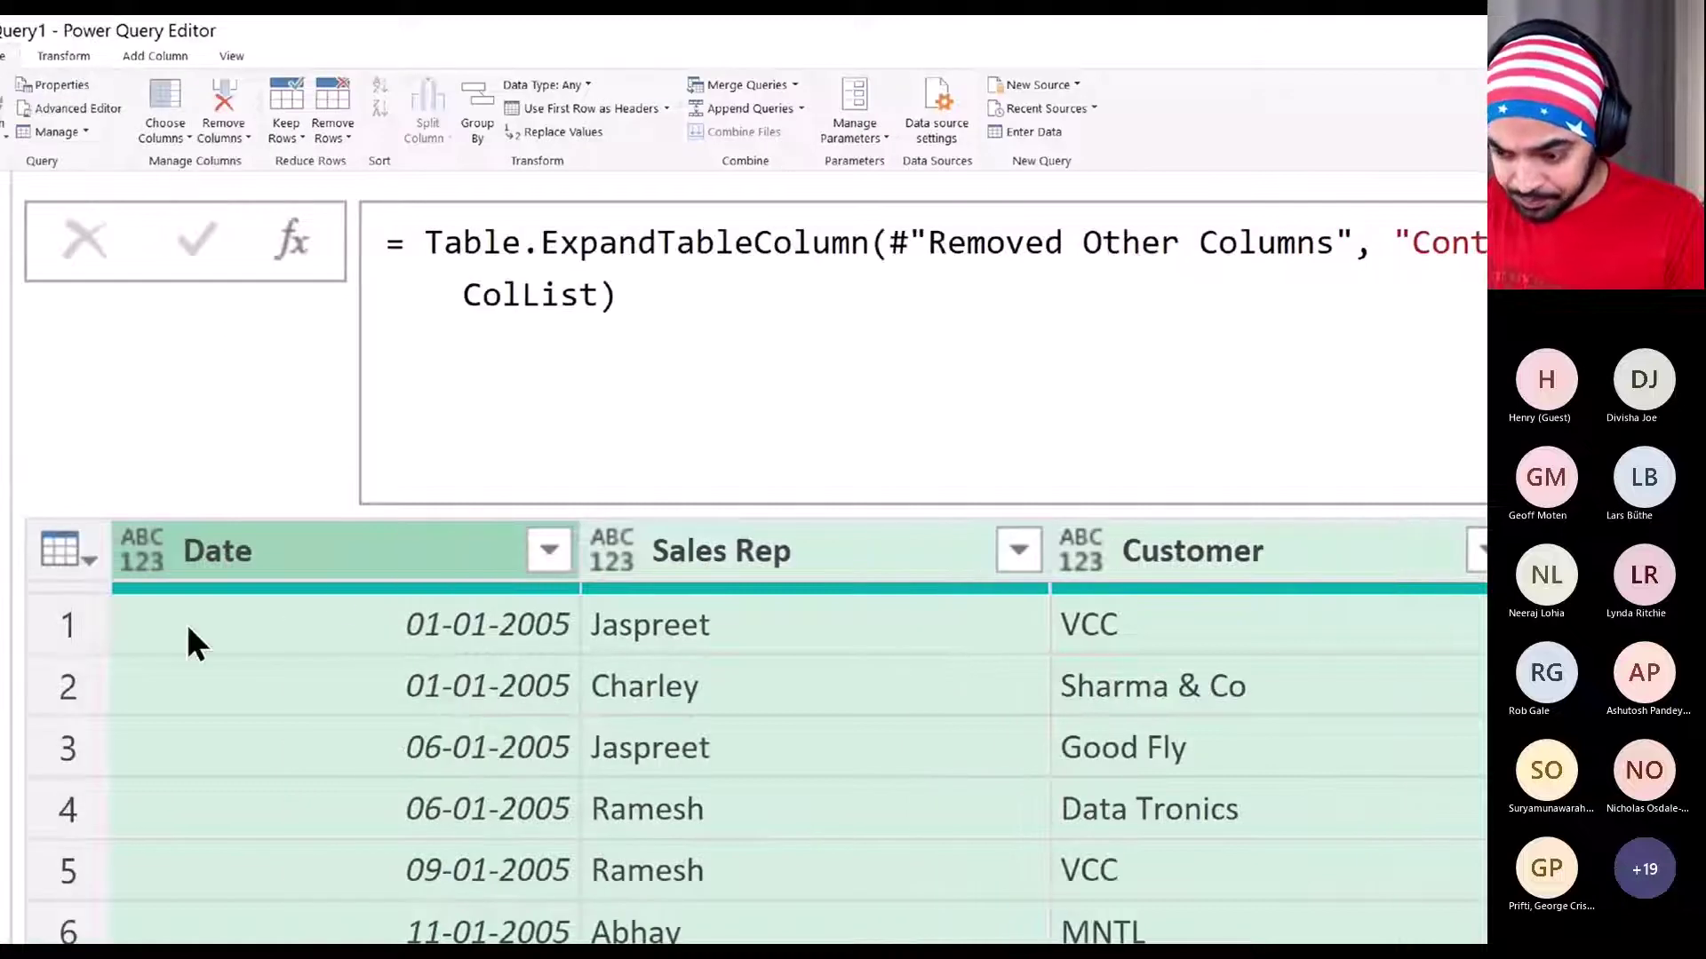
{"action": "left_click", "coordinate": [382, 562]}
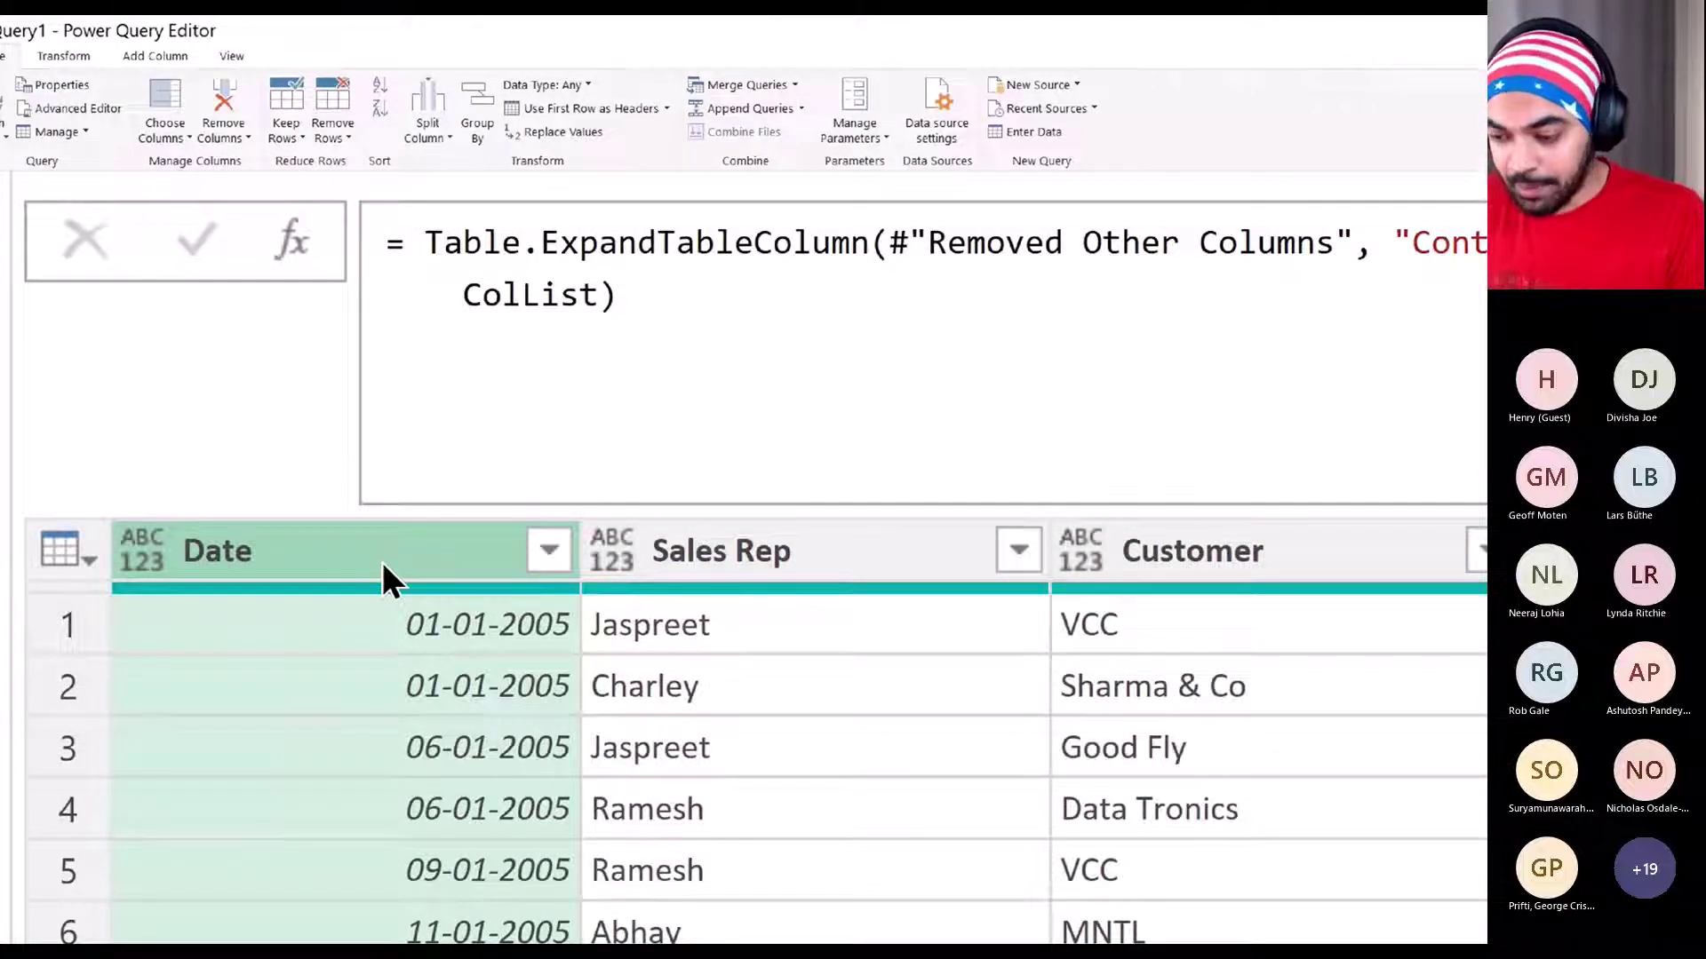
Set the Date column to date type and Sales Rep to text
{"action": "left_click", "coordinate": [153, 558]}
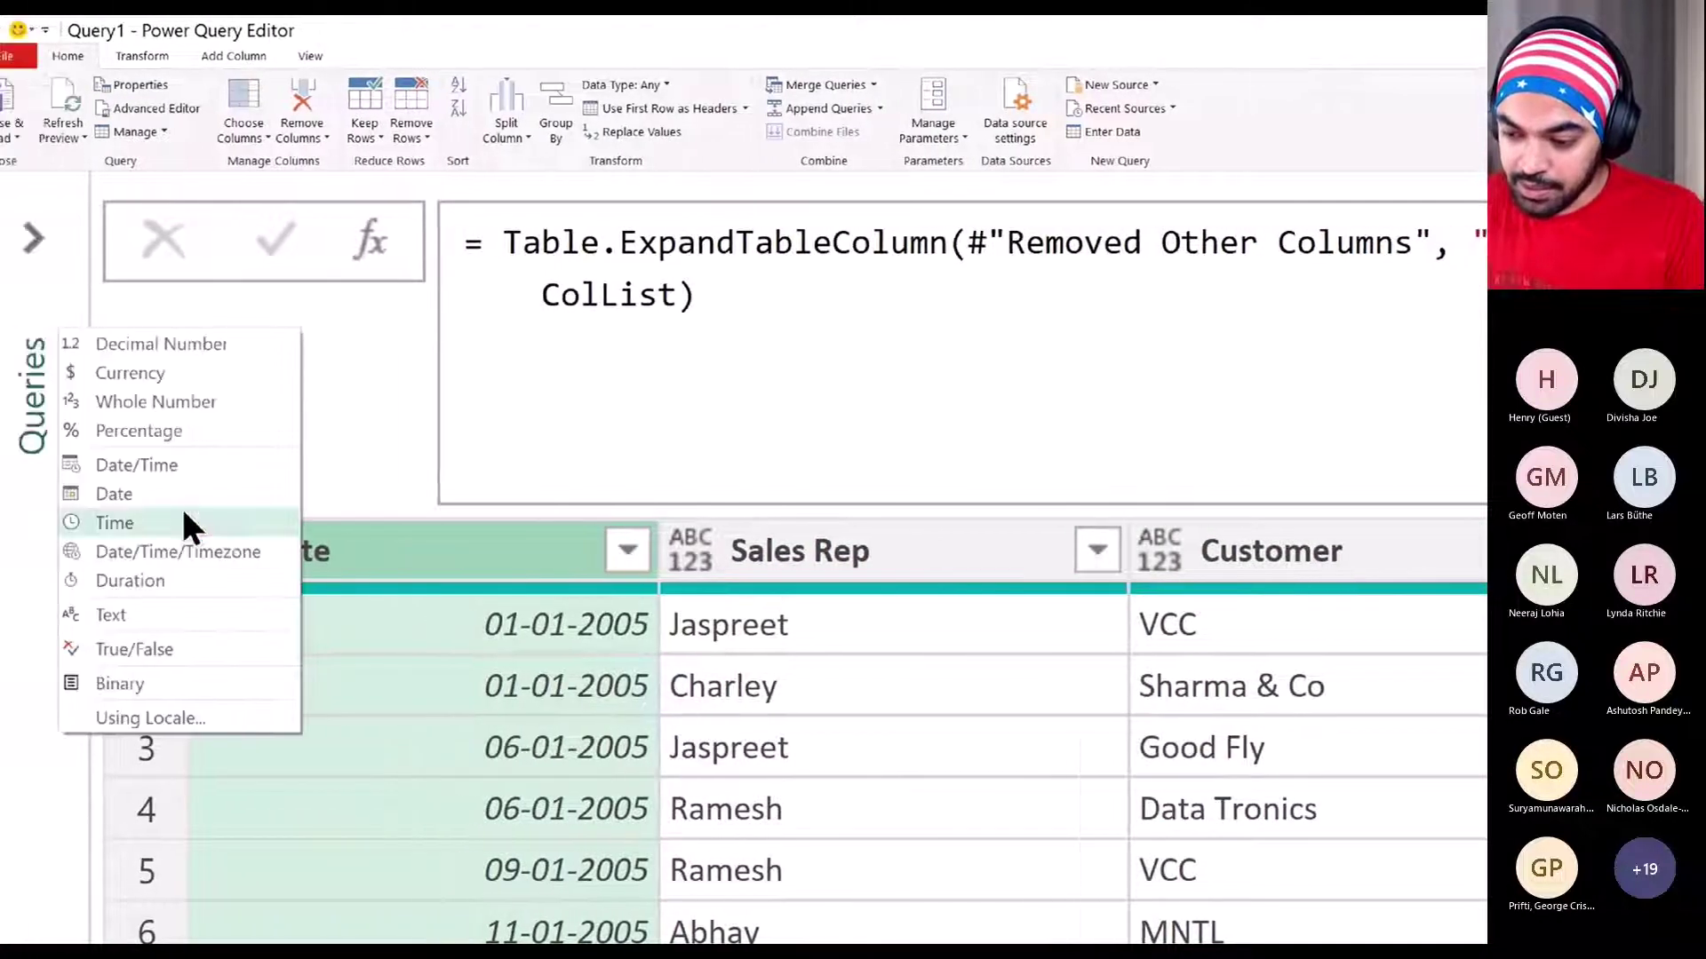
{"action": "left_click", "coordinate": [185, 491]}
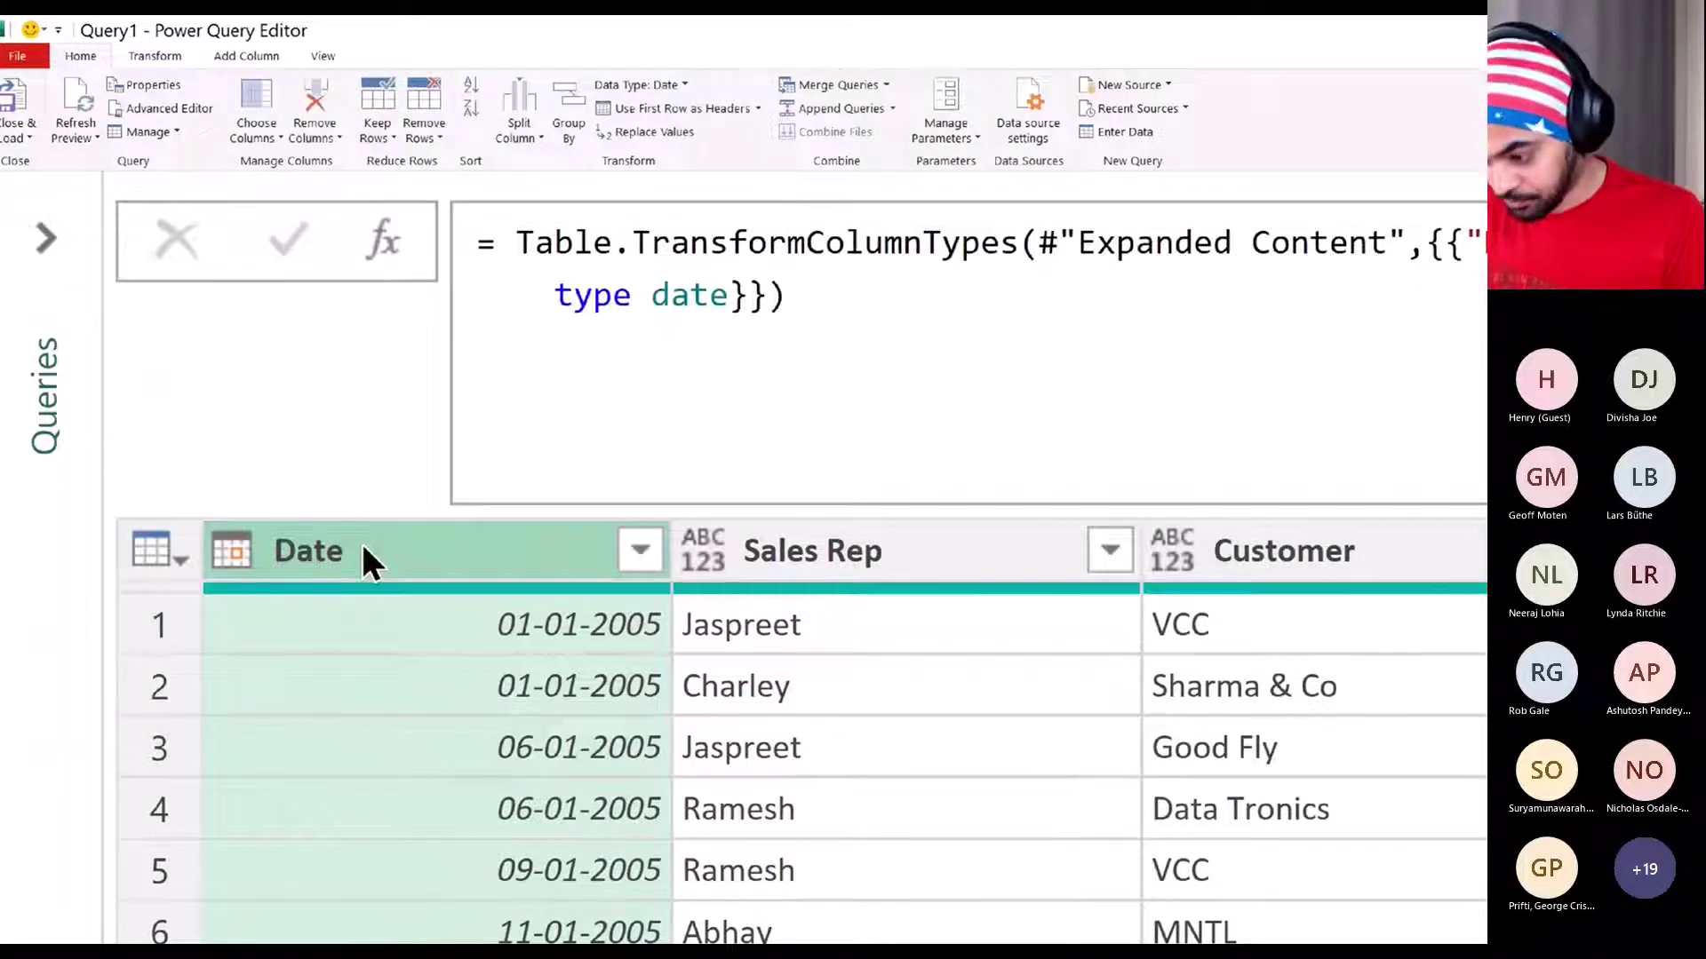
{"action": "left_click", "coordinate": [697, 558]}
{"action": "left_click", "coordinate": [356, 613]}
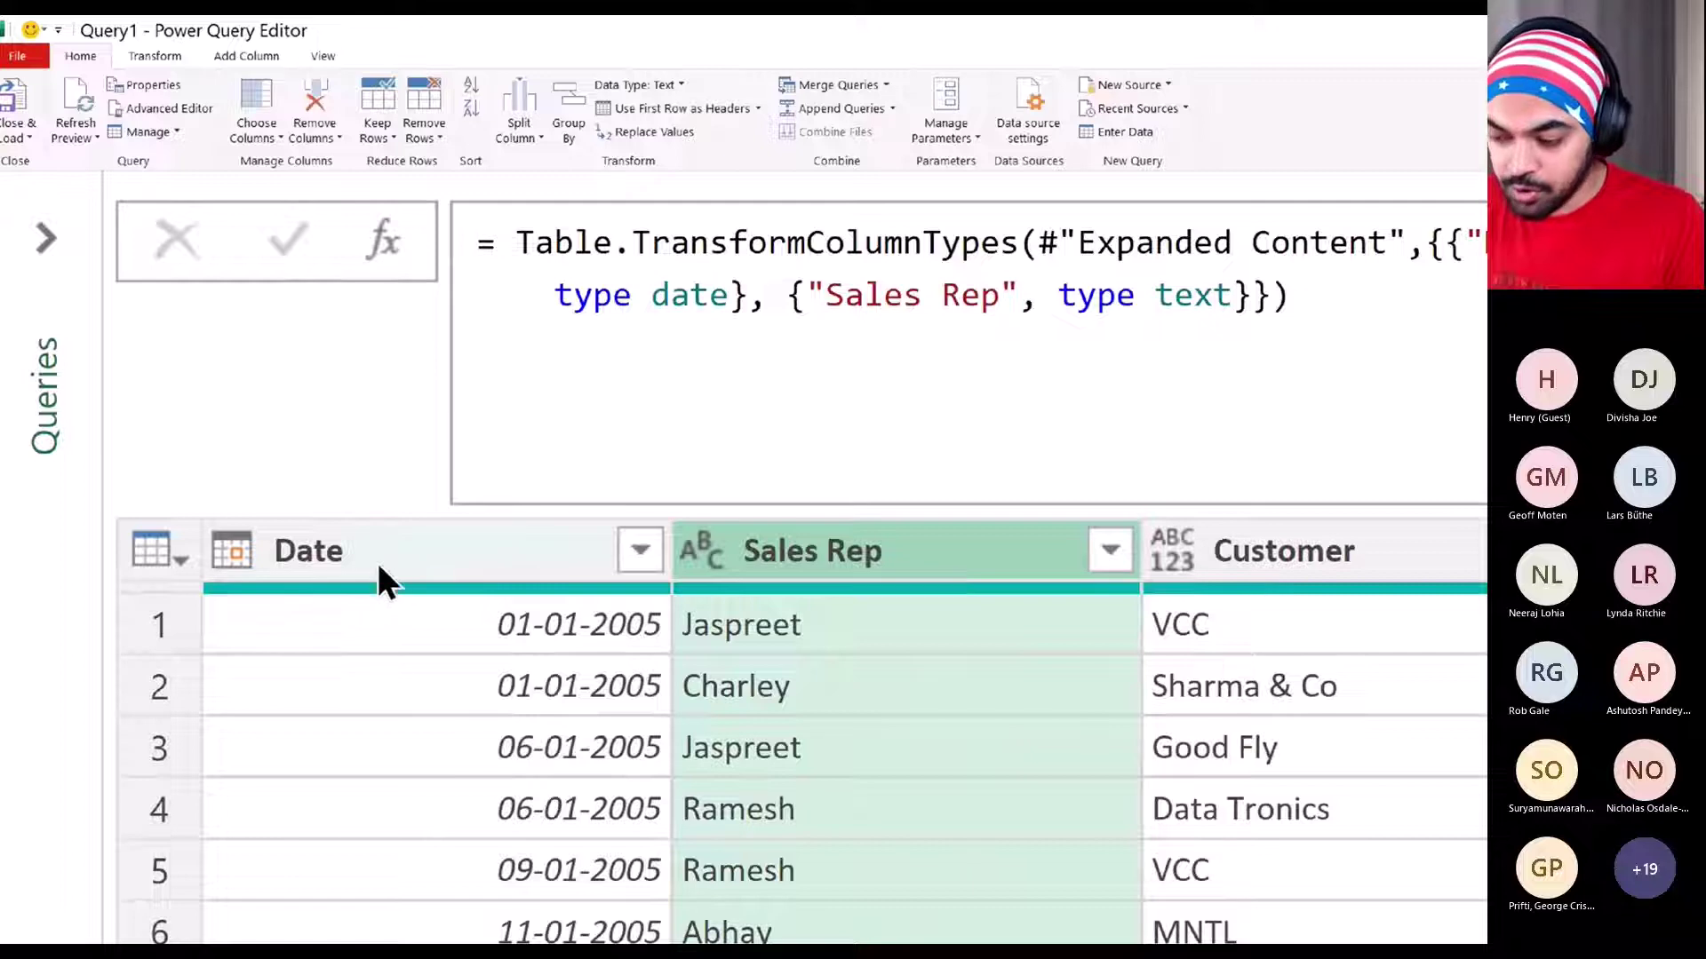
Run Detect Data Type on all columns, making Amount and Profit whole numbers
{"action": "left_click", "coordinate": [422, 558]}
{"action": "key", "text": "ctrl+a"}
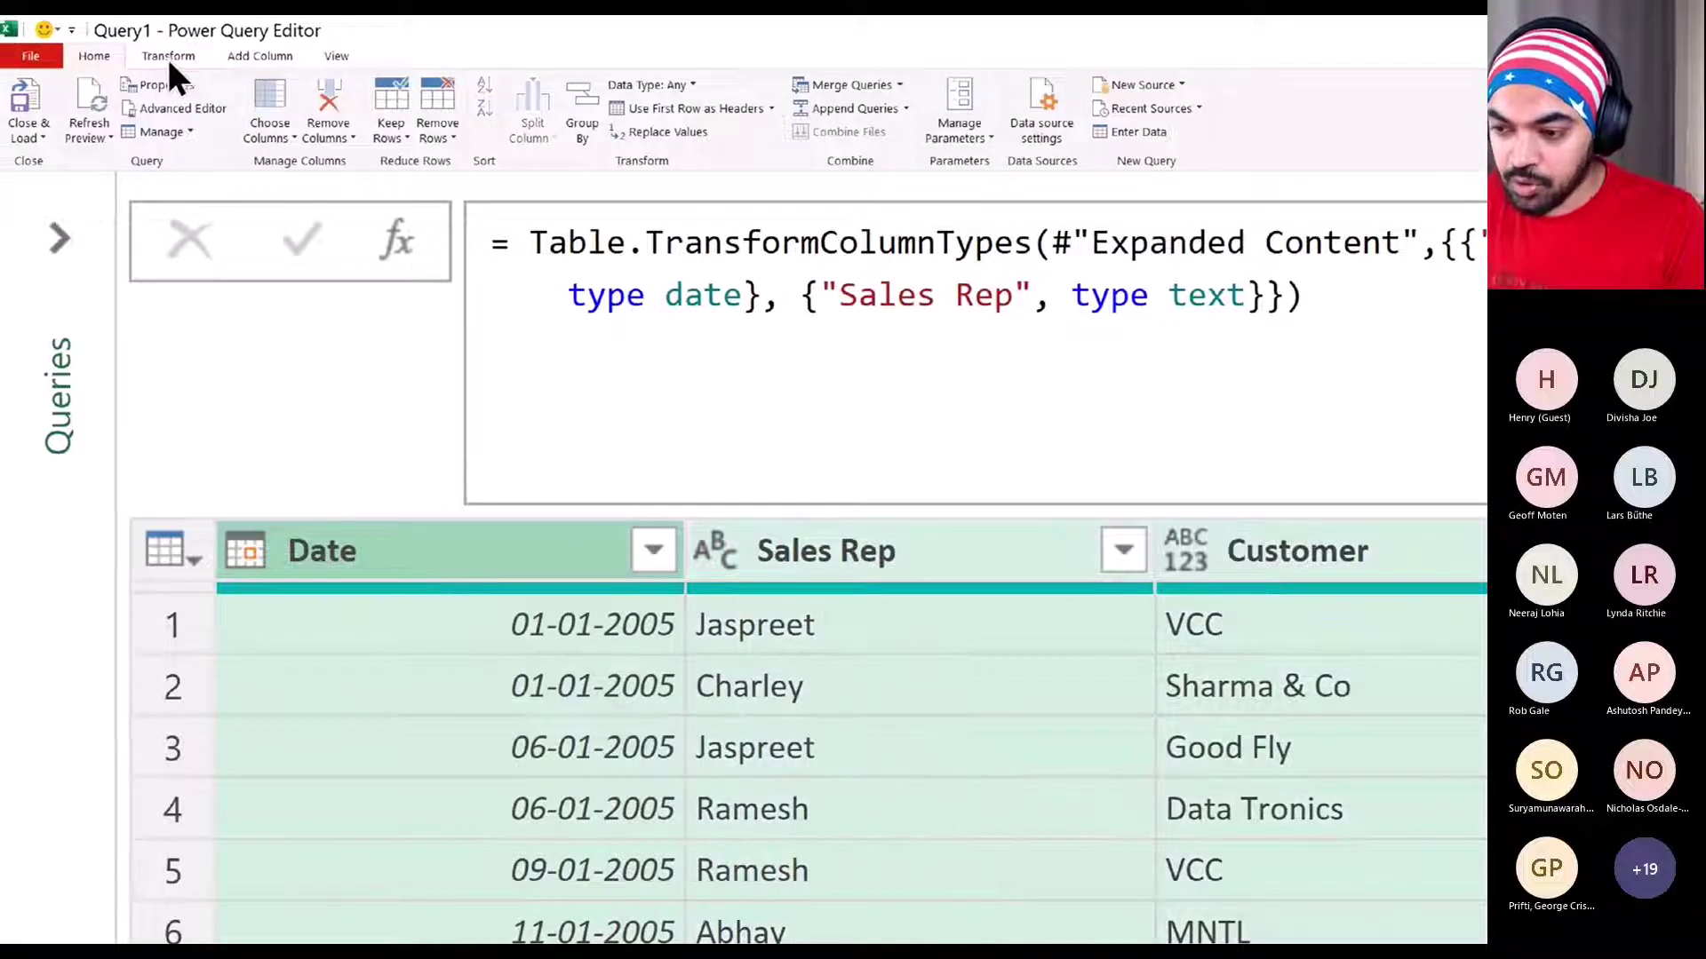
{"action": "left_click", "coordinate": [168, 57]}
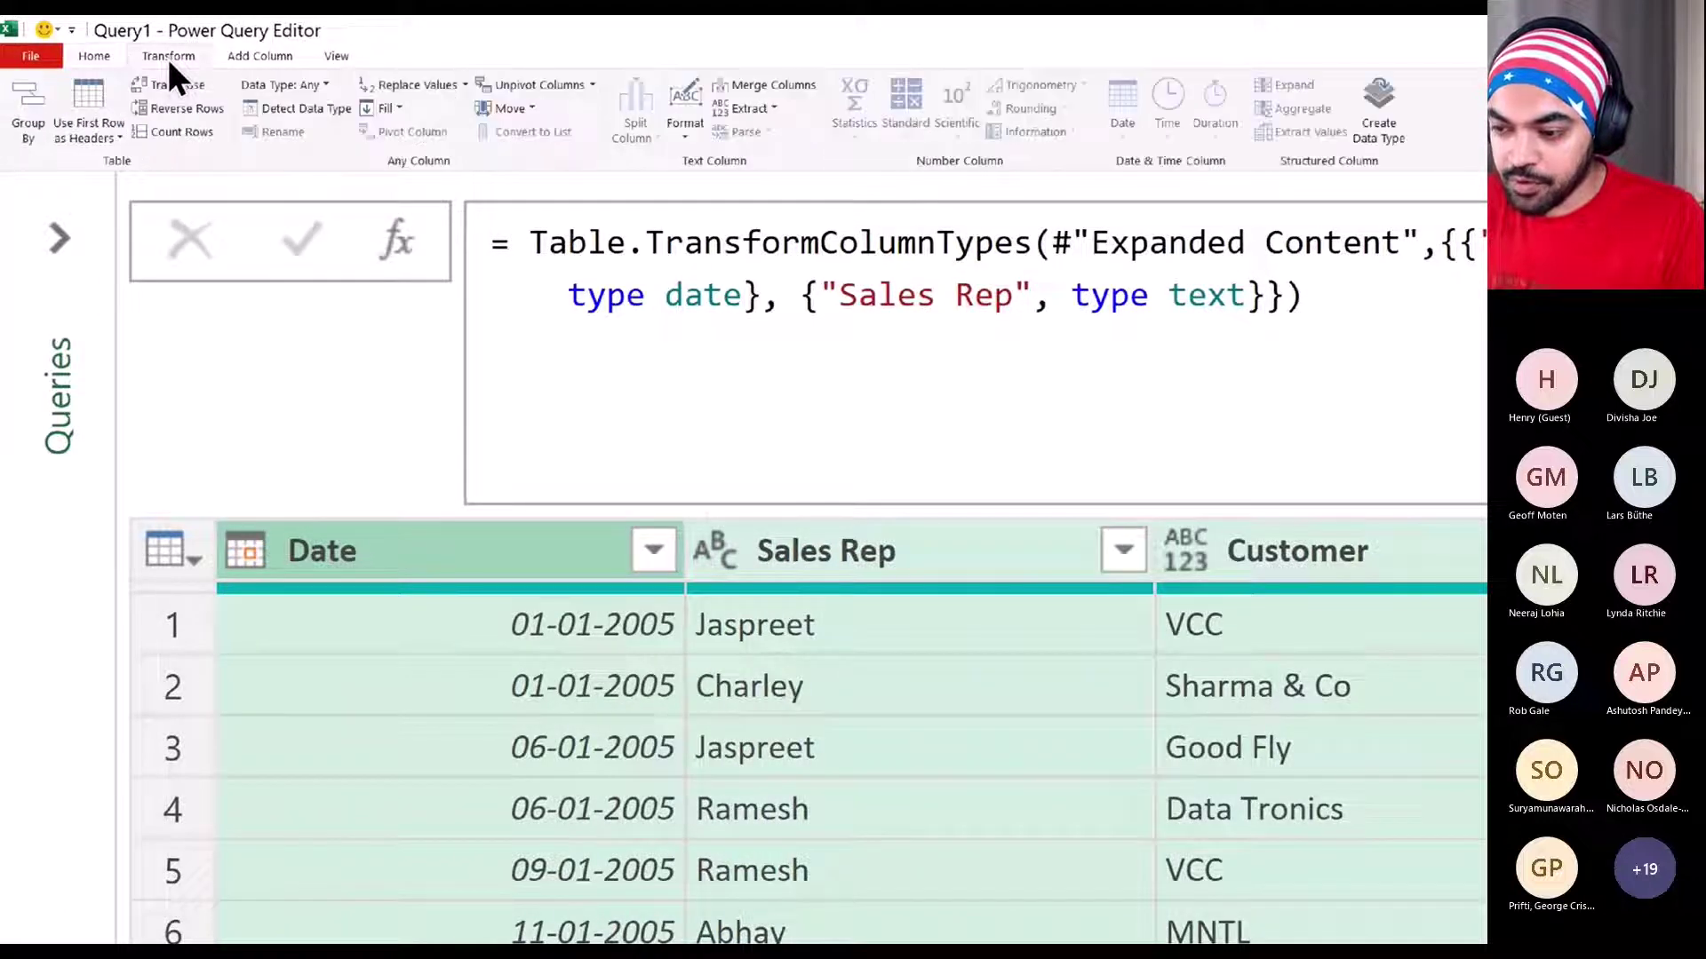
{"action": "left_click", "coordinate": [308, 114]}
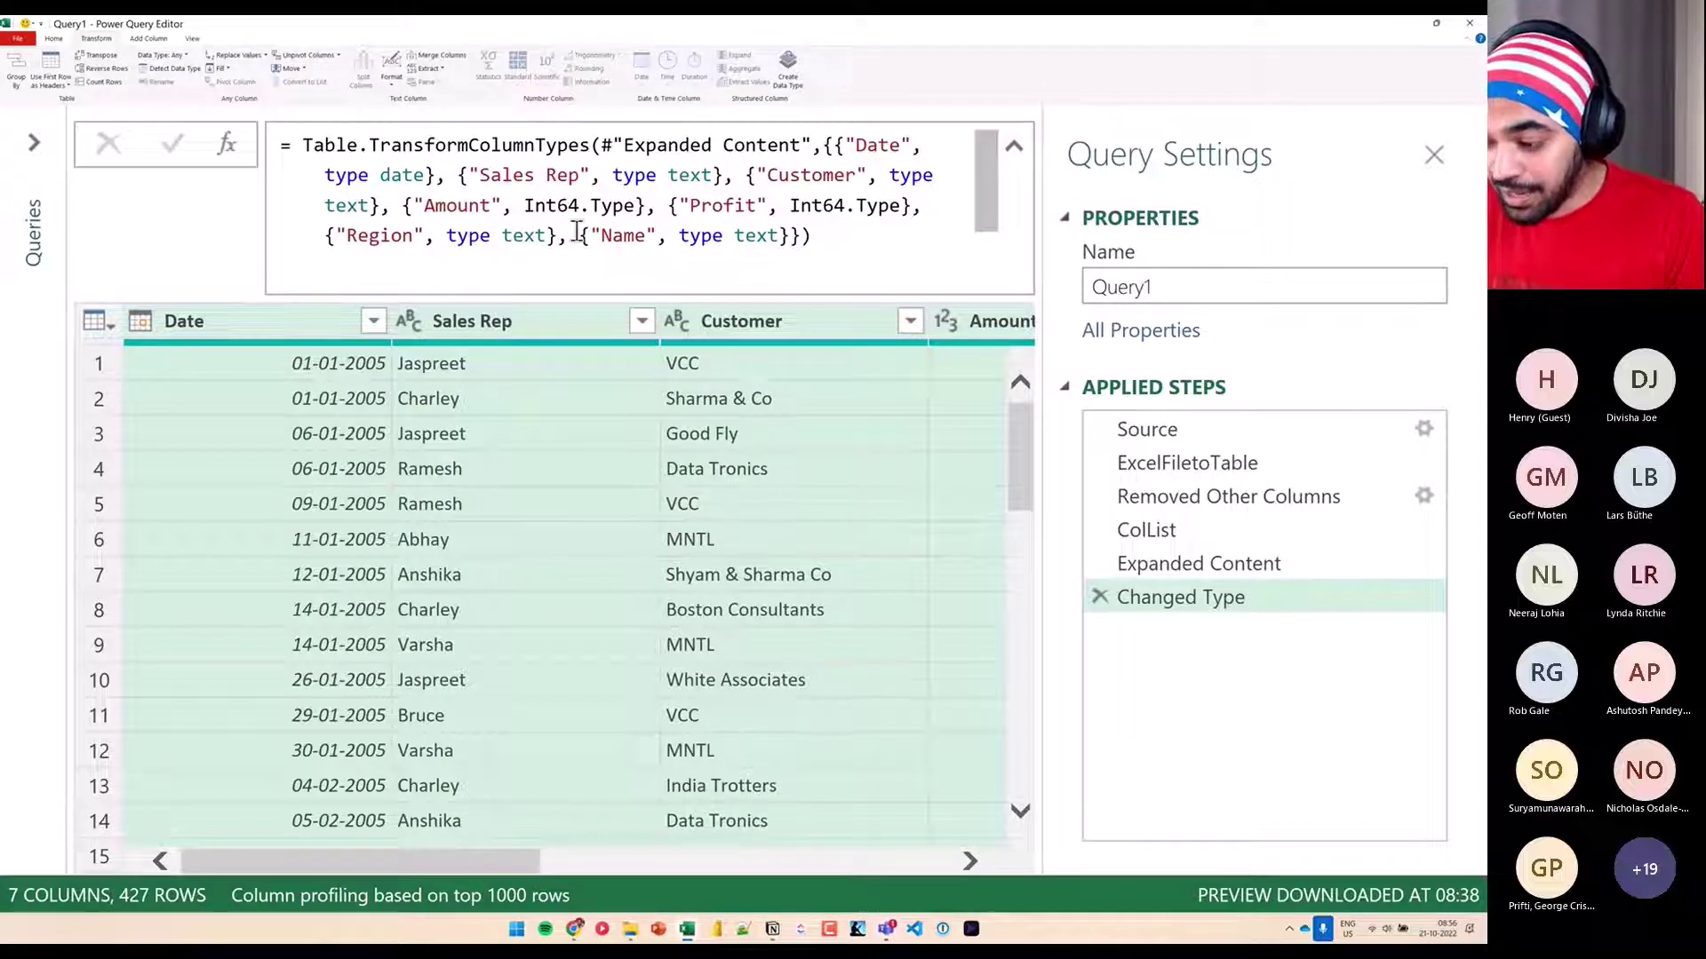
Point out the Amount values and the Int64.Type entries for Amount and Profit
{"action": "left_click_drag", "start_coordinate": [477, 861], "coordinate": [814, 862]}
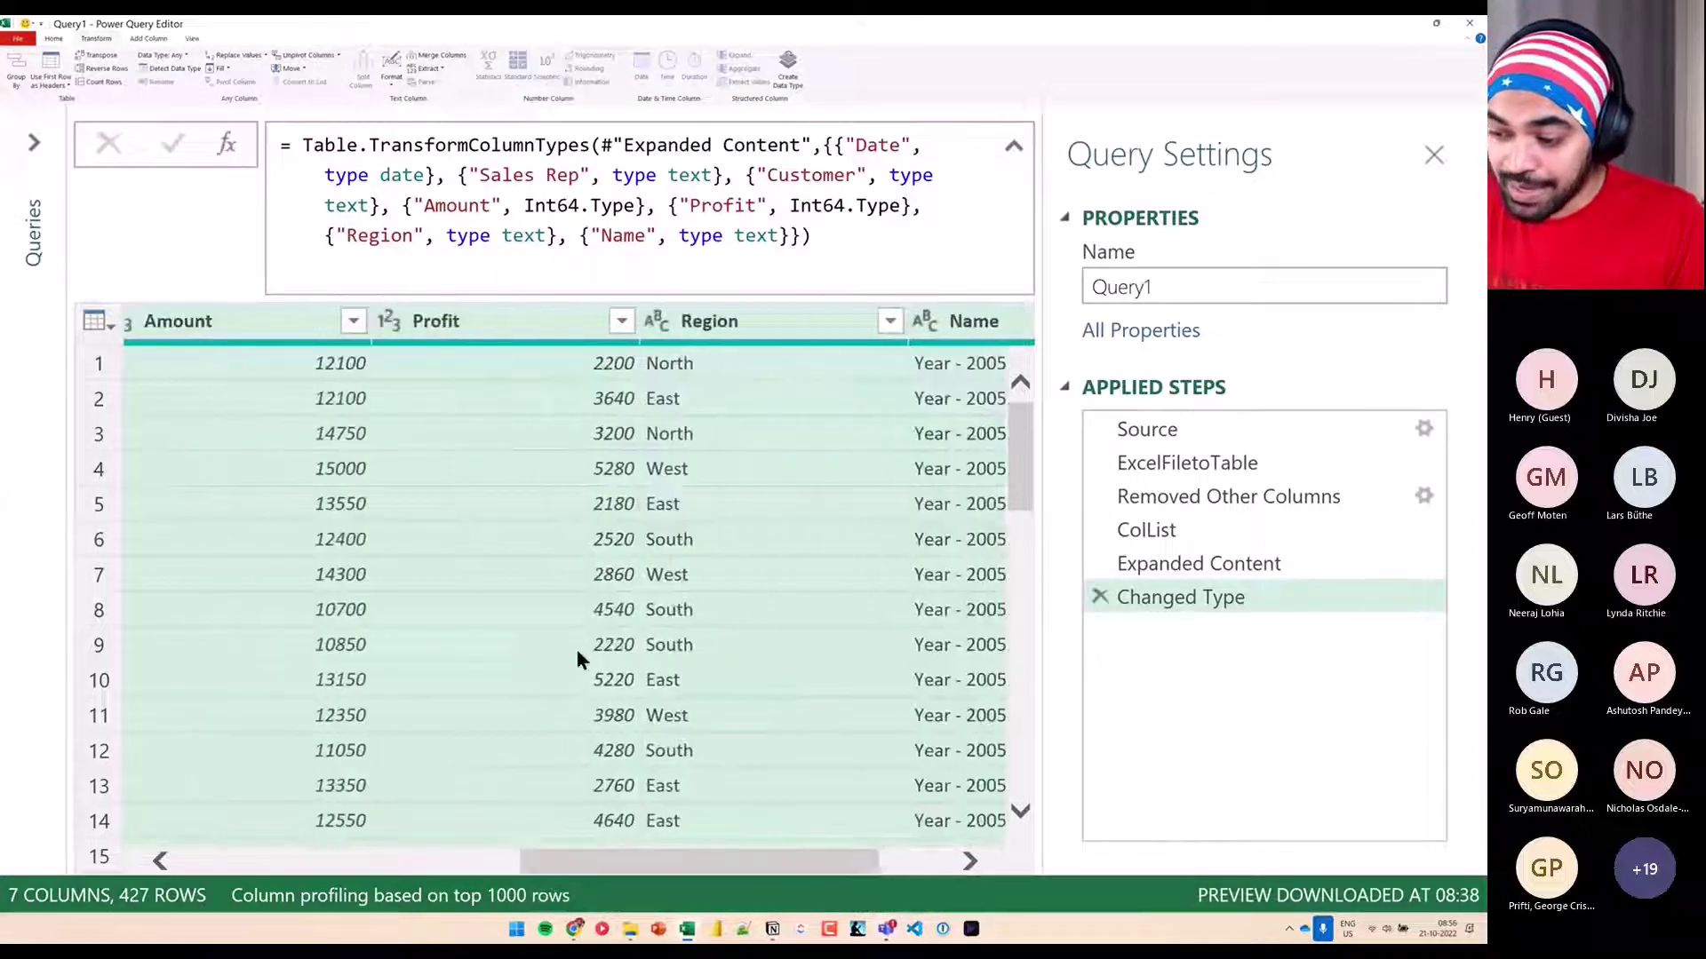
{"action": "left_click_drag", "start_coordinate": [304, 345], "coordinate": [370, 811]}
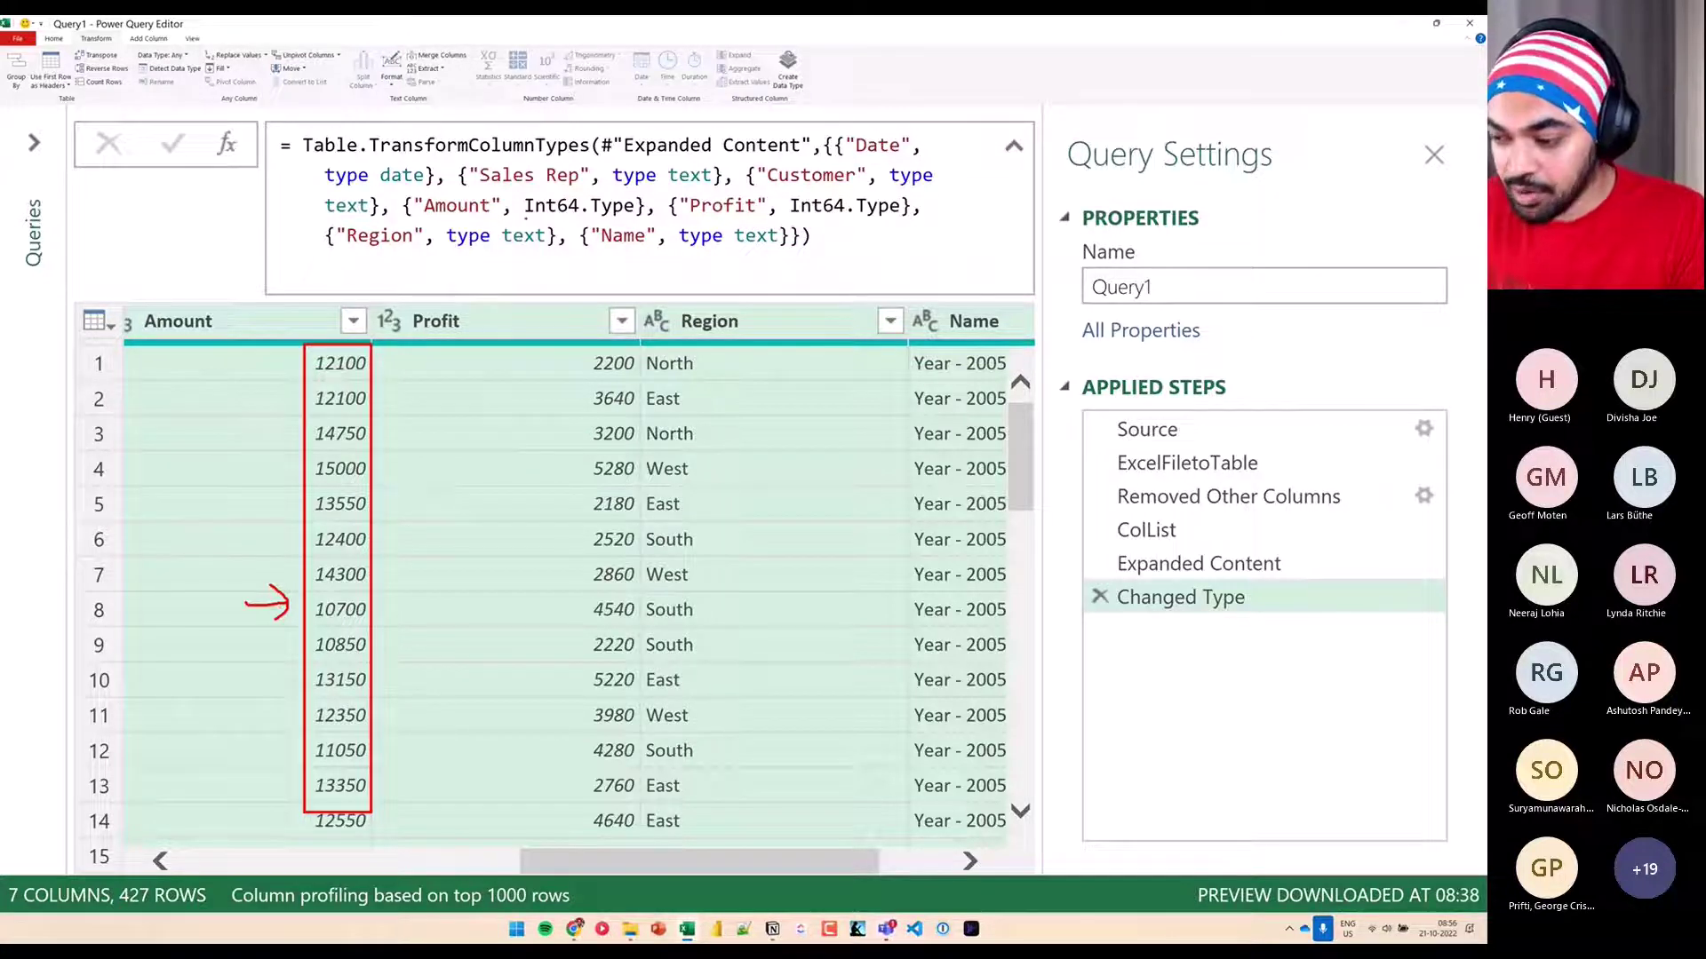
{"action": "left_click_drag", "start_coordinate": [516, 191], "coordinate": [627, 221]}
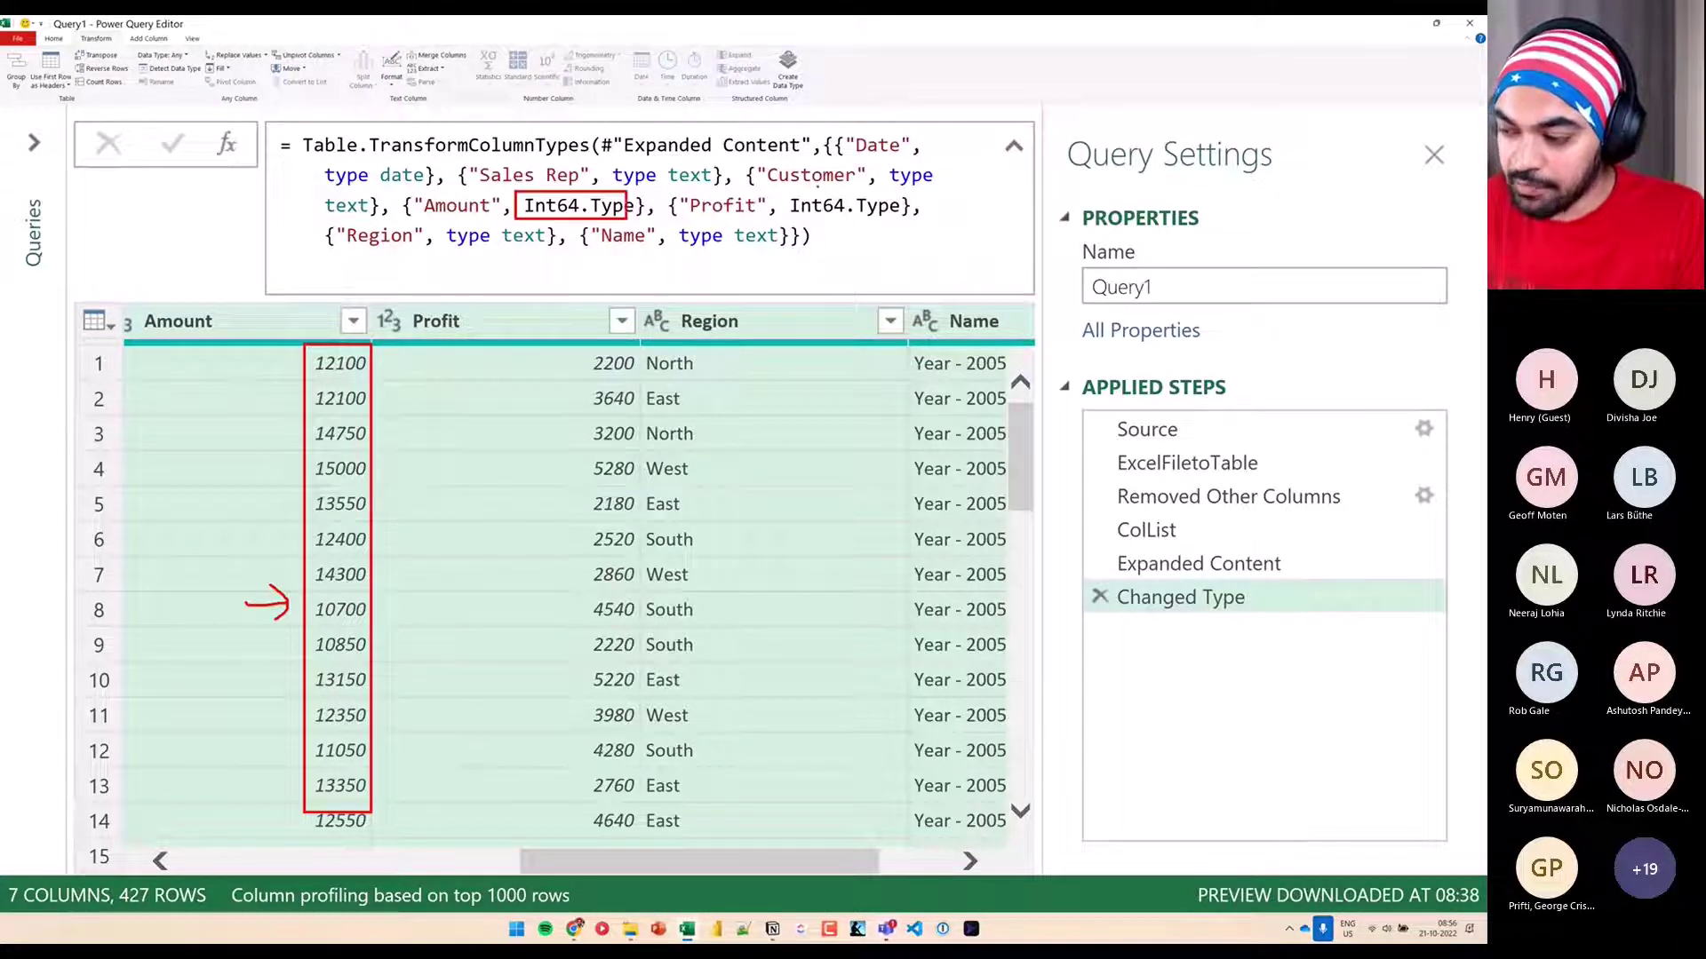
{"action": "left_click_drag", "start_coordinate": [800, 193], "coordinate": [909, 223]}
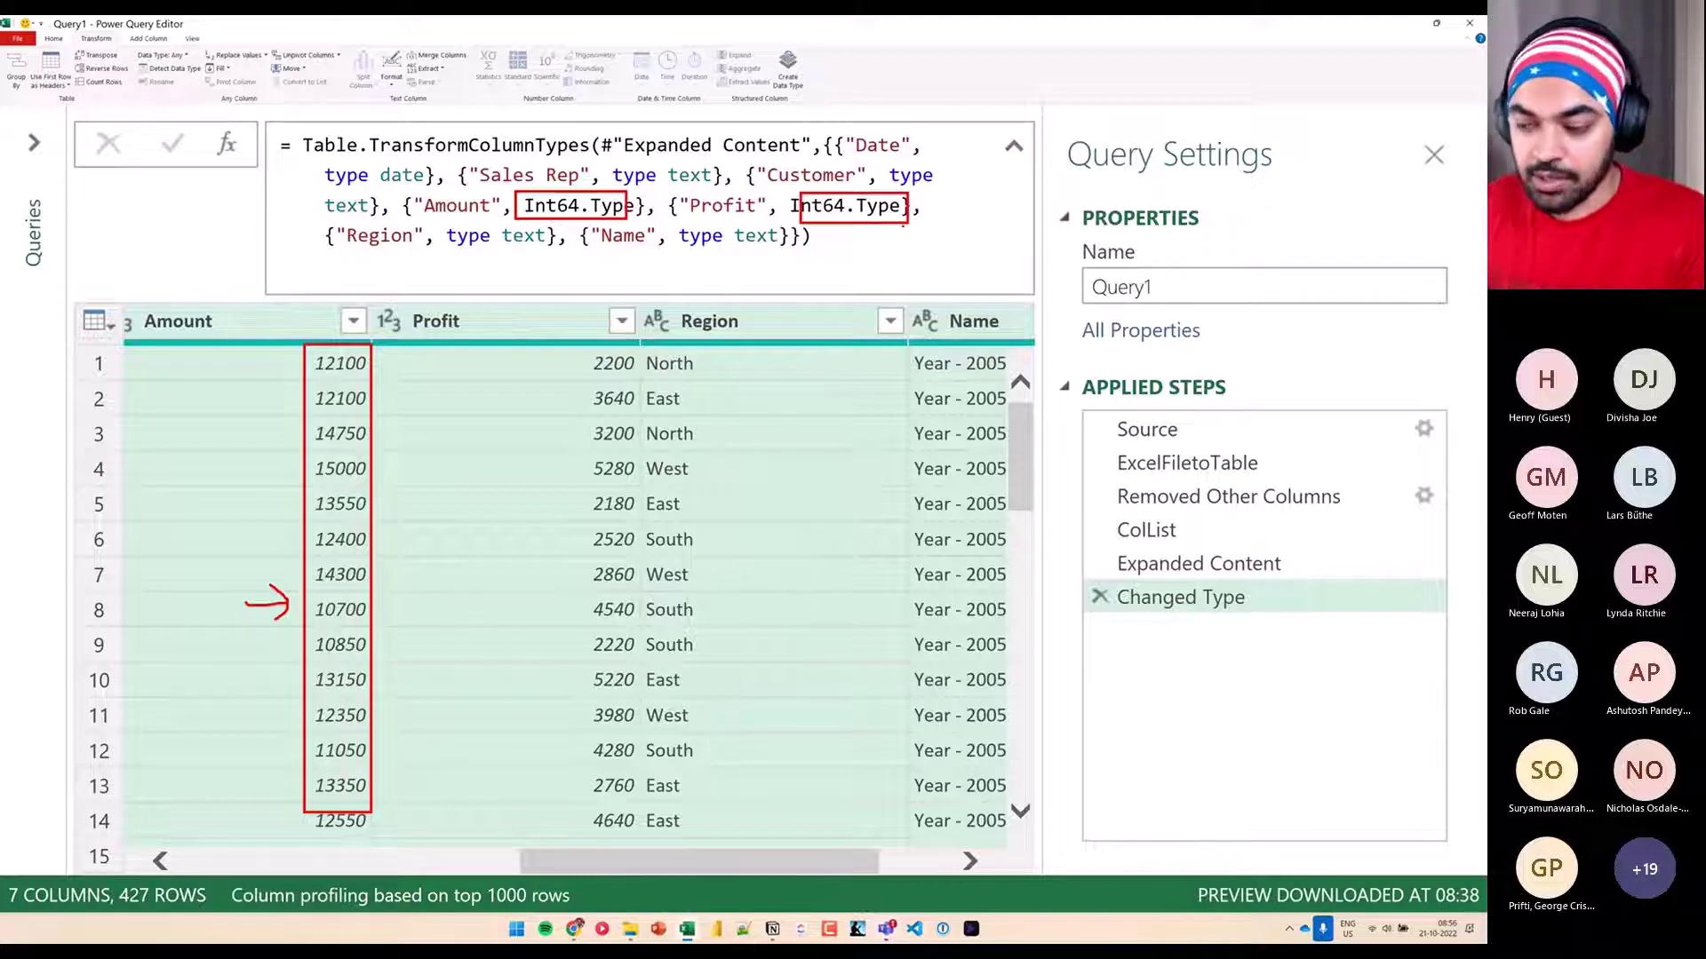
{"action": "key", "text": "Escape"}
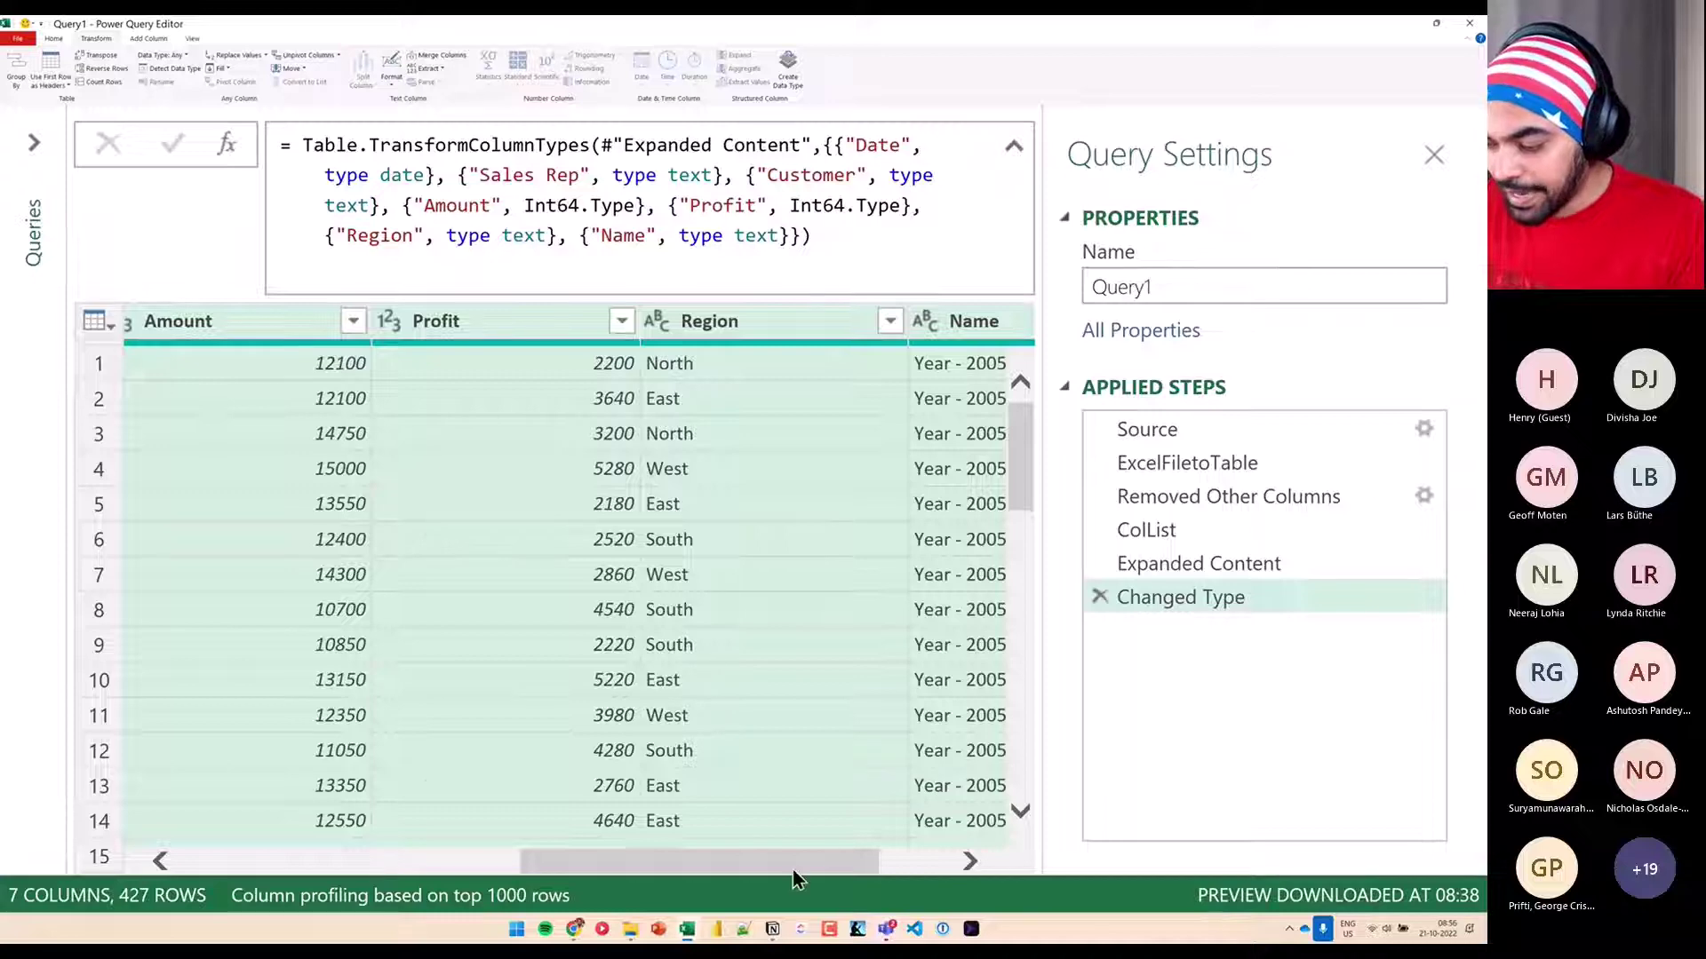
Close & Load Query1 into the Excel workbook
{"action": "left_click", "coordinate": [935, 873]}
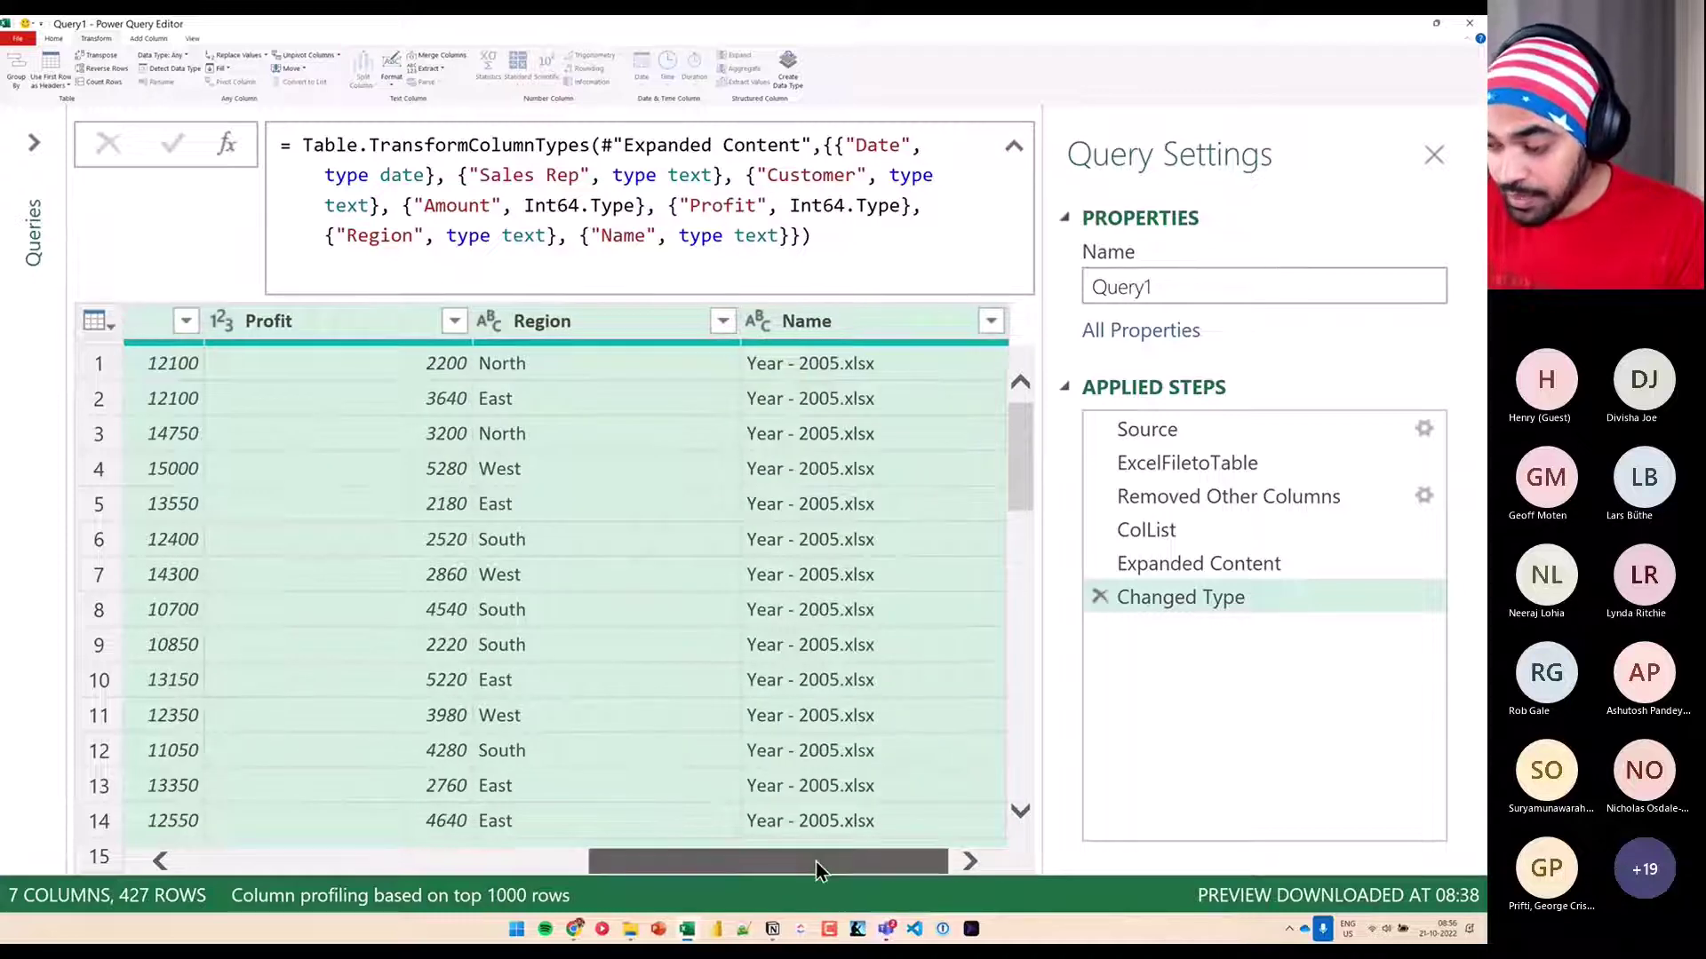
{"action": "left_click_drag", "start_coordinate": [819, 864], "coordinate": [511, 861]}
{"action": "left_click", "coordinate": [744, 869]}
{"action": "left_click_drag", "start_coordinate": [704, 862], "coordinate": [274, 862]}
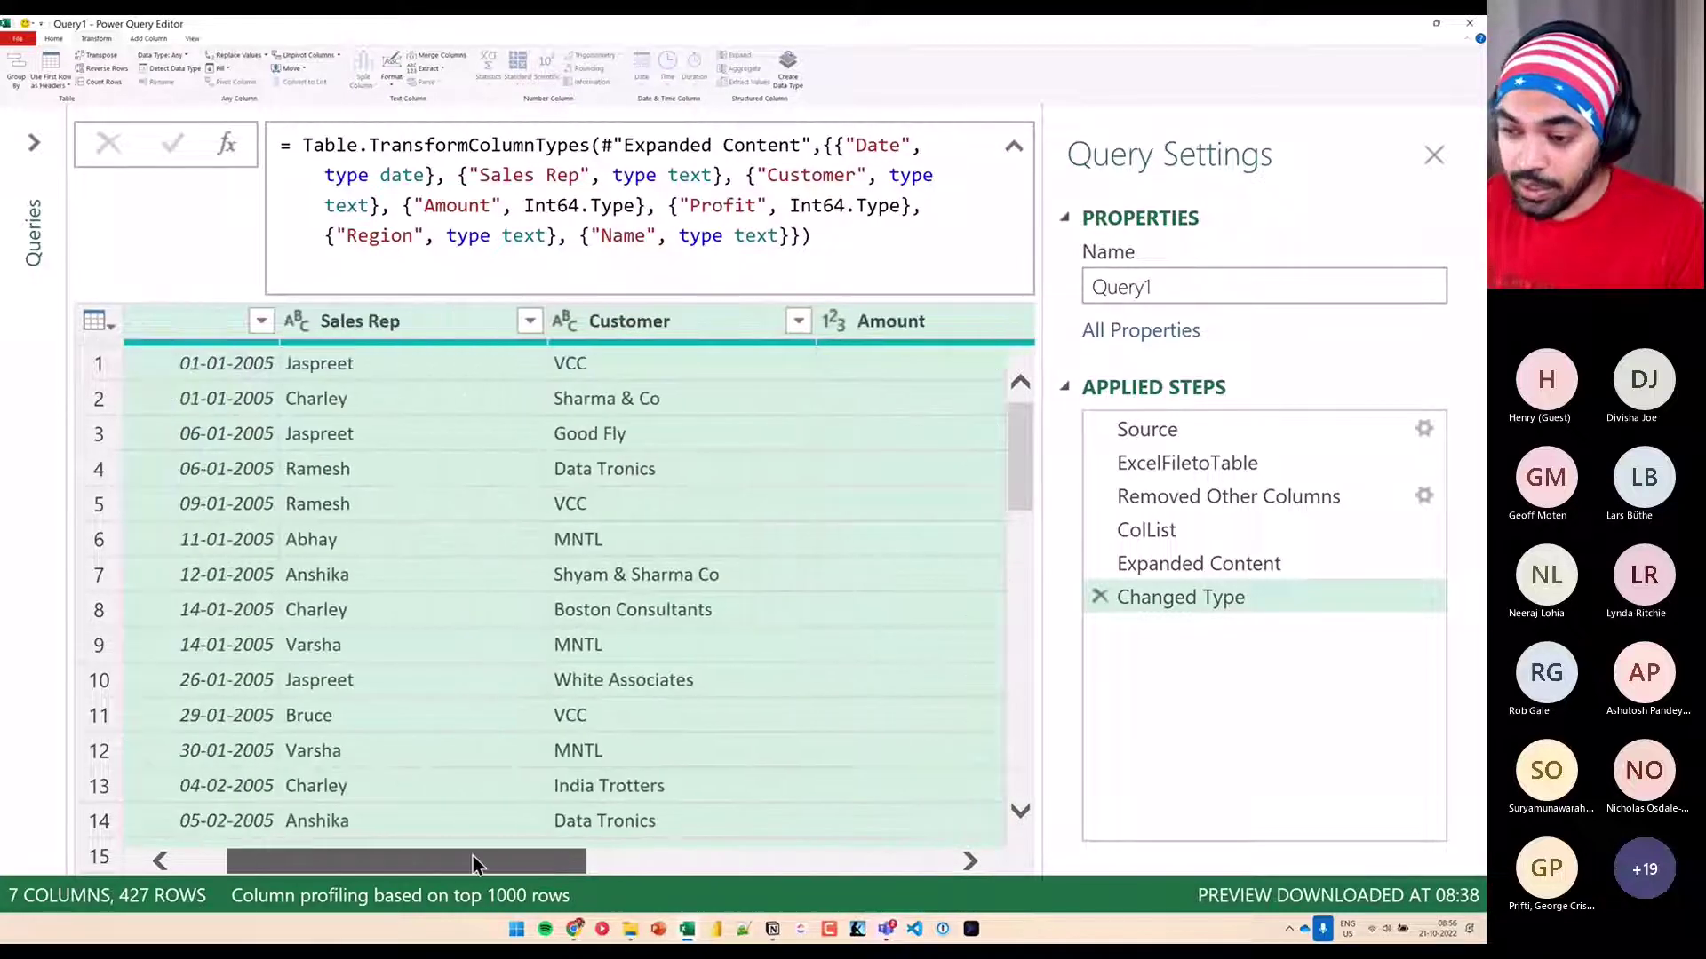
{"action": "left_click", "coordinate": [53, 38]}
{"action": "left_click", "coordinate": [16, 64]}
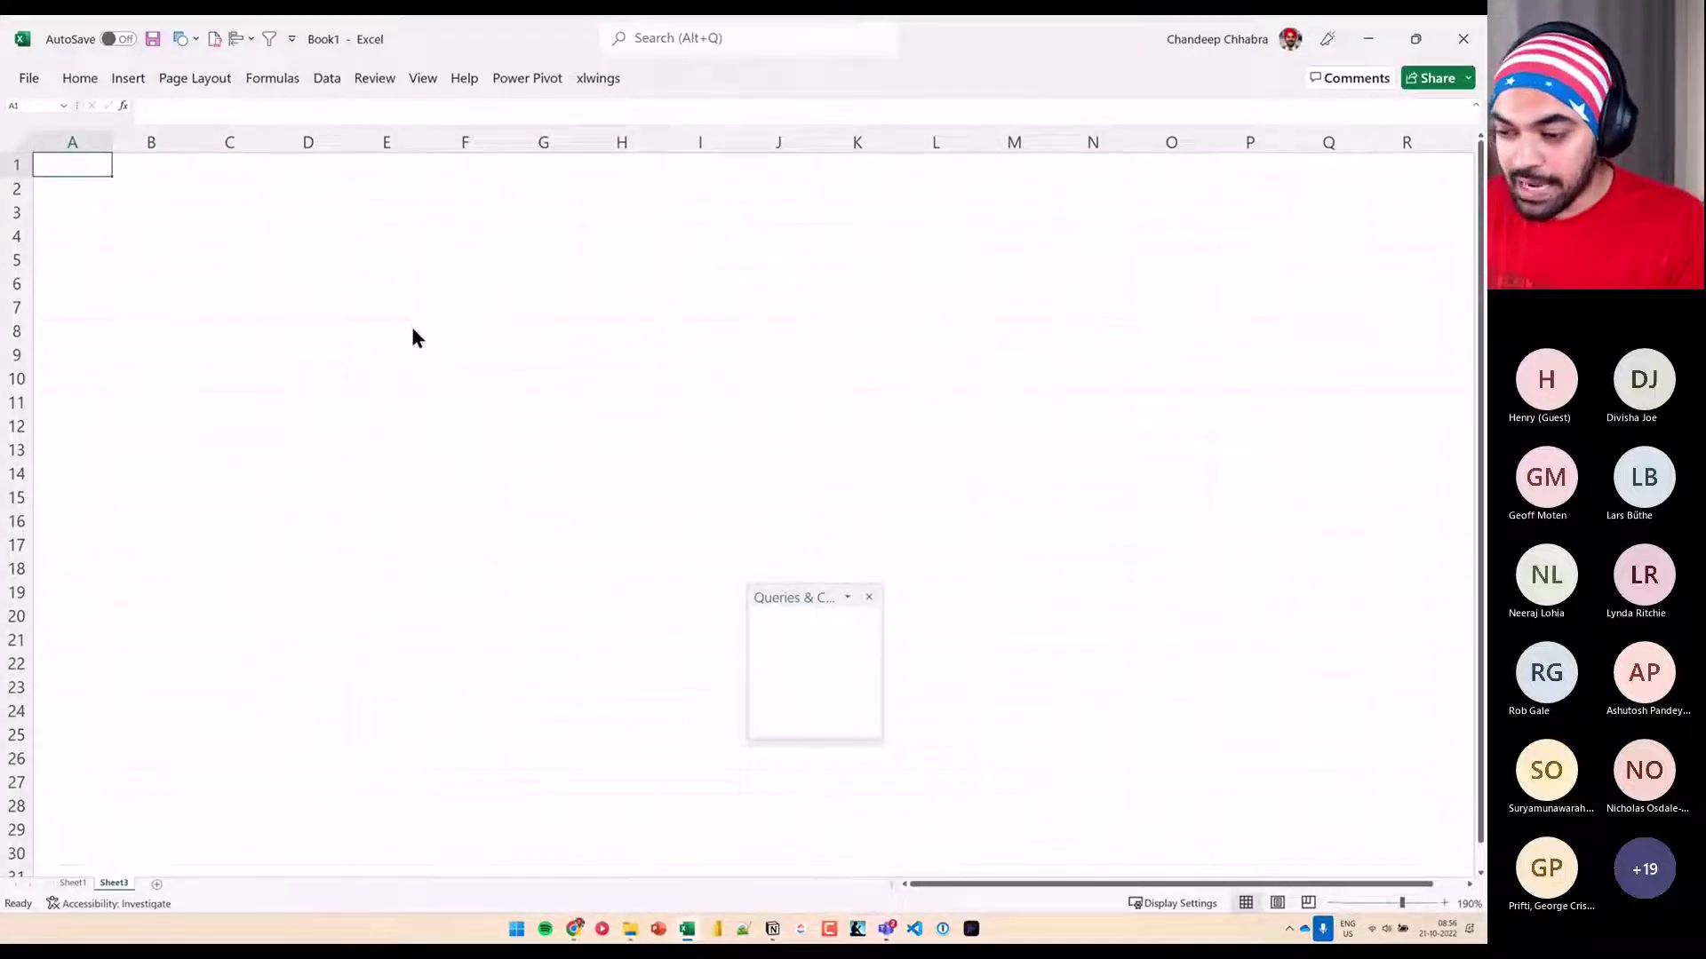
Zoom in on the Query1 sheet and confirm 427 rows loaded in Queries & Connections
{"action": "scroll", "coordinate": [286, 346], "scroll_direction": "up", "scroll_amount": 2, "text": "ctrl"}
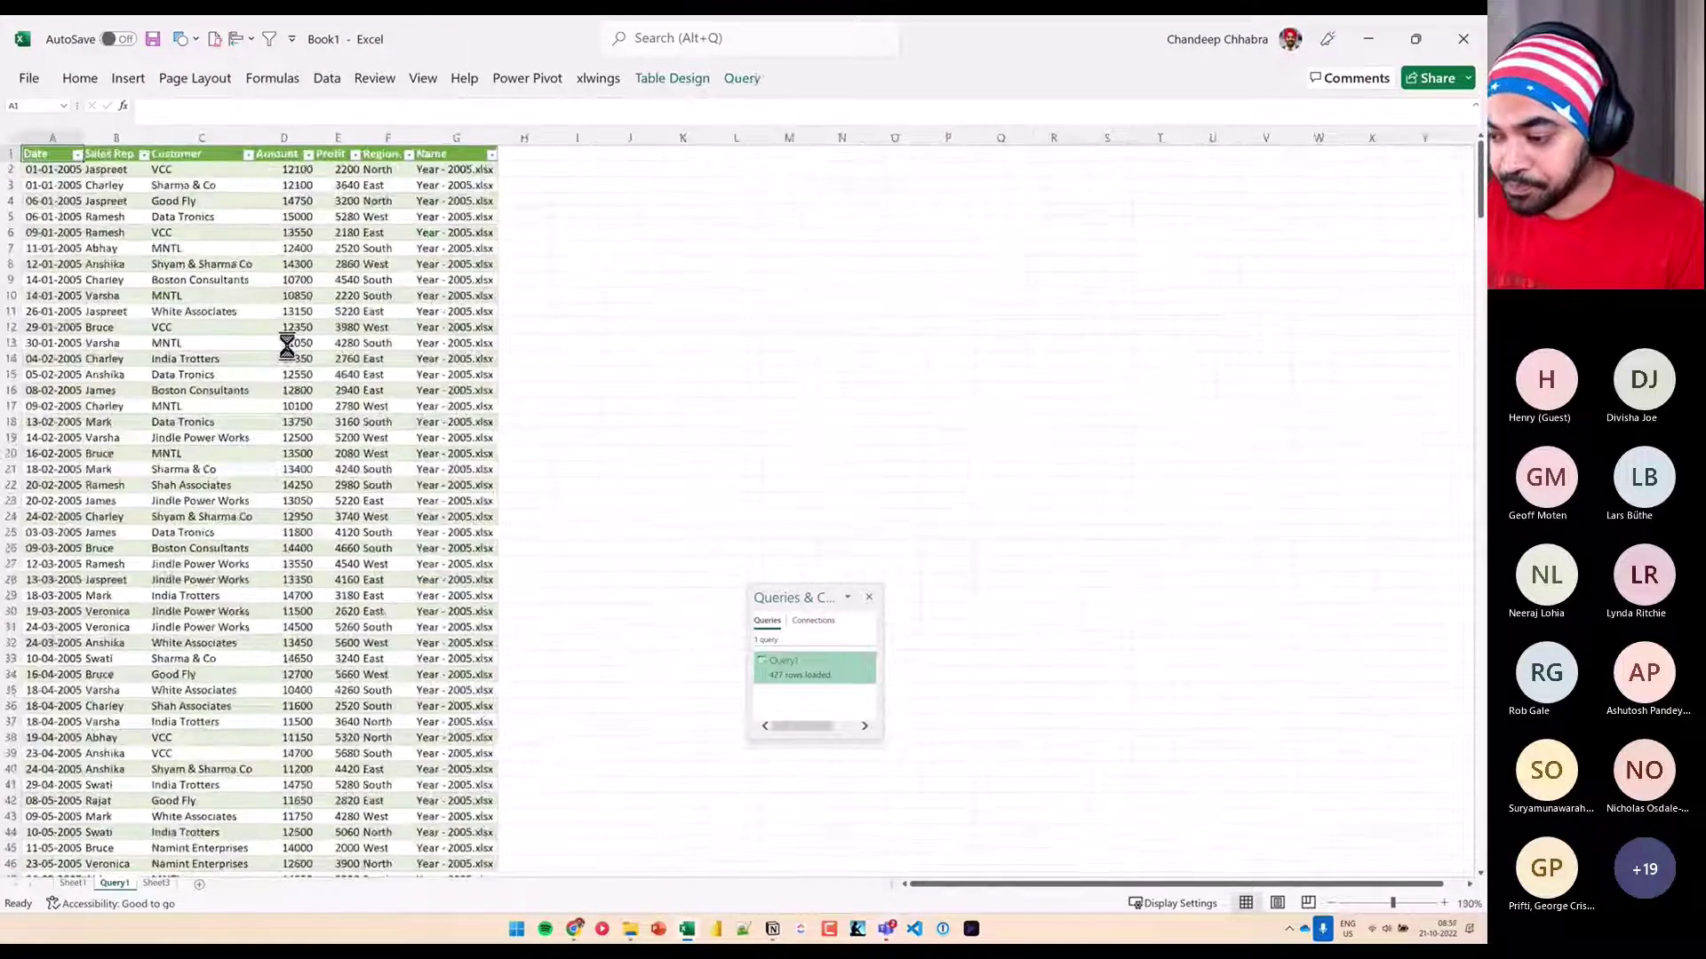
{"action": "scroll", "coordinate": [286, 347], "scroll_direction": "up", "scroll_amount": 8, "text": "ctrl"}
{"action": "mouse_move", "coordinate": [816, 653]}
{"action": "left_mouse_down"}
{"action": "mouse_move", "coordinate": [752, 699]}
{"action": "mouse_move", "coordinate": [888, 645]}
{"action": "left_mouse_up"}
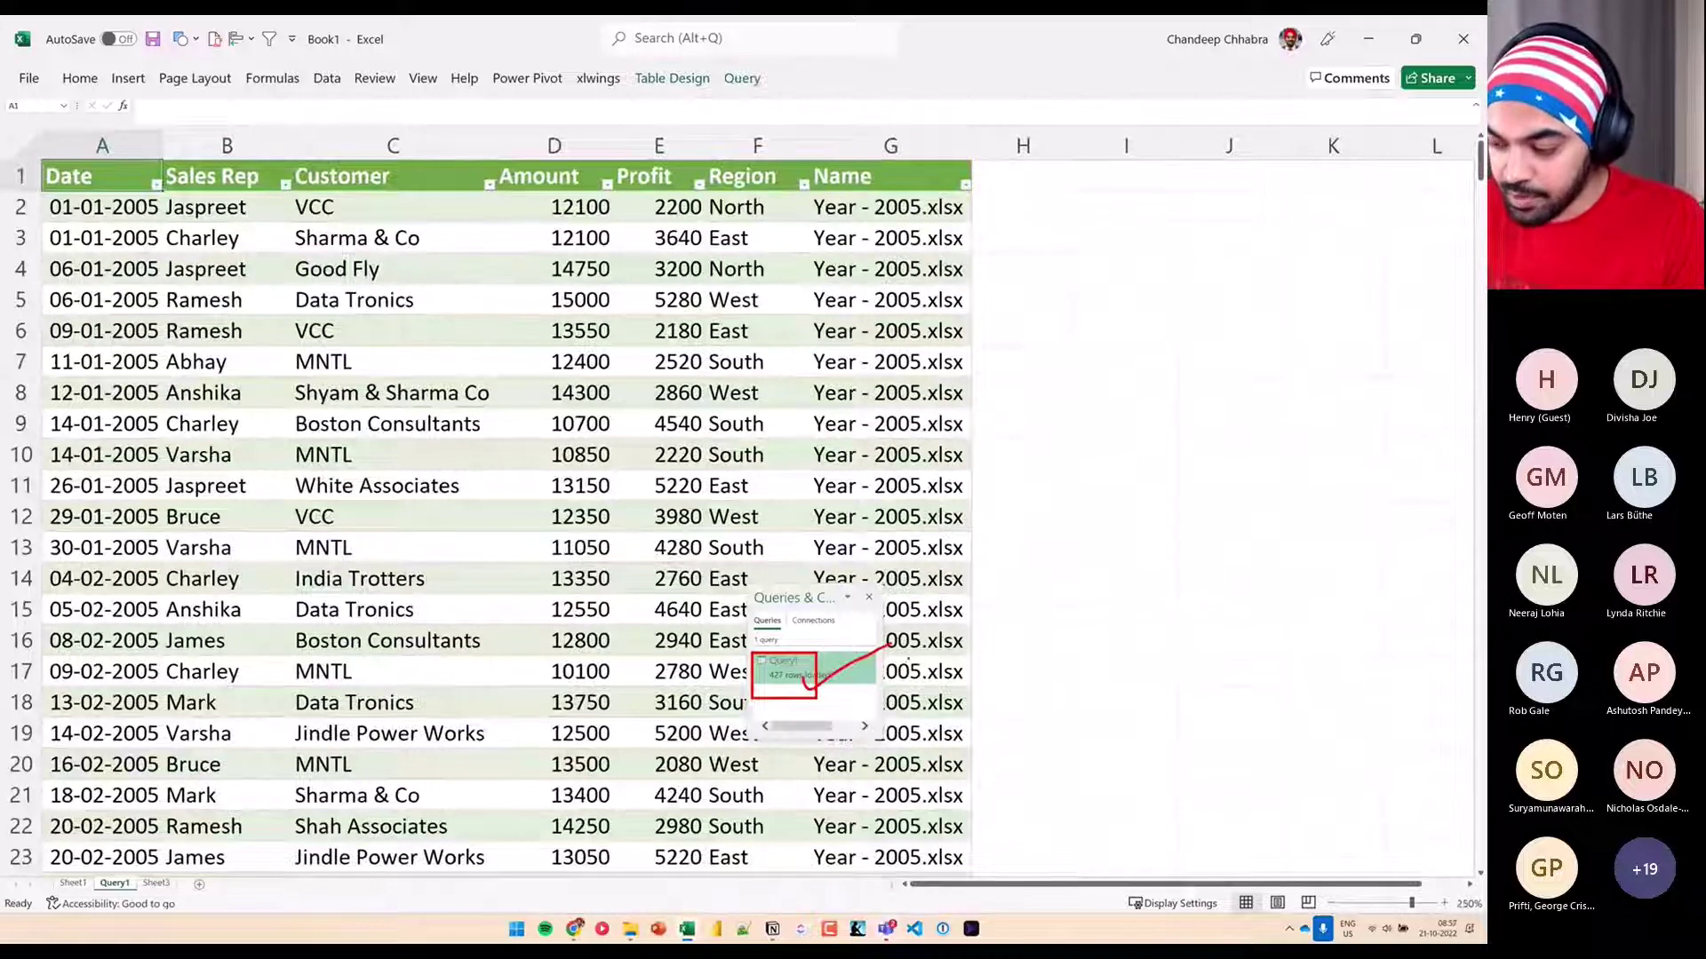
{"action": "key", "text": "Escape"}
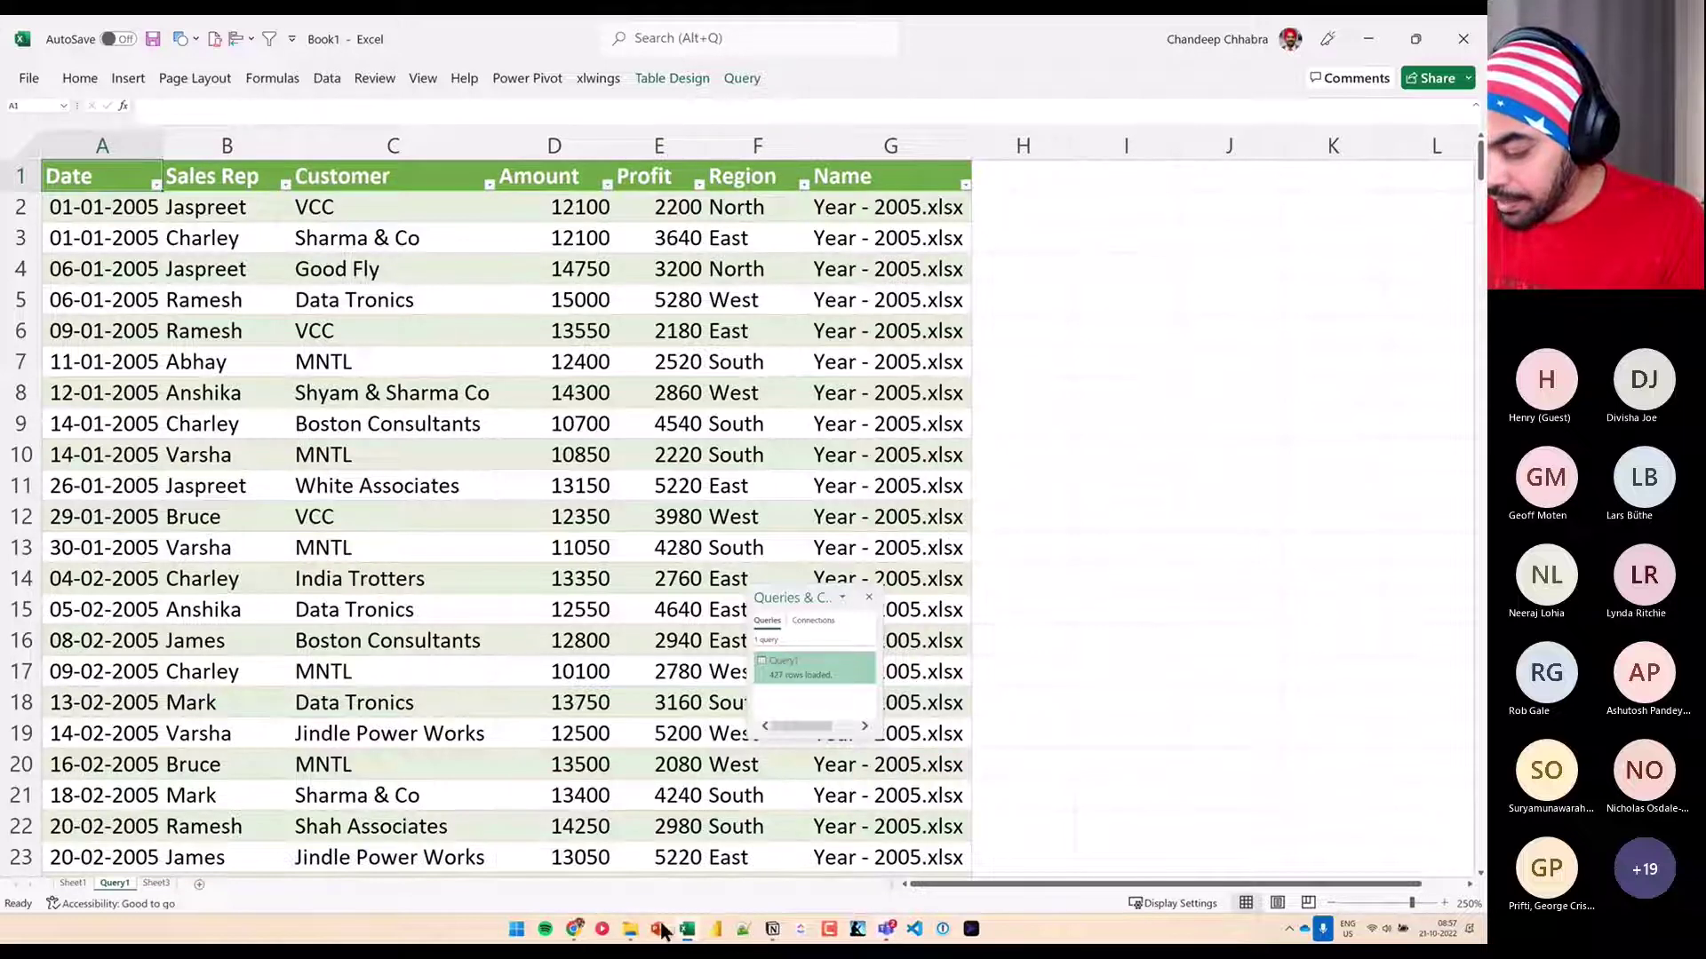
{"action": "mouse_move", "coordinate": [686, 929]}
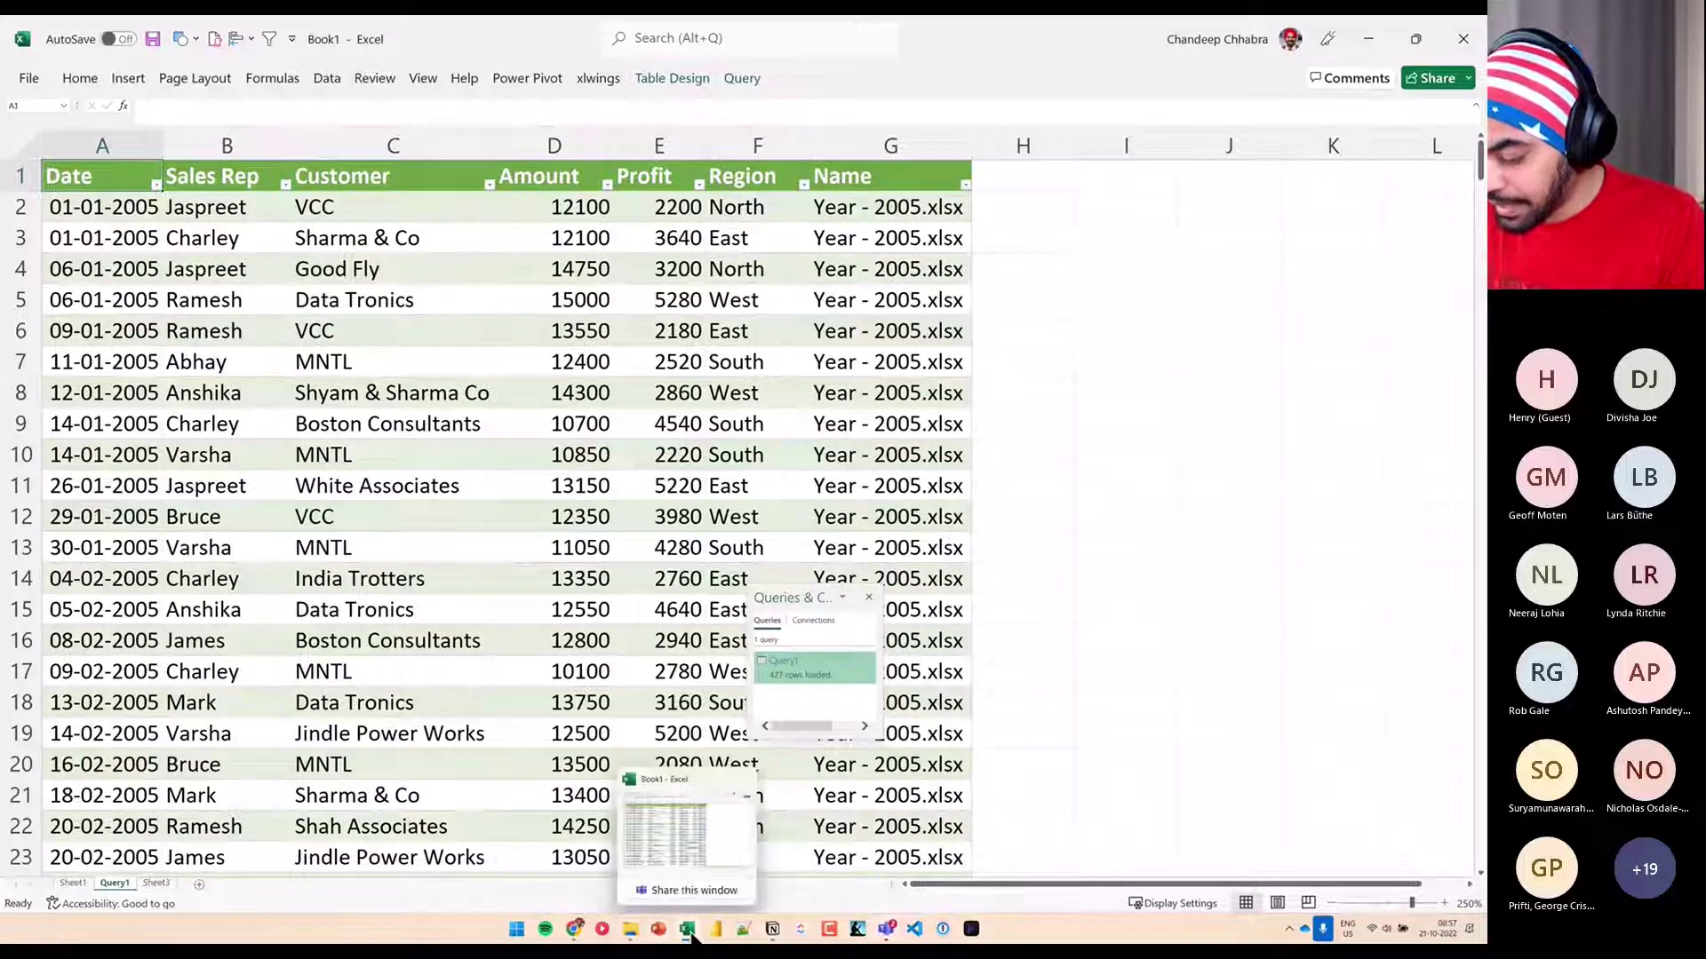
Open Year - 2005.xlsx and enter =NA() in D2, the first Amount value
{"action": "left_click", "coordinate": [630, 928]}
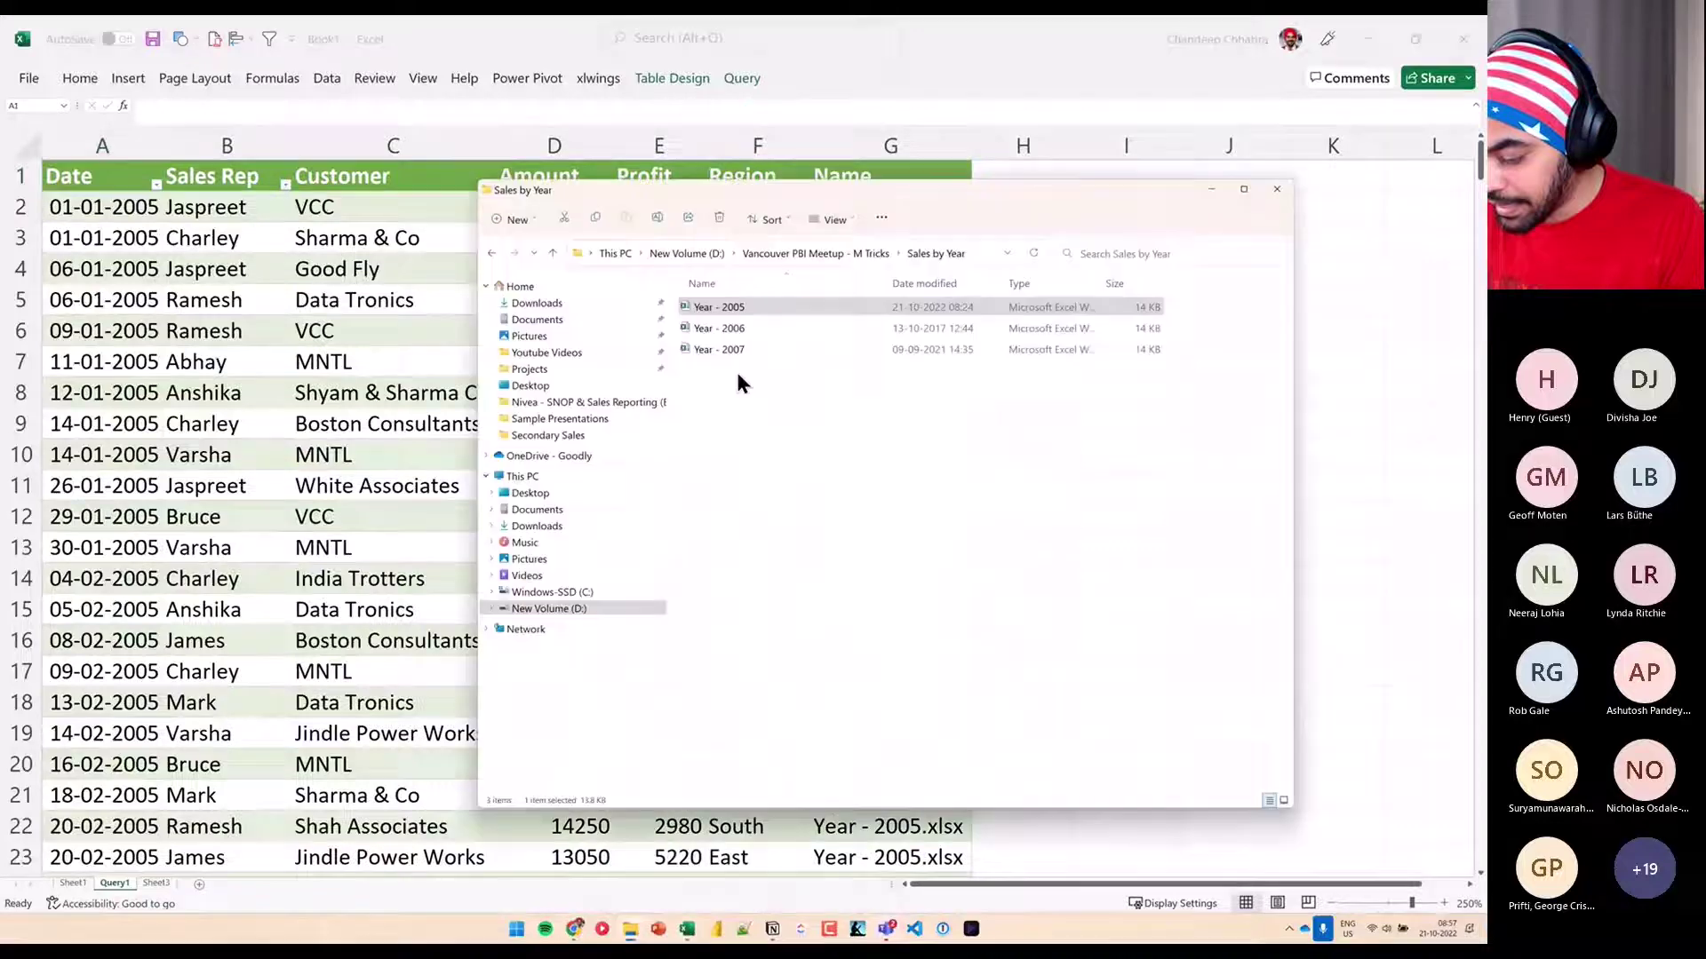
{"action": "double_click", "coordinate": [718, 306]}
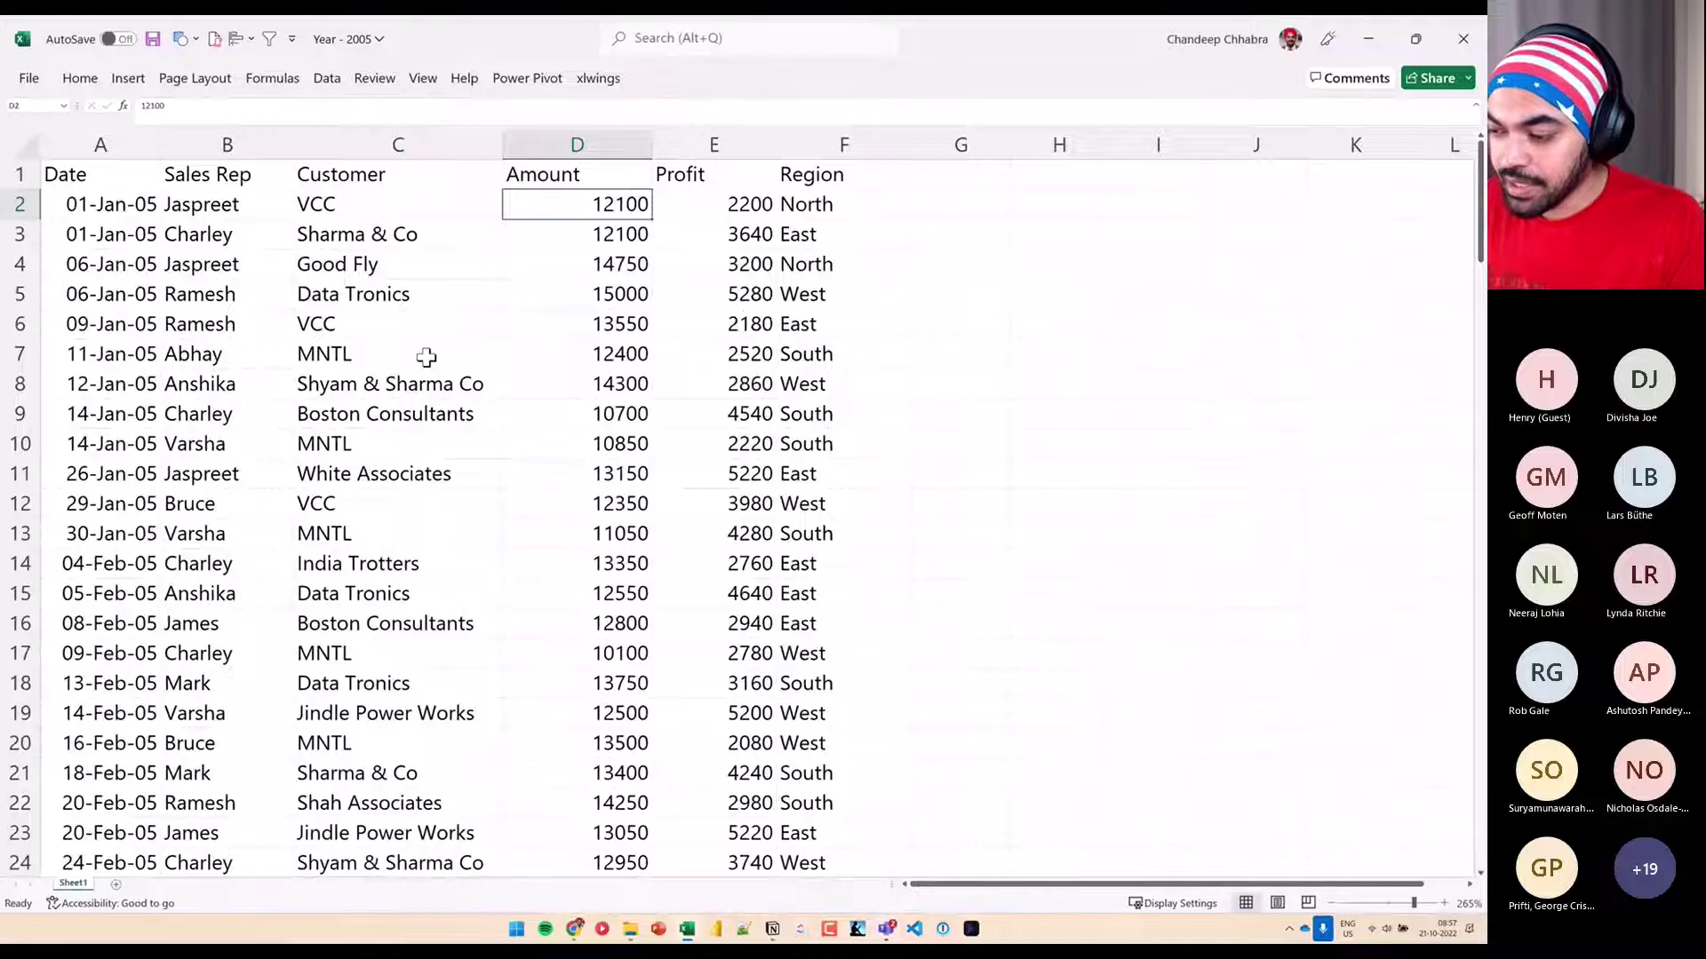
{"action": "type", "text": "="}
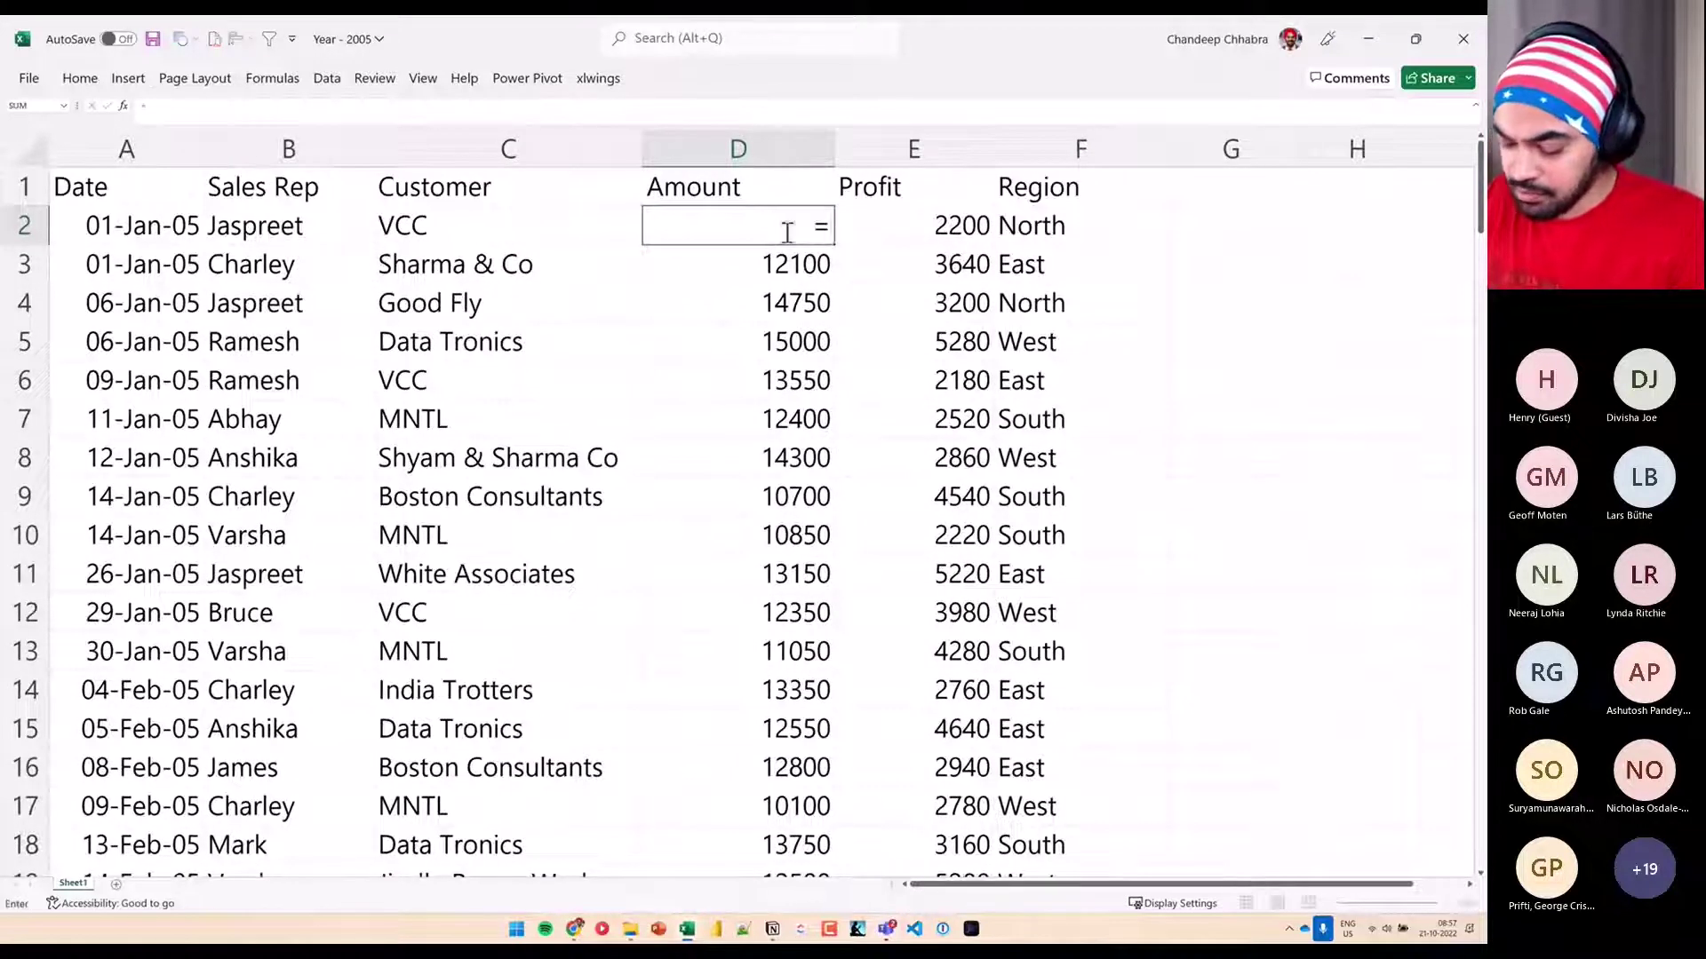
{"action": "type", "text": "na"}
{"action": "key", "text": "Tab"}
{"action": "key", "text": "ctrl+Return"}
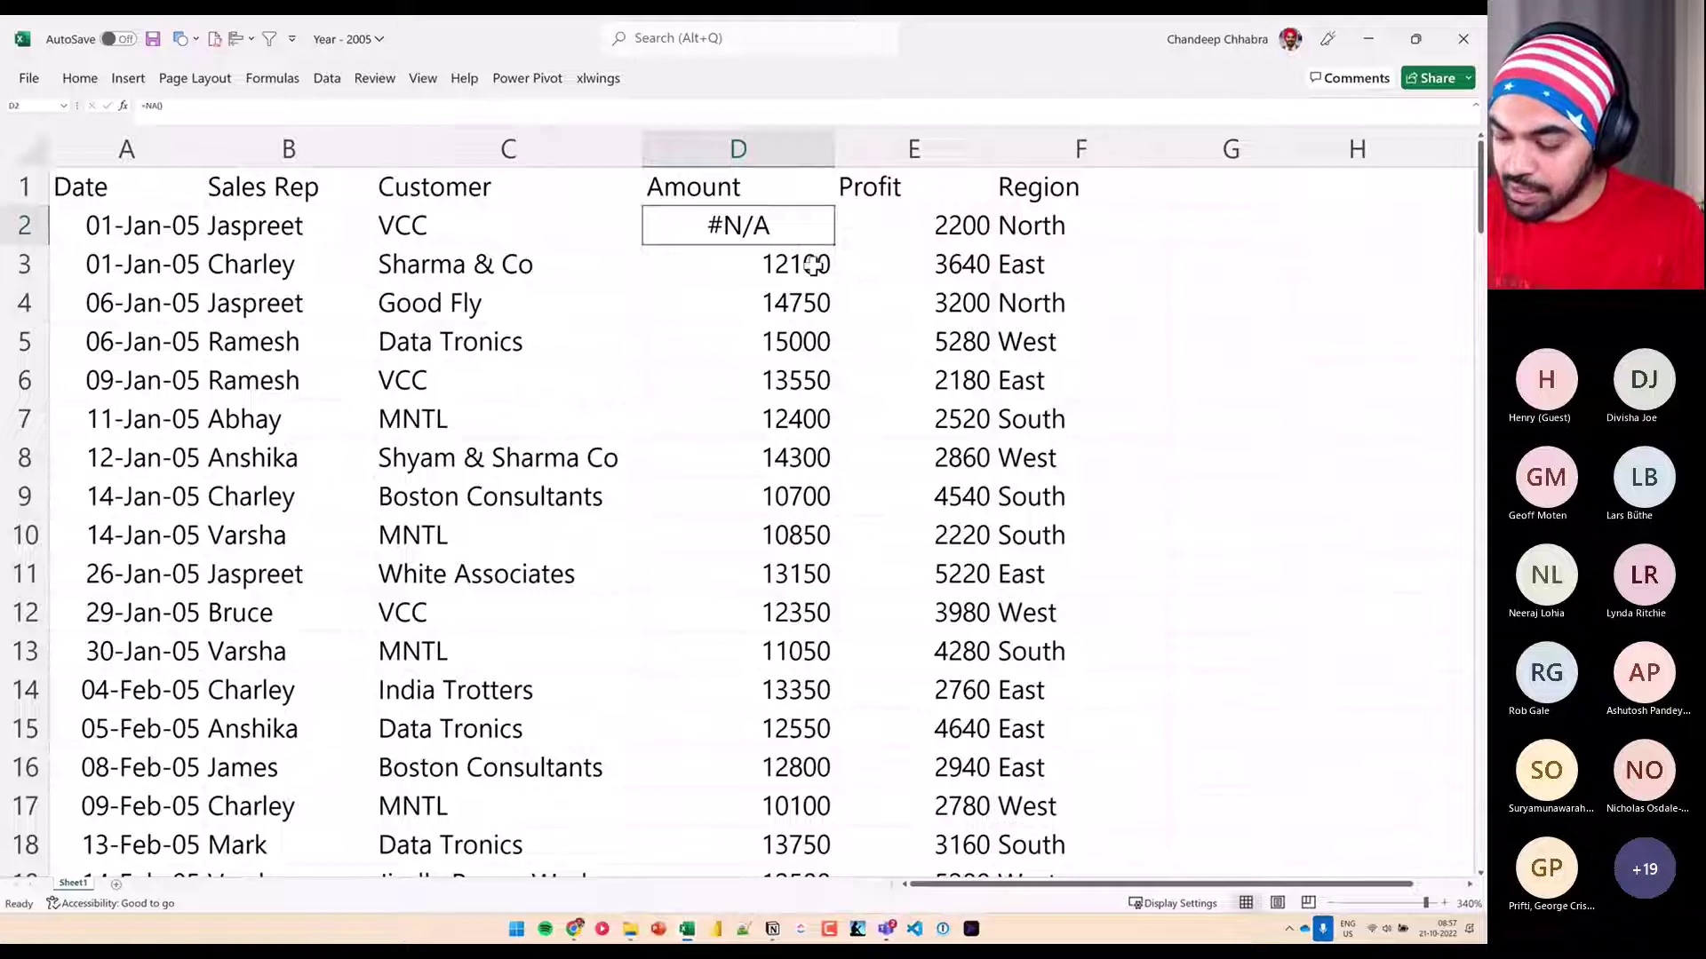
Enter =NA() in E2 for Profit, highlight the two #N/A cells, and close the workbook
{"action": "double_click", "coordinate": [725, 234]}
{"action": "key", "text": "Escape"}
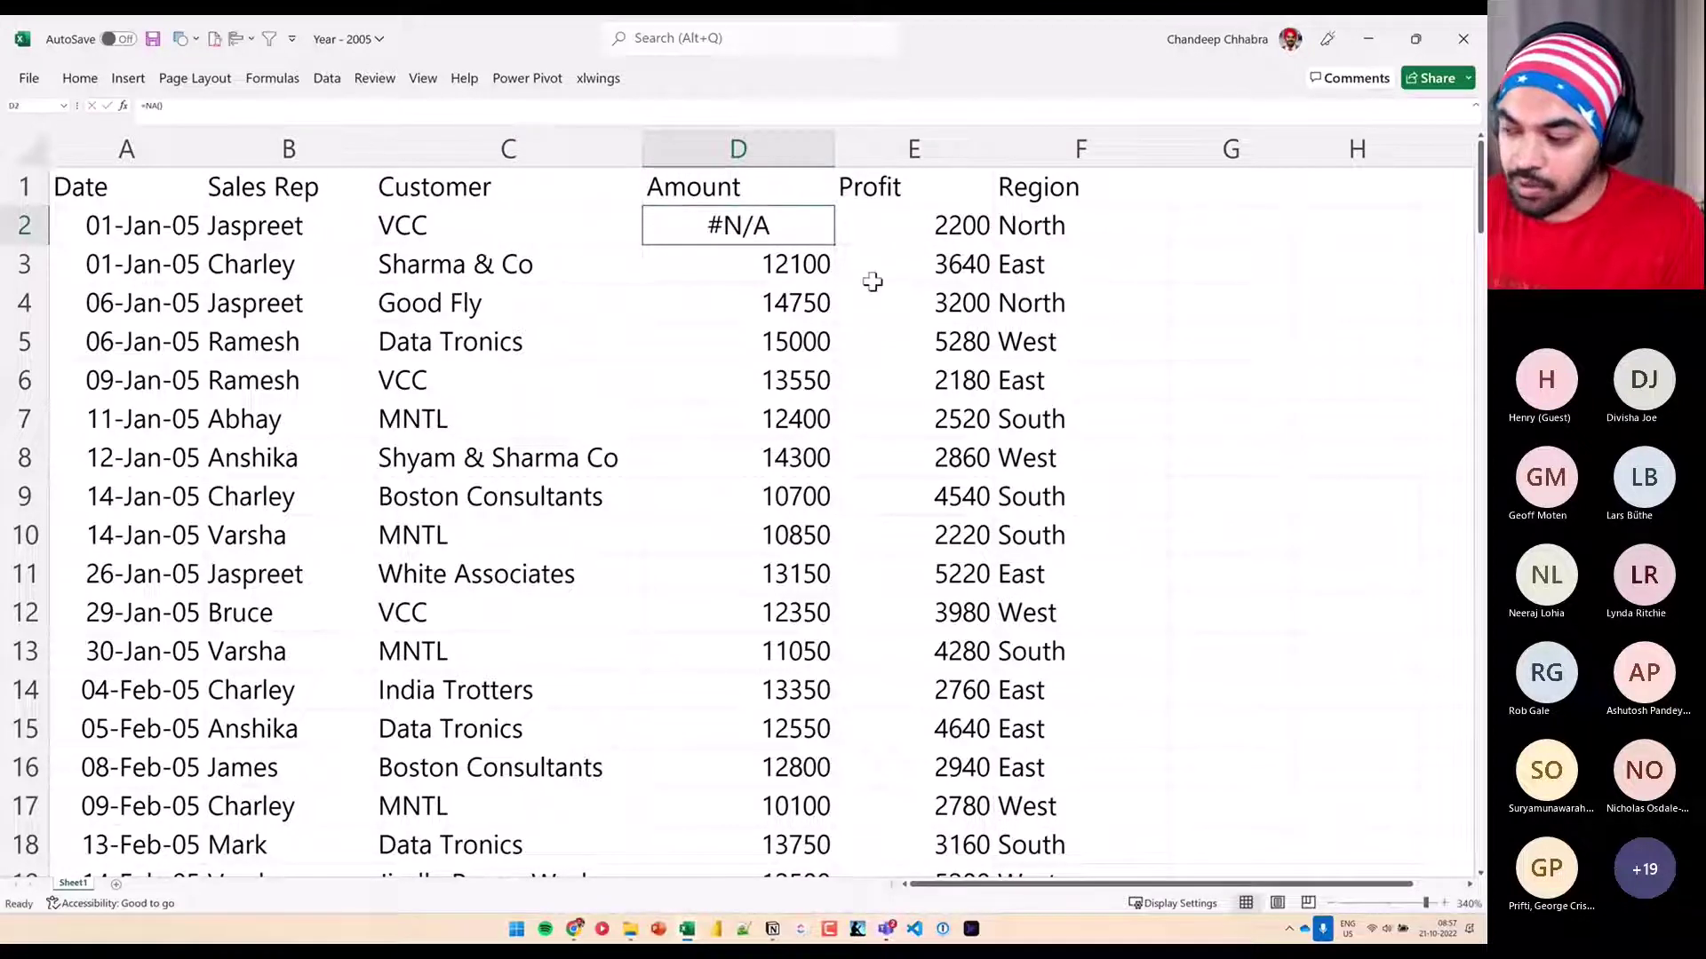
{"action": "left_click", "coordinate": [935, 220]}
{"action": "type", "text": "=na"}
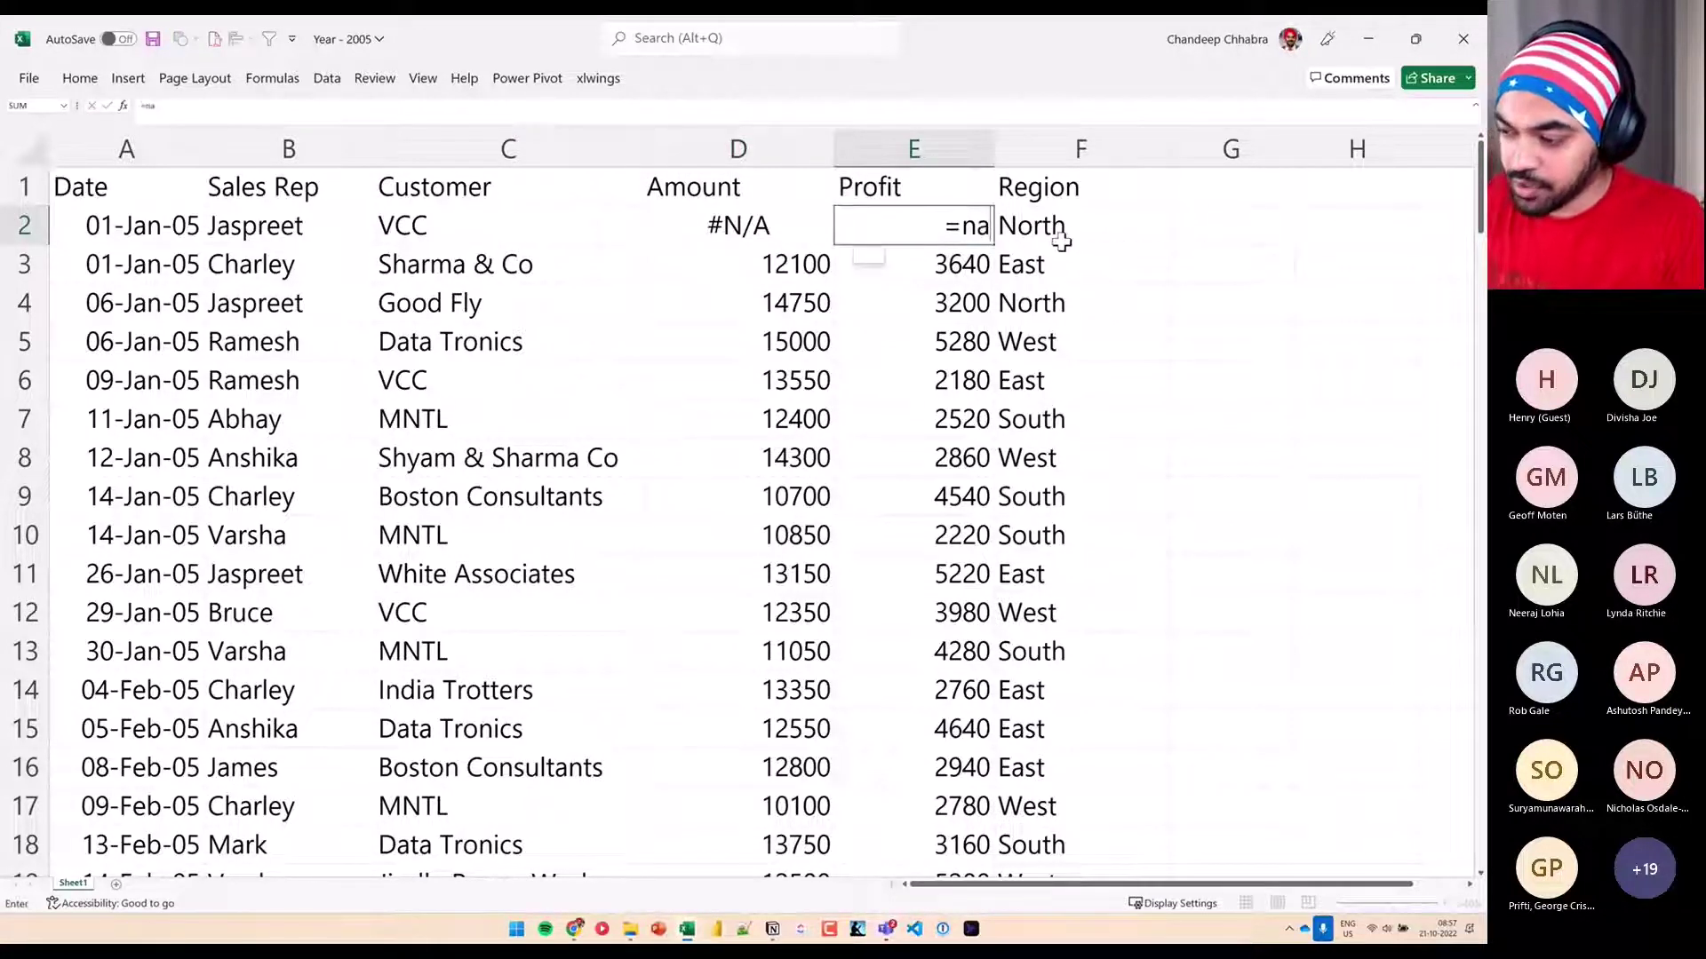
{"action": "type", "text": "()"}
{"action": "key", "text": "Return"}
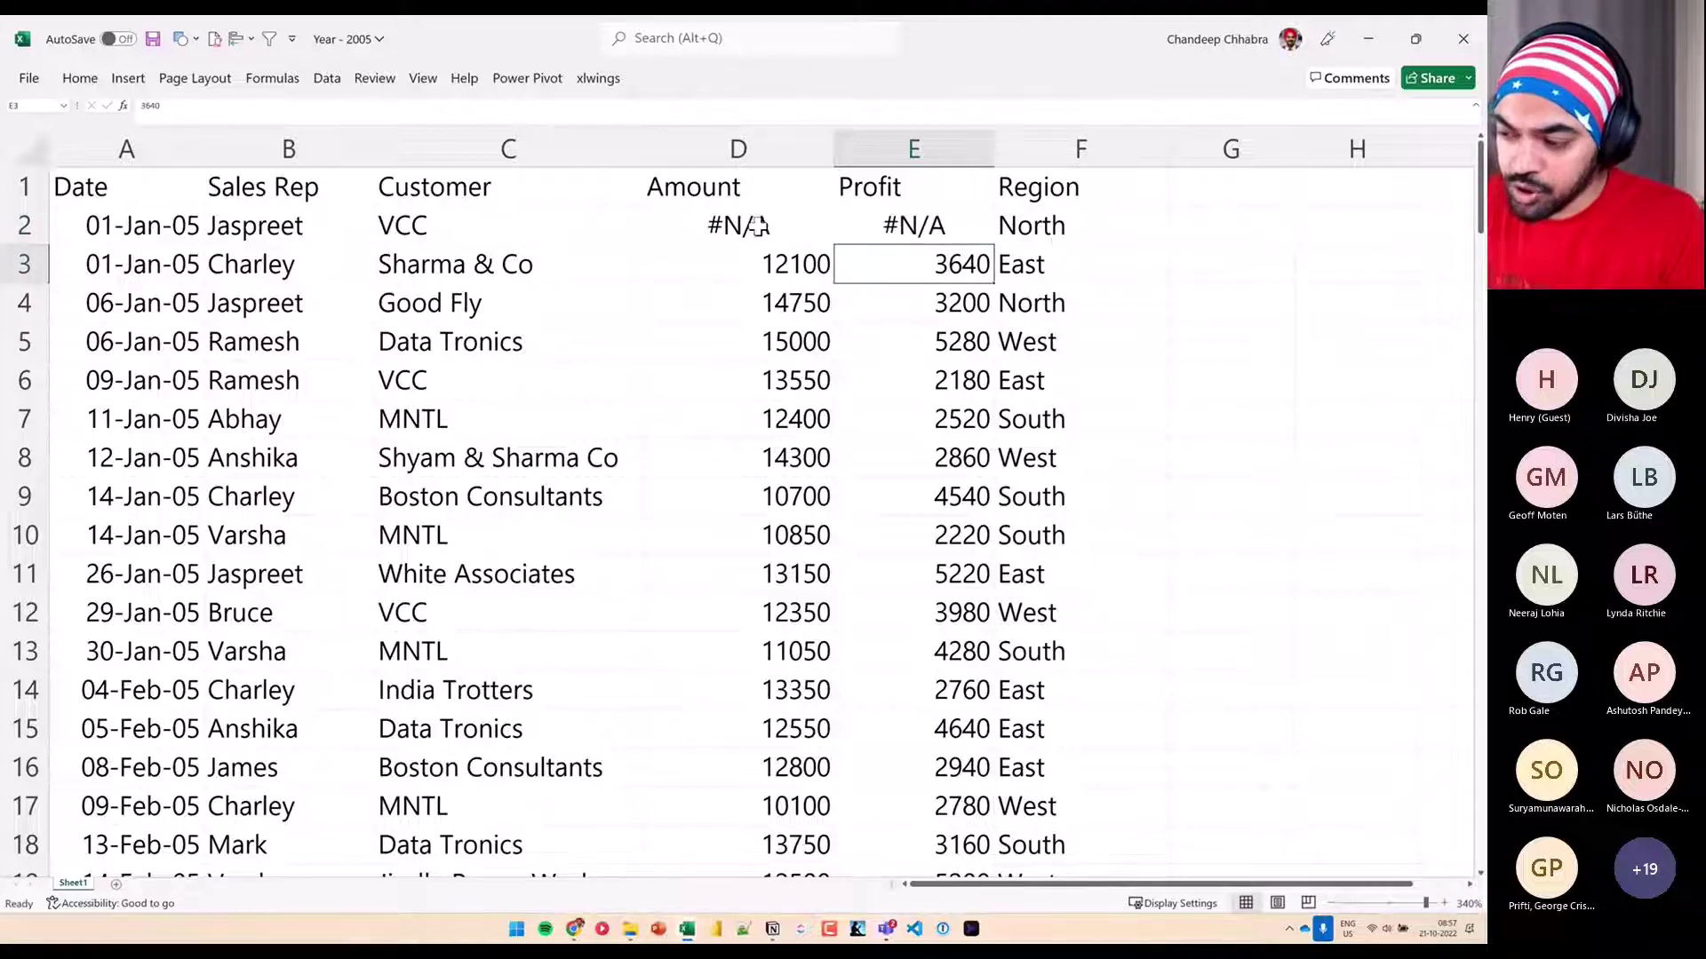
{"action": "left_click_drag", "start_coordinate": [756, 226], "coordinate": [853, 228]}
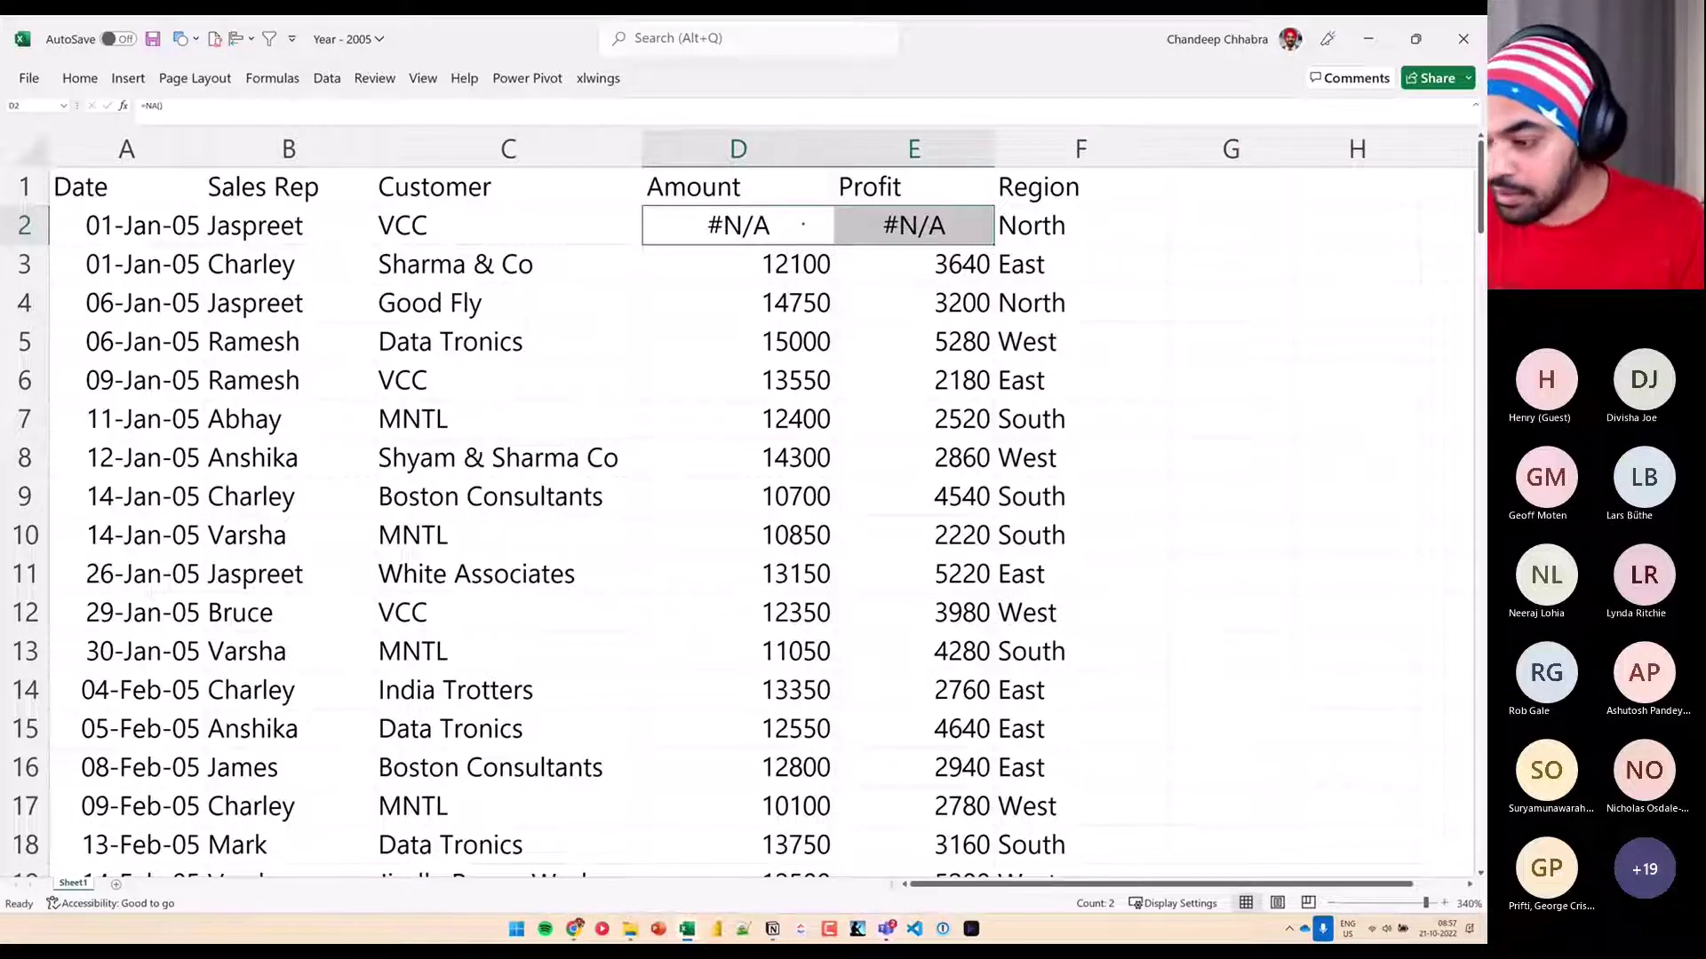
{"action": "left_click_drag", "start_coordinate": [643, 200], "coordinate": [960, 254]}
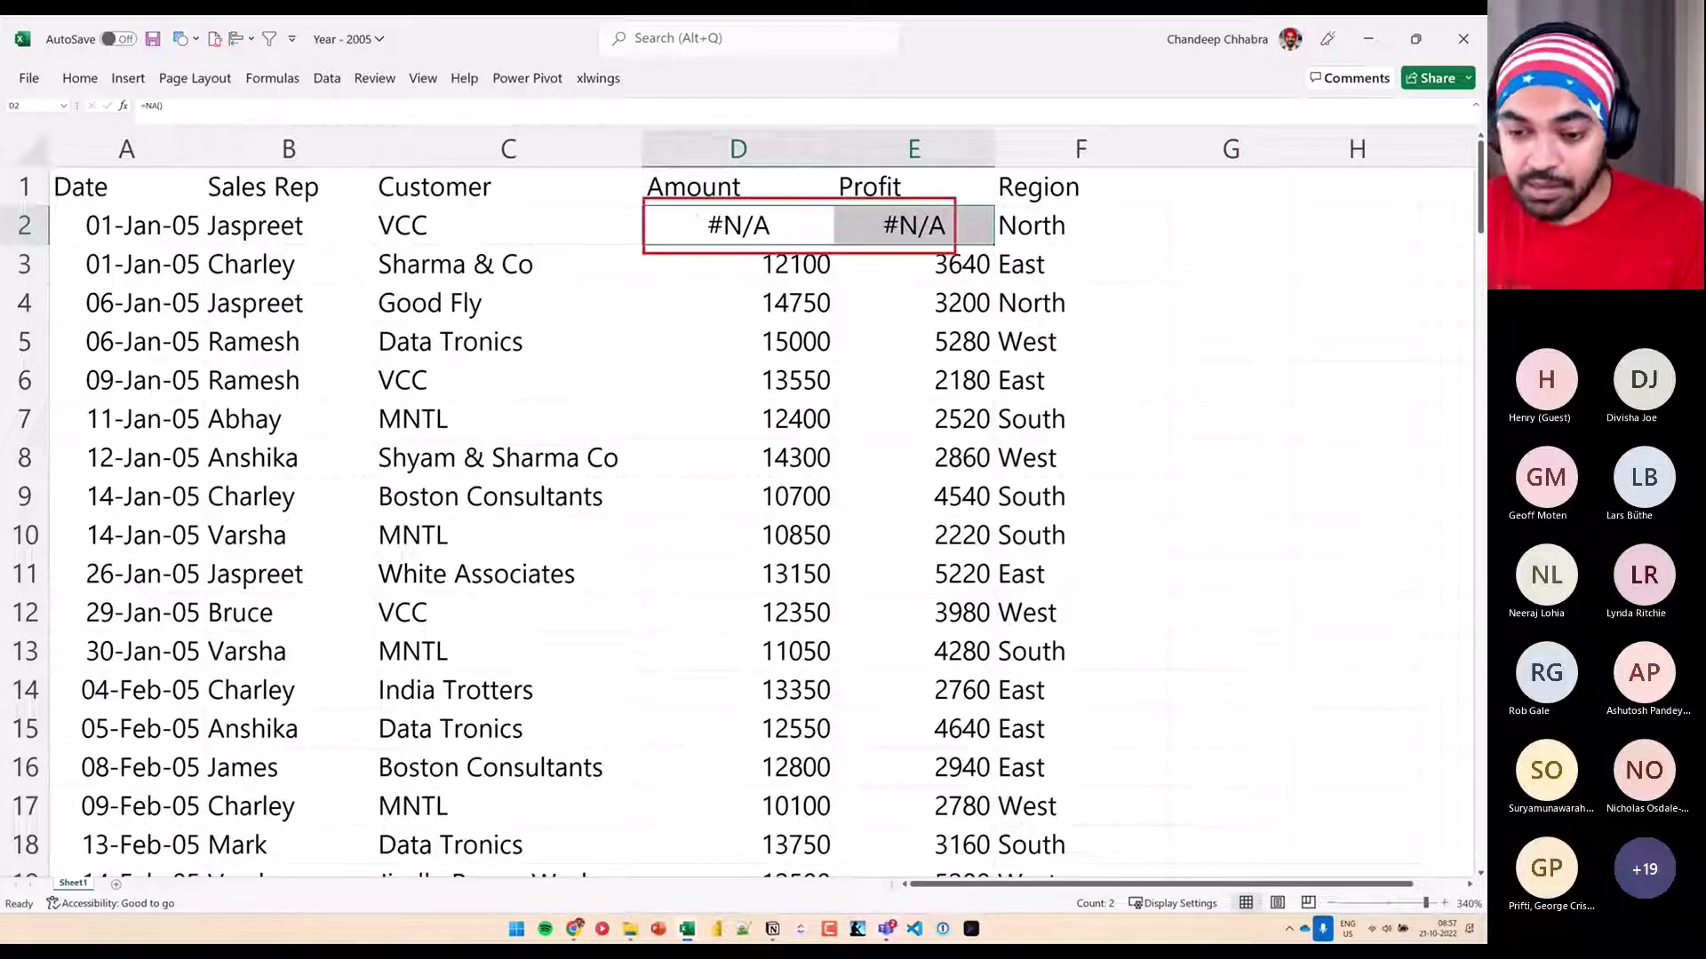
{"action": "left_click", "coordinate": [1463, 38]}
Save the Year - 2005 changes and refresh Query1 from the edited source
{"action": "left_click", "coordinate": [674, 493]}
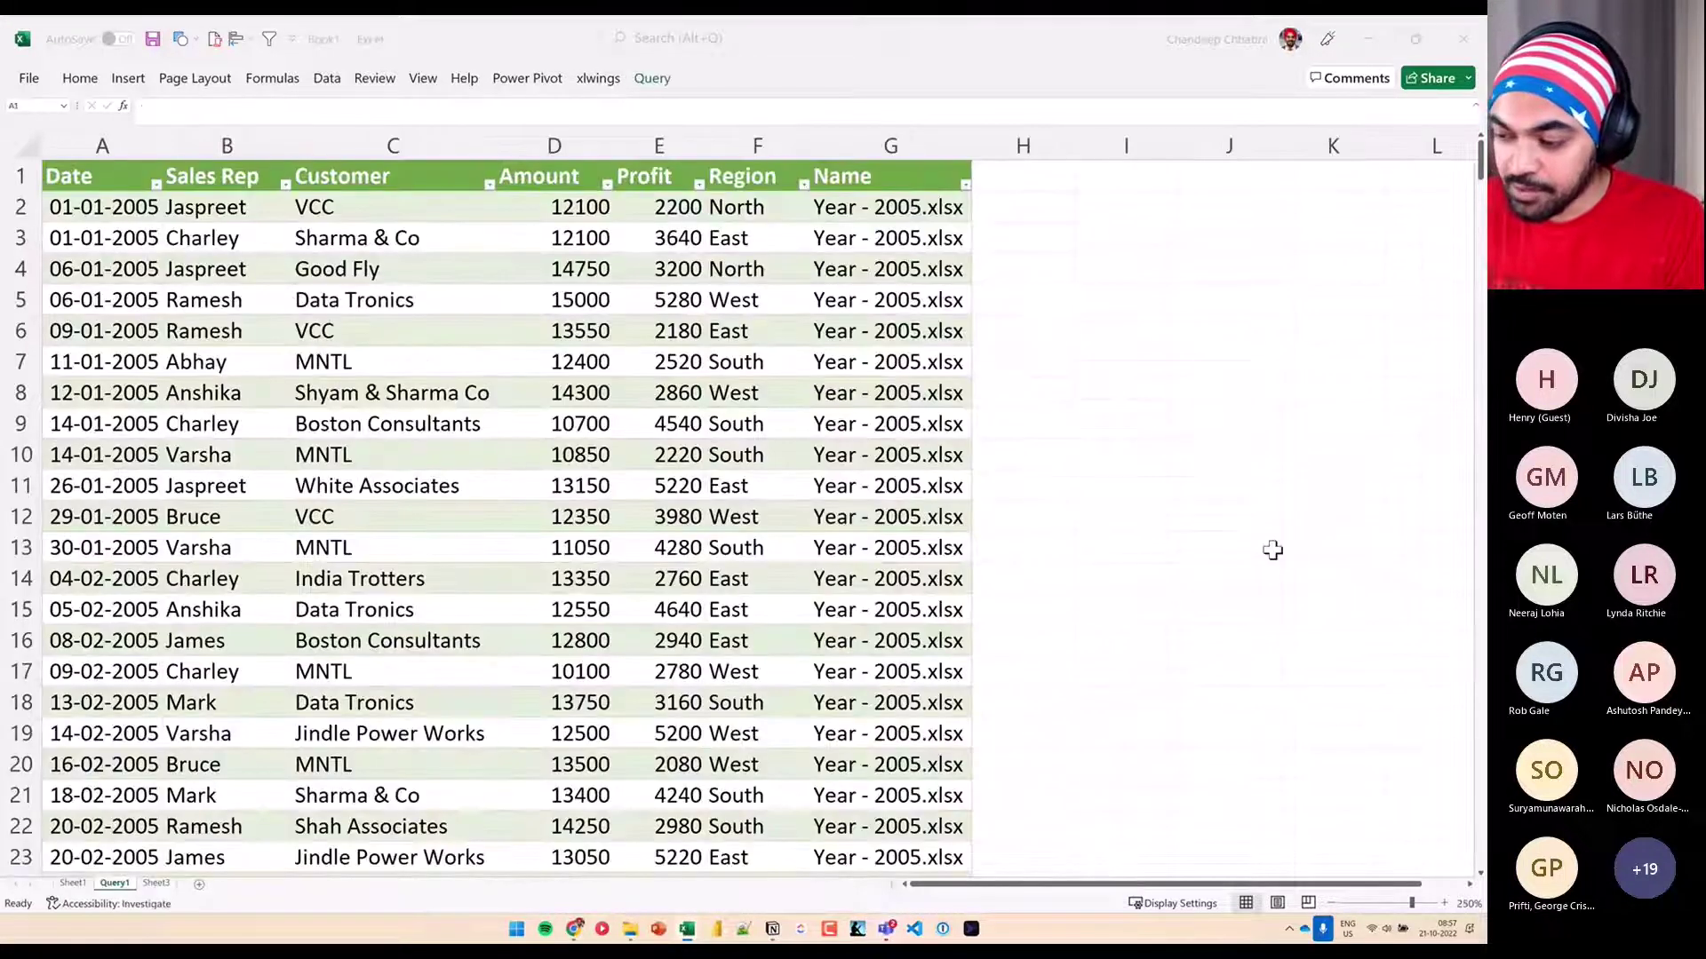
{"action": "right_click", "coordinate": [604, 330]}
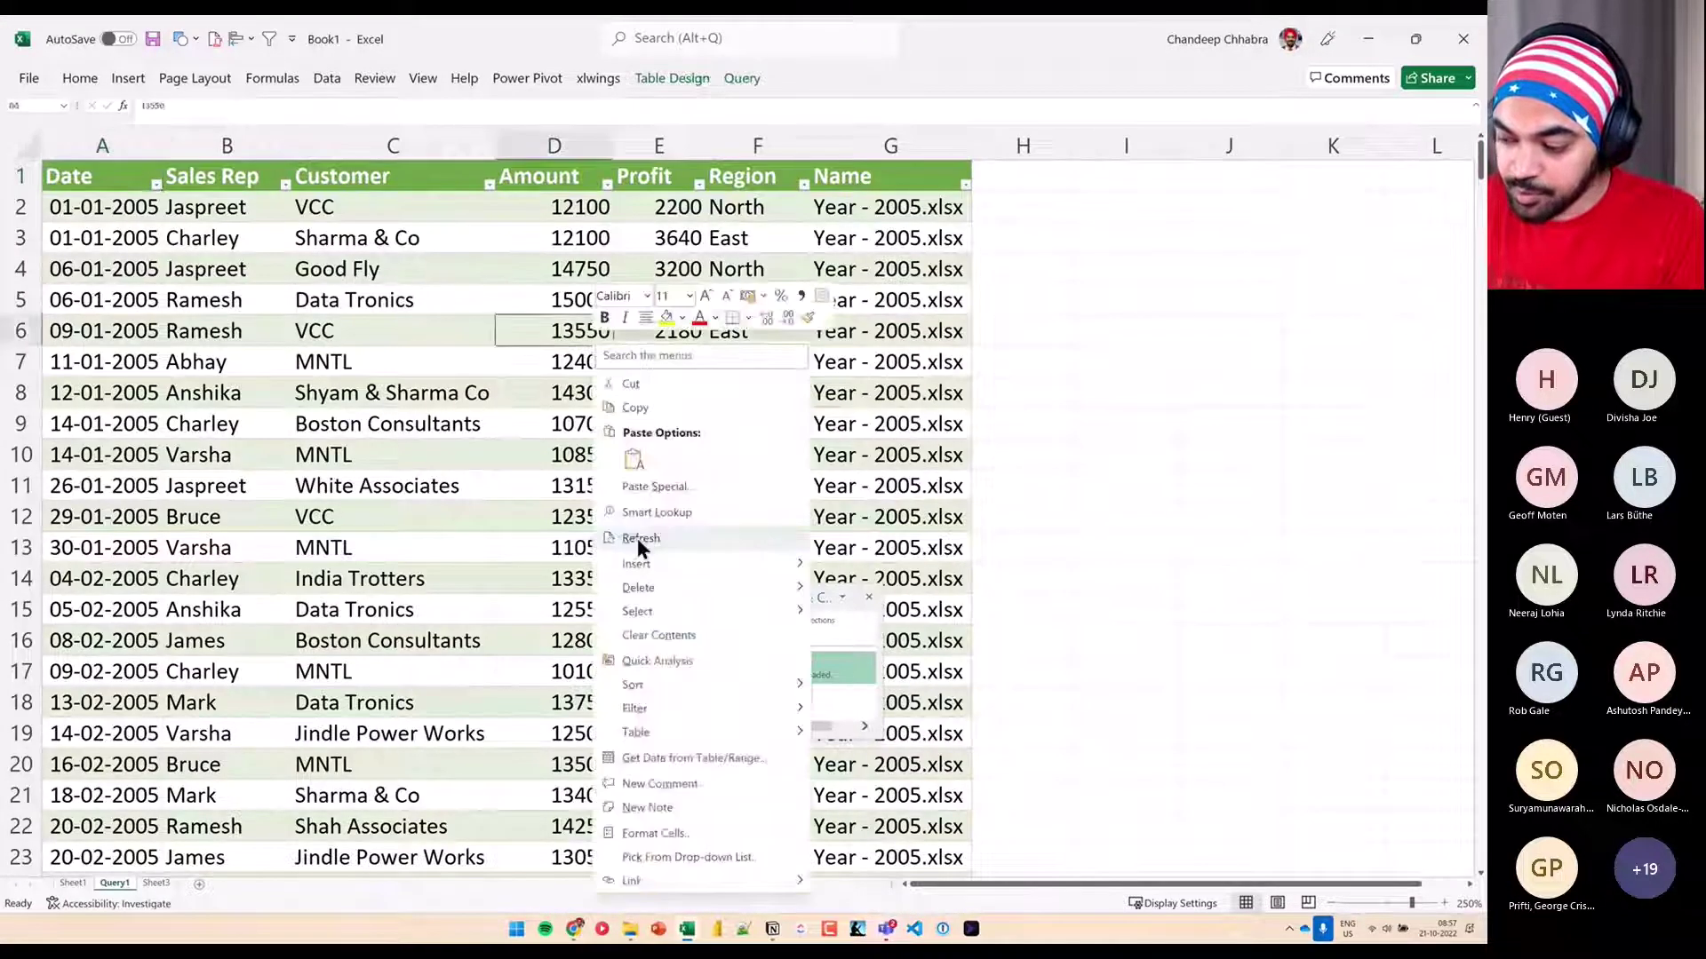
{"action": "left_click", "coordinate": [636, 544]}
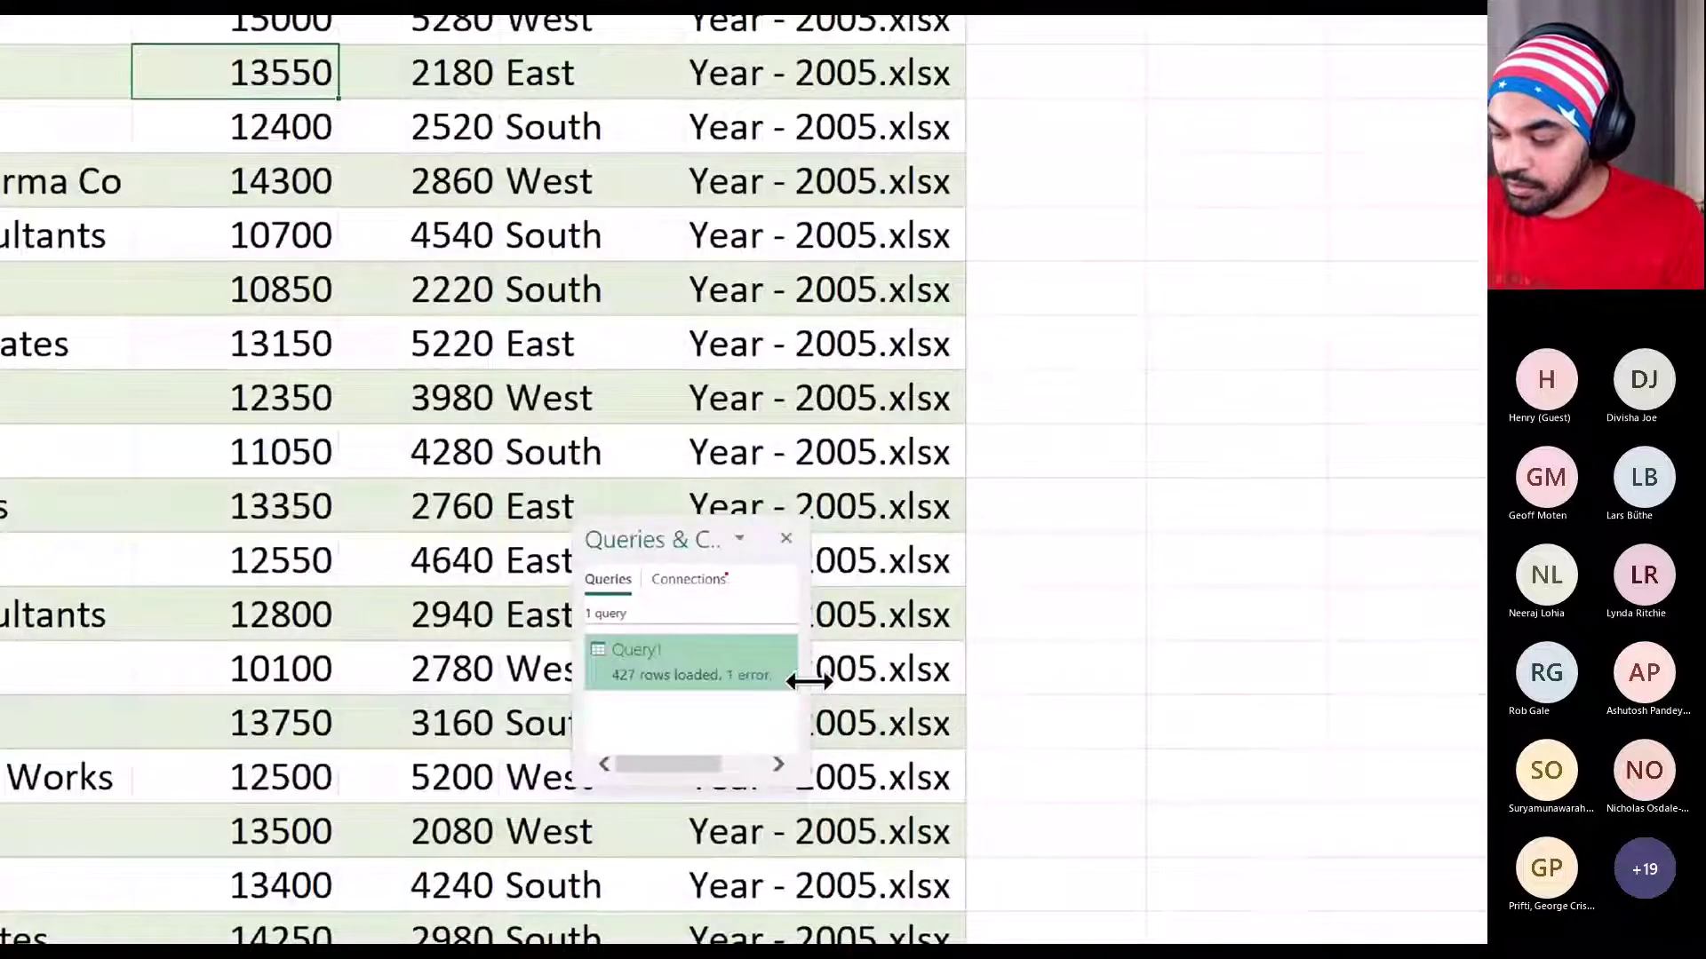
Note Query1's 1 error count and reopen Query1 in Power Query Editor
{"action": "left_click_drag", "start_coordinate": [695, 657], "coordinate": [799, 698]}
{"action": "key", "text": "Escape"}
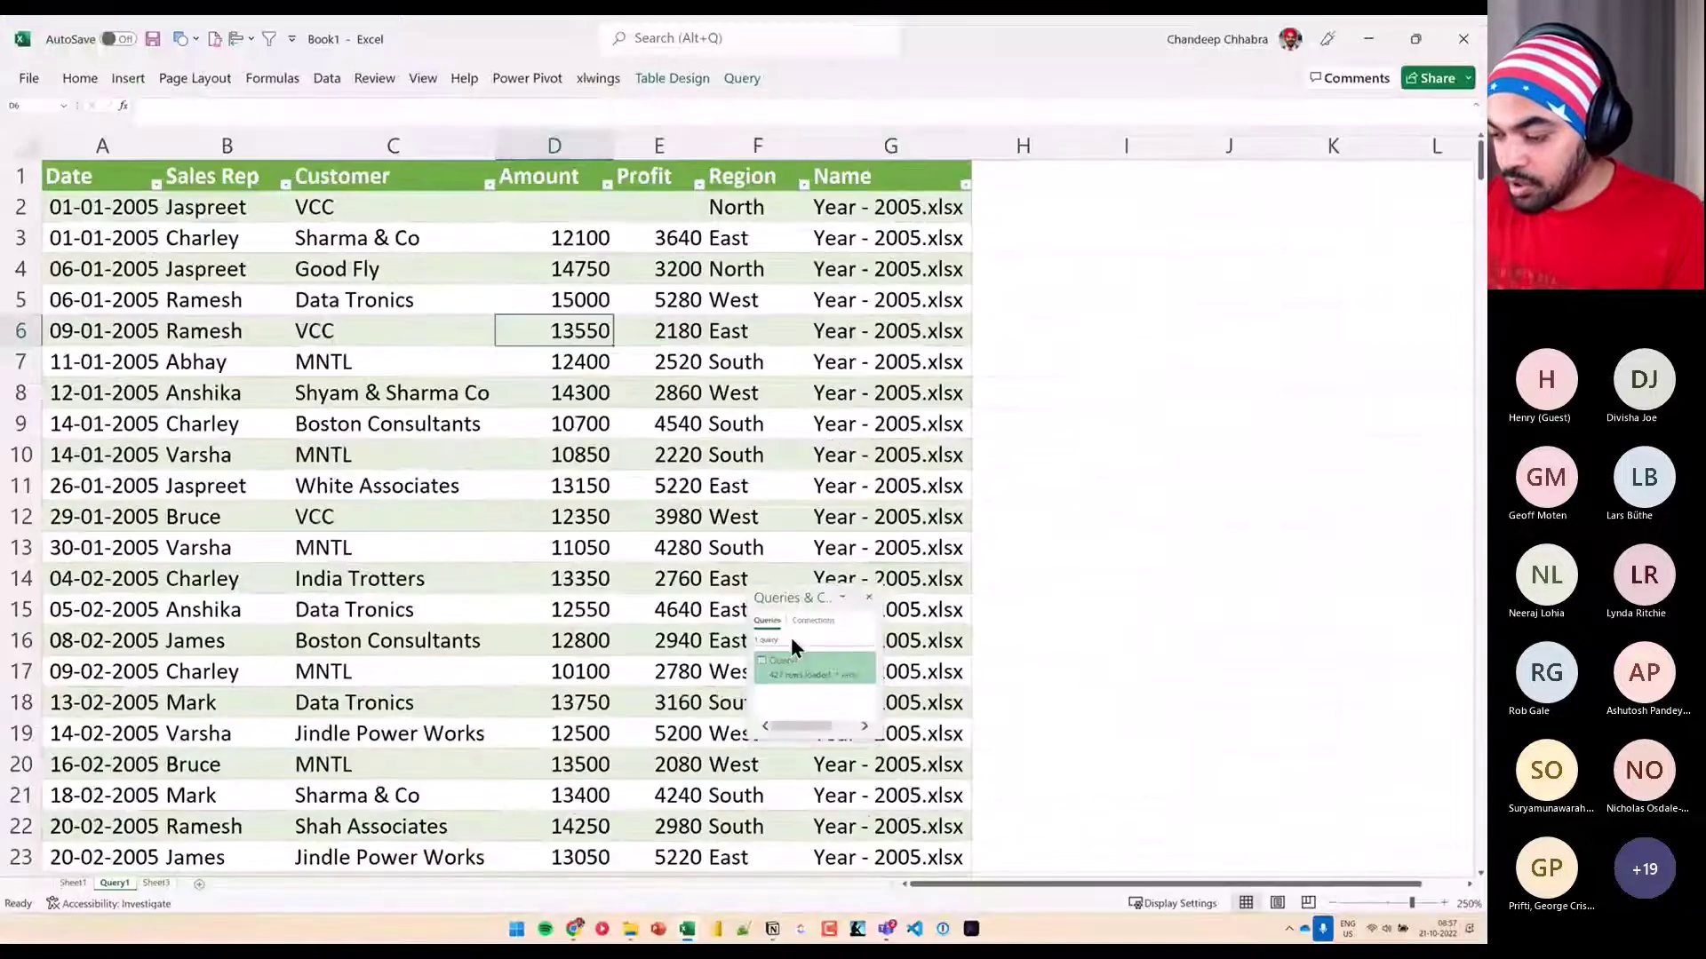
{"action": "double_click", "coordinate": [785, 664]}
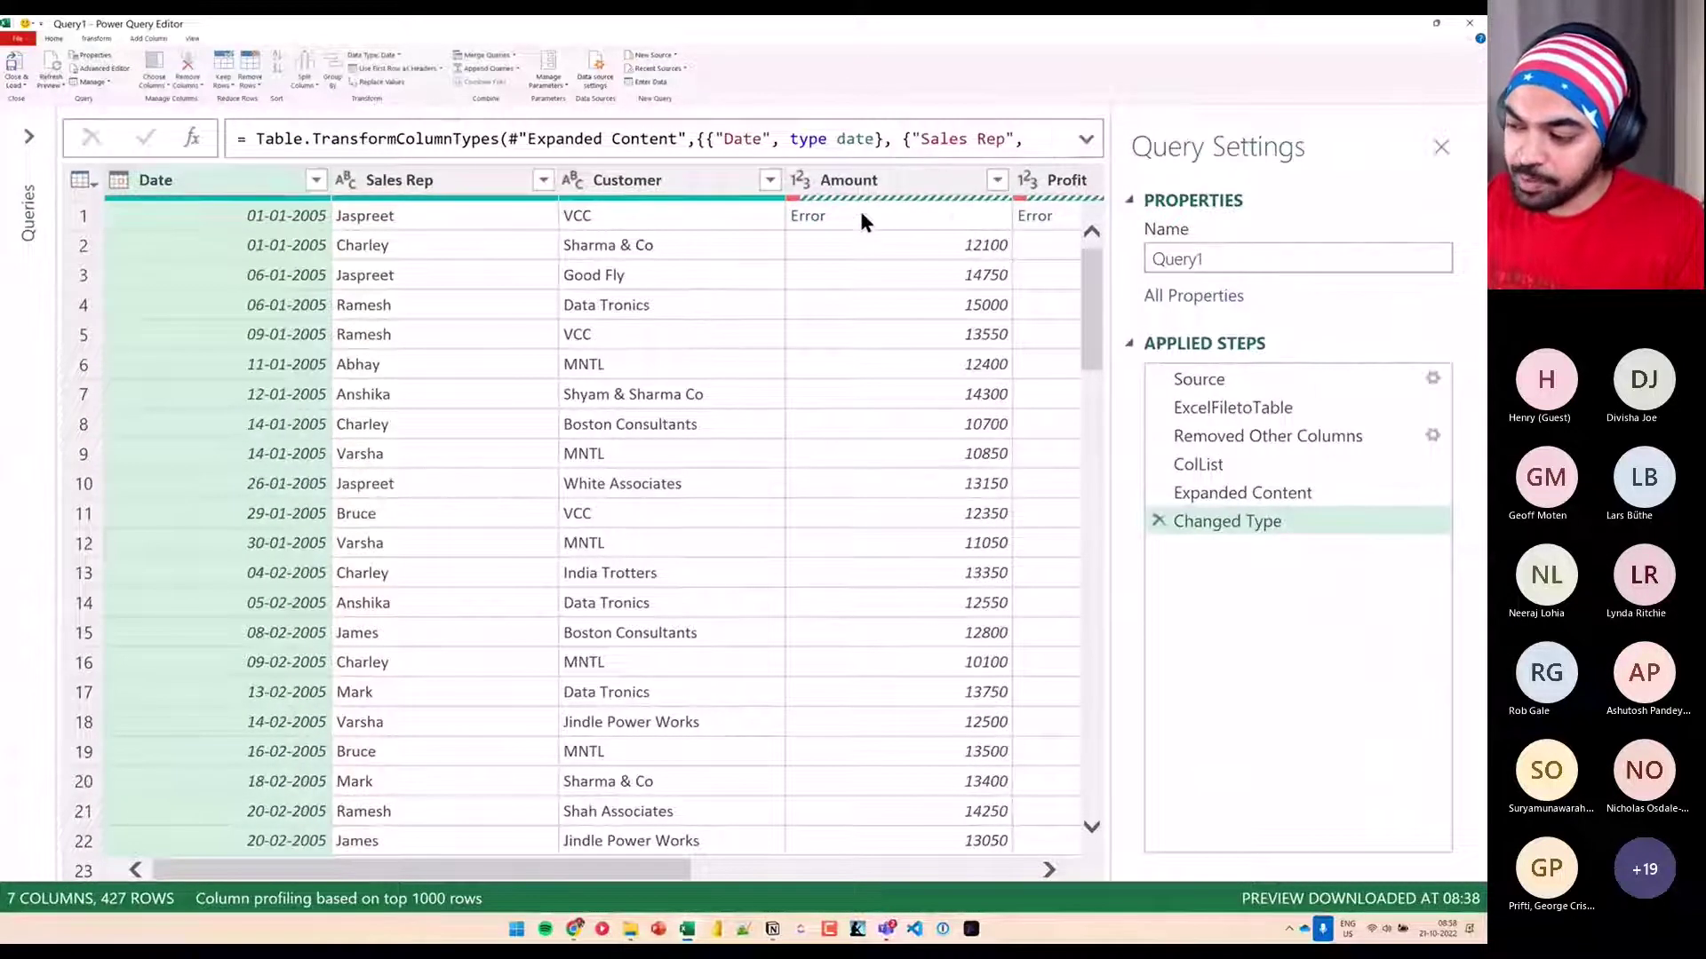
{"action": "left_click", "coordinate": [861, 216]}
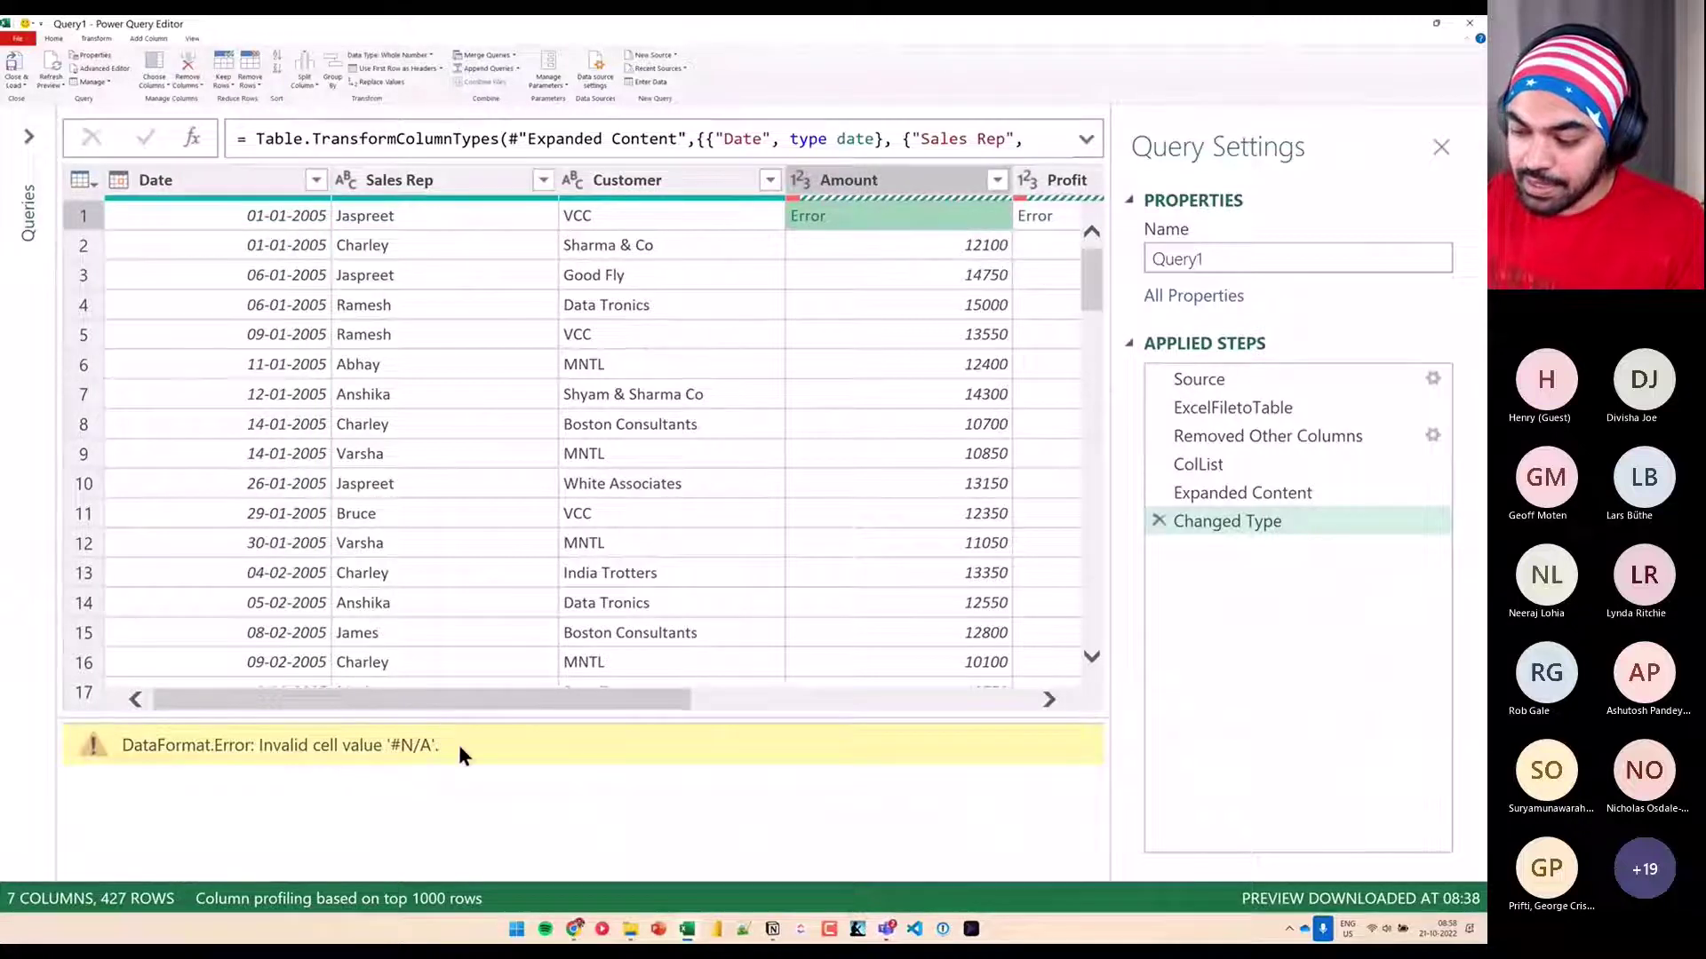
{"action": "mouse_move", "coordinate": [230, 715]}
{"action": "left_mouse_down"}
{"action": "mouse_move", "coordinate": [462, 779]}
{"action": "mouse_move", "coordinate": [485, 761]}
{"action": "left_mouse_up"}
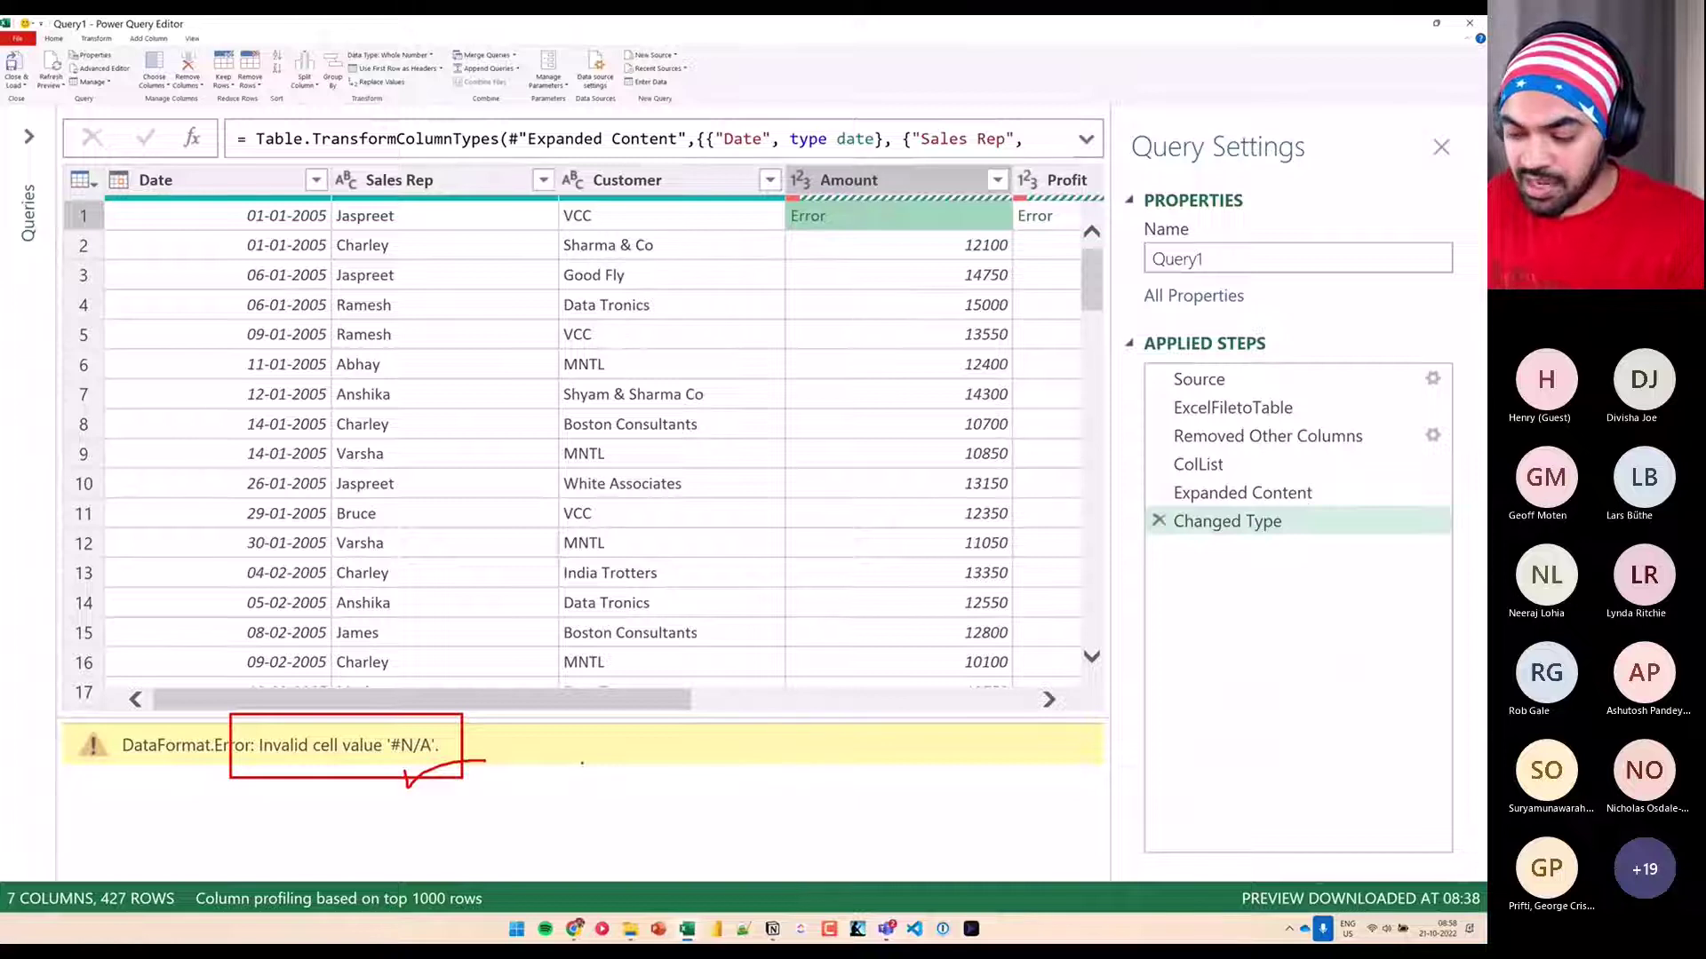
{"action": "key", "text": "Escape"}
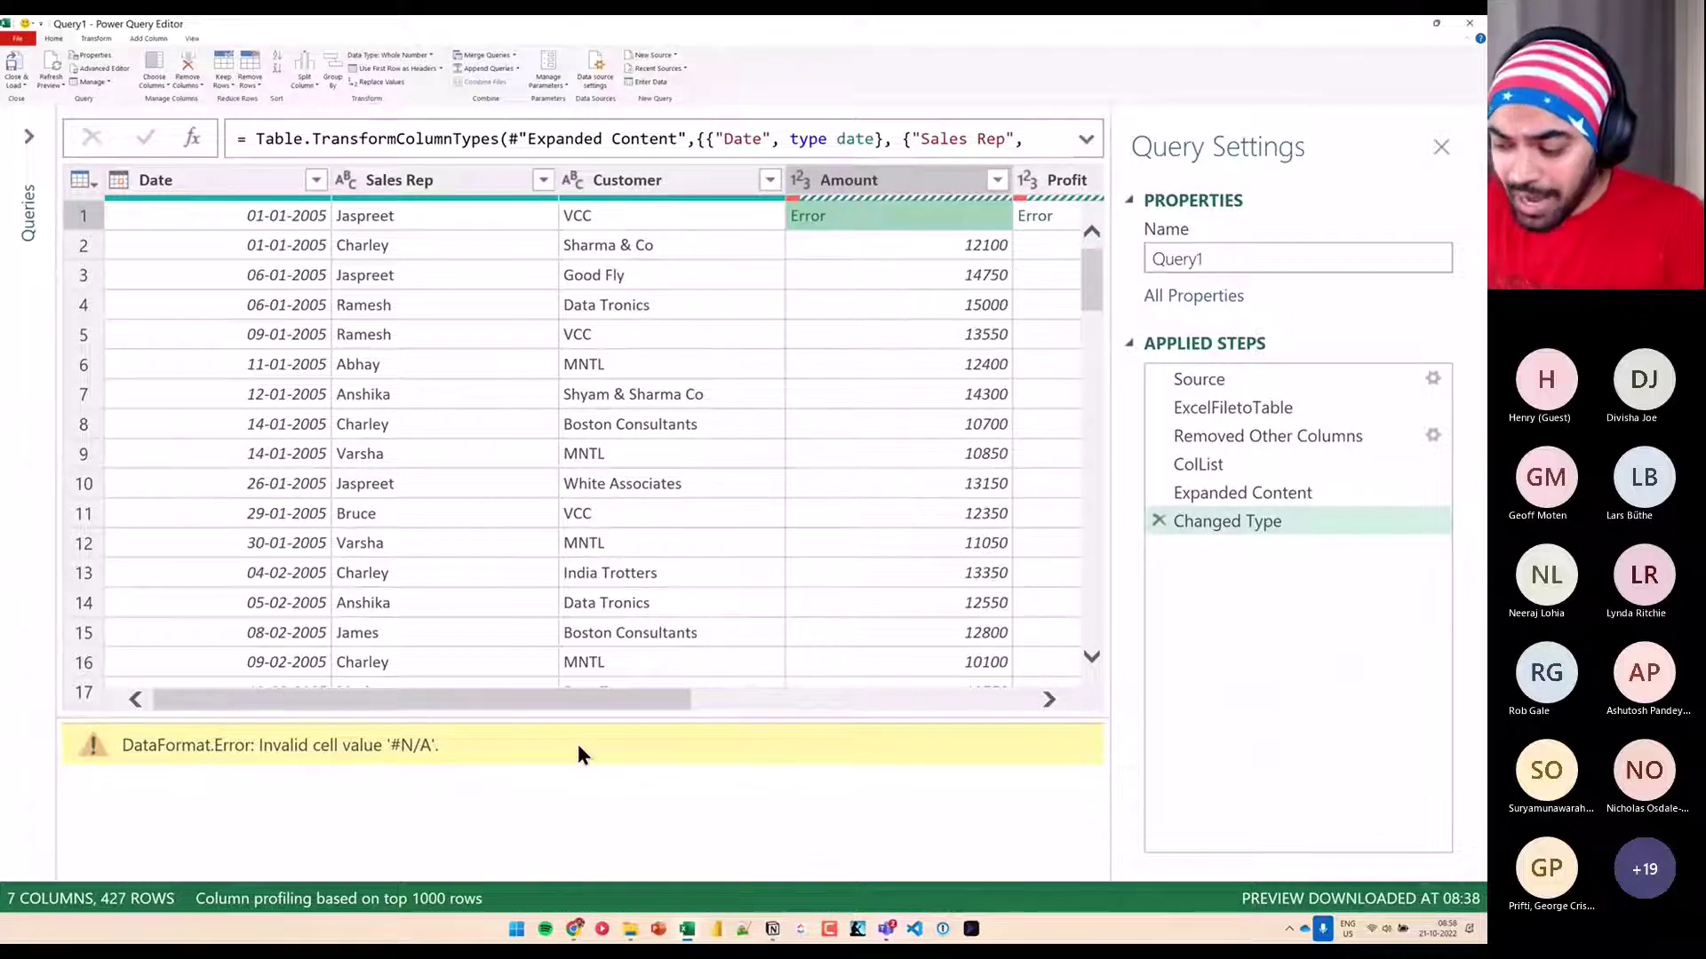
{"action": "left_click_drag", "start_coordinate": [554, 702], "coordinate": [760, 706]}
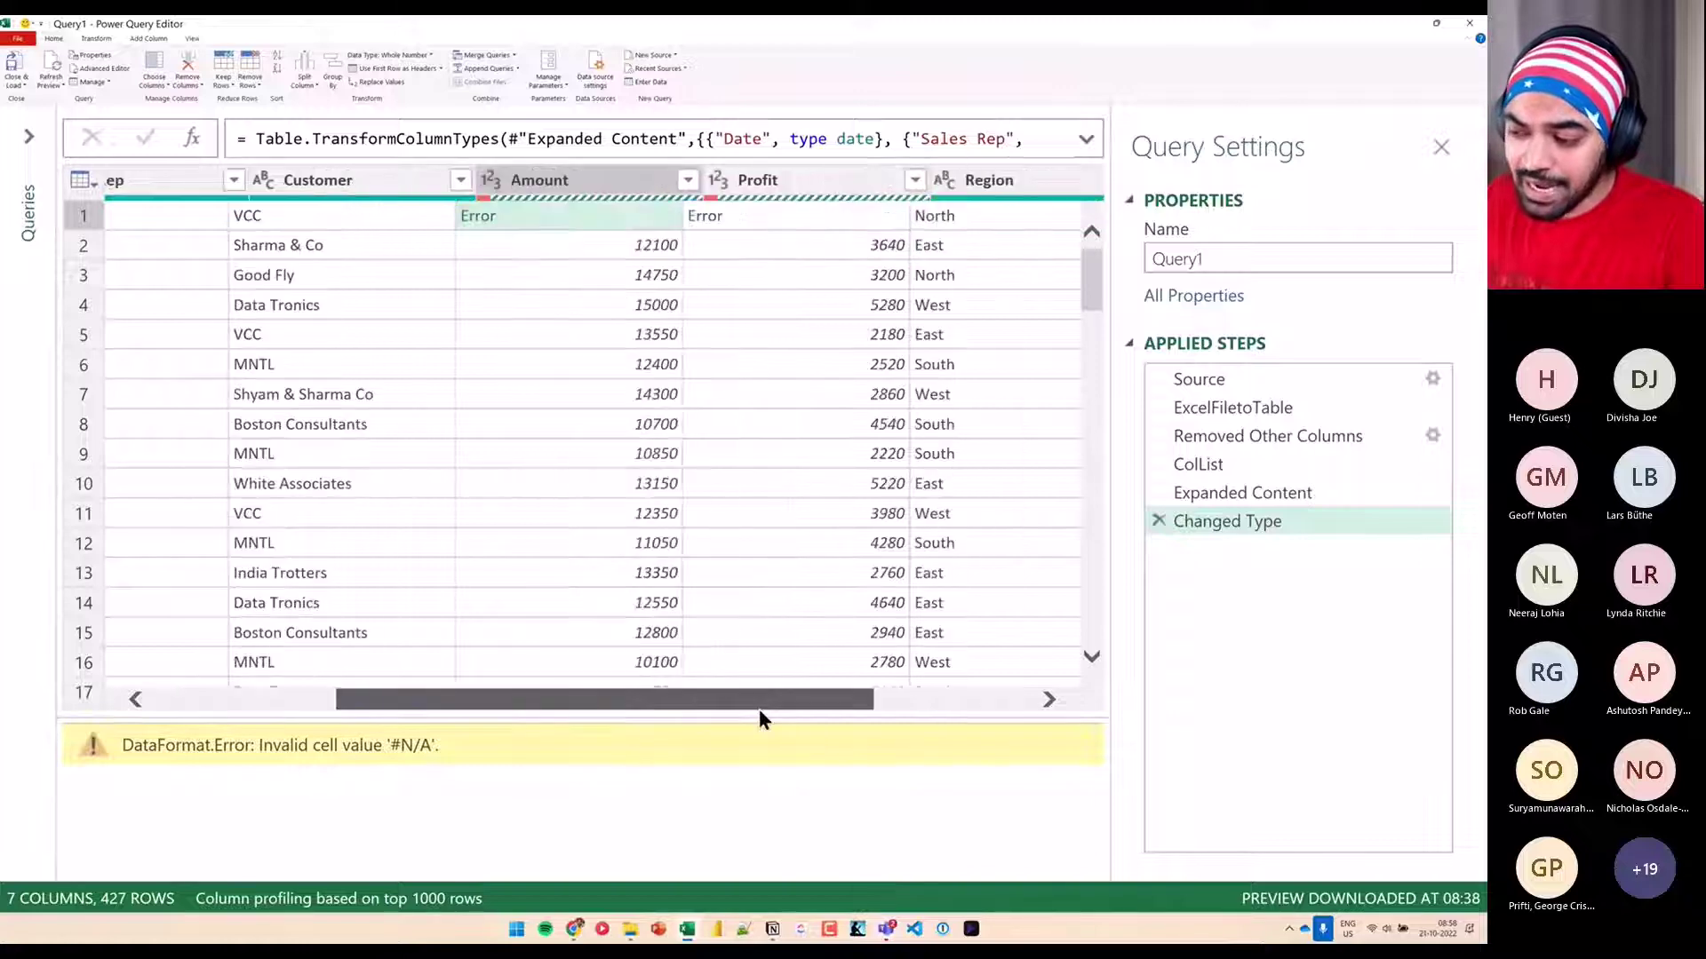
{"action": "left_click", "coordinate": [535, 170]}
{"action": "left_click", "coordinate": [745, 188]}
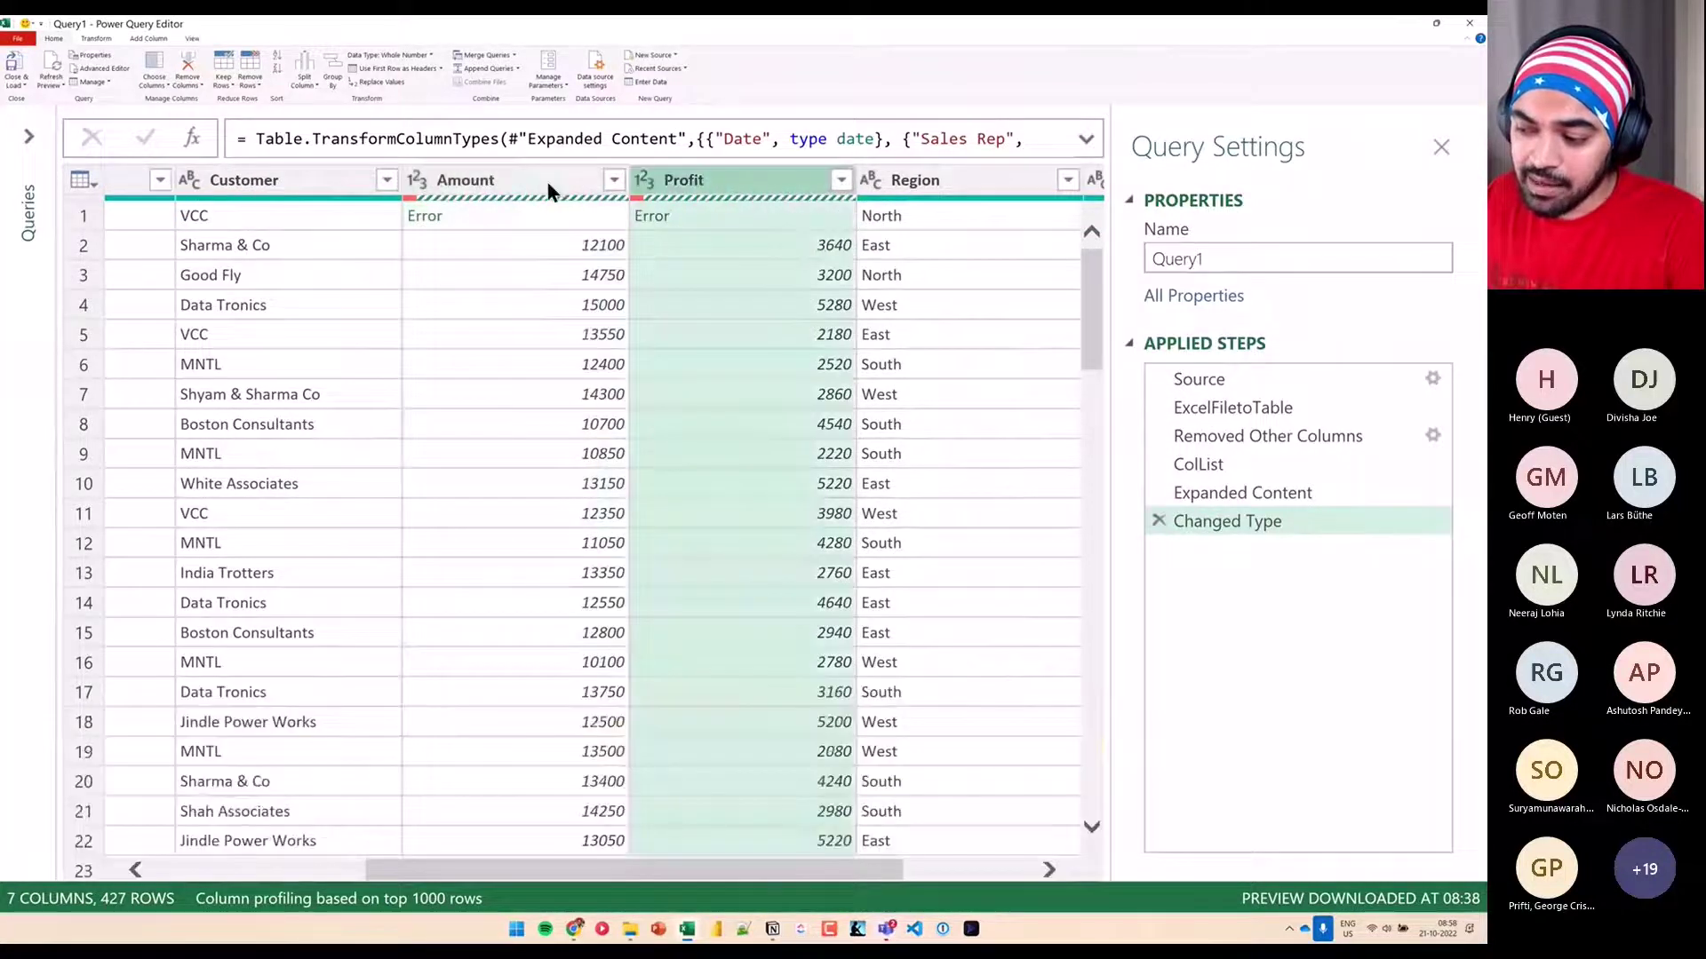
{"action": "left_click", "coordinate": [548, 181]}
{"action": "left_click", "coordinate": [711, 185]}
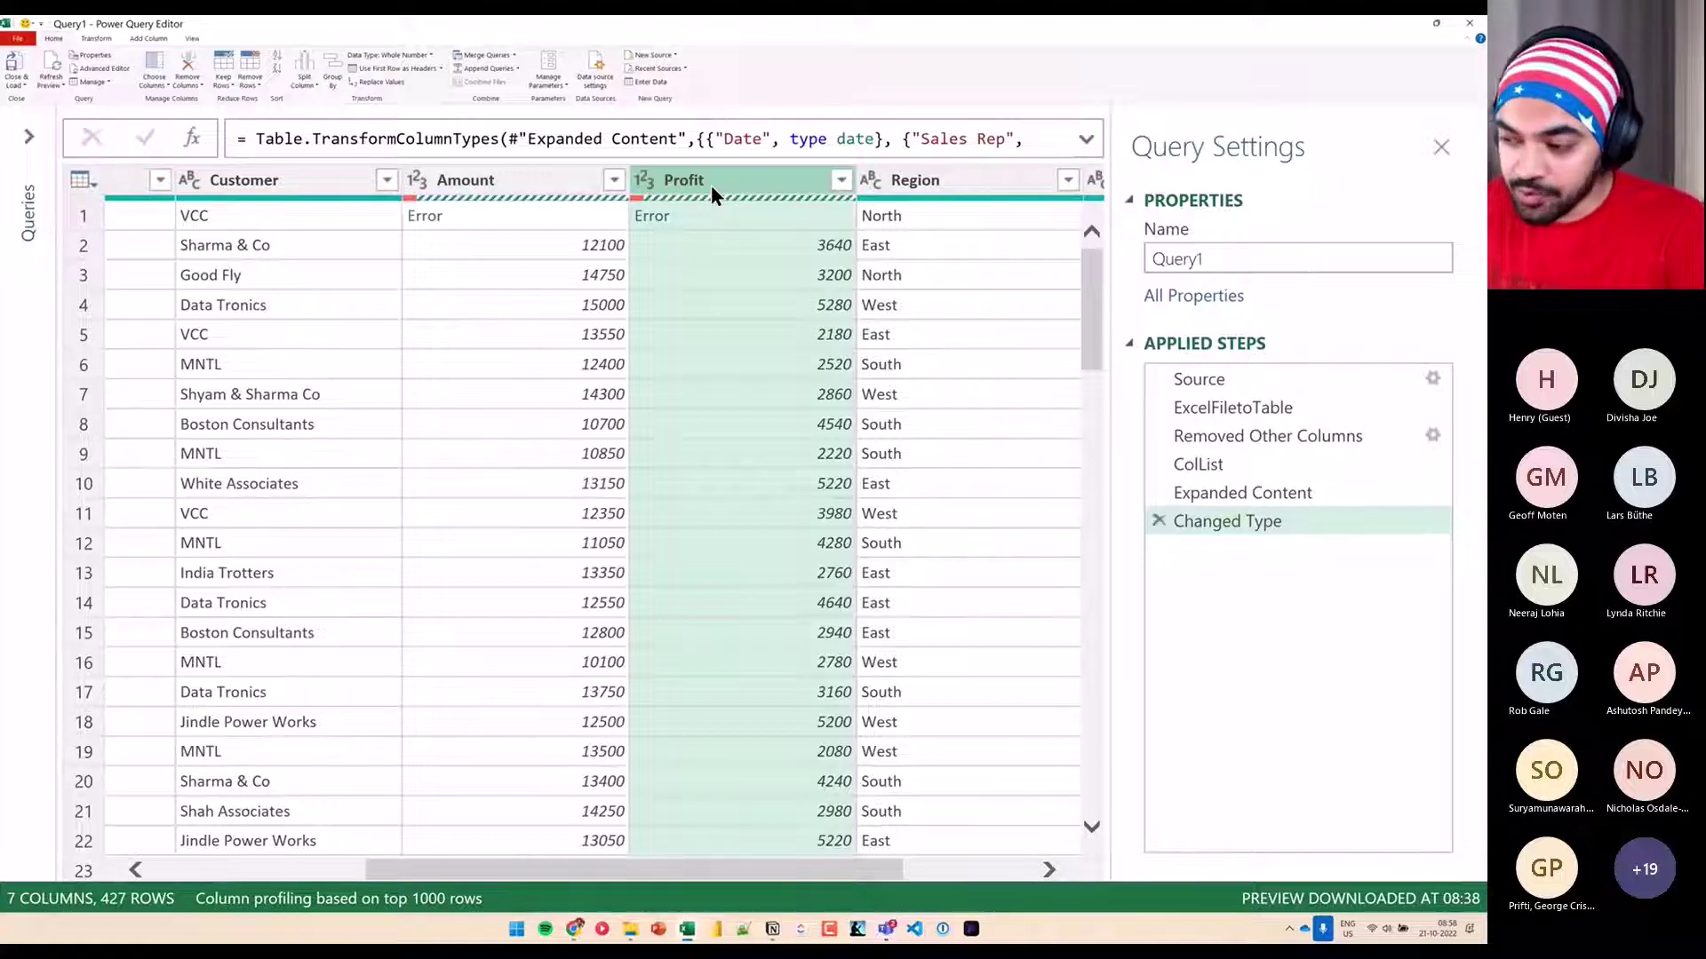
{"action": "double_click", "coordinate": [935, 23]}
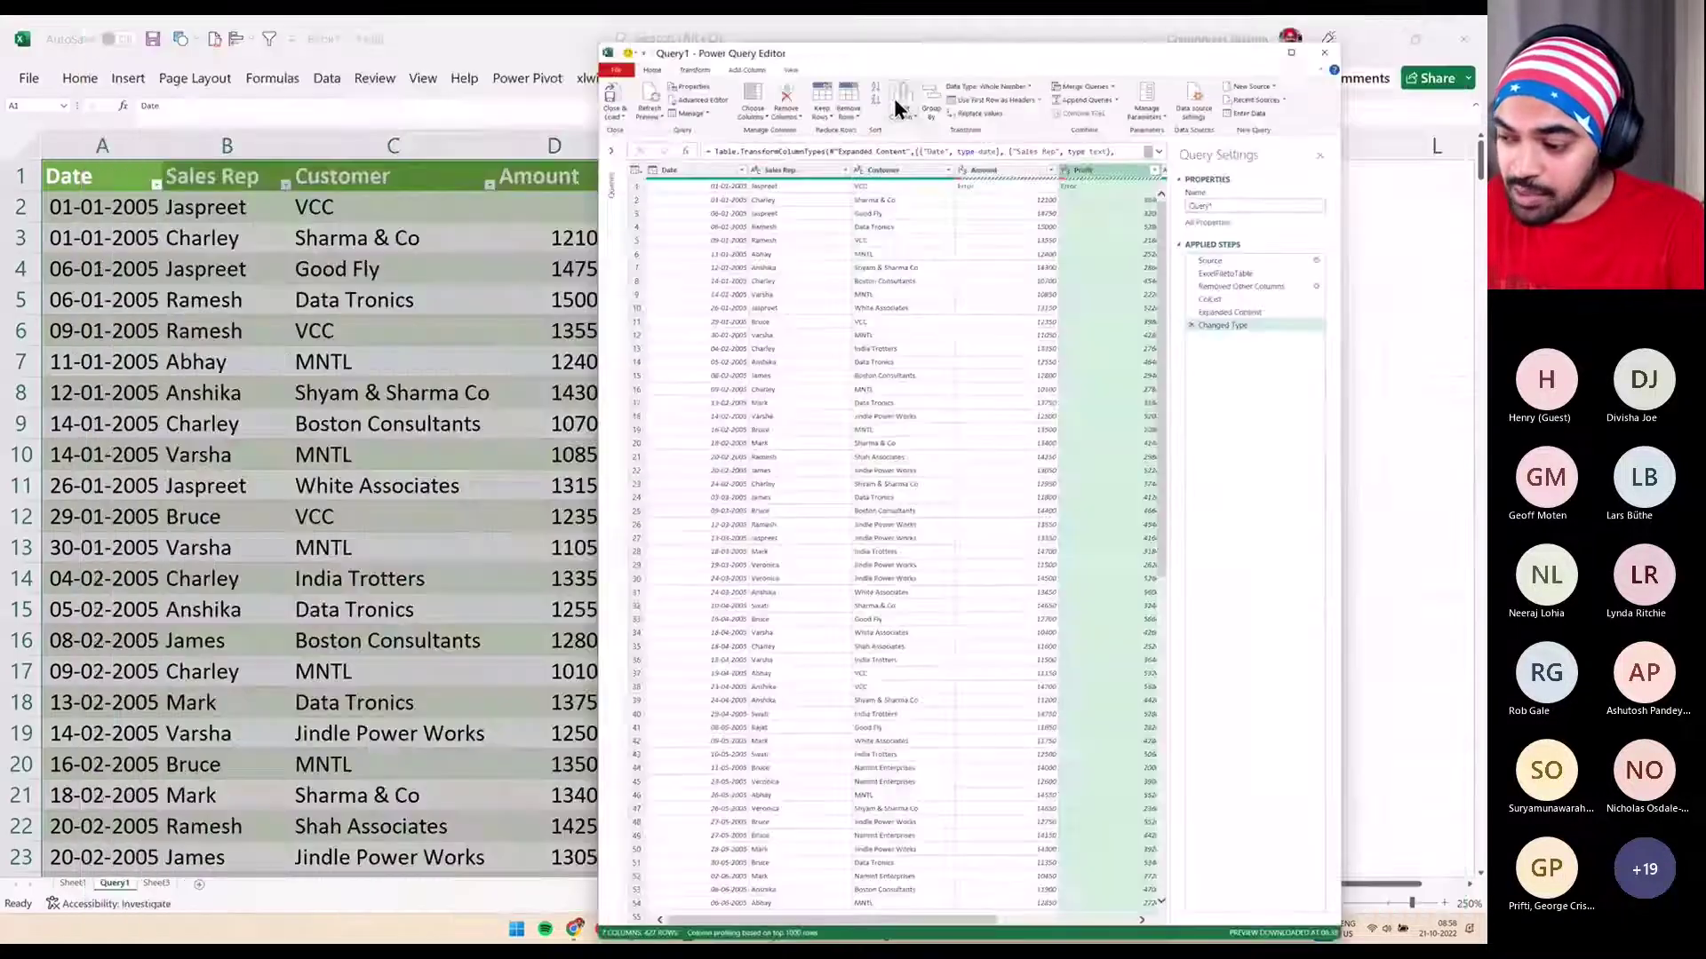
{"action": "left_click_drag", "start_coordinate": [637, 48], "coordinate": [791, 286]}
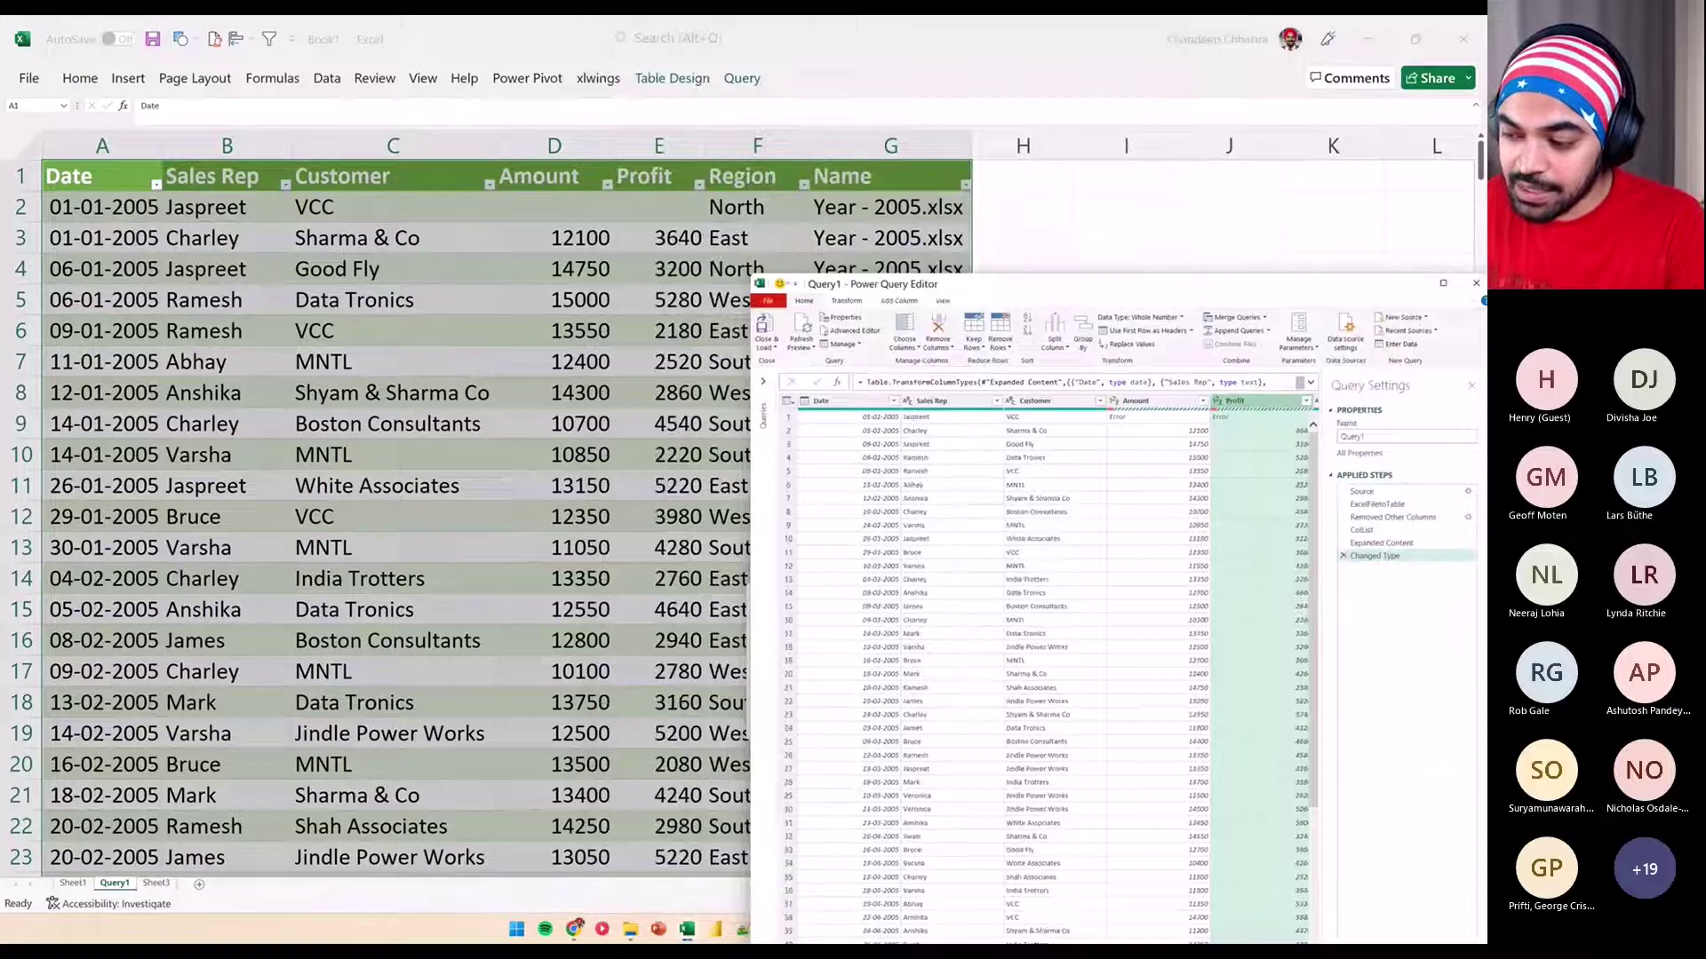
{"action": "left_click_drag", "start_coordinate": [503, 189], "coordinate": [702, 230]}
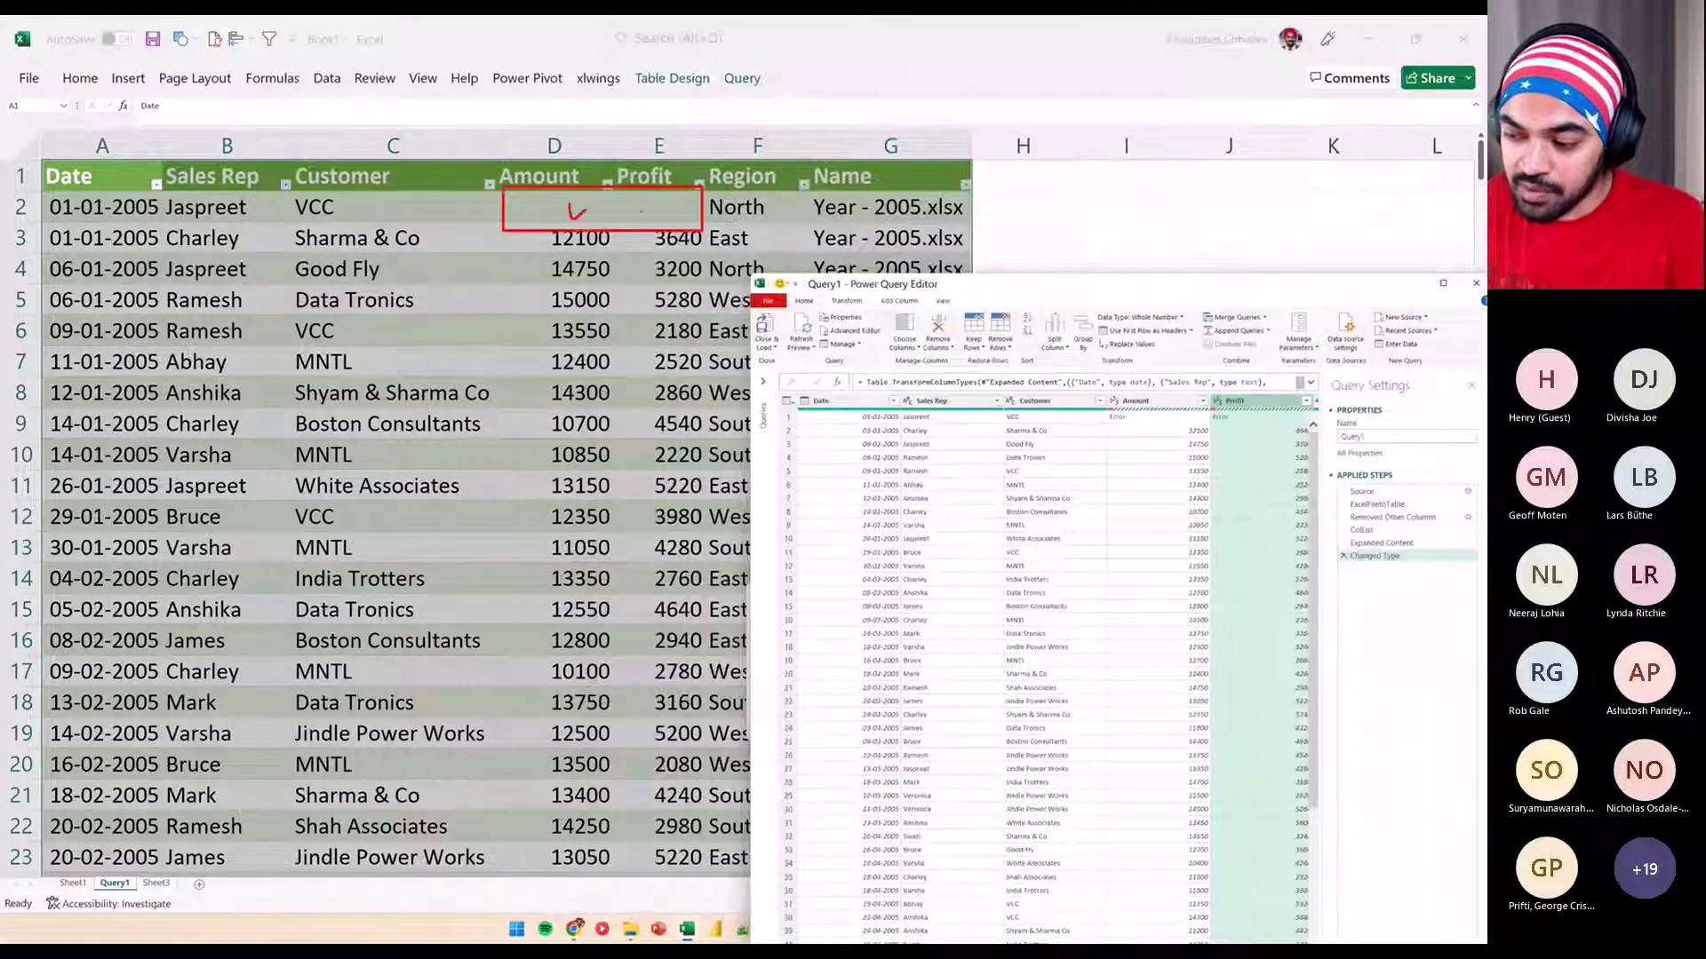
{"action": "key", "text": "Escape"}
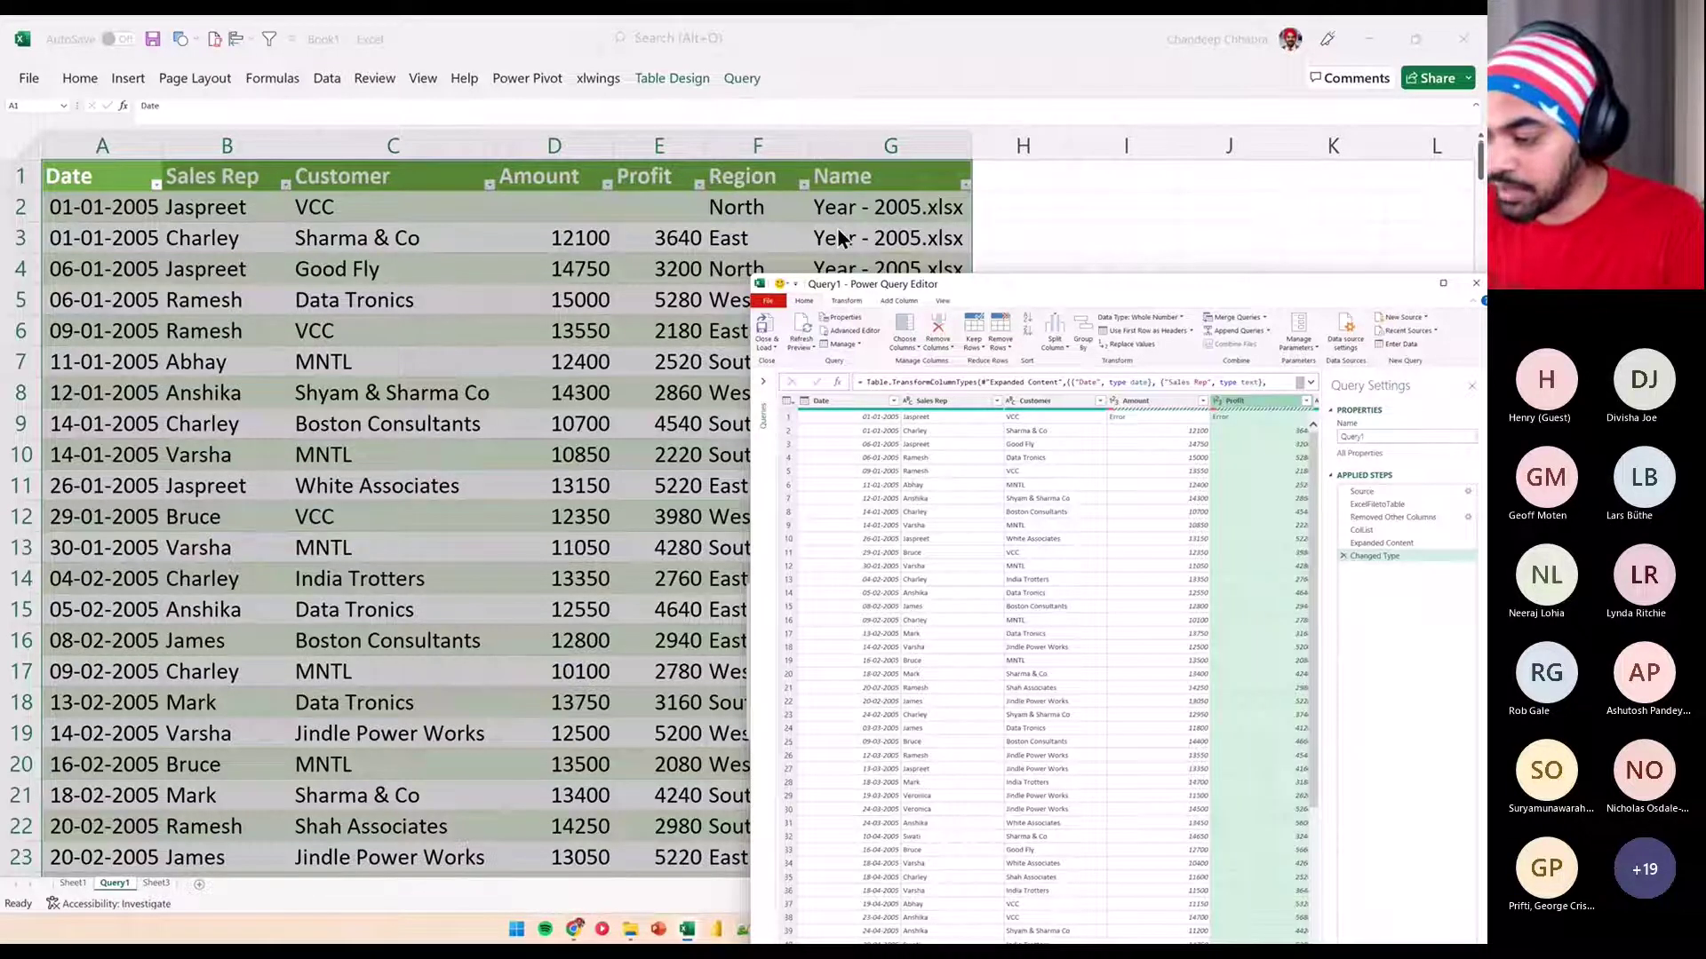
{"action": "double_click", "coordinate": [1043, 284]}
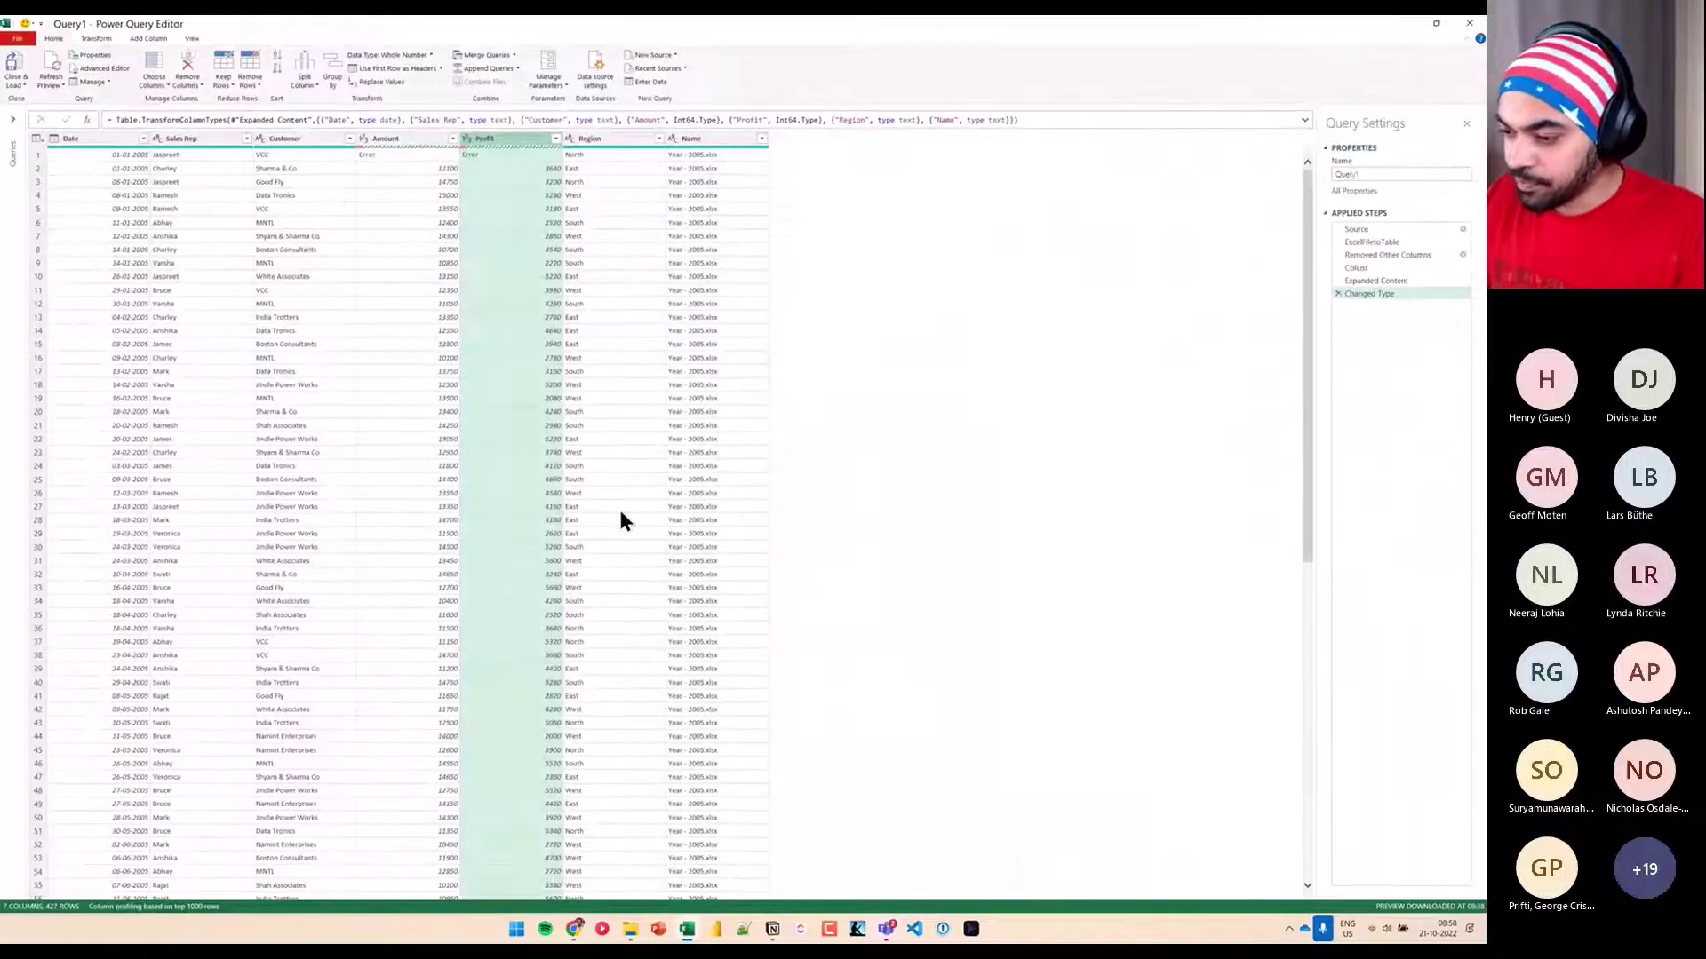
Zoom the editor in and select the Amount and Profit columns together
{"action": "key", "text": "ctrl+shift+equal"}
{"action": "key", "text": "ctrl+shift+equal"}
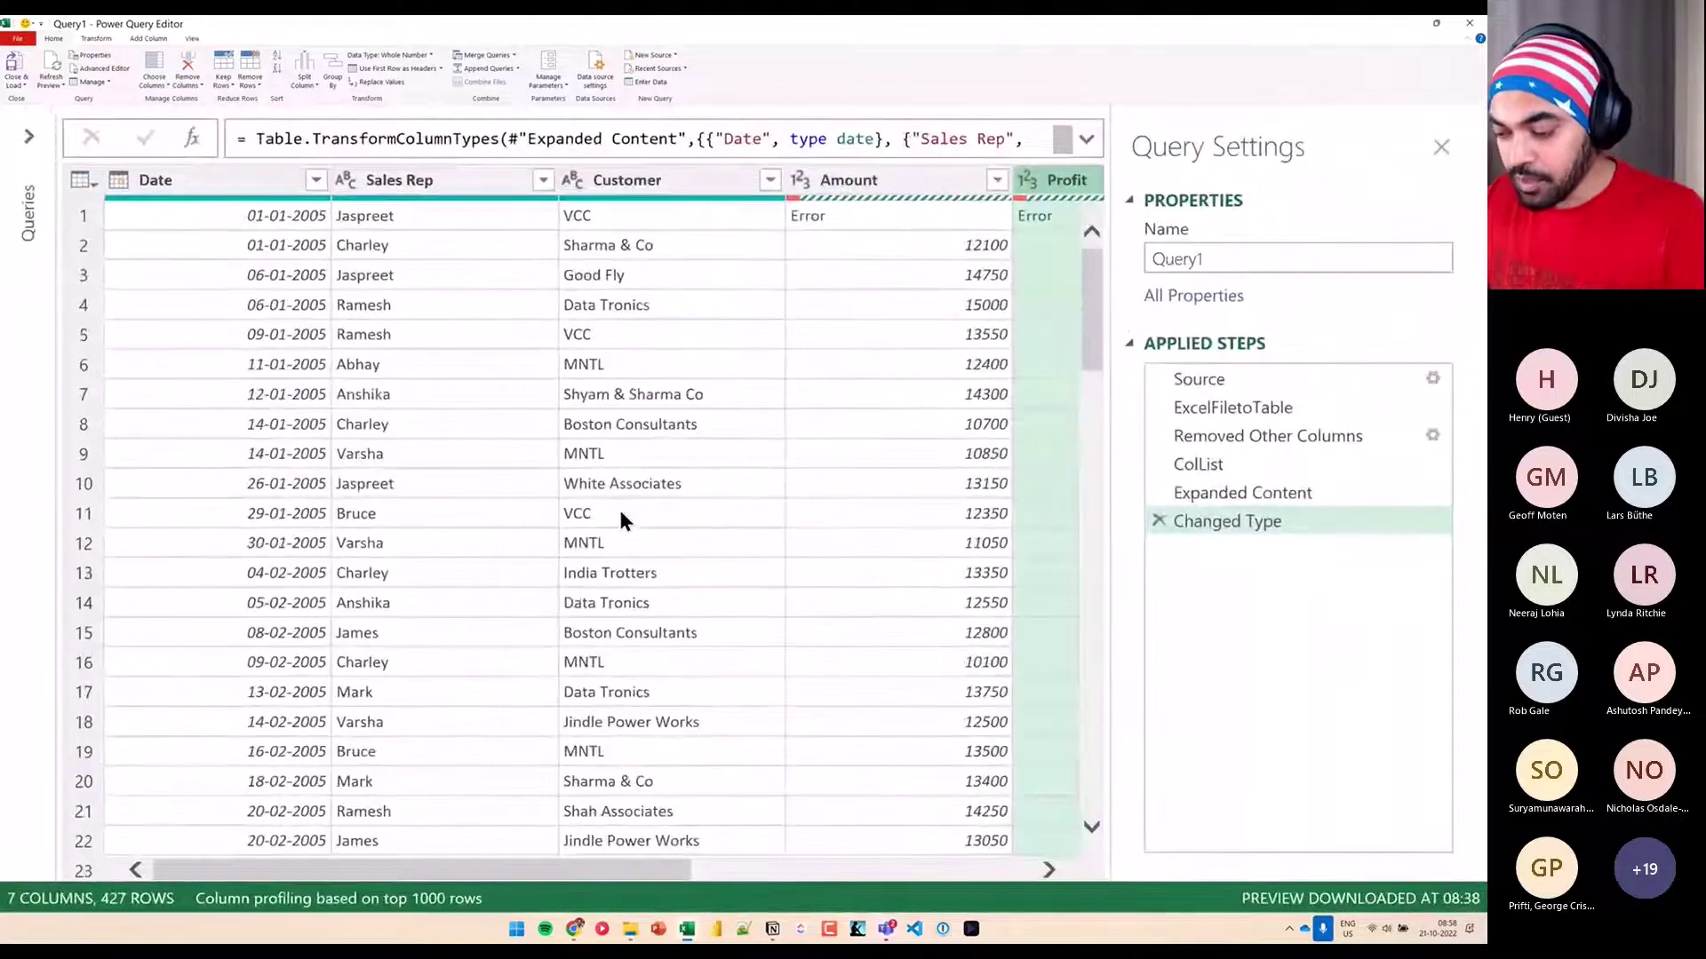
{"action": "scroll", "coordinate": [539, 888], "scroll_direction": "right", "scroll_amount": 5}
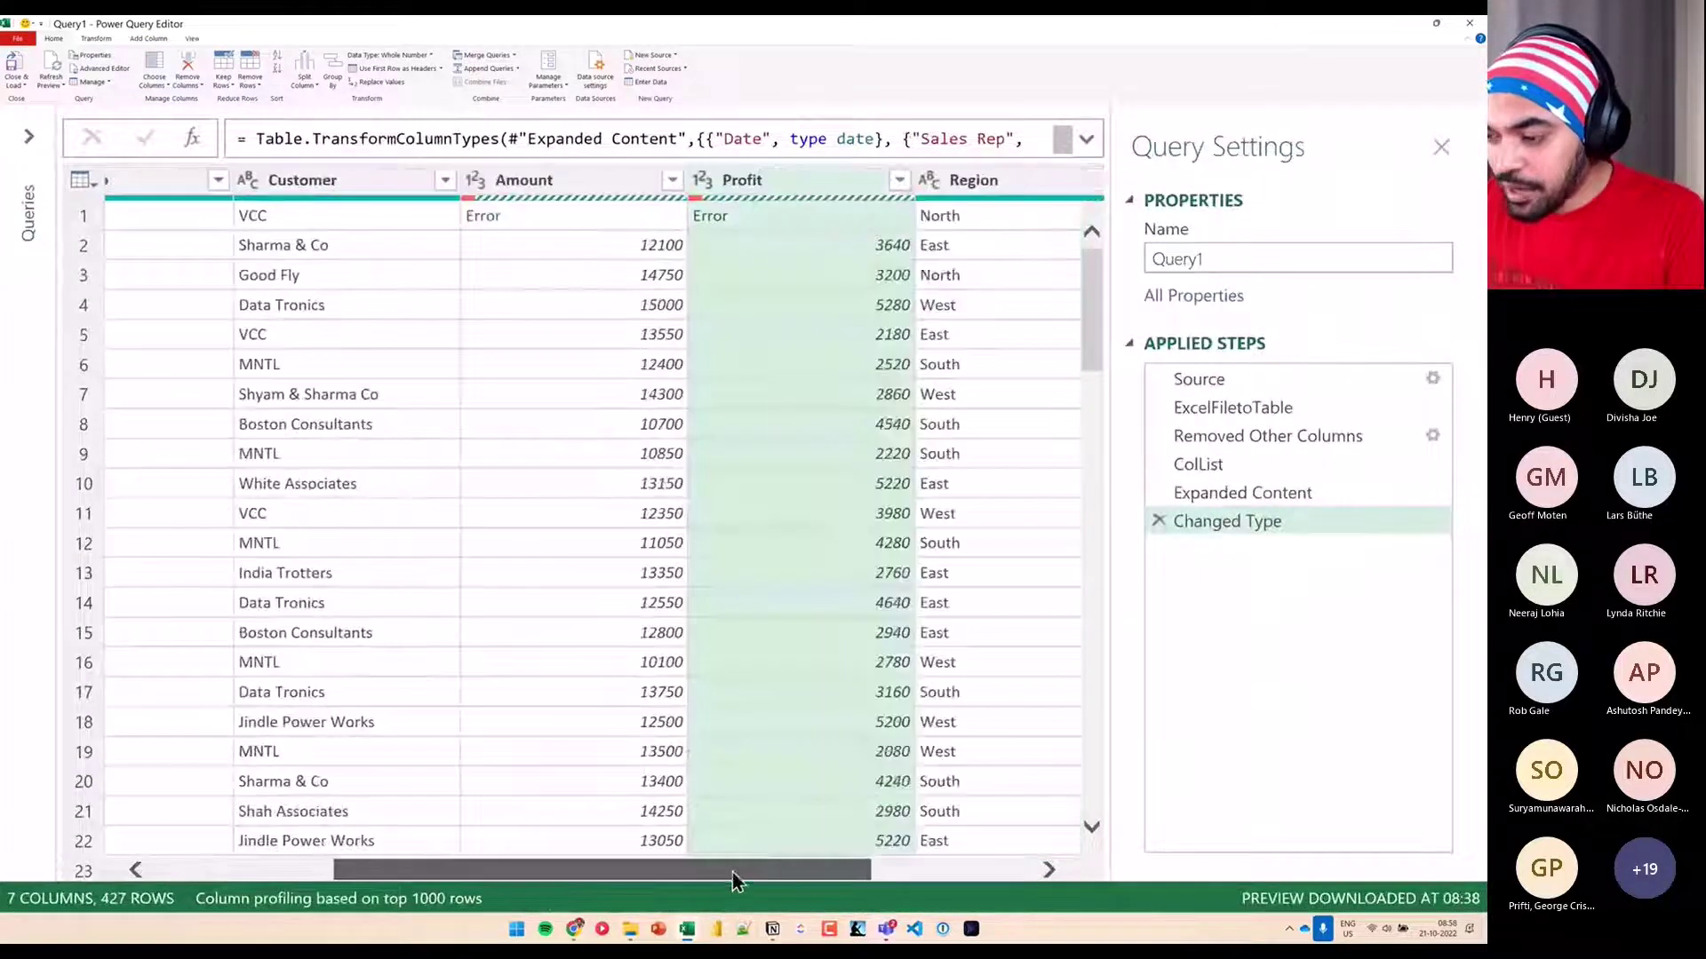
{"action": "left_click", "coordinate": [533, 183]}
{"action": "left_click", "coordinate": [771, 190], "text": "ctrl"}
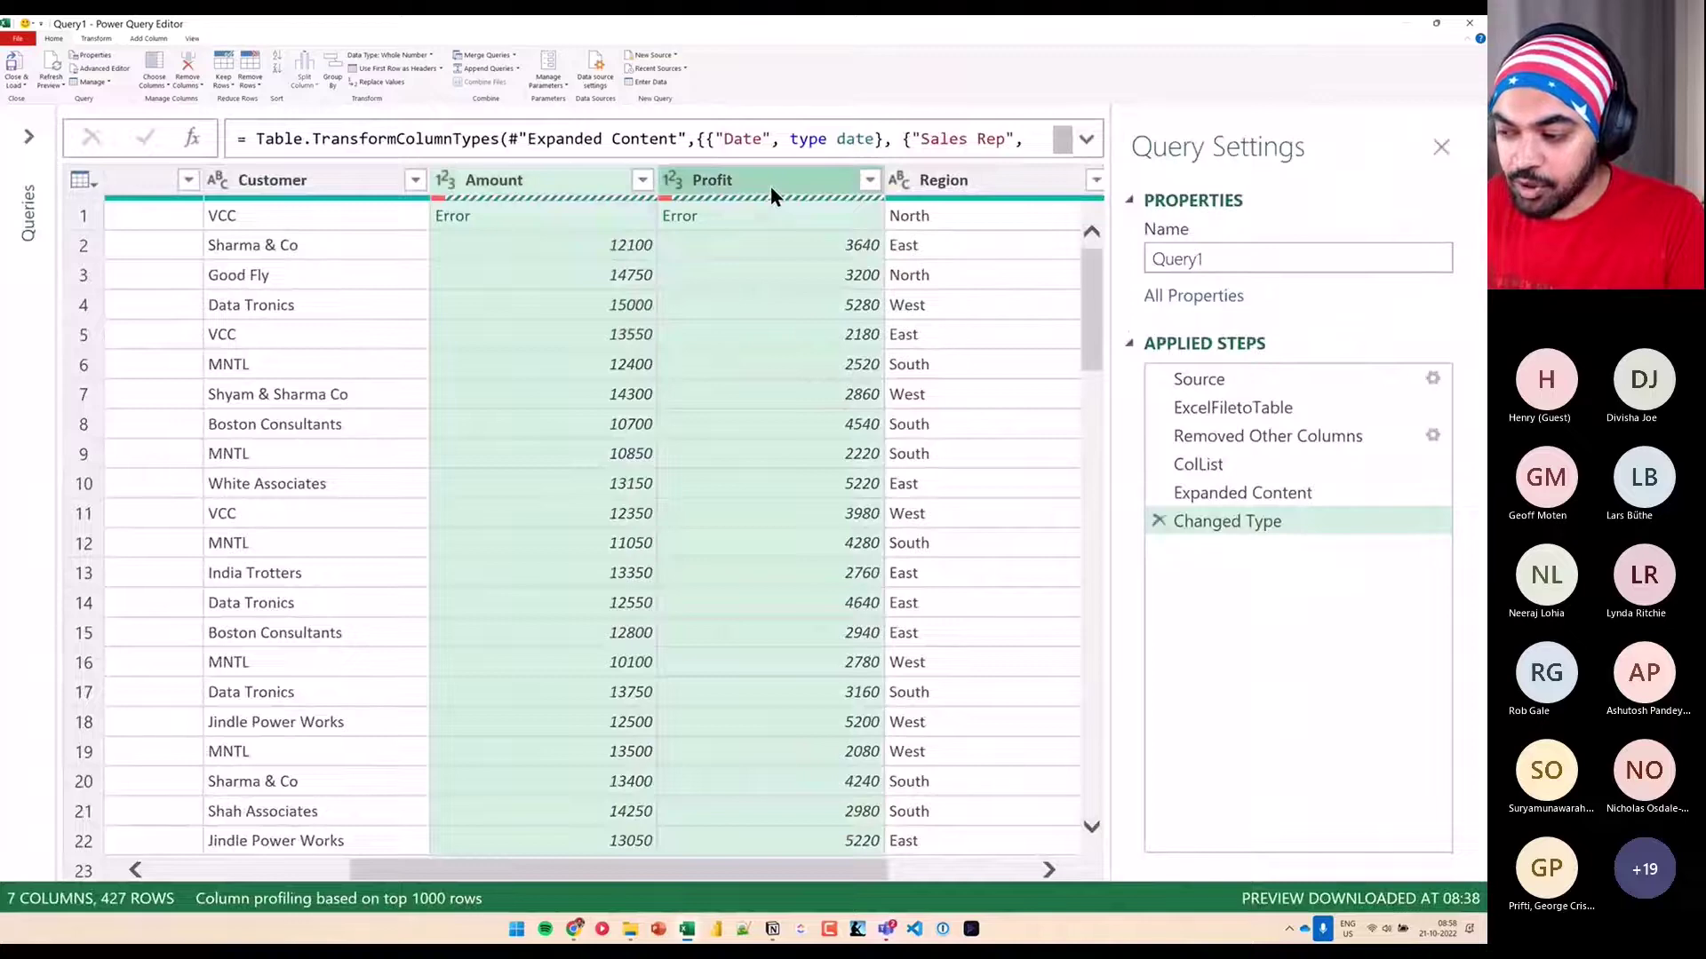
{"action": "right_click", "coordinate": [526, 186]}
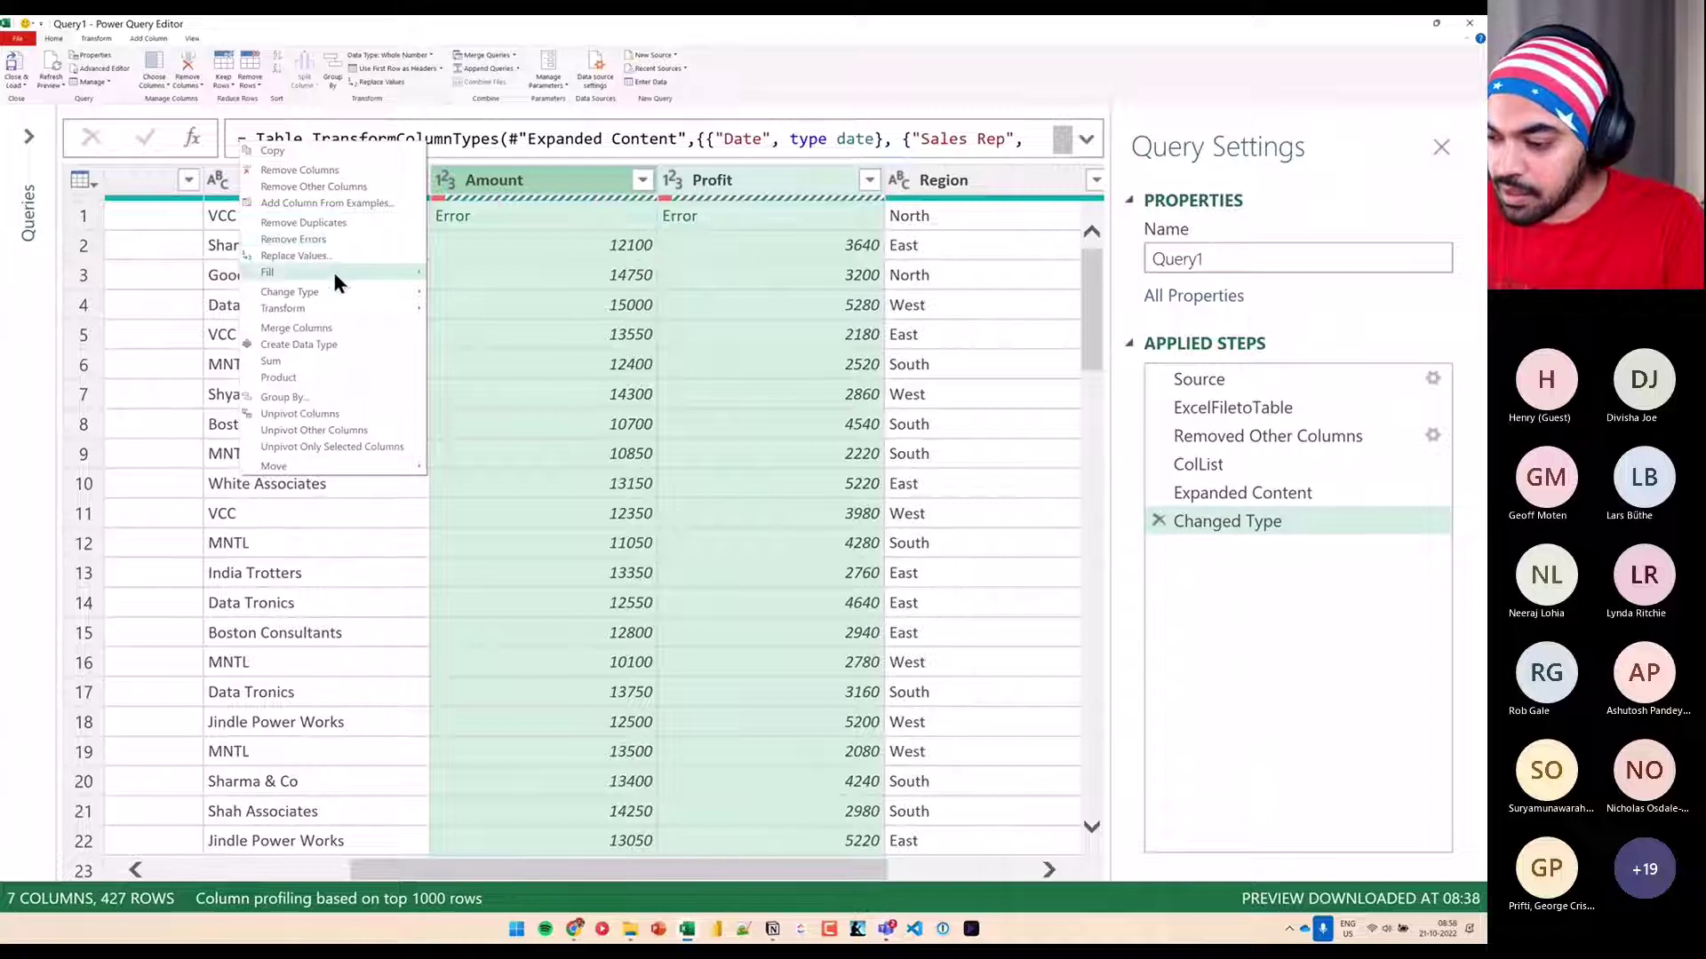
{"action": "left_click", "coordinate": [596, 174]}
{"action": "right_click", "coordinate": [550, 183]}
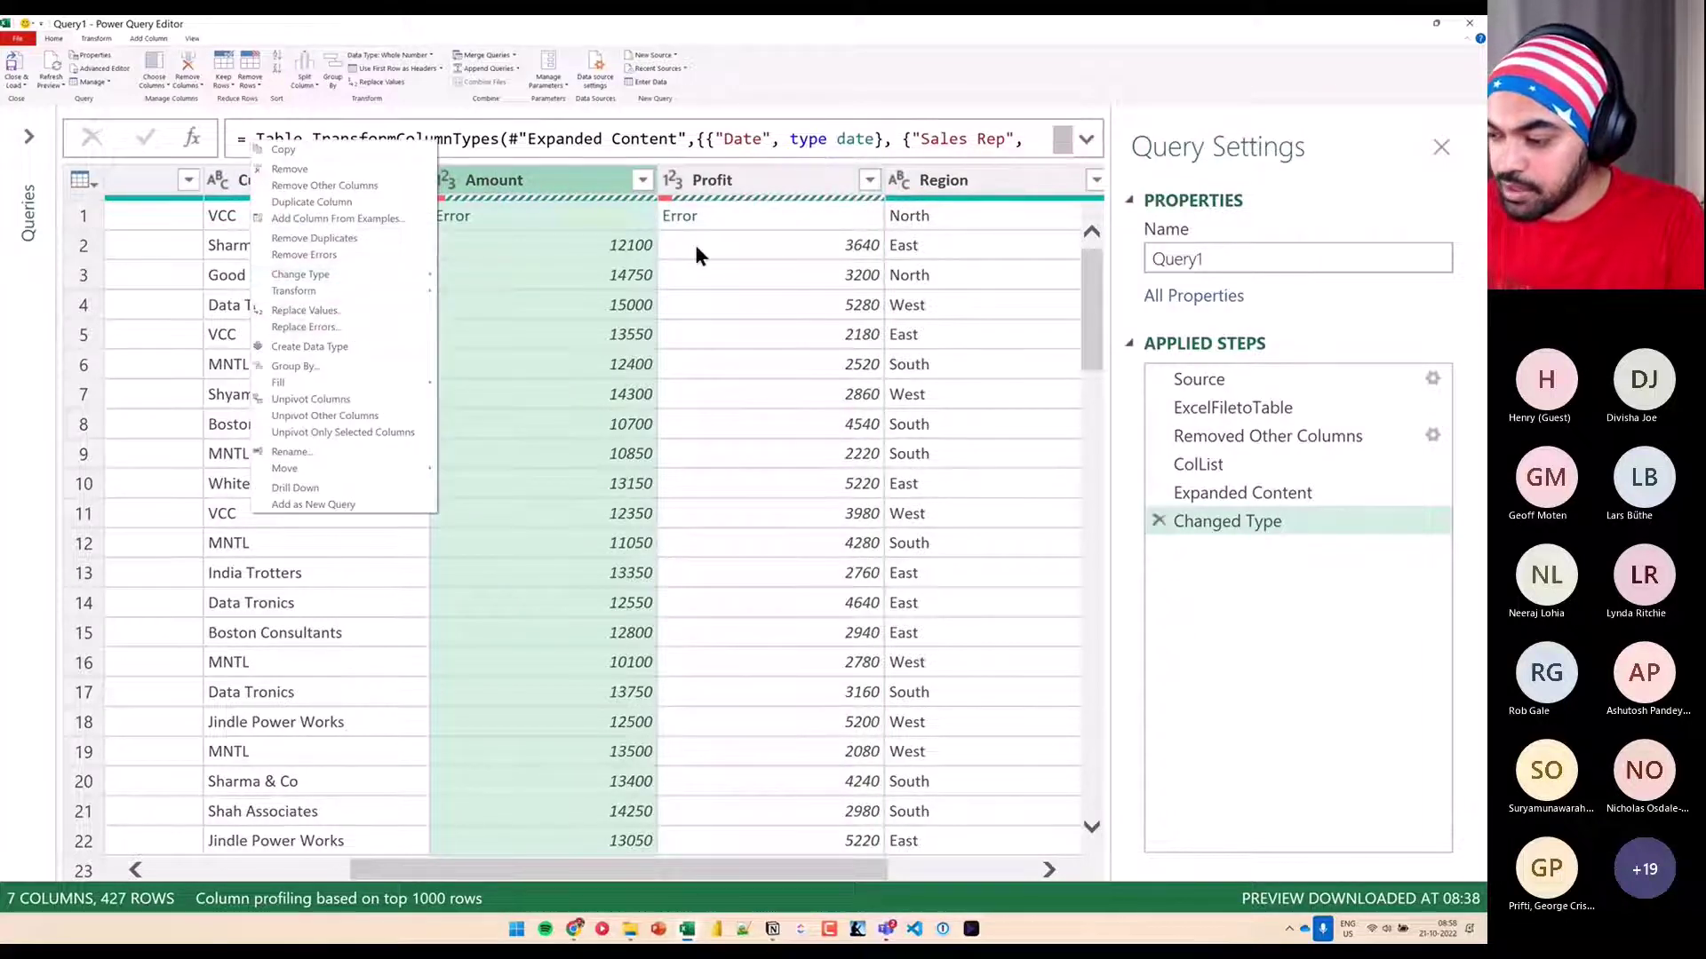
{"action": "left_click", "coordinate": [742, 184]}
{"action": "left_click", "coordinate": [743, 184], "text": "ctrl"}
{"action": "right_click", "coordinate": [743, 183]}
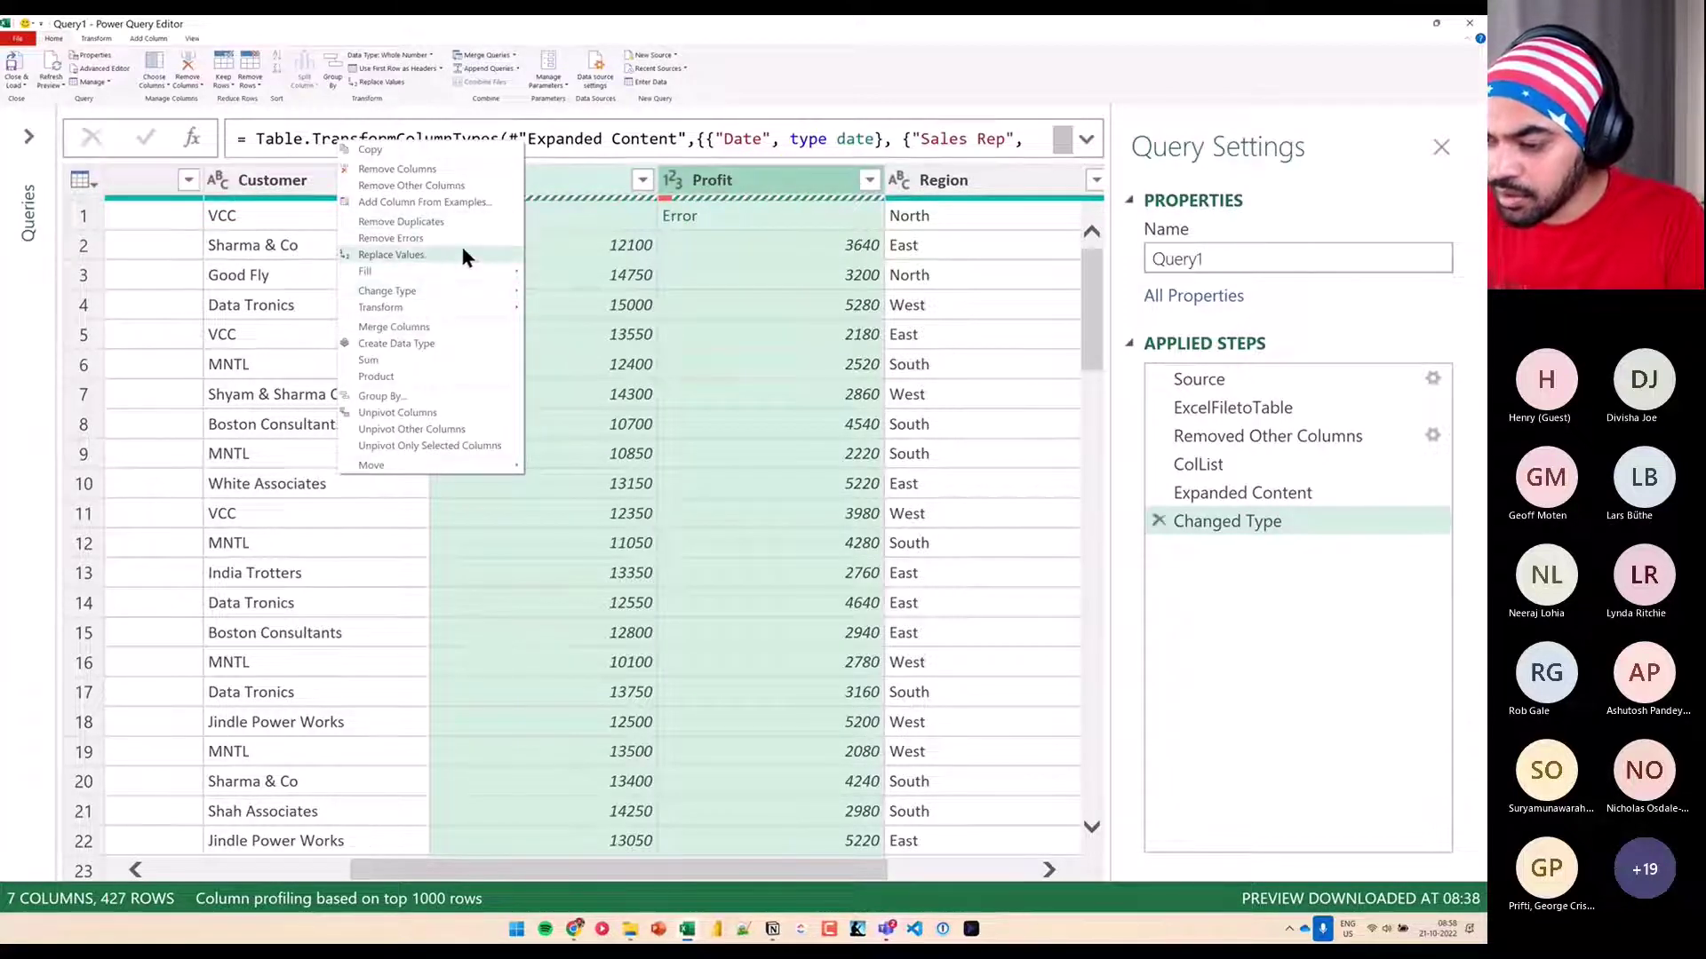
{"action": "left_click", "coordinate": [744, 179]}
{"action": "left_click", "coordinate": [599, 179]}
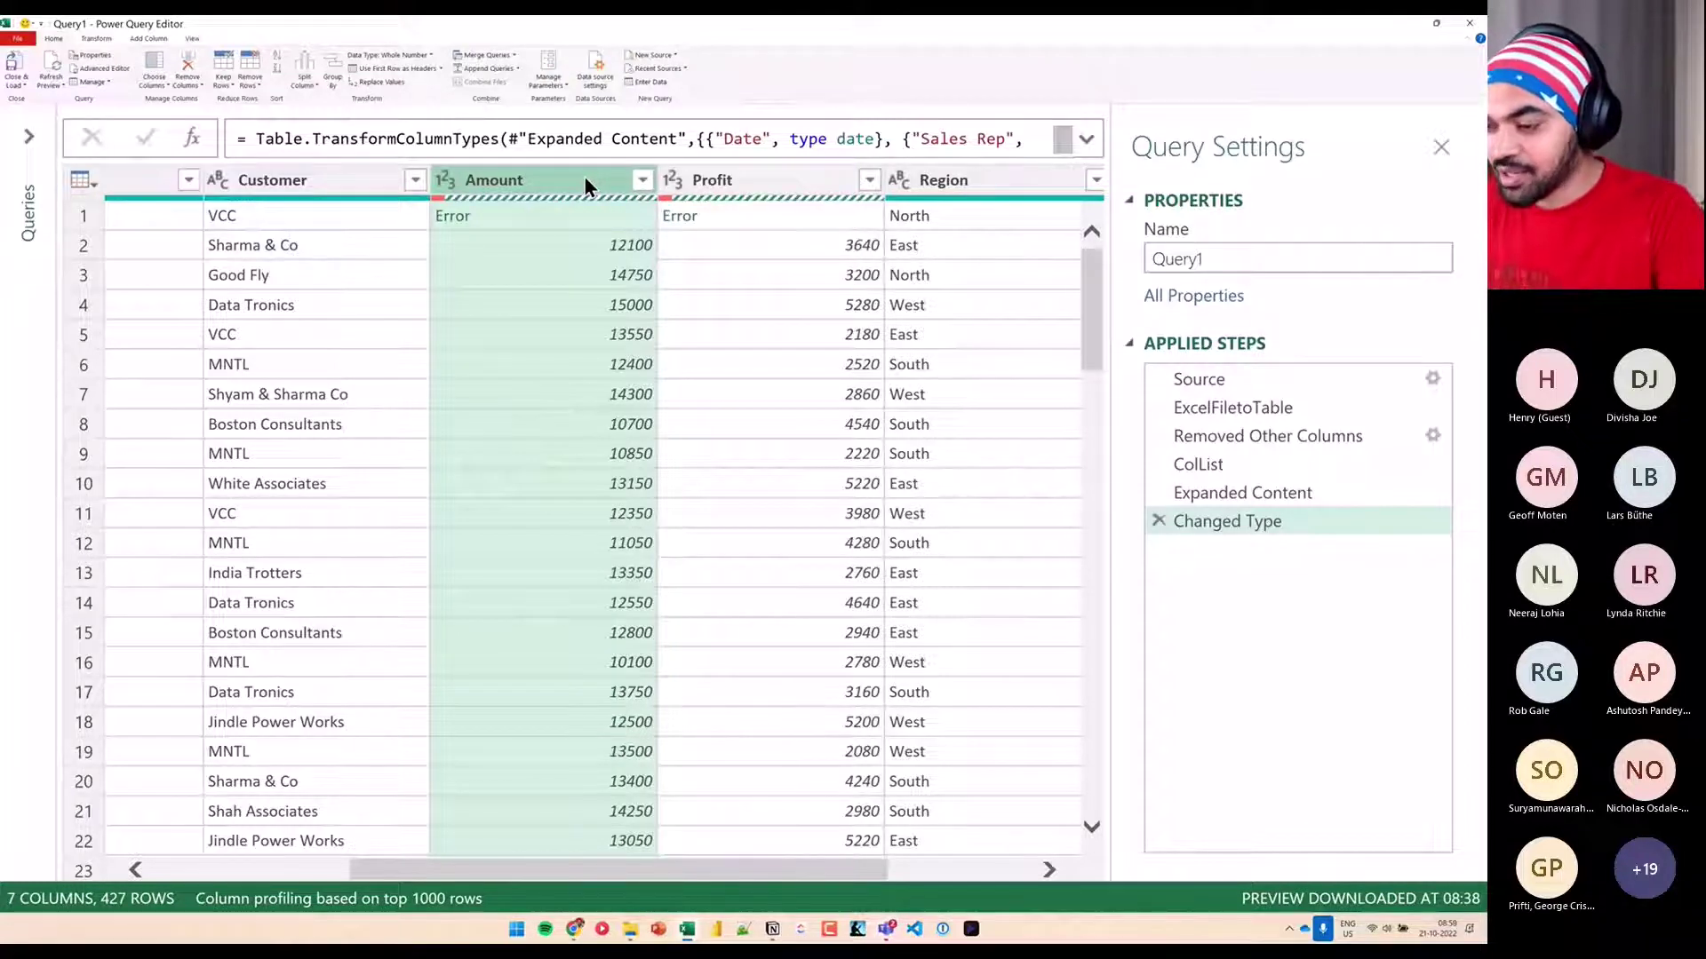
{"action": "right_click", "coordinate": [582, 178]}
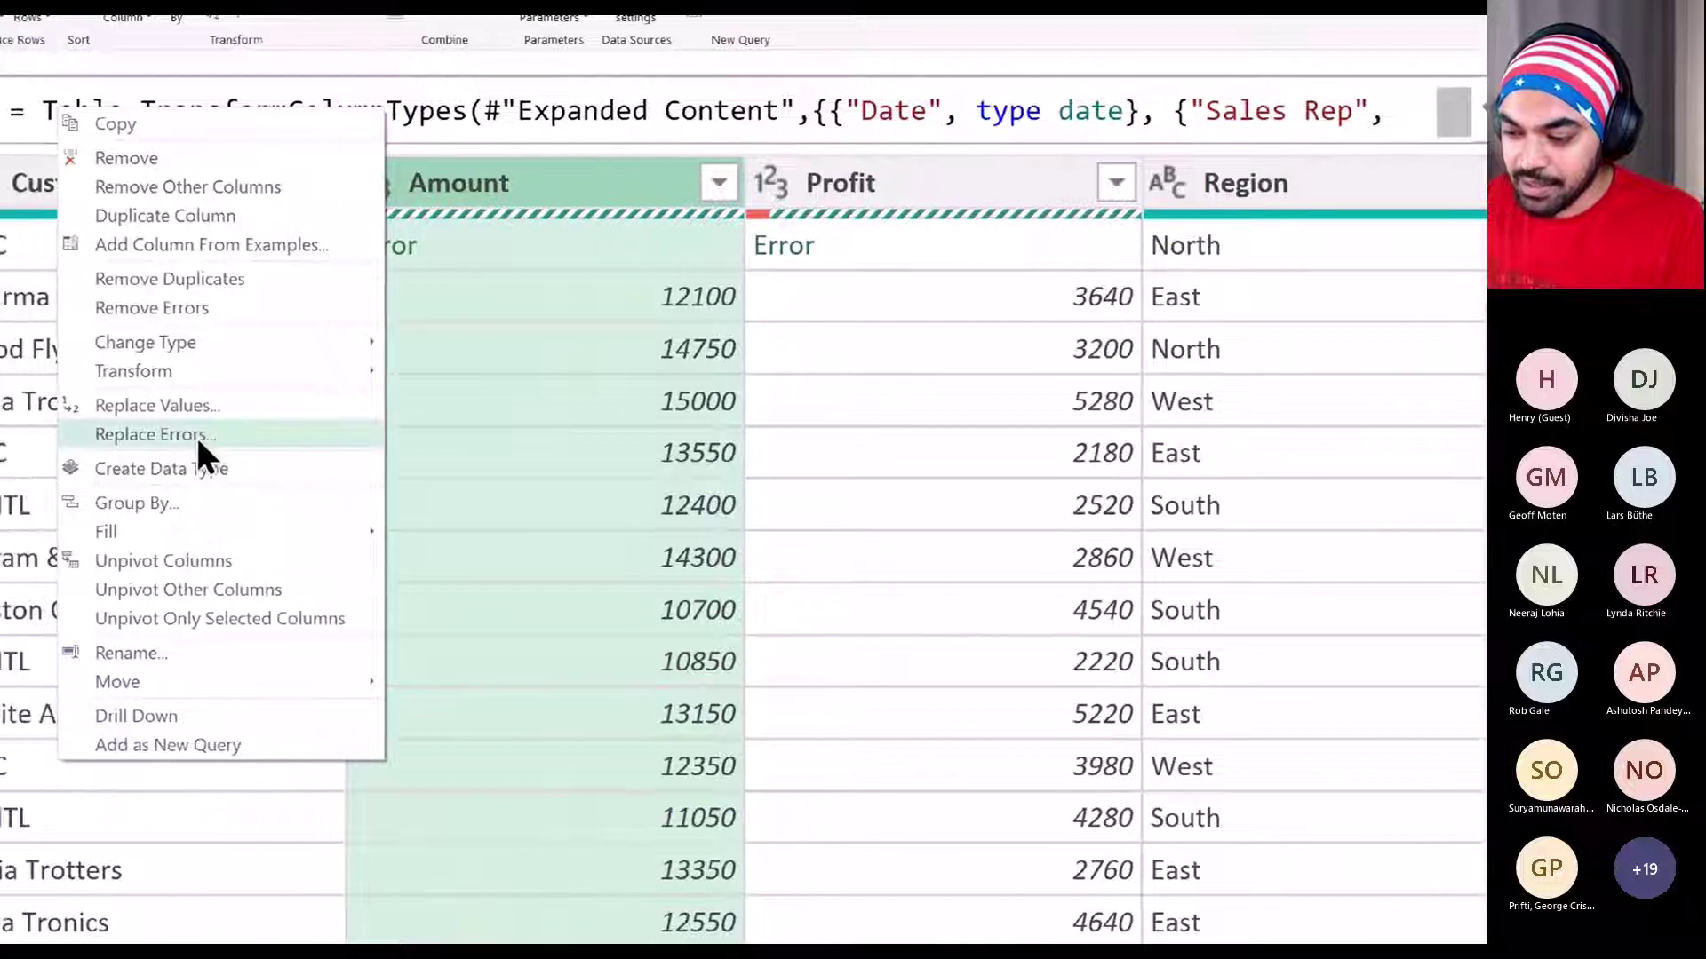
{"action": "left_click", "coordinate": [195, 434]}
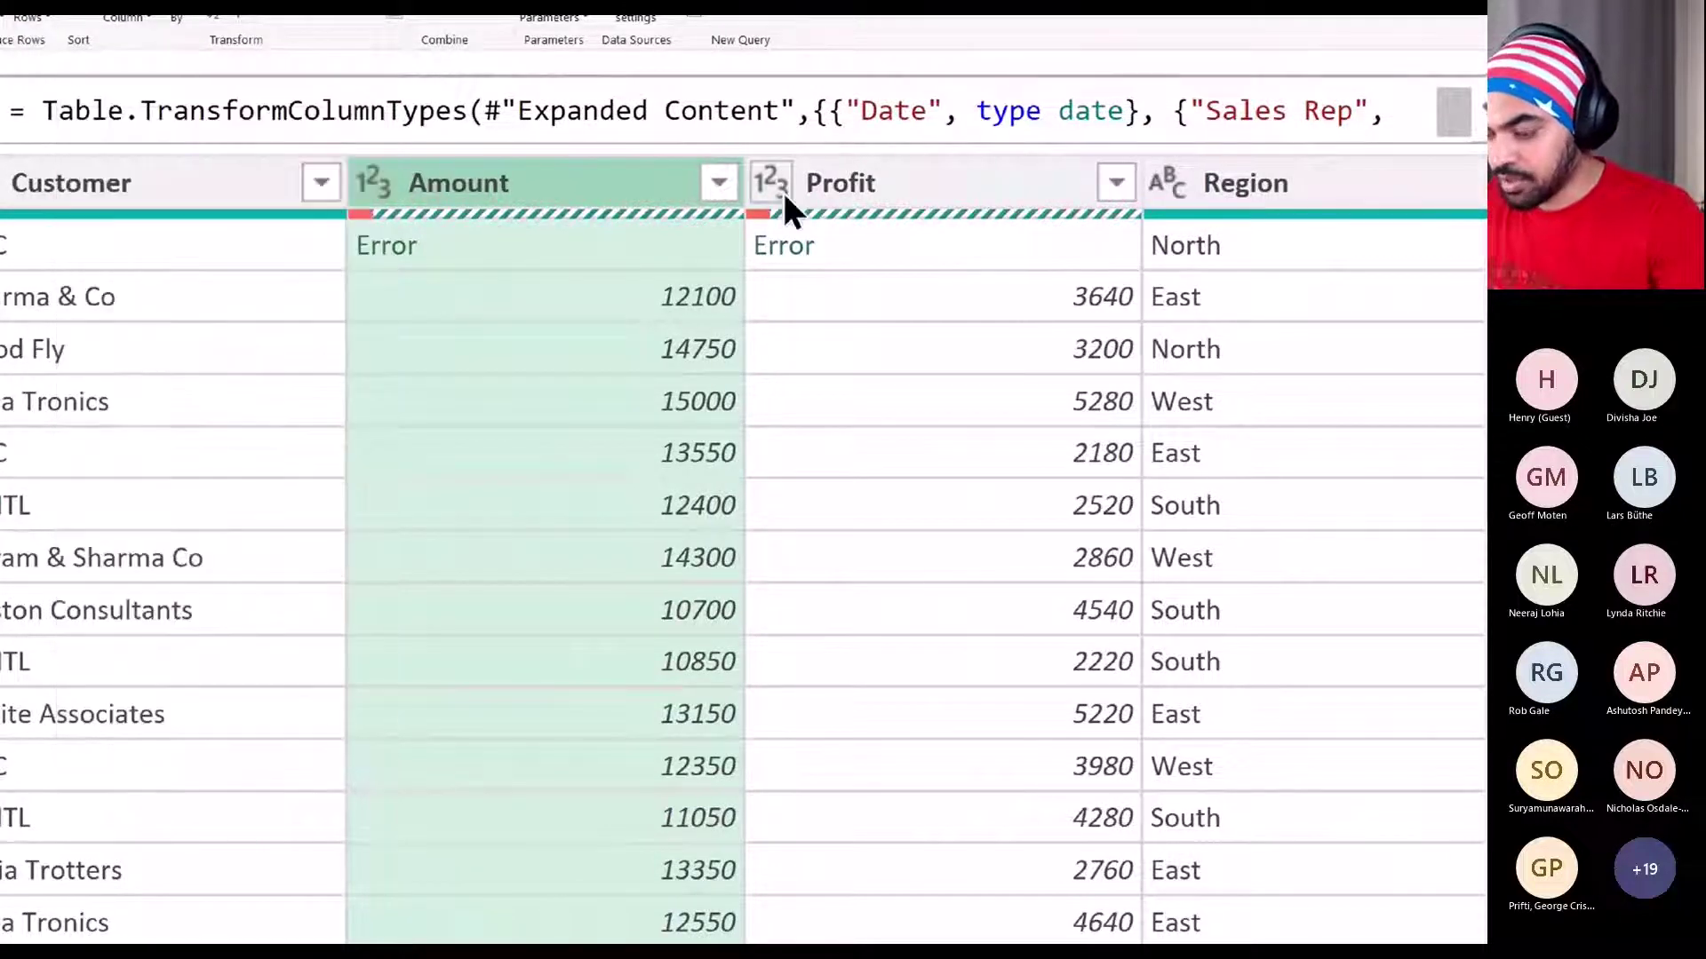
{"action": "left_click", "coordinate": [740, 179], "text": "ctrl"}
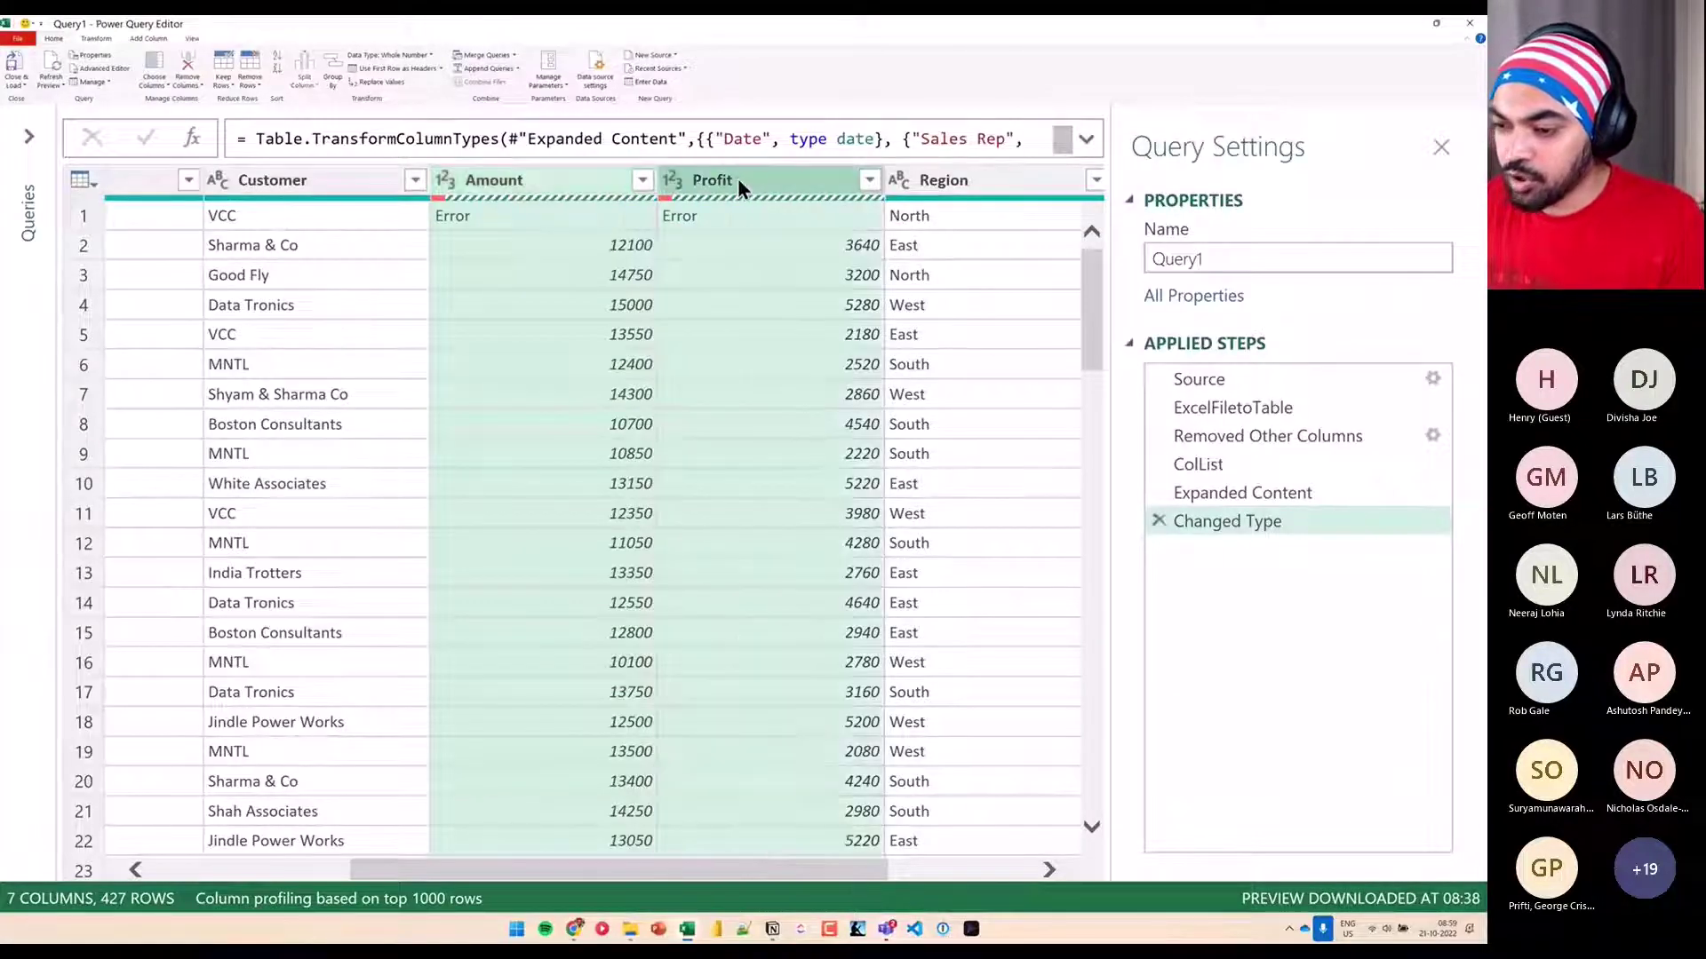
Replace errors in Amount and Profit with null via Transform > Replace Errors, checking row 1
{"action": "left_click", "coordinate": [105, 35]}
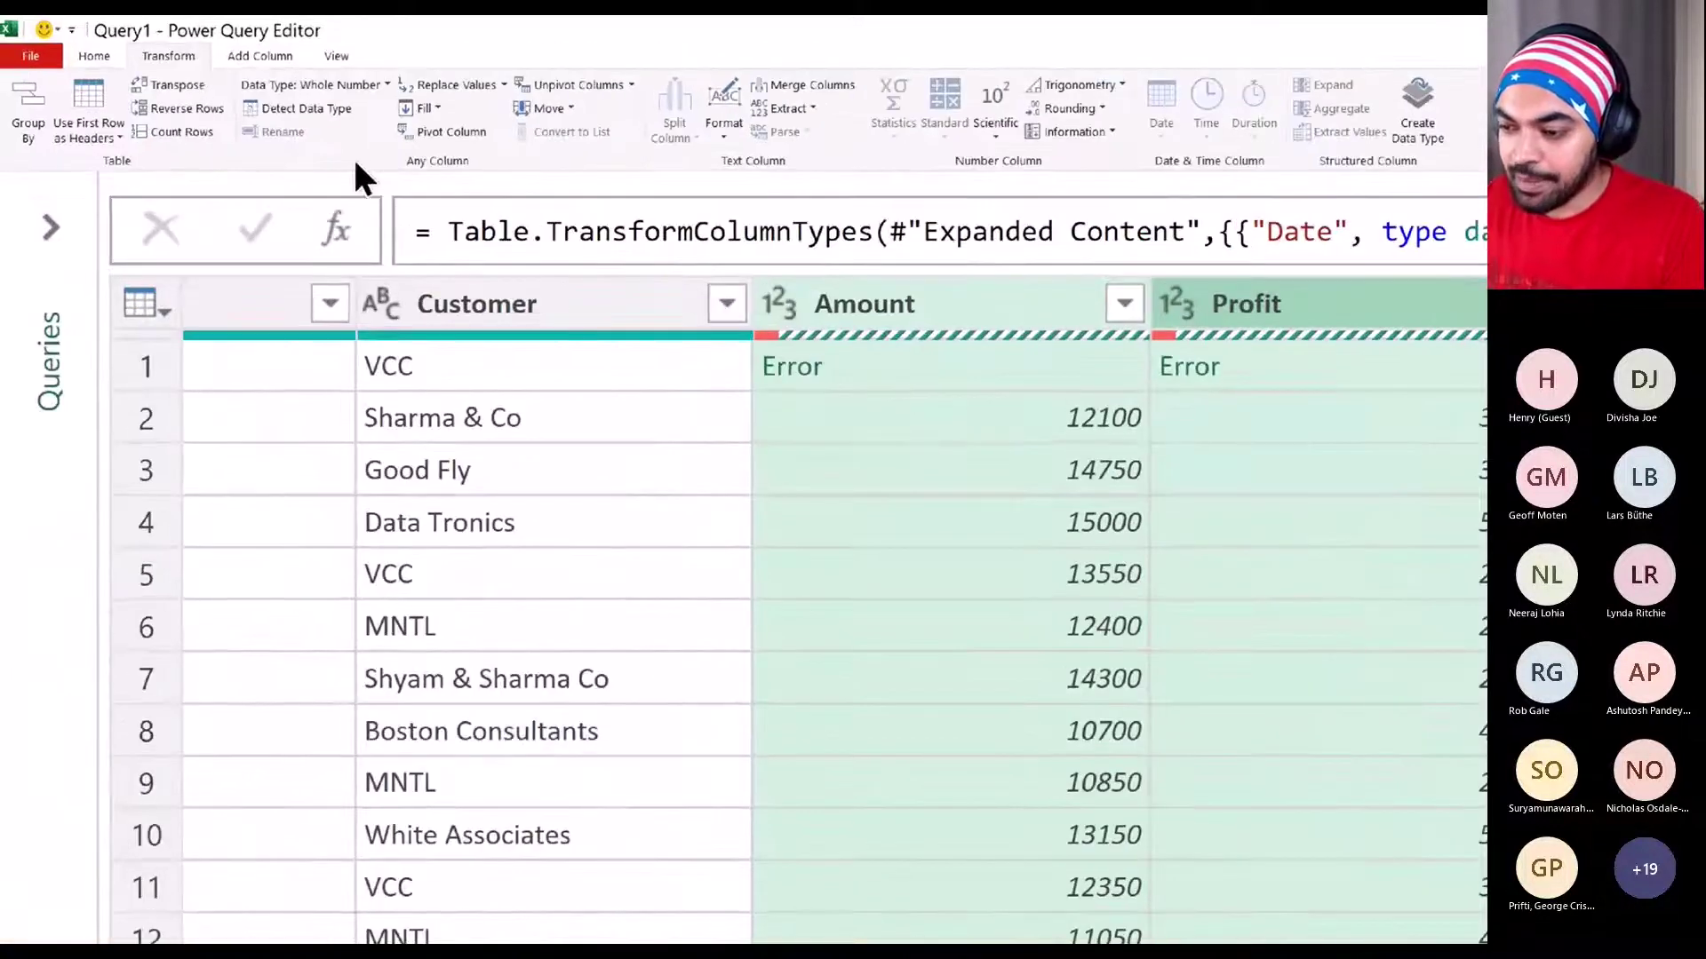
{"action": "left_click", "coordinate": [503, 86]}
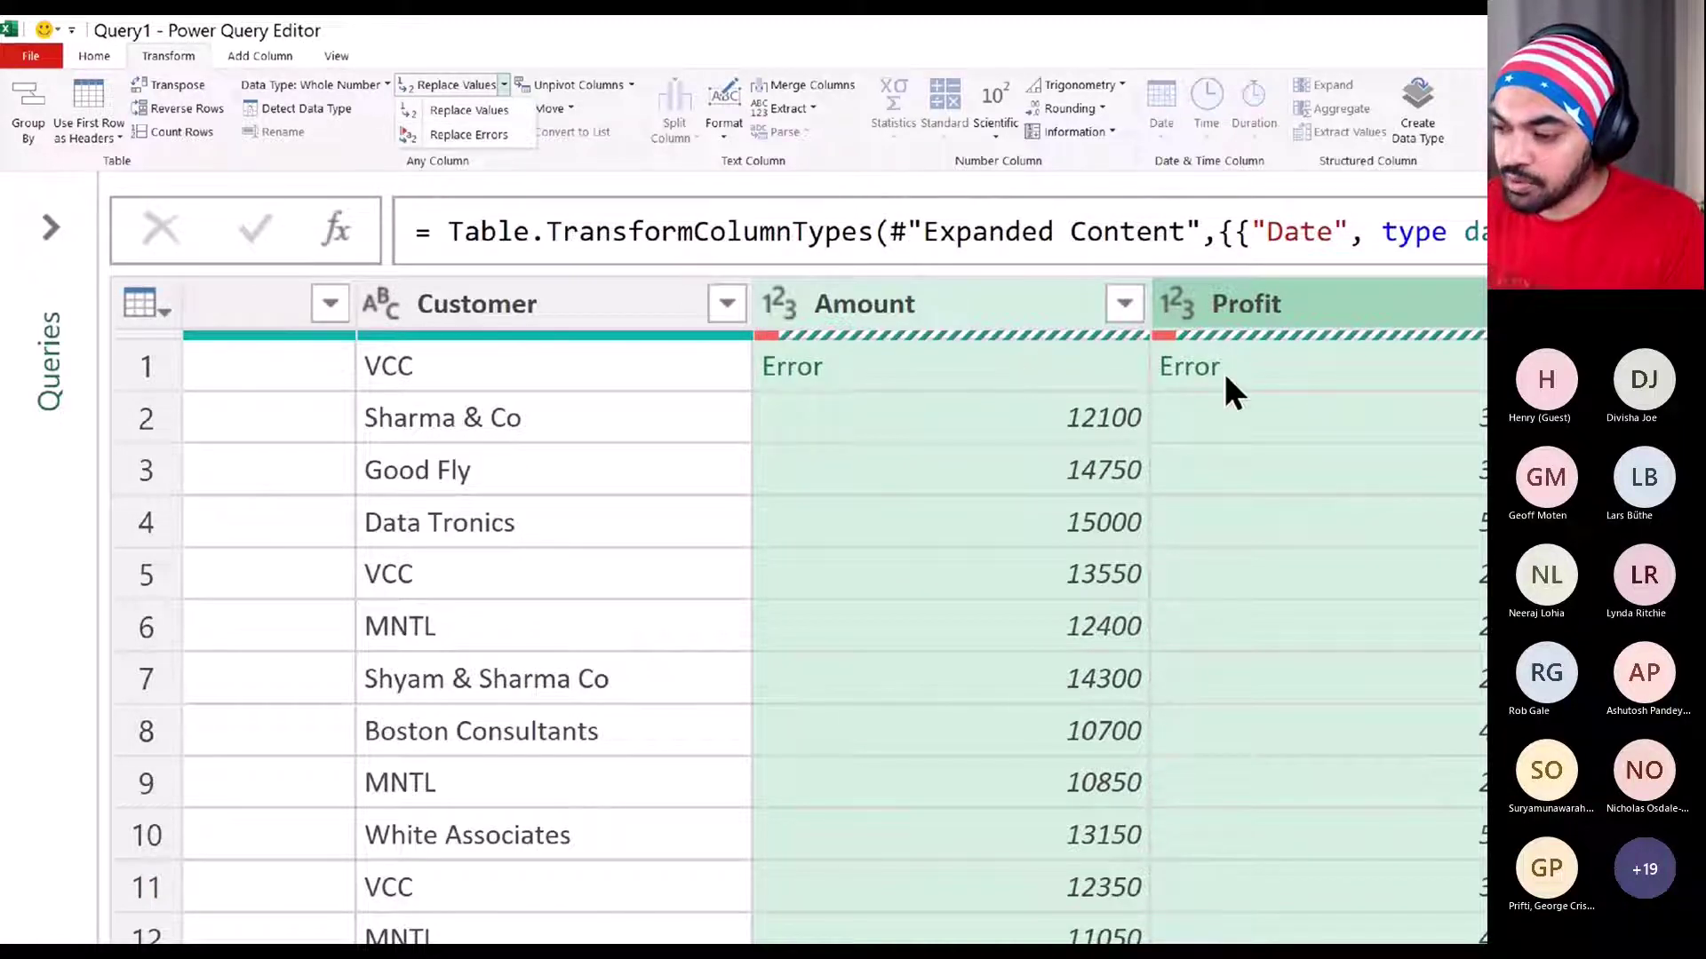
{"action": "left_click", "coordinate": [467, 133]}
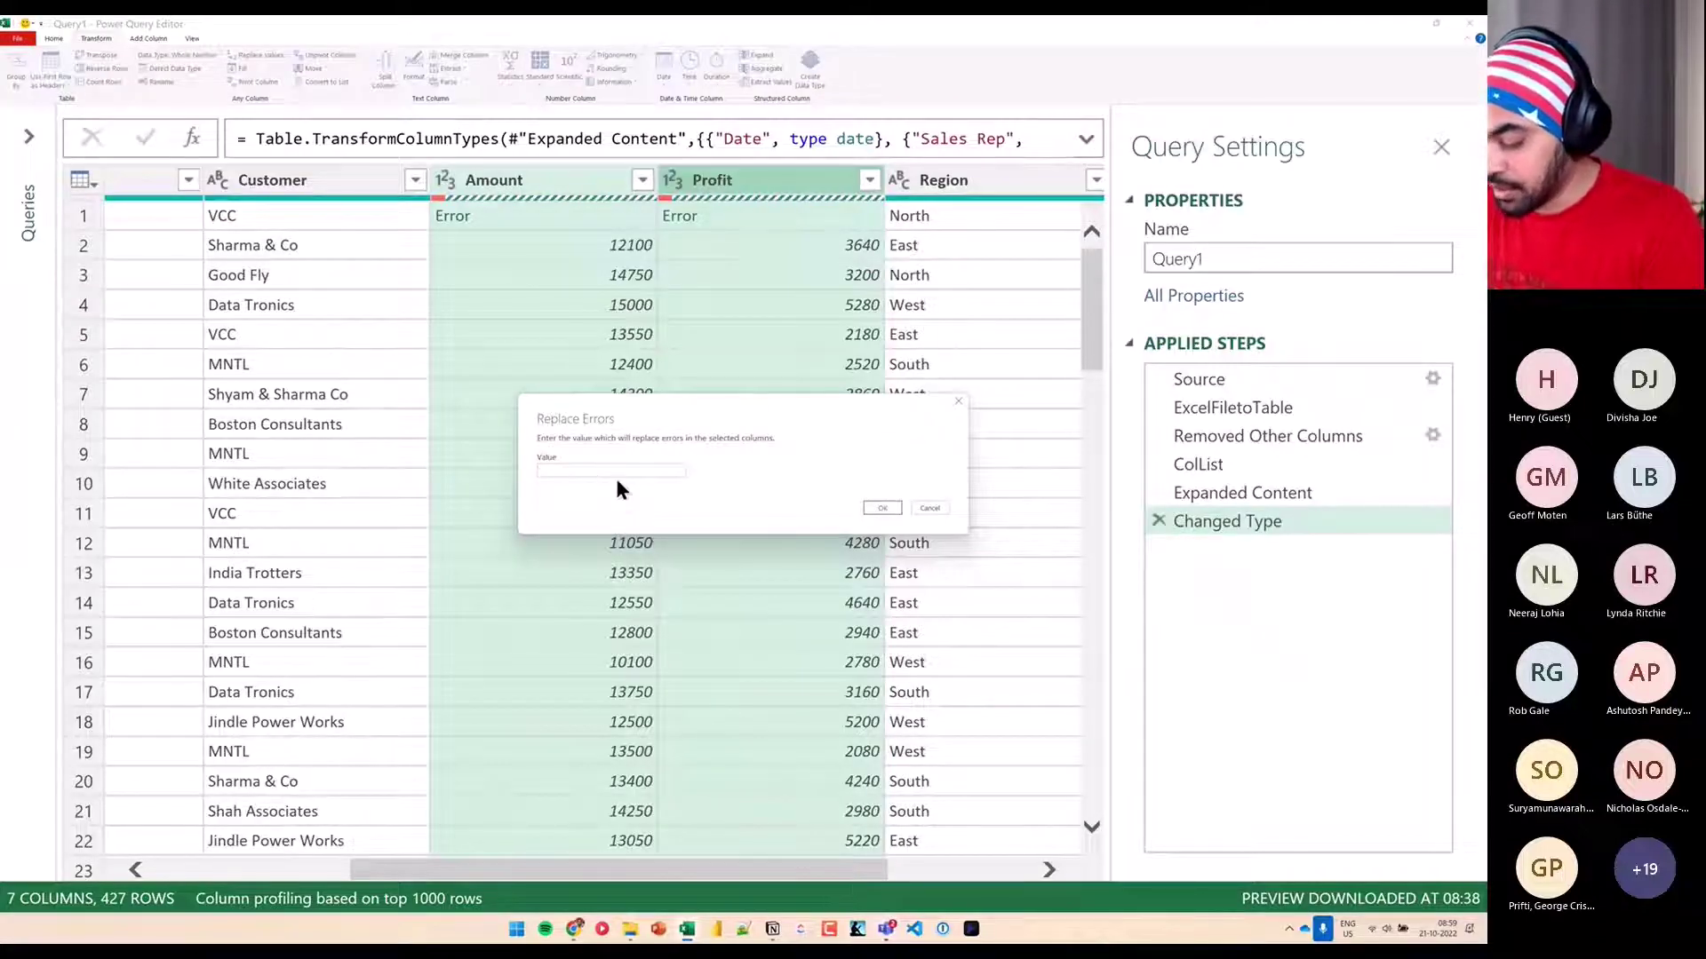
{"action": "type", "text": "0"}
{"action": "left_click", "coordinate": [882, 508]}
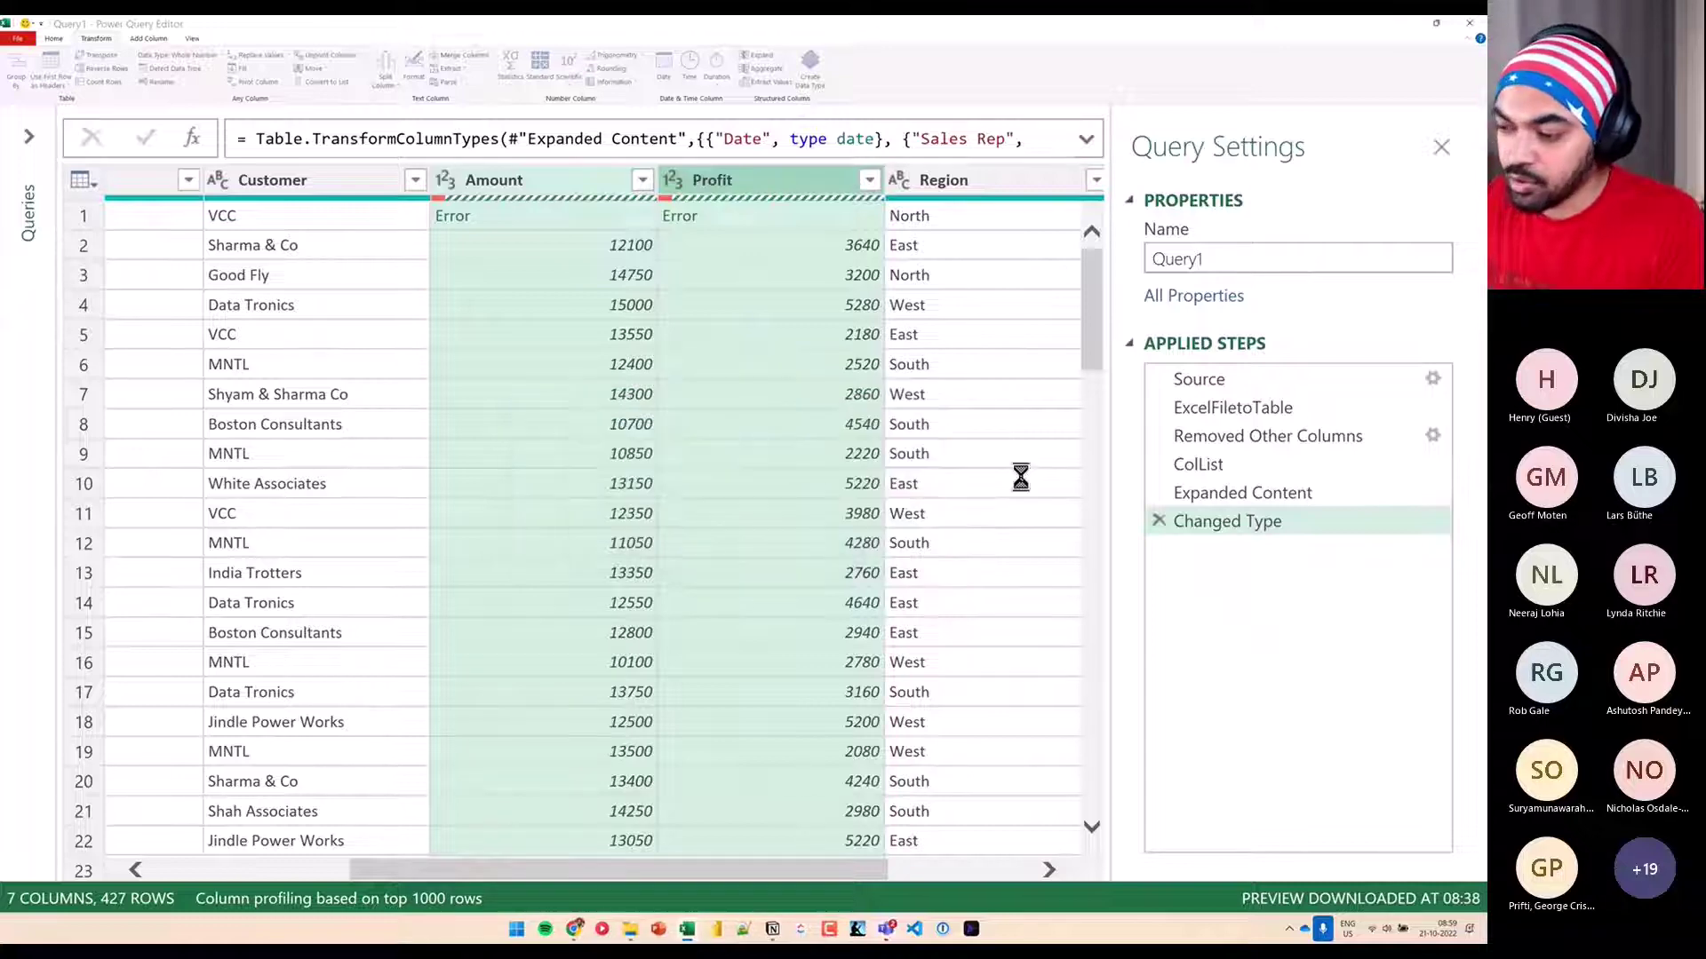
{"action": "left_click", "coordinate": [644, 217]}
{"action": "left_click", "coordinate": [668, 218]}
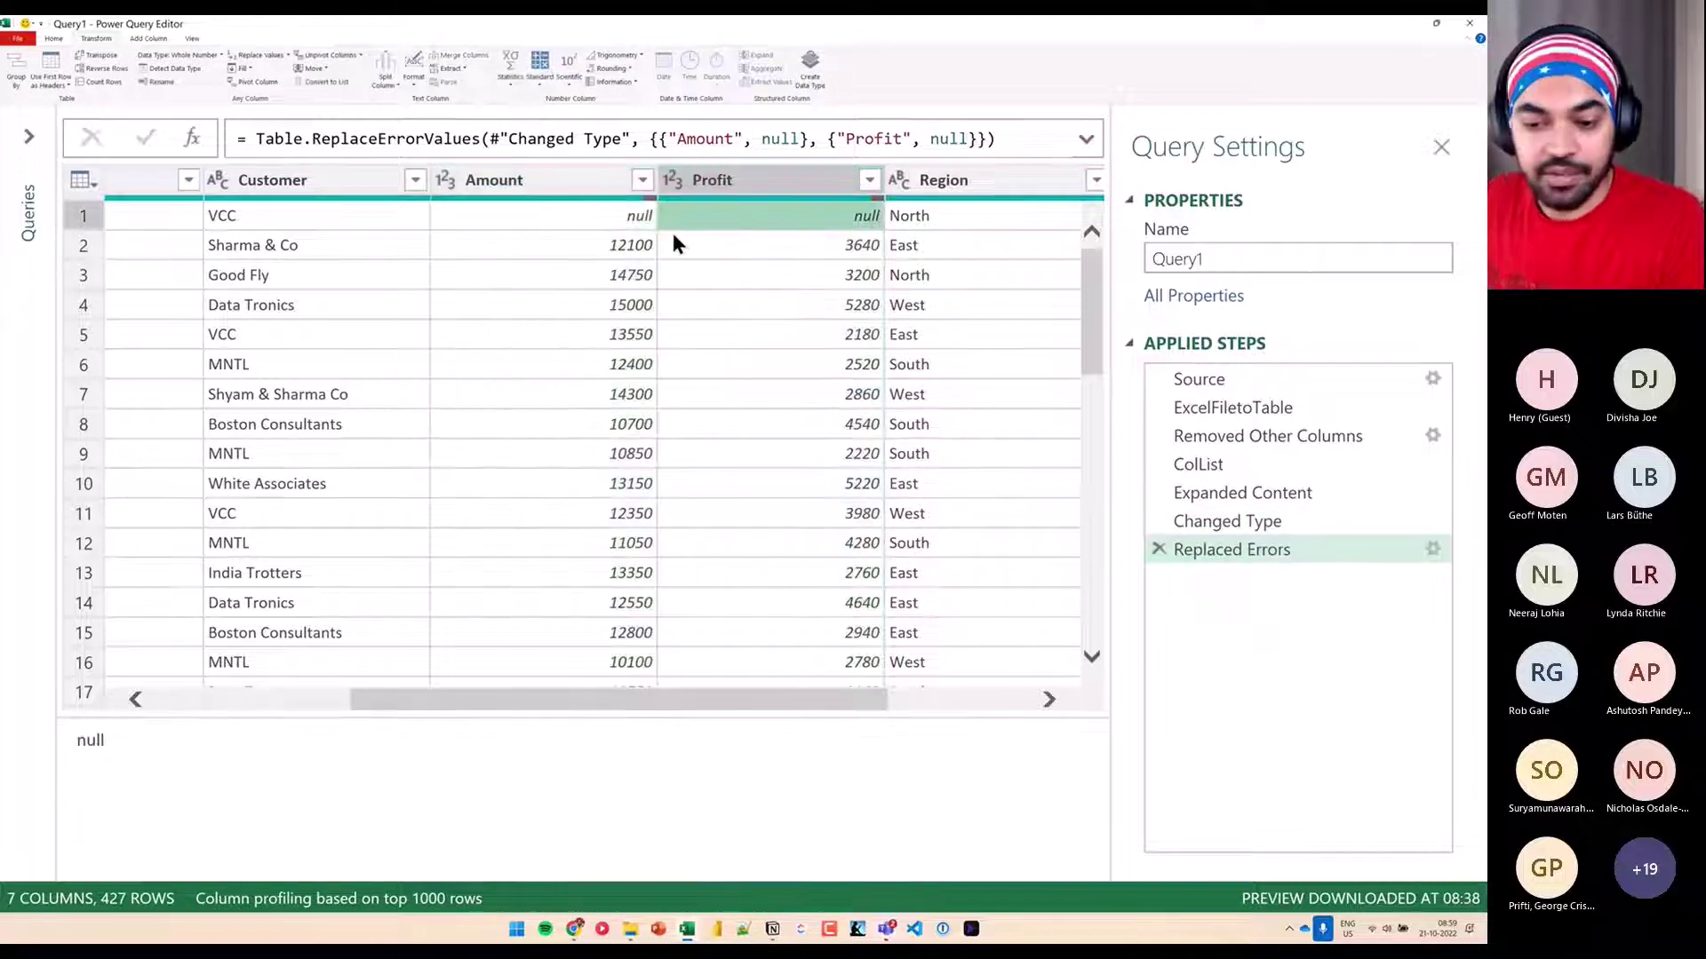
{"action": "left_click_drag", "start_coordinate": [602, 717], "coordinate": [617, 804]}
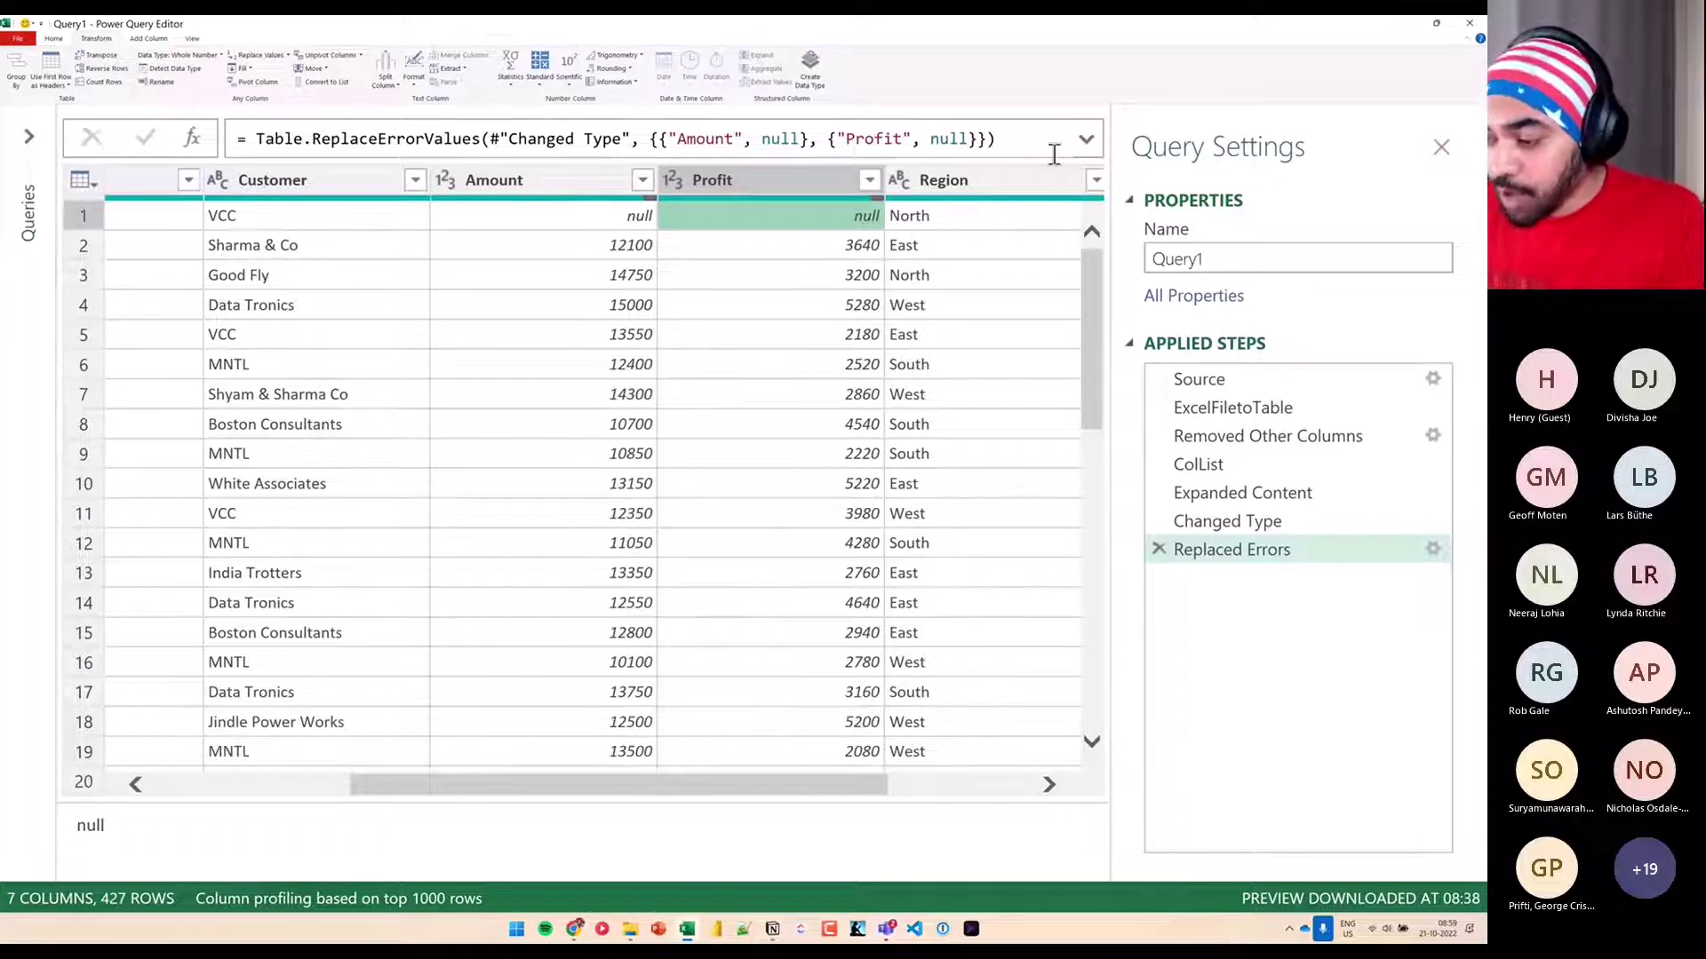
Expand and zoom the formula bar, marking Amount and Profit as the only affected columns
{"action": "left_click", "coordinate": [1086, 139]}
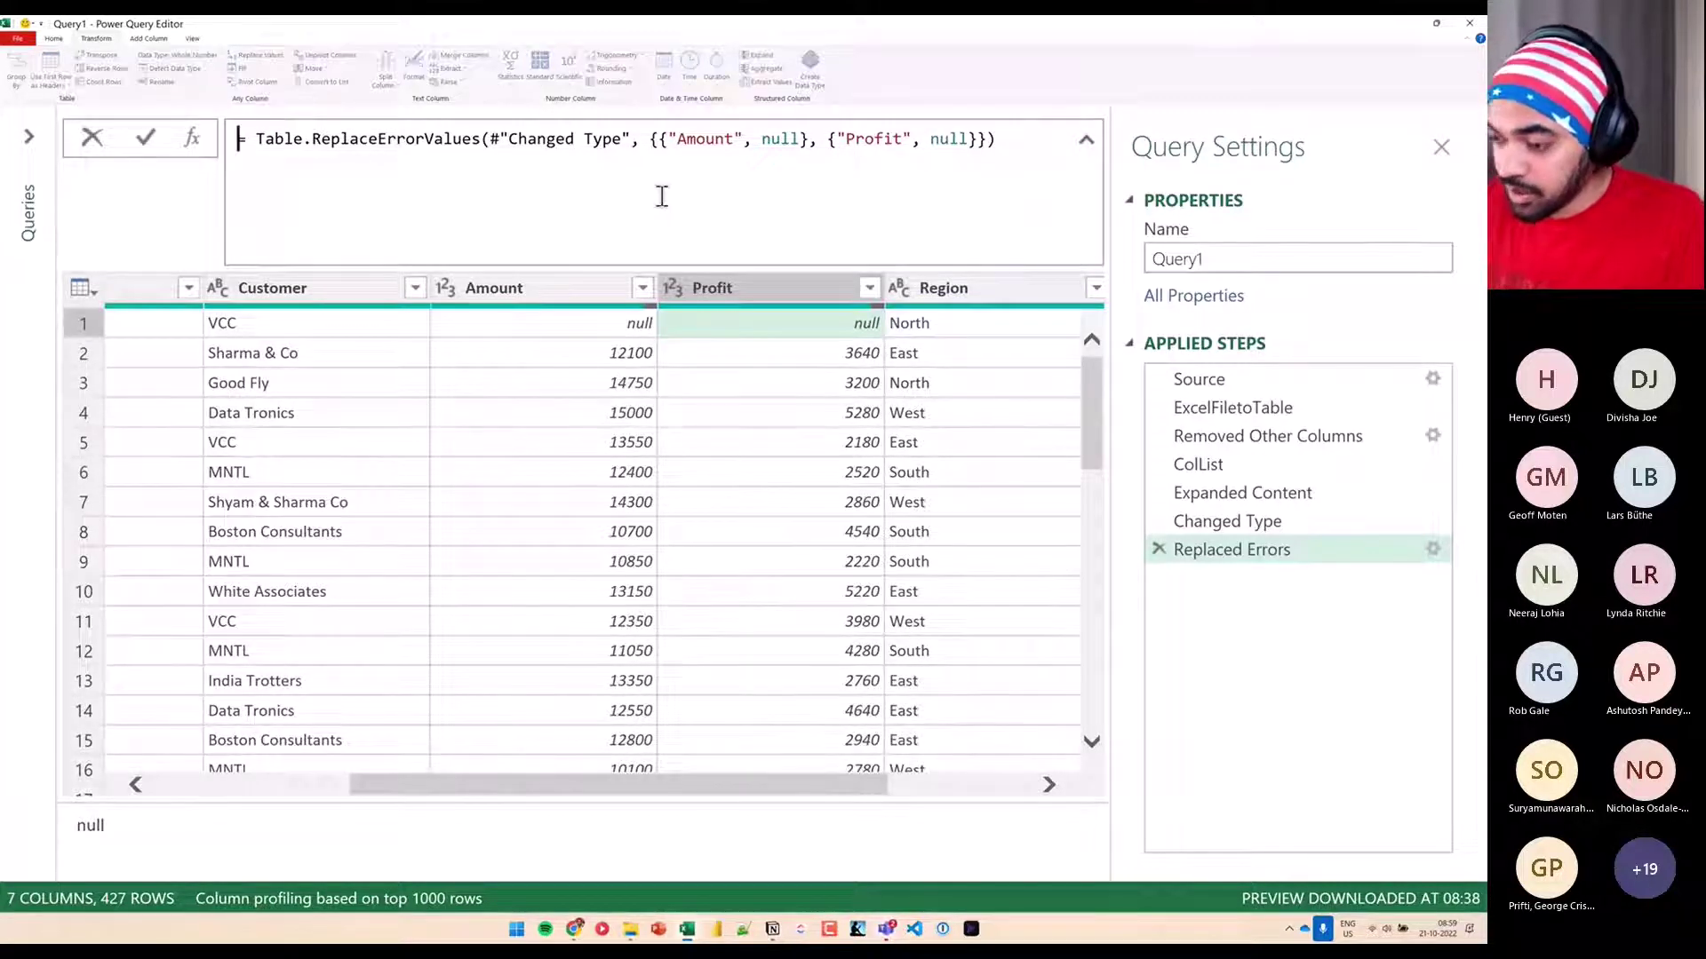
{"action": "key", "text": "ctrl+shift+equal"}
{"action": "key", "text": "ctrl+shift+equal"}
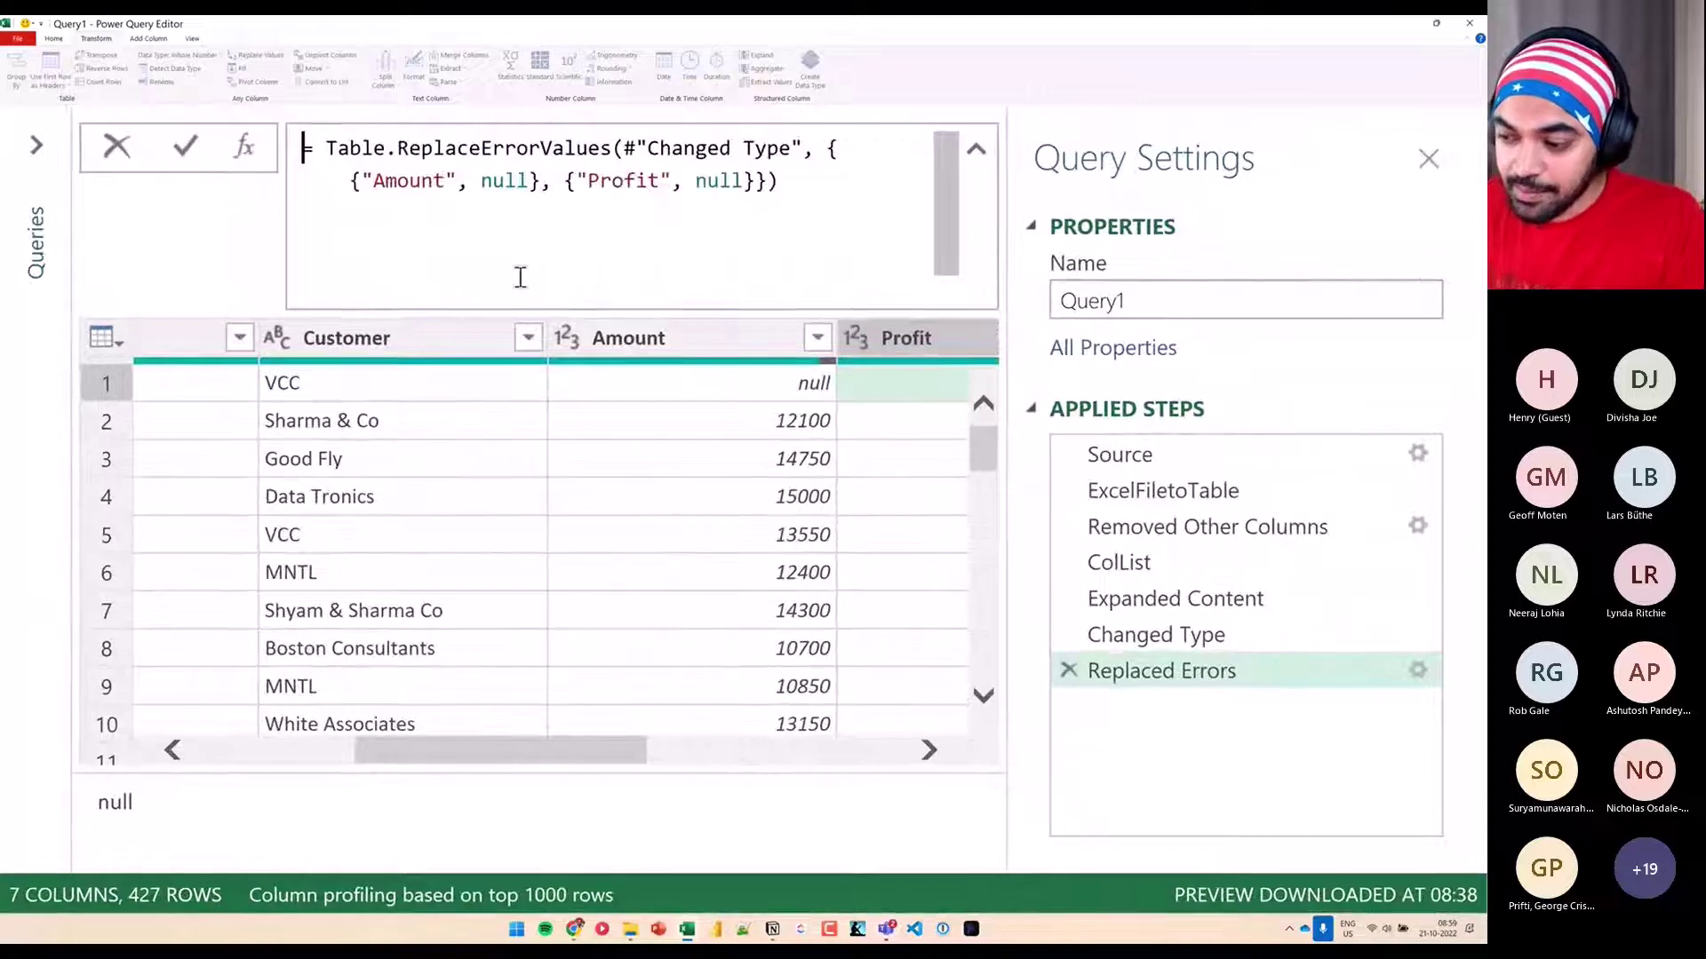
{"action": "mouse_move", "coordinate": [411, 257]}
{"action": "left_mouse_down"}
{"action": "mouse_move", "coordinate": [411, 197]}
{"action": "mouse_move", "coordinate": [430, 216]}
{"action": "left_mouse_up"}
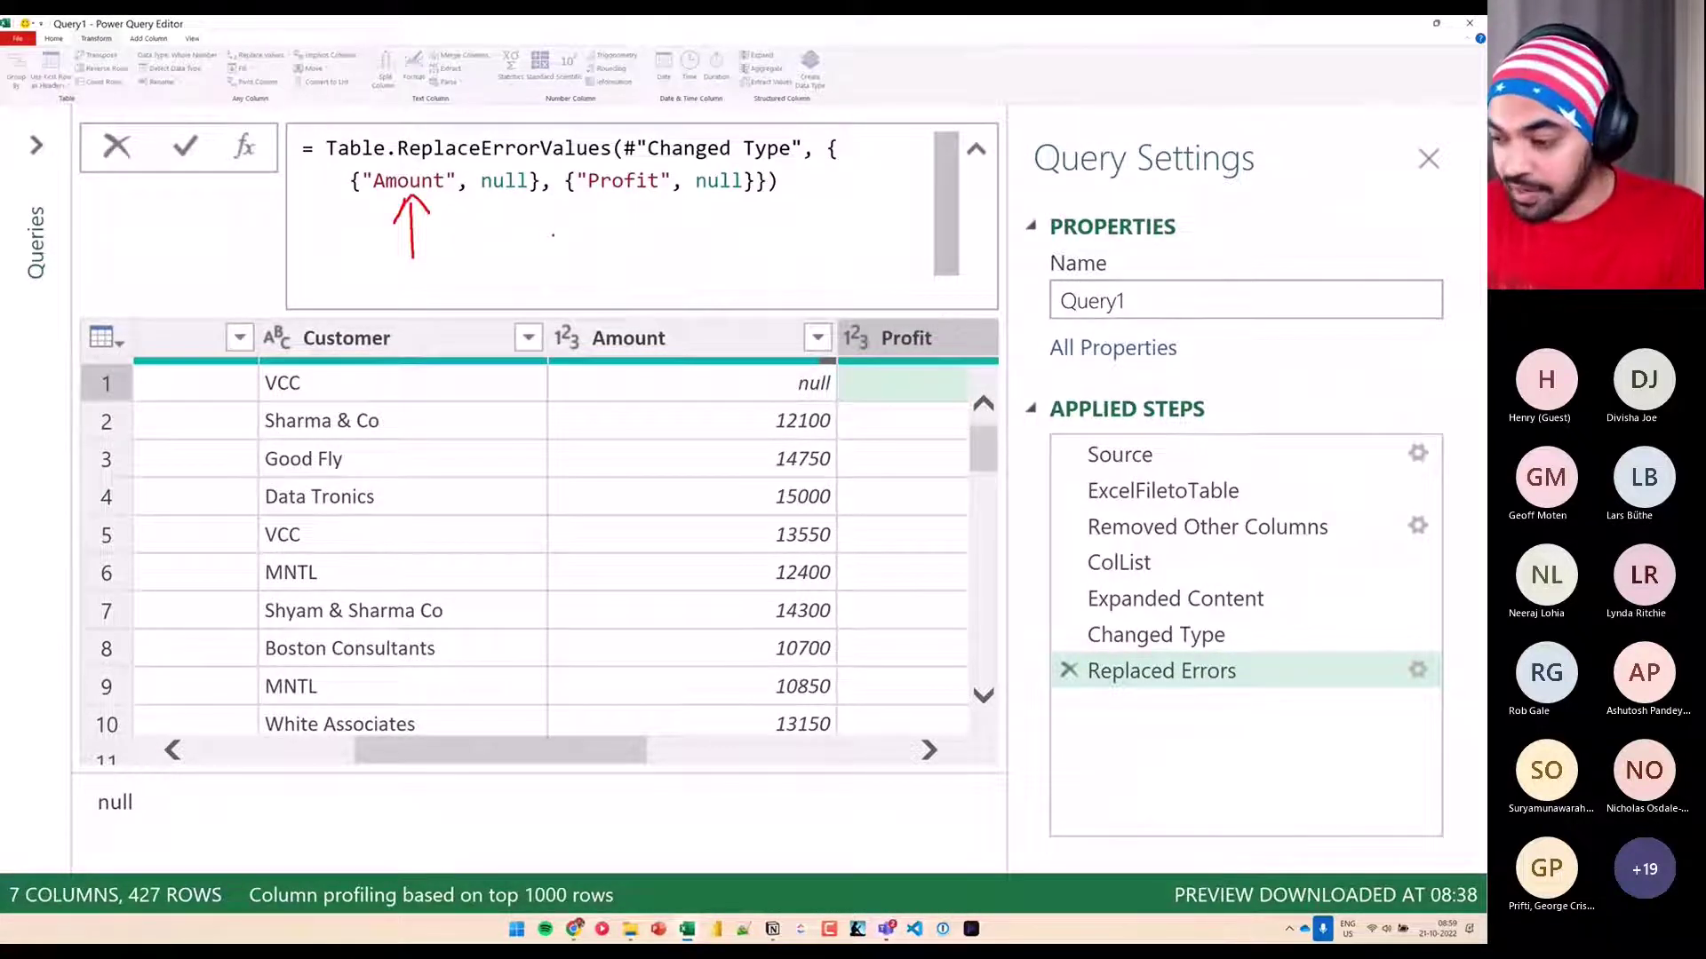
{"action": "mouse_move", "coordinate": [635, 259]}
{"action": "left_mouse_down"}
{"action": "mouse_move", "coordinate": [633, 202]}
{"action": "mouse_move", "coordinate": [654, 231]}
{"action": "left_mouse_up"}
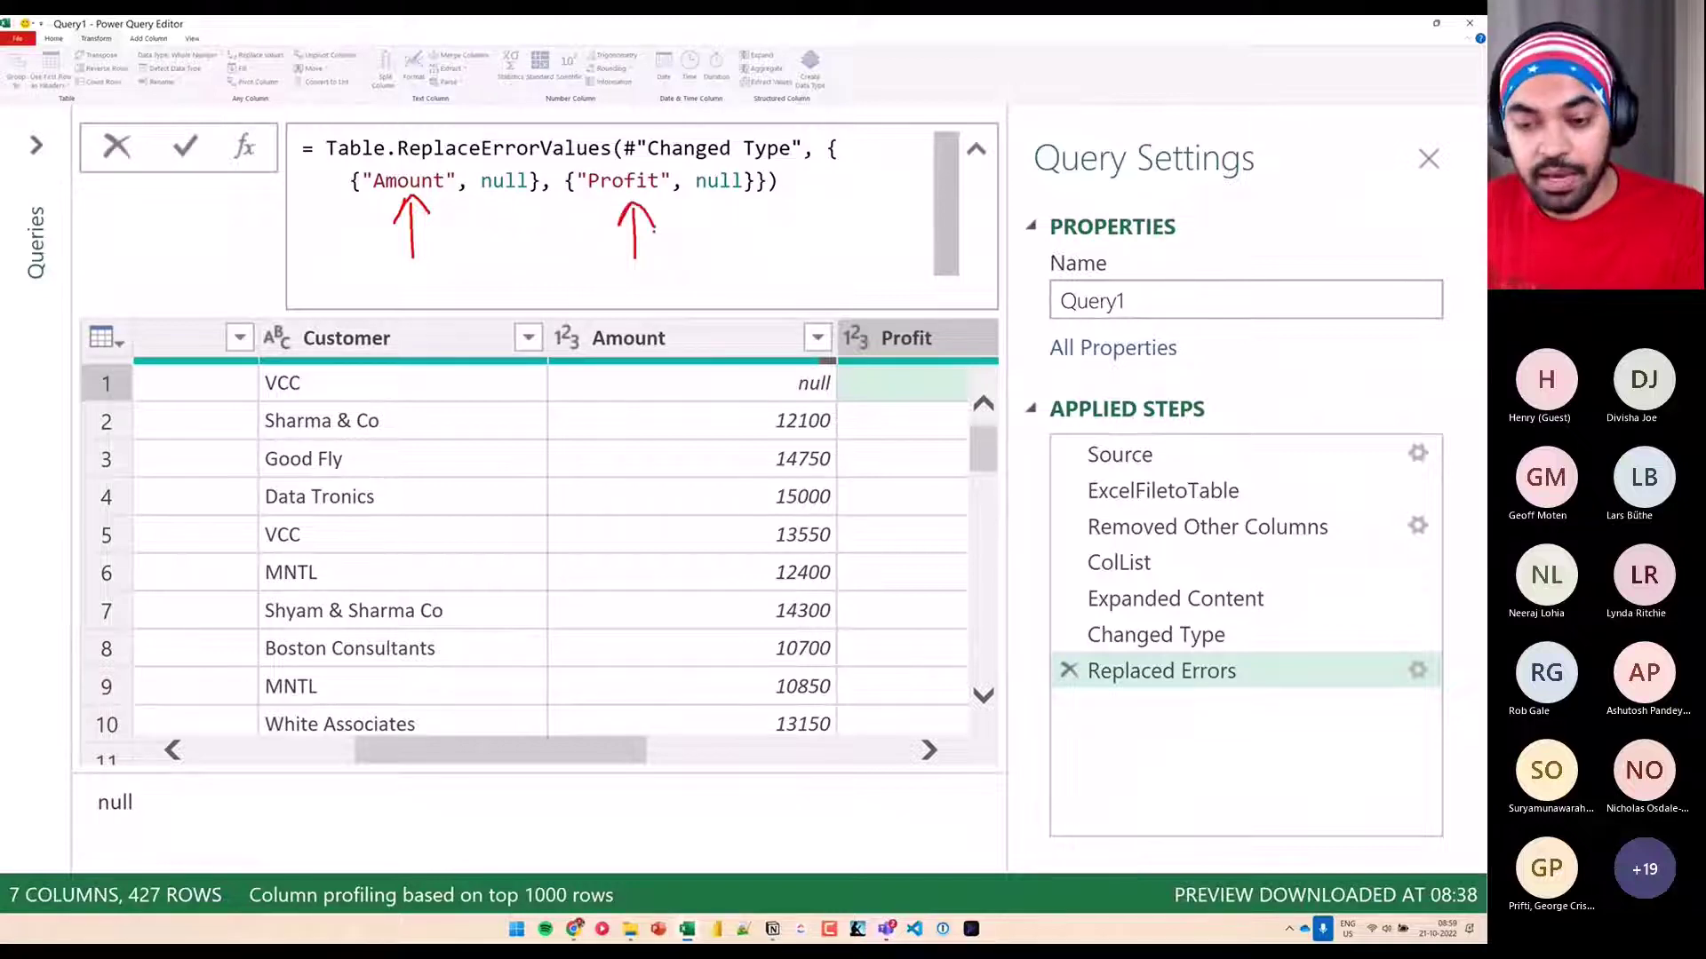
{"action": "key", "text": "Escape"}
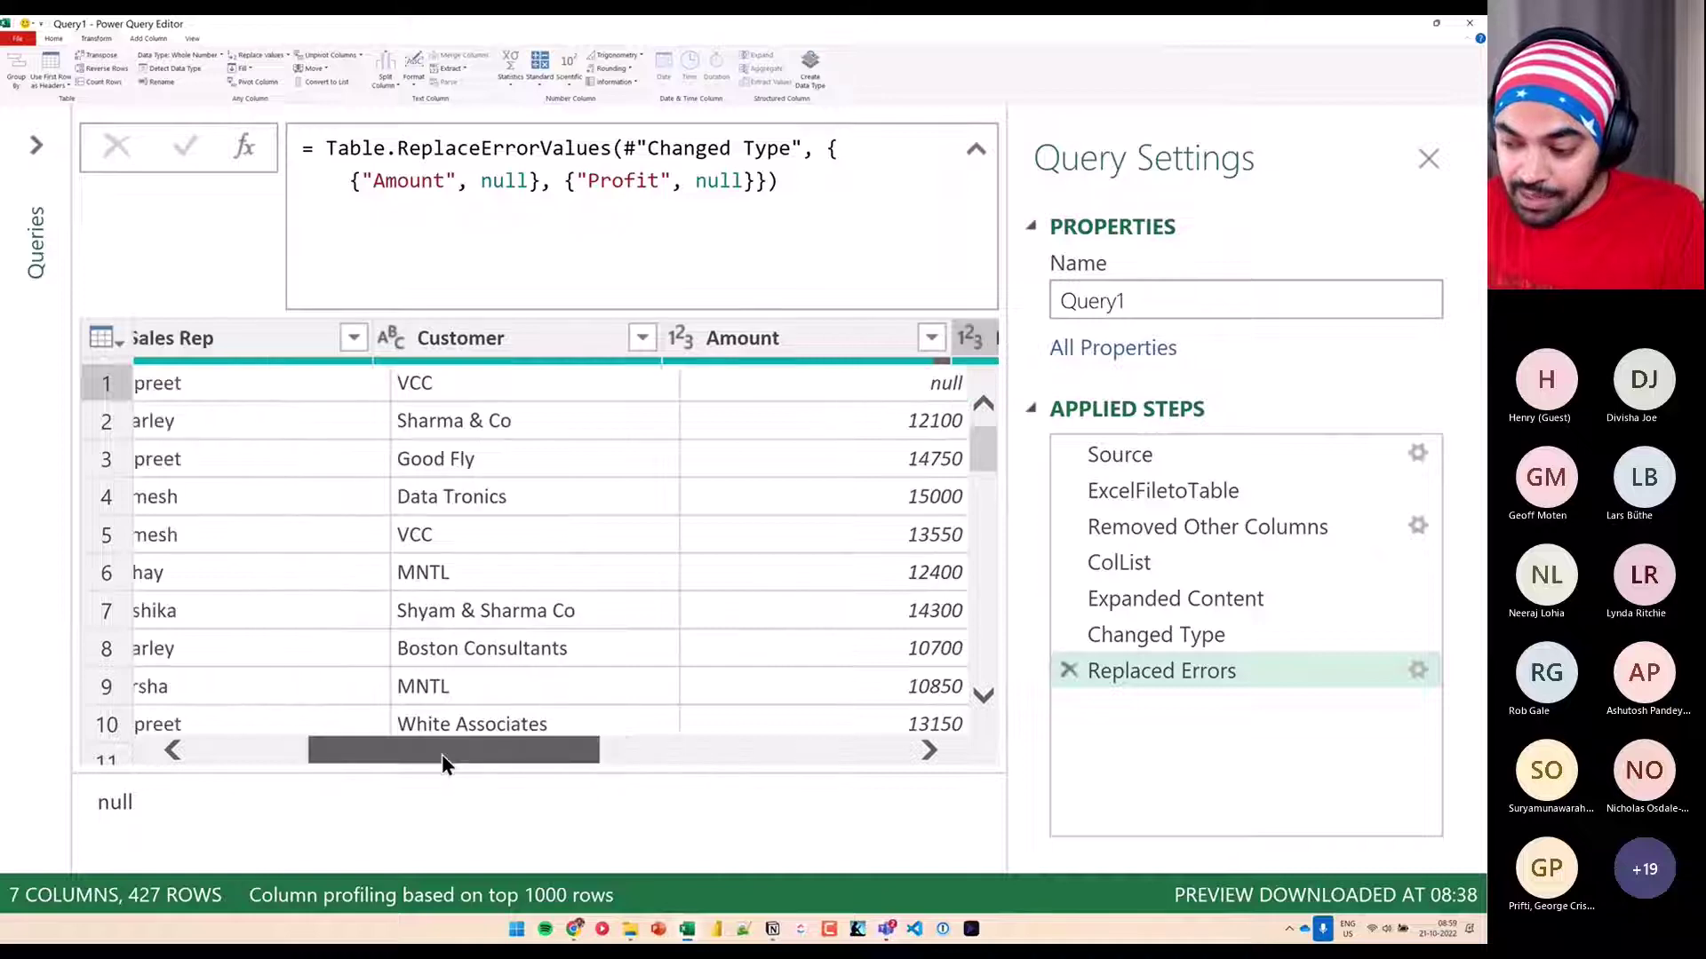
{"action": "left_click_drag", "start_coordinate": [492, 756], "coordinate": [322, 746]}
{"action": "key", "text": "ctrl+2"}
{"action": "left_click_drag", "start_coordinate": [278, 562], "coordinate": [302, 542]}
{"action": "left_click_drag", "start_coordinate": [487, 538], "coordinate": [538, 505]}
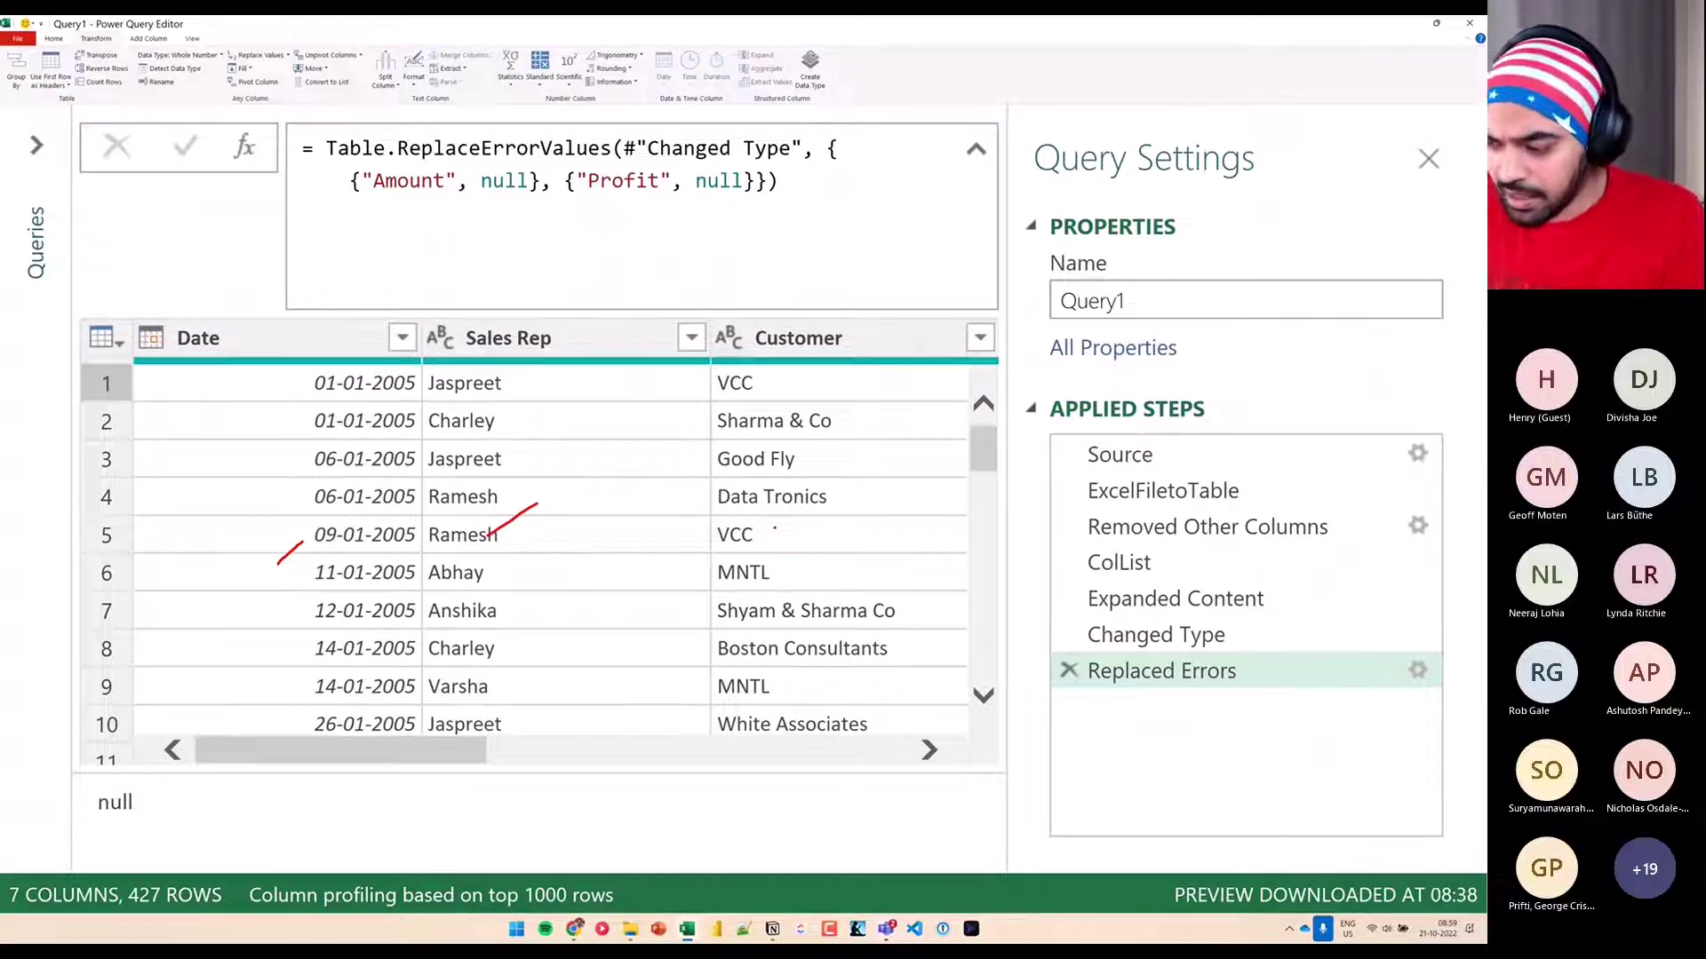
{"action": "left_click_drag", "start_coordinate": [791, 537], "coordinate": [851, 480]}
{"action": "key", "text": "Escape"}
{"action": "left_click_drag", "start_coordinate": [444, 751], "coordinate": [833, 748]}
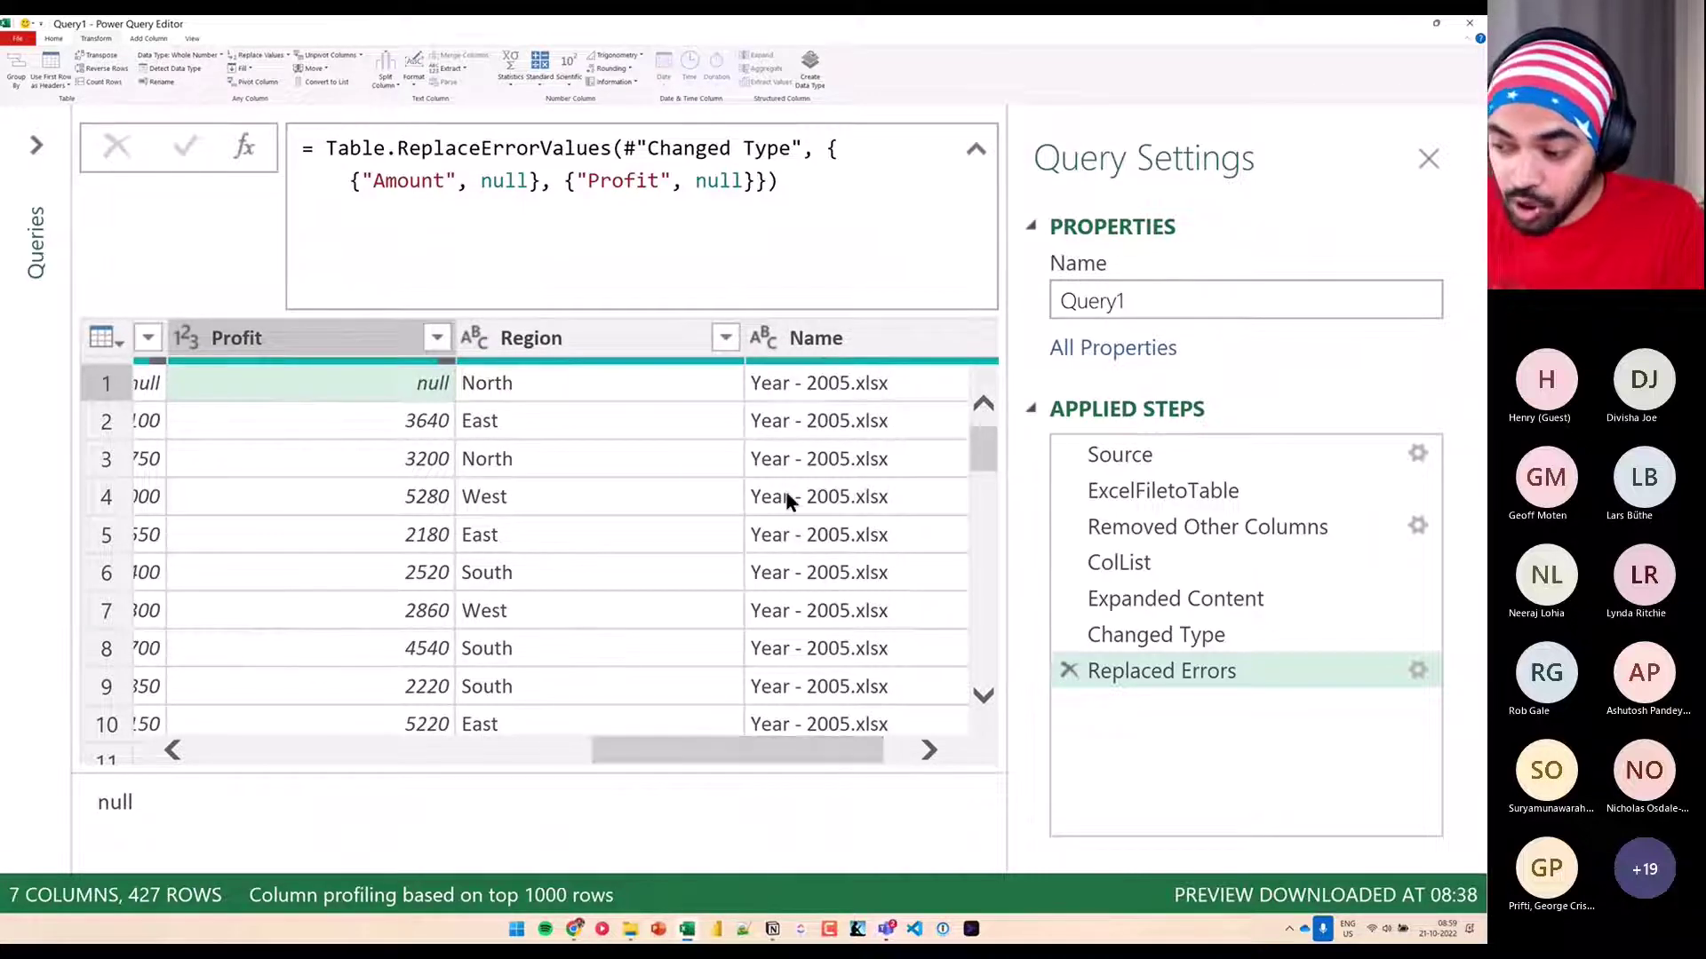
{"action": "mouse_move", "coordinate": [639, 220]}
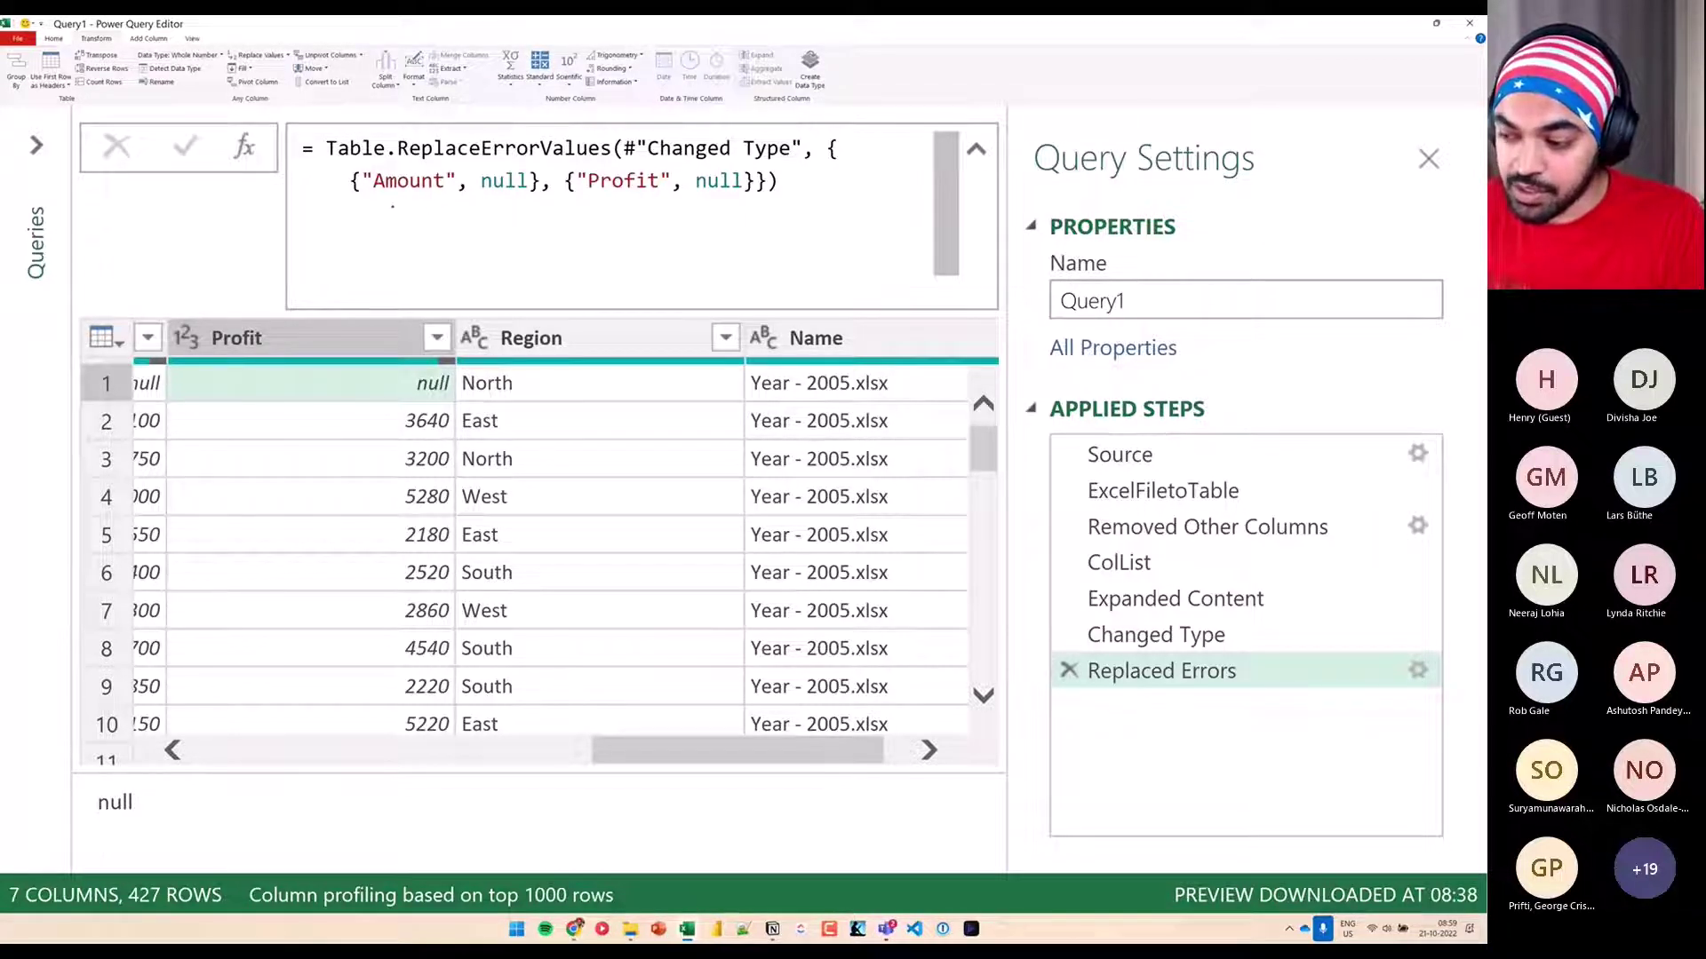
{"action": "left_click_drag", "start_coordinate": [392, 206], "coordinate": [406, 201]}
{"action": "left_click_drag", "start_coordinate": [589, 201], "coordinate": [611, 196]}
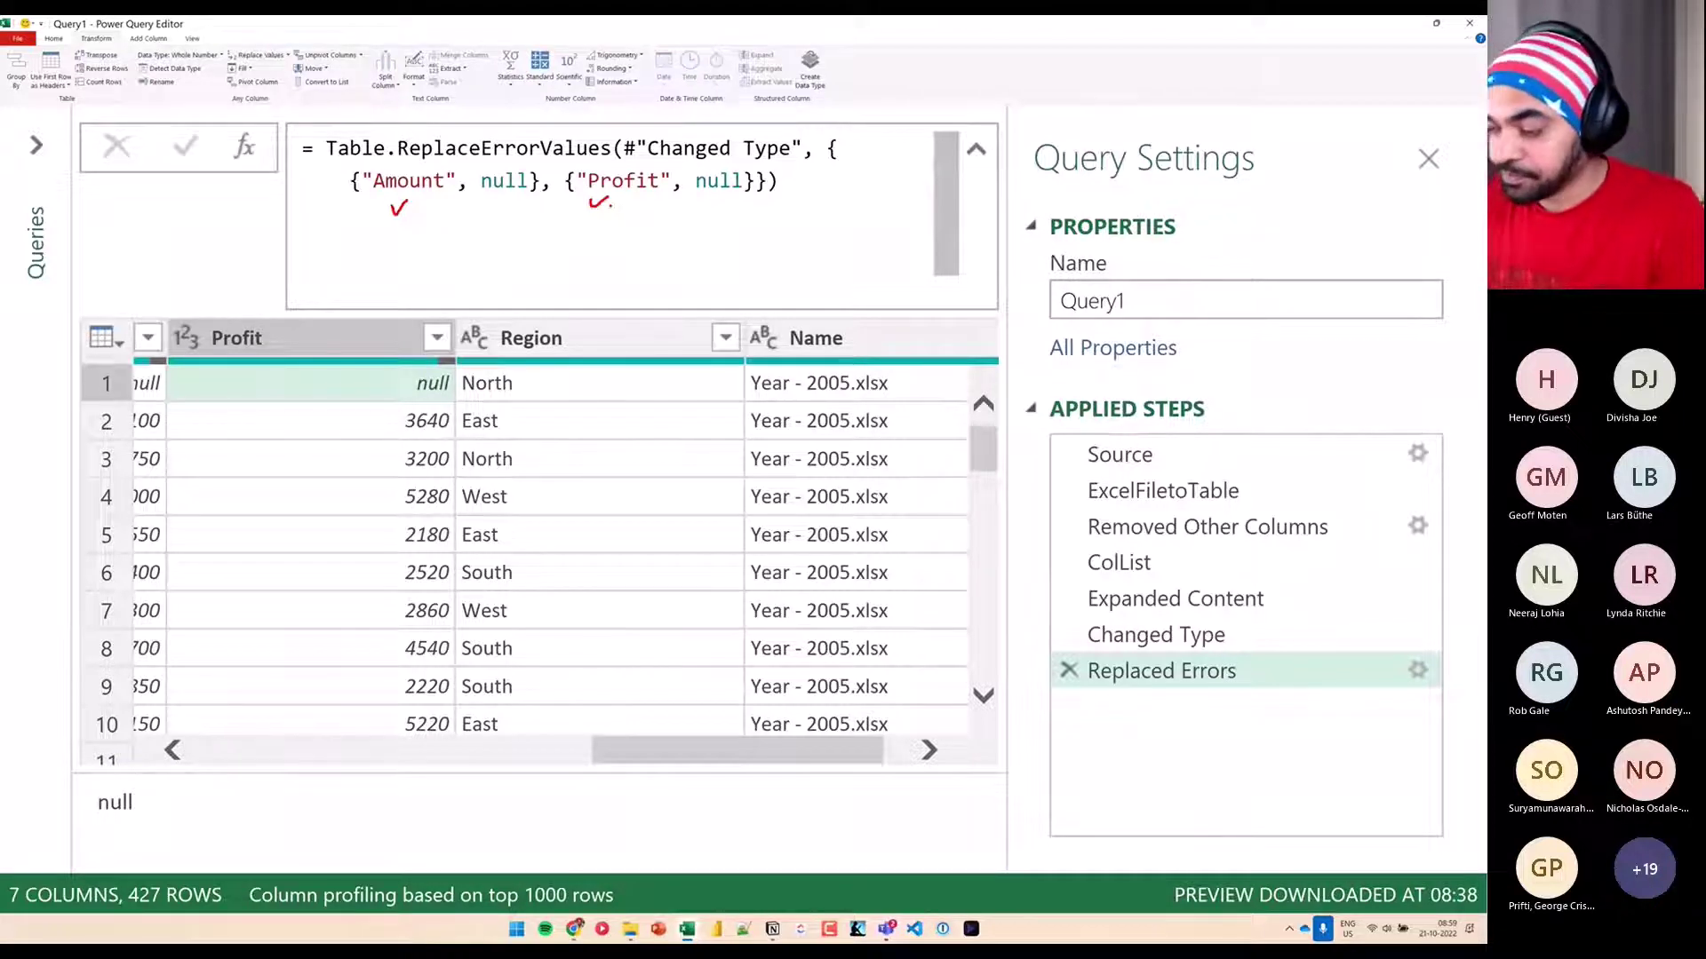
Copy the full Replaced Errors formula and paste it into a new Notepad document
{"action": "left_click", "coordinate": [720, 187]}
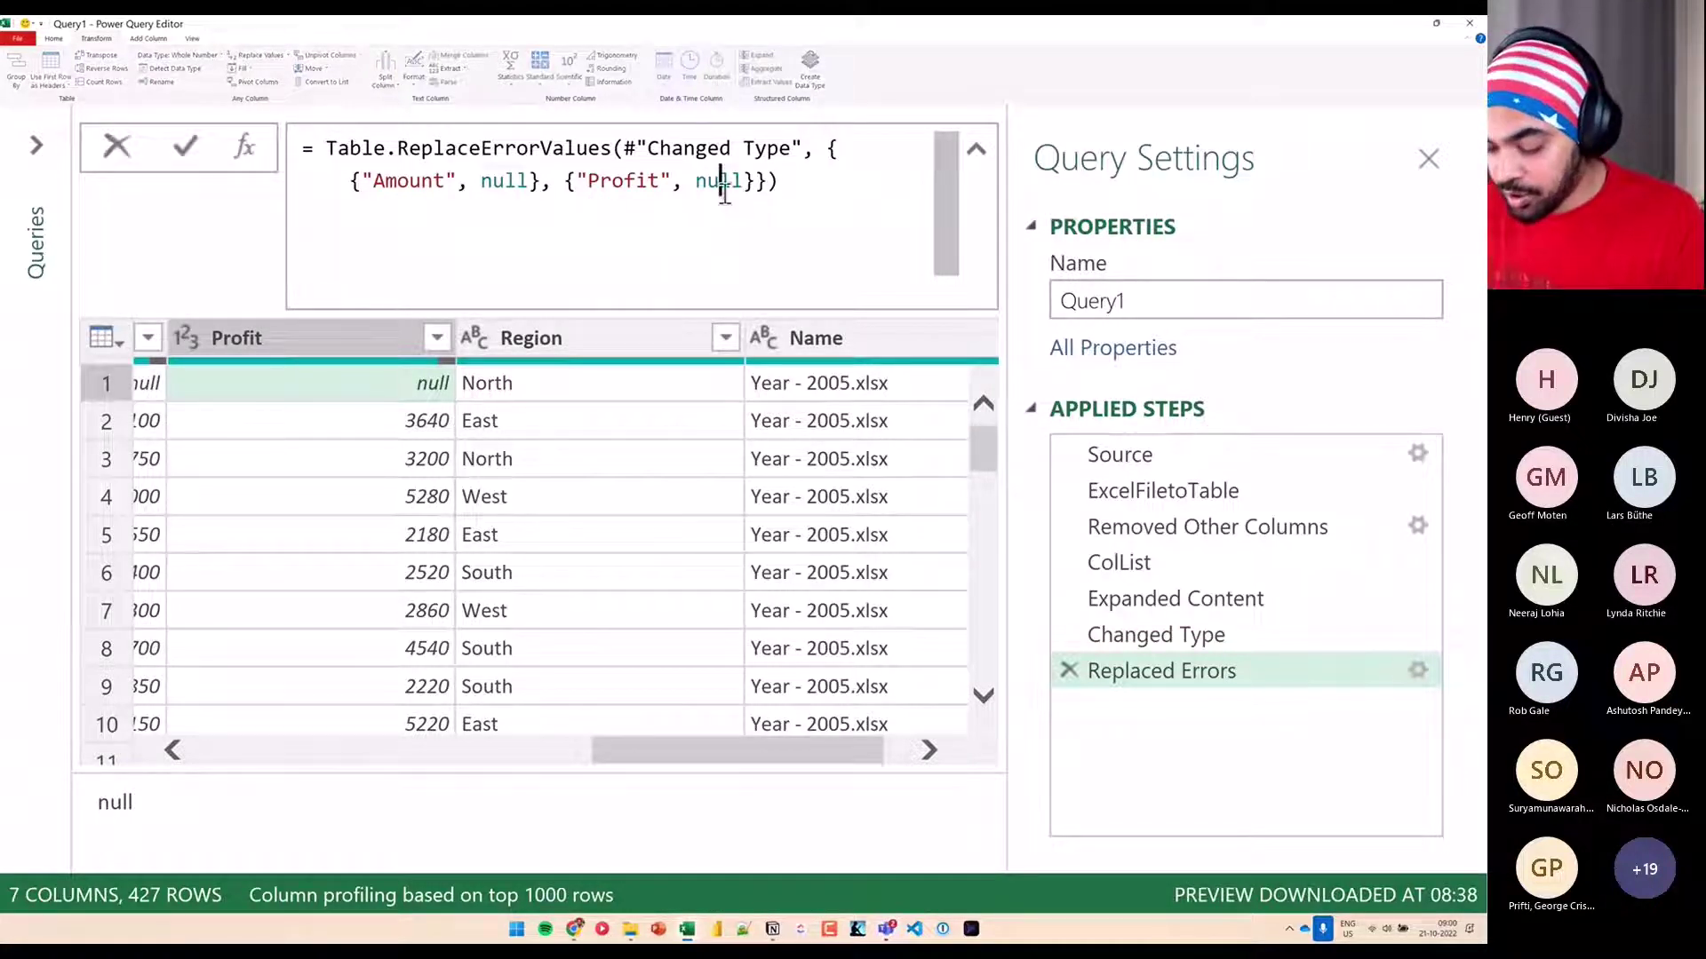
{"action": "key", "text": "ctrl+a"}
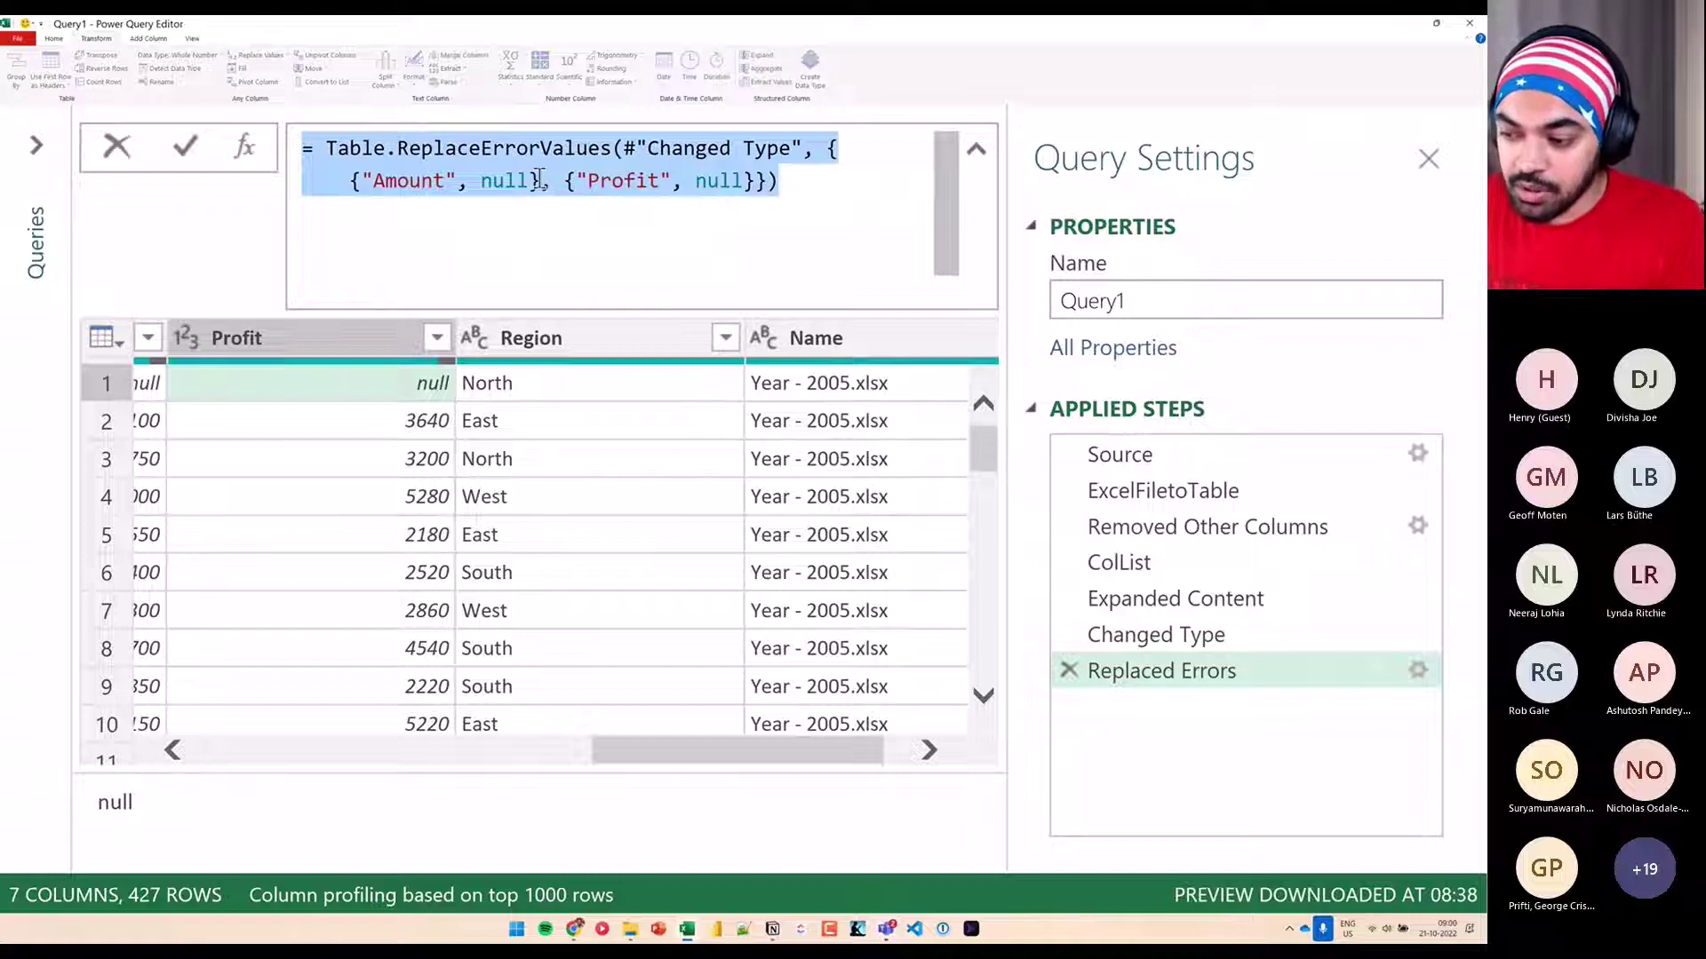
{"action": "key", "text": "Escape"}
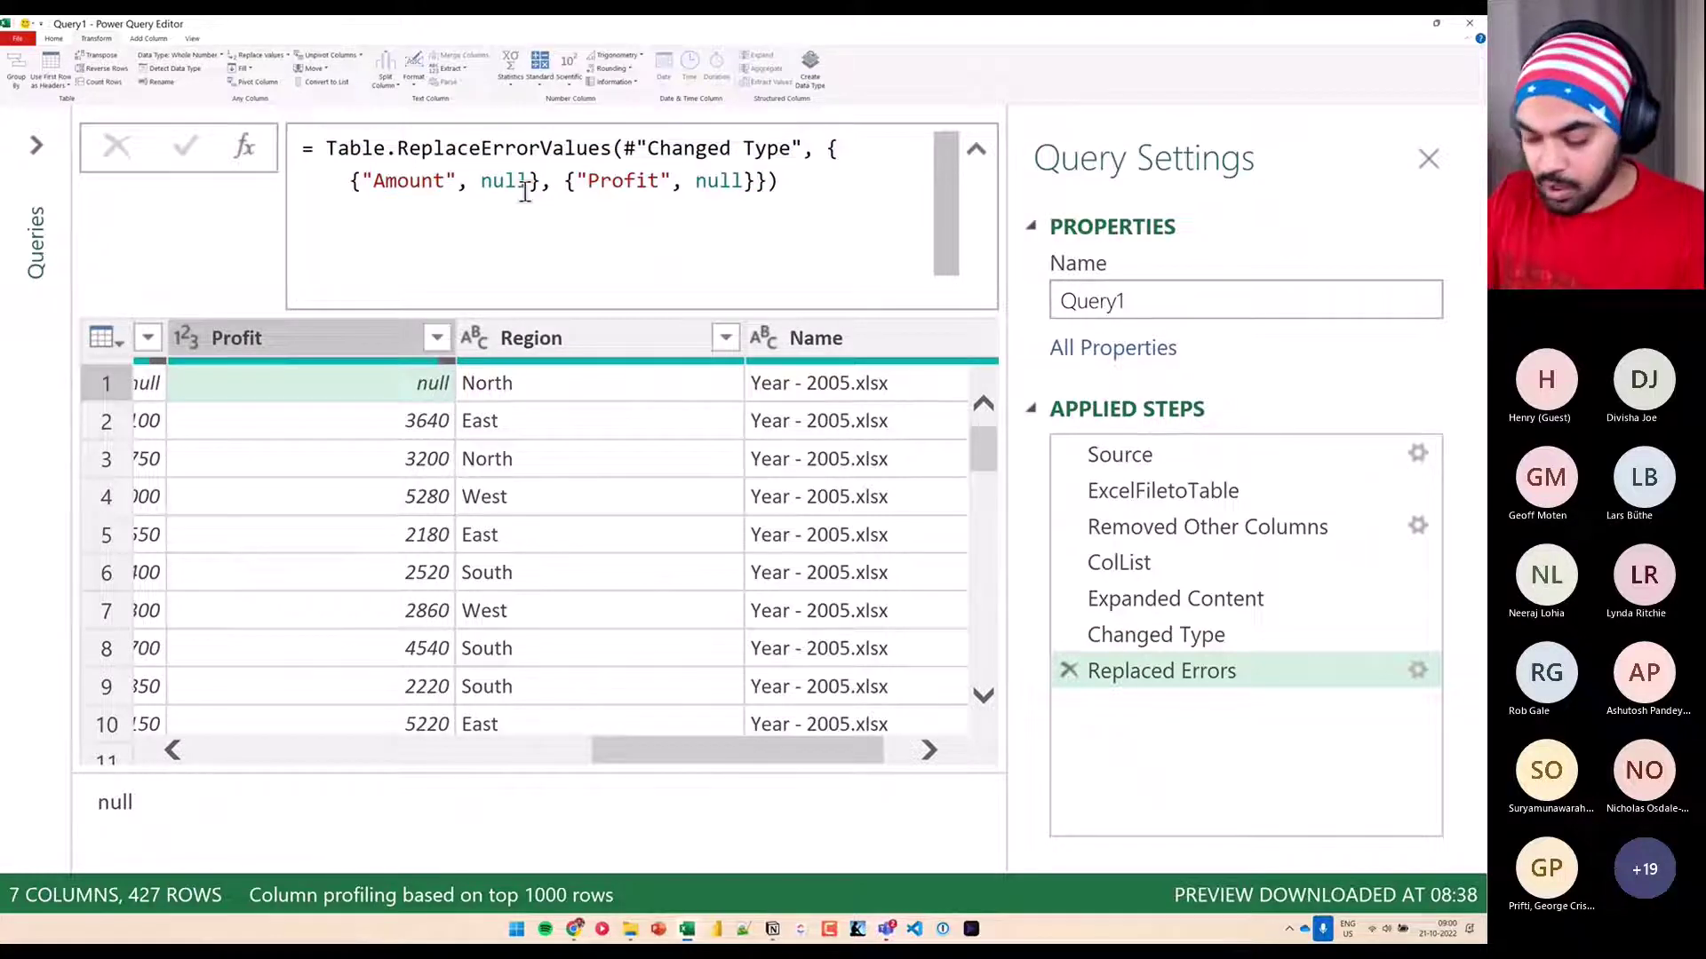
{"action": "key", "text": "super"}
{"action": "type", "text": "notepad"}
{"action": "key", "text": "Return"}
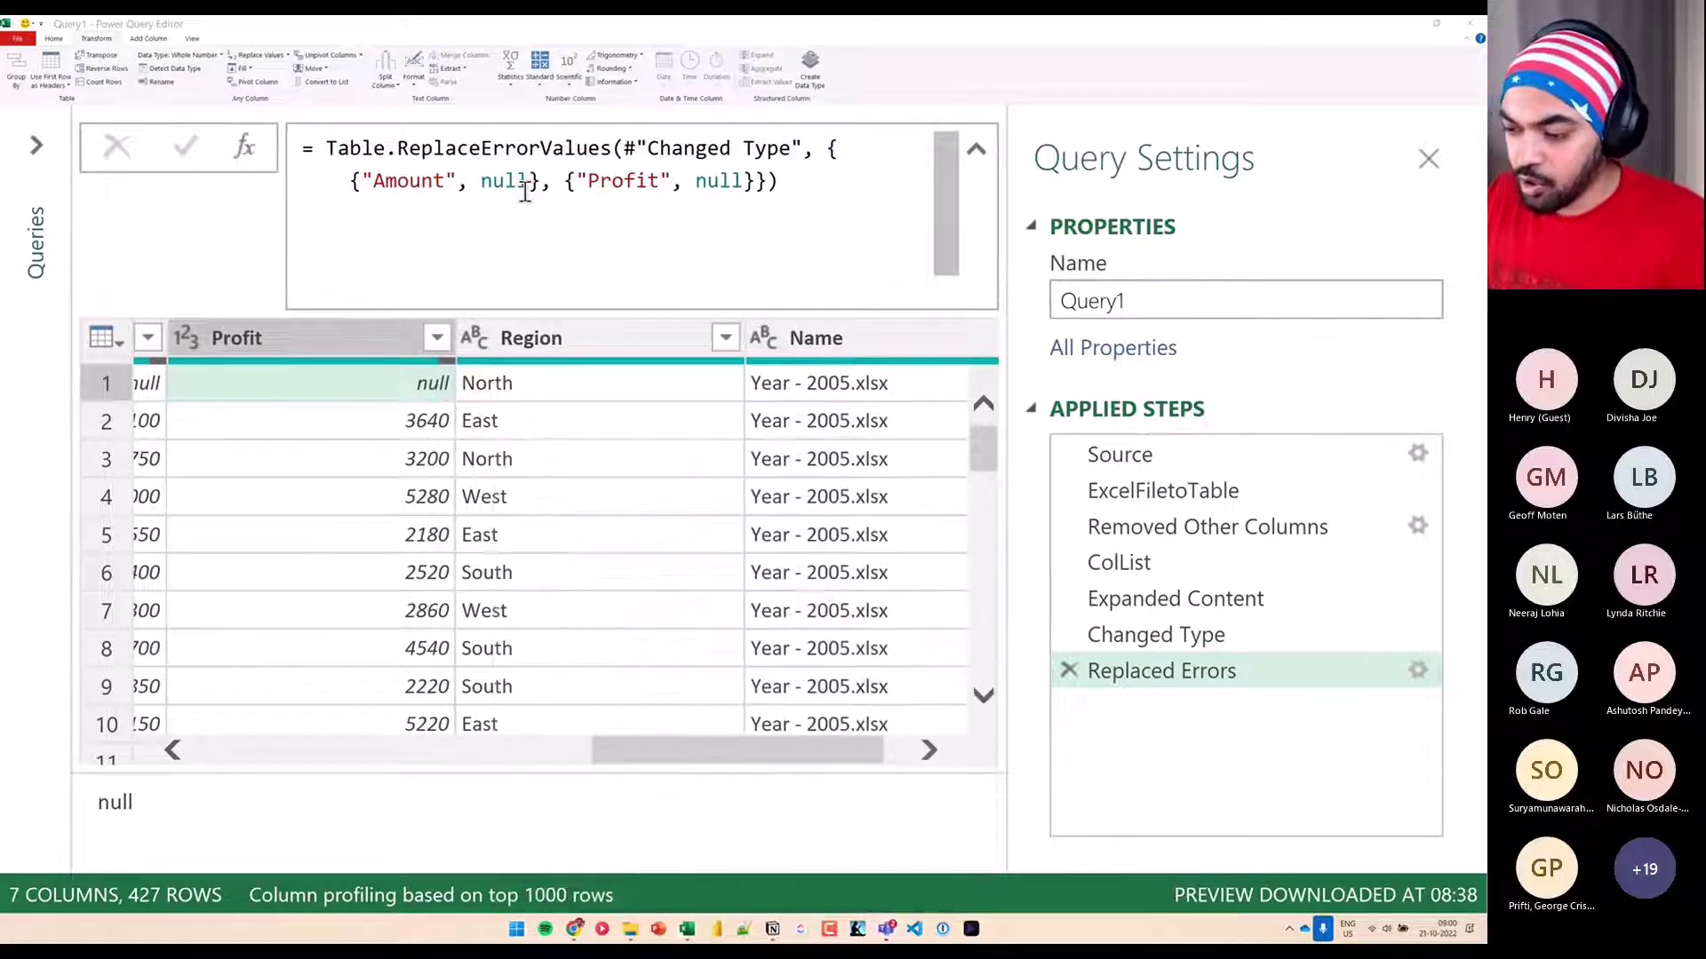
{"action": "type", "text": "= Table.ReplaceErrorValues(#\"Changed Type\", {{\"Amount\", null}, {\"Profit\", null}})"}
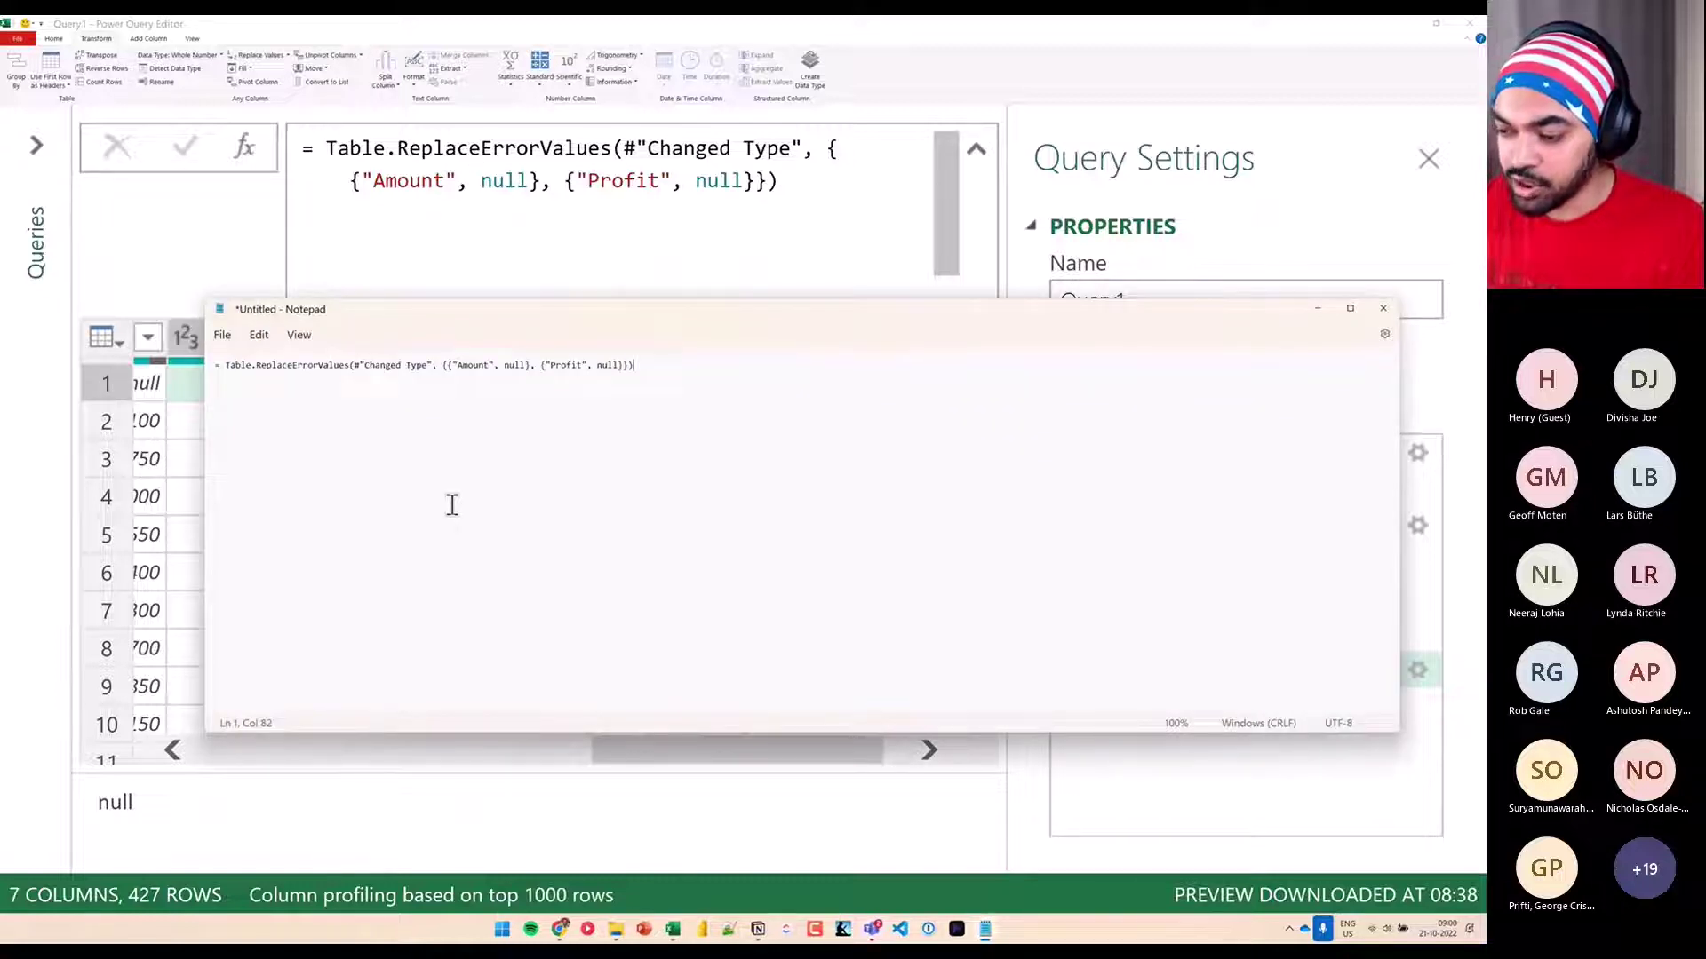
Break the formula into indented lines: #"Changed Type", outer list, Amount and Profit pairs, closing brackets
{"action": "scroll", "coordinate": [477, 390], "scroll_direction": "up", "scroll_amount": 9}
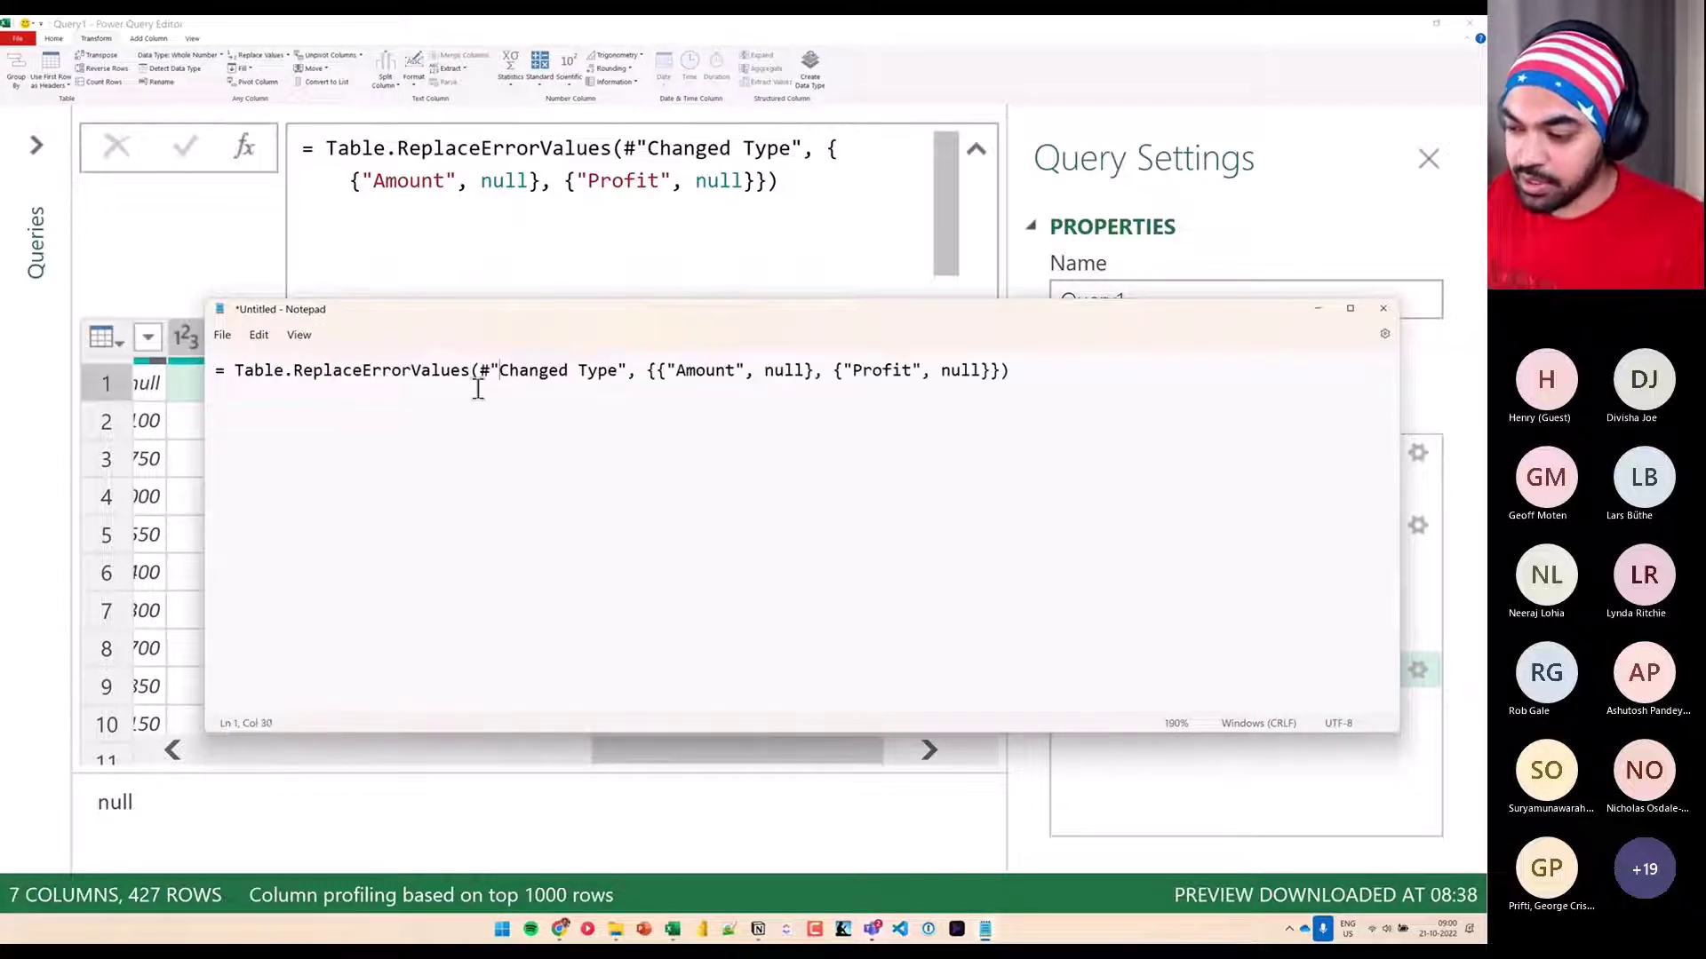
{"action": "key", "text": "Return"}
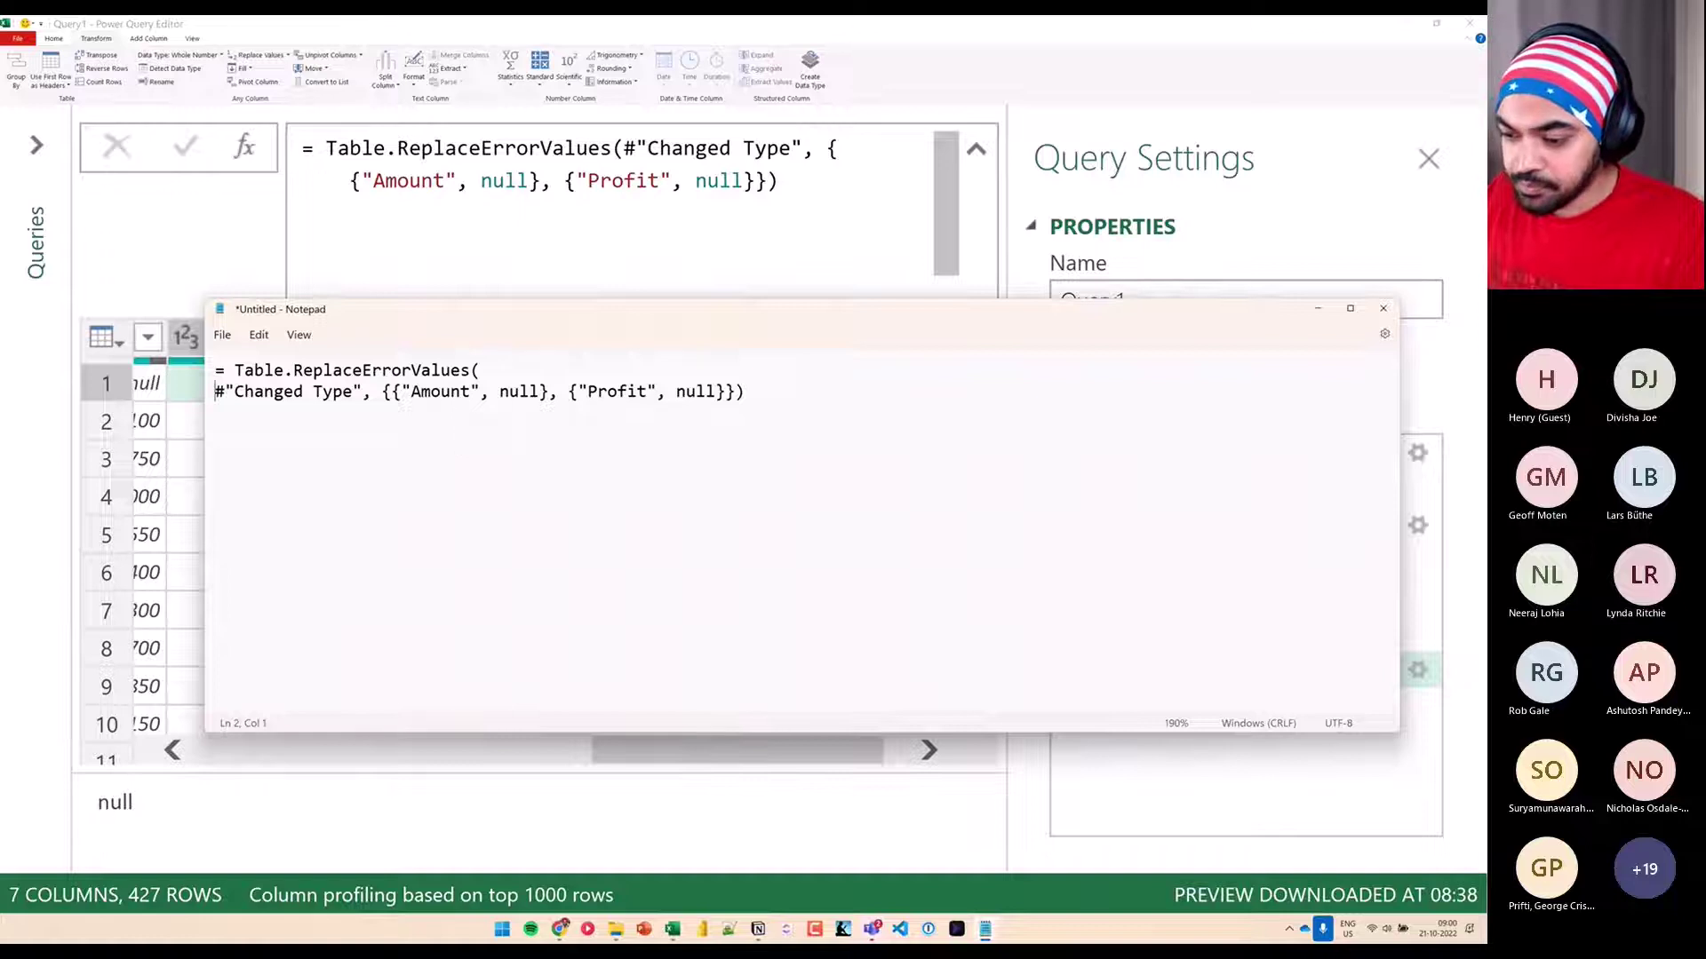
{"action": "key", "text": "Tab"}
{"action": "left_click", "coordinate": [344, 392]}
{"action": "key", "text": "Return"}
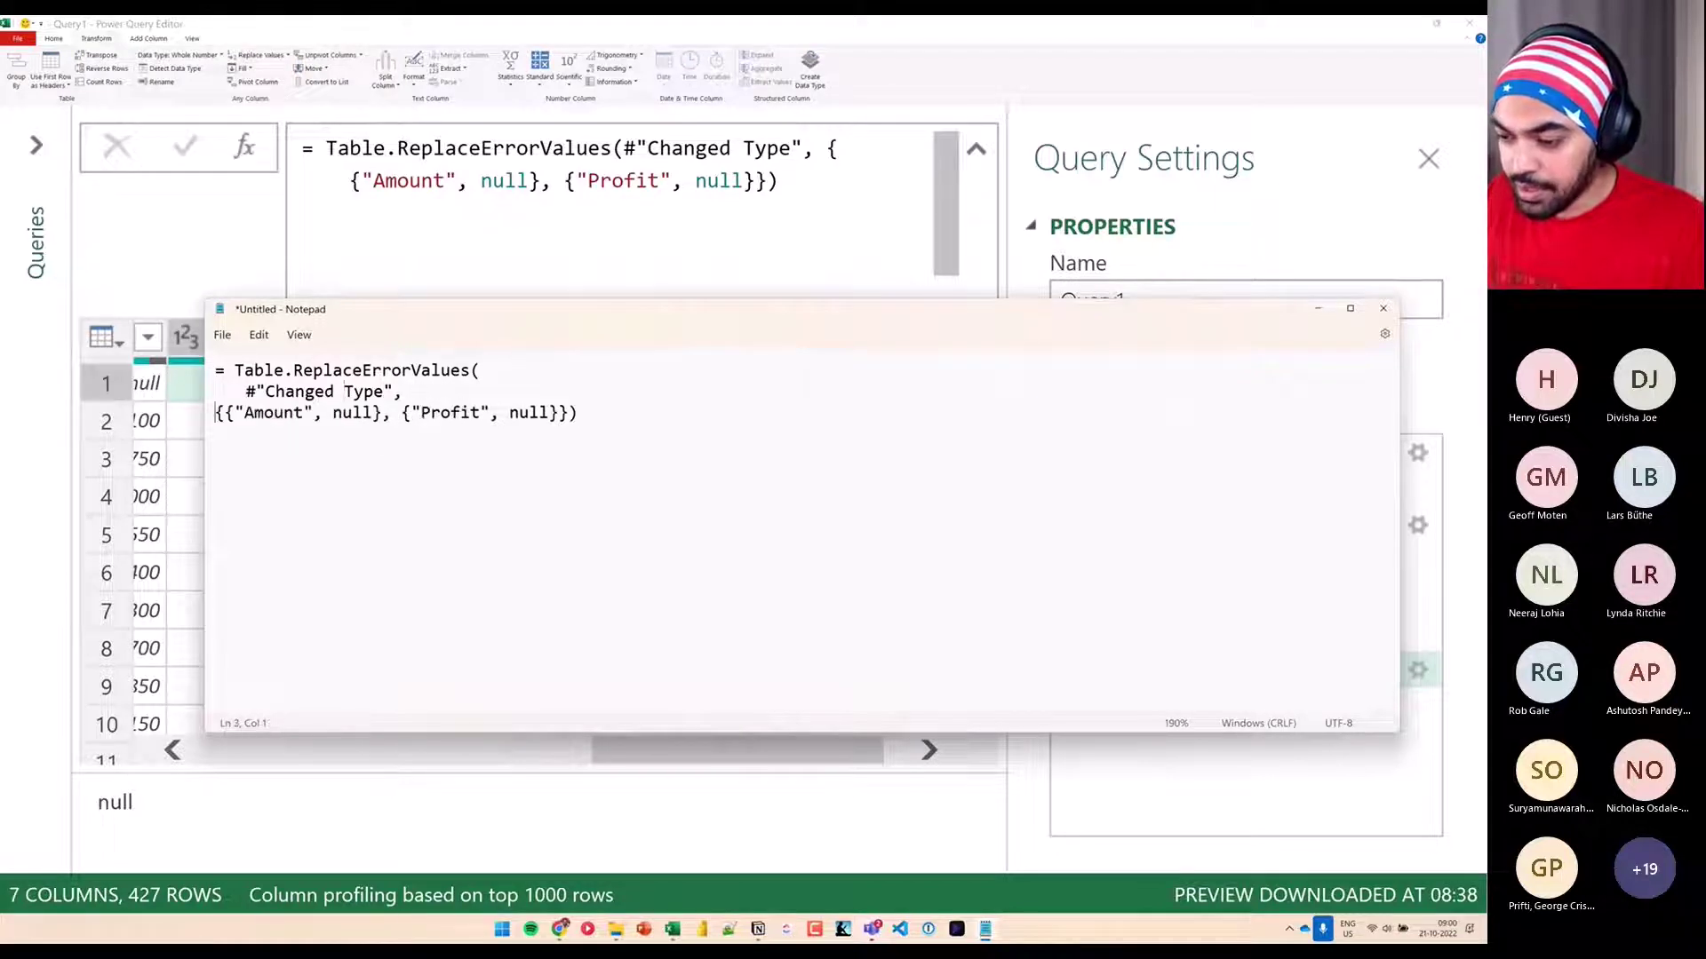
{"action": "key", "text": "Tab"}
{"action": "key", "text": "Right"}
{"action": "key", "text": "Return"}
{"action": "key", "text": "Tab"}
{"action": "key", "text": "Tab"}
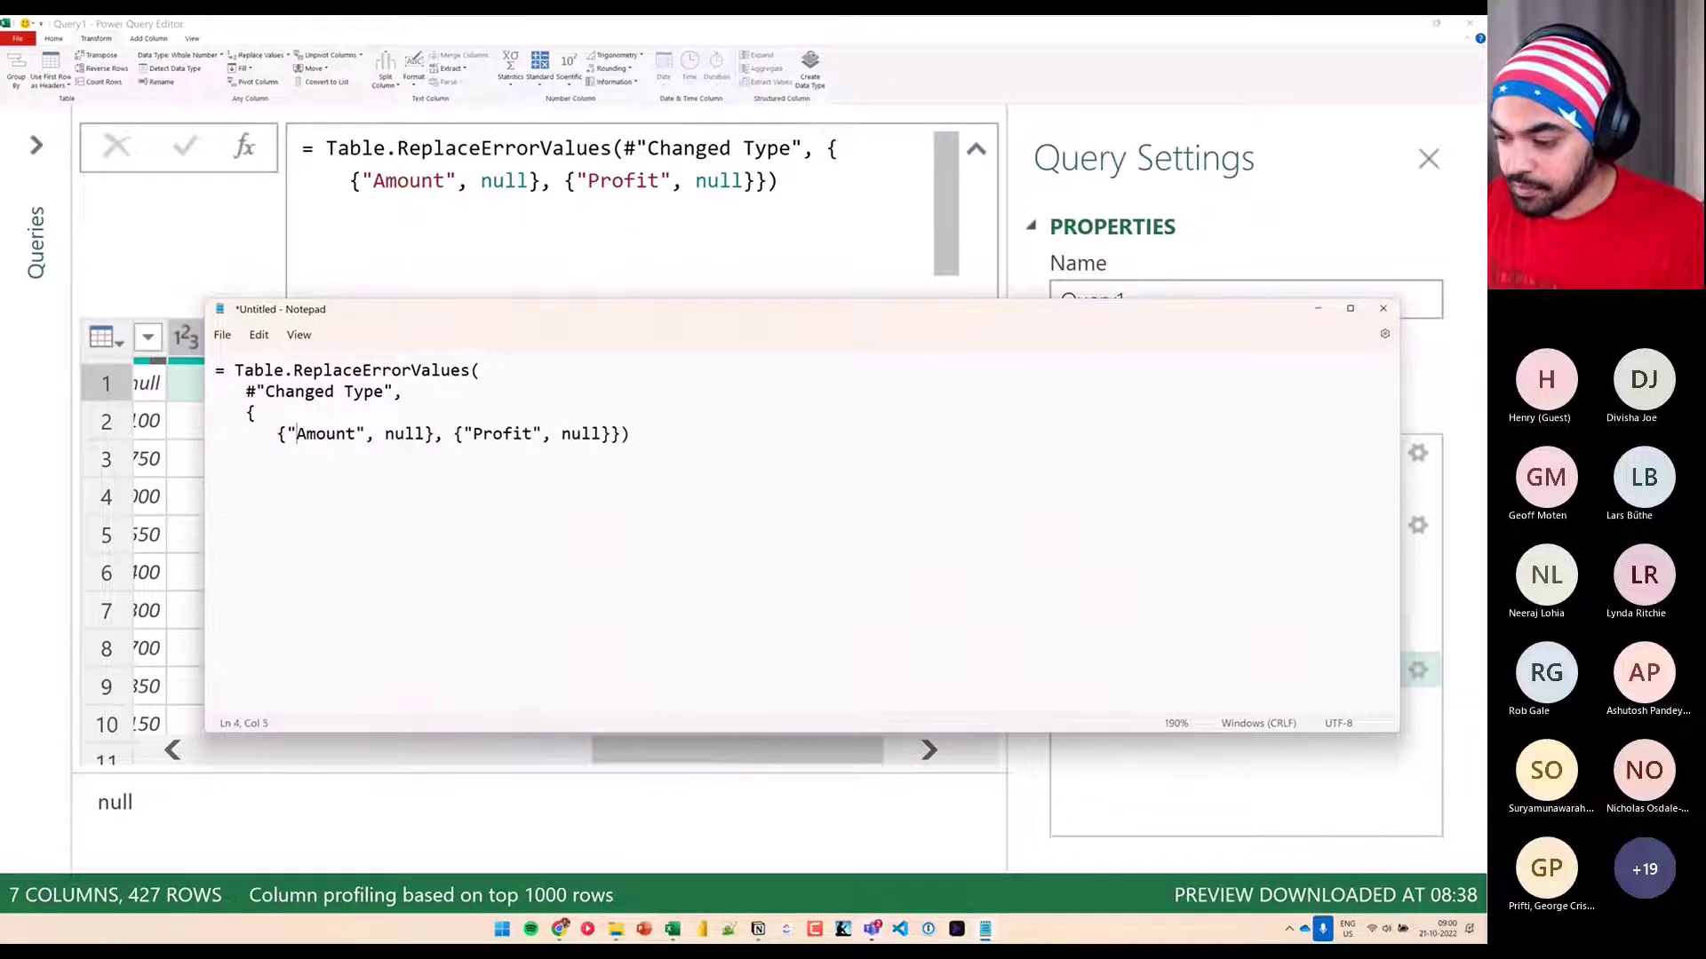
{"action": "key", "text": "Return"}
{"action": "key", "text": "Tab"}
{"action": "key", "text": "Tab"}
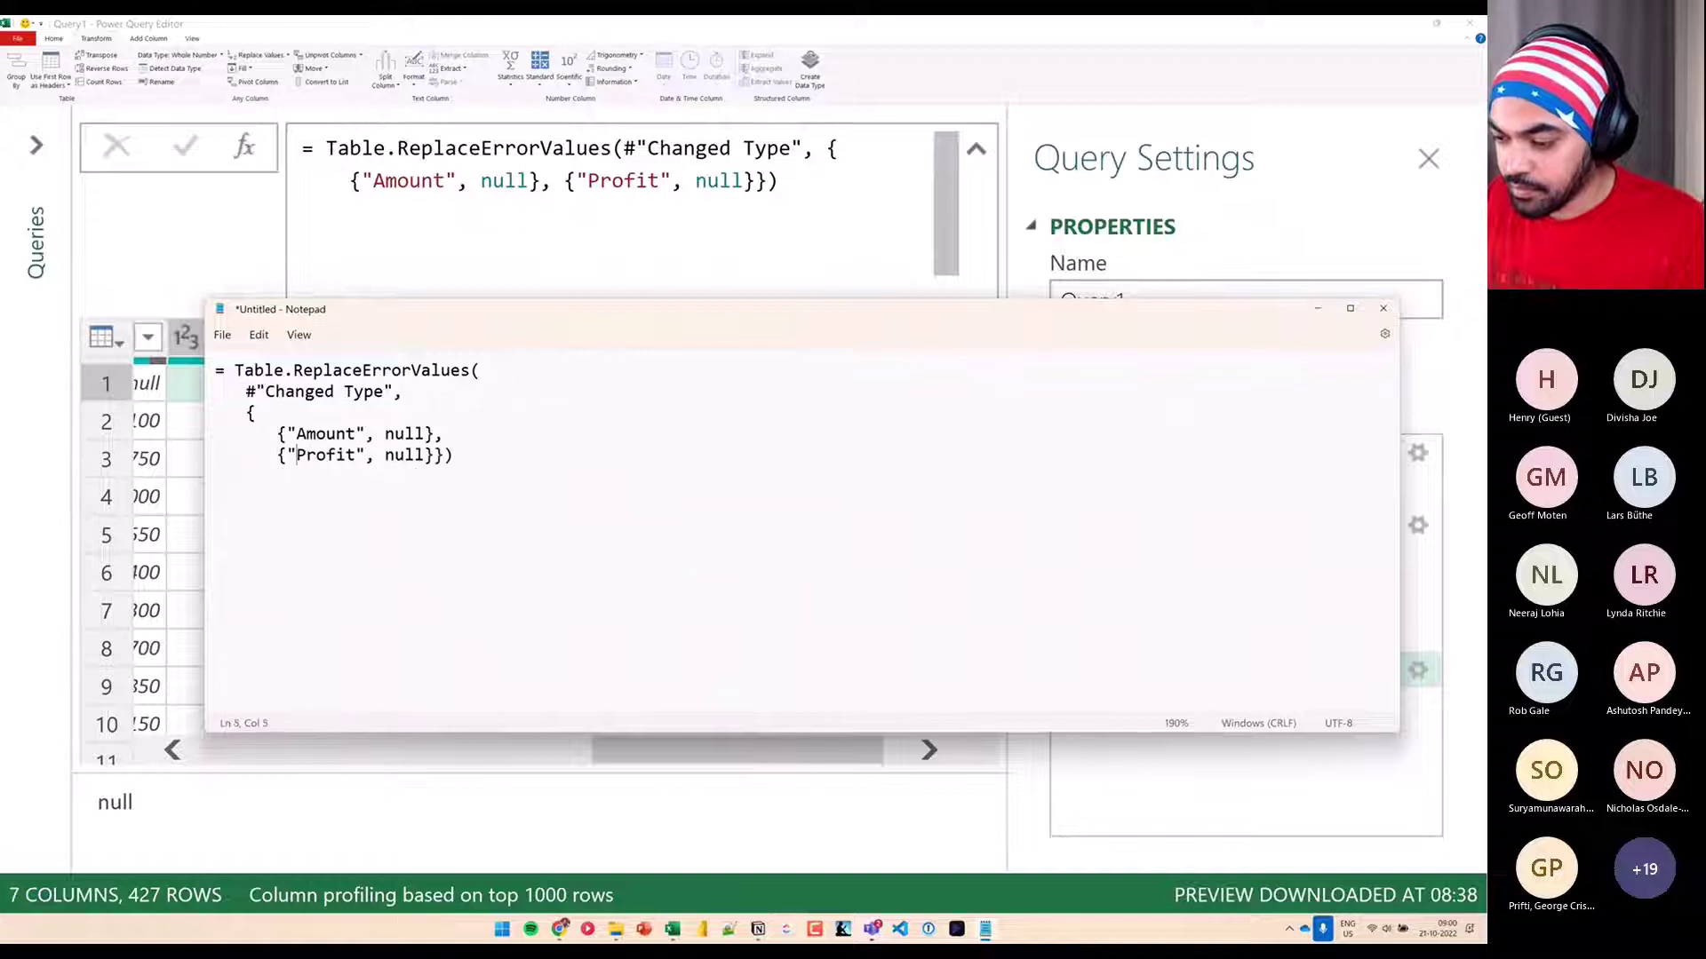
{"action": "key", "text": "Right"}
{"action": "key", "text": "Right"}
{"action": "key", "text": "Right"}
{"action": "key", "text": "Return"}
{"action": "key", "text": "Tab"}
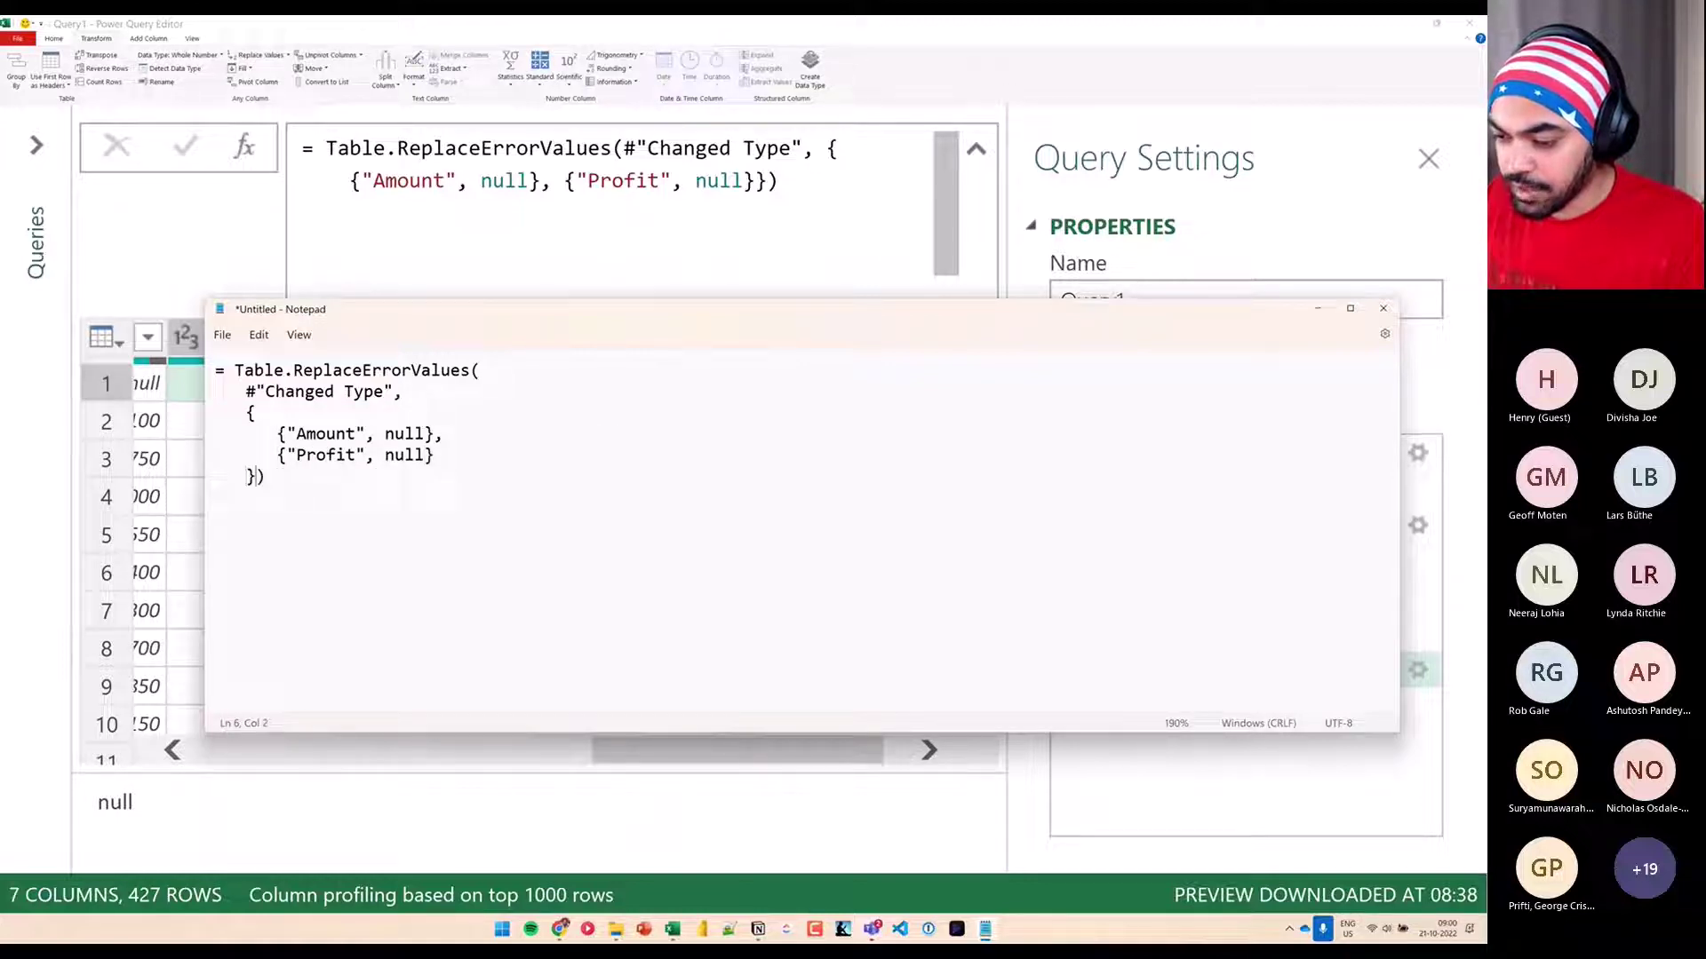
{"action": "key", "text": "Return"}
Highlight Table.ReplaceErrorValues and the #"Changed Type" argument, then narrow Notepad beside the applied steps
{"action": "scroll", "coordinate": [522, 564], "scroll_direction": "up", "scroll_amount": 6}
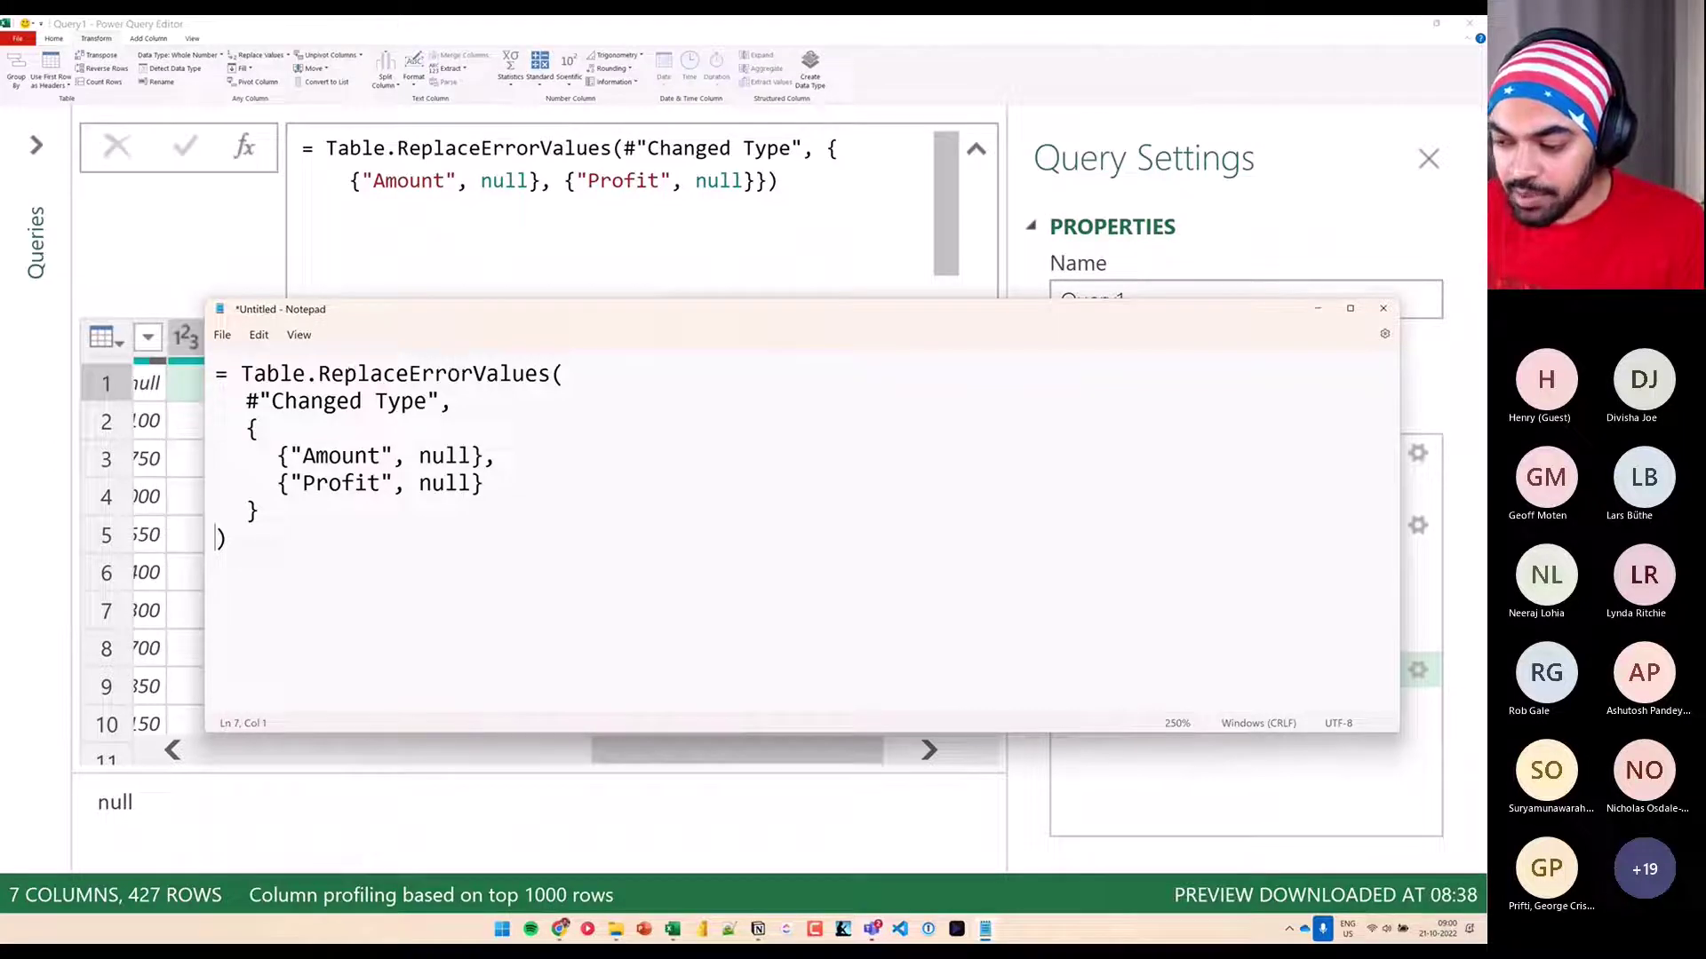
{"action": "left_click_drag", "start_coordinate": [240, 377], "coordinate": [530, 376]}
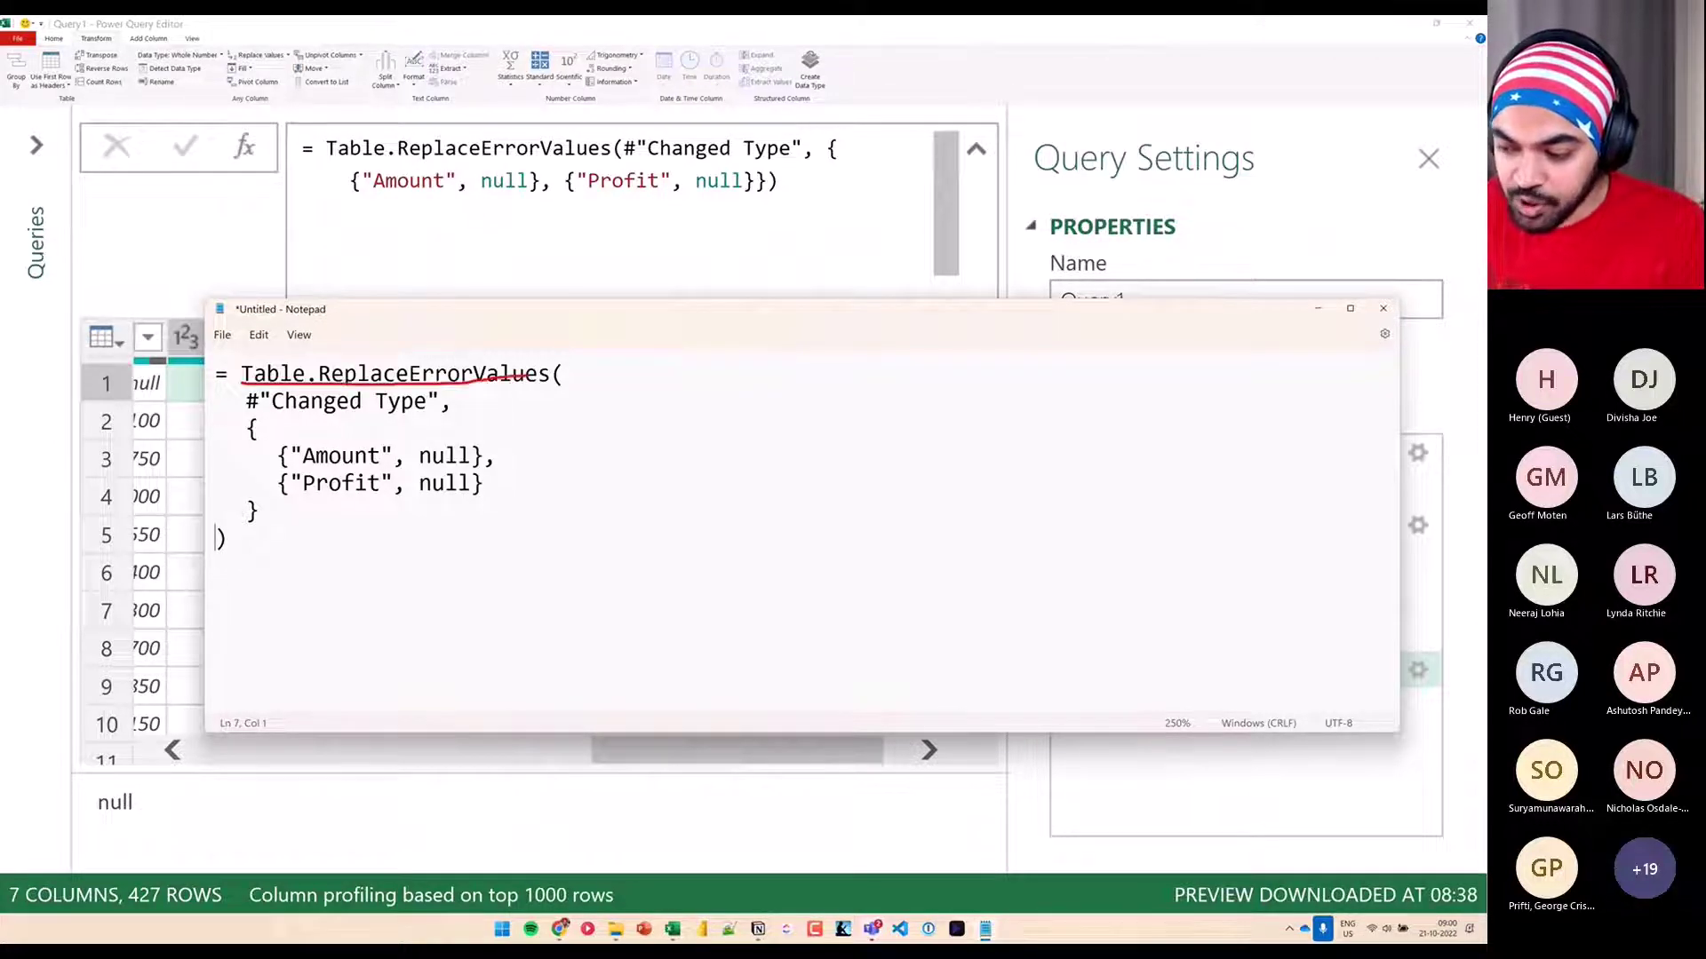
{"action": "mouse_move", "coordinate": [347, 388]}
{"action": "left_mouse_down"}
{"action": "mouse_move", "coordinate": [233, 401]}
{"action": "mouse_move", "coordinate": [417, 416]}
{"action": "mouse_move", "coordinate": [448, 401]}
{"action": "left_mouse_up"}
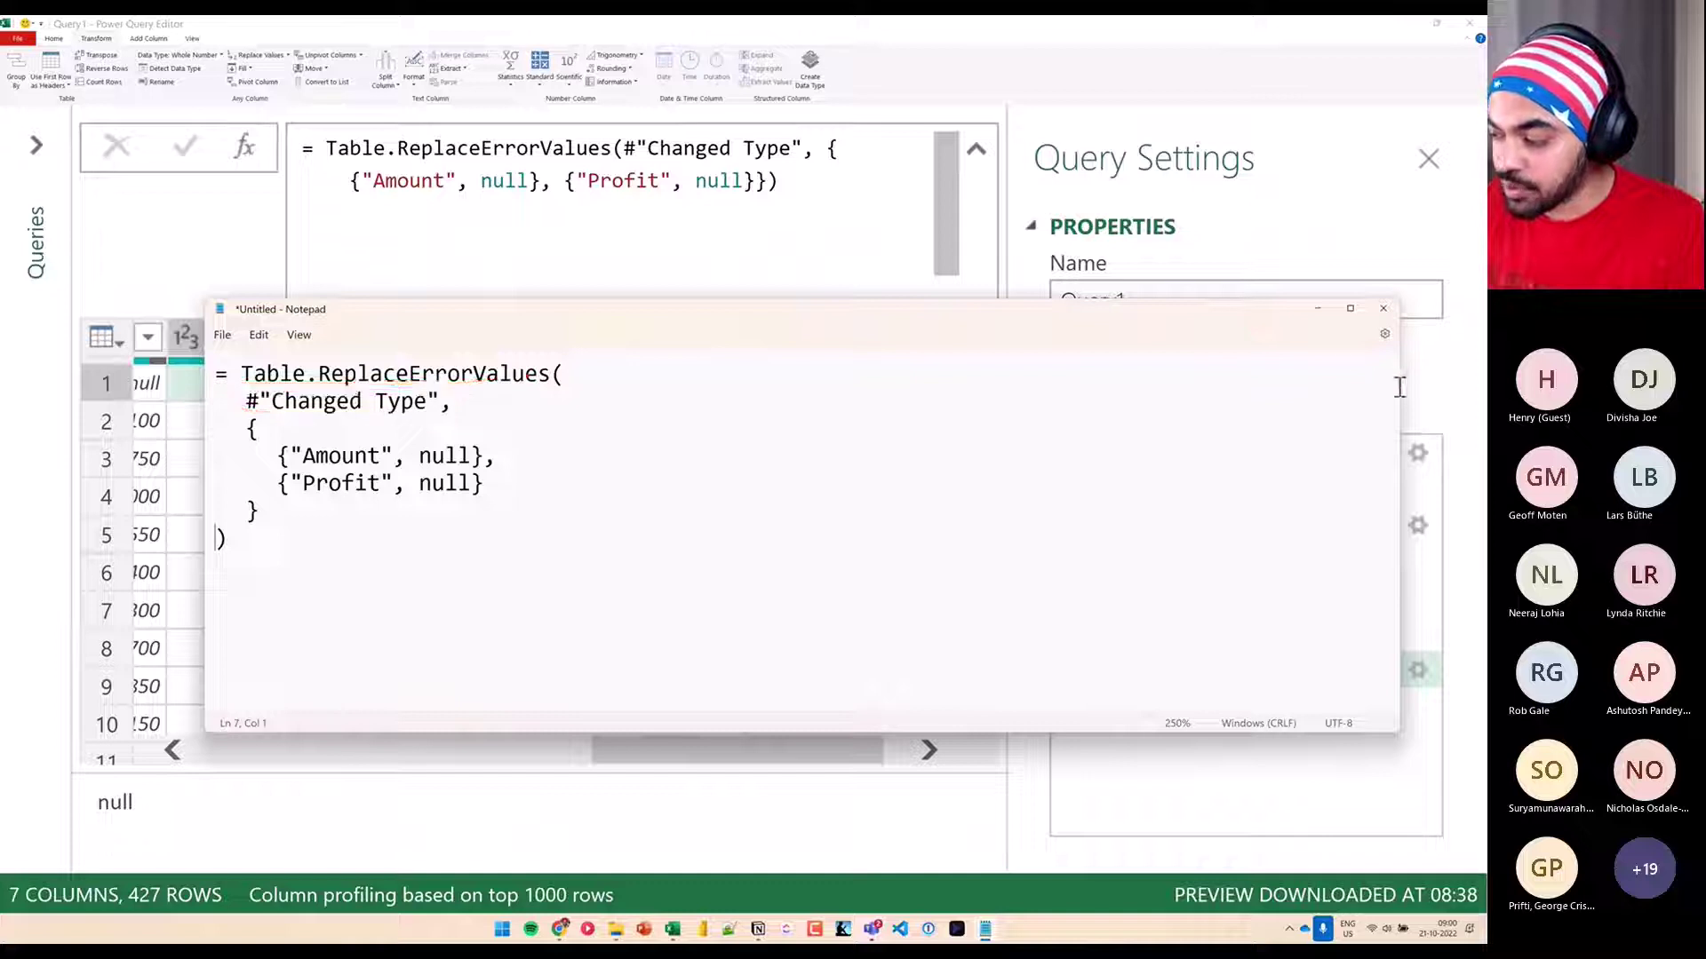
{"action": "mouse_move", "coordinate": [1398, 383]}
{"action": "left_mouse_down"}
{"action": "mouse_move", "coordinate": [1234, 426]}
{"action": "mouse_move", "coordinate": [915, 426]}
{"action": "left_mouse_up"}
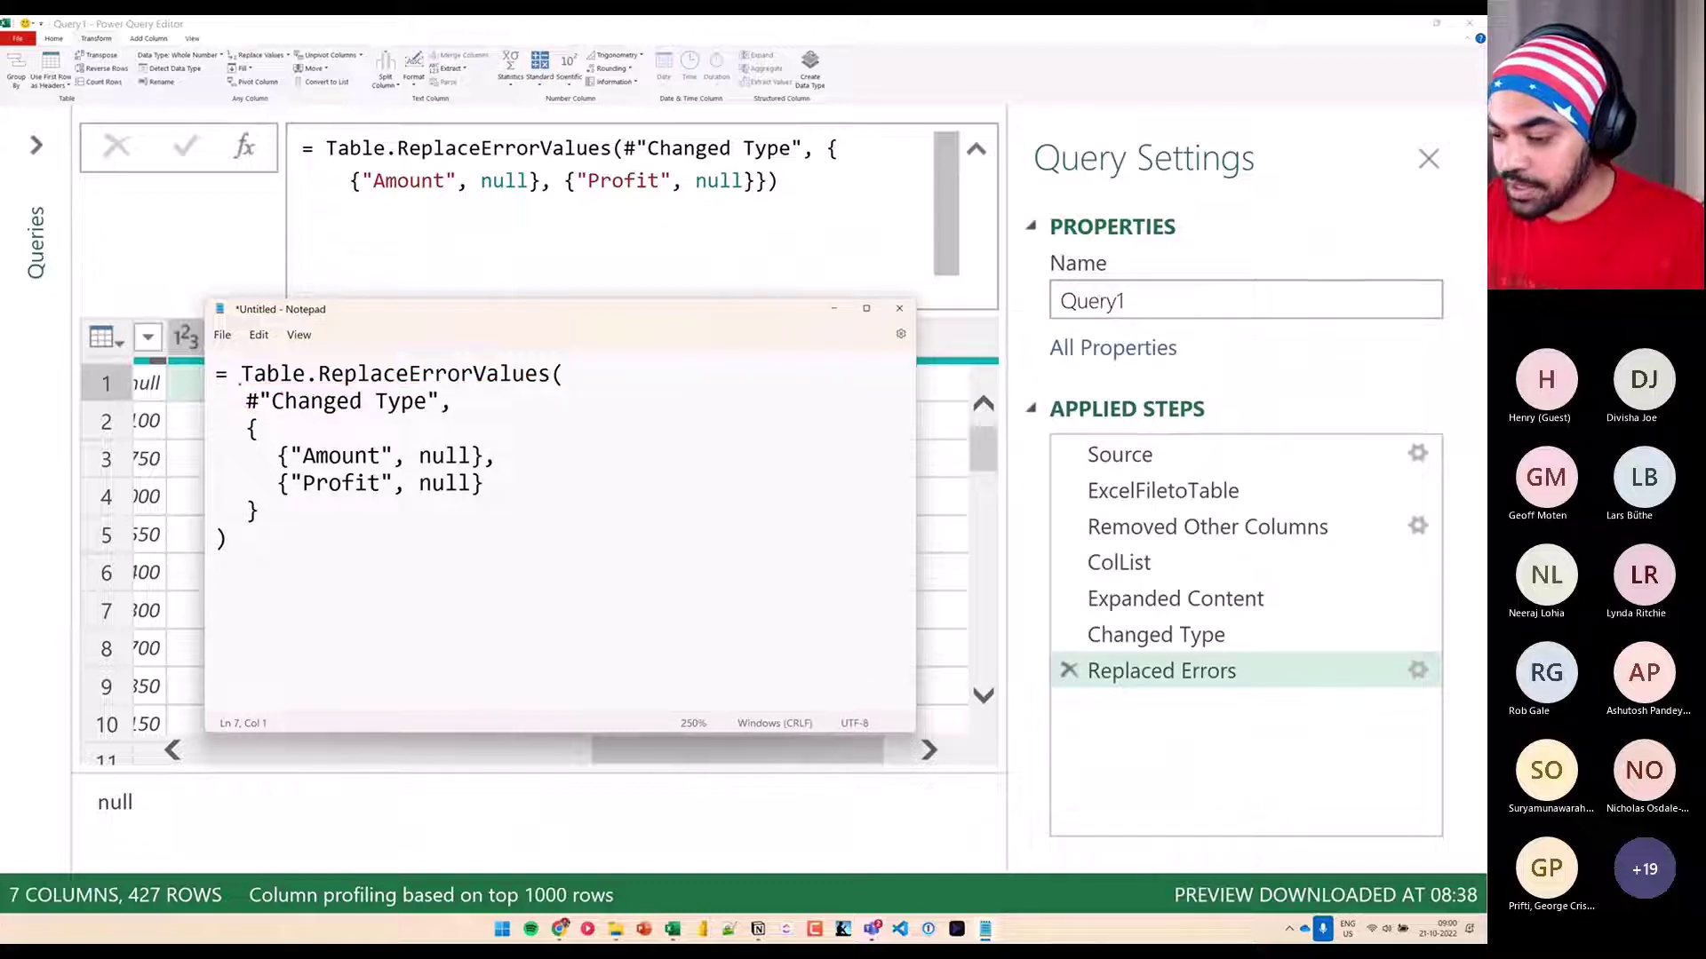
{"action": "mouse_move", "coordinate": [239, 386]}
{"action": "left_mouse_down"}
{"action": "mouse_move", "coordinate": [446, 409]}
{"action": "mouse_move", "coordinate": [809, 571]}
{"action": "mouse_move", "coordinate": [1063, 631]}
{"action": "mouse_move", "coordinate": [1048, 644]}
{"action": "left_mouse_up"}
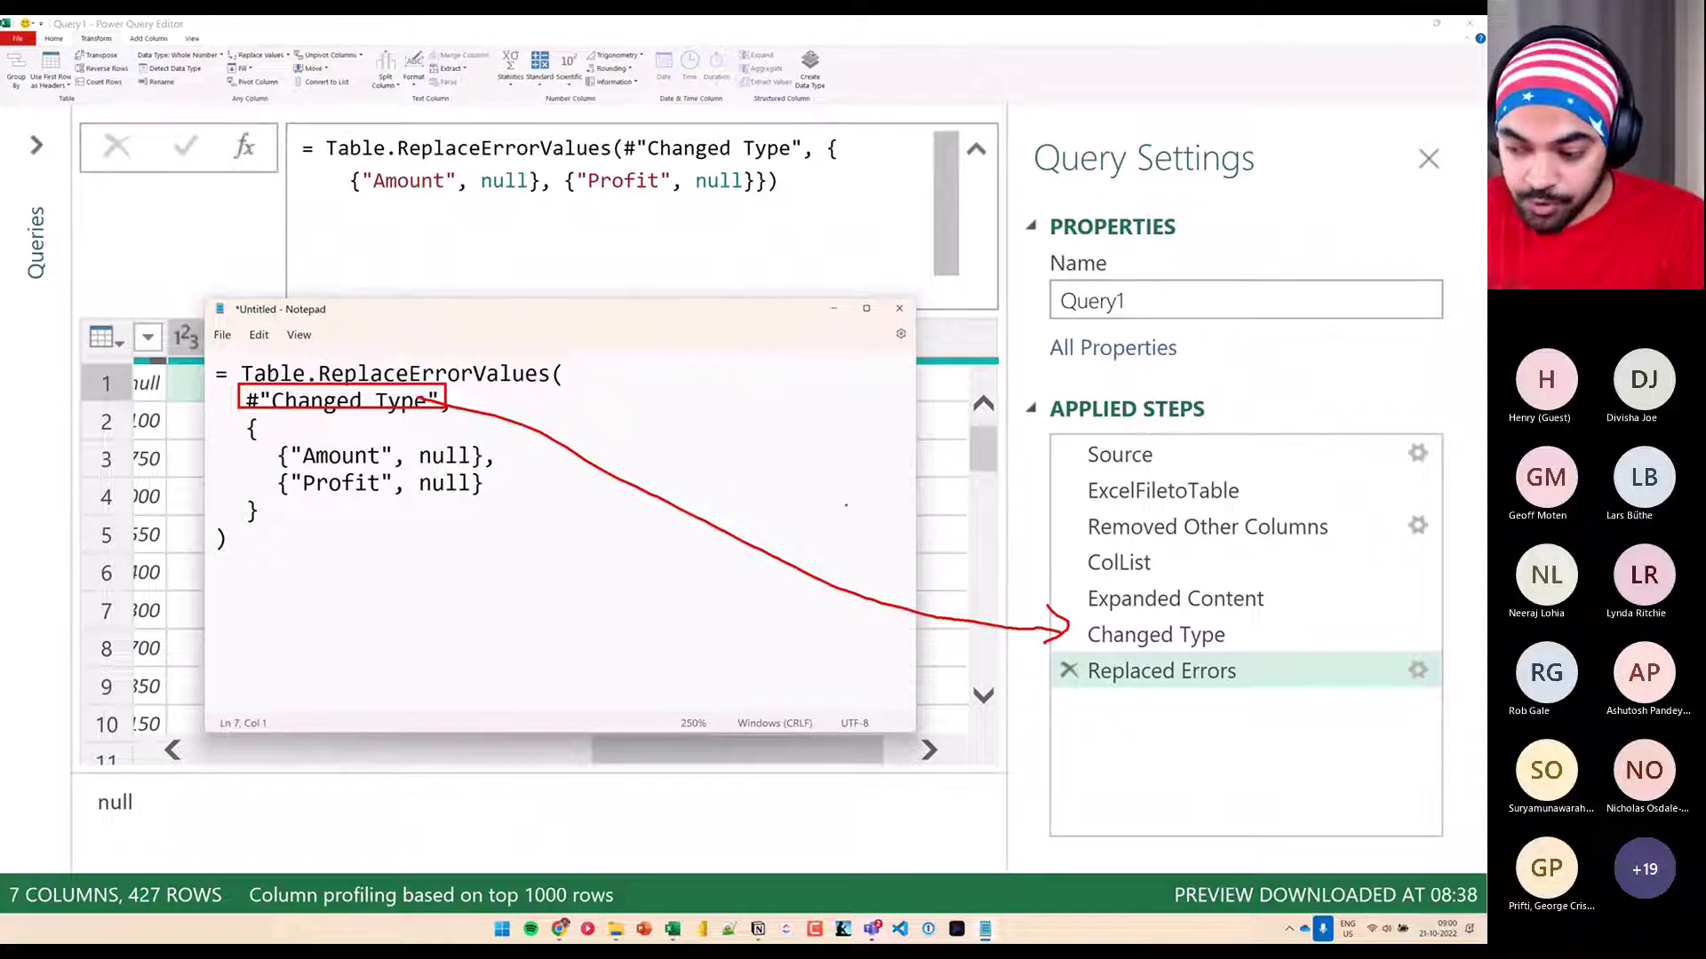
{"action": "left_click_drag", "start_coordinate": [243, 464], "coordinate": [275, 452]}
{"action": "left_click_drag", "start_coordinate": [253, 488], "coordinate": [289, 480]}
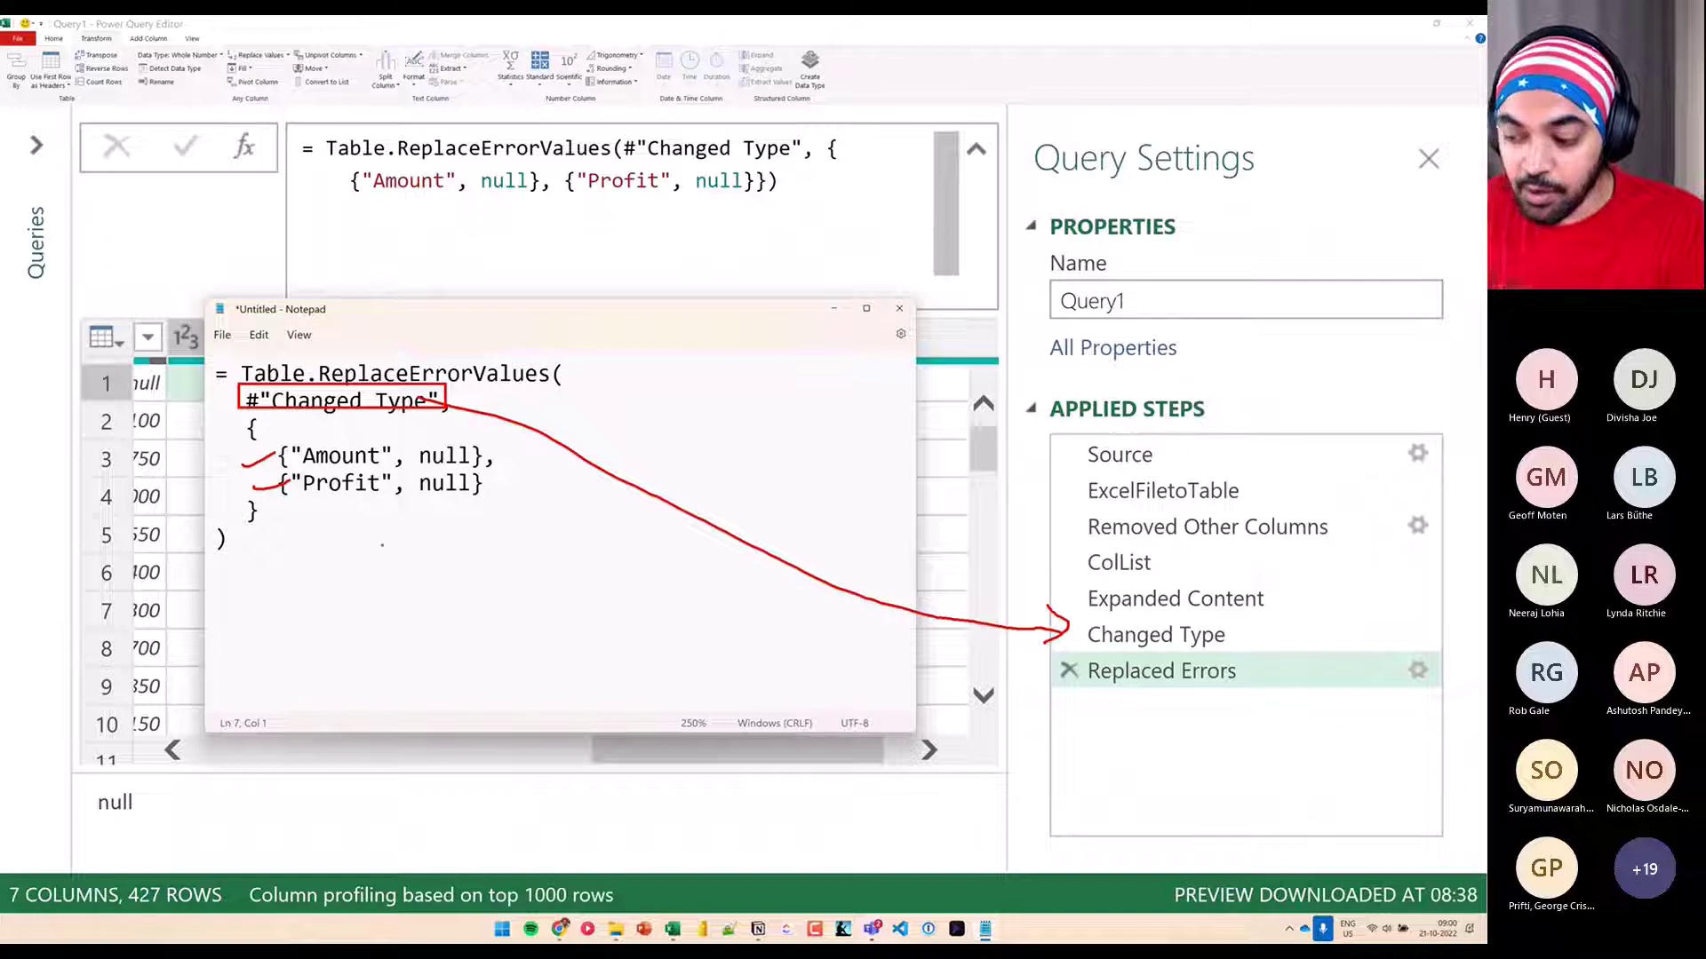
{"action": "key", "text": "Escape"}
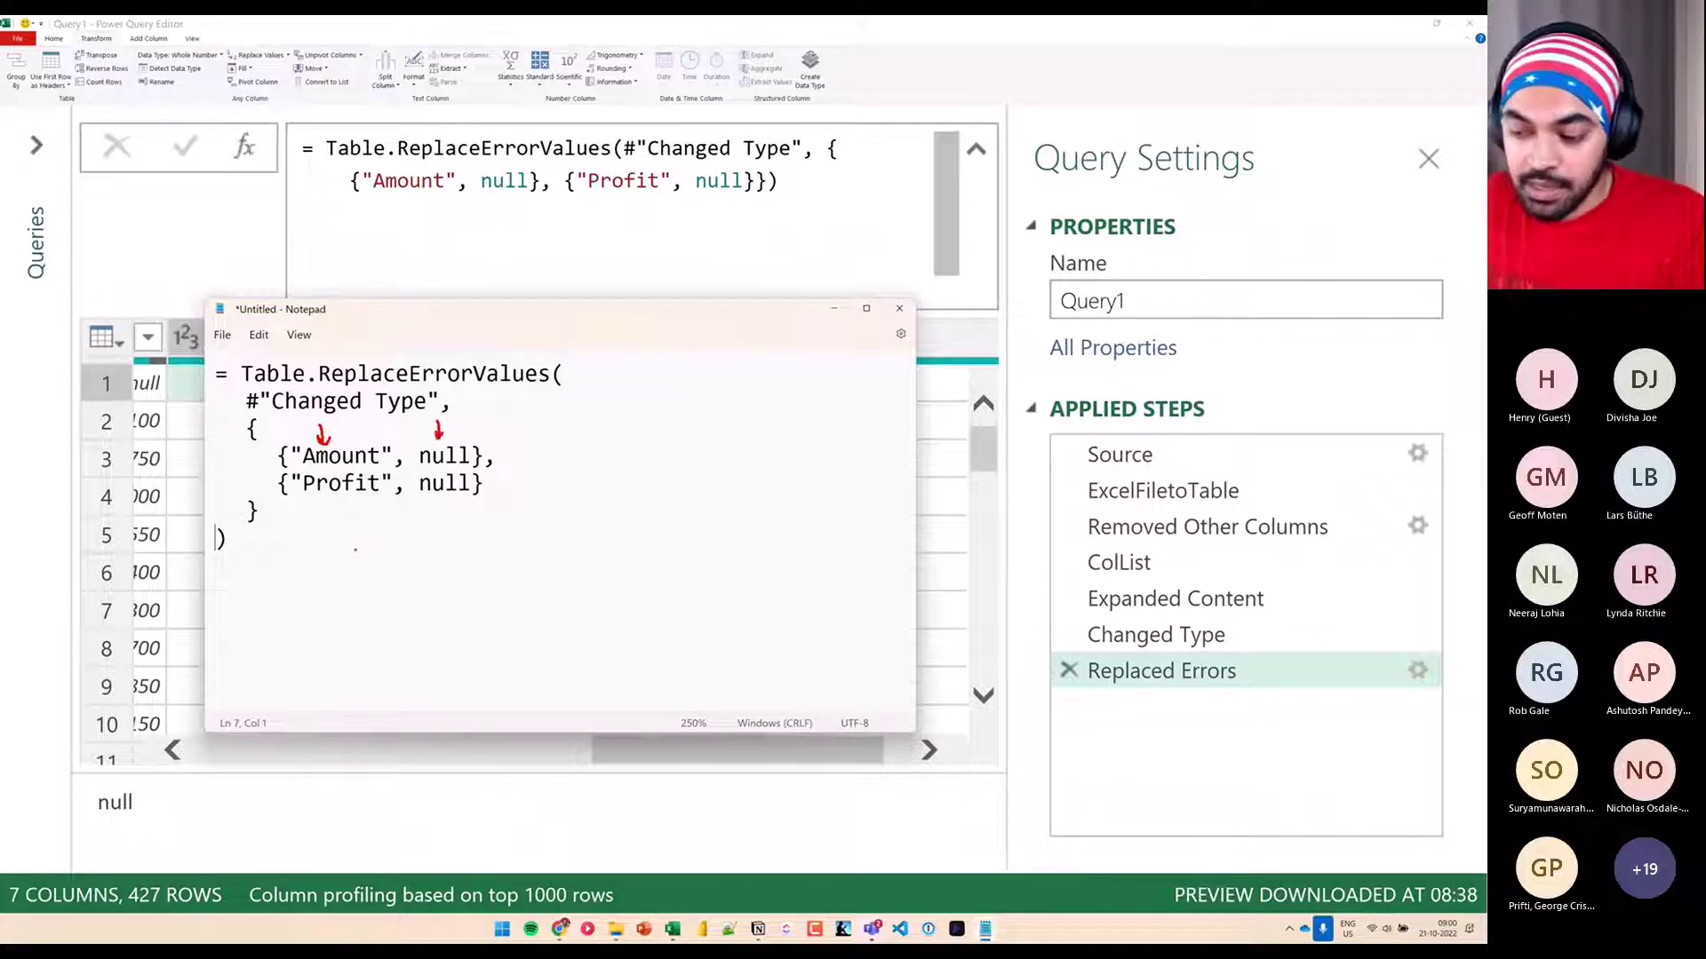
{"action": "left_click_drag", "start_coordinate": [345, 498], "coordinate": [346, 535]}
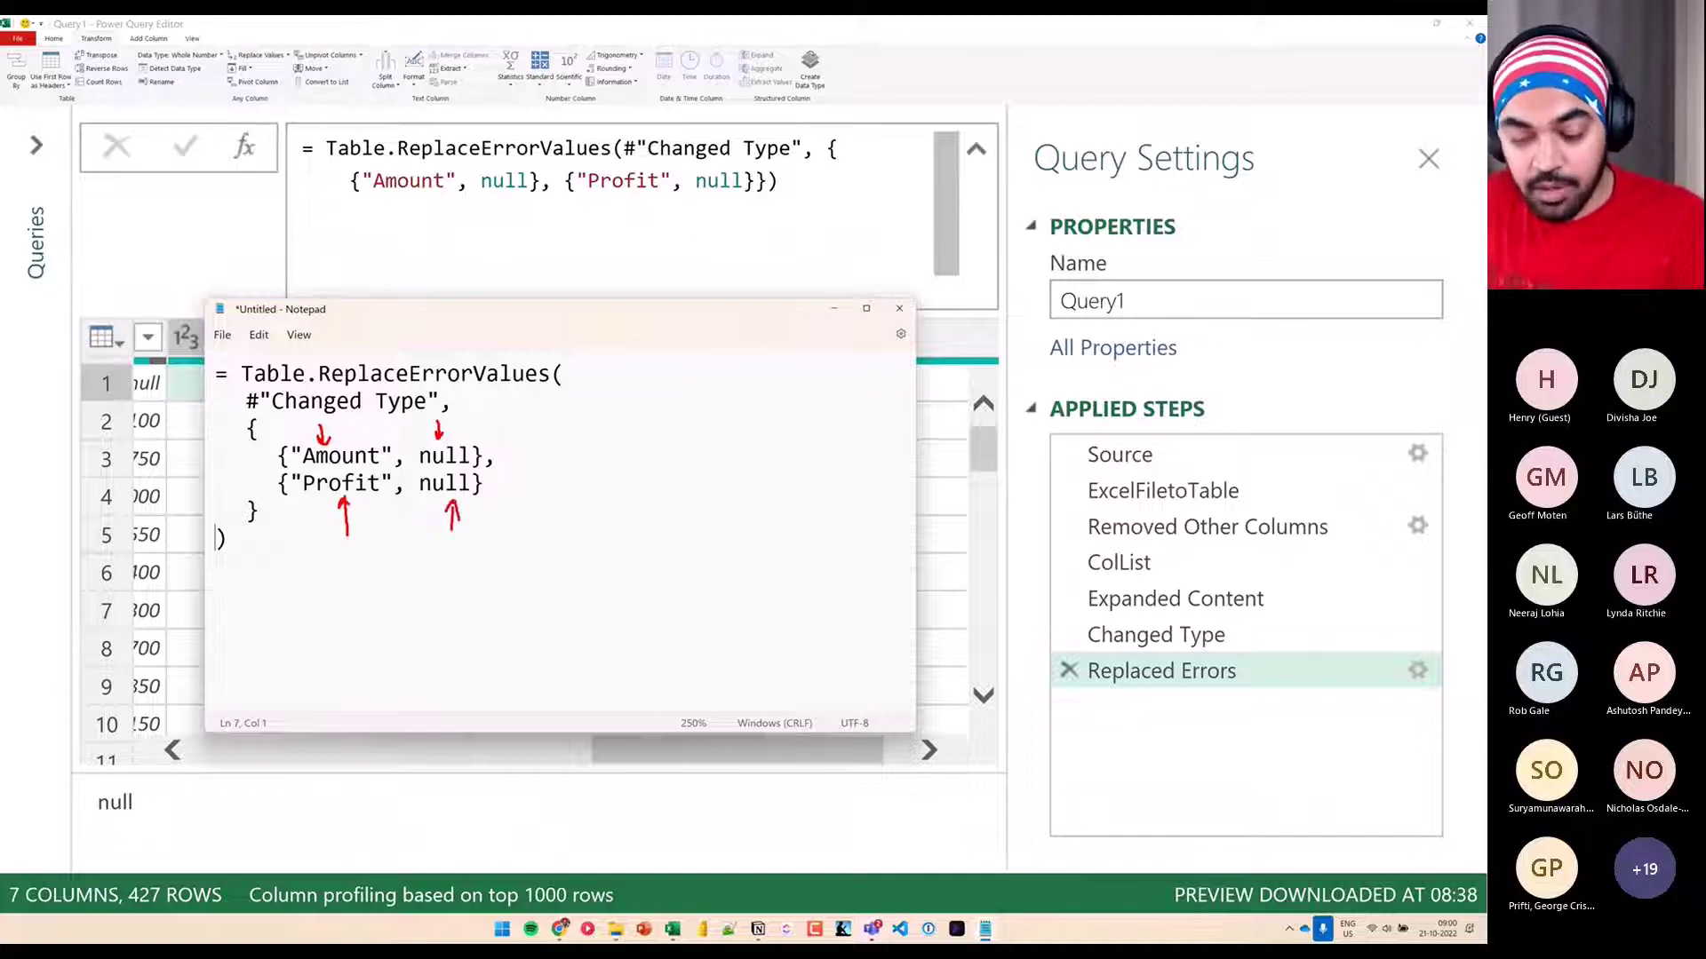
{"action": "key", "text": "Escape"}
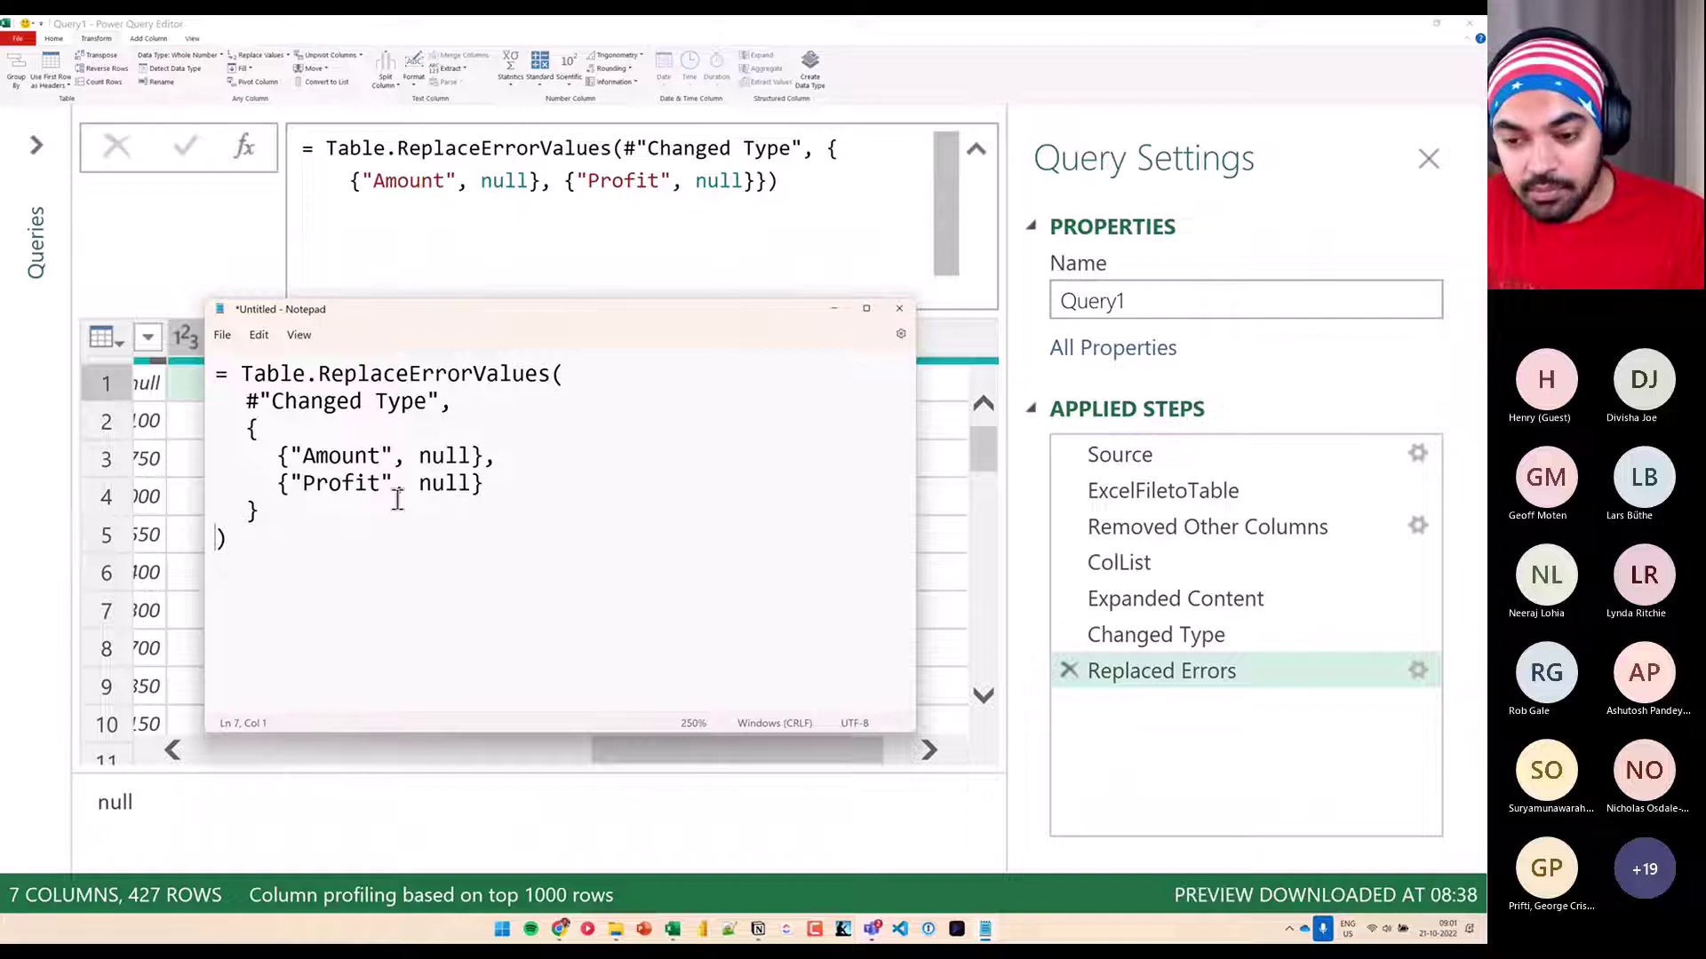
{"action": "key", "text": "ctrl+2"}
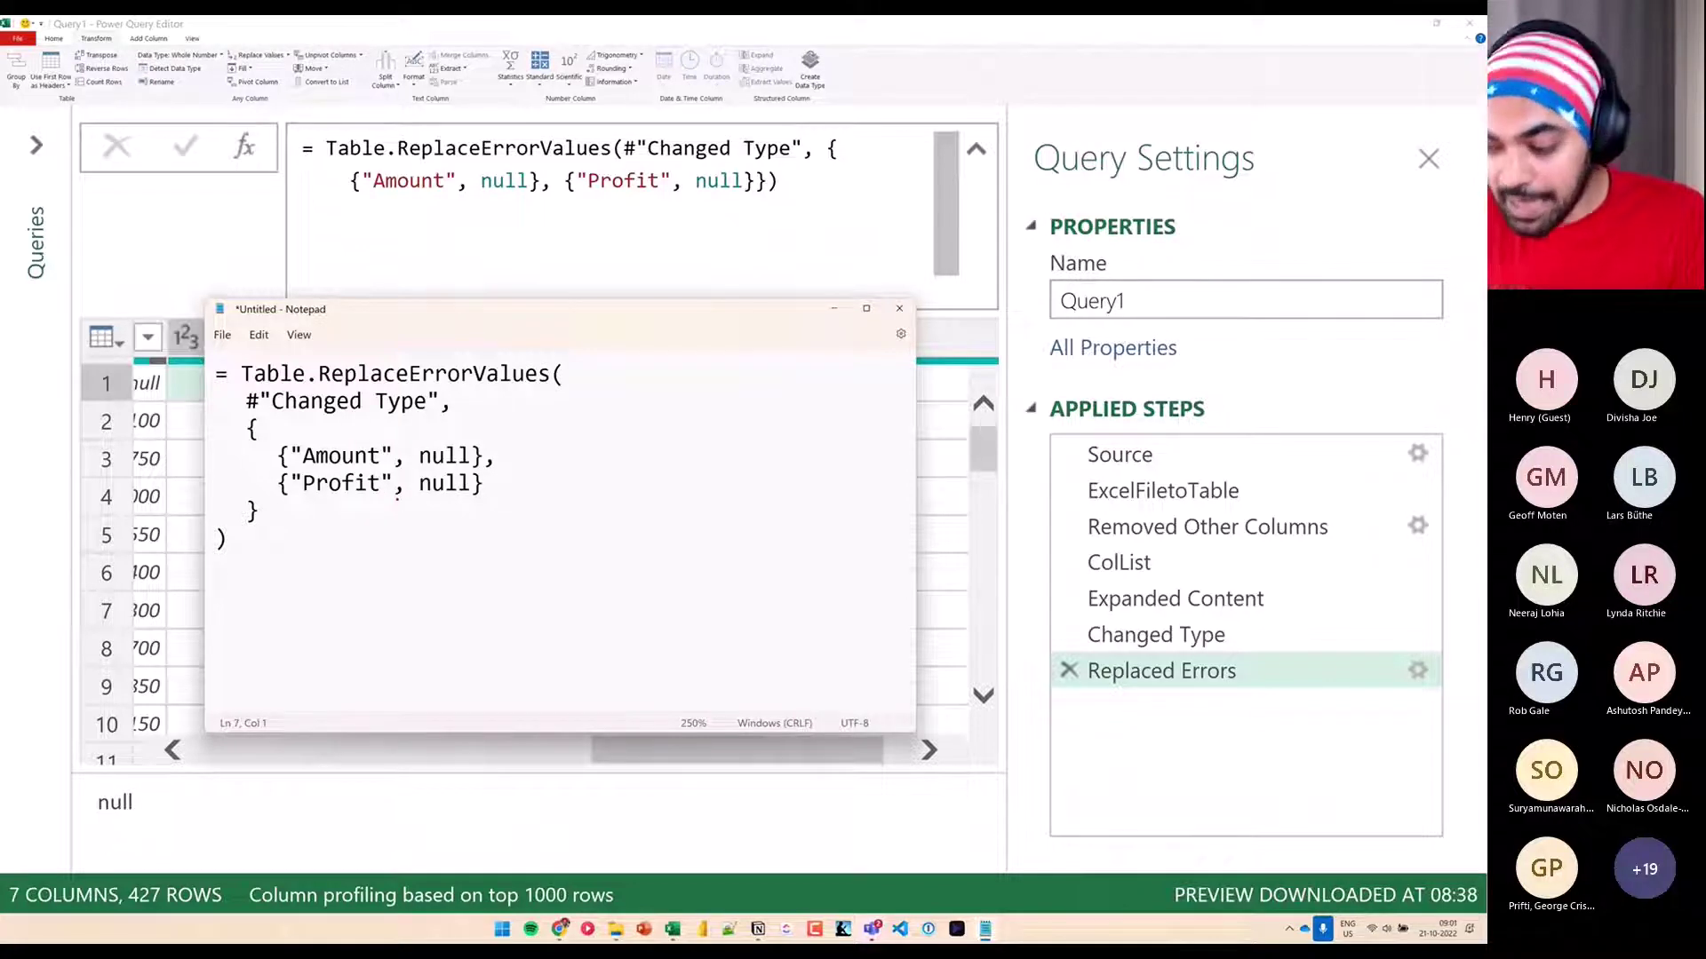
{"action": "left_click_drag", "start_coordinate": [265, 436], "coordinate": [293, 476]}
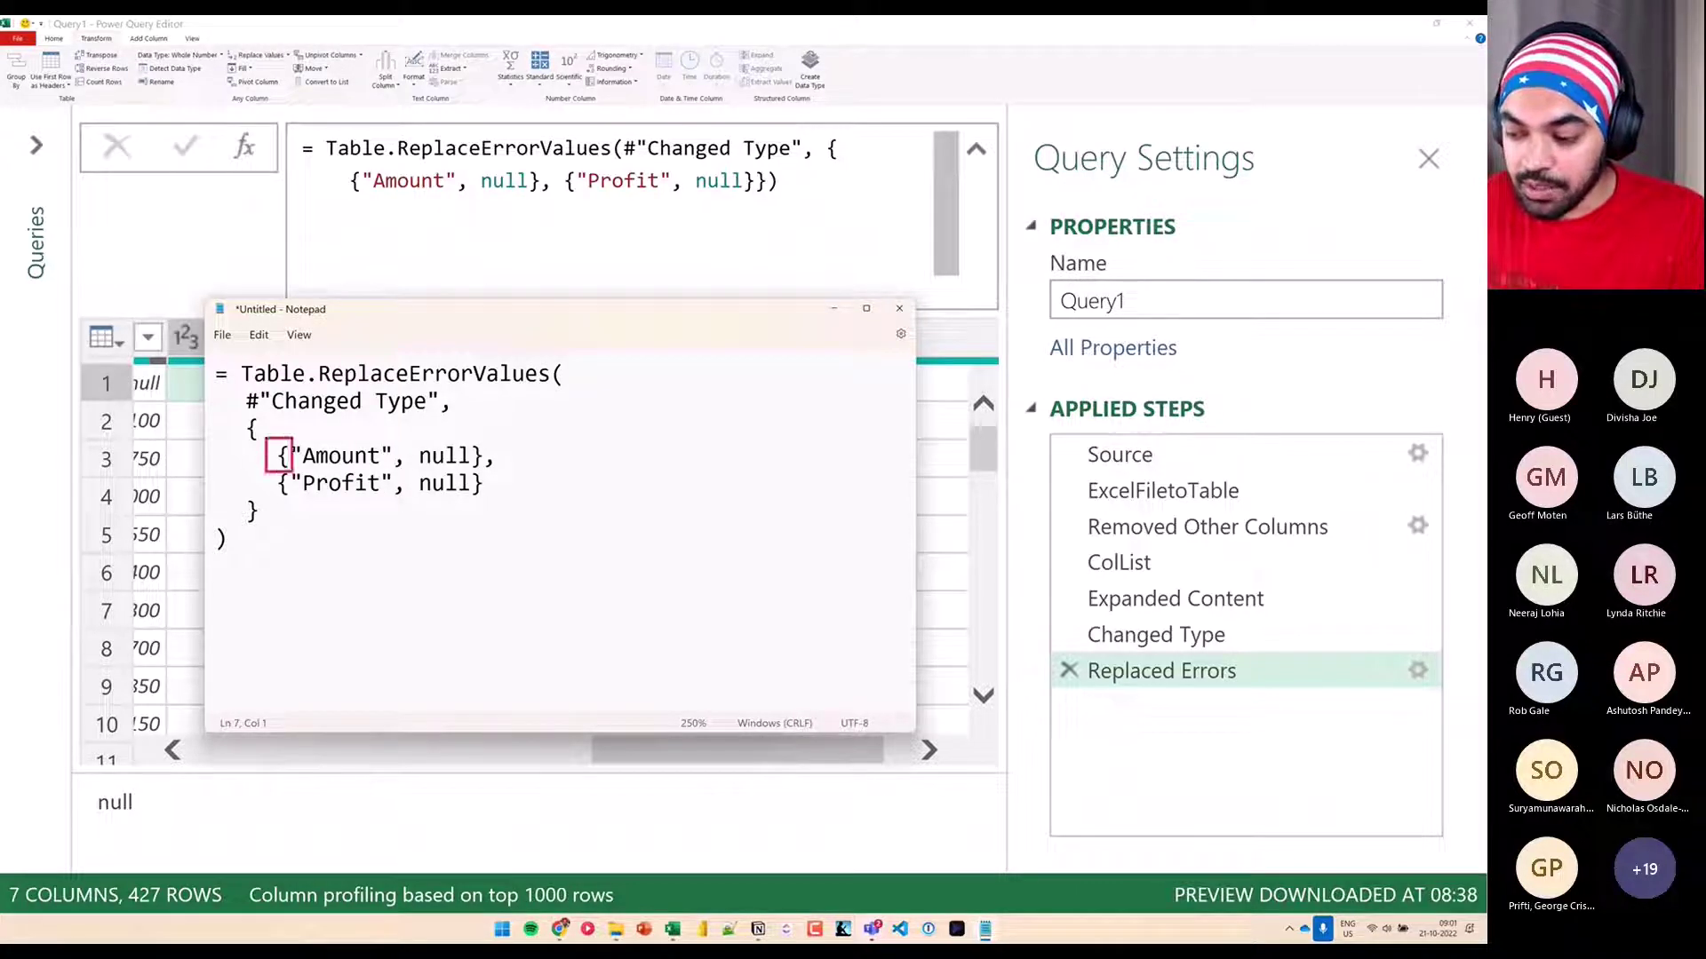
{"action": "left_click_drag", "start_coordinate": [468, 435], "coordinate": [486, 468]}
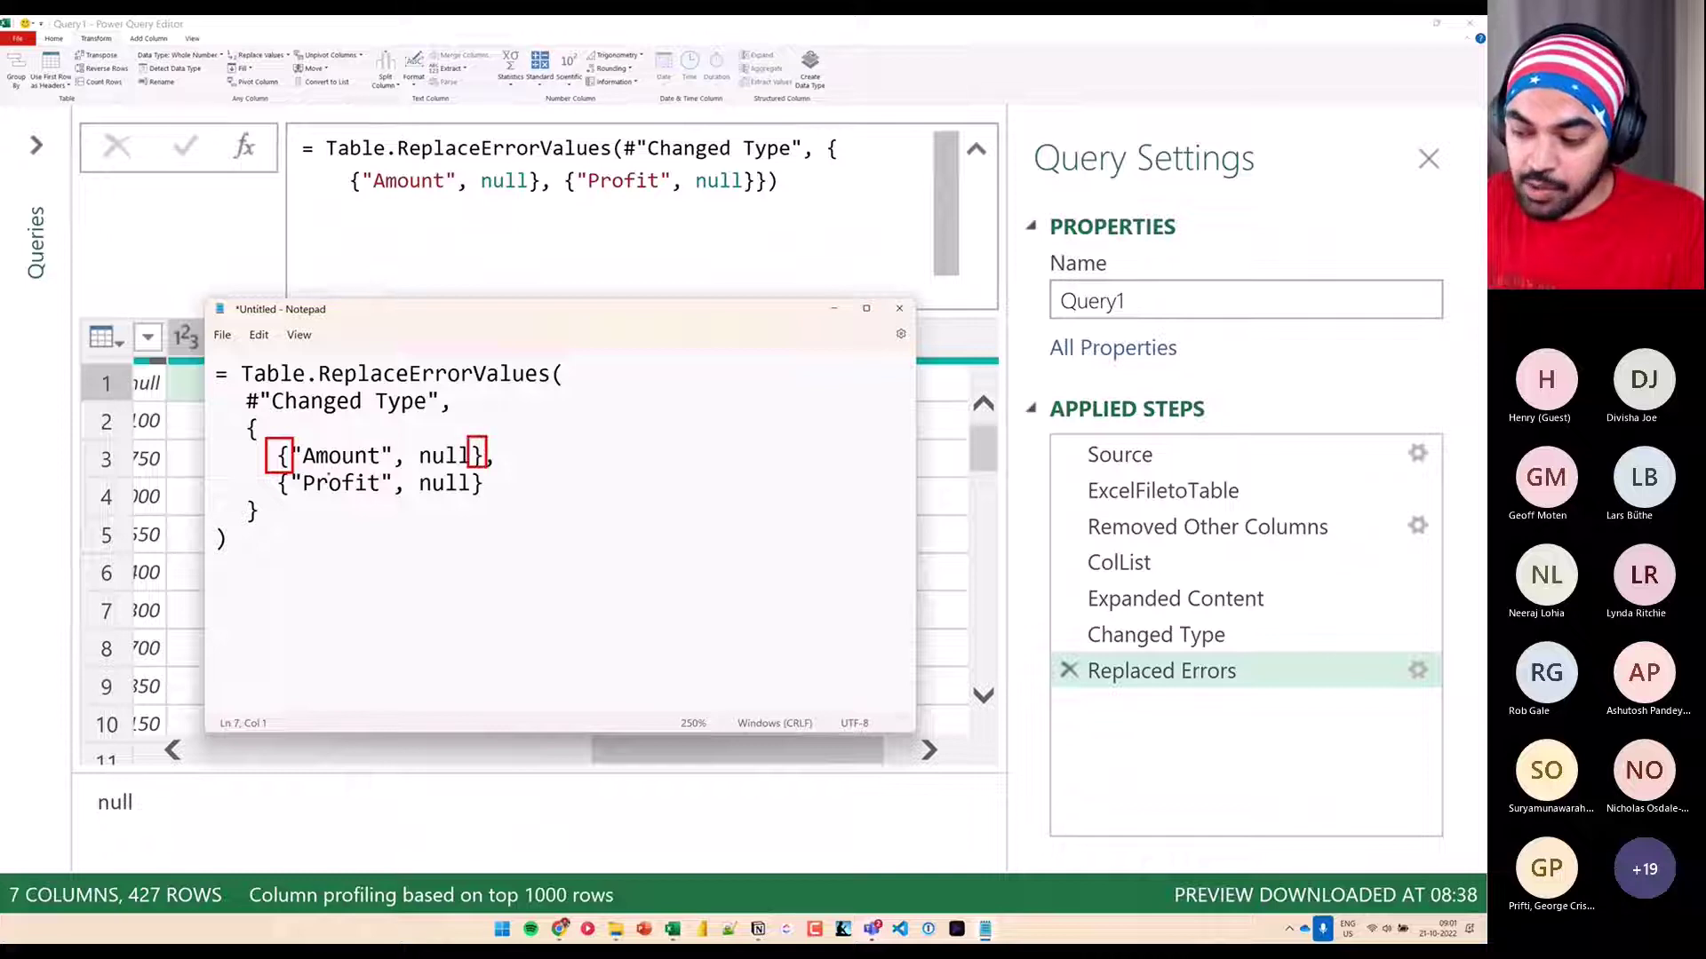
{"action": "left_click_drag", "start_coordinate": [272, 469], "coordinate": [293, 500]}
{"action": "left_click_drag", "start_coordinate": [469, 469], "coordinate": [487, 502]}
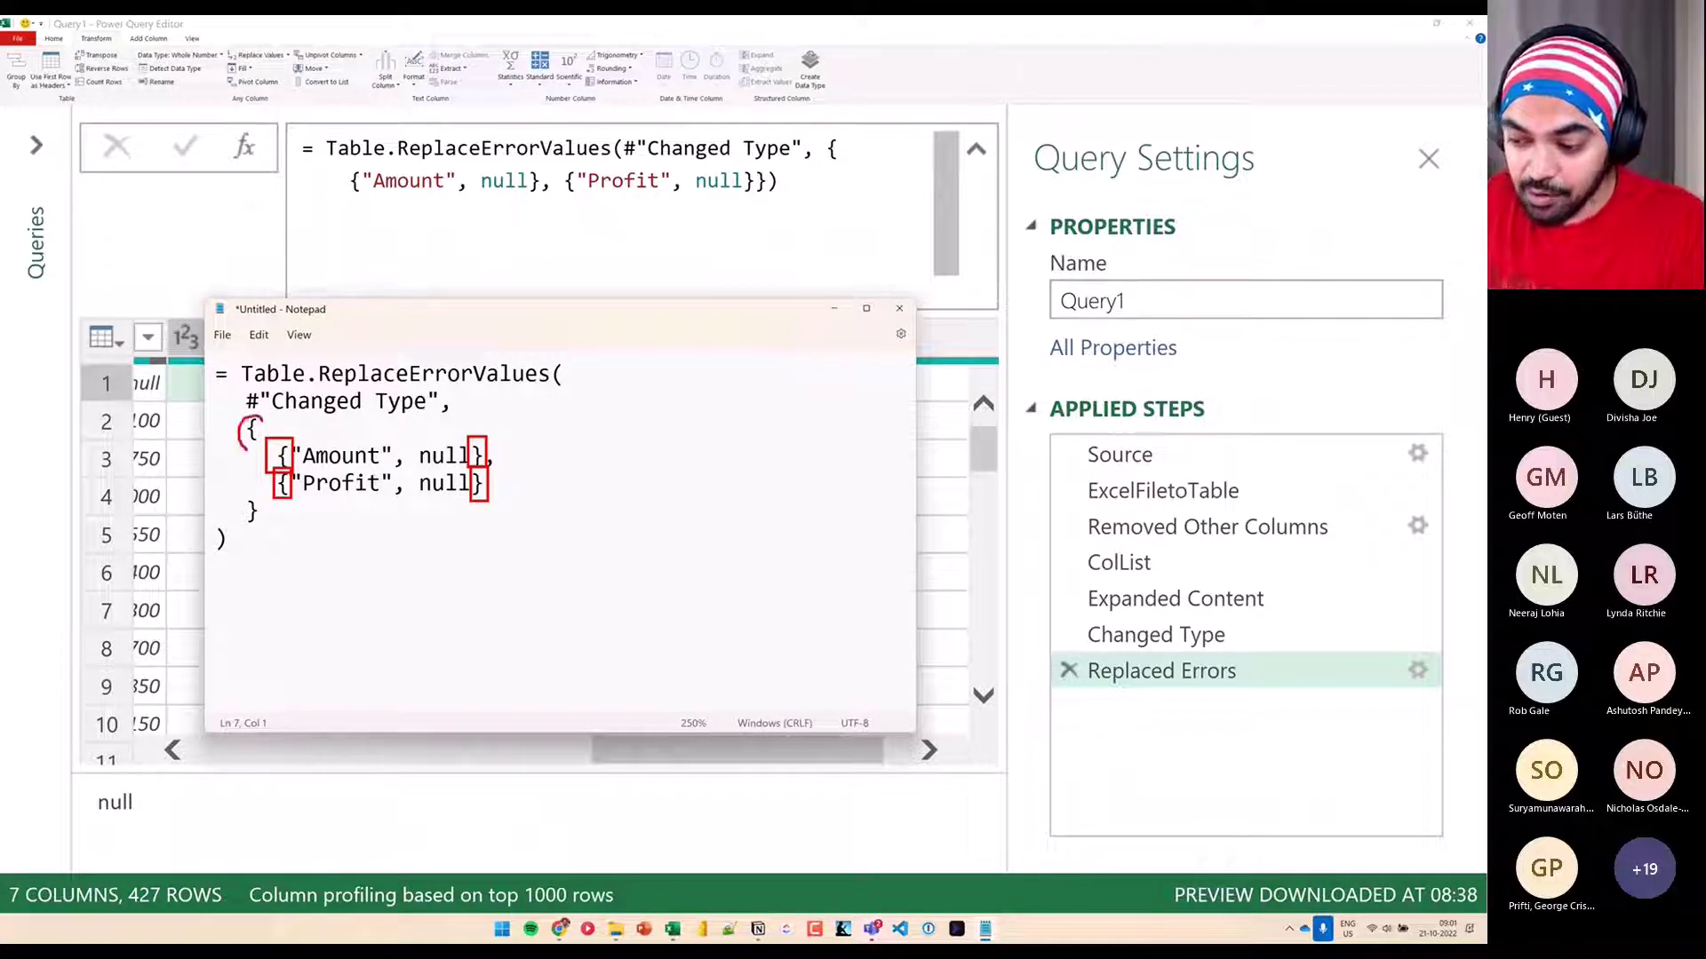
{"action": "left_click_drag", "start_coordinate": [254, 495], "coordinate": [250, 498]}
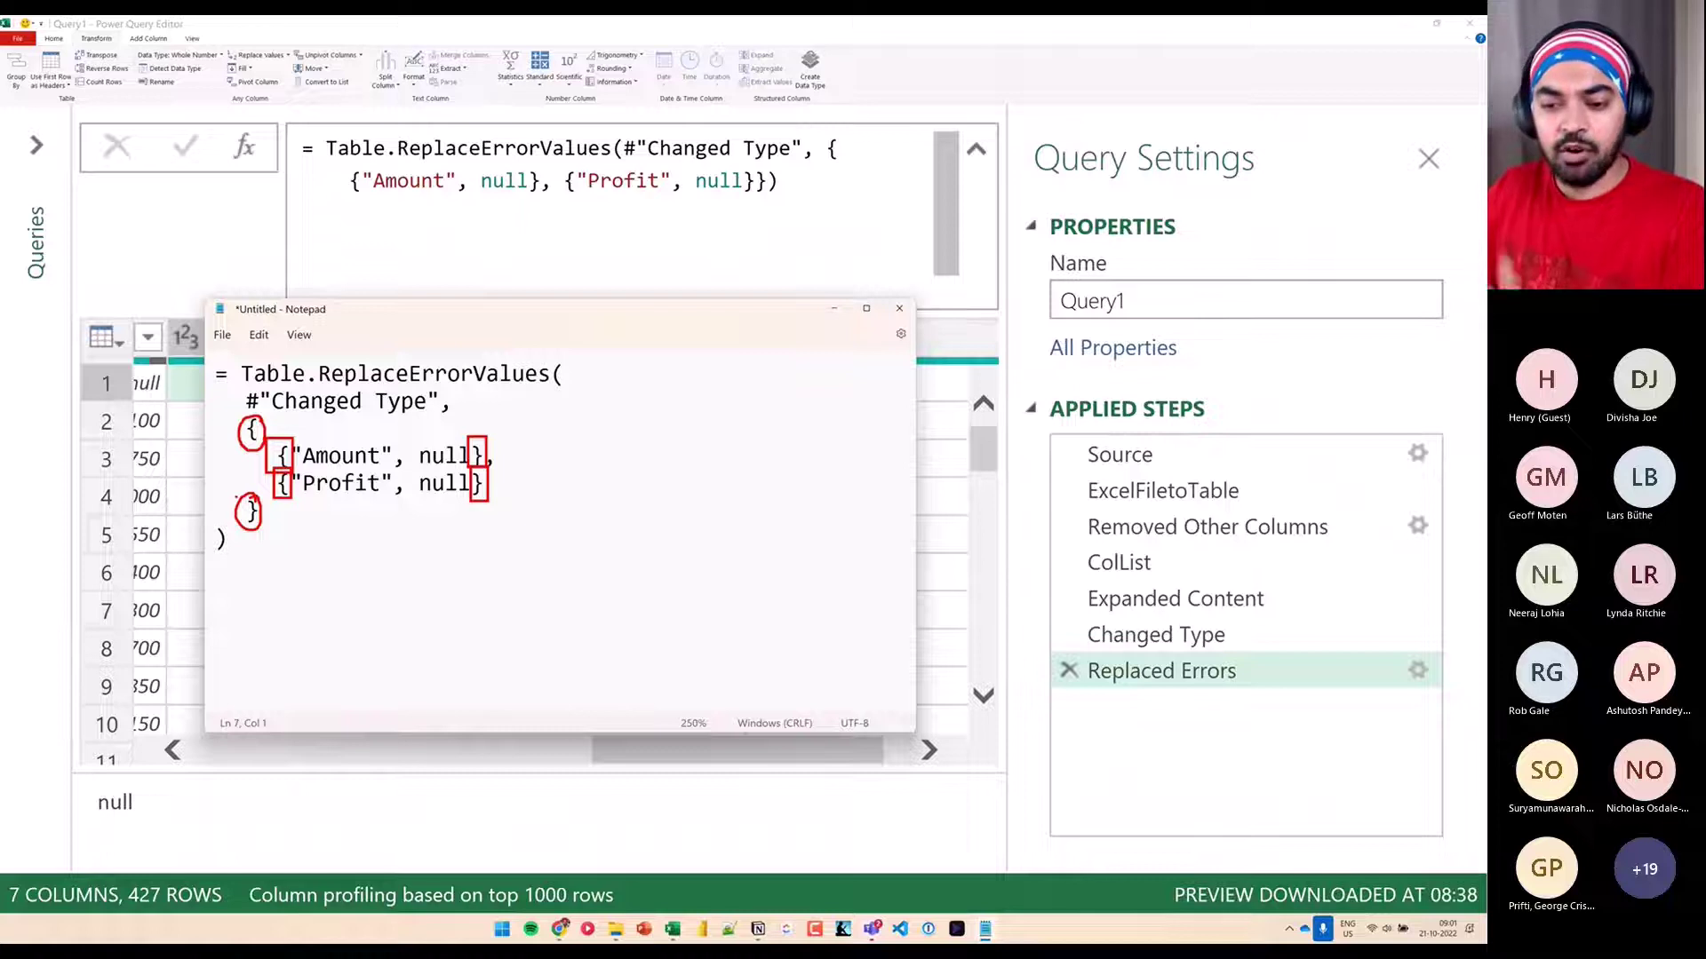
{"action": "key", "text": "e"}
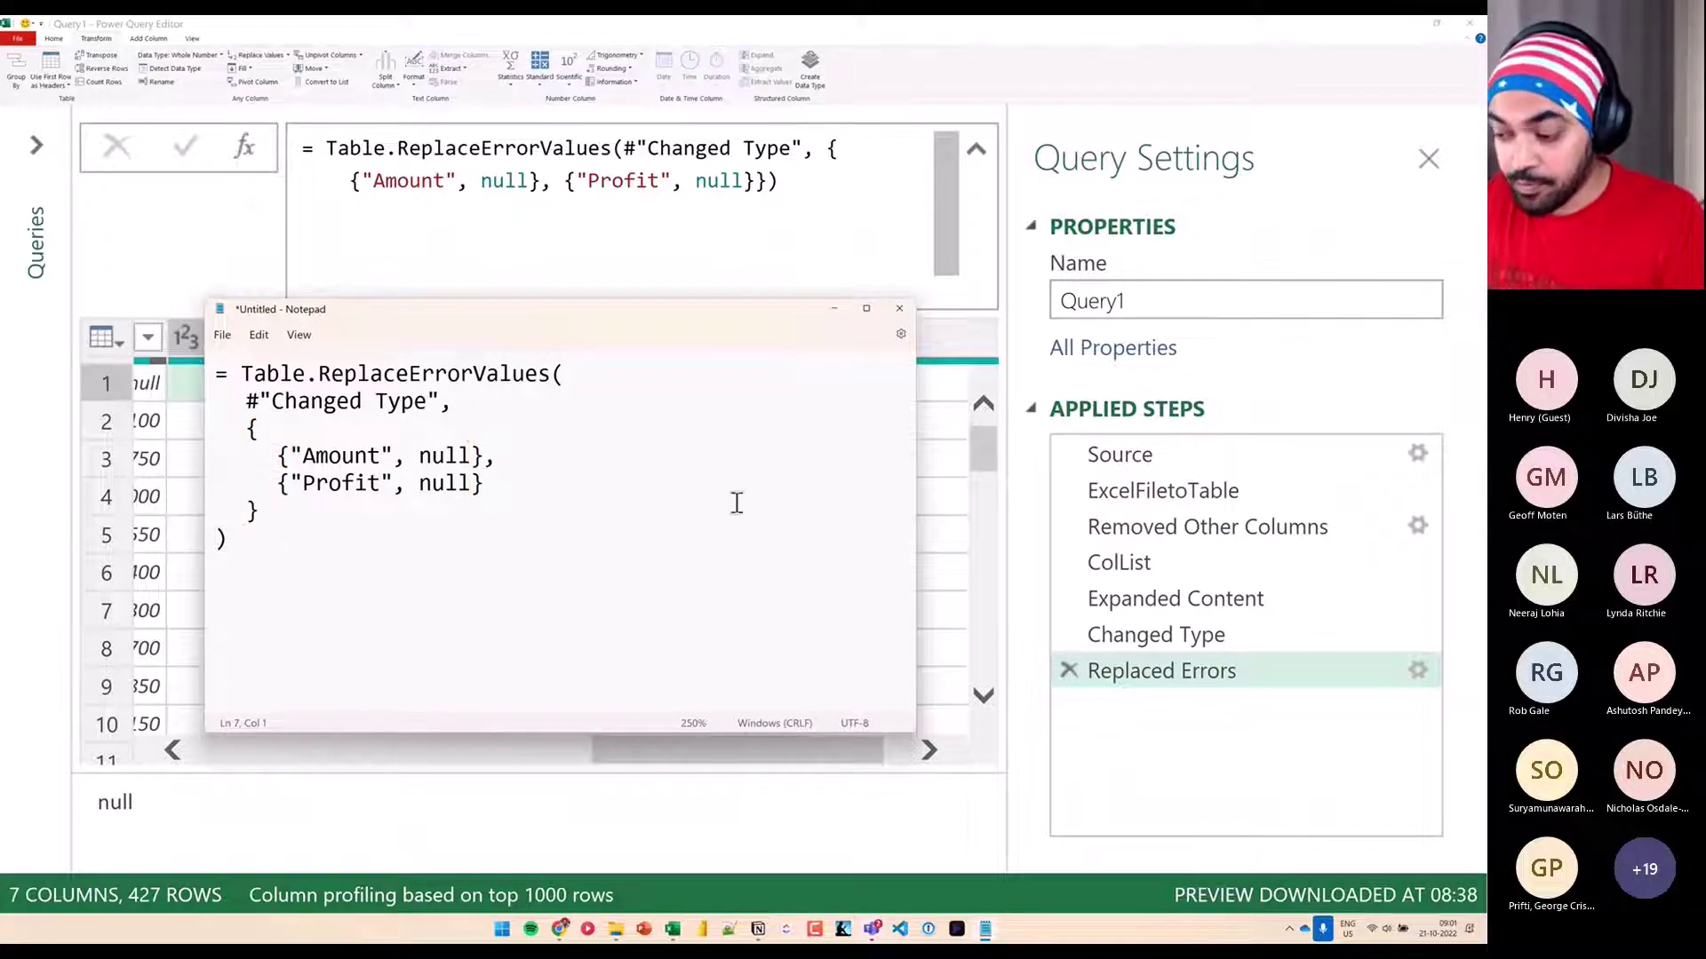
{"action": "left_click_drag", "start_coordinate": [652, 410], "coordinate": [778, 655]}
{"action": "left_click_drag", "start_coordinate": [689, 381], "coordinate": [715, 408]}
{"action": "mouse_move", "coordinate": [755, 382]}
{"action": "left_mouse_down"}
{"action": "mouse_move", "coordinate": [741, 405]}
{"action": "mouse_move", "coordinate": [771, 374]}
{"action": "left_mouse_up"}
{"action": "left_click_drag", "start_coordinate": [764, 377], "coordinate": [762, 400]}
{"action": "mouse_move", "coordinate": [671, 450]}
{"action": "left_mouse_down"}
{"action": "mouse_move", "coordinate": [752, 475]}
{"action": "mouse_move", "coordinate": [740, 521]}
{"action": "left_mouse_up"}
{"action": "left_click_drag", "start_coordinate": [680, 545], "coordinate": [743, 579]}
{"action": "left_click_drag", "start_coordinate": [684, 459], "coordinate": [712, 475]}
{"action": "mouse_move", "coordinate": [737, 462]}
{"action": "left_mouse_down"}
{"action": "mouse_move", "coordinate": [718, 482]}
{"action": "mouse_move", "coordinate": [560, 437]}
{"action": "mouse_move", "coordinate": [601, 437]}
{"action": "mouse_move", "coordinate": [628, 488]}
{"action": "mouse_move", "coordinate": [595, 489]}
{"action": "mouse_move", "coordinate": [680, 514]}
{"action": "left_mouse_up"}
{"action": "left_click", "coordinate": [608, 431]}
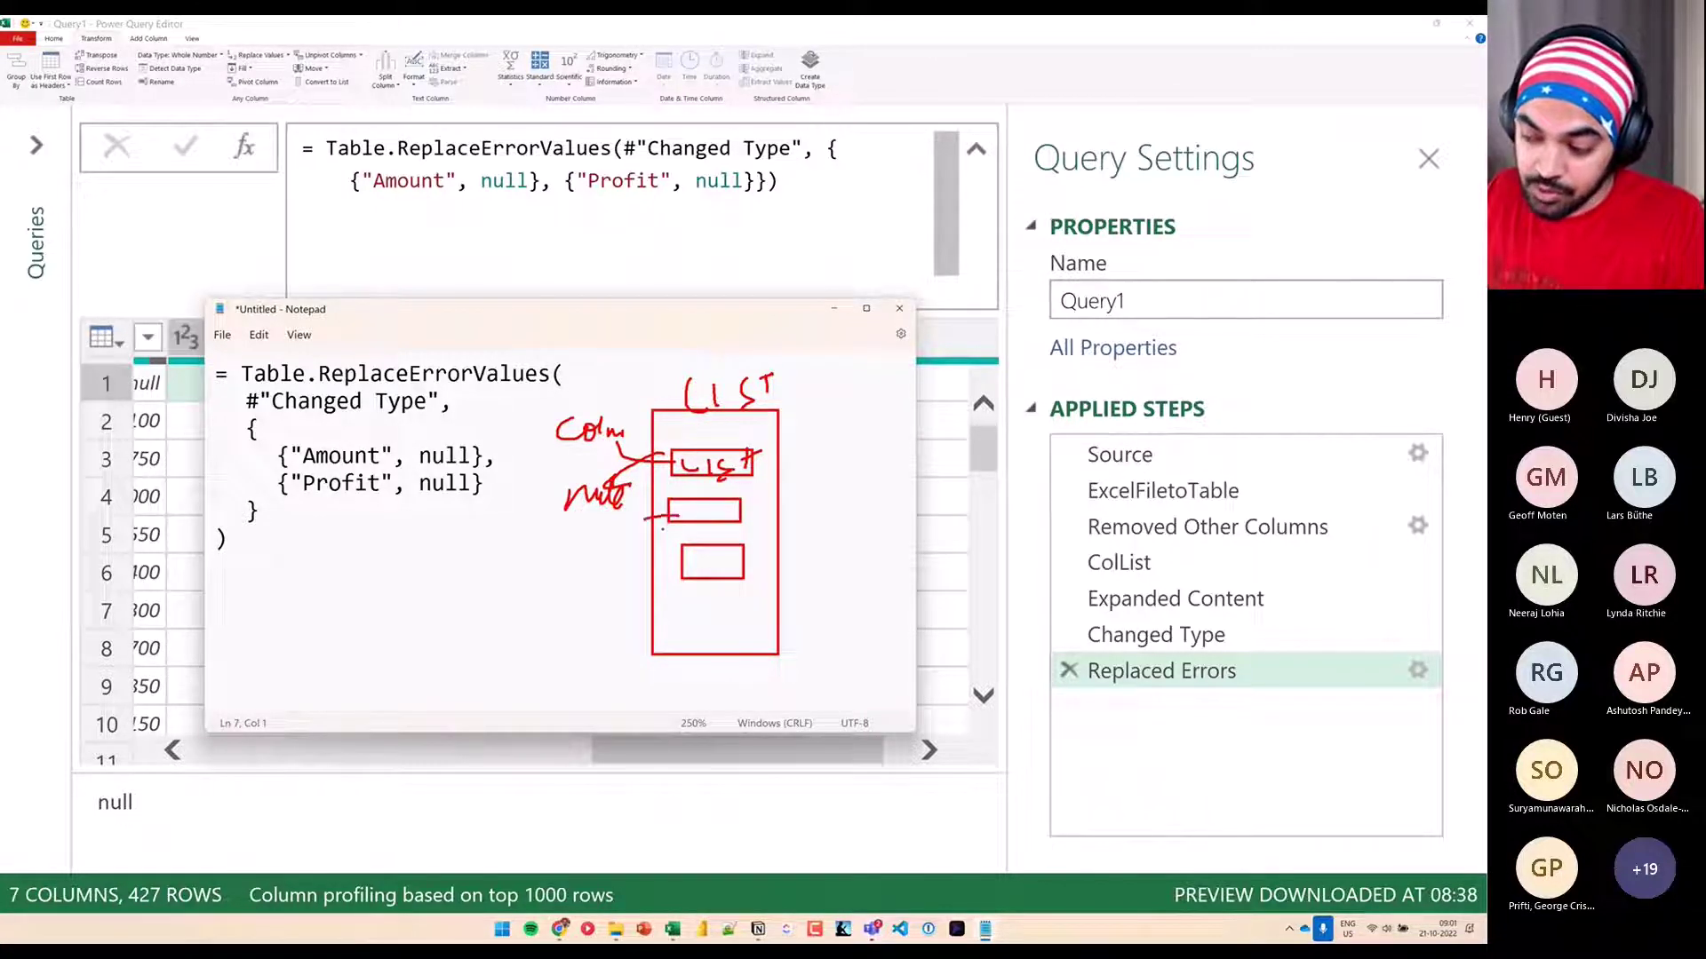
{"action": "left_click_drag", "start_coordinate": [633, 586], "coordinate": [703, 575]}
{"action": "left_click", "coordinate": [684, 629]}
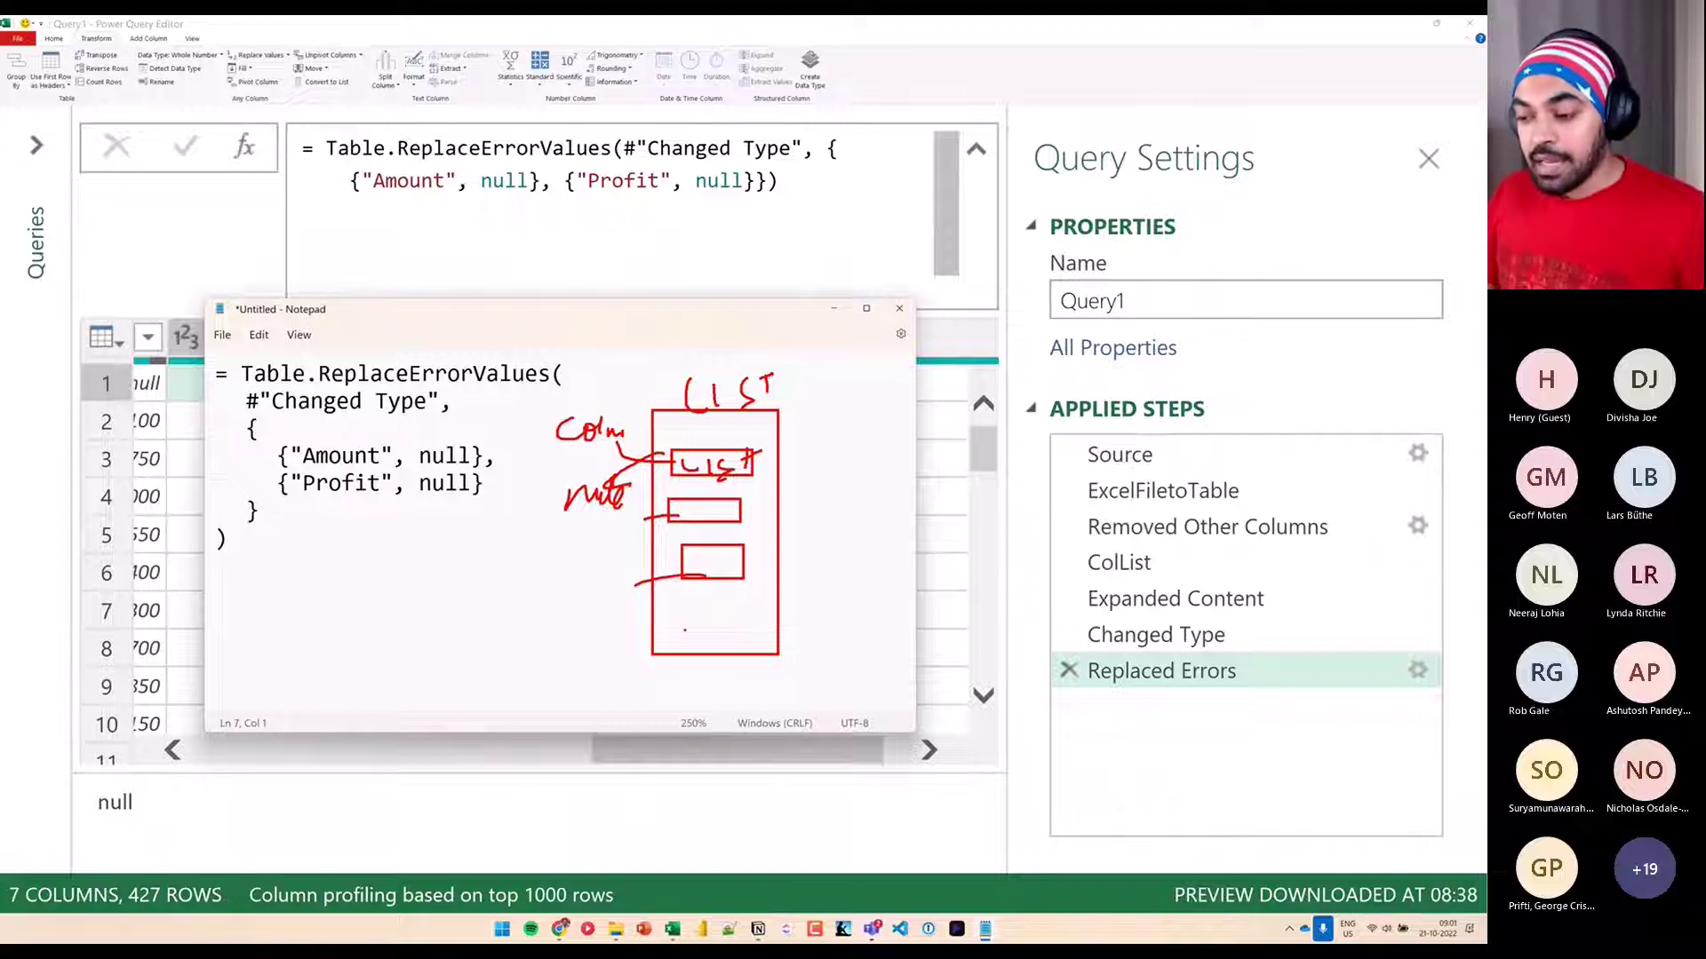
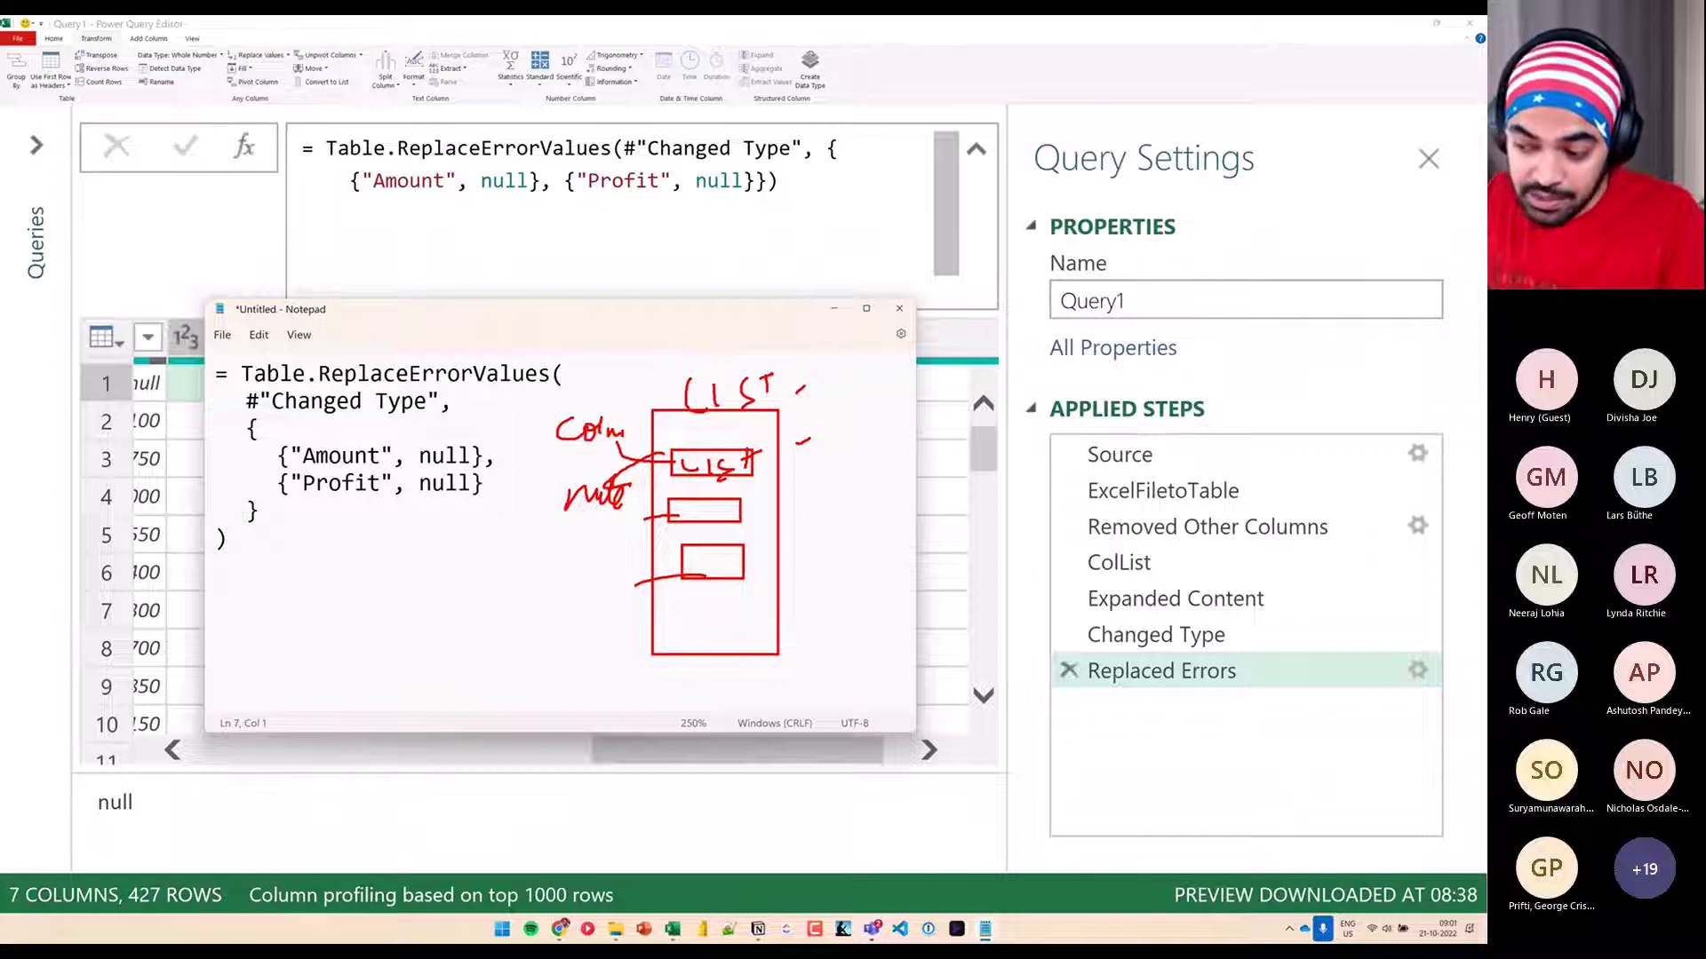
Mark the column-null pairs in the notes, then minimize Notepad and show Query1's Changed Type preview
{"action": "mouse_move", "coordinate": [616, 401]}
{"action": "left_mouse_down"}
{"action": "mouse_move", "coordinate": [542, 414]}
{"action": "mouse_move", "coordinate": [646, 433]}
{"action": "mouse_move", "coordinate": [593, 397]}
{"action": "left_mouse_up"}
{"action": "mouse_move", "coordinate": [629, 476]}
{"action": "left_mouse_down"}
{"action": "mouse_move", "coordinate": [612, 517]}
{"action": "mouse_move", "coordinate": [633, 480]}
{"action": "left_mouse_up"}
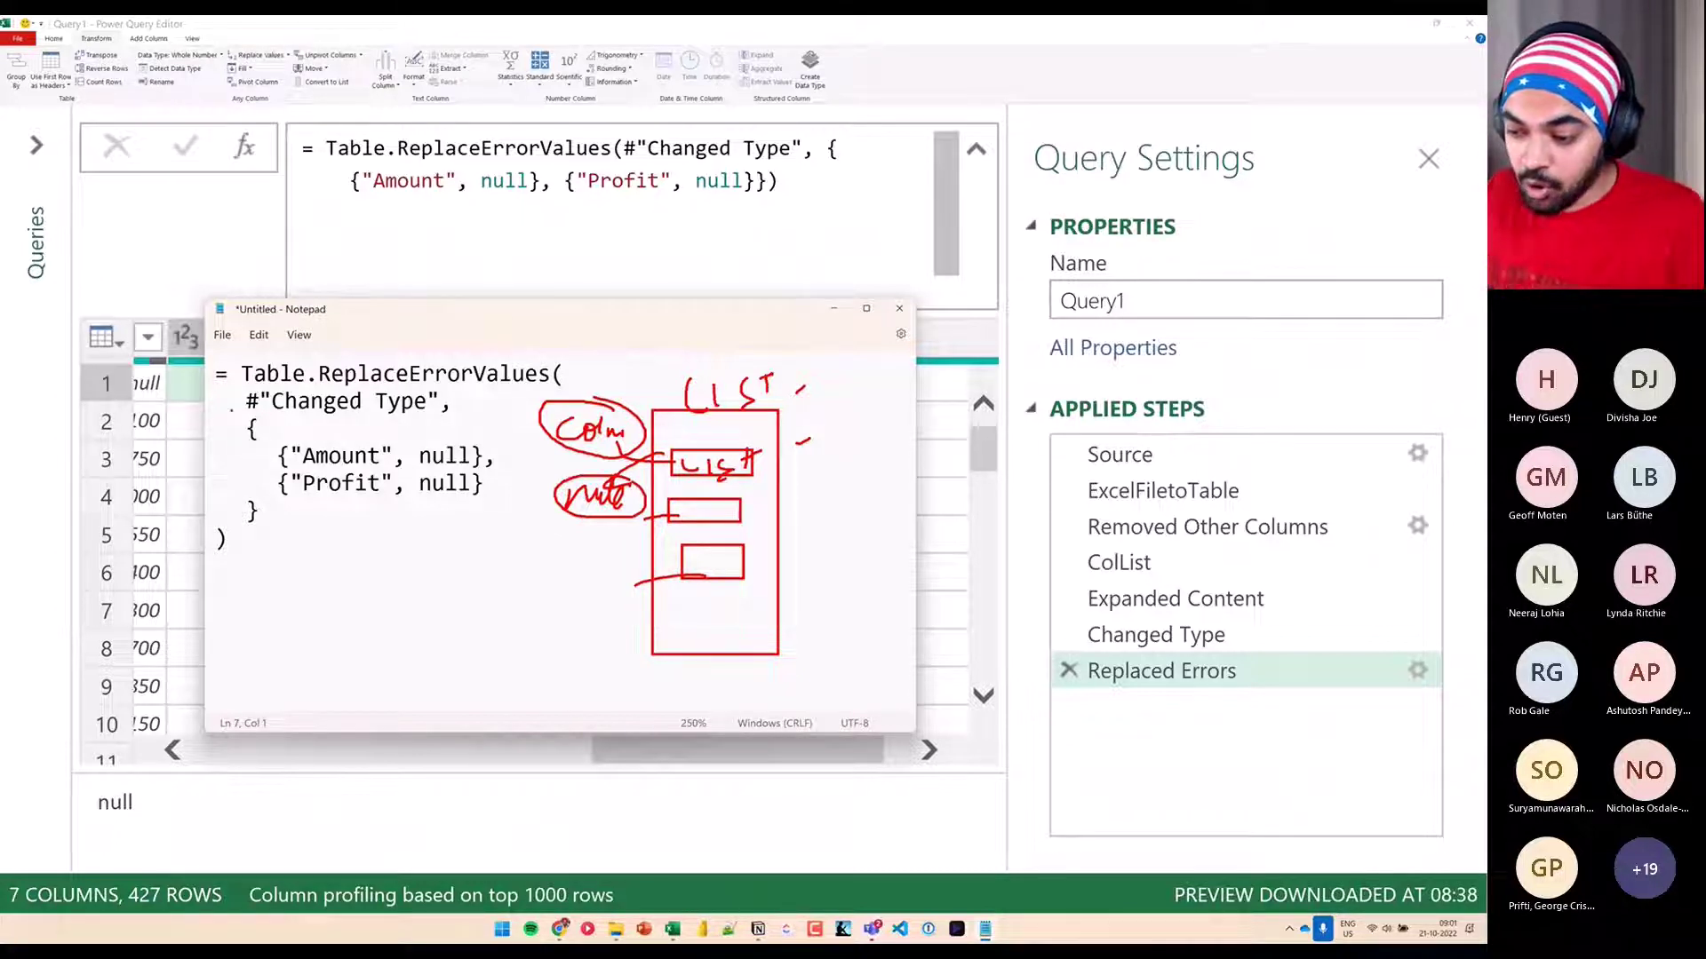
{"action": "mouse_move", "coordinate": [336, 413]}
{"action": "left_mouse_down"}
{"action": "mouse_move", "coordinate": [453, 539]}
{"action": "mouse_move", "coordinate": [490, 415]}
{"action": "left_mouse_up"}
{"action": "left_click_drag", "start_coordinate": [382, 523], "coordinate": [440, 564]}
{"action": "left_click_drag", "start_coordinate": [427, 533], "coordinate": [388, 576]}
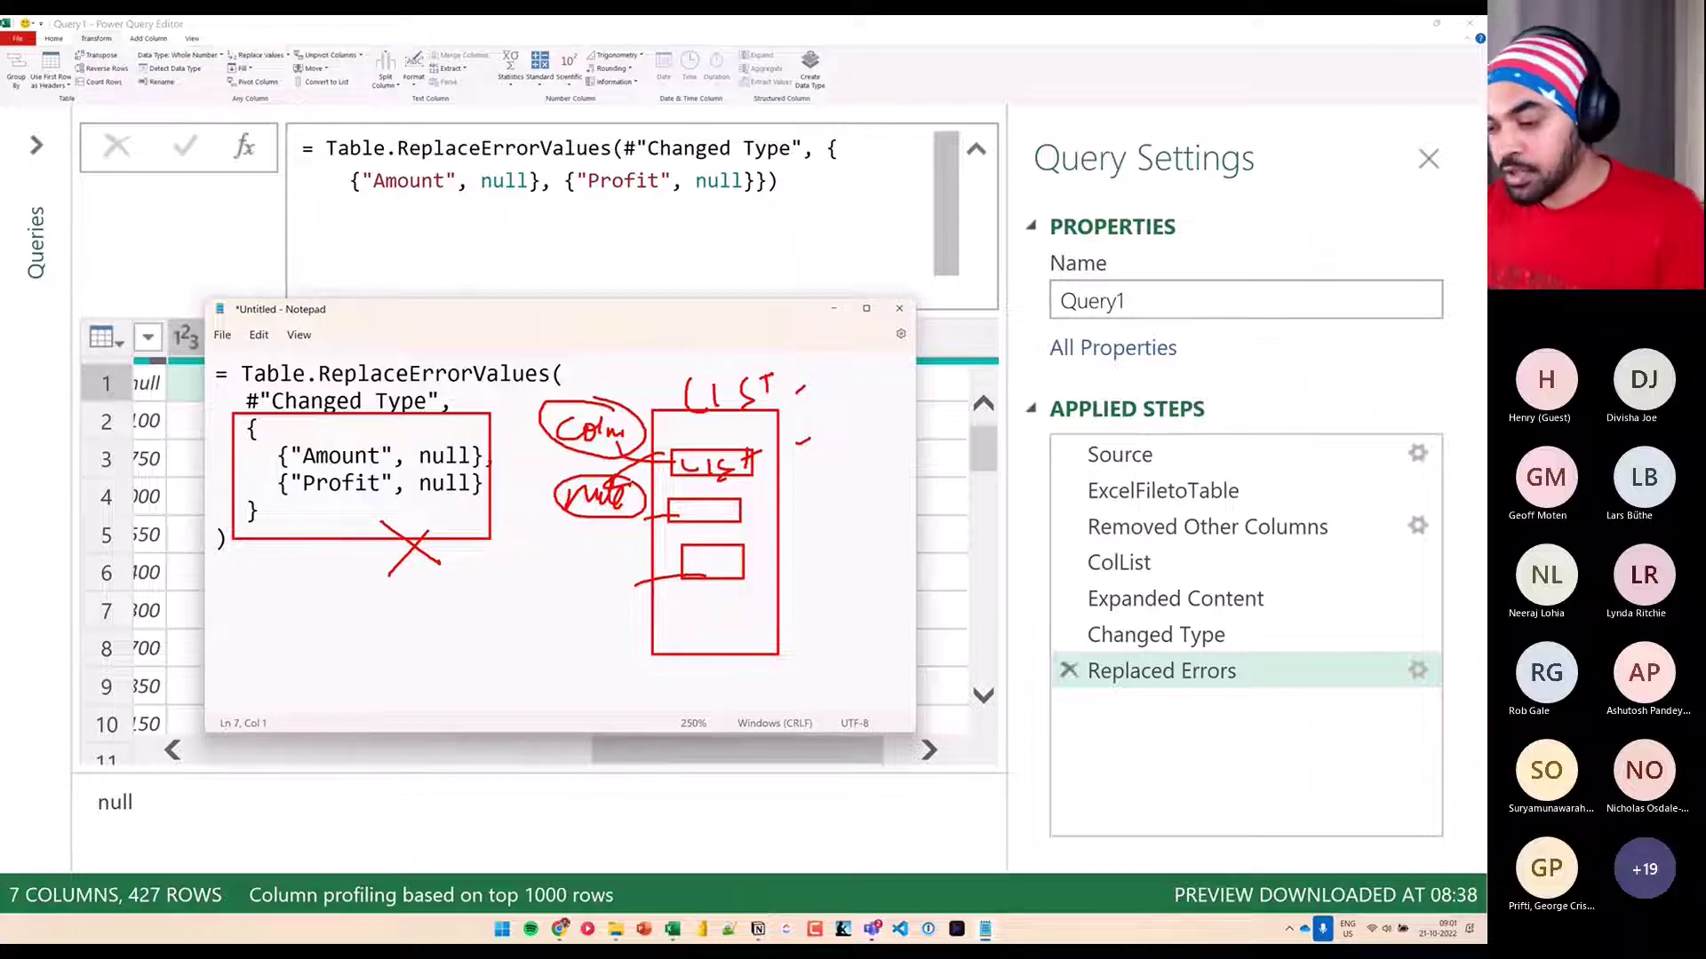
{"action": "key", "text": "Escape"}
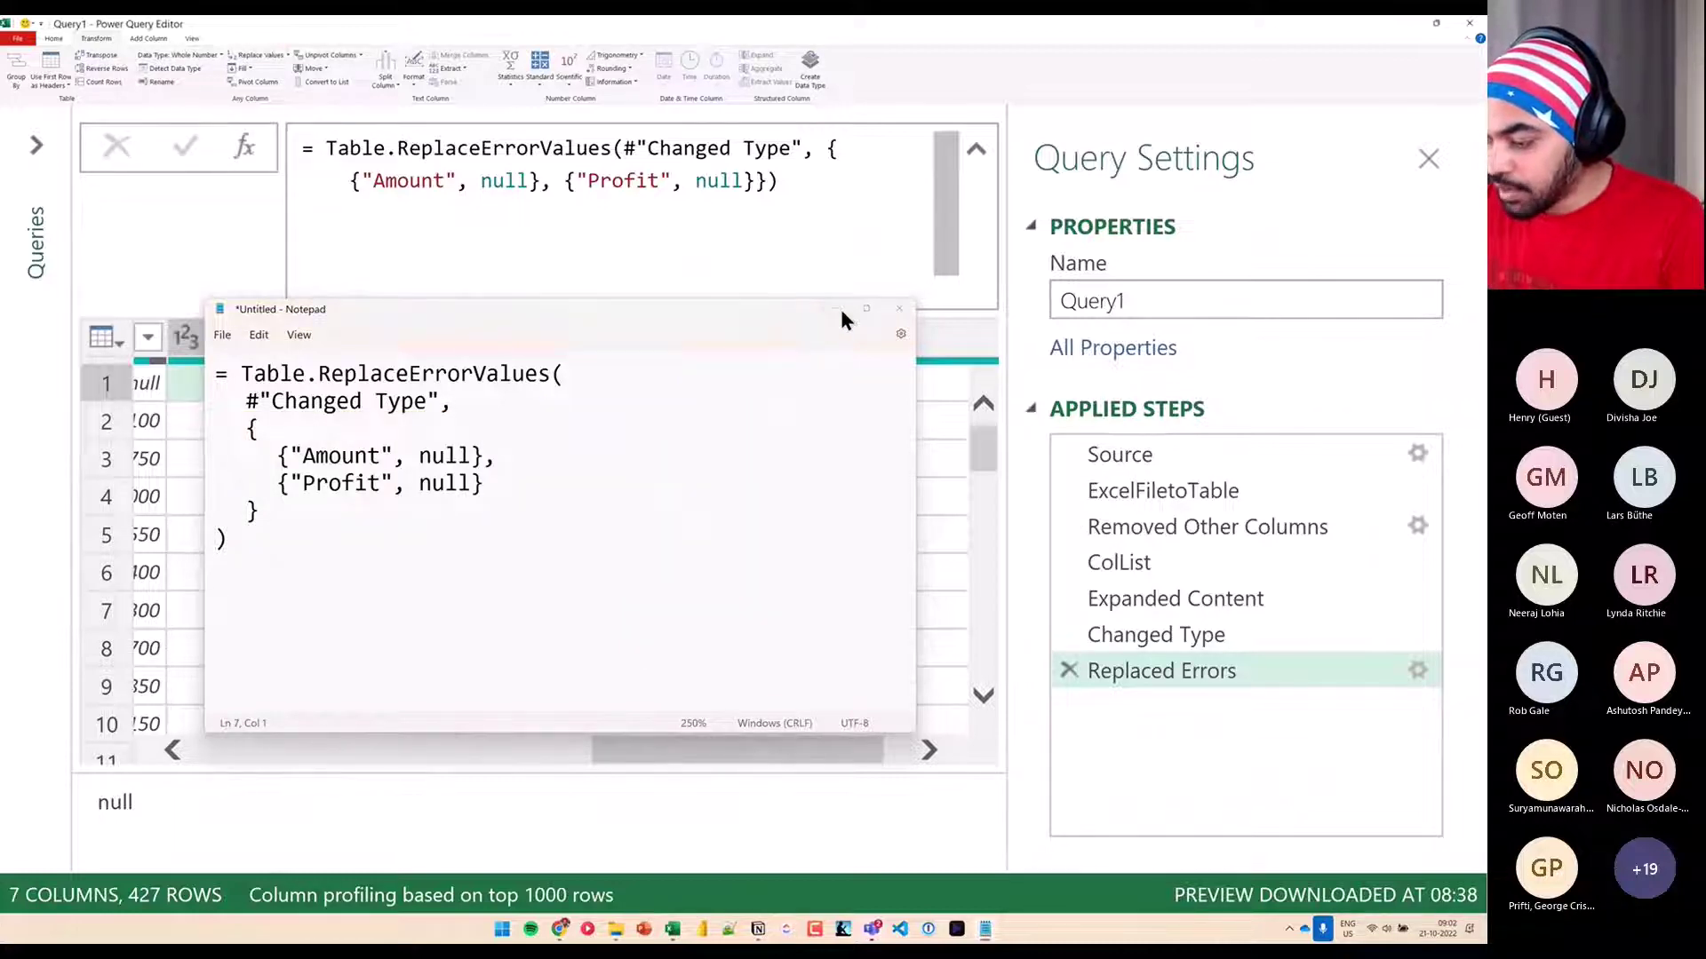
{"action": "left_click", "coordinate": [835, 309]}
{"action": "left_click", "coordinate": [1190, 633]}
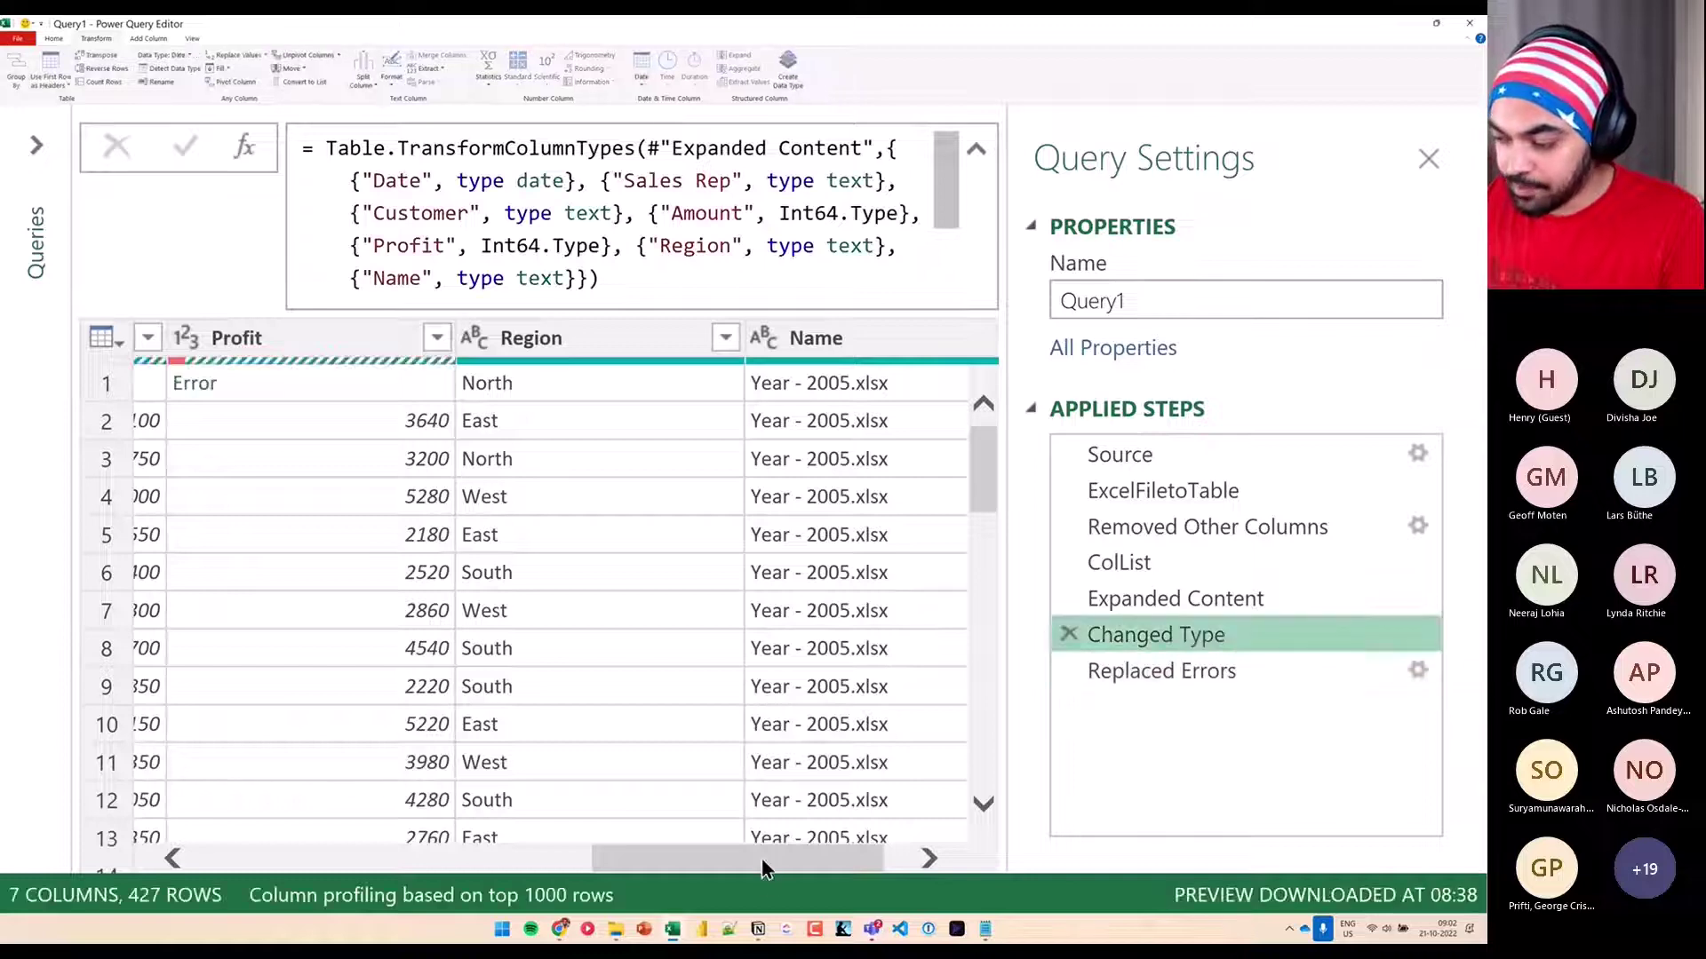
Insert a new custom step after Changed Type
{"action": "mouse_move", "coordinate": [762, 862]}
{"action": "left_mouse_down"}
{"action": "mouse_move", "coordinate": [689, 866]}
{"action": "mouse_move", "coordinate": [835, 870]}
{"action": "mouse_move", "coordinate": [276, 861]}
{"action": "left_mouse_up"}
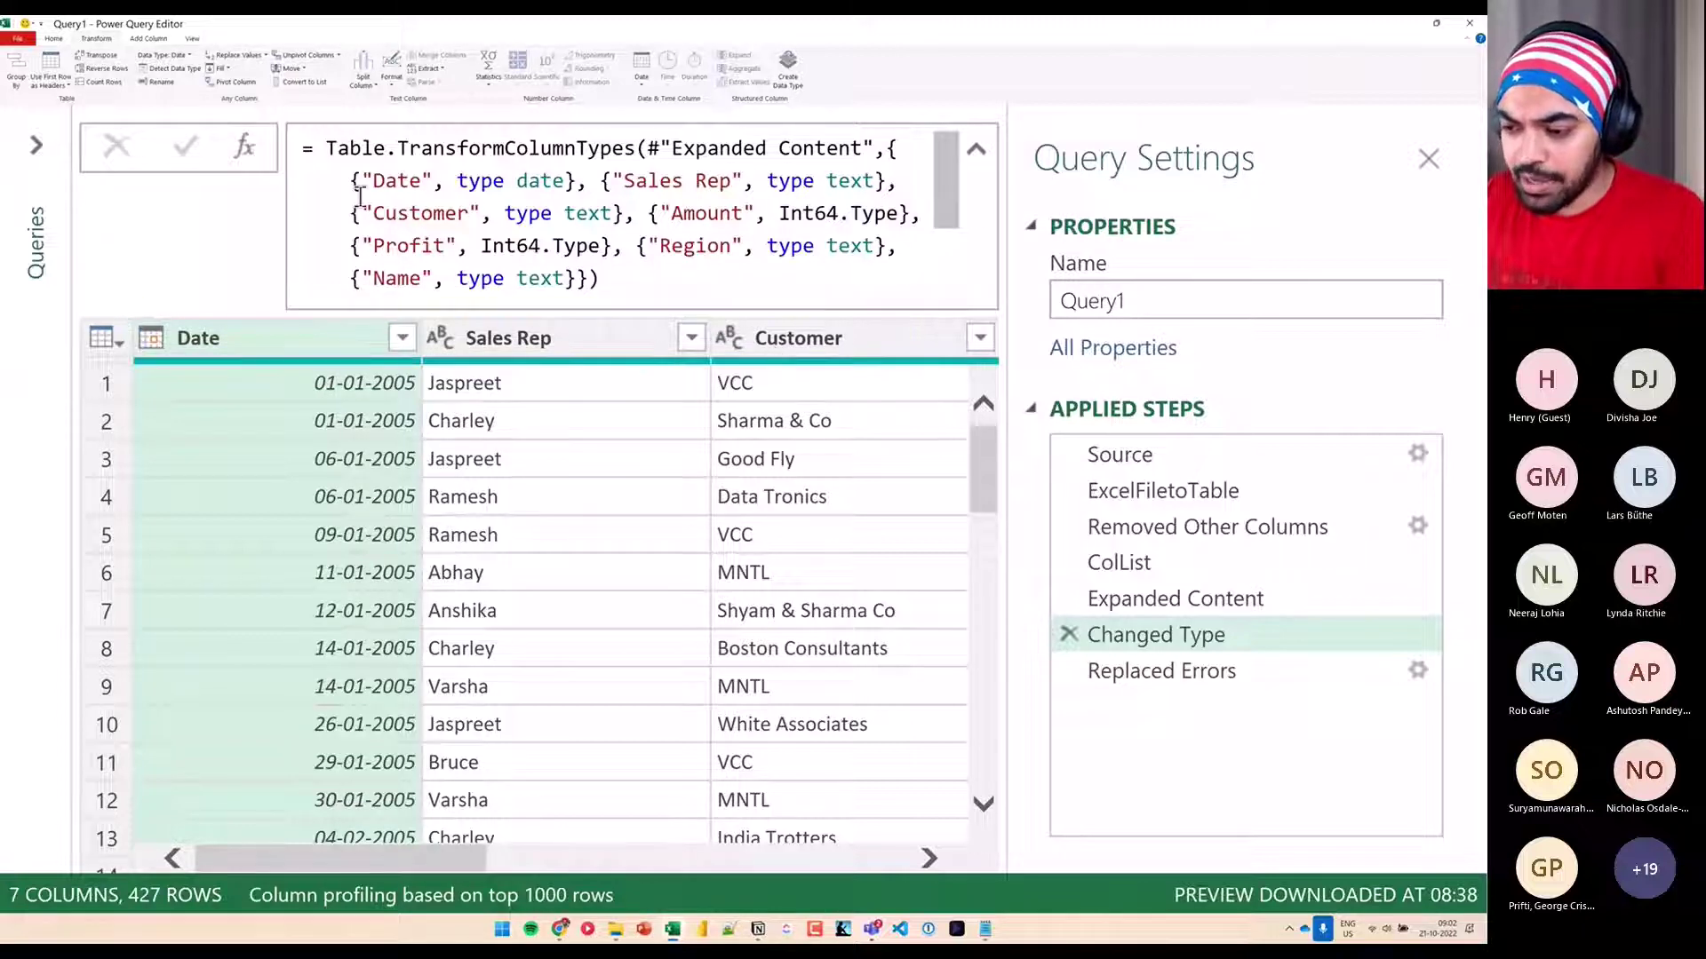
{"action": "left_click", "coordinate": [251, 149]}
{"action": "left_click", "coordinate": [805, 495]}
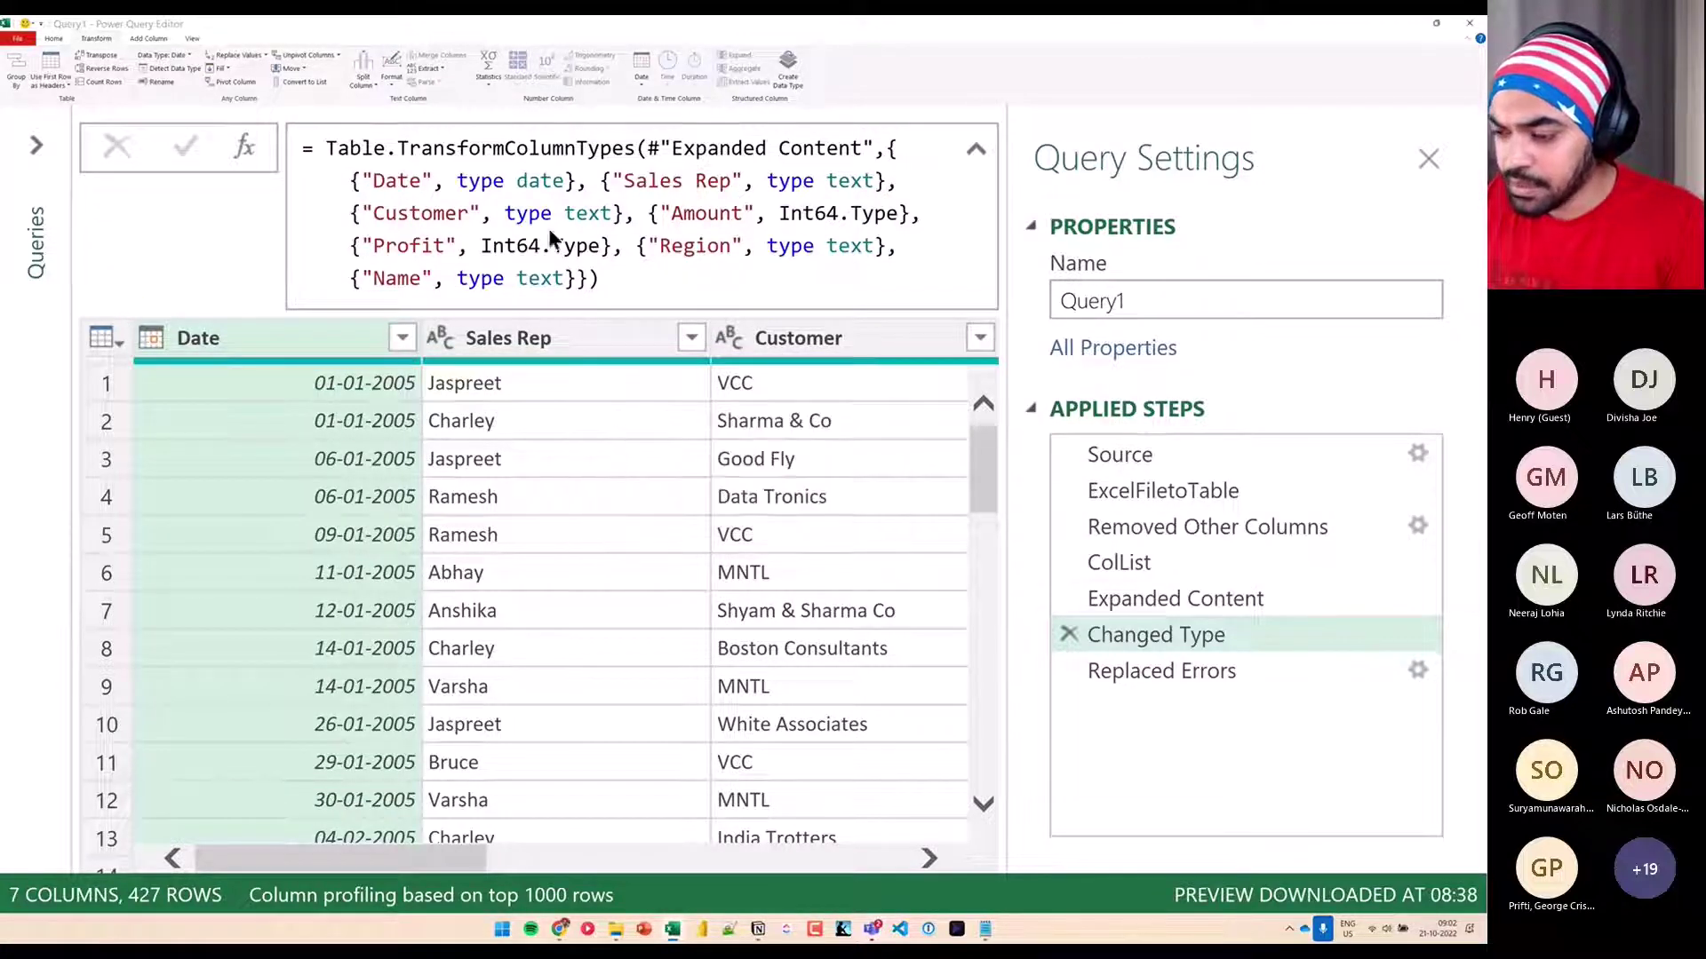
{"action": "left_click", "coordinate": [324, 148]}
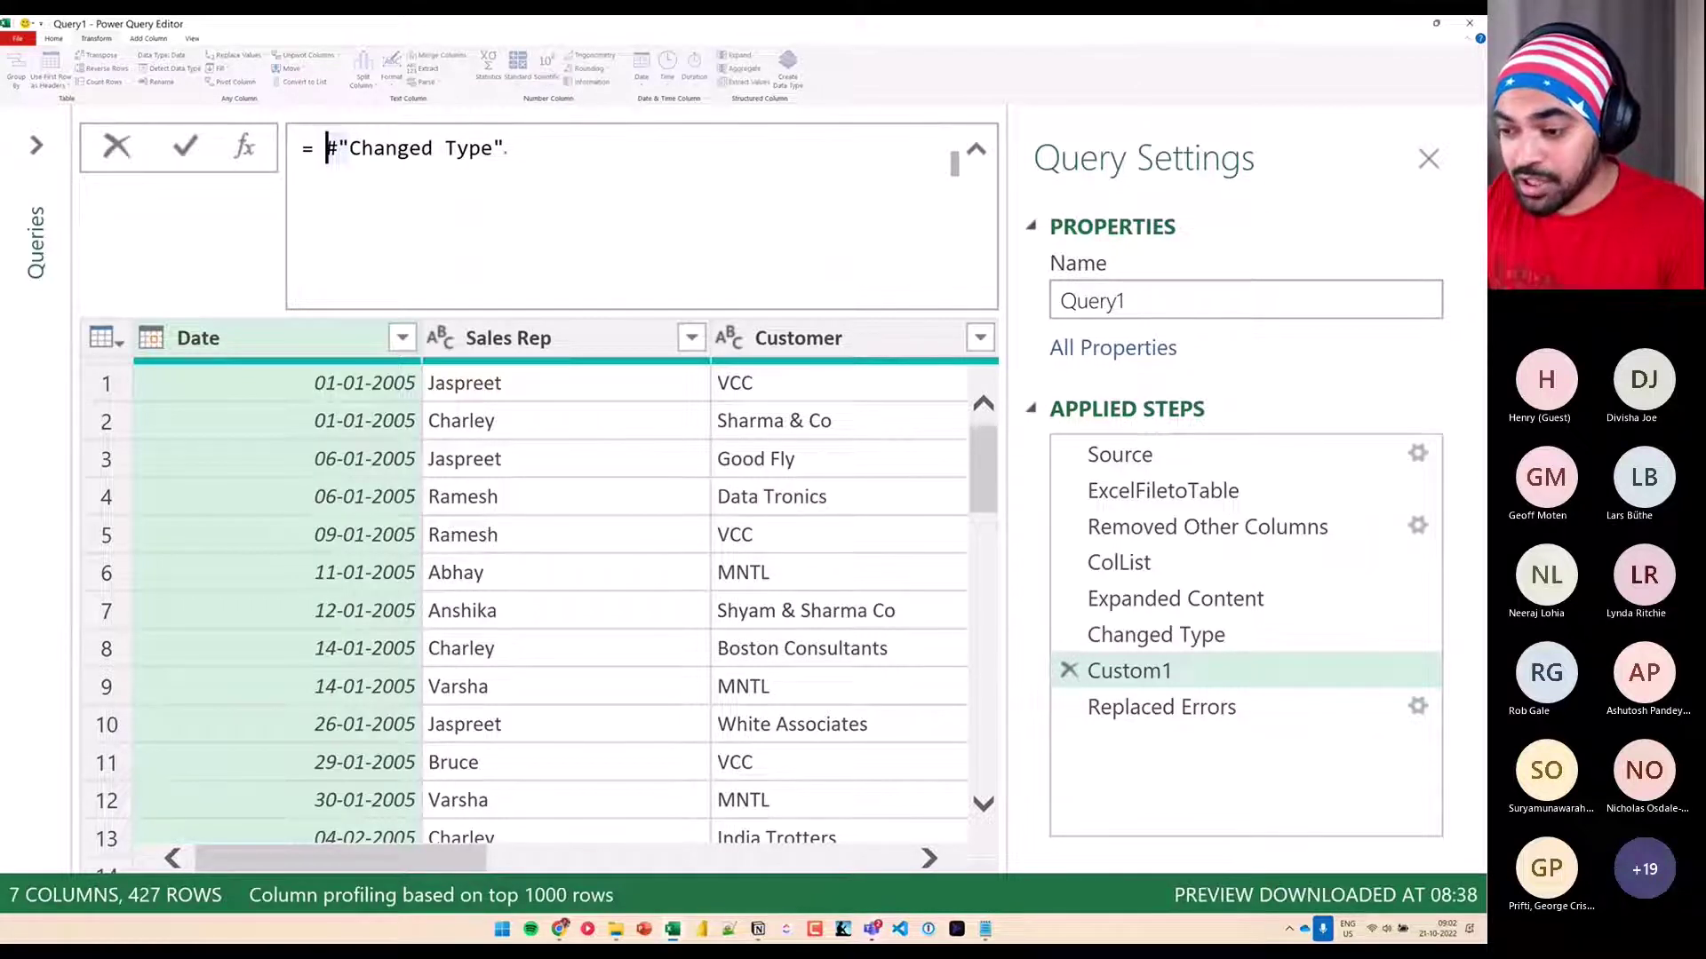
Annotate the Changed Type reference, the column header row, and Amount and Profit in the notes
{"action": "mouse_move", "coordinate": [319, 128]}
{"action": "left_mouse_down"}
{"action": "mouse_move", "coordinate": [550, 169]}
{"action": "mouse_move", "coordinate": [744, 378]}
{"action": "mouse_move", "coordinate": [1021, 605]}
{"action": "mouse_move", "coordinate": [1105, 640]}
{"action": "left_mouse_up"}
{"action": "left_click_drag", "start_coordinate": [1104, 642], "coordinate": [1063, 657]}
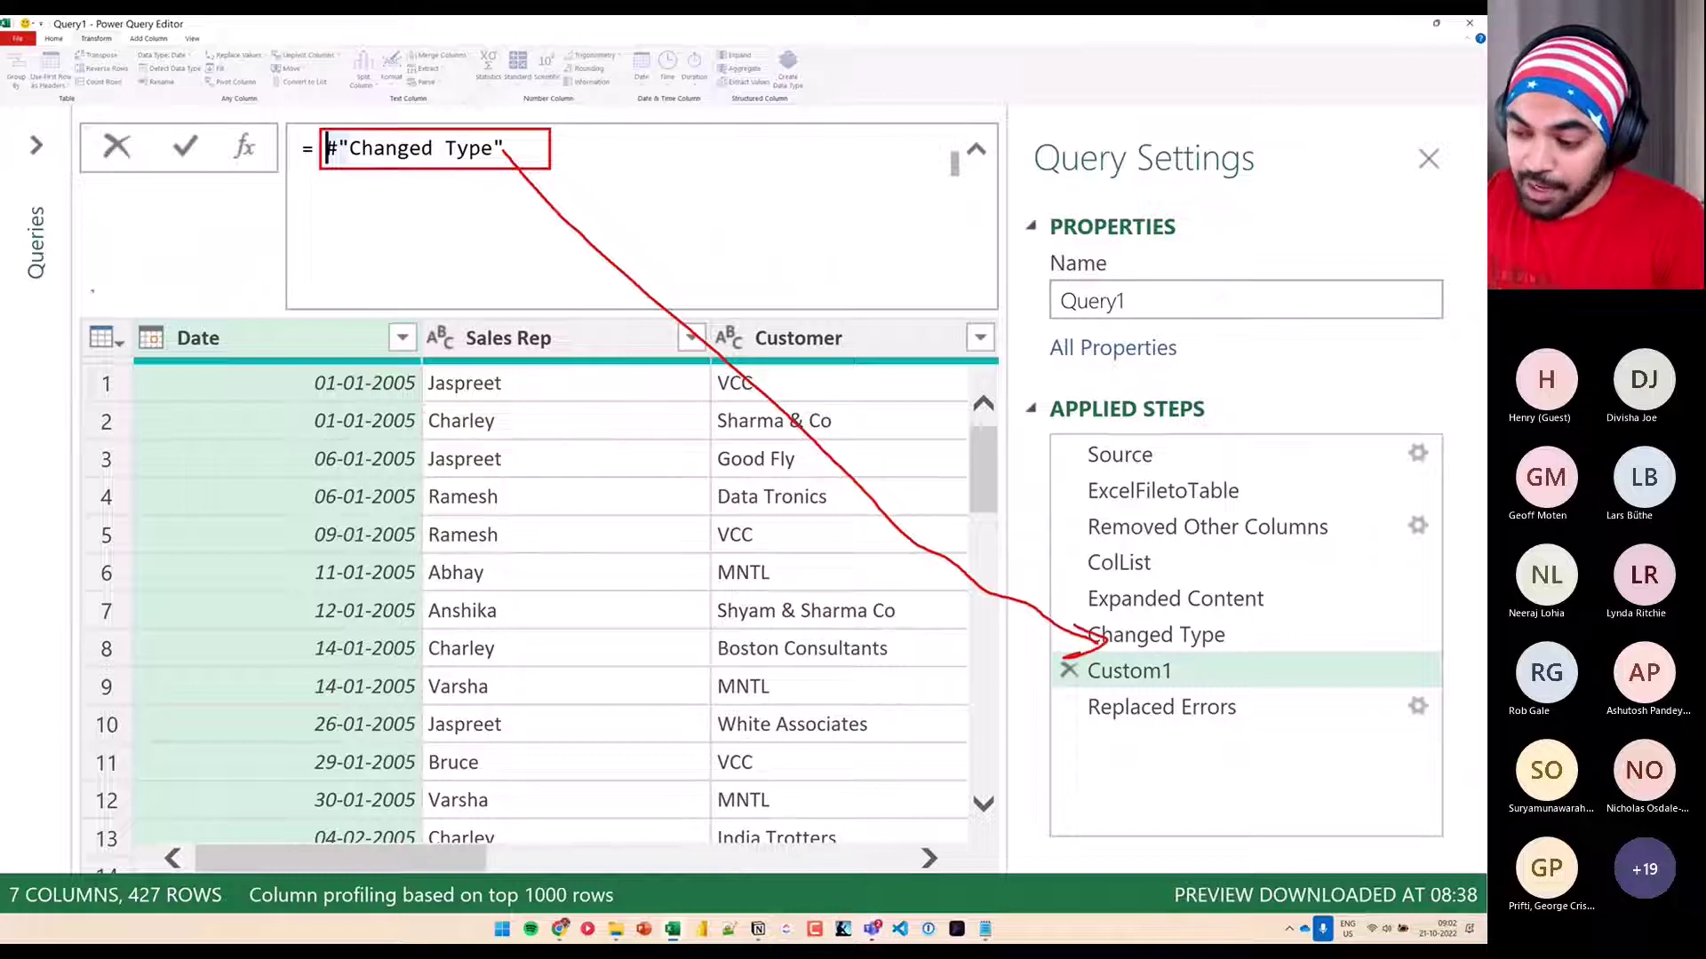
{"action": "left_click_drag", "start_coordinate": [89, 298], "coordinate": [943, 376]}
{"action": "mouse_move", "coordinate": [813, 304]}
{"action": "left_mouse_down"}
{"action": "mouse_move", "coordinate": [849, 340]}
{"action": "mouse_move", "coordinate": [911, 280]}
{"action": "left_mouse_up"}
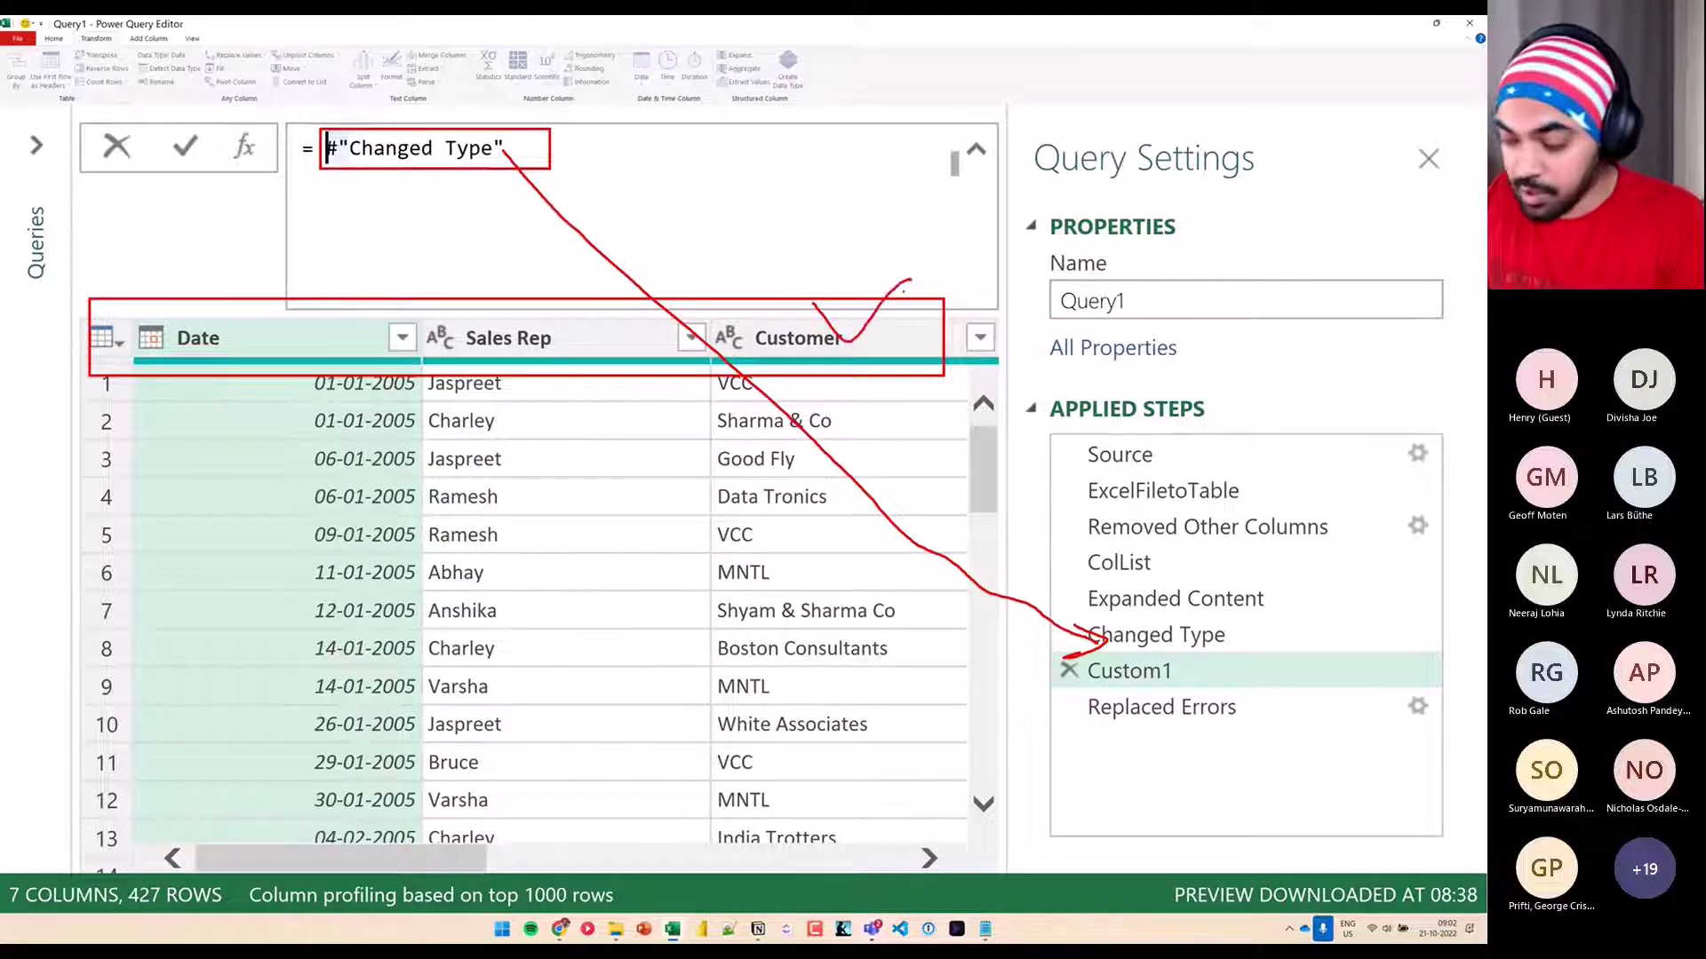
{"action": "key", "text": "Escape"}
{"action": "left_click", "coordinate": [984, 928]}
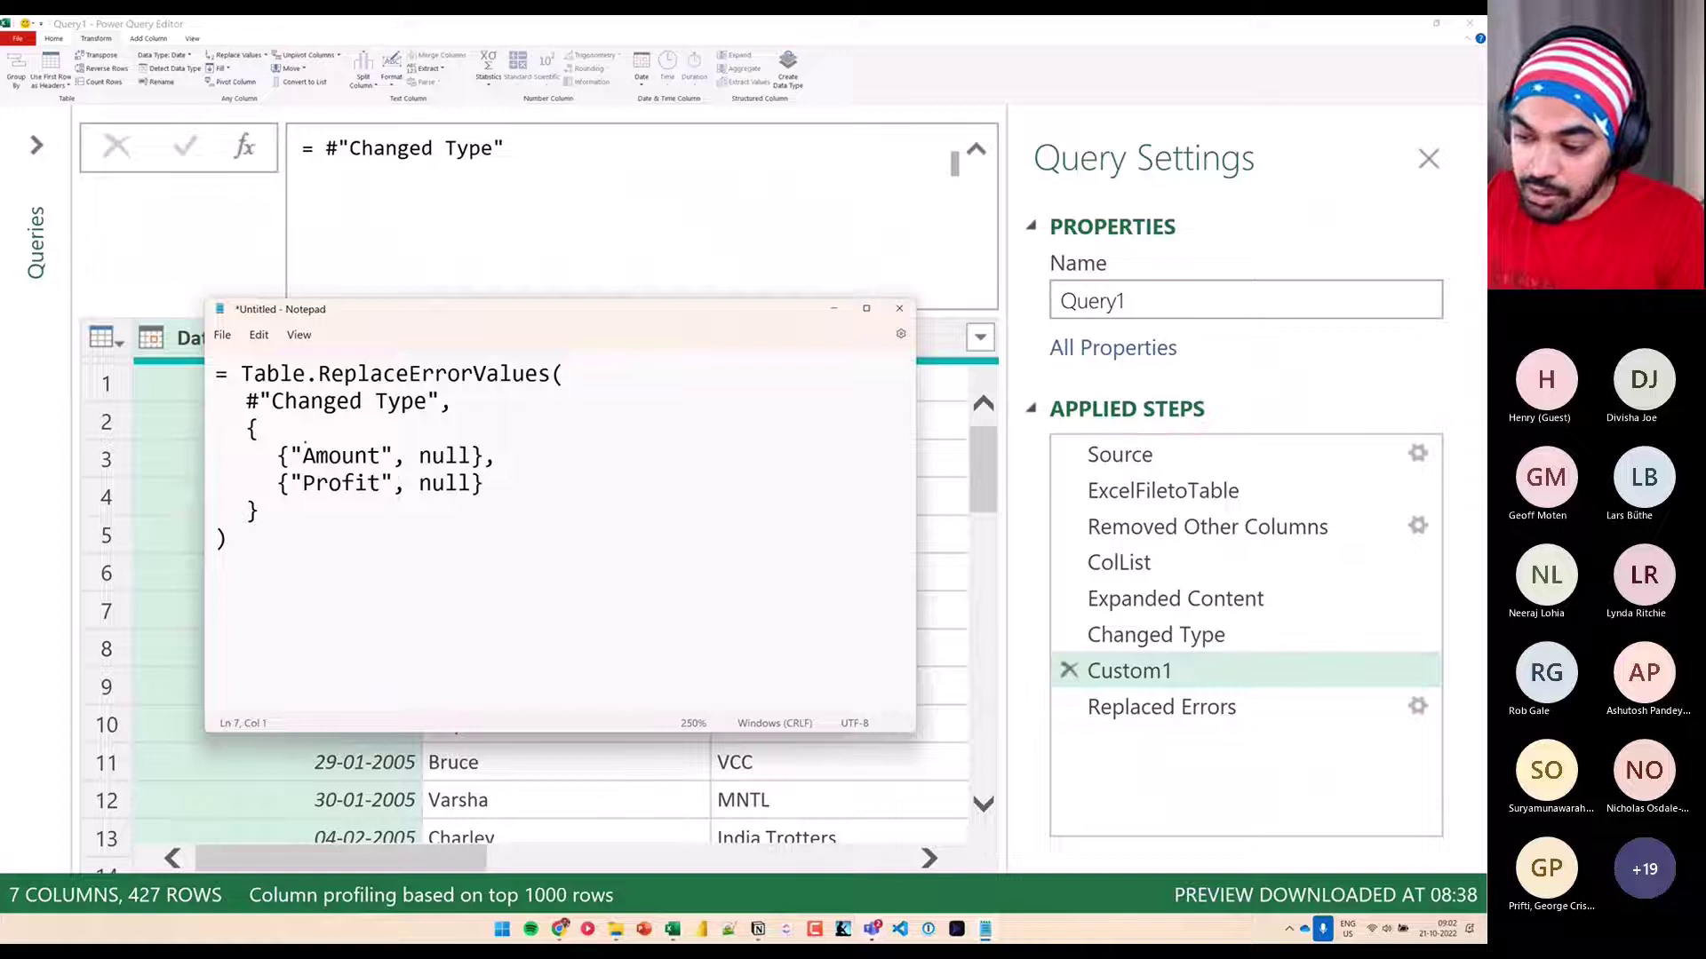
{"action": "mouse_move", "coordinate": [297, 442]}
{"action": "left_mouse_down"}
{"action": "mouse_move", "coordinate": [376, 471]}
{"action": "mouse_move", "coordinate": [391, 502]}
{"action": "left_mouse_up"}
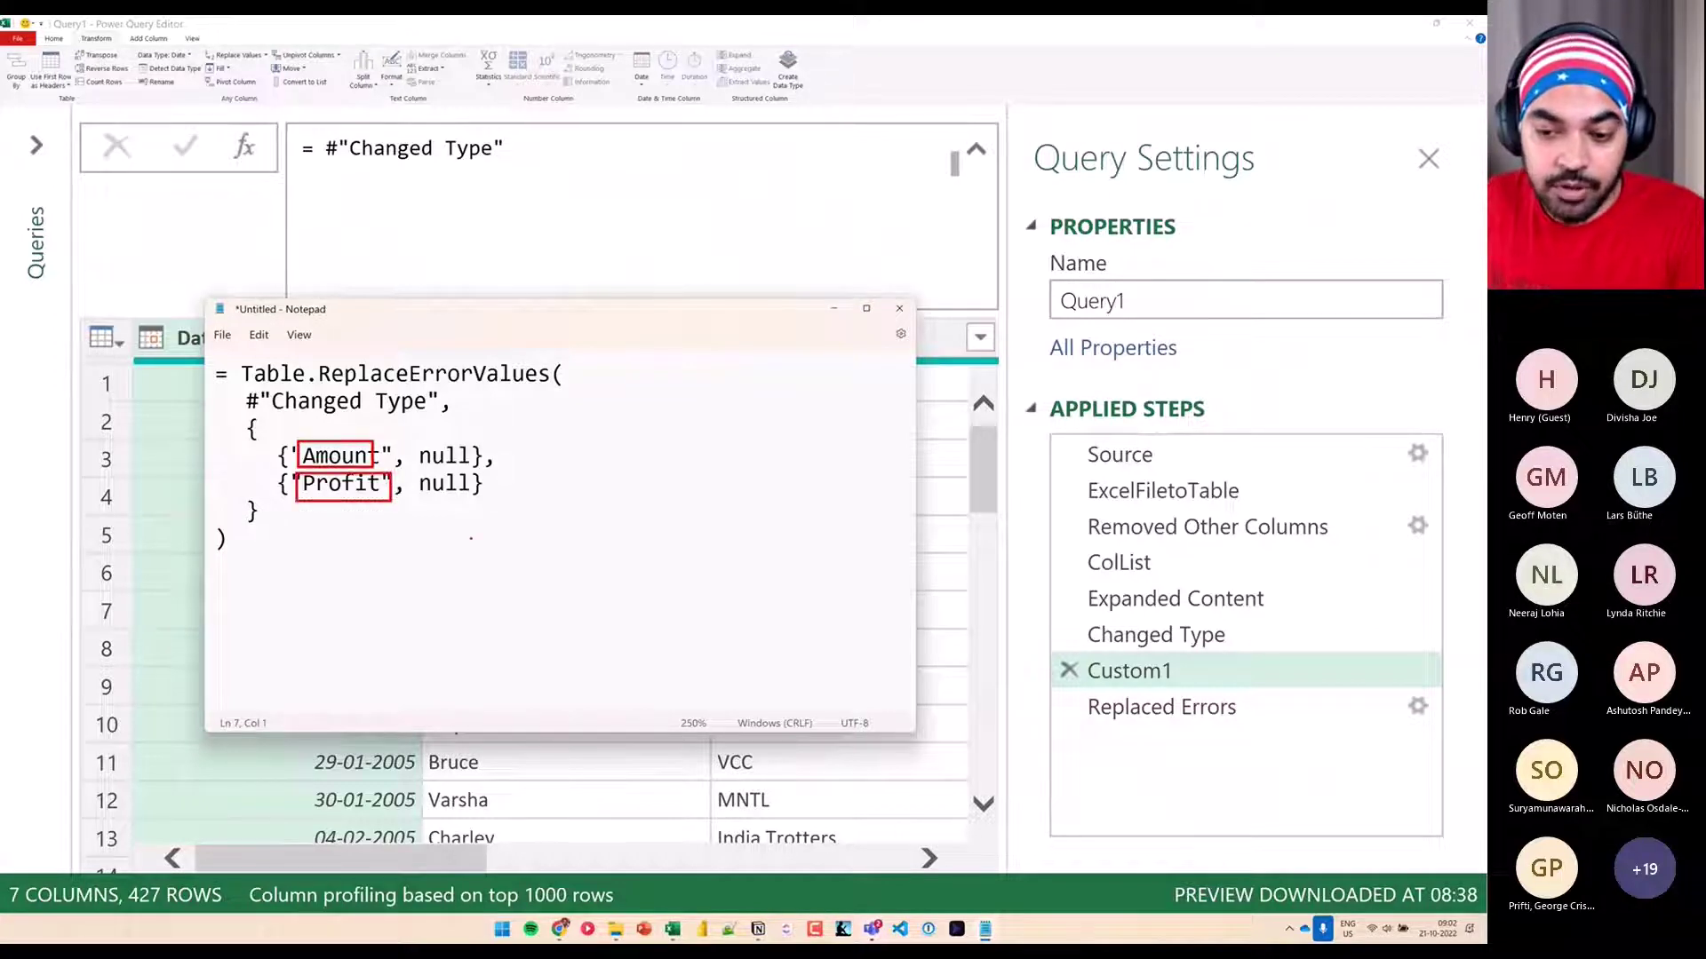
{"action": "key", "text": "Escape"}
Set the Custom1 formula to Table.ColumnNames(#"Changed Type")
{"action": "left_click", "coordinate": [626, 205]}
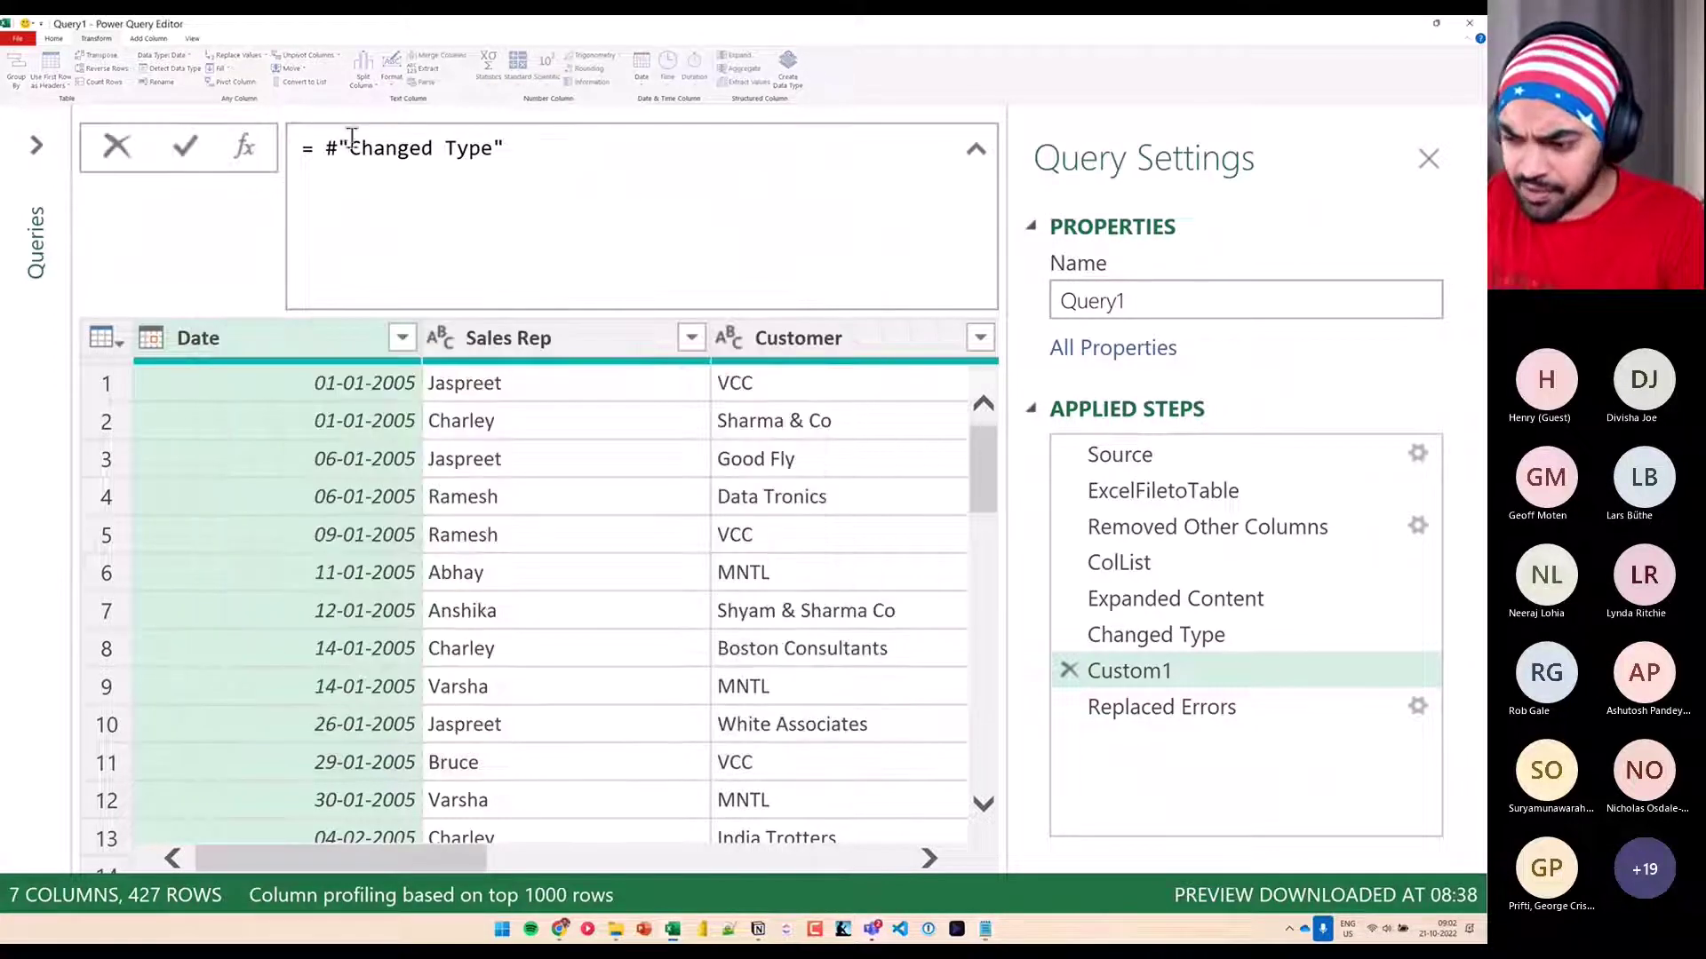
{"action": "type", "text": "Table"}
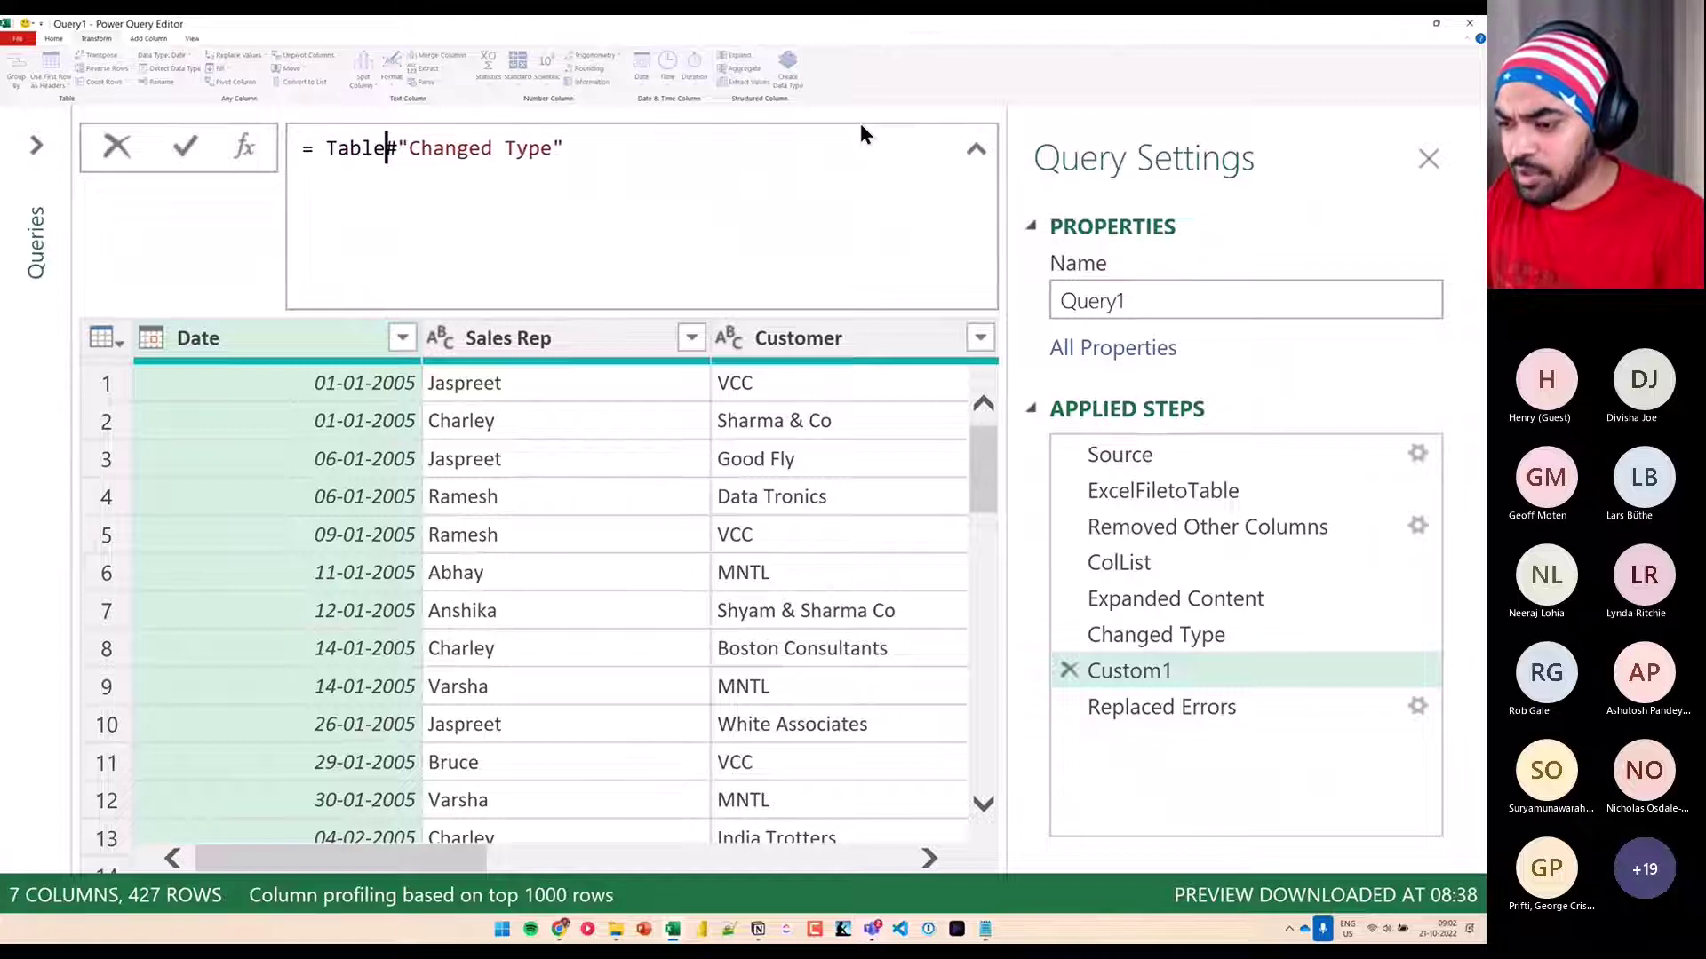
{"action": "type", "text": ".ColumnNam"}
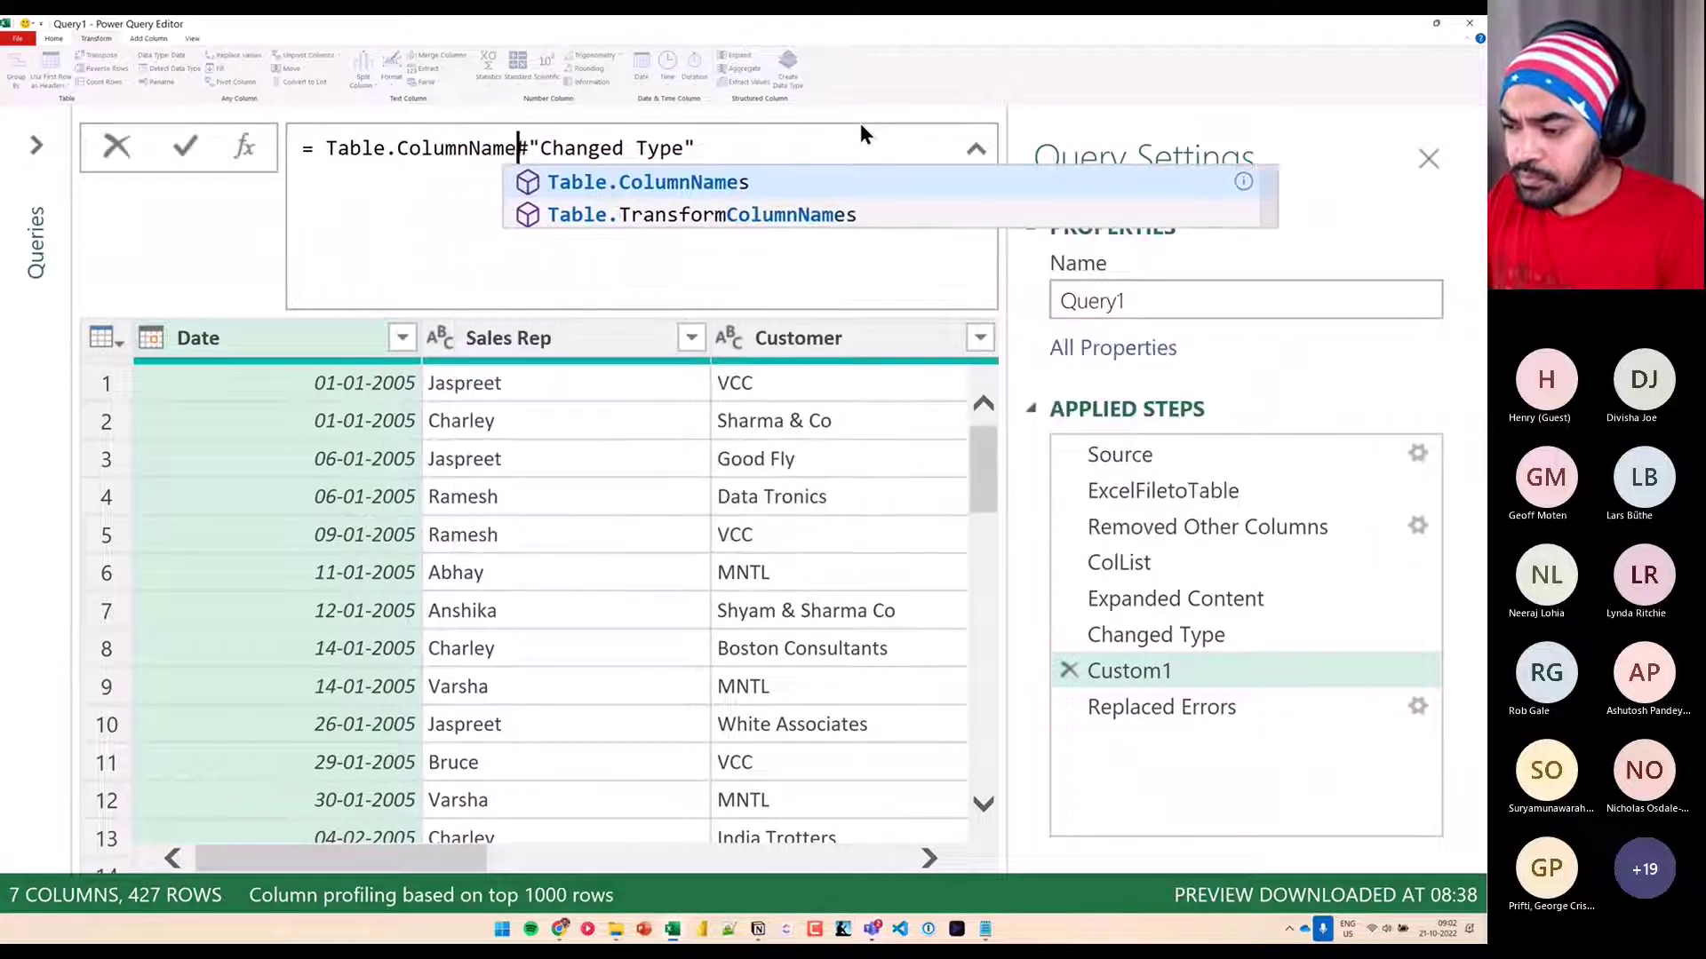
{"action": "type", "text": "es("}
{"action": "key", "text": "ctrl+Right"}
{"action": "key", "text": "ctrl+Right"}
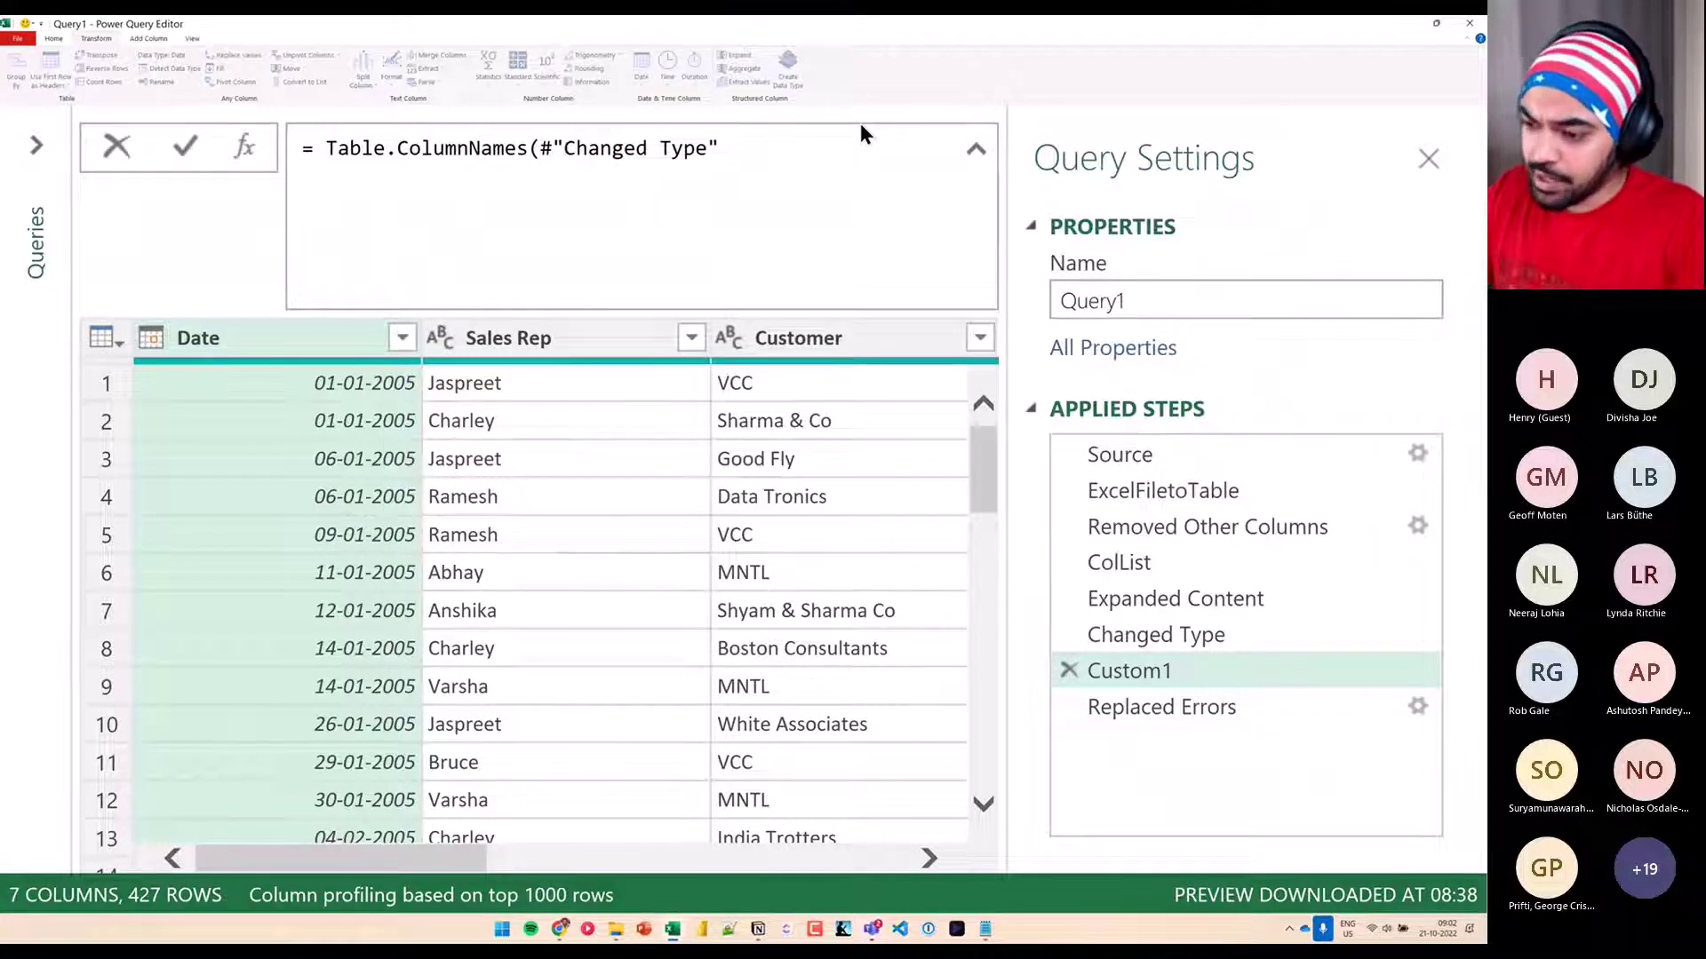
{"action": "type", "text": ")"}
{"action": "key", "text": "Return"}
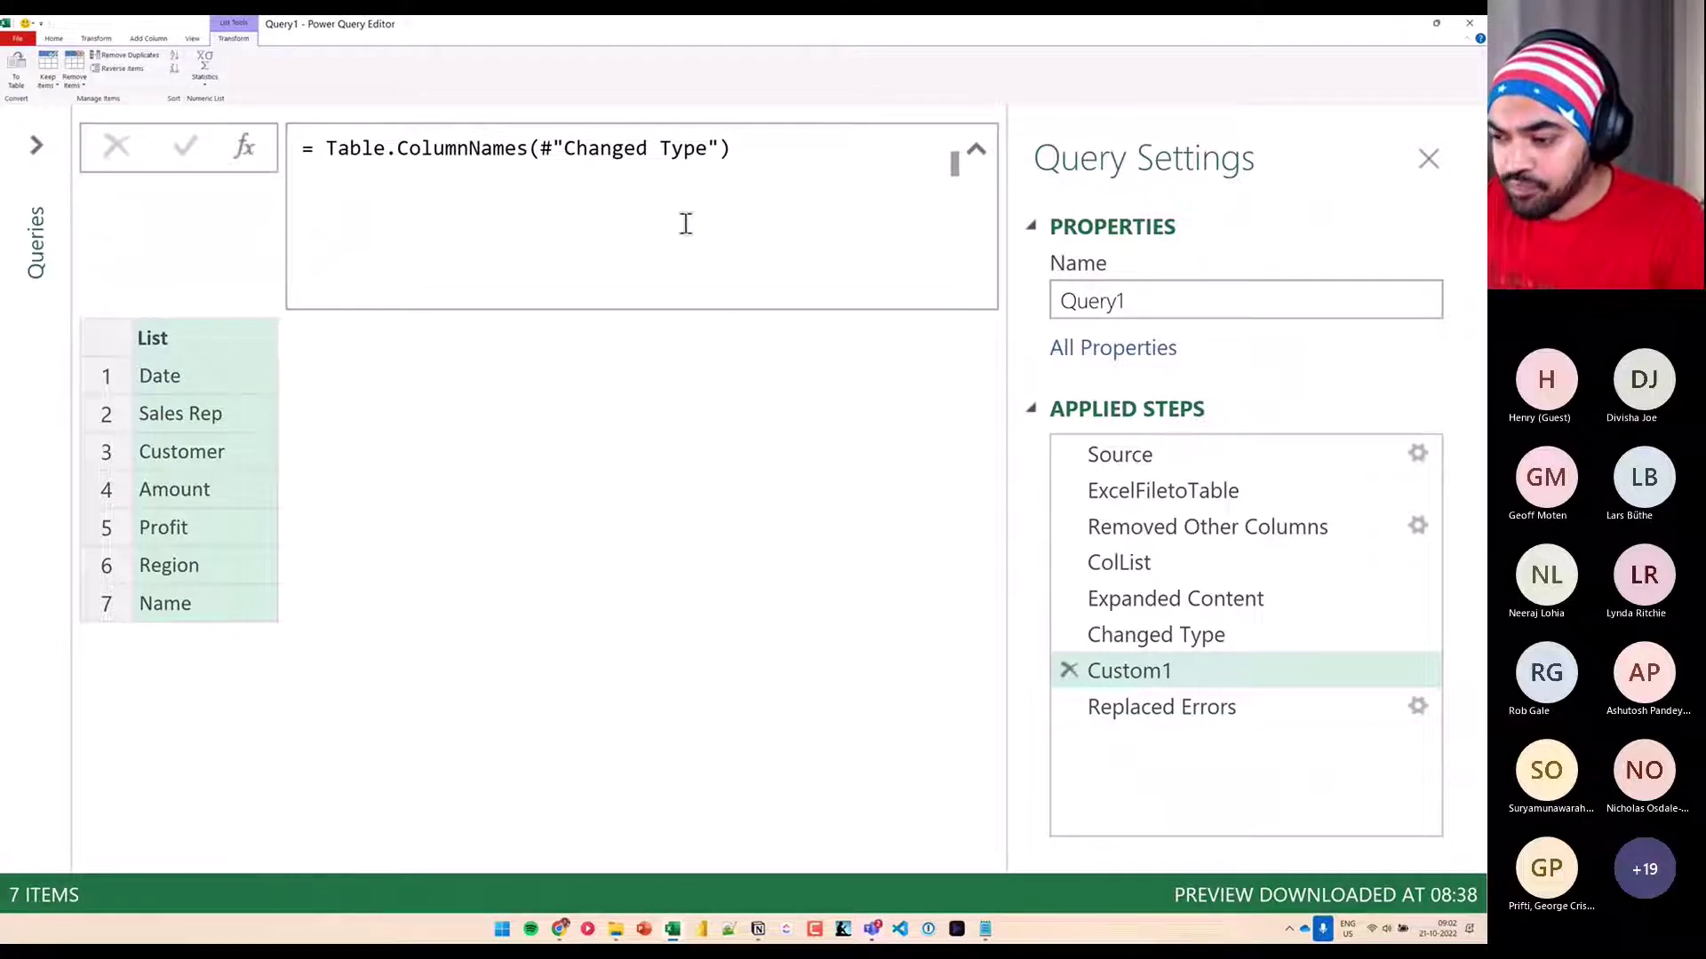
{"action": "left_click", "coordinate": [304, 145]}
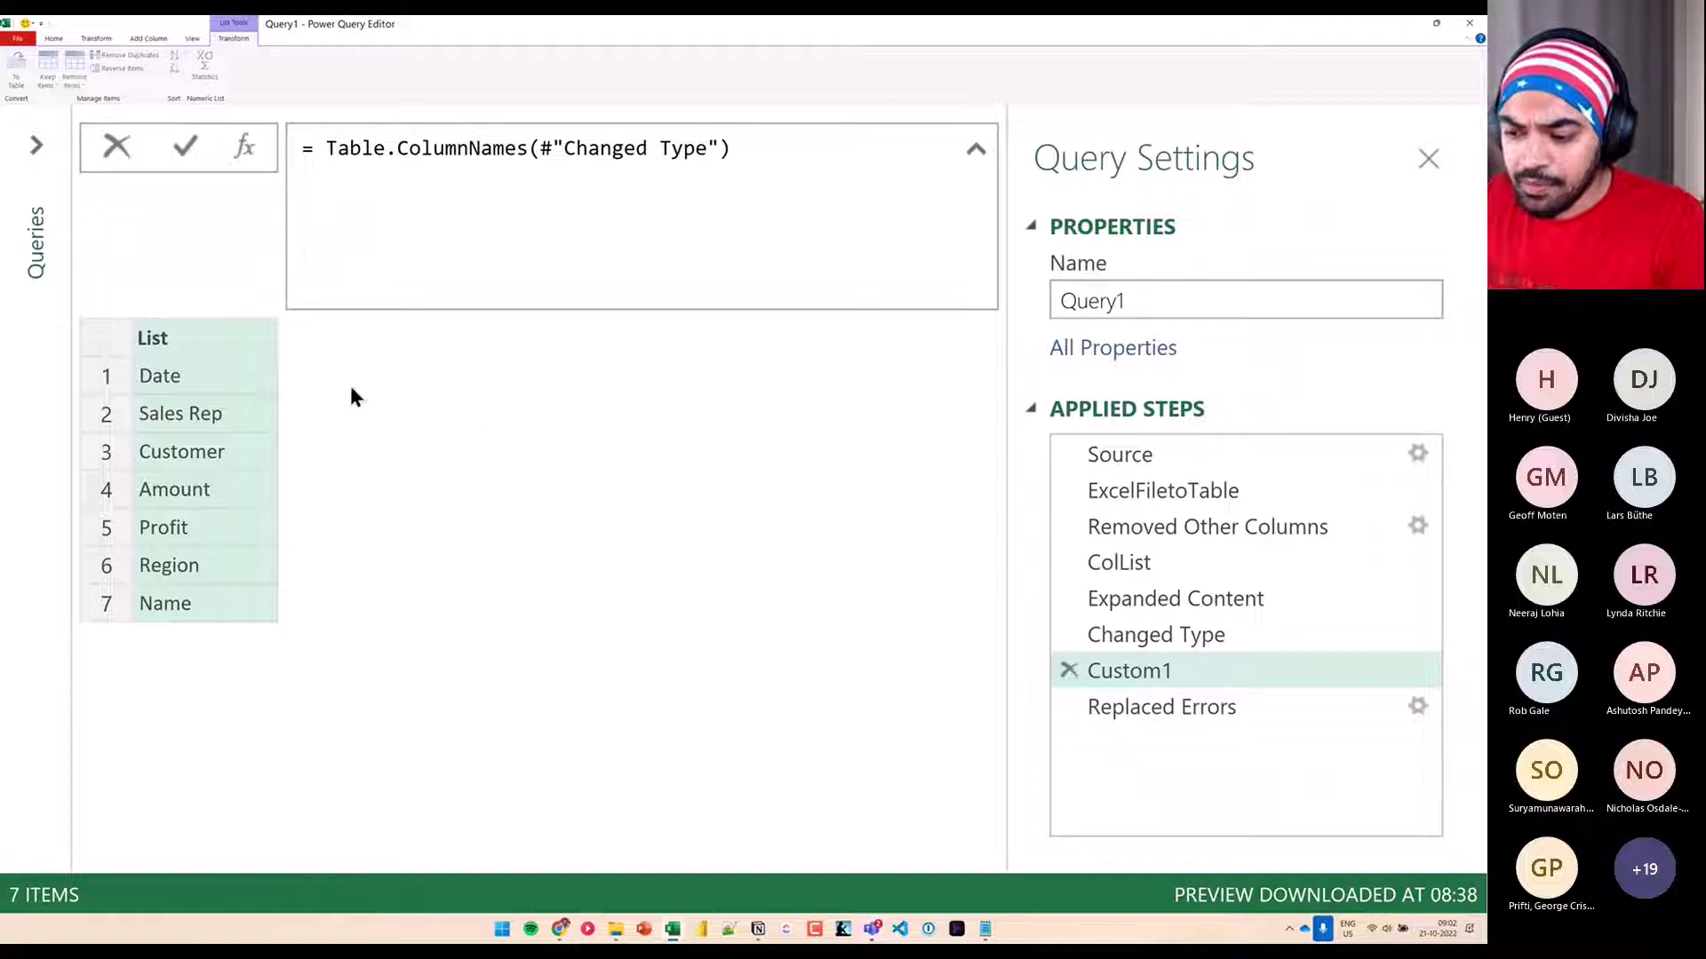
{"action": "left_click_drag", "start_coordinate": [79, 315], "coordinate": [313, 651]}
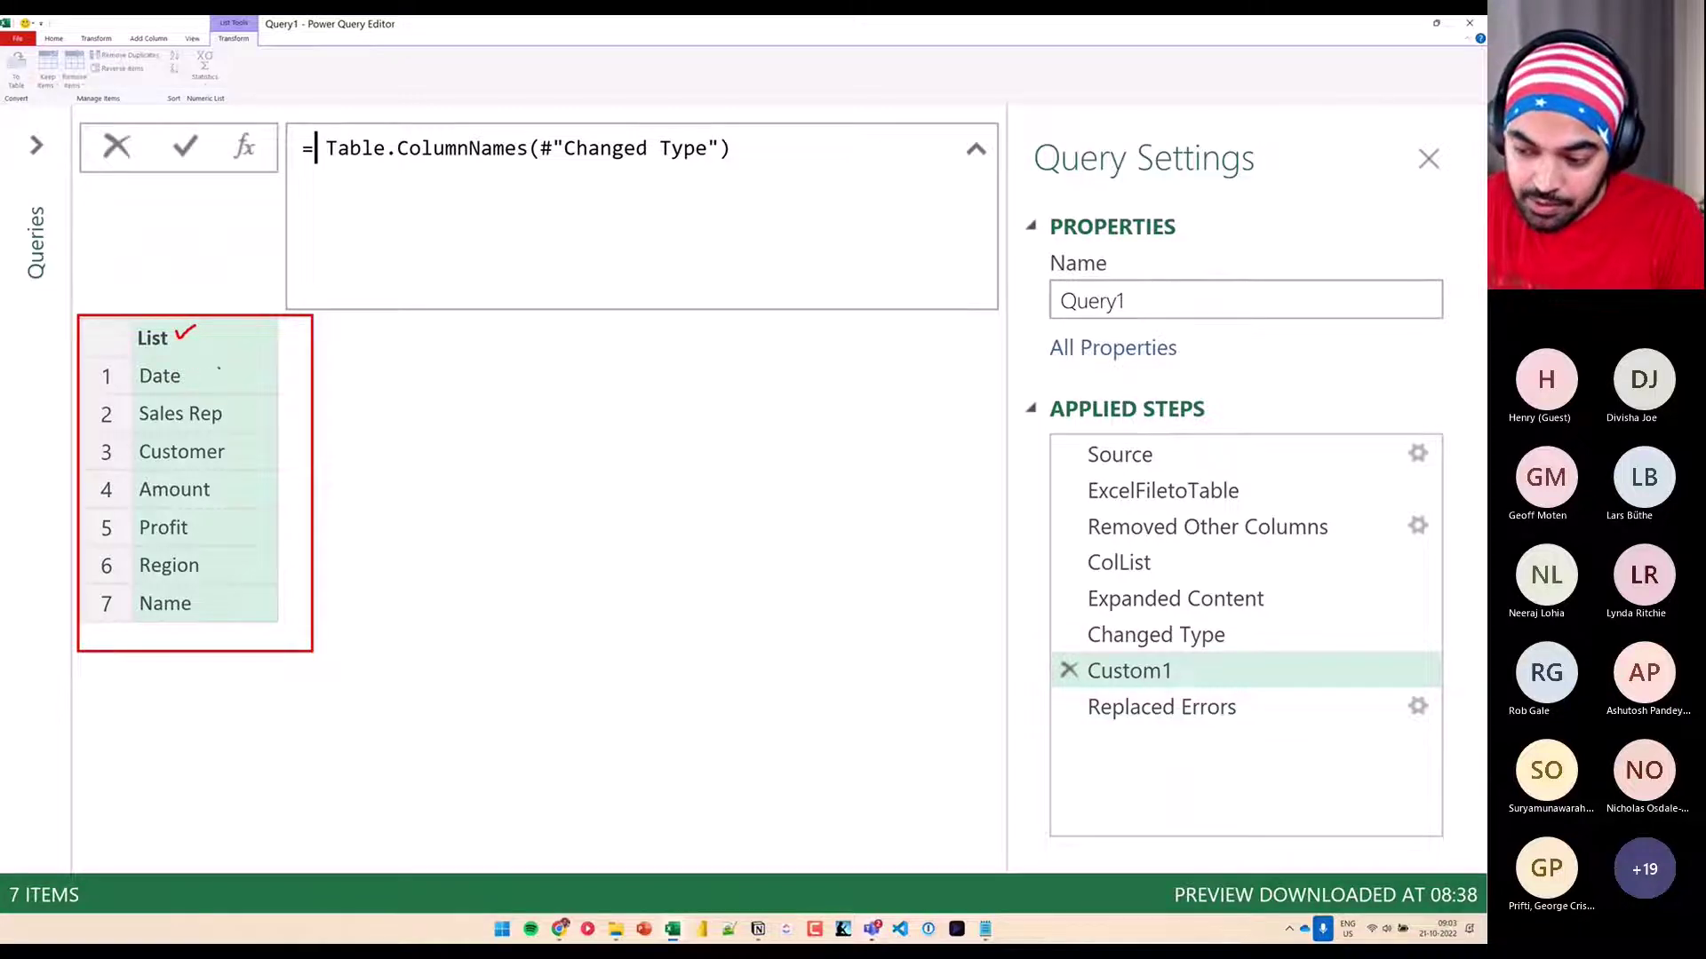
{"action": "left_click_drag", "start_coordinate": [259, 376], "coordinate": [405, 398]}
{"action": "mouse_move", "coordinate": [428, 378]}
{"action": "left_mouse_down"}
{"action": "mouse_move", "coordinate": [428, 396]}
{"action": "mouse_move", "coordinate": [503, 343]}
{"action": "mouse_move", "coordinate": [513, 432]}
{"action": "left_mouse_up"}
{"action": "mouse_move", "coordinate": [536, 323]}
{"action": "left_mouse_down"}
{"action": "mouse_move", "coordinate": [538, 359]}
{"action": "mouse_move", "coordinate": [584, 352]}
{"action": "left_mouse_up"}
{"action": "left_click_drag", "start_coordinate": [599, 322], "coordinate": [666, 353]}
{"action": "left_click_drag", "start_coordinate": [637, 332], "coordinate": [659, 329]}
{"action": "mouse_move", "coordinate": [526, 442]}
{"action": "left_mouse_down"}
{"action": "mouse_move", "coordinate": [590, 427]}
{"action": "mouse_move", "coordinate": [668, 444]}
{"action": "left_mouse_up"}
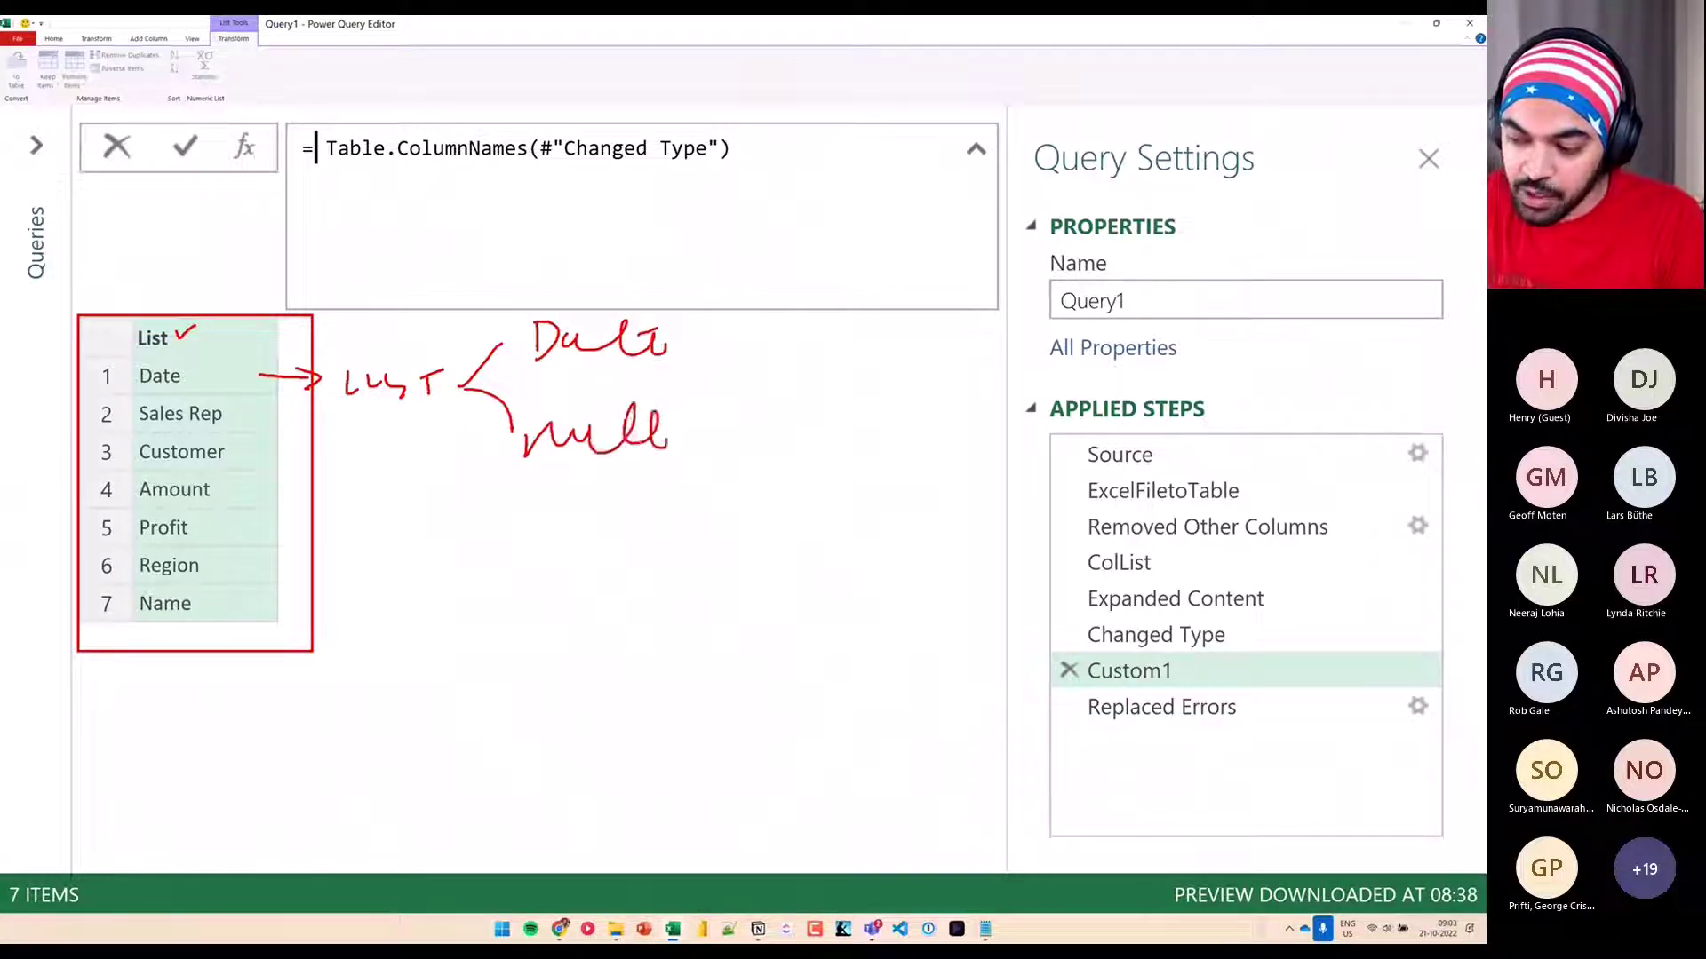
{"action": "mouse_move", "coordinate": [245, 425]}
{"action": "left_mouse_down"}
{"action": "mouse_move", "coordinate": [299, 420]}
{"action": "mouse_move", "coordinate": [259, 454]}
{"action": "left_mouse_up"}
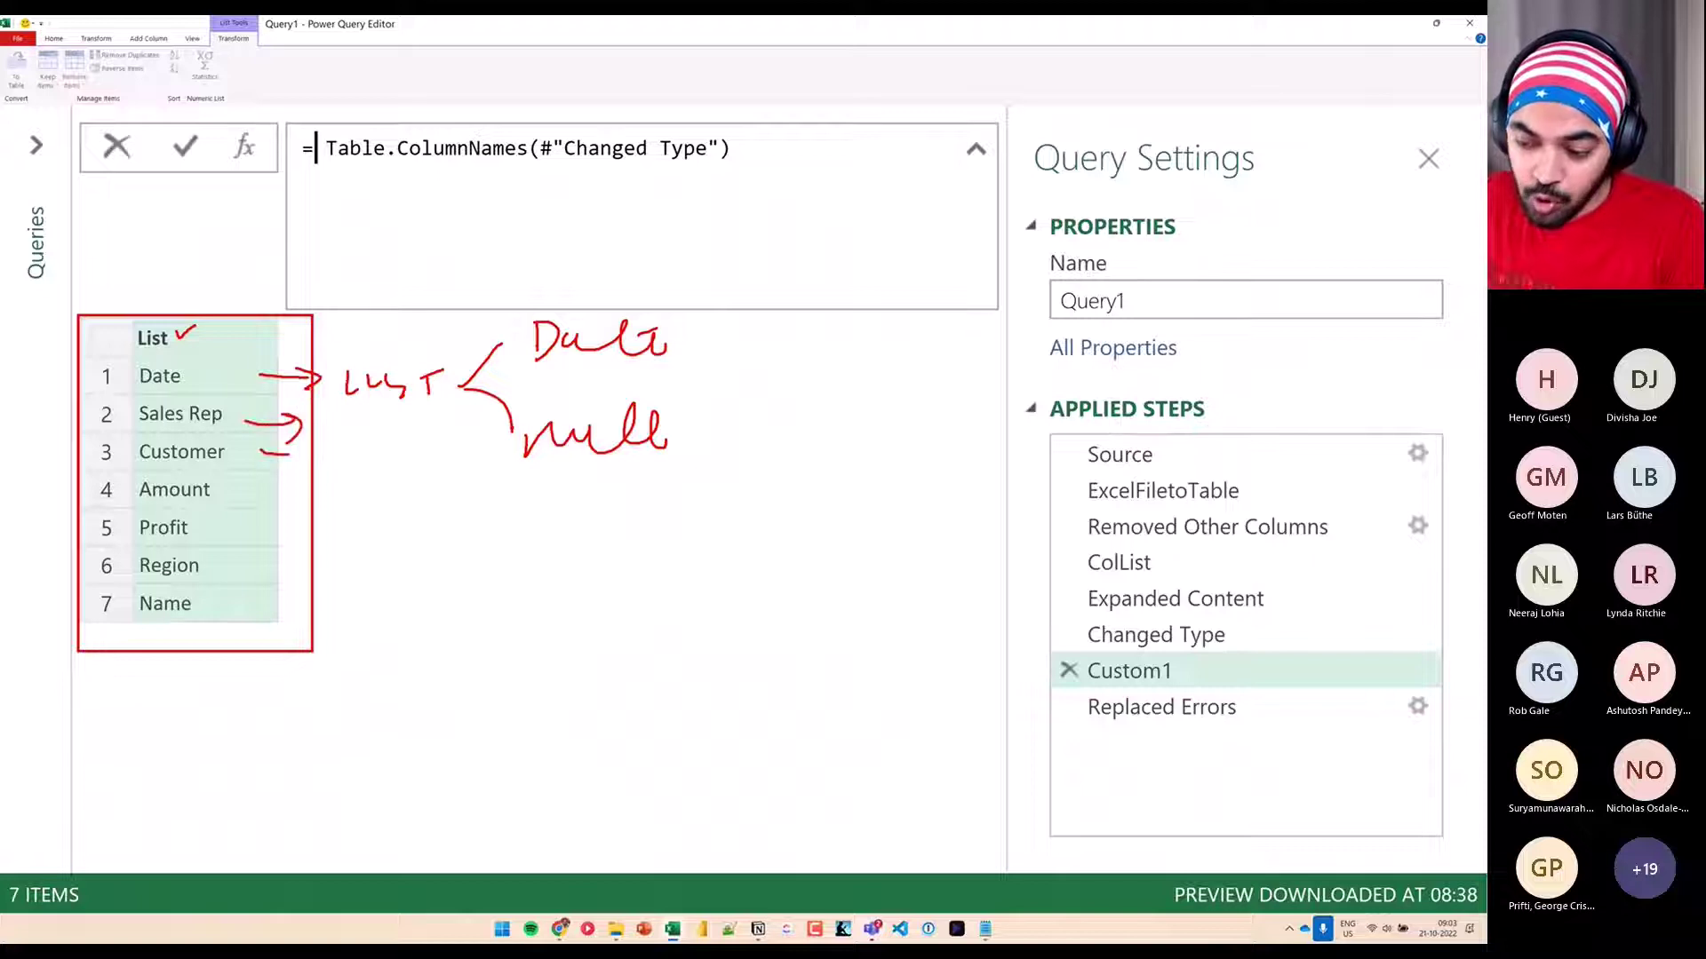
{"action": "mouse_move", "coordinate": [213, 397]}
{"action": "left_mouse_down"}
{"action": "mouse_move", "coordinate": [174, 432]}
{"action": "mouse_move", "coordinate": [206, 390]}
{"action": "left_mouse_up"}
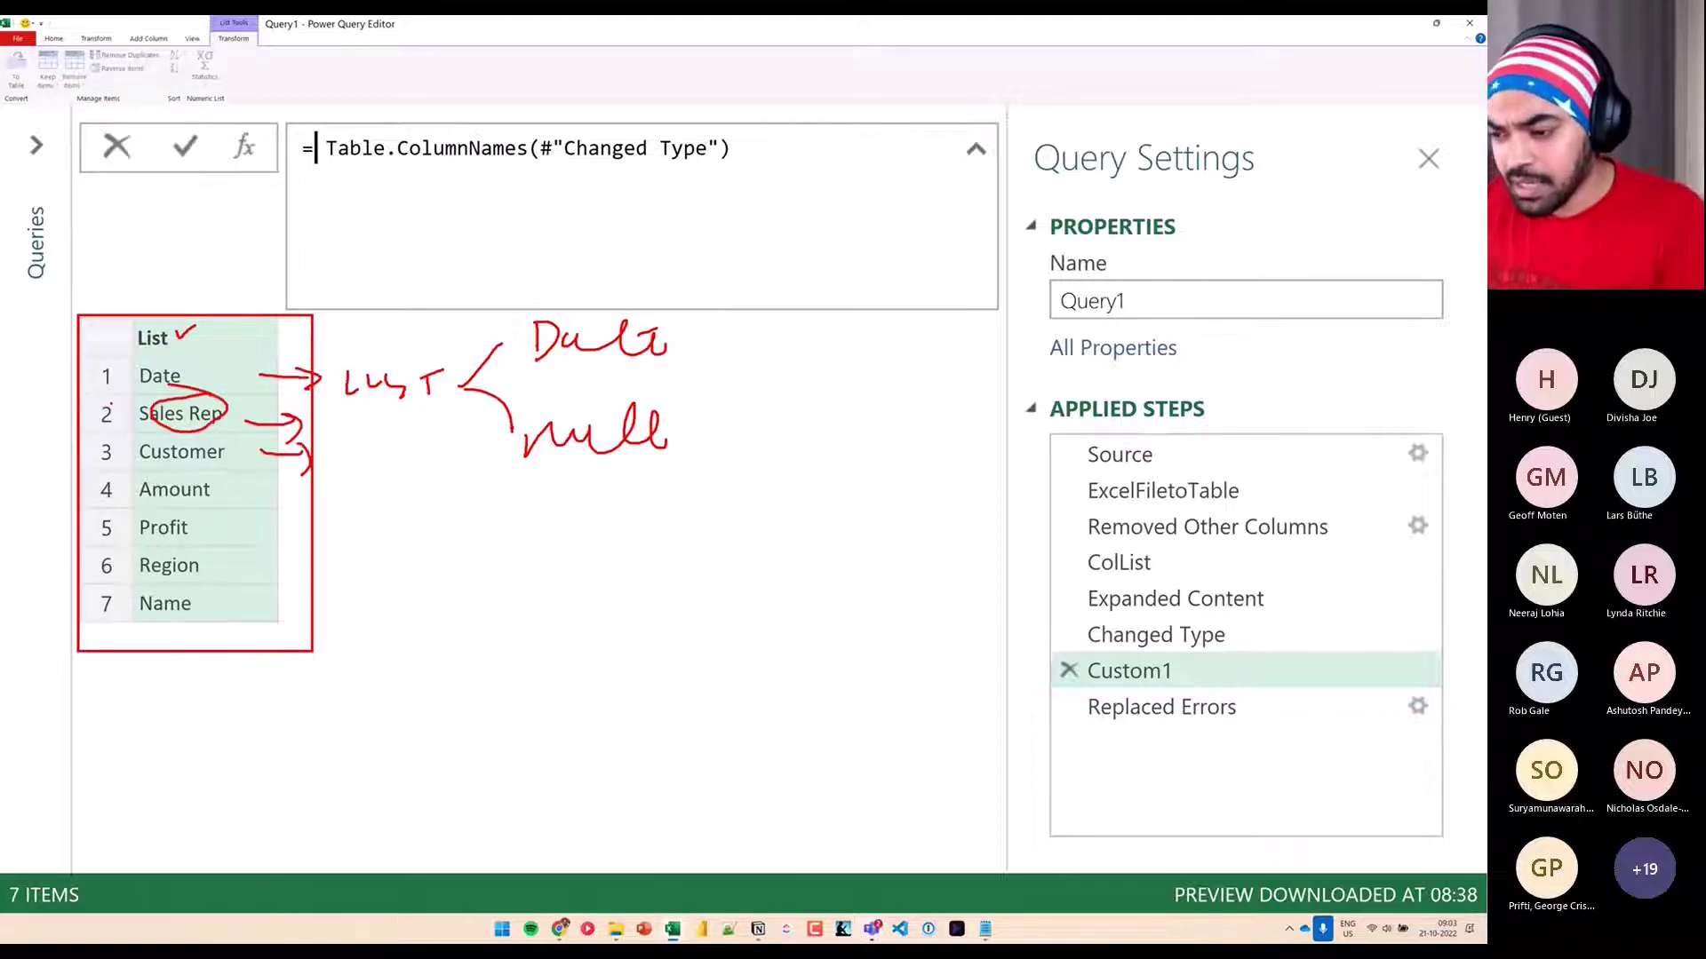
{"action": "key", "text": "Escape"}
{"action": "left_click", "coordinate": [333, 151]}
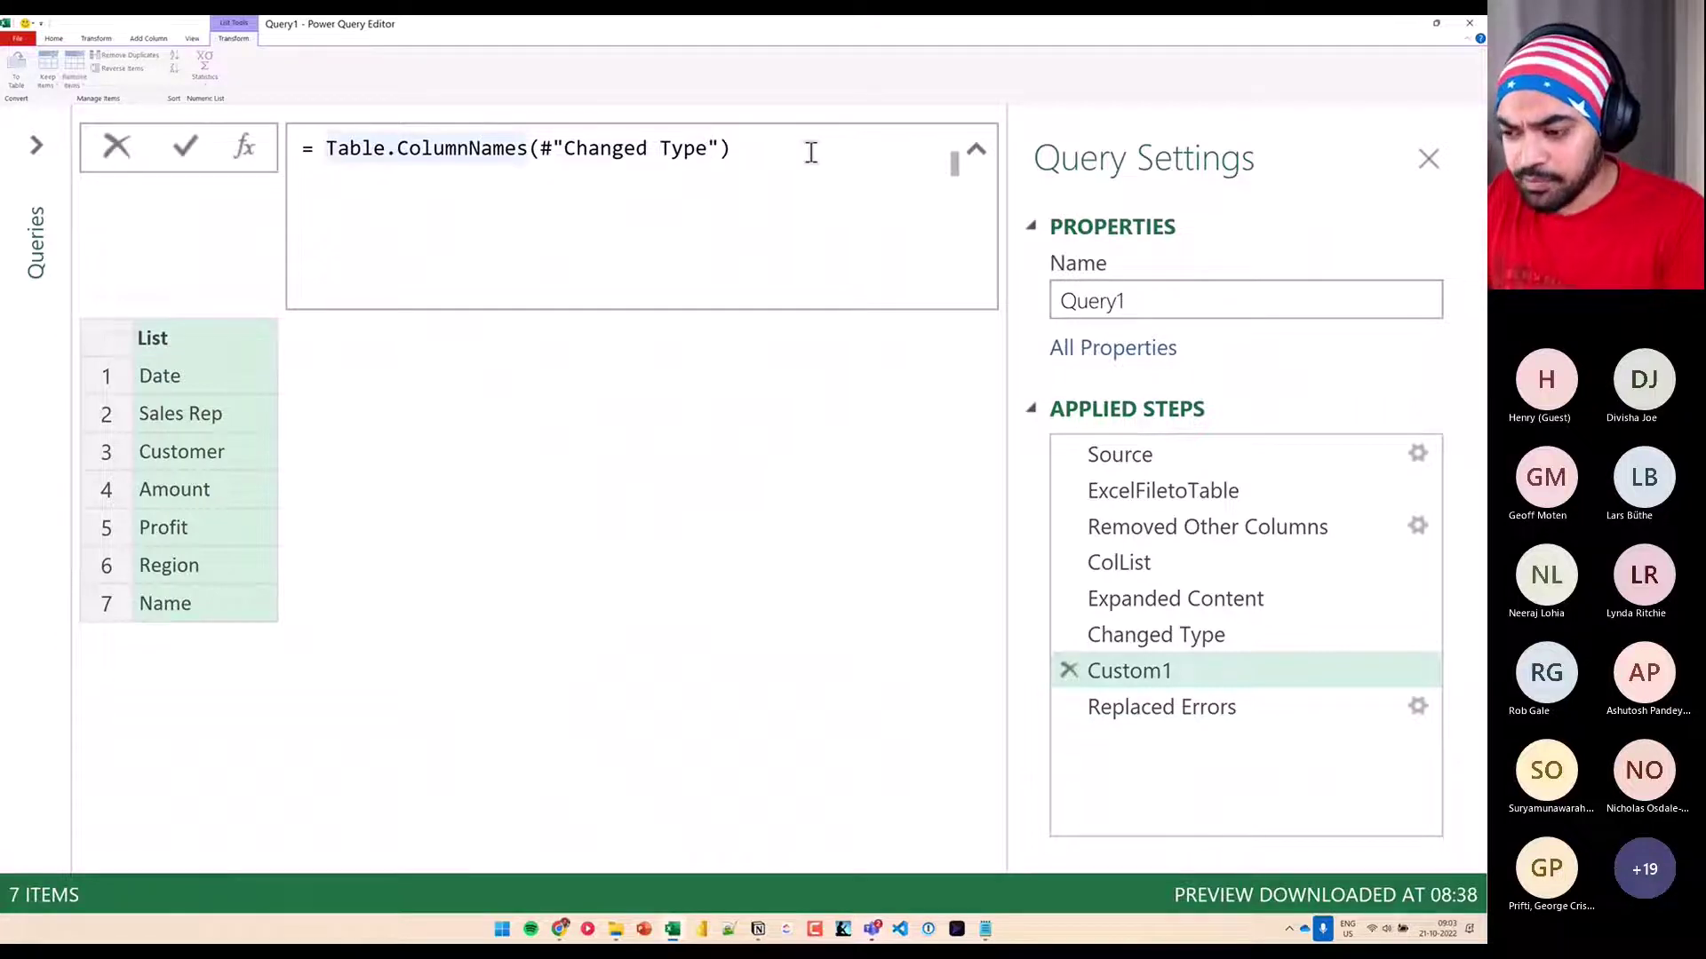
Start wrapping the column names in List.Transform and link it to the List preview
{"action": "type", "text": "Table."}
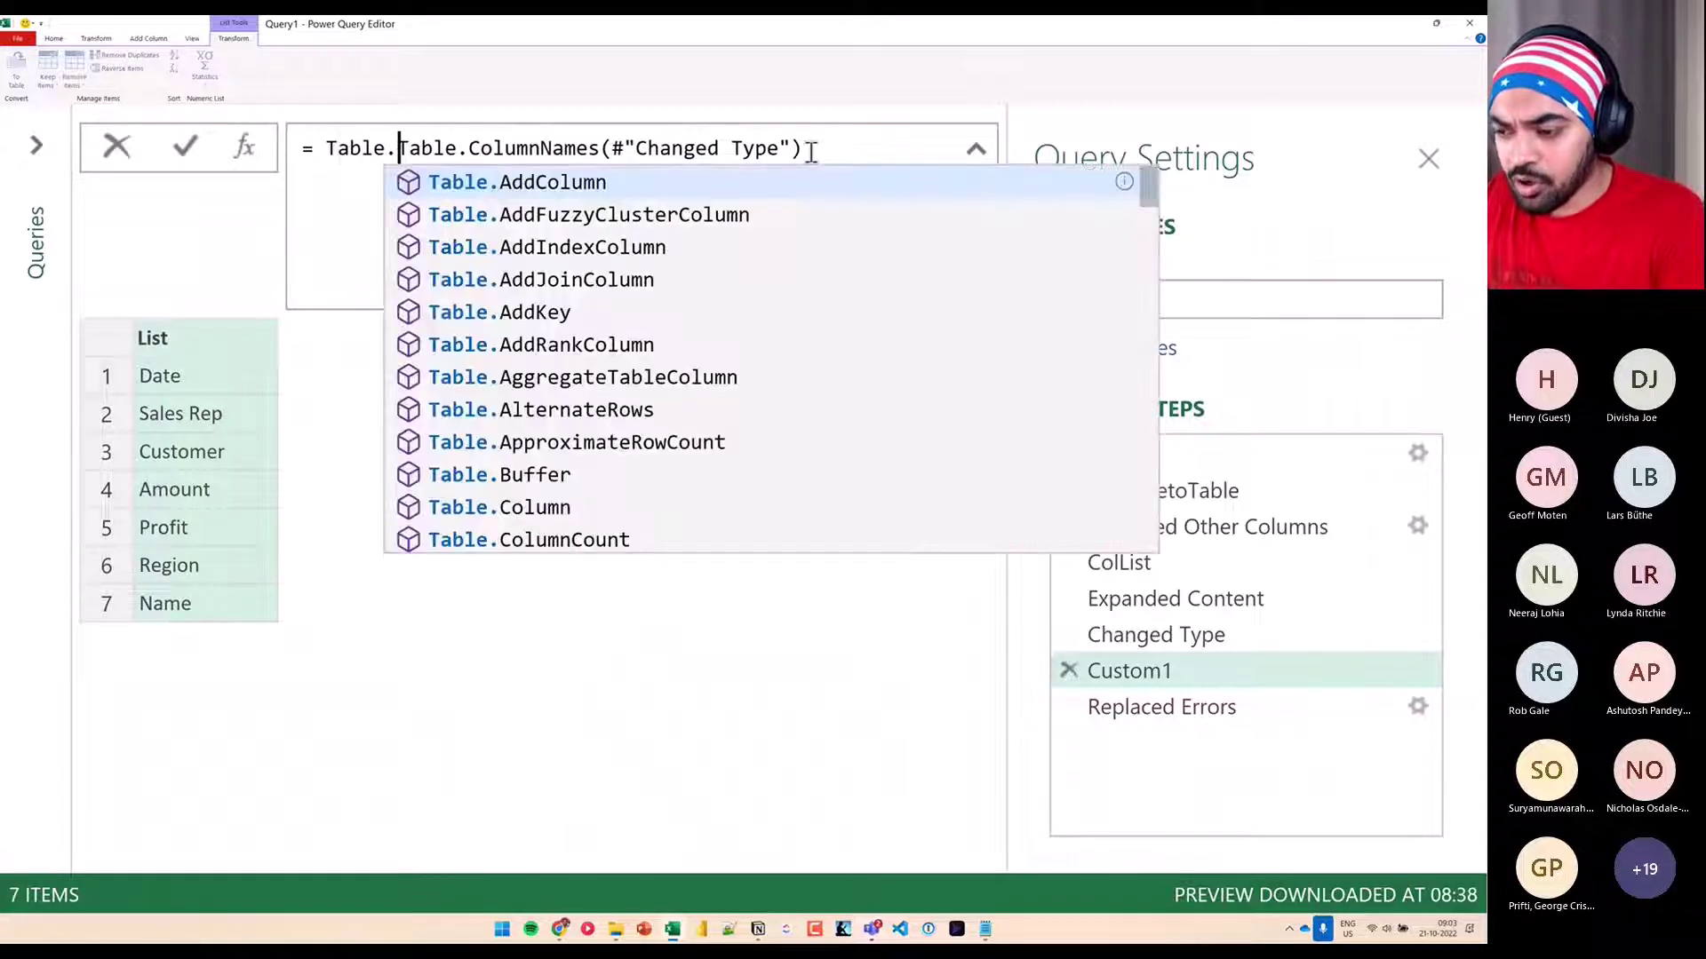
{"action": "key", "text": "BackSpace"}
{"action": "key", "text": "BackSpace"}
{"action": "key", "text": "BackSpace"}
{"action": "key", "text": "BackSpace"}
{"action": "type", "text": "Li"}
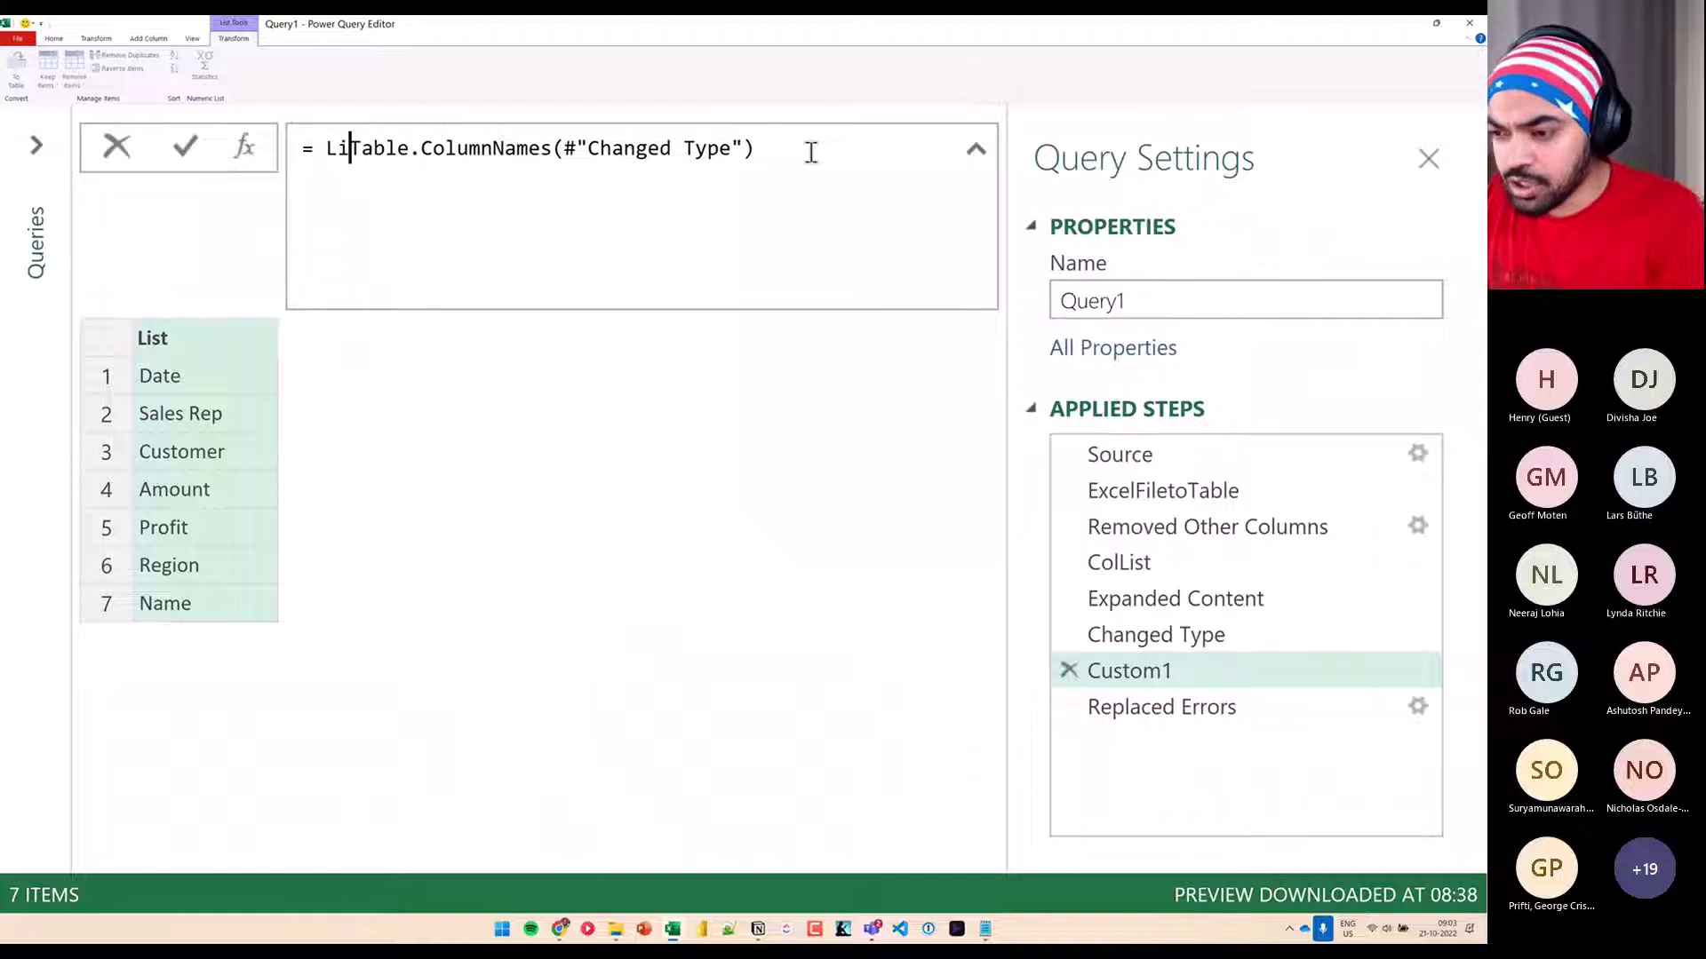
{"action": "type", "text": "st.Transform"}
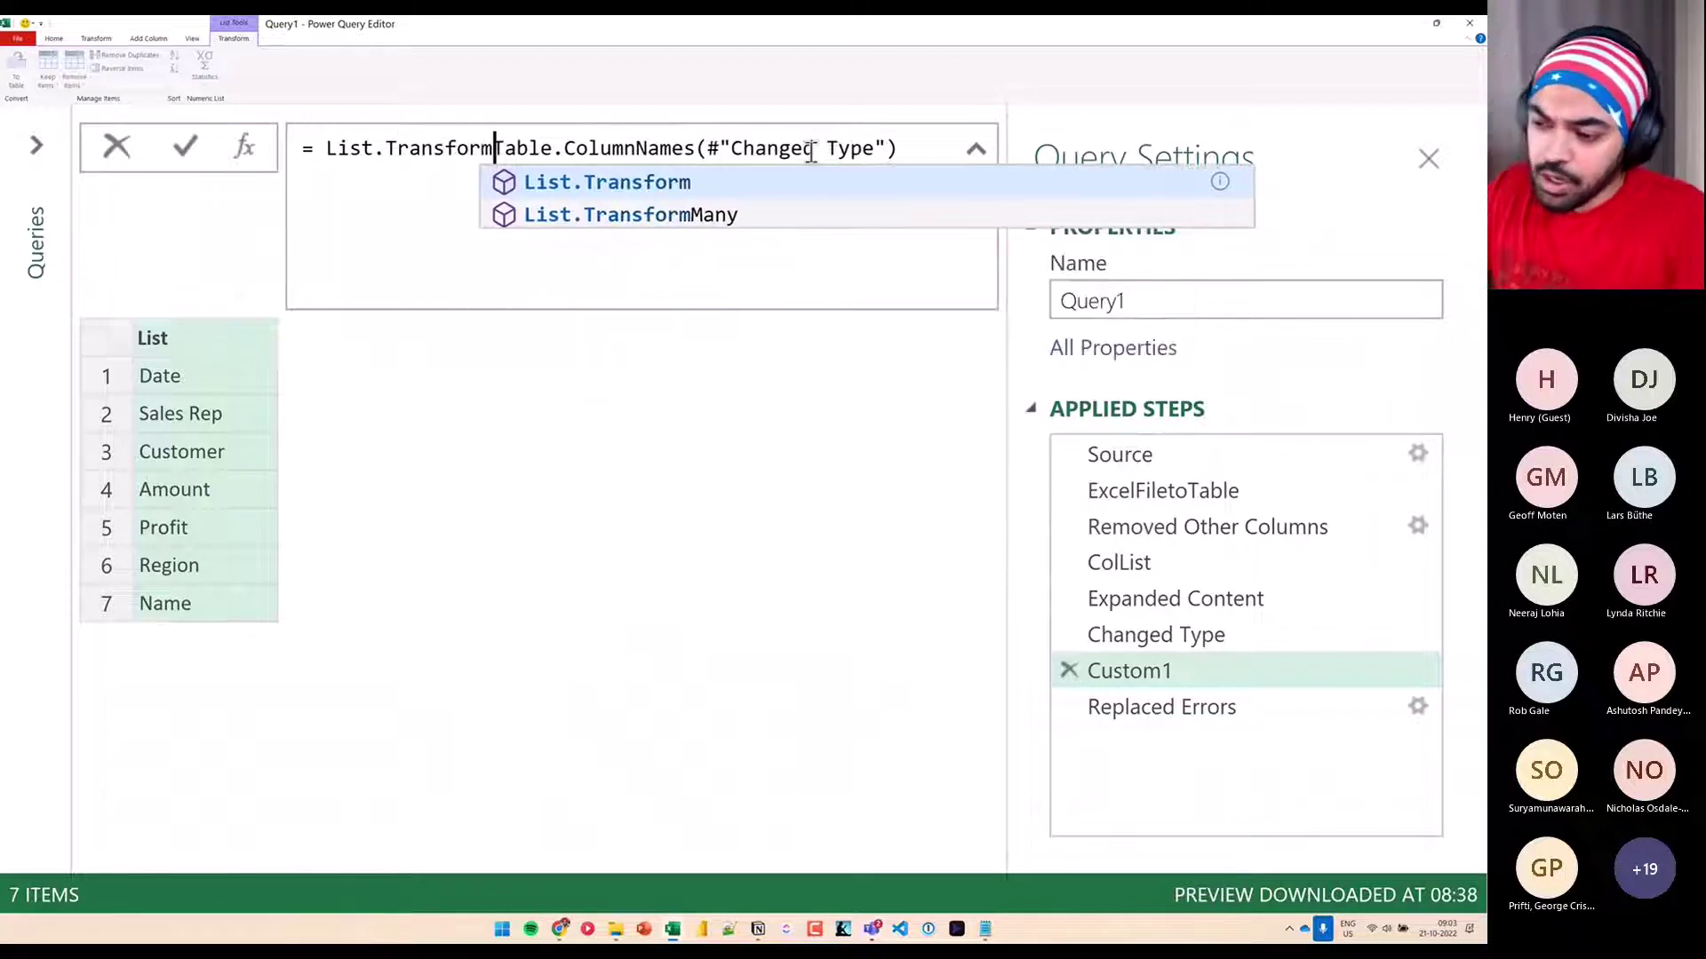
{"action": "type", "text": "("}
{"action": "mouse_move", "coordinate": [105, 306]}
{"action": "left_mouse_down"}
{"action": "mouse_move", "coordinate": [182, 462]}
{"action": "mouse_move", "coordinate": [240, 649]}
{"action": "left_mouse_up"}
{"action": "mouse_move", "coordinate": [233, 306]}
{"action": "left_mouse_down"}
{"action": "mouse_move", "coordinate": [399, 233]}
{"action": "mouse_move", "coordinate": [411, 197]}
{"action": "left_mouse_up"}
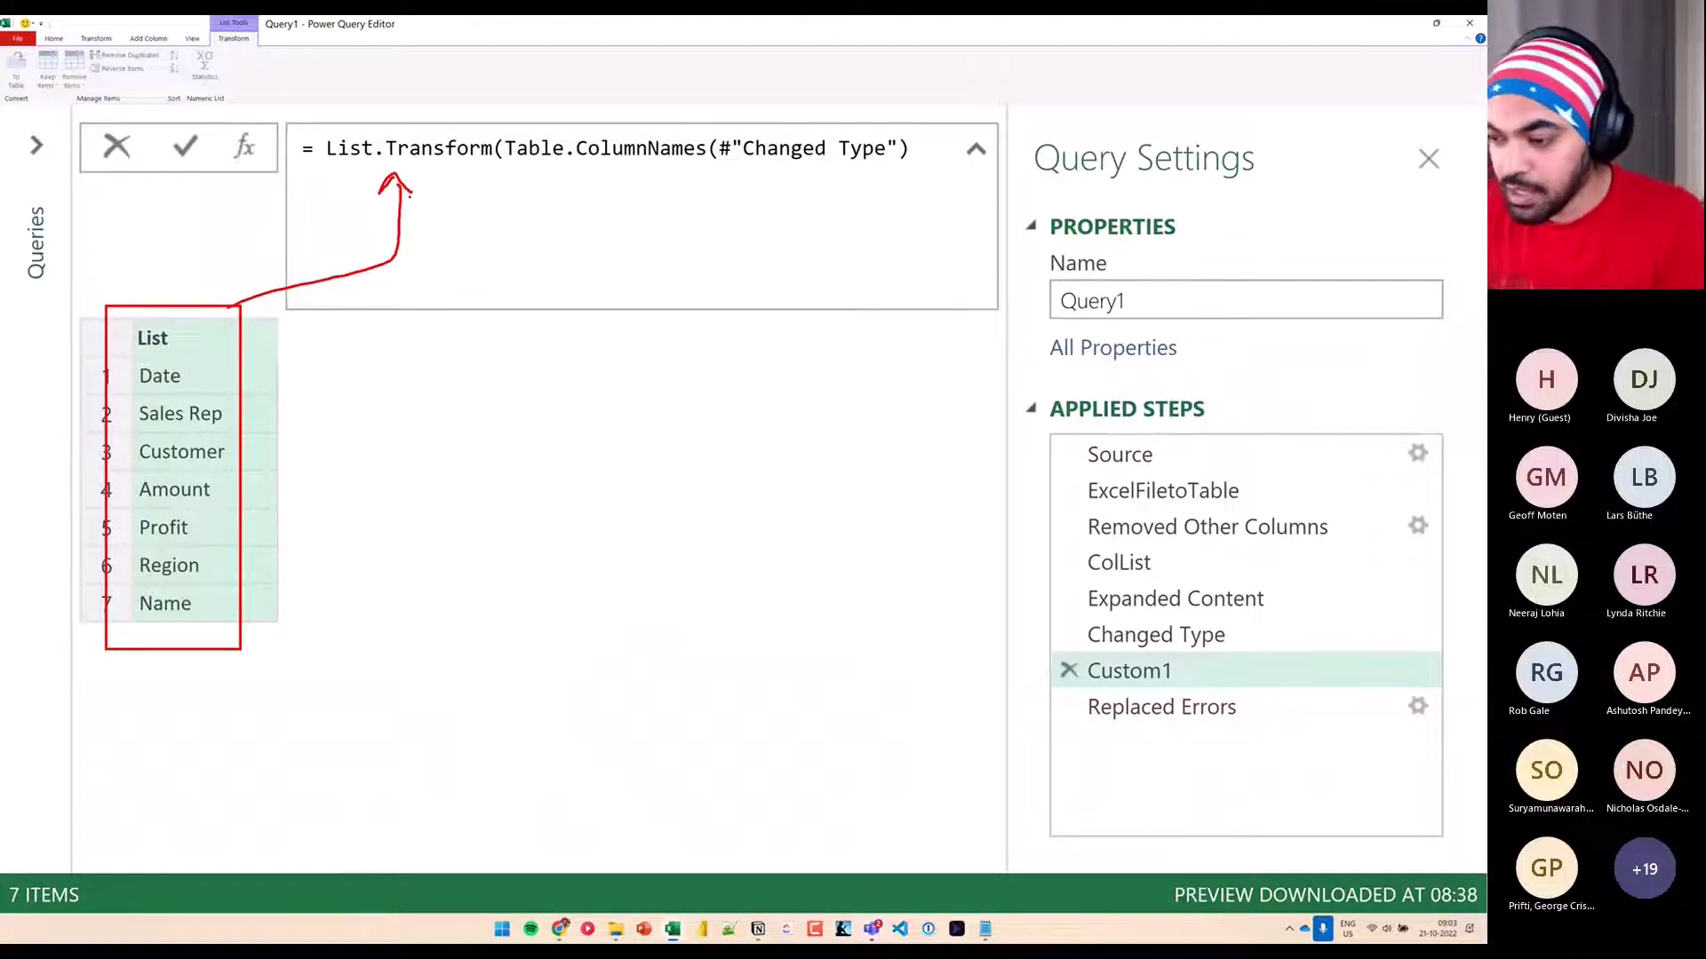
{"action": "key", "text": "Escape"}
{"action": "left_click", "coordinate": [502, 144]}
Finish the formula as List.Transform(Table.ColumnNames(#"Changed Type"), each _) across indented lines
{"action": "key", "text": "shift+Return"}
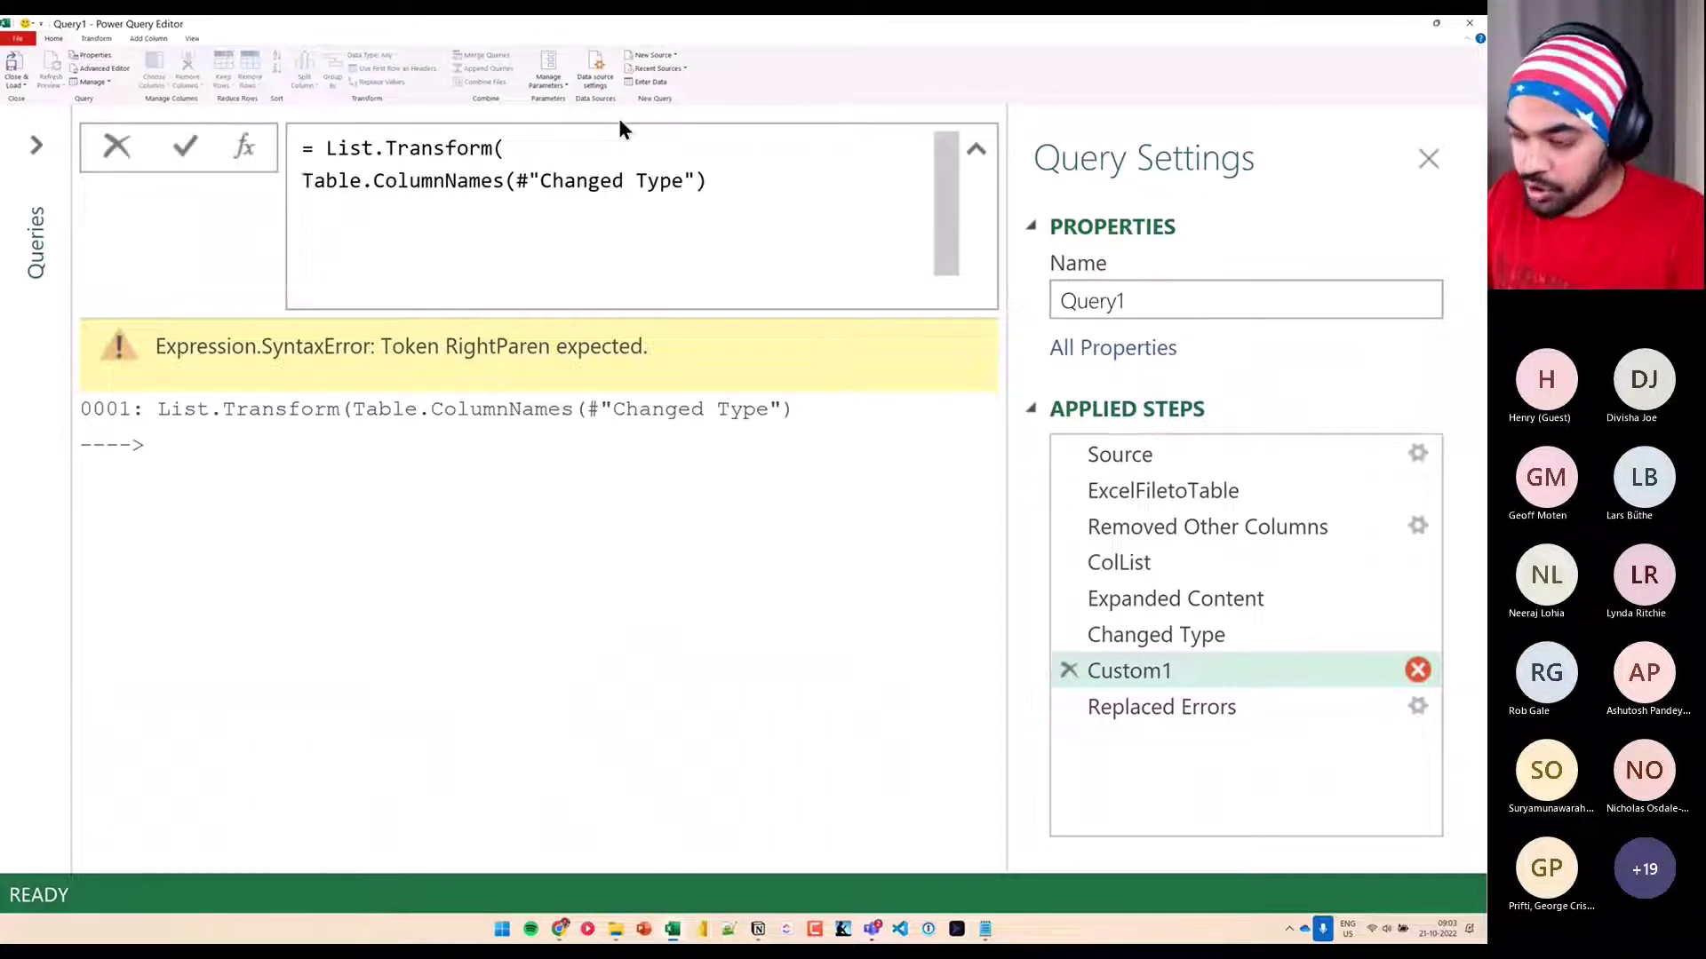
{"action": "key", "text": "Tab"}
{"action": "key", "text": "ctrl+Right"}
{"action": "key", "text": "ctrl+Right"}
{"action": "key", "text": "ctrl+Right"}
{"action": "key", "text": "ctrl+Right"}
{"action": "key", "text": "ctrl+Right"}
{"action": "key", "text": "End"}
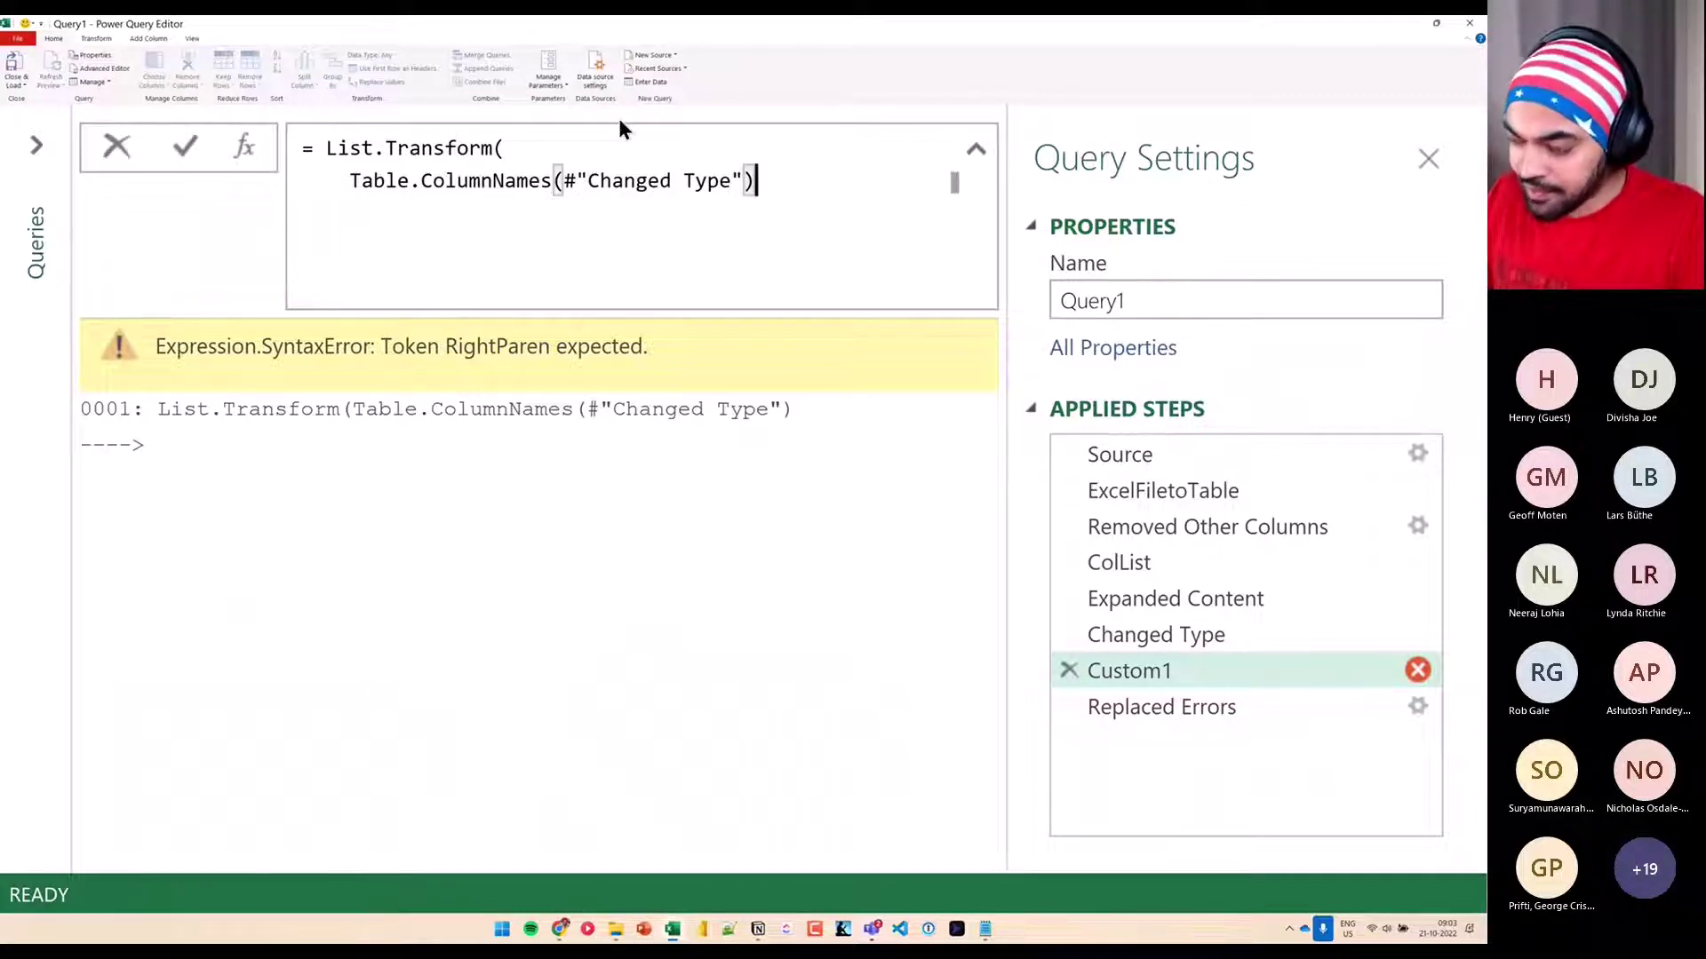
{"action": "type", "text": ","}
{"action": "key", "text": "shift+Return"}
{"action": "key", "text": "Tab"}
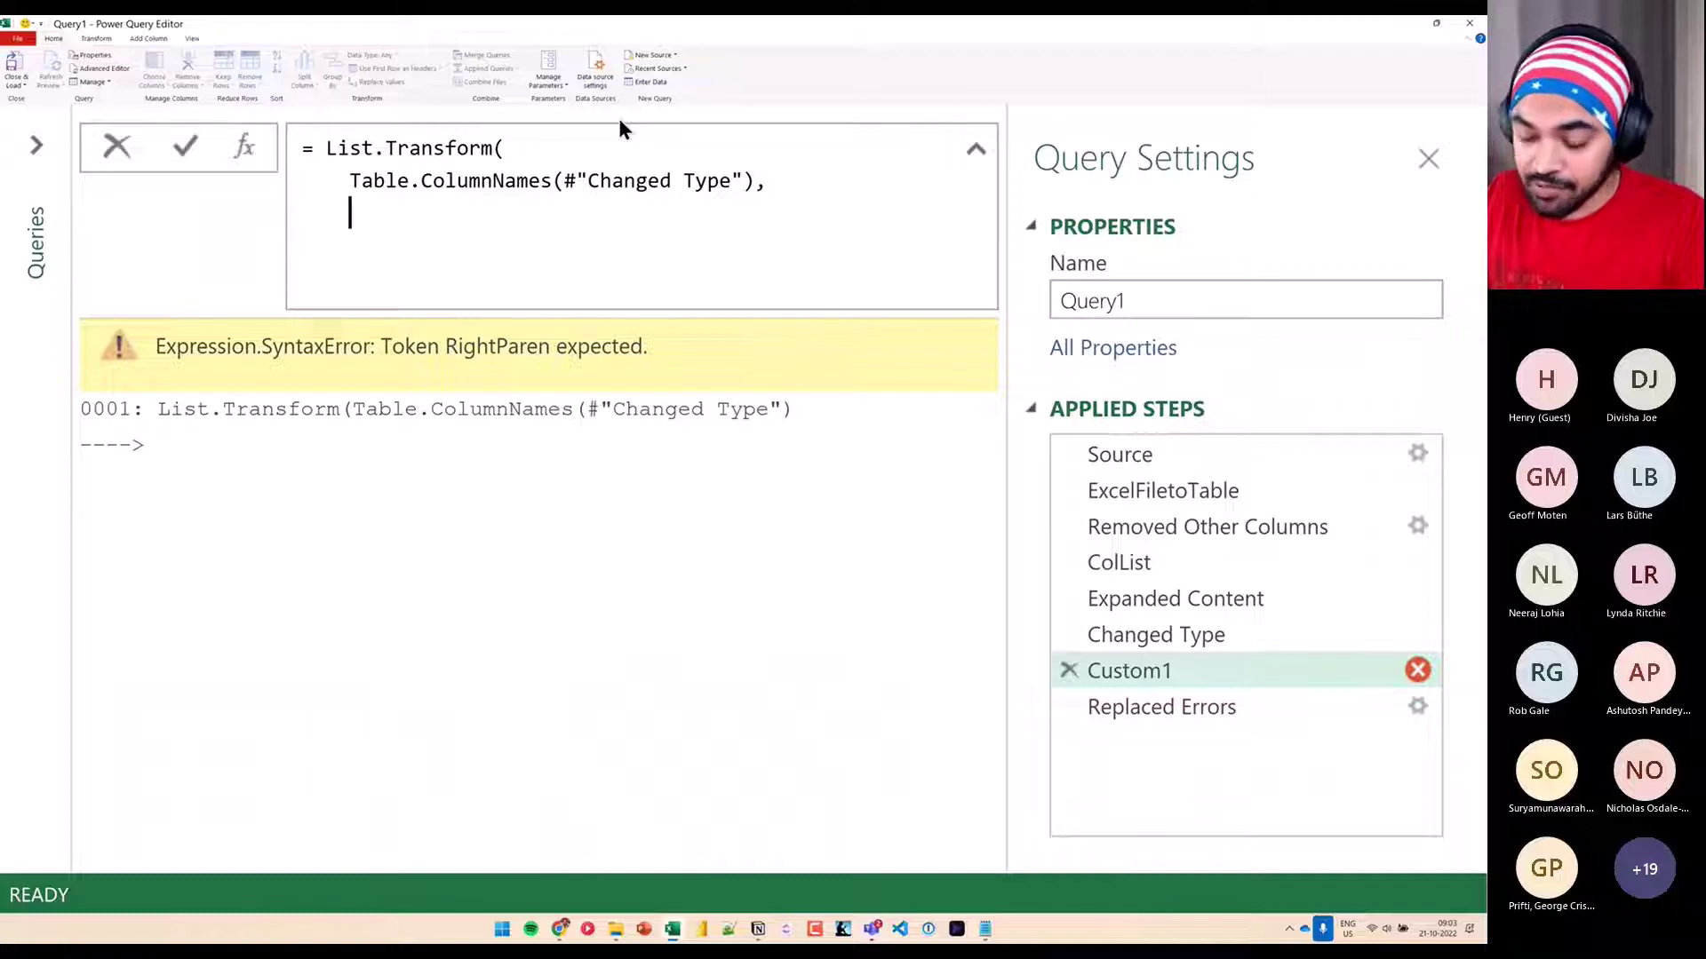
{"action": "type", "text": "each "}
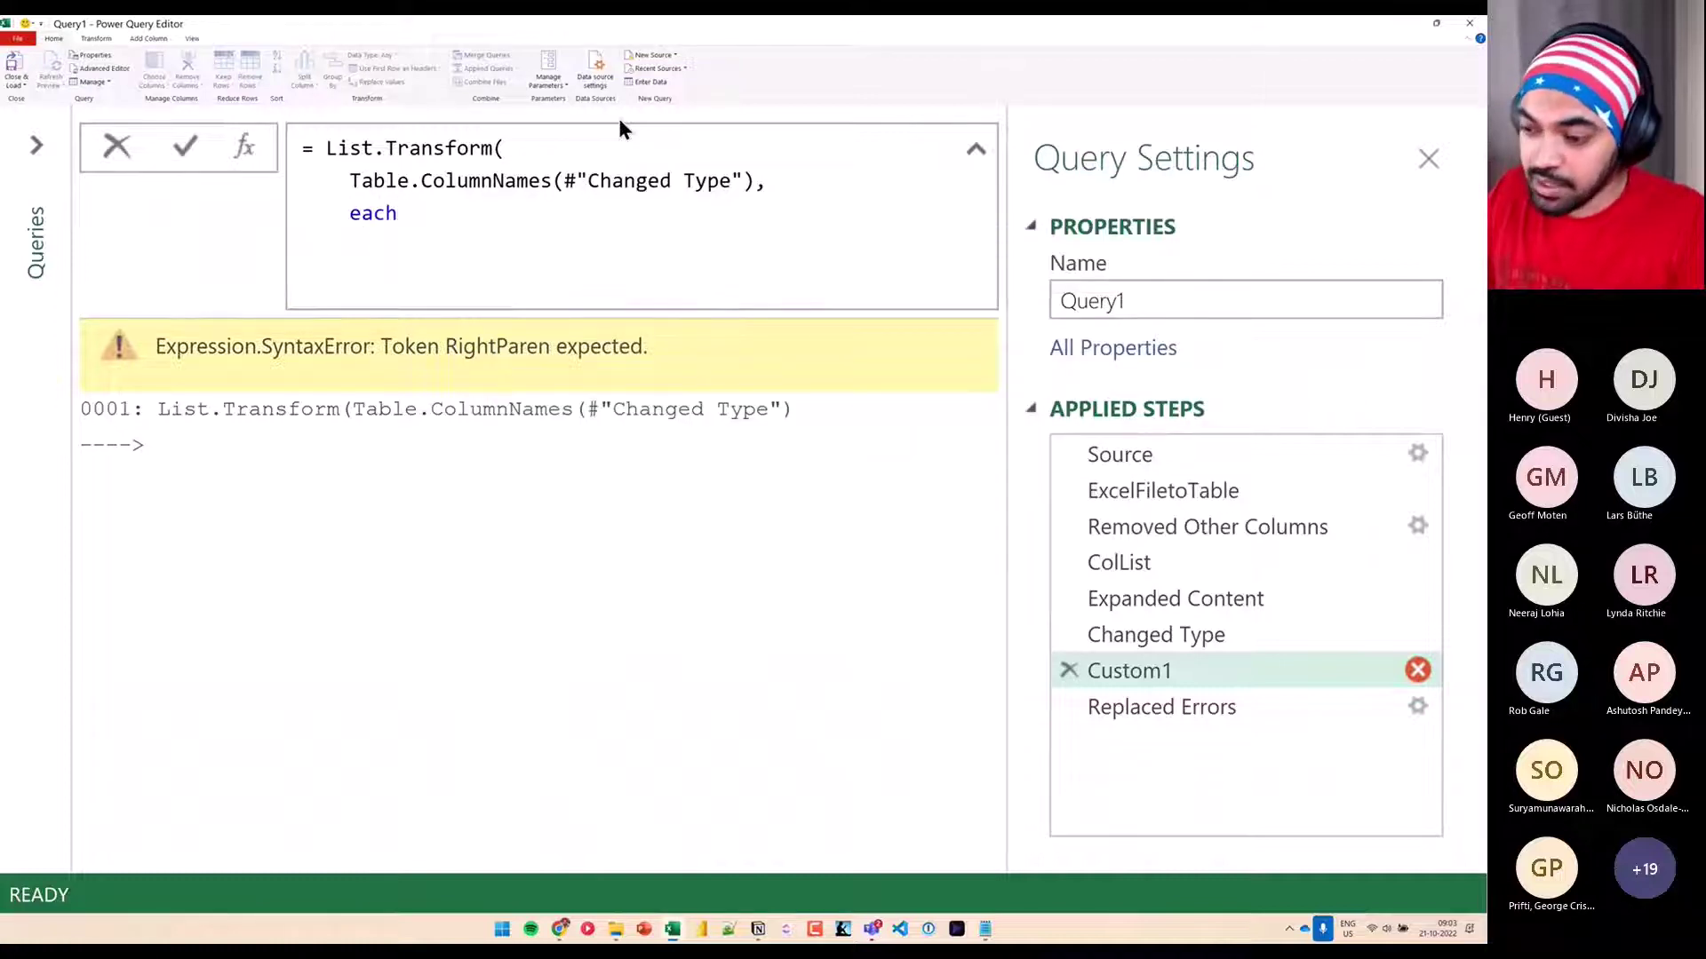
{"action": "type", "text": "_"}
{"action": "key", "text": "shift+Return"}
{"action": "type", "text": ")"}
{"action": "key", "text": "Return"}
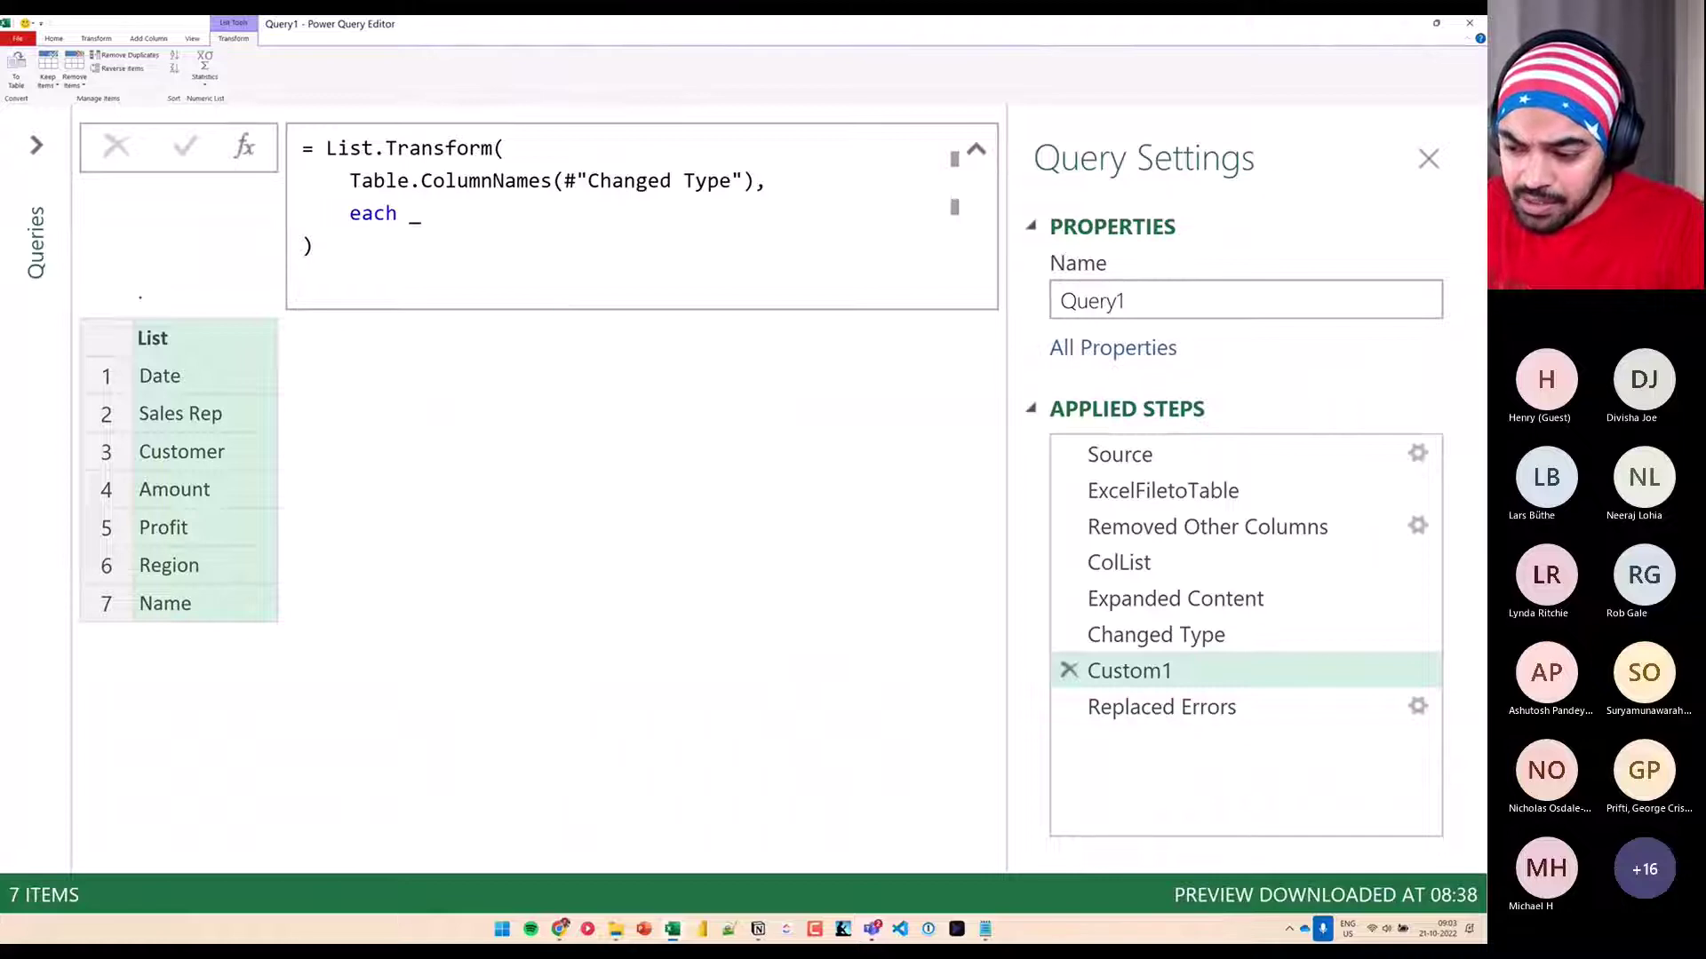
Change each _ to each {_} so every column name becomes a one-item list
{"action": "left_click_drag", "start_coordinate": [88, 314], "coordinate": [329, 622]}
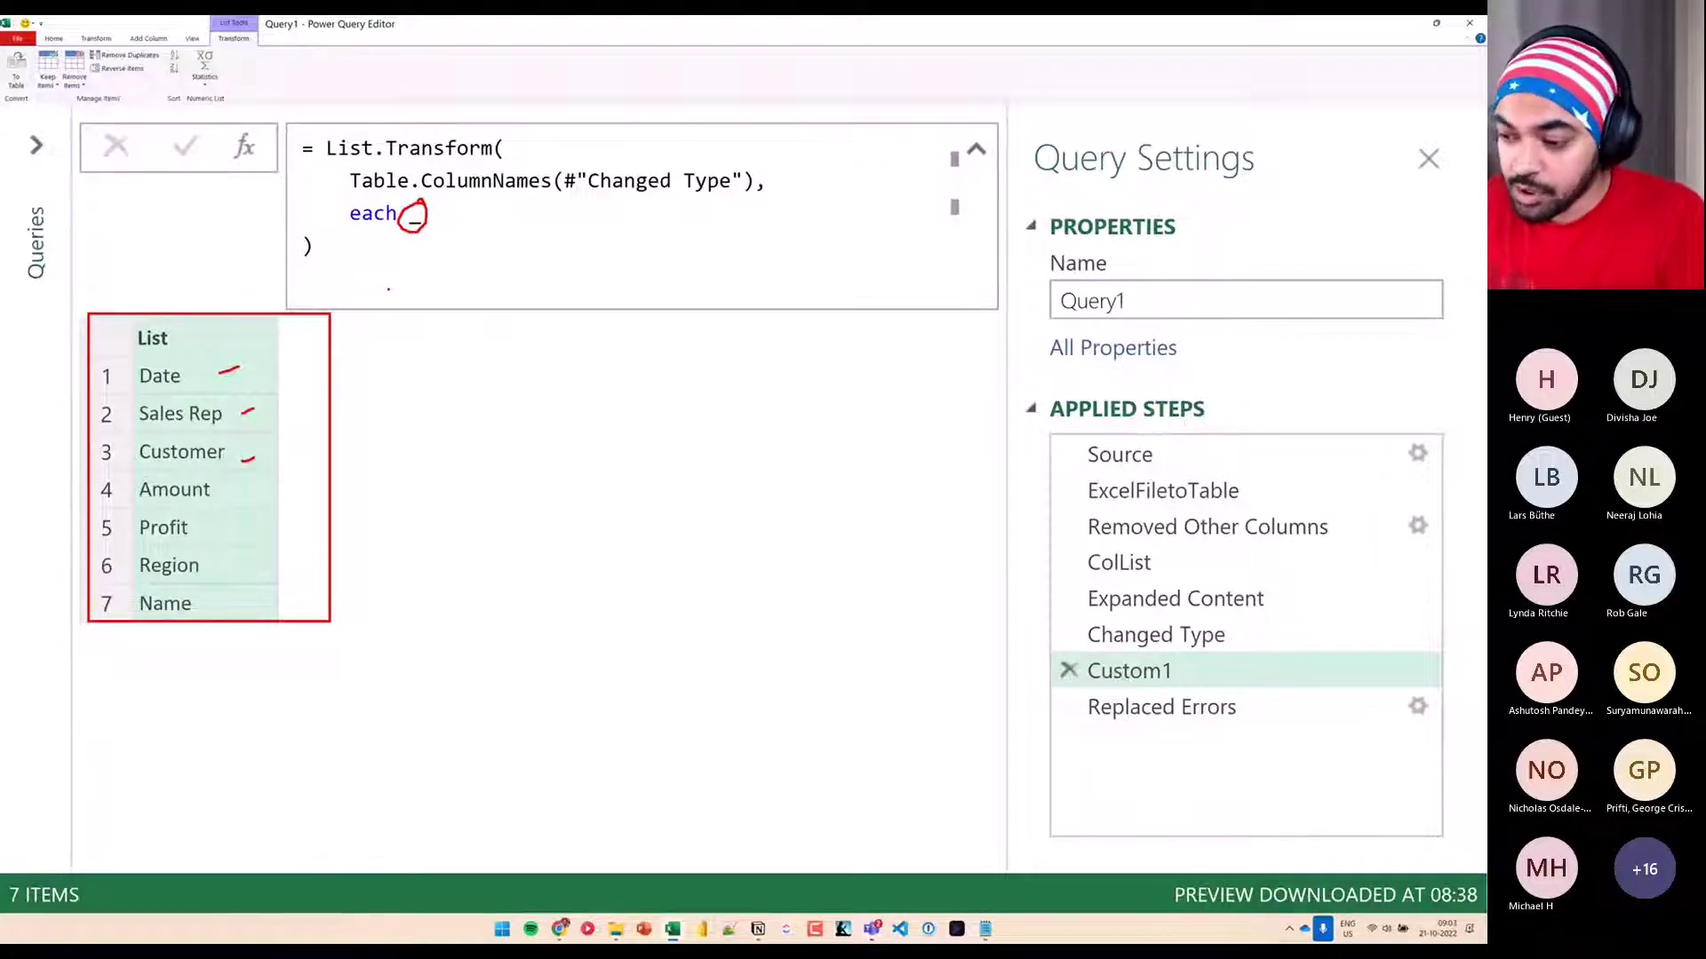
{"action": "key", "text": "Escape"}
{"action": "left_click", "coordinate": [416, 213]}
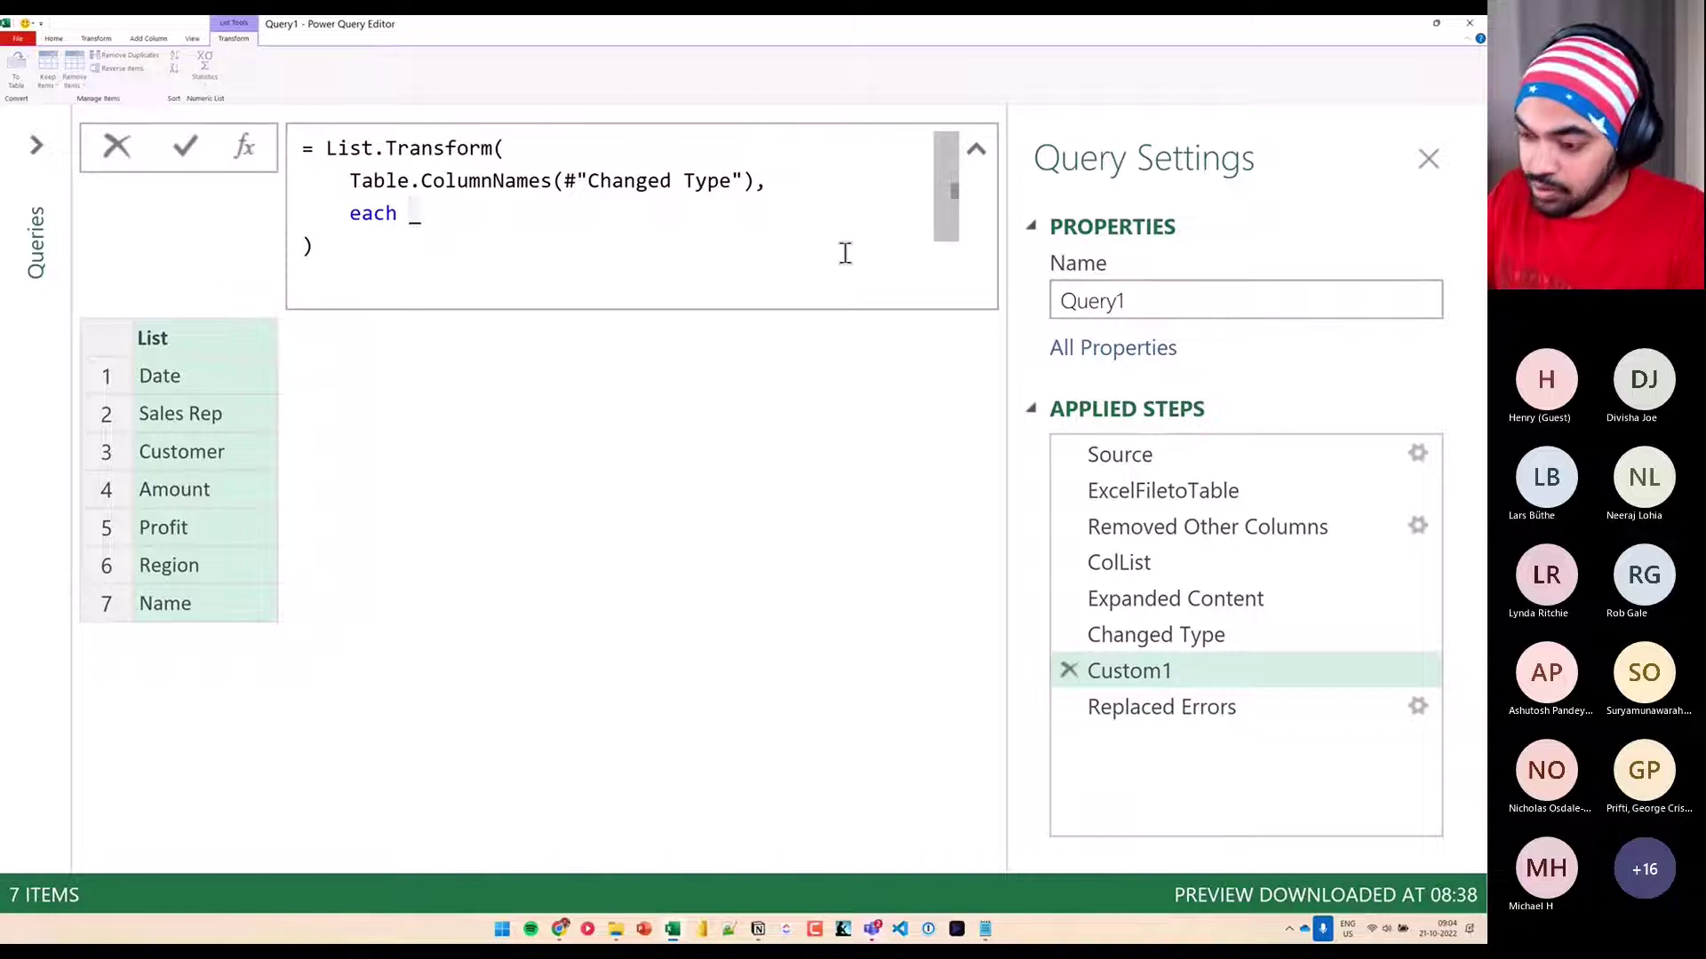
{"action": "type", "text": "{"}
{"action": "key", "text": "Right"}
{"action": "type", "text": "}"}
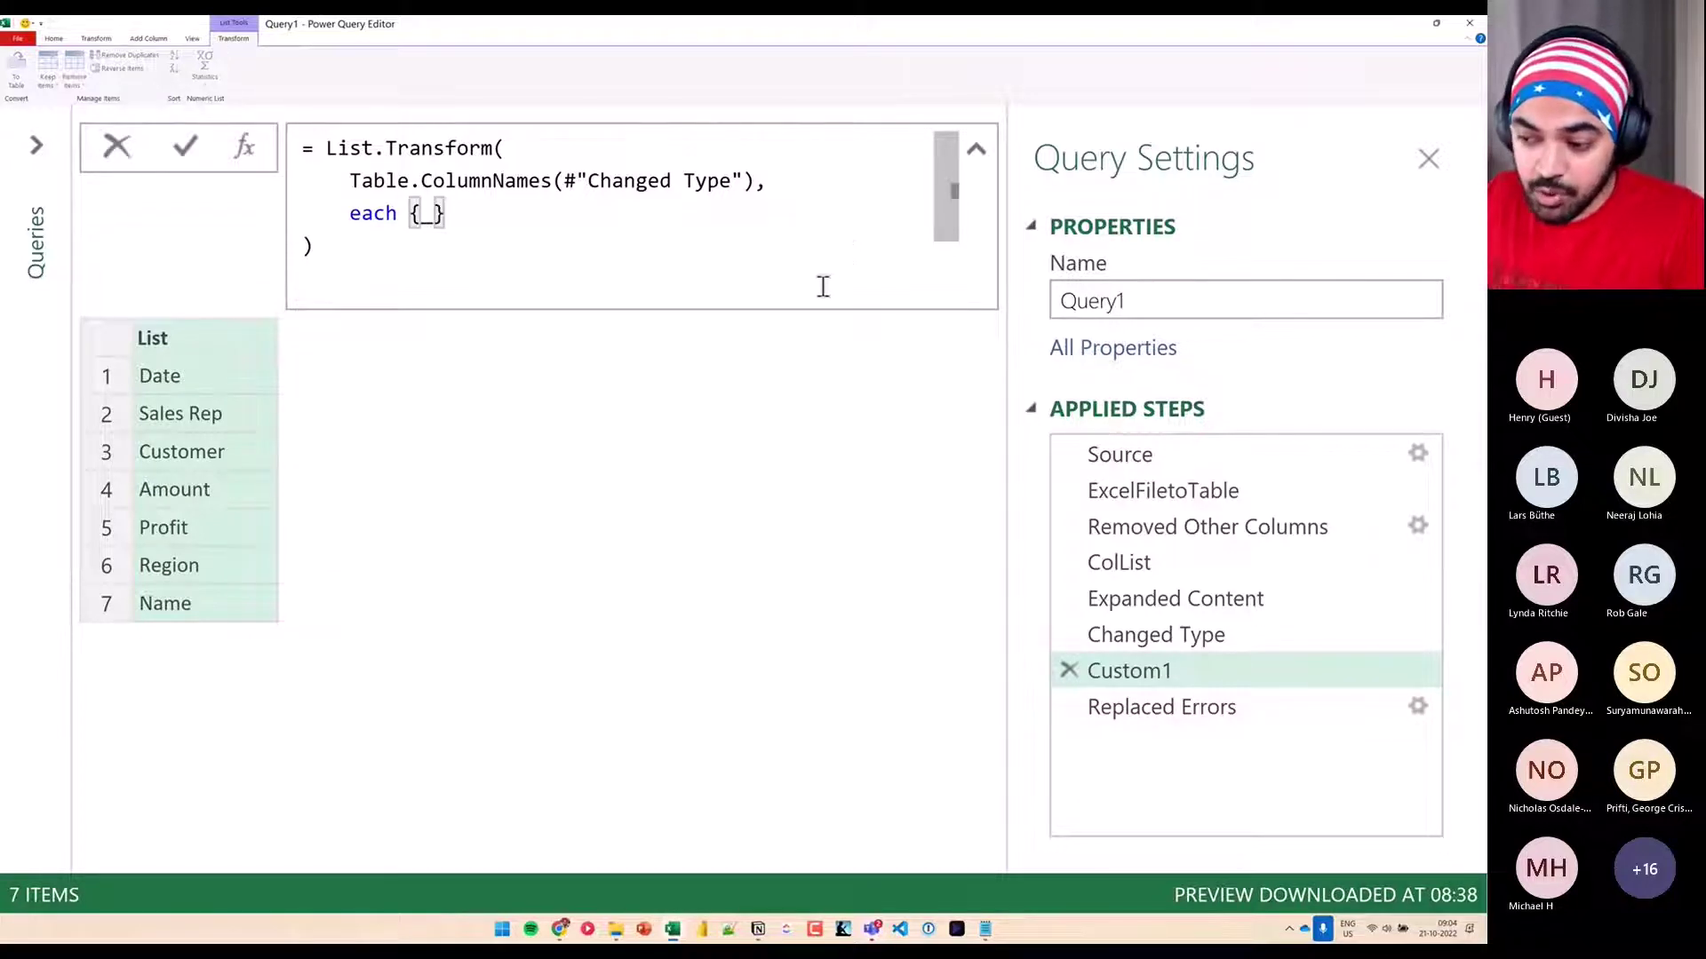
{"action": "left_click_drag", "start_coordinate": [199, 368], "coordinate": [129, 386]}
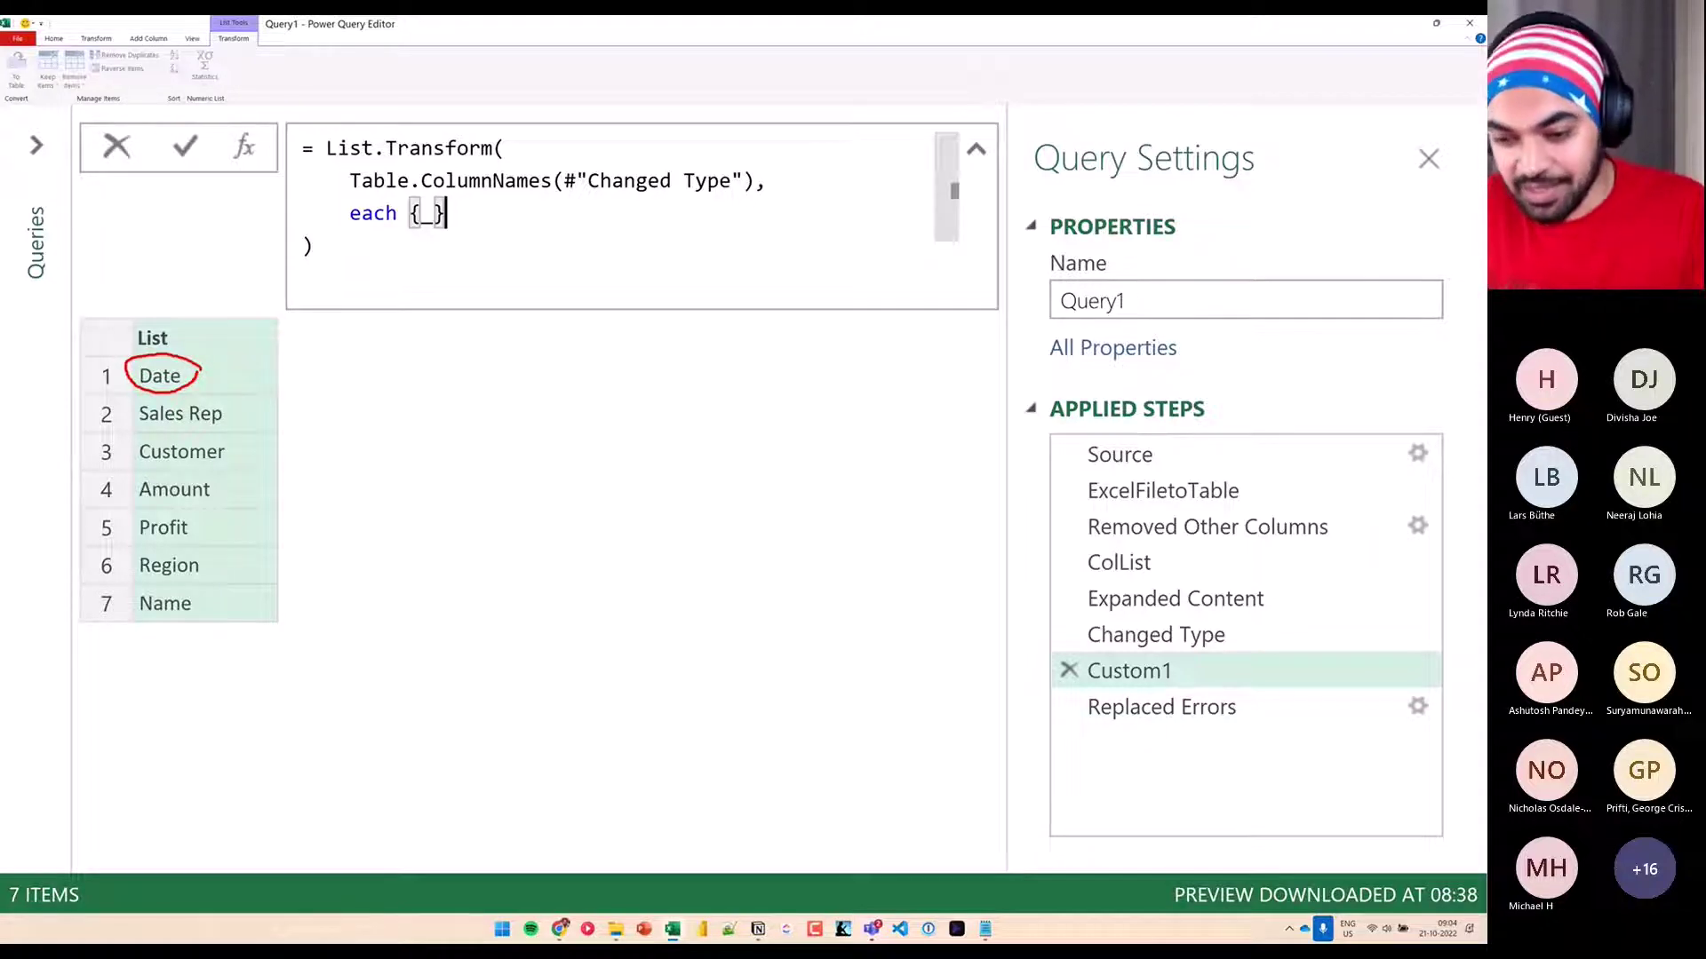
{"action": "key", "text": "Return"}
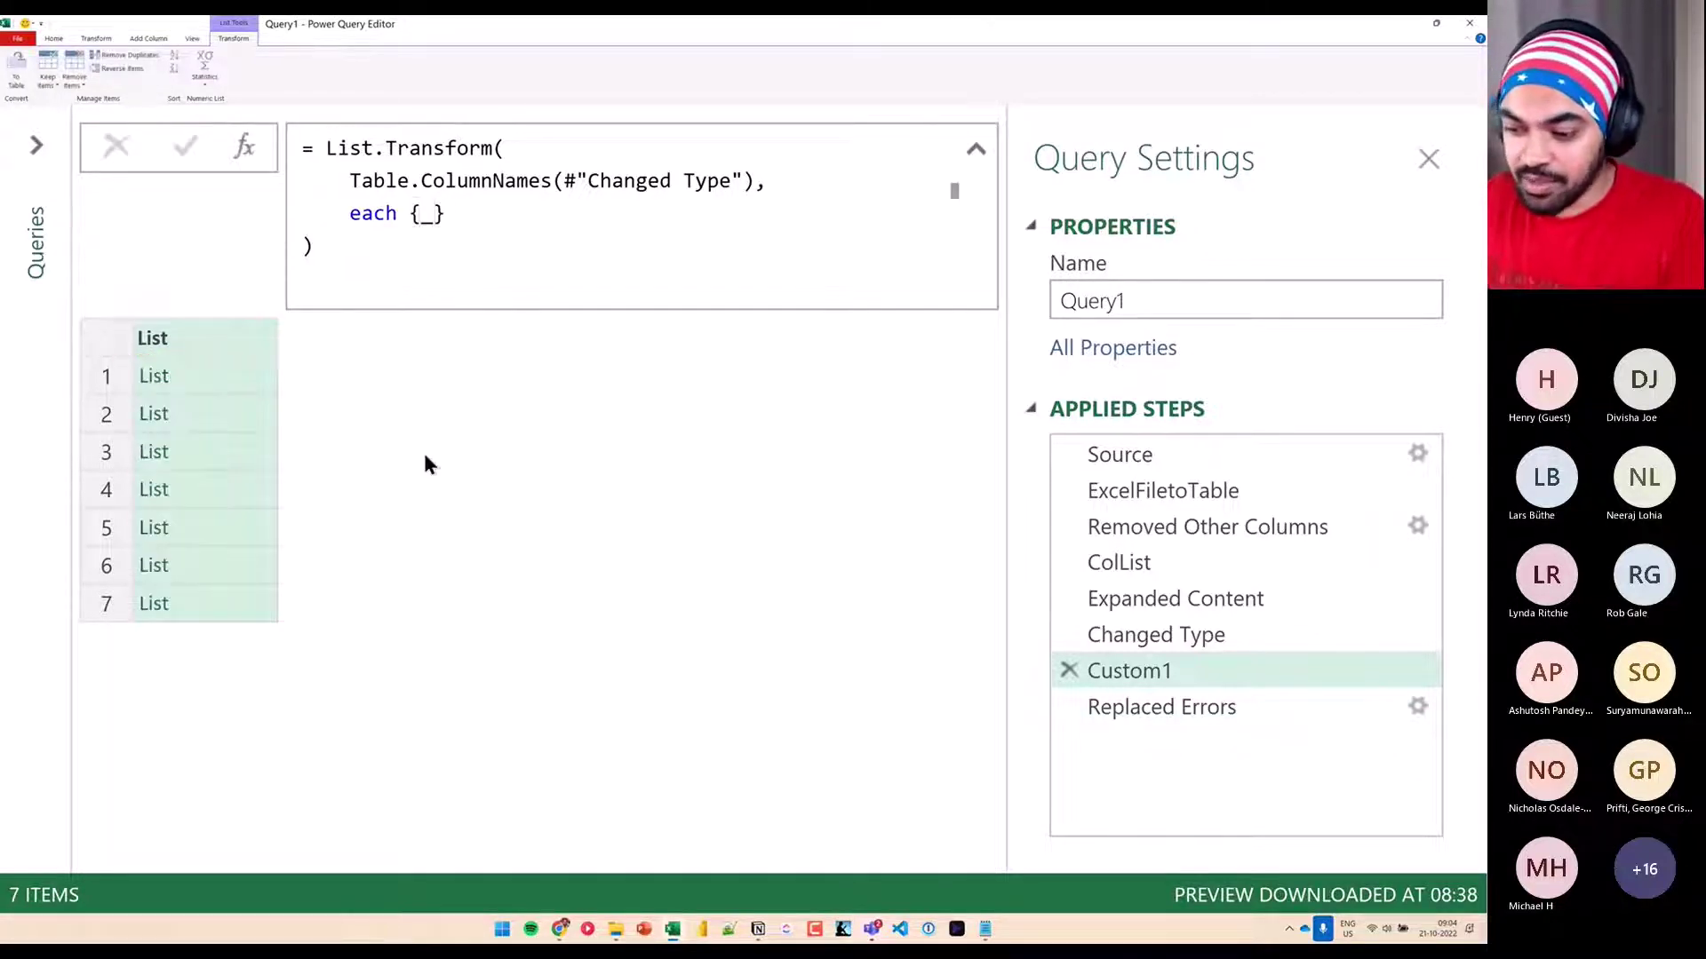
Preview row 1's nested list, which holds Date
{"action": "left_click", "coordinate": [228, 384]}
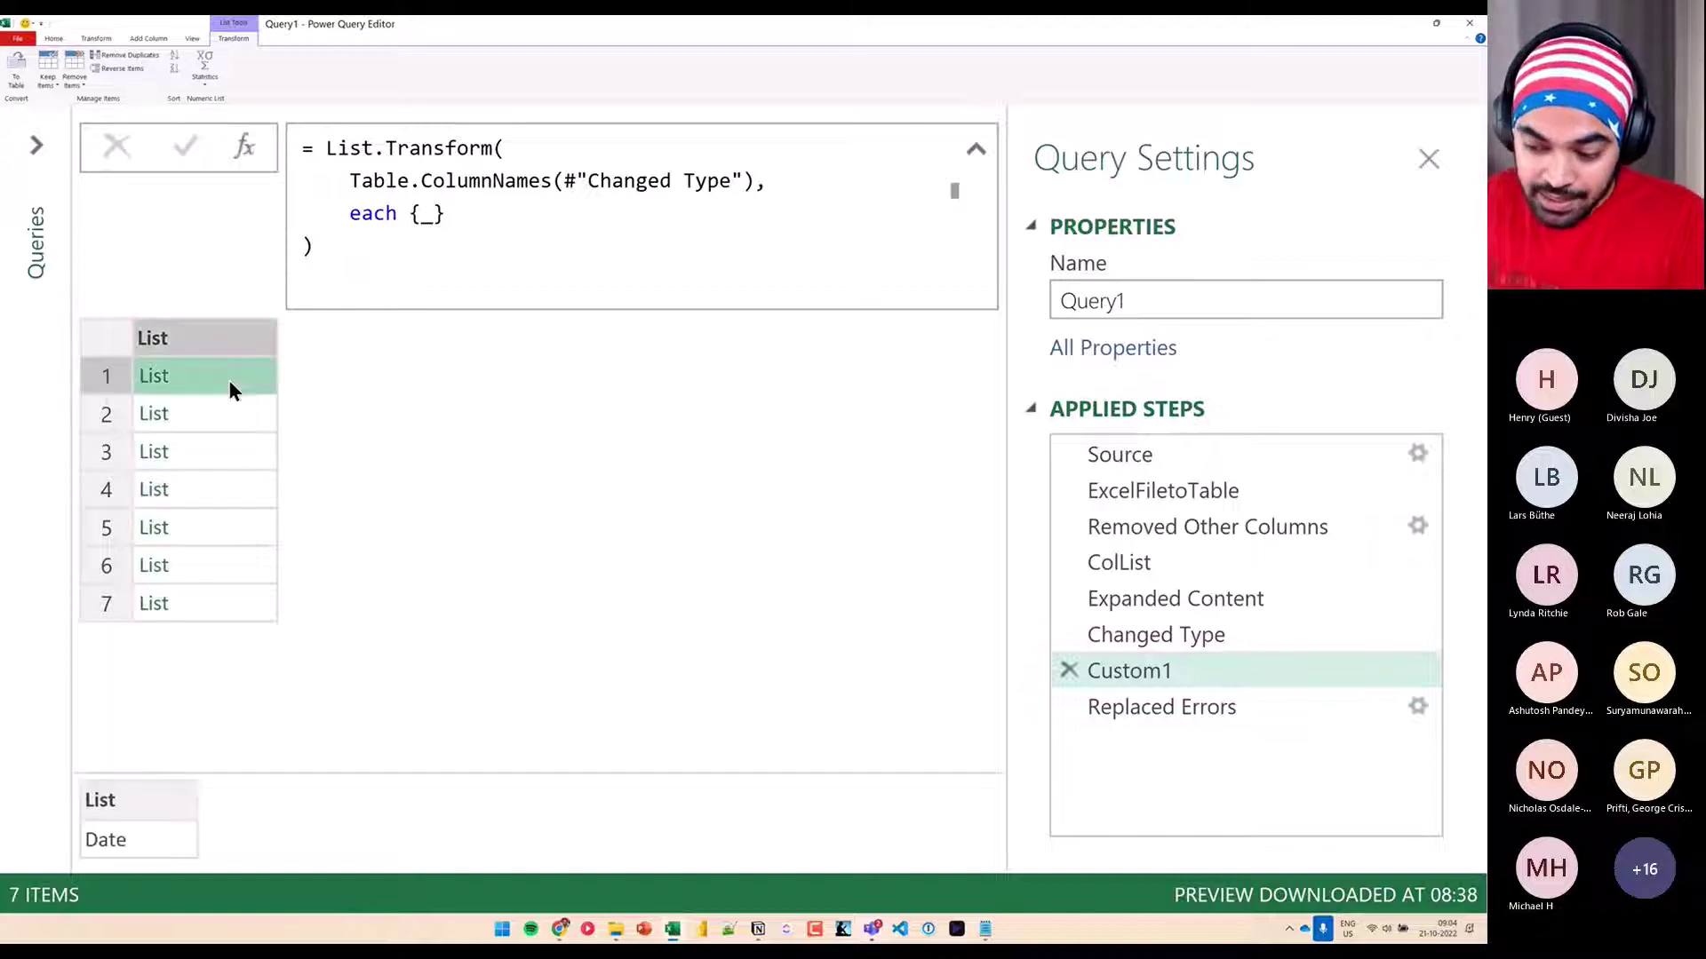
{"action": "left_click_drag", "start_coordinate": [172, 373], "coordinate": [122, 837]}
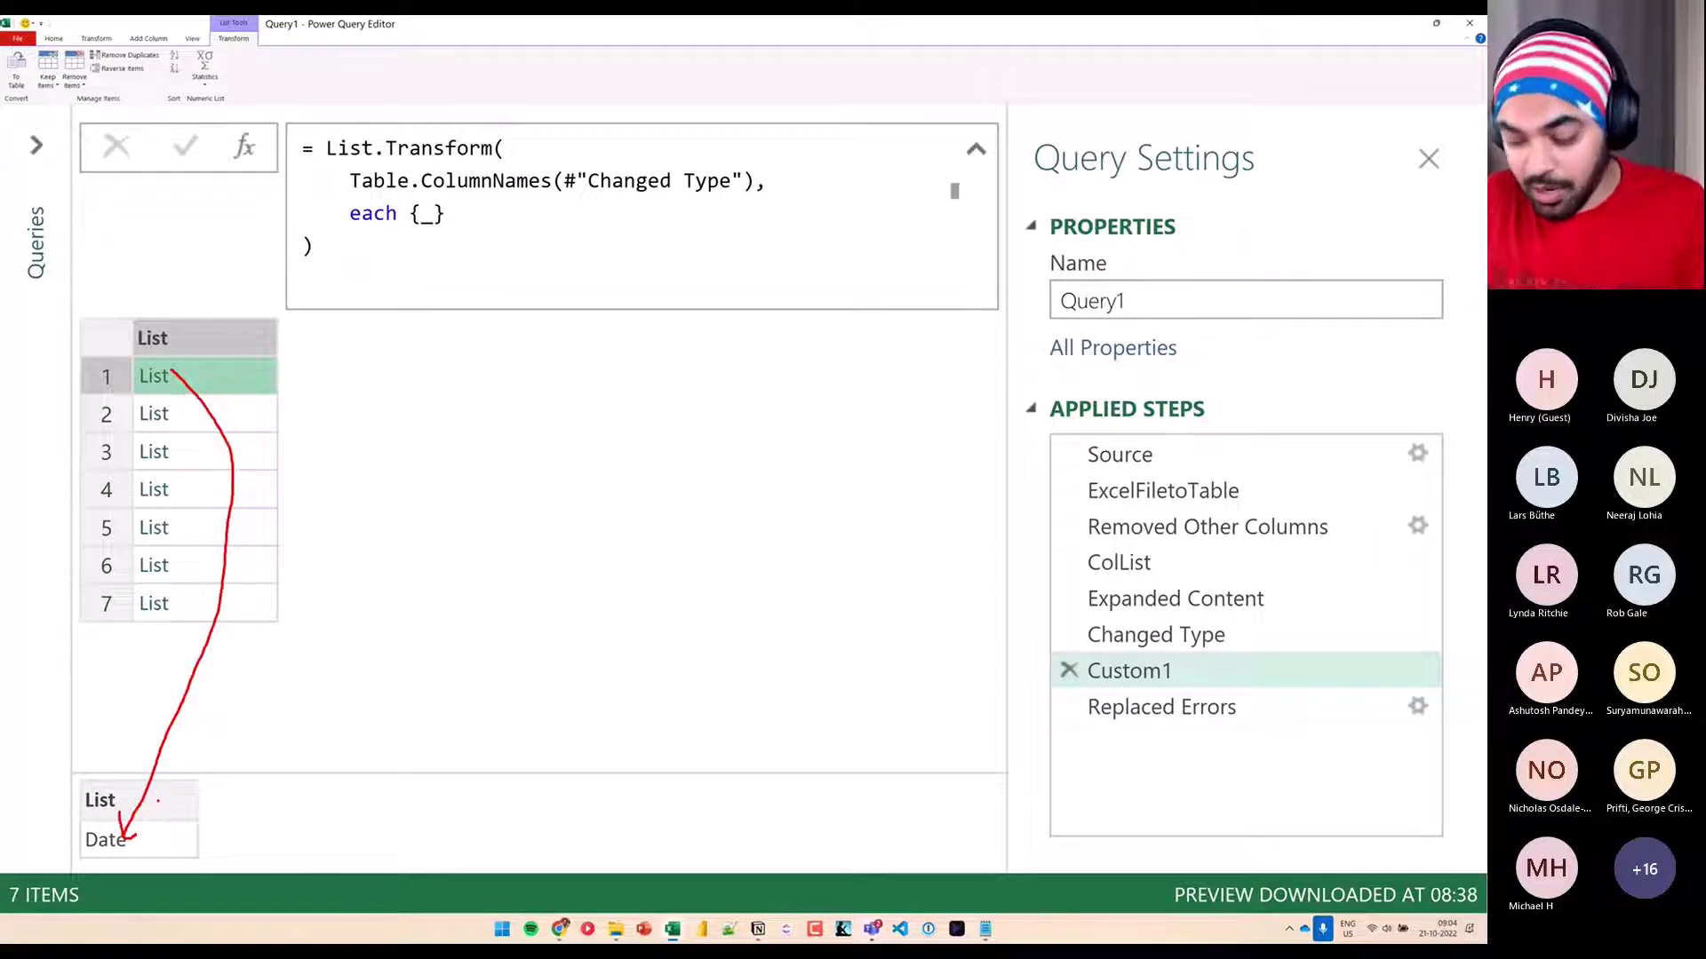
{"action": "key", "text": "Escape"}
Move Notepad up, highlight Amount and Profit and the List rows, and enlarge the preview pane
{"action": "left_click", "coordinate": [984, 928]}
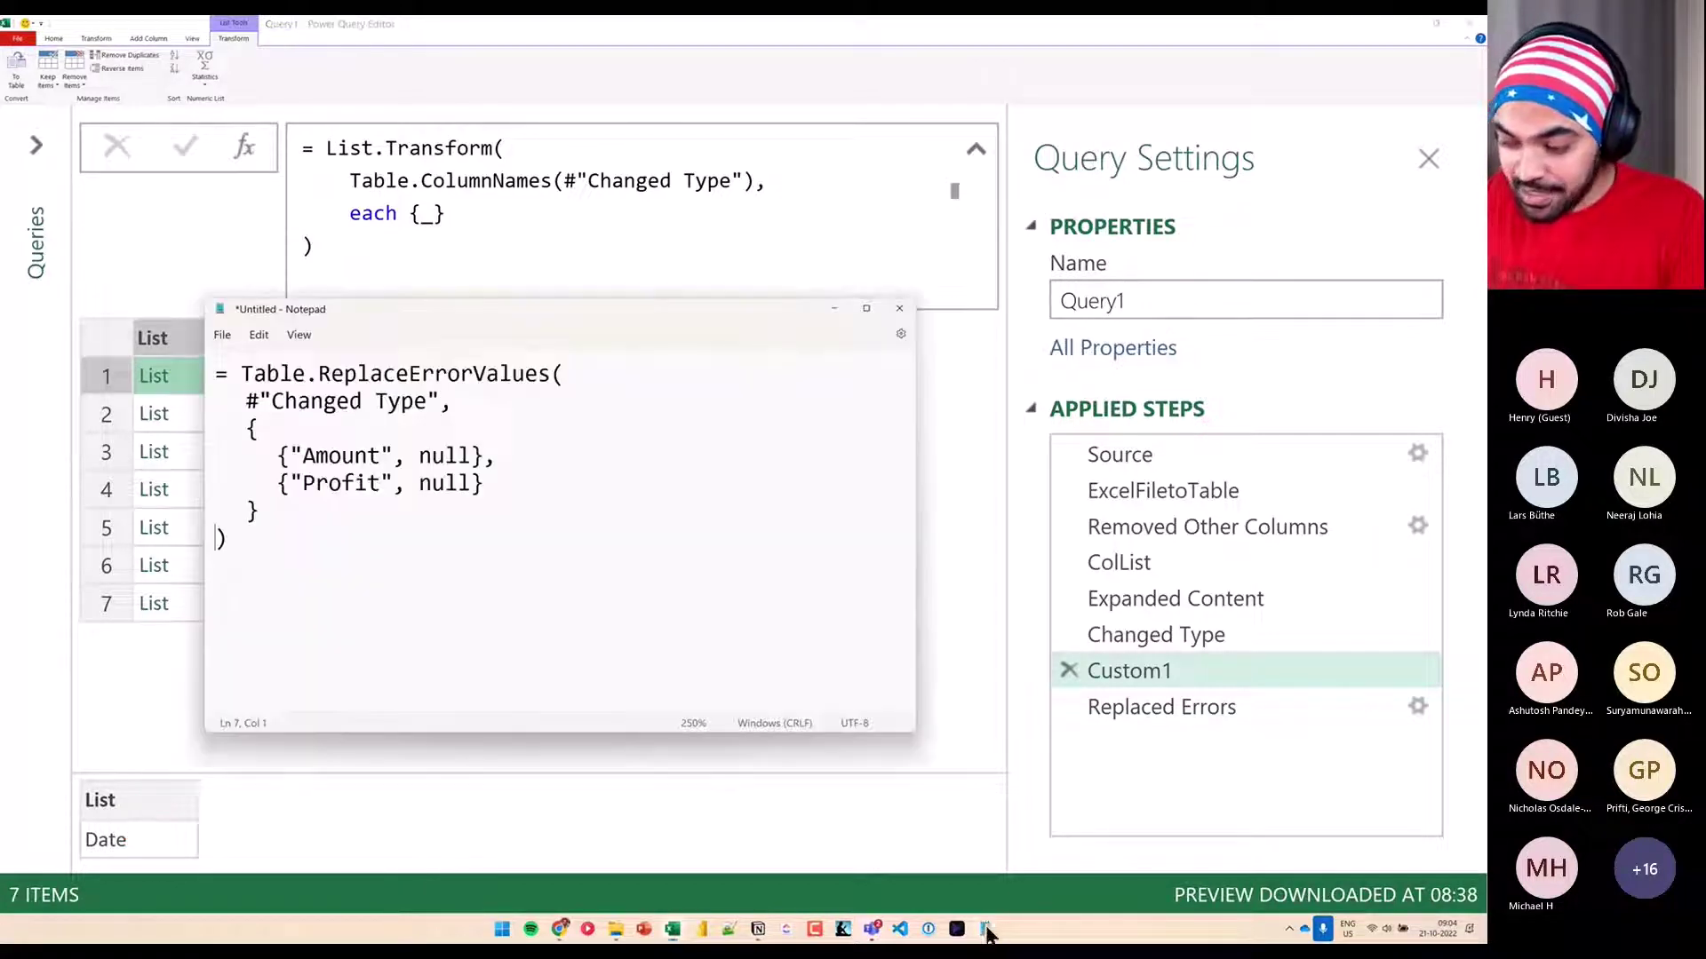
{"action": "left_click_drag", "start_coordinate": [600, 316], "coordinate": [895, 265]}
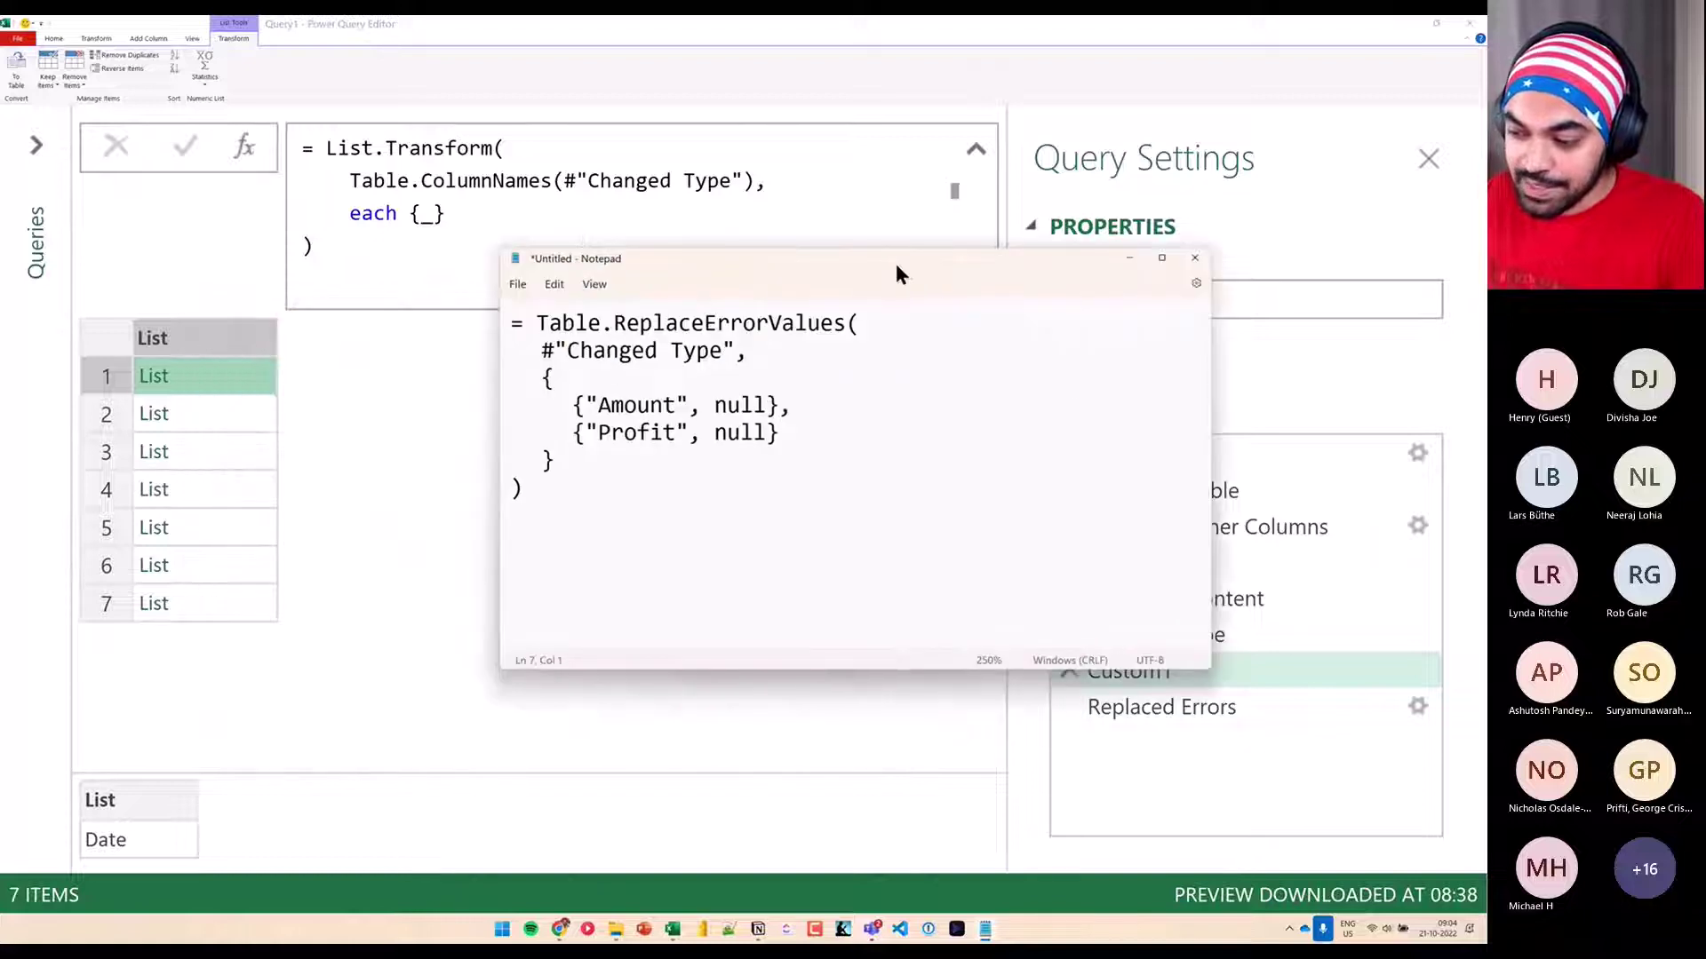
{"action": "mouse_move", "coordinate": [587, 385]}
{"action": "left_mouse_down"}
{"action": "mouse_move", "coordinate": [684, 416]}
{"action": "mouse_move", "coordinate": [671, 448]}
{"action": "left_mouse_up"}
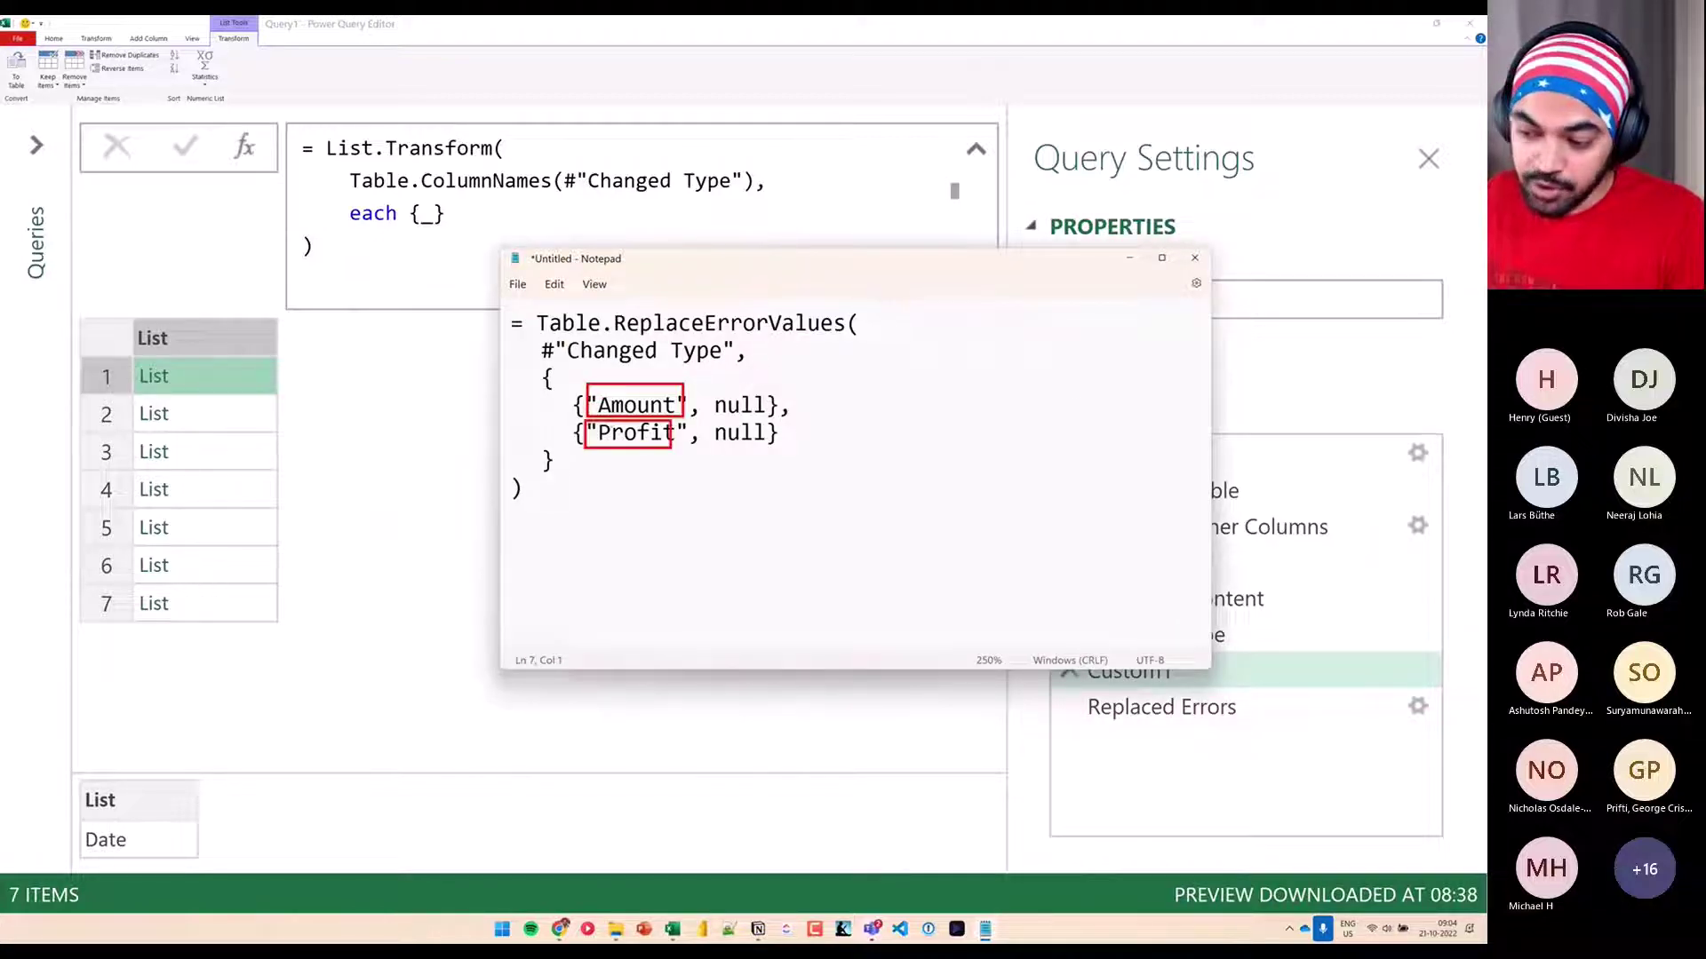
{"action": "left_click_drag", "start_coordinate": [165, 373], "coordinate": [189, 365]}
{"action": "mouse_move", "coordinate": [178, 412]}
{"action": "left_mouse_down"}
{"action": "mouse_move", "coordinate": [229, 412]}
{"action": "mouse_move", "coordinate": [240, 481]}
{"action": "left_mouse_up"}
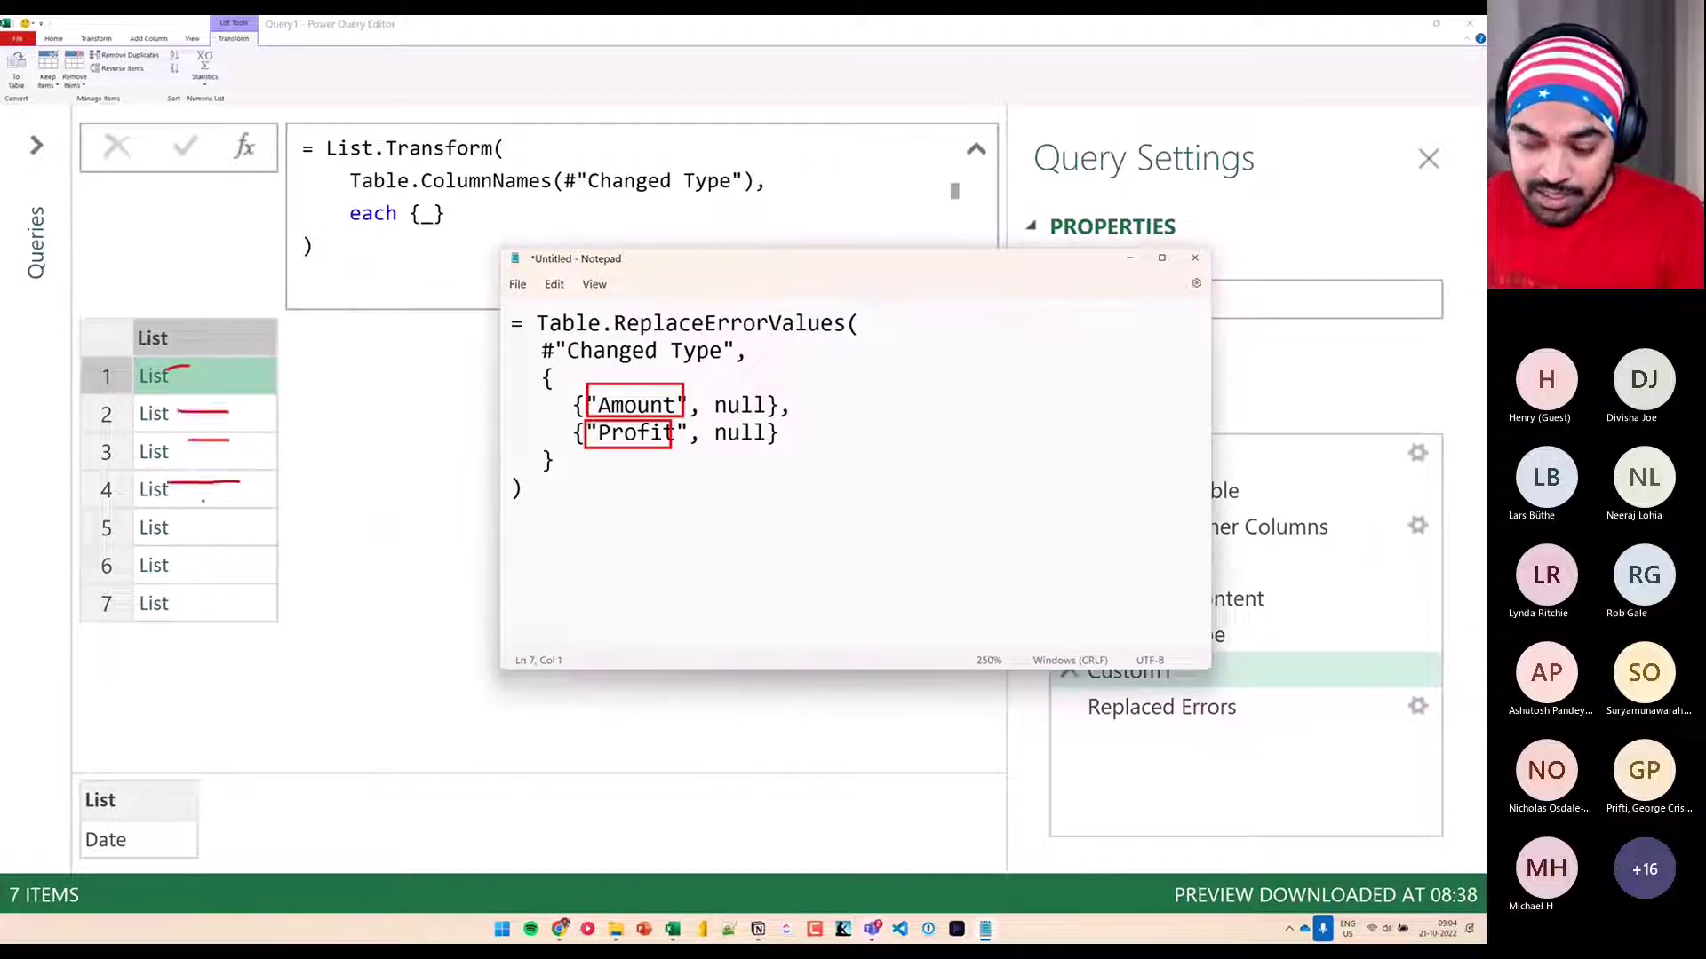
{"action": "left_click_drag", "start_coordinate": [197, 773], "coordinate": [441, 673]}
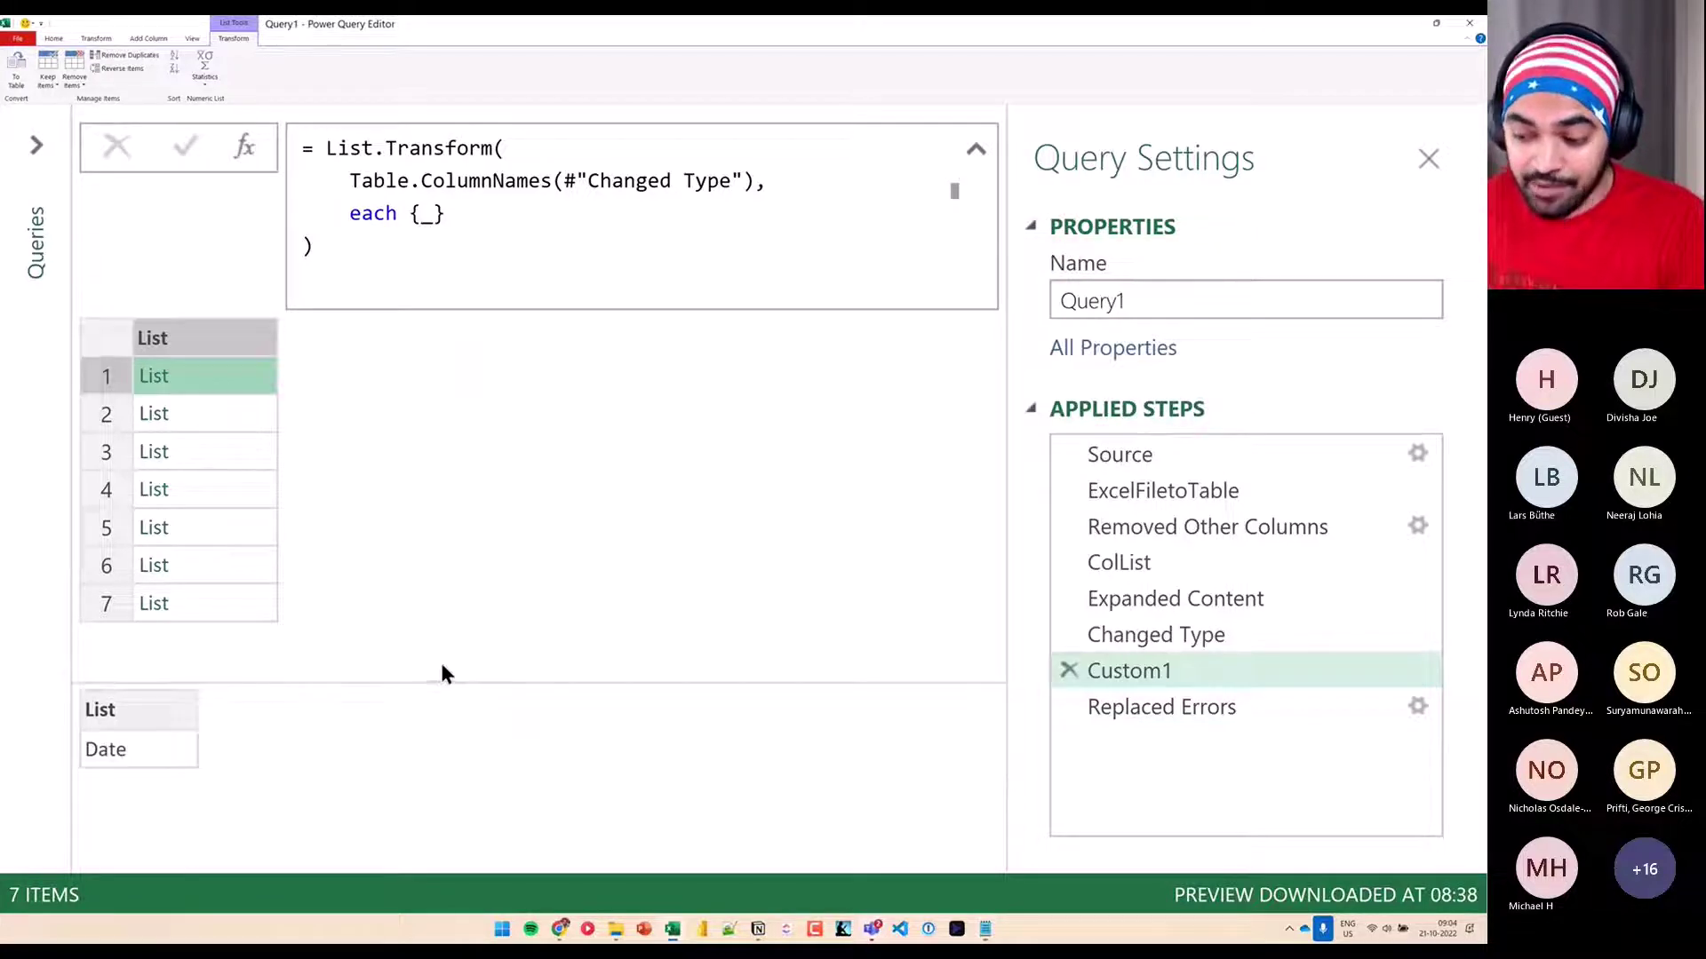
Box the two null values in the notes, then return to Power Query
{"action": "key", "text": "alt+Tab"}
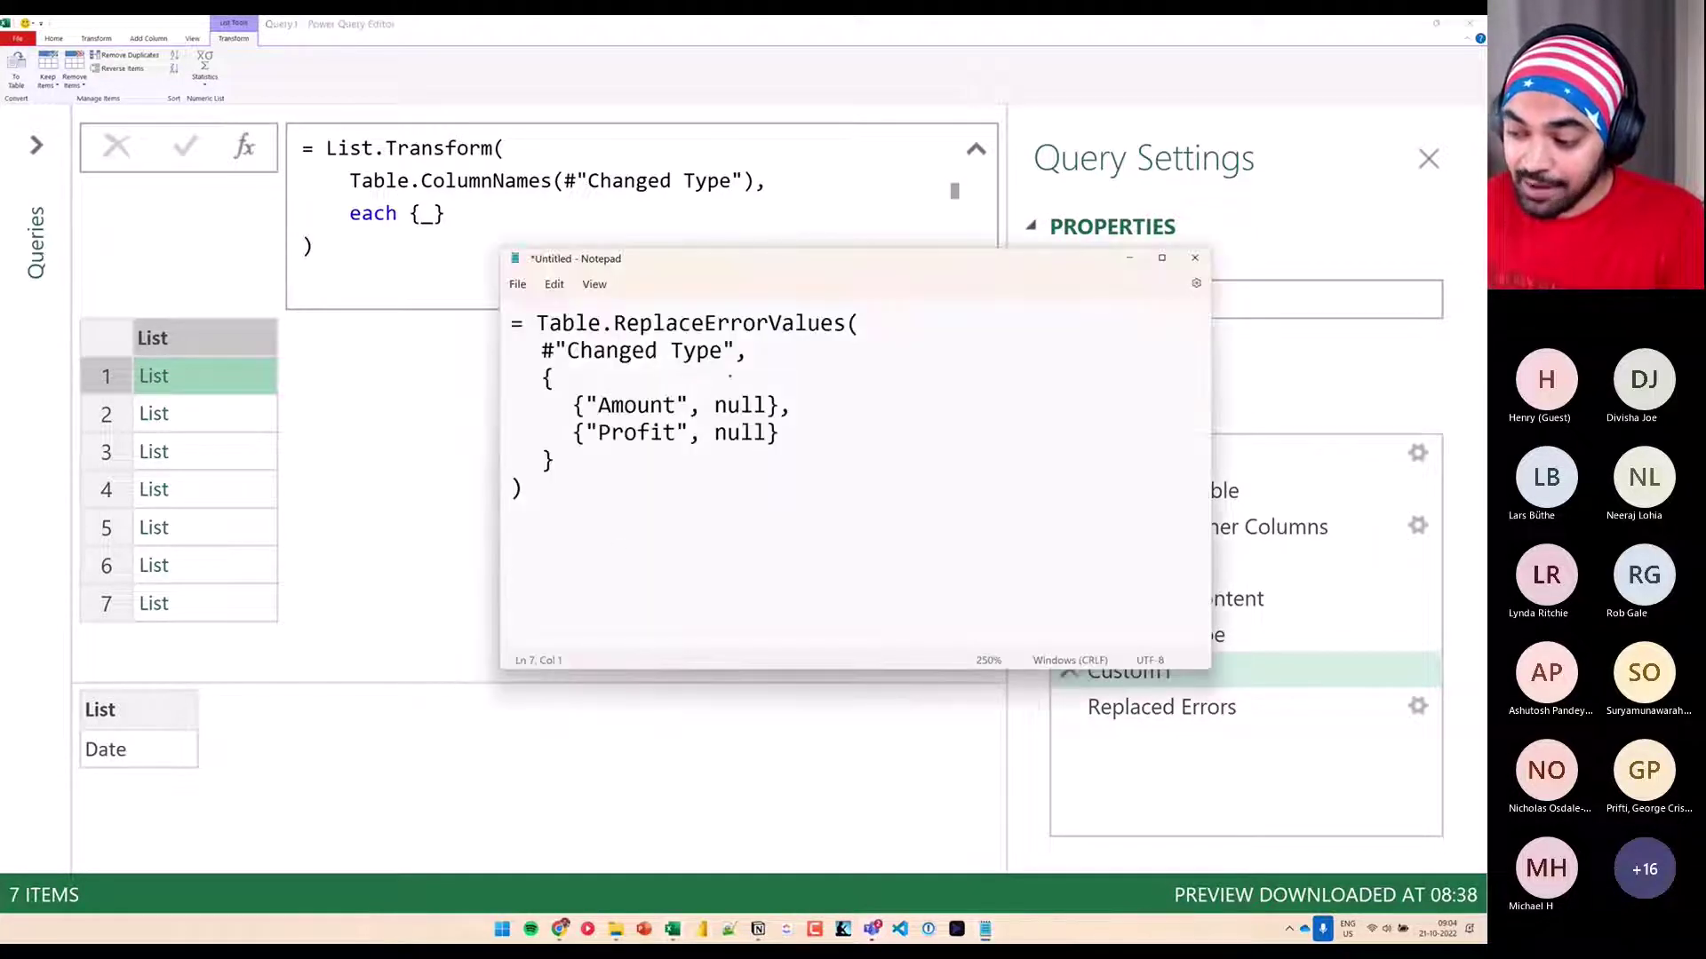
{"action": "mouse_move", "coordinate": [709, 383]}
{"action": "left_mouse_down"}
{"action": "mouse_move", "coordinate": [769, 422]}
{"action": "mouse_move", "coordinate": [771, 448]}
{"action": "left_mouse_up"}
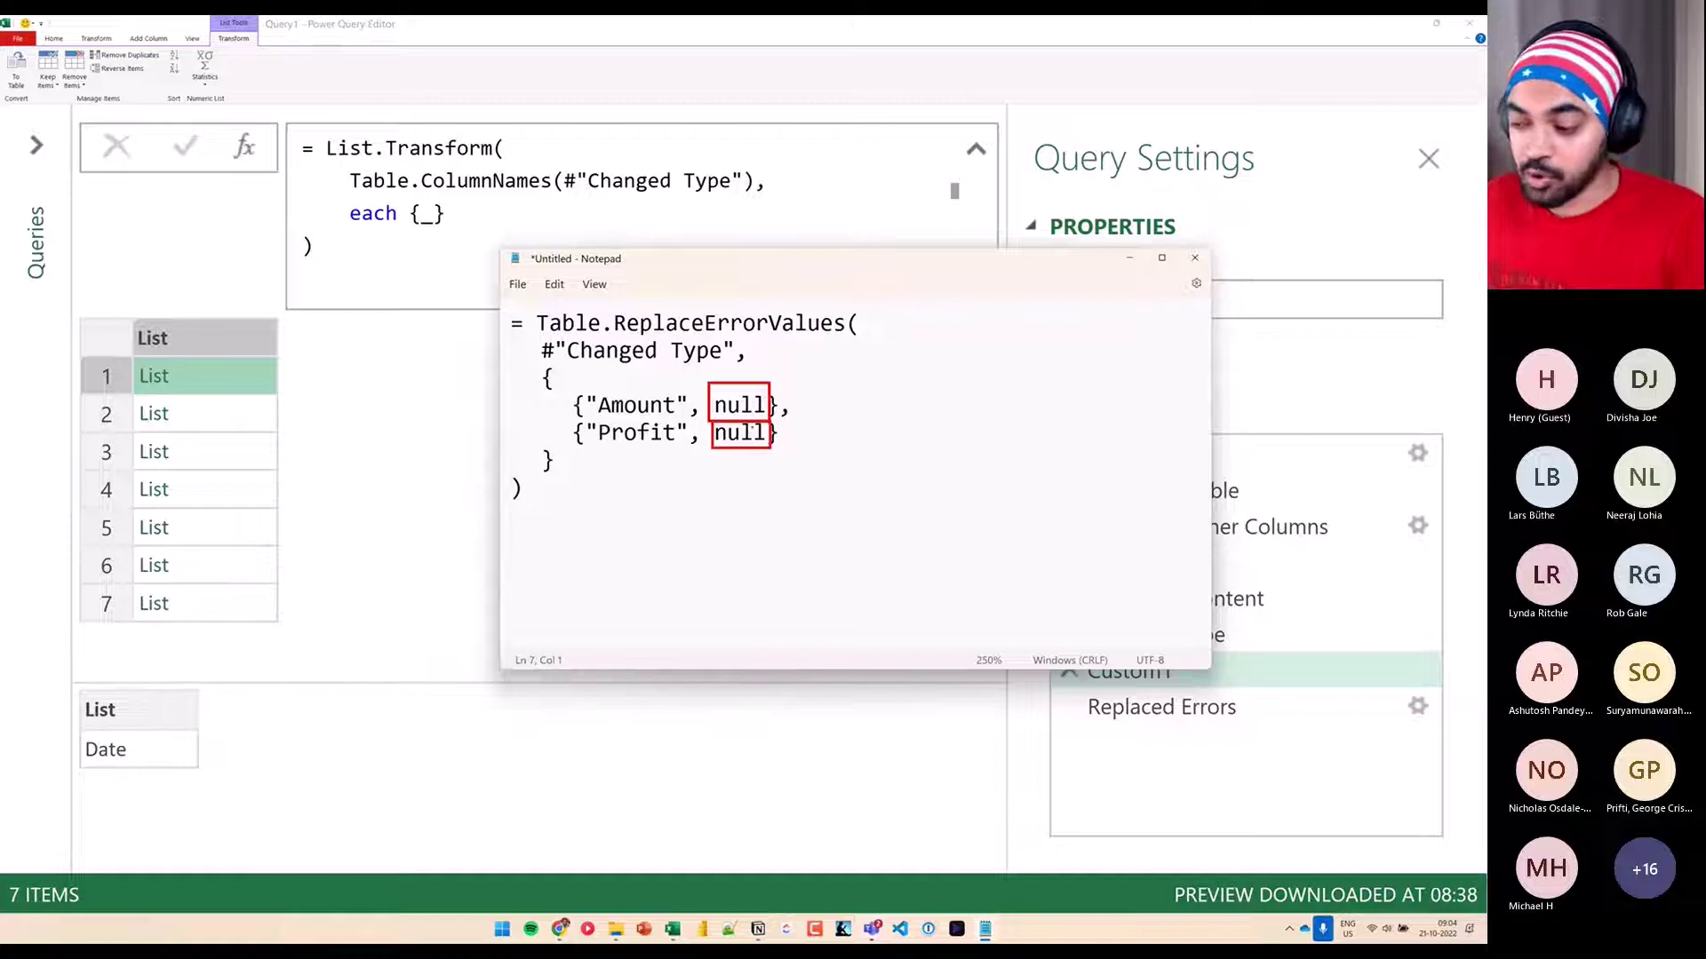
{"action": "left_click_drag", "start_coordinate": [743, 360], "coordinate": [742, 389]}
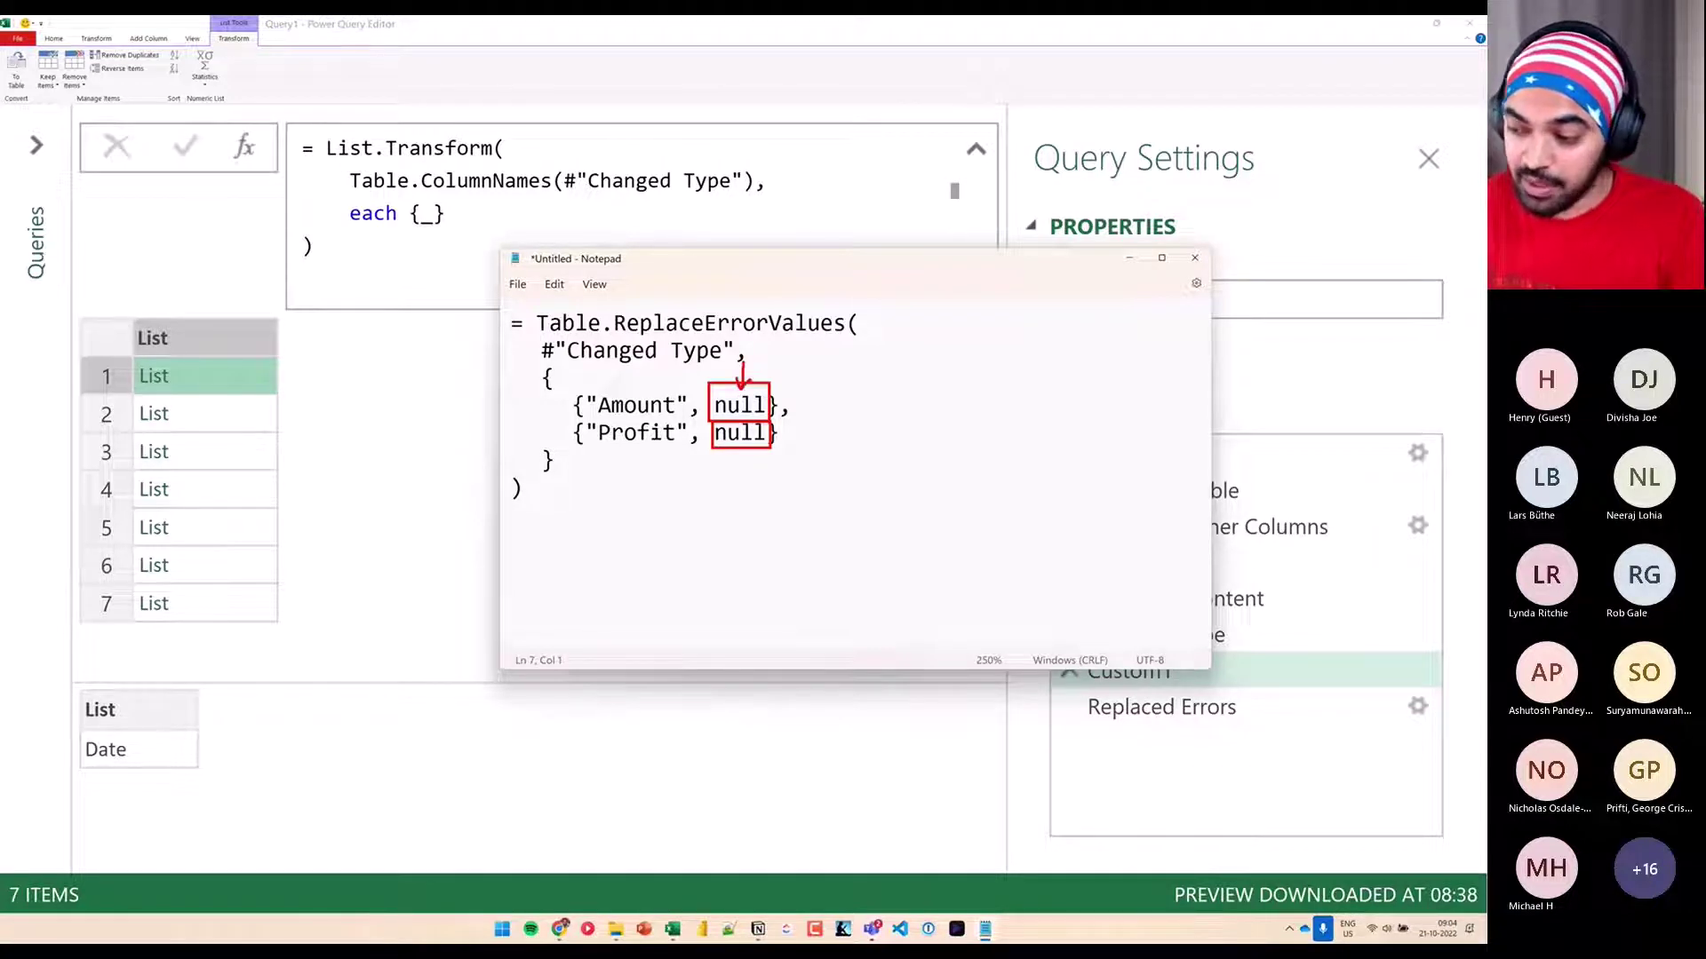
{"action": "key", "text": "Escape"}
{"action": "left_click", "coordinate": [307, 400]}
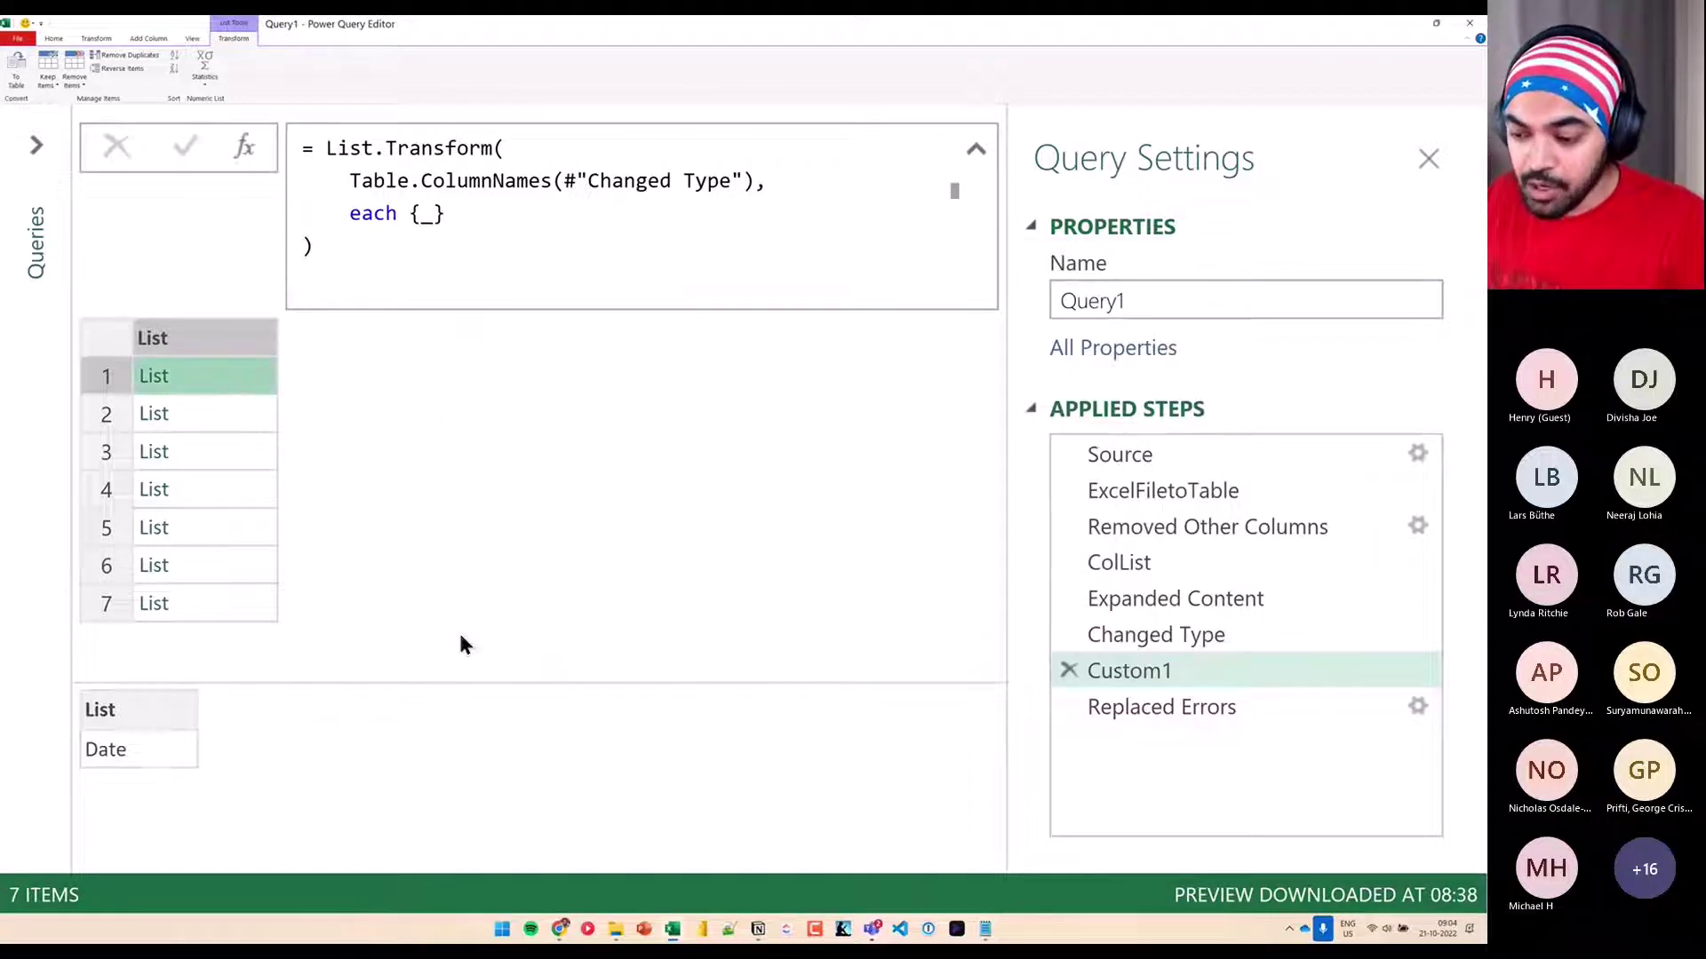
{"action": "left_click_drag", "start_coordinate": [372, 683], "coordinate": [366, 701]}
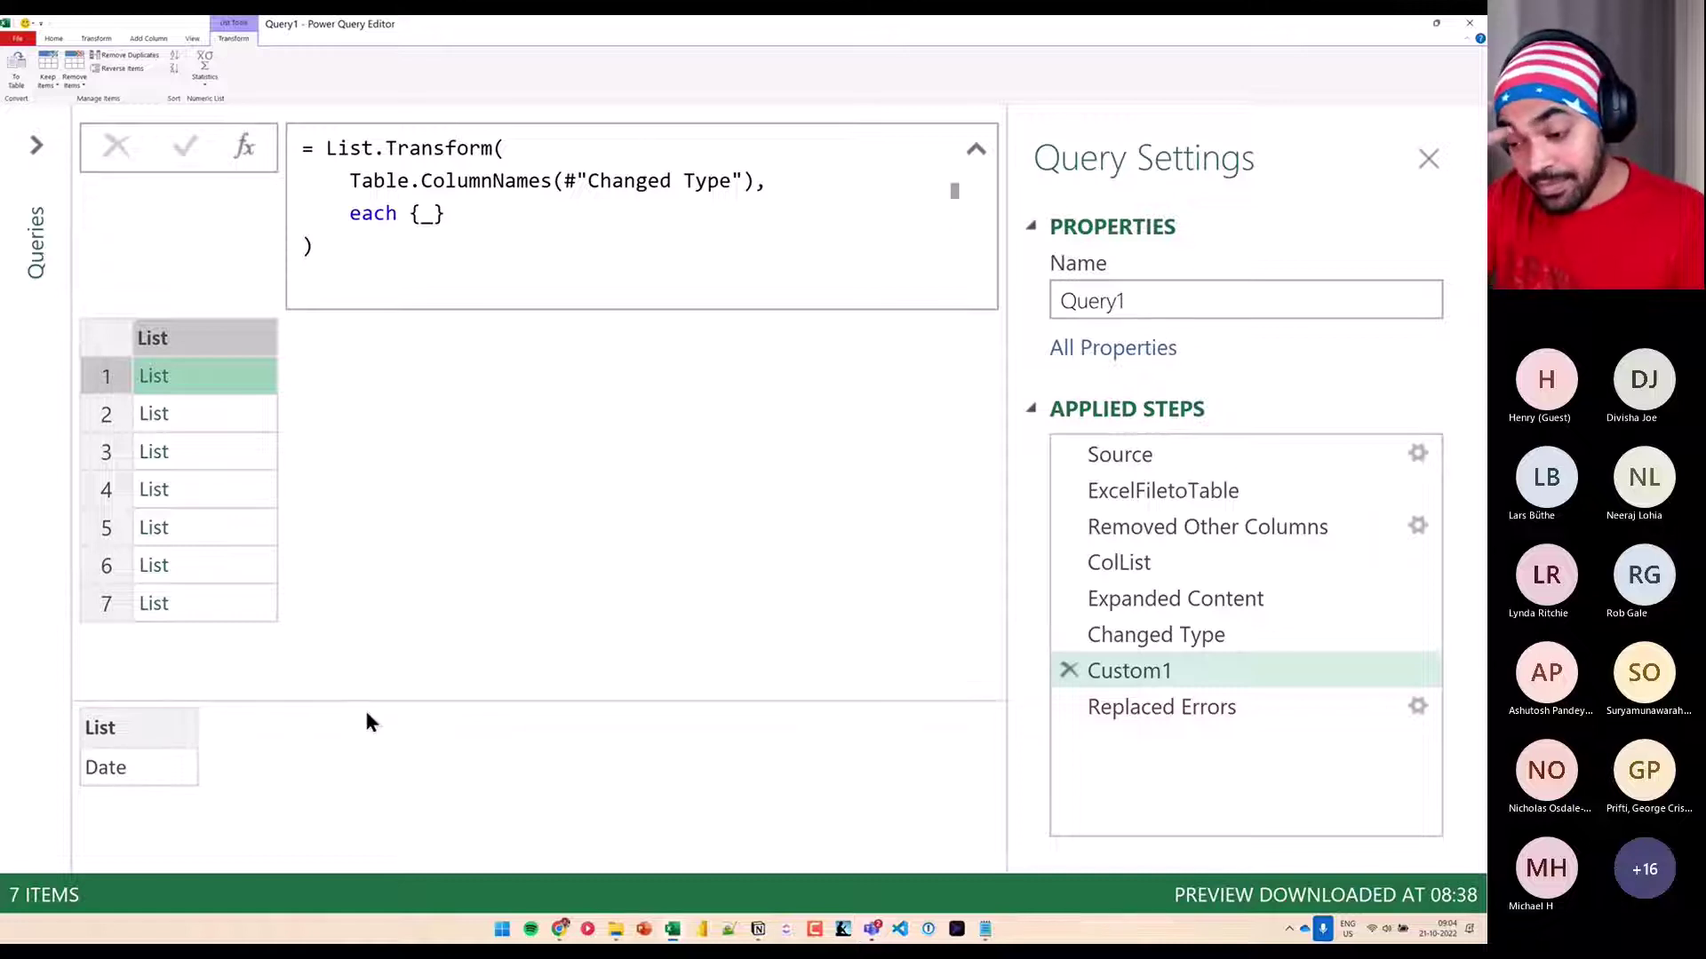
Change the Custom1 formula's each {_} to each {_, null}
{"action": "left_click", "coordinate": [488, 211]}
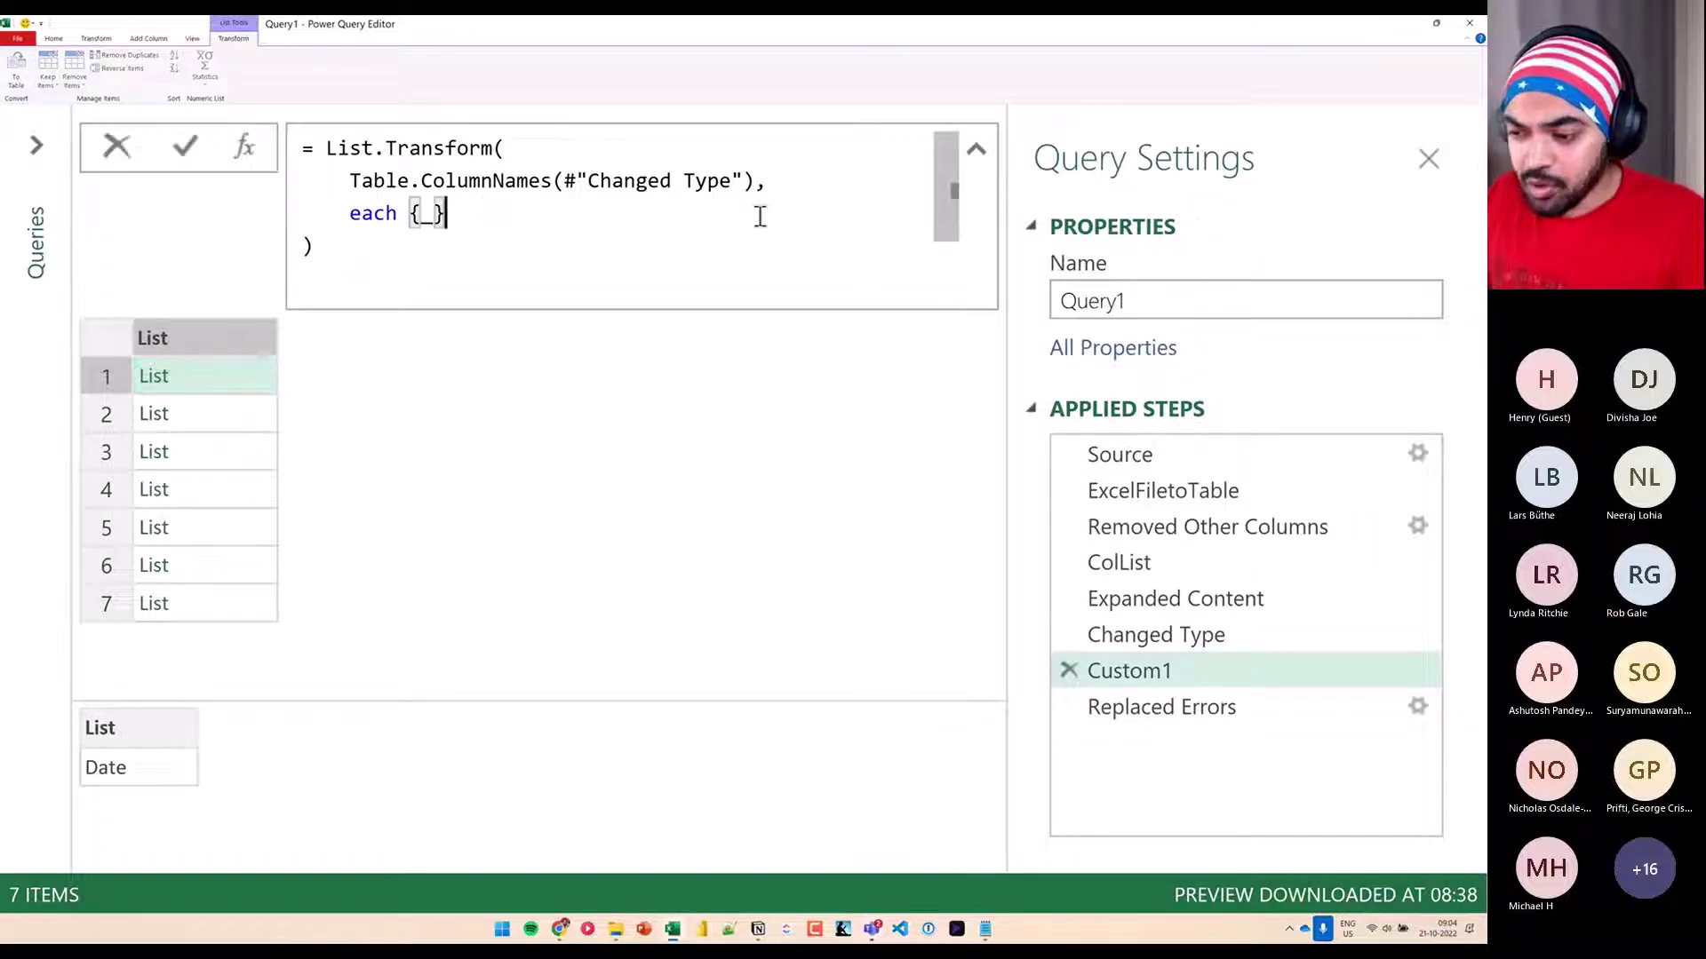
{"action": "left_click", "coordinate": [437, 213]}
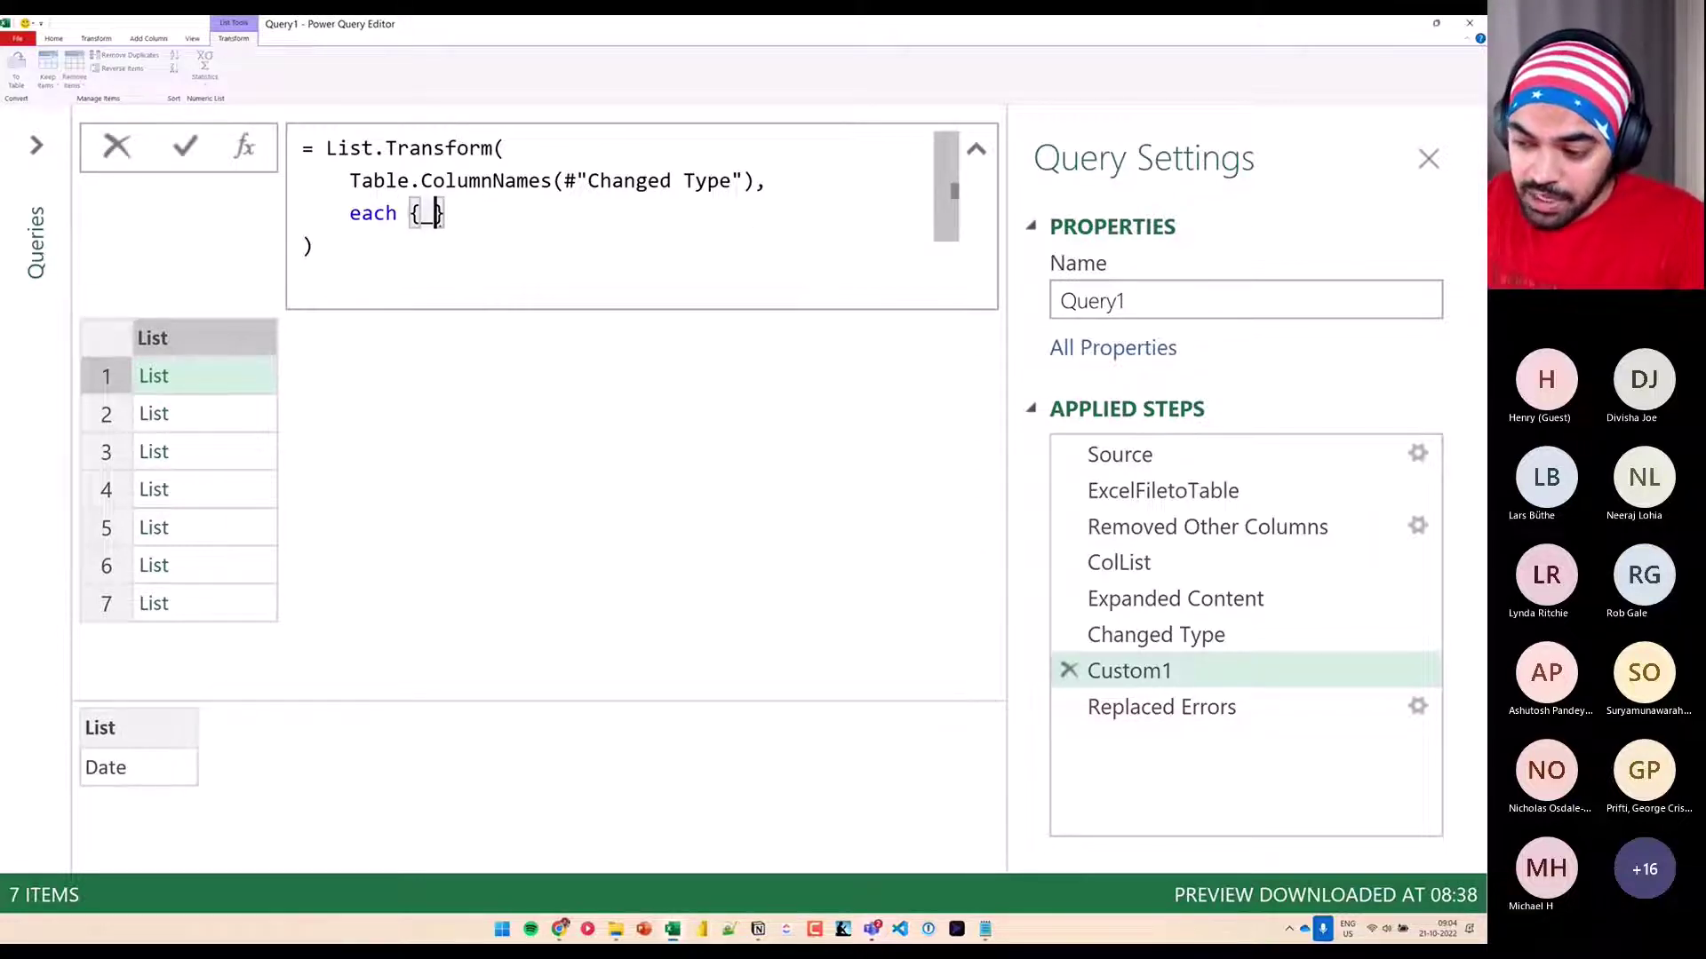
{"action": "left_click", "coordinate": [156, 658]}
{"action": "mouse_move", "coordinate": [135, 756]}
{"action": "left_mouse_down"}
{"action": "mouse_move", "coordinate": [84, 793]}
{"action": "mouse_move", "coordinate": [126, 770]}
{"action": "left_mouse_up"}
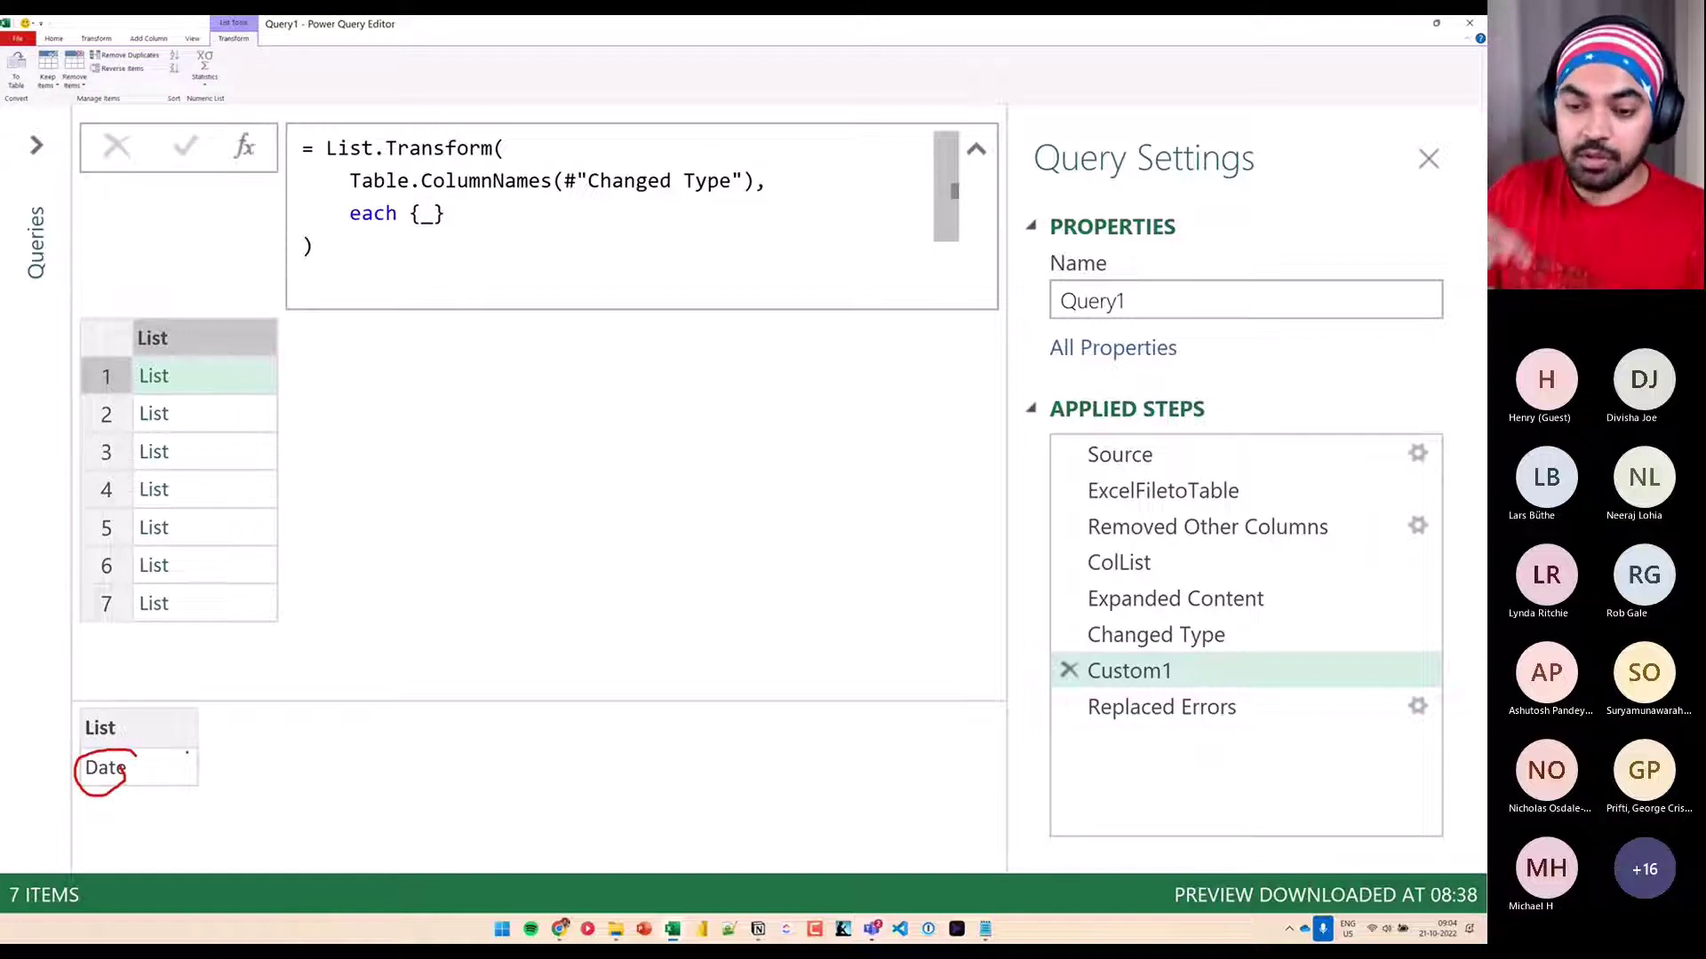
{"action": "key", "text": "Escape"}
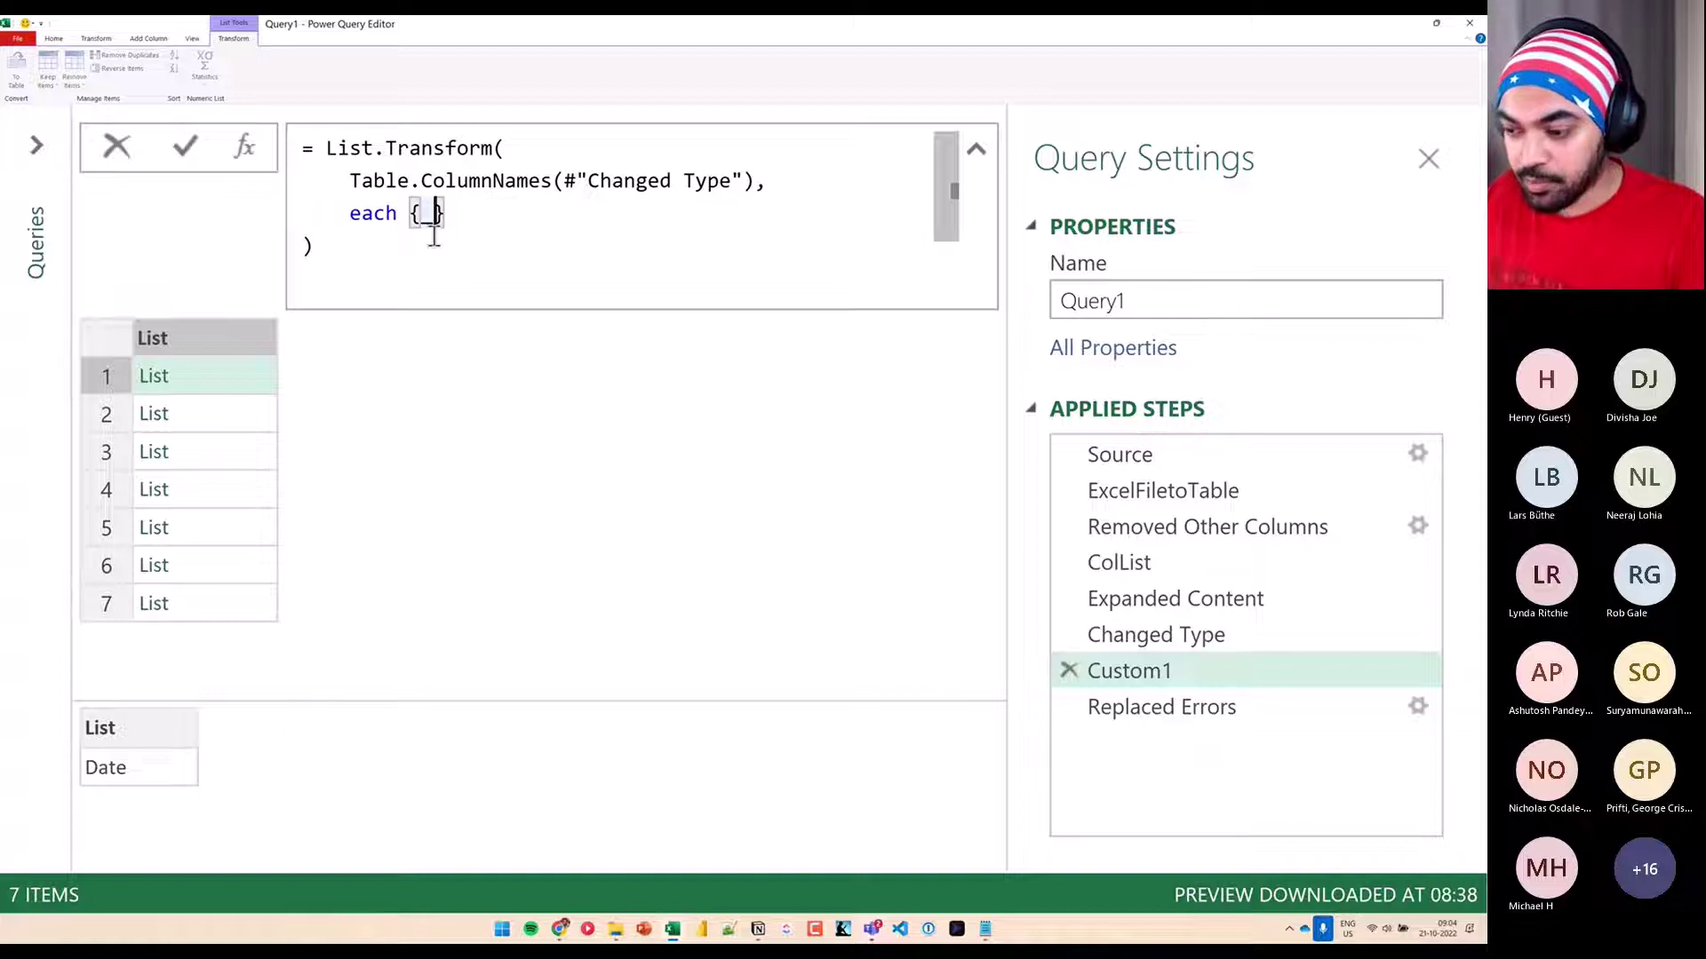
{"action": "left_click", "coordinate": [592, 229]}
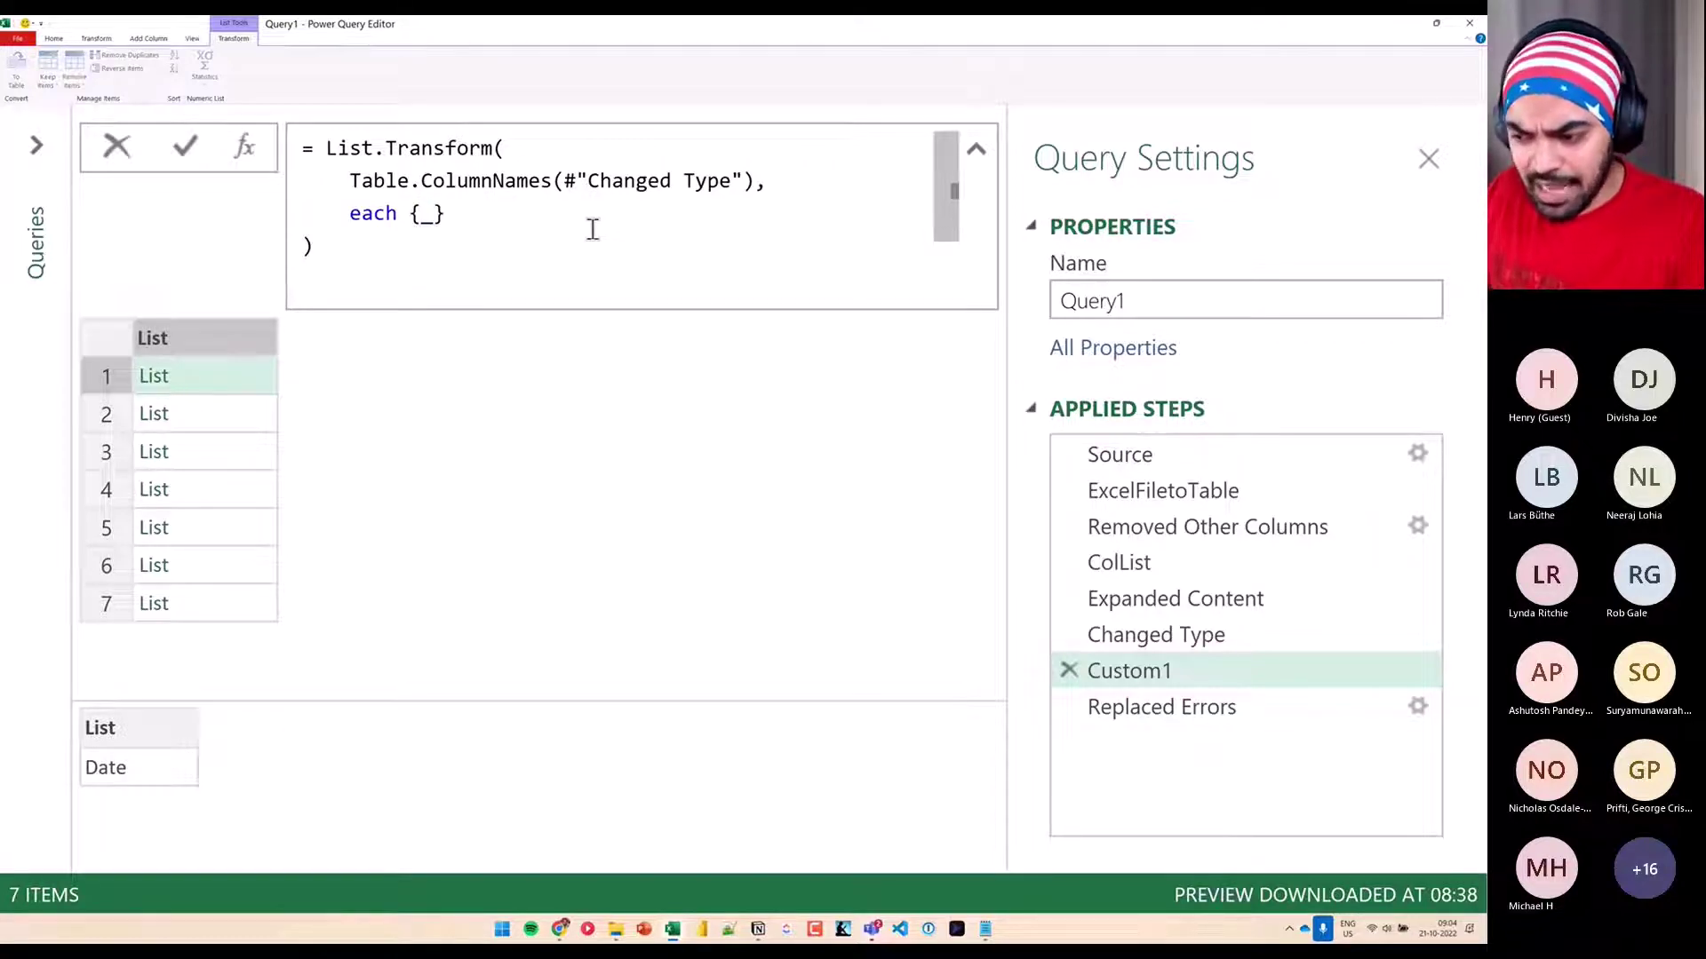
{"action": "left_click", "coordinate": [562, 183]}
{"action": "key", "text": "Down"}
{"action": "key", "text": "Down"}
{"action": "key", "text": "Up"}
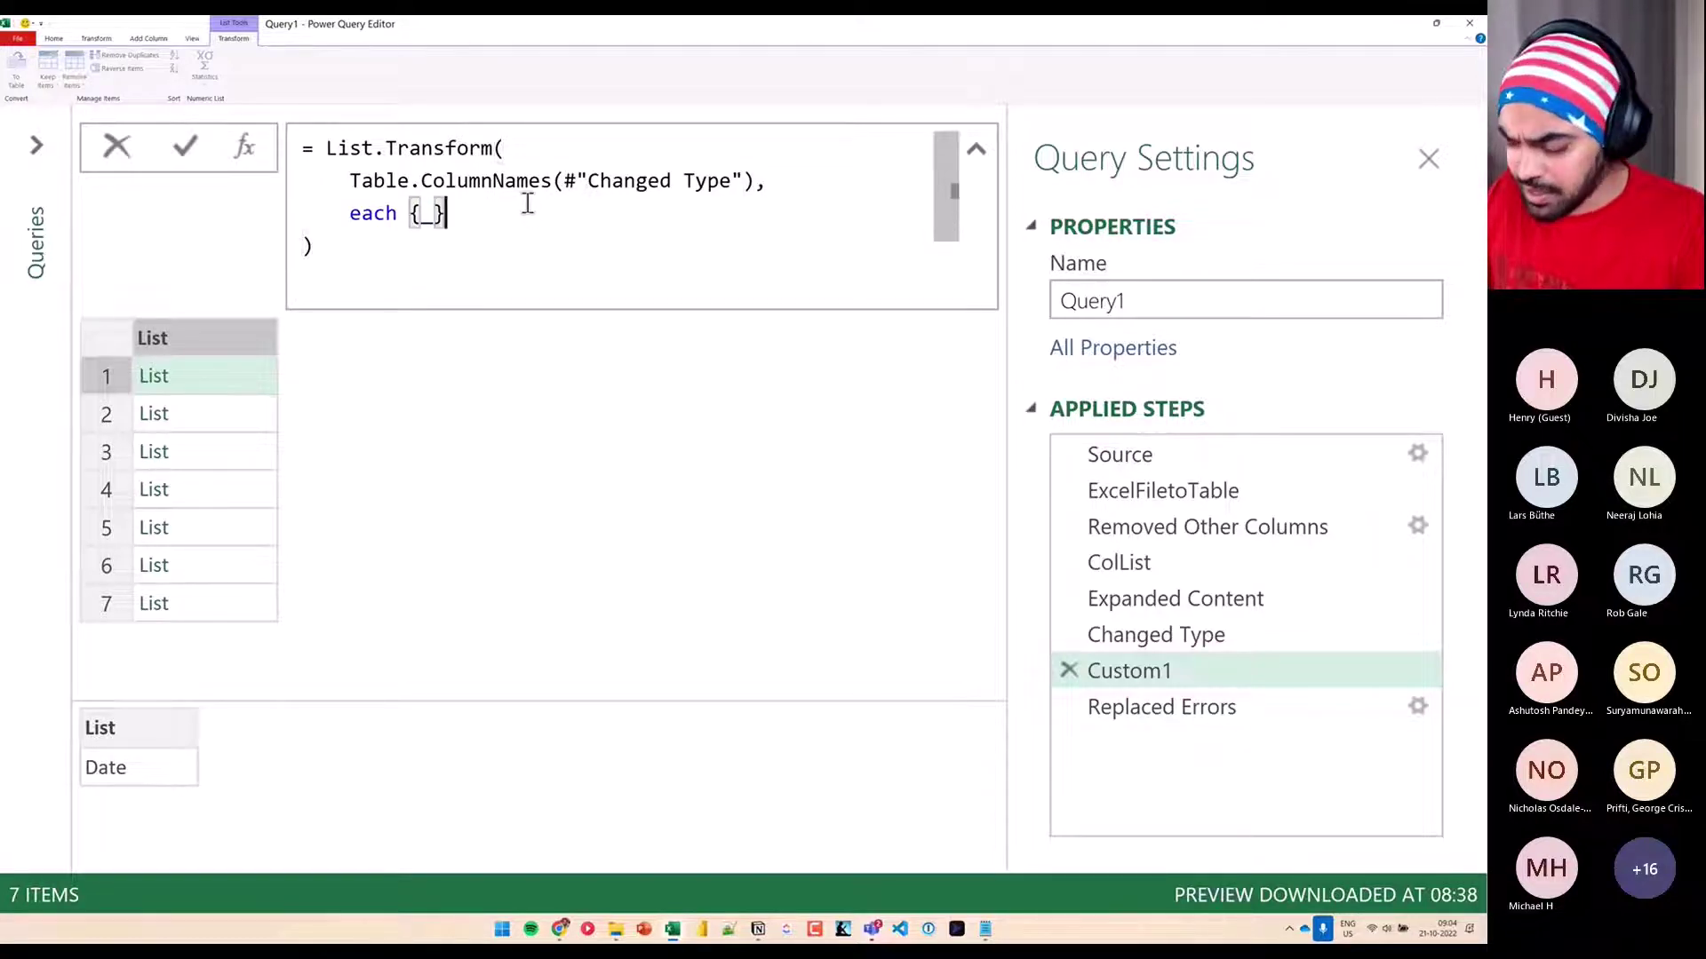
{"action": "key", "text": "Left"}
{"action": "type", "text": ", null"}
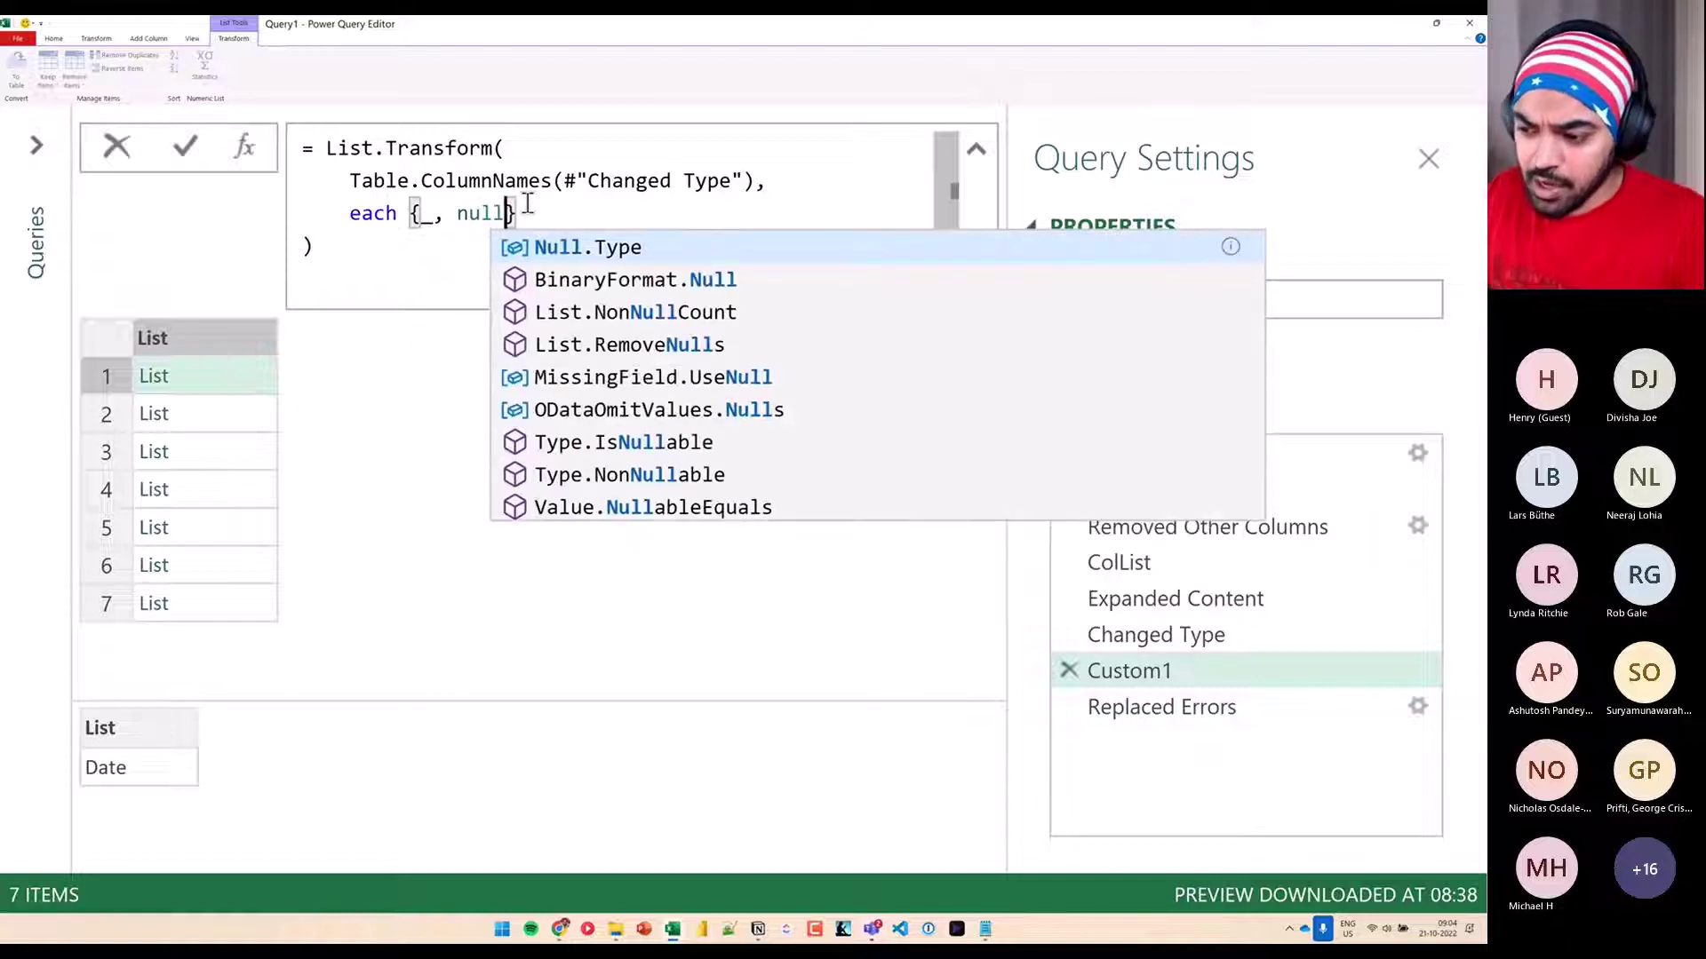
{"action": "left_click", "coordinate": [369, 267]}
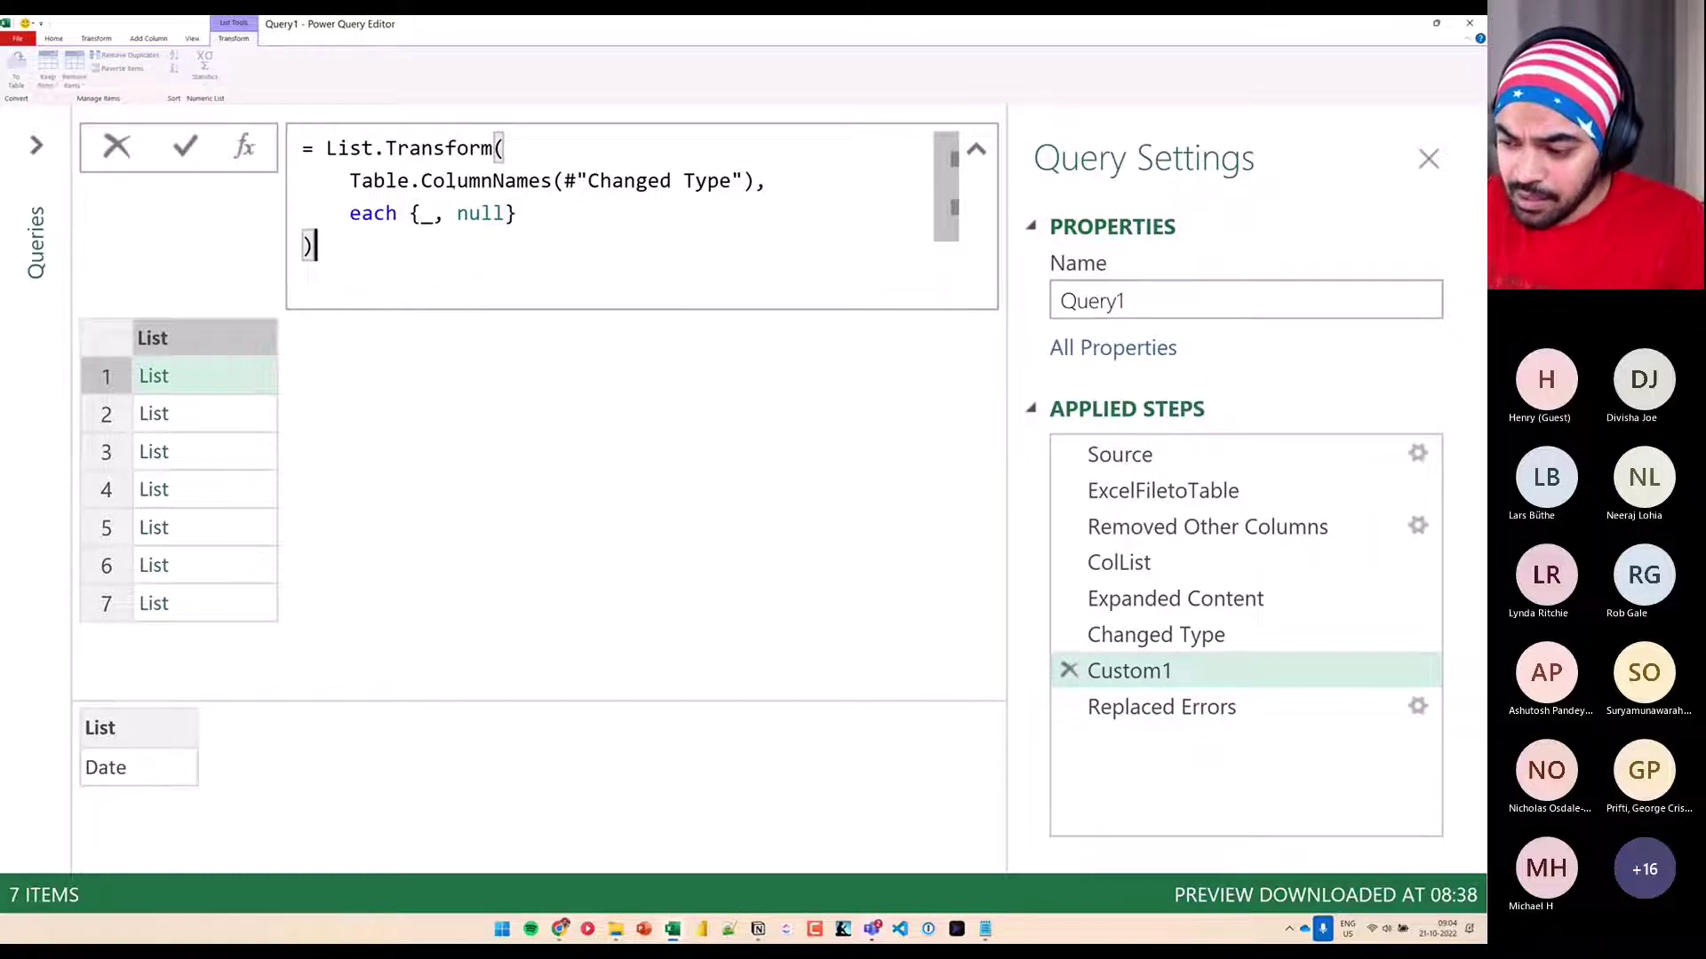
Highlight the Table.ColumnNames call, the underscore and null in the formula
{"action": "left_click_drag", "start_coordinate": [351, 198], "coordinate": [657, 192]}
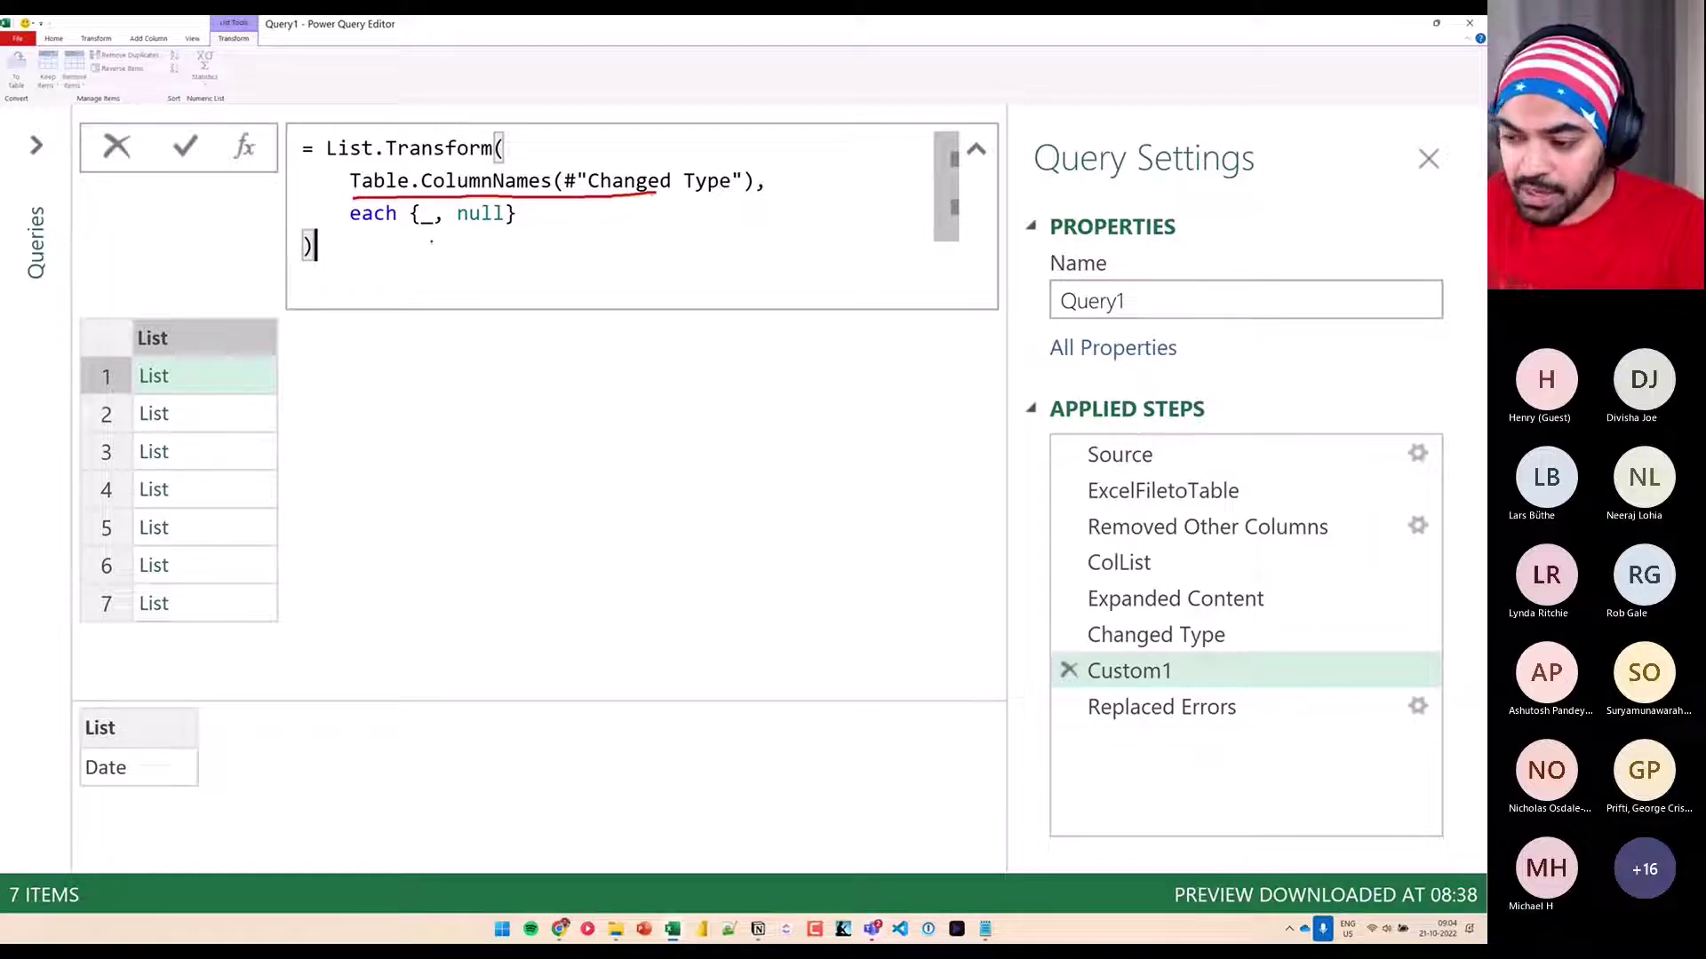
{"action": "left_click_drag", "start_coordinate": [412, 258], "coordinate": [433, 258]}
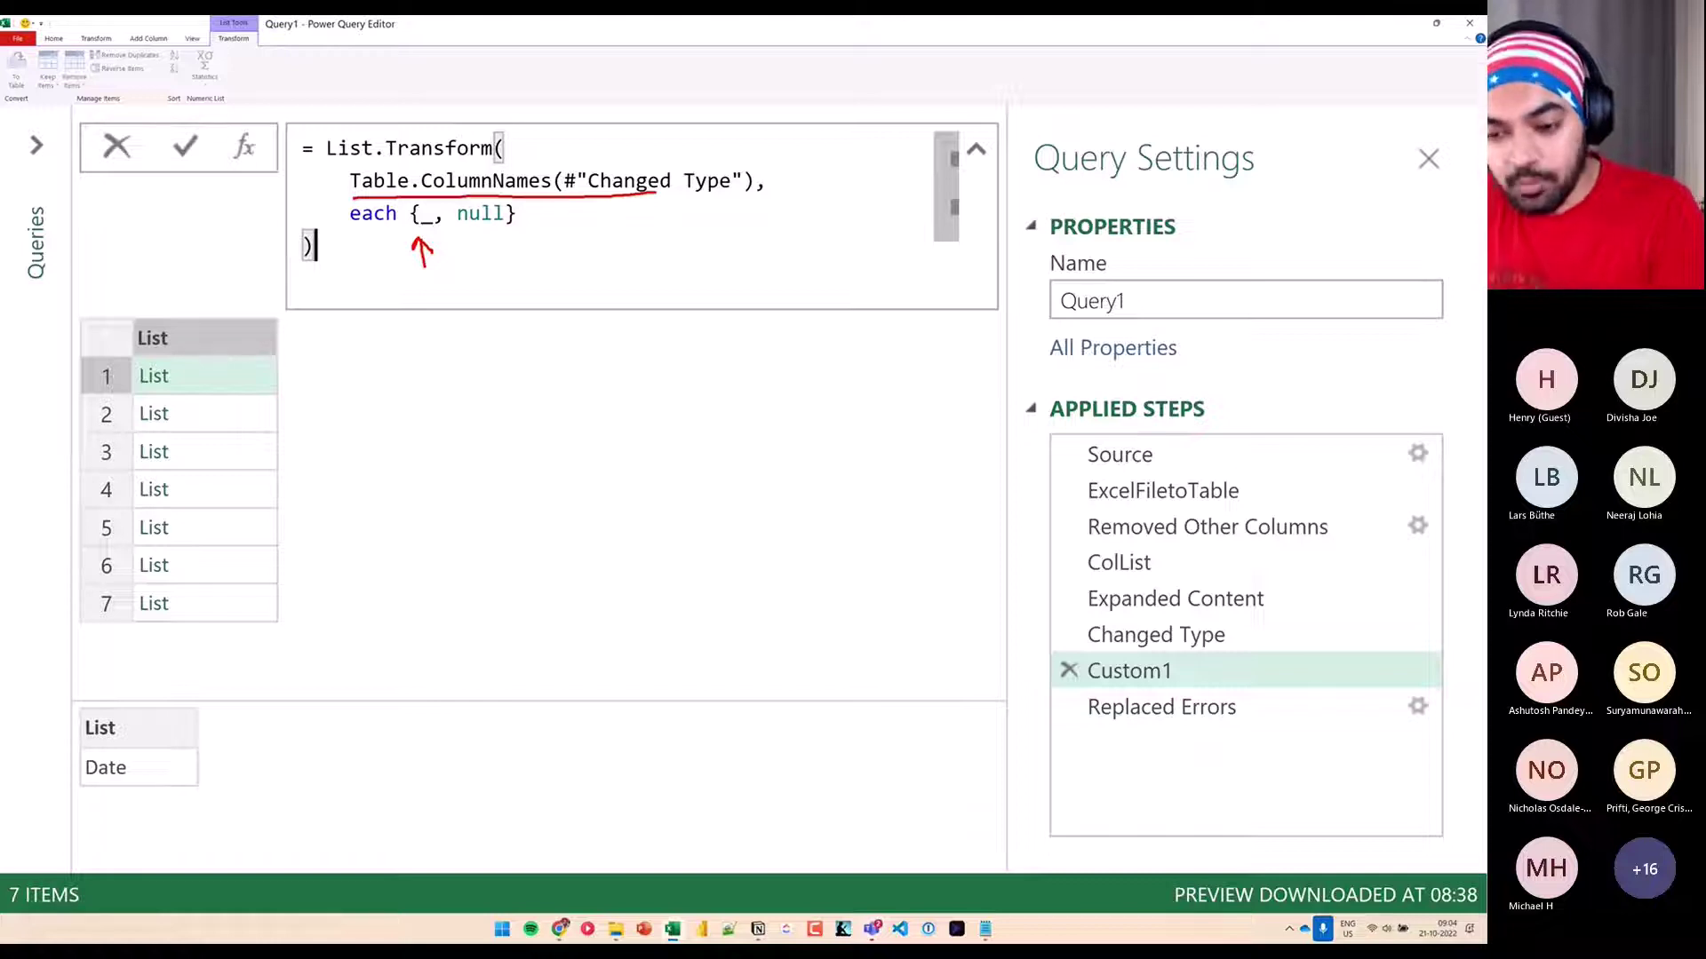
{"action": "mouse_move", "coordinate": [477, 270]}
{"action": "left_mouse_down"}
{"action": "mouse_move", "coordinate": [477, 234]}
{"action": "mouse_move", "coordinate": [494, 245]}
{"action": "left_mouse_up"}
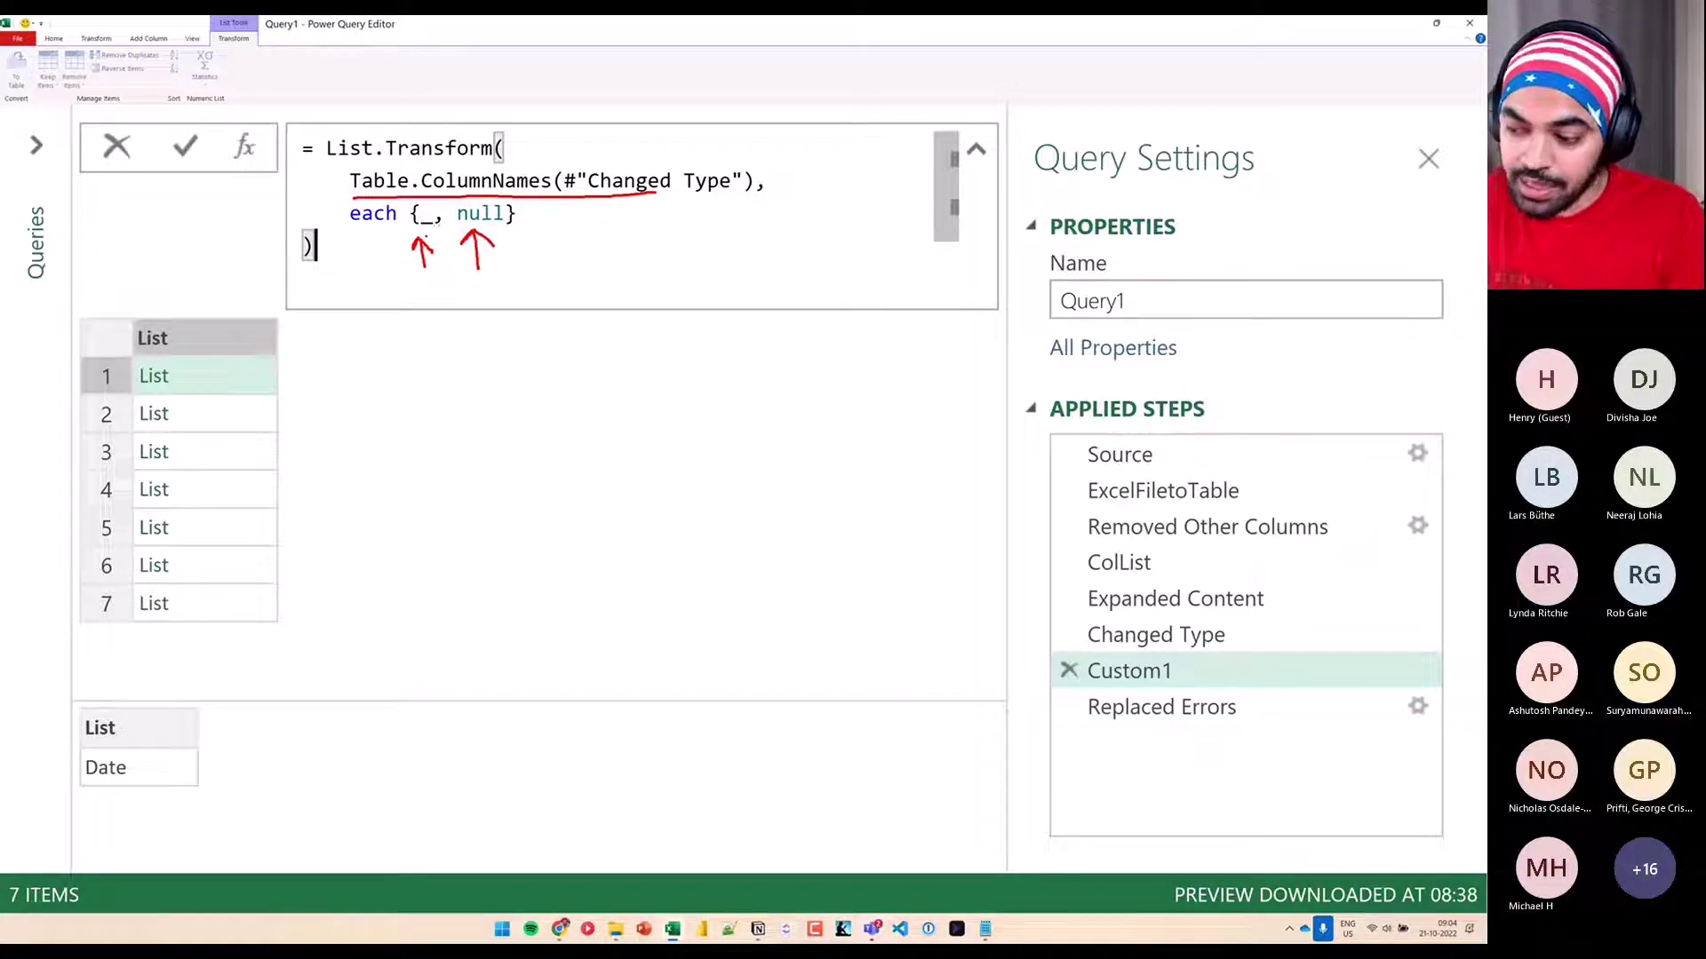
{"action": "key", "text": "Escape"}
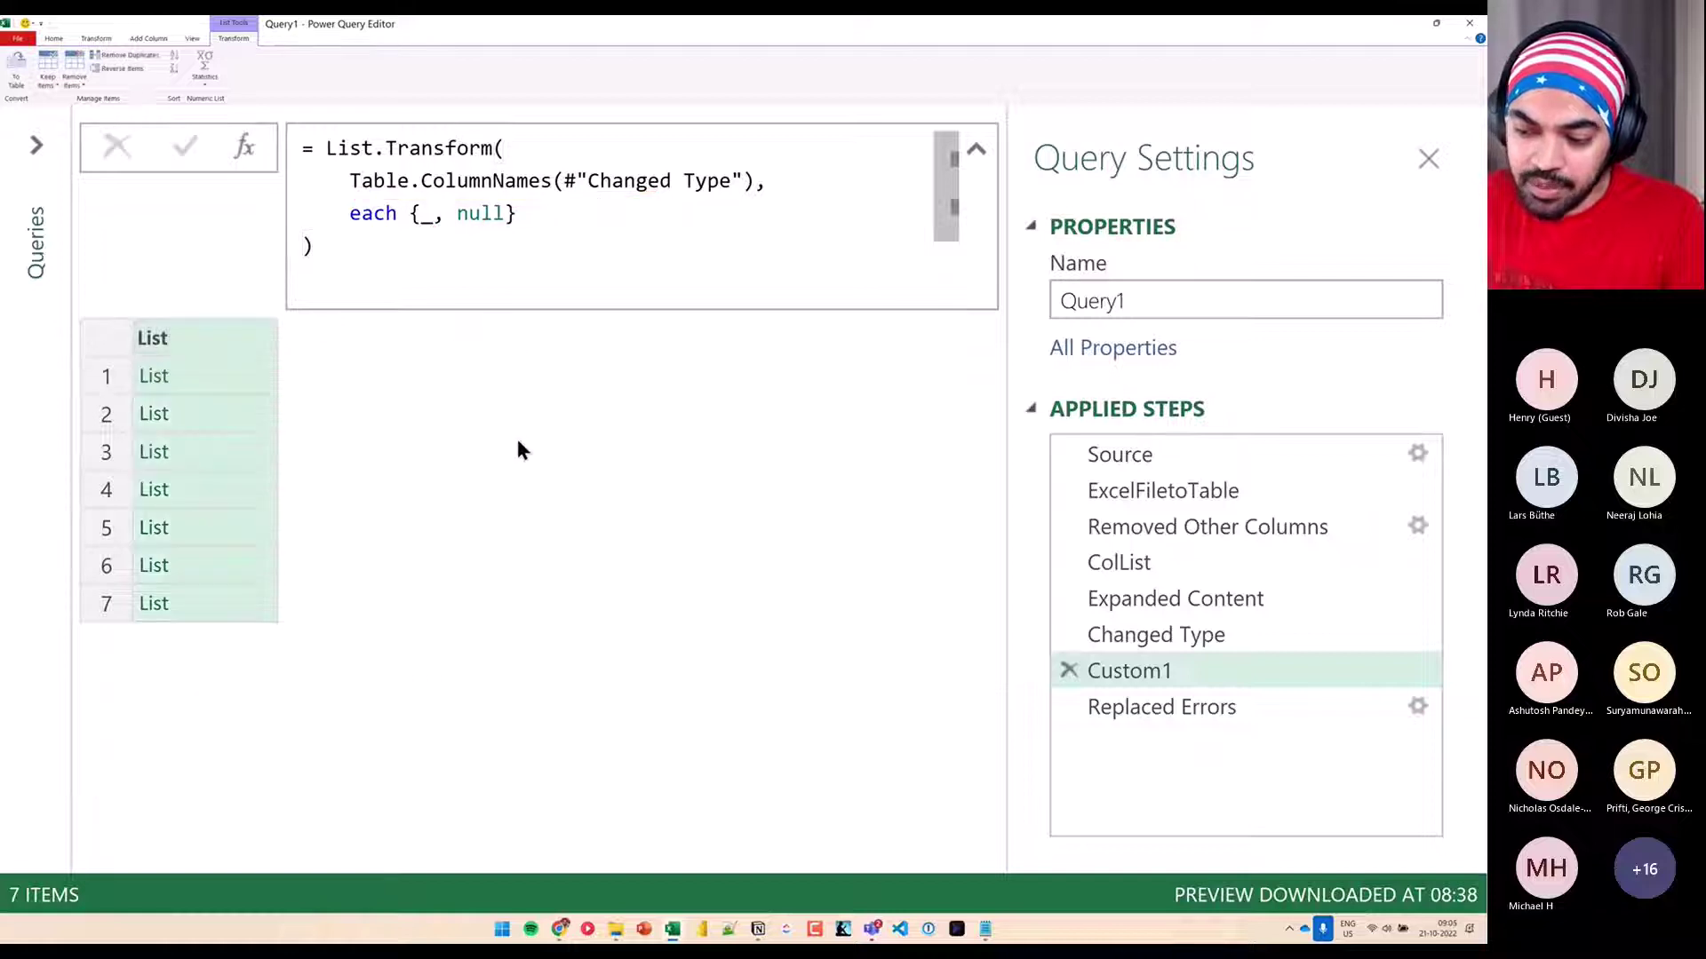
{"action": "left_click", "coordinate": [224, 373]}
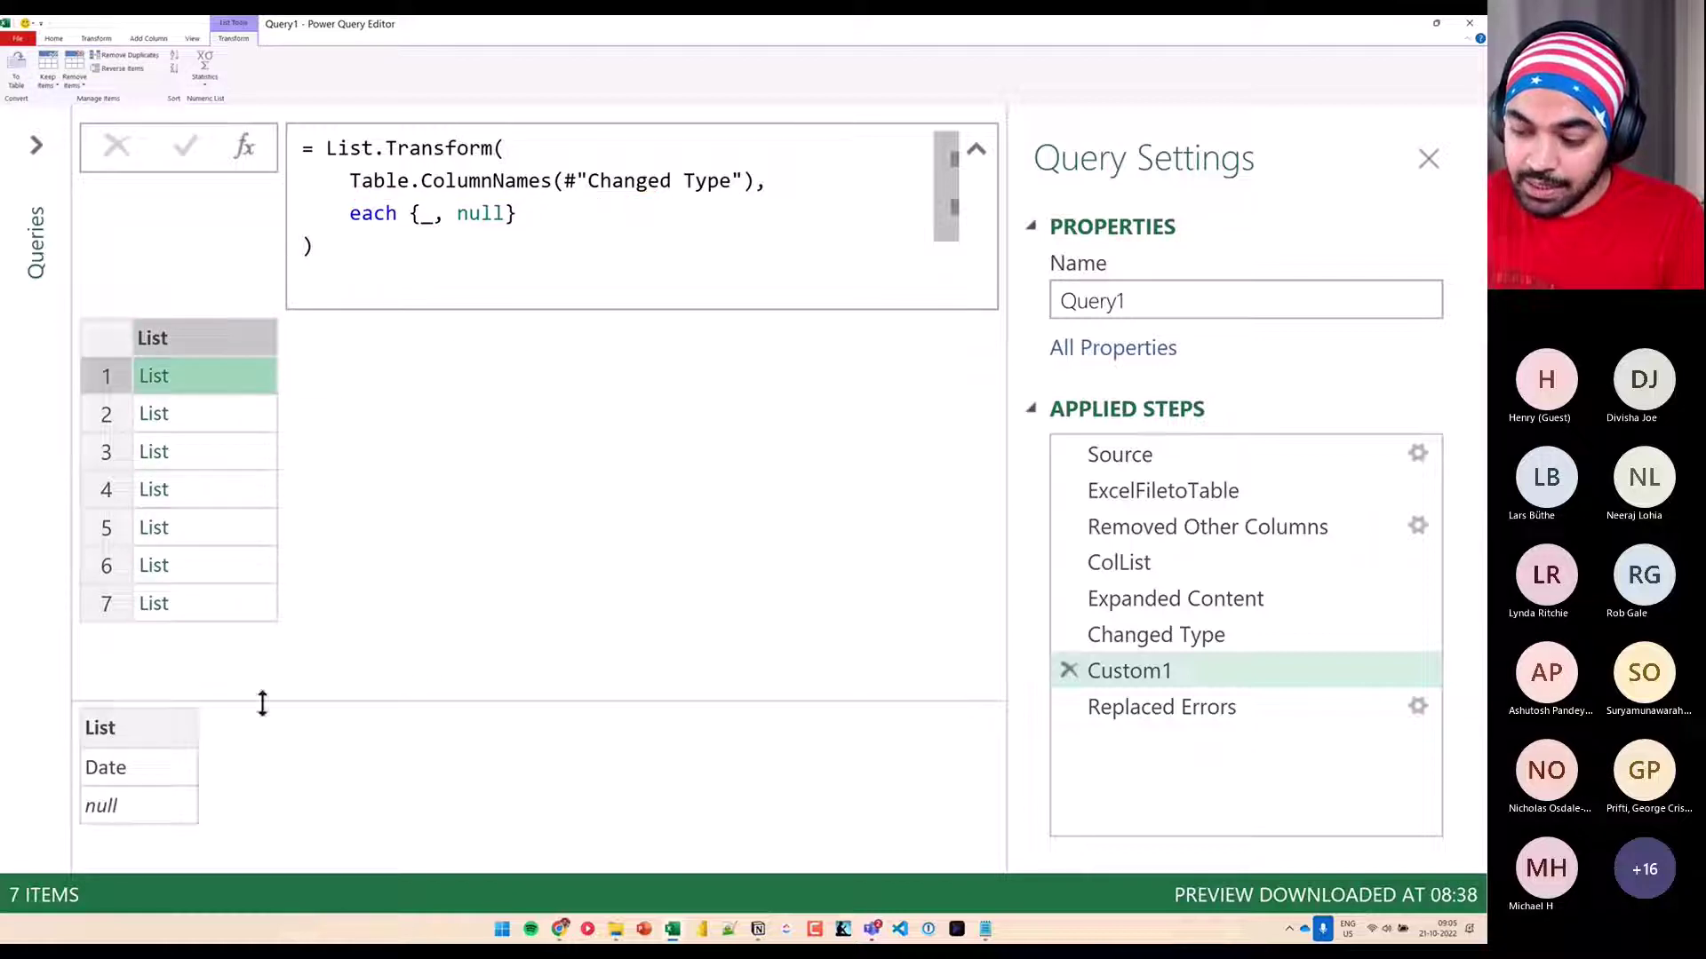
{"action": "left_click_drag", "start_coordinate": [262, 704], "coordinate": [266, 680]}
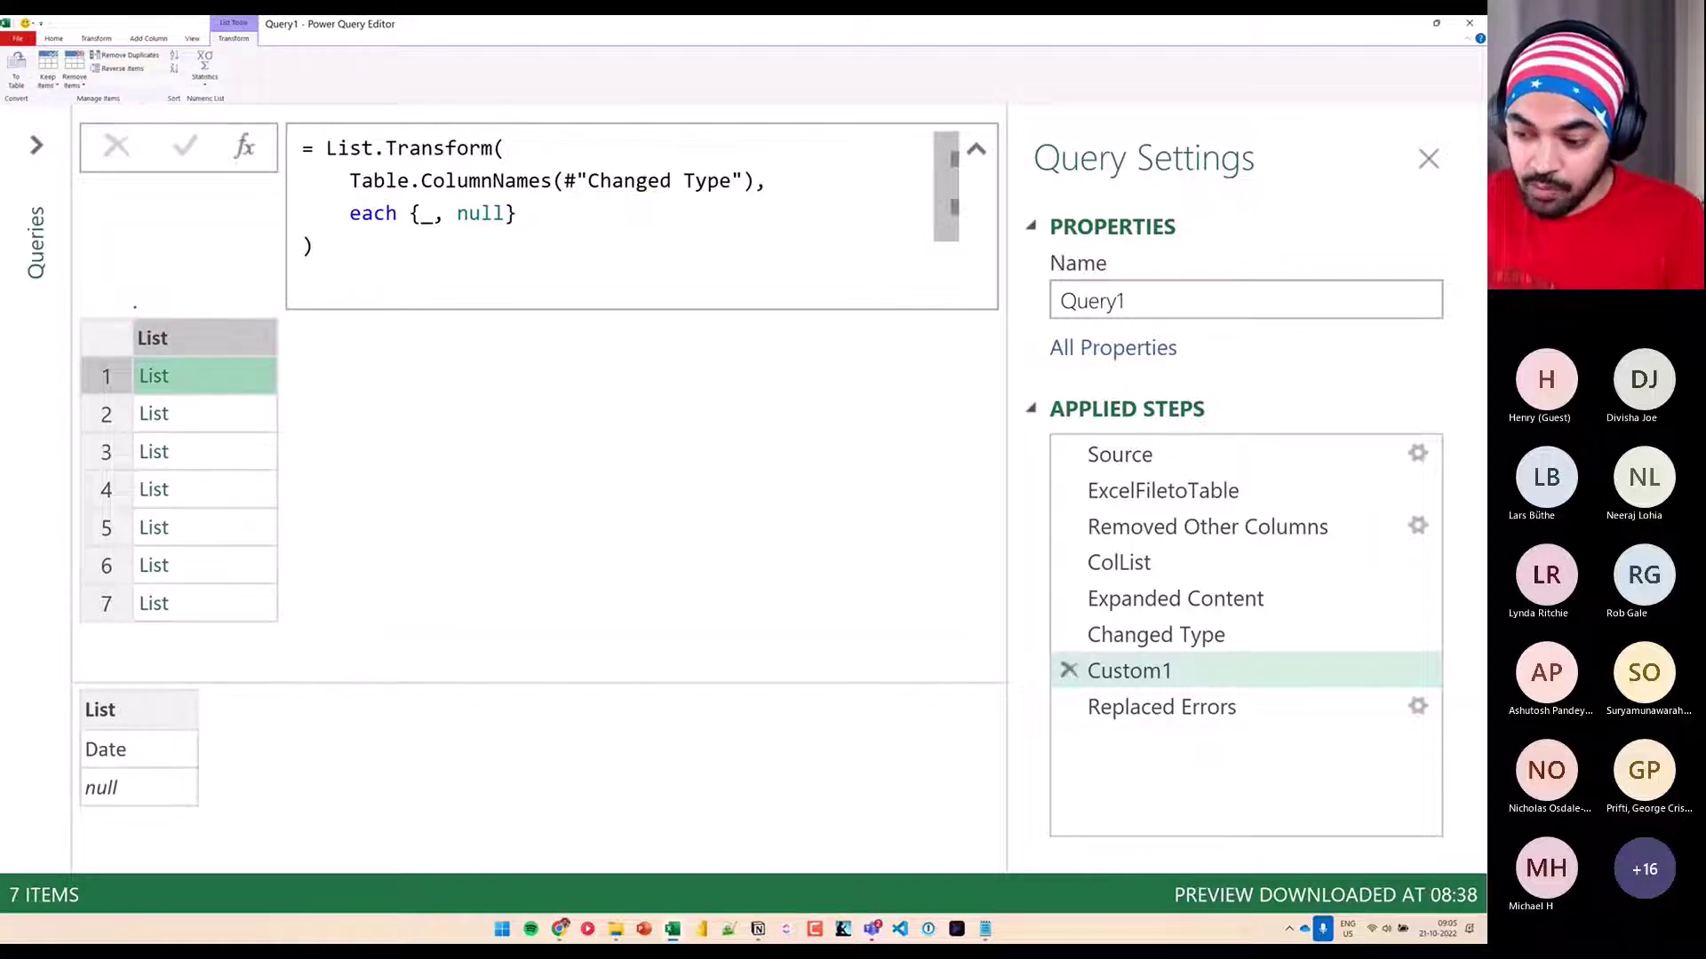
{"action": "left_click_drag", "start_coordinate": [107, 306], "coordinate": [297, 638]}
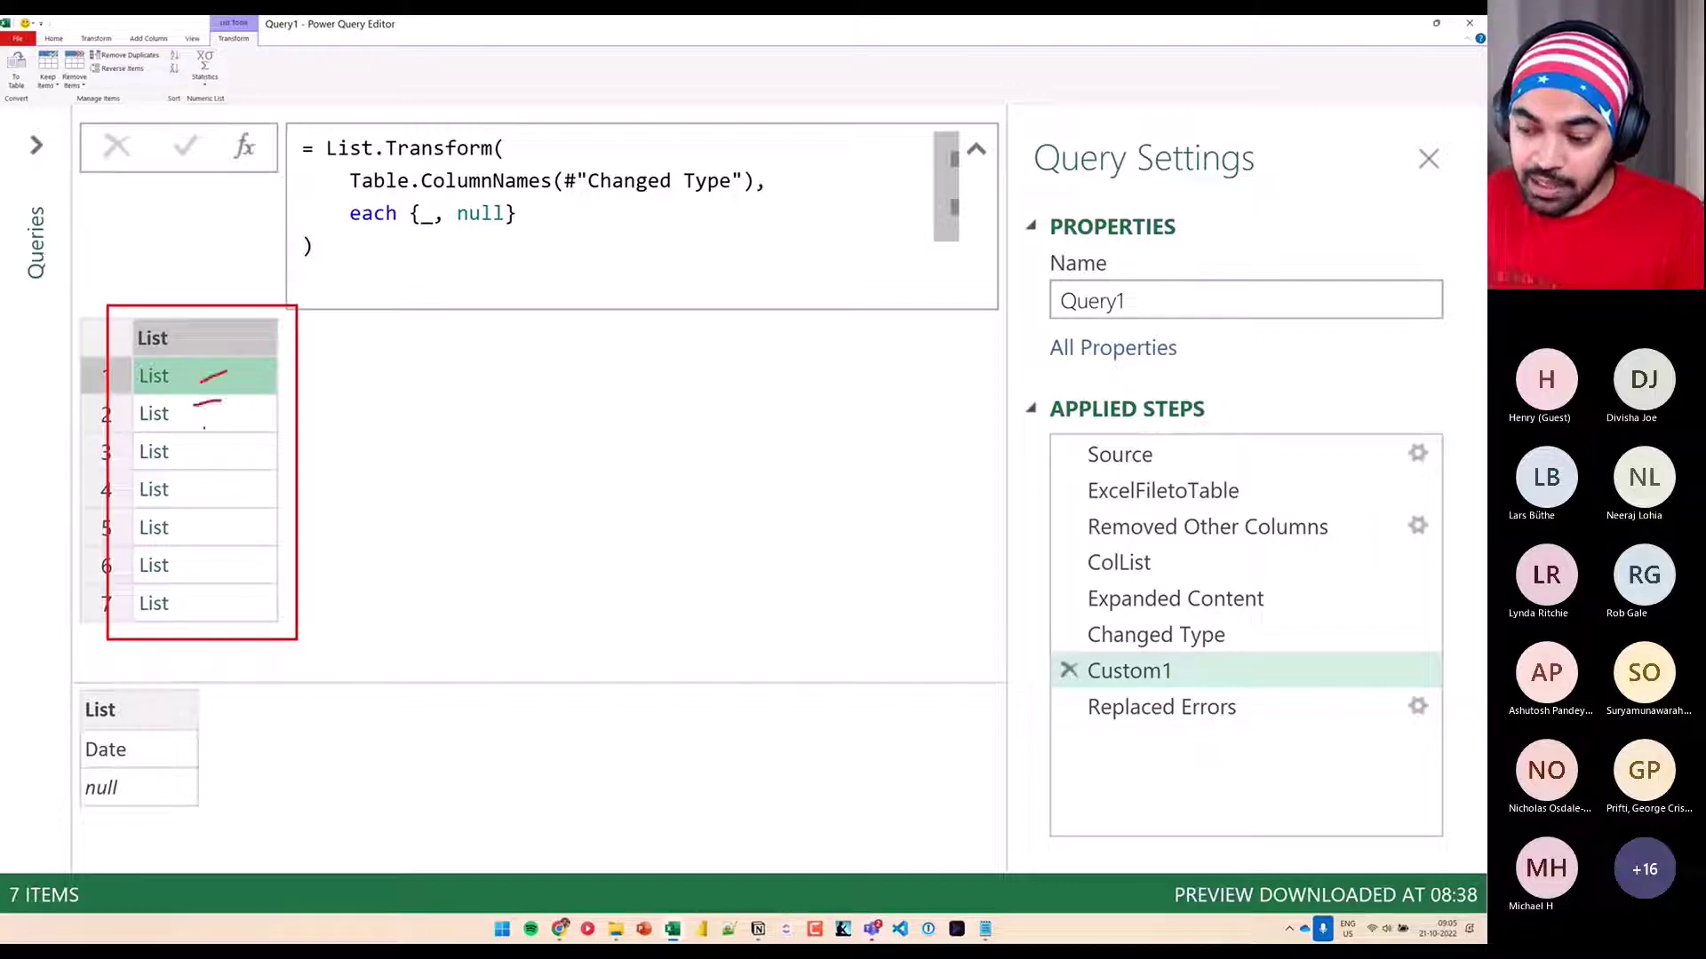
{"action": "left_click", "coordinate": [216, 422]}
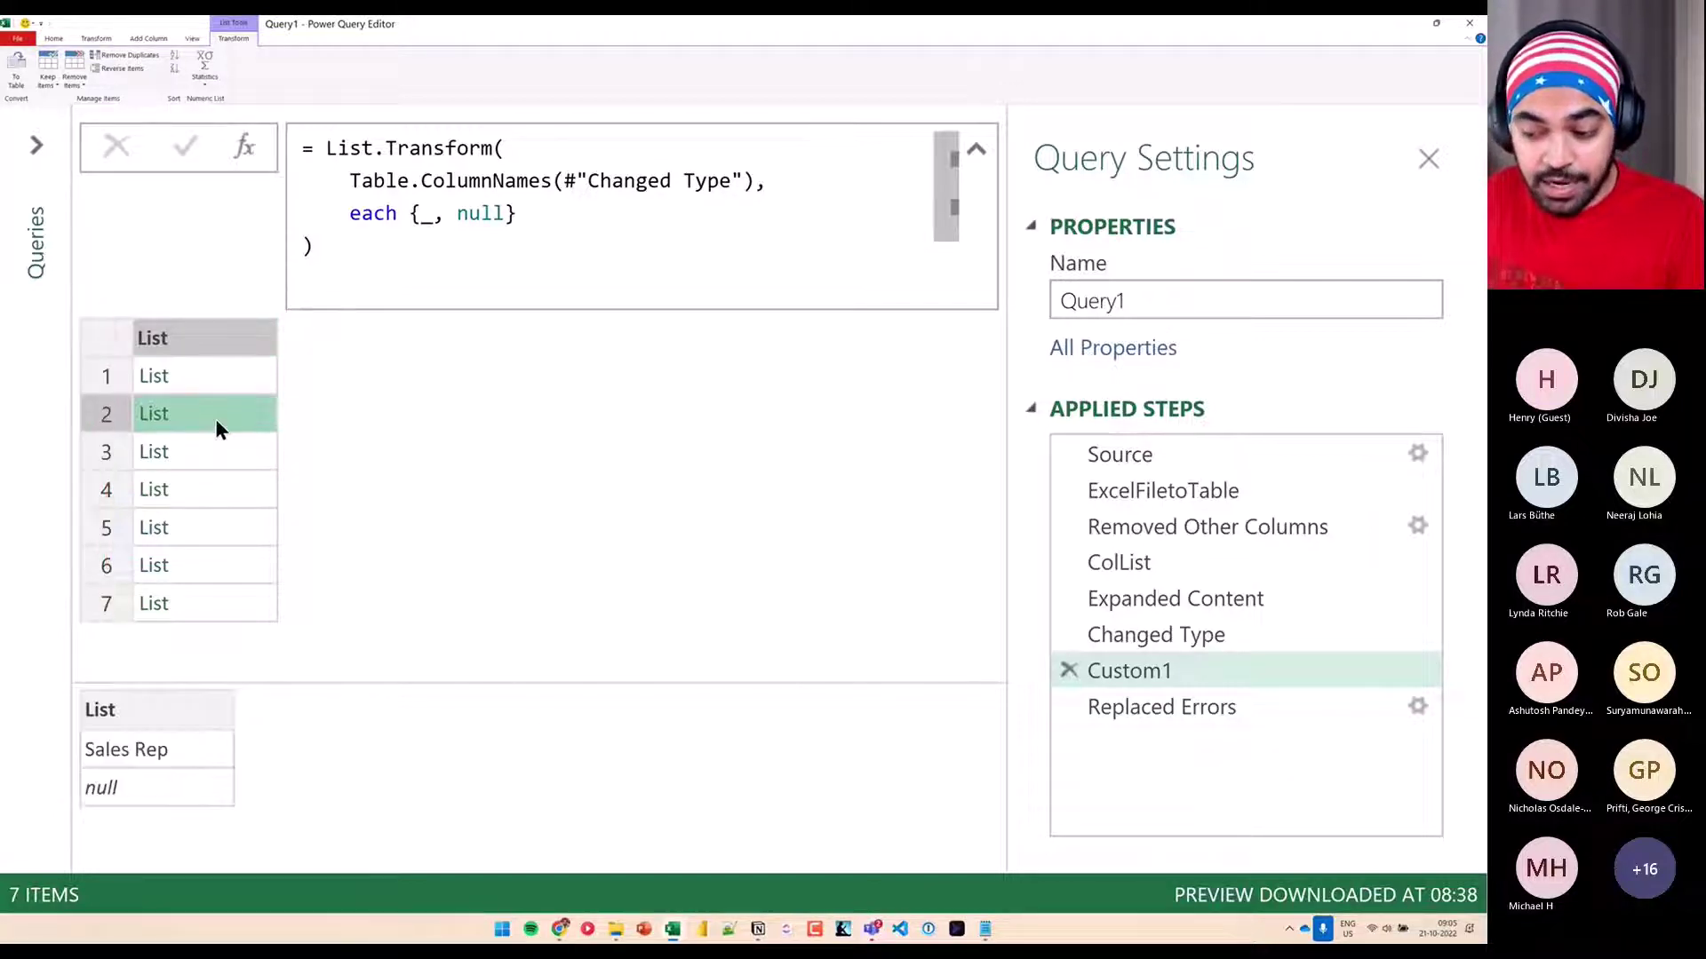
{"action": "left_click", "coordinate": [200, 533]}
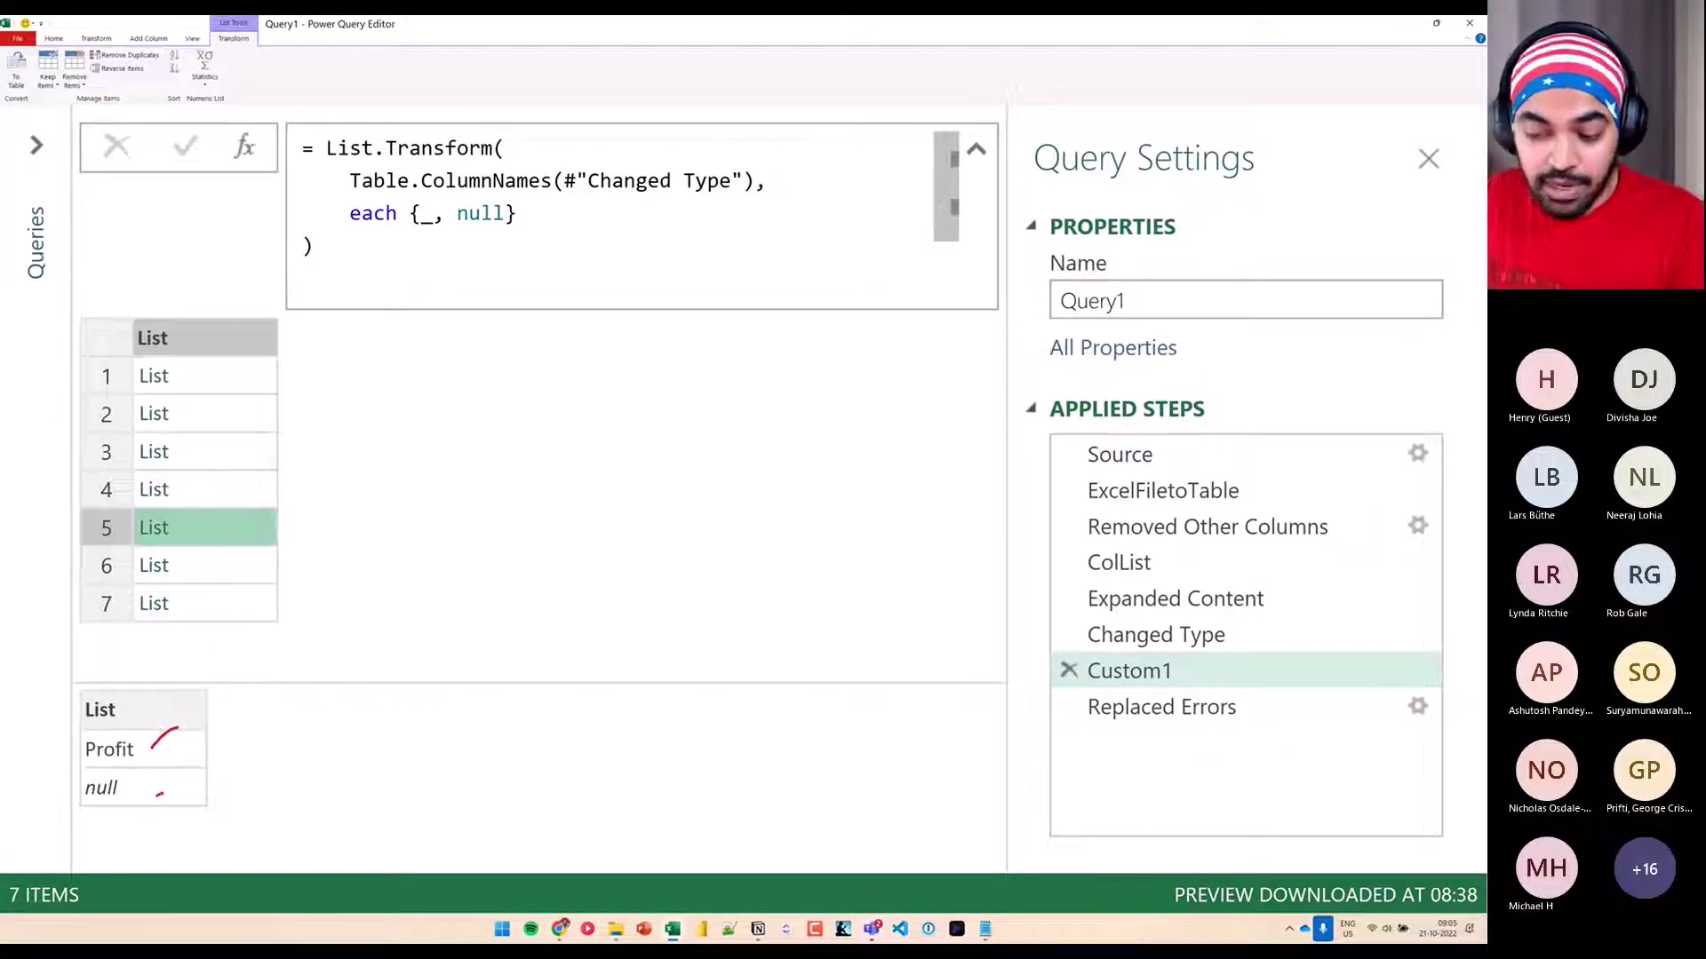
{"action": "key", "text": "alt+Tab"}
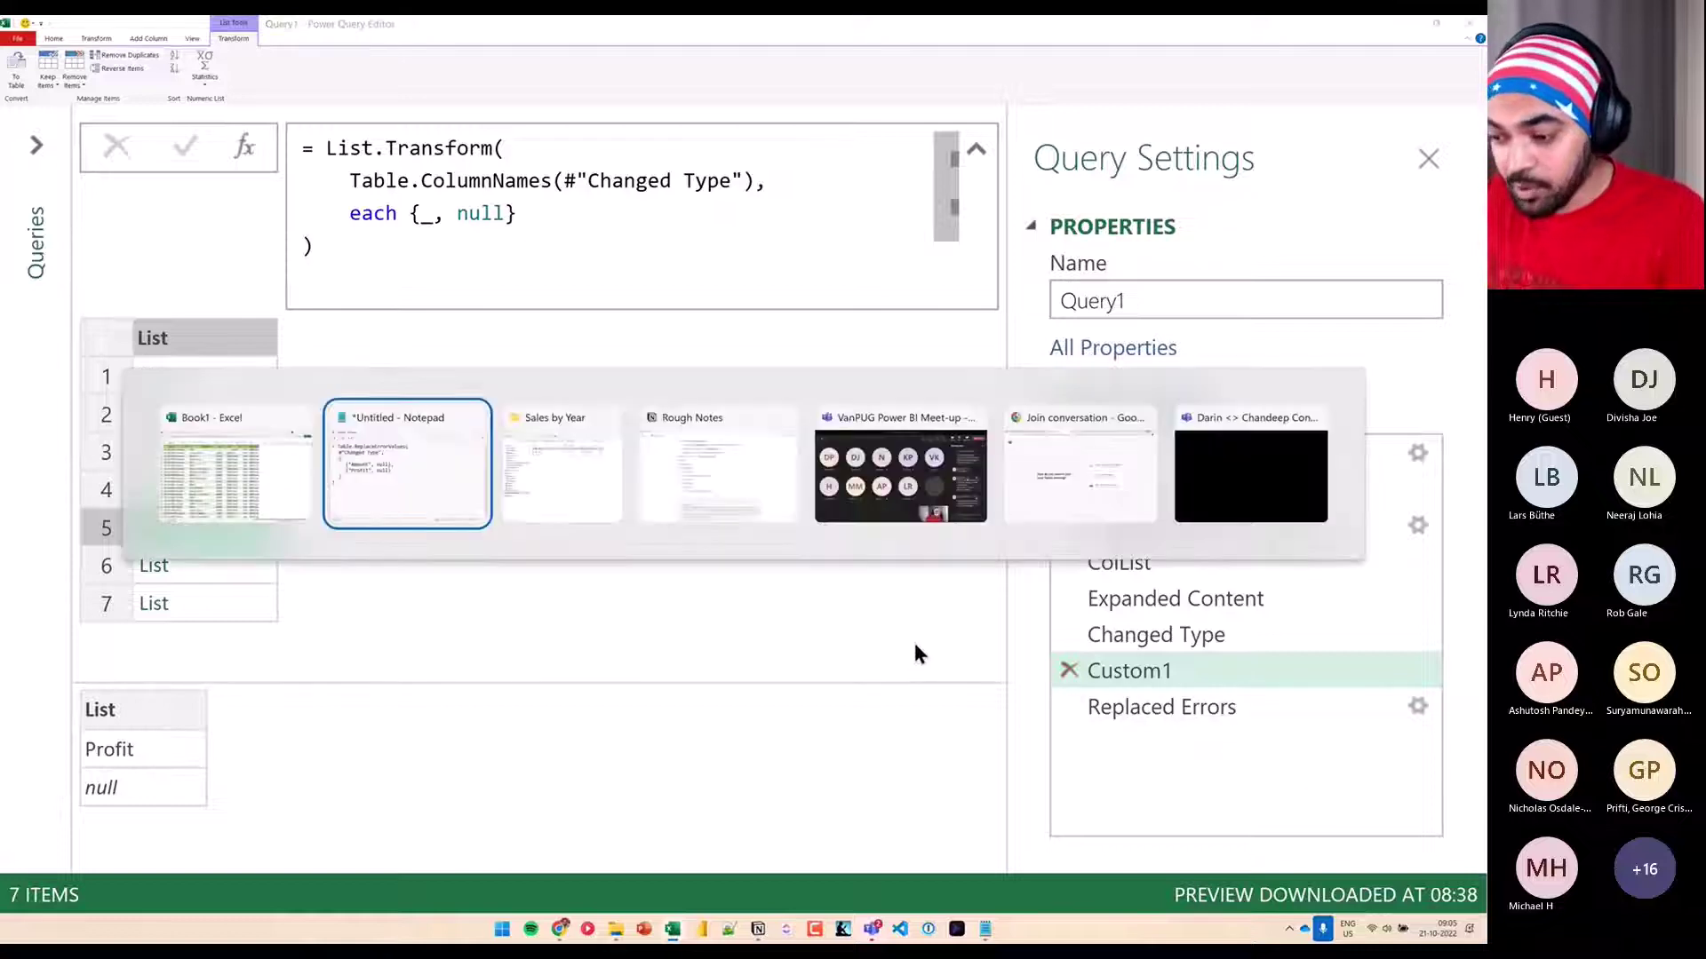
{"action": "left_click_drag", "start_coordinate": [524, 367], "coordinate": [852, 498]}
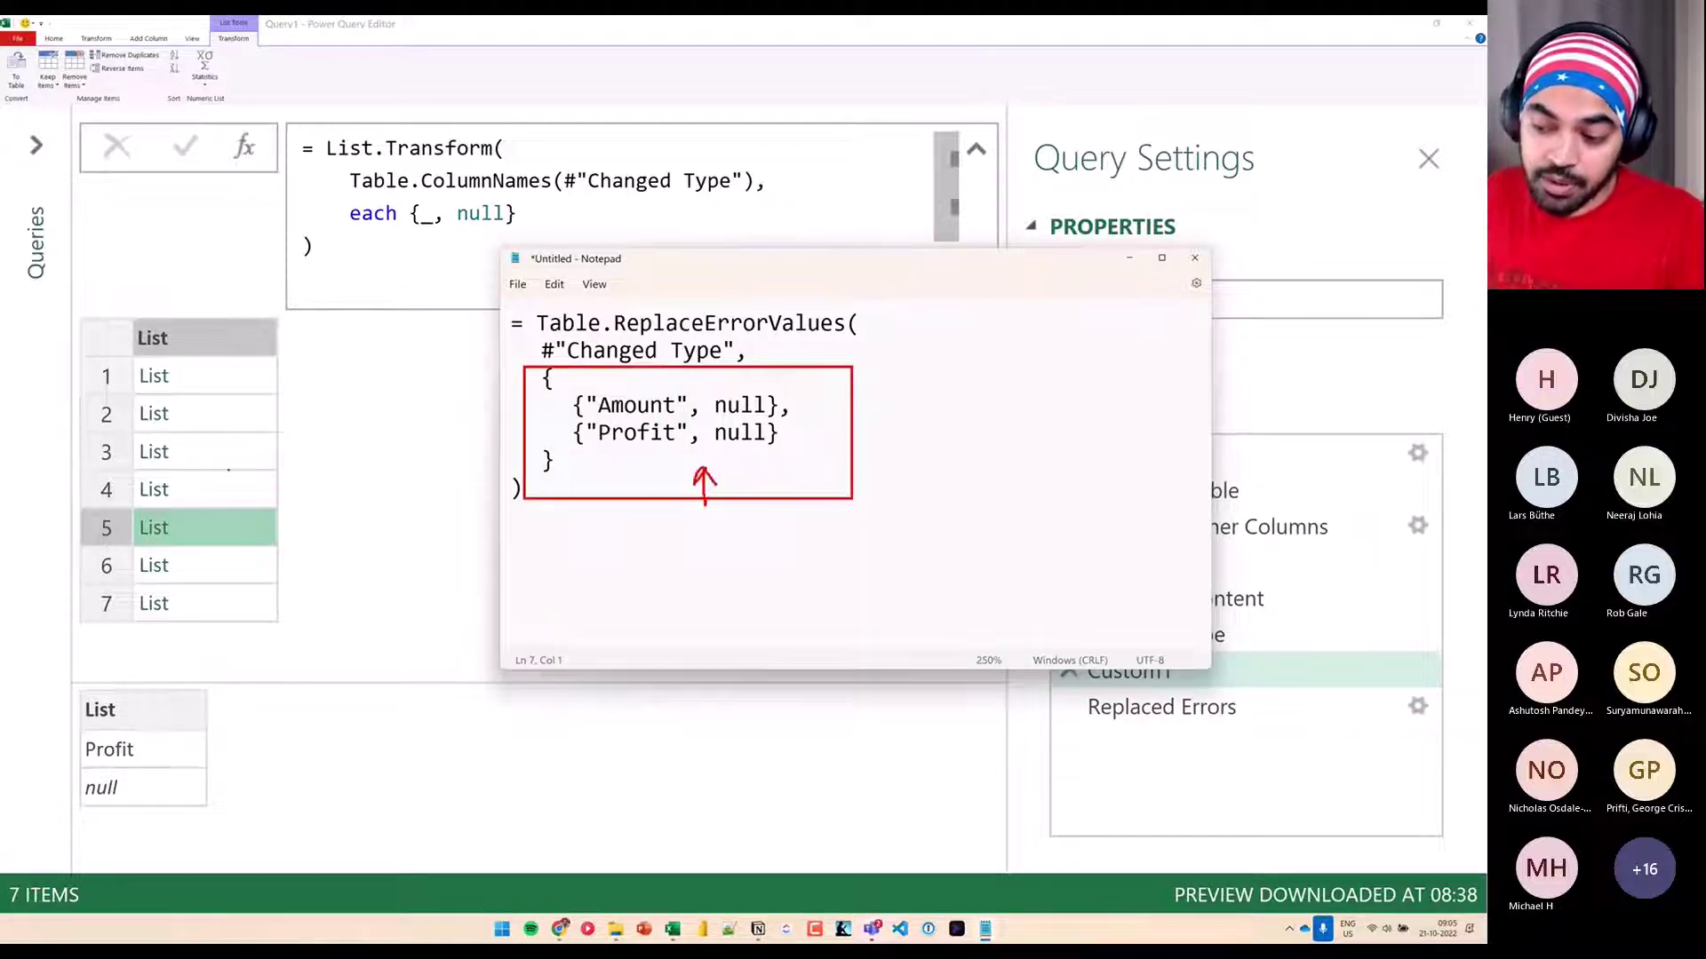
{"action": "left_click_drag", "start_coordinate": [233, 467], "coordinate": [336, 439]}
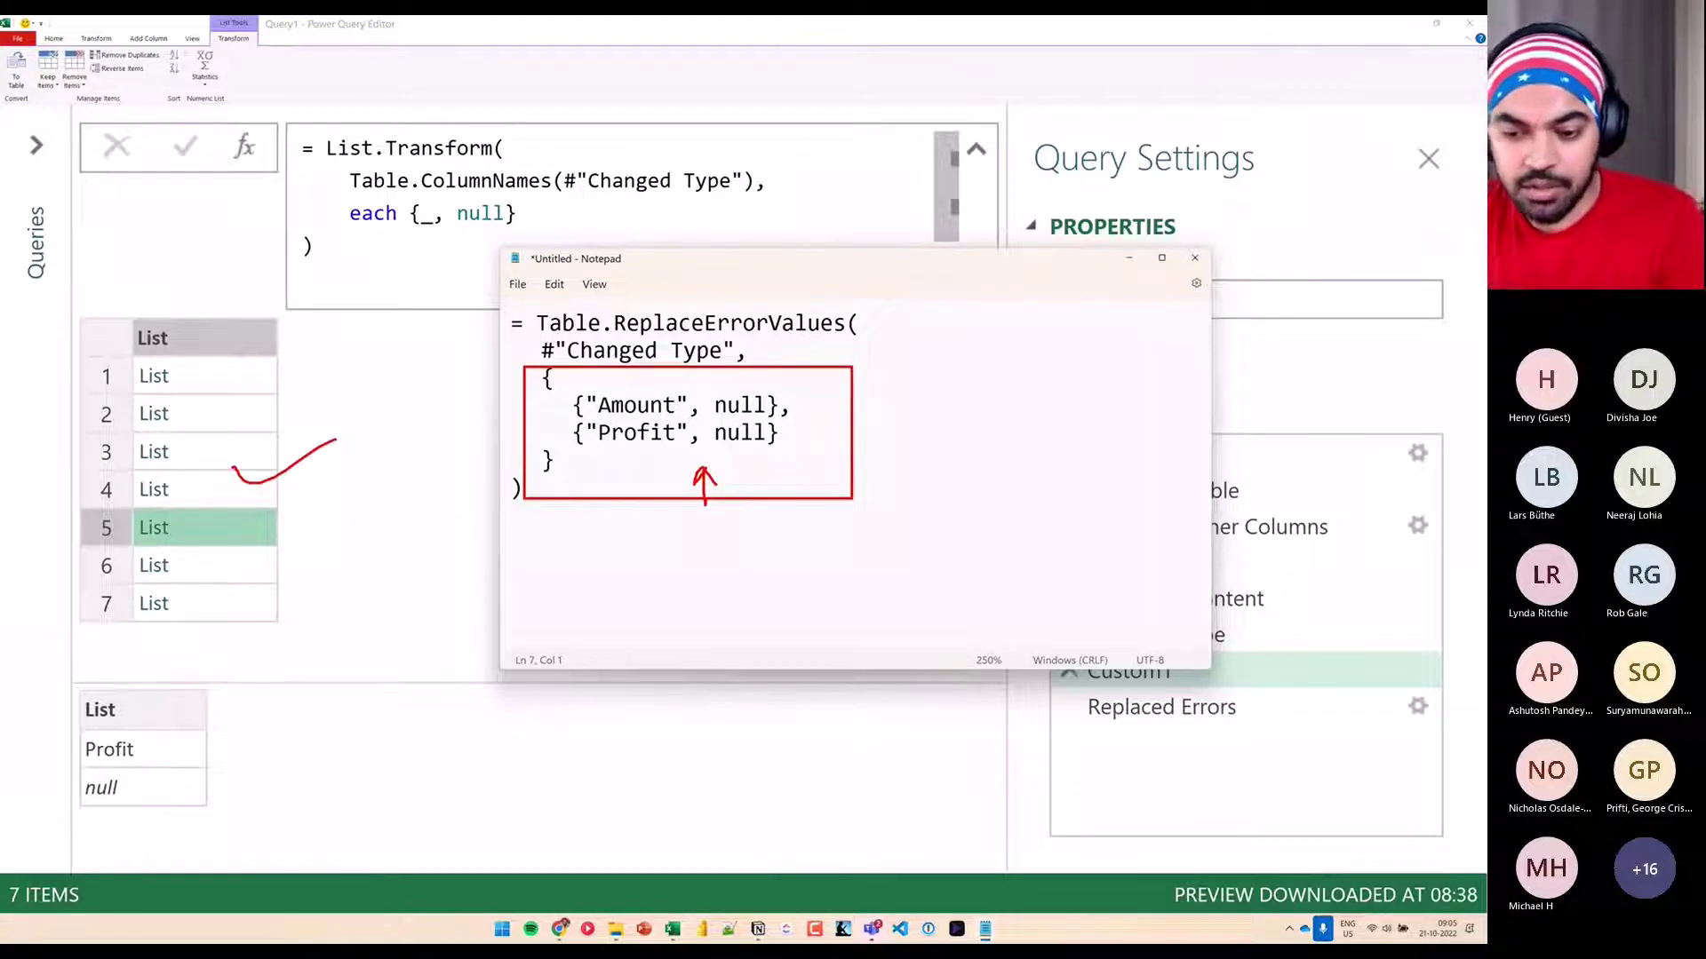
{"action": "key", "text": "Escape"}
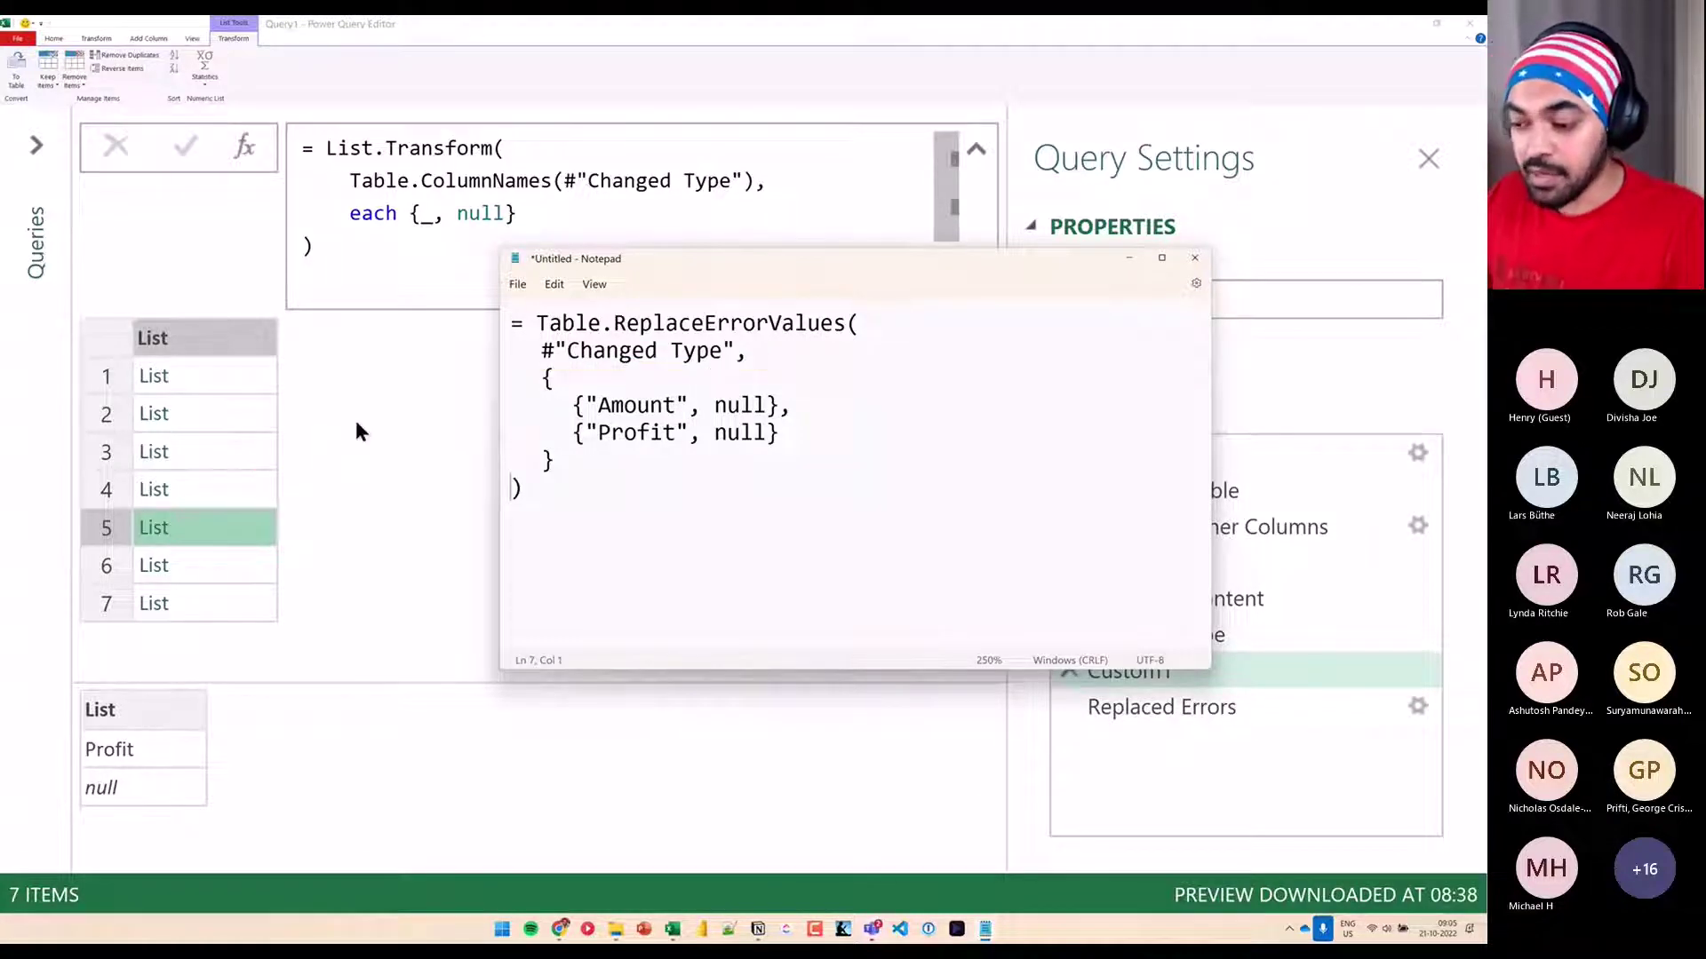
{"action": "left_click", "coordinate": [356, 420]}
Rename Custom1 to ErrorReplaceList, dropping 'Dynamic', and select the Replaced Errors step
{"action": "left_click", "coordinate": [1191, 675]}
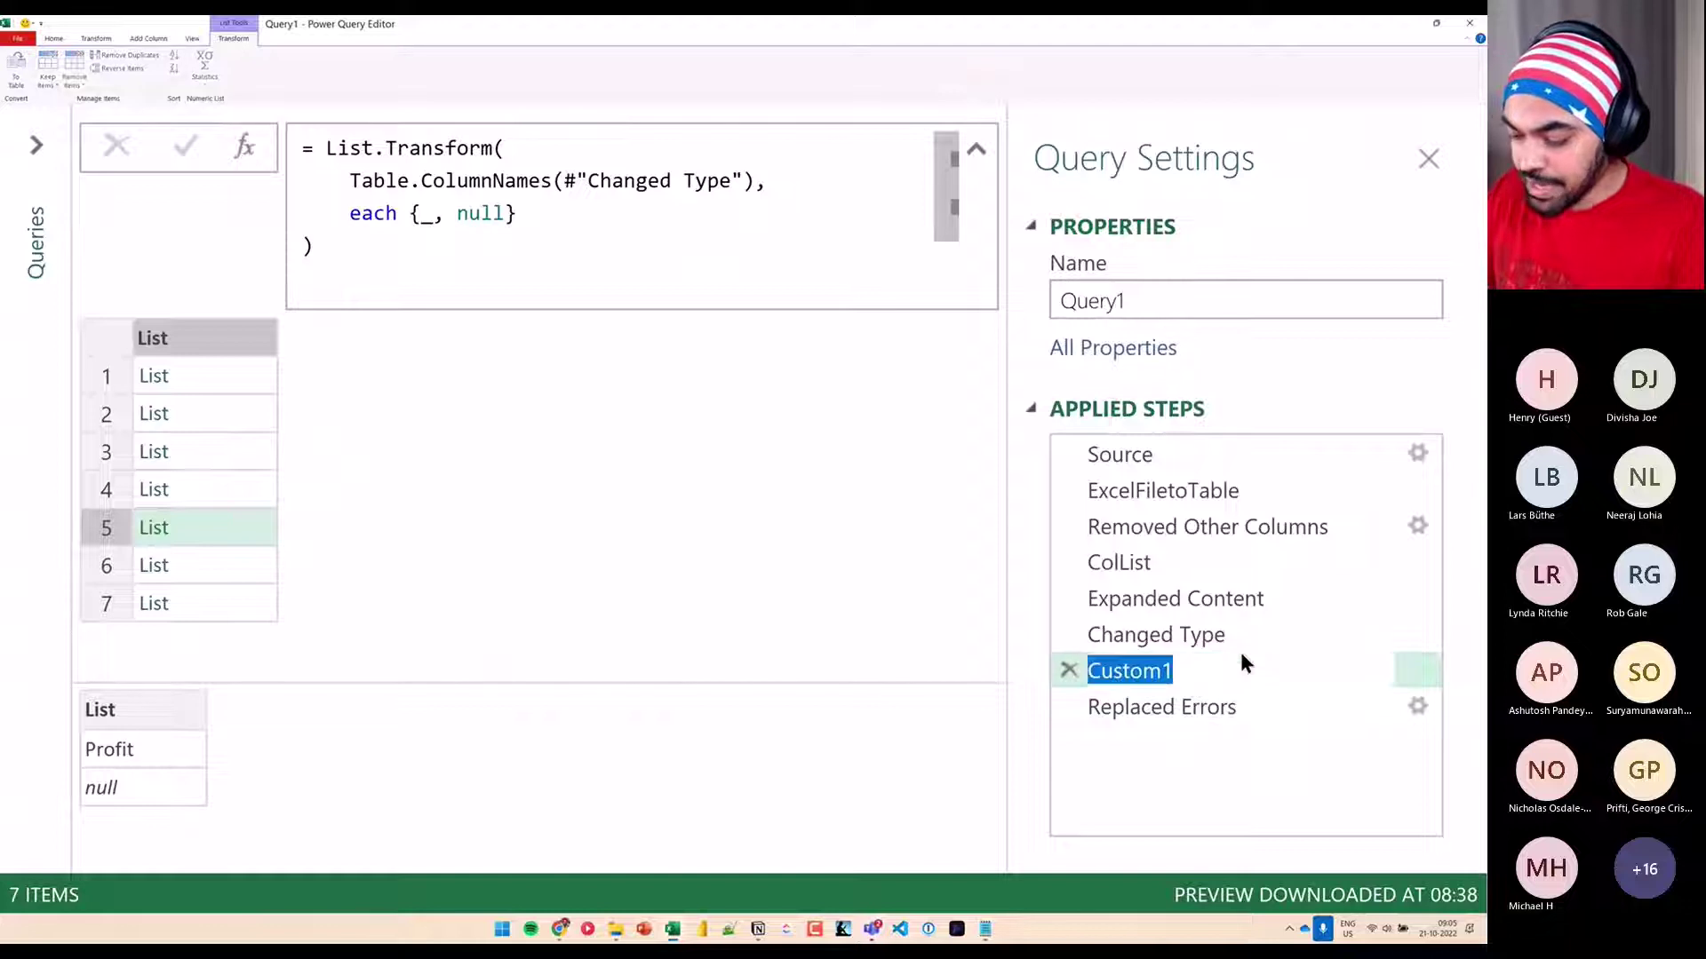
{"action": "type", "text": "Dynamic"}
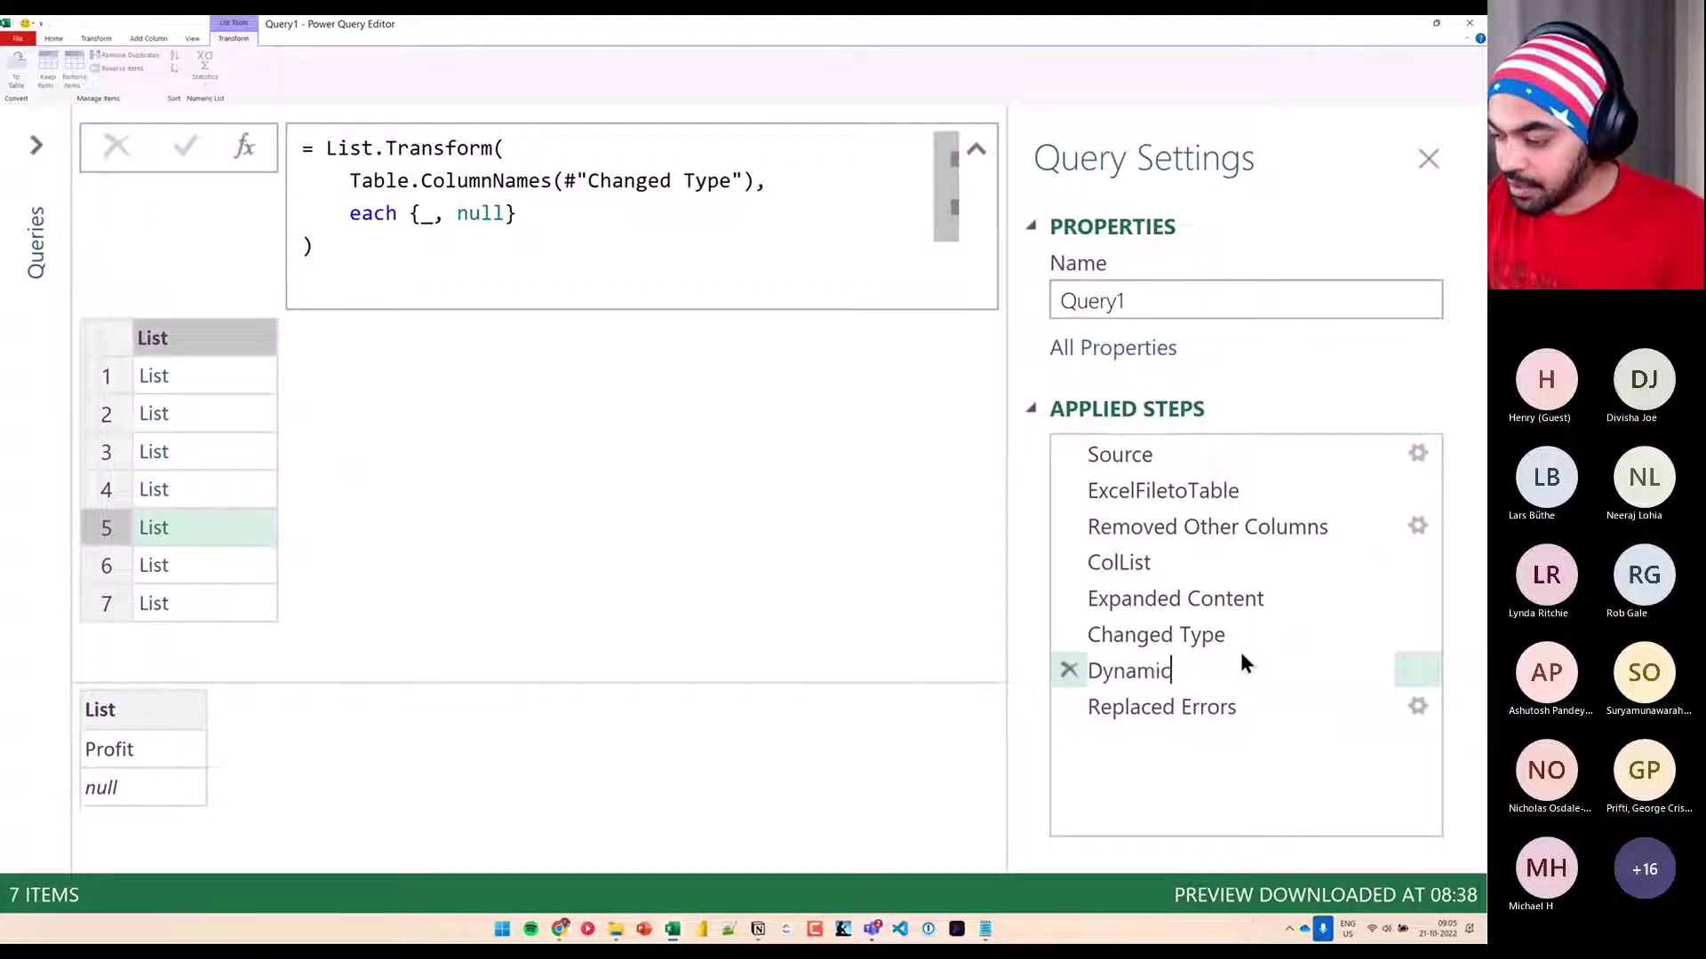
{"action": "type", "text": "ErrorRe"}
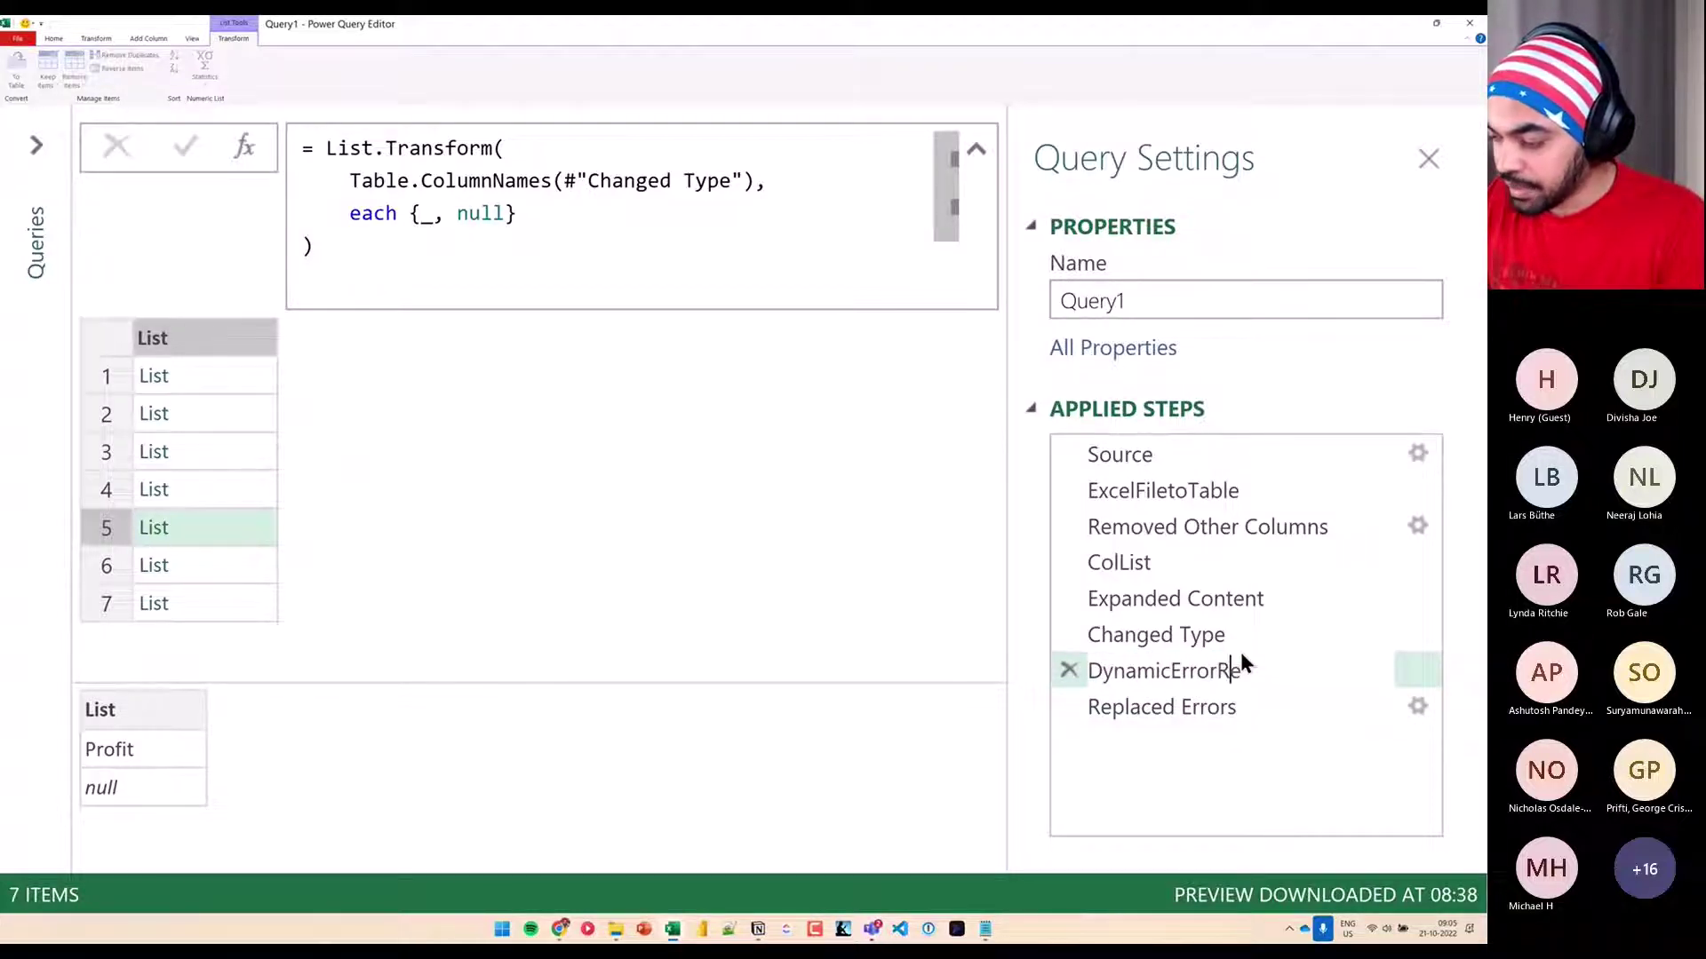
{"action": "type", "text": "placeLis"}
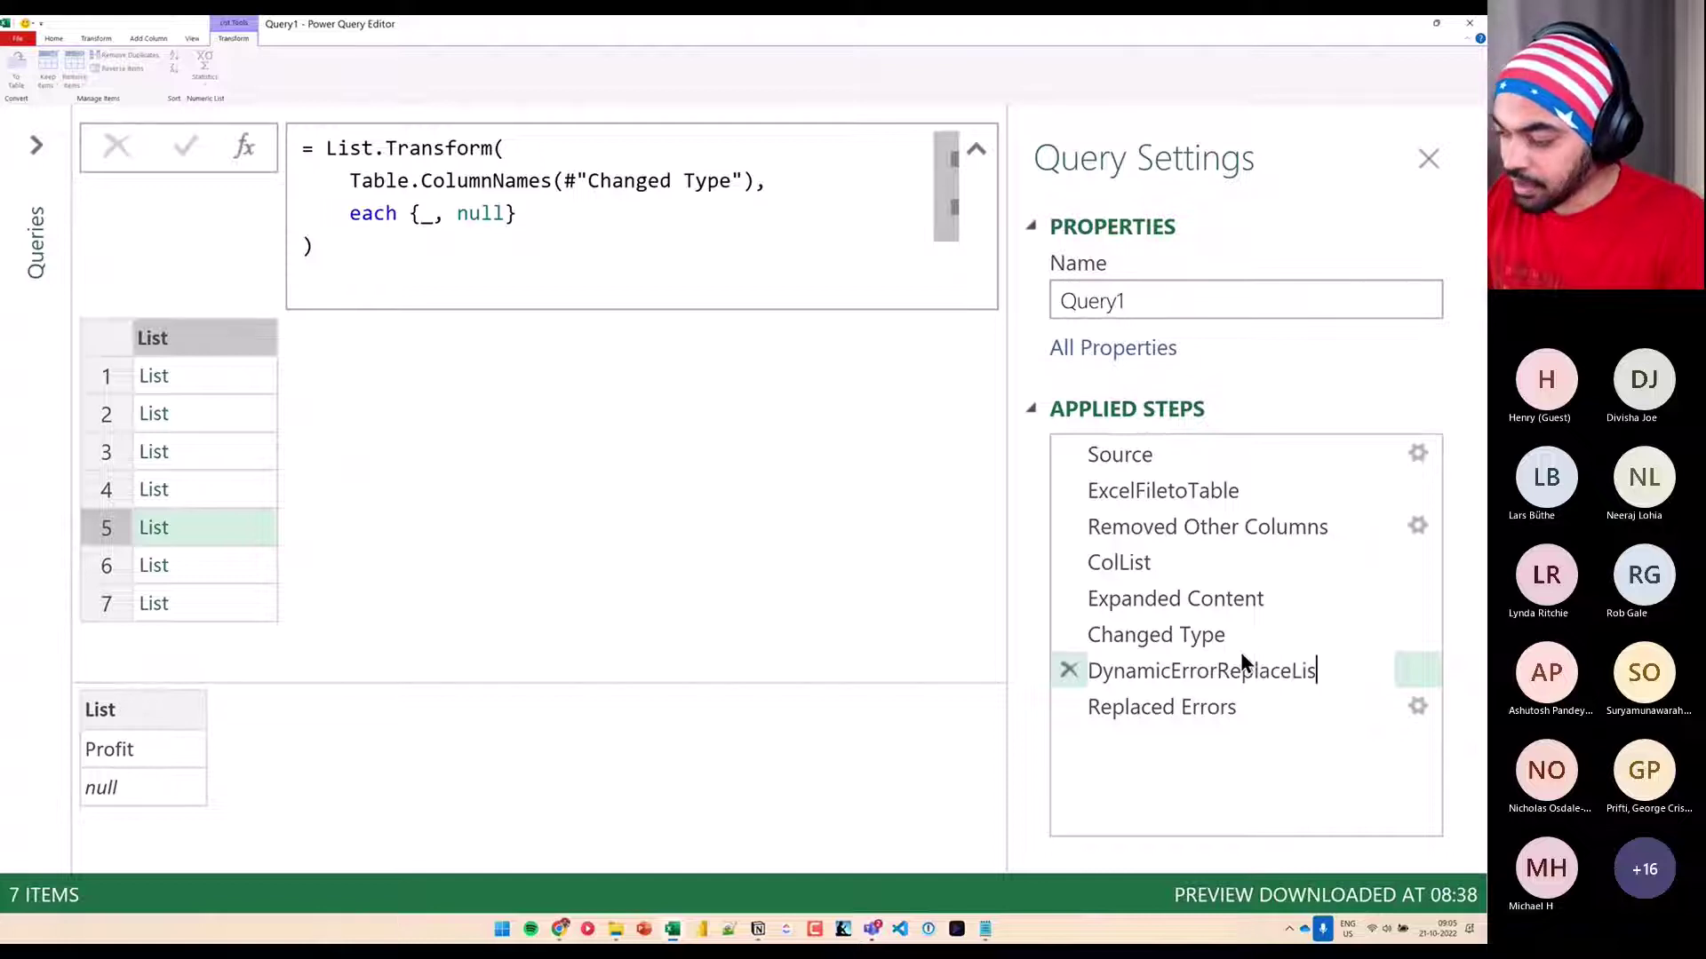
{"action": "type", "text": "t"}
{"action": "key", "text": "Return"}
{"action": "left_click", "coordinate": [1222, 674]}
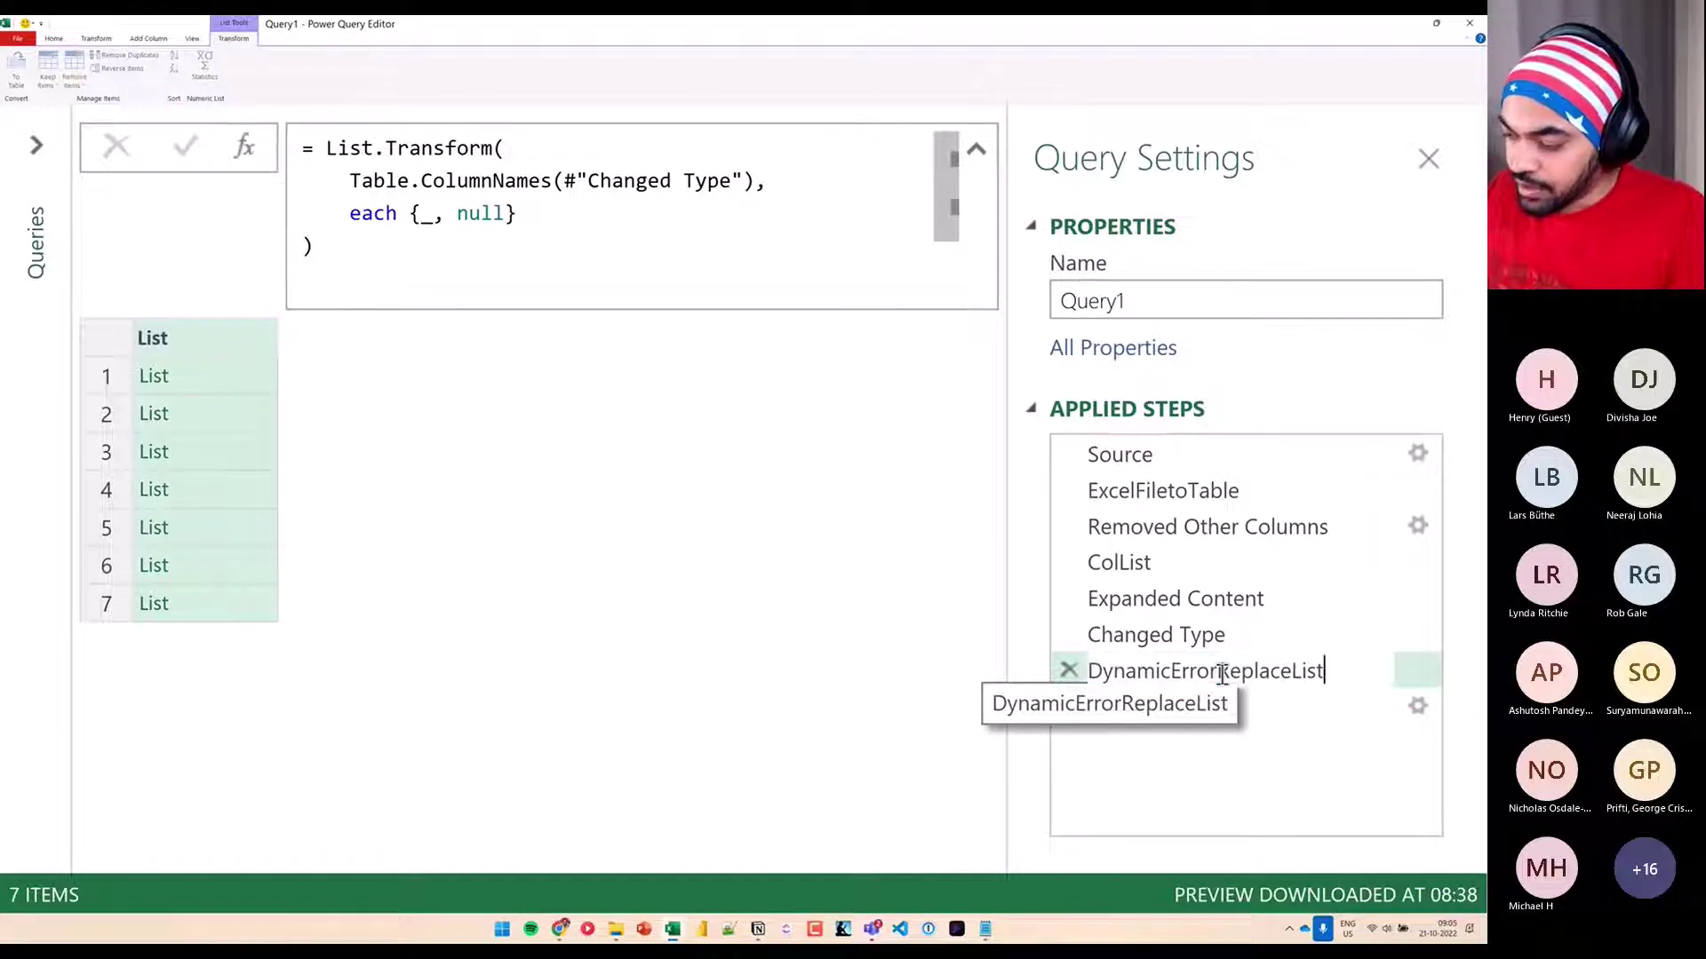
{"action": "key", "text": "shift+Right"}
{"action": "key", "text": "shift+Right"}
{"action": "key", "text": "shift+Right"}
{"action": "key", "text": "shift+Right"}
{"action": "key", "text": "shift+Right"}
{"action": "key", "text": "shift+Right"}
{"action": "key", "text": "BackSpace"}
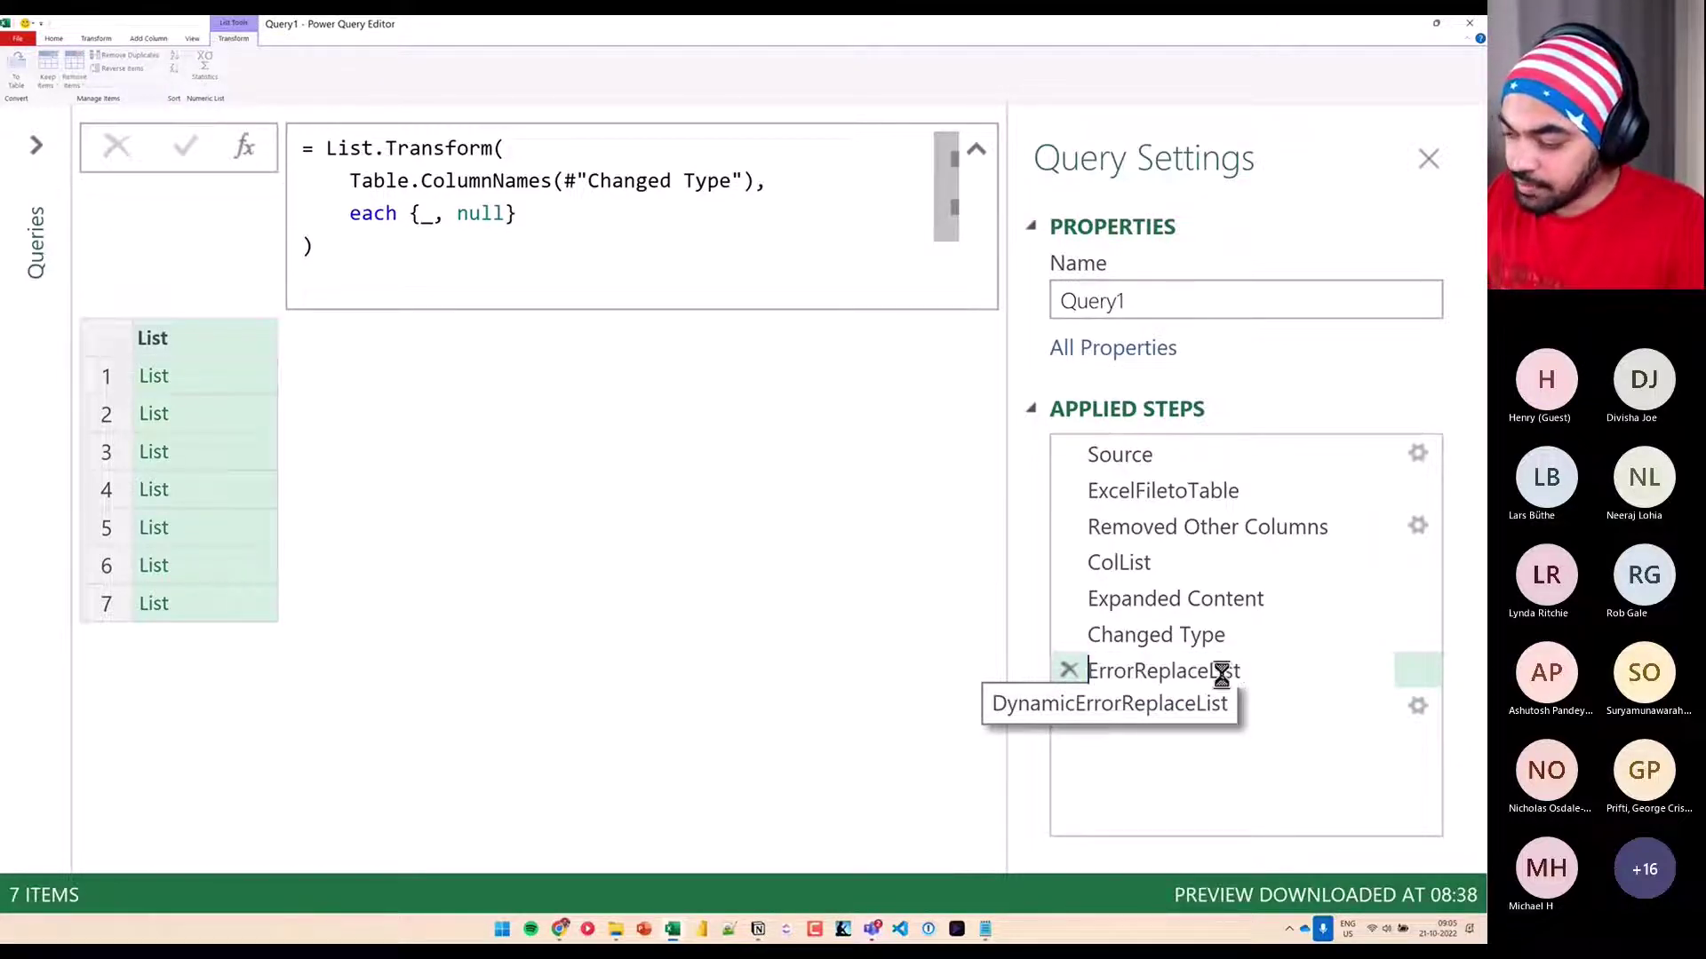
{"action": "key", "text": "Return"}
{"action": "left_click", "coordinate": [1267, 709]}
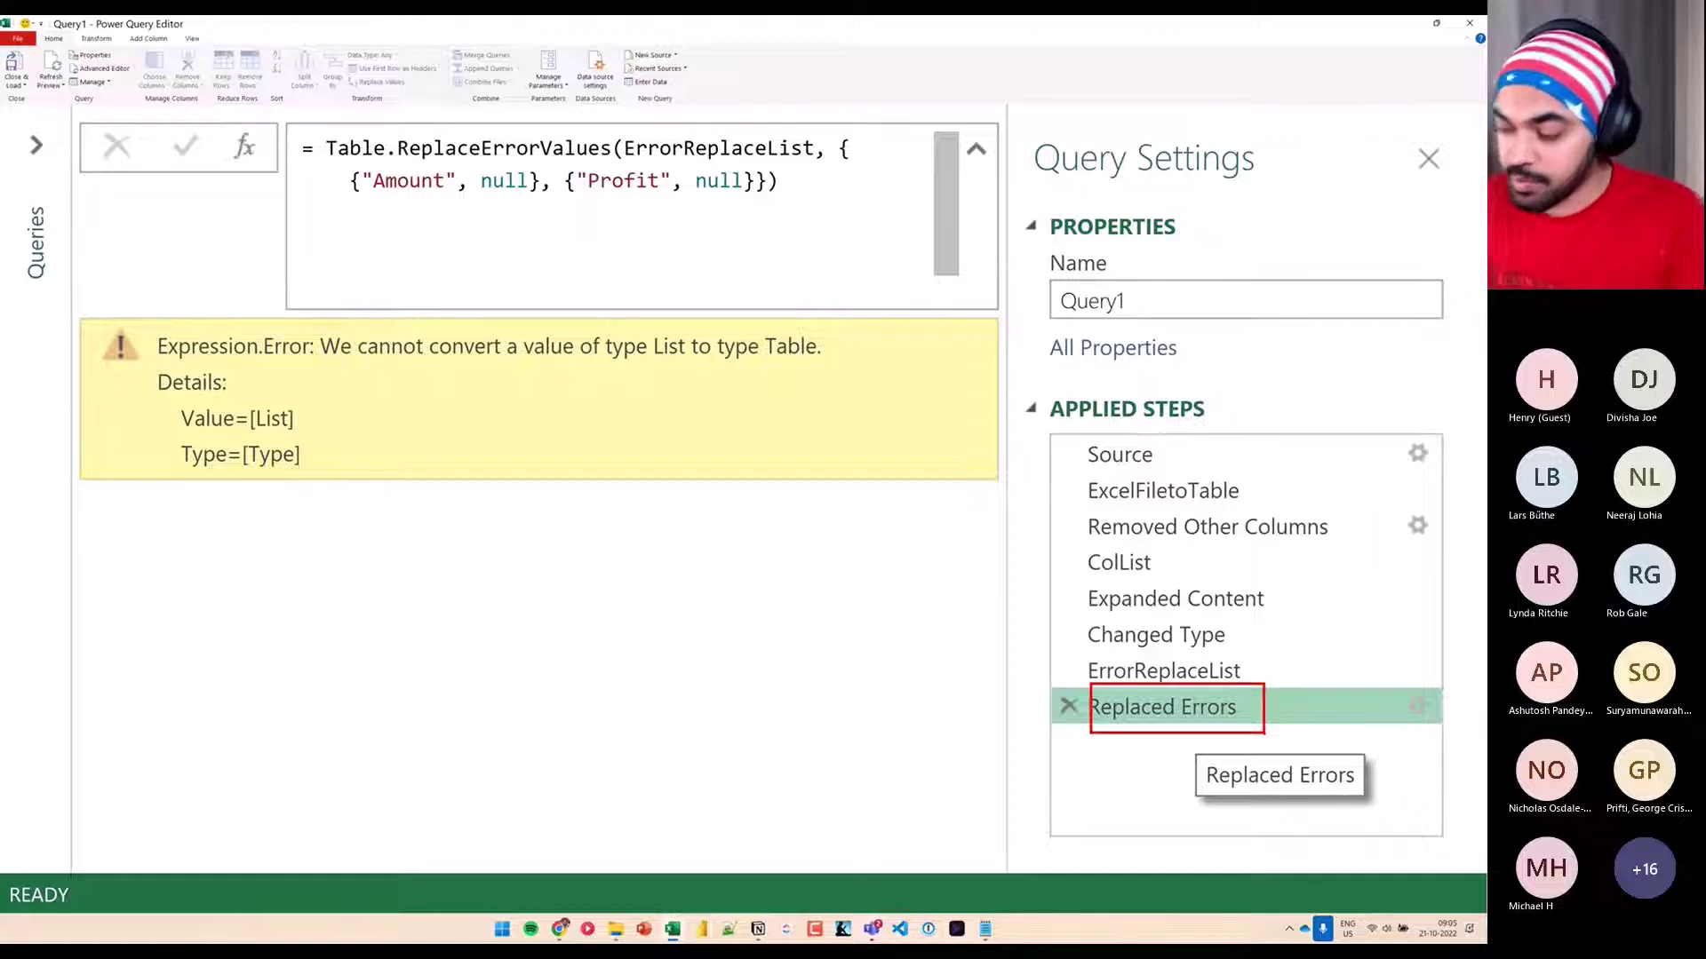
Point out the ErrorReplaceList step and the Table.ReplaceErrorValues call in the formula
{"action": "left_click_drag", "start_coordinate": [975, 671], "coordinate": [1066, 669]}
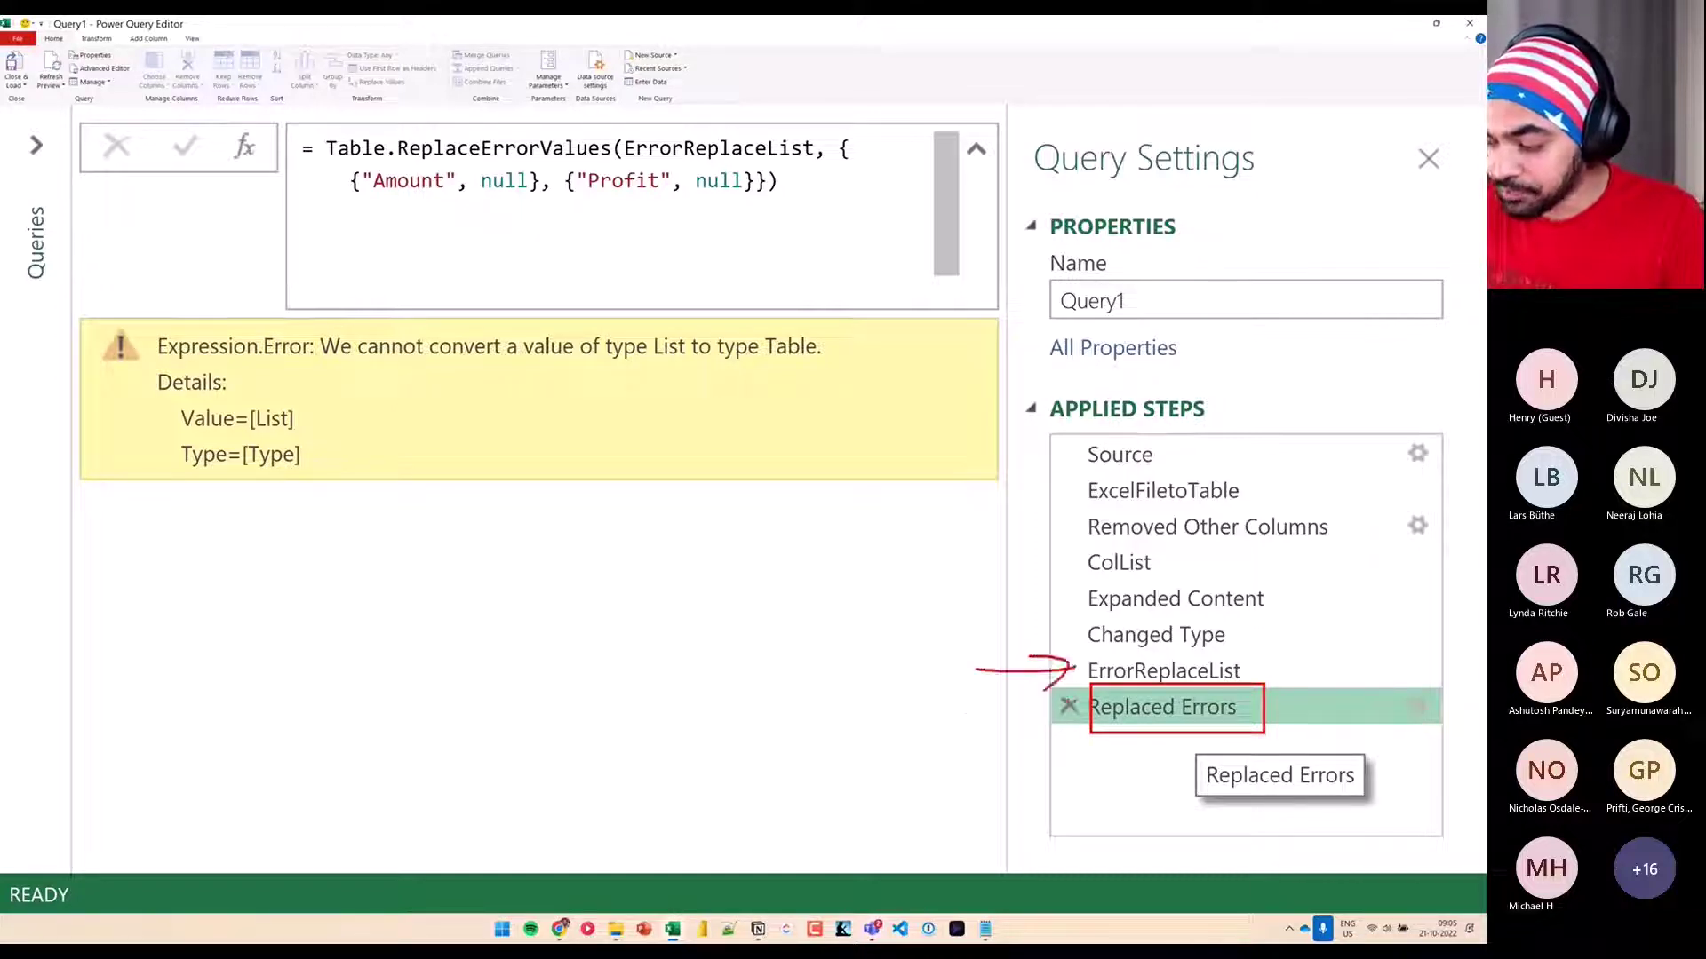
{"action": "key", "text": "Escape"}
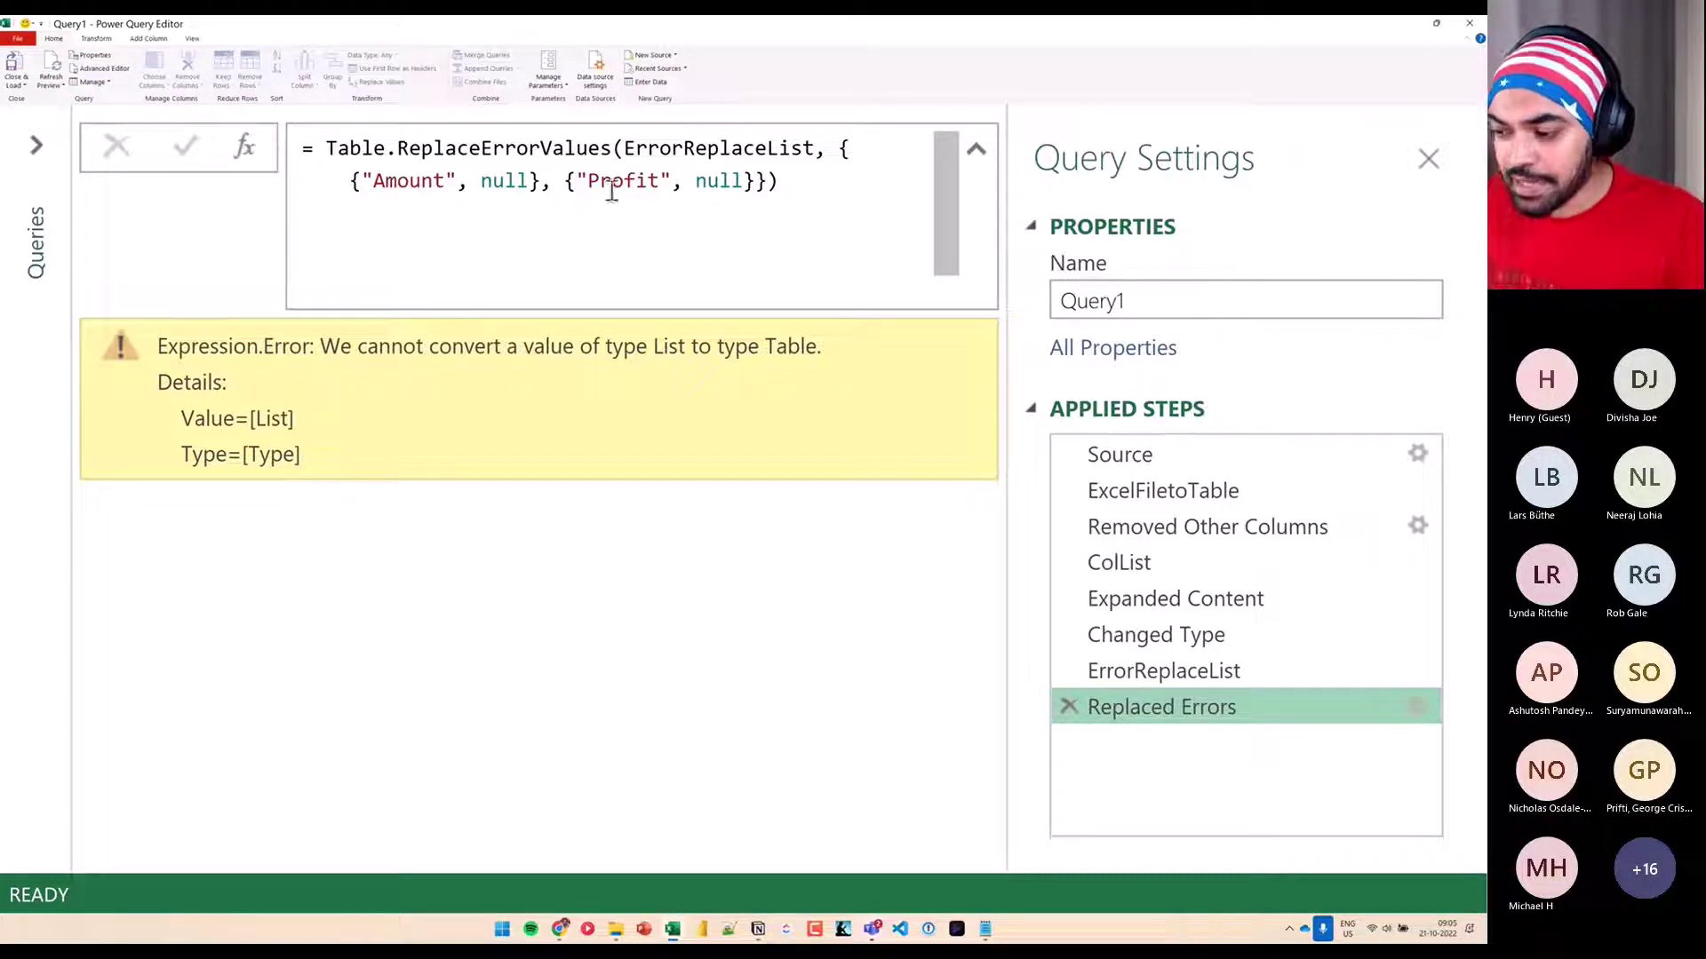
{"action": "left_click_drag", "start_coordinate": [329, 161], "coordinate": [493, 160]}
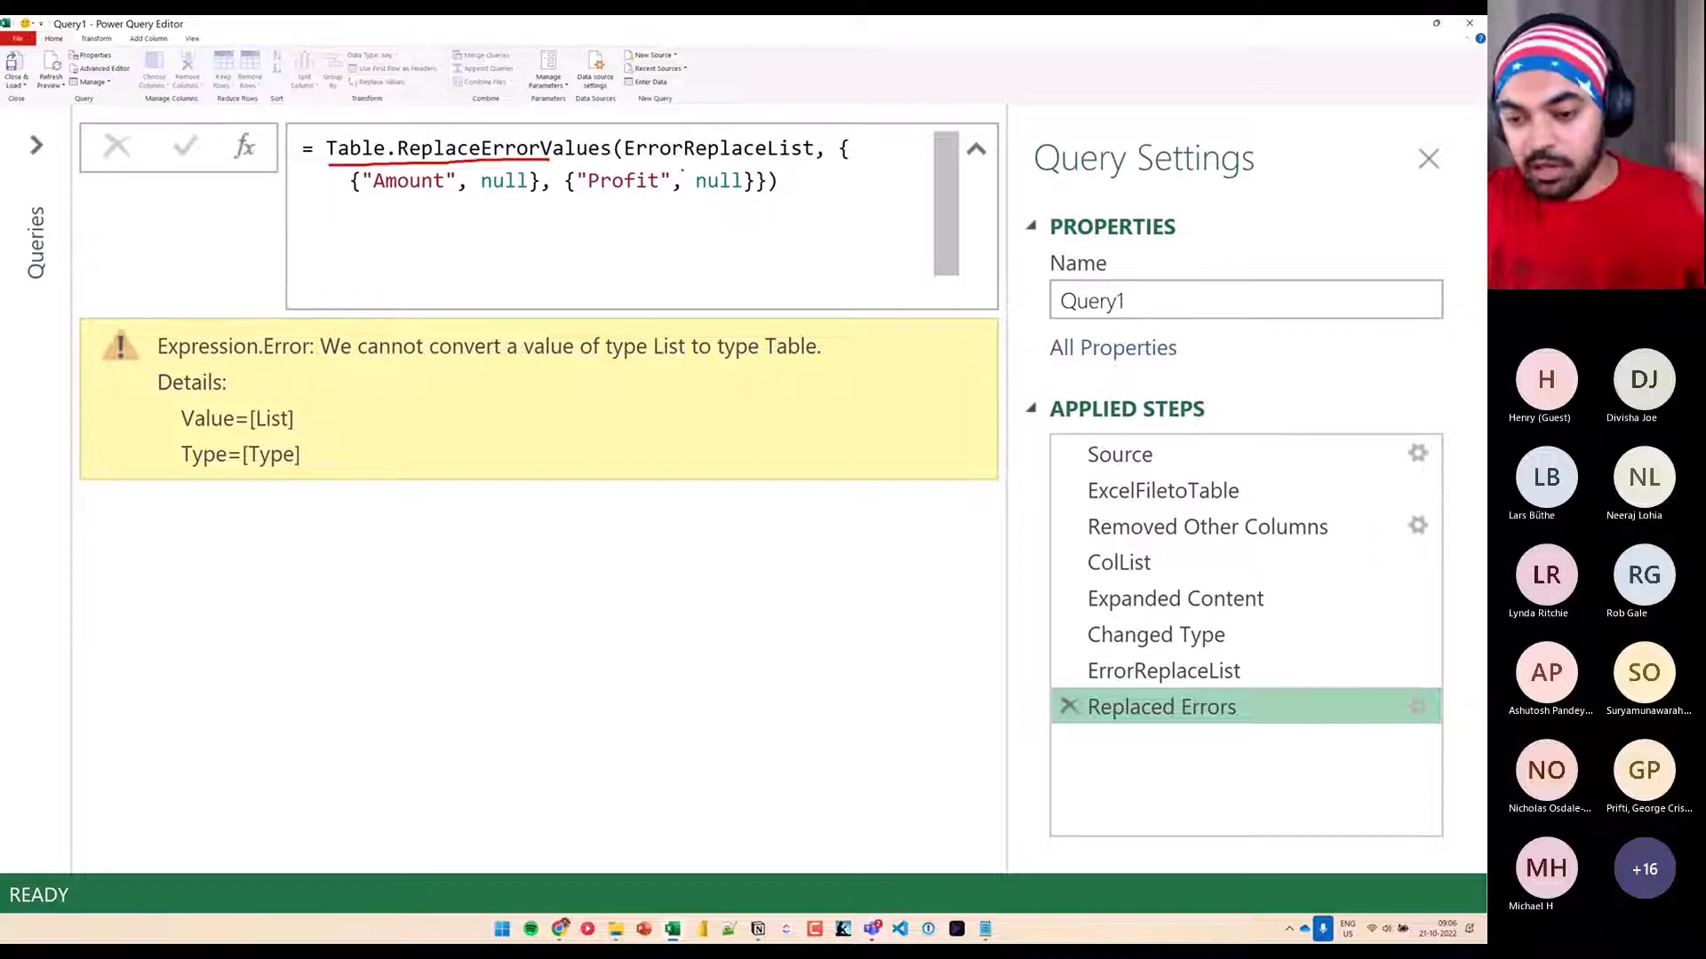
{"action": "key", "text": "Escape"}
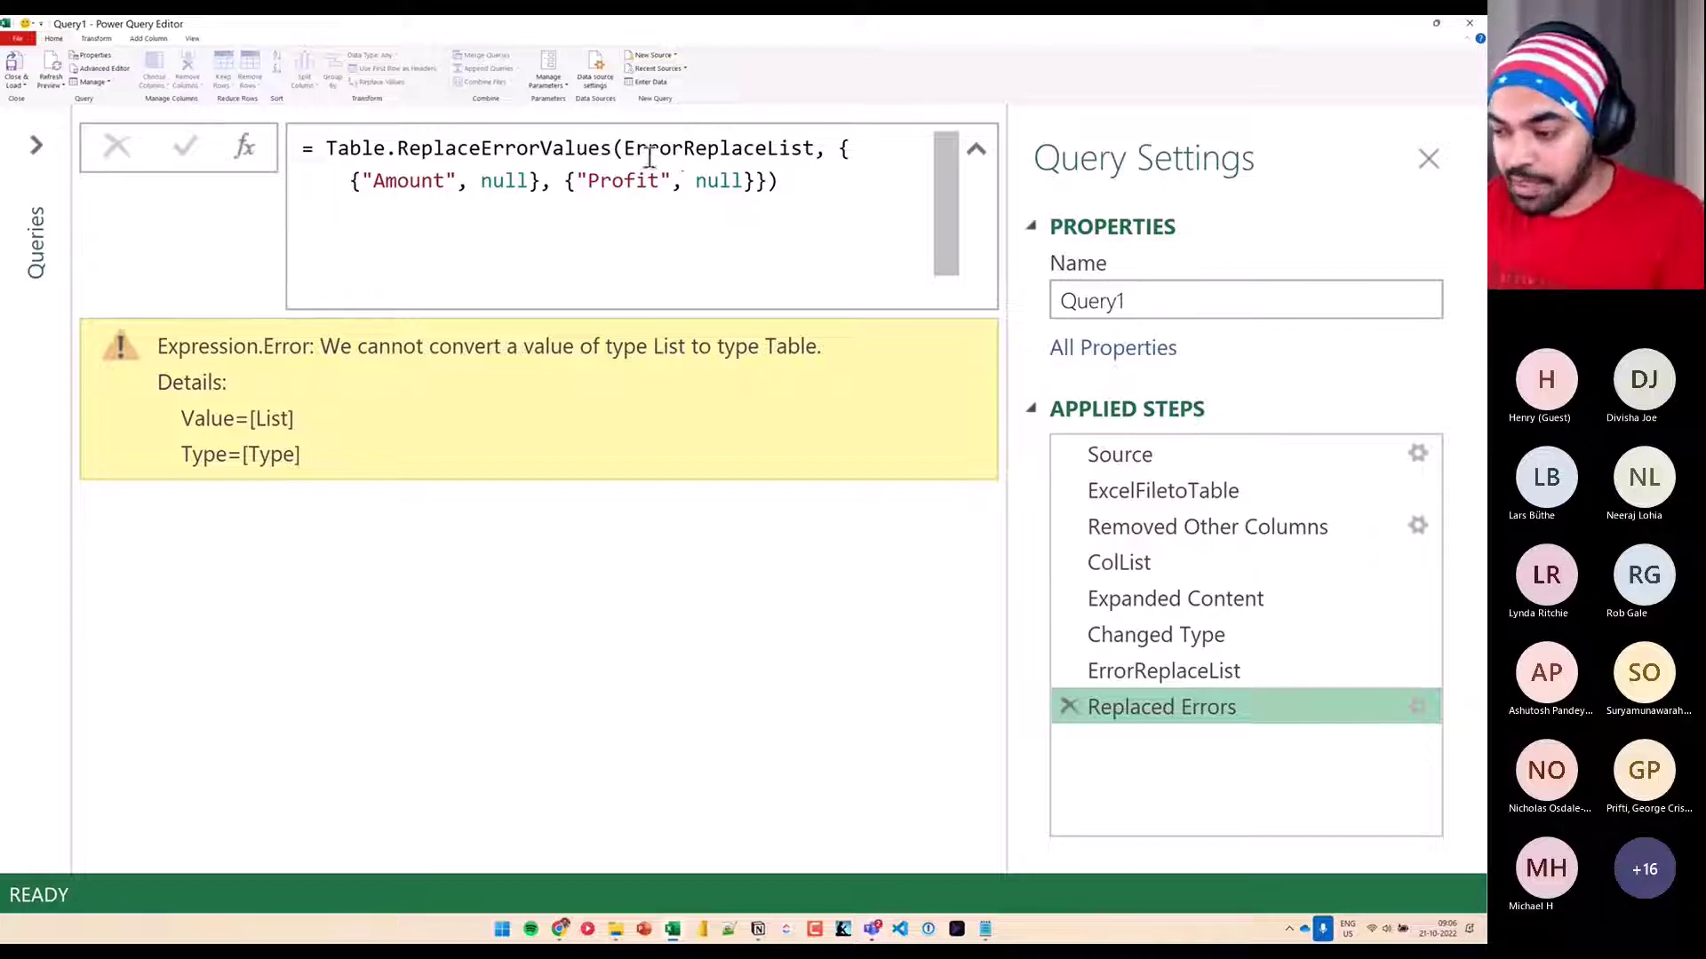
{"action": "mouse_move", "coordinate": [624, 151]}
{"action": "left_mouse_down"}
{"action": "mouse_move", "coordinate": [814, 151]}
{"action": "mouse_move", "coordinate": [876, 456]}
{"action": "mouse_move", "coordinate": [951, 598]}
{"action": "mouse_move", "coordinate": [1075, 634]}
{"action": "left_mouse_up"}
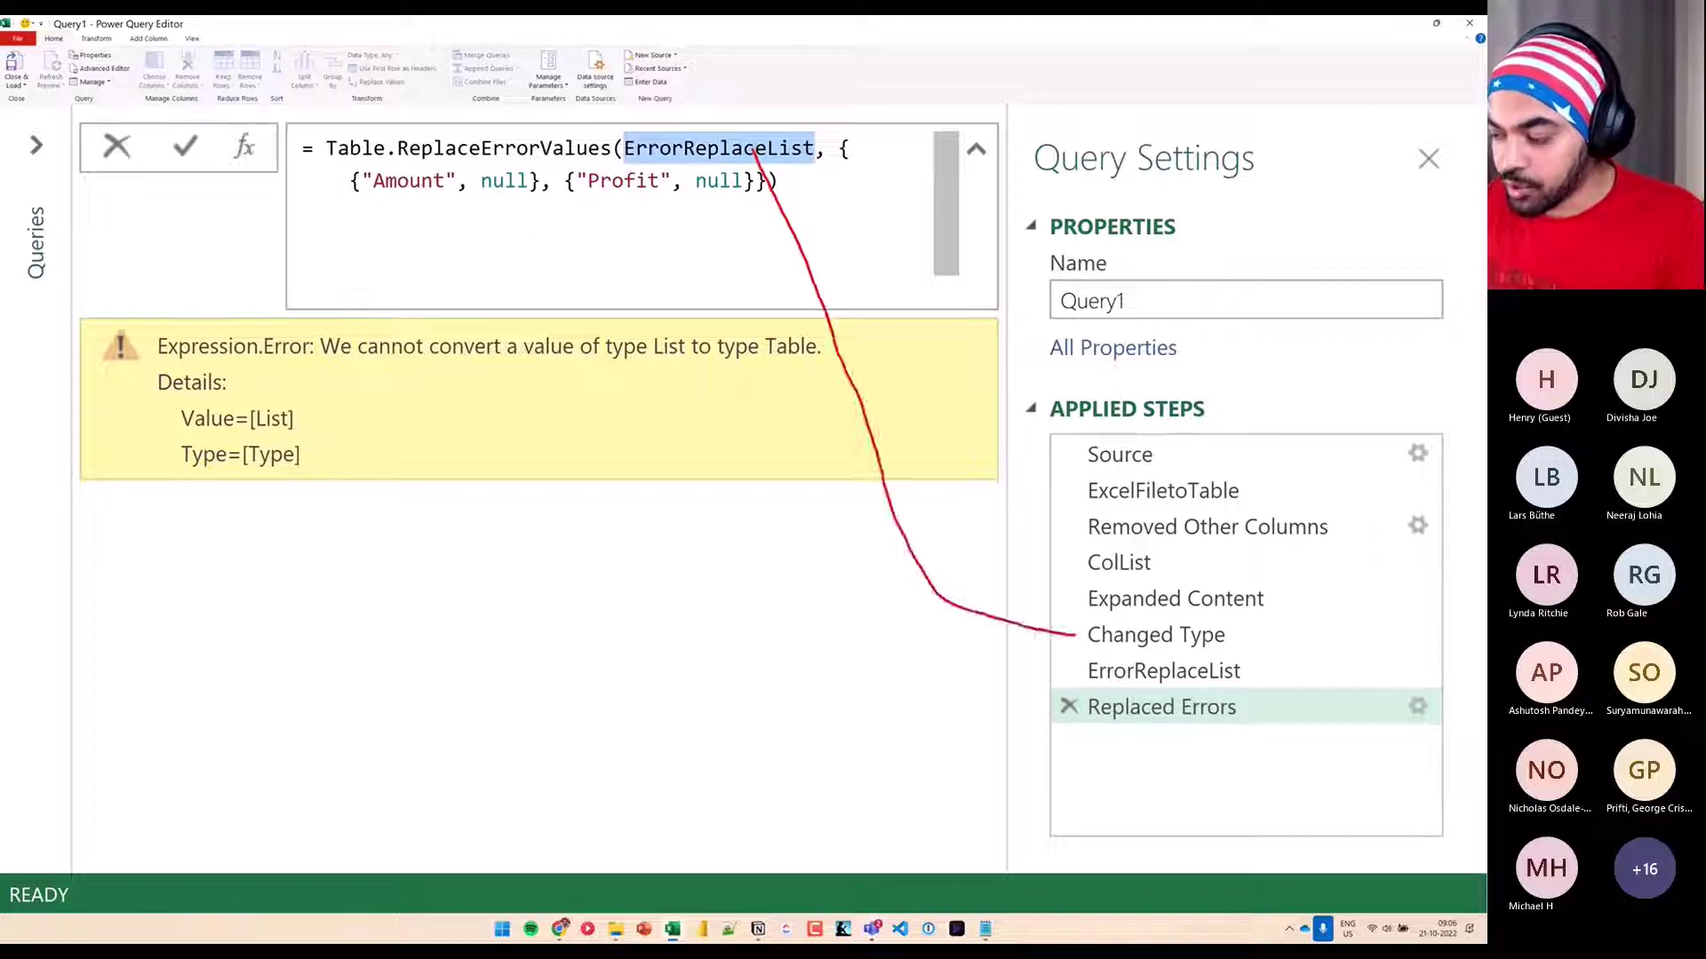
{"action": "key", "text": "Escape"}
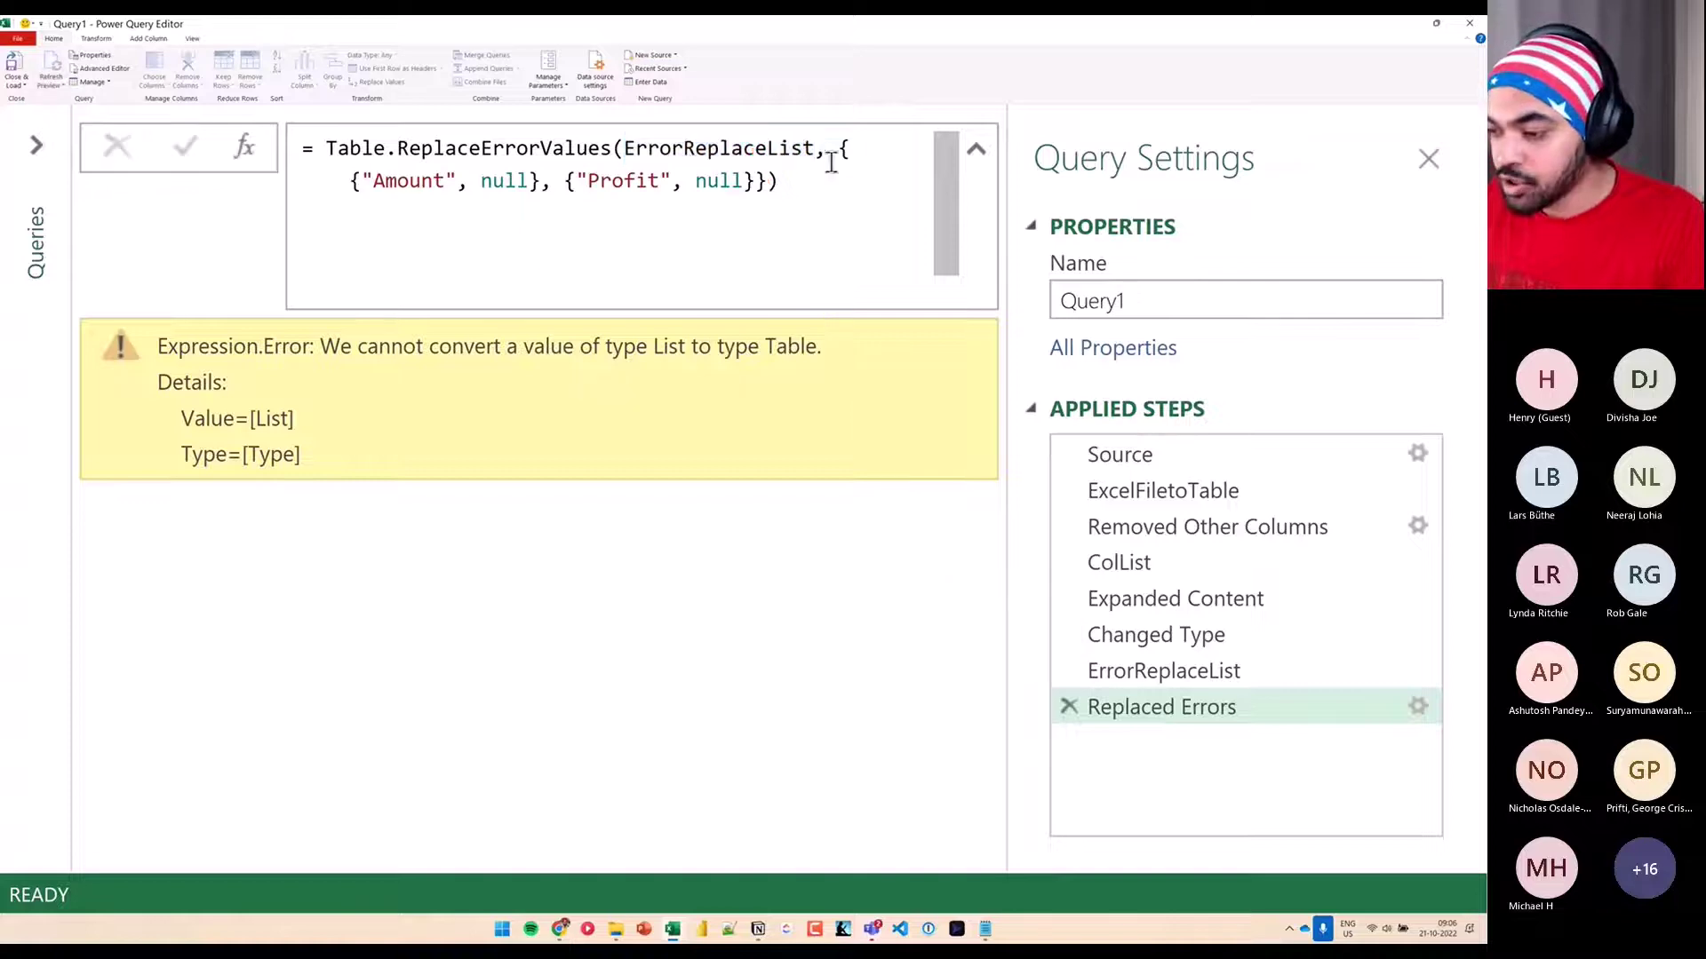
Make #"Changed Type" the first argument of Table.ReplaceErrorValues
{"action": "double_click", "coordinate": [764, 153]}
{"action": "type", "text": "Can"}
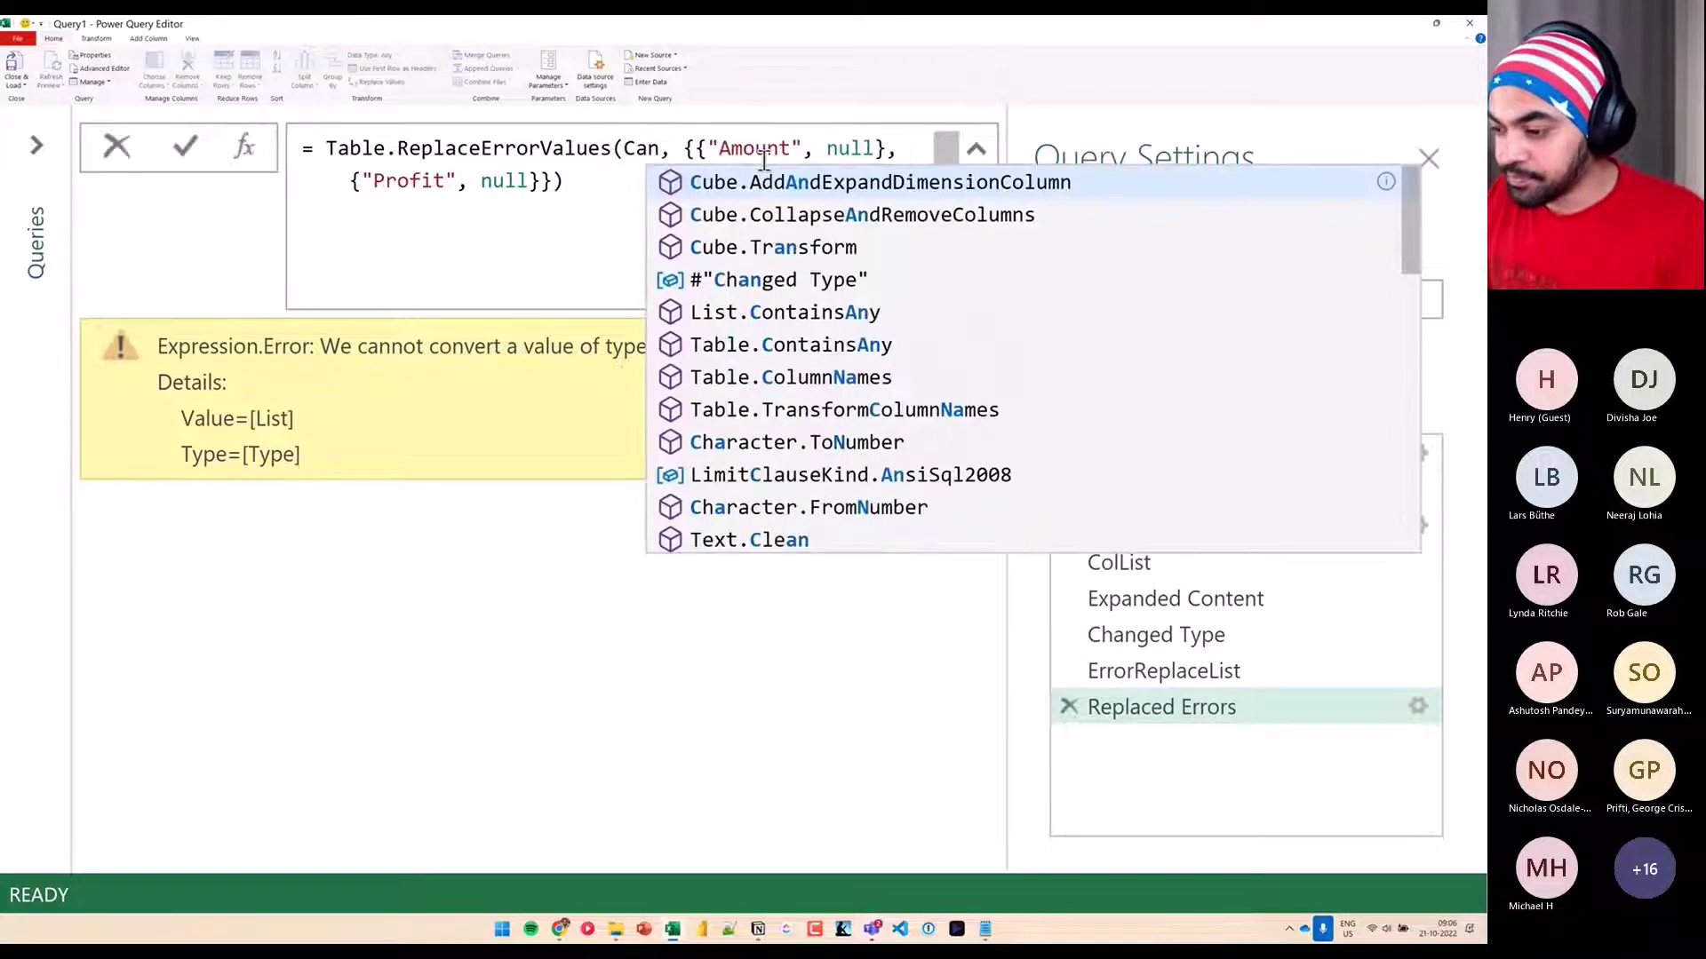
{"action": "key", "text": "Down"}
{"action": "key", "text": "Tab"}
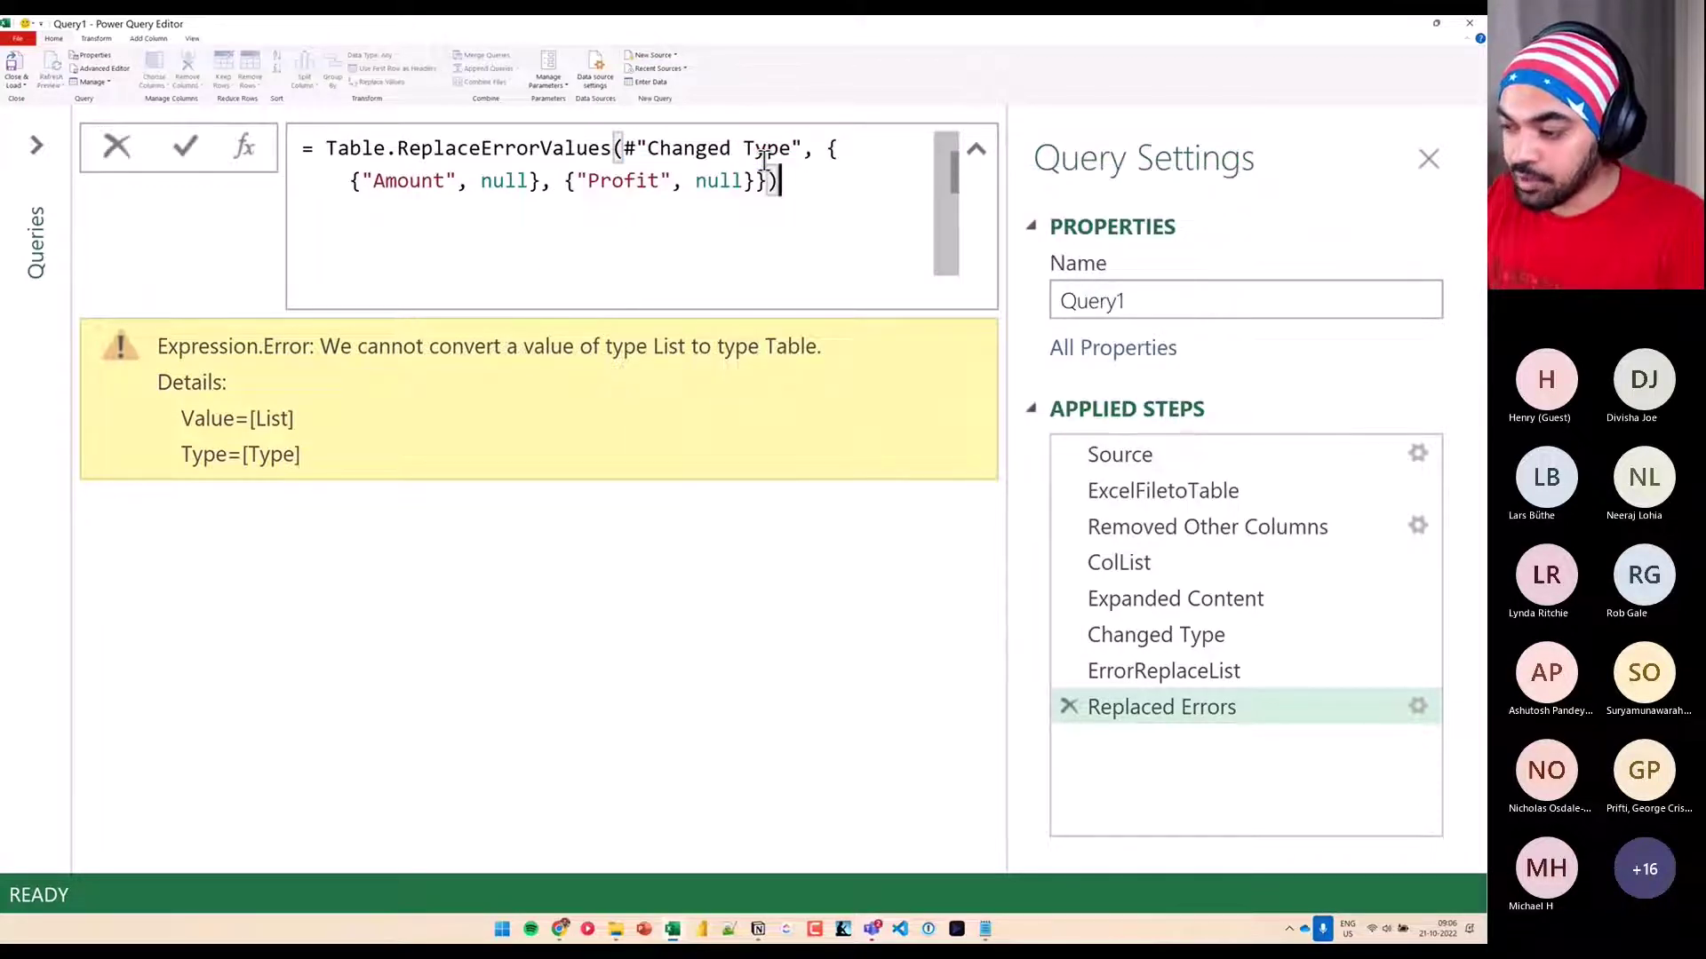
{"action": "key", "text": "Return"}
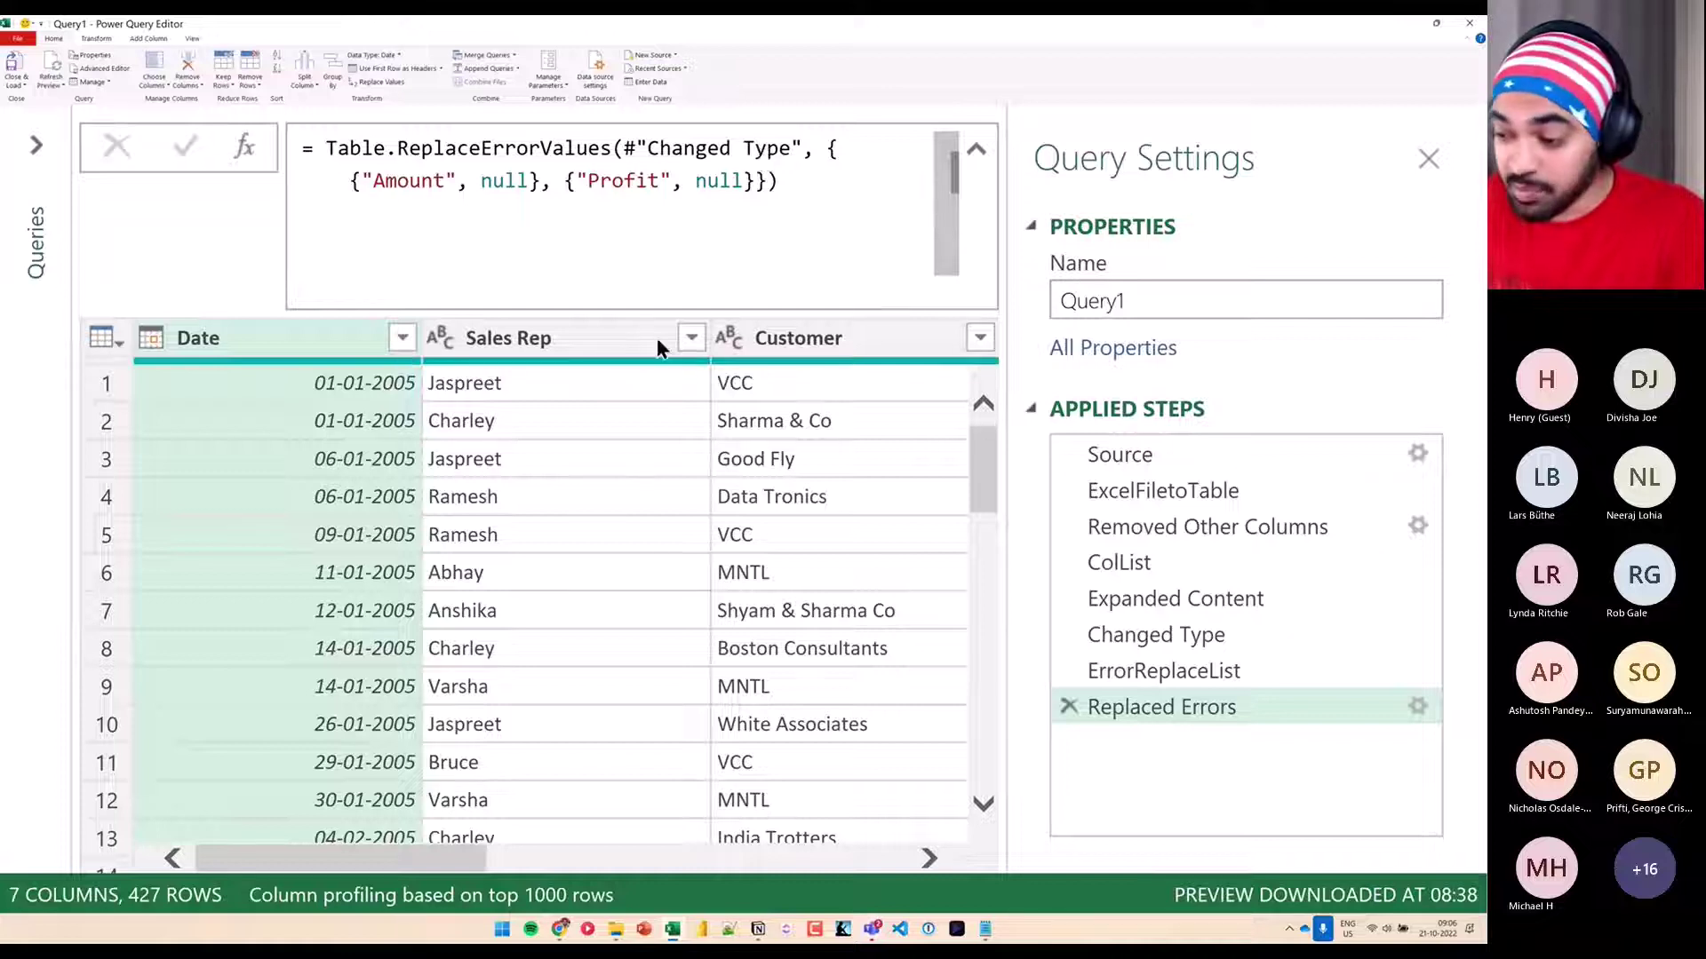
Replace the hard-coded Amount and Profit pairs with ErrorReplaceList
{"action": "left_click_drag", "start_coordinate": [368, 205], "coordinate": [675, 196]}
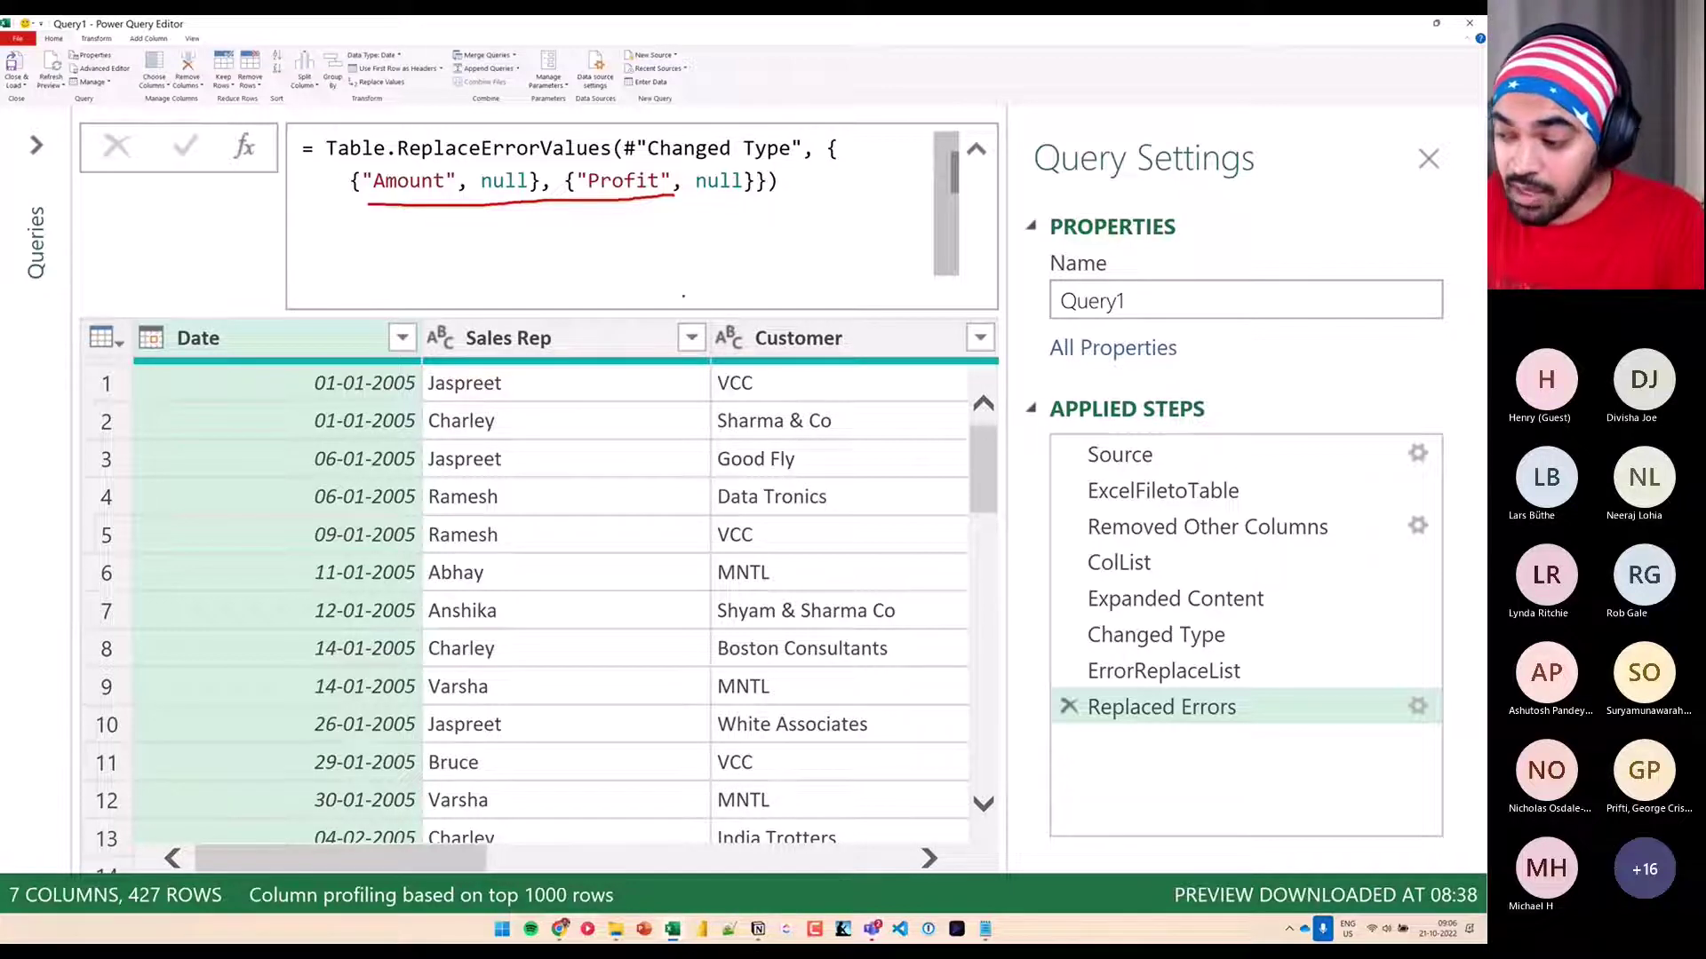
{"action": "left_click", "coordinate": [828, 148]}
{"action": "key", "text": "ctrl+shift+End"}
{"action": "key", "text": "Delete"}
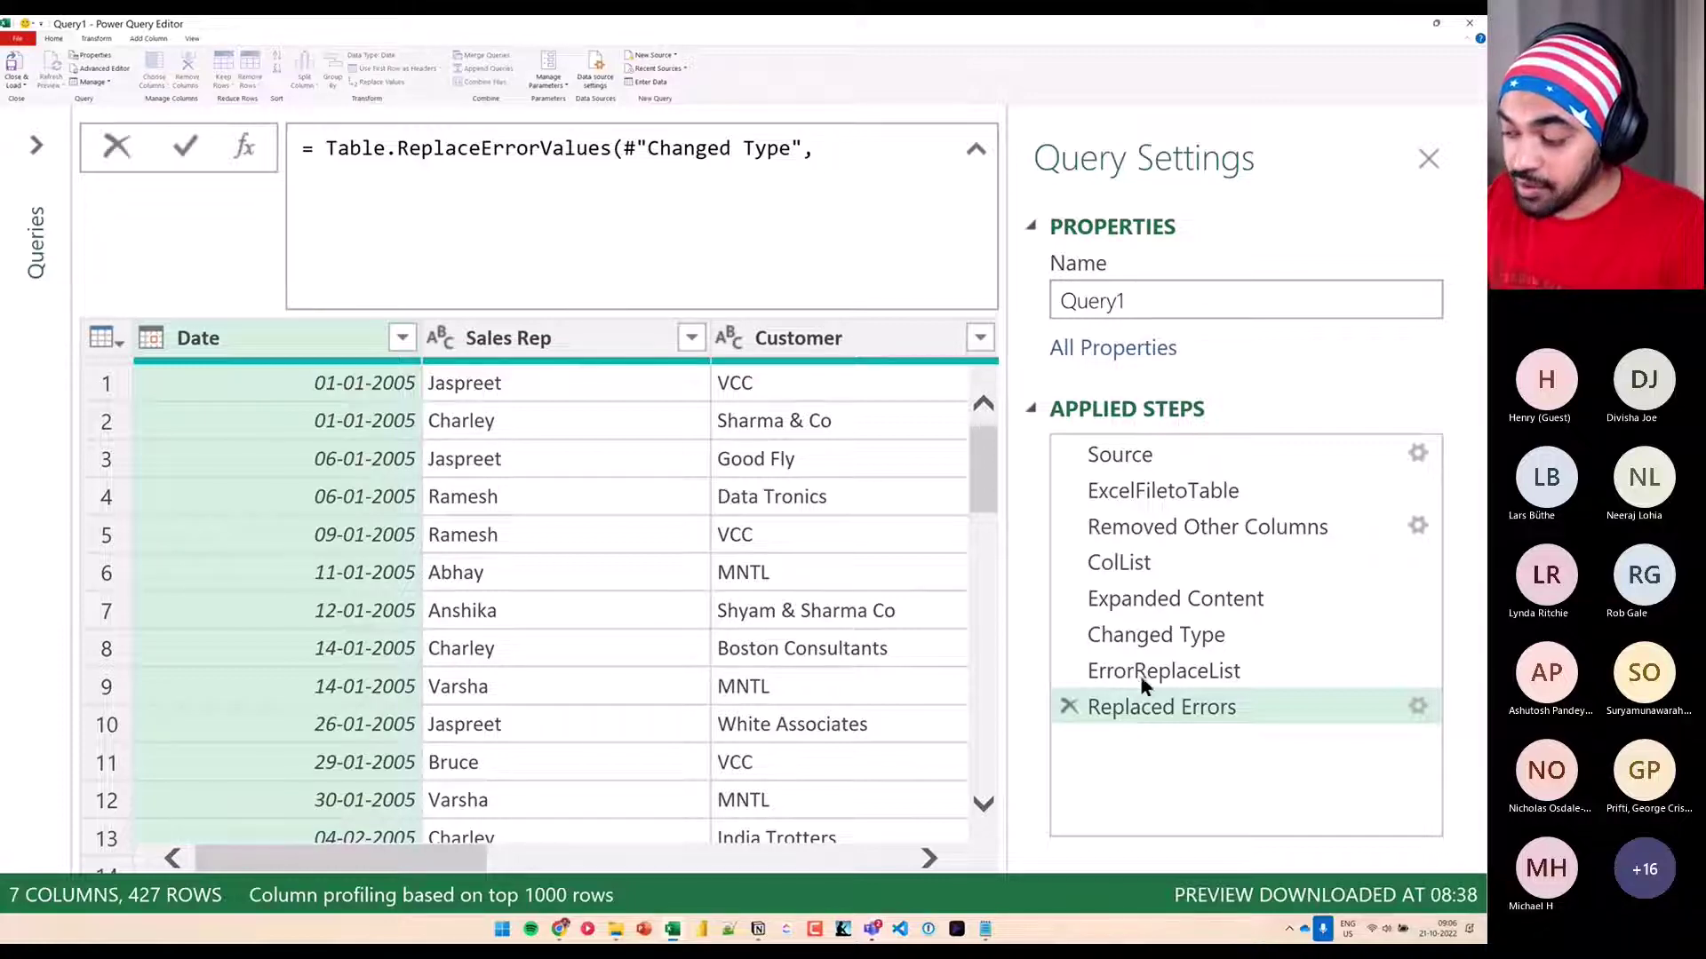
{"action": "type", "text": "eE"}
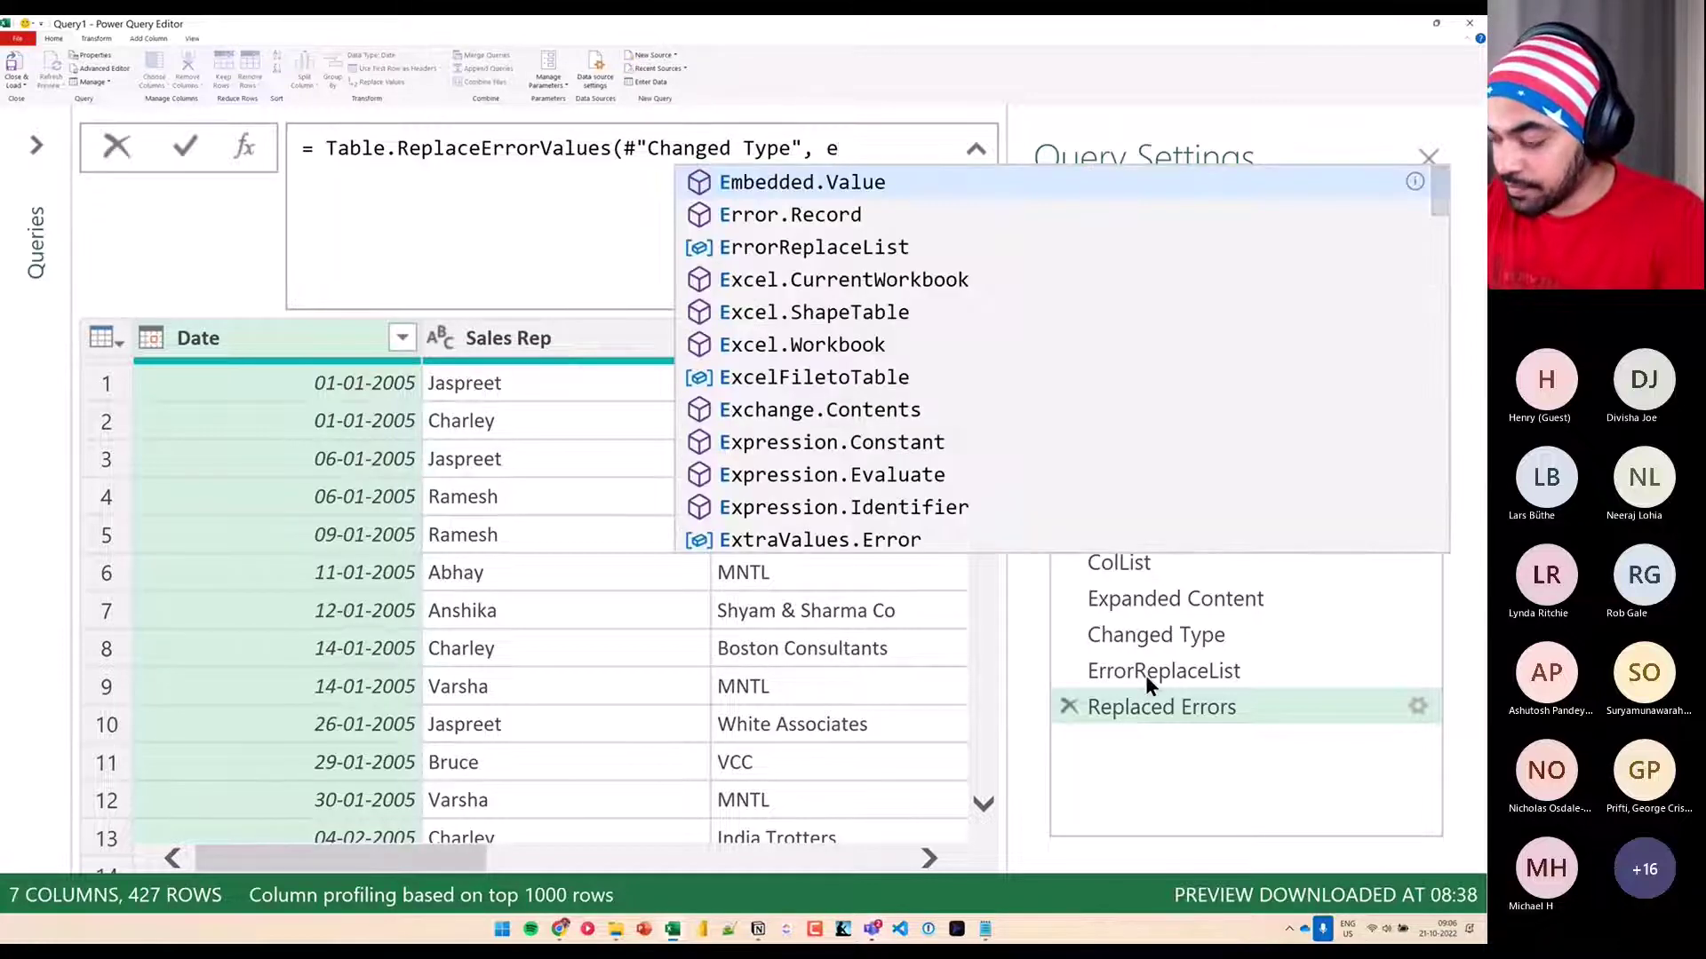
{"action": "type", "text": "rro"}
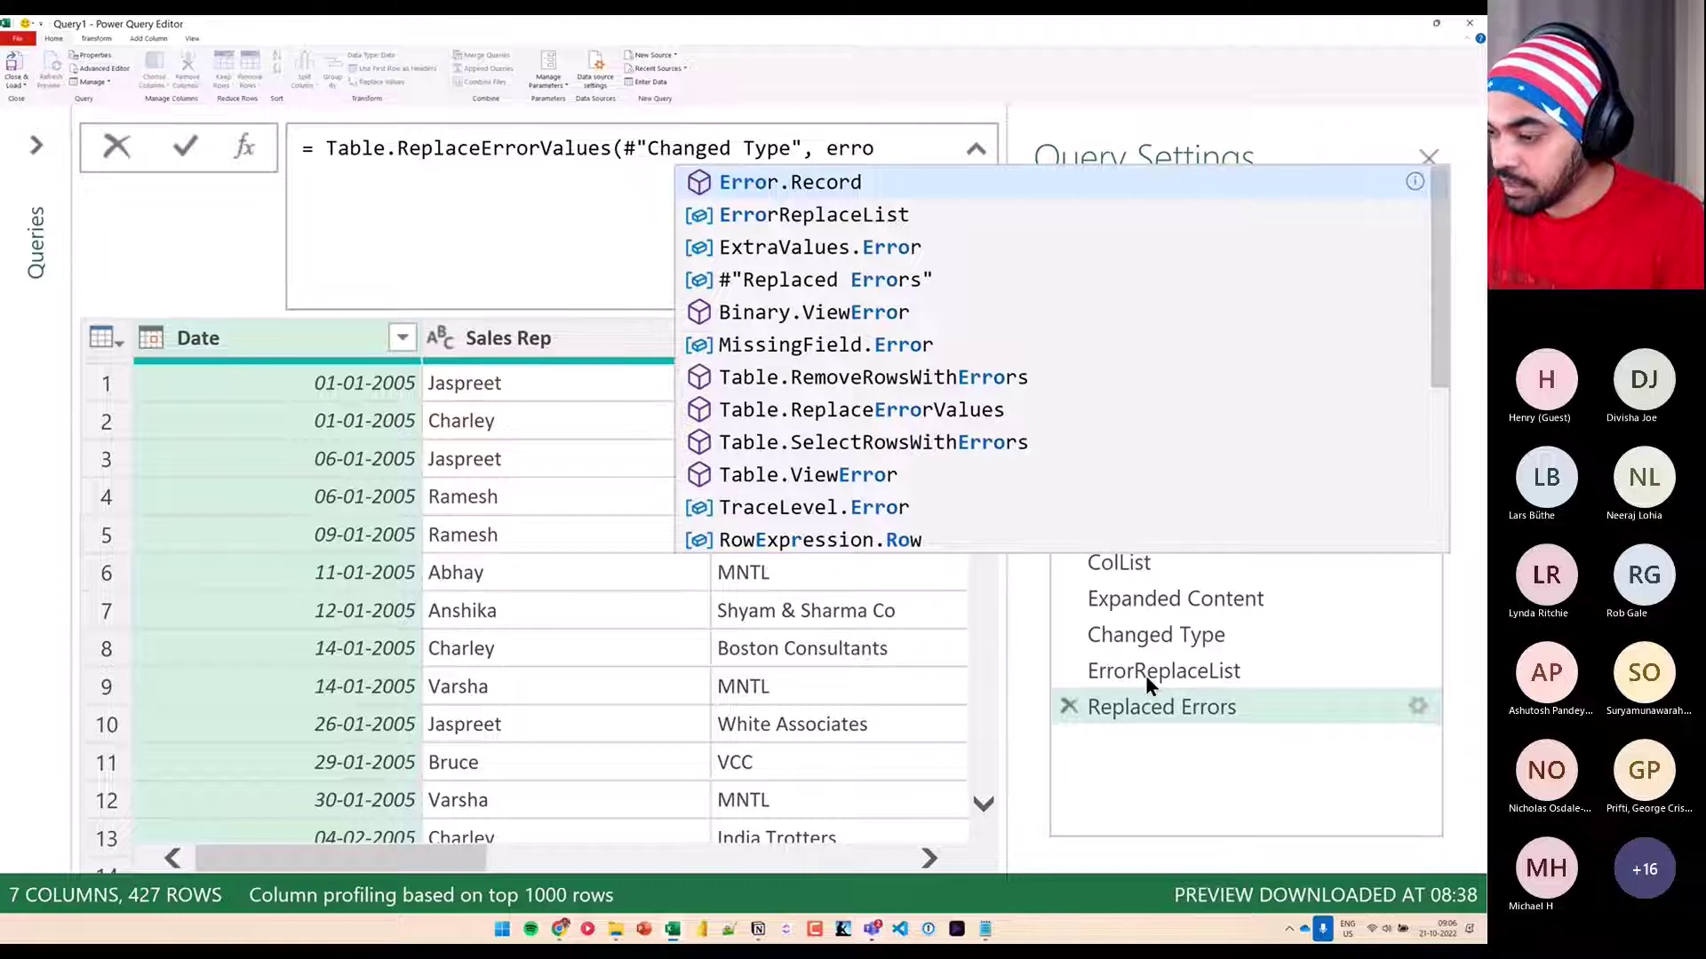
{"action": "key", "text": "Down"}
{"action": "key", "text": "Tab"}
{"action": "type", "text": ")"}
{"action": "key", "text": "Return"}
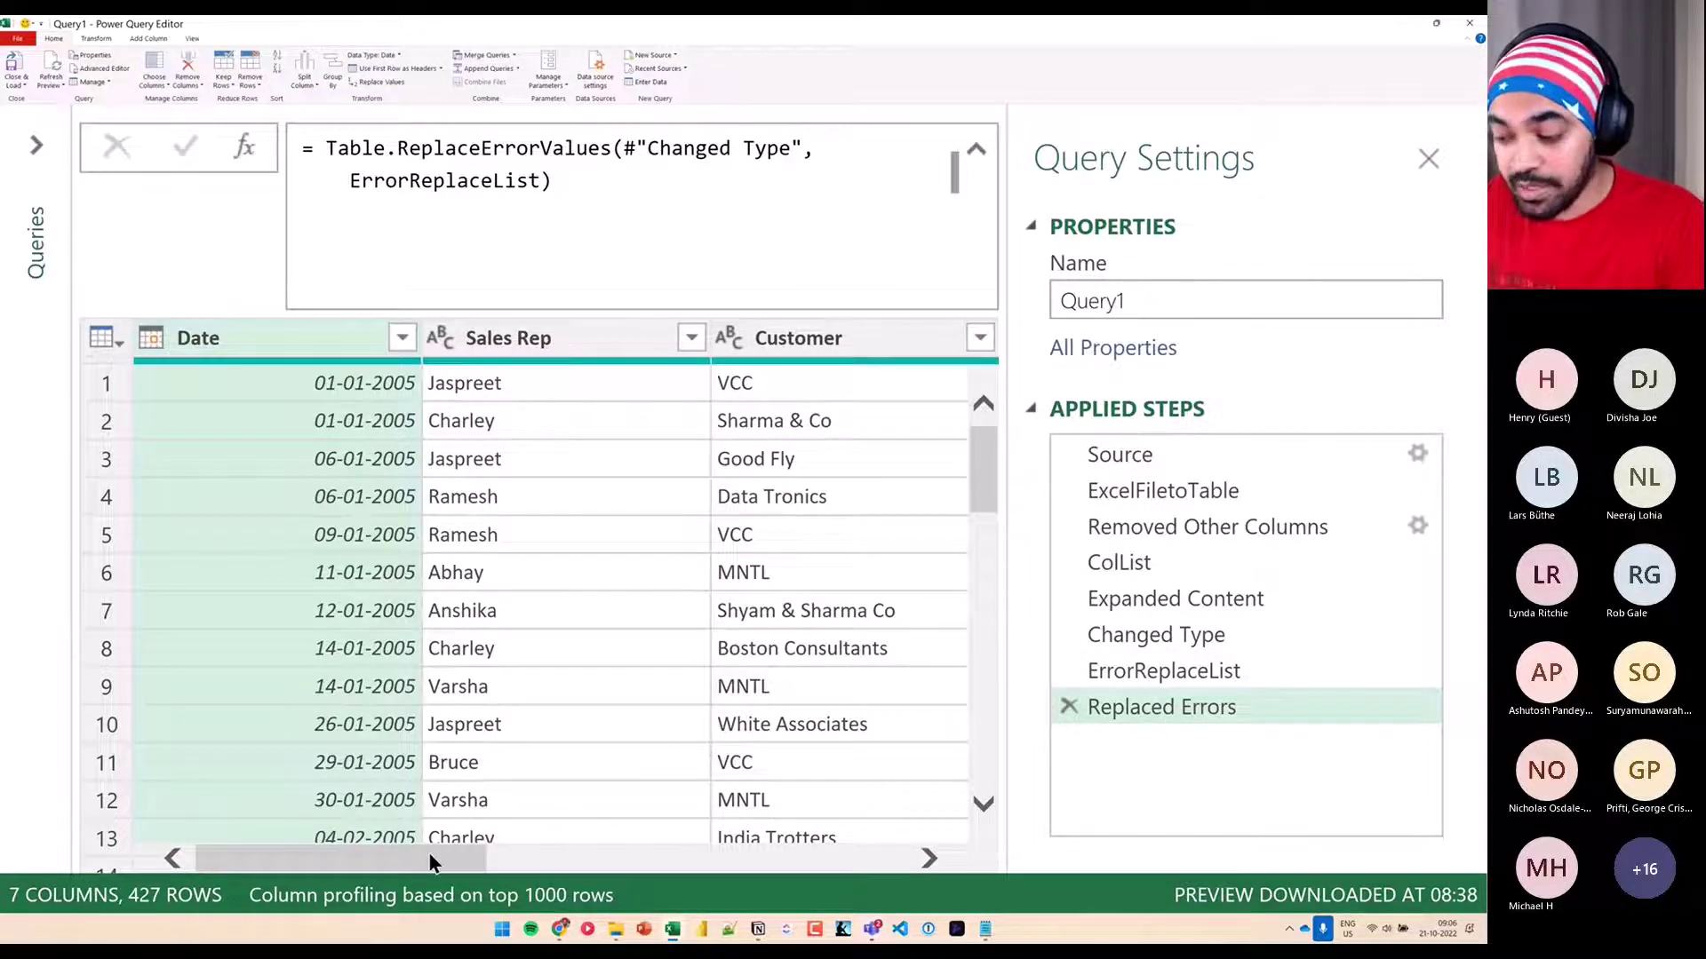
Close & Load Query1 and switch to the Year - 2005 workbook
{"action": "left_click", "coordinate": [23, 66]}
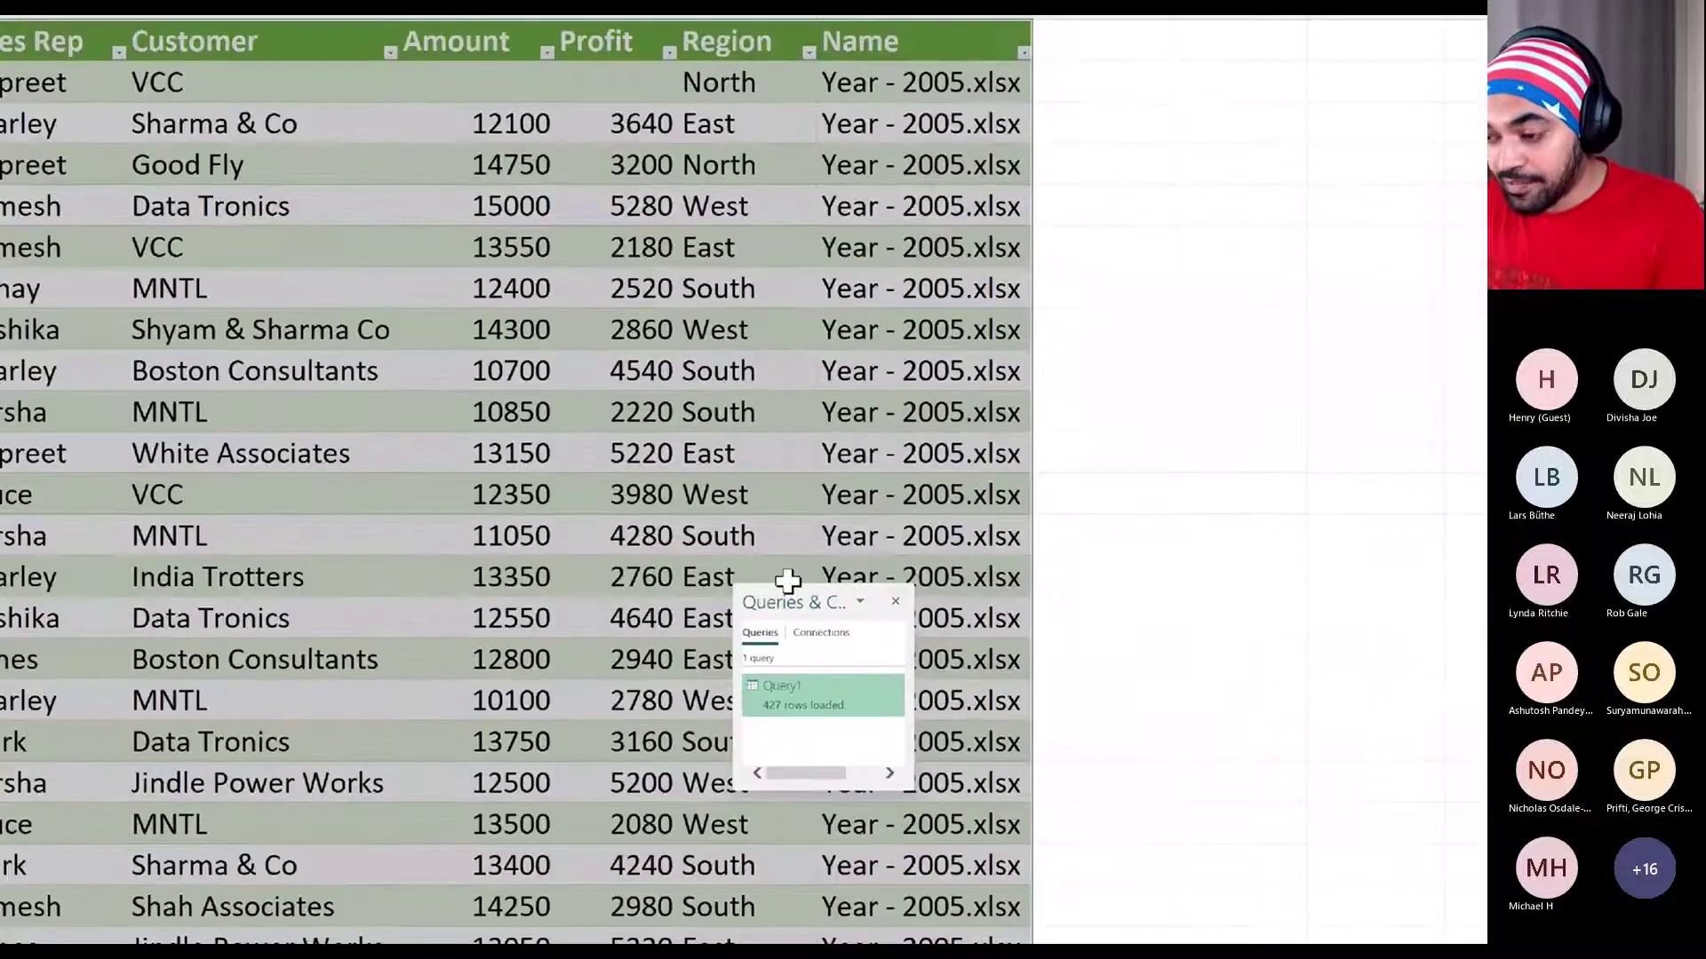
{"action": "key", "text": "alt+Tab"}
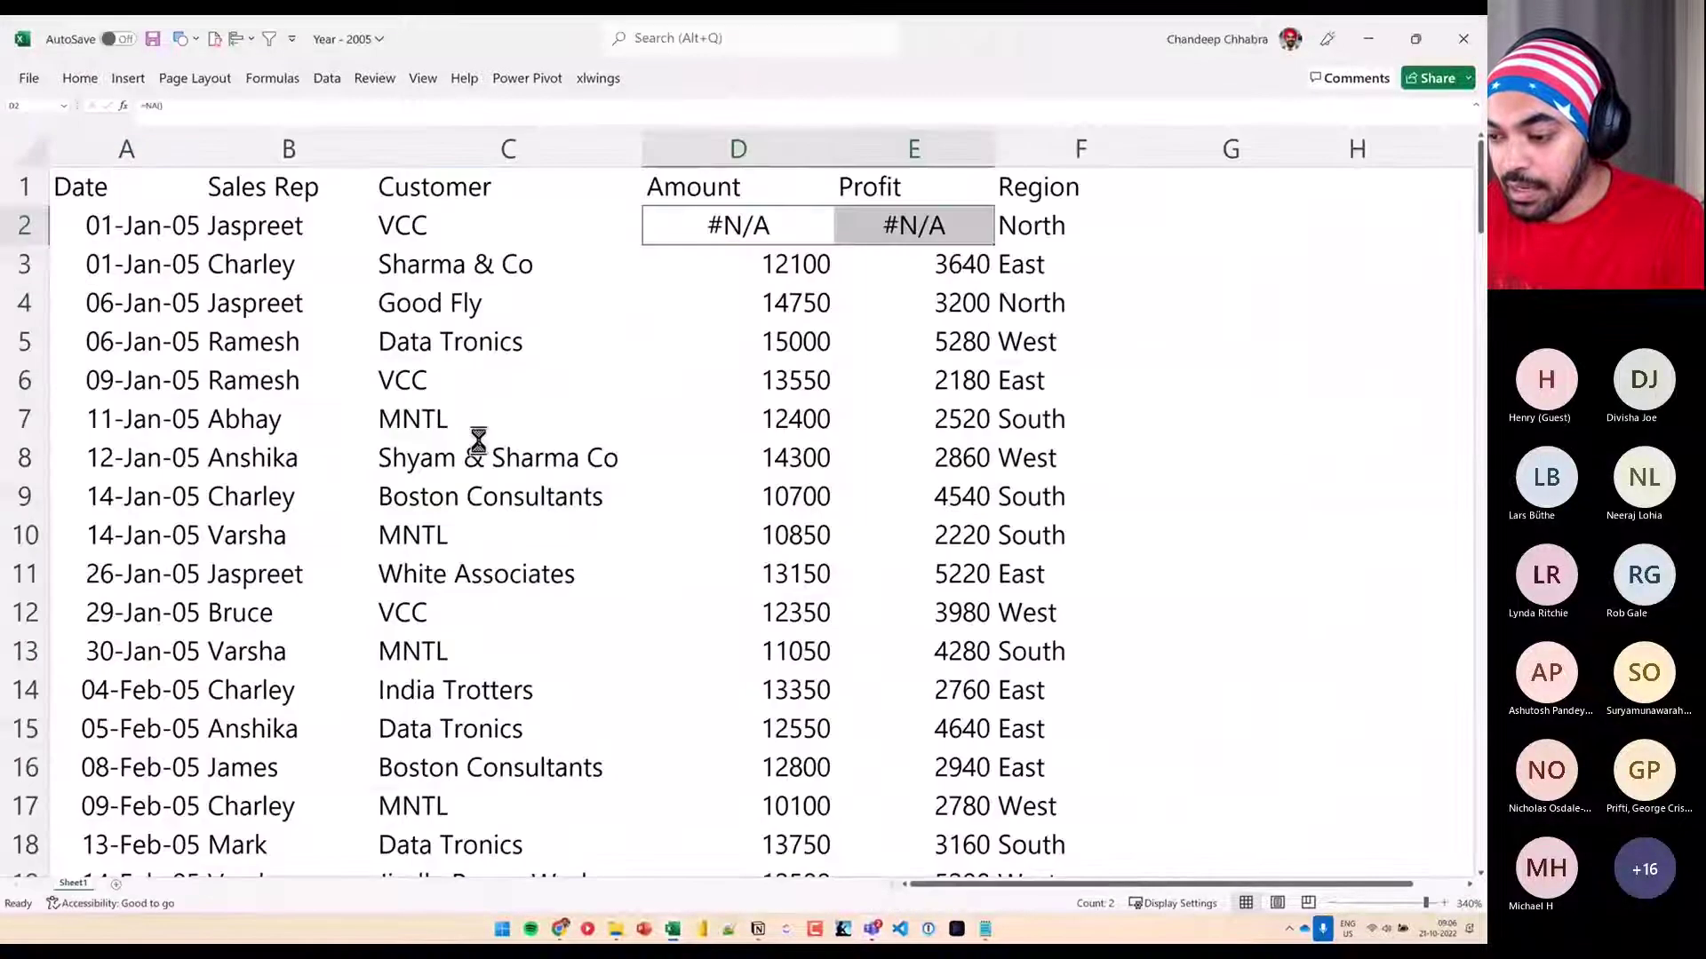
{"action": "scroll", "coordinate": [481, 451], "scroll_direction": "up", "scroll_amount": 1}
Enter =NA() in Customer cell C2 and save the Year - 2005 workbook
{"action": "left_click", "coordinate": [693, 240]}
{"action": "key", "text": "Delete"}
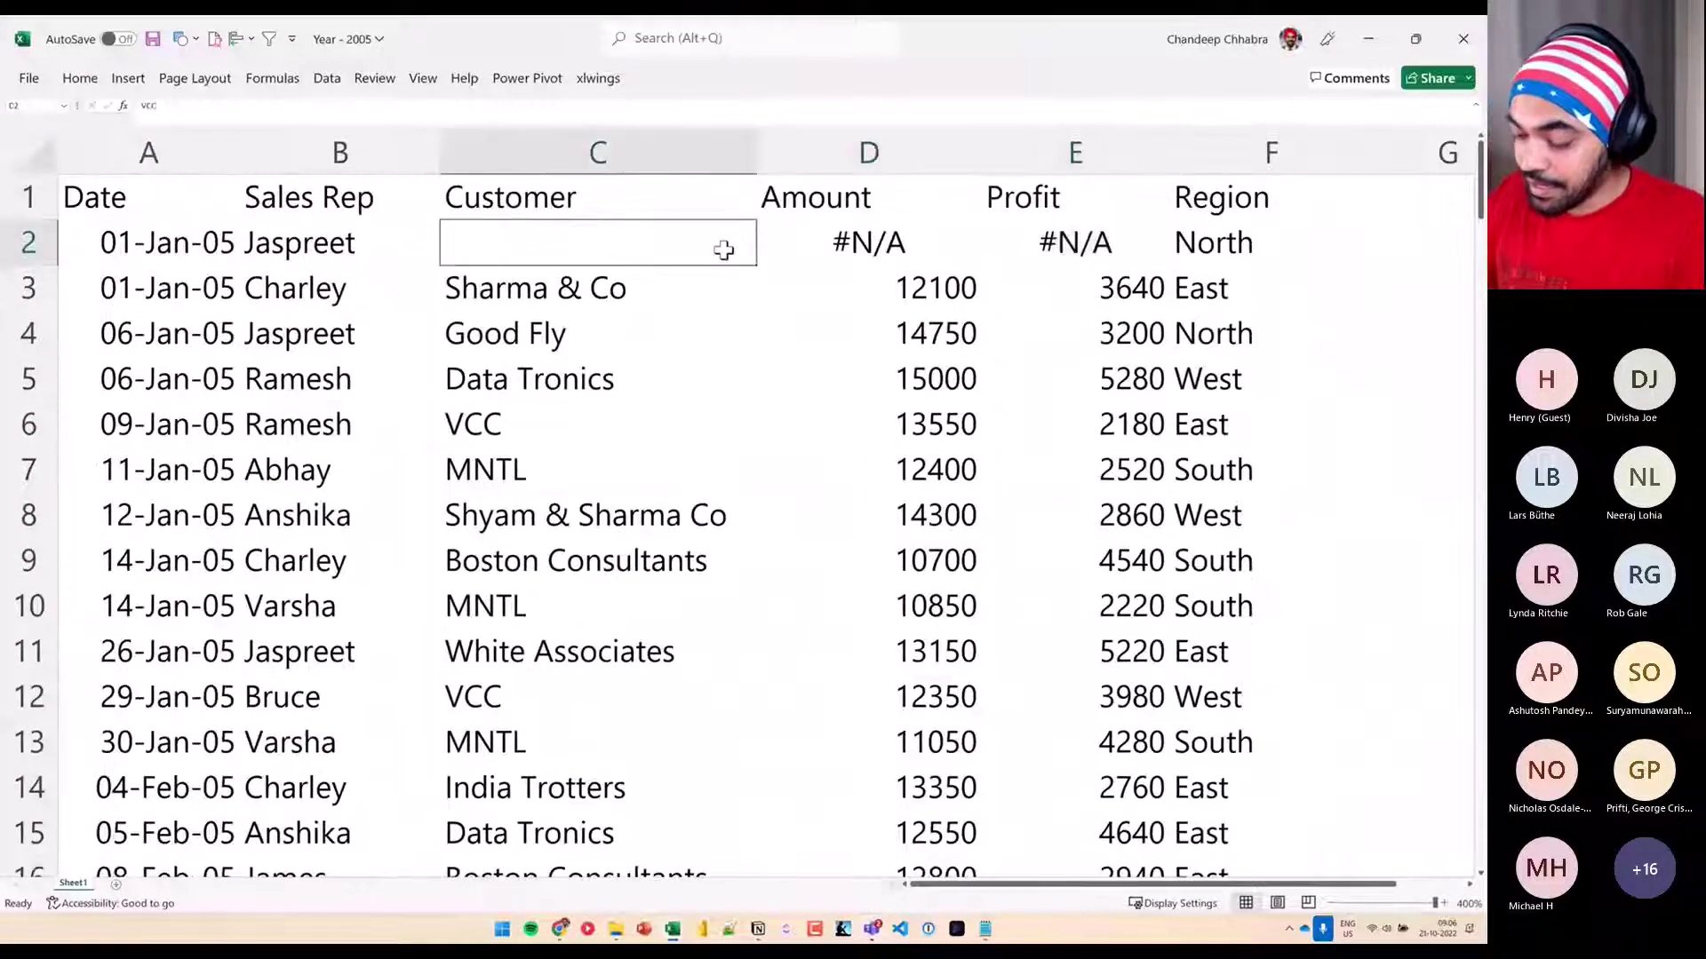
{"action": "type", "text": "=NA("}
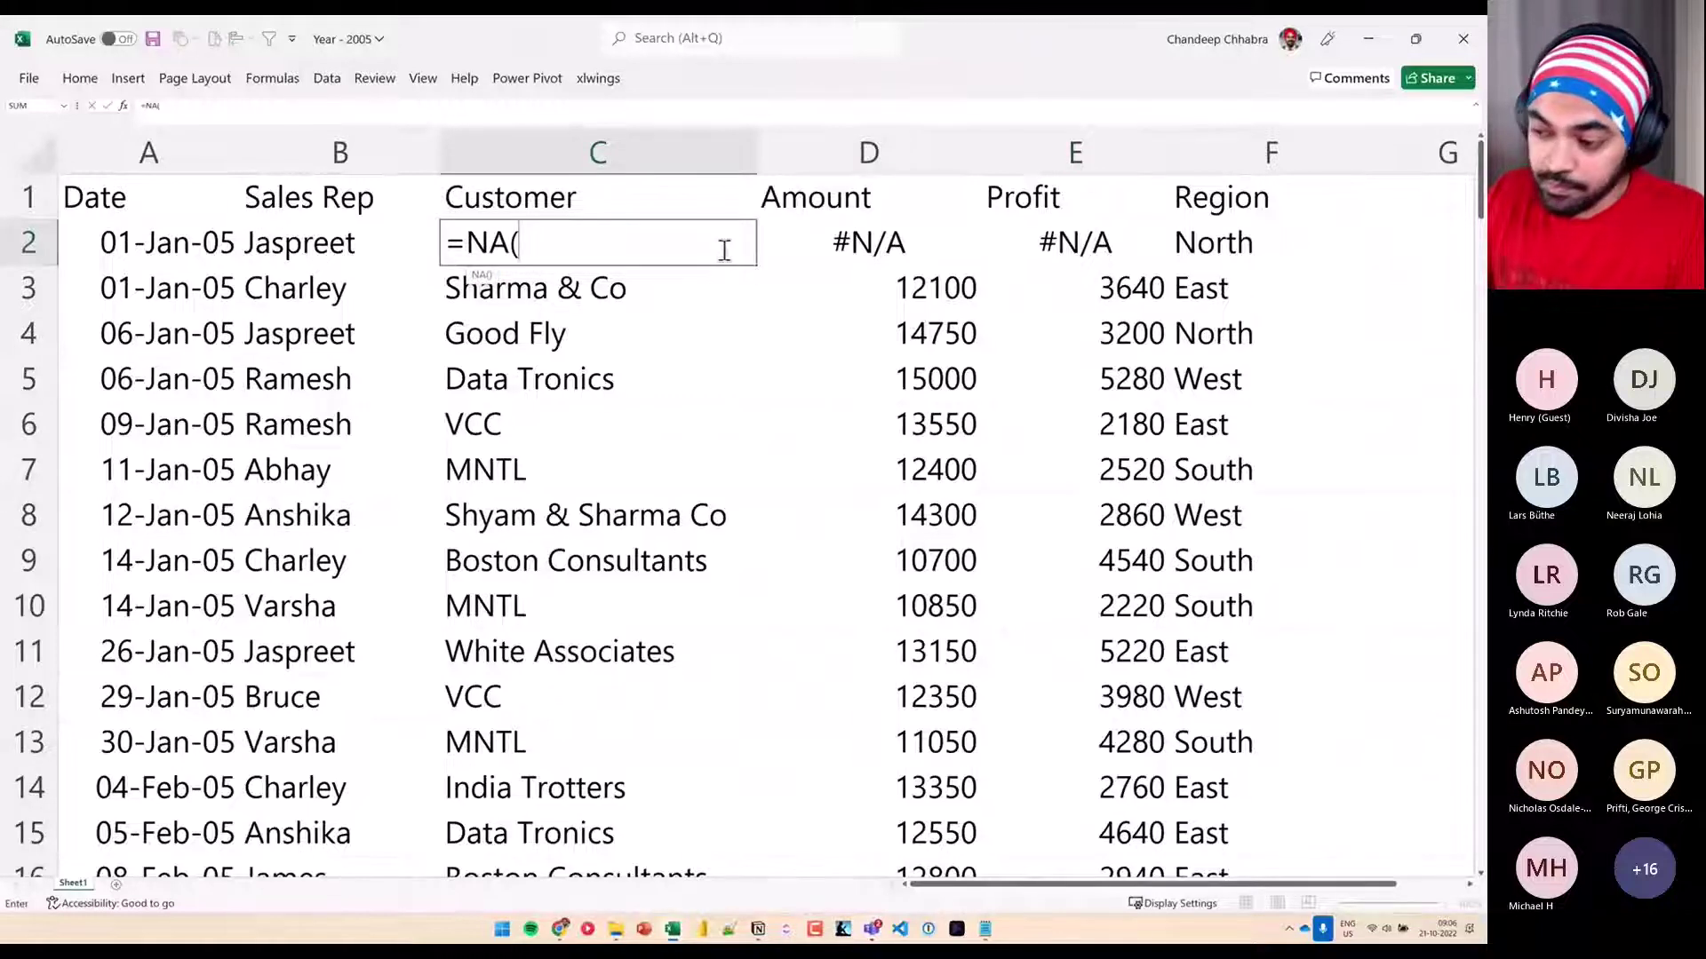
{"action": "key", "text": "Return"}
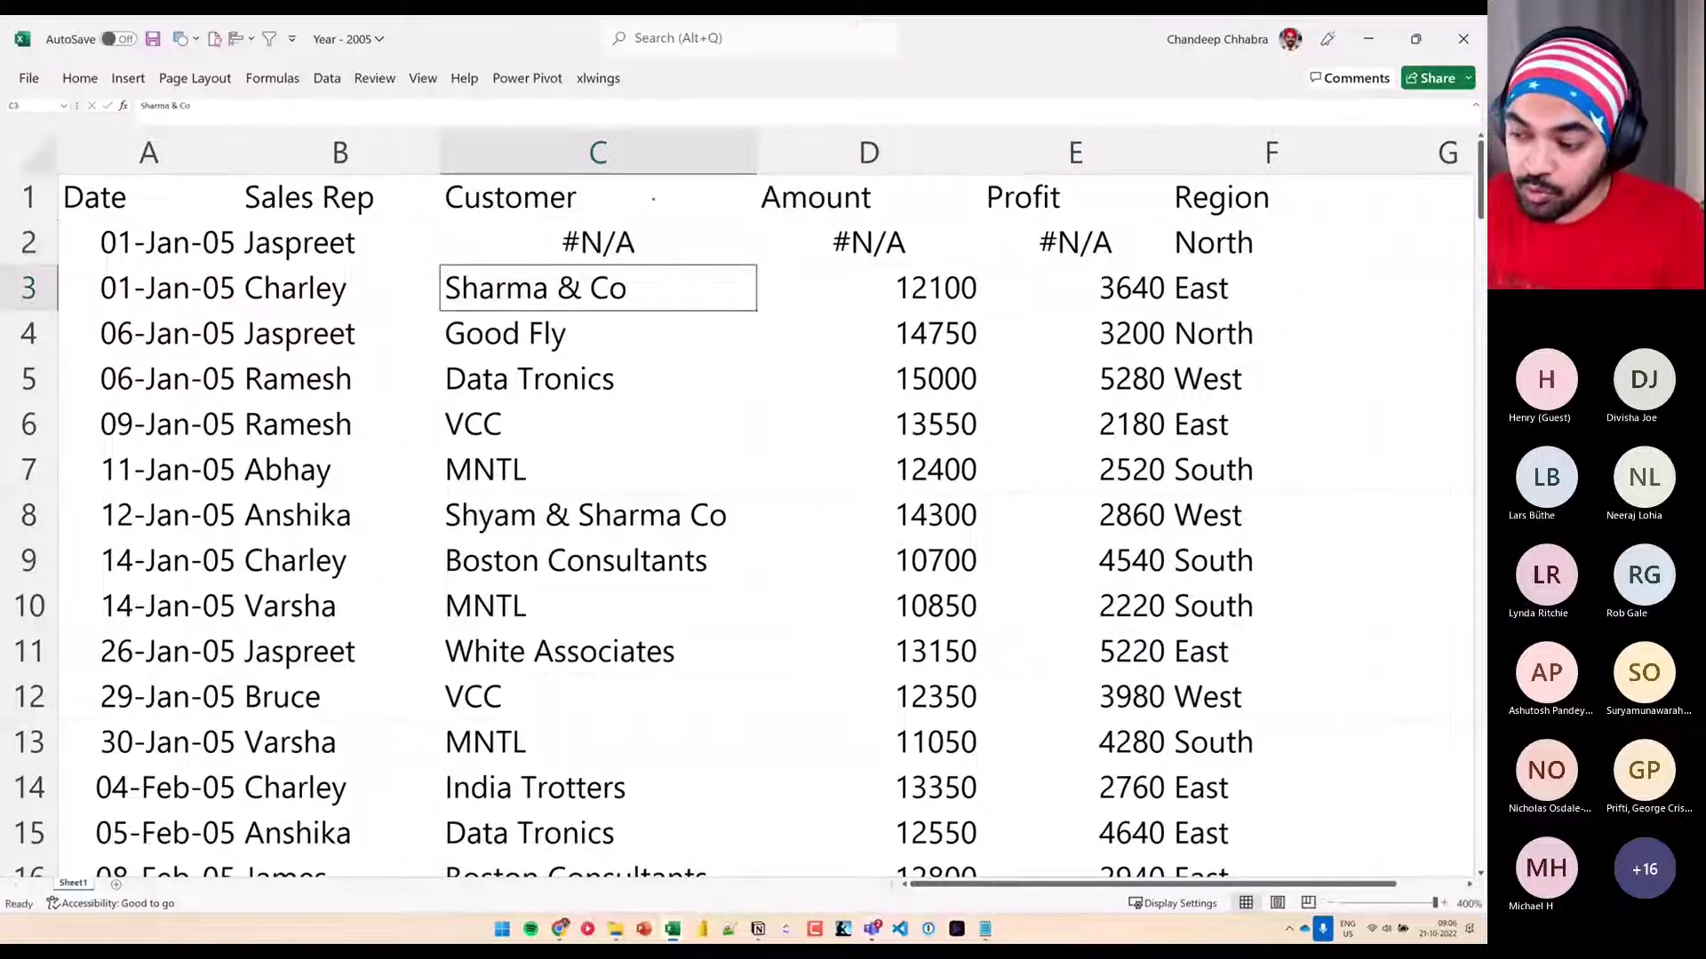
{"action": "mouse_move", "coordinate": [649, 215]}
{"action": "left_mouse_down"}
{"action": "mouse_move", "coordinate": [667, 199]}
{"action": "mouse_move", "coordinate": [682, 223]}
{"action": "left_mouse_up"}
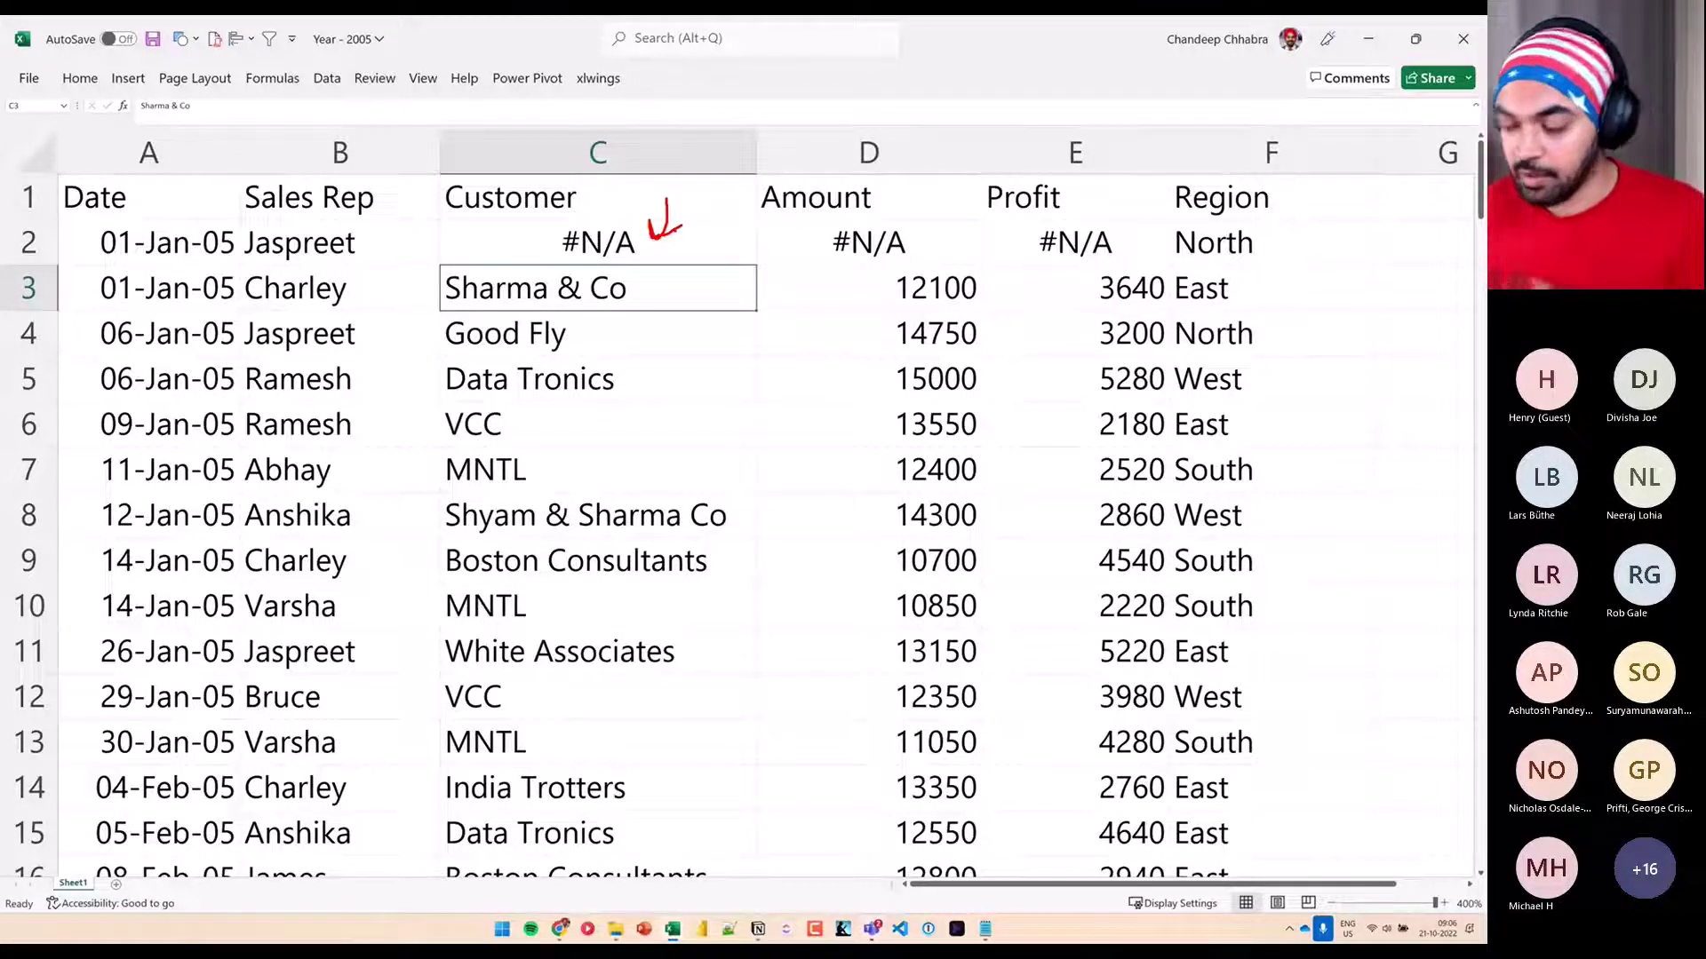
{"action": "key", "text": "ctrl+s"}
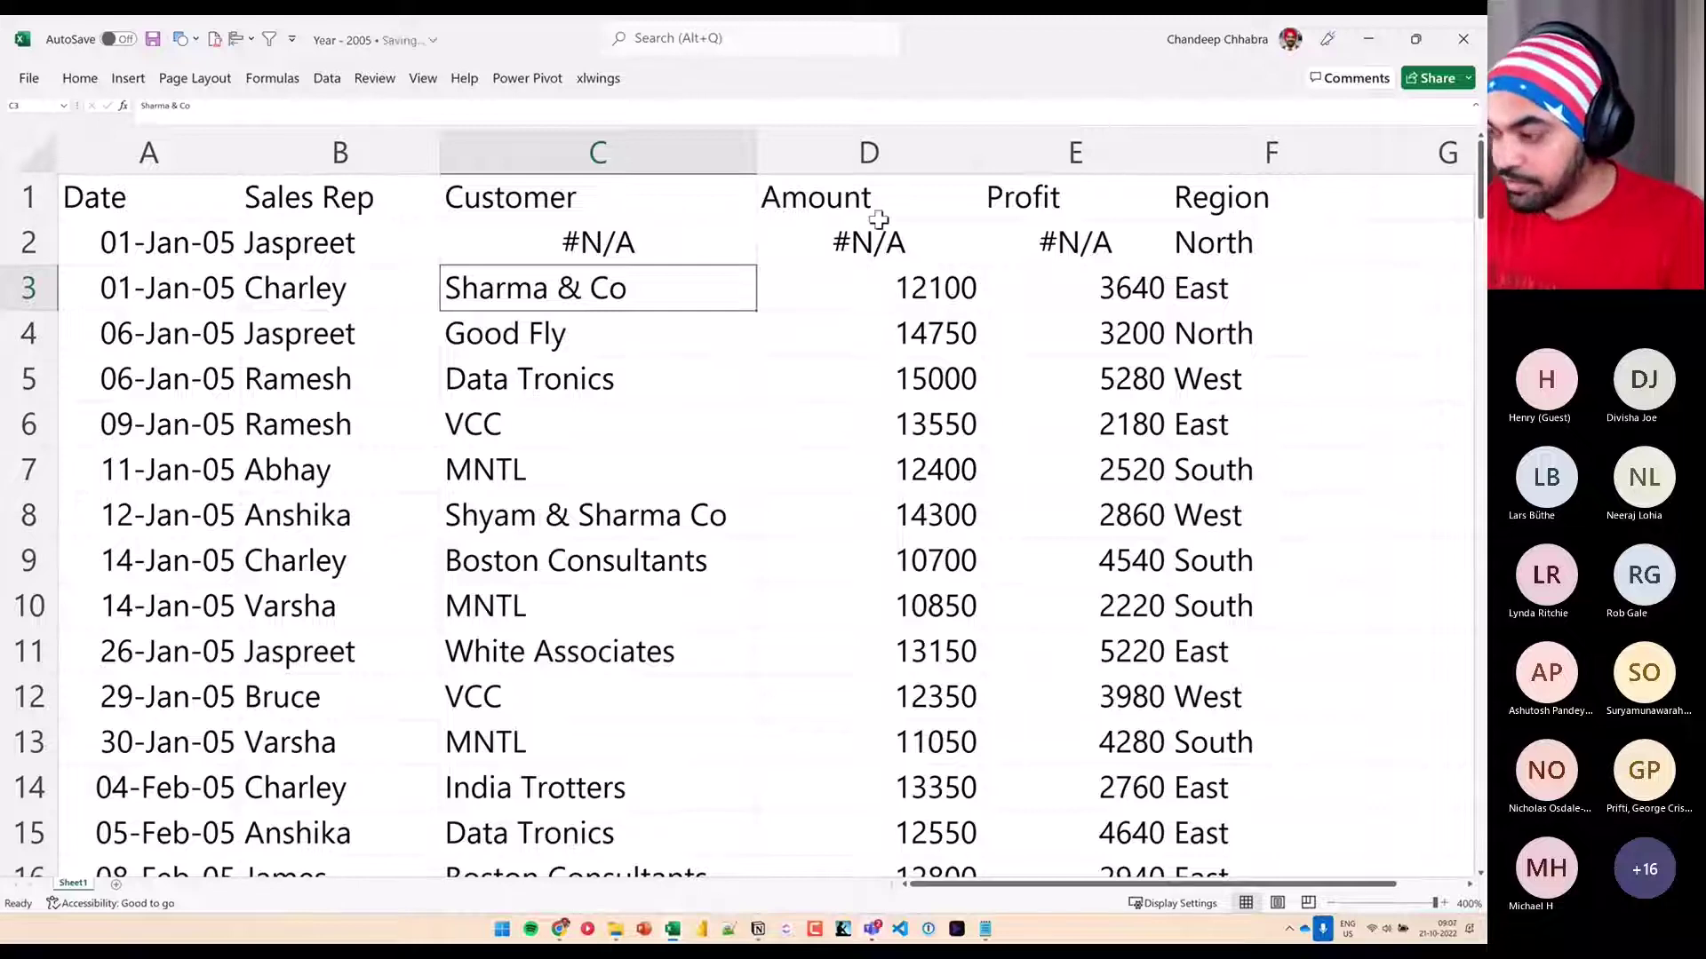
Close the Year - 2005 workbook and refresh the Query1 table
{"action": "left_click", "coordinate": [1464, 36]}
{"action": "right_click", "coordinate": [391, 329]}
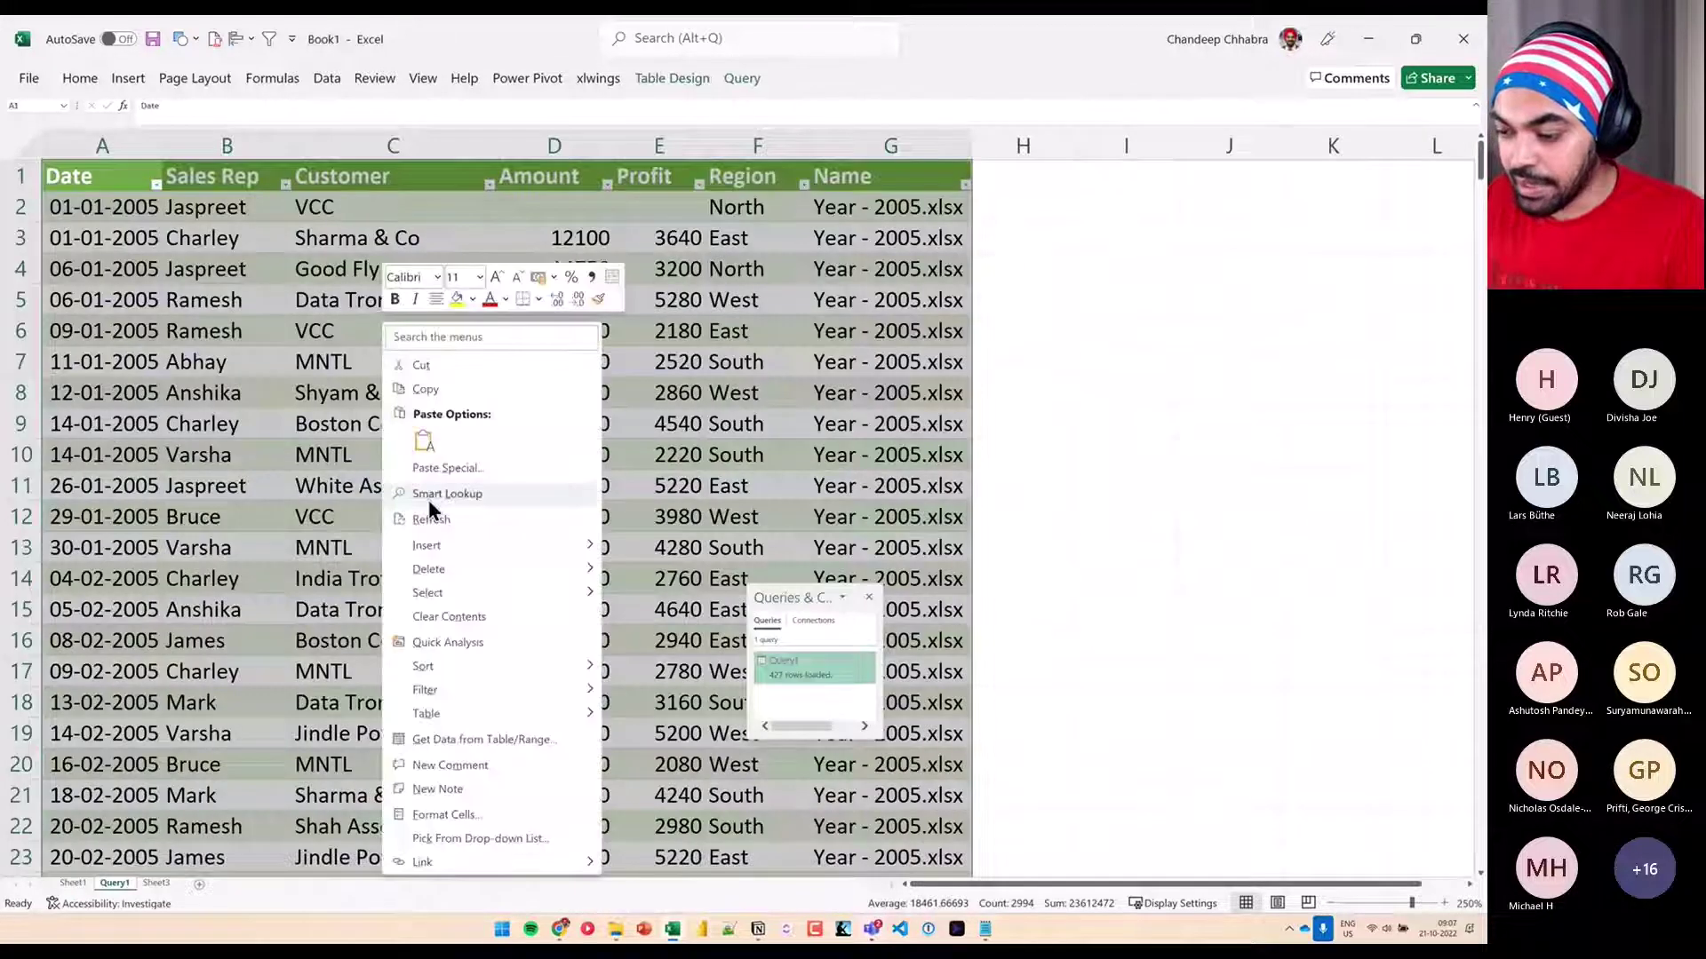
{"action": "left_click", "coordinate": [435, 496]}
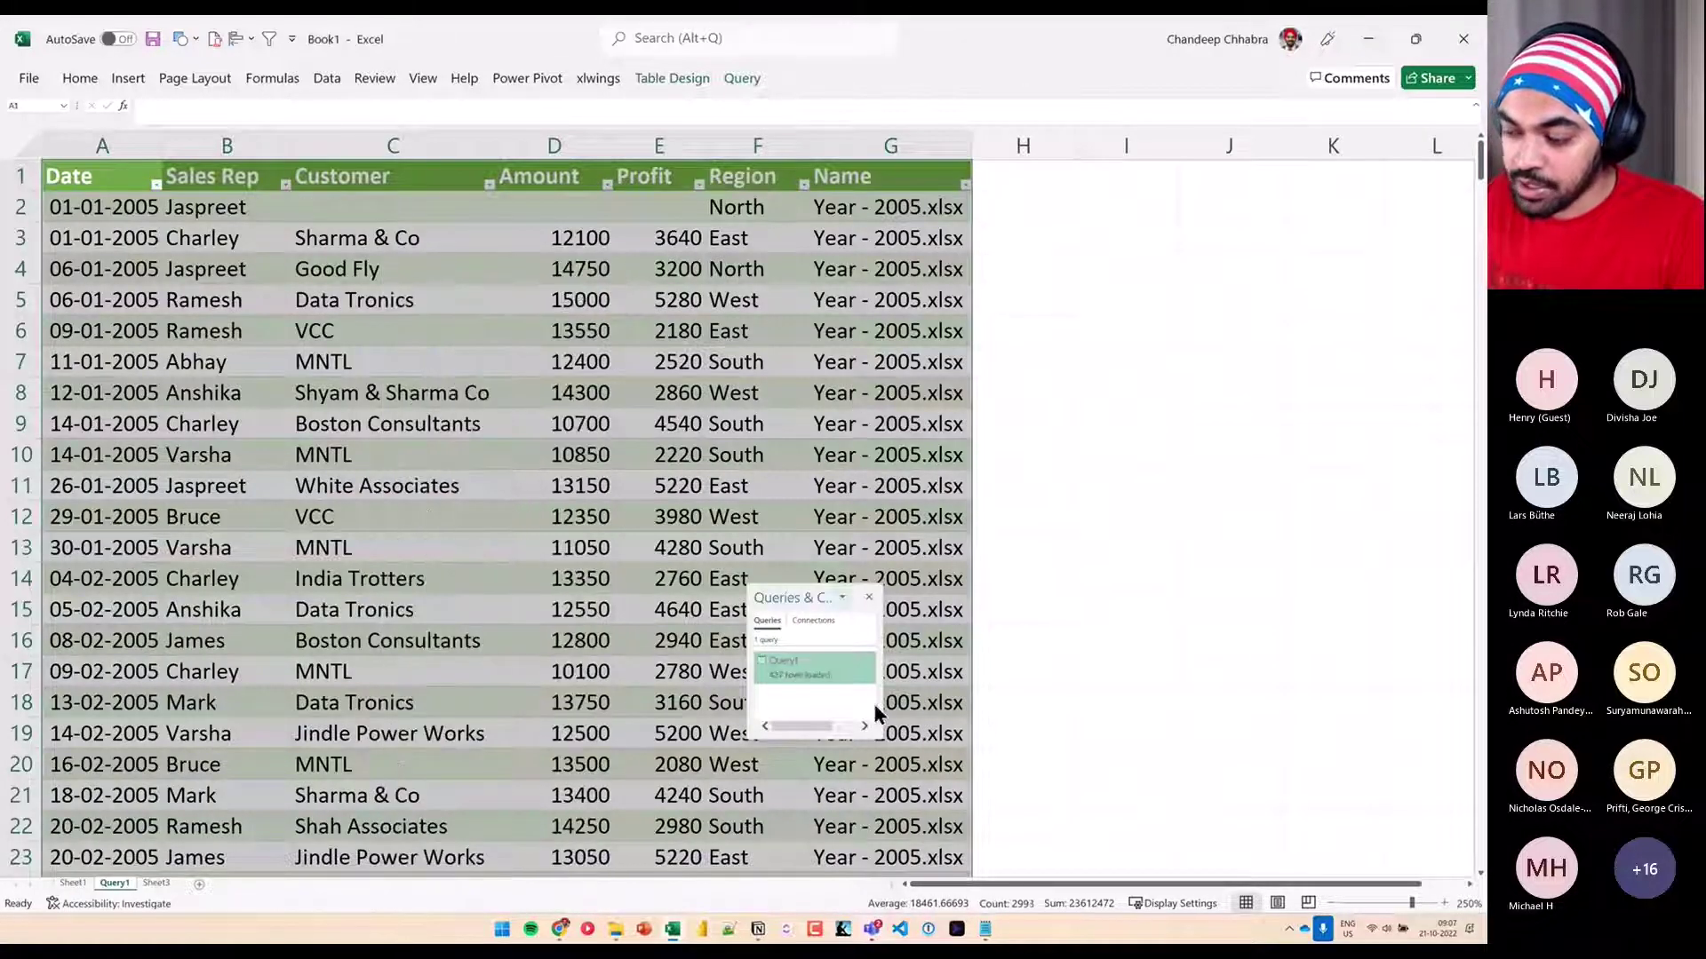
Check the blank first Customer entry and reopen Query1 in Power Query Editor
{"action": "mouse_move", "coordinate": [807, 659]}
{"action": "left_mouse_down"}
{"action": "mouse_move", "coordinate": [888, 703]}
{"action": "mouse_move", "coordinate": [453, 210]}
{"action": "mouse_move", "coordinate": [480, 220]}
{"action": "left_mouse_up"}
{"action": "key", "text": "Escape"}
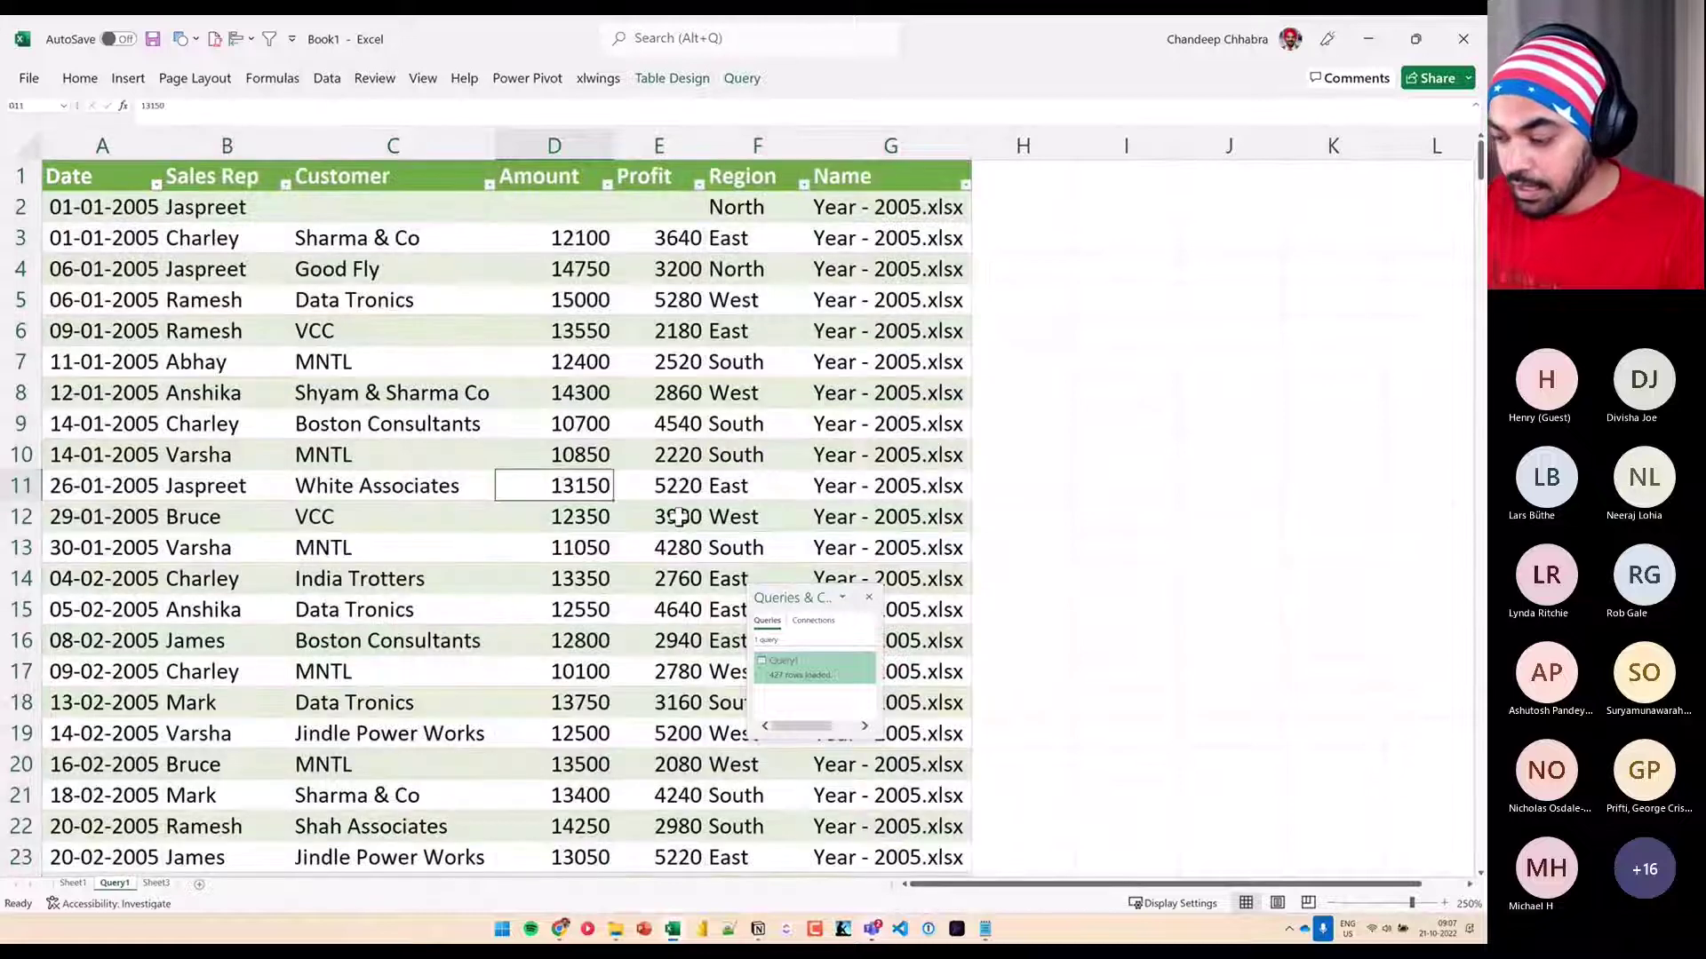
{"action": "left_click", "coordinate": [537, 485]}
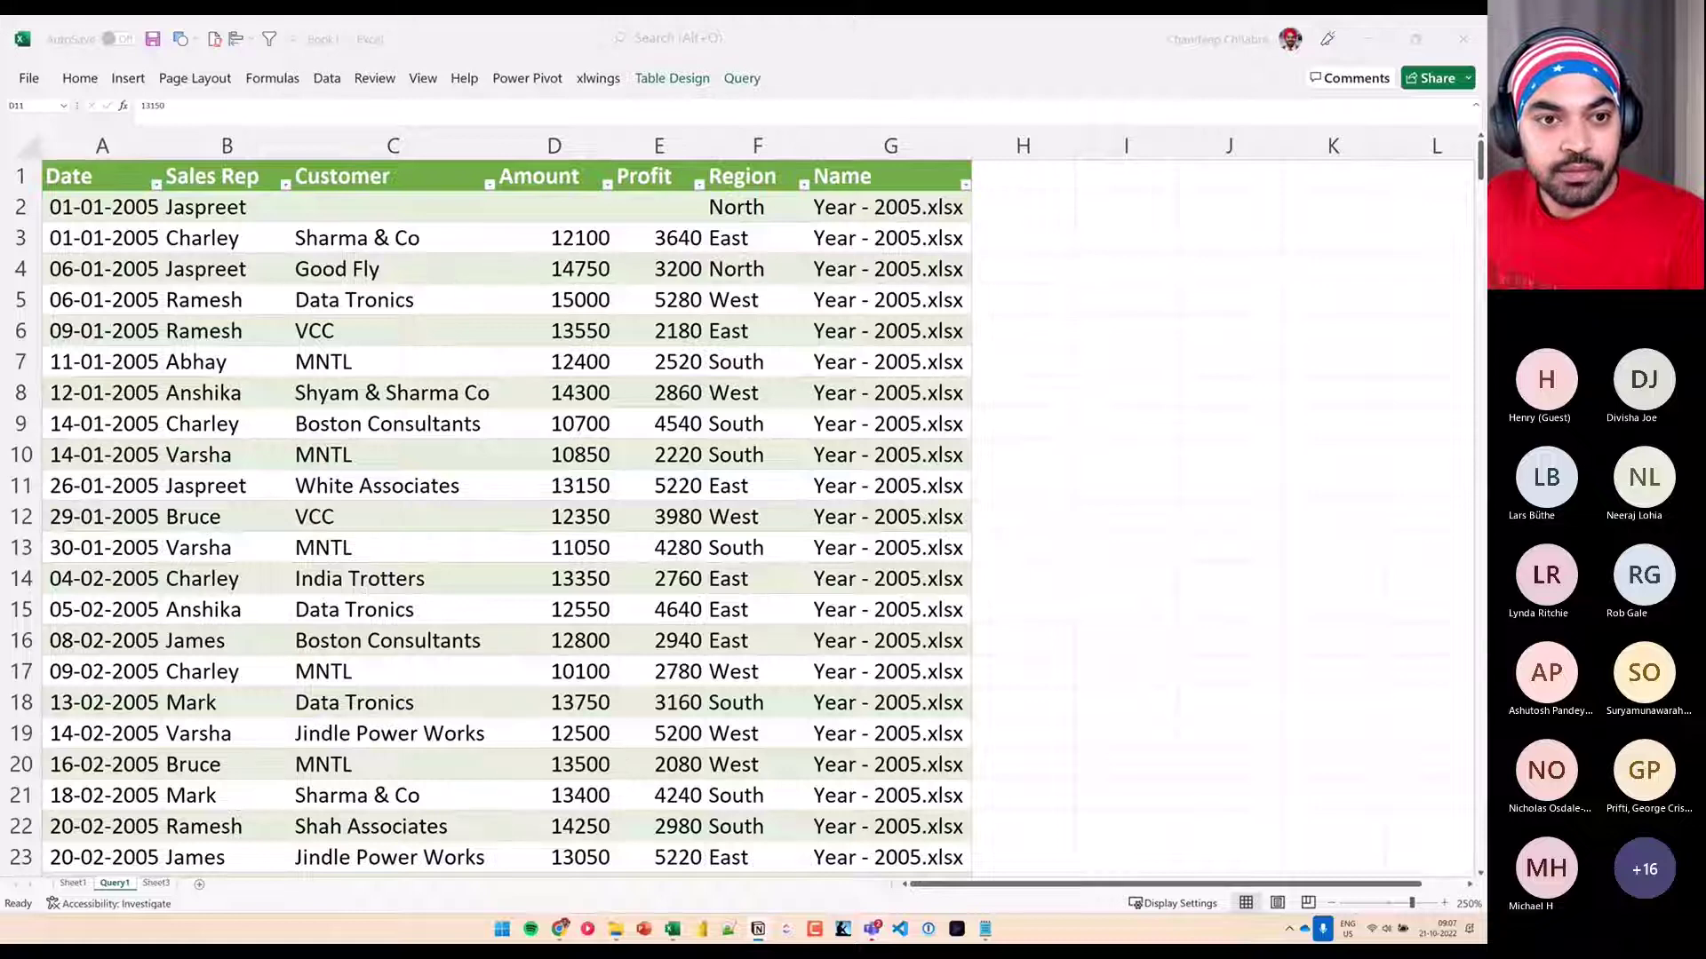
{"action": "key", "text": "alt+Tab"}
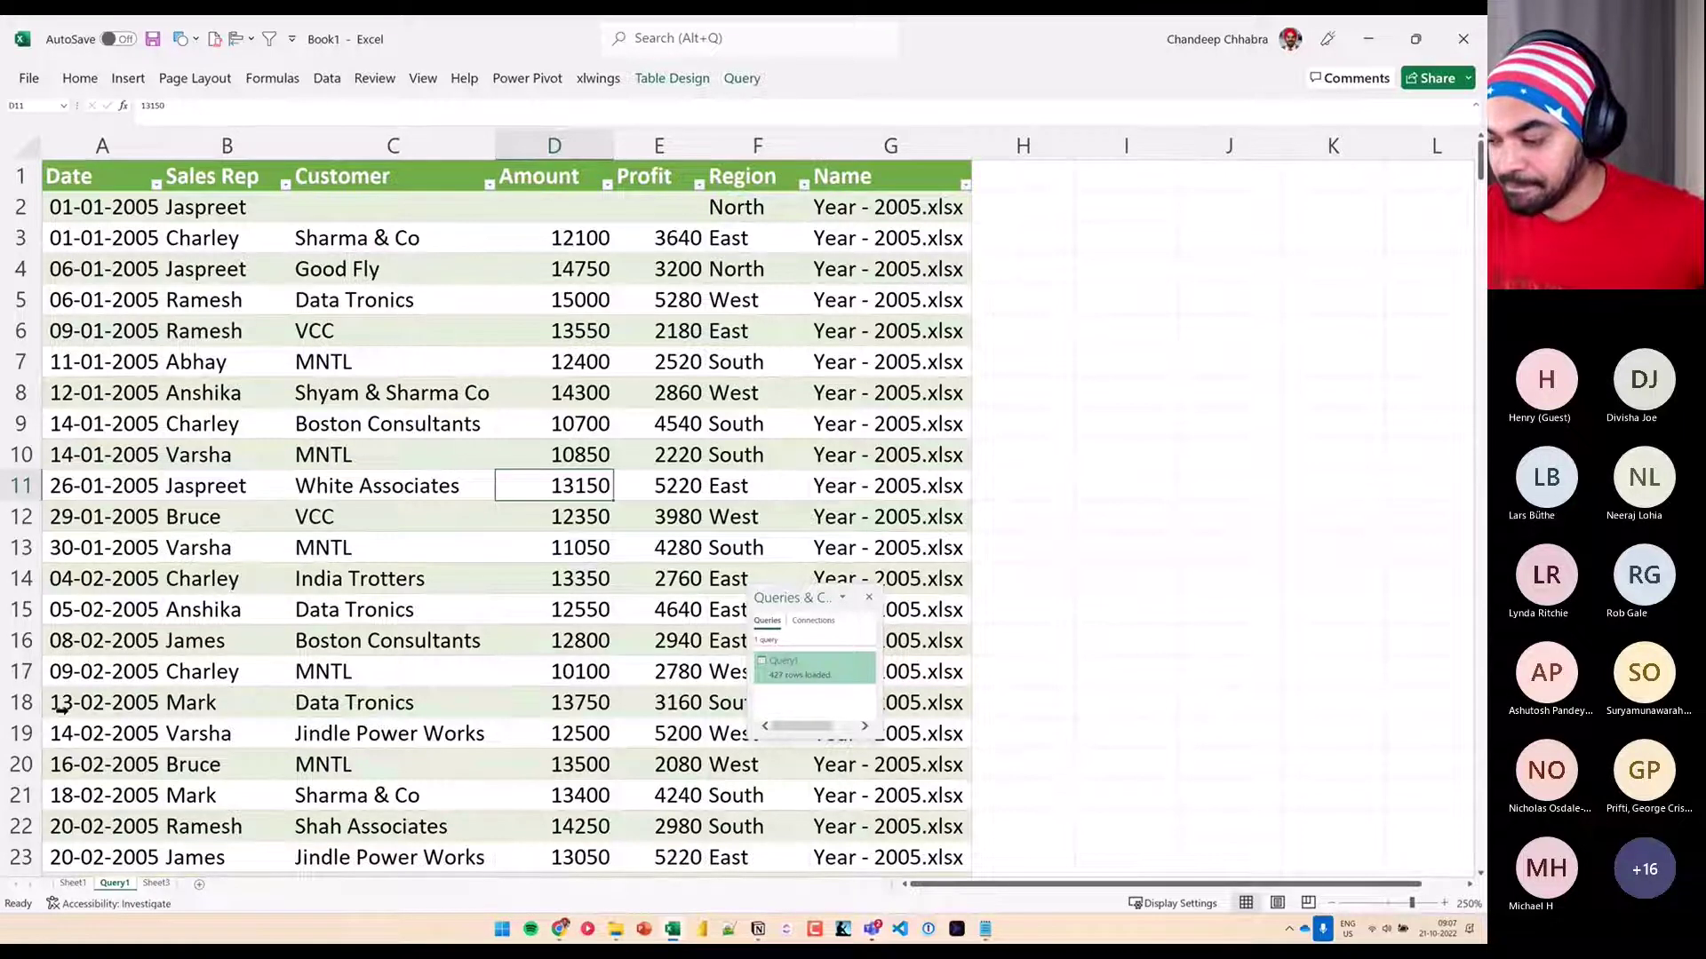
{"action": "double_click", "coordinate": [838, 672]}
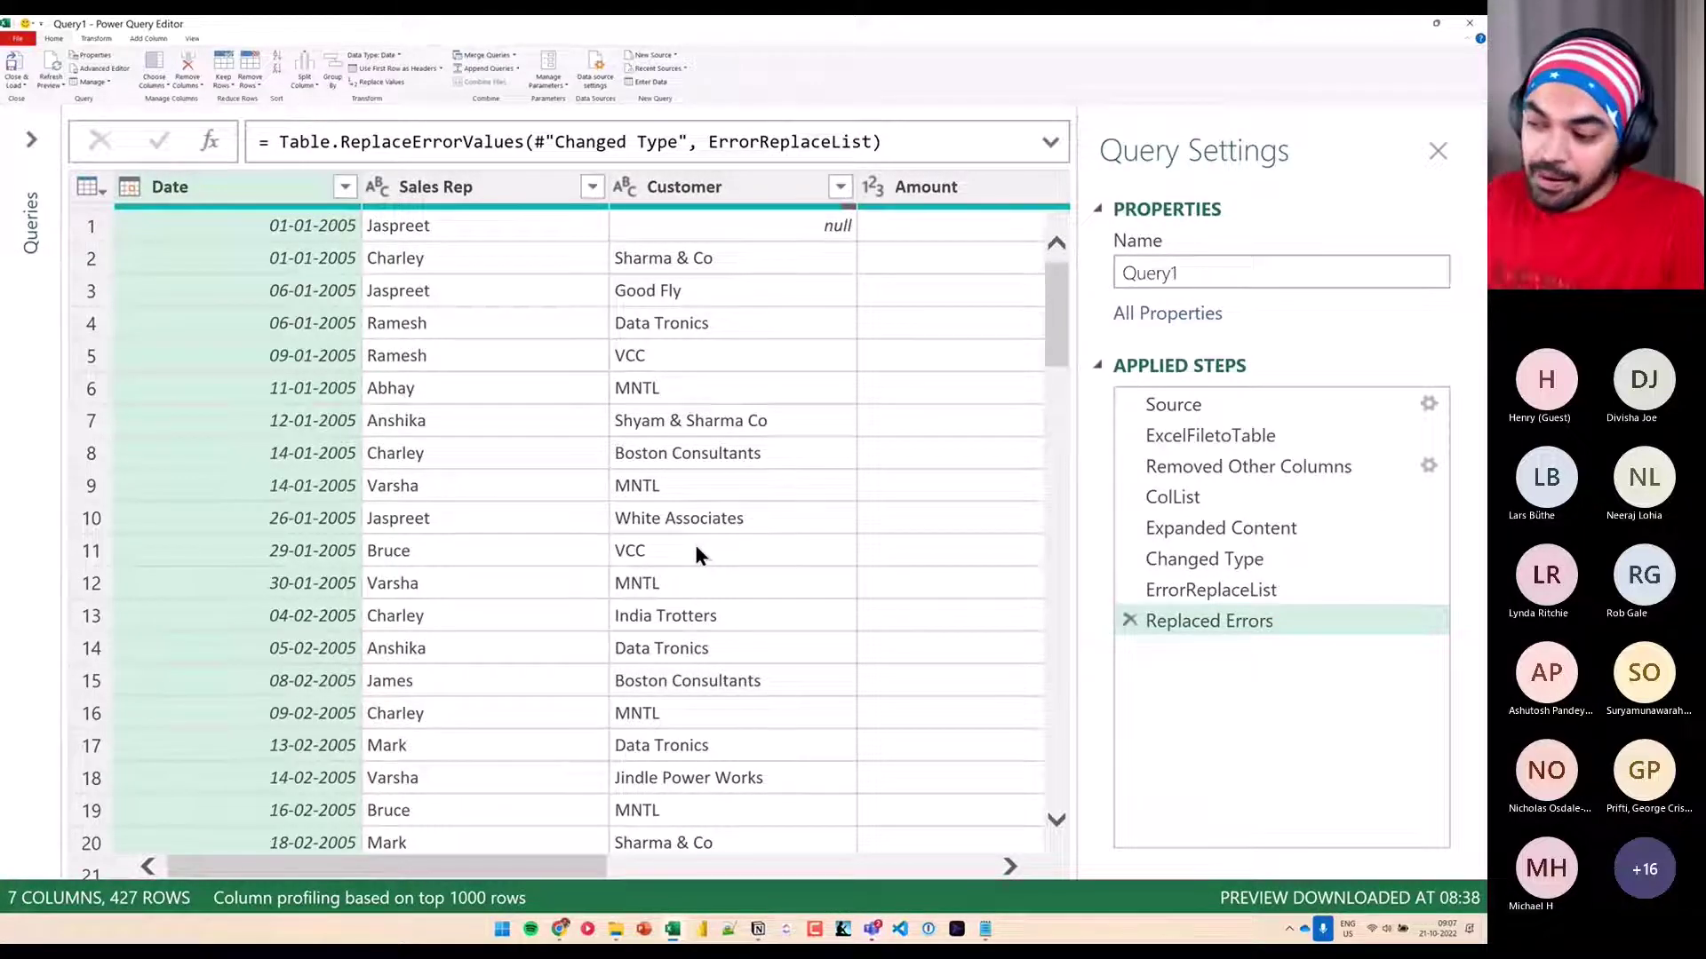
{"action": "left_click", "coordinate": [780, 226]}
{"action": "mouse_move", "coordinate": [597, 701]}
{"action": "left_mouse_down"}
{"action": "mouse_move", "coordinate": [595, 788]}
{"action": "mouse_move", "coordinate": [784, 774]}
{"action": "mouse_move", "coordinate": [883, 796]}
{"action": "left_mouse_up"}
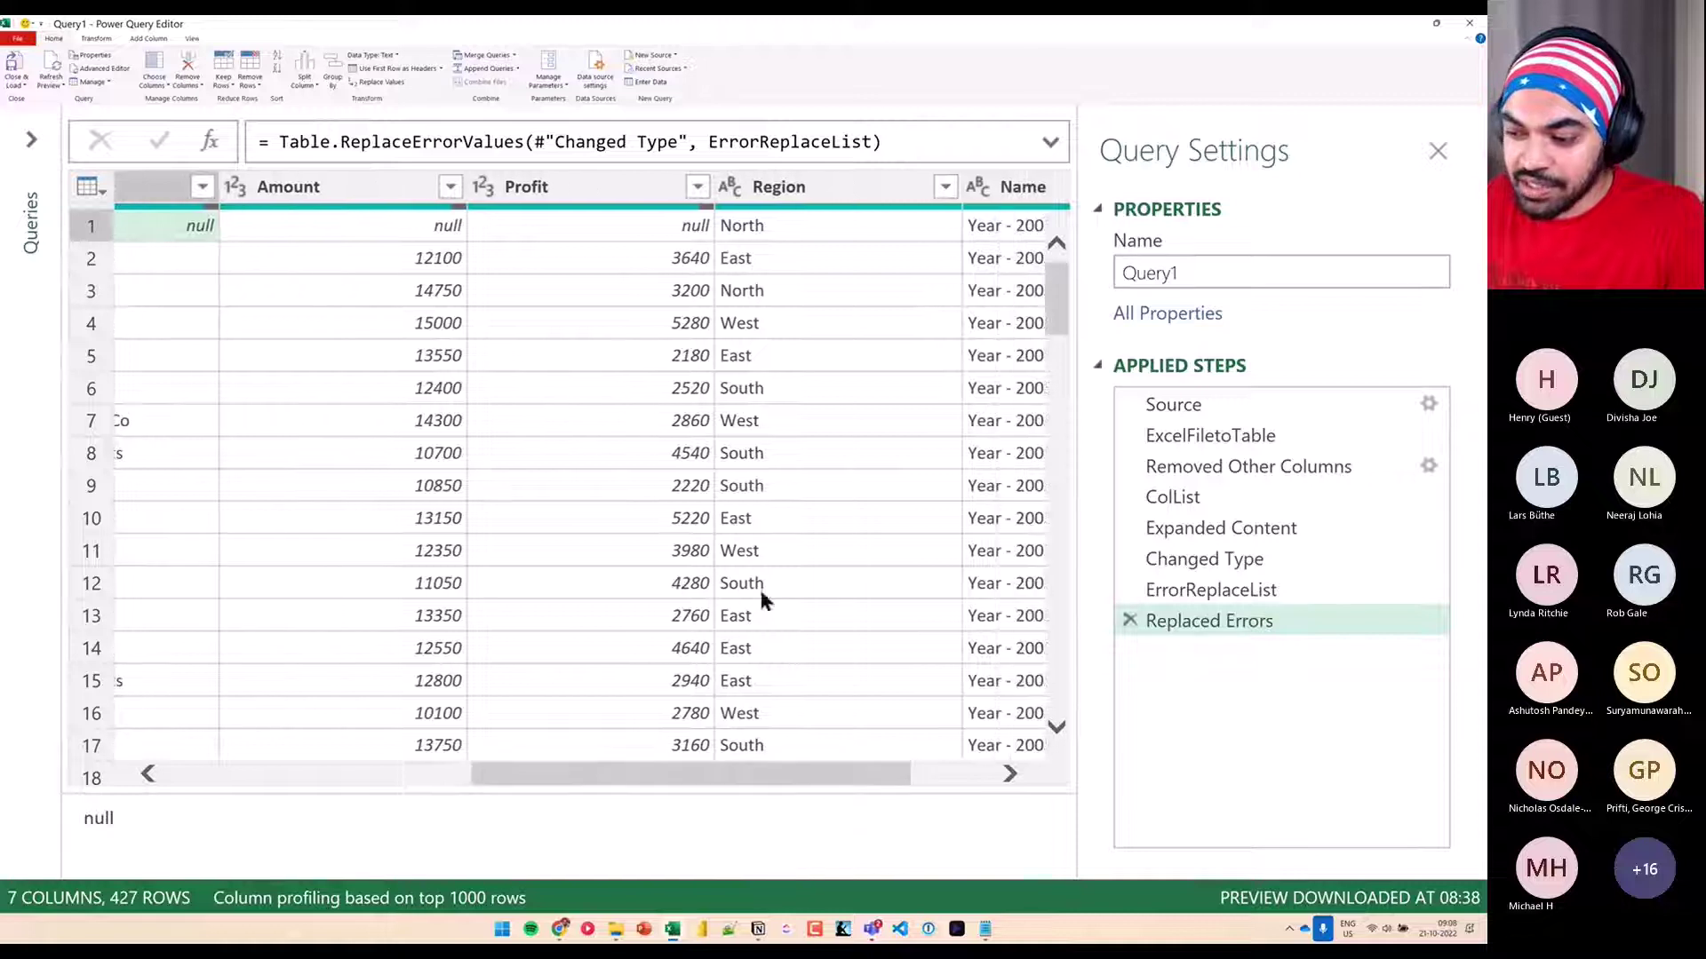
{"action": "left_click", "coordinate": [391, 183]}
{"action": "right_click", "coordinate": [378, 183]}
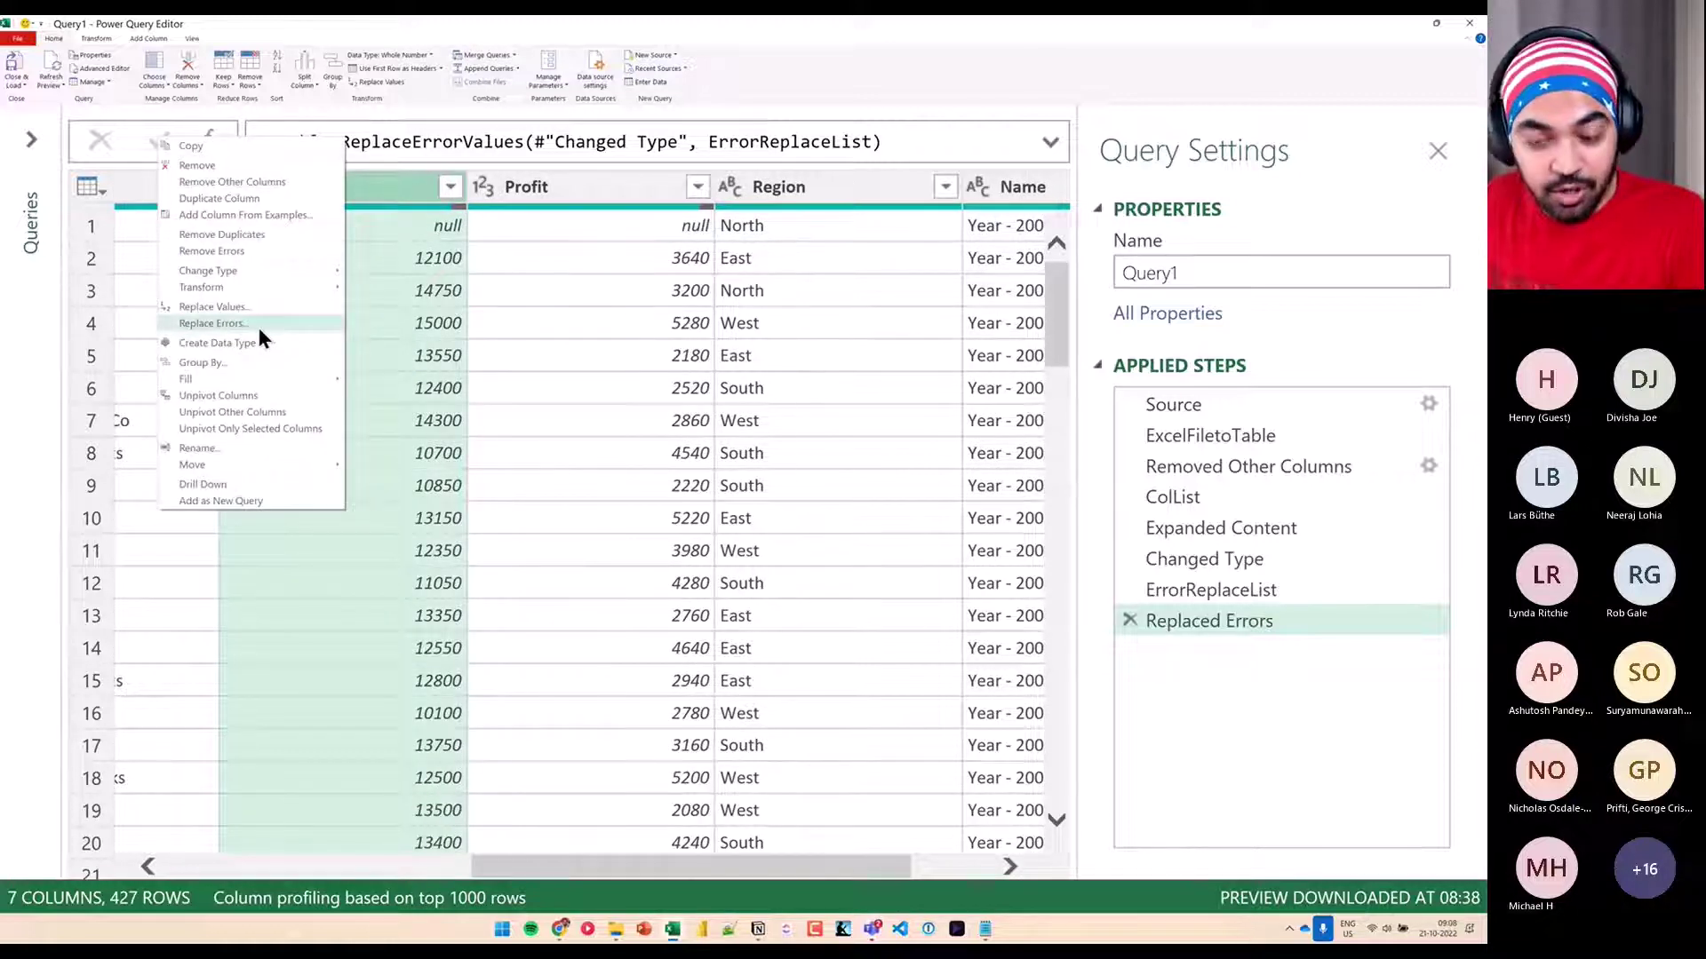
{"action": "key", "text": "Escape"}
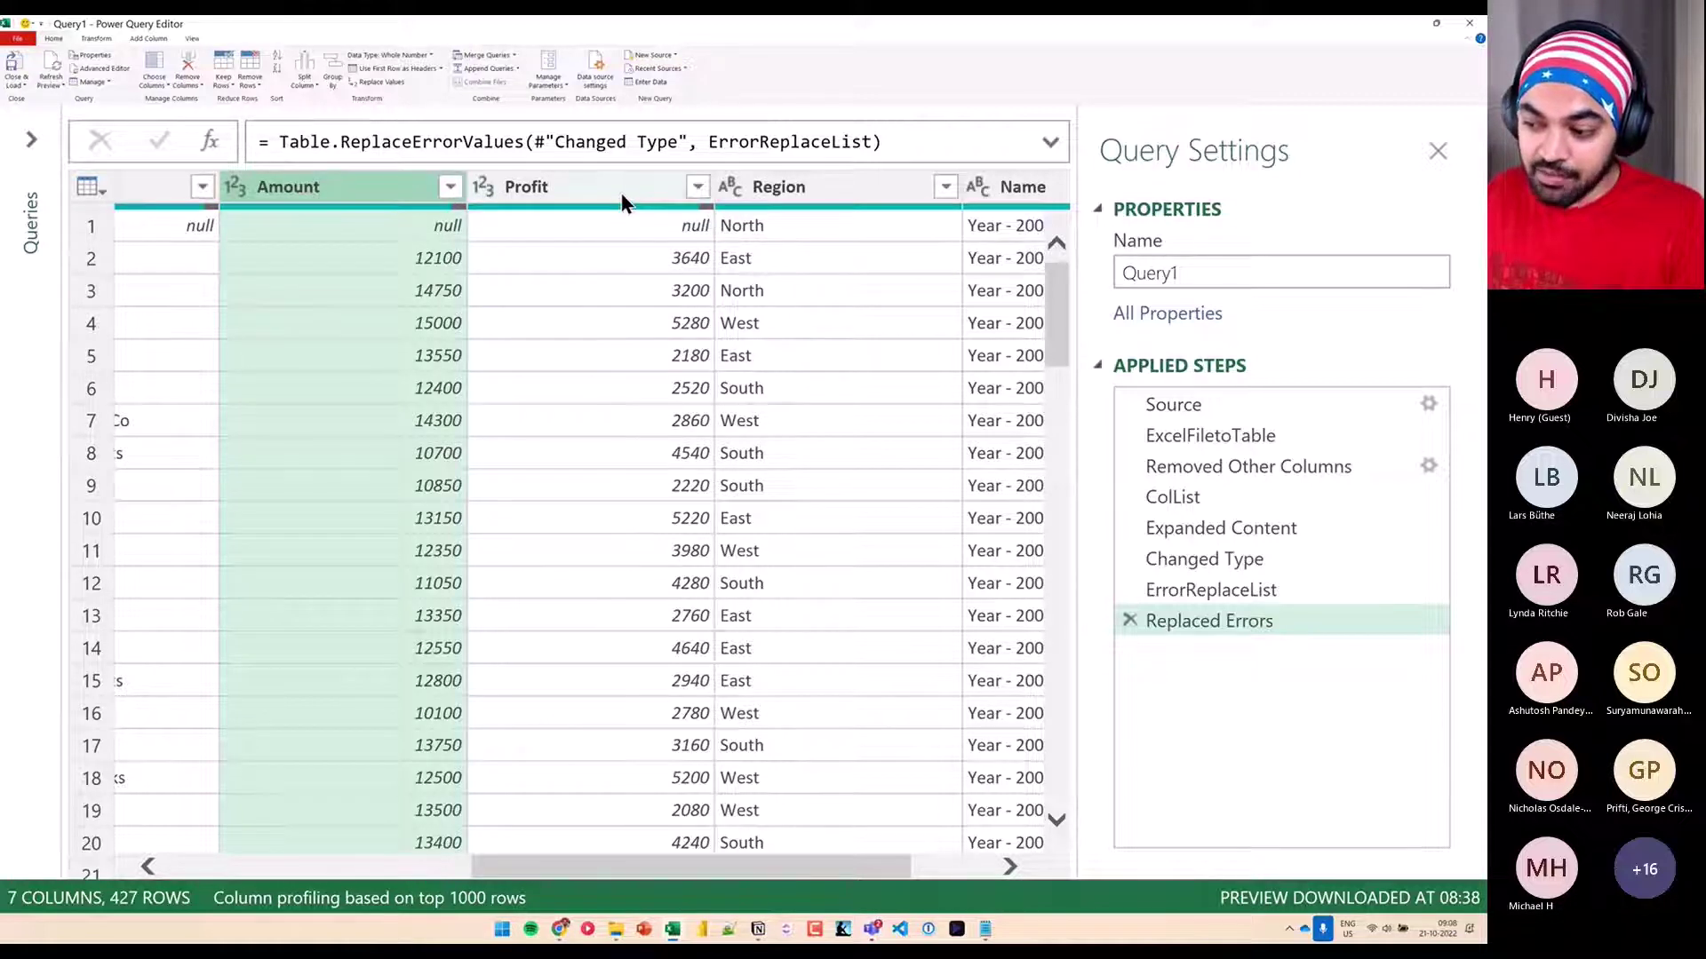
{"action": "left_click", "coordinate": [621, 192], "text": "ctrl"}
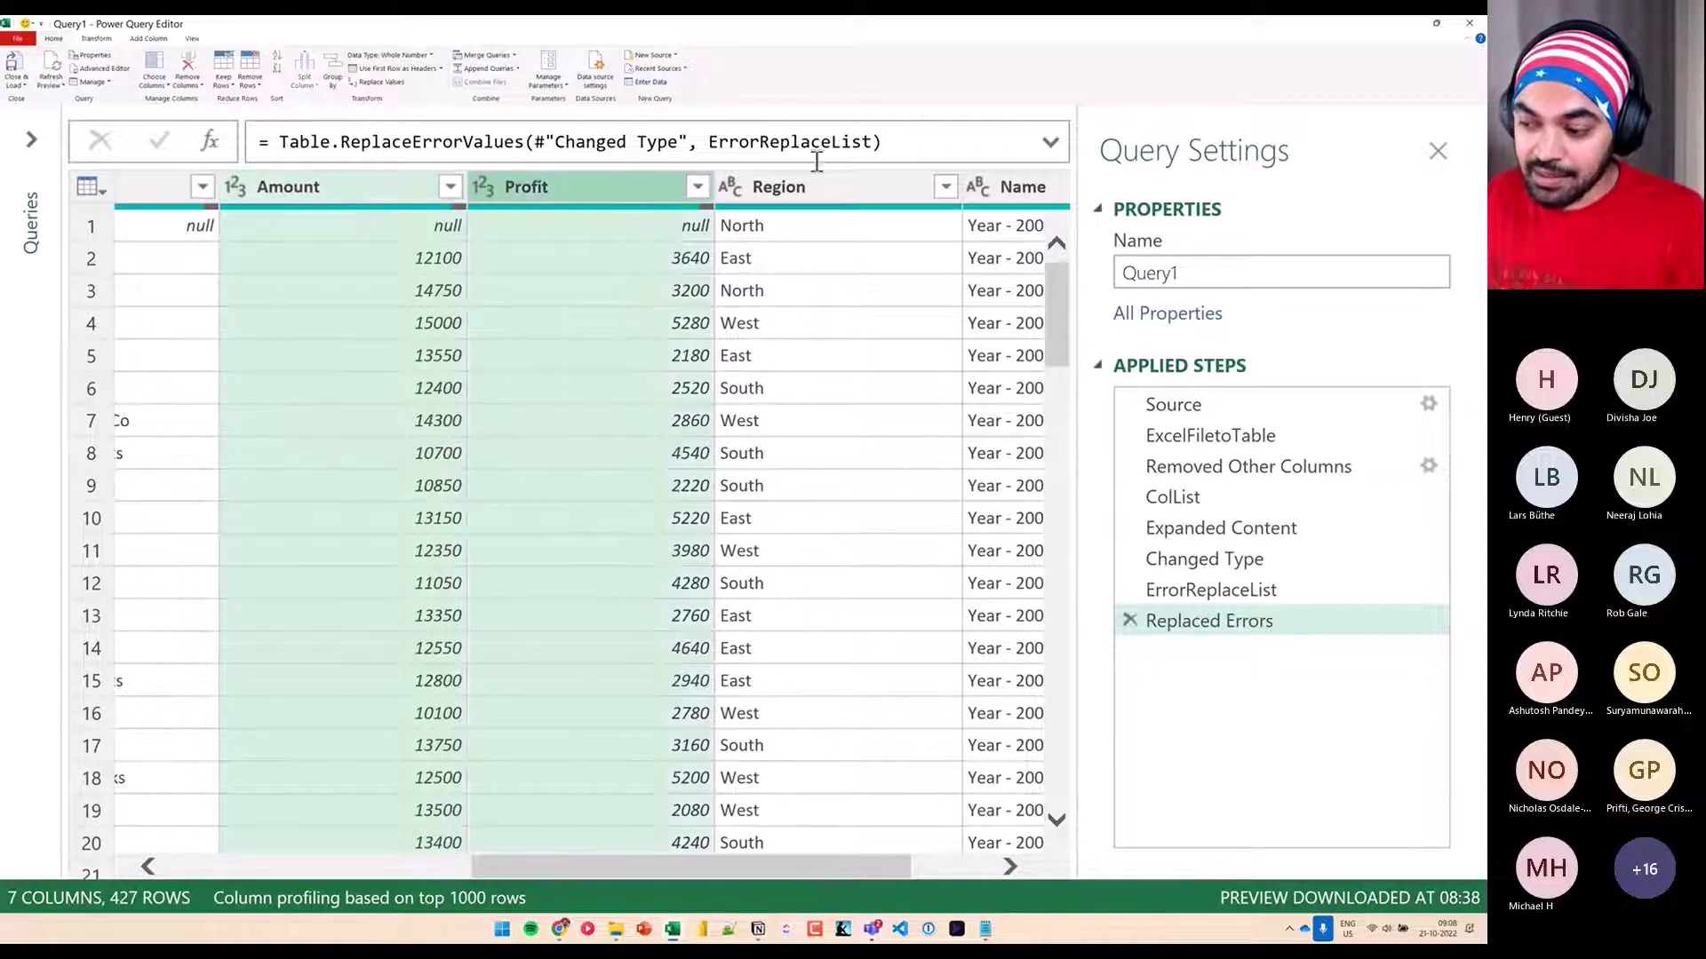
{"action": "left_click", "coordinate": [97, 39]}
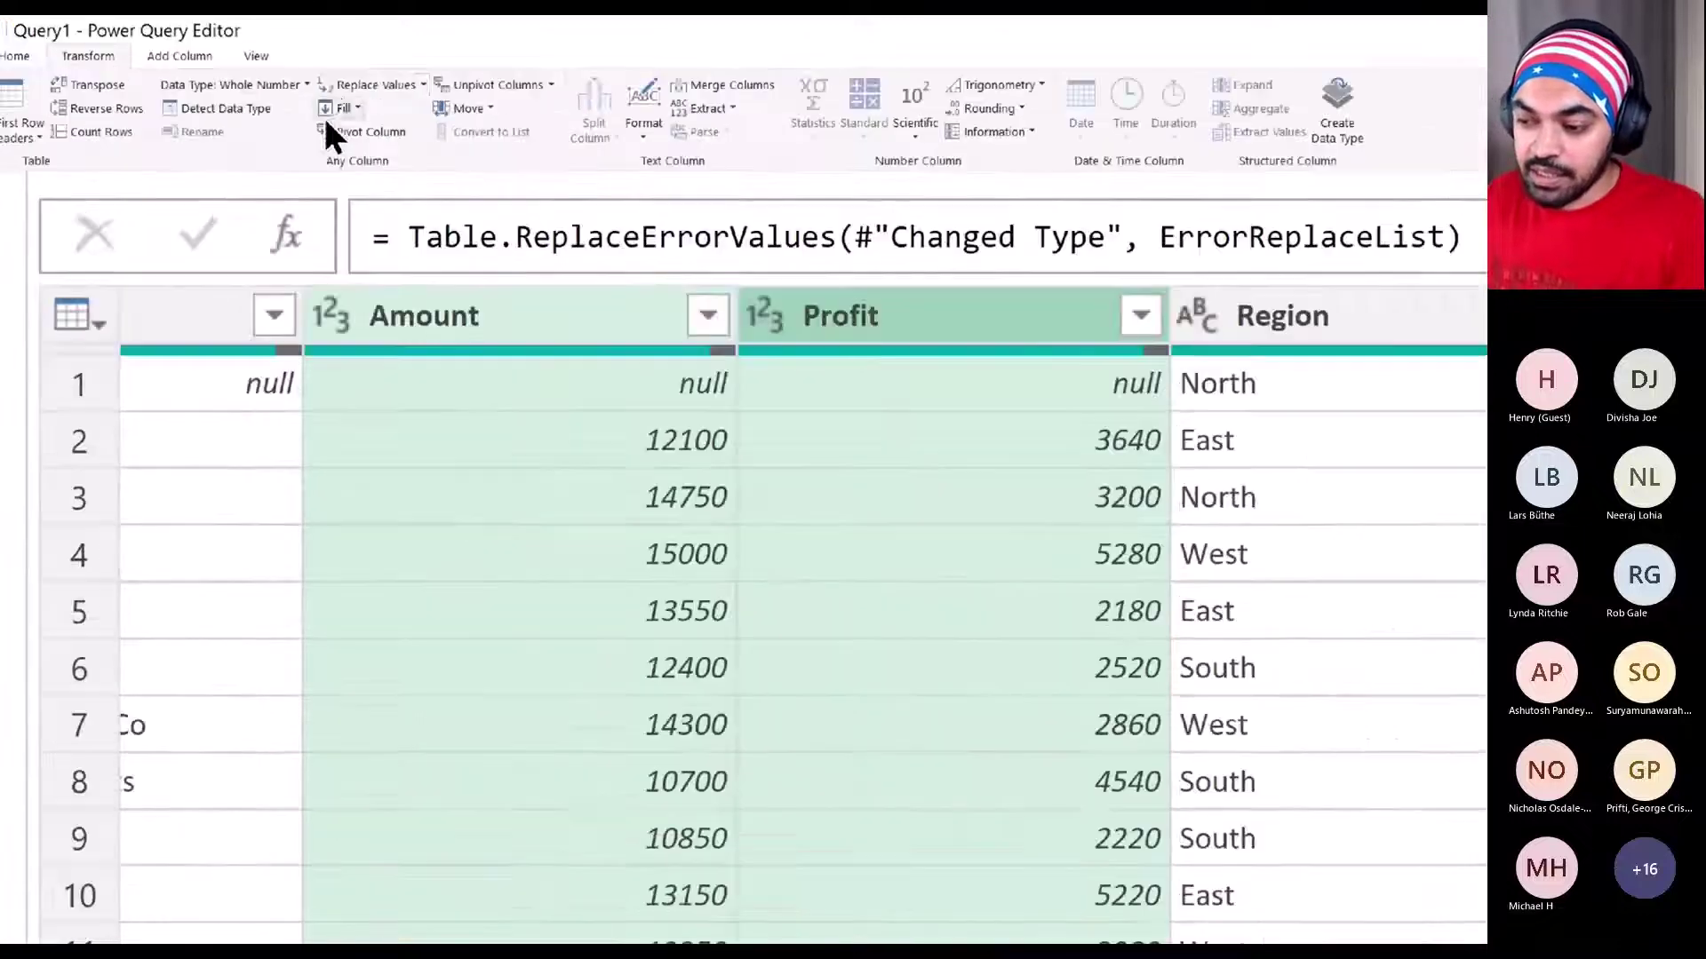
{"action": "left_click", "coordinate": [425, 84]}
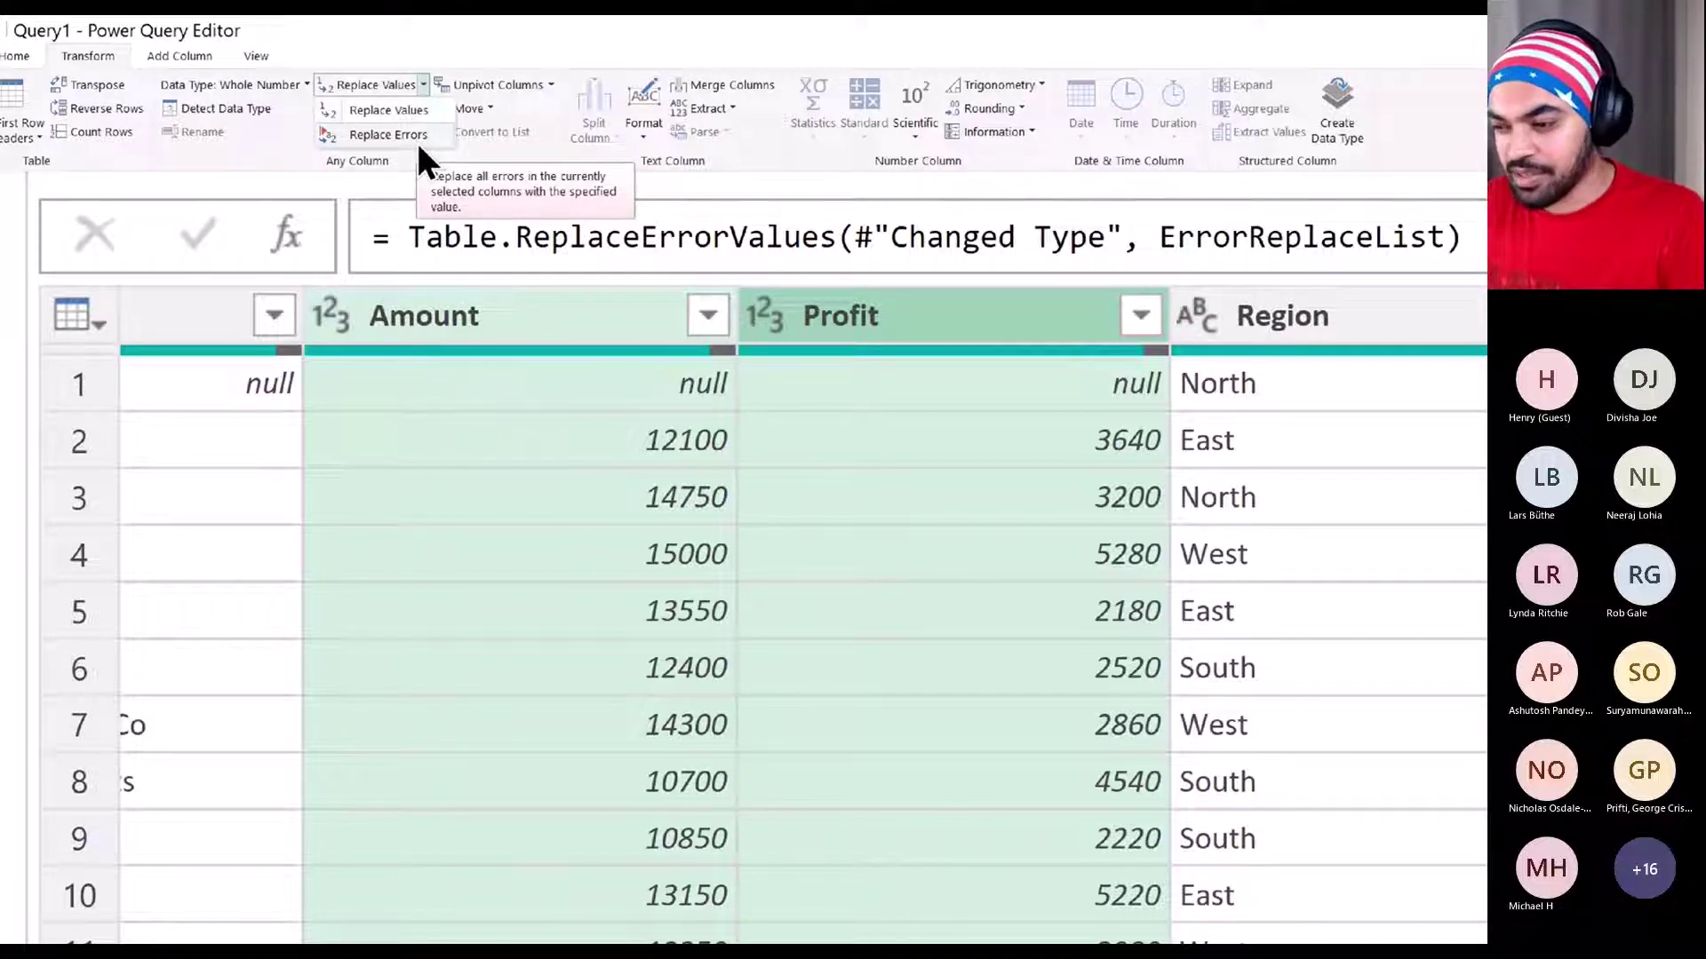
{"action": "left_click", "coordinate": [418, 149]}
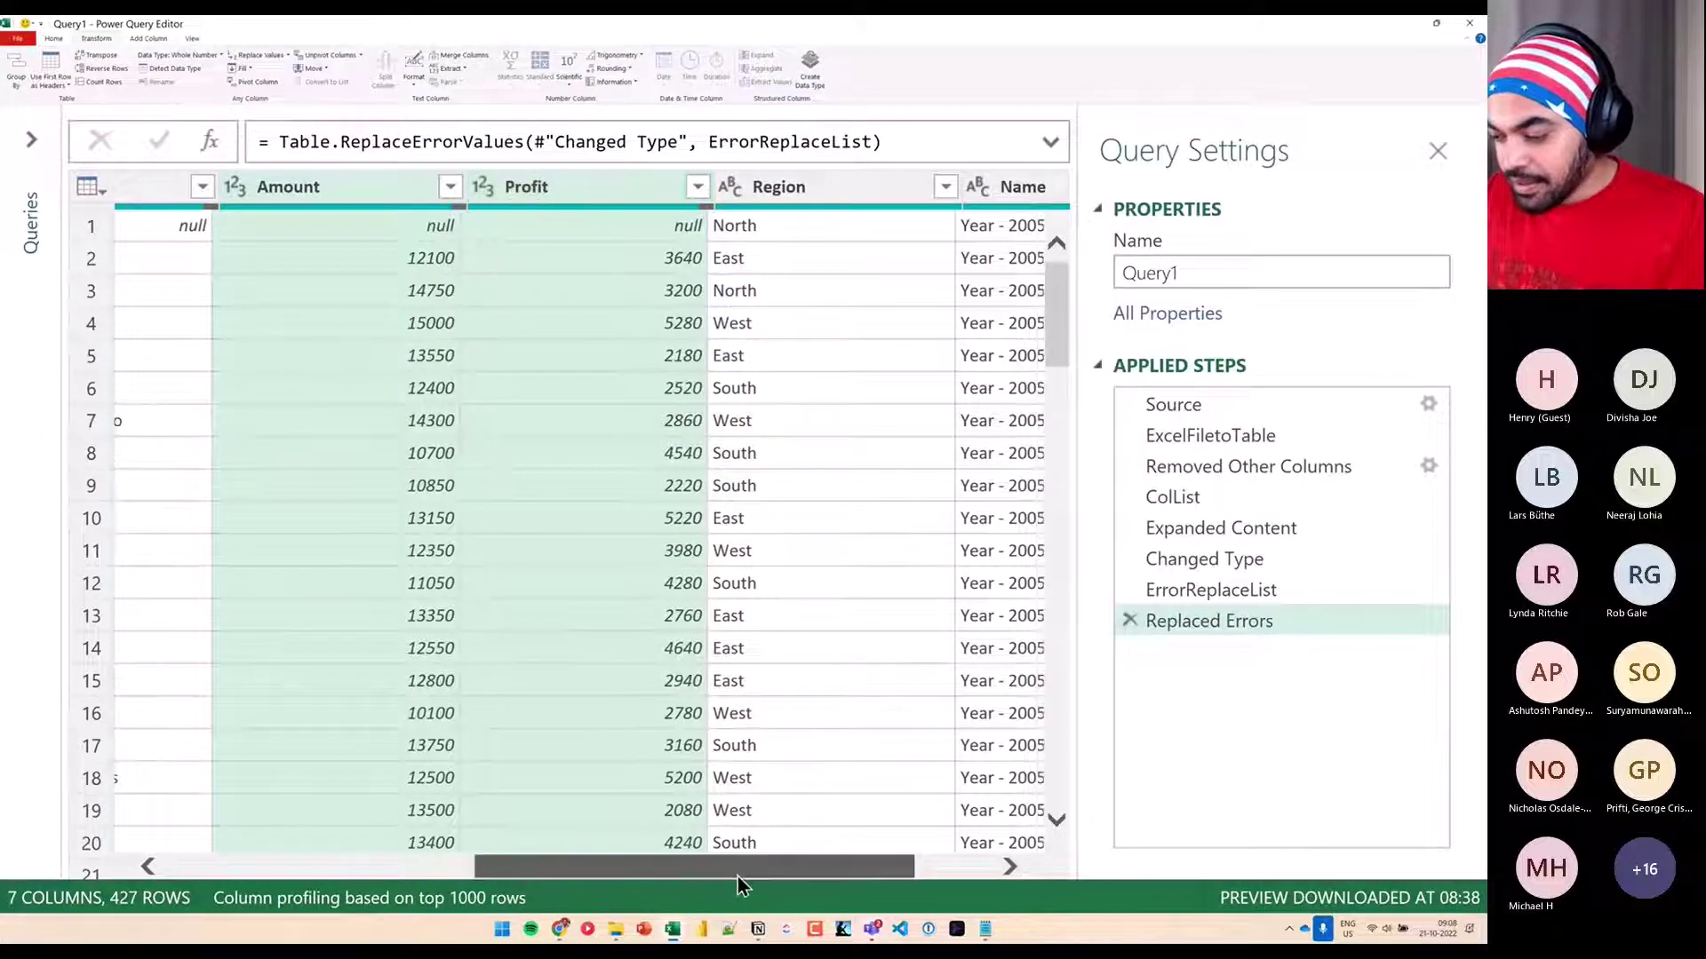
{"action": "left_click_drag", "start_coordinate": [738, 868], "coordinate": [817, 867]}
{"action": "left_click", "coordinate": [696, 620]}
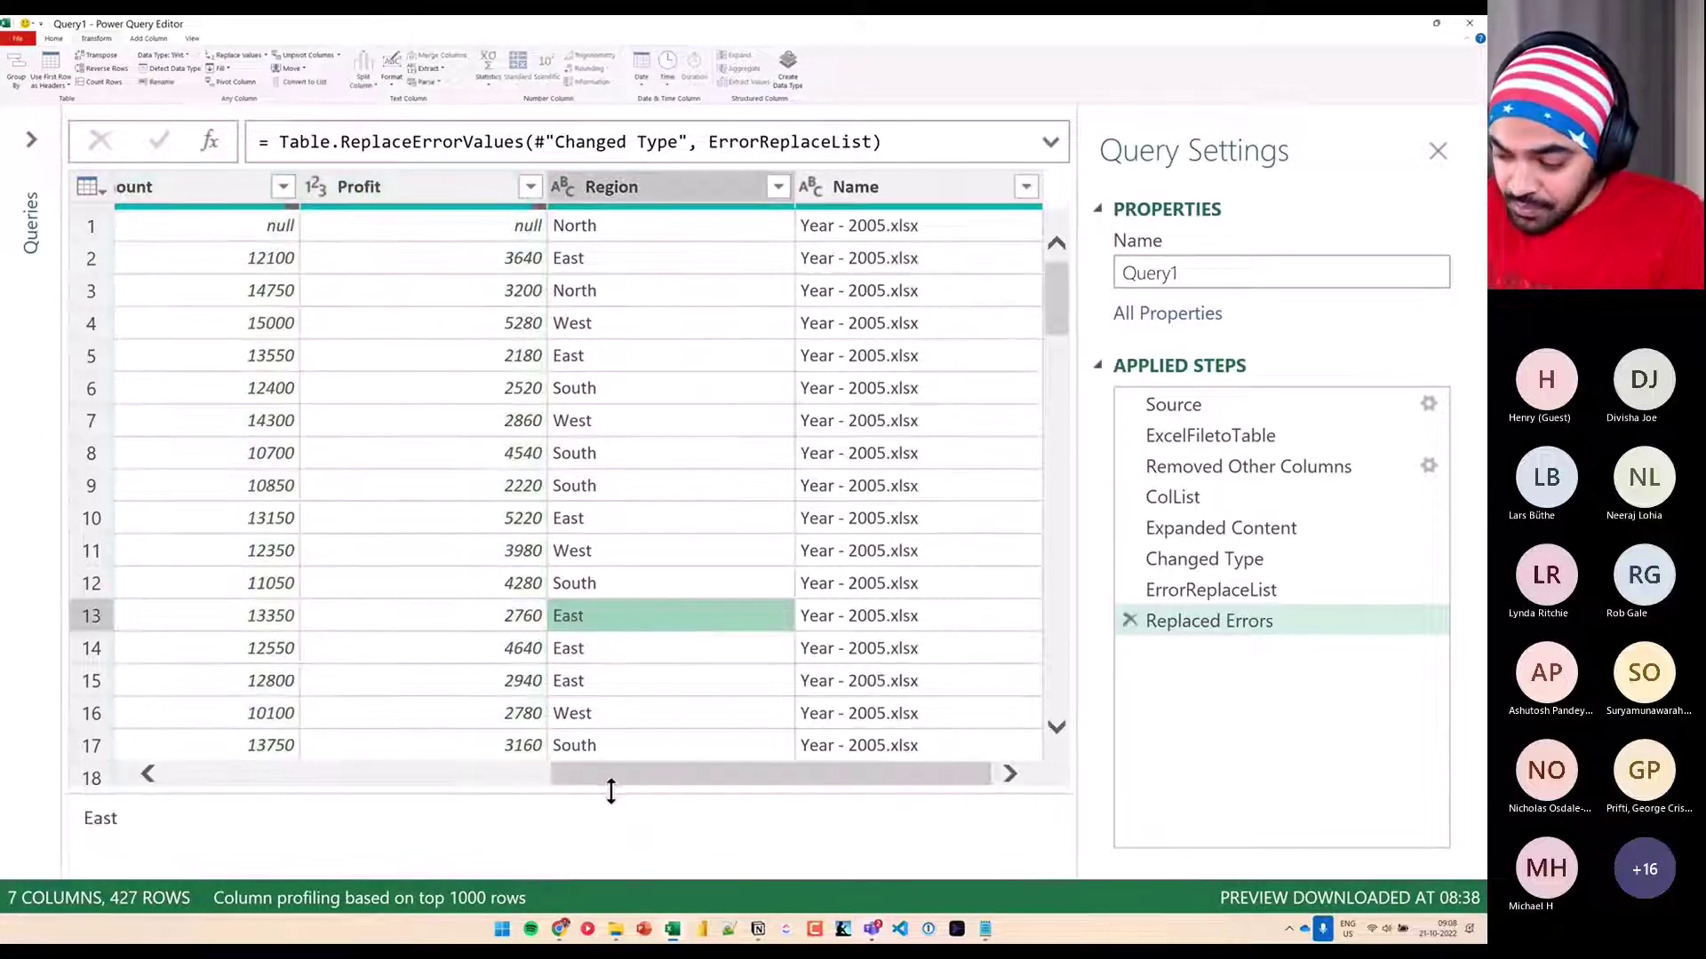
{"action": "mouse_move", "coordinate": [700, 782]}
{"action": "left_mouse_down"}
{"action": "mouse_move", "coordinate": [266, 776]}
{"action": "mouse_move", "coordinate": [1063, 777]}
{"action": "left_mouse_up"}
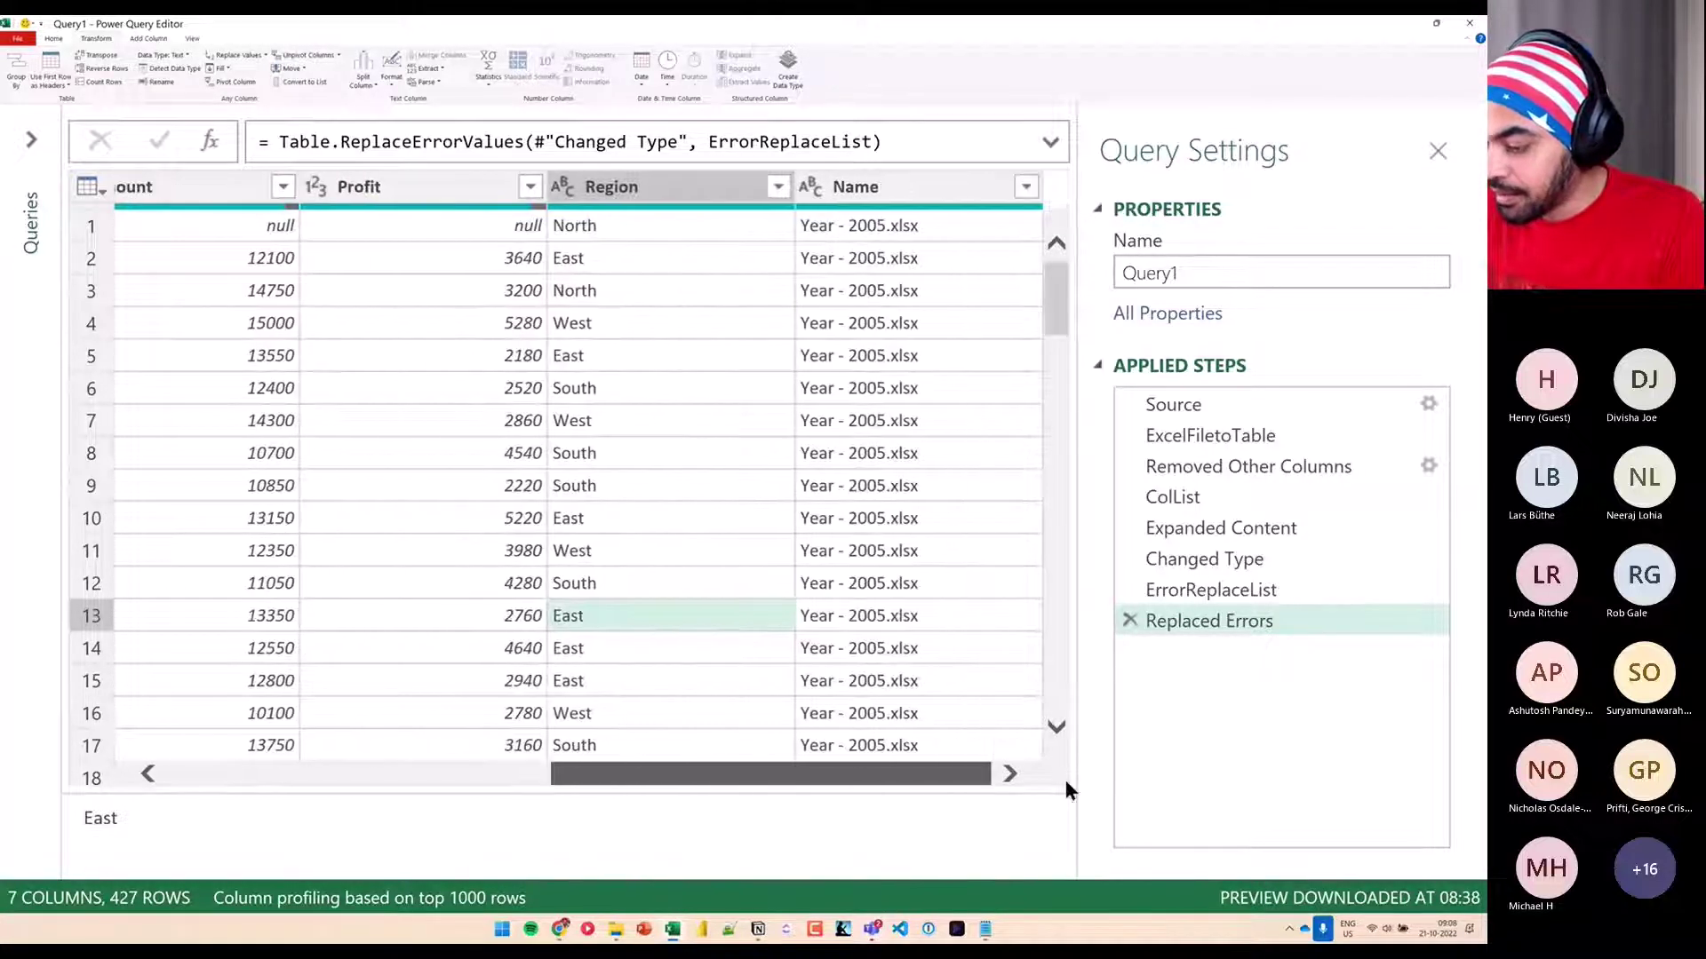
{"action": "scroll", "coordinate": [993, 635], "scroll_direction": "down", "scroll_amount": 3}
{"action": "scroll", "coordinate": [993, 645], "scroll_direction": "up", "scroll_amount": 3}
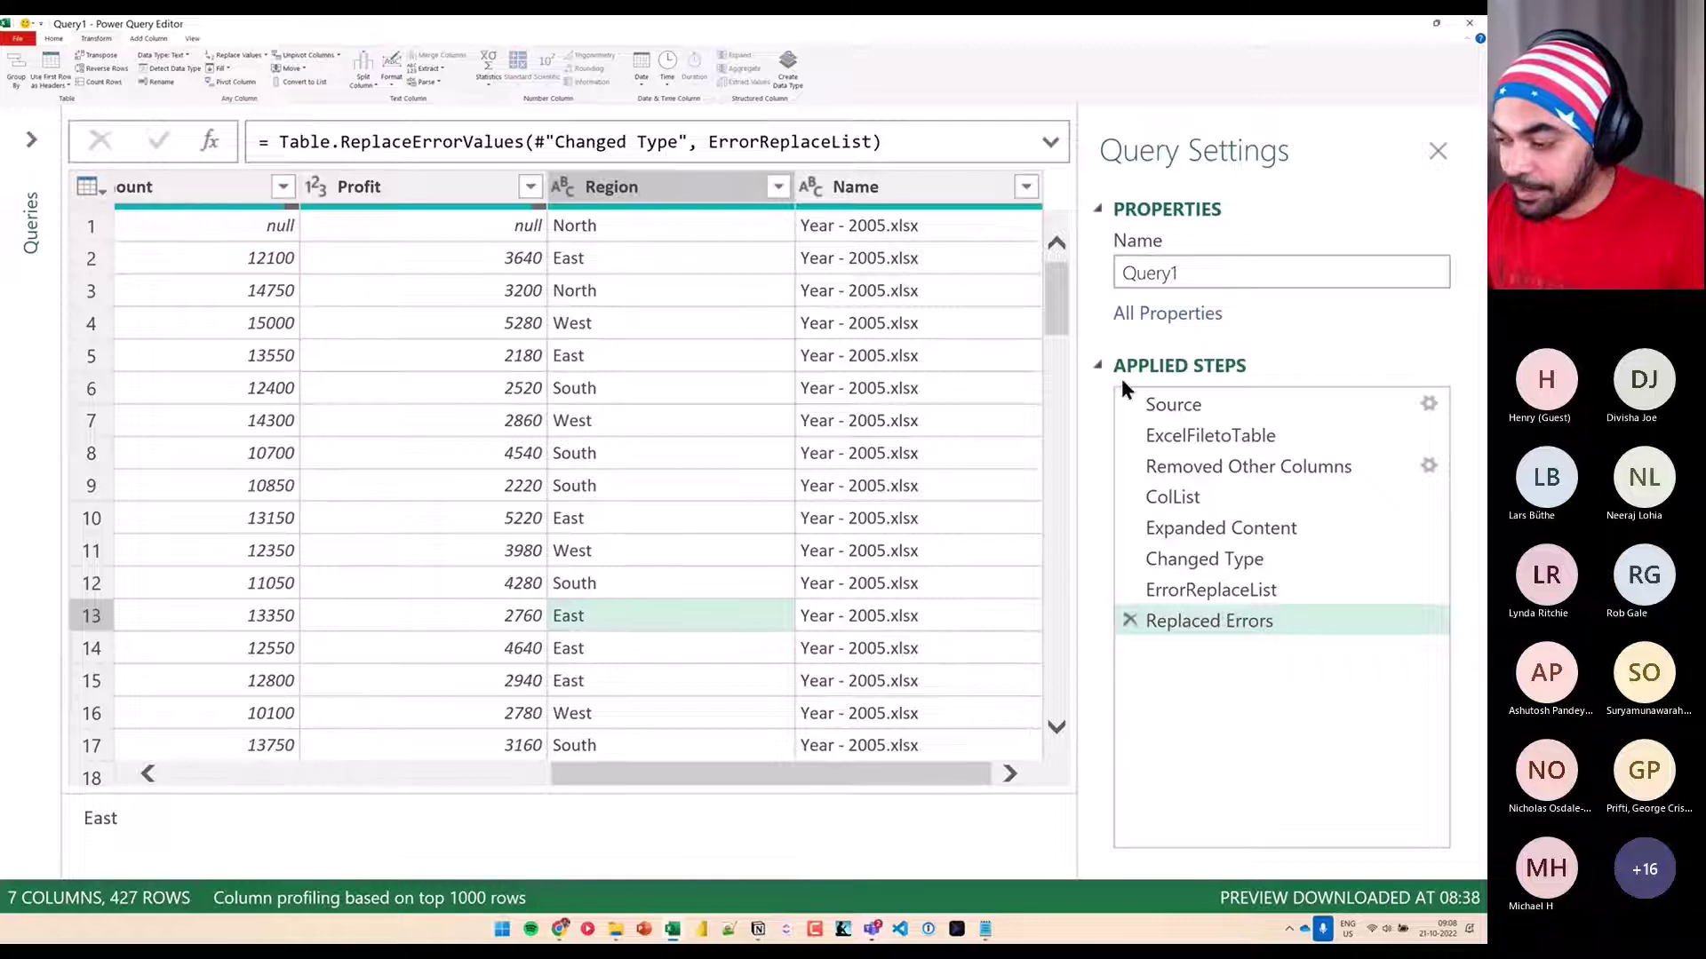
Create a new blank query, Query2, with the formula =Query1
{"action": "left_click_drag", "start_coordinate": [1121, 379], "coordinate": [1366, 672]}
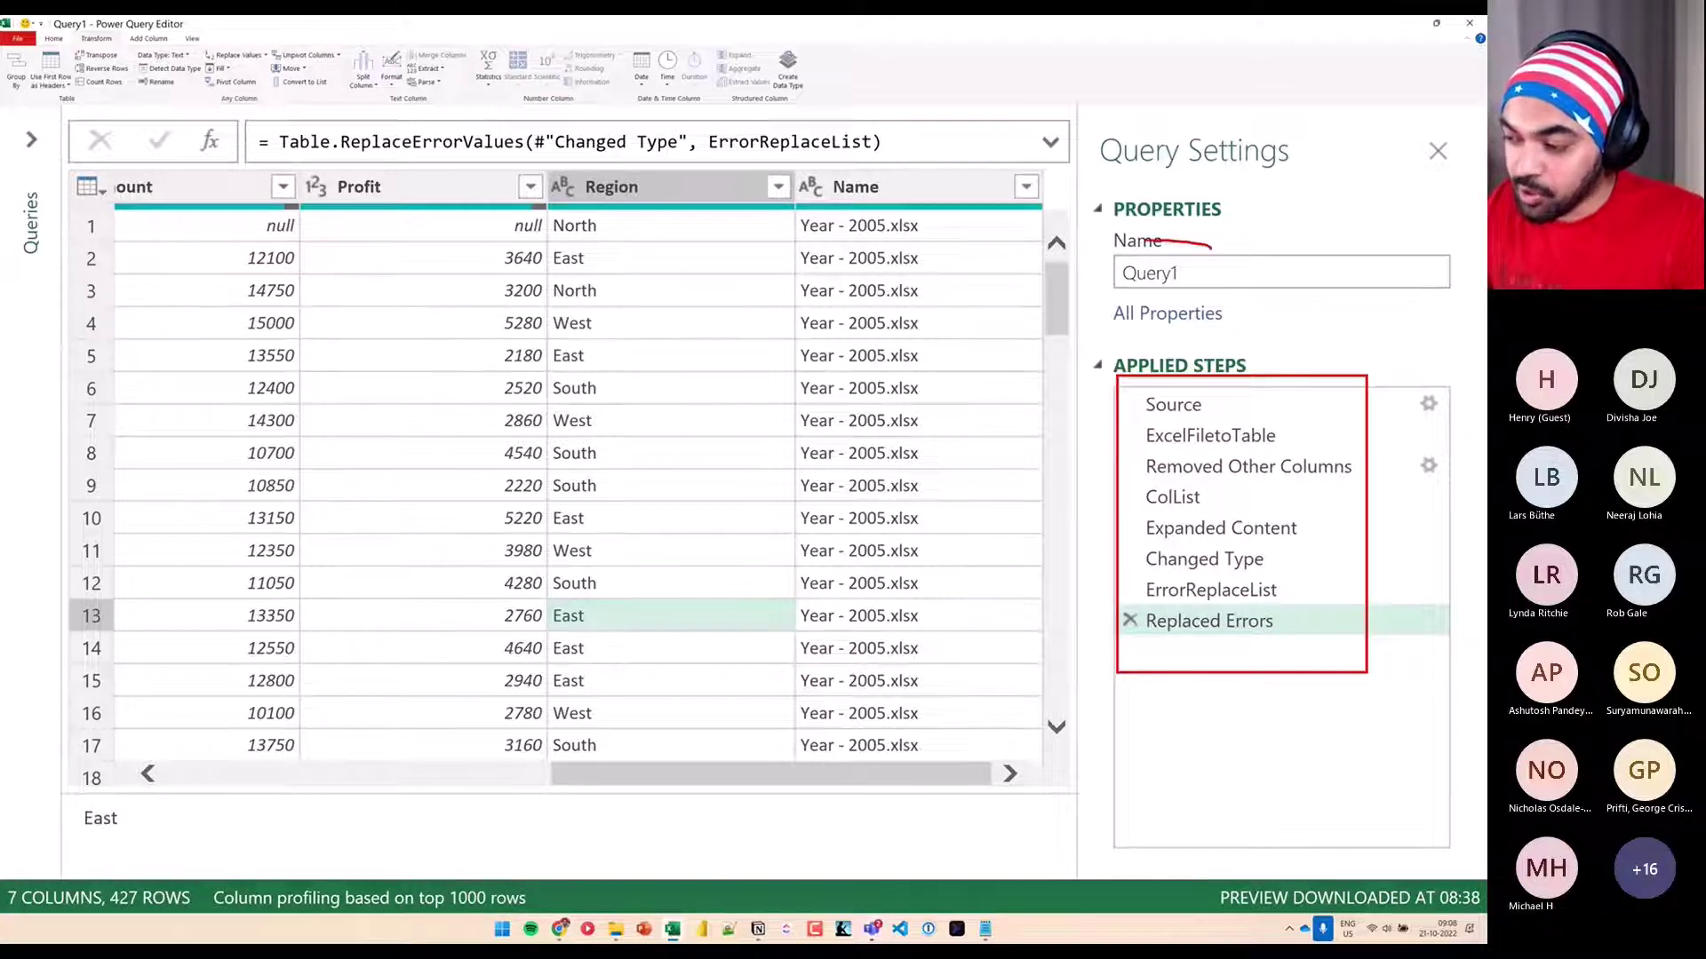
{"action": "mouse_move", "coordinate": [1211, 246]}
{"action": "left_mouse_down"}
{"action": "mouse_move", "coordinate": [1117, 238]}
{"action": "mouse_move", "coordinate": [1231, 238]}
{"action": "left_mouse_up"}
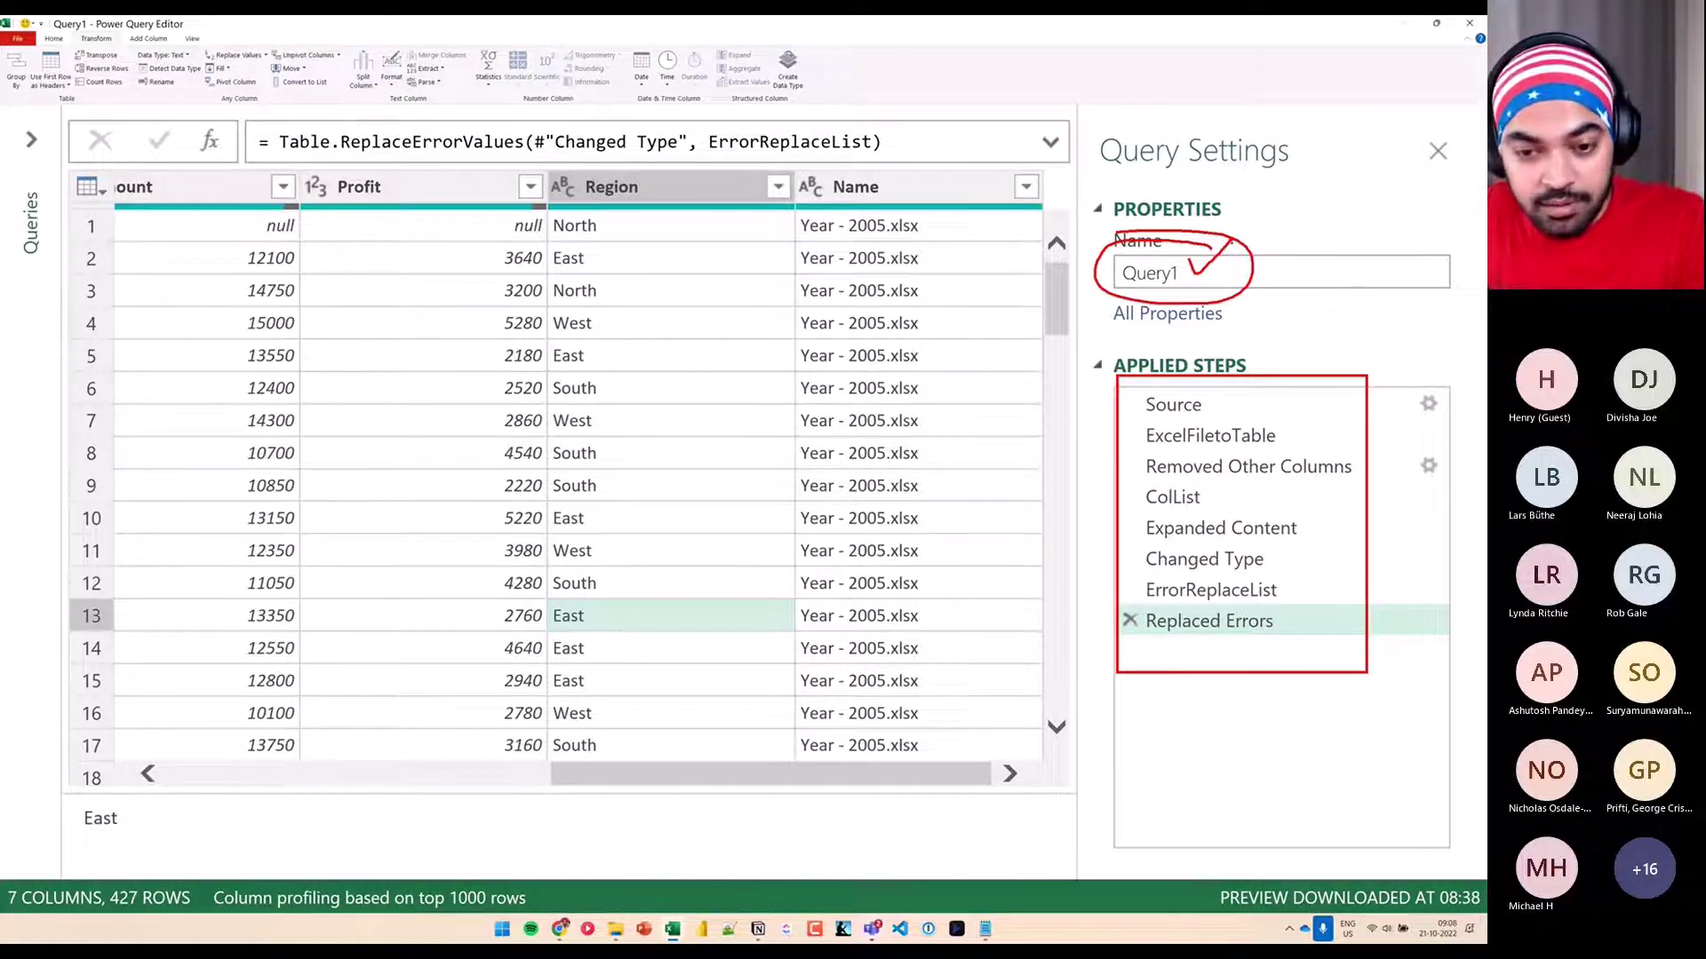
{"action": "key", "text": "Escape"}
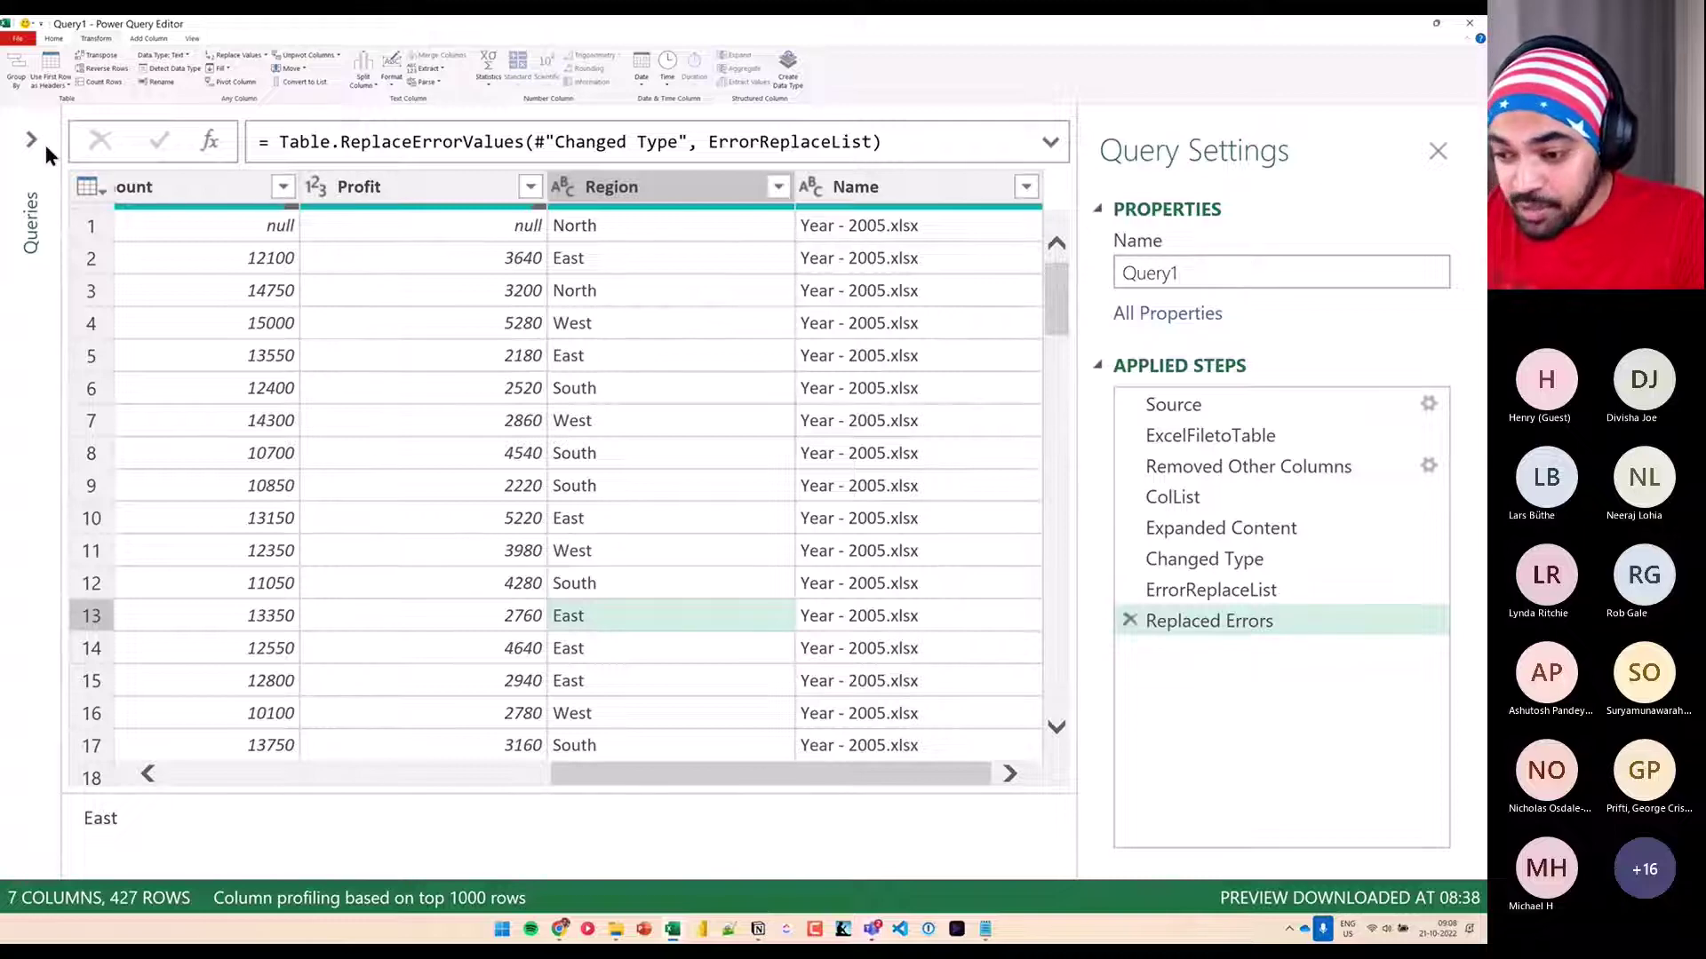
{"action": "left_click", "coordinate": [32, 140]}
{"action": "right_click", "coordinate": [32, 156]}
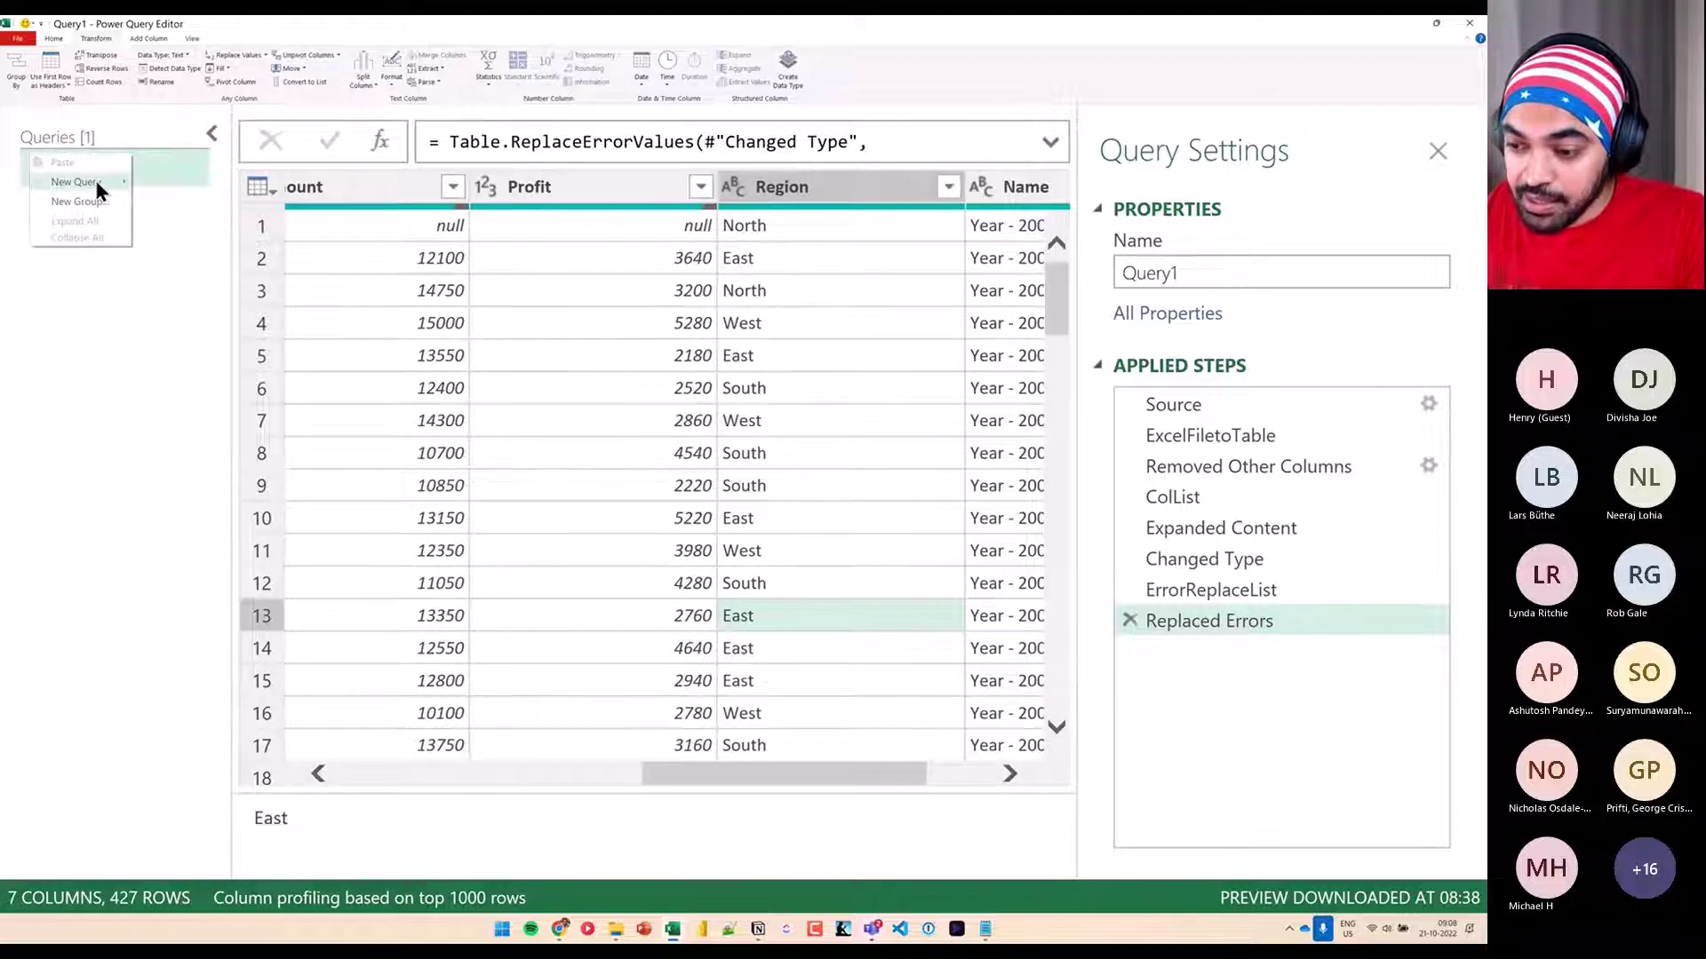
{"action": "mouse_move", "coordinate": [183, 249]}
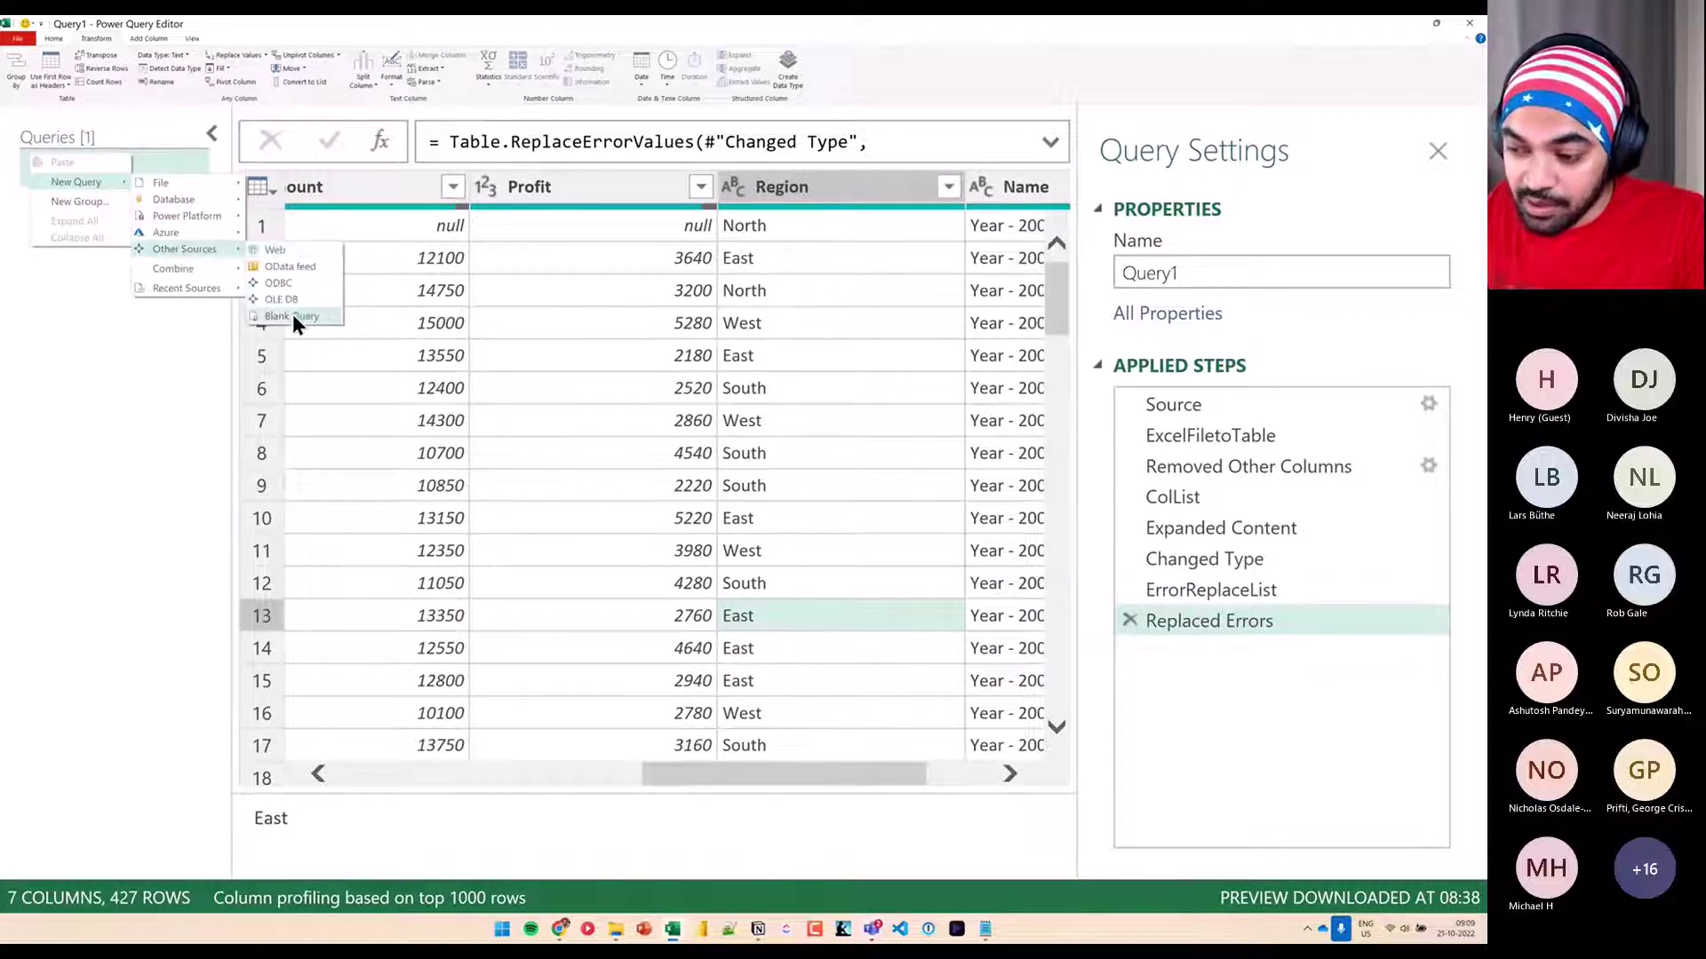
{"action": "left_click", "coordinate": [293, 318]}
{"action": "type", "text": "=Q"}
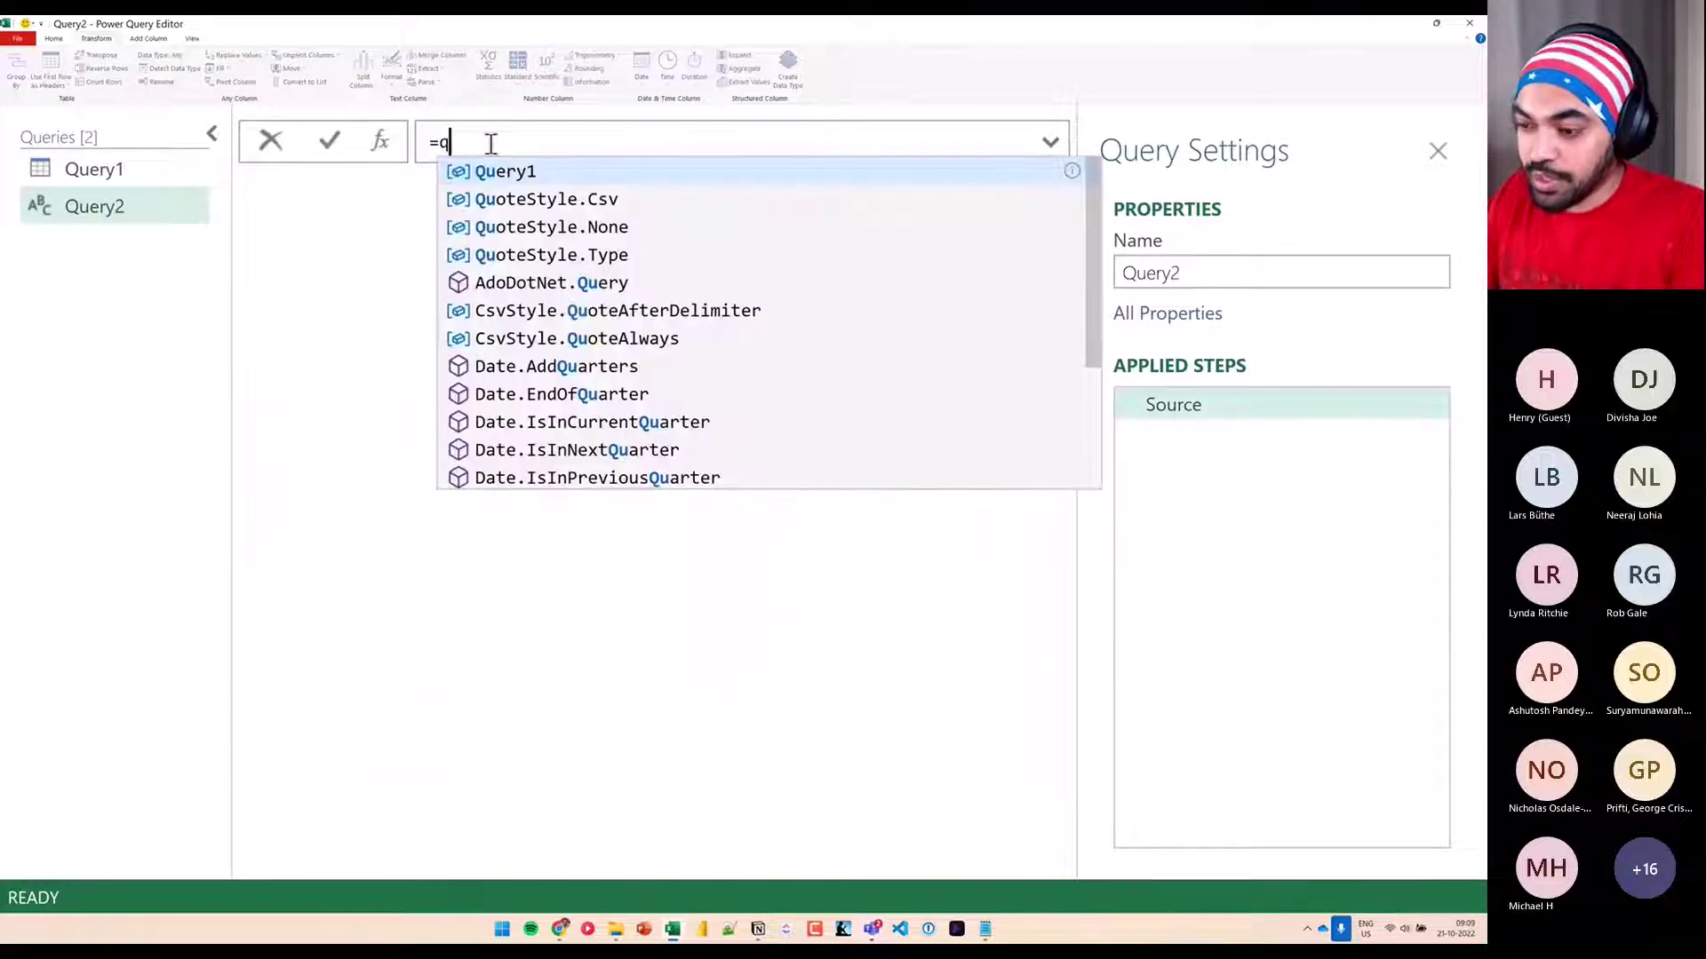
{"action": "type", "text": "uery1"}
{"action": "key", "text": "Return"}
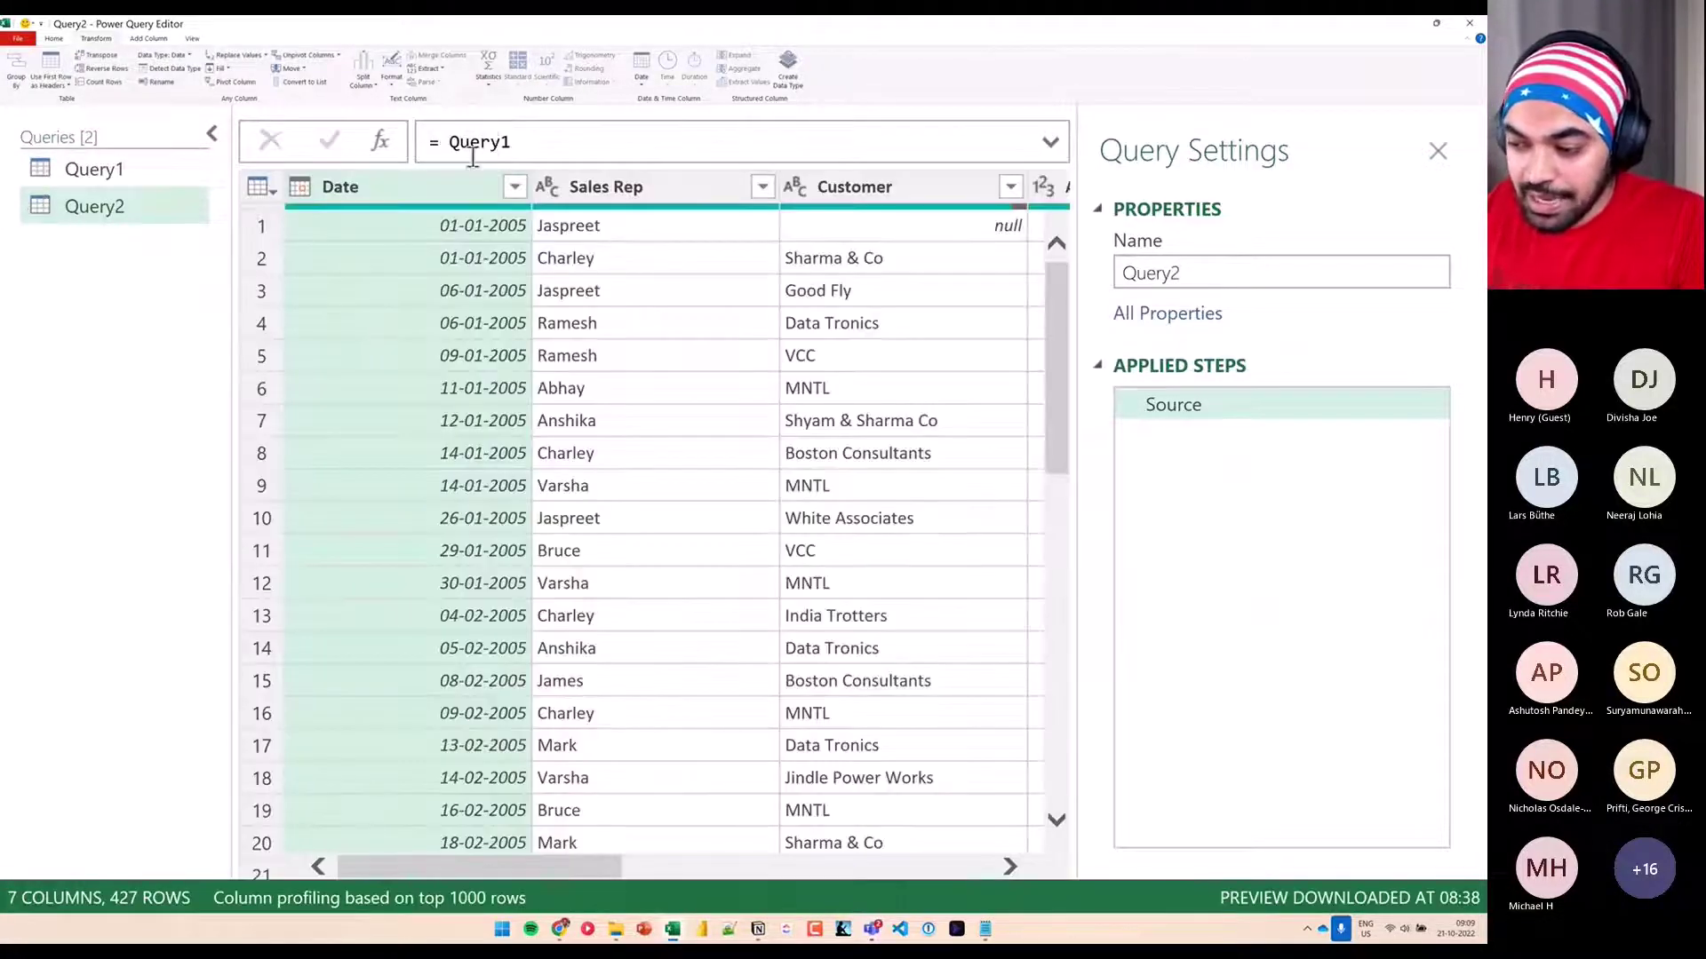
Annotate that Query2 comes from Query1 and highlight Query1's Replaced Errors step
{"action": "left_click_drag", "start_coordinate": [384, 259], "coordinate": [174, 191]}
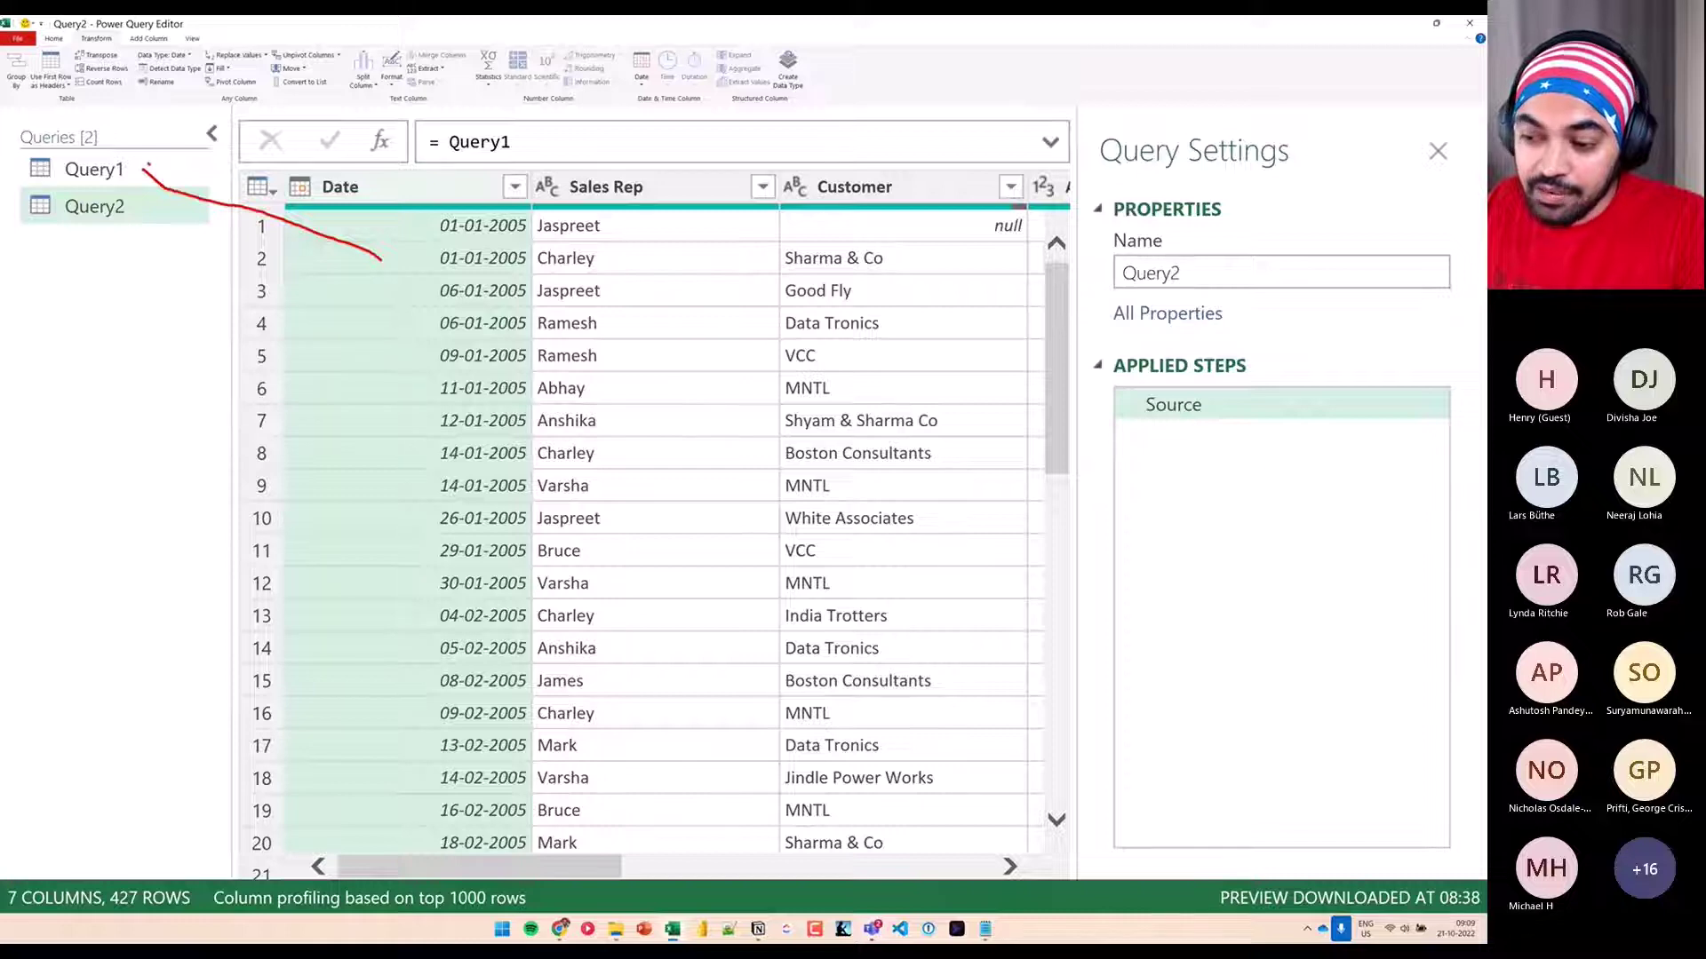
{"action": "left_click", "coordinate": [115, 171]}
{"action": "mouse_move", "coordinate": [1102, 598]}
{"action": "left_mouse_down"}
{"action": "mouse_move", "coordinate": [1294, 637]}
{"action": "mouse_move", "coordinate": [1321, 612]}
{"action": "left_mouse_up"}
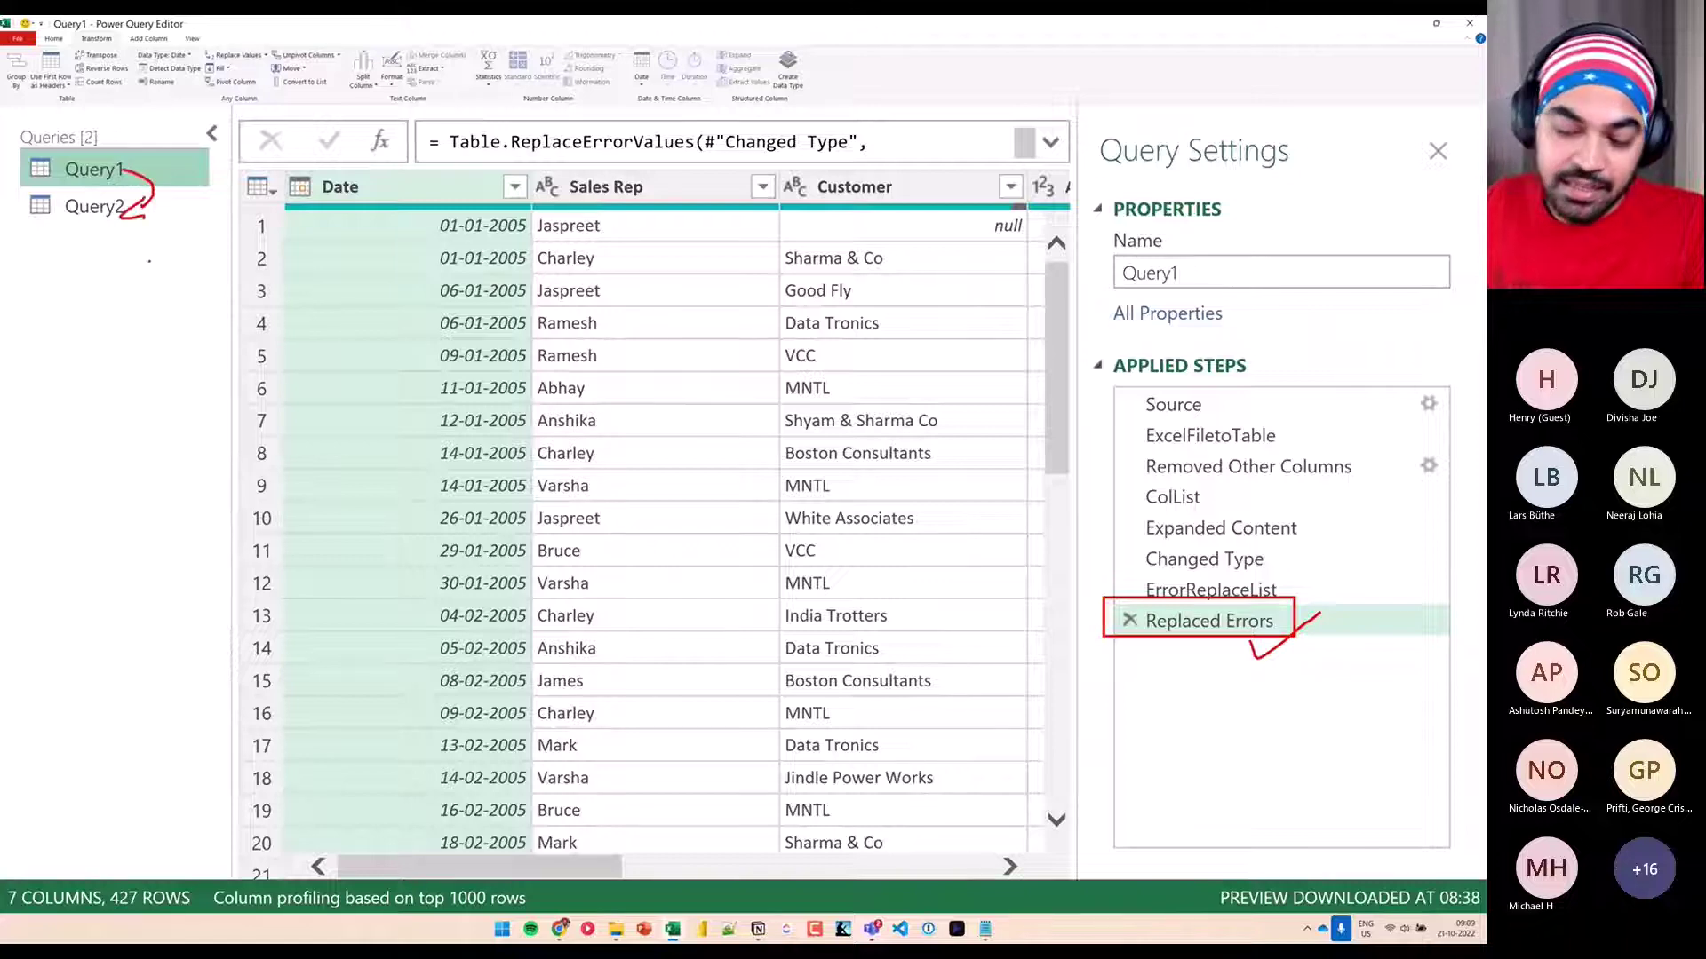
Mark Query2 as fed by Query1's output, then go back to Query1
{"action": "left_click_drag", "start_coordinate": [60, 228], "coordinate": [98, 209]}
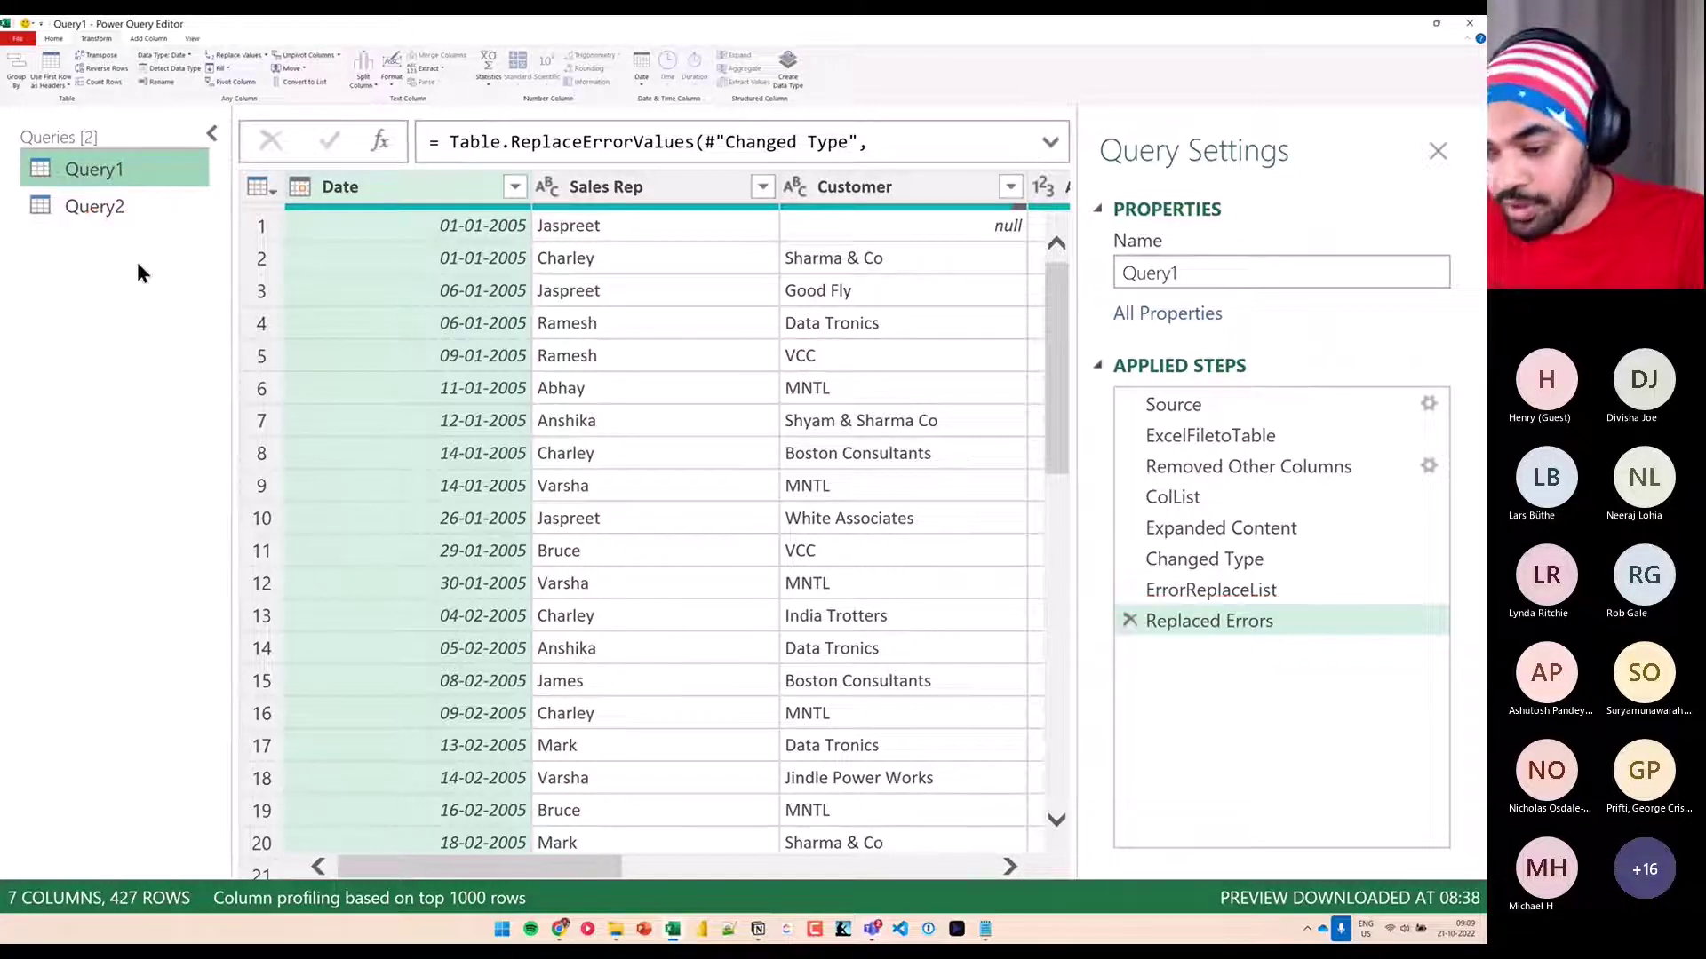
{"action": "left_click", "coordinate": [135, 208]}
{"action": "left_click", "coordinate": [119, 169]}
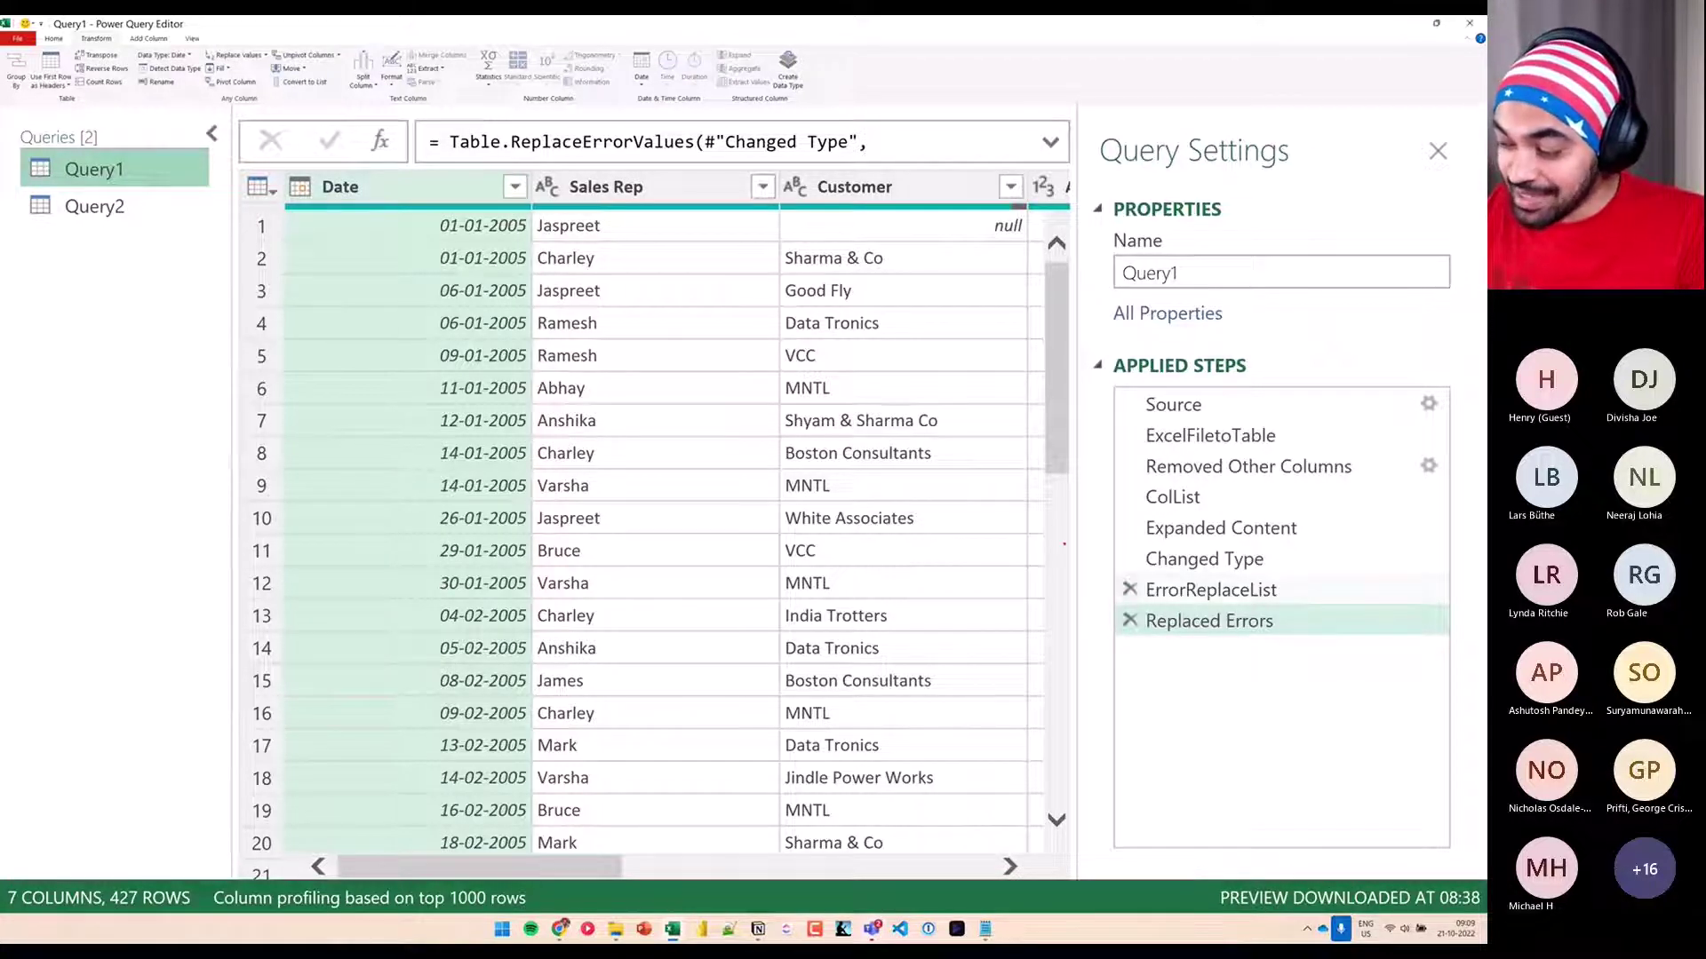
Highlight Query1's Expanded Content, ErrorReplaceList and Removed Other Columns steps, then return to Query2
{"action": "left_click_drag", "start_coordinate": [1064, 544], "coordinate": [1130, 541]}
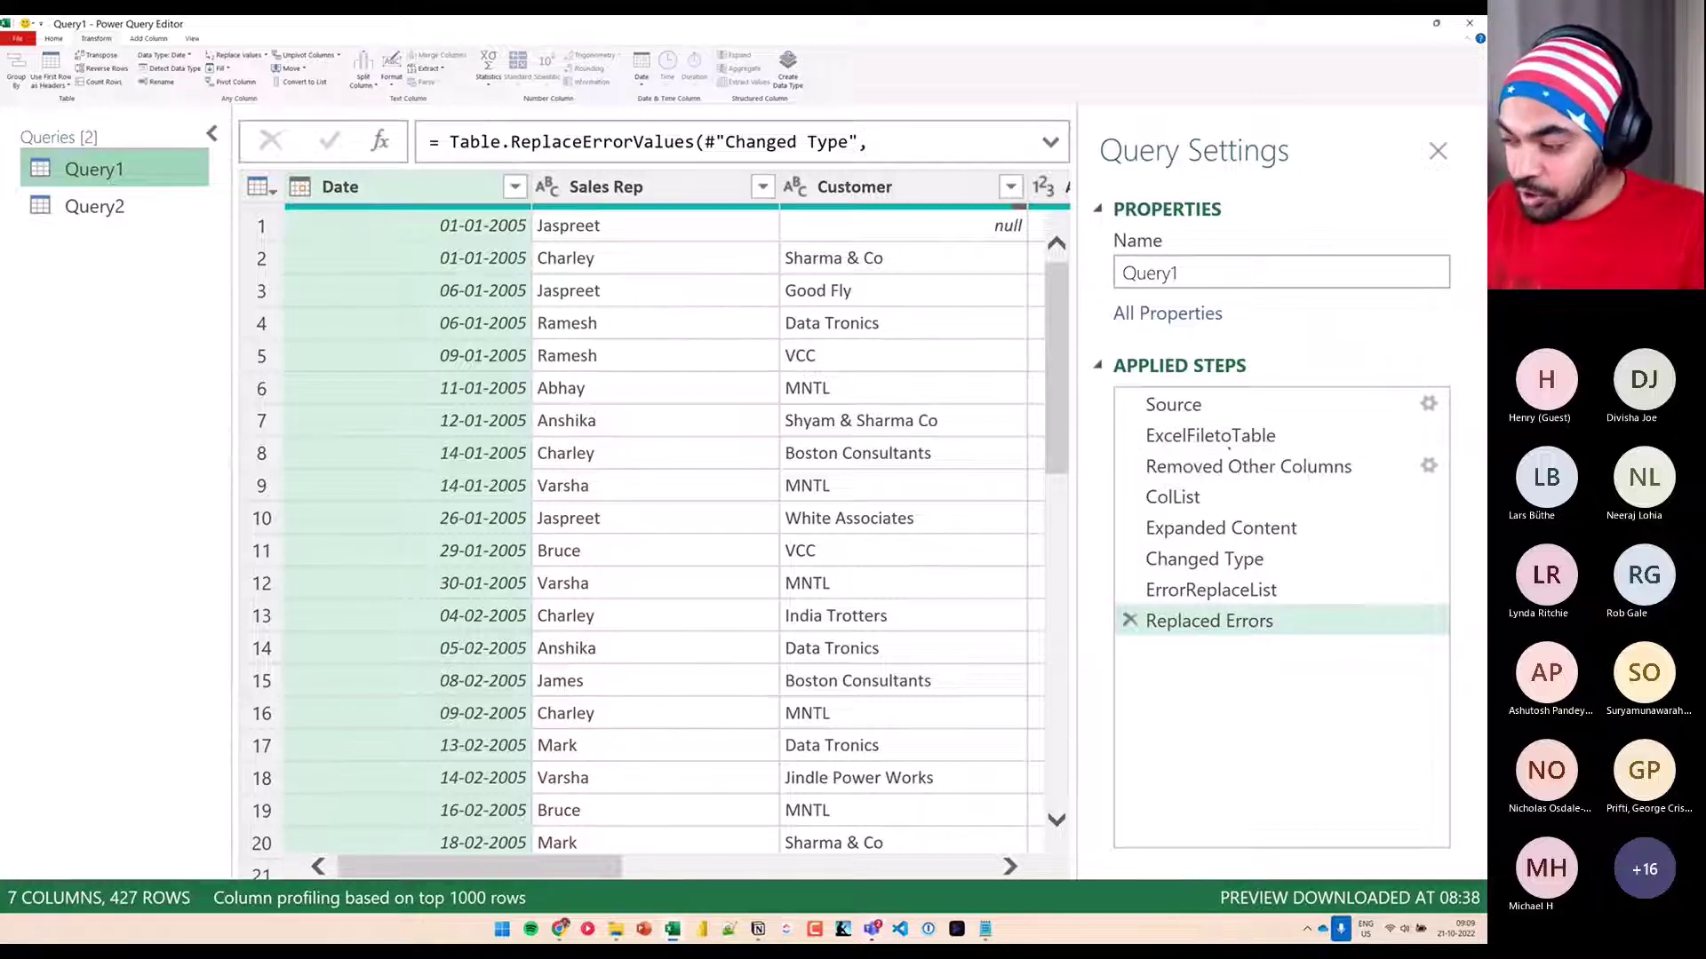
{"action": "left_click_drag", "start_coordinate": [1168, 381], "coordinate": [1122, 602]}
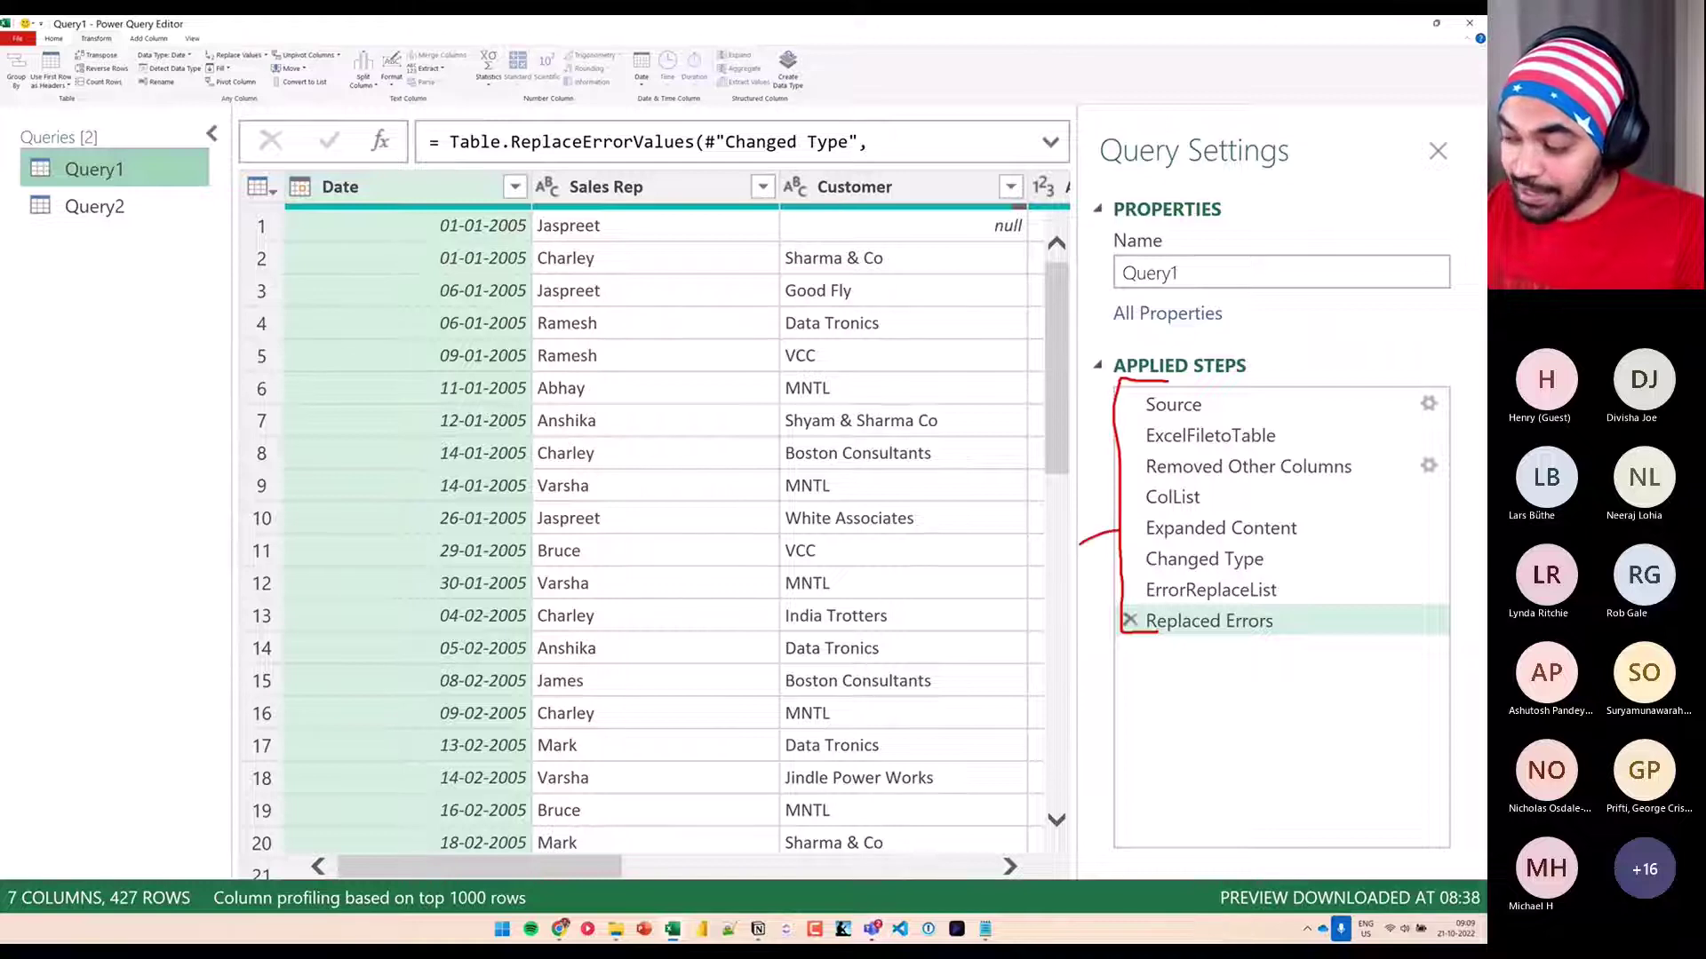
{"action": "left_click_drag", "start_coordinate": [1100, 591], "coordinate": [1118, 621]}
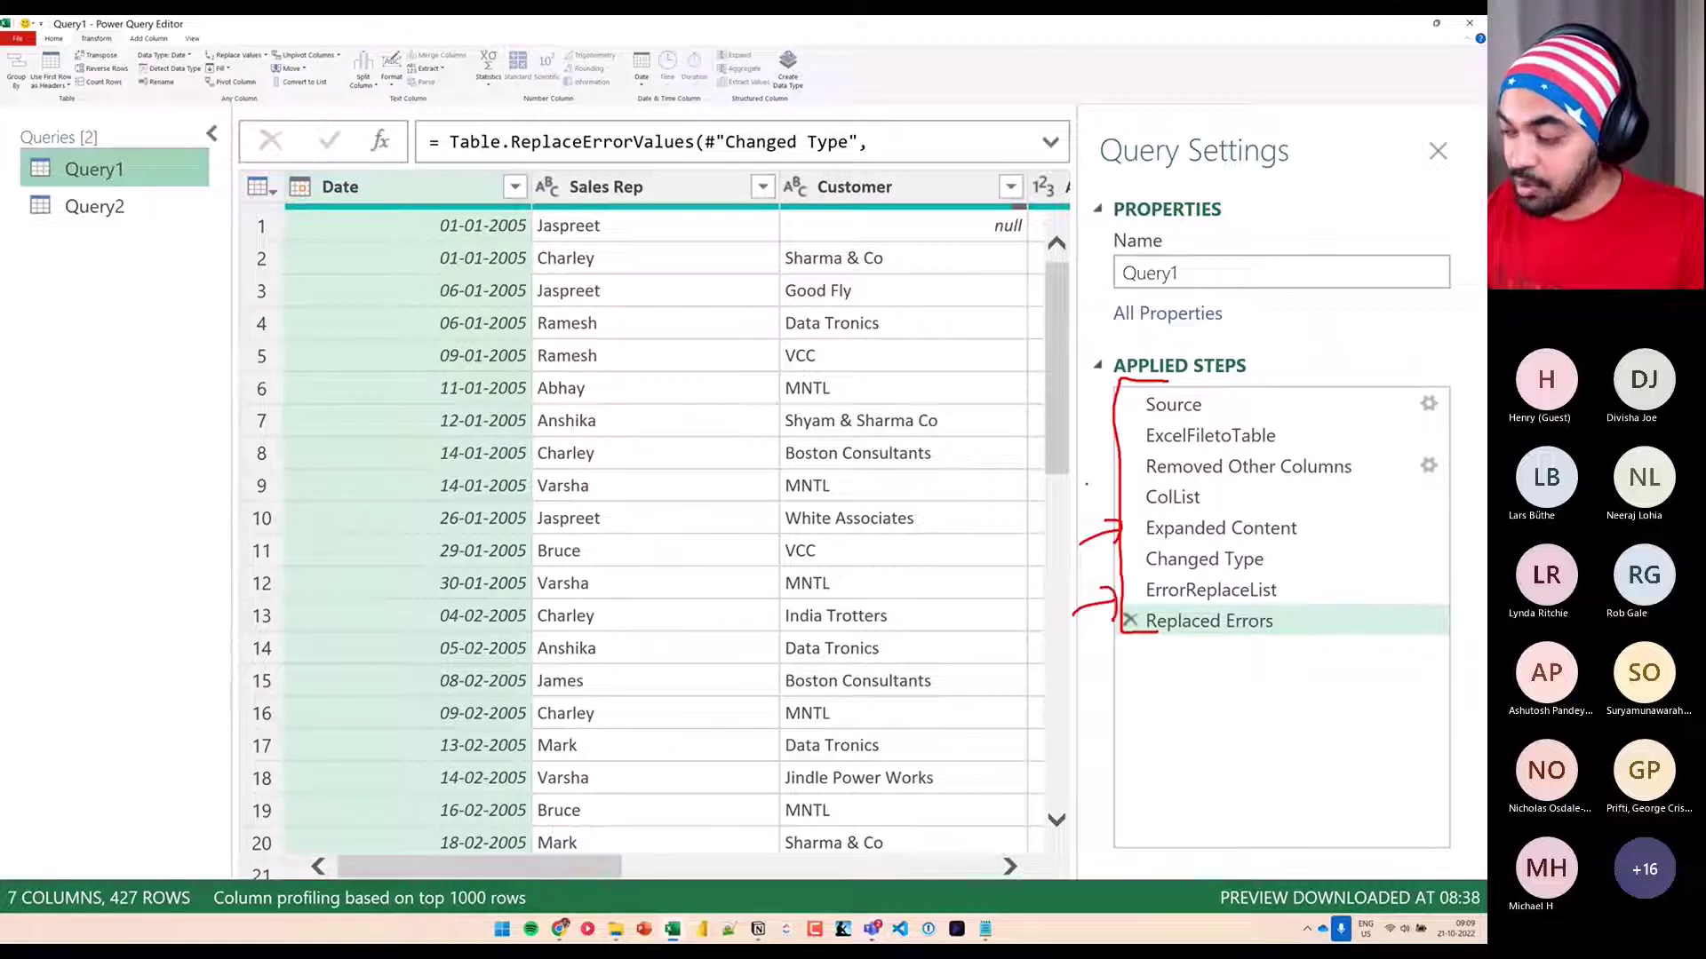
{"action": "left_click_drag", "start_coordinate": [1079, 478], "coordinate": [1126, 462]}
{"action": "key", "text": "Escape"}
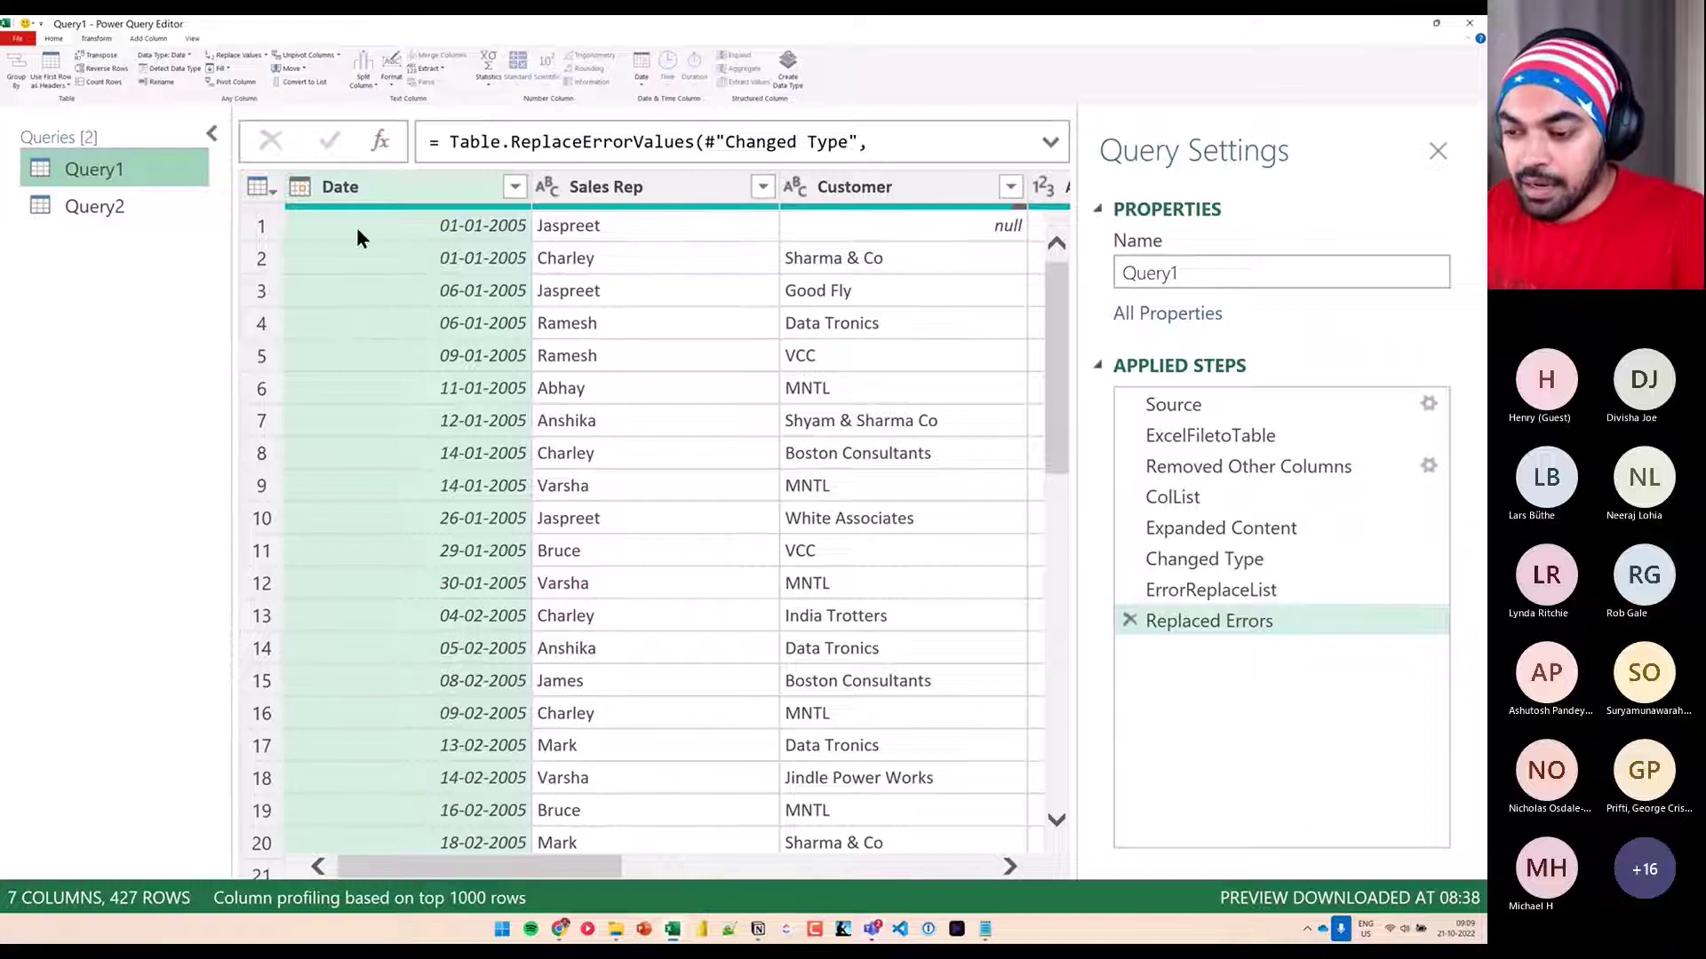
{"action": "right_click", "coordinate": [128, 264]}
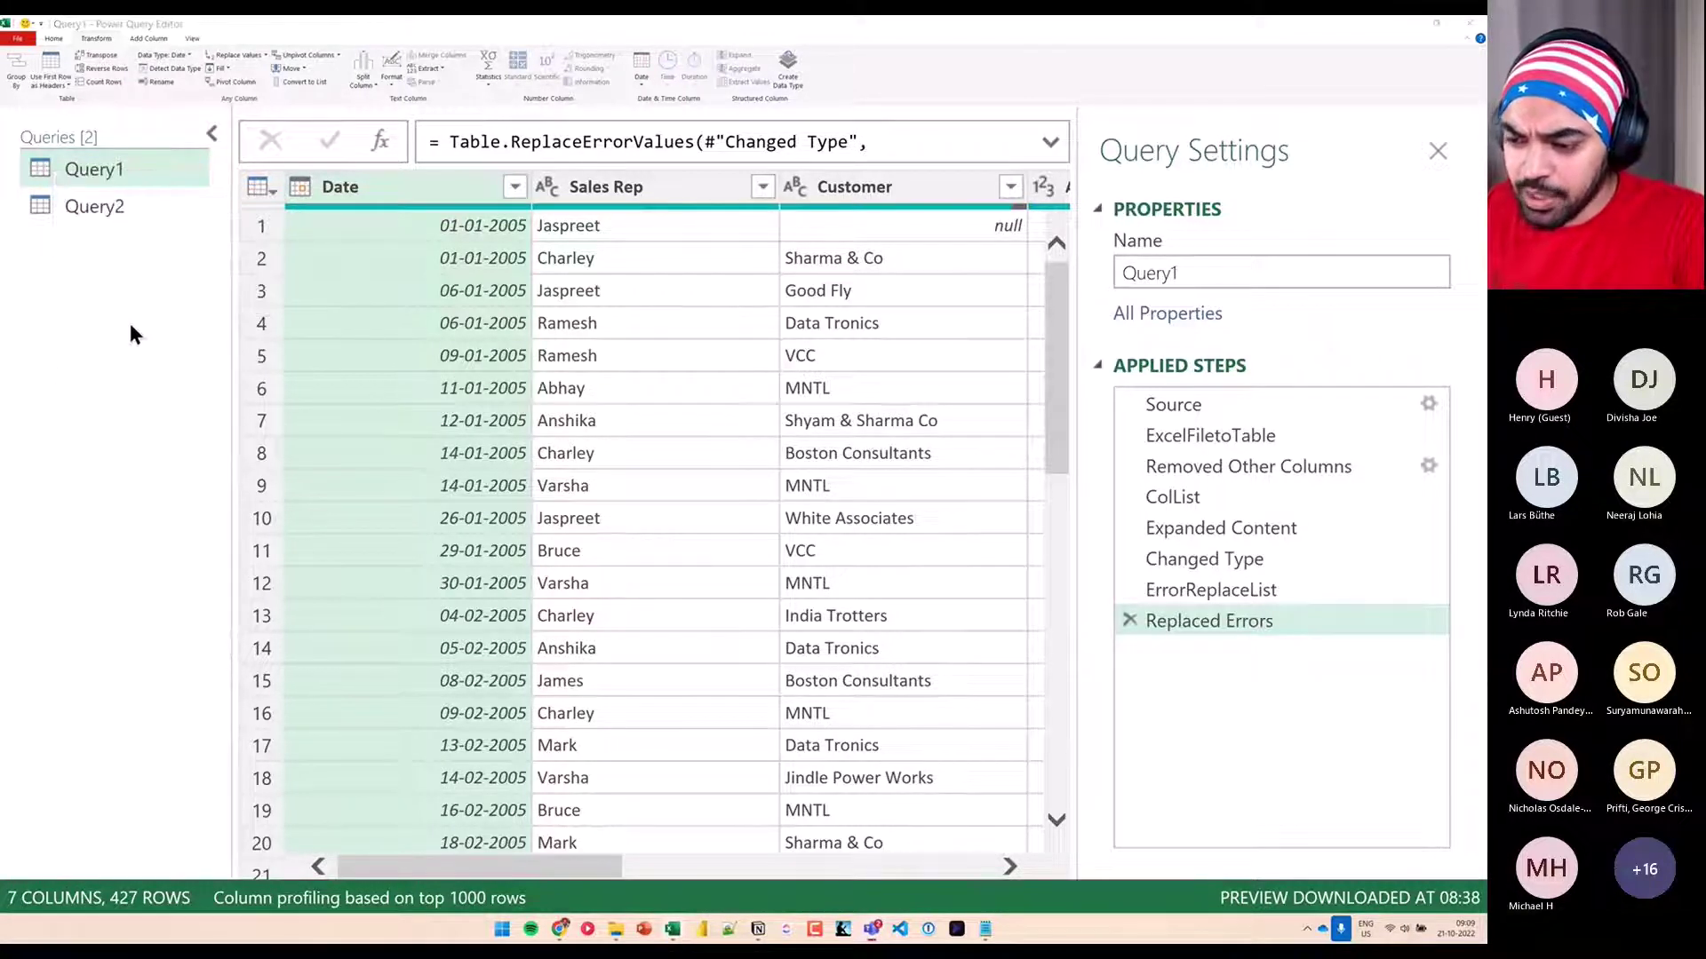
{"action": "left_click", "coordinate": [110, 206]}
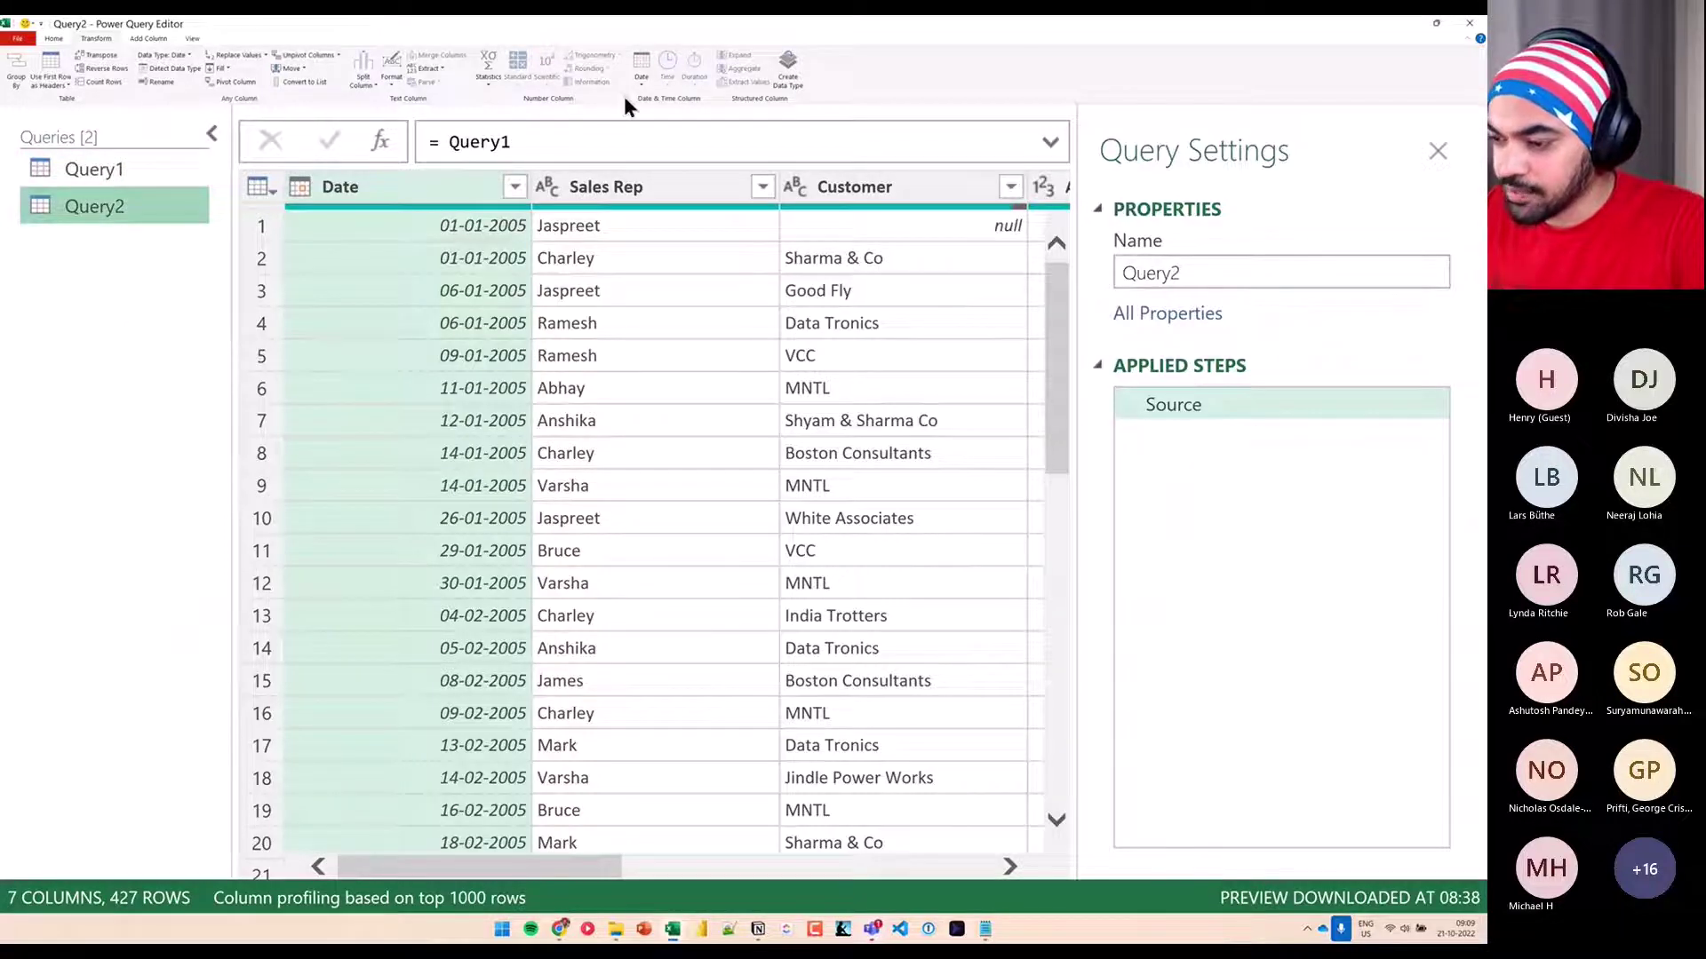
Empty Query2's formula bar and commit the blank formula
{"action": "double_click", "coordinate": [545, 136]}
{"action": "type", "text": "Q"}
{"action": "key", "text": "BackSpace"}
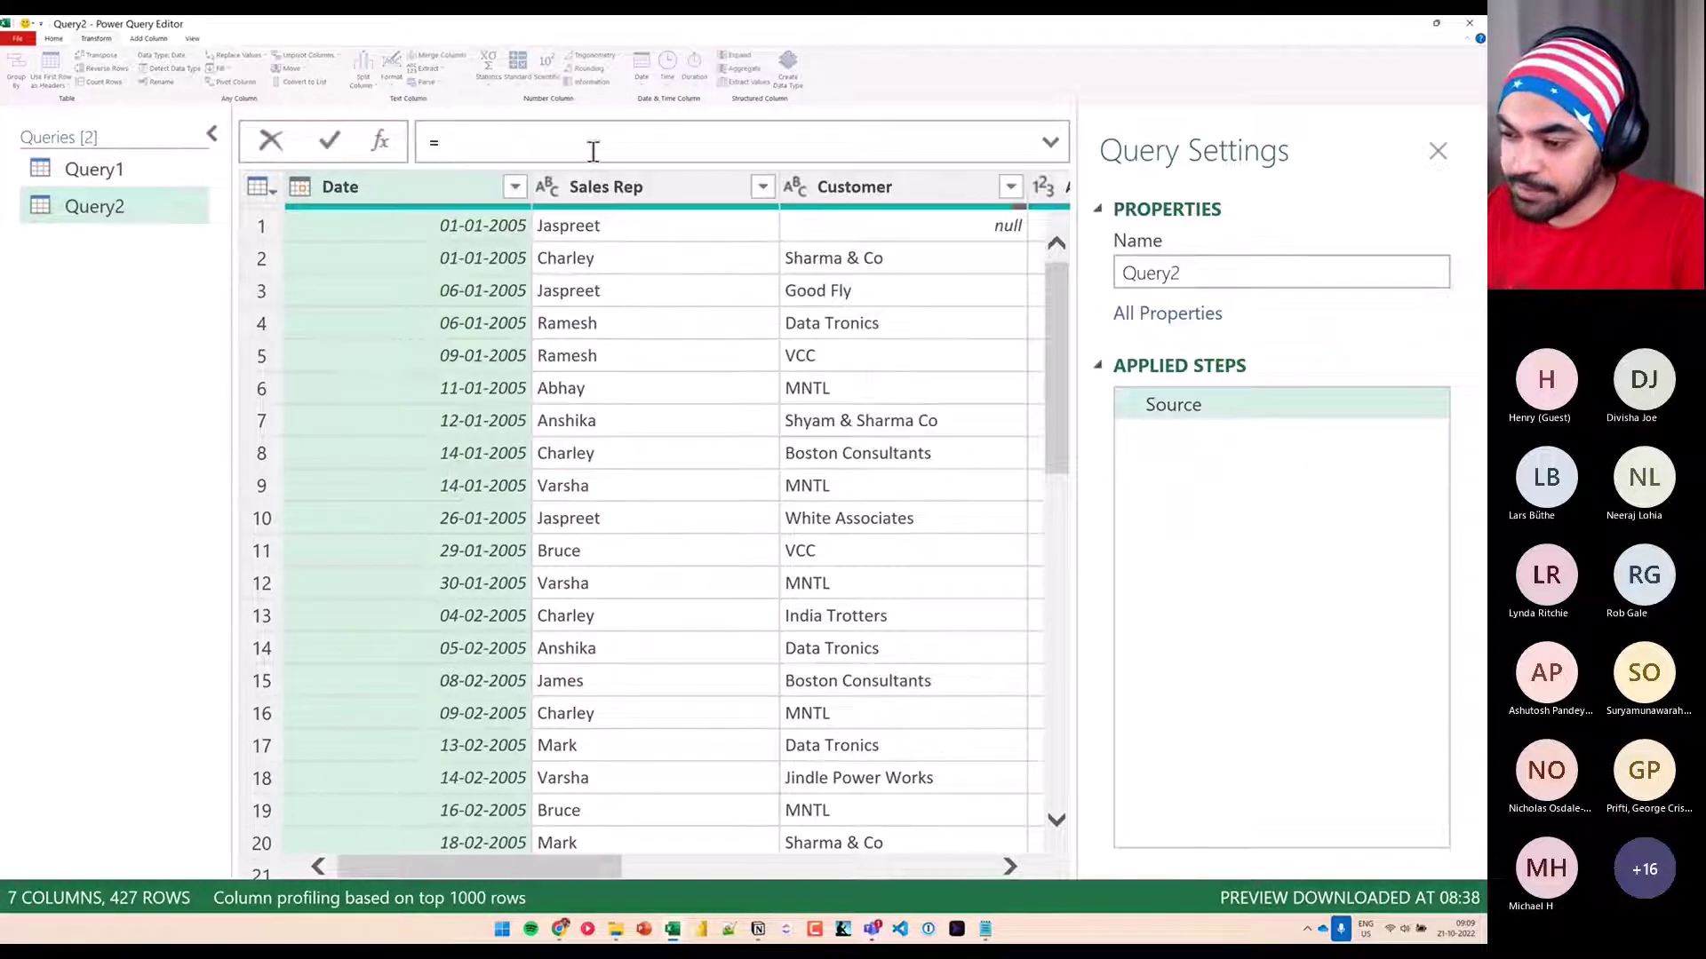
{"action": "key", "text": "Return"}
Open Query2's Advanced Editor and delete all of its let/in code
{"action": "left_click", "coordinate": [1048, 142]}
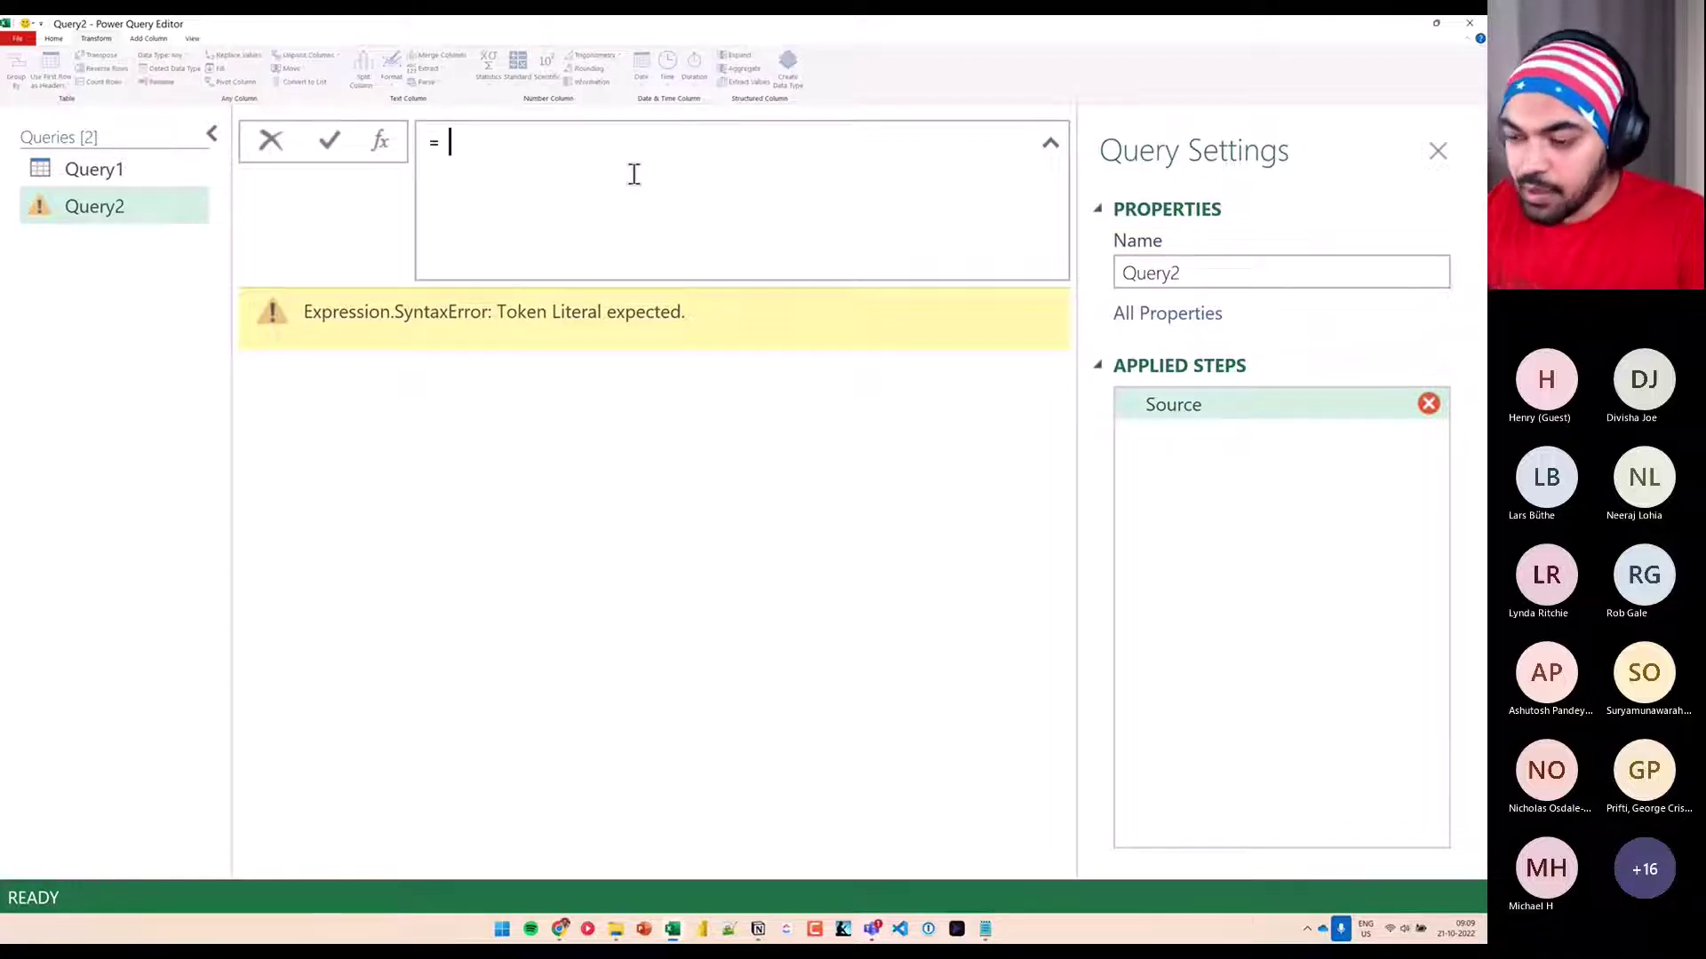
{"action": "left_click", "coordinate": [192, 38]}
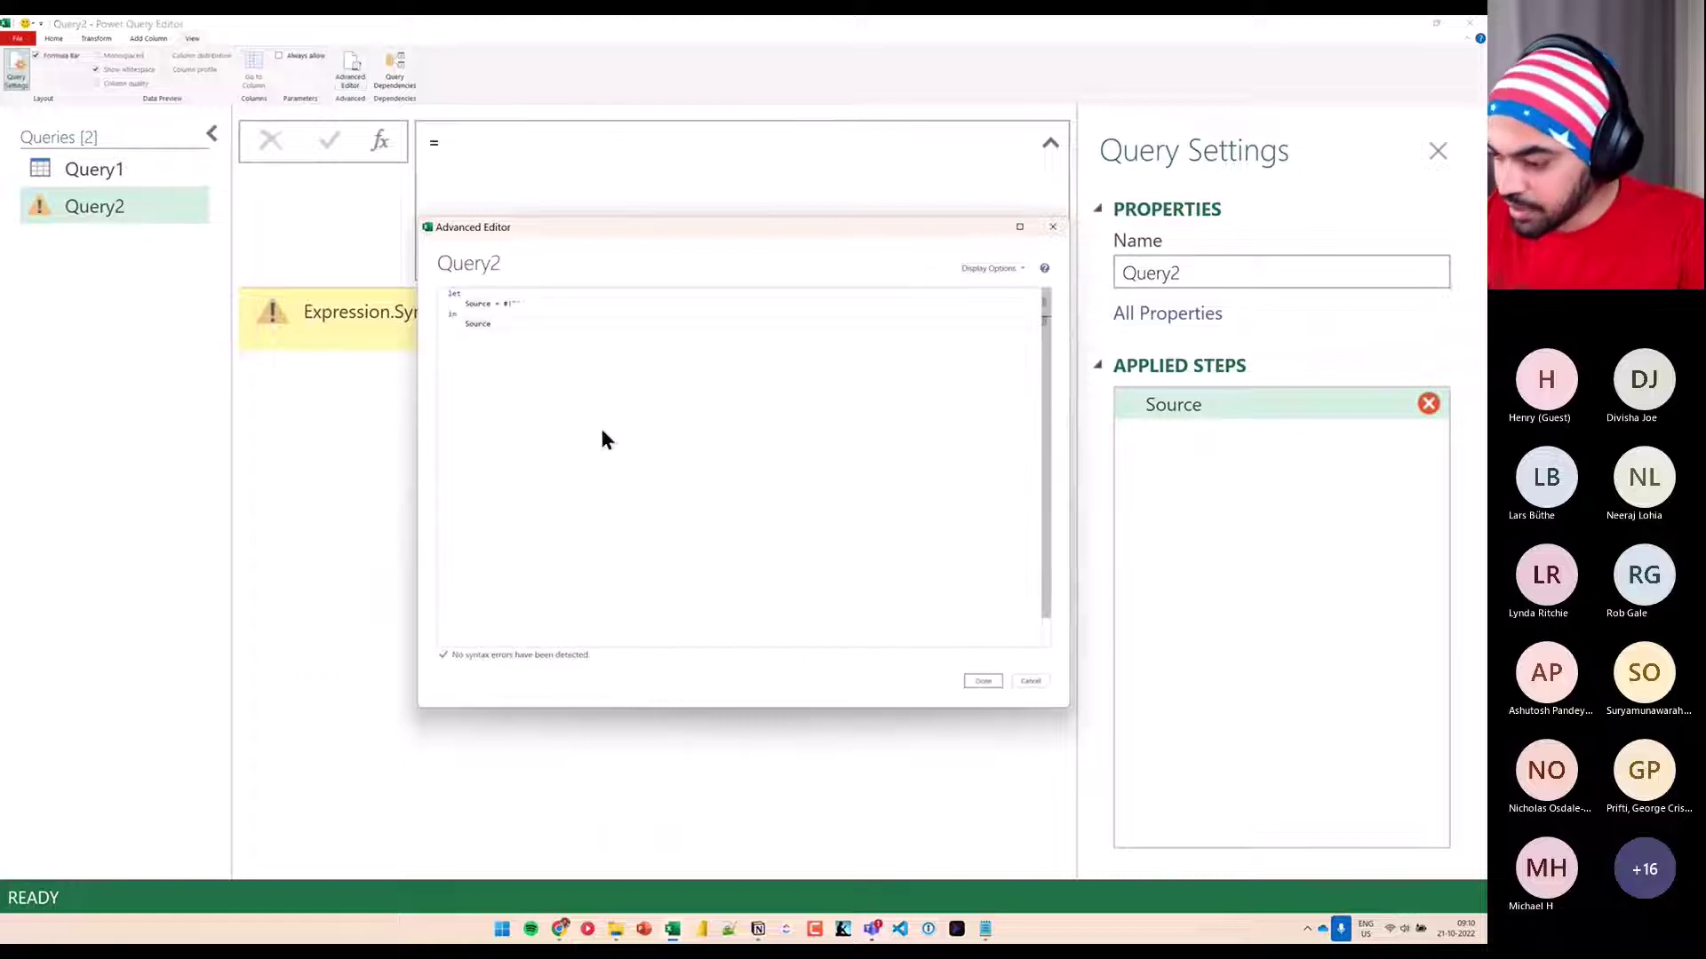
{"action": "key", "text": "ctrl+shift+equal"}
{"action": "key", "text": "ctrl+shift+equal"}
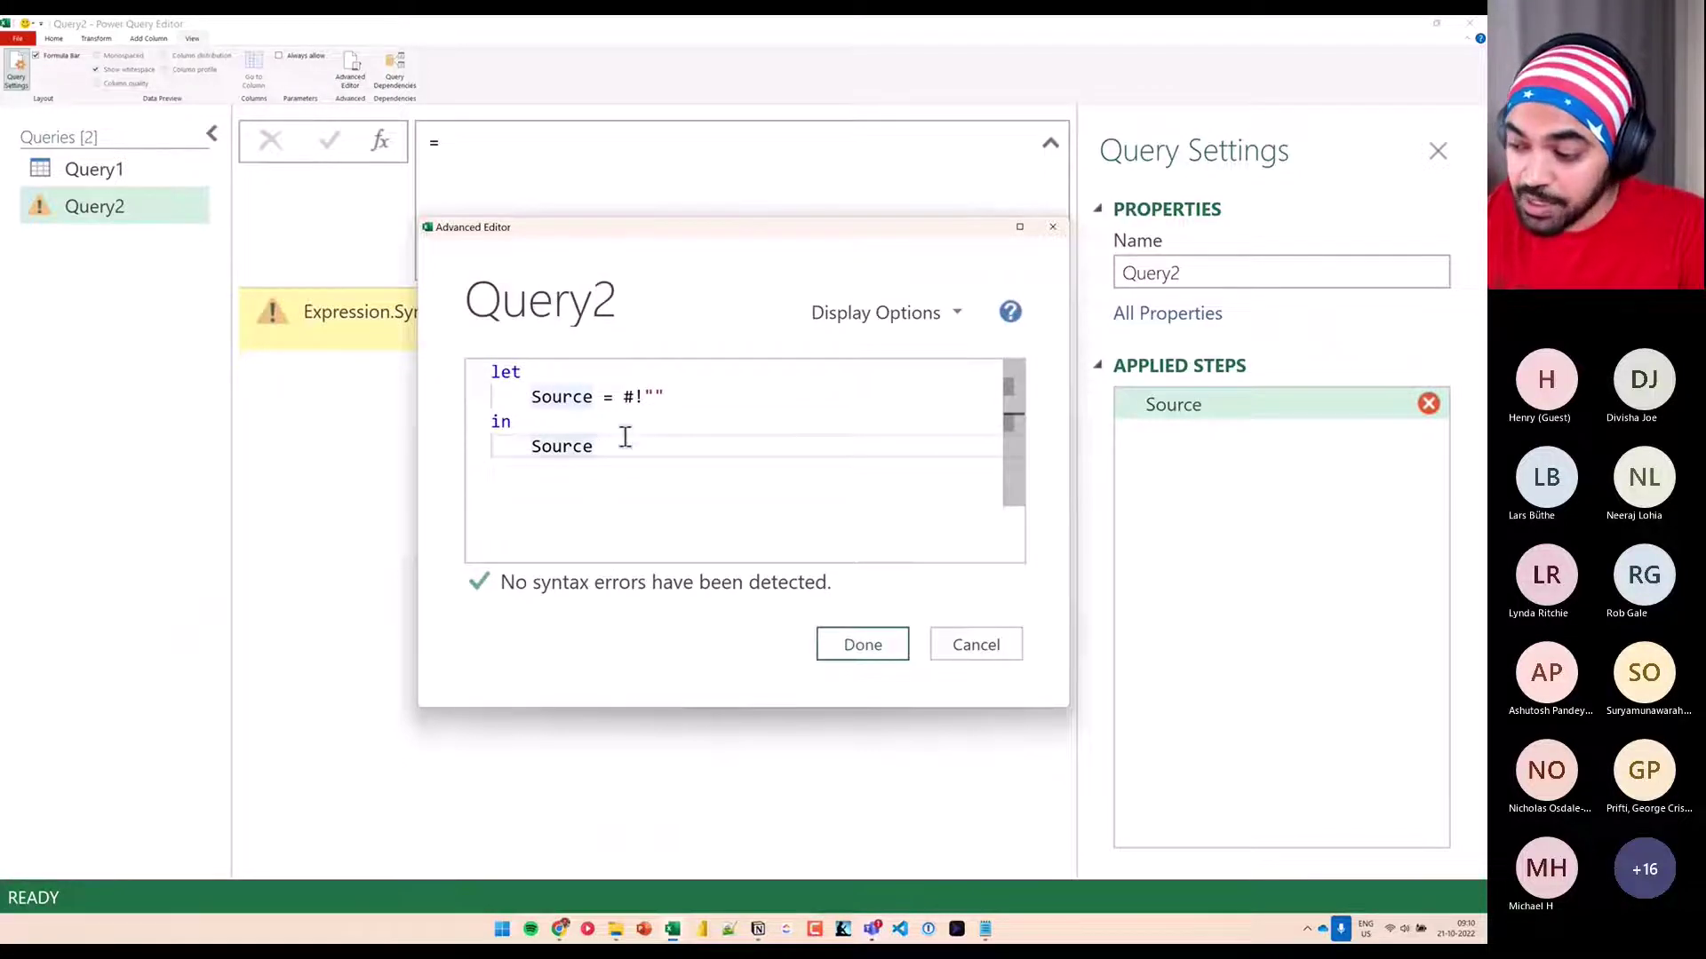
{"action": "mouse_move", "coordinate": [464, 341]}
{"action": "left_mouse_down"}
{"action": "mouse_move", "coordinate": [530, 410]}
{"action": "mouse_move", "coordinate": [670, 473]}
{"action": "left_mouse_up"}
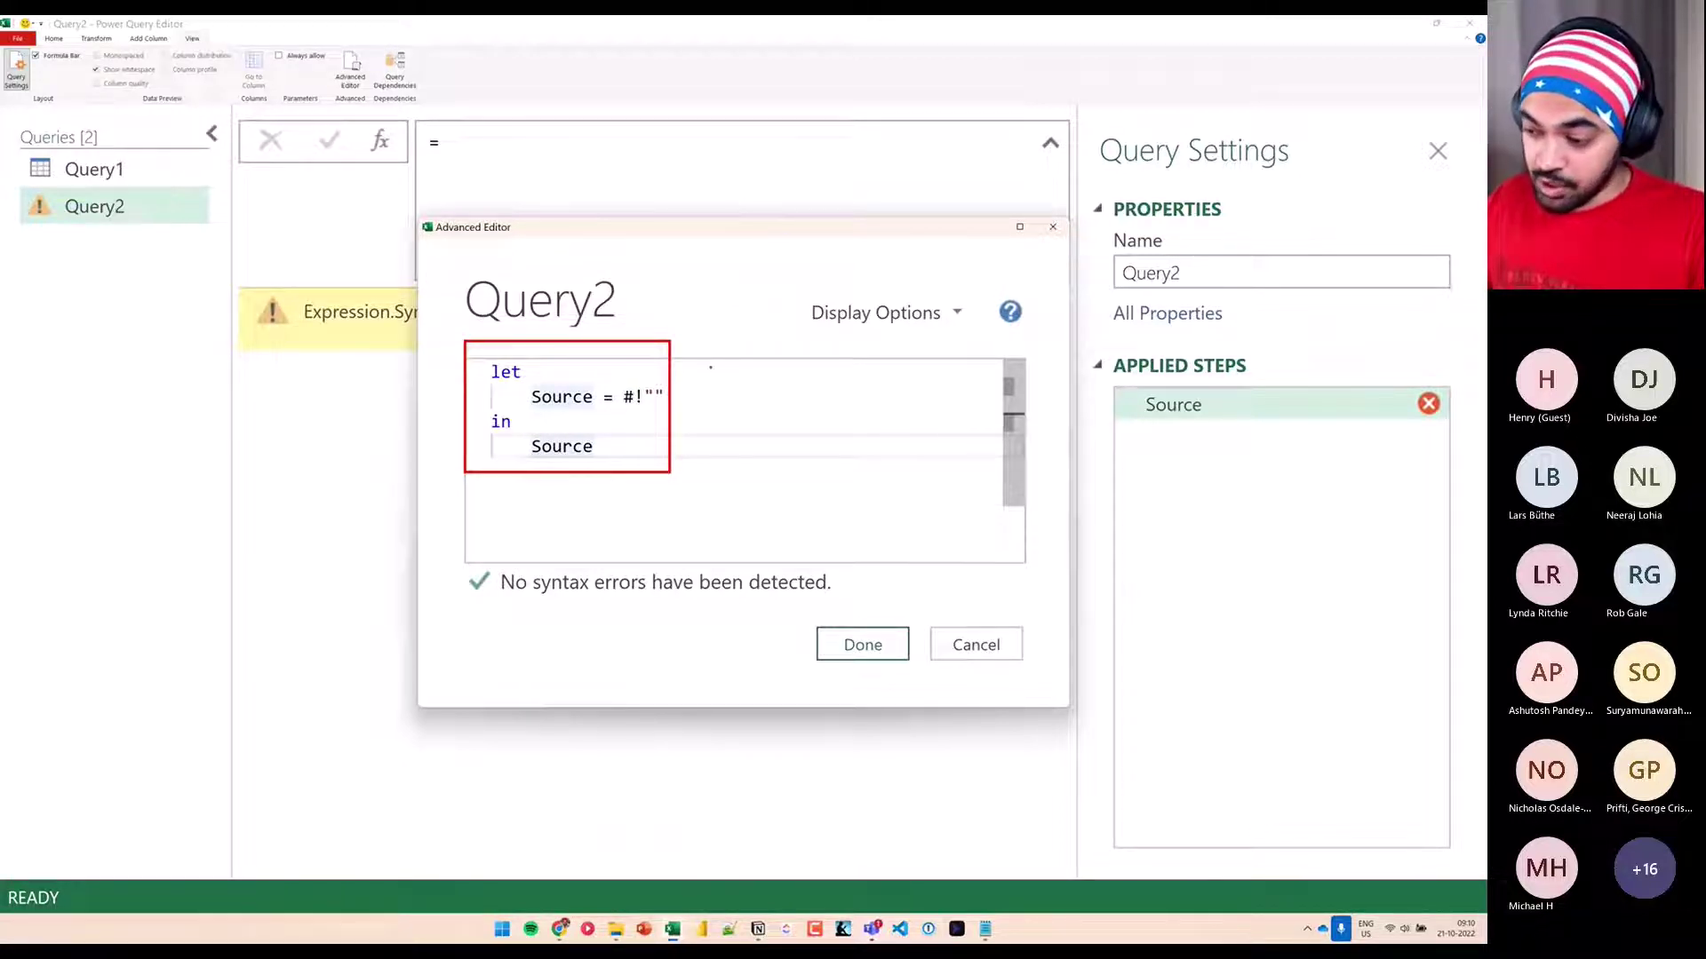
{"action": "mouse_move", "coordinate": [741, 364]}
{"action": "left_mouse_down"}
{"action": "mouse_move", "coordinate": [692, 410]}
{"action": "mouse_move", "coordinate": [412, 317]}
{"action": "left_mouse_up"}
{"action": "key", "text": "BackSpace"}
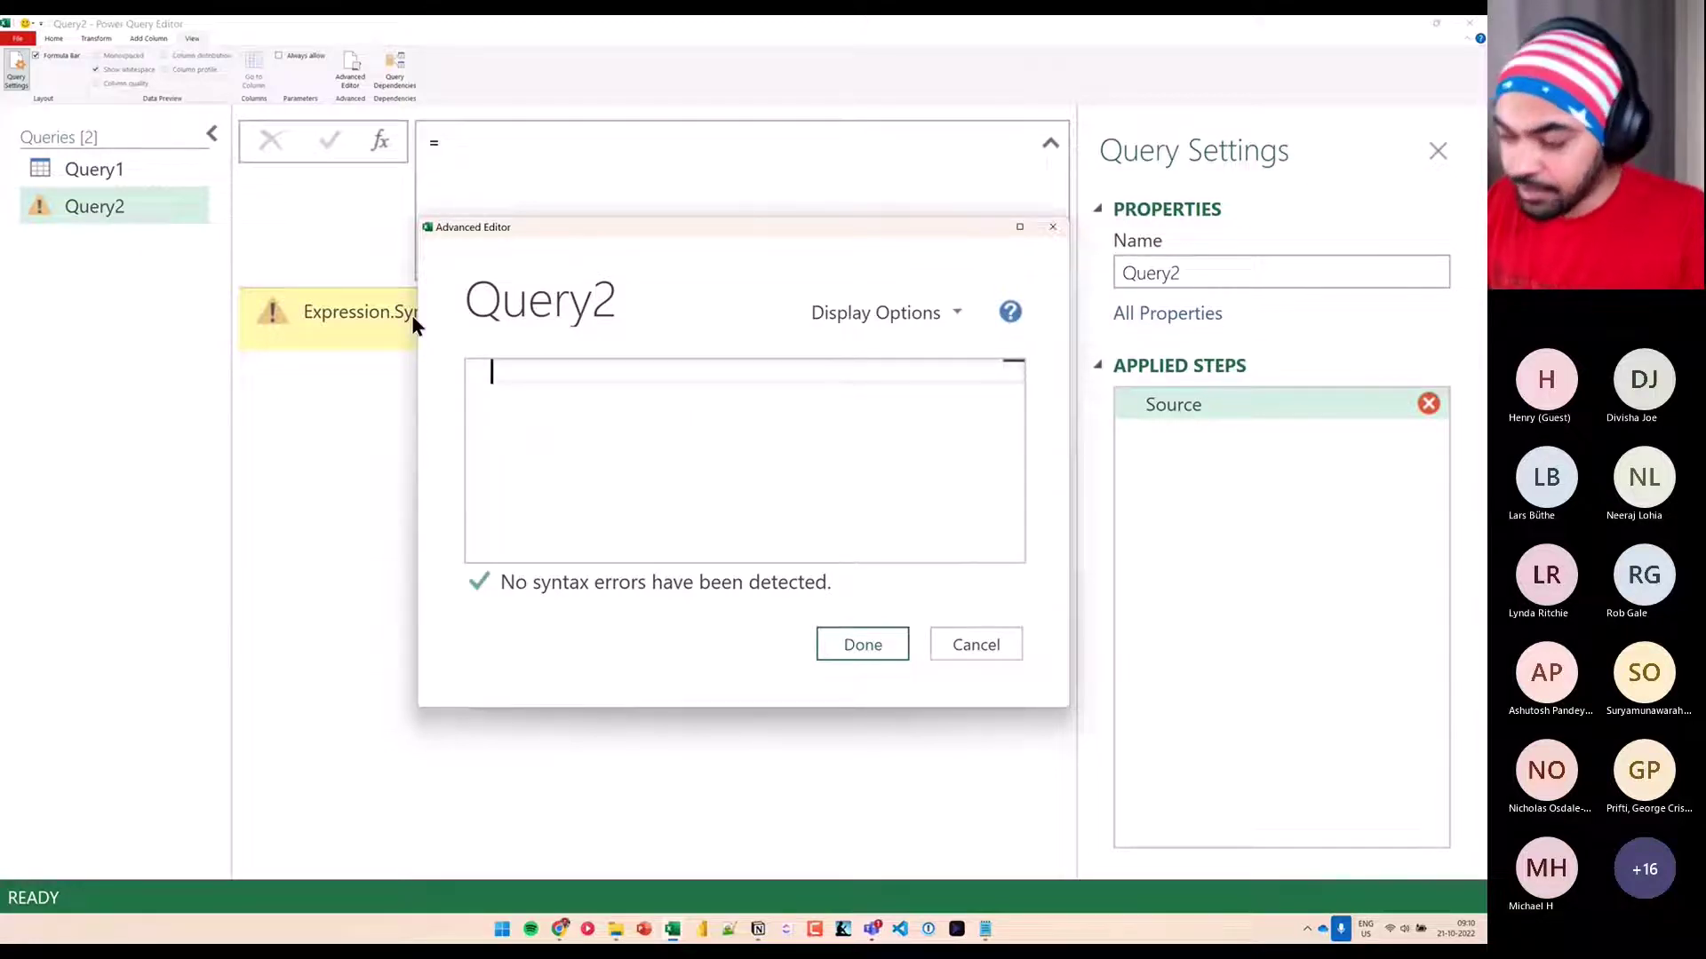
Type an empty pair of square brackets and sketch a table with columns C1 and C2
{"action": "type", "text": "["}
{"action": "key", "text": "Return"}
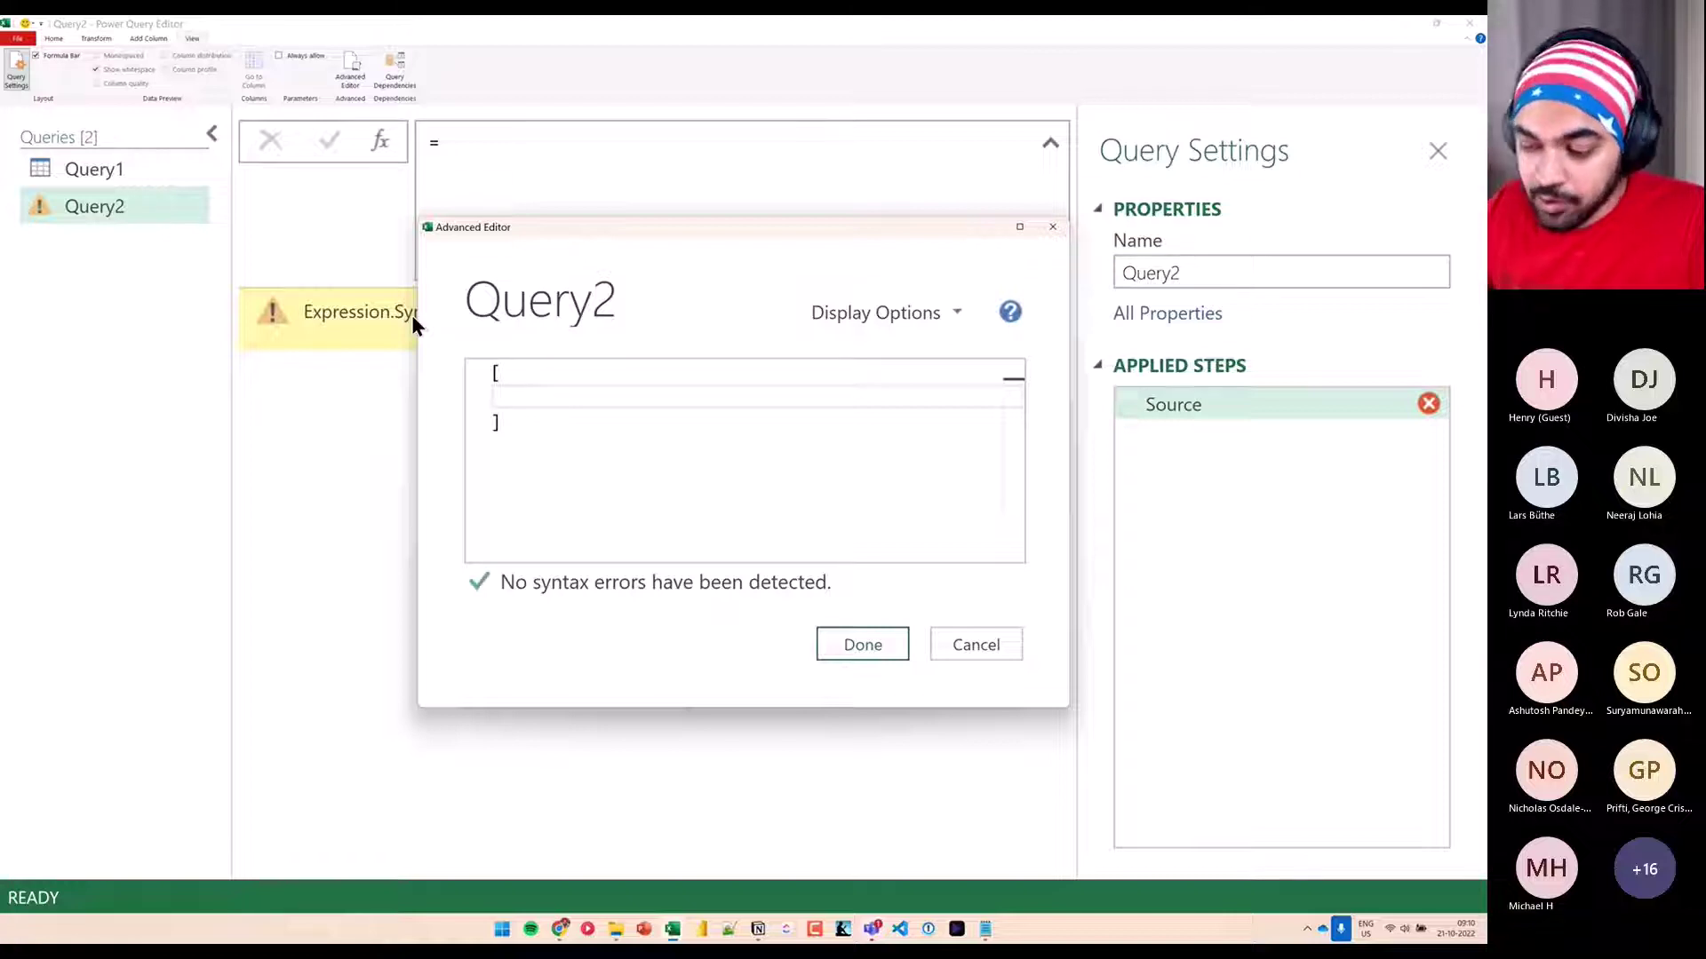
{"action": "left_click_drag", "start_coordinate": [301, 793], "coordinate": [780, 825]}
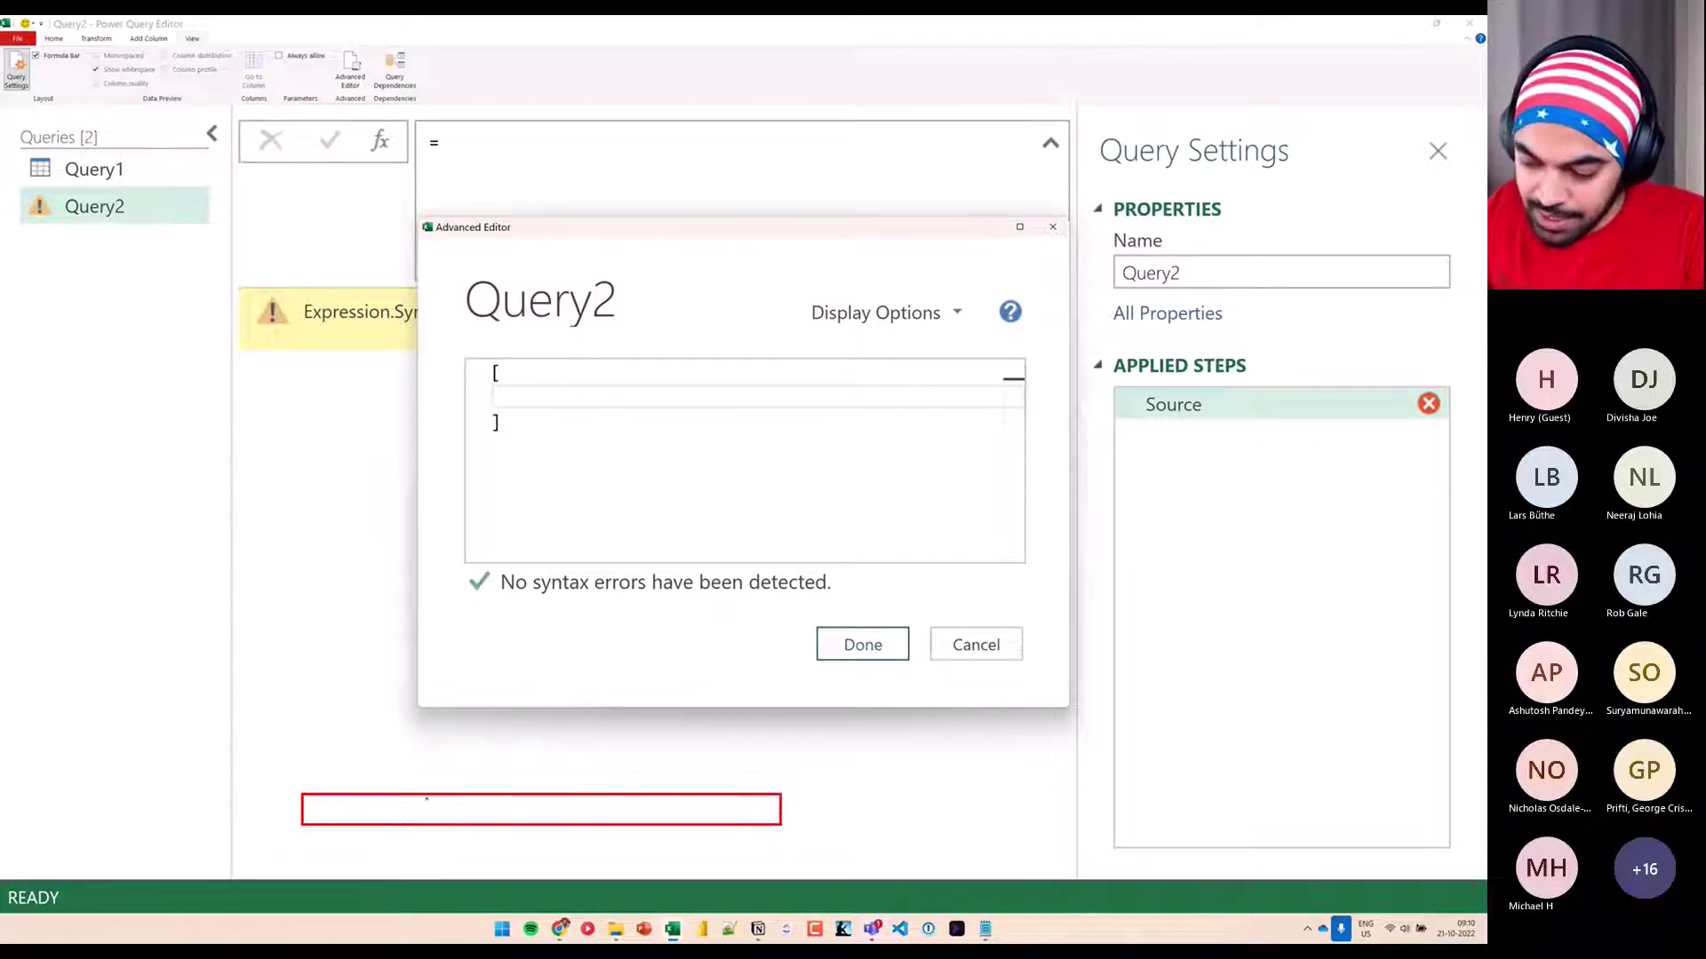
{"action": "mouse_move", "coordinate": [274, 766]}
{"action": "left_mouse_down"}
{"action": "mouse_move", "coordinate": [643, 808]}
{"action": "mouse_move", "coordinate": [533, 806]}
{"action": "left_mouse_up"}
{"action": "left_click_drag", "start_coordinate": [312, 771], "coordinate": [313, 801]}
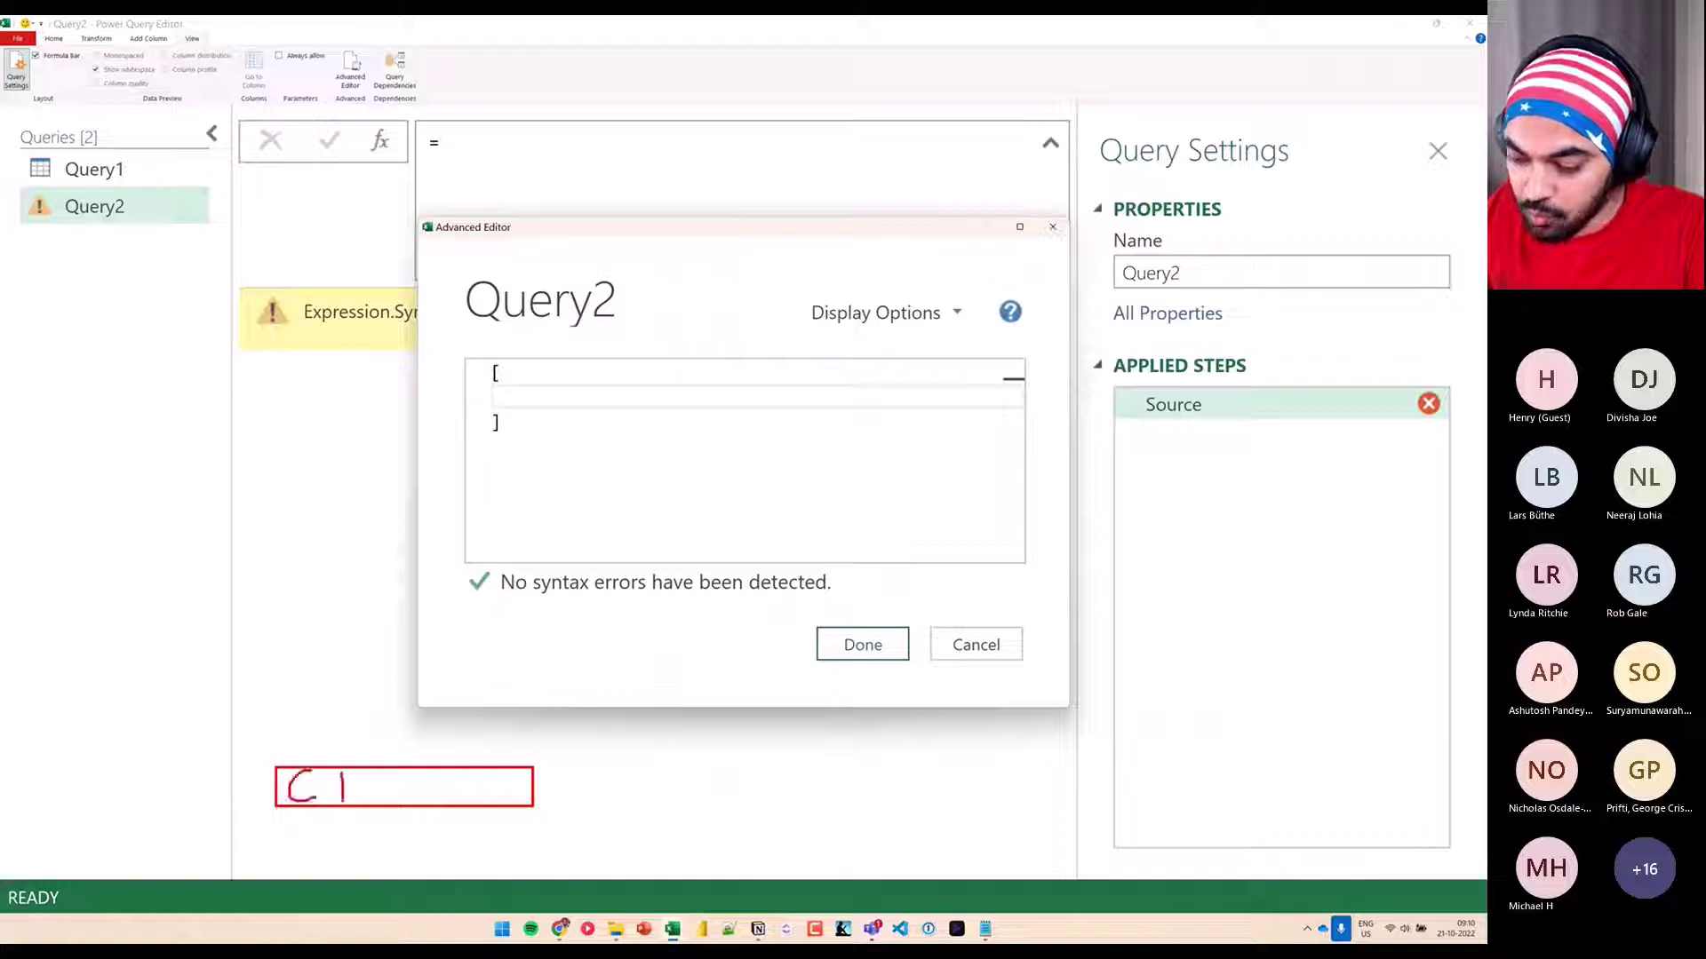
{"action": "left_click_drag", "start_coordinate": [382, 738], "coordinate": [380, 860]}
{"action": "left_click_drag", "start_coordinate": [442, 777], "coordinate": [445, 804]}
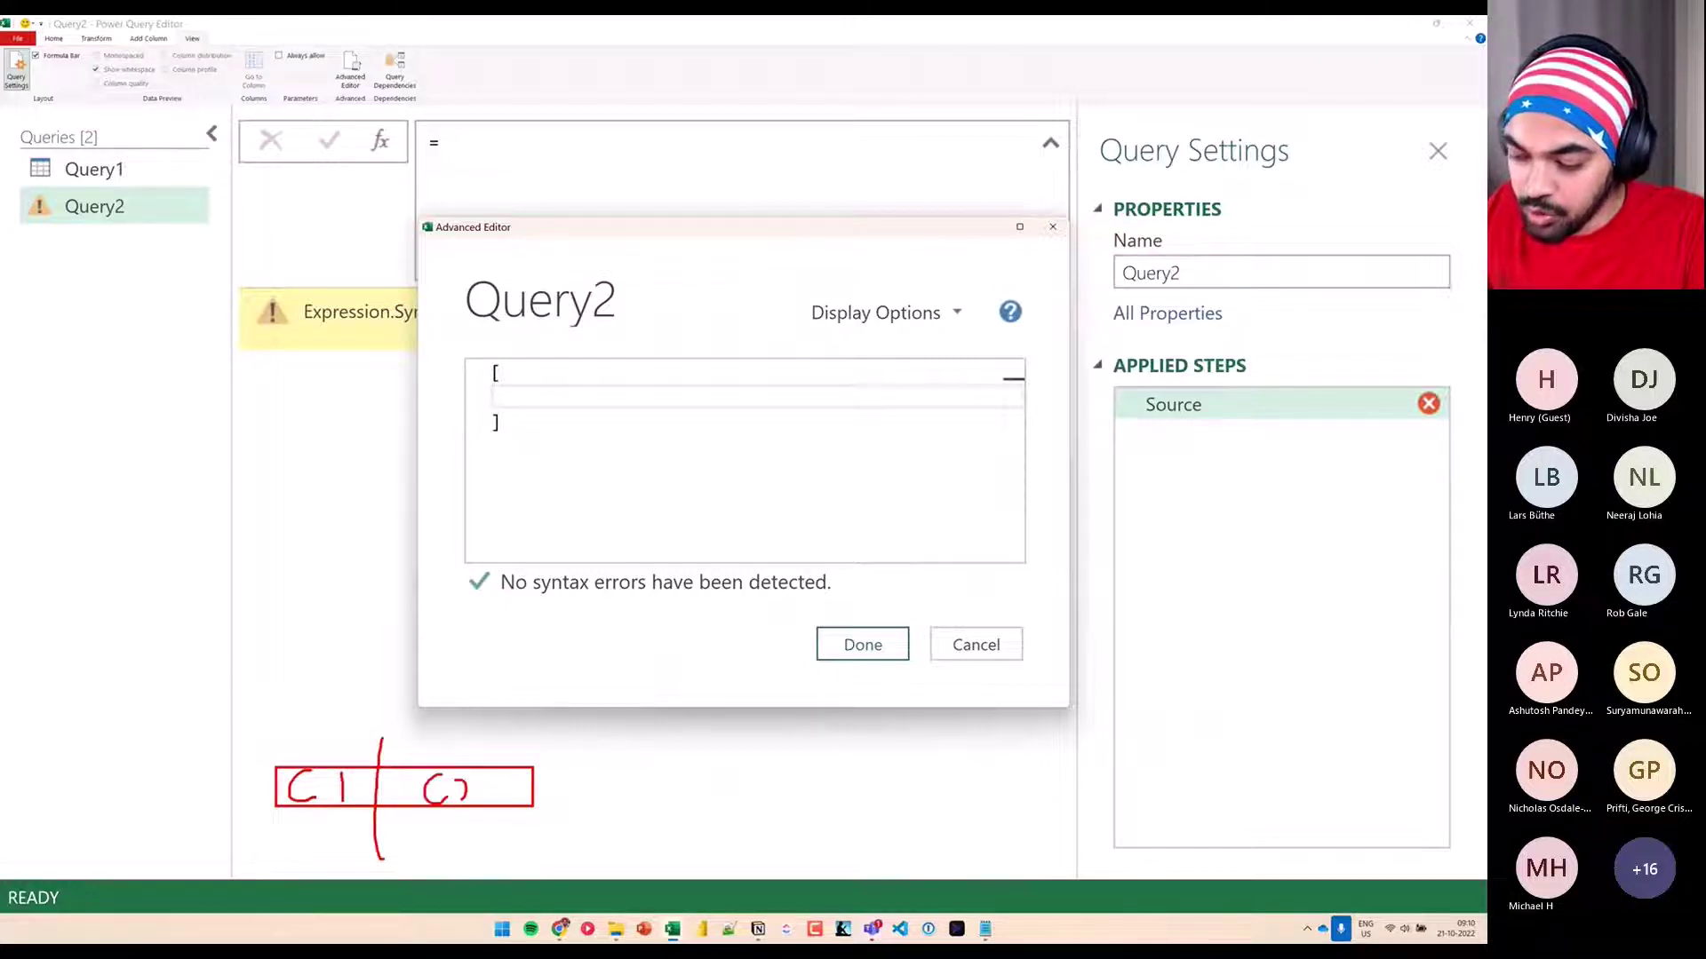
Fill the sketch with value A, circling A, C2 and V1 as a record example
{"action": "left_click_drag", "start_coordinate": [314, 851], "coordinate": [336, 846]}
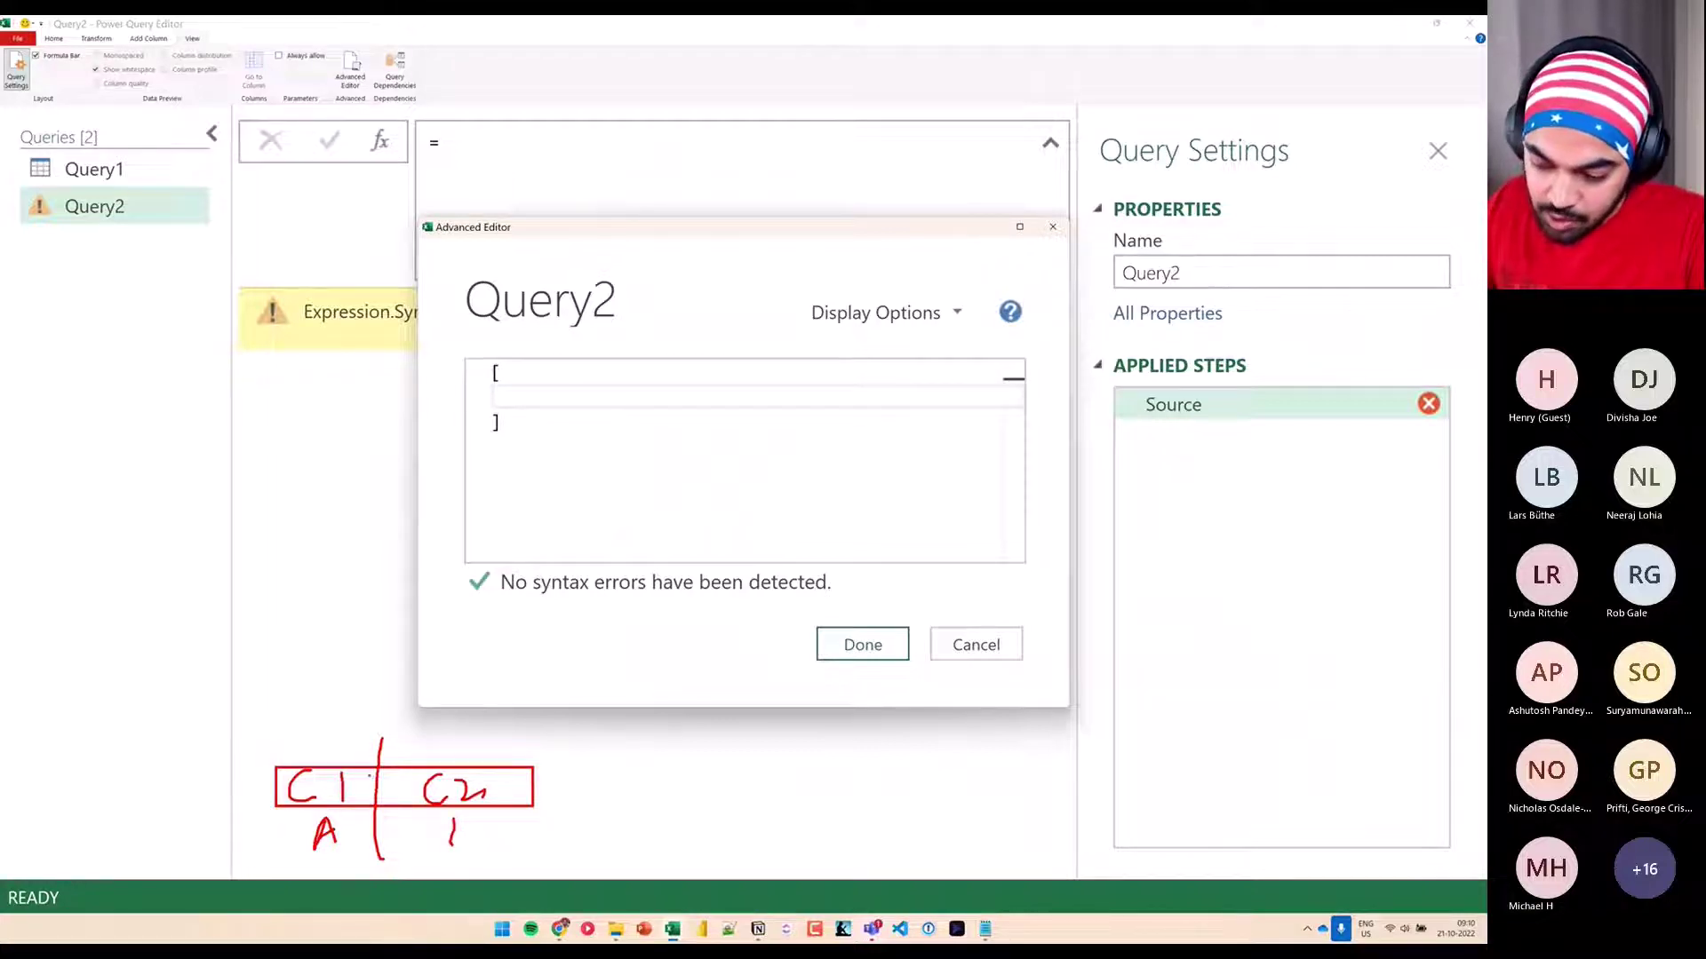
{"action": "left_click_drag", "start_coordinate": [448, 764], "coordinate": [457, 753]}
{"action": "mouse_move", "coordinate": [276, 810]}
{"action": "left_mouse_down"}
{"action": "mouse_move", "coordinate": [276, 849]}
{"action": "mouse_move", "coordinate": [534, 812]}
{"action": "mouse_move", "coordinate": [601, 822]}
{"action": "left_mouse_up"}
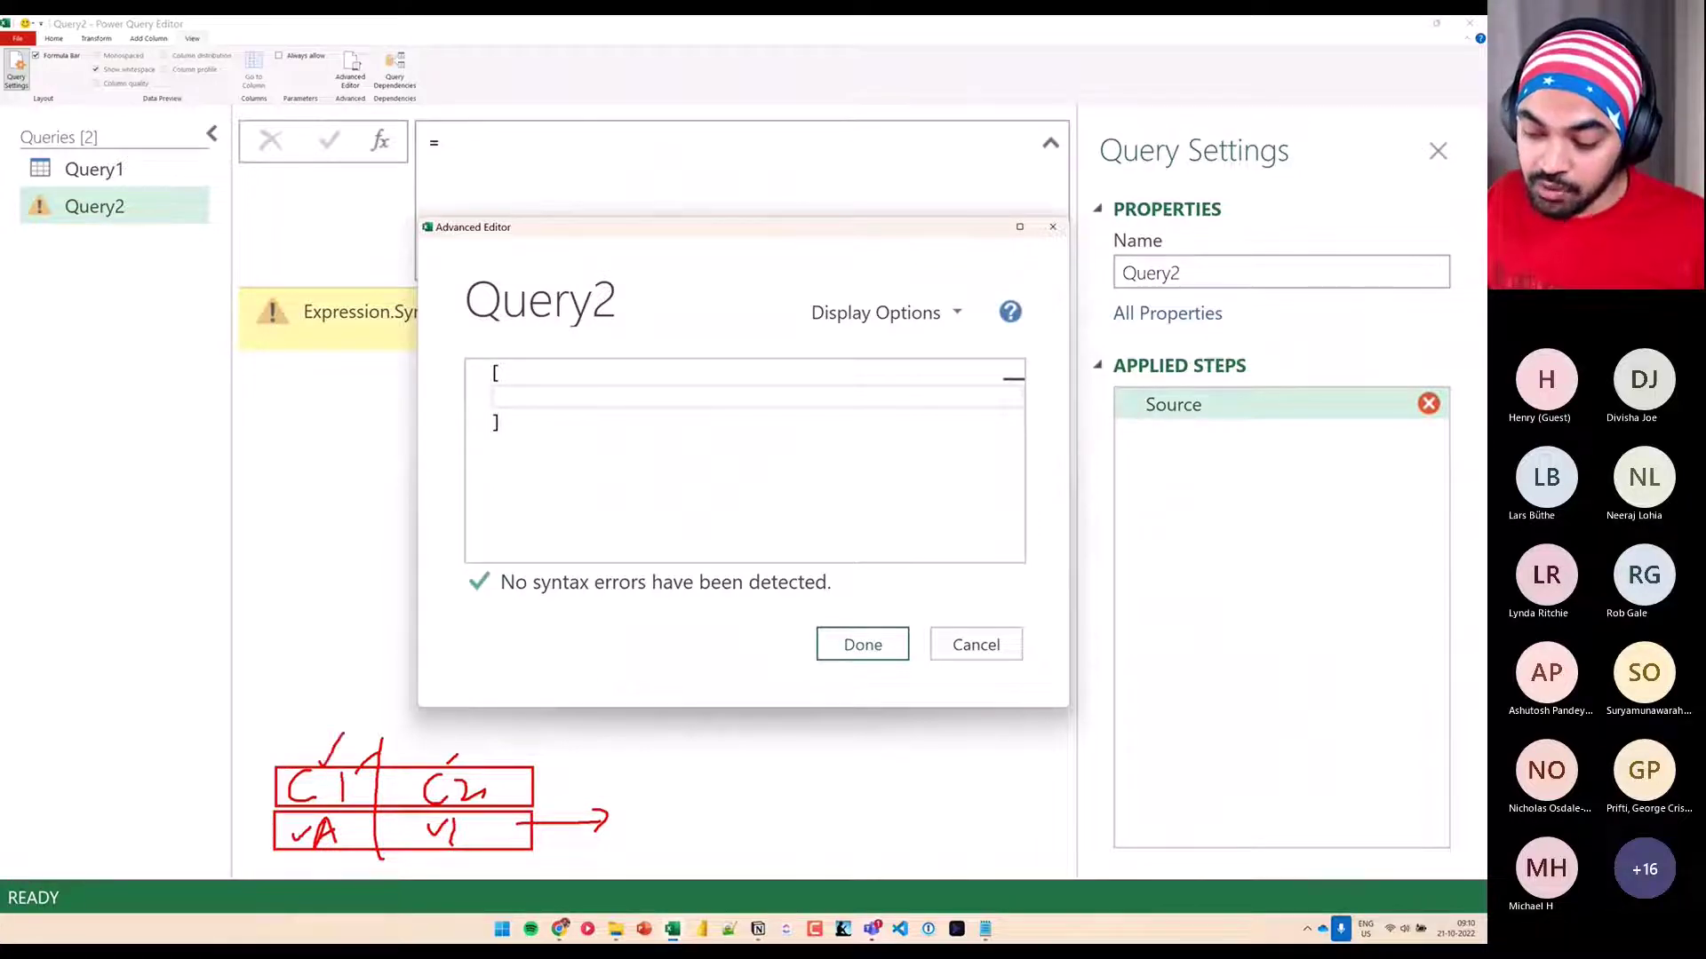
{"action": "left_click_drag", "start_coordinate": [347, 821], "coordinate": [307, 822]}
{"action": "mouse_move", "coordinate": [469, 751]}
{"action": "left_mouse_down"}
{"action": "mouse_move", "coordinate": [421, 771]}
{"action": "mouse_move", "coordinate": [480, 756]}
{"action": "left_mouse_up"}
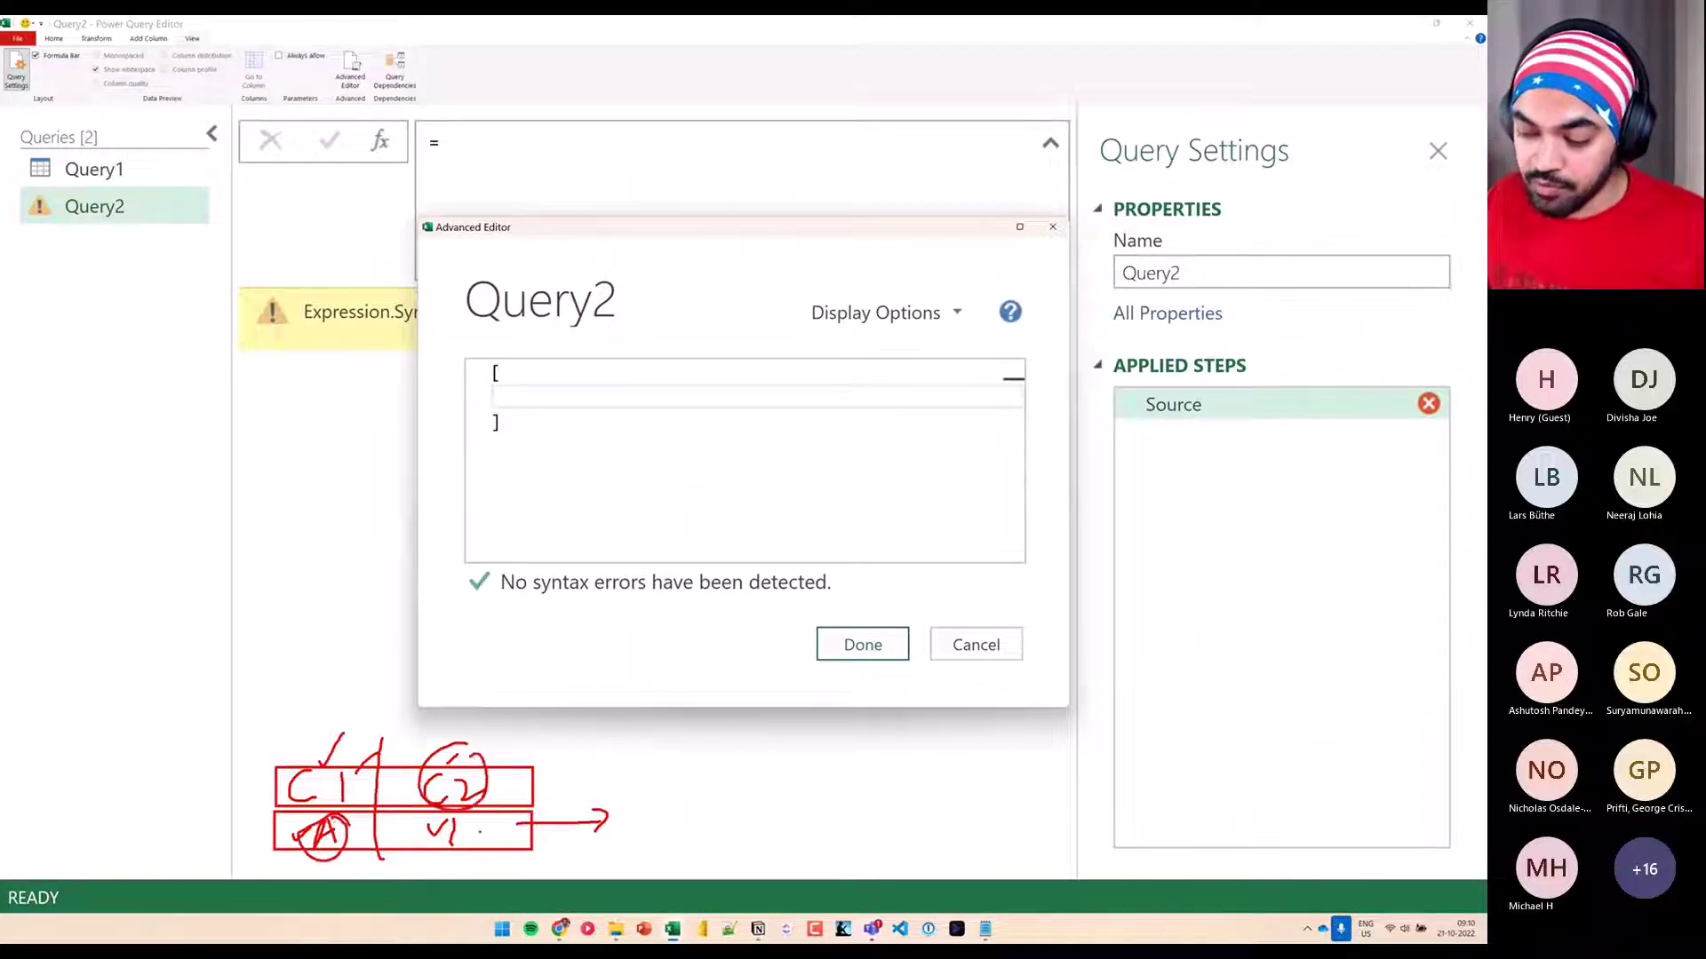
{"action": "left_click_drag", "start_coordinate": [480, 812], "coordinate": [419, 844]}
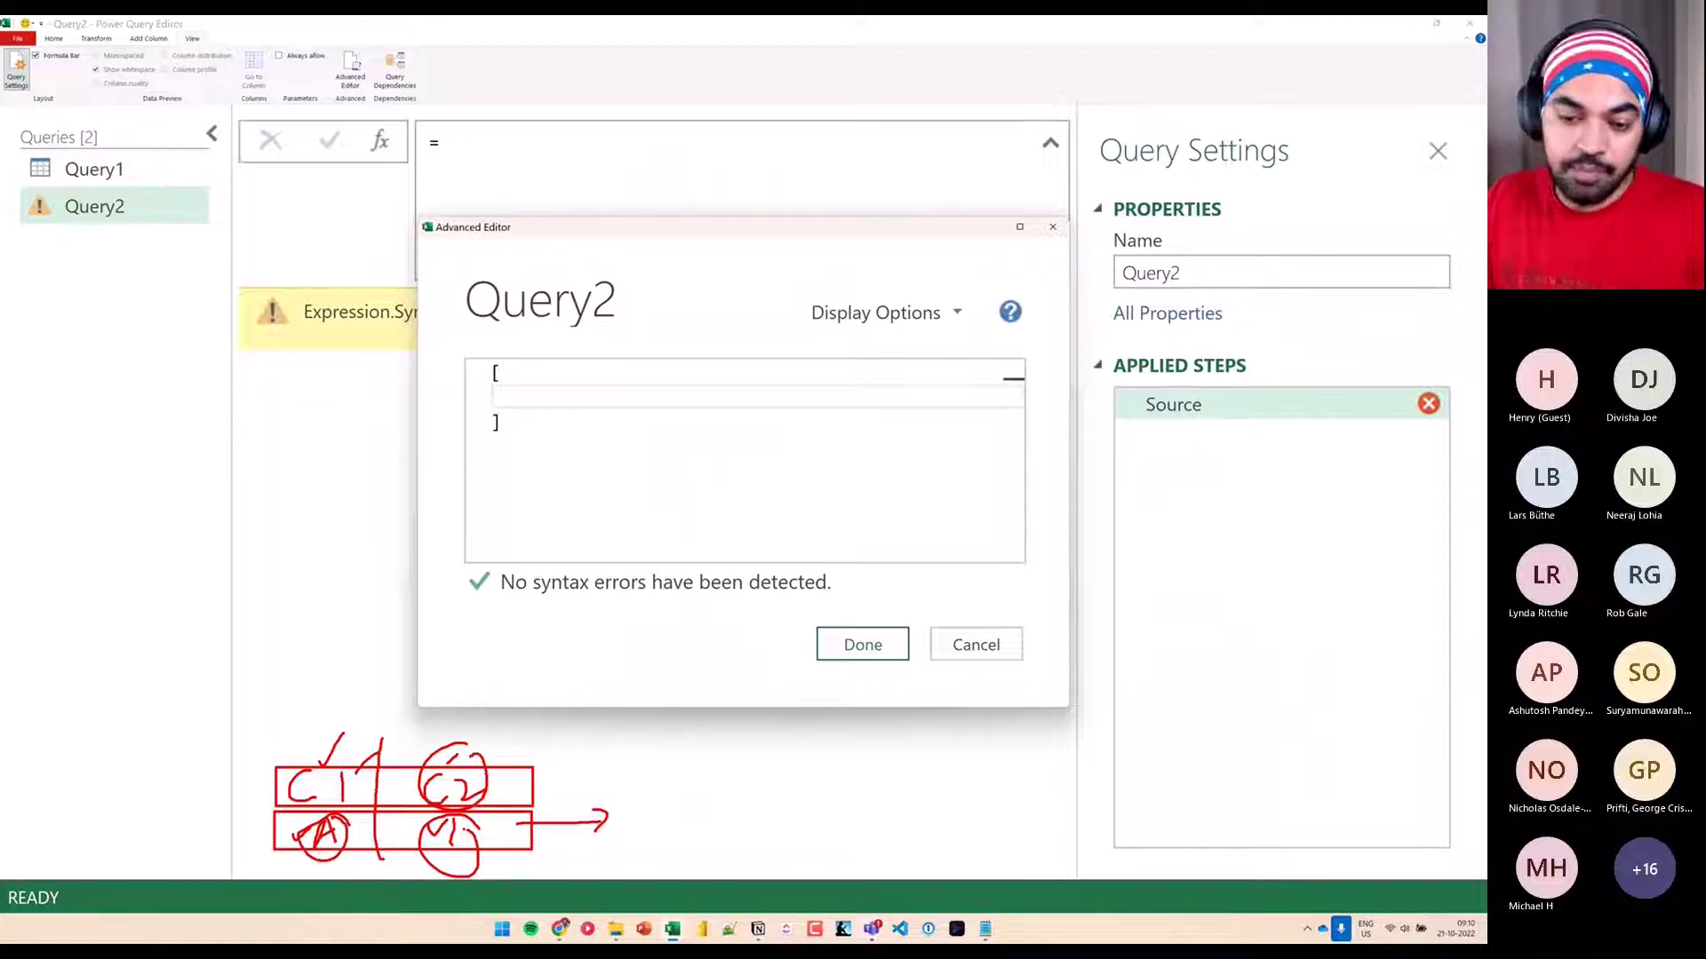
{"action": "key", "text": "Escape"}
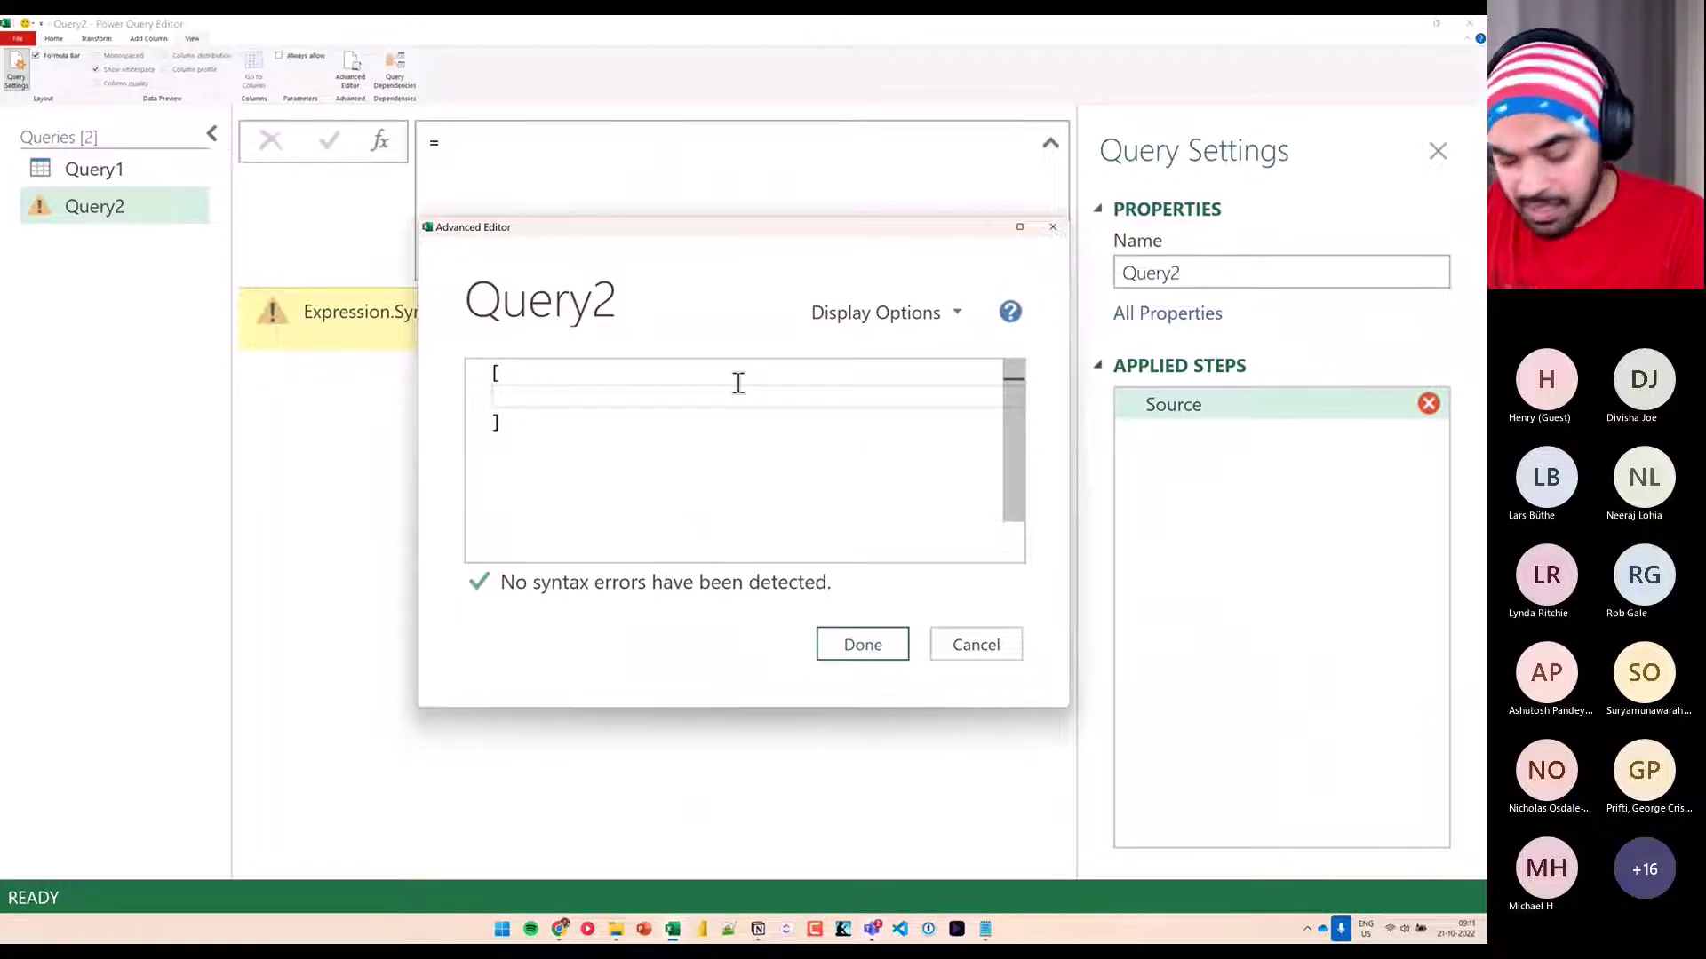
Type a Name field holding a person's name and a City = "Dubai" field inside the brackets
{"action": "type", "text": "Name"}
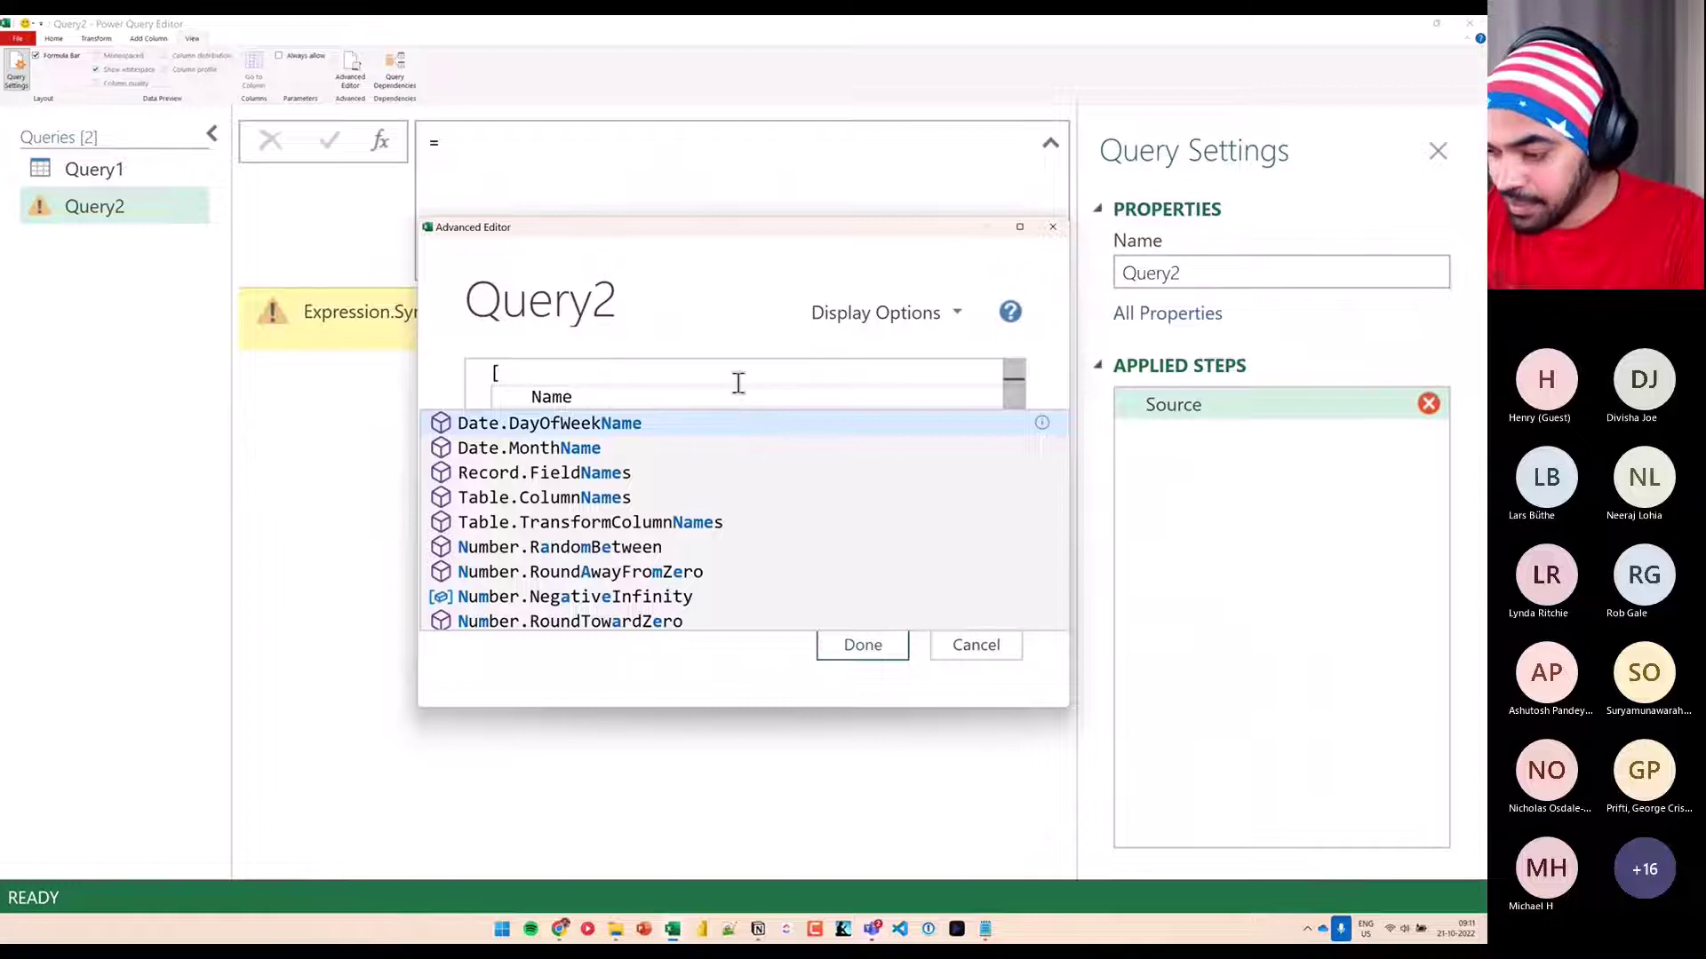
{"action": "type", "text": " = \"Chandeep"}
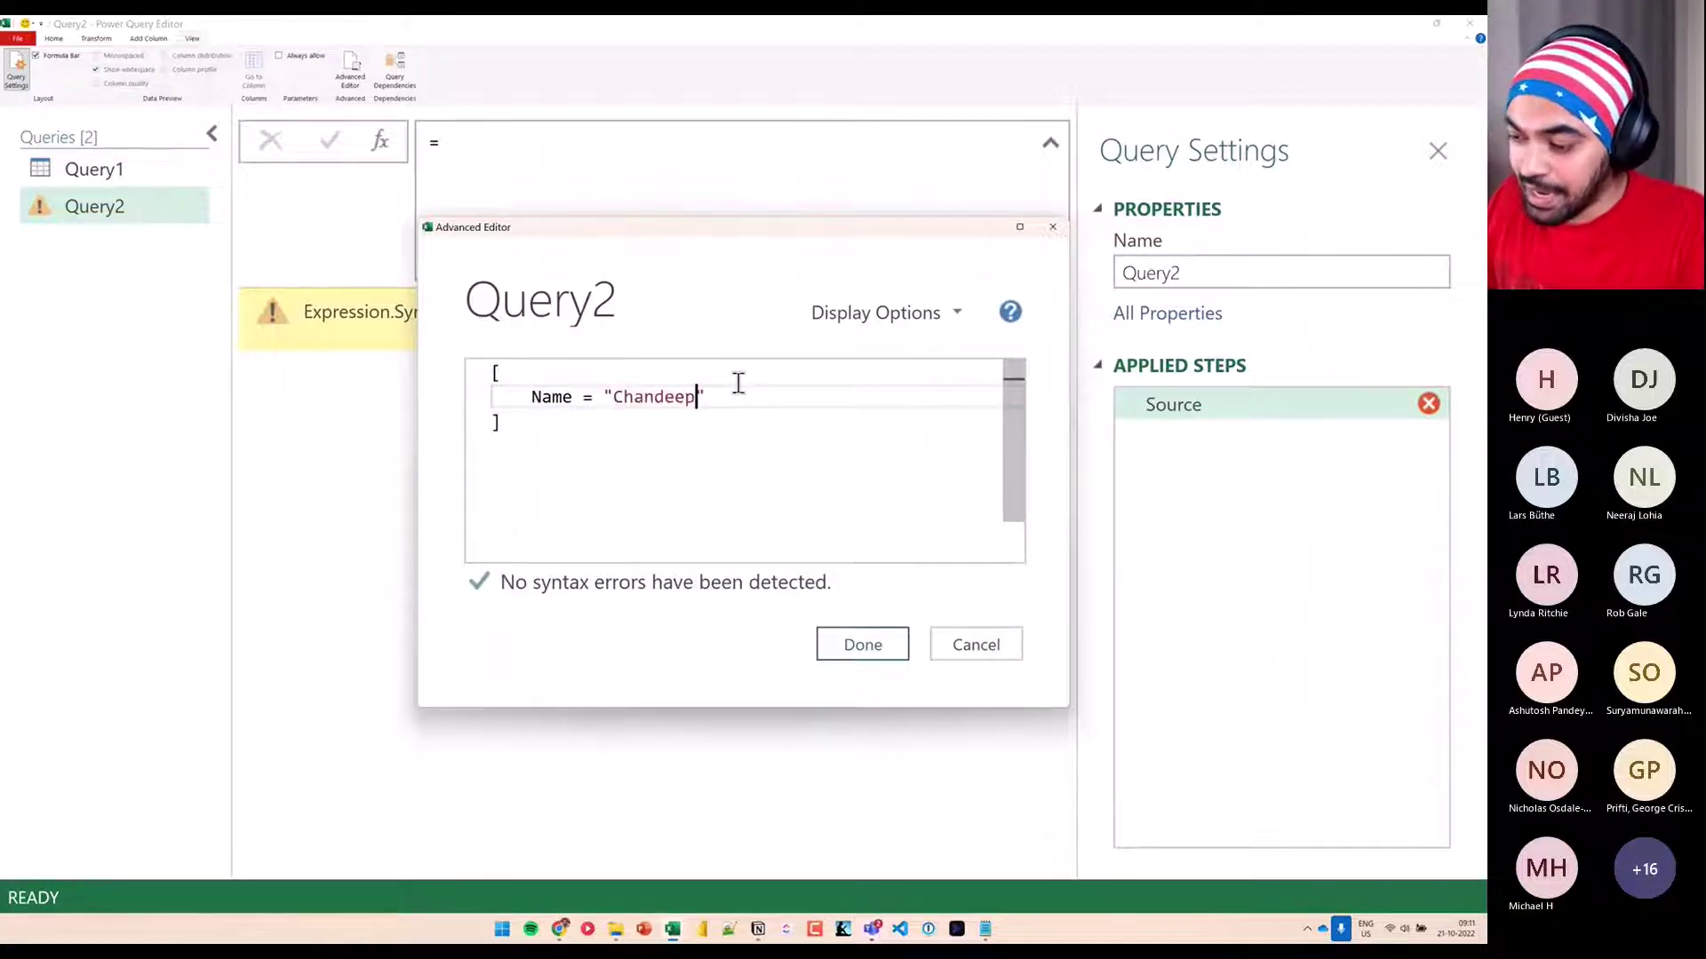
{"action": "type", "text": "\","}
{"action": "key", "text": "Return"}
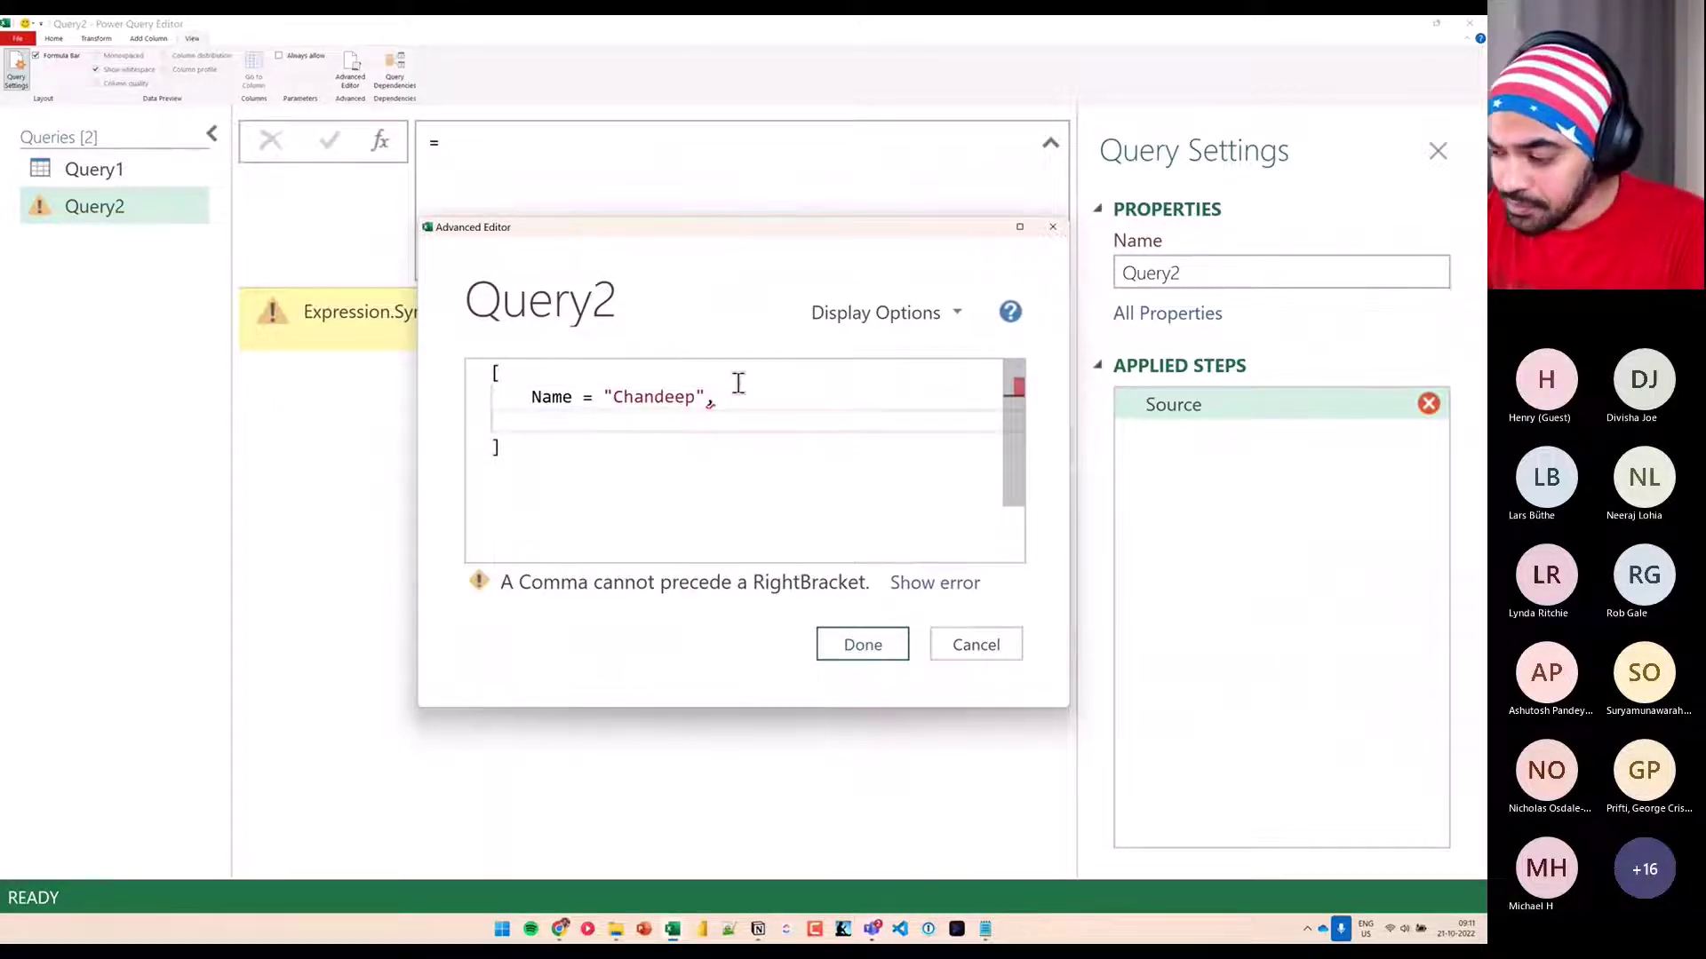
{"action": "type", "text": "P"}
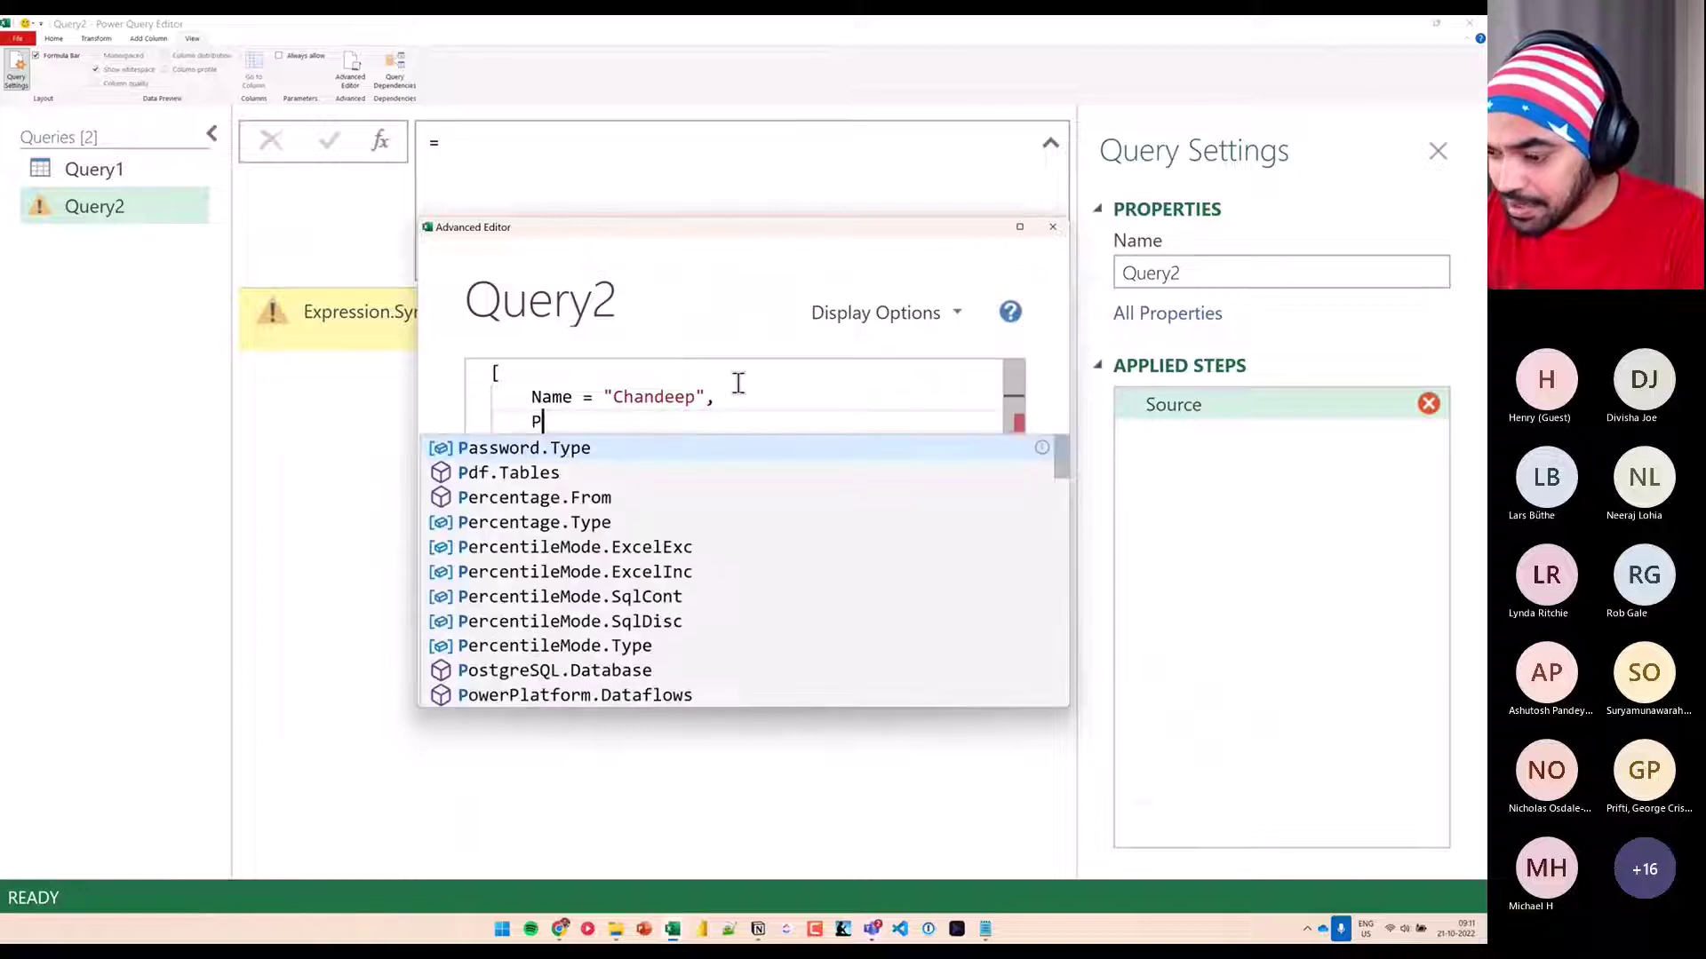
{"action": "key", "text": "BackSpace"}
{"action": "type", "text": "City = "}
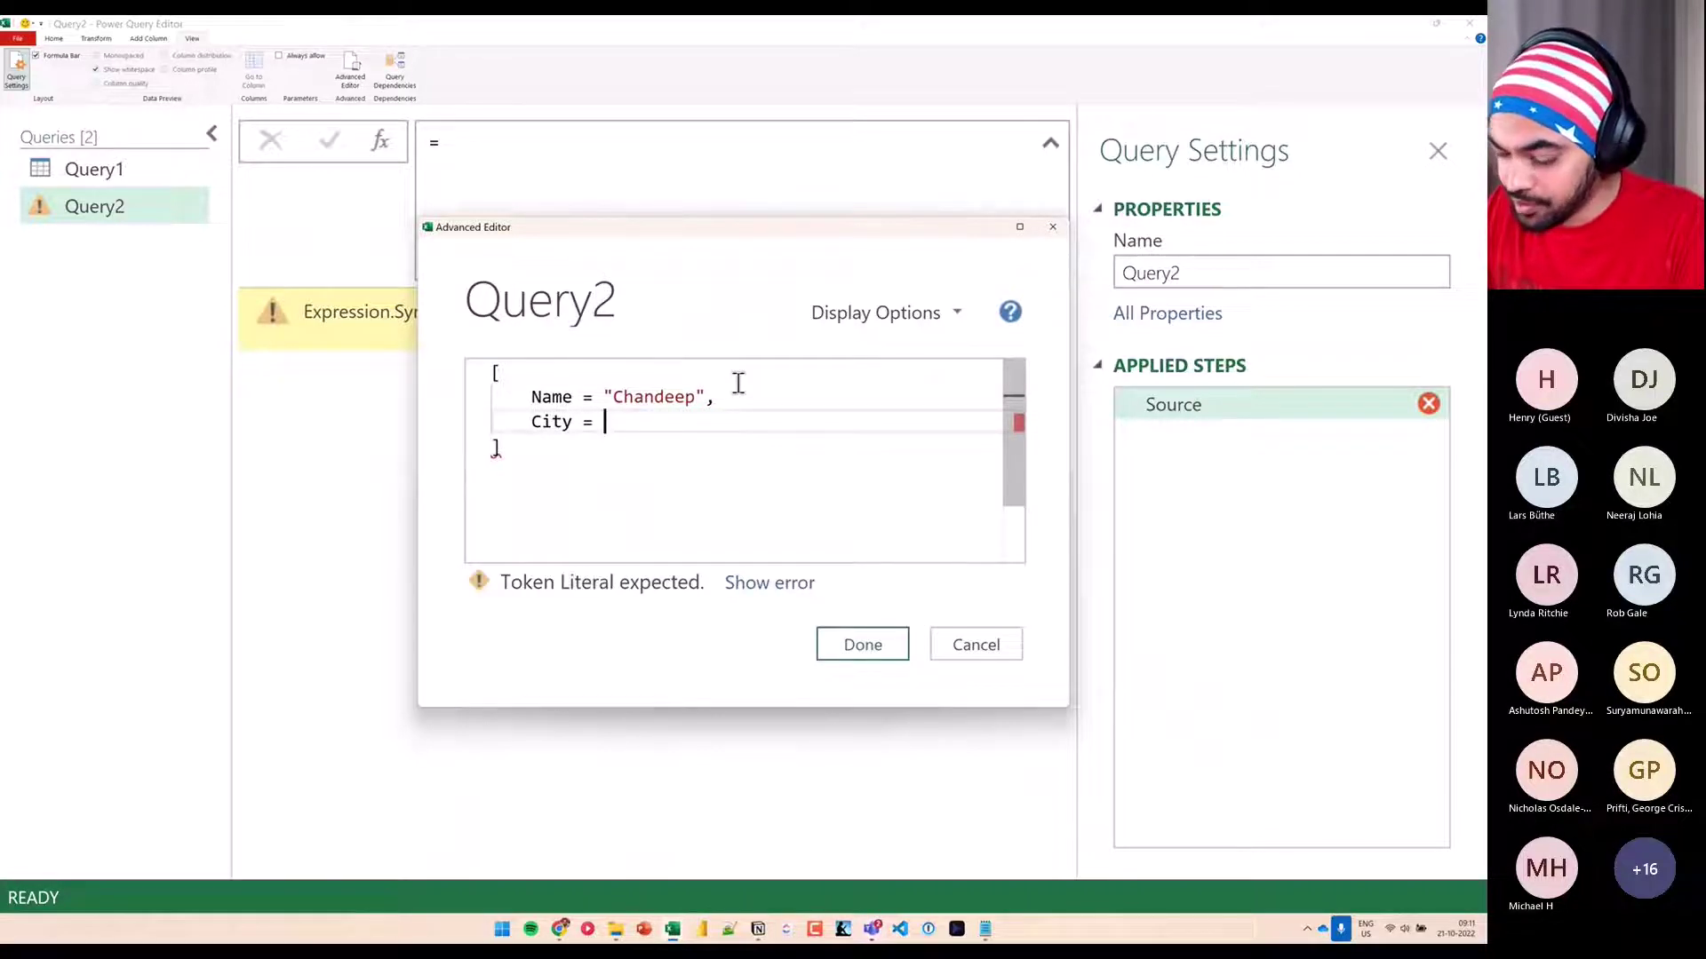
{"action": "type", "text": "\"Dubai"}
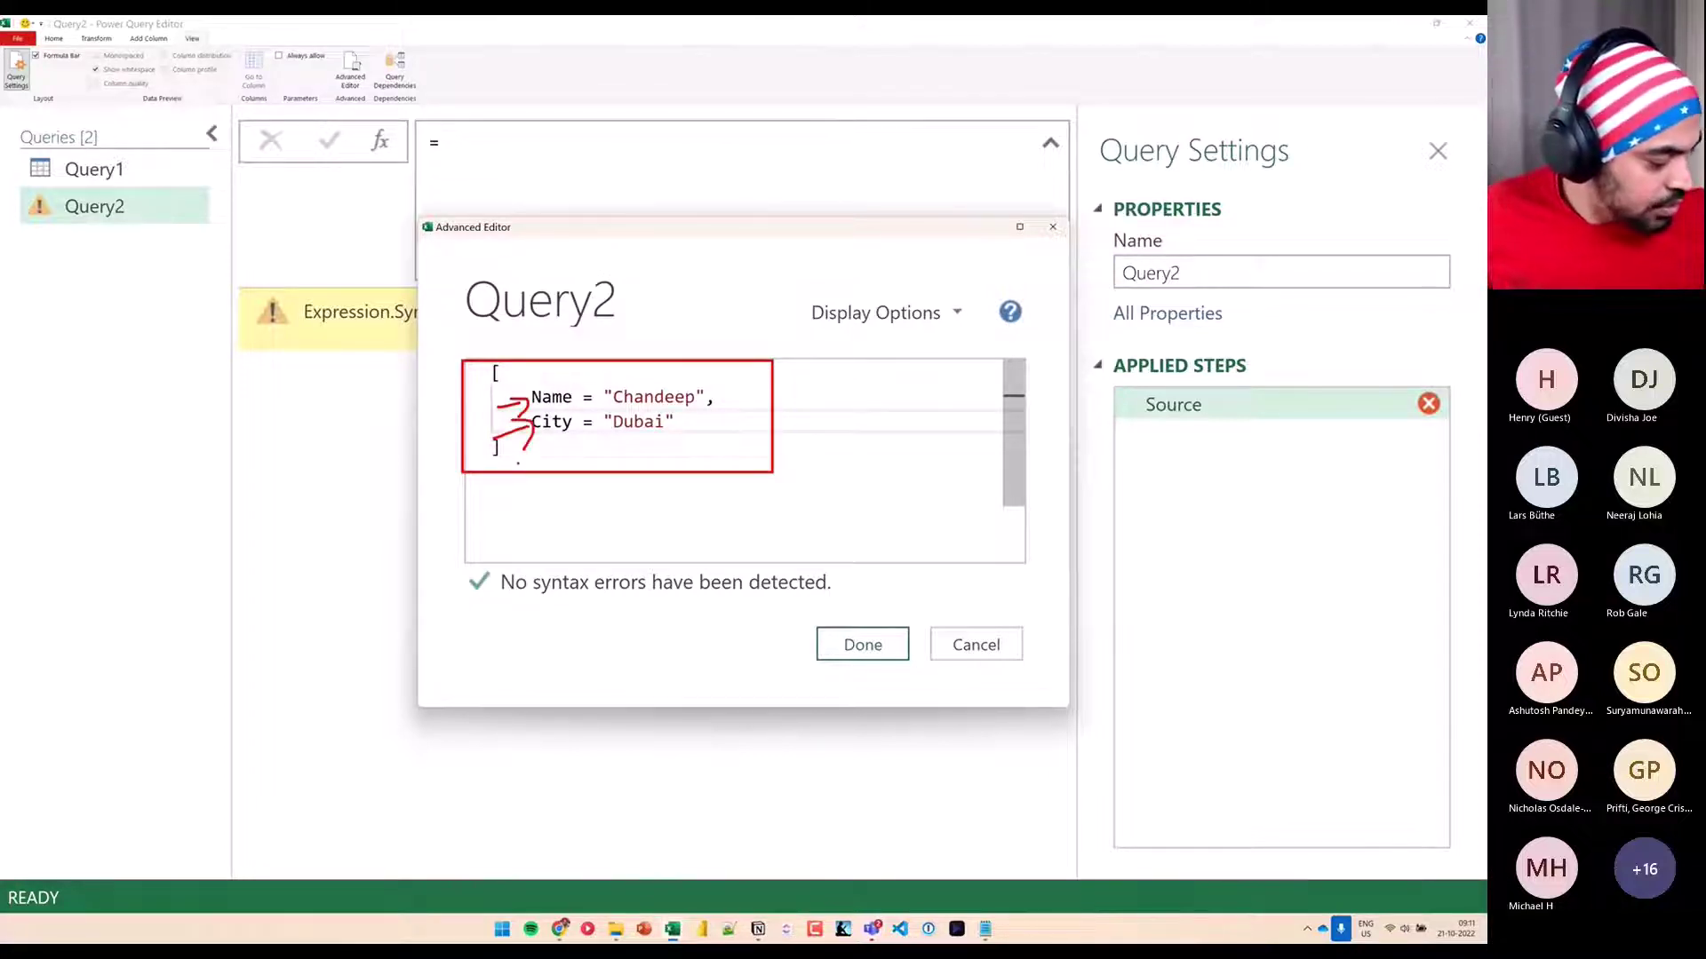
Apply the record code so Query2 previews its Name and City values, annotating them
{"action": "left_click", "coordinate": [871, 649]}
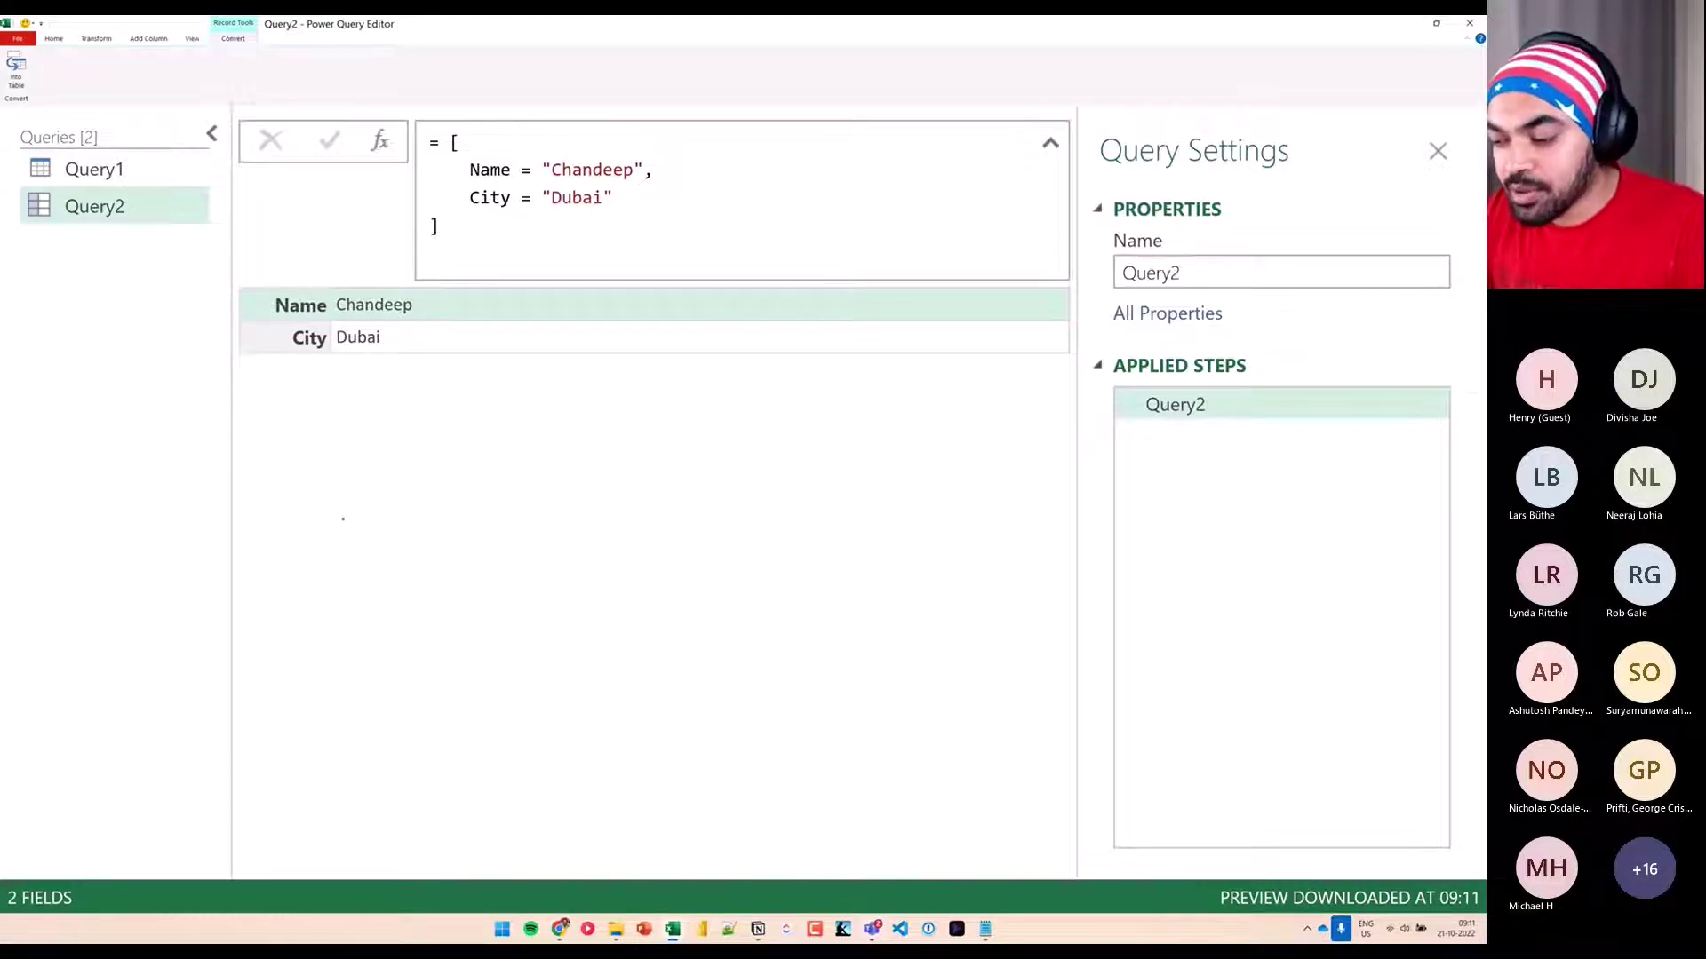
{"action": "left_click_drag", "start_coordinate": [345, 526], "coordinate": [685, 590]}
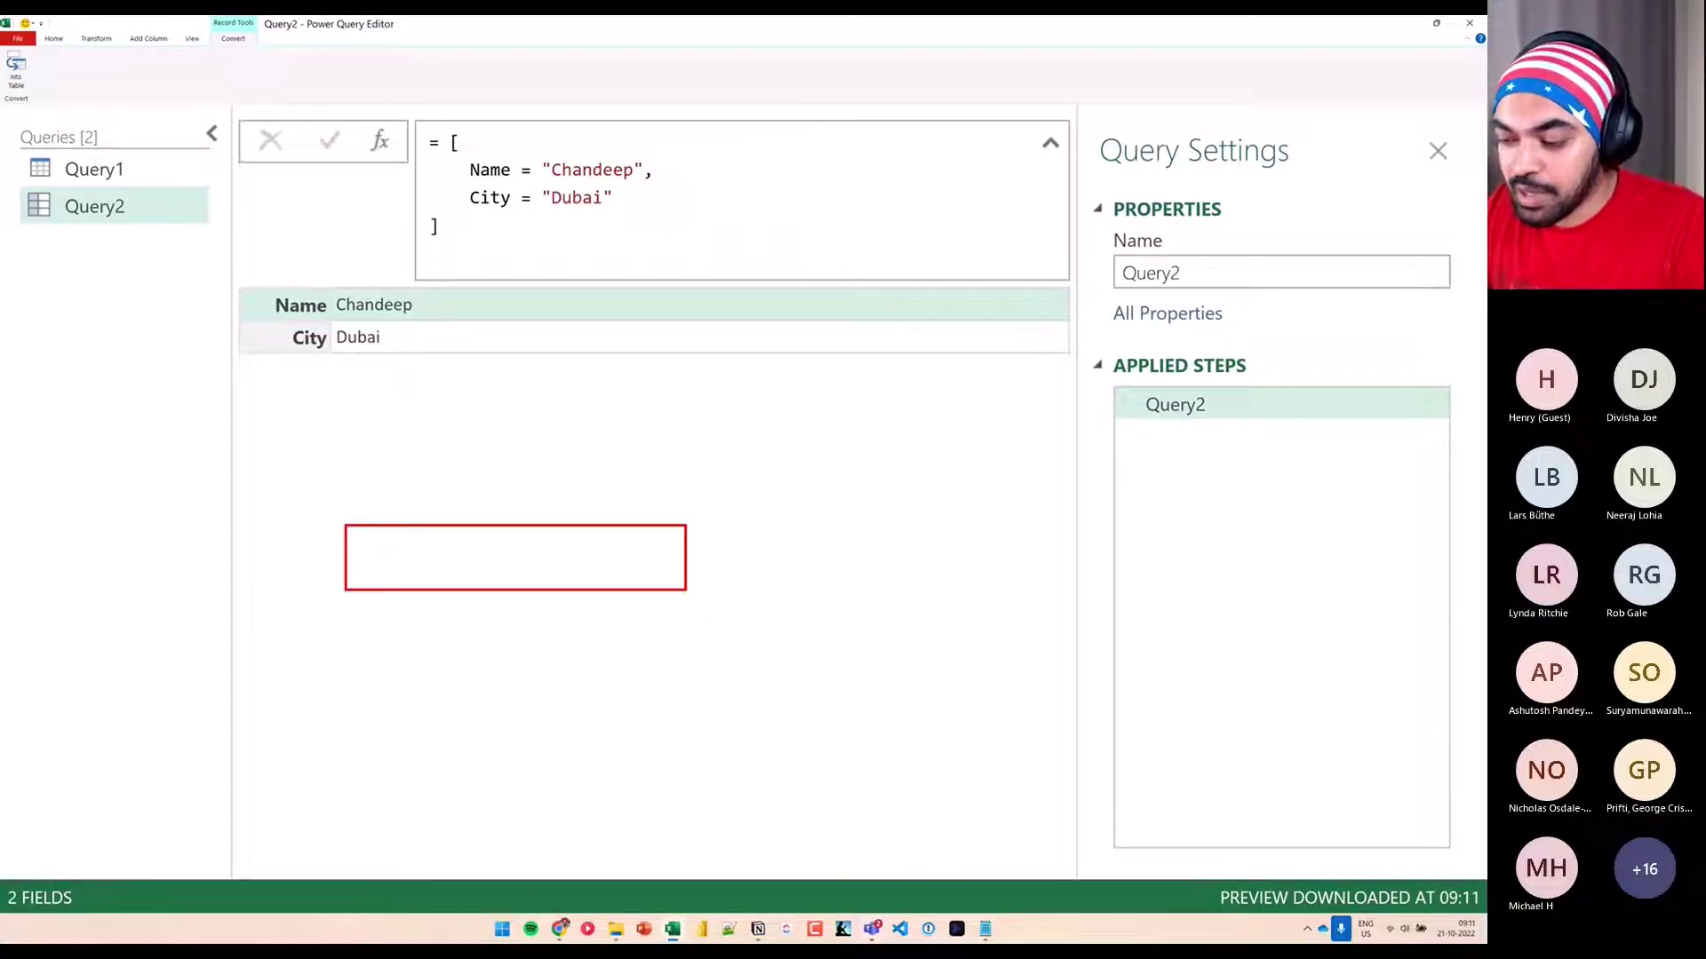
{"action": "left_click_drag", "start_coordinate": [686, 589], "coordinate": [713, 590]}
{"action": "left_click_drag", "start_coordinate": [431, 500], "coordinate": [437, 522]}
{"action": "left_click_drag", "start_coordinate": [460, 495], "coordinate": [460, 520]}
{"action": "left_click_drag", "start_coordinate": [606, 489], "coordinate": [611, 513]}
{"action": "left_click_drag", "start_coordinate": [626, 508], "coordinate": [663, 513]}
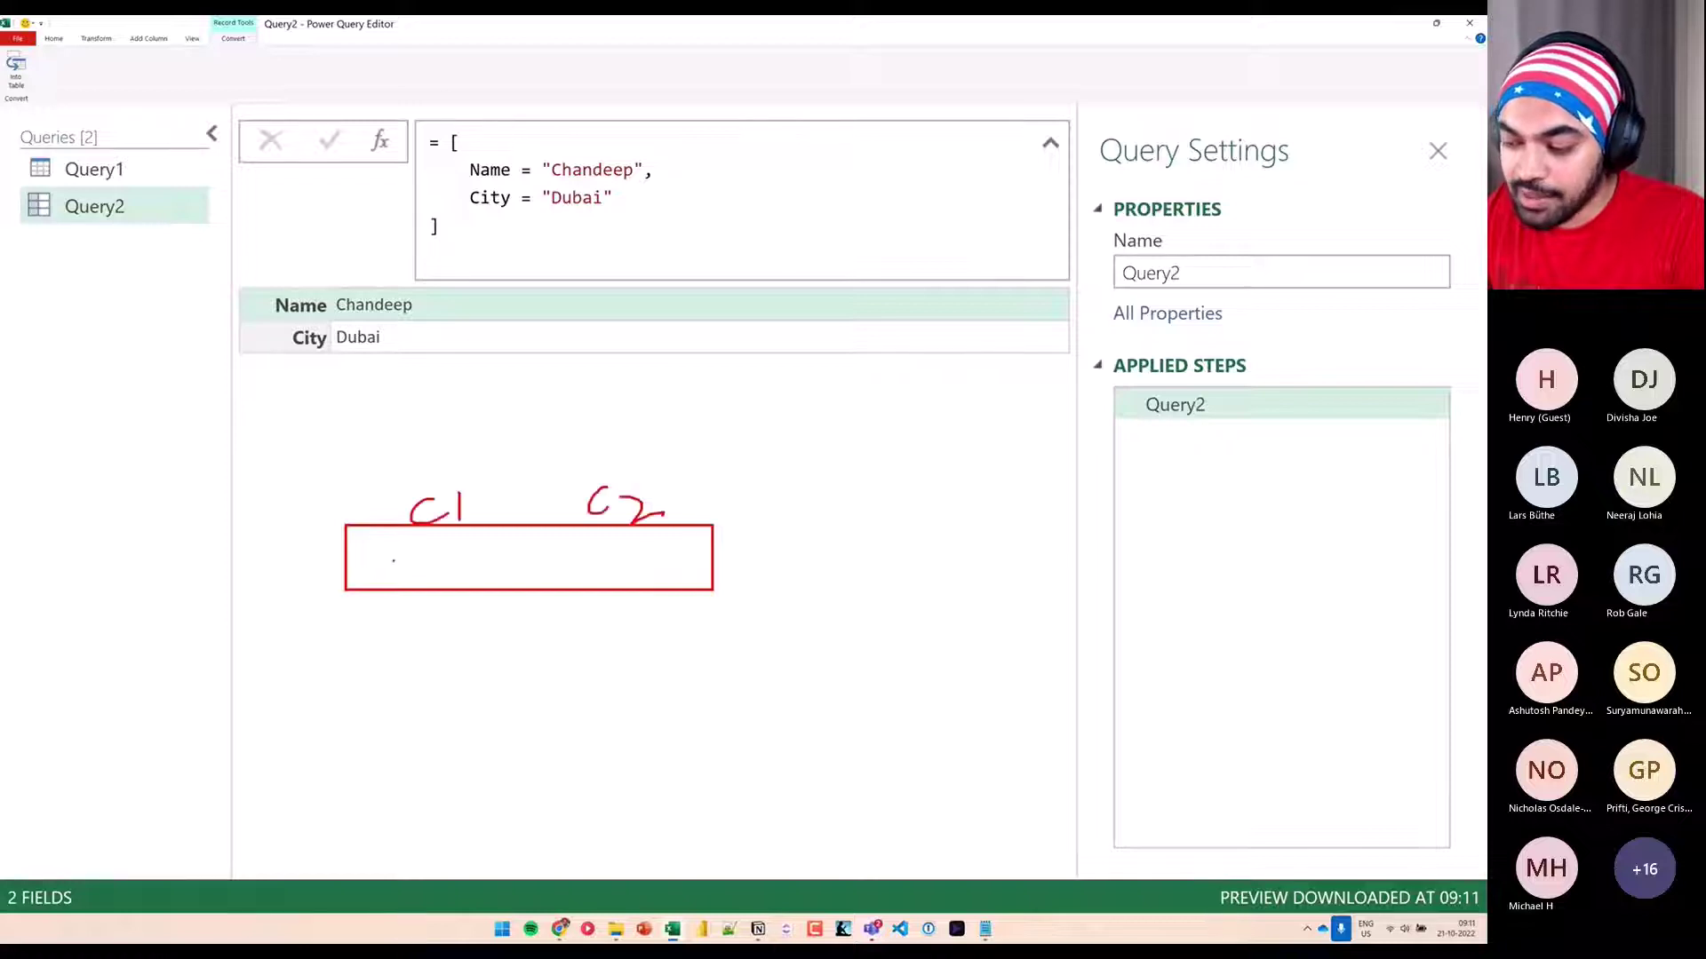
{"action": "left_click_drag", "start_coordinate": [370, 560], "coordinate": [689, 551]}
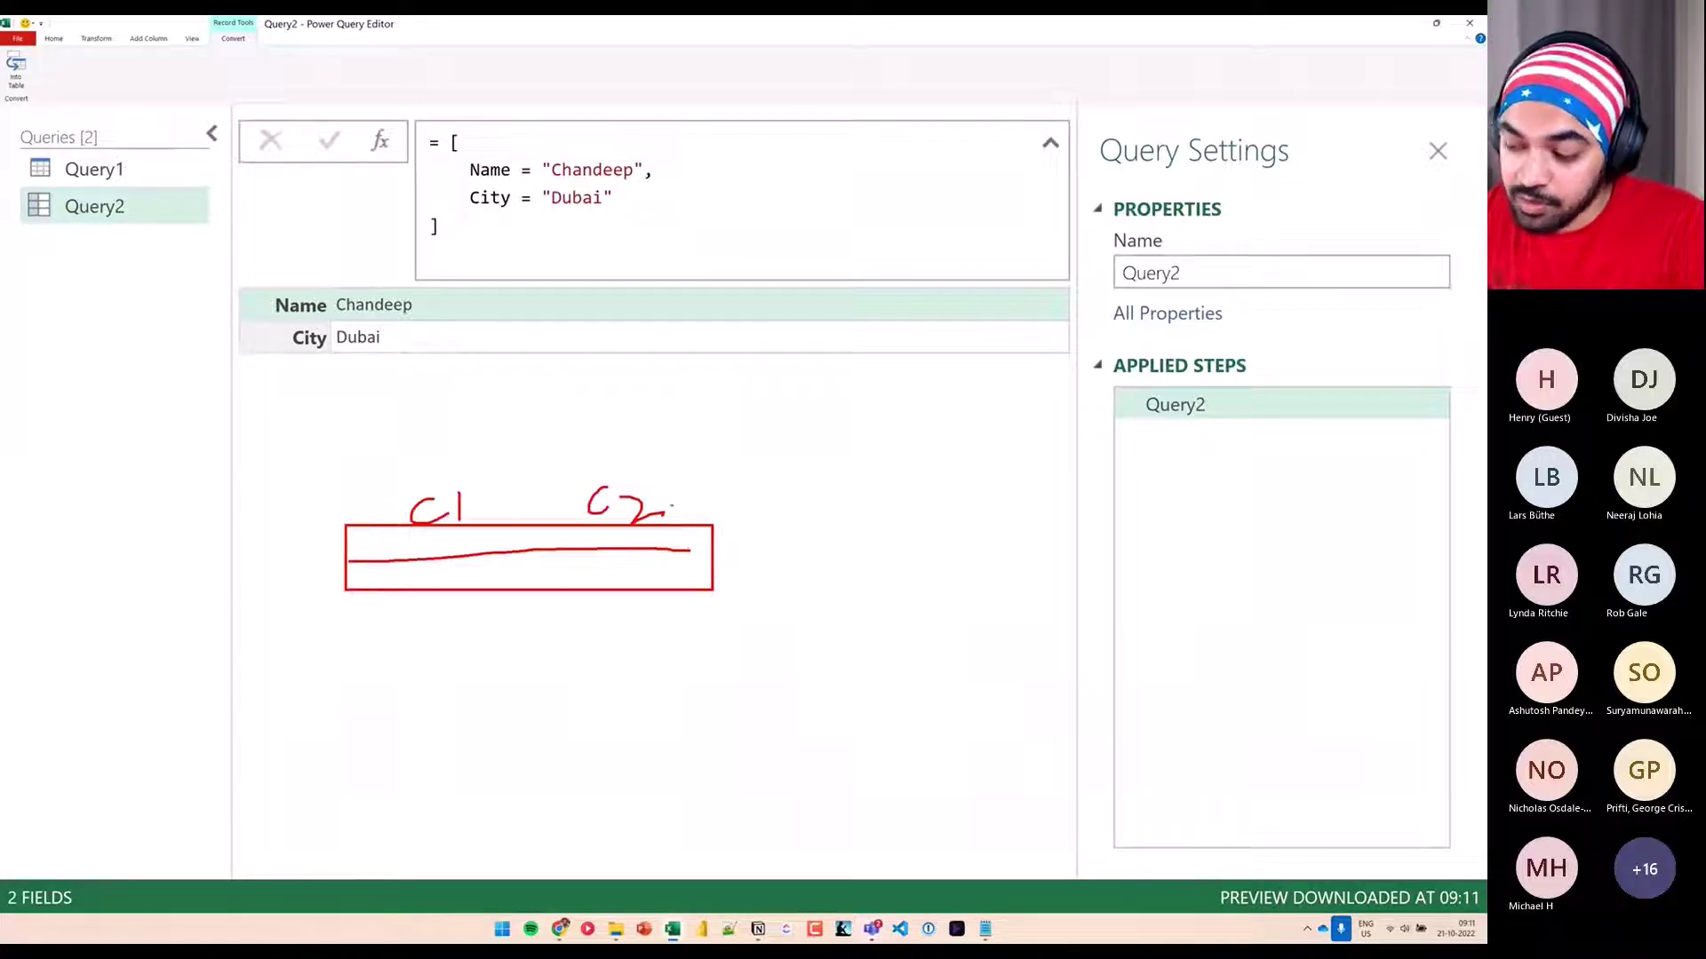
Erase and redraw the preview annotations, then switch to the View tab
{"action": "key", "text": "e"}
{"action": "left_click_drag", "start_coordinate": [233, 258], "coordinate": [468, 476]}
{"action": "mouse_move", "coordinate": [409, 413]}
{"action": "left_mouse_down"}
{"action": "mouse_move", "coordinate": [413, 482]}
{"action": "mouse_move", "coordinate": [423, 472]}
{"action": "left_mouse_up"}
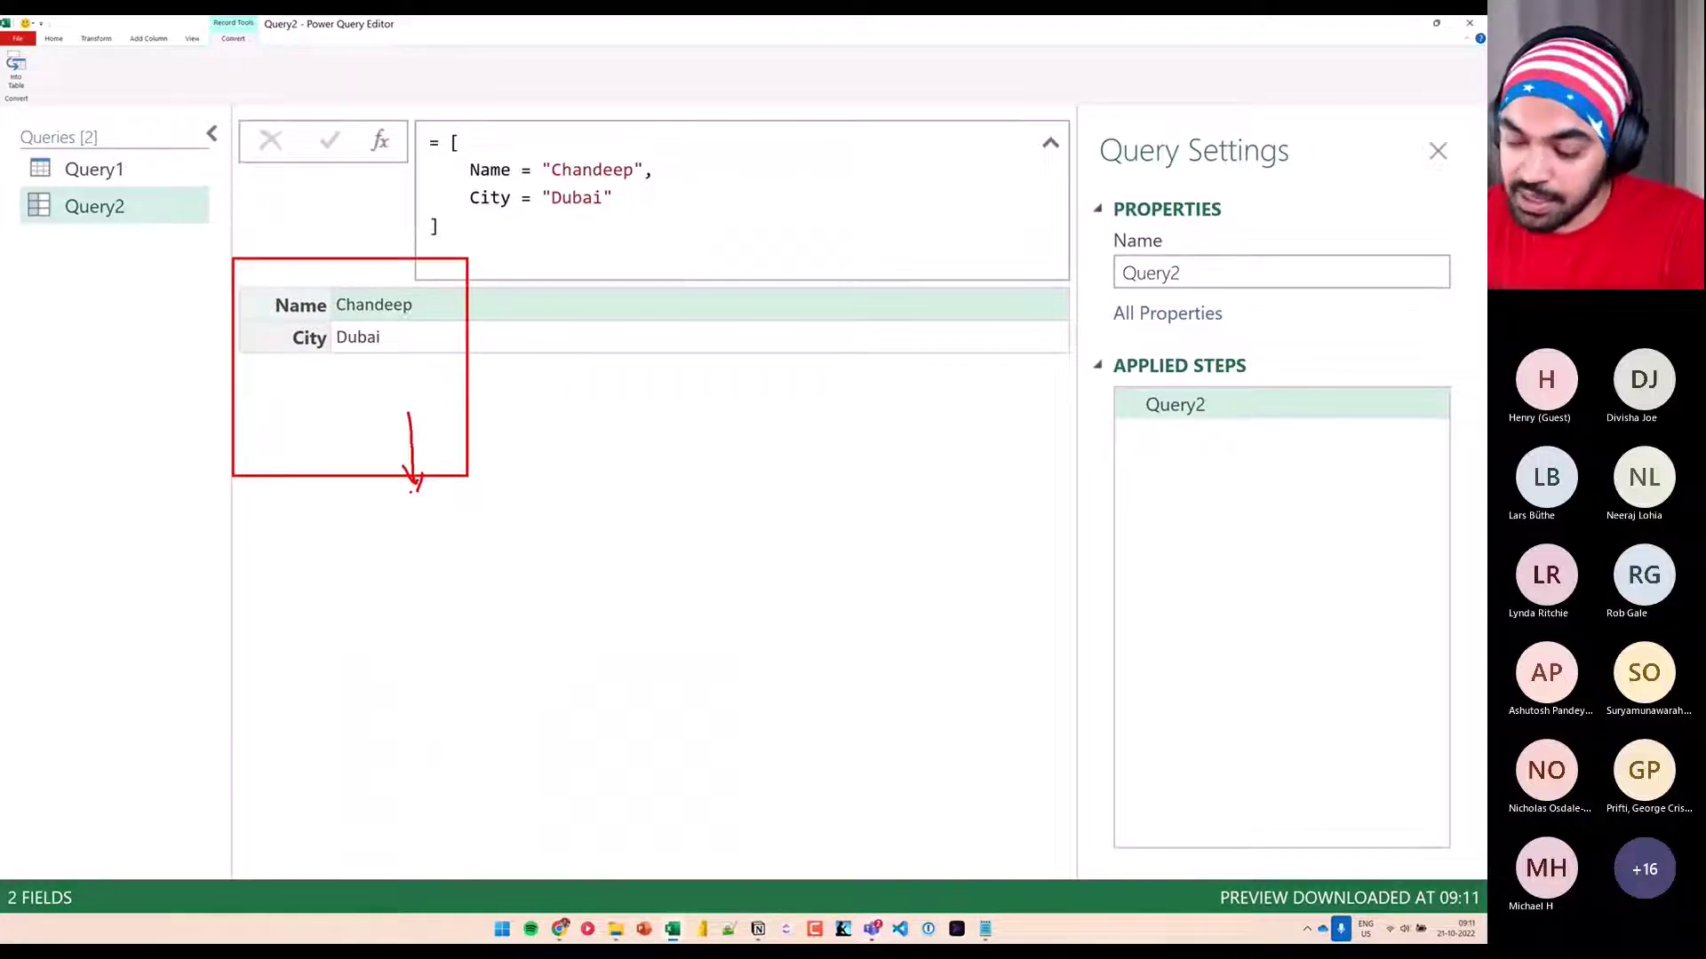
{"action": "key", "text": "Escape"}
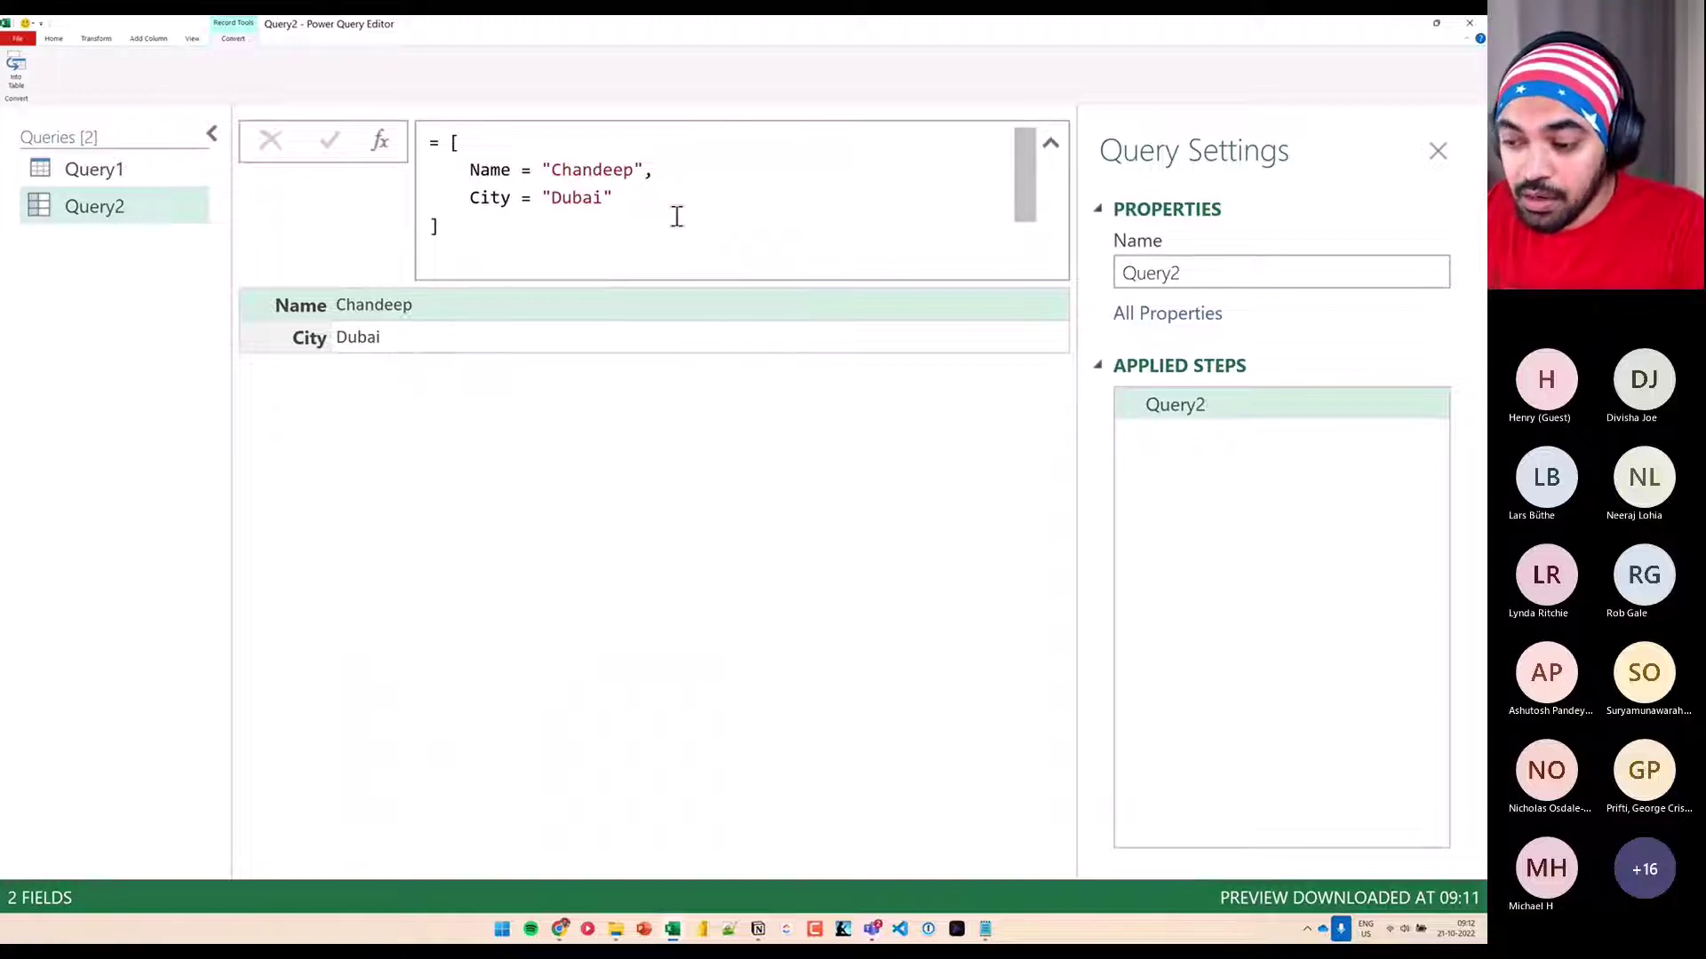
{"action": "left_click", "coordinate": [191, 39]}
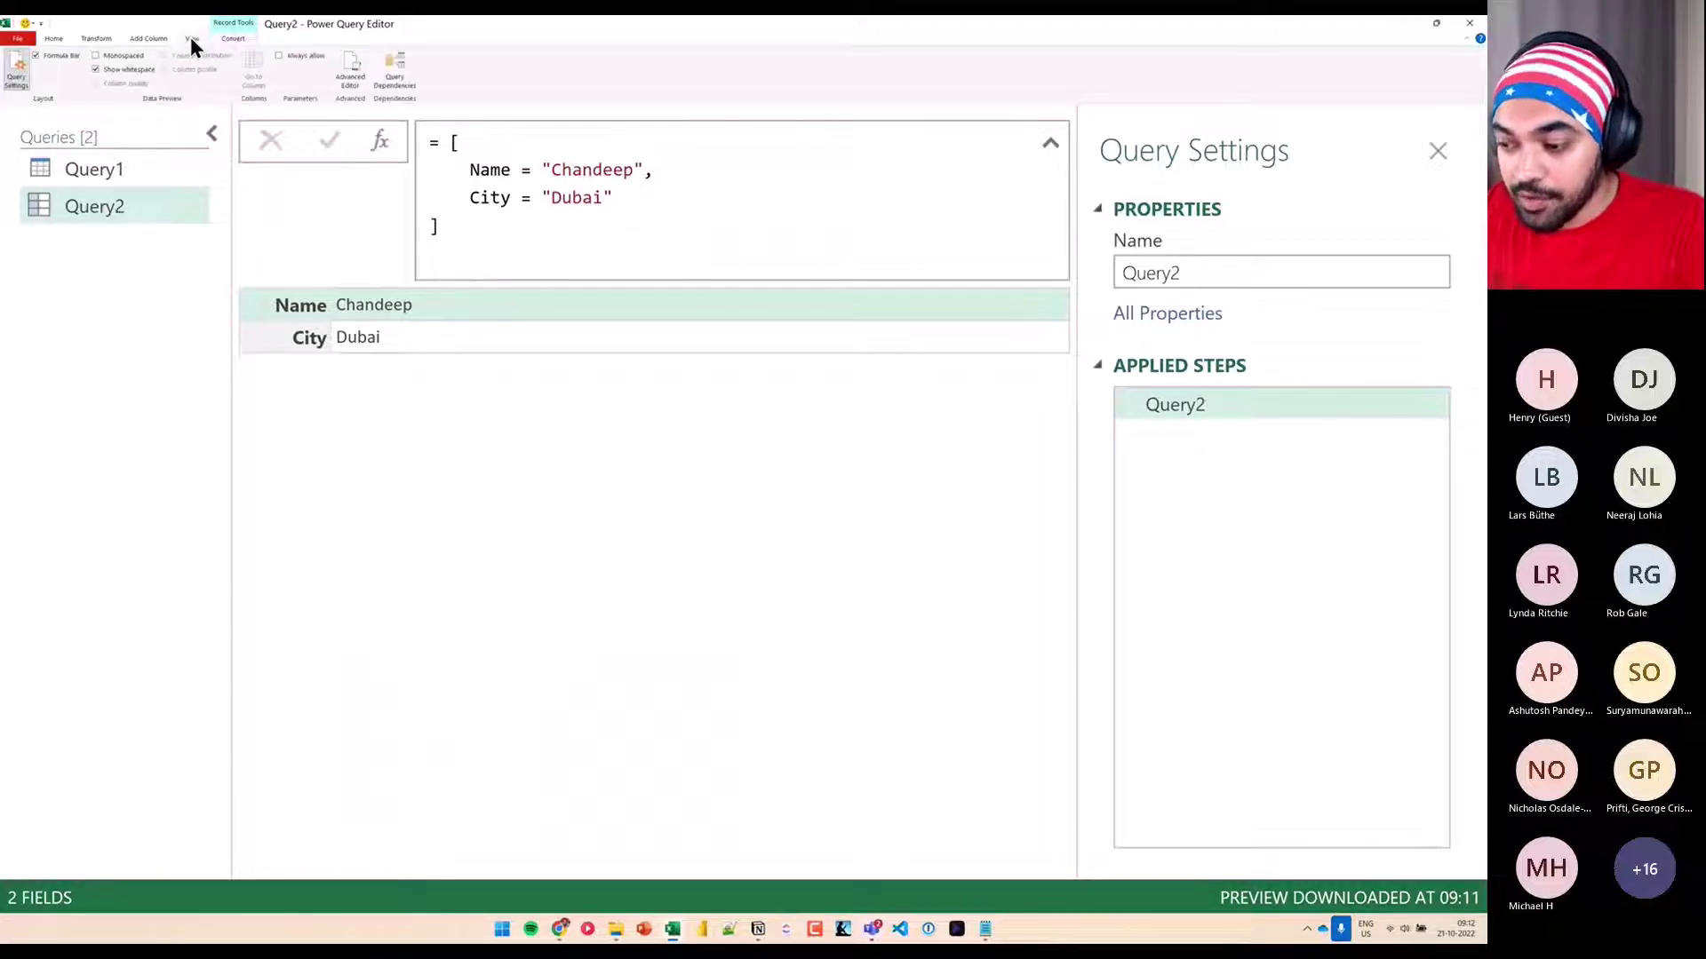
Open Query2's Advanced Editor and enlarge the code window
{"action": "left_click", "coordinate": [350, 71]}
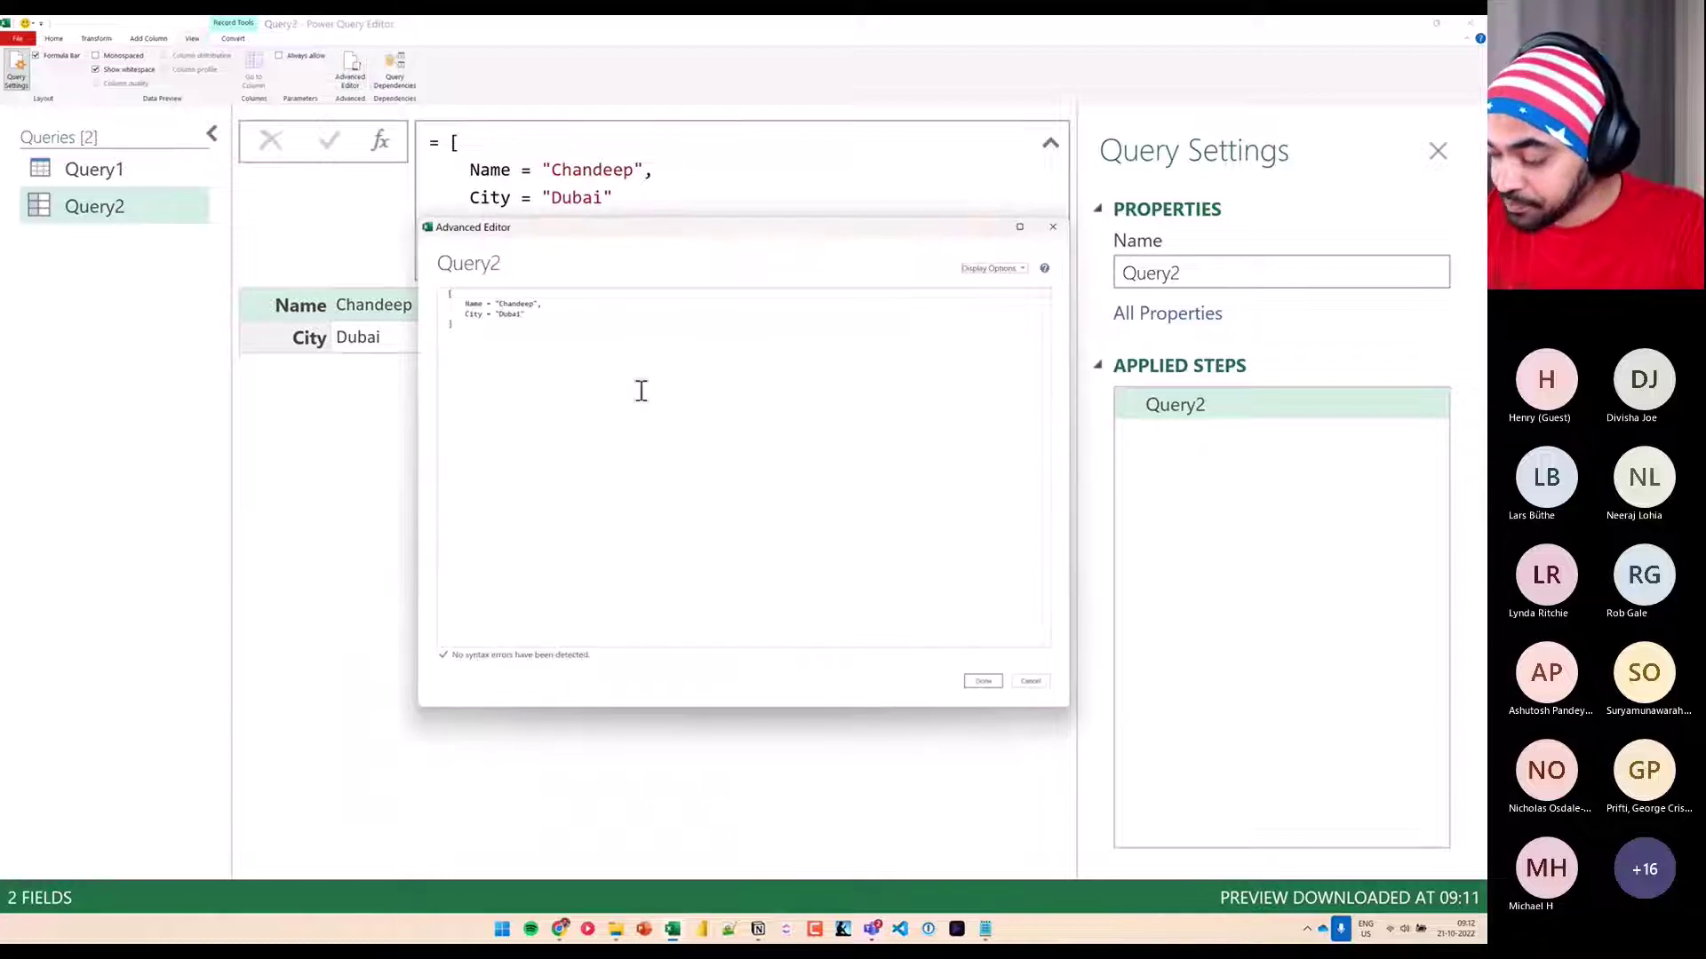
{"action": "key", "text": "ctrl+plus"}
{"action": "key", "text": "ctrl+plus"}
{"action": "key", "text": "ctrl+plus"}
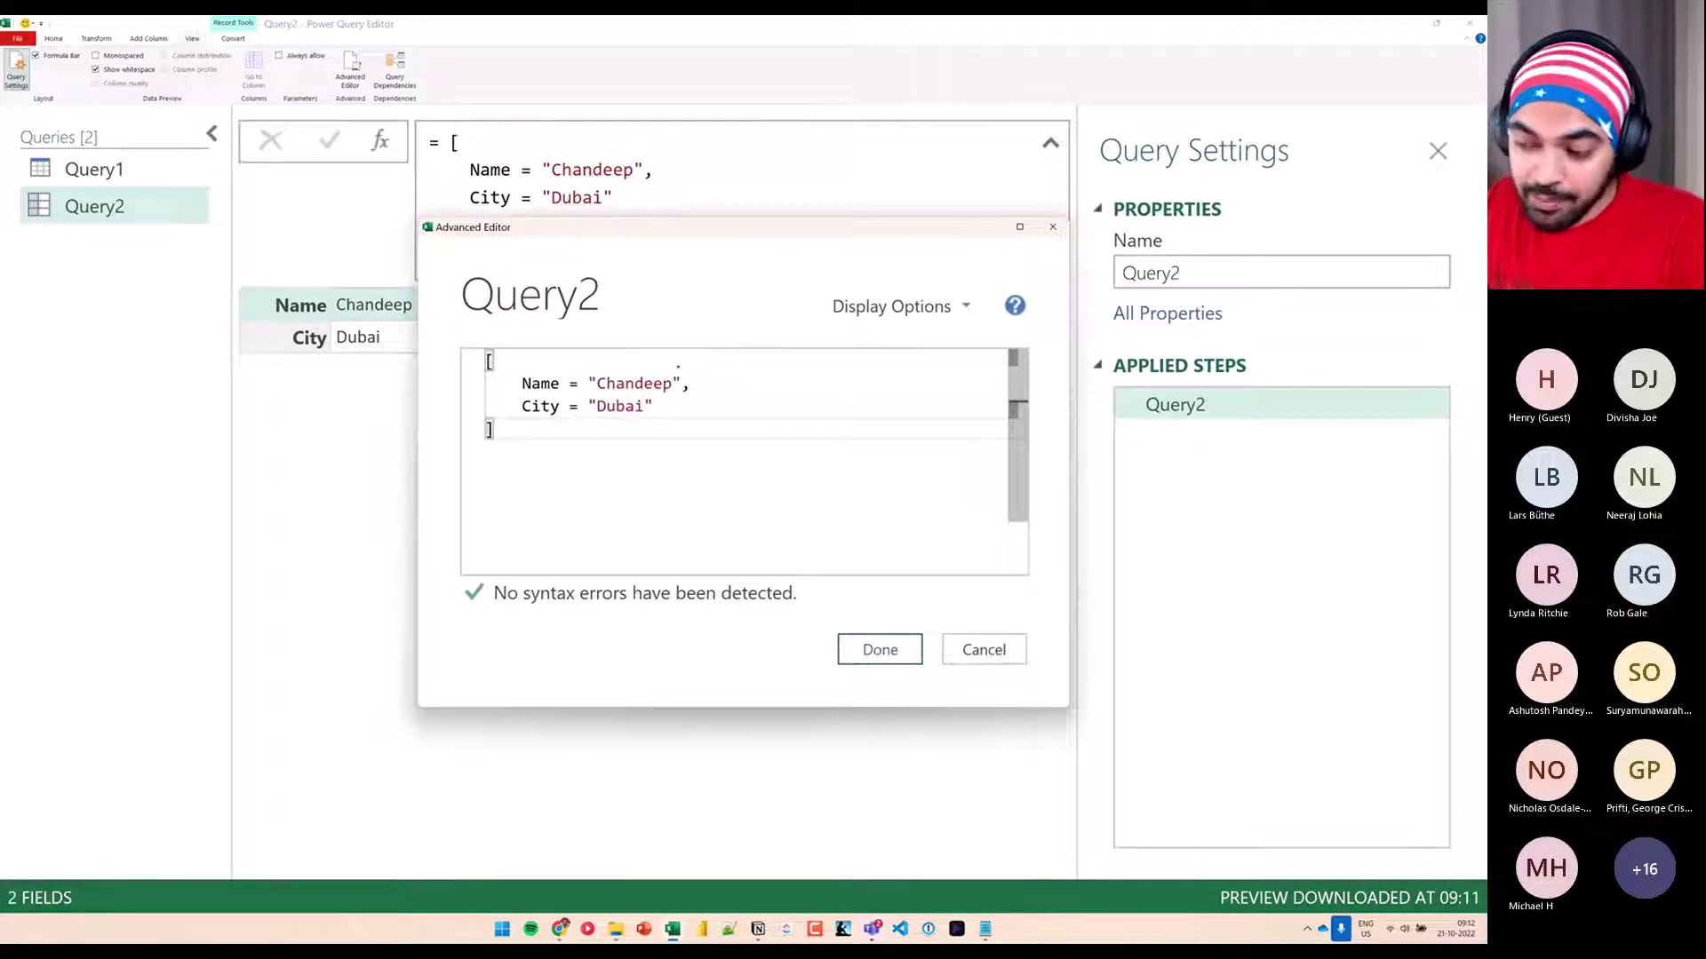
{"action": "left_click_drag", "start_coordinate": [706, 355], "coordinate": [631, 342]}
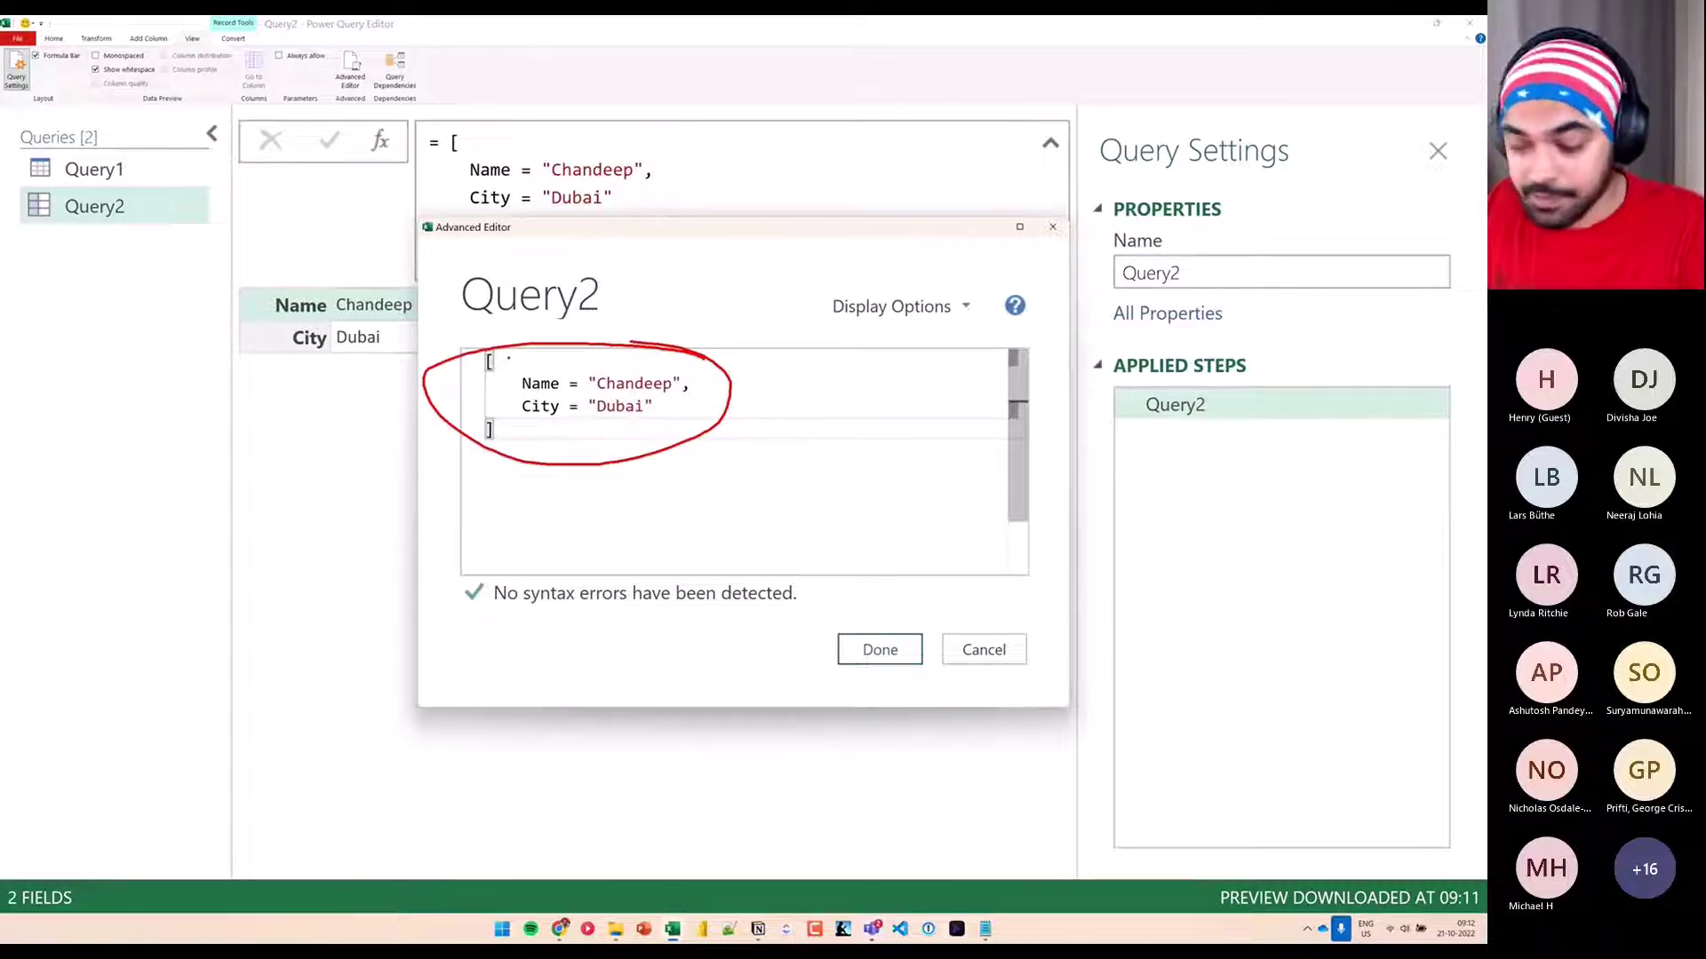
{"action": "key", "text": "Escape"}
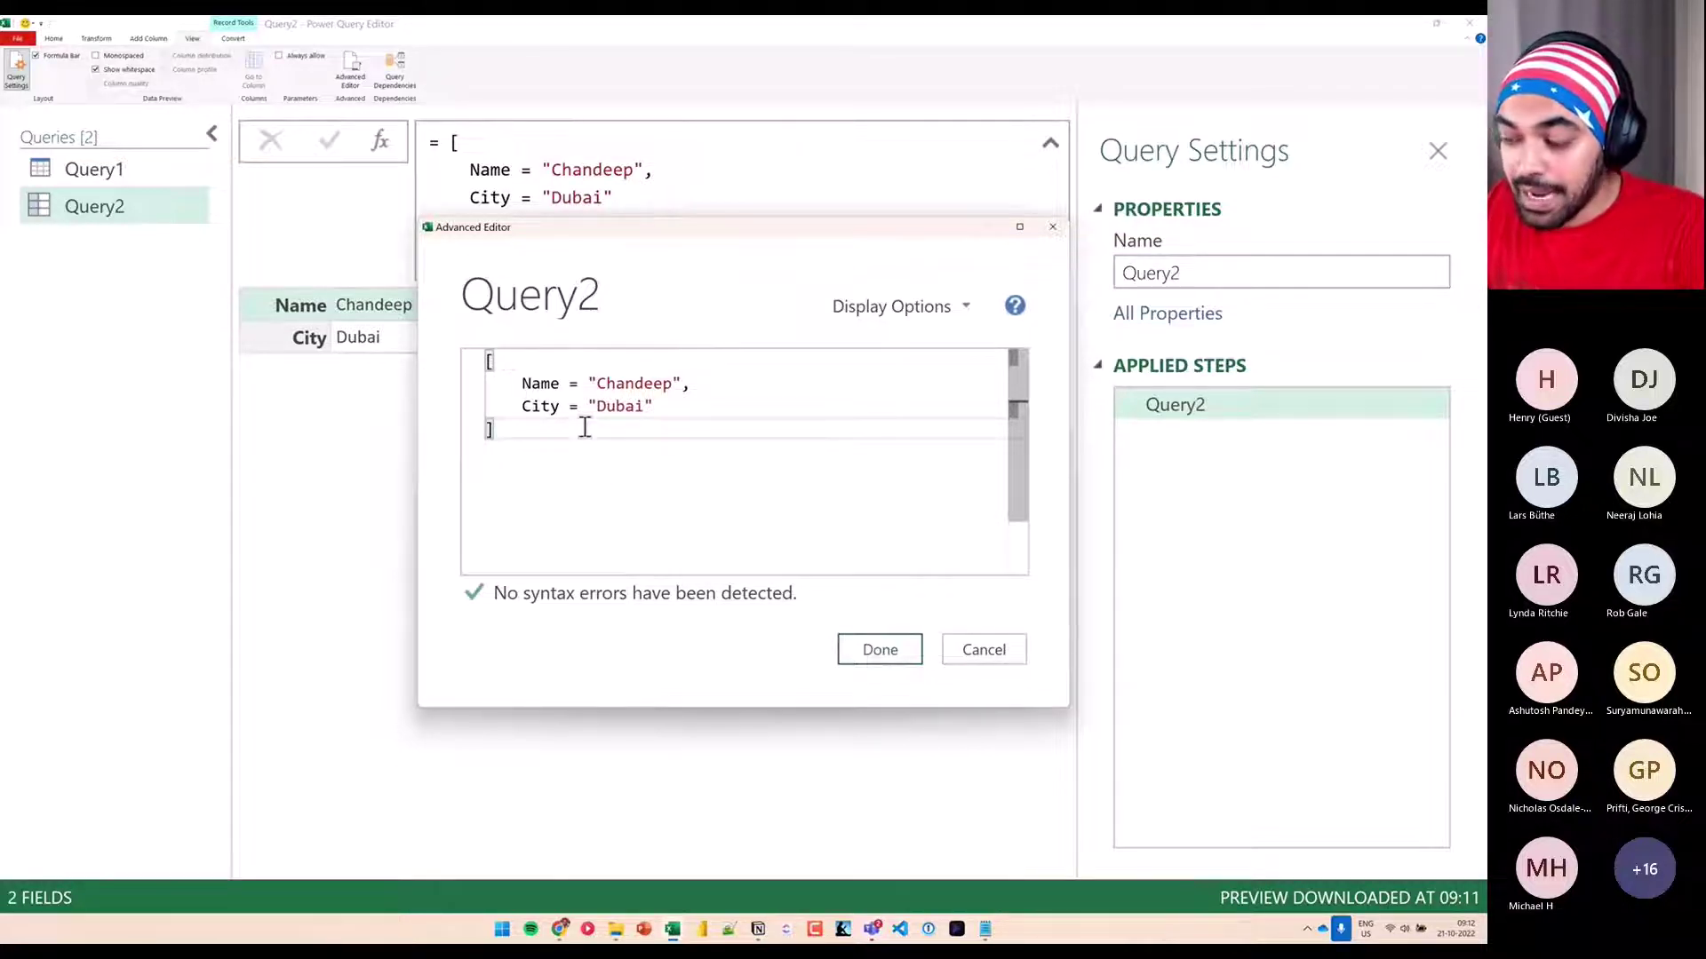
{"action": "left_click_drag", "start_coordinate": [650, 229], "coordinate": [670, 207]}
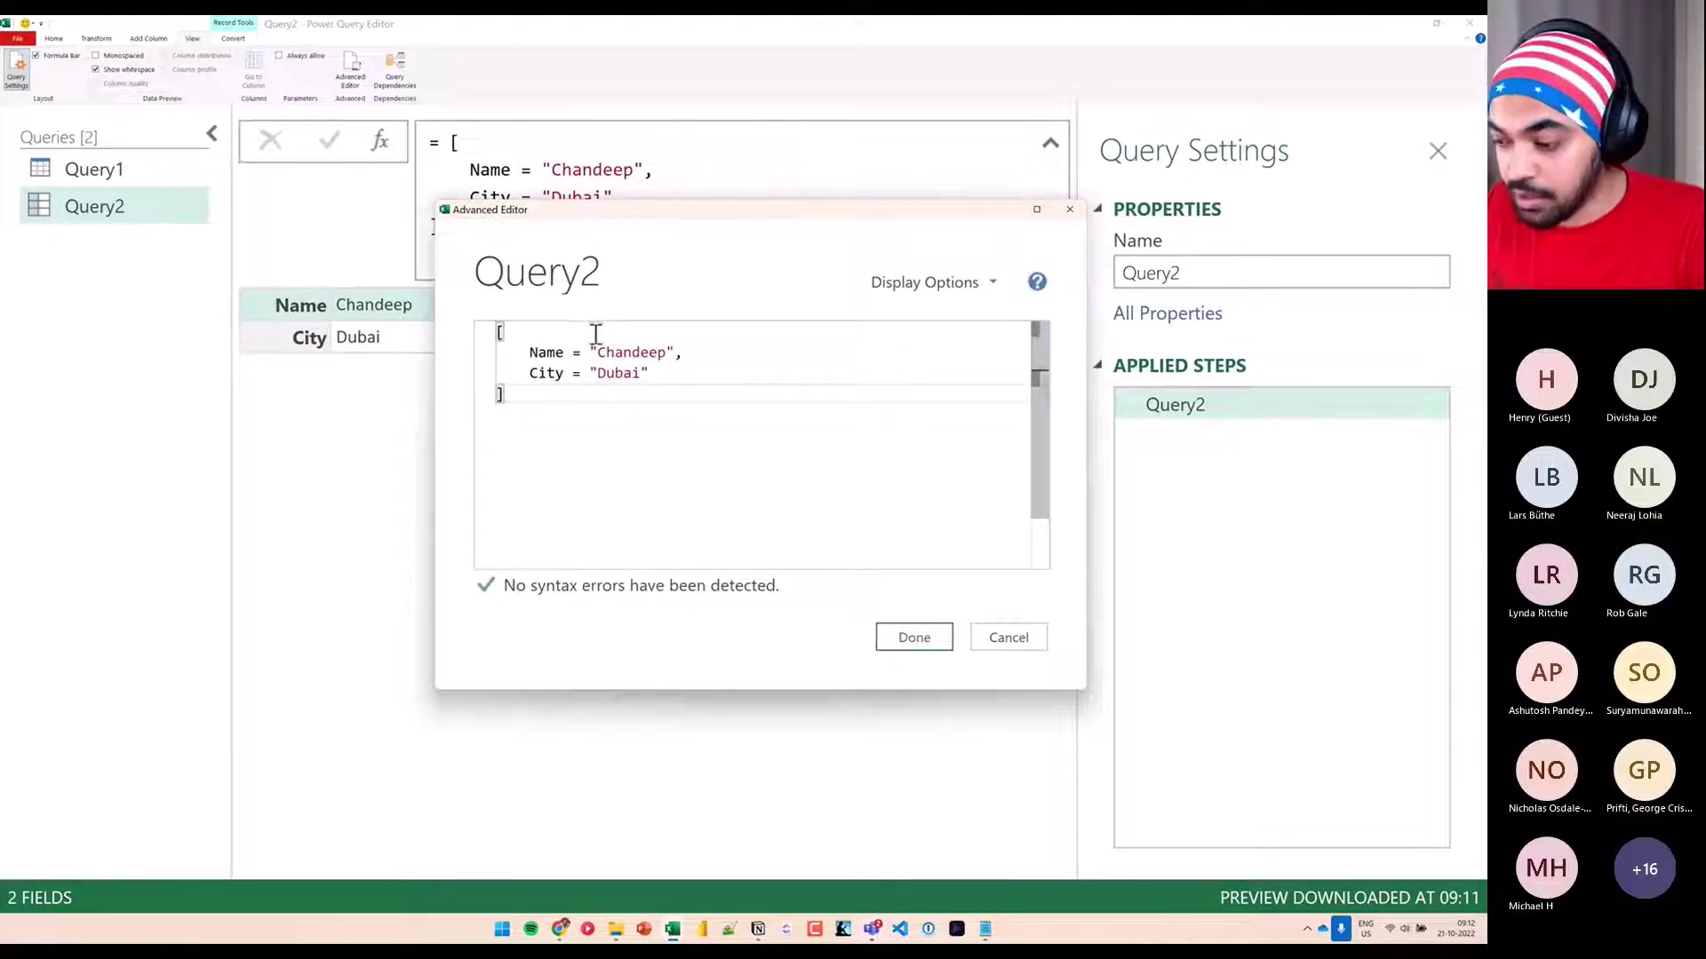
Add a Hobbies = "Run, Sleep" line after the City field
{"action": "left_click", "coordinate": [658, 373]}
{"action": "type", "text": ","}
{"action": "key", "text": "Return"}
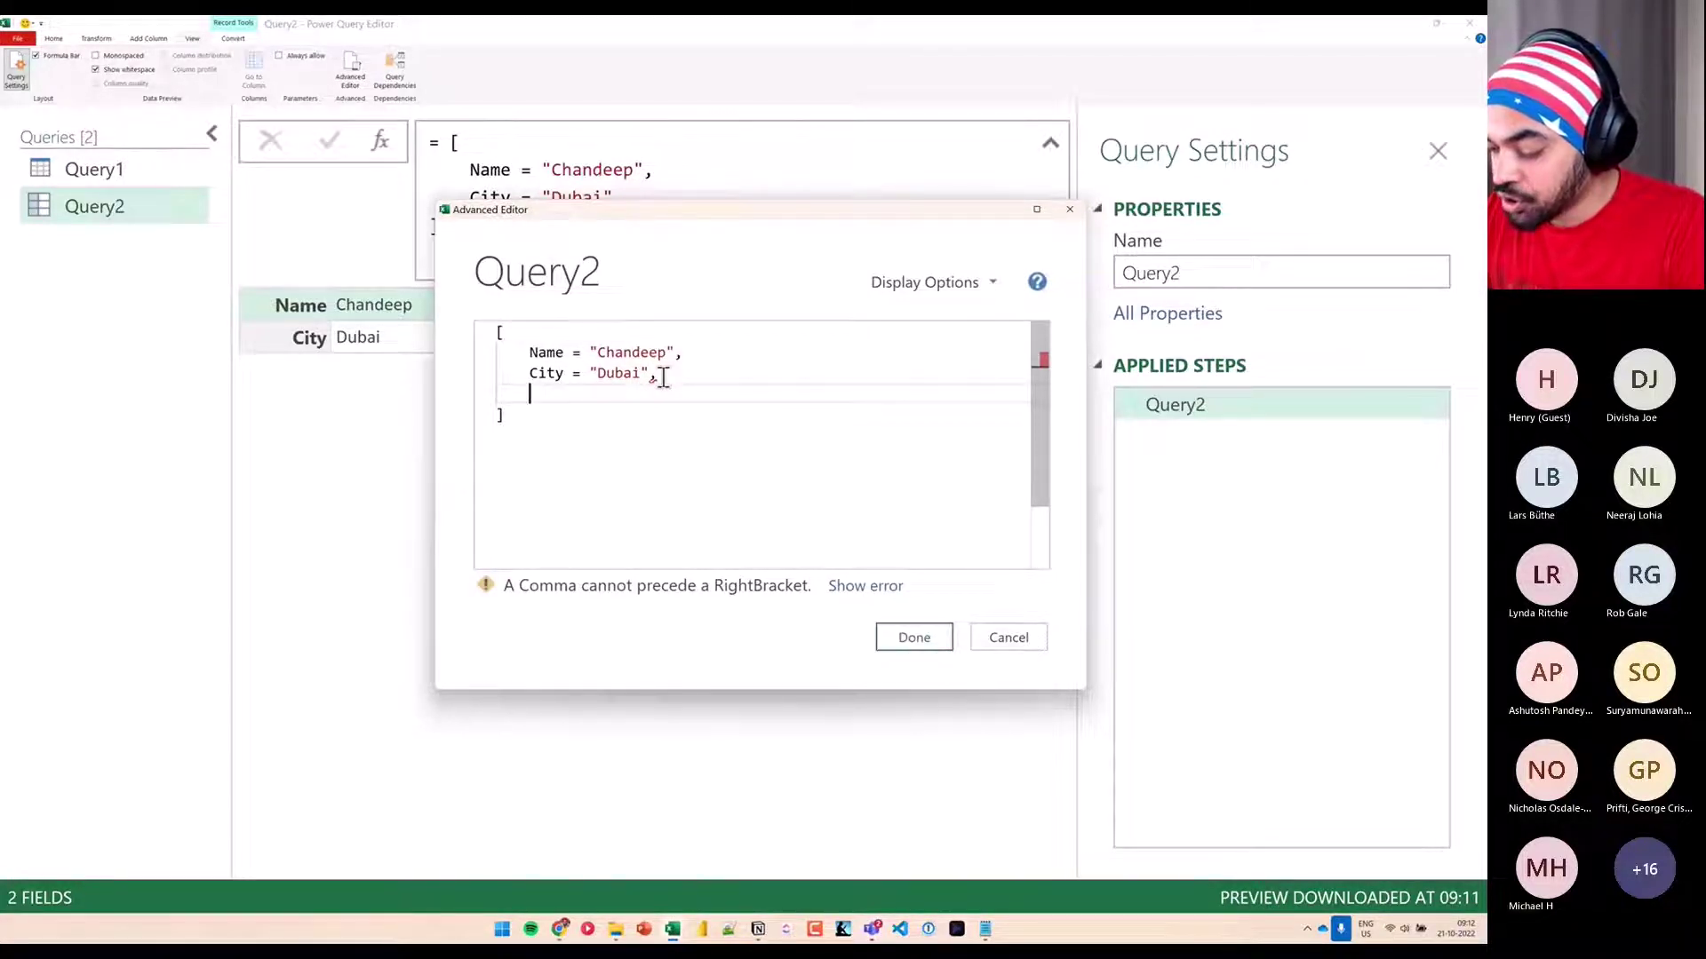
{"action": "type", "text": "Ho"}
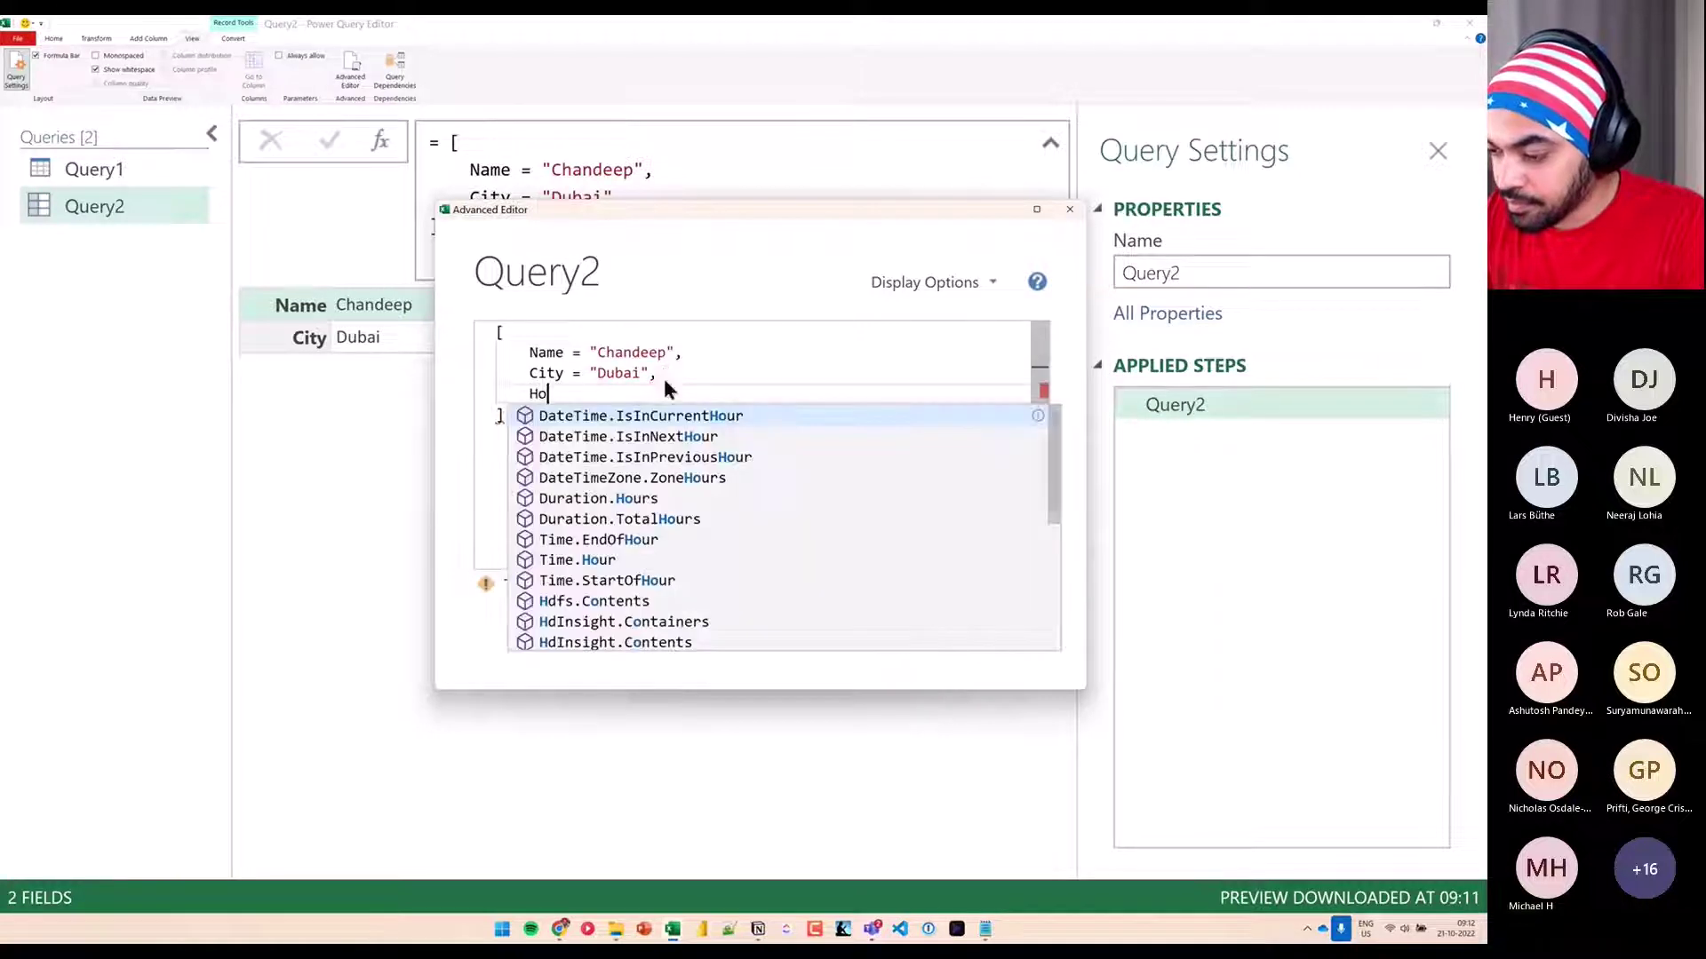
{"action": "type", "text": "bbies = "}
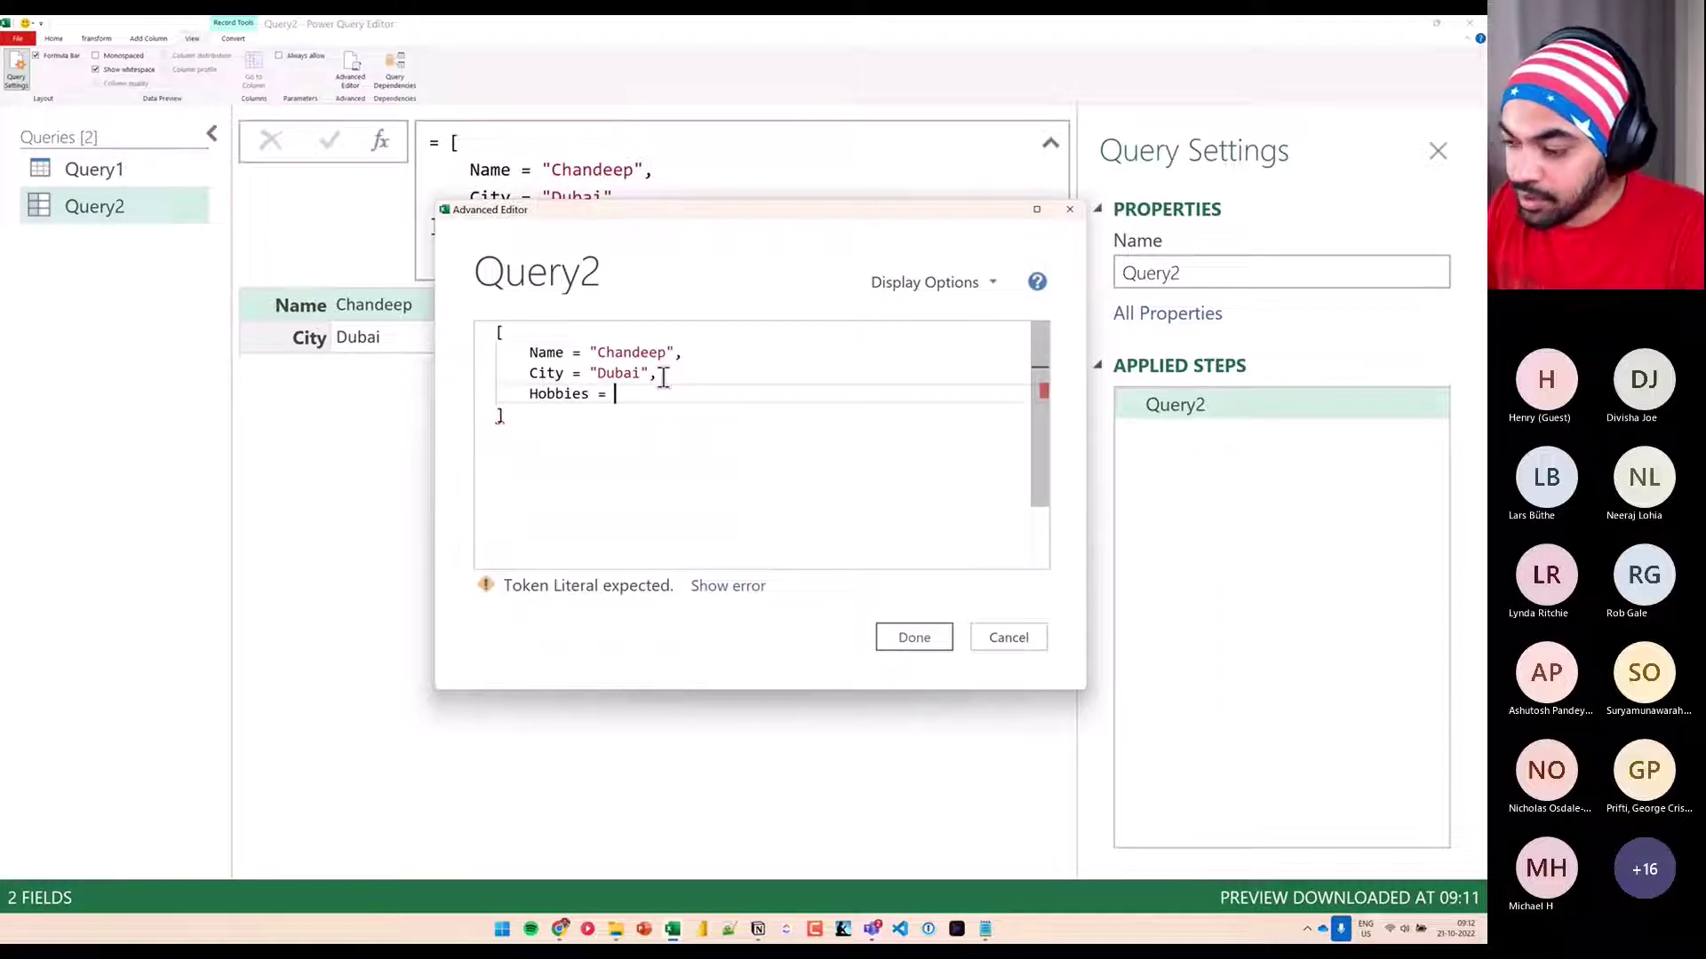
{"action": "type", "text": "\""}
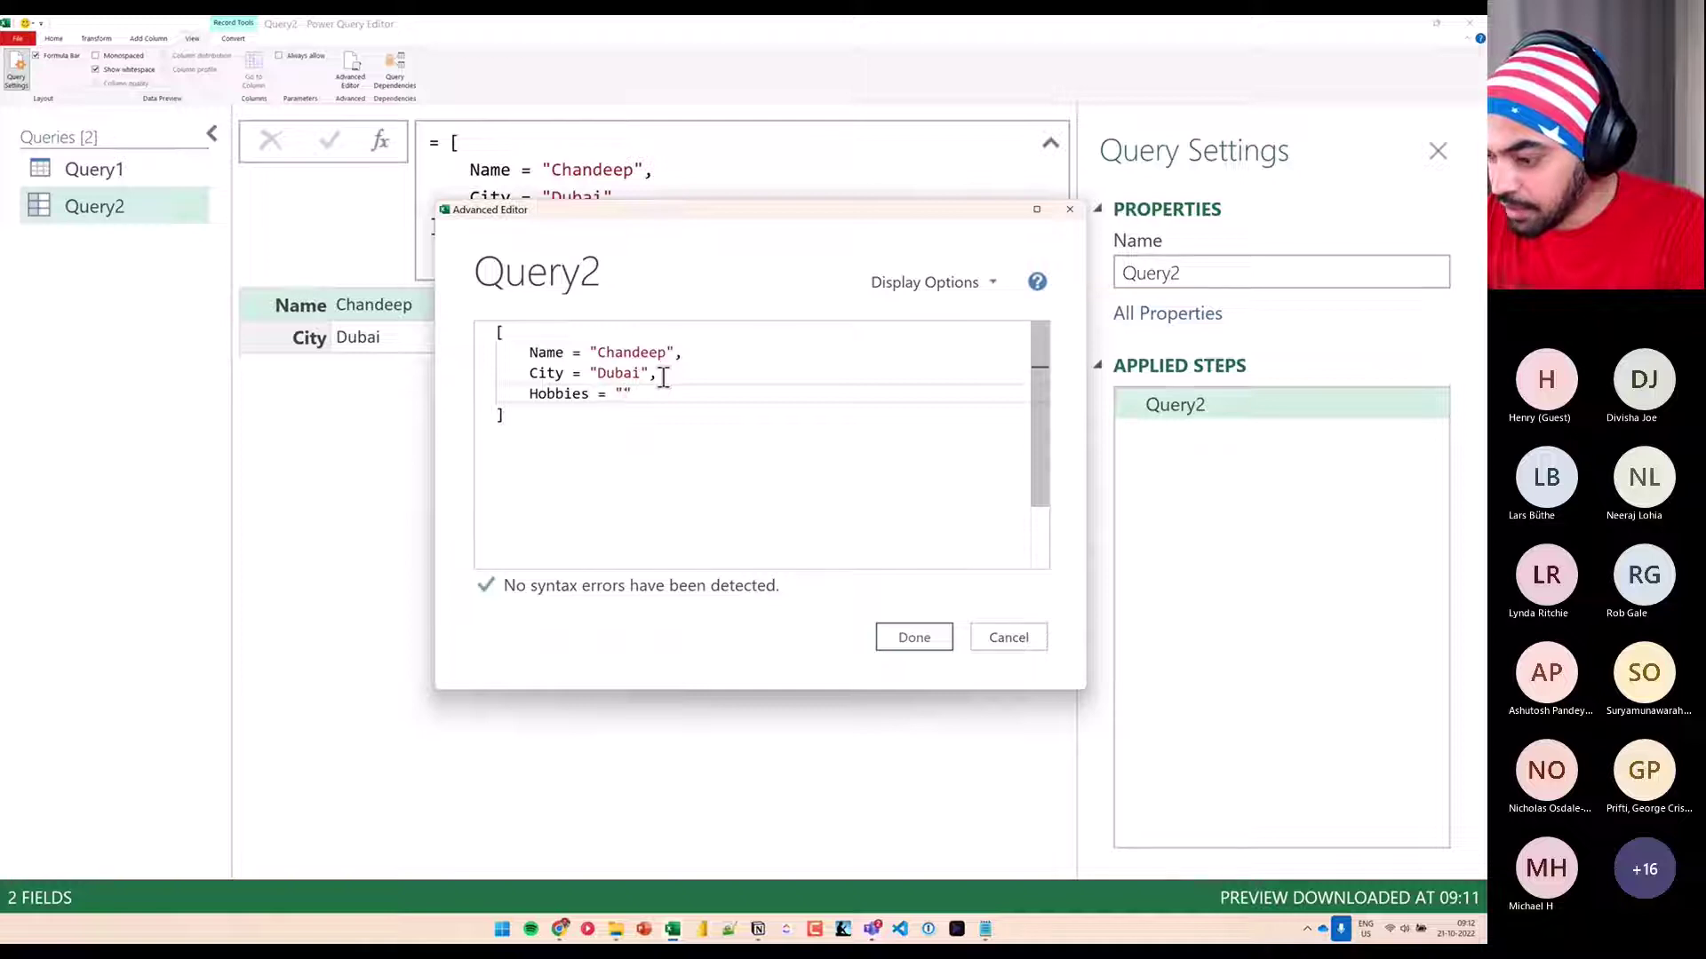
{"action": "type", "text": "Run,"}
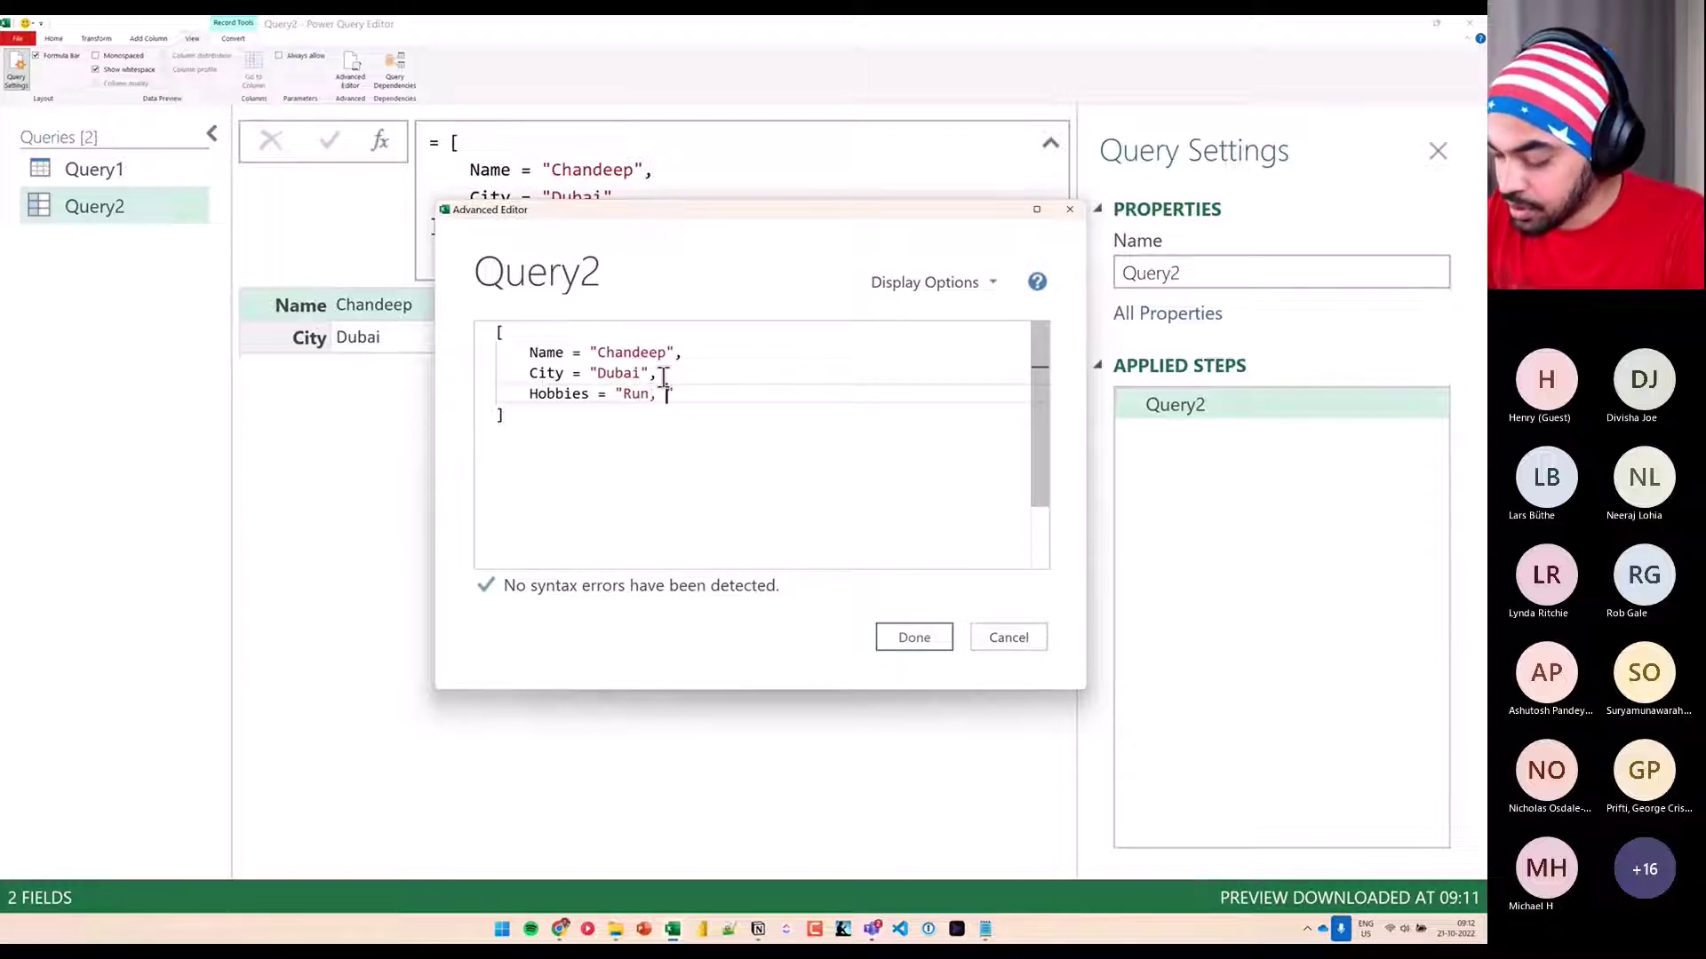
{"action": "type", "text": " Sleep\""}
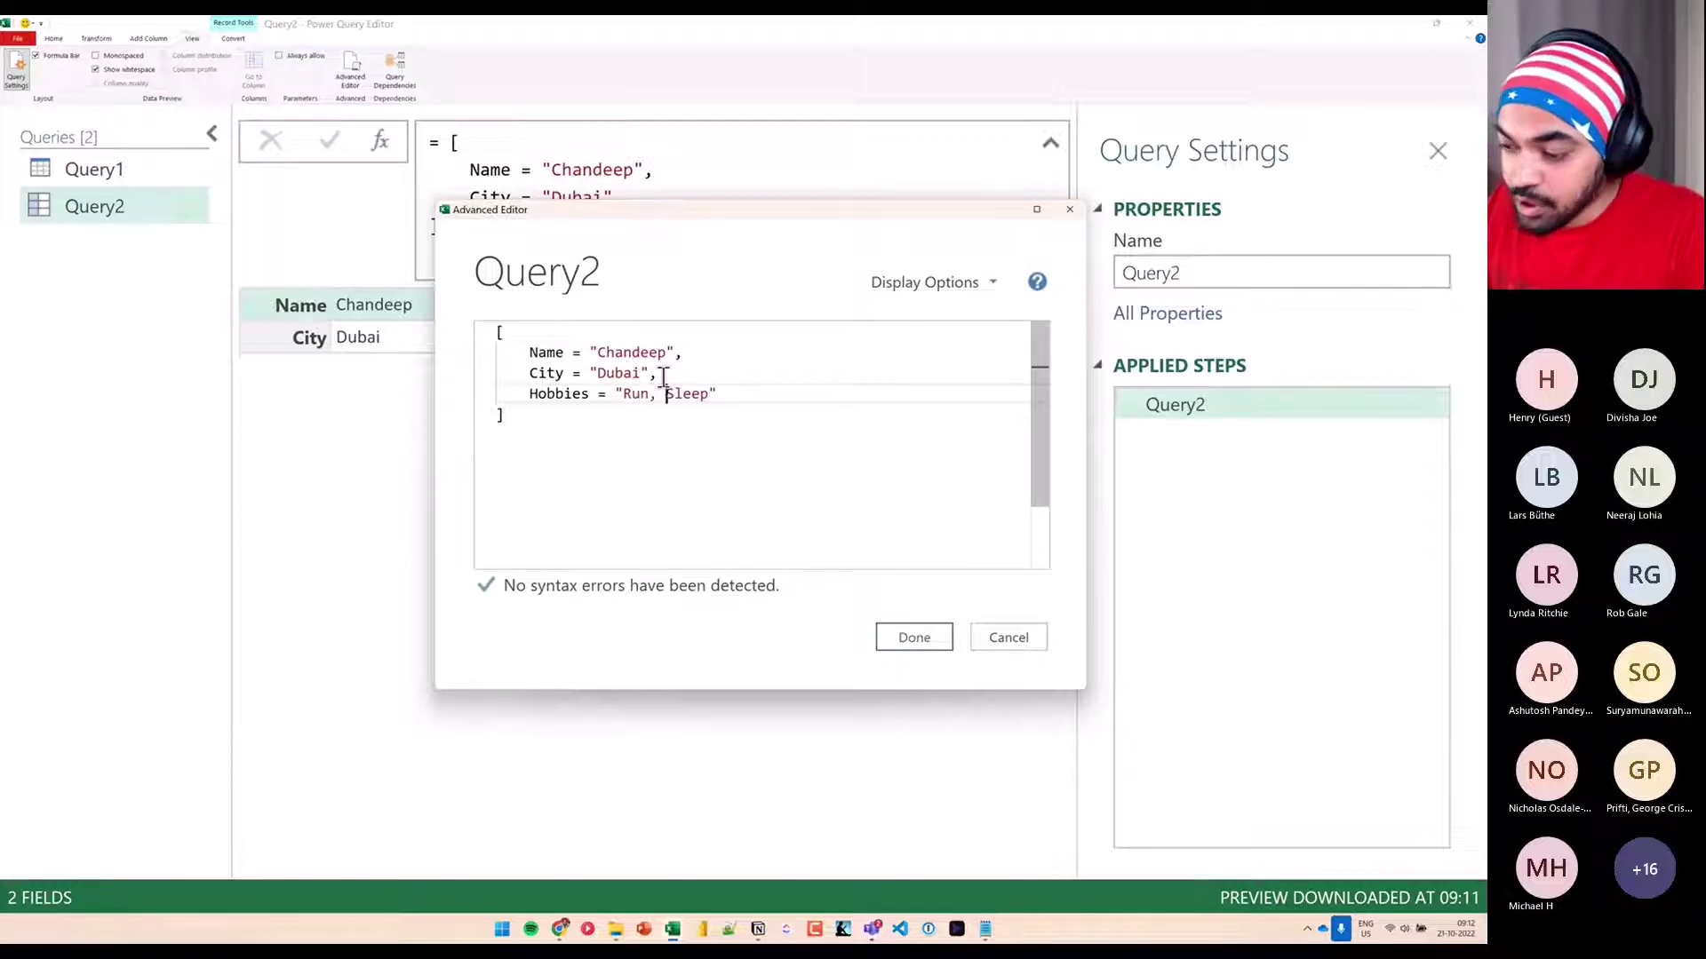
Turn the Hobbies value into the list {"Run", "Sleep"}
{"action": "key", "text": "BackSpace"}
{"action": "type", "text": "{"}
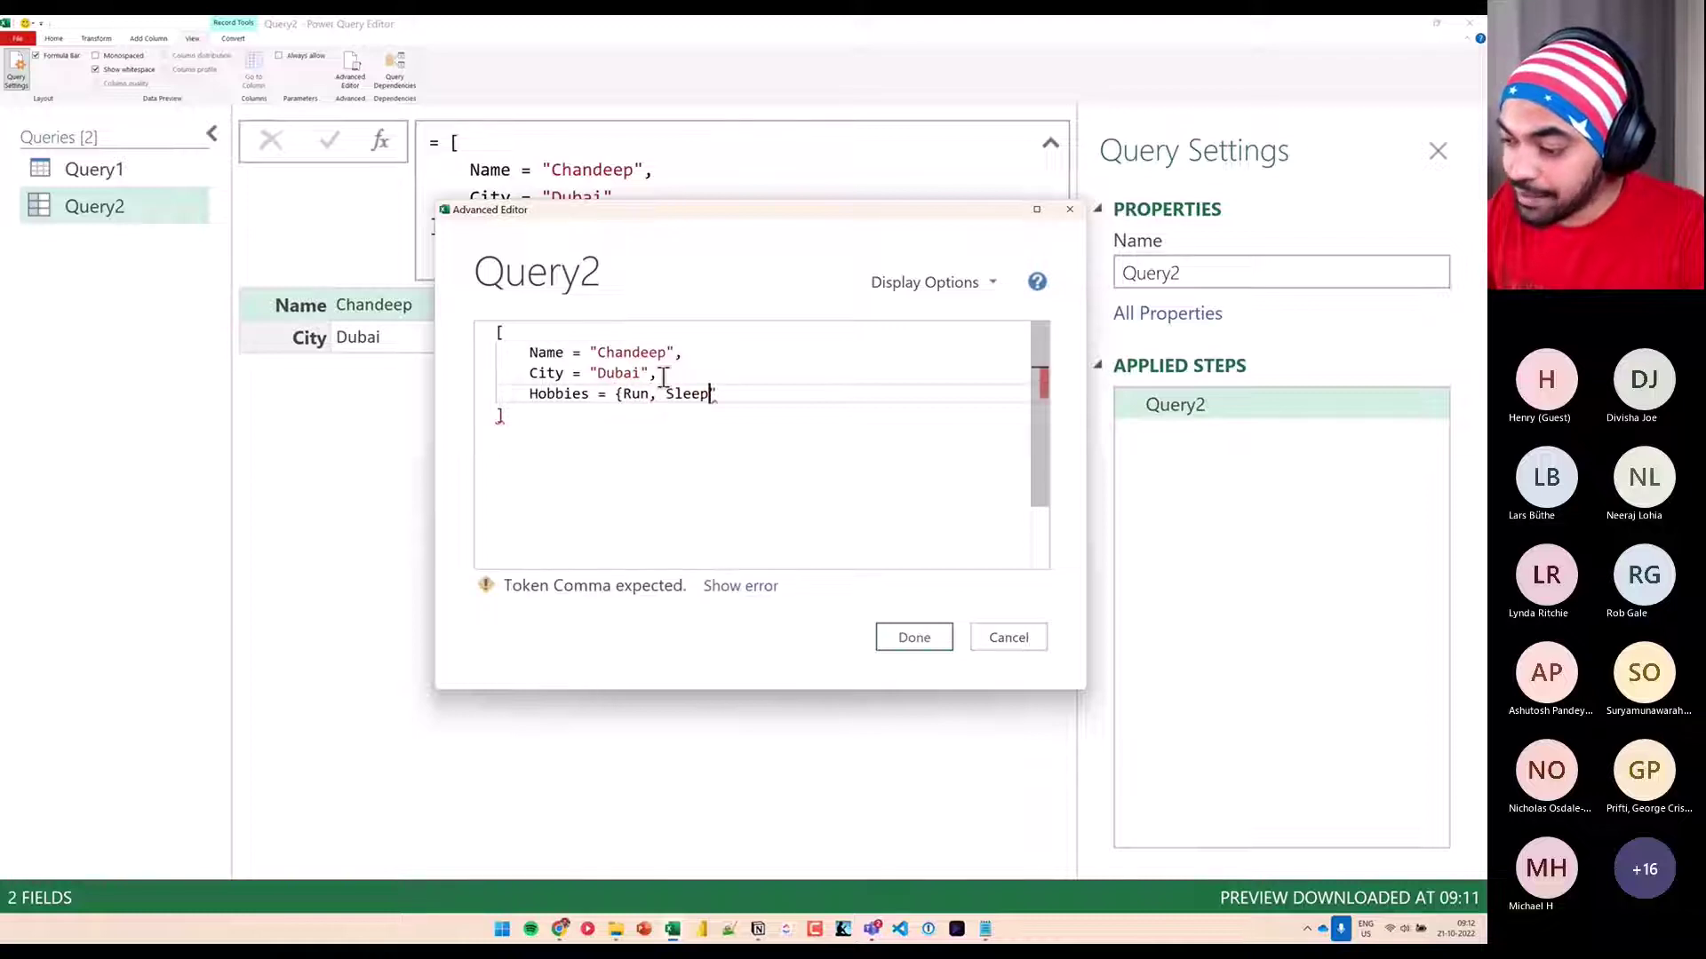
{"action": "key", "text": "ctrl+z"}
{"action": "type", "text": "\", "}
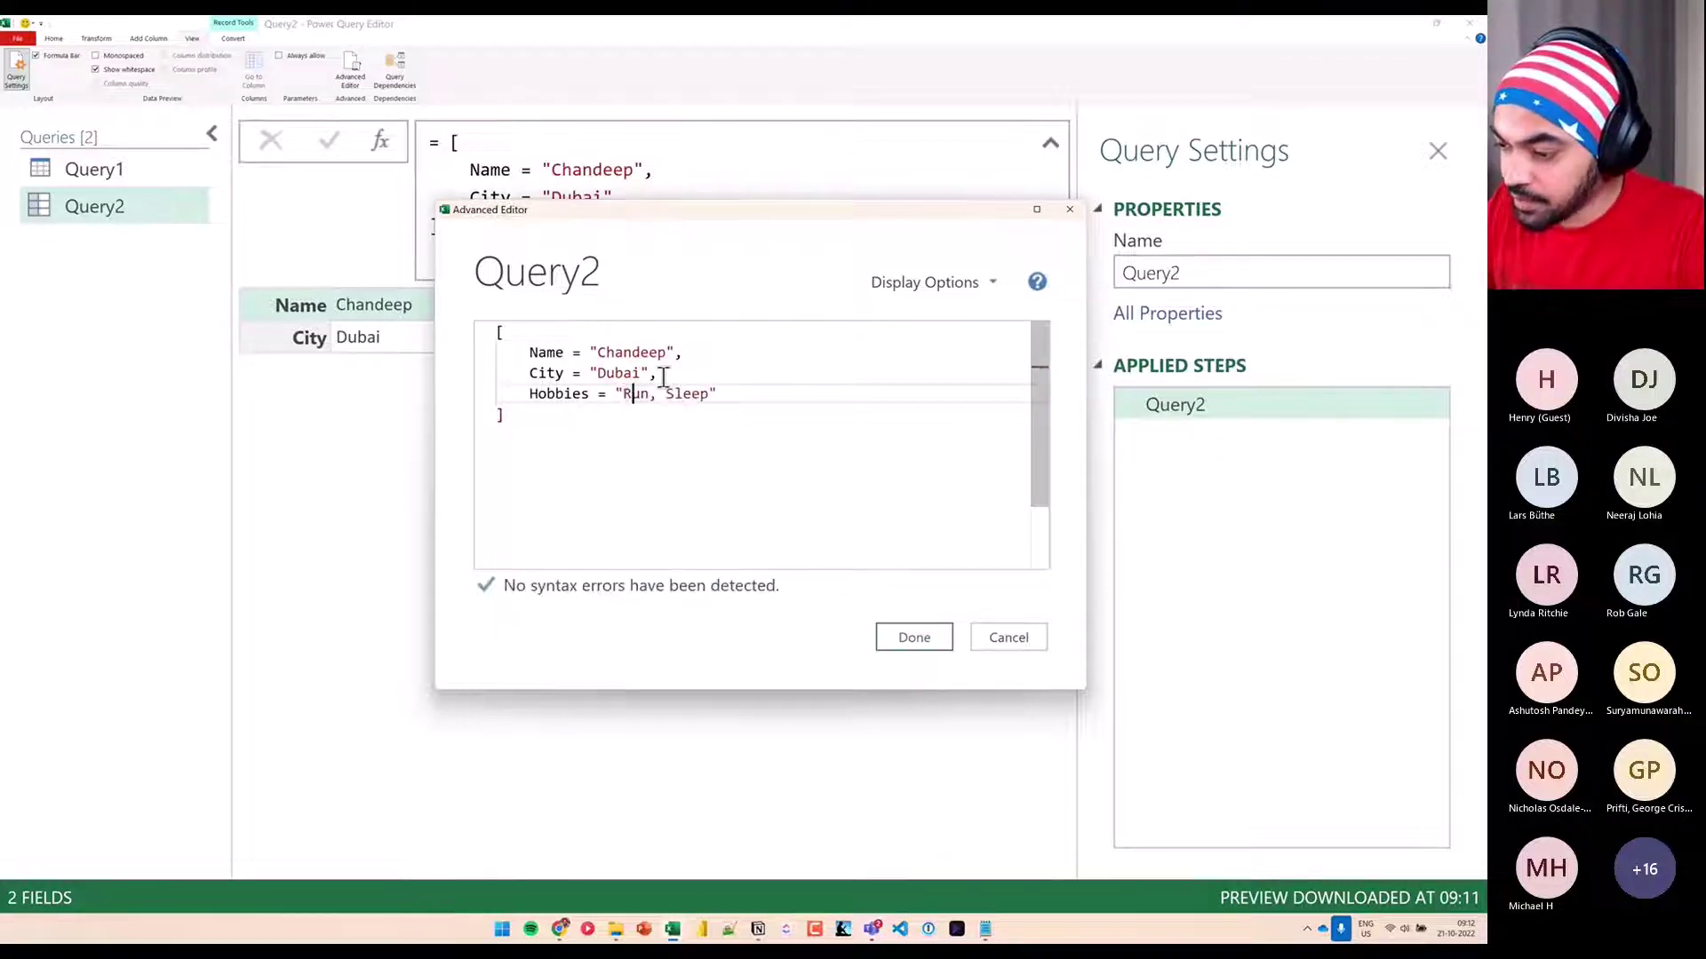
{"action": "type", "text": "\""}
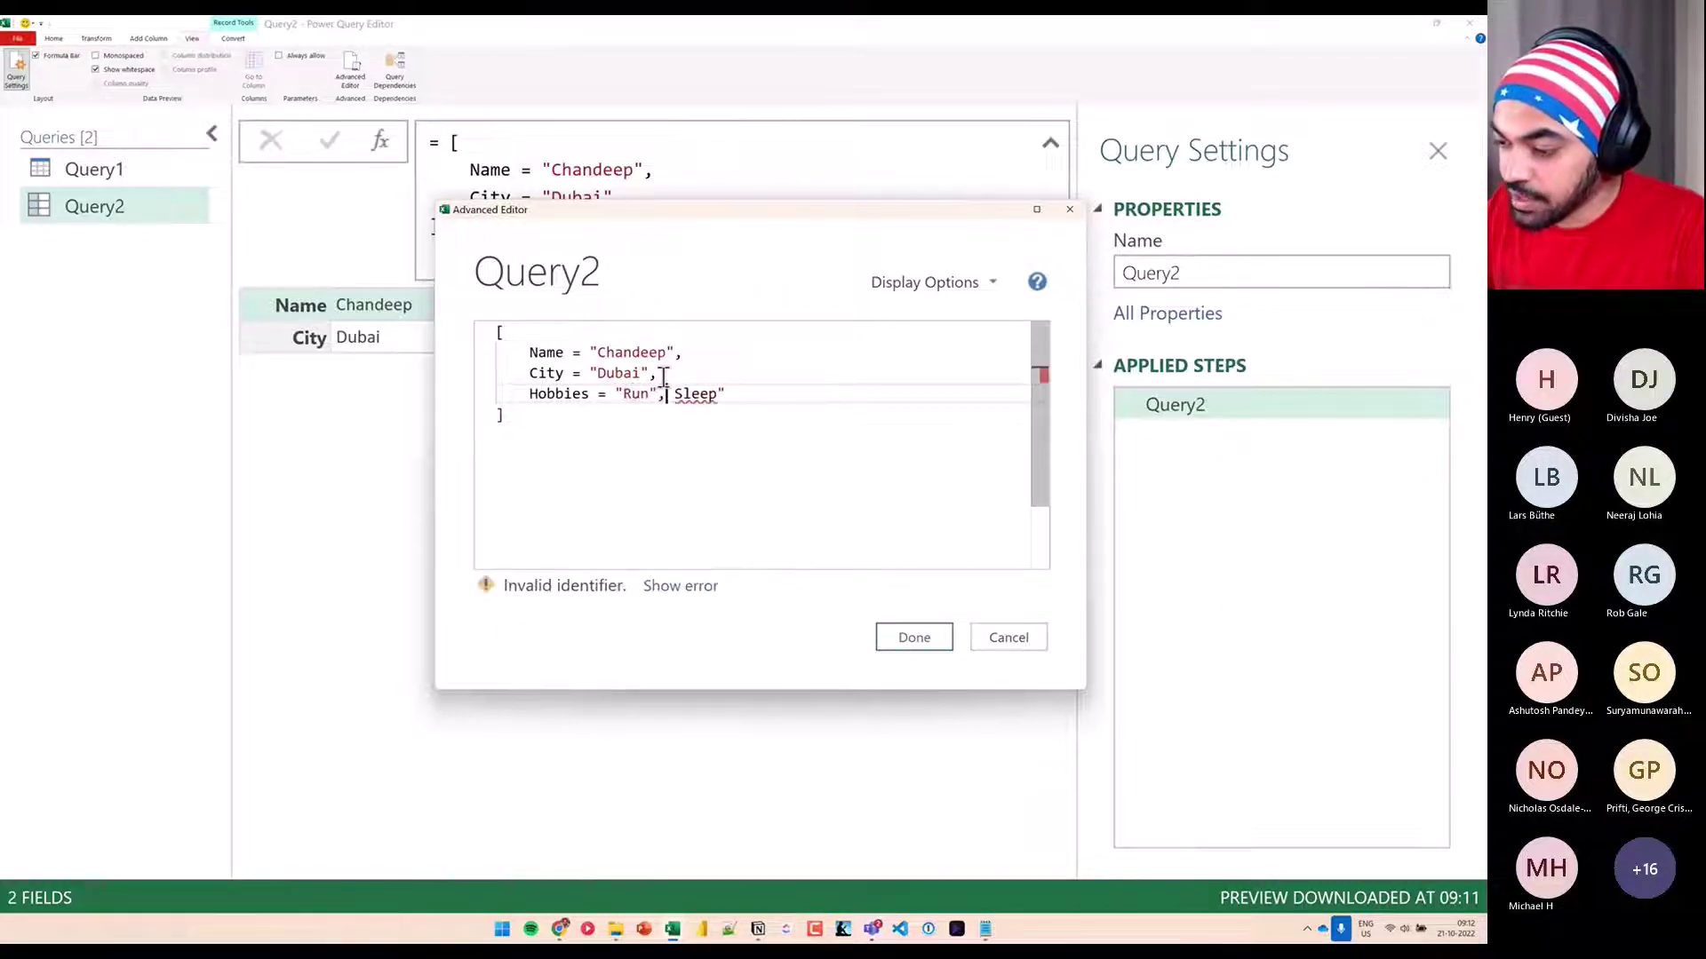
{"action": "key", "text": "Right"}
{"action": "key", "text": "Right"}
{"action": "type", "text": "\""}
{"action": "key", "text": "Left"}
{"action": "key", "text": "Left"}
{"action": "key", "text": "Left"}
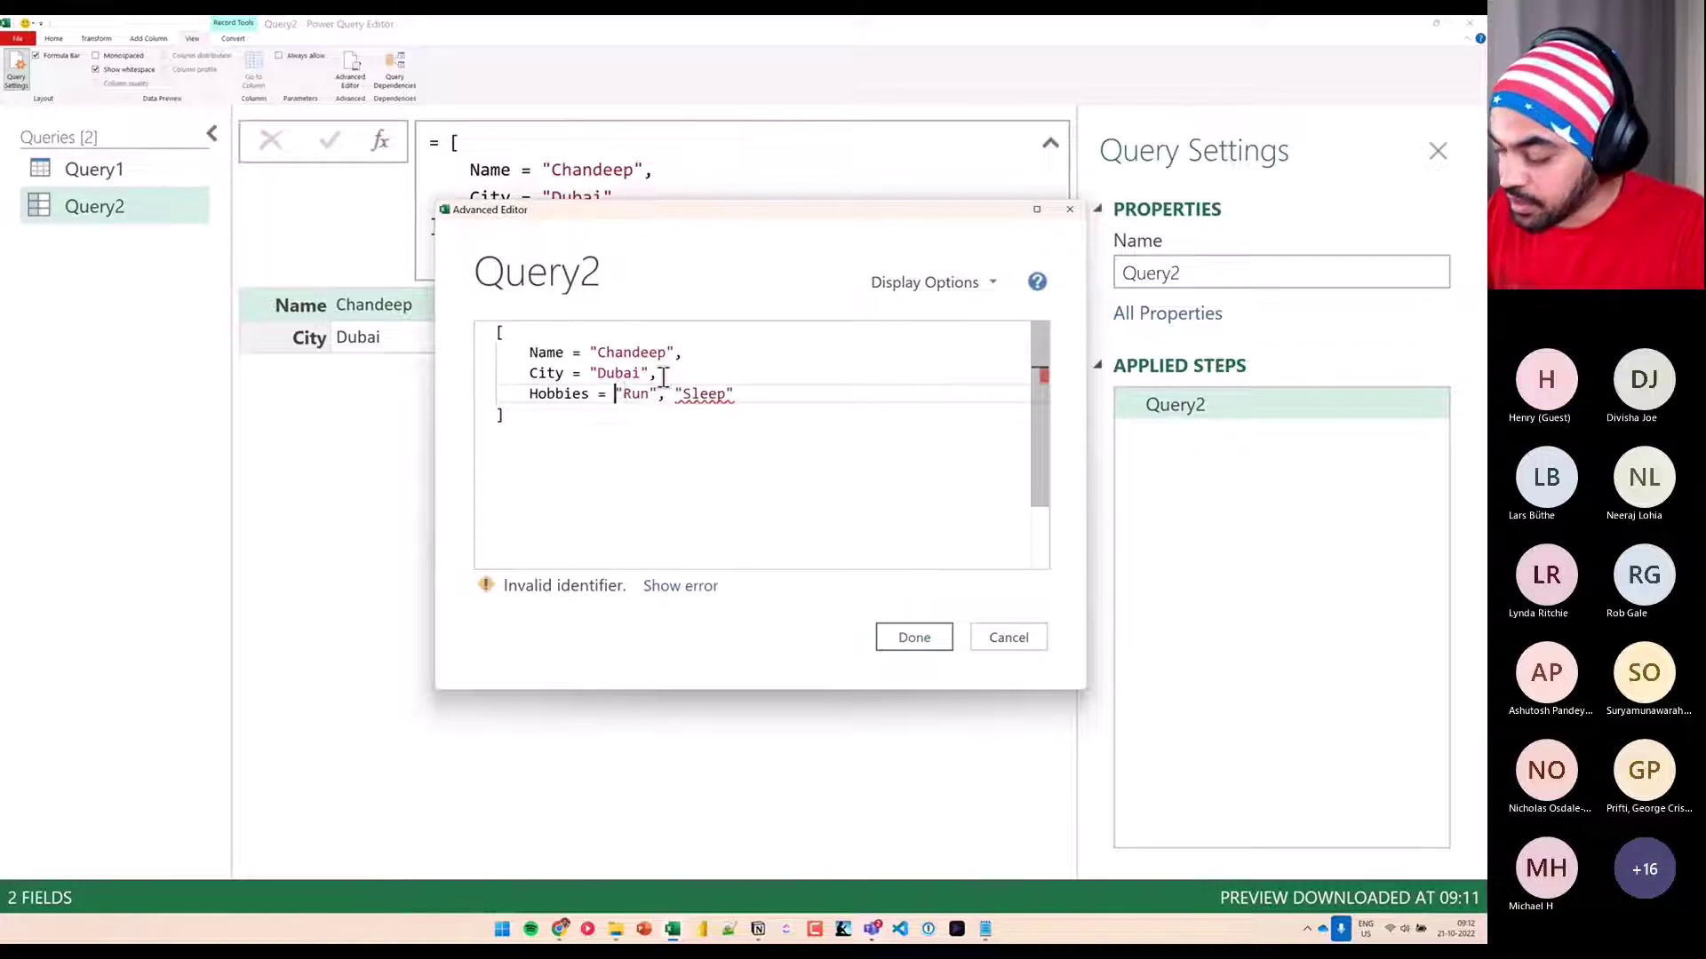
{"action": "type", "text": "{"}
{"action": "key", "text": "Down"}
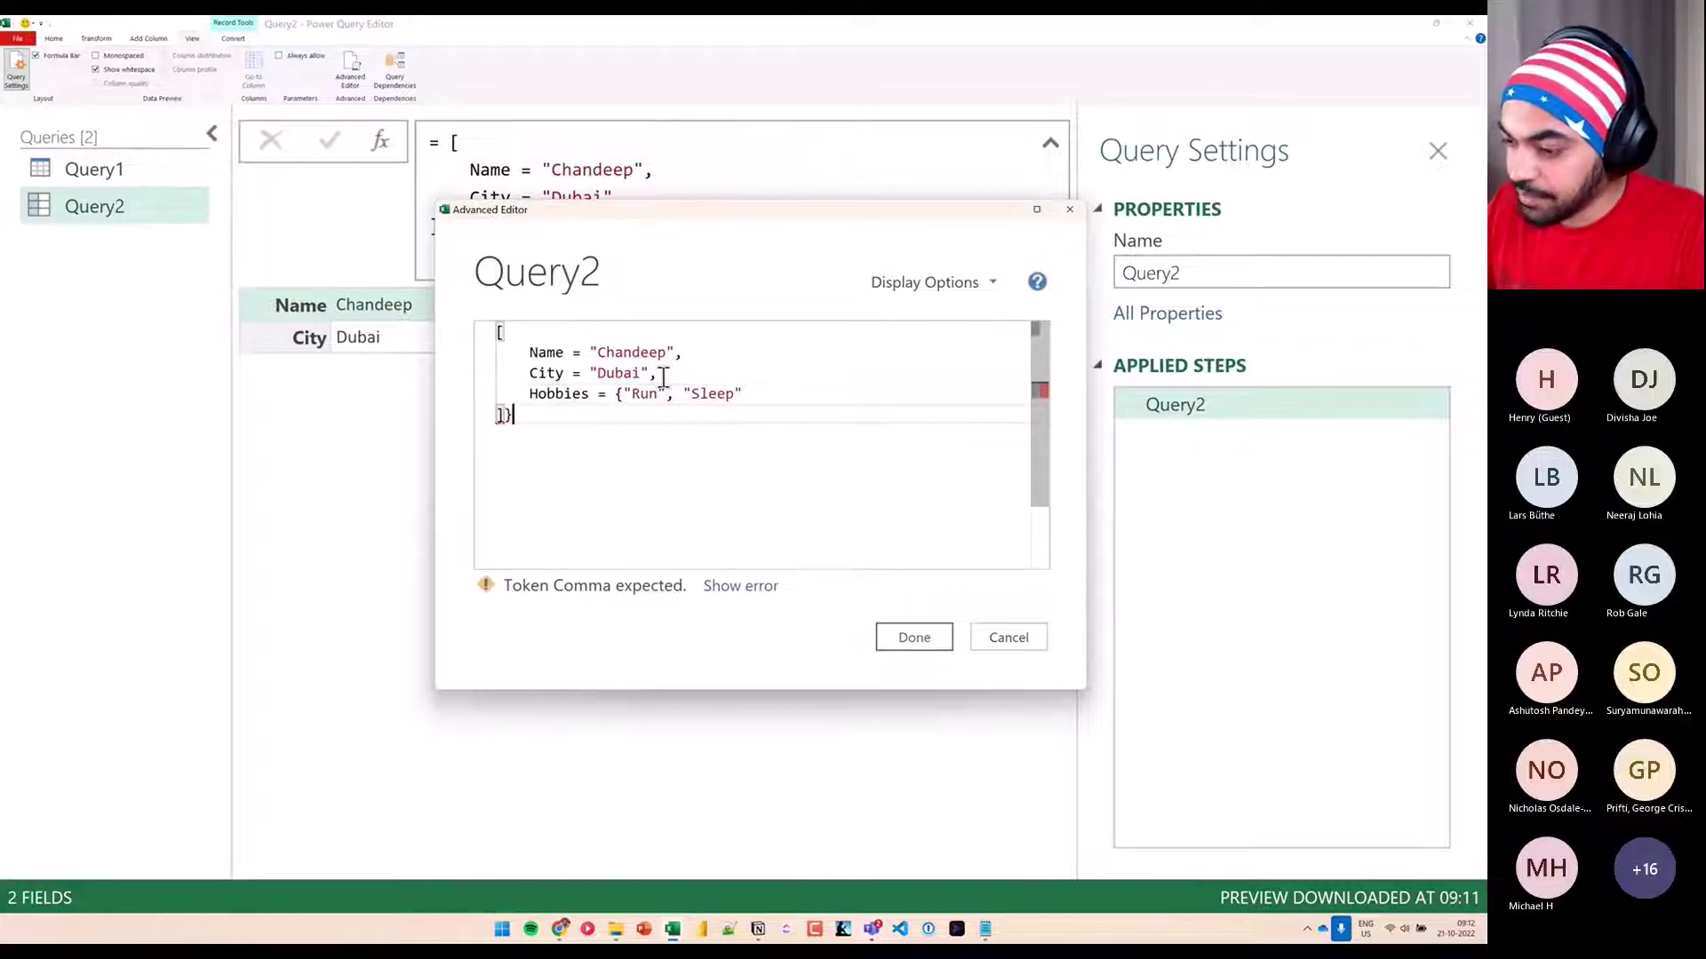
{"action": "key", "text": "Up"}
{"action": "key", "text": "End"}
{"action": "key", "text": "Left"}
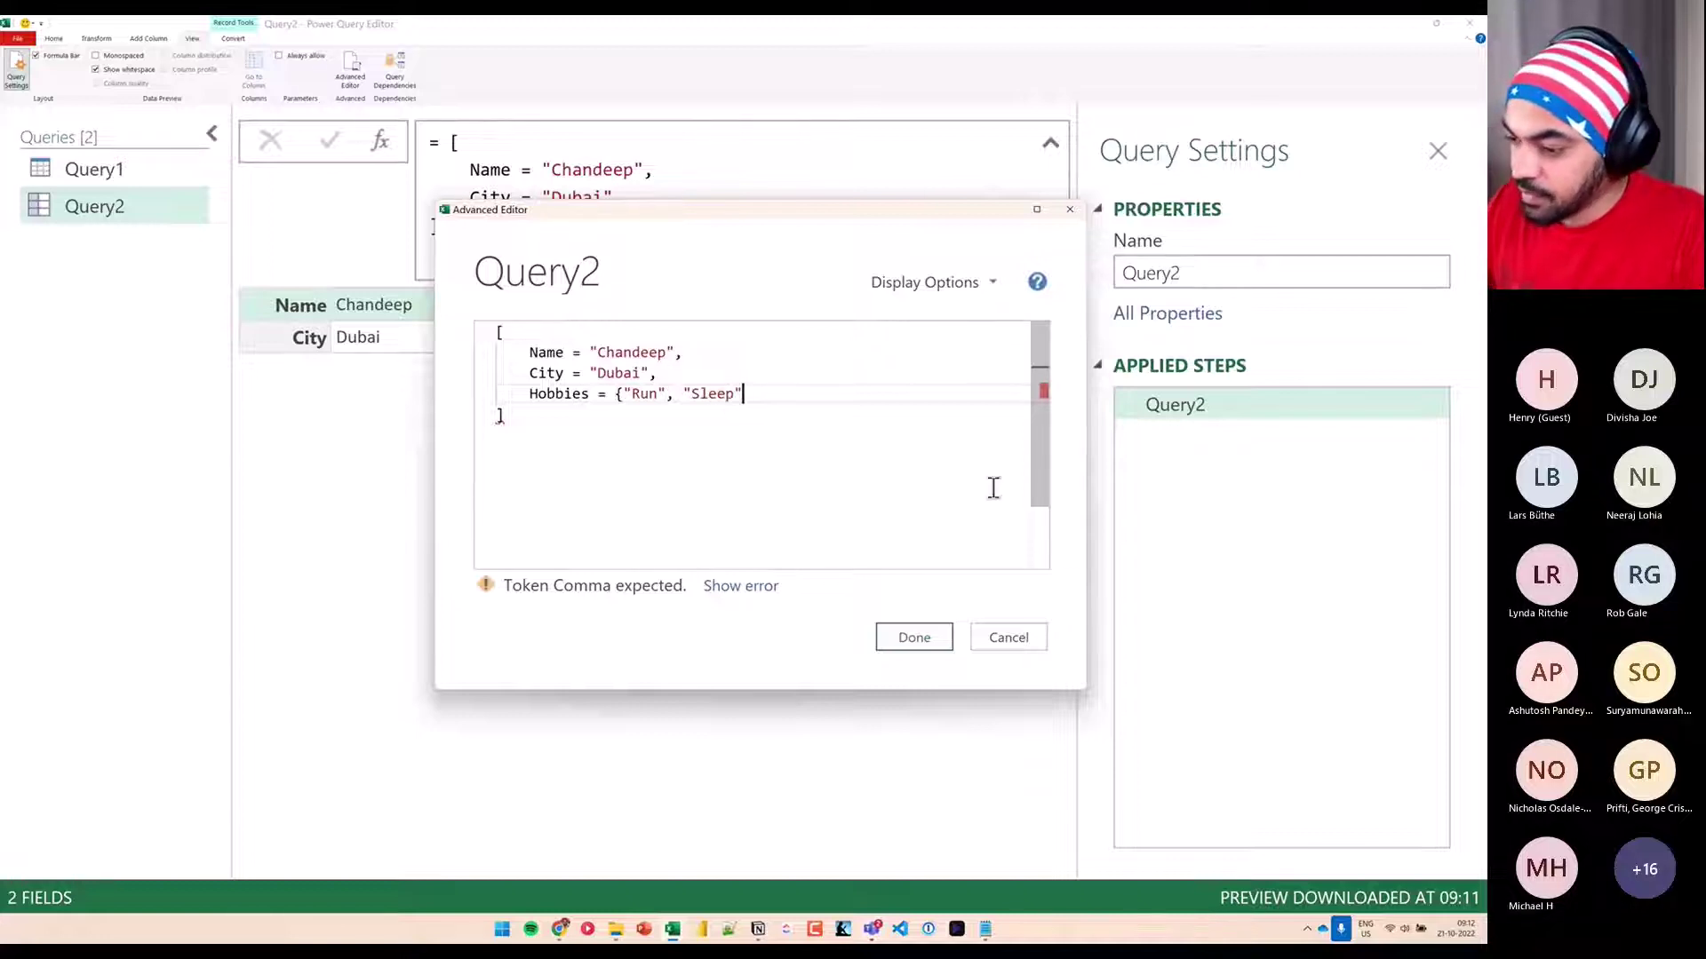
{"action": "type", "text": "}"}
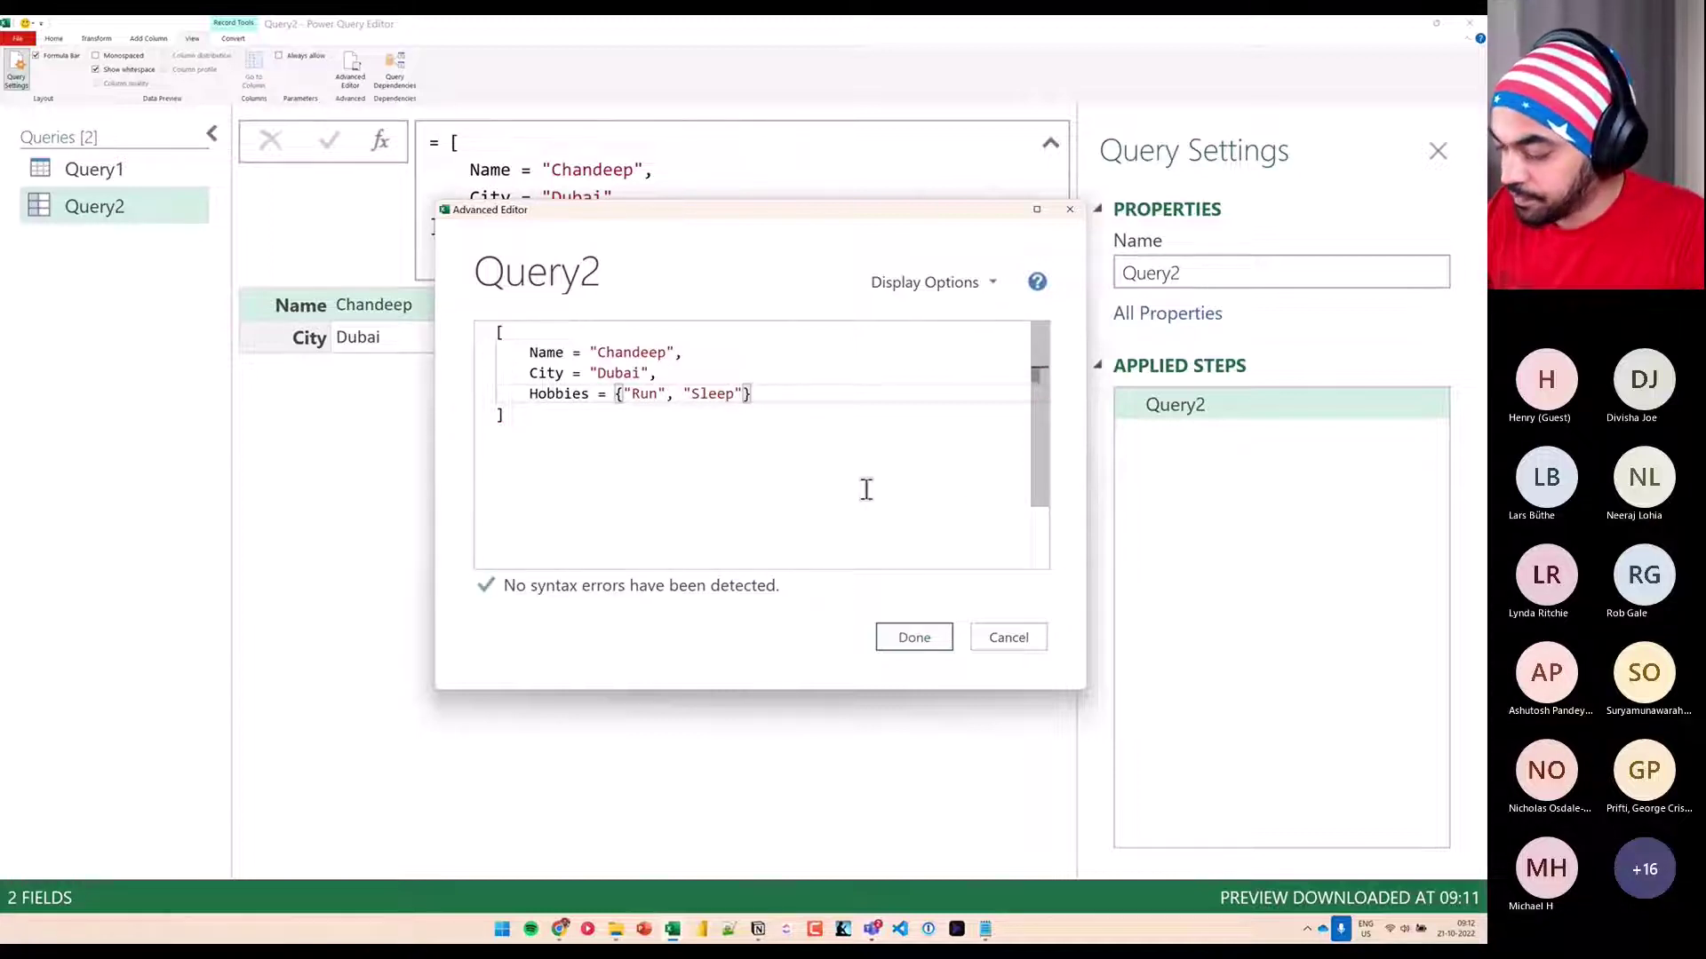
Annotate the field names, commas and list braces, then apply the code with Done
{"action": "key", "text": "ctrl+plus"}
{"action": "key", "text": "ctrl+plus"}
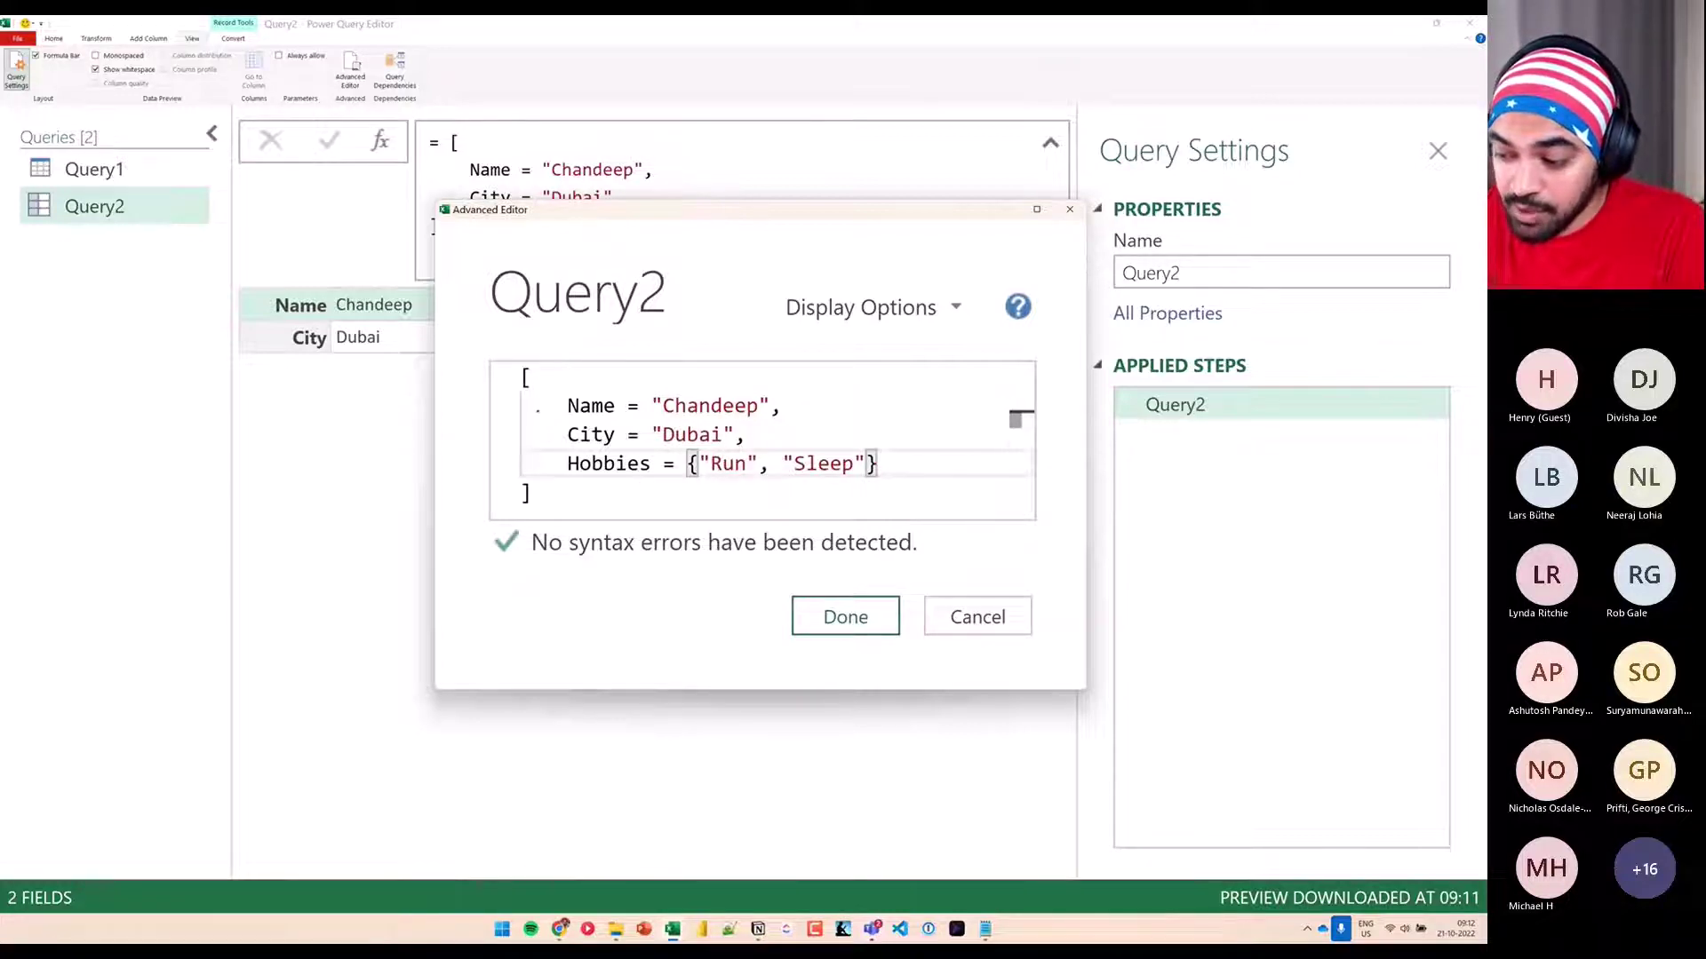
{"action": "left_click_drag", "start_coordinate": [512, 418], "coordinate": [542, 402]}
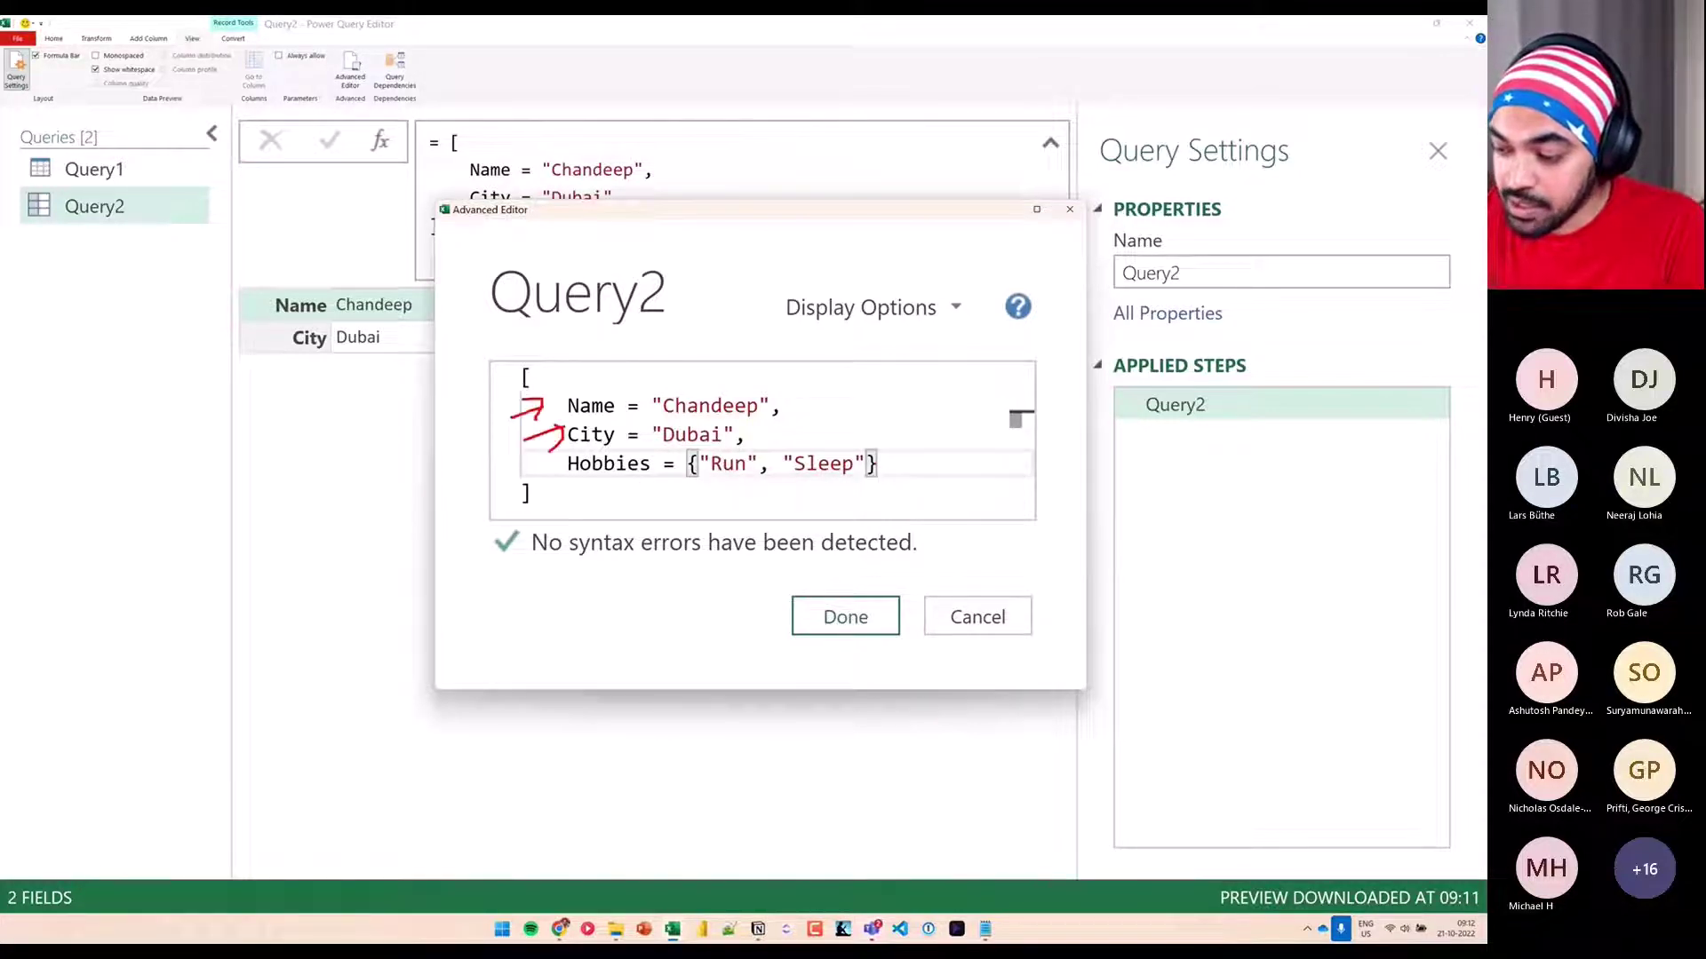
{"action": "left_click_drag", "start_coordinate": [519, 469], "coordinate": [560, 456]}
{"action": "left_click_drag", "start_coordinate": [555, 386], "coordinate": [634, 406]}
{"action": "left_click_drag", "start_coordinate": [775, 407], "coordinate": [807, 380]}
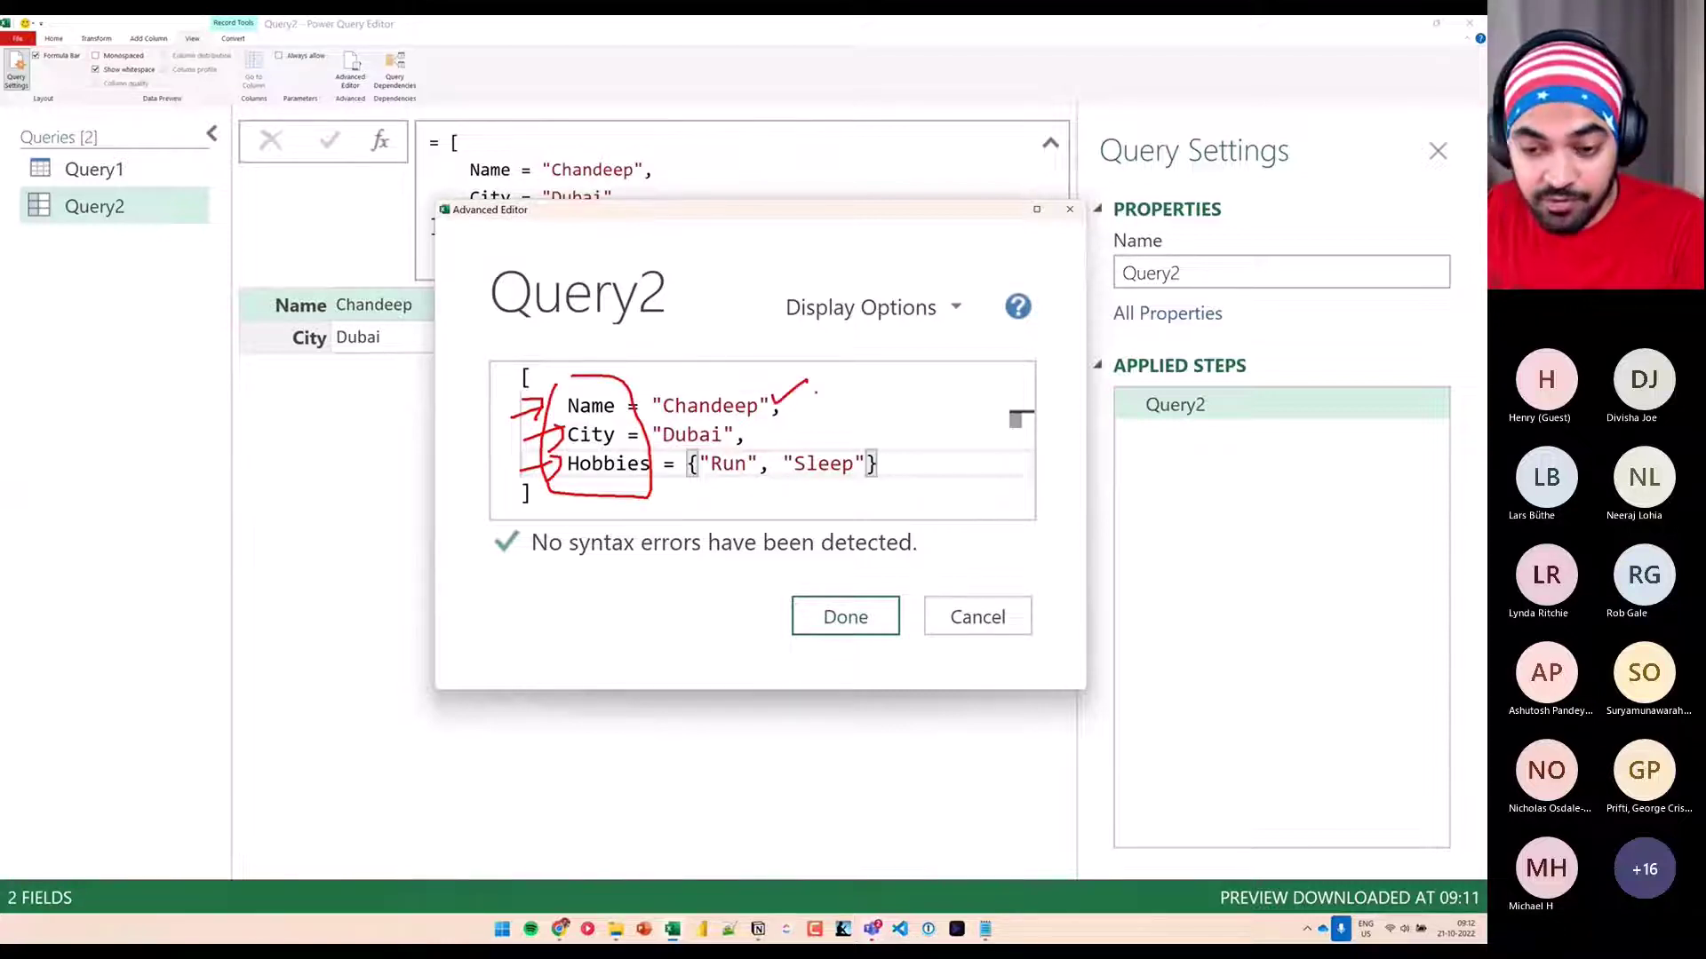
{"action": "left_click_drag", "start_coordinate": [748, 432], "coordinate": [787, 416]}
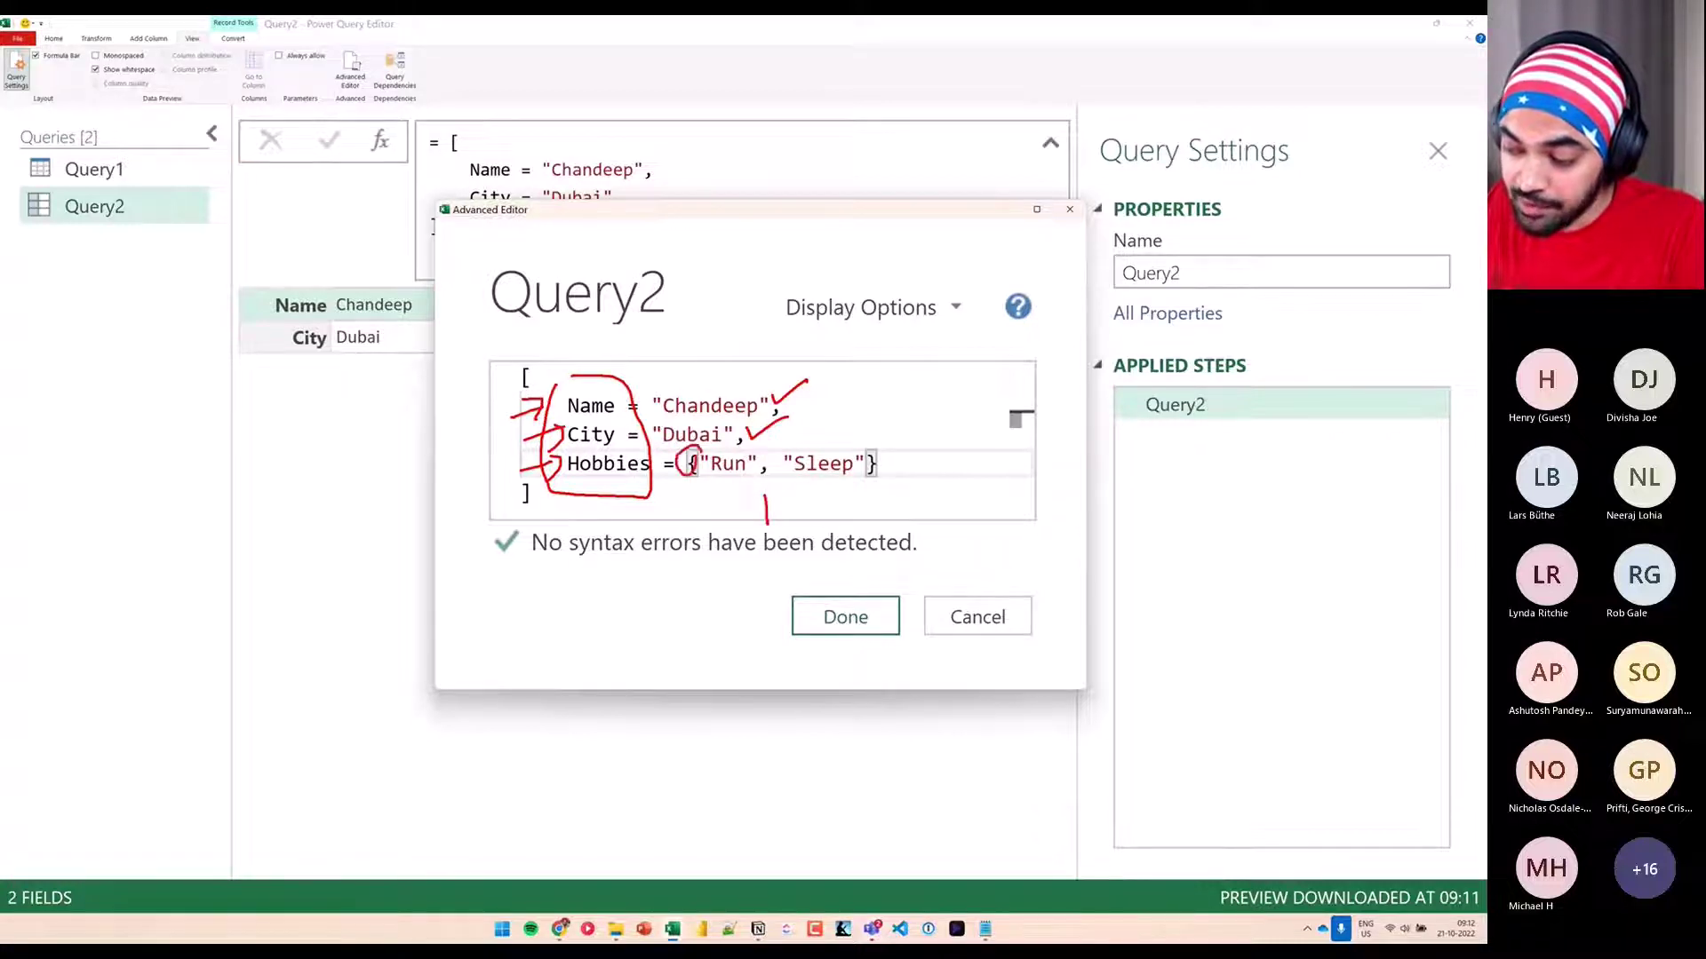
{"action": "left_click_drag", "start_coordinate": [877, 436], "coordinate": [880, 434]}
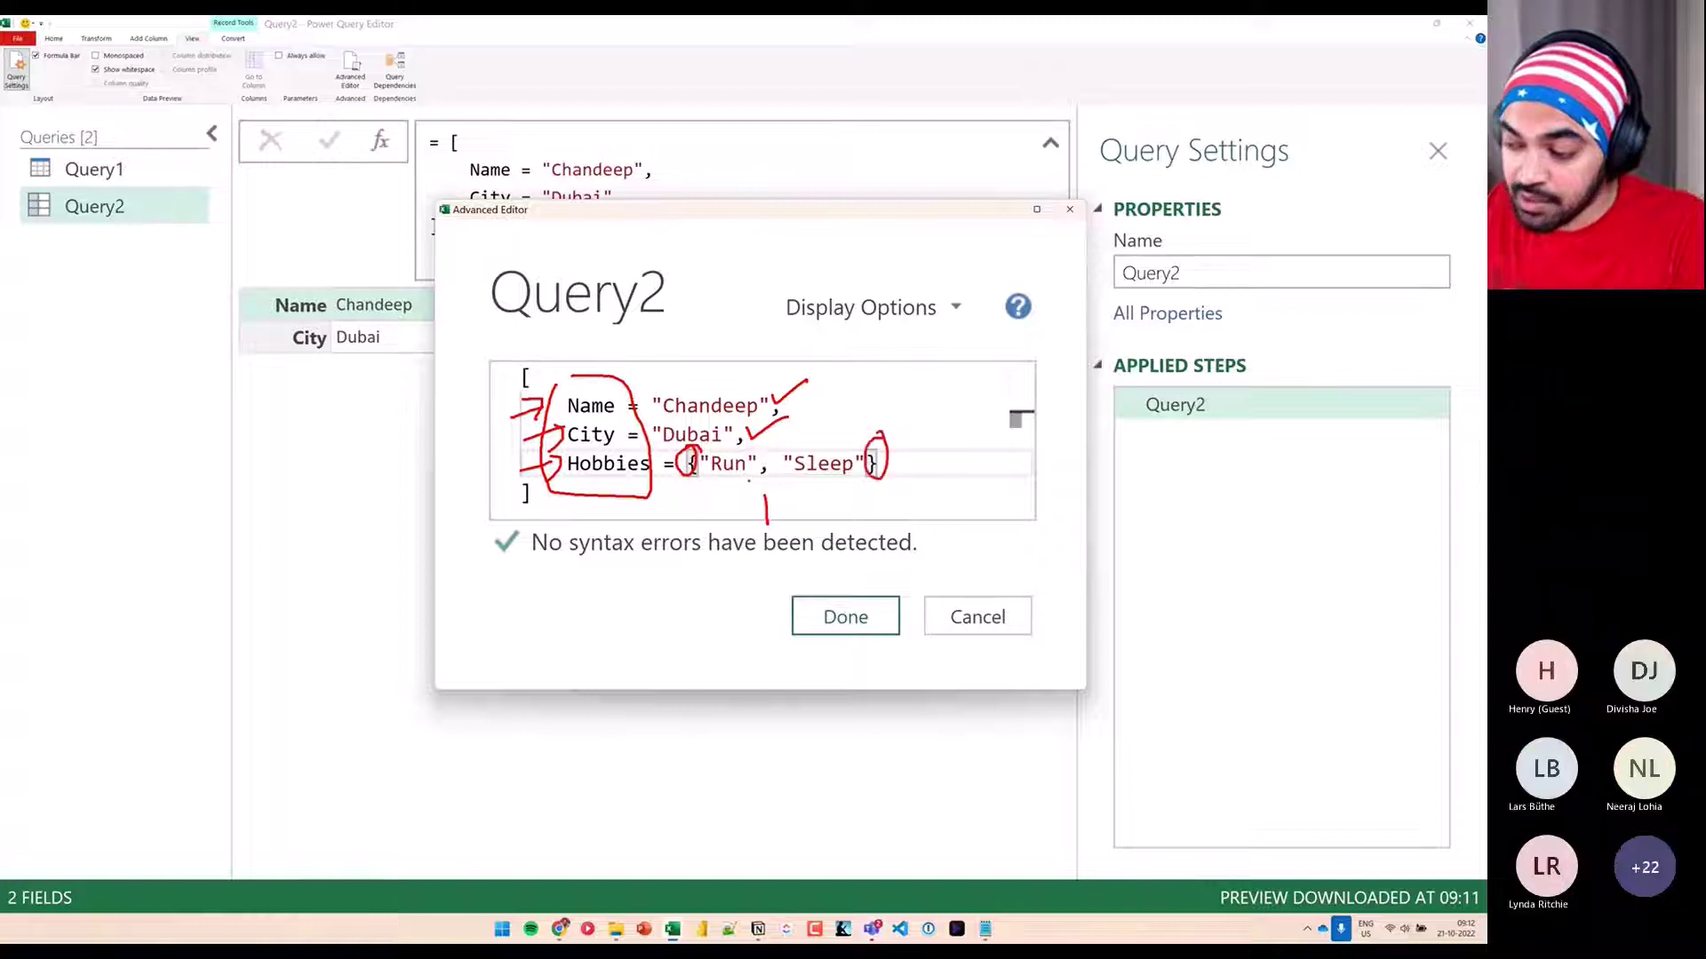
{"action": "left_click", "coordinate": [863, 618]}
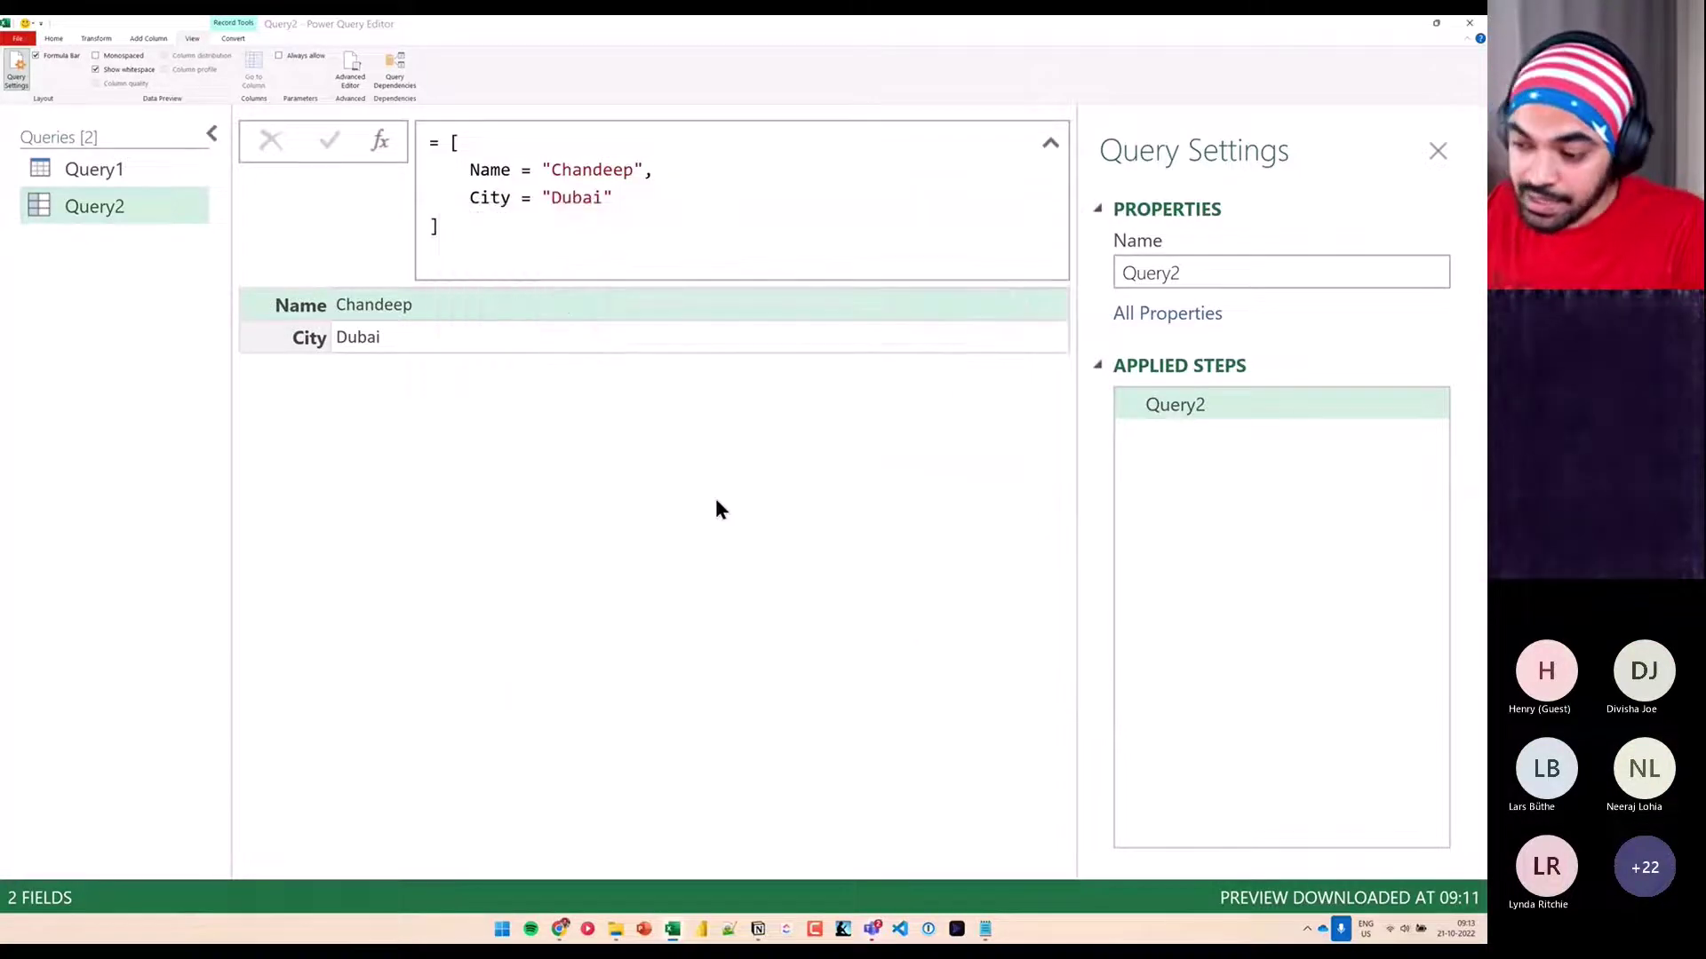
Preview the Hobbies list and point from Hobbies to its first item, Run
{"action": "left_click", "coordinate": [411, 377]}
{"action": "type", "text": "Hobbies = {\"Run\", \"Sleep\"}"}
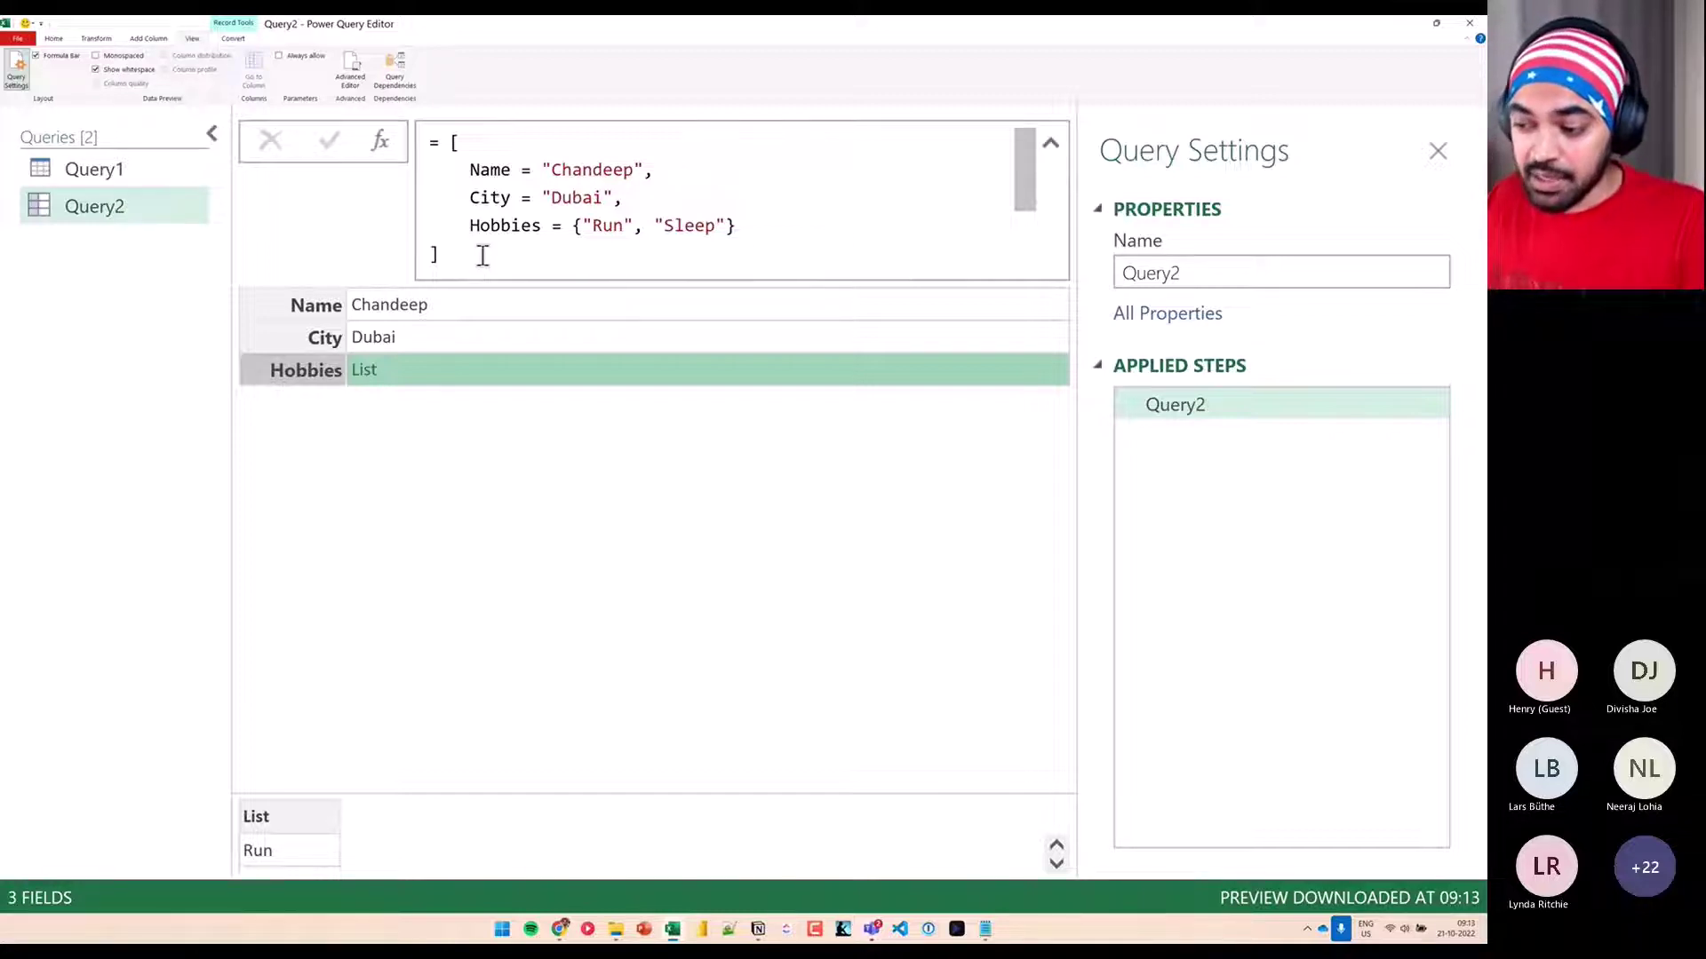
{"action": "left_click_drag", "start_coordinate": [460, 240], "coordinate": [538, 239]}
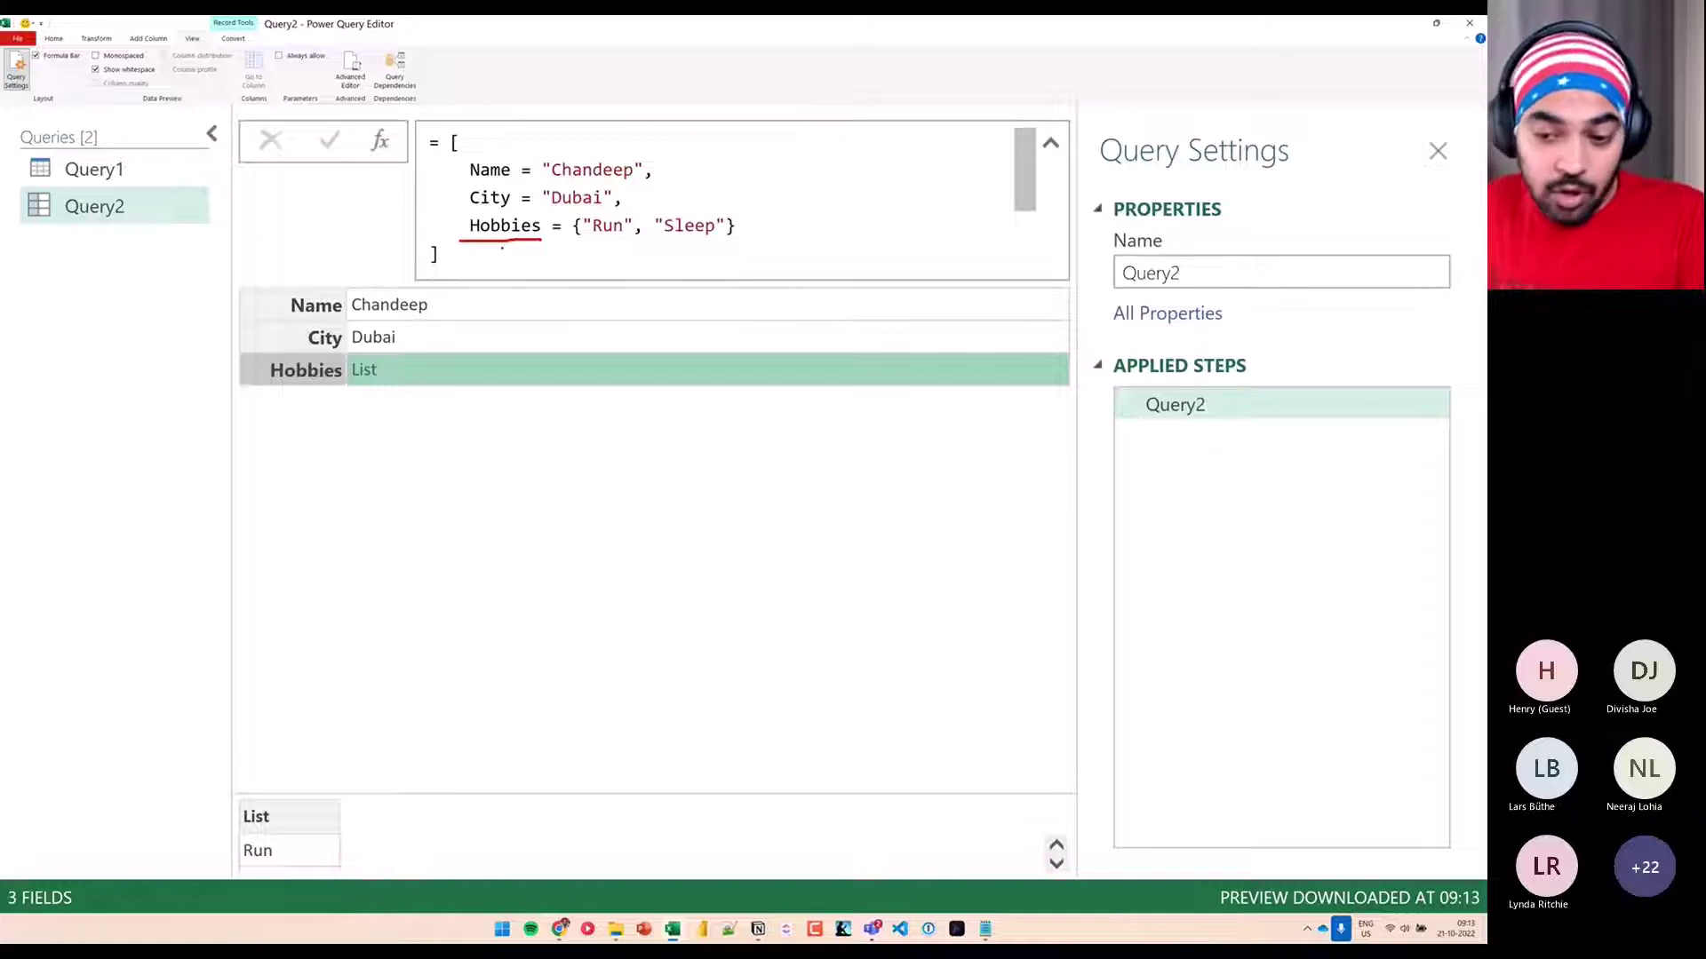
{"action": "left_click_drag", "start_coordinate": [535, 268], "coordinate": [622, 250]}
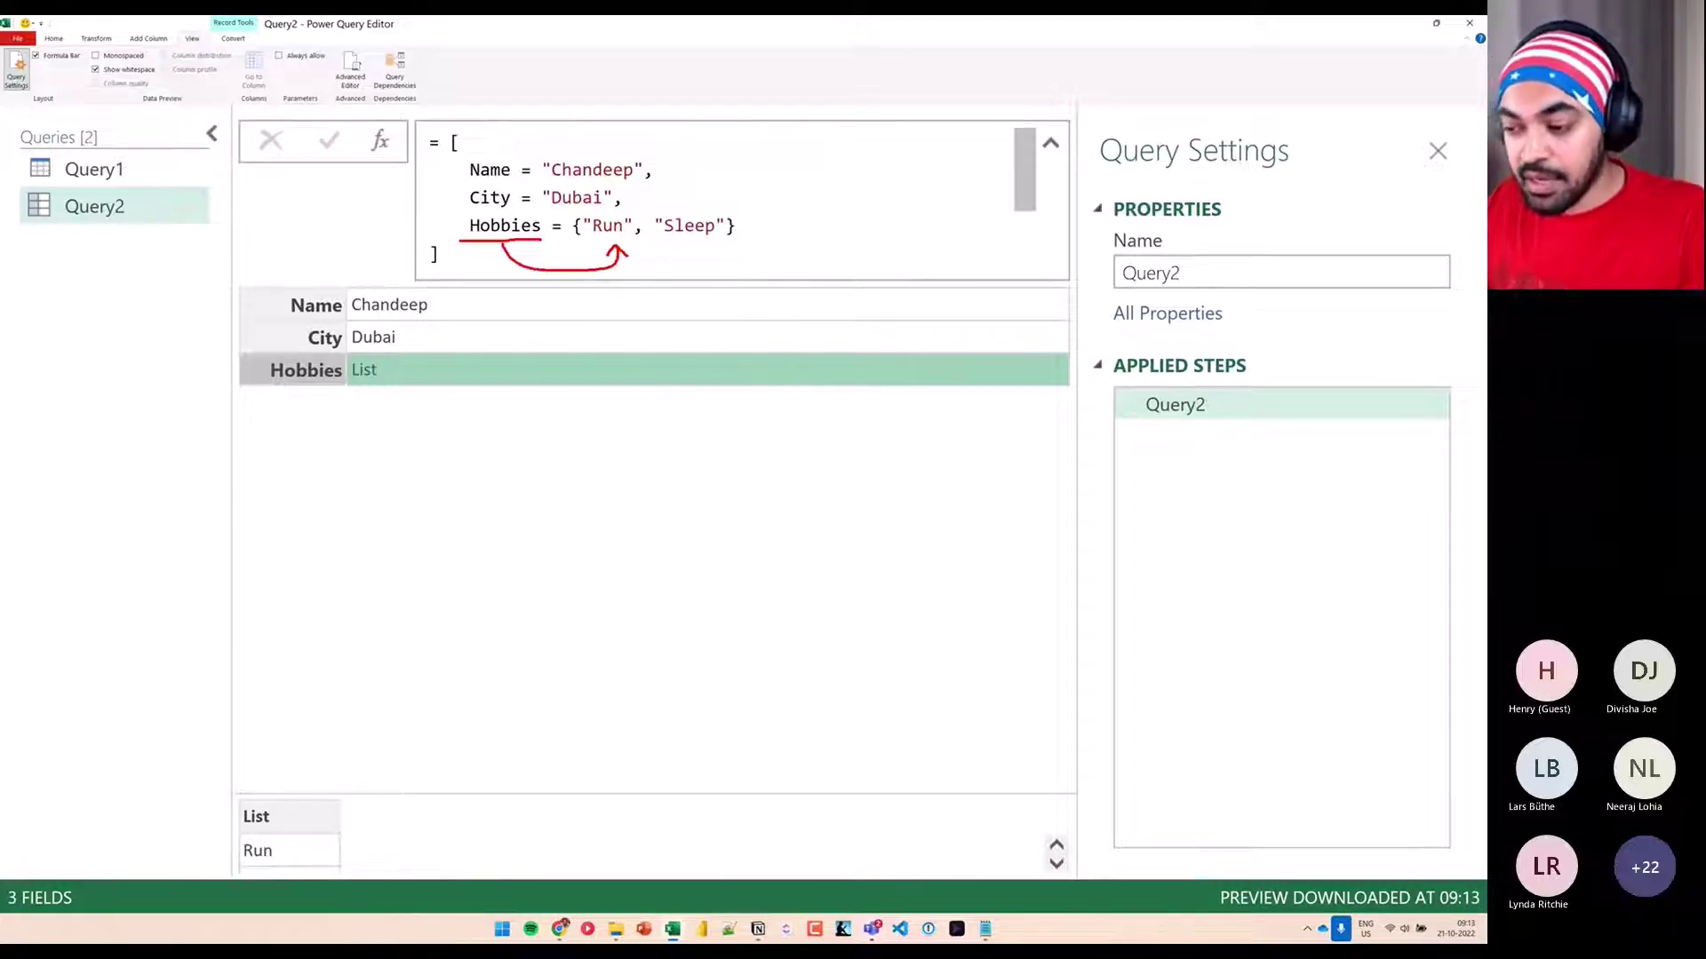
{"action": "key", "text": "Escape"}
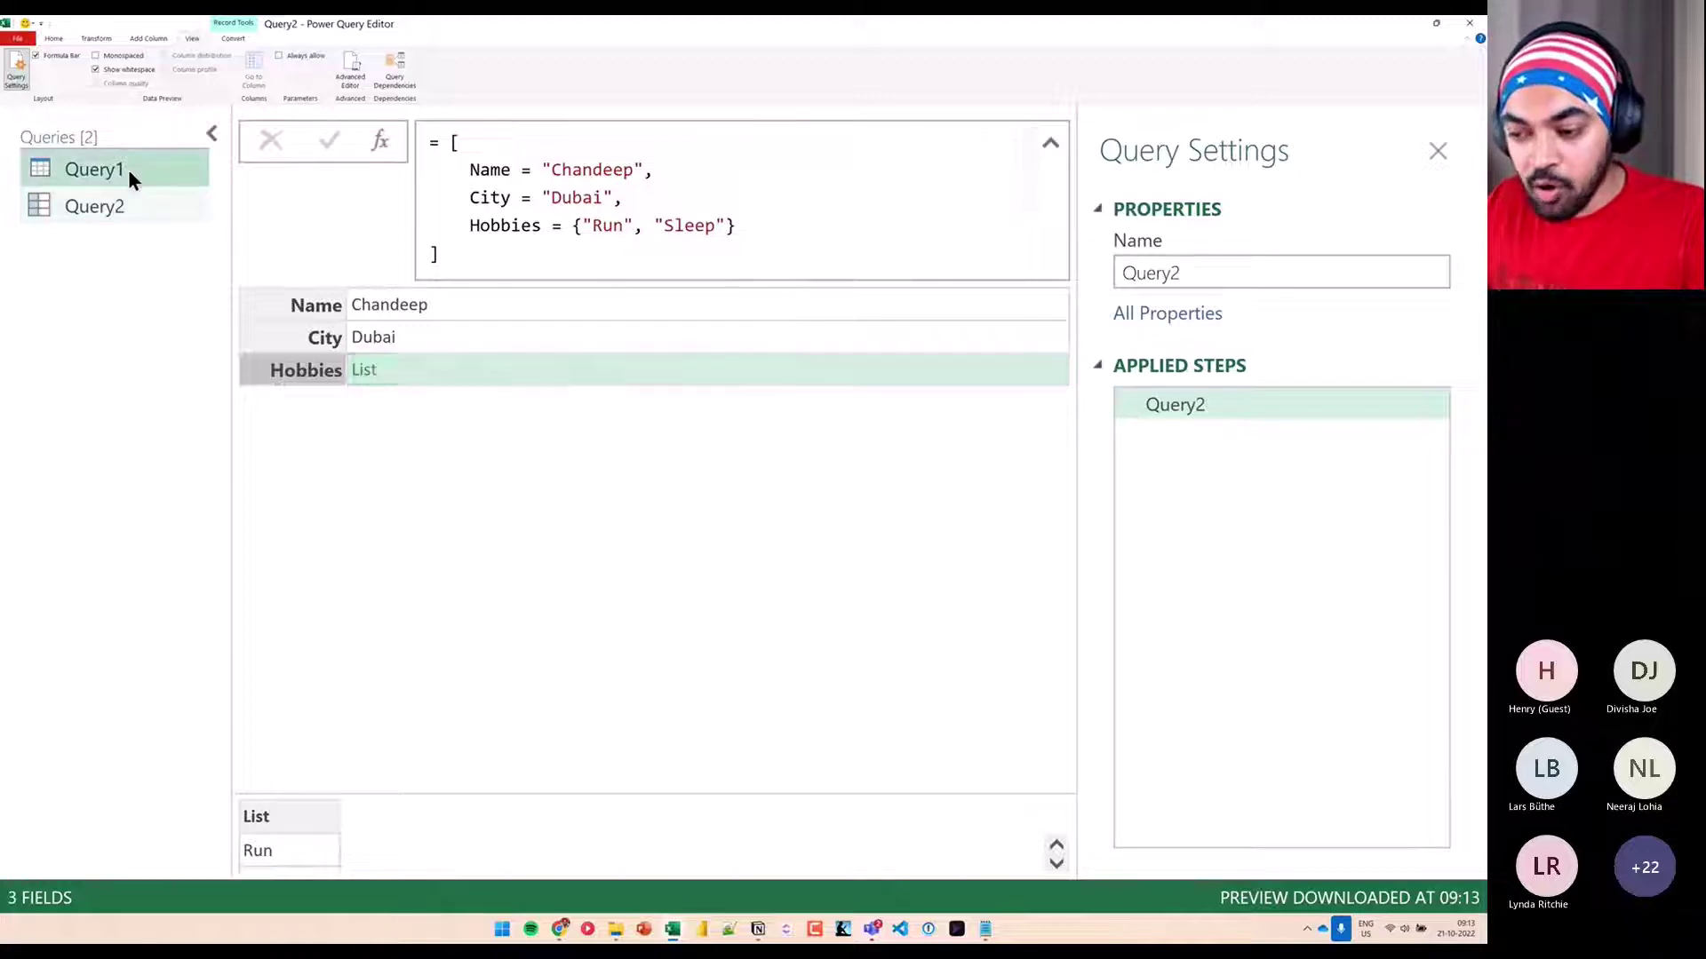
Open Query1's Advanced Editor and enlarge the code window and text
{"action": "left_click", "coordinate": [127, 169]}
{"action": "left_click", "coordinate": [353, 75]}
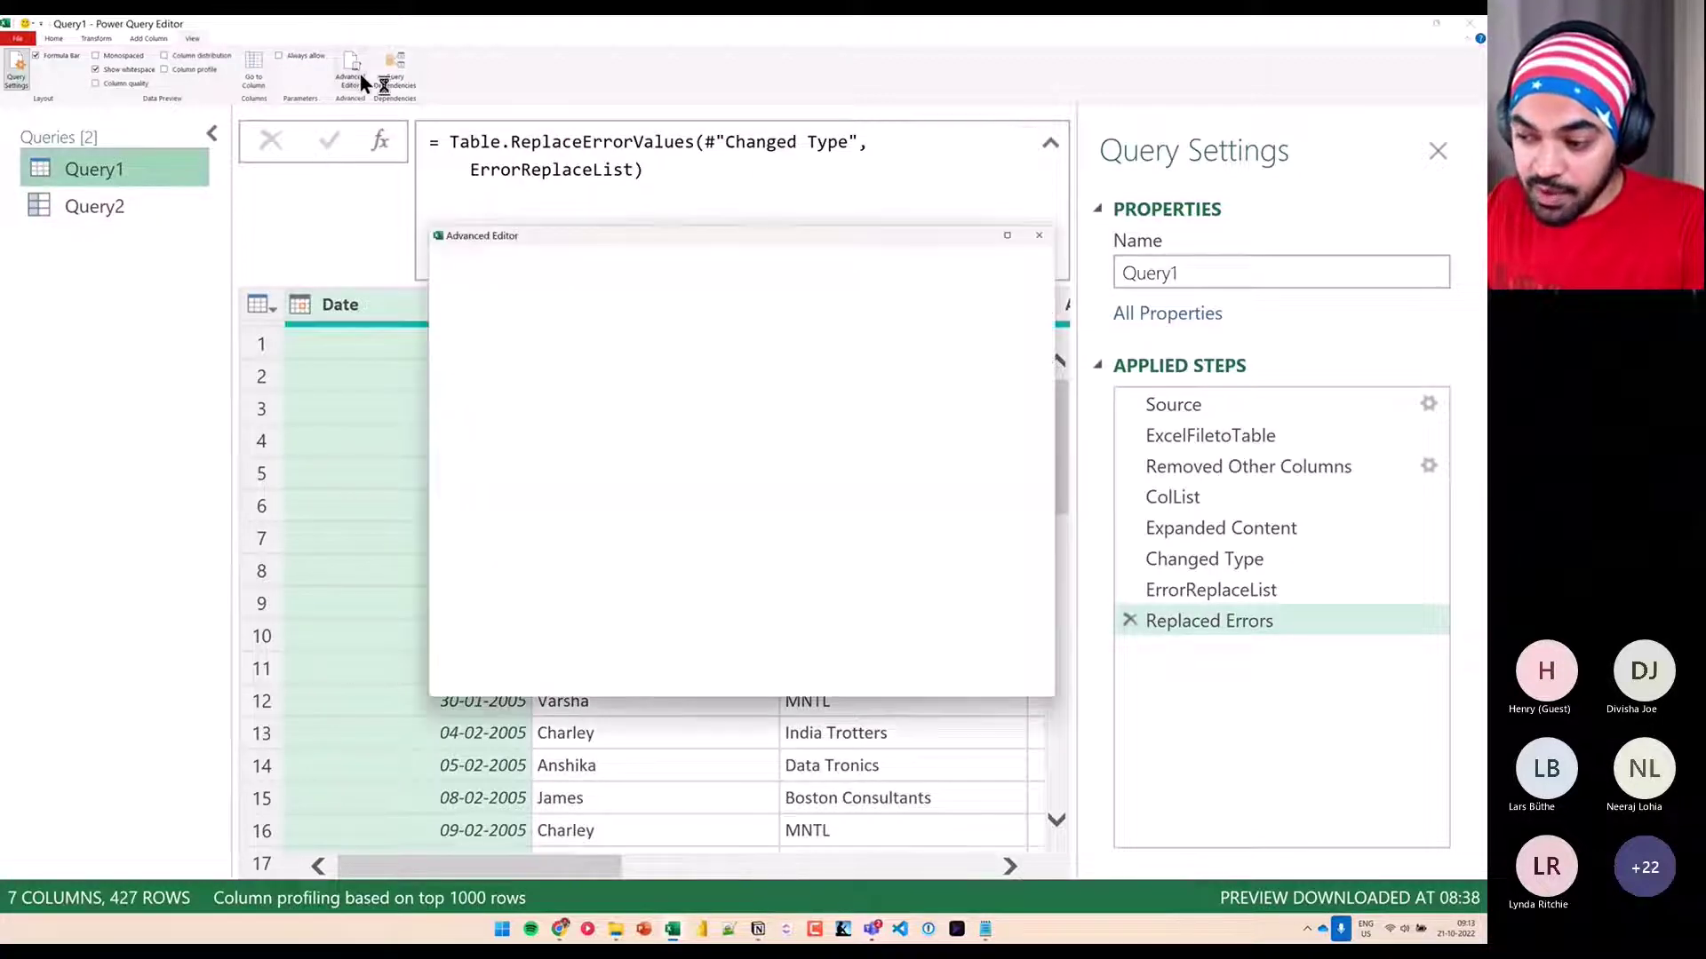
{"action": "key", "text": "ctrl+plus"}
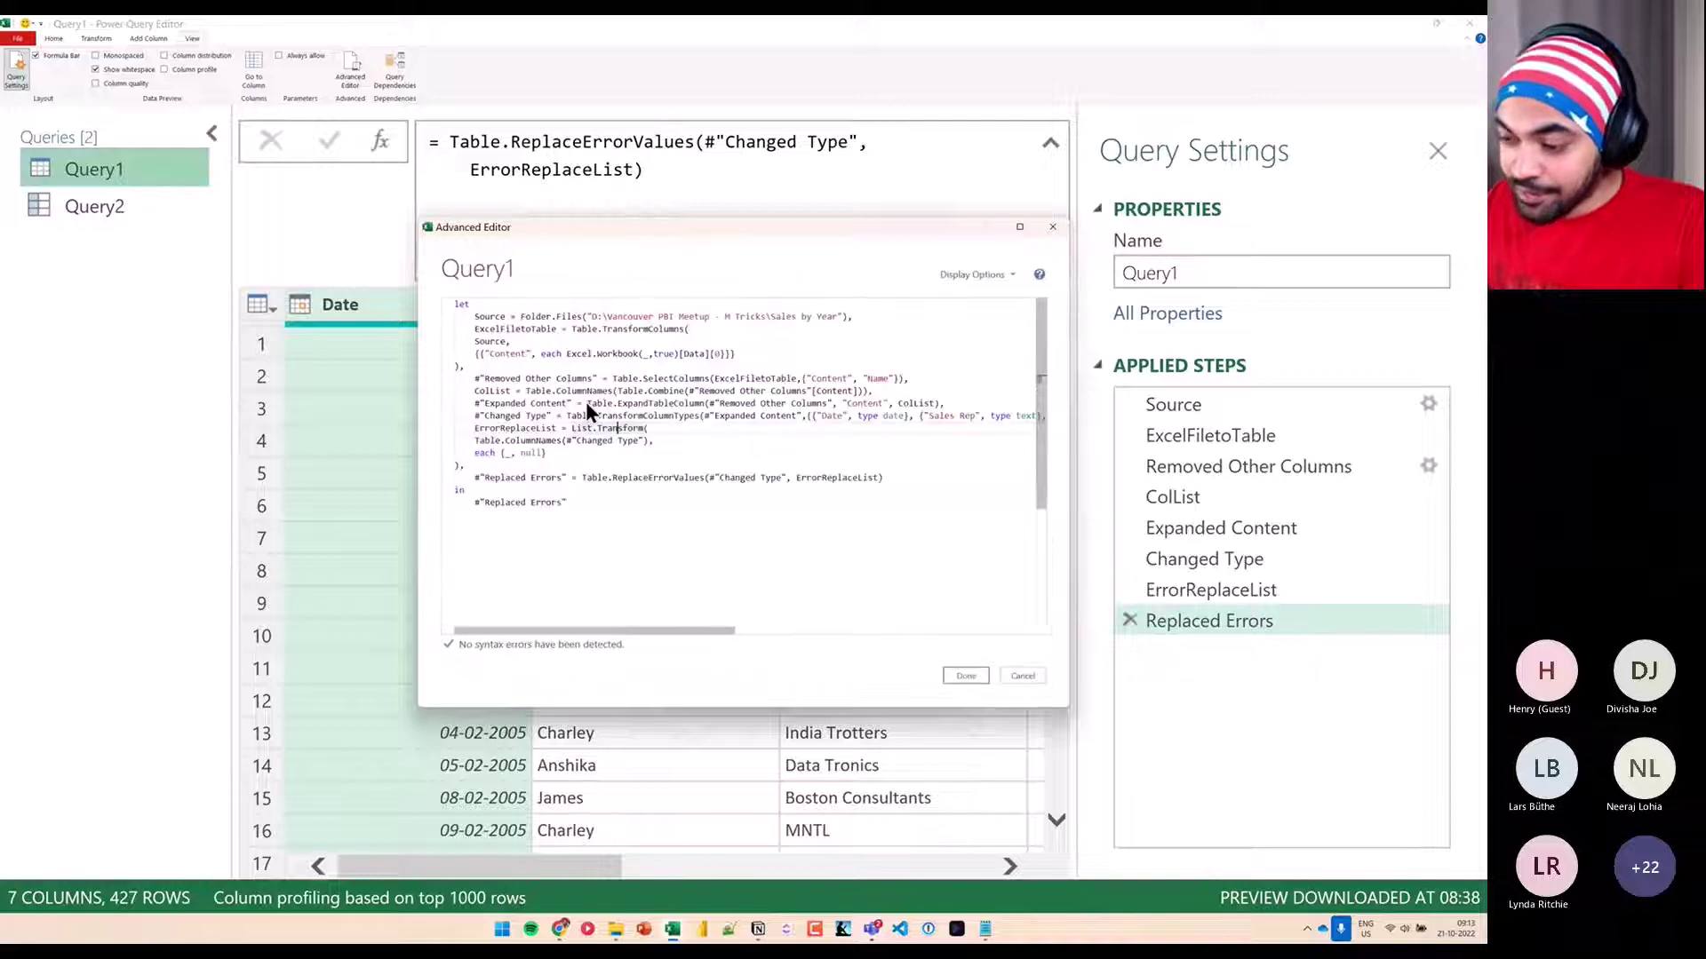
{"action": "key", "text": "ctrl+plus"}
{"action": "key", "text": "ctrl+plus"}
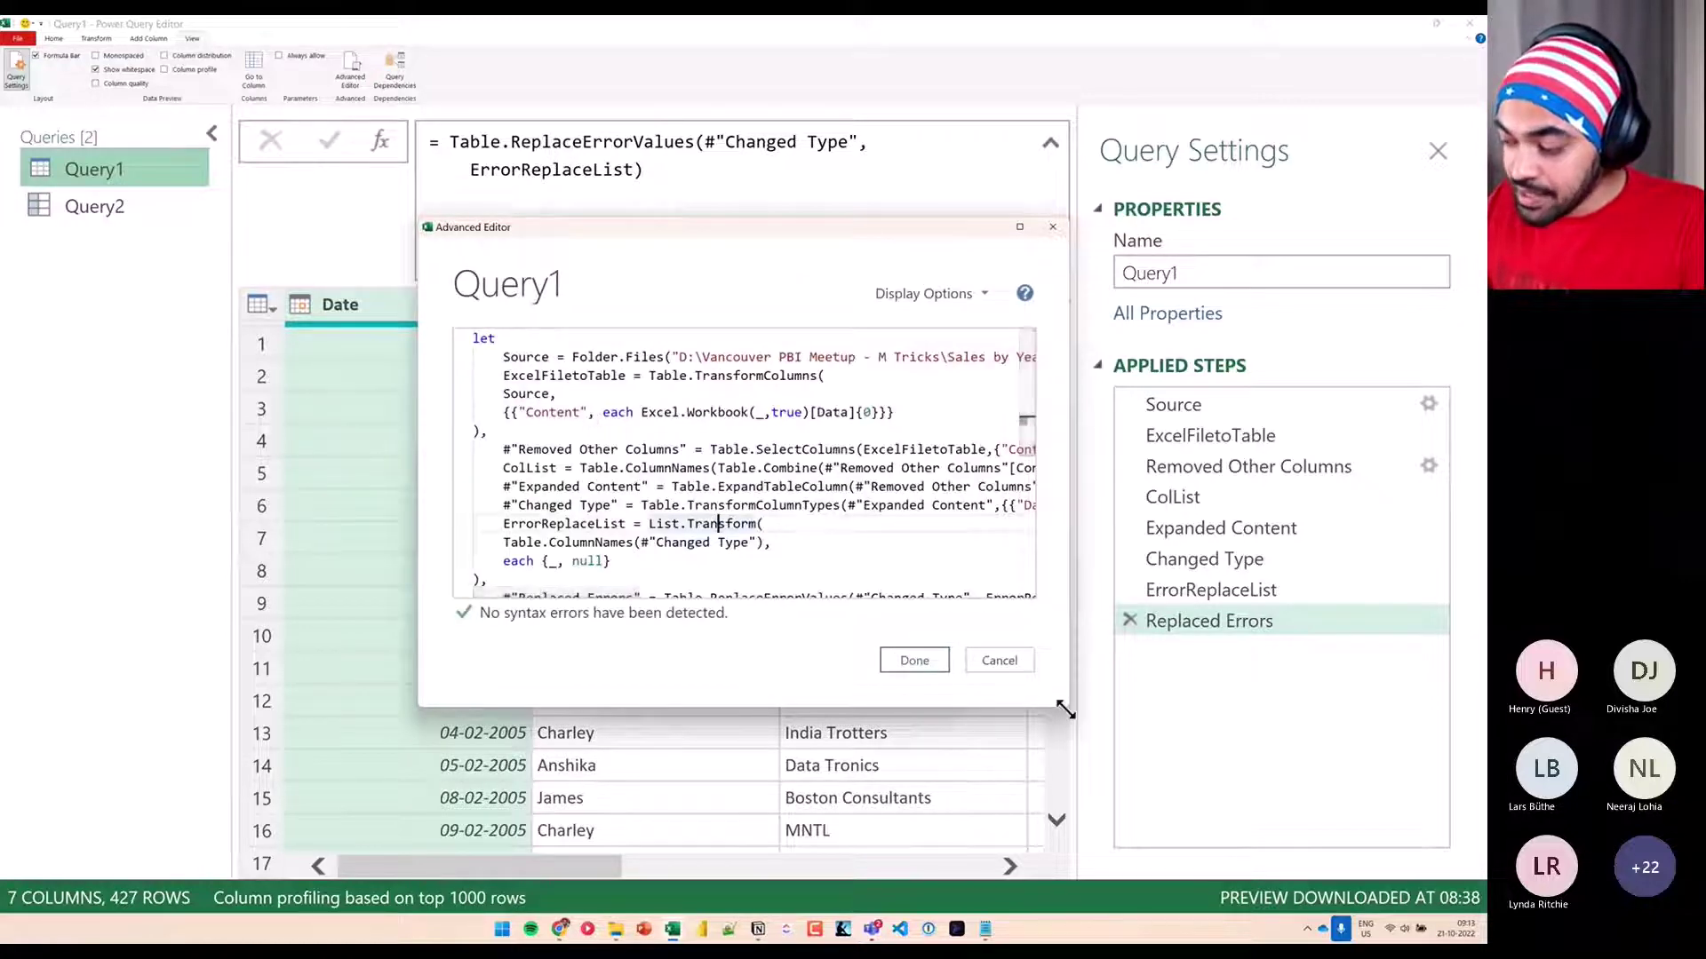
{"action": "left_click_drag", "start_coordinate": [1067, 706], "coordinate": [1303, 902]}
{"action": "left_click", "coordinate": [981, 750]}
{"action": "key", "text": "ctrl+plus"}
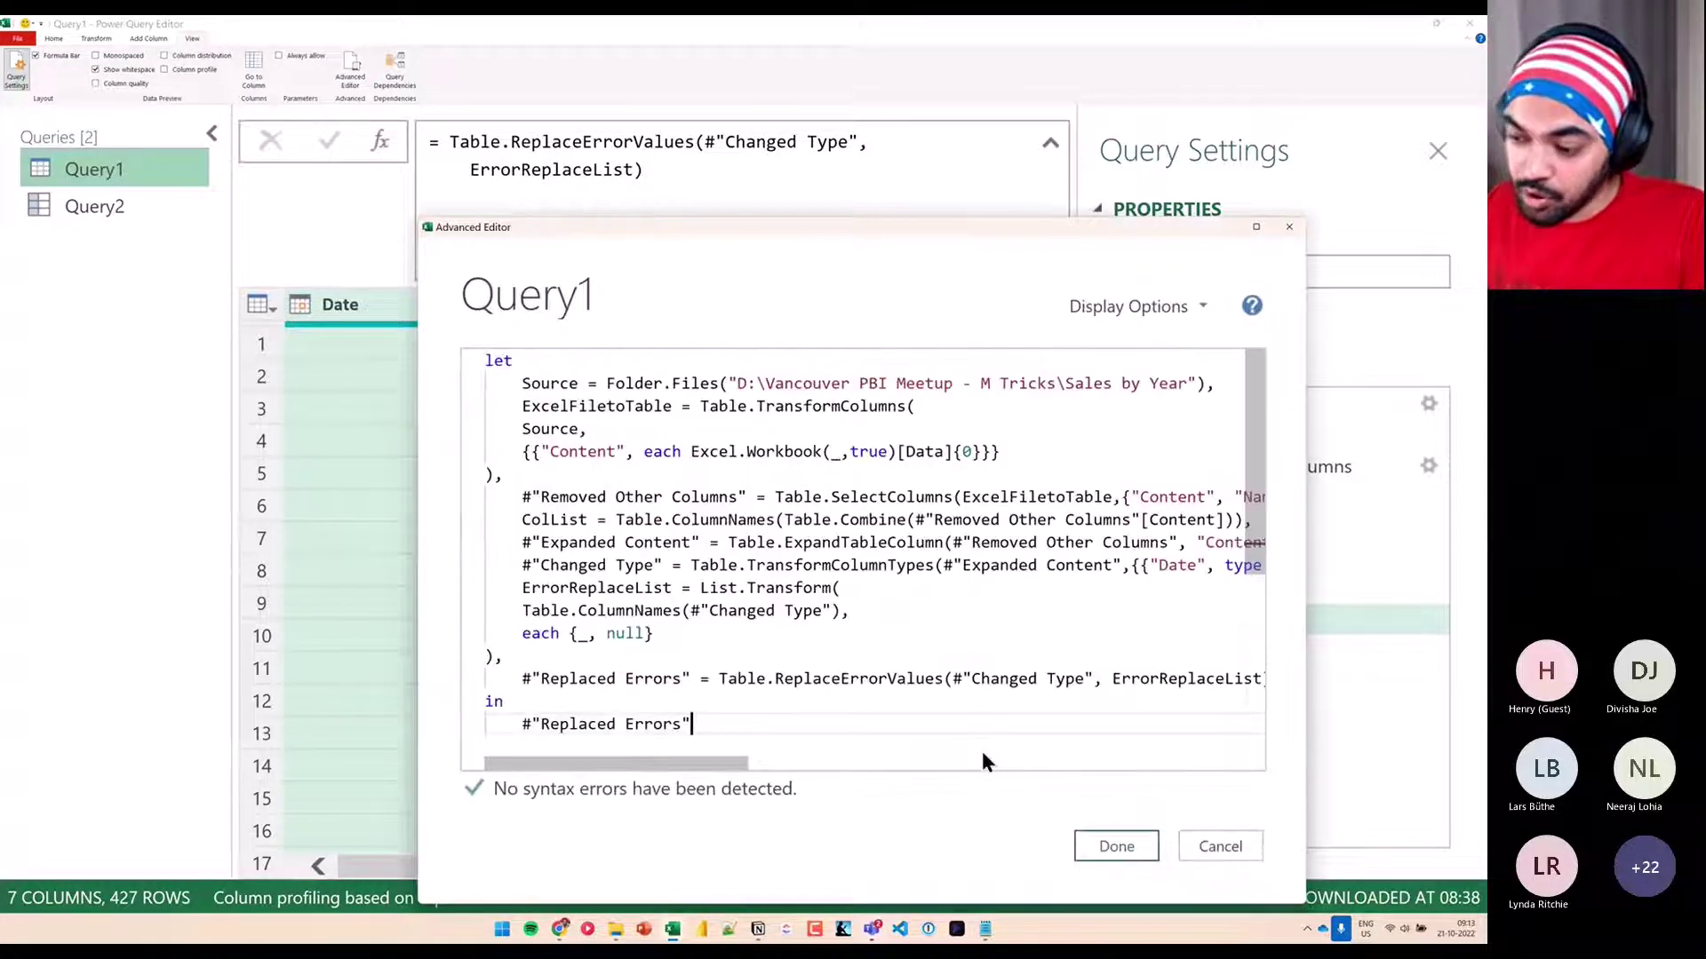
Replace let with [ and the final in lines with ] to make a record
{"action": "double_click", "coordinate": [502, 360]}
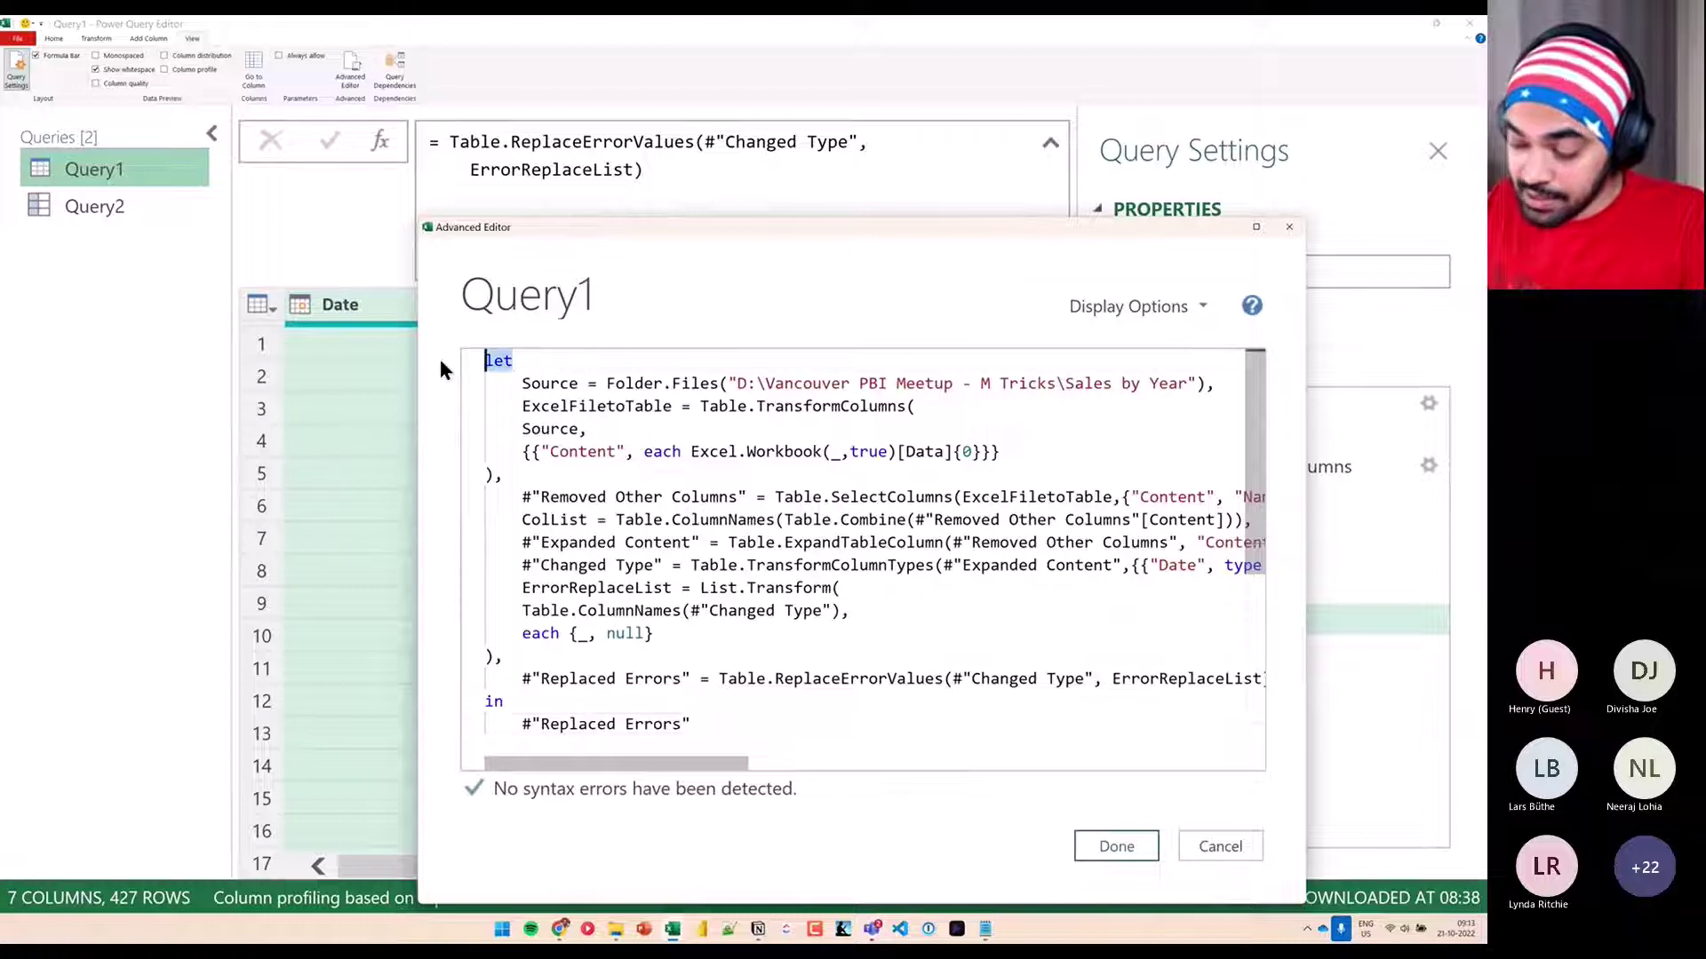
{"action": "type", "text": "["}
{"action": "key", "text": "End"}
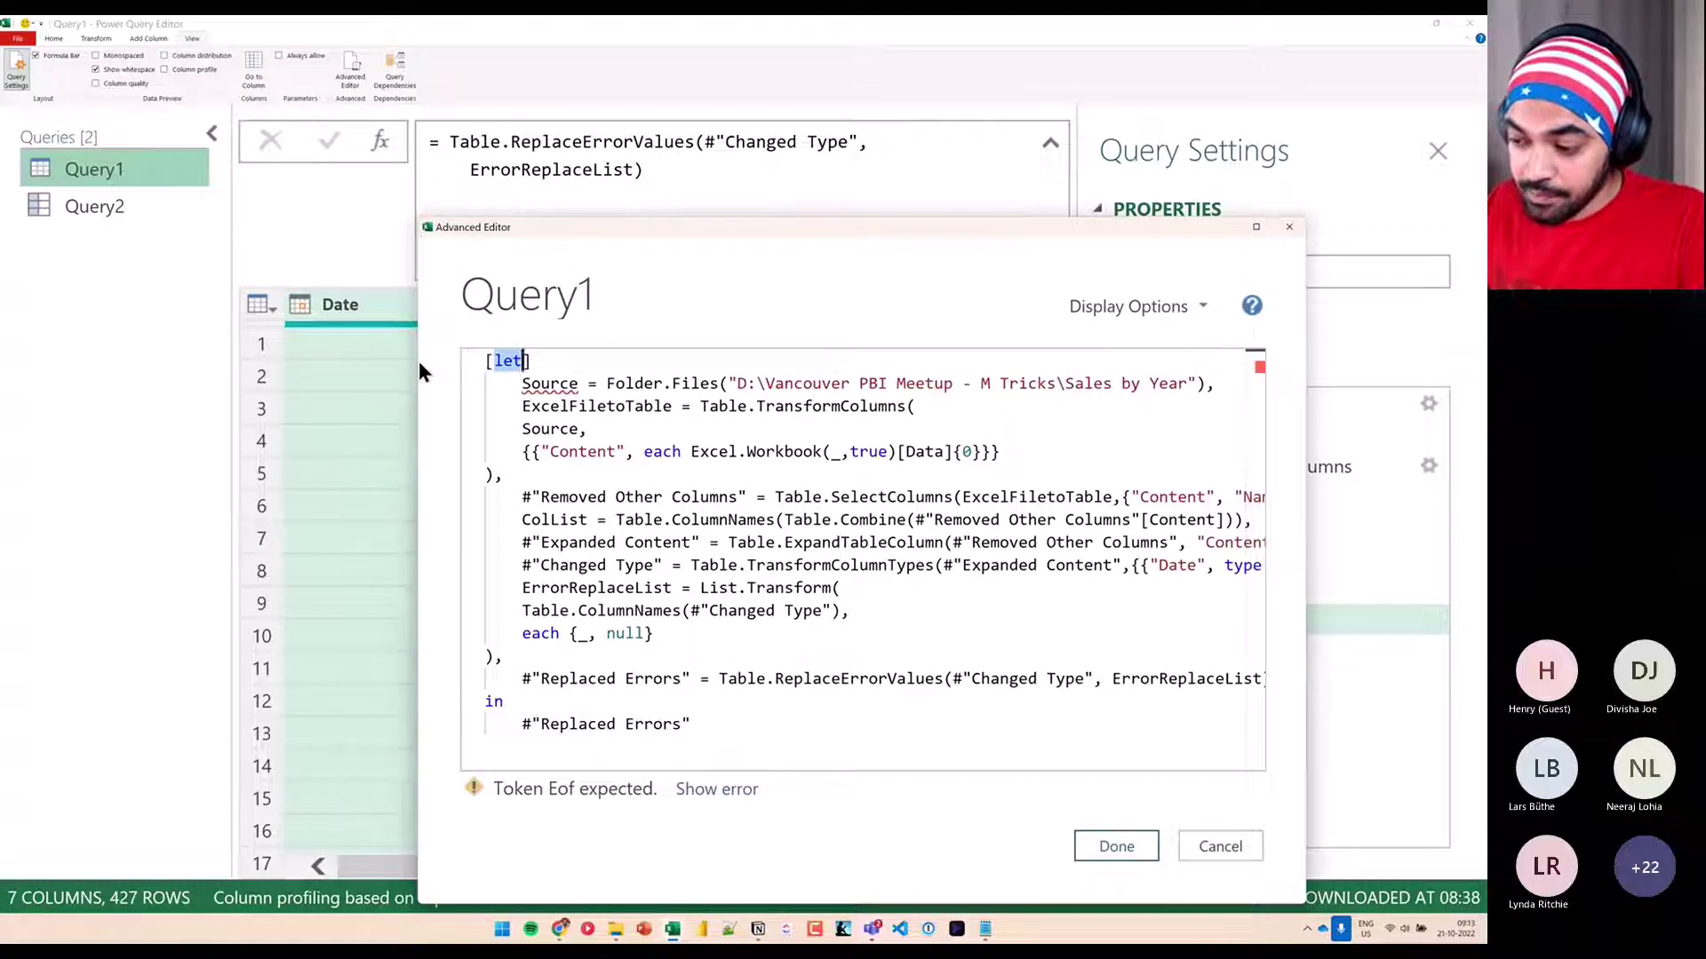
{"action": "key", "text": "BackSpace"}
{"action": "key", "text": "BackSpace"}
{"action": "key", "text": "BackSpace"}
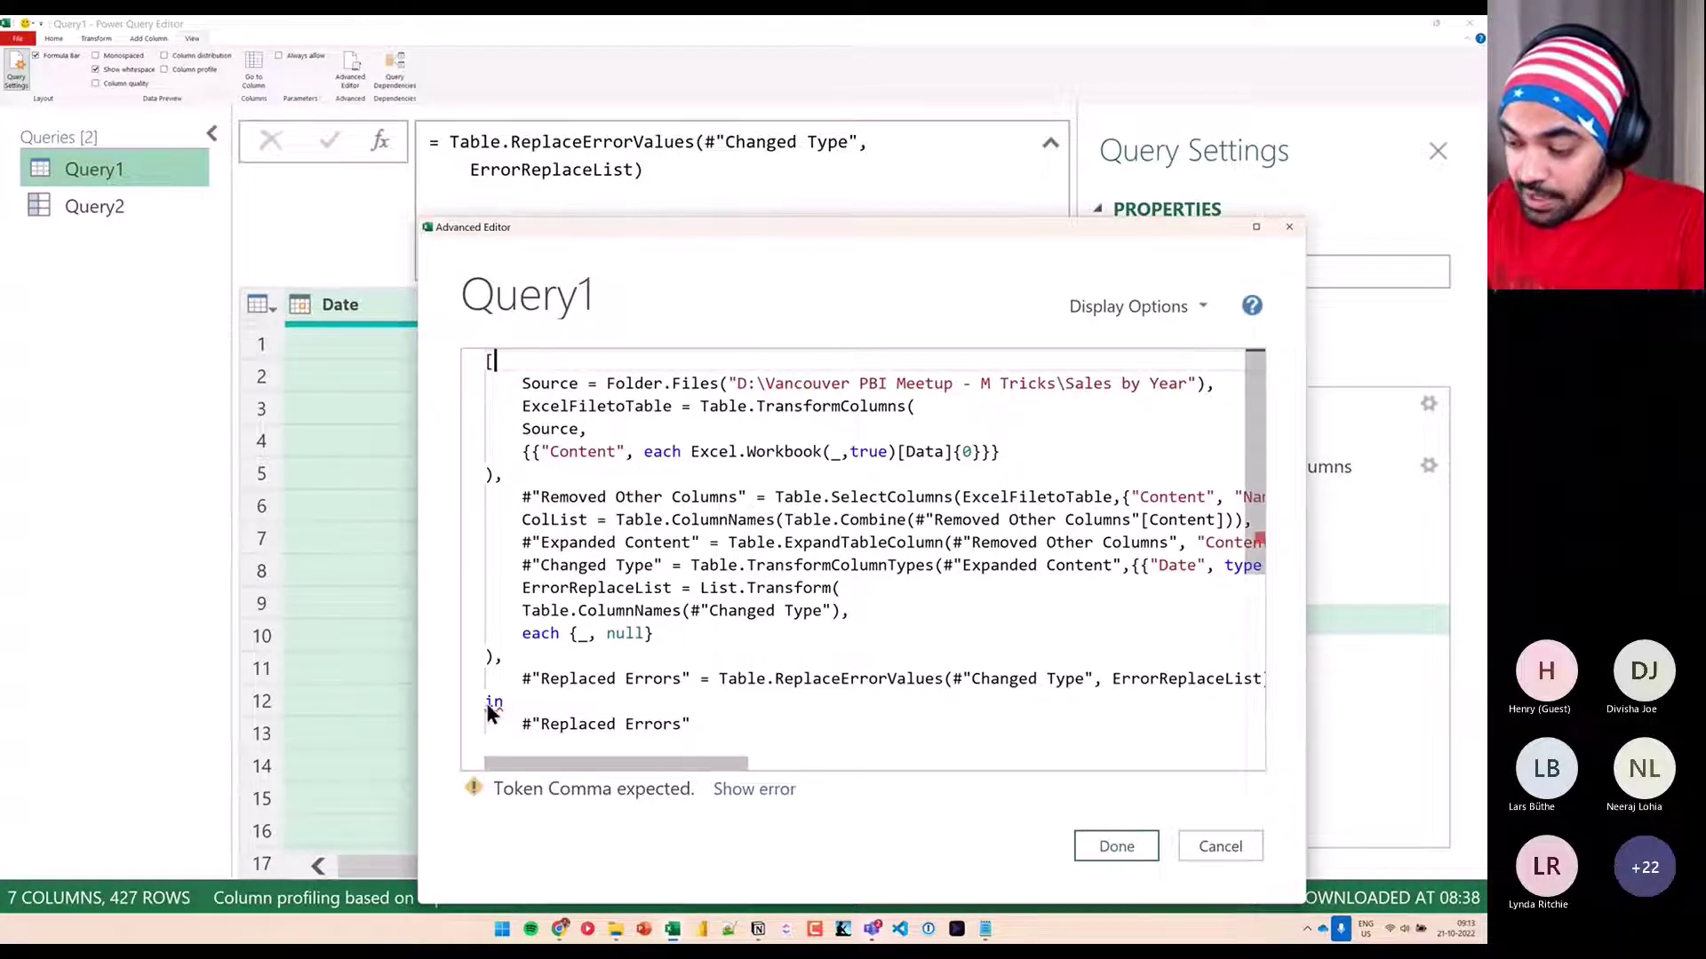
{"action": "left_click_drag", "start_coordinate": [487, 702], "coordinate": [702, 724]}
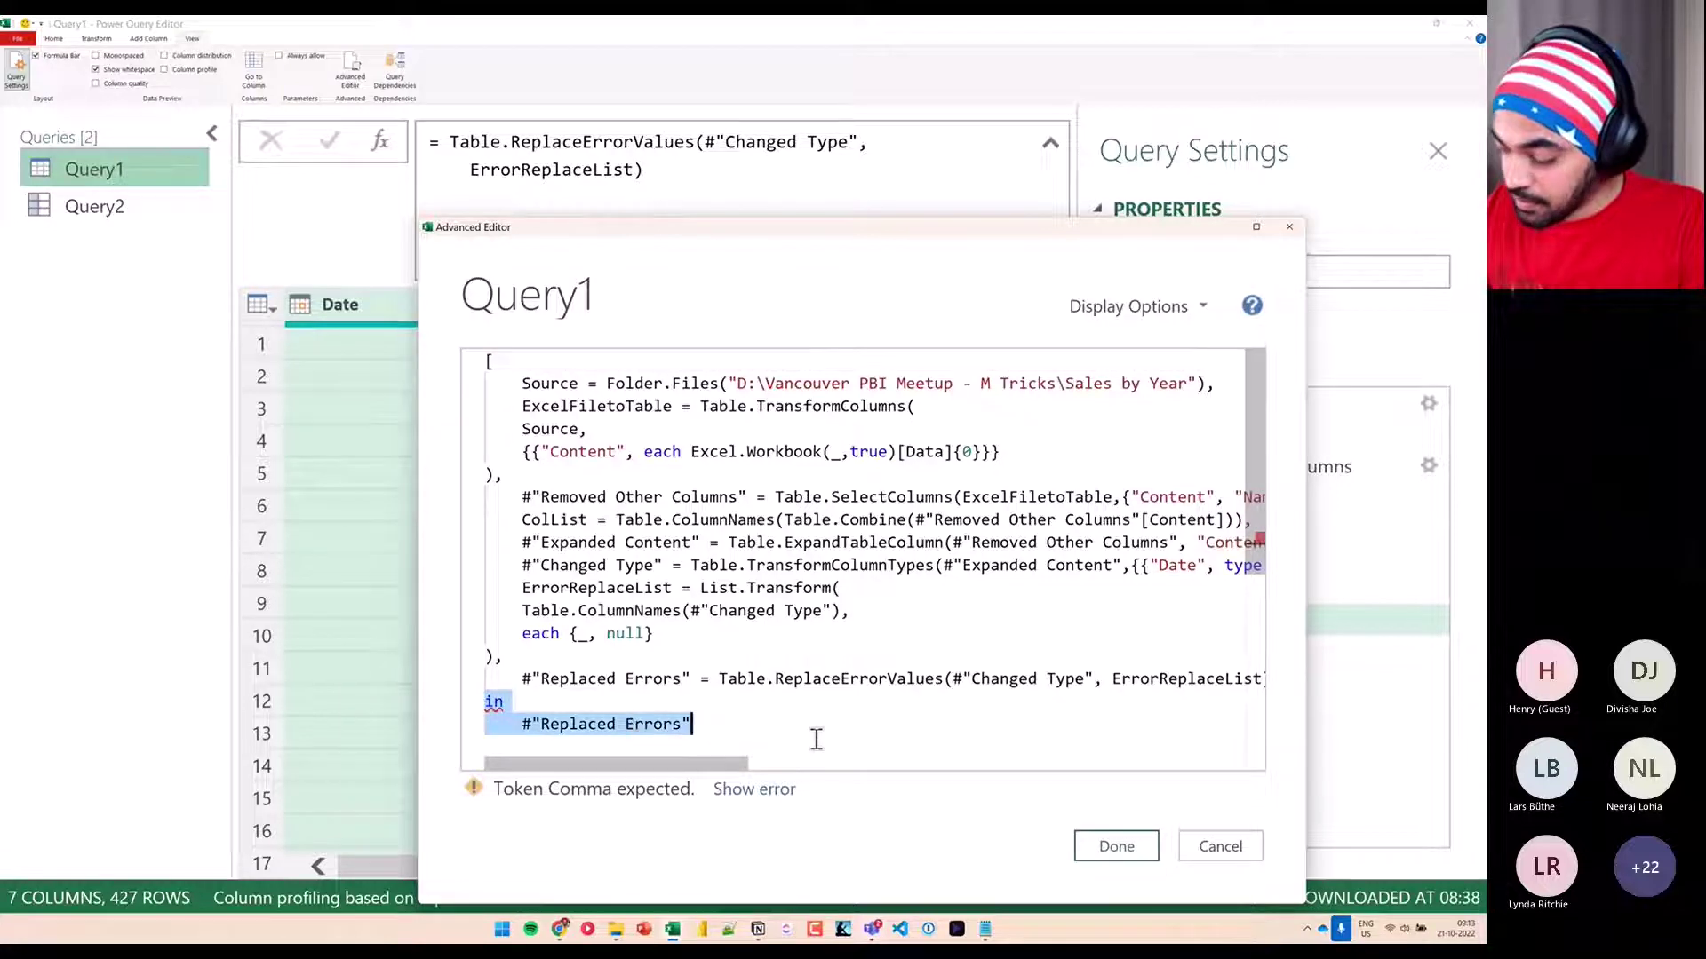
{"action": "type", "text": "]"}
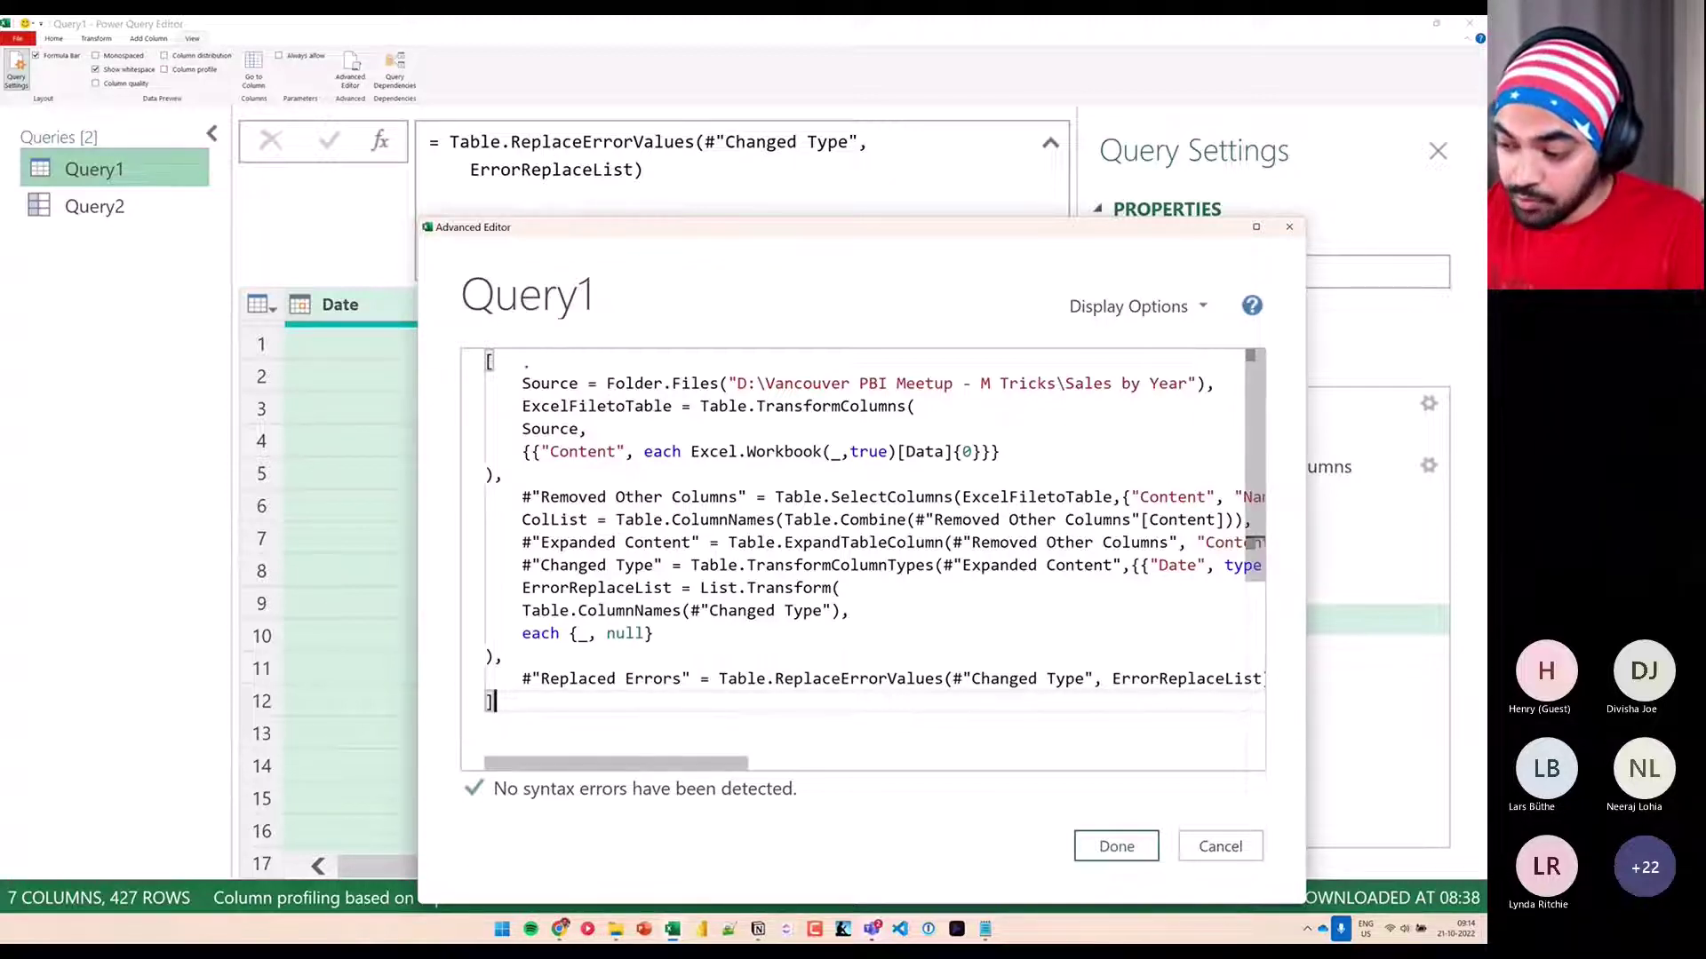
Annotate the Source, Removed Other Columns and ColList step names and the no syntax errors message
{"action": "left_click_drag", "start_coordinate": [522, 367], "coordinate": [587, 396]}
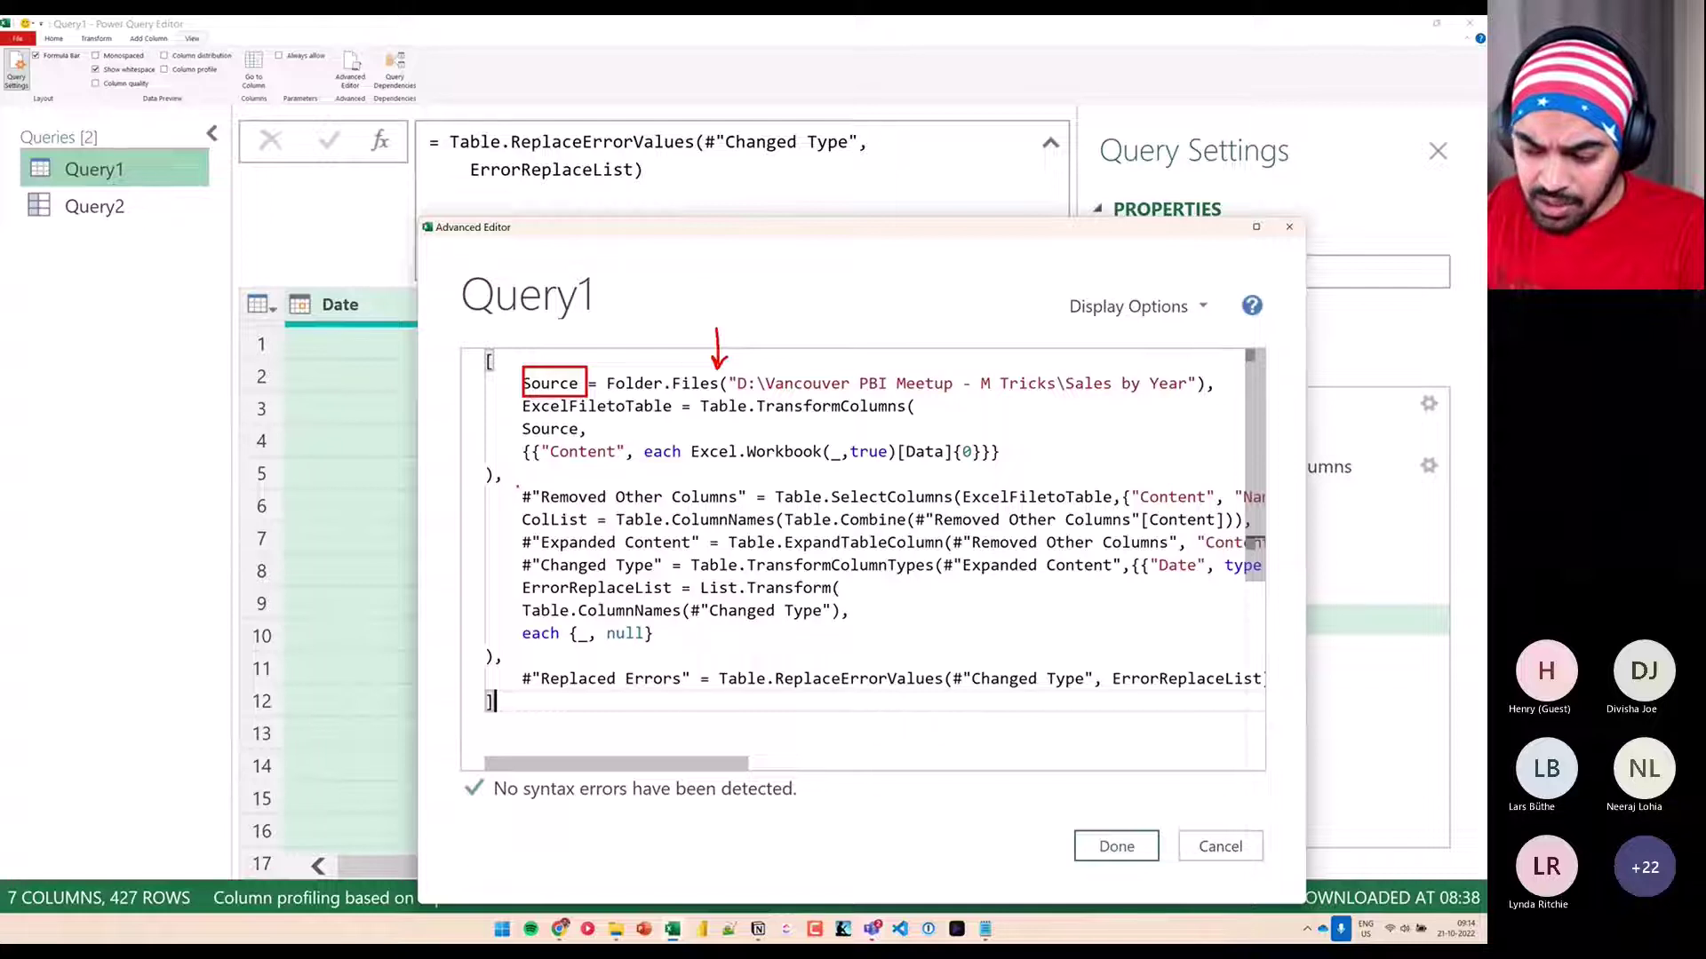
{"action": "left_click_drag", "start_coordinate": [518, 485], "coordinate": [736, 507]}
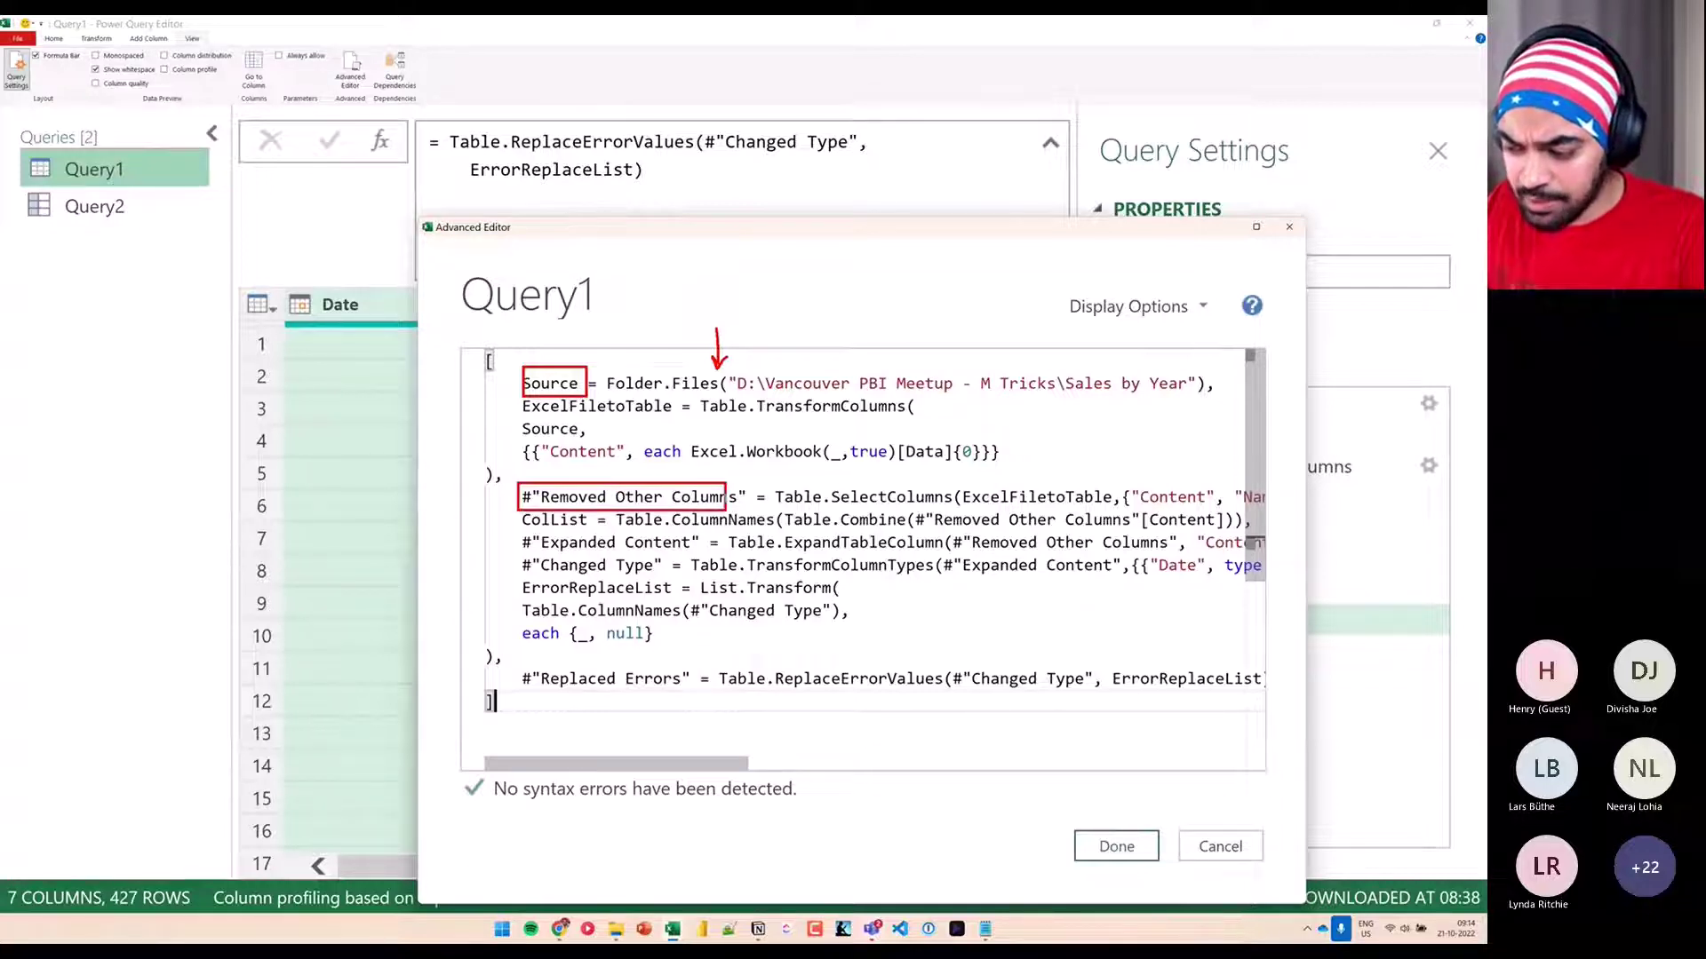
{"action": "left_click_drag", "start_coordinate": [854, 462], "coordinate": [856, 483]}
{"action": "left_click_drag", "start_coordinate": [523, 508], "coordinate": [595, 539]}
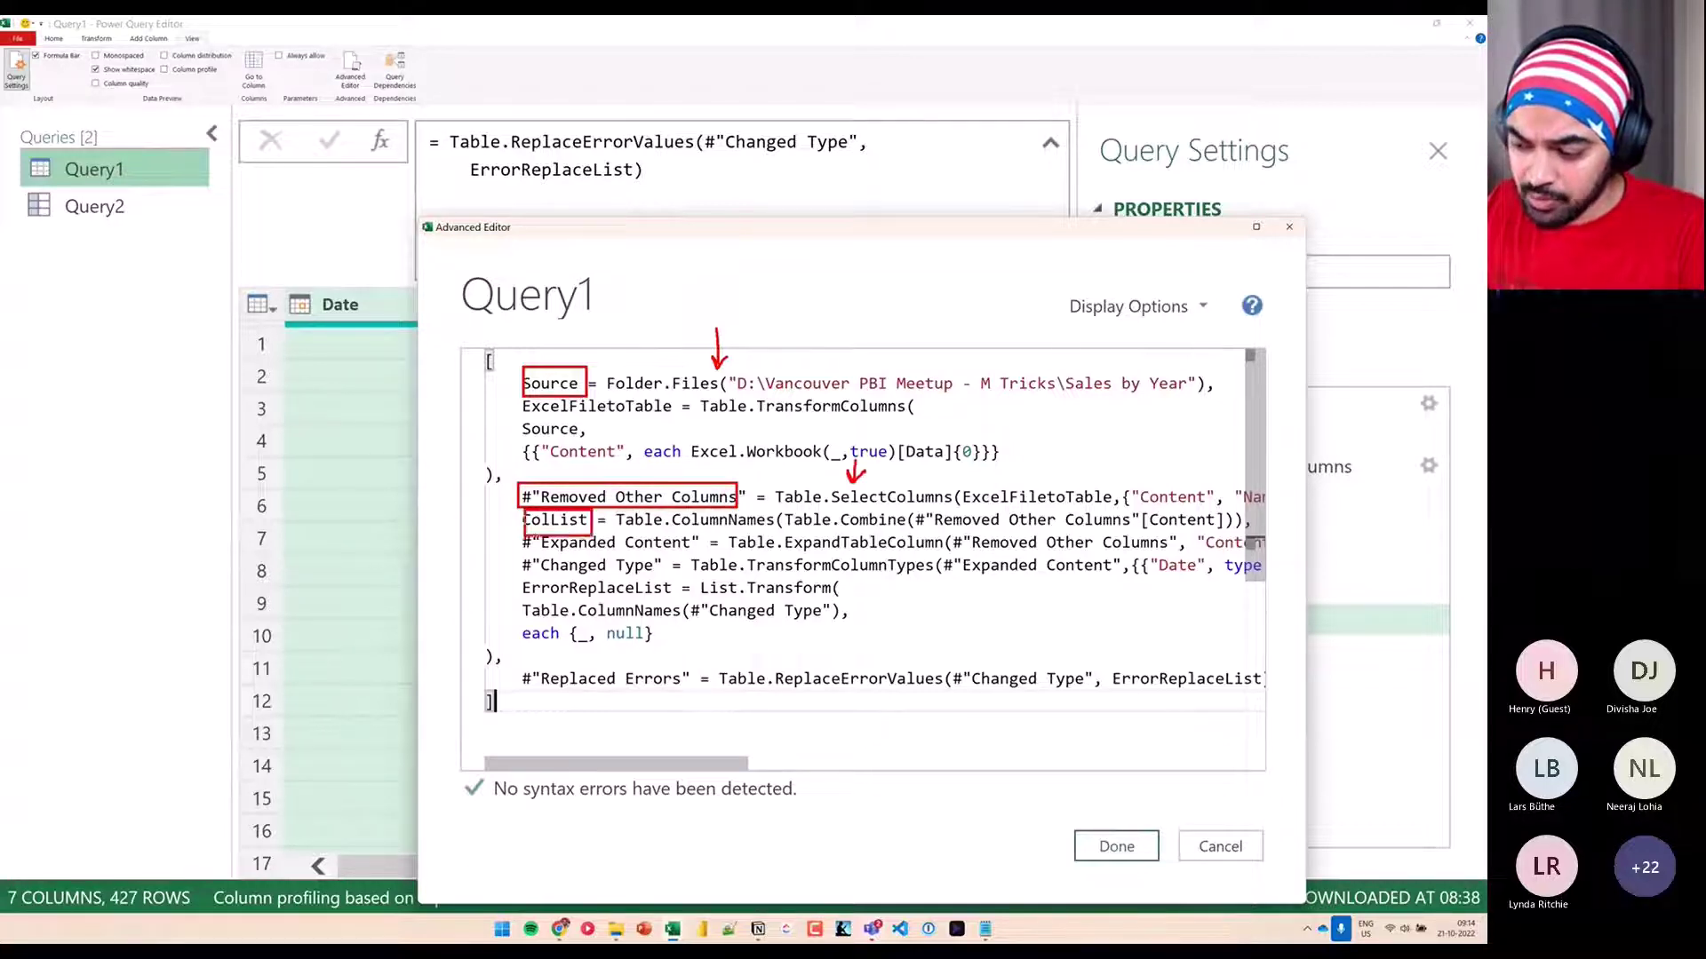
{"action": "left_click_drag", "start_coordinate": [819, 500], "coordinate": [819, 513]}
{"action": "key", "text": "e"}
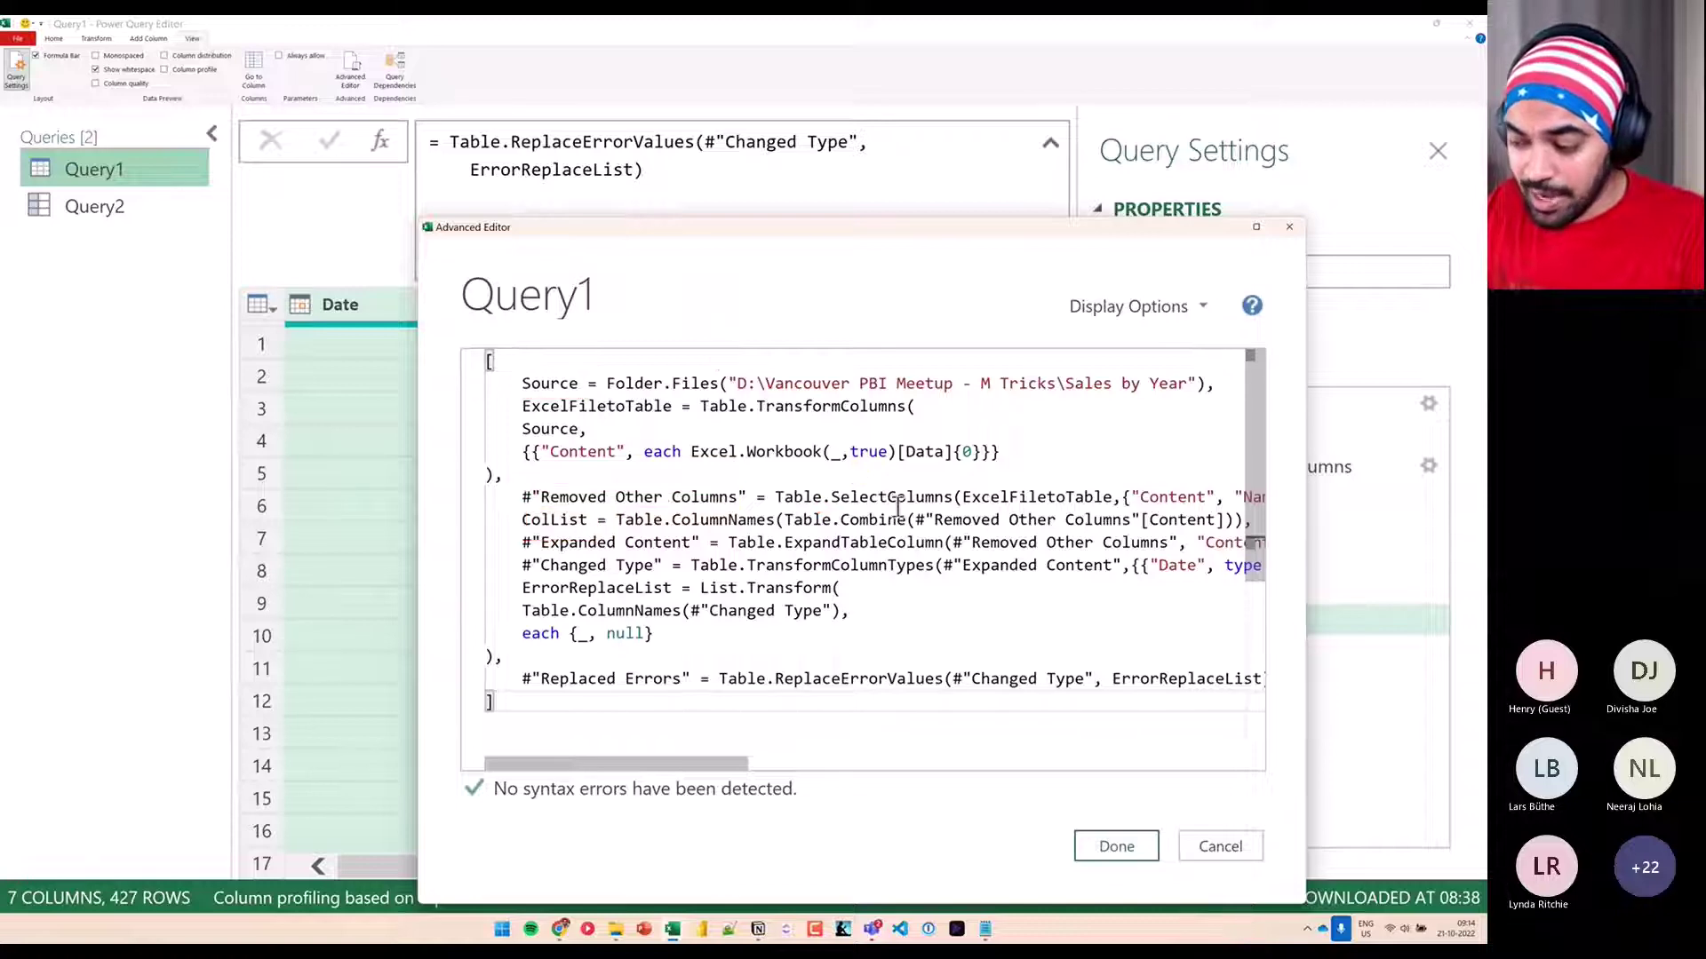
{"action": "left_click_drag", "start_coordinate": [509, 814], "coordinate": [733, 814]}
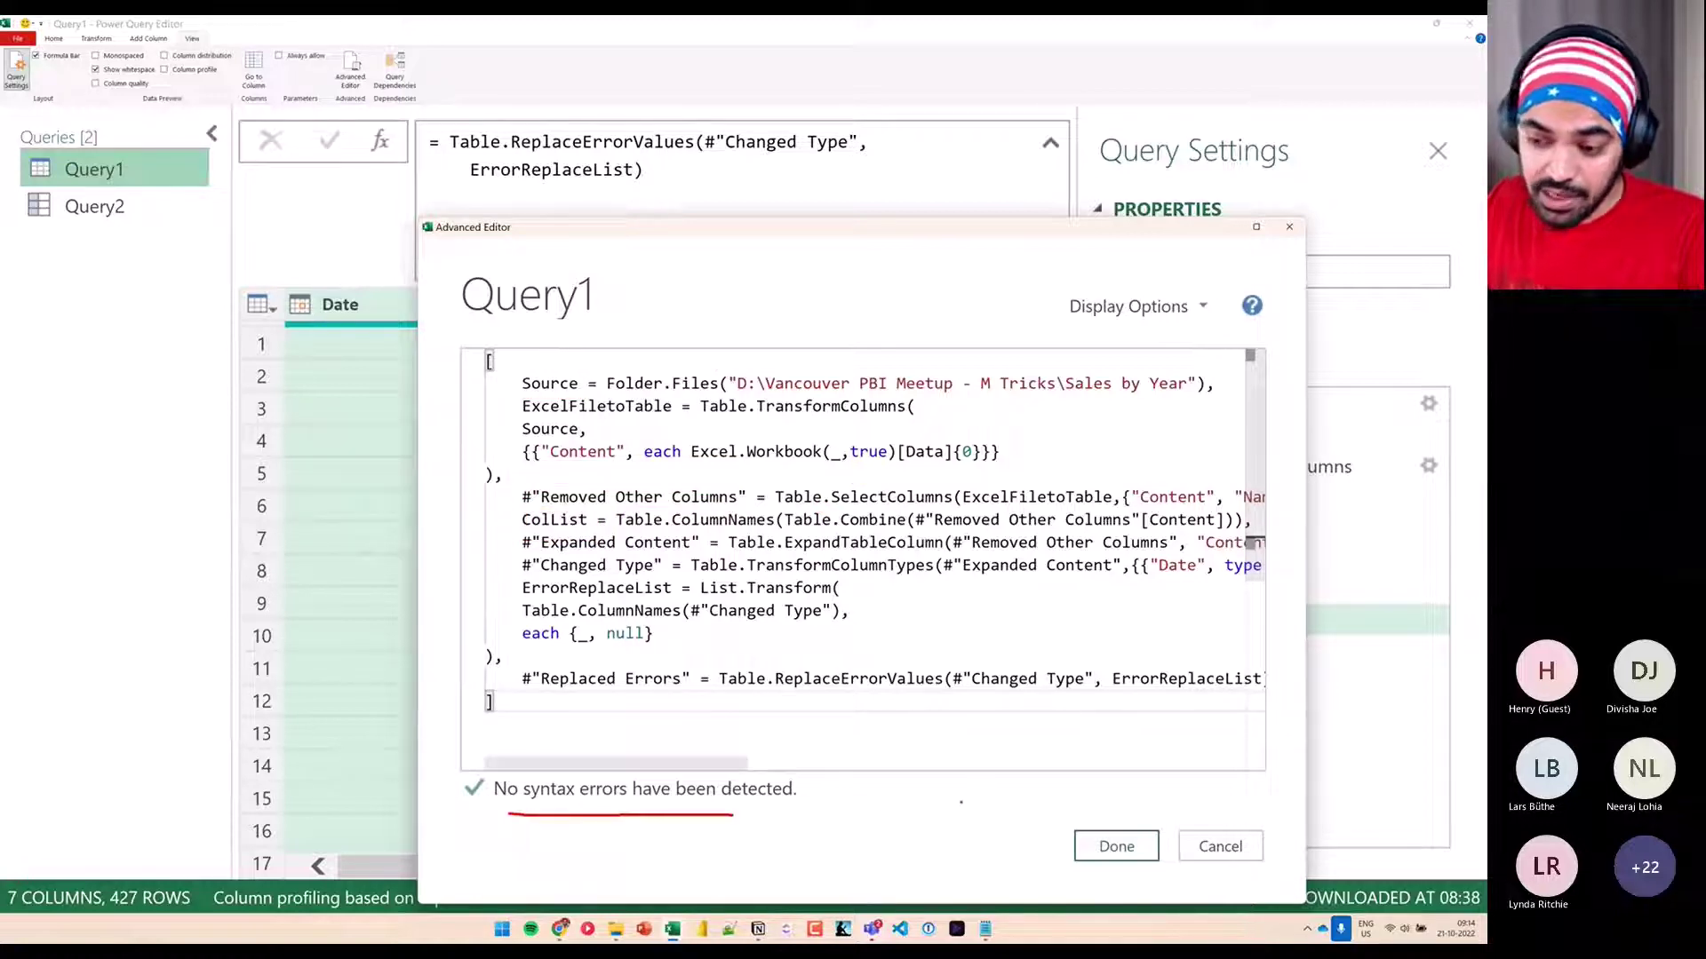
Apply Query1's record code and mark its single remaining step
{"action": "left_click", "coordinate": [1113, 849]}
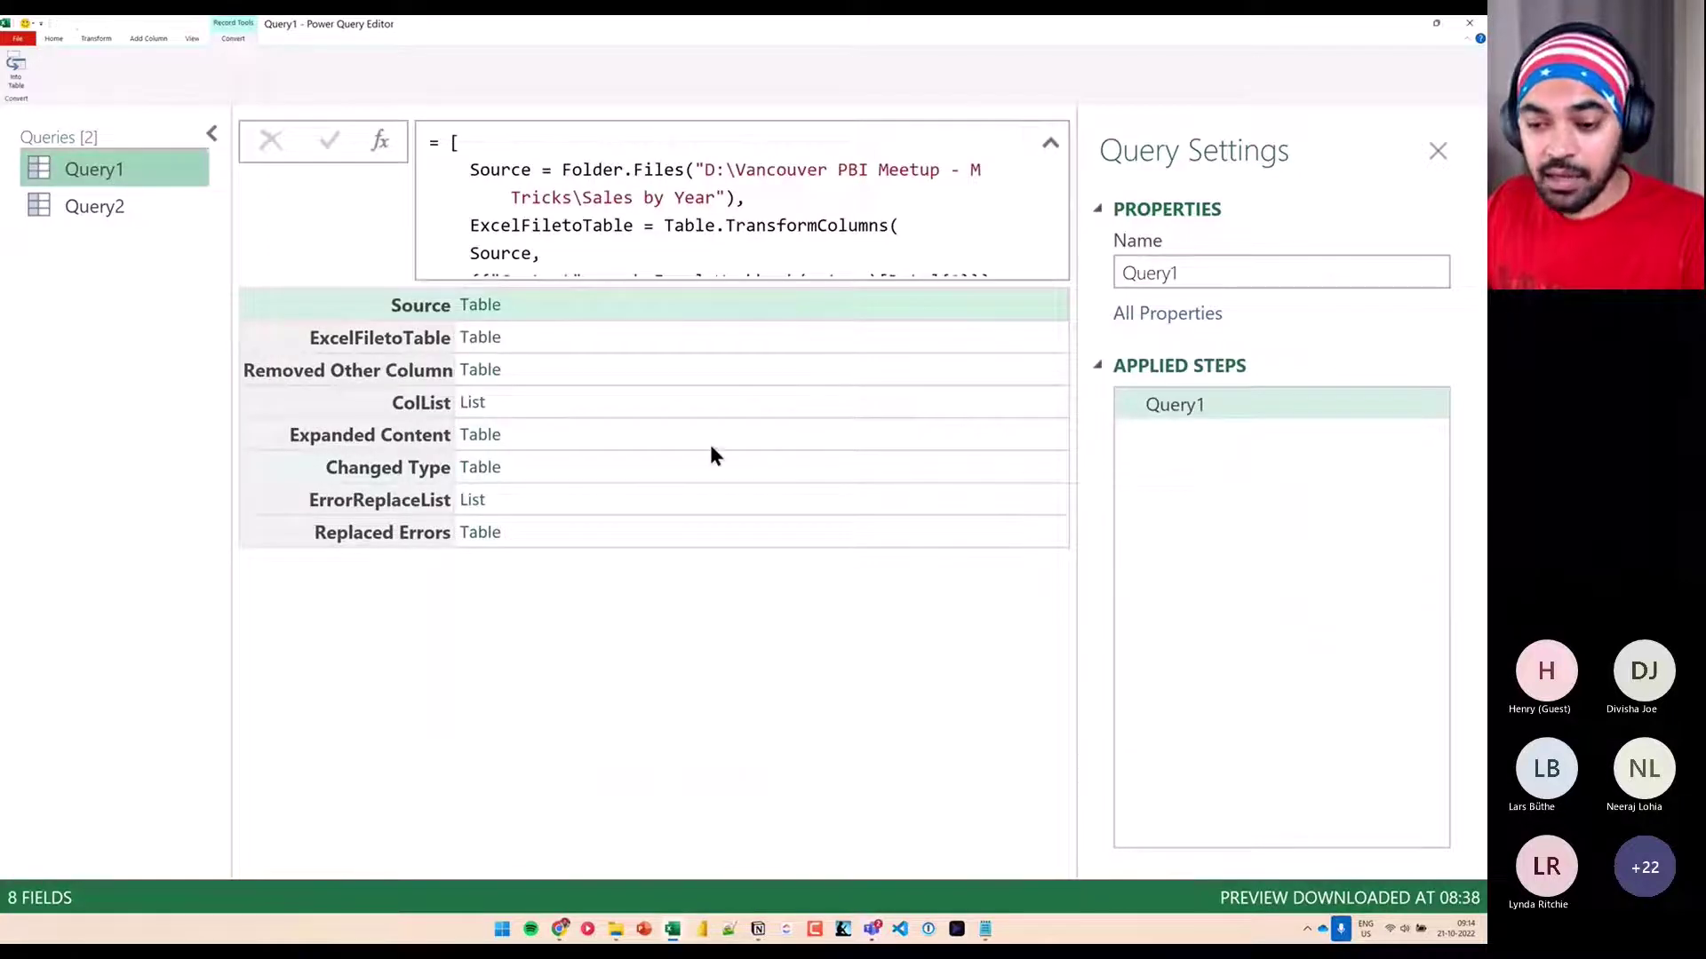
{"action": "left_click_drag", "start_coordinate": [1130, 404], "coordinate": [1294, 594]}
{"action": "left_click_drag", "start_coordinate": [1223, 536], "coordinate": [1269, 521]}
{"action": "key", "text": "Escape"}
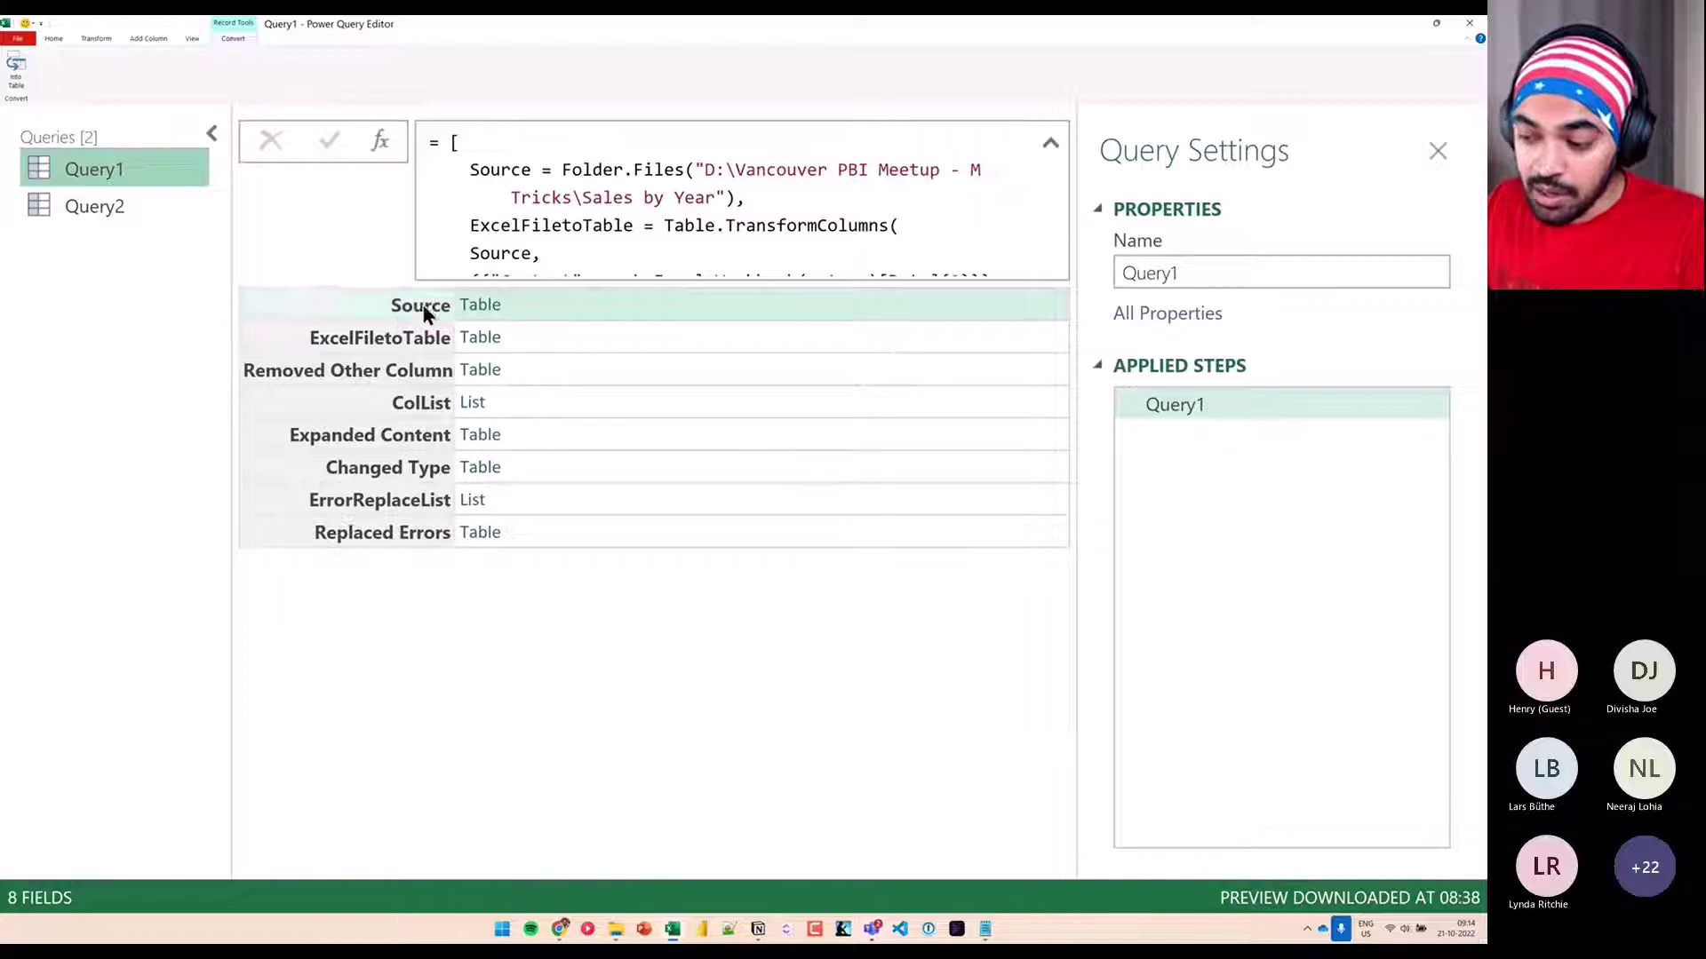
Point out Query1's Source, ExcelFiletoTable and ColList fields, then switch to Query2
{"action": "mouse_move", "coordinate": [324, 303]}
{"action": "left_mouse_down"}
{"action": "mouse_move", "coordinate": [389, 305]}
{"action": "mouse_move", "coordinate": [368, 319]}
{"action": "left_mouse_up"}
{"action": "left_click_drag", "start_coordinate": [240, 345], "coordinate": [308, 339]}
{"action": "left_click_drag", "start_coordinate": [286, 331], "coordinate": [308, 339]}
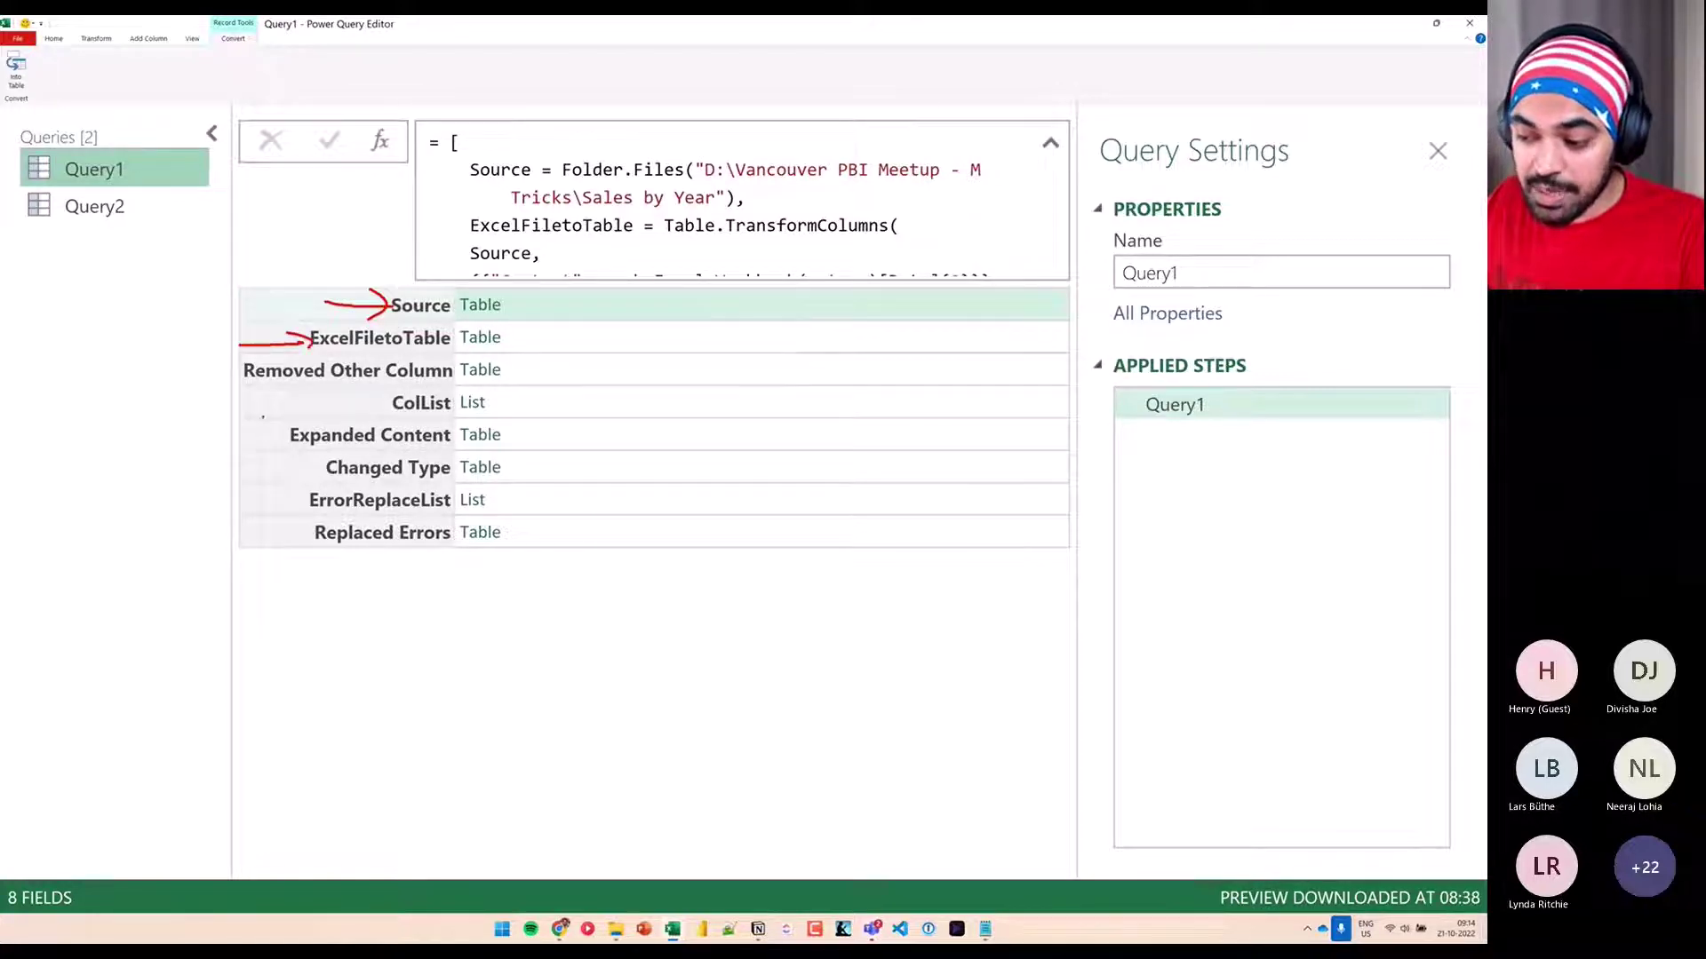
{"action": "left_click_drag", "start_coordinate": [263, 416], "coordinate": [320, 412]}
{"action": "left_click_drag", "start_coordinate": [296, 401], "coordinate": [297, 430]}
{"action": "key", "text": "Escape"}
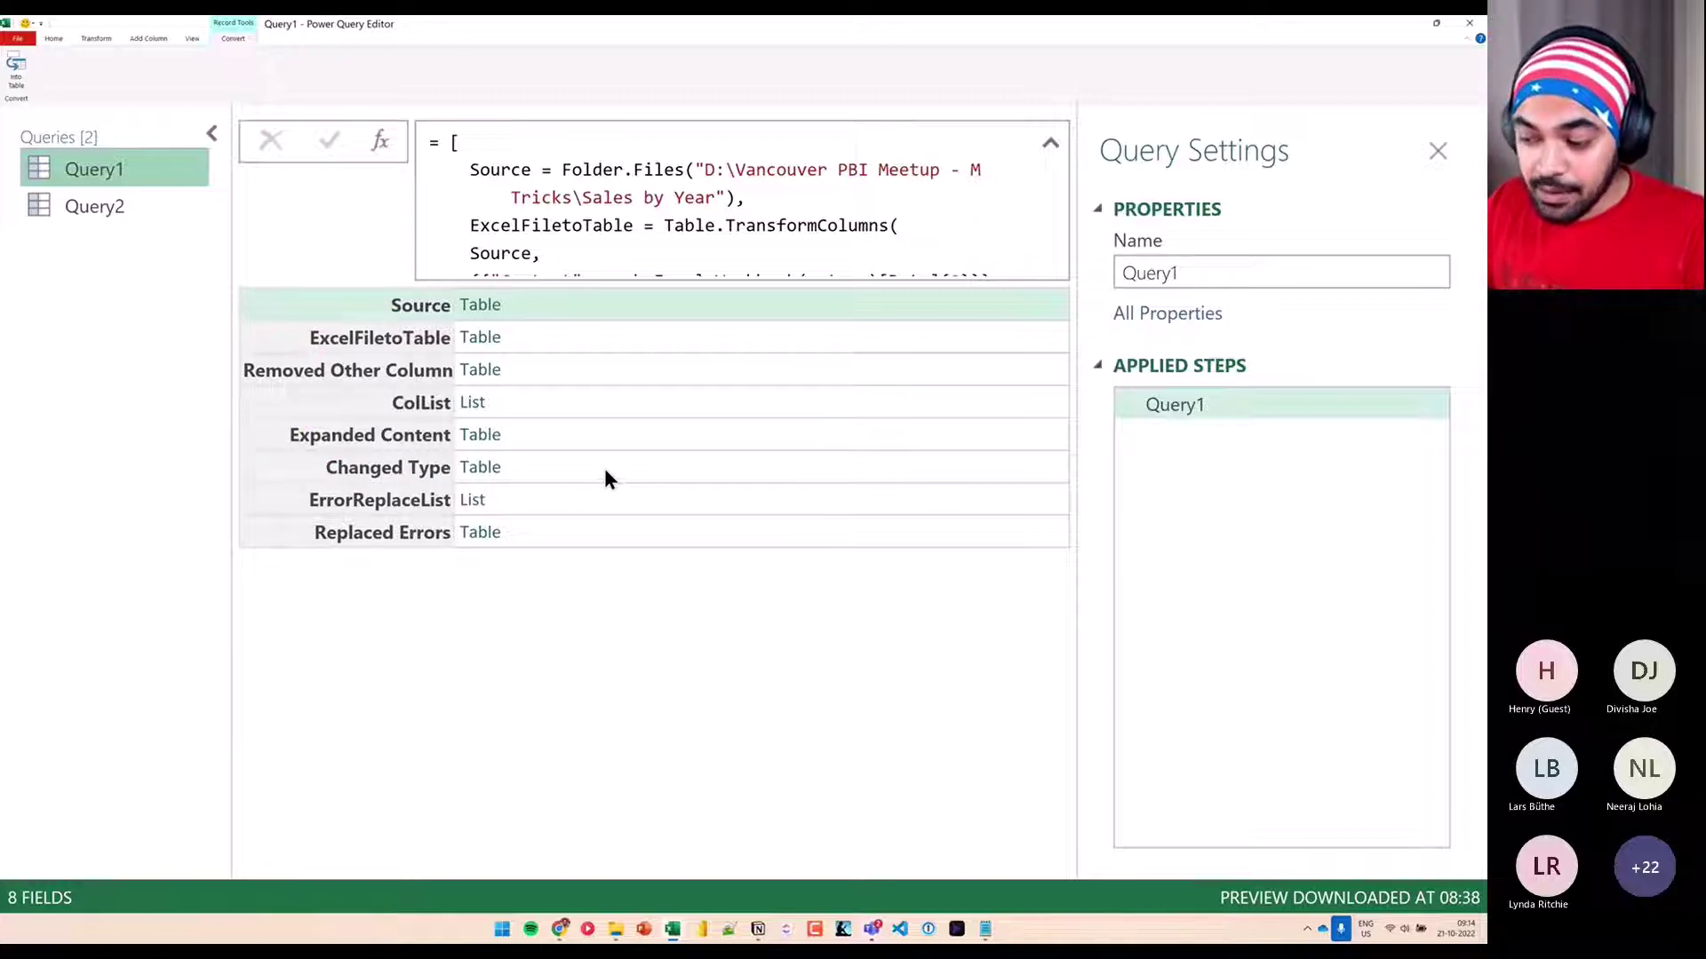
{"action": "left_click", "coordinate": [119, 206]}
{"action": "left_click_drag", "start_coordinate": [1212, 273], "coordinate": [919, 291]}
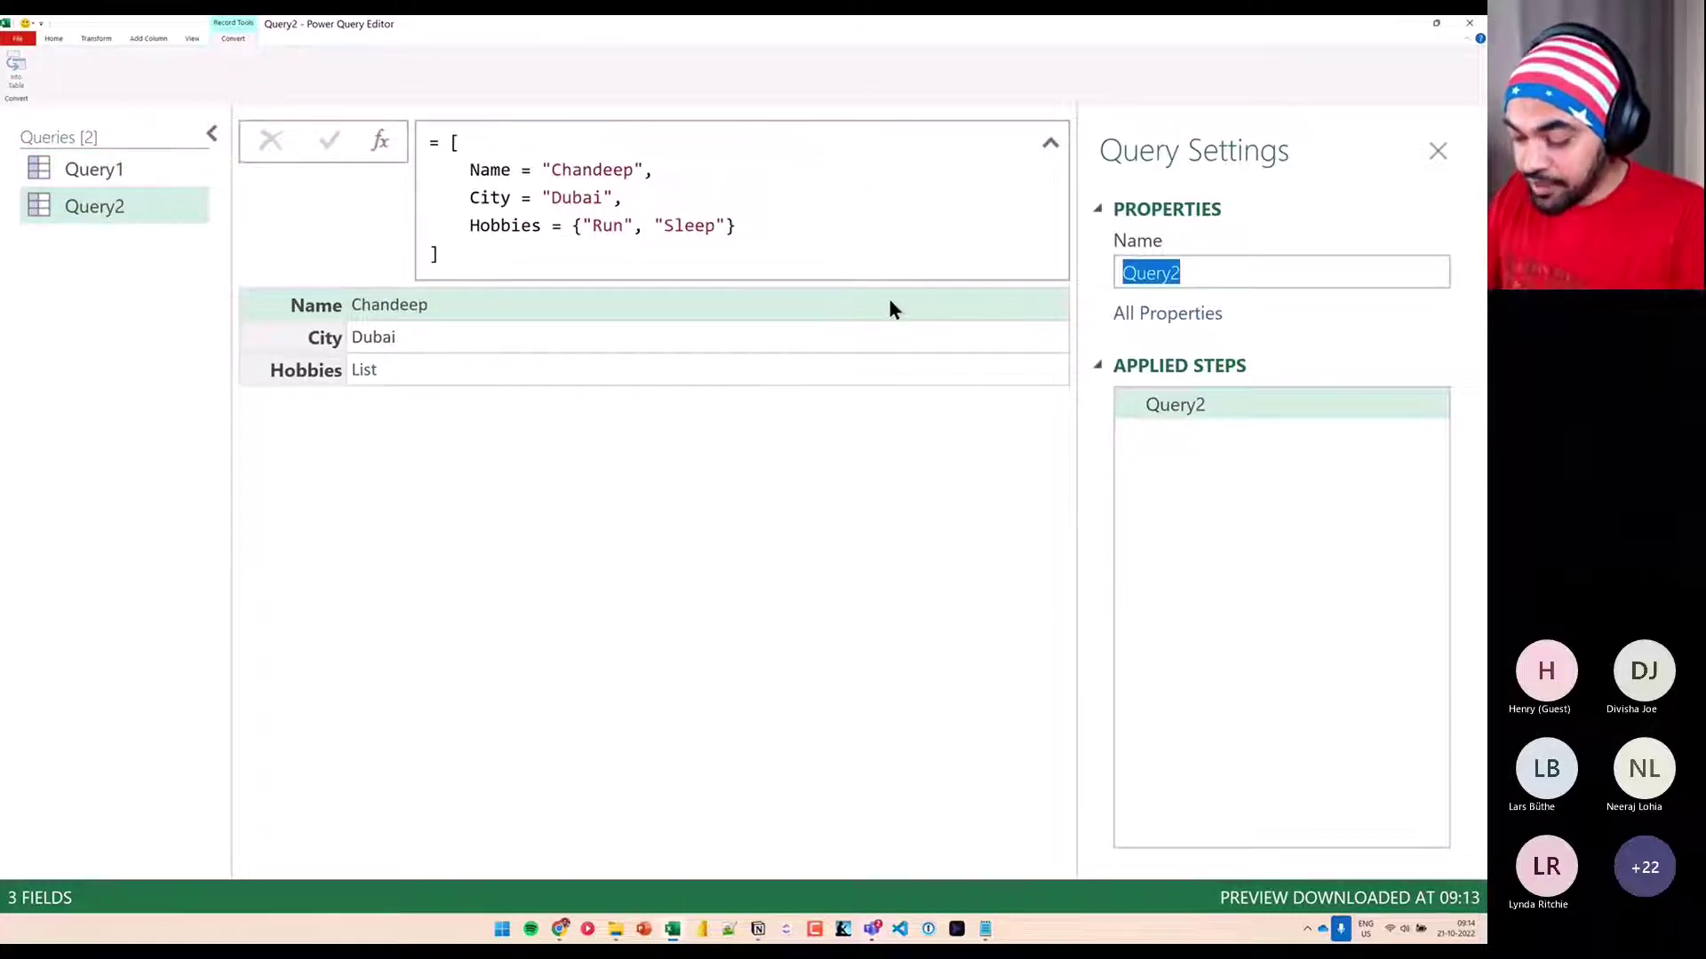
Replace Query2's record formula with = Query1
{"action": "left_click", "coordinate": [451, 148]}
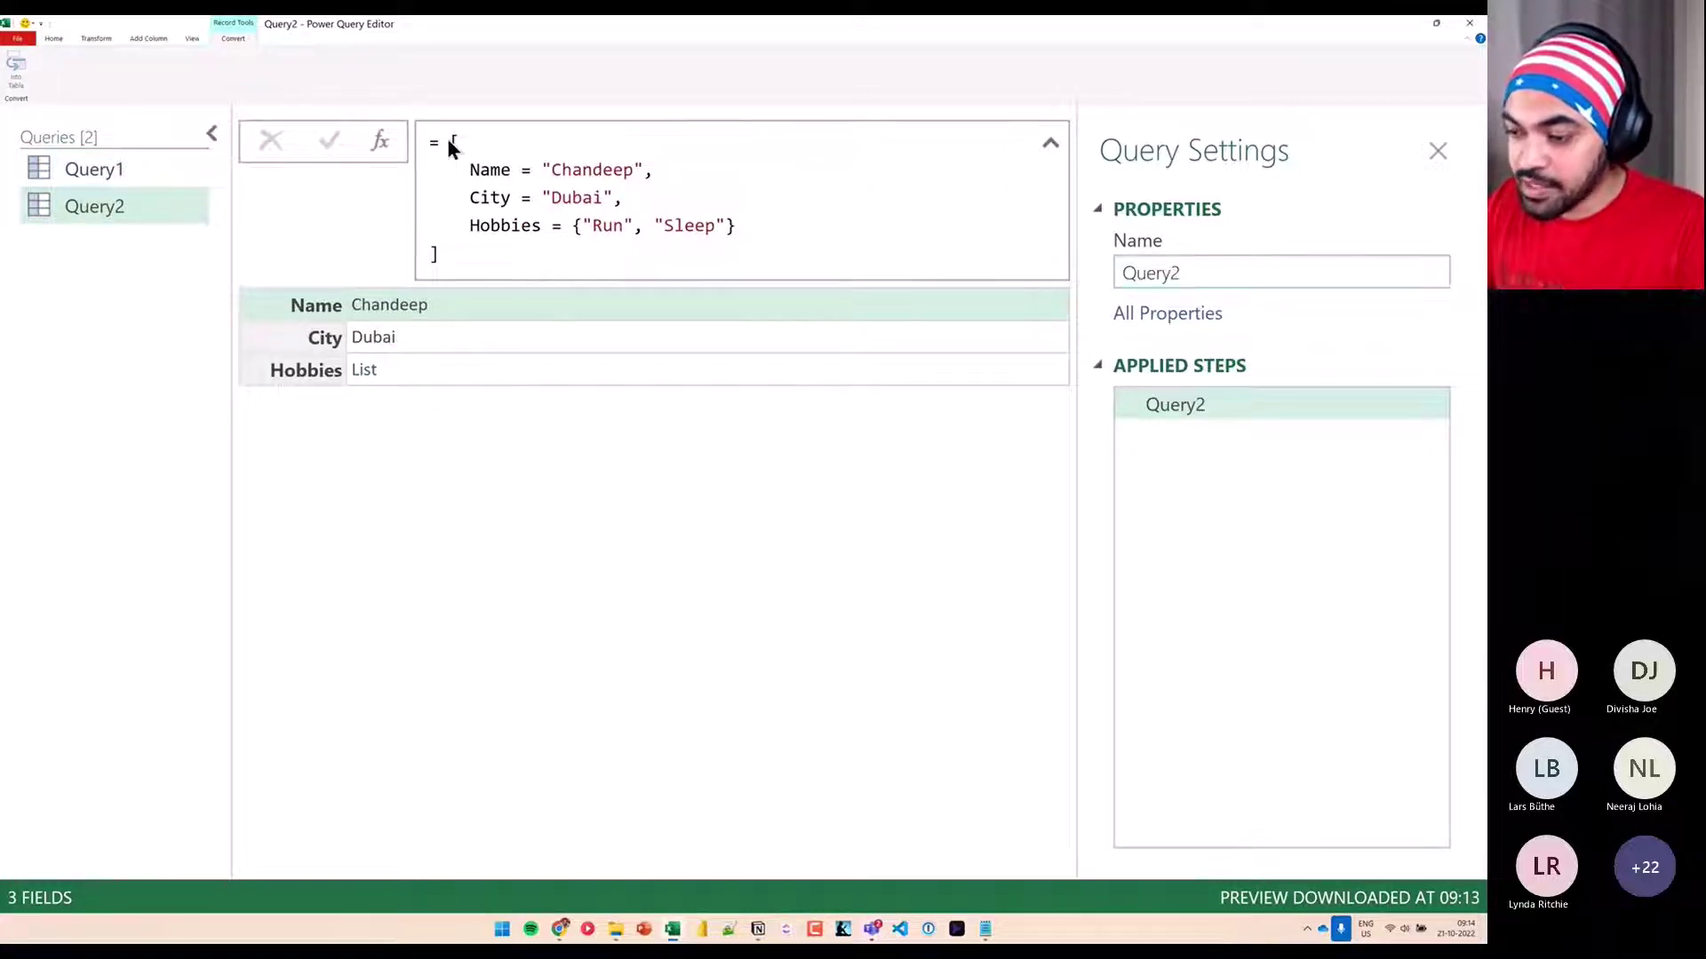
{"action": "left_click_drag", "start_coordinate": [451, 149], "coordinate": [533, 277]}
{"action": "key", "text": "BackSpace"}
{"action": "type", "text": "Query"}
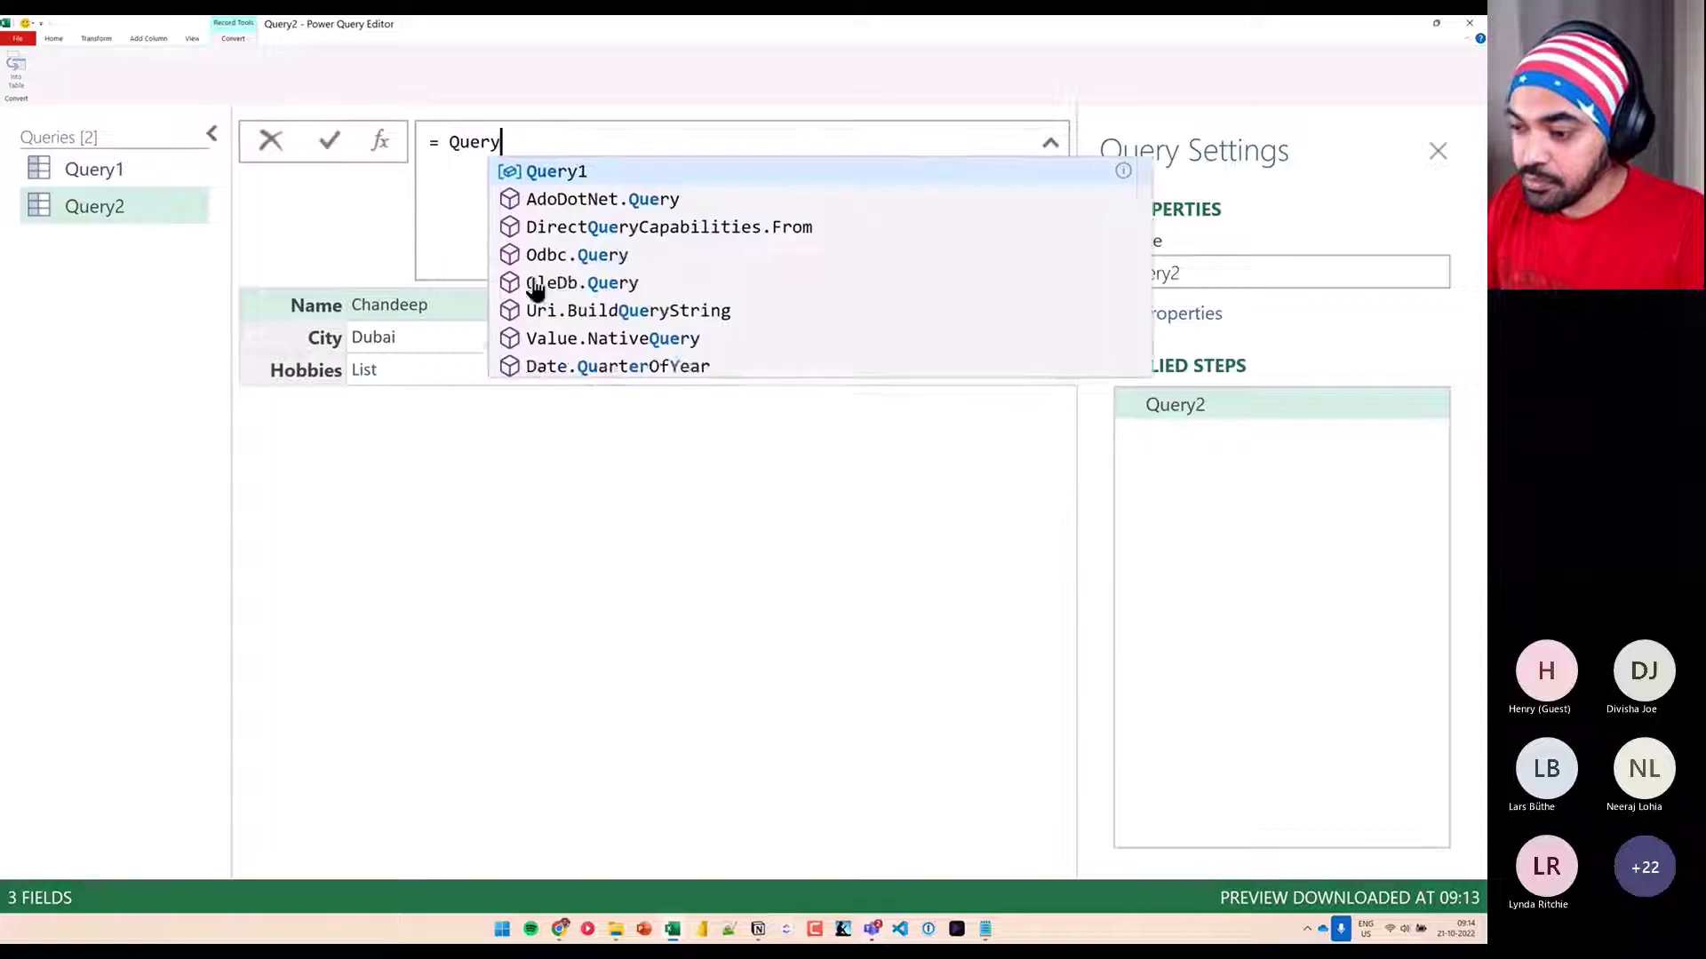
{"action": "key", "text": "Tab"}
{"action": "key", "text": "Return"}
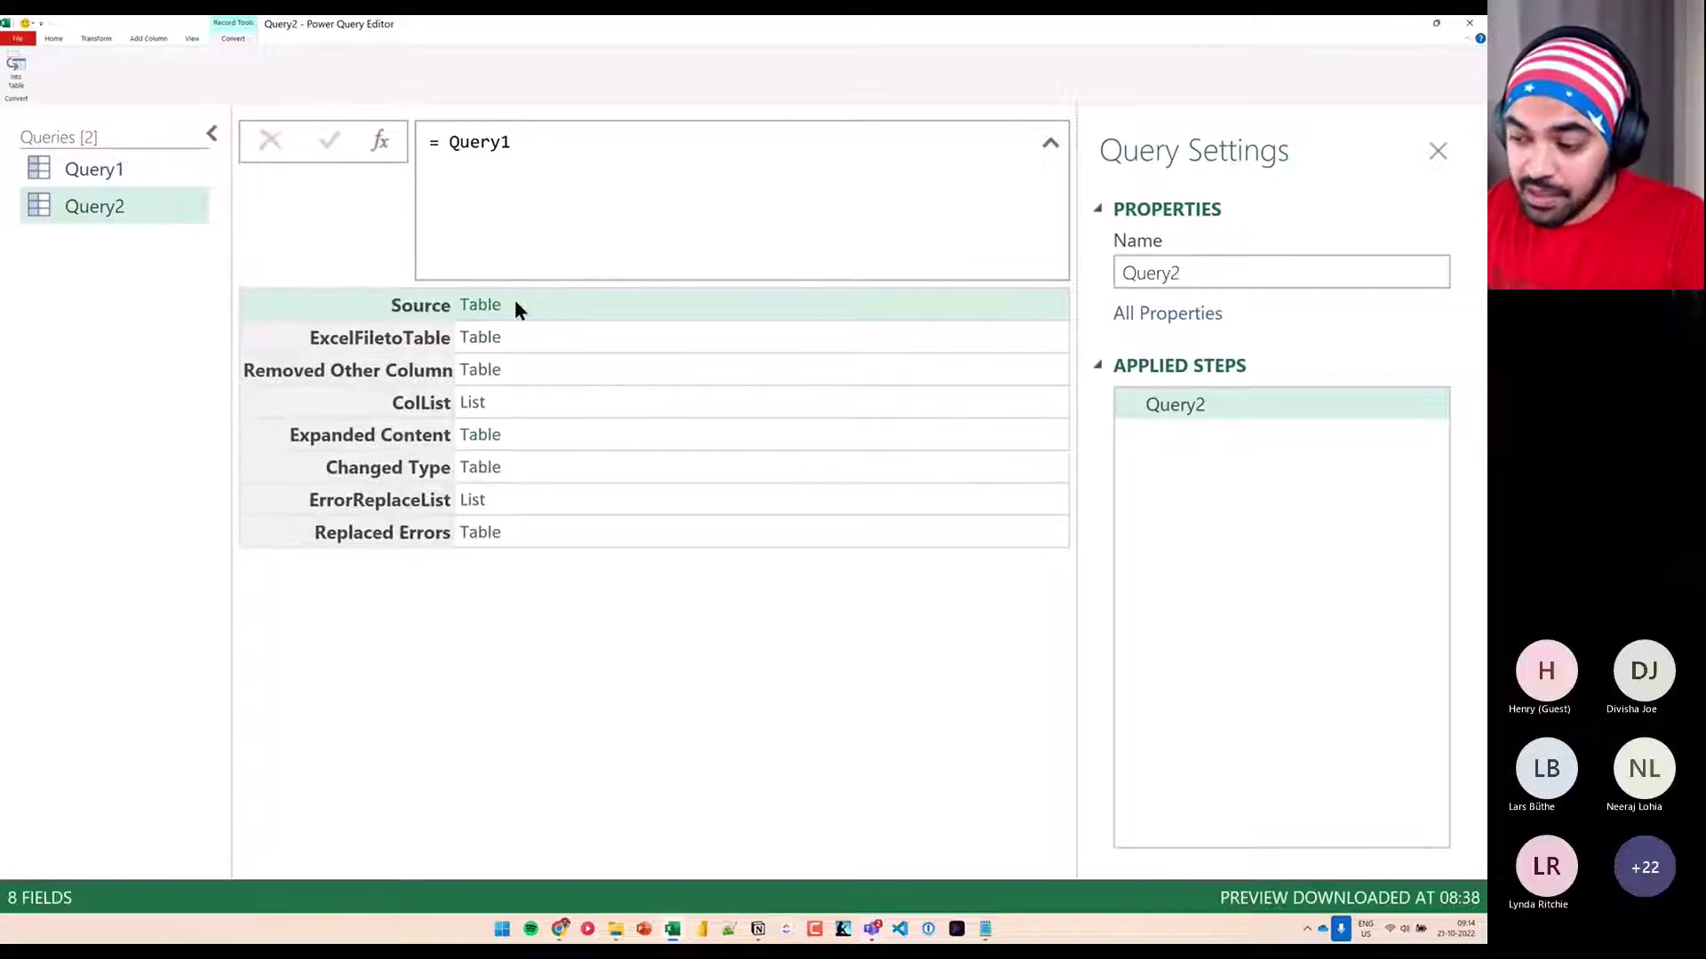
Preview the Changed Type field among Query1's eight step results
{"action": "left_click_drag", "start_coordinate": [296, 274], "coordinate": [595, 560]}
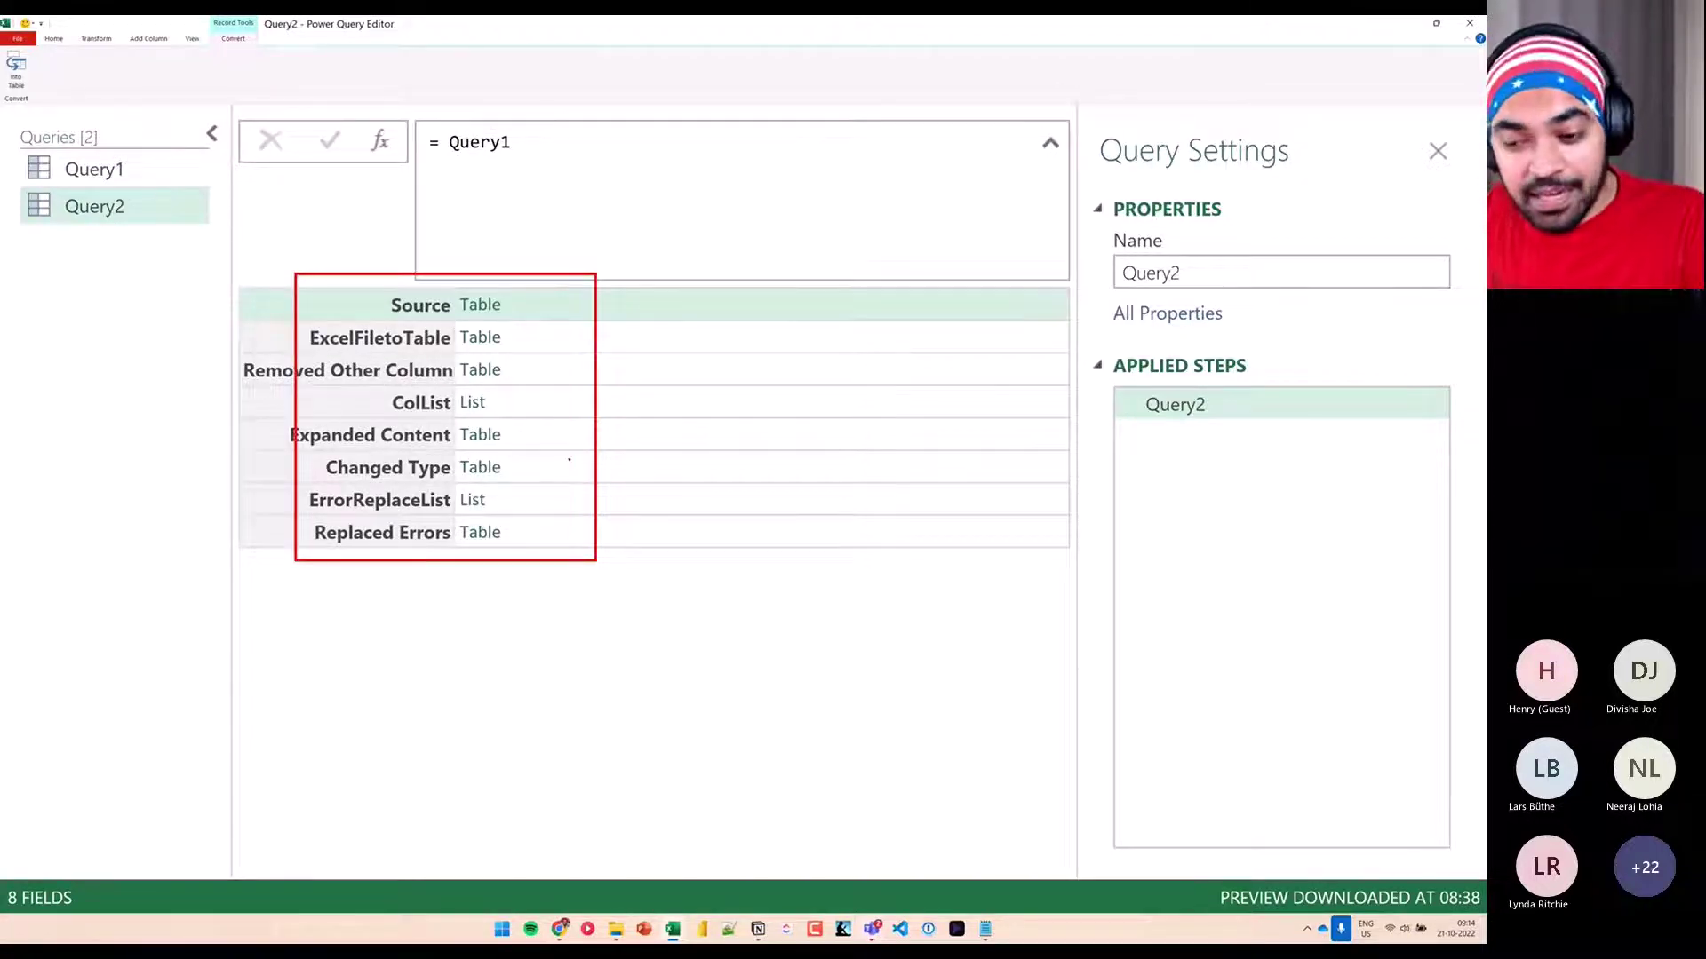
{"action": "key", "text": "Escape"}
{"action": "left_click", "coordinate": [519, 468]}
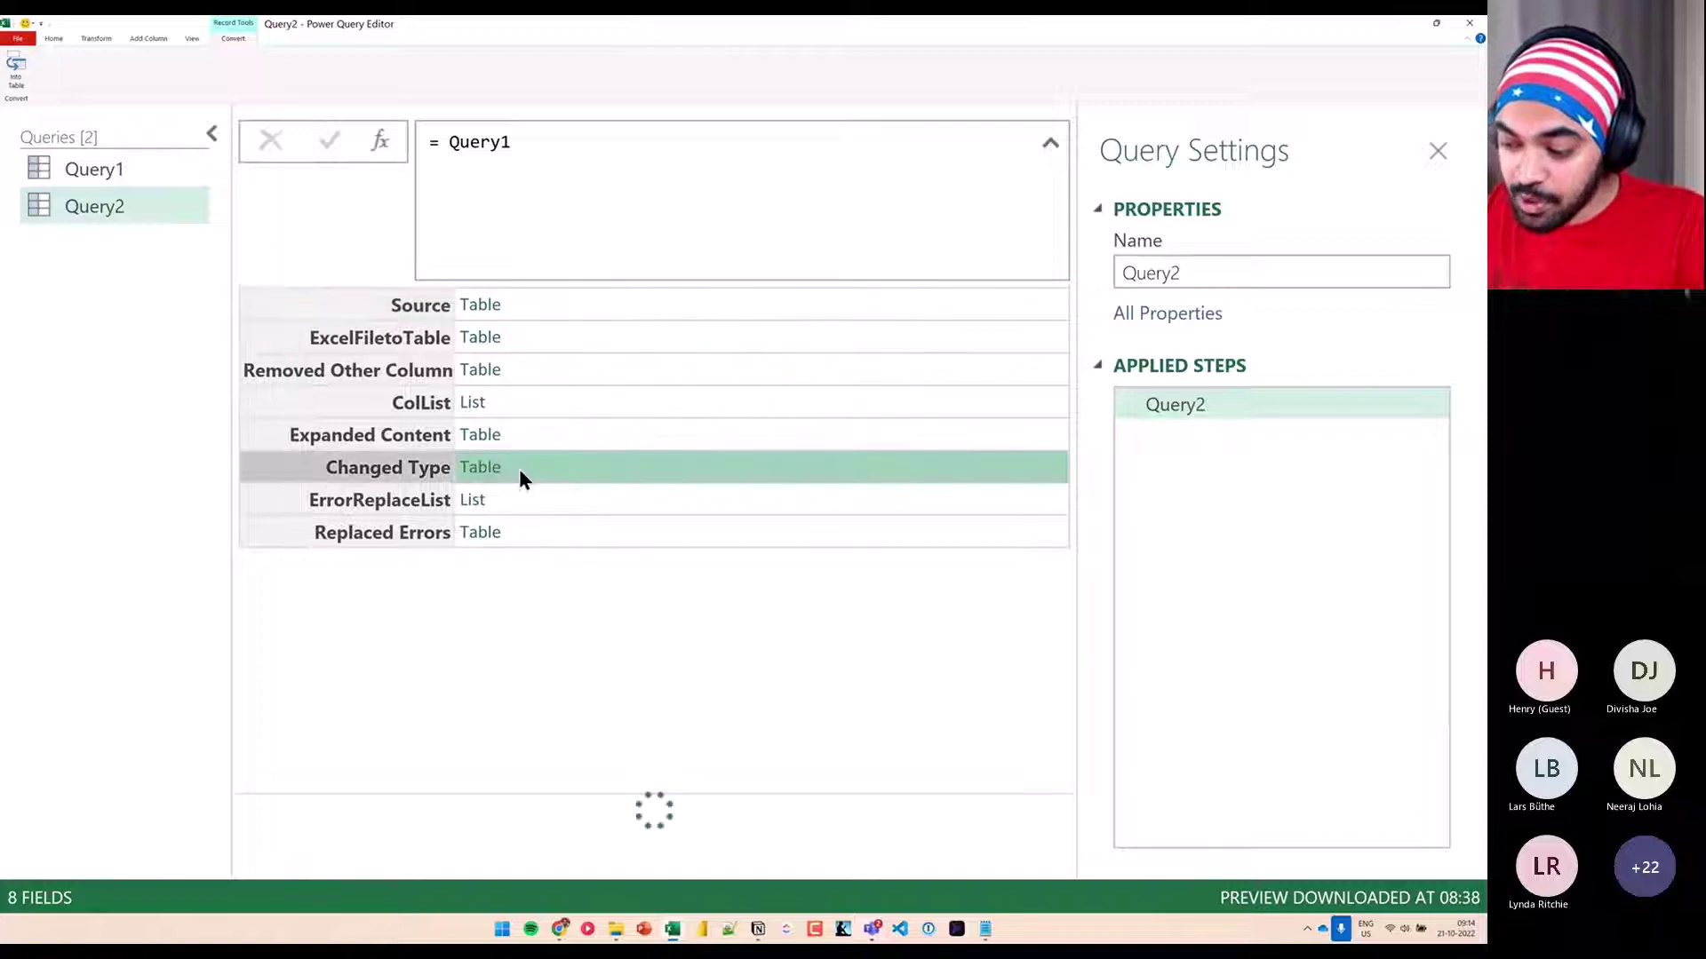
{"action": "left_click_drag", "start_coordinate": [555, 788], "coordinate": [595, 609]}
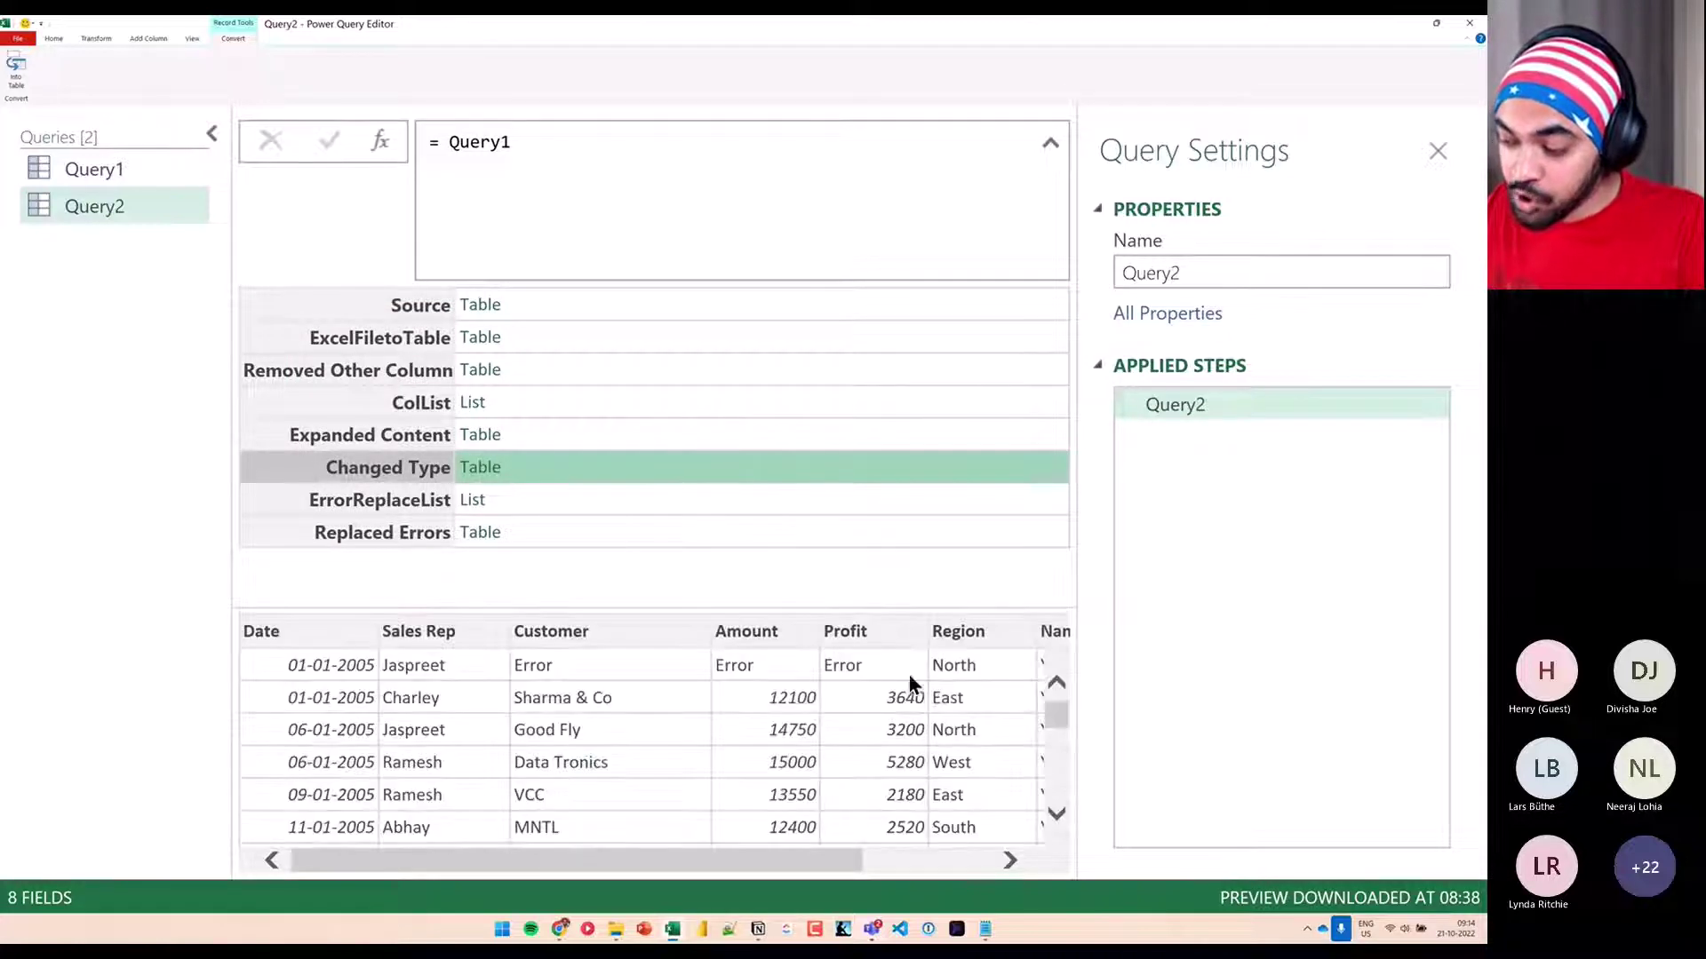
{"action": "left_click_drag", "start_coordinate": [706, 642], "coordinate": [1016, 702]}
{"action": "key", "text": "Escape"}
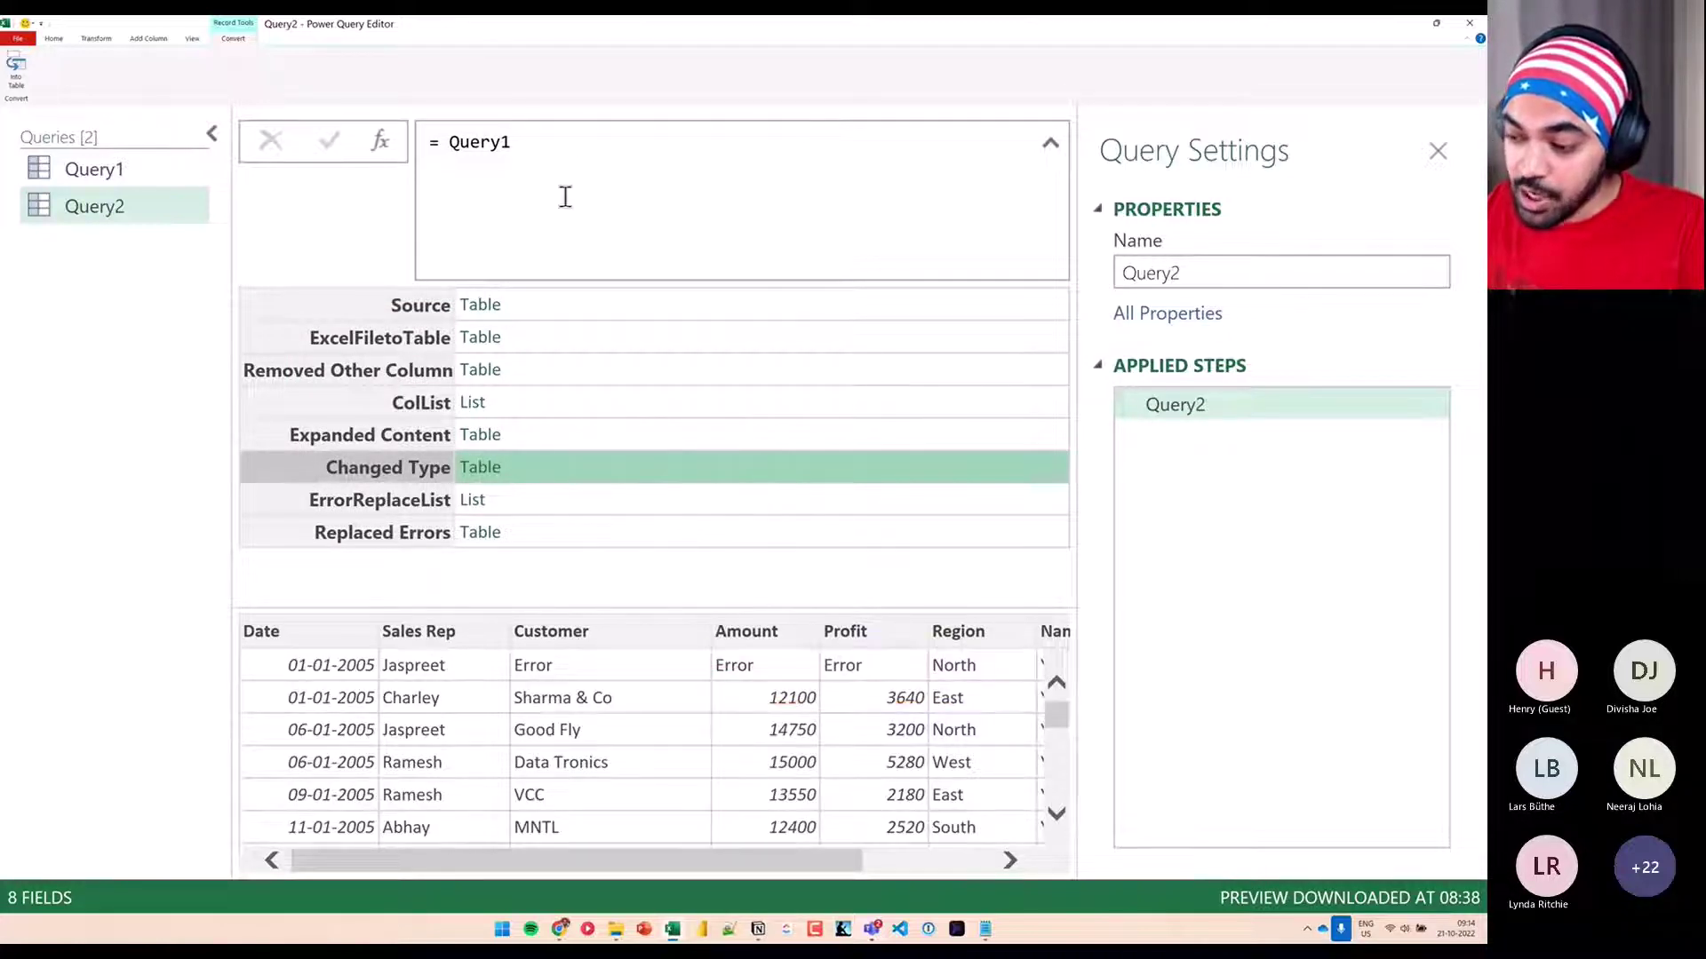
Begin changing the formula to reference Query1[#"Changed Type"]
{"action": "left_click", "coordinate": [572, 142]}
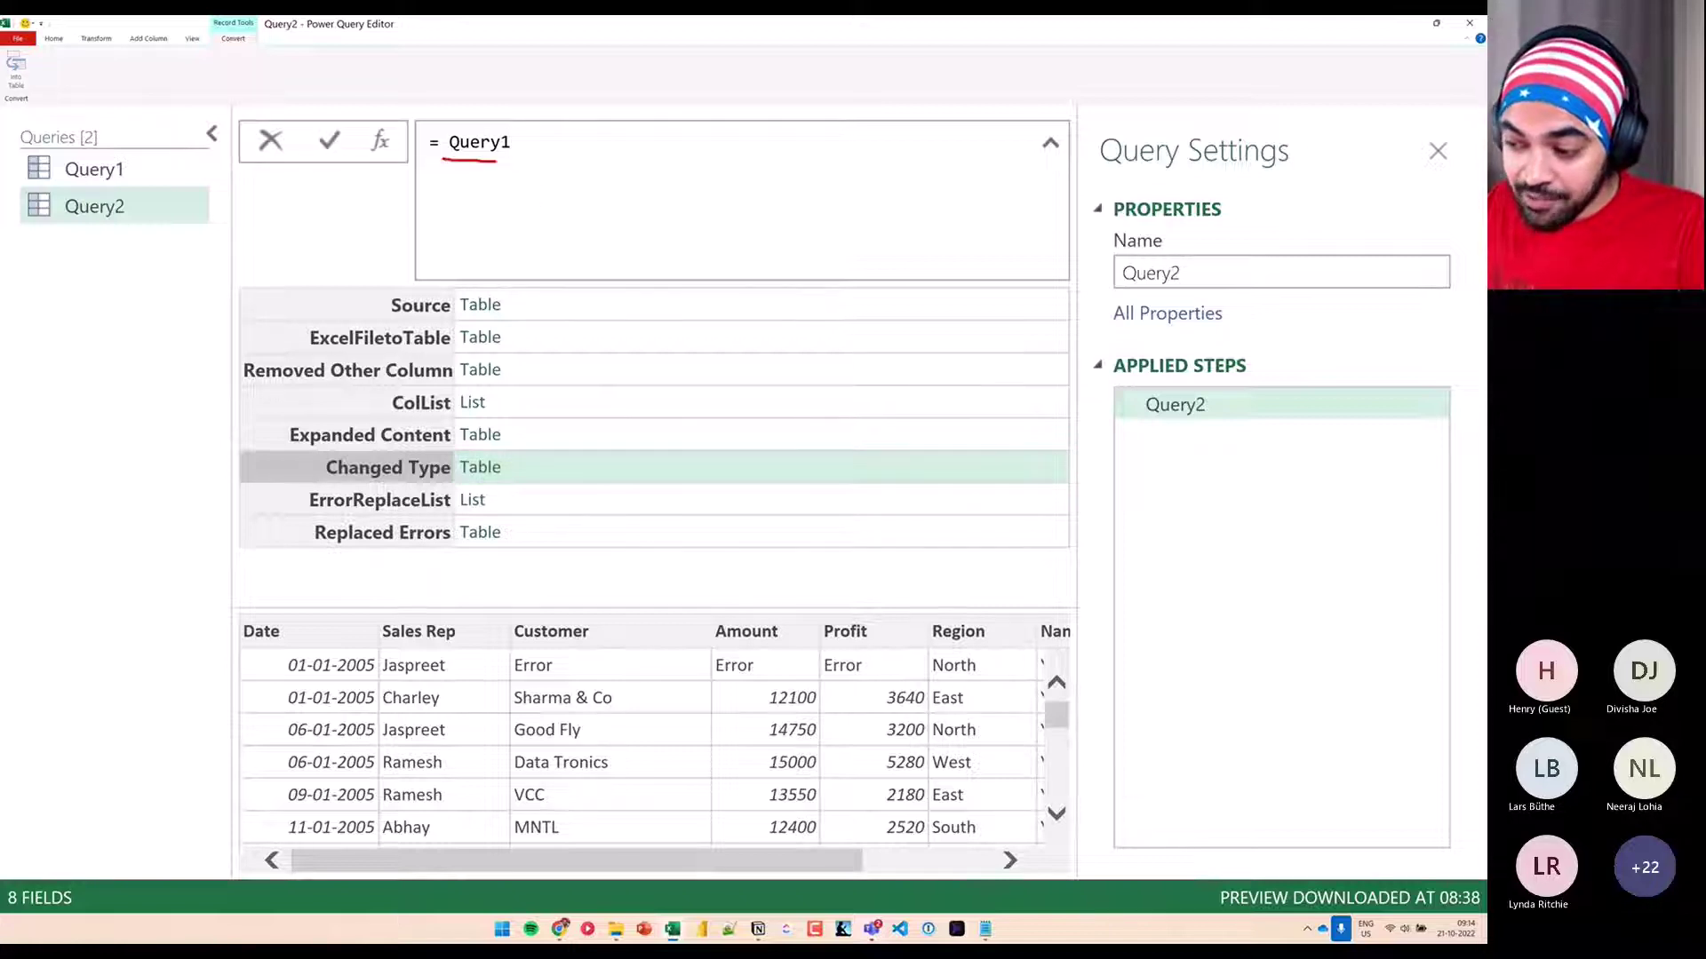
{"action": "mouse_move", "coordinate": [496, 163]}
{"action": "left_mouse_down"}
{"action": "mouse_move", "coordinate": [531, 108]}
{"action": "mouse_move", "coordinate": [435, 149]}
{"action": "left_mouse_up"}
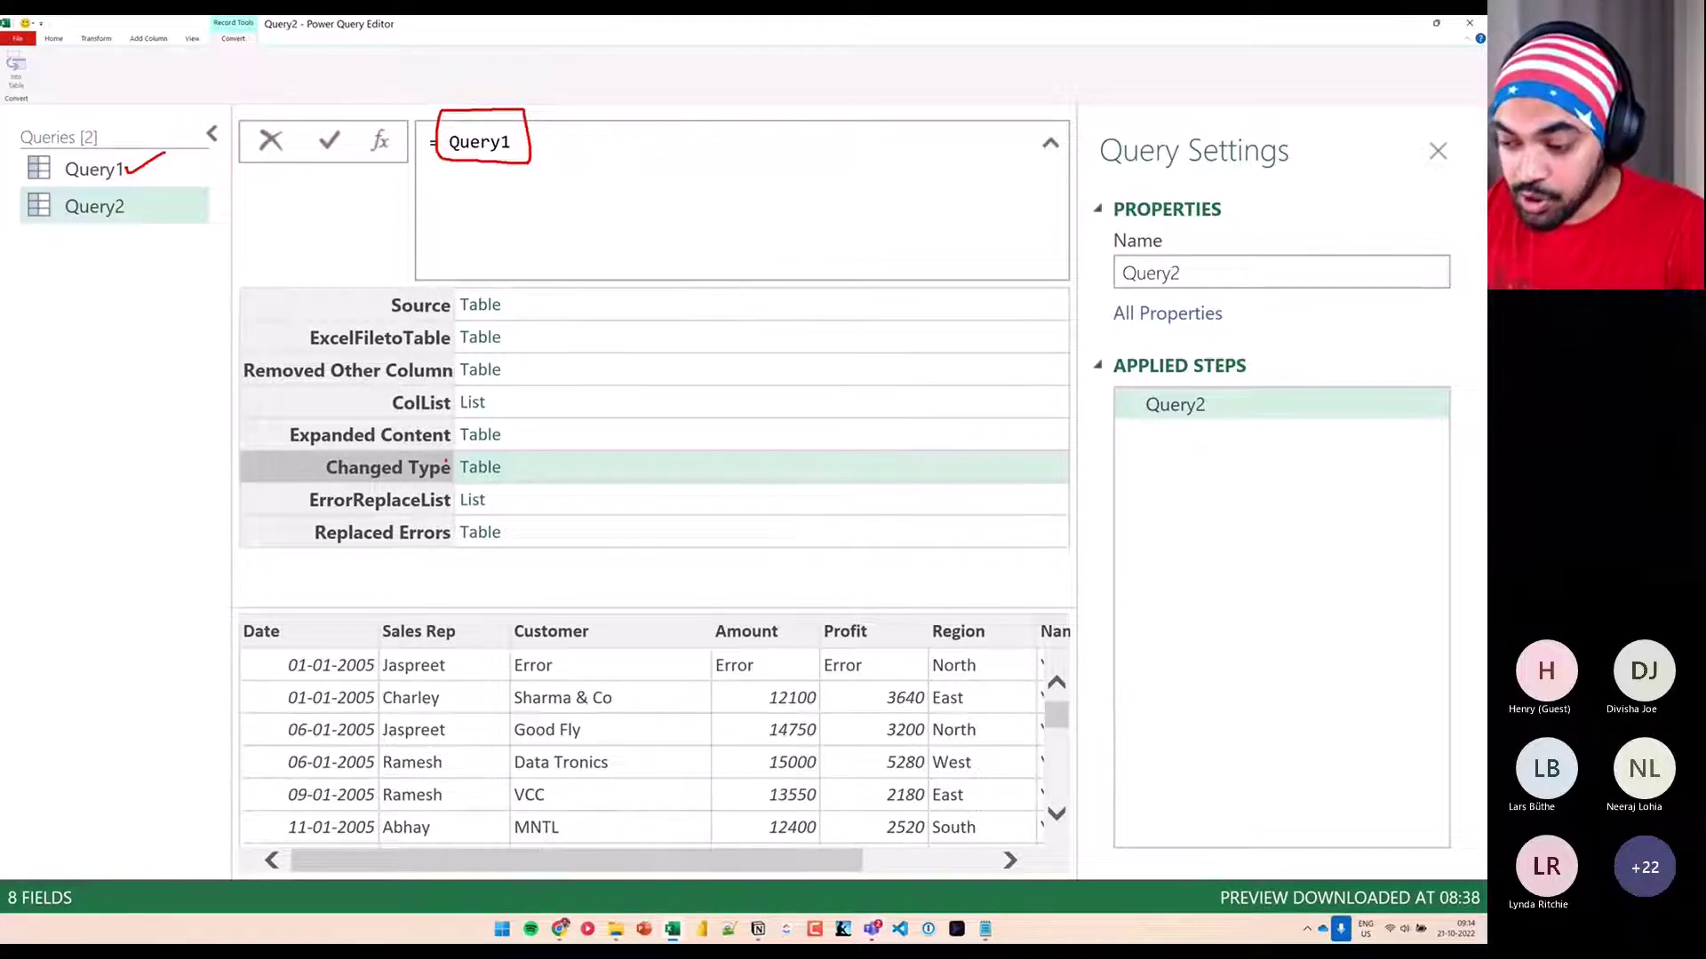
{"action": "mouse_move", "coordinate": [448, 449]}
{"action": "left_mouse_down"}
{"action": "mouse_move", "coordinate": [327, 469]}
{"action": "mouse_move", "coordinate": [464, 481]}
{"action": "mouse_move", "coordinate": [444, 450]}
{"action": "left_mouse_up"}
{"action": "key", "text": "Escape"}
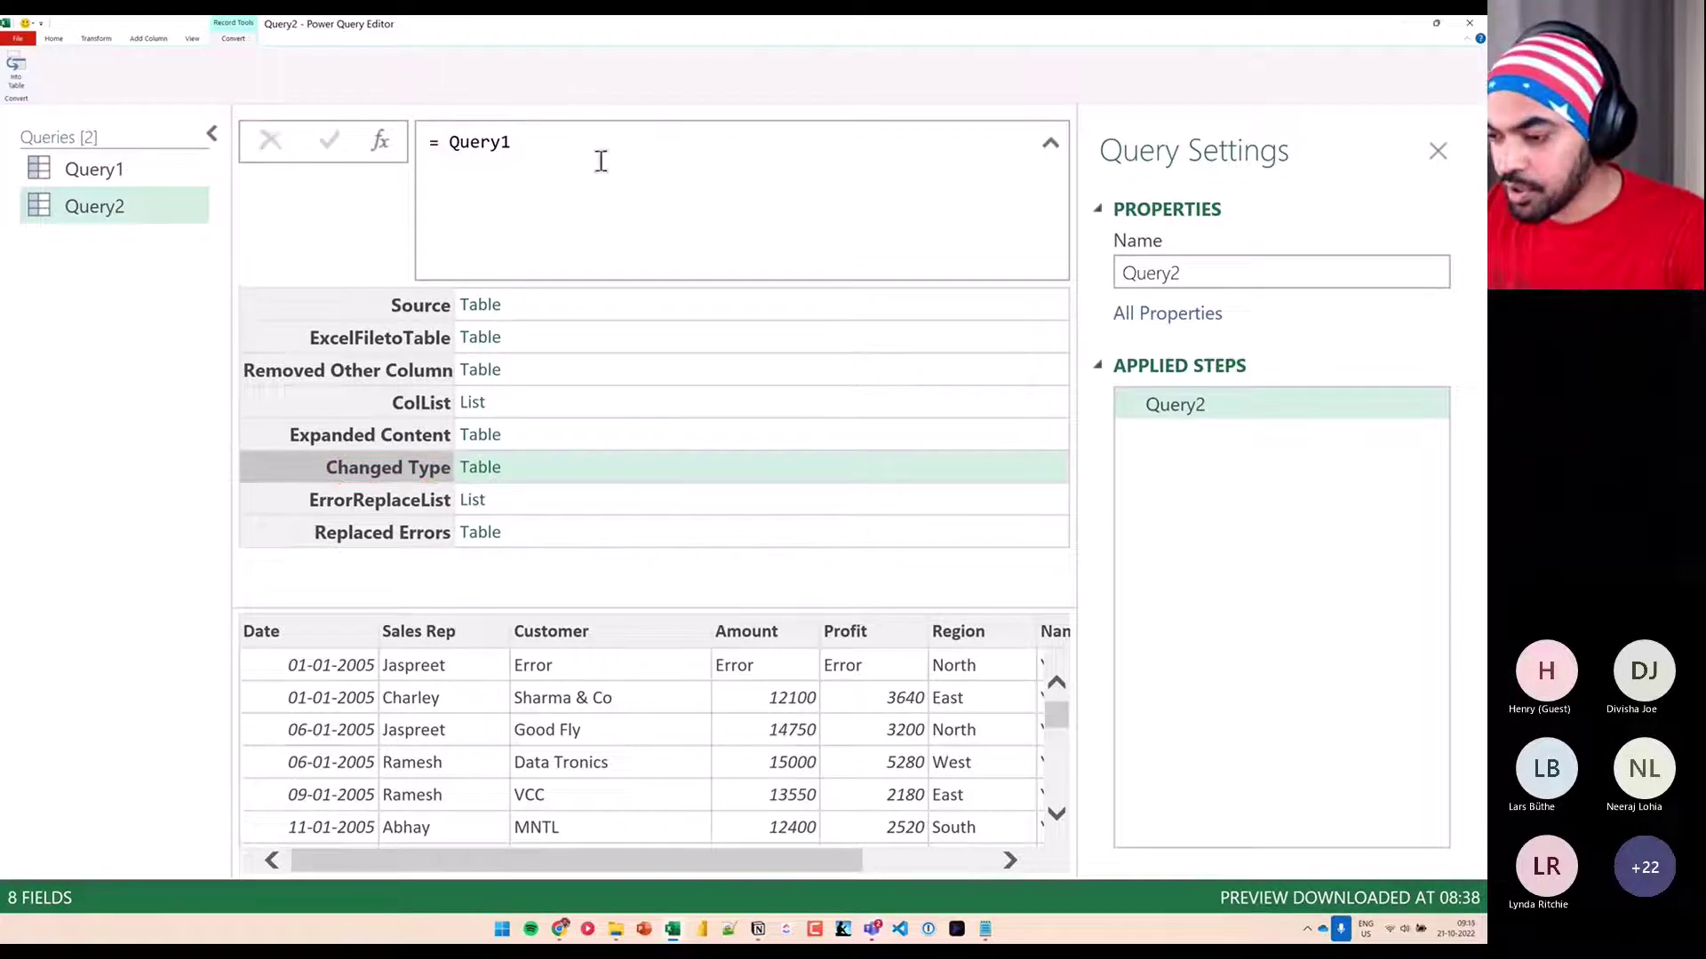
{"action": "left_click", "coordinate": [548, 163]}
{"action": "type", "text": "Query1"}
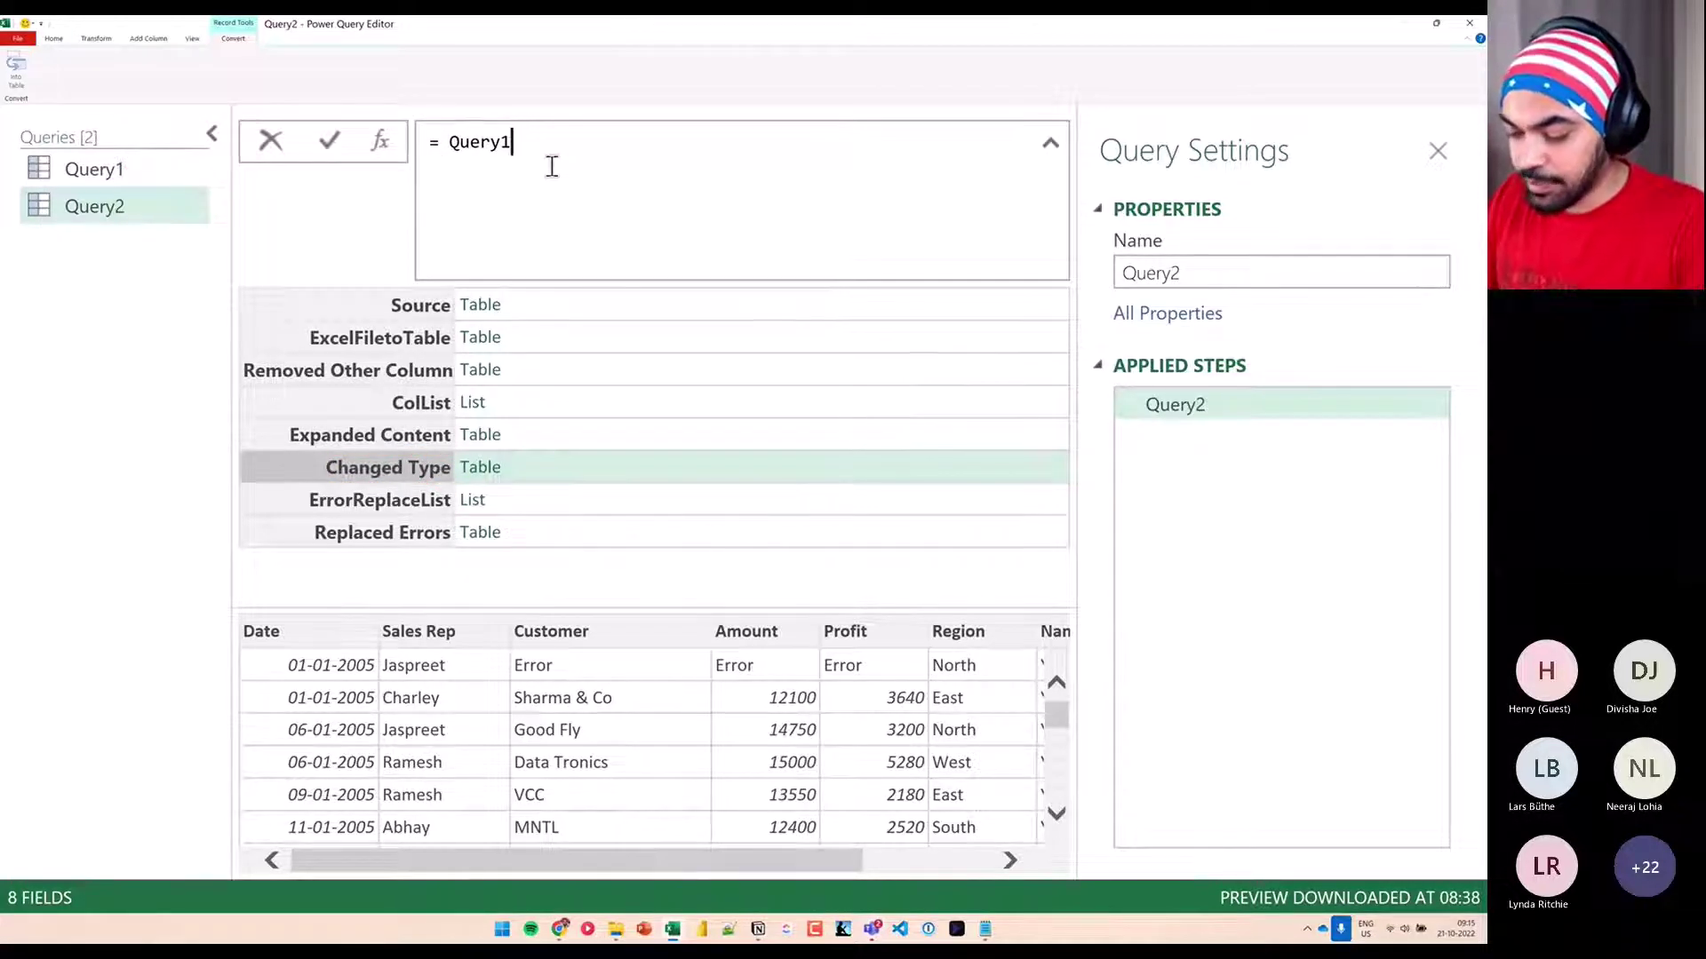
{"action": "type", "text": "[#"}
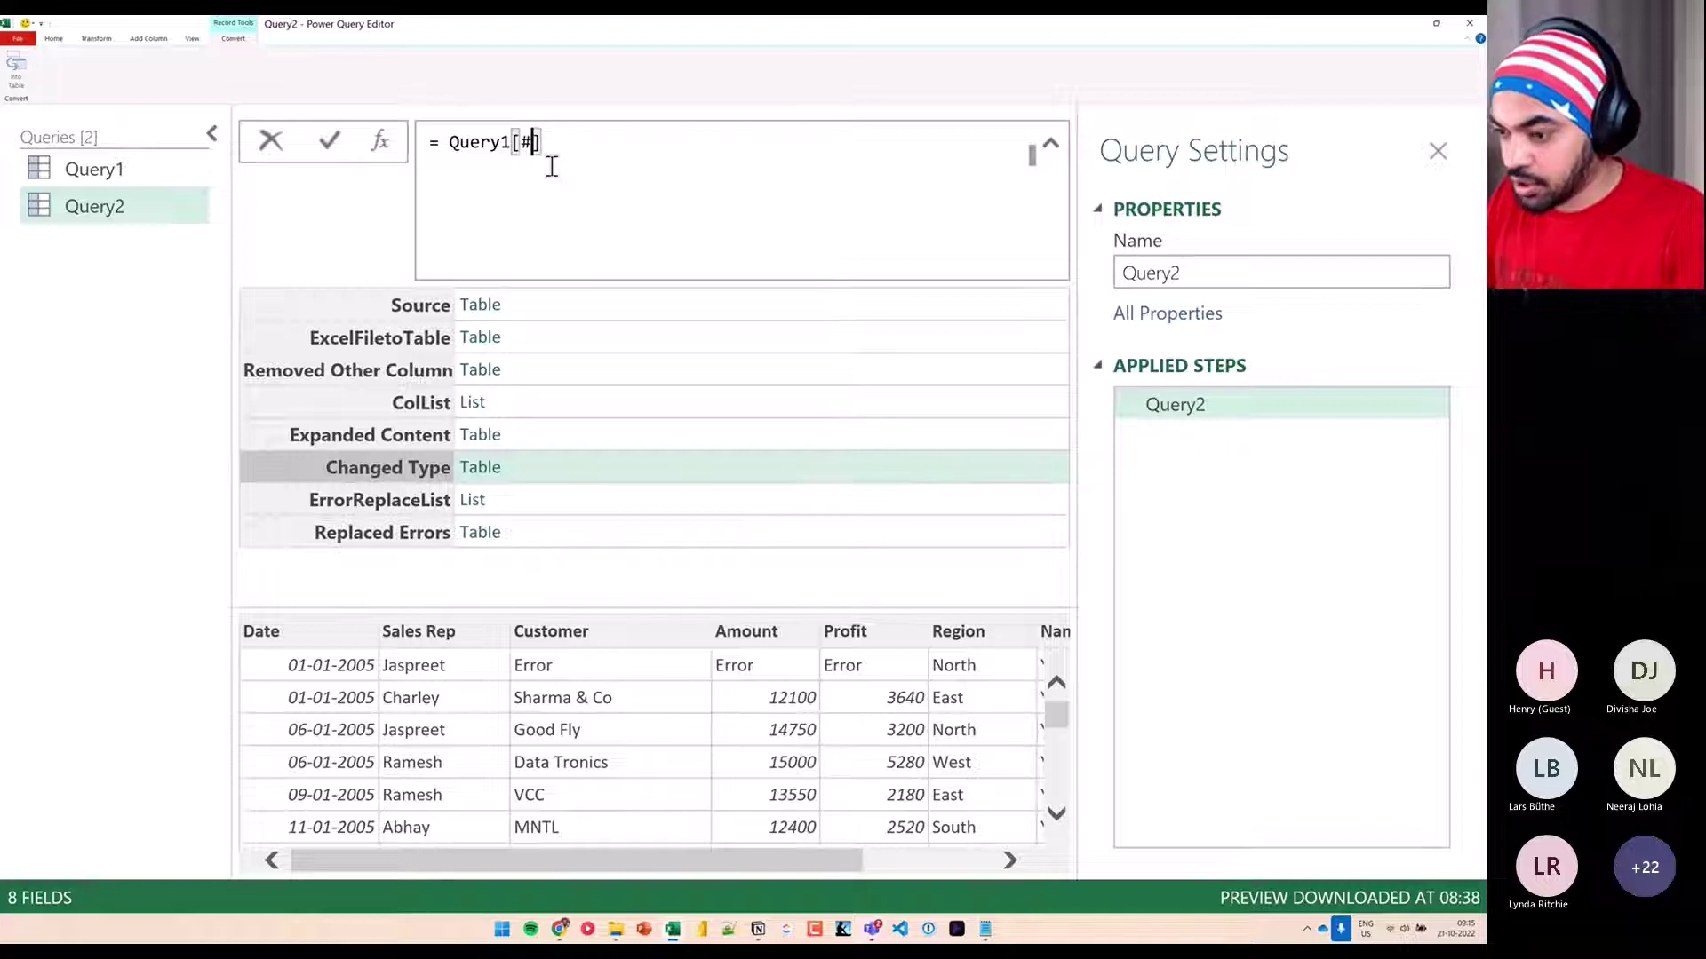
{"action": "type", "text": "\"Changed T"}
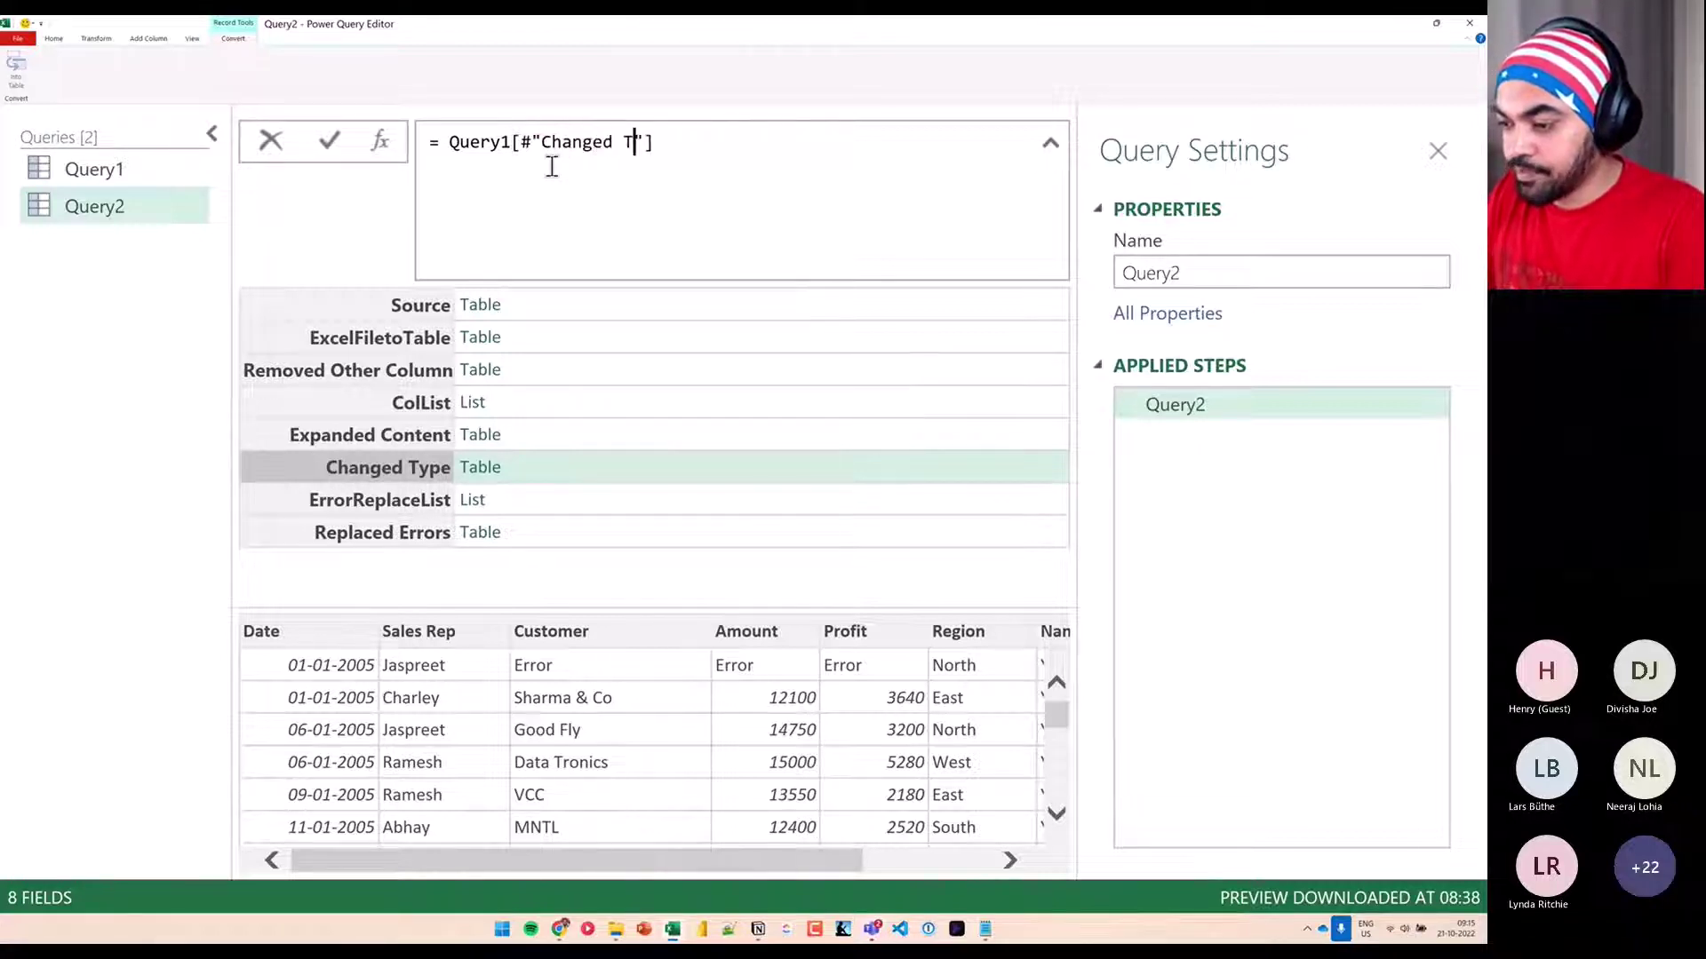
{"action": "type", "text": "ype"}
Finish the formula as = Query1[#"Changed Type"], showing its 7-column, 427-row table
{"action": "key", "text": "End"}
{"action": "key", "text": "Return"}
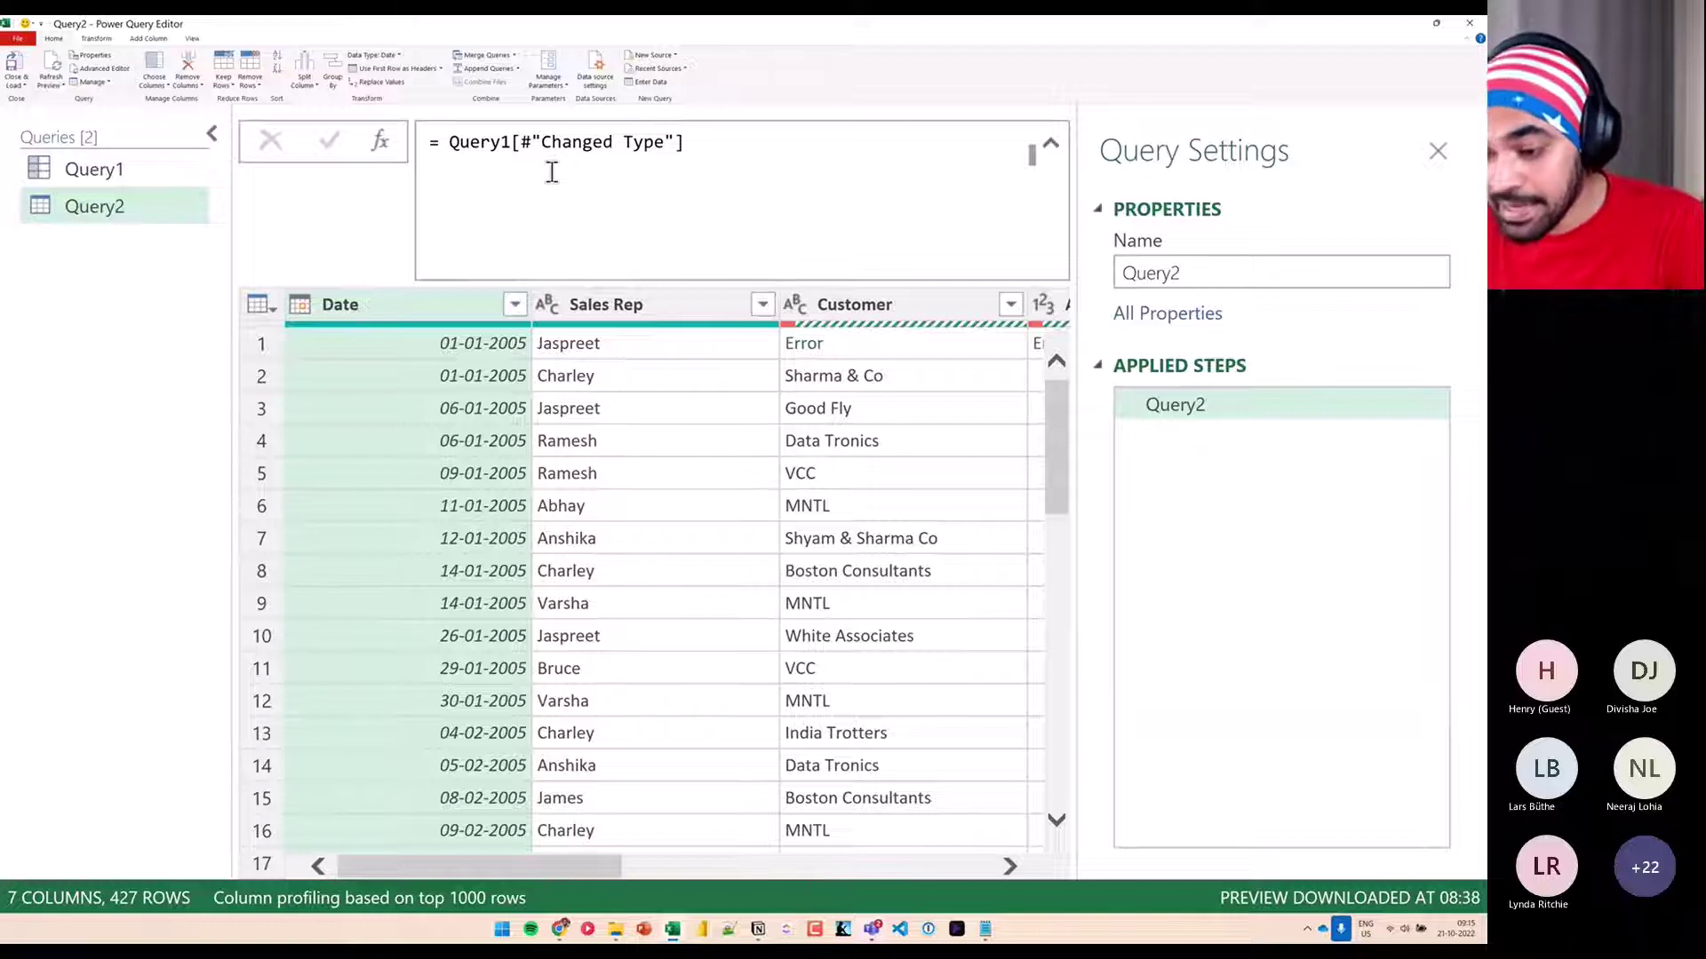
{"action": "left_click_drag", "start_coordinate": [126, 212], "coordinate": [144, 180]}
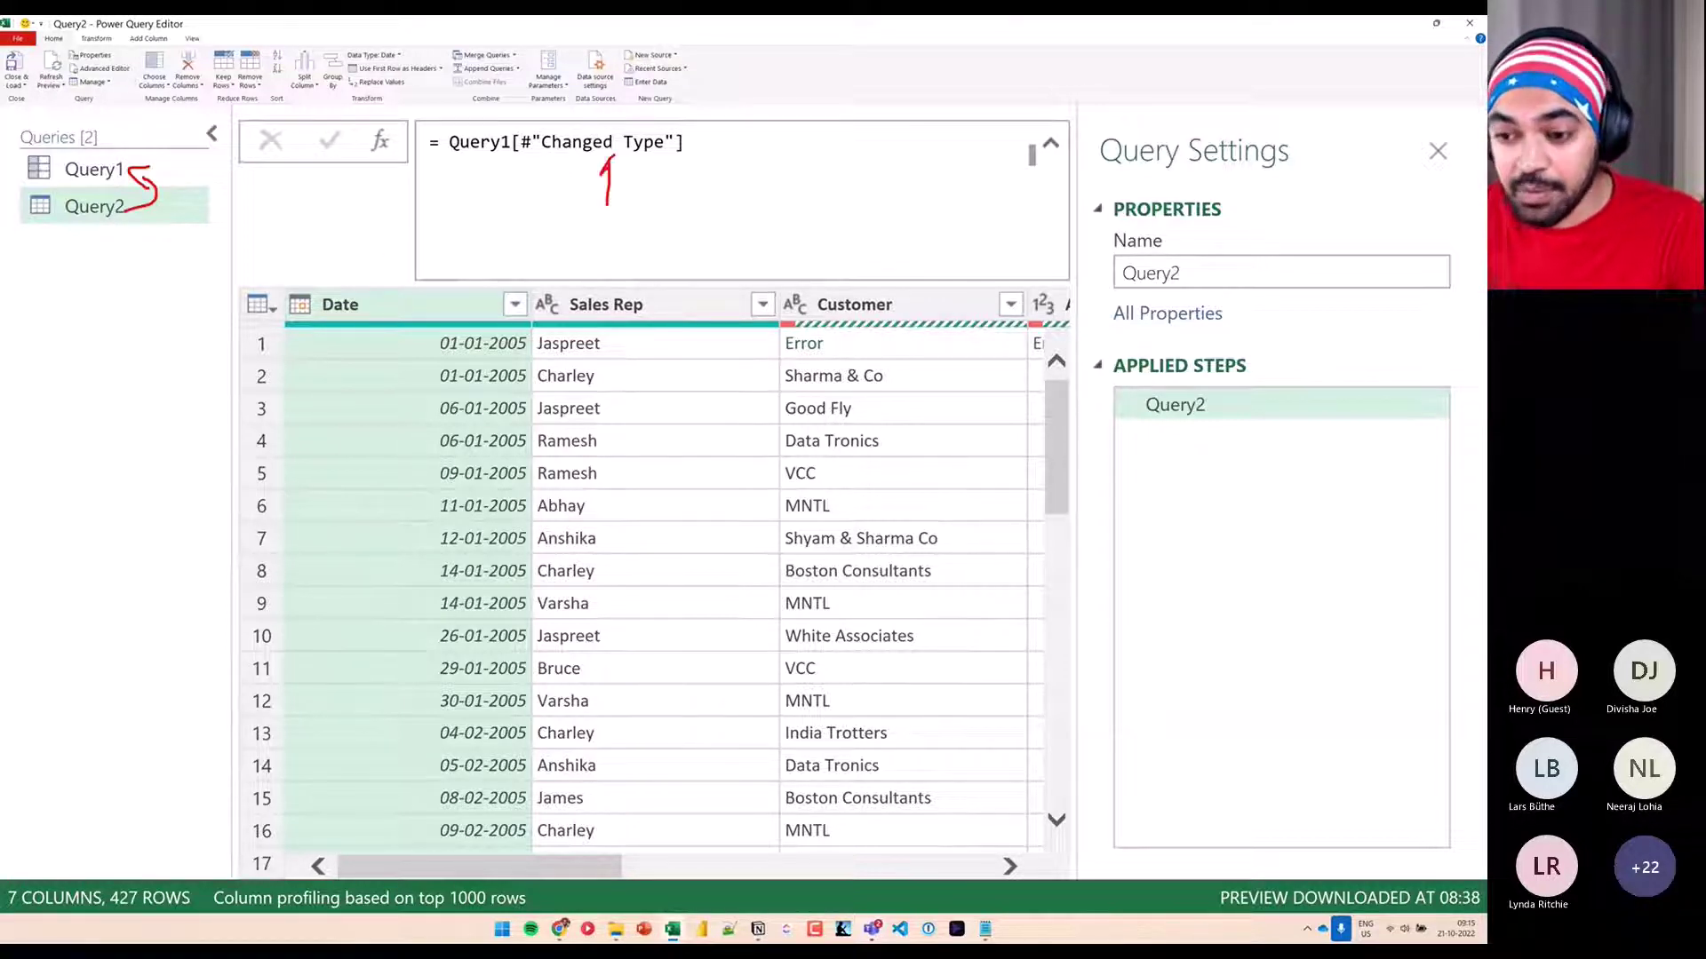
{"action": "left_click_drag", "start_coordinate": [601, 176], "coordinate": [624, 178]}
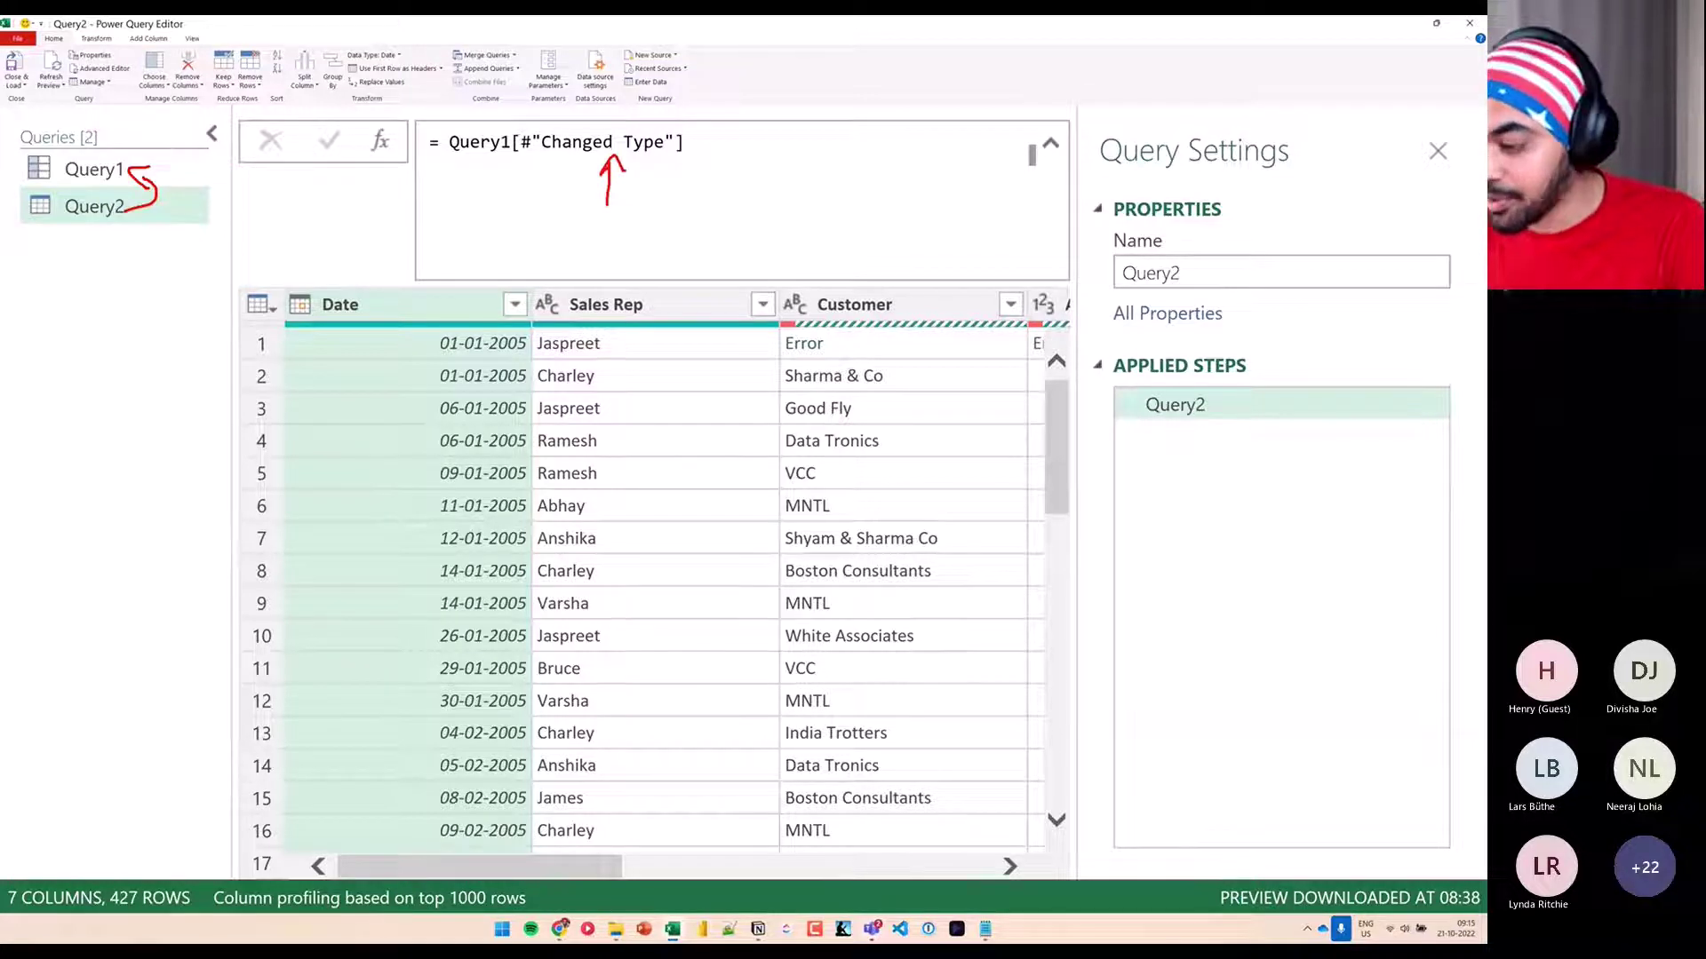
{"action": "key", "text": "Escape"}
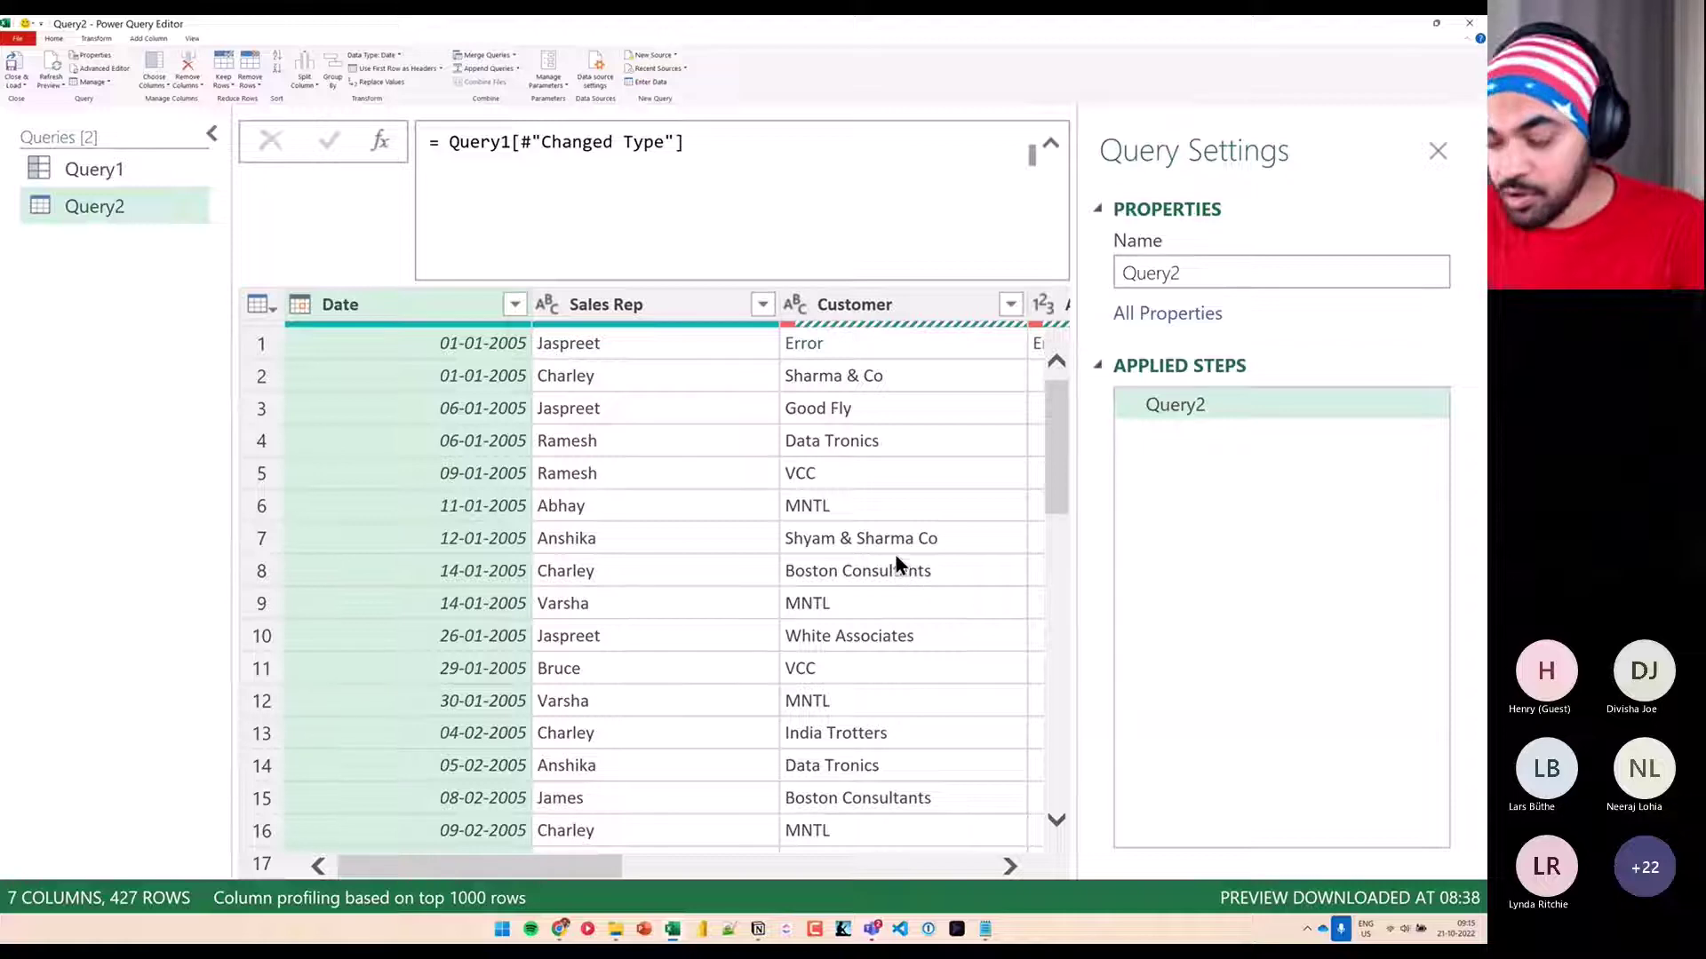
{"action": "left_click", "coordinate": [625, 874]}
{"action": "left_click_drag", "start_coordinate": [616, 869], "coordinate": [496, 874]}
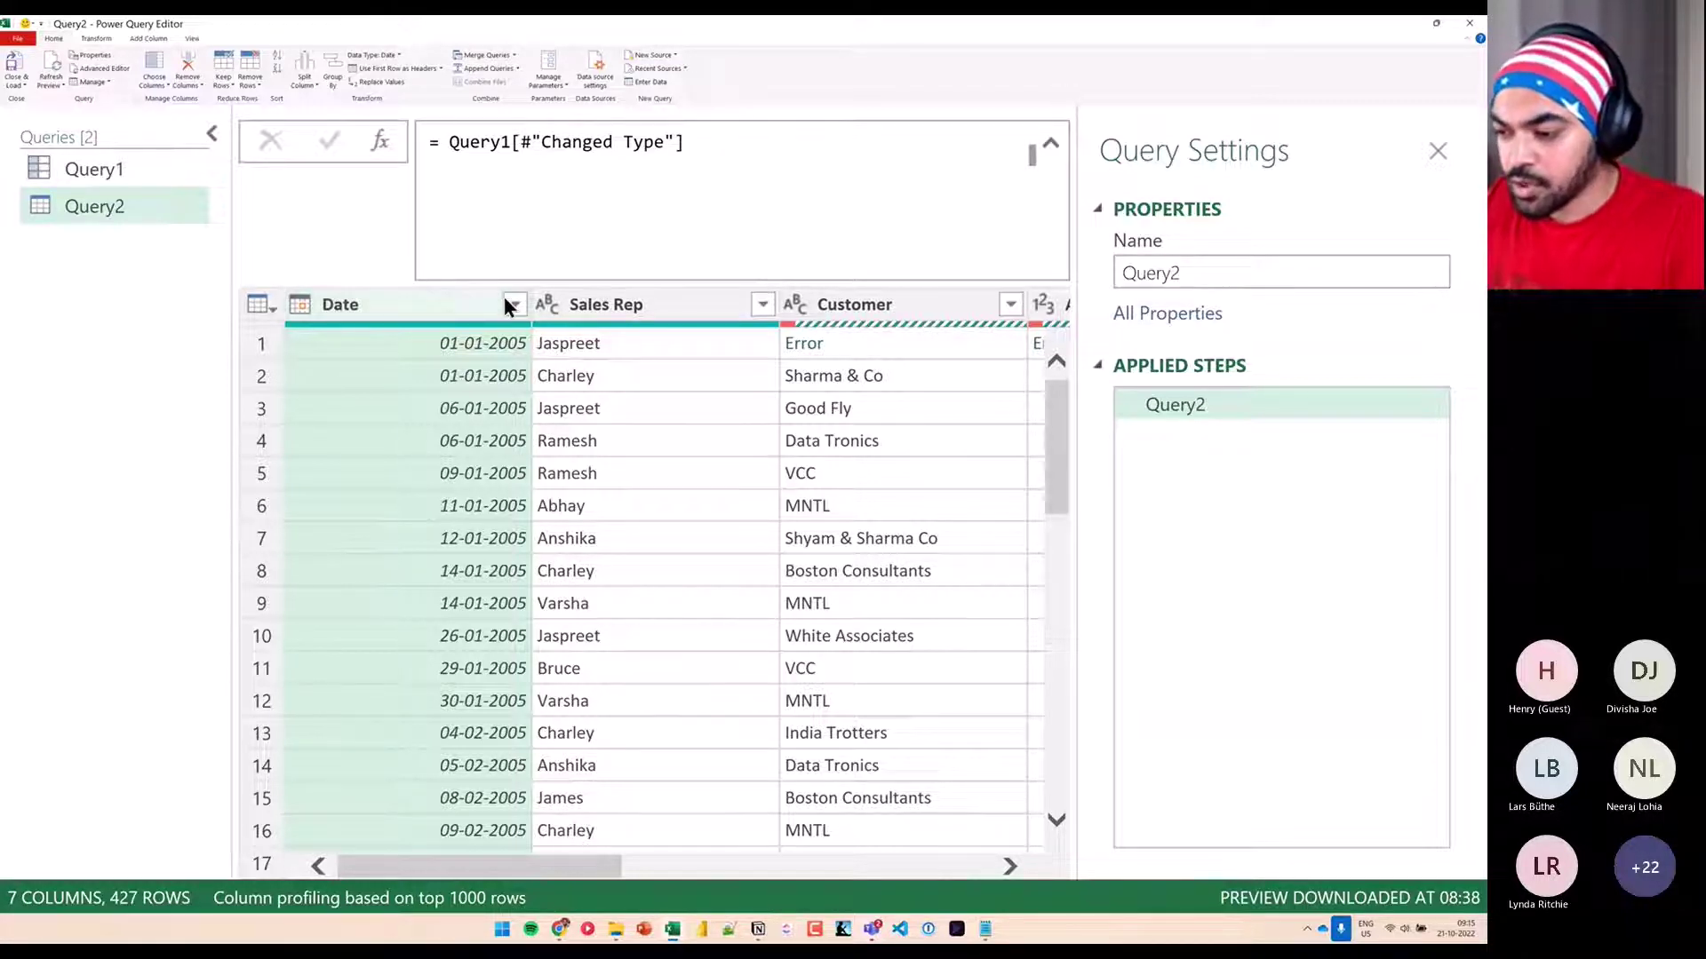
Wrap the formula in the Table.SelectRowsWithErrors function
{"action": "left_click", "coordinate": [451, 143]}
{"action": "type", "text": "Tabl"}
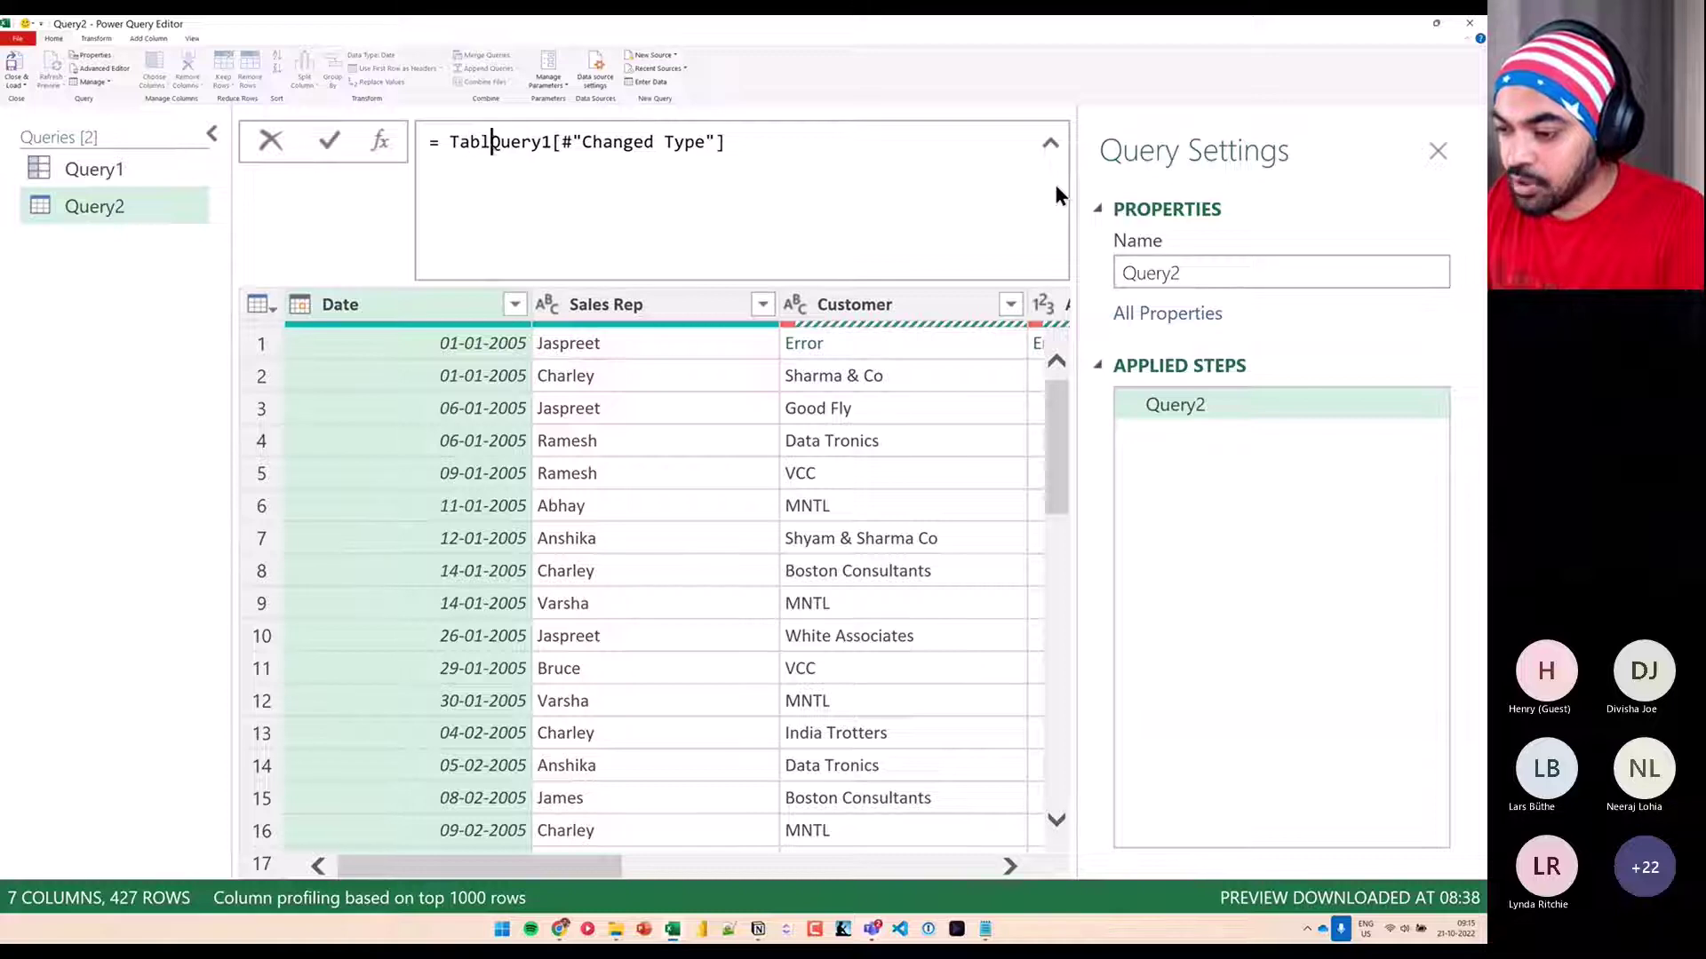
{"action": "type", "text": "e."}
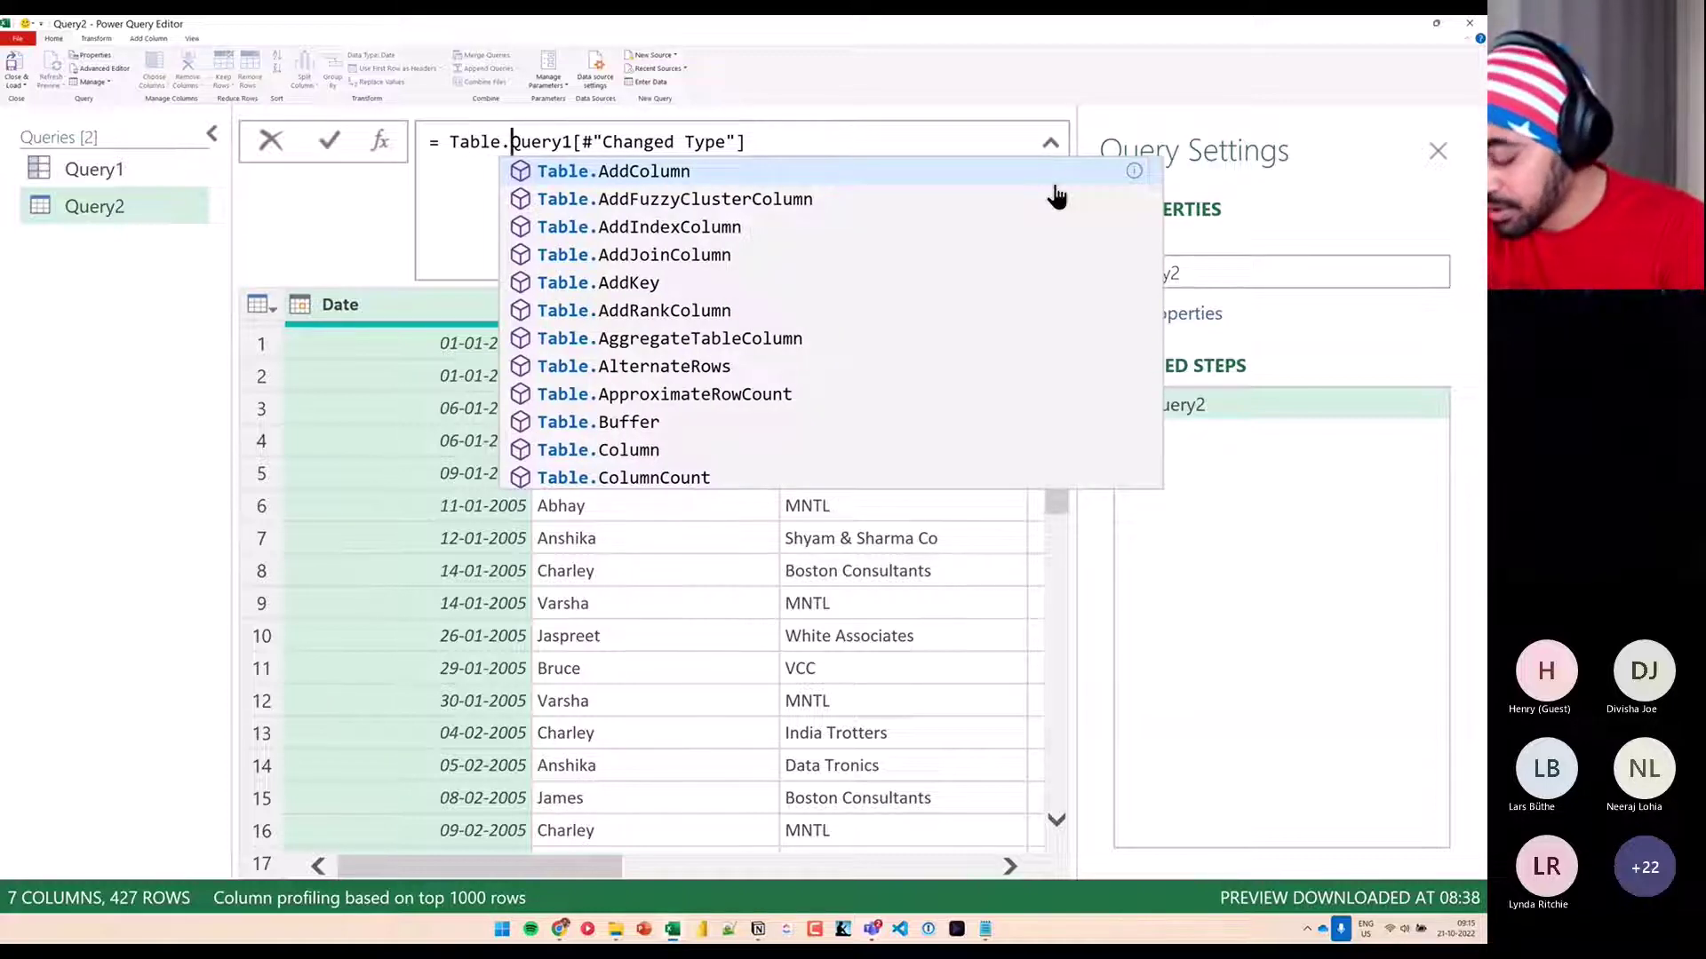
{"action": "type", "text": "Err"}
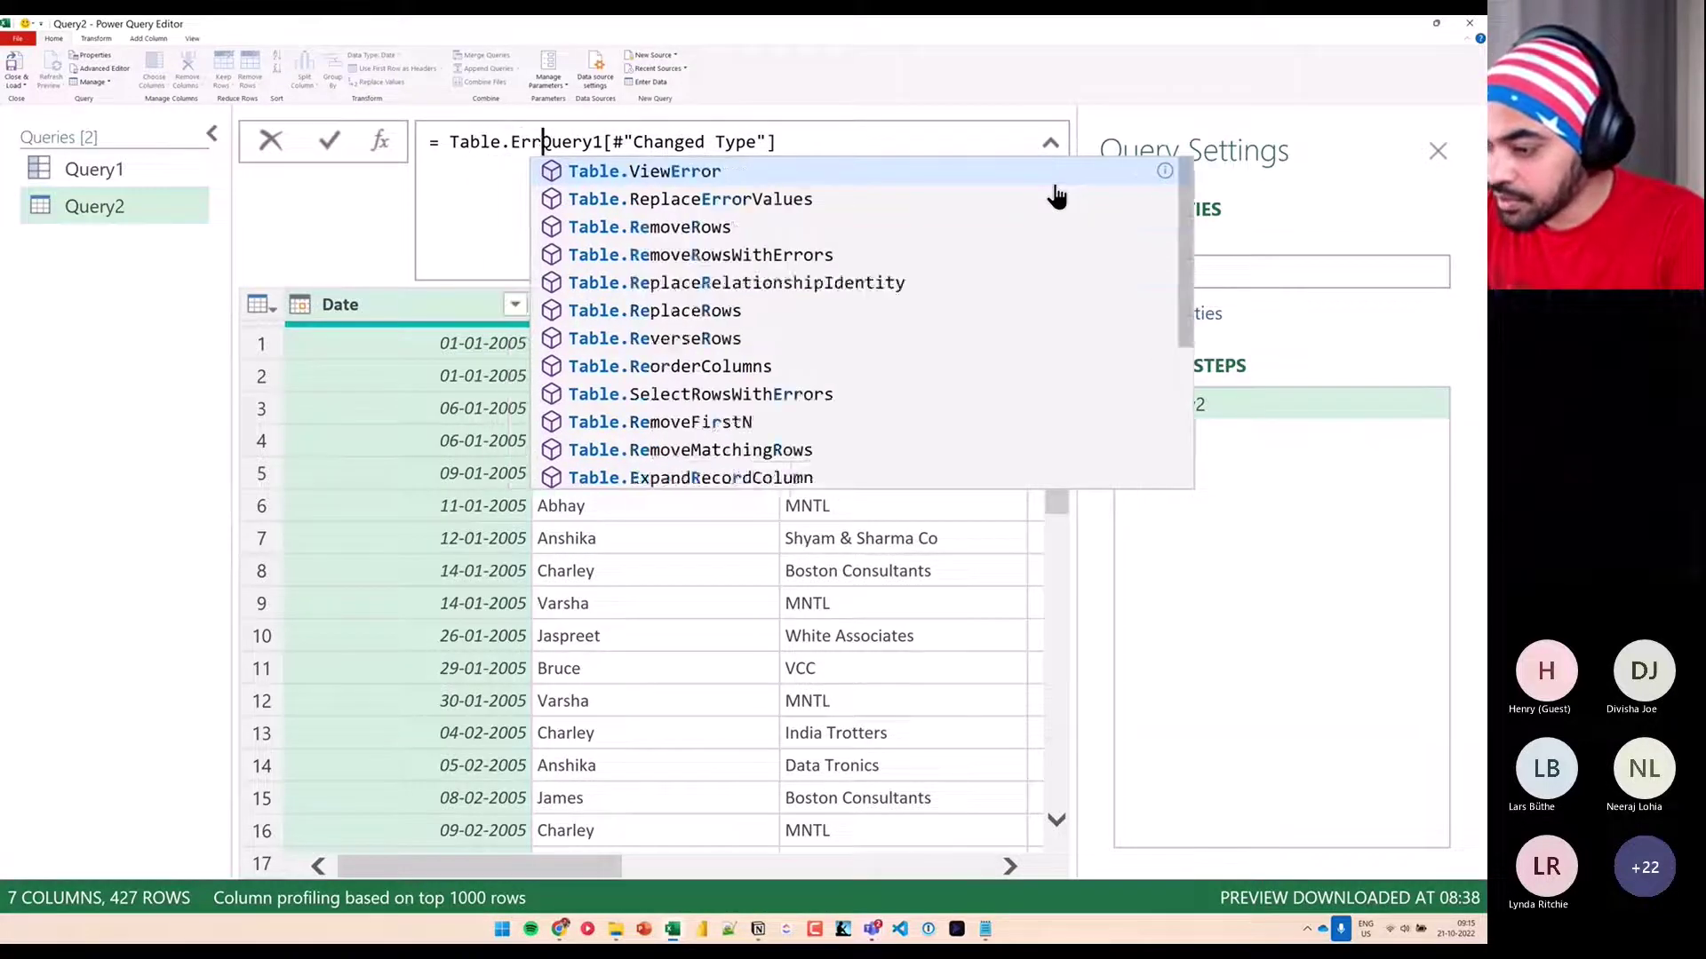
{"action": "type", "text": "or"}
{"action": "key", "text": "Down"}
{"action": "key", "text": "Down"}
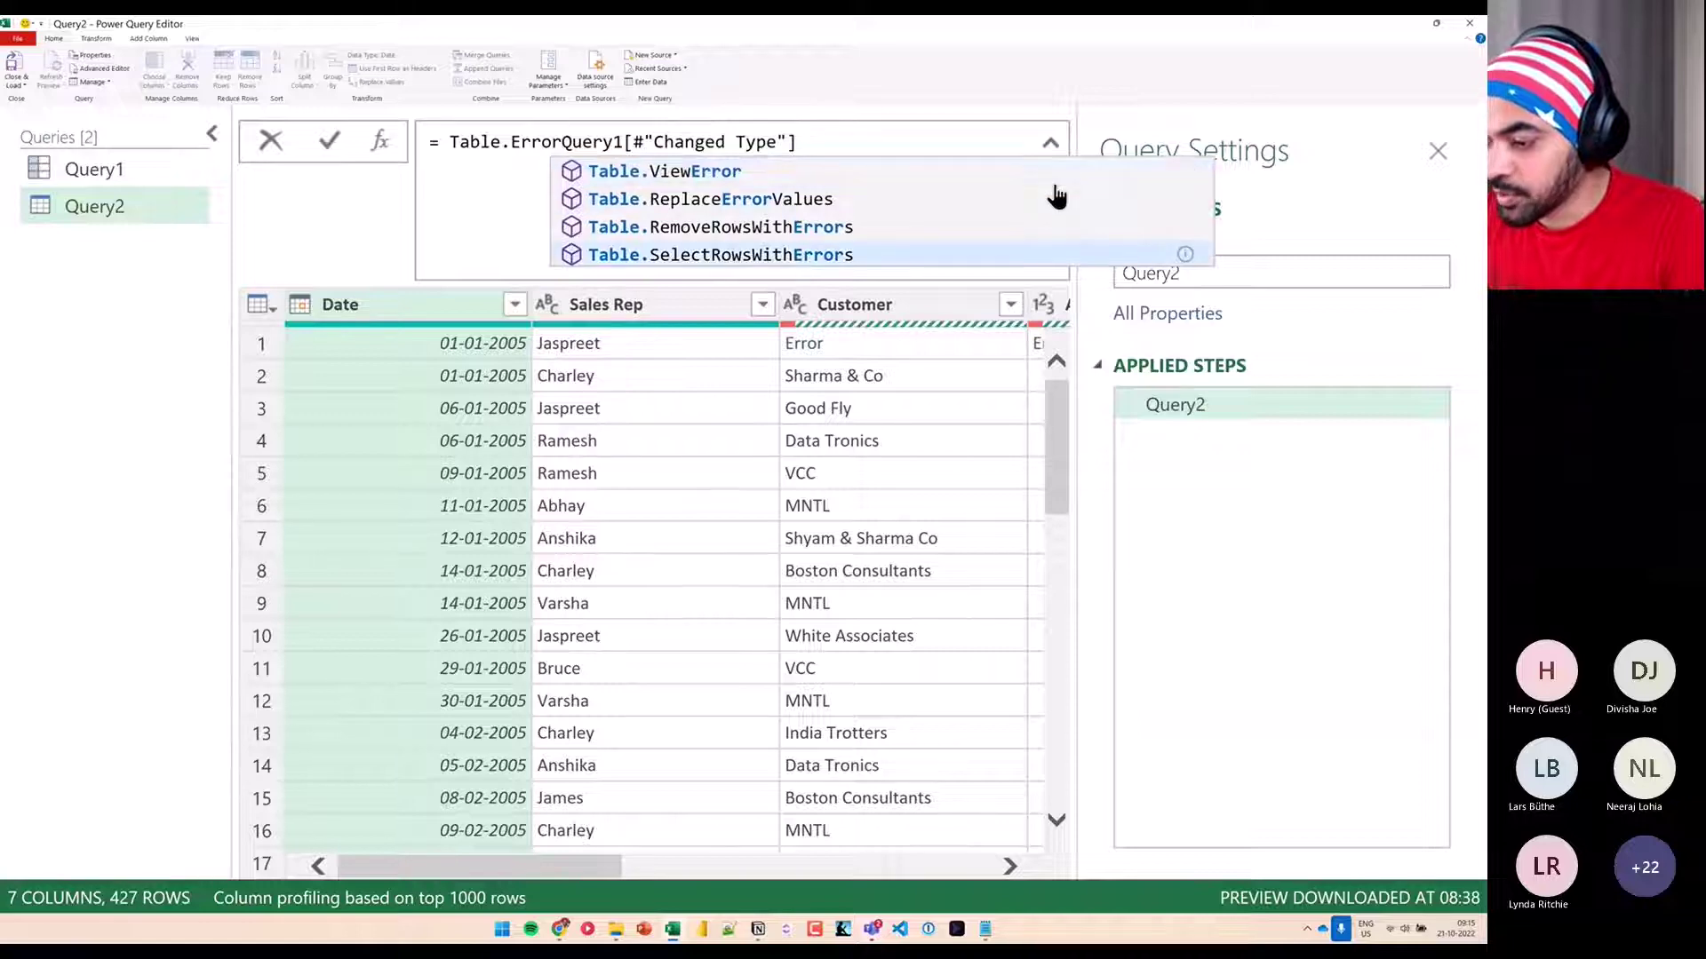
{"action": "key", "text": "Tab"}
{"action": "type", "text": "("}
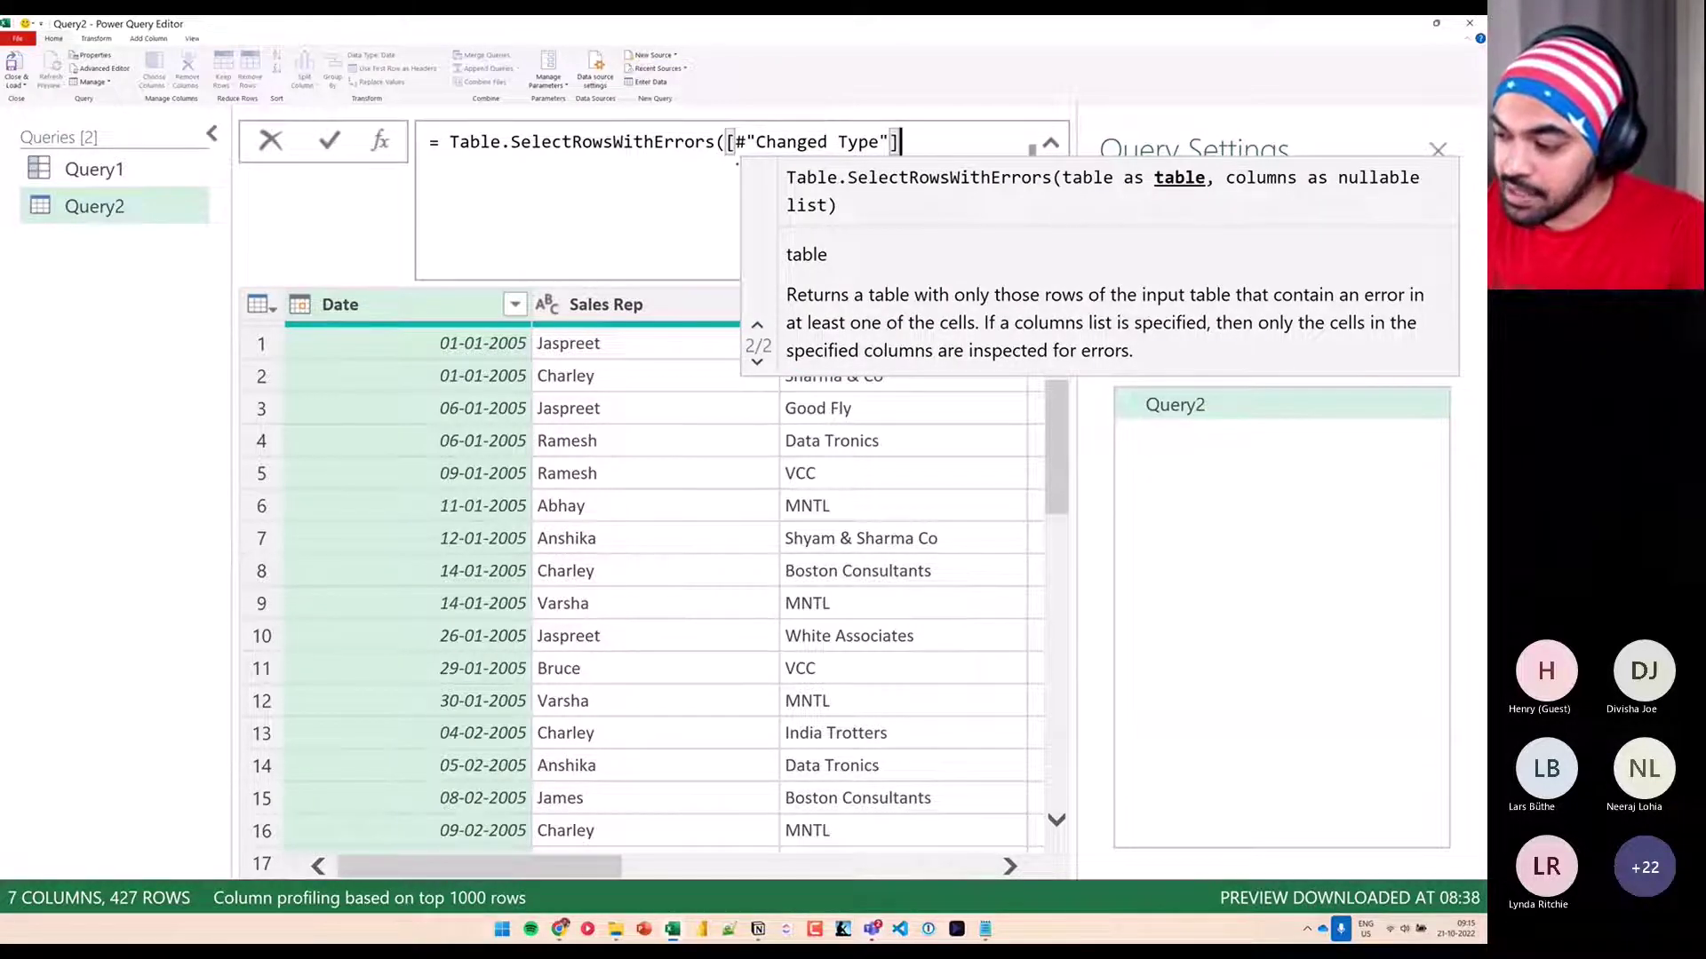
{"action": "key", "text": "Return"}
Correct the formula to Table.SelectRowsWithErrors(Query1[#"Changed Type"])
{"action": "left_click", "coordinate": [967, 156]}
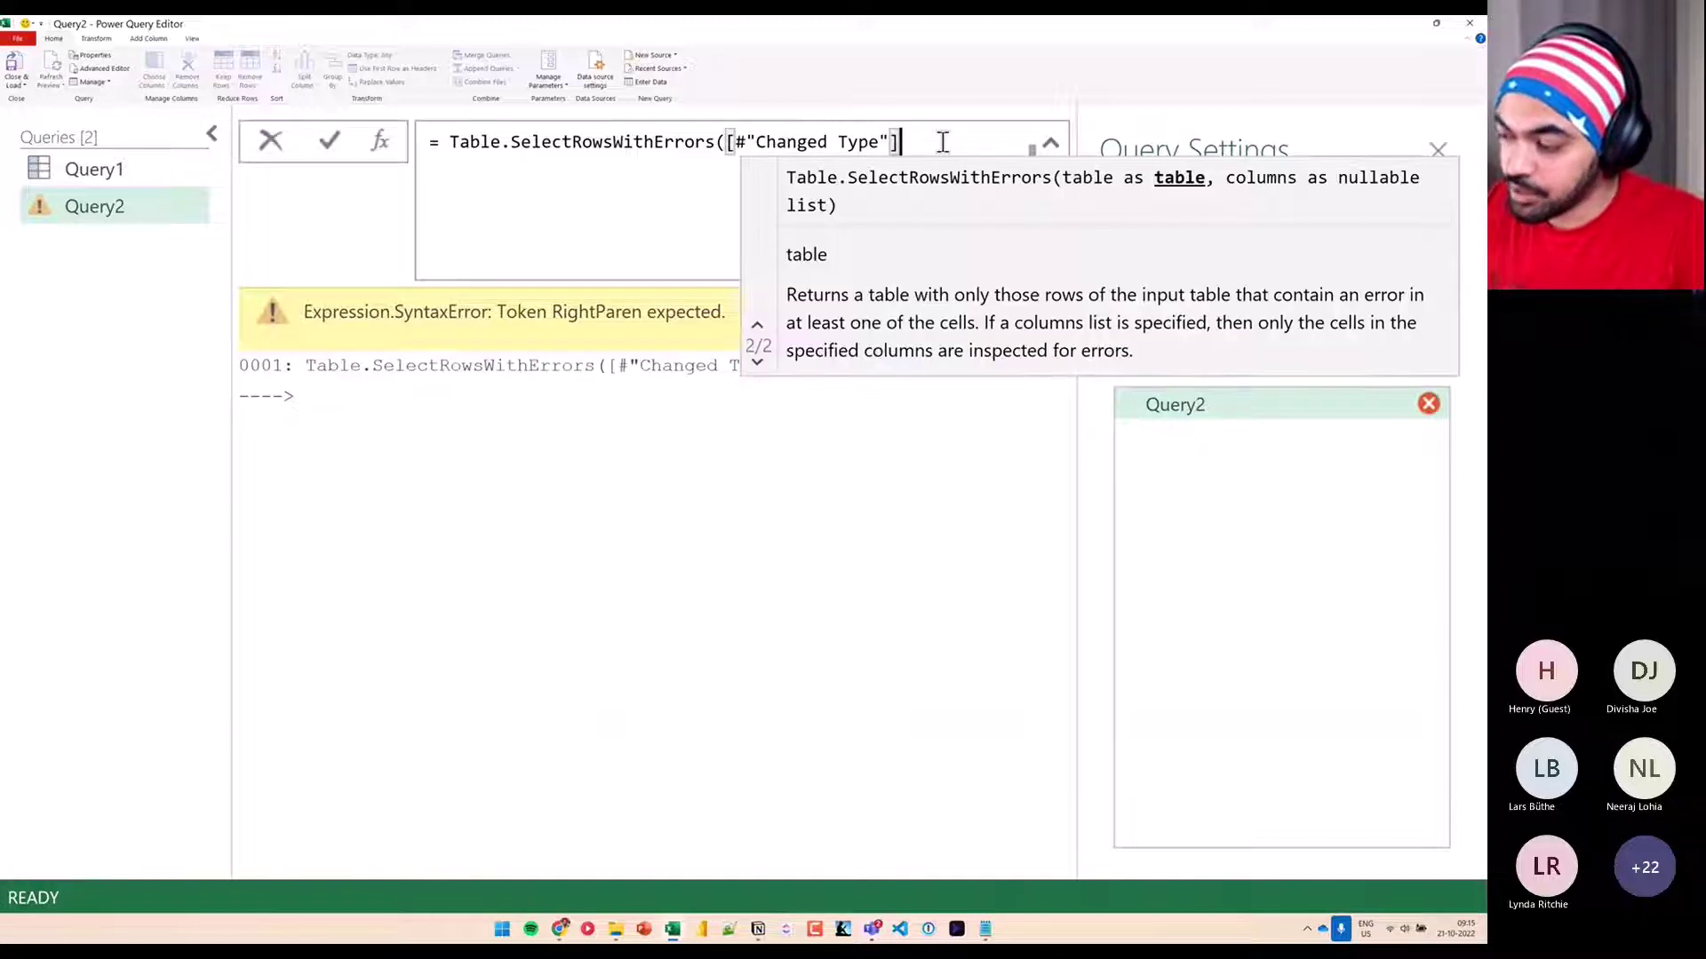
{"action": "type", "text": ")"}
{"action": "key", "text": "Return"}
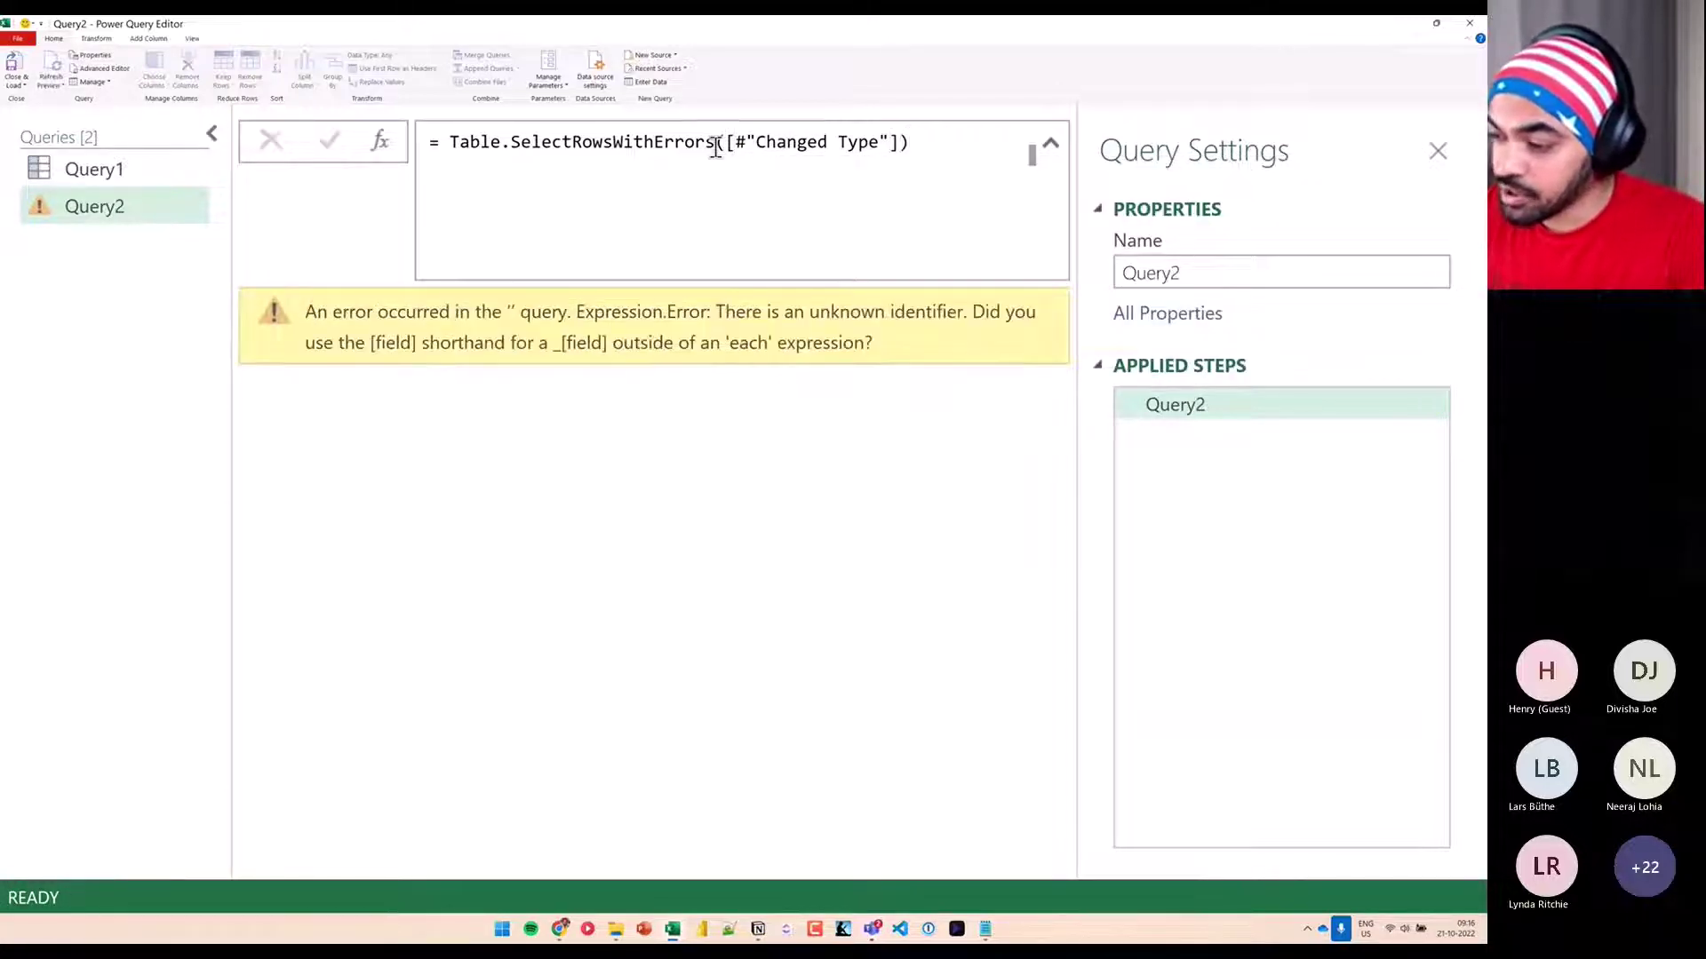
{"action": "left_click", "coordinate": [722, 142]}
{"action": "type", "text": "Query"}
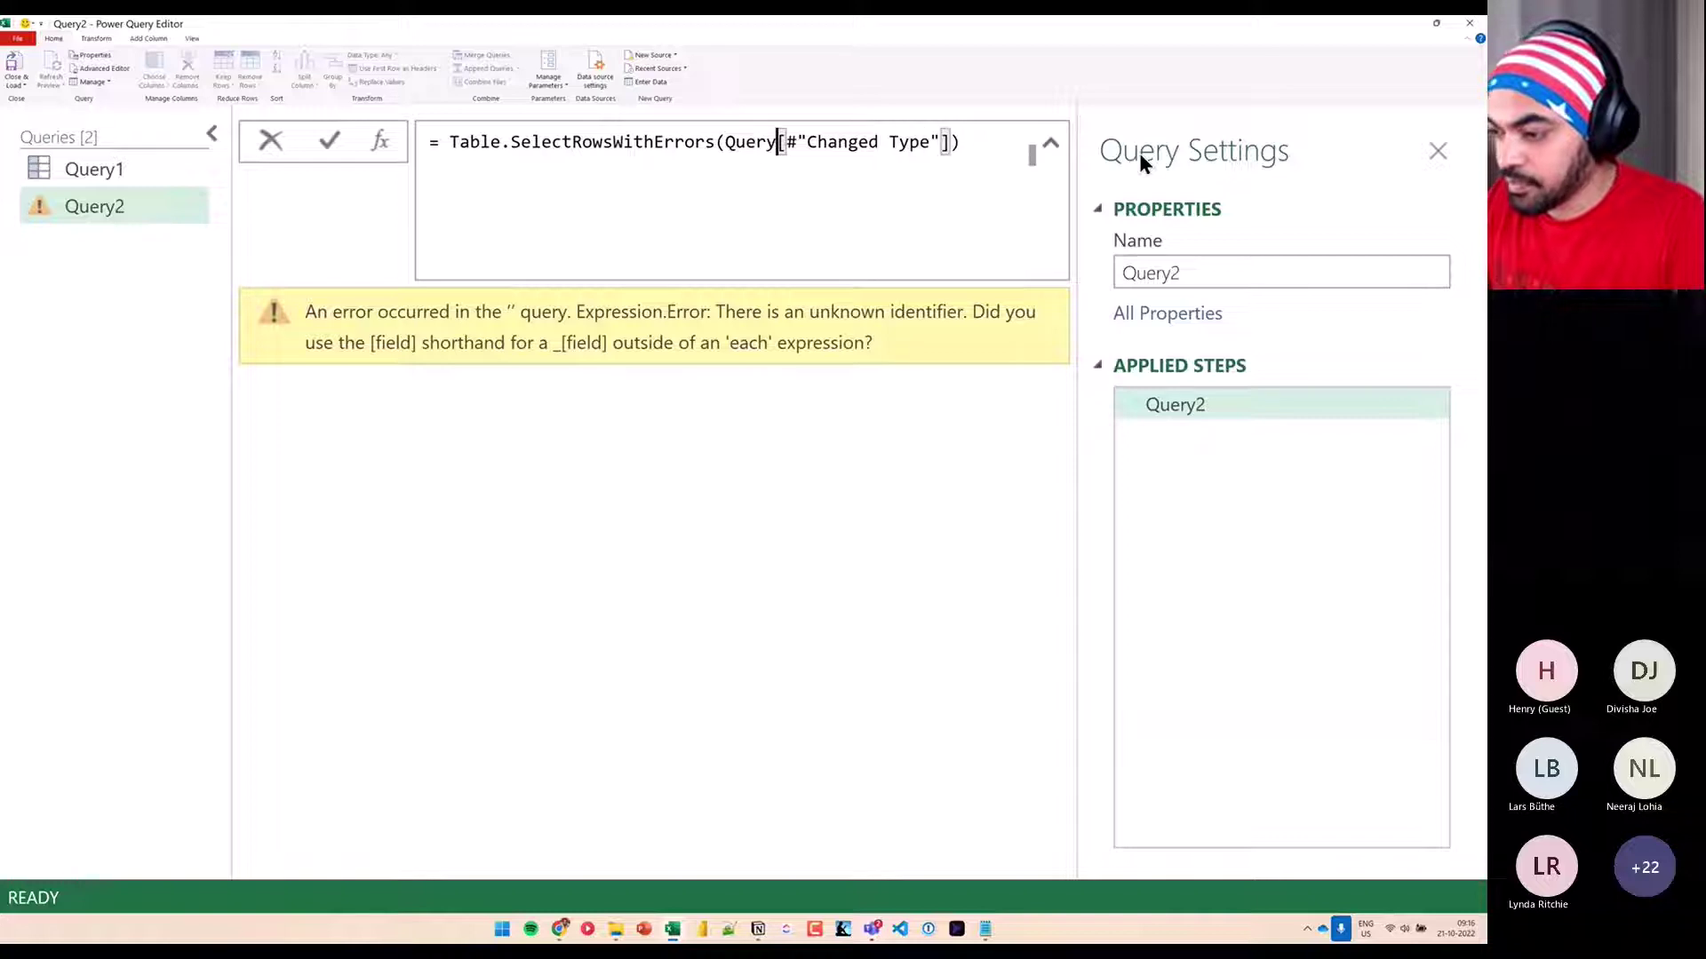
{"action": "type", "text": "1"}
{"action": "key", "text": "Return"}
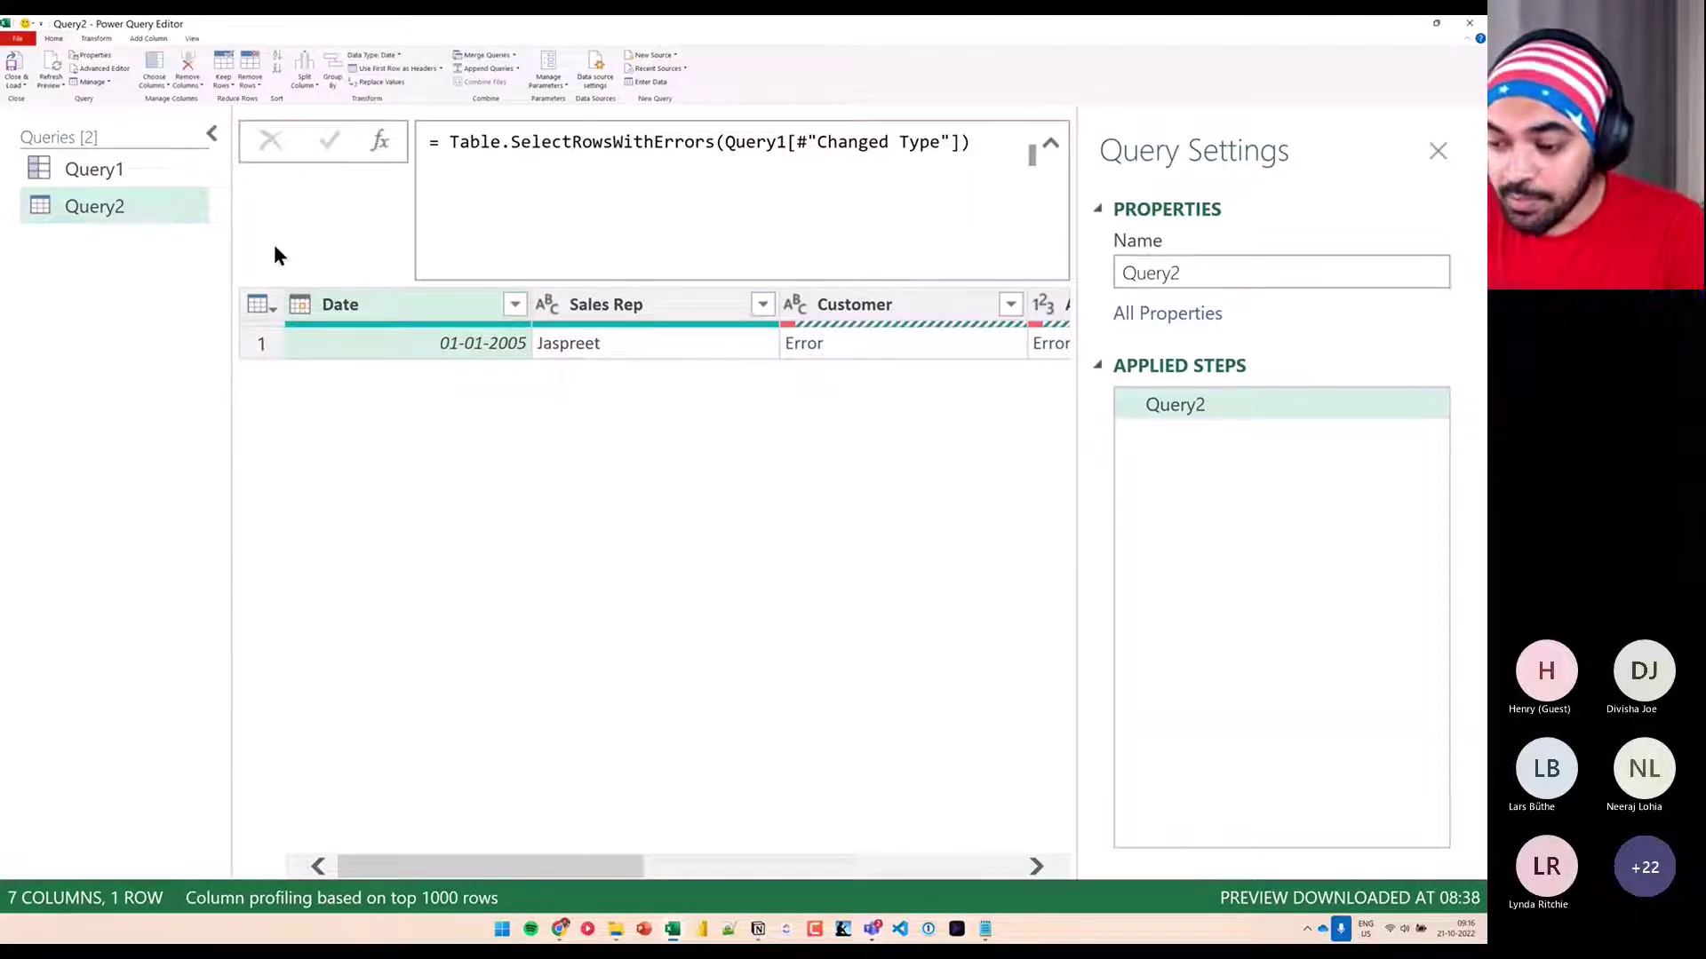
Review Query1's steps, then return to Query2's single error row
{"action": "left_click", "coordinate": [137, 167]}
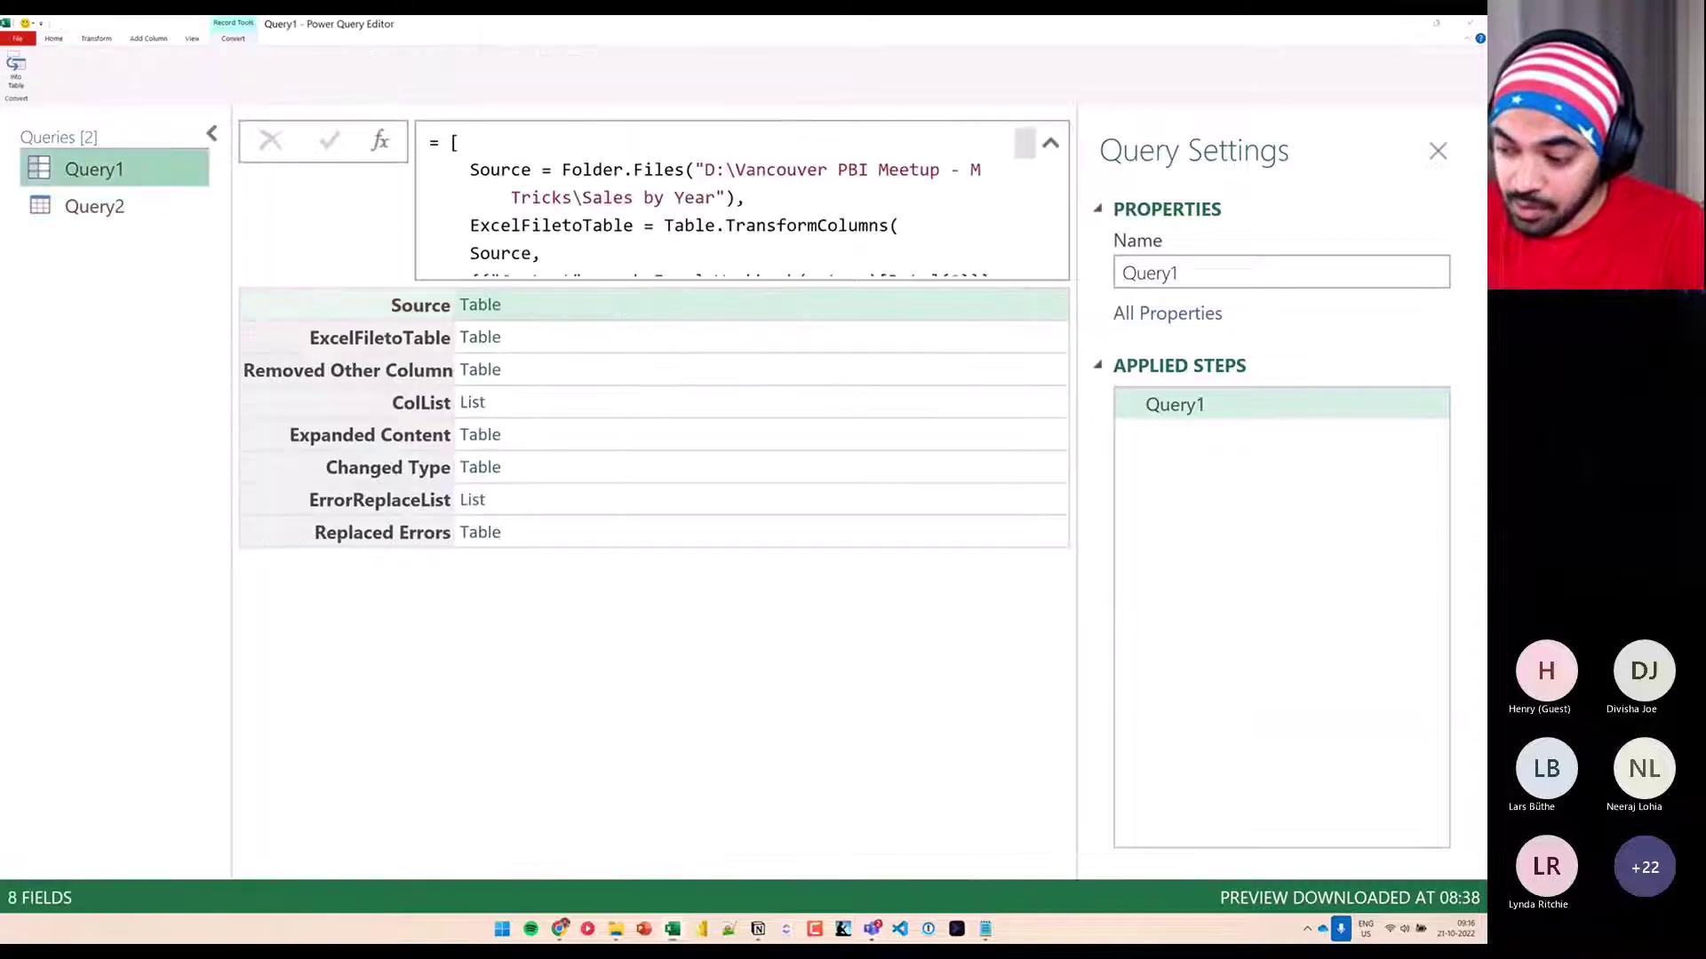
{"action": "left_click_drag", "start_coordinate": [265, 266], "coordinate": [579, 570]}
{"action": "mouse_move", "coordinate": [650, 390]}
{"action": "left_mouse_down"}
{"action": "mouse_move", "coordinate": [603, 455]}
{"action": "mouse_move", "coordinate": [482, 485]}
{"action": "mouse_move", "coordinate": [519, 464]}
{"action": "left_mouse_up"}
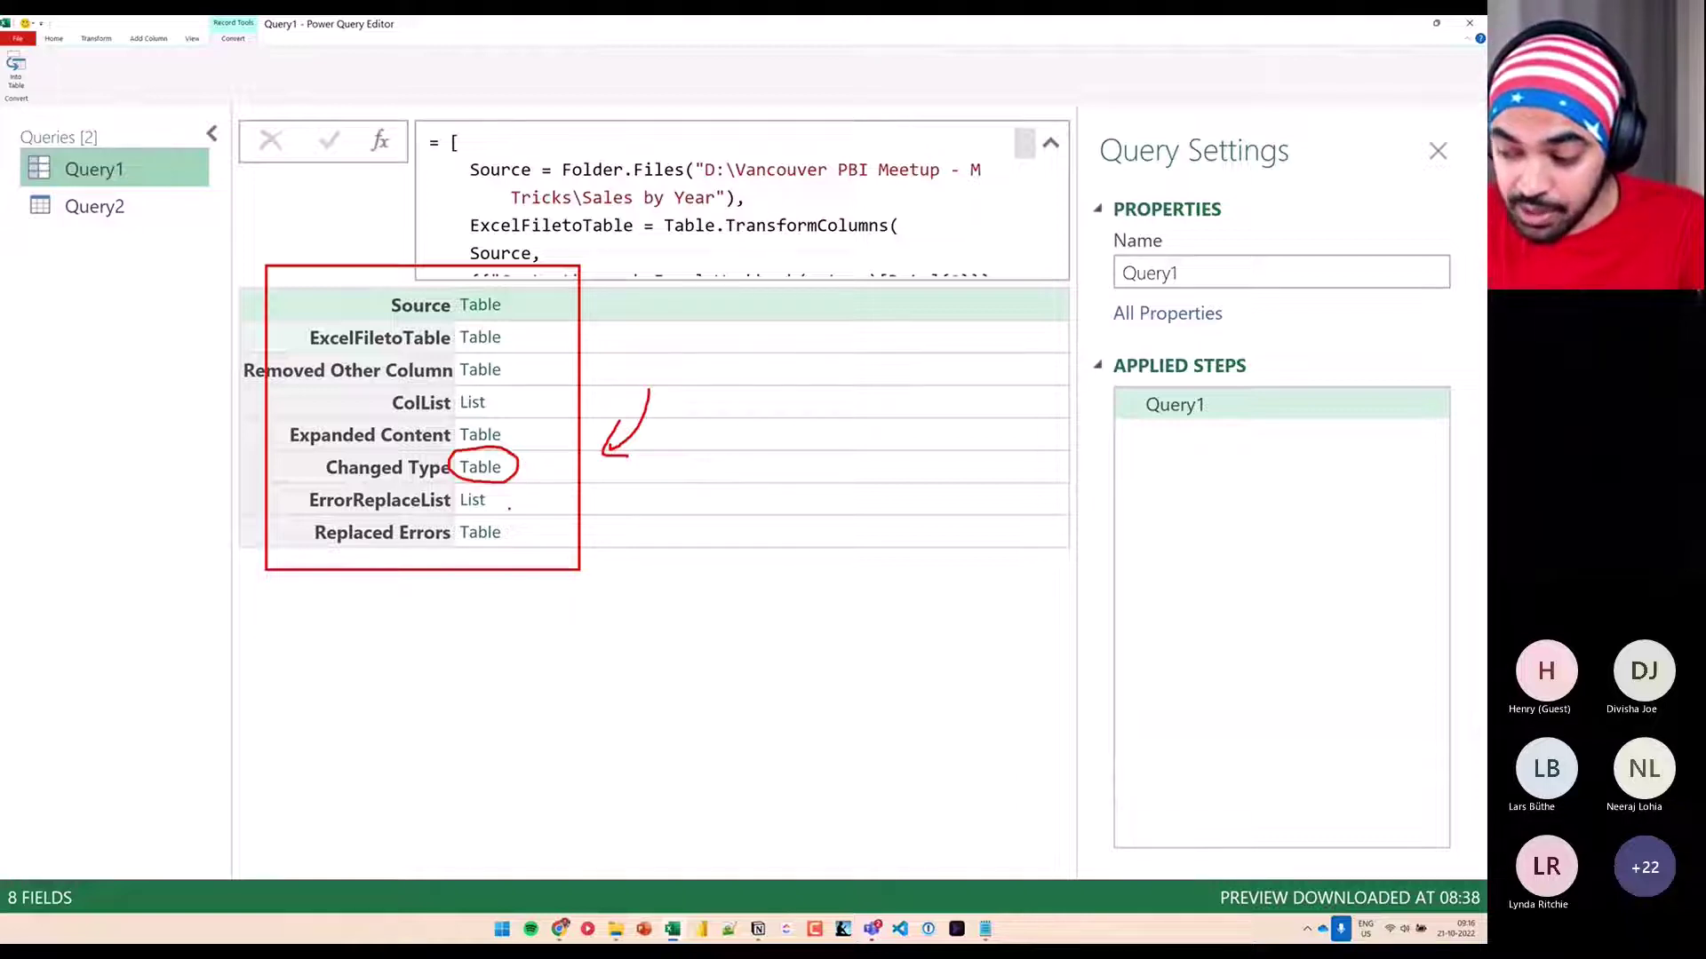
{"action": "left_click", "coordinate": [125, 208]}
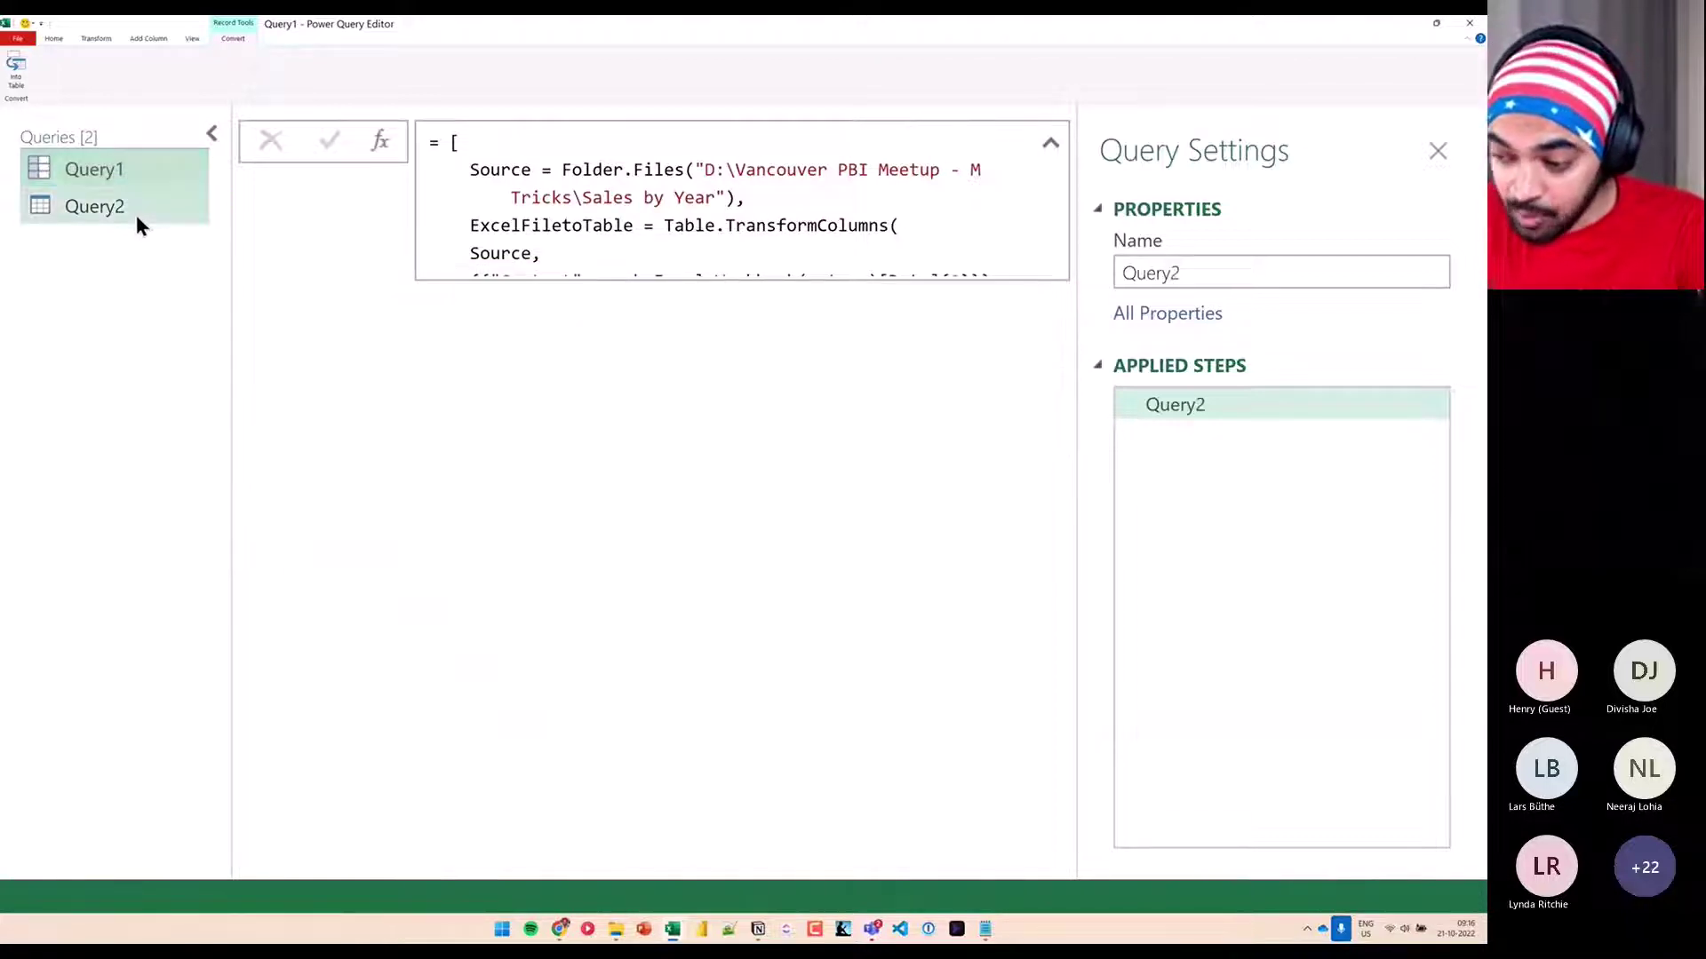
{"action": "left_click_drag", "start_coordinate": [224, 271], "coordinate": [965, 403]}
{"action": "mouse_move", "coordinate": [532, 294]}
{"action": "left_mouse_down"}
{"action": "mouse_move", "coordinate": [532, 168]}
{"action": "mouse_move", "coordinate": [555, 207]}
{"action": "left_mouse_up"}
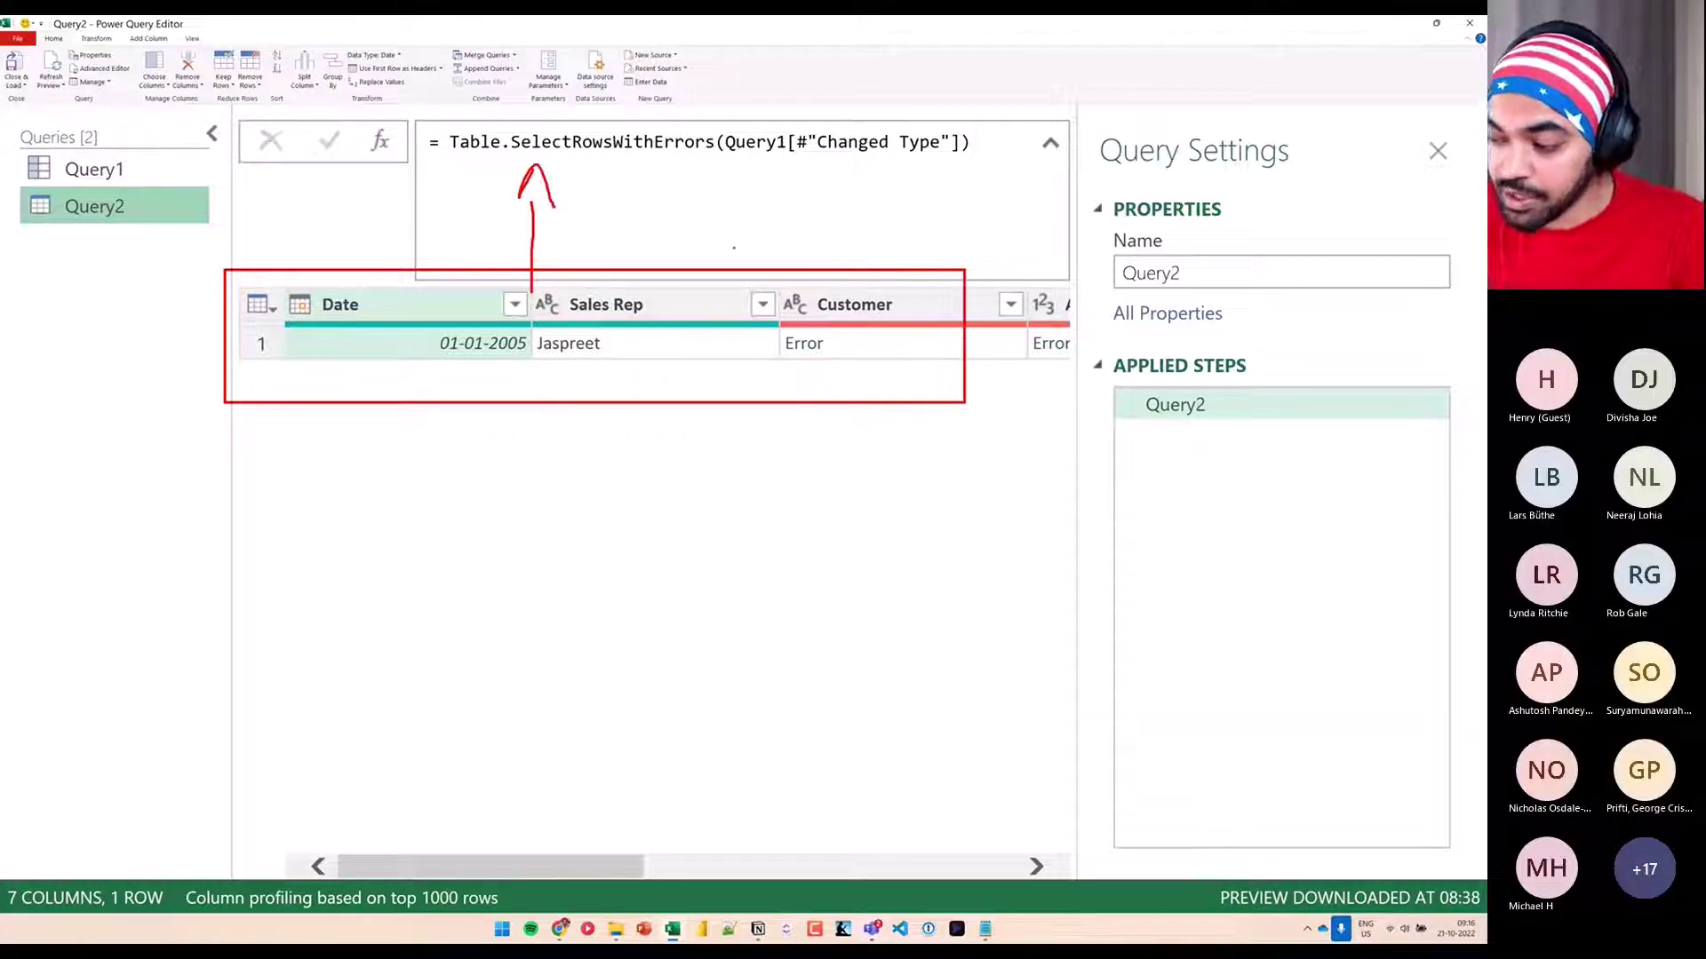
{"action": "key", "text": "Escape"}
{"action": "mouse_move", "coordinate": [503, 866]}
{"action": "left_mouse_down"}
{"action": "mouse_move", "coordinate": [941, 867]}
{"action": "mouse_move", "coordinate": [423, 860]}
{"action": "left_mouse_up"}
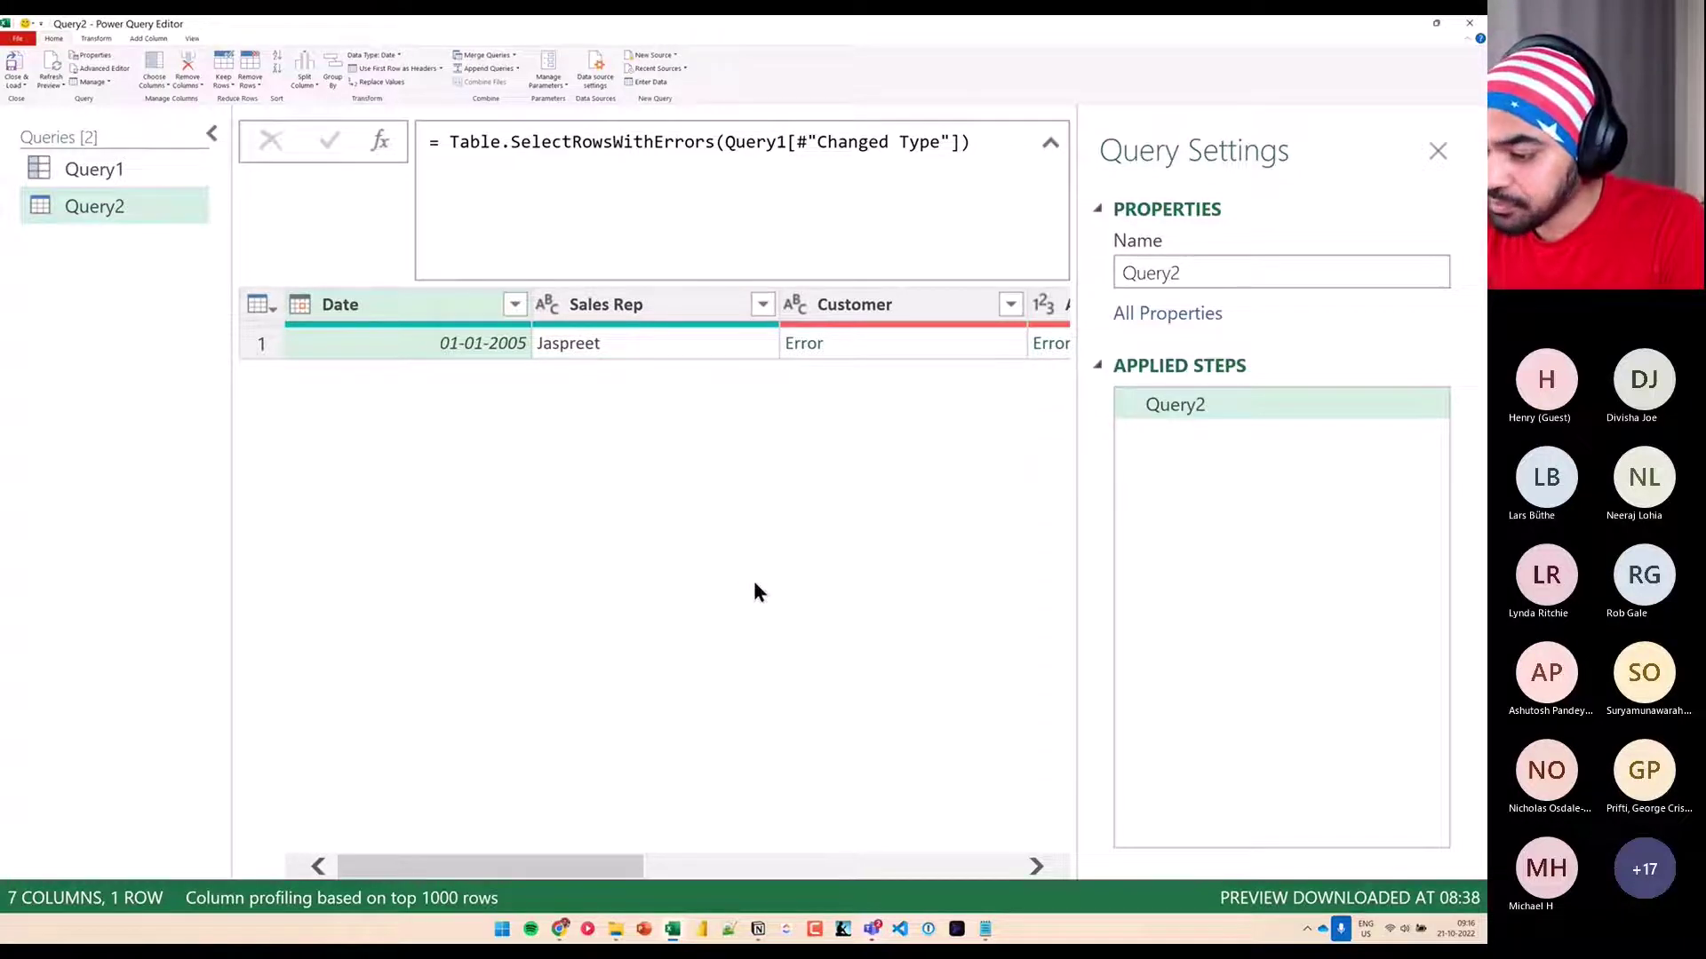
Show the Customer error detail: an invalid '#N/A' cell value
{"action": "left_click", "coordinate": [892, 343]}
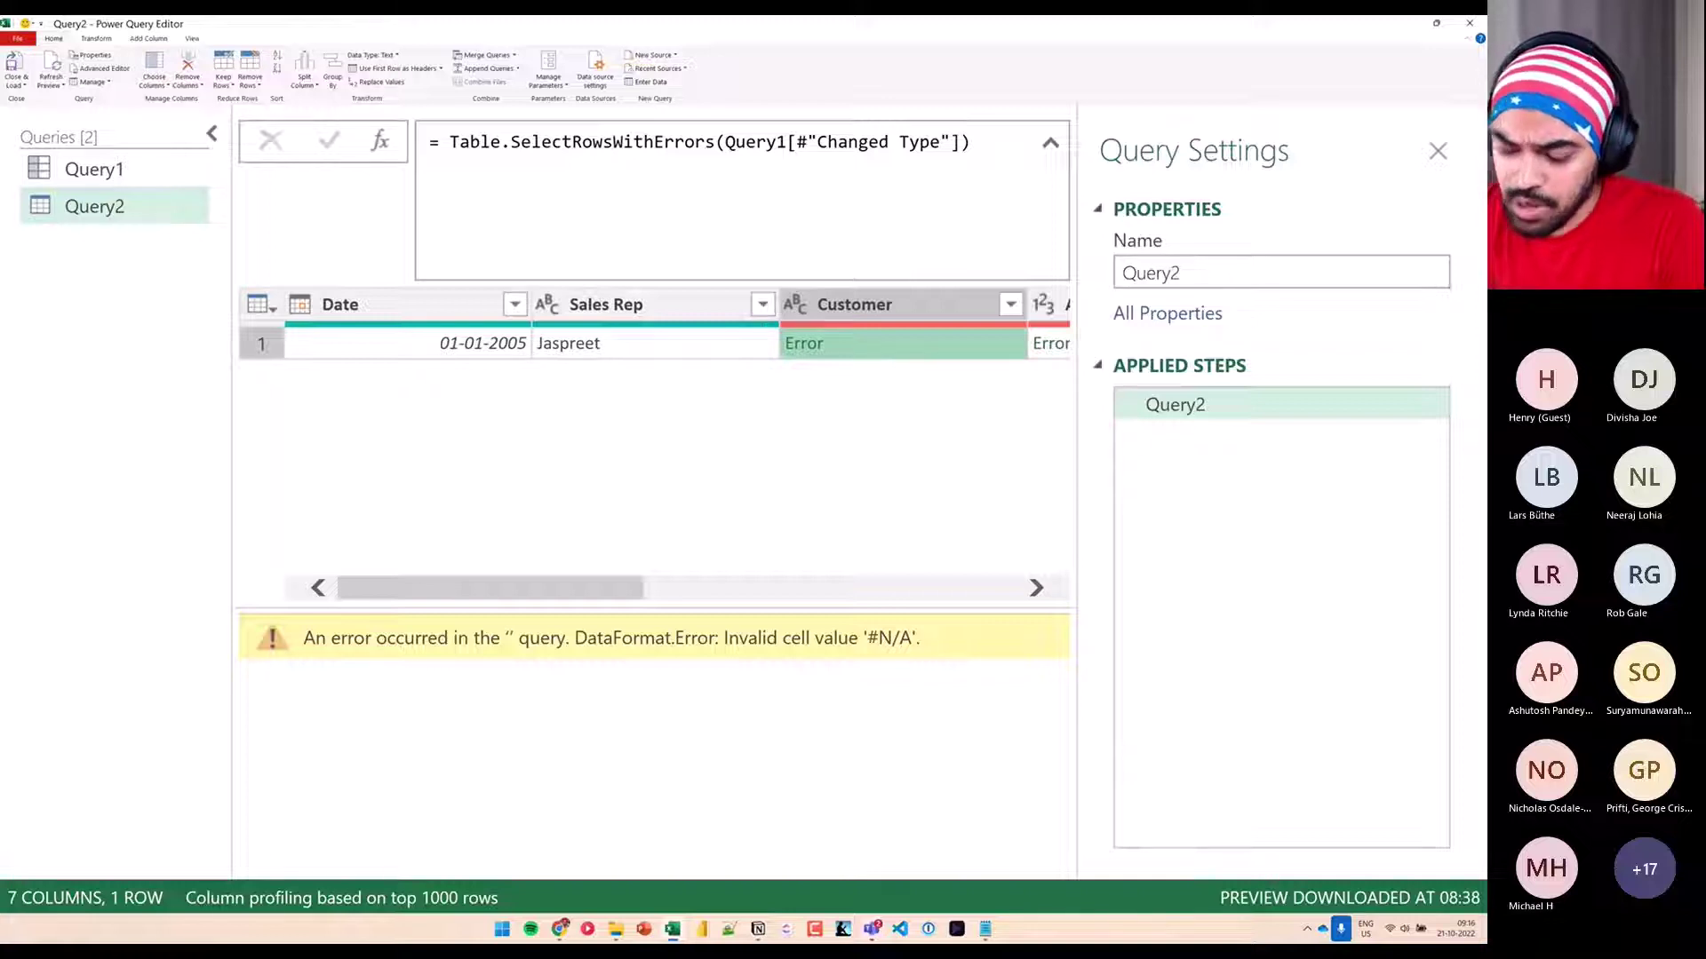
{"action": "mouse_move", "coordinate": [826, 343]}
{"action": "left_mouse_down"}
{"action": "mouse_move", "coordinate": [782, 355]}
{"action": "mouse_move", "coordinate": [849, 331]}
{"action": "left_mouse_up"}
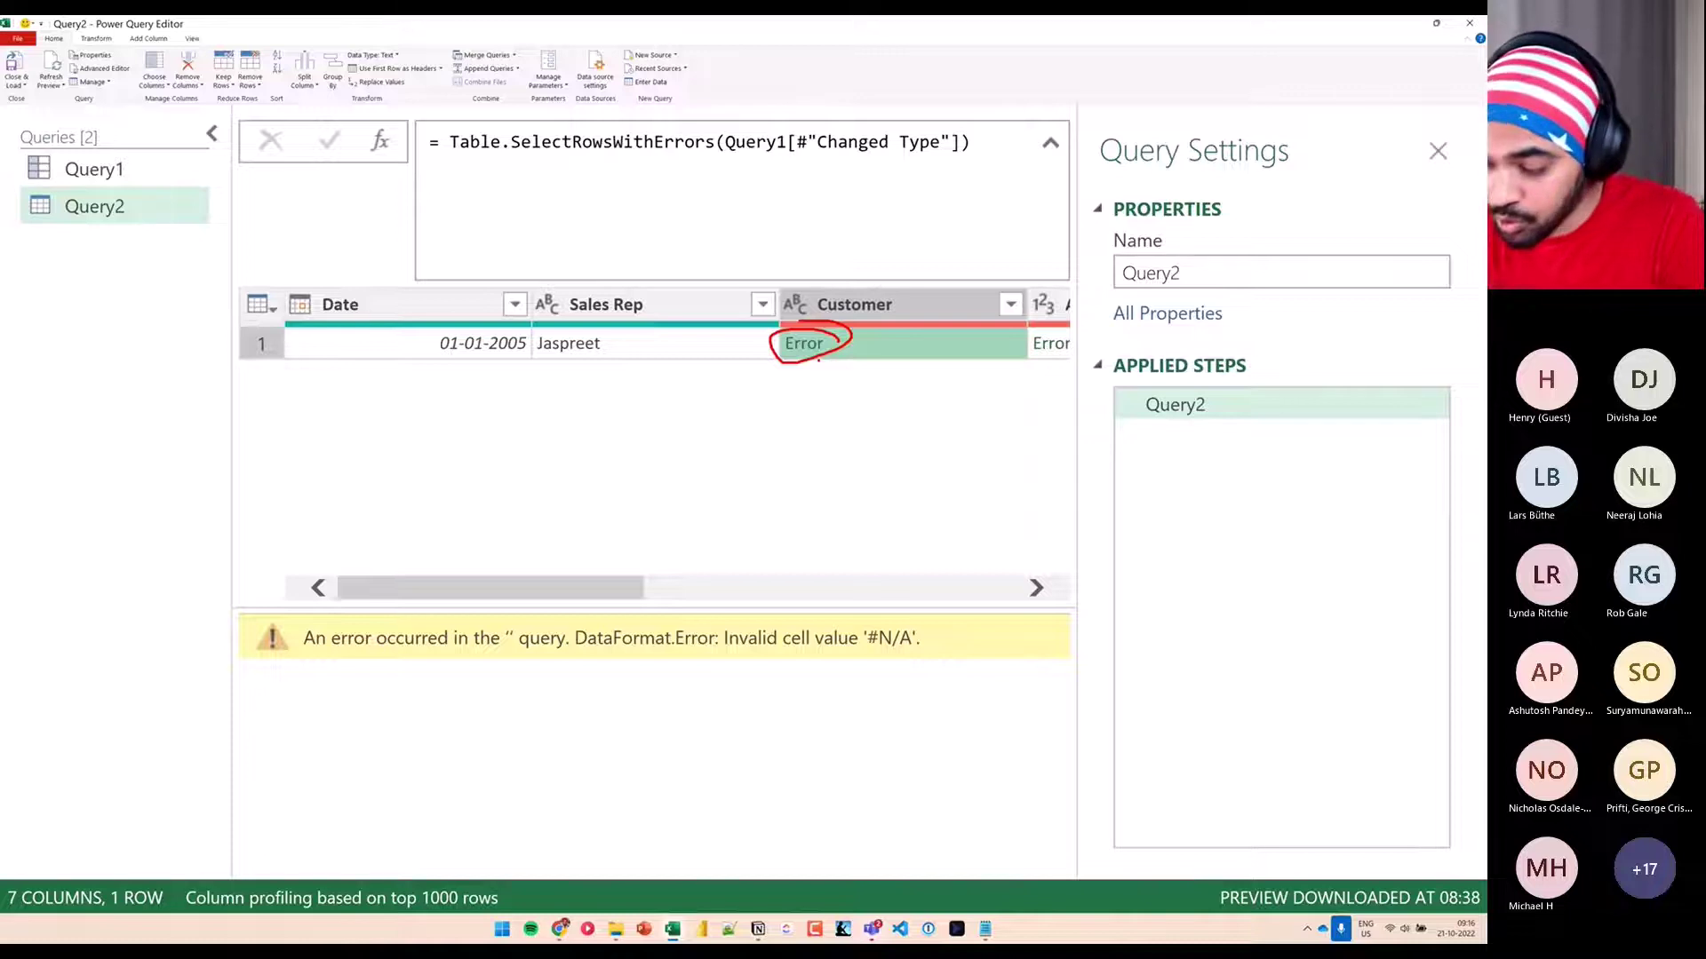
{"action": "left_click_drag", "start_coordinate": [668, 604], "coordinate": [977, 672]}
{"action": "mouse_move", "coordinate": [868, 755]}
{"action": "left_mouse_down"}
{"action": "mouse_move", "coordinate": [858, 721]}
{"action": "mouse_move", "coordinate": [889, 720]}
{"action": "left_mouse_up"}
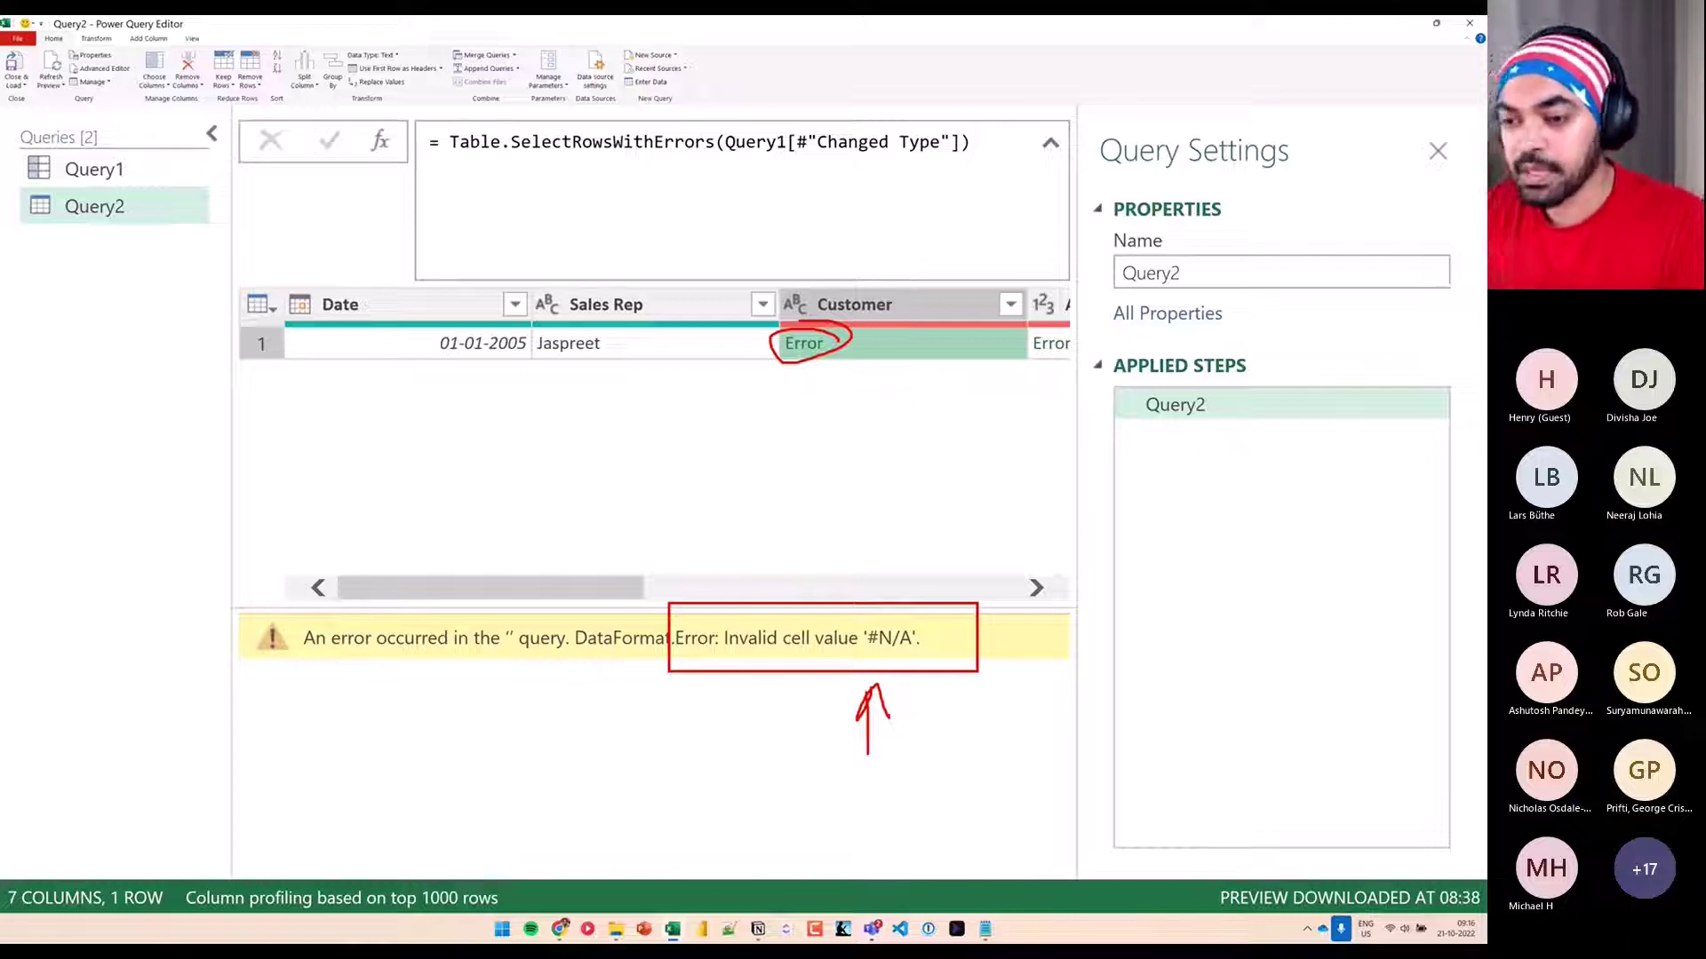
{"action": "key", "text": "Escape"}
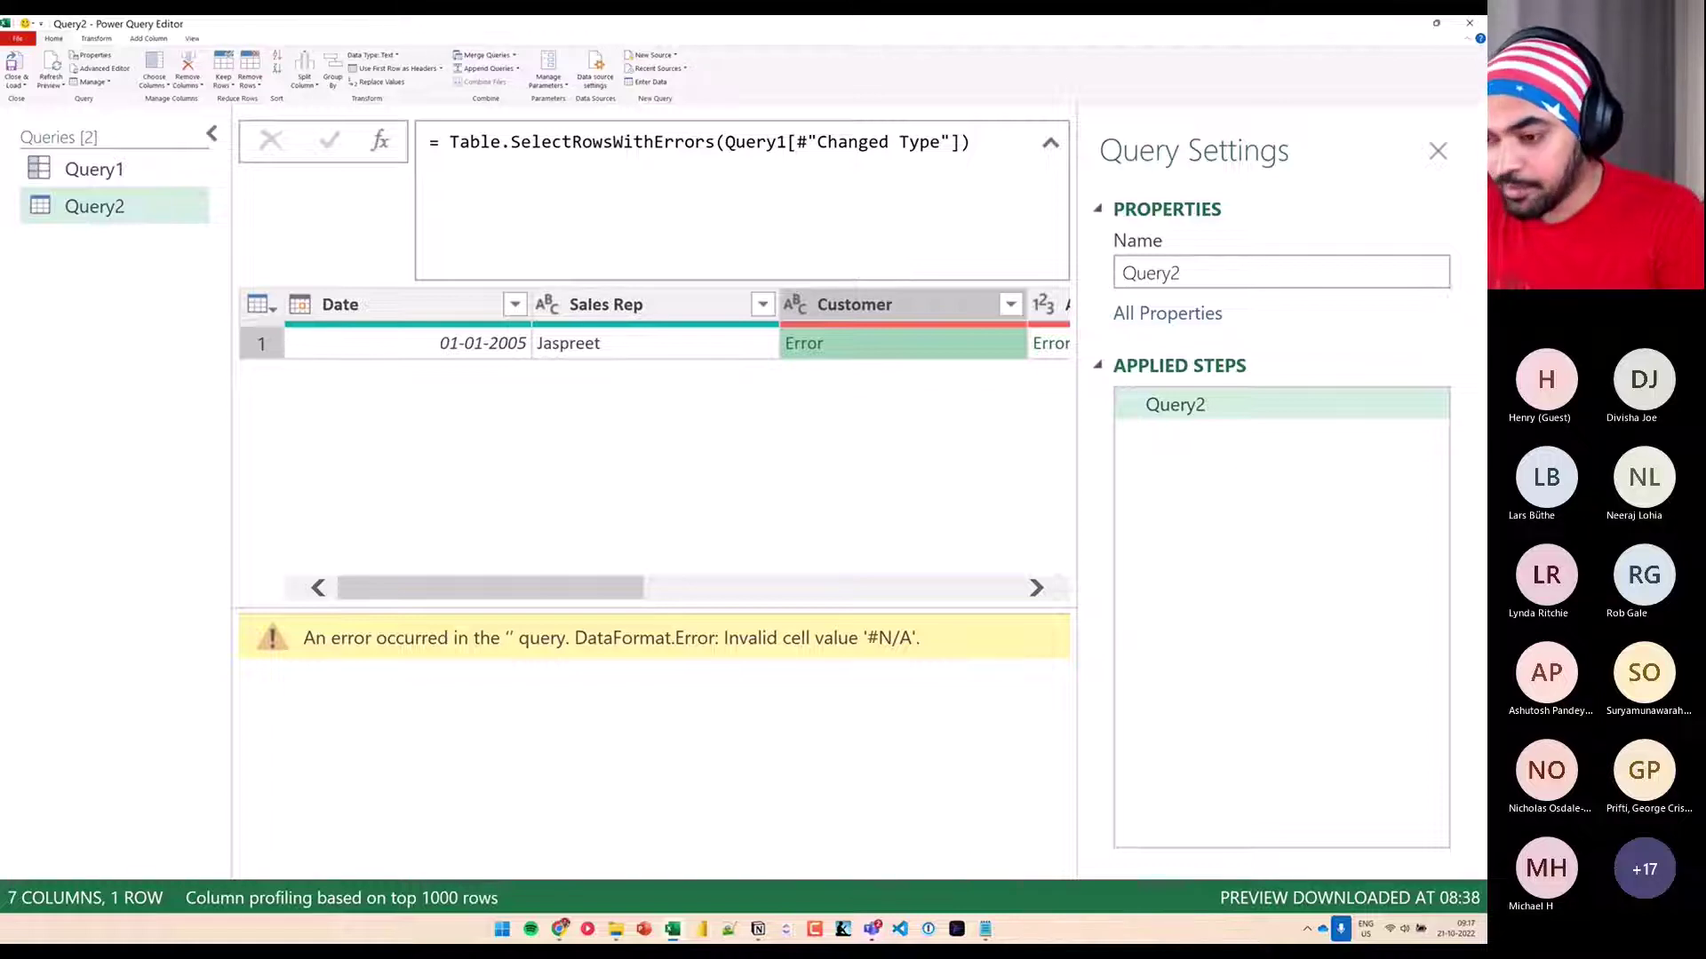
{"action": "key", "text": "ctrl+1"}
Add an Index column starting from 1 to Query2
{"action": "key", "text": "Escape"}
{"action": "left_click", "coordinate": [258, 55]}
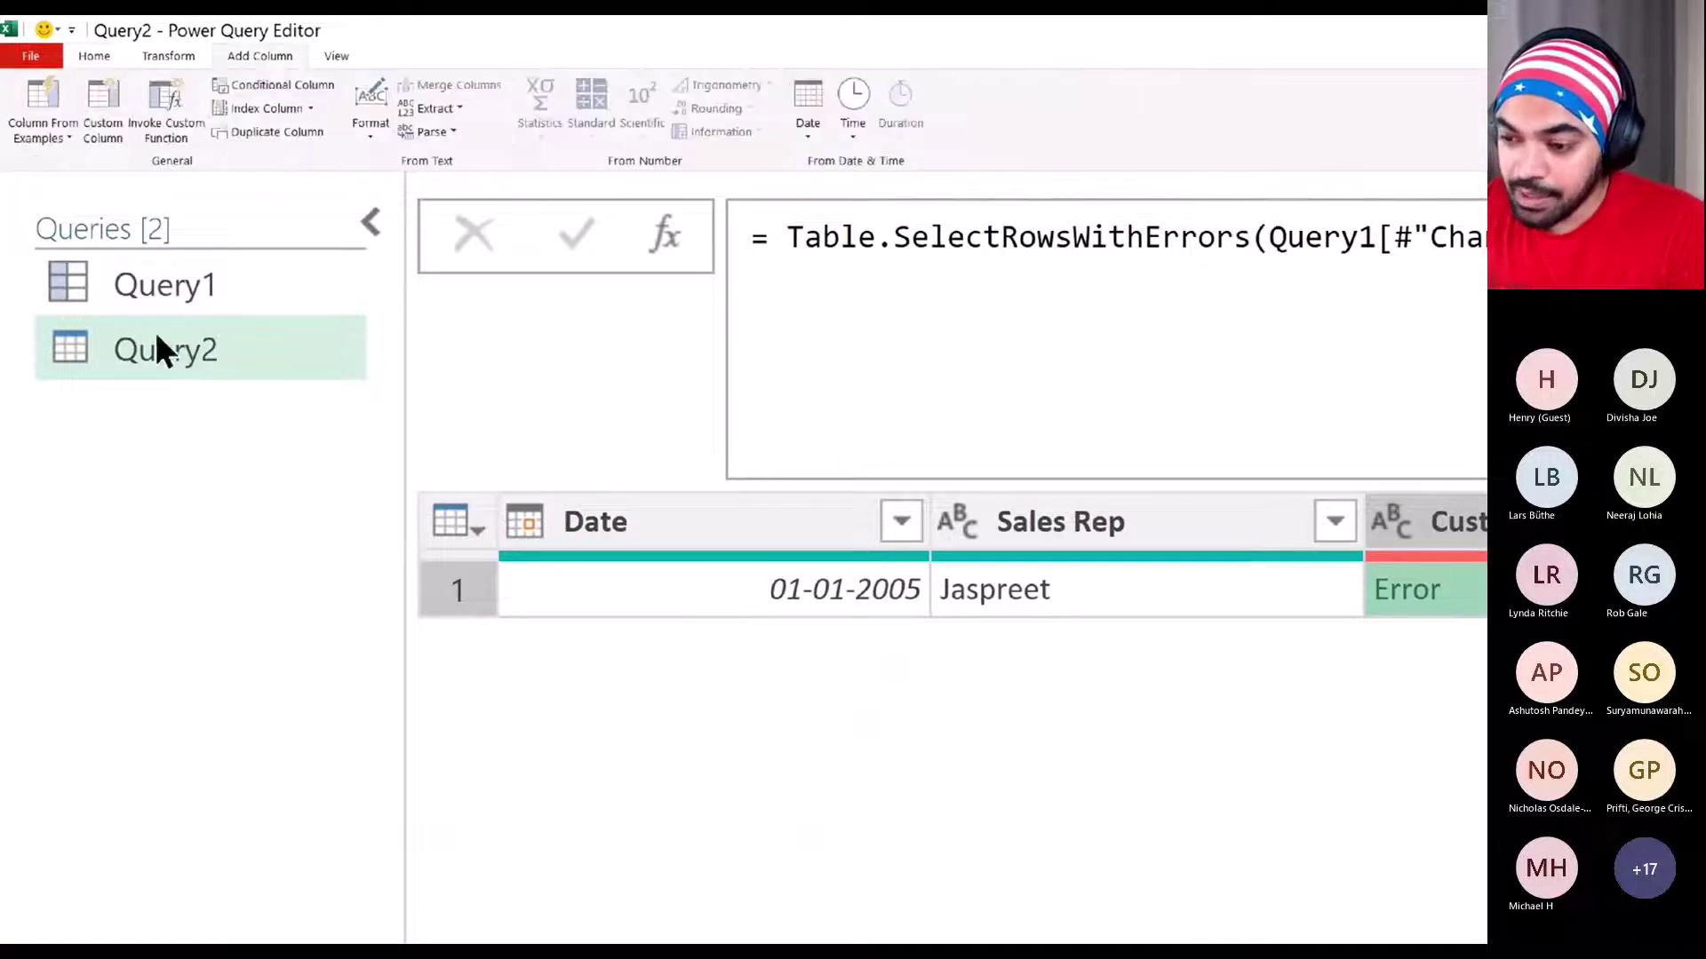
{"action": "left_click", "coordinate": [310, 108]}
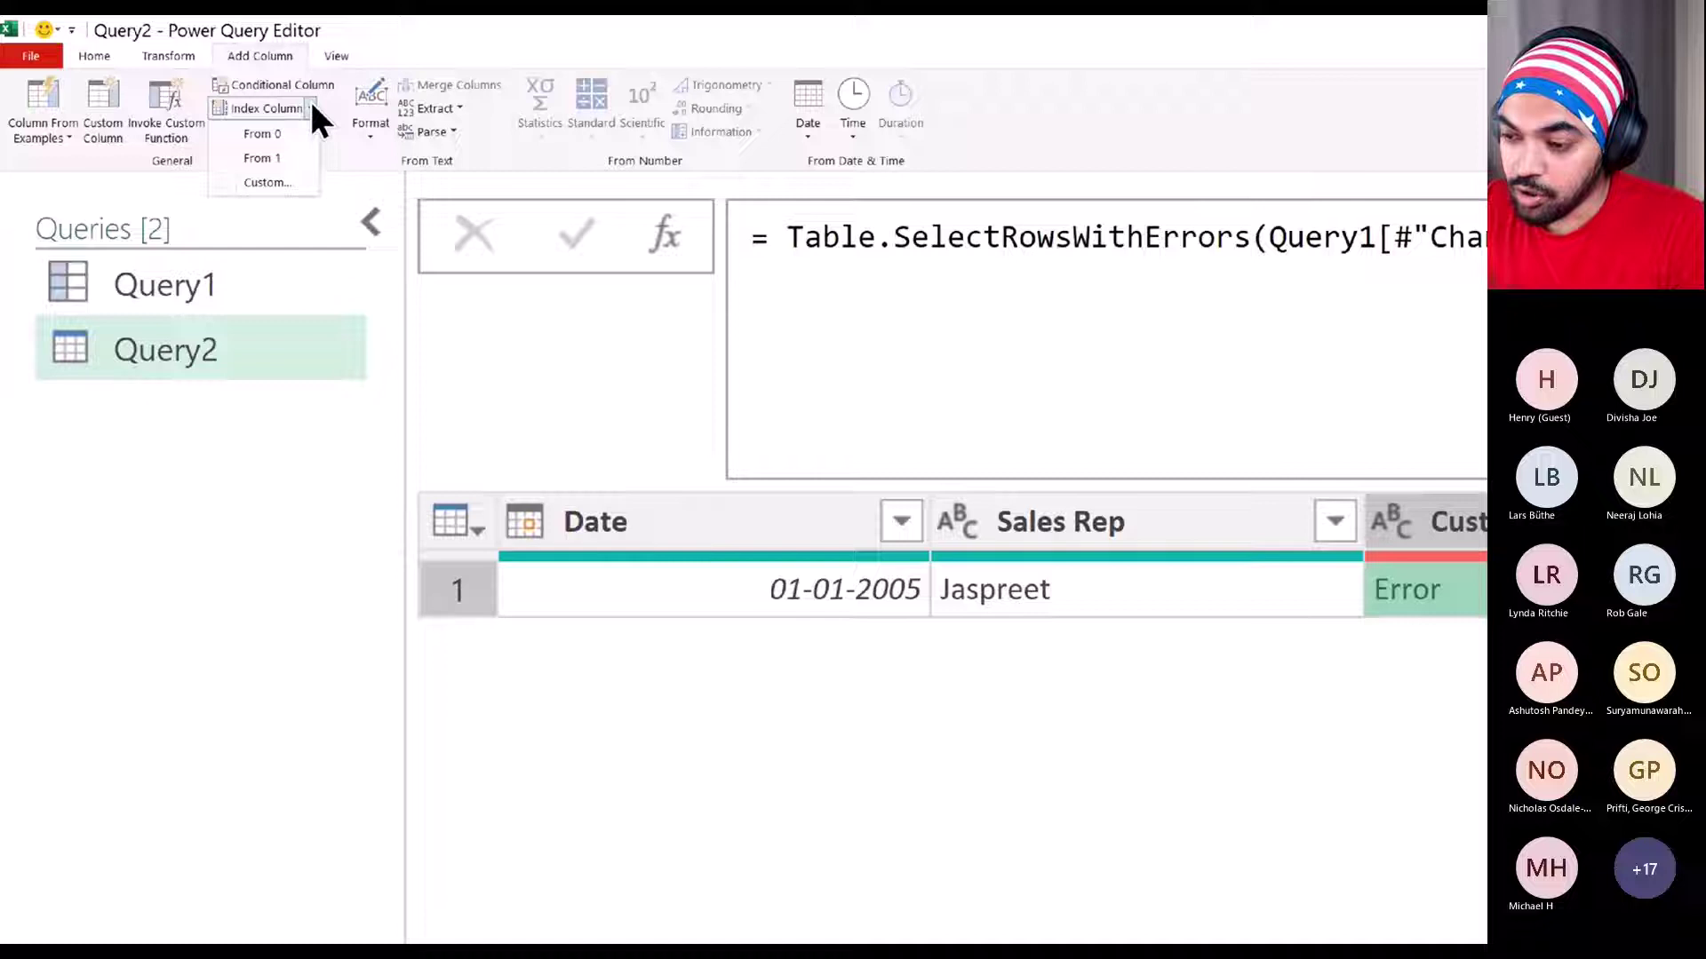
{"action": "left_click", "coordinate": [298, 158]}
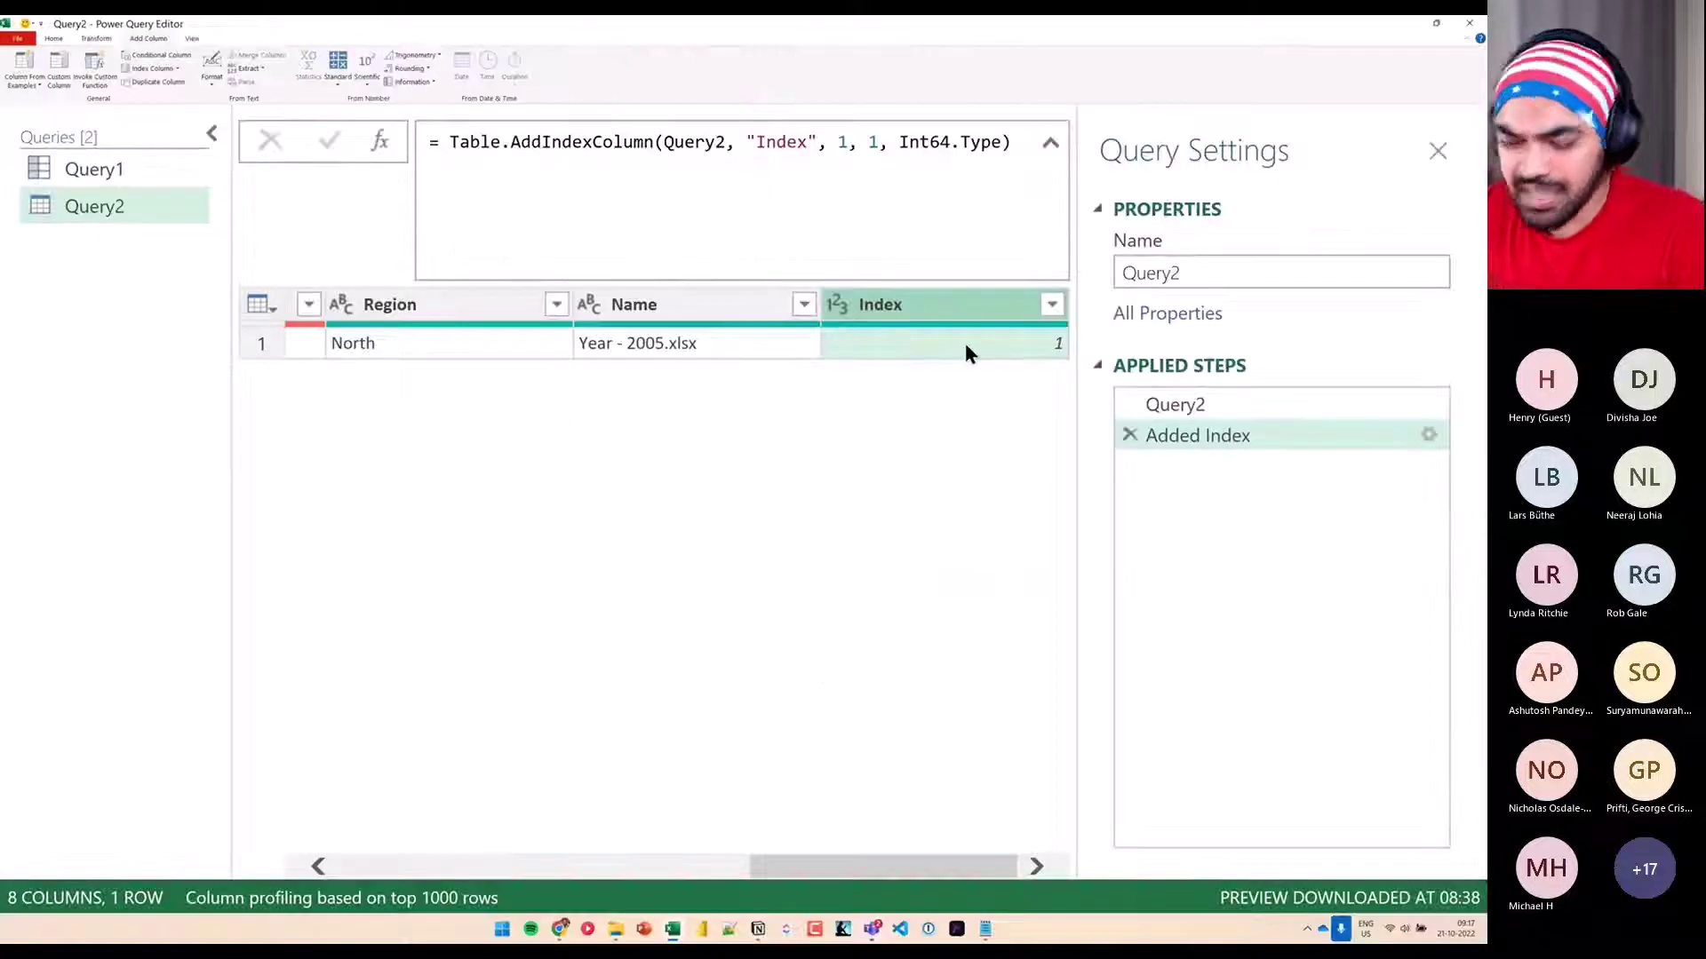
{"action": "left_click", "coordinate": [965, 344]}
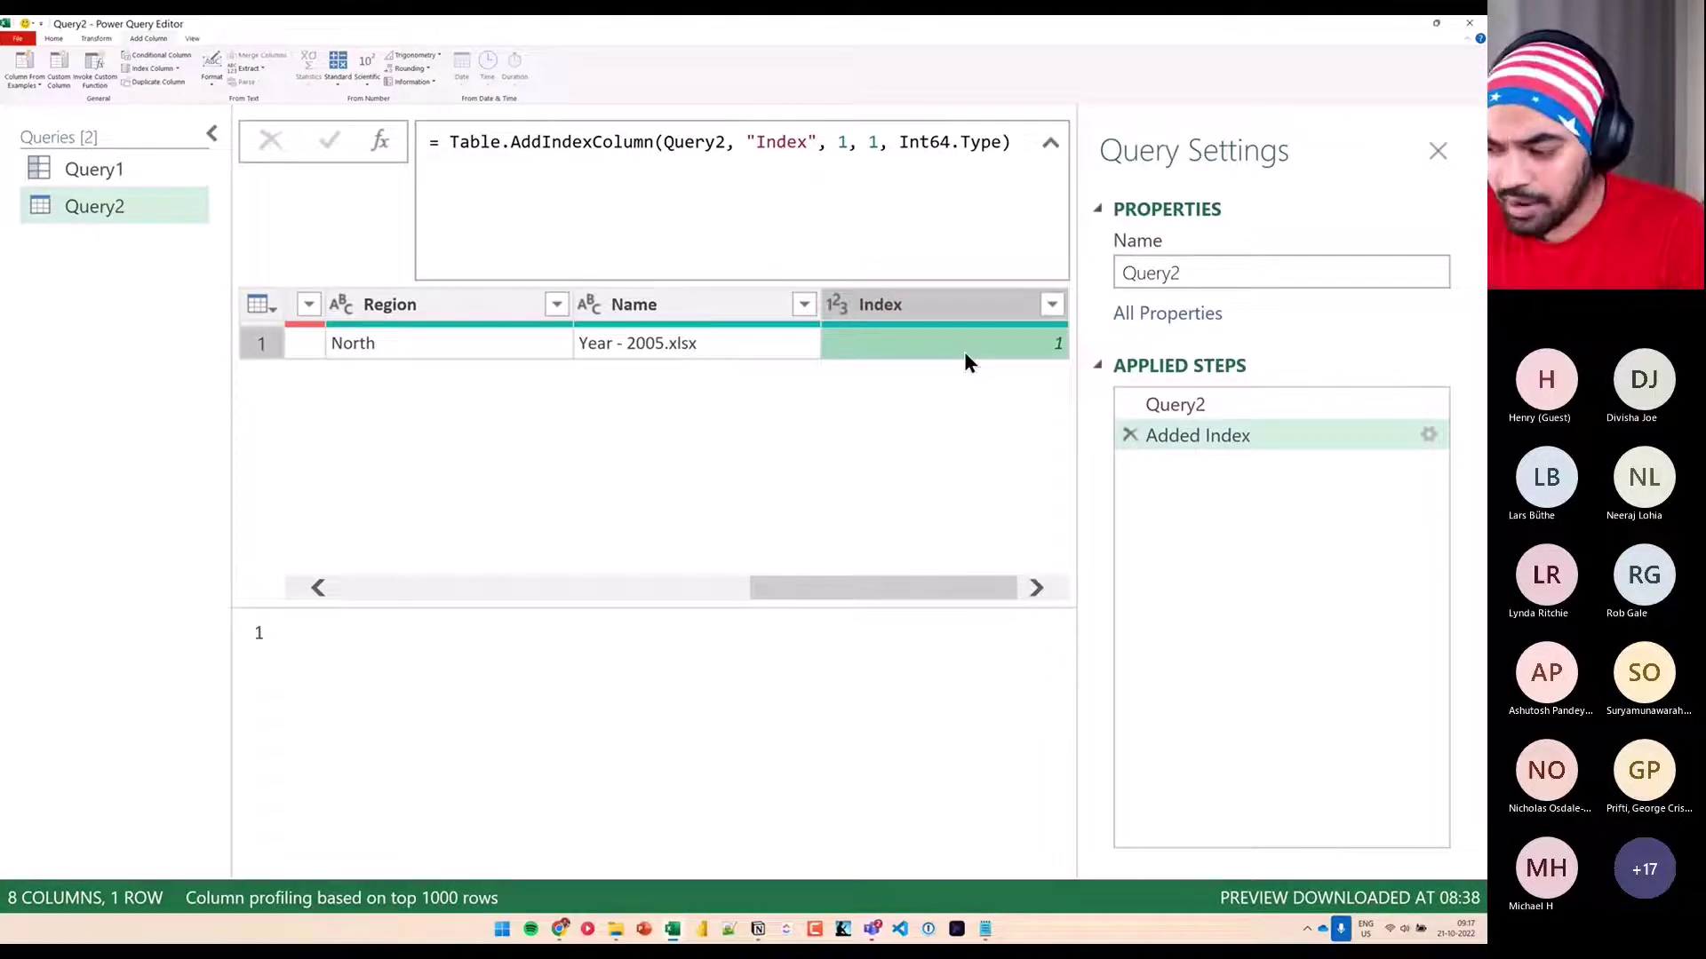
{"action": "left_click_drag", "start_coordinate": [831, 282], "coordinate": [1058, 368]}
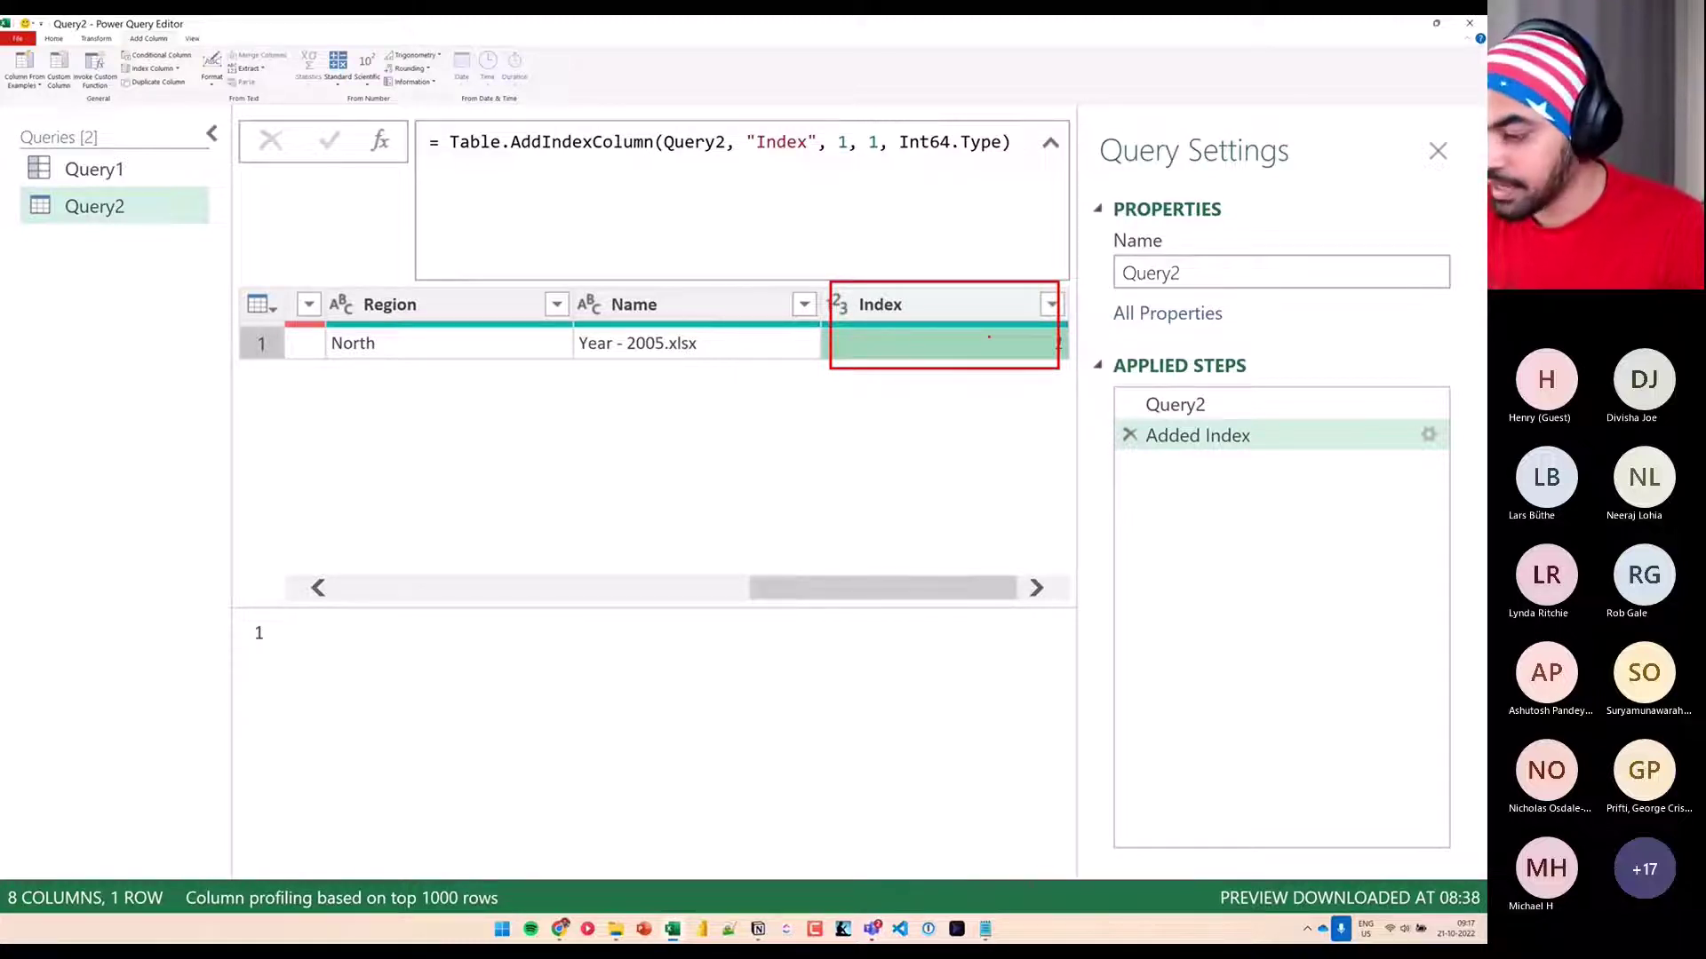
Unpivot all columns except Index into Attribute and Value rows
{"action": "right_click", "coordinate": [923, 293]}
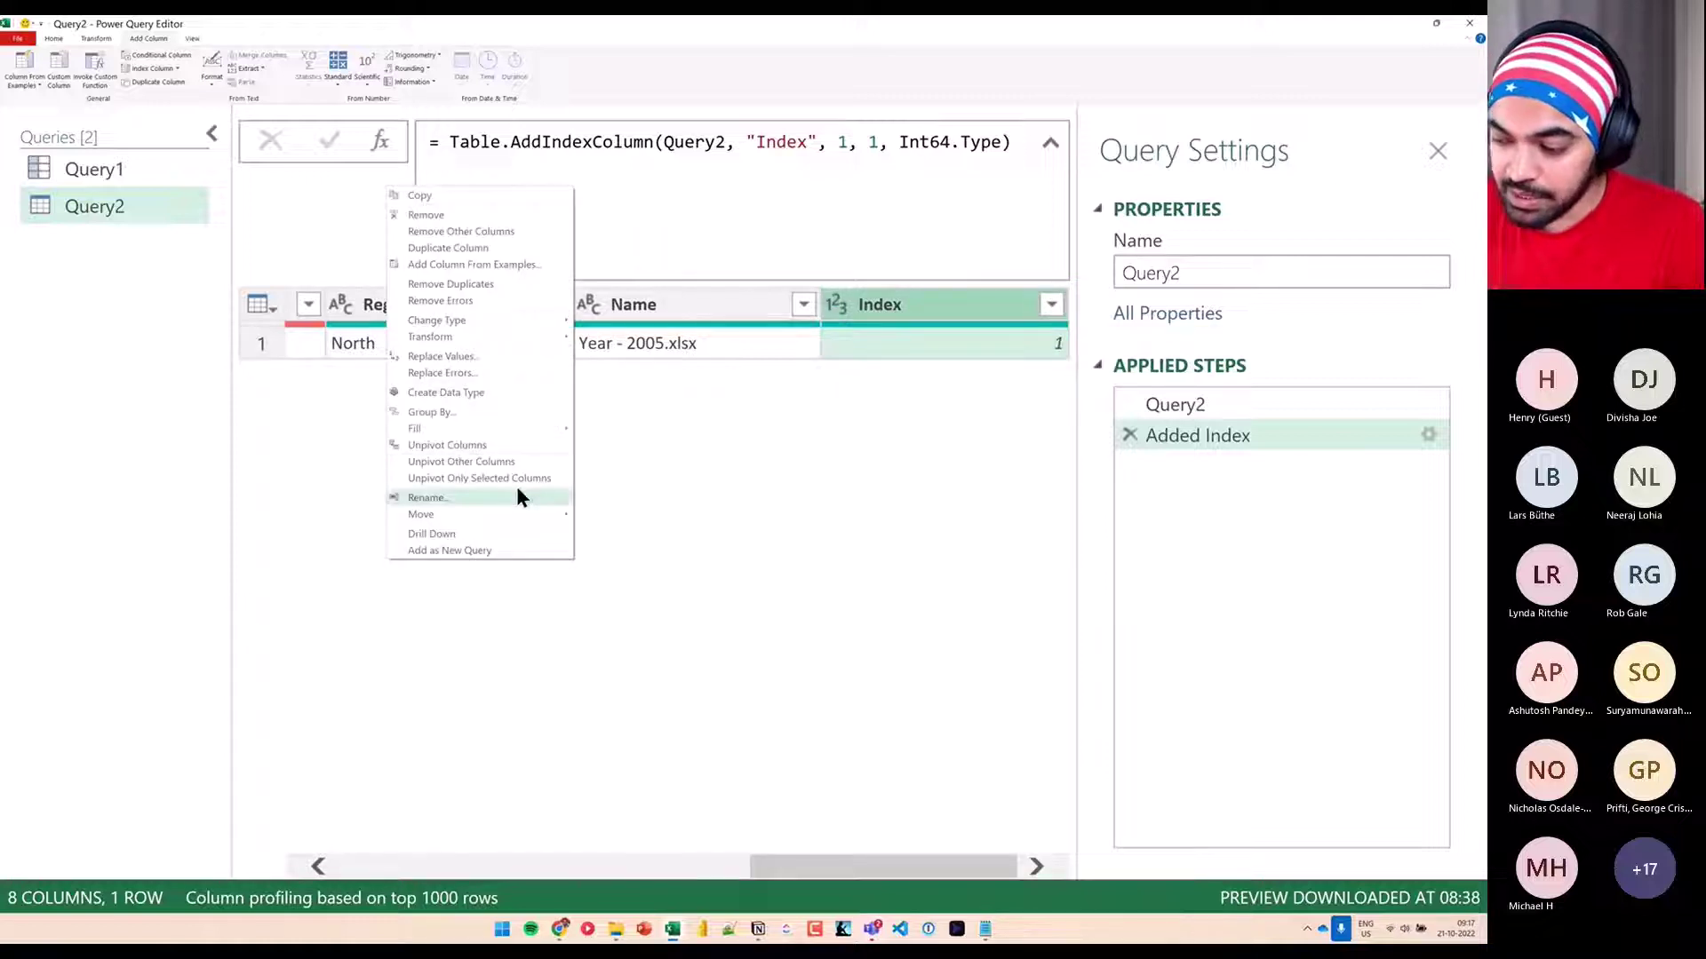
{"action": "left_click", "coordinate": [515, 462]}
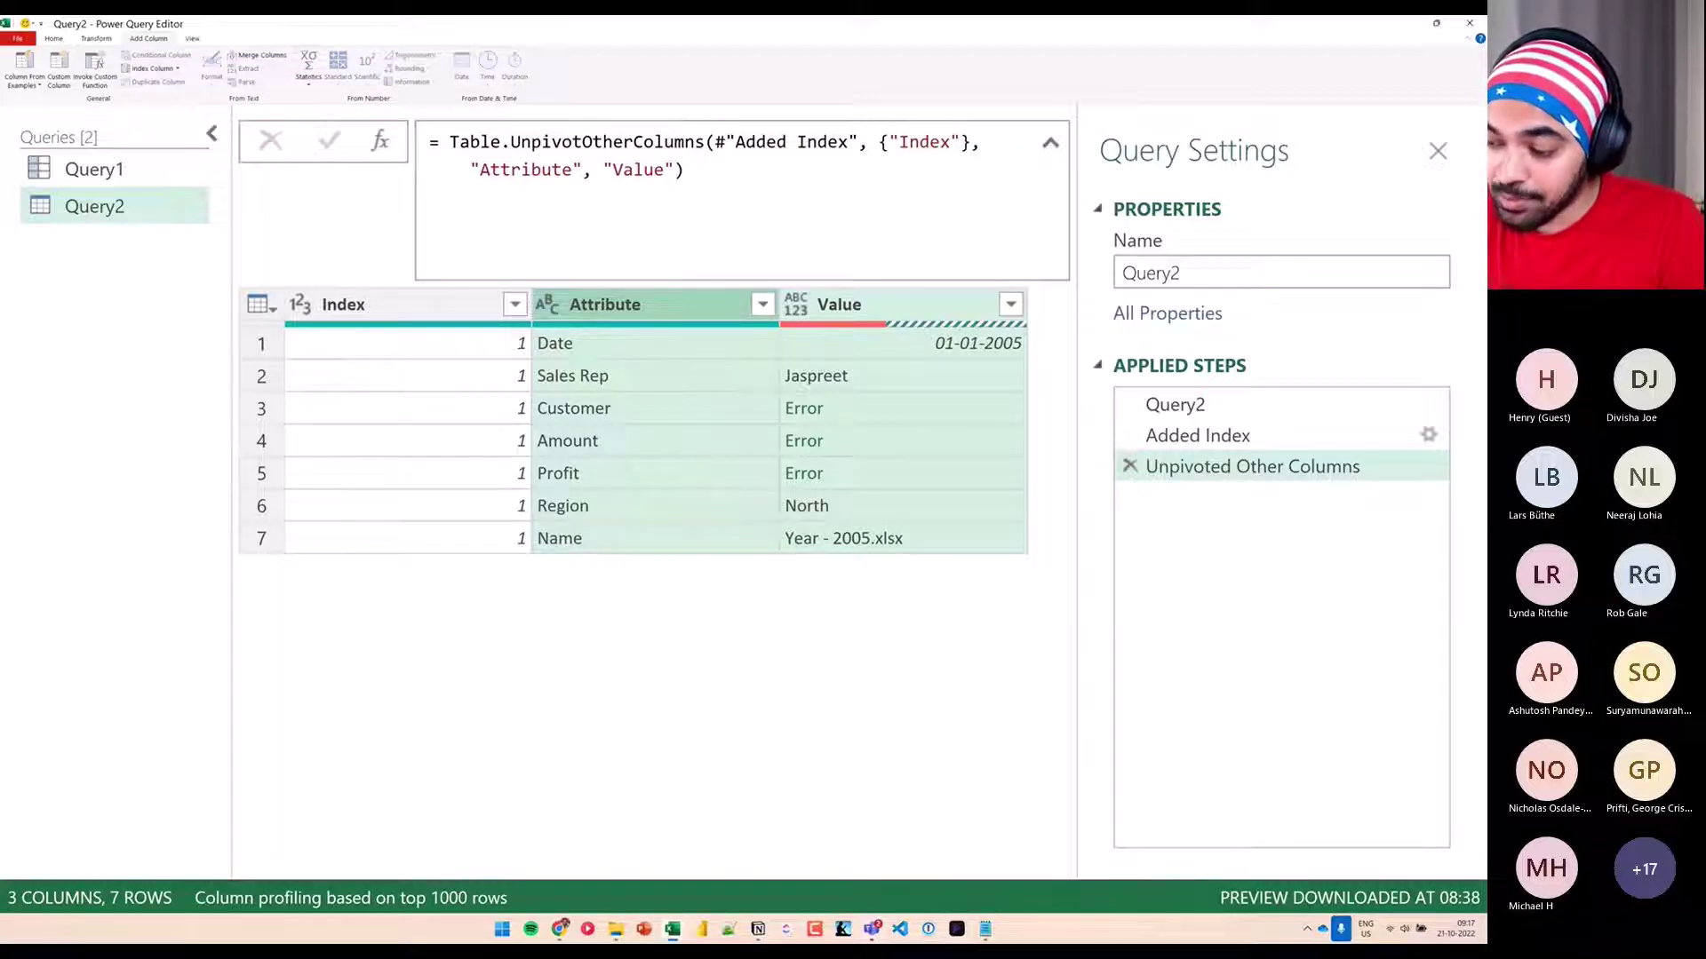
{"action": "left_click_drag", "start_coordinate": [527, 327], "coordinate": [662, 582]}
{"action": "left_click_drag", "start_coordinate": [760, 305], "coordinate": [942, 617]}
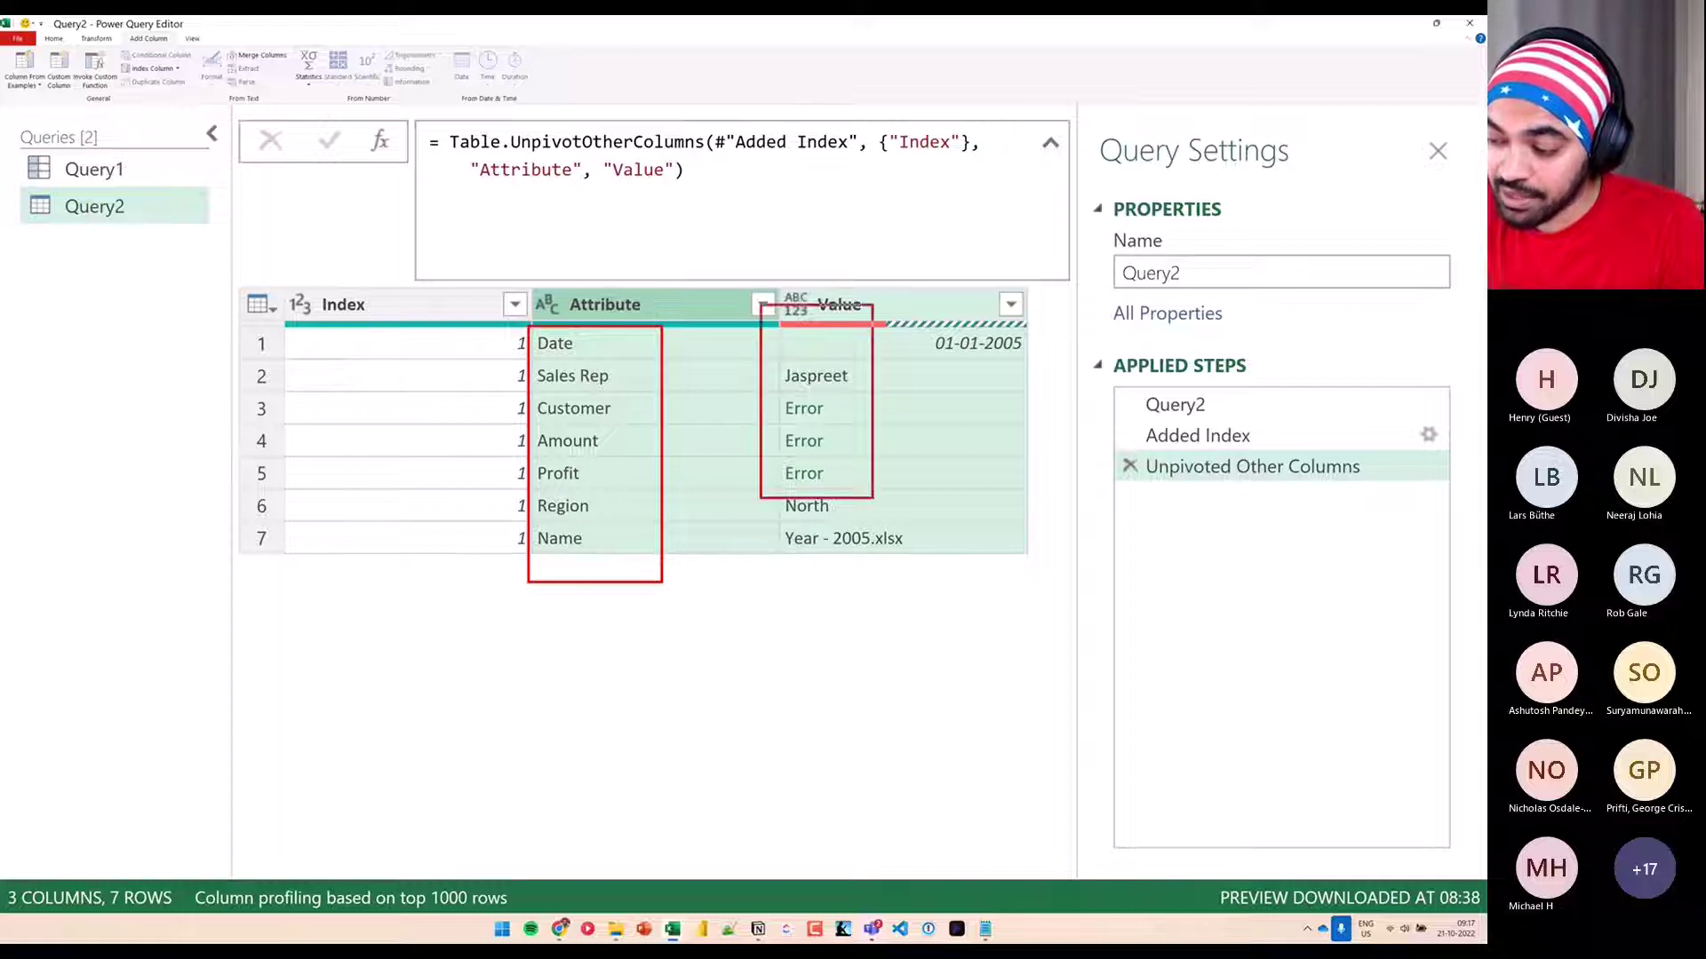
{"action": "key", "text": "Escape"}
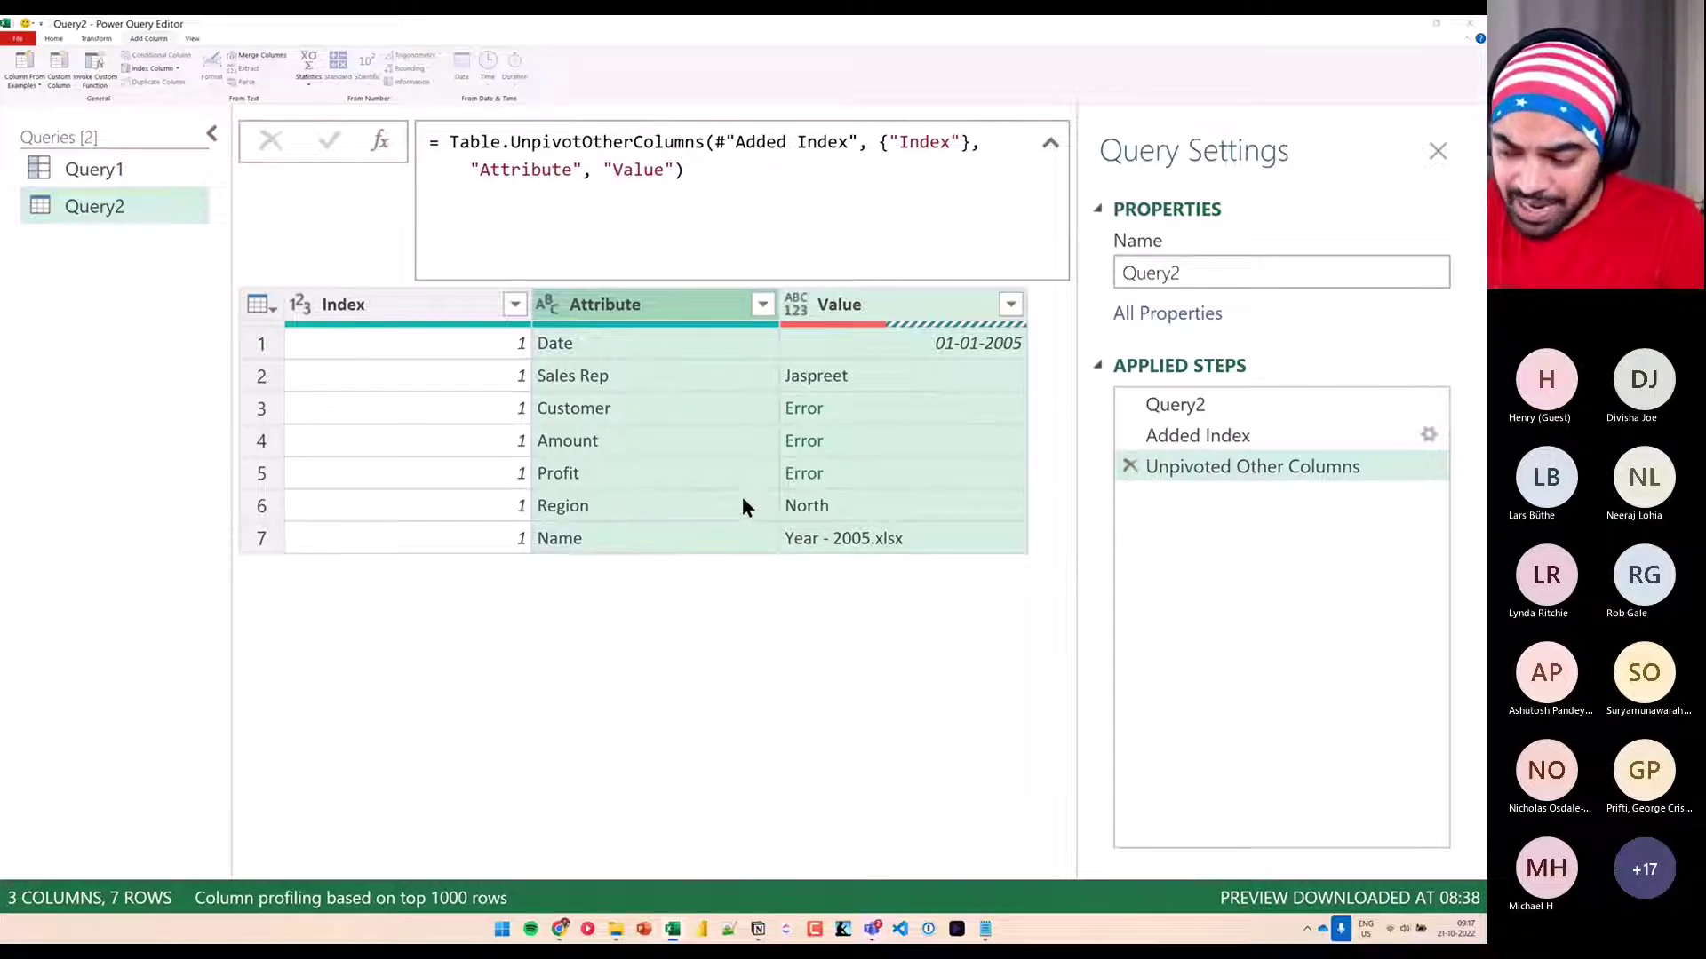
{"action": "mouse_move", "coordinate": [623, 406]}
{"action": "left_mouse_down"}
{"action": "mouse_move", "coordinate": [659, 399]}
{"action": "mouse_move", "coordinate": [647, 470]}
{"action": "left_mouse_up"}
{"action": "mouse_move", "coordinate": [757, 402]}
{"action": "left_mouse_down"}
{"action": "mouse_move", "coordinate": [850, 449]}
{"action": "mouse_move", "coordinate": [751, 436]}
{"action": "mouse_move", "coordinate": [782, 394]}
{"action": "left_mouse_up"}
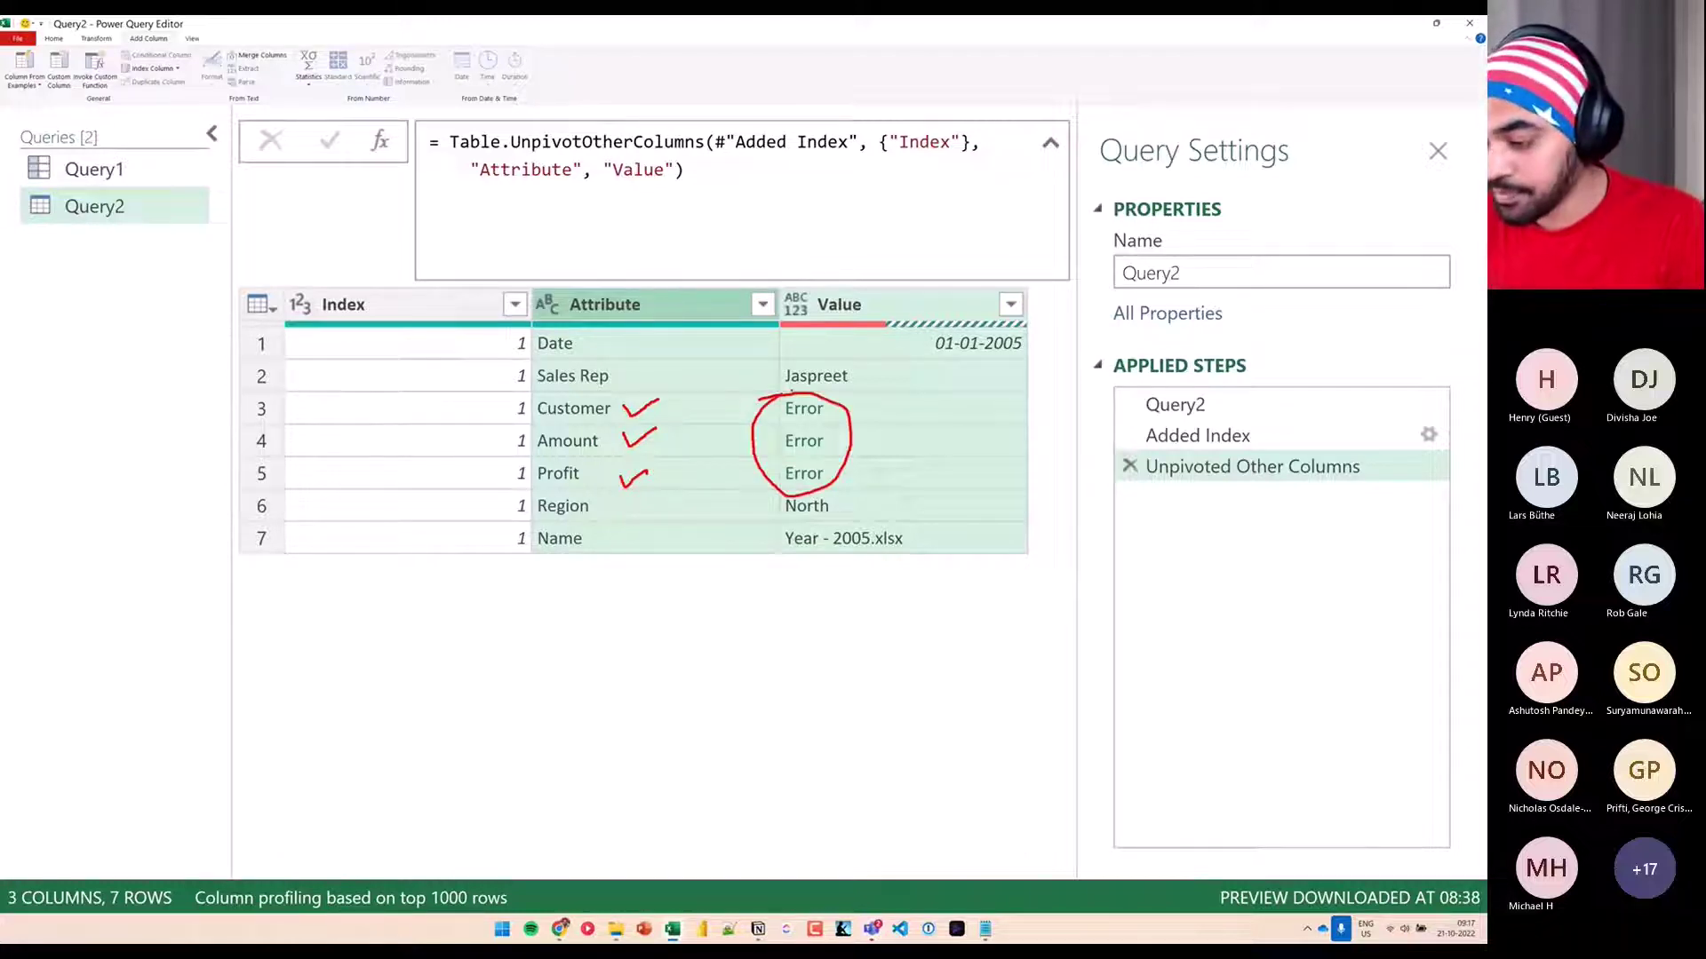
{"action": "key", "text": "Escape"}
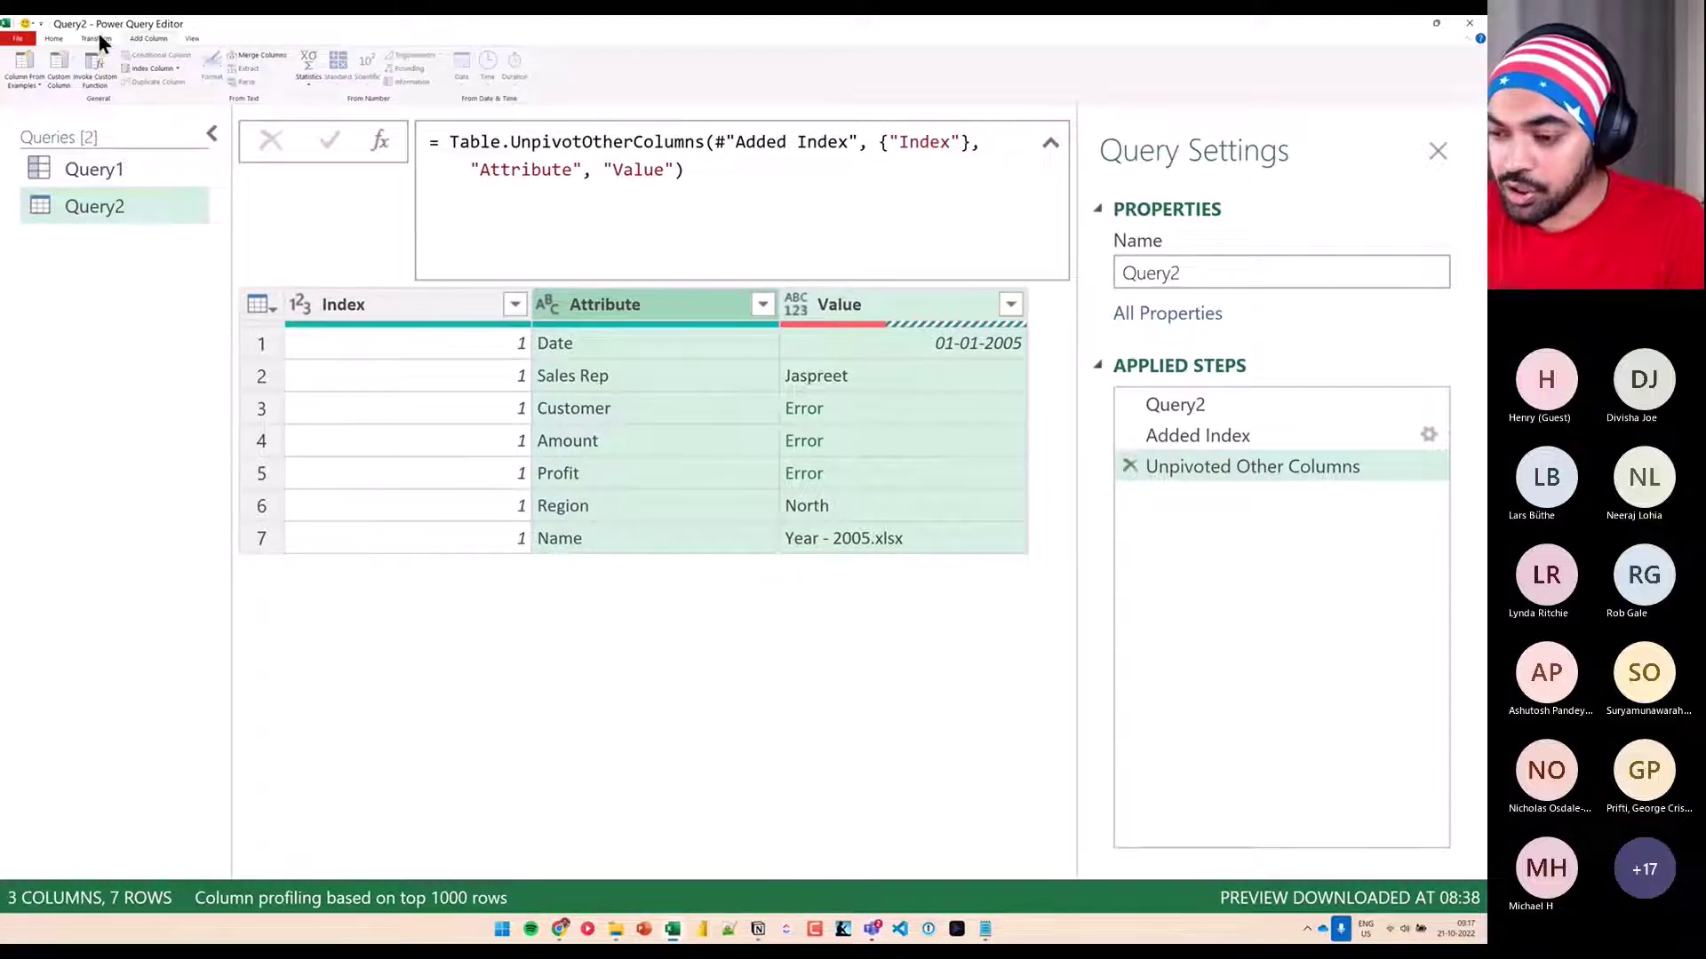
Apply Keep Errors, leaving the Customer, Amount and Profit rows
{"action": "left_click", "coordinate": [54, 39]}
{"action": "left_click", "coordinate": [228, 86]}
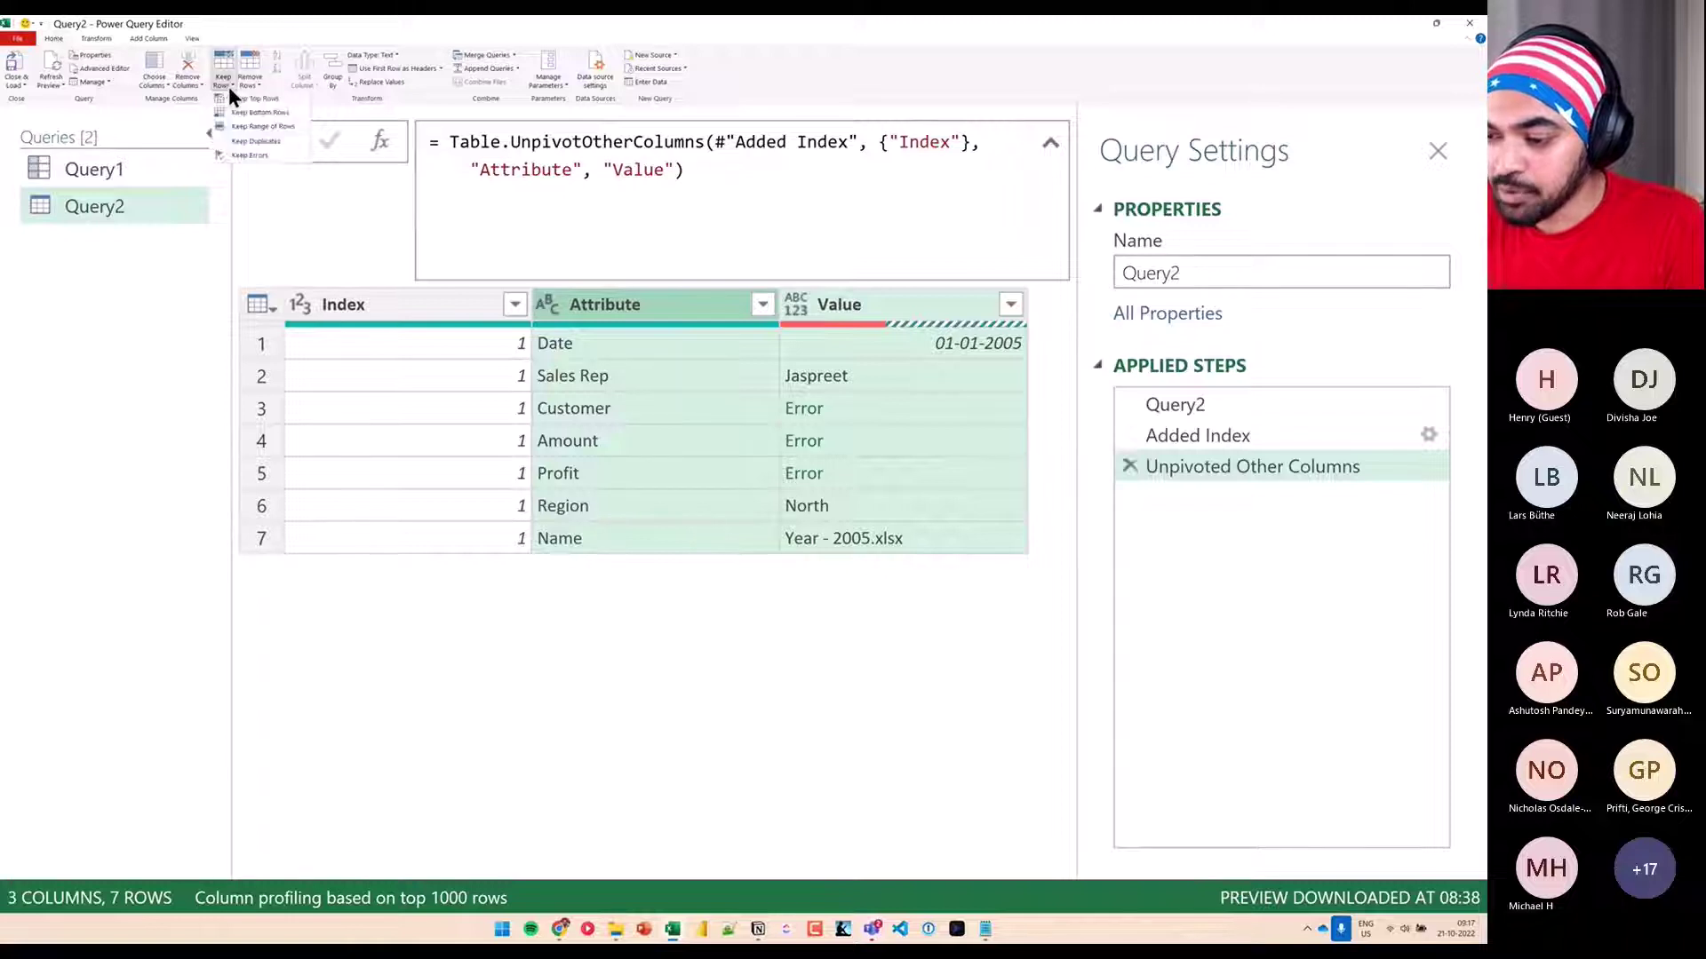
{"action": "left_click", "coordinate": [250, 157]}
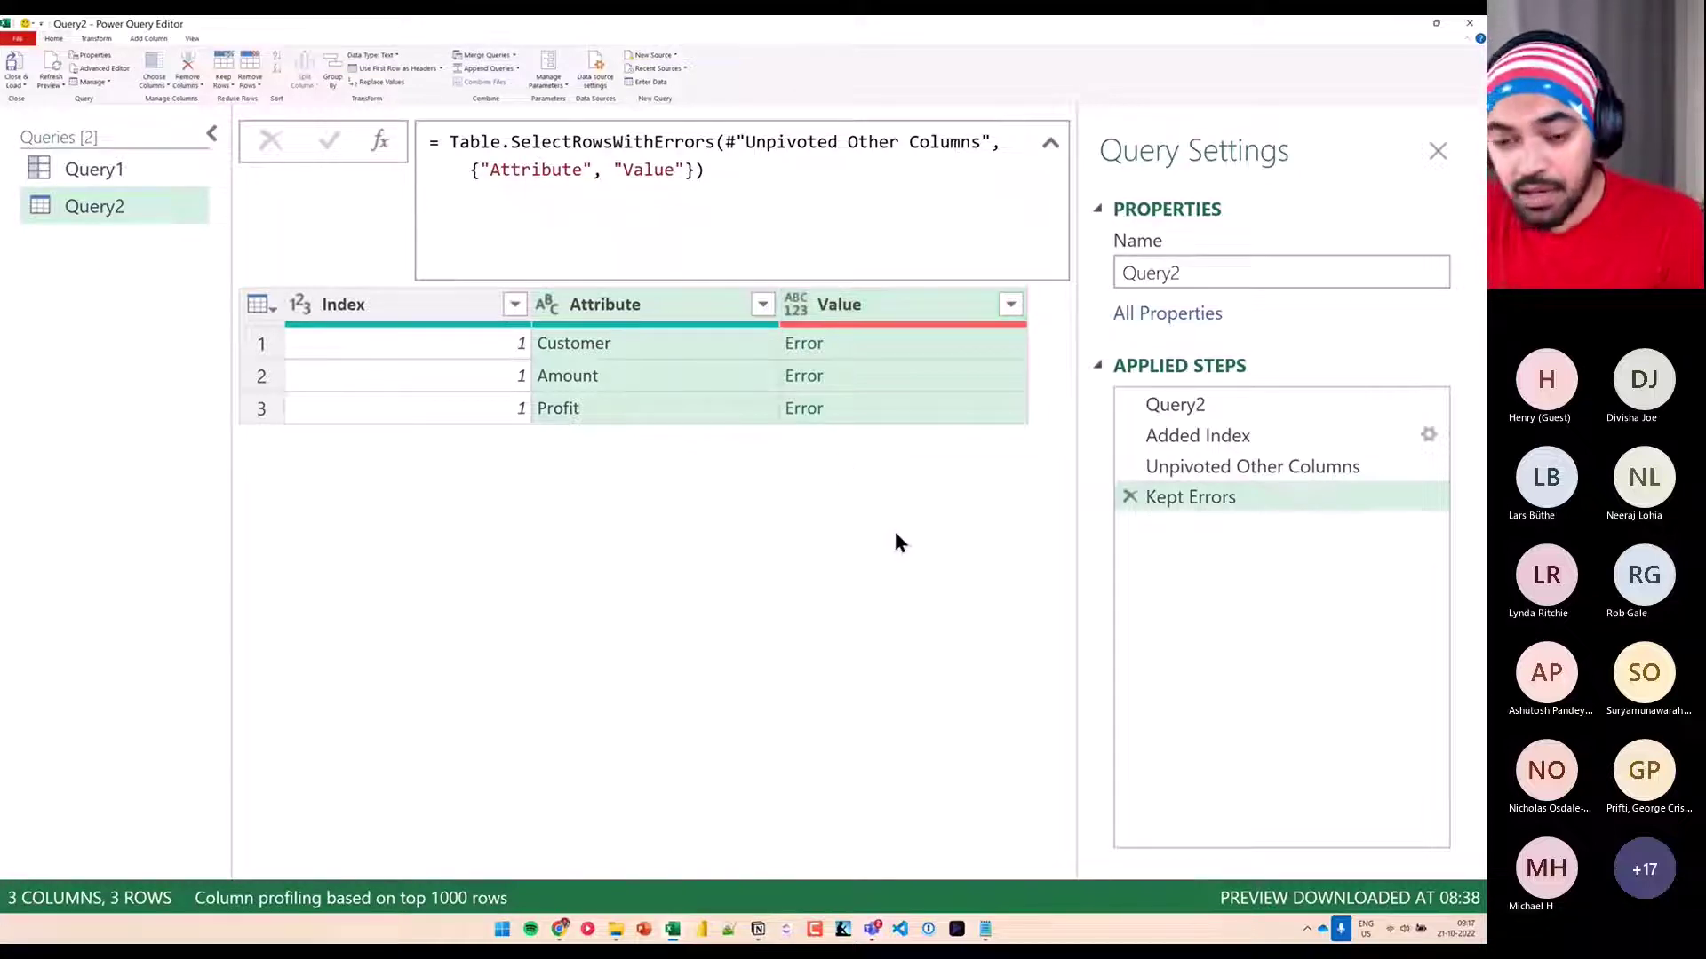
View the Customer error's '#N/A' detail message
{"action": "left_click", "coordinate": [886, 344]}
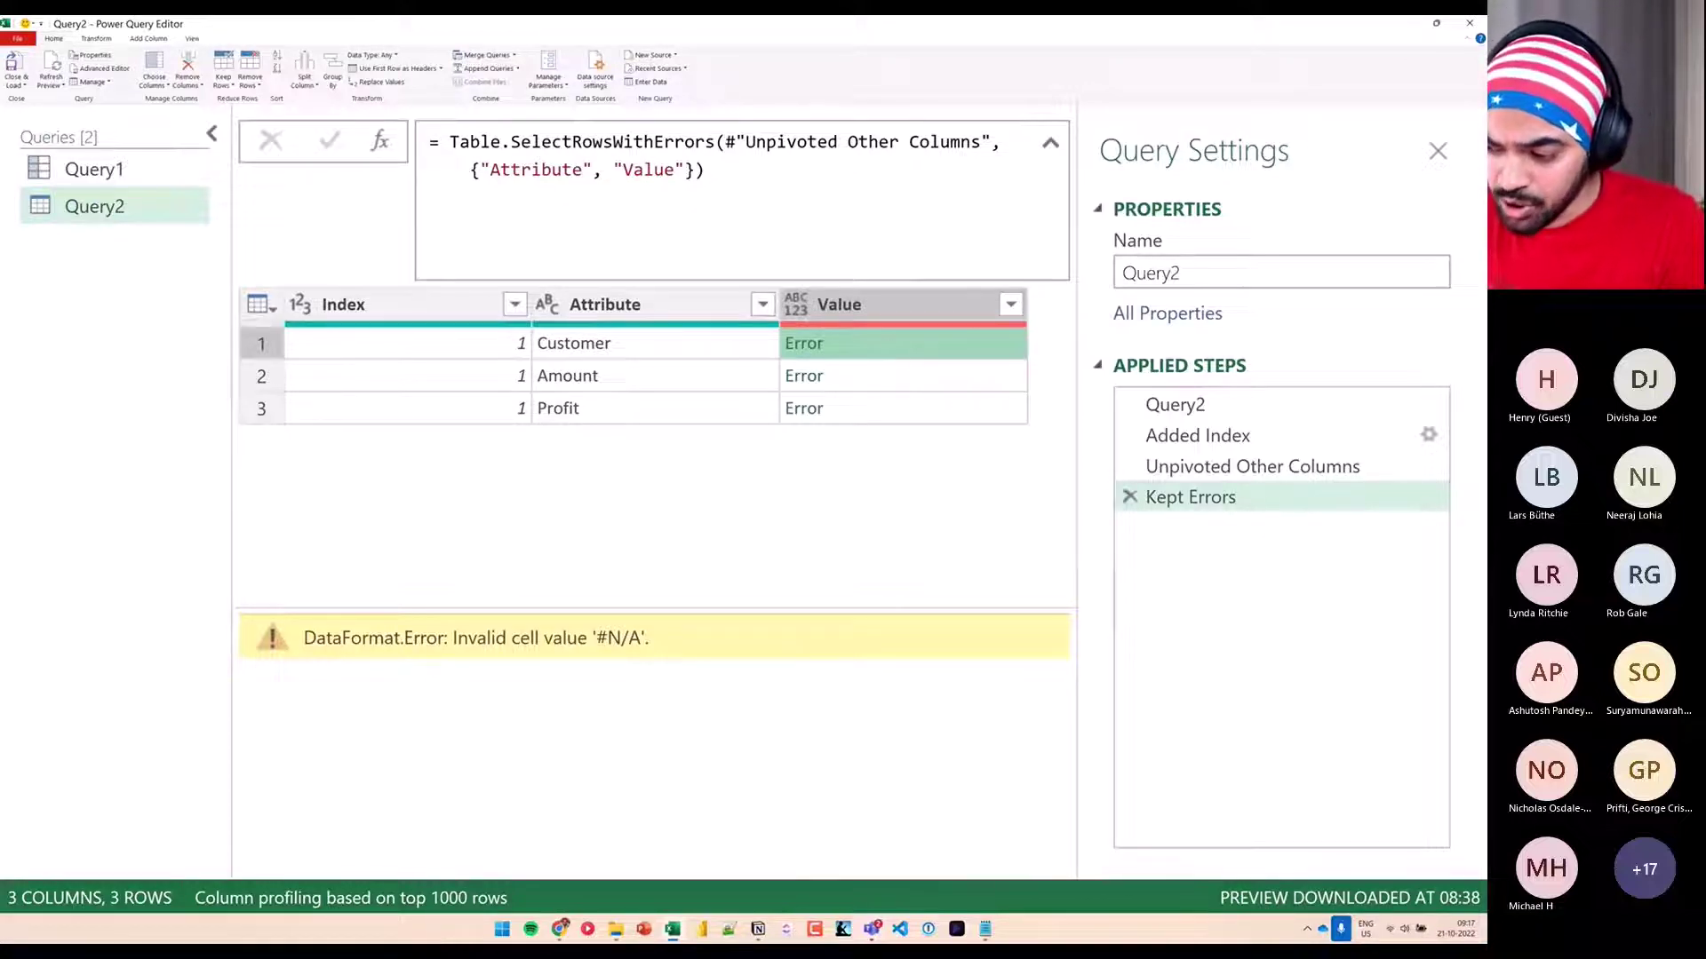
{"action": "left_click_drag", "start_coordinate": [774, 323], "coordinate": [842, 358]}
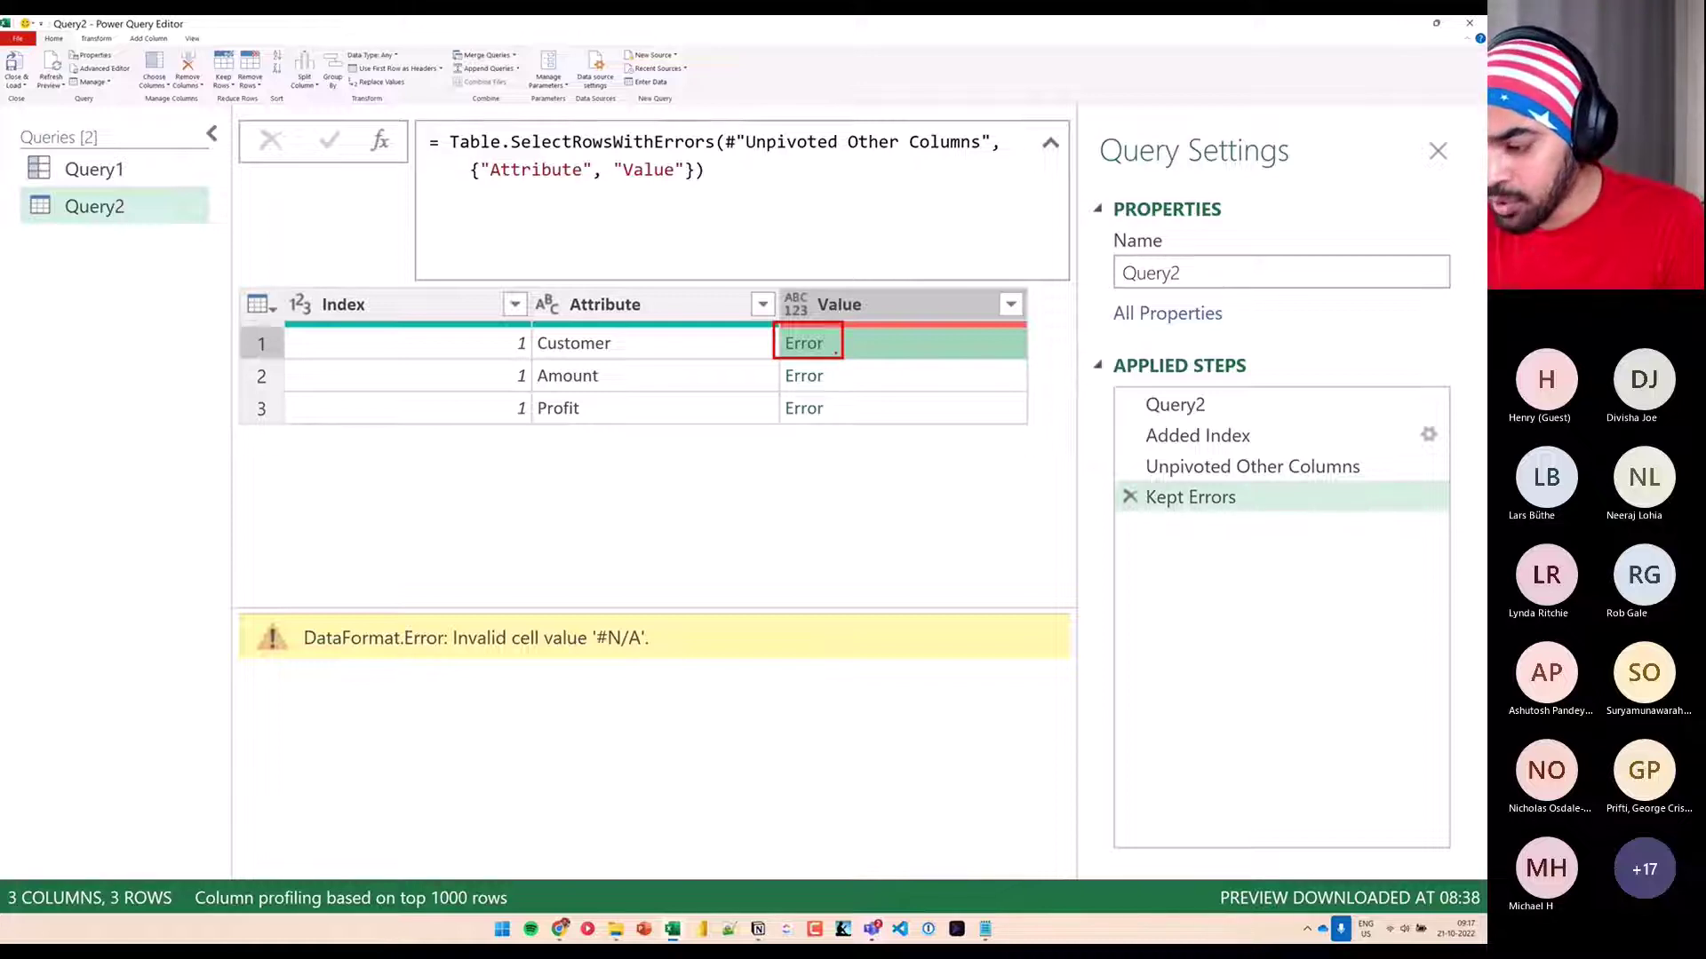
{"action": "key", "text": "Escape"}
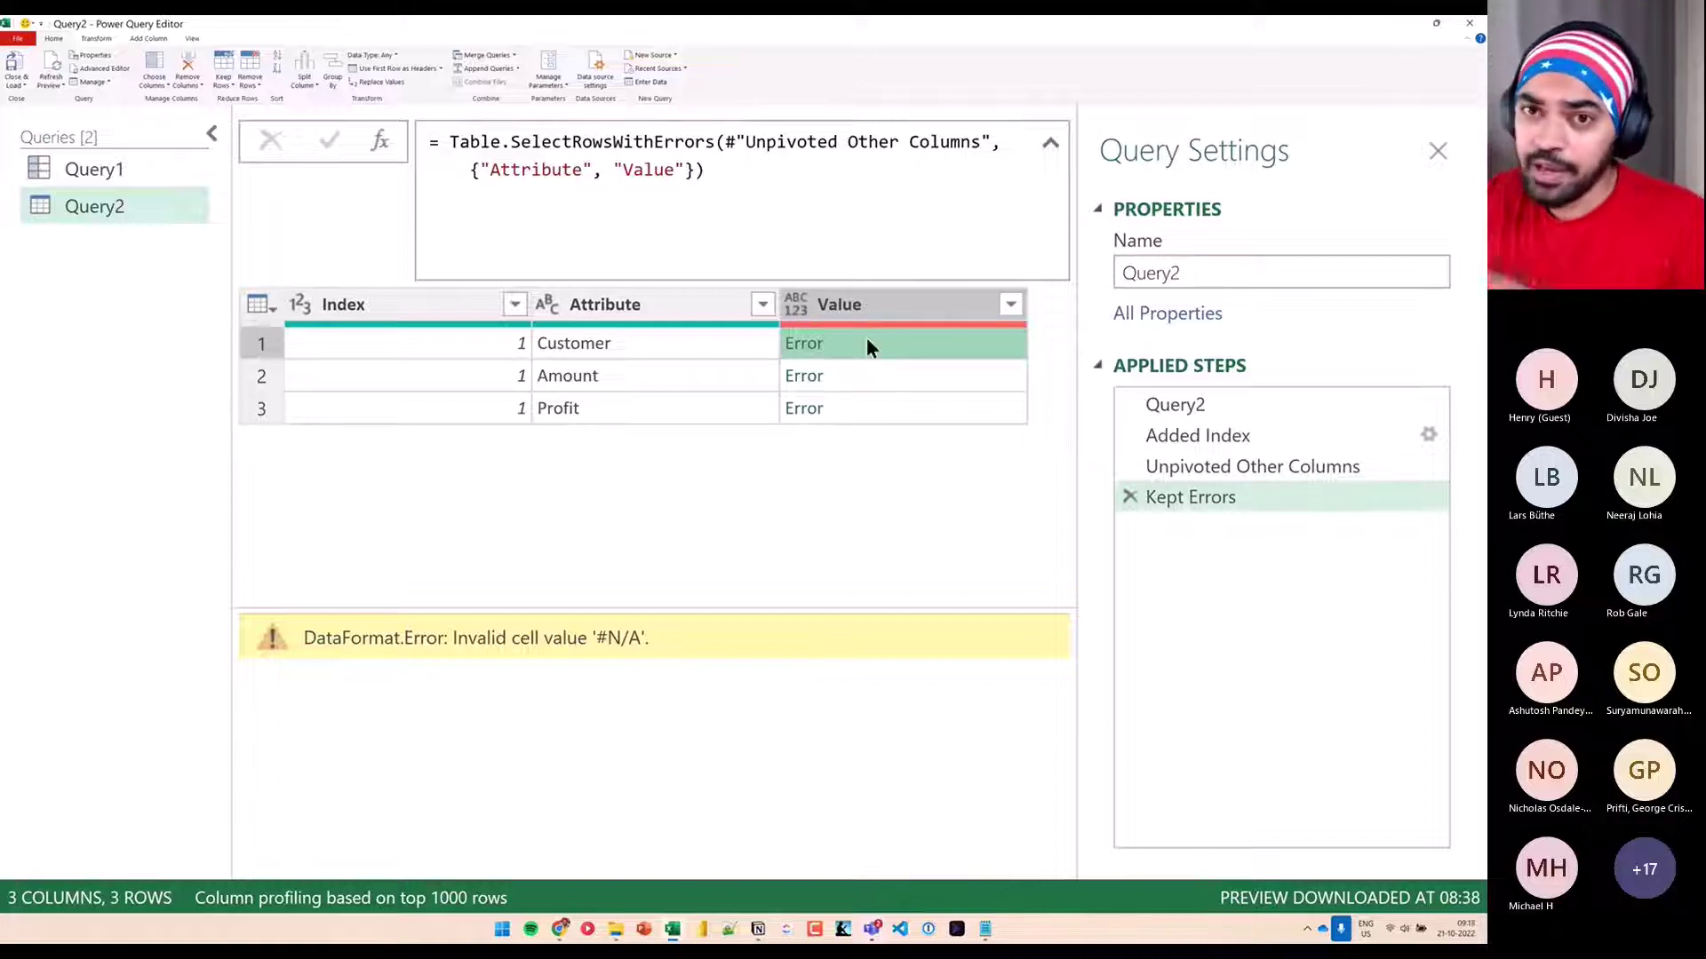
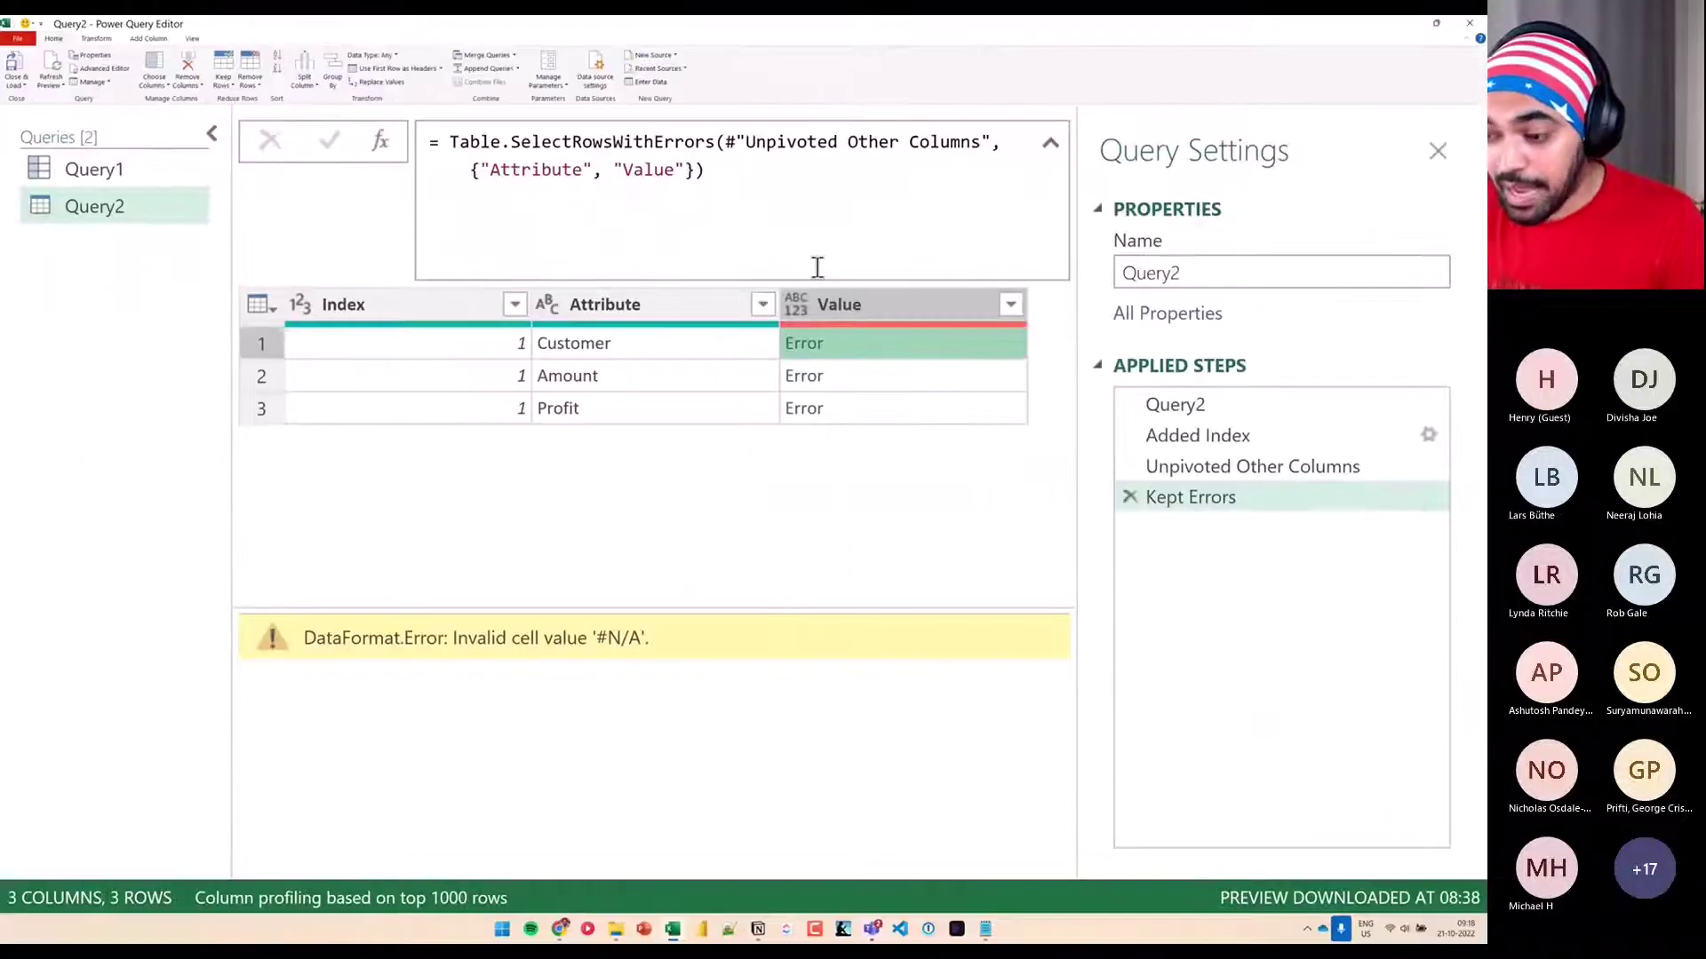
Open the Custom Column dialog for Query2's kept-error rows (Customer, Amount, Profit)
{"action": "left_click", "coordinate": [150, 40]}
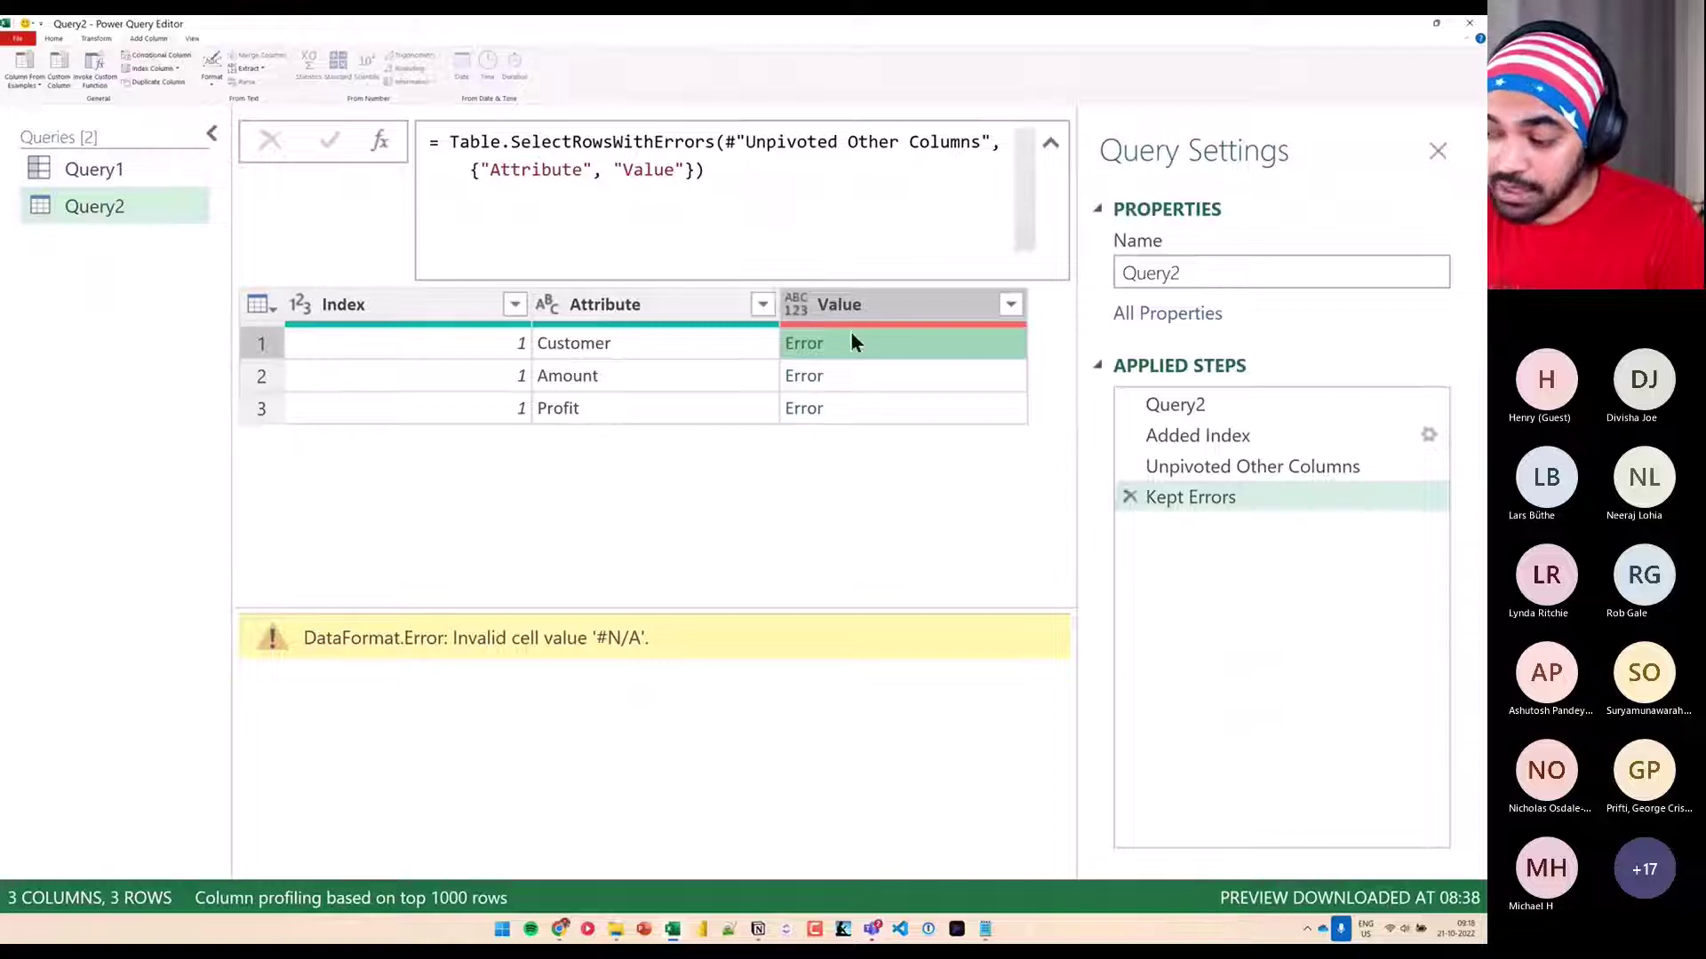
{"action": "left_click_drag", "start_coordinate": [753, 282], "coordinate": [880, 434]}
{"action": "left_click_drag", "start_coordinate": [846, 372], "coordinate": [864, 369]}
{"action": "key", "text": "Escape"}
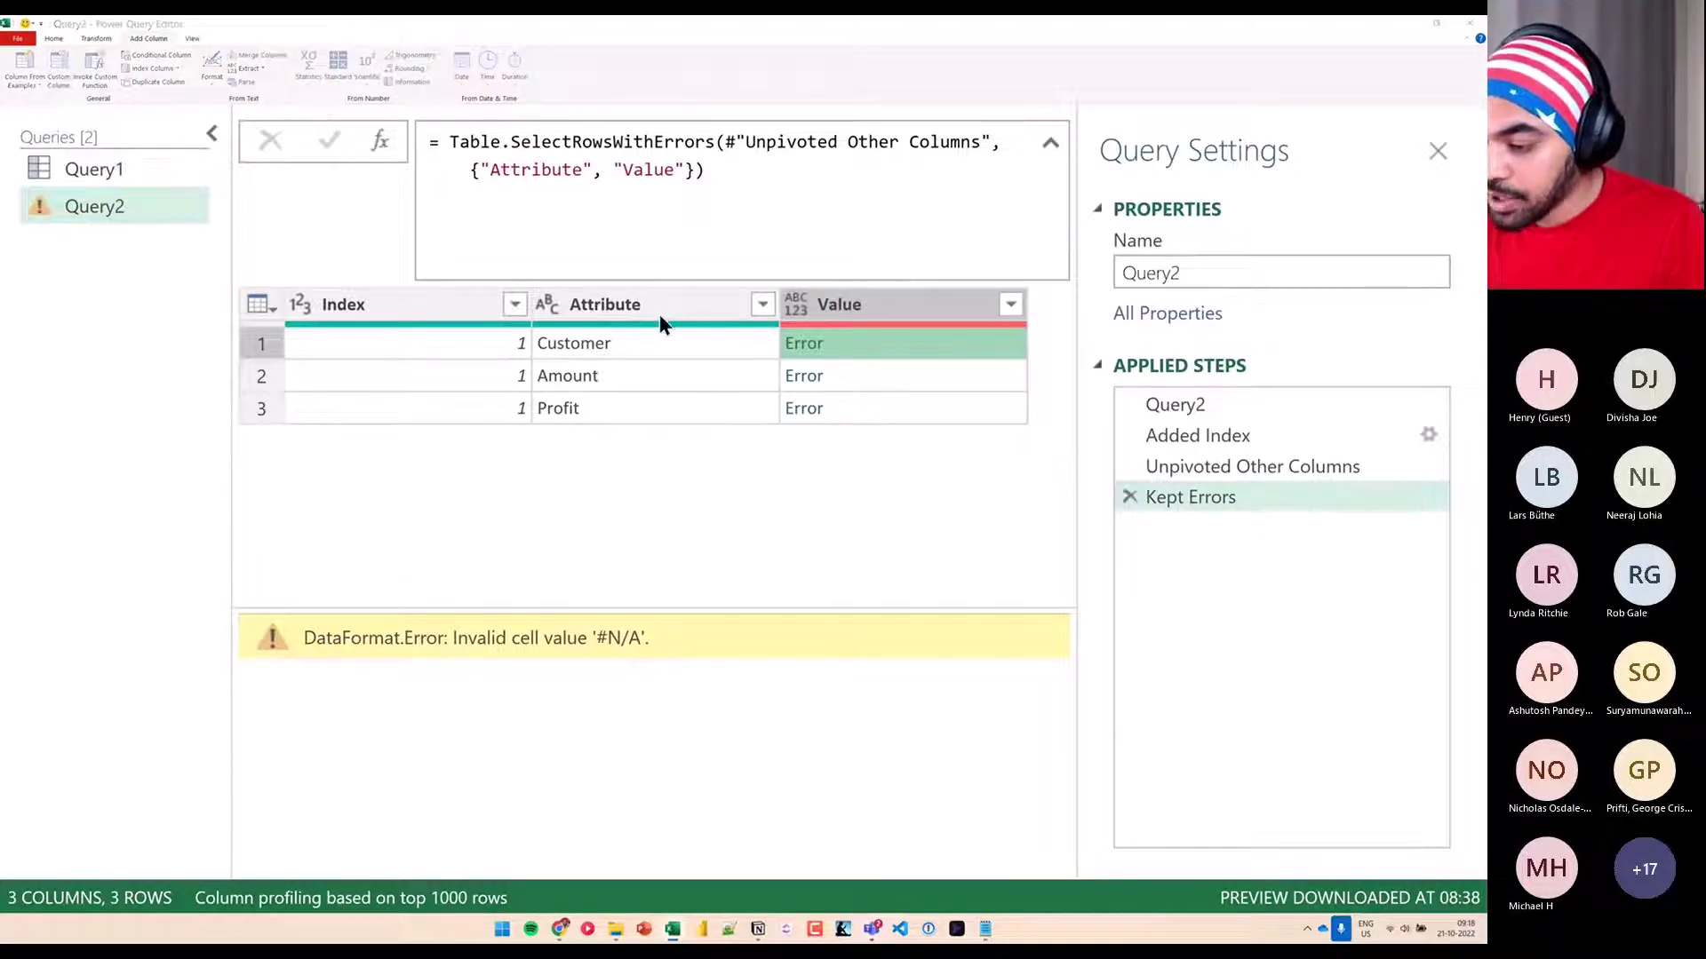
{"action": "left_click_drag", "start_coordinate": [755, 330], "coordinate": [1139, 224]}
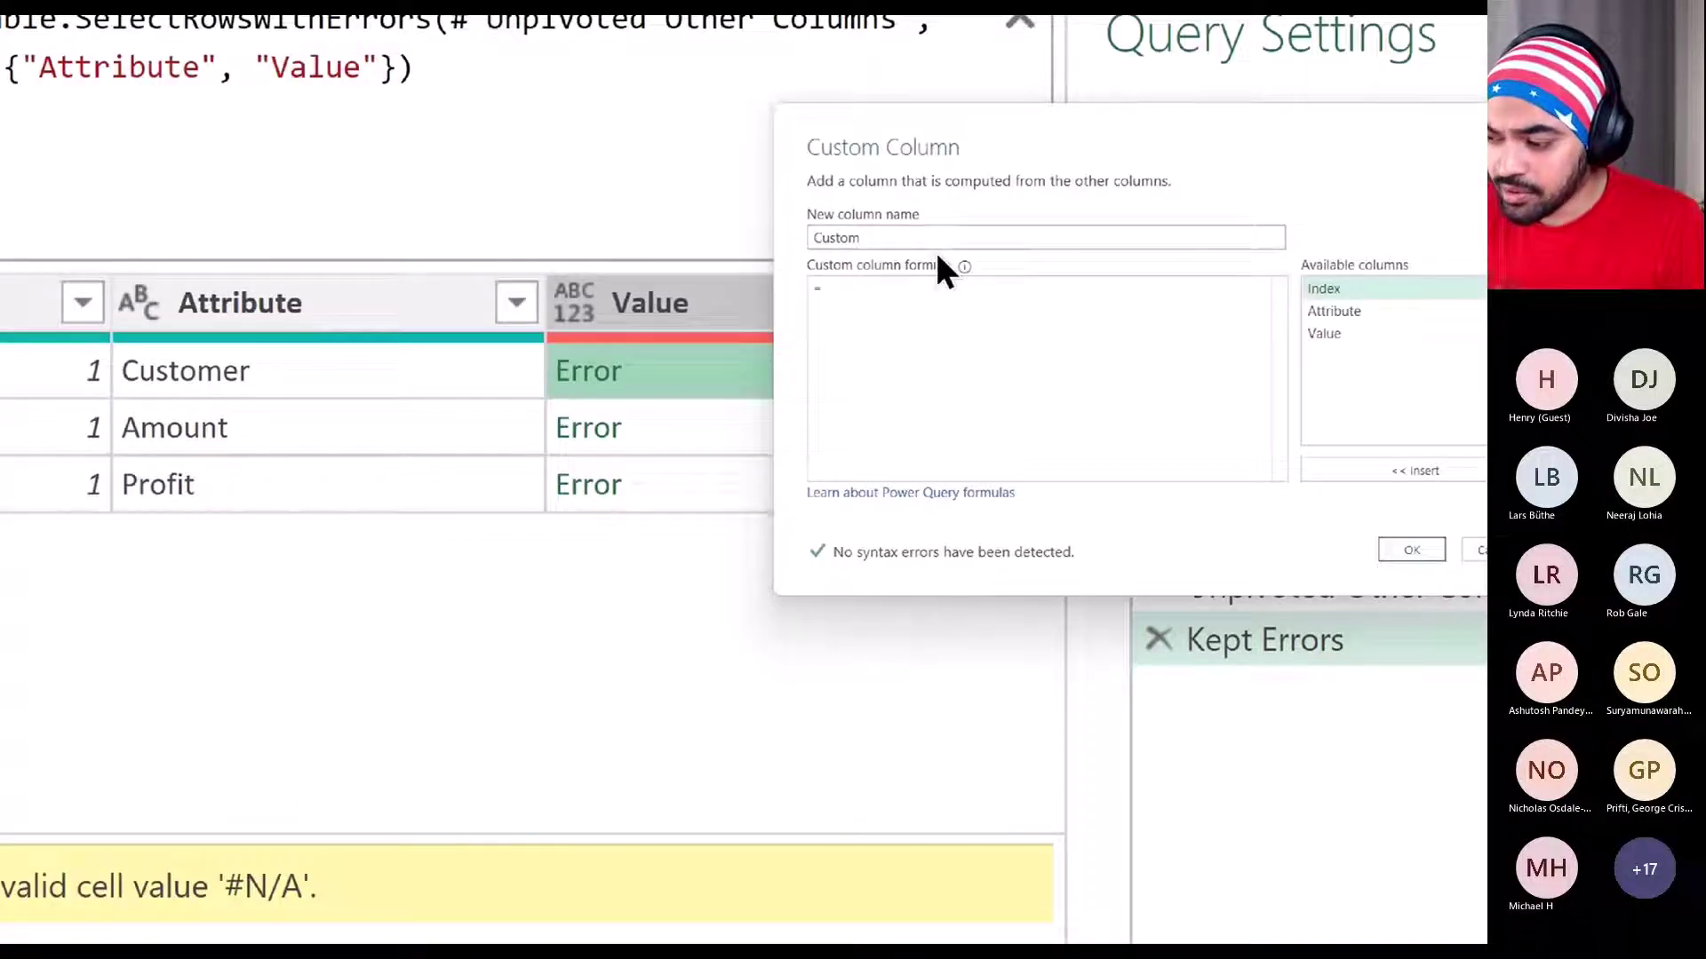
Add an 'Error Message' custom column with formula try [Value] catch(err) => err[Message]
{"action": "double_click", "coordinate": [934, 247]}
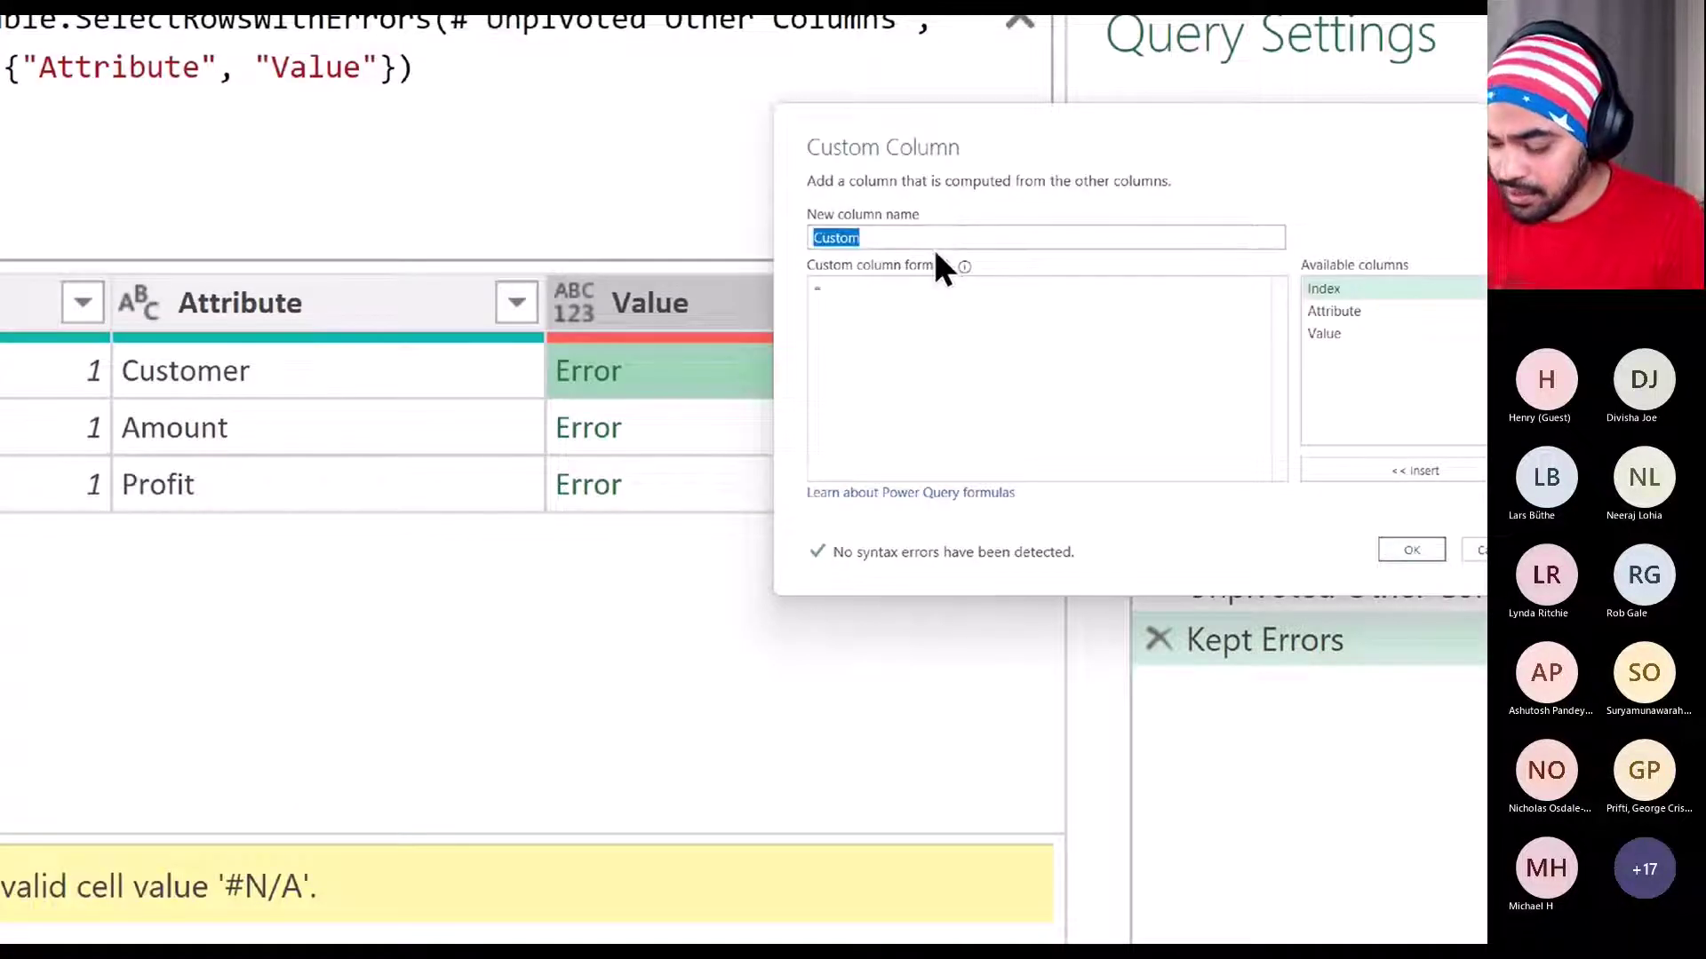
{"action": "type", "text": "Error Mes"}
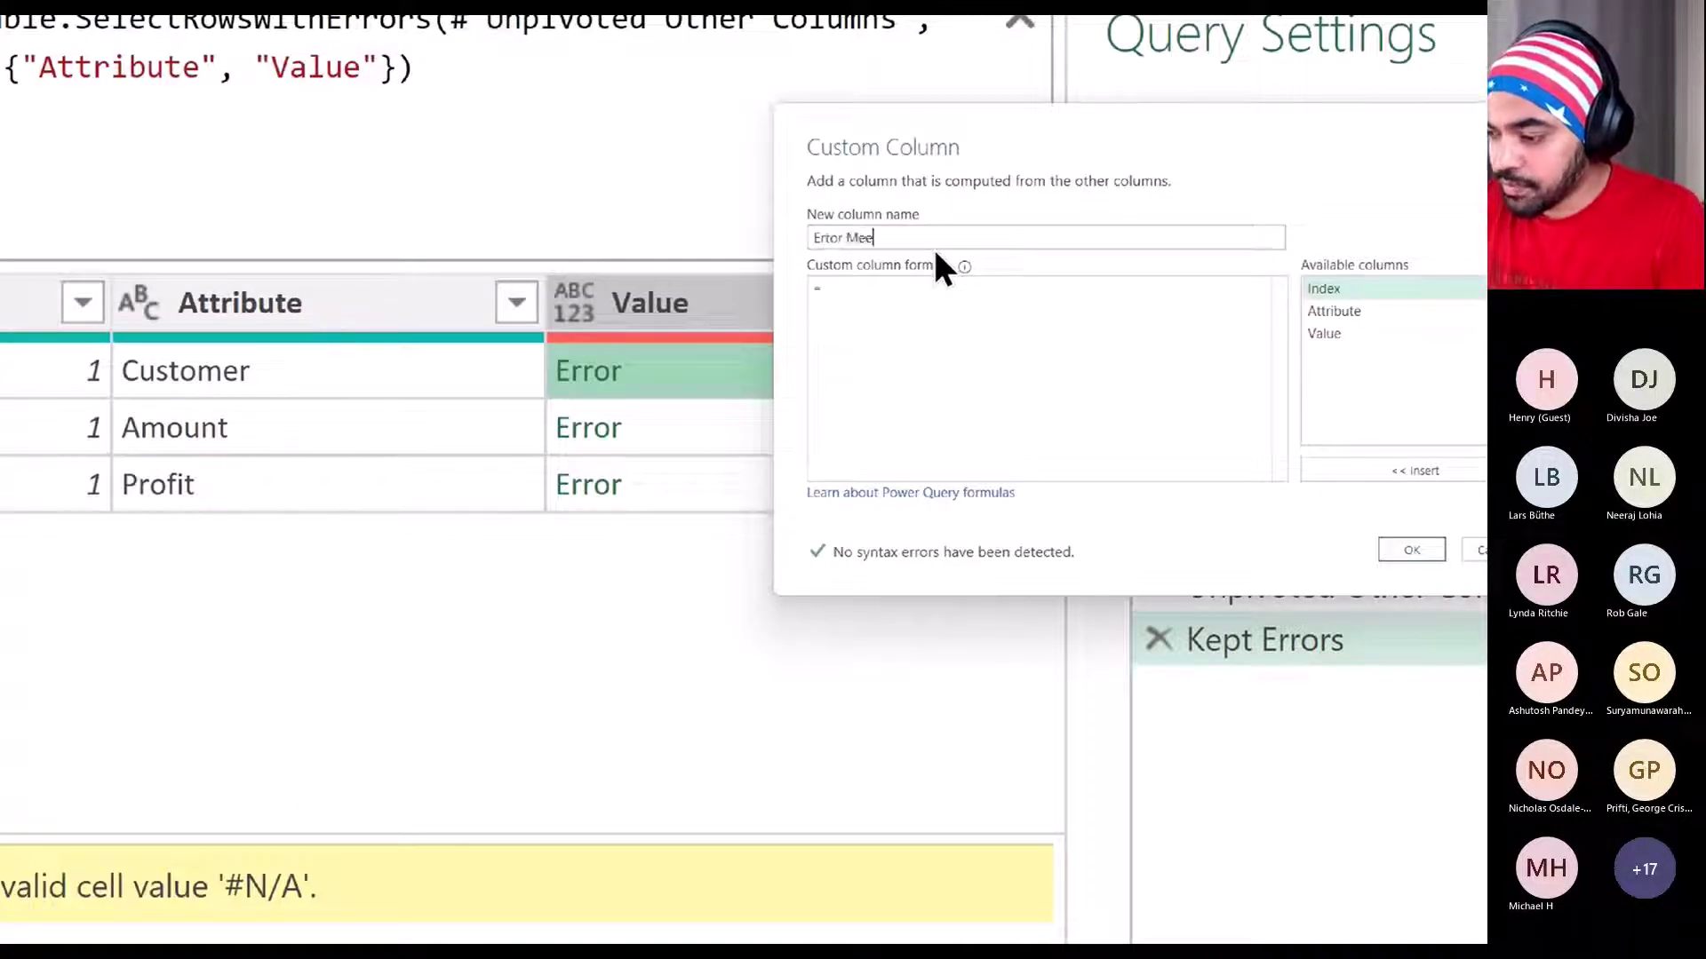
{"action": "type", "text": "sag"}
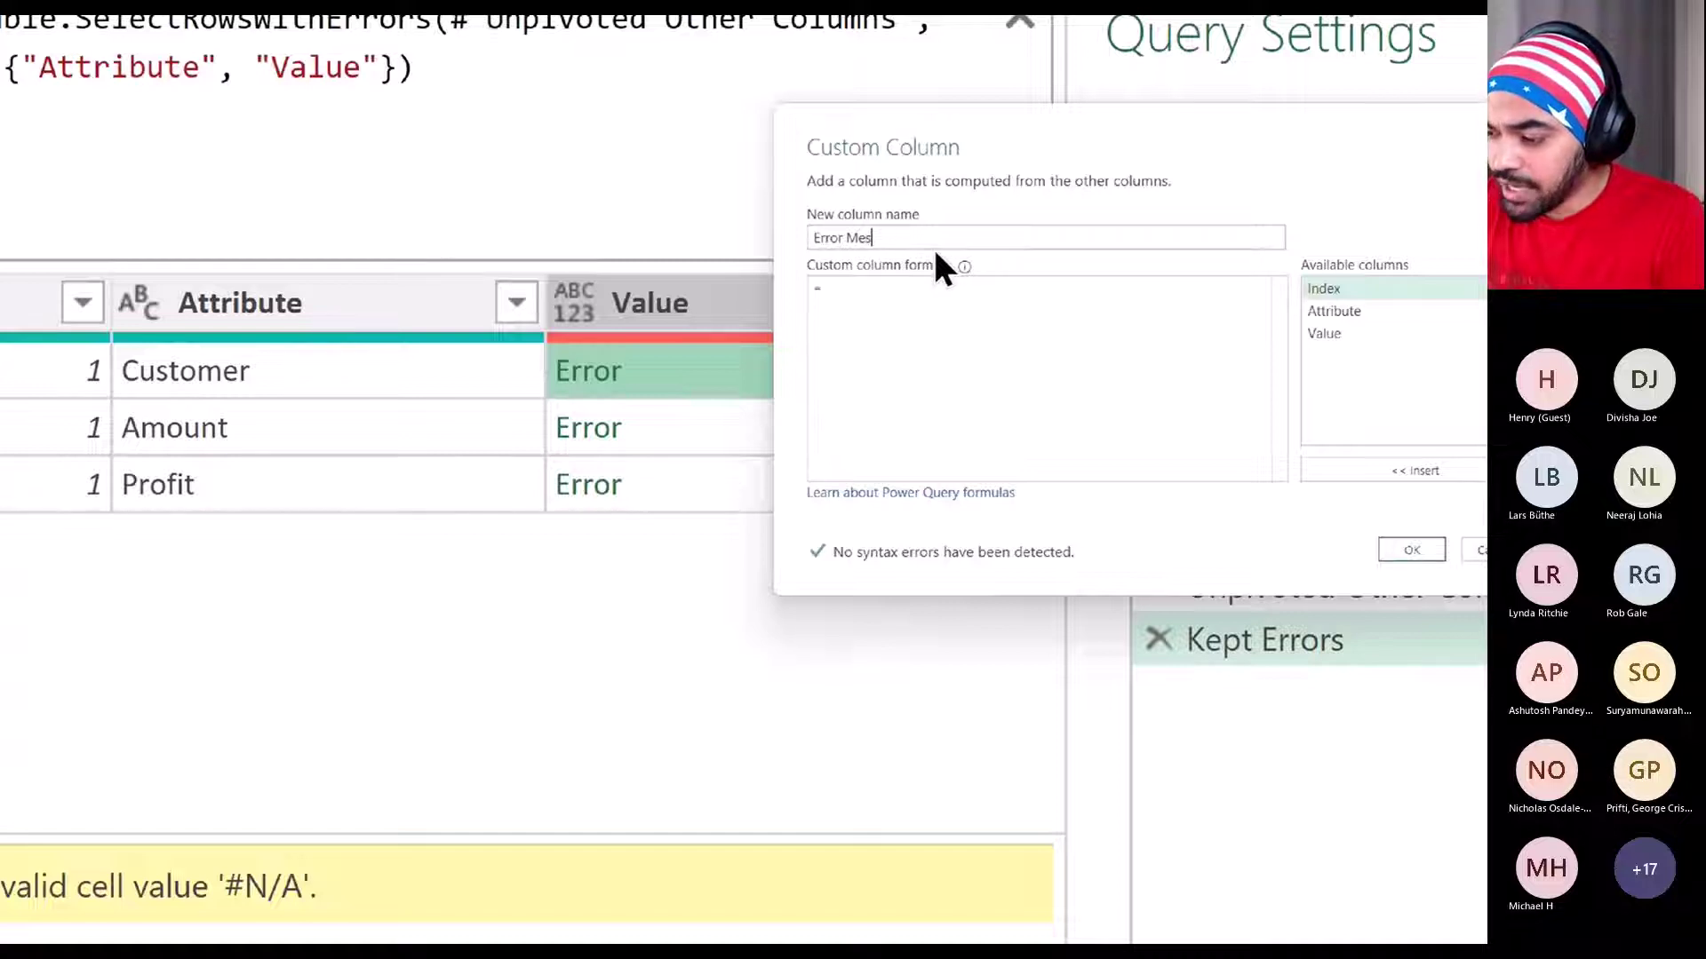
{"action": "type", "text": "e"}
{"action": "key", "text": "Tab"}
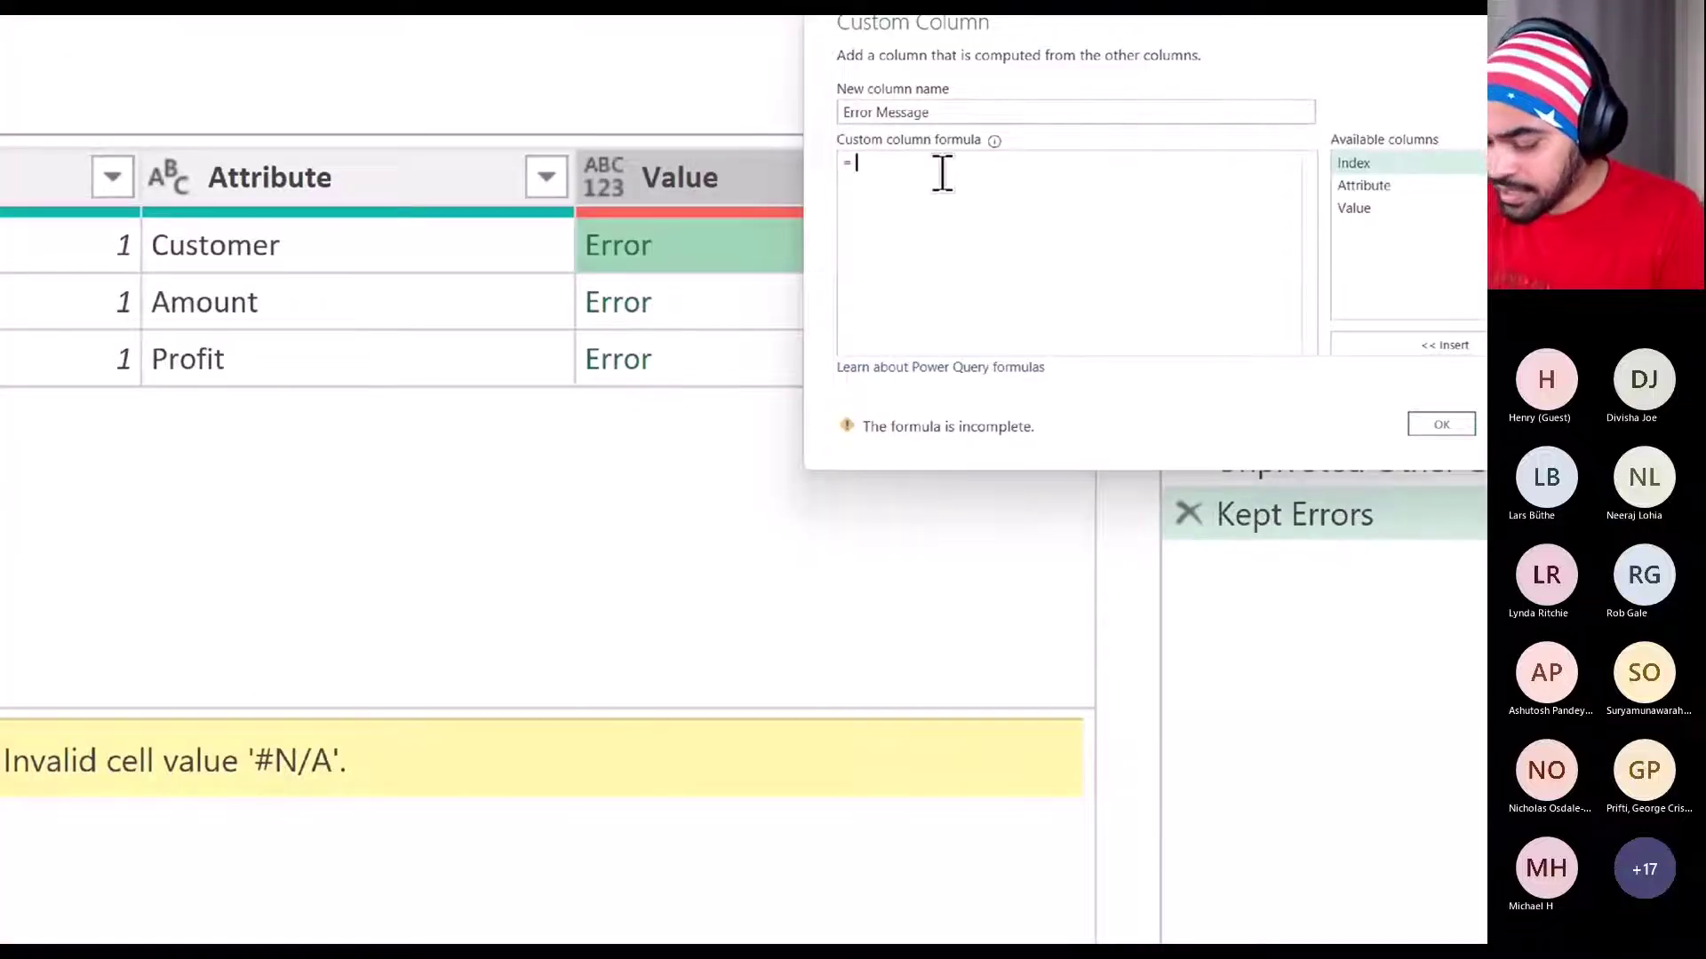
{"action": "type", "text": "try"}
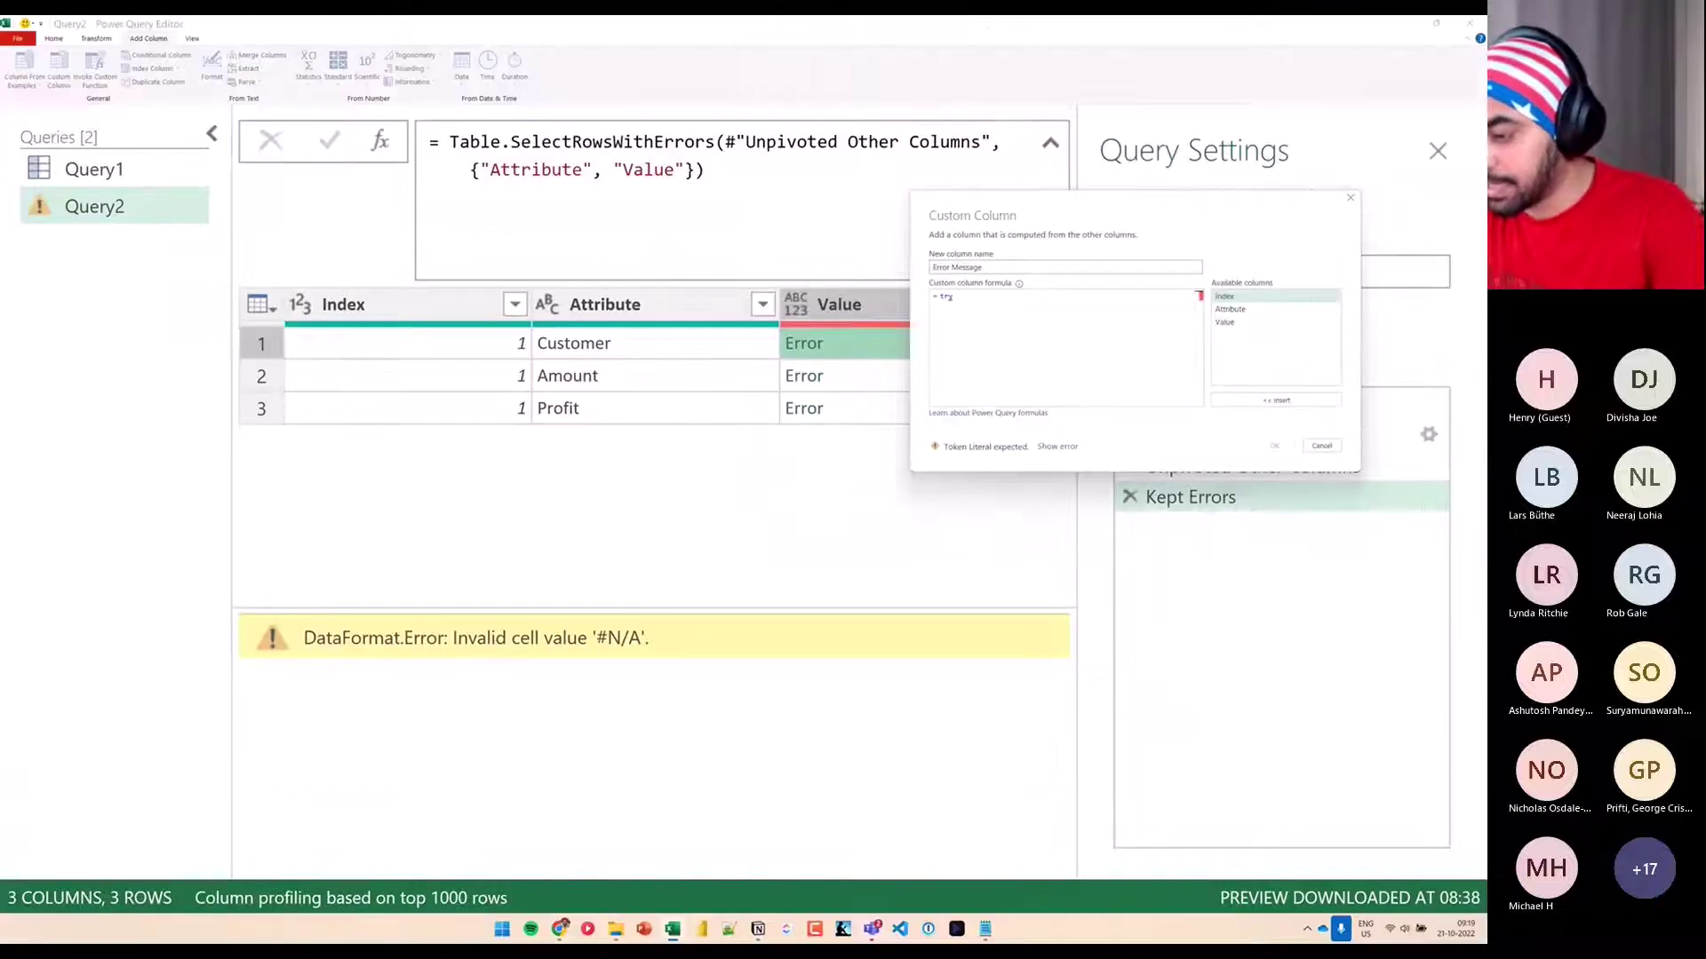
{"action": "type", "text": "["}
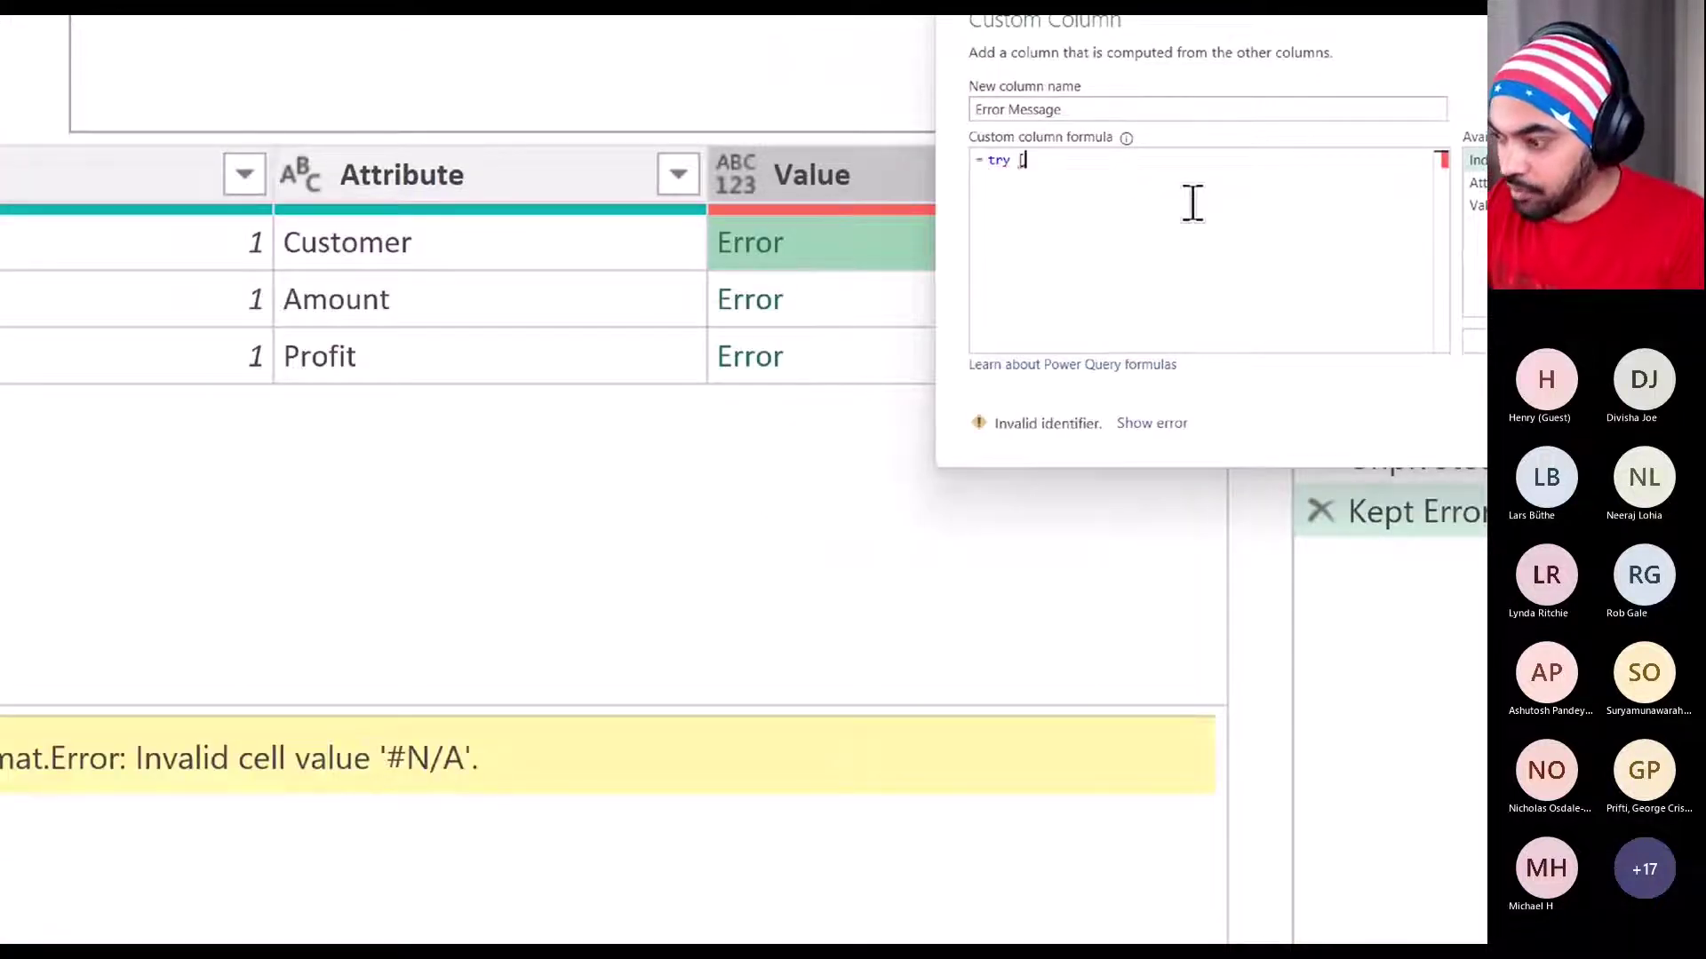
{"action": "type", "text": "Value] "}
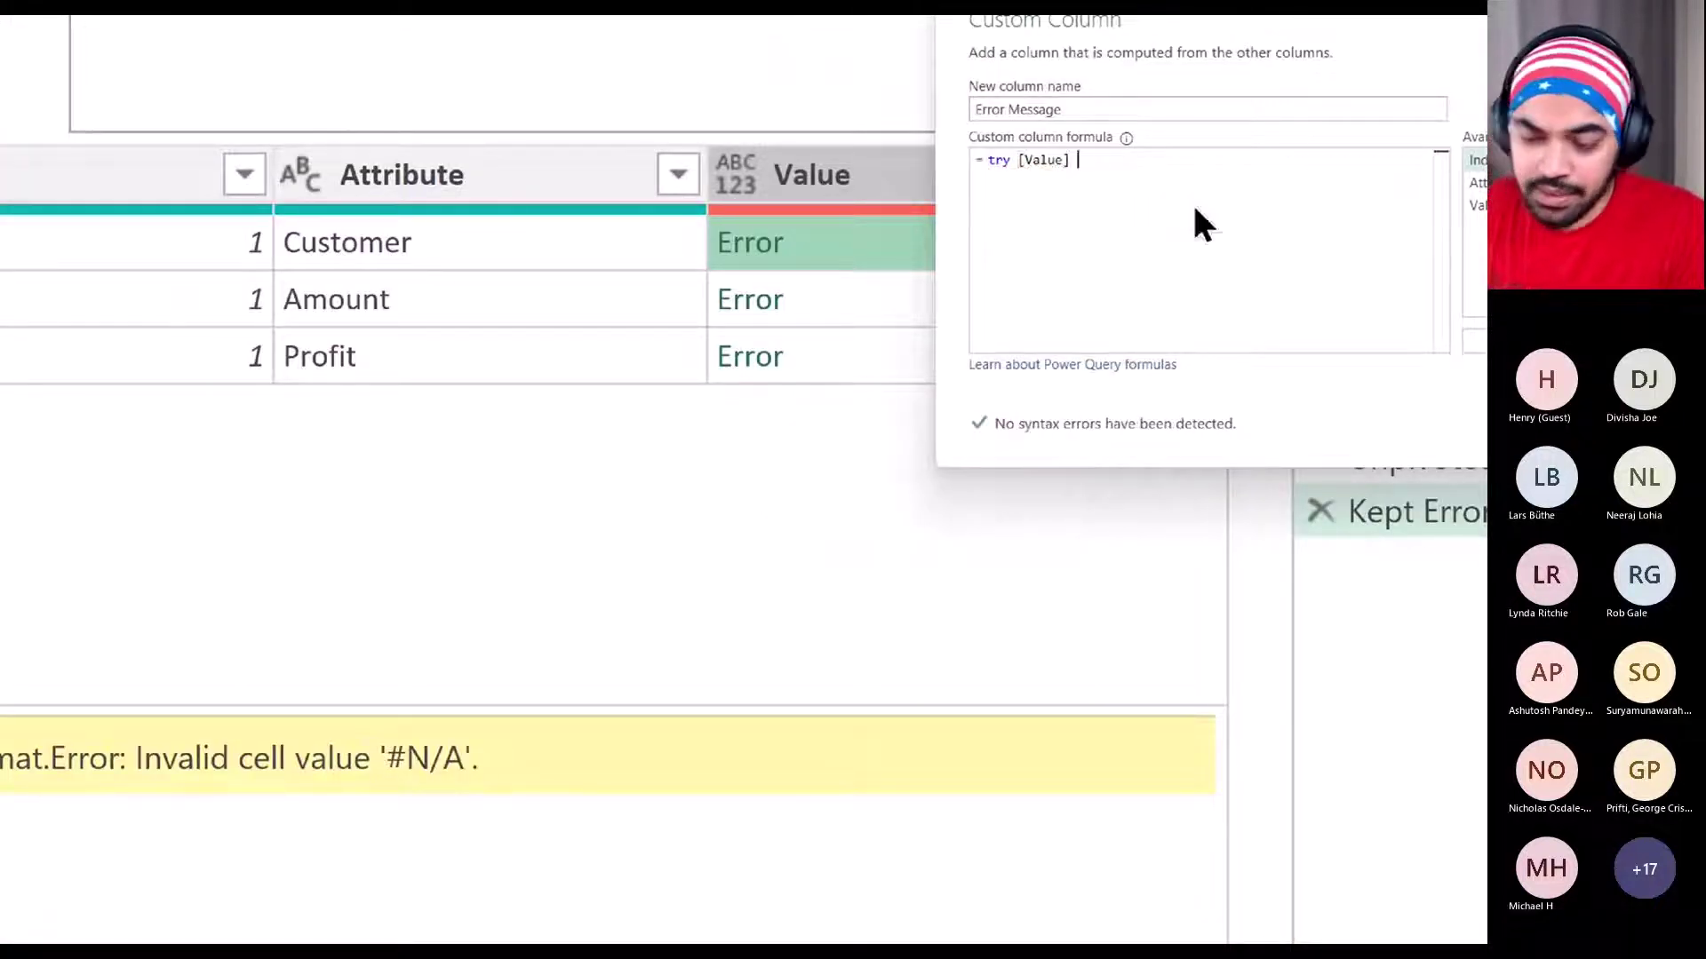
{"action": "type", "text": "c"}
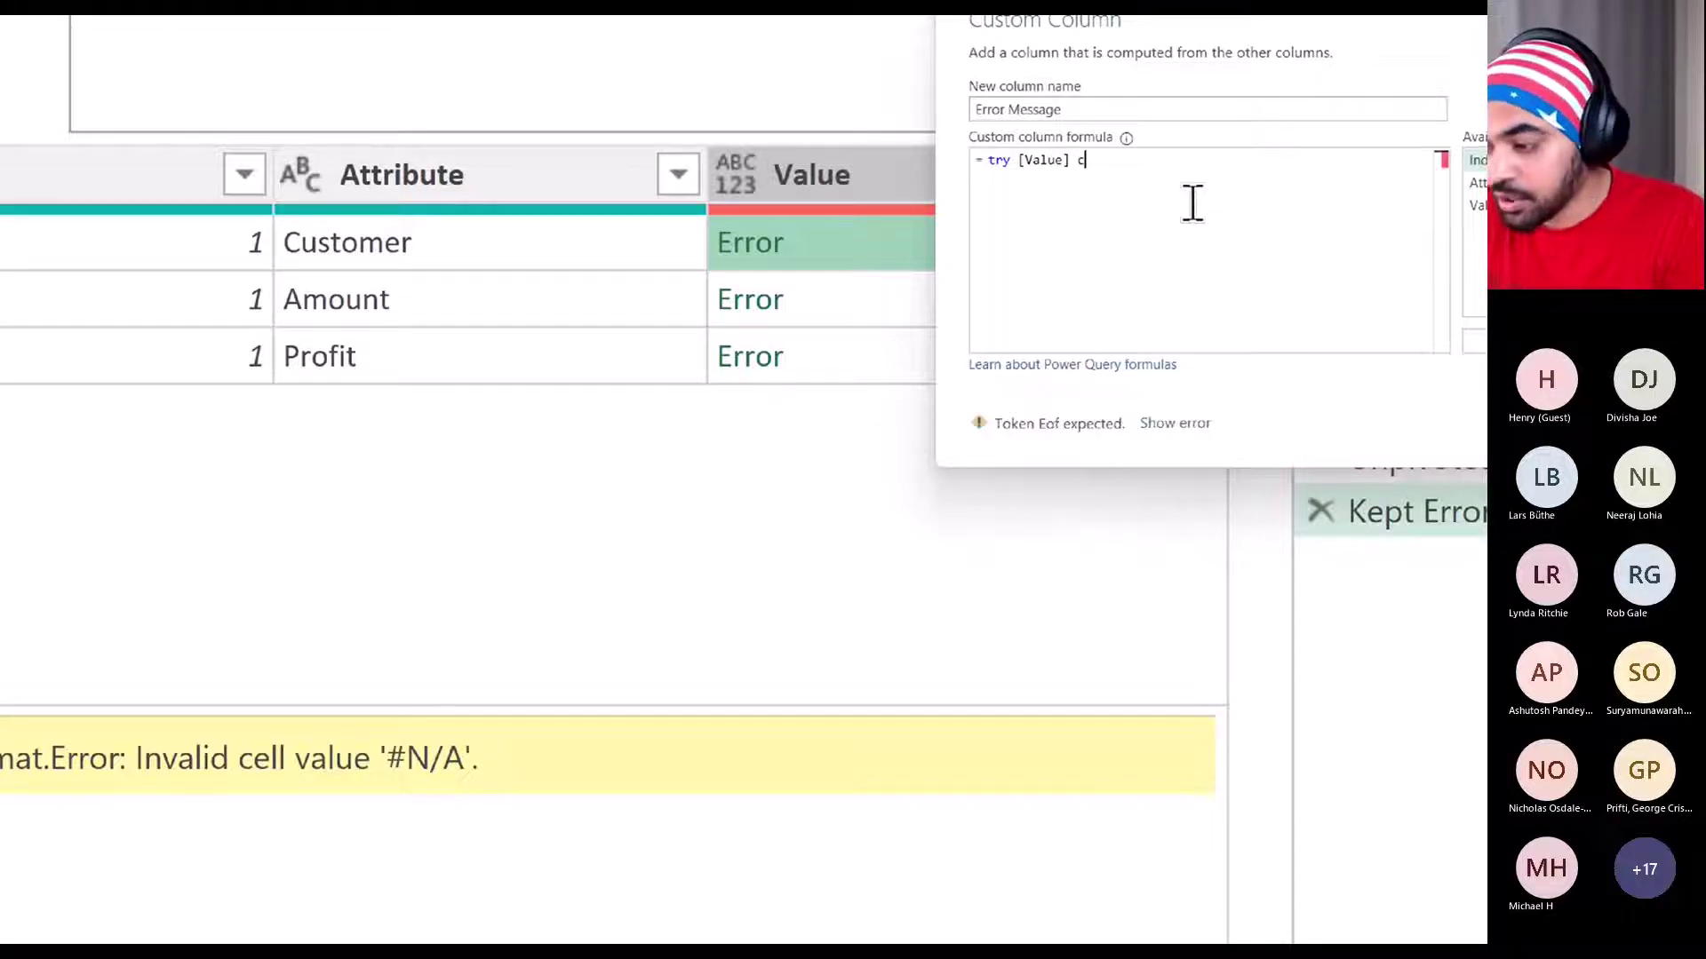
{"action": "type", "text": "atch"}
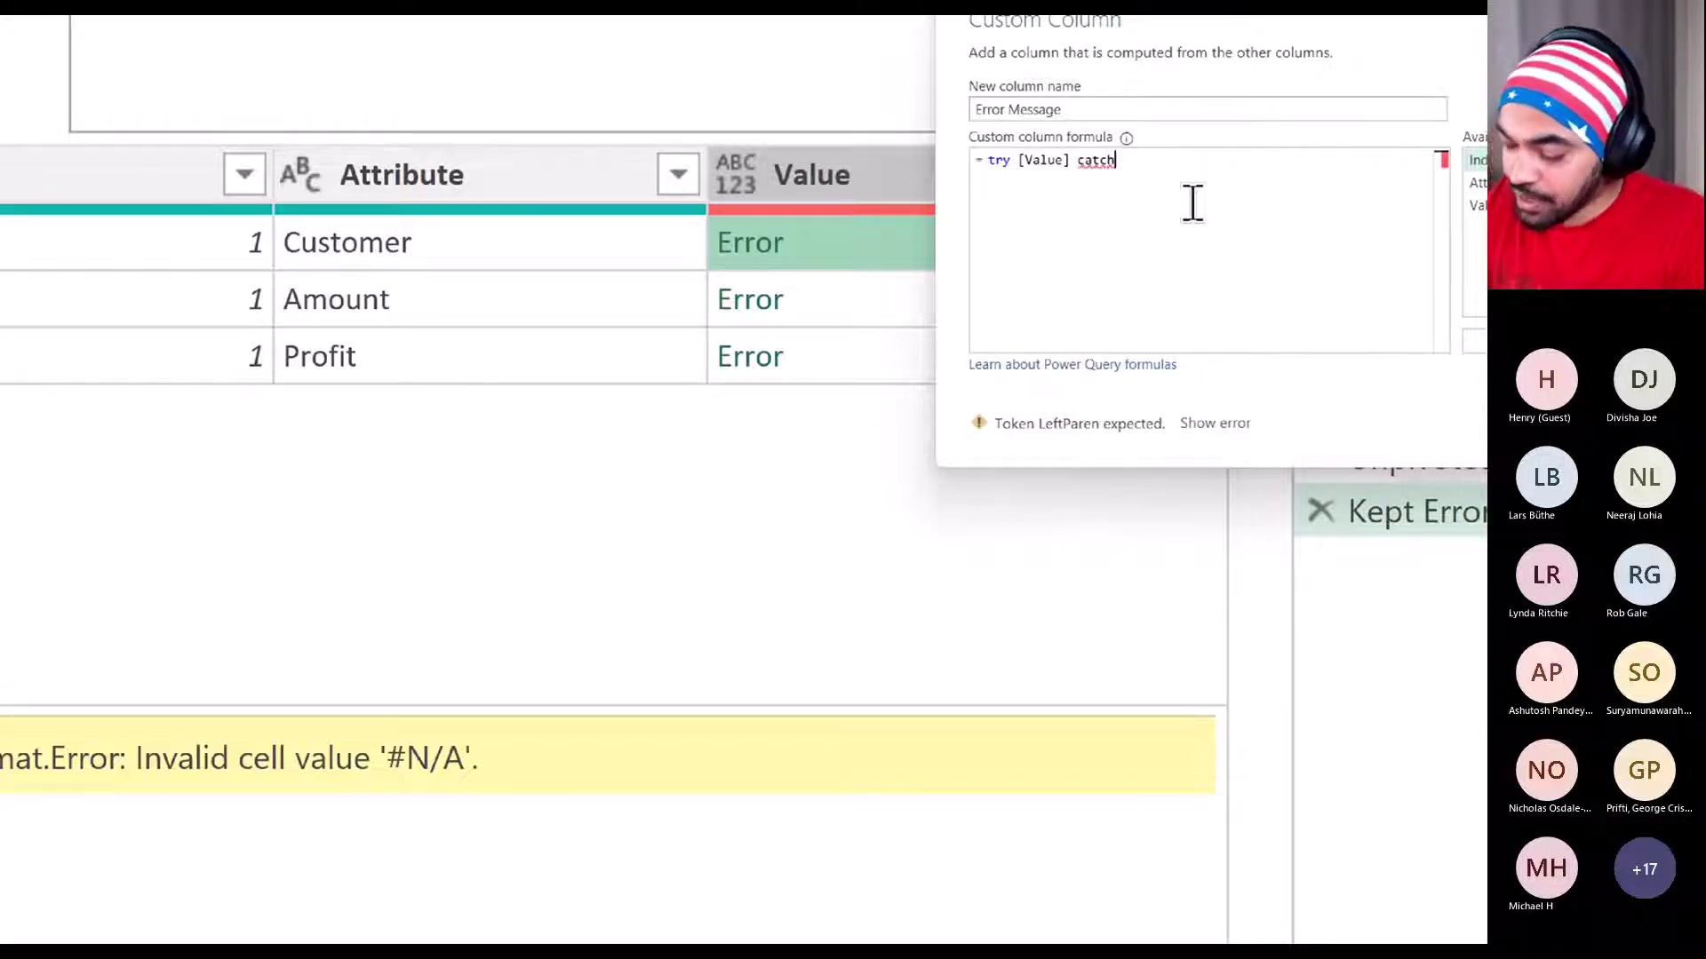
{"action": "type", "text": "("}
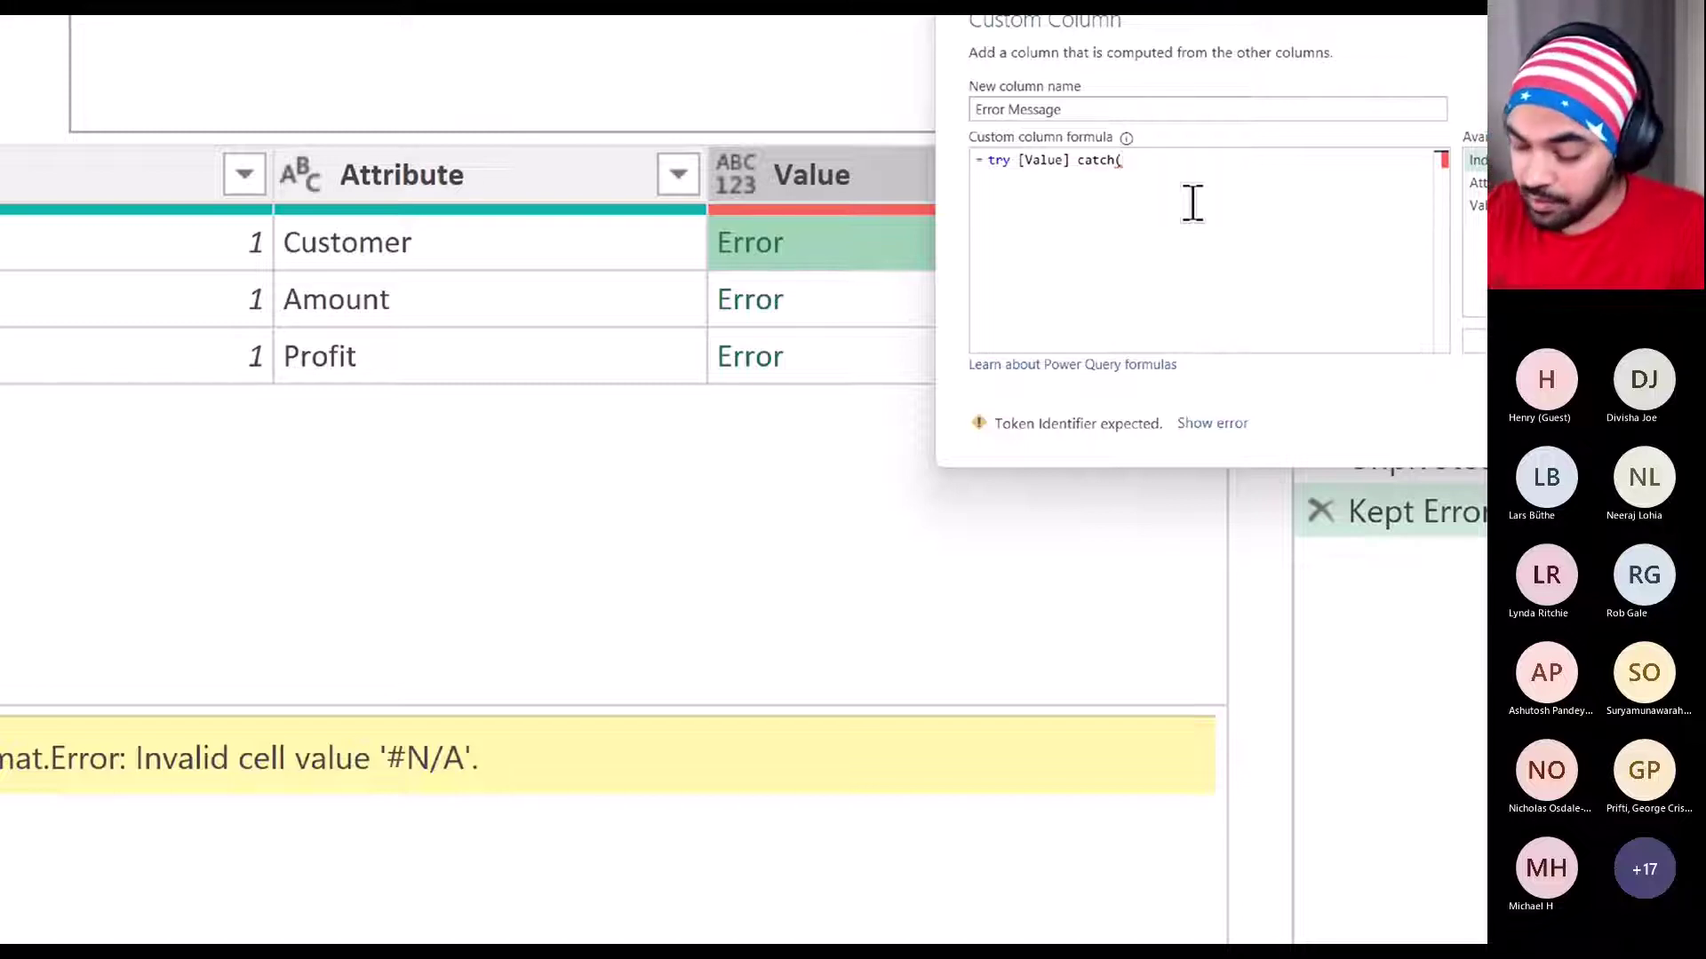
{"action": "type", "text": "er"}
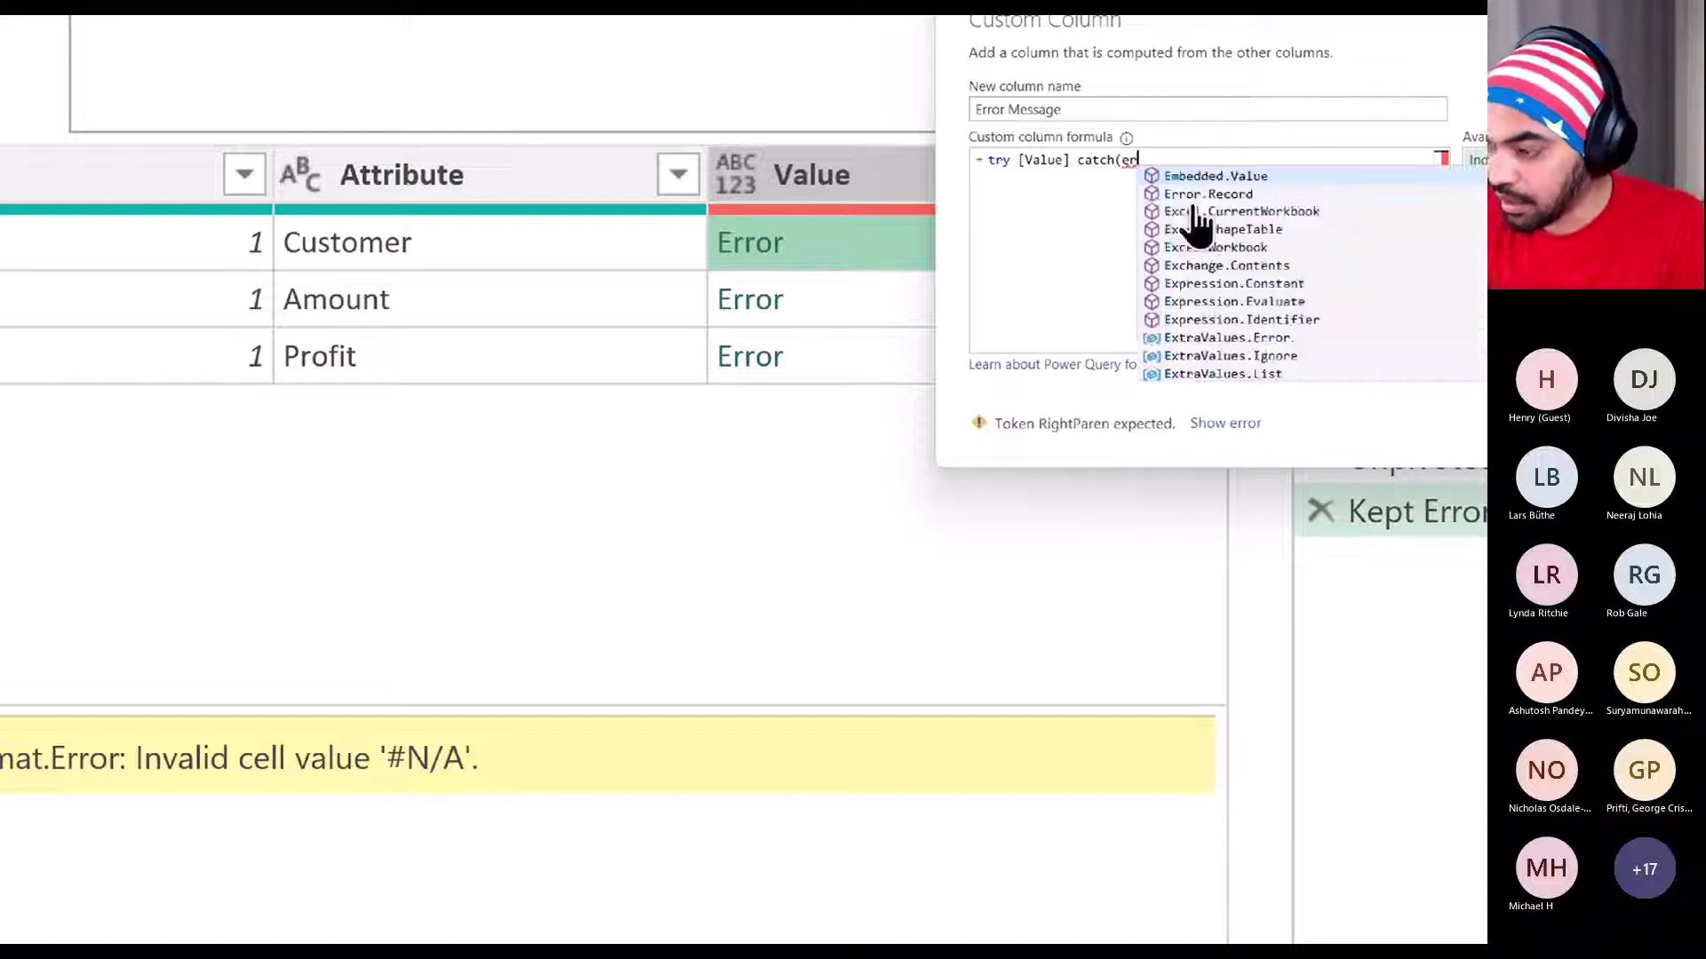
{"action": "type", "text": "r)"}
{"action": "type", "text": " ="}
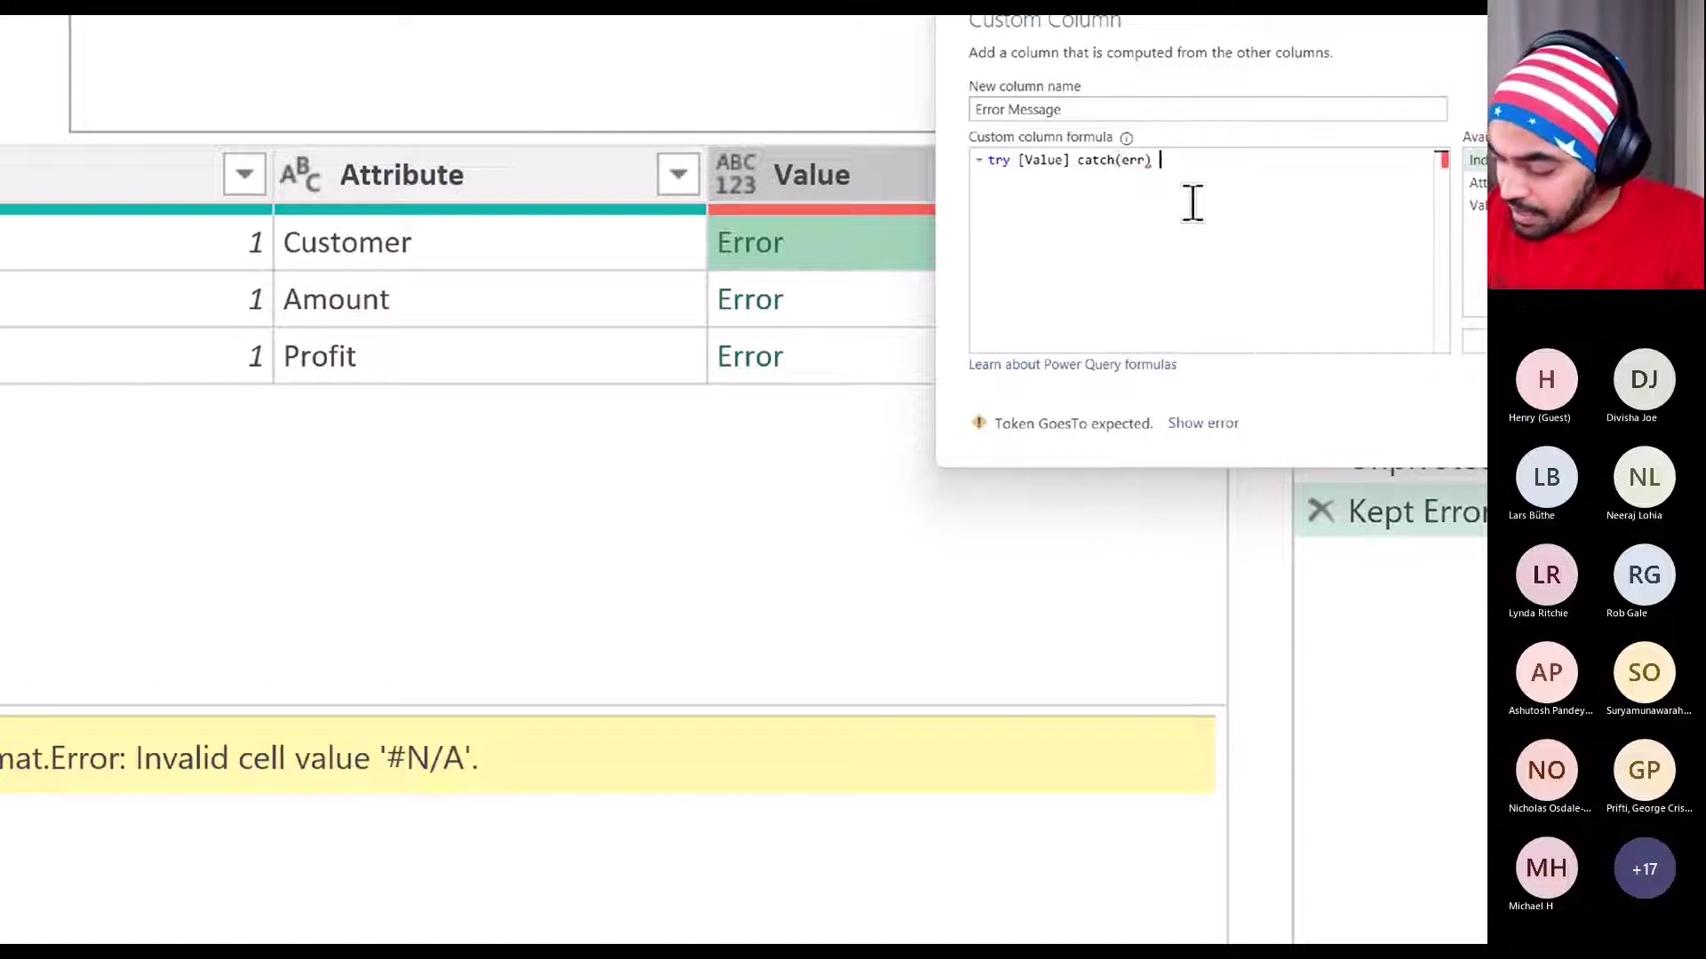
{"action": "type", "text": ">"}
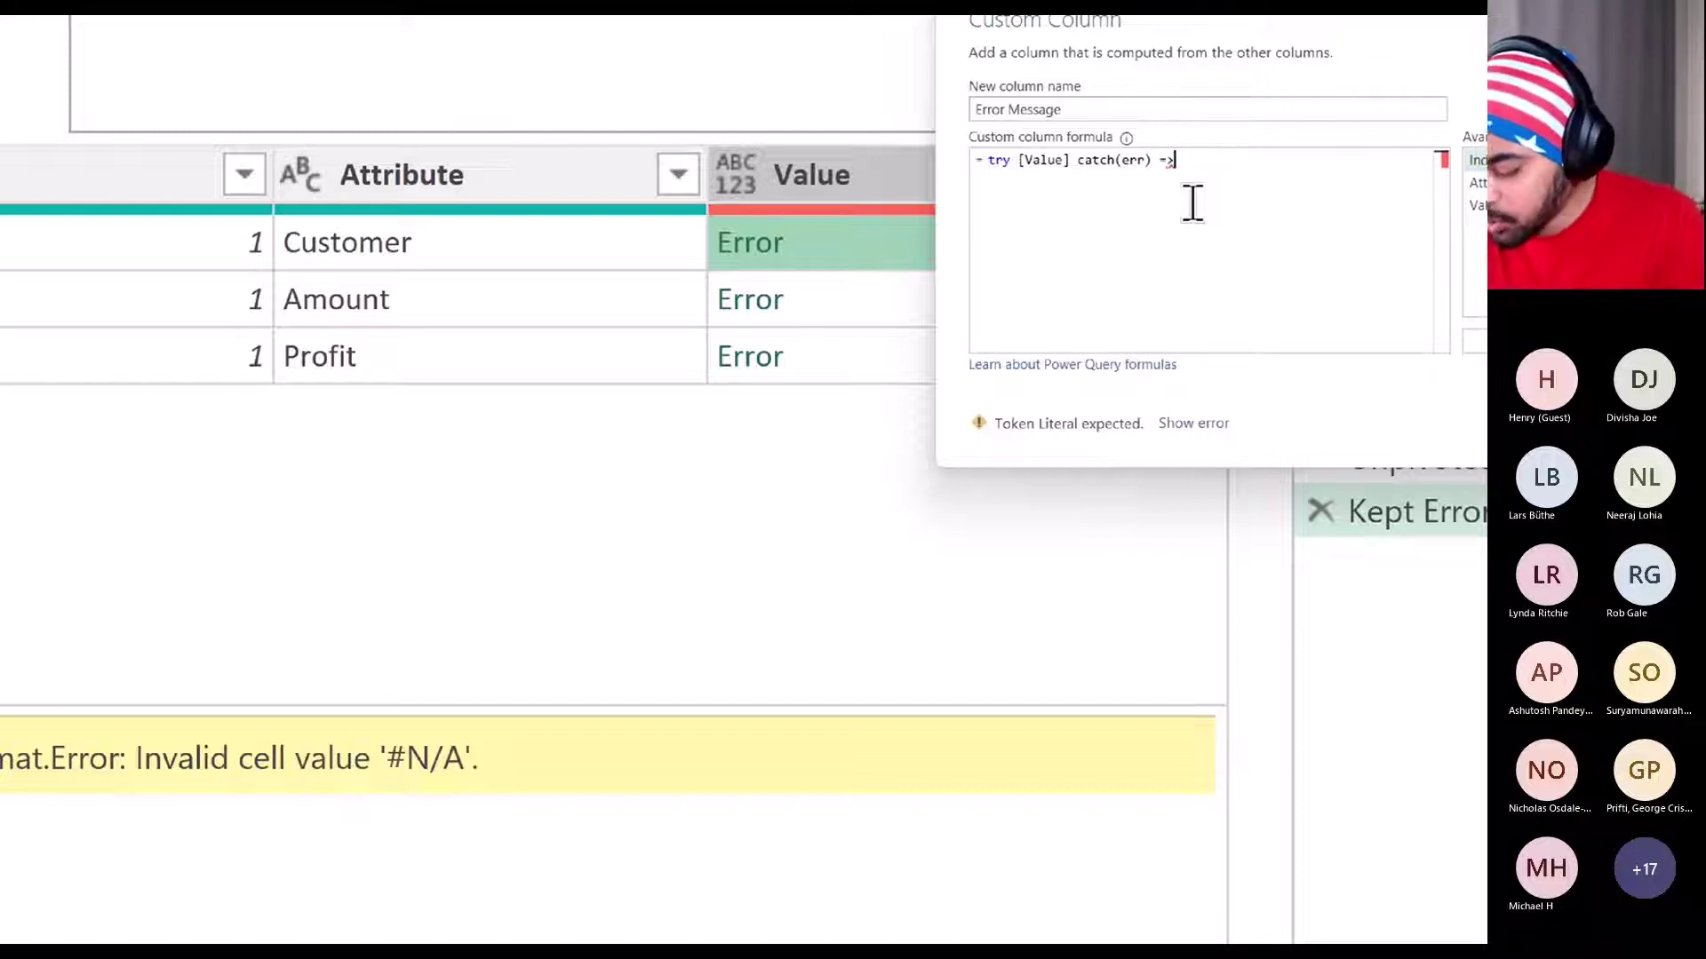
{"action": "type", "text": " err"}
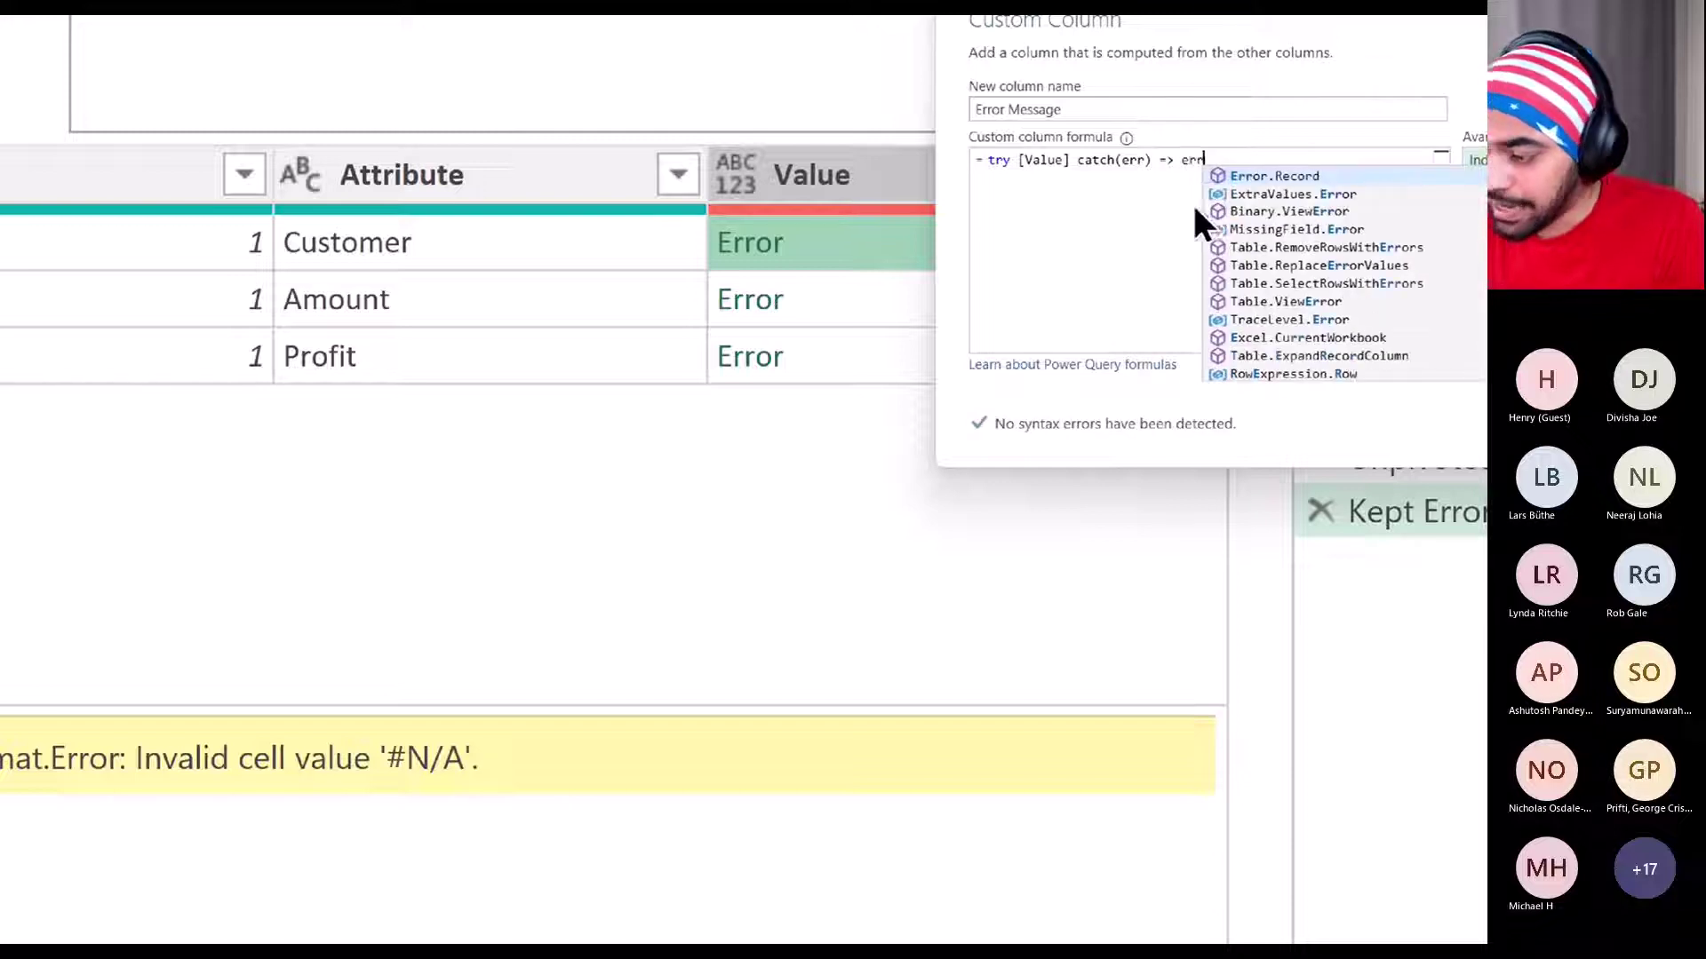
{"action": "key", "text": "Escape"}
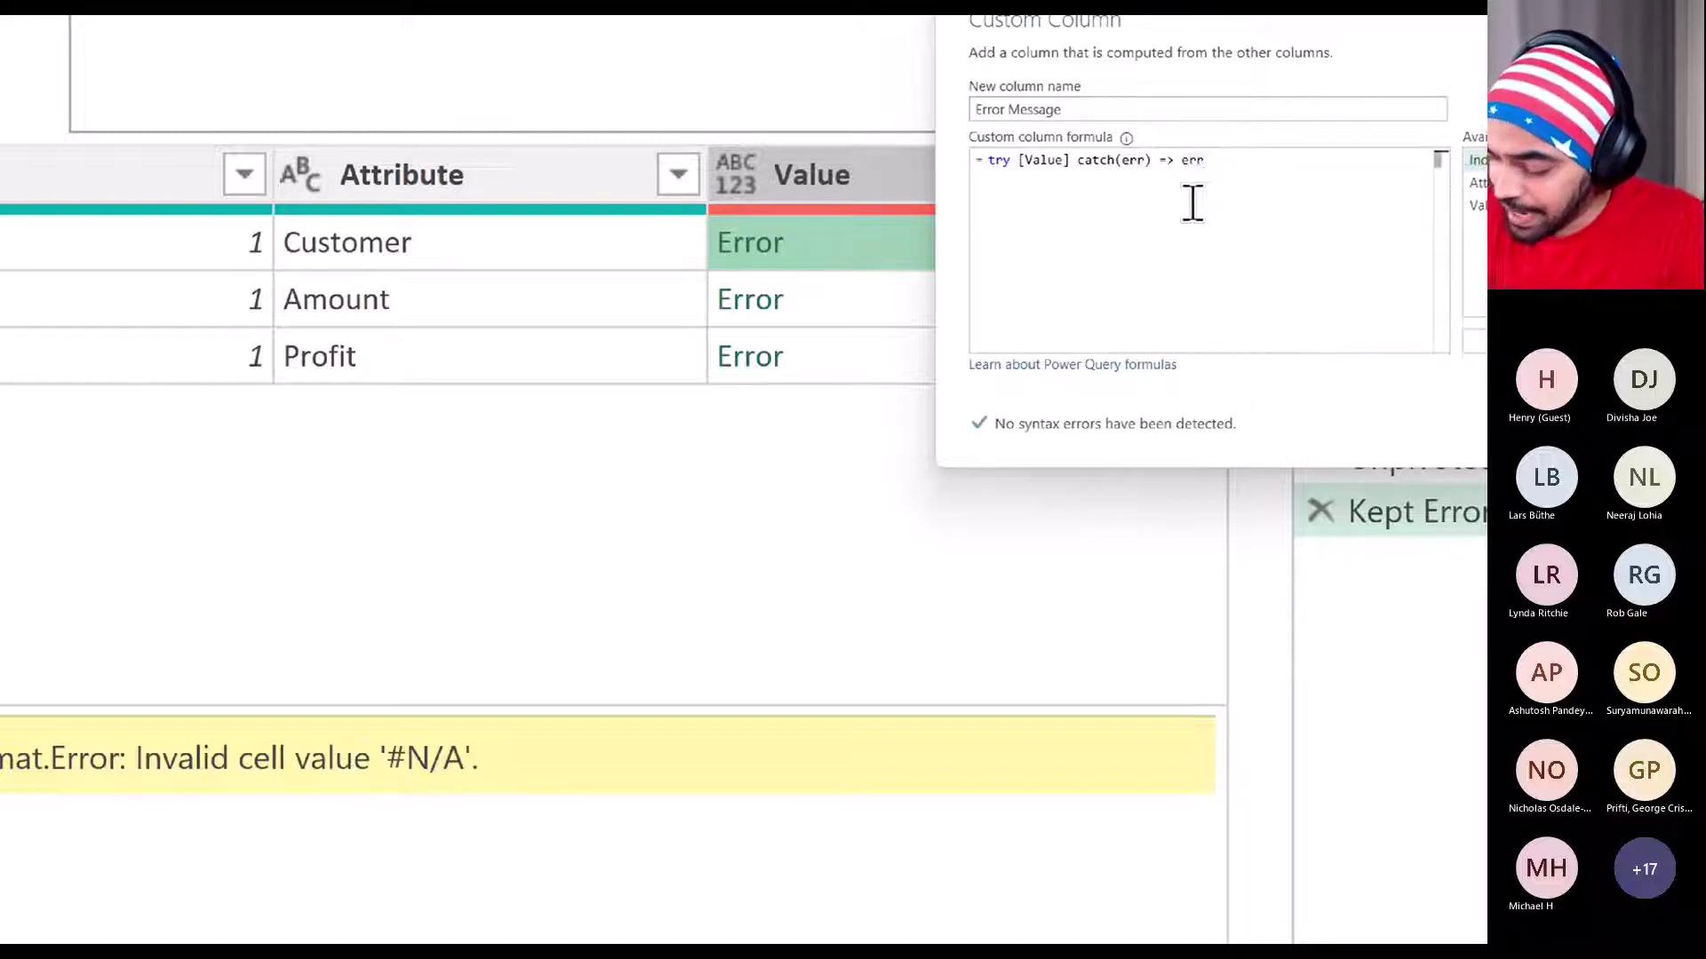
{"action": "type", "text": "[Me"}
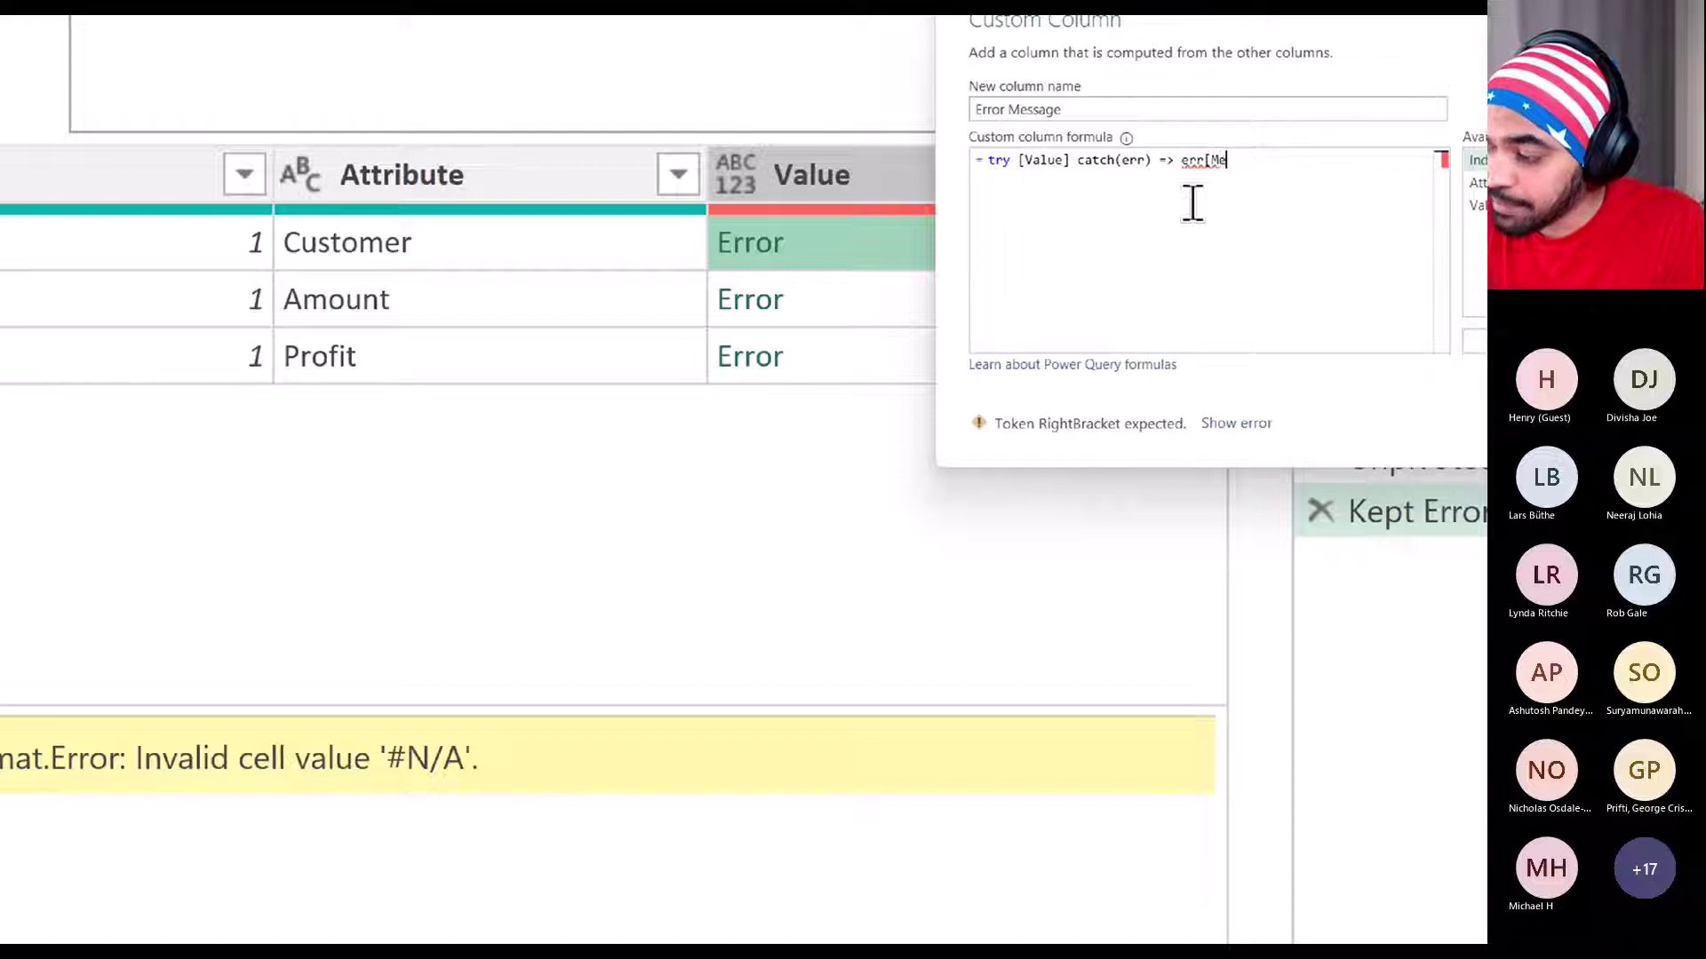
{"action": "type", "text": "ssage"}
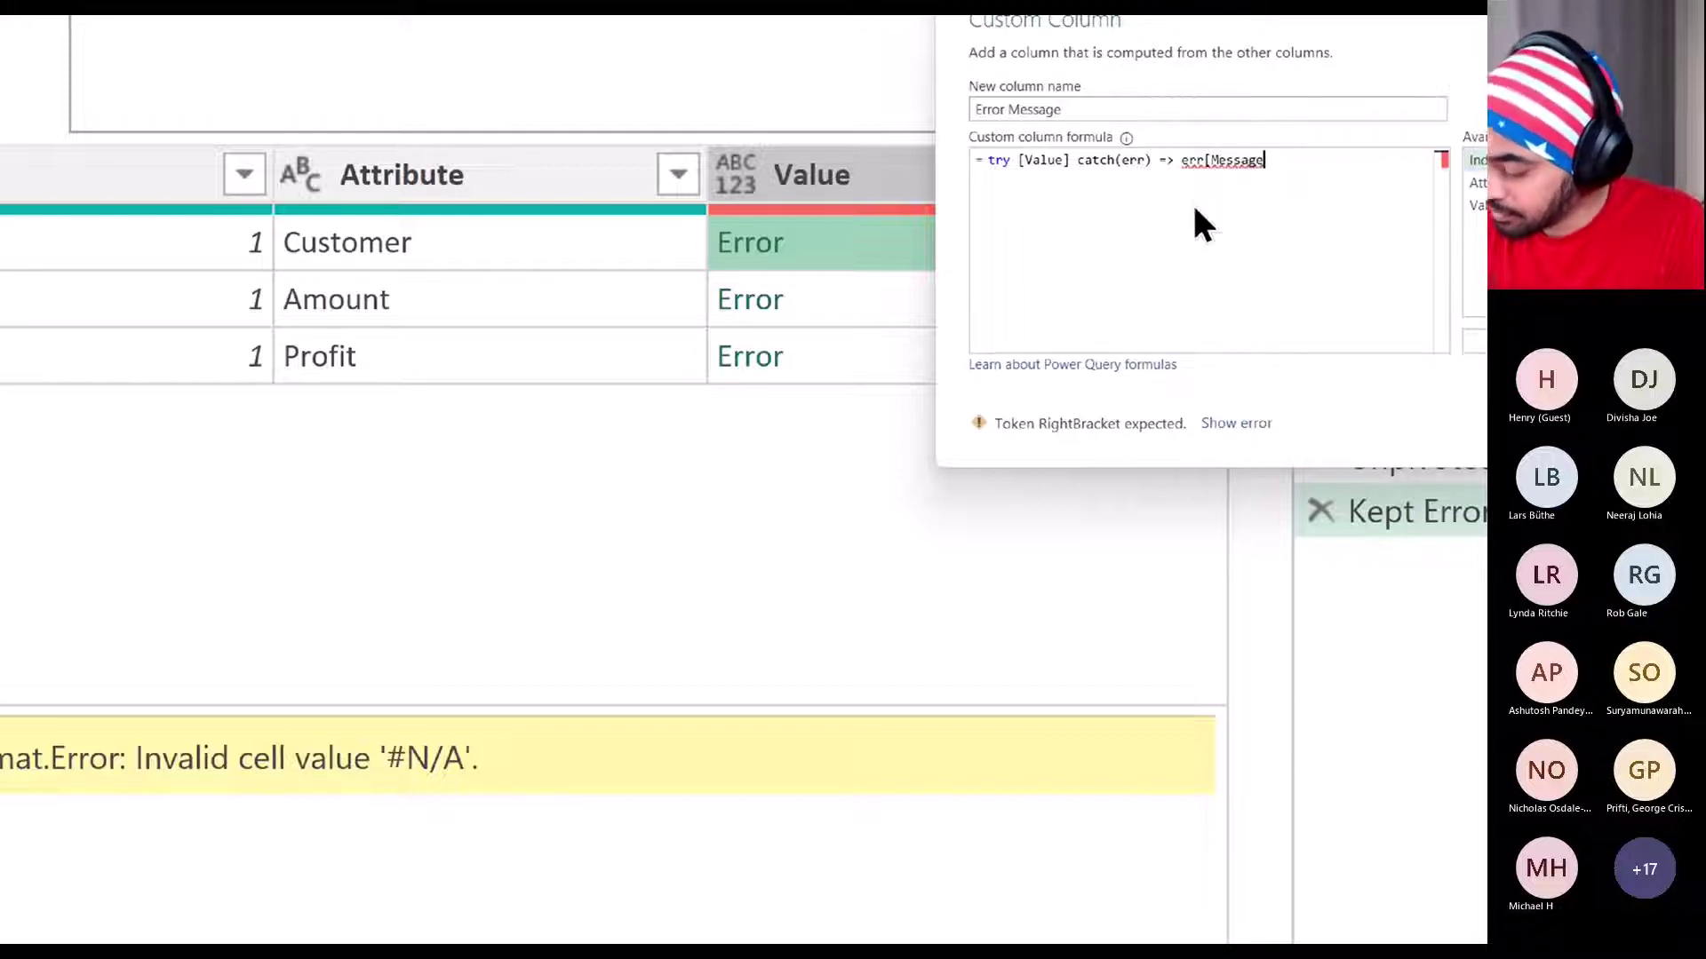
{"action": "type", "text": "])"}
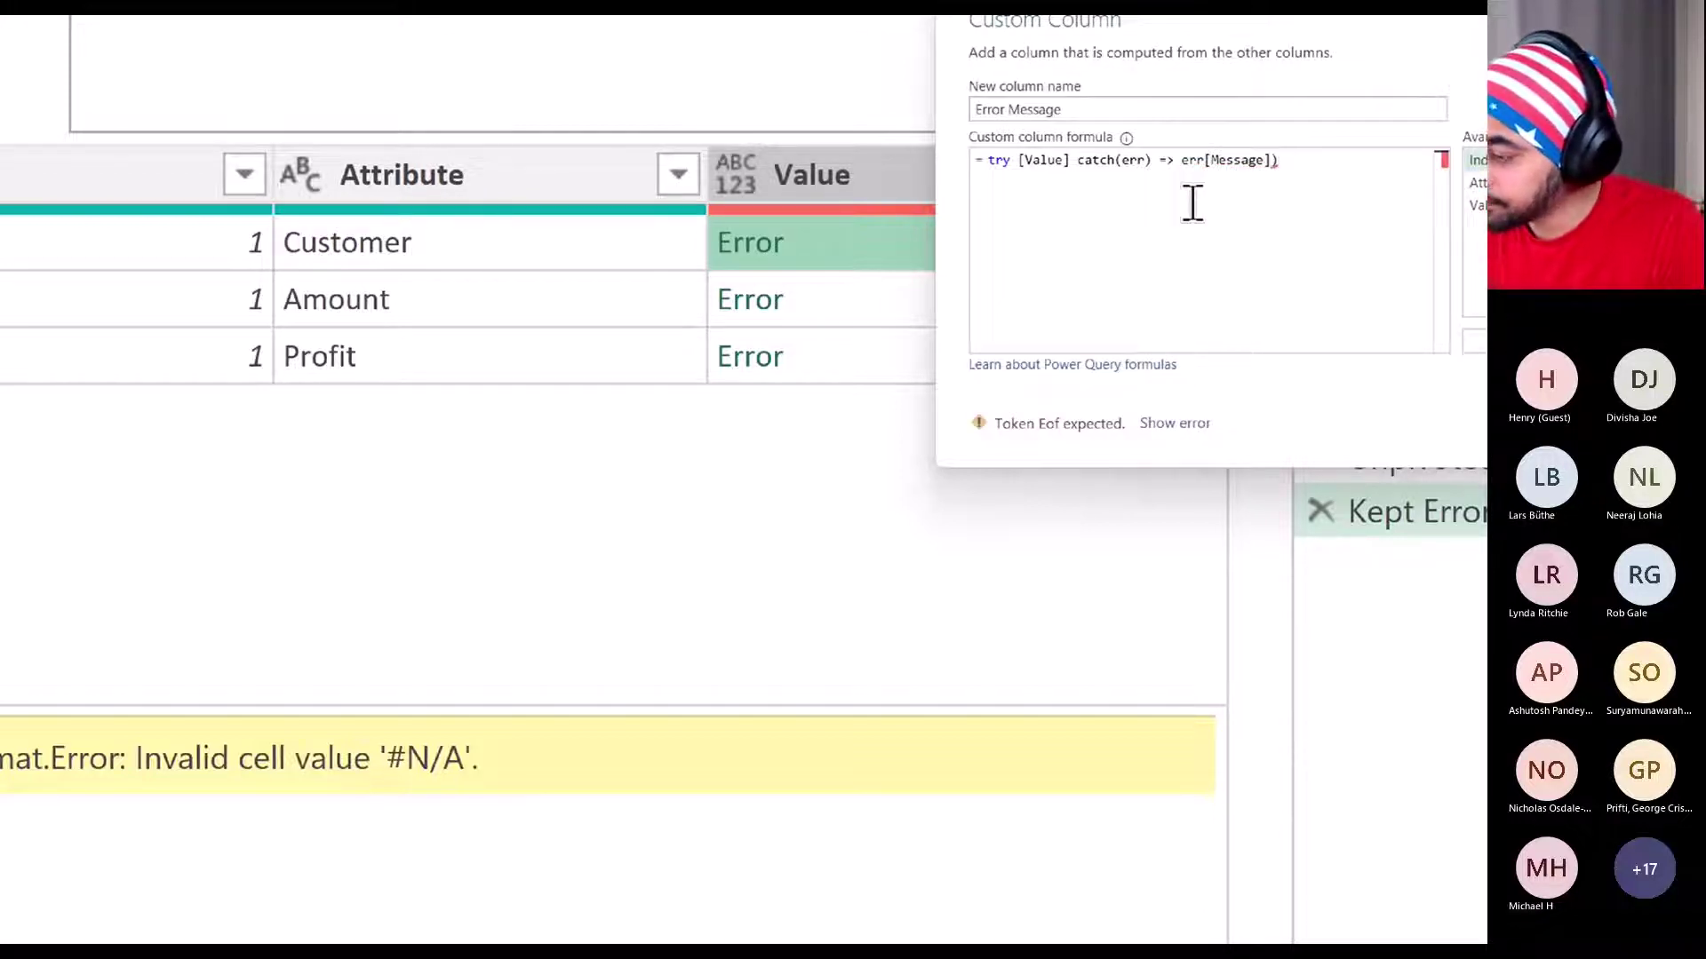
{"action": "key", "text": "BackSpace"}
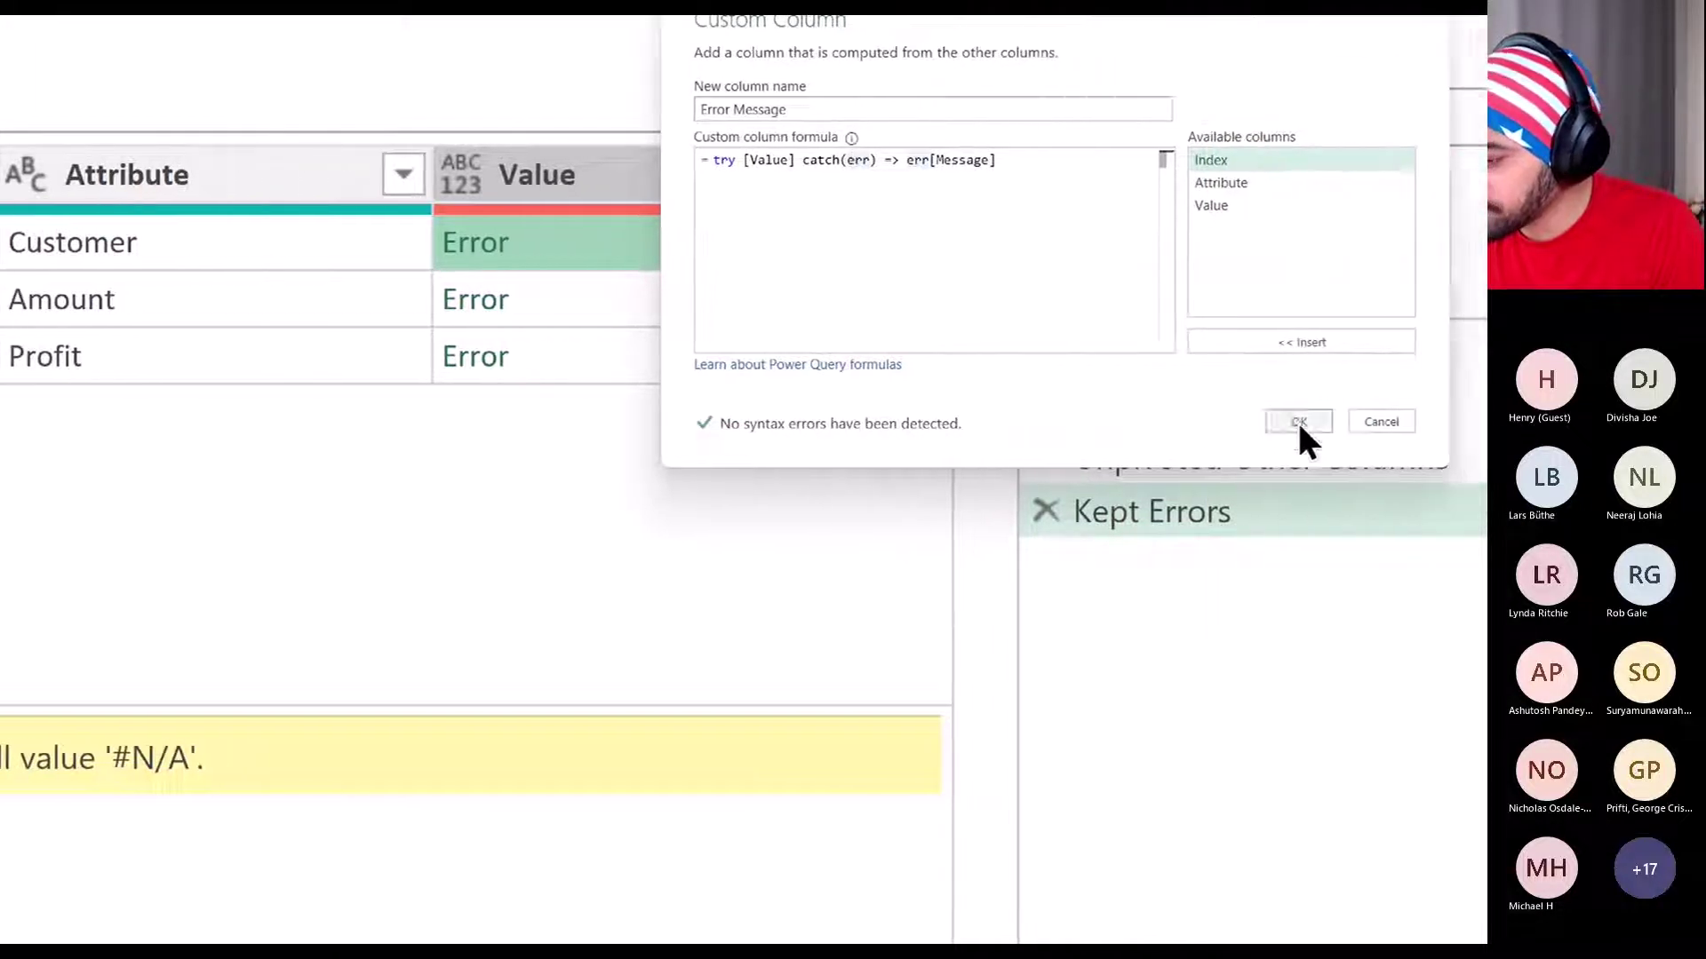
{"action": "left_click", "coordinate": [1297, 421]}
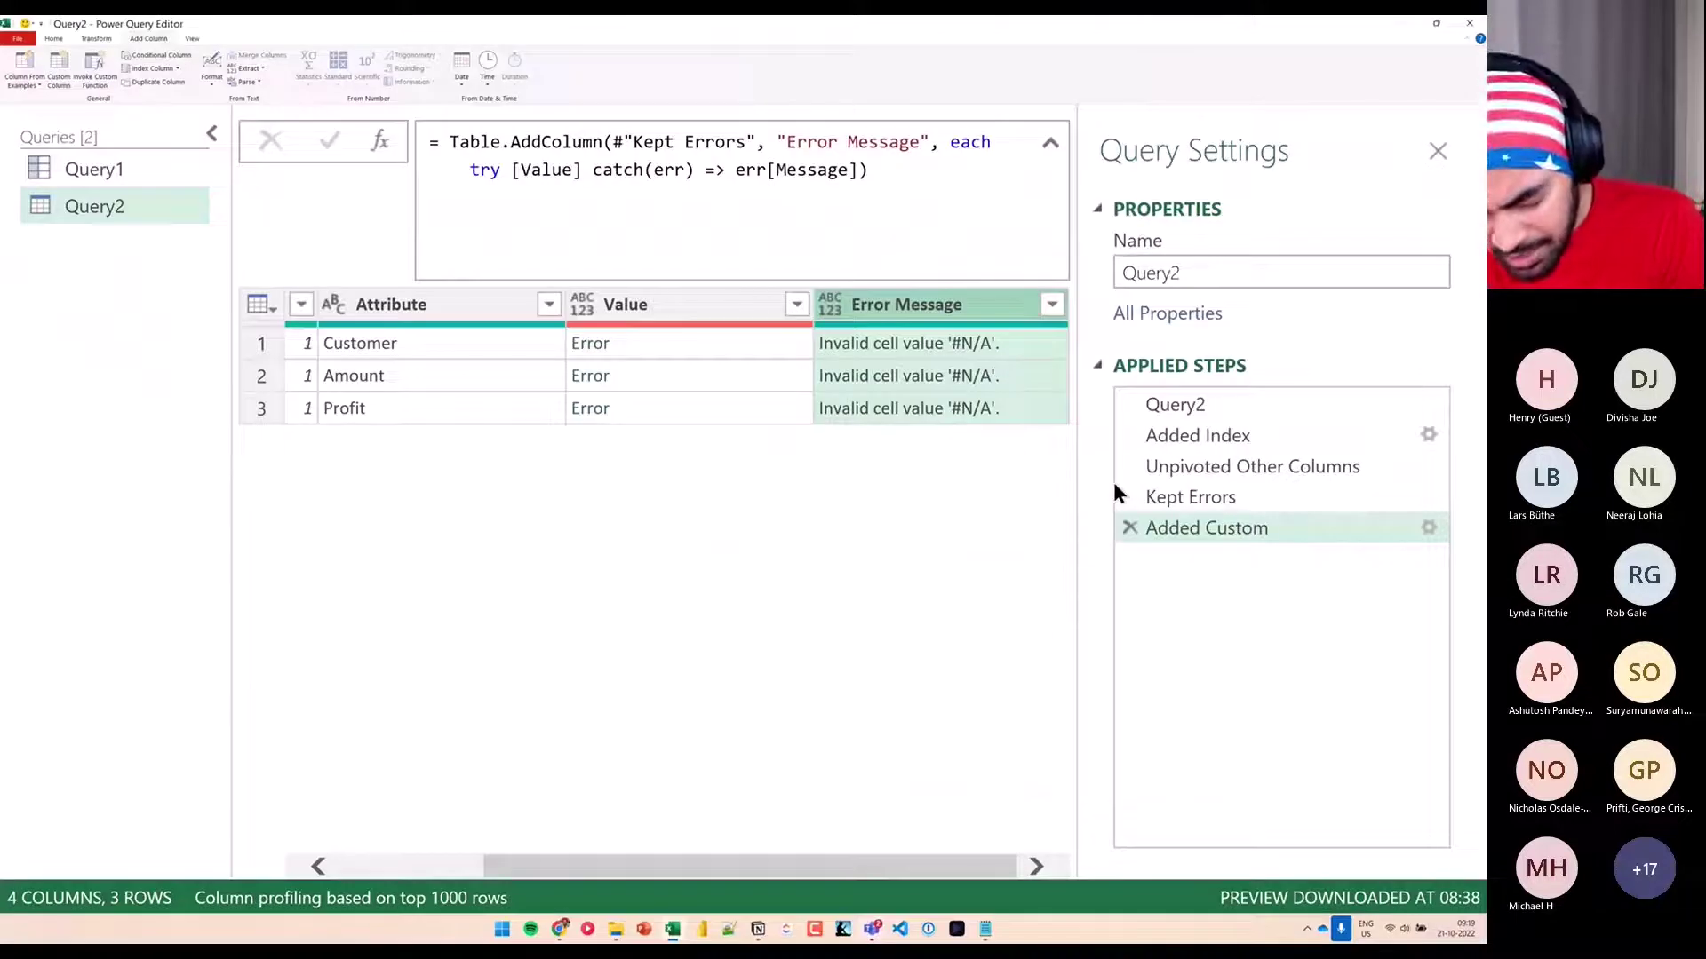
Drop [Message] so the custom column returns the whole error record, then select its formula
{"action": "left_click", "coordinate": [1428, 527]}
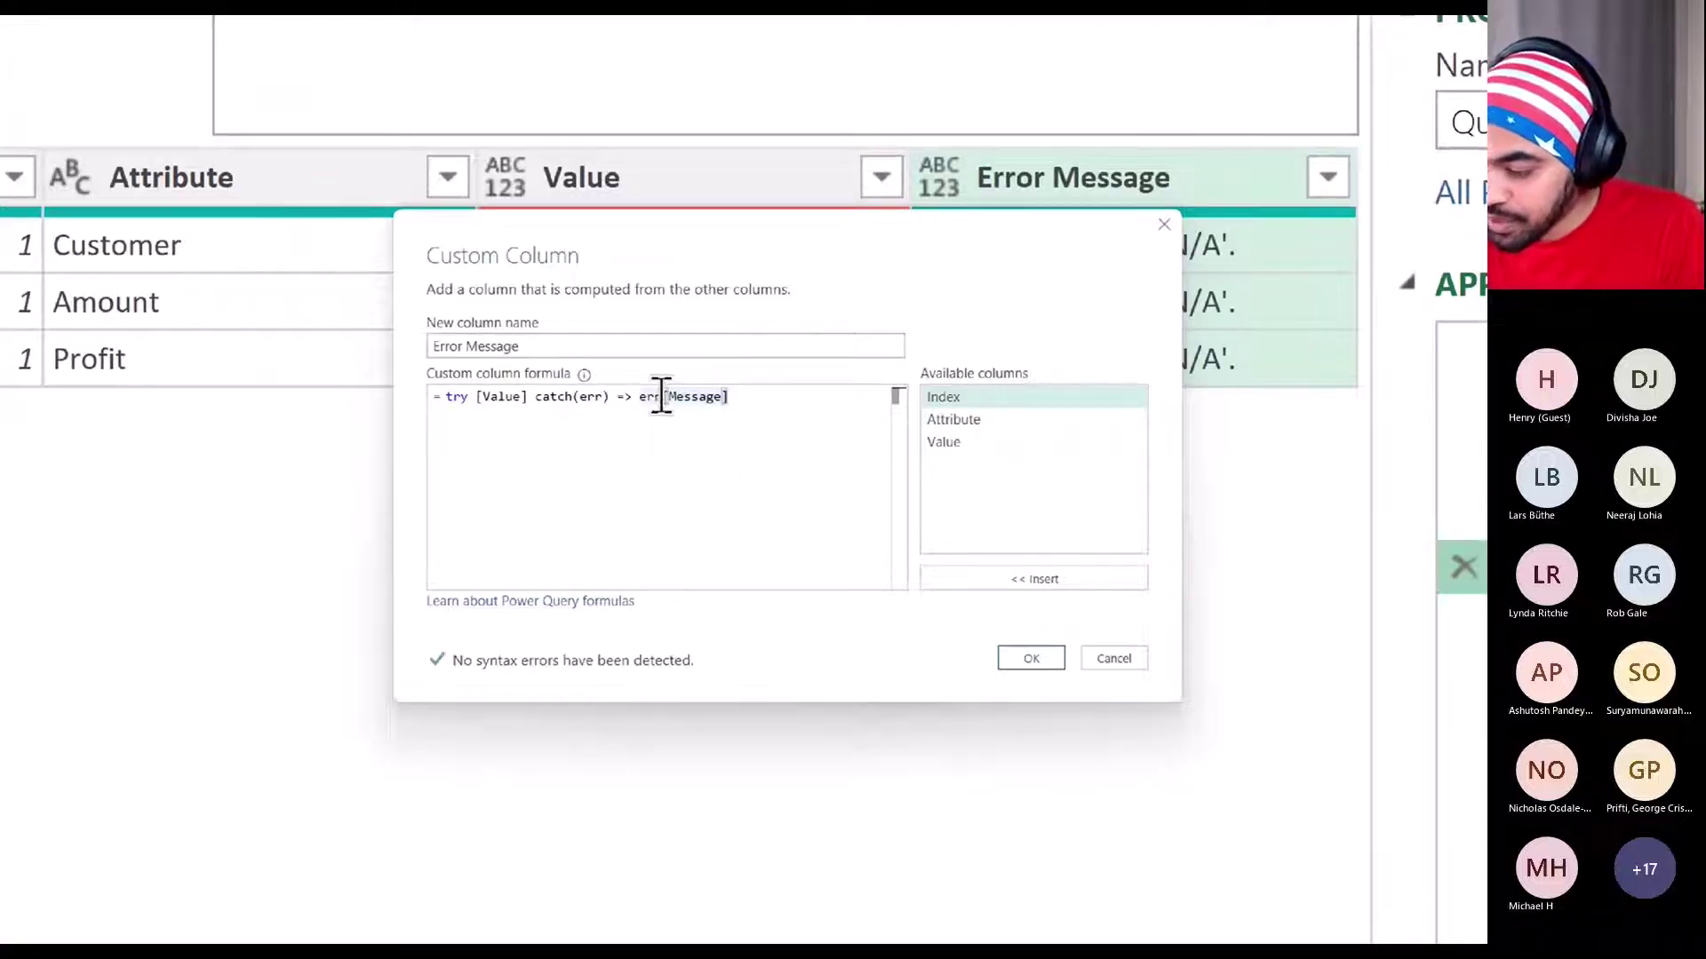
{"action": "left_click_drag", "start_coordinate": [661, 396], "coordinate": [797, 404]}
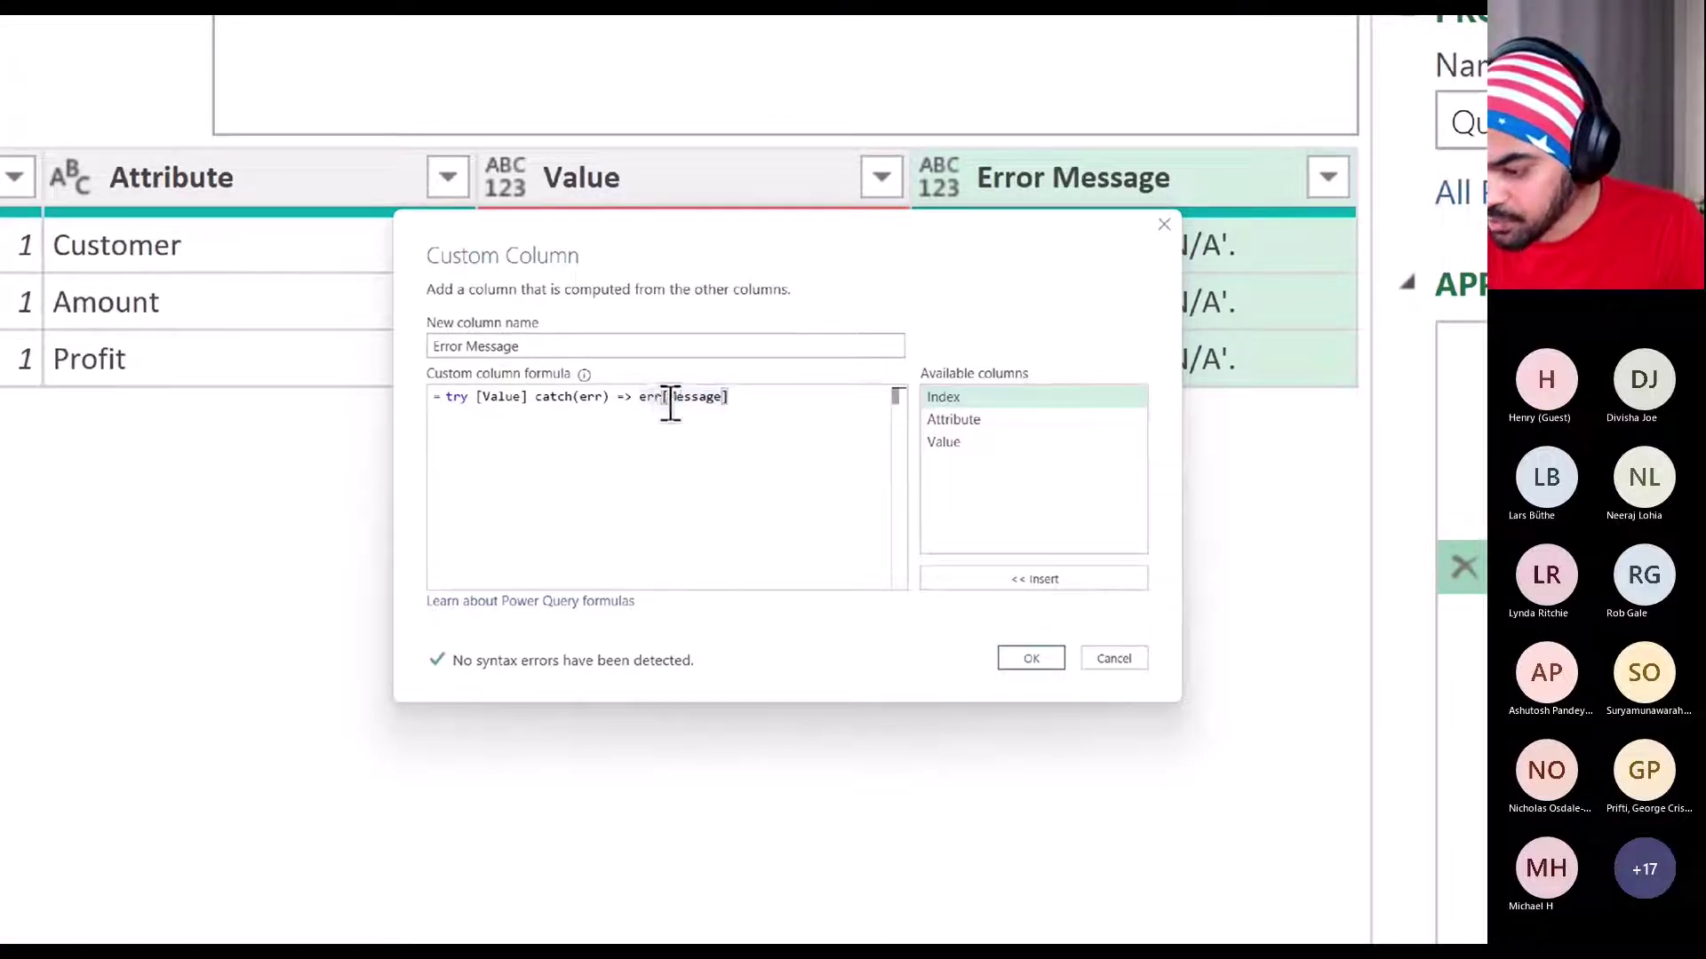
{"action": "left_click_drag", "start_coordinate": [663, 398], "coordinate": [788, 396]}
{"action": "key", "text": "BackSpace"}
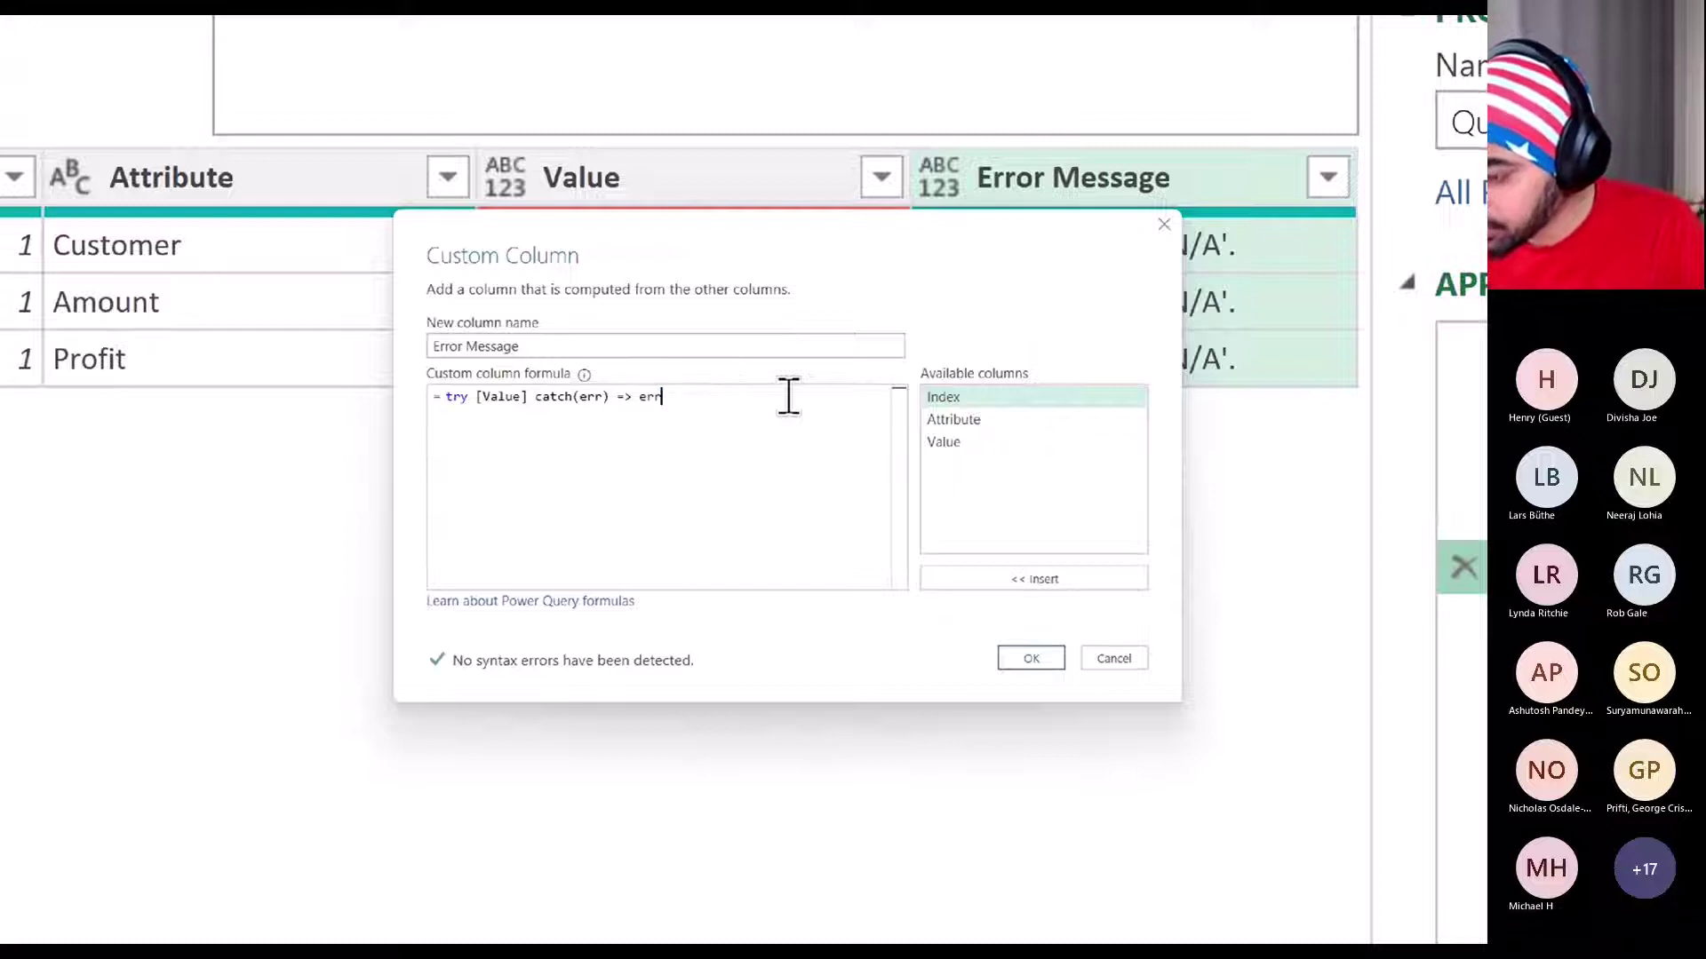
{"action": "left_click", "coordinate": [1031, 658]}
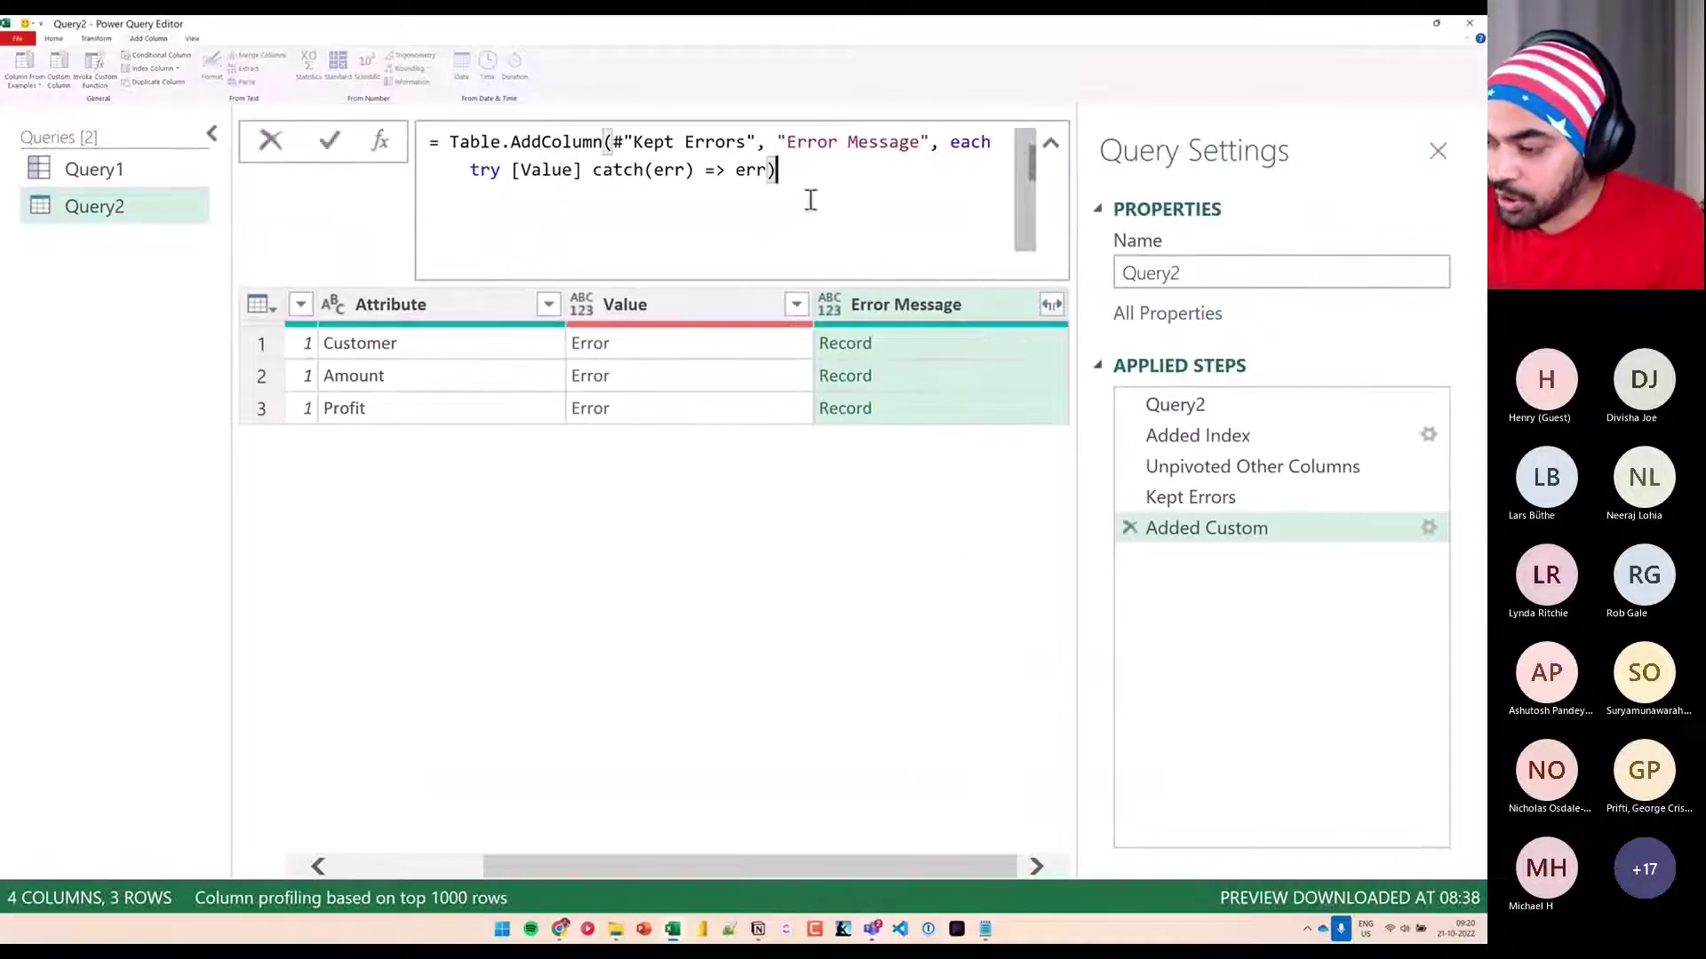
{"action": "left_click", "coordinate": [701, 177]}
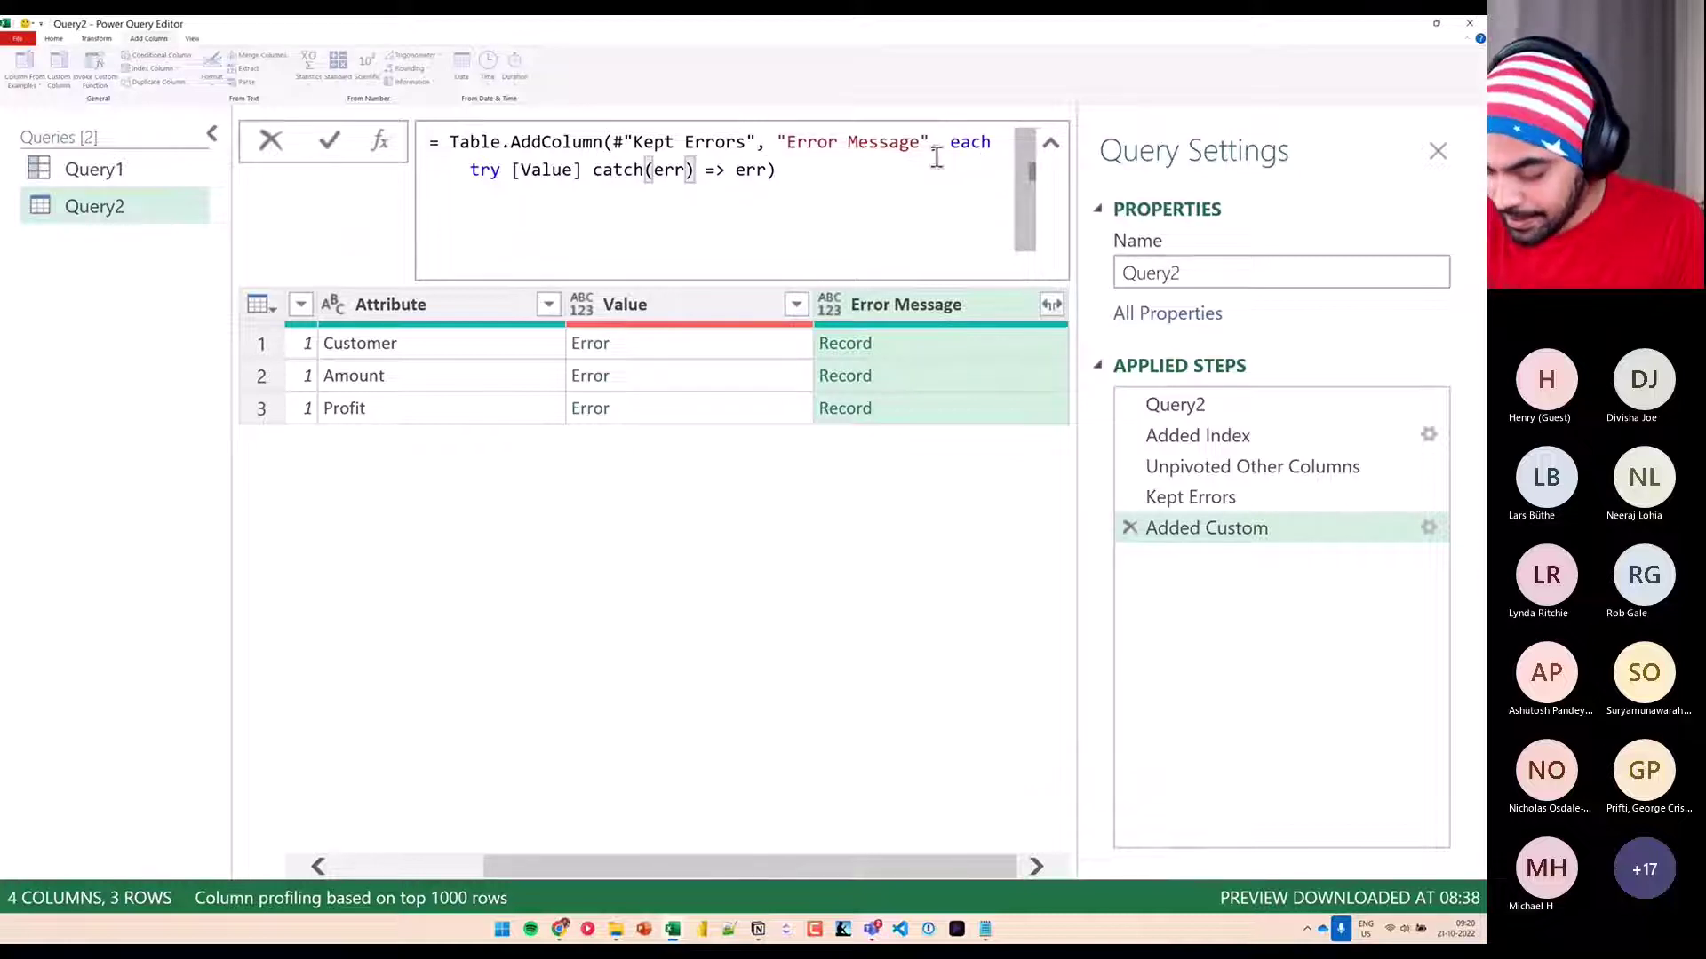
{"action": "key", "text": "ctrl+a"}
Paste the Table.AddColumn formula into Notepad, breaking it before "Error Message" and "each"
{"action": "left_click", "coordinate": [929, 930]}
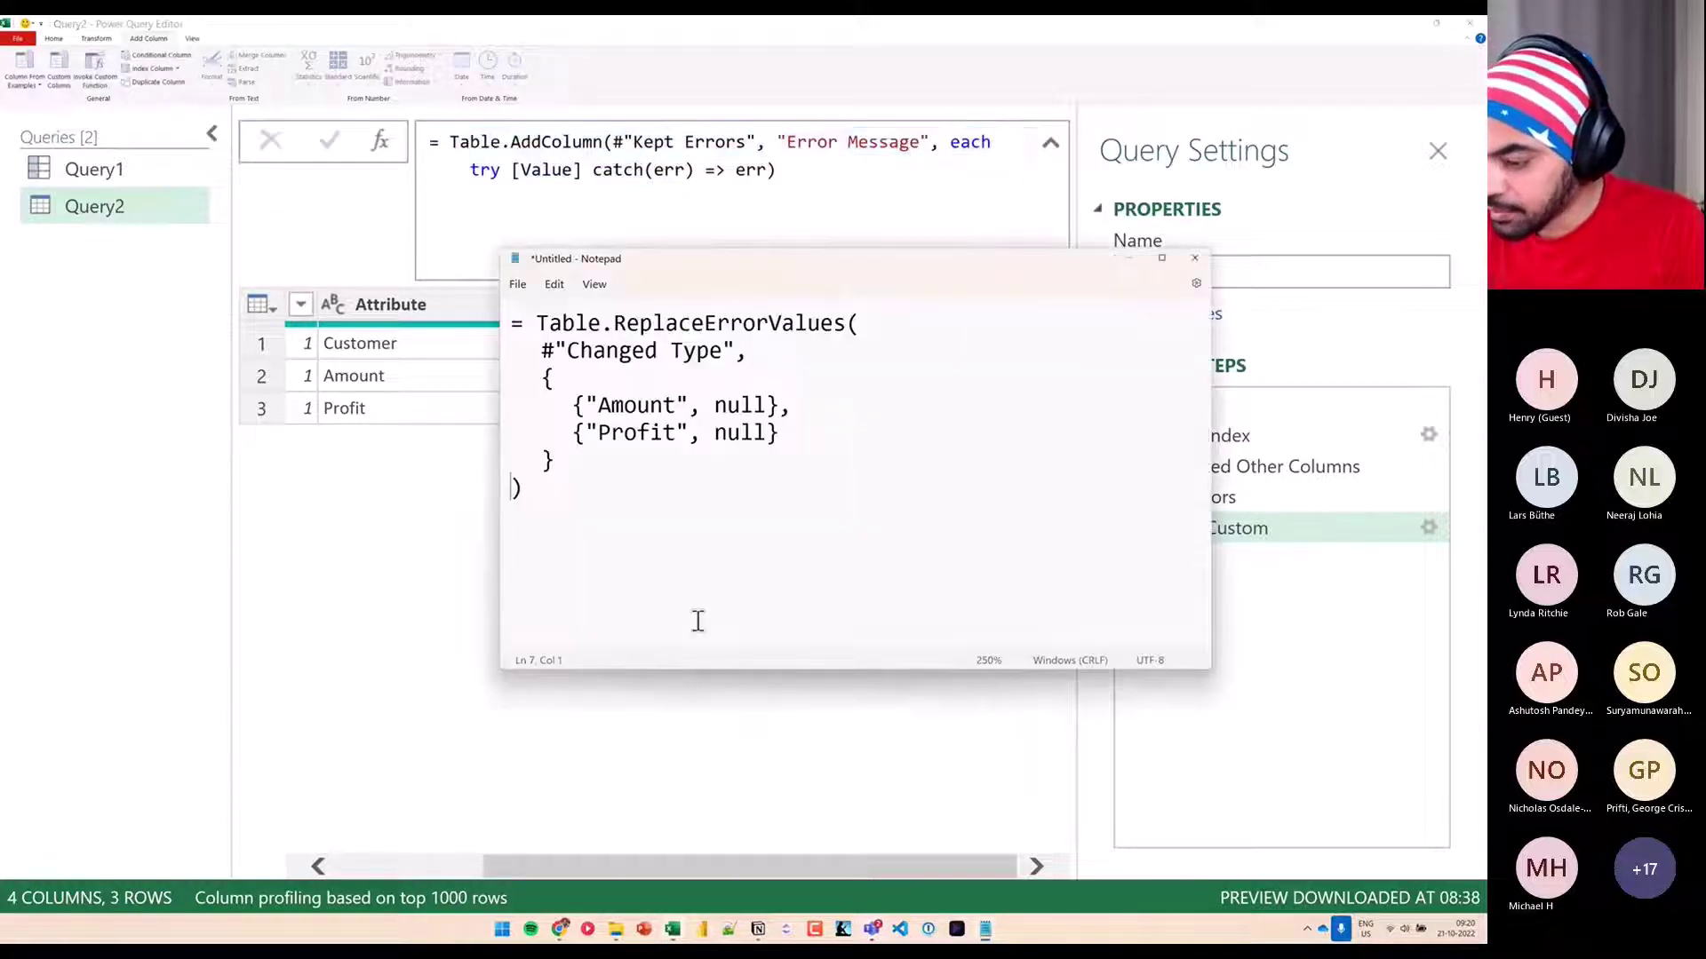
{"action": "key", "text": "ctrl+a"}
{"action": "key", "text": "ctrl+v"}
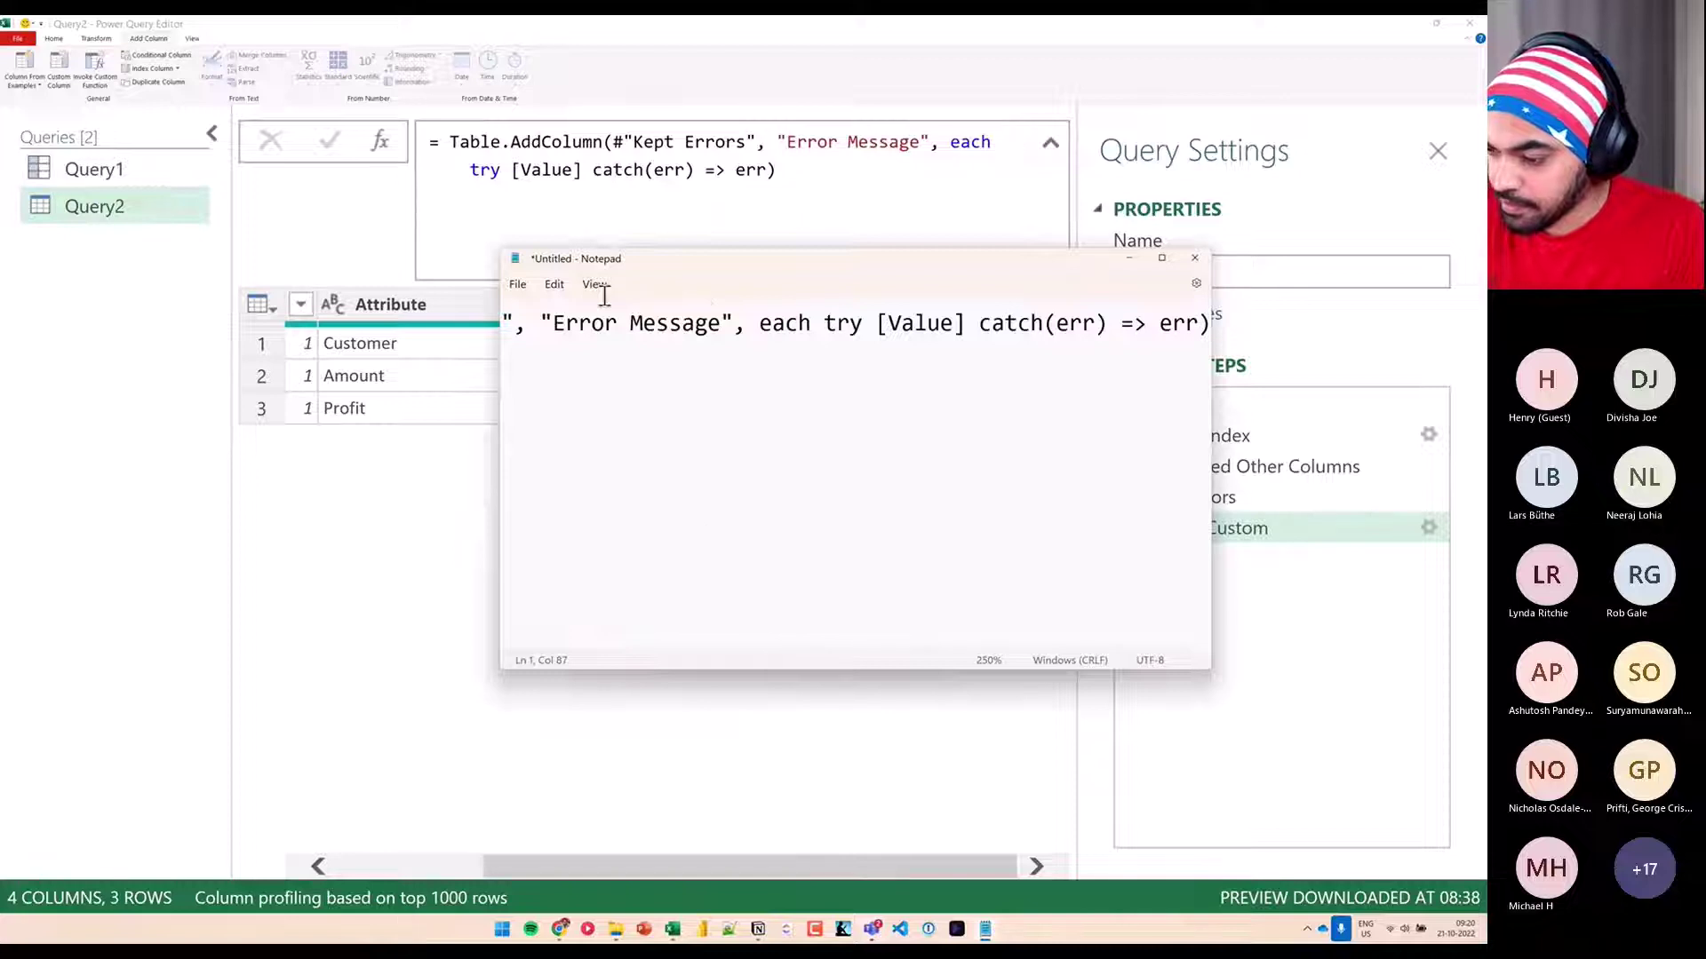
{"action": "left_click", "coordinate": [595, 284]}
{"action": "left_click", "coordinate": [754, 367]}
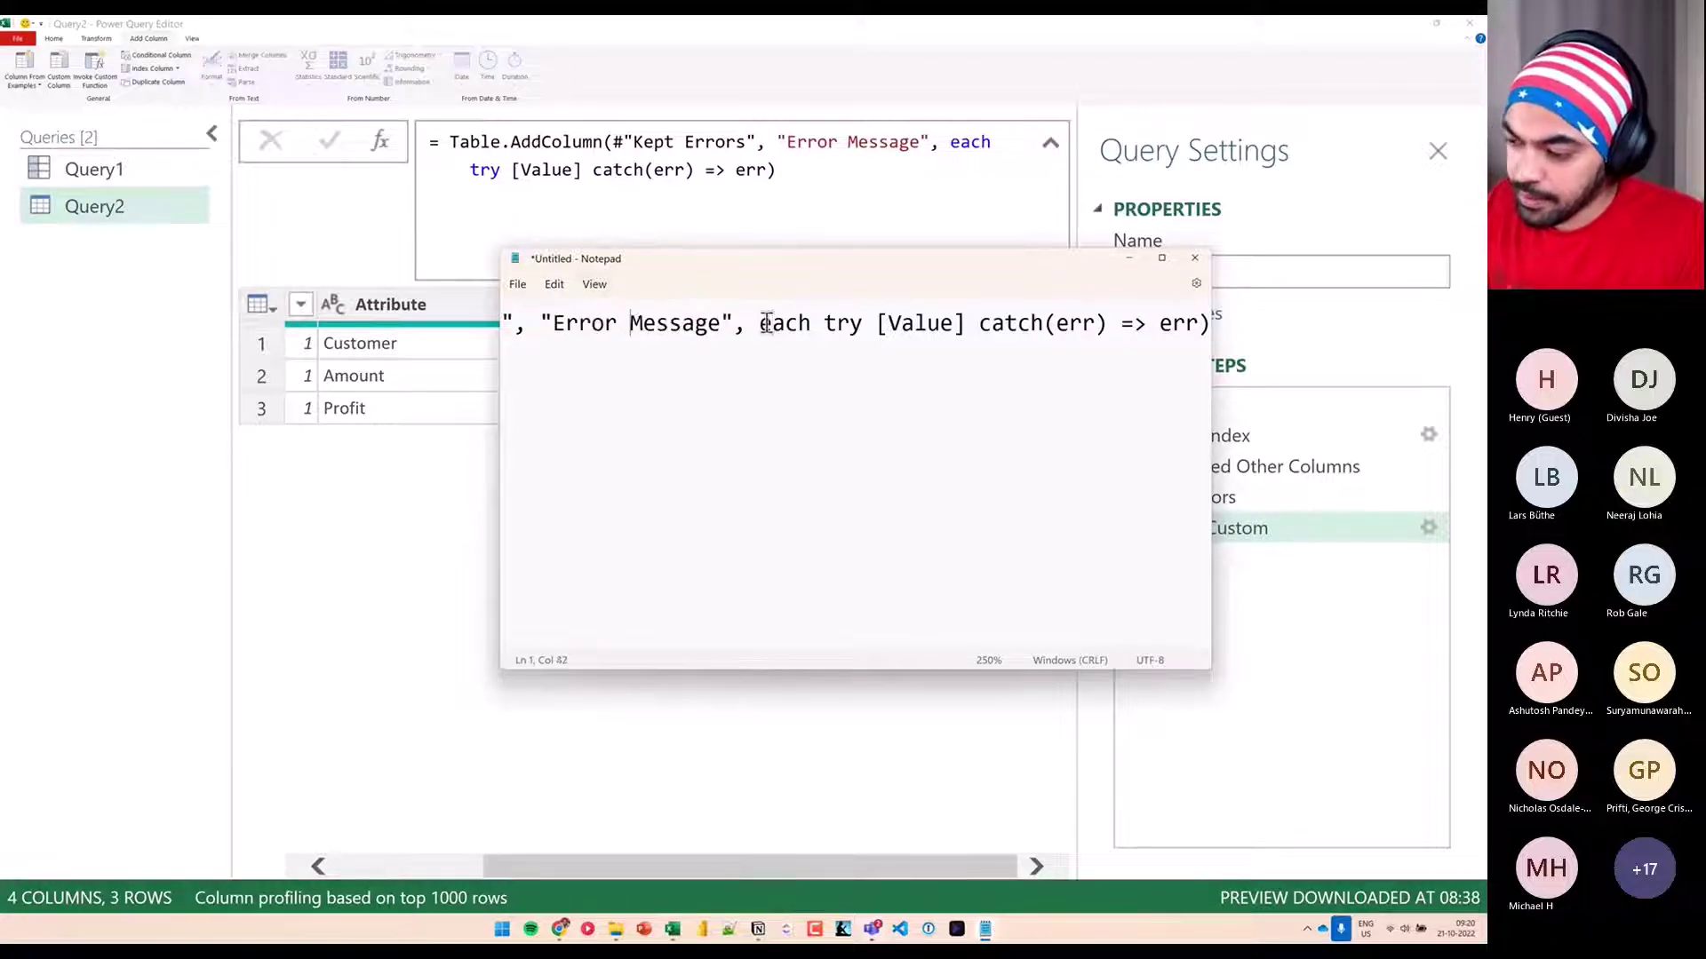
{"action": "key", "text": "ctrl+Left"}
{"action": "key", "text": "ctrl+Left"}
{"action": "key", "text": "ctrl+Left"}
{"action": "scroll", "coordinate": [767, 323], "scroll_direction": "left", "scroll_amount": 2}
{"action": "scroll", "coordinate": [767, 323], "scroll_direction": "left", "scroll_amount": 2}
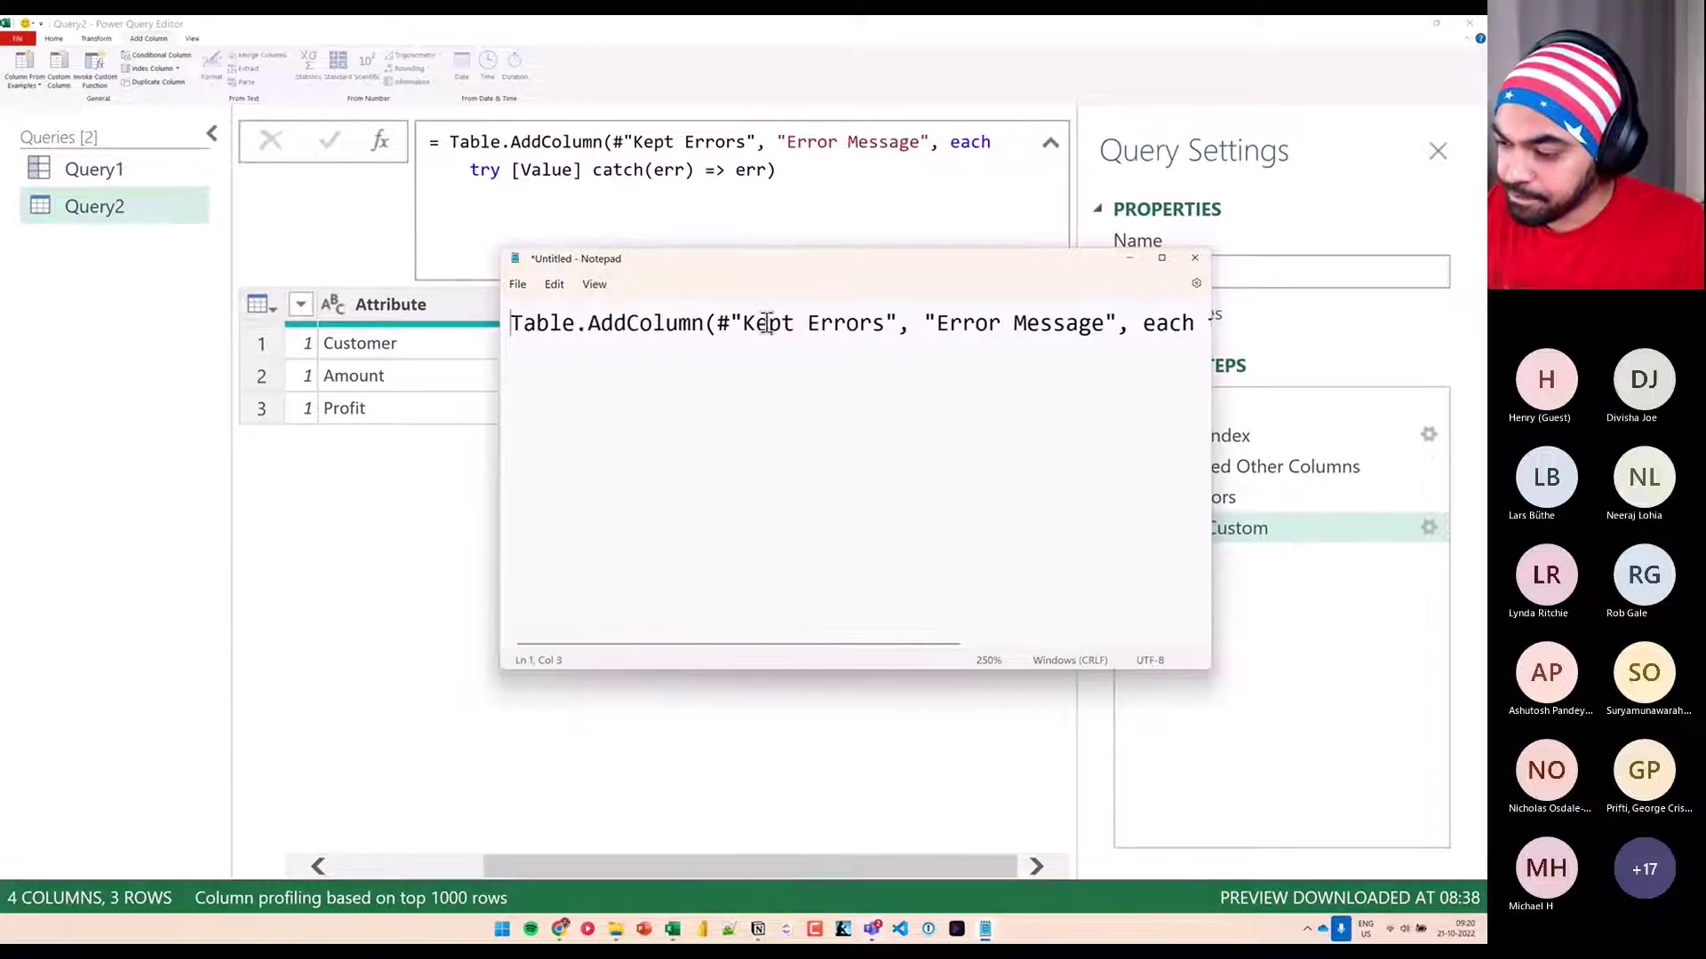
{"action": "key", "text": "ctrl+Right"}
{"action": "key", "text": "ctrl+Right"}
{"action": "key", "text": "ctrl+Right"}
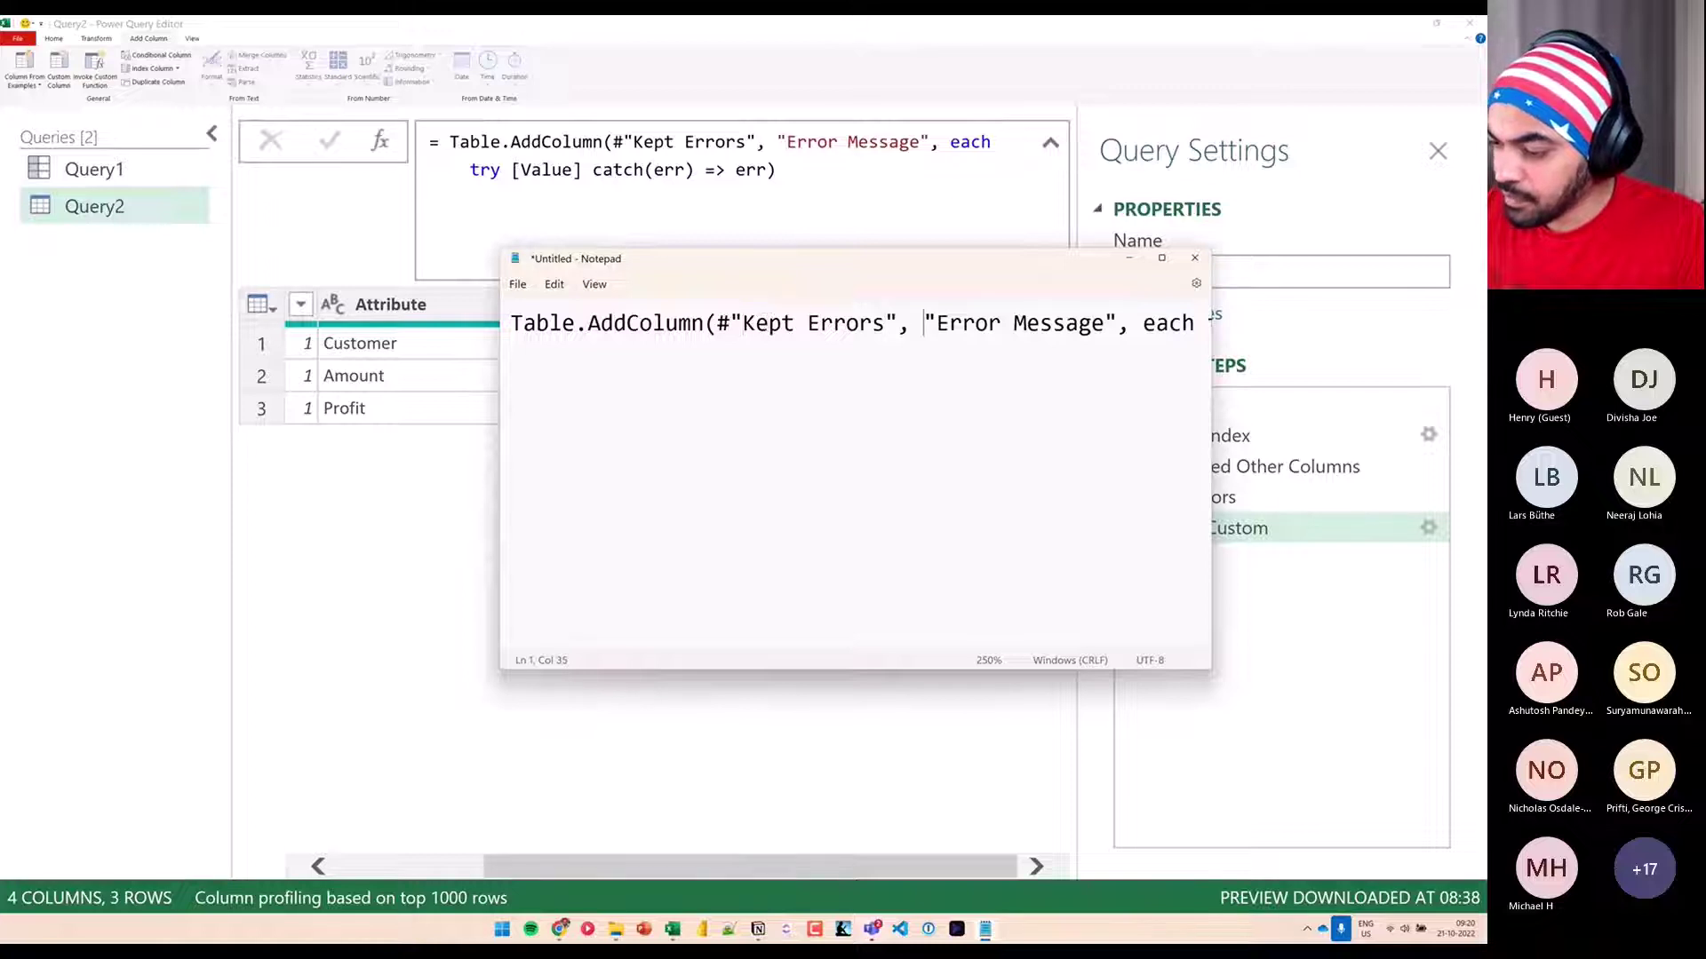
{"action": "key", "text": "Return"}
{"action": "key", "text": "ctrl+Right"}
{"action": "key", "text": "ctrl+Right"}
{"action": "key", "text": "Return"}
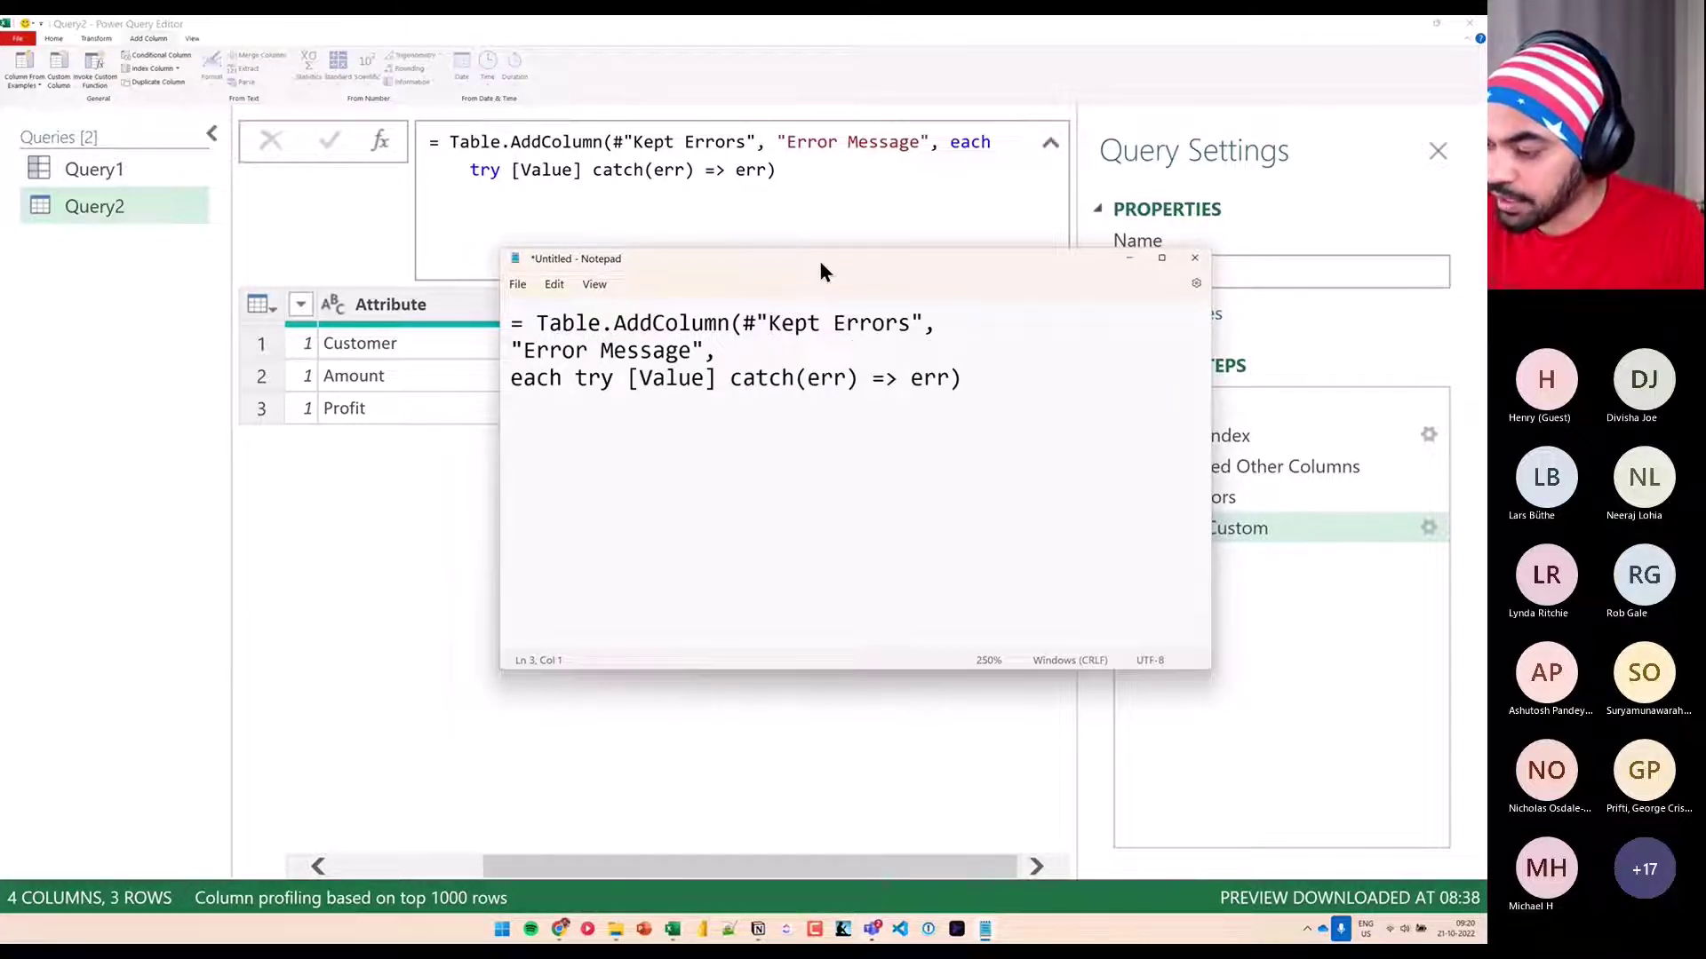
Annotate Table.AddColumn, try catch, [Value] and (err), then preview row 1's error record
{"action": "left_click_drag", "start_coordinate": [818, 257], "coordinate": [745, 474]}
{"action": "left_click_drag", "start_coordinate": [462, 554], "coordinate": [654, 549]}
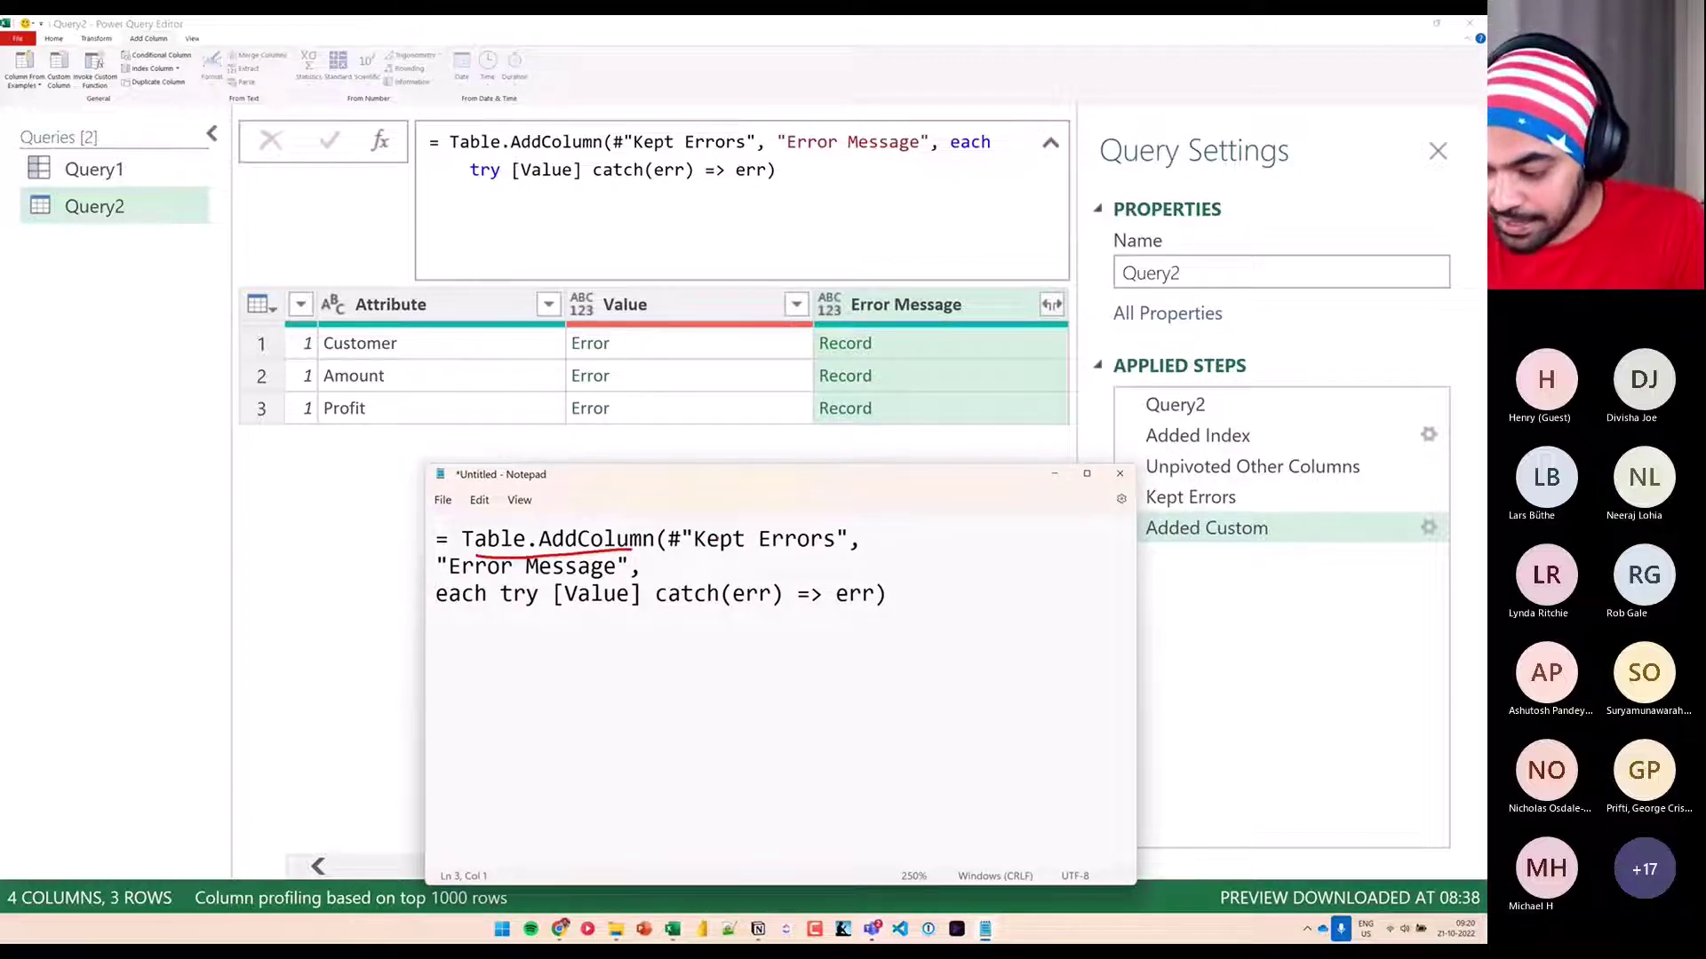
{"action": "key", "text": "Escape"}
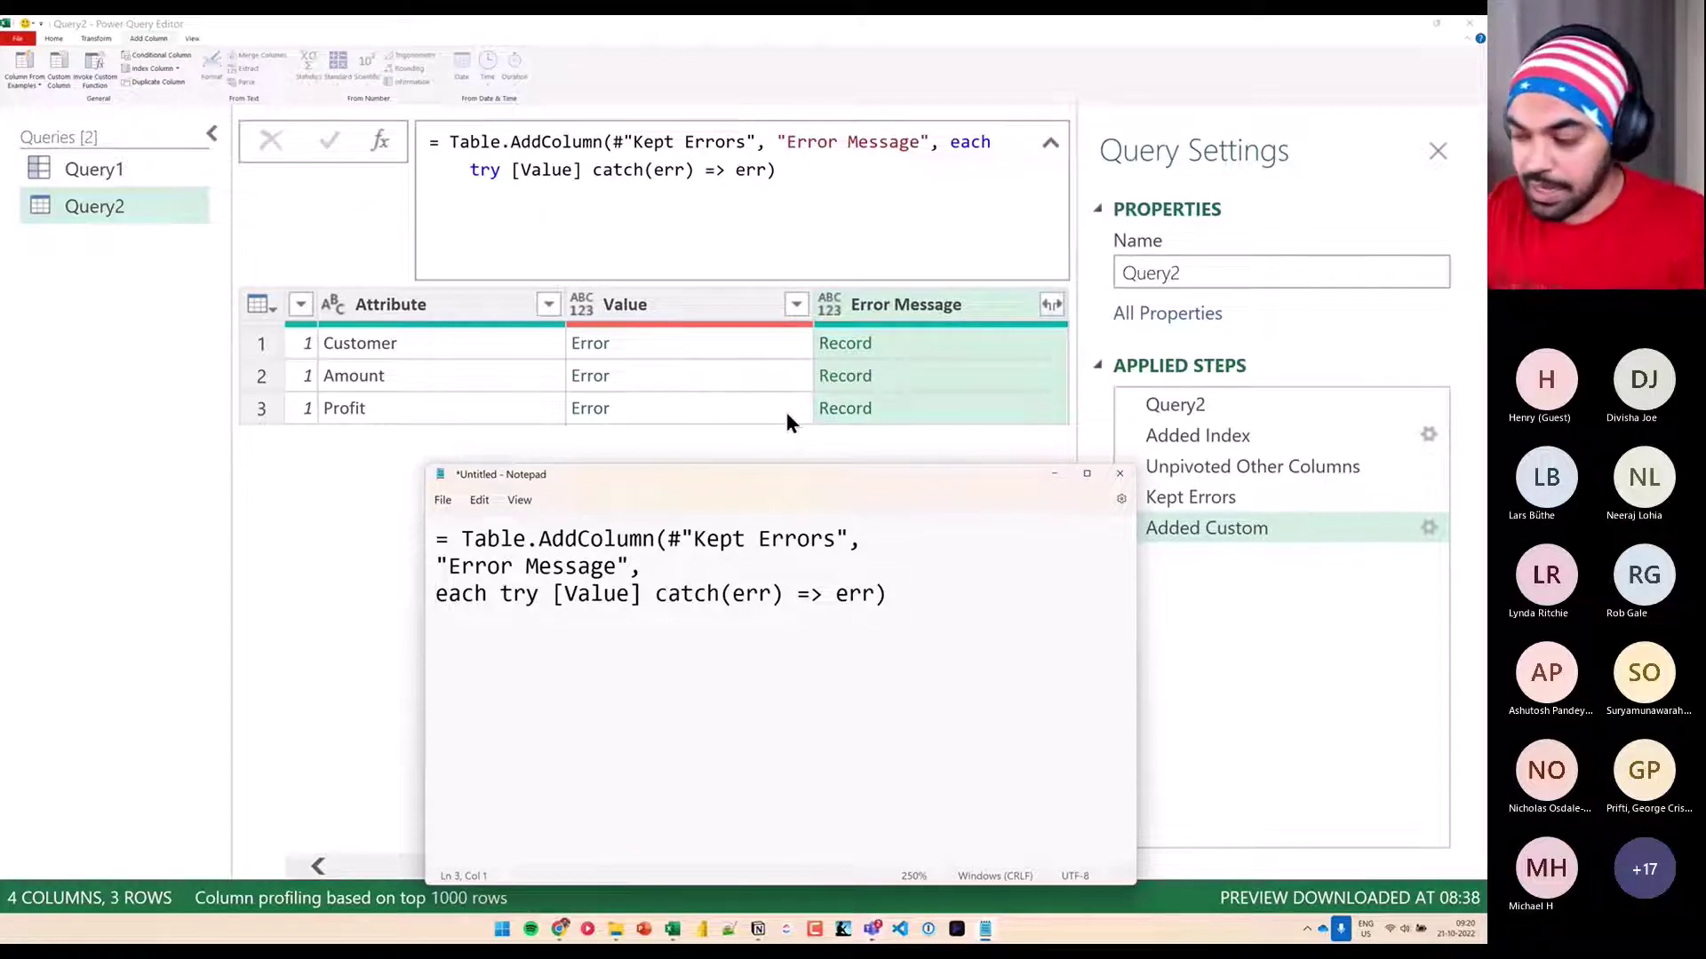
{"action": "left_click_drag", "start_coordinate": [494, 583], "coordinate": [882, 605]}
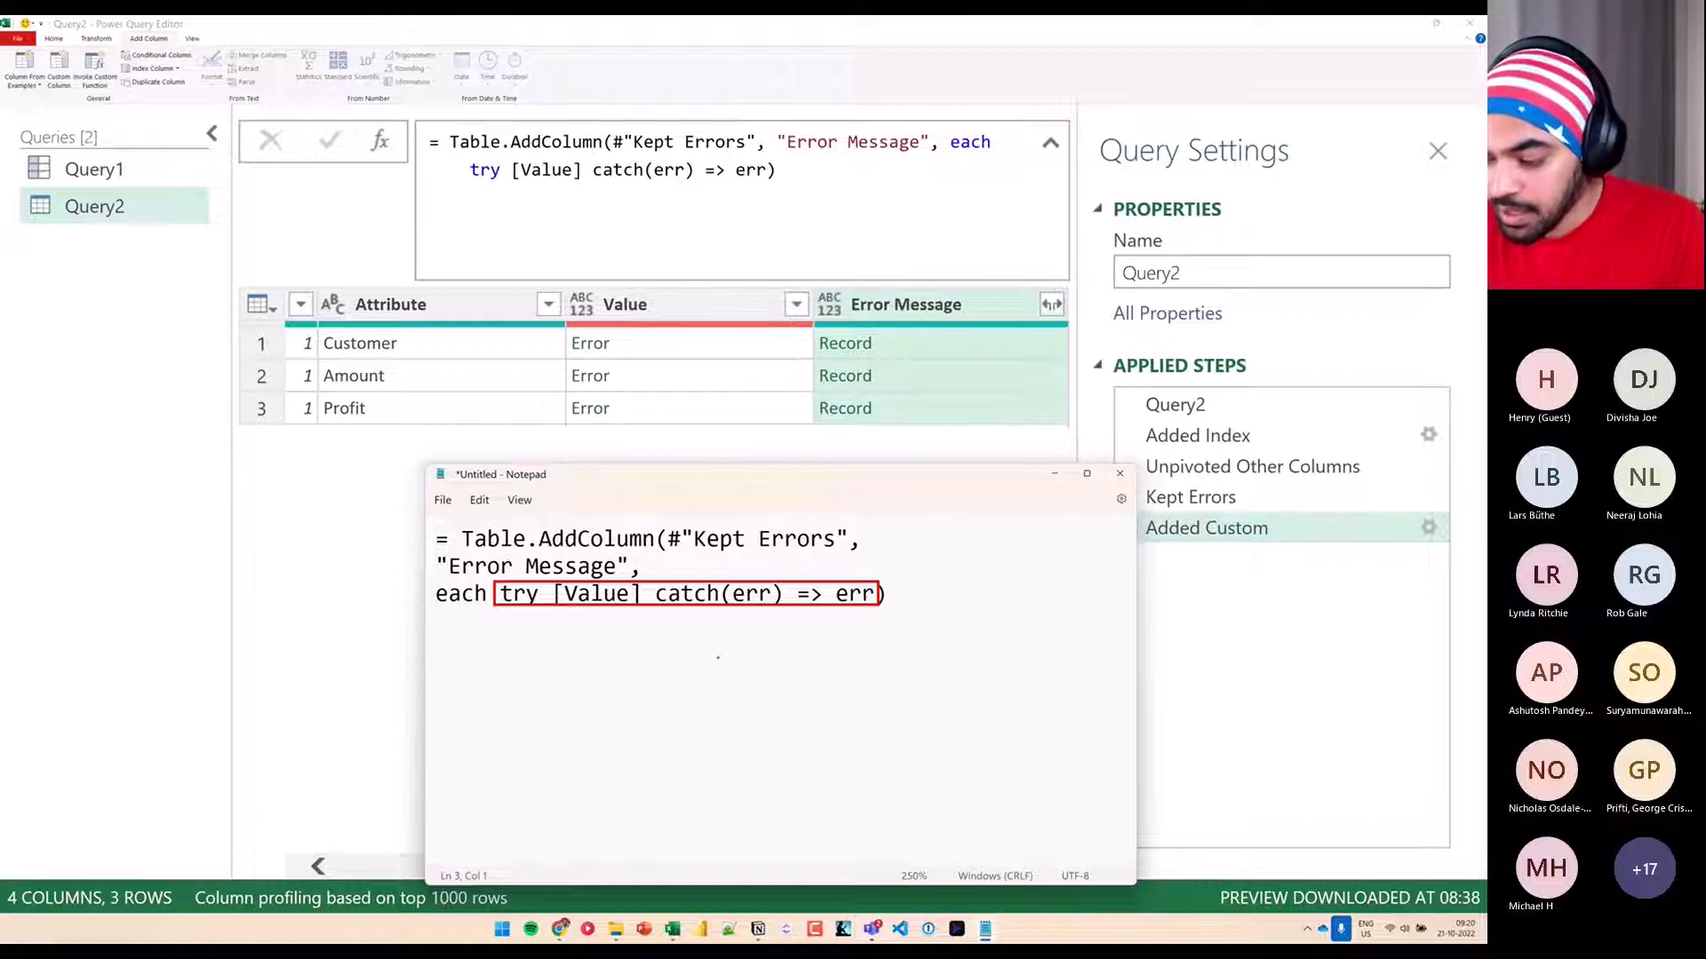
{"action": "key", "text": "Escape"}
{"action": "mouse_move", "coordinate": [548, 574]}
{"action": "left_mouse_down"}
{"action": "mouse_move", "coordinate": [651, 622]}
{"action": "mouse_move", "coordinate": [684, 284]}
{"action": "mouse_move", "coordinate": [675, 306]}
{"action": "left_mouse_up"}
{"action": "key", "text": "Escape"}
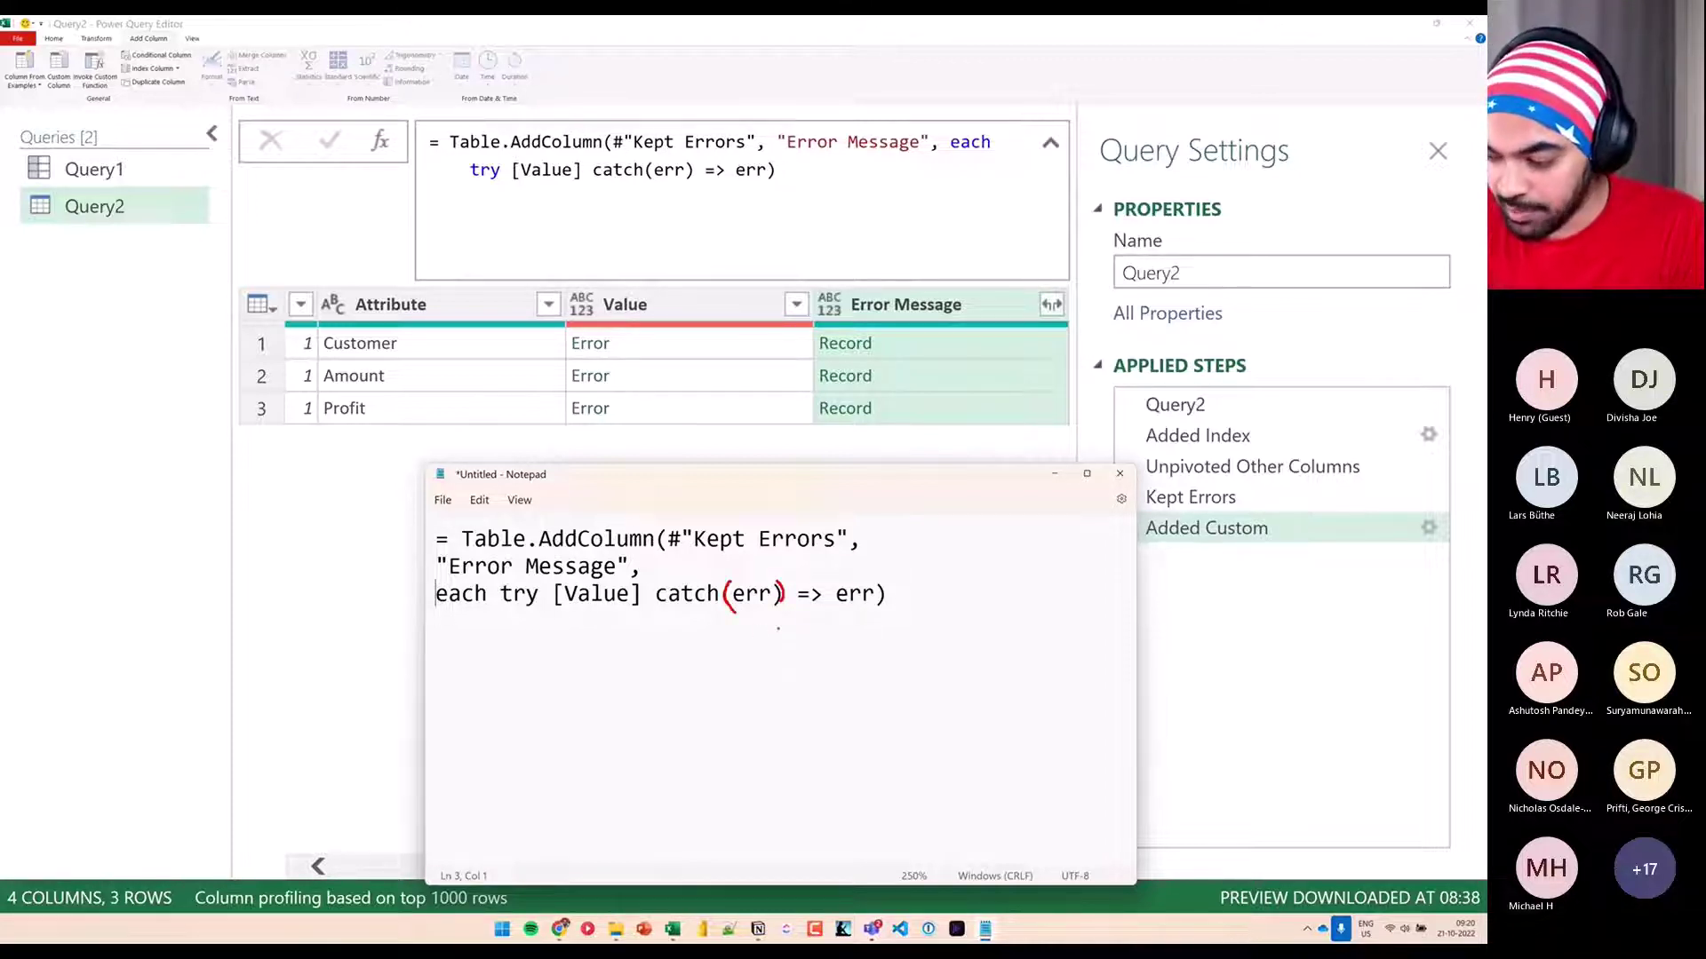
{"action": "left_click_drag", "start_coordinate": [762, 633], "coordinate": [778, 632]}
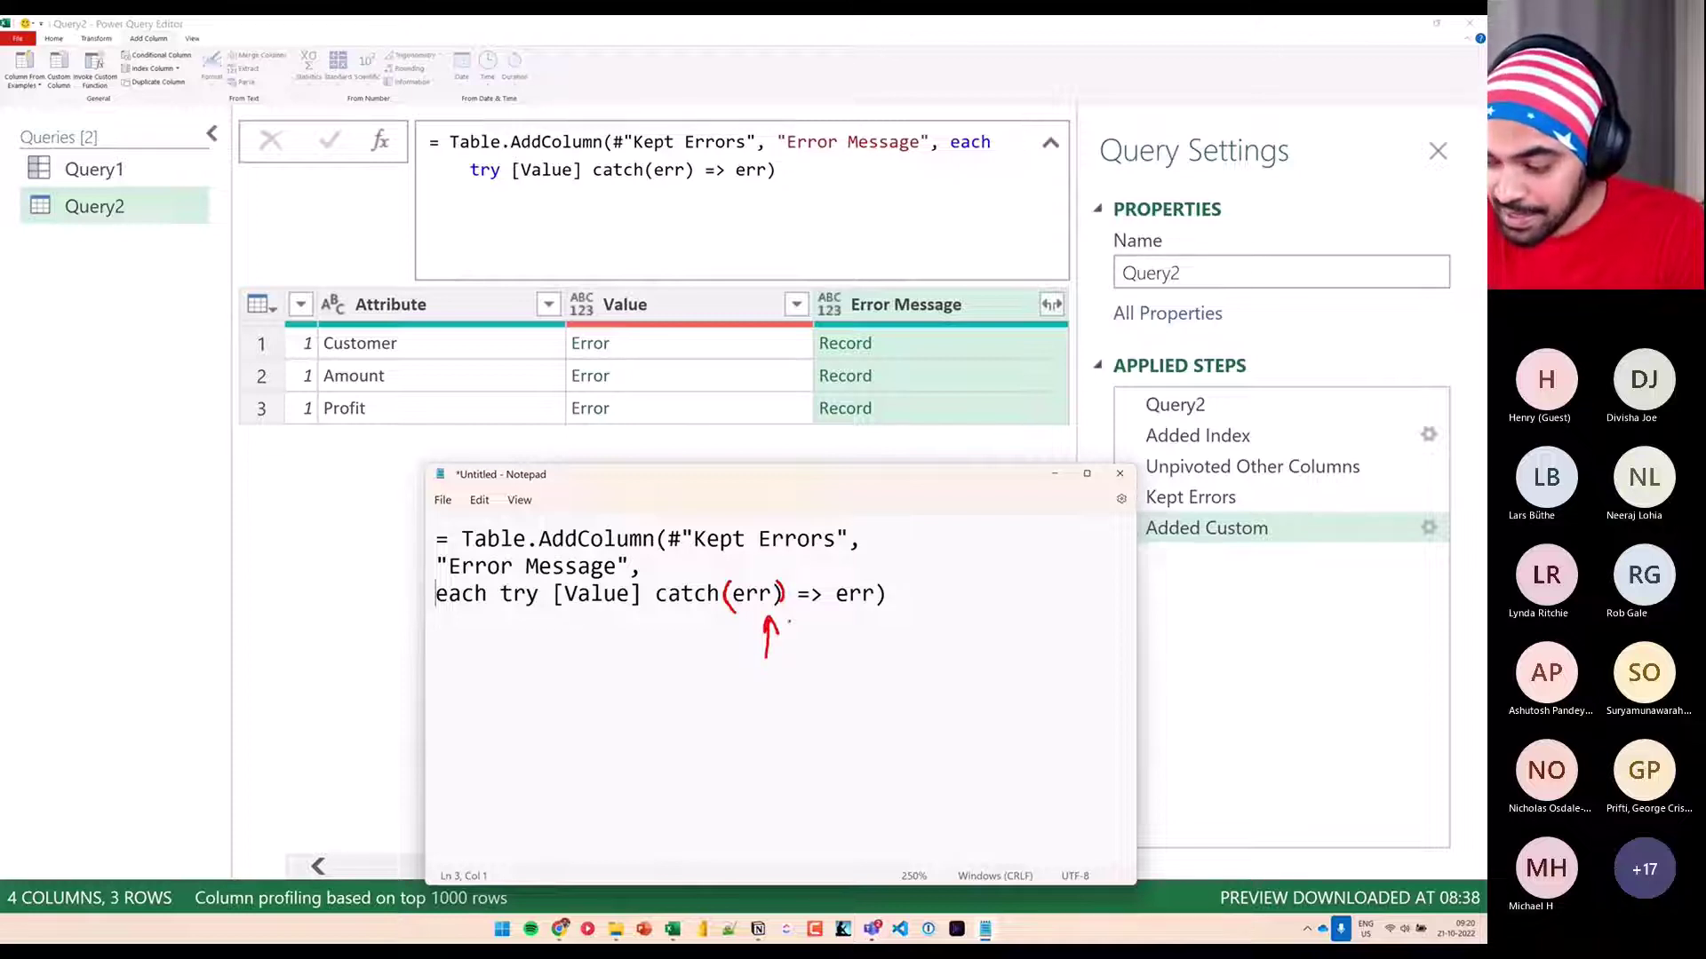
{"action": "left_click_drag", "start_coordinate": [809, 608], "coordinate": [824, 608]}
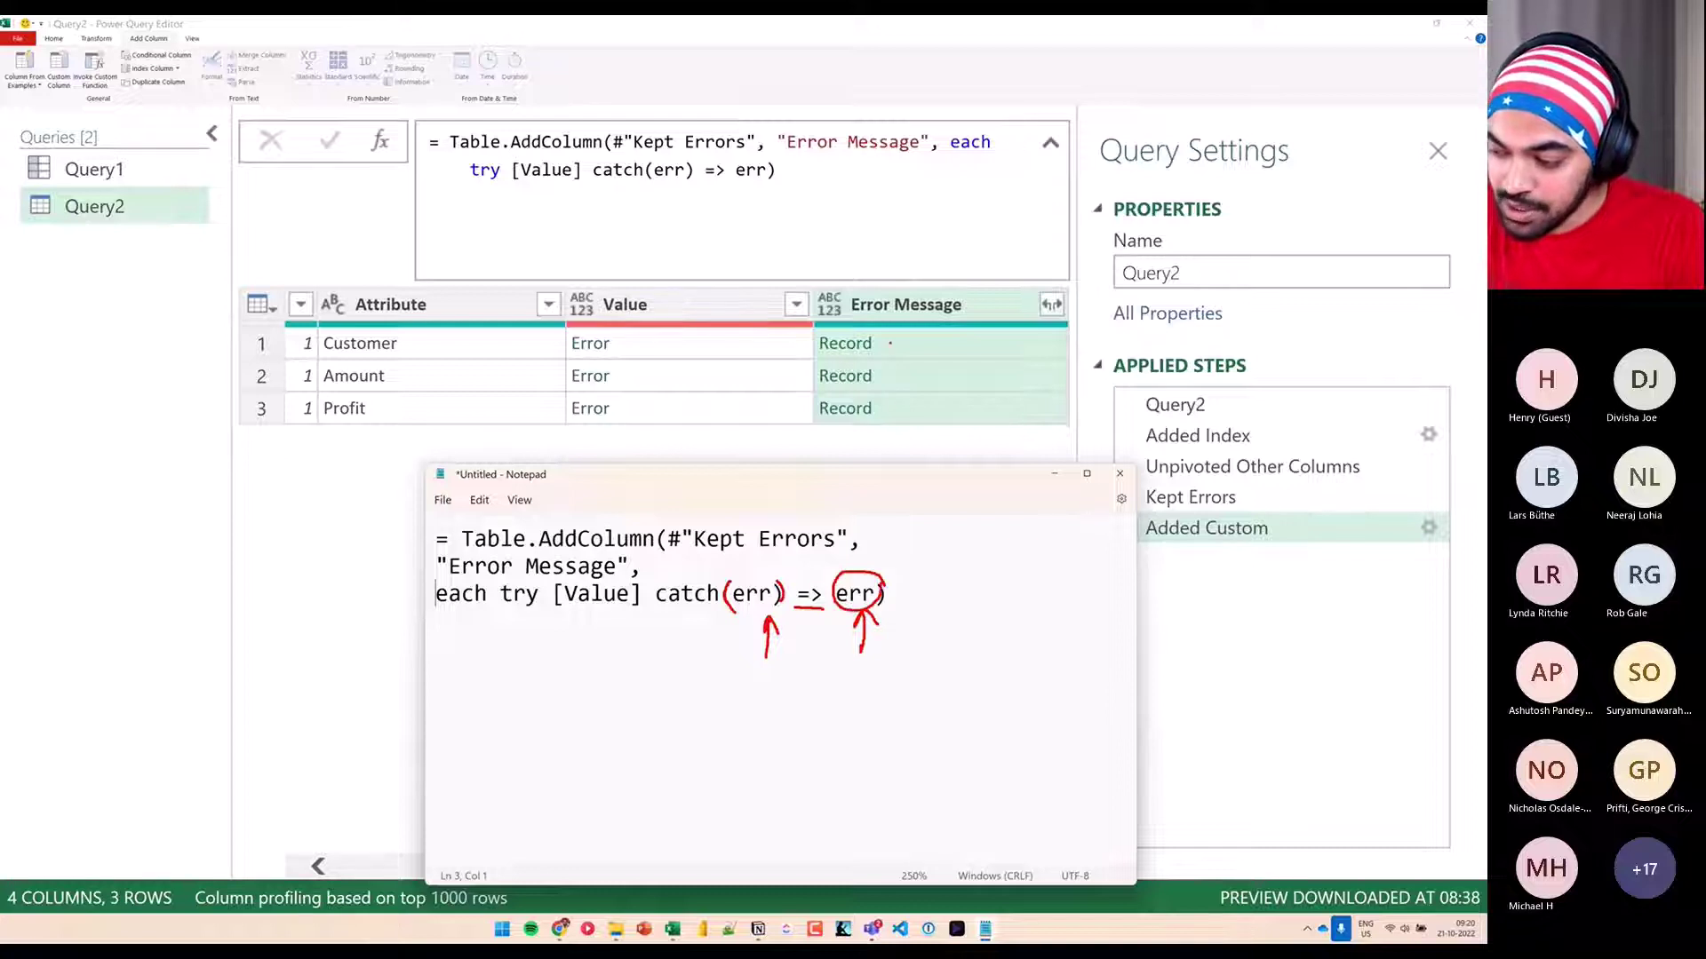
{"action": "left_click_drag", "start_coordinate": [899, 339], "coordinate": [913, 334]}
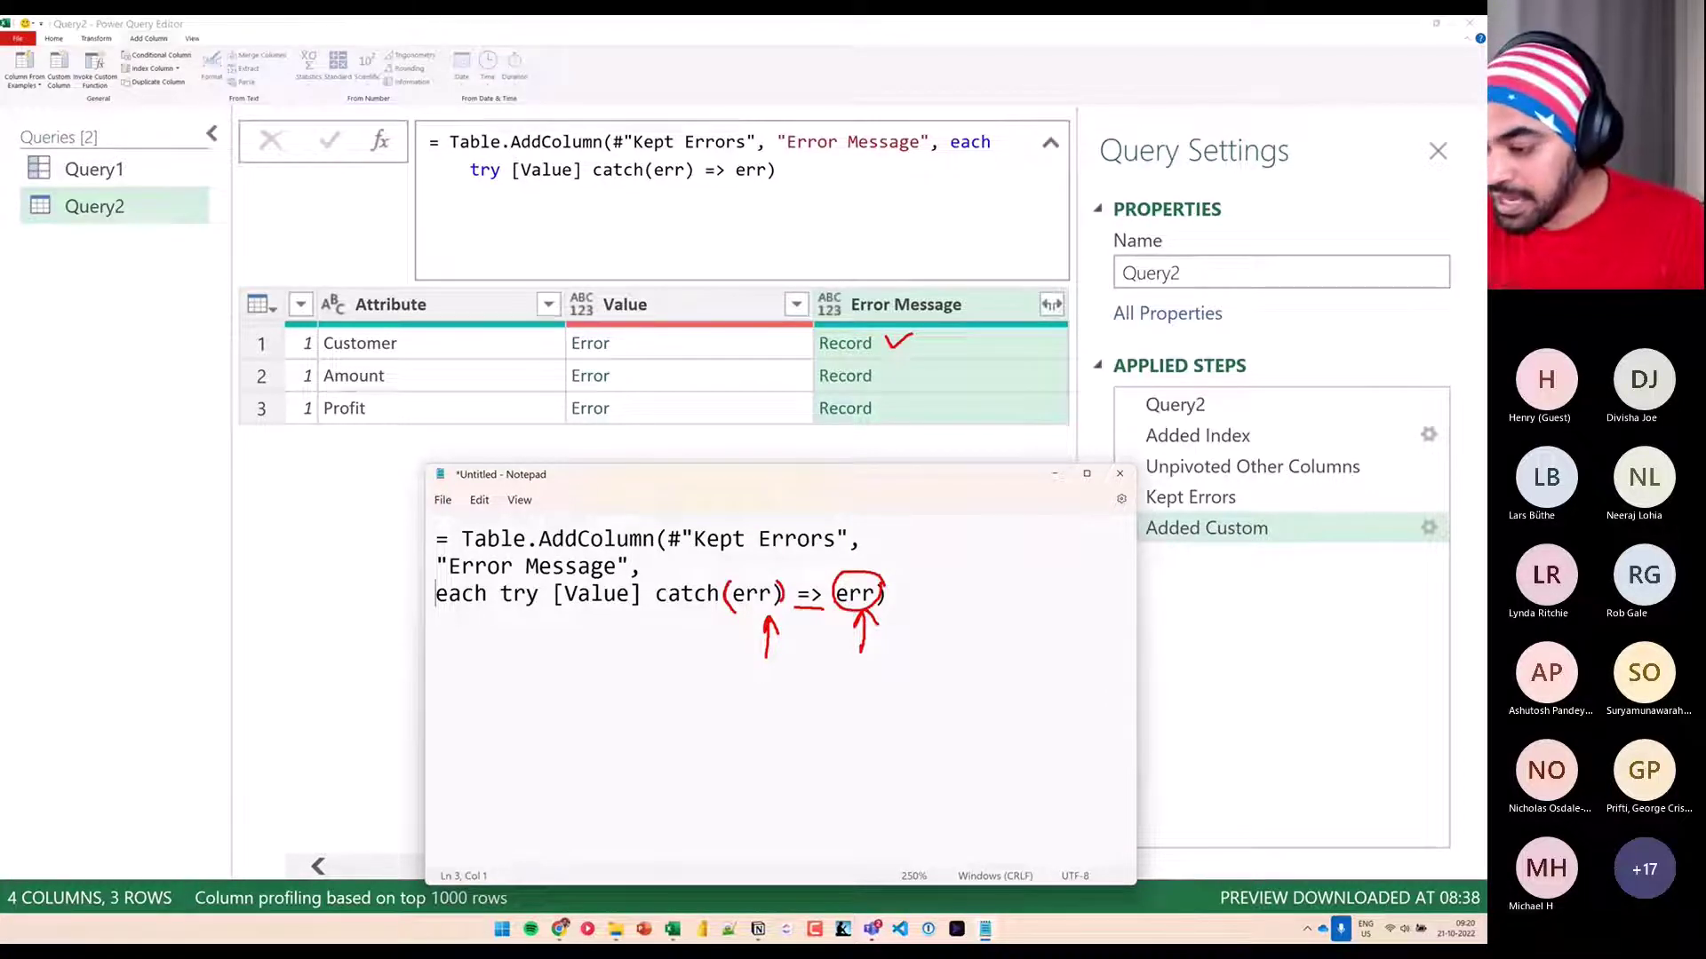
{"action": "key", "text": "Escape"}
{"action": "left_click", "coordinate": [915, 345]}
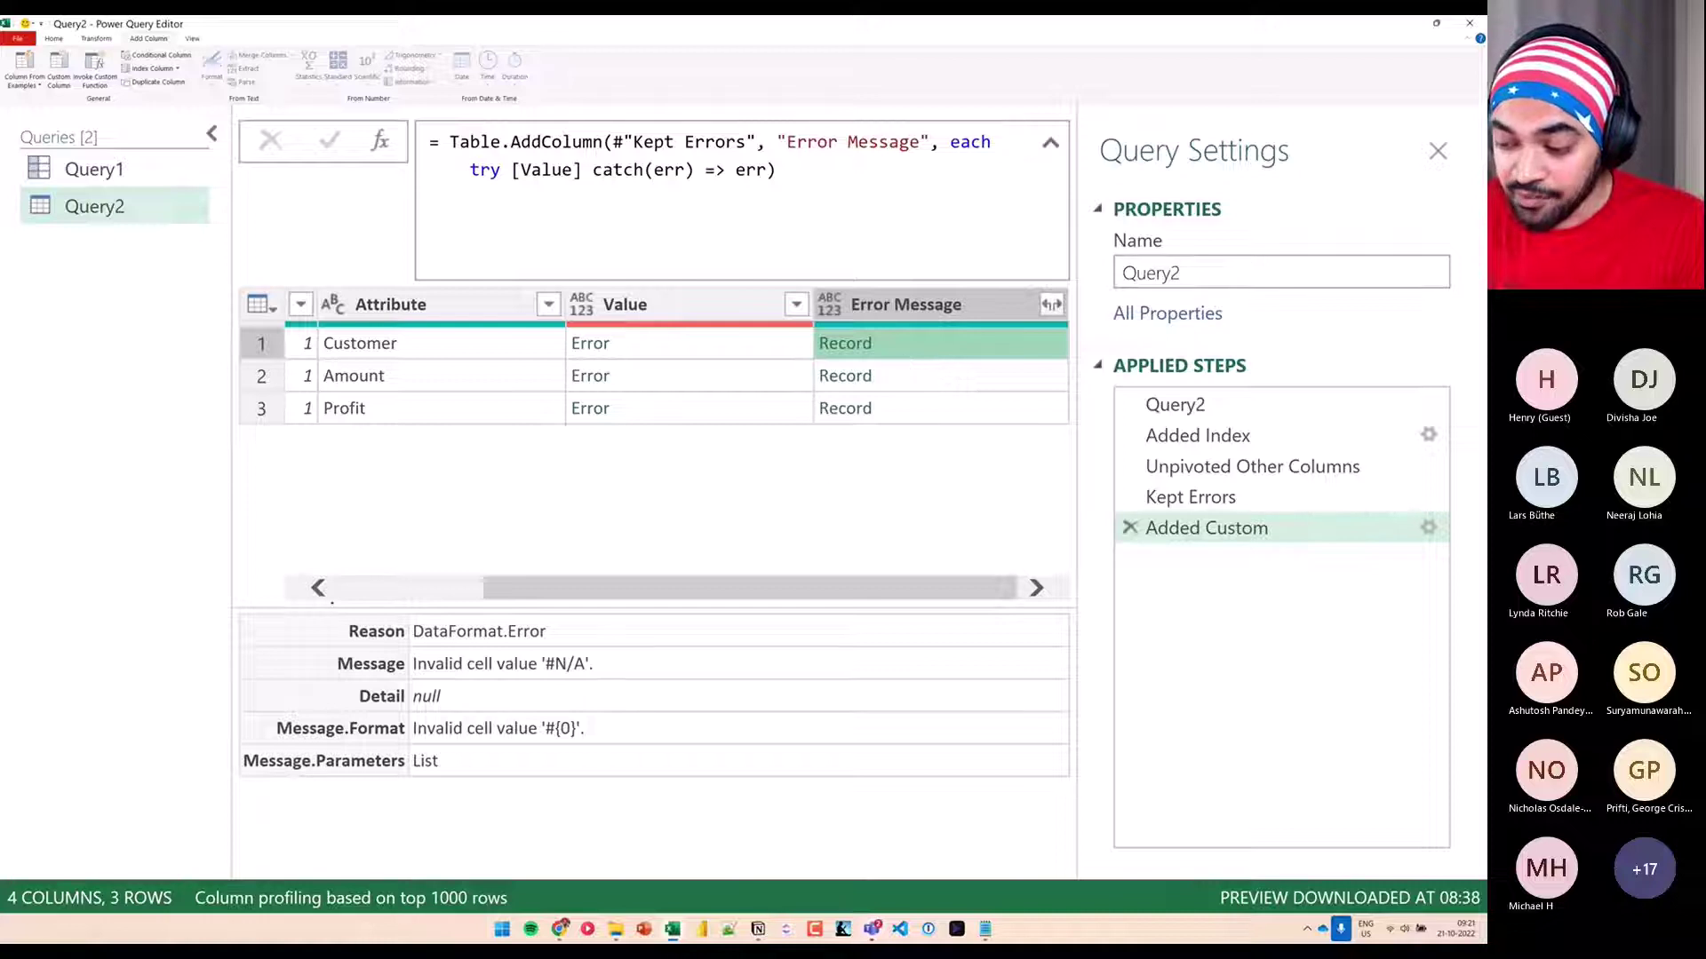
{"action": "left_click_drag", "start_coordinate": [218, 593], "coordinate": [669, 793]}
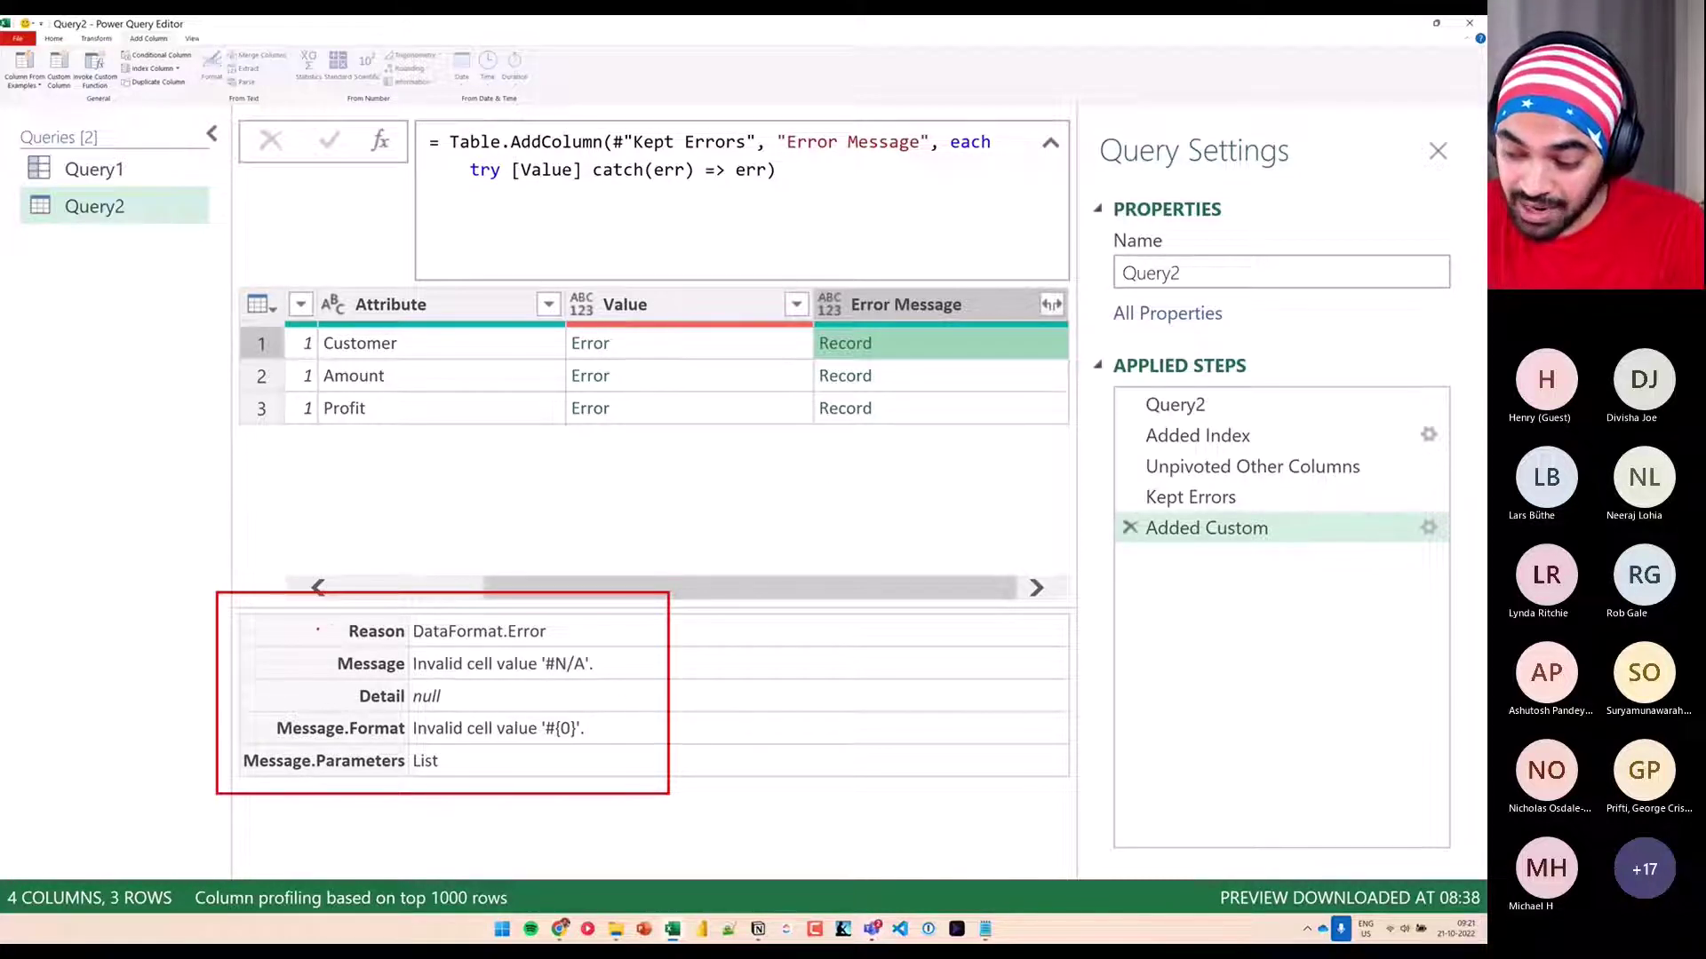
{"action": "left_click_drag", "start_coordinate": [345, 638], "coordinate": [390, 616]}
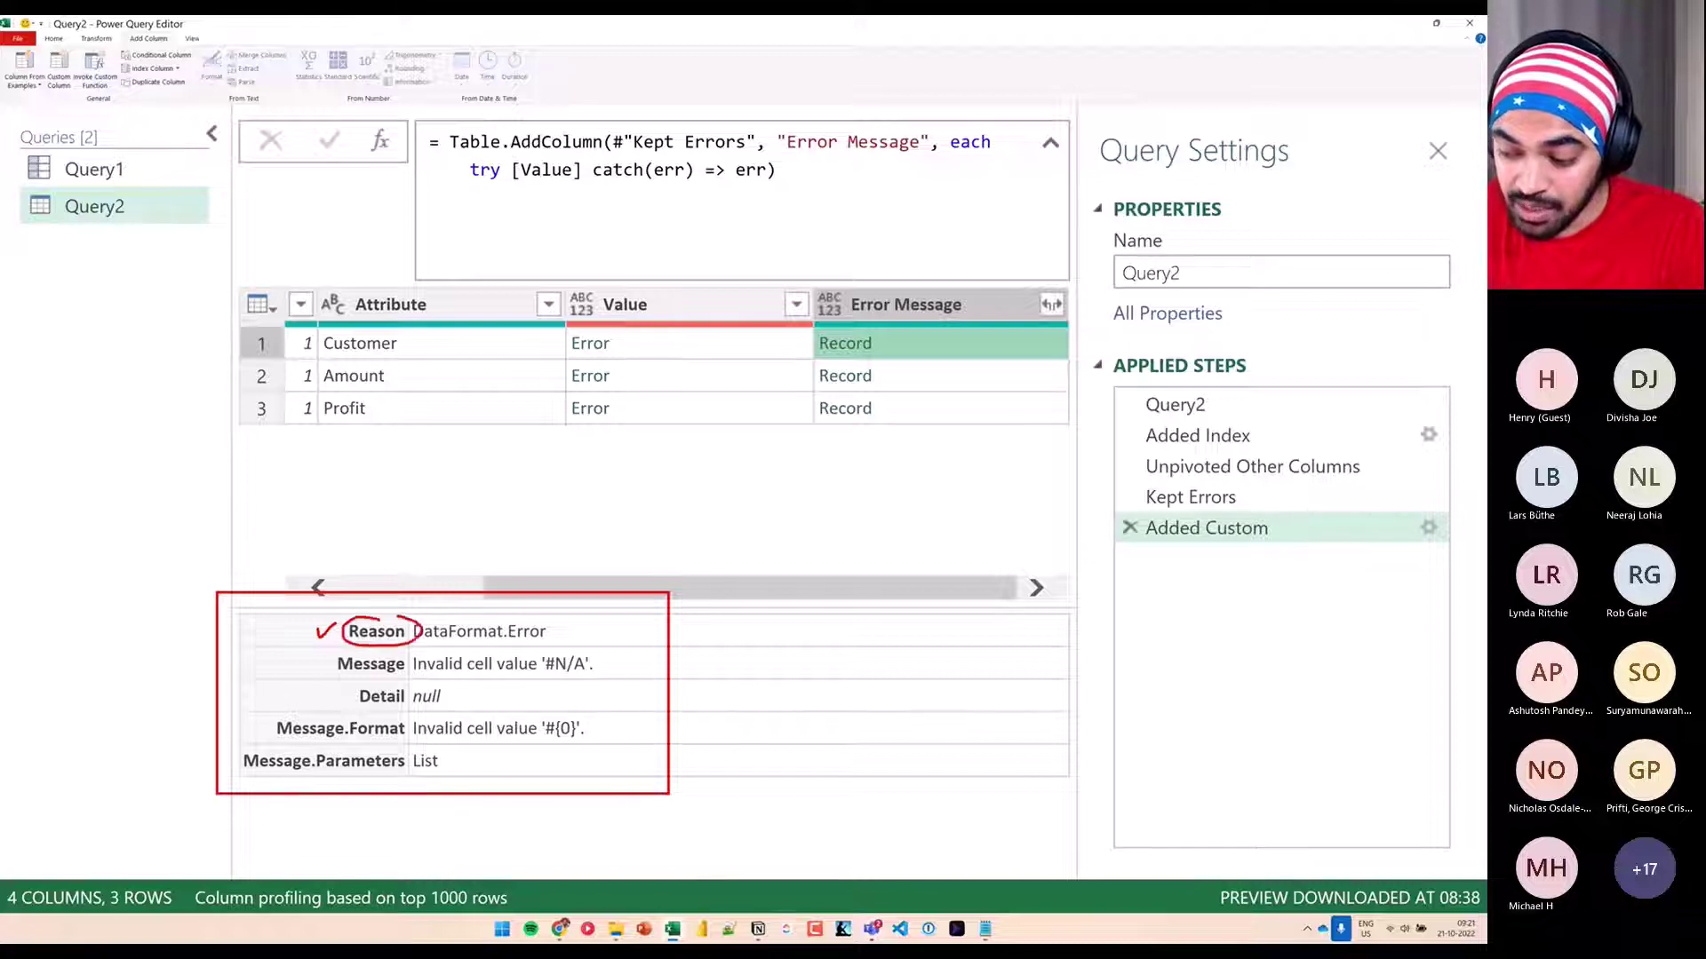
{"action": "left_click_drag", "start_coordinate": [313, 669], "coordinate": [347, 654]}
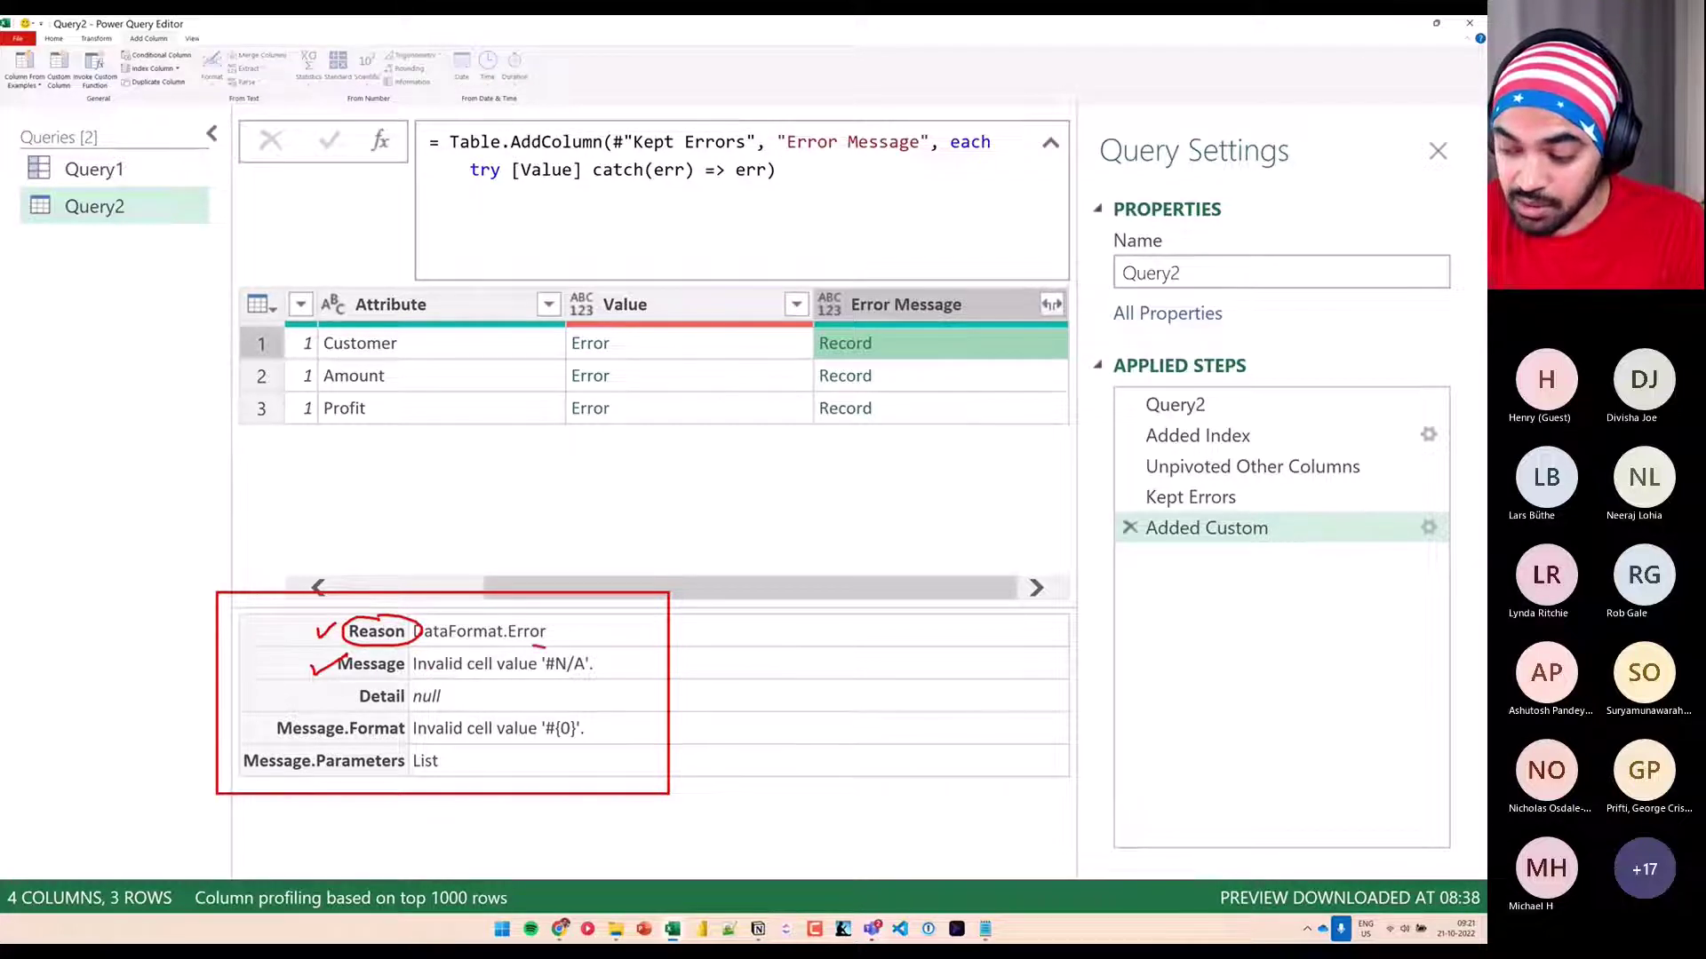
{"action": "mouse_move", "coordinate": [534, 643]}
{"action": "left_mouse_down"}
{"action": "mouse_move", "coordinate": [410, 668]}
{"action": "mouse_move", "coordinate": [613, 668]}
{"action": "mouse_move", "coordinate": [543, 642]}
{"action": "left_mouse_up"}
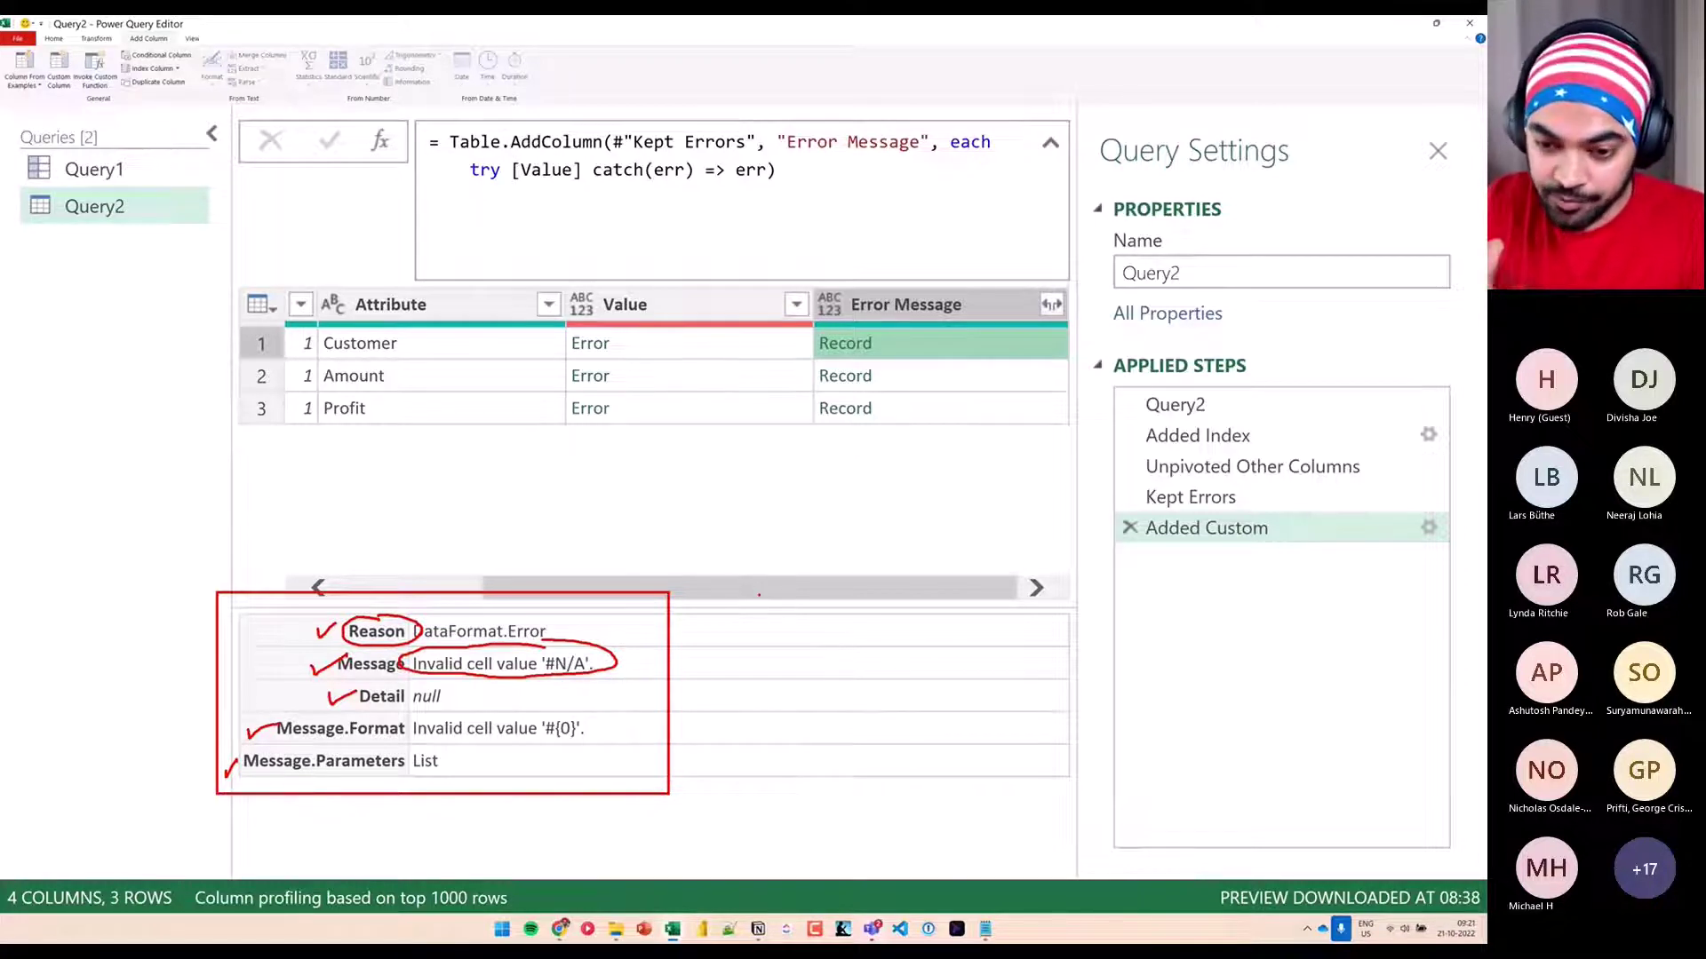
{"action": "key", "text": "Escape"}
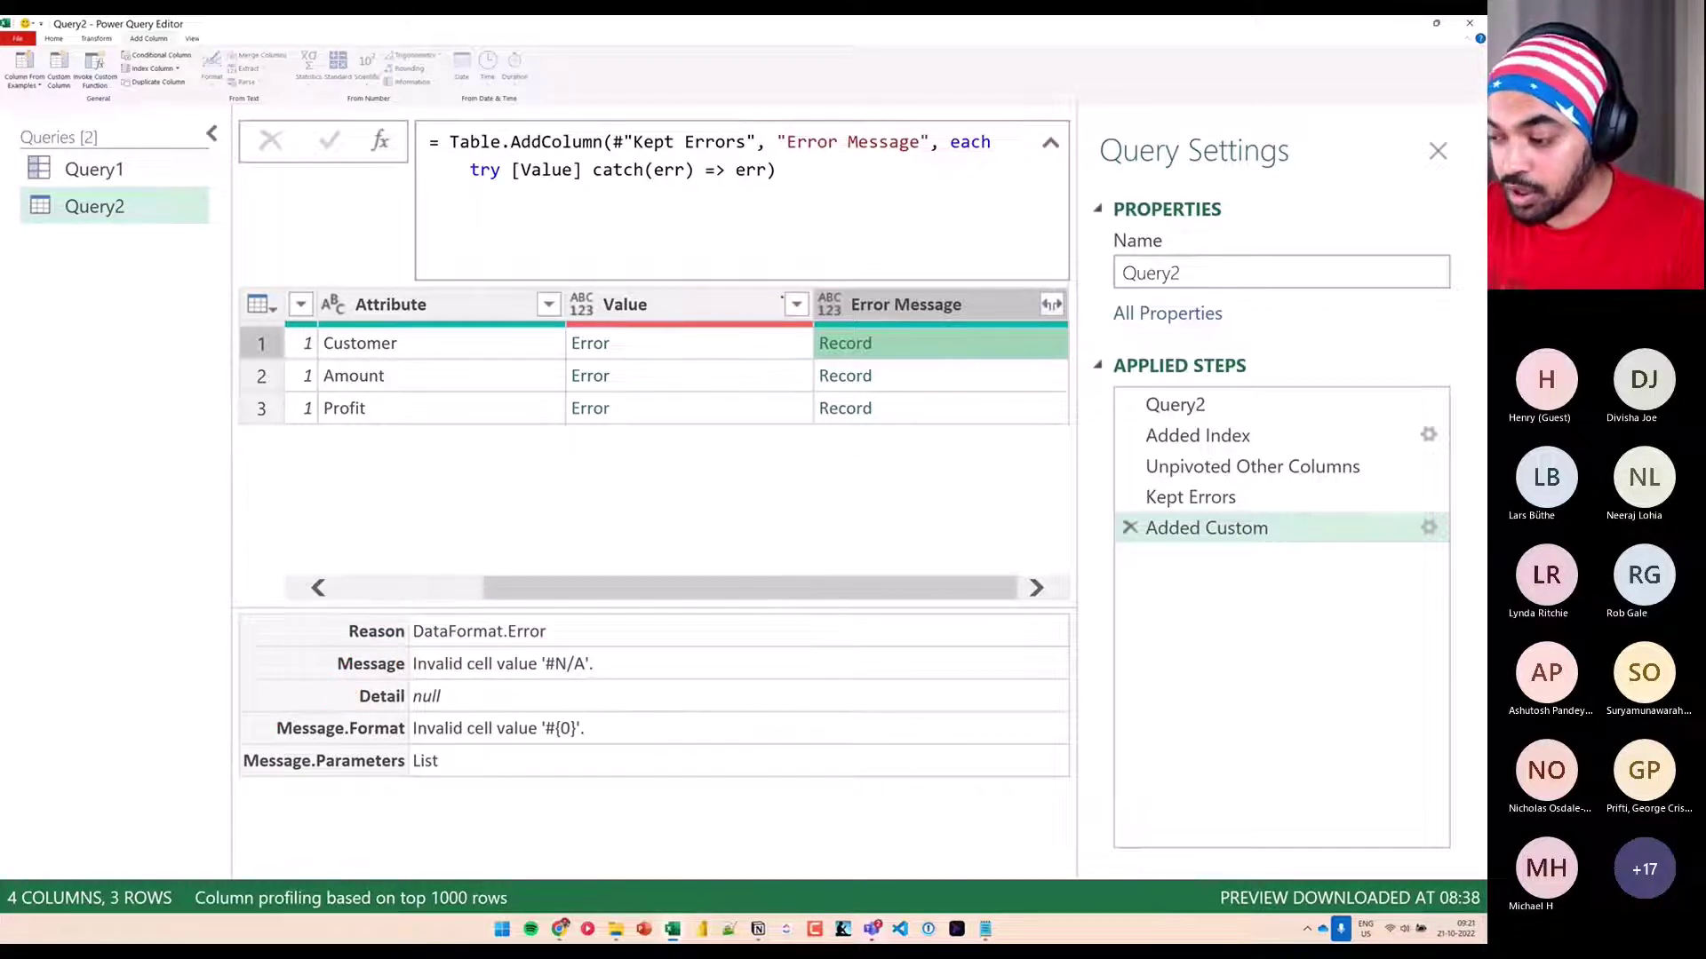
{"action": "left_click_drag", "start_coordinate": [818, 328], "coordinate": [887, 353]}
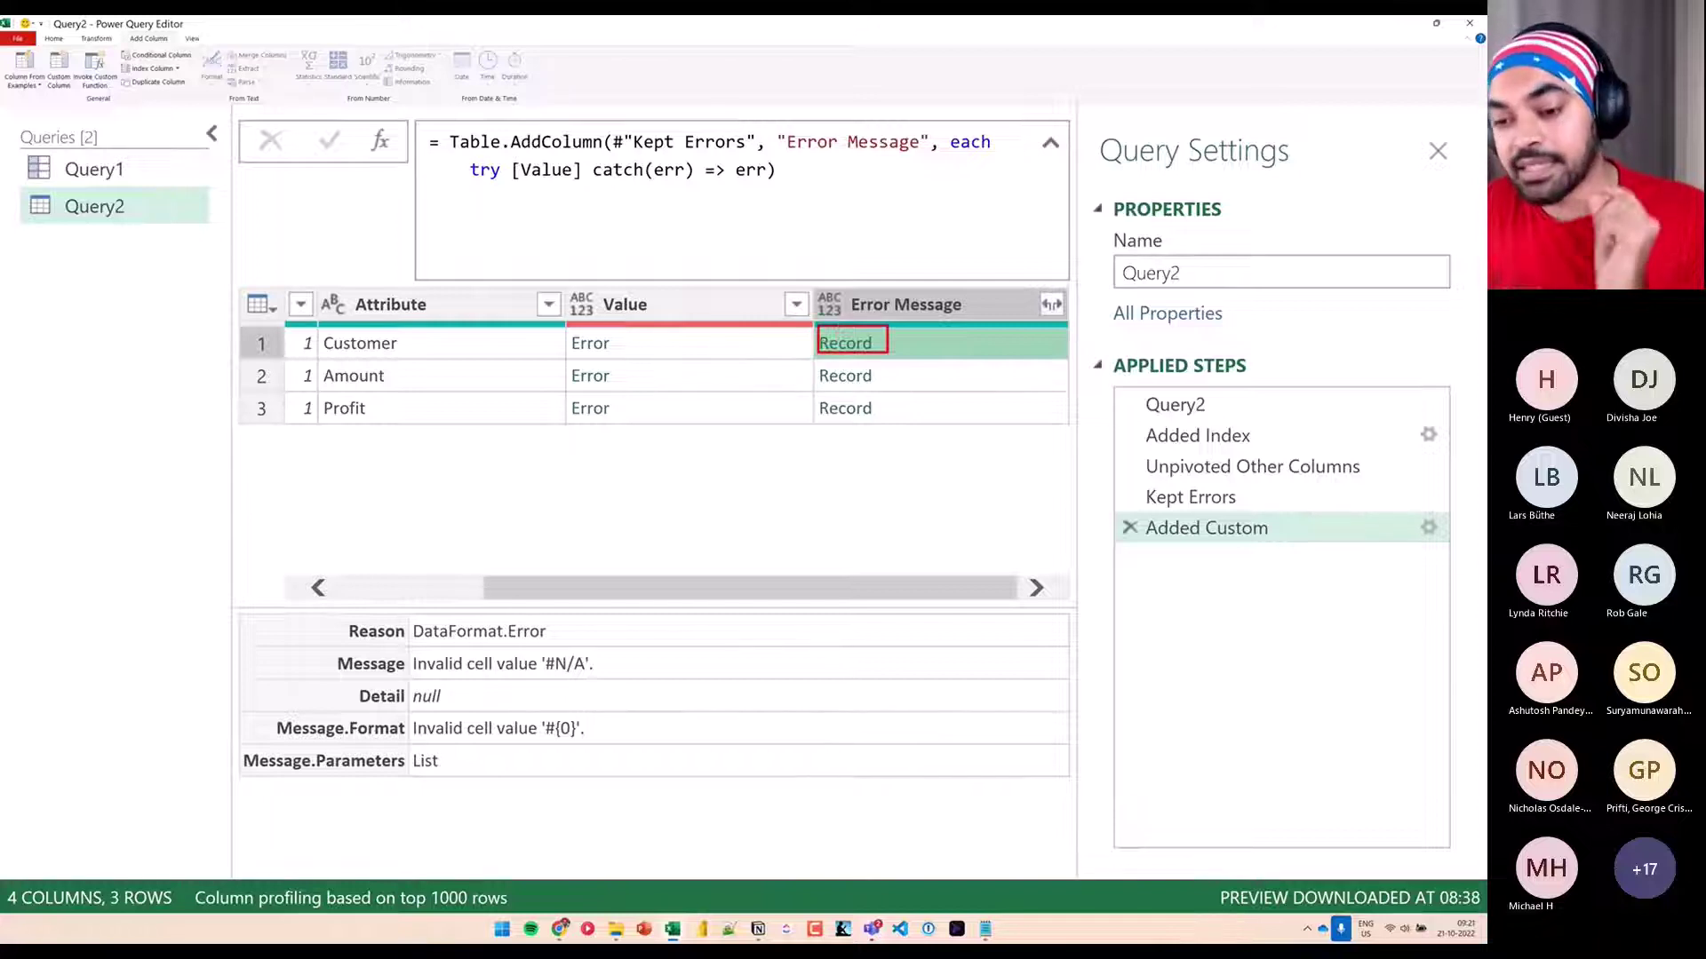
{"action": "left_click_drag", "start_coordinate": [208, 604], "coordinate": [678, 789]}
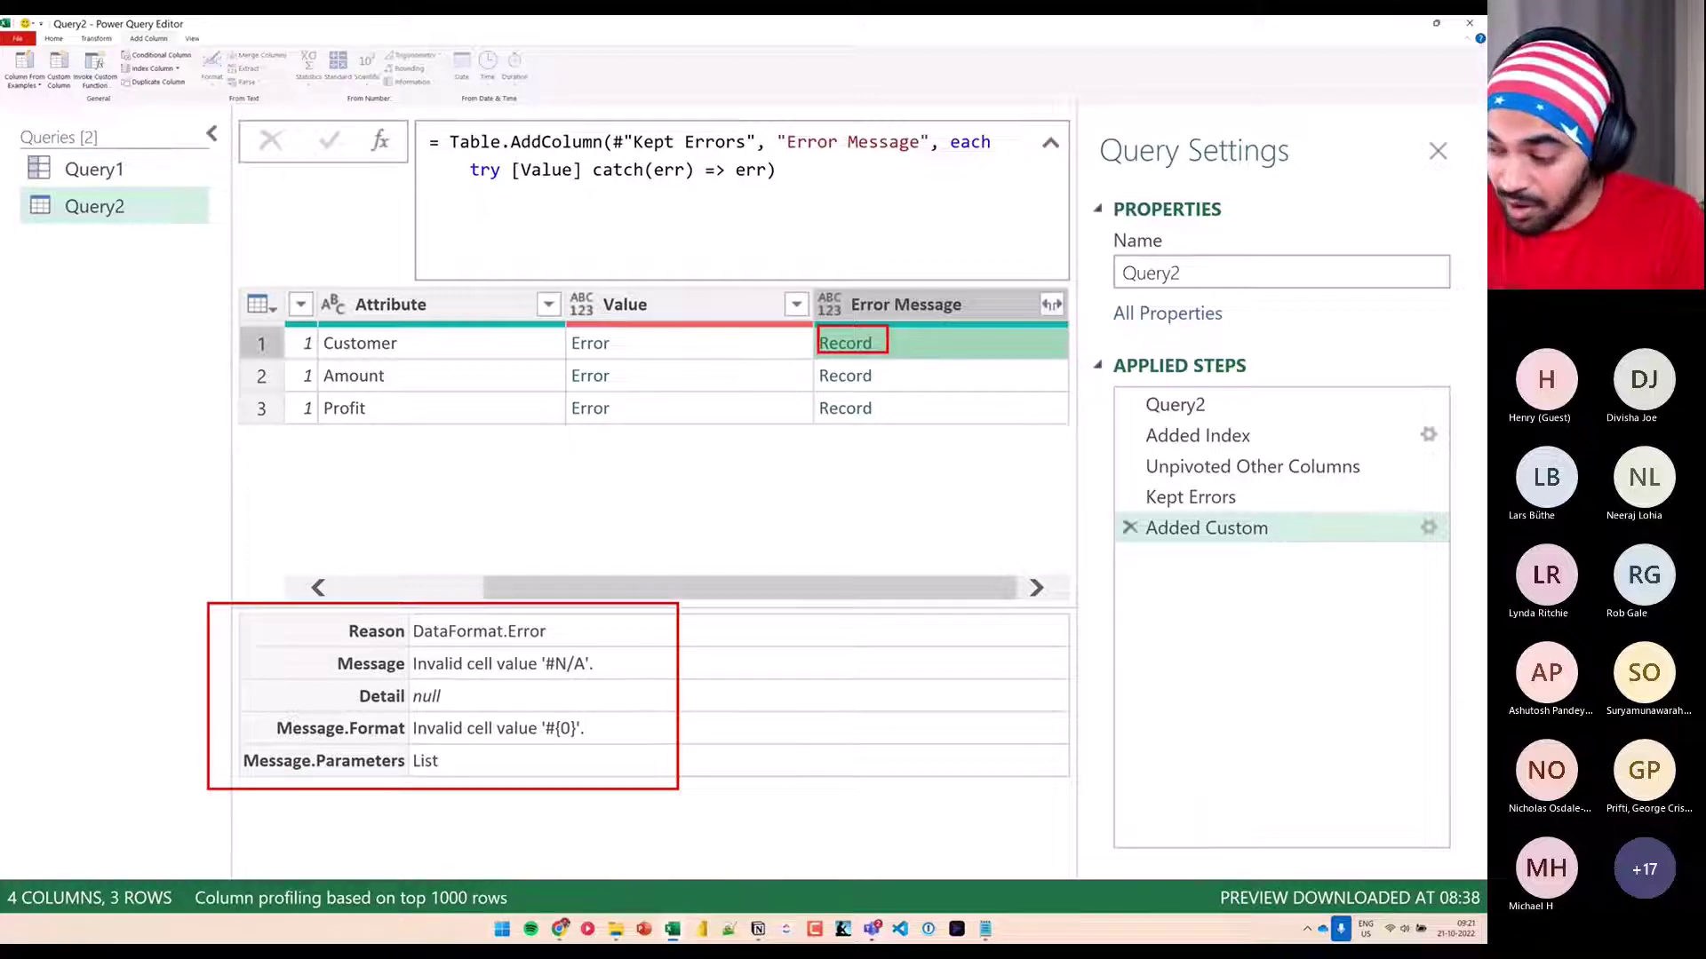
{"action": "key", "text": "Escape"}
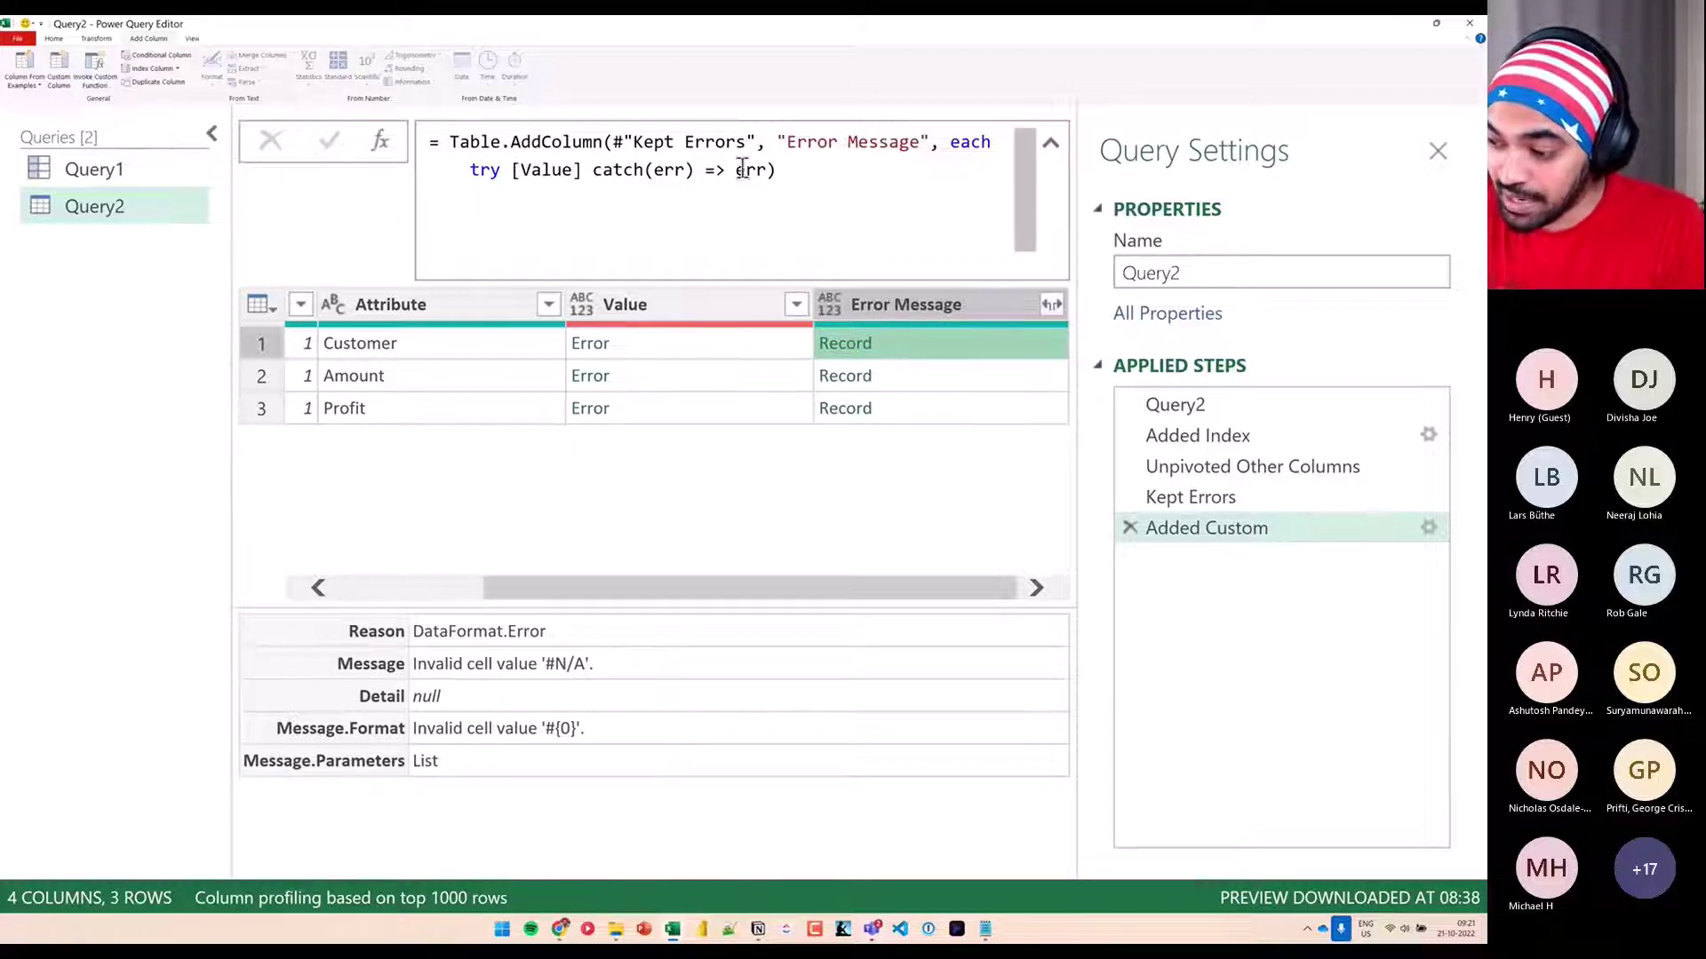
{"action": "left_click", "coordinate": [775, 174]}
{"action": "mouse_move", "coordinate": [785, 183]}
{"action": "left_mouse_down"}
{"action": "mouse_move", "coordinate": [729, 157]}
{"action": "mouse_move", "coordinate": [862, 291]}
{"action": "mouse_move", "coordinate": [877, 352]}
{"action": "mouse_move", "coordinate": [890, 331]}
{"action": "left_mouse_up"}
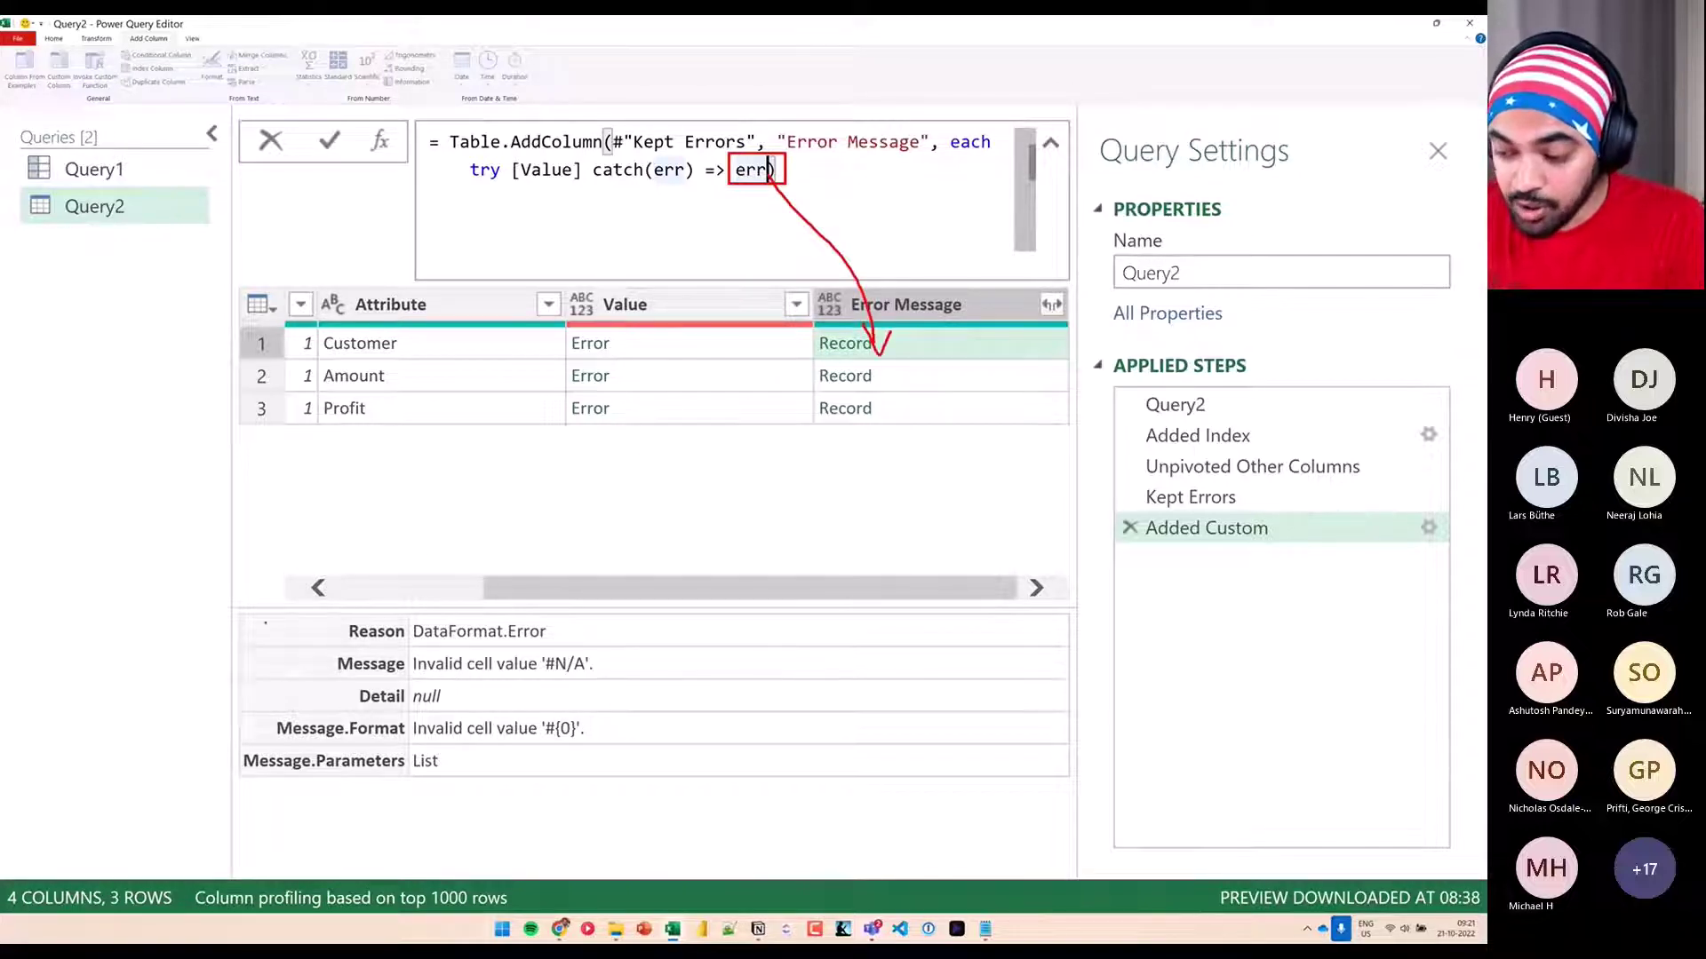
{"action": "left_click_drag", "start_coordinate": [365, 652], "coordinate": [415, 659]}
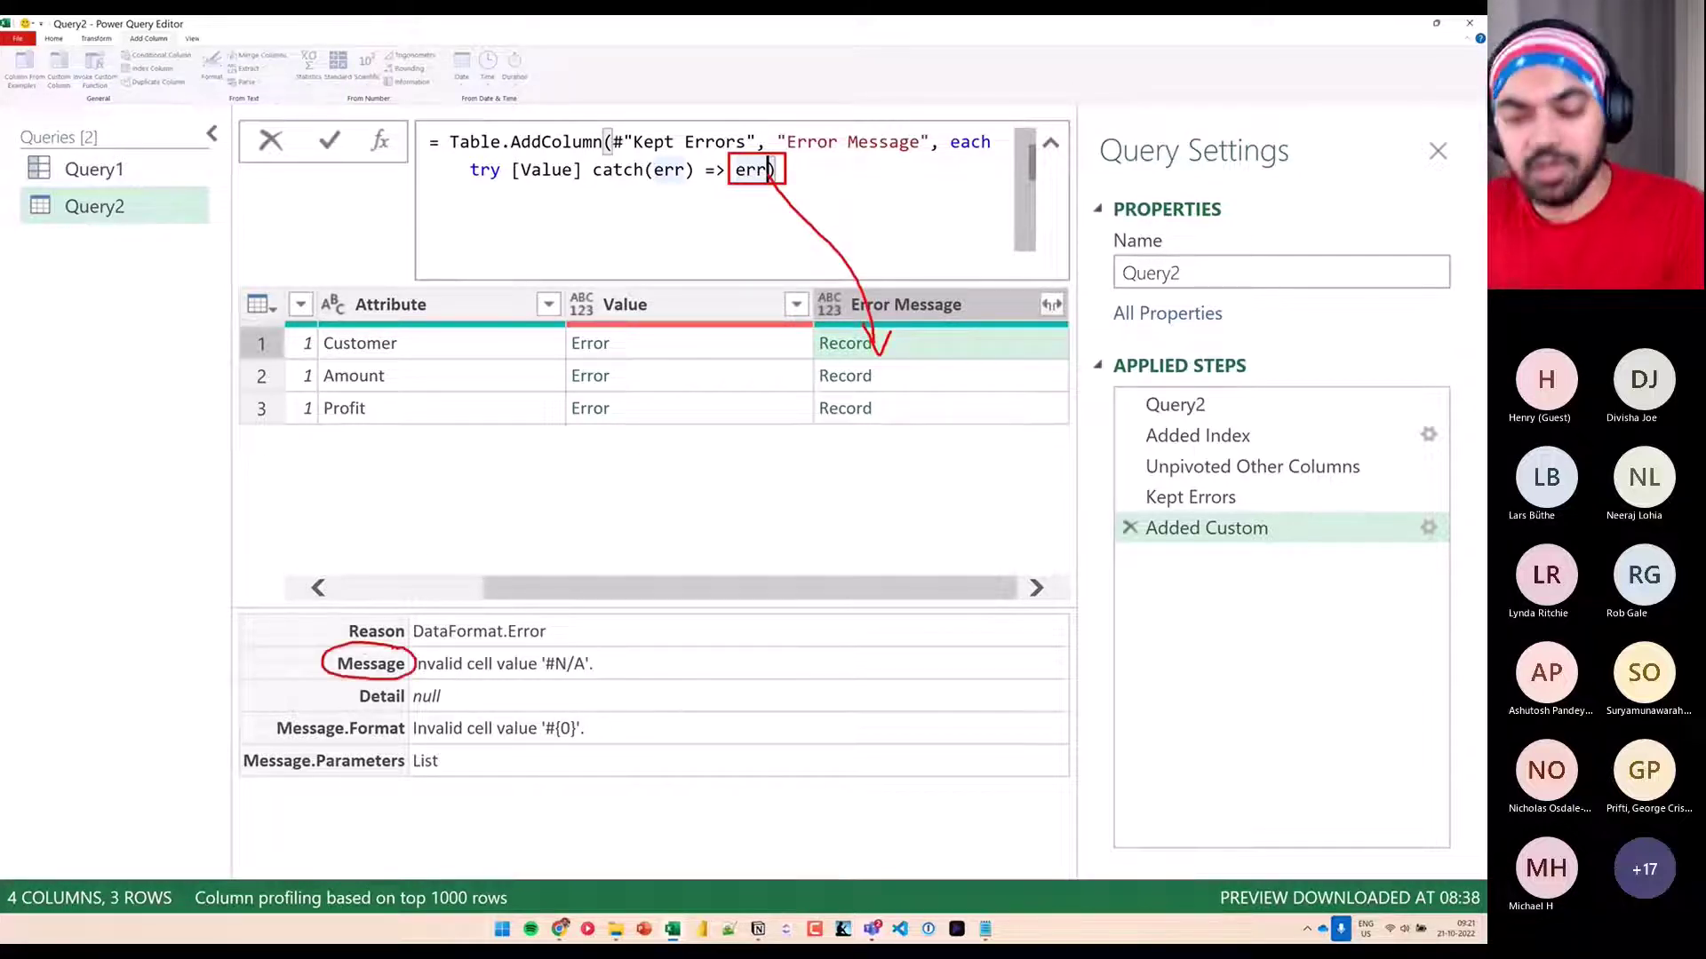
{"action": "key", "text": "Escape"}
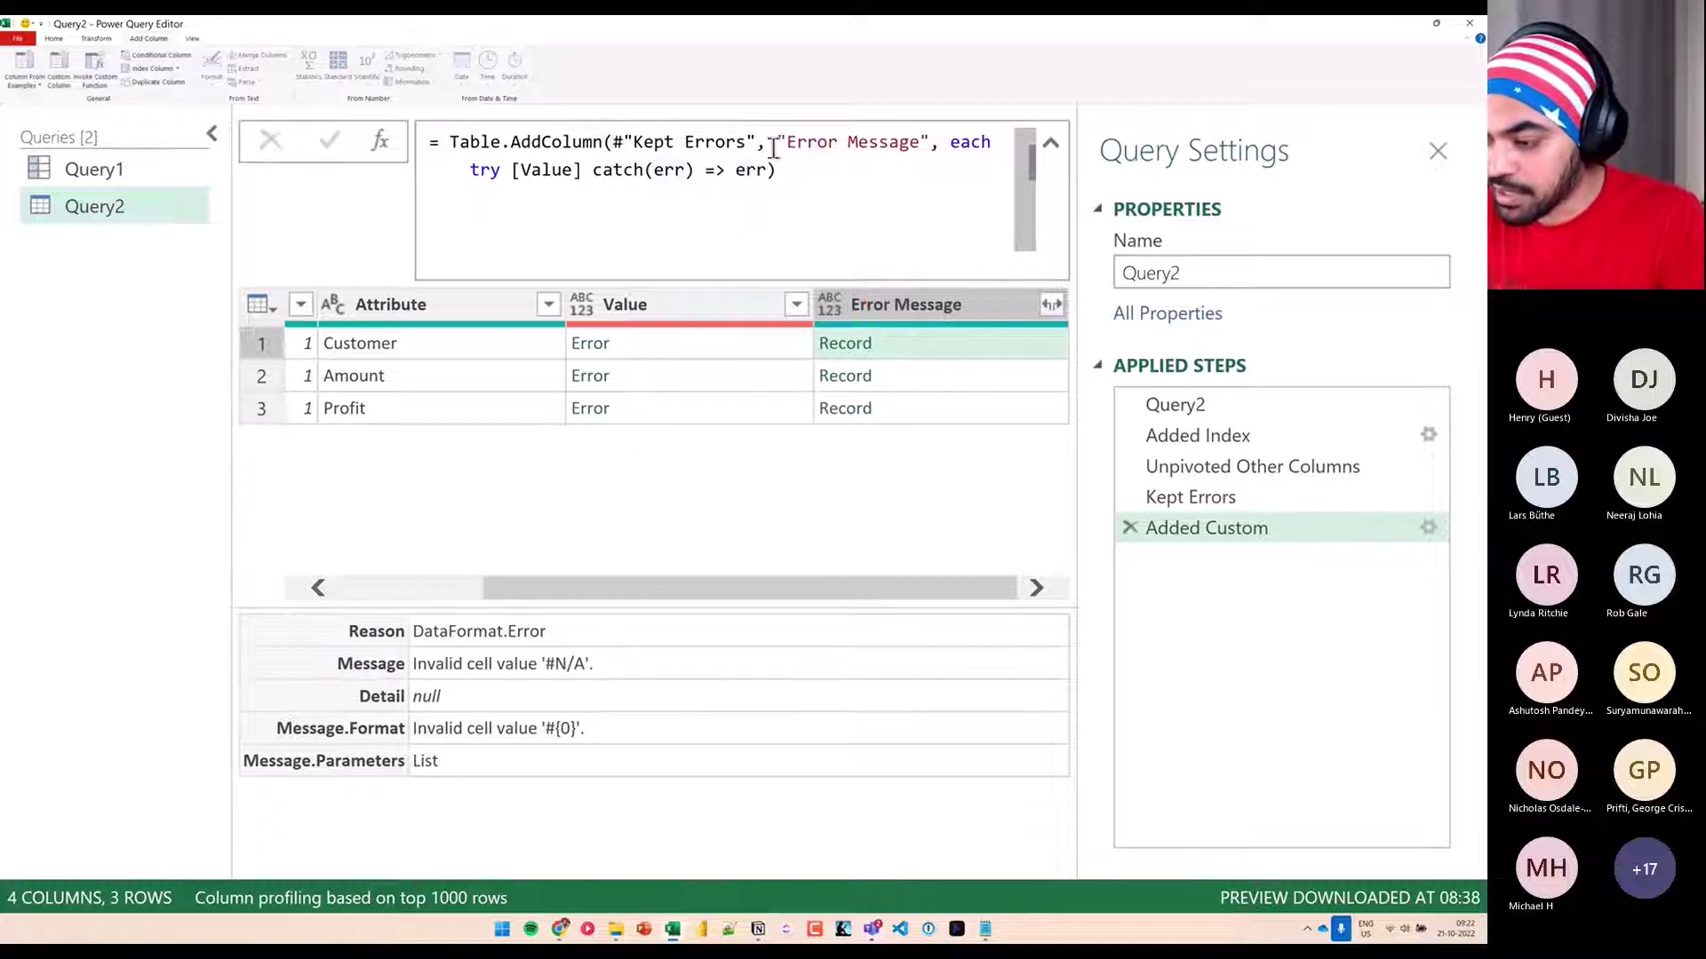
Set the custom column to err[Message], briefly try err[Reason], then return to Message
{"action": "type", "text": "[Mess"}
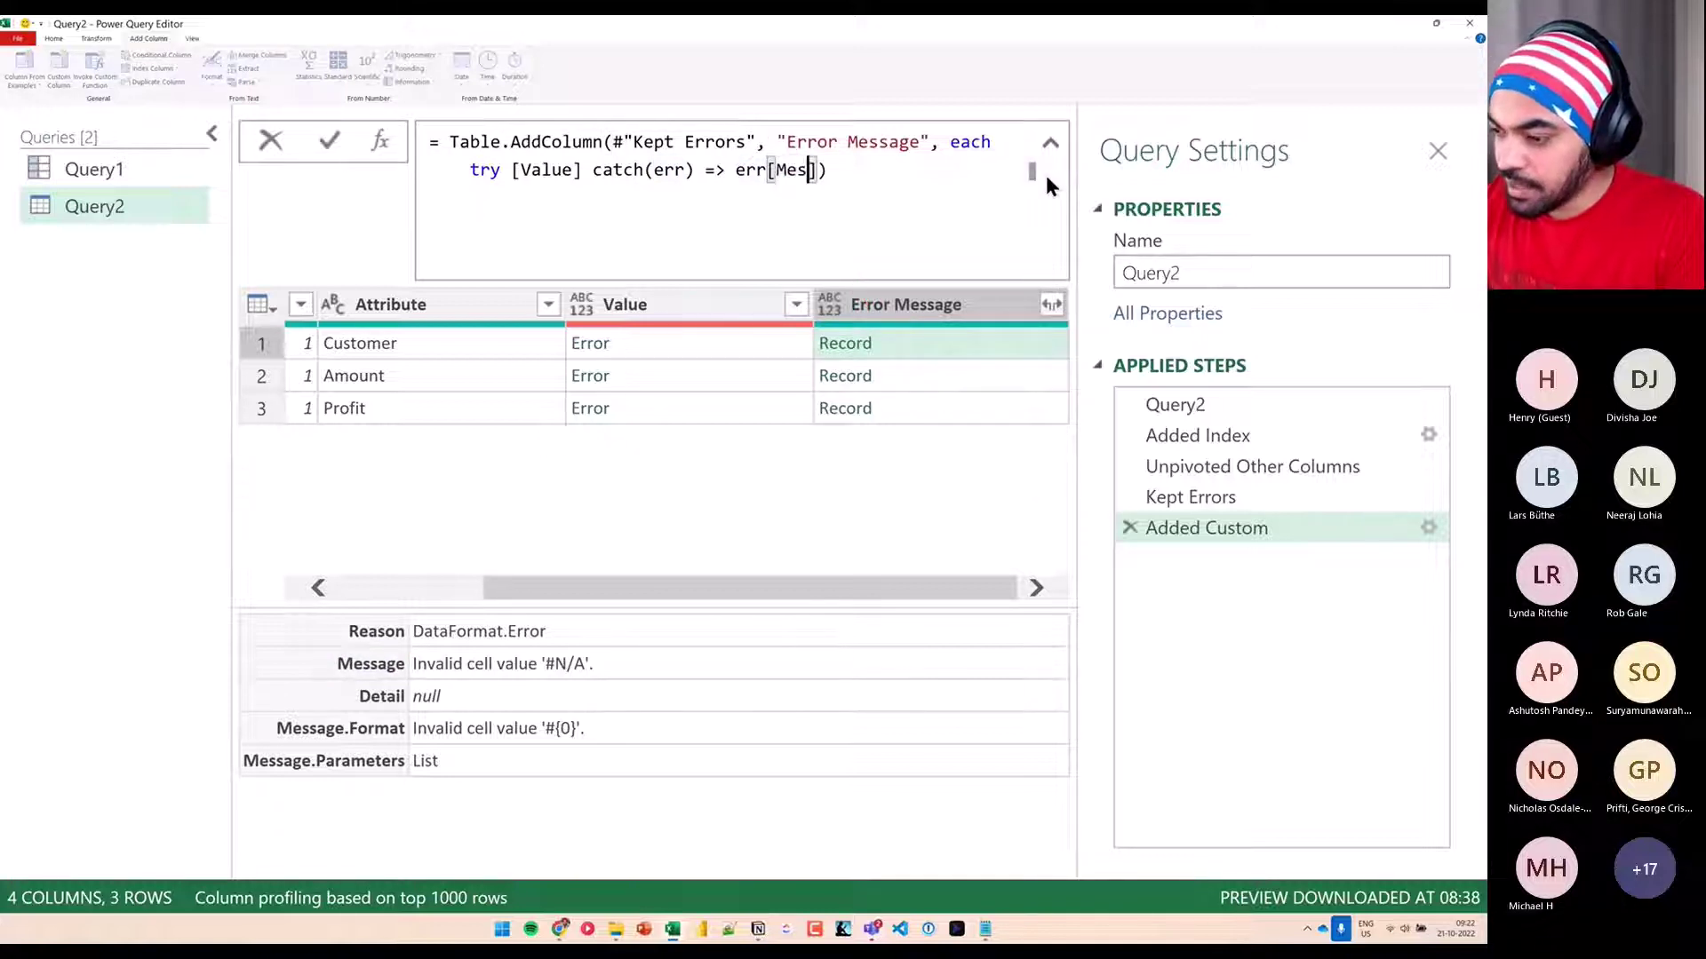
{"action": "type", "text": "age]"}
{"action": "key", "text": "Return"}
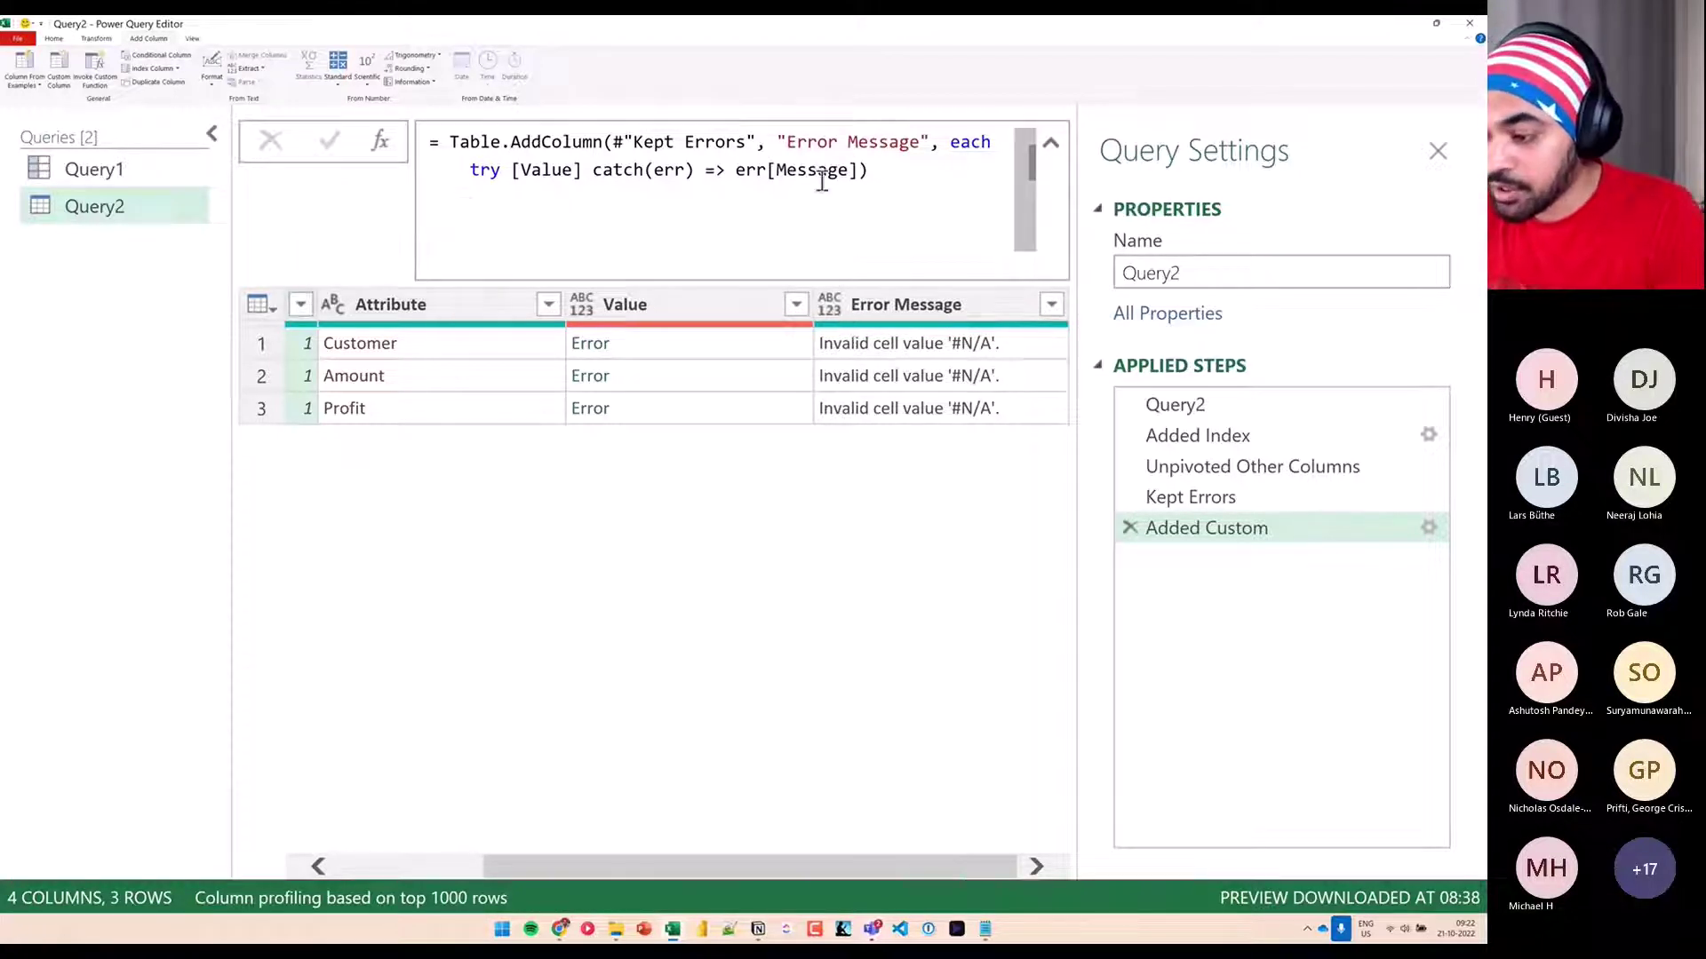
{"action": "double_click", "coordinate": [813, 169]}
{"action": "type", "text": "Re"}
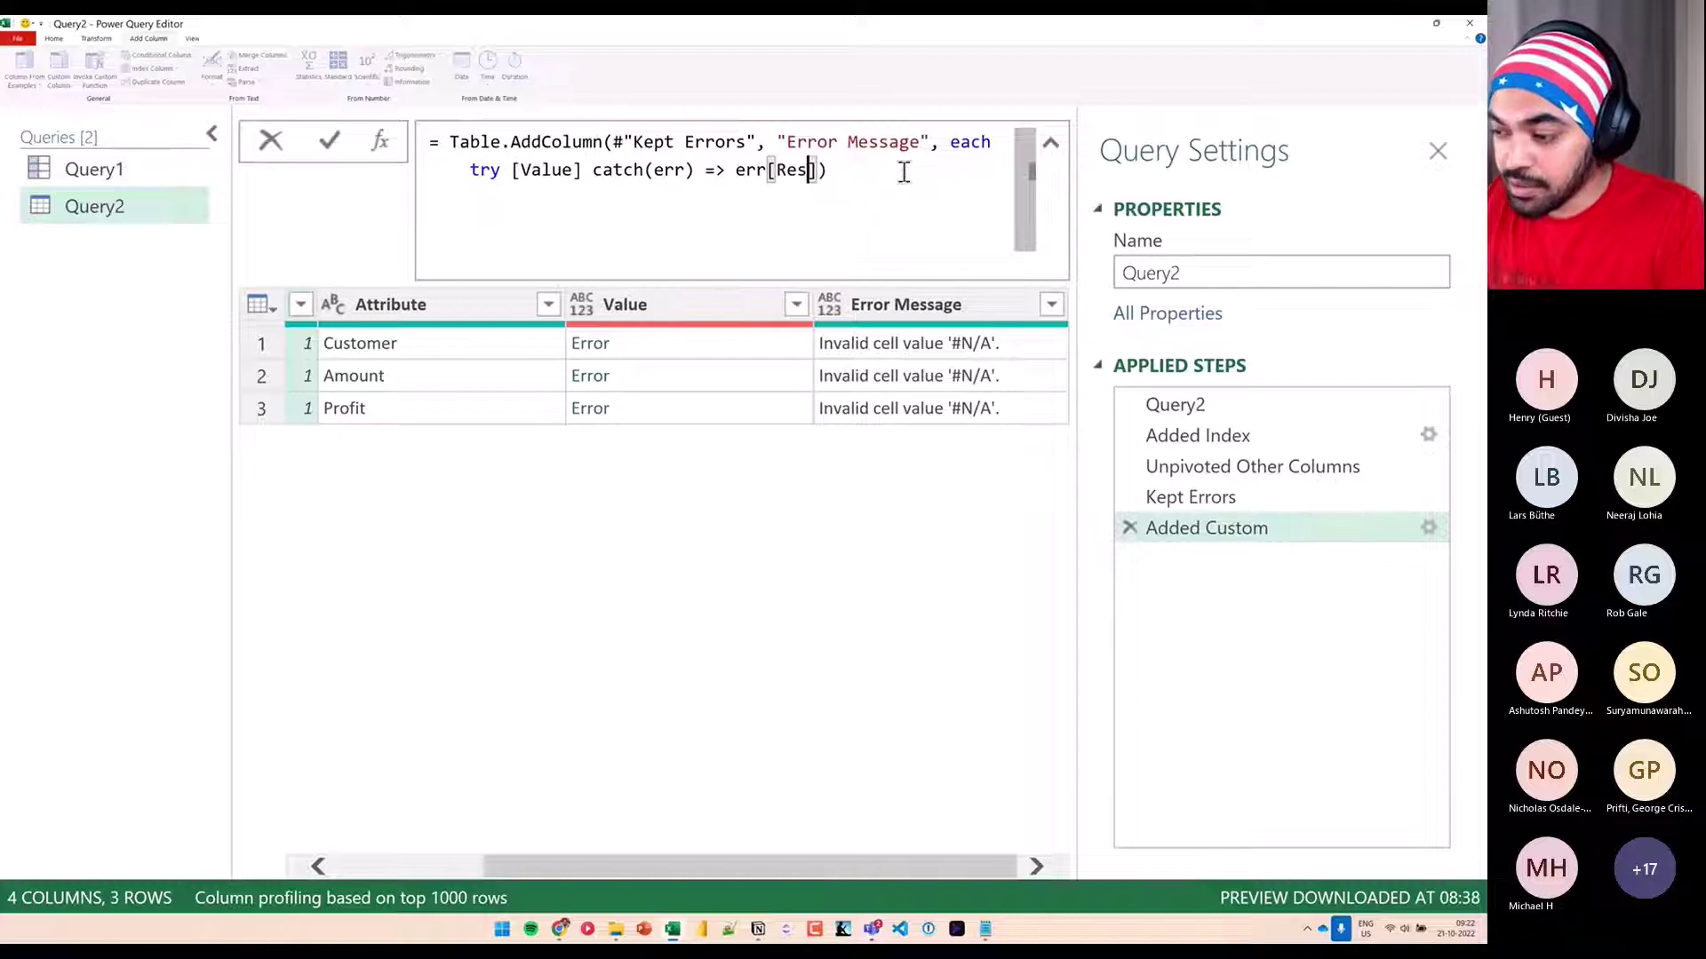
{"action": "type", "text": "ason"}
{"action": "key", "text": "End"}
{"action": "key", "text": "Return"}
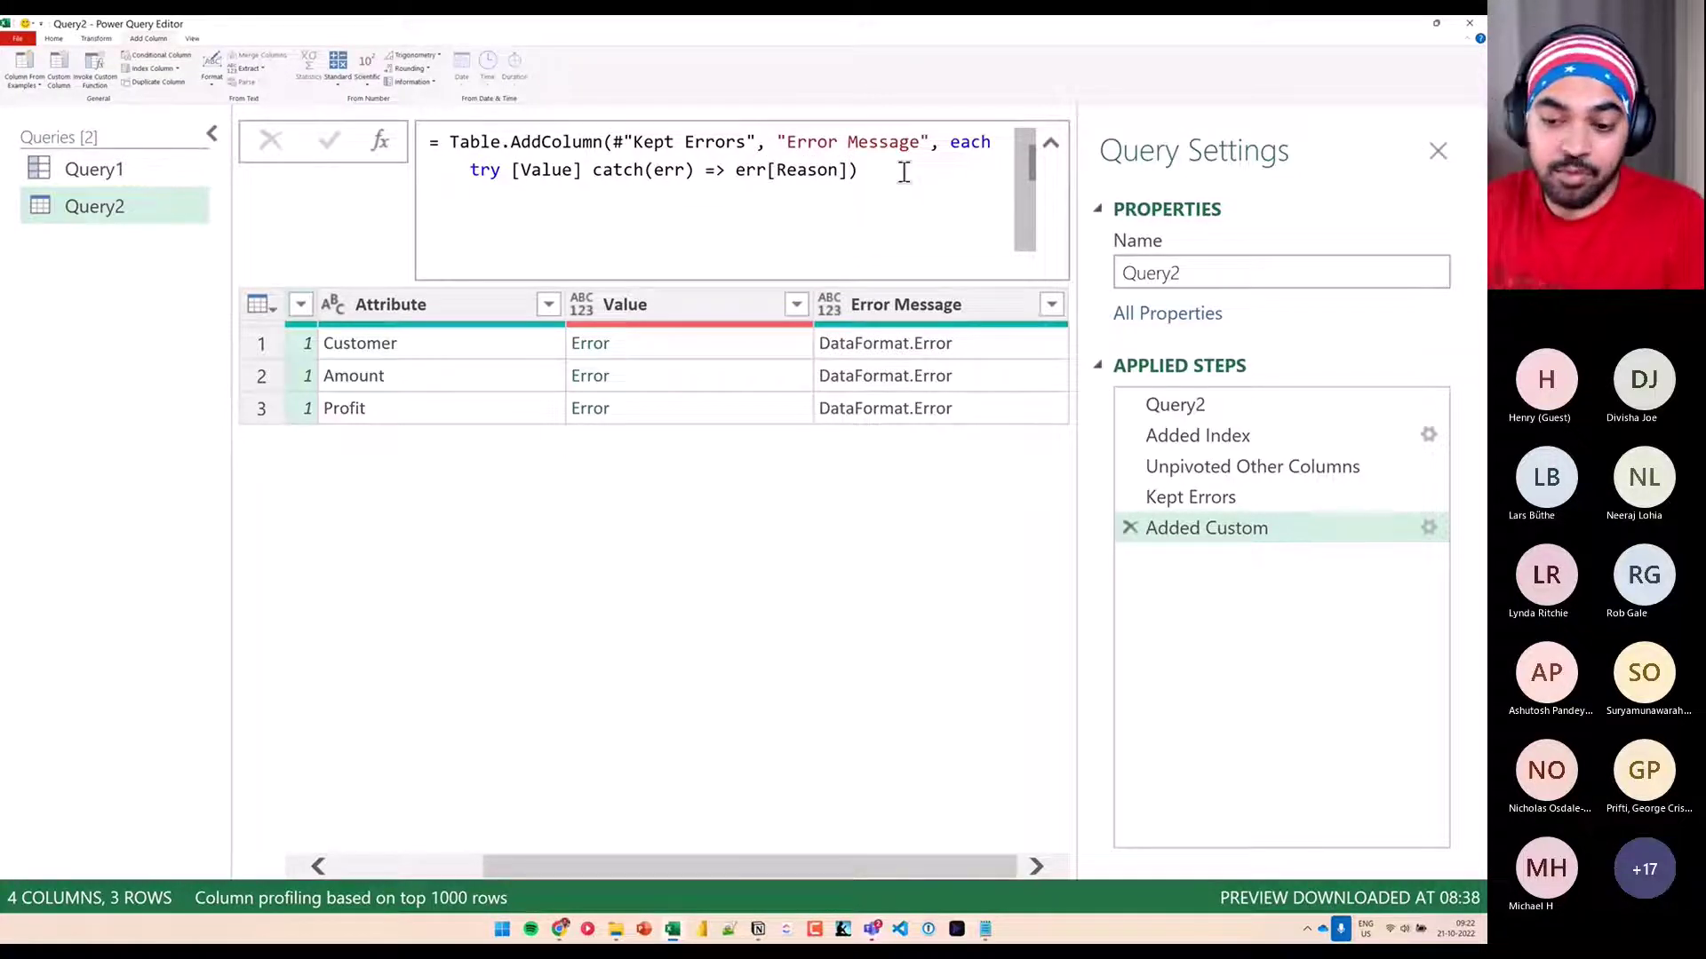
{"action": "double_click", "coordinate": [810, 170]}
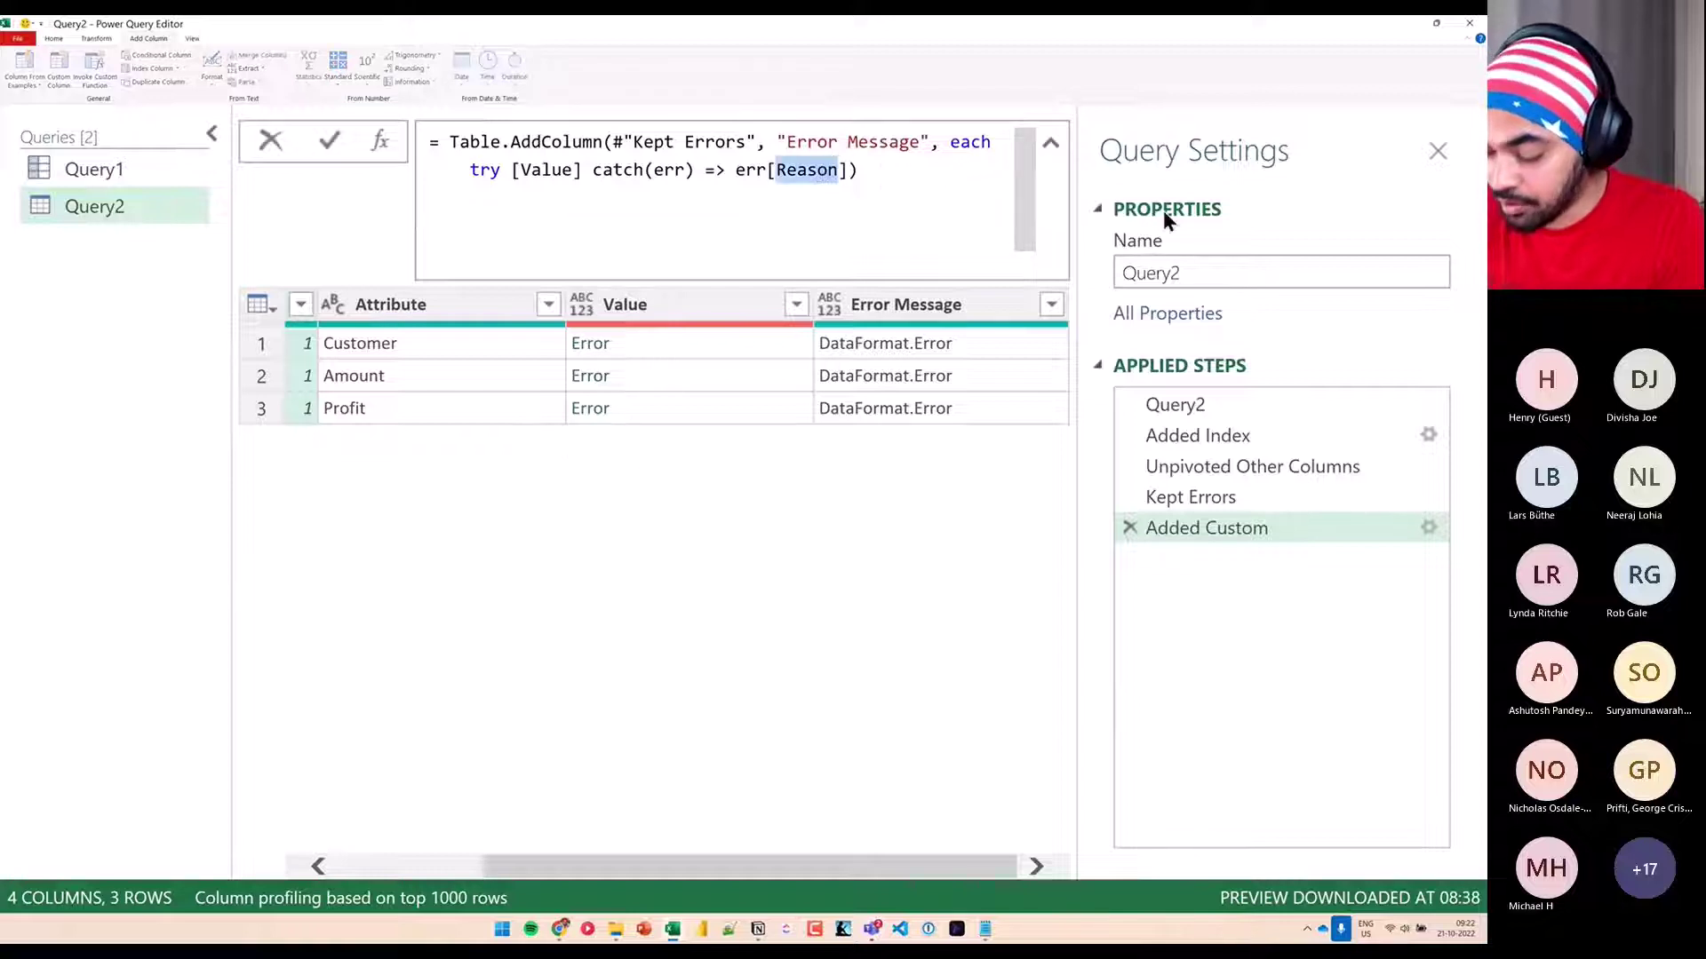
{"action": "type", "text": "Message"}
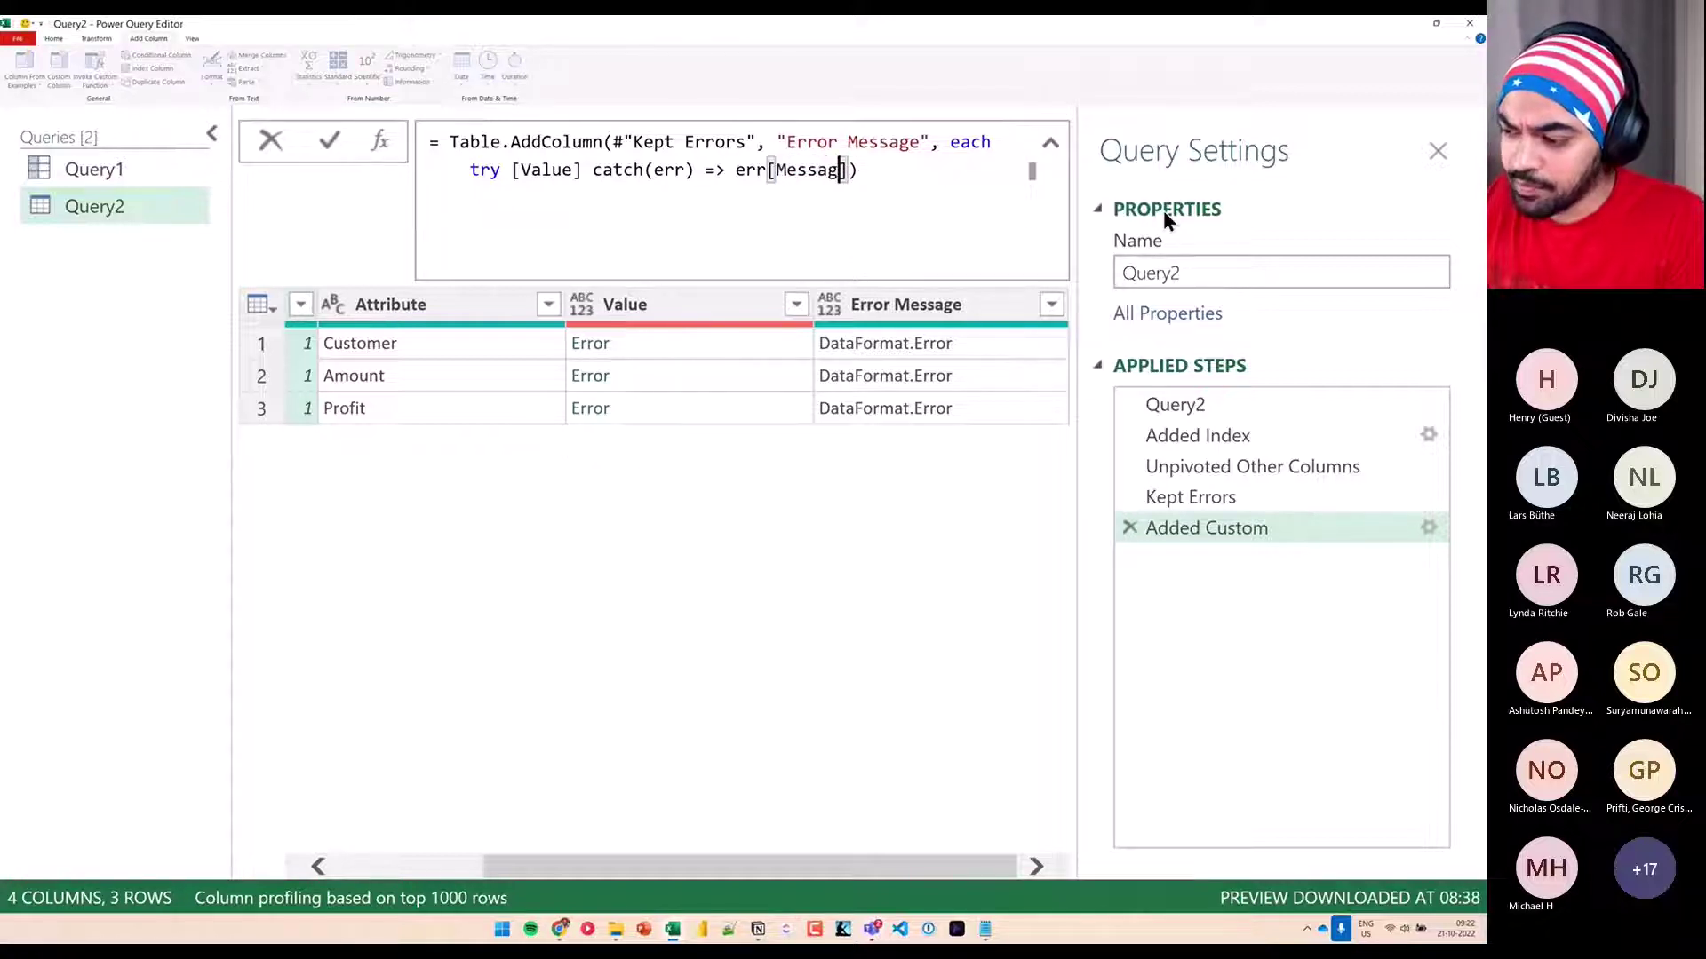
{"action": "key", "text": "Return"}
Remove the Index and Value columns, then inspect each row's original Value error
{"action": "left_click", "coordinate": [658, 306], "text": "ctrl"}
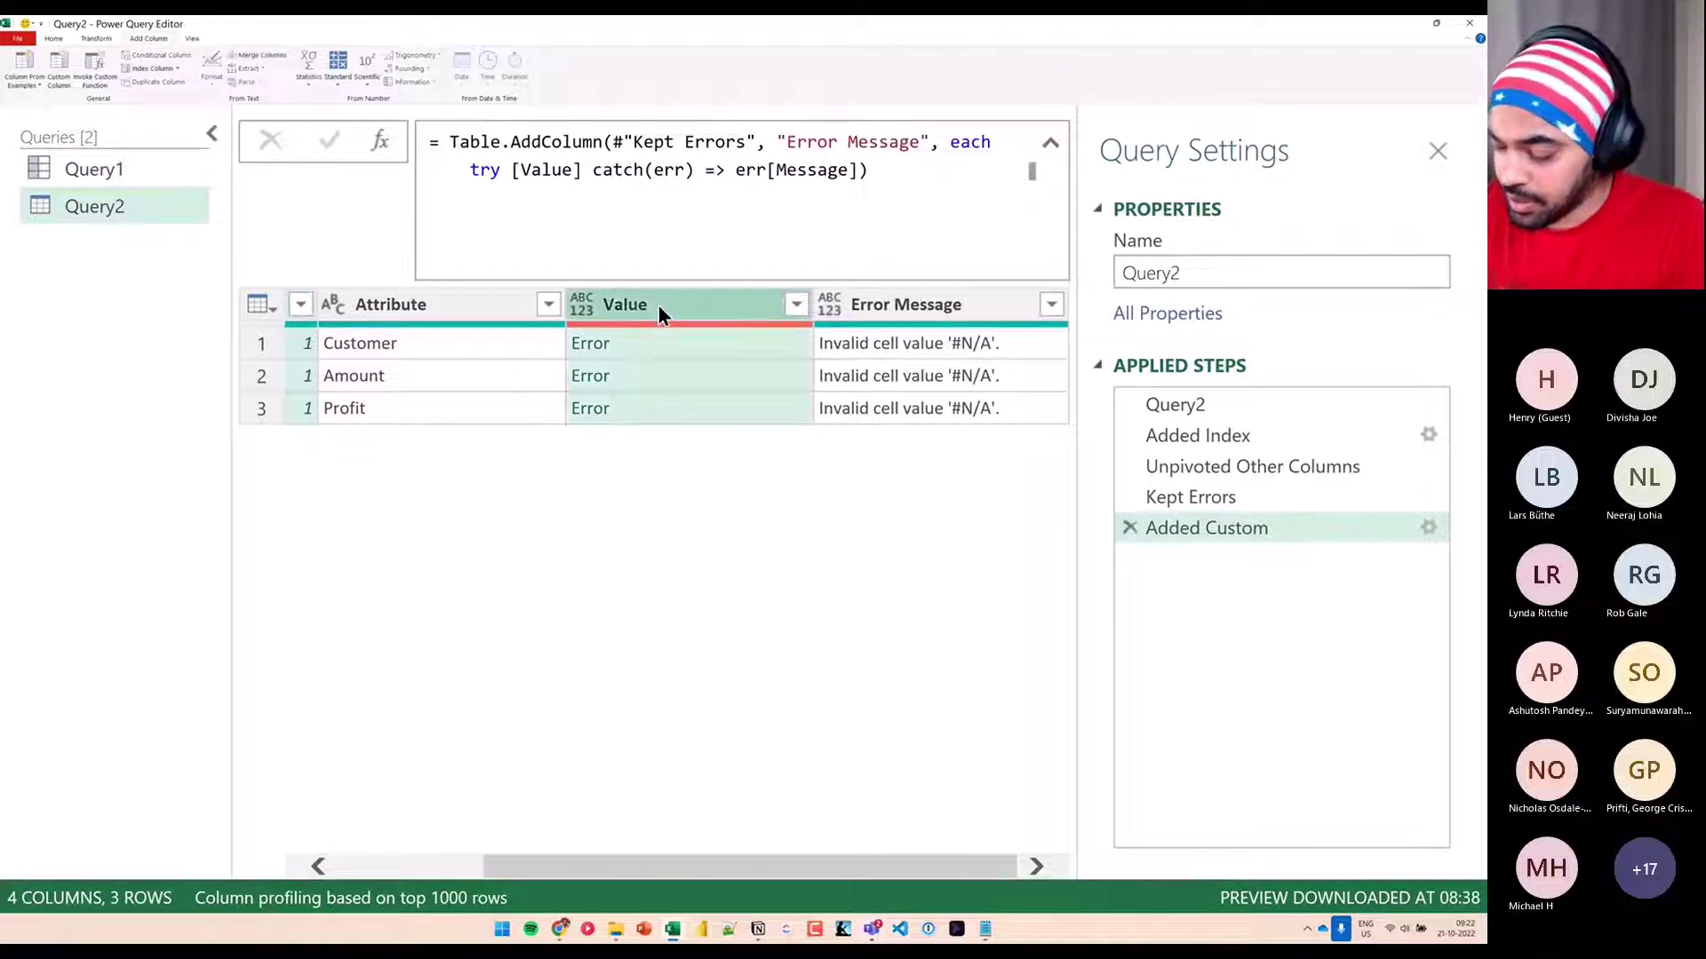
{"action": "key", "text": "Delete"}
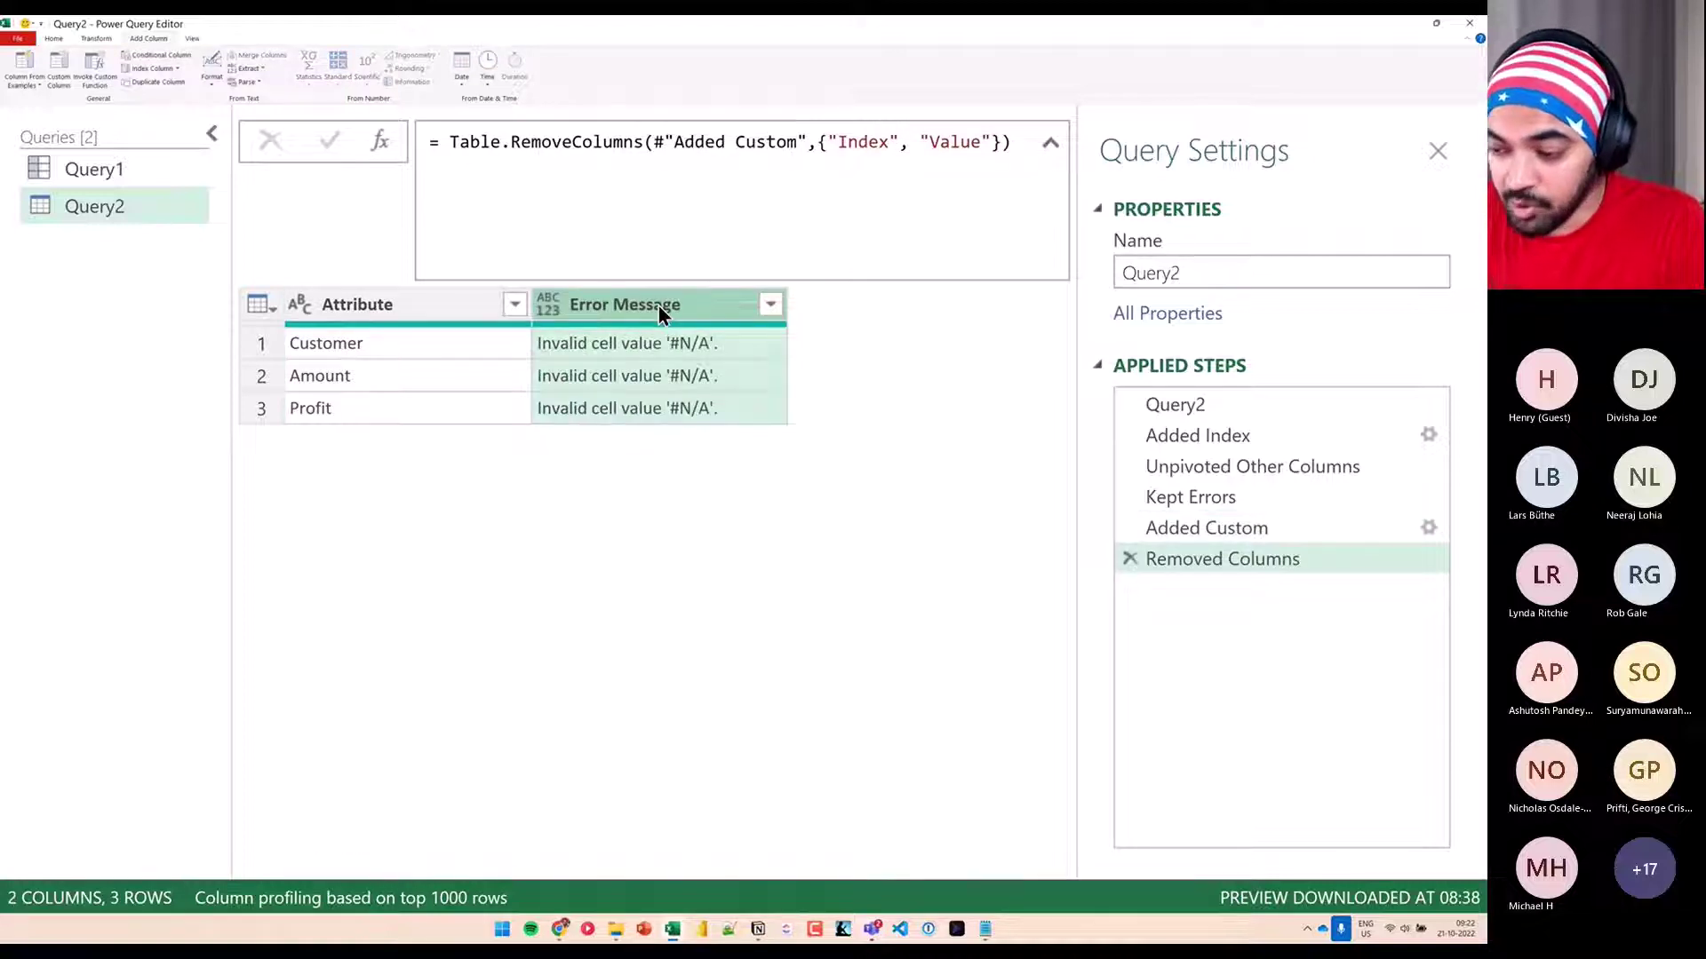
{"action": "left_click", "coordinate": [1238, 530]}
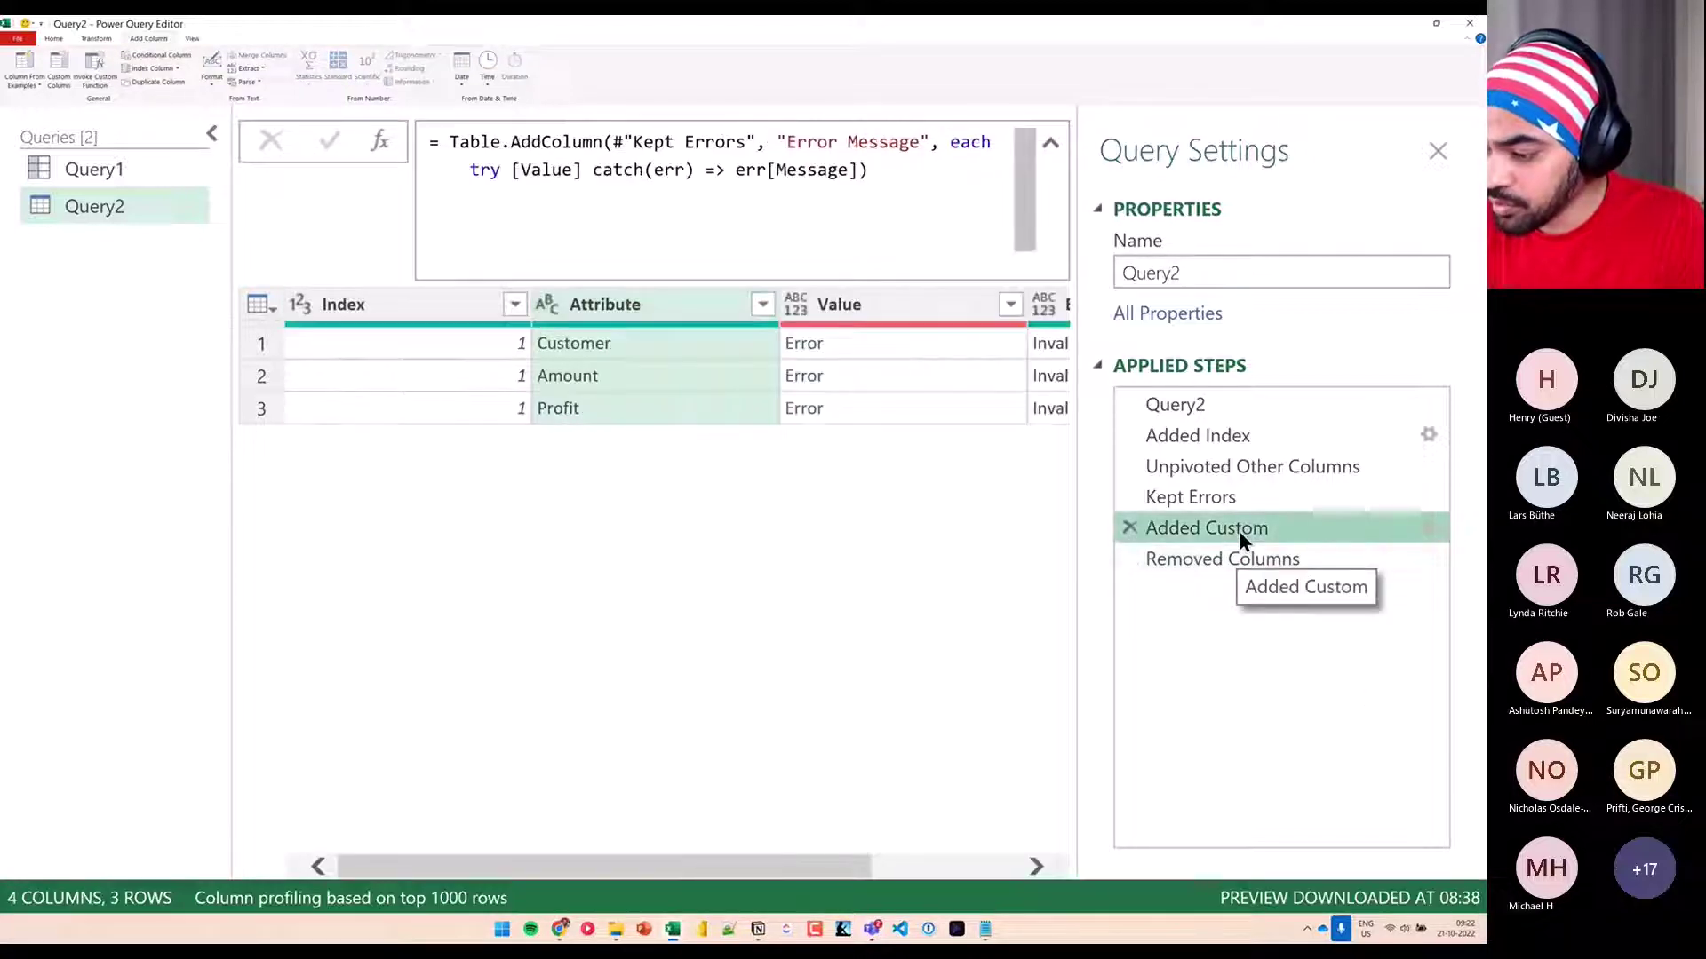
{"action": "left_click", "coordinate": [891, 342]}
{"action": "left_click", "coordinate": [906, 387]}
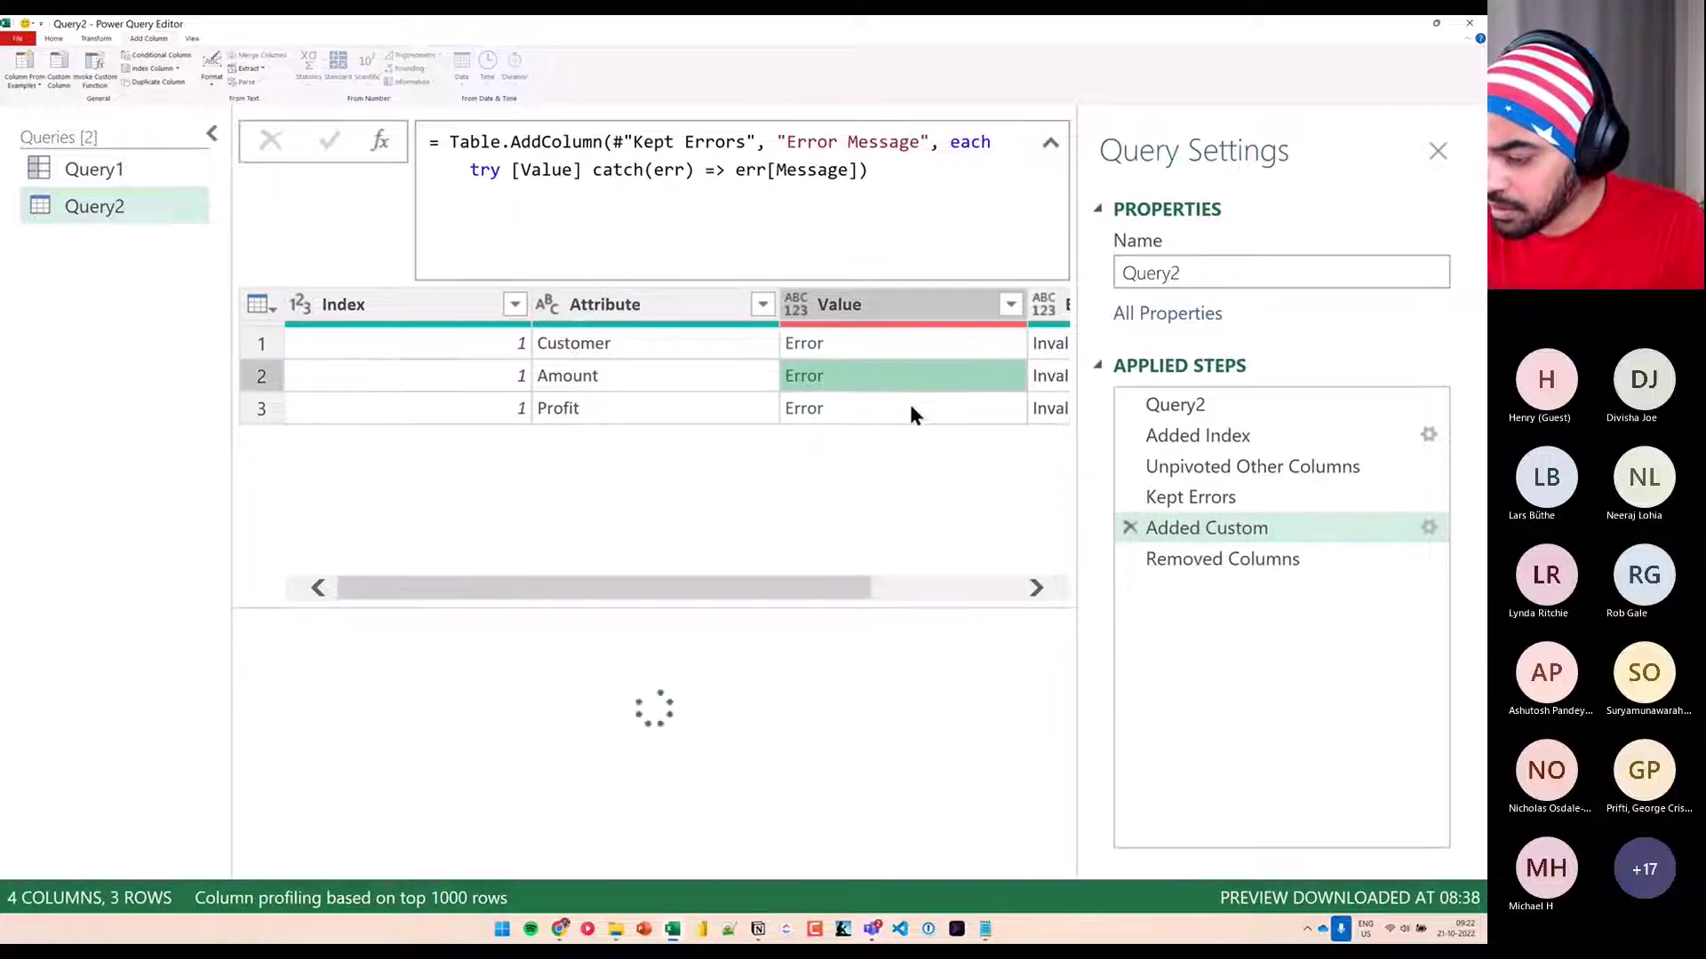
{"action": "left_click", "coordinate": [910, 407]}
{"action": "left_click", "coordinate": [1313, 560]}
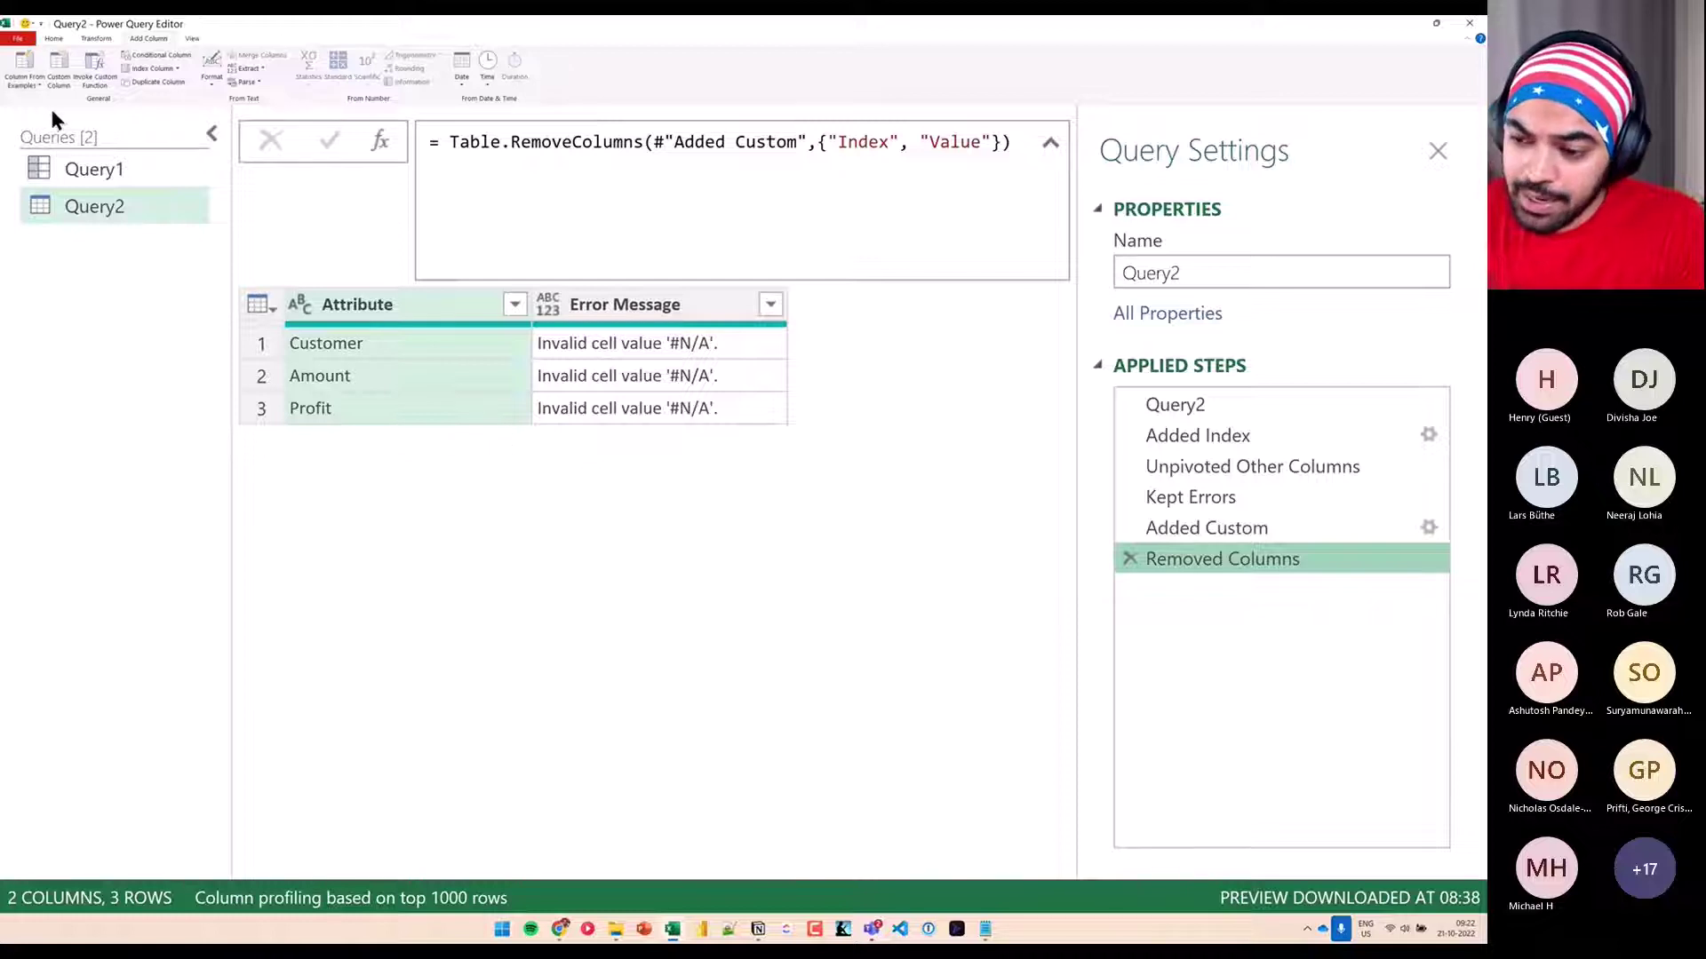
{"action": "left_click", "coordinate": [175, 220]}
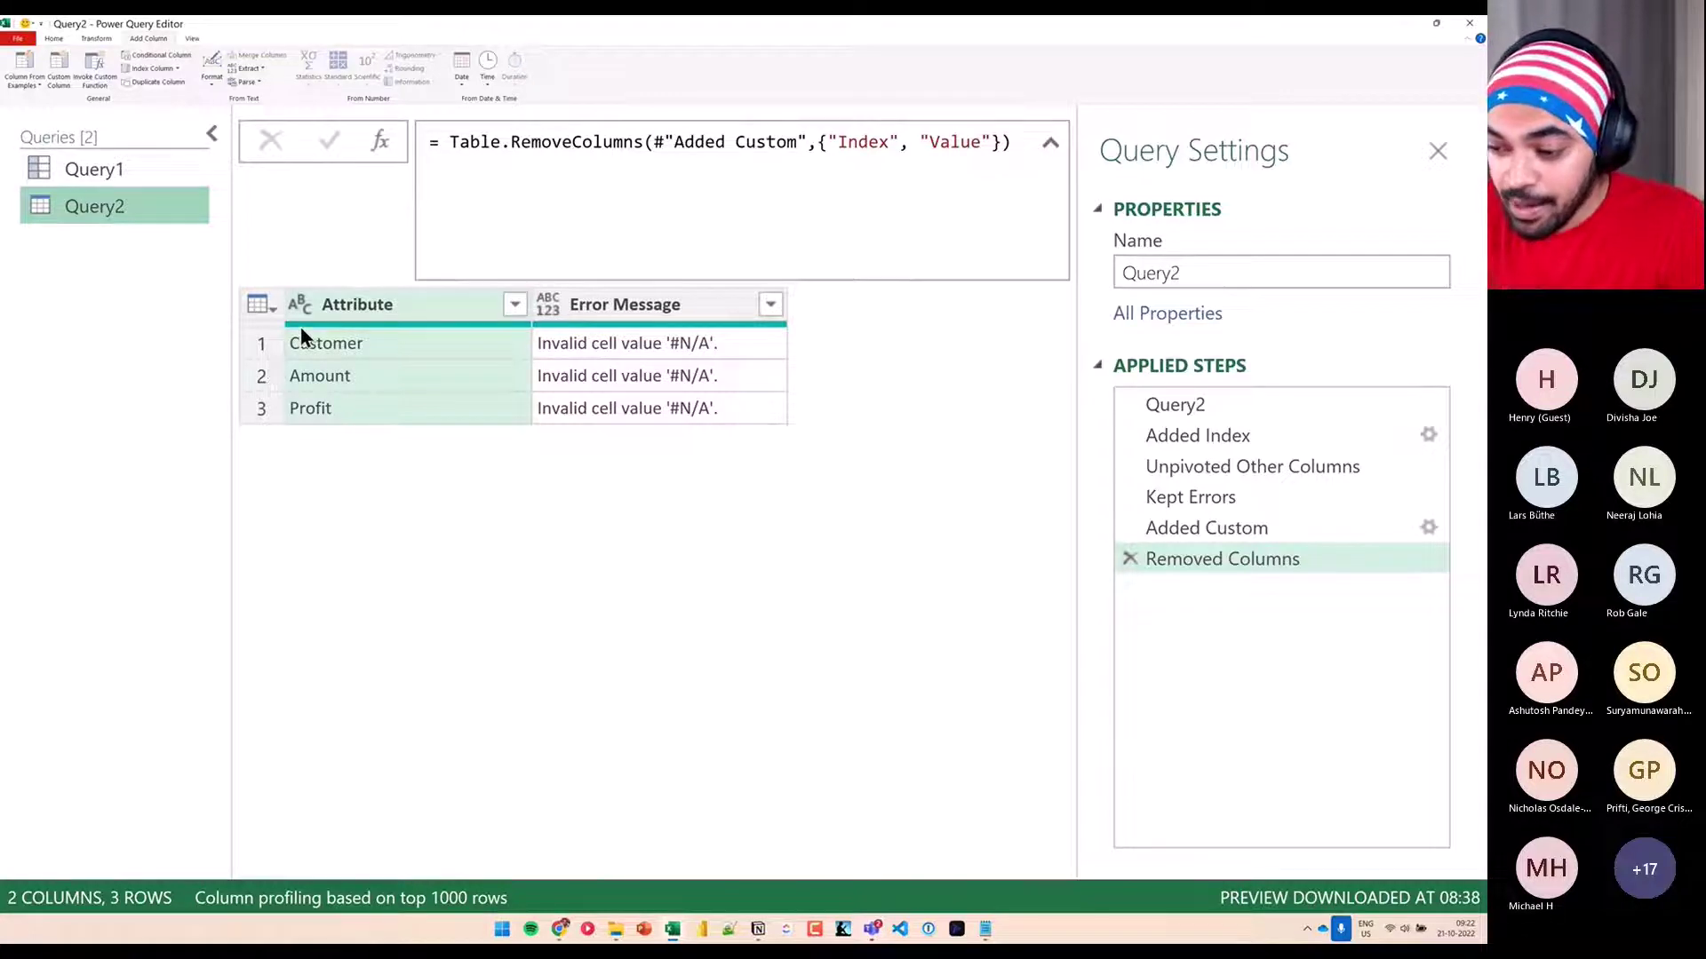
Rename Query2 to Errors
{"action": "double_click", "coordinate": [1134, 273]}
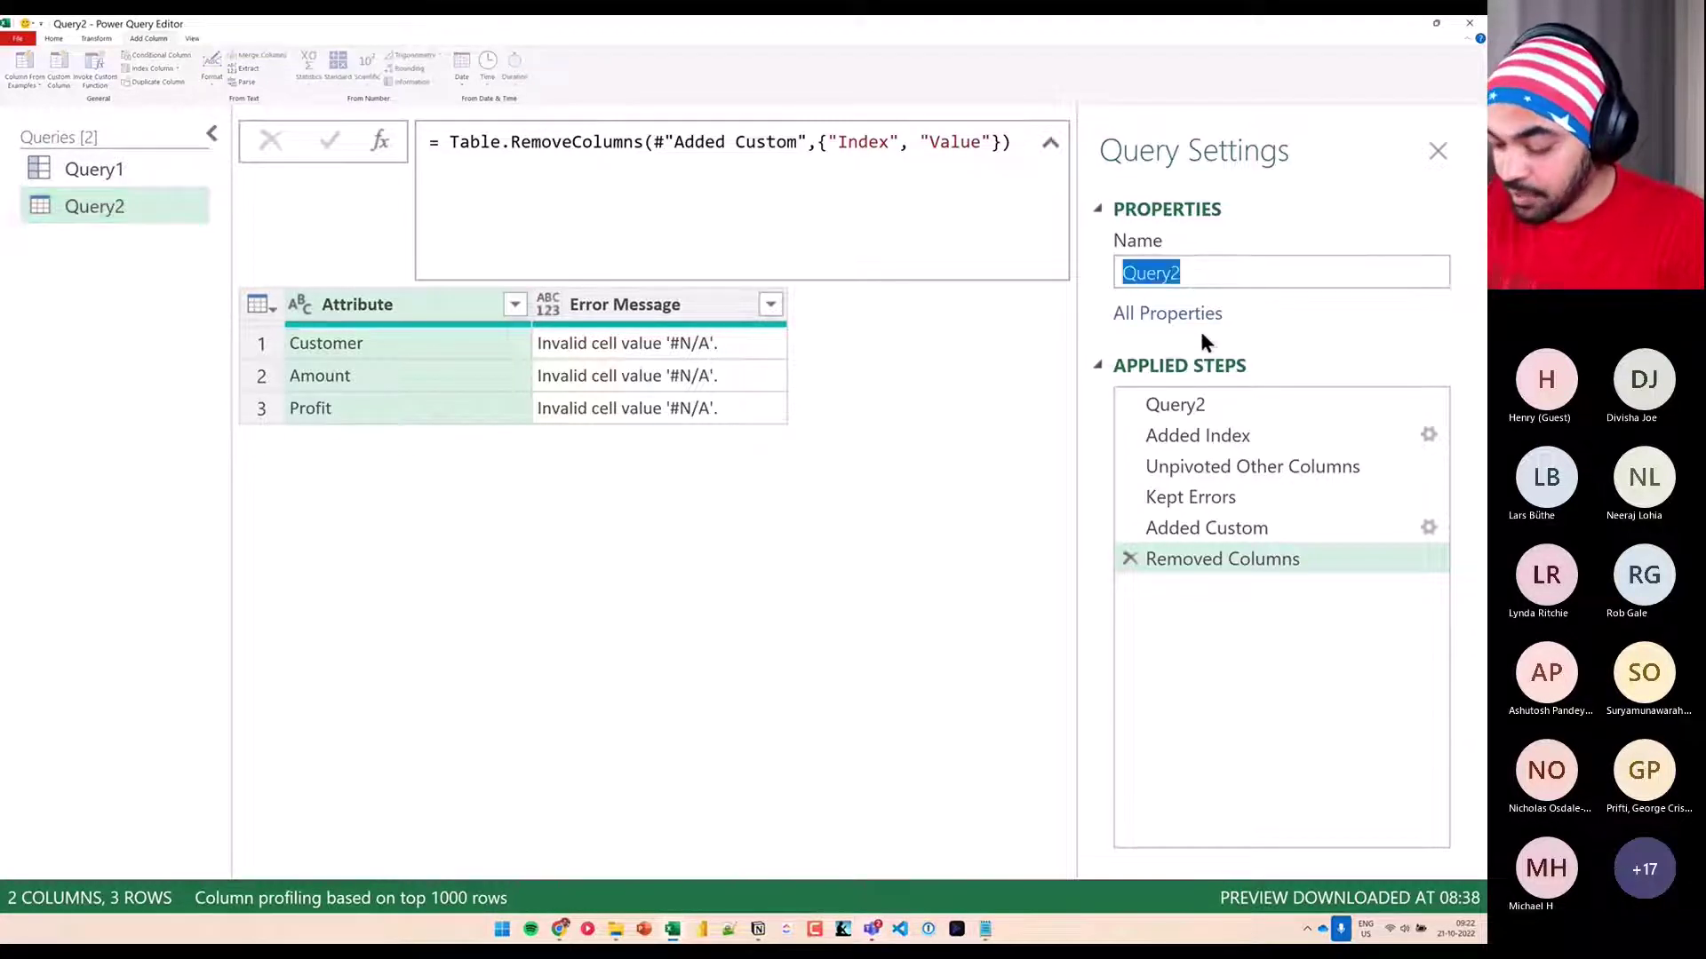
{"action": "type", "text": "Errors"}
{"action": "key", "text": "Return"}
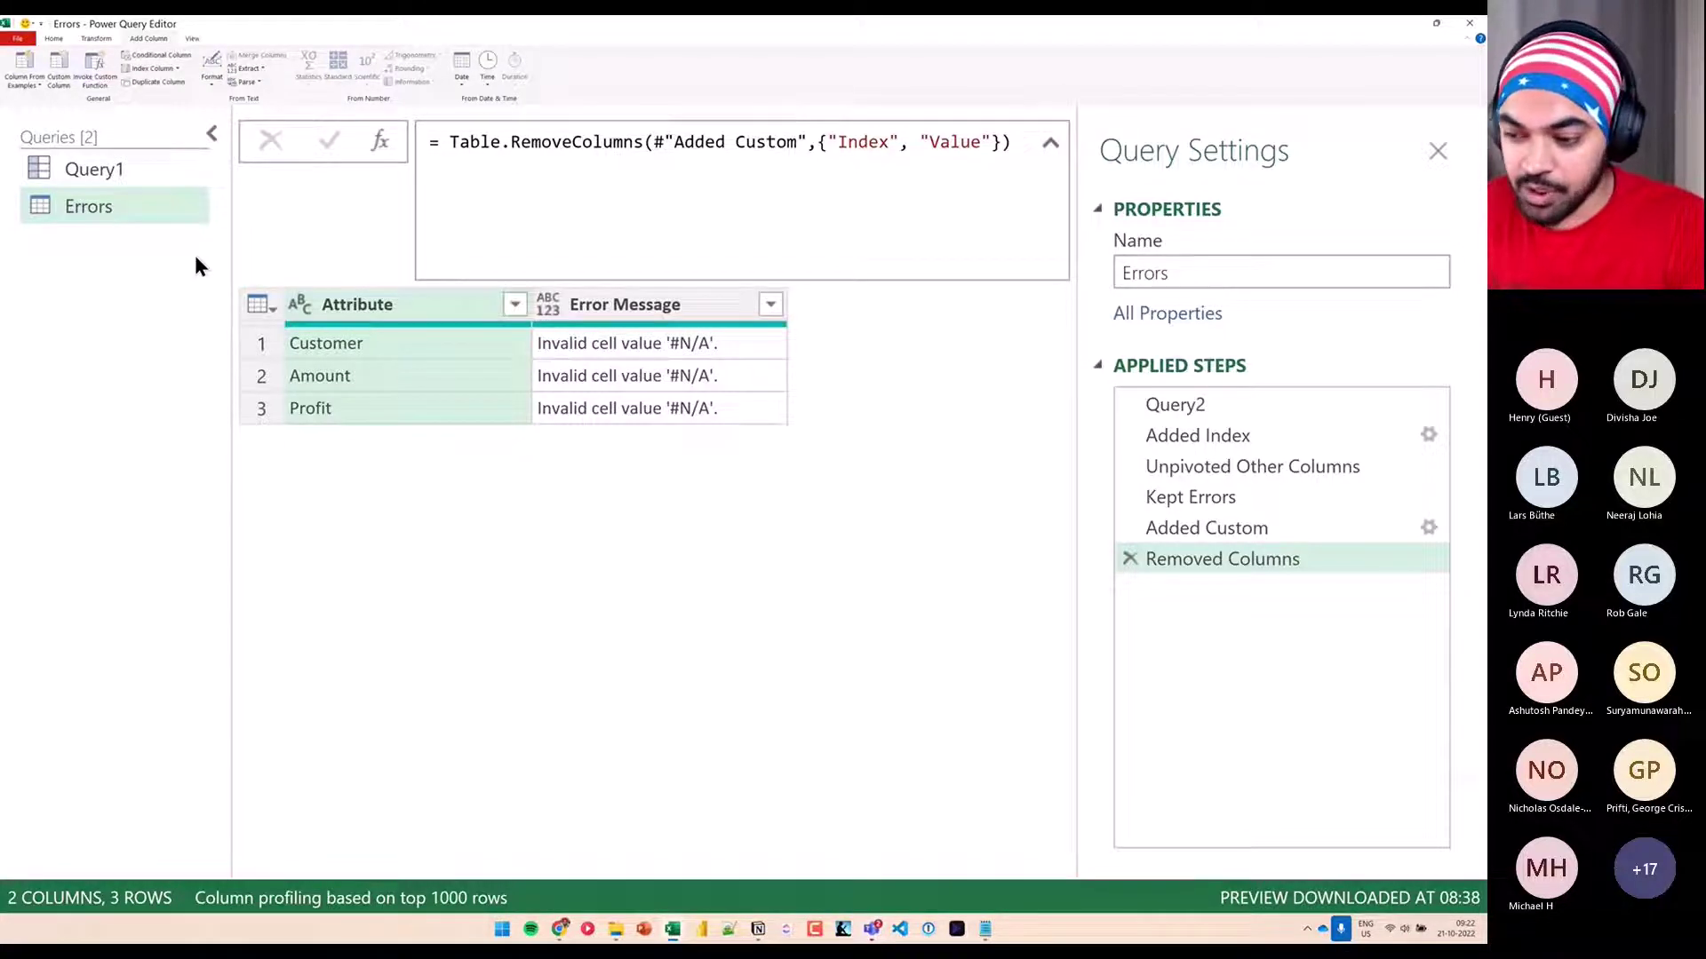
{"action": "left_click", "coordinate": [85, 163]}
{"action": "left_click_drag", "start_coordinate": [296, 524], "coordinate": [593, 541]}
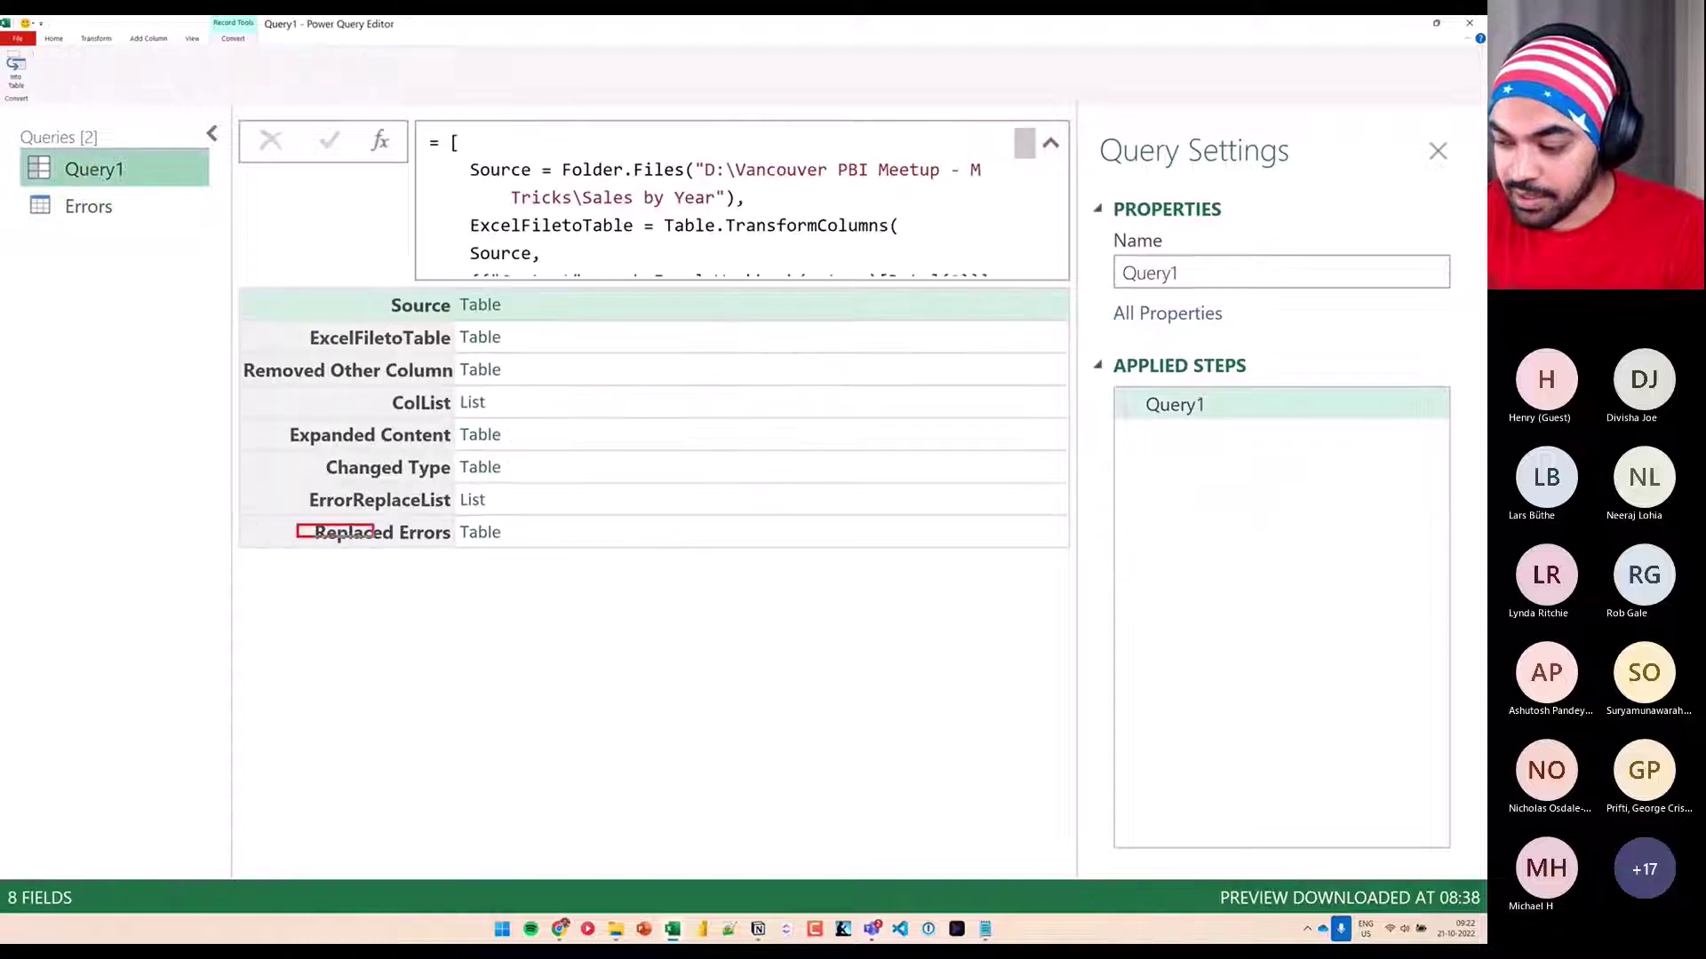
Duplicate the Errors query to create Errors (2)
{"action": "left_click", "coordinate": [101, 206]}
{"action": "right_click", "coordinate": [103, 208]}
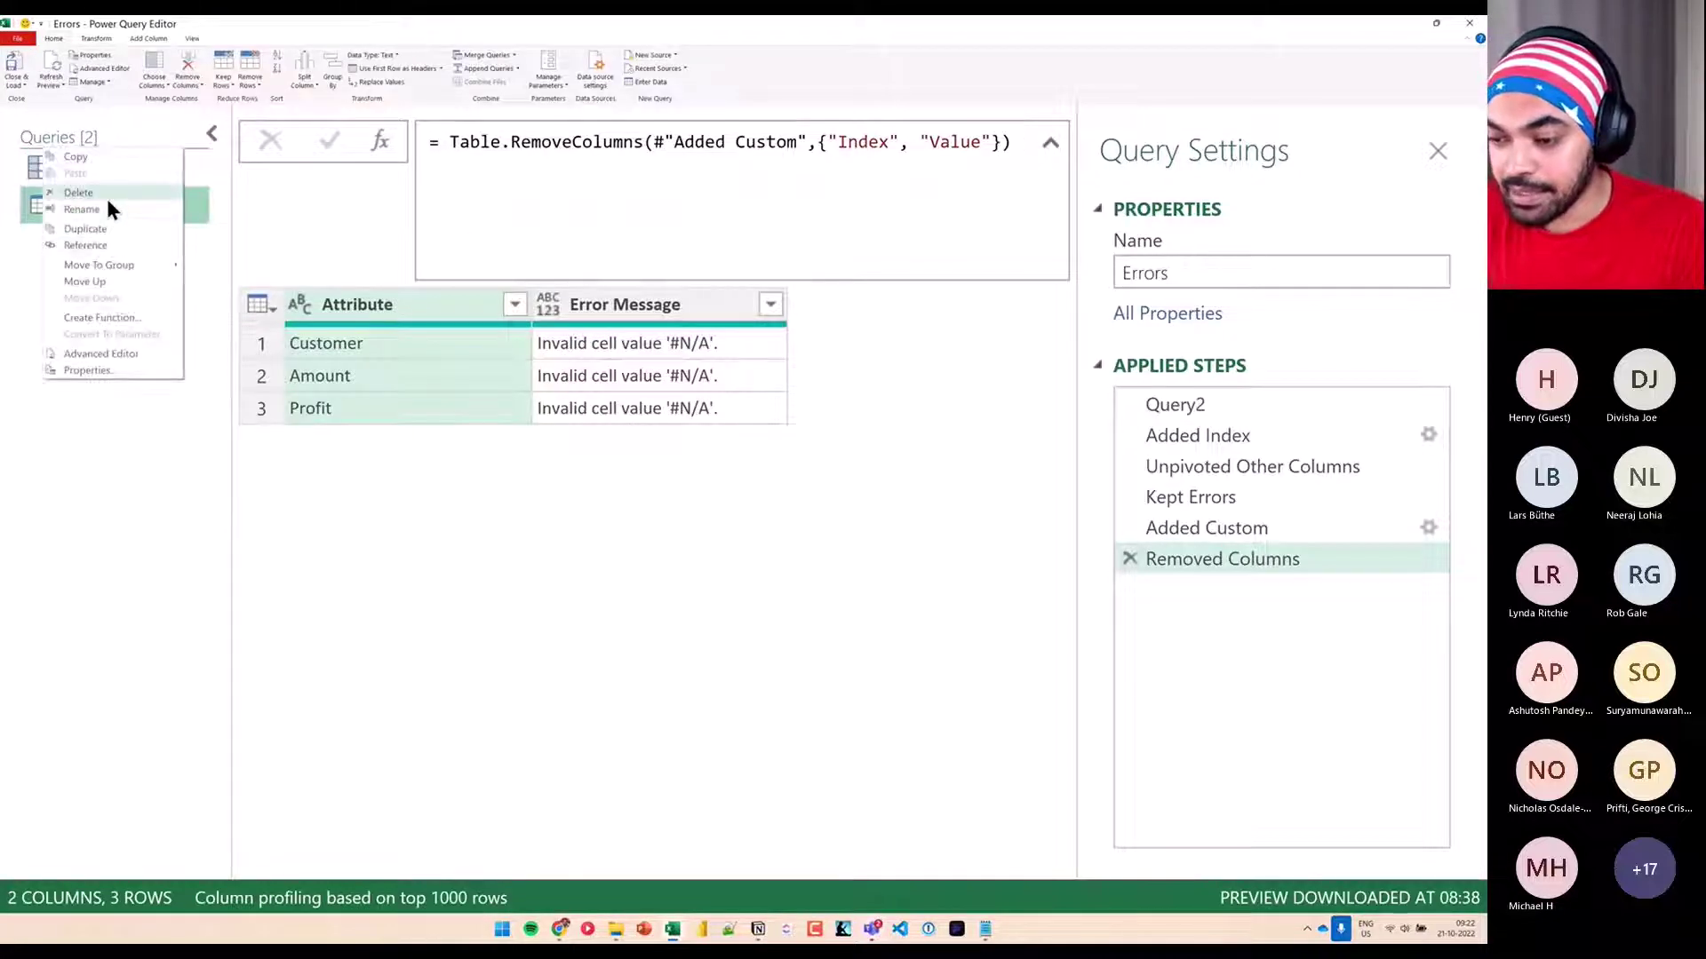
{"action": "left_click", "coordinate": [108, 227]}
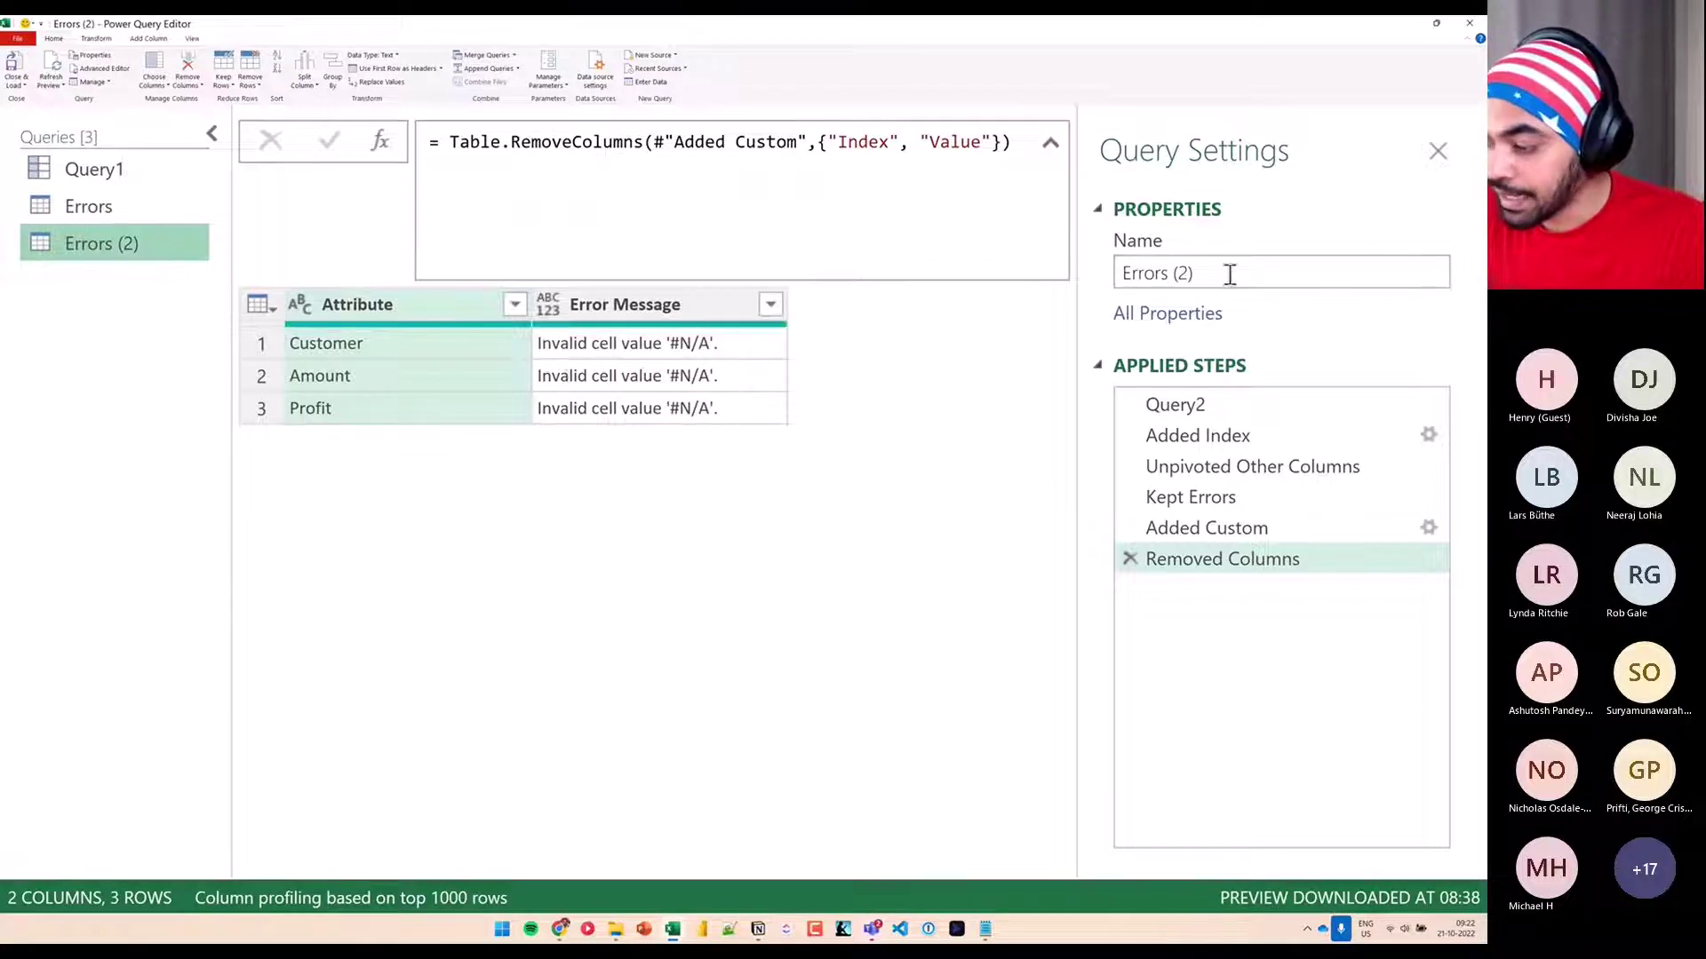
{"action": "left_click", "coordinate": [1229, 409]}
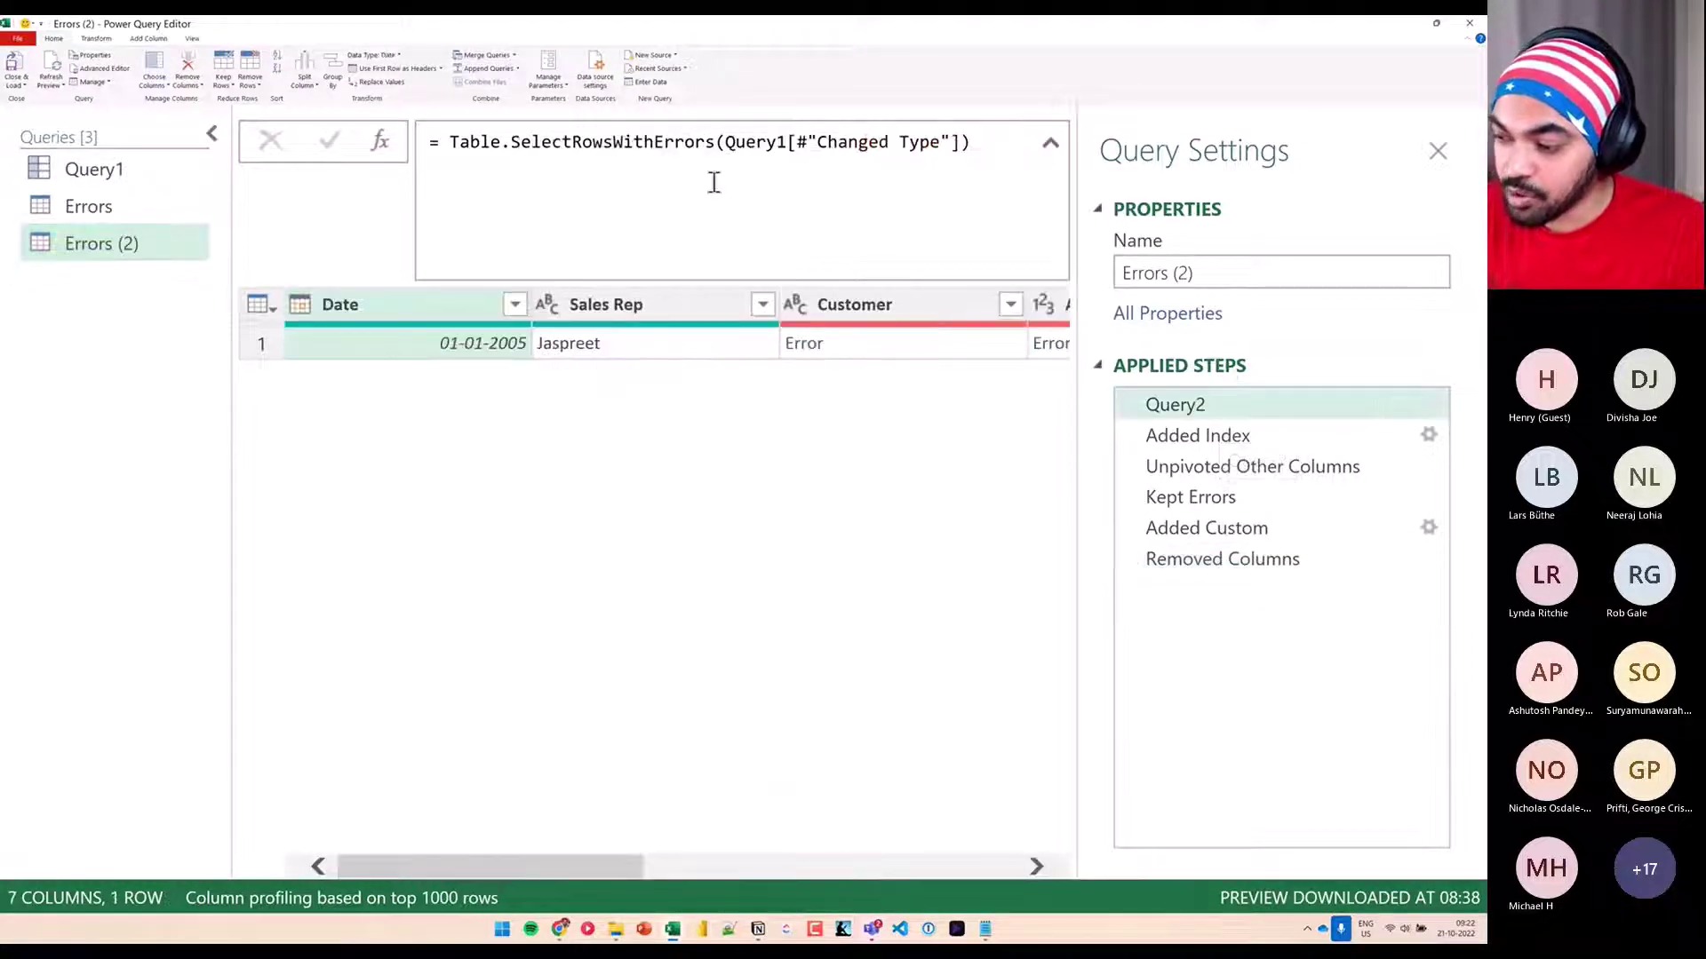
{"action": "left_click", "coordinate": [89, 170]}
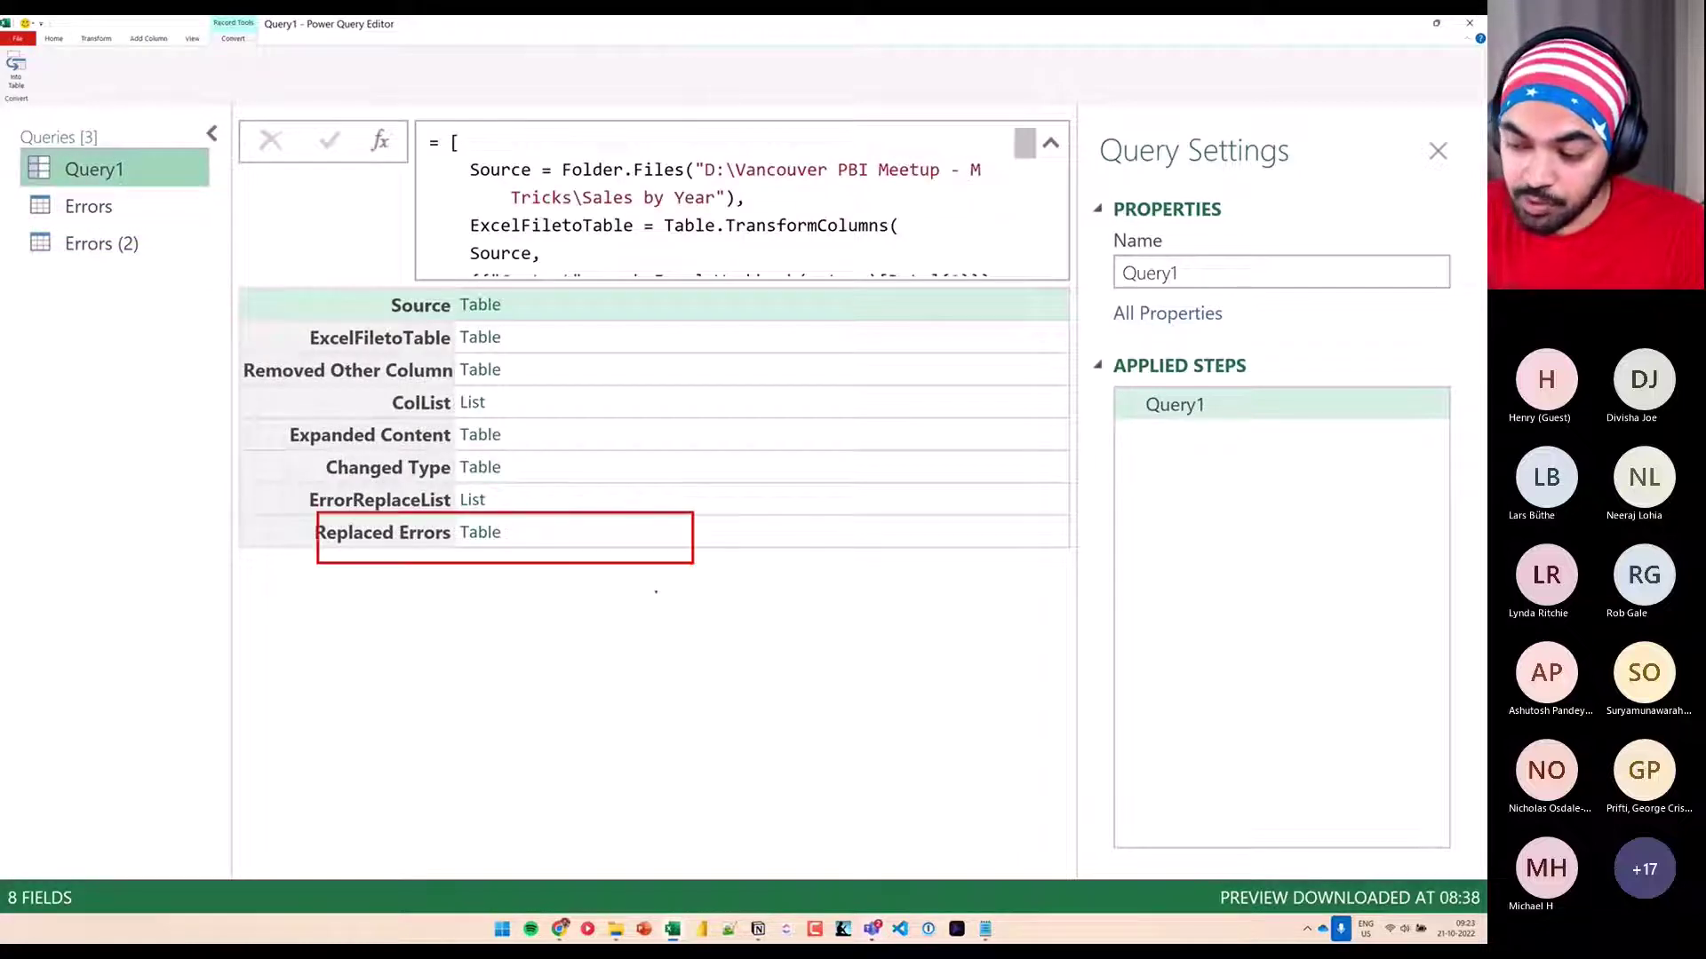
In Errors (2), delete the Added Index through Removed Columns steps
{"action": "left_click", "coordinate": [105, 243]}
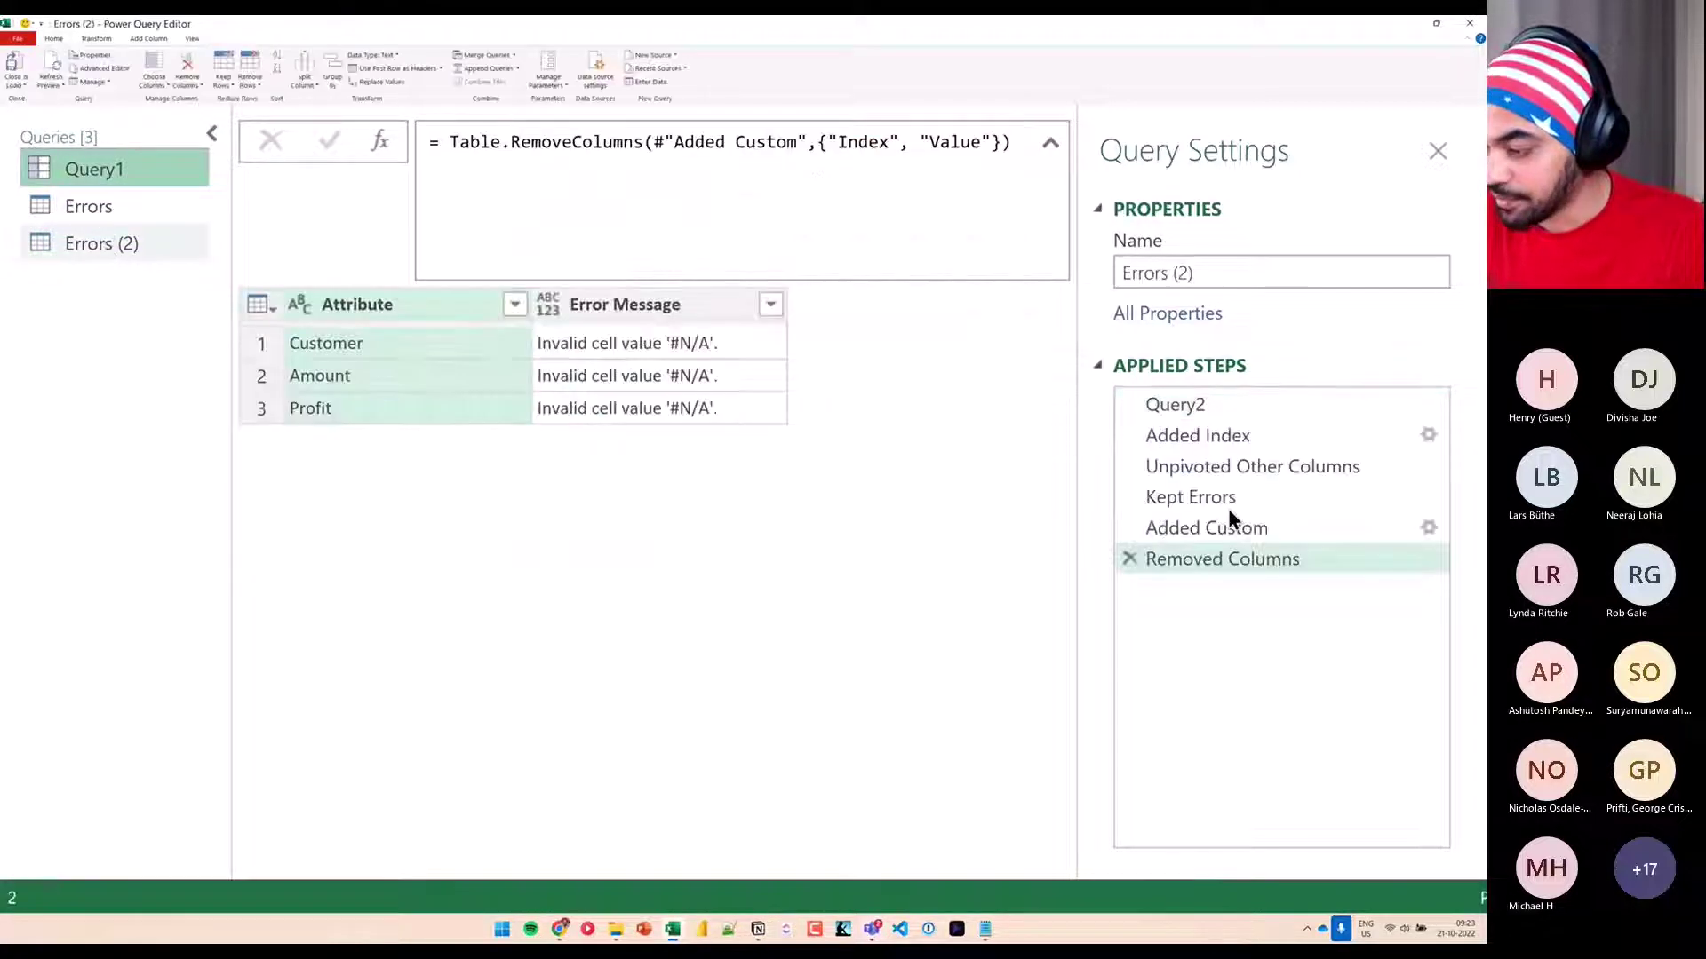
{"action": "left_click", "coordinate": [1131, 558]}
{"action": "left_click", "coordinate": [1130, 527]}
{"action": "left_click", "coordinate": [1131, 497]}
{"action": "left_click", "coordinate": [1130, 467]}
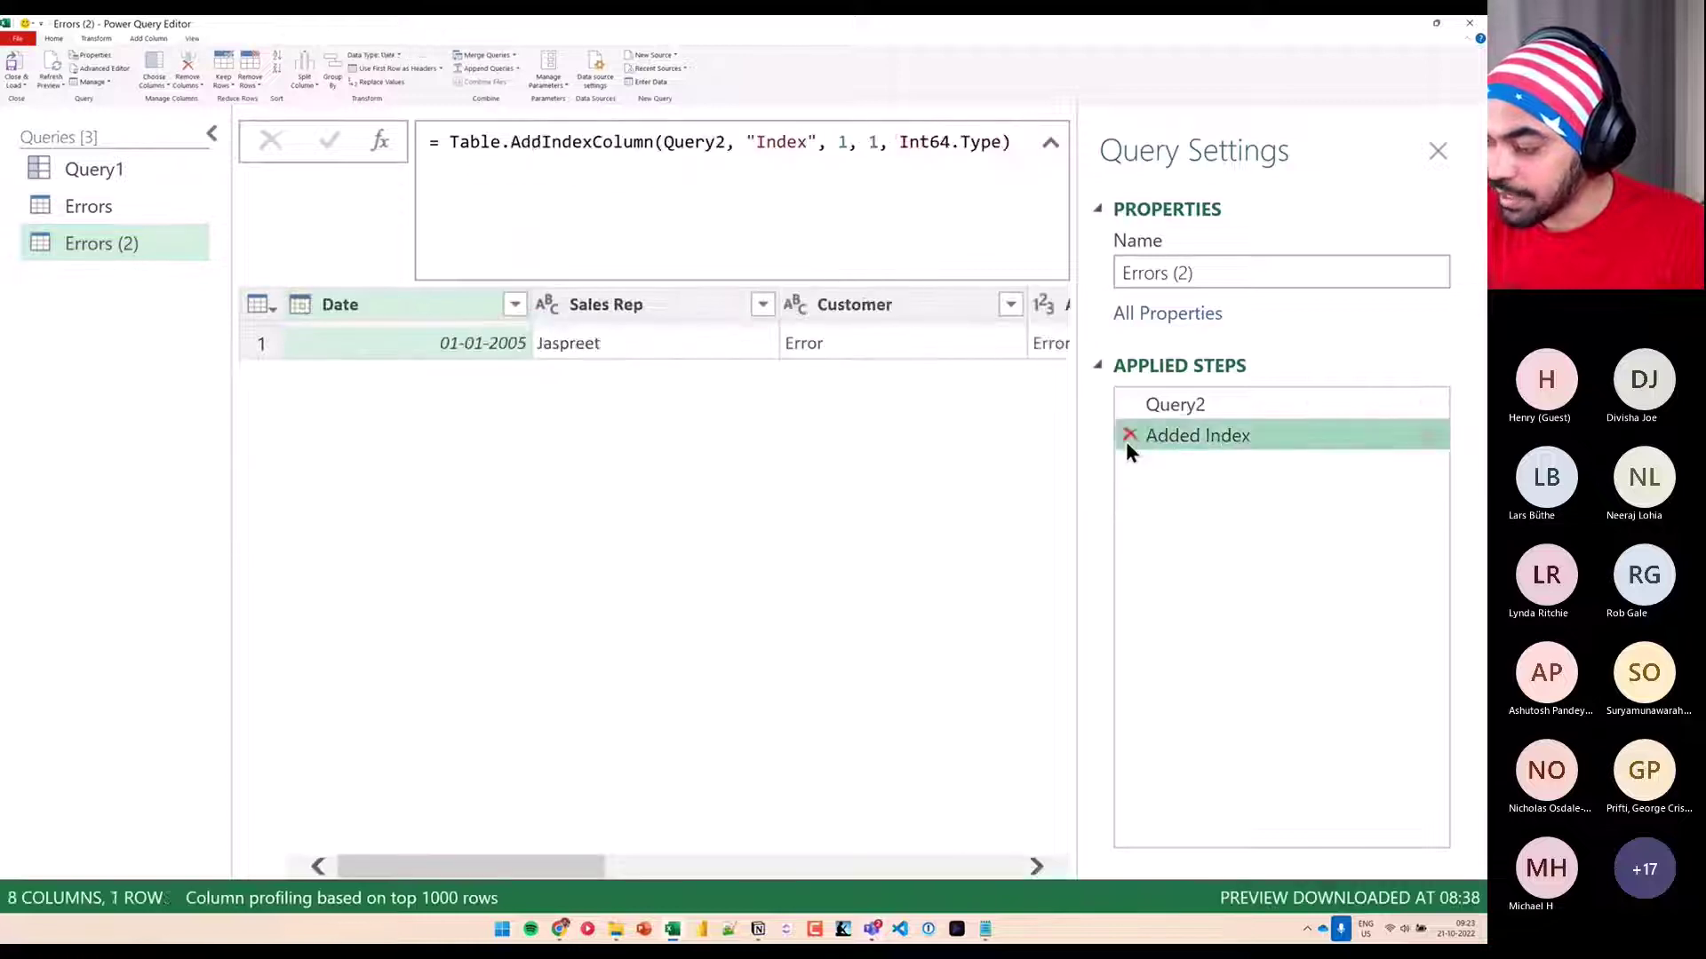
{"action": "left_click", "coordinate": [1130, 435]}
Point the error-row filter at Query1's Replaced Errors step instead of Changed Type
{"action": "left_click_drag", "start_coordinate": [802, 142], "coordinate": [1096, 126]}
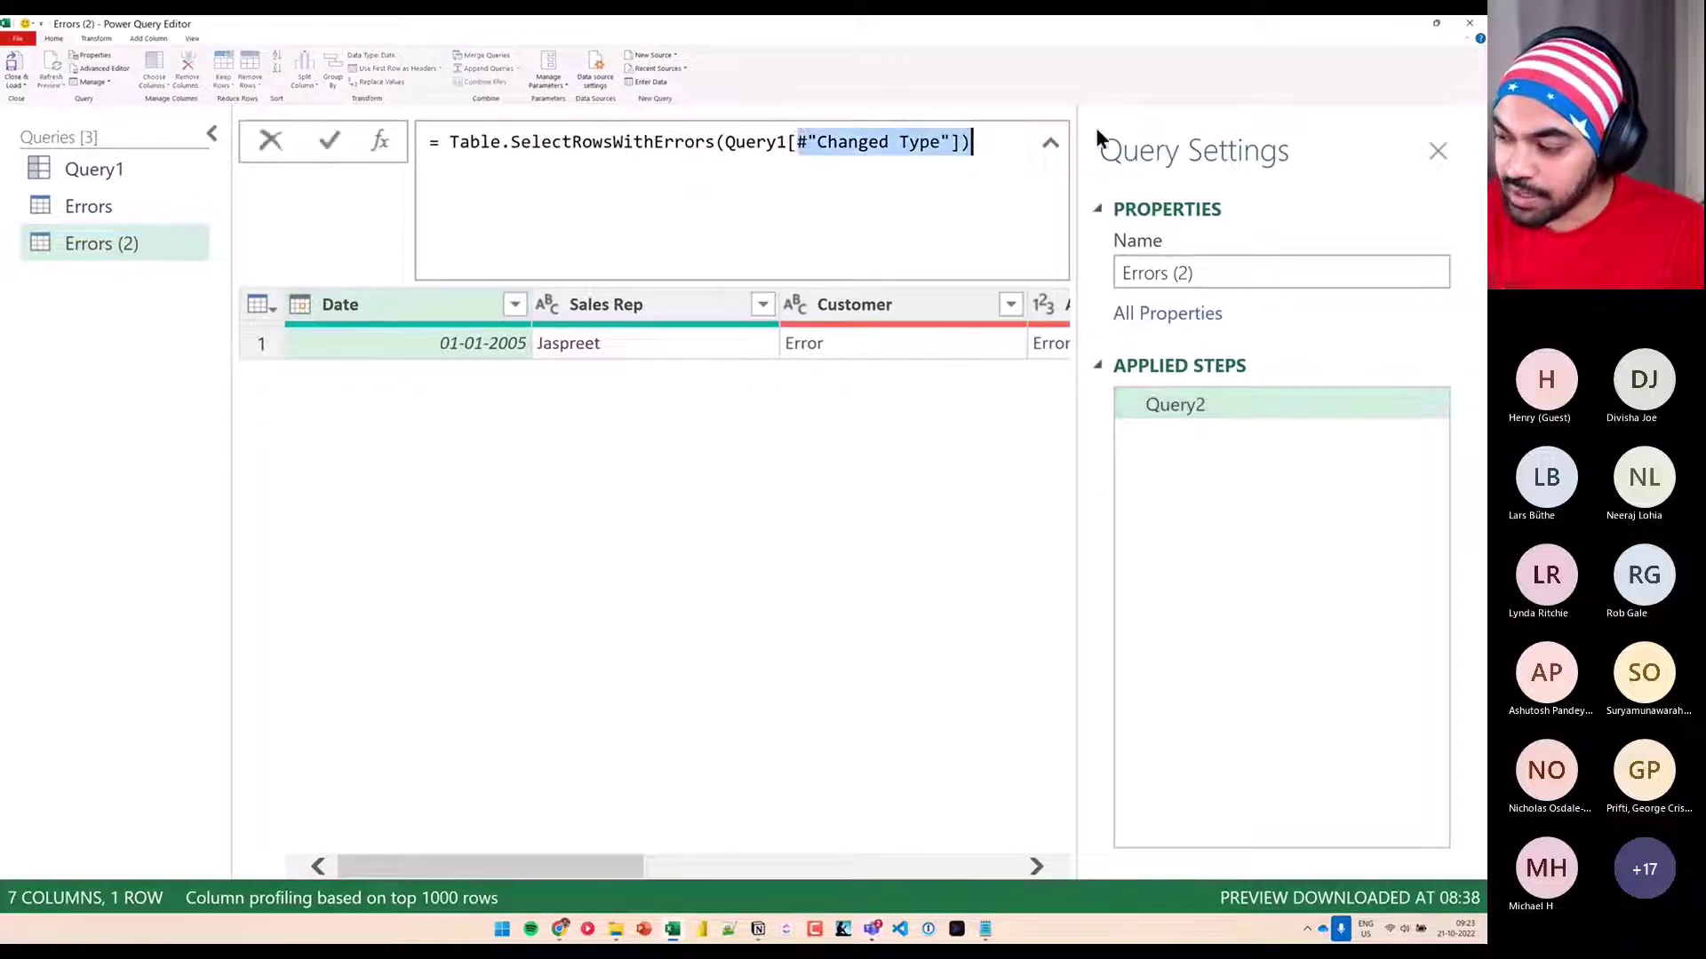
{"action": "left_click", "coordinate": [1095, 130]}
{"action": "left_click_drag", "start_coordinate": [818, 142], "coordinate": [940, 143]}
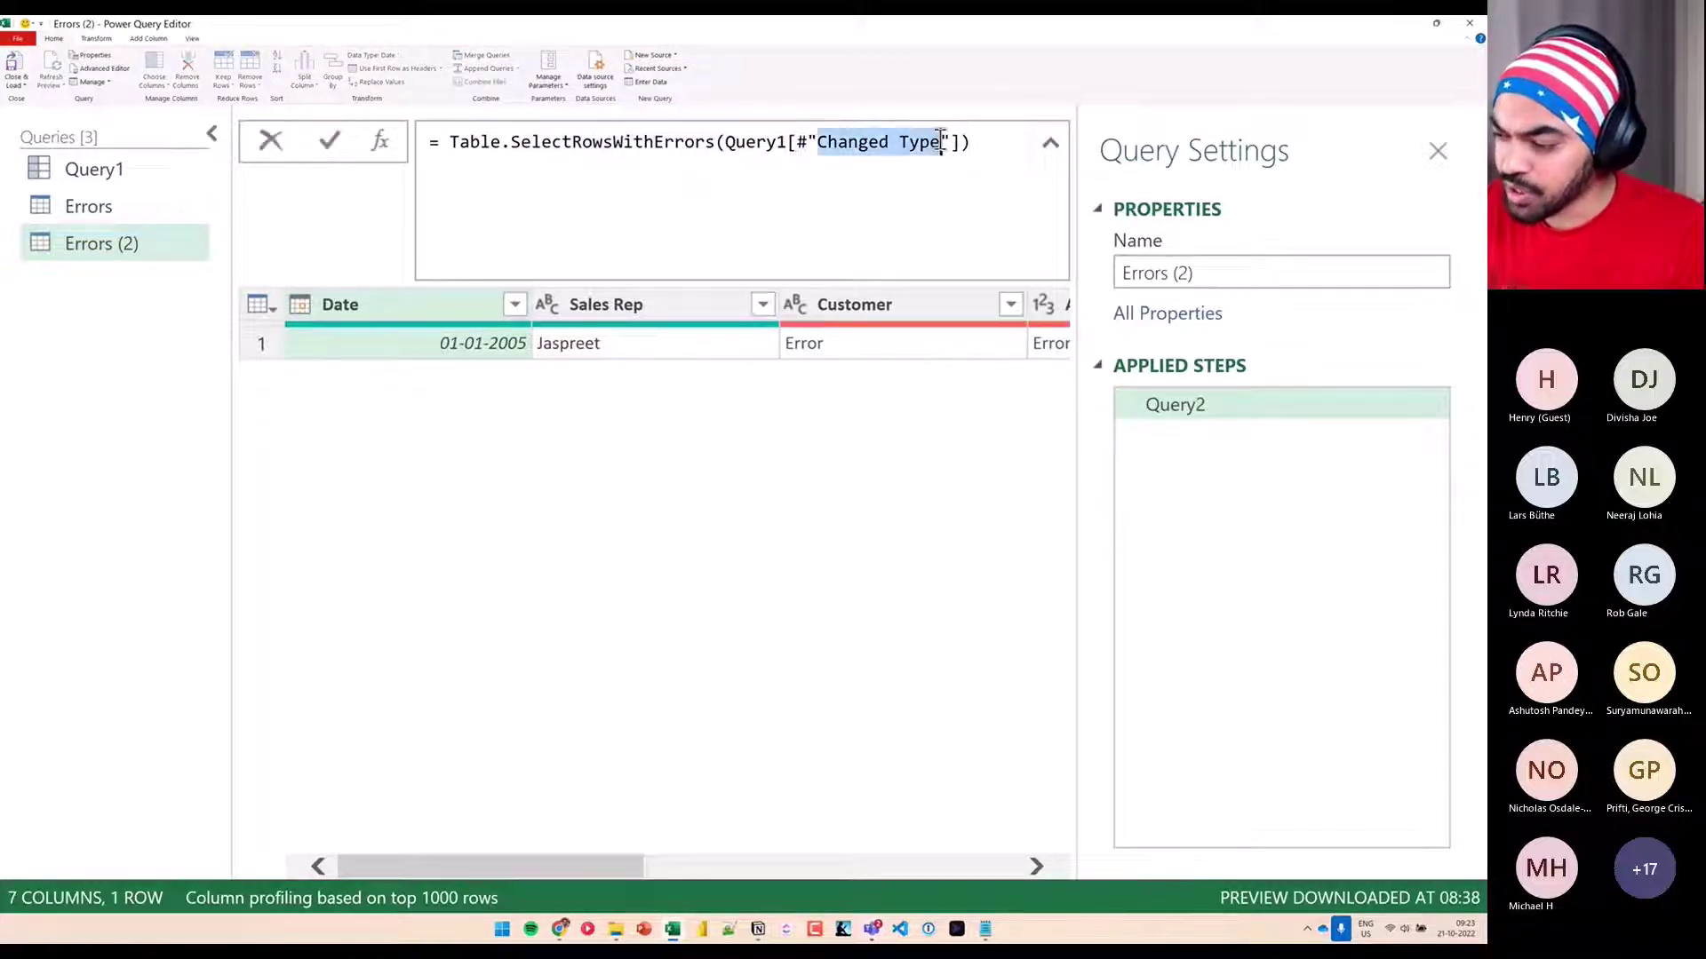
{"action": "type", "text": "R"}
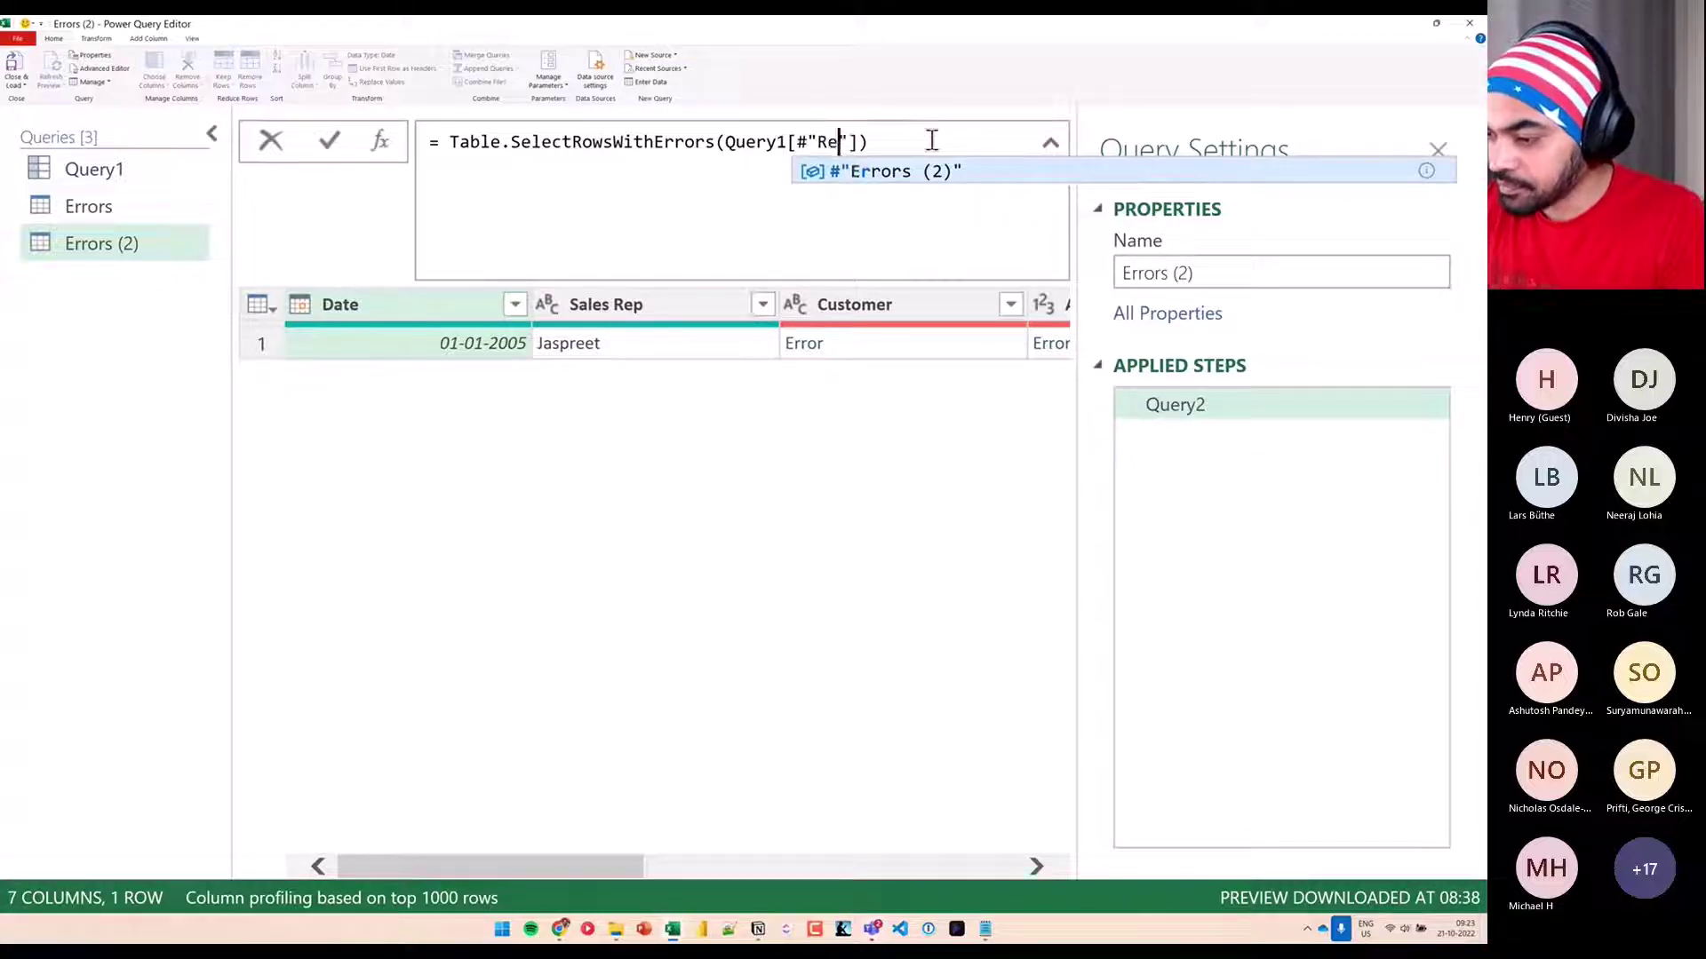
{"action": "type", "text": "place"}
{"action": "key", "text": "BackSpace"}
{"action": "key", "text": "BackSpace"}
{"action": "key", "text": "BackSpace"}
{"action": "type", "text": "la"}
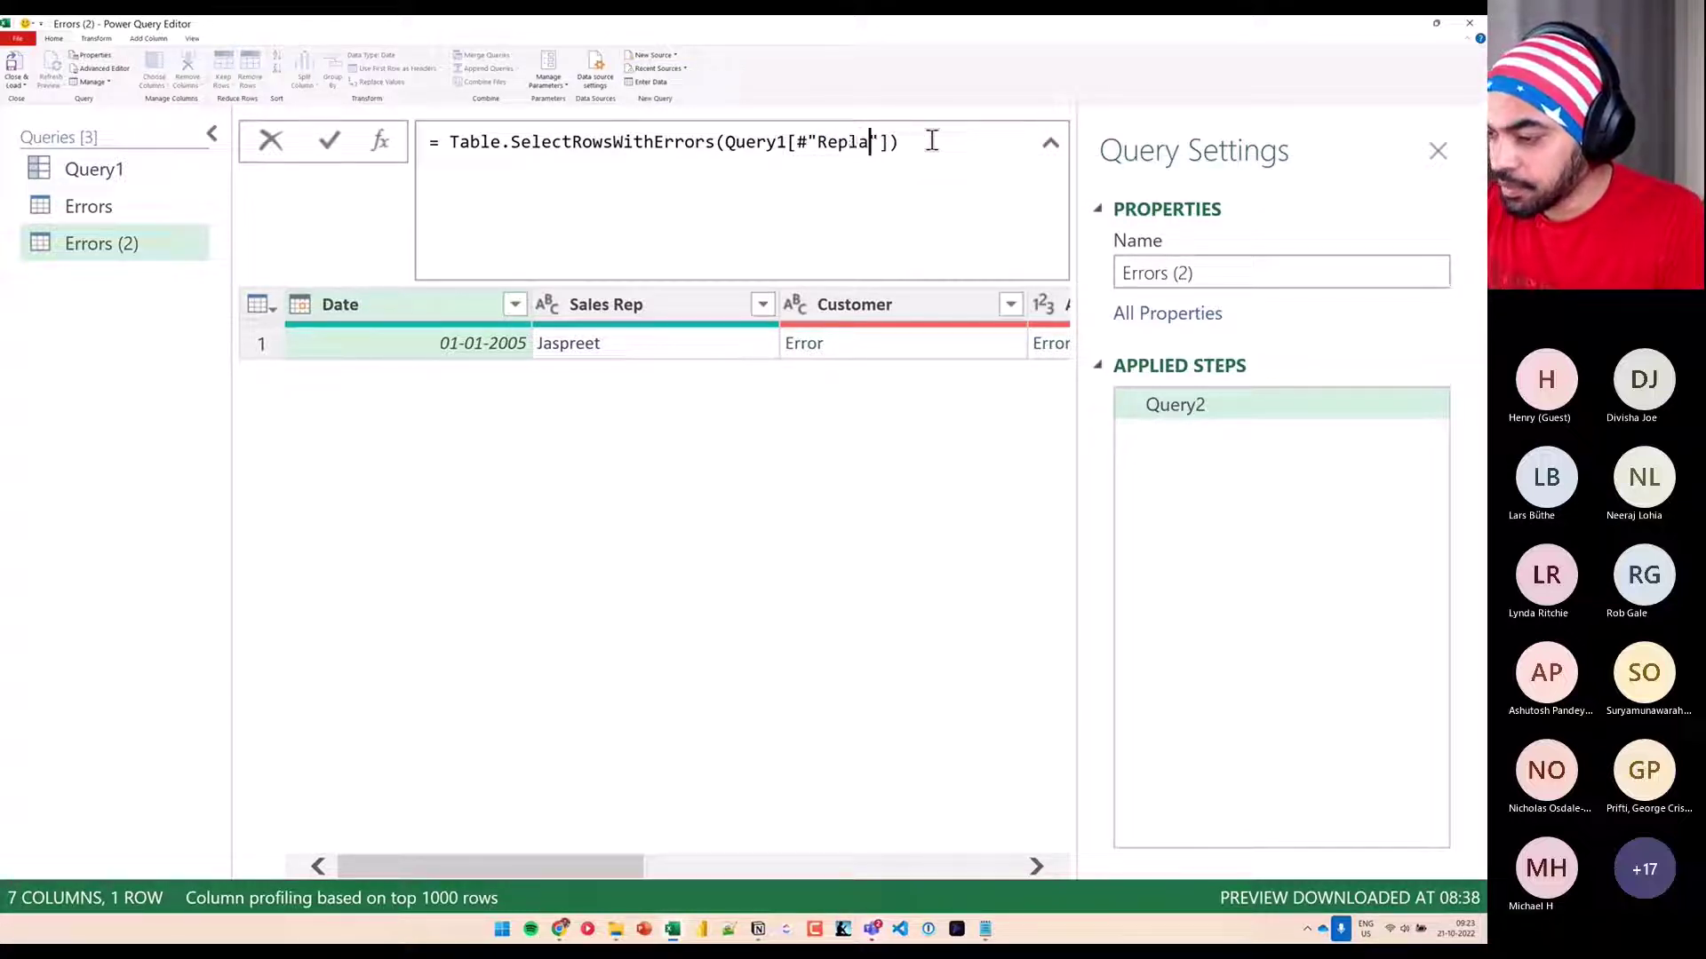
{"action": "type", "text": "ced Err"}
{"action": "key", "text": "BackSpace"}
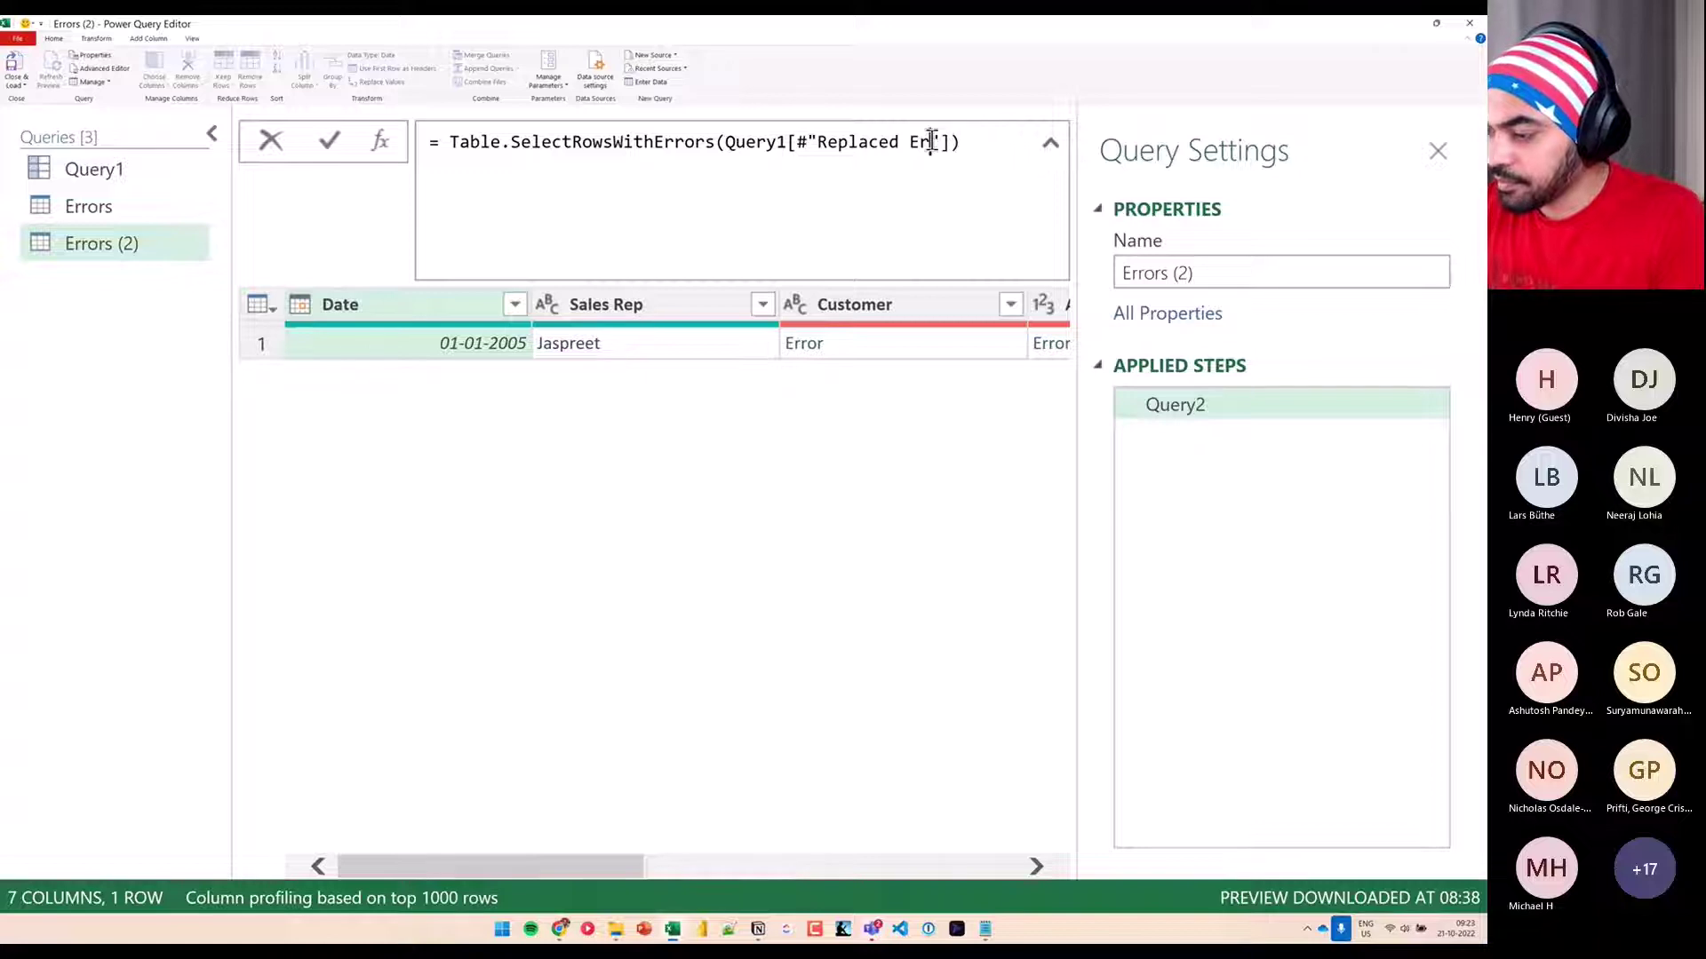
{"action": "type", "text": "rors"}
{"action": "key", "text": "Return"}
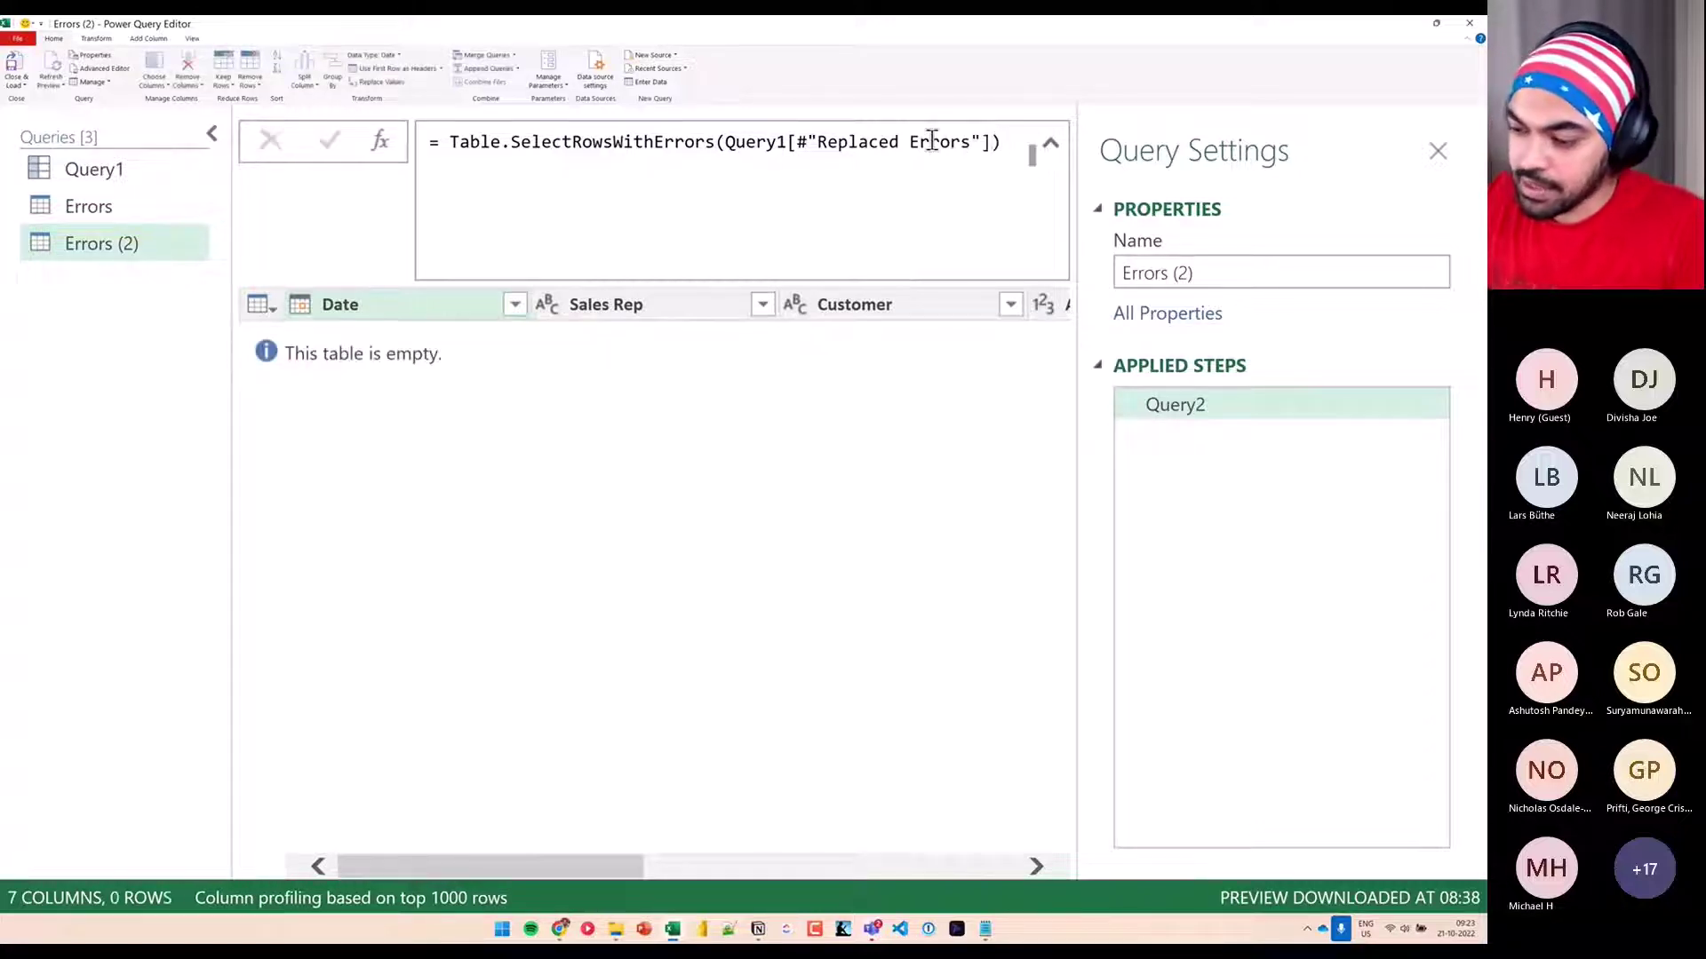
{"action": "left_click", "coordinate": [130, 174]}
{"action": "left_click", "coordinate": [671, 533]}
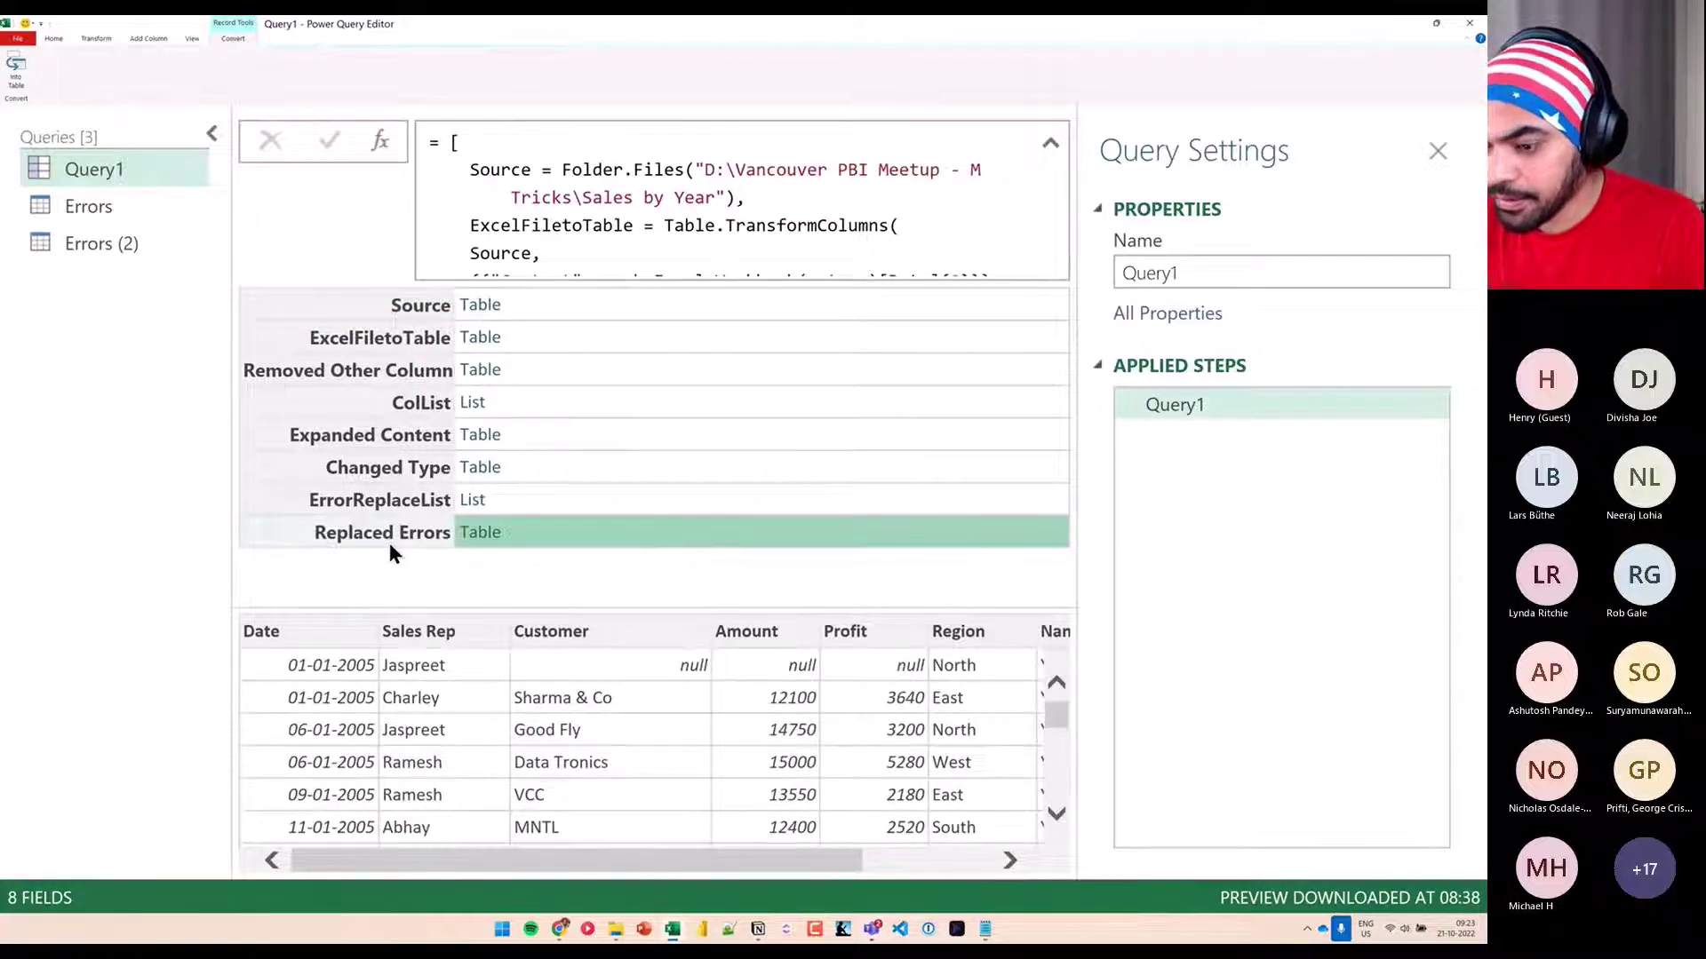
{"action": "left_click", "coordinate": [93, 251]}
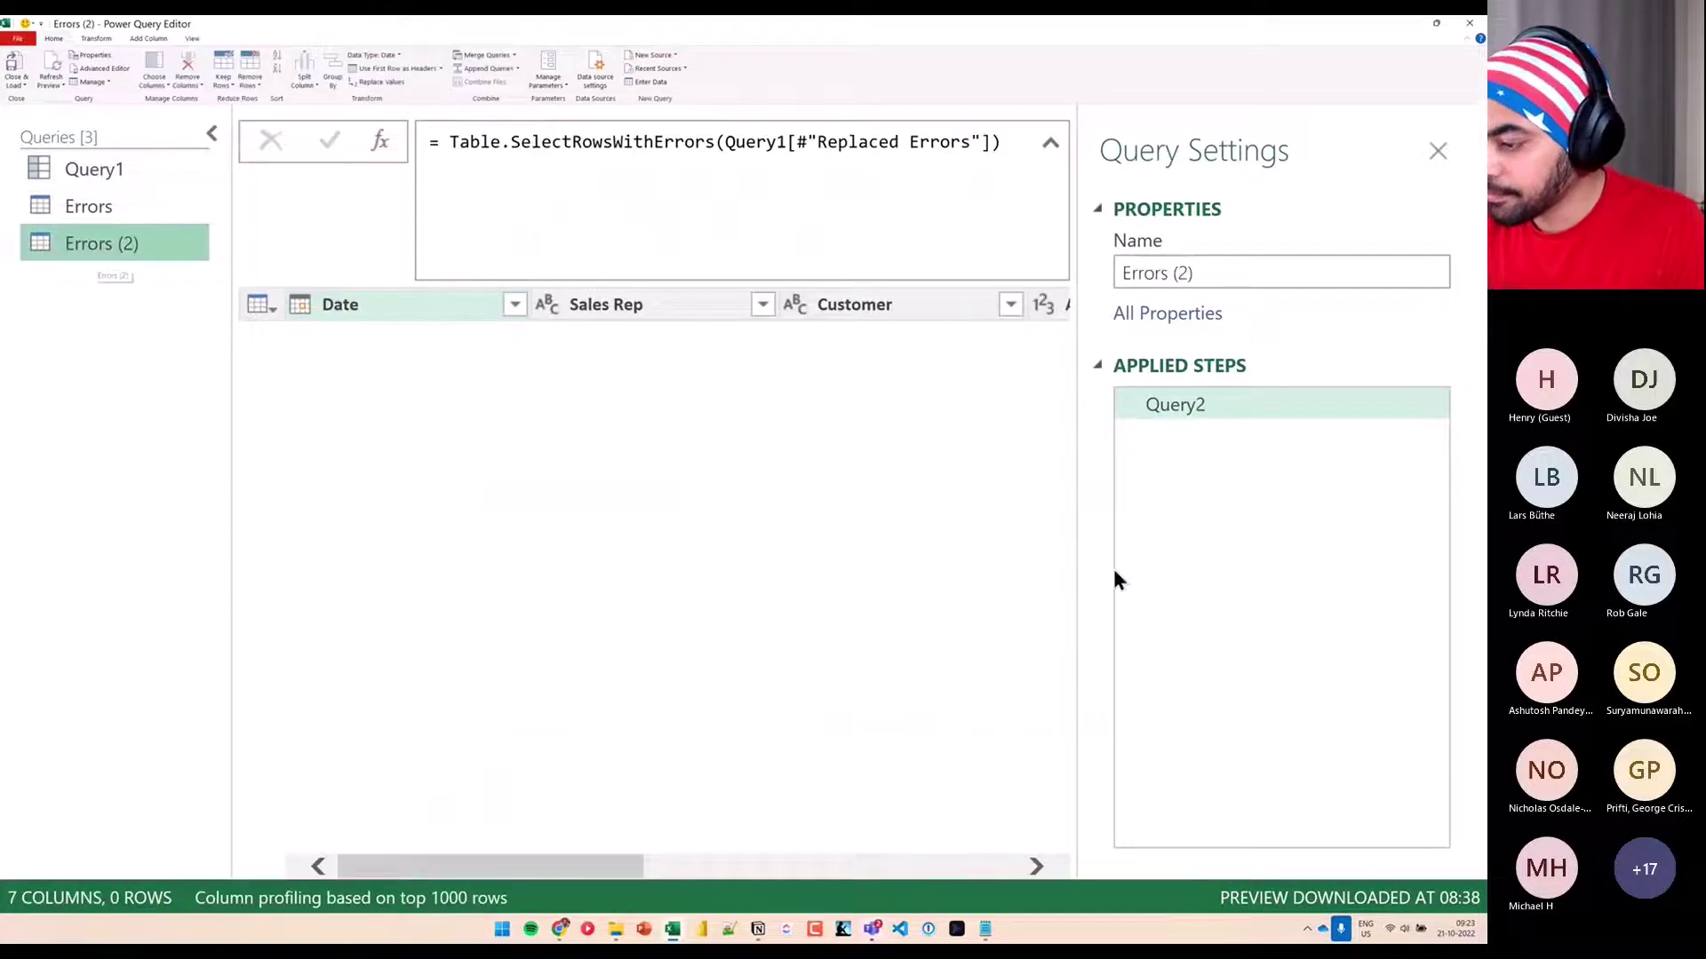
Strip the Table.SelectRowsWithErrors wrapper, leaving =Query1[#"Replaced Errors"]
{"action": "left_click", "coordinate": [595, 147]}
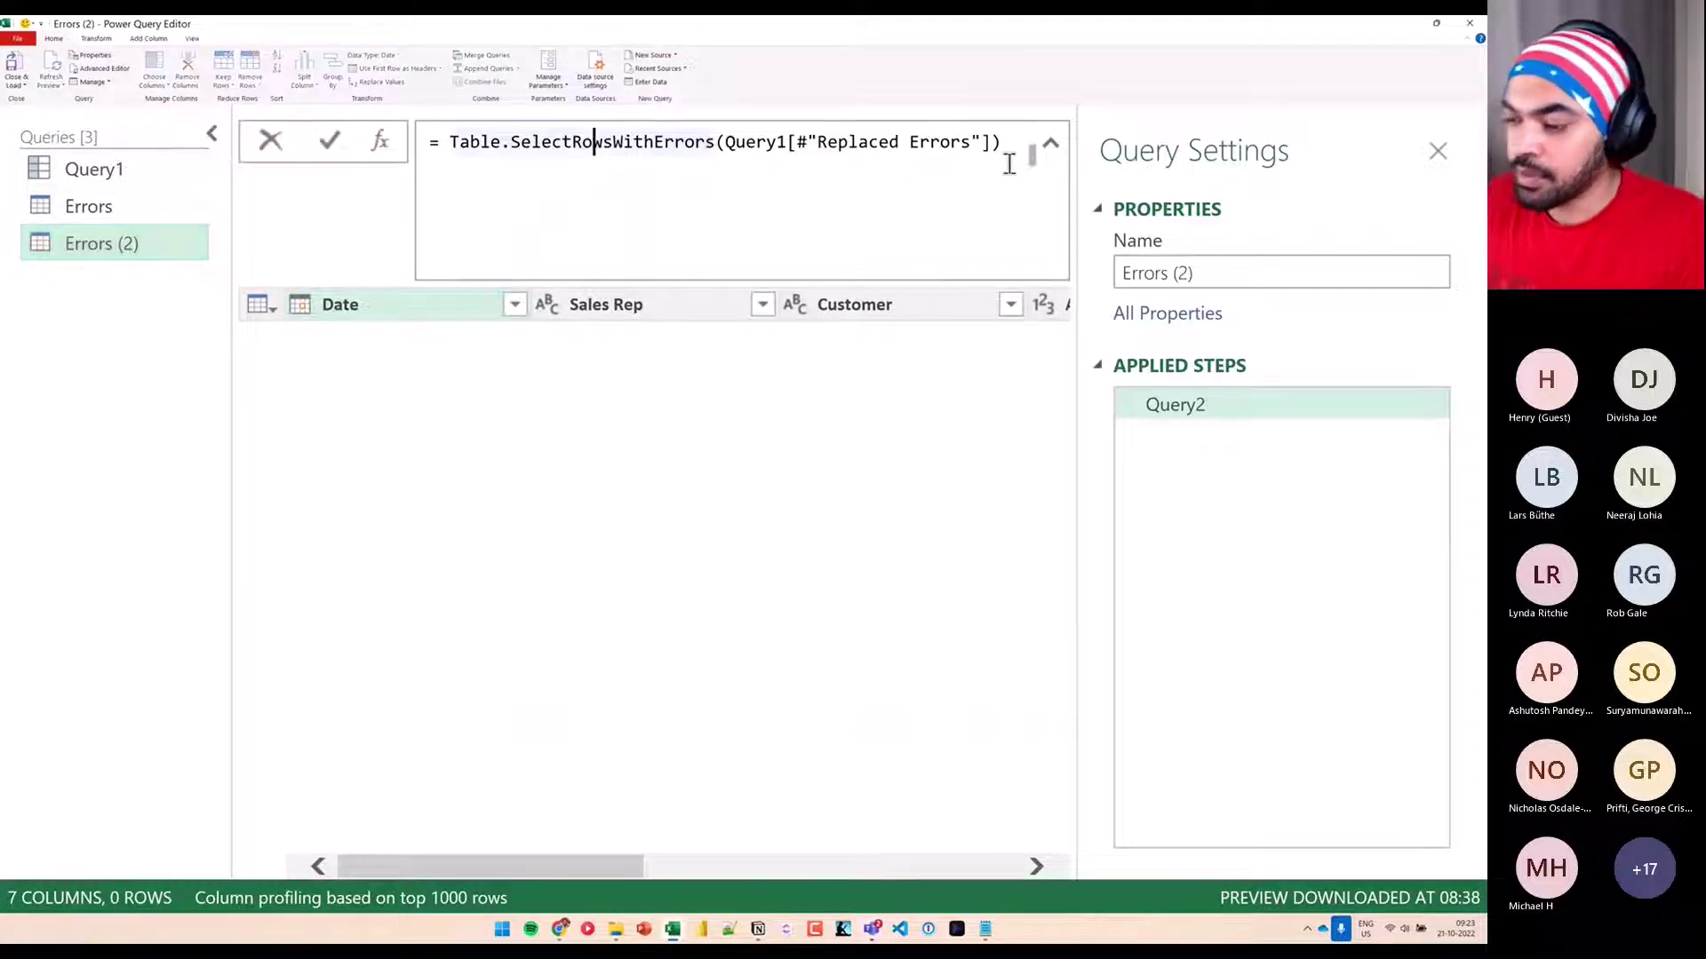
{"action": "key", "text": "ctrl+Left"}
{"action": "key", "text": "ctrl+Left"}
{"action": "key", "text": "ctrl+shift+Right"}
{"action": "key", "text": "ctrl+shift+Right"}
{"action": "key", "text": "ctrl+shift+Right"}
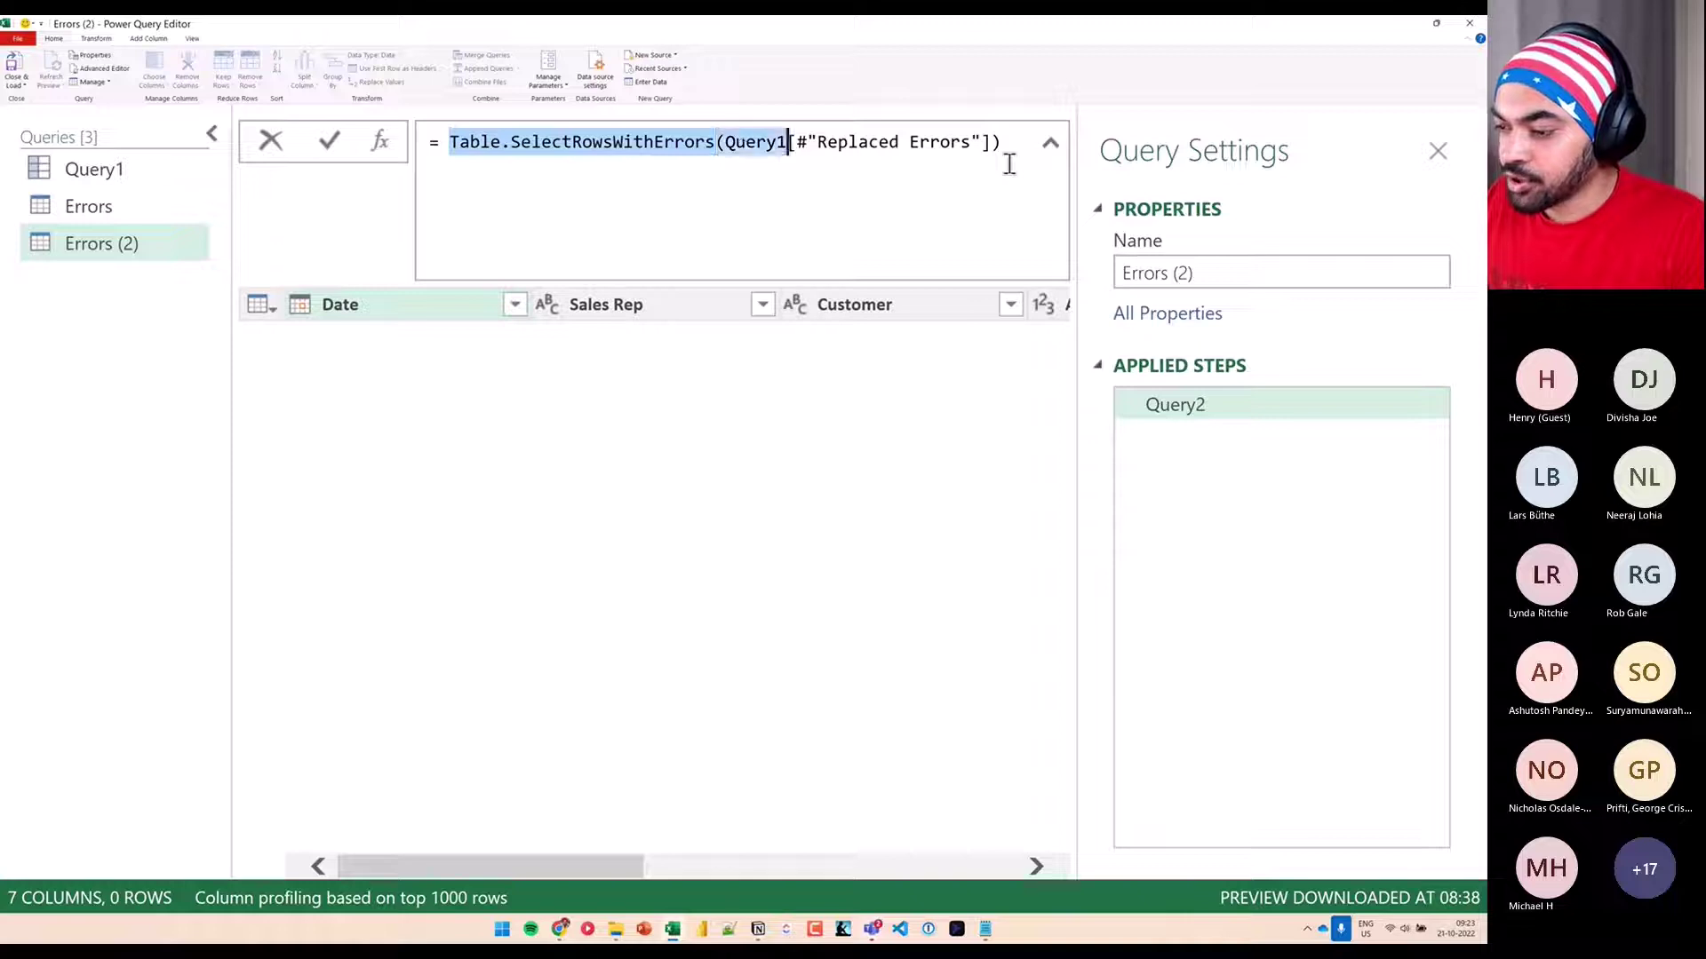
{"action": "key", "text": "ctrl+shift+Left"}
{"action": "key", "text": "Delete"}
{"action": "key", "text": "ctrl+Right"}
{"action": "key", "text": "ctrl+Right"}
{"action": "key", "text": "ctrl+Right"}
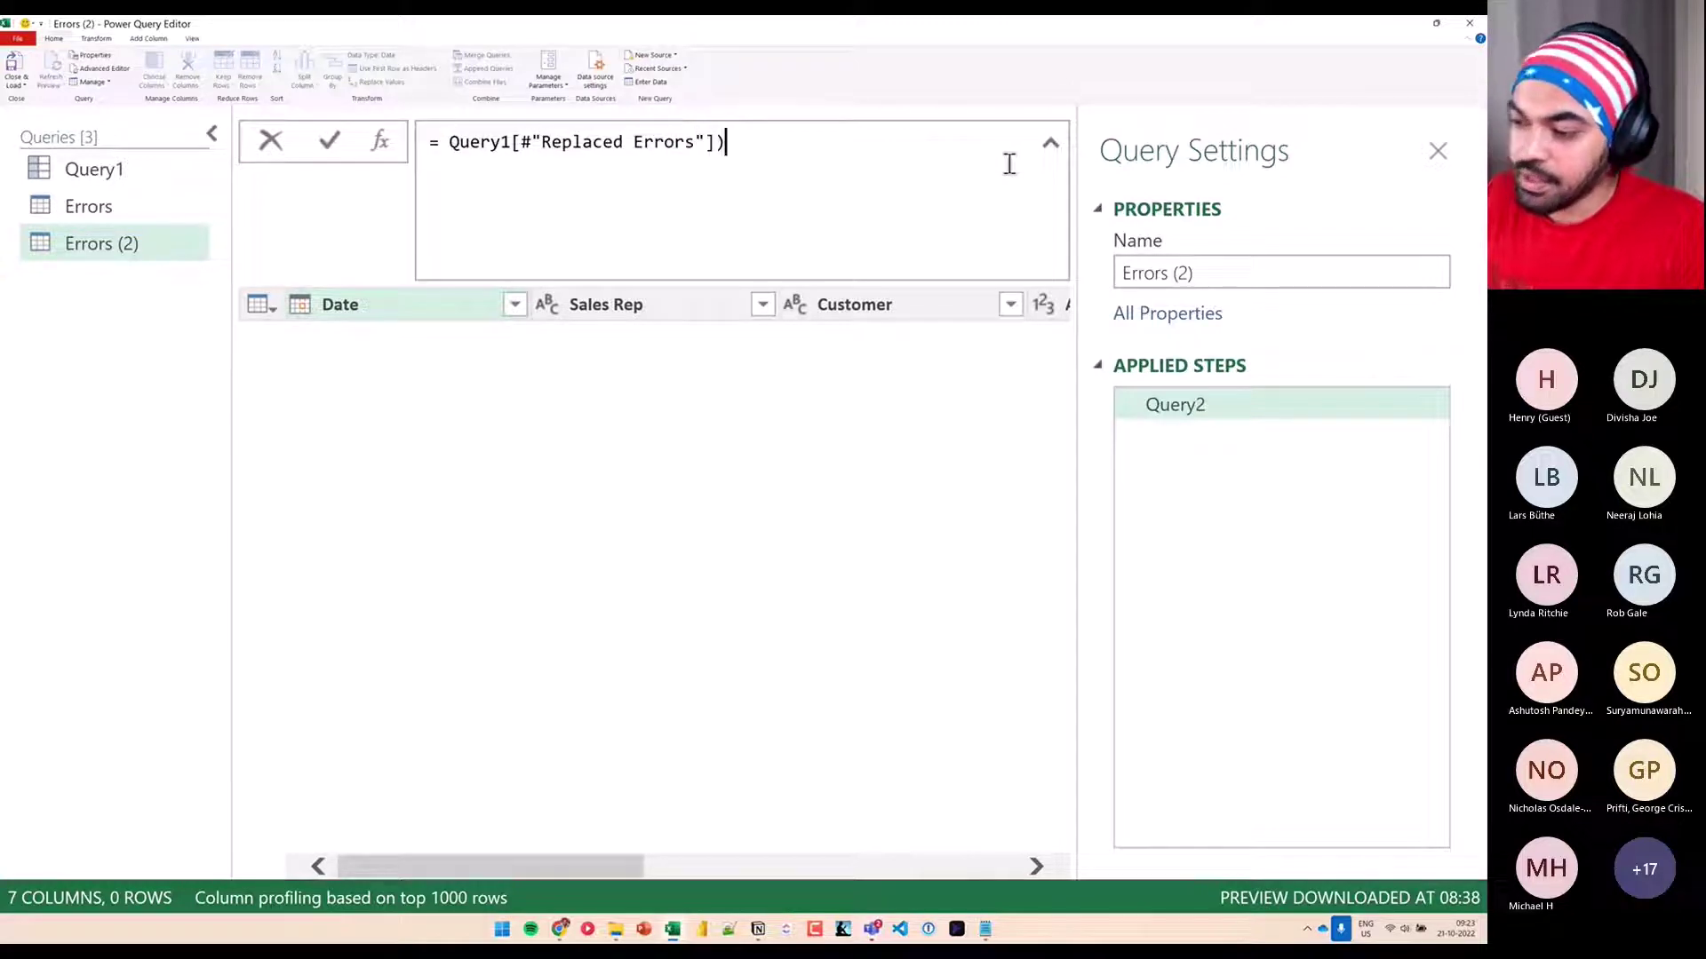
{"action": "key", "text": "BackSpace"}
{"action": "key", "text": "Return"}
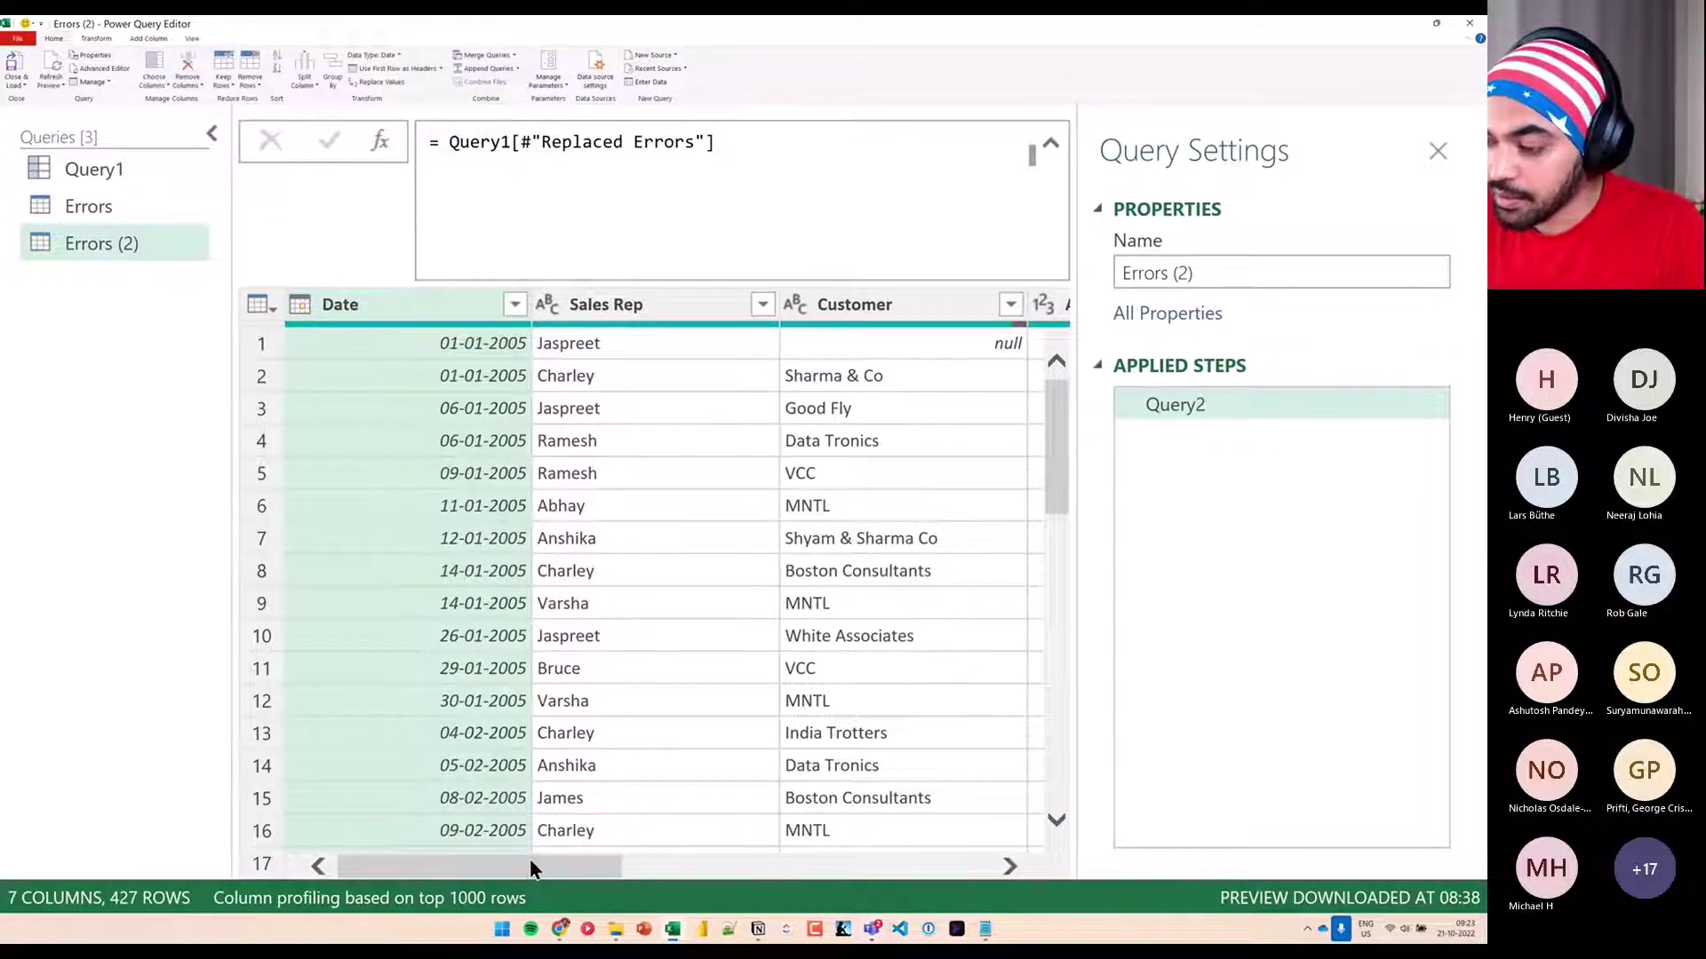
Rename the Errors (2) query to CleanupData
{"action": "left_click_drag", "start_coordinate": [531, 868], "coordinate": [591, 868]}
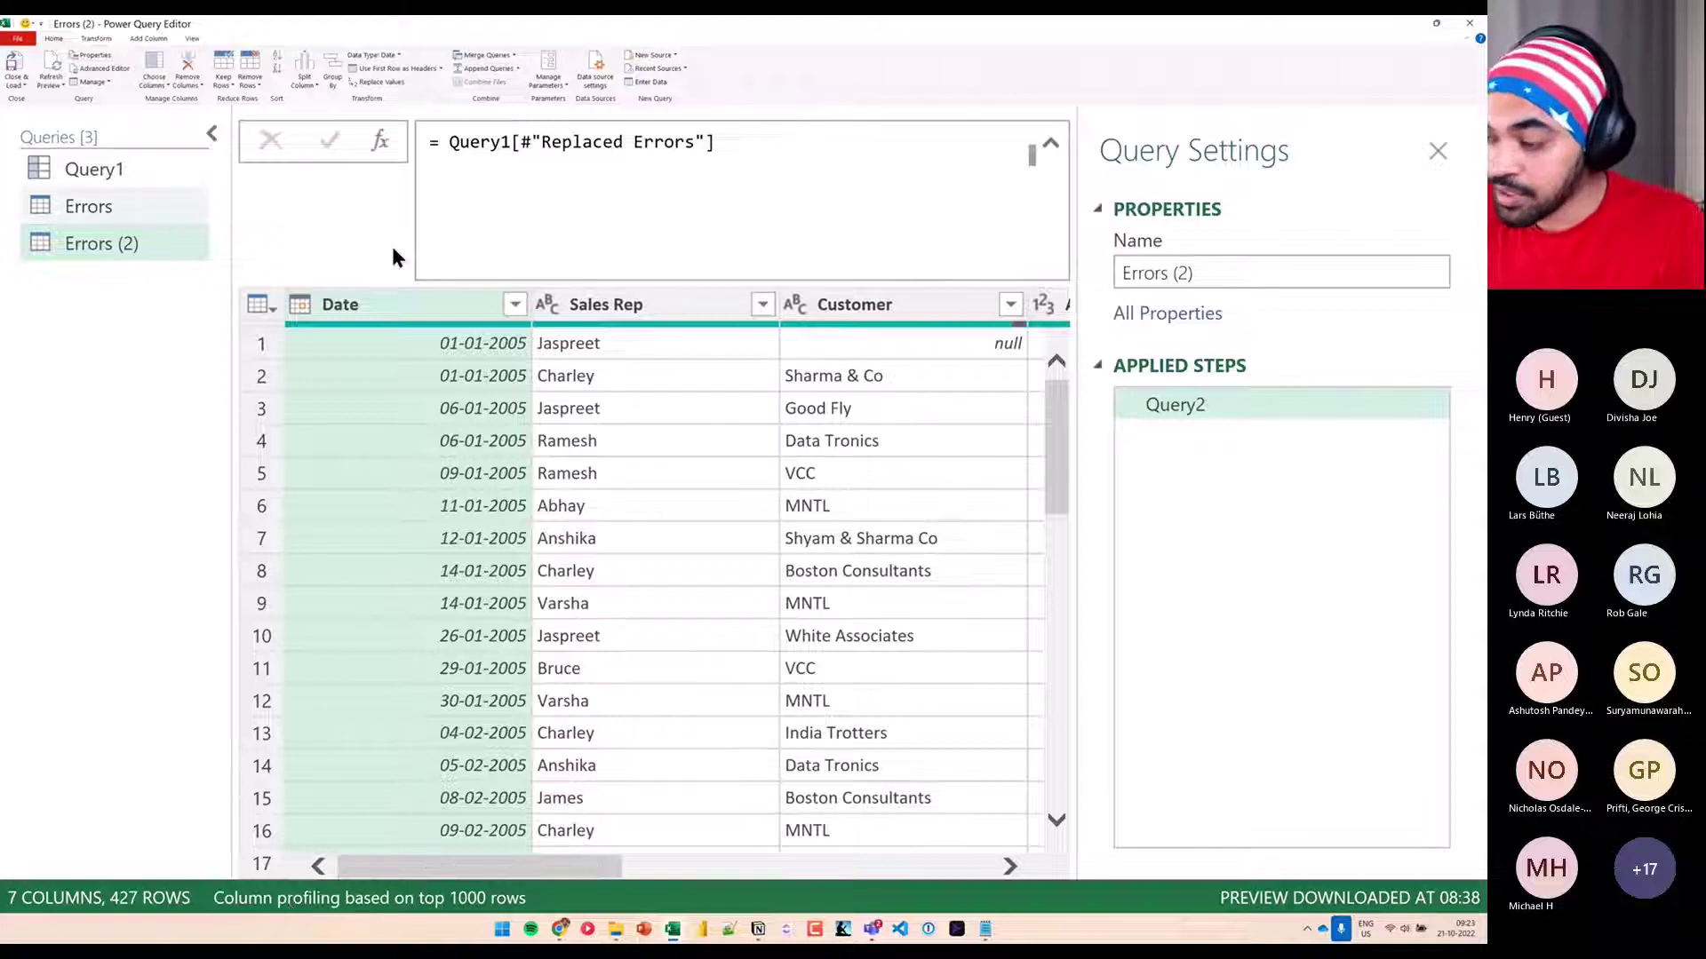
{"action": "triple_click", "coordinate": [1211, 271]}
{"action": "type", "text": "Cl"}
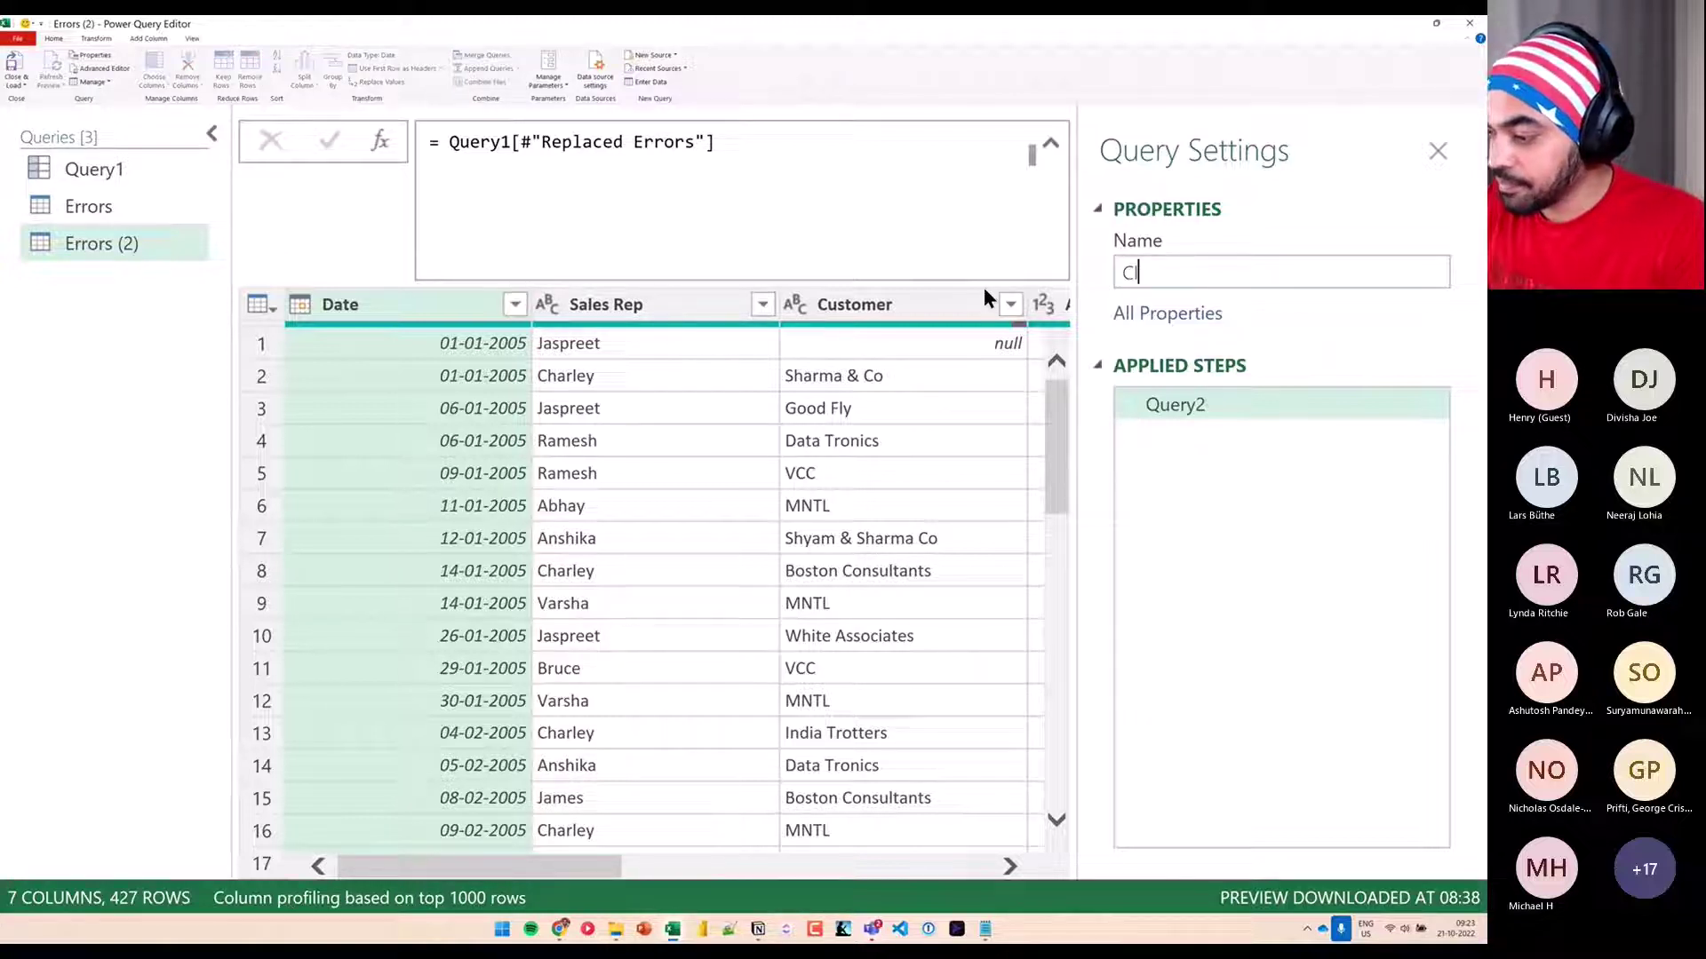
{"action": "type", "text": "eanupData"}
{"action": "key", "text": "Return"}
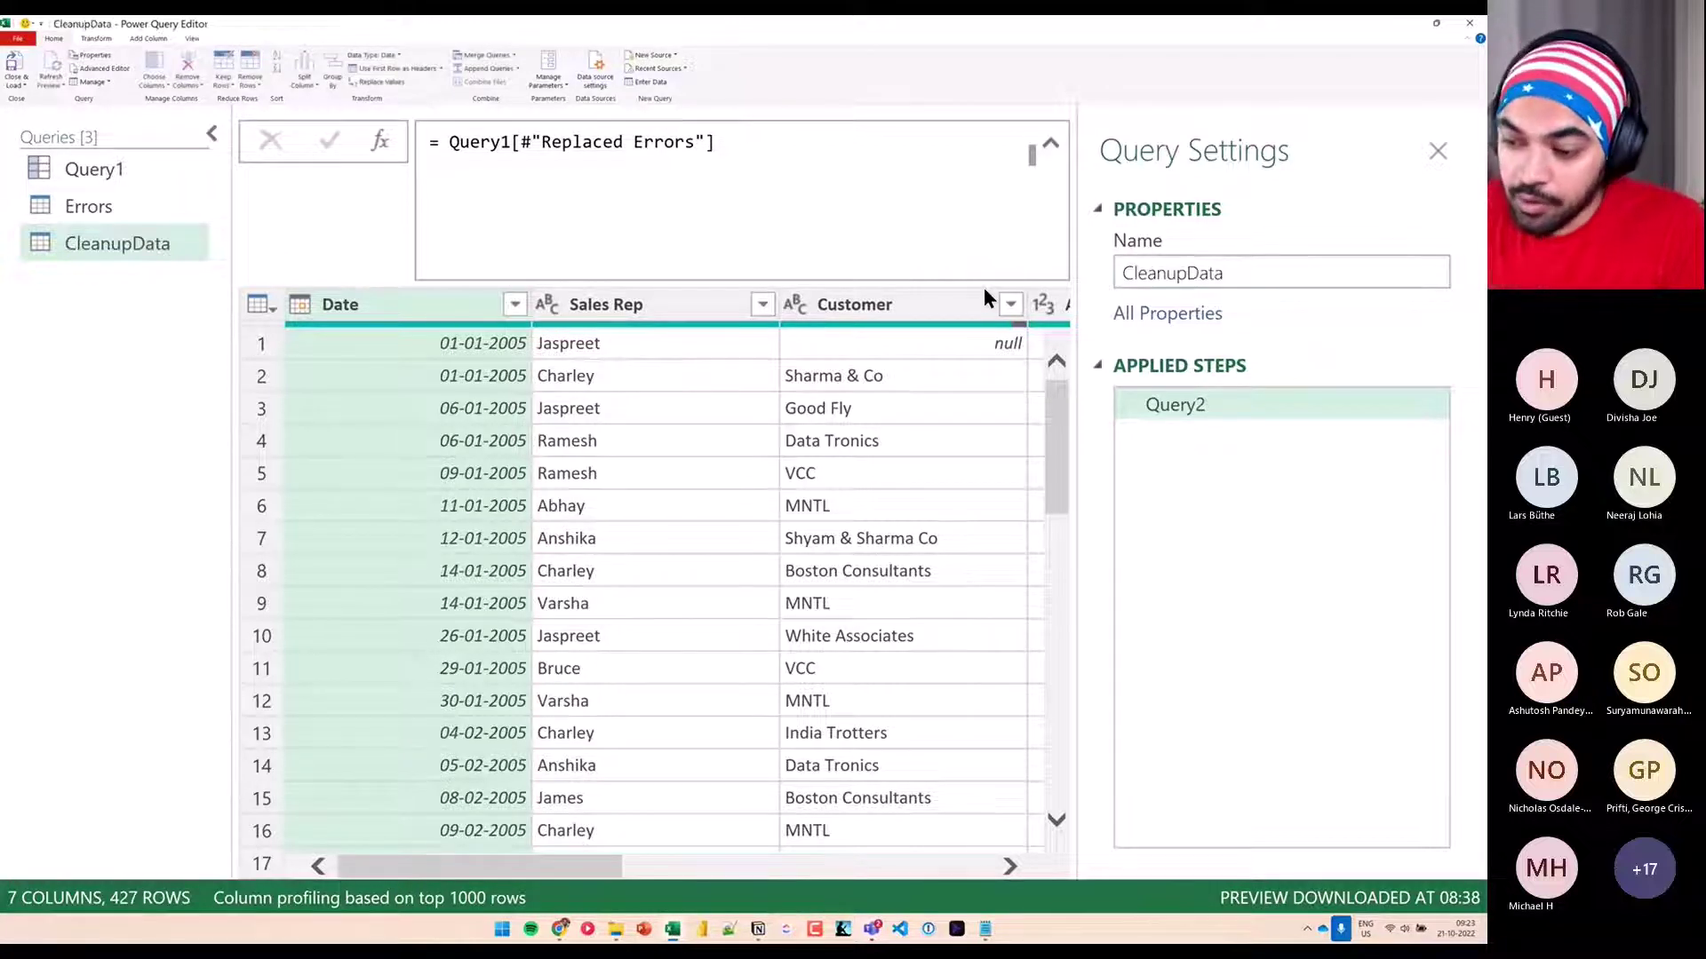
Review Query1, Errors and CleanupData before loading them into the workbook
{"action": "left_click", "coordinate": [89, 169]}
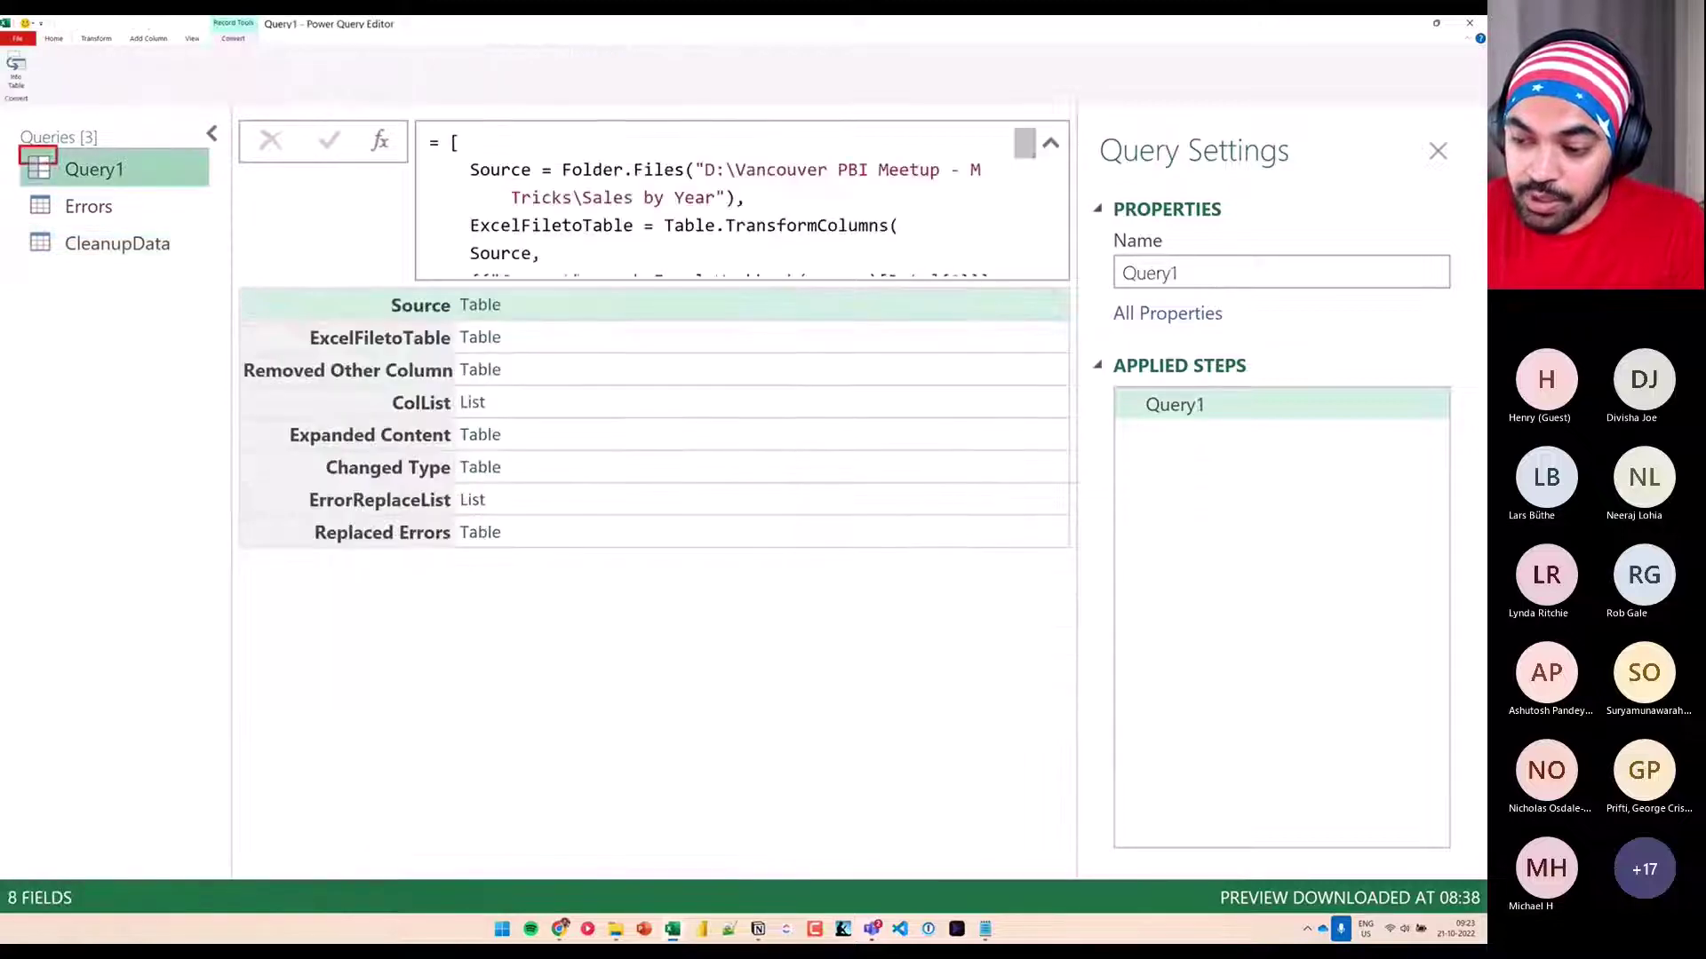
{"action": "left_click_drag", "start_coordinate": [56, 163], "coordinate": [194, 193]}
{"action": "left_click", "coordinate": [88, 206]}
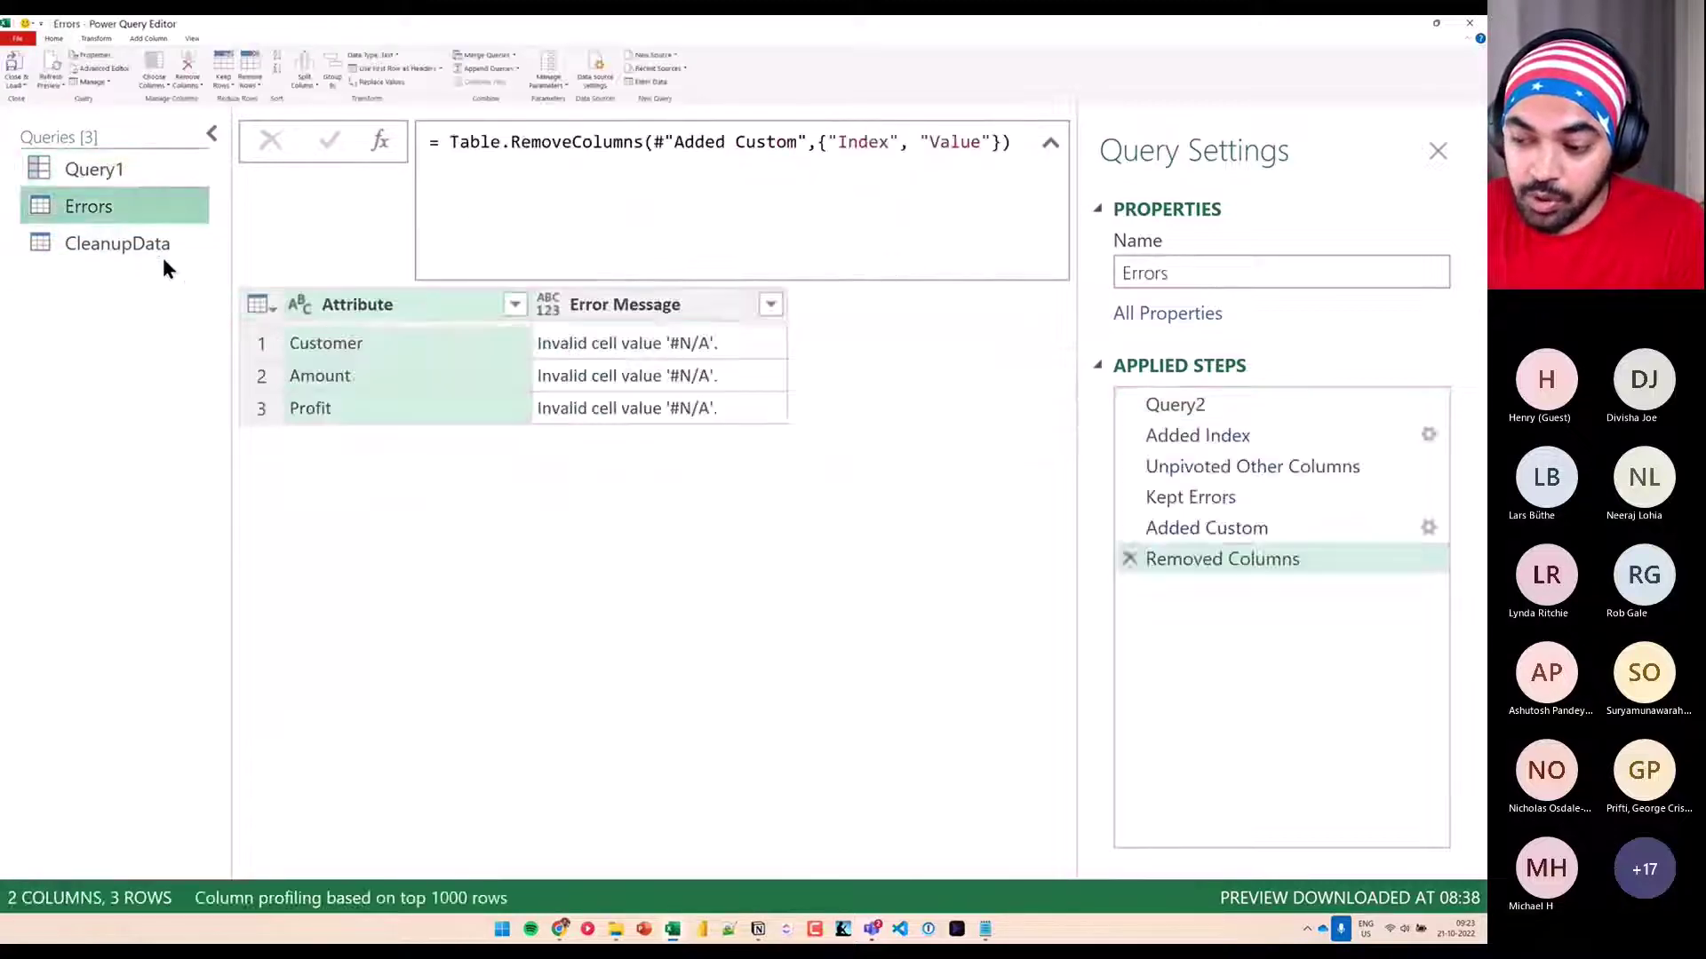
{"action": "left_click", "coordinate": [156, 247]}
{"action": "left_click", "coordinate": [153, 183]}
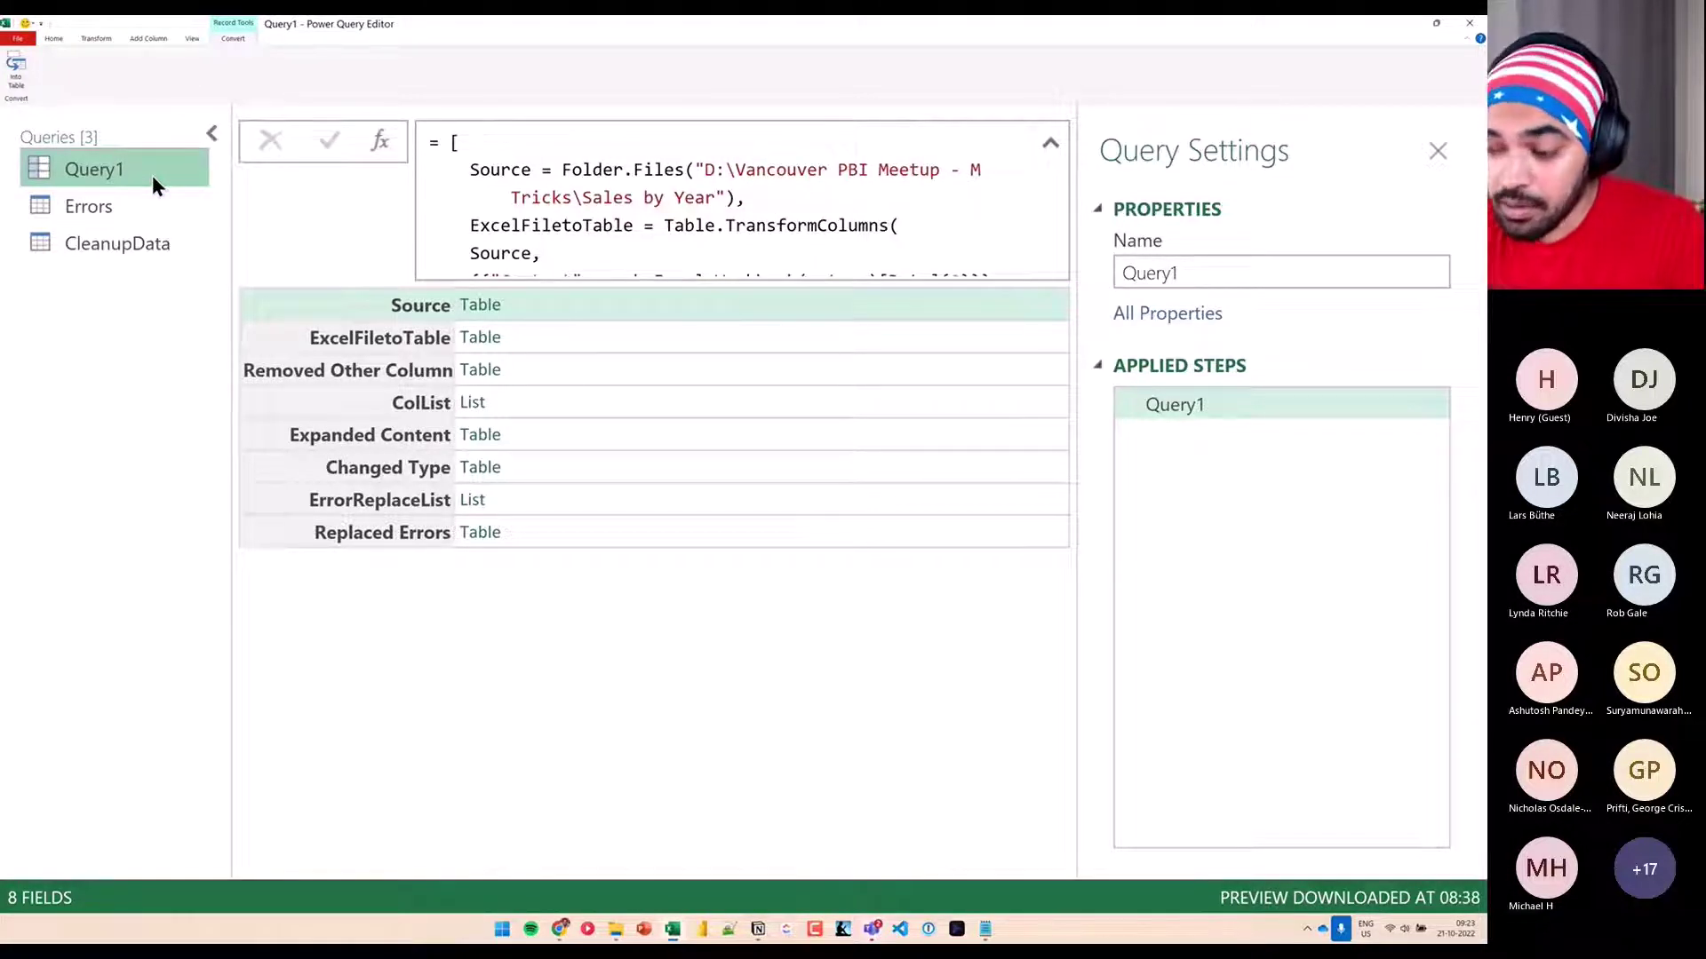
{"action": "left_click", "coordinate": [156, 243]}
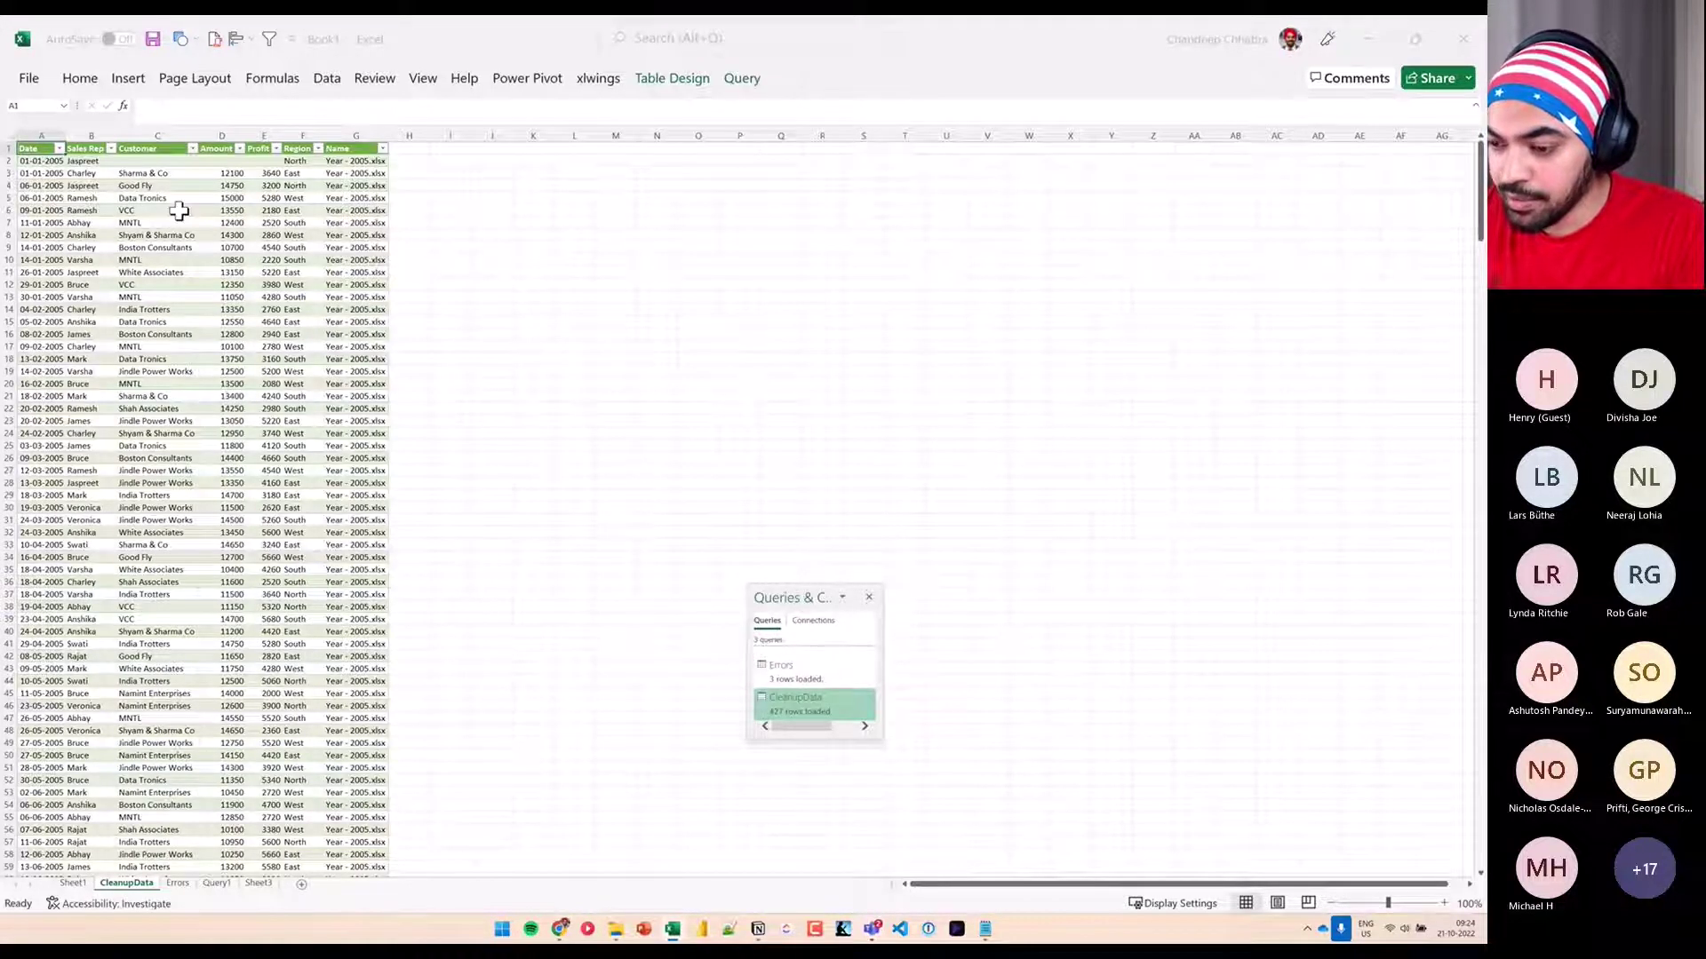
Review the Errors sheet's table, then enter 'hds' in cell A8 of Query1
{"action": "scroll", "coordinate": [179, 211], "scroll_direction": "up", "scroll_amount": 6, "text": "ctrl"}
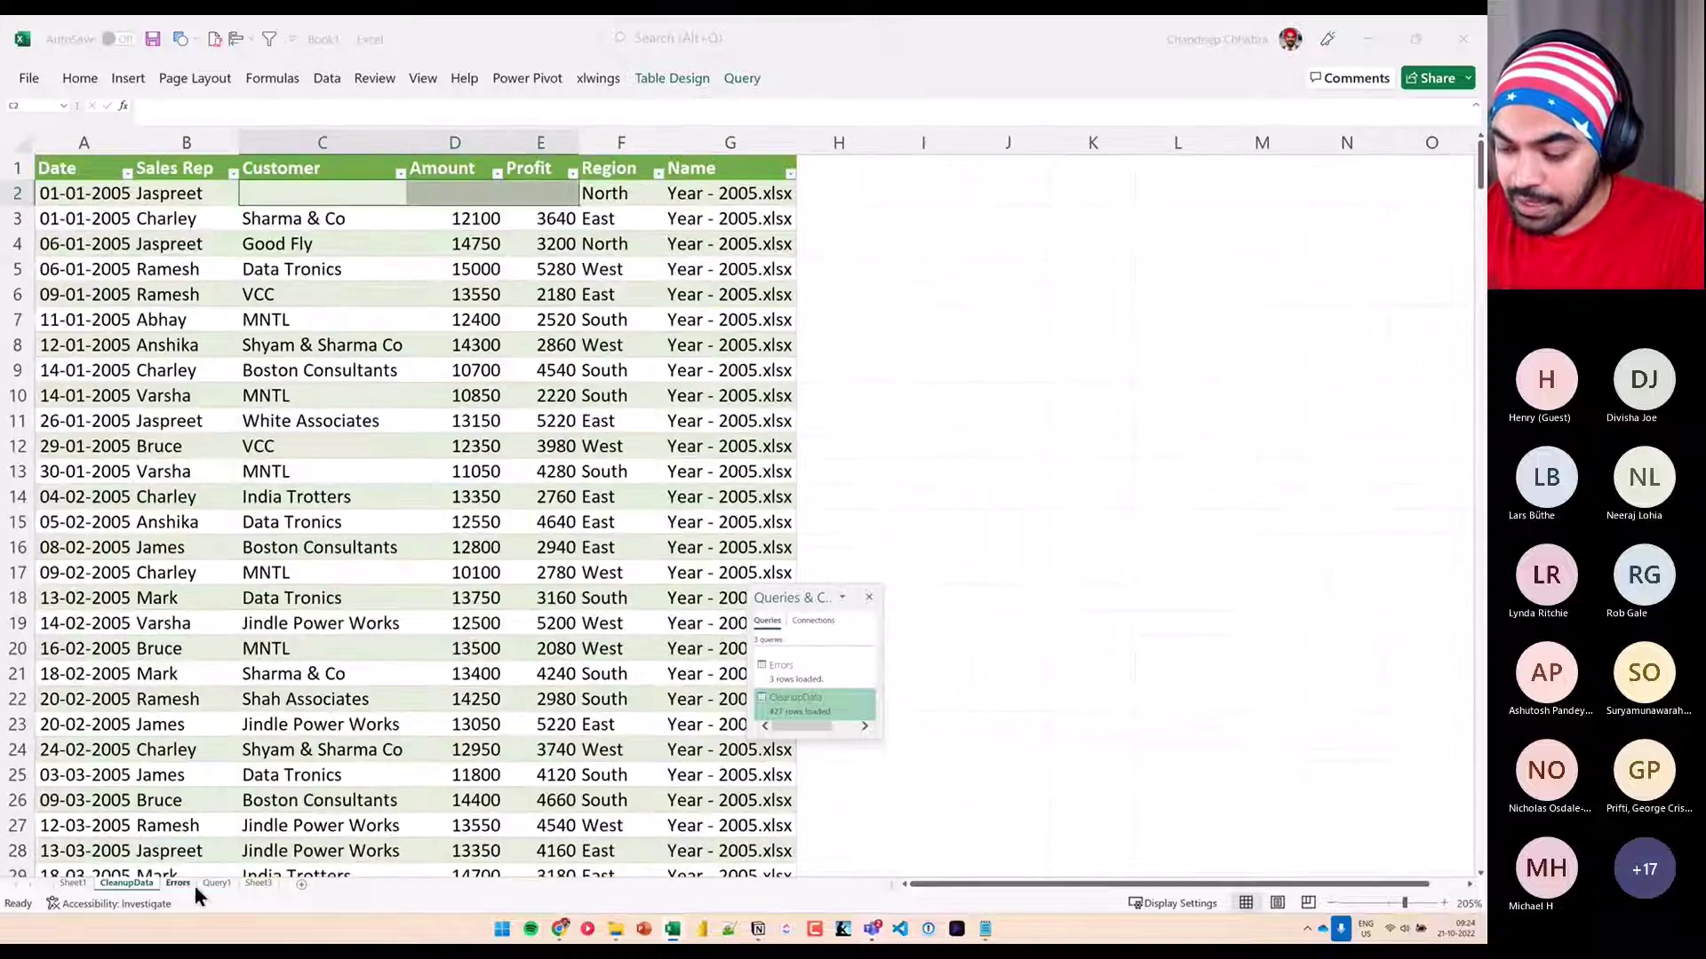
{"action": "left_click", "coordinate": [178, 884]}
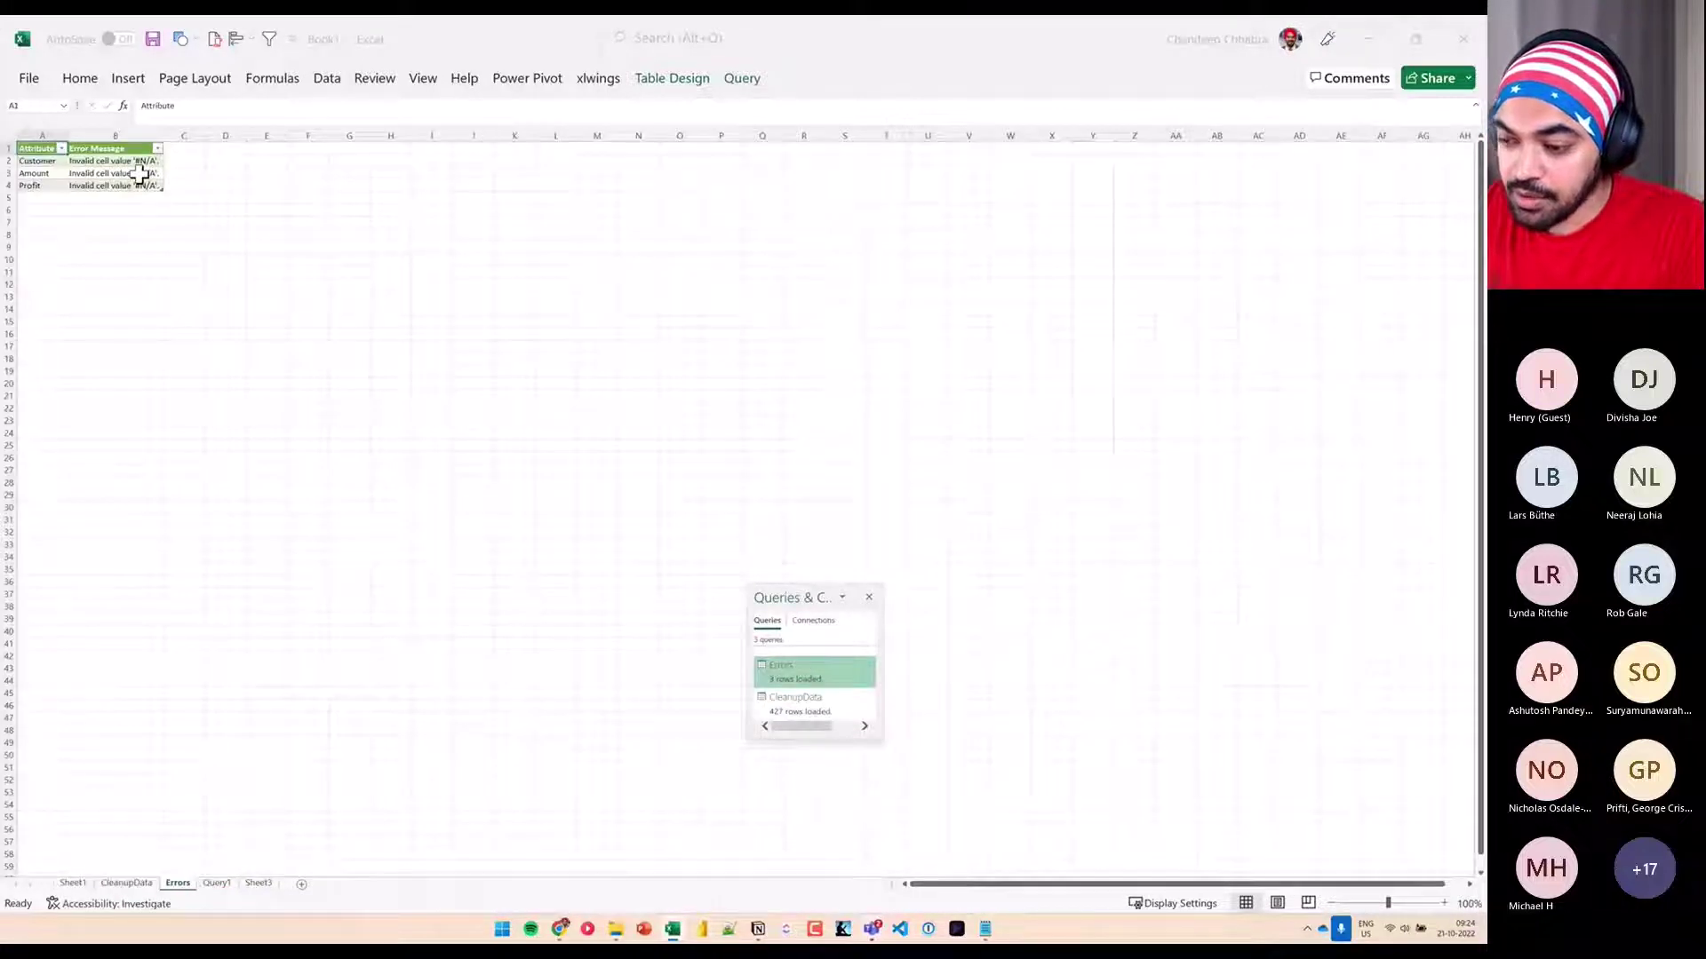
{"action": "scroll", "coordinate": [139, 175], "scroll_direction": "up", "scroll_amount": 10, "text": "ctrl"}
{"action": "left_click_drag", "start_coordinate": [89, 182], "coordinate": [421, 323]}
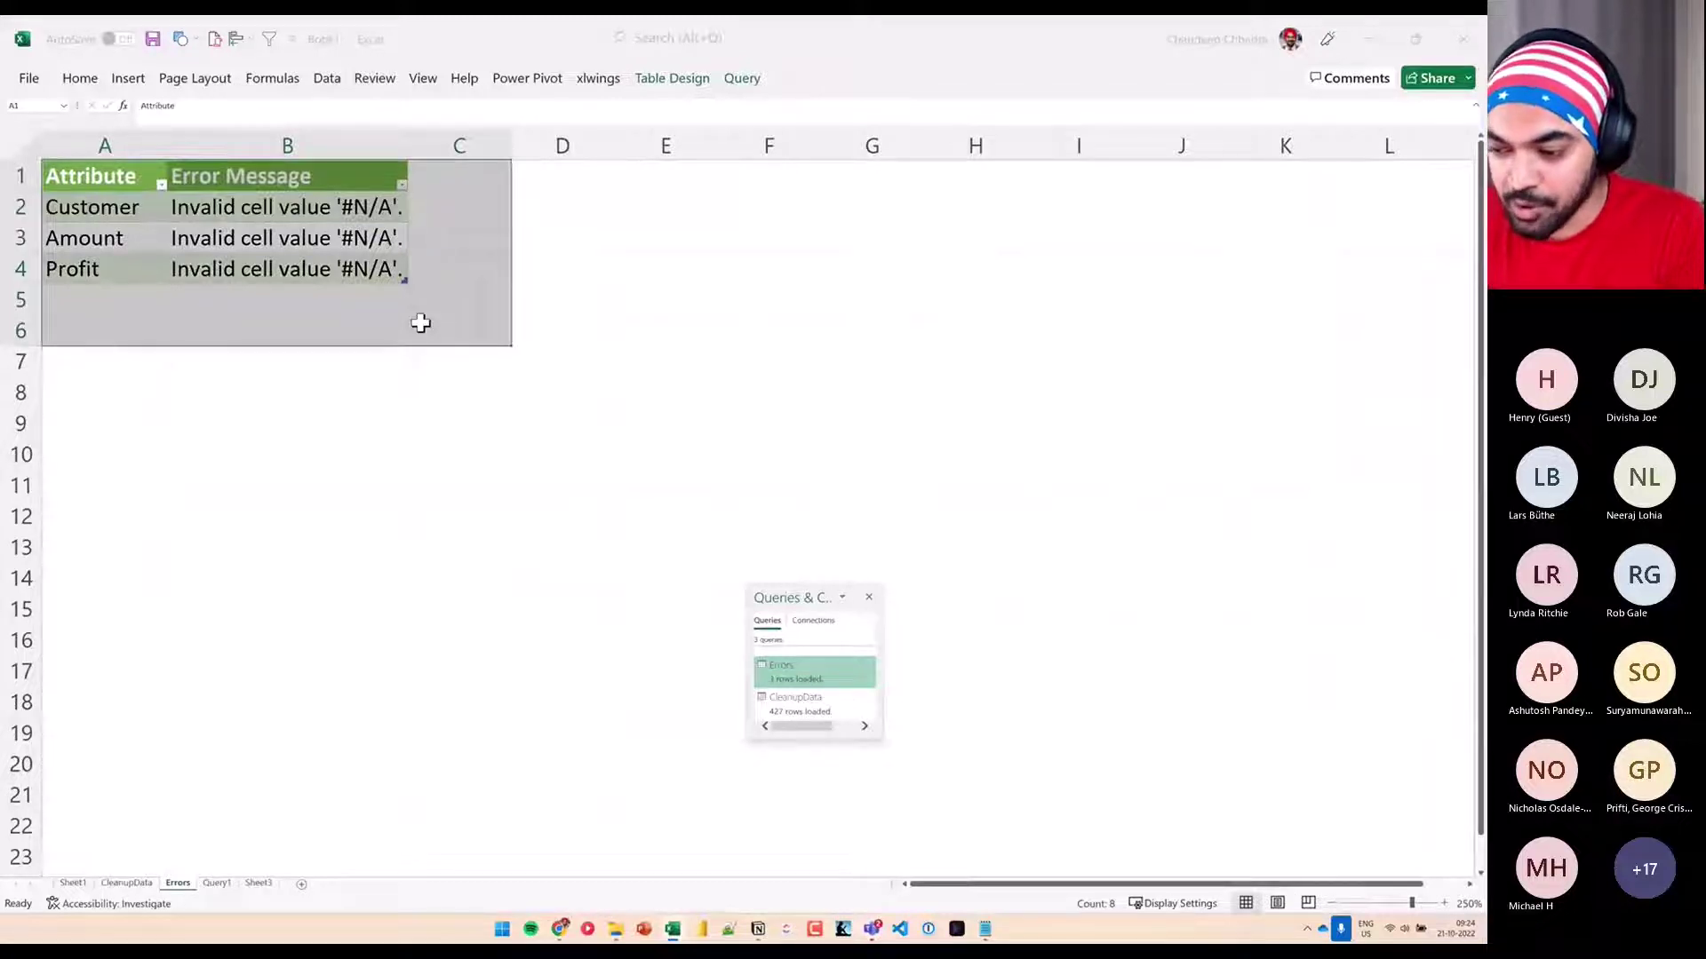
{"action": "left_click", "coordinate": [206, 884]}
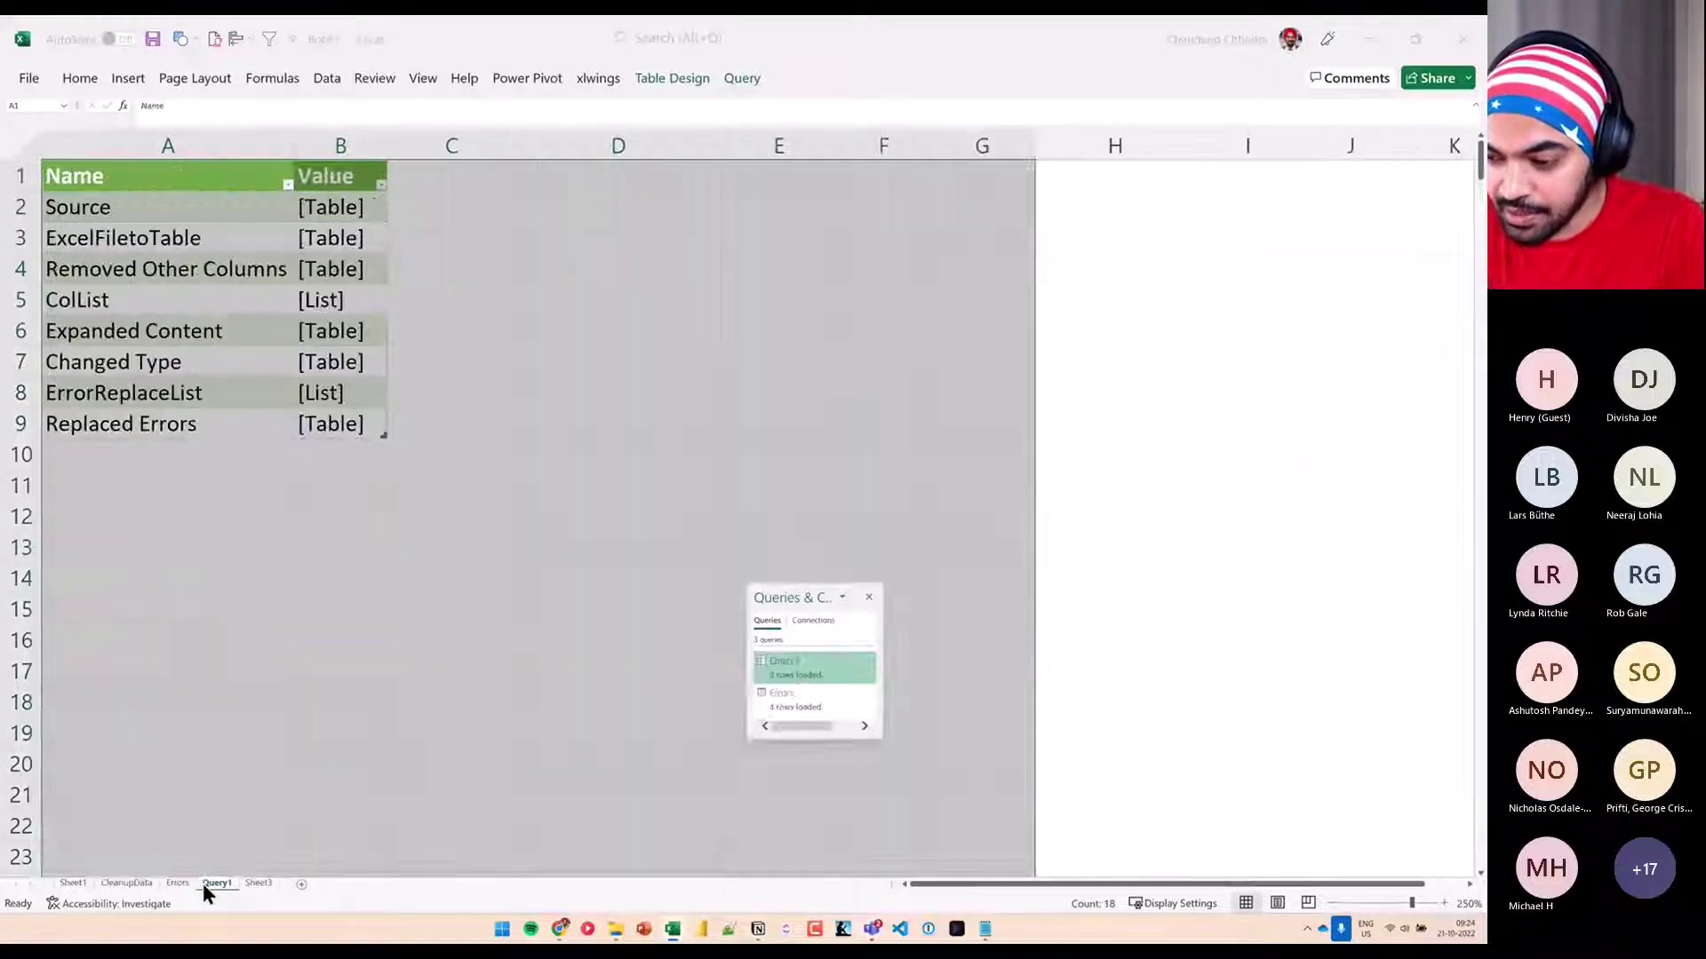
{"action": "left_click", "coordinate": [222, 398]}
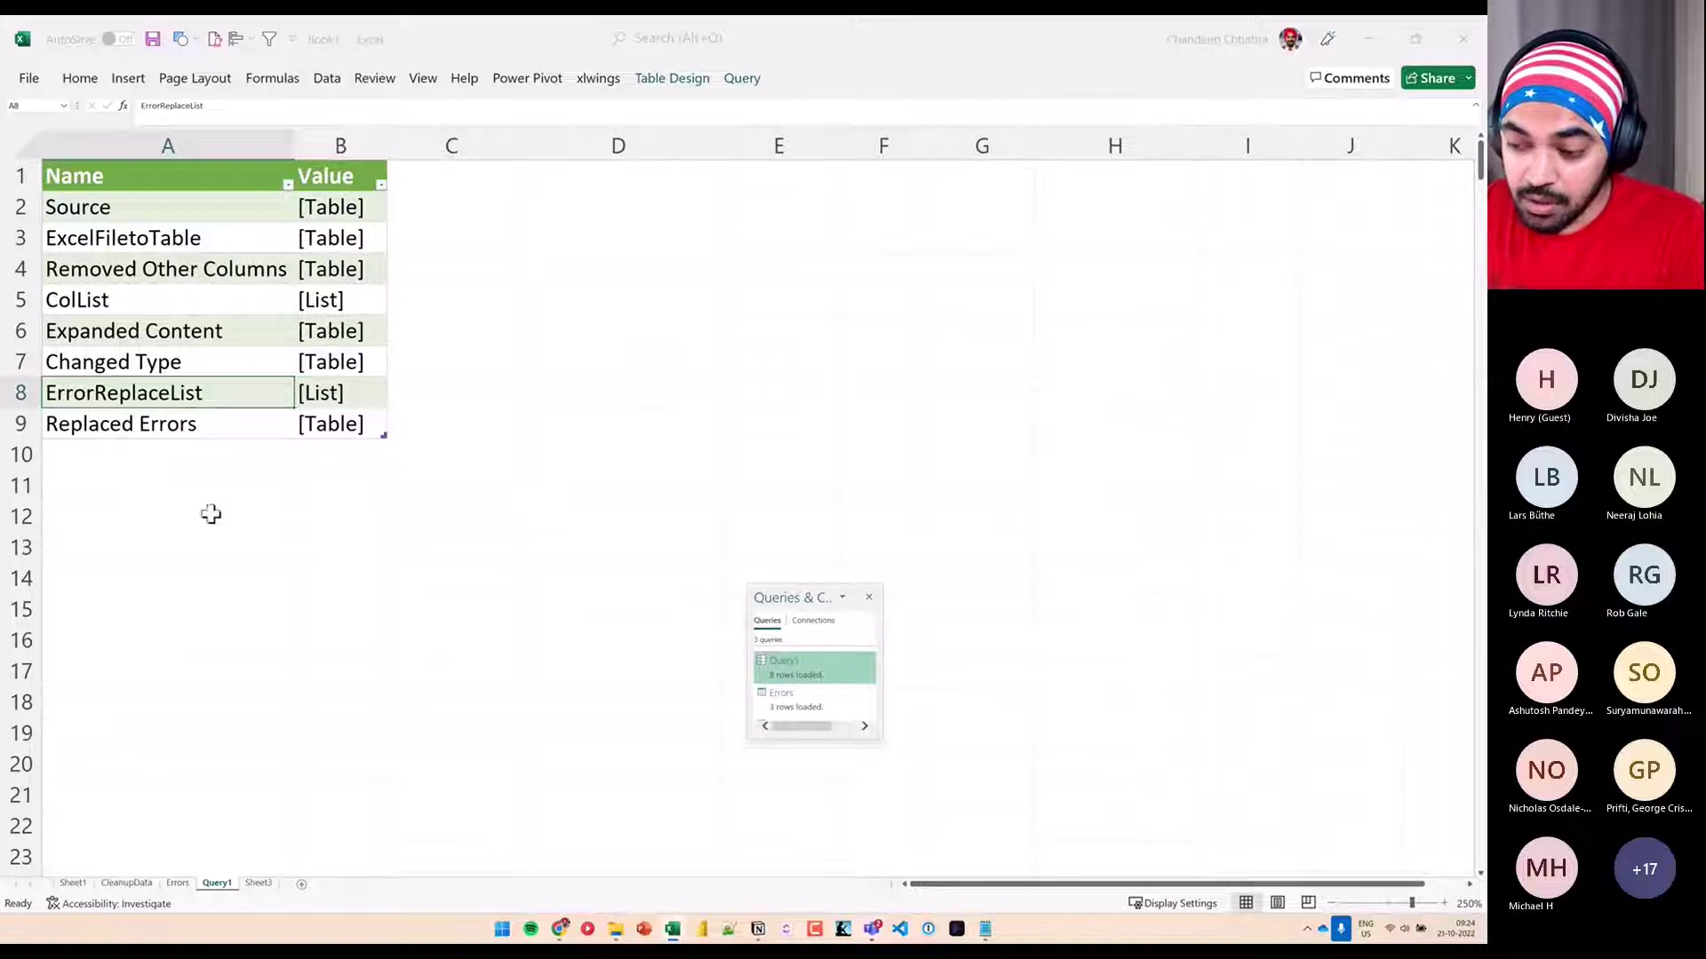
{"action": "type", "text": "hds"}
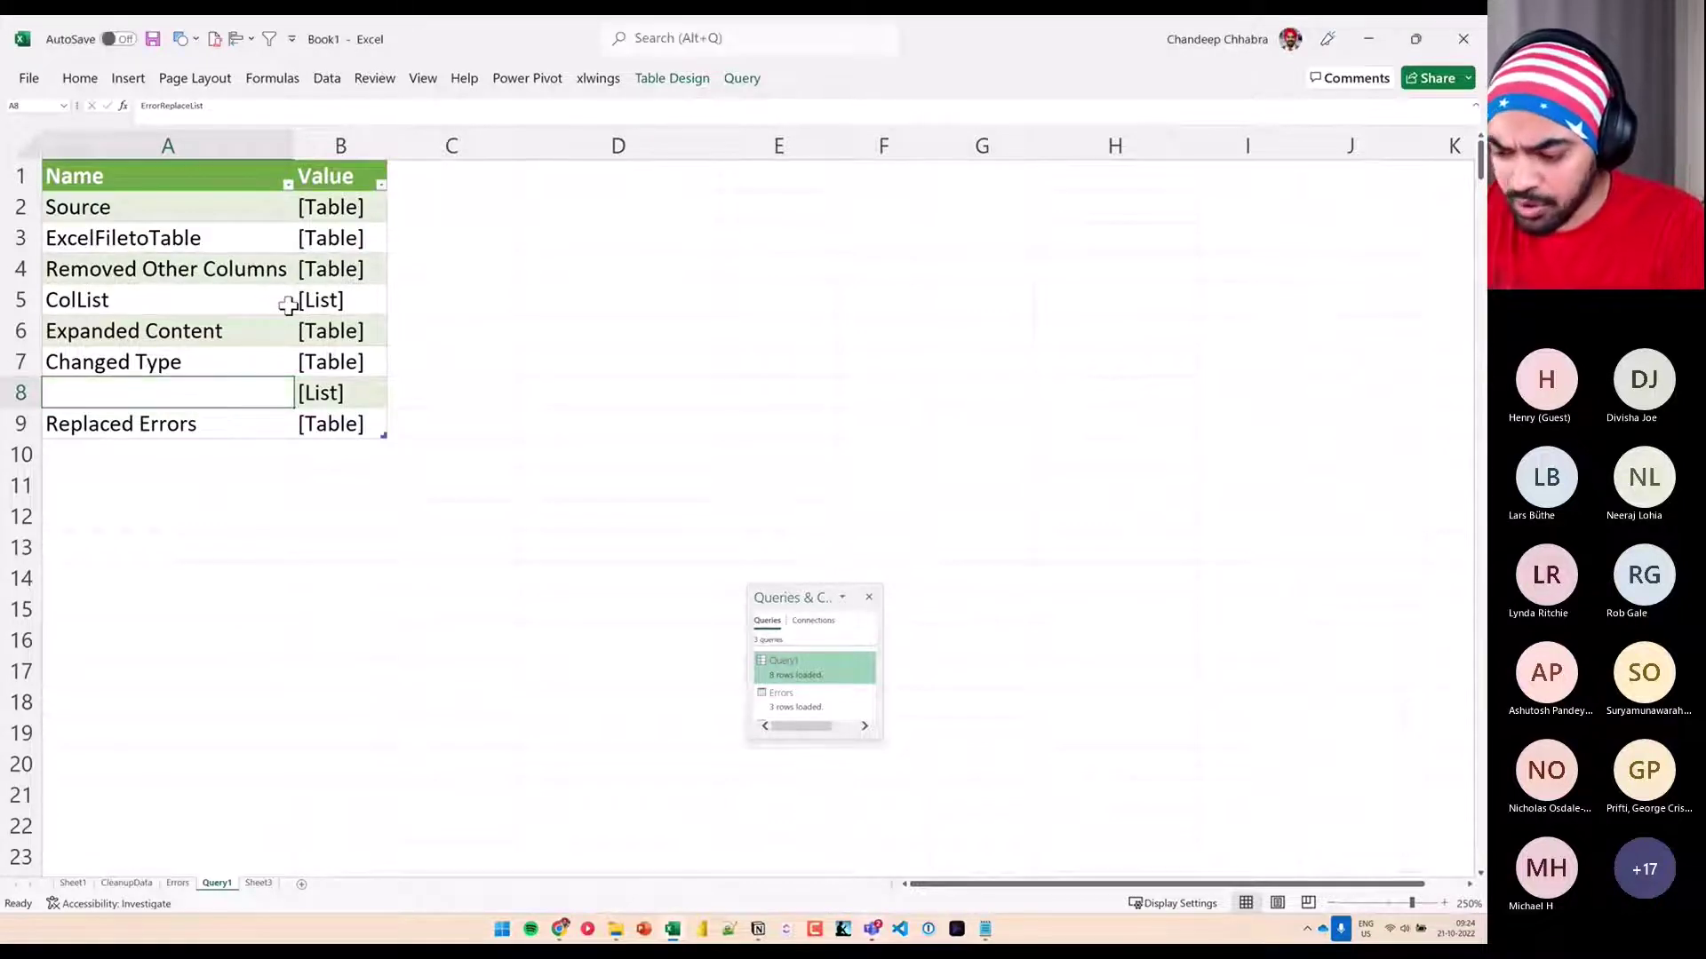
{"action": "key", "text": "Return"}
Delete the Query1 and Sheet3 worksheets with Alt+H, D, S
{"action": "left_click", "coordinate": [226, 797]}
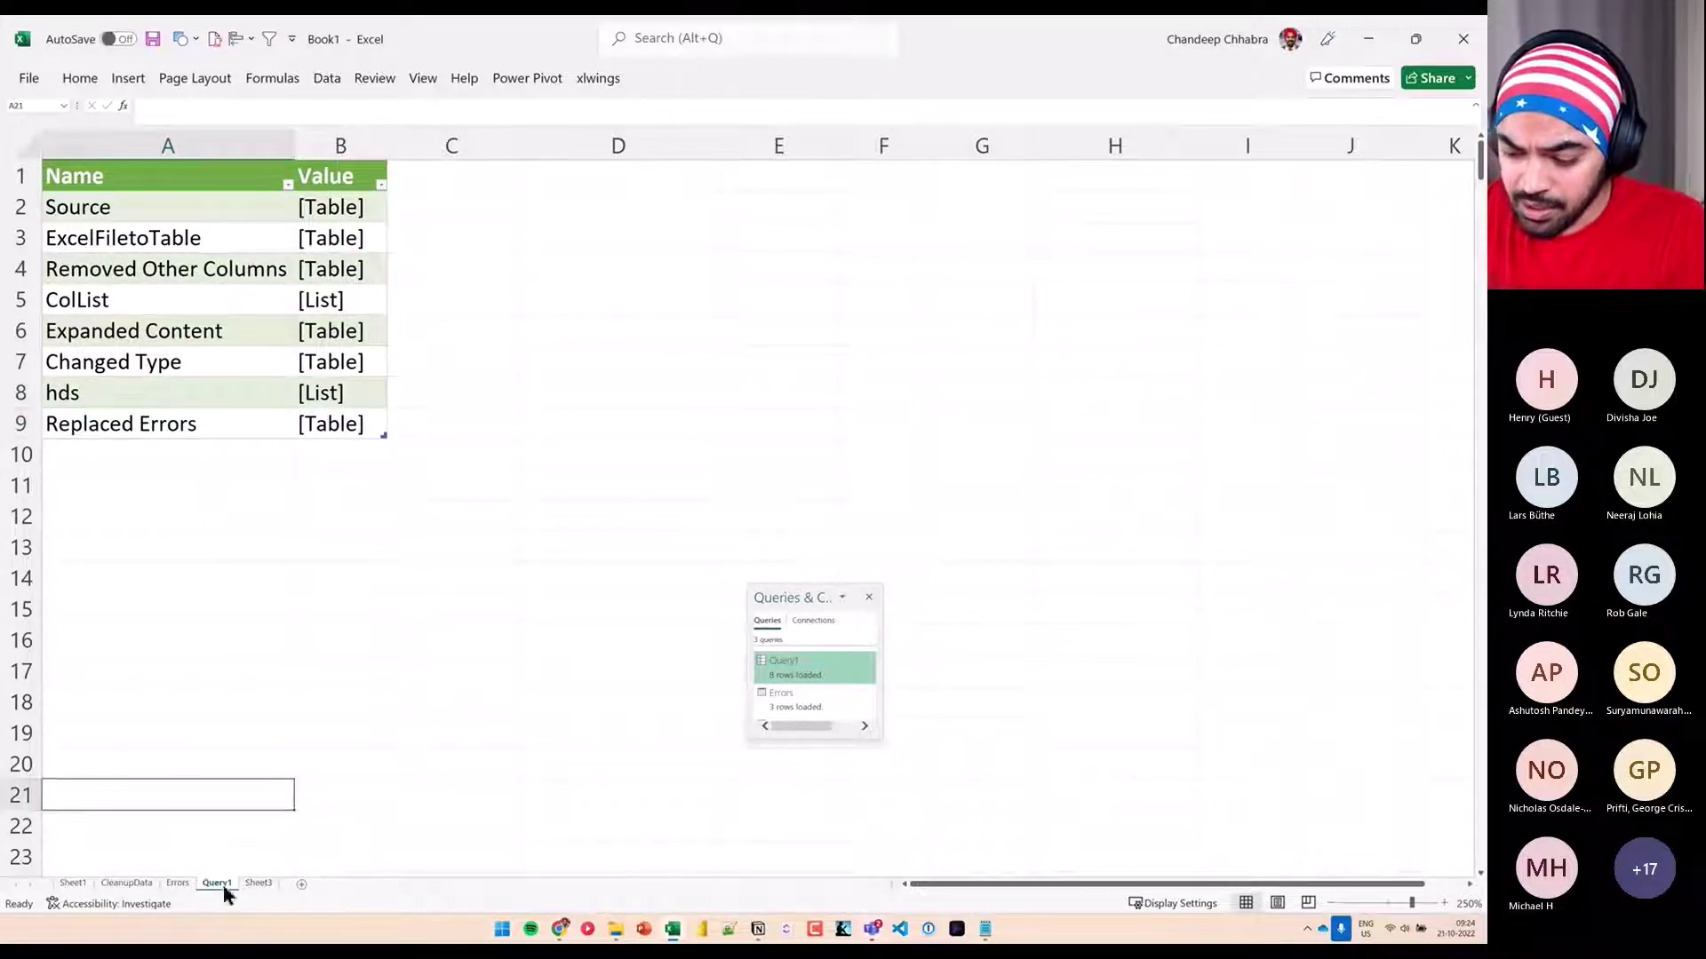
{"action": "left_click", "coordinate": [222, 876]}
{"action": "key", "text": "alt+h"}
{"action": "key", "text": "d"}
{"action": "key", "text": "s"}
{"action": "key", "text": "Return"}
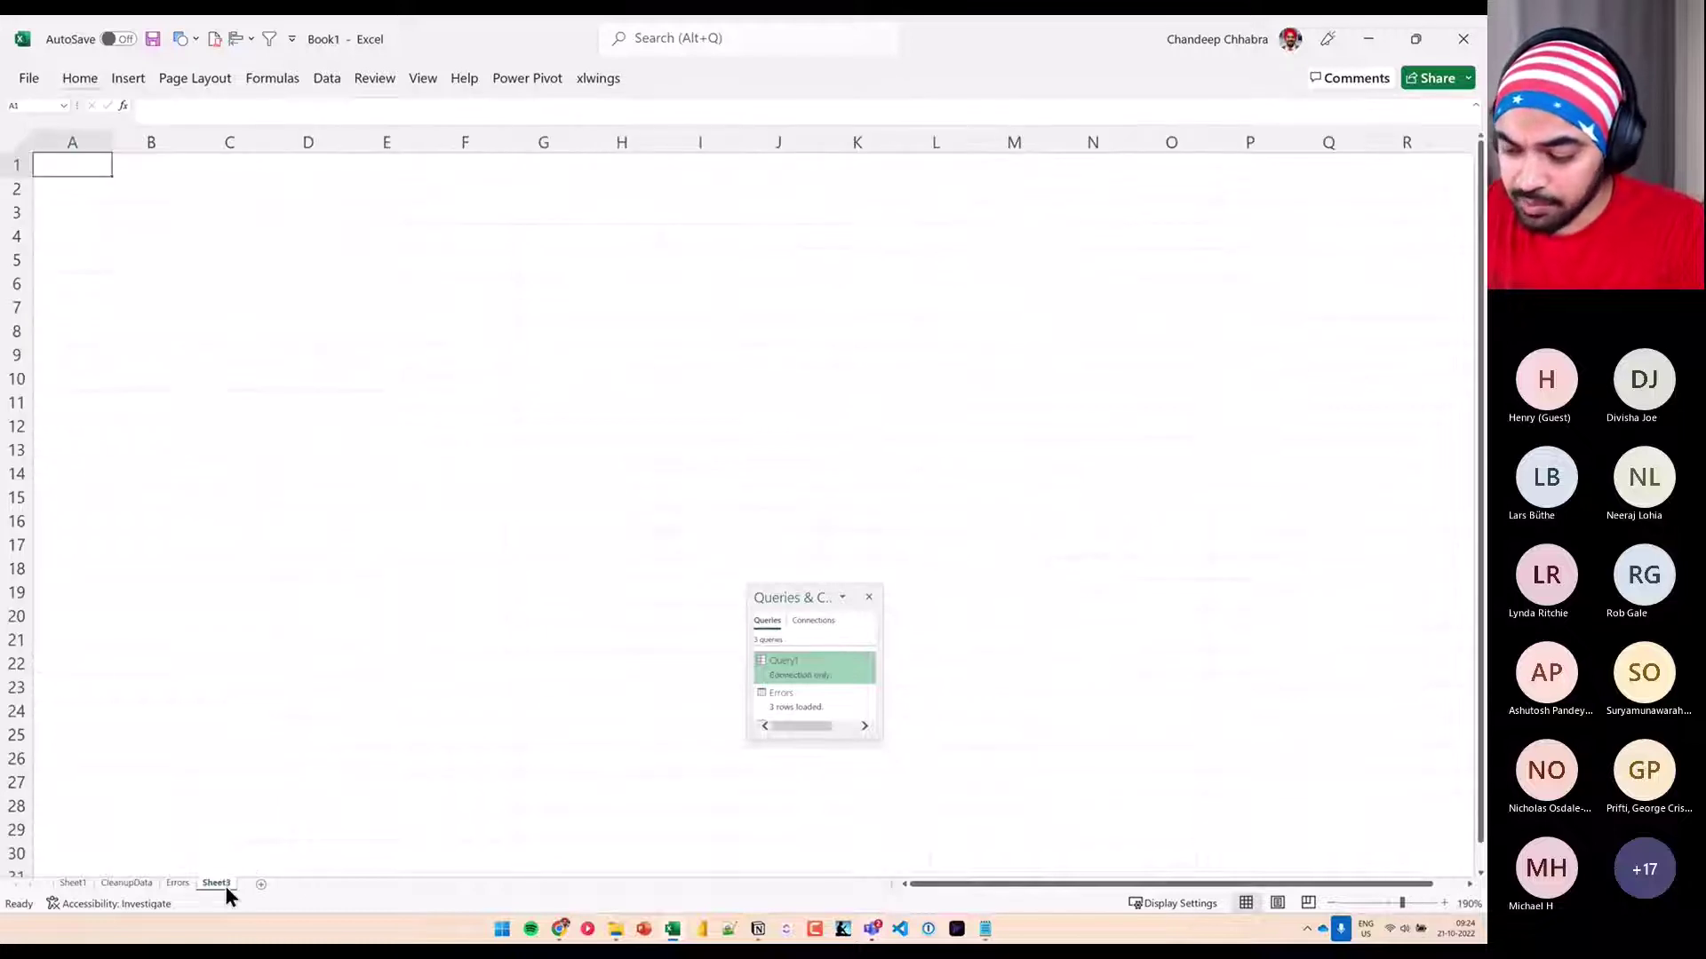
{"action": "key", "text": "alt+h"}
{"action": "key", "text": "d"}
{"action": "key", "text": "s"}
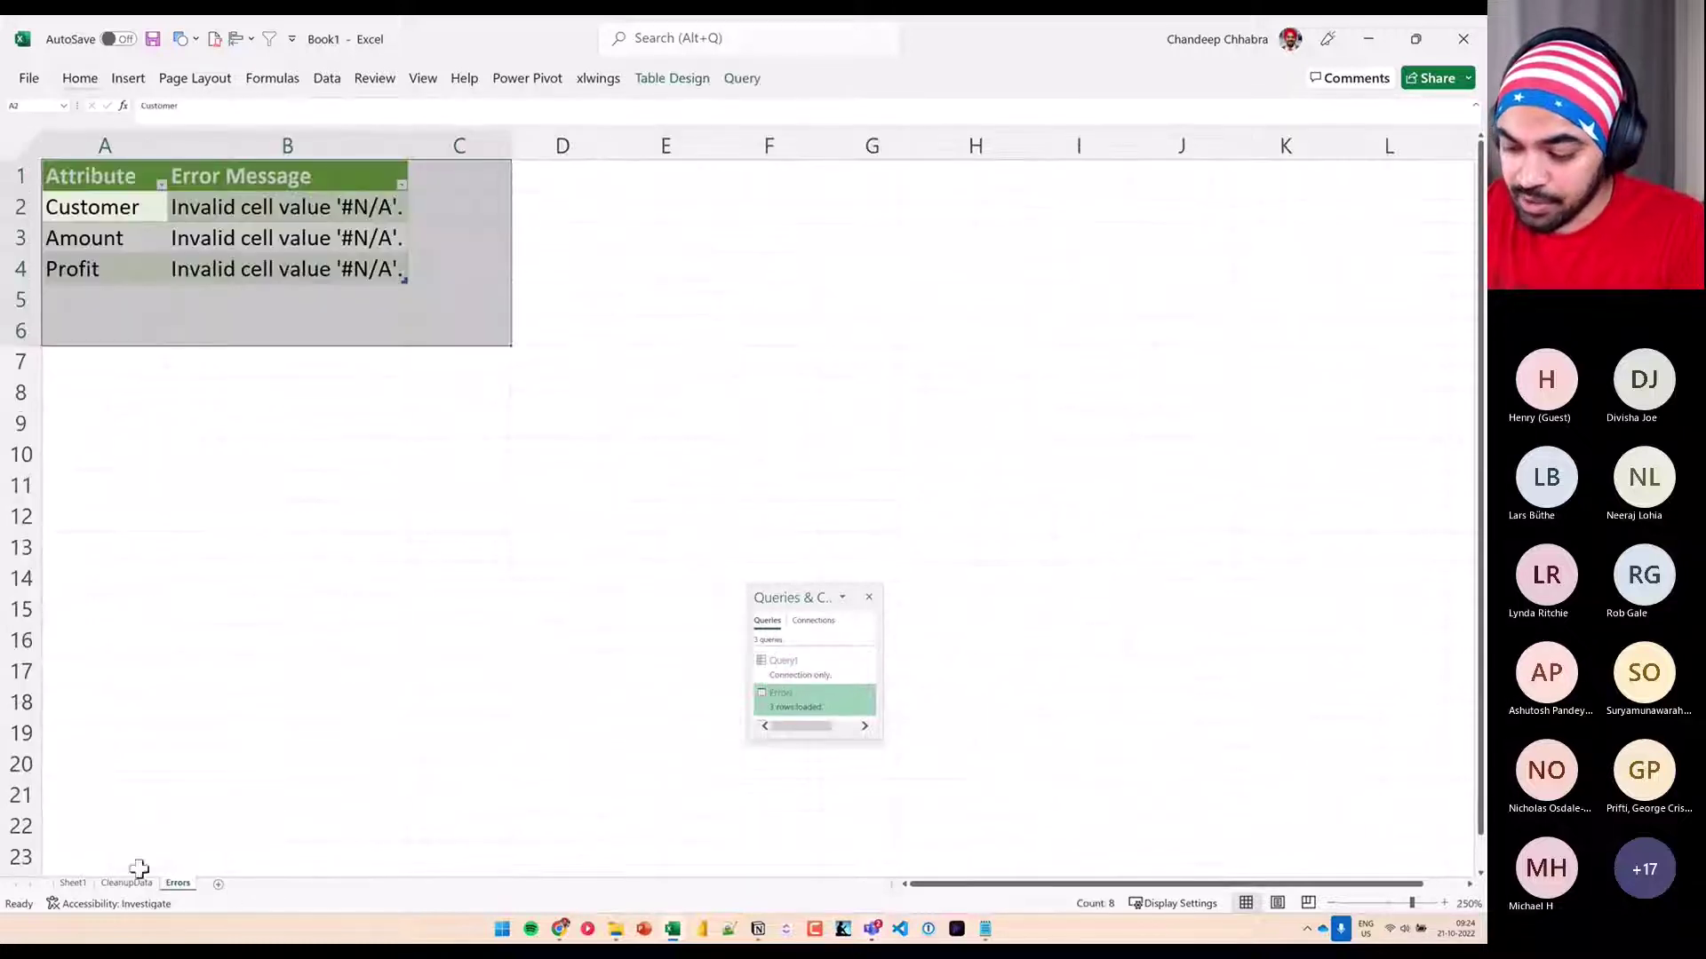
Show the CleanupData sheet with its loaded 427-row table
{"action": "left_click", "coordinate": [75, 884]}
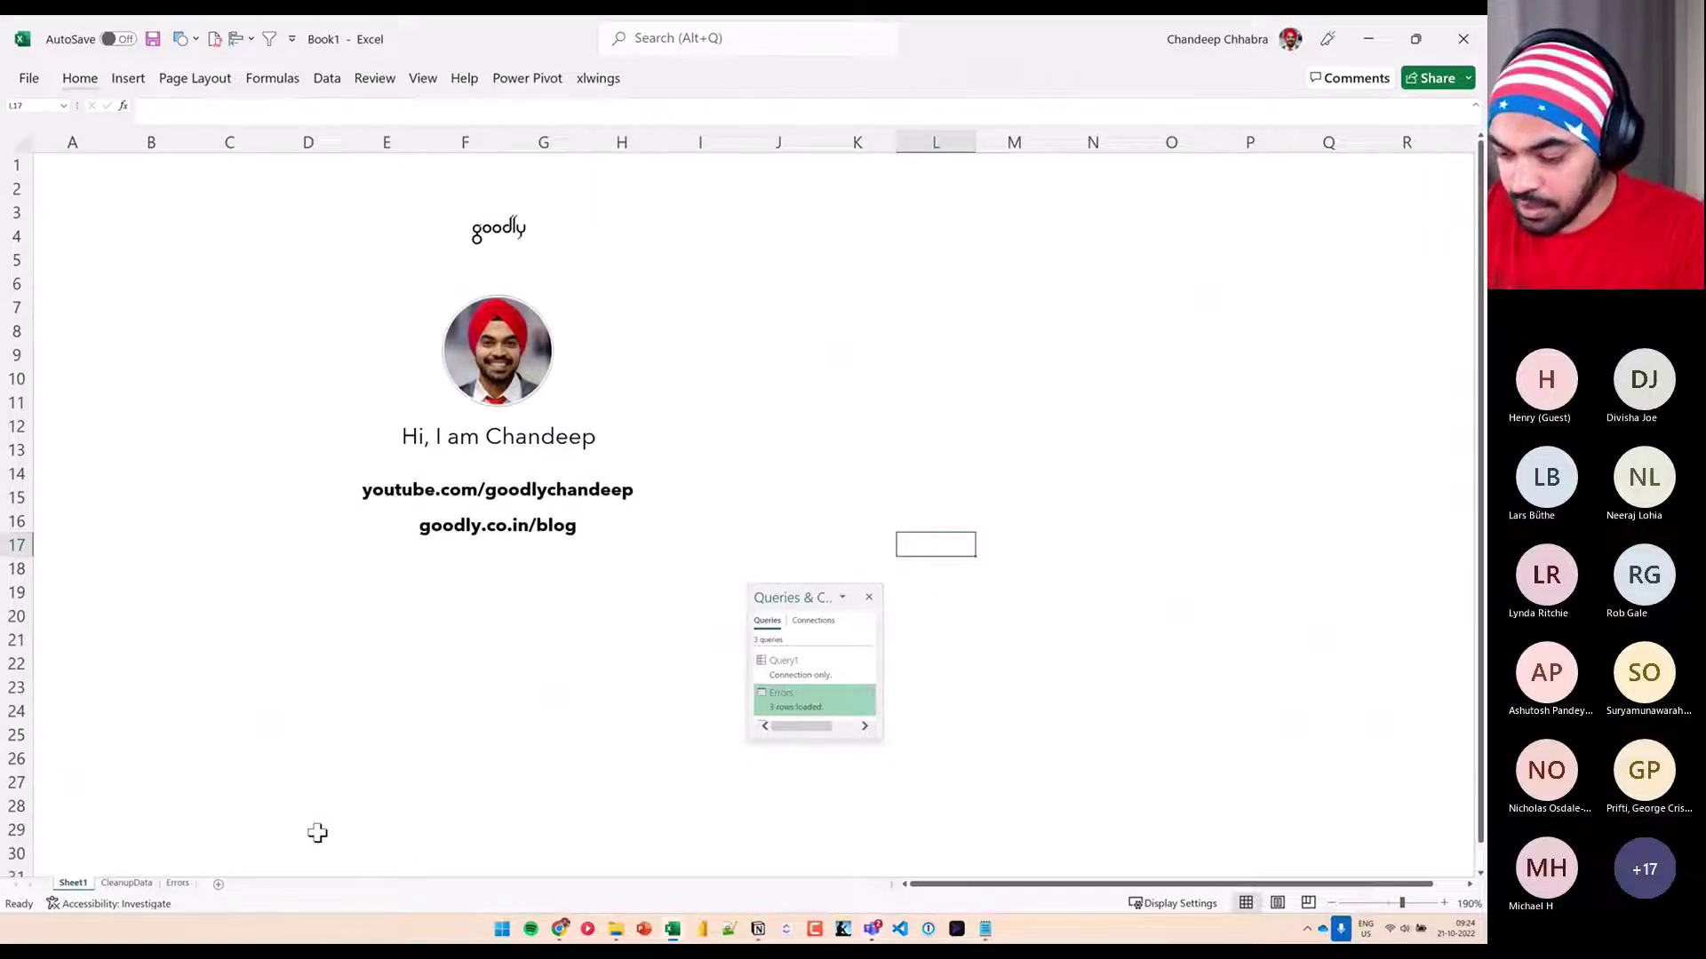
{"action": "left_click", "coordinate": [141, 884]}
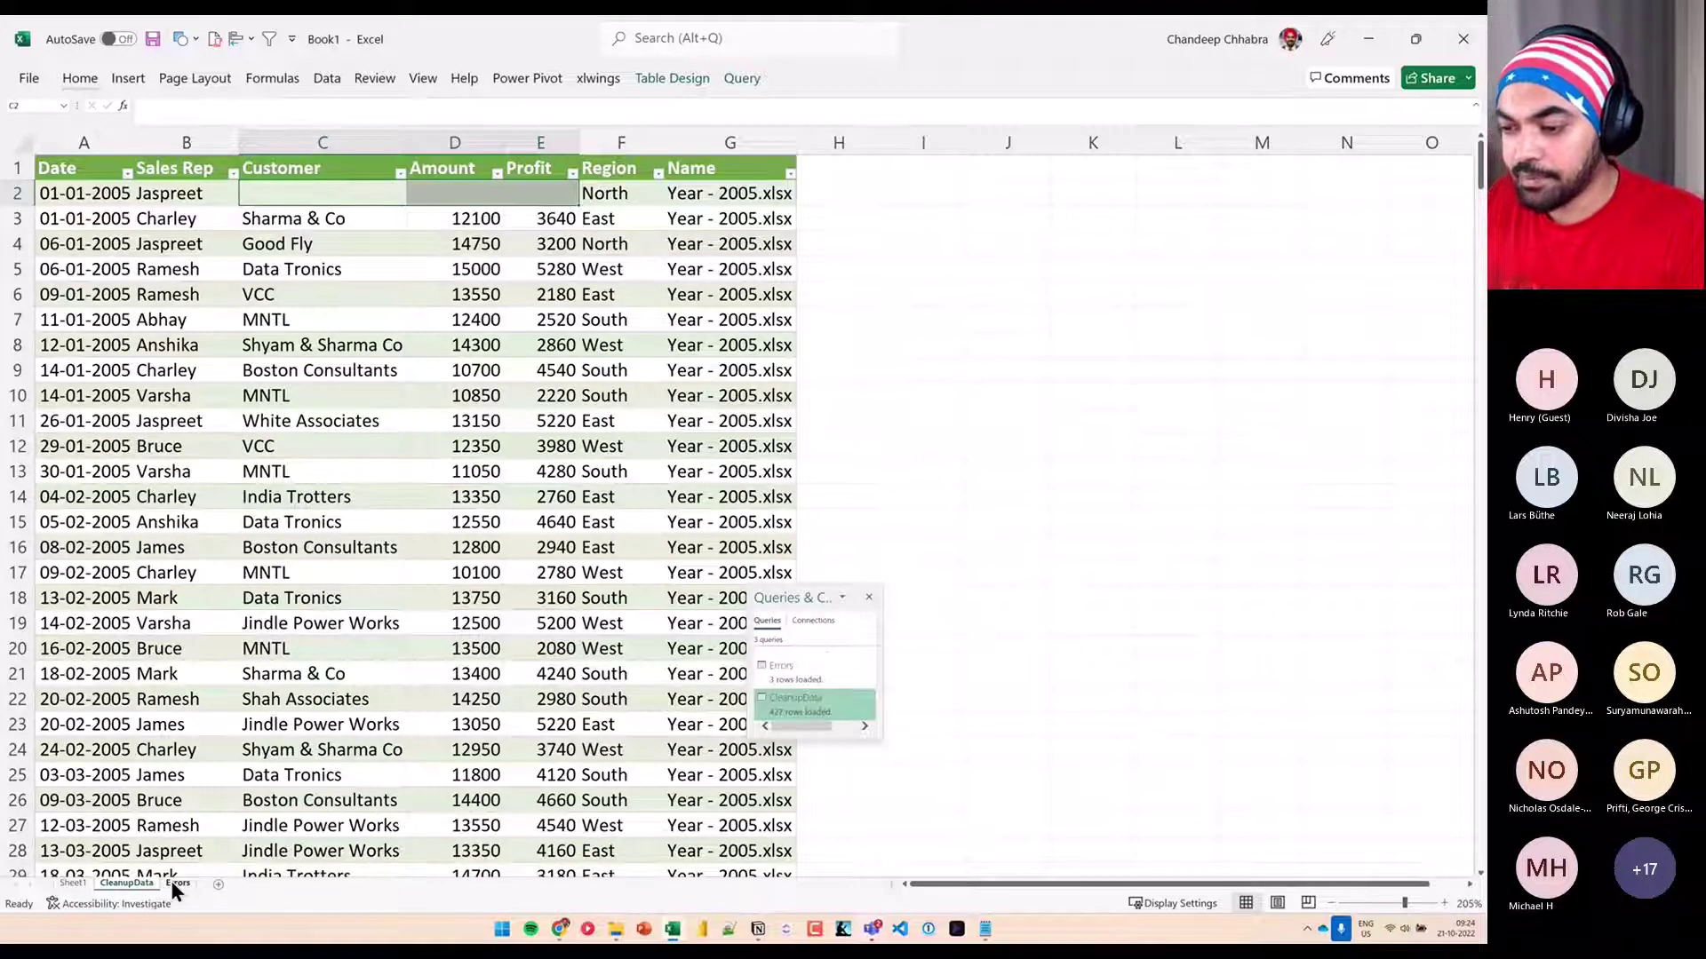
{"action": "scroll", "coordinate": [513, 525], "scroll_direction": "down", "scroll_amount": 1}
{"action": "scroll", "coordinate": [514, 525], "scroll_direction": "up", "scroll_amount": 1}
{"action": "scroll", "coordinate": [514, 525], "scroll_direction": "up", "scroll_amount": 3, "text": "ctrl"}
{"action": "left_click", "coordinate": [522, 420]}
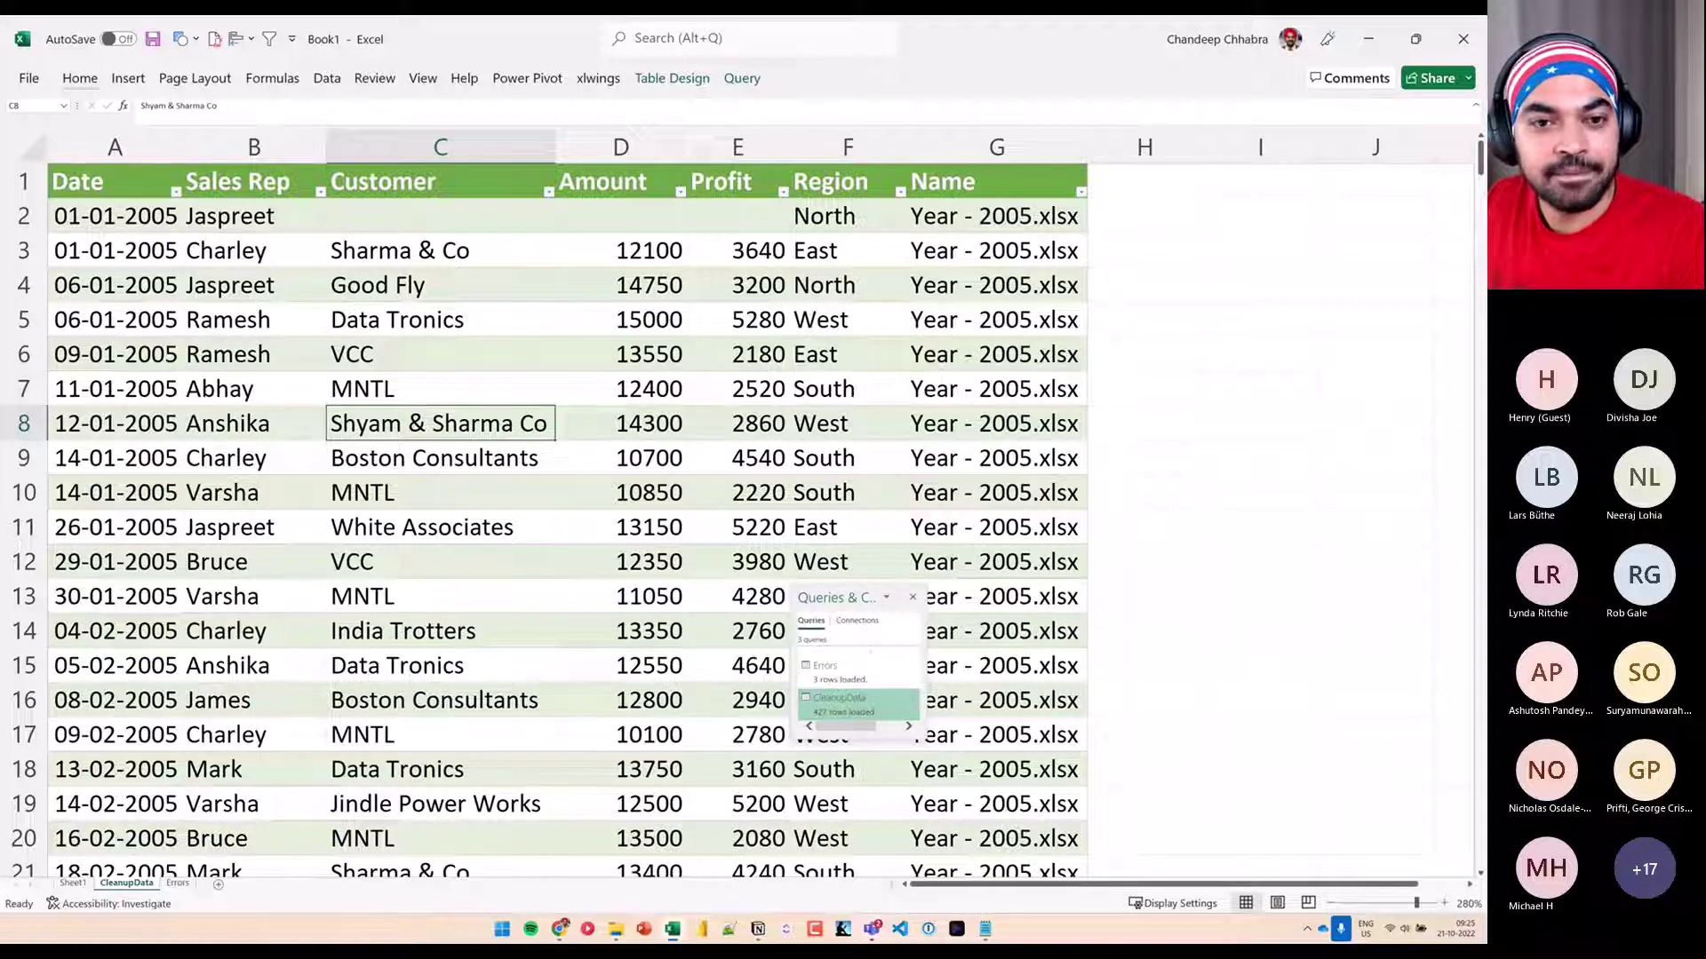
{"action": "key", "text": "alt+Tab"}
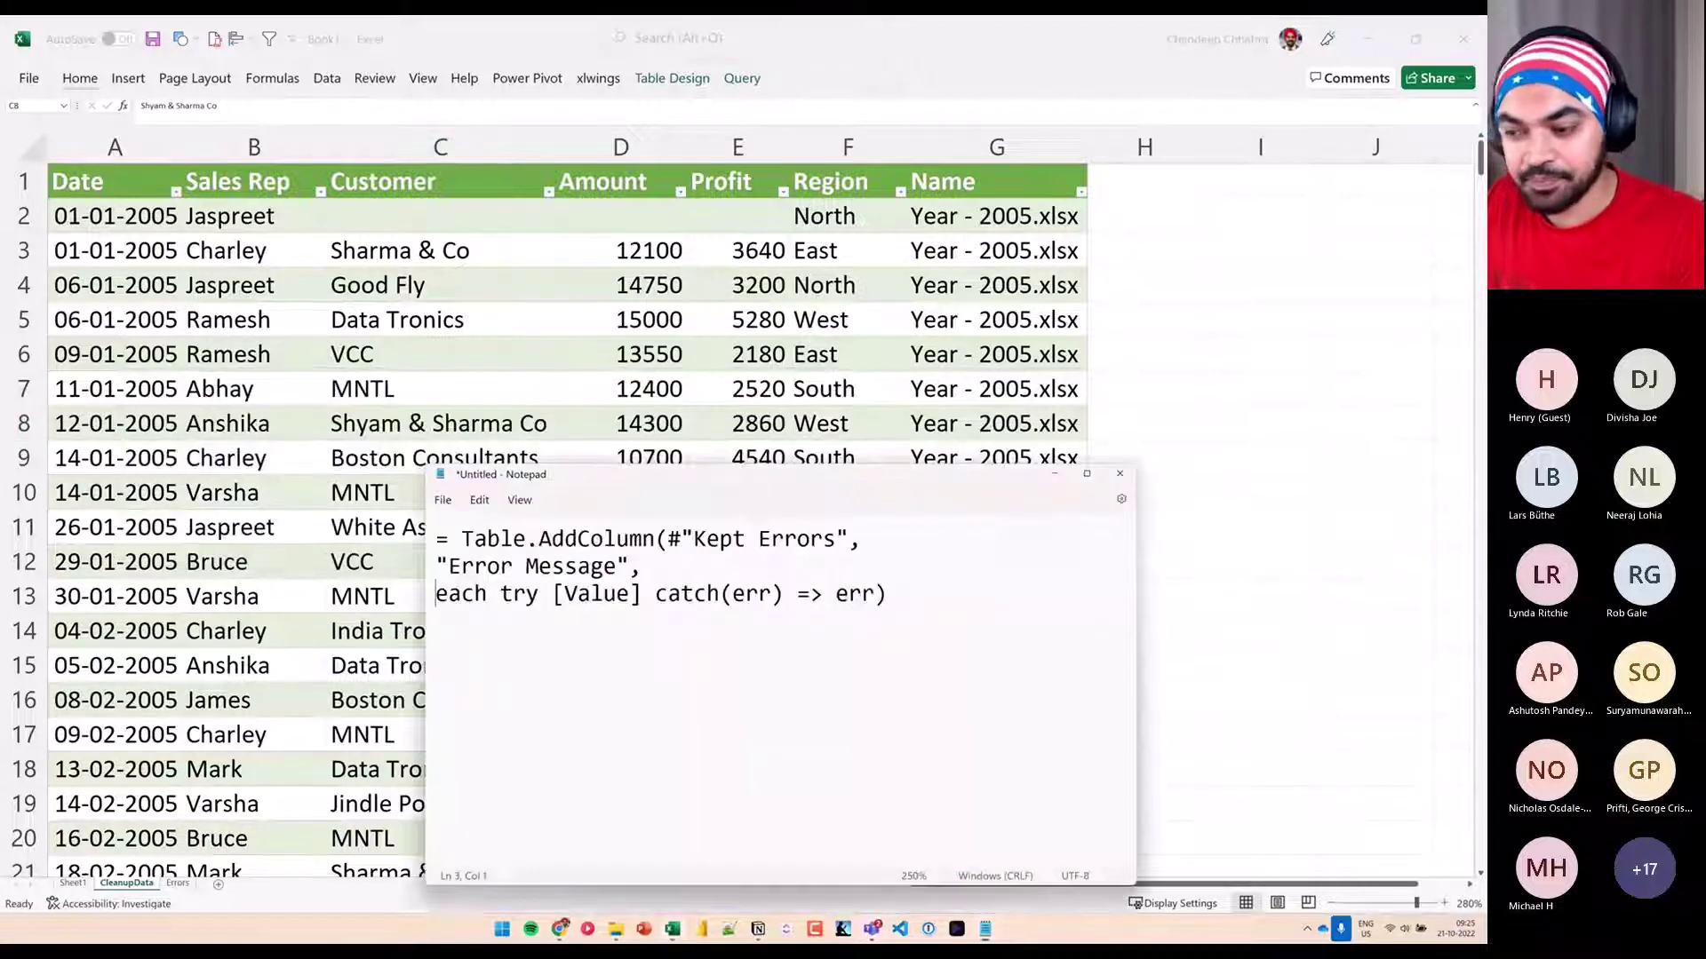
{"action": "left_click", "coordinate": [1053, 474]}
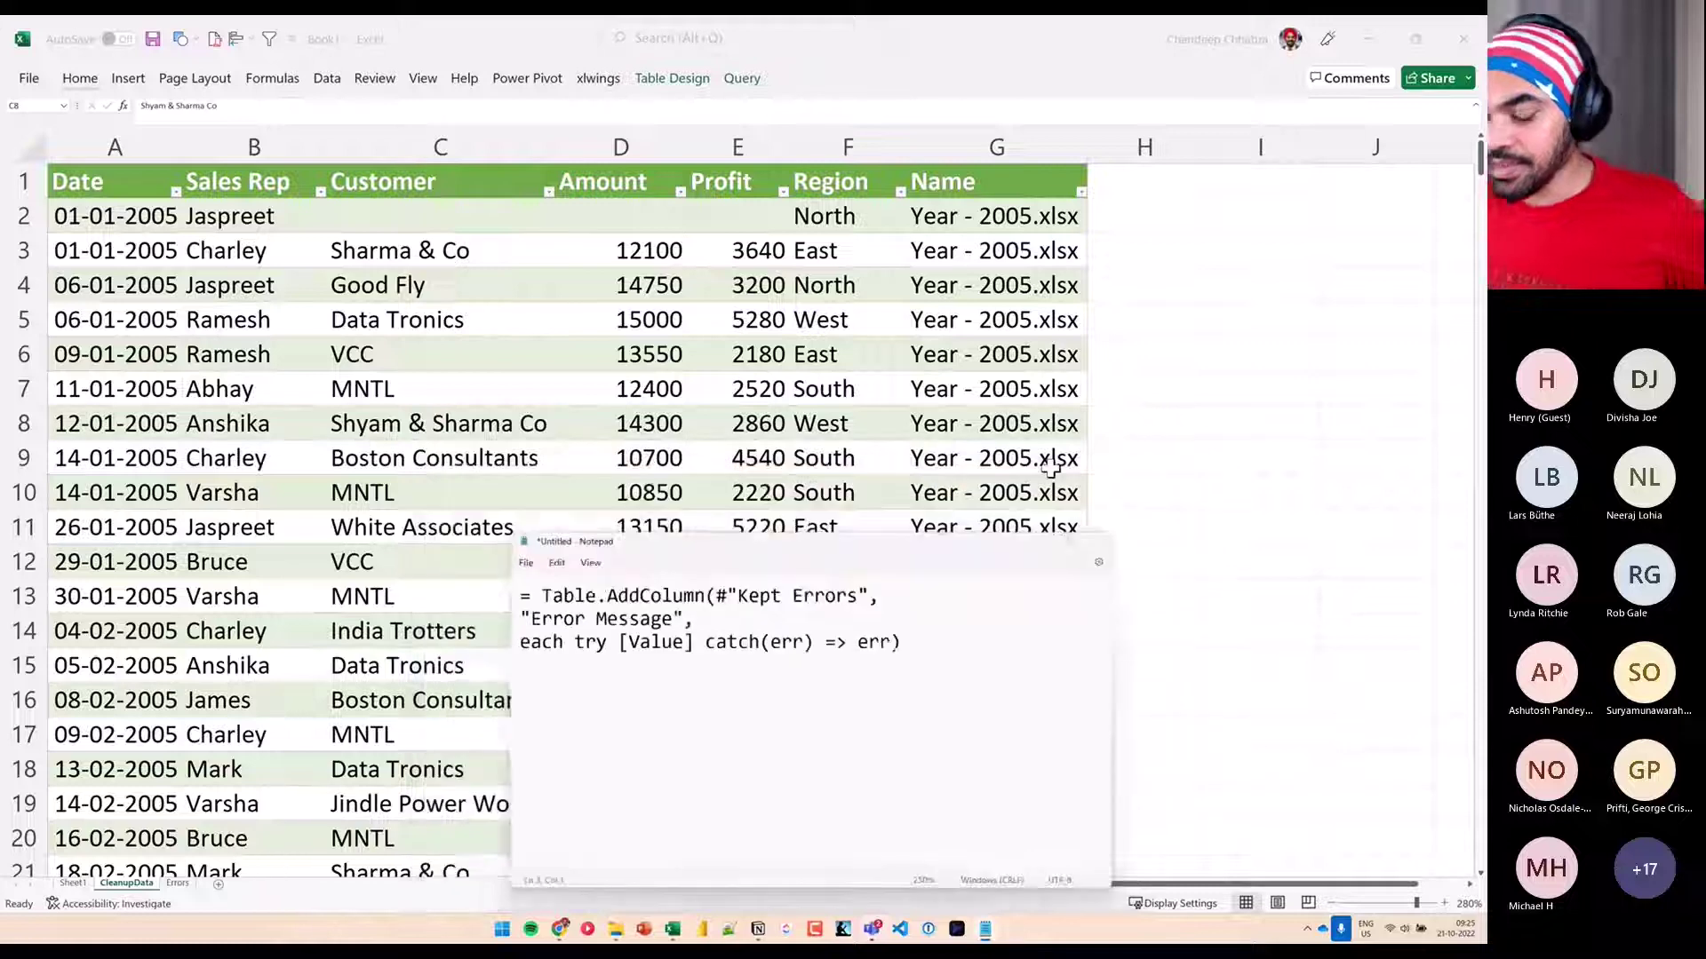